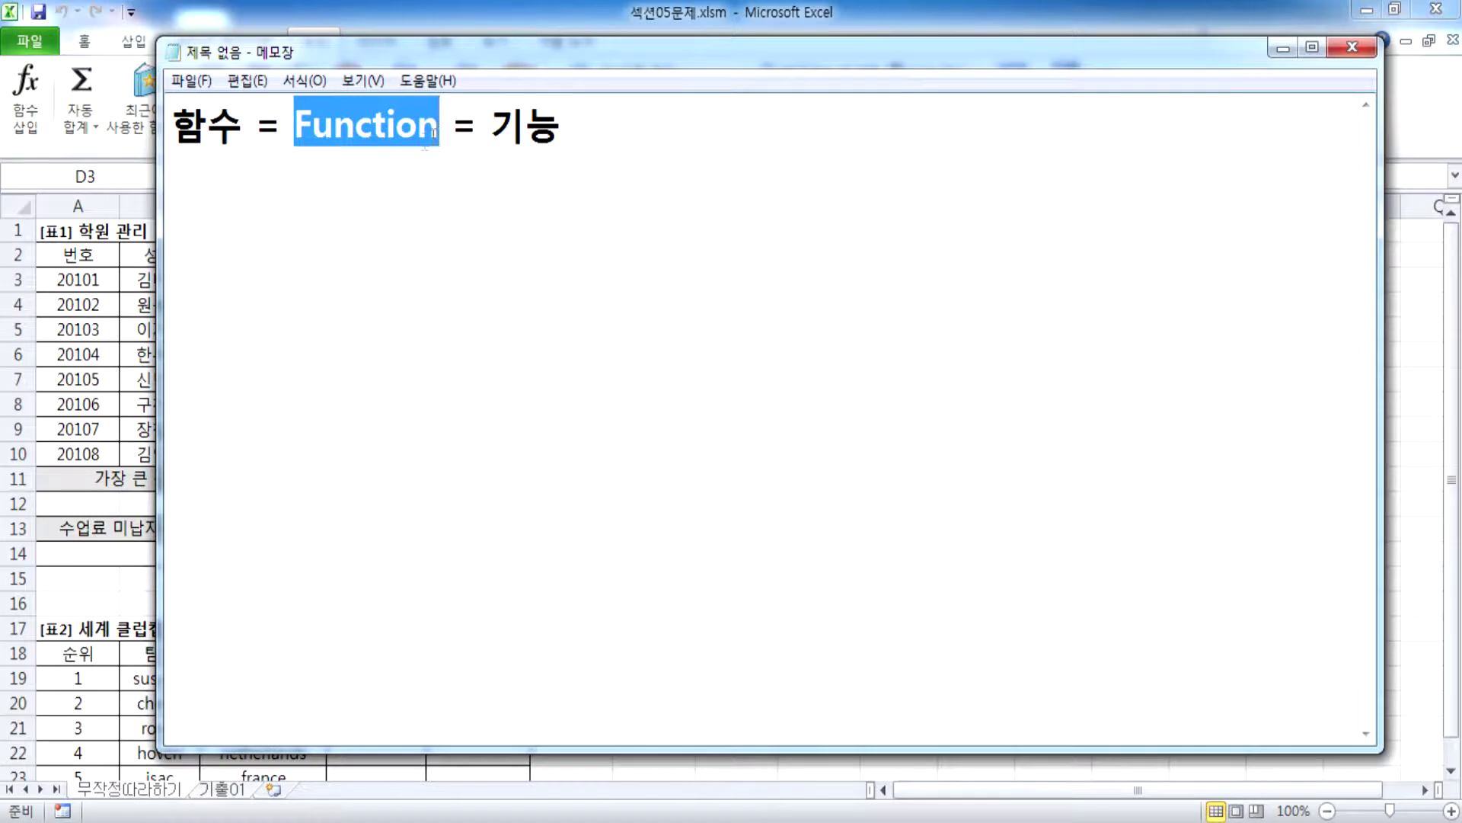
# Step: Open Notepad's help topics for a look and close them again
pyautogui.click(247, 180)
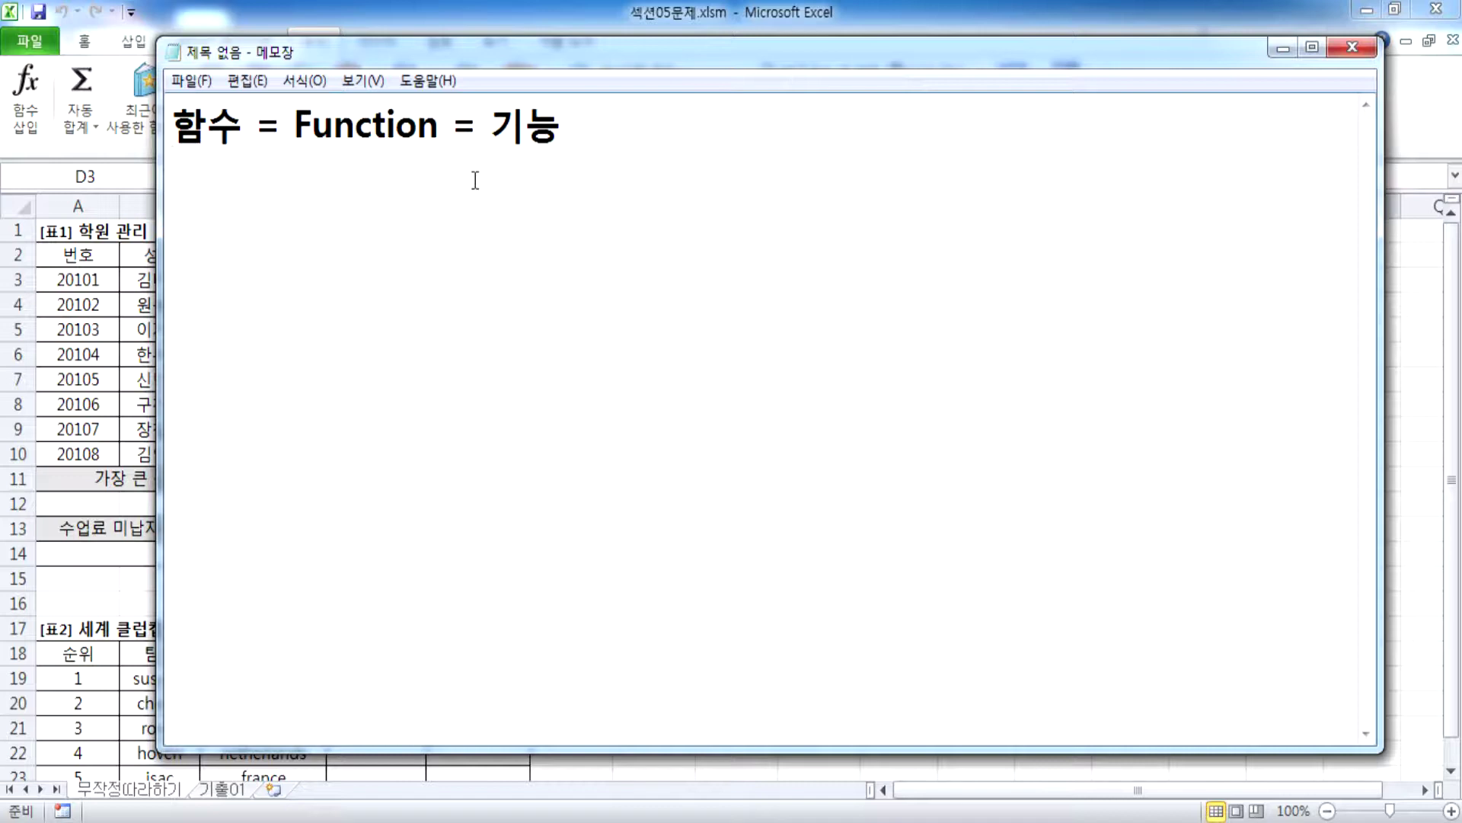
pyautogui.press('F1')
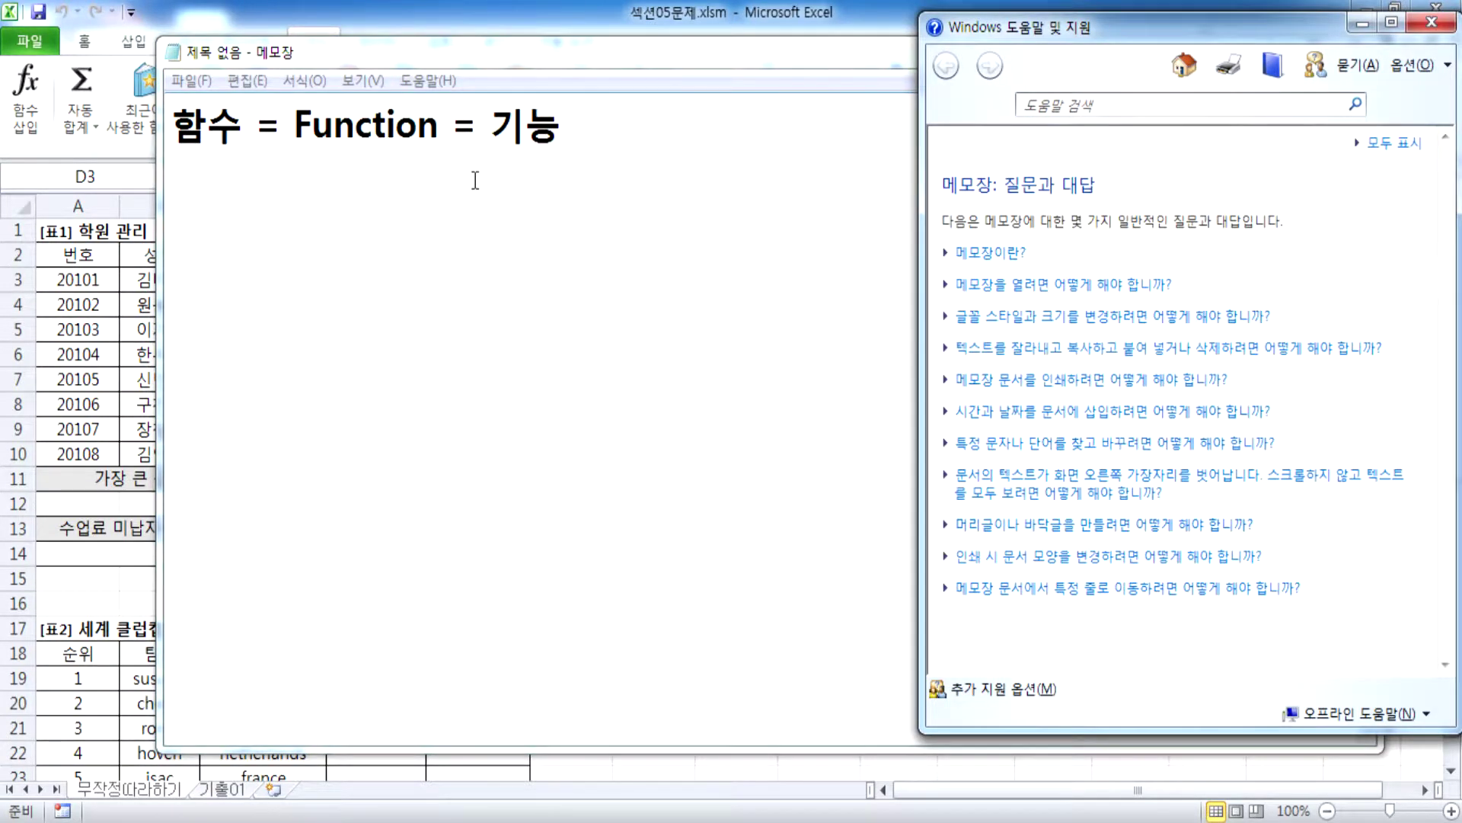
pyautogui.click(1432, 23)
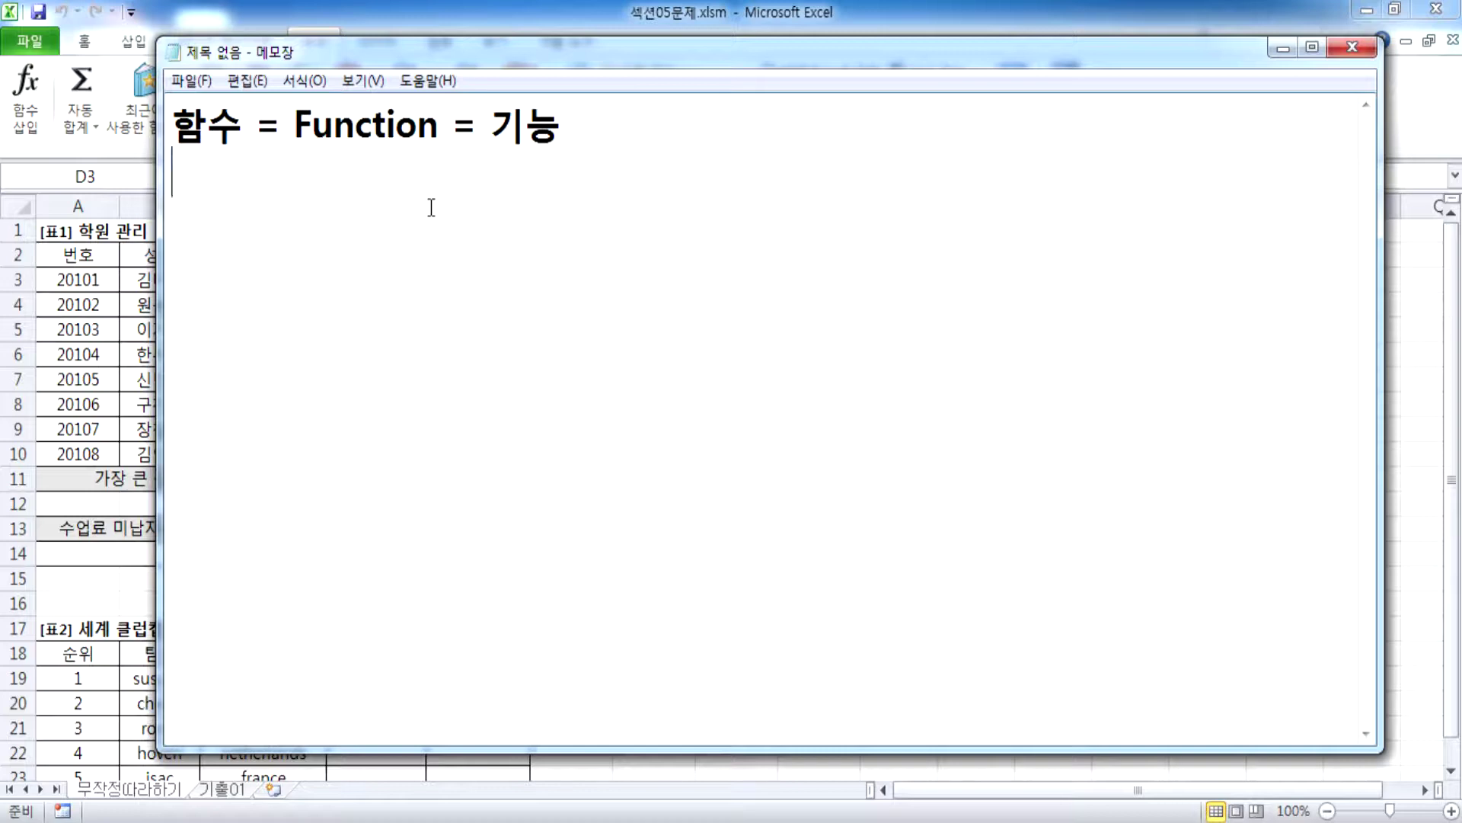
# Step: Write "Fn" and, on the following line, the definition "함수 : 이미 있는 기능을 호출해서 사용하는 것" in the note
pyautogui.write('Fn')
pyautogui.press('Return')
pyautogui.write('함ㅅㅜ : 이')
pyautogui.write('미 있는 긴')
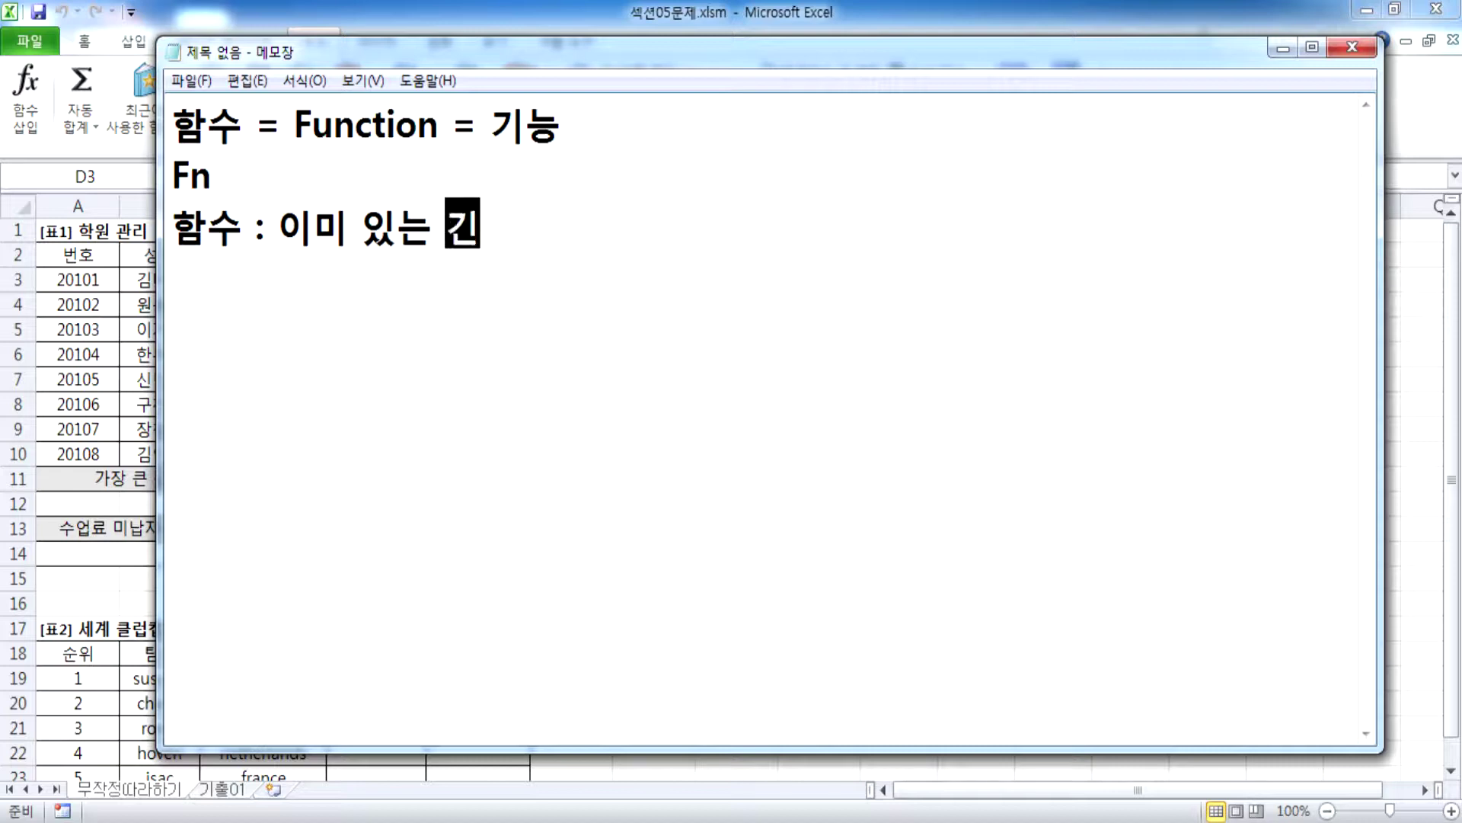
pyautogui.write('ㅡㅇ을 ')
pyautogui.write('호출해서 사용ㅎ')
pyautogui.write('ㅏ는 것')
pyautogui.press('Return')
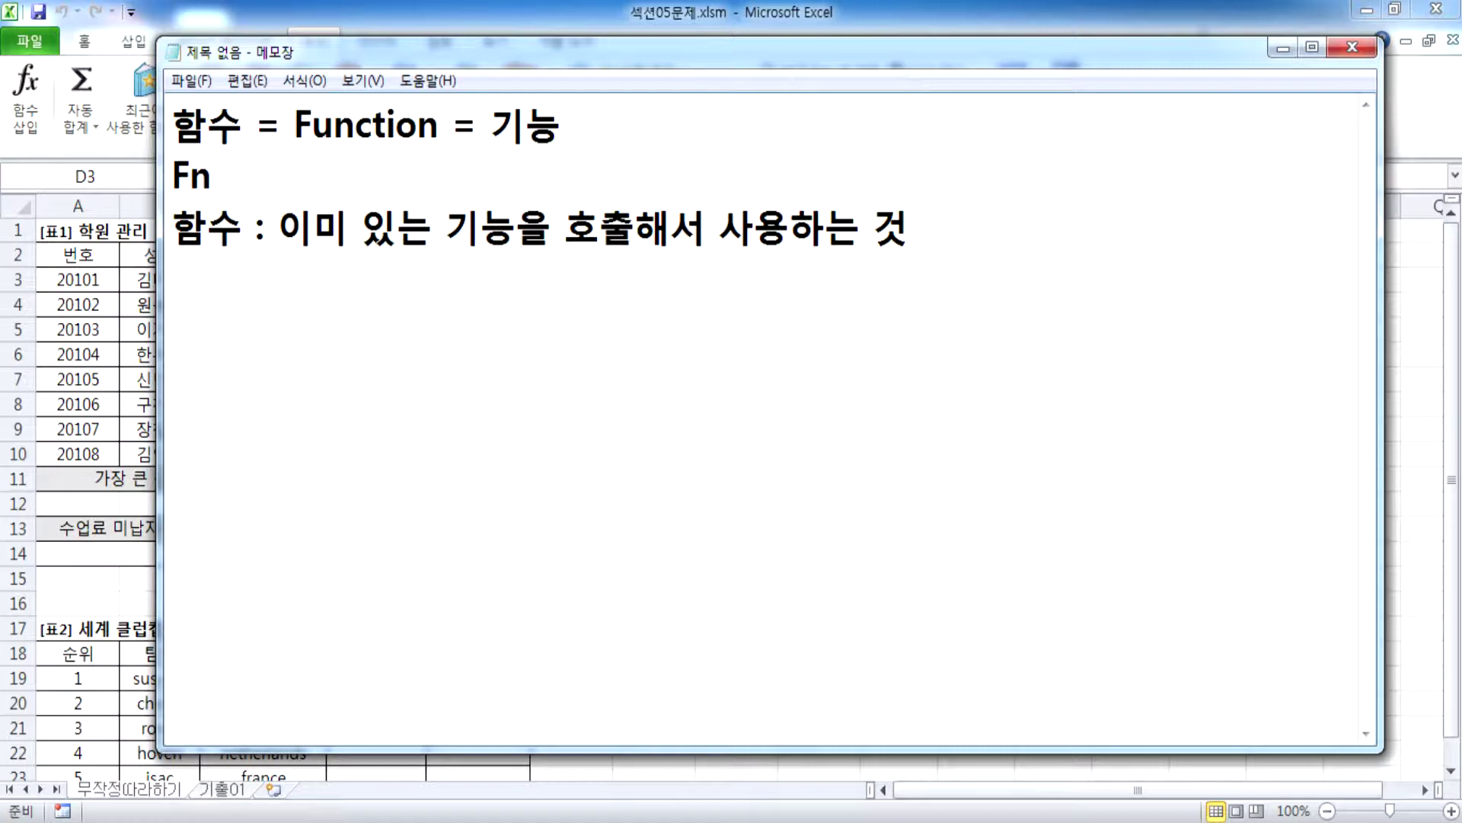
# Step: Add the example line "=SUM(1, 2, 5) 8" under the definition
pyautogui.write('=s')
pyautogui.press('BackSpace')
pyautogui.write('SUM(1, 2, 5)')
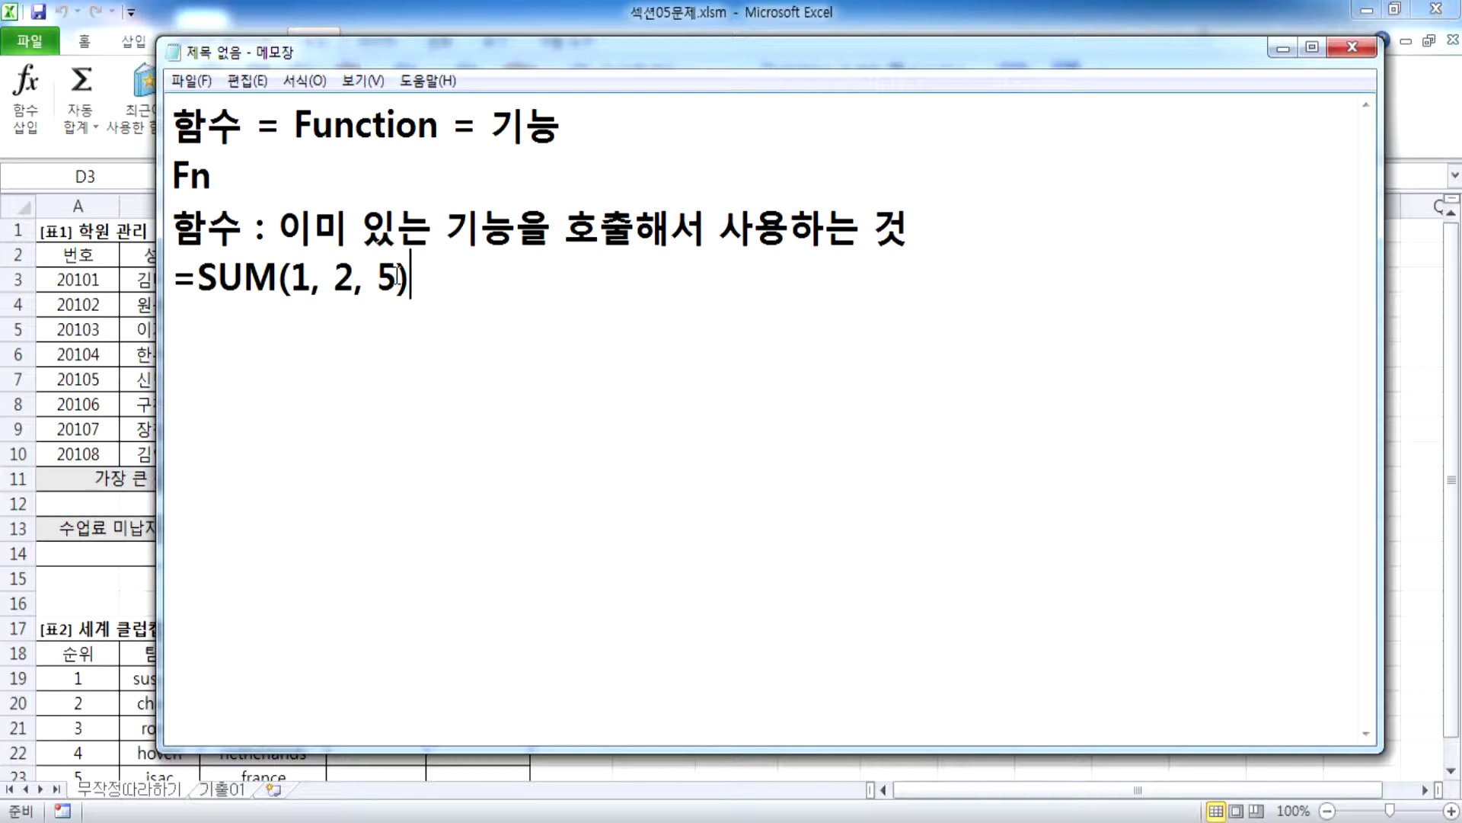
pyautogui.write('8')
pyautogui.press('Return')
# Step: Add the example line "=AVERAGE(1, 2, 3) 2" under the SUM example
pyautogui.write('=ㅁㅍㄷㄱㅁㅎ')
pyautogui.press('BackSpace')
pyautogui.press('BackSpace')
pyautogui.press('BackSpace')
pyautogui.press('BackSpace')
pyautogui.press('BackSpace')
pyautogui.press('BackSpace')
pyautogui.write('AVERAGE*')
pyautogui.press('BackSpace')
pyautogui.write('(1, 2, 3)')
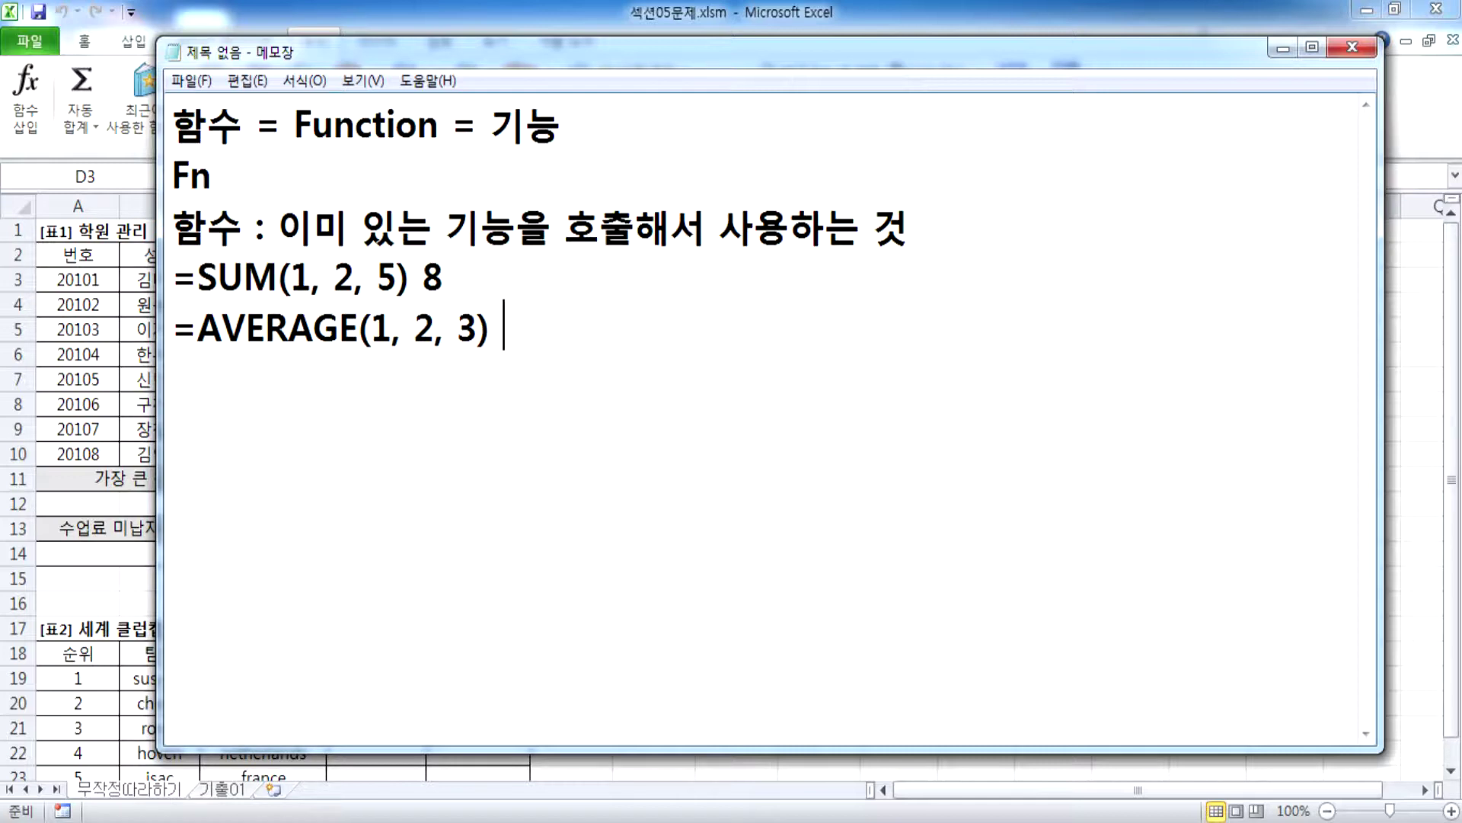
pyautogui.write('21')
pyautogui.press('BackSpace')
pyautogui.press('Return')
# Step: Add the example line "=MAX(10, 20, 50) 50" under the AVERAGE example
pyautogui.write('=MAX(10, 20, 50) ')
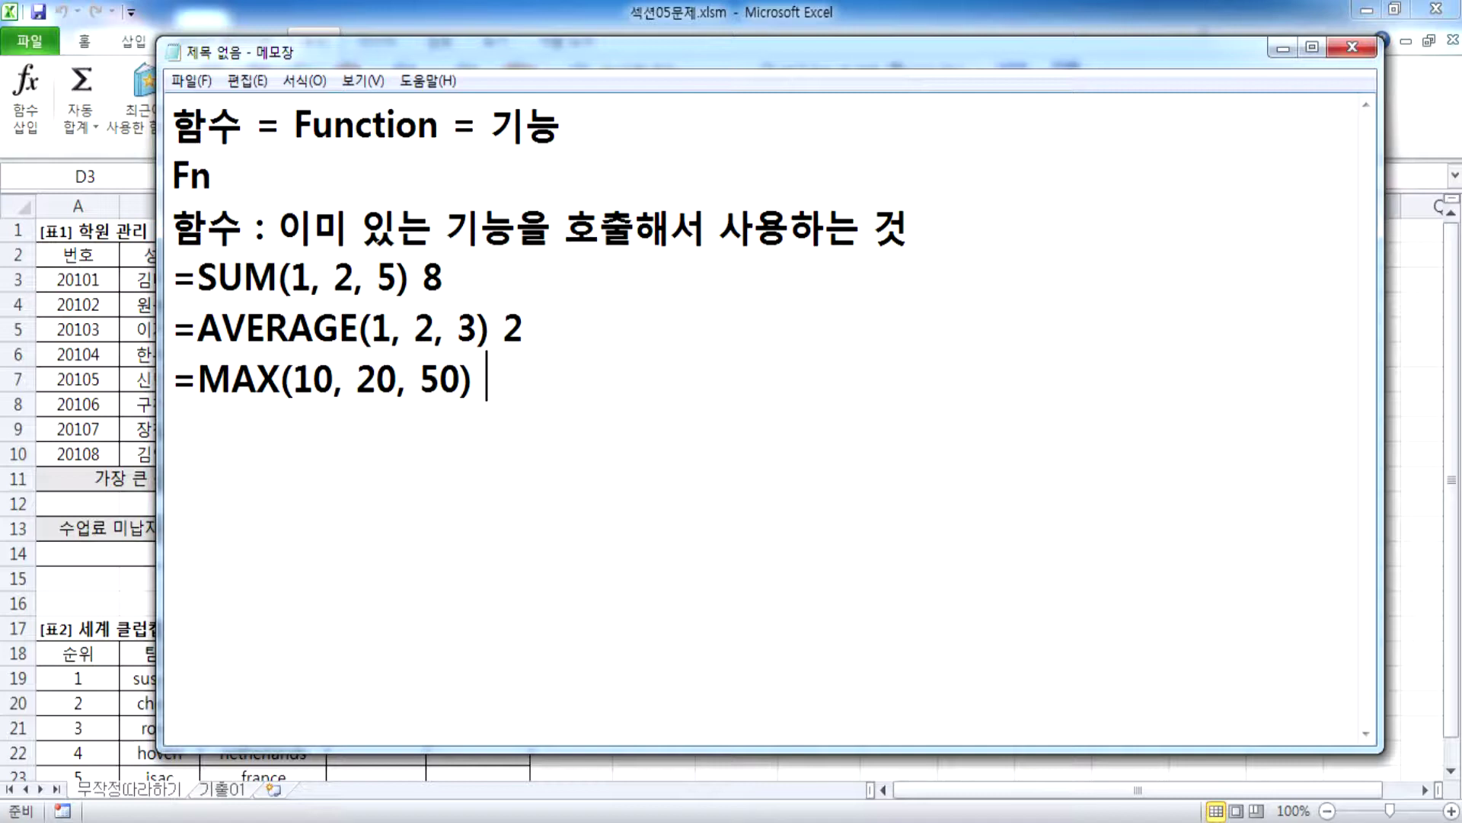
pyautogui.write('50')
pyautogui.press('Return')
# Step: Highlight the function names MAX, SUM and AVERAGE in the example lines one after another
pyautogui.moveTo(199, 379); pyautogui.dragTo(281, 379)
pyautogui.moveTo(198, 278); pyautogui.dragTo(277, 284)
pyautogui.moveTo(198, 328); pyautogui.dragTo(359, 328)
pyautogui.click(299, 440)
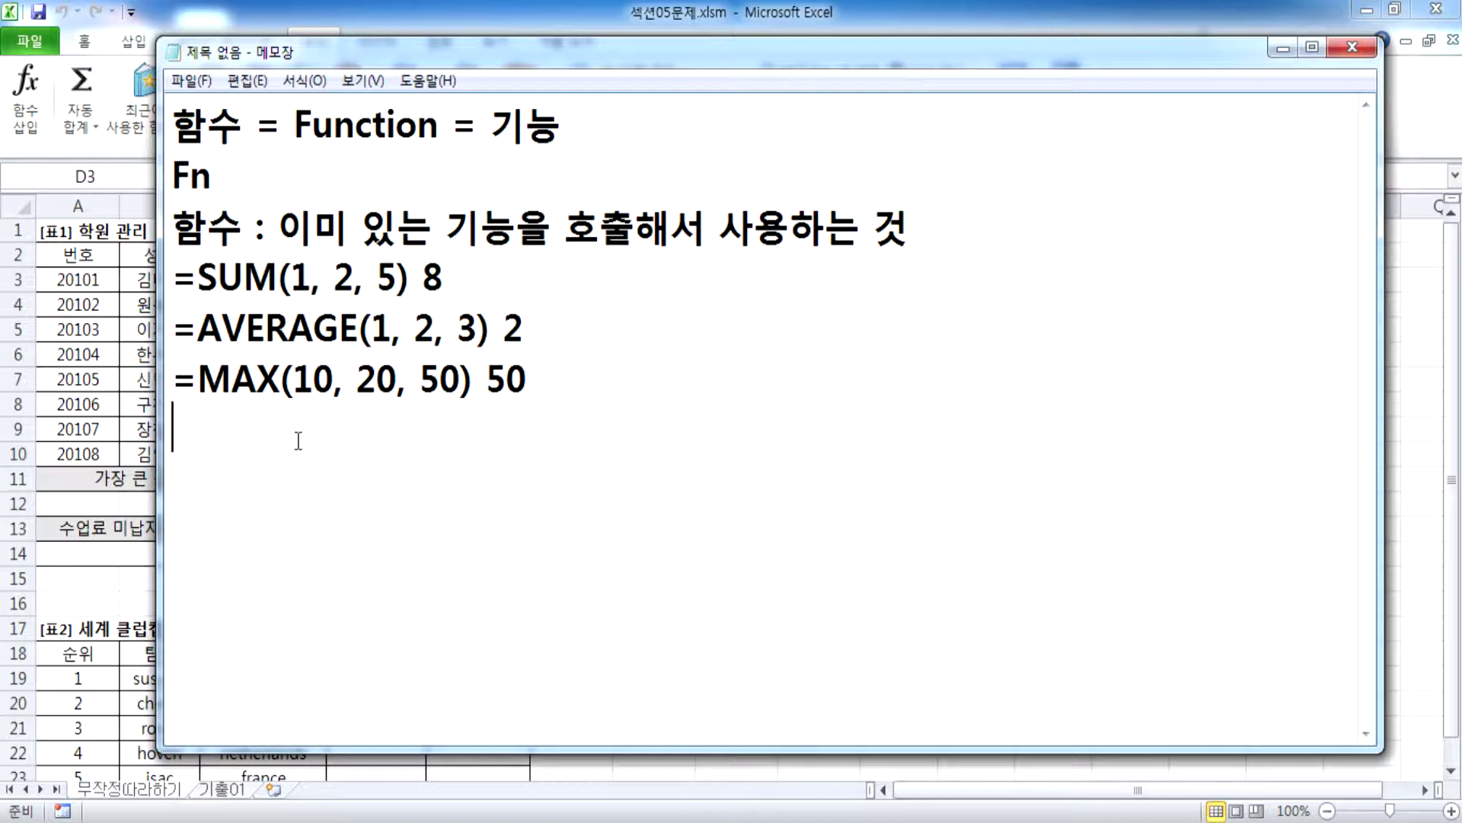
# Step: Leave a blank line and write the problem "문제) 가장 큰 값과 두번째로 큰 값의 차이를 계산"
pyautogui.press('Return')
pyautogui.write('ANSWP')
pyautogui.hotkey('shift', 'Home')
pyautogui.press('Hangul')
pyautogui.write('문제) ㄱ')
pyautogui.write('가저ㅏㅇ')
pyautogui.press('BackSpace')
pyautogui.press('BackSpace')
pyautogui.press('BackSpace')
pyautogui.press('BackSpace')
pyautogui.write('장 큰 ㄱ다ㅂㅅ')
pyautogui.press('BackSpace')
pyautogui.press('BackSpace')
pyautogui.press('BackSpace')
pyautogui.press('BackSpace')
pyautogui.press('BackSpace')
pyautogui.write('값ㄱ')
pyautogui.write('과 두번')
pyautogui.write(' 째로 큰 값으')
pyautogui.write('ㅣ 차이를 계산')
pyautogui.press('Return')
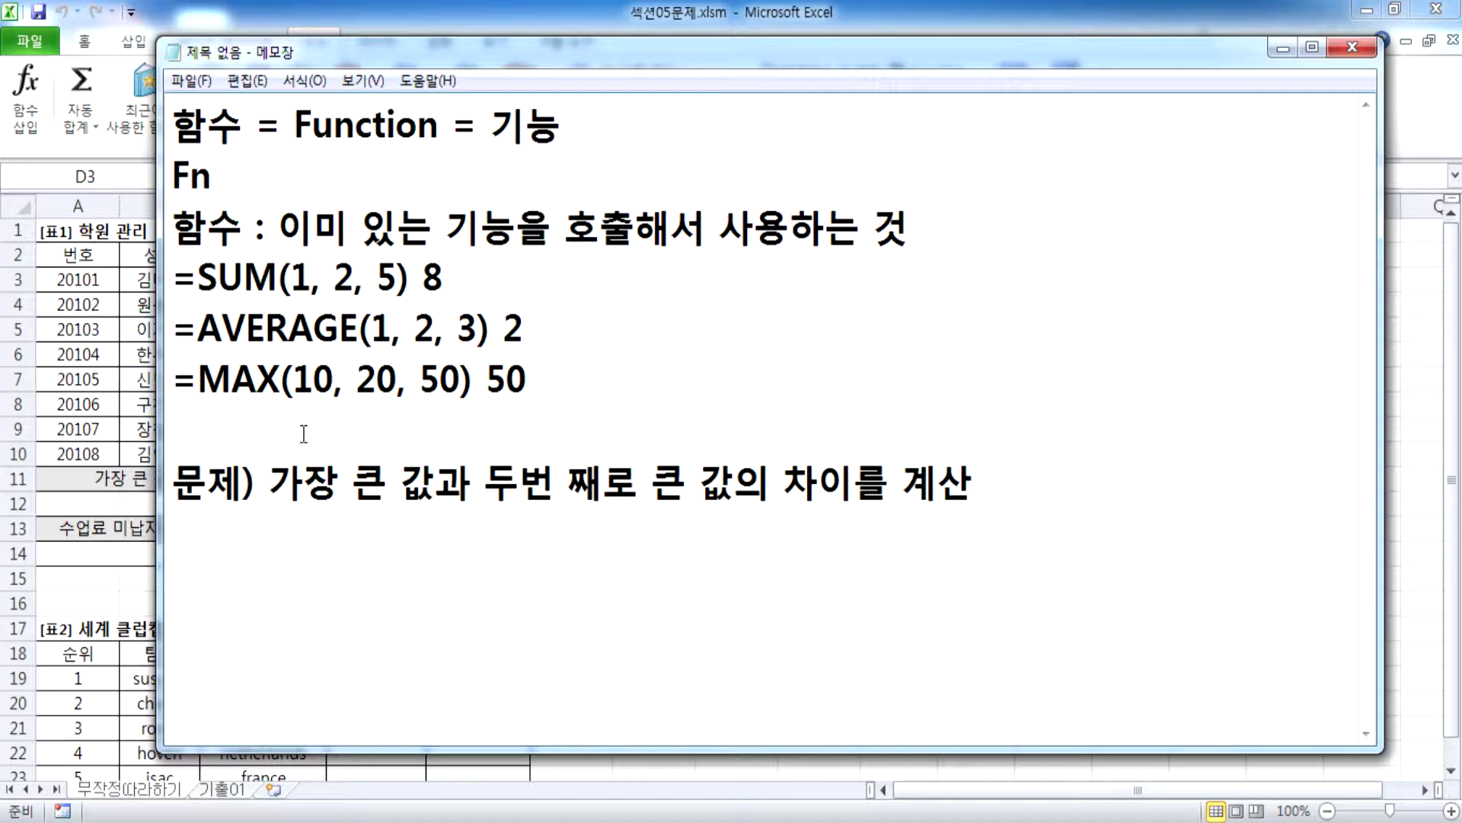
pyautogui.click(548, 476)
pyautogui.press('Delete')
# Step: Write the hint "MAX, LARGE 함수" on the line below the problem
pyautogui.click(557, 535)
pyautogui.write('MAX,')
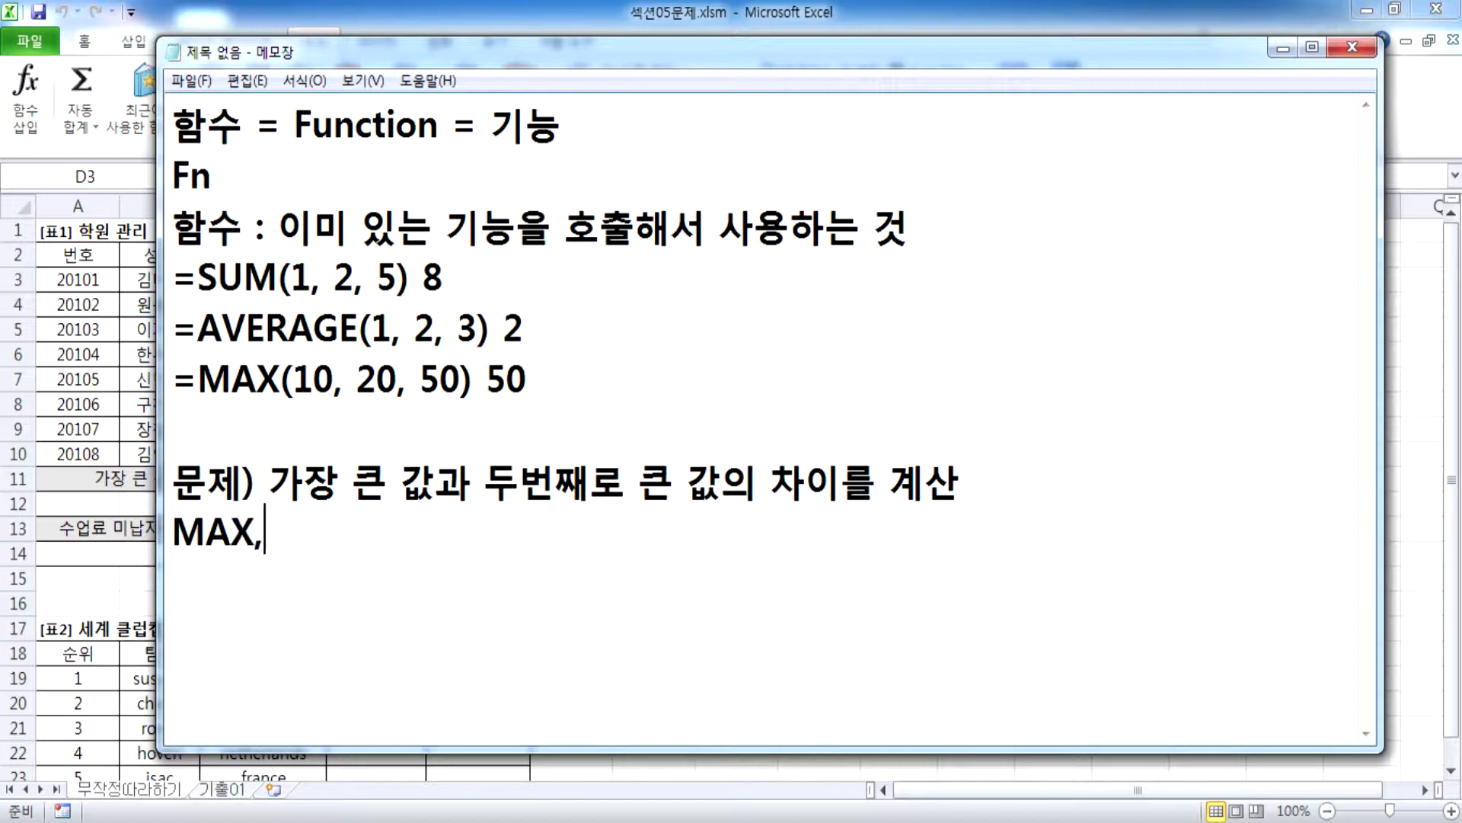
pyautogui.write(' LARGE 함수')
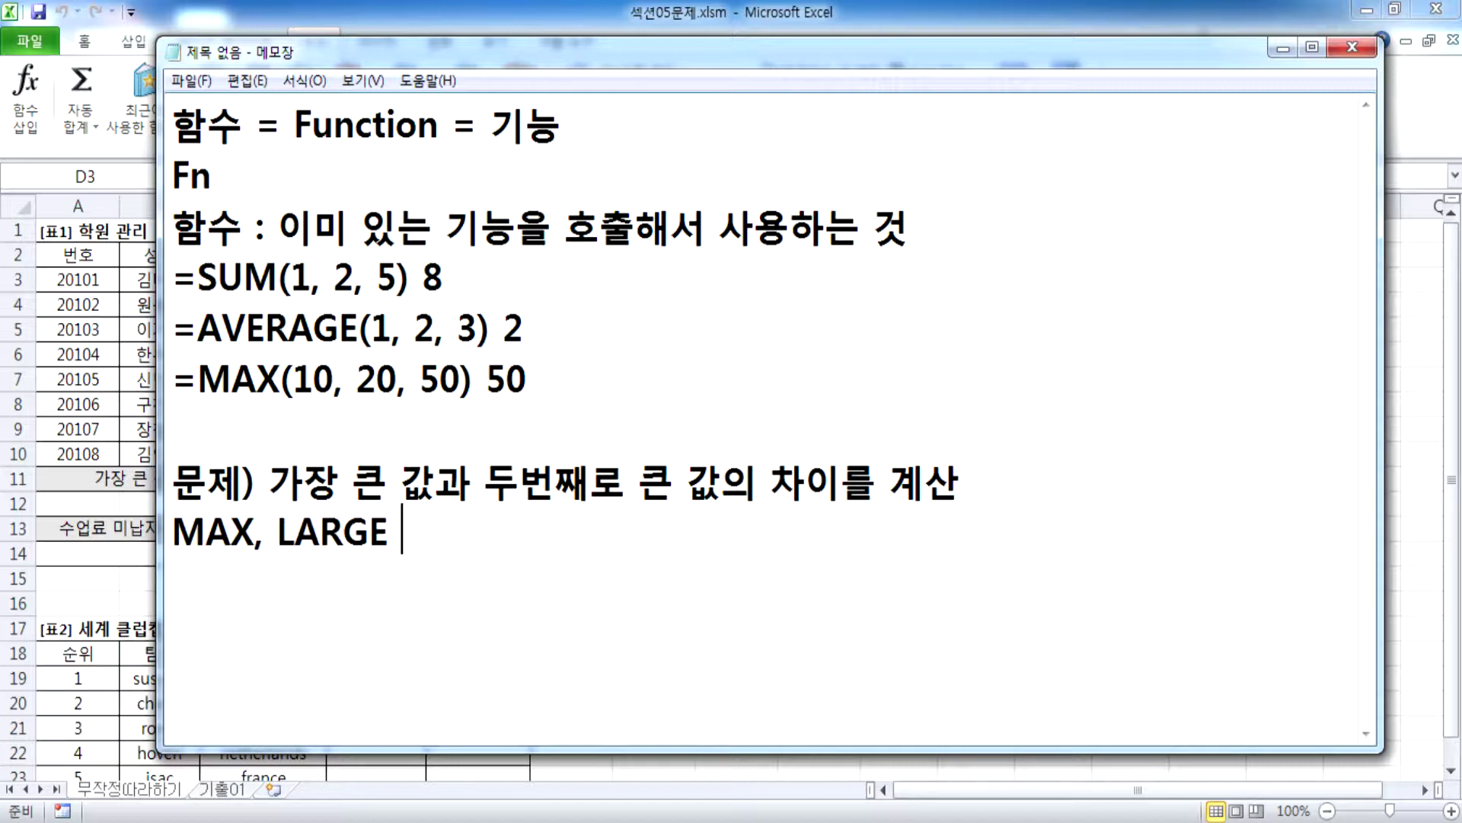
pyautogui.press('Return')
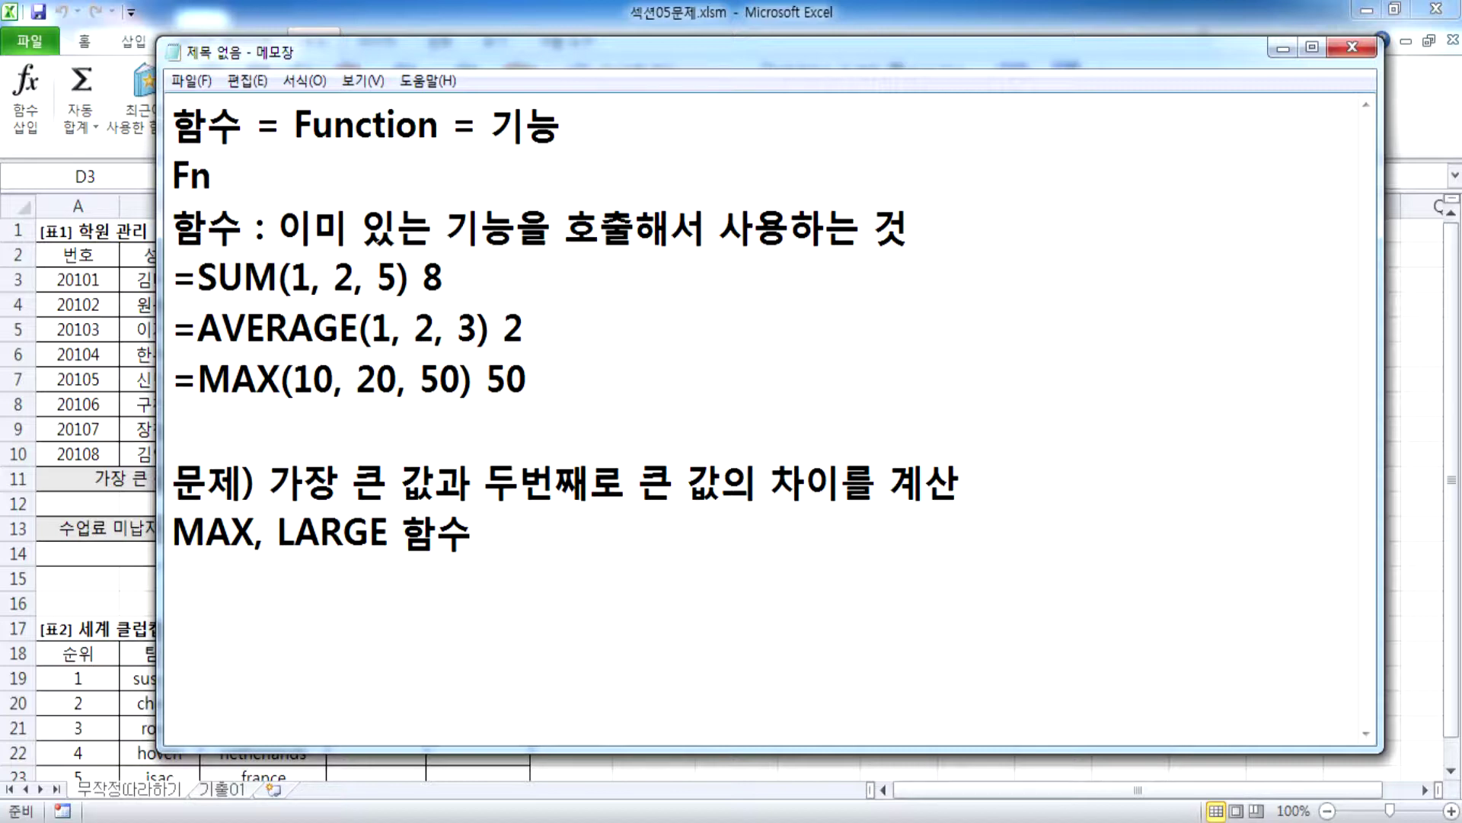
# Step: Highlight the MAX example and the name LARGE in the hint line
pyautogui.moveTo(208, 378); pyautogui.dragTo(400, 379)
pyautogui.moveTo(265, 533); pyautogui.dragTo(297, 534)
pyautogui.click(270, 533)
pyautogui.moveTo(278, 533); pyautogui.dragTo(385, 538)
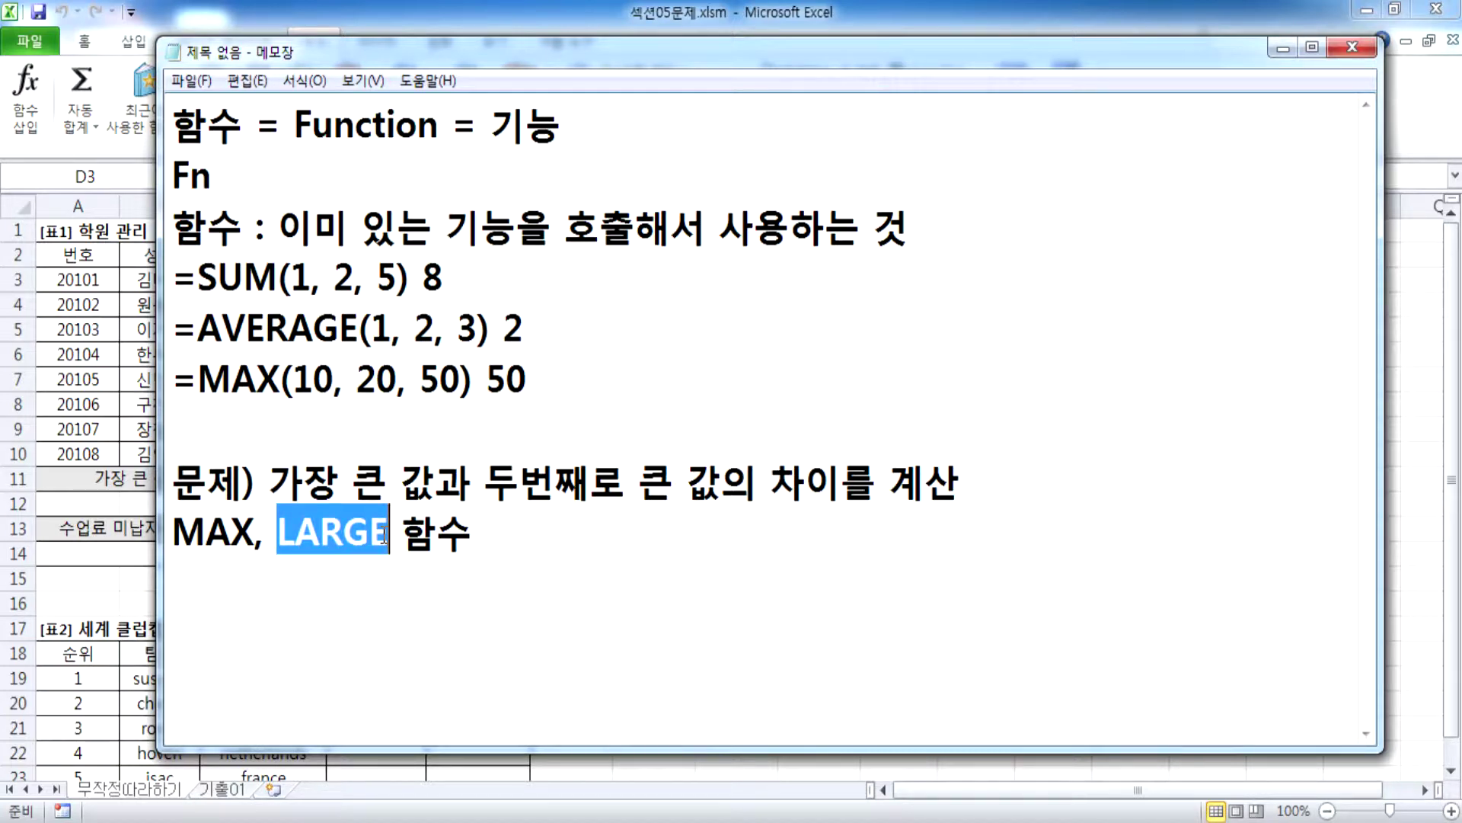
# Step: Delete the "MAX, LARGE 함수" hint line and undo the deletion
pyautogui.moveTo(485, 541); pyautogui.dragTo(141, 533)
pyautogui.press('BackSpace')
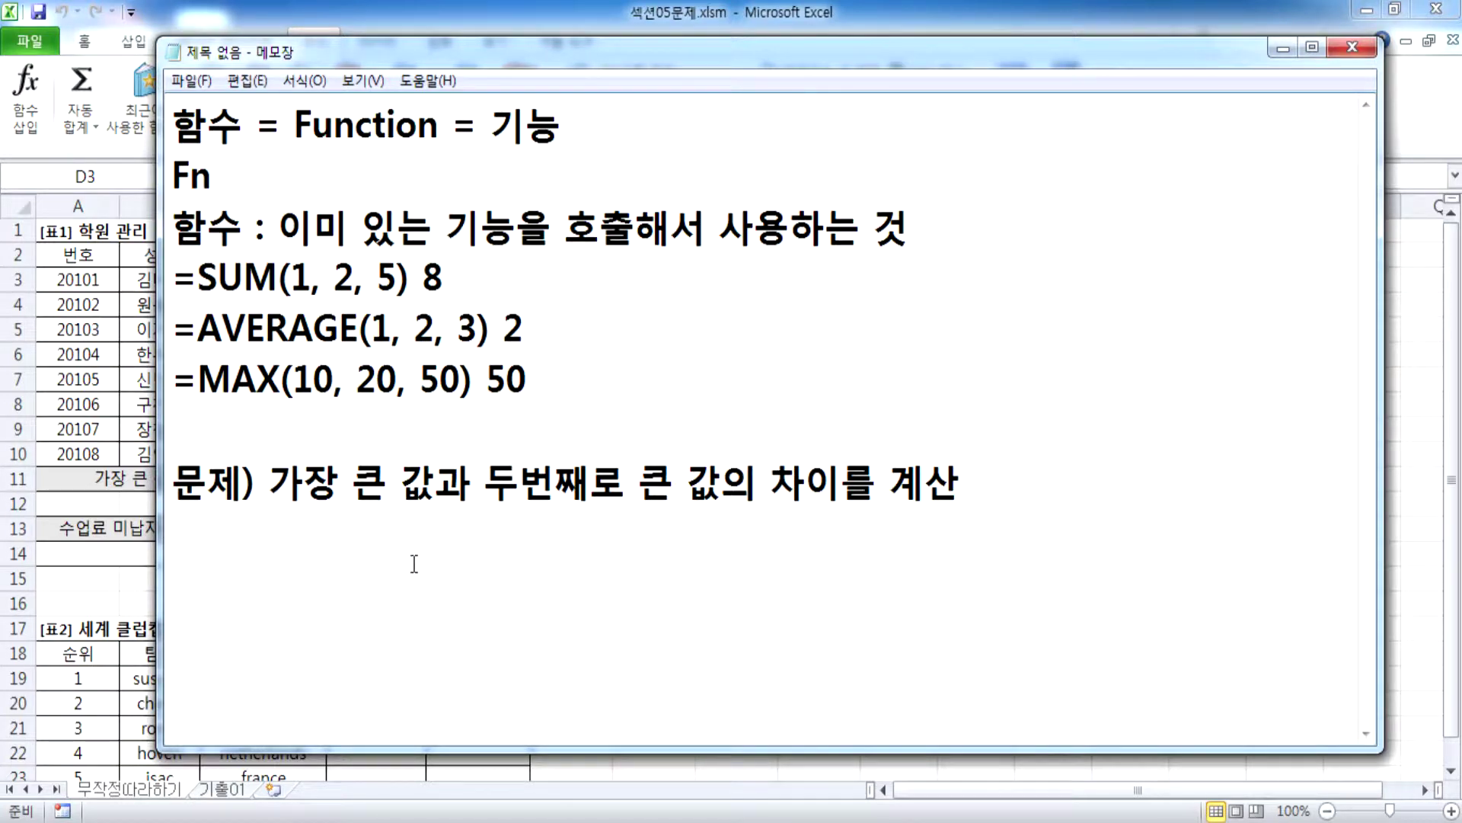
pyautogui.hotkey('ctrl', 'z')
pyautogui.click(326, 588)
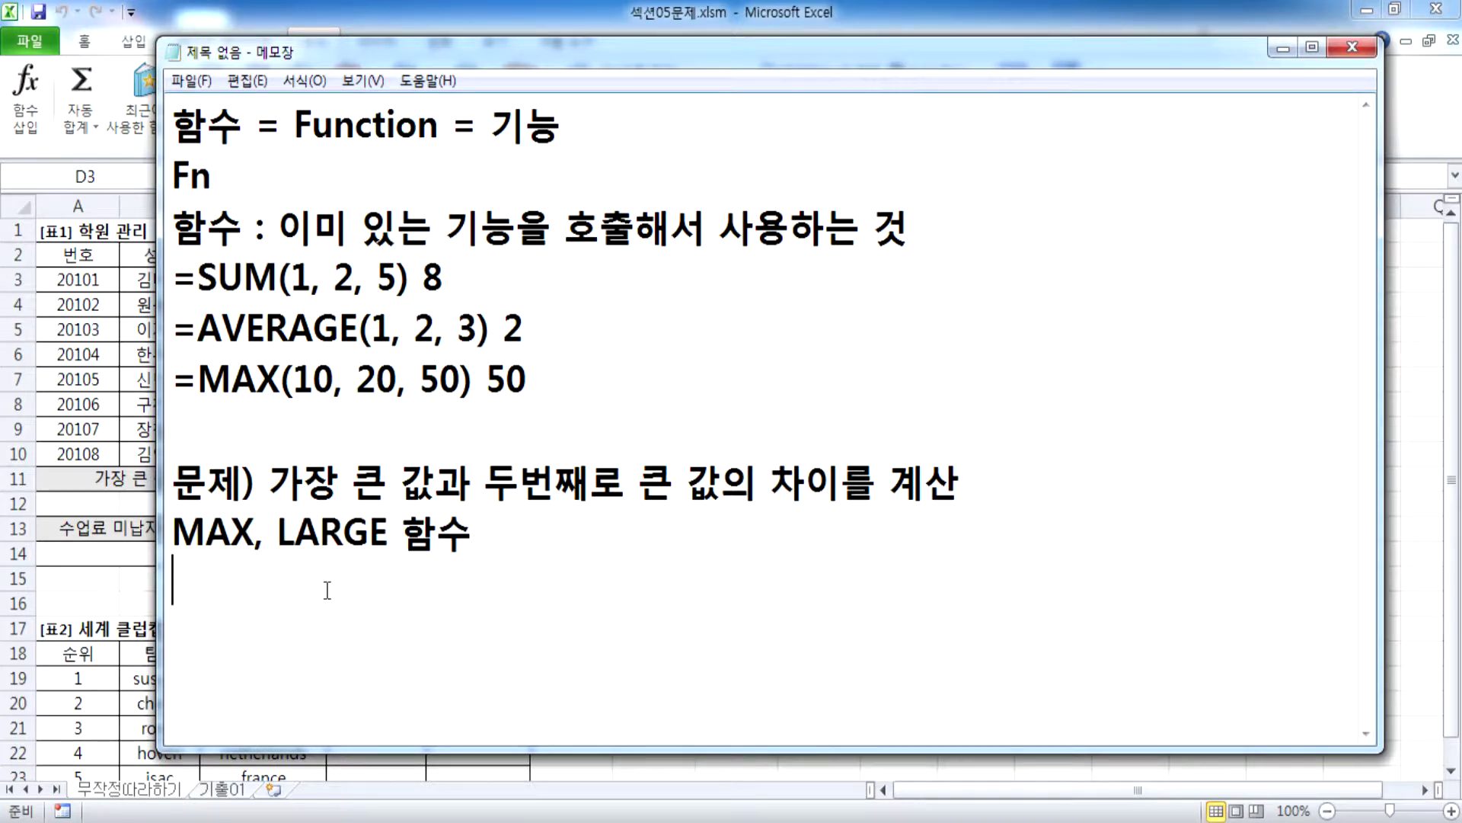
pyautogui.moveTo(206, 533); pyautogui.dragTo(369, 533)
pyautogui.click(263, 609)
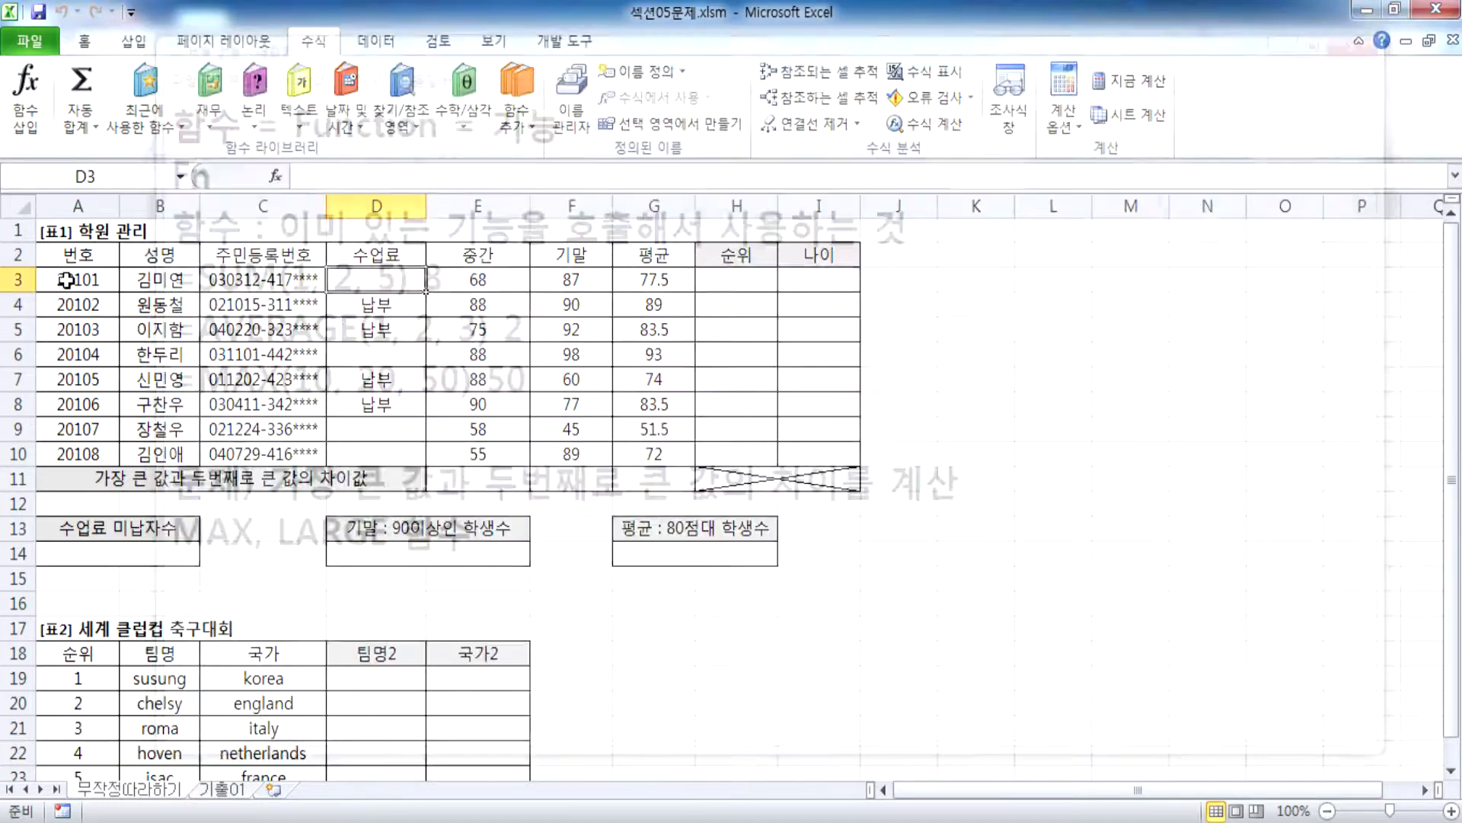
# Step: Switch to the Excel workbook and select cell E11 beside the label "가장 큰 값과 두번째로 큰 값의 차이값"
pyautogui.click(152, 304)
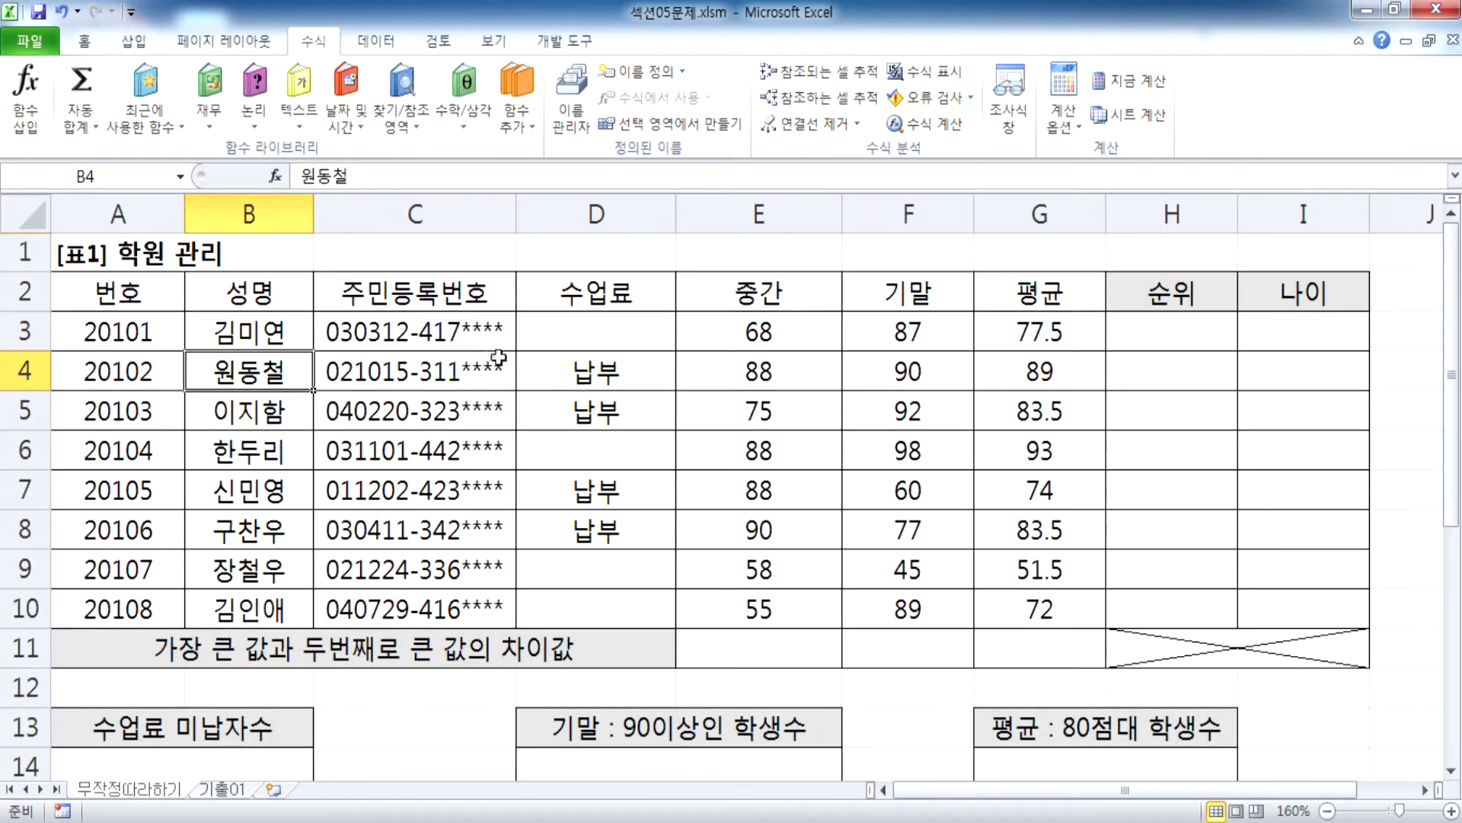
pyautogui.scroll(-2, 495, 358)
pyautogui.click(160, 415)
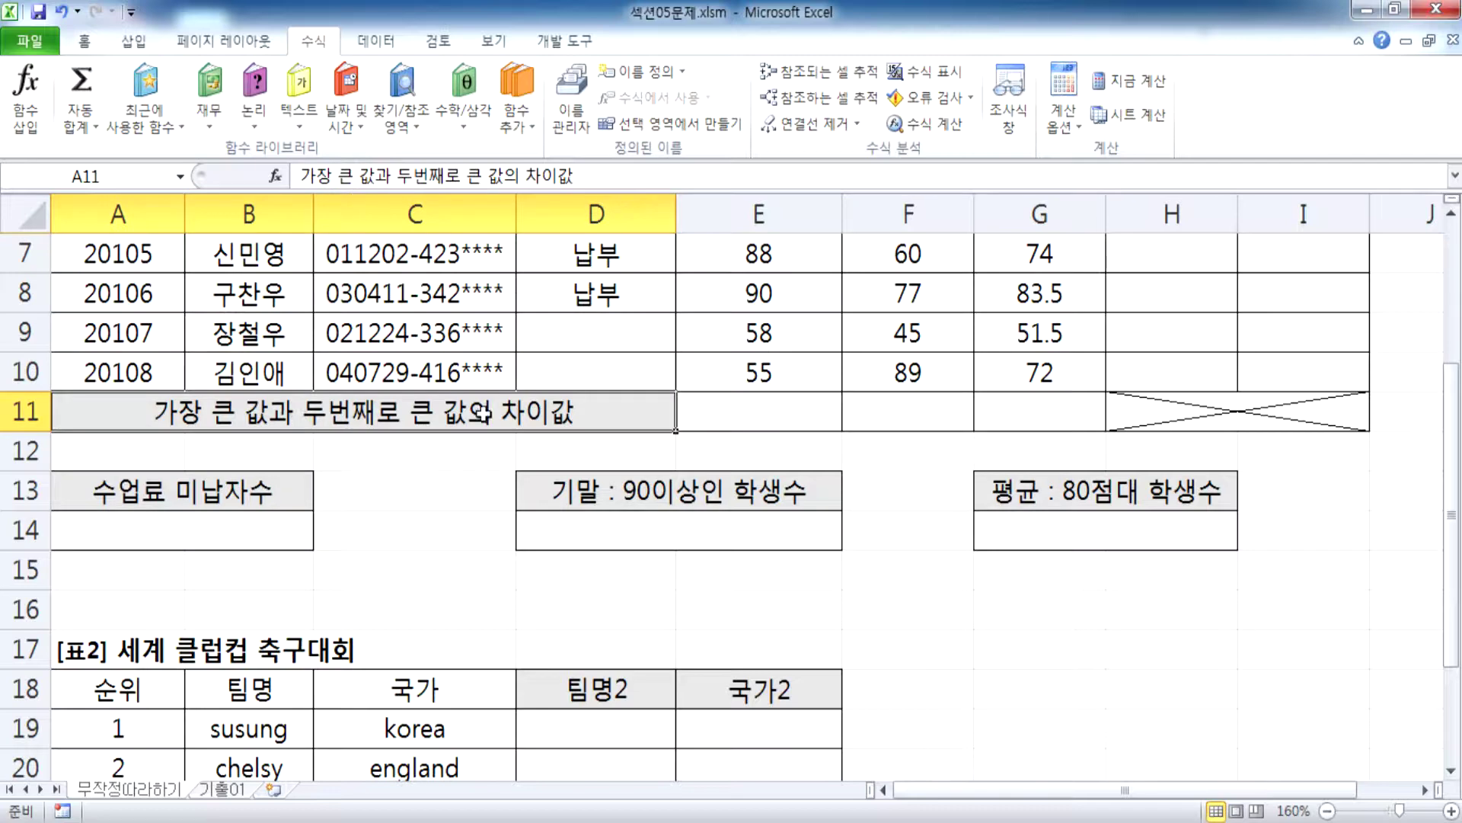
pyautogui.click(710, 414)
# Step: Switch to Notepad to review the problem and its MAX, LARGE hint, and return to Excel
pyautogui.hotkey('alt', 'Tab')
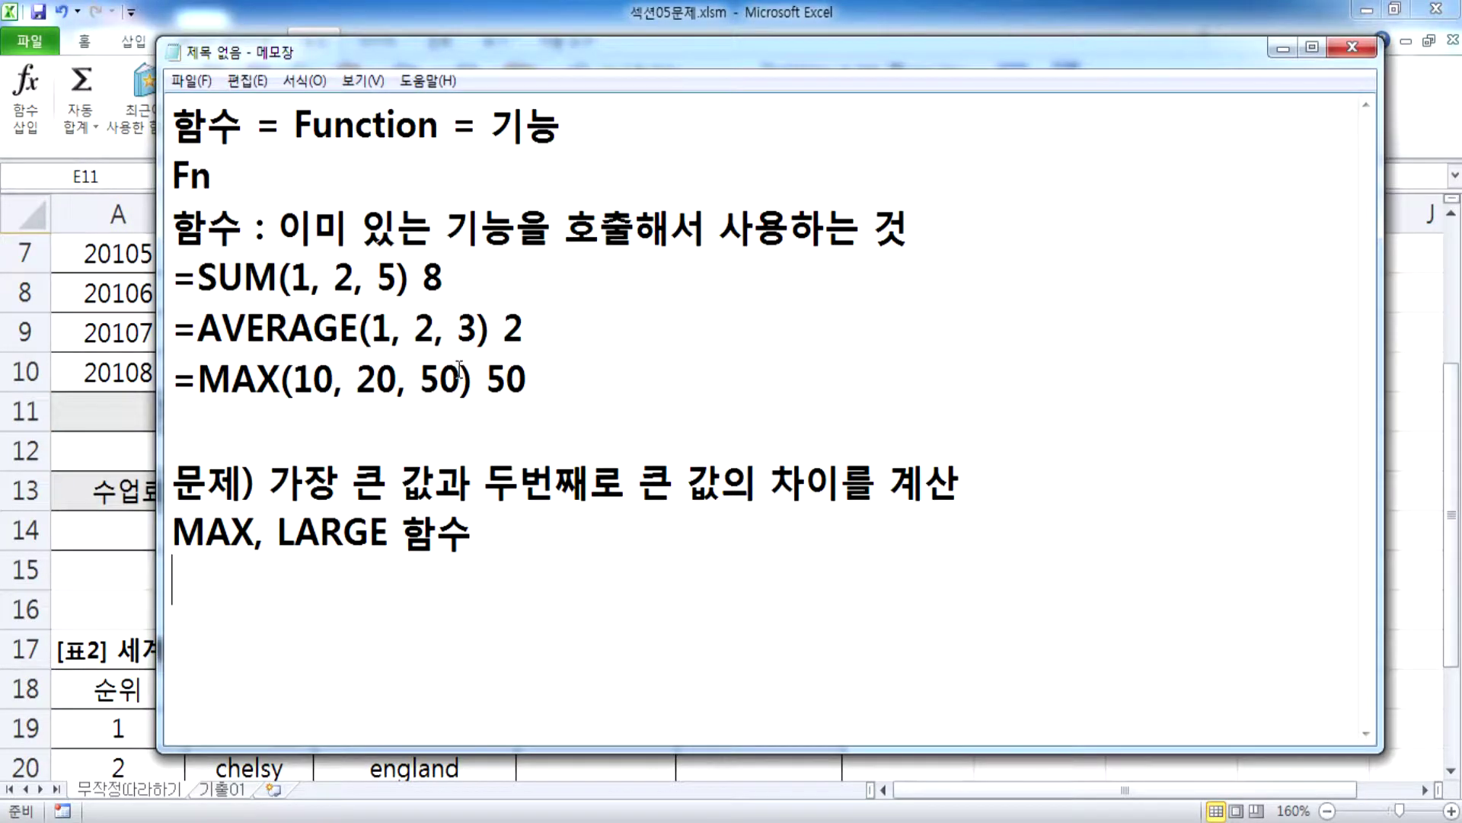
pyautogui.scroll(-3, 394, 564)
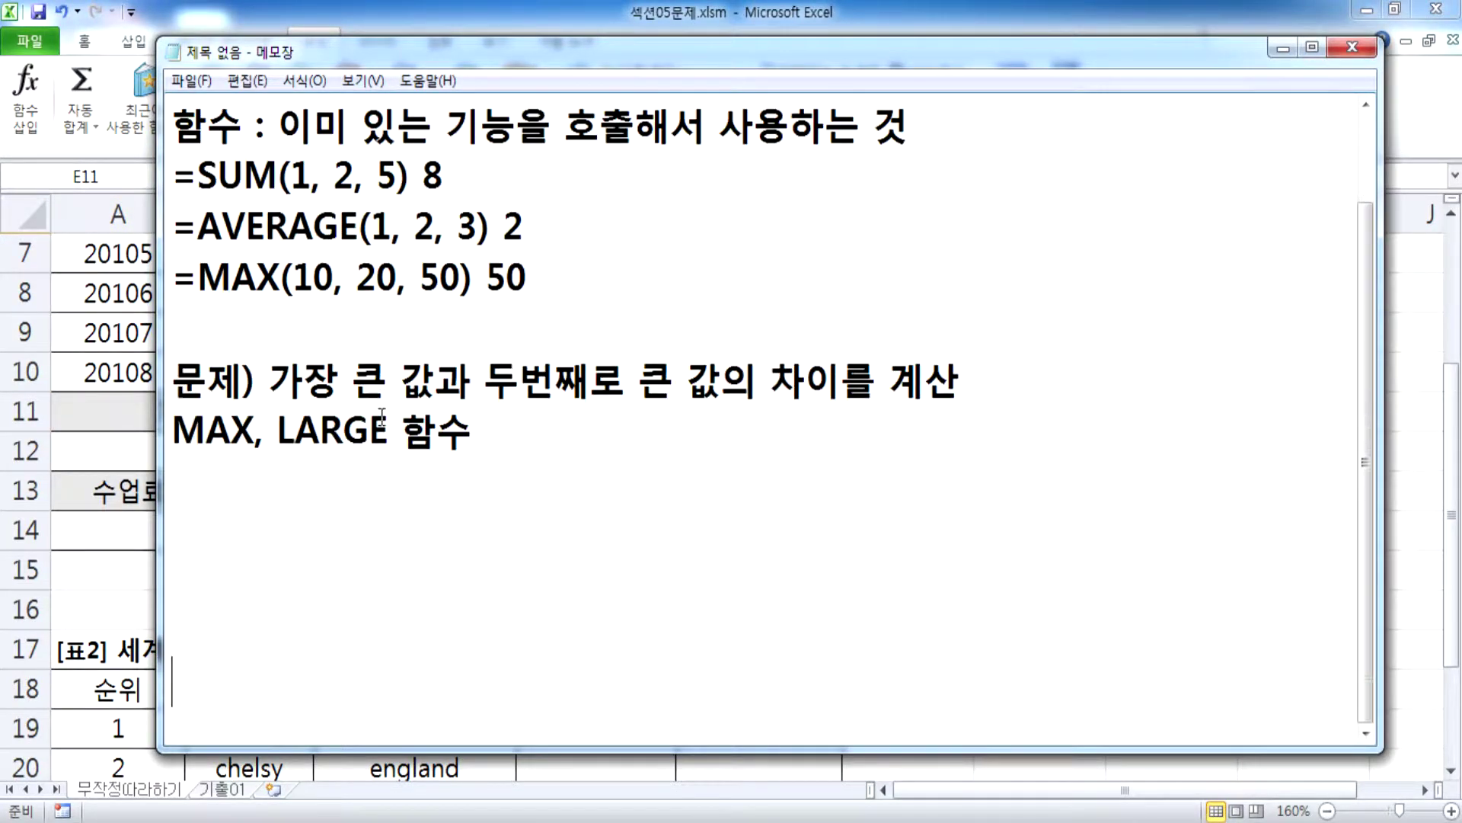
pyautogui.click(185, 213)
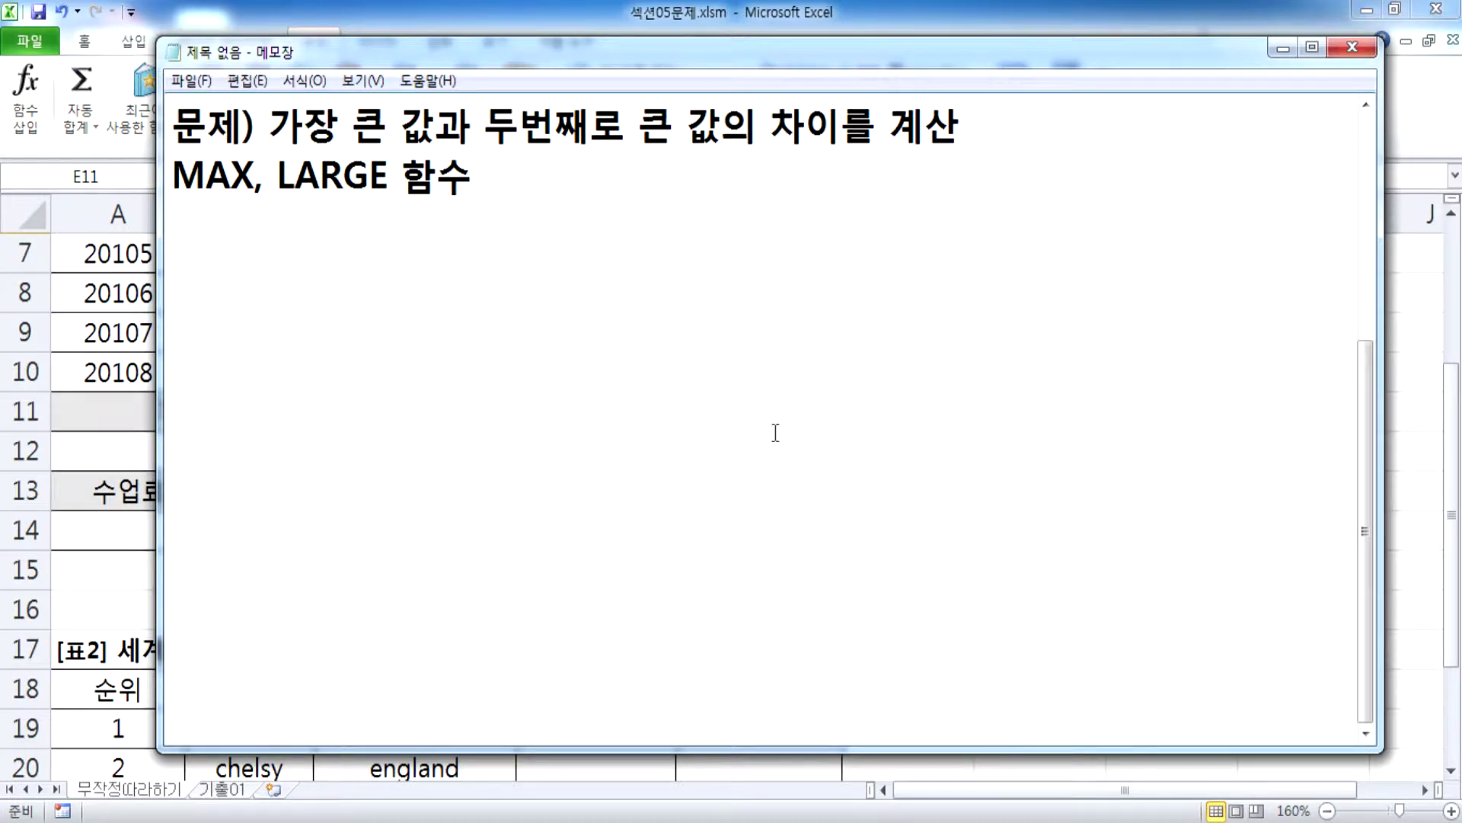
pyautogui.hotkey('alt', 'Tab')
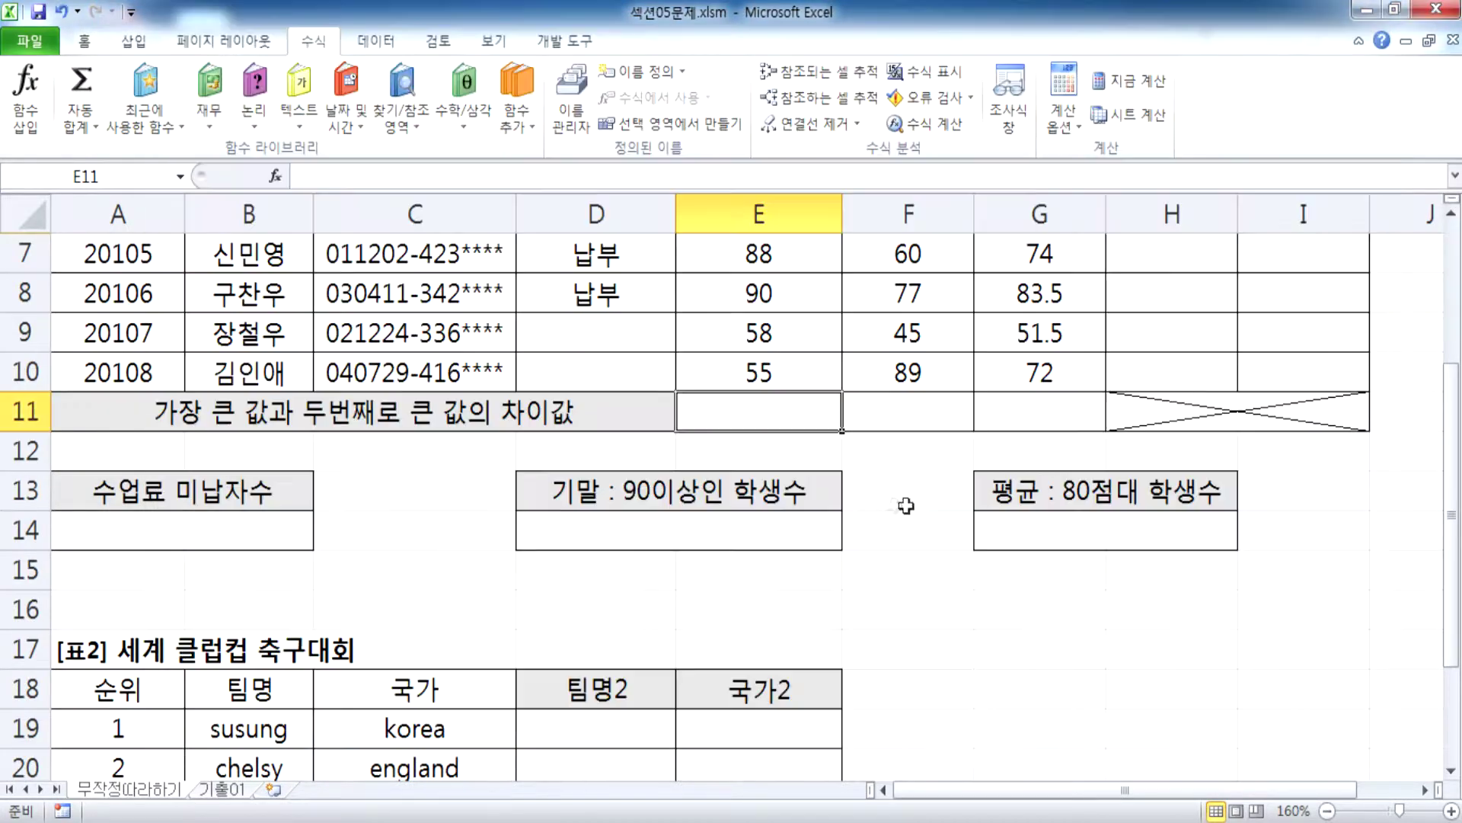
pyautogui.write('=')
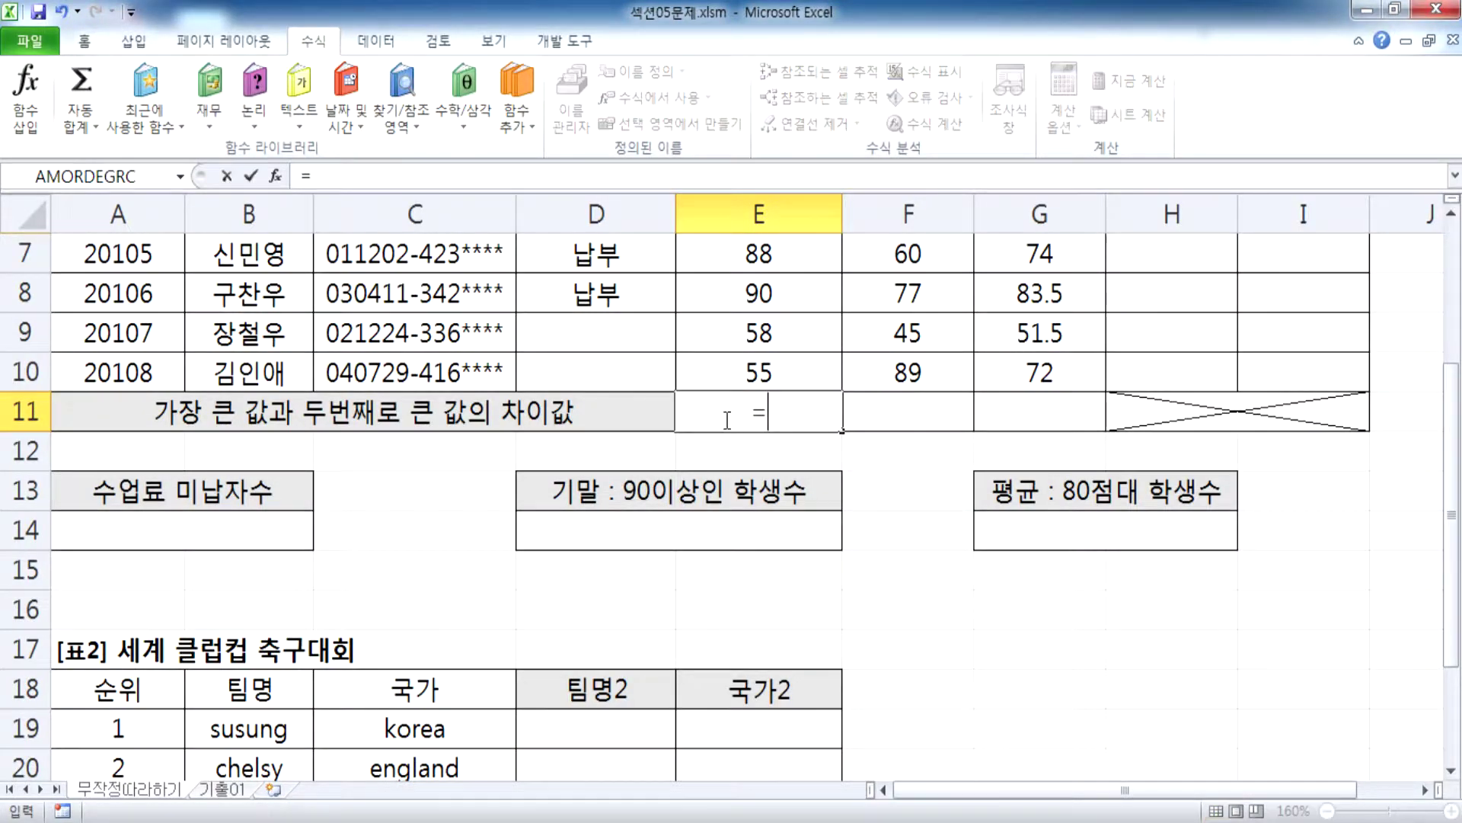
pyautogui.write('M')
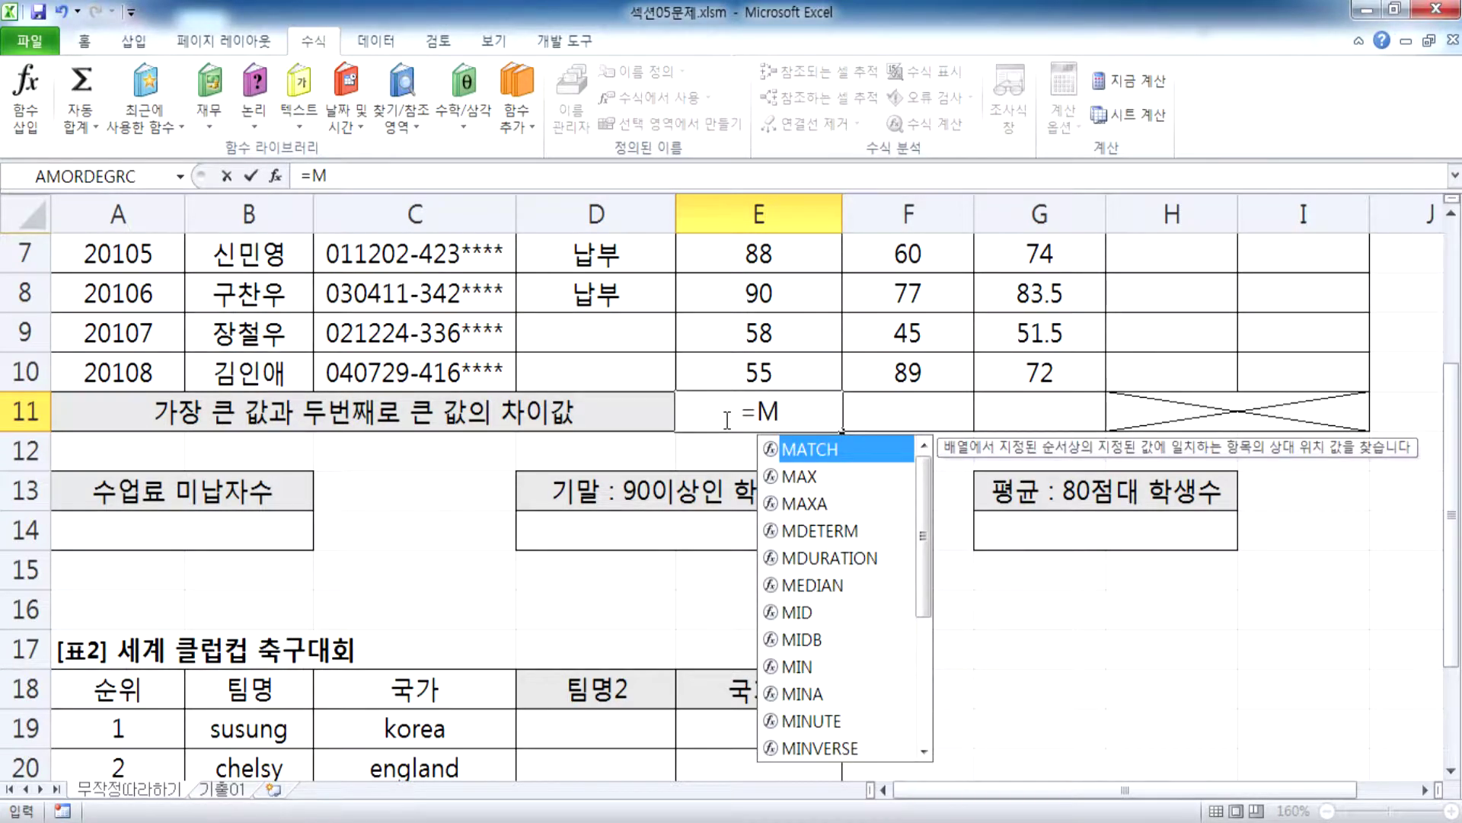
pyautogui.press('BackSpace')
pyautogui.press('BackSpace')
# Step: Start a formula in cell E11 with the MAX function from the function suggestions
pyautogui.write('=')
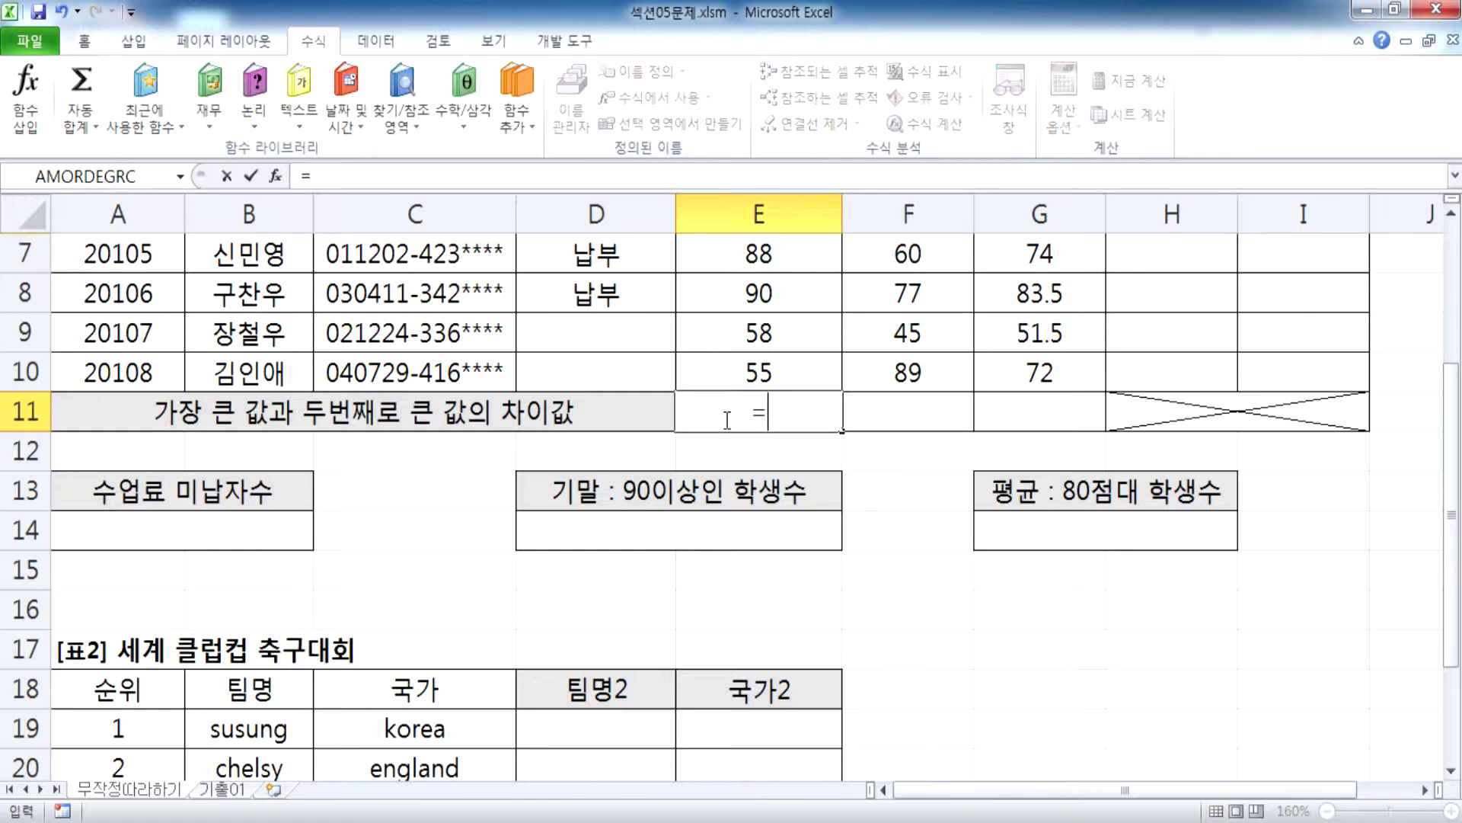
pyautogui.write('M')
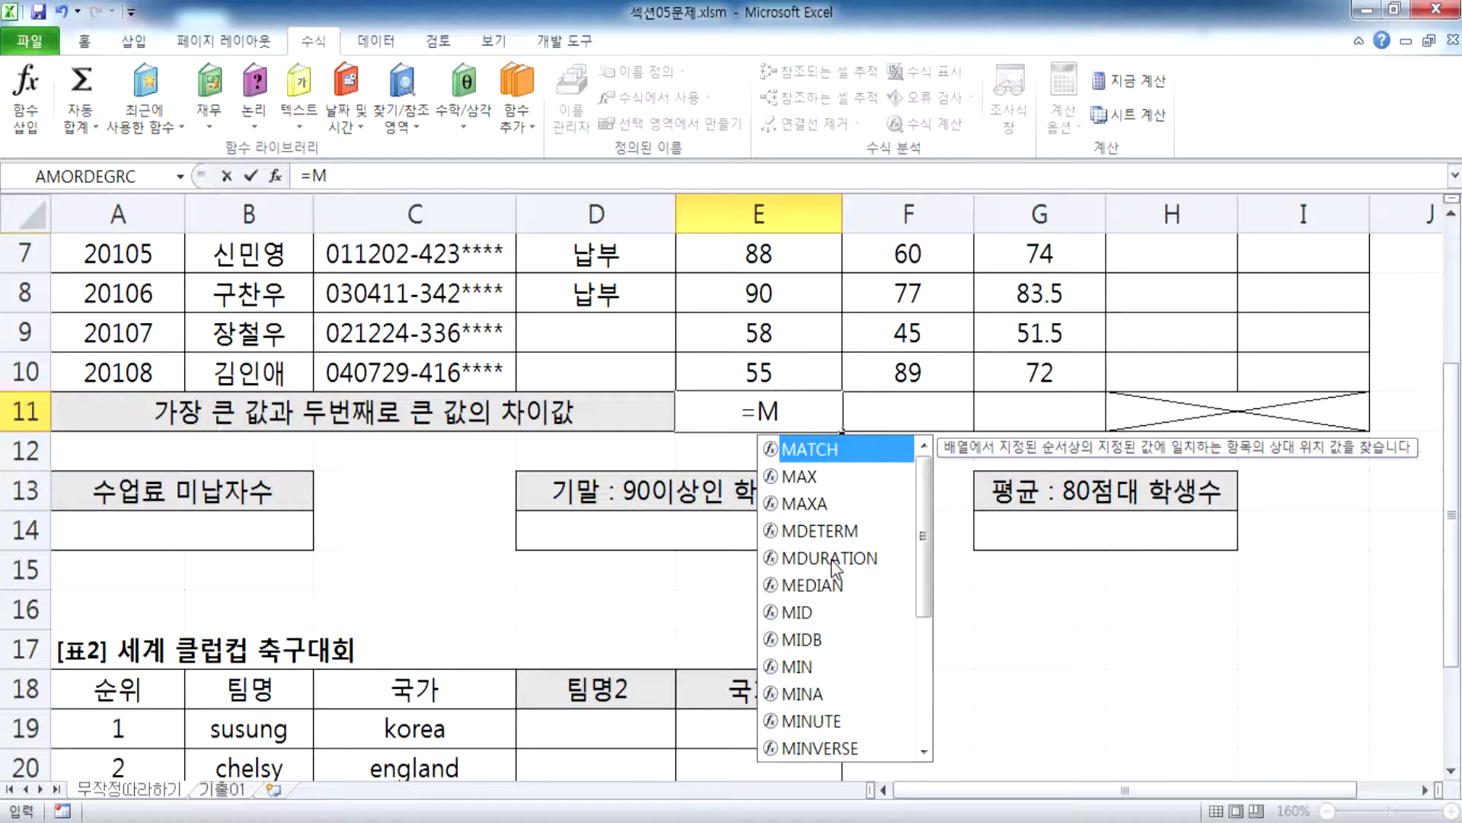
pyautogui.click(808, 480)
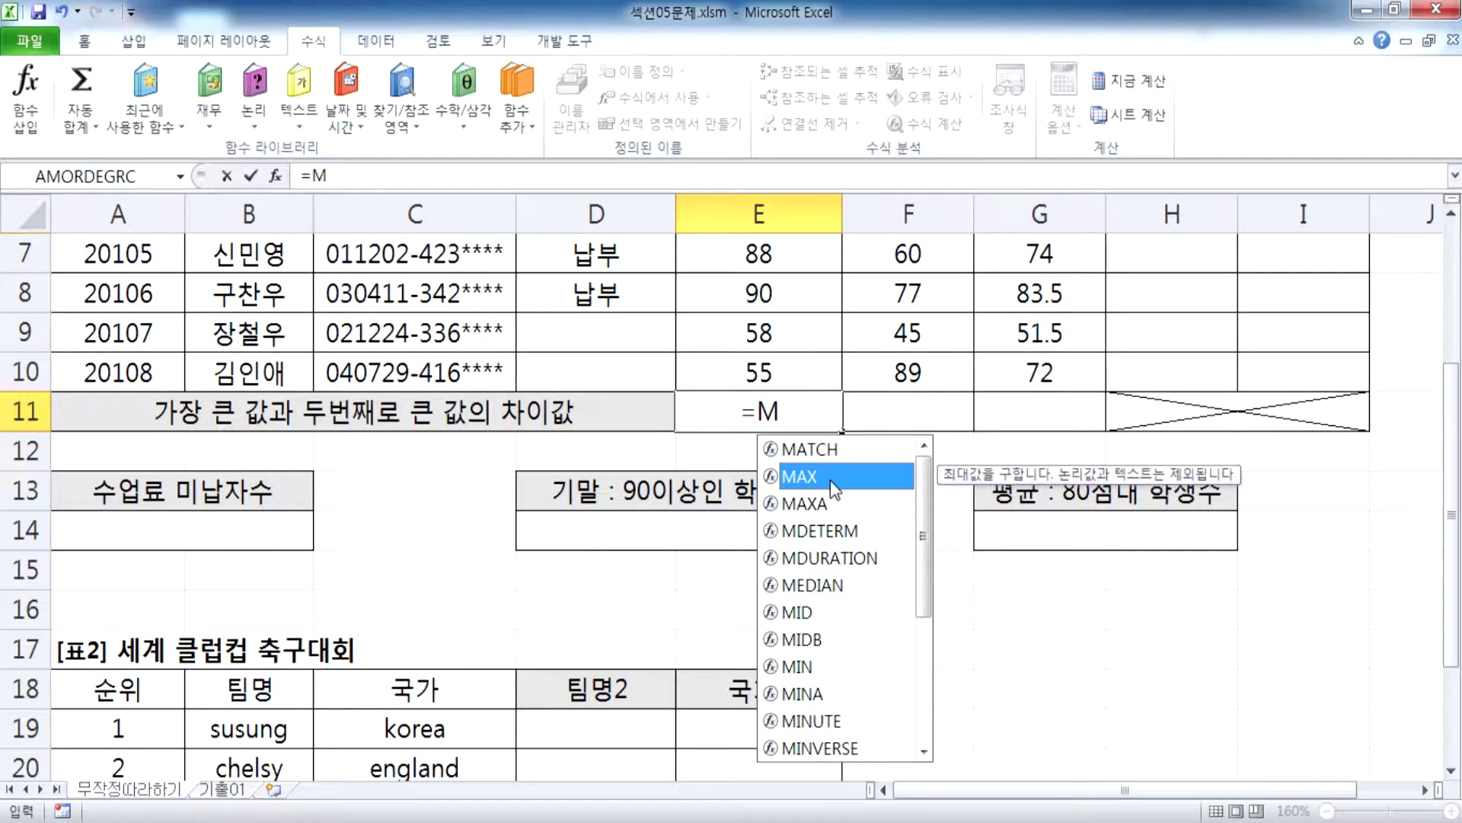
pyautogui.doubleClick(830, 480)
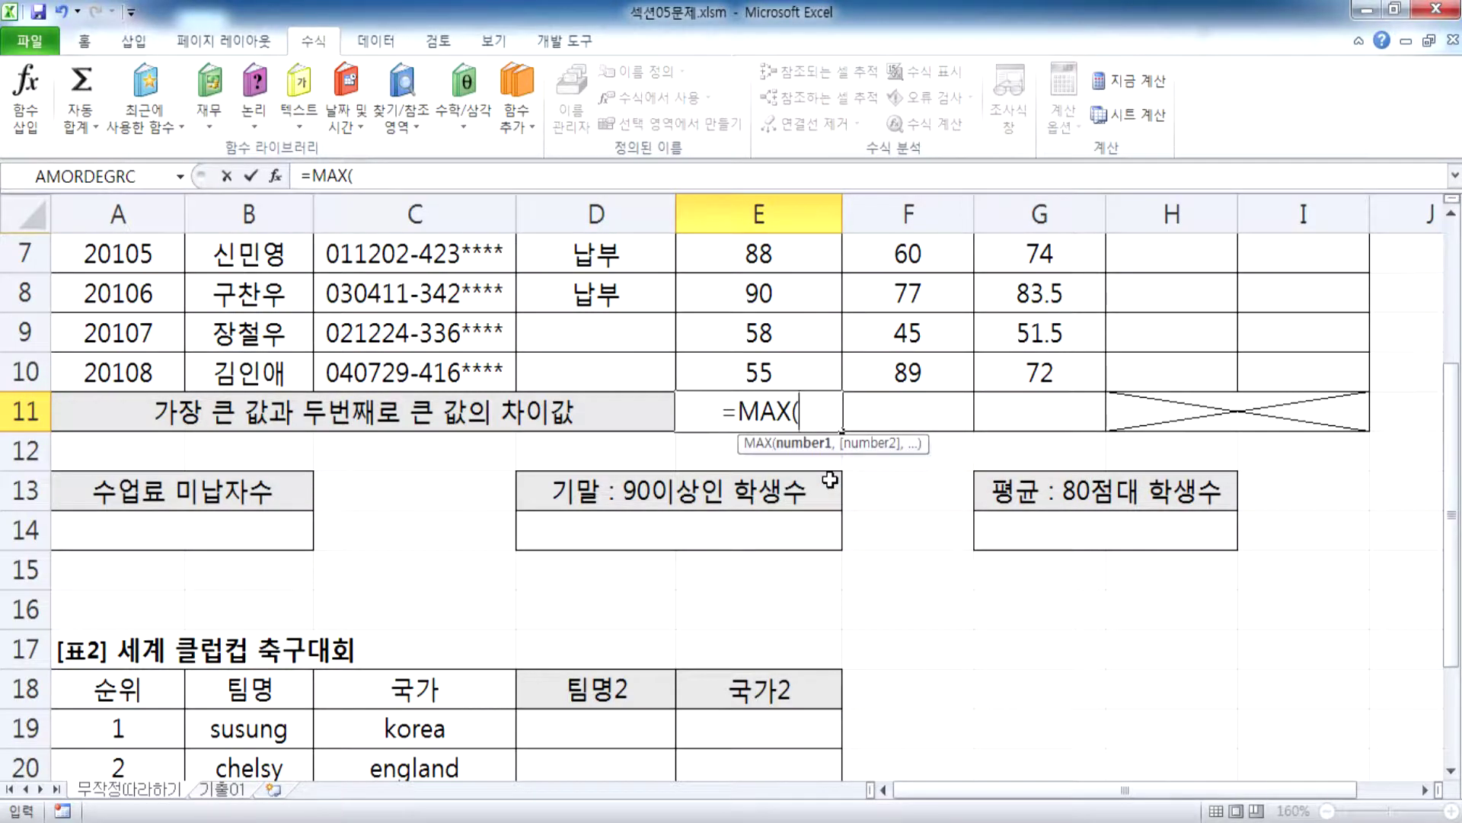
pyautogui.press('BackSpace')
pyautogui.press('BackSpace')
pyautogui.press('BackSpace')
pyautogui.press('BackSpace')
pyautogui.write('Ma')
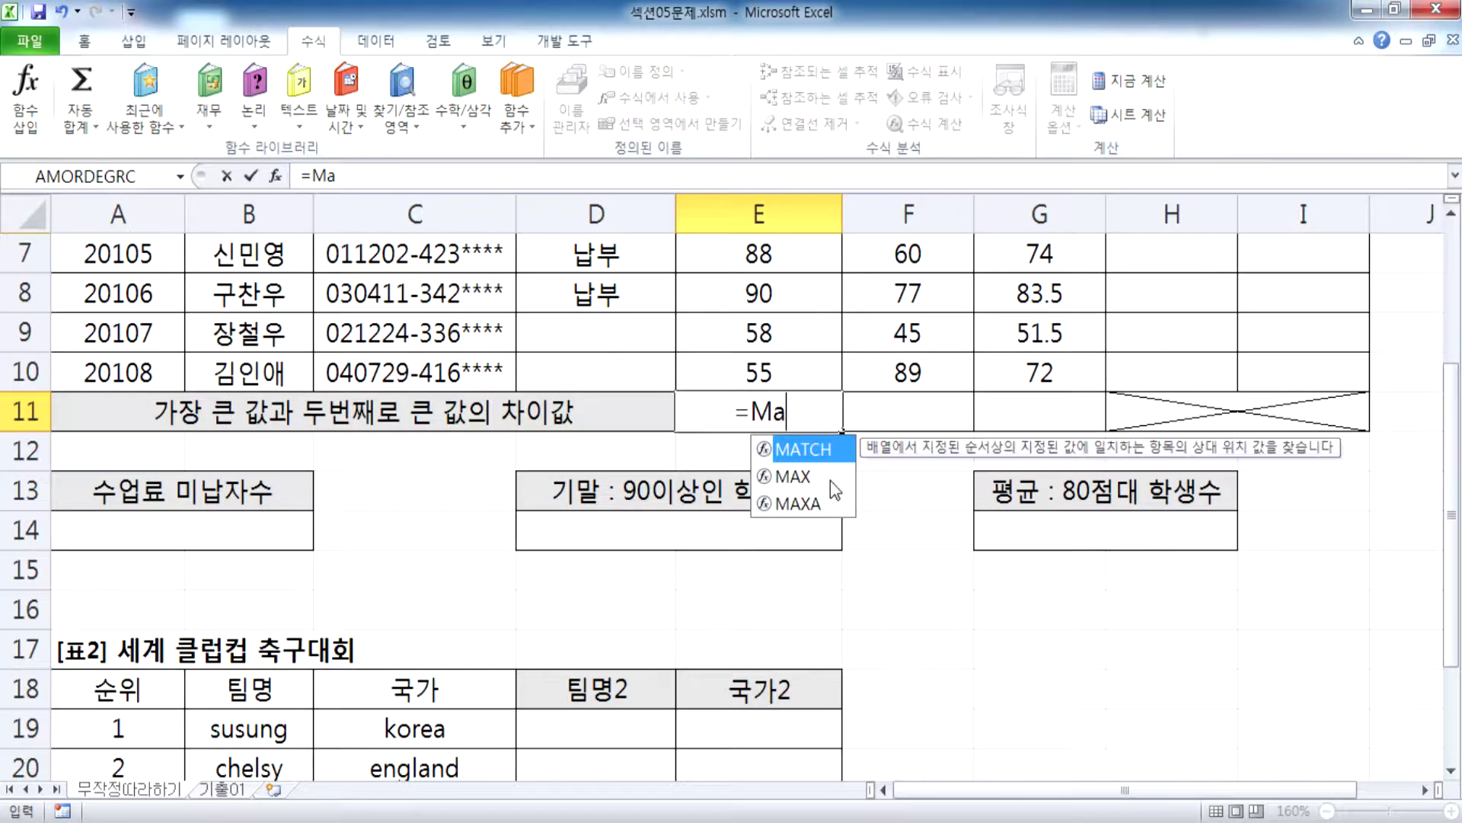
pyautogui.press('BackSpace')
pyautogui.write('AX')
pyautogui.click(830, 480)
pyautogui.doubleClick(831, 480)
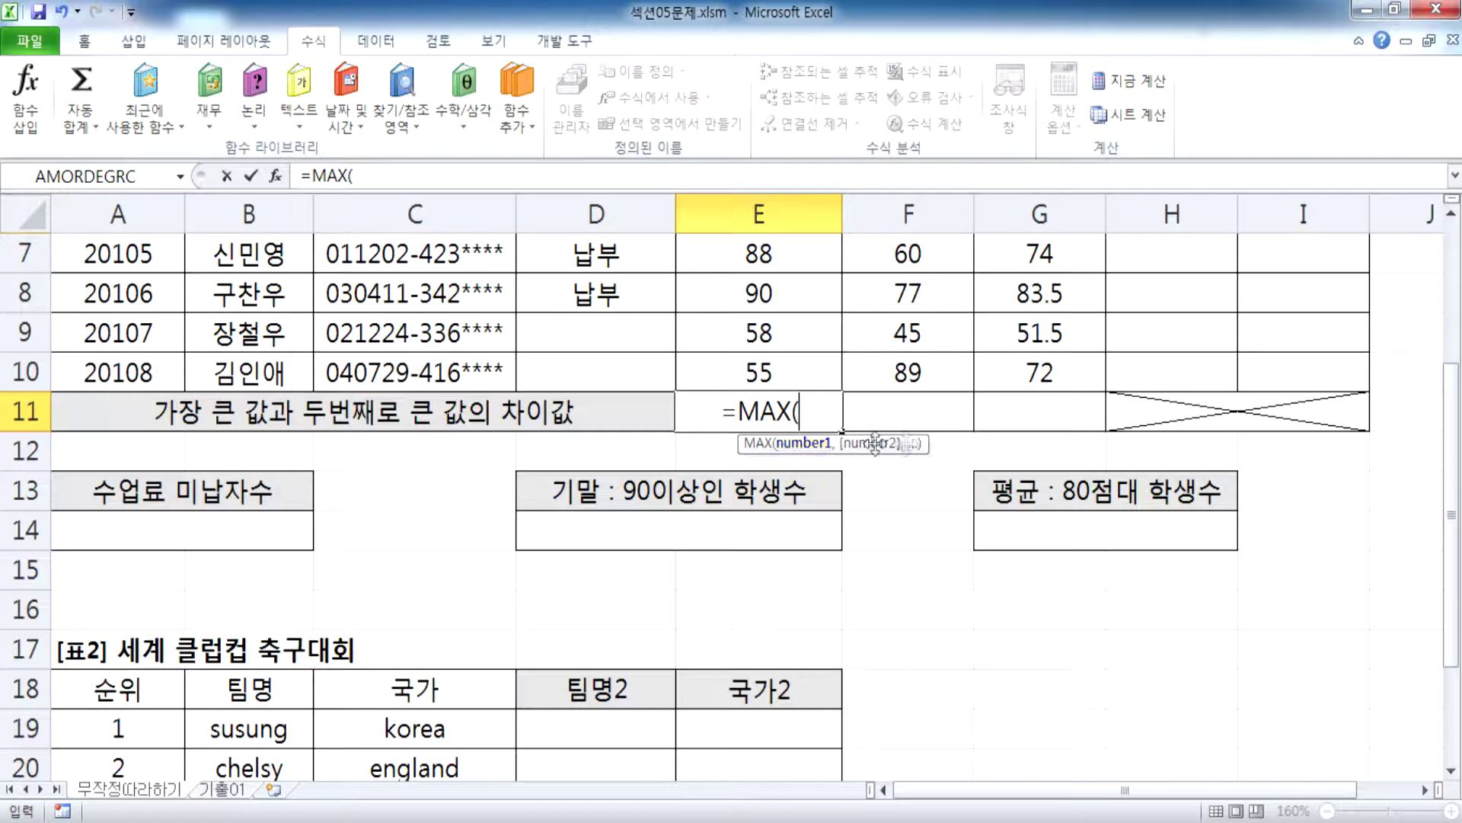
# Step: Use the 중간 scores E3:E10 as the MAX range and close the function's parenthesis
pyautogui.scroll(2, 821, 452)
pyautogui.moveTo(780, 332); pyautogui.dragTo(848, 591)
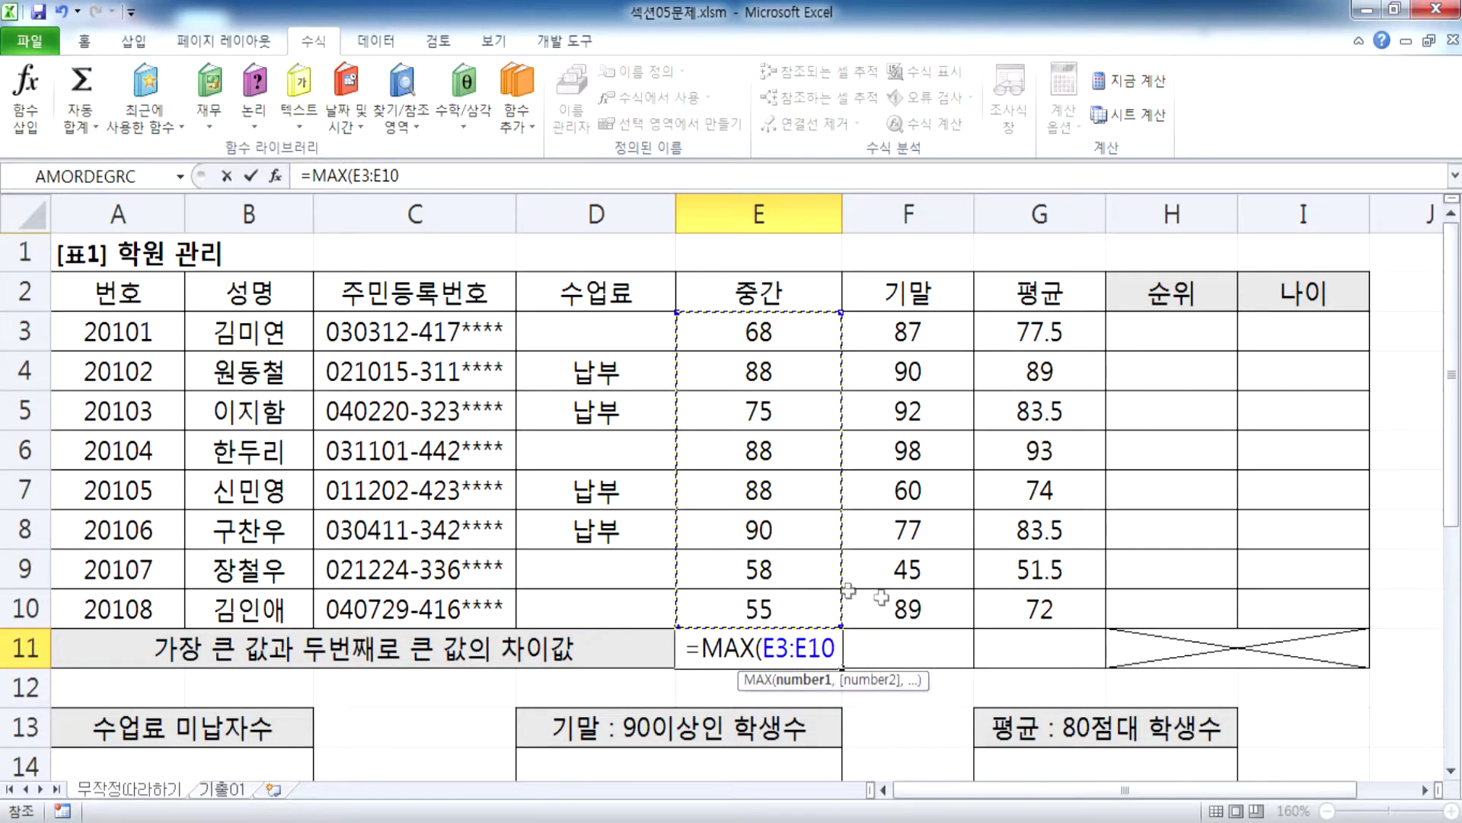
pyautogui.scroll(-1, 1022, 663)
pyautogui.scroll(1, 1021, 662)
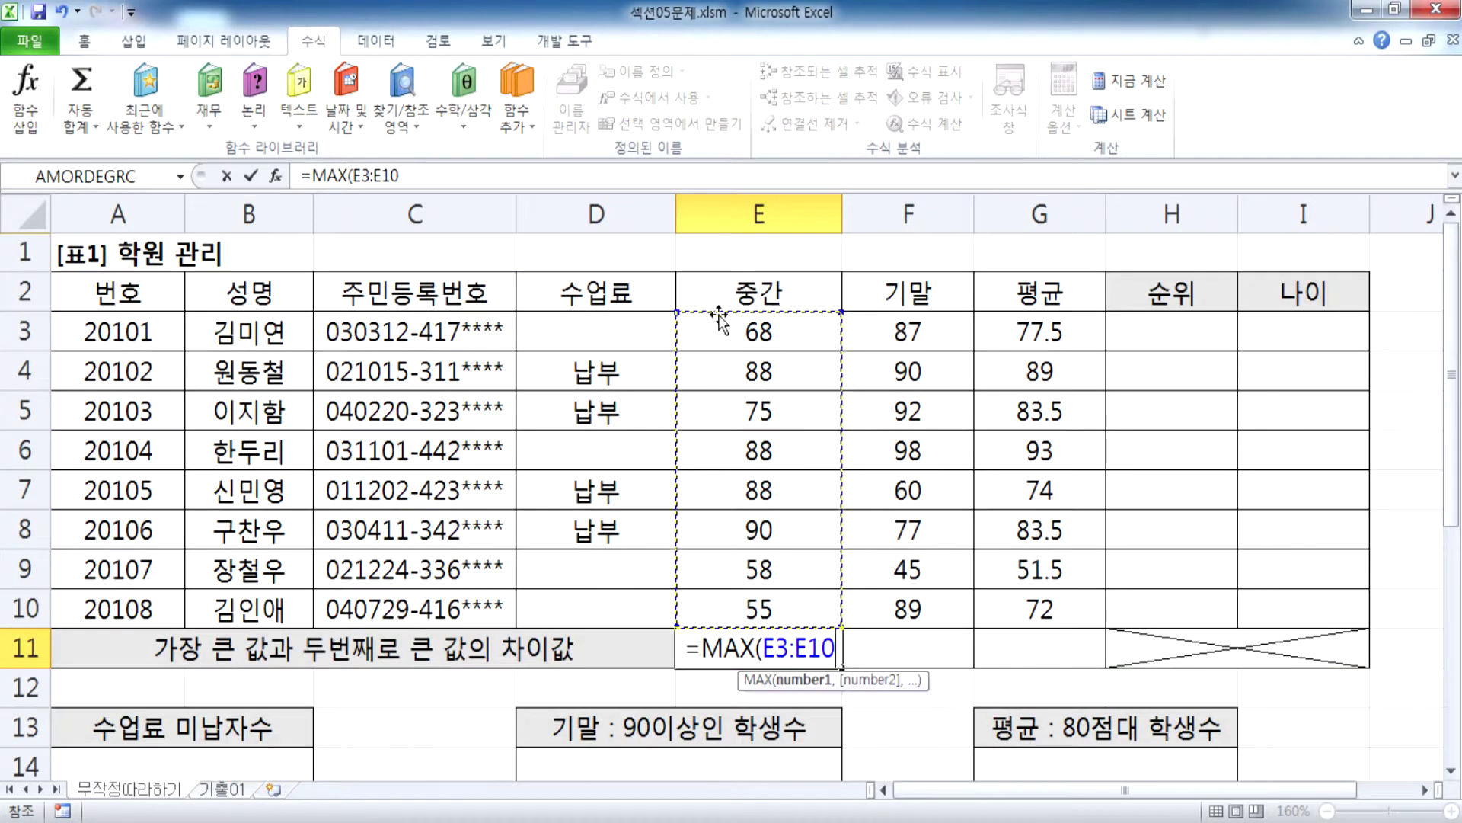
pyautogui.moveTo(719, 327); pyautogui.dragTo(708, 604)
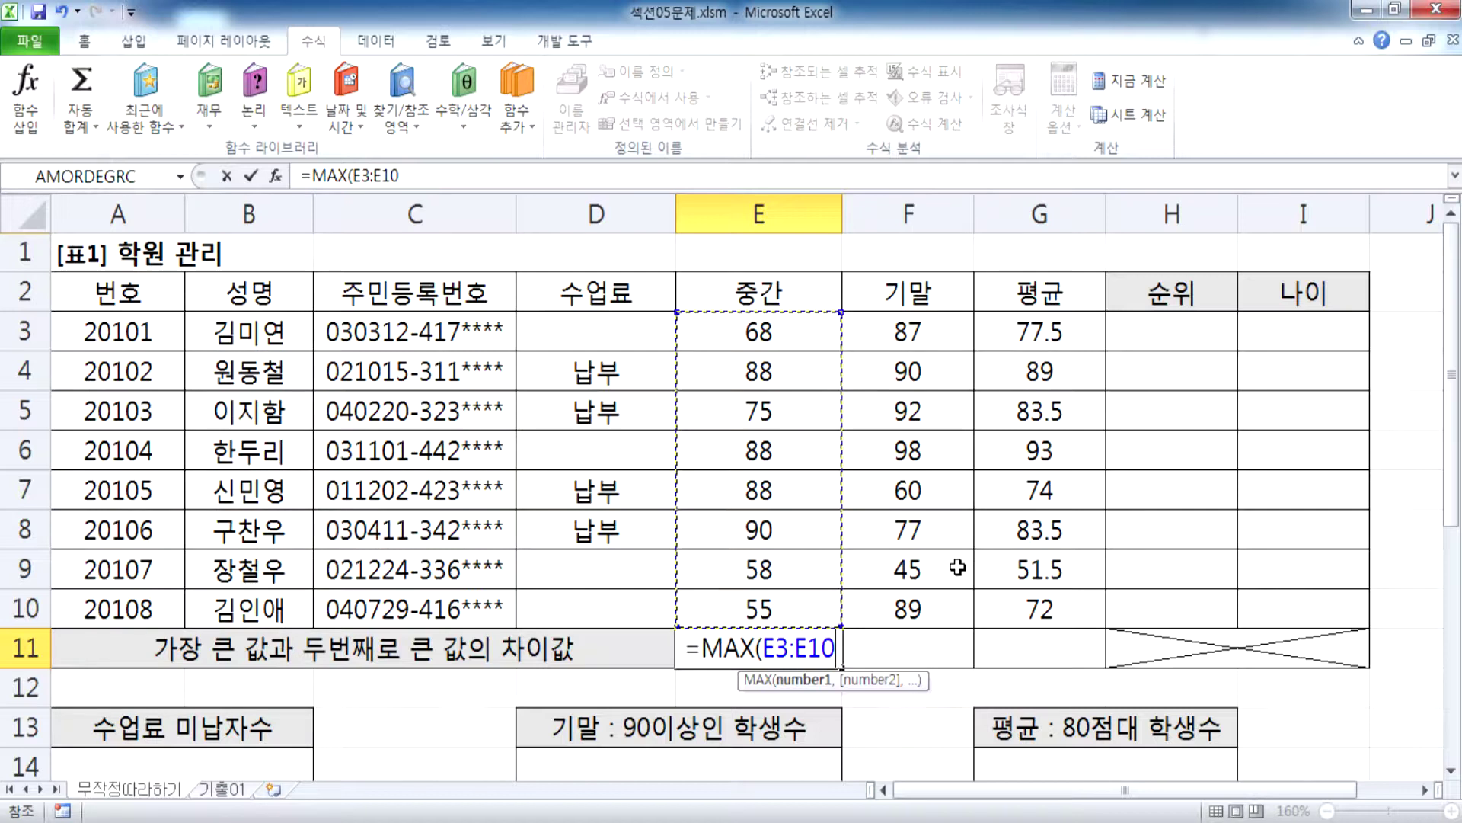
pyautogui.write(')')
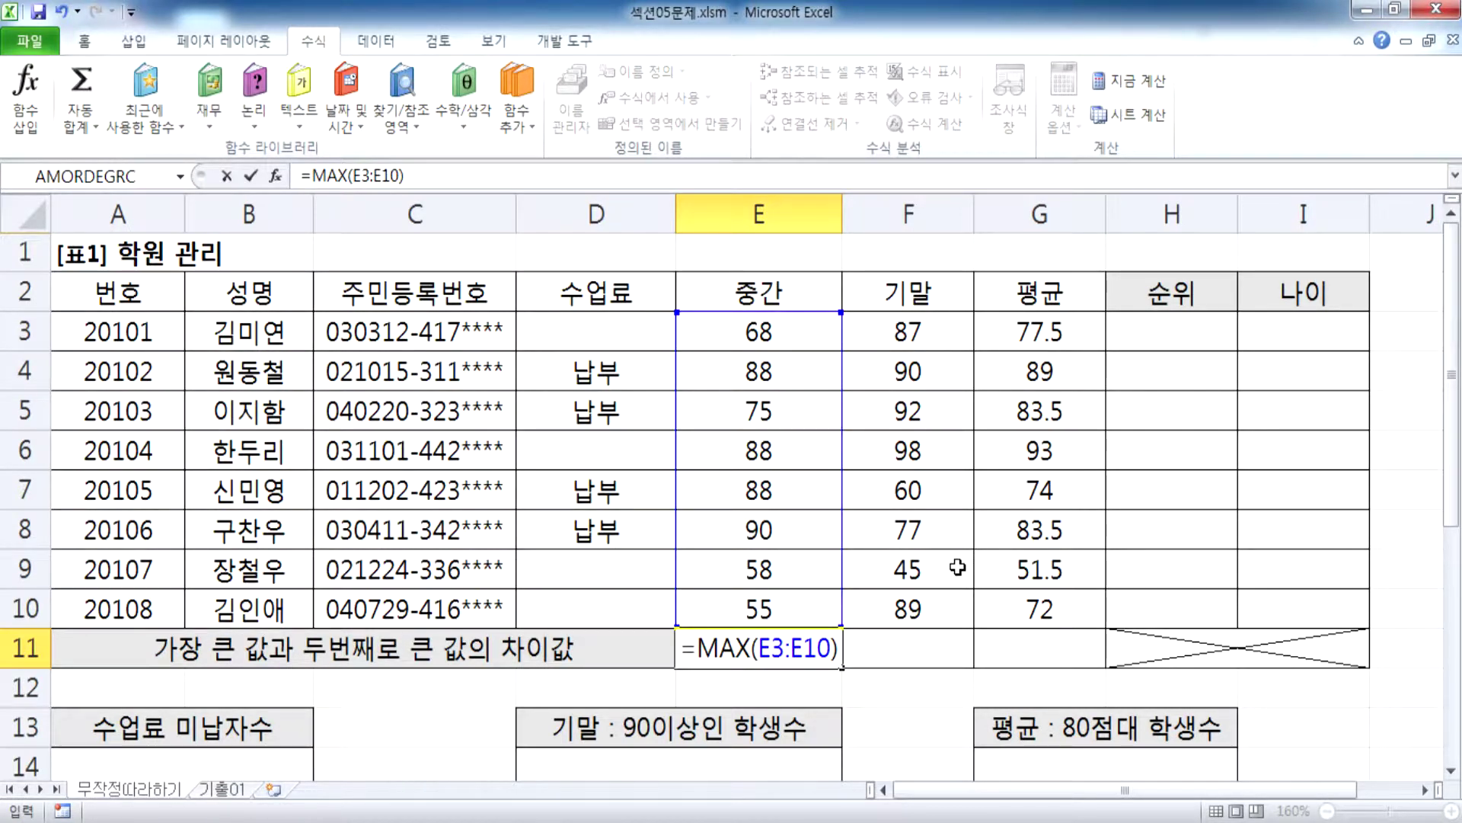
# Step: Confirm the MAX formula in E11, compare its result with the 중간 scores, and clear the cell
pyautogui.press('Return')
pyautogui.click(792, 651)
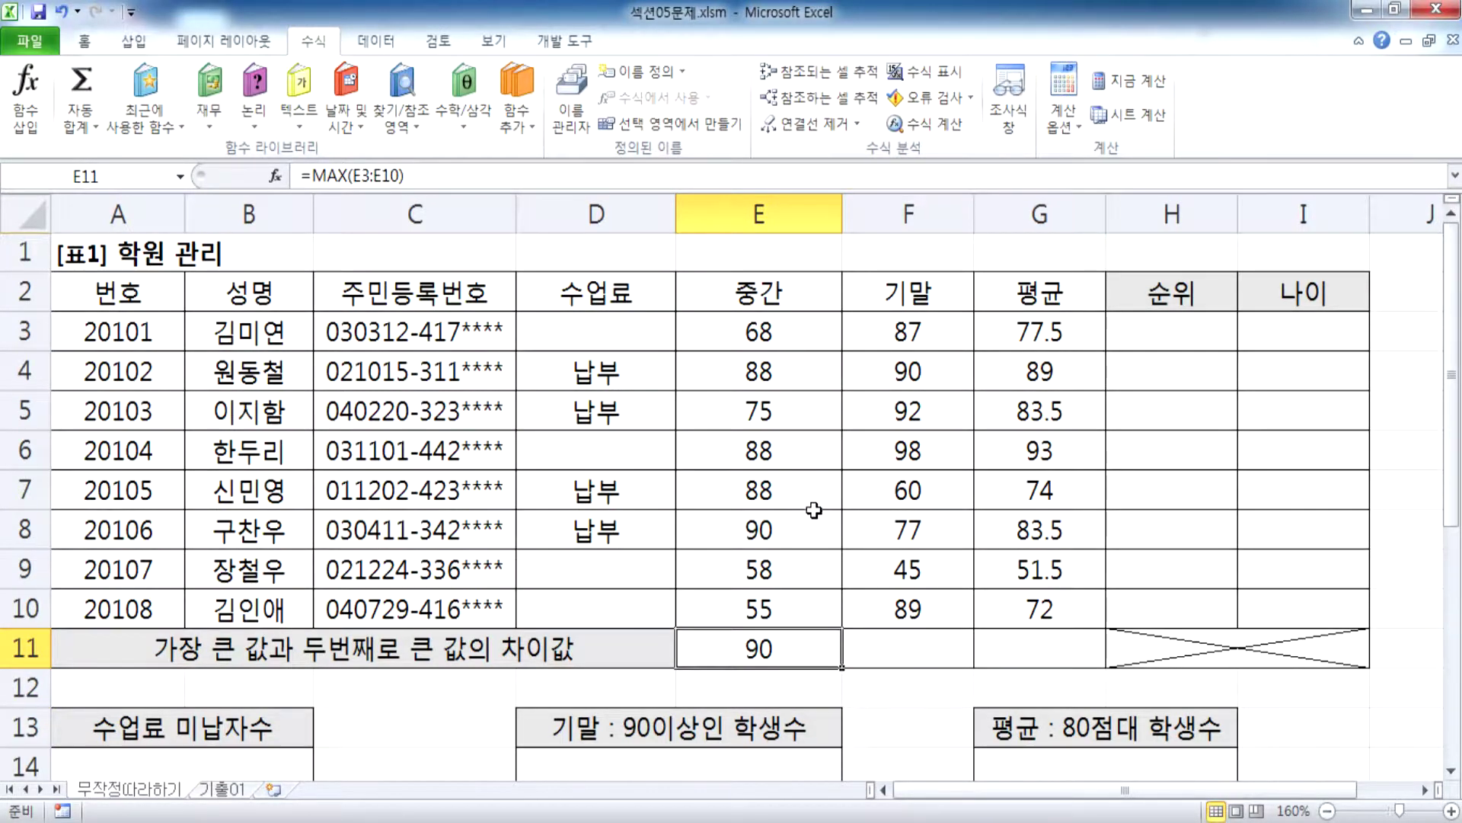
pyautogui.click(776, 537)
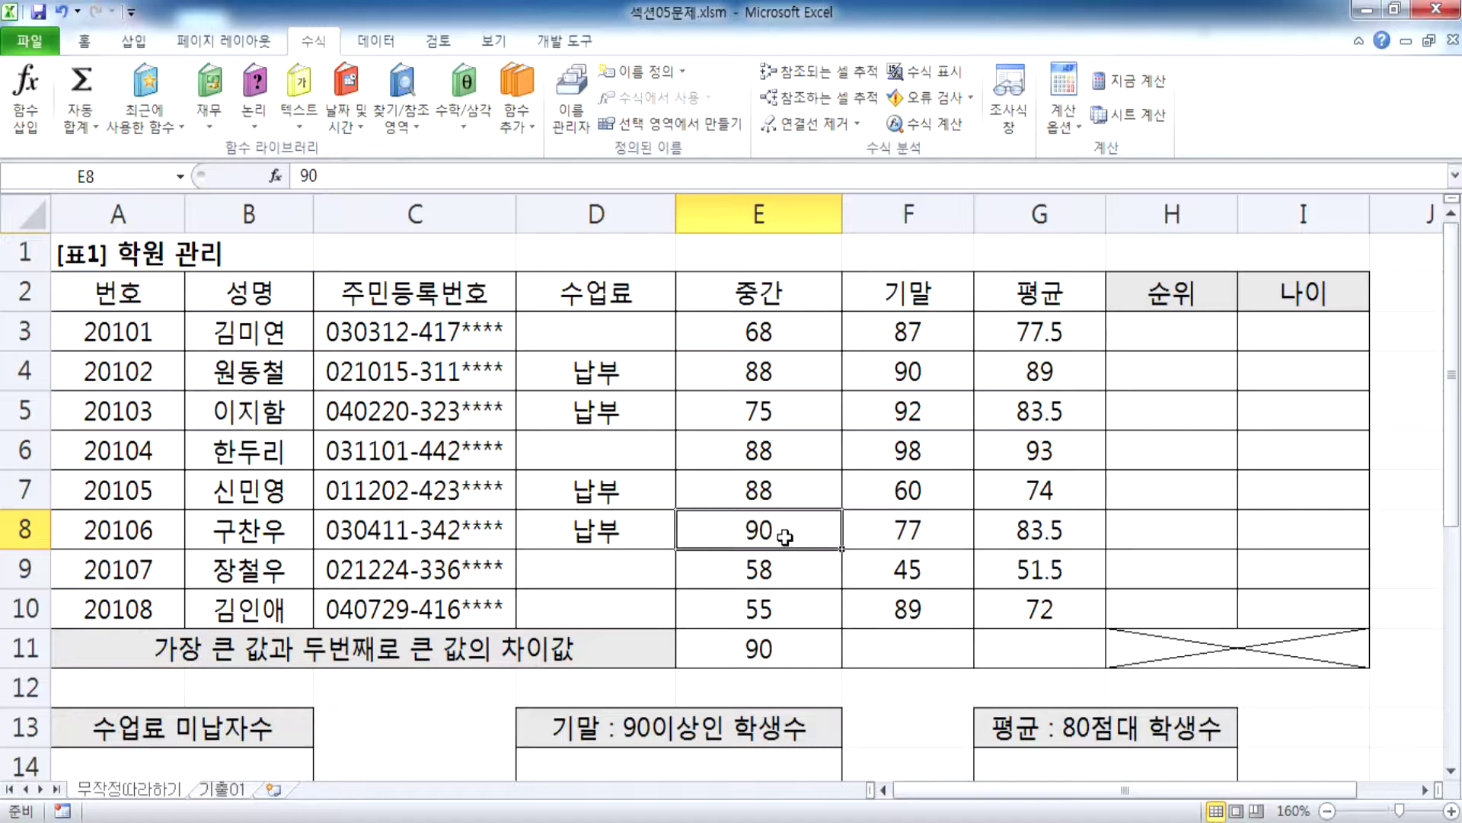
pyautogui.scroll(-1, 784, 537)
pyautogui.click(783, 531)
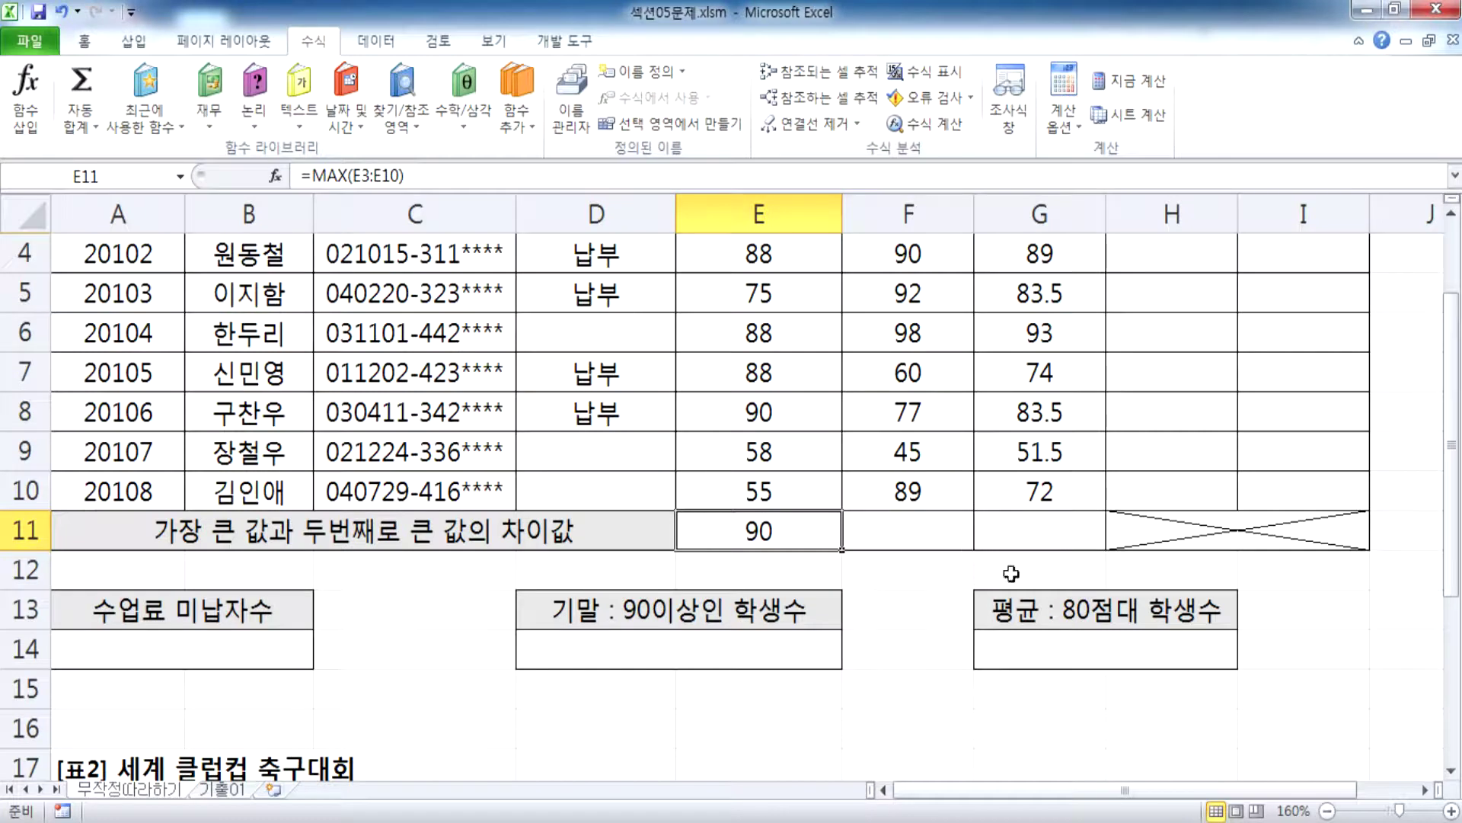
pyautogui.press('Delete')
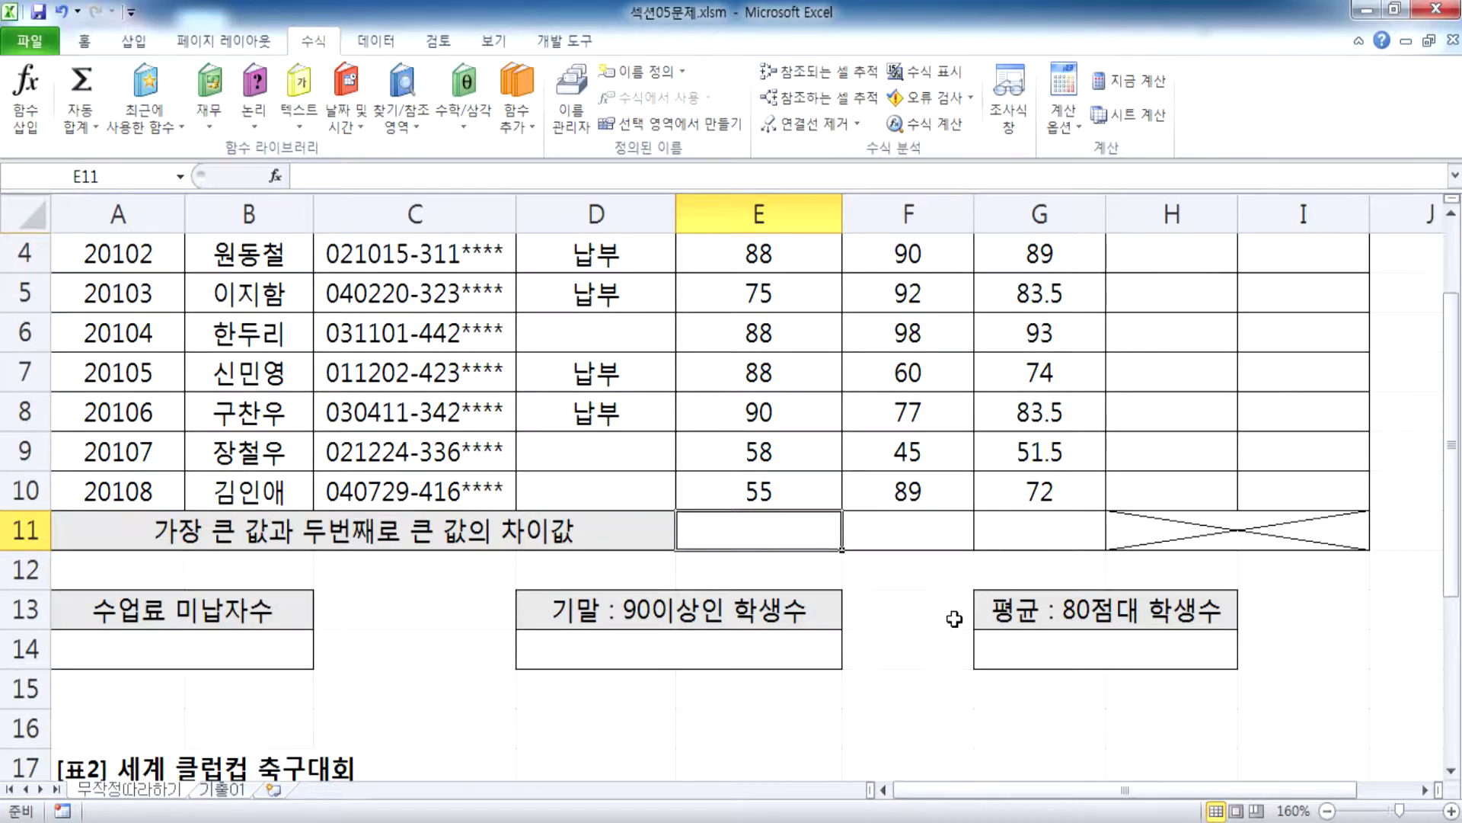
# Step: Look up the descriptions of the MIN and MAX functions from cell E11, and cancel the entry
pyautogui.write('=MIN')
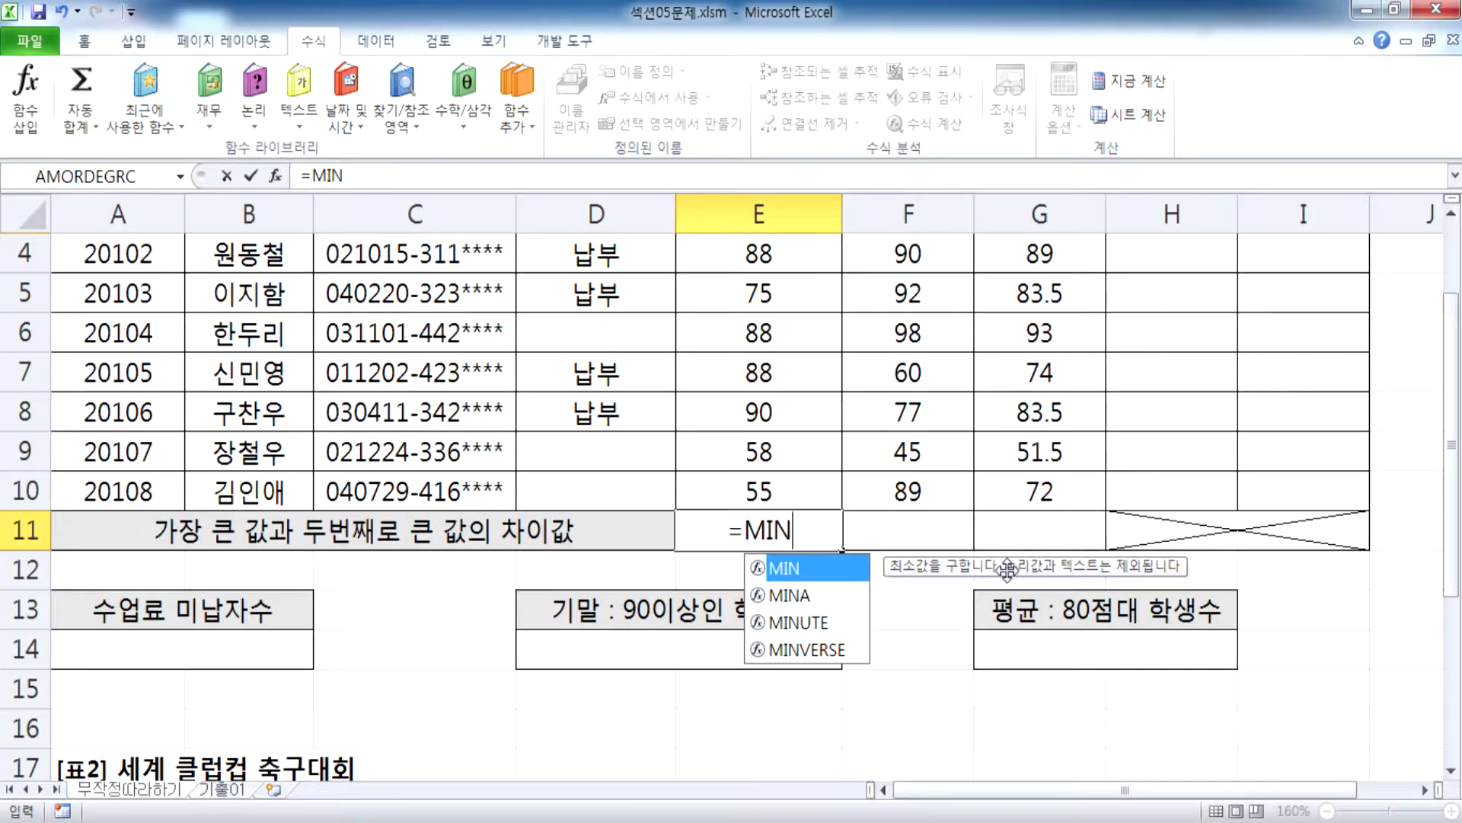
pyautogui.press('BackSpace')
pyautogui.press('BackSpace')
pyautogui.write('S')
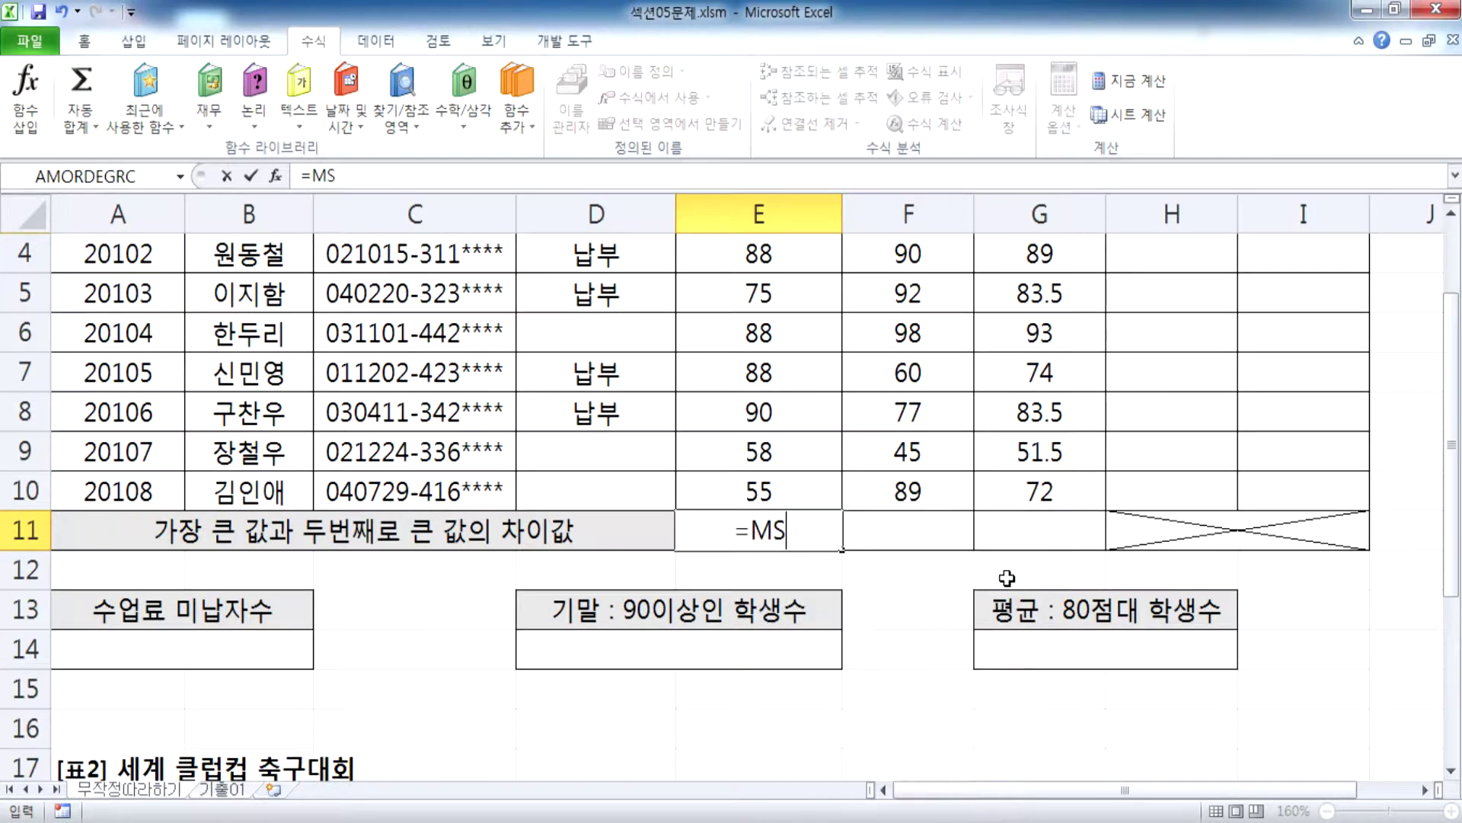
pyautogui.press('BackSpace')
pyautogui.write('AX')
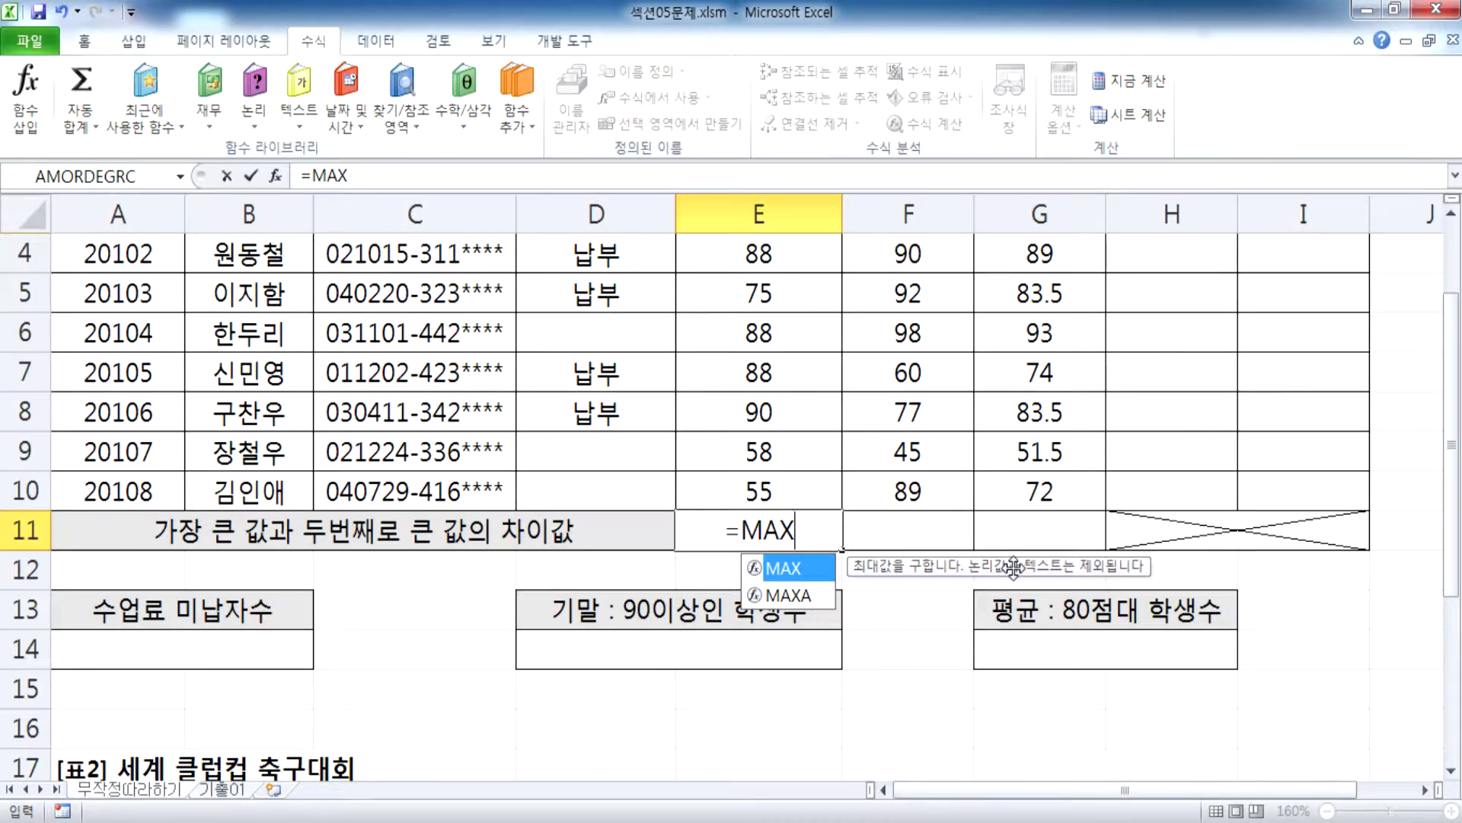
pyautogui.press('Escape')
pyautogui.press('Escape')
# Step: Calculate the smallest 중간 score in E11 with MIN over E3:E10, and clear the cell again
pyautogui.write('=MIN(')
pyautogui.scroll(1, 1013, 567)
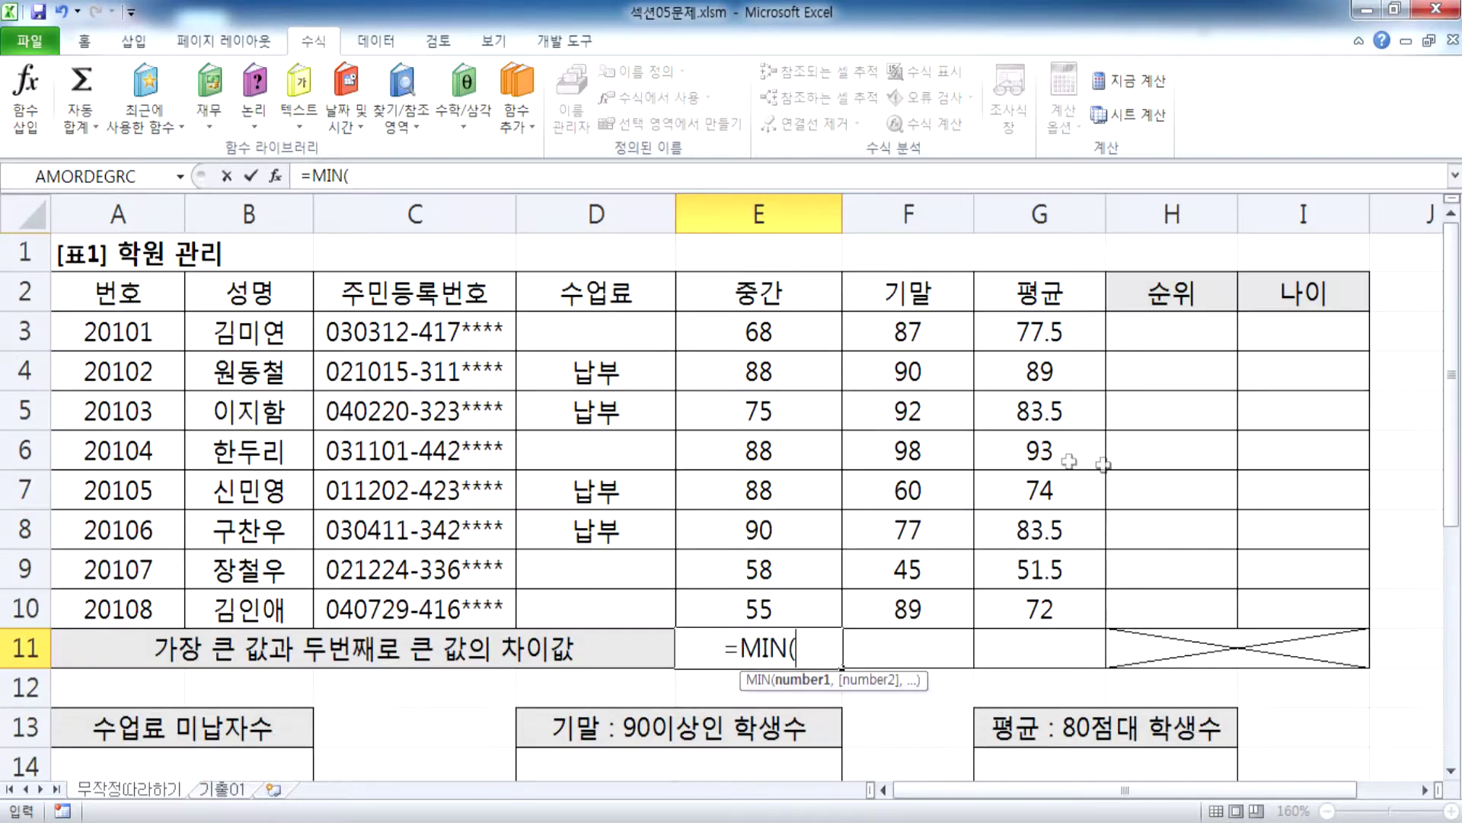
pyautogui.moveTo(793, 336); pyautogui.dragTo(789, 606)
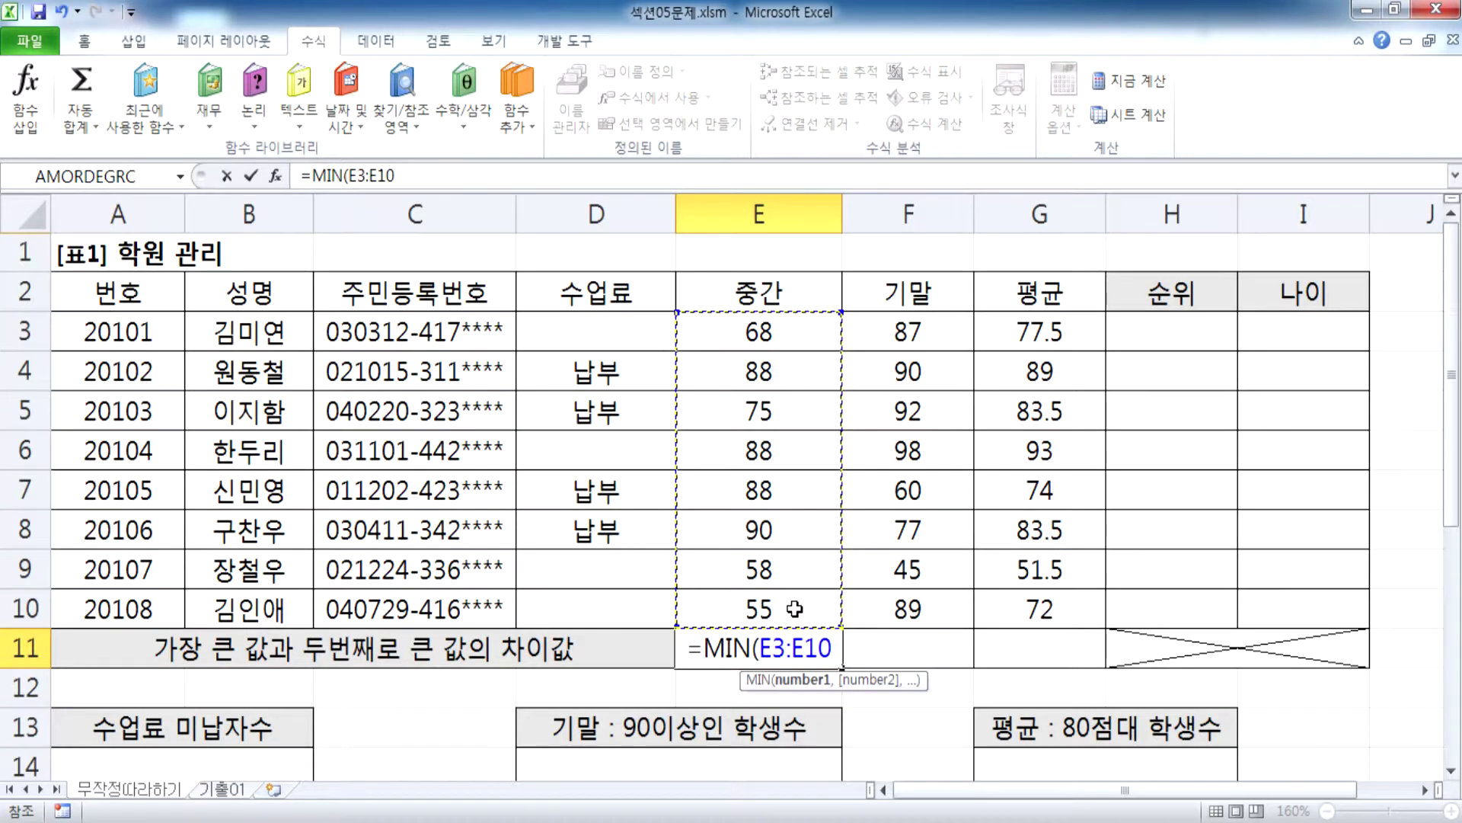
pyautogui.press('Return')
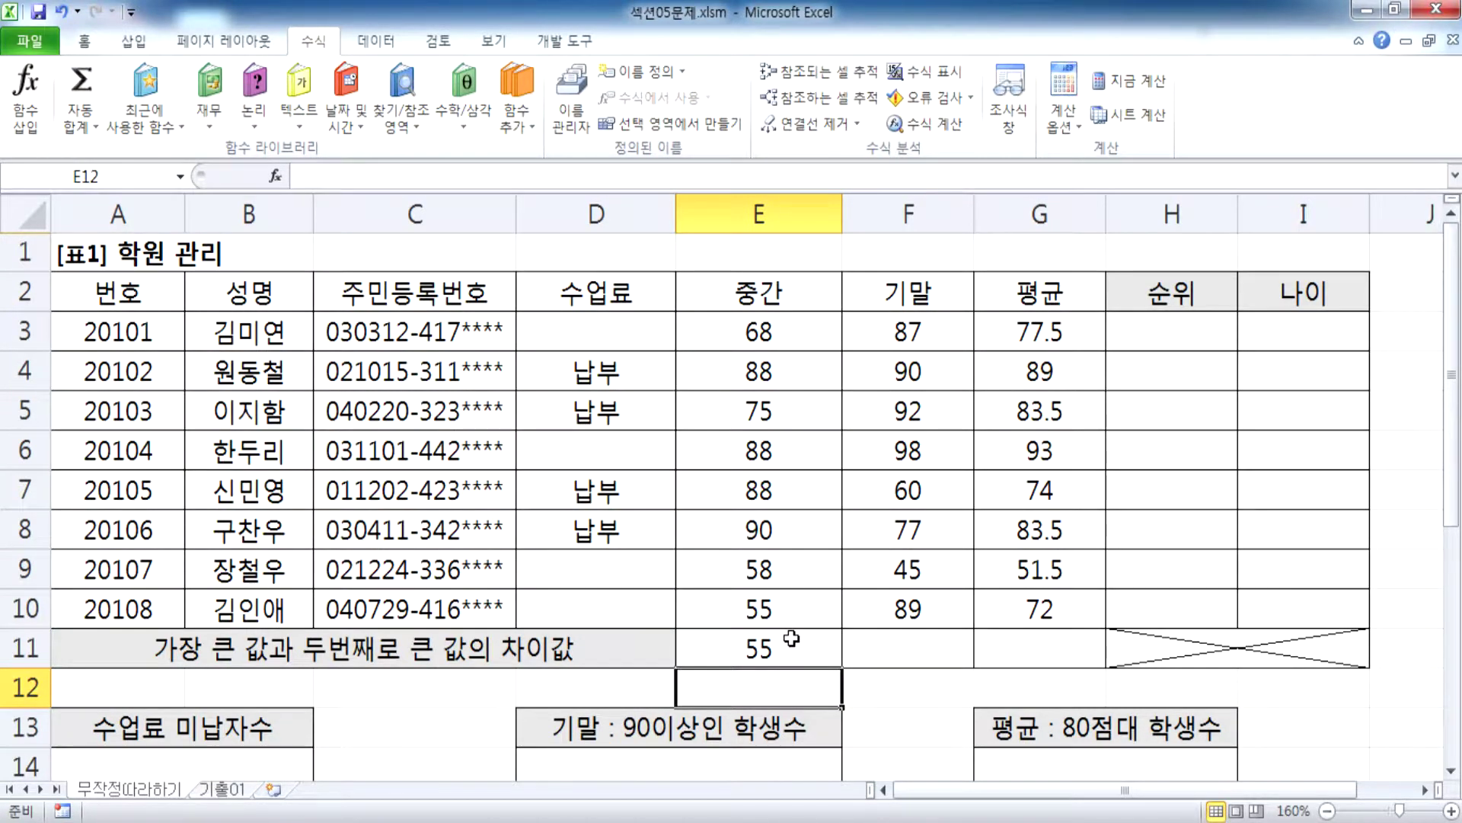
pyautogui.click(792, 643)
pyautogui.scroll(-1, 884, 582)
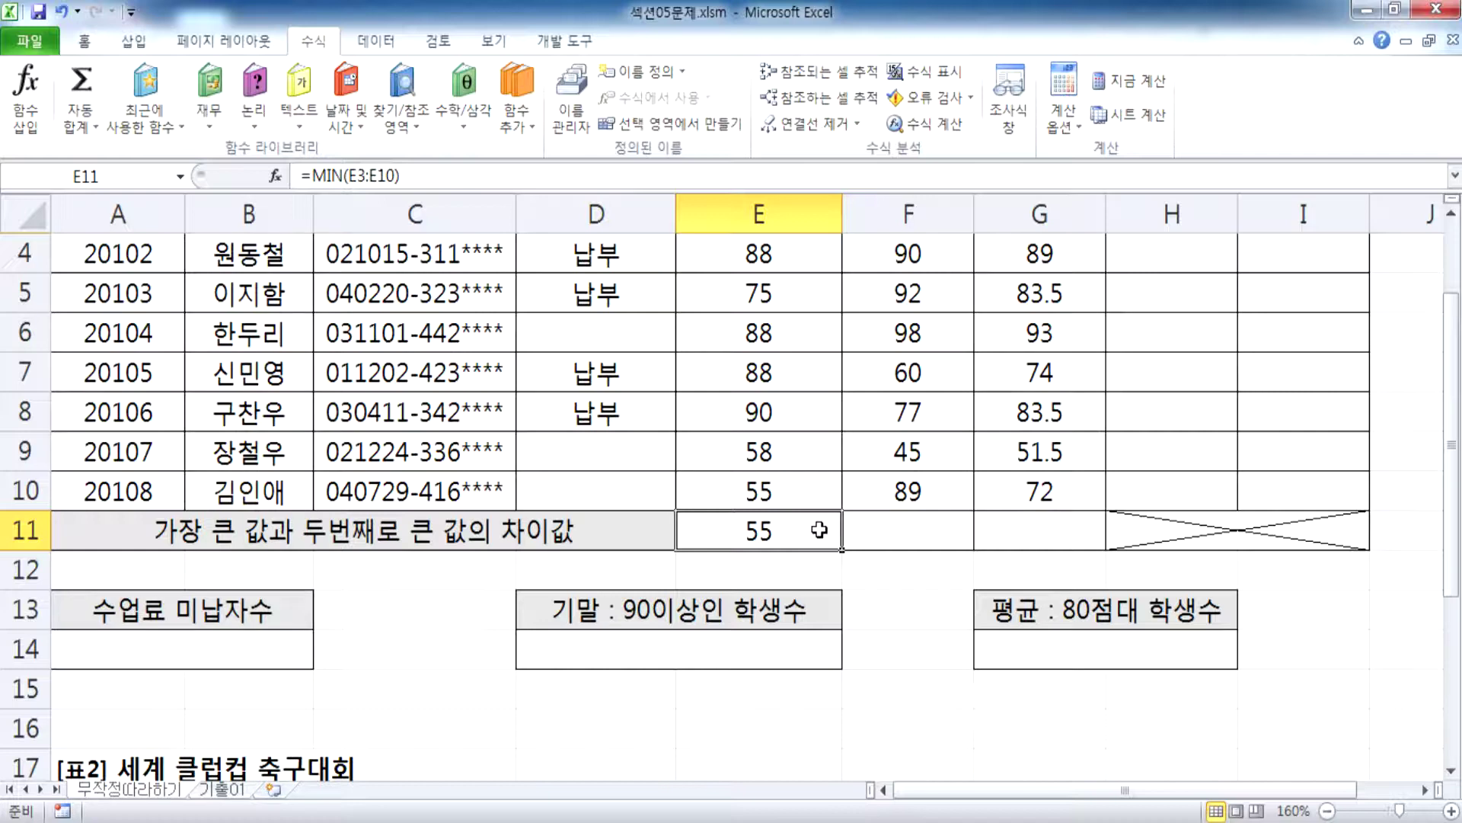
pyautogui.press('Delete')
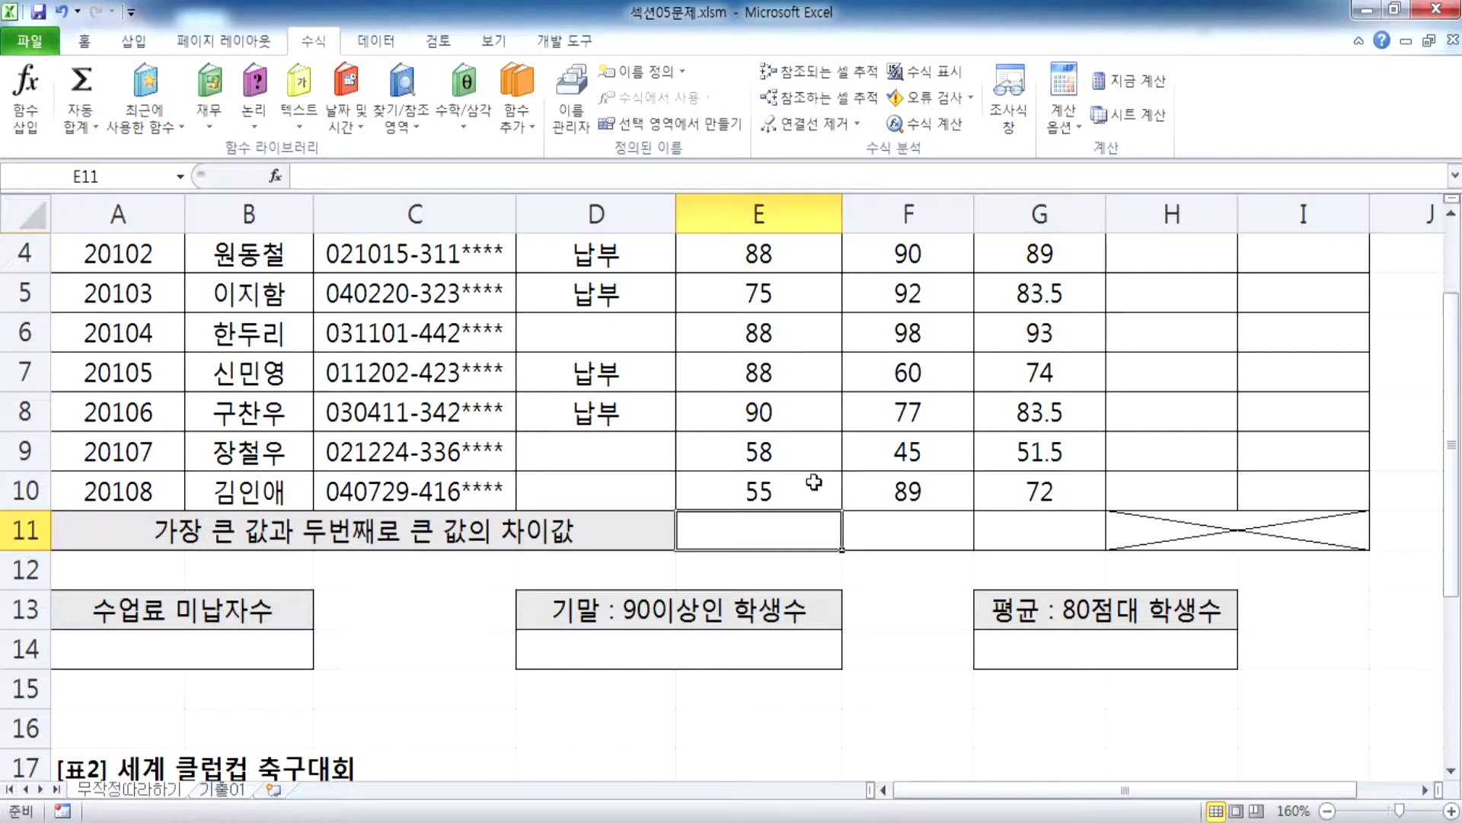
# Step: Switch to Notepad and add the line "=MAX(범위) : 최대값" below the function hint
pyautogui.hotkey('alt', 'Tab')
pyautogui.click(302, 261)
pyautogui.write('=M')
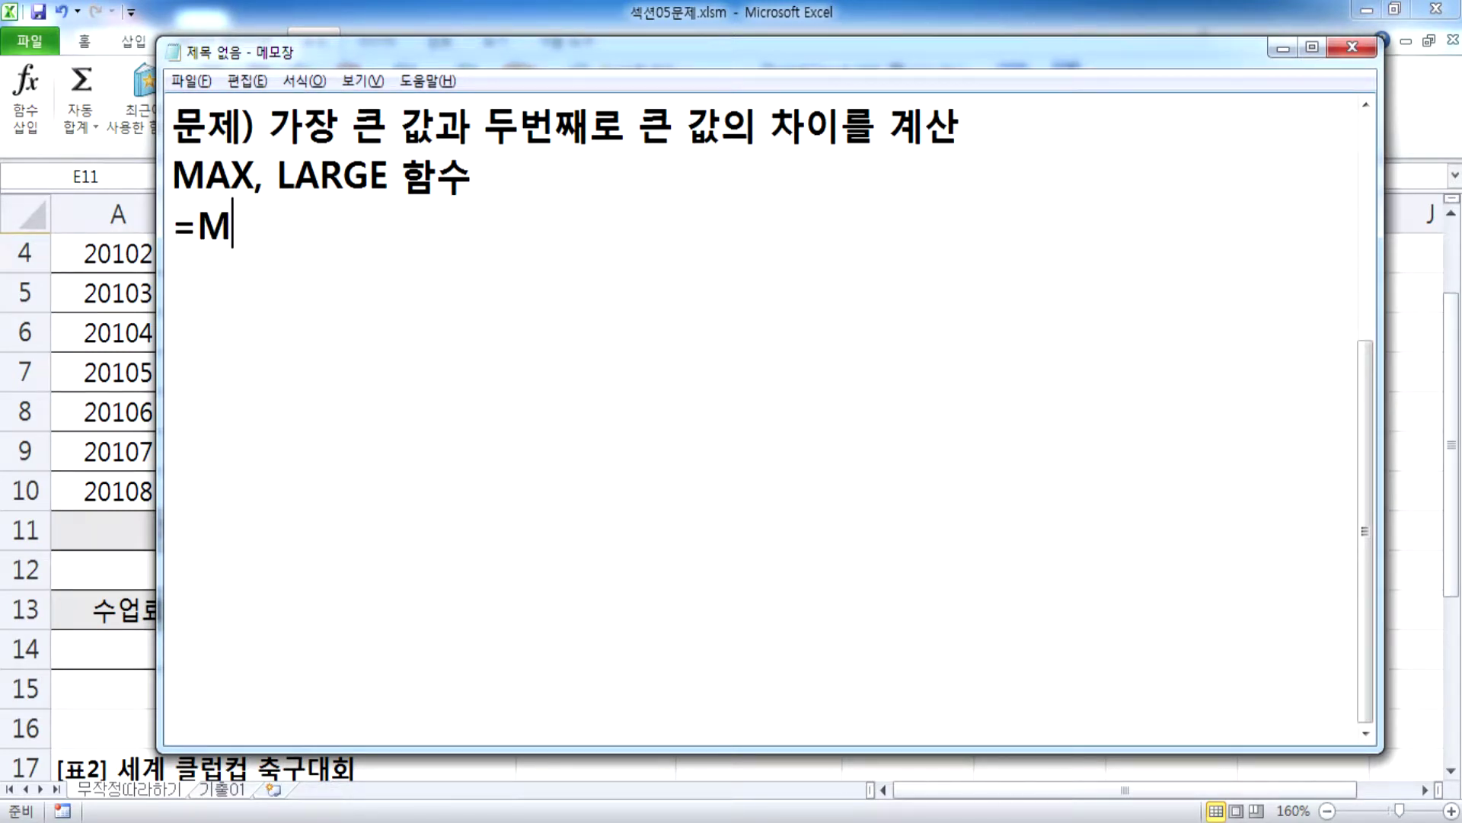
pyautogui.write('AX(범위')
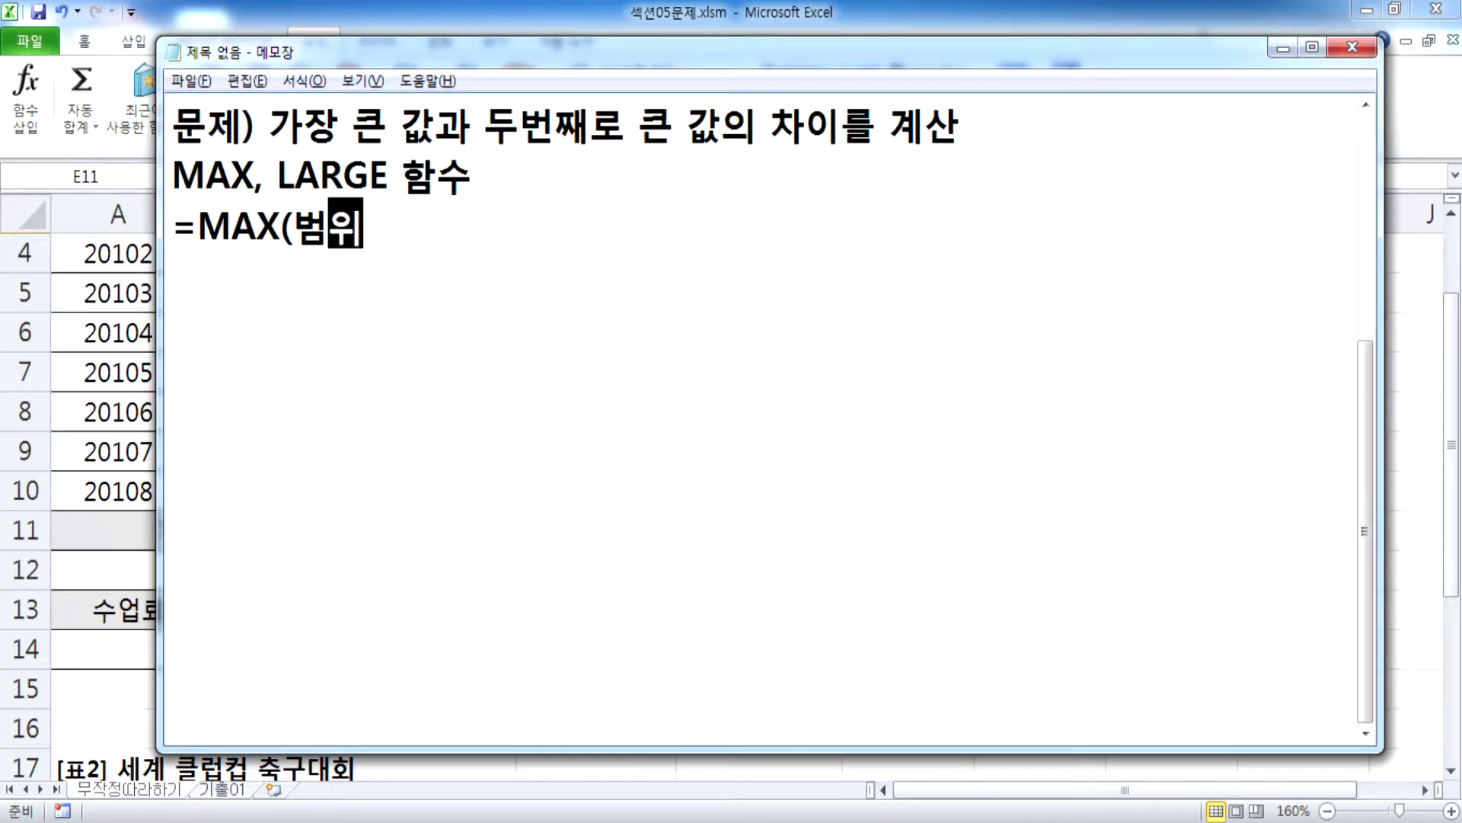
pyautogui.write(') : 최개')
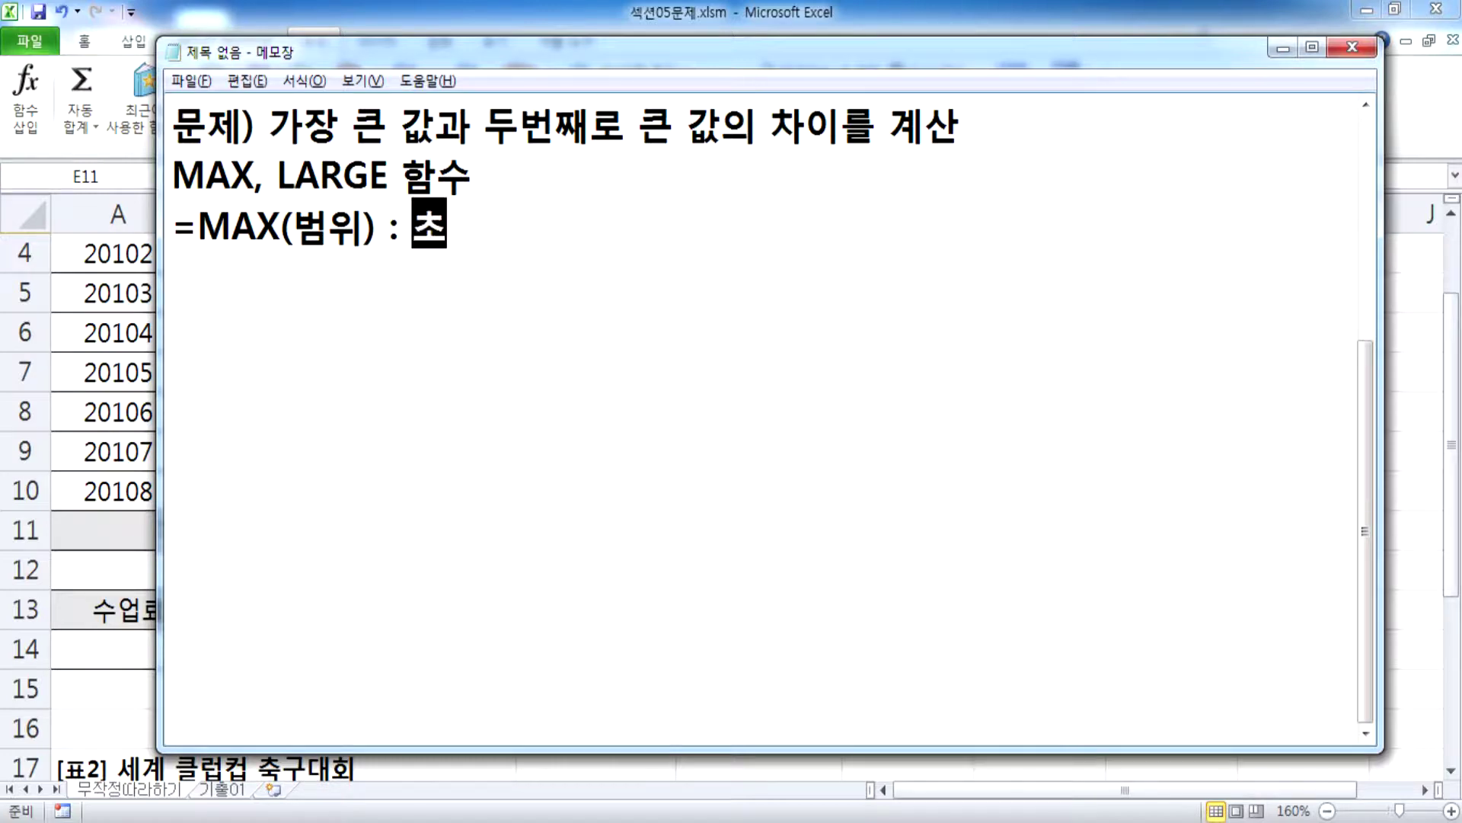
pyautogui.press('BackSpace')
pyautogui.press('BackSpace')
pyautogui.write('대값')
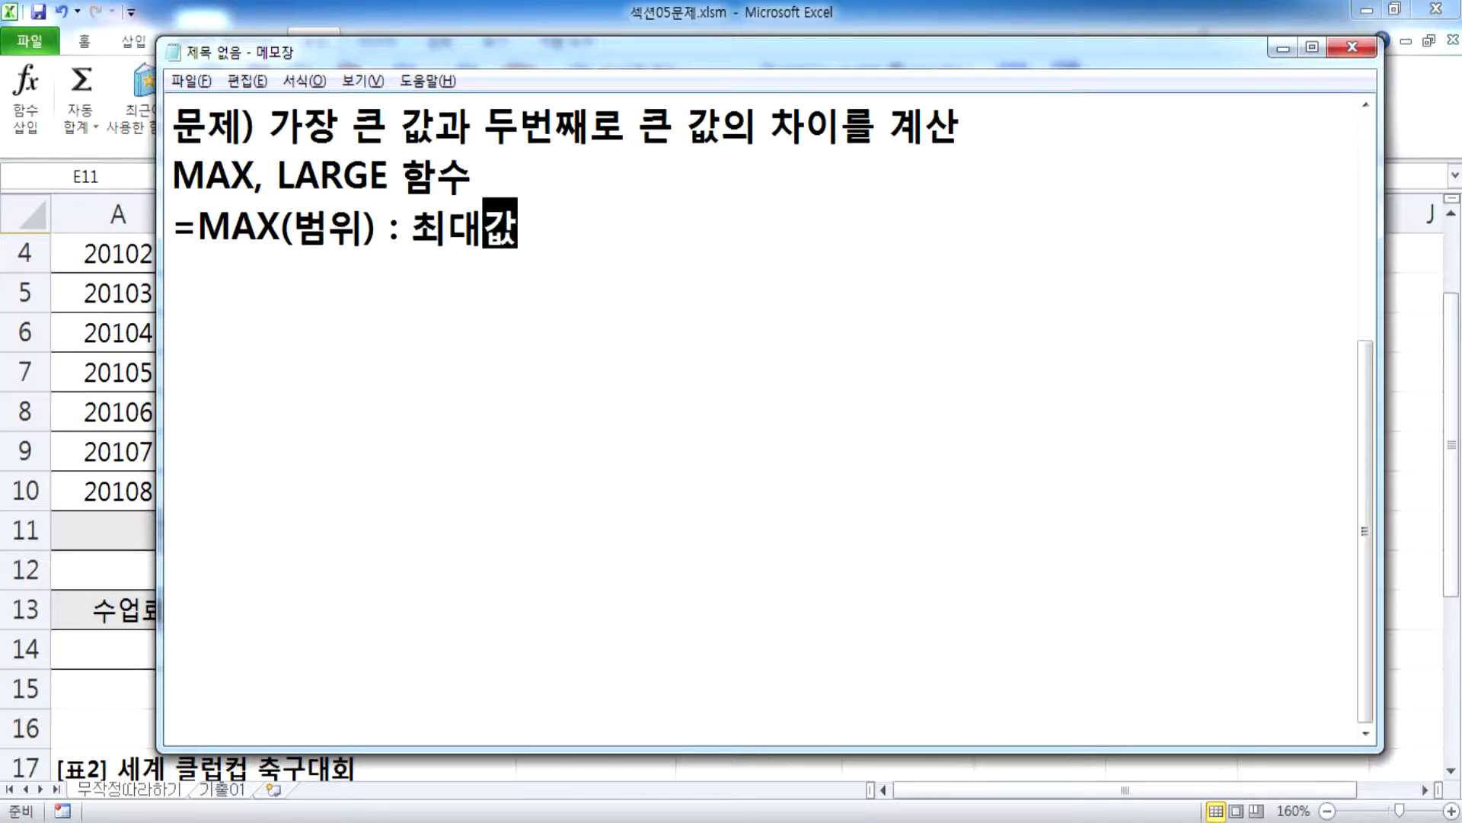
pyautogui.press('Return')
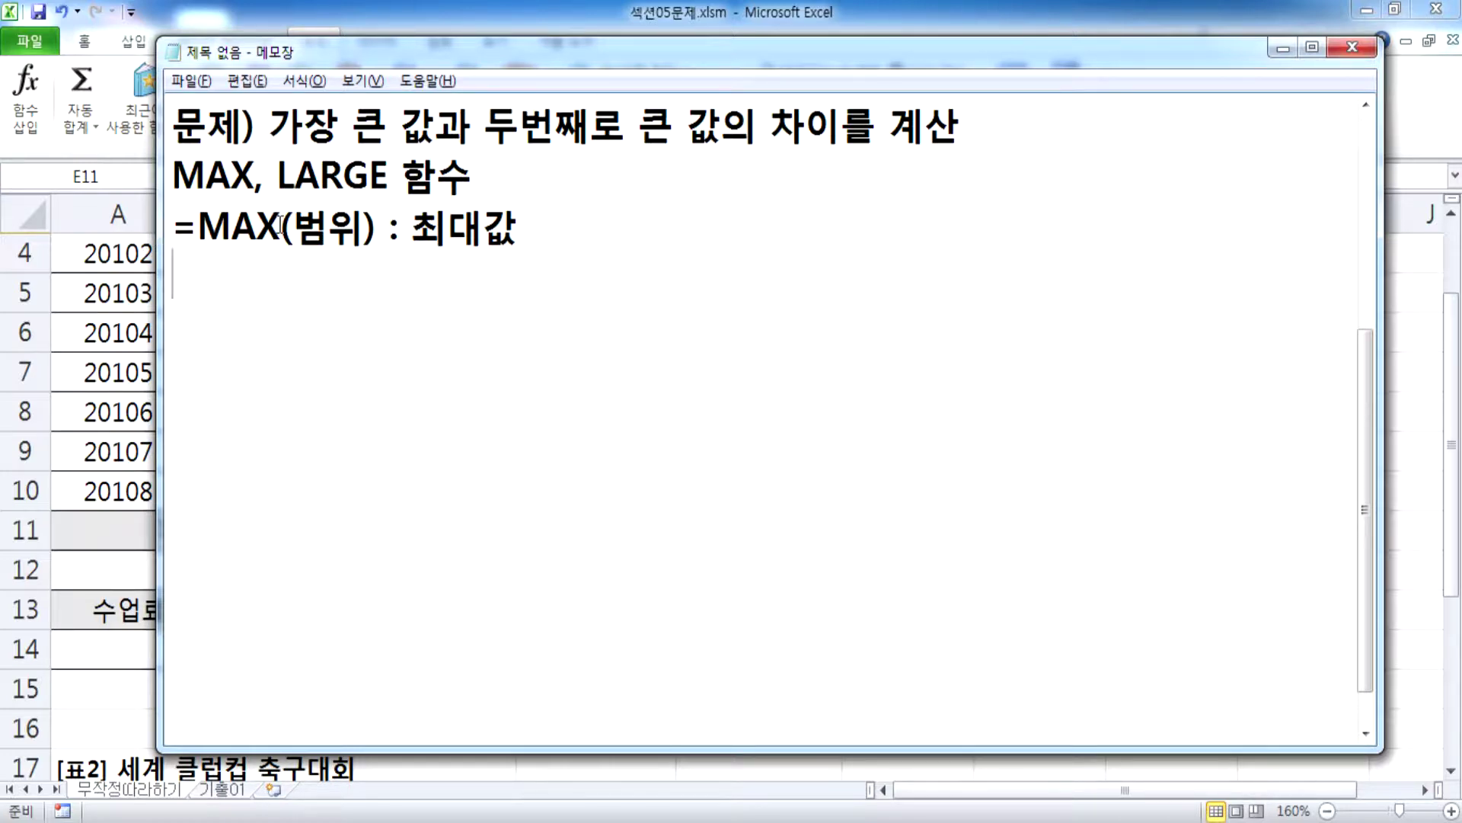
# Step: Review the MAX function's description from E11 in Excel against the syntax note in Notepad, leaving E11 empty
pyautogui.hotkey('alt', 'Tab')
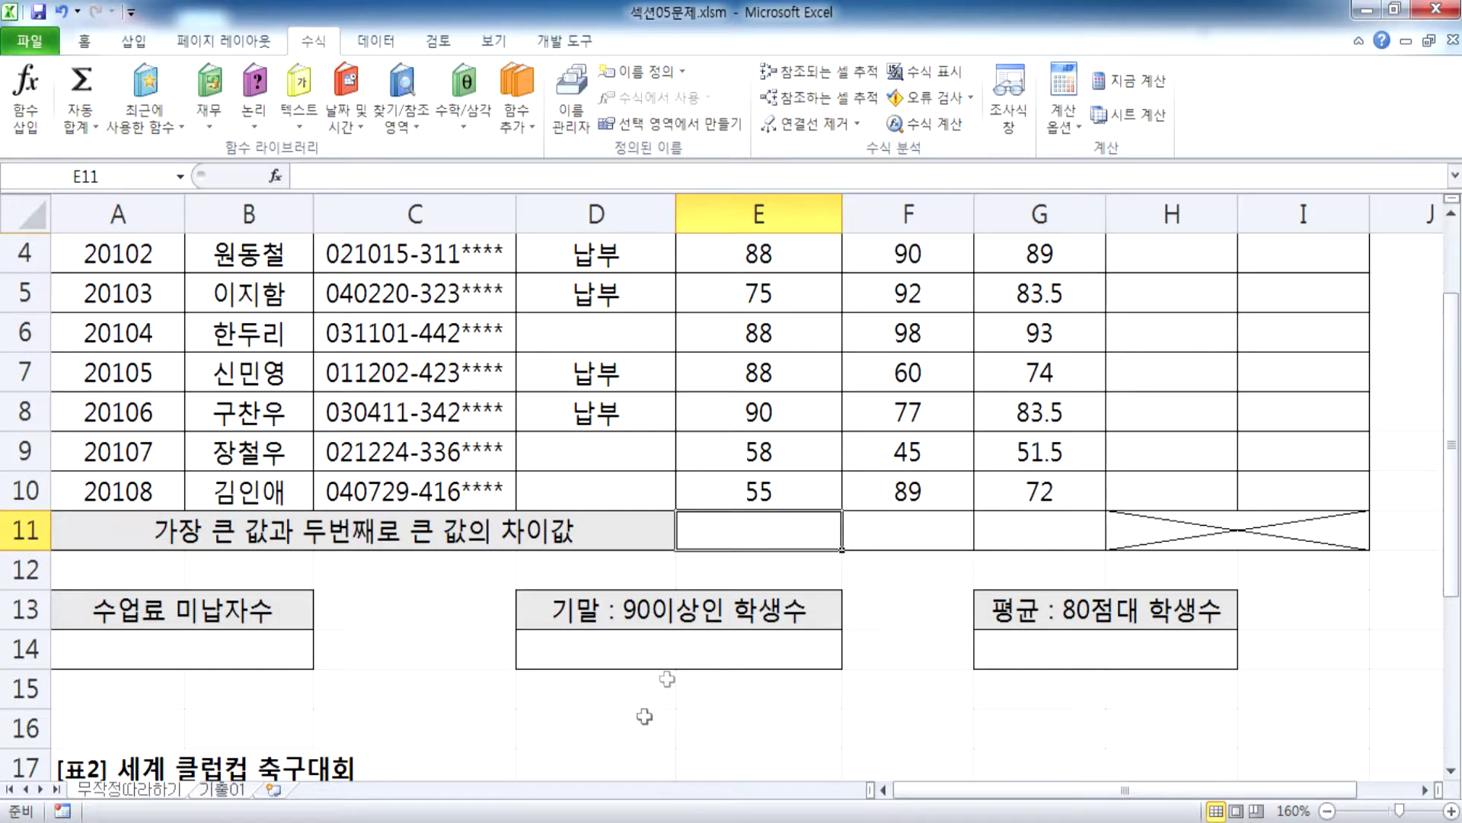
pyautogui.hotkey('alt', 'Tab')
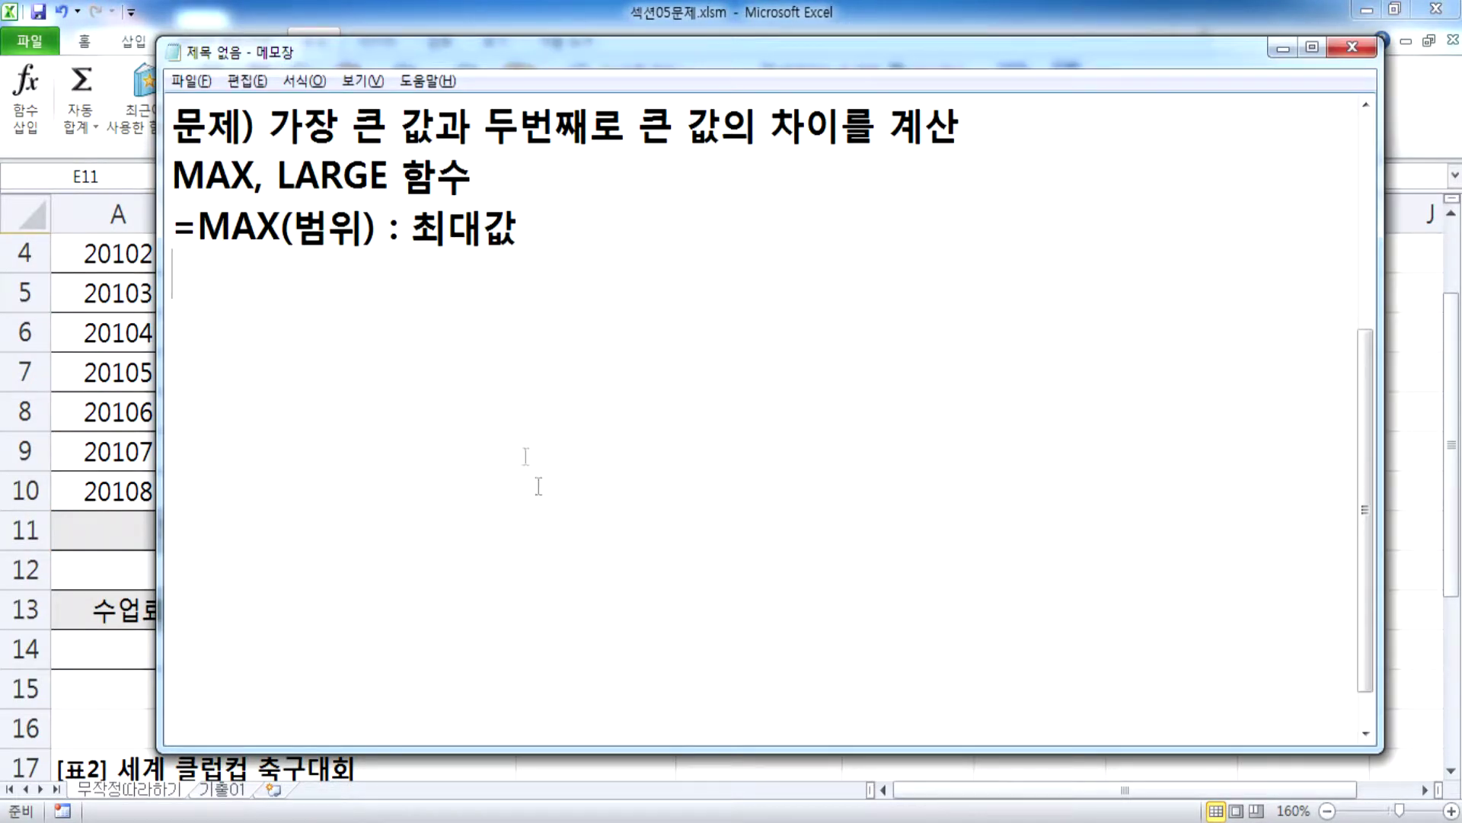
pyautogui.click(262, 258)
pyautogui.hotkey('alt', 'Tab')
pyautogui.write('=M')
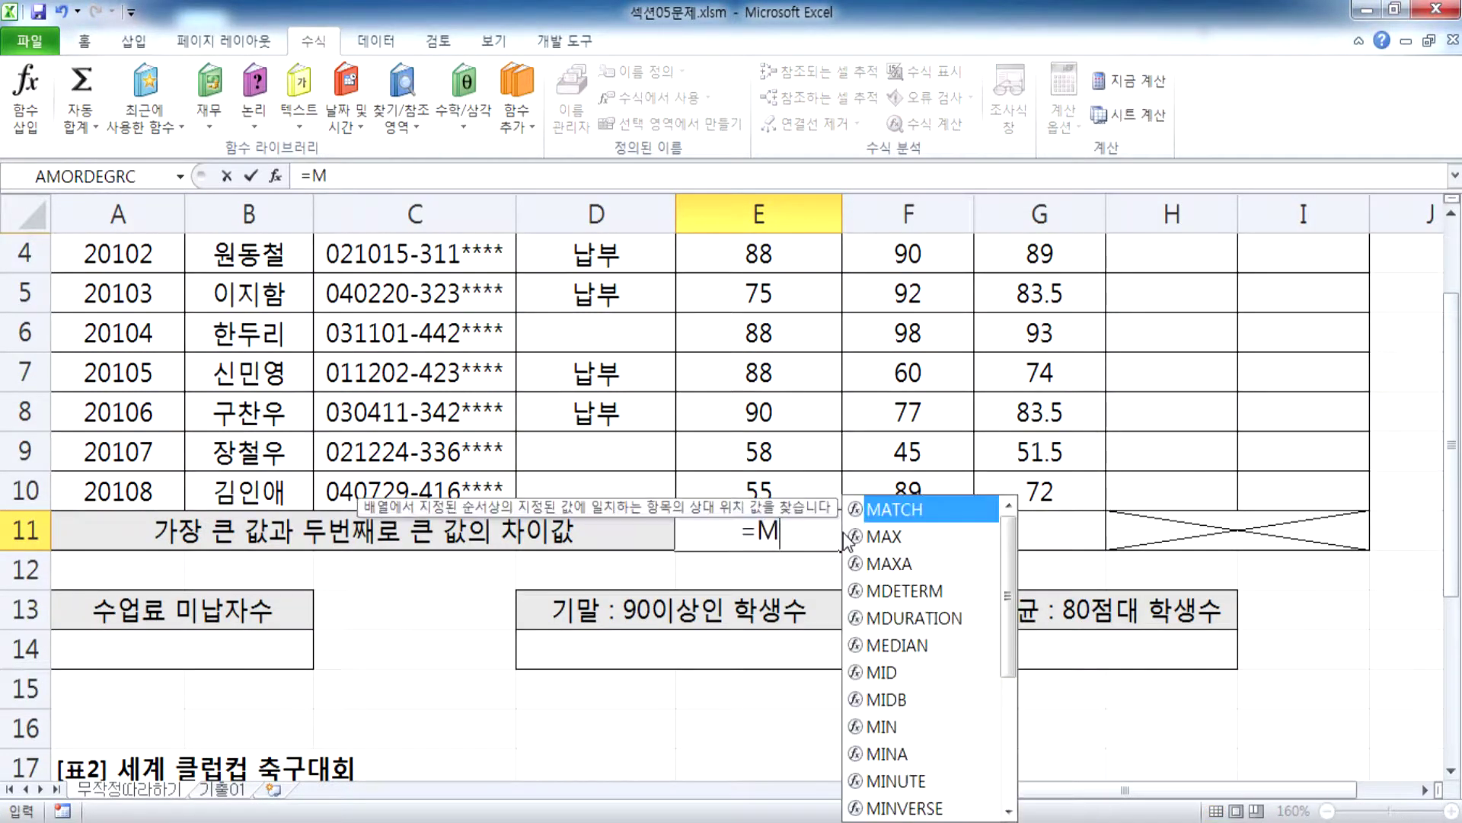
pyautogui.write('AX')
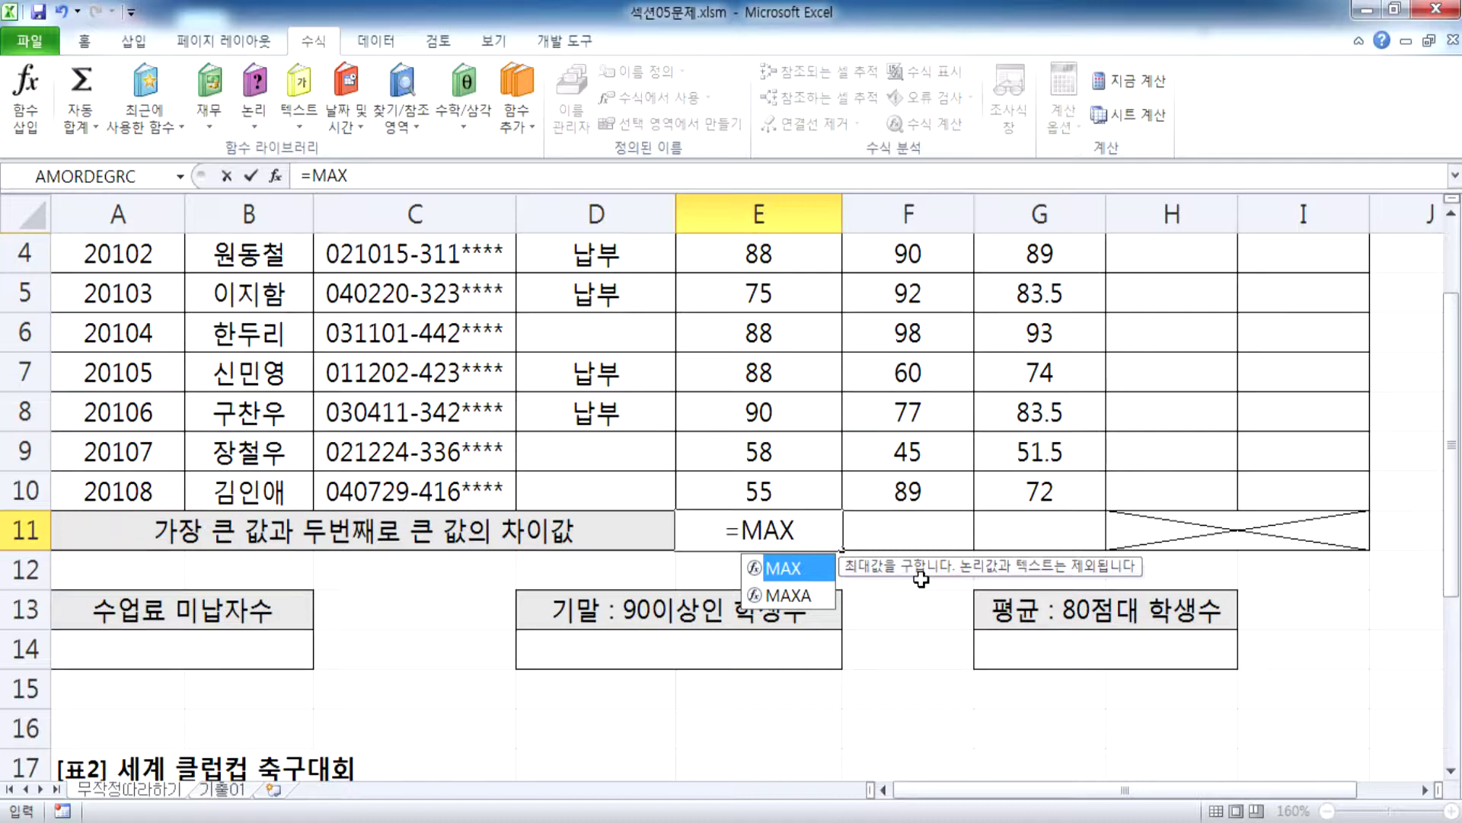
pyautogui.press('Escape')
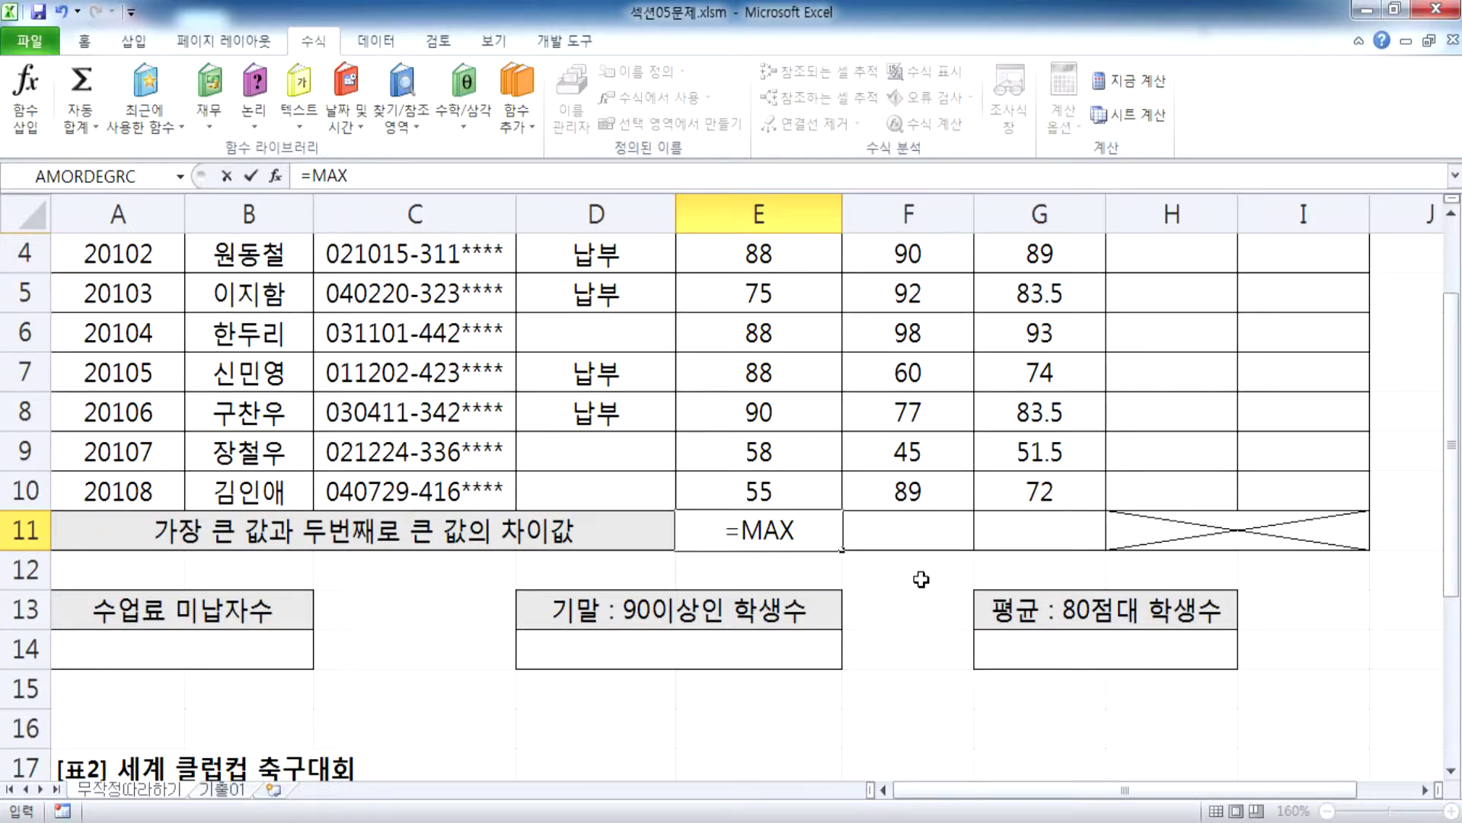
pyautogui.press('Escape')
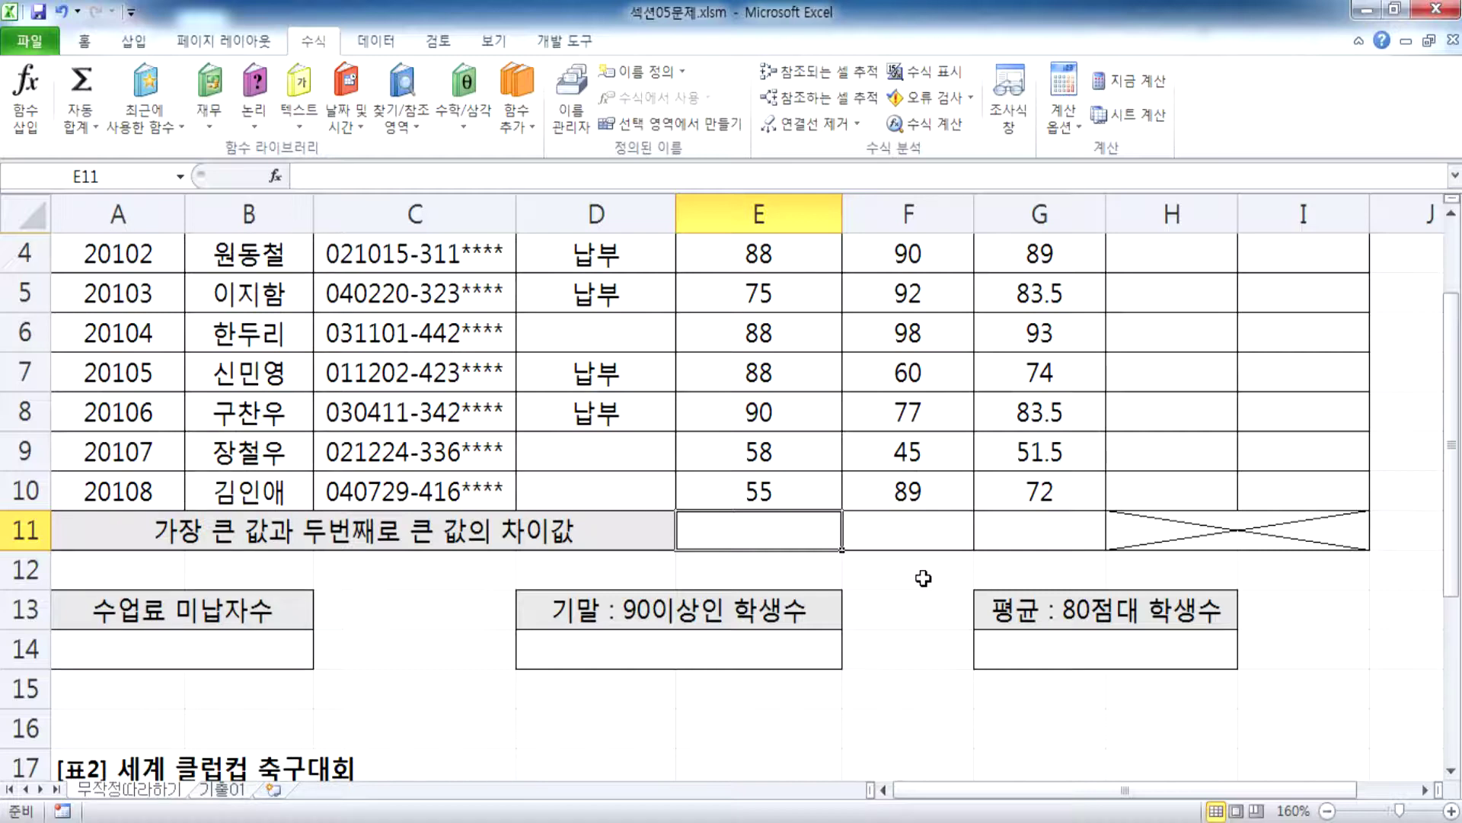
pyautogui.hotkey('alt', 'Tab')
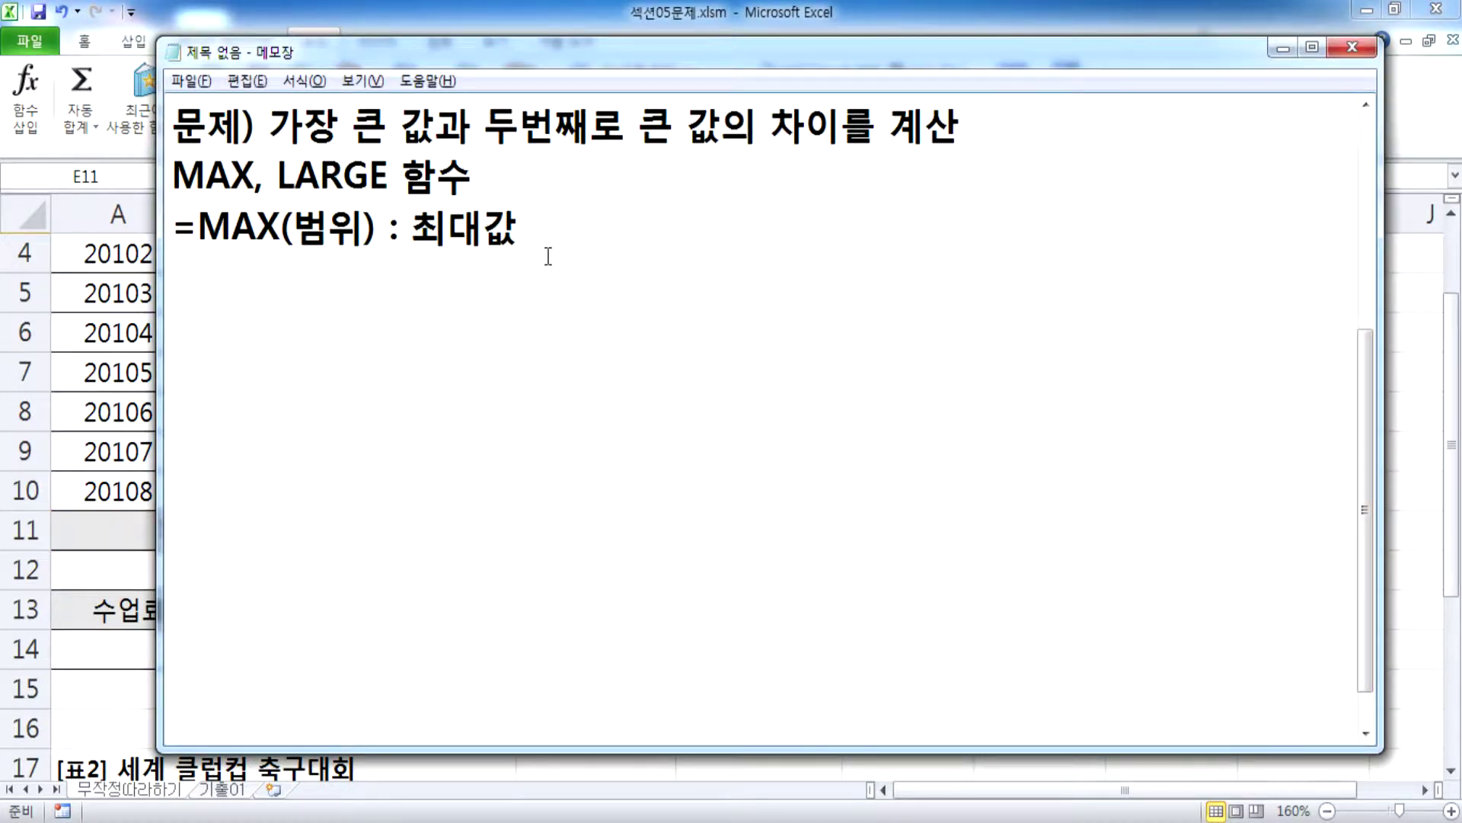
pyautogui.hotkey('alt', 'Tab')
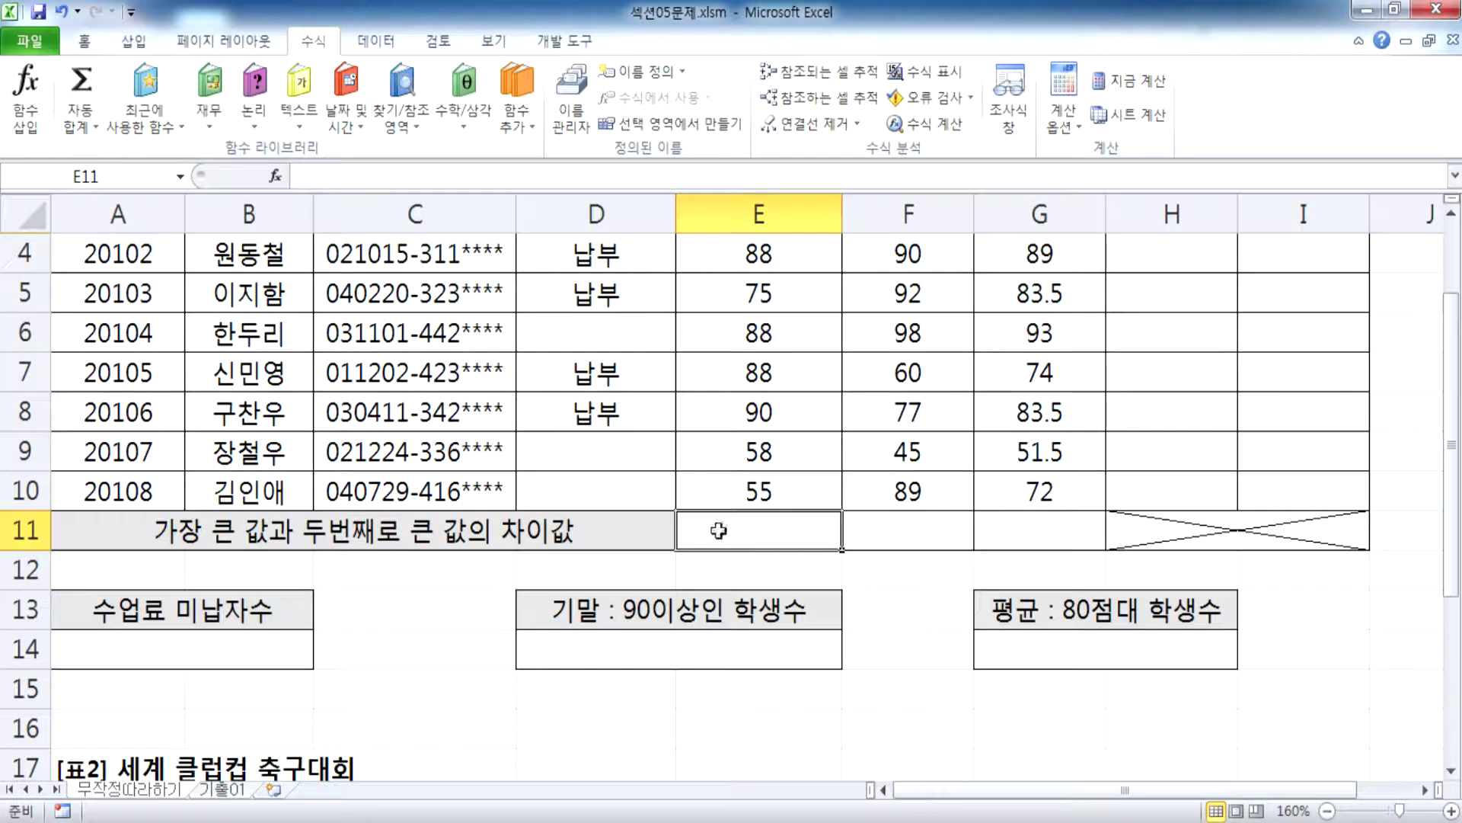
# Step: Start a formula in E11 with the LARGE function from the suggestions, rechecking the problem text in Notepad
pyautogui.write('=')
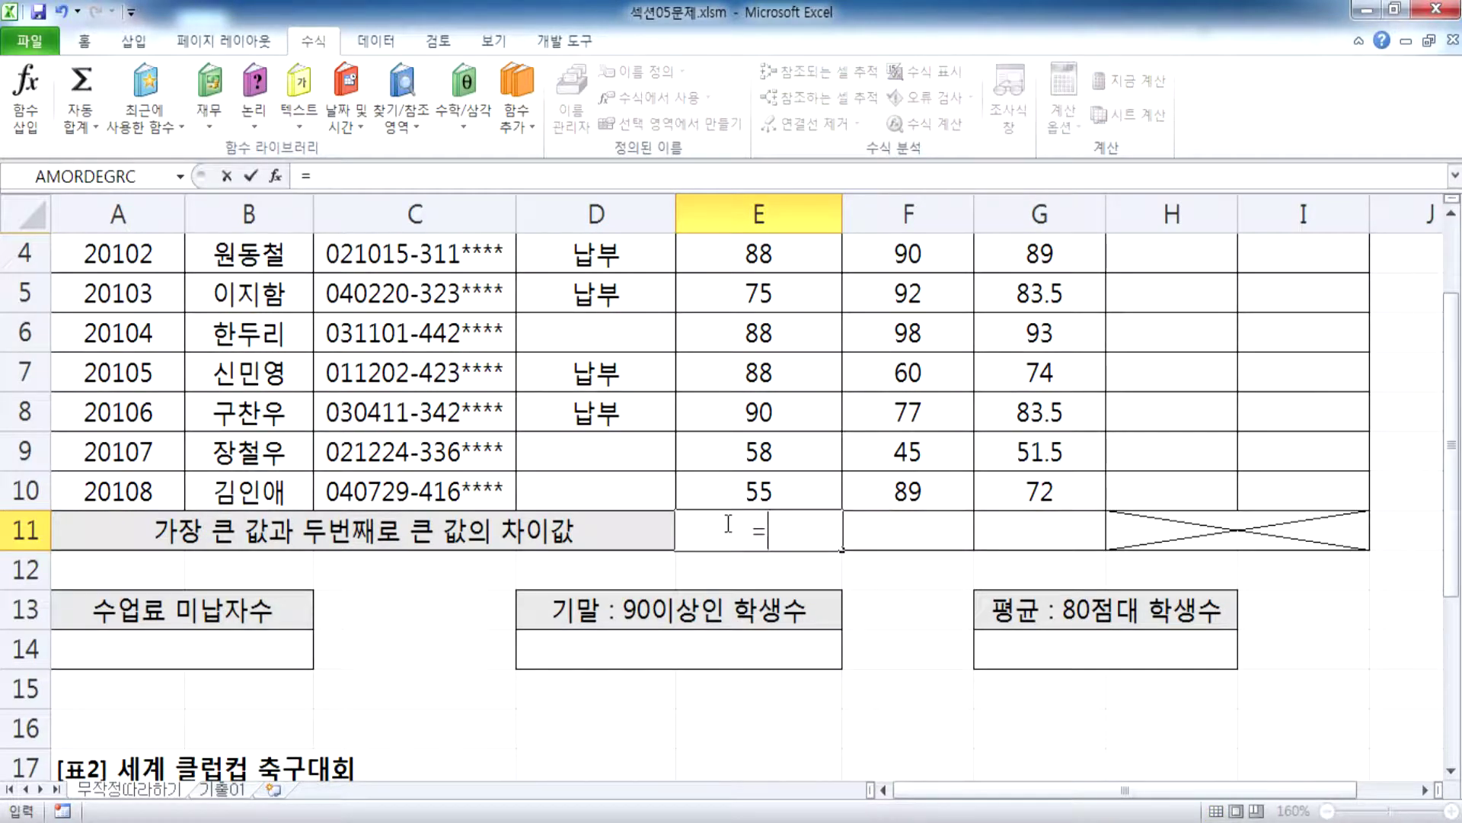
pyautogui.write('L')
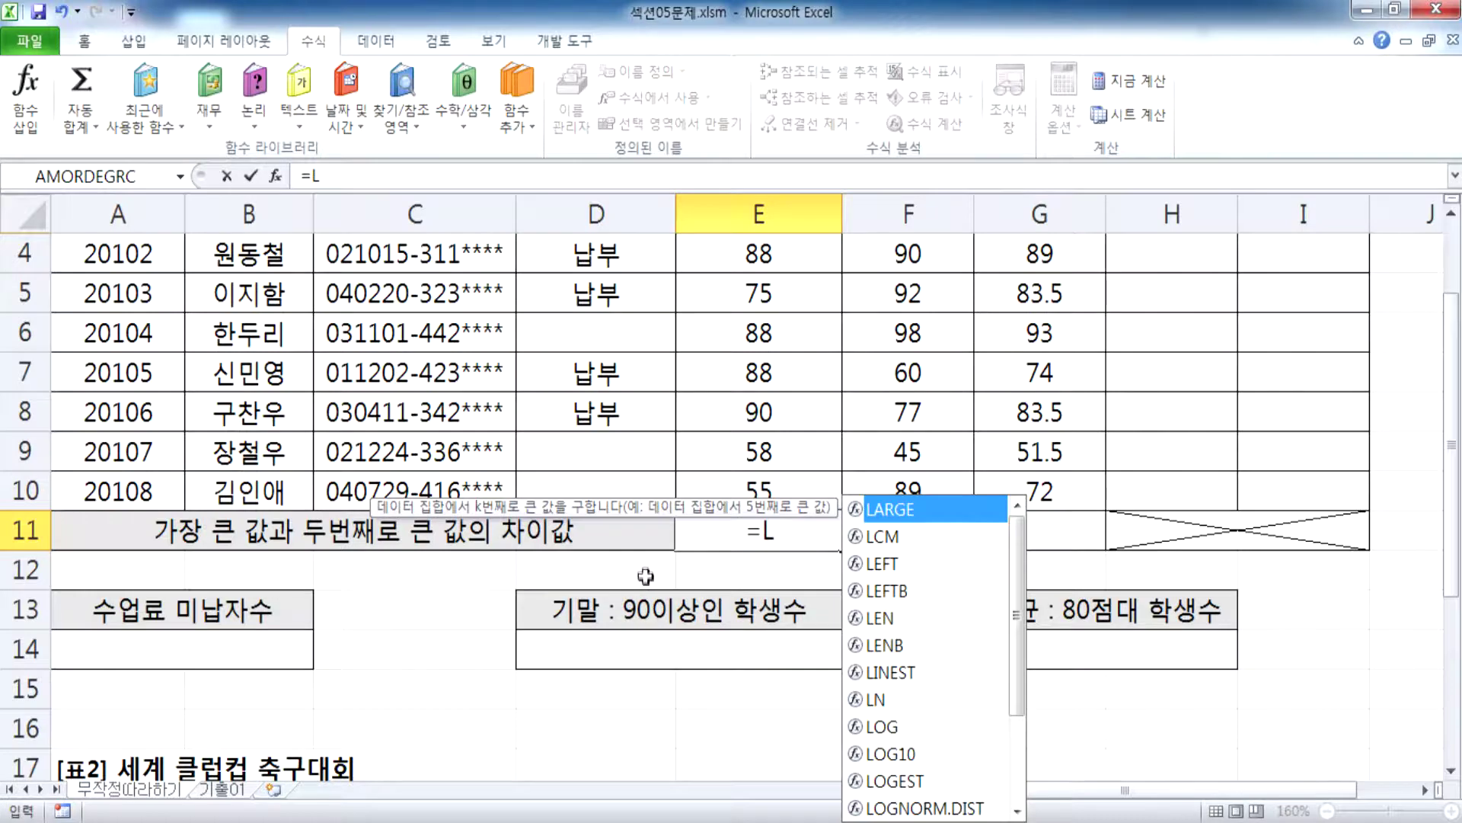
pyautogui.scroll(1, 644, 584)
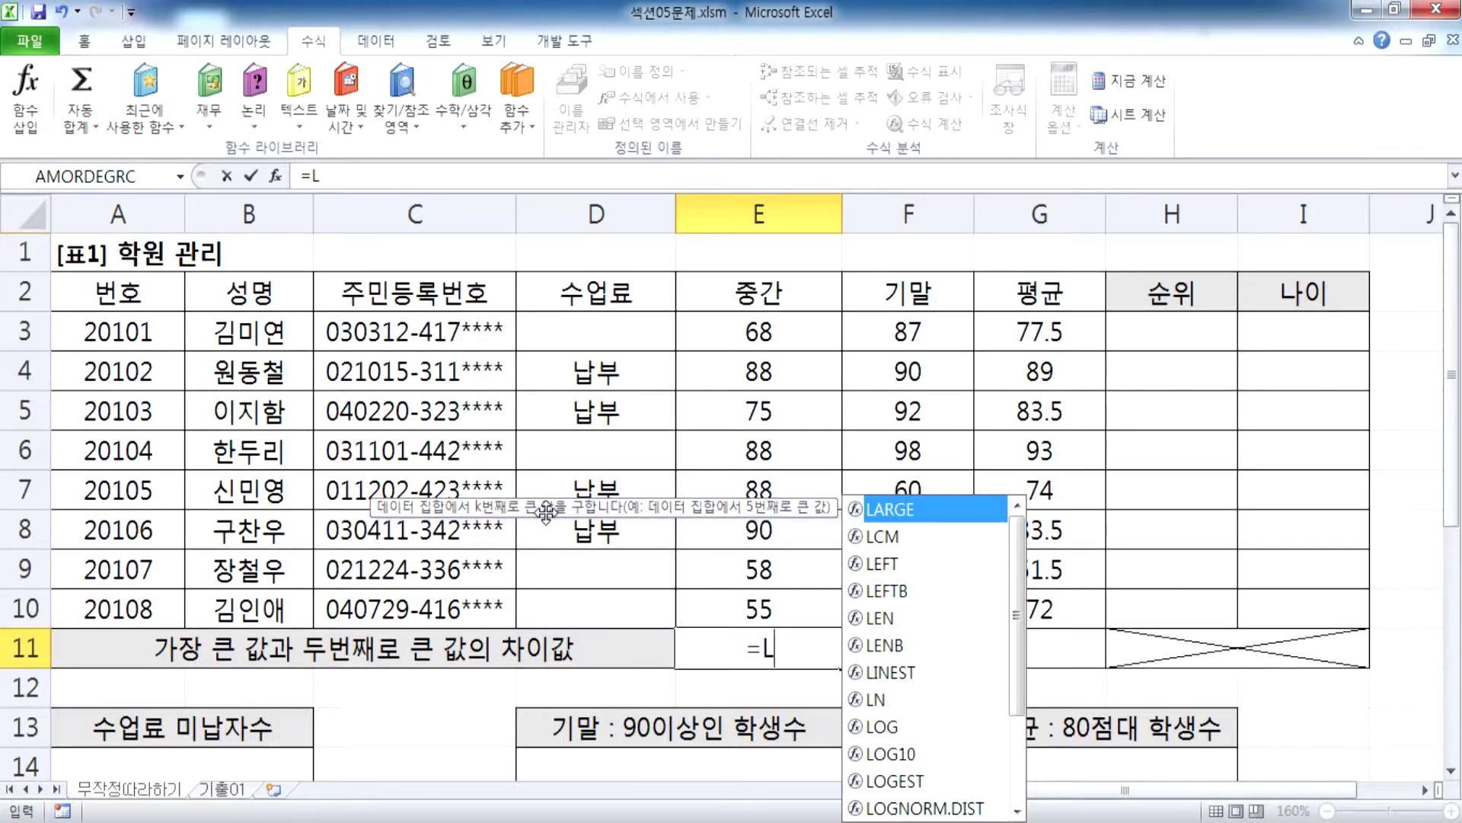
pyautogui.hotkey('alt', 'Tab')
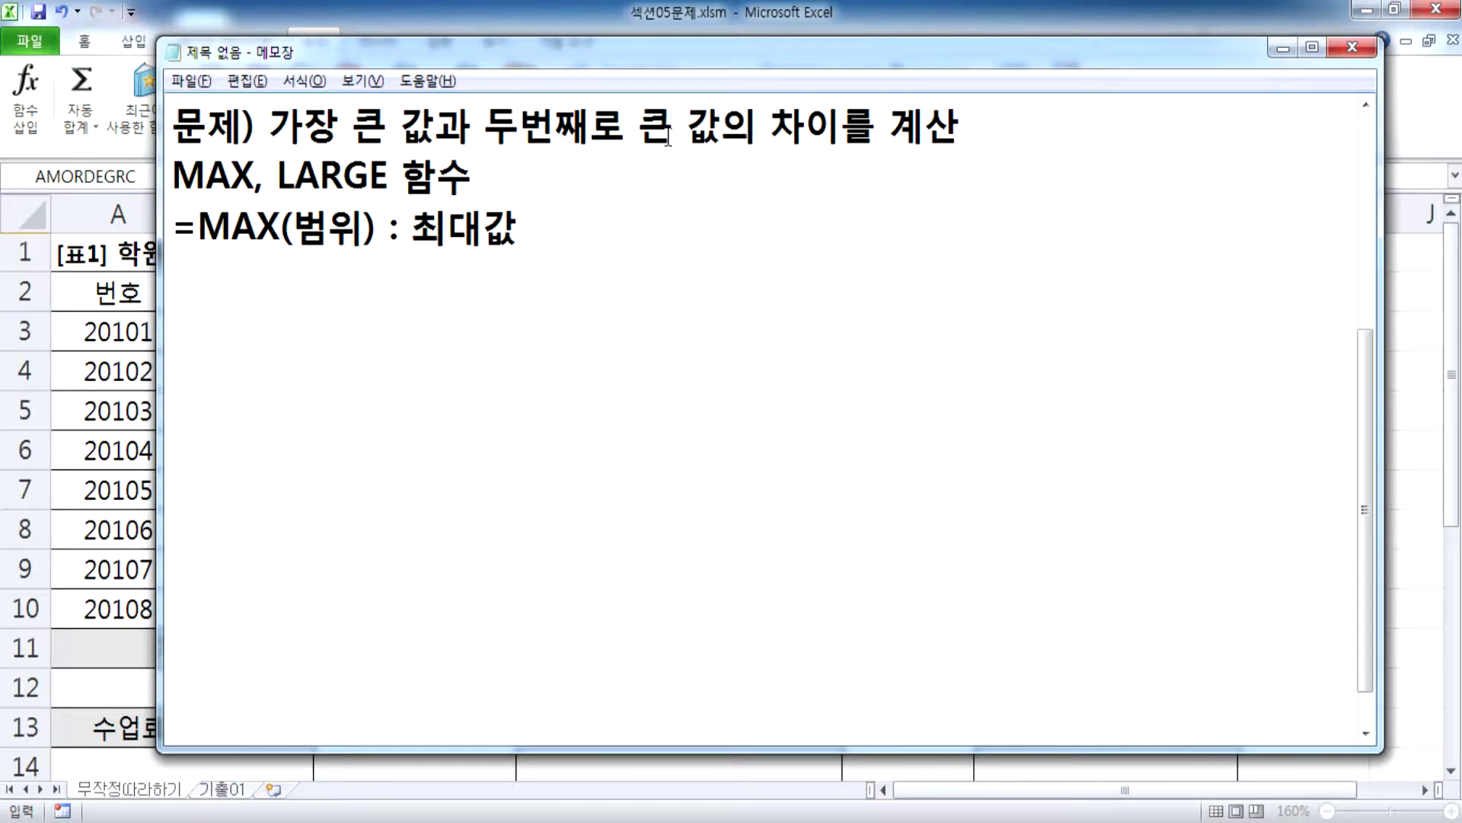
pyautogui.hotkey('alt', 'Tab')
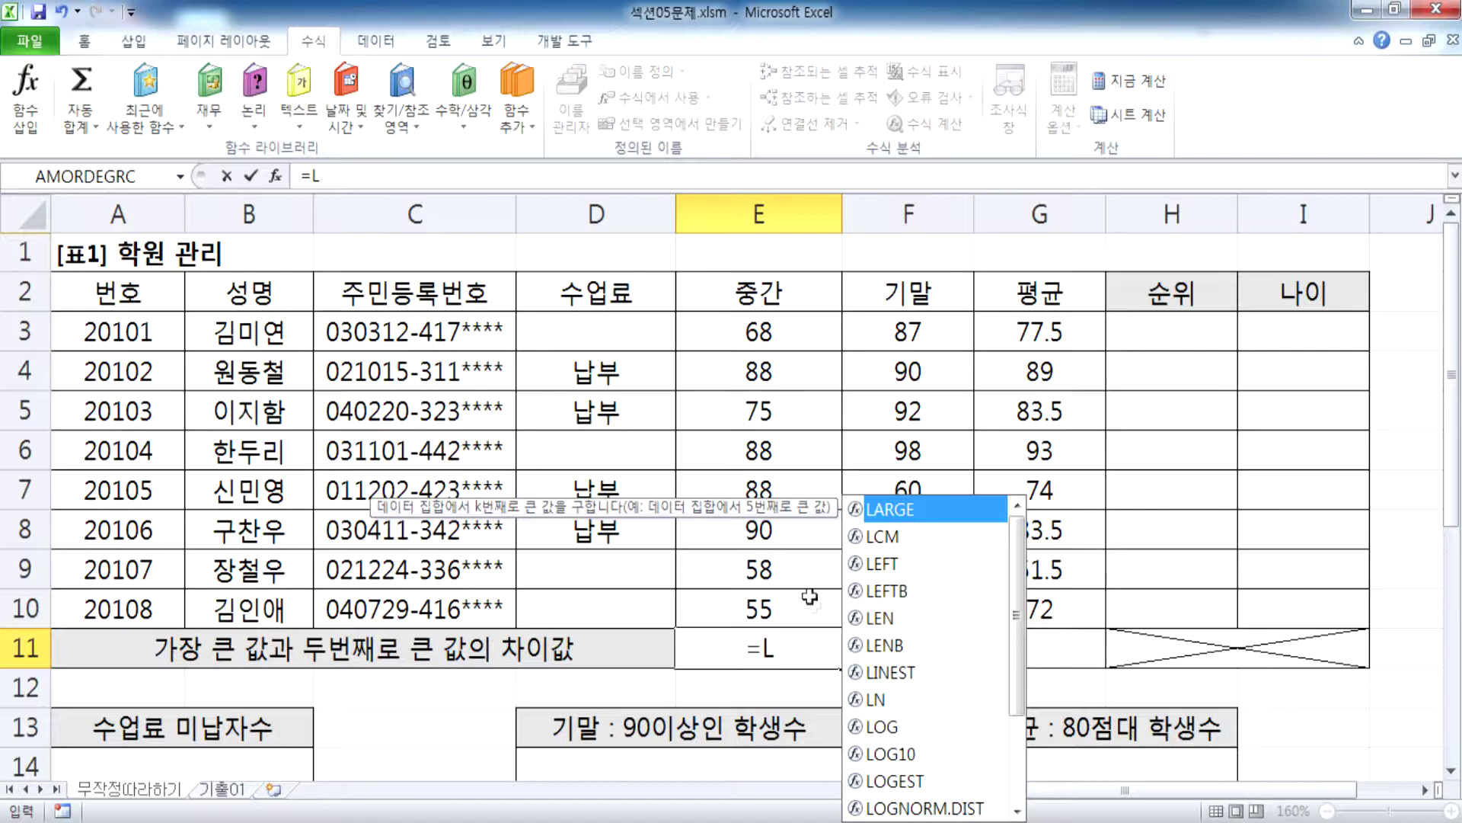
pyautogui.doubleClick(891, 509)
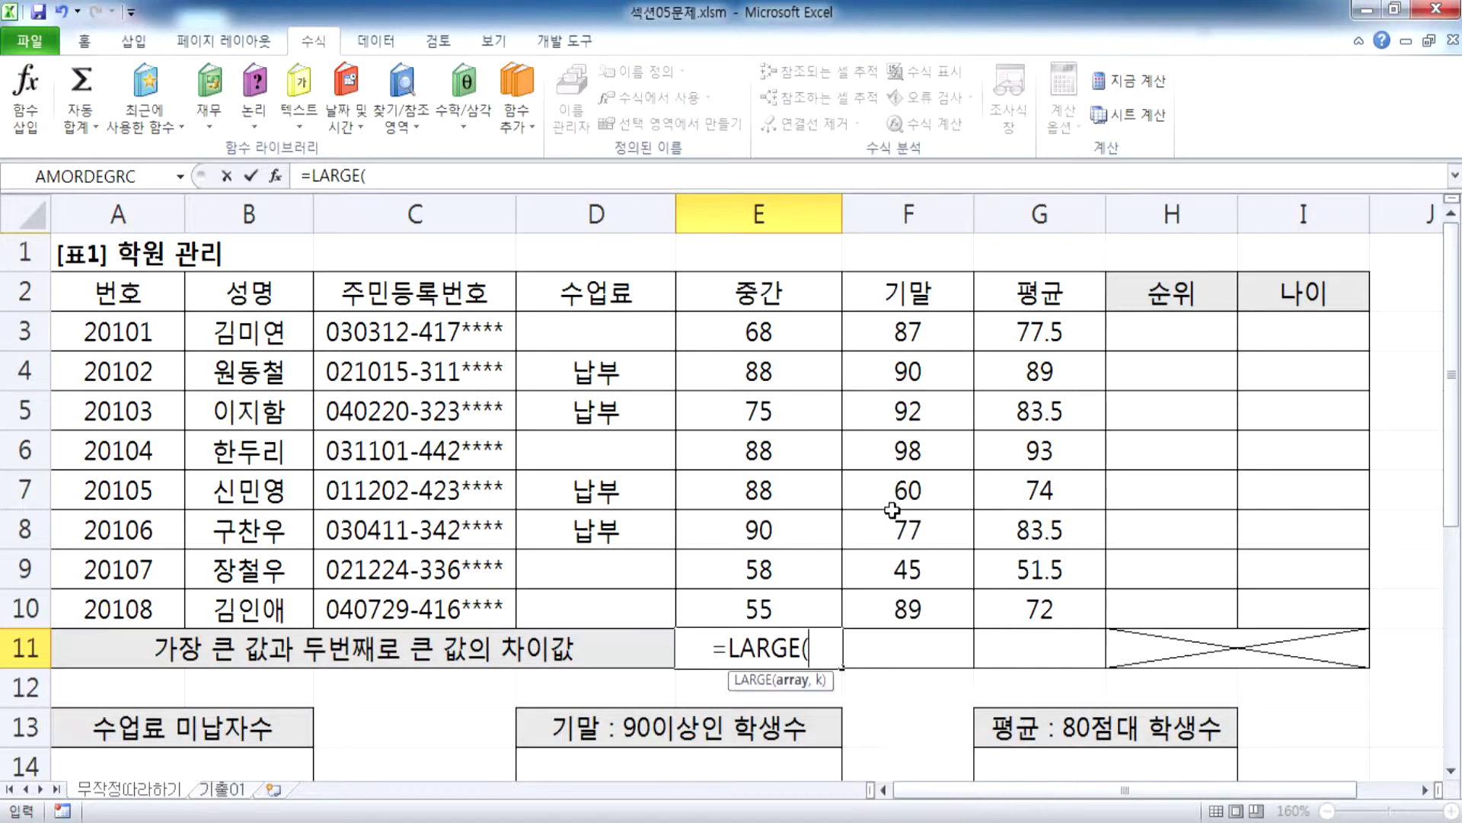
# Step: Supply the 중간 scores E3:E10 as the array of the LARGE function in E11
pyautogui.scroll(-1, 814, 711)
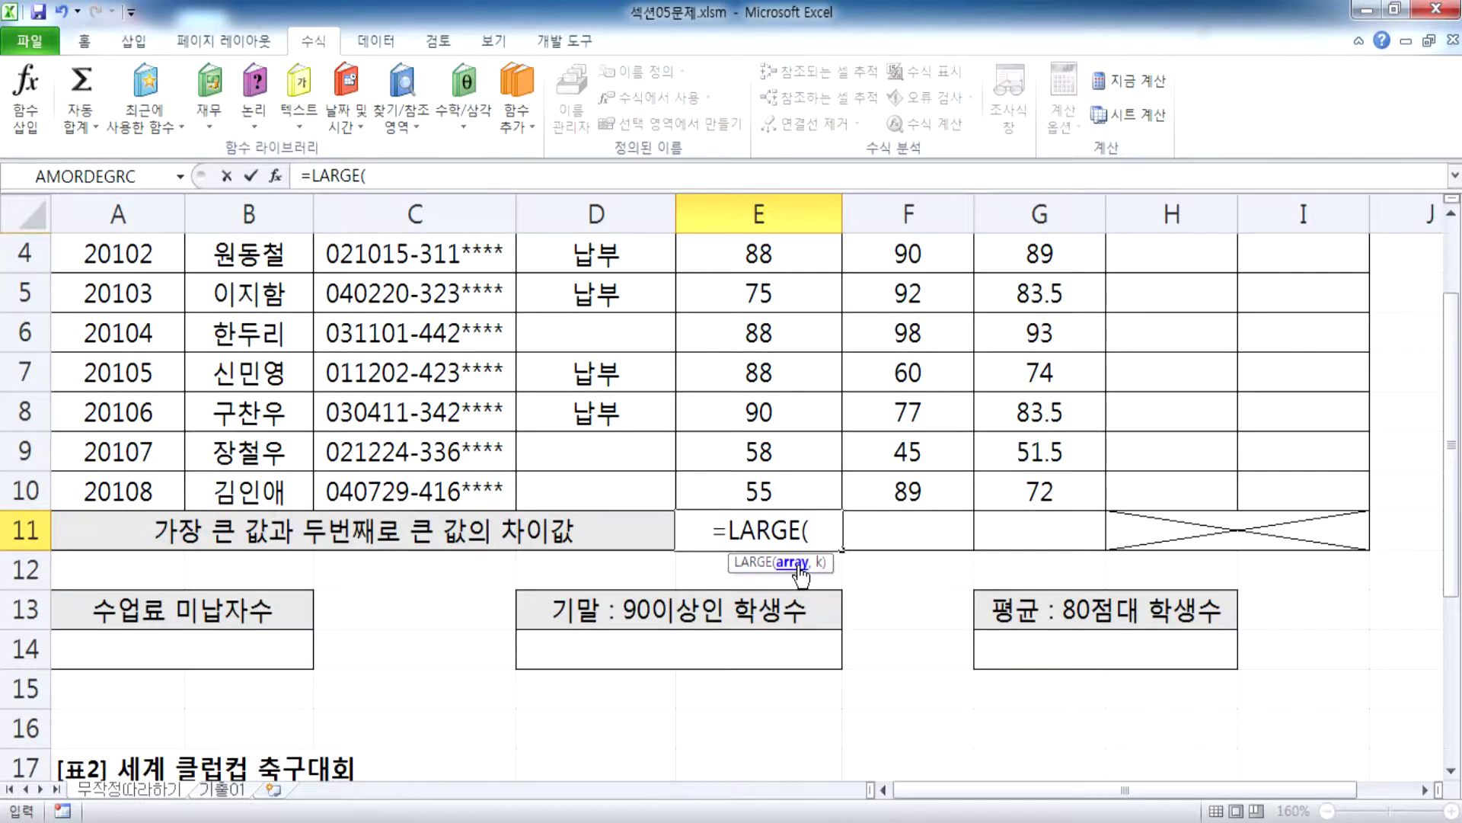
pyautogui.scroll(1, 815, 581)
pyautogui.scroll(-3, 792, 682)
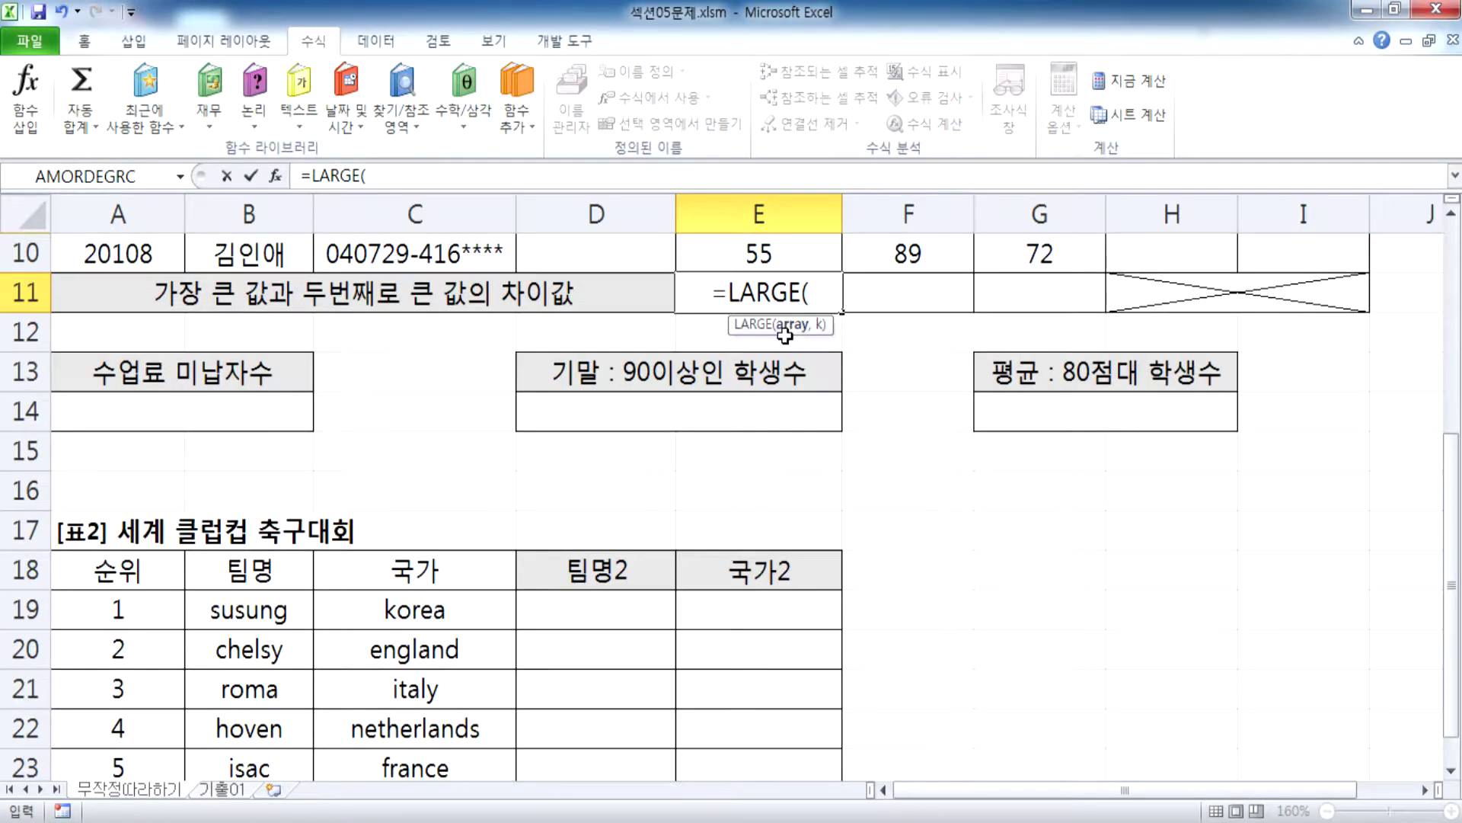
pyautogui.scroll(2, 759, 434)
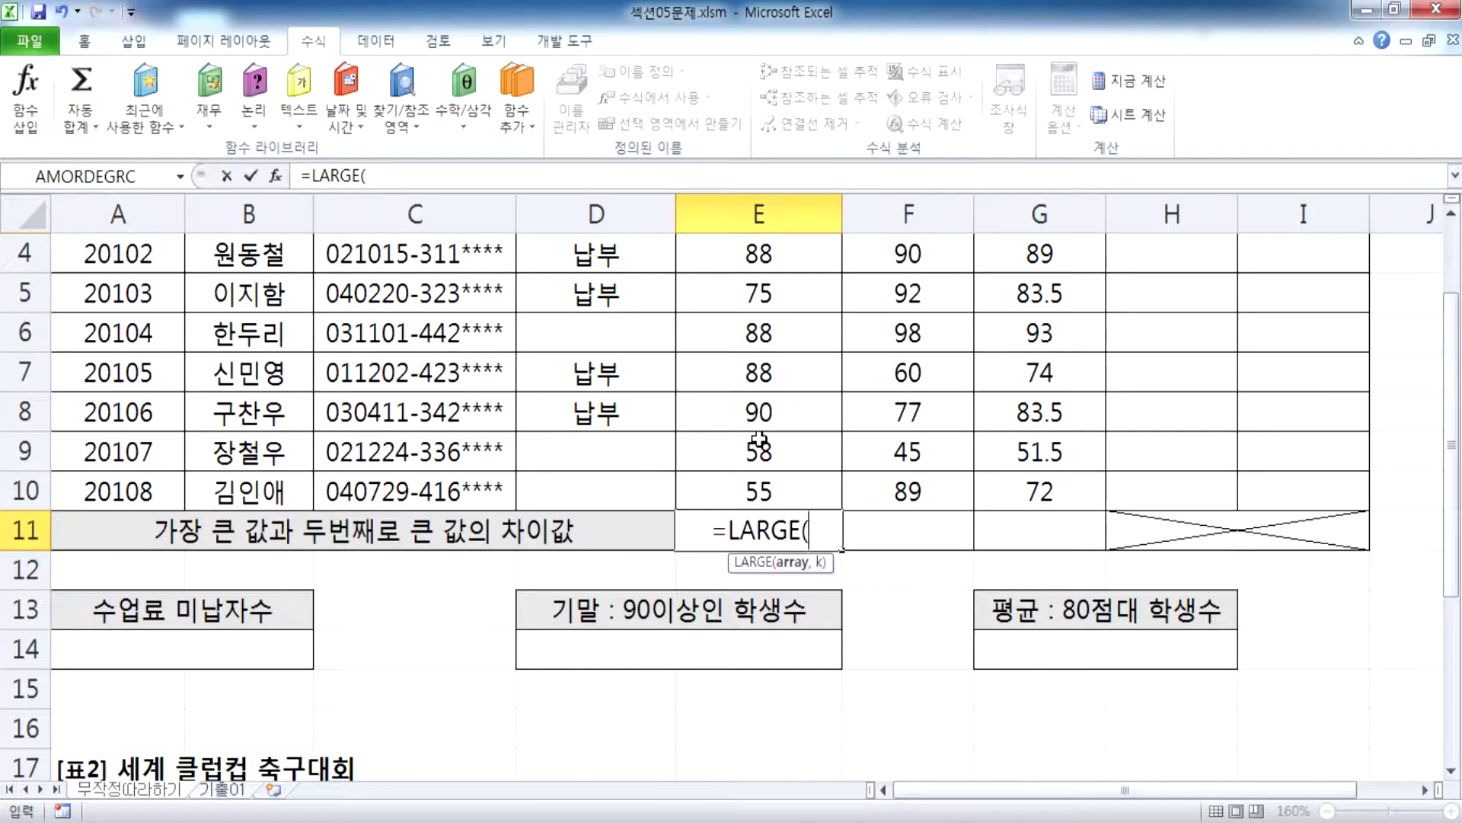
pyautogui.scroll(3, 760, 451)
pyautogui.moveTo(759, 331); pyautogui.dragTo(760, 529)
pyautogui.moveTo(1040, 371); pyautogui.dragTo(1171, 609)
pyautogui.moveTo(1304, 411); pyautogui.dragTo(1306, 564)
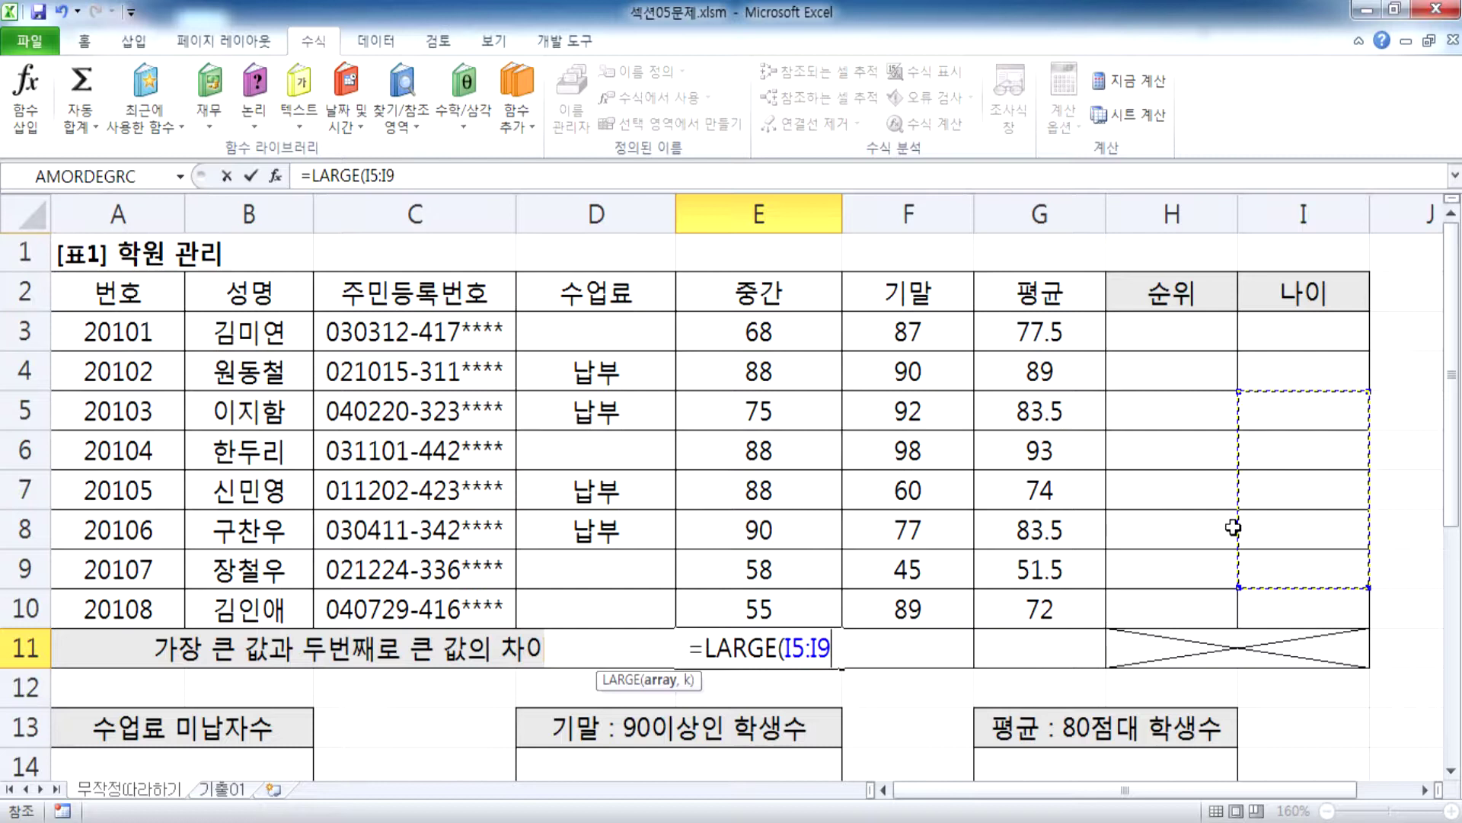
pyautogui.moveTo(803, 330); pyautogui.dragTo(787, 605)
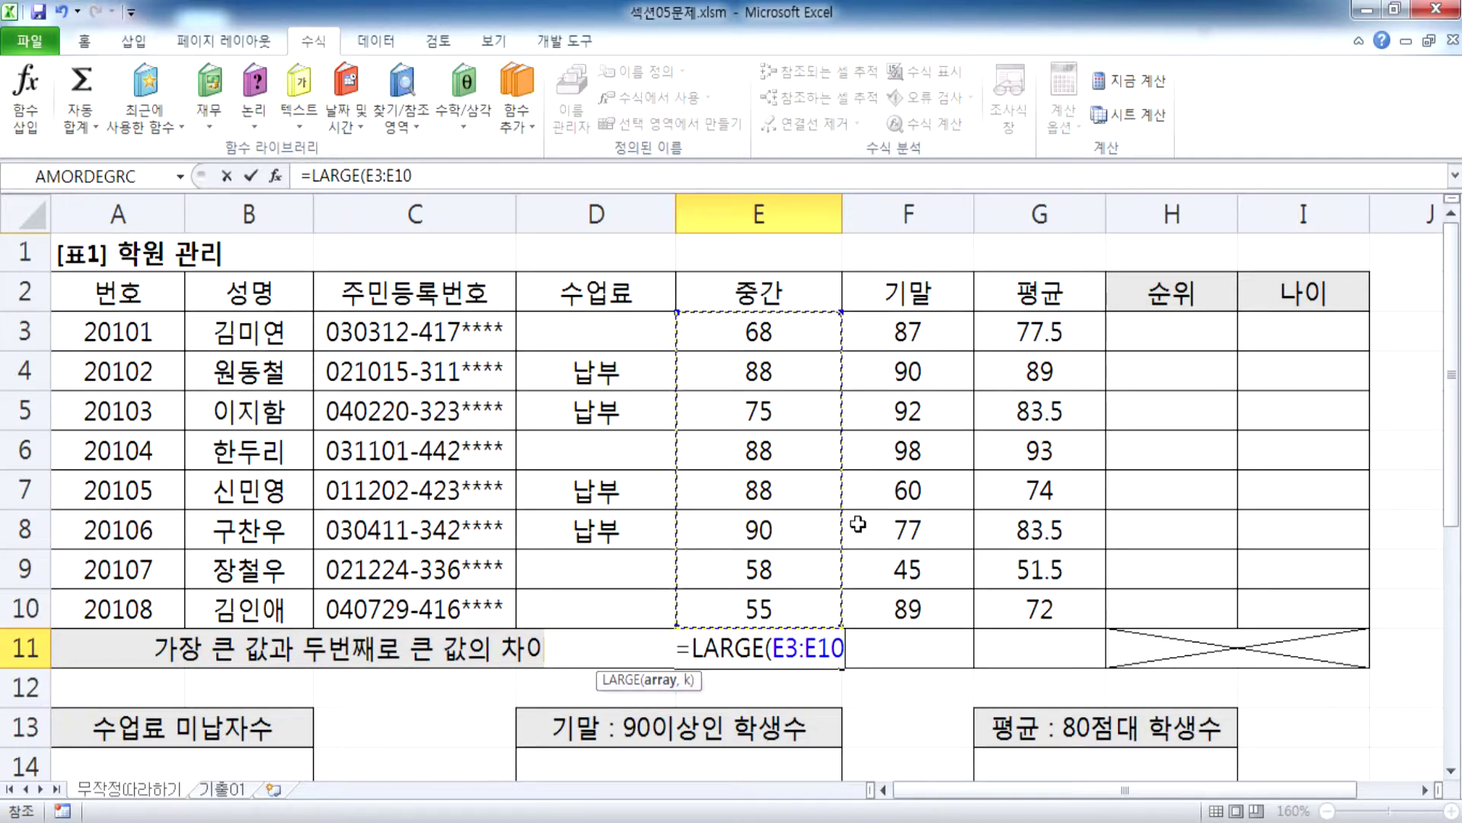
# Step: Set k to 2 in the LARGE formula and enter it in E11 to get the second-largest score
pyautogui.scroll(-2, 724, 548)
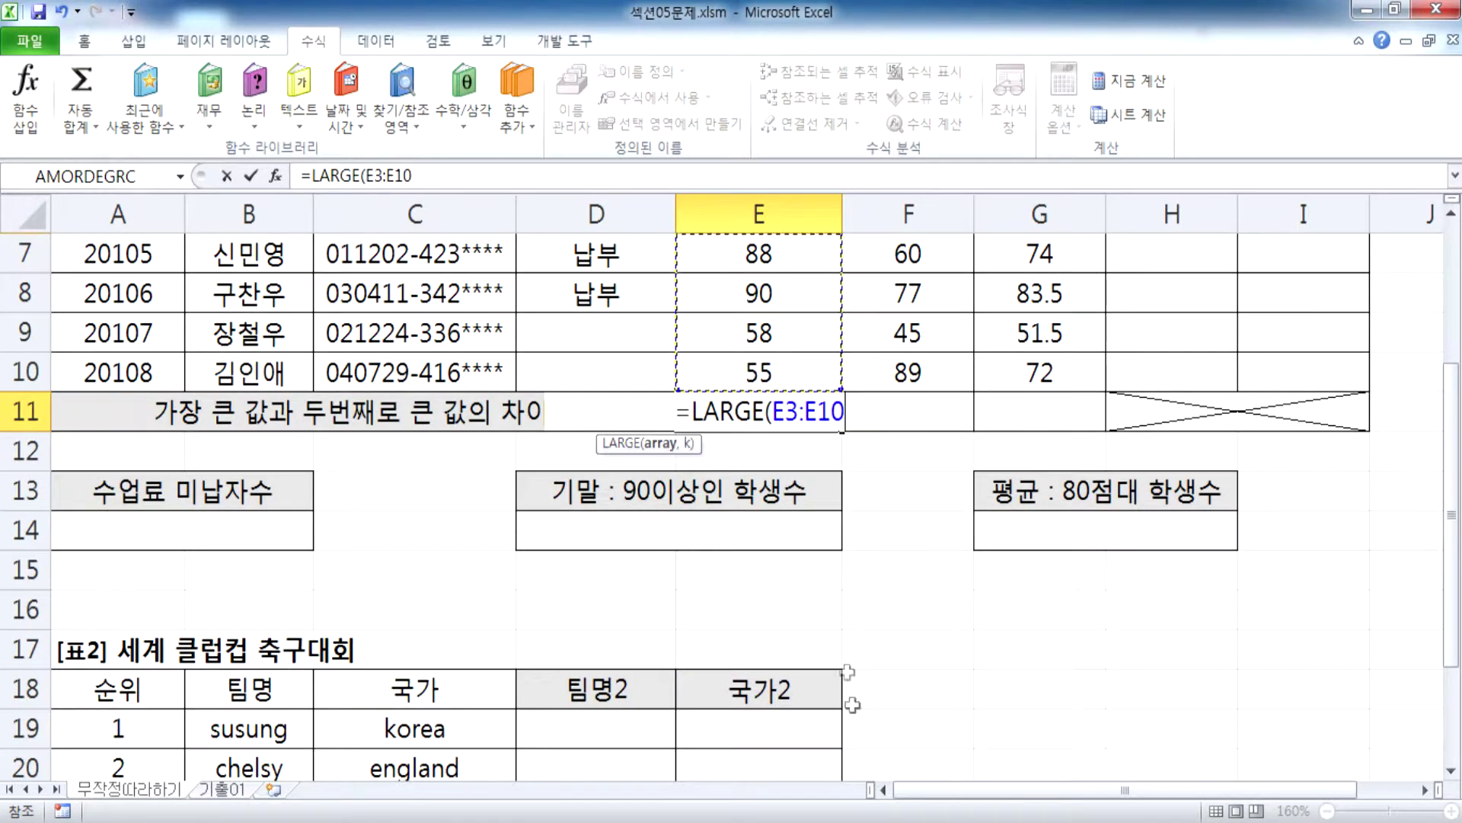
pyautogui.write(',')
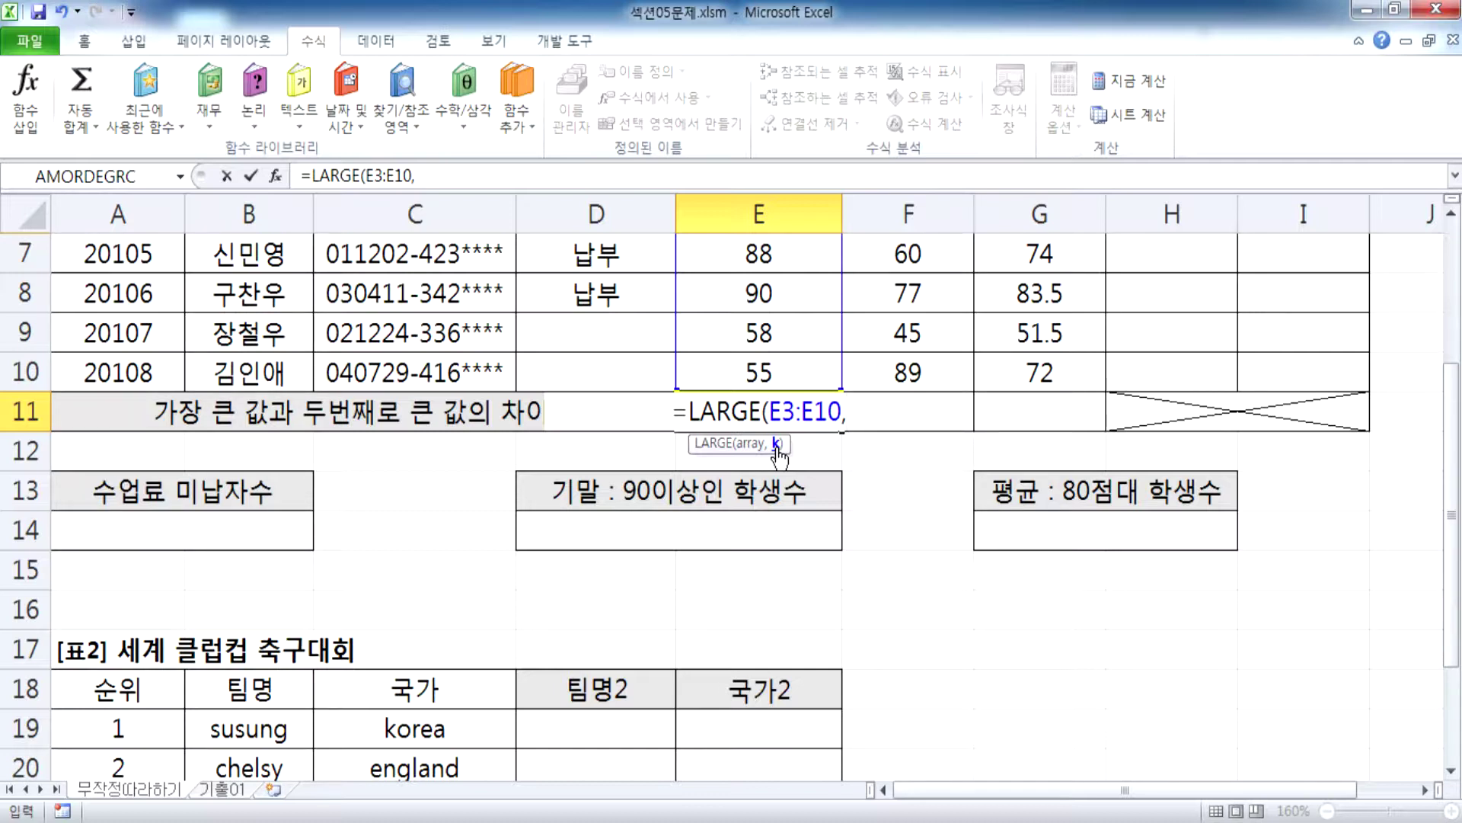
pyautogui.write('2')
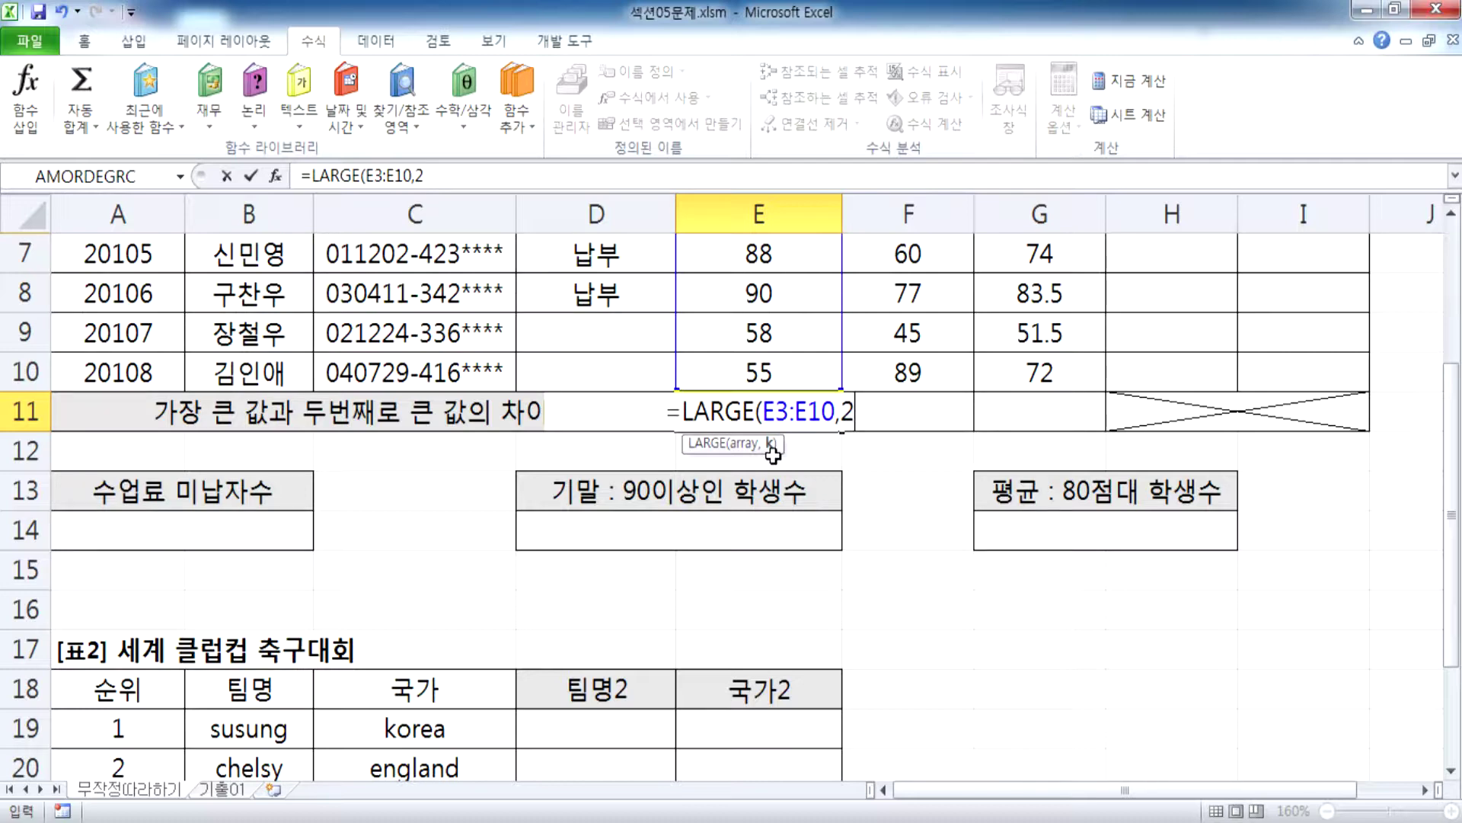
pyautogui.scroll(2, 773, 454)
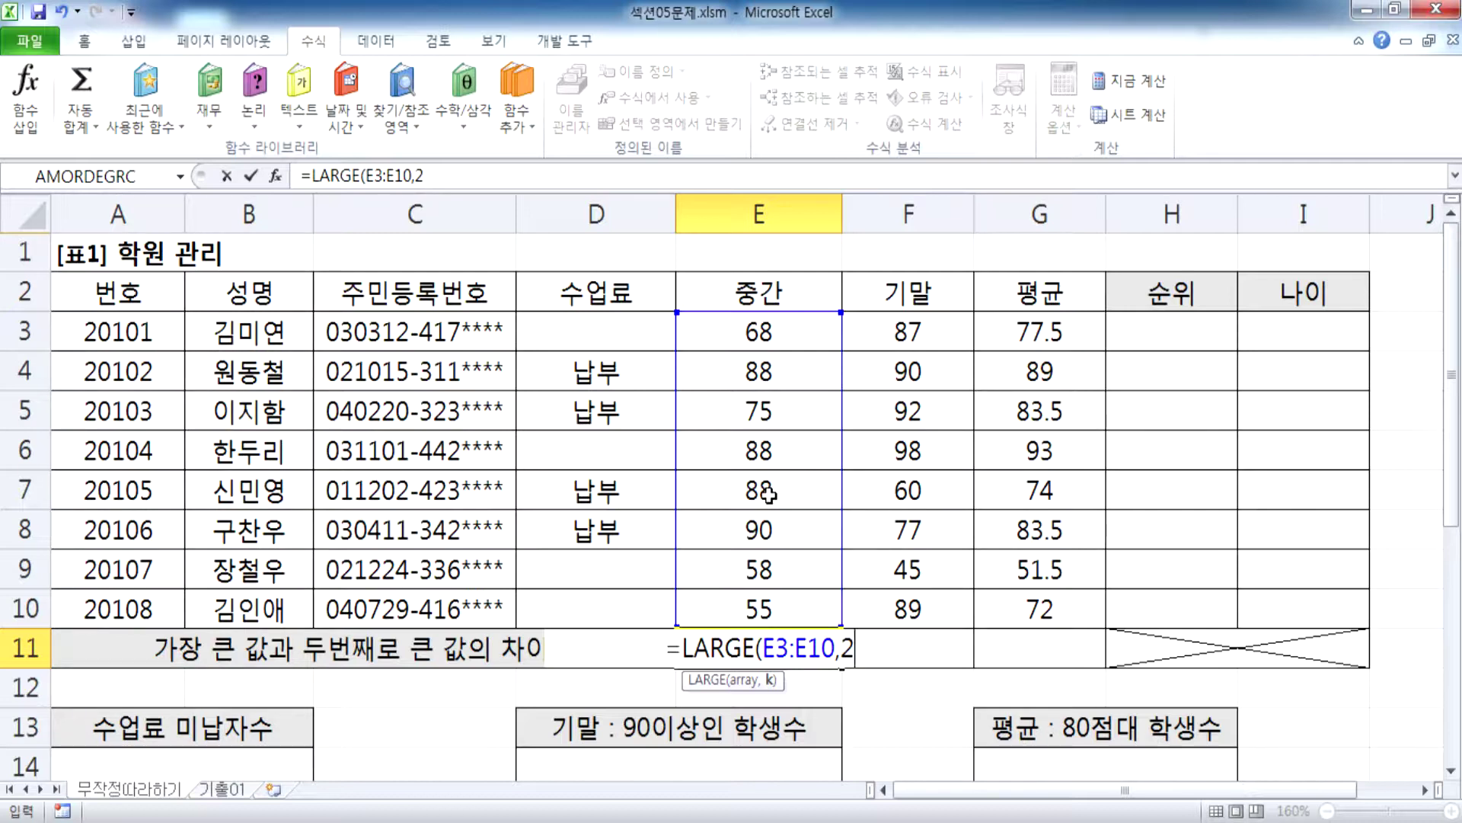
pyautogui.press('Return')
pyautogui.click(777, 643)
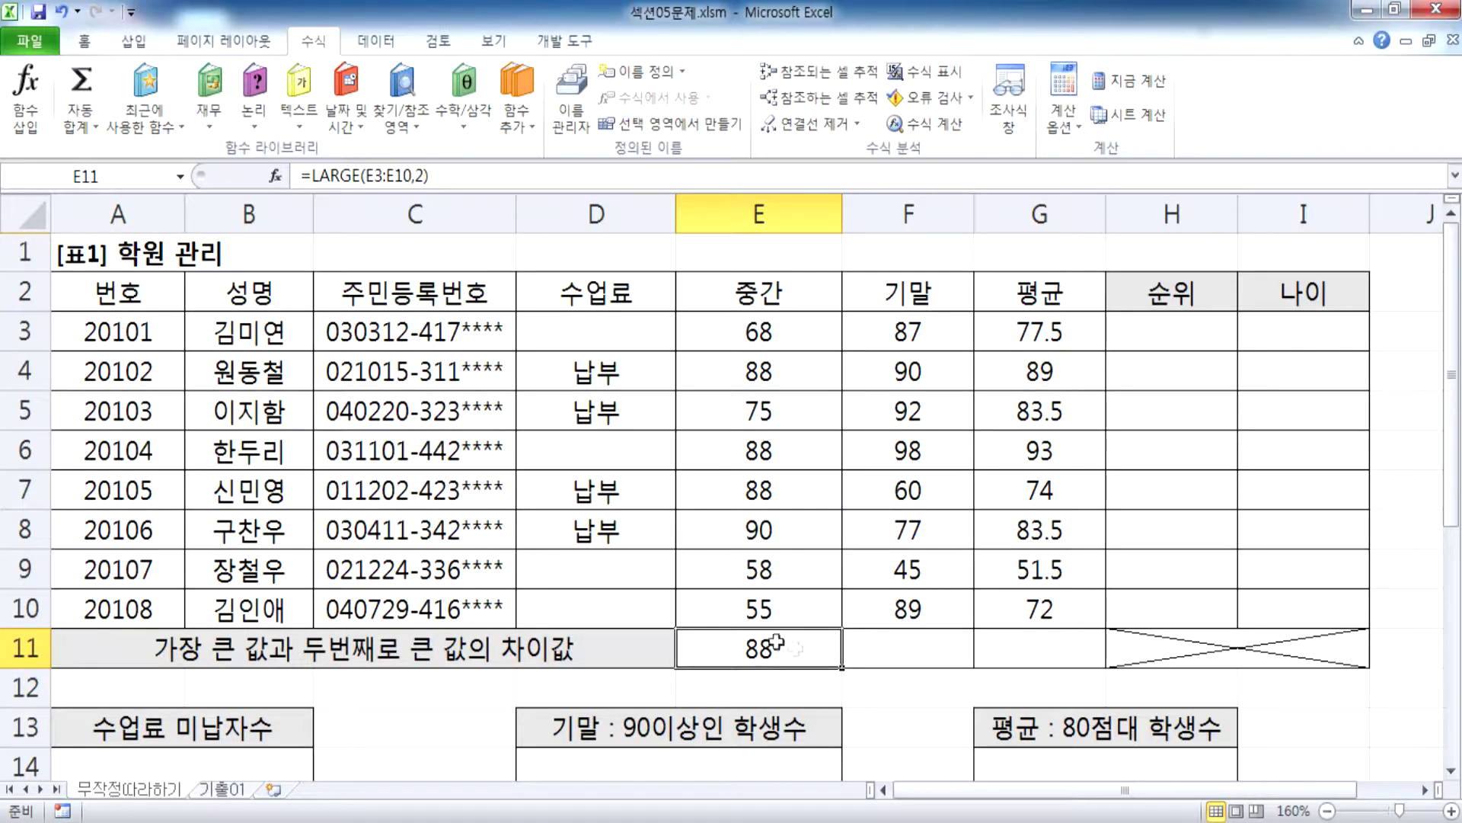
pyautogui.scroll(-2, 838, 655)
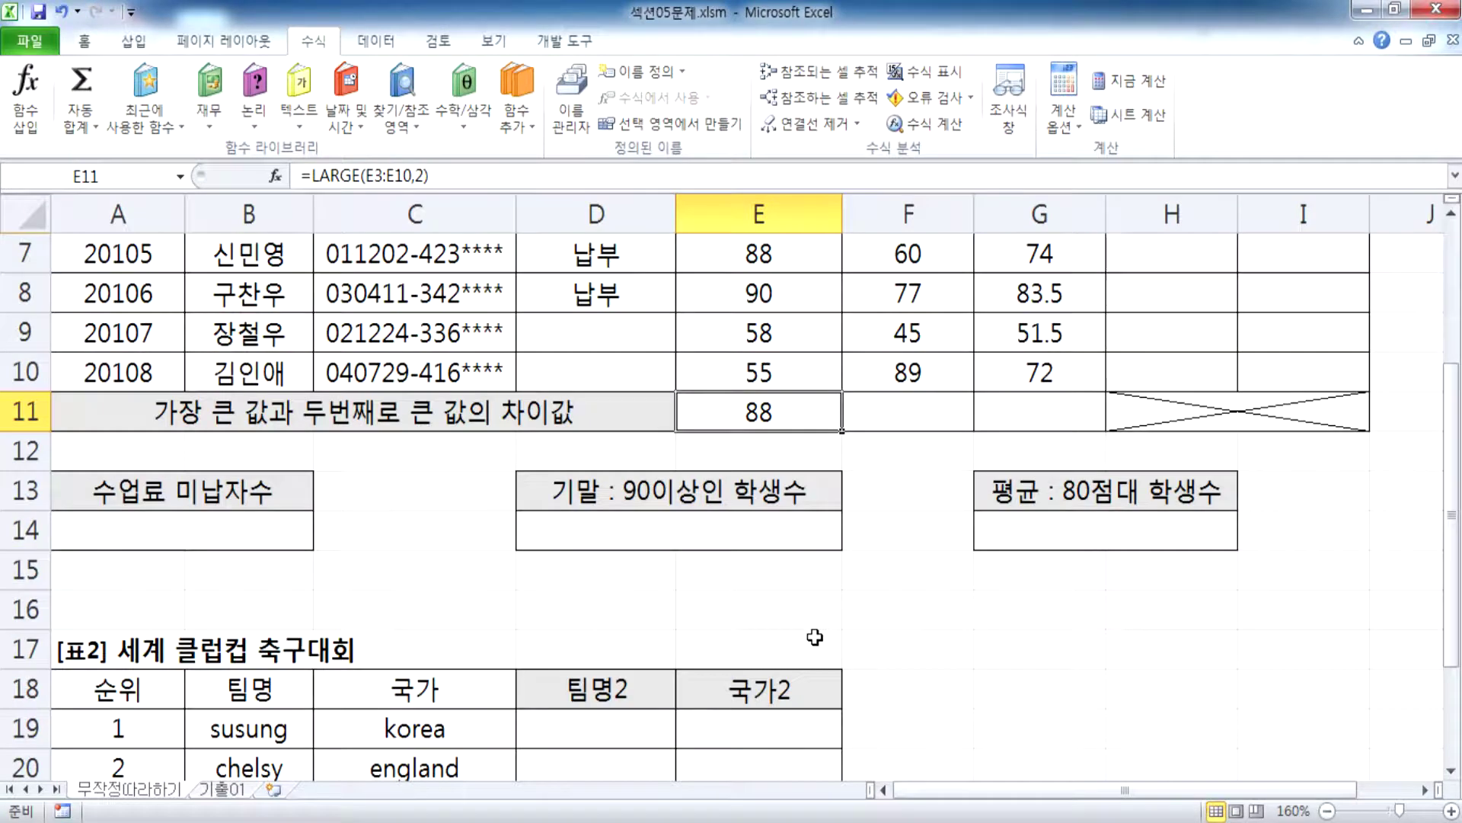
# Step: Switch to Notepad and add the line "=LARGE(범위, k) : k번째로 큰 값" below the MAX note
pyautogui.hotkey('alt', 'Tab')
pyautogui.write('=LAR')
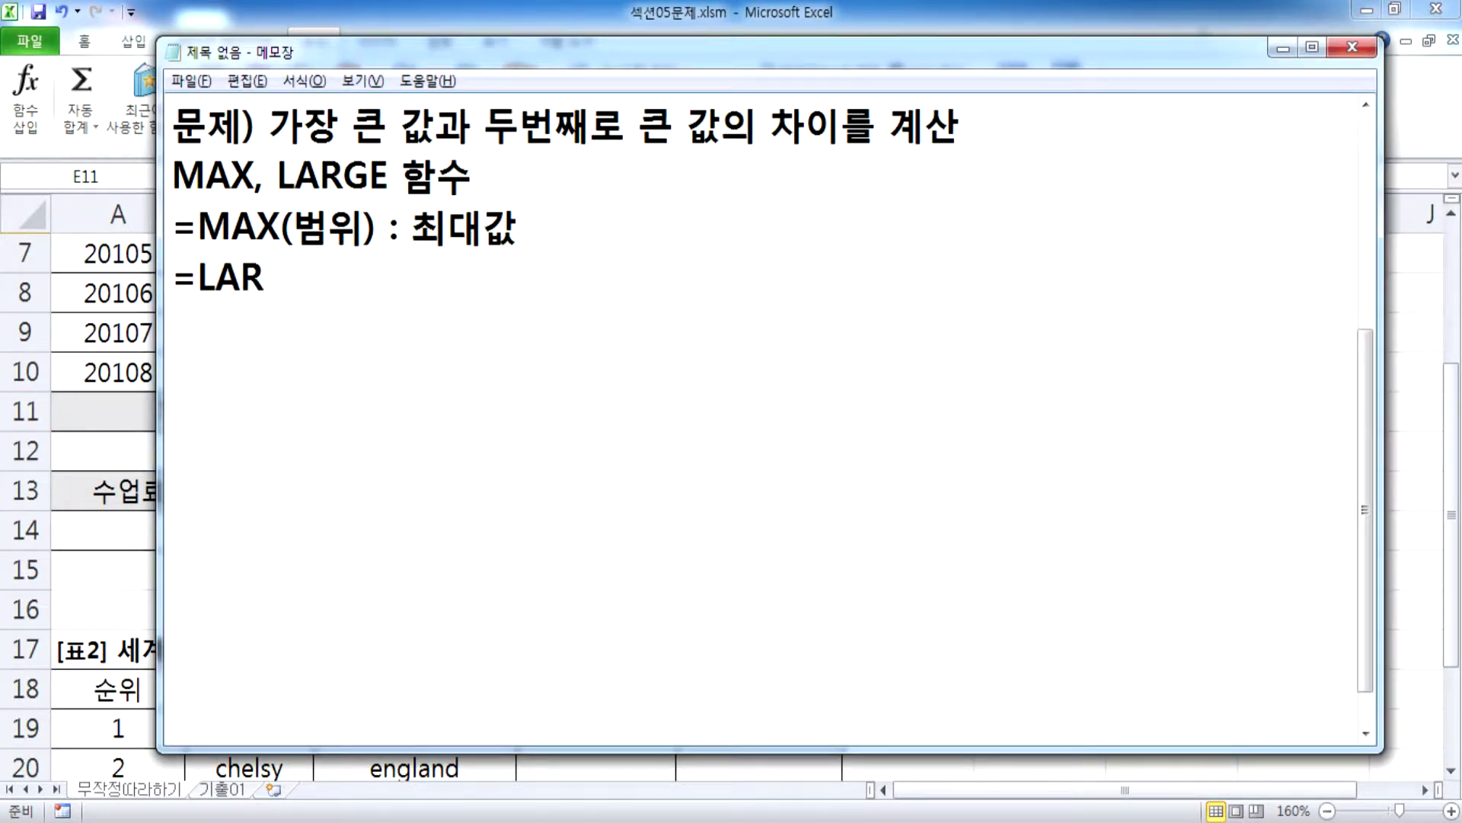
pyautogui.write('GE(버ㅗ')
pyautogui.press('BackSpace')
pyautogui.press('BackSpace')
pyautogui.write('범위, k) : ')
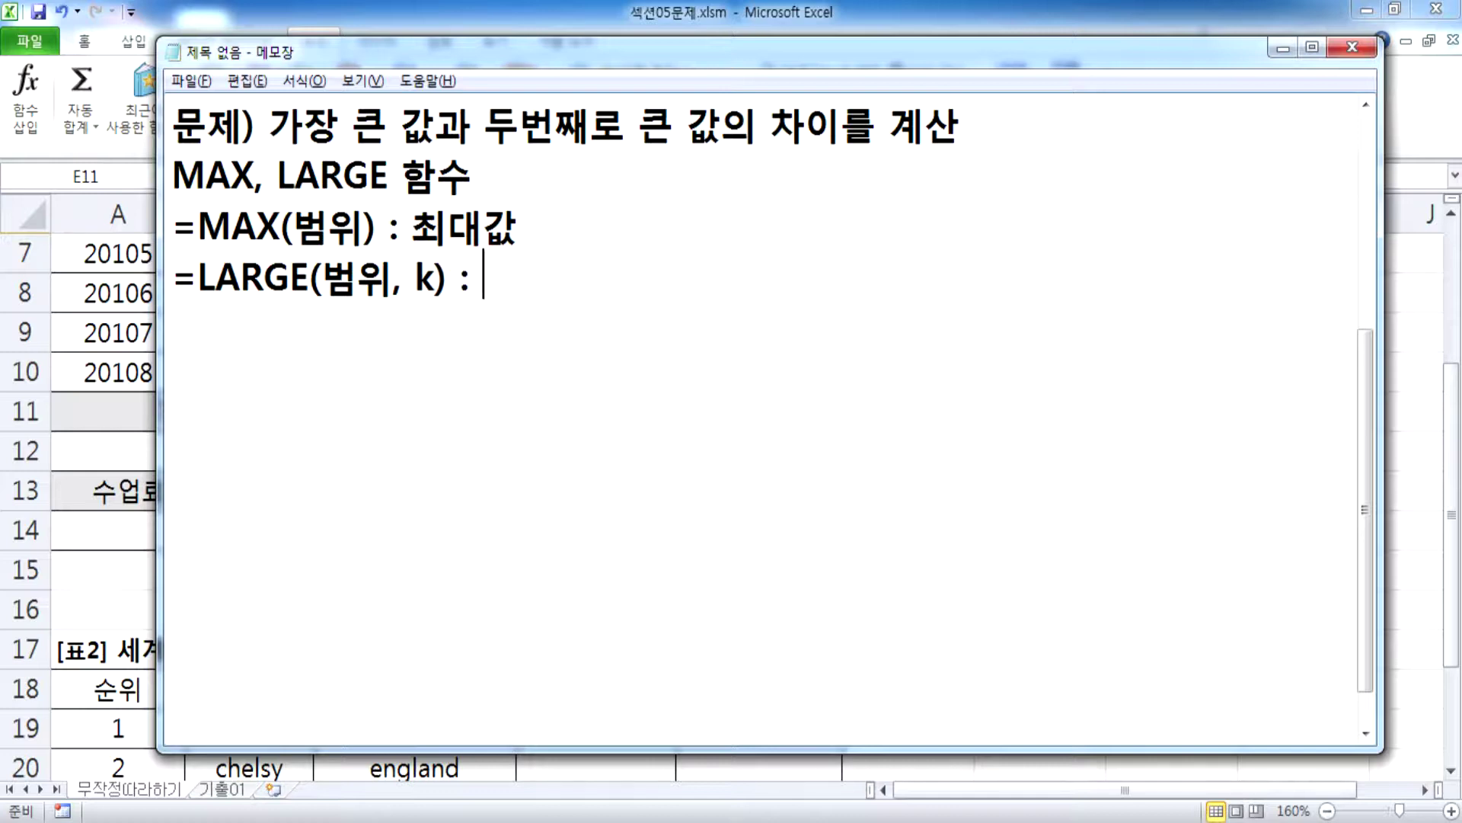
pyautogui.write('k번ㅉ')
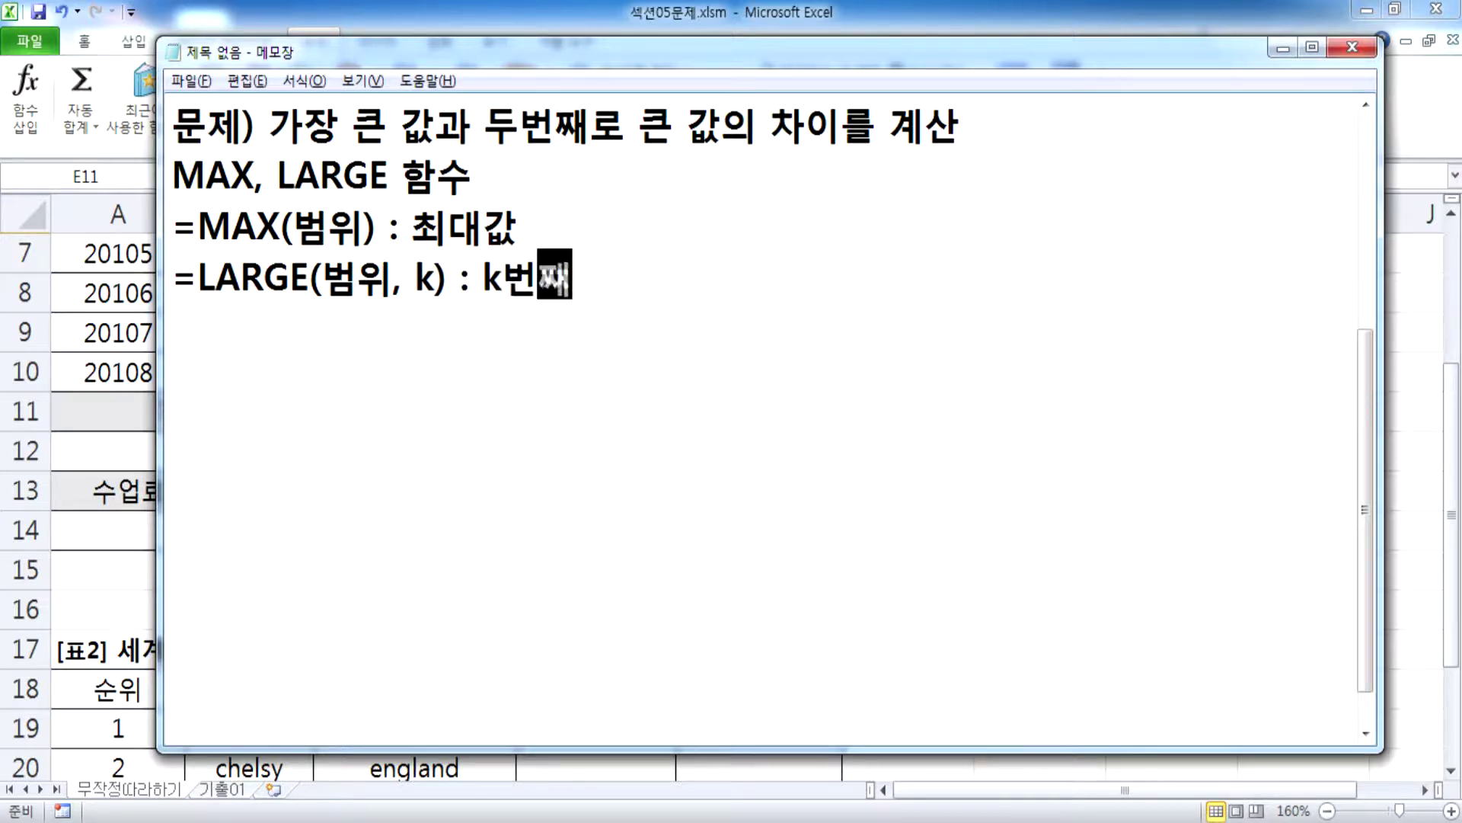
pyautogui.write('ㅐ로 큰 값')
pyautogui.press('Return')
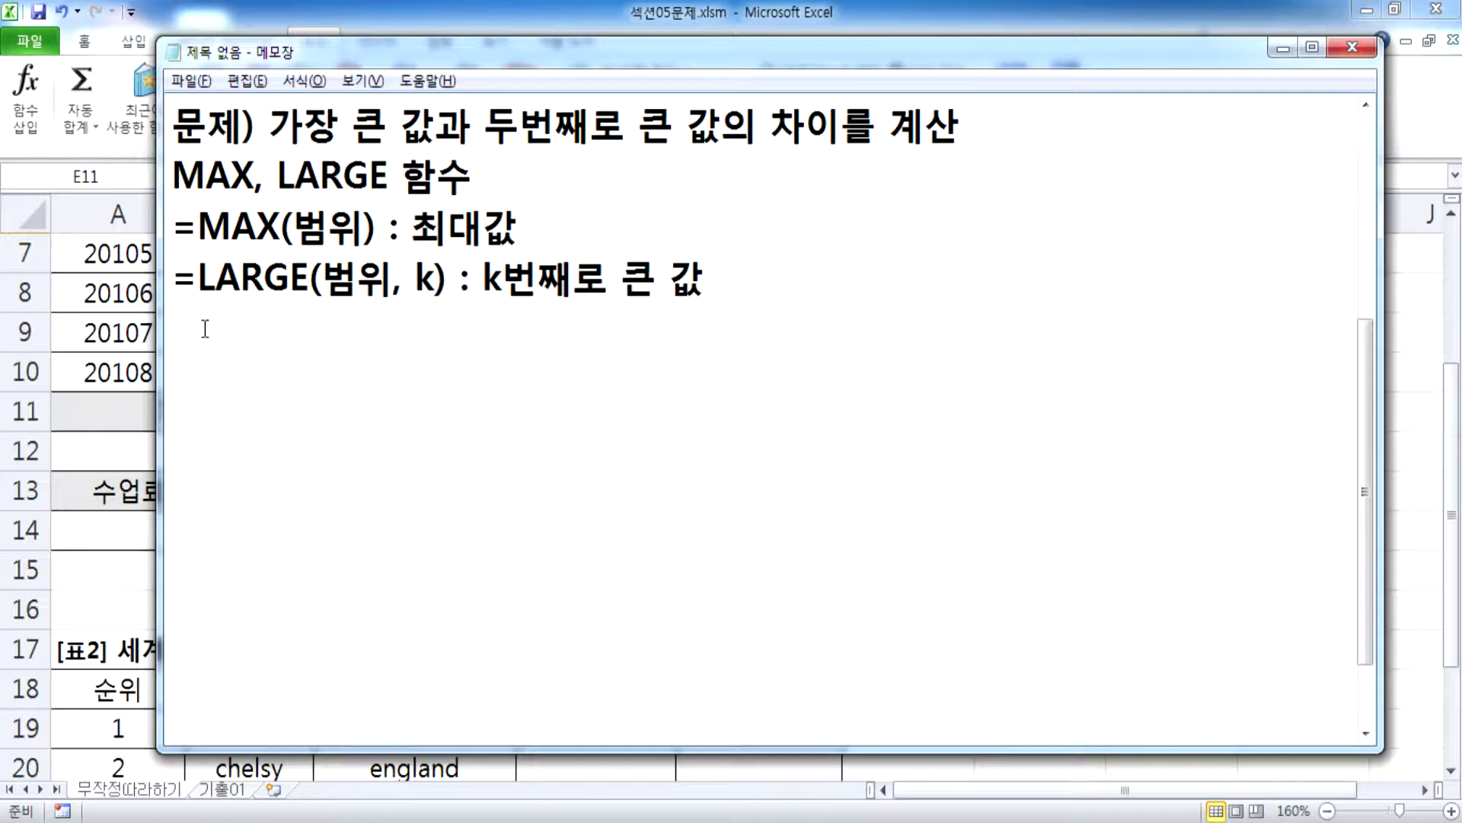
# Step: Add the combined formula line "=MAX(범위) - LARGE(범위, k)" below the LARGE note
pyautogui.write('=MAX(')
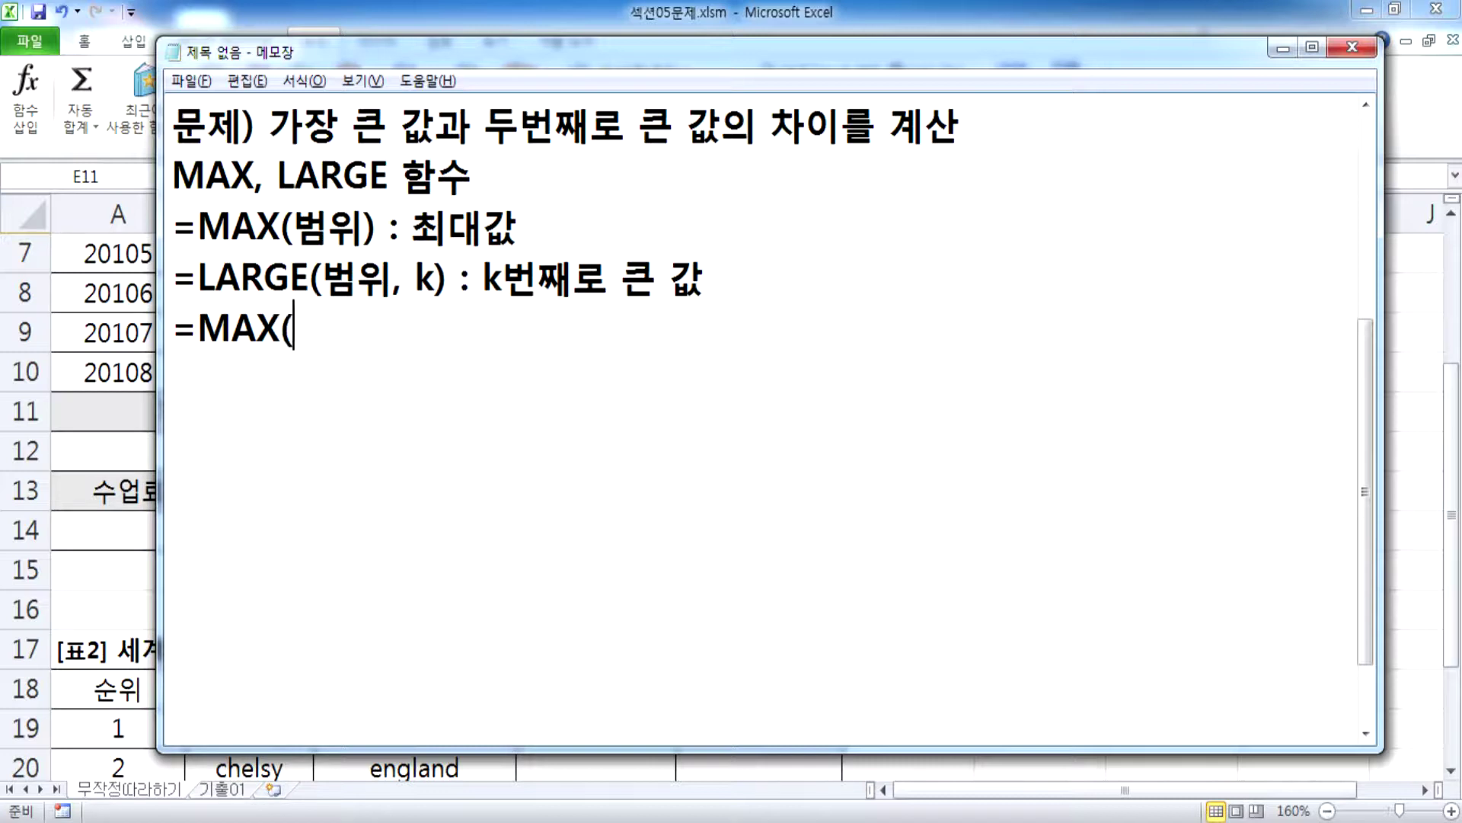
pyautogui.write('범위) -')
pyautogui.press('Left')
pyautogui.press('Left')
pyautogui.press('Right')
pyautogui.press('Right')
pyautogui.write('ㅣㅁㄱㅎㄷ')
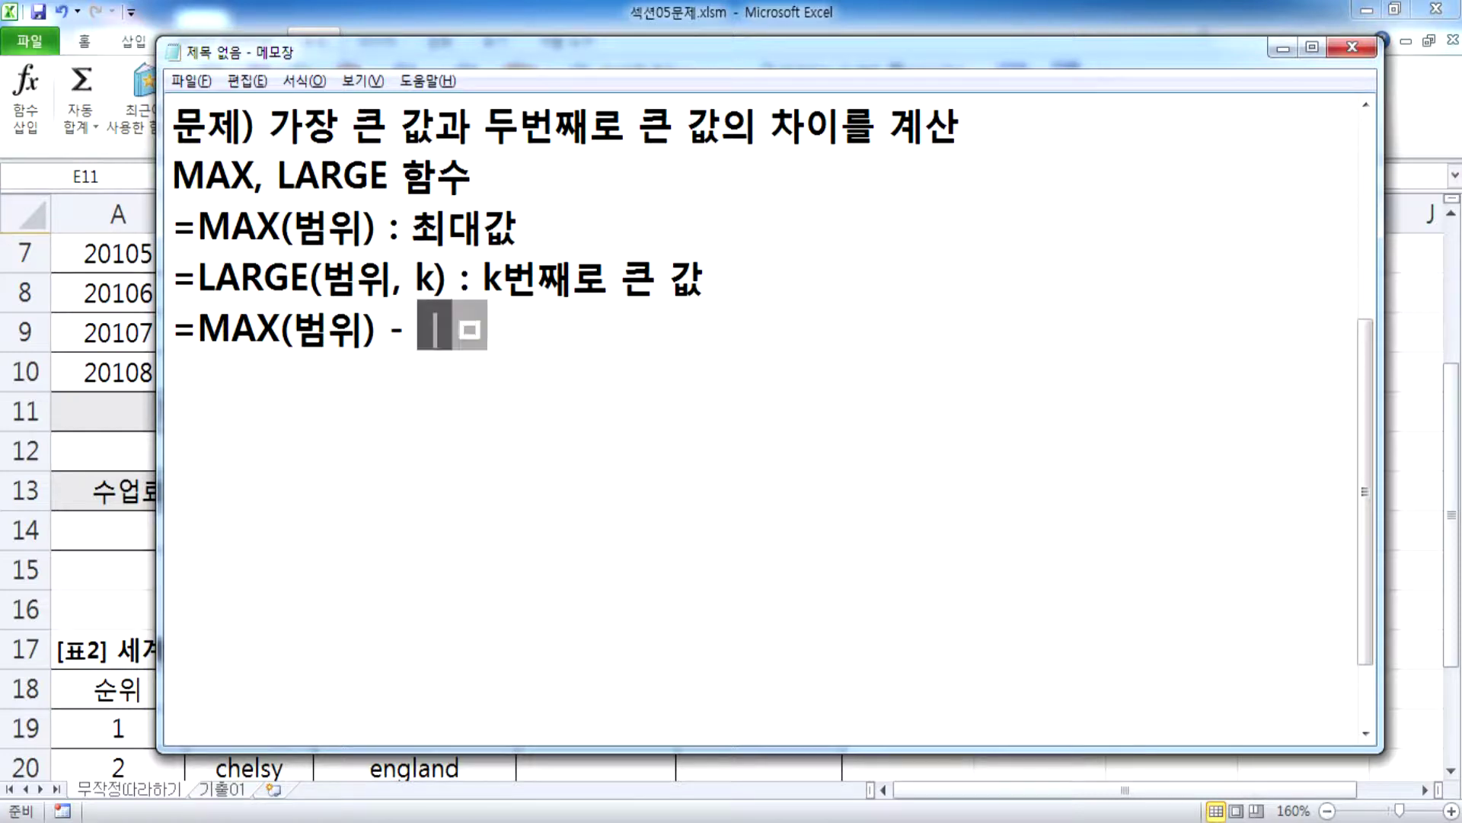
pyautogui.press('BackSpace')
pyautogui.press('BackSpace')
pyautogui.press('BackSpace')
pyautogui.press('BackSpace')
pyautogui.press('BackSpace')
pyautogui.press('Hangul')
pyautogui.write('LAEGE')
pyautogui.press('BackSpace')
pyautogui.press('BackSpace')
pyautogui.press('BackSpace')
pyautogui.press('BackSpace')
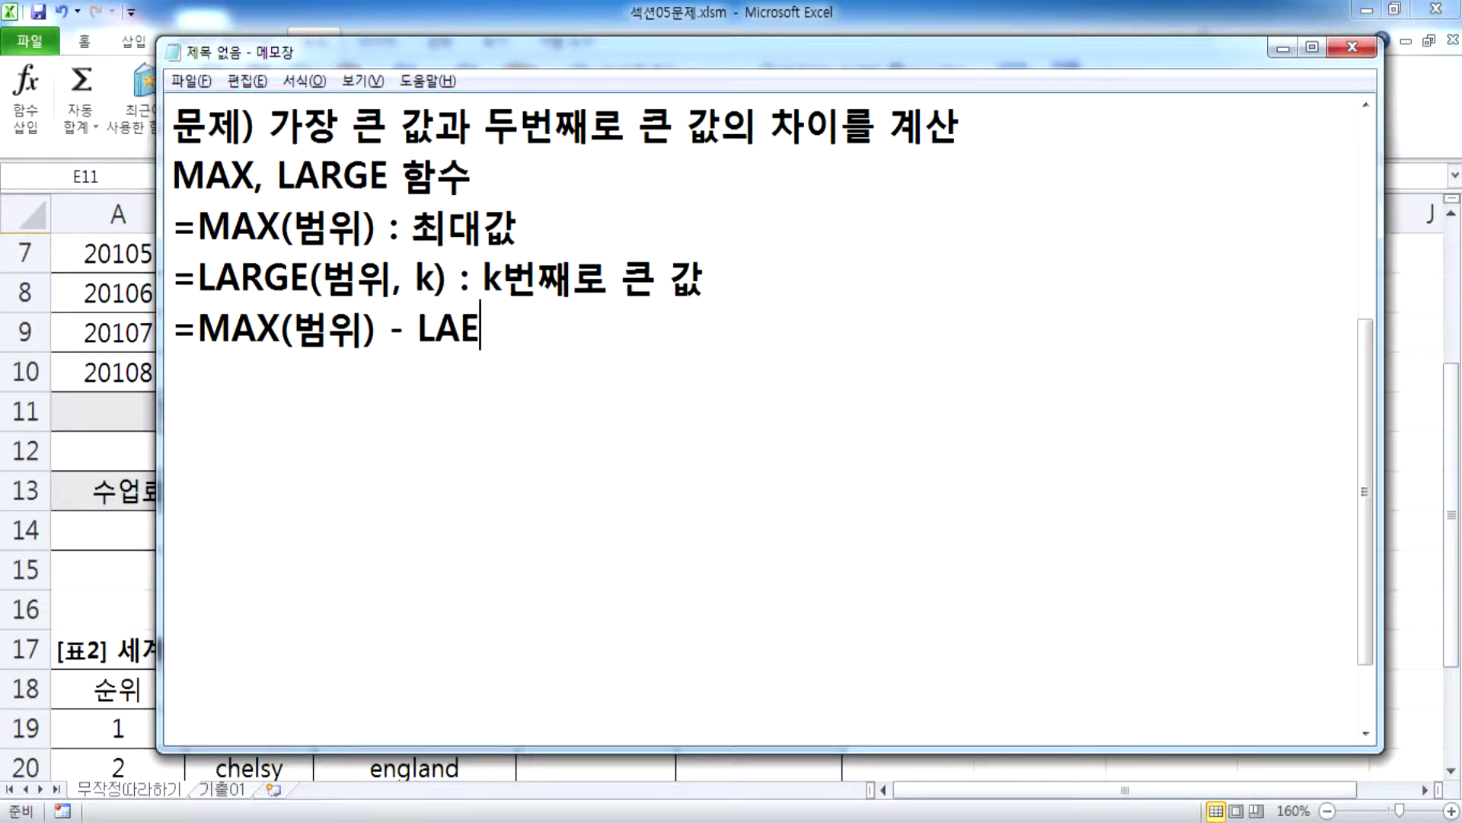
pyautogui.write('ARGE(')
pyautogui.press('Hangul')
pyautogui.write('범ㅇㅜㅣ,')
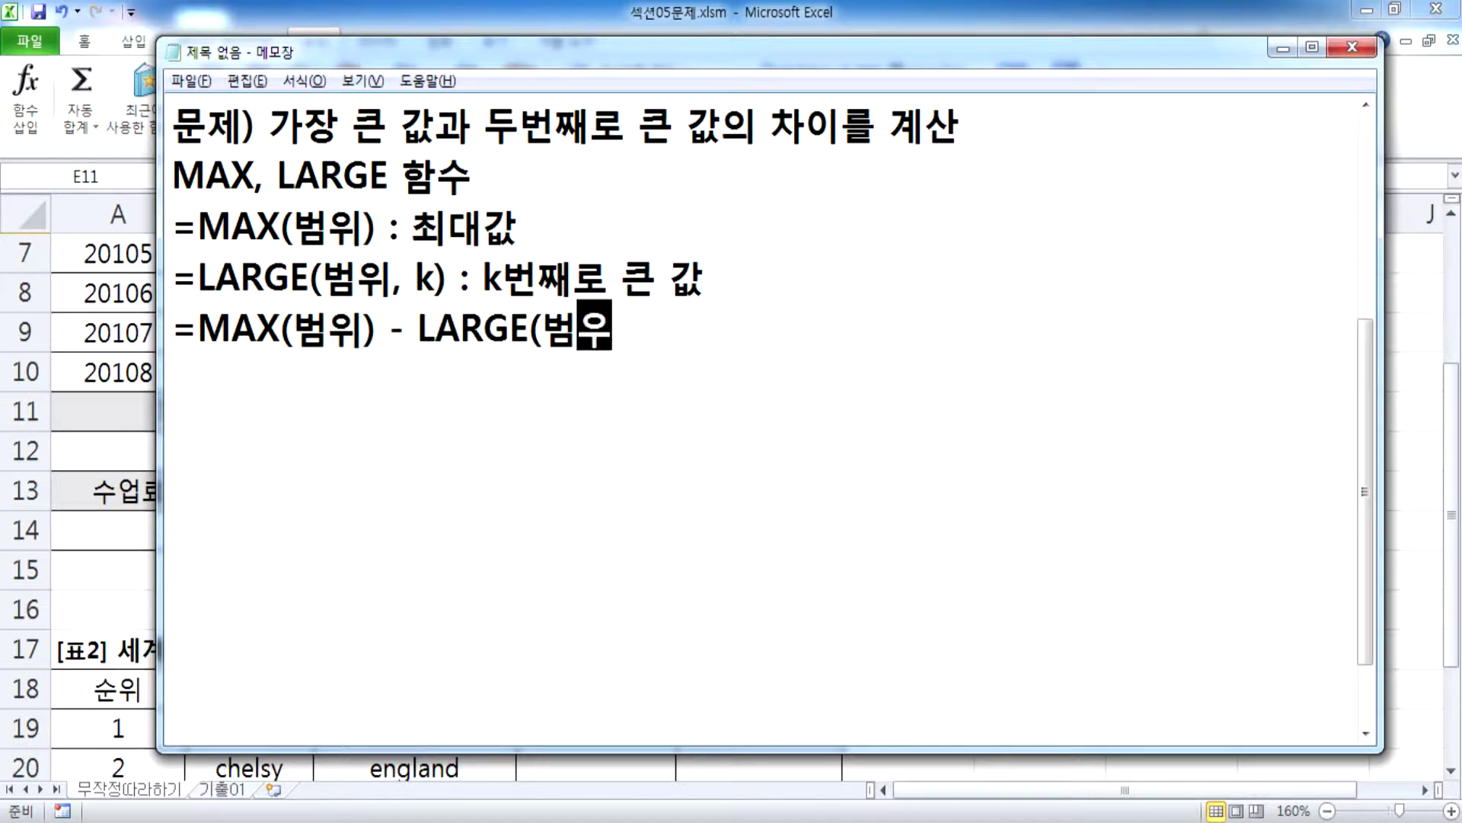
pyautogui.press('Hangul')
pyautogui.write('k)')
pyautogui.press('Return')
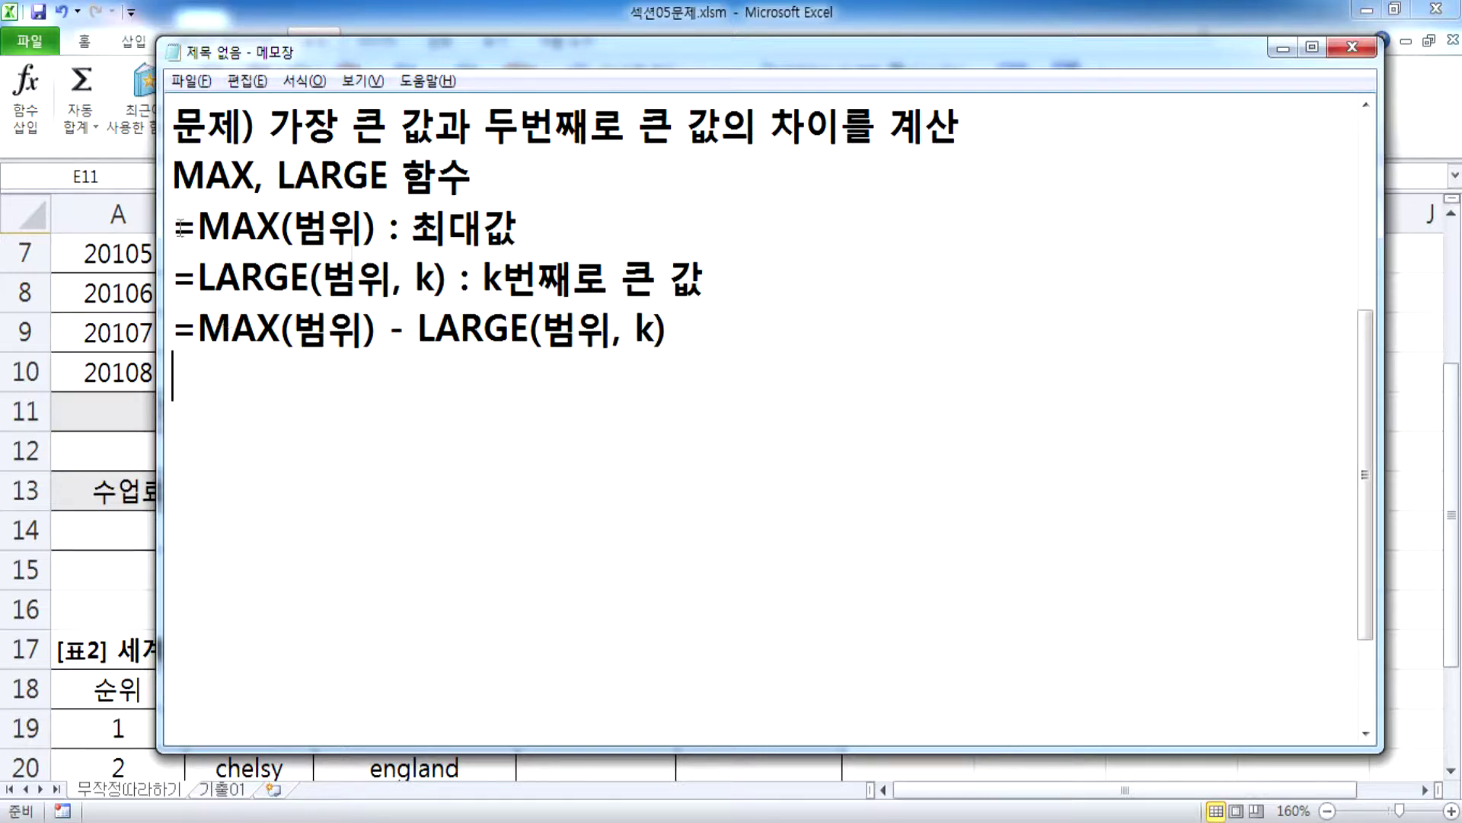
# Step: Compare the combined formula line with the word 차이 in the problem text and with the MAX and LARGE syntax notes
pyautogui.moveTo(670, 332); pyautogui.dragTo(172, 326)
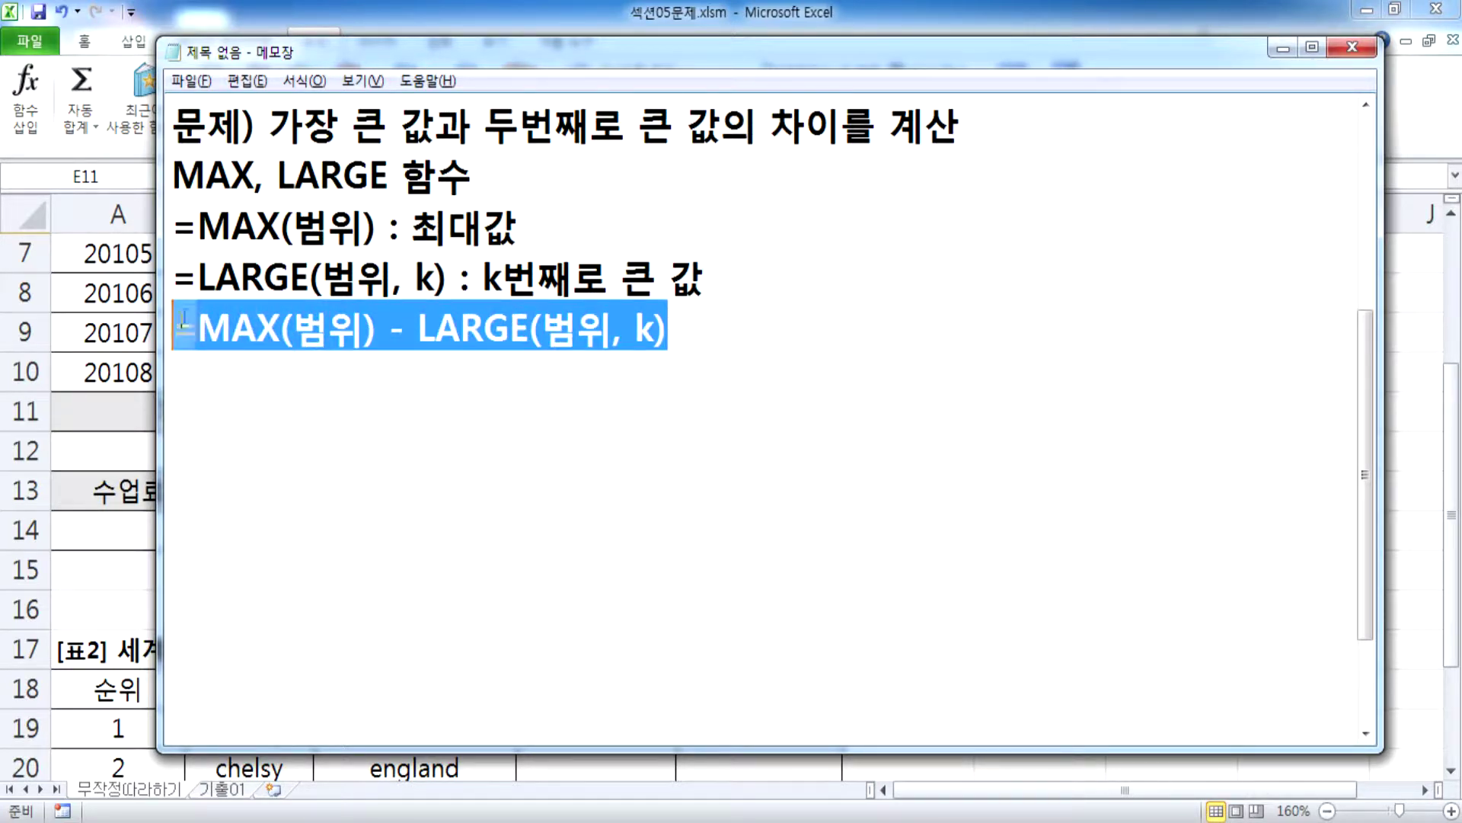
pyautogui.click(385, 333)
pyautogui.moveTo(770, 118); pyautogui.dragTo(841, 122)
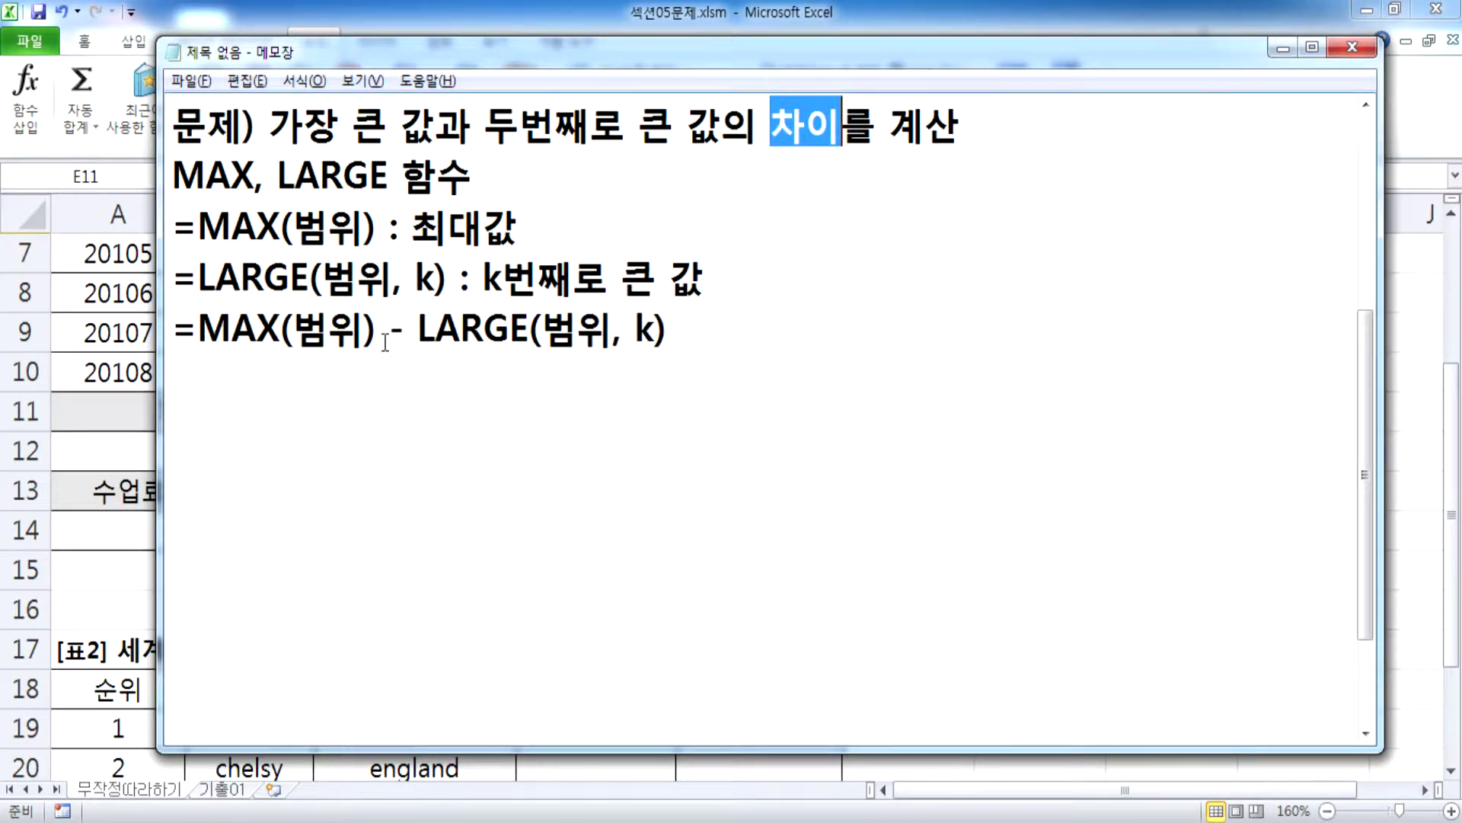
pyautogui.click(365, 384)
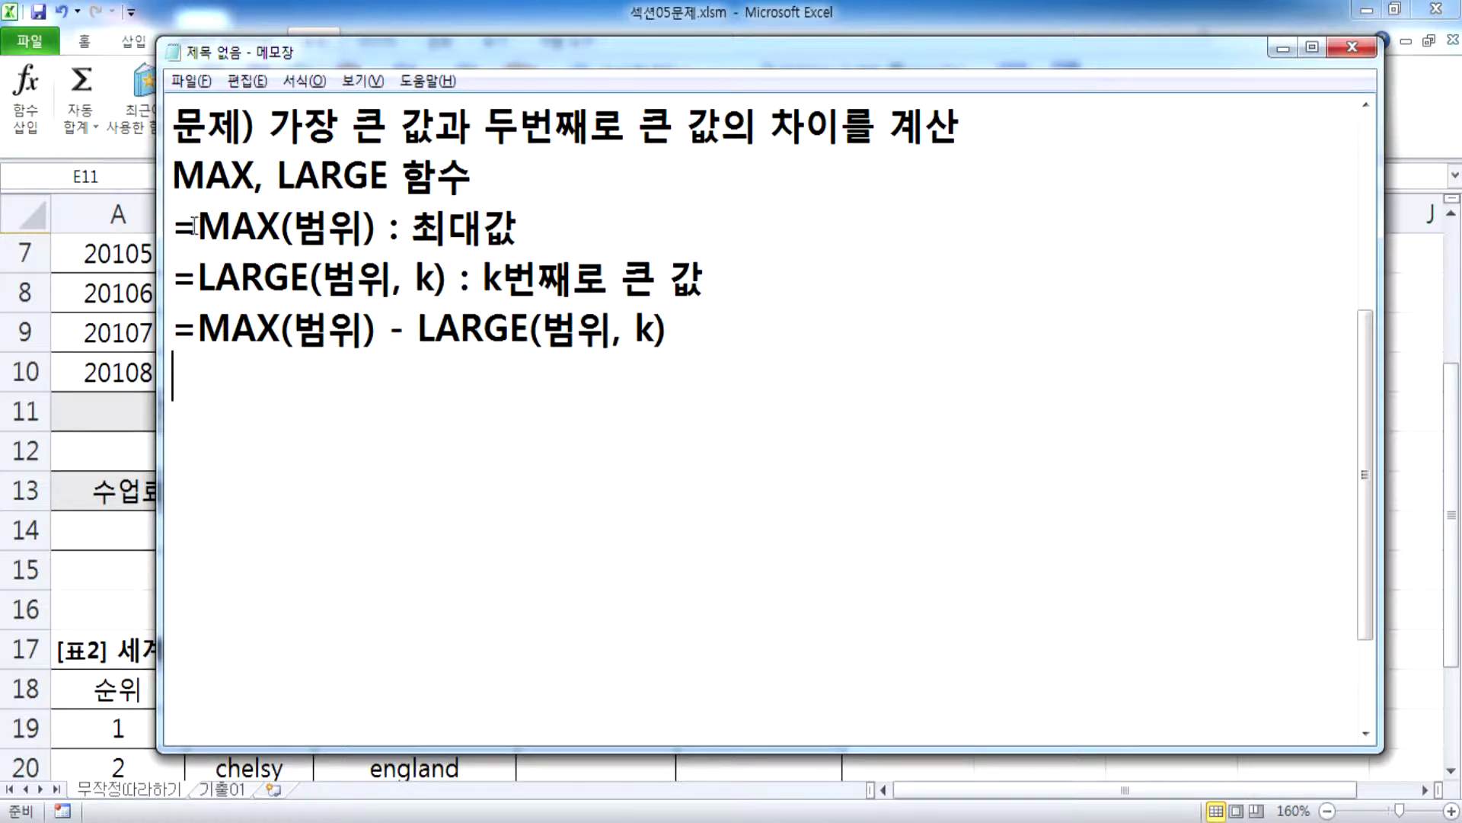
pyautogui.moveTo(233, 225); pyautogui.dragTo(366, 225)
pyautogui.moveTo(196, 278); pyautogui.dragTo(323, 278)
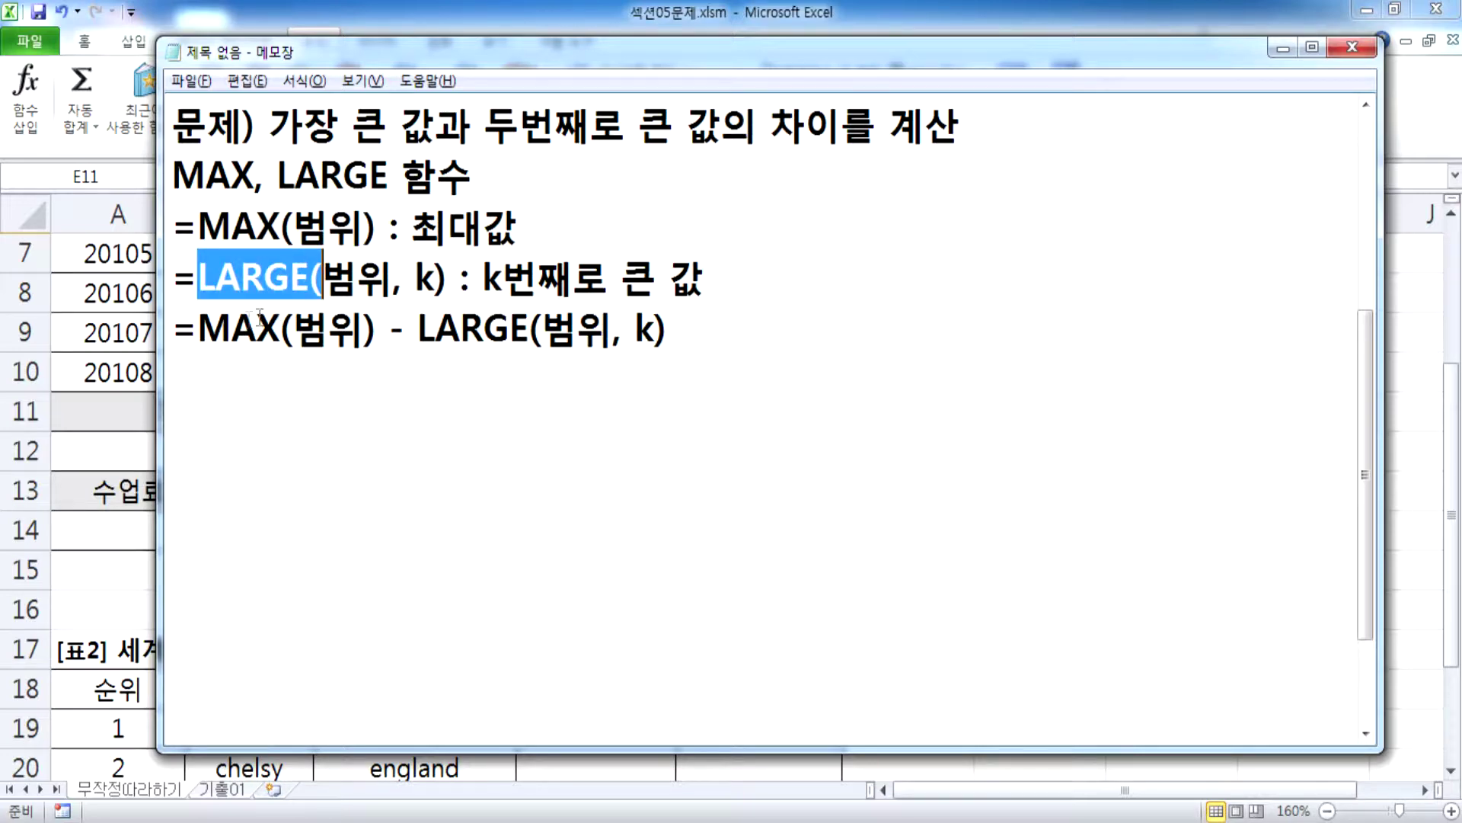
pyautogui.moveTo(181, 338); pyautogui.dragTo(736, 336)
pyautogui.click(567, 367)
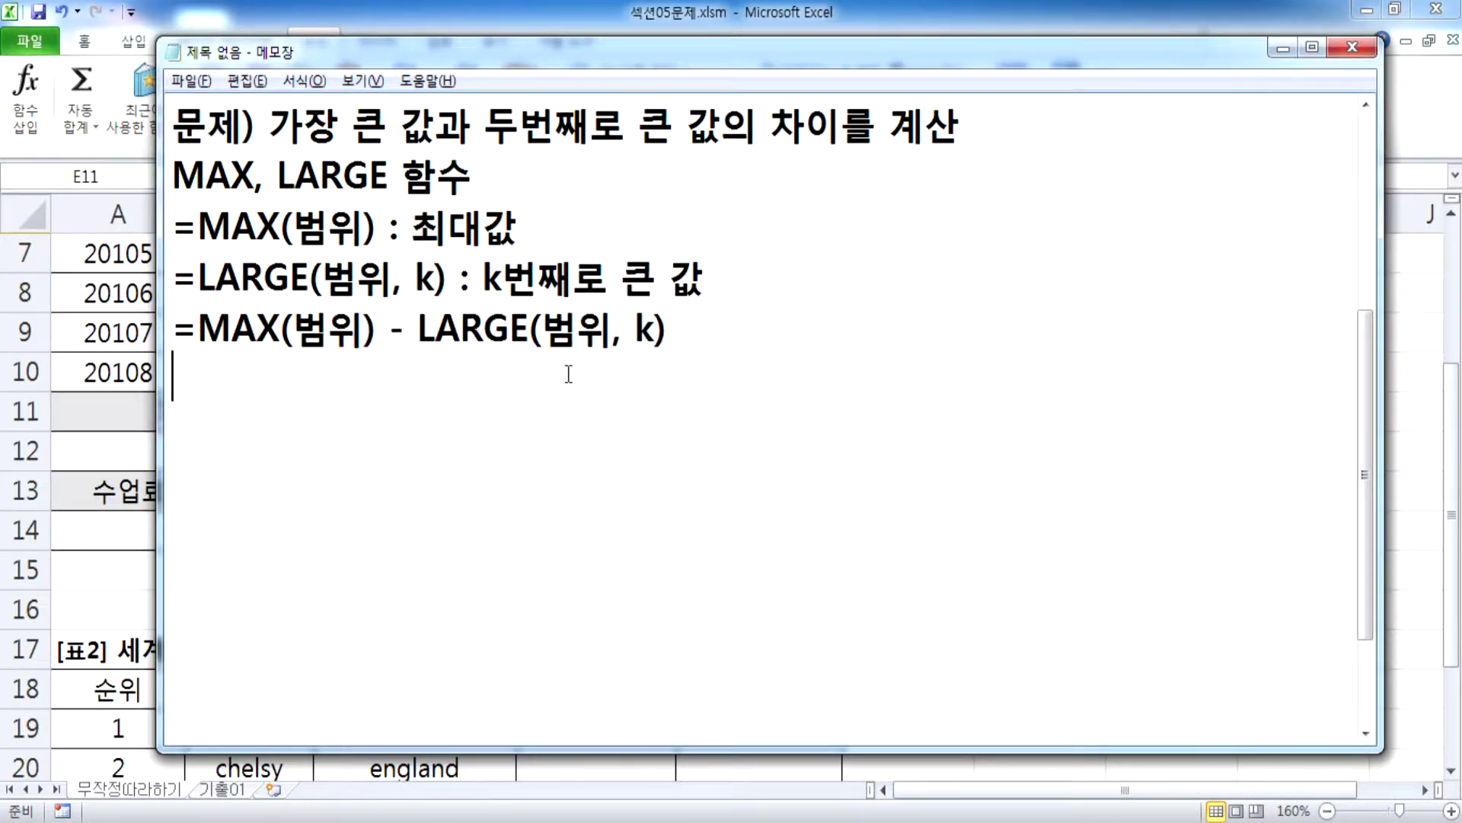
# Step: Switch to Excel and replace the formula in E11 with one starting with MAX over E3:E10
pyautogui.hotkey('alt', 'Tab')
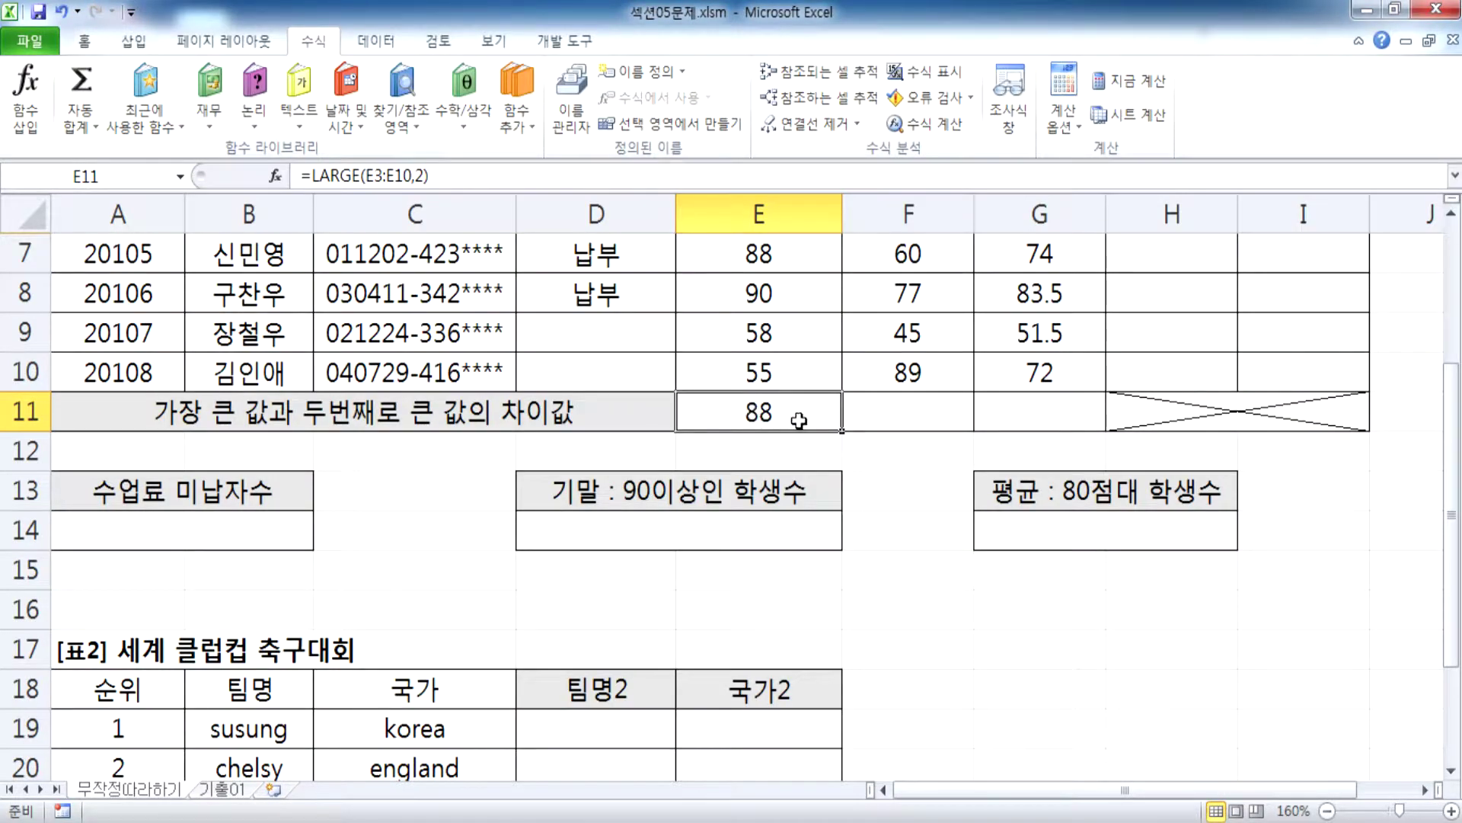
pyautogui.write('=')
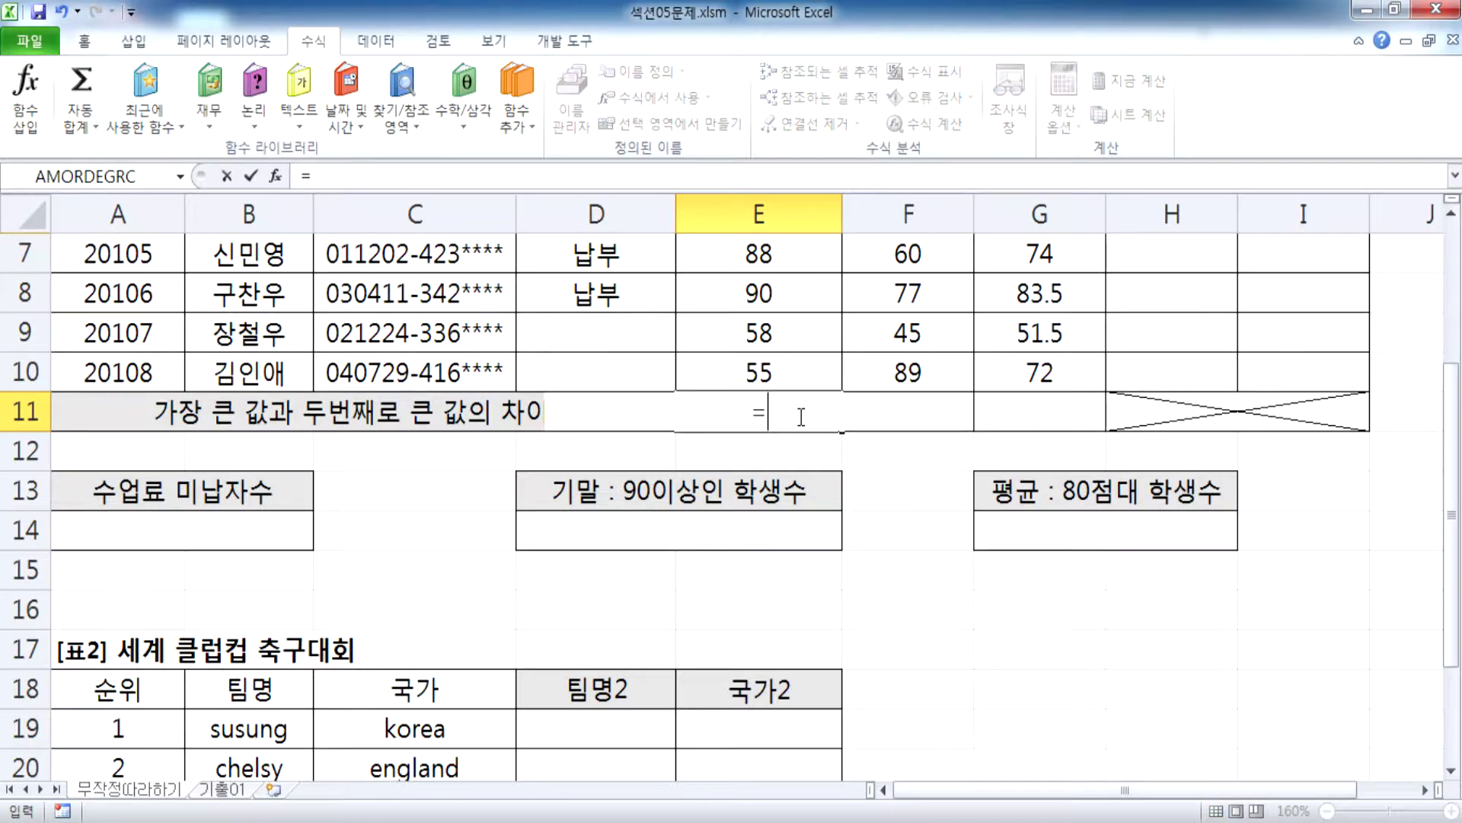
pyautogui.write('MAX')
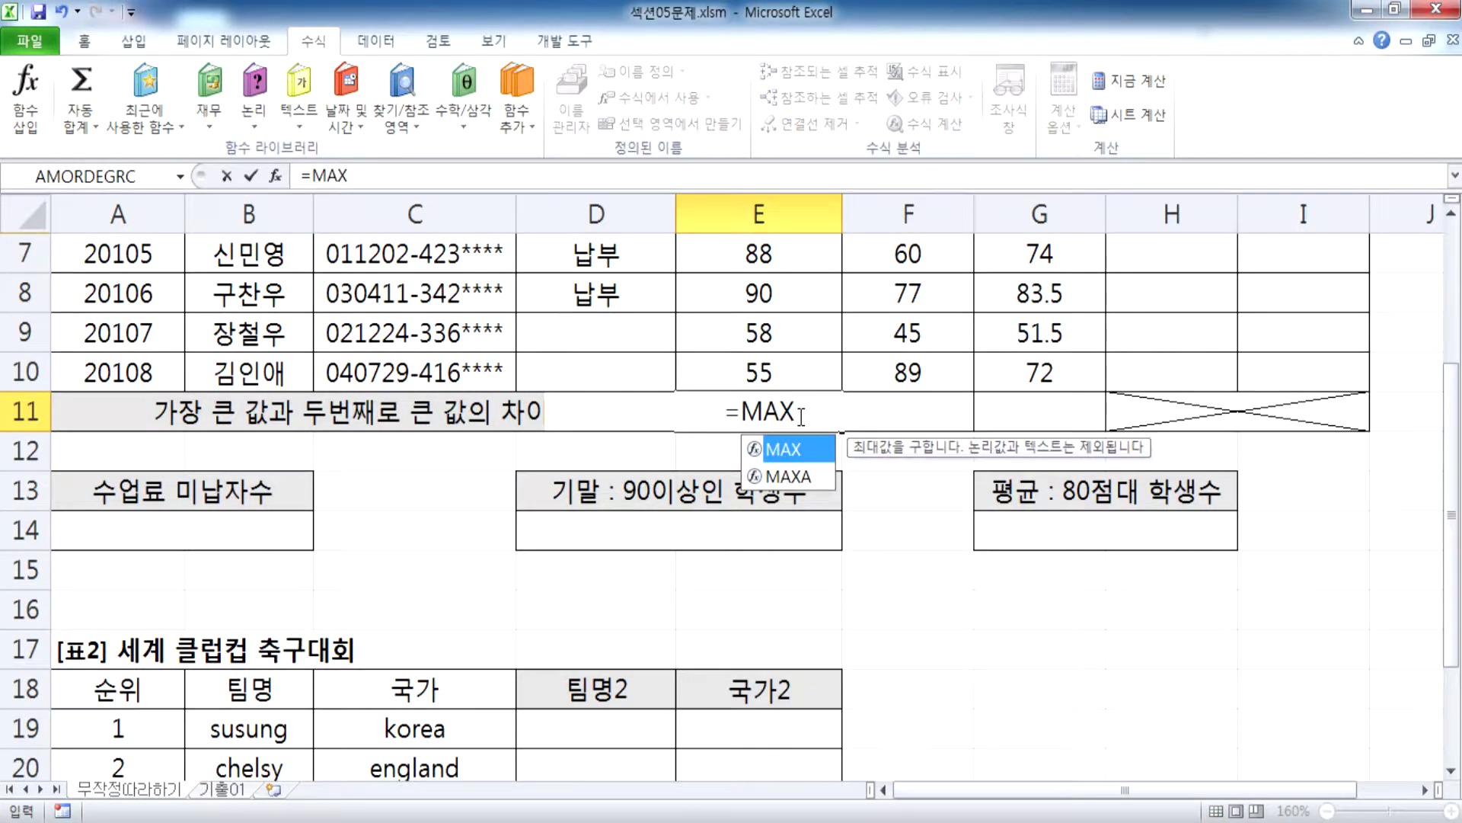
pyautogui.write('(')
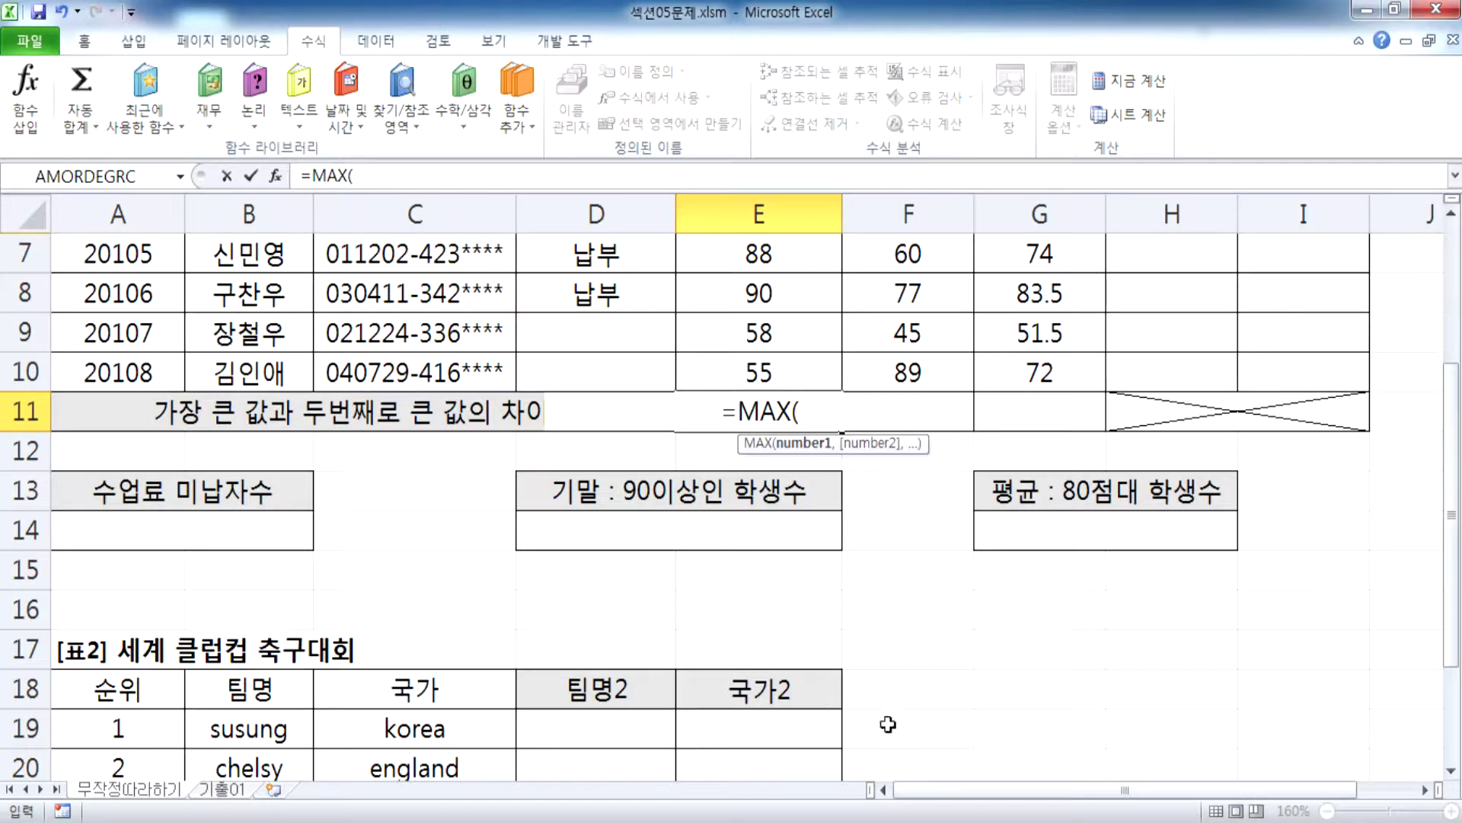
pyautogui.scroll(2, 895, 709)
pyautogui.moveTo(765, 331); pyautogui.dragTo(787, 591)
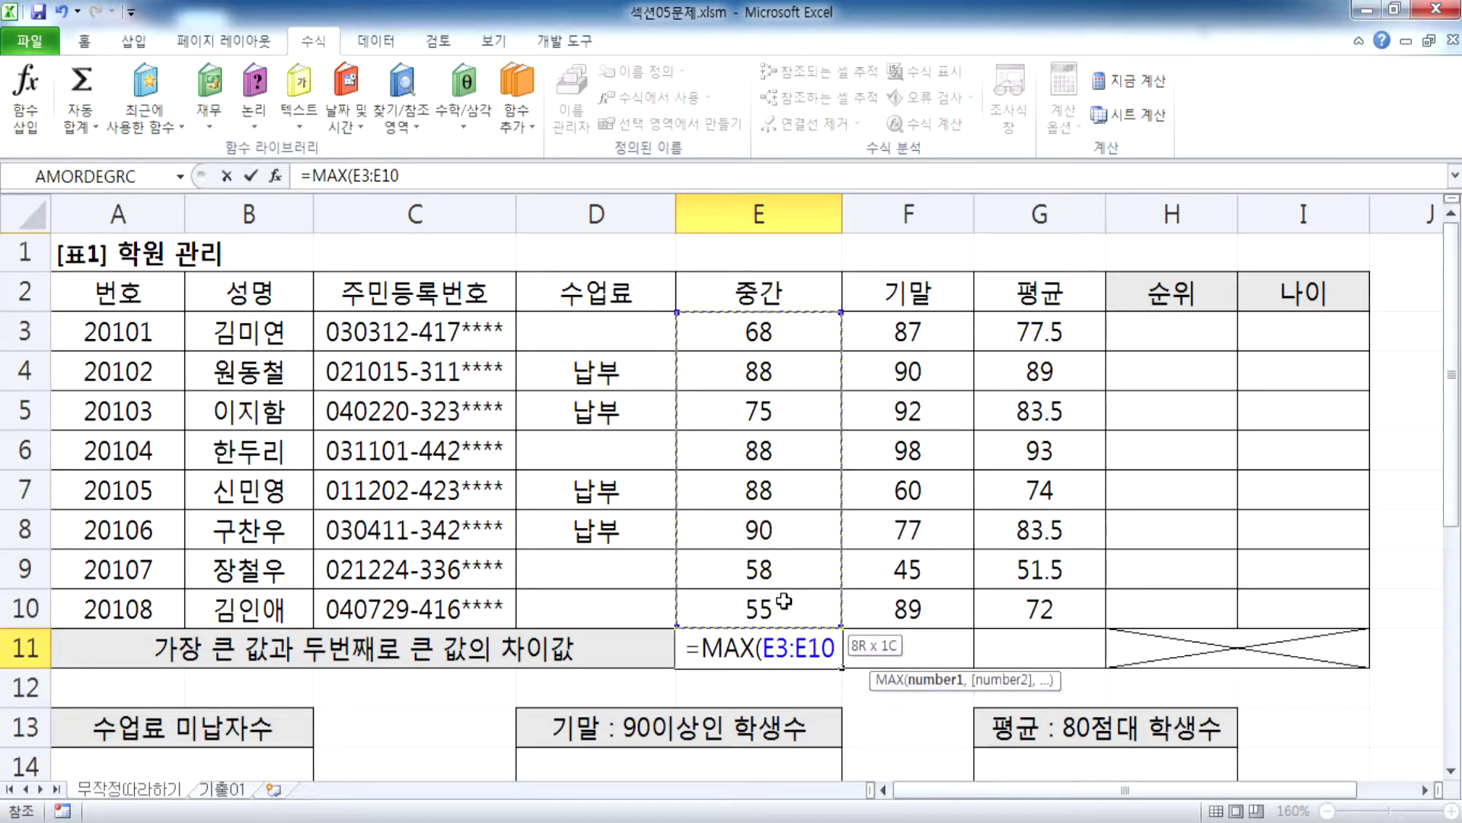
pyautogui.write(')')
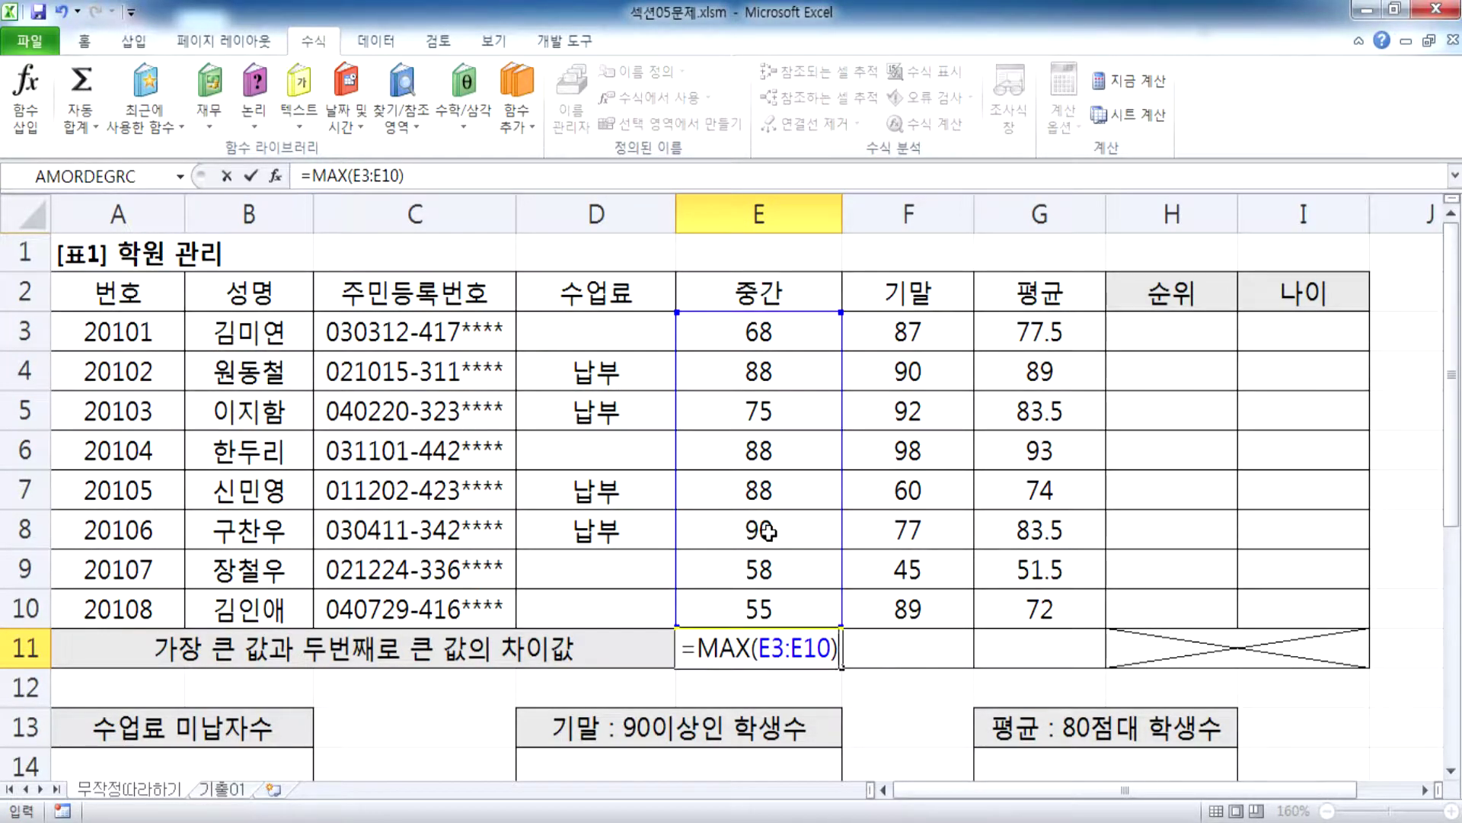
# Step: Complete the E11 formula by subtracting LARGE over E3:E10 with k of 2, giving =MAX(E3:E10)-LARGE(E3:E10,2)
pyautogui.scroll(-1, 914, 563)
pyautogui.write('-')
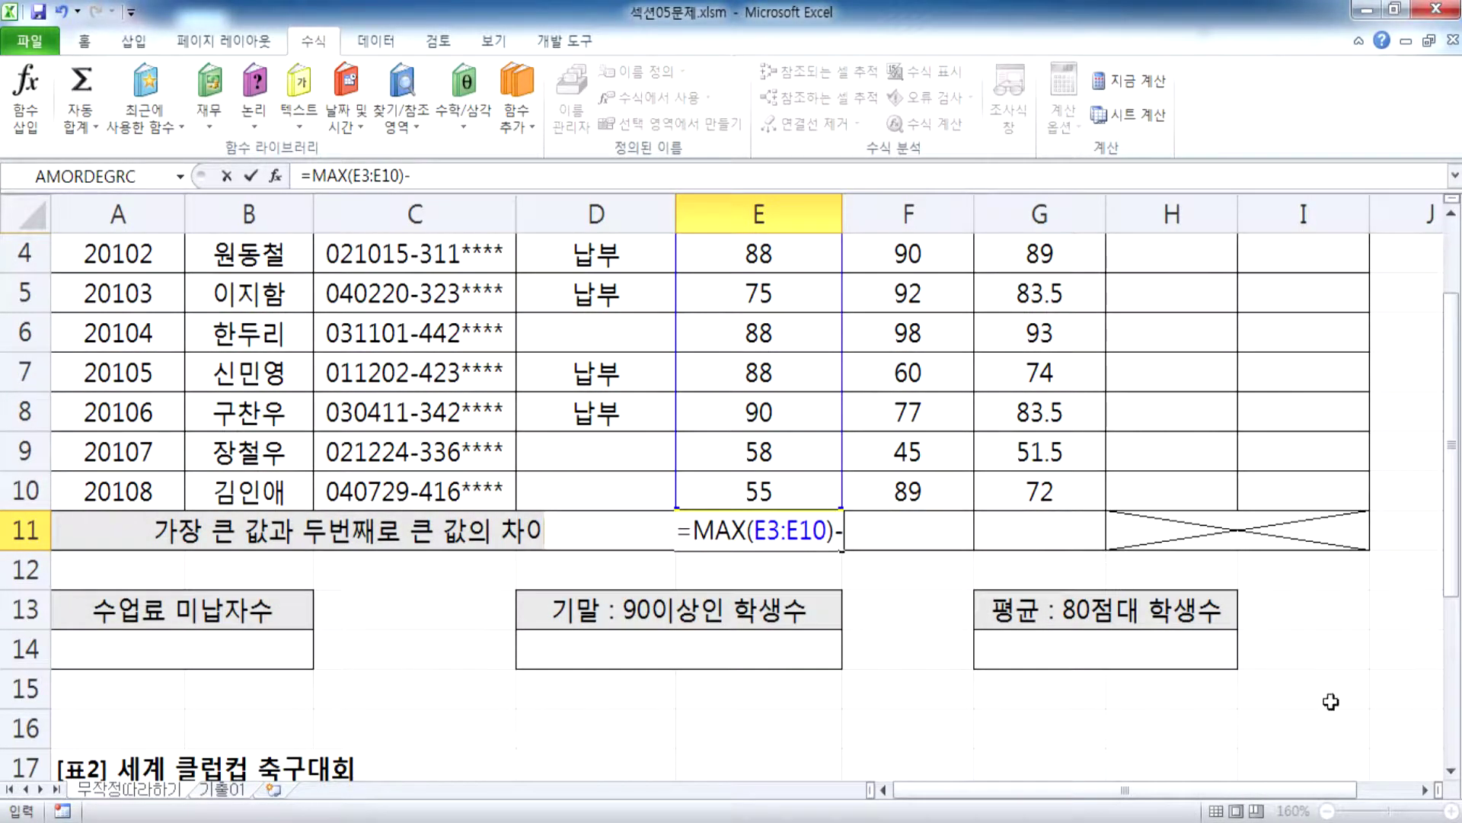
pyautogui.write('LA')
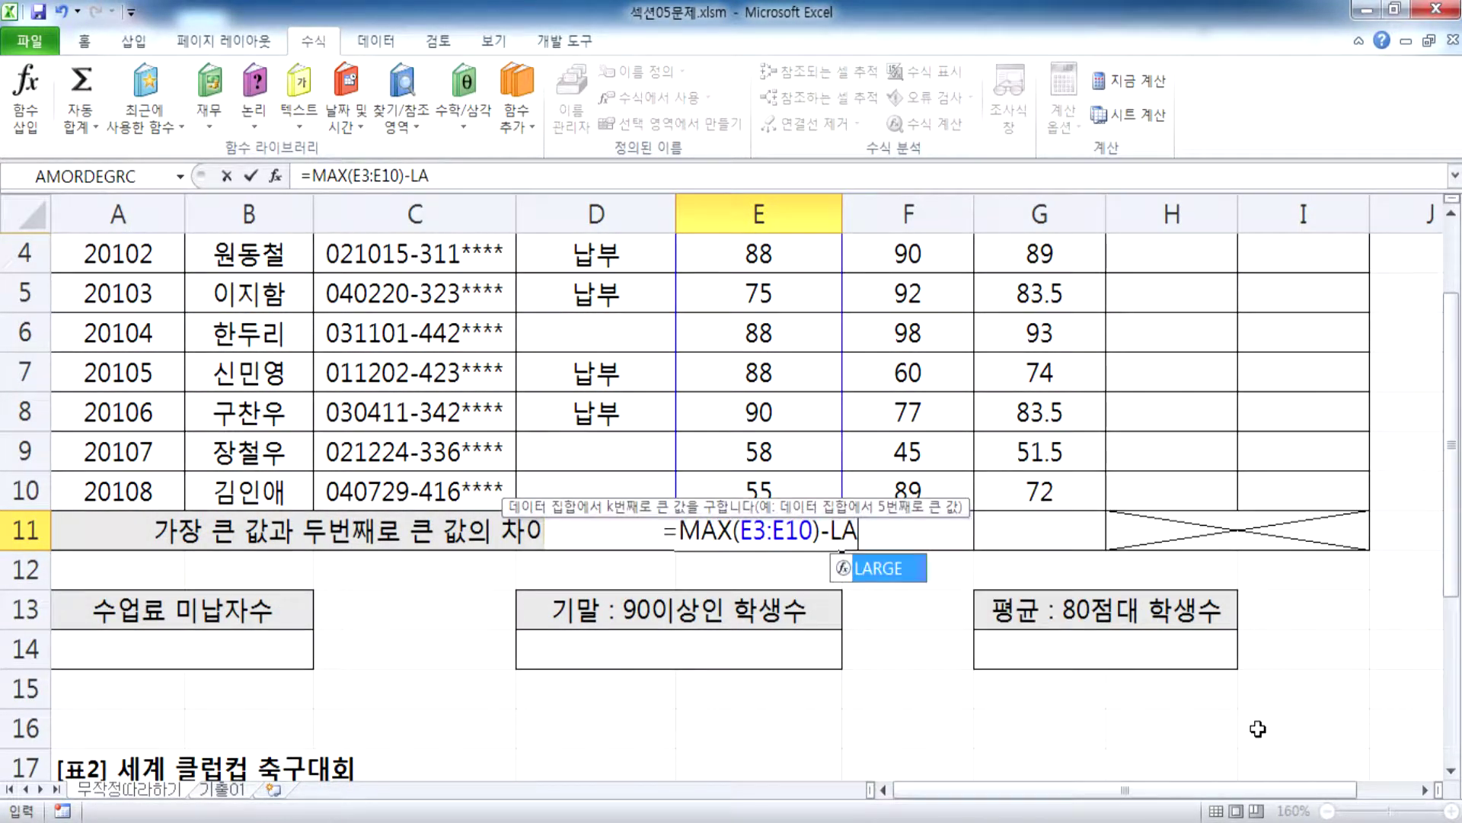
pyautogui.press('Tab')
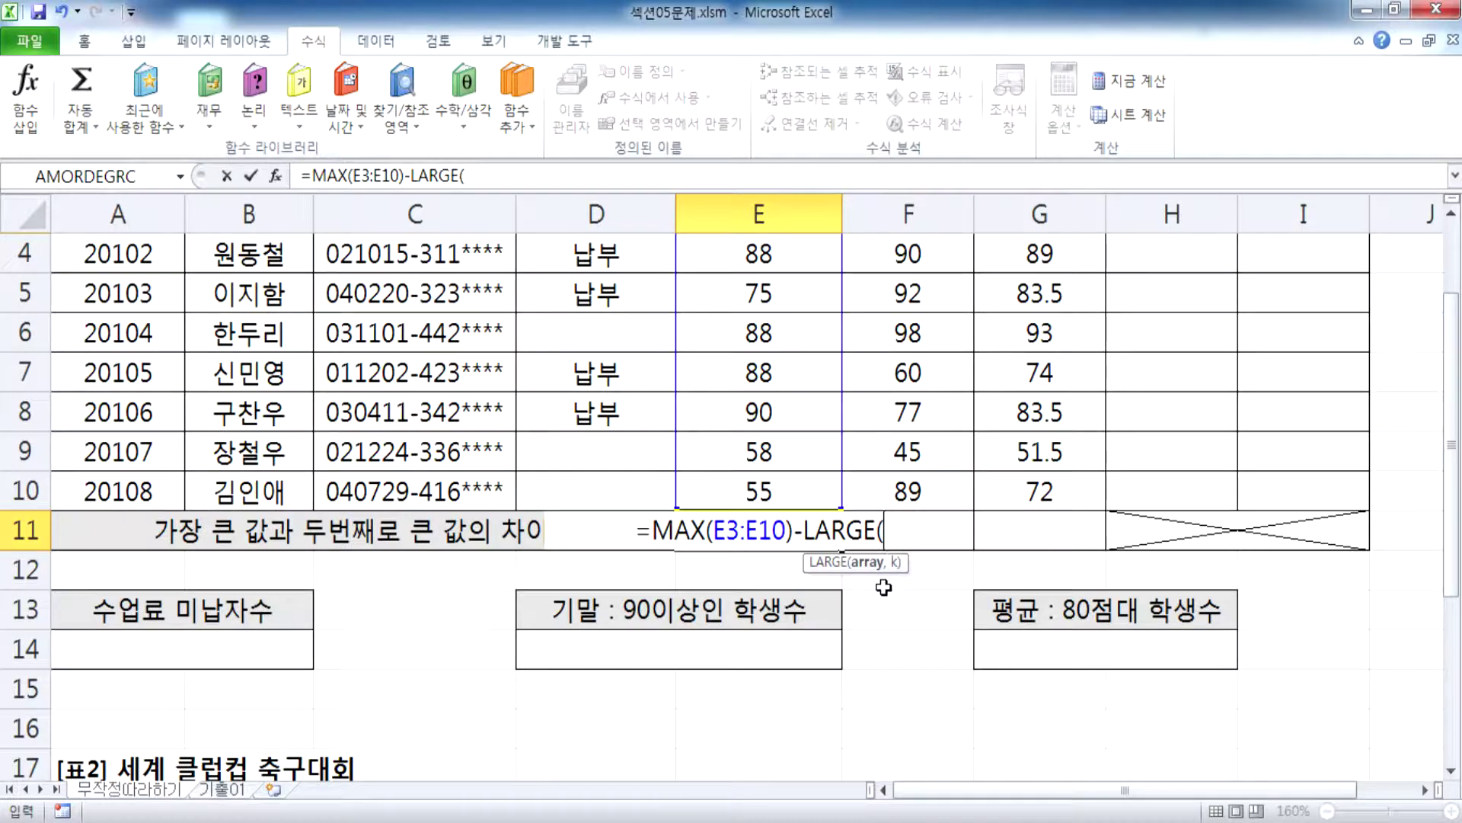
pyautogui.scroll(1, 838, 495)
pyautogui.moveTo(757, 332); pyautogui.dragTo(767, 607)
pyautogui.write(',')
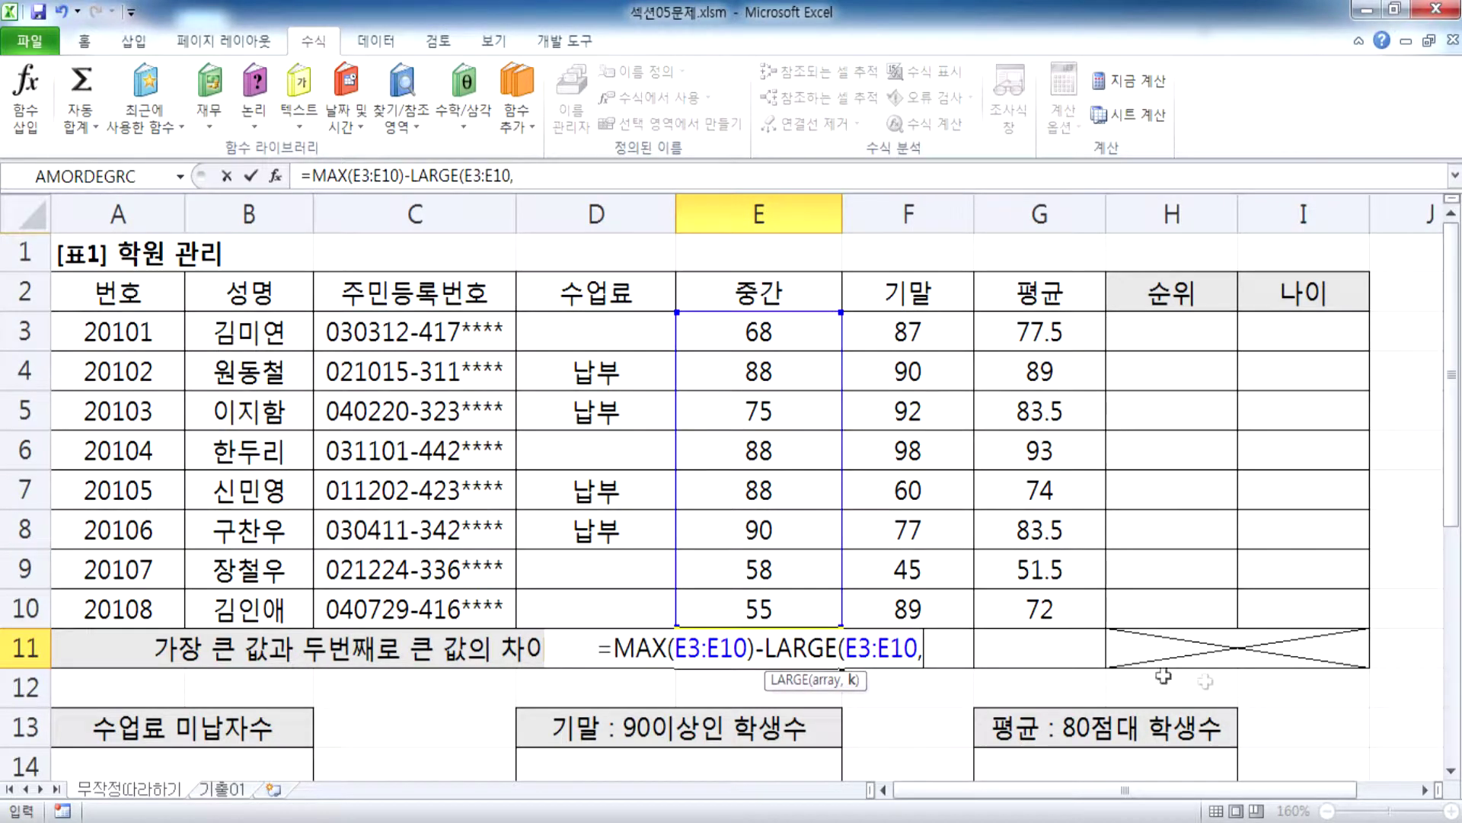
pyautogui.write('2)')
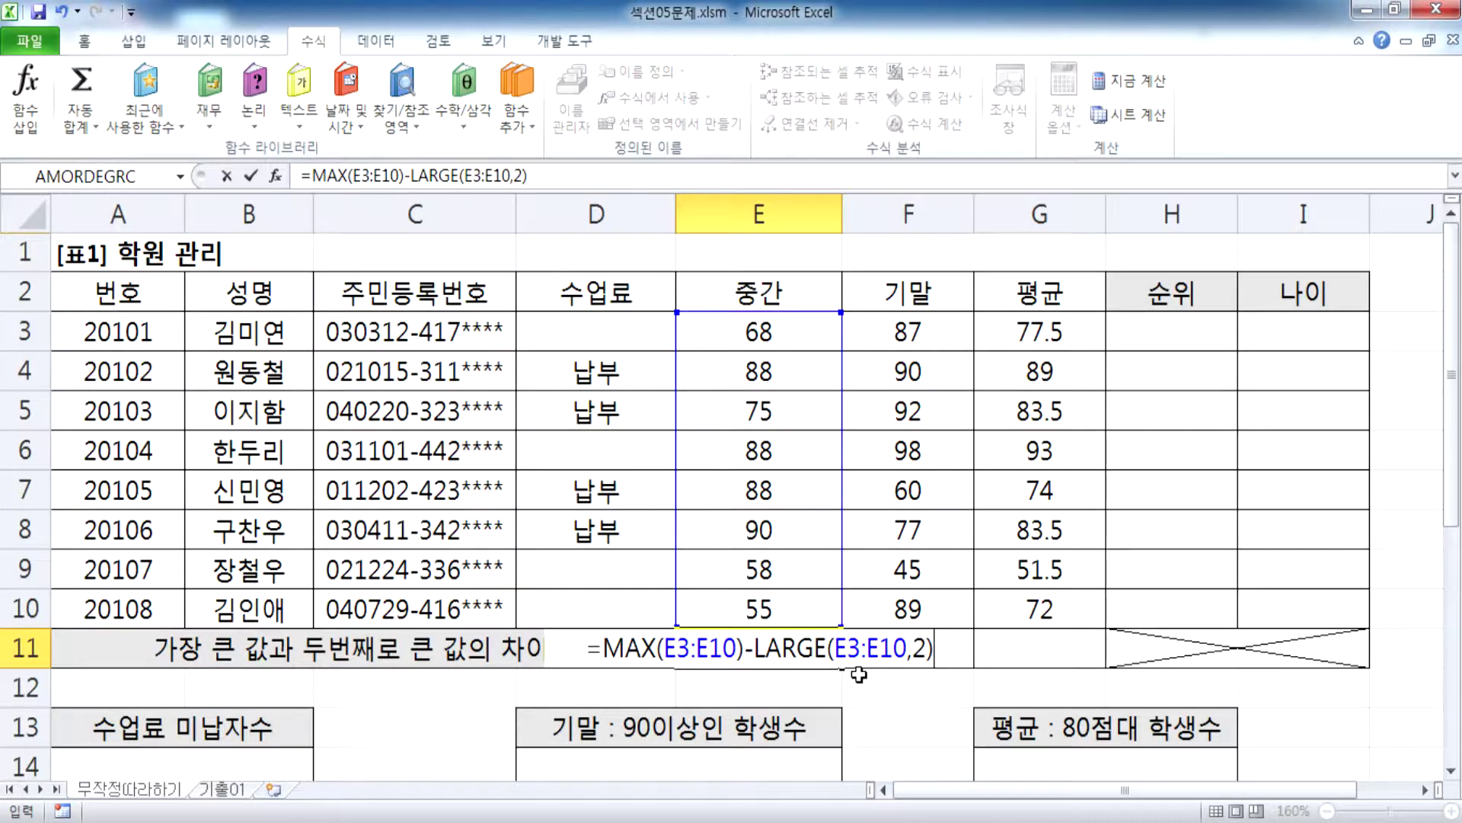
pyautogui.press('Return')
# Step: Copy the formula text from E11 and paste it into Notepad below the combined MAX and LARGE line
pyautogui.click(770, 648)
pyautogui.scroll(-1, 897, 669)
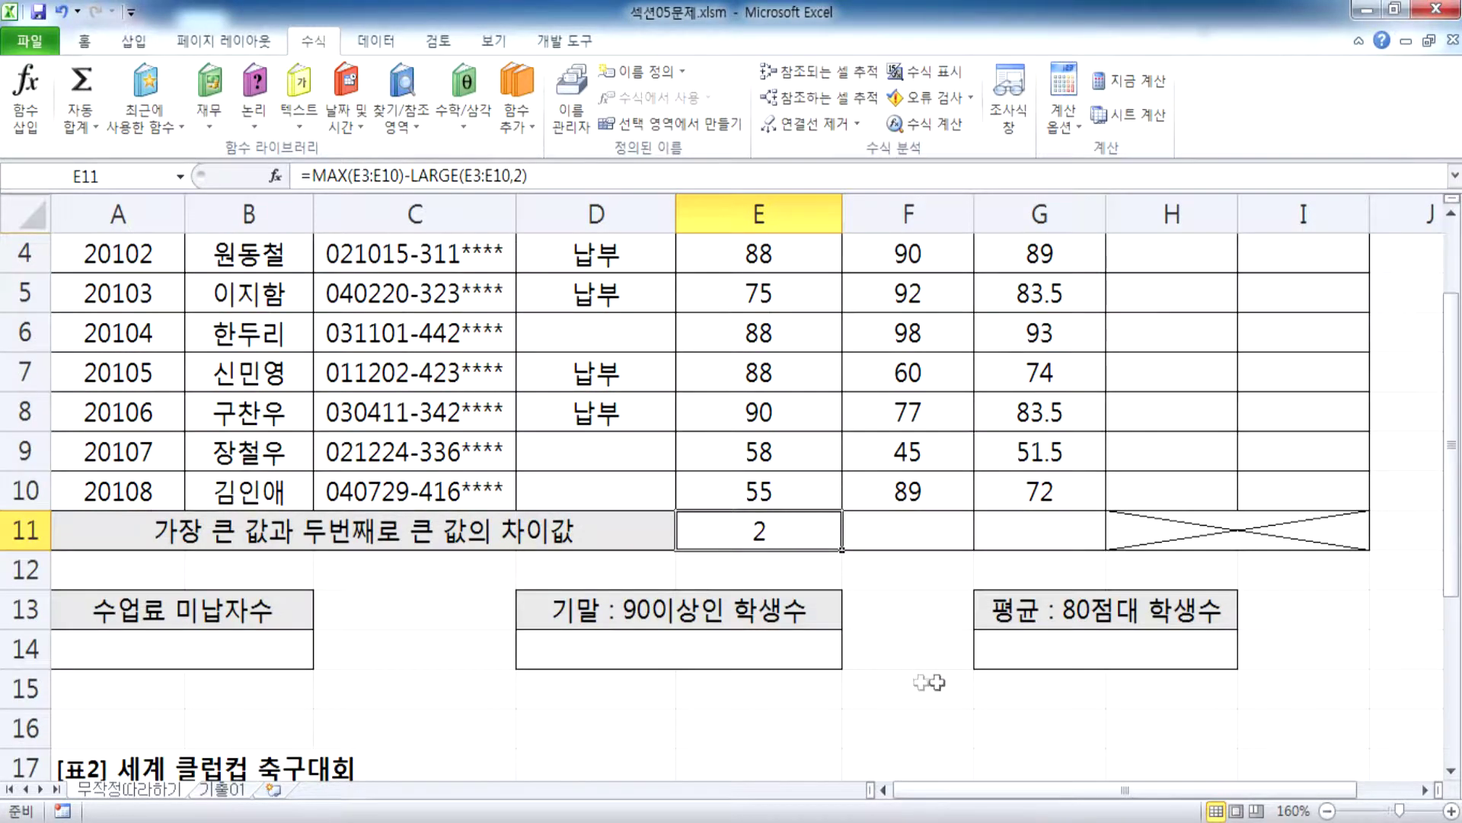
pyautogui.press('F2')
pyautogui.moveTo(945, 530); pyautogui.dragTo(572, 526)
pyautogui.hotkey('ctrl', 'c')
pyautogui.hotkey('alt', 'Tab')
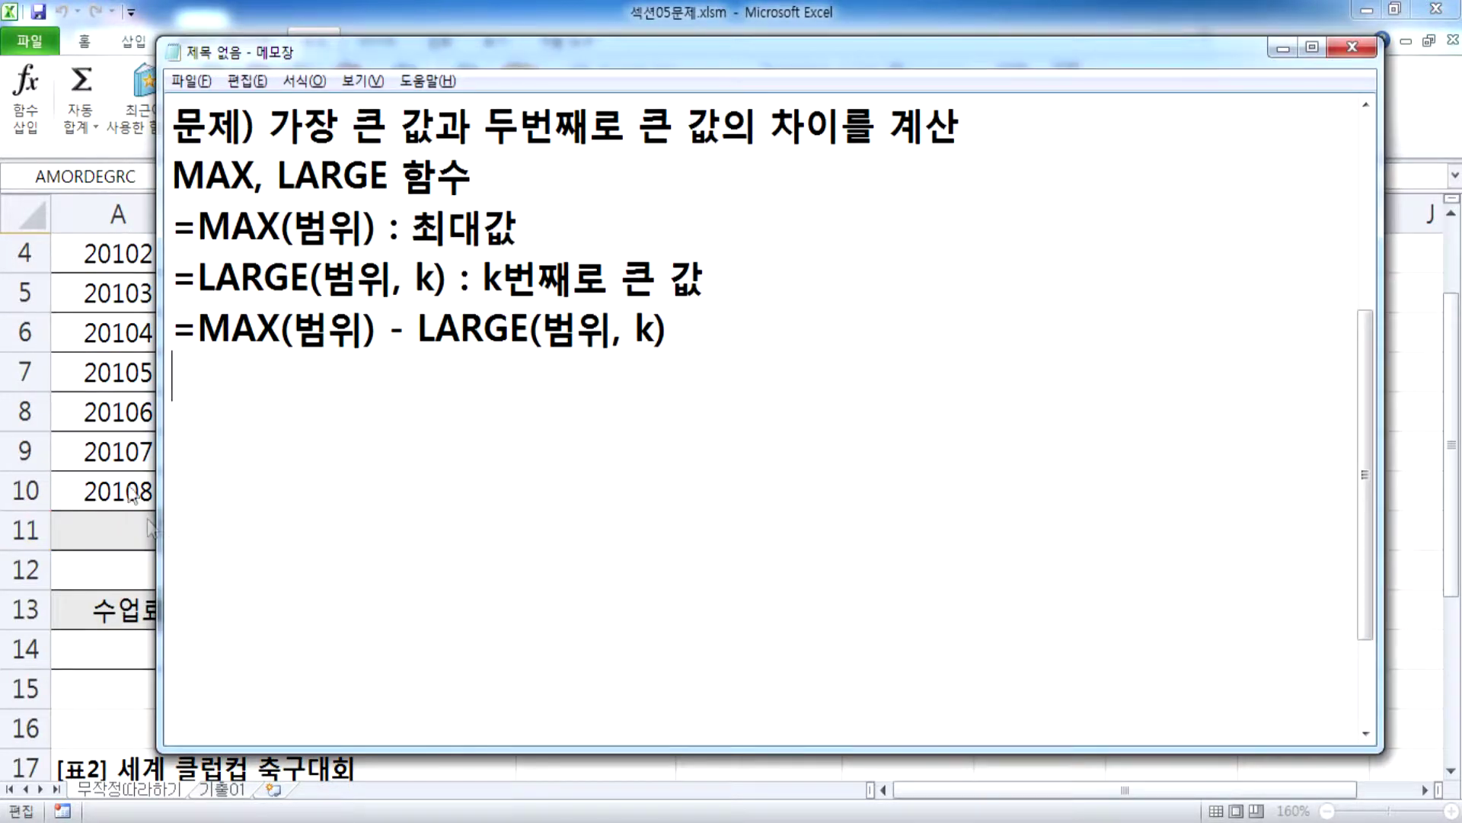
pyautogui.hotkey('ctrl', 'v')
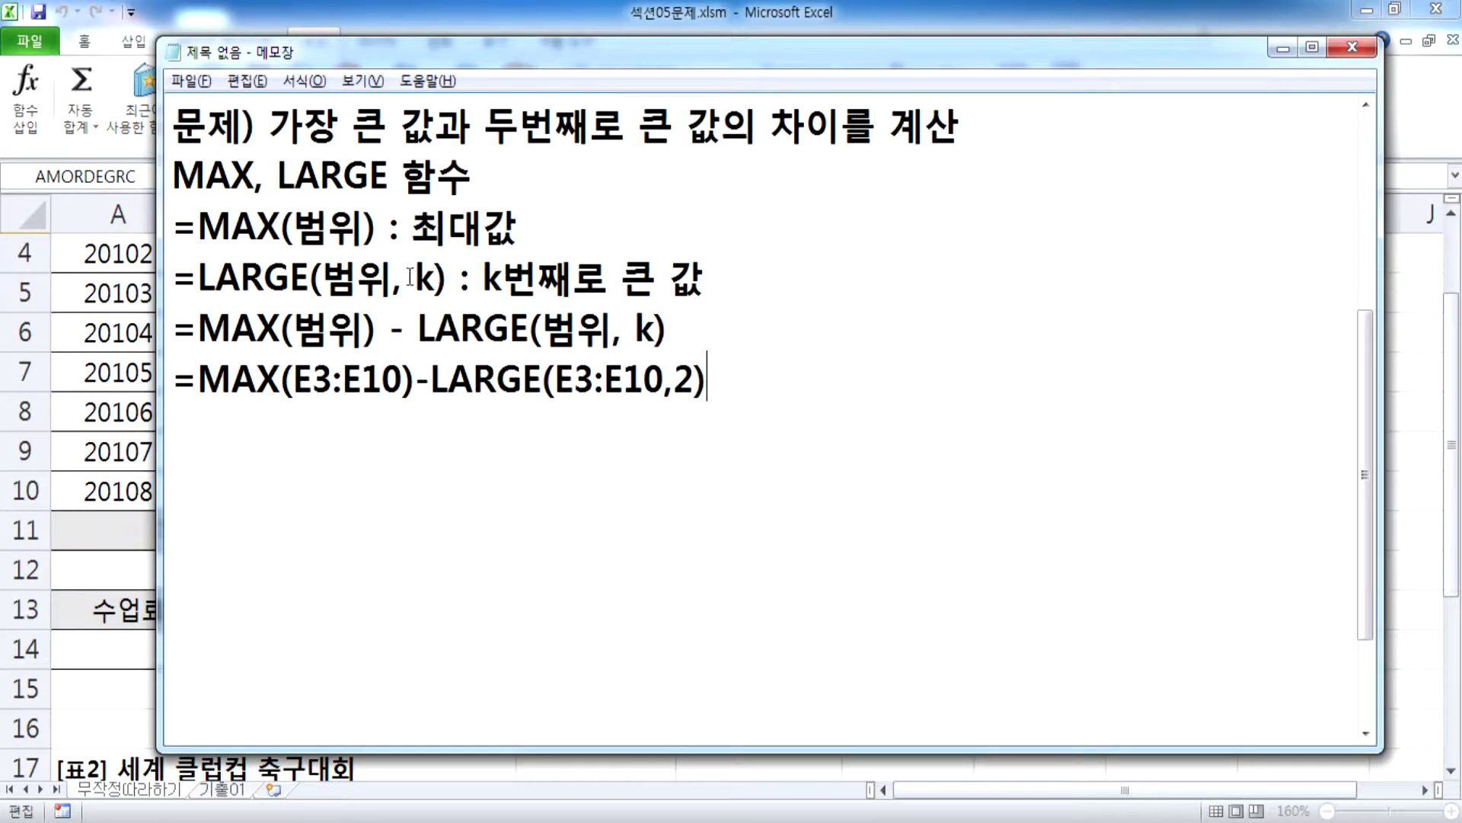
# Step: Examine the spaces after the commas and around the minus sign in the syntax notes against the pasted formula
pyautogui.moveTo(401, 280); pyautogui.dragTo(417, 279)
pyautogui.moveTo(621, 328); pyautogui.dragTo(635, 328)
pyautogui.moveTo(376, 327); pyautogui.dragTo(412, 332)
pyautogui.click(245, 419)
# Step: Delete the closing parenthesis after E3:E10 in the pasted Notepad formula and put it back
pyautogui.click(404, 377)
pyautogui.write('\\')
pyautogui.press('BackSpace')
pyautogui.press('Delete')
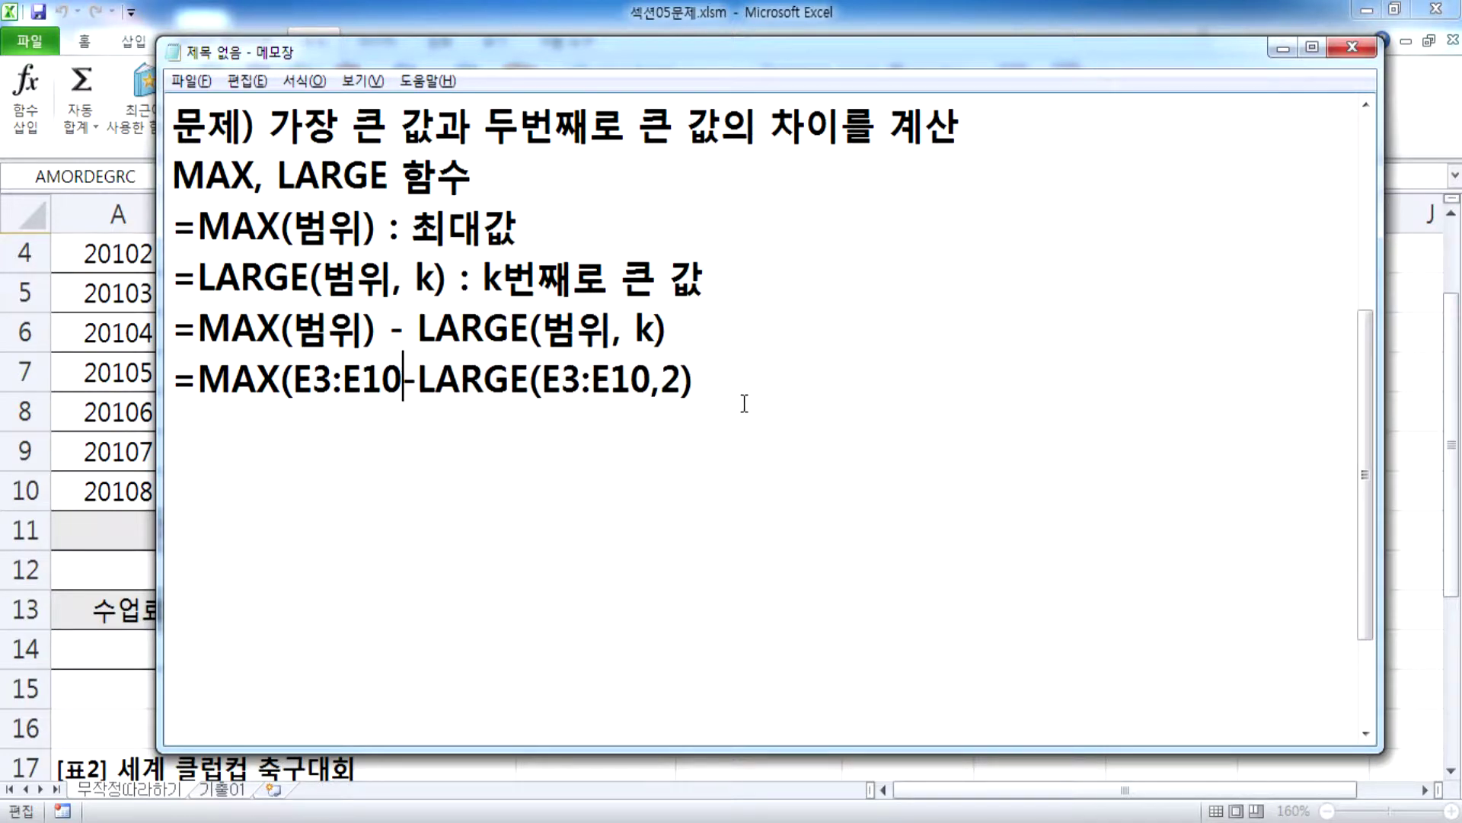
pyautogui.write(')')
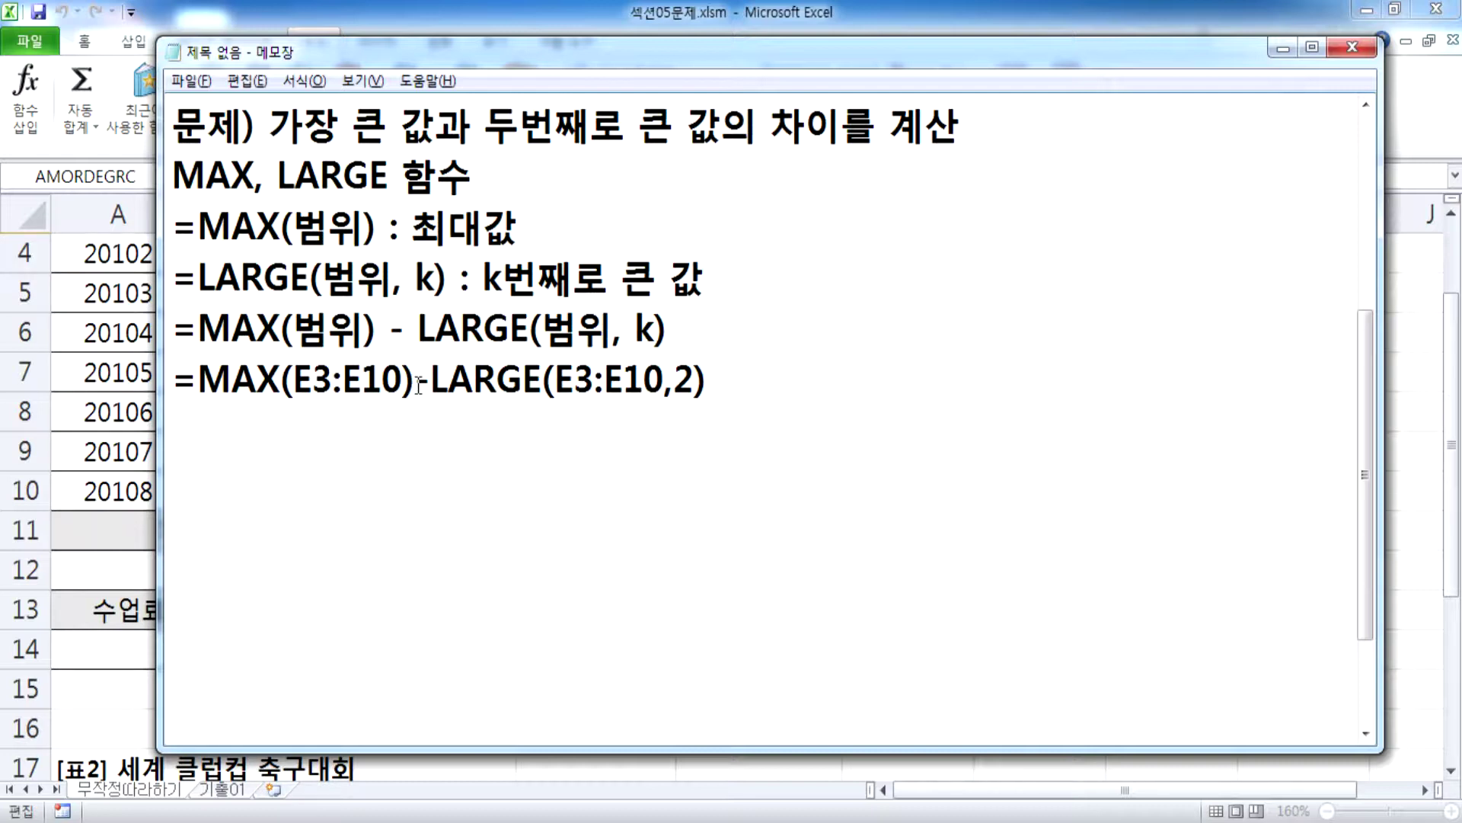
pyautogui.click(390, 429)
# Step: Switch back to Excel, commit the formula in E11 and reselect that cell
pyautogui.hotkey('alt', 'Tab')
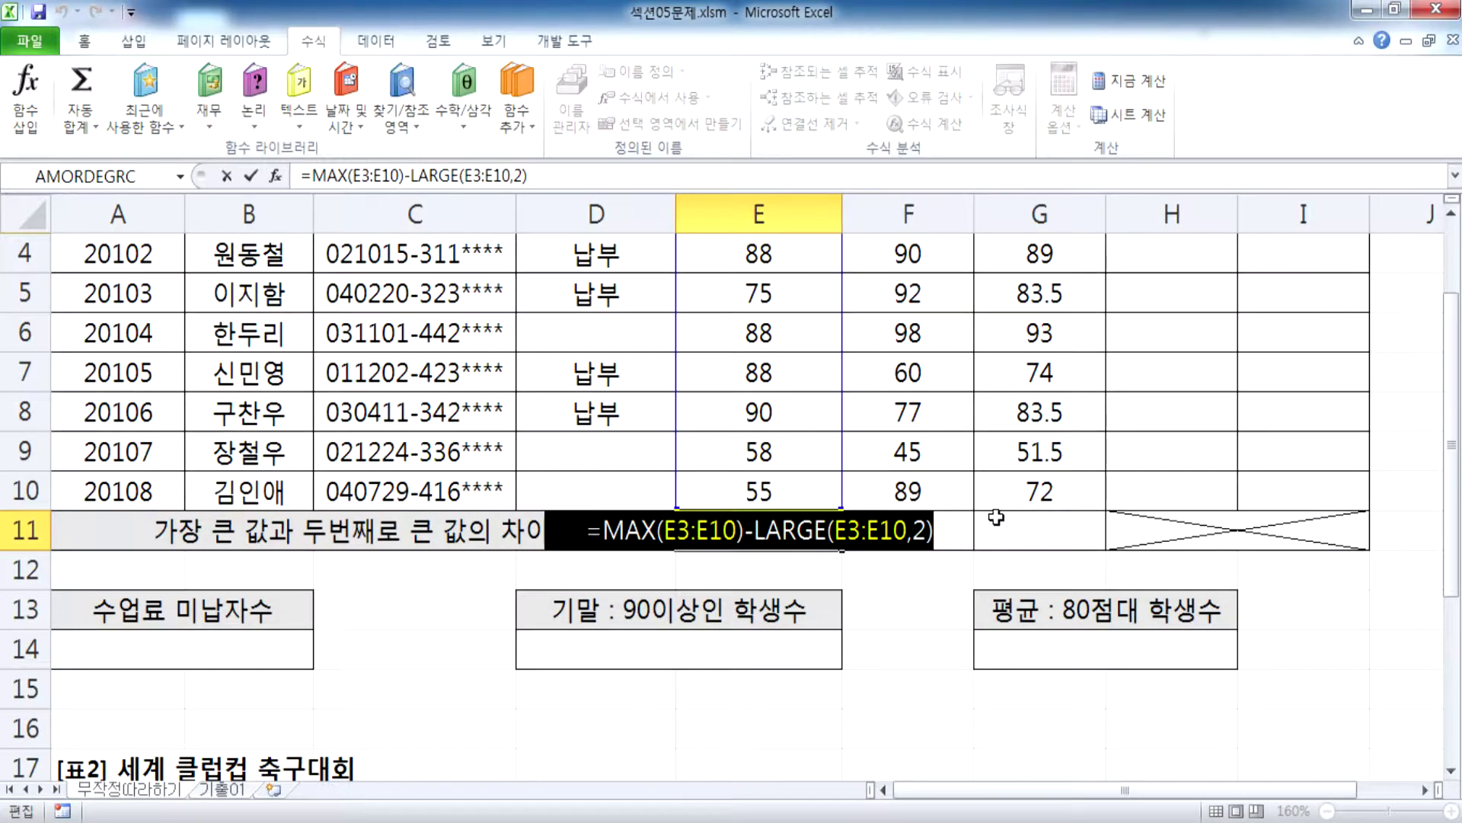
pyautogui.press('Return')
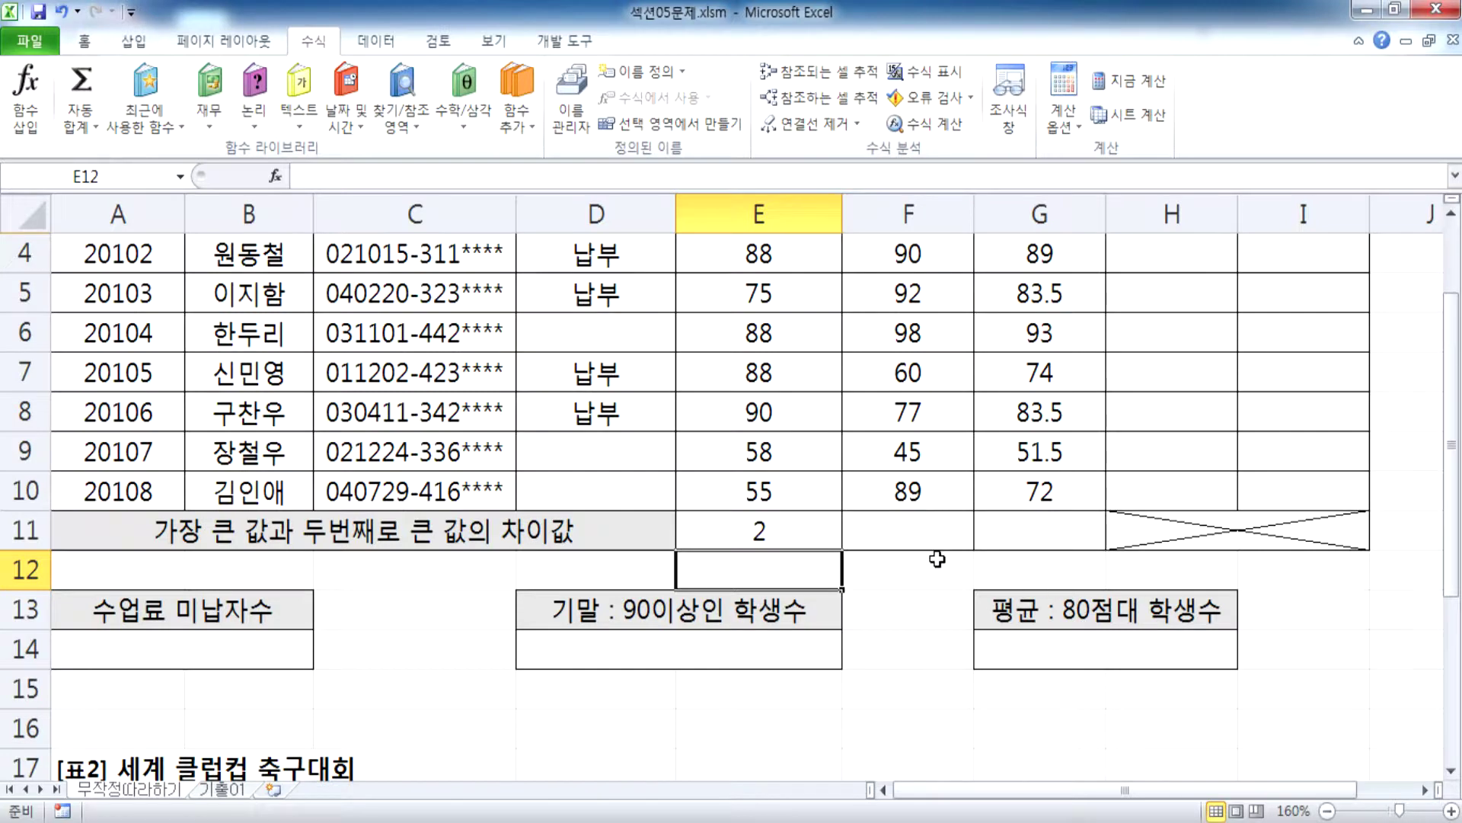
pyautogui.click(888, 535)
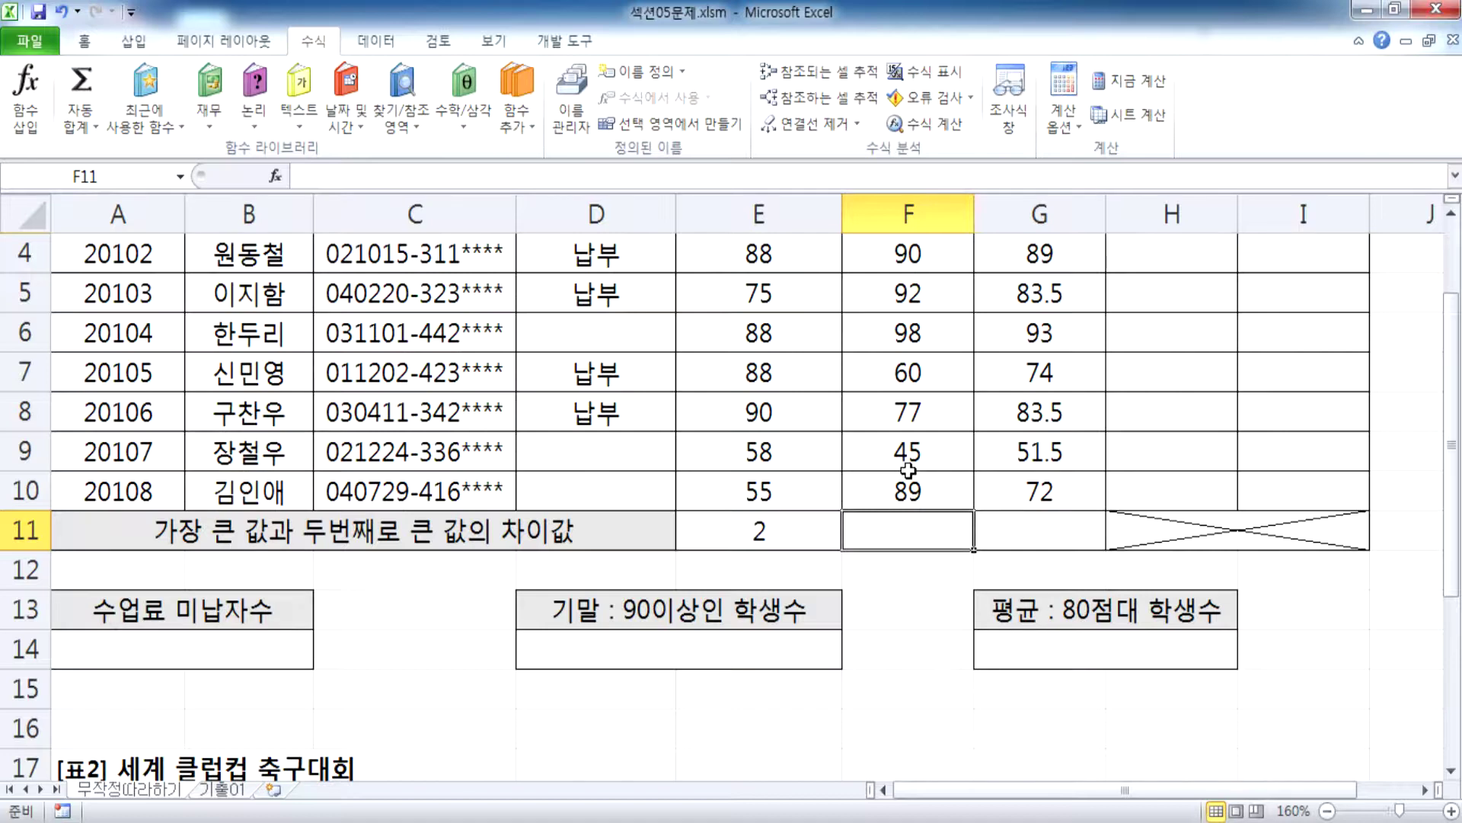
pyautogui.scroll(1, 908, 471)
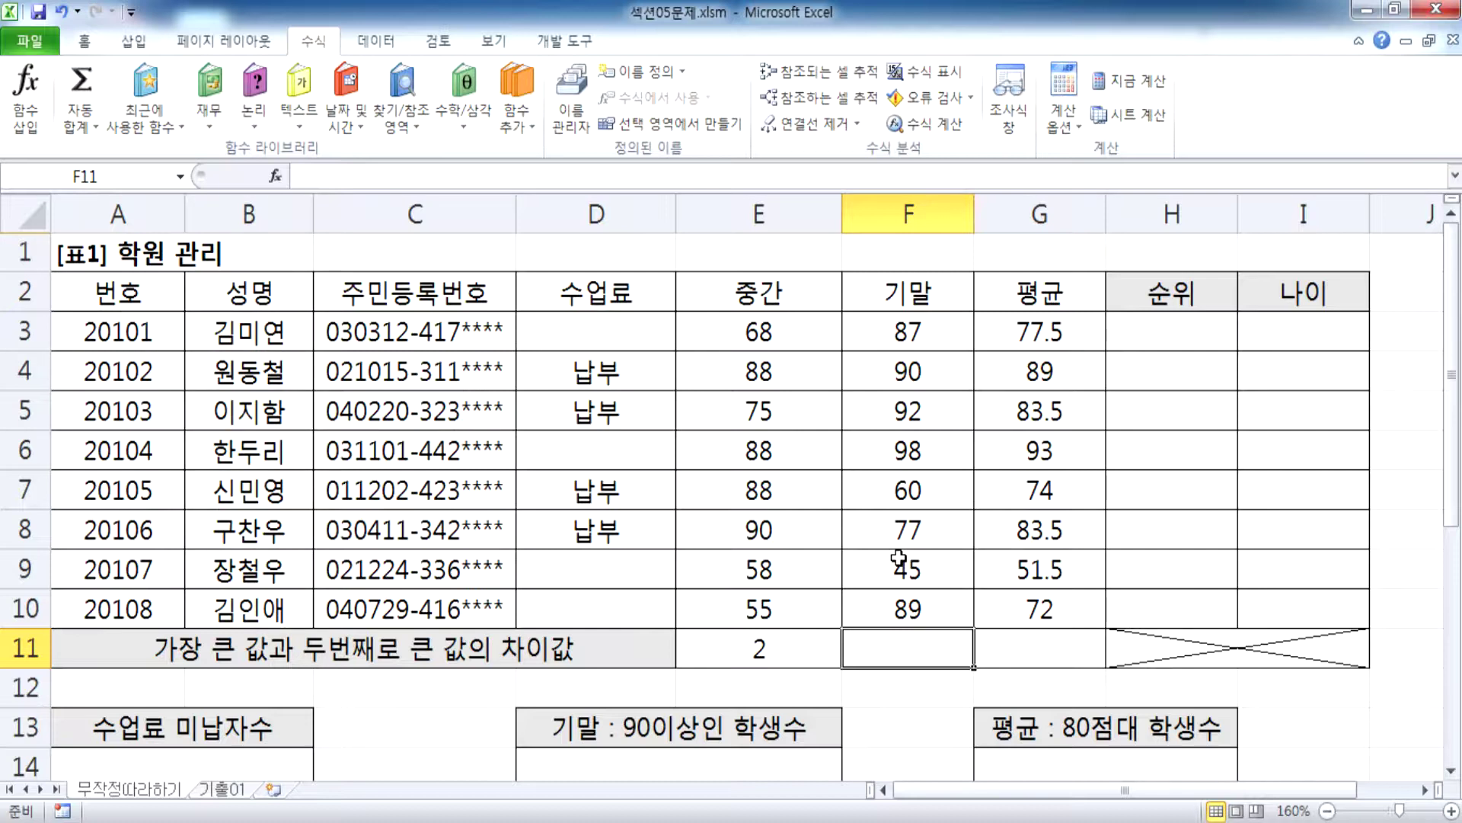
pyautogui.click(786, 644)
pyautogui.scroll(-2, 800, 547)
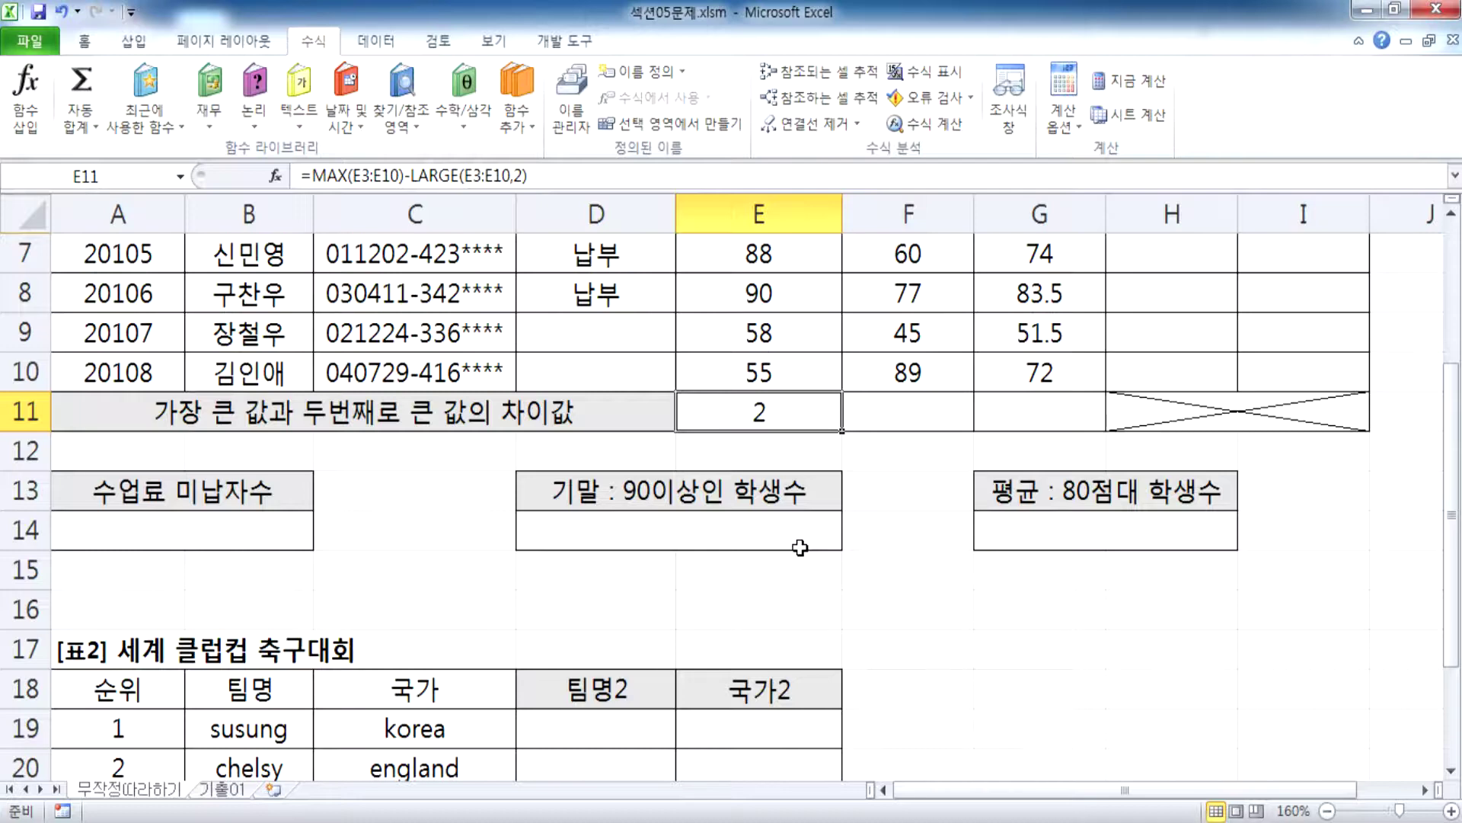
# Step: Add a new worksheet and enter 7월 in cell C2
pyautogui.click(272, 790)
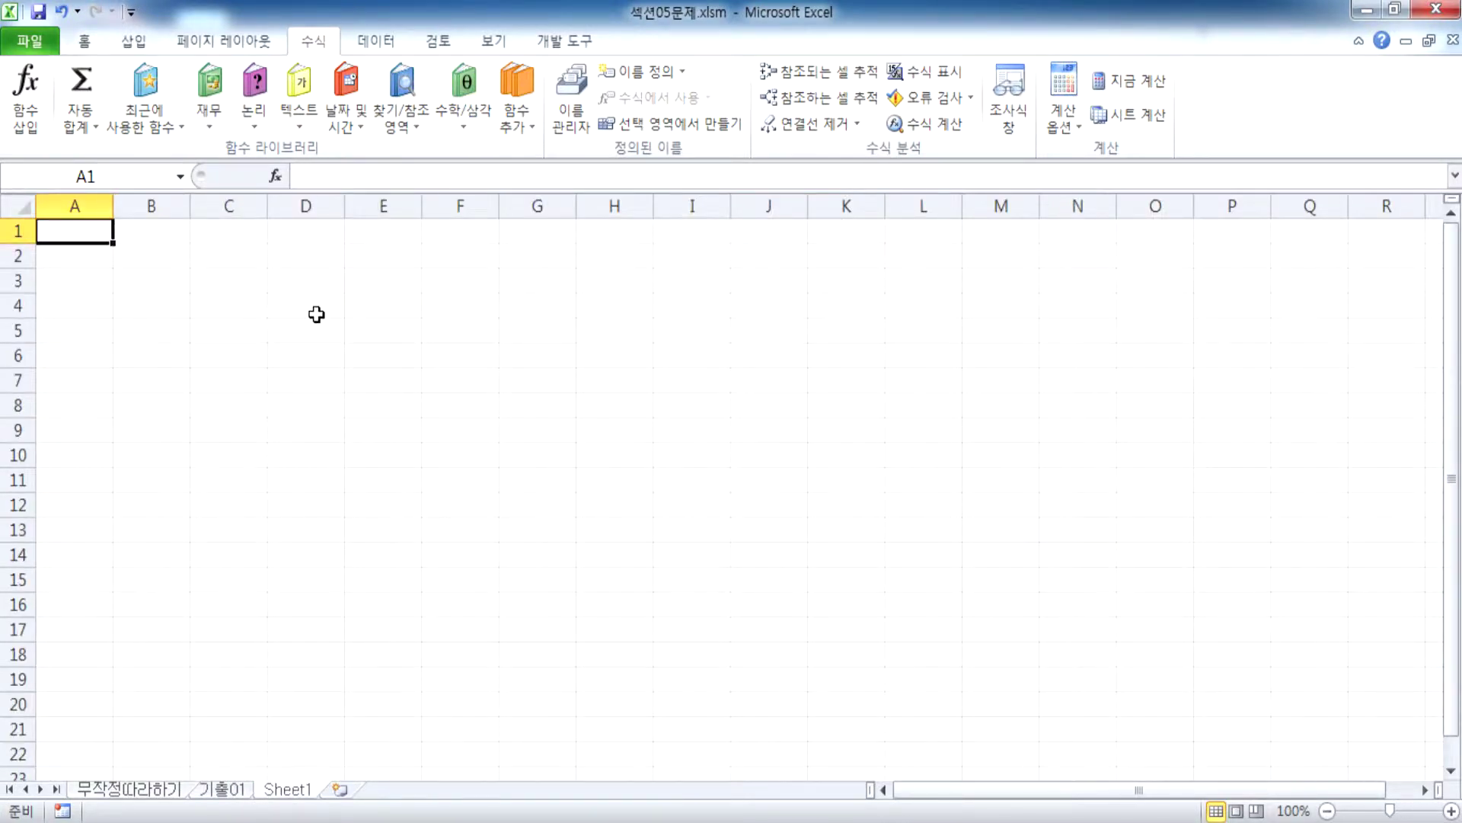
pyautogui.scroll(3, 316, 314)
pyautogui.click(296, 293)
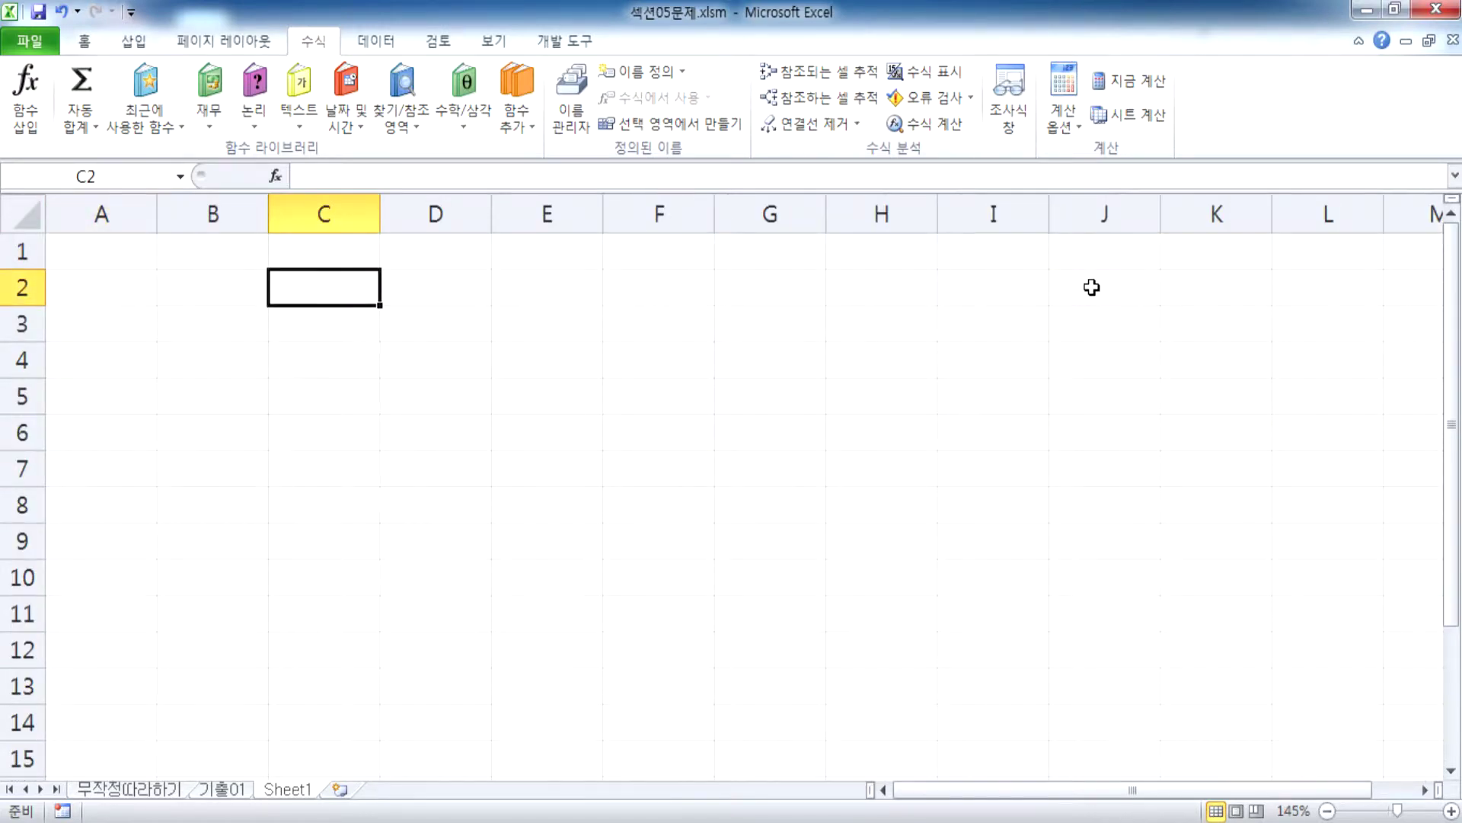
pyautogui.write('7DNJF')
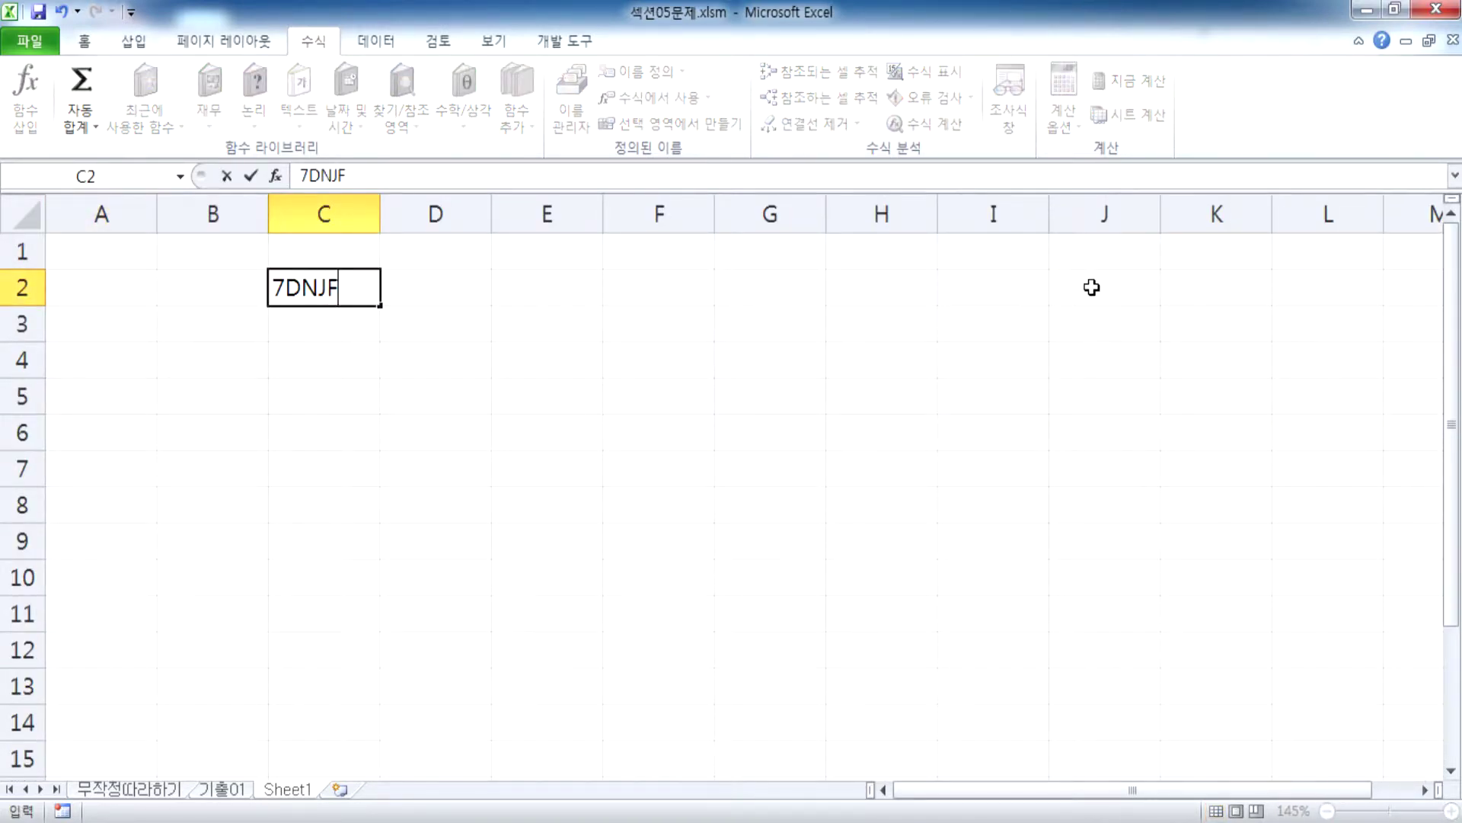
pyautogui.press('Escape')
pyautogui.write('7월')
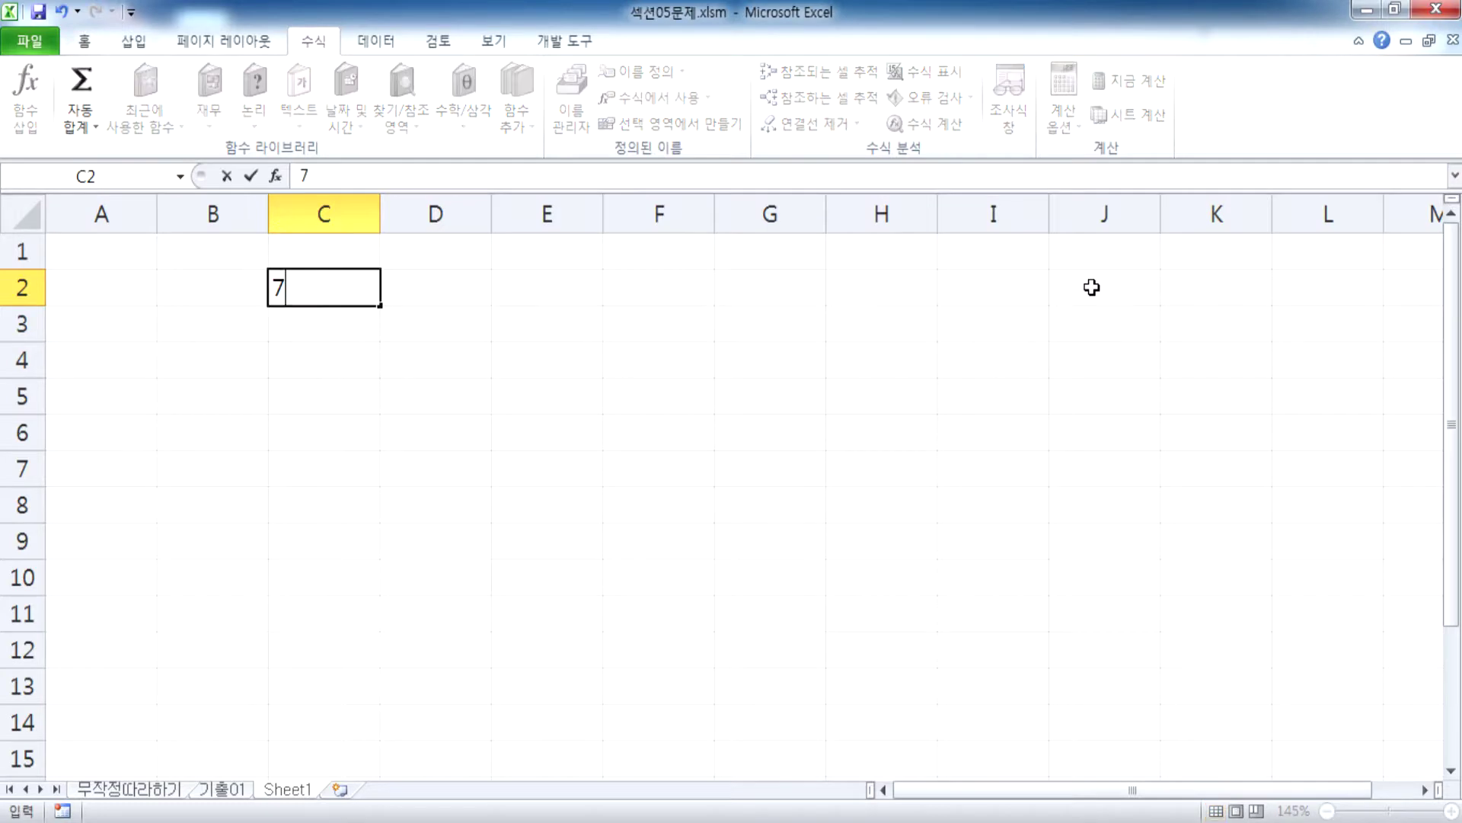
pyautogui.press('Return')
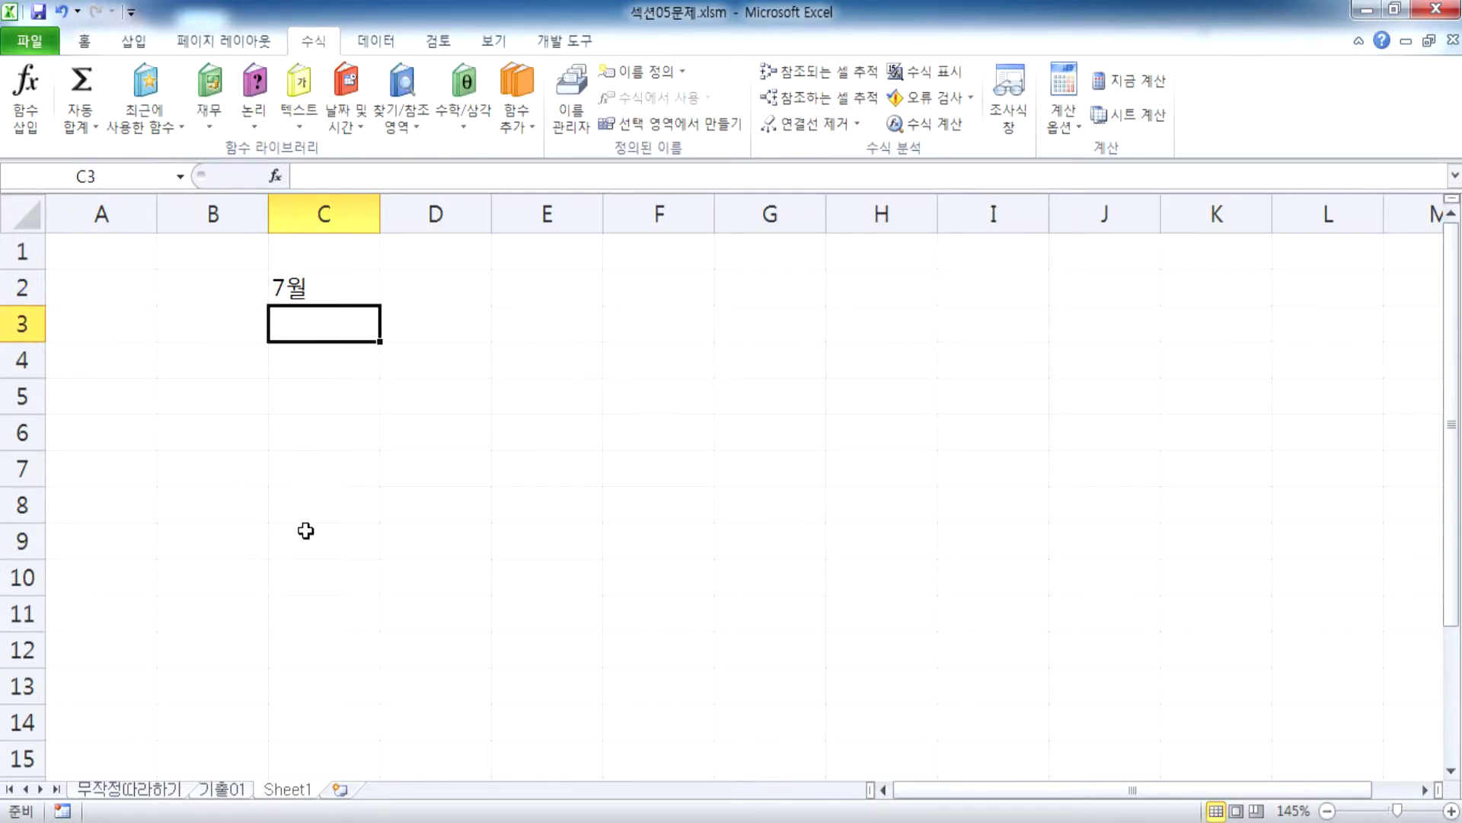
# Step: Auto-fill the month series from C2 across to I2 and down to C11
pyautogui.click(352, 290)
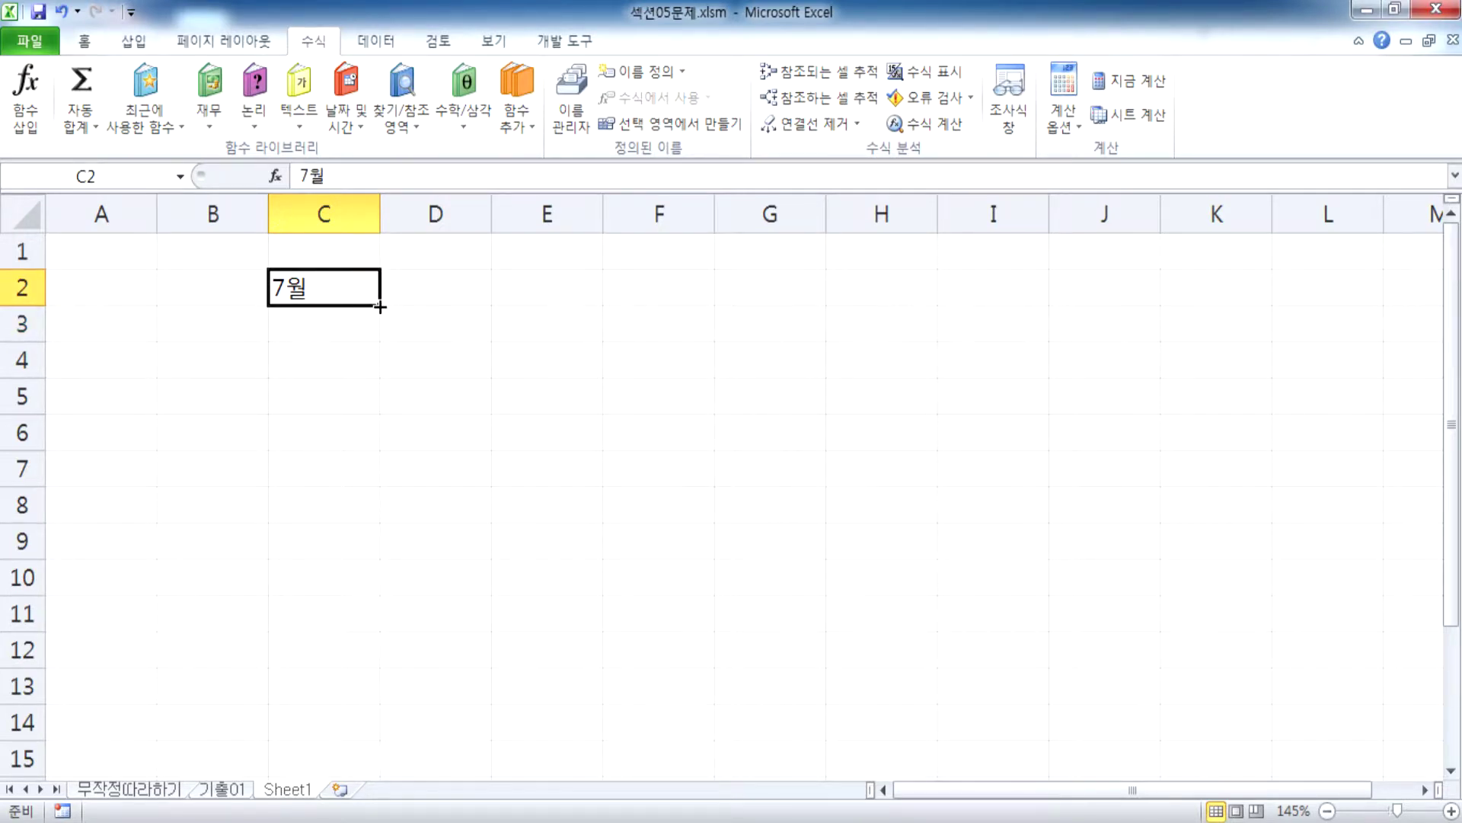
pyautogui.click(343, 426)
pyautogui.click(438, 301)
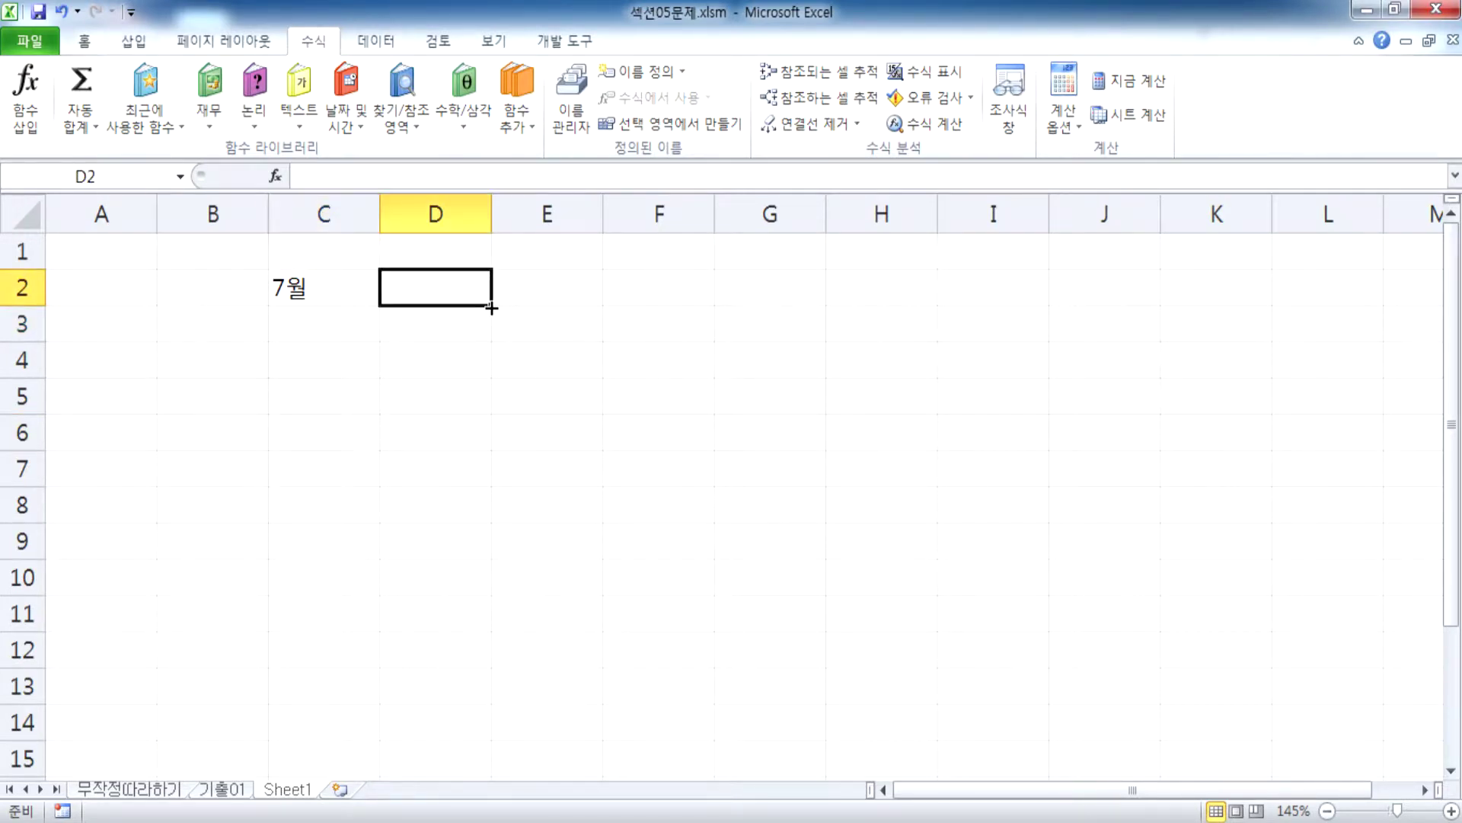
pyautogui.click(332, 288)
pyautogui.moveTo(379, 306); pyautogui.dragTo(1048, 312)
pyautogui.click(326, 293)
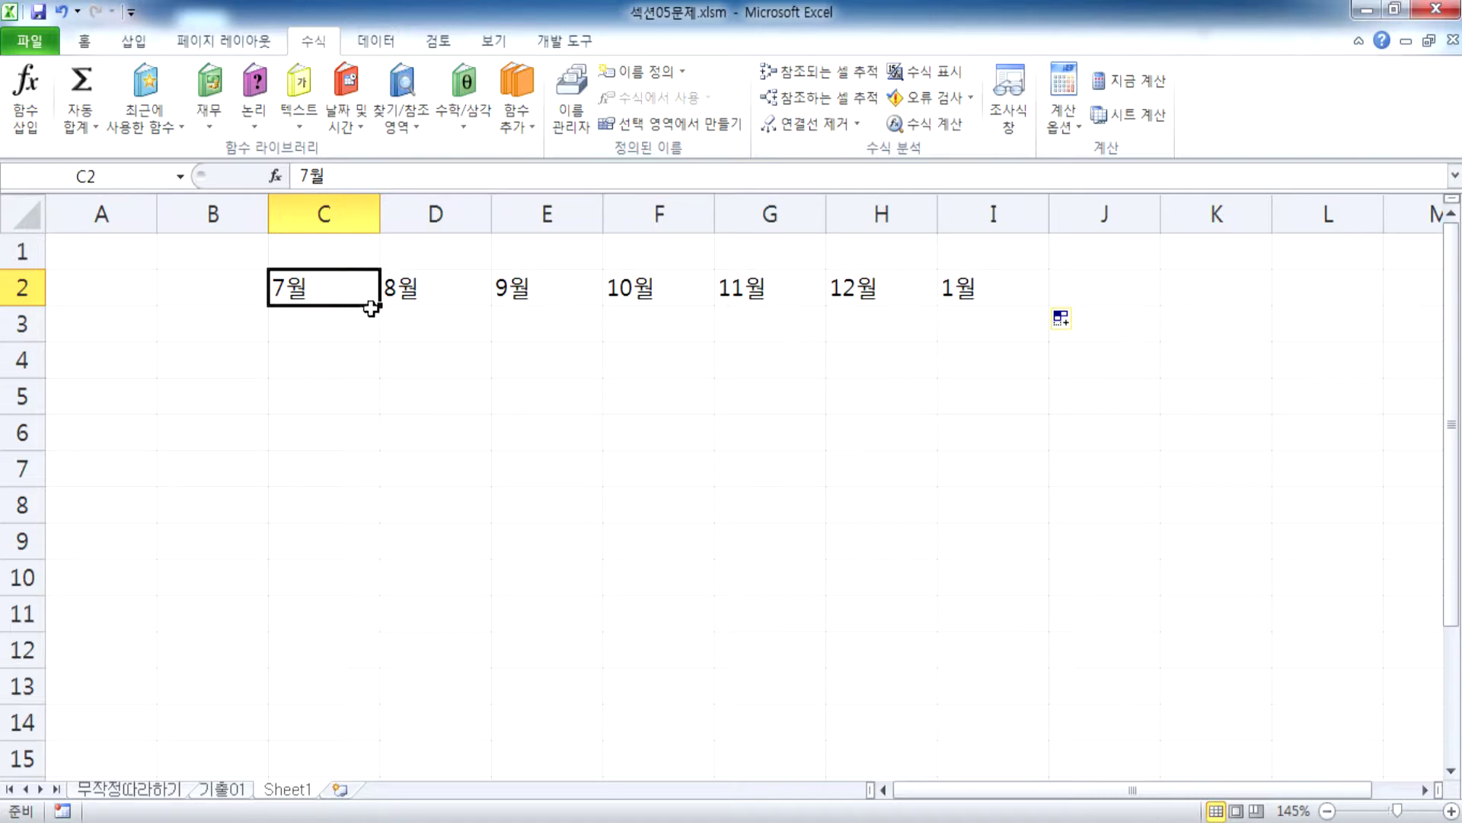
pyautogui.moveTo(380, 307); pyautogui.dragTo(392, 619)
pyautogui.click(597, 651)
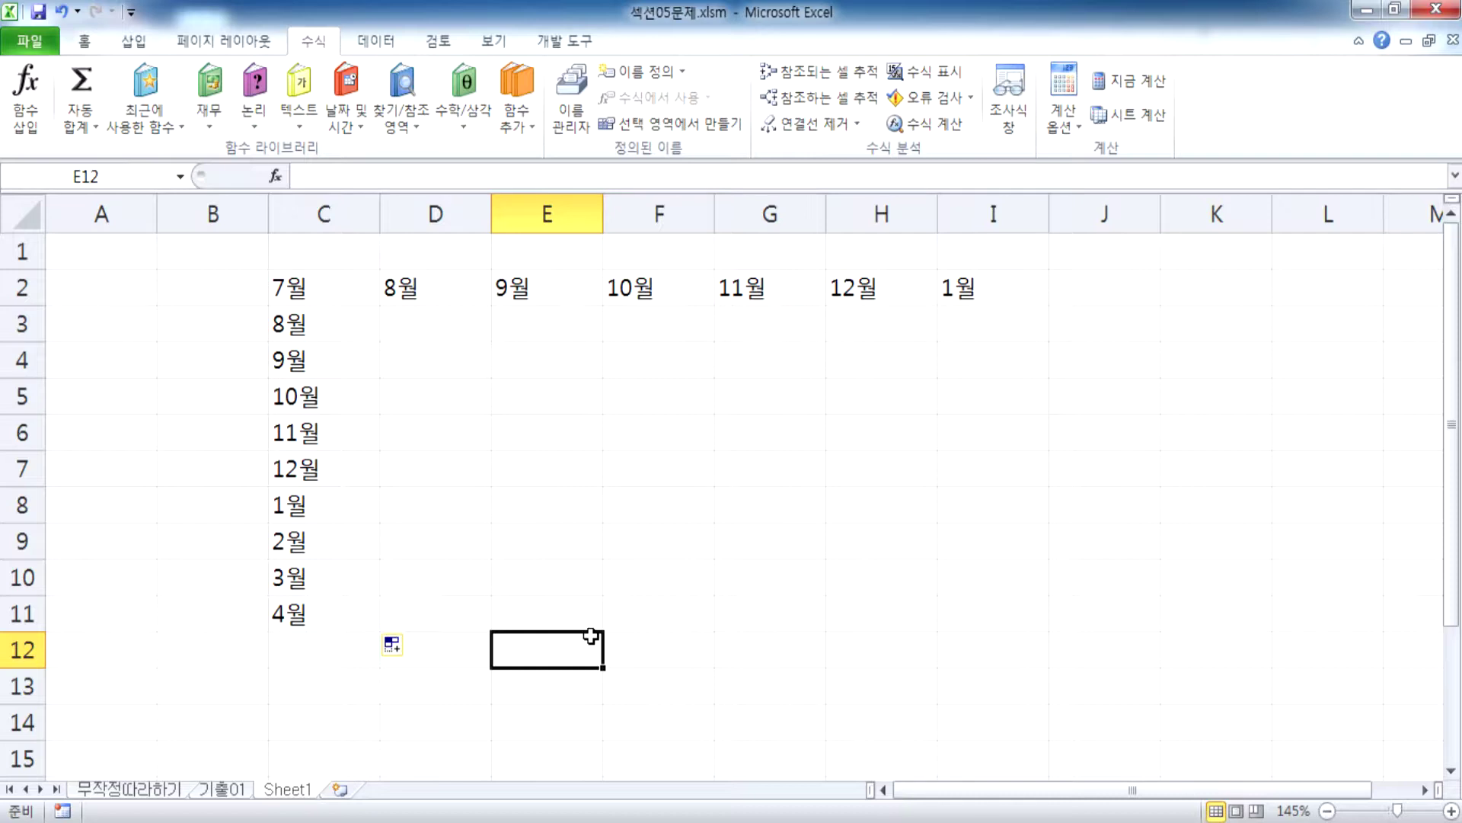
# Step: Enter MON in E4 and auto-fill the abbreviated weekdays down to E13
pyautogui.click(565, 364)
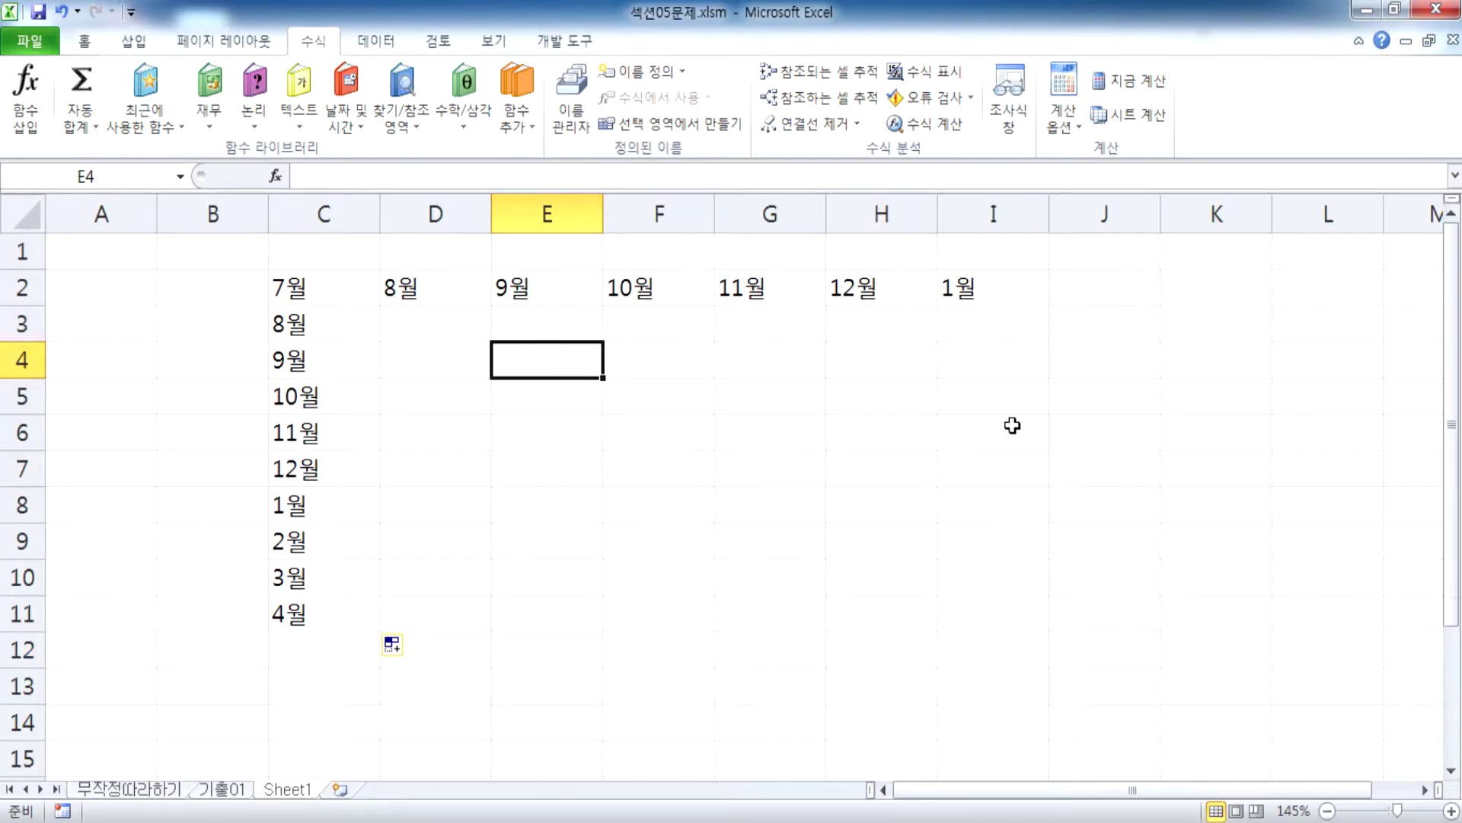
pyautogui.write('MON')
pyautogui.press('Return')
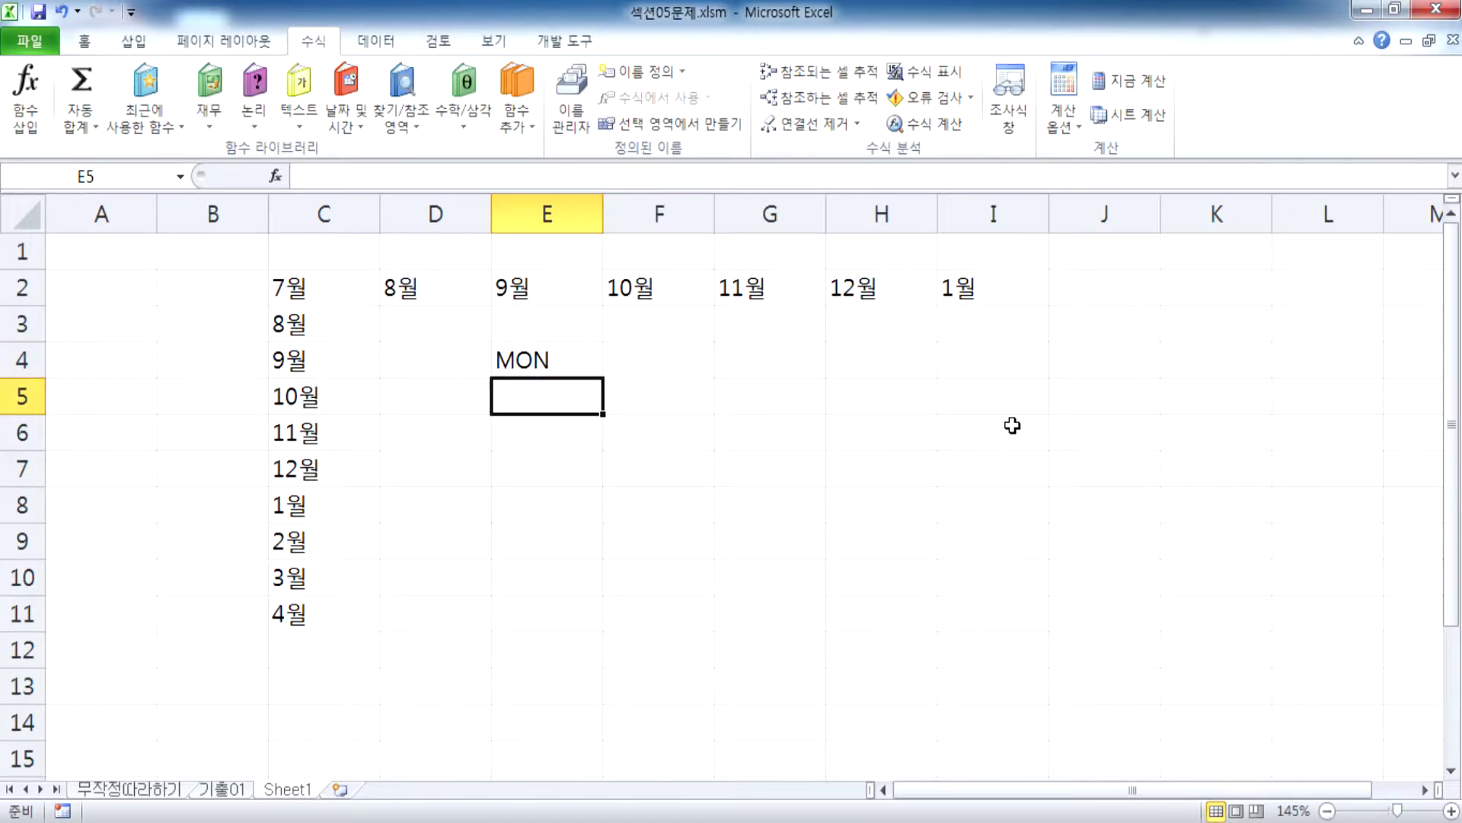
pyautogui.click(543, 355)
pyautogui.moveTo(594, 374); pyautogui.dragTo(624, 709)
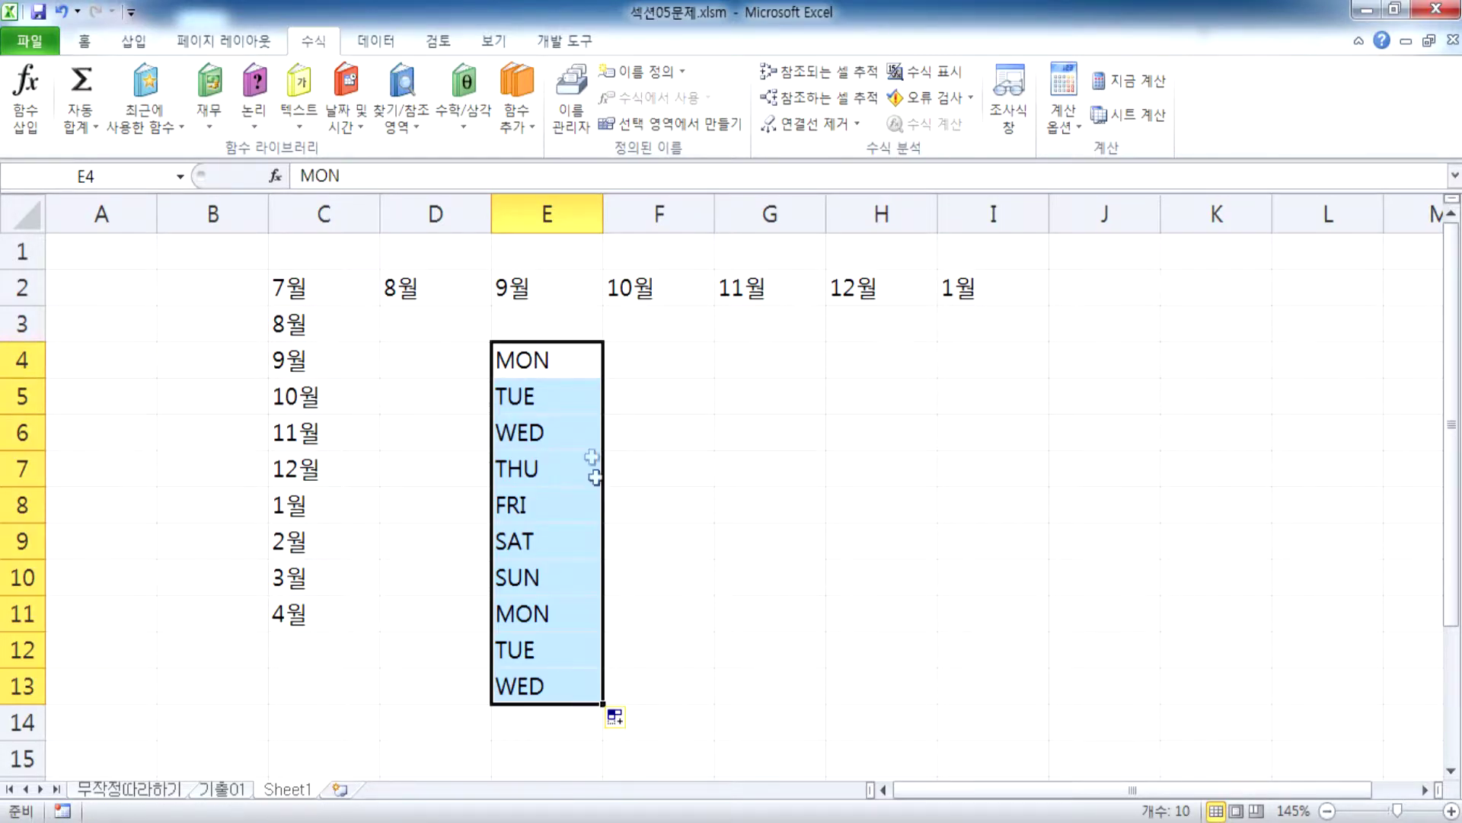
# Step: Enter Monday in F4 and auto-fill the full weekday names down to F13
pyautogui.click(670, 365)
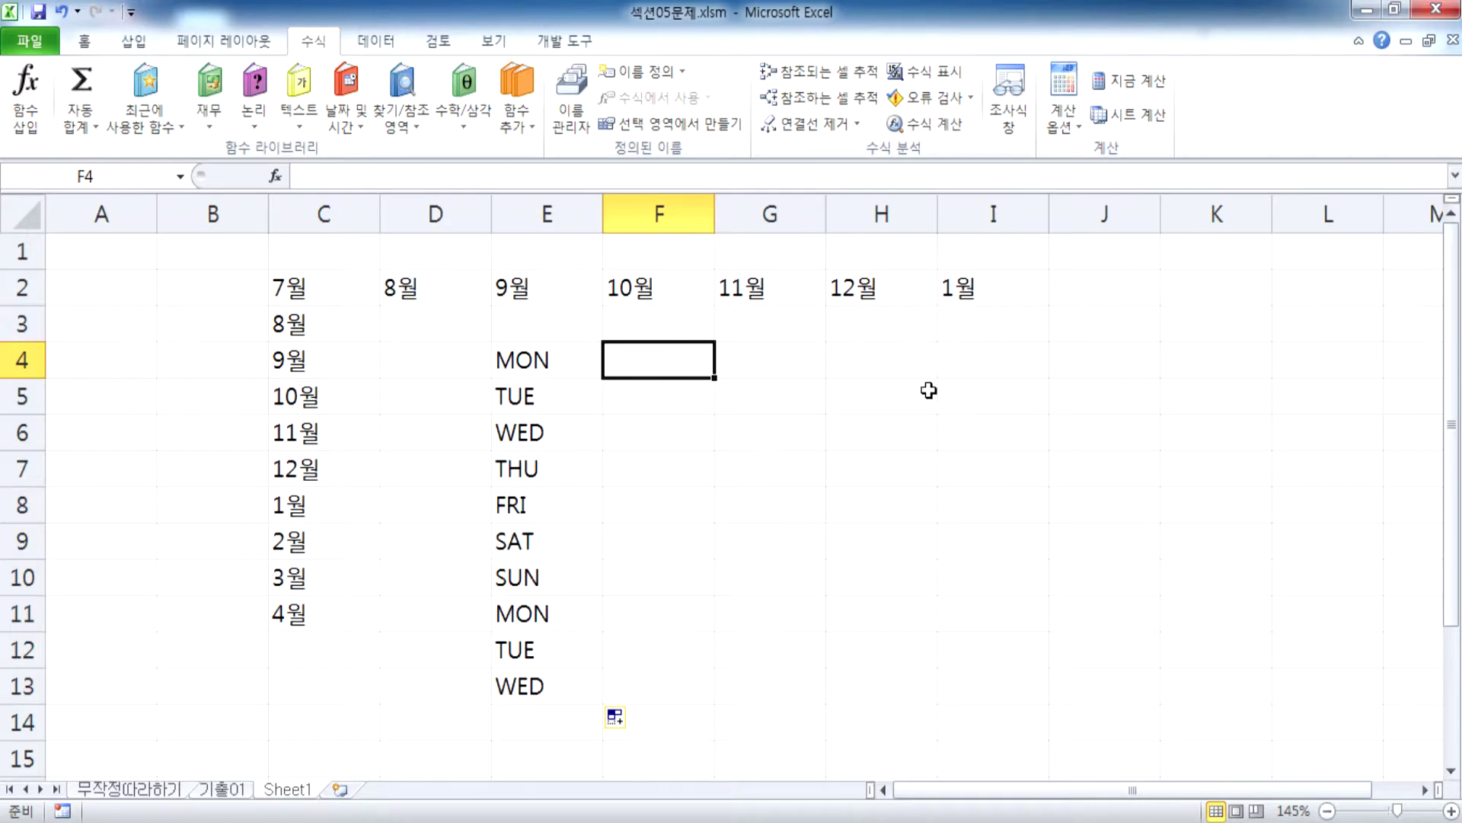
pyautogui.write('monday')
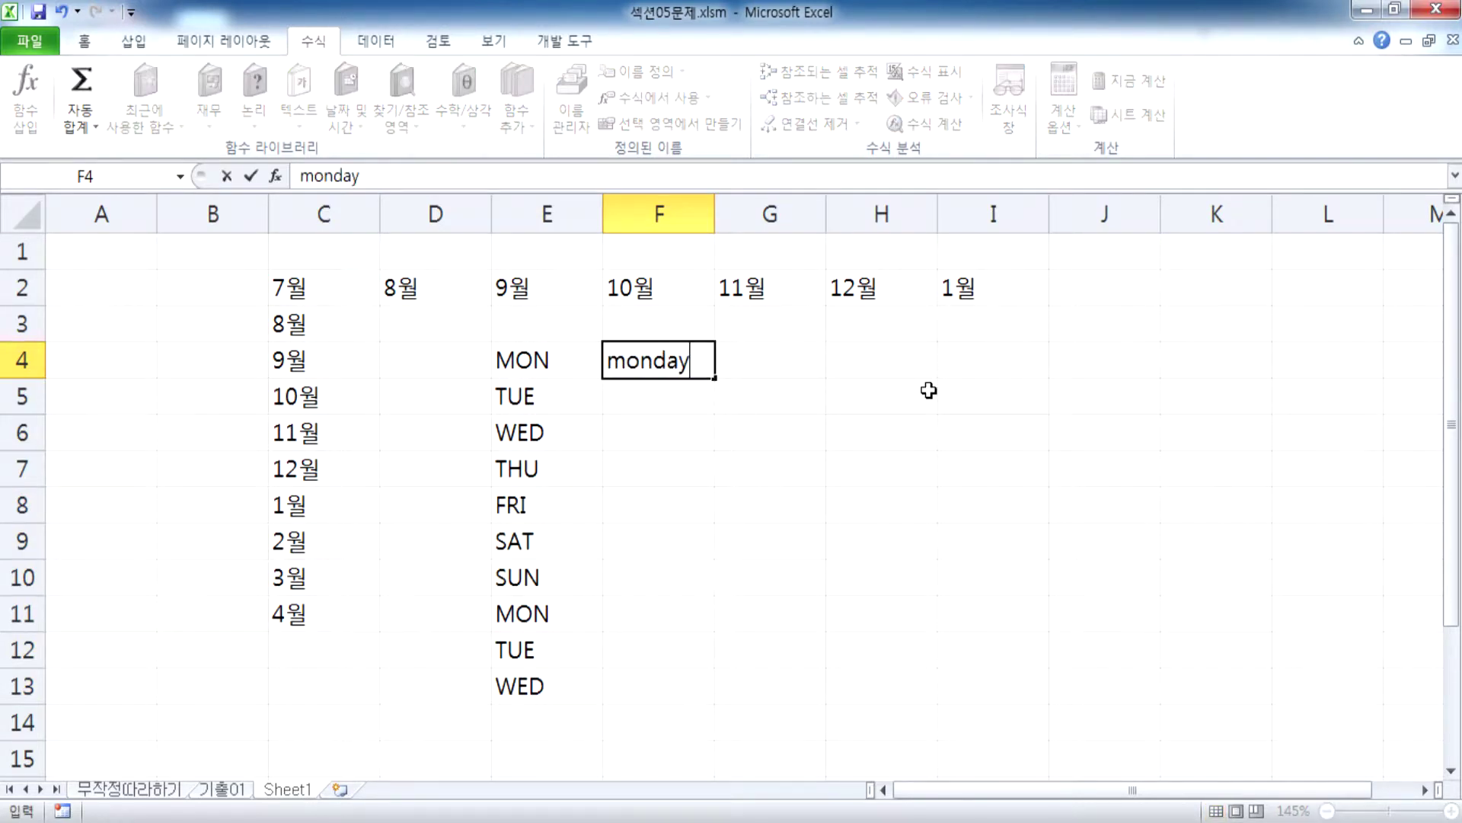
pyautogui.press('Return')
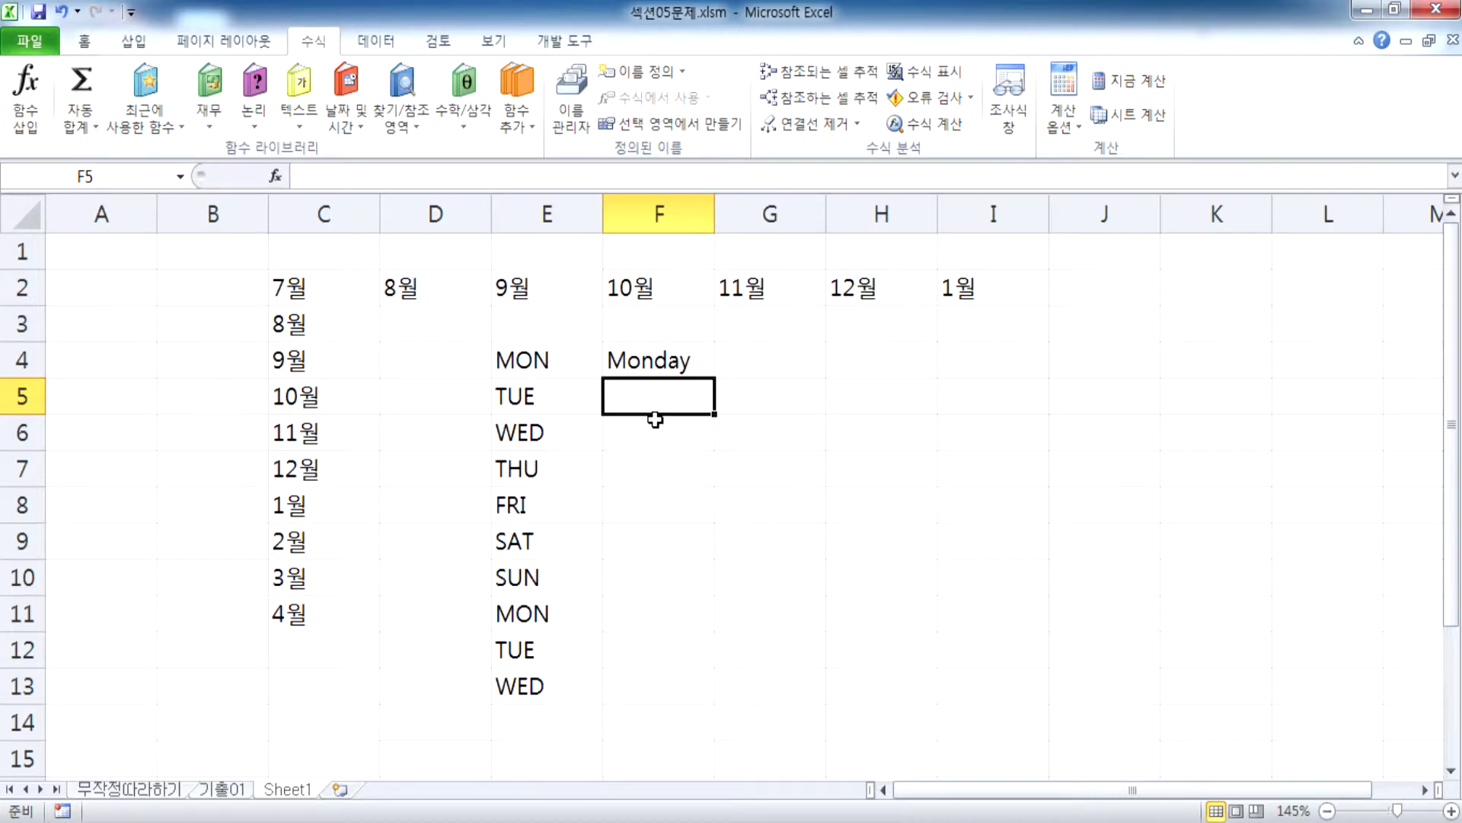
pyautogui.click(664, 361)
pyautogui.moveTo(714, 377); pyautogui.dragTo(713, 699)
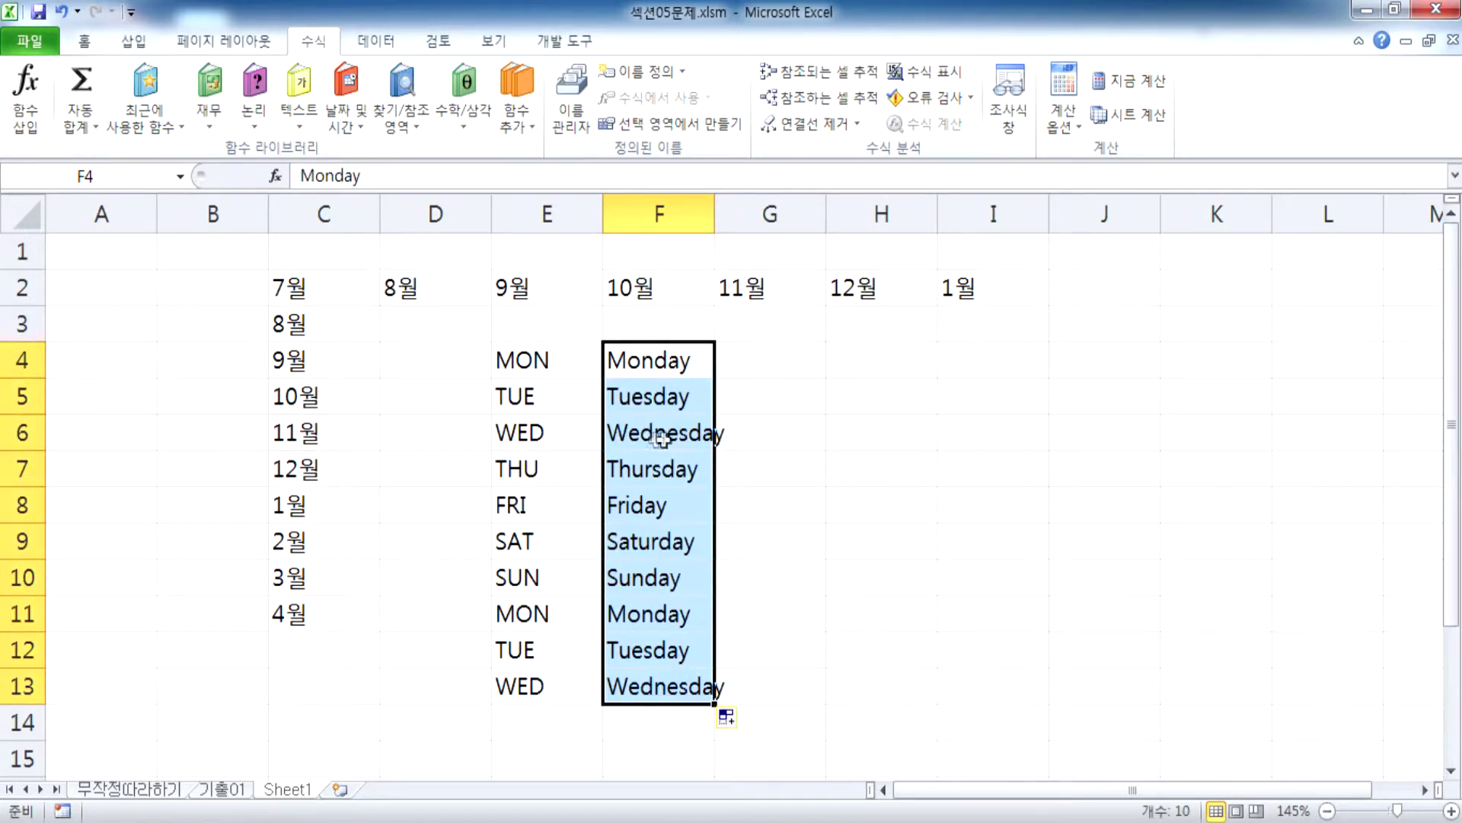
# Step: Enter 10 in H4 and 20 in H5, and auto-fill the number series down to H13
pyautogui.click(754, 347)
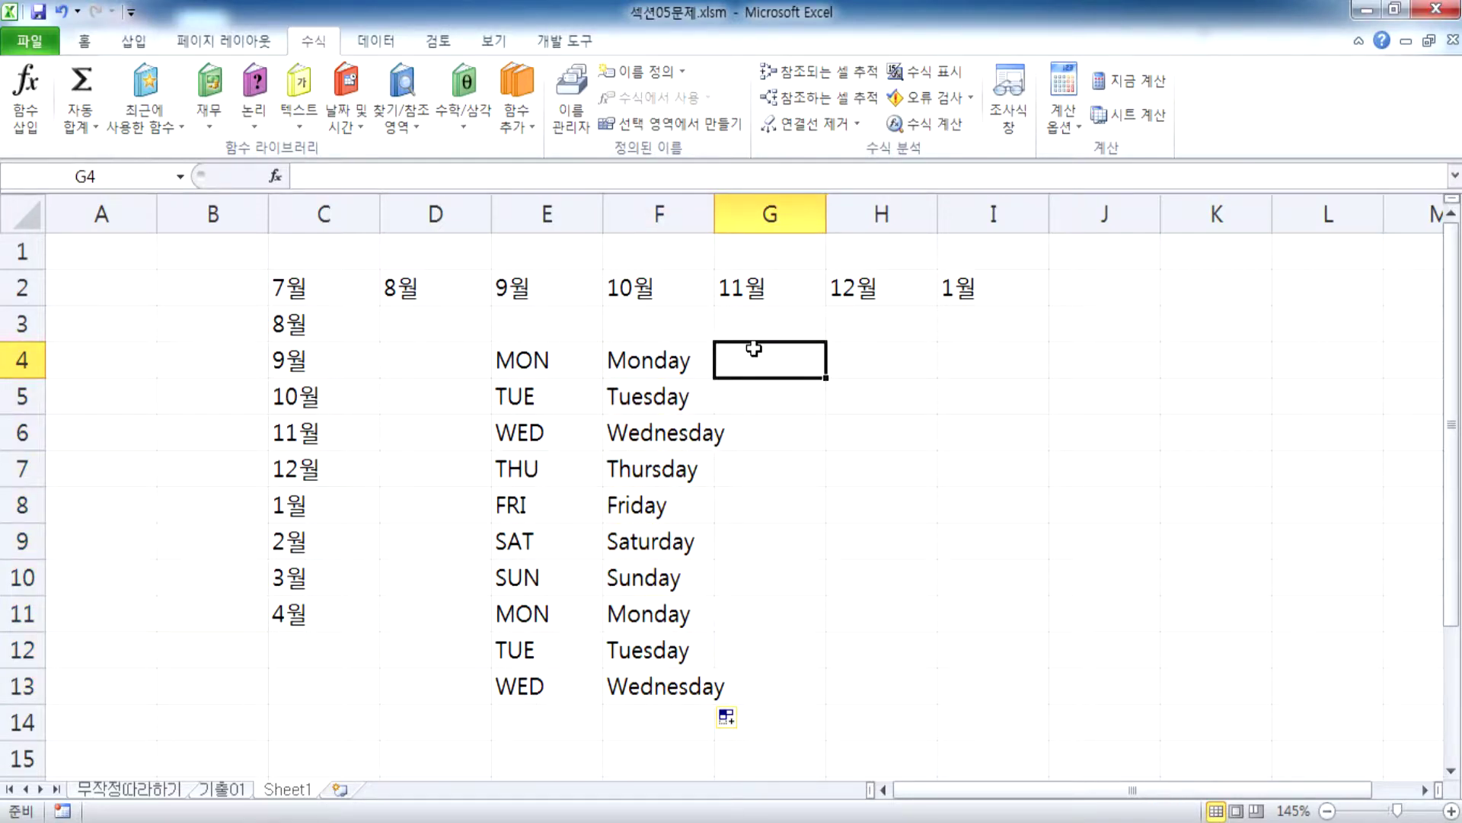
pyautogui.click(888, 362)
pyautogui.write('10')
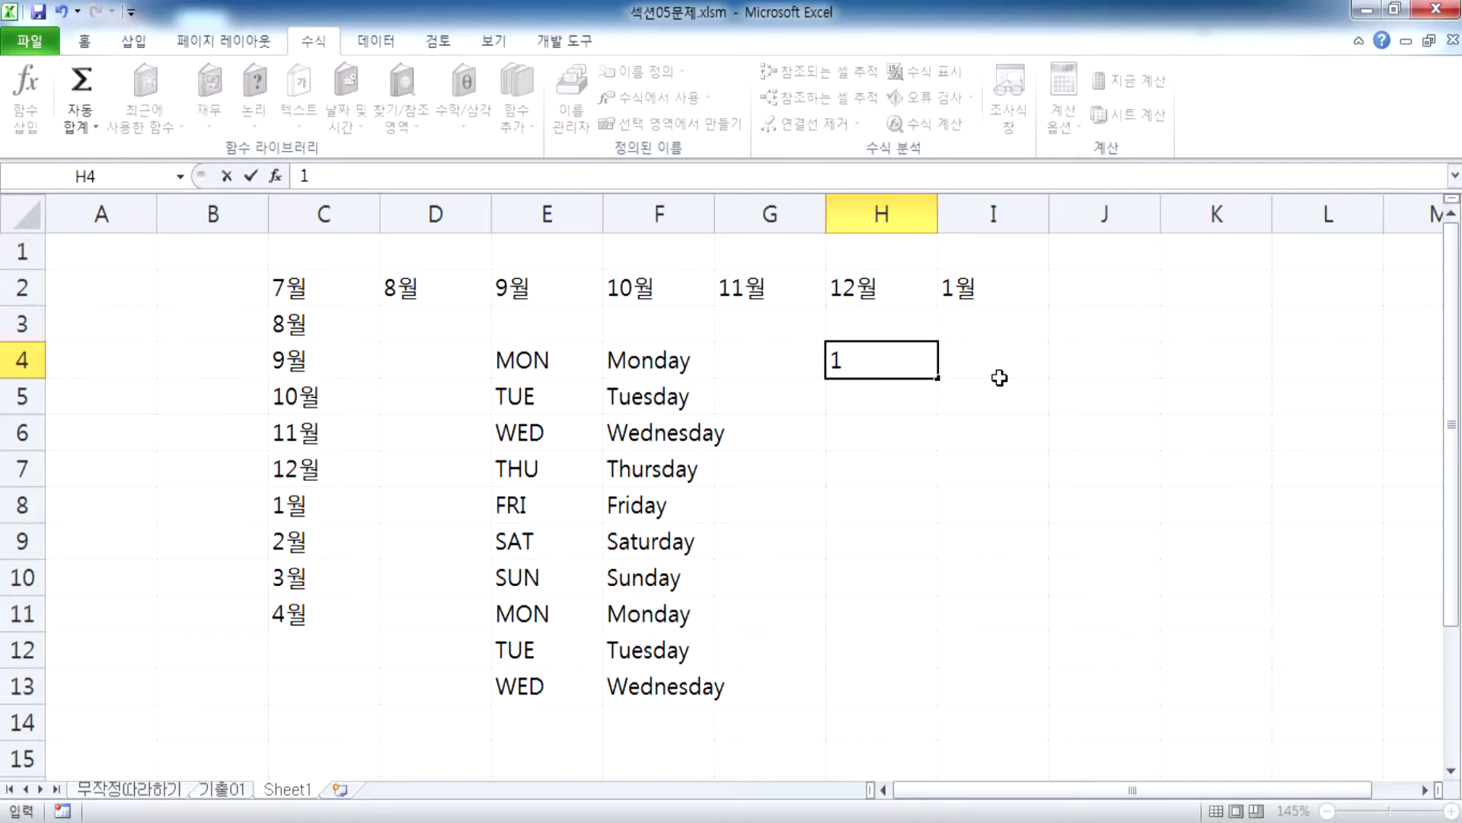
pyautogui.press('Return')
pyautogui.write('20')
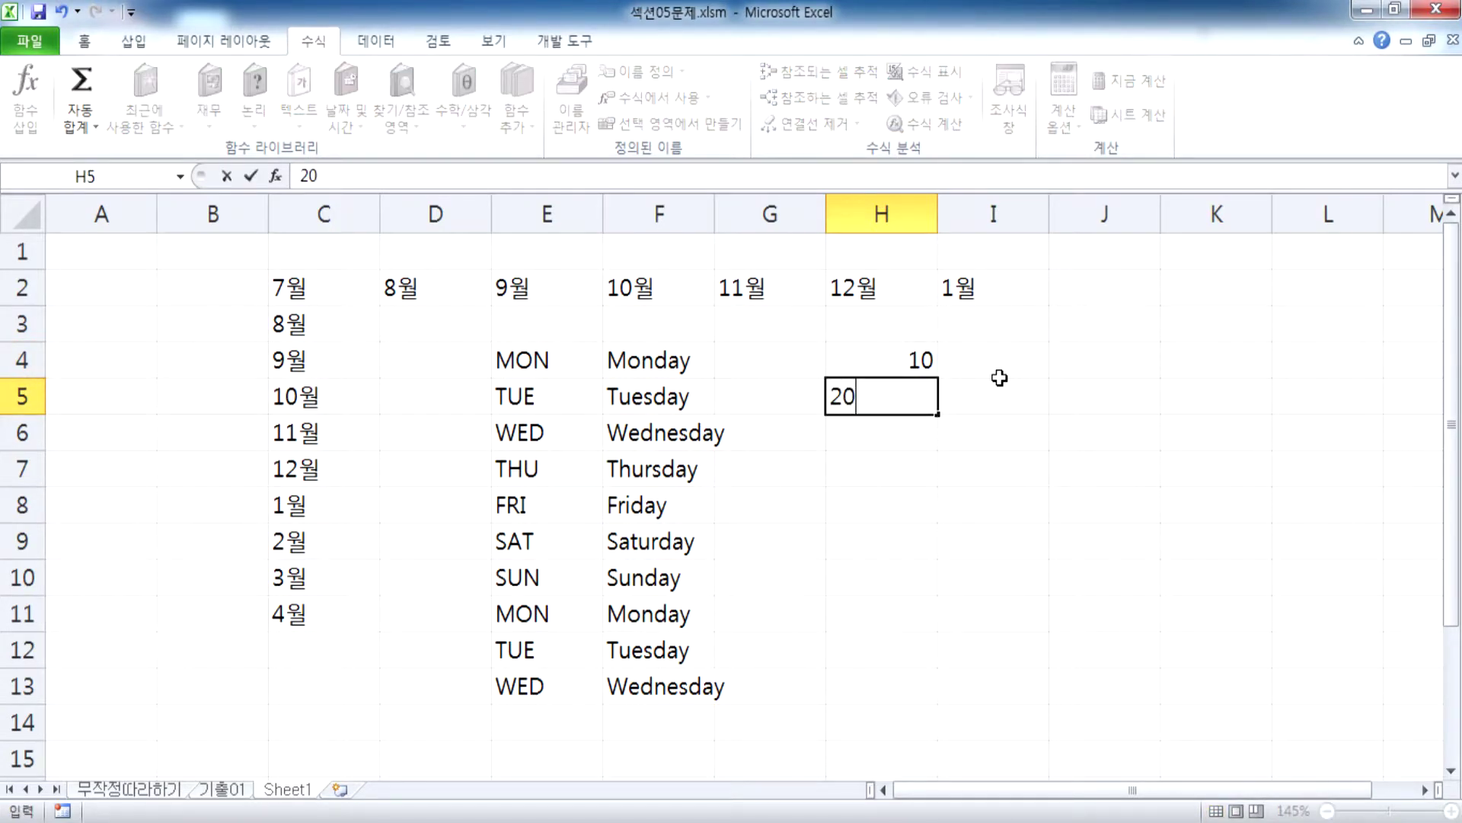
pyautogui.press('Return')
pyautogui.moveTo(875, 354); pyautogui.dragTo(874, 401)
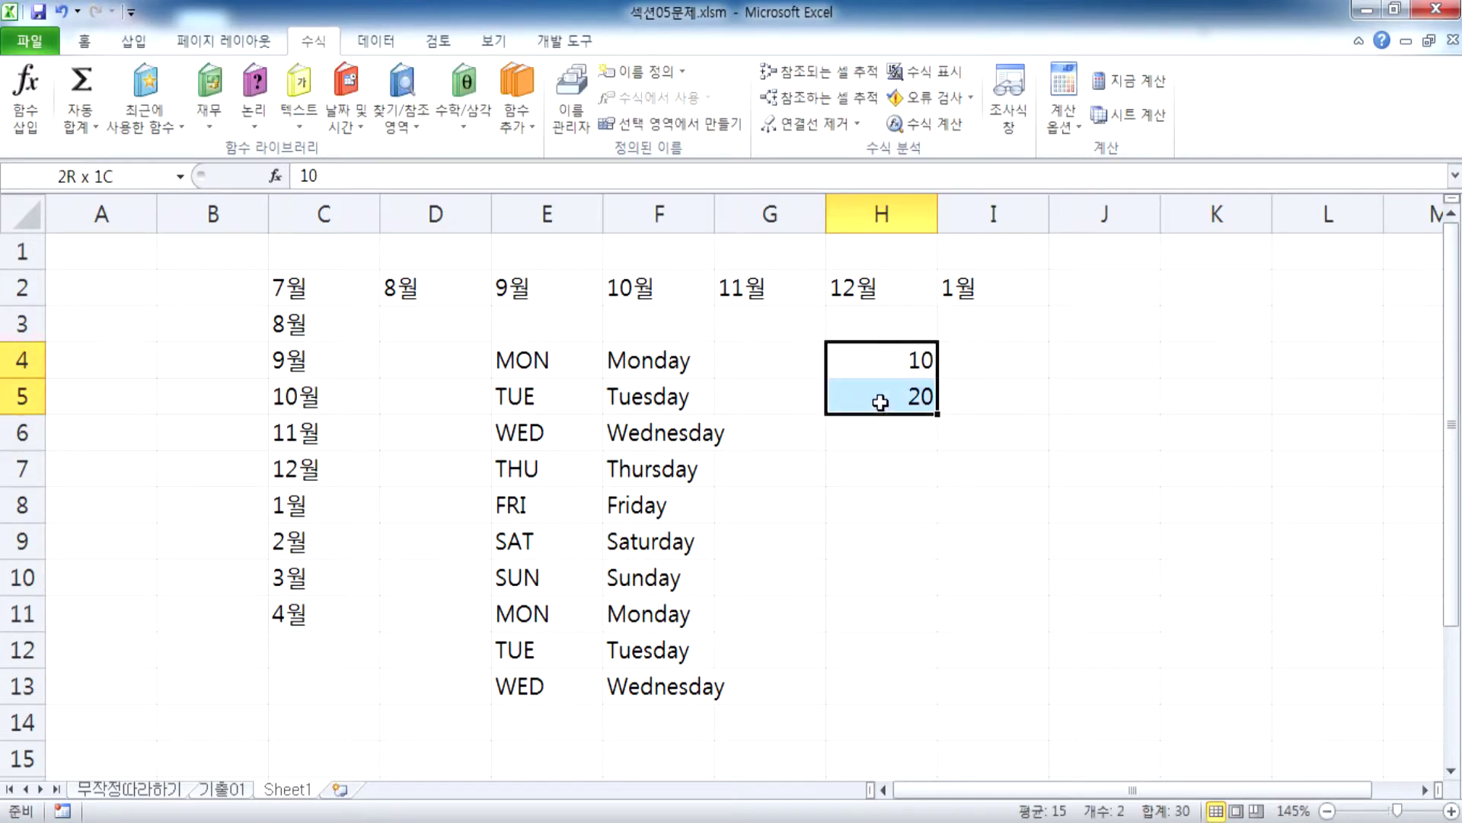
pyautogui.click(888, 441)
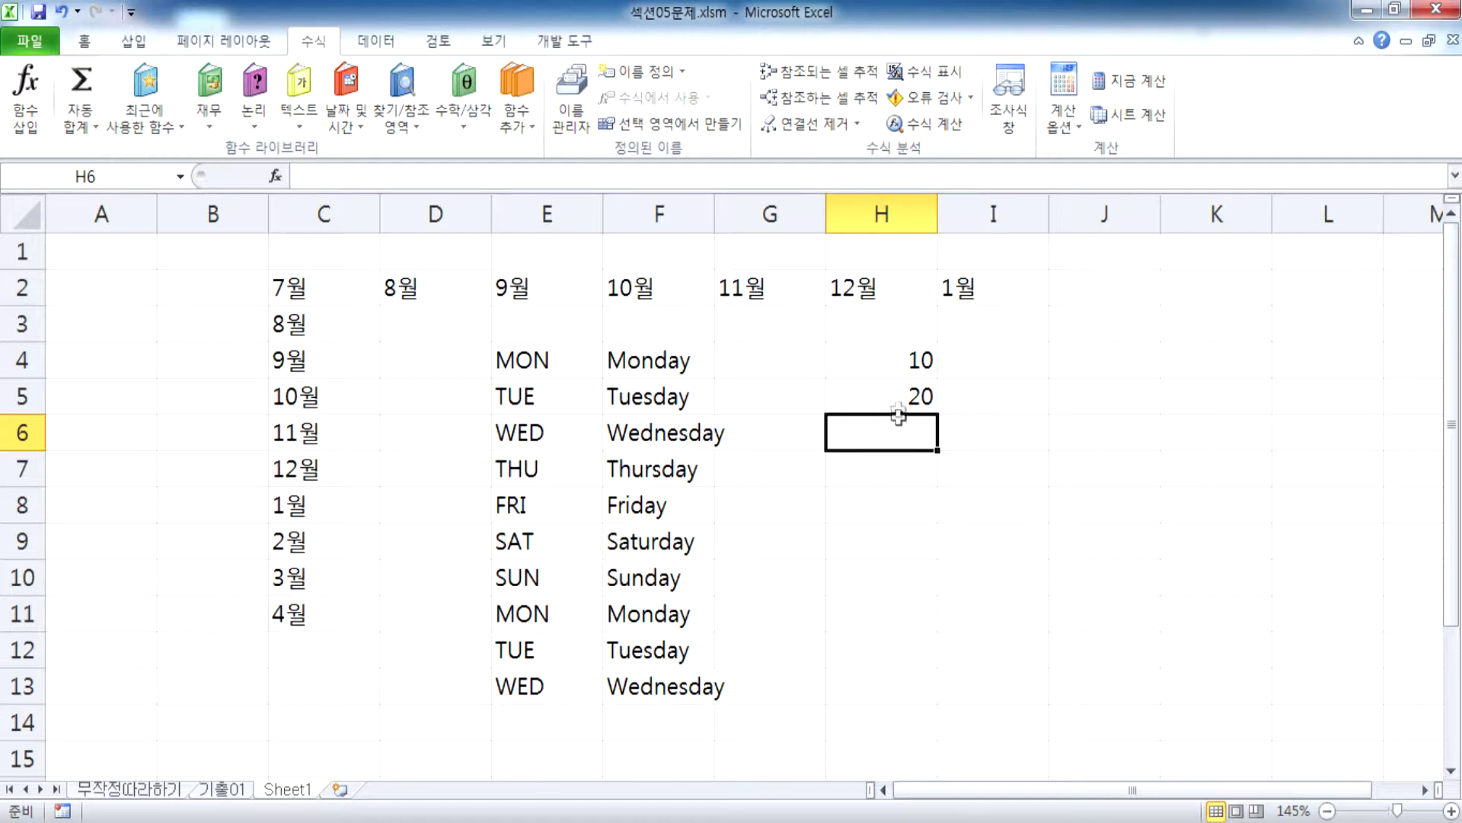
pyautogui.moveTo(891, 366); pyautogui.dragTo(941, 704)
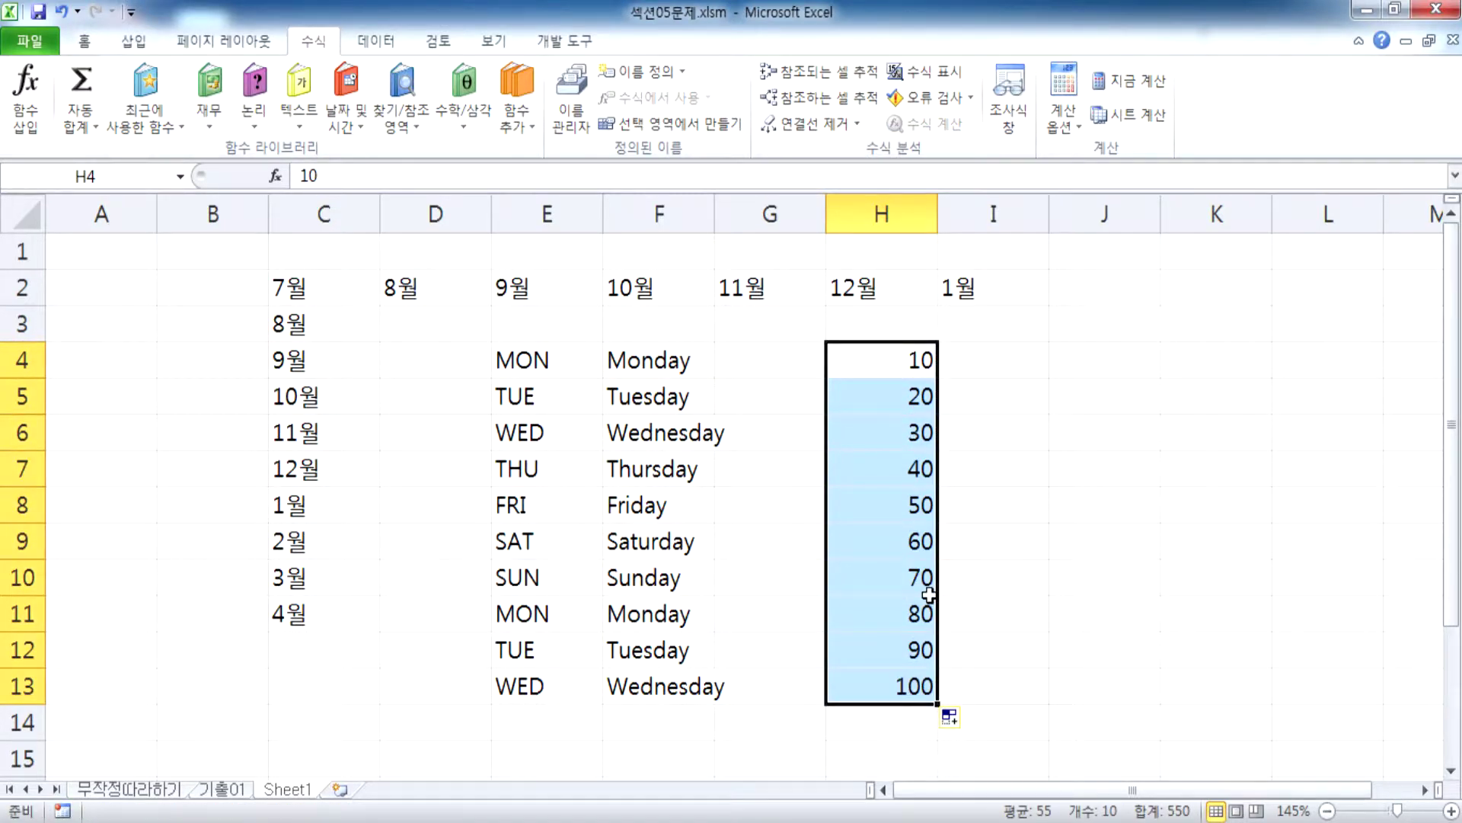
# Step: Enter a in I4 and b in I5, and auto-fill the pair down to I13
pyautogui.click(994, 369)
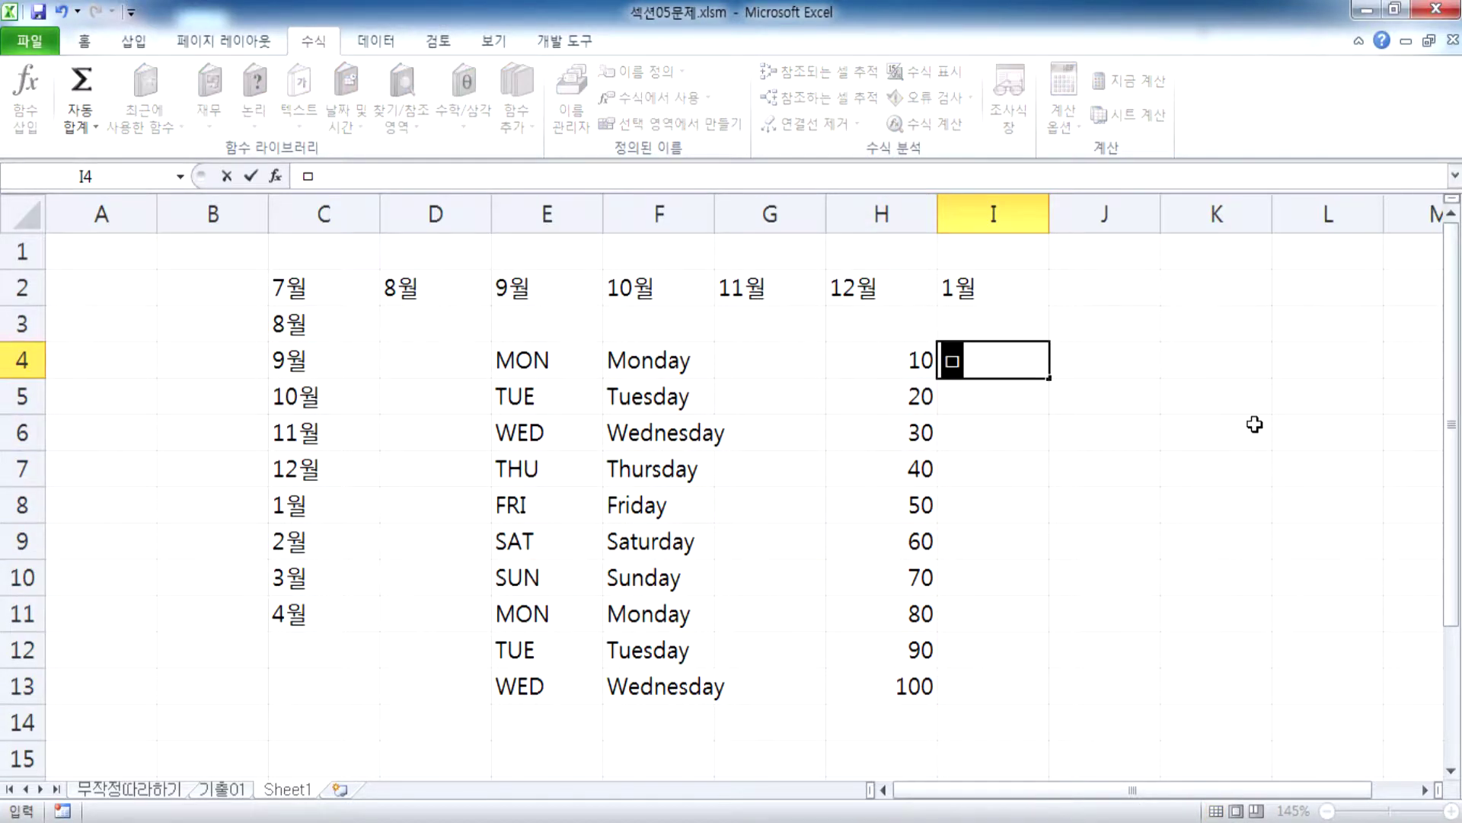
pyautogui.write('a')
pyautogui.press('Return')
pyautogui.write('b')
pyautogui.press('Return')
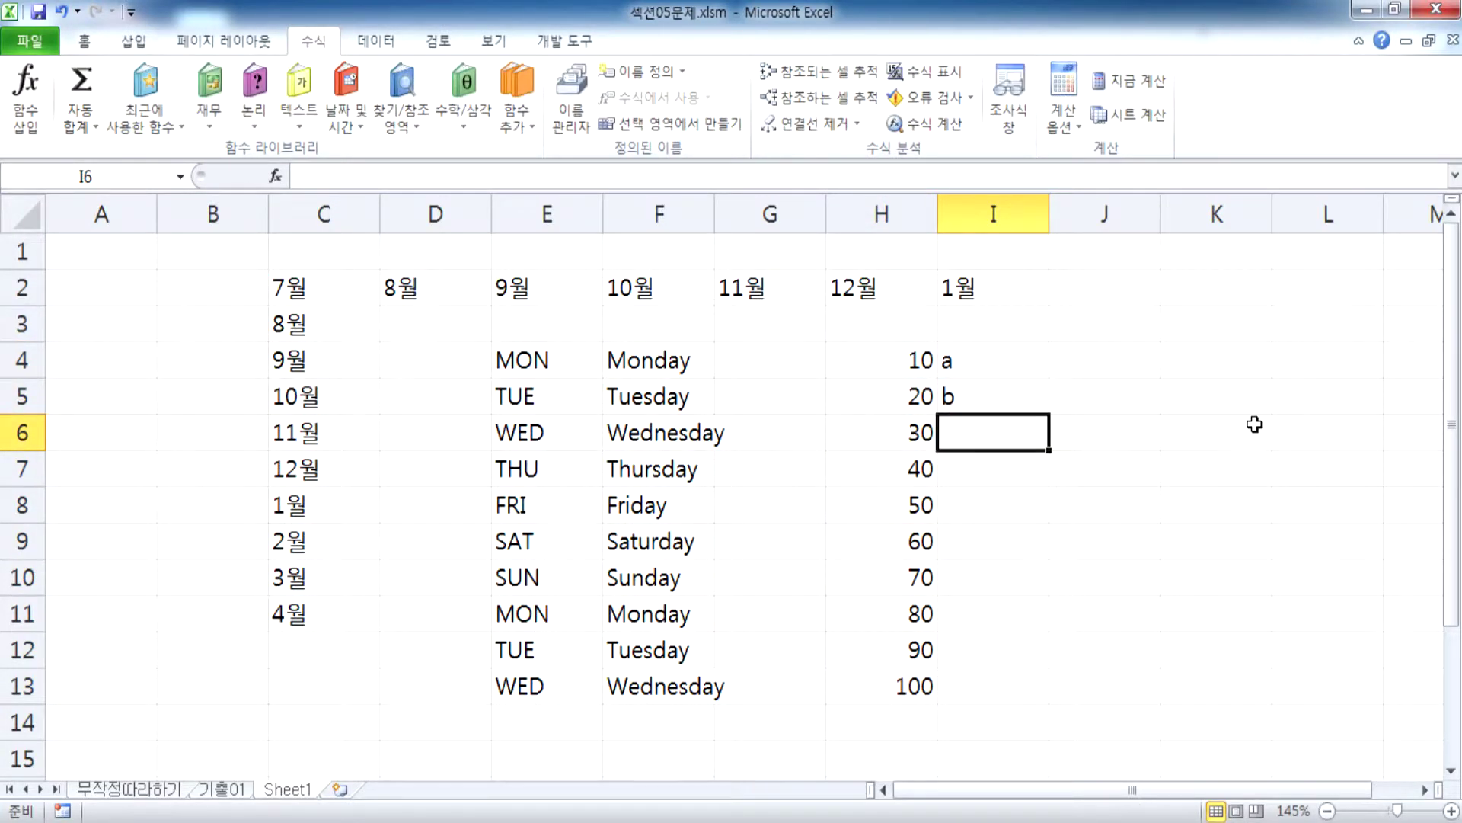
pyautogui.moveTo(994, 372); pyautogui.dragTo(1003, 398)
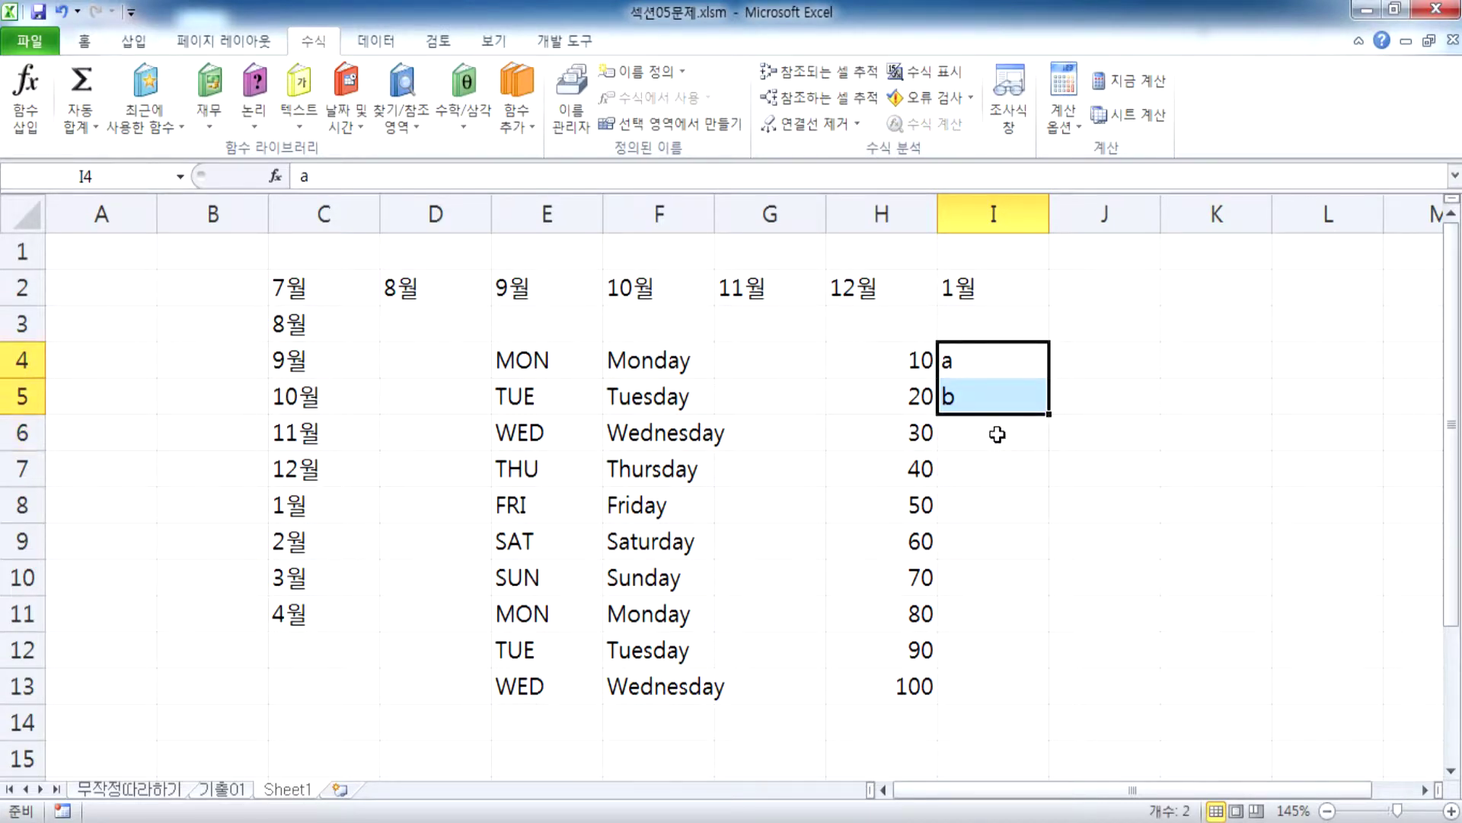
pyautogui.moveTo(1049, 415); pyautogui.dragTo(1032, 691)
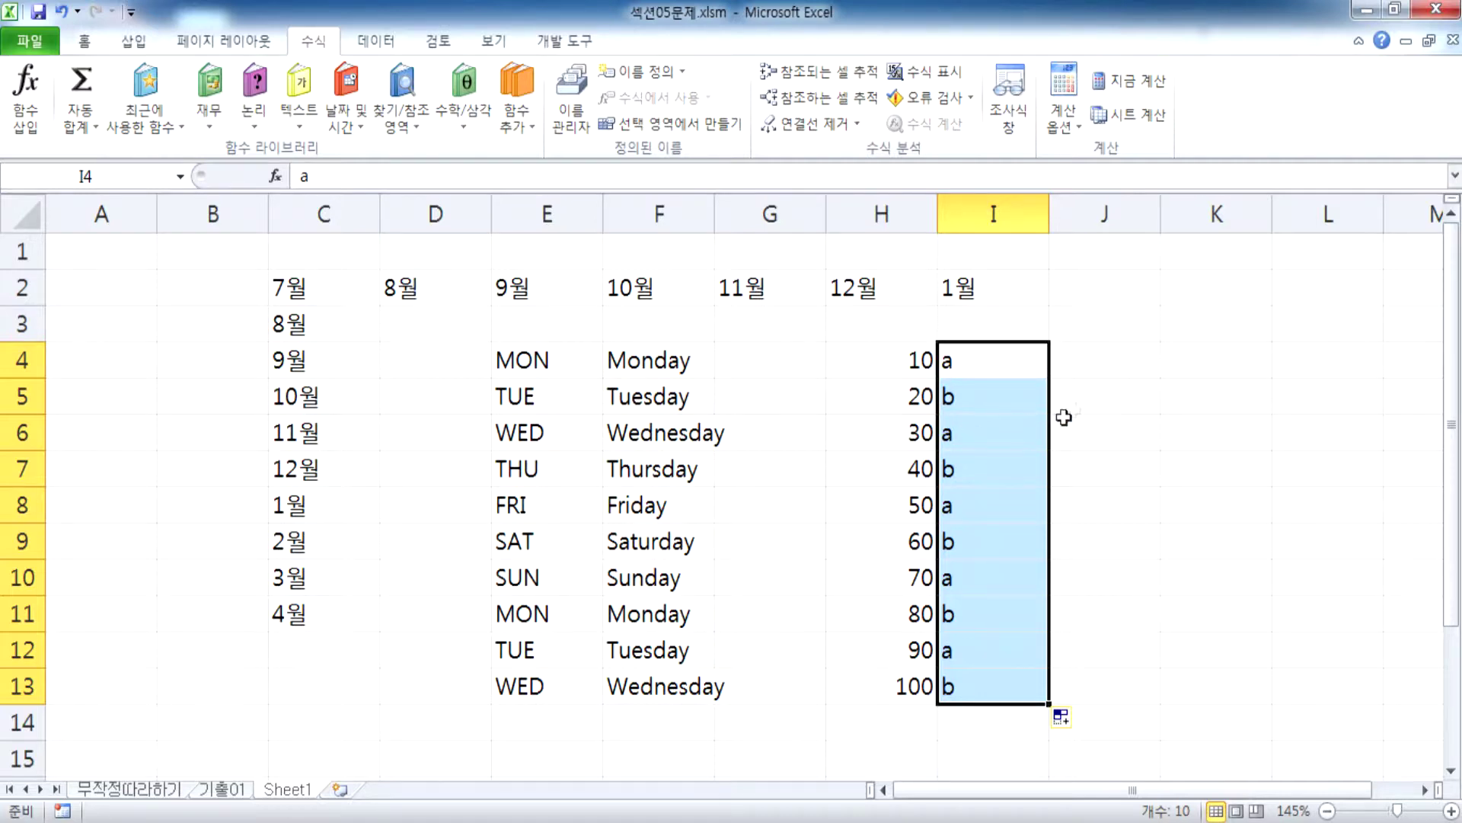
# Step: Enter the consonants ㄱ, ㄴ and ㄷ in cells J4 to J6
pyautogui.click(1106, 361)
pyautogui.write('ㄱ')
pyautogui.press('Return')
pyautogui.write('ㄴ')
pyautogui.press('Return')
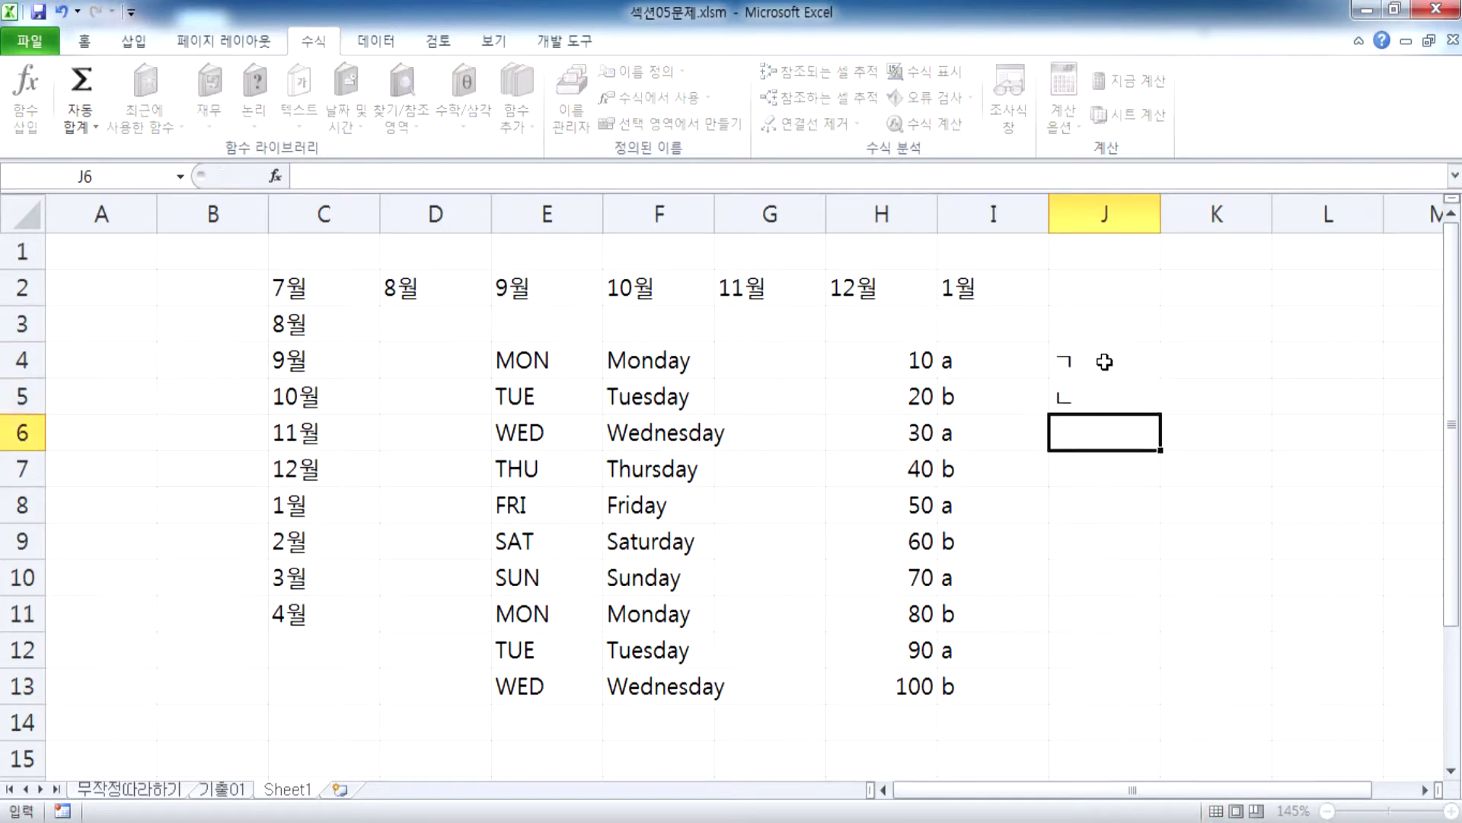
pyautogui.write('ㄷ')
pyautogui.press('Return')
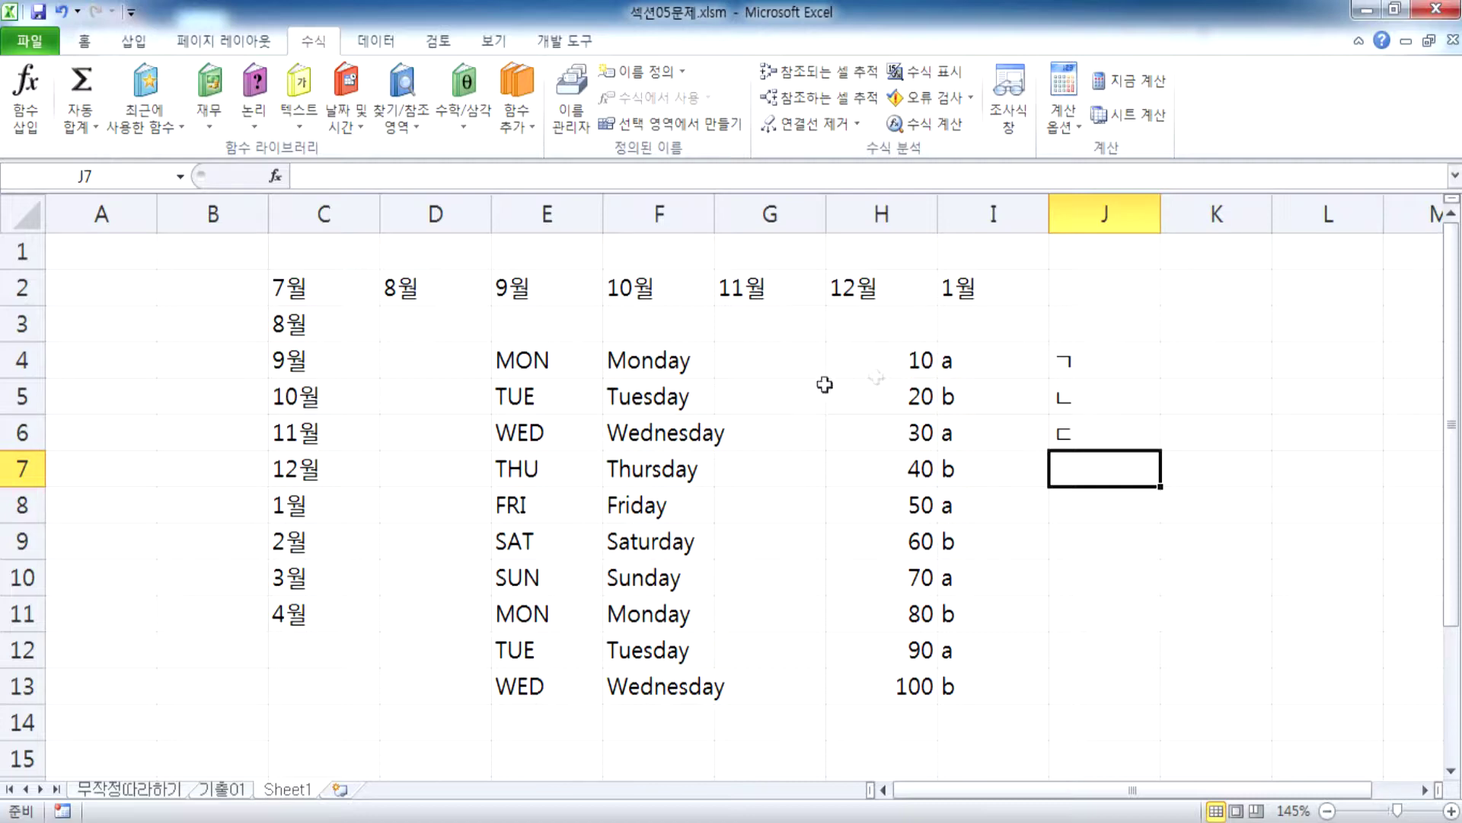
# Step: Return to the worksheet with the 학원 관리 table and examine the difference row 11 against the 중간 and 기말 score ranges
pyautogui.click(205, 792)
pyautogui.click(889, 410)
pyautogui.click(1009, 410)
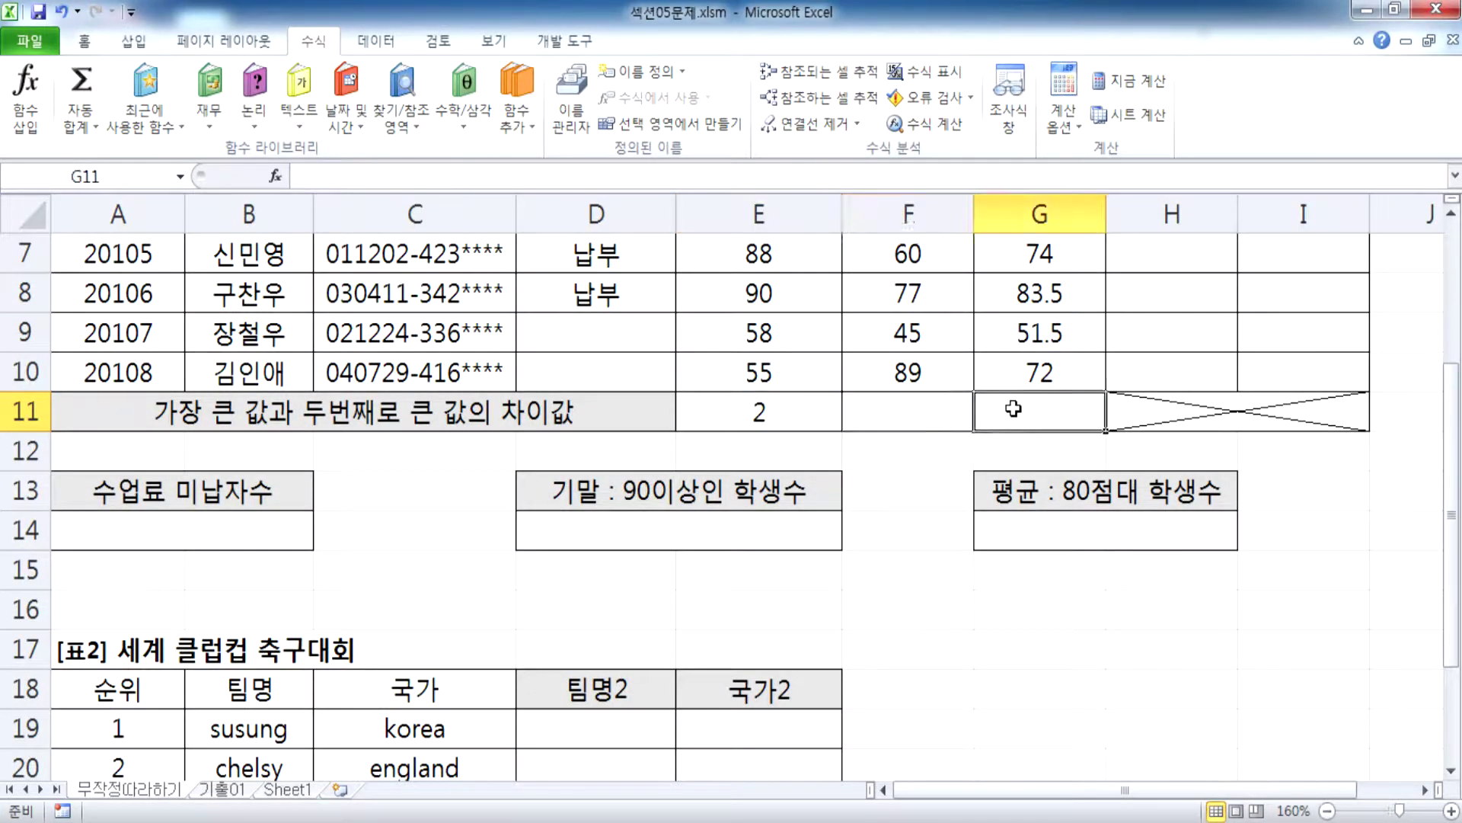
pyautogui.click(775, 412)
pyautogui.click(918, 425)
pyautogui.click(1028, 415)
pyautogui.scroll(2, 827, 577)
pyautogui.click(779, 347)
pyautogui.moveTo(782, 368); pyautogui.dragTo(795, 613)
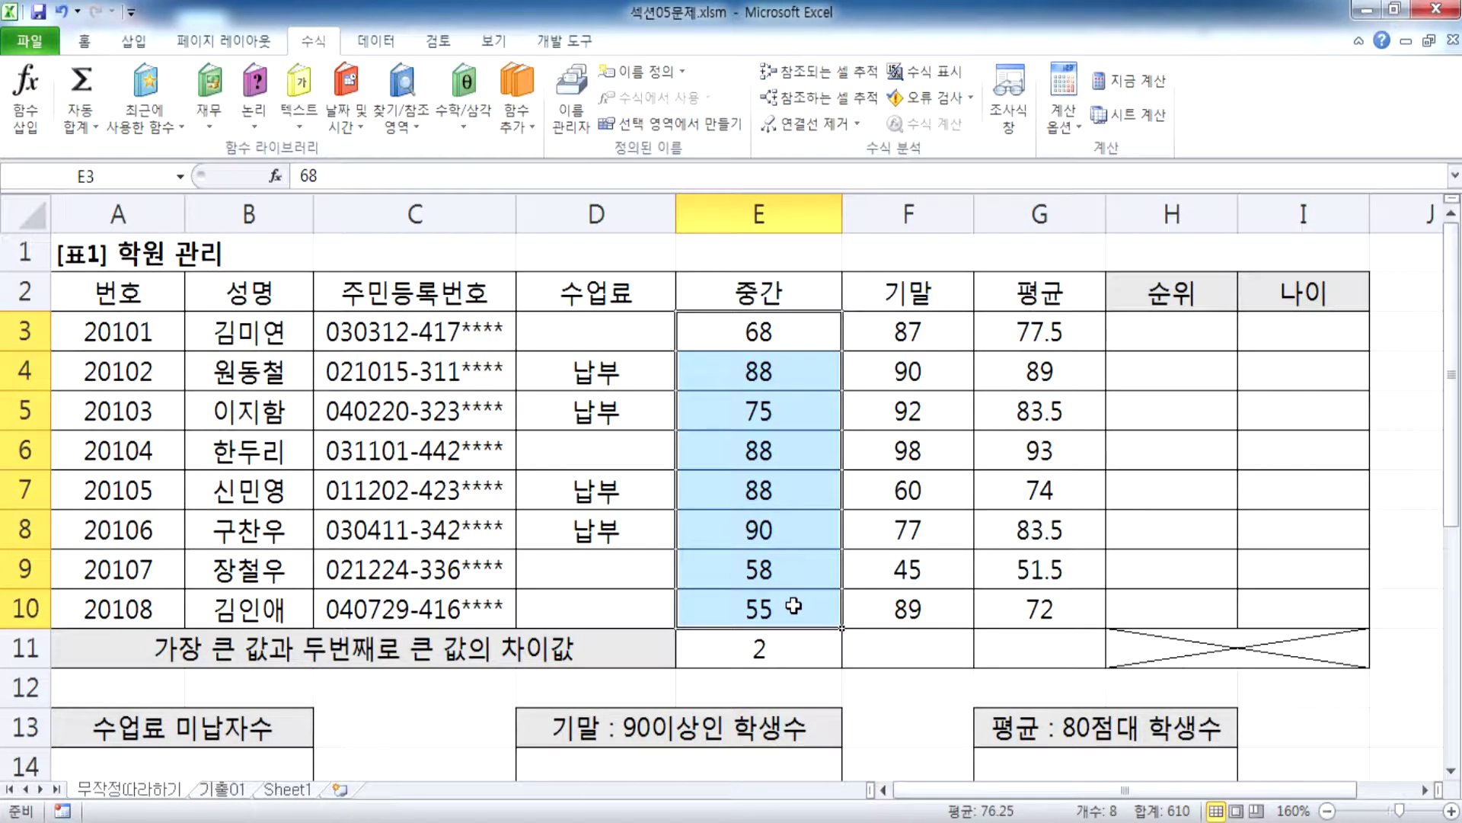
pyautogui.moveTo(910, 339); pyautogui.dragTo(923, 616)
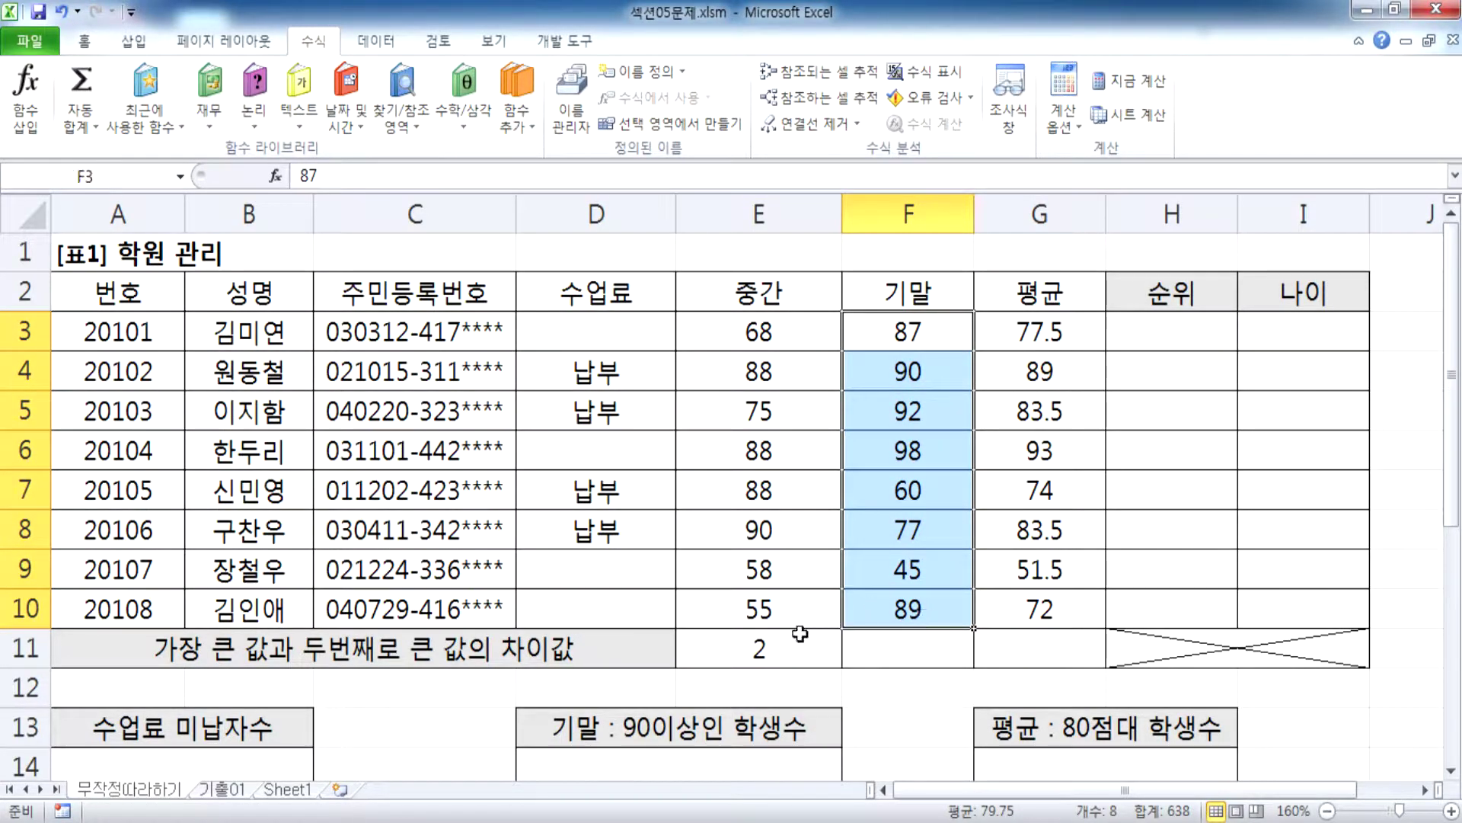
# Step: Auto-fill the difference formula from E11 across to G11
pyautogui.click(793, 644)
pyautogui.scroll(-2, 838, 430)
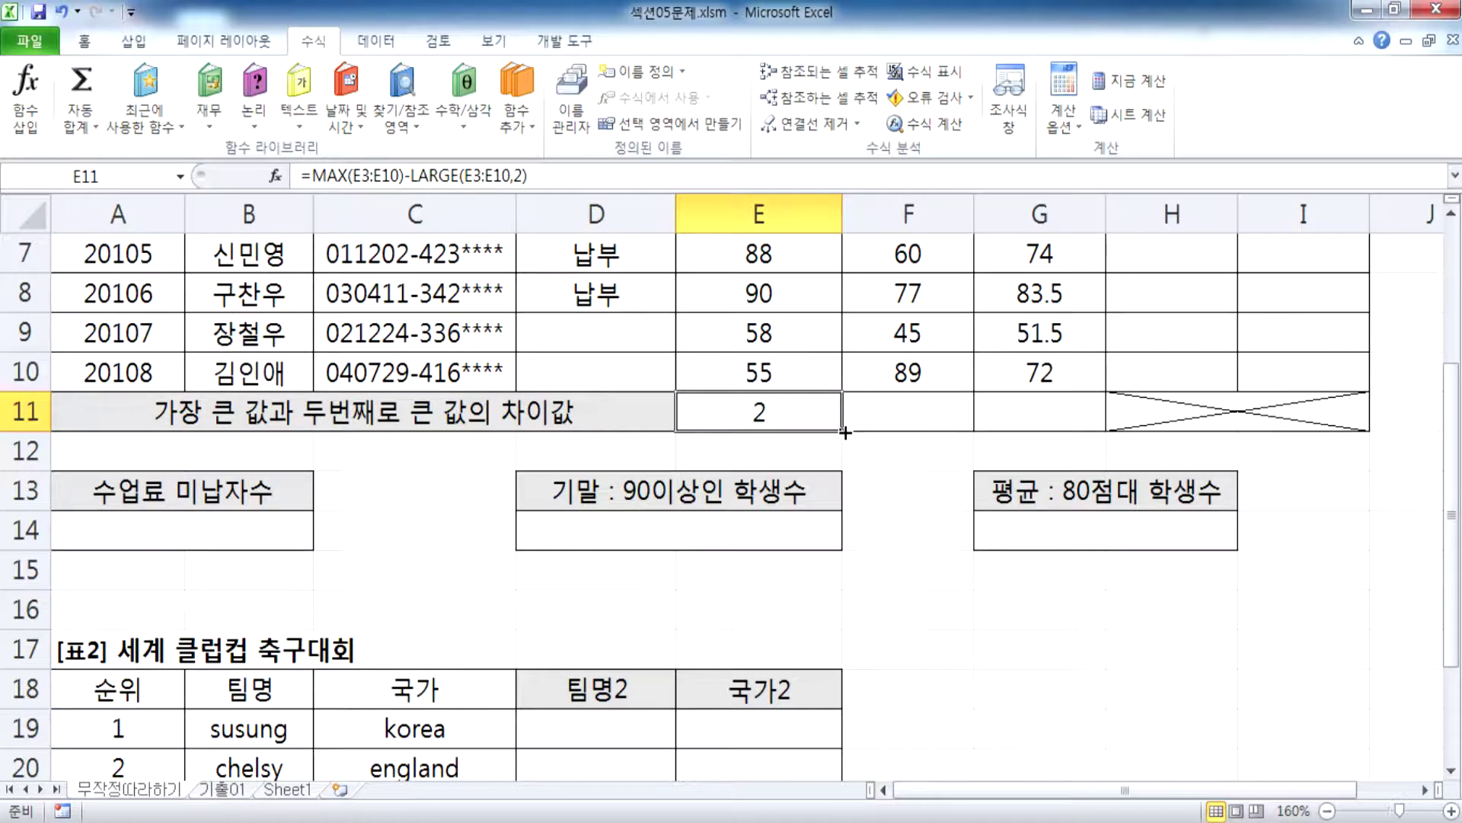
pyautogui.moveTo(845, 433); pyautogui.dragTo(1105, 432)
# Step: Inspect the cell ranges referenced by the filled formulas in F11 and G11, leaving them unedited
pyautogui.click(923, 416)
pyautogui.scroll(1, 760, 718)
pyautogui.press('F2')
pyautogui.scroll(1, 873, 690)
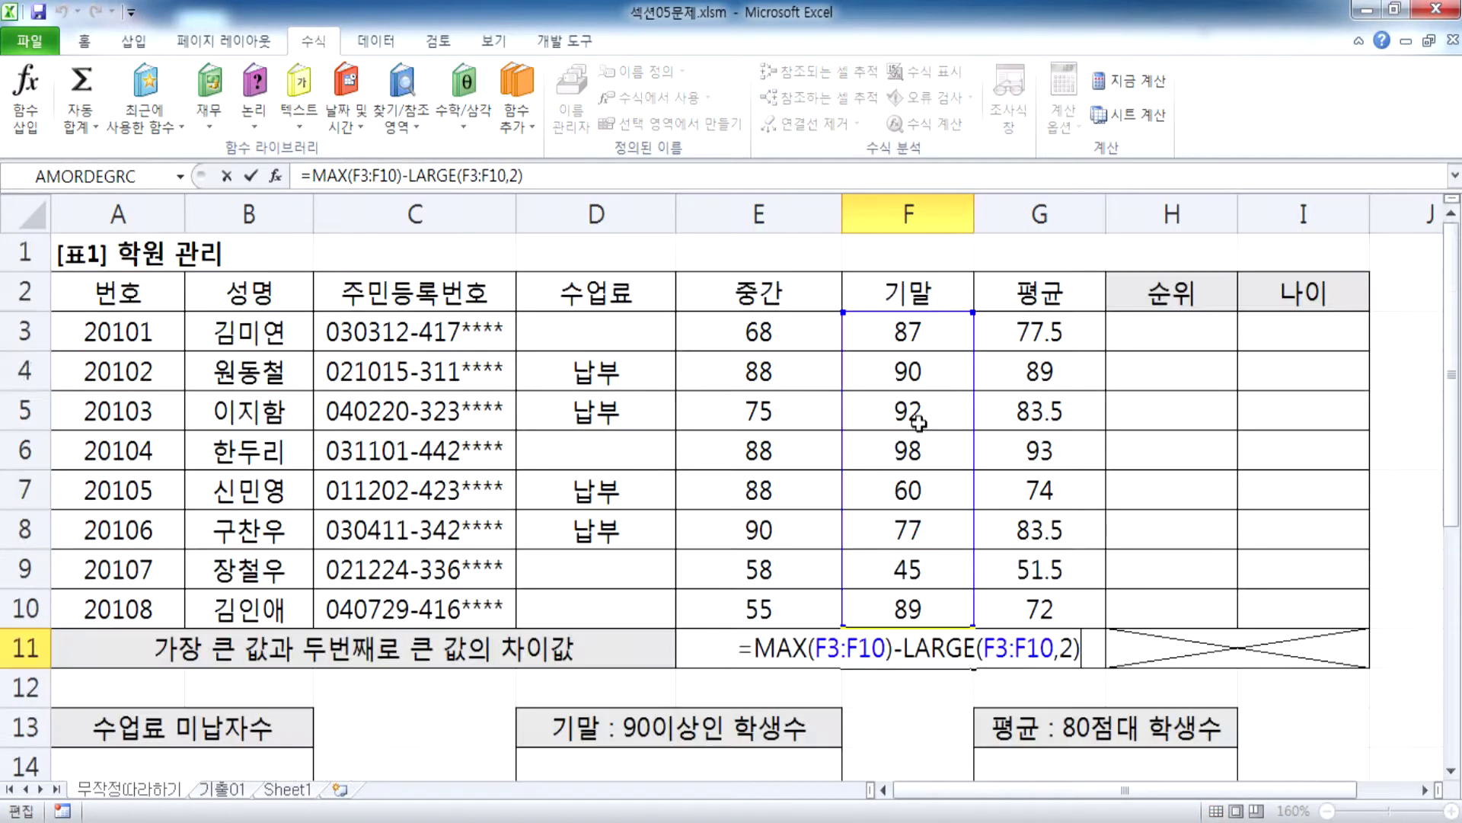
pyautogui.press('Escape')
pyautogui.doubleClick(1026, 646)
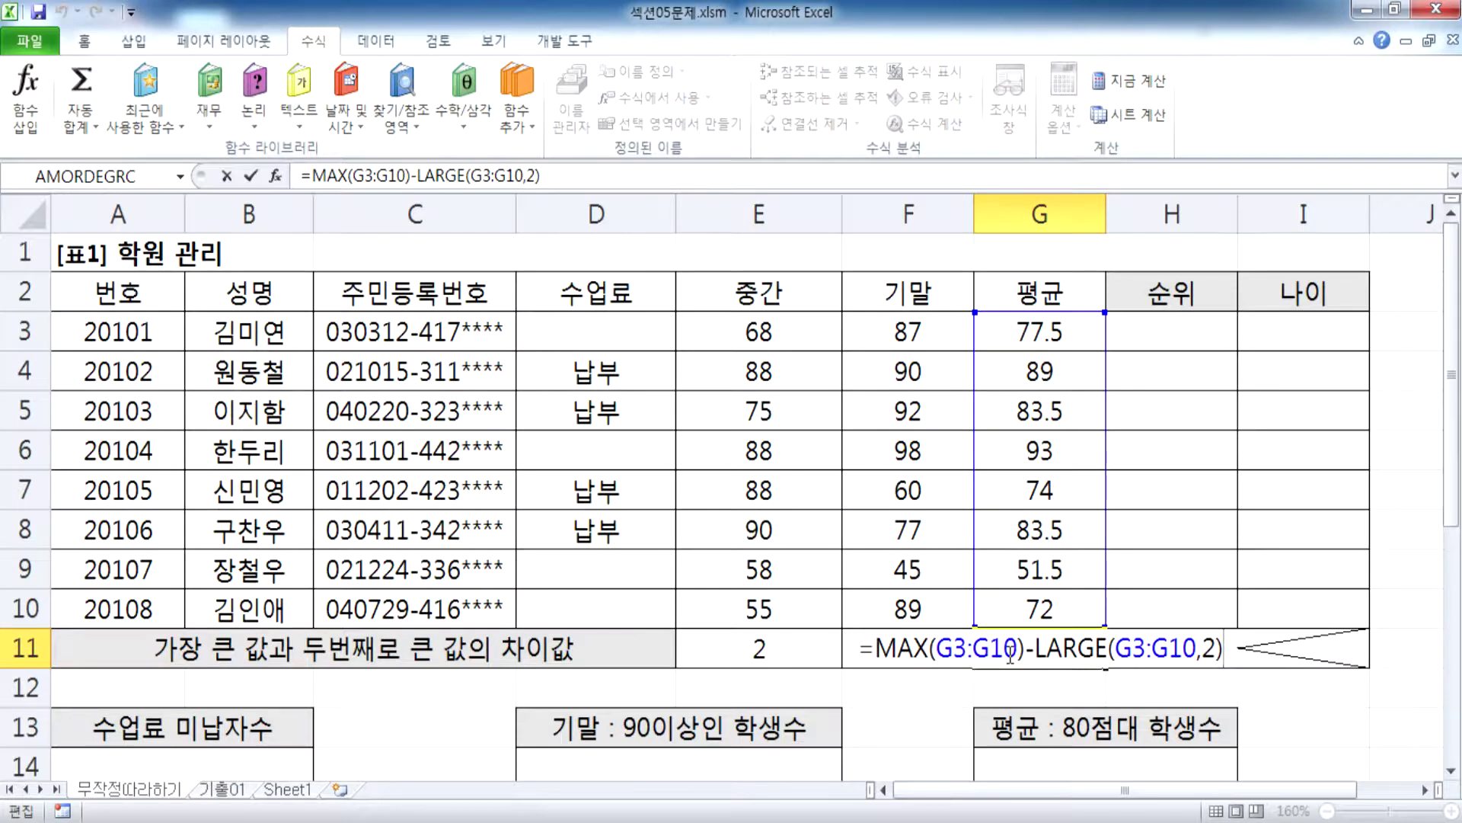
pyautogui.press('Escape')
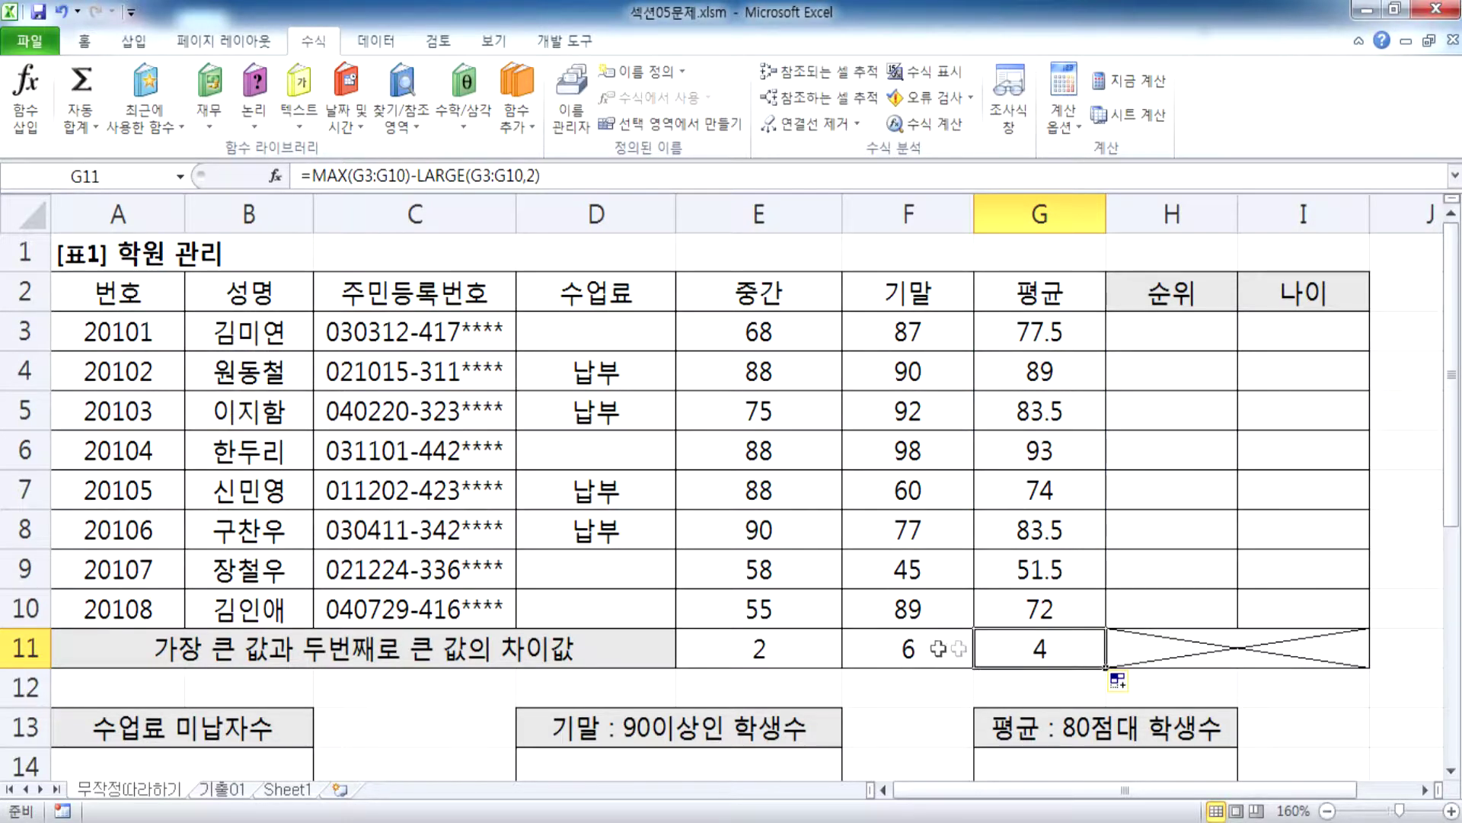
# Step: Clear the filled formulas from F11:G11
pyautogui.moveTo(887, 646); pyautogui.dragTo(1020, 646)
pyautogui.press('Delete')
pyautogui.click(878, 646)
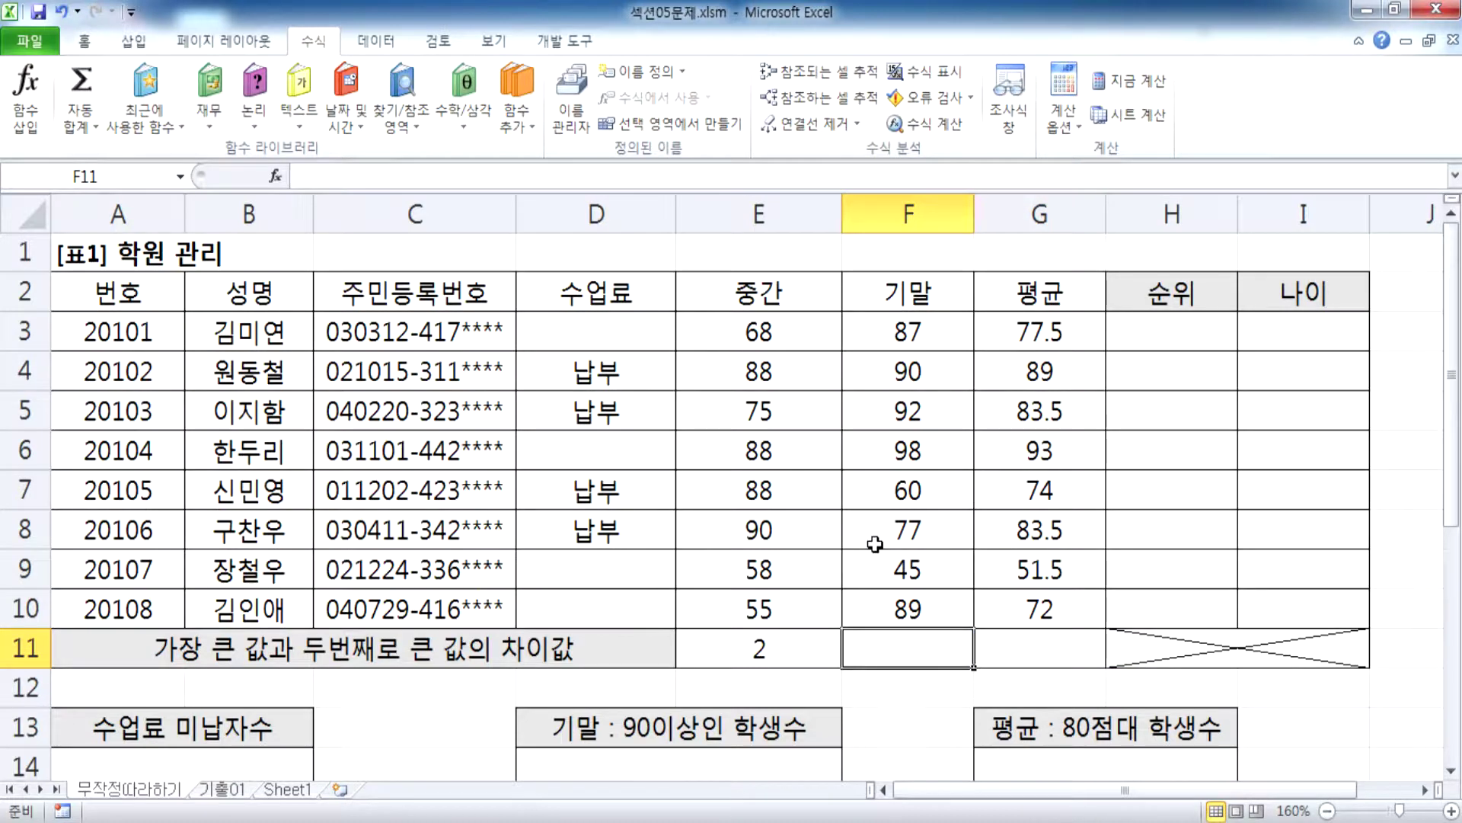
# Step: Examine the 평균, 순위 and 나이 columns of the 학원 관리 table and the source cells their formulas rely on
pyautogui.click(1190, 332)
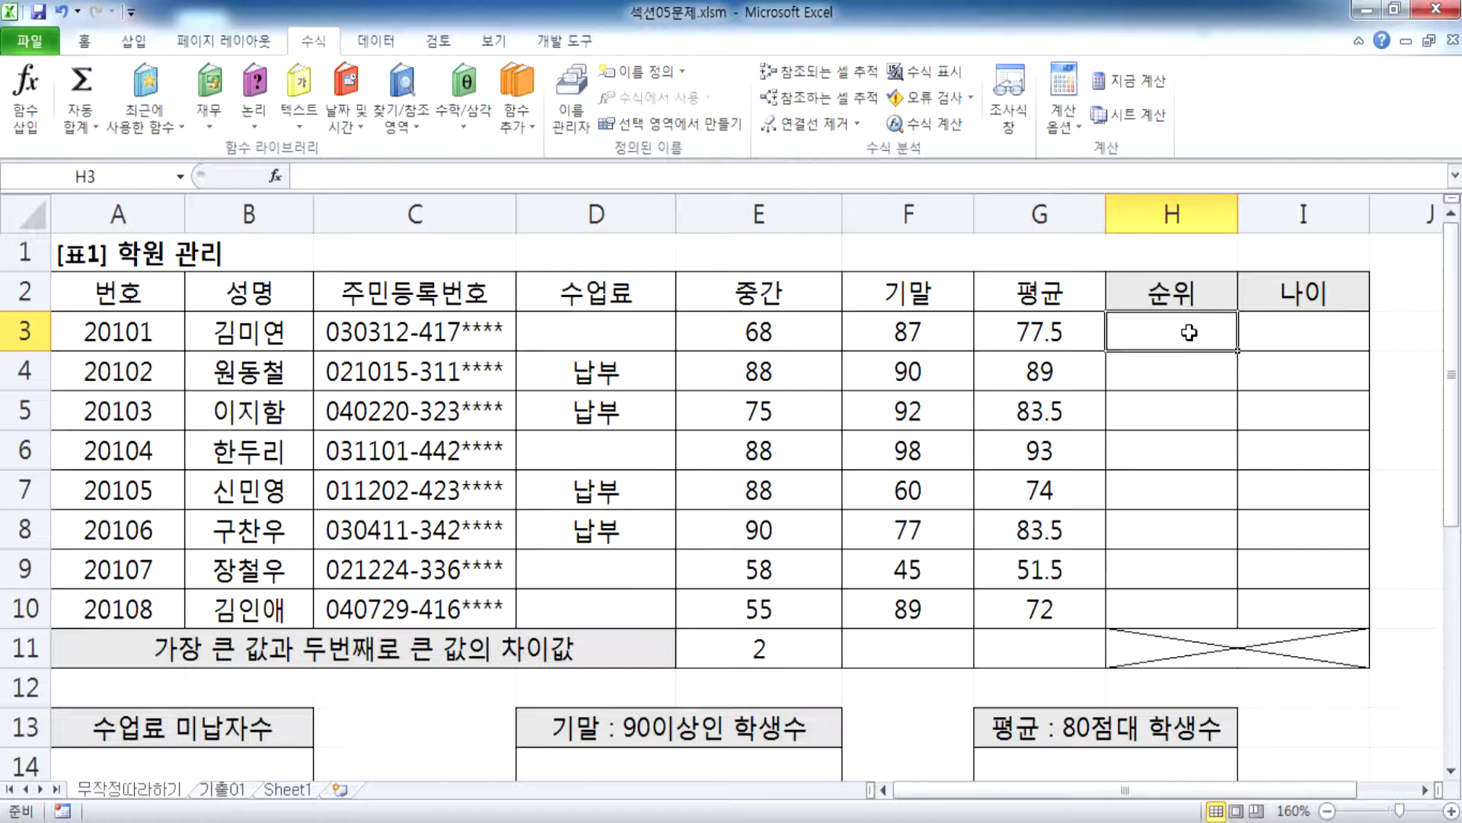
pyautogui.click(1063, 331)
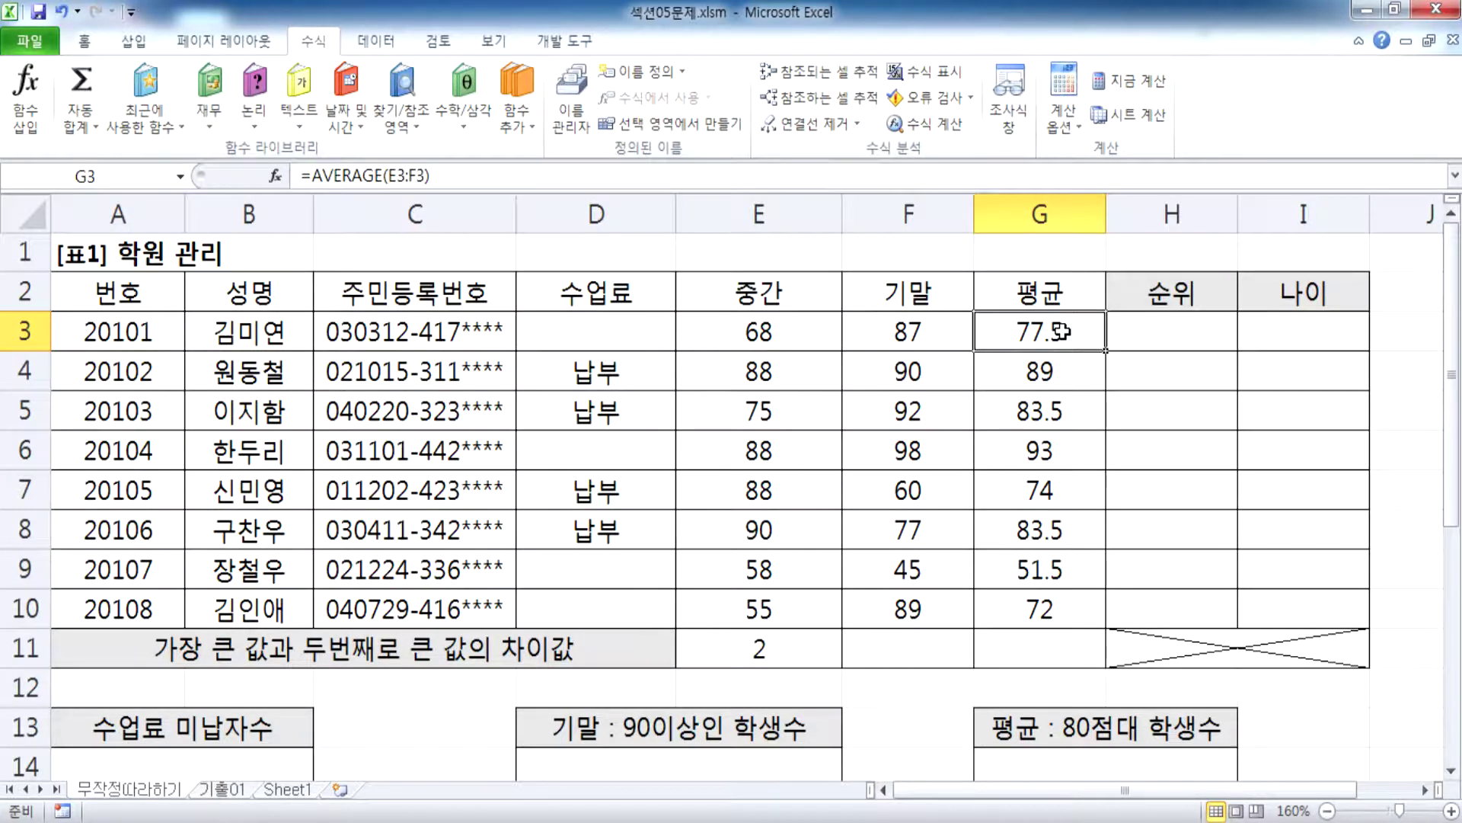
pyautogui.click(779, 331)
pyautogui.click(884, 329)
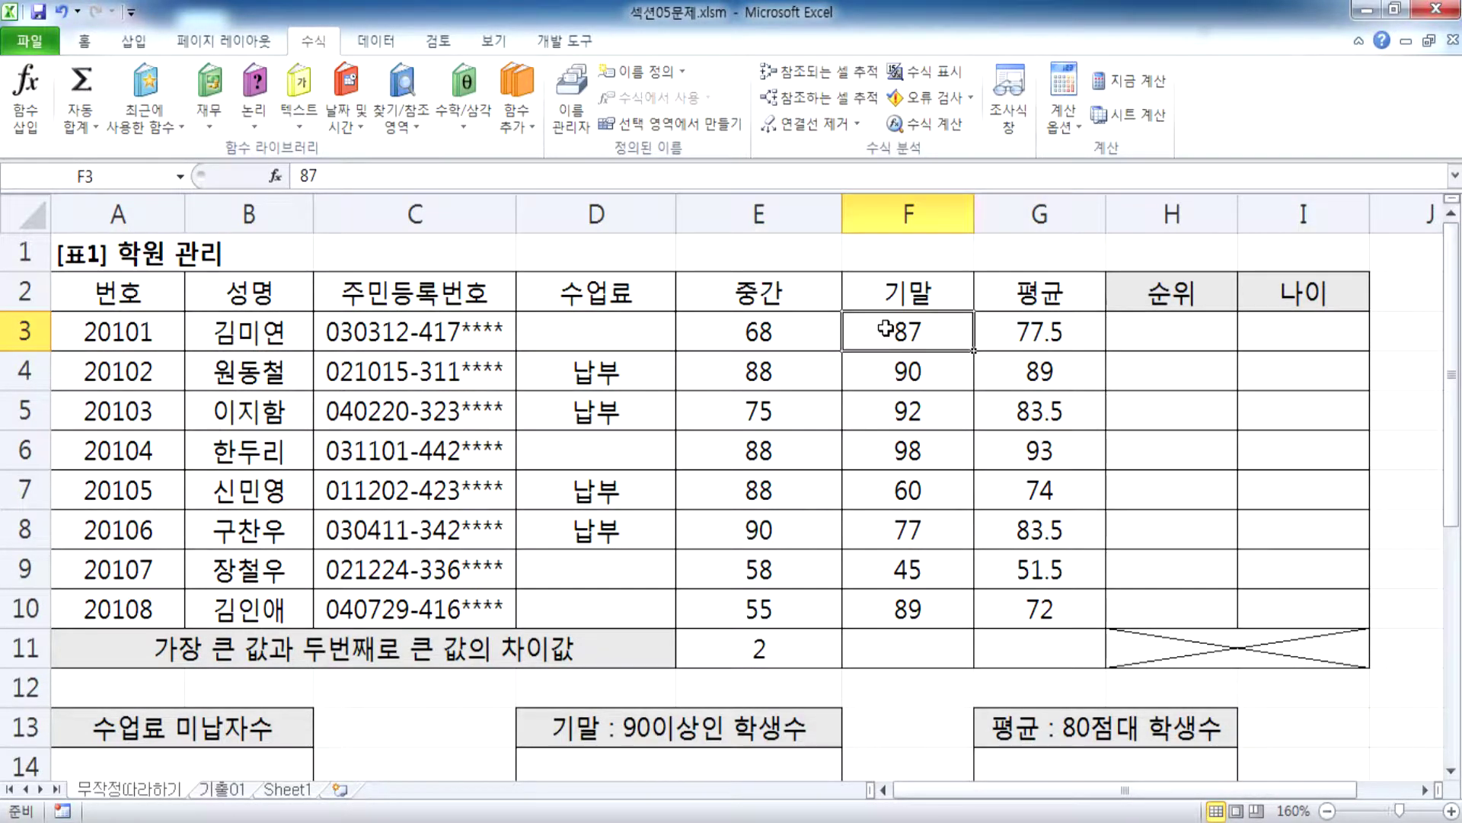
pyautogui.click(1169, 339)
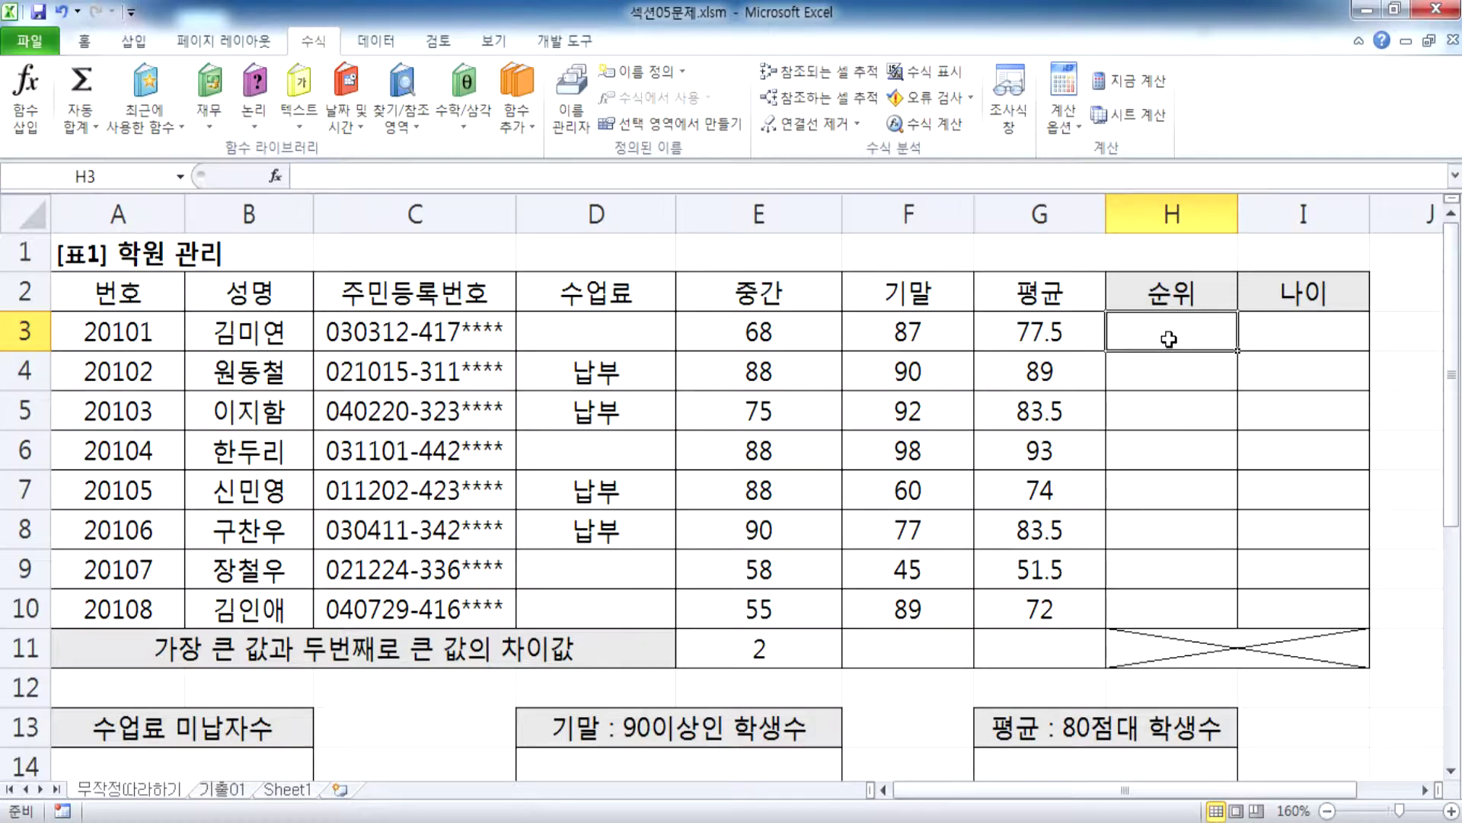
pyautogui.click(1157, 365)
pyautogui.click(1154, 333)
pyautogui.click(1284, 341)
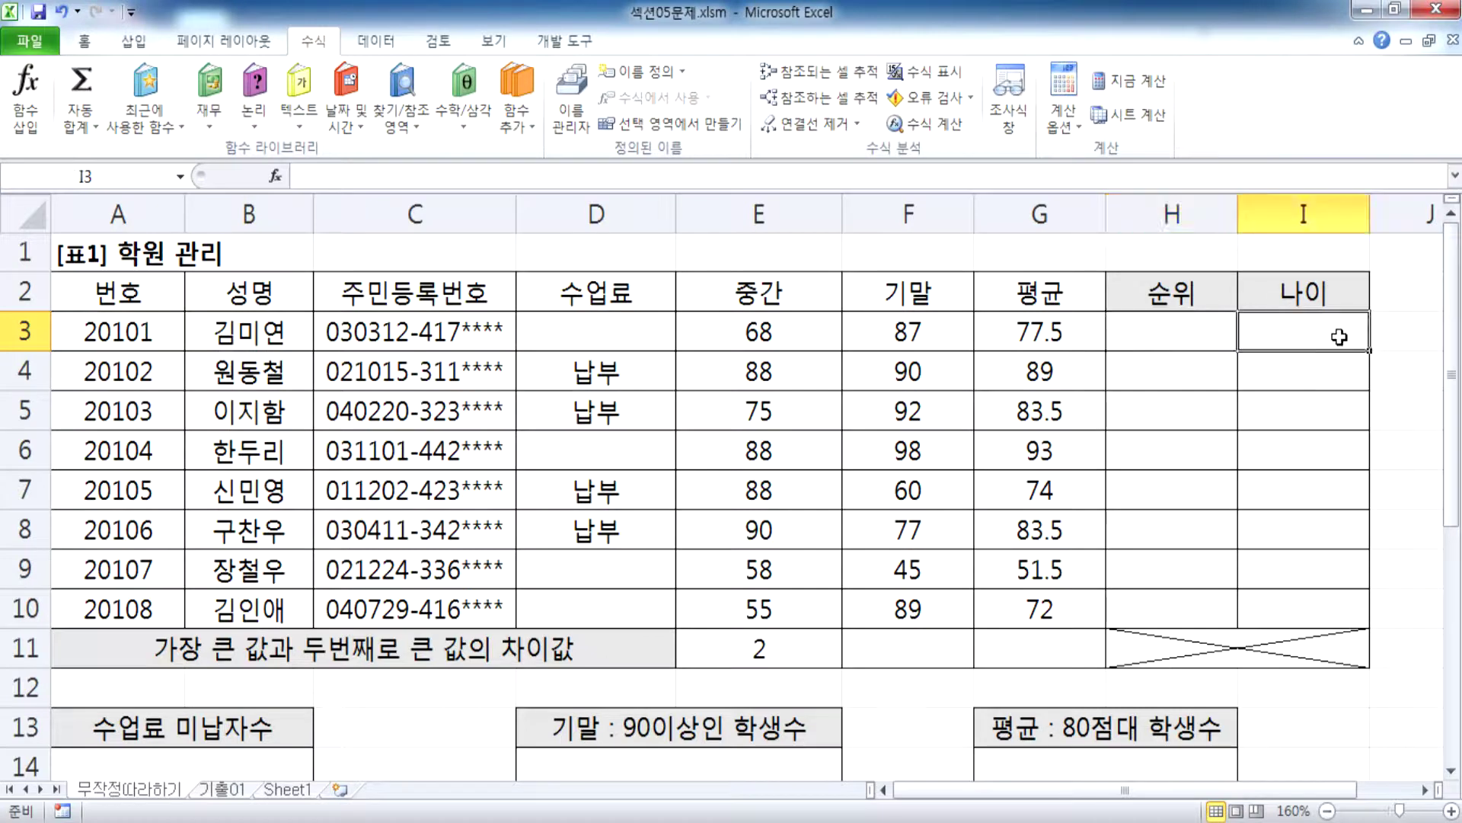
pyautogui.click(344, 329)
pyautogui.click(1246, 349)
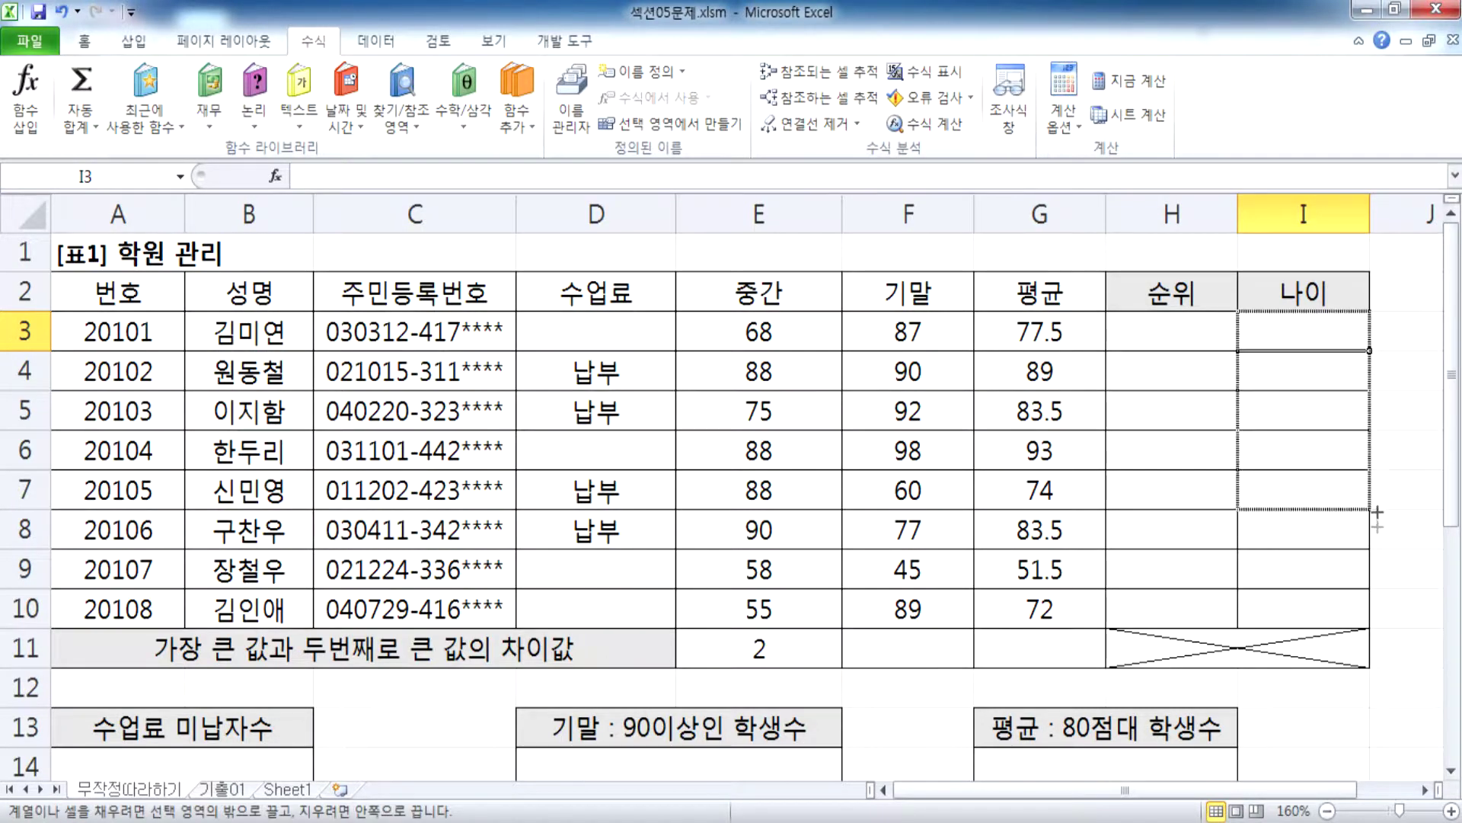
pyautogui.click(1341, 375)
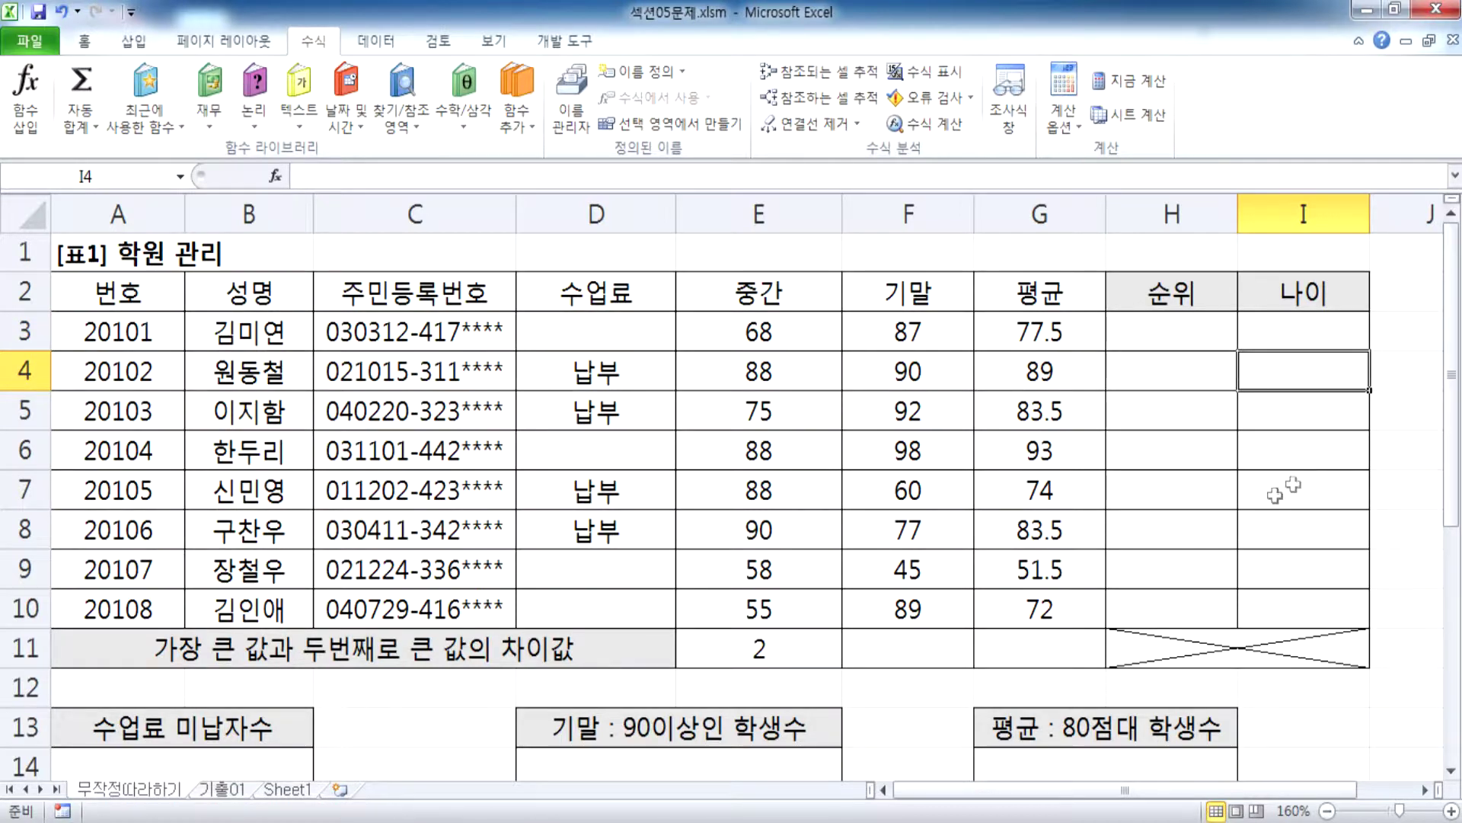
# Step: Begin the difference formula in F11 with =MAX(F3:F10)
pyautogui.click(912, 644)
pyautogui.scroll(-2, 912, 640)
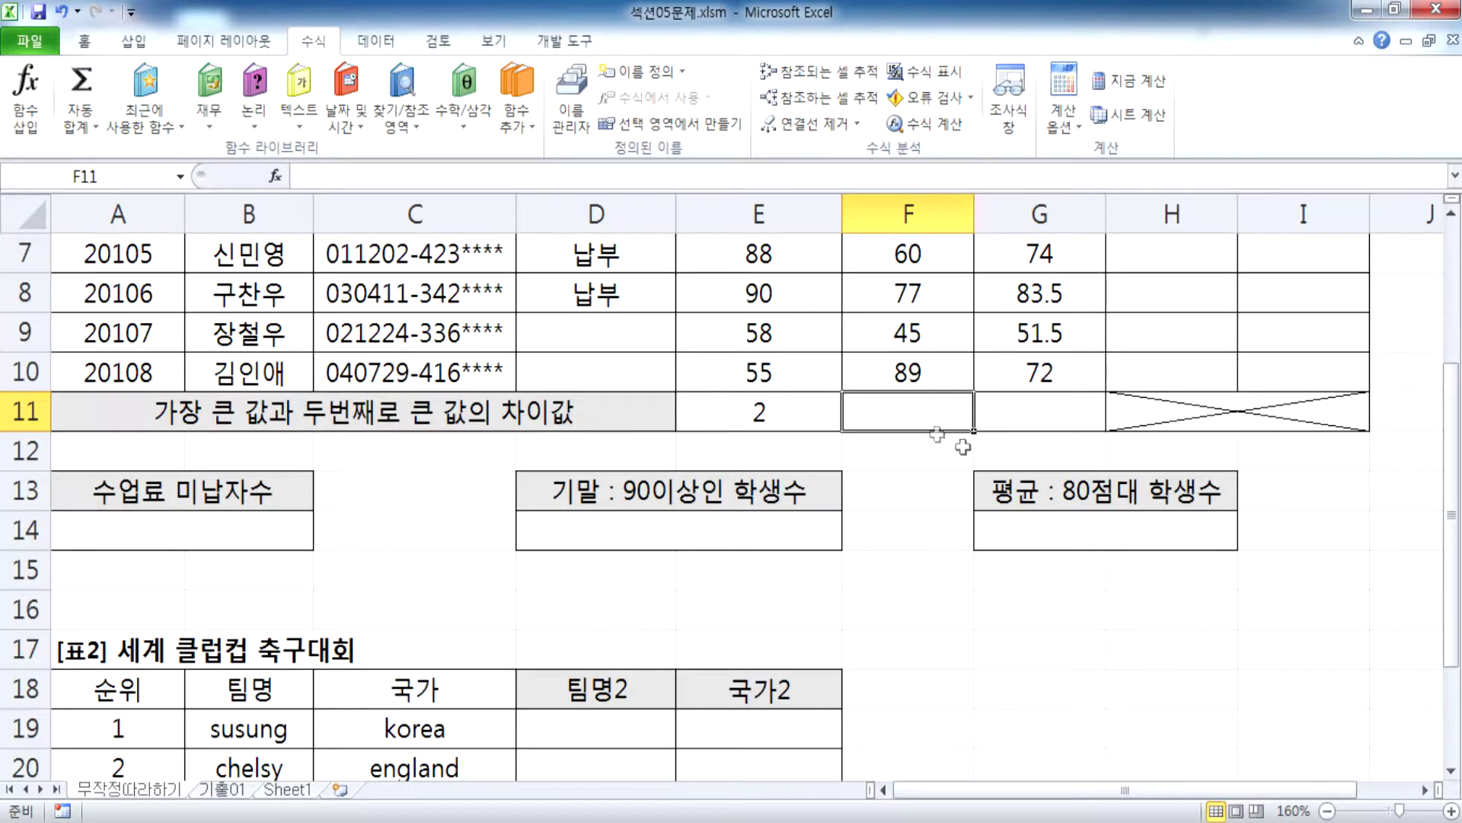
pyautogui.write('=')
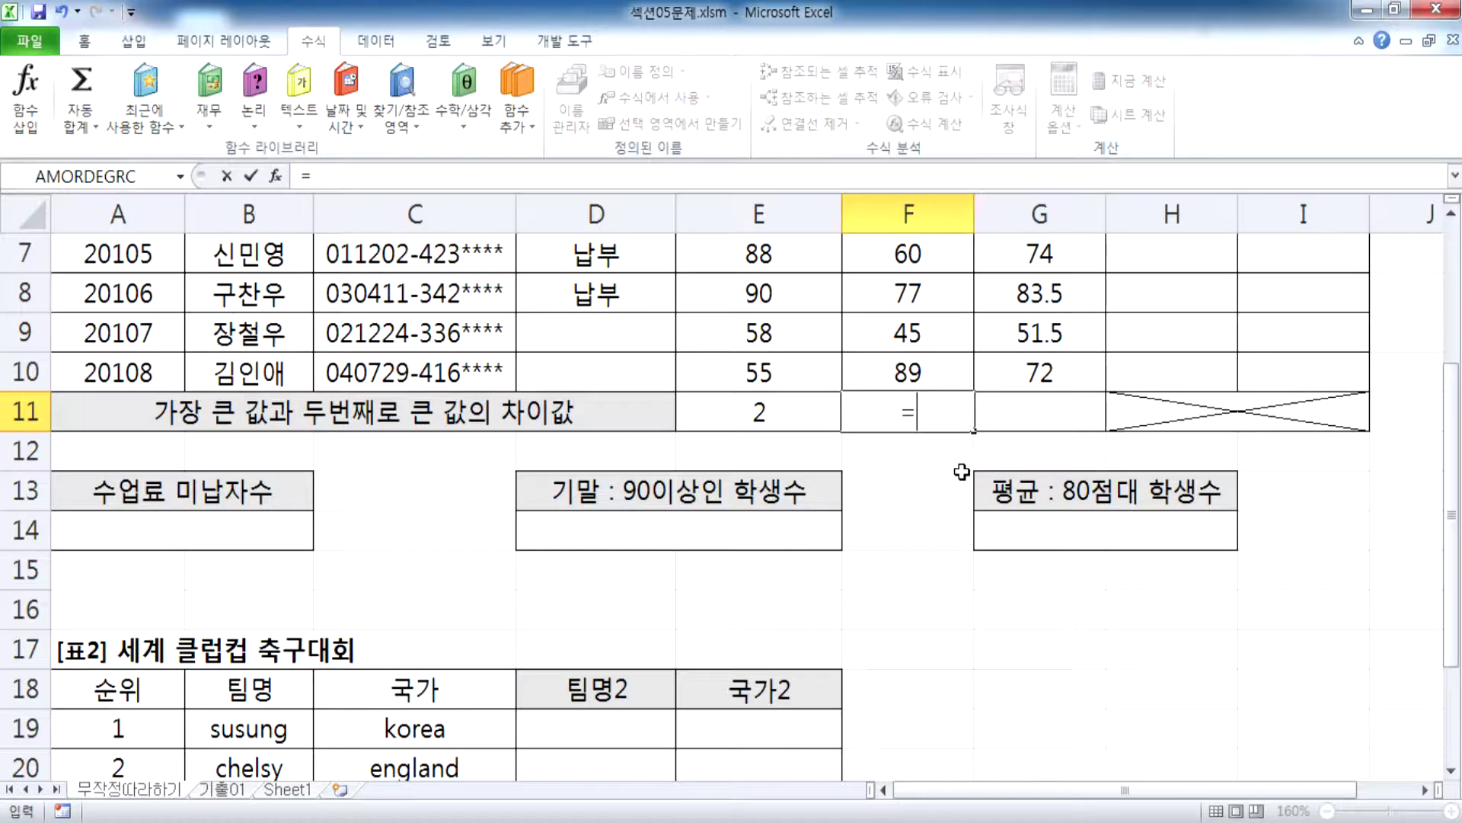
pyautogui.write('m')
pyautogui.press('BackSpace')
pyautogui.write('MAX')
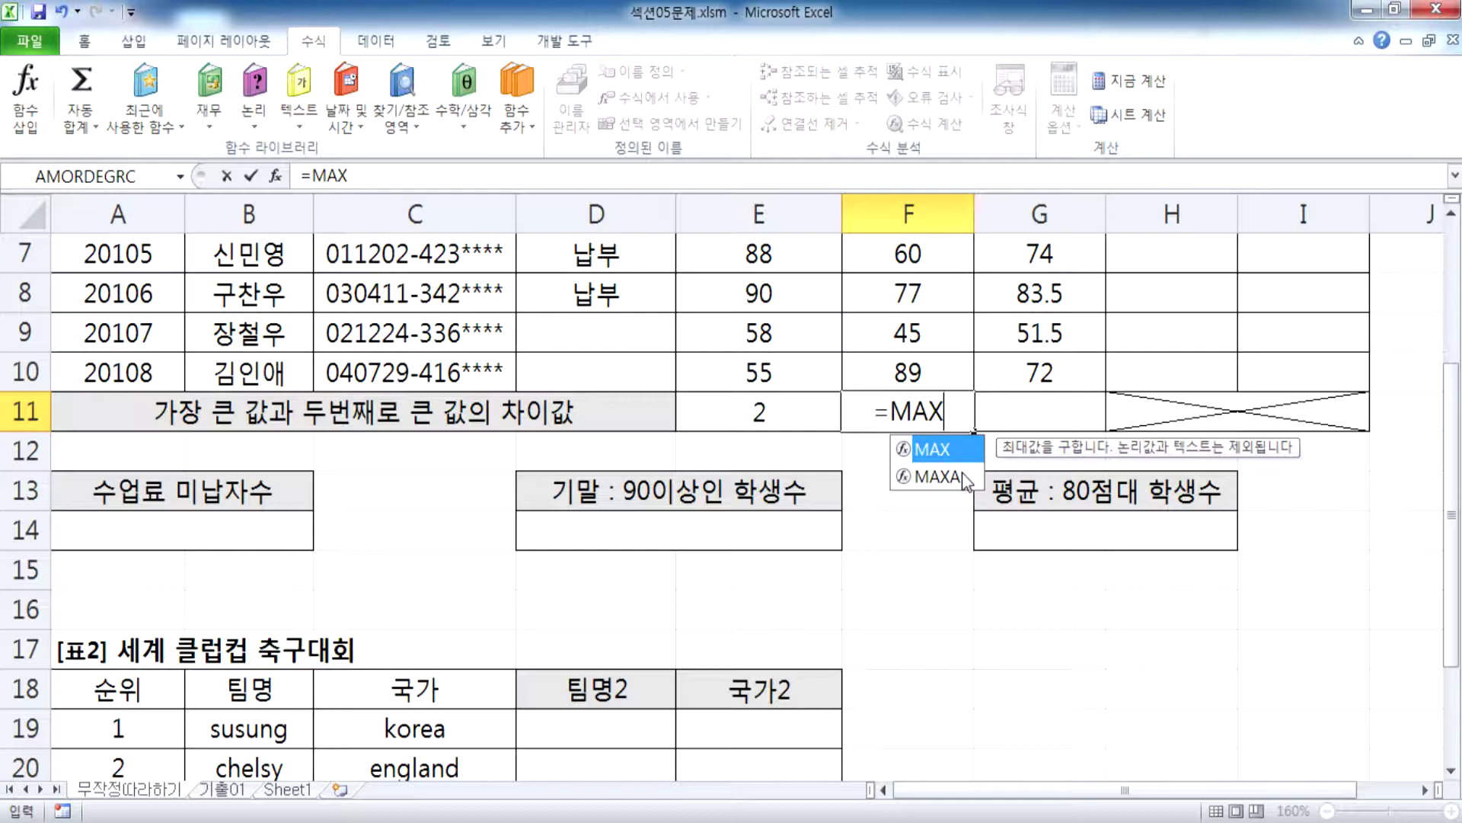
pyautogui.write('(')
pyautogui.scroll(1, 926, 518)
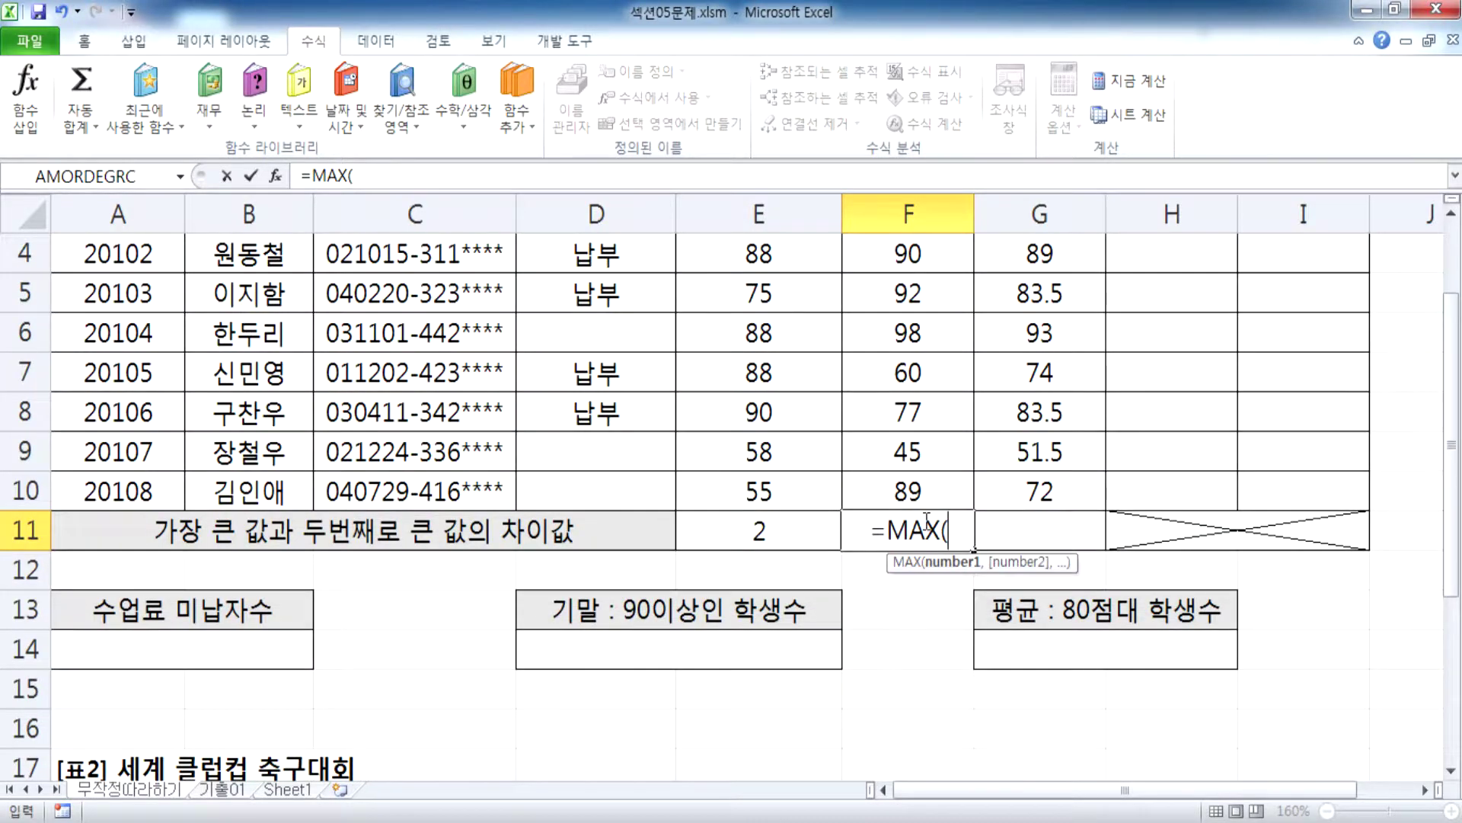
pyautogui.scroll(1, 925, 526)
pyautogui.moveTo(906, 333); pyautogui.dragTo(910, 606)
pyautogui.write(')')
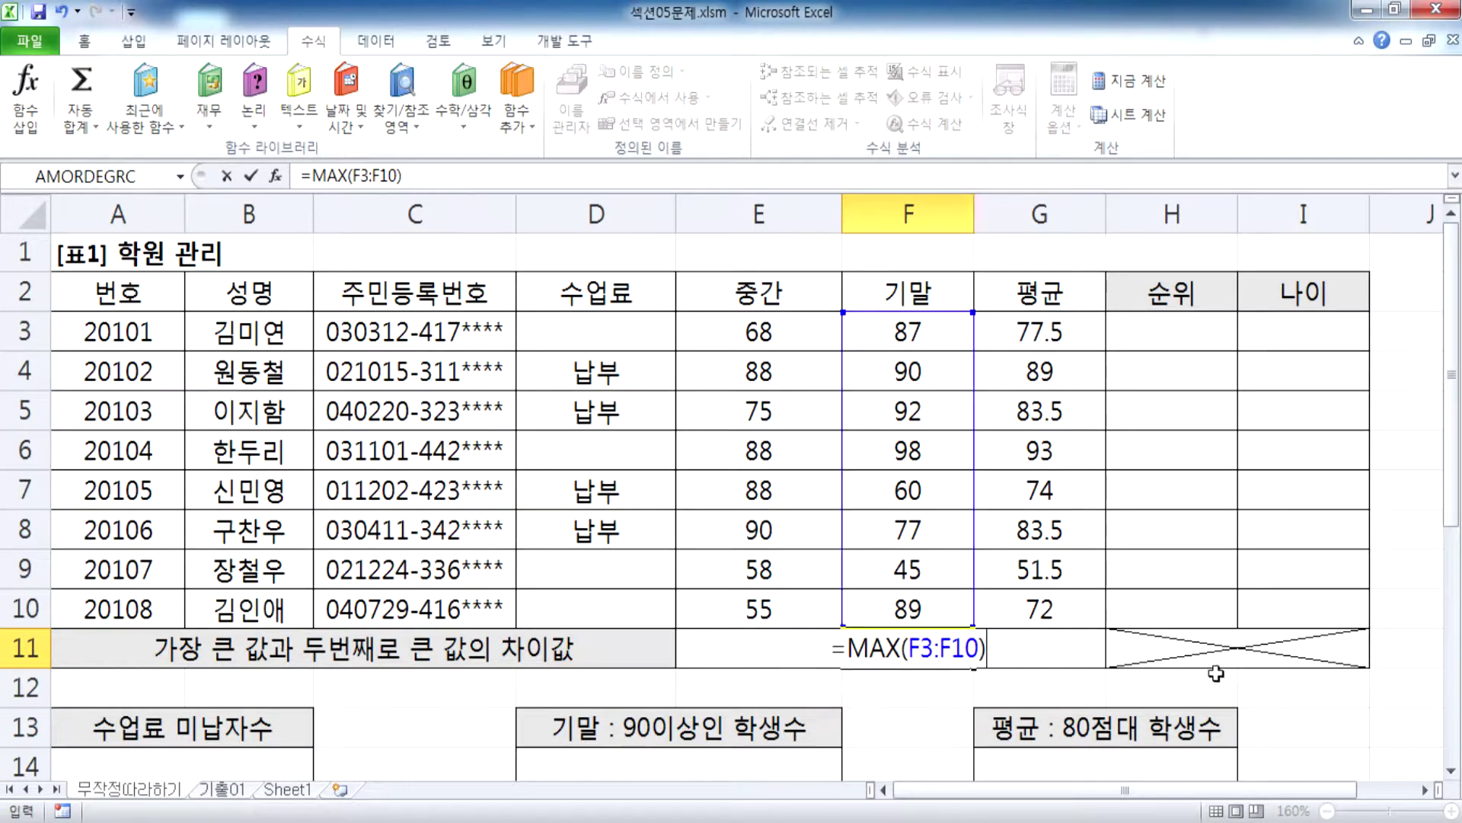
# Step: Complete the difference formula in F11 as =MAX(F3:F10)-LARGE(F3:F10,2)
pyautogui.scroll(-1, 1039, 693)
pyautogui.scroll(-1, 913, 595)
pyautogui.scroll(1, 914, 595)
pyautogui.write('-')
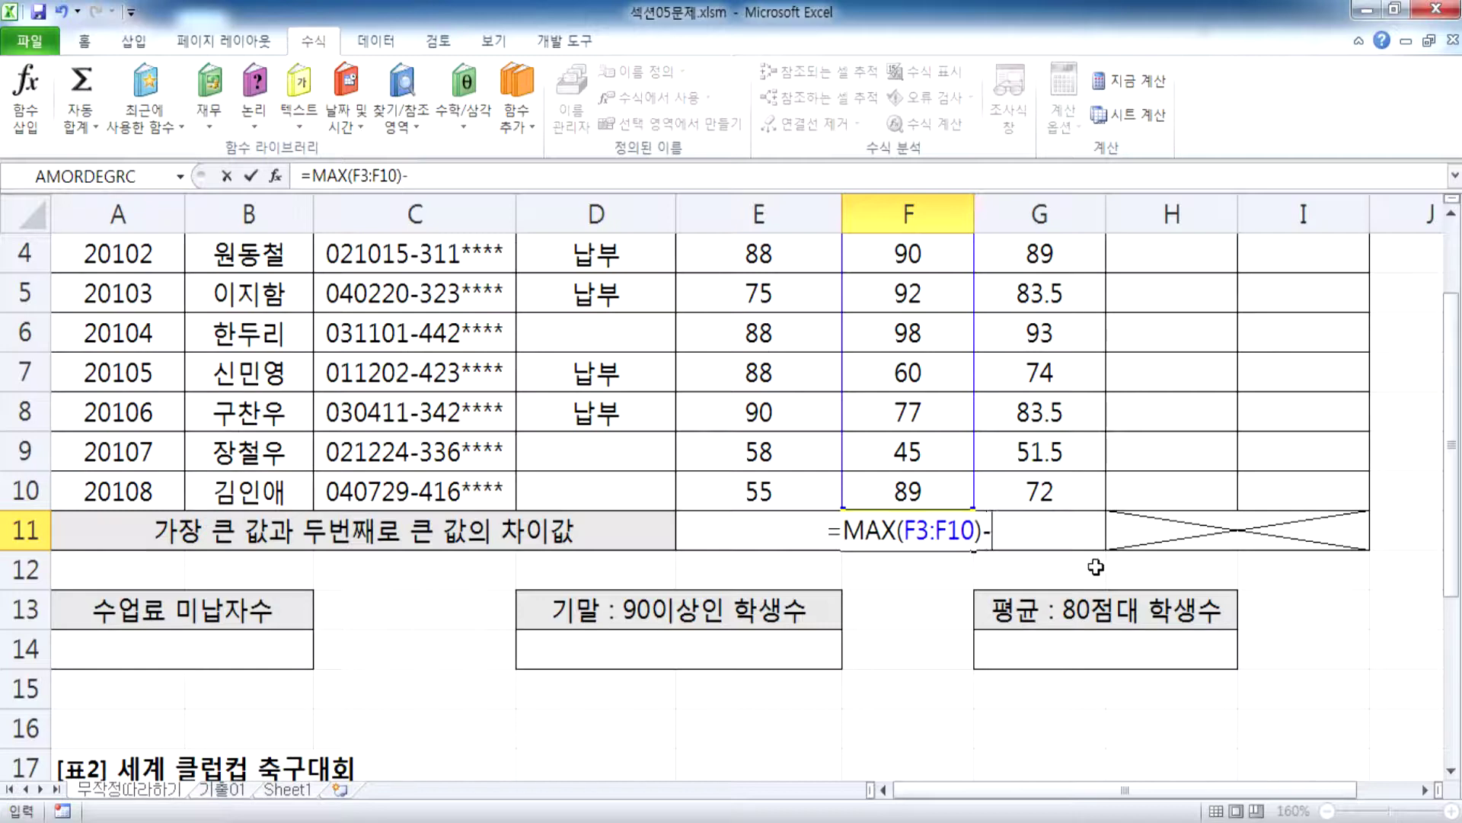
pyautogui.write('A')
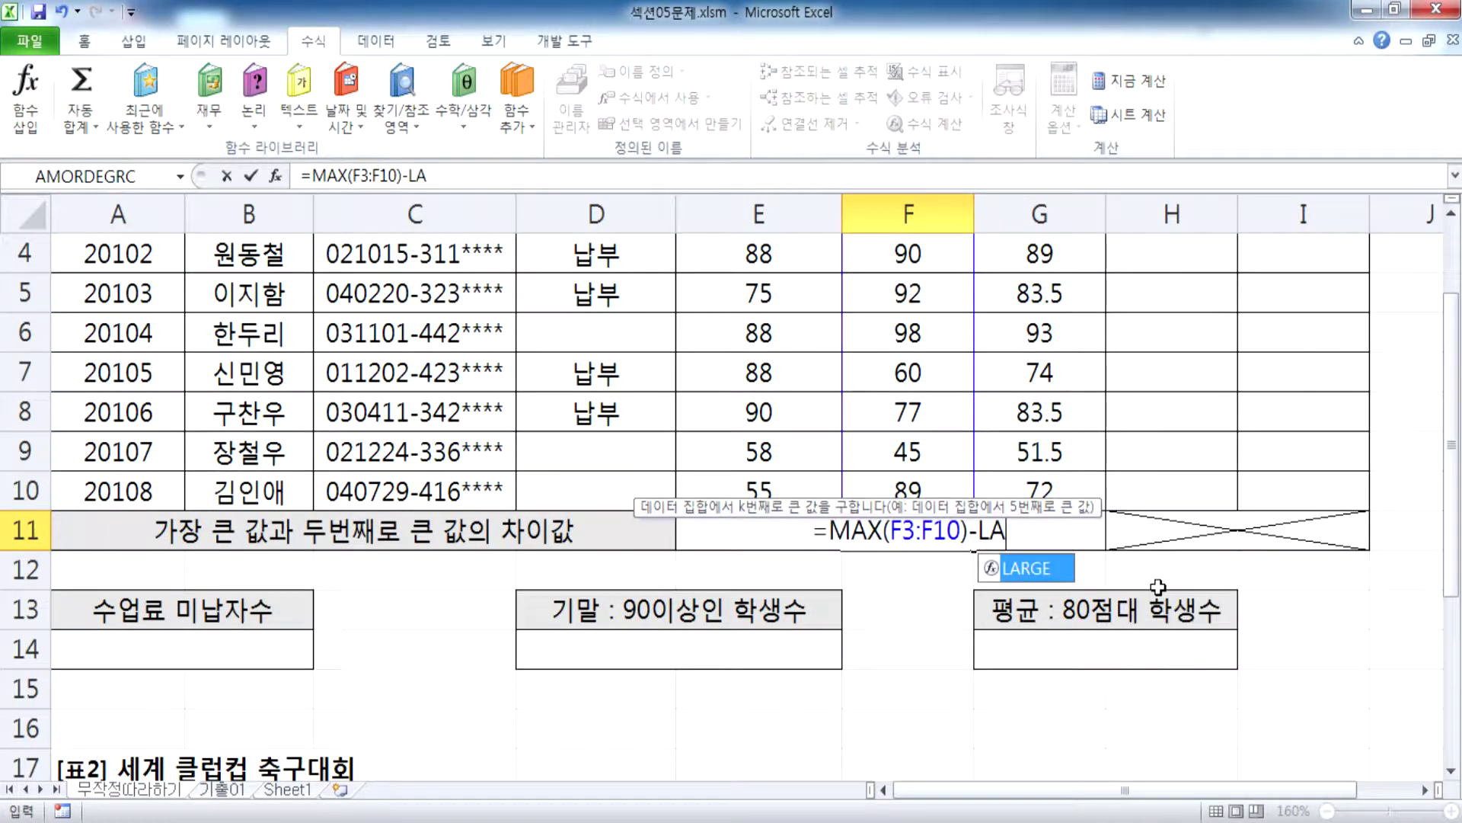
pyautogui.press('Tab')
pyautogui.scroll(1, 1003, 607)
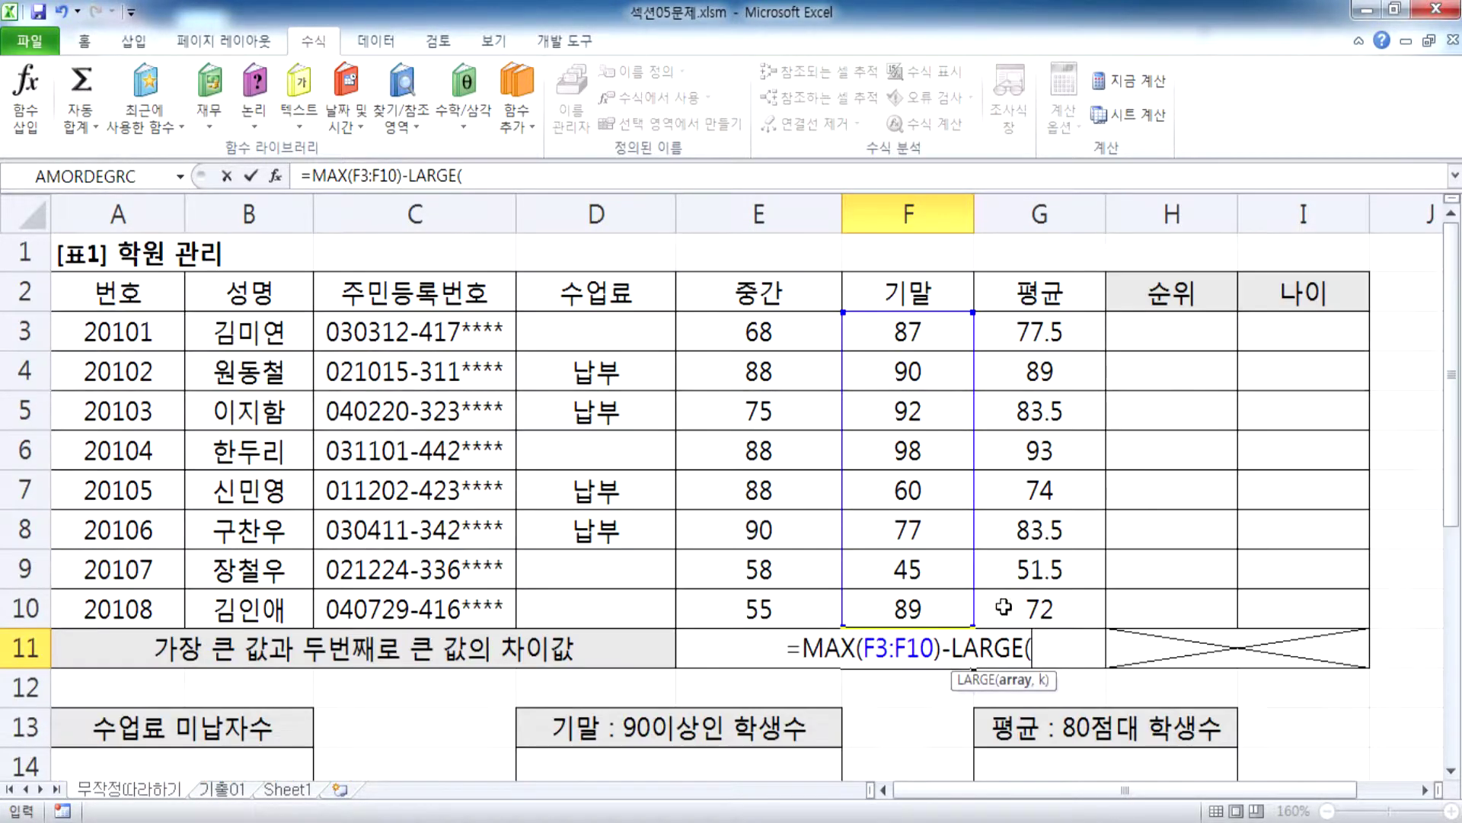
pyautogui.moveTo(910, 333); pyautogui.dragTo(908, 604)
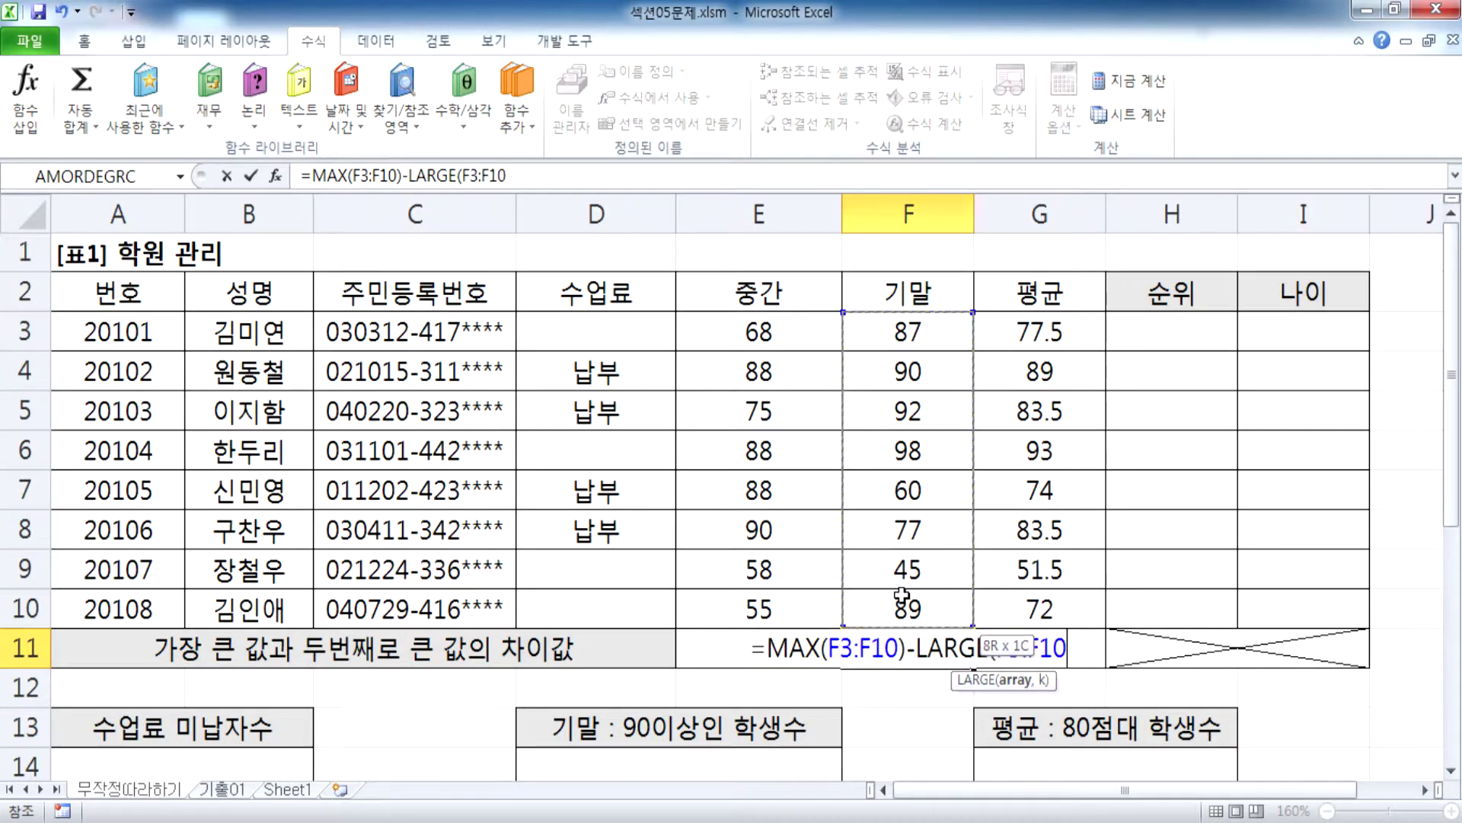
pyautogui.write(',2)')
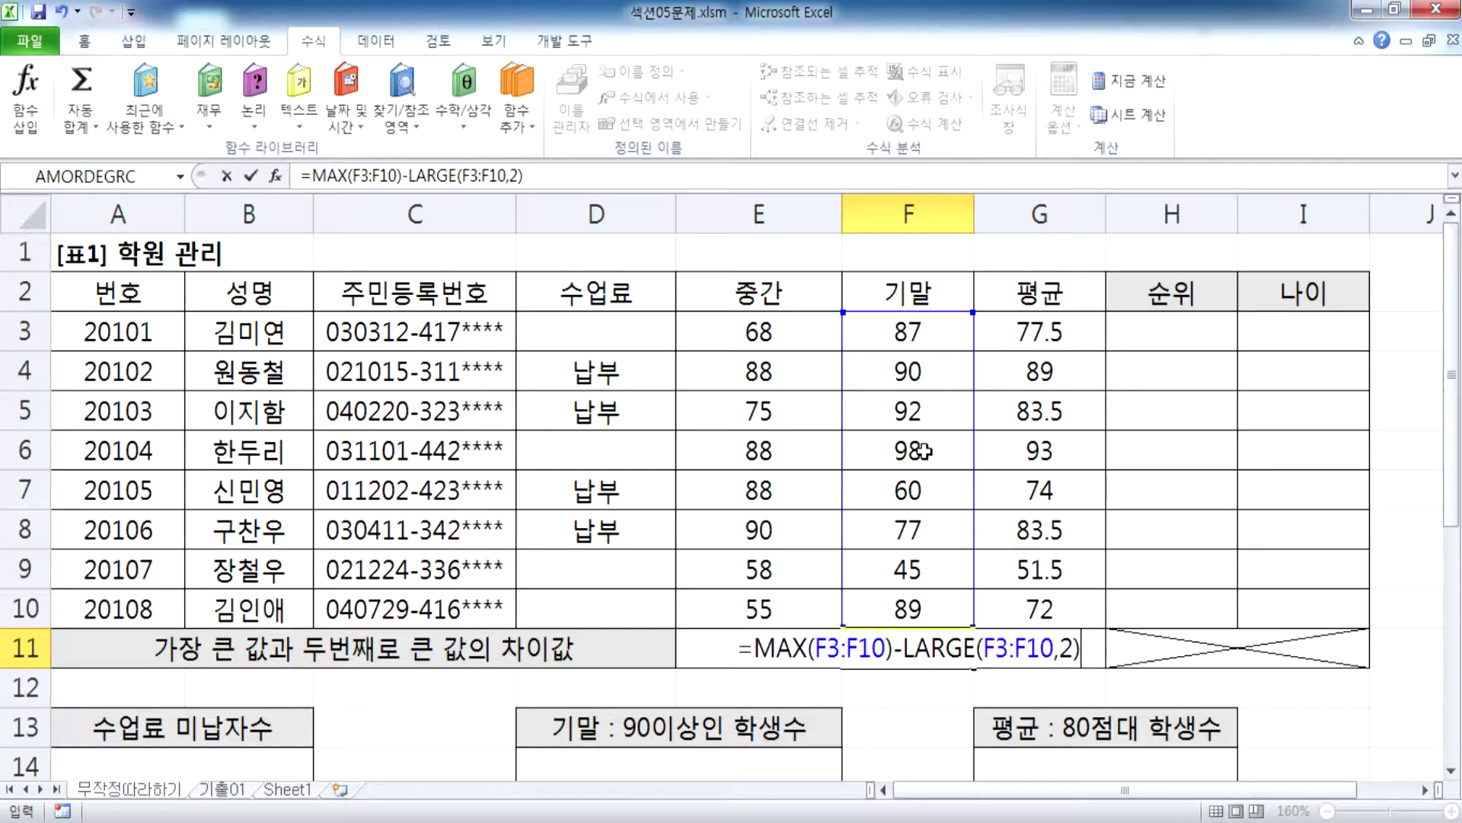
pyautogui.click(936, 647)
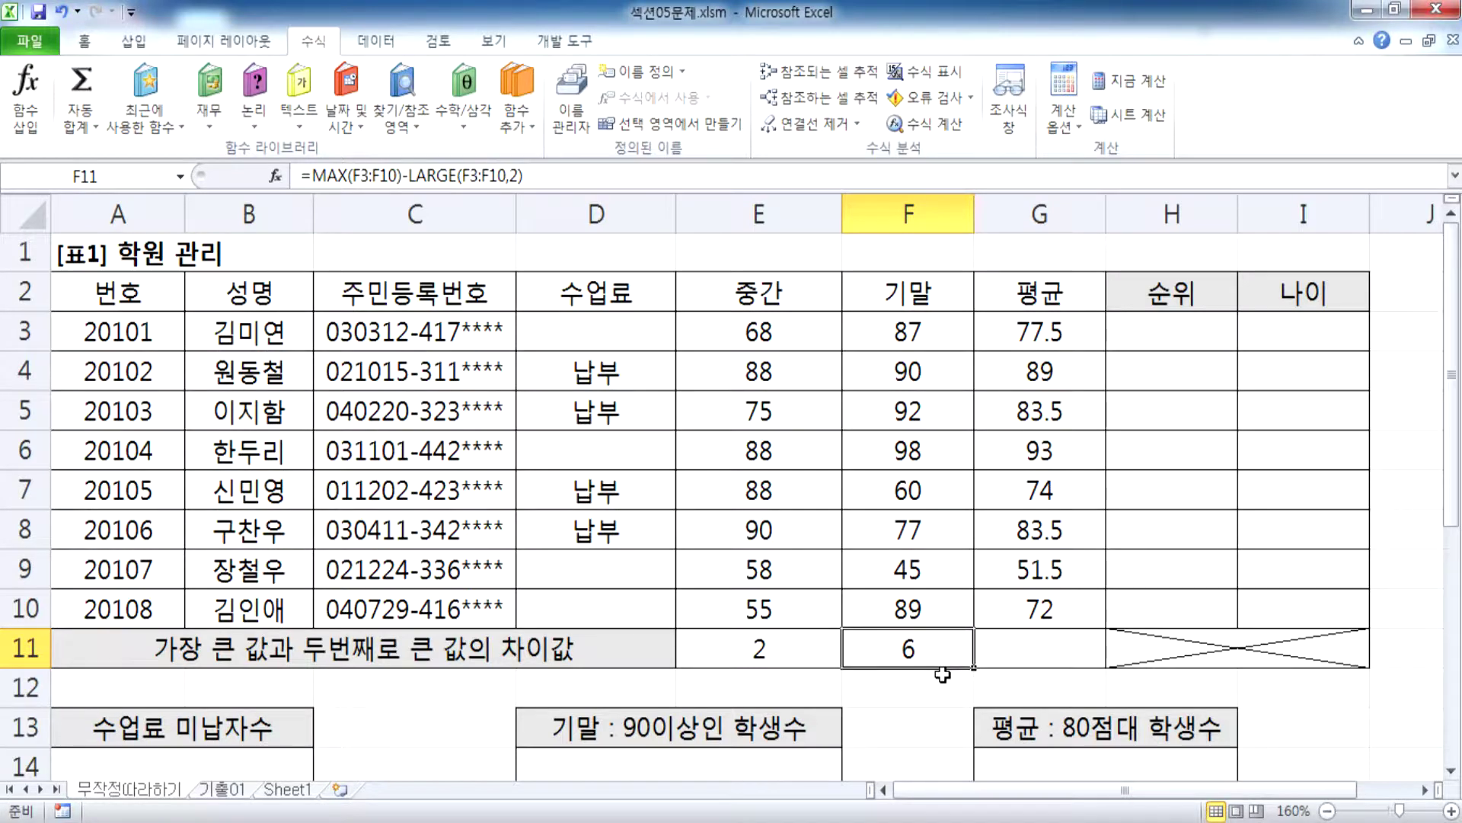
# Step: Check the ranges in F11's difference formula without editing it, and fill the formula across into G11
pyautogui.doubleClick(936, 660)
pyautogui.scroll(-1, 861, 650)
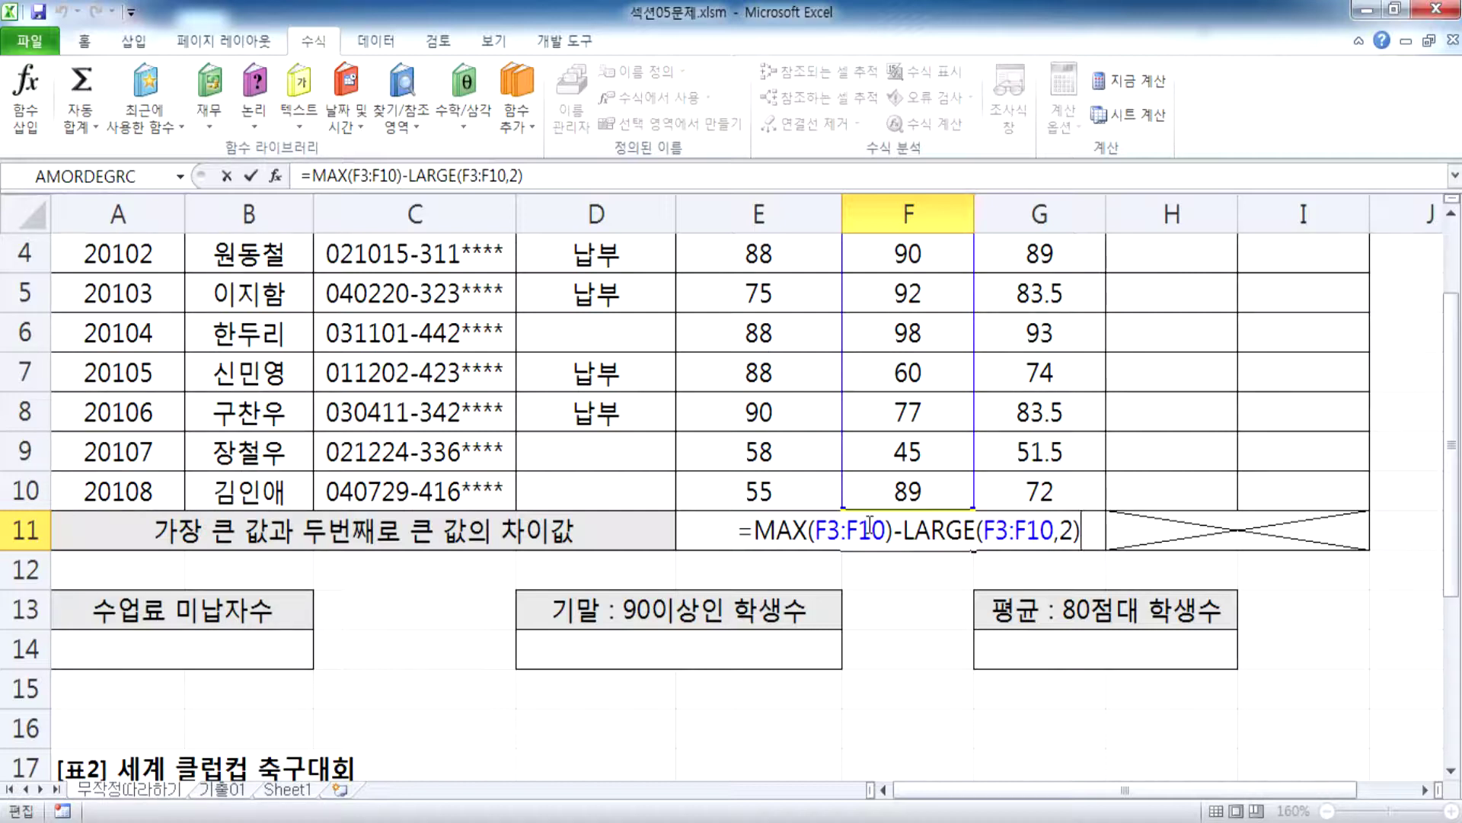
pyautogui.hotkey('ctrl', 'Return')
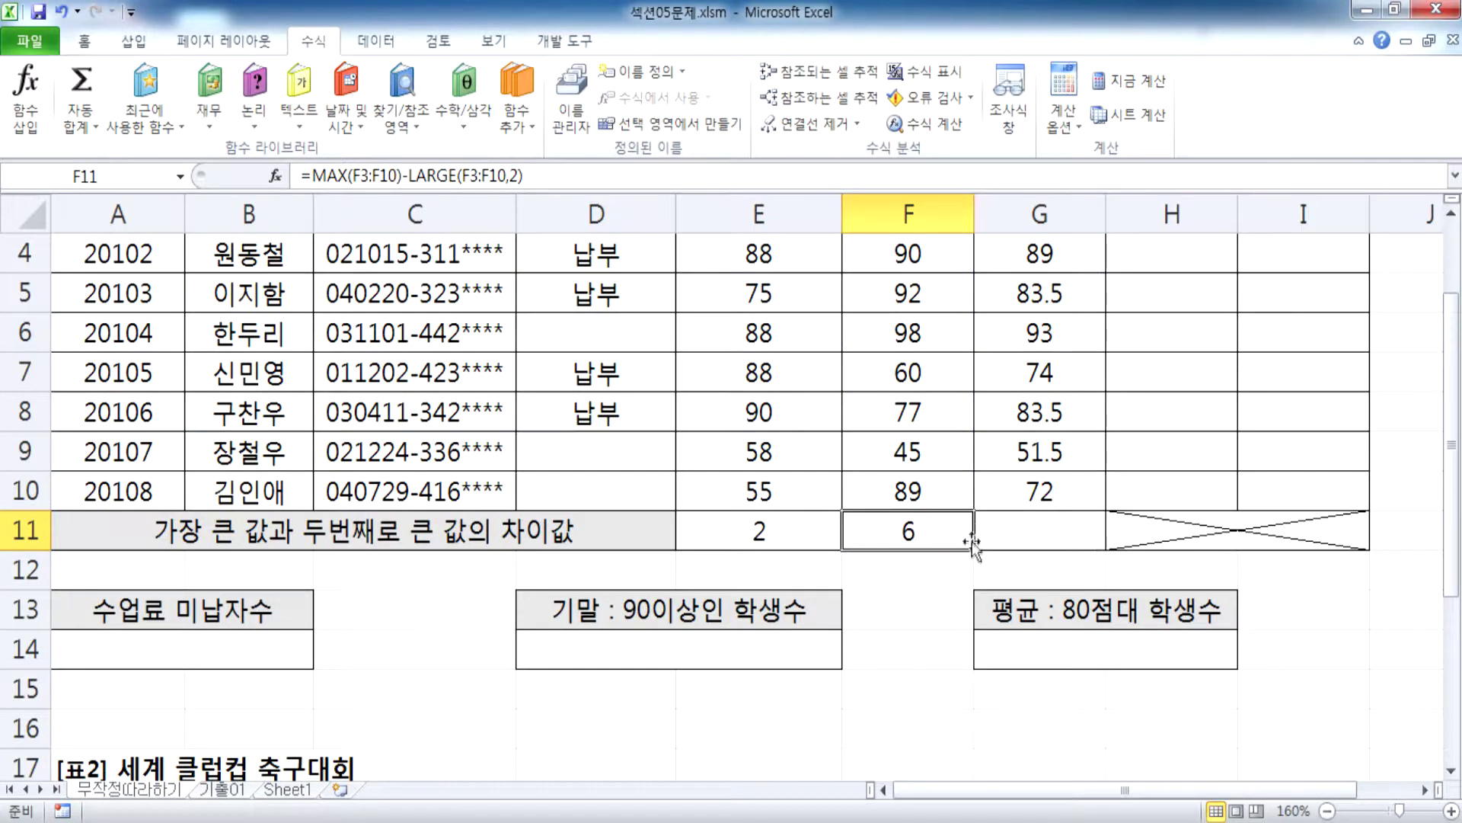
pyautogui.moveTo(1021, 549)
pyautogui.mouseDown()
pyautogui.moveTo(1085, 549)
pyautogui.moveTo(1034, 533)
pyautogui.mouseUp()
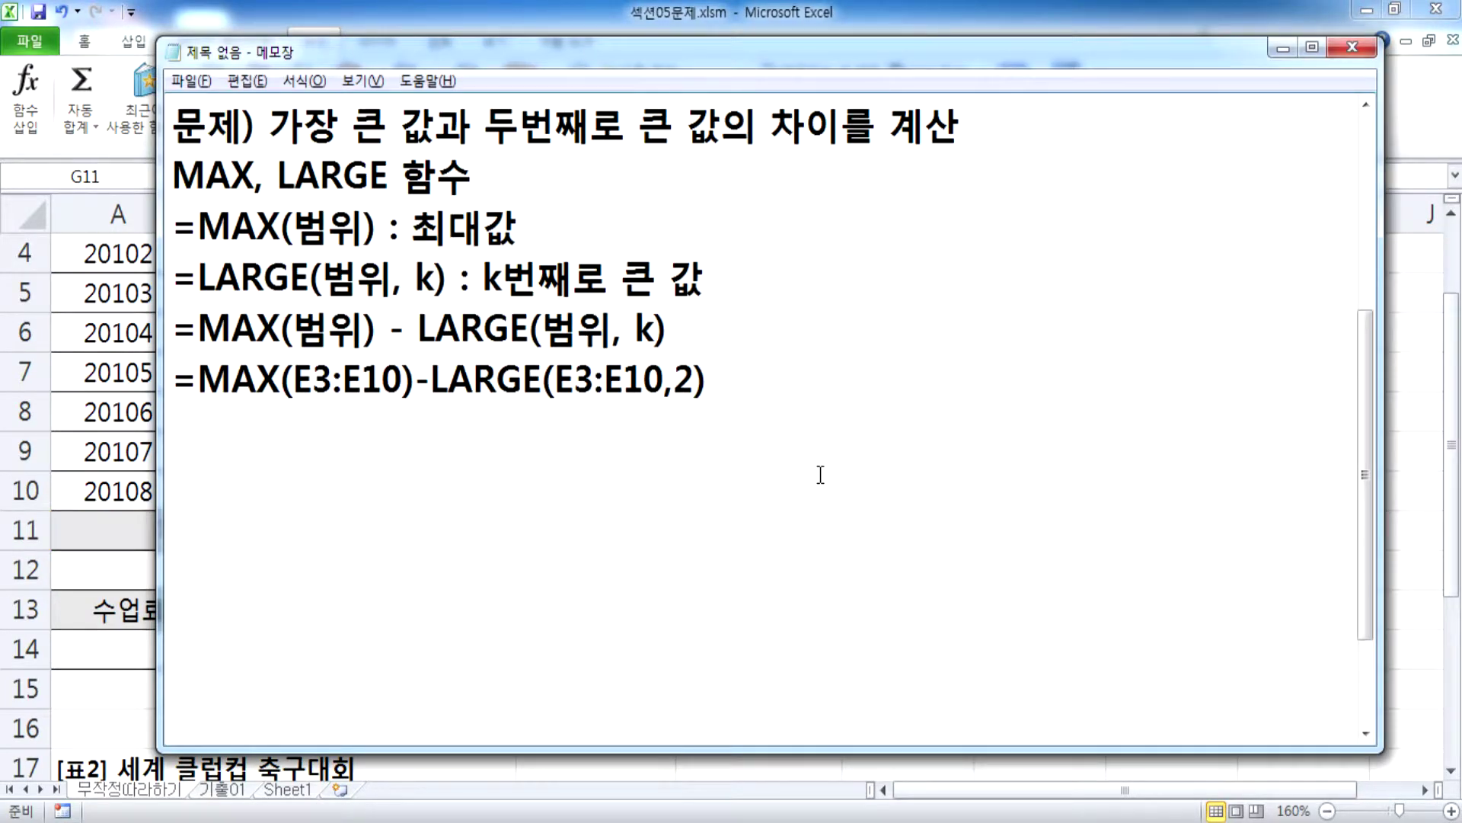
# Step: Switch to the Notepad notes and add the line =MIN(범위) below the MAX and LARGE example, separated by a blank line
pyautogui.click(820, 473)
pyautogui.write('=')
pyautogui.write('ㅡㅑ')
pyautogui.press('BackSpace')
pyautogui.press('BackSpace')
pyautogui.press('Hangul')
pyautogui.write('MIN(')
pyautogui.press('Hangul')
pyautogui.write('범위')
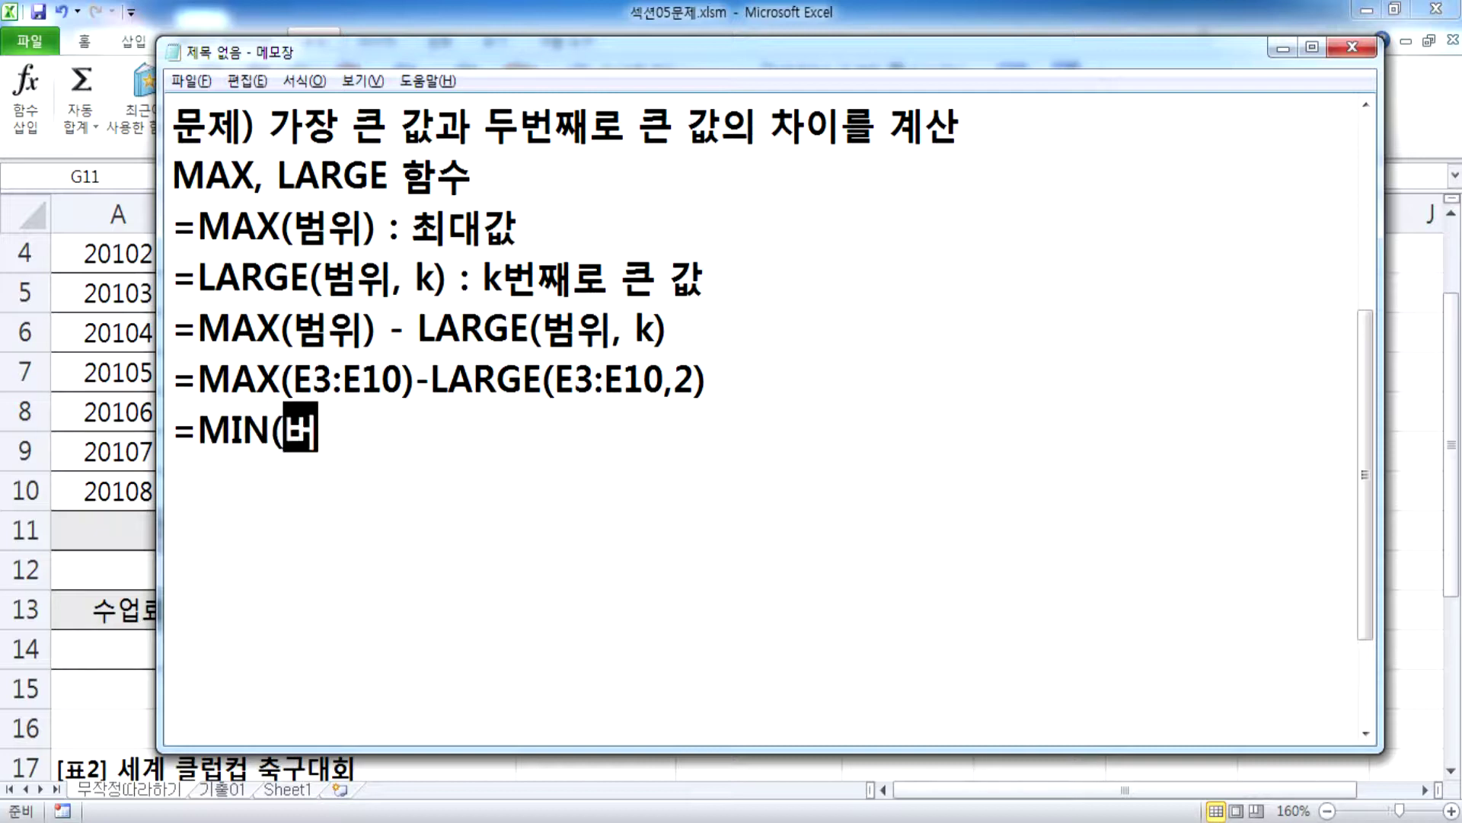
pyautogui.write(')')
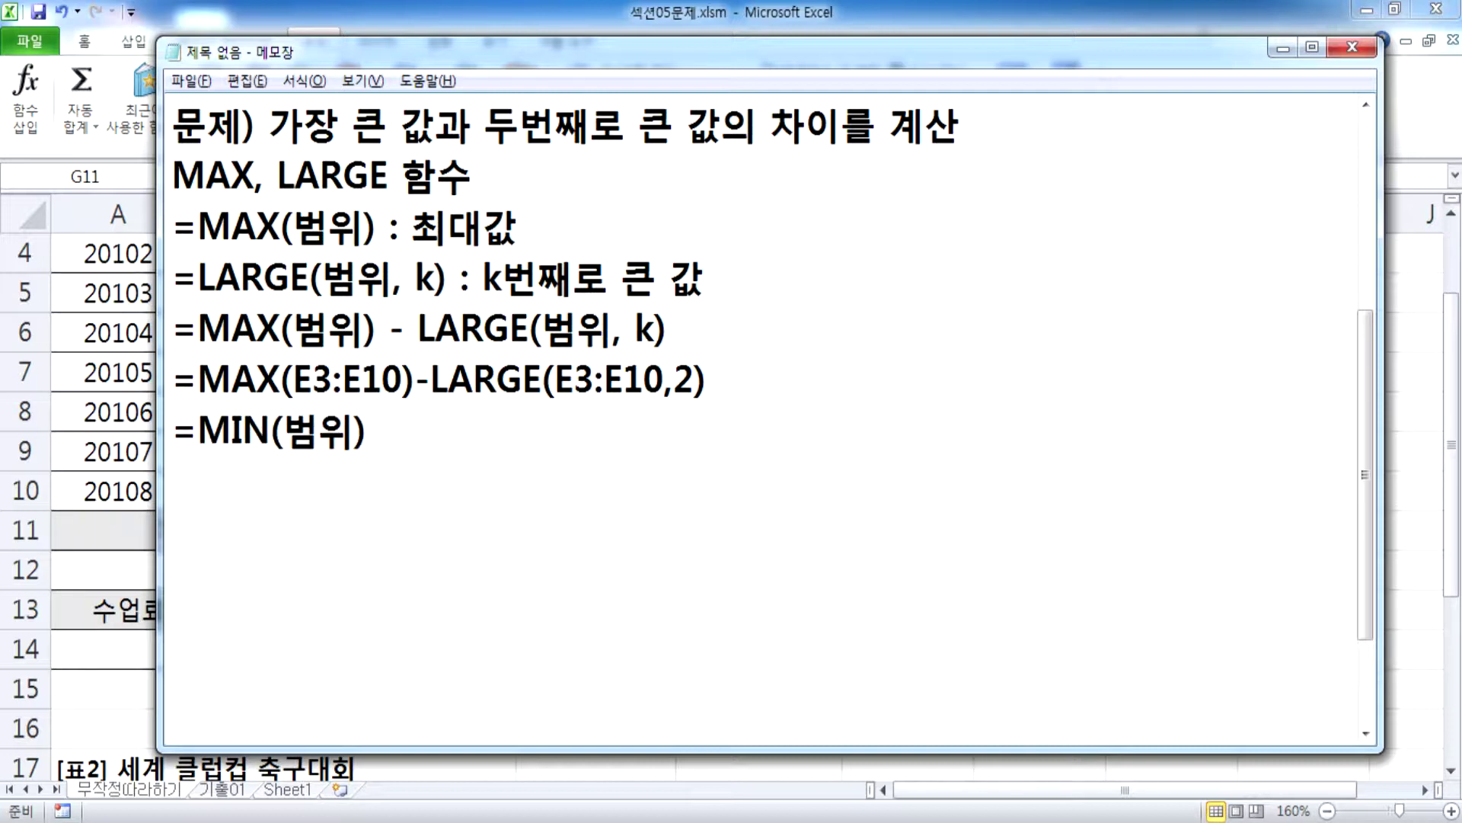
pyautogui.press('Home')
pyautogui.press('Return')
pyautogui.press('Up')
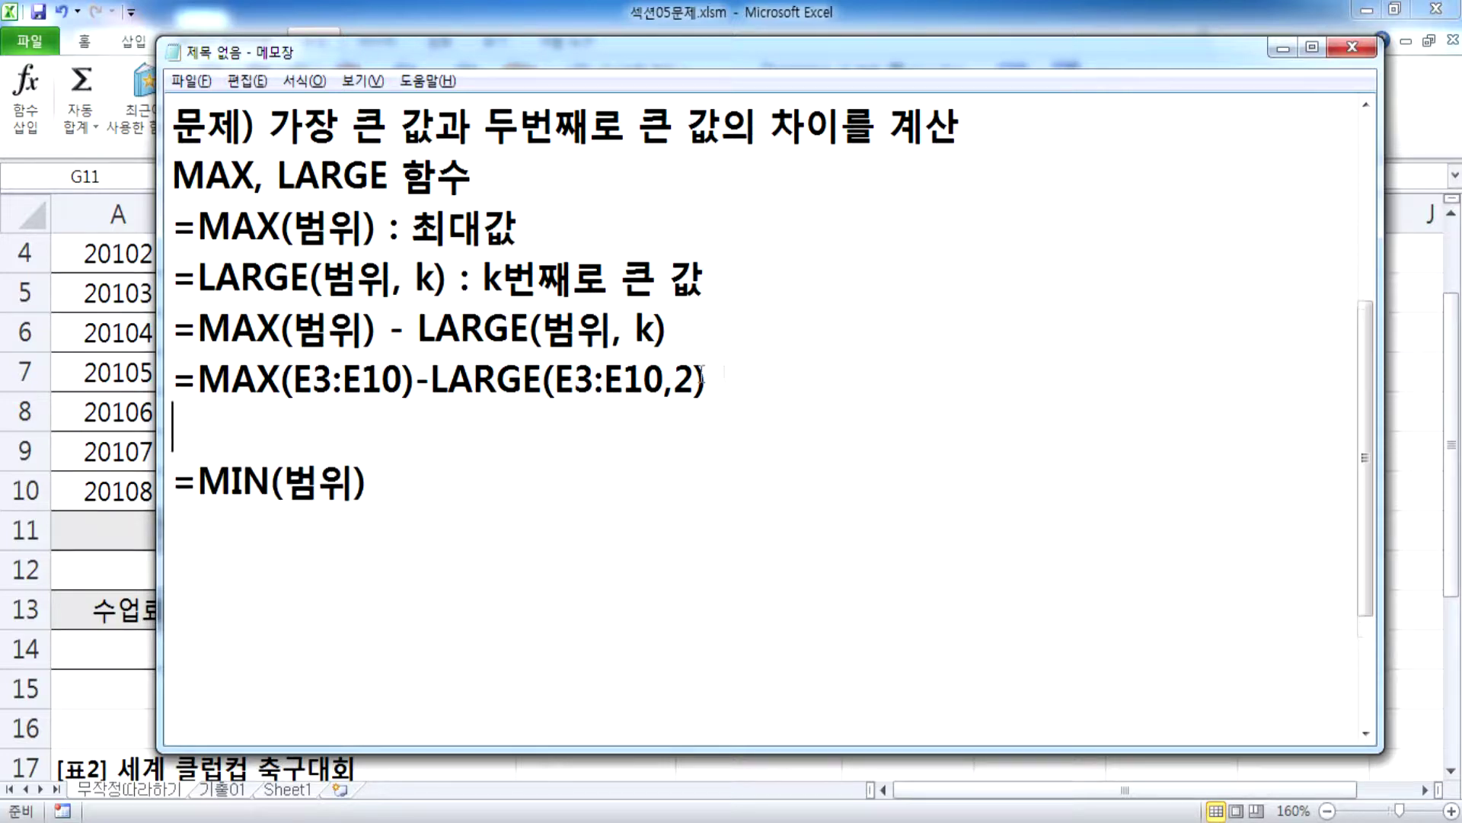
# Step: Compare the MIN note with MAX and append the description " : 최소값" to the =MIN(범위) line
pyautogui.moveTo(281, 328); pyautogui.dragTo(198, 327)
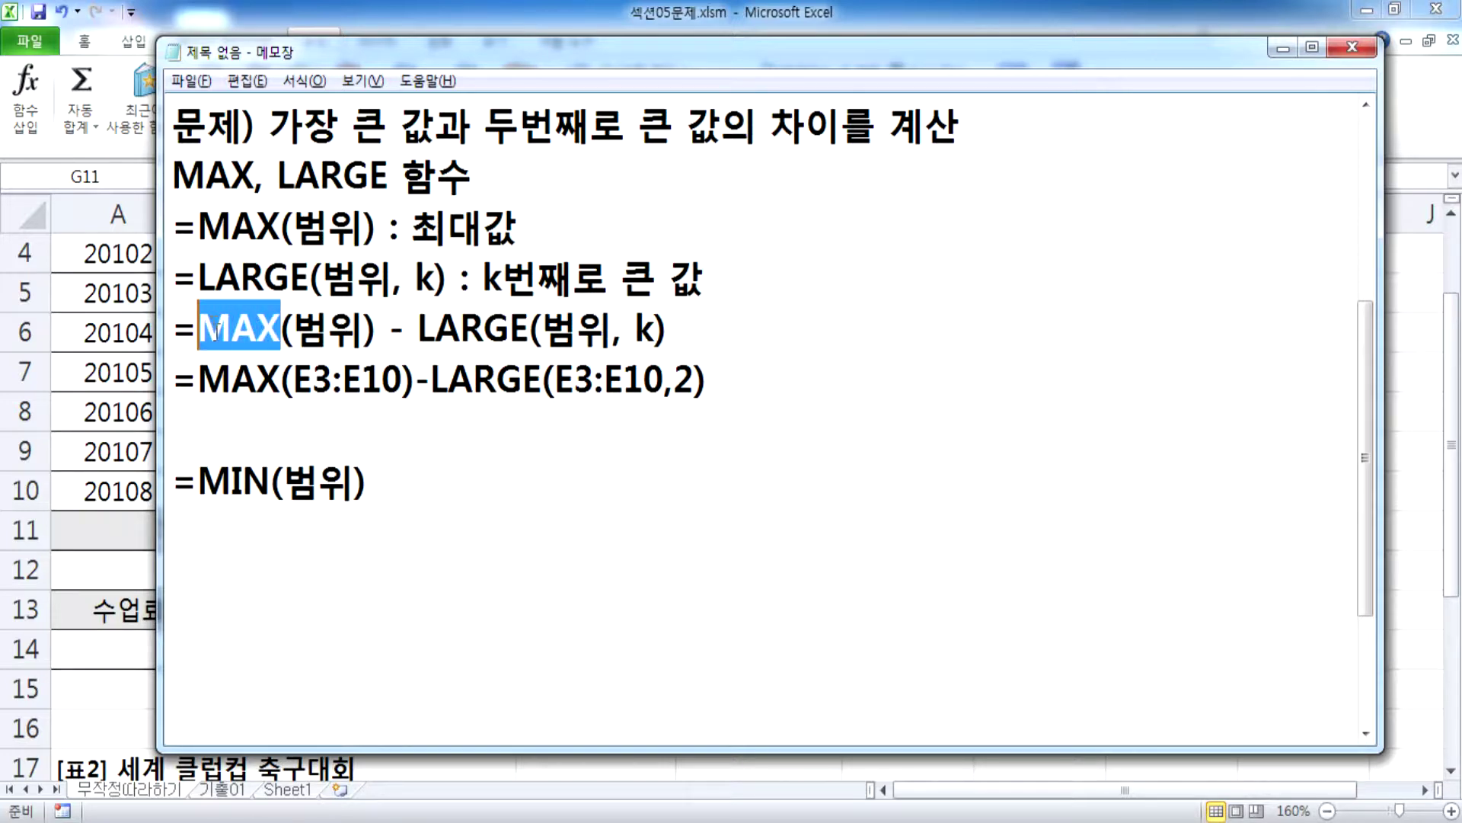
pyautogui.click(268, 481)
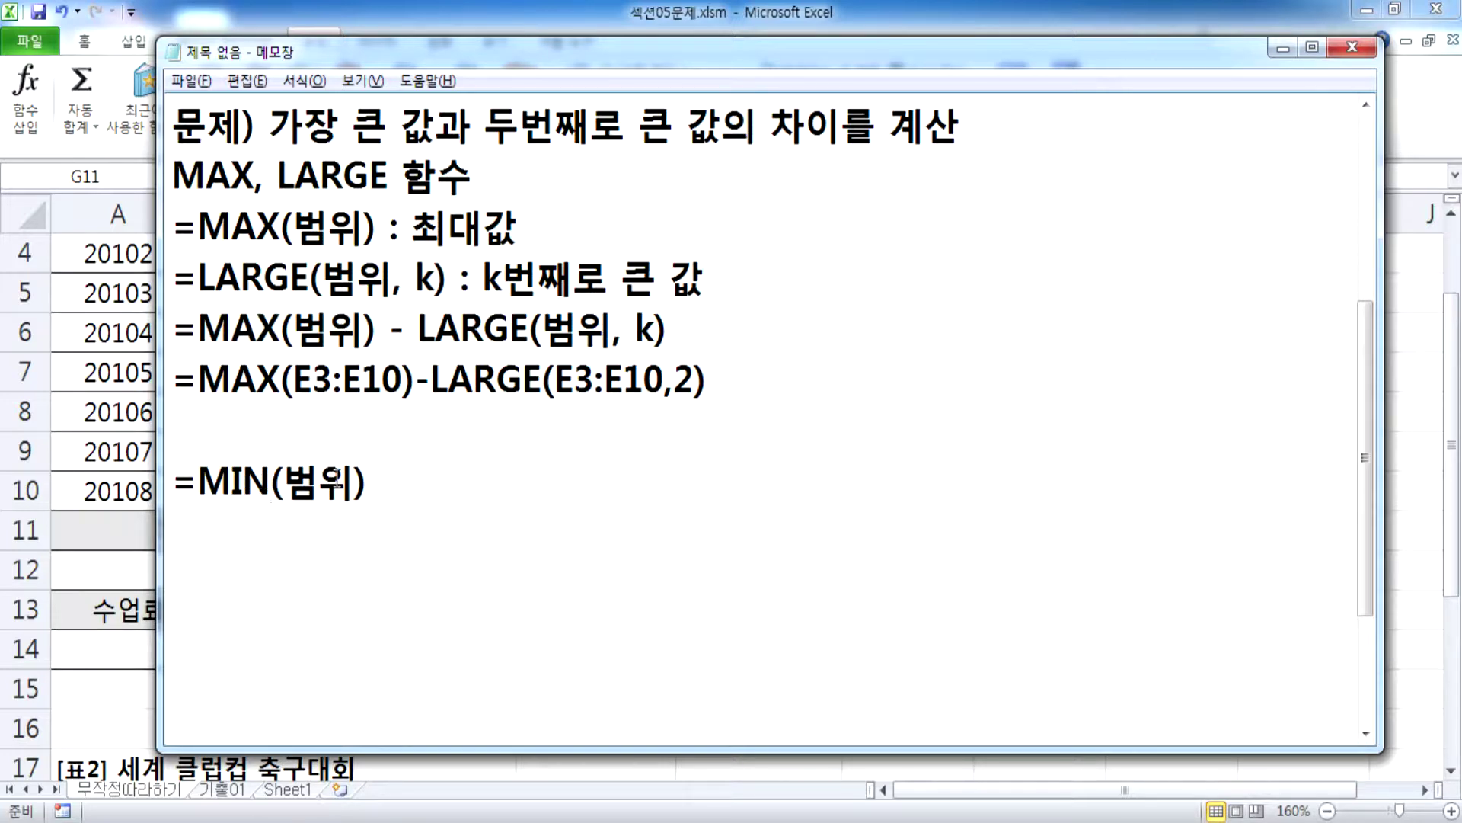
pyautogui.click(424, 483)
pyautogui.write(': ')
pyautogui.write('CHL')
pyautogui.press('BackSpace')
pyautogui.press('BackSpace')
pyautogui.press('BackSpace')
pyautogui.press('Hangul')
pyautogui.write('쵯')
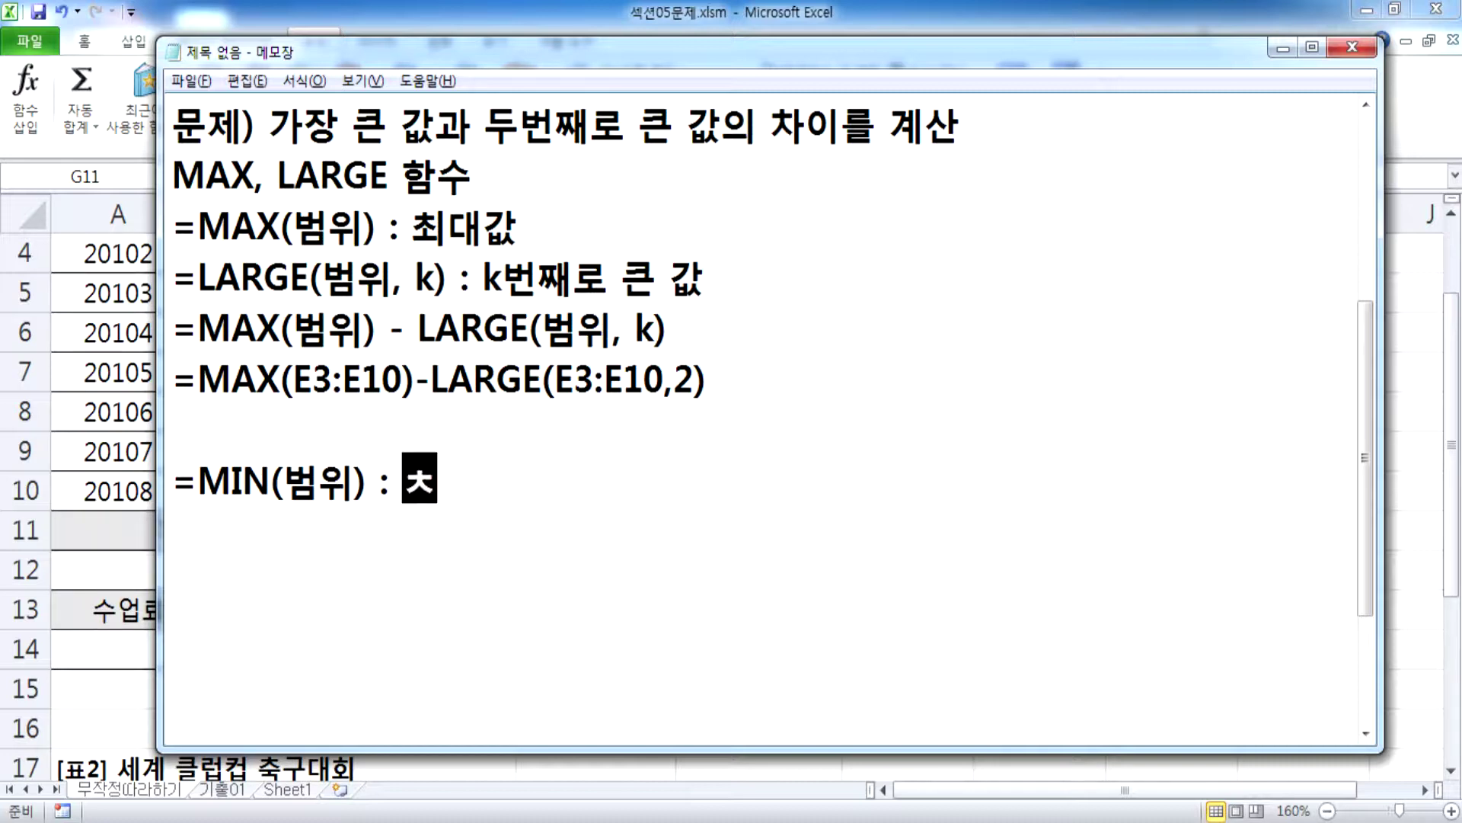
pyautogui.write('소값')
# Step: Begin a new line under the MIN note with =SMALL(범위,
pyautogui.press('Return')
pyautogui.write('=')
pyautogui.press('Hangul')
pyautogui.write('SMALL(')
pyautogui.press('Hangul')
pyautogui.write('ㅂㅓ무이')
pyautogui.press('BackSpace')
pyautogui.press('BackSpace')
pyautogui.press('BackSpace')
pyautogui.press('BackSpace')
pyautogui.write('보ㅓ')
pyautogui.press('BackSpace')
pyautogui.press('BackSpace')
pyautogui.write('범위,')
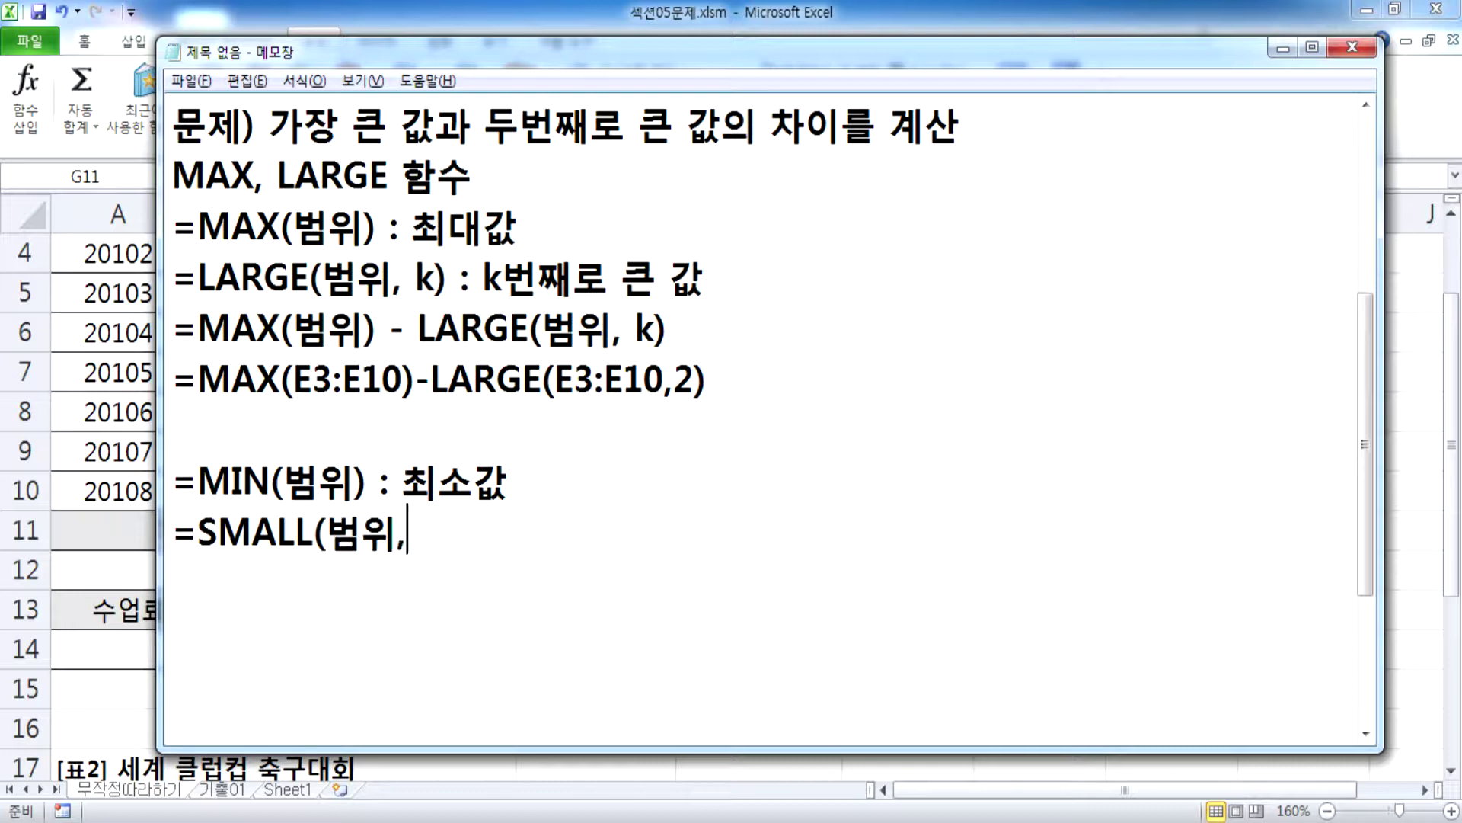
# Step: Finish the SMALL note as =SMALL(범위, k) : k번째로 작은 값 and start an empty line below it
pyautogui.press('Hangul')
pyautogui.write('k) : k')
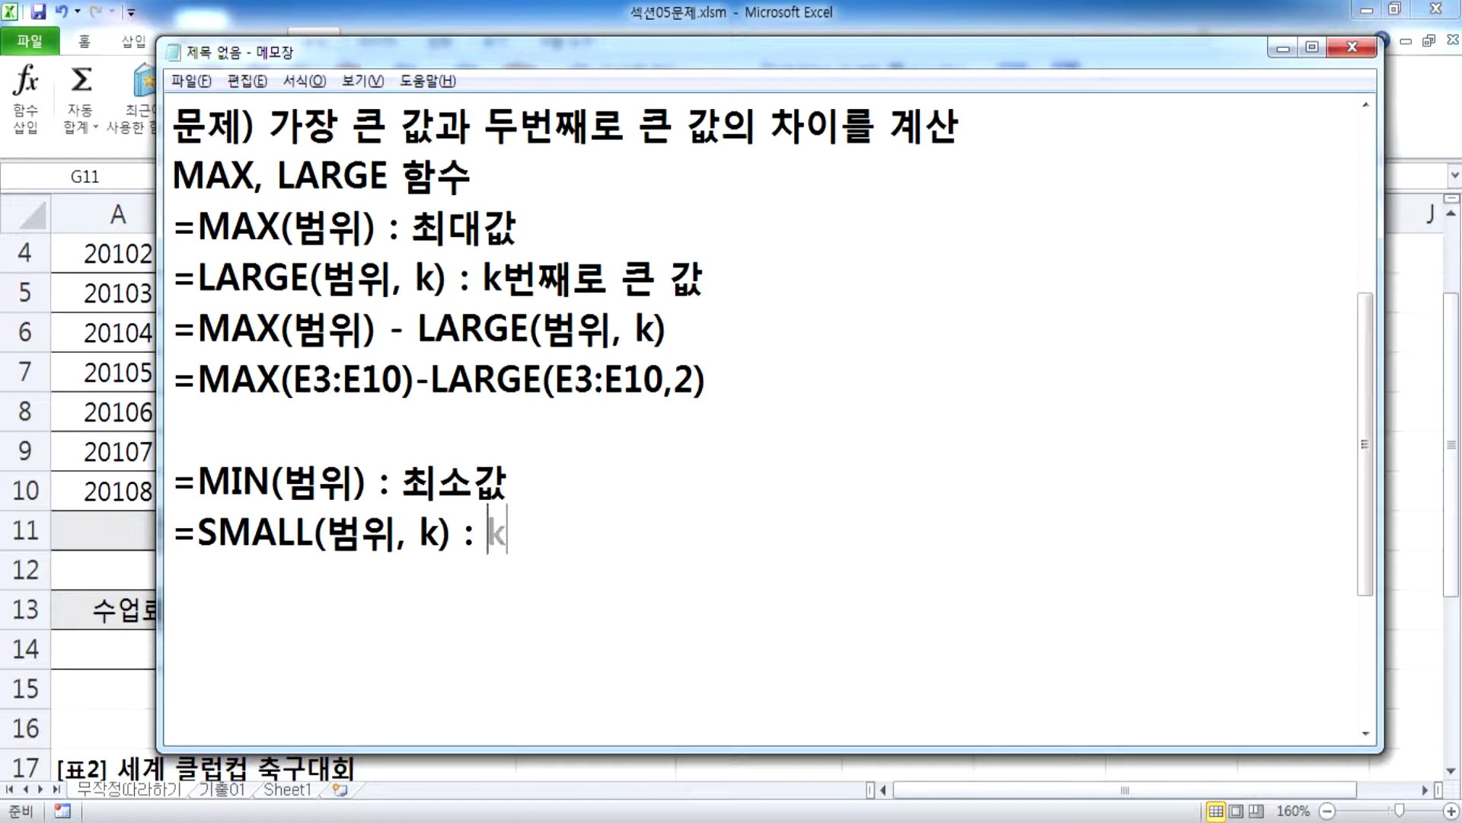
pyautogui.press('Hangul')
pyautogui.write('범ㅉ')
pyautogui.press('BackSpace')
pyautogui.press('BackSpace')
pyautogui.write('번ㅉ')
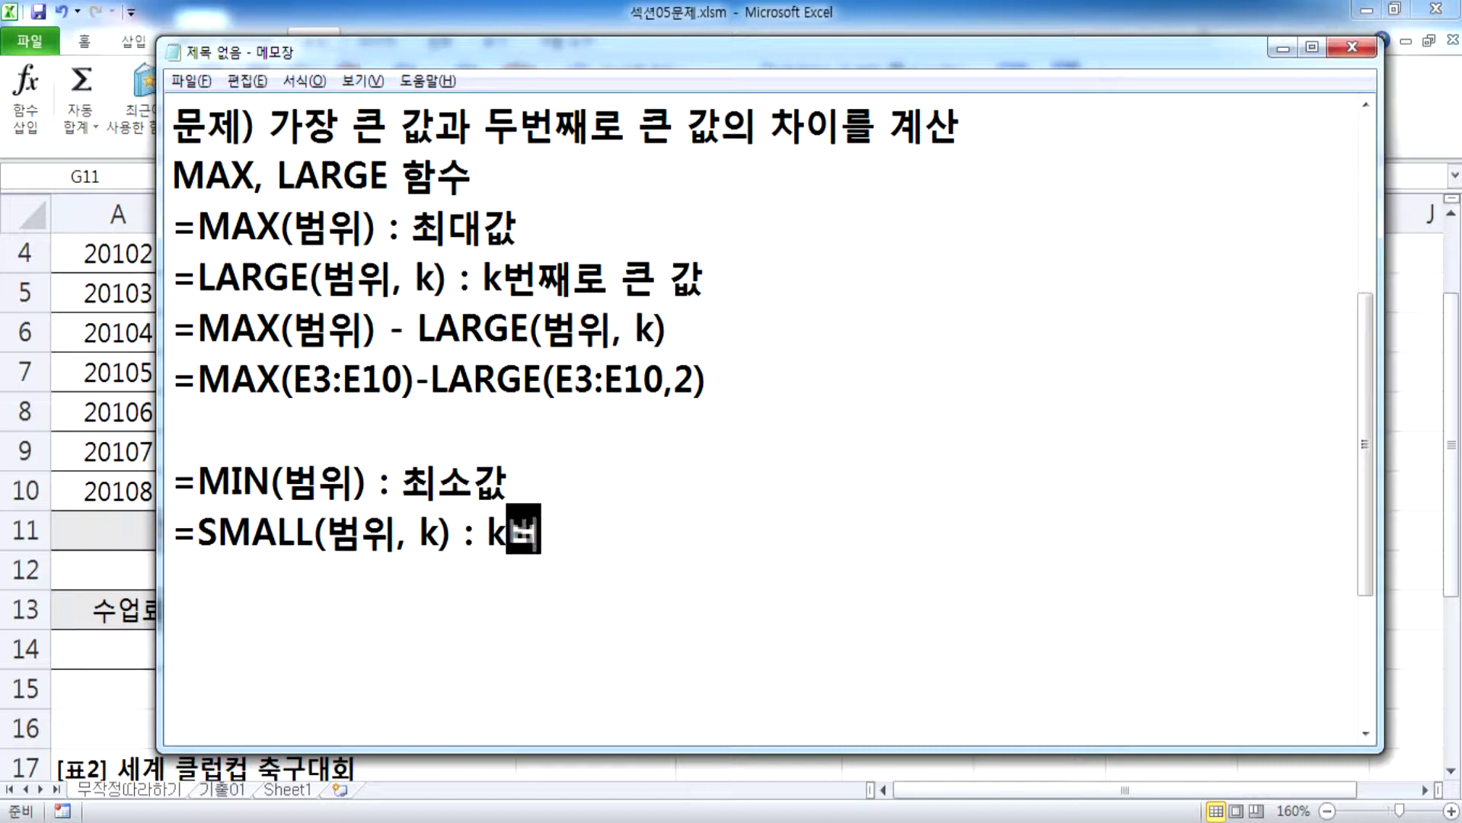
pyautogui.write('ㅐ로 작은 작')
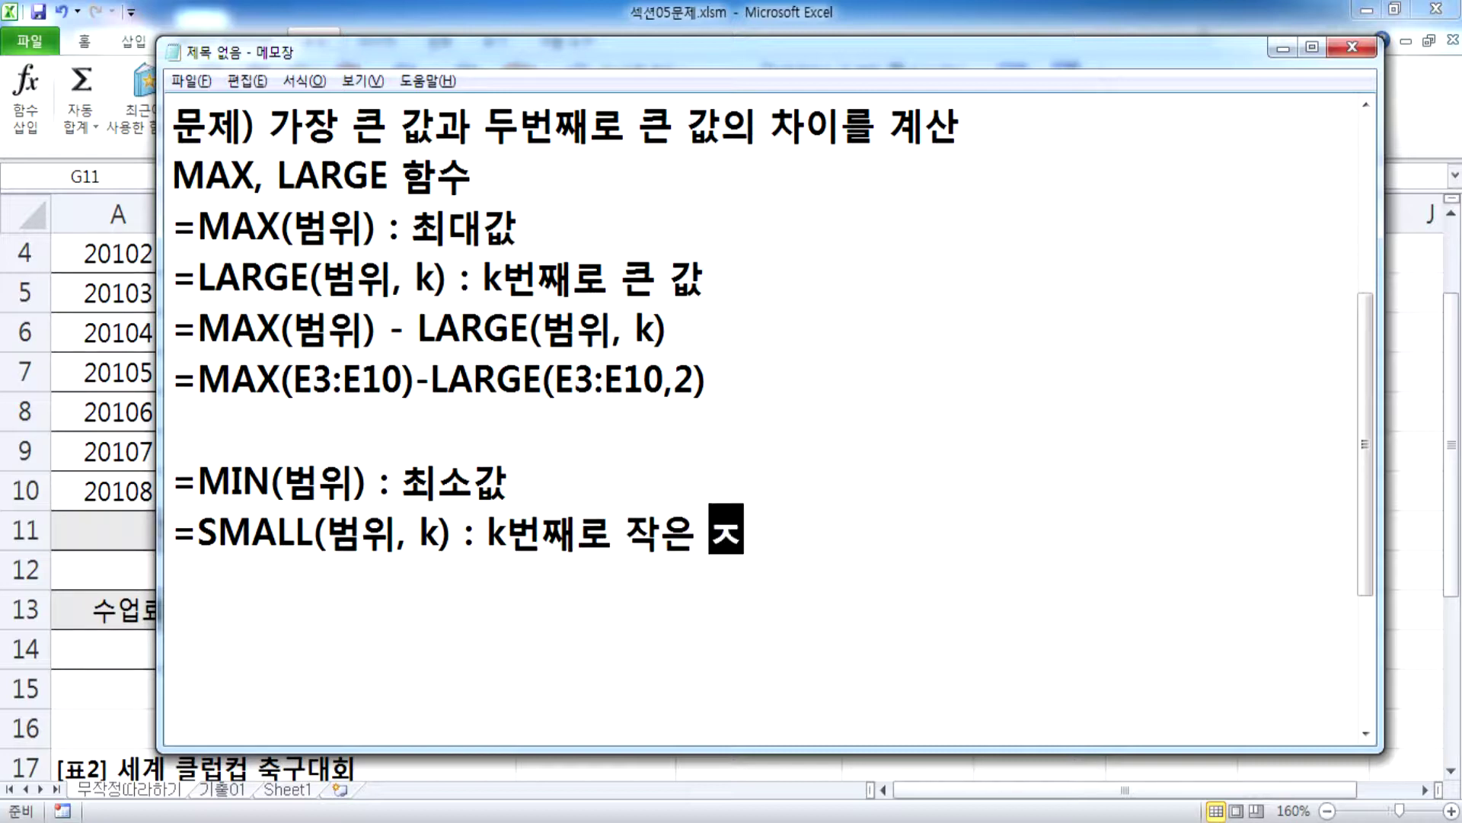
pyautogui.press('BackSpace')
pyautogui.press('BackSpace')
pyautogui.write('ㄱㅏ')
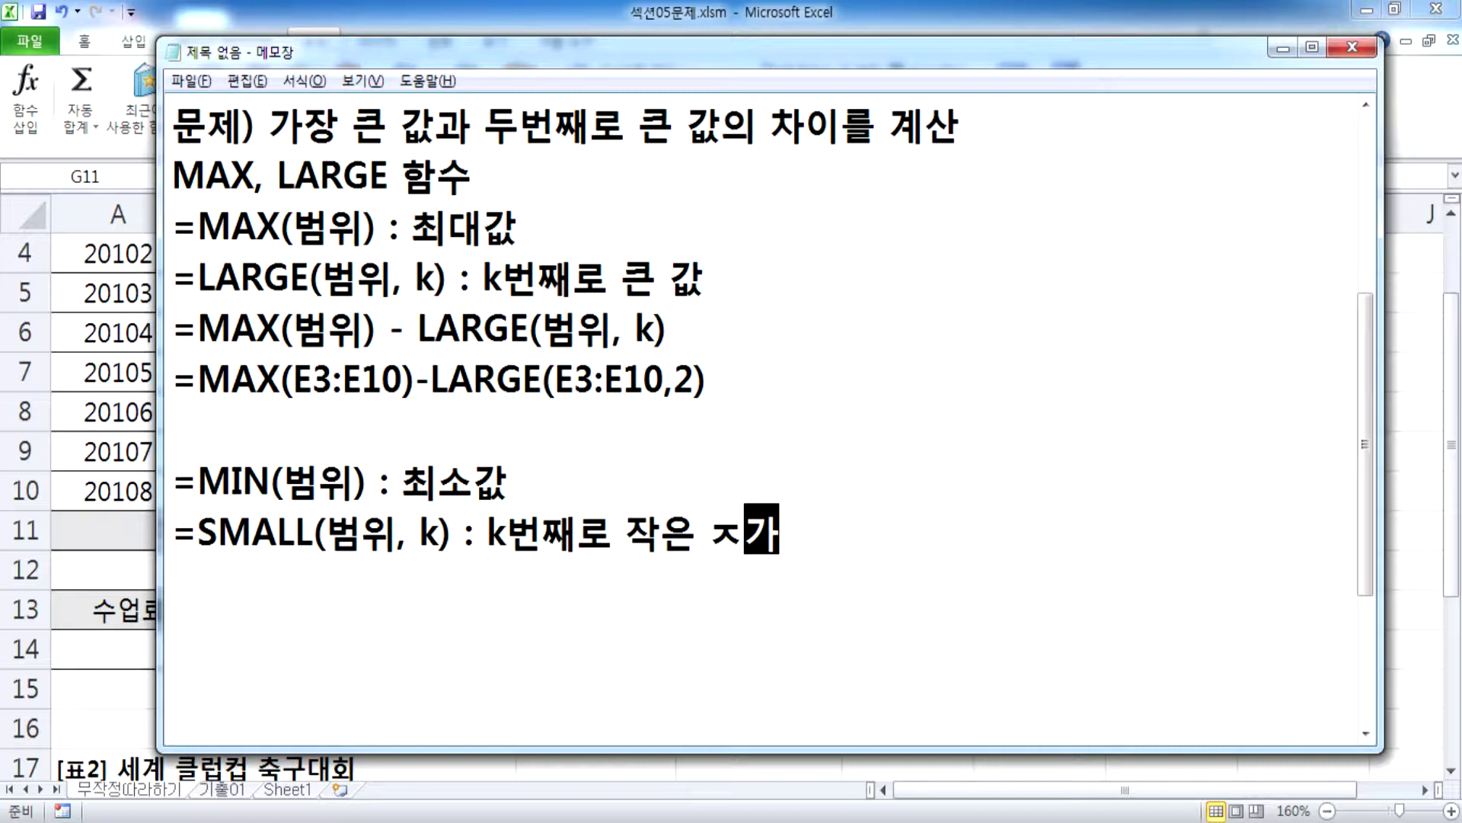
pyautogui.press('BackSpace')
pyautogui.press('BackSpace')
pyautogui.press('BackSpace')
pyautogui.write('ㄱㅏㅂㅅ')
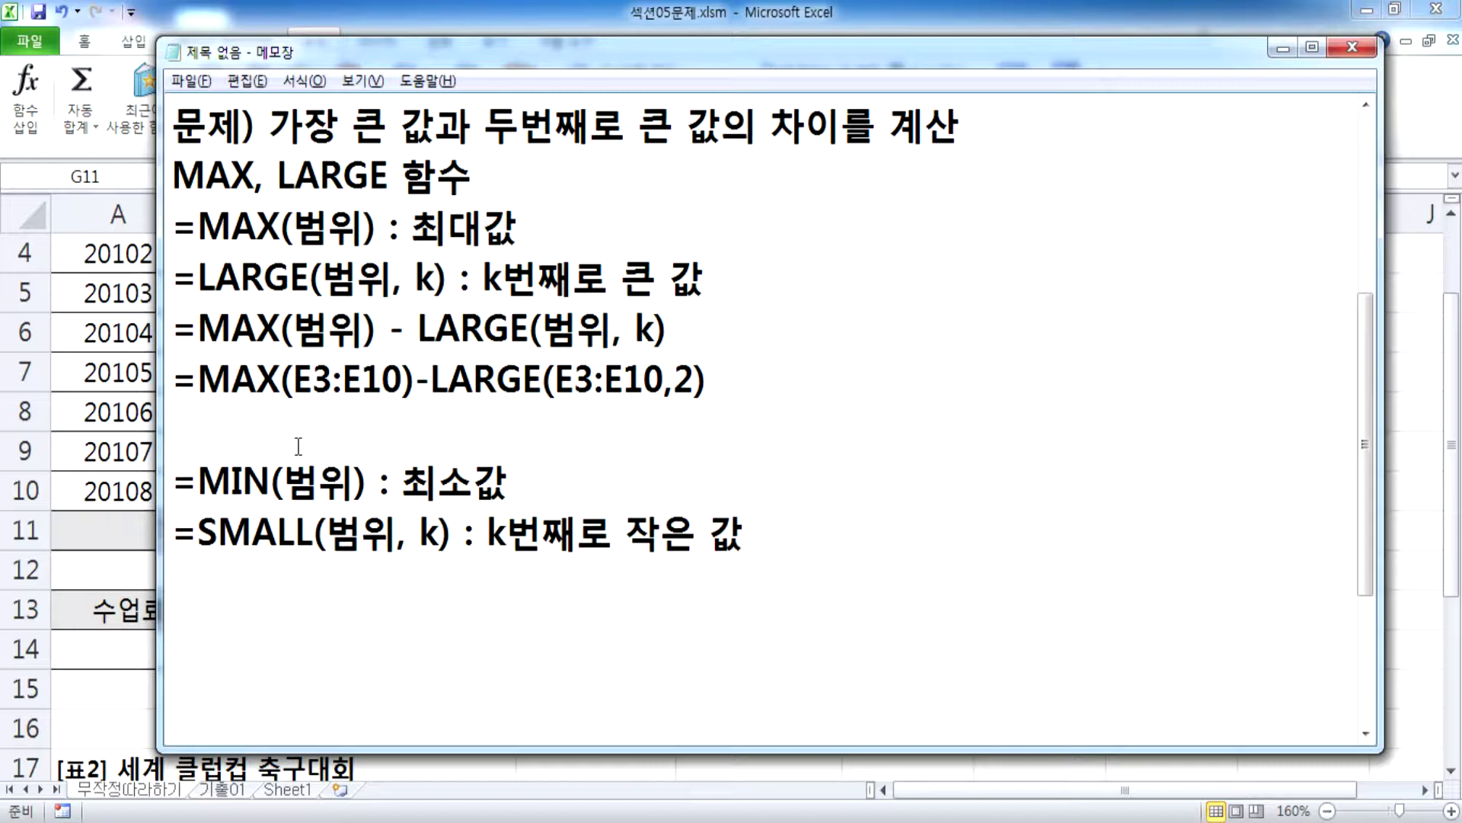
pyautogui.scroll(2, 299, 445)
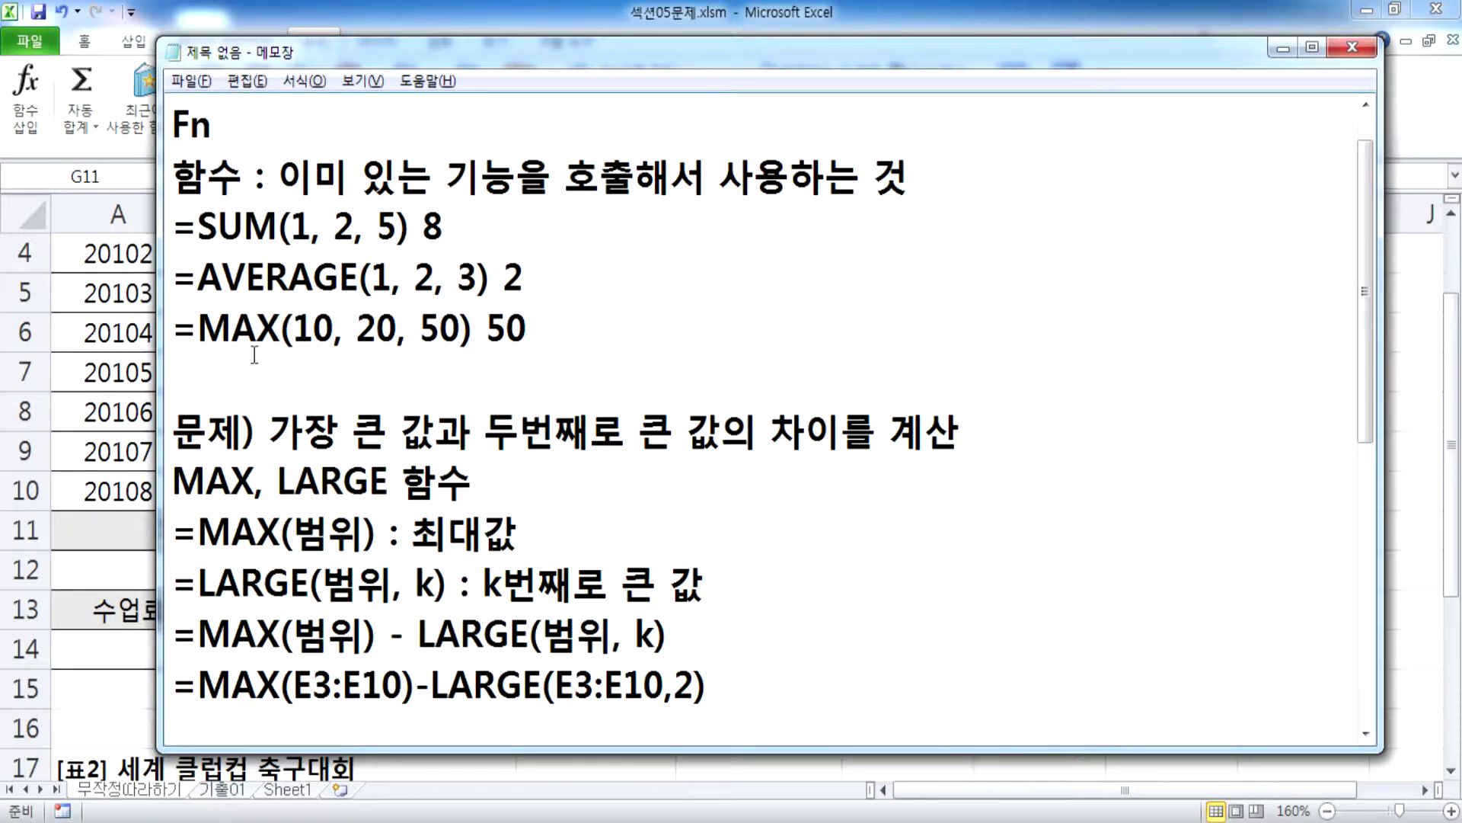
pyautogui.scroll(-1, 255, 354)
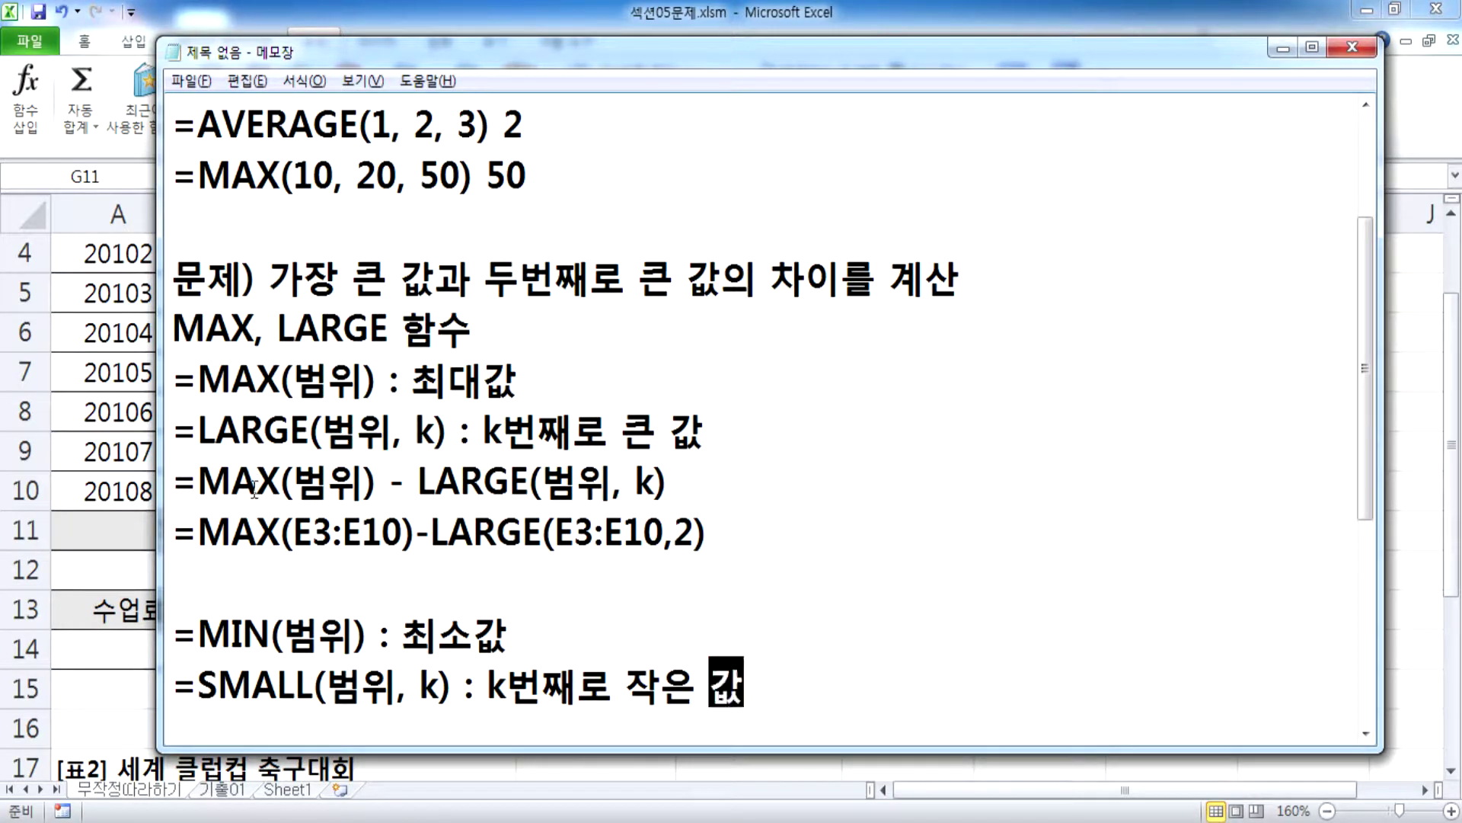
pyautogui.scroll(-1, 327, 487)
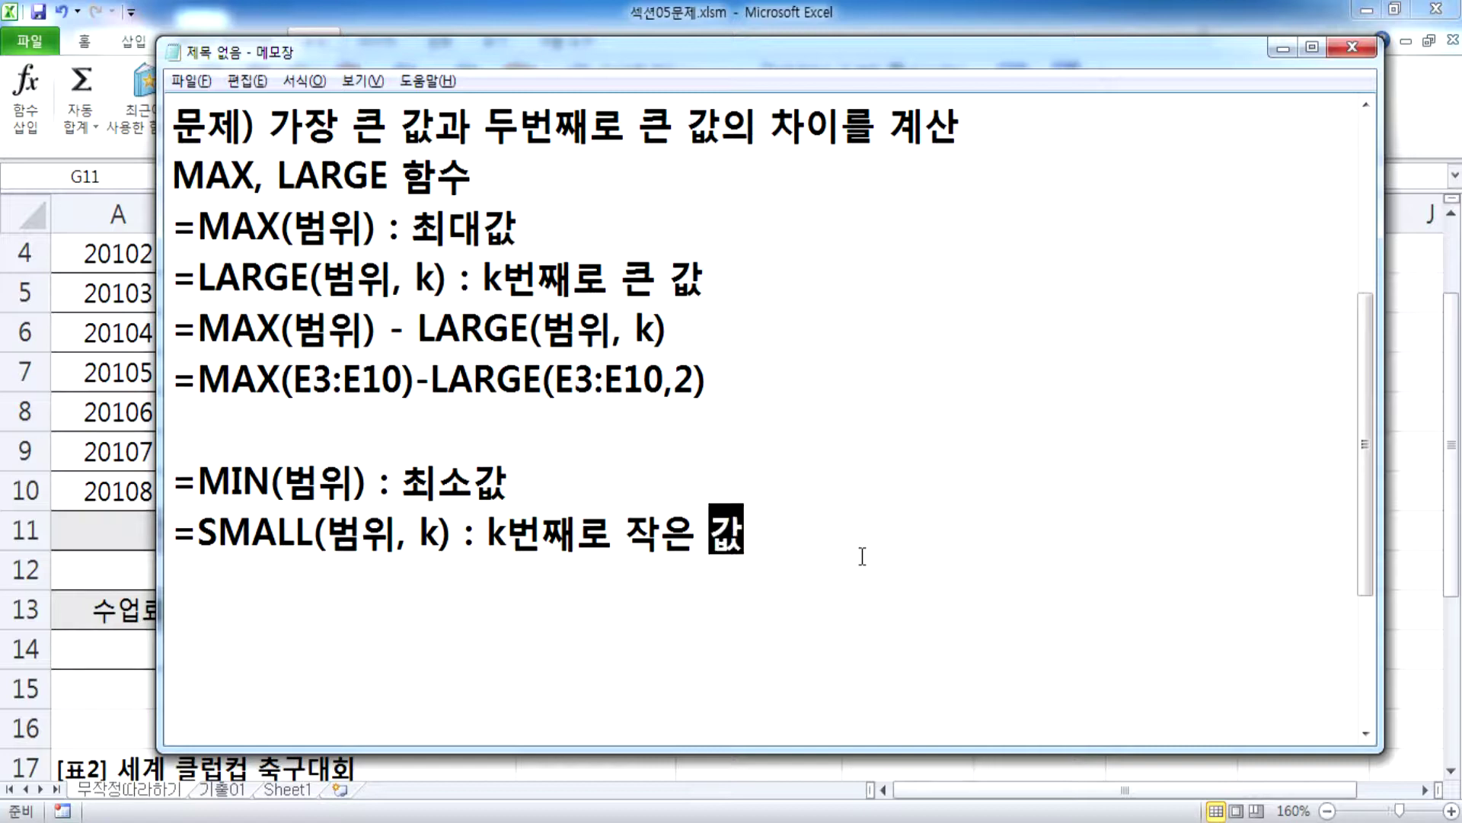
pyautogui.press('Return')
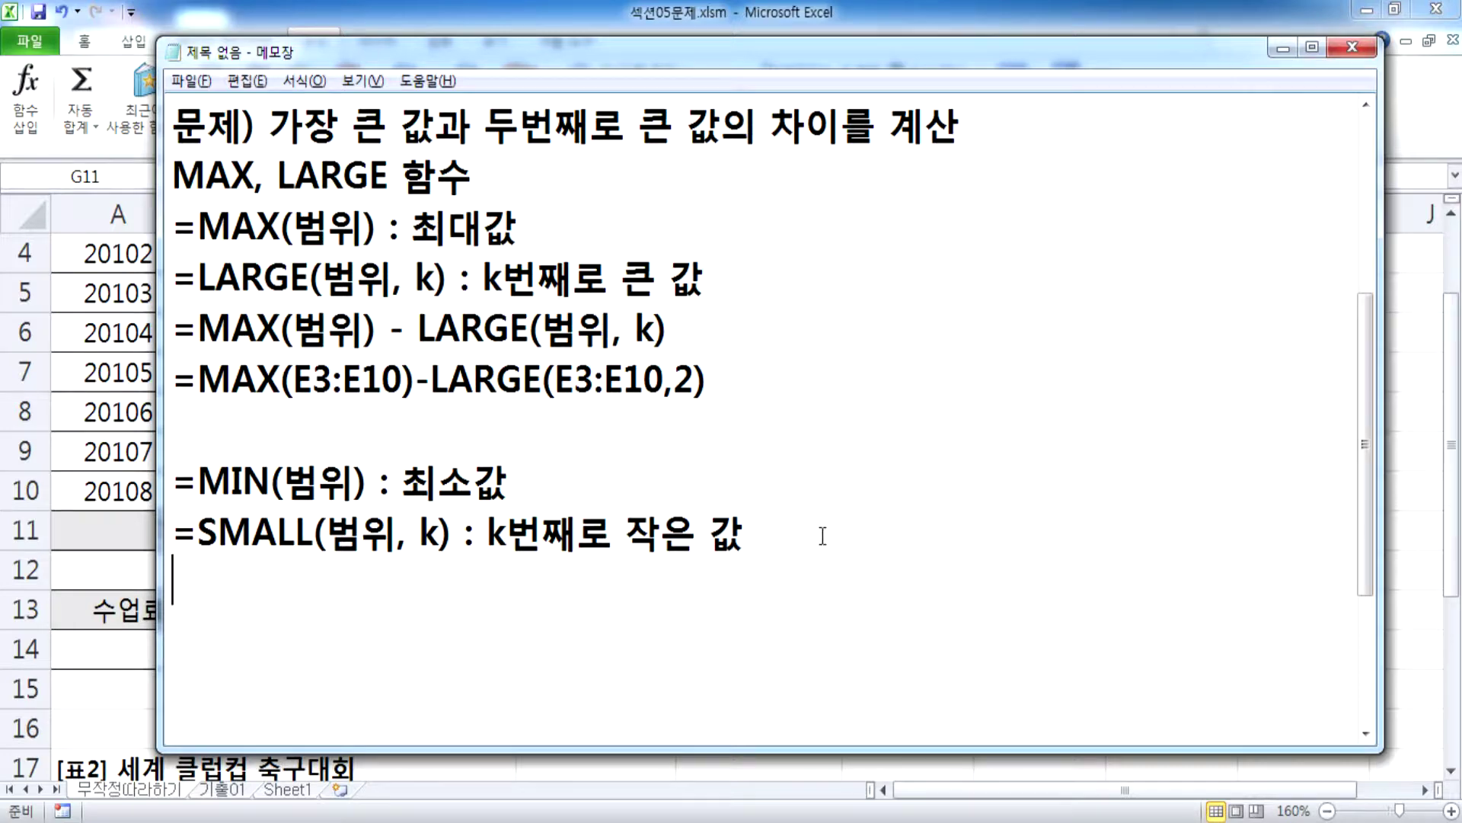
# Step: Switch back to the Excel workbook, review the 평균 scores in G3:G10, and select H3 in the 순위 column
pyautogui.hotkey('alt', 'Tab')
pyautogui.scroll(1, 1126, 499)
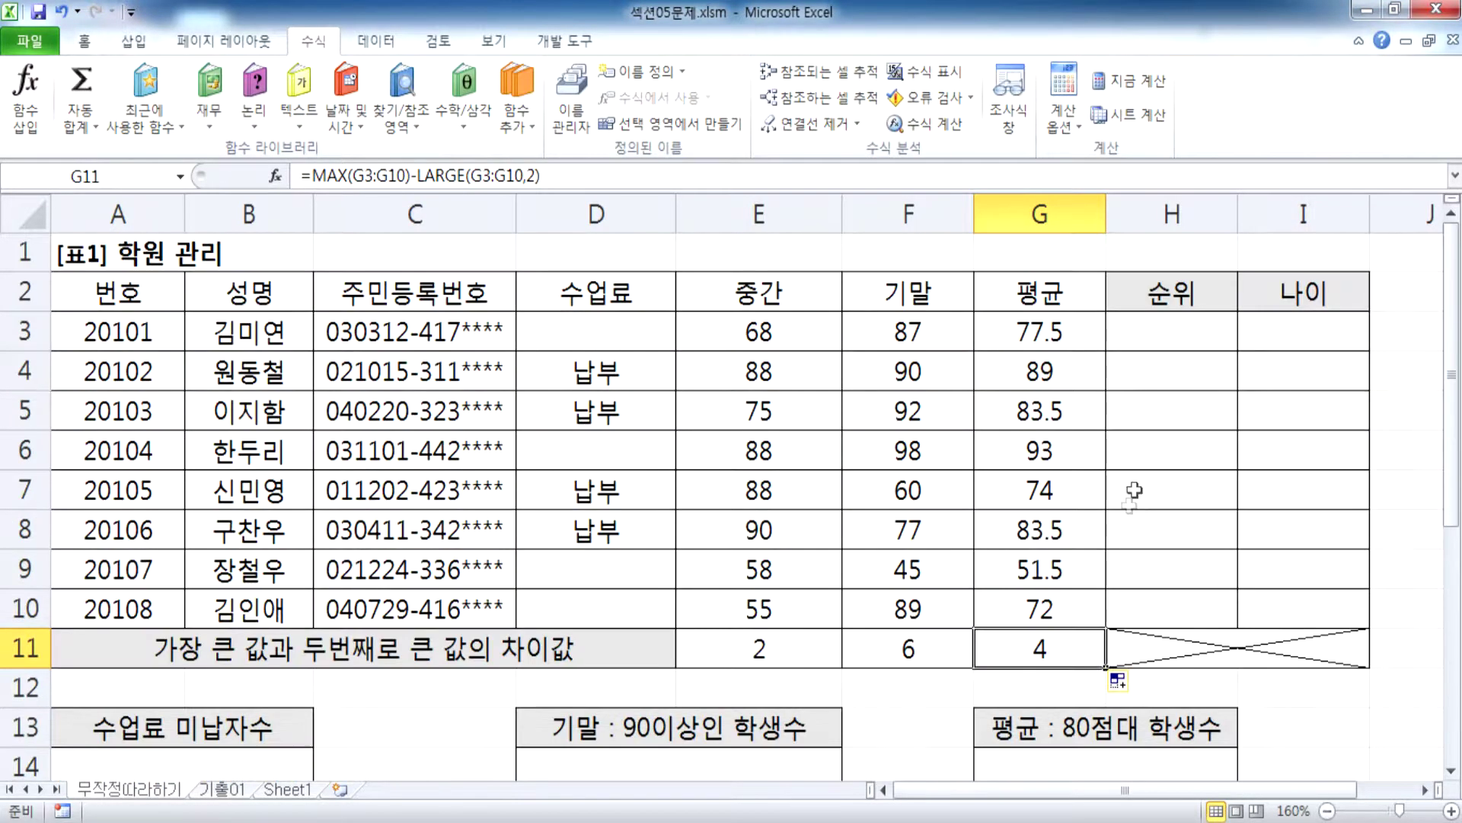
pyautogui.click(1164, 339)
pyautogui.scroll(-2, 1093, 405)
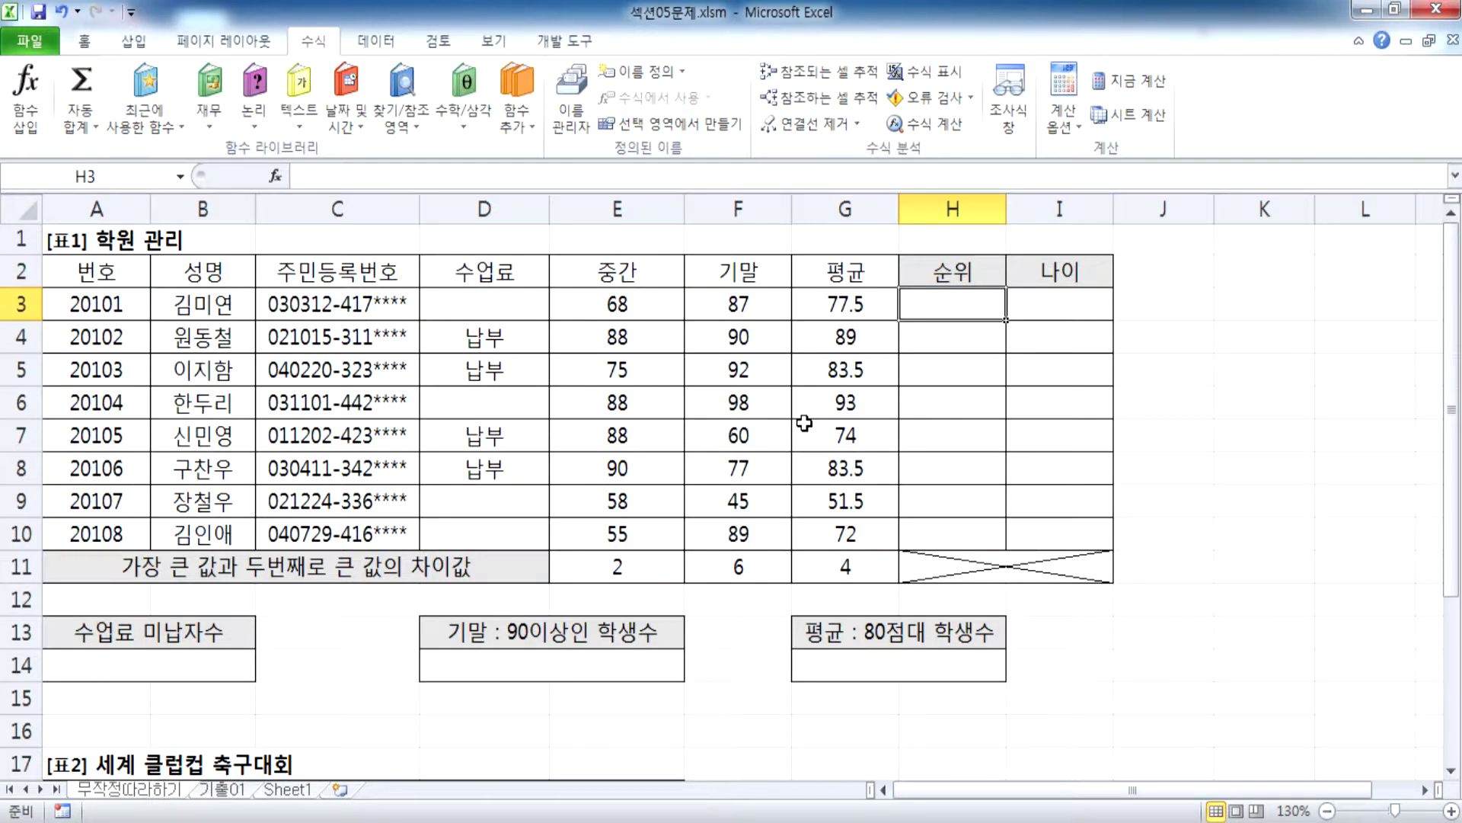
pyautogui.moveTo(830, 299); pyautogui.dragTo(847, 530)
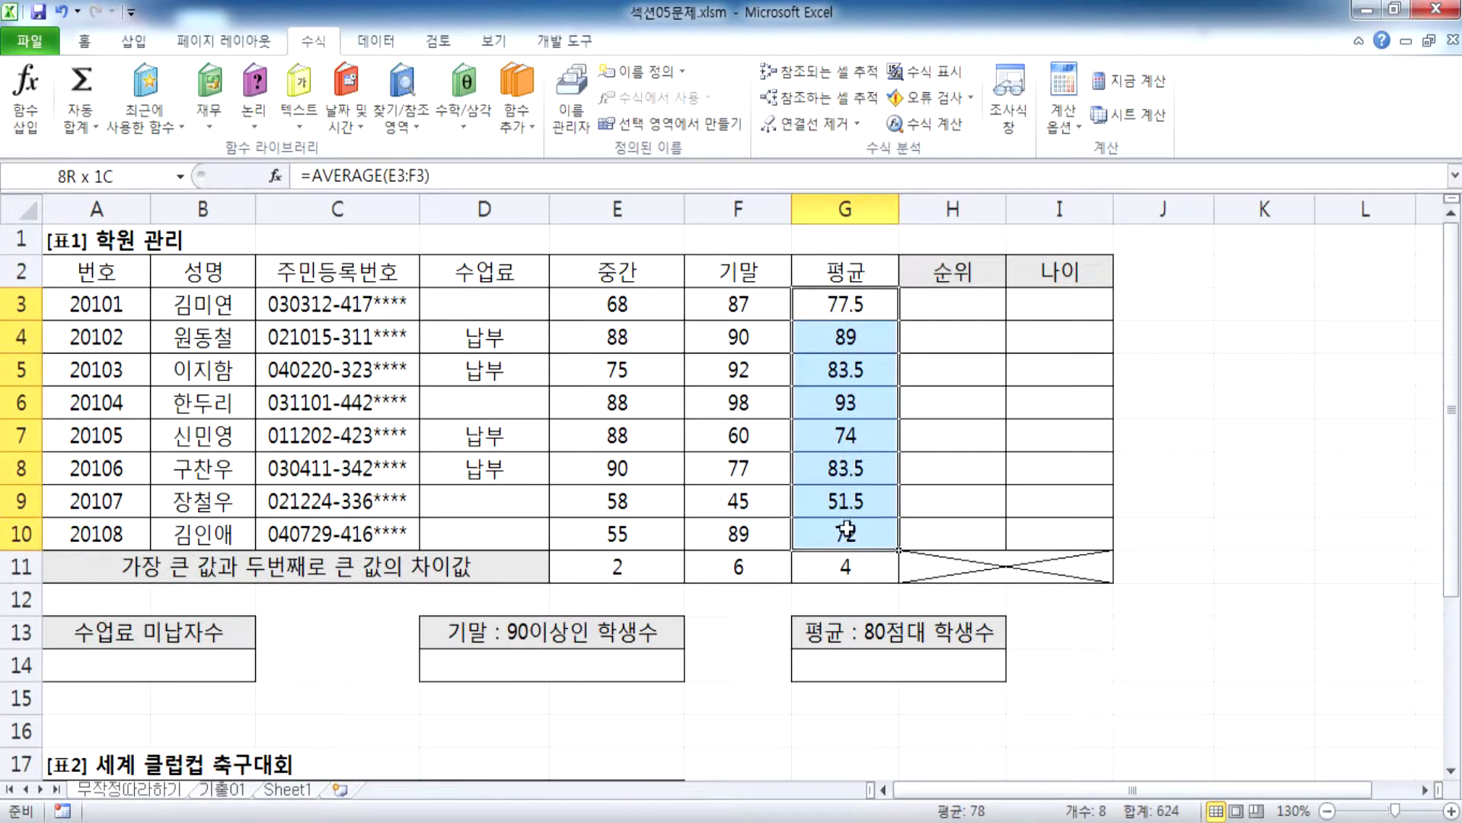
pyautogui.click(948, 303)
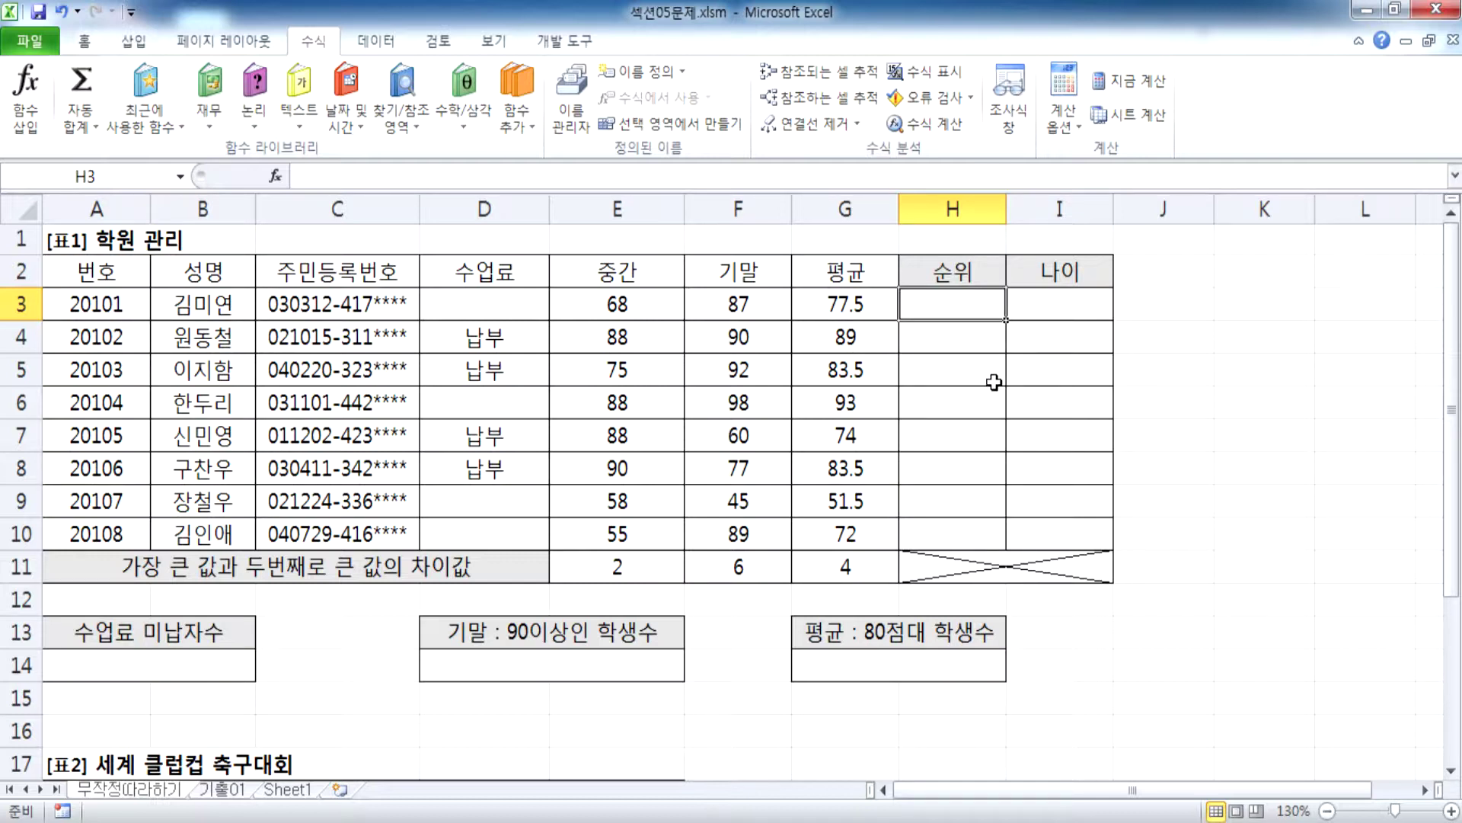
pyautogui.write('=ㄱ')
pyautogui.press('BackSpace')
pyautogui.write('RA')
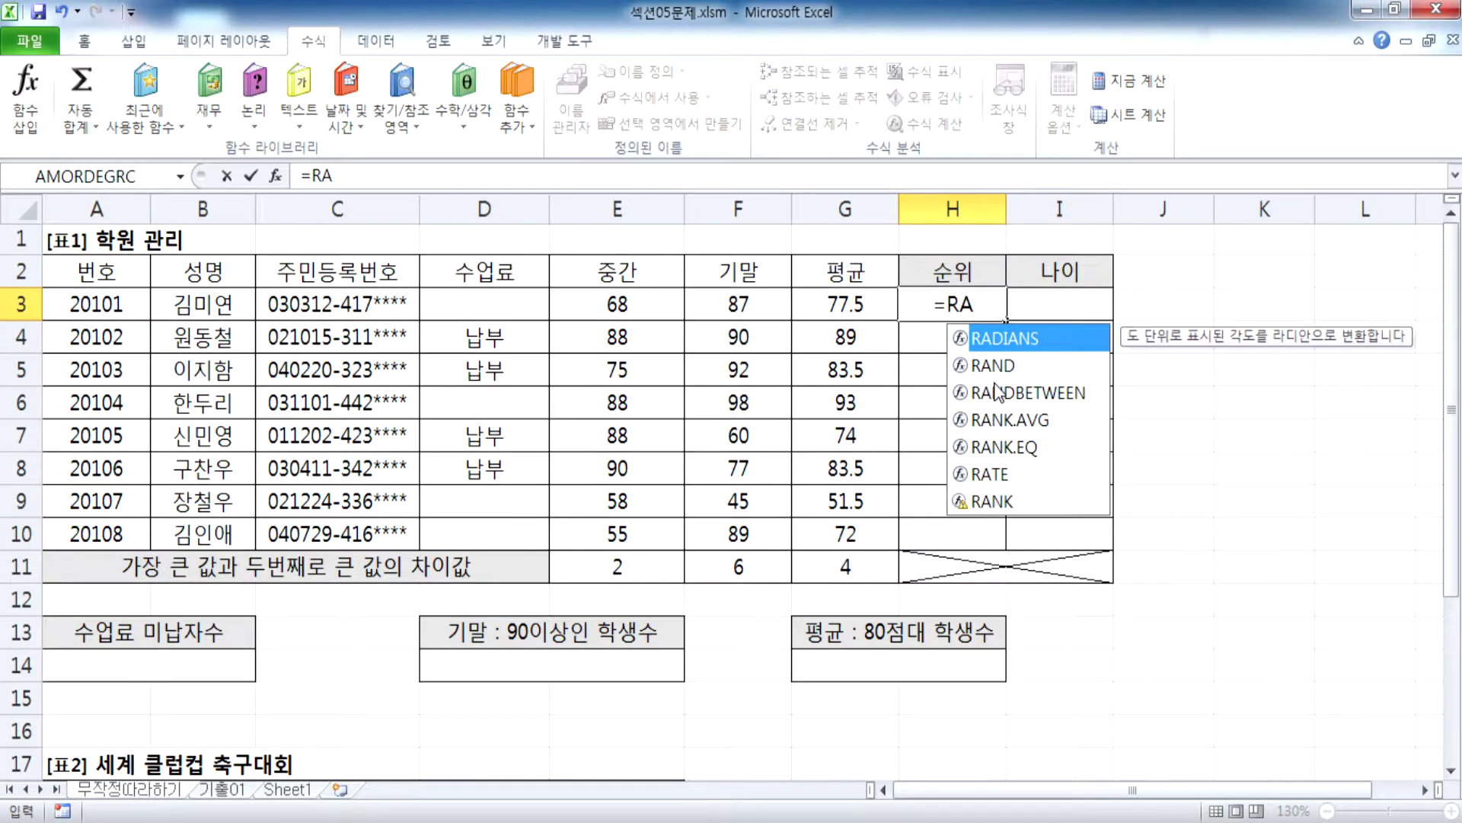
pyautogui.write('NK')
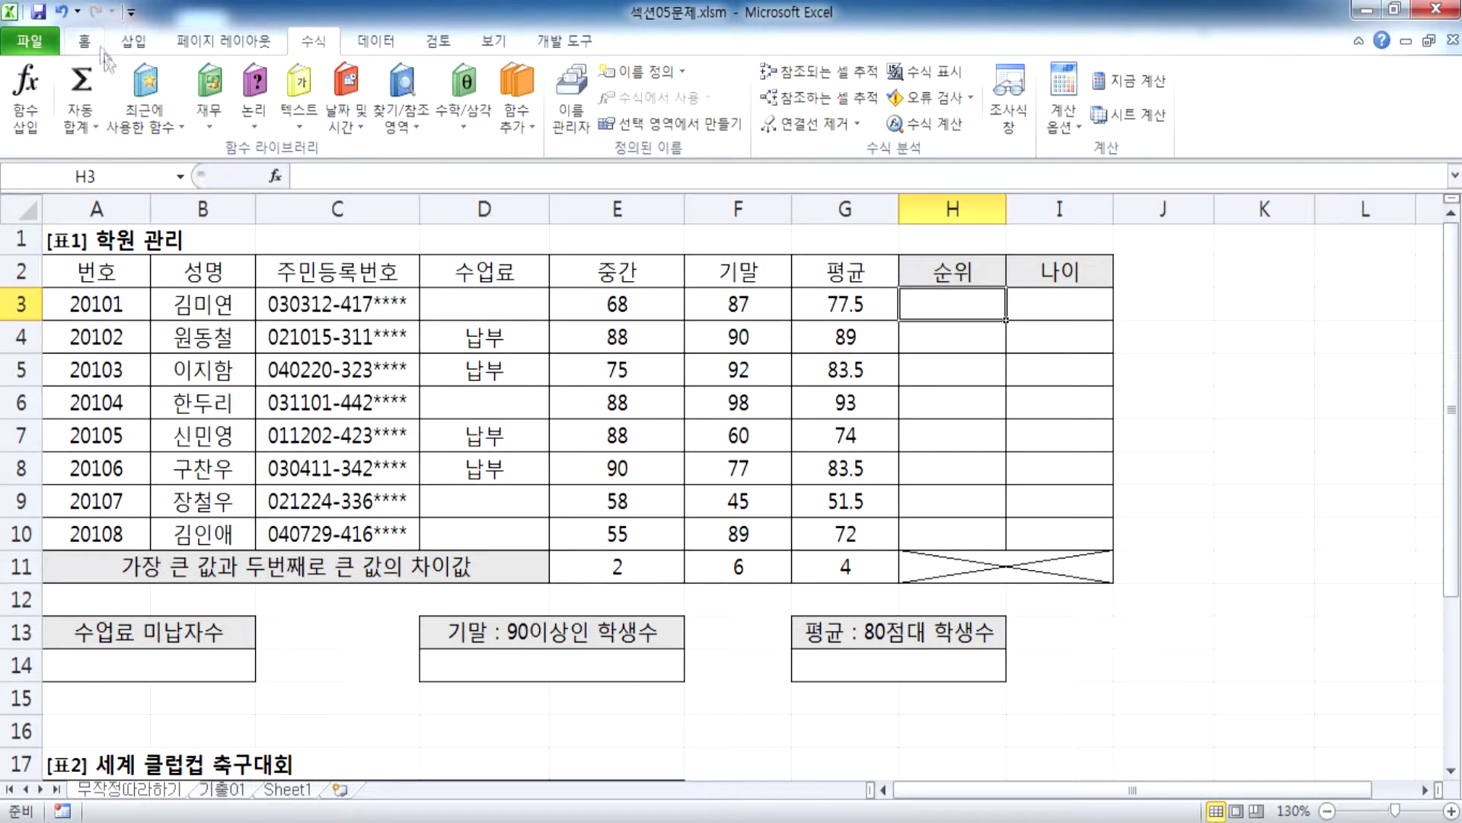
pyautogui.click(276, 177)
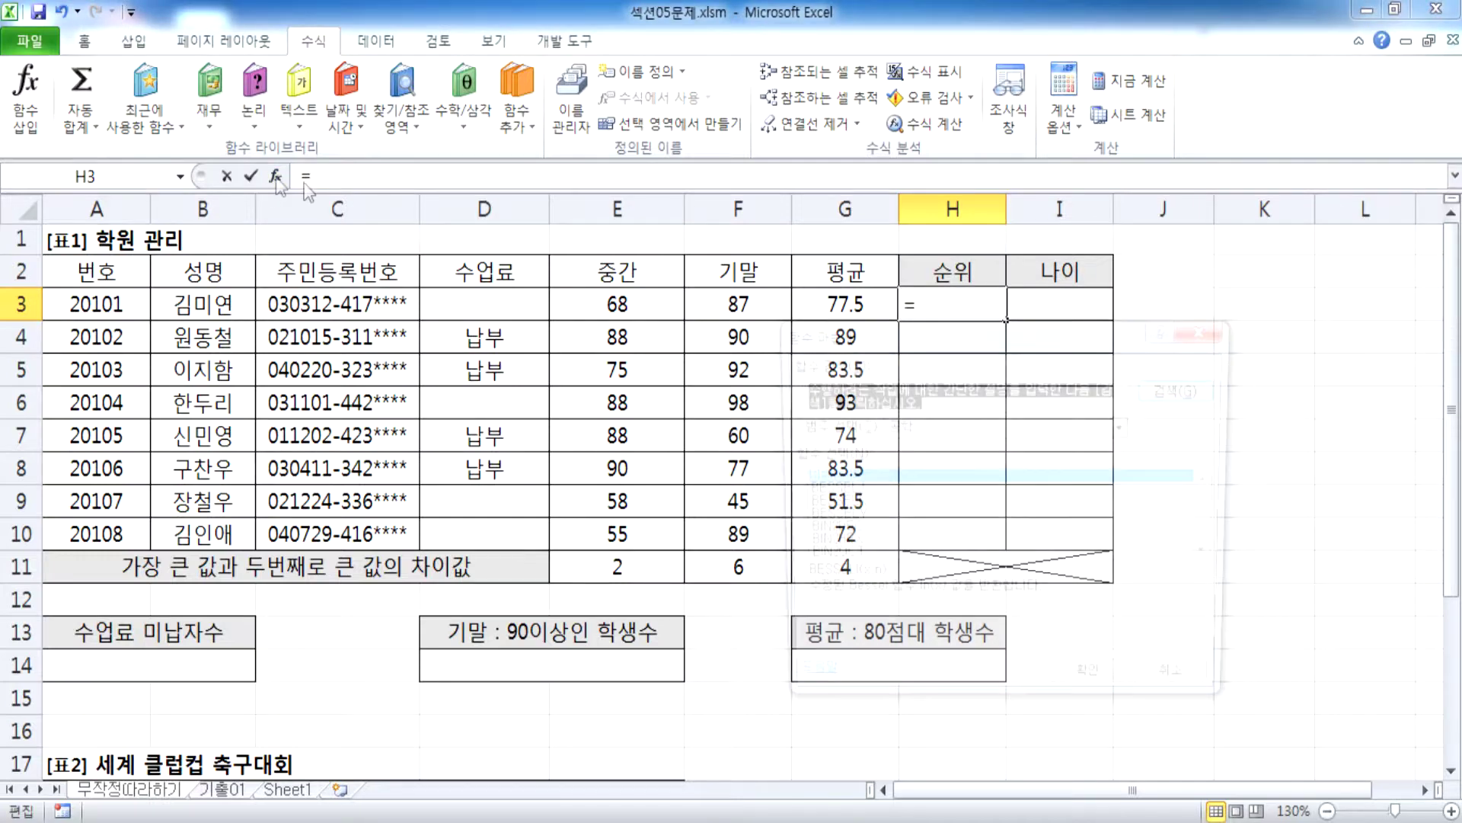
pyautogui.click(909, 427)
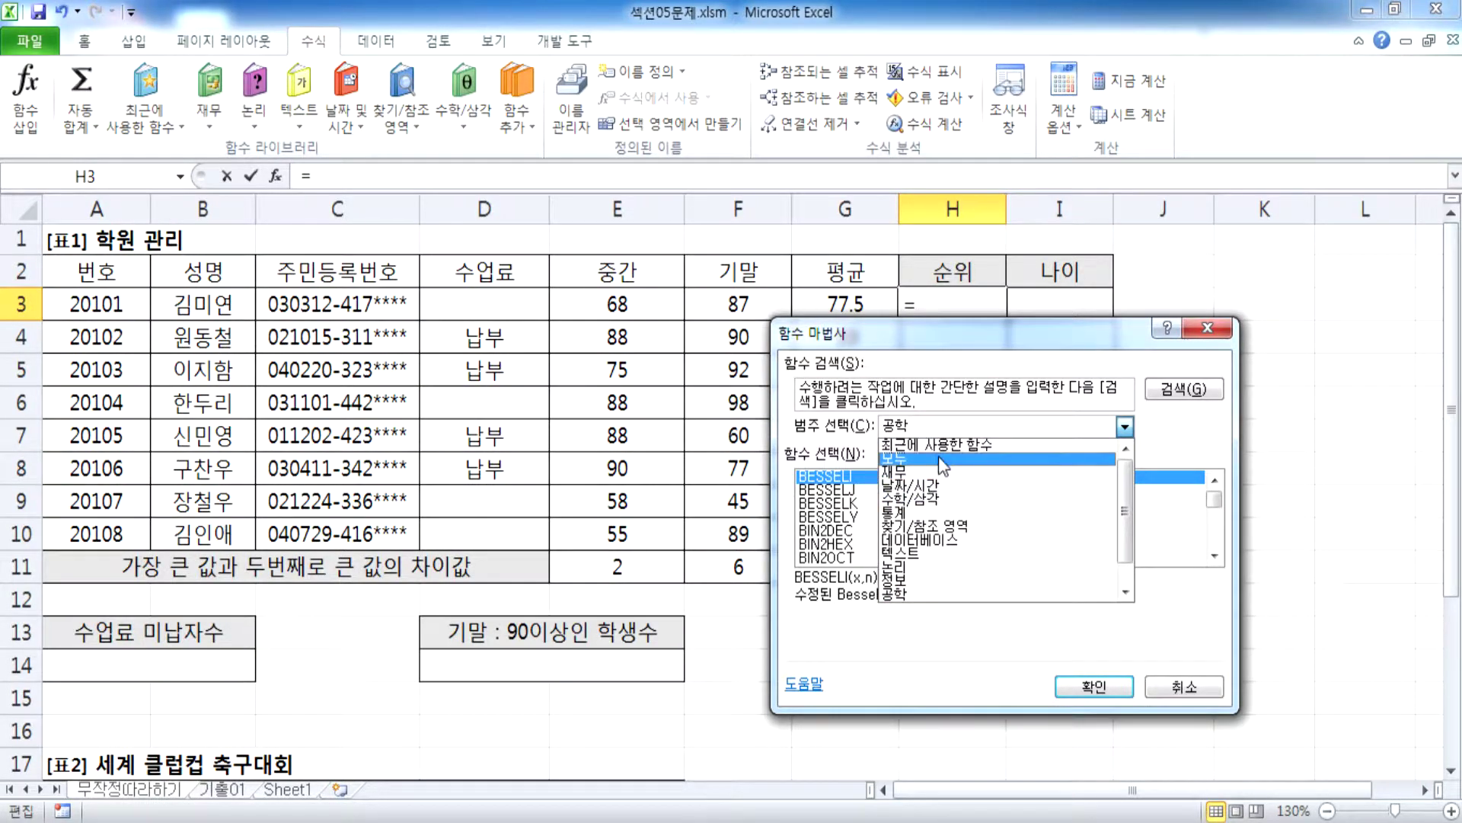
pyautogui.click(931, 470)
pyautogui.click(922, 430)
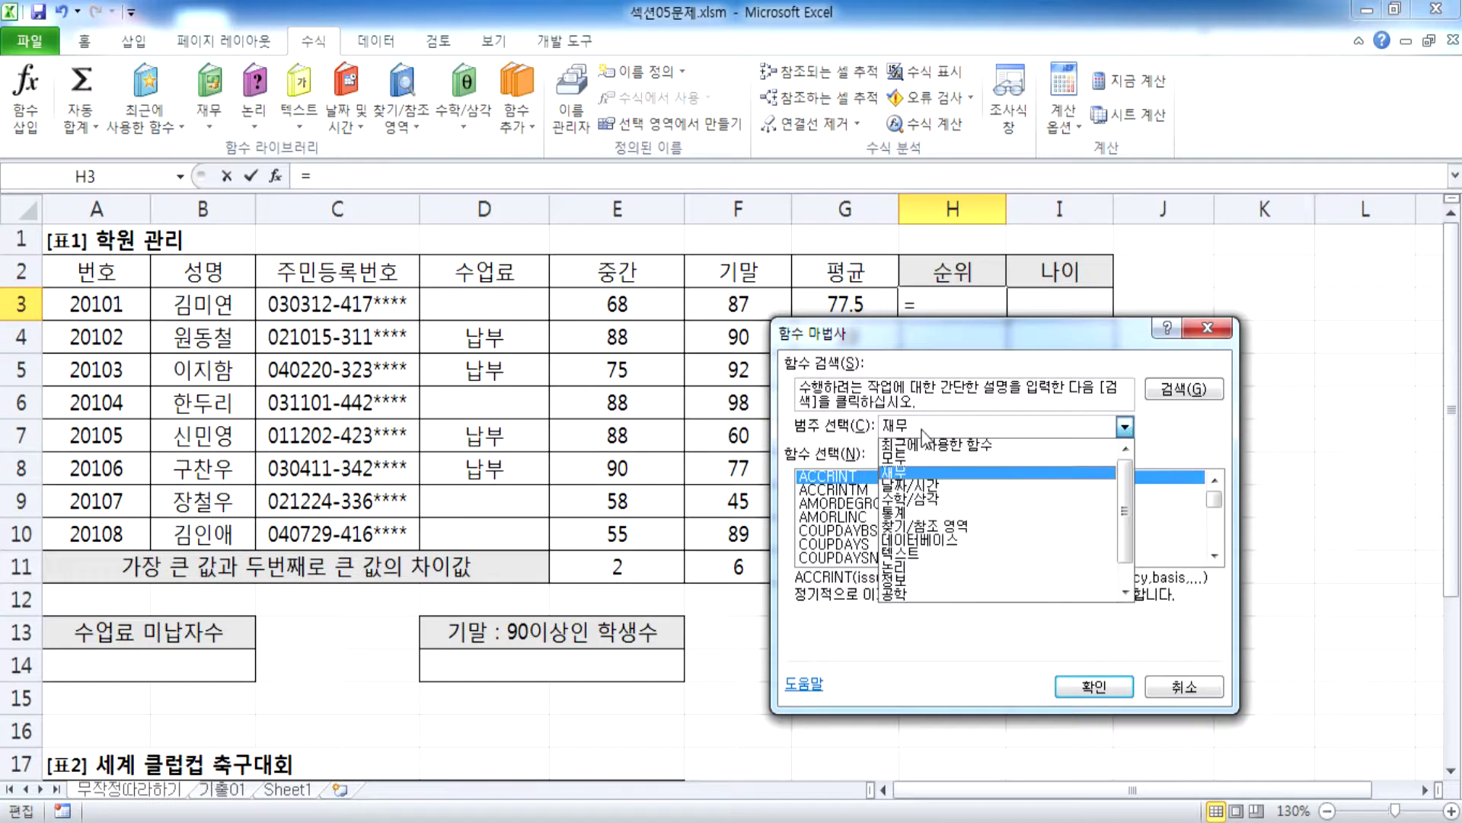
pyautogui.click(903, 514)
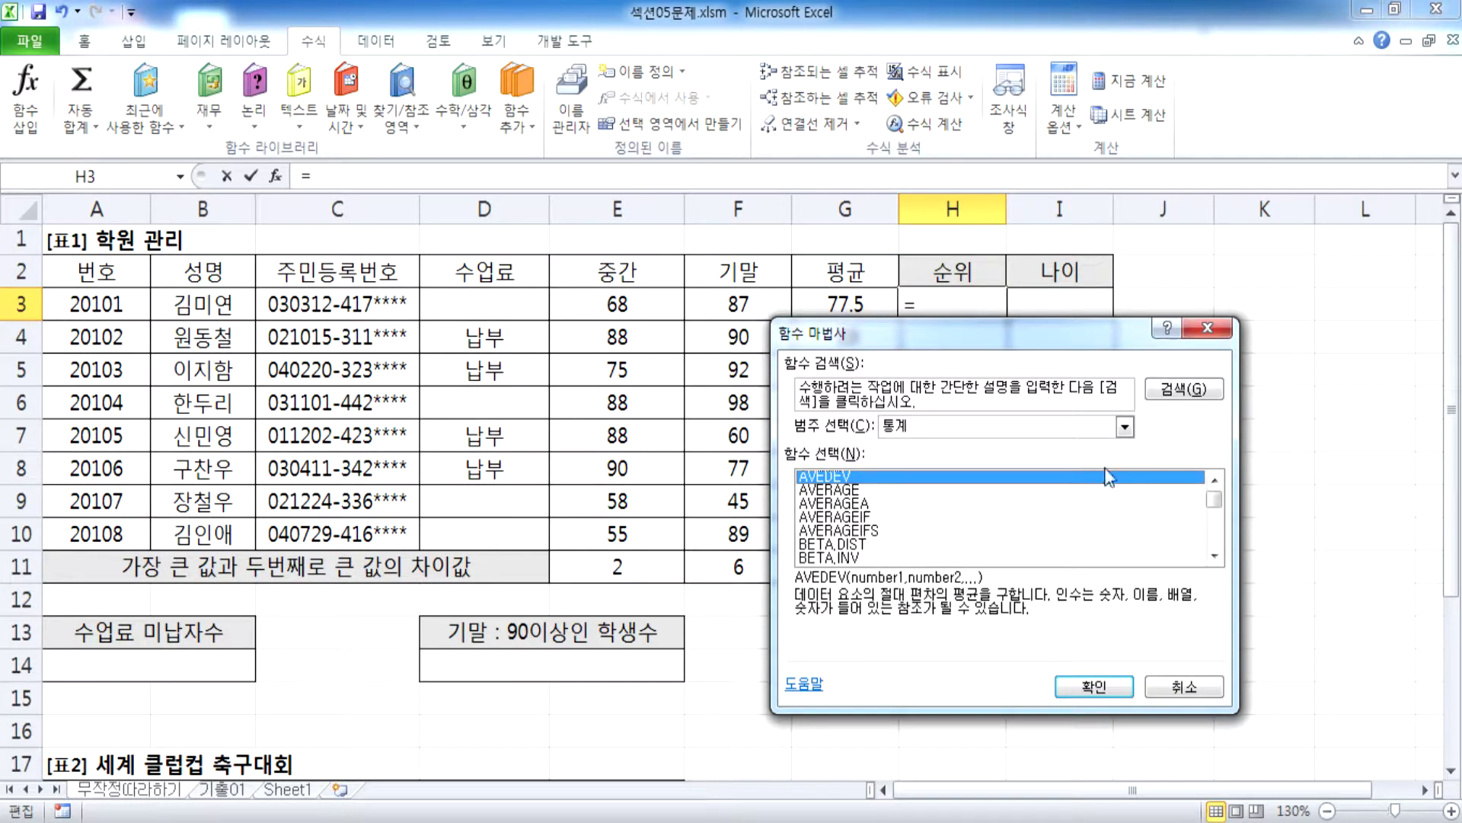
pyautogui.moveTo(1210, 502); pyautogui.dragTo(1222, 539)
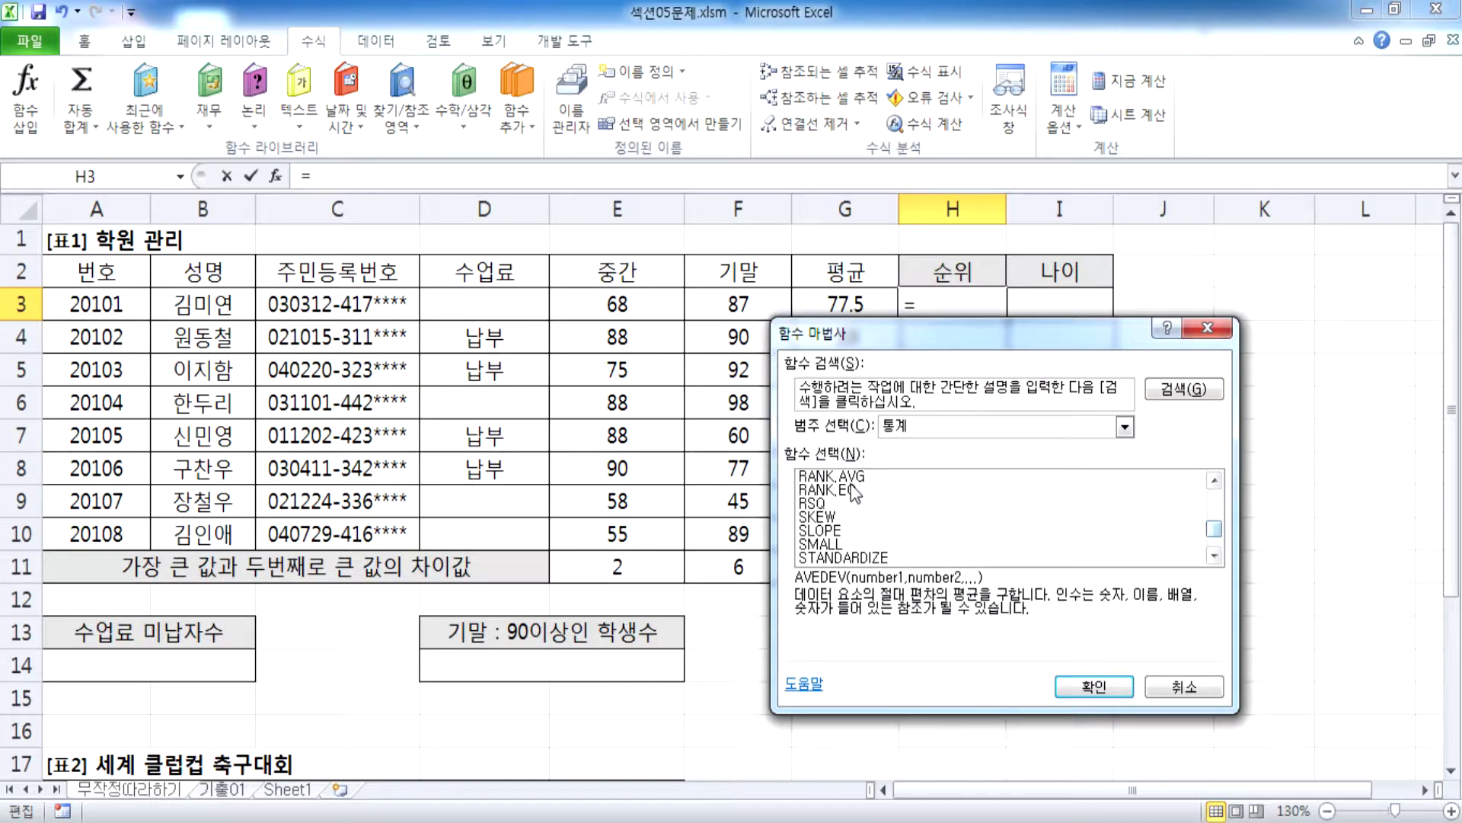
pyautogui.click(818, 492)
pyautogui.scroll(1, 819, 499)
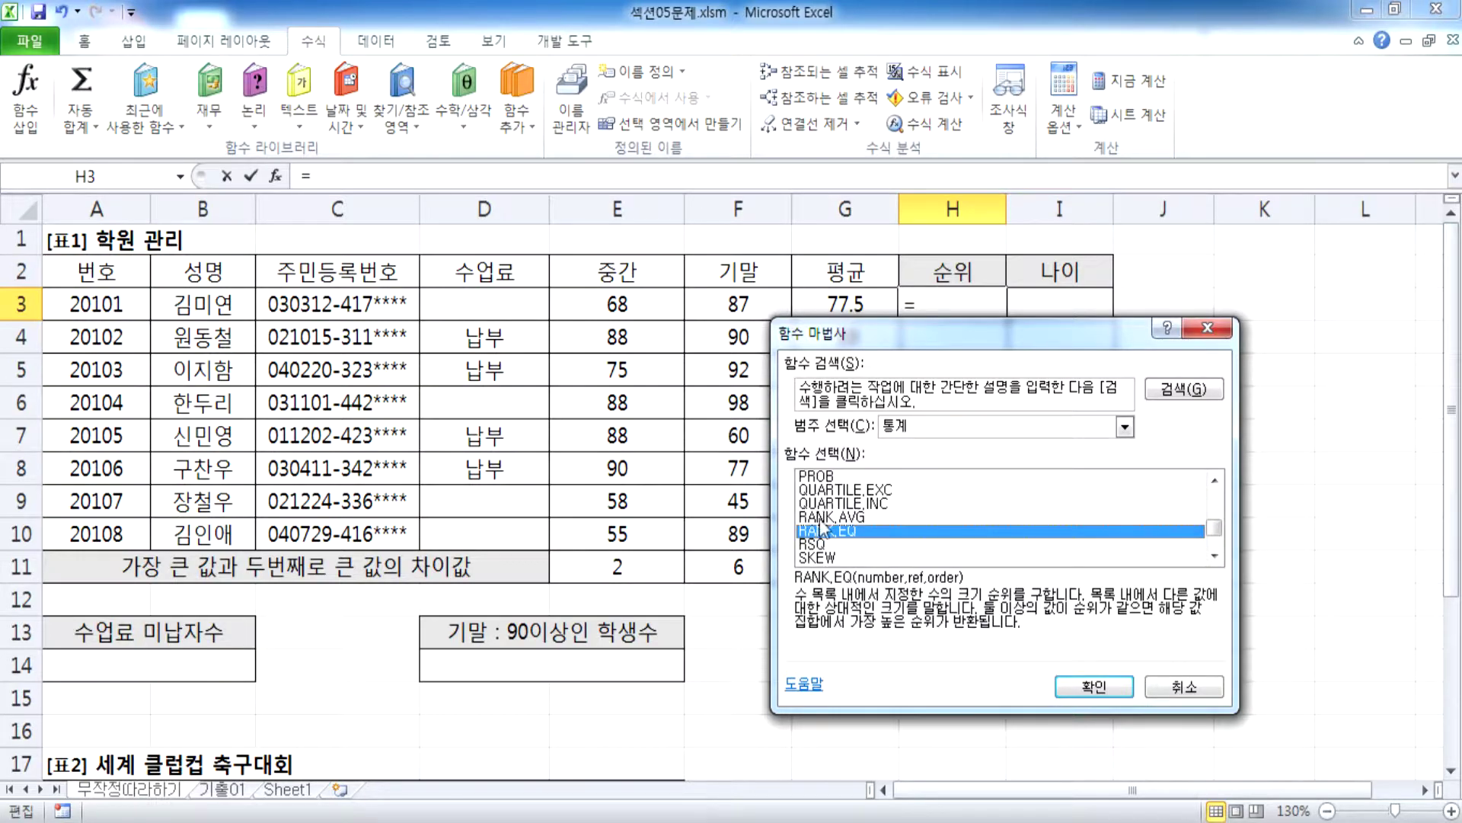
pyautogui.click(1083, 688)
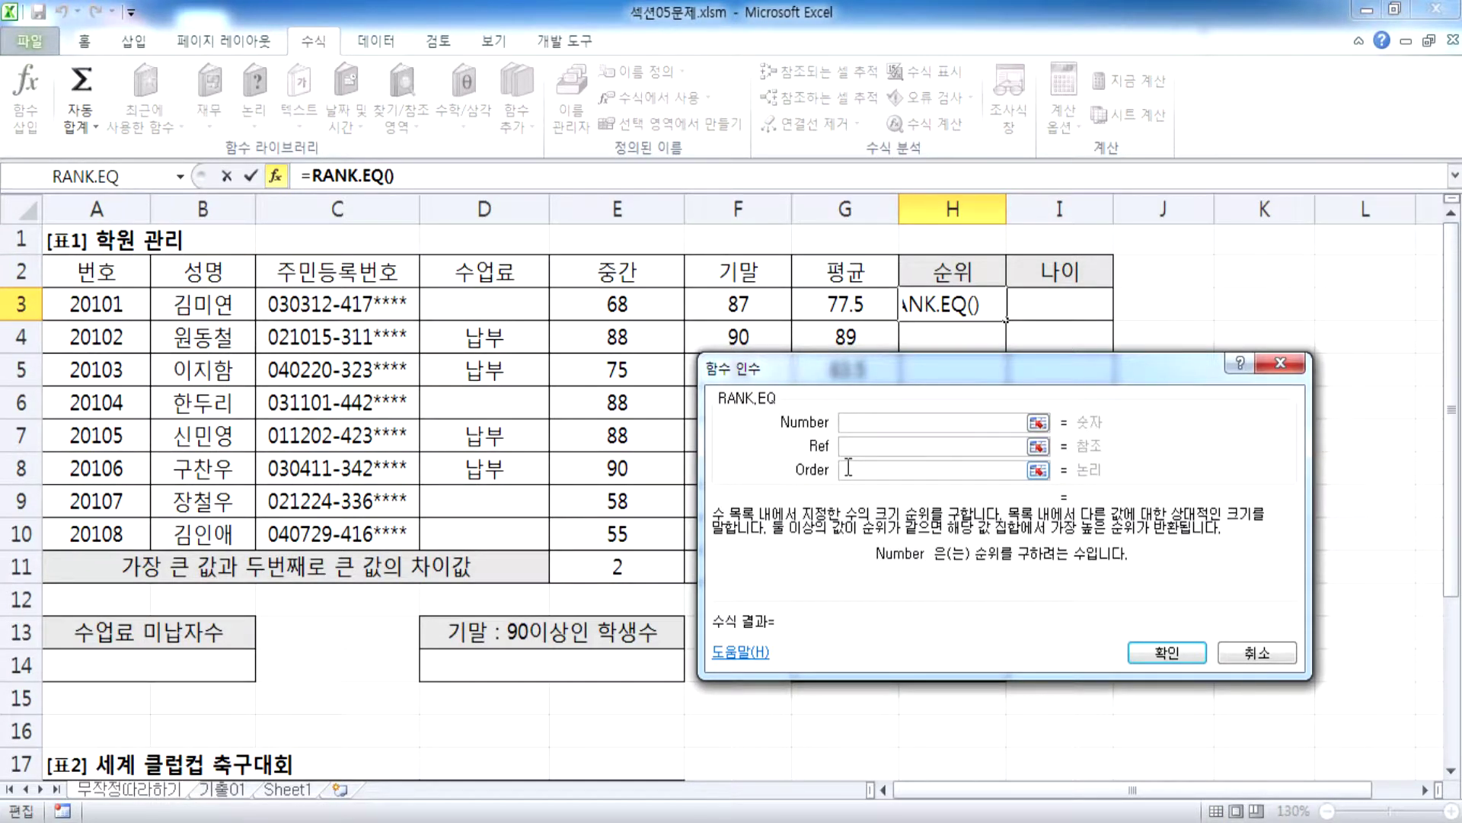
pyautogui.press('Escape')
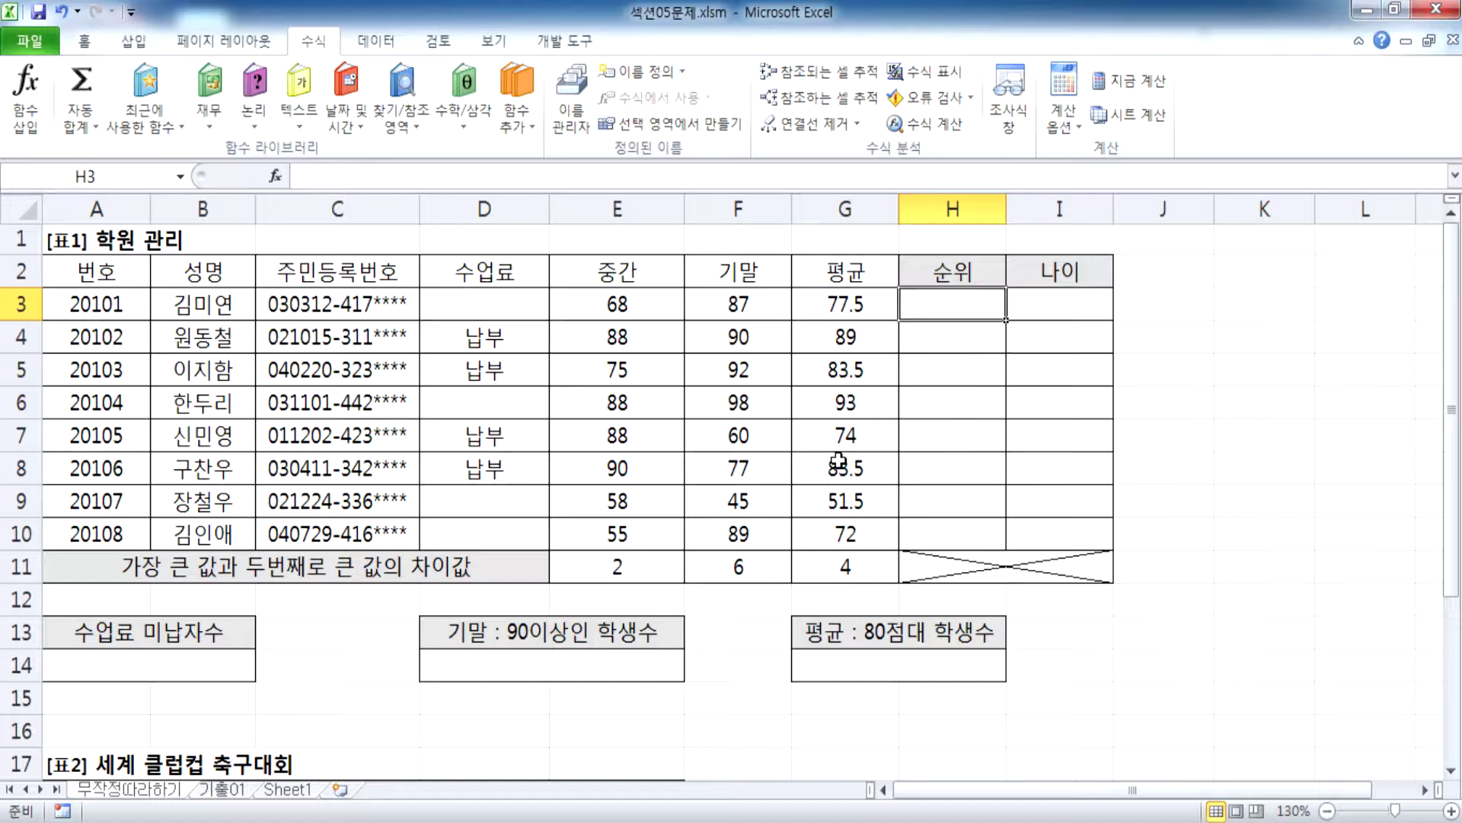
# Step: Switch to Notepad and review the SUM, AVERAGE, MAX and LARGE notes, then return to Excel and dismiss the function wizard
pyautogui.click(275, 175)
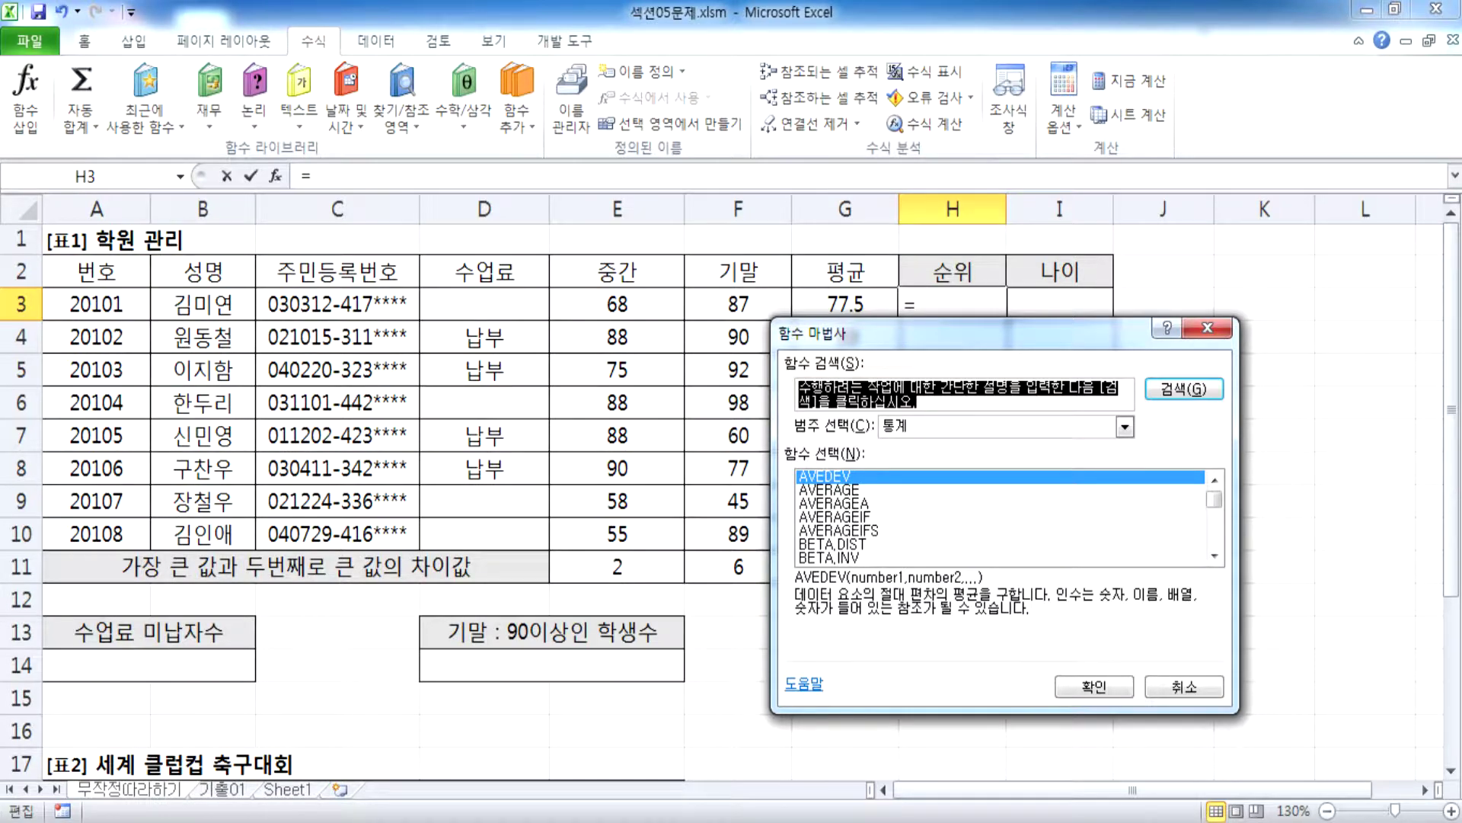
pyautogui.hotkey('alt', 'Tab')
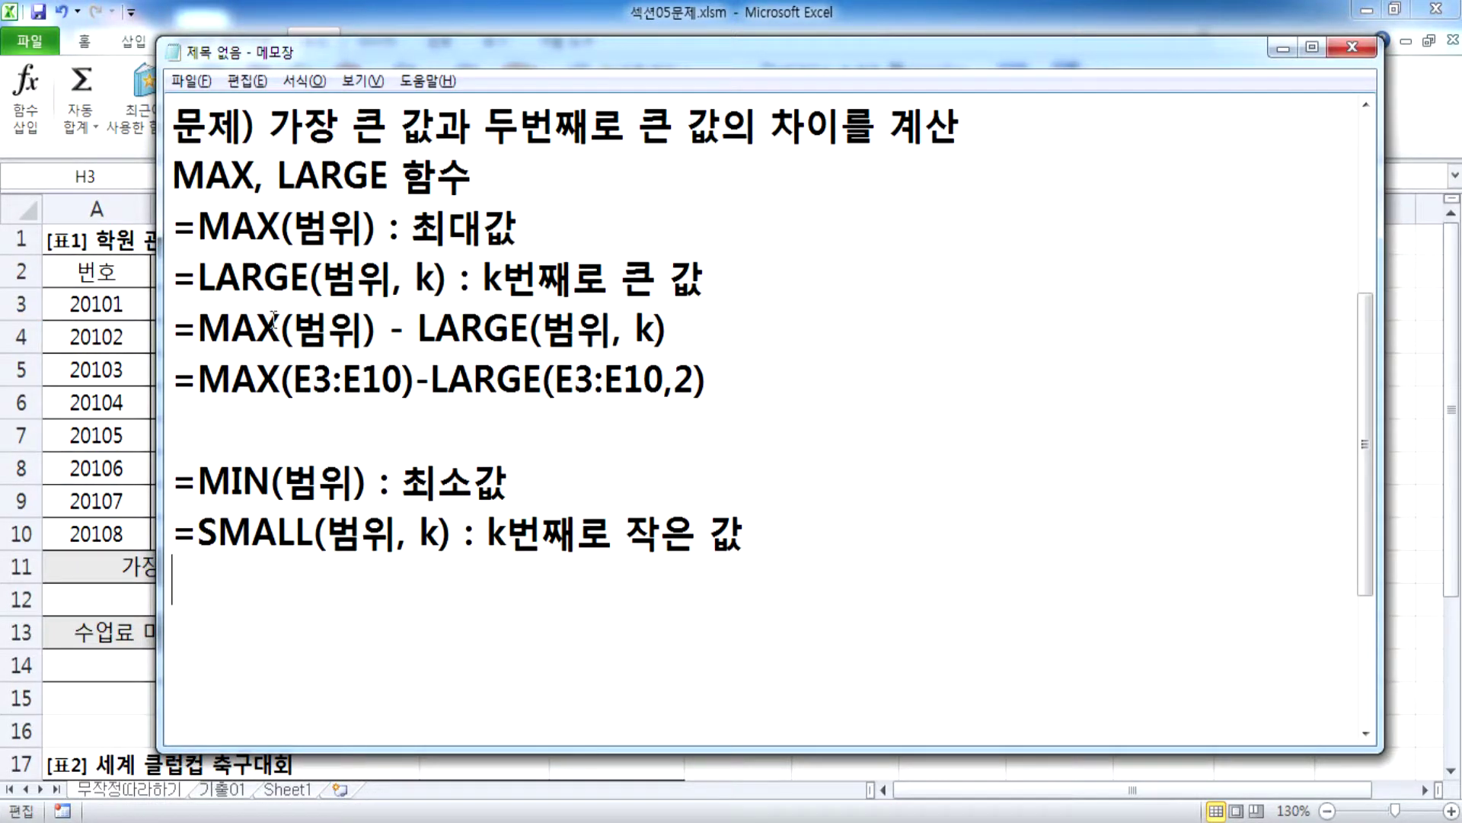
pyautogui.scroll(1, 311, 431)
pyautogui.scroll(2, 311, 431)
pyautogui.moveTo(198, 278); pyautogui.dragTo(280, 278)
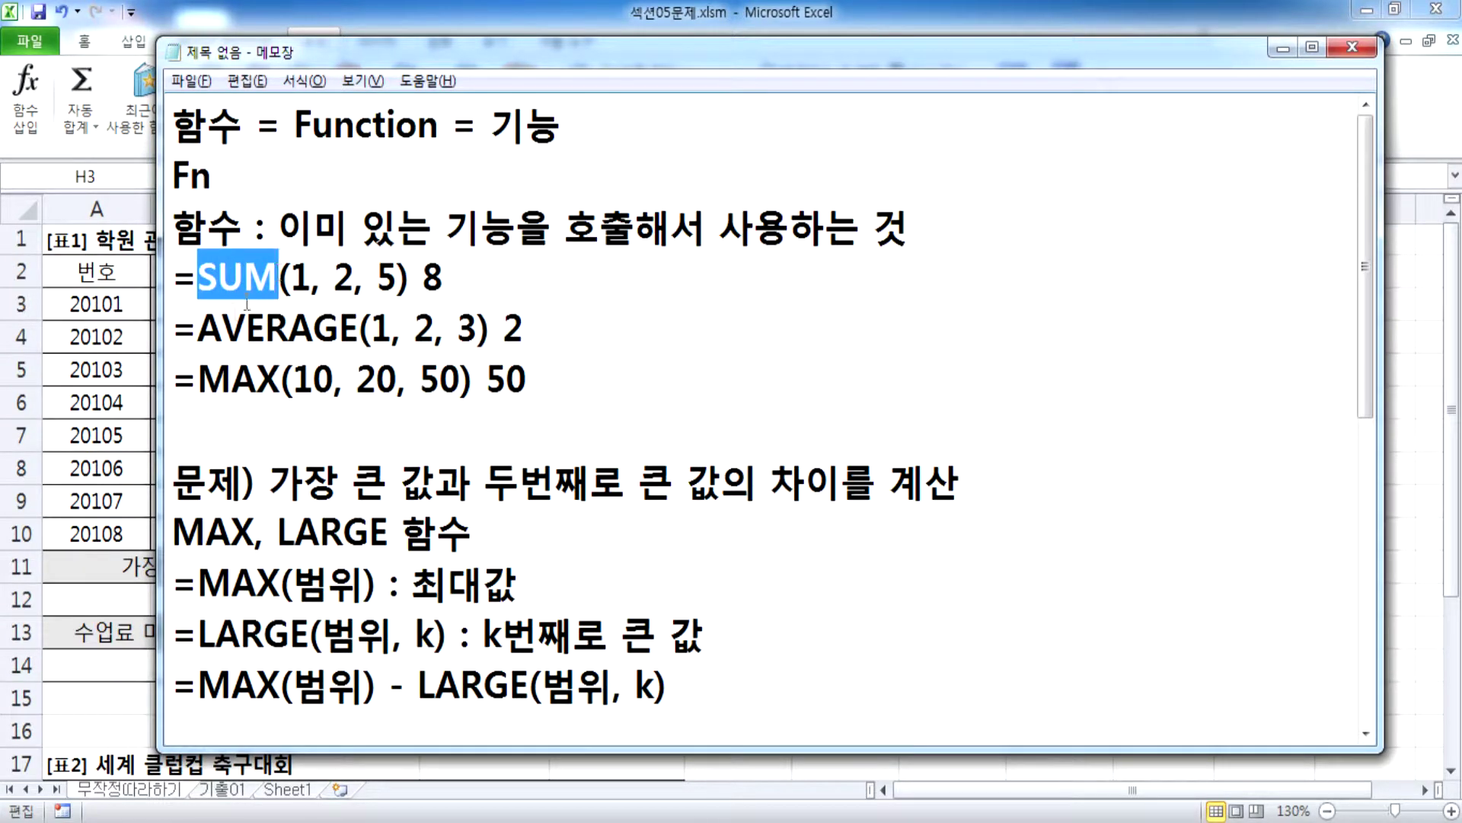
pyautogui.click(198, 328)
pyautogui.moveTo(198, 327); pyautogui.dragTo(354, 332)
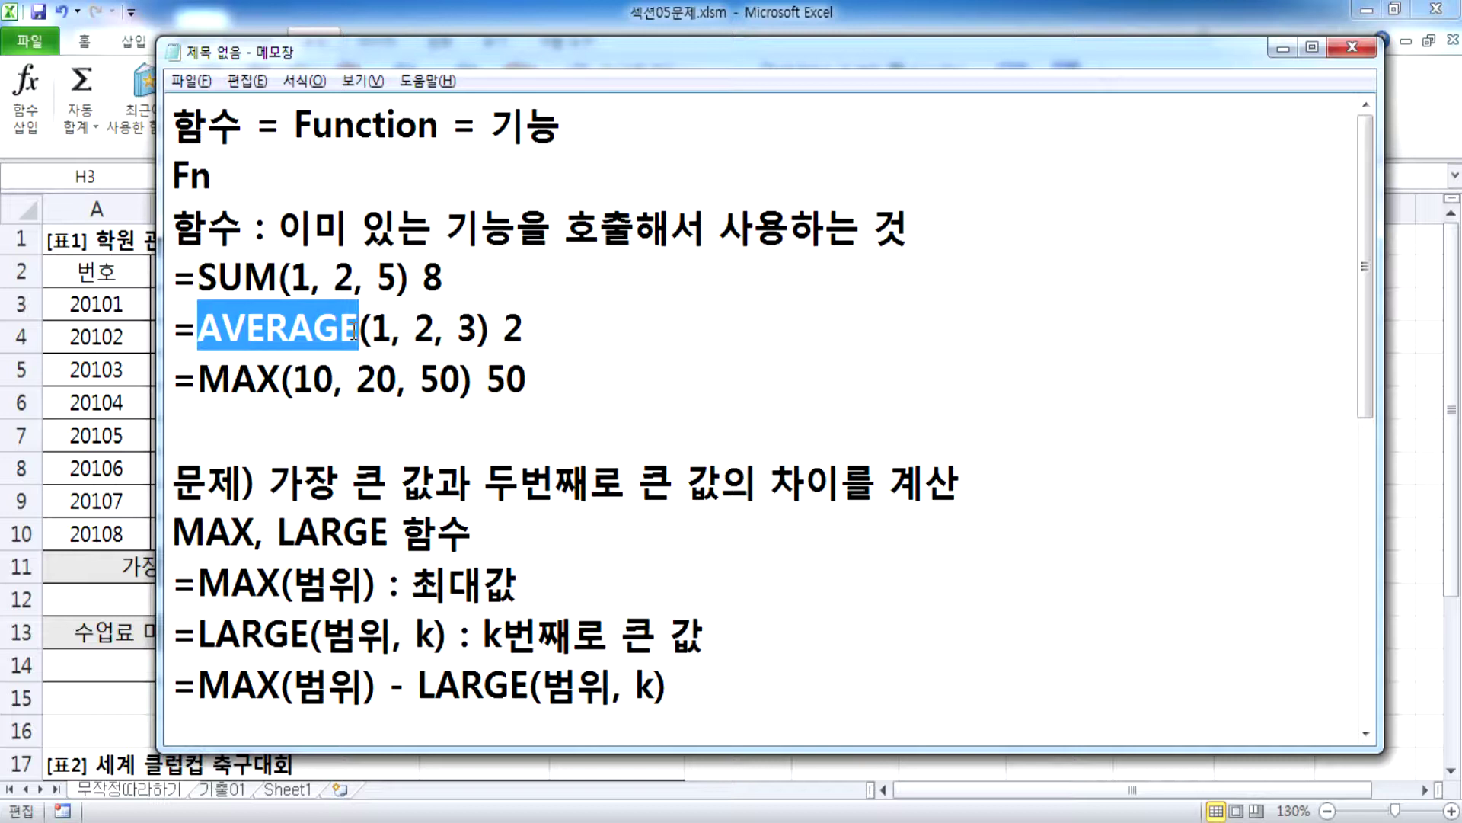
pyautogui.click(198, 276)
pyautogui.moveTo(198, 276); pyautogui.dragTo(279, 276)
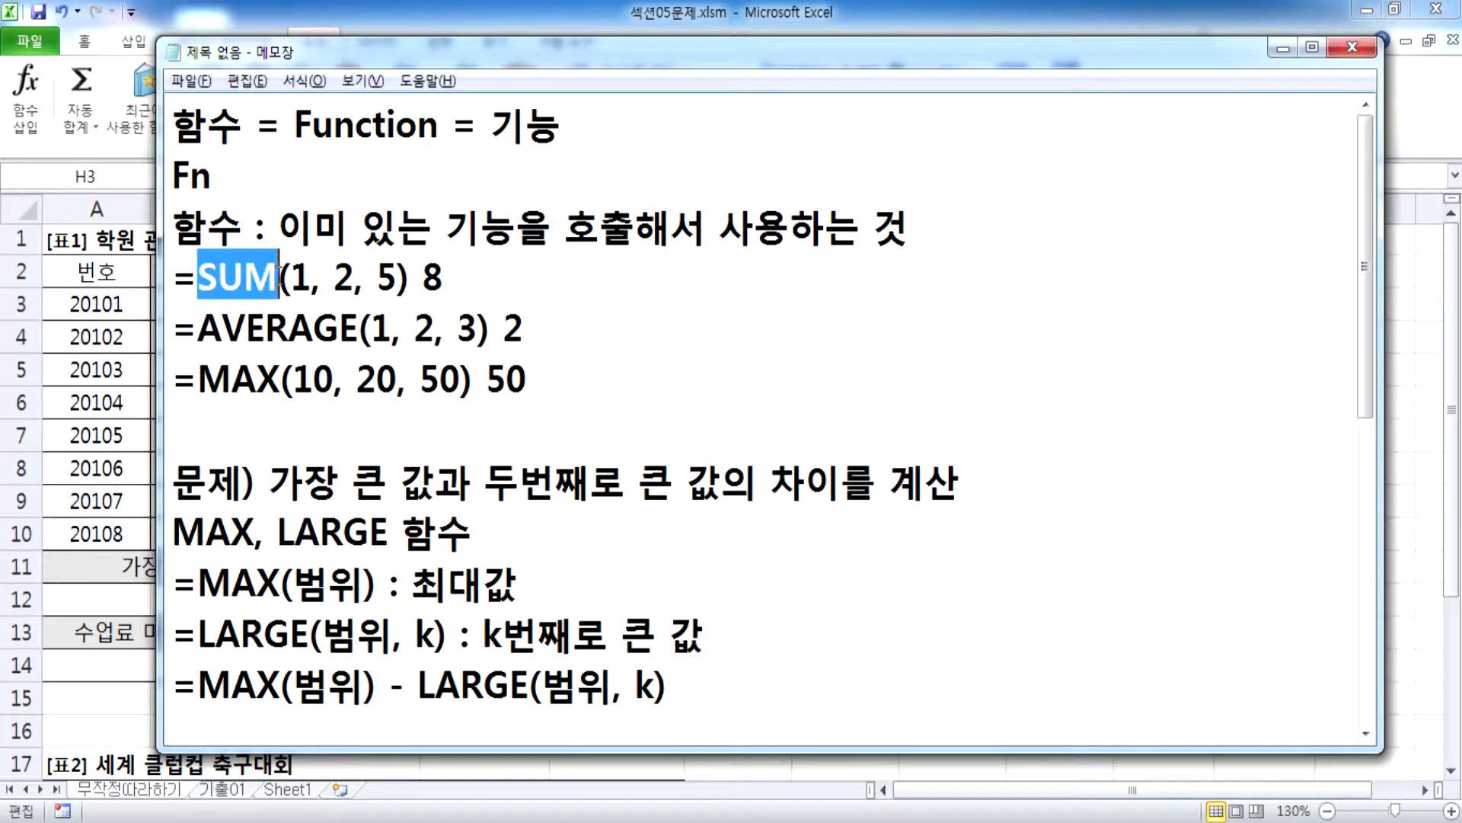
pyautogui.moveTo(197, 329); pyautogui.dragTo(368, 329)
pyautogui.moveTo(197, 584); pyautogui.dragTo(329, 684)
pyautogui.scroll(-1, 314, 674)
pyautogui.click(231, 431)
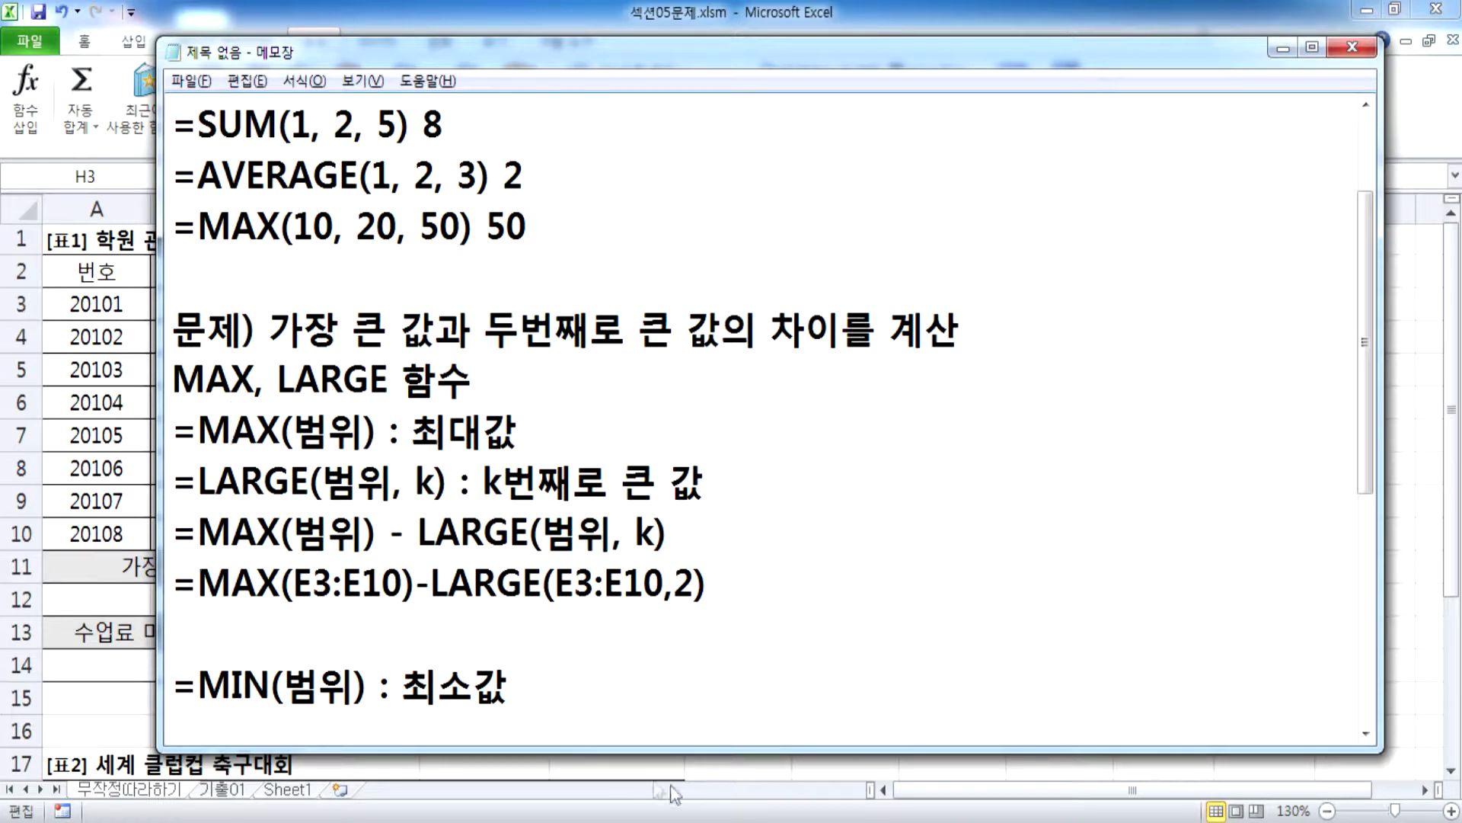
pyautogui.click(83, 689)
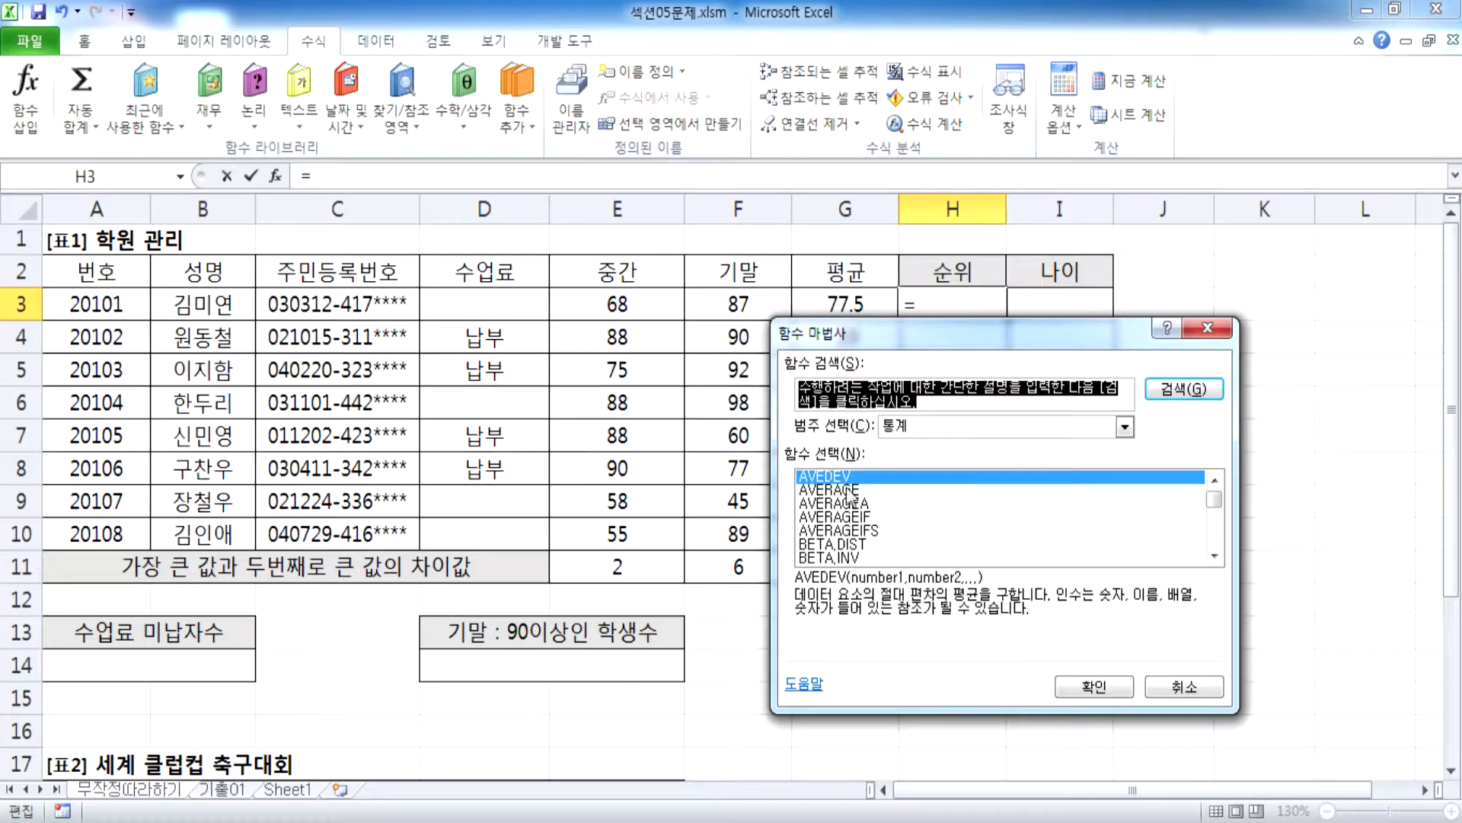
pyautogui.click(1177, 688)
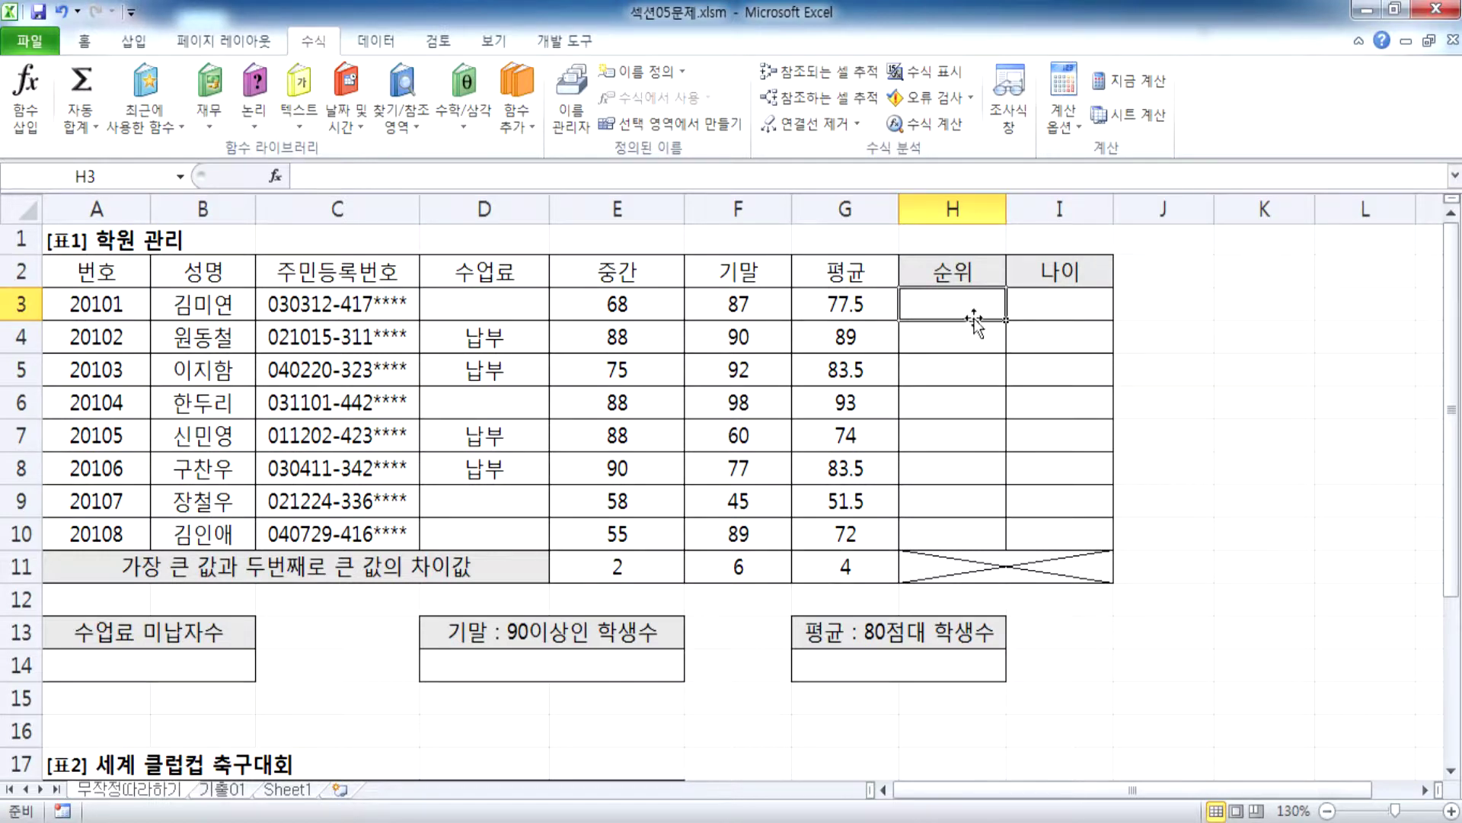
pyautogui.write('=MAX')
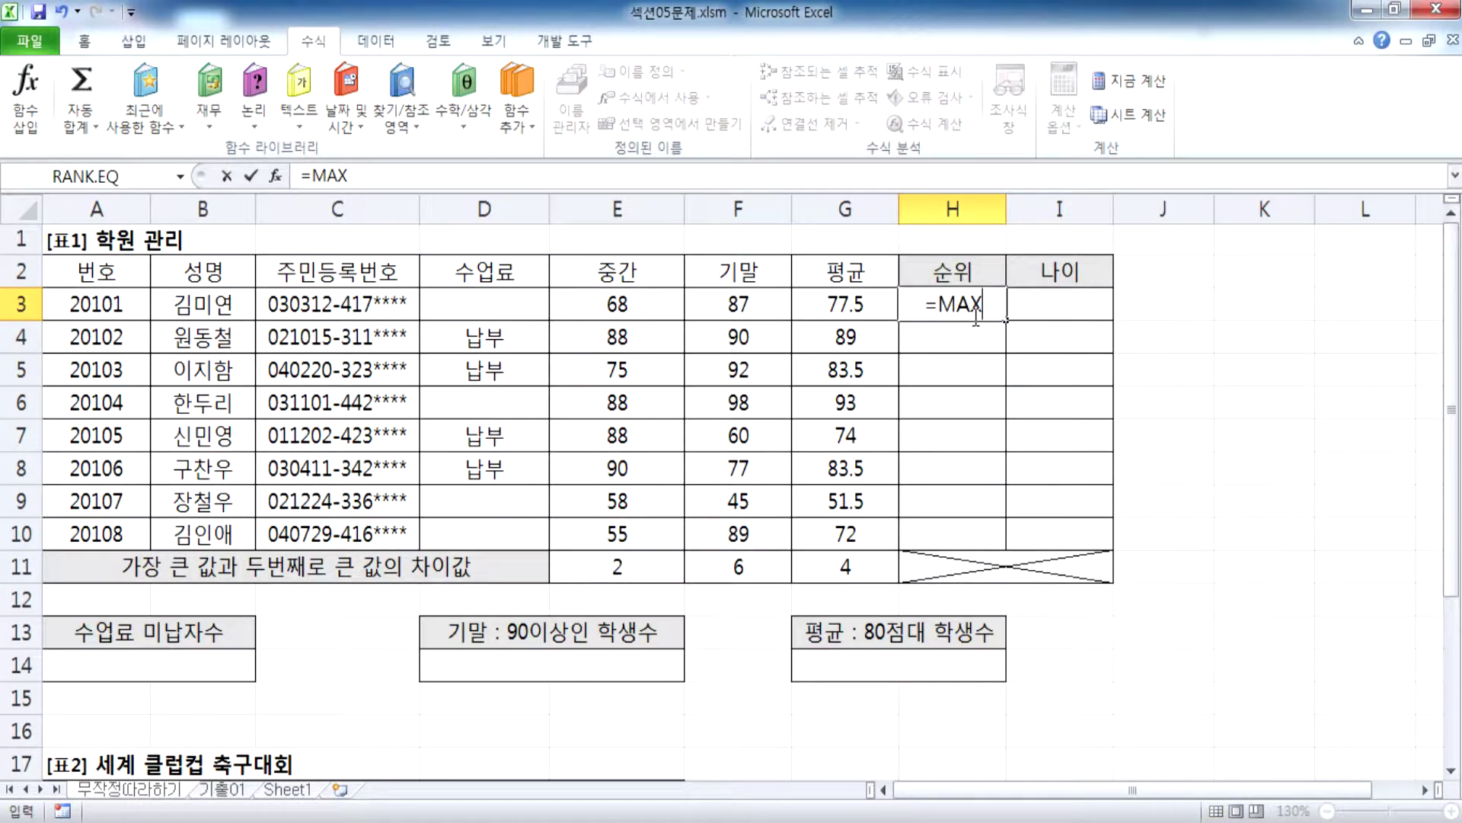
pyautogui.write('=RANK')
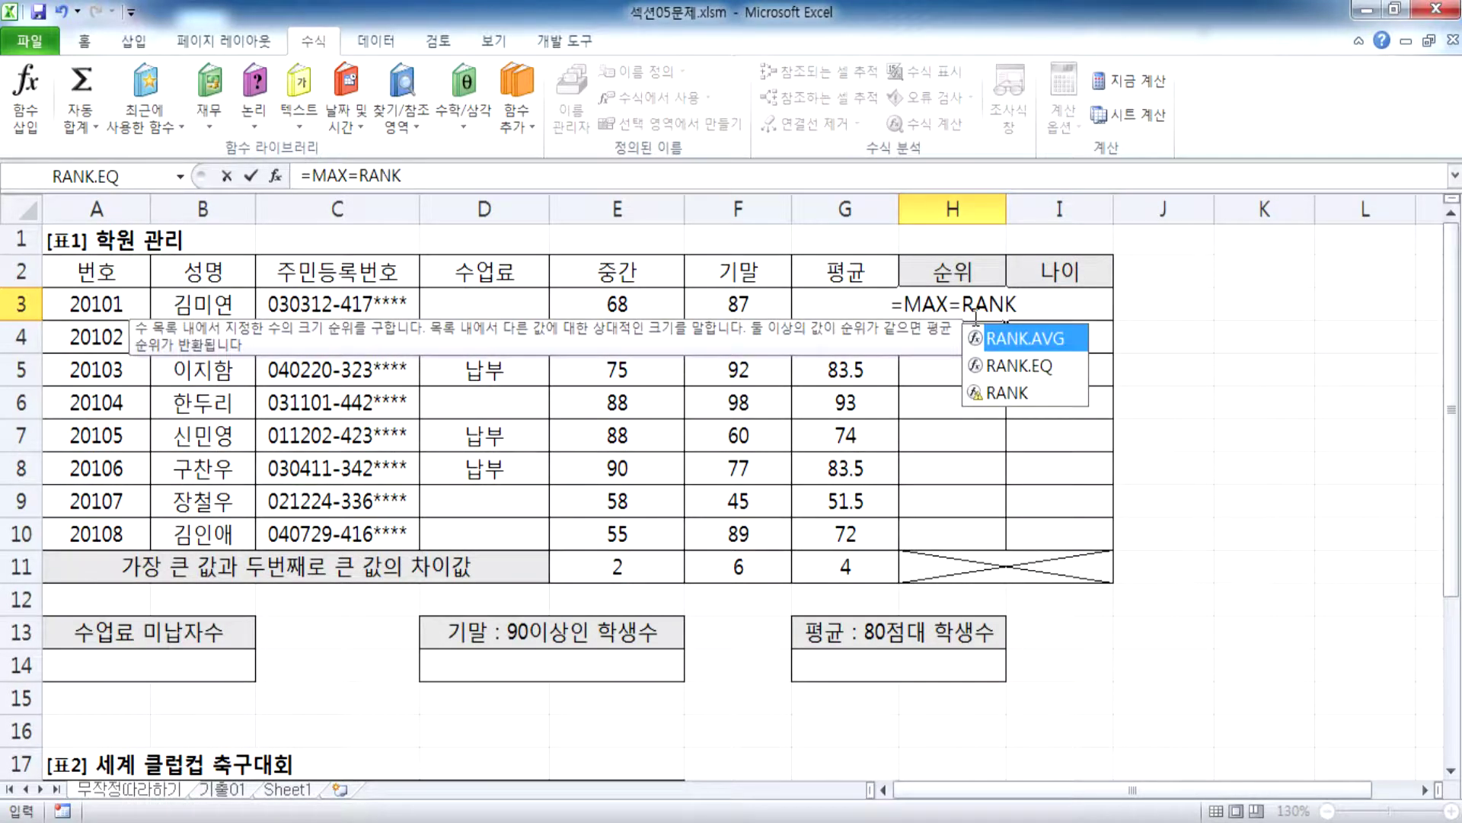
pyautogui.press('Escape')
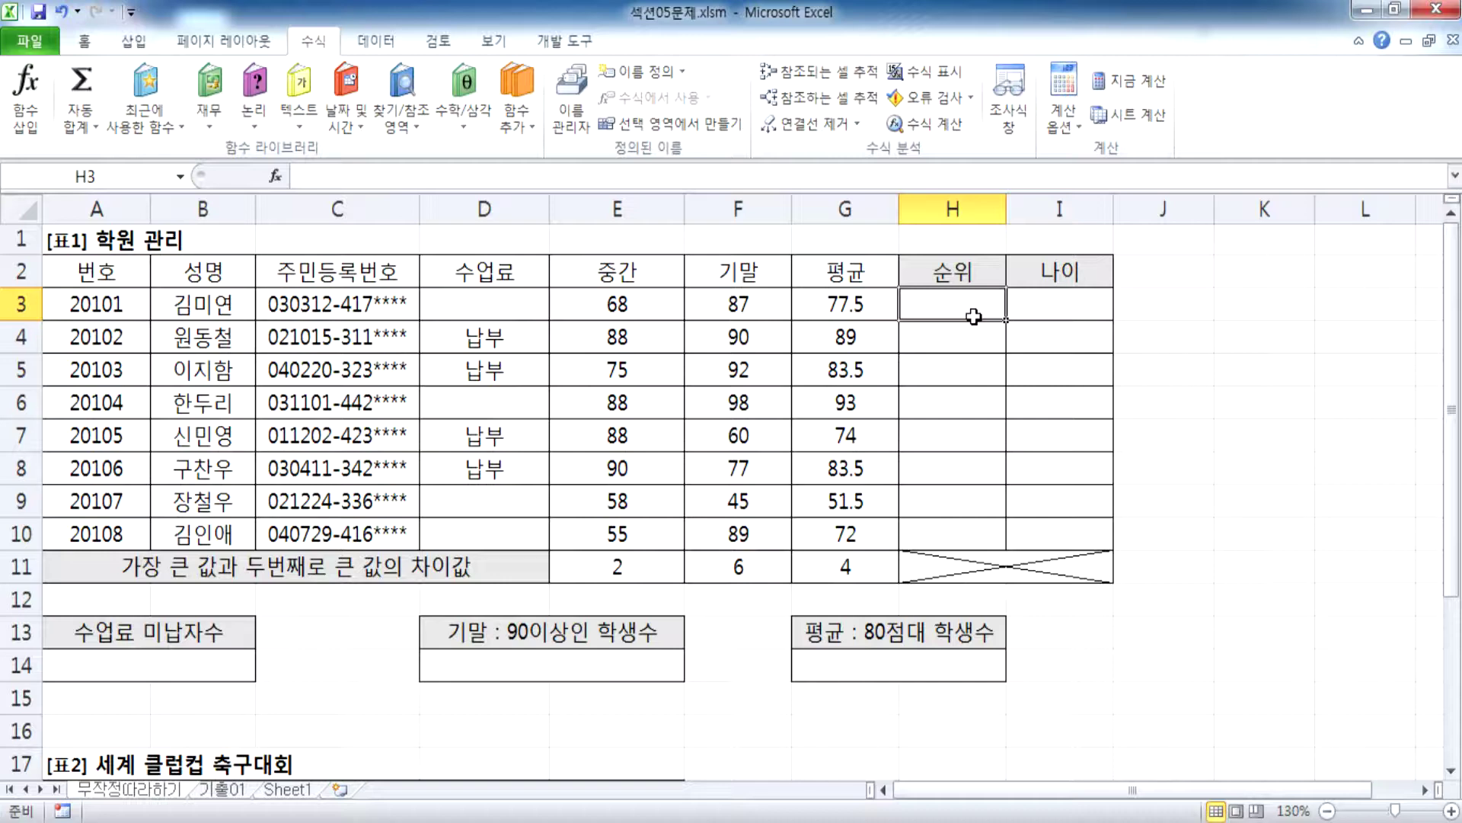
# Step: Start a =RANK formula in H3 and compare the suggested RANK.AVG, RANK.EQ and RANK functions
pyautogui.write('=R')
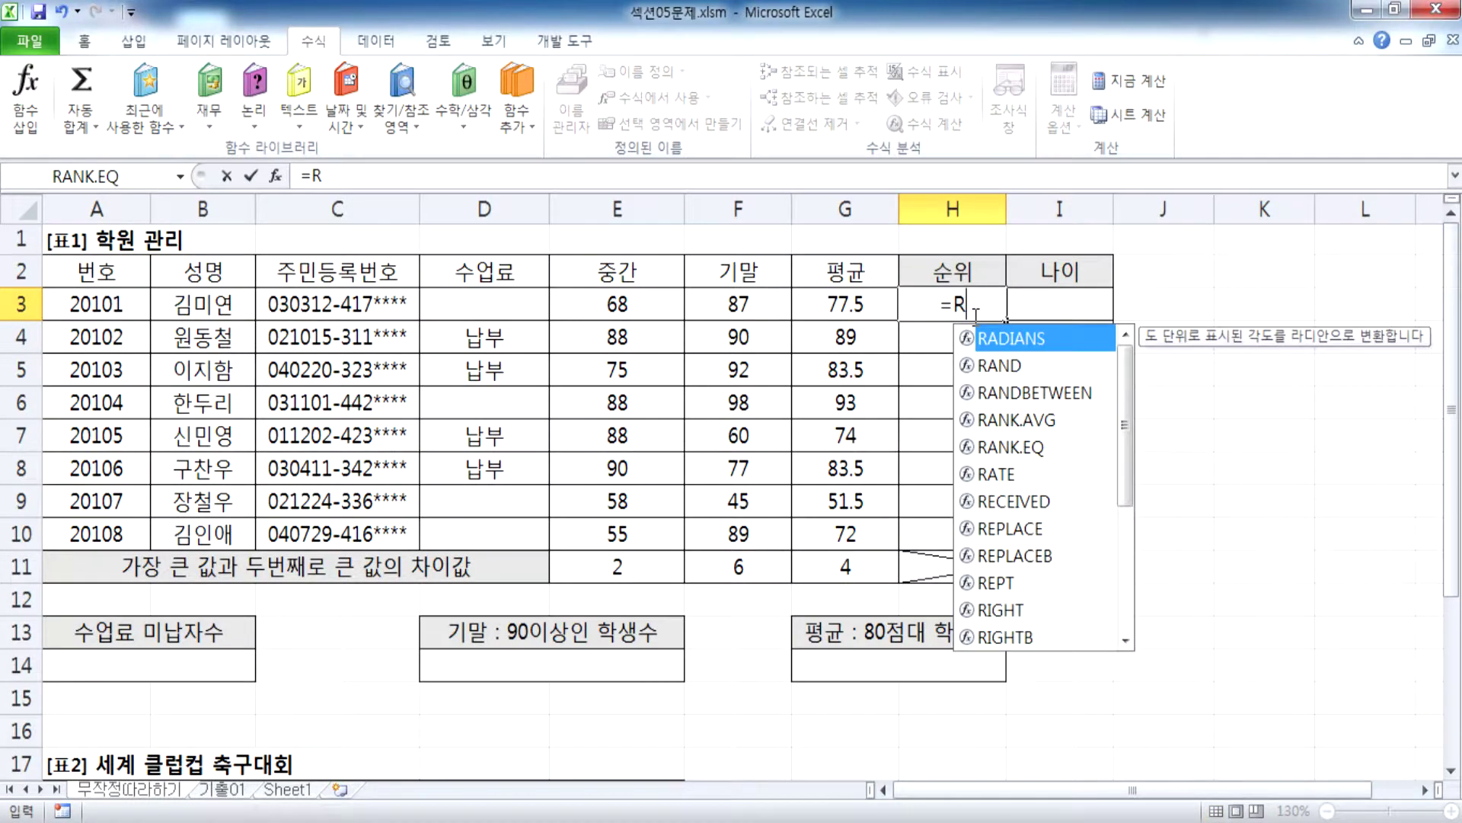
pyautogui.write('ANK')
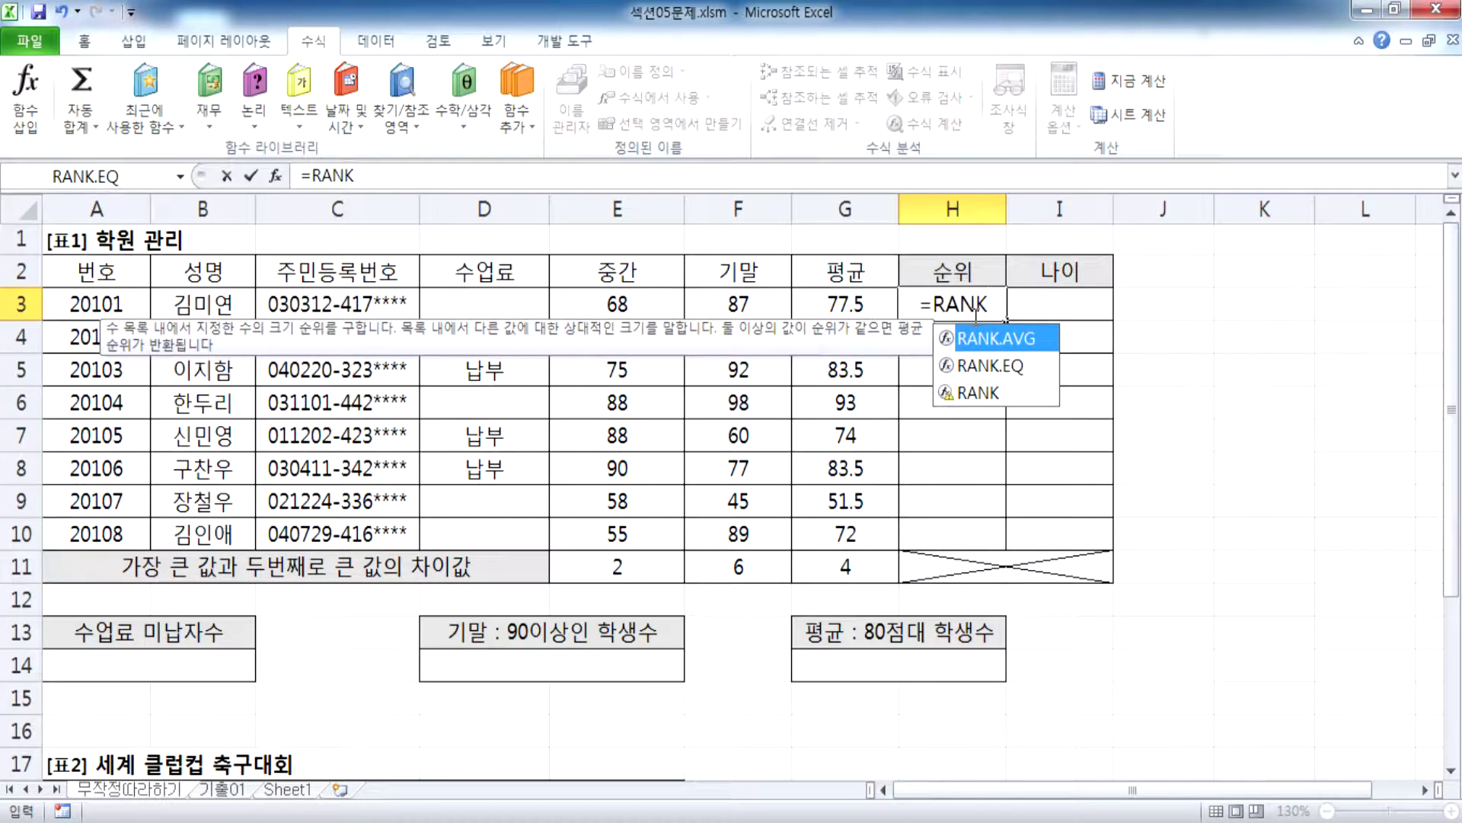
pyautogui.click(988, 368)
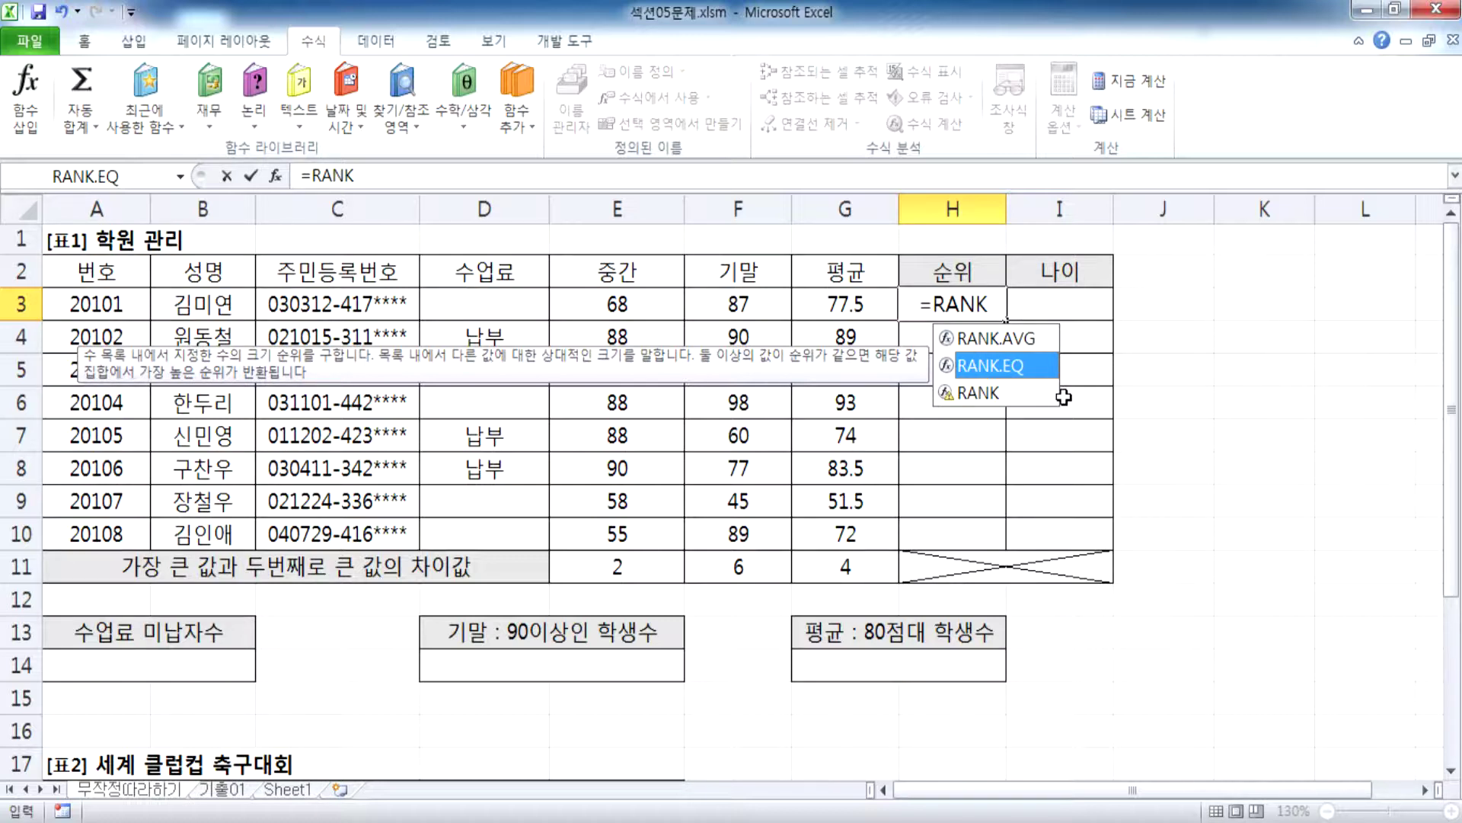
pyautogui.click(966, 408)
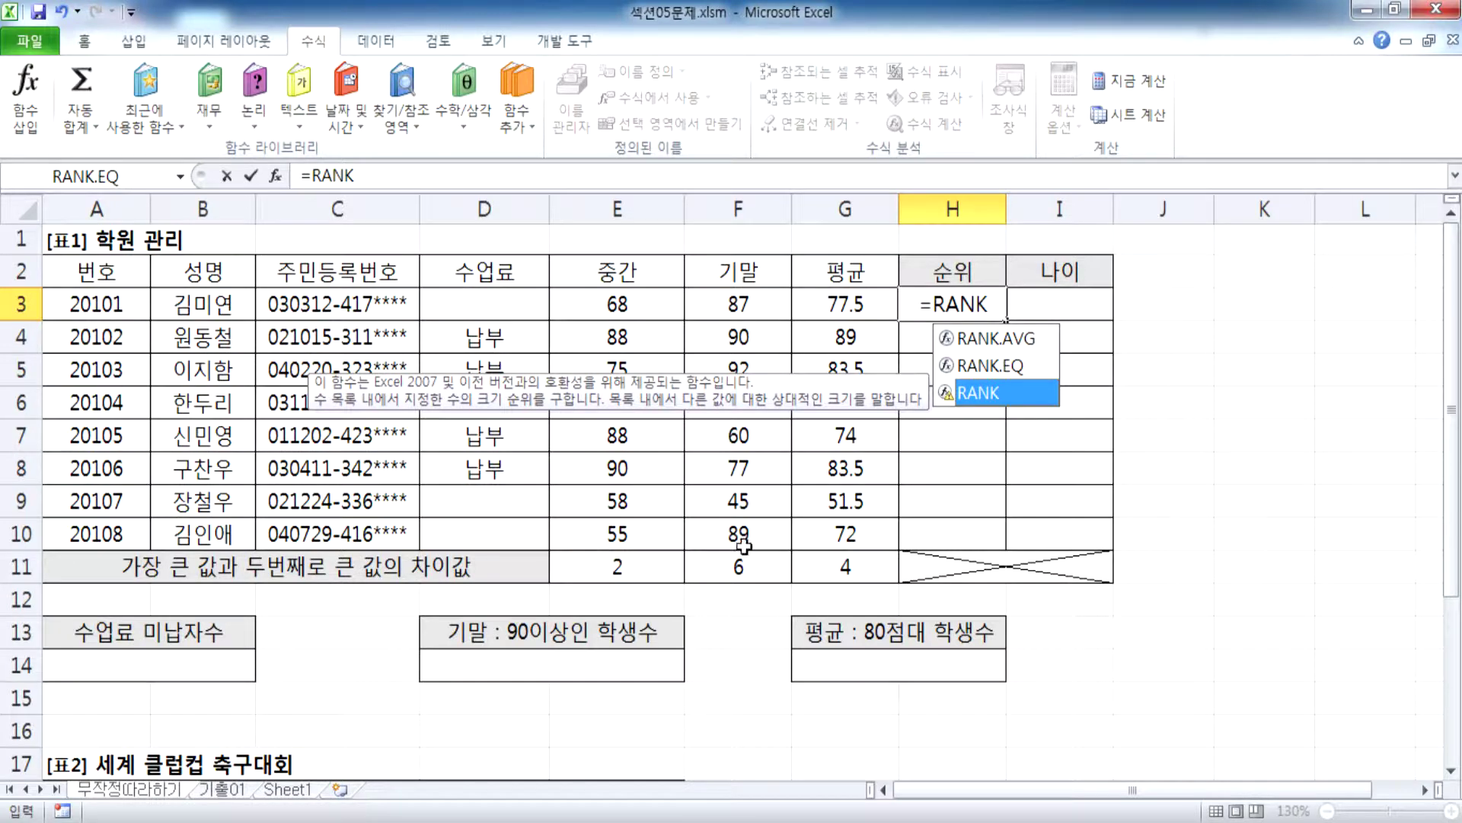
# Step: Switch to Notepad and add the line SUMIF, COUNTIF, AVERAGEIF below the SMALL note, leaving a blank line between them
pyautogui.hotkey('alt', 'Tab')
pyautogui.scroll(-1, 431, 446)
pyautogui.click(278, 385)
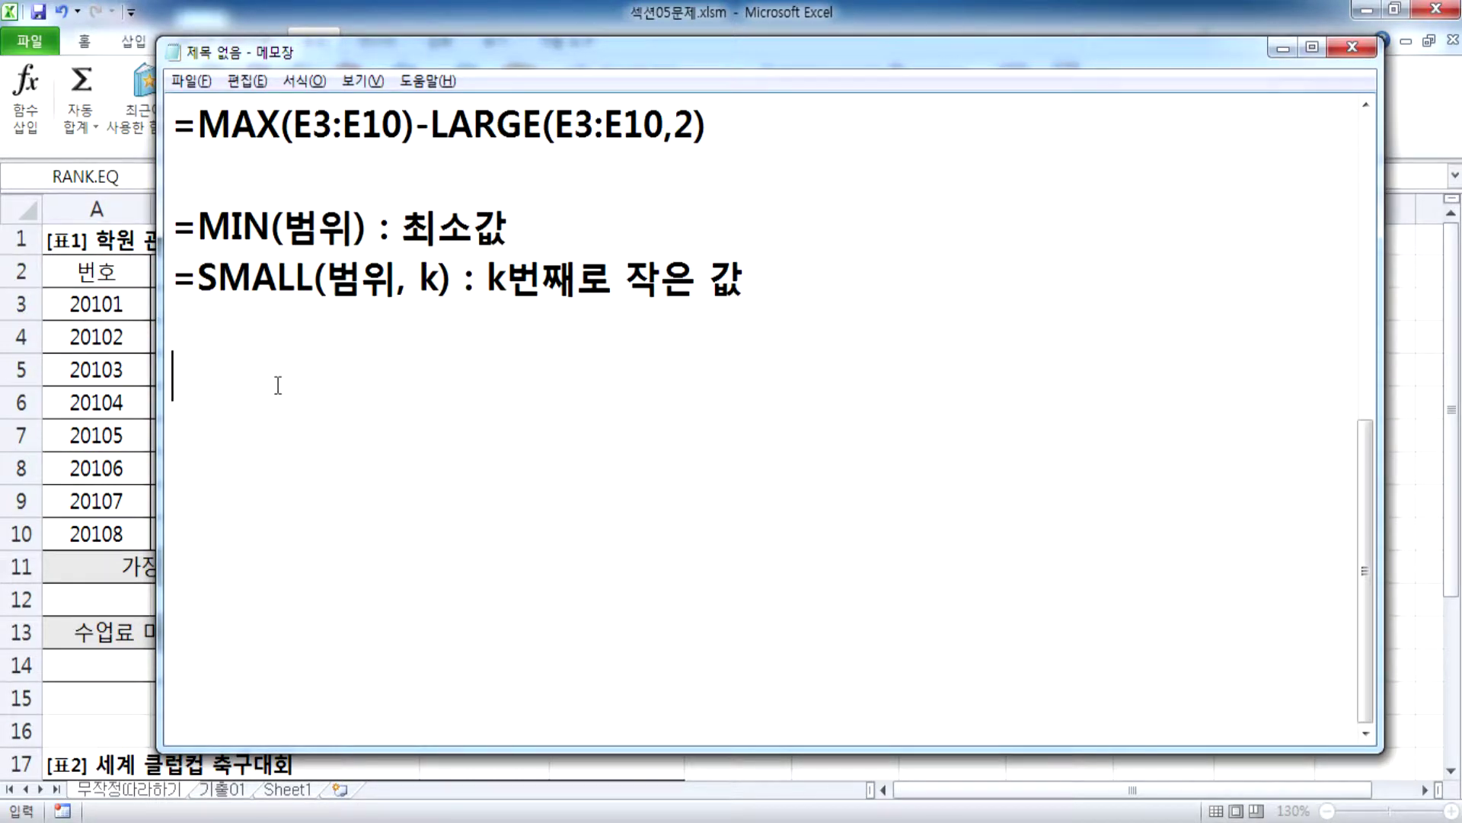
pyautogui.write('SUMIF')
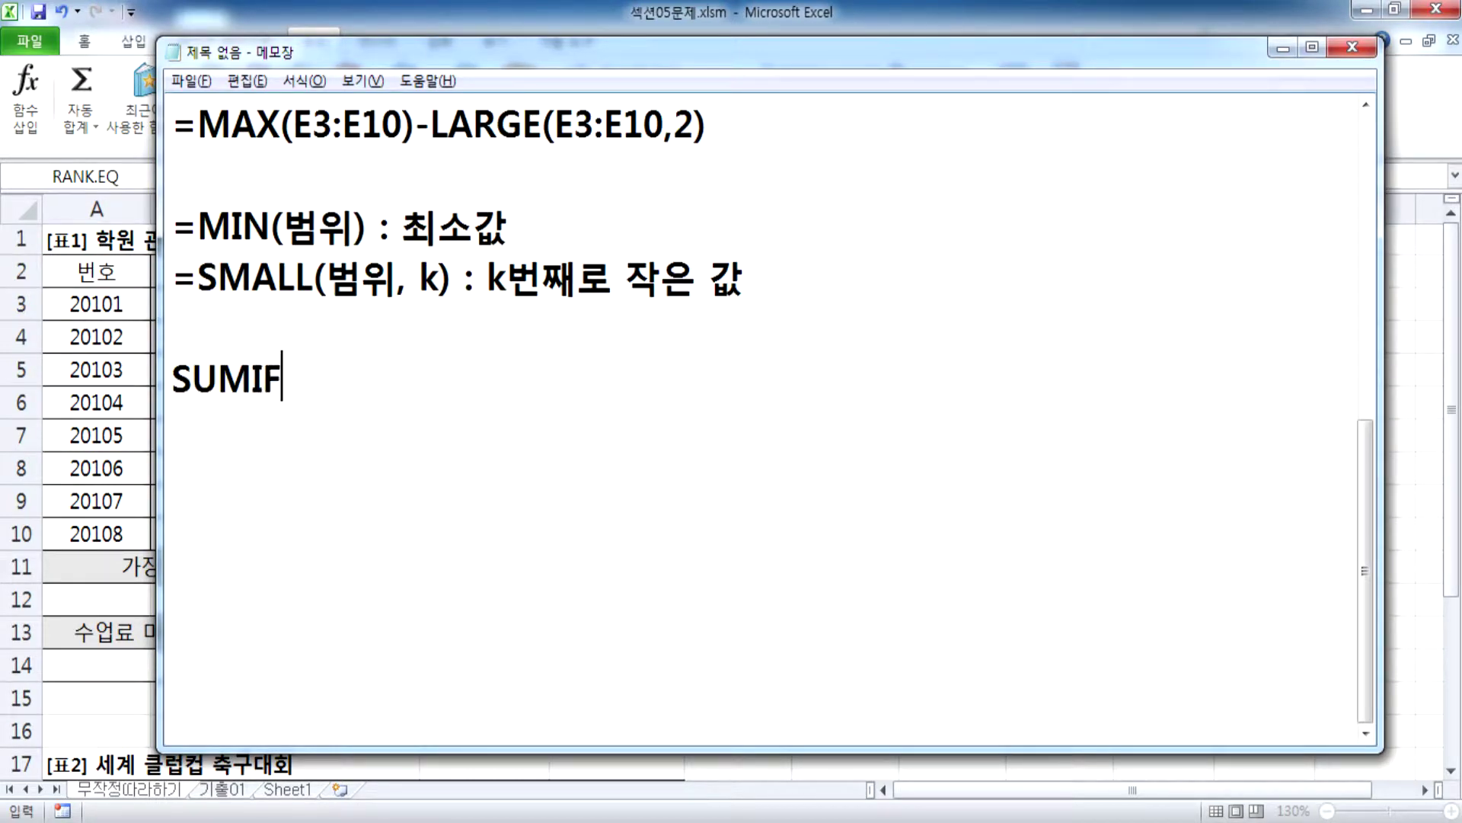
pyautogui.write(', COUN')
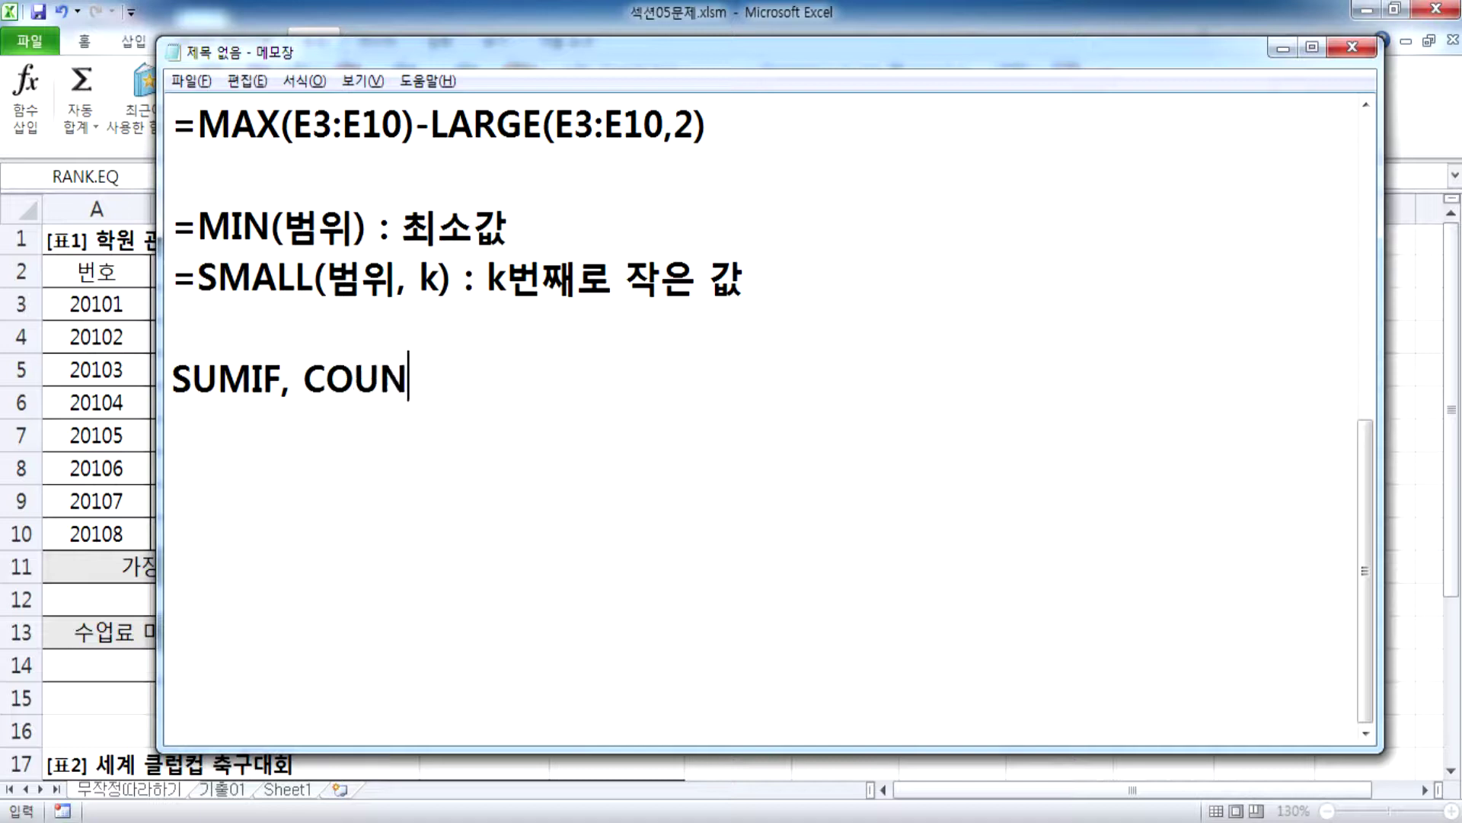
pyautogui.write('TIF, A')
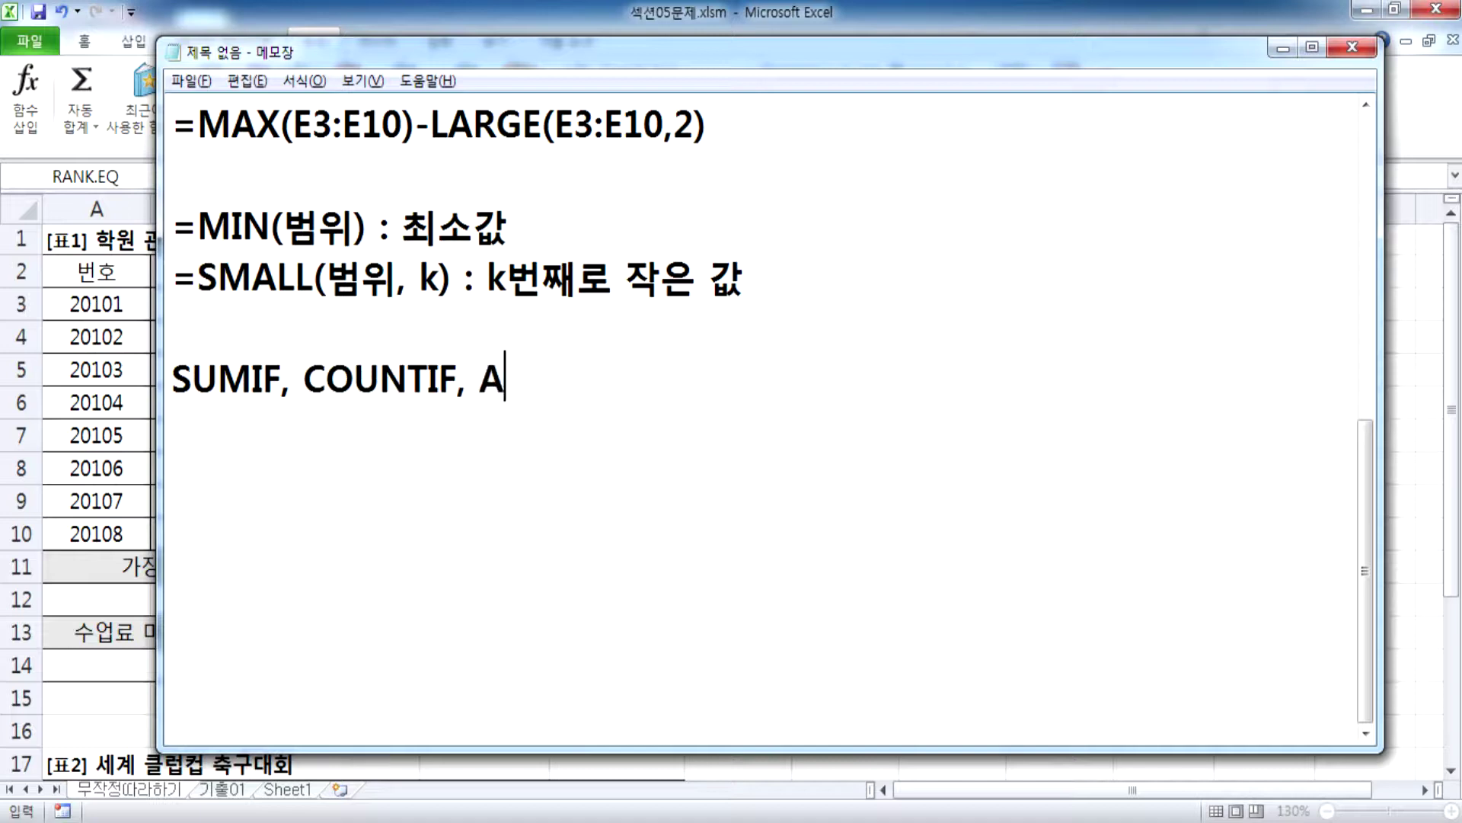
pyautogui.write('VERAGEIF')
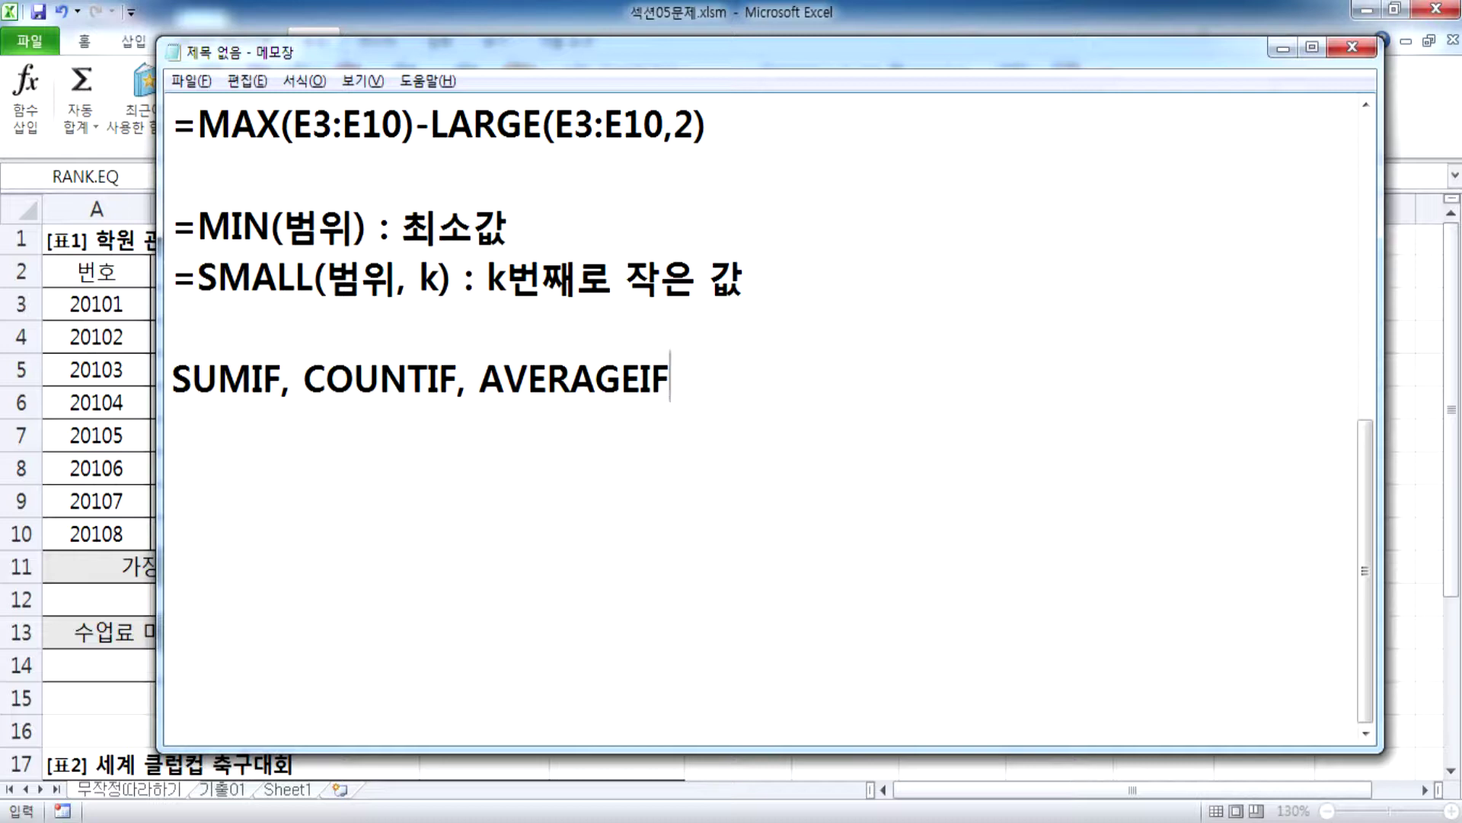
# Step: Duplicate the SUMIF, COUNTIF, AVERAGEIF line directly below itself
pyautogui.press('Return')
pyautogui.press('Up')
pyautogui.hotkey('shift', 'Down')
pyautogui.hotkey('ctrl', 'c')
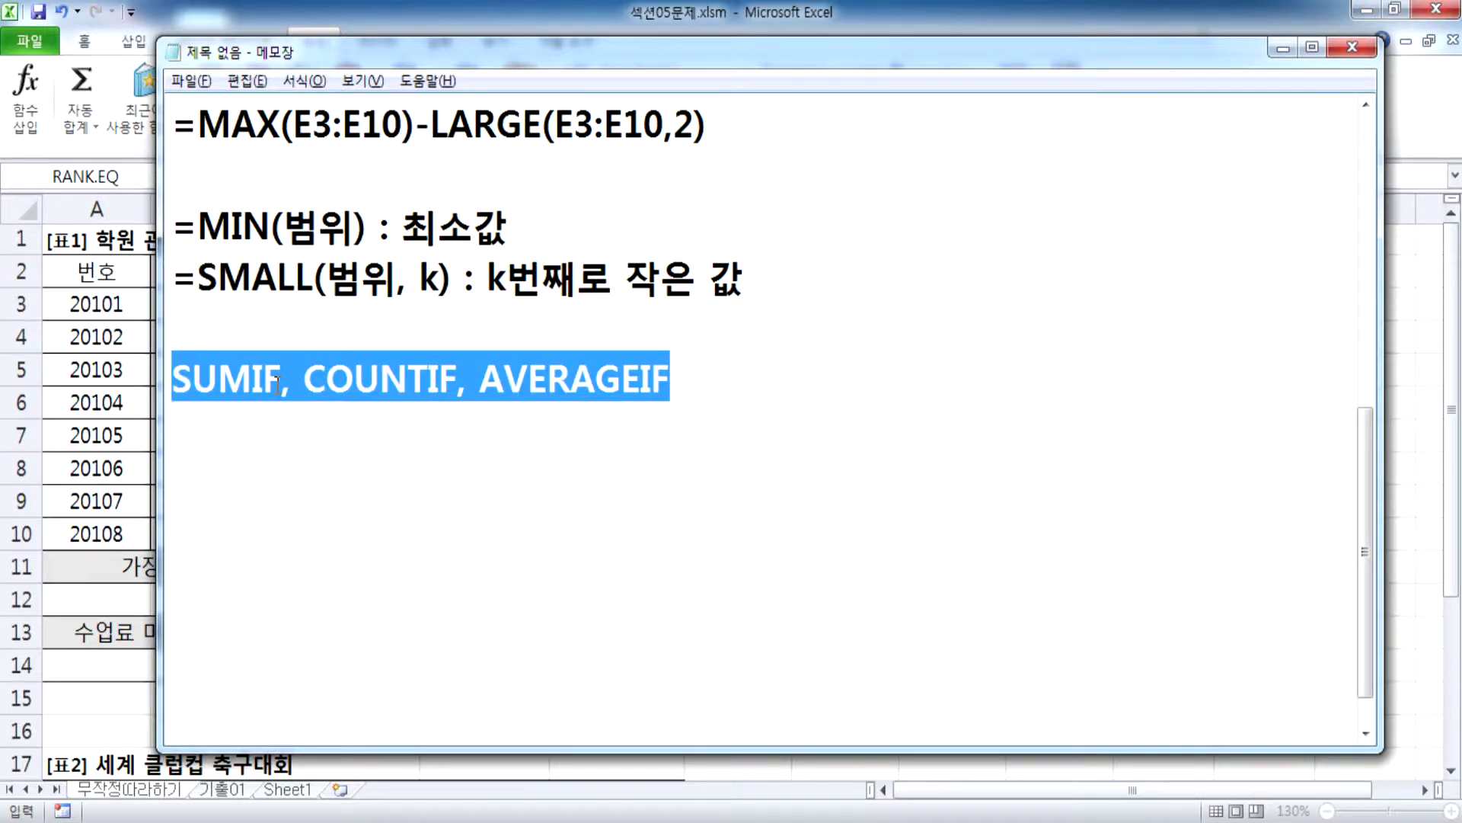
pyautogui.hotkey('ctrl', 'v')
pyautogui.hotkey('ctrl', 'v')
# Step: Change the duplicated line to SUMIFS, COUNTIFS, AVERAGEIFS and leave the cursor on the empty line below it
pyautogui.press('Left')
pyautogui.press('Left')
pyautogui.press('Left')
pyautogui.press('Left')
pyautogui.press('Left')
pyautogui.press('Left')
pyautogui.press('Left')
pyautogui.press('Left')
pyautogui.press('Left')
pyautogui.press('Left')
pyautogui.press('Left')
pyautogui.press('Left')
pyautogui.press('Left')
pyautogui.press('Left')
pyautogui.press('Left')
pyautogui.press('Left')
pyautogui.press('Left')
pyautogui.press('Left')
pyautogui.press('Left')
pyautogui.press('Left')
pyautogui.press('Left')
pyautogui.press('Left')
pyautogui.write('S')
pyautogui.press('Right')
pyautogui.press('Right')
pyautogui.press('Right')
pyautogui.press('Right')
pyautogui.press('Right')
pyautogui.press('Right')
pyautogui.press('Right')
pyautogui.press('Right')
pyautogui.press('Right')
pyautogui.press('Right')
pyautogui.press('Left')
pyautogui.write('S')
pyautogui.press('Right')
pyautogui.press('Right')
pyautogui.press('Right')
pyautogui.press('Right')
pyautogui.press('Right')
pyautogui.press('Right')
pyautogui.press('Right')
pyautogui.press('Right')
pyautogui.press('Right')
pyautogui.press('Right')
pyautogui.press('Right')
pyautogui.write('S')
pyautogui.press('Up')
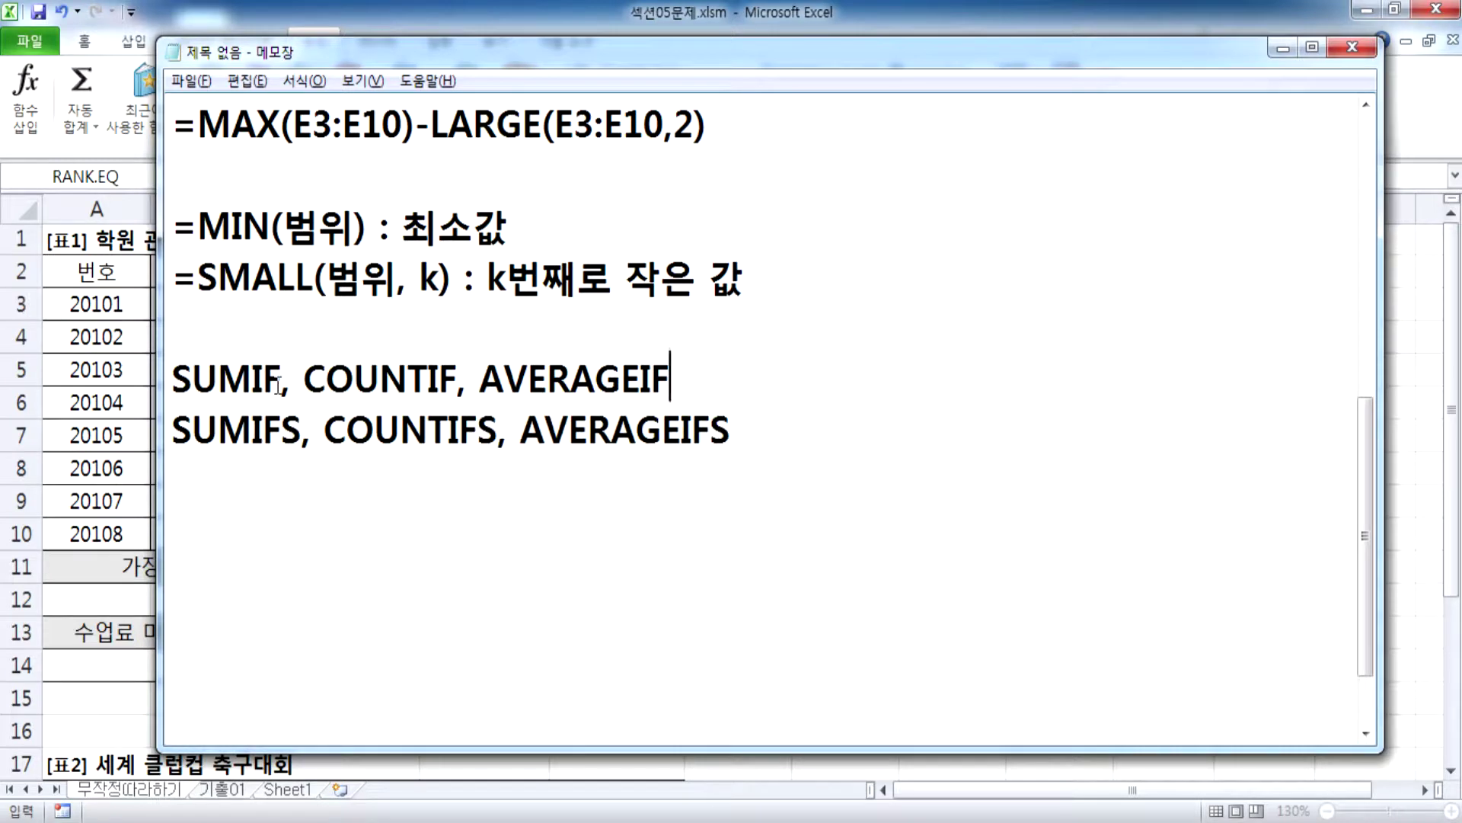
pyautogui.moveTo(174, 427); pyautogui.dragTo(811, 457)
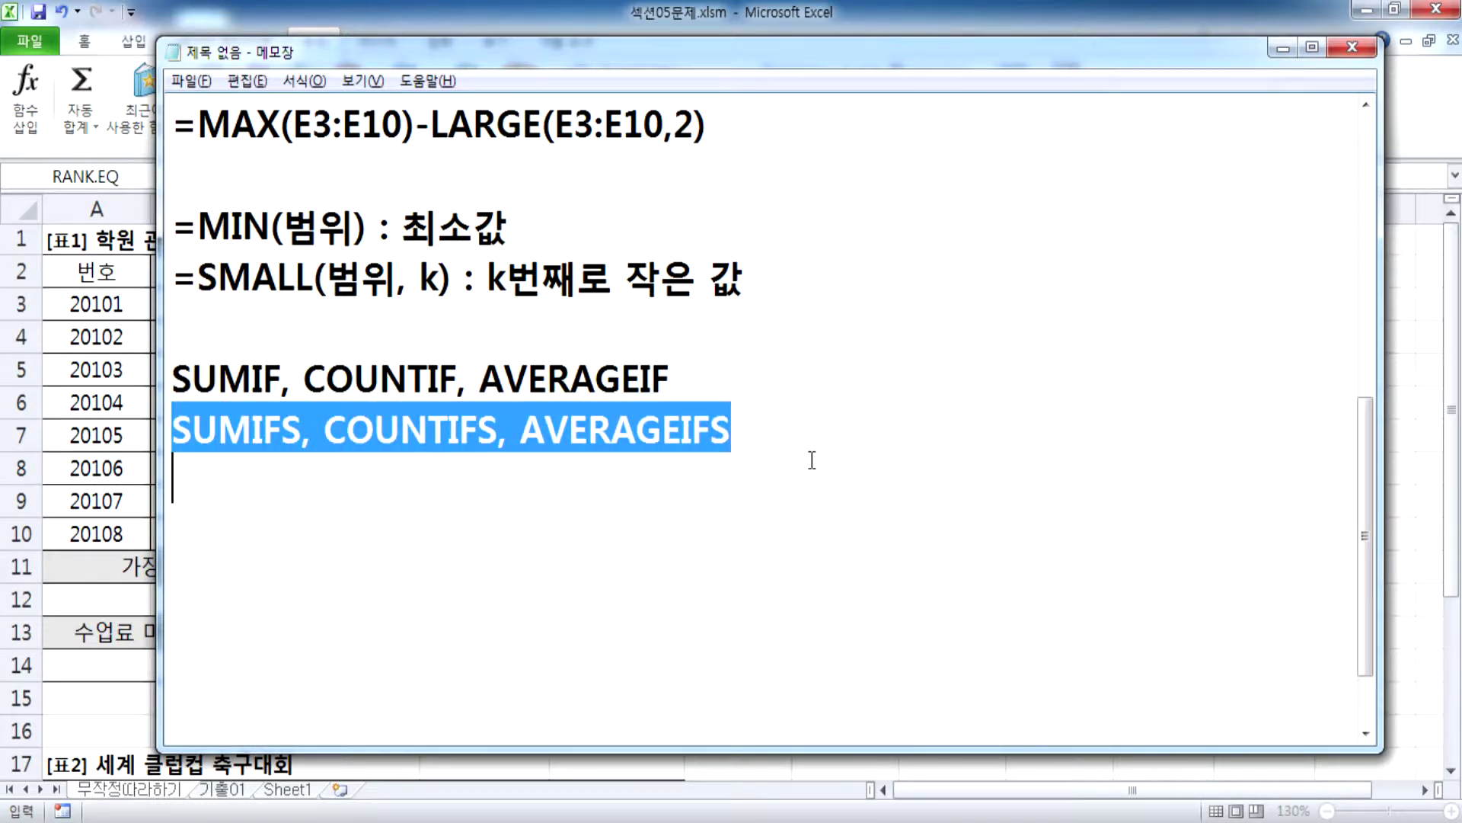
pyautogui.click(809, 476)
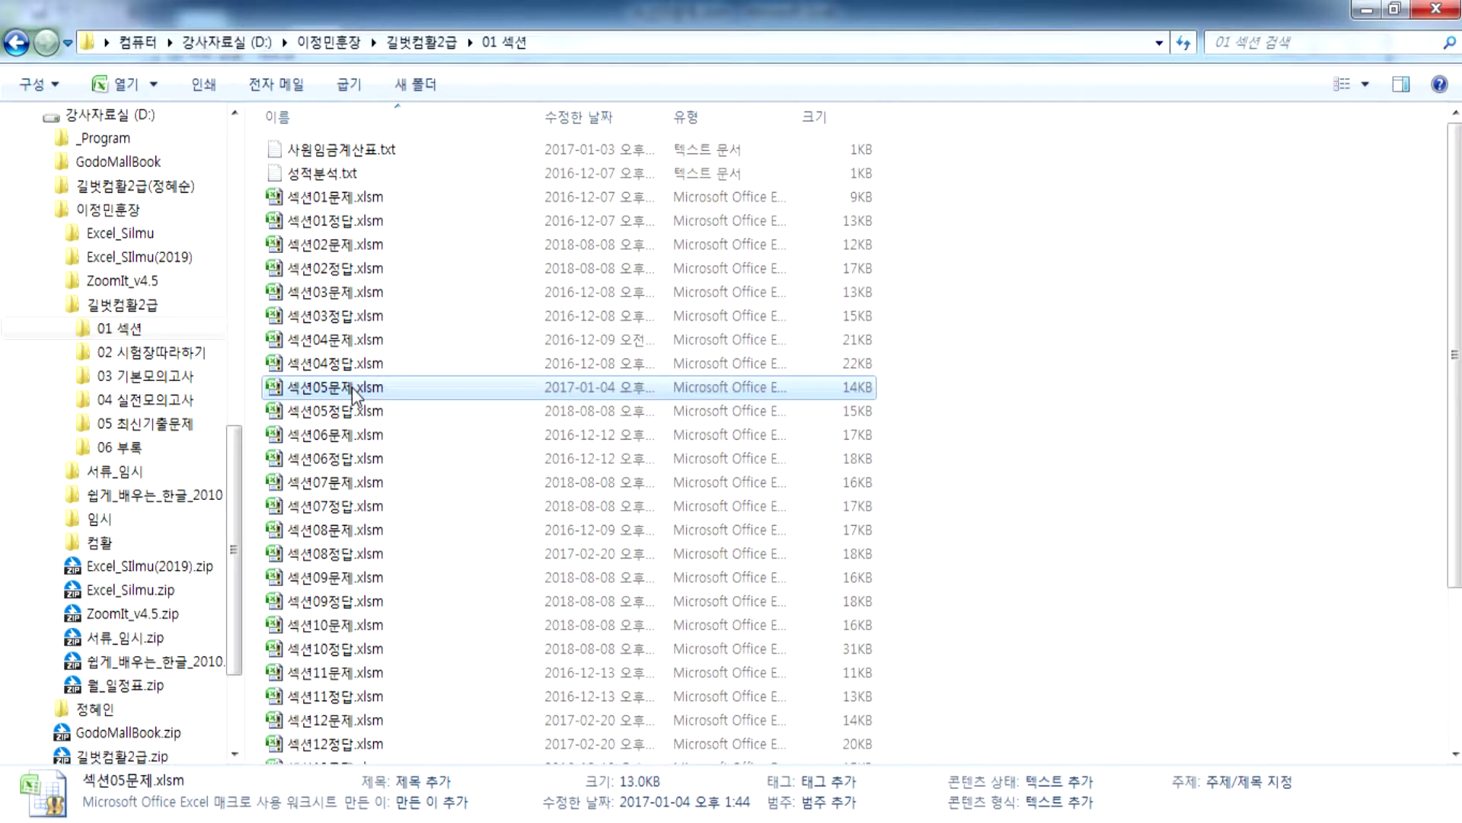
# Step: Open 섹션05문제.xlsm from the 01 섹션 folder to return to Excel and view the workbook's file information
pyautogui.doubleClick(352, 387)
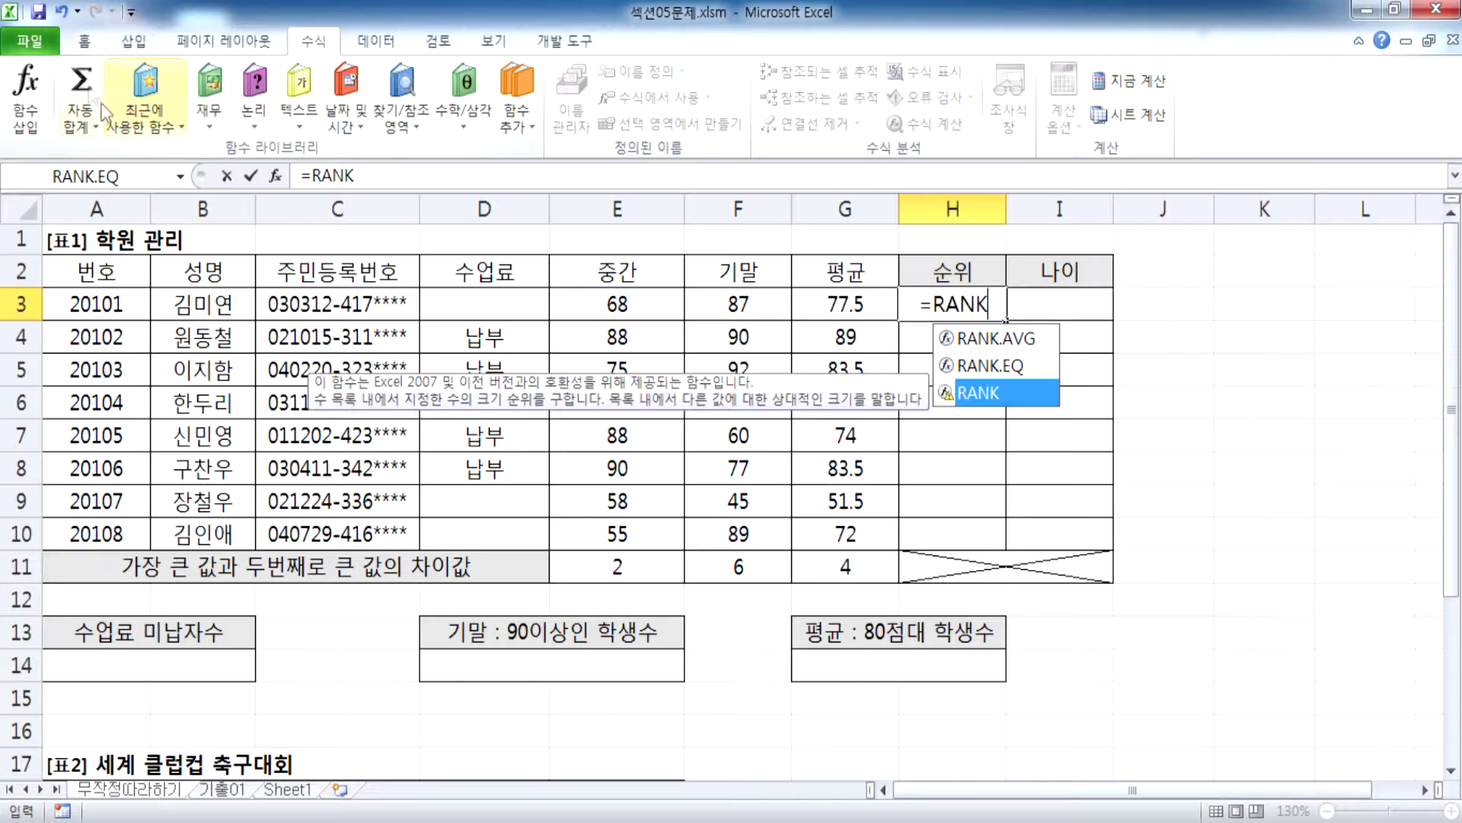
pyautogui.click(26, 40)
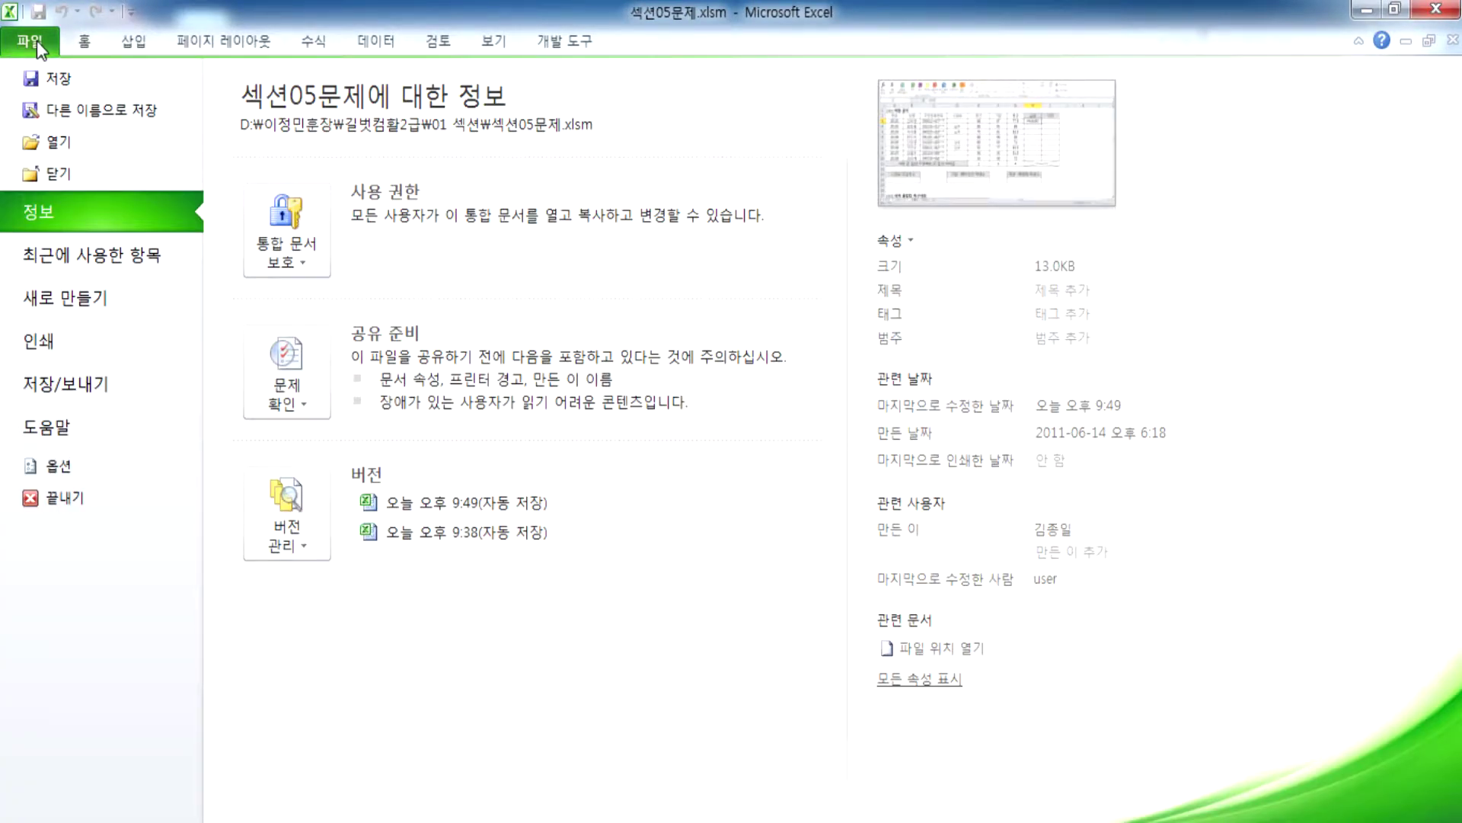
pyautogui.hotkey('alt', 'Tab')
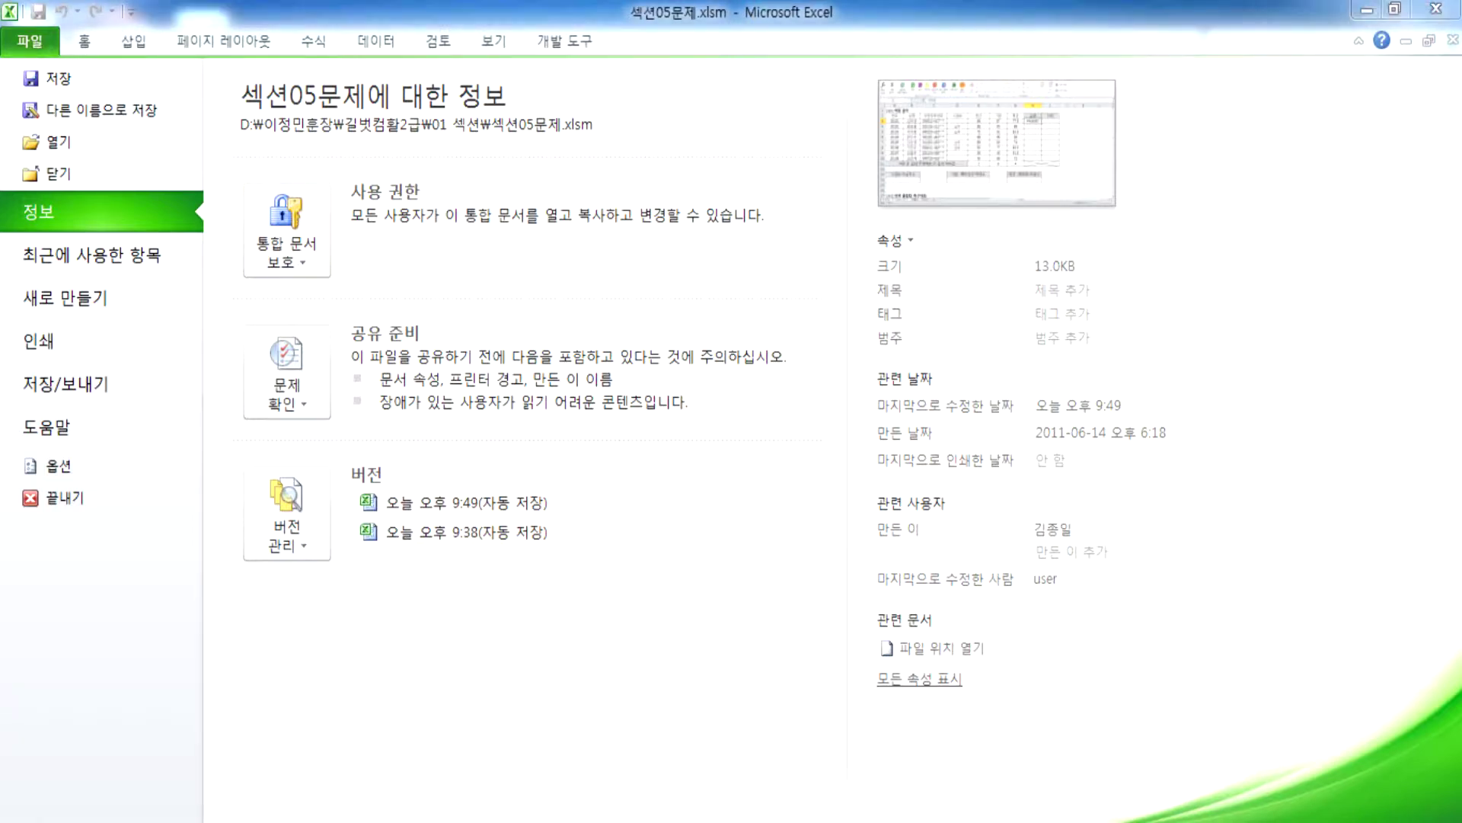
# Step: Switch to Notepad and add RANK and RANK.EQ on separate lines below the SUMIFS, COUNTIFS, AVERAGEIFS line
pyautogui.scroll(-1, 457, 525)
pyautogui.write('ㄱ')
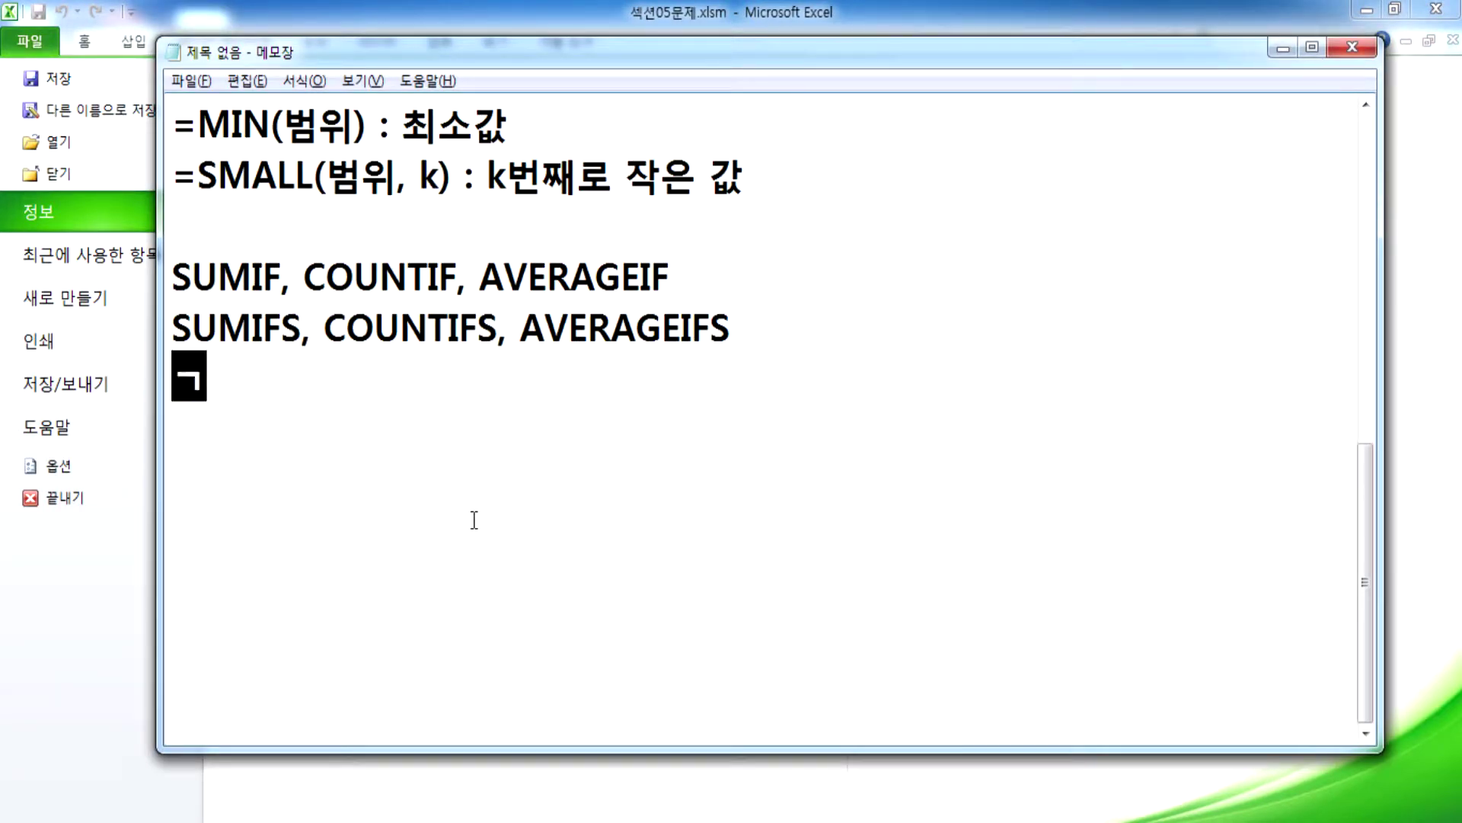
pyautogui.press('BackSpace')
pyautogui.press('BackSpace')
pyautogui.press('Return')
pyautogui.write('RA')
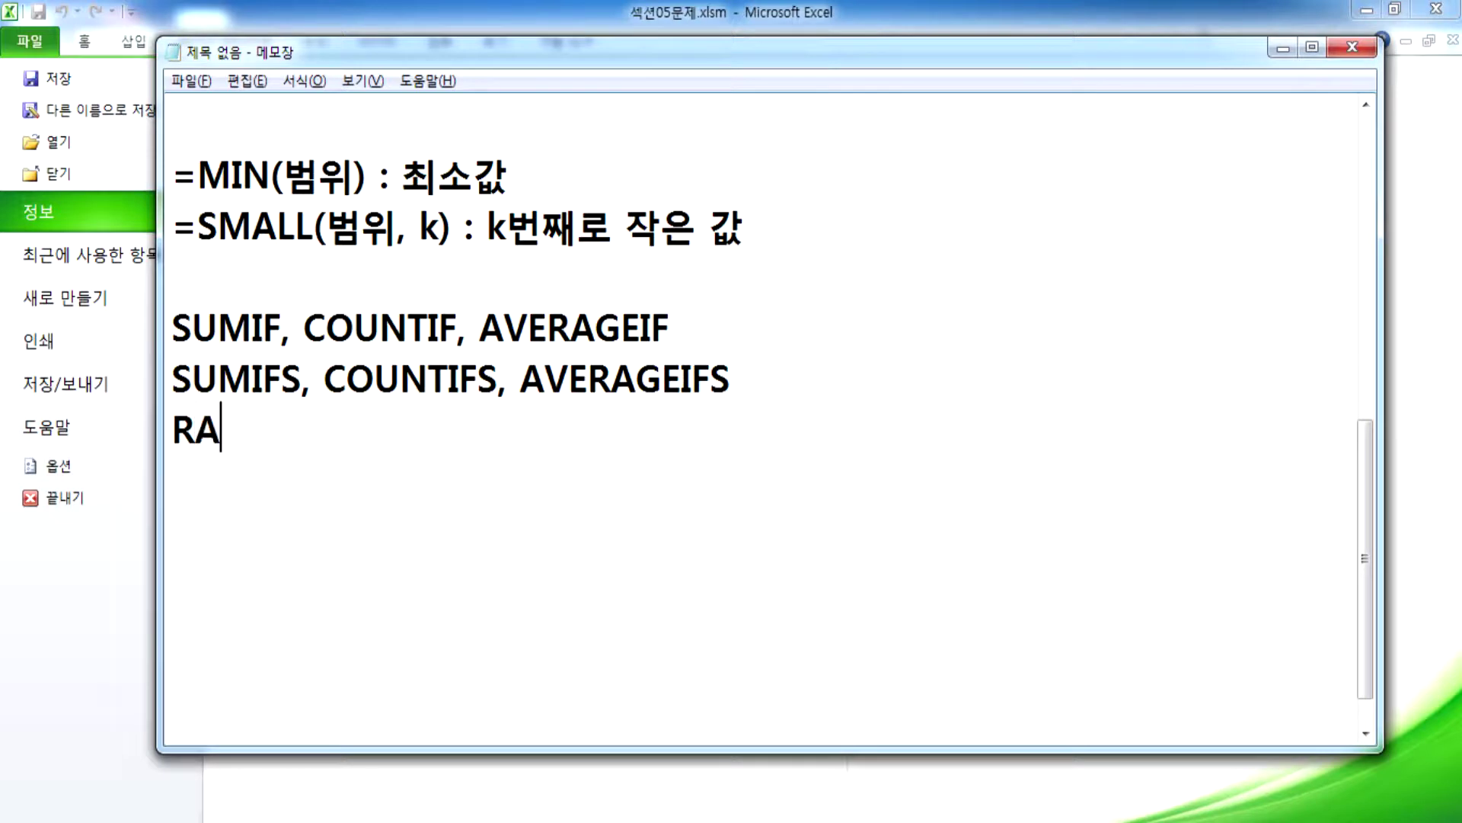
pyautogui.write('NK')
pyautogui.press('Return')
pyautogui.write('RANK.')
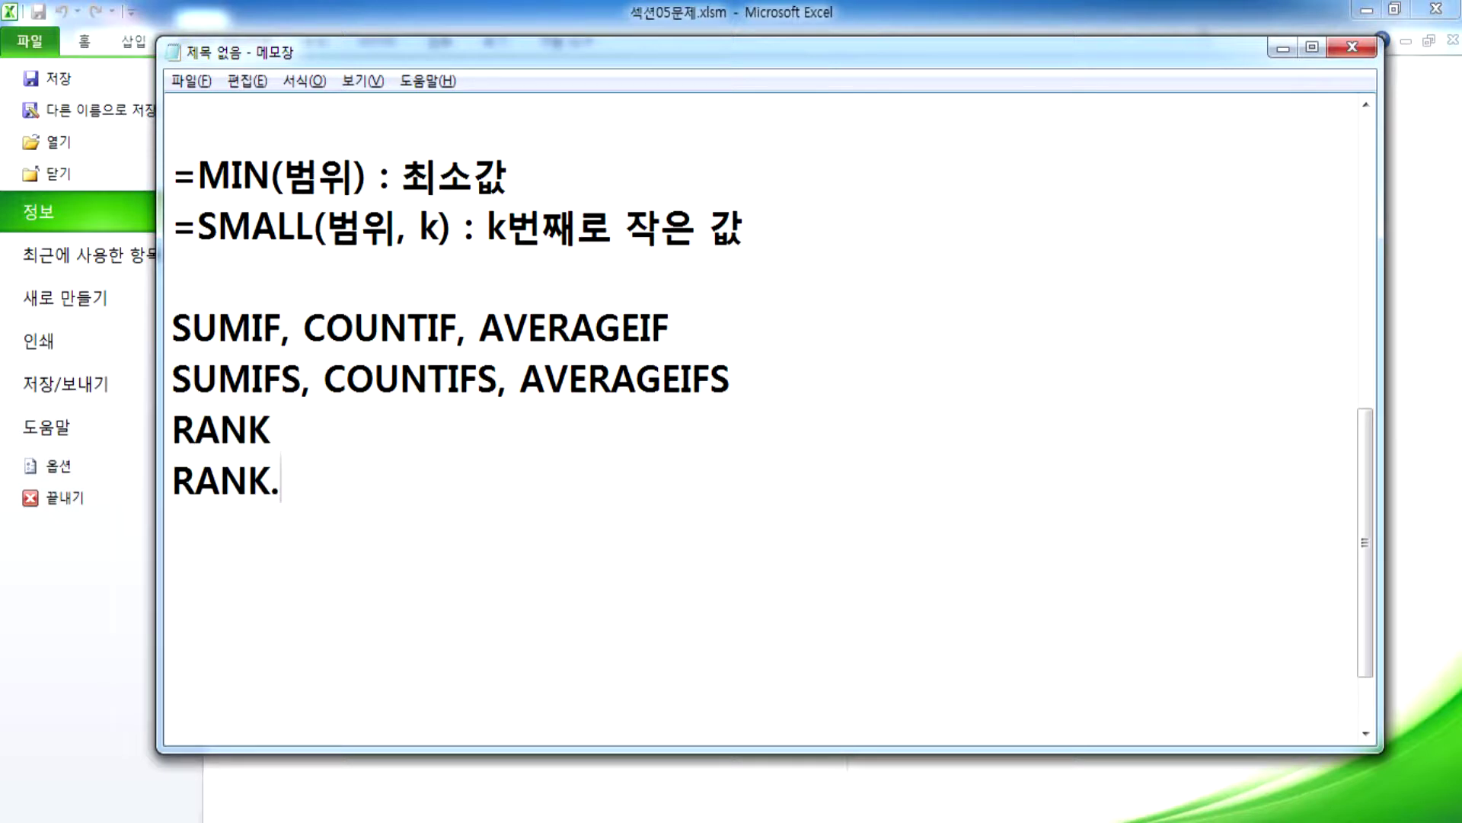
pyautogui.write('EQ')
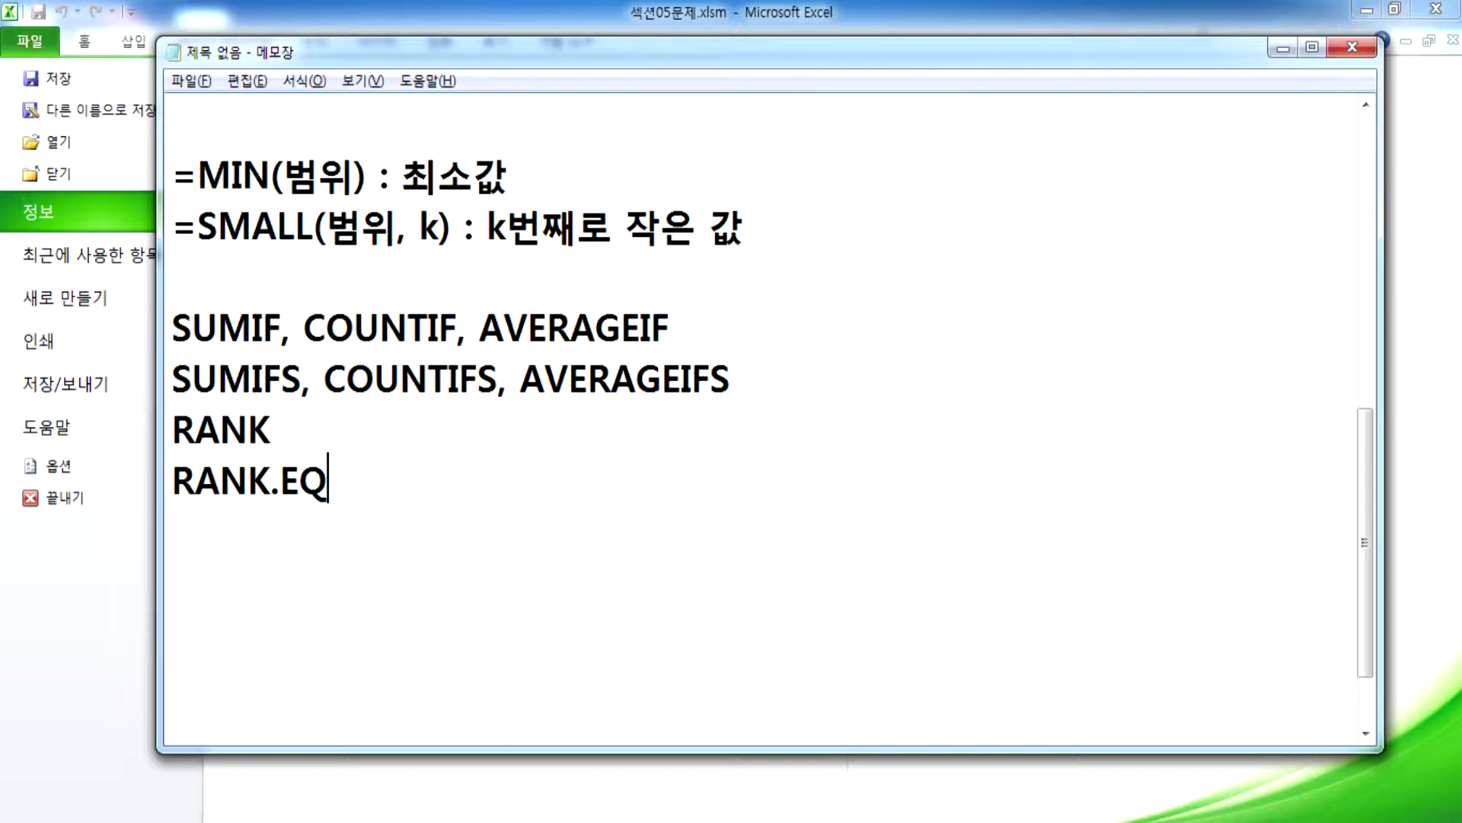
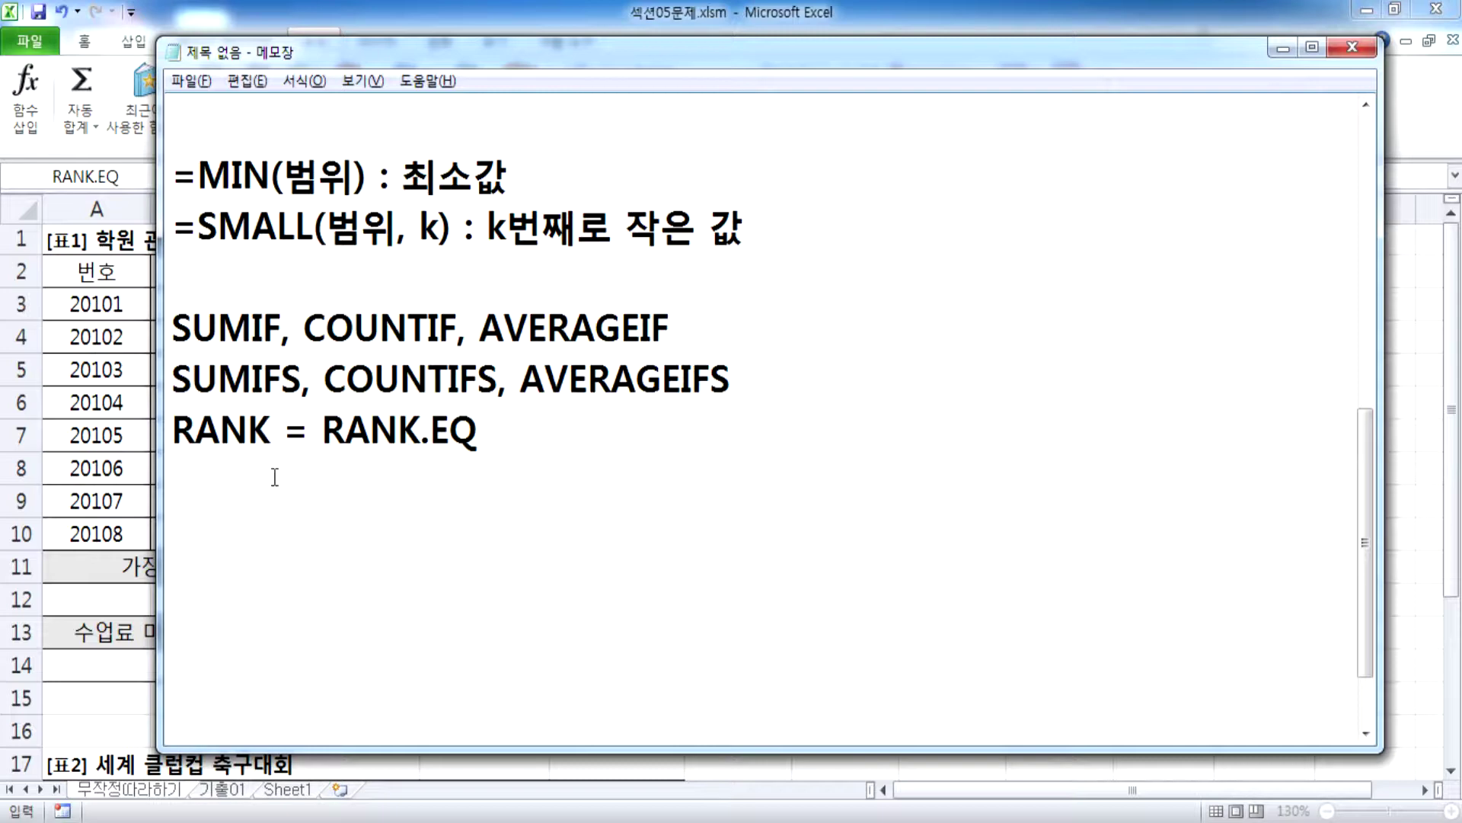
# Step: Switch back to Excel and clear the incomplete RANK formula from cell H3
pyautogui.hotkey('alt', 'Tab')
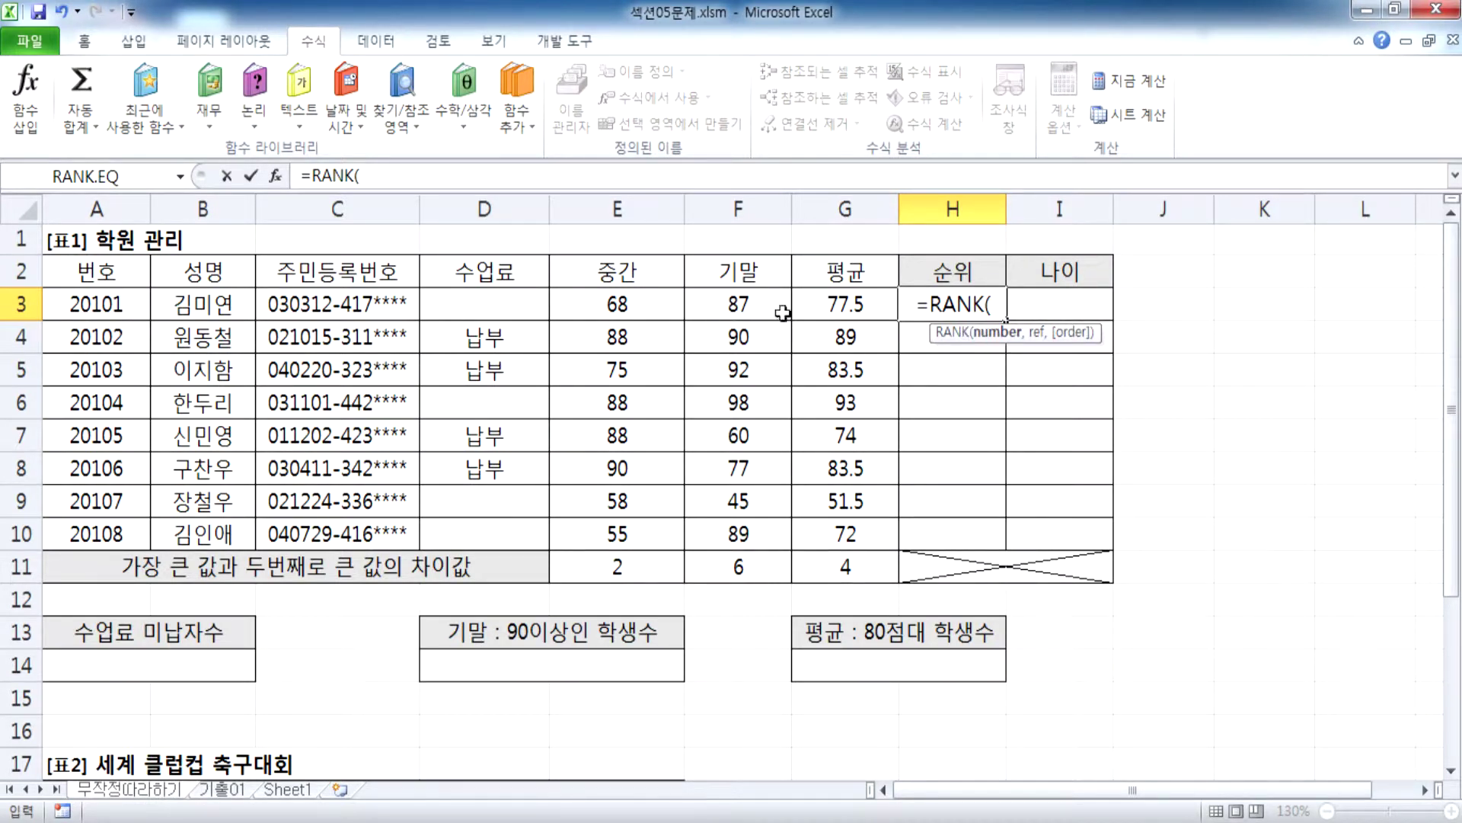
pyautogui.click(275, 176)
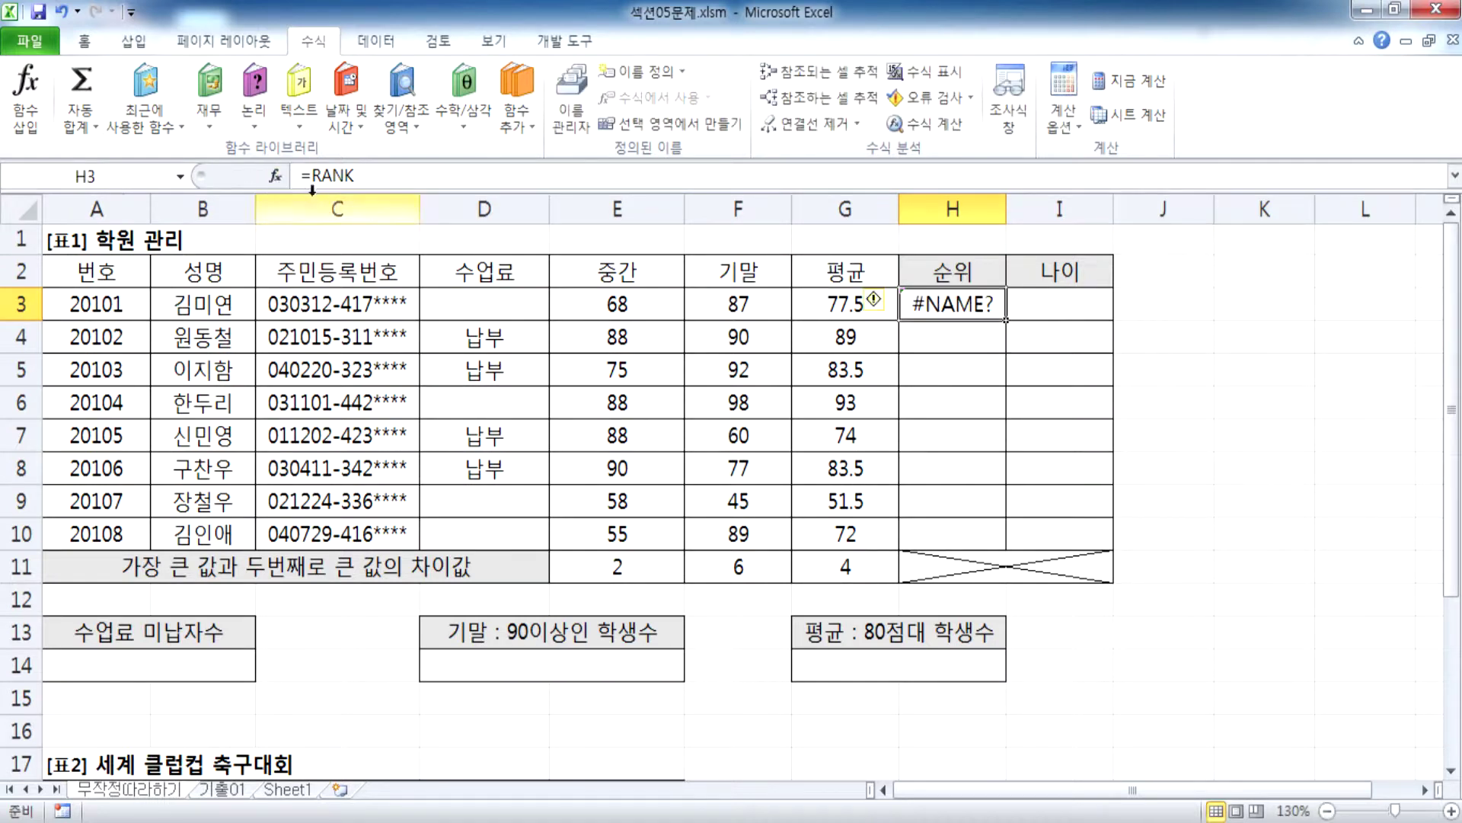
pyautogui.press('Delete')
pyautogui.click(275, 176)
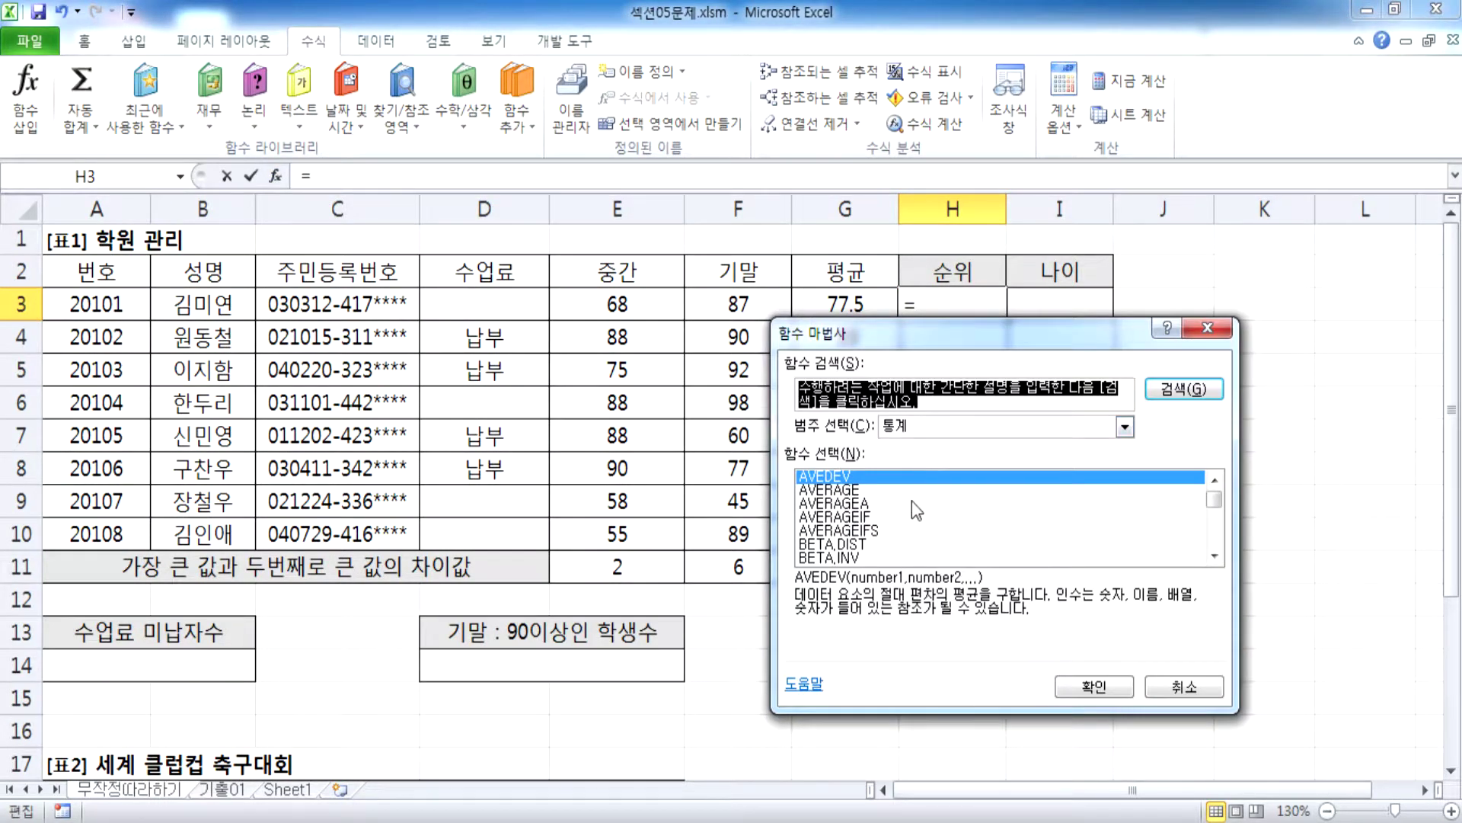
pyautogui.press('Escape')
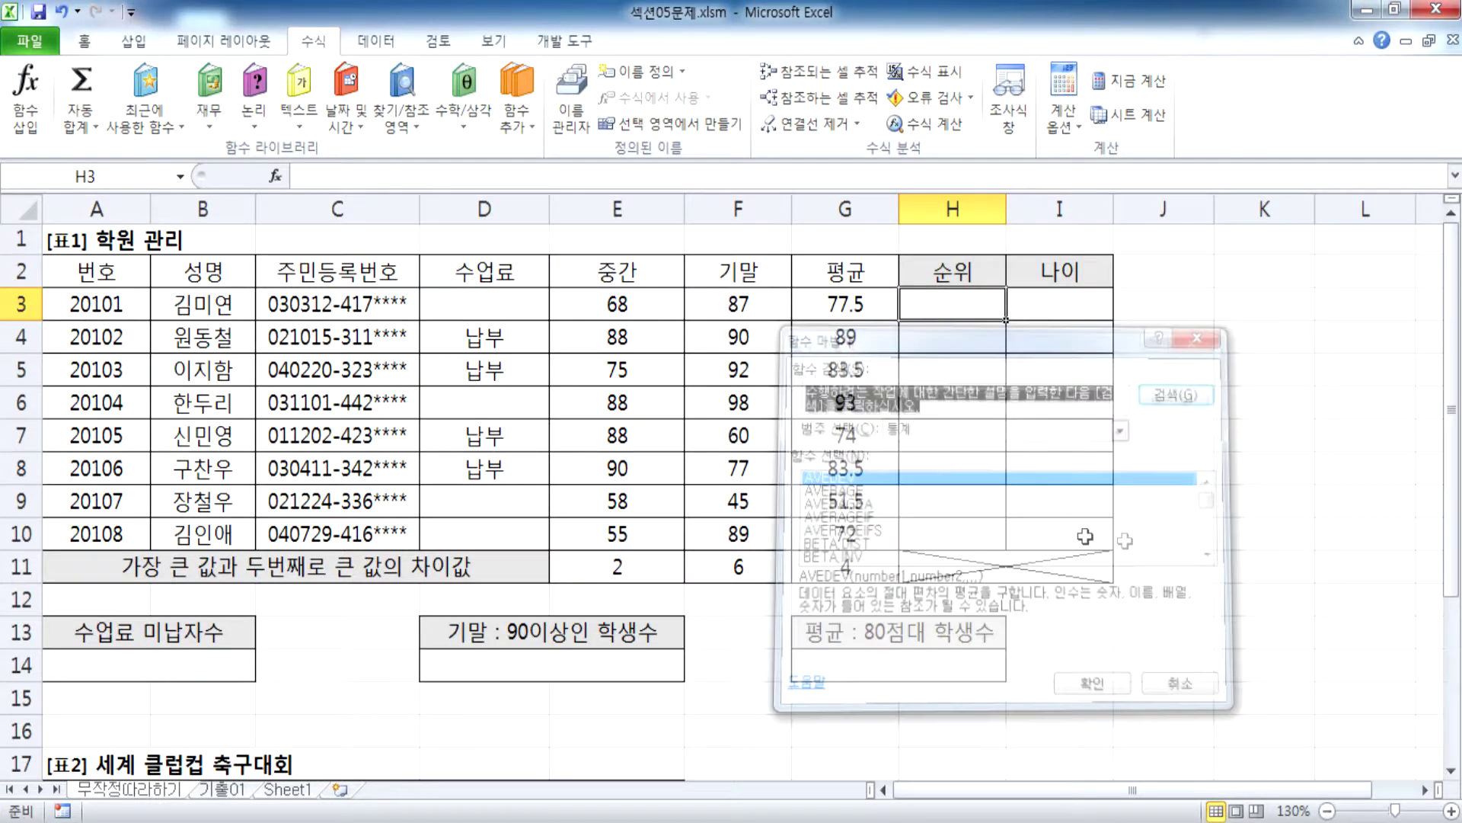
# Step: Start a RANK formula in H3, open its function arguments, and set Number to G3
pyautogui.write('=RANK(')
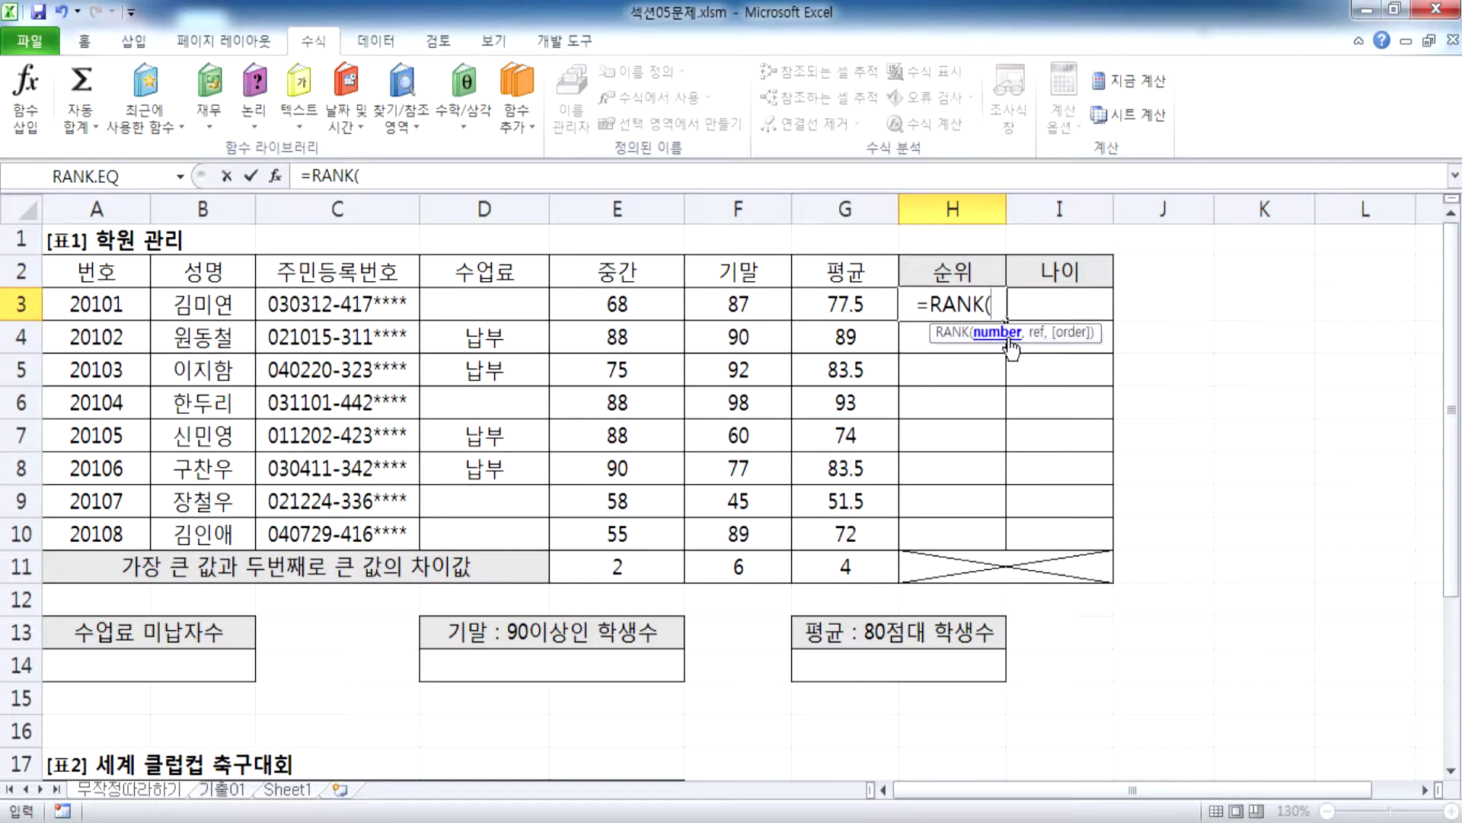
pyautogui.click(273, 182)
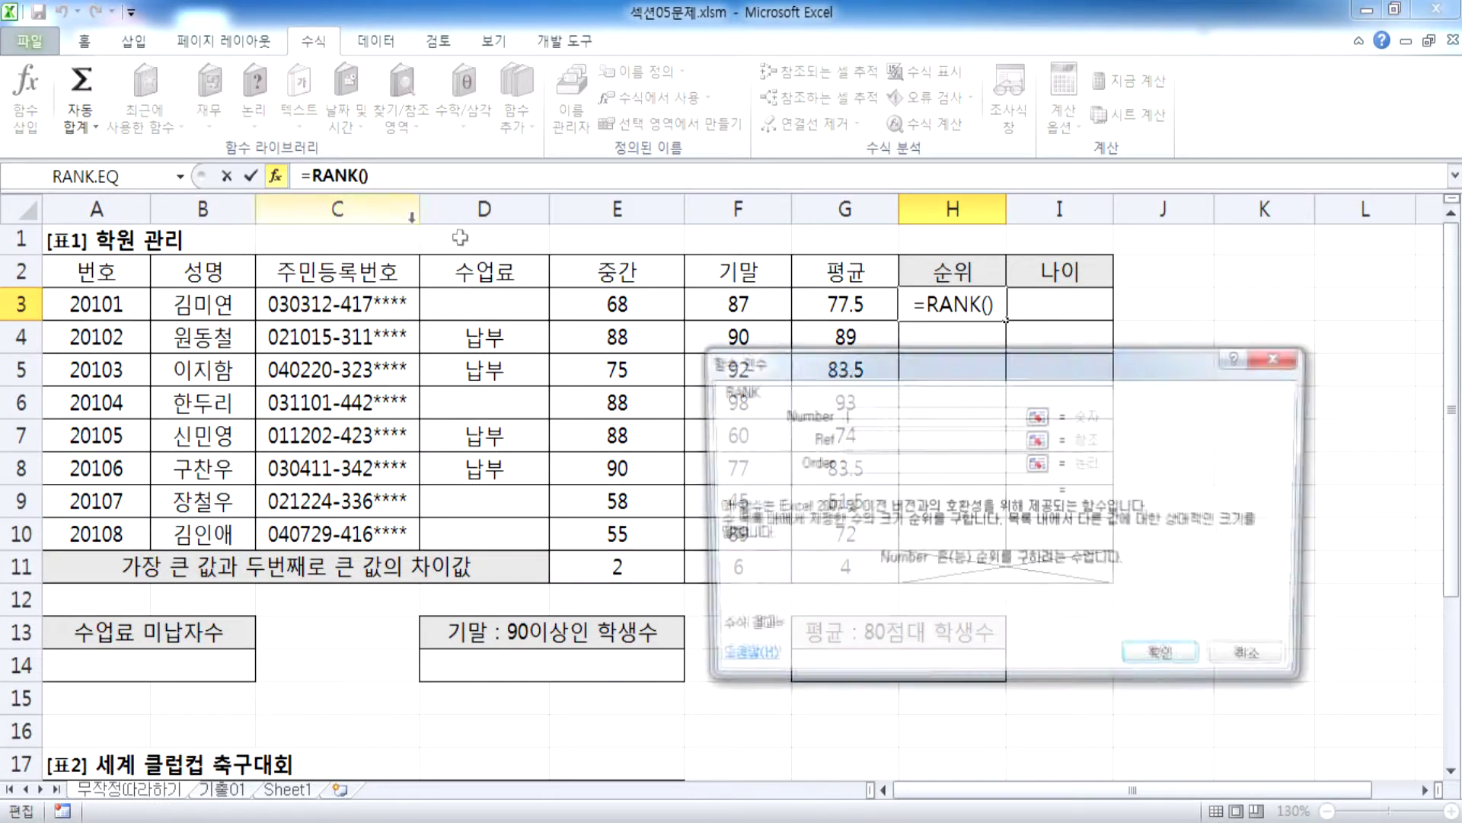
pyautogui.moveTo(776, 354); pyautogui.dragTo(256, 233)
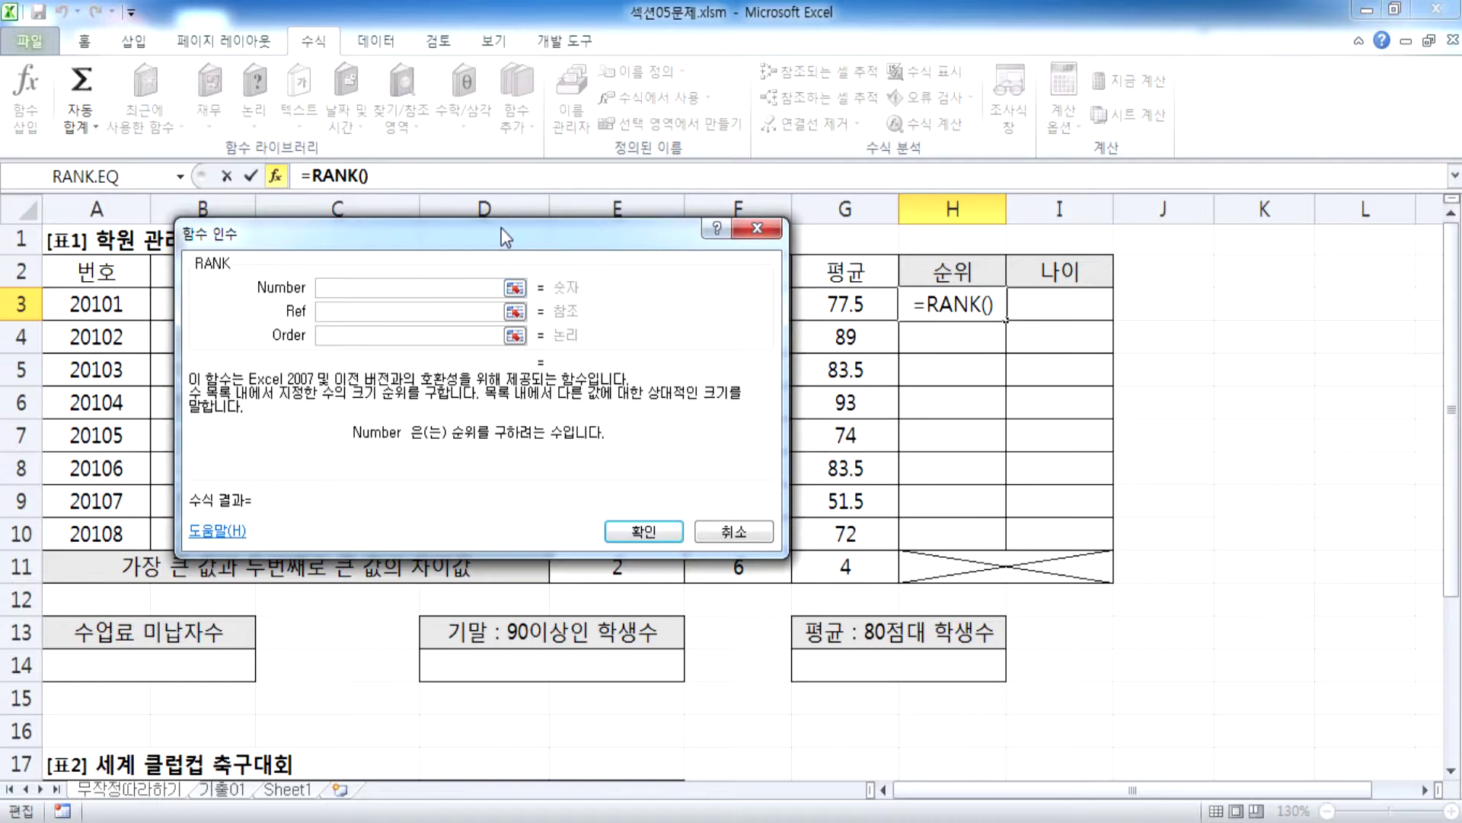
pyautogui.moveTo(502, 236); pyautogui.dragTo(584, 244)
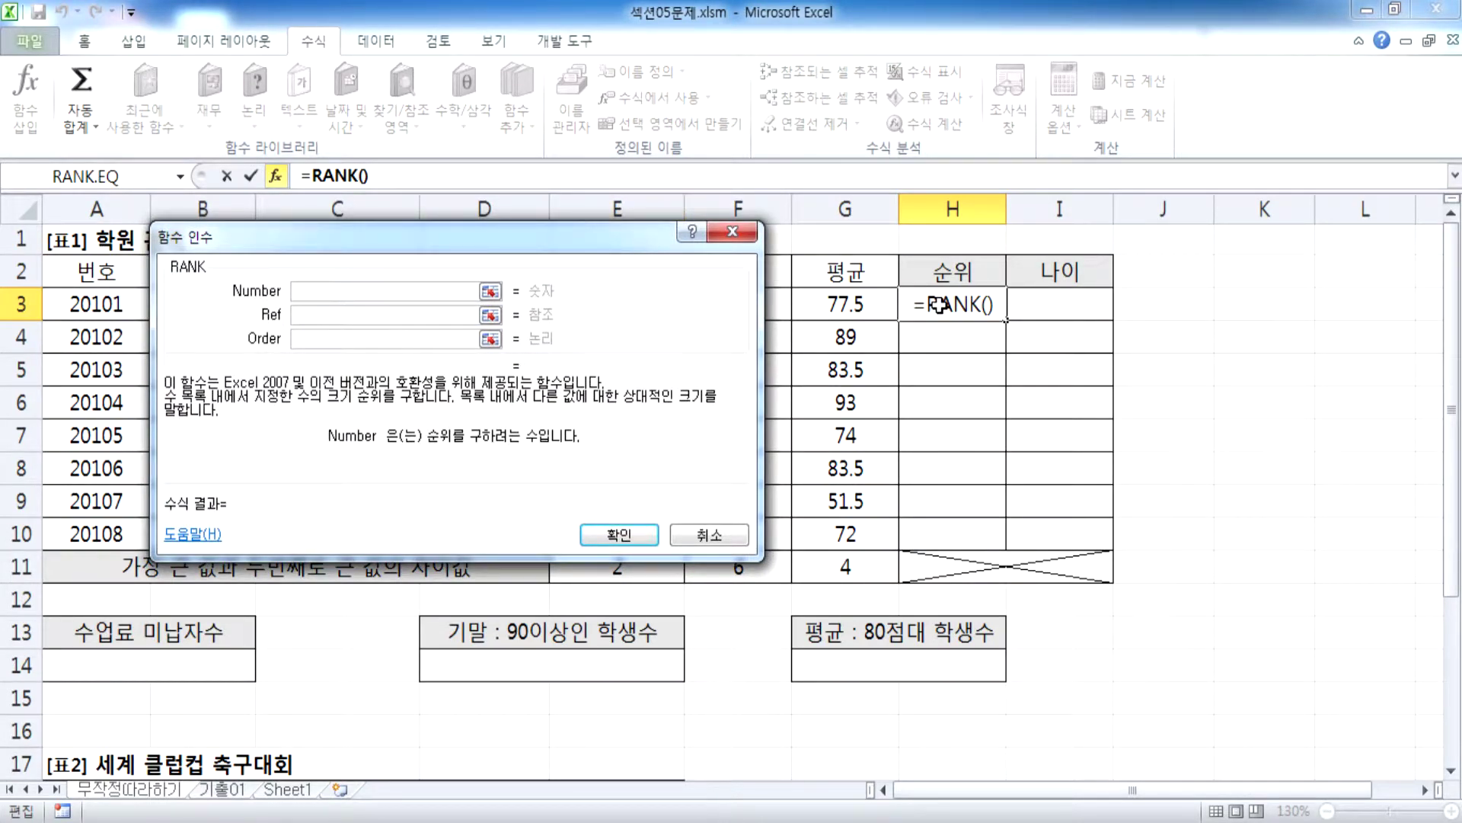
pyautogui.click(853, 306)
pyautogui.click(853, 337)
pyautogui.click(831, 307)
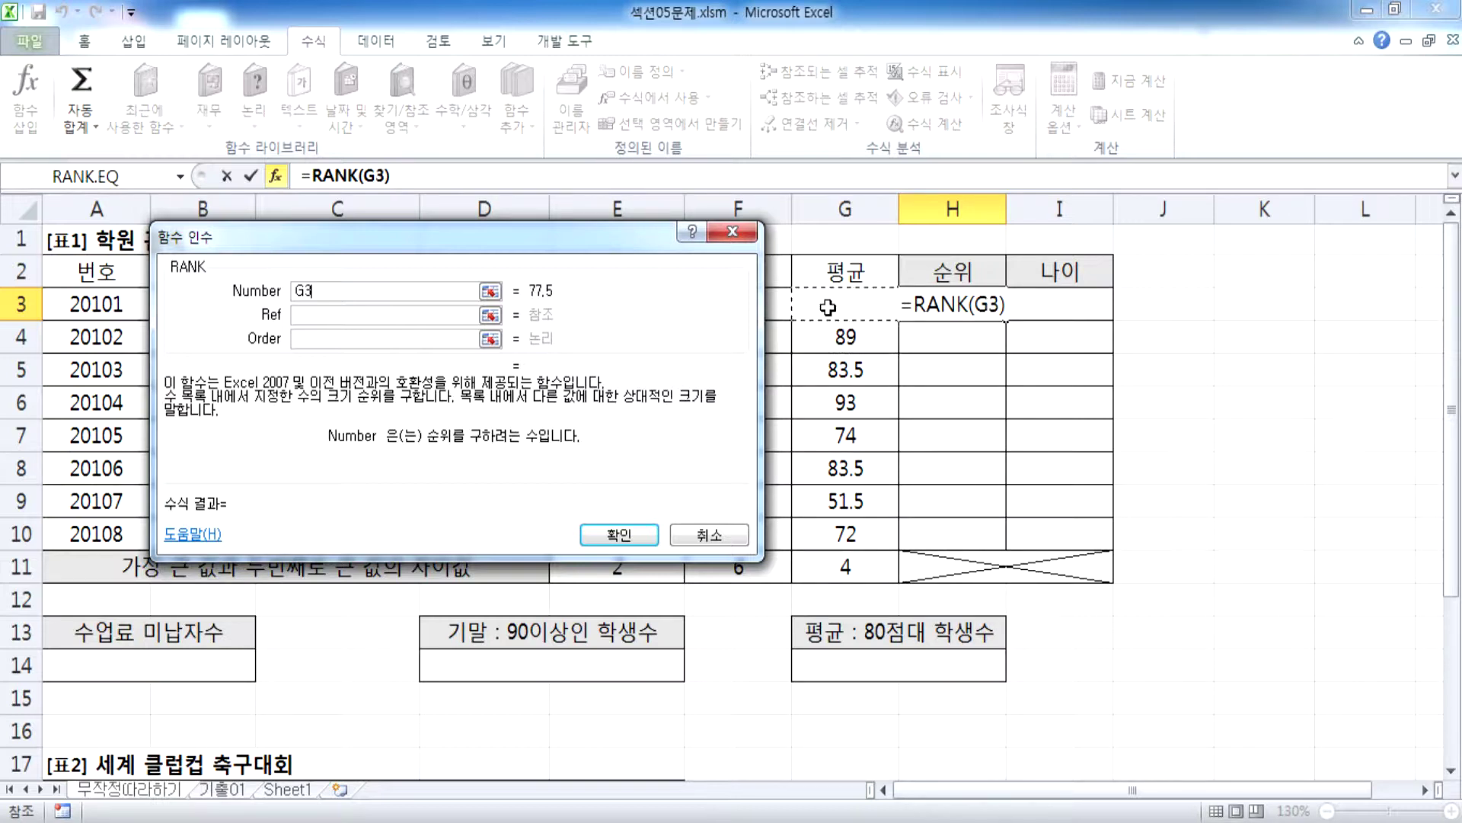
pyautogui.click(848, 343)
pyautogui.click(822, 307)
# Step: Set the RANK function's Ref argument to the average scores as the absolute range $G$3:$G$10
pyautogui.click(312, 317)
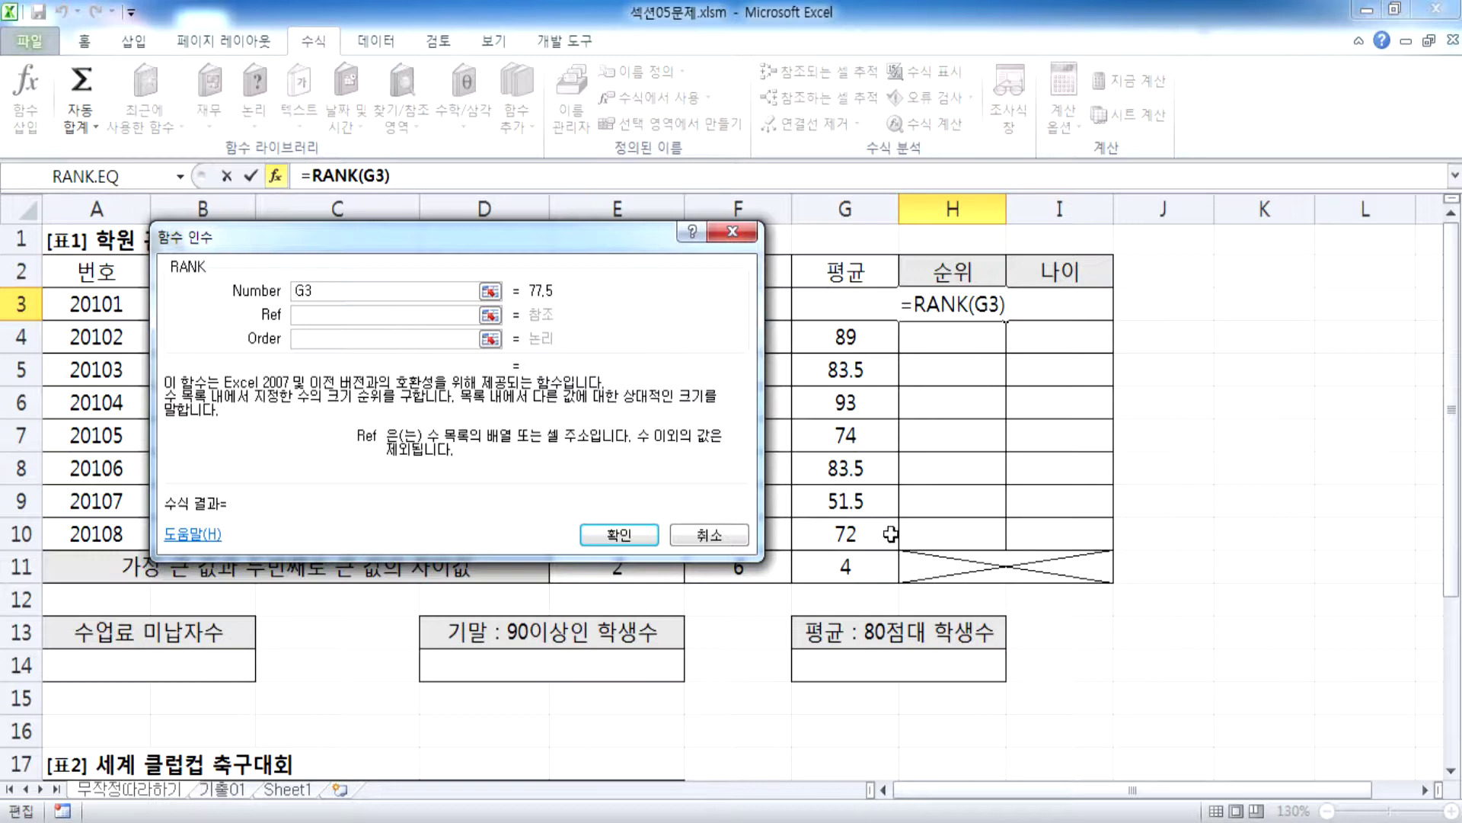
pyautogui.click(820, 311)
pyautogui.moveTo(821, 311); pyautogui.dragTo(834, 525)
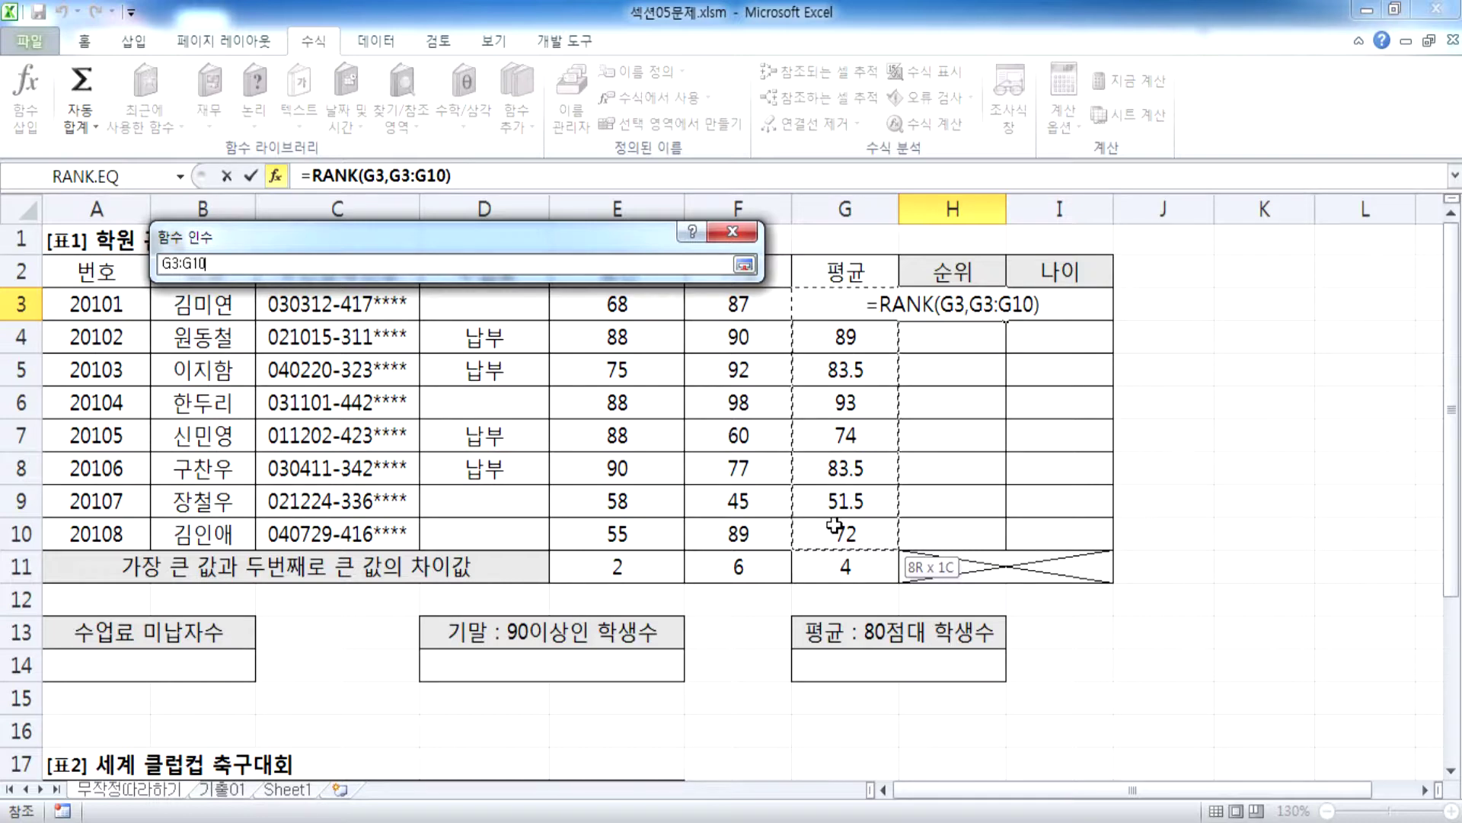
pyautogui.press('Return')
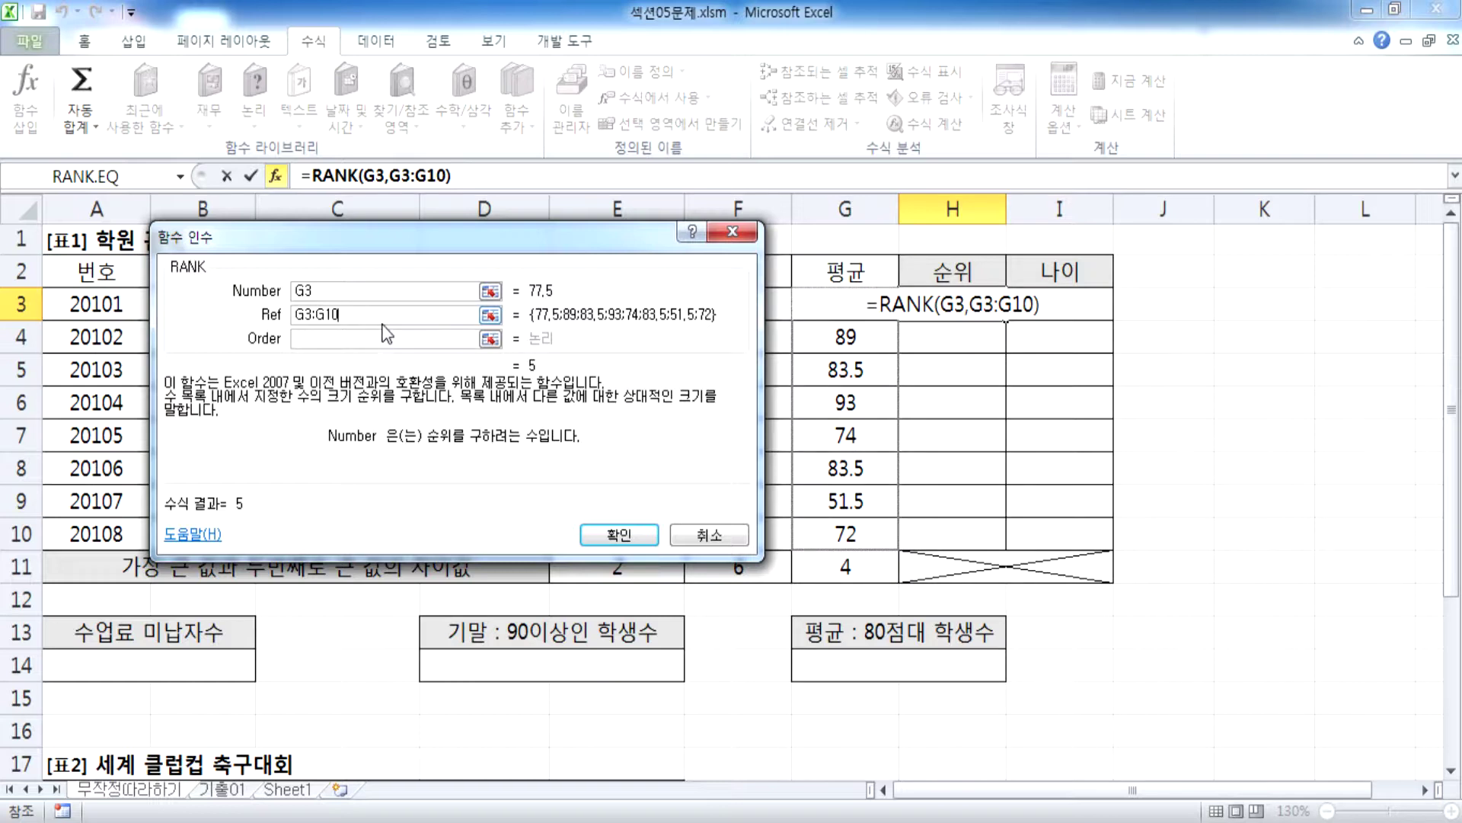
pyautogui.press('F4')
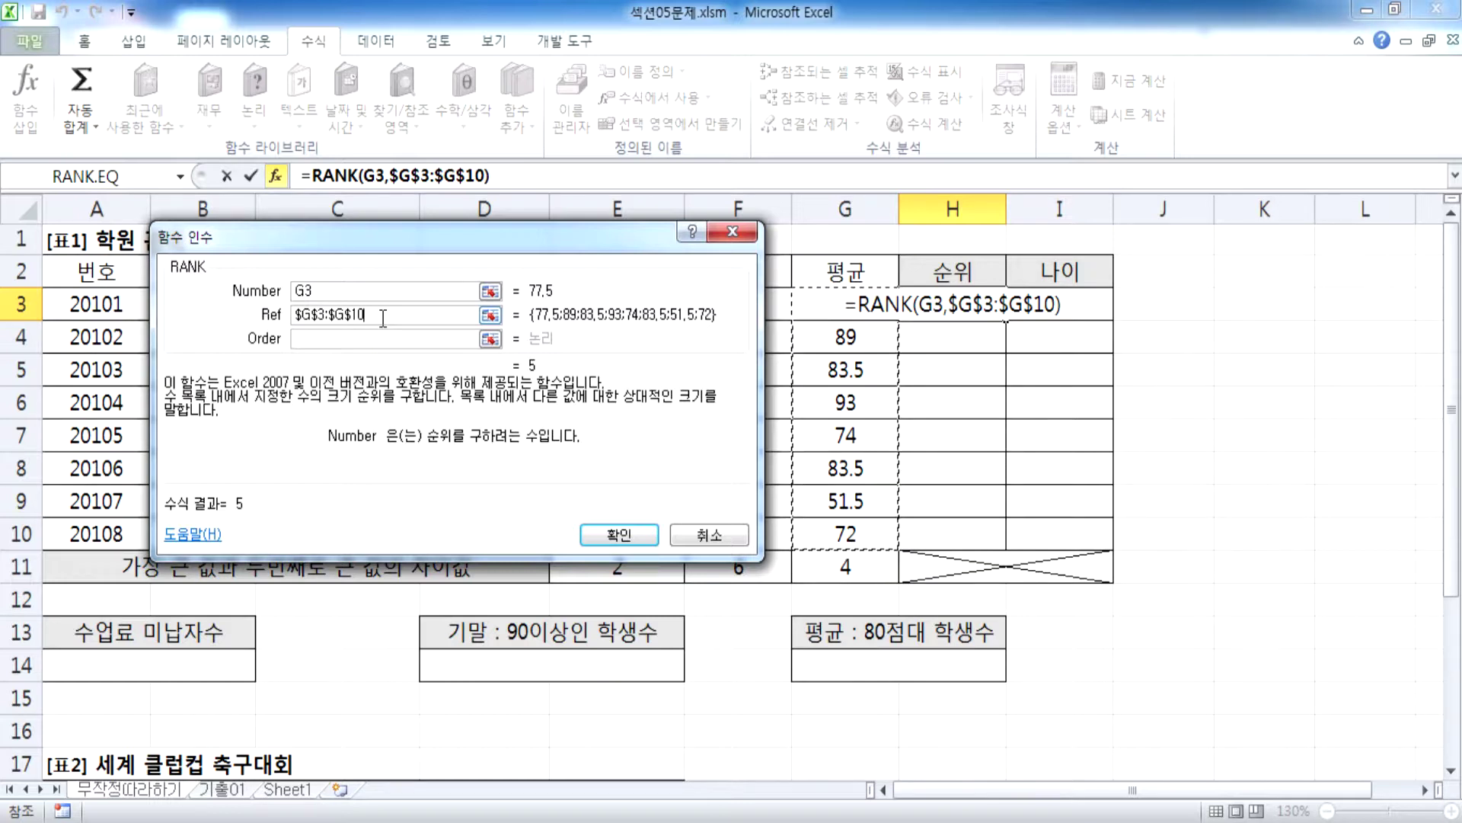
pyautogui.click(348, 290)
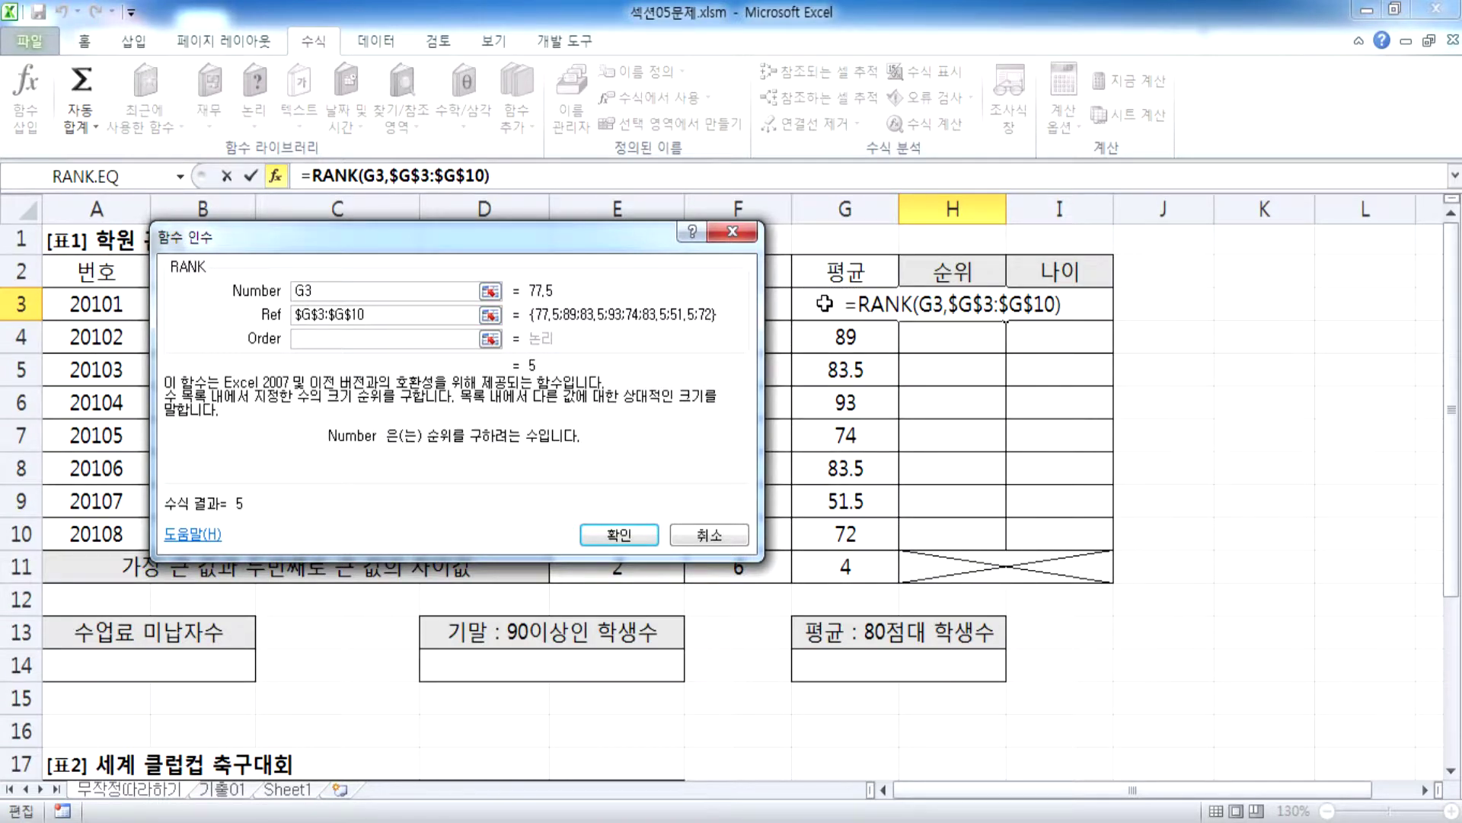
pyautogui.click(384, 314)
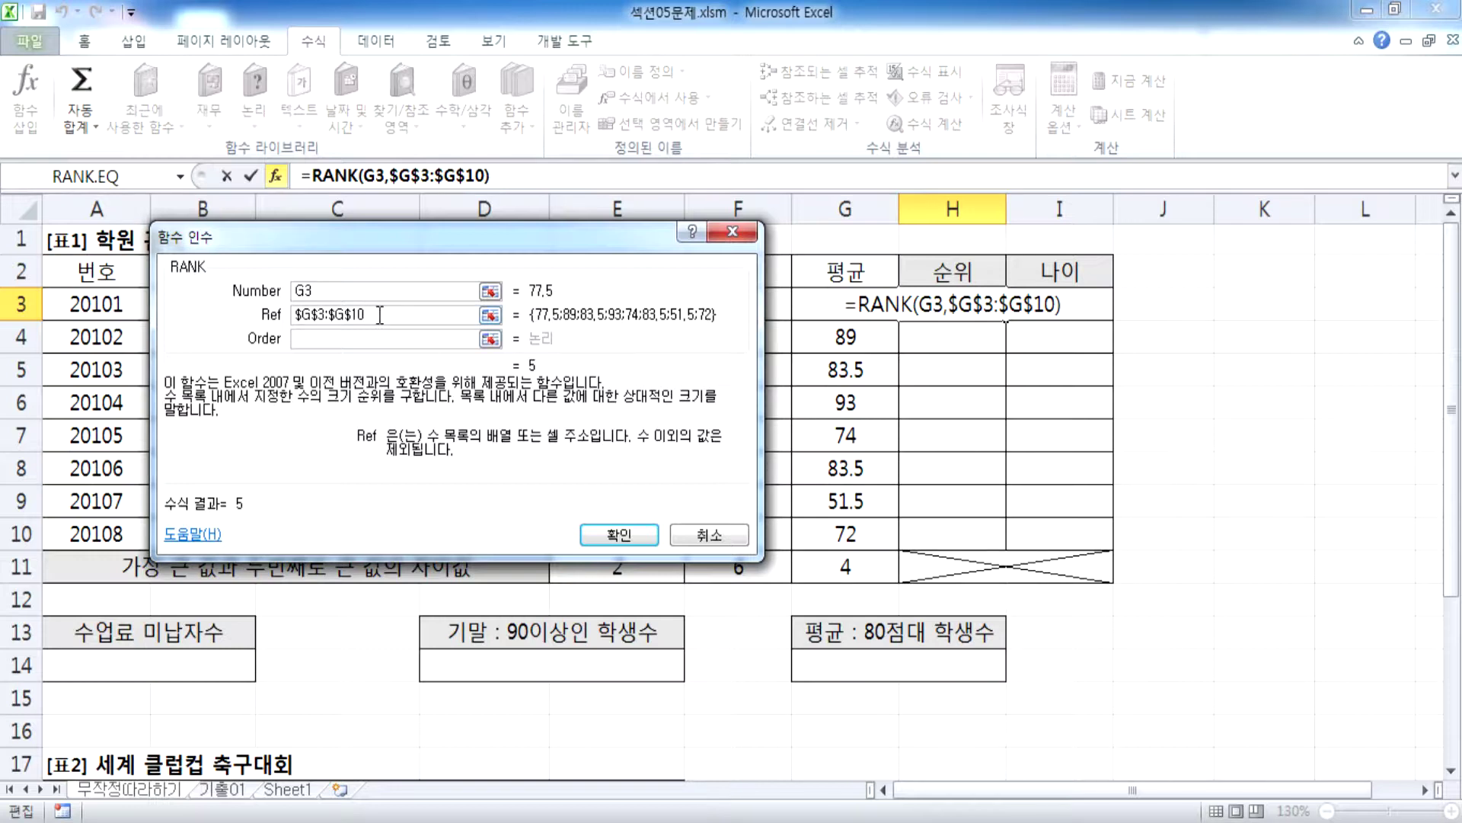
# Step: Try 1 and 0 as the Order argument, leave it blank, and confirm the RANK formula in H3
pyautogui.click(332, 338)
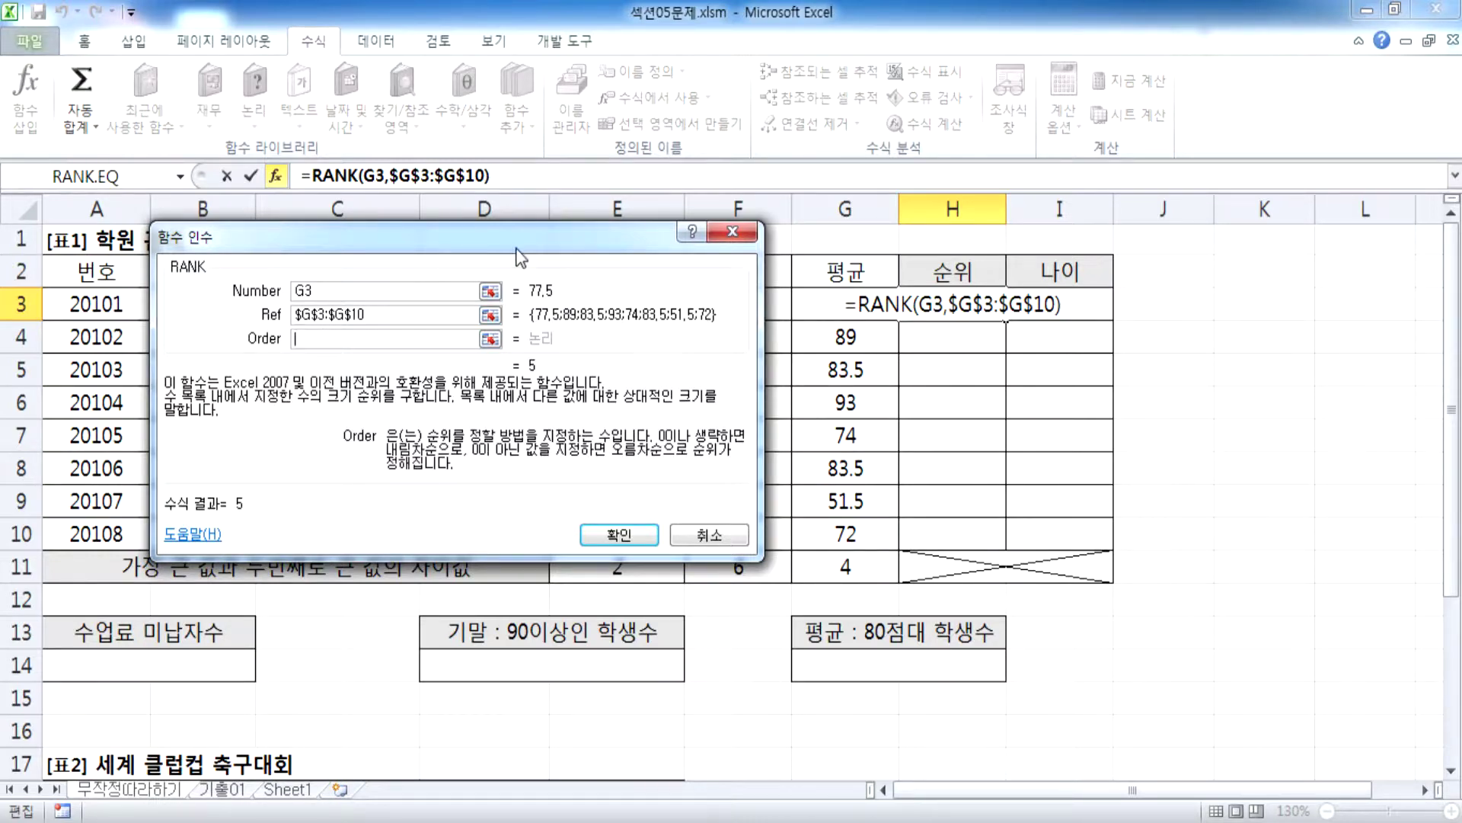
pyautogui.moveTo(515, 243)
pyautogui.mouseDown()
pyautogui.moveTo(519, 259)
pyautogui.moveTo(513, 239)
pyautogui.mouseUp()
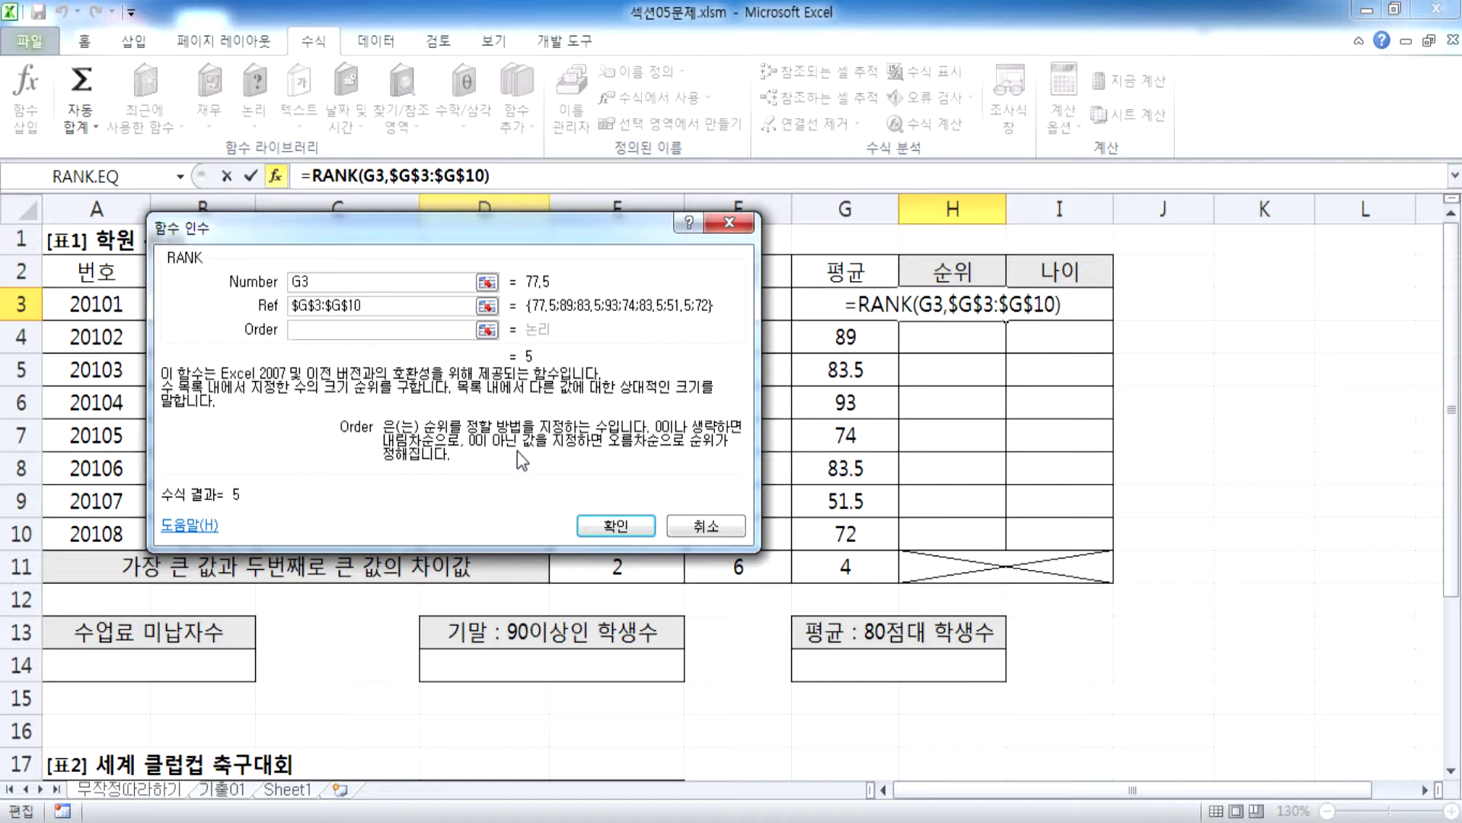
pyautogui.write('1')
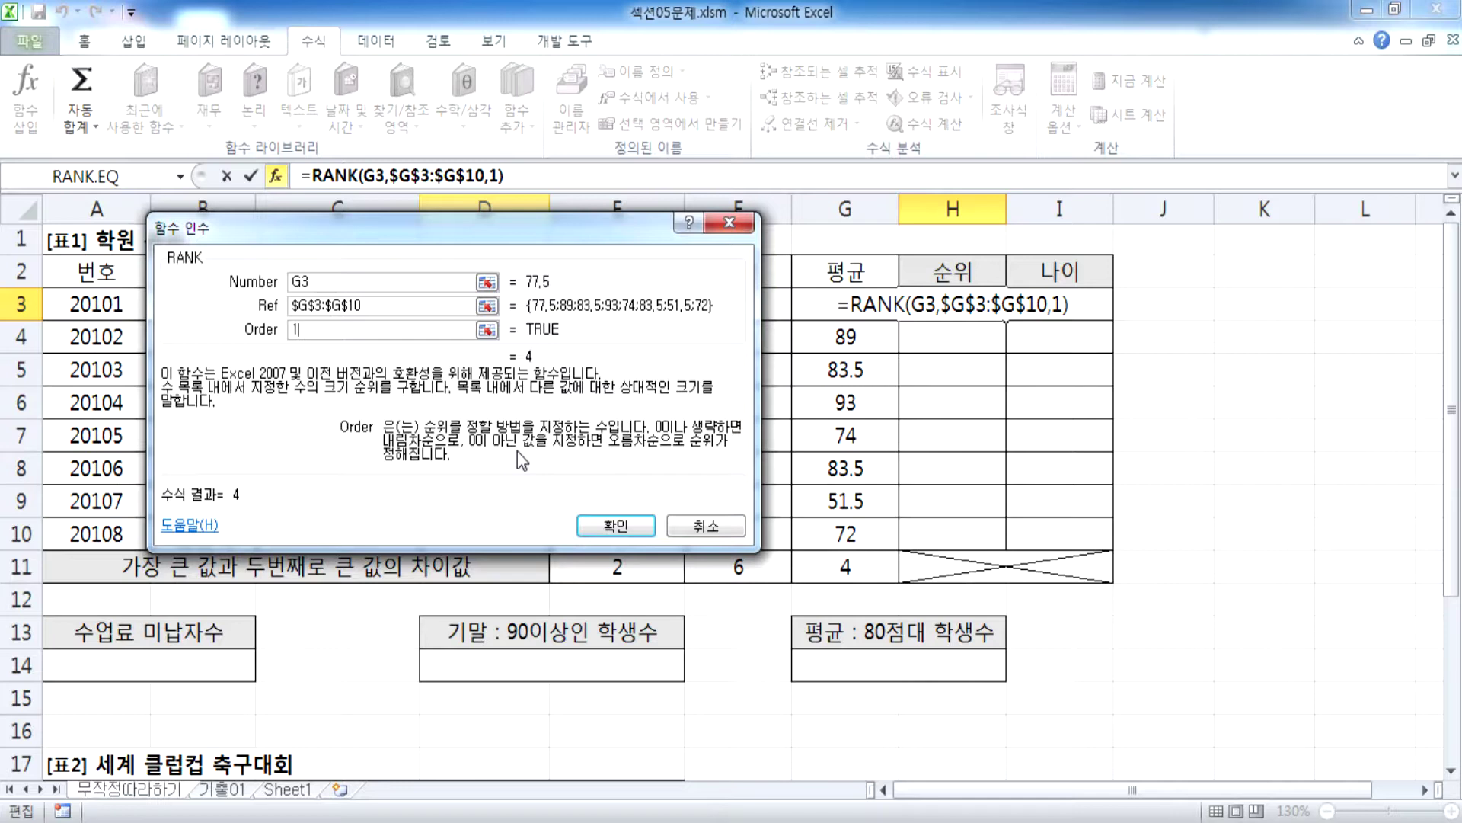
pyautogui.press('BackSpace')
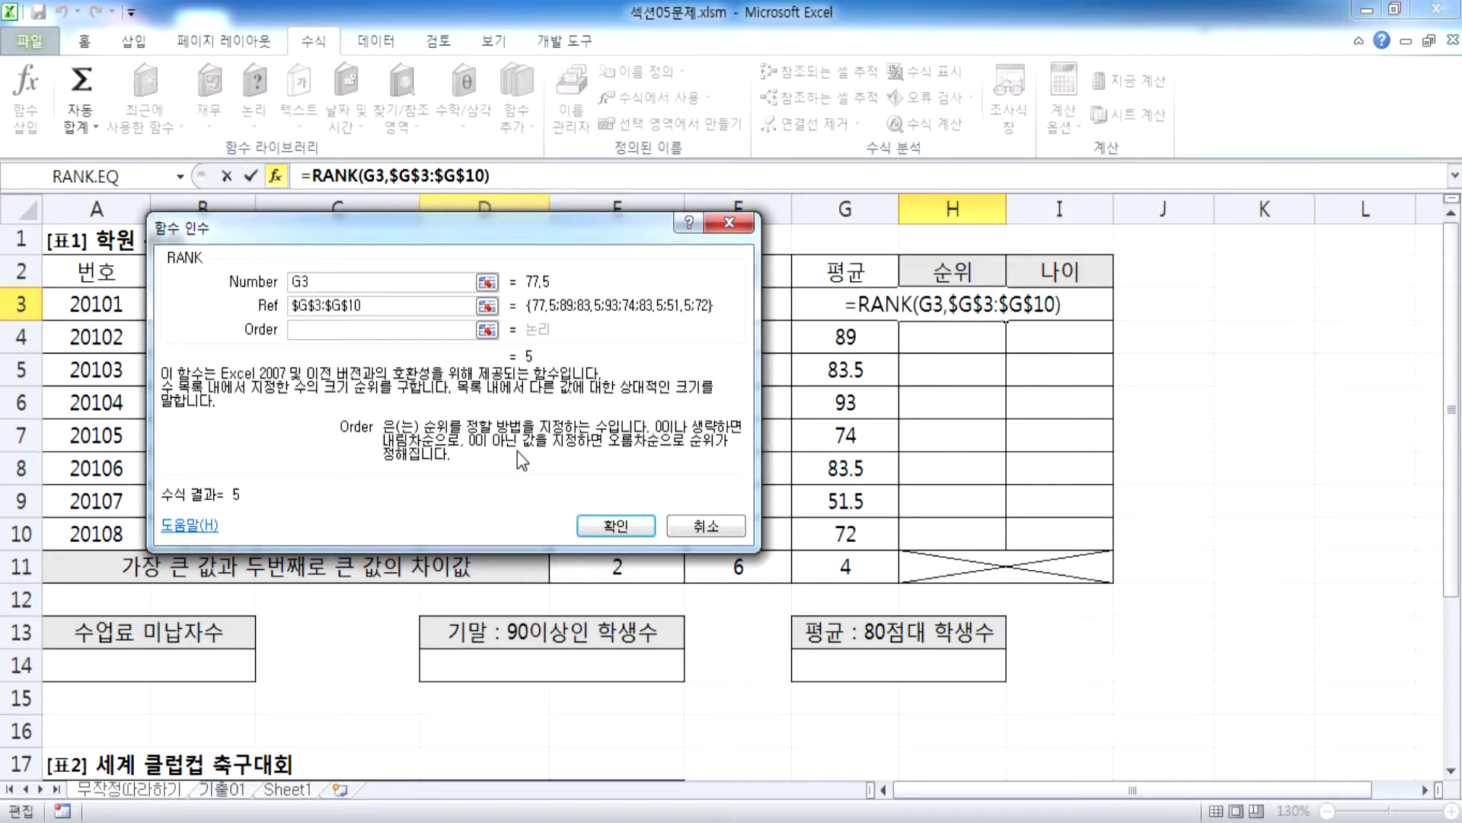
pyautogui.write('0')
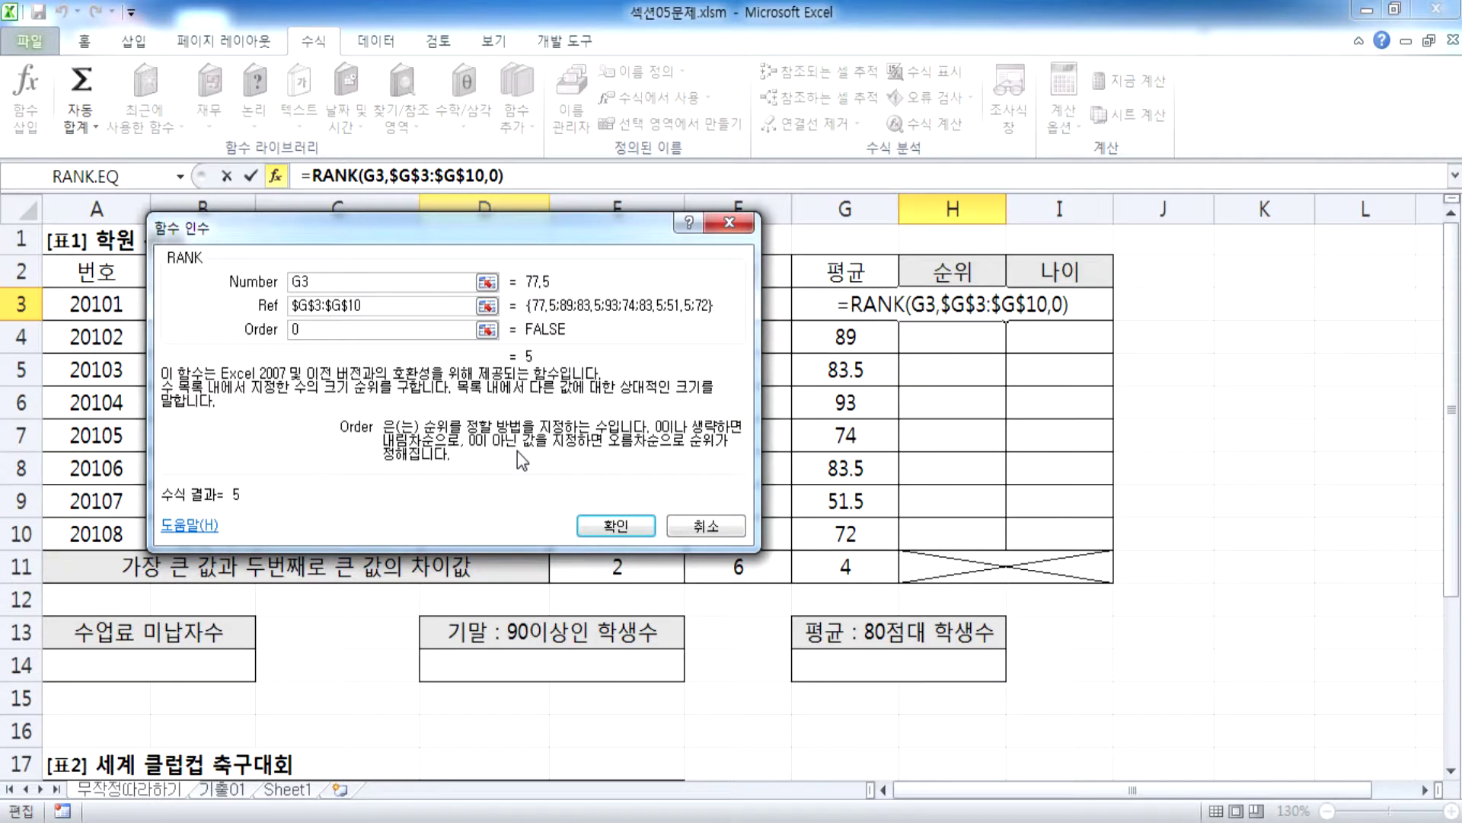
pyautogui.press('BackSpace')
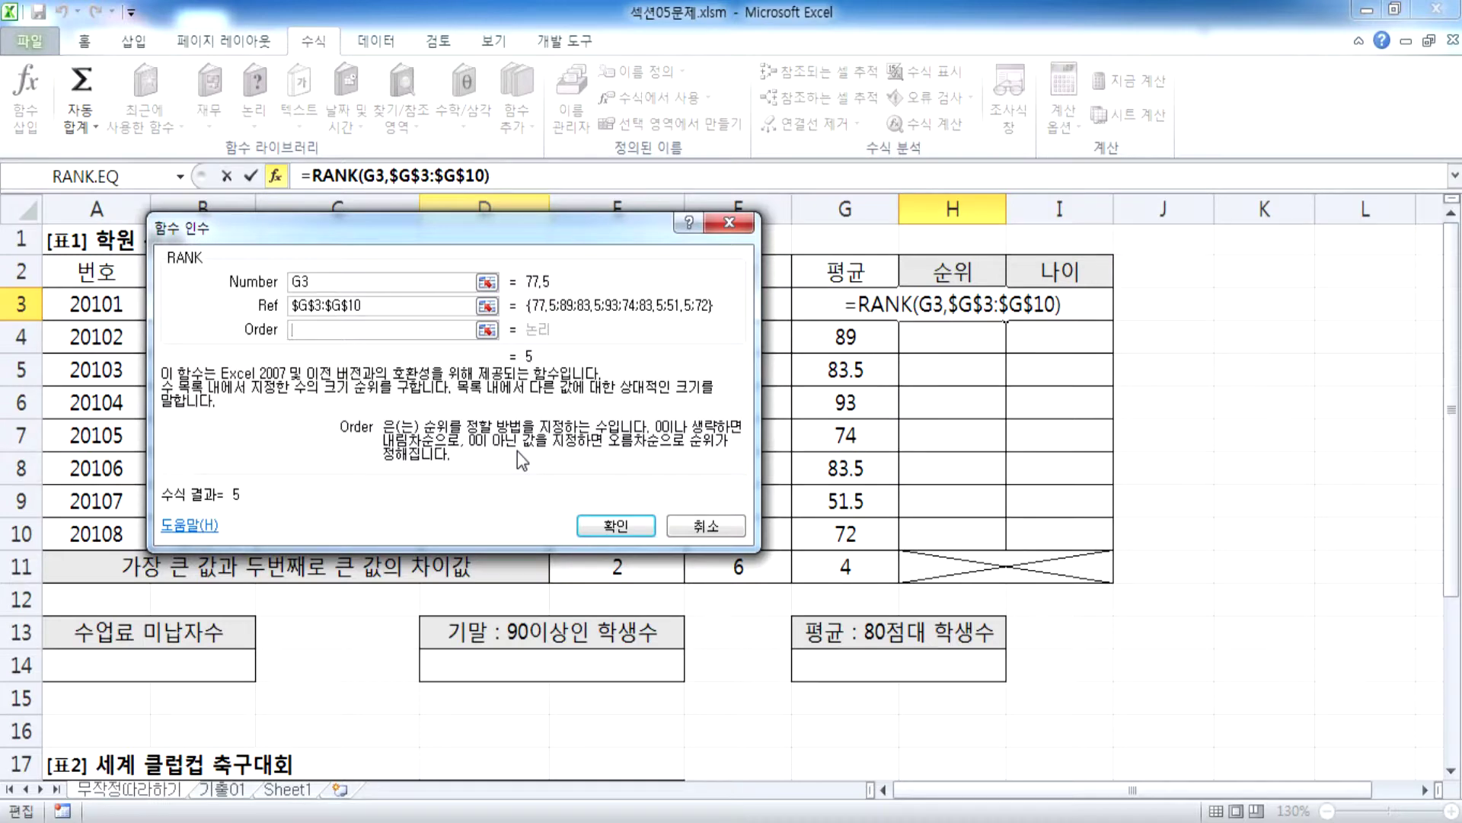
pyautogui.click(617, 526)
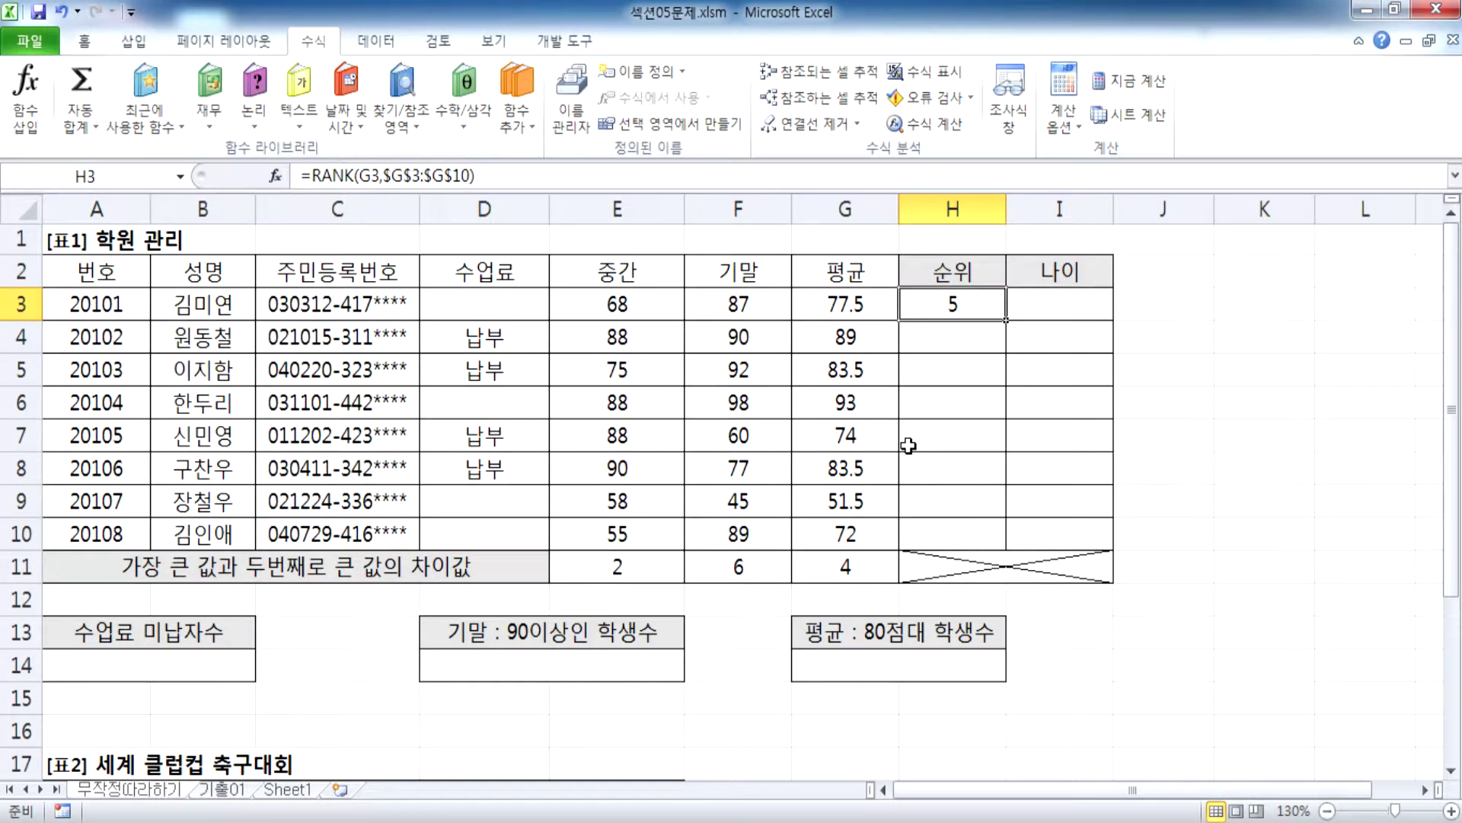
# Step: Switch to Notepad and add the syntax line =RANK(num, ref, order) below the RANK = RANK.EQ note, leaving a blank line between them
pyautogui.hotkey('alt', 'Tab')
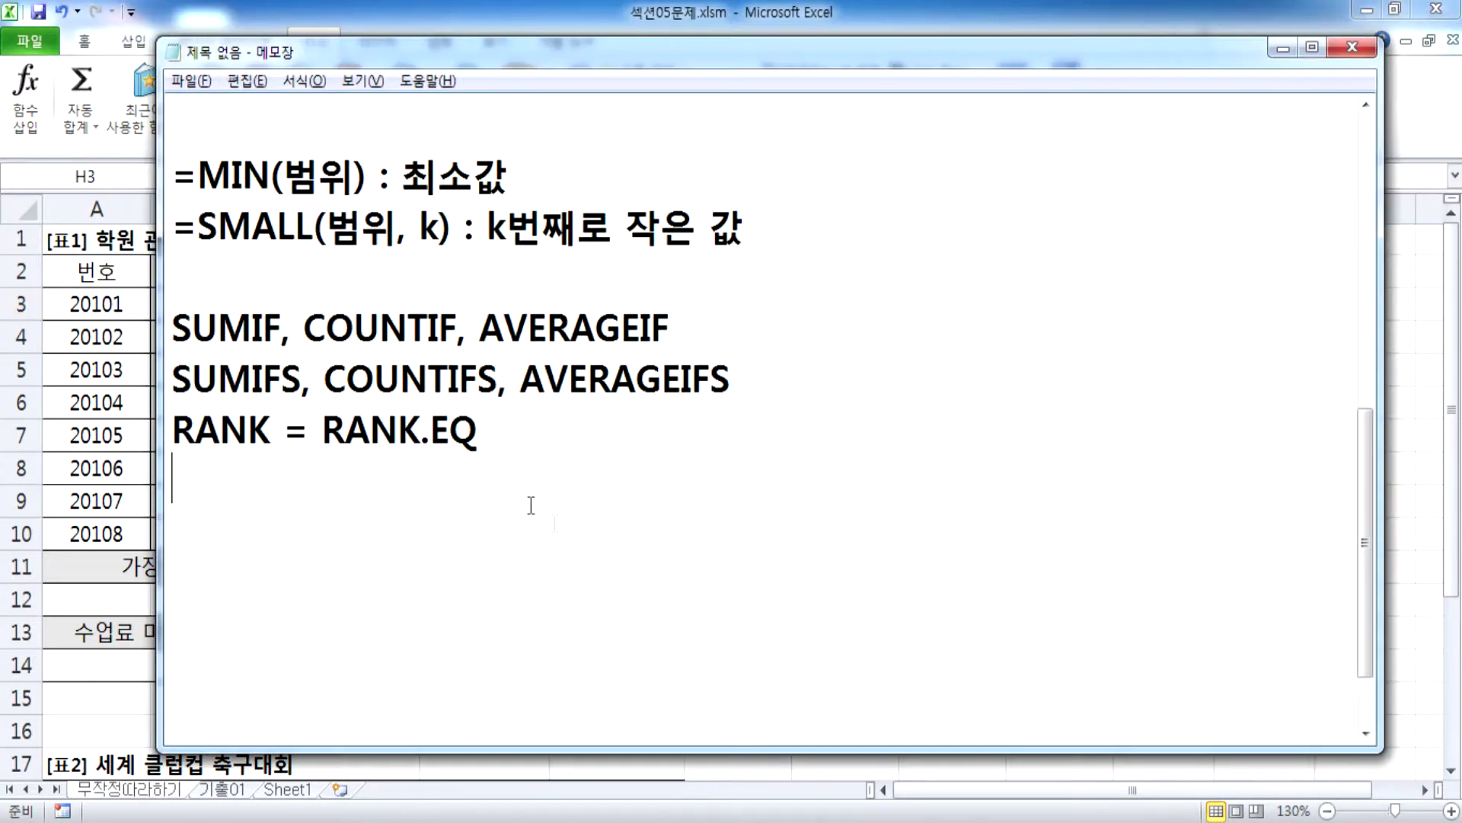
pyautogui.scroll(-1, 541, 510)
pyautogui.press('Return')
pyautogui.write('=ㄱ무')
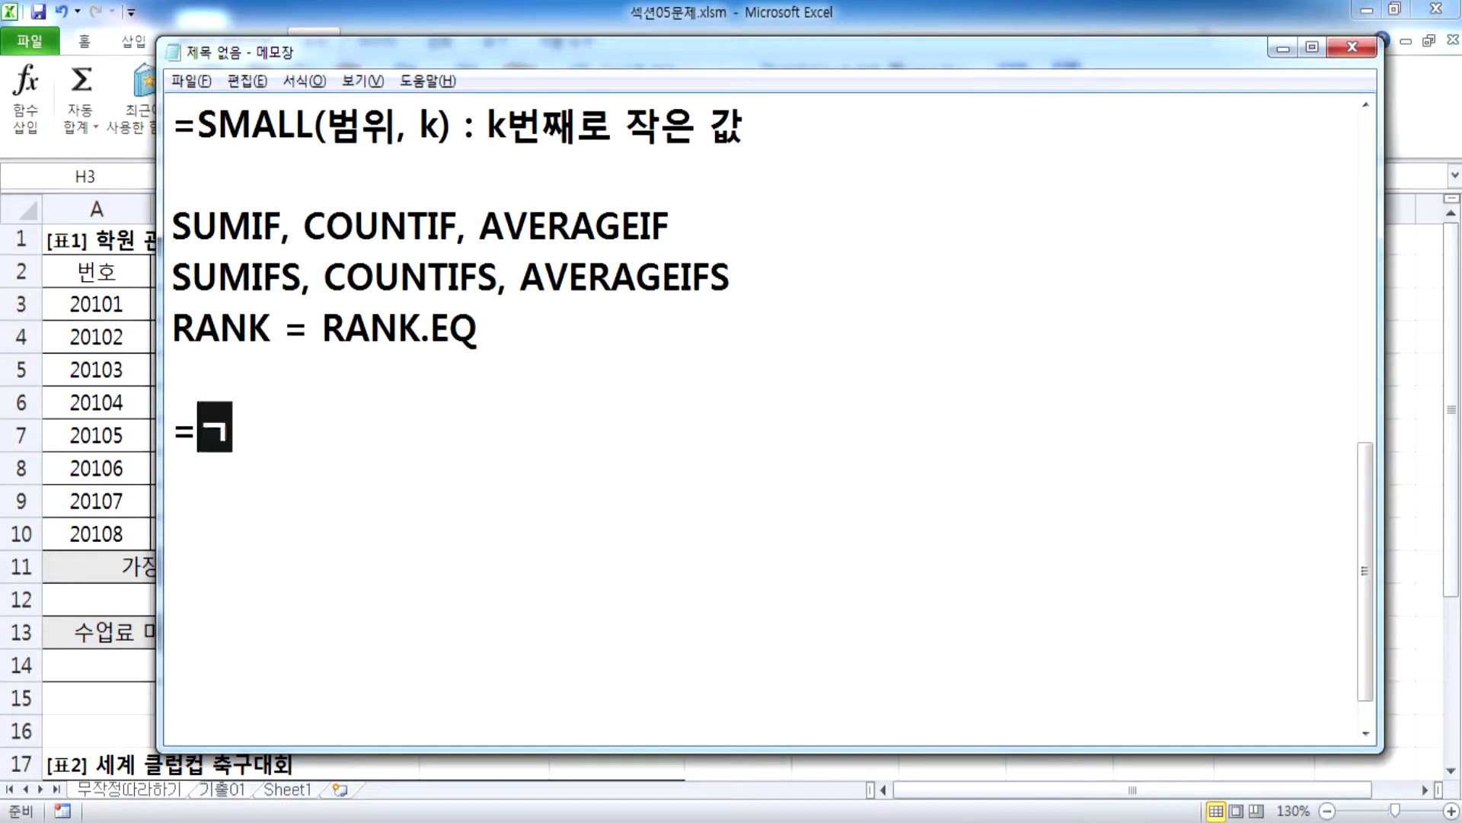
pyautogui.press('Hangul')
pyautogui.press('BackSpace')
pyautogui.press('BackSpace')
pyautogui.write('RAN')
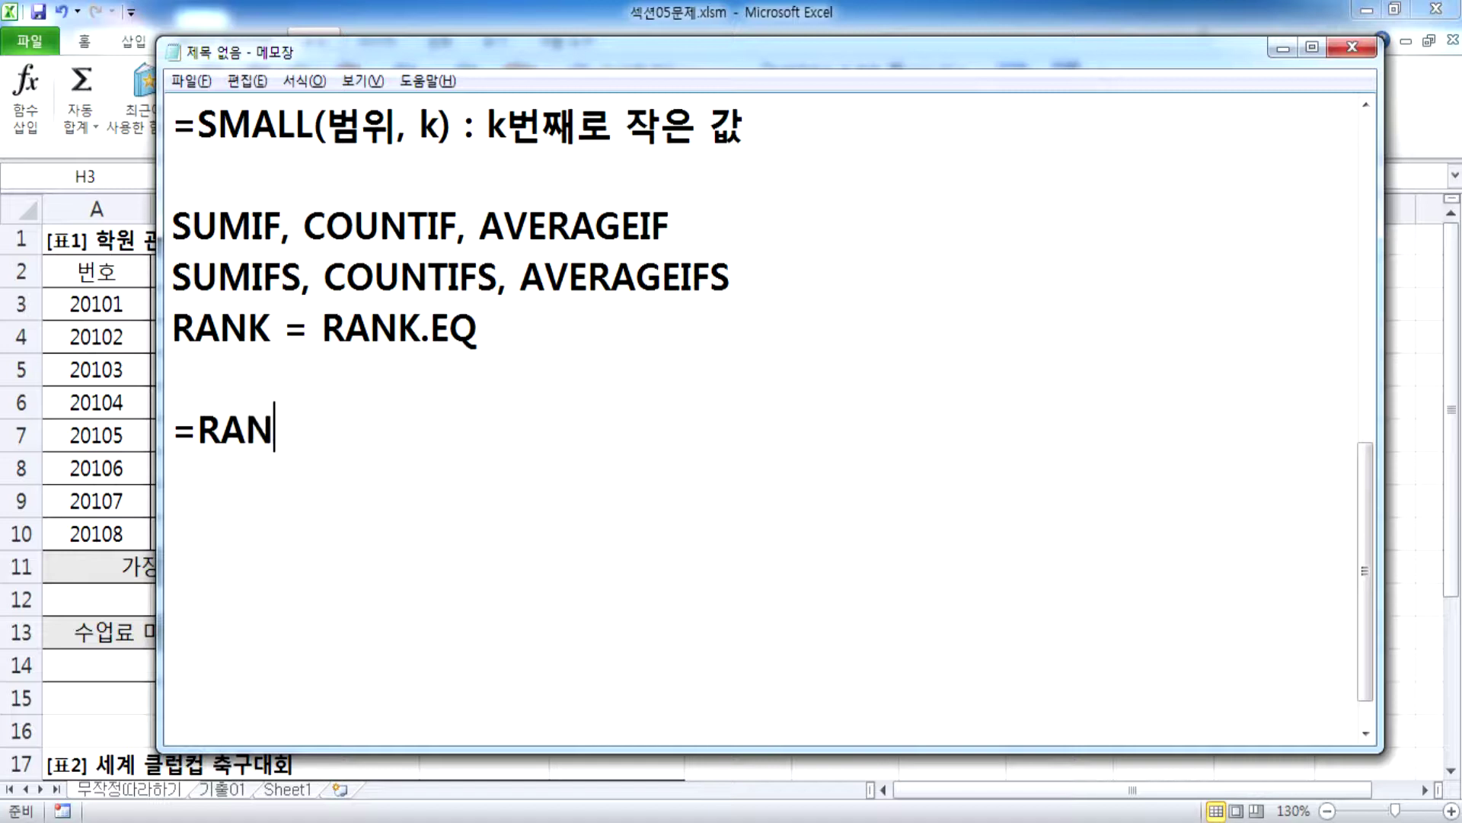
pyautogui.write('K(ㅜㅋ')
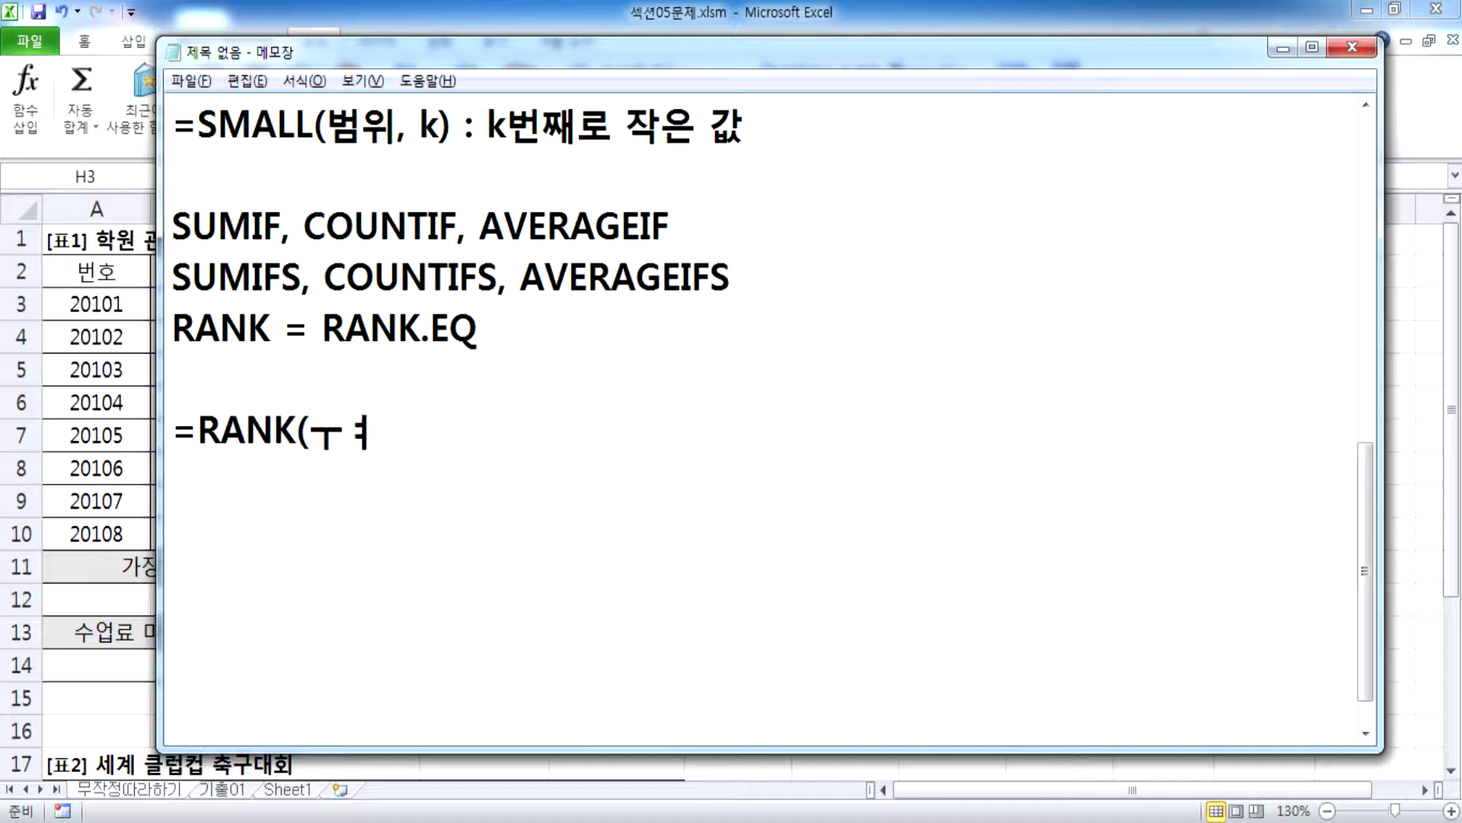
pyautogui.press('BackSpace')
pyautogui.press('BackSpace')
pyautogui.press('Hangul')
pyautogui.write('nu')
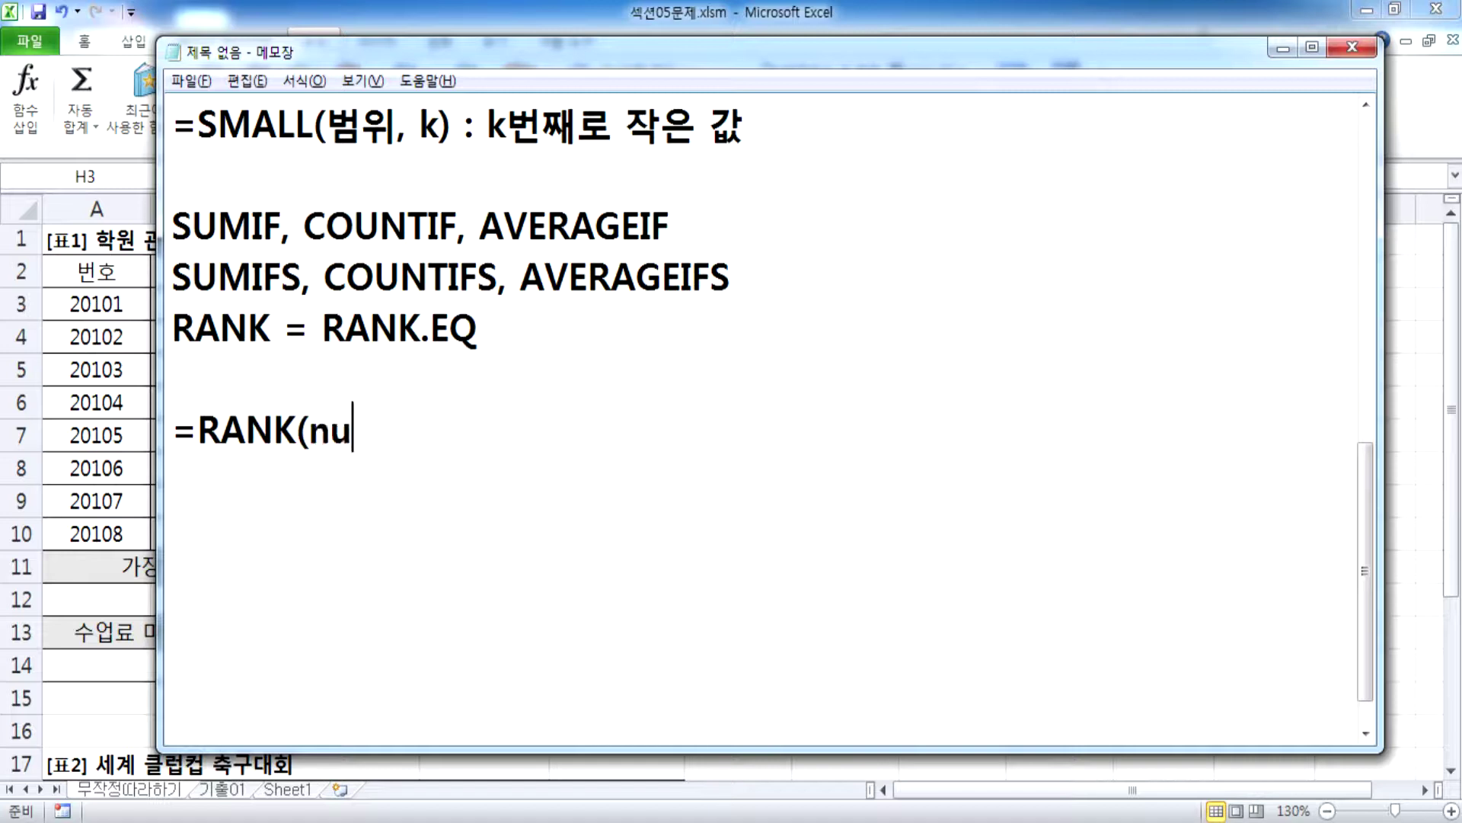
pyautogui.write('m, ref,')
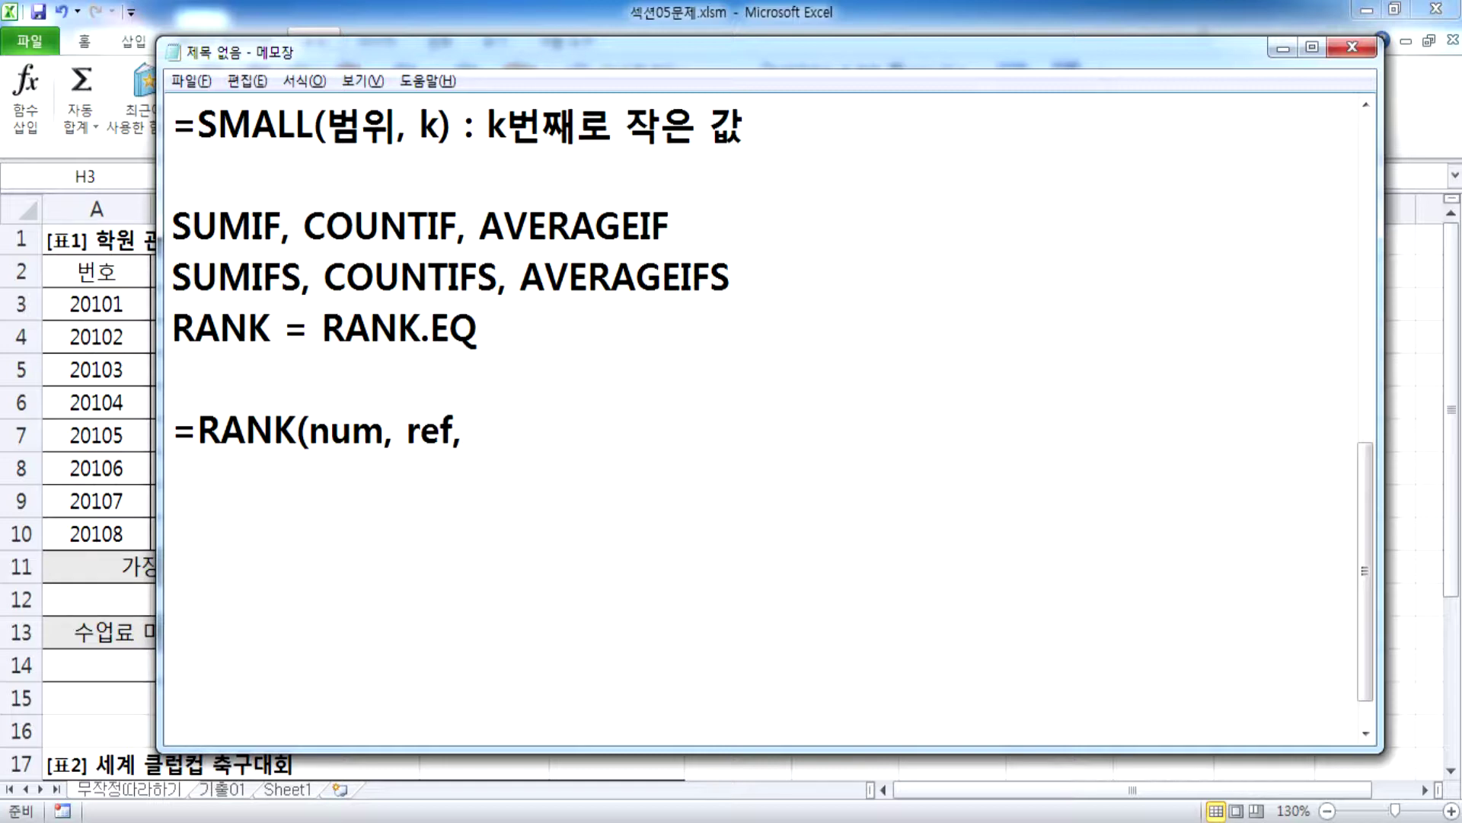
pyautogui.write(' order')
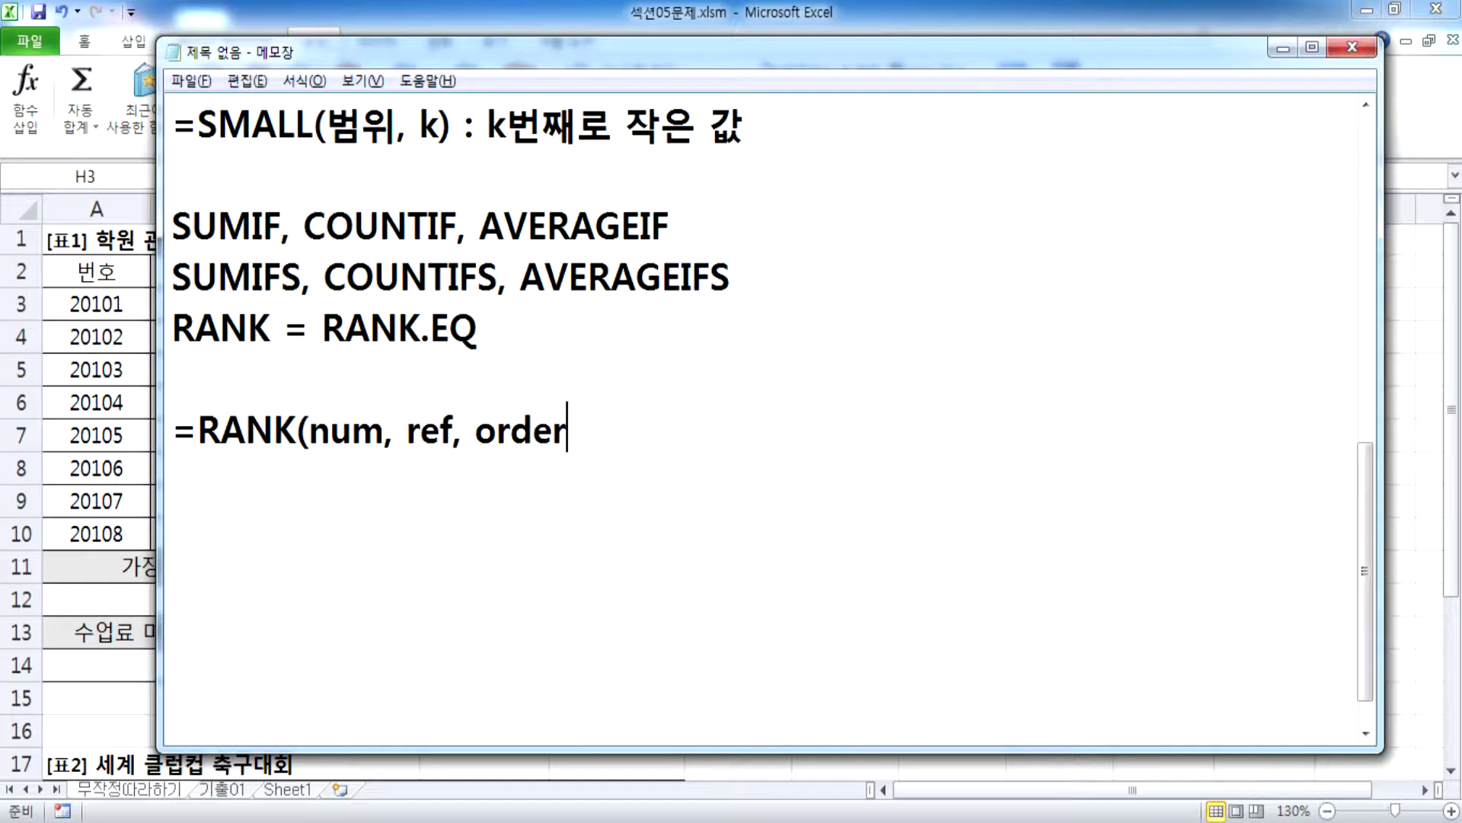
pyautogui.write(')')
pyautogui.press('Return')
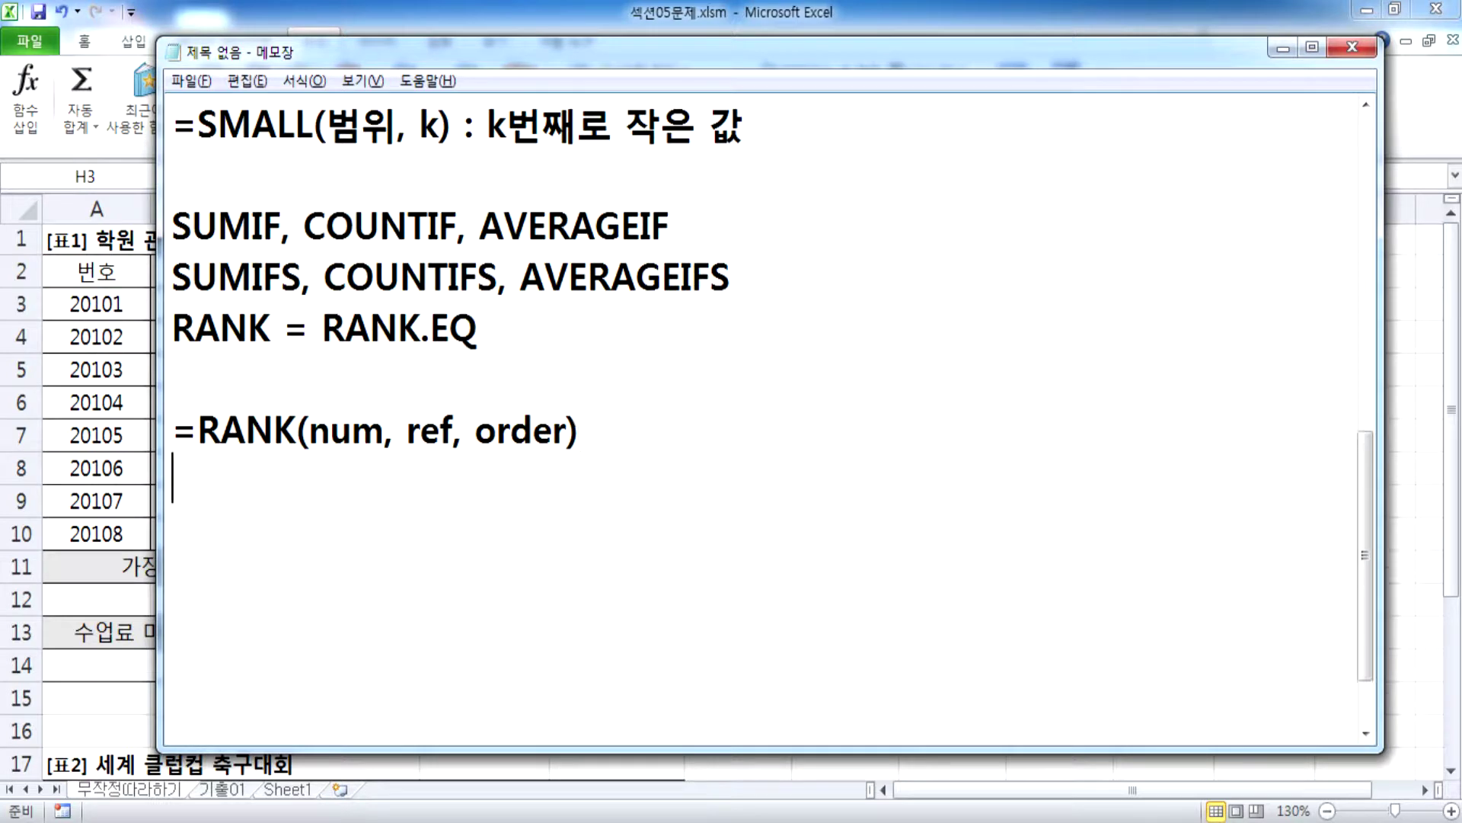
# Step: Add a note line below the RANK syntax reading "order : 0 또는 생략 > 큰 값이 1등, "
pyautogui.write('ore')
pyautogui.press('BackSpace')
pyautogui.write('der ')
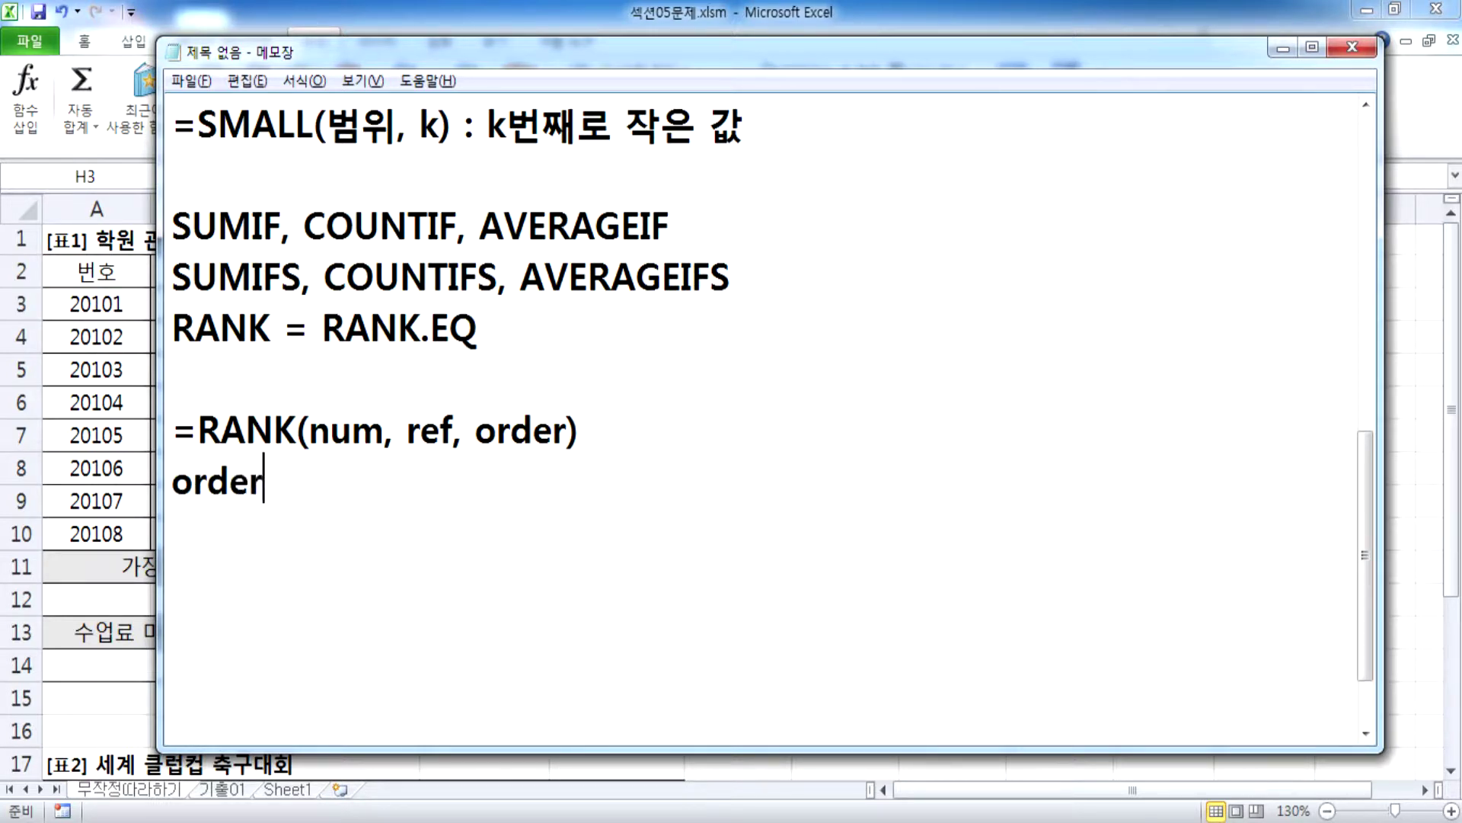
pyautogui.write(': 0 ')
pyautogui.write('ㄸㅗ는 생략 ')
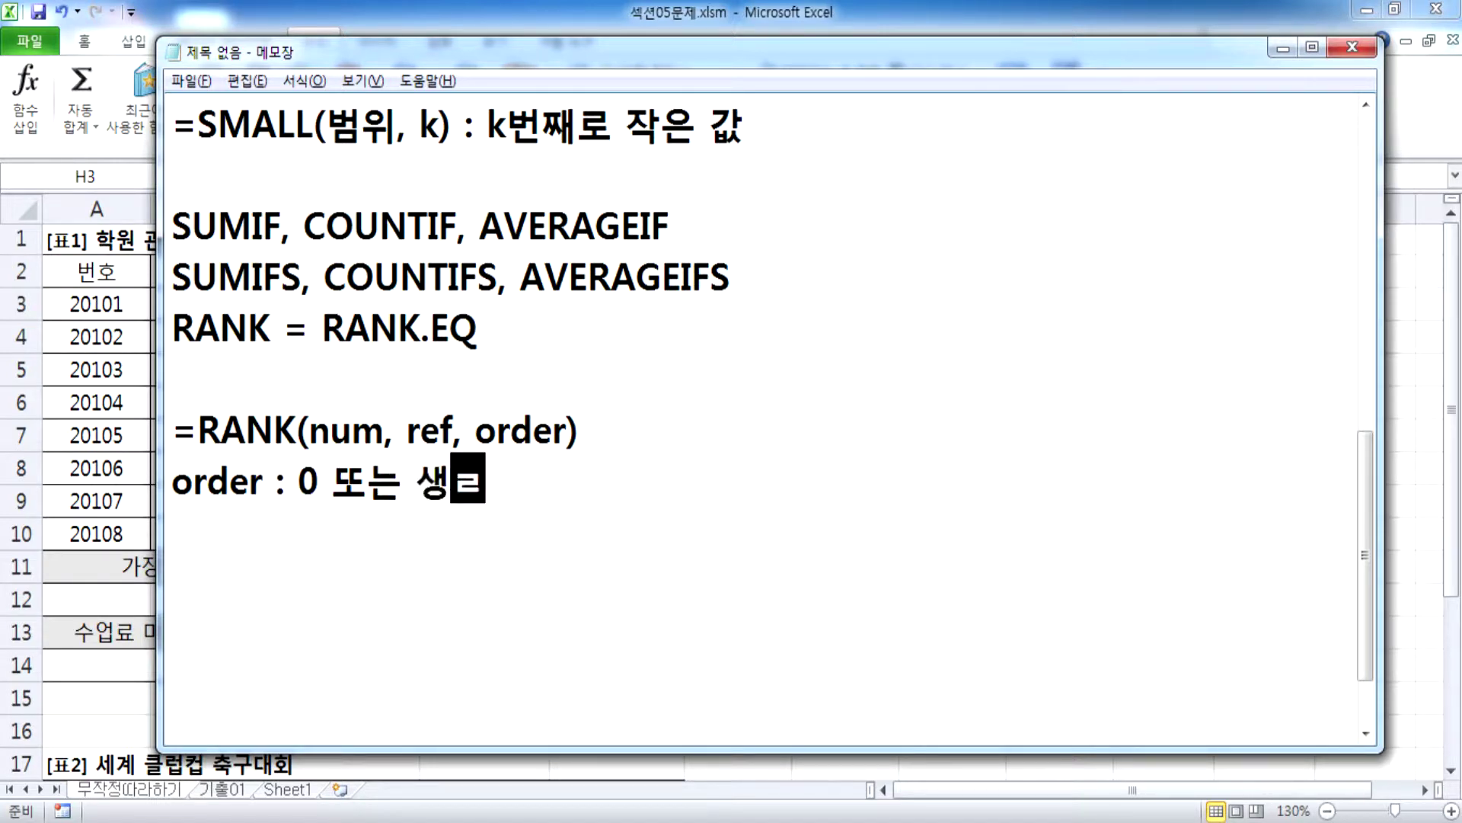
pyautogui.write('>')
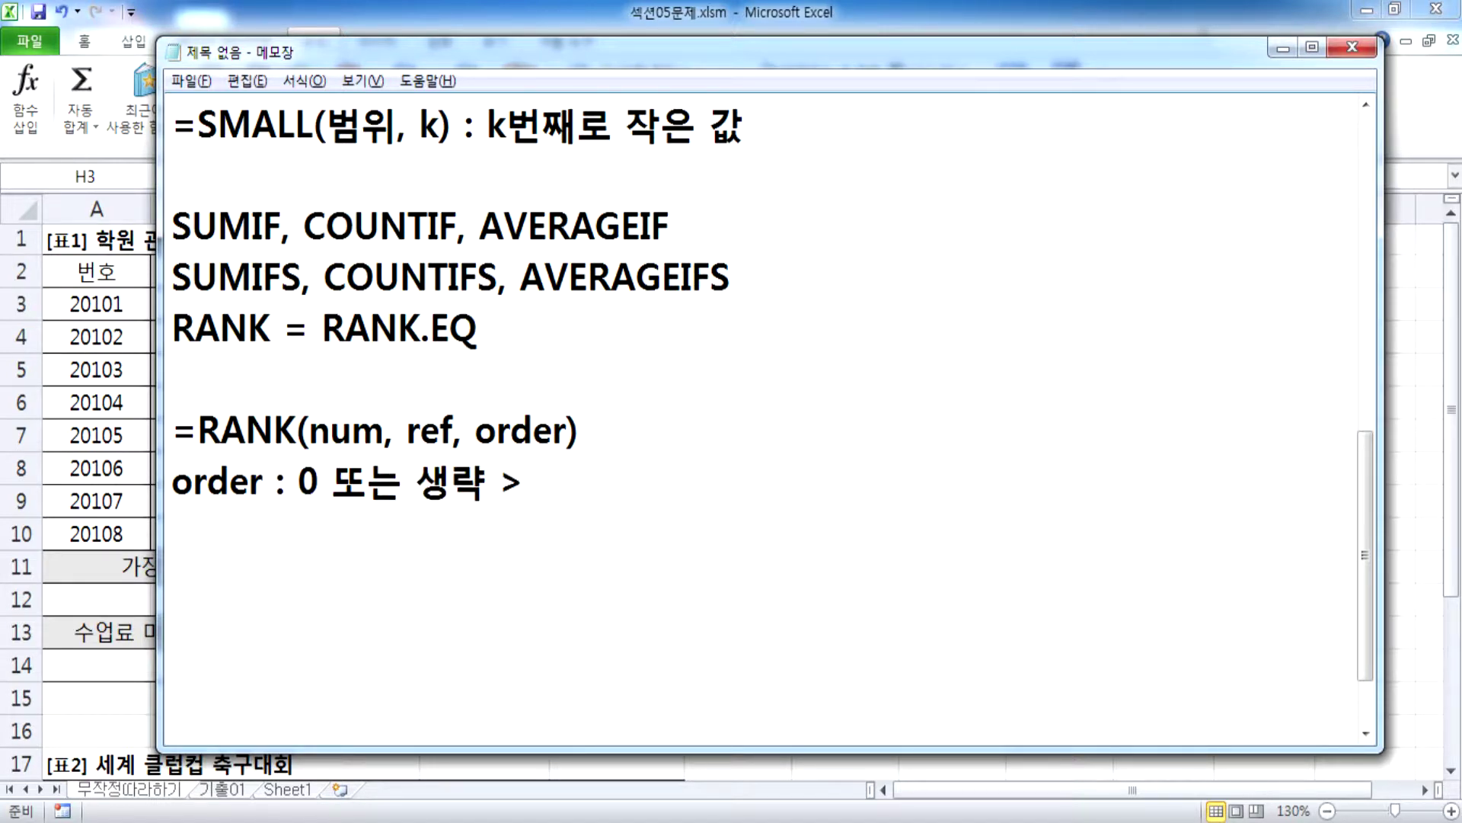
pyautogui.write(' 큰')
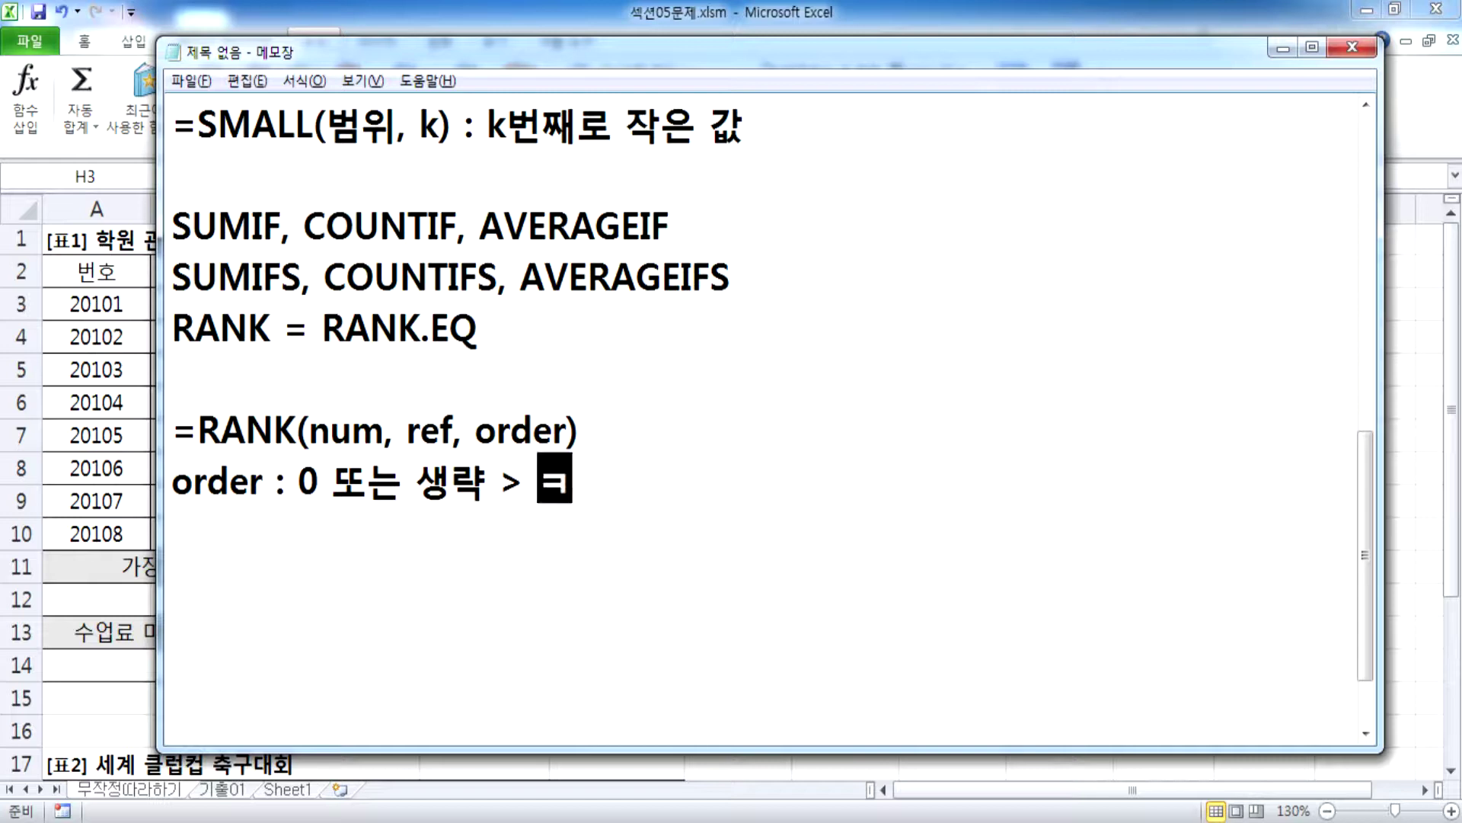
pyautogui.write(' 값이 1')
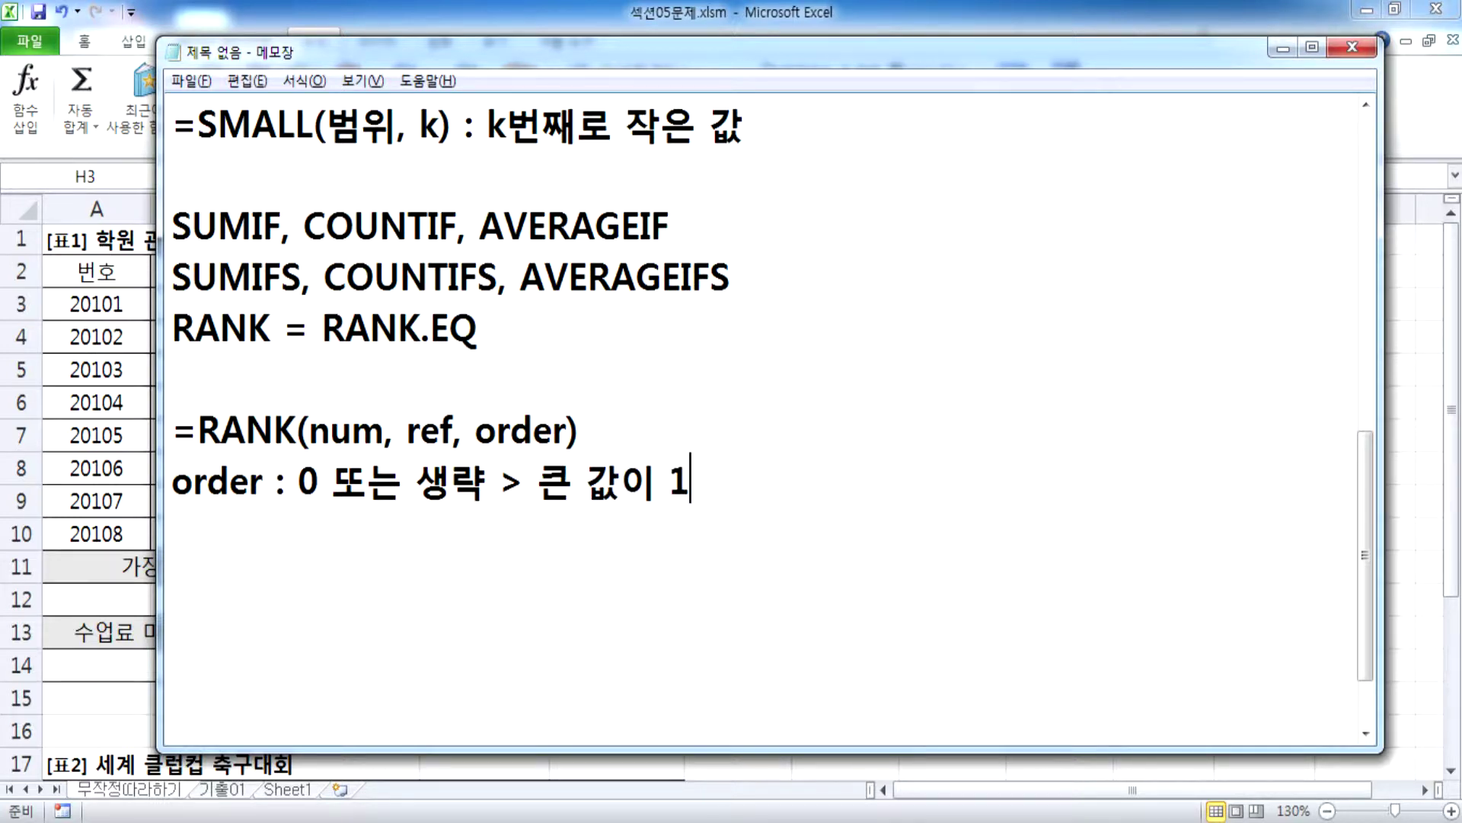
pyautogui.write('드, ')
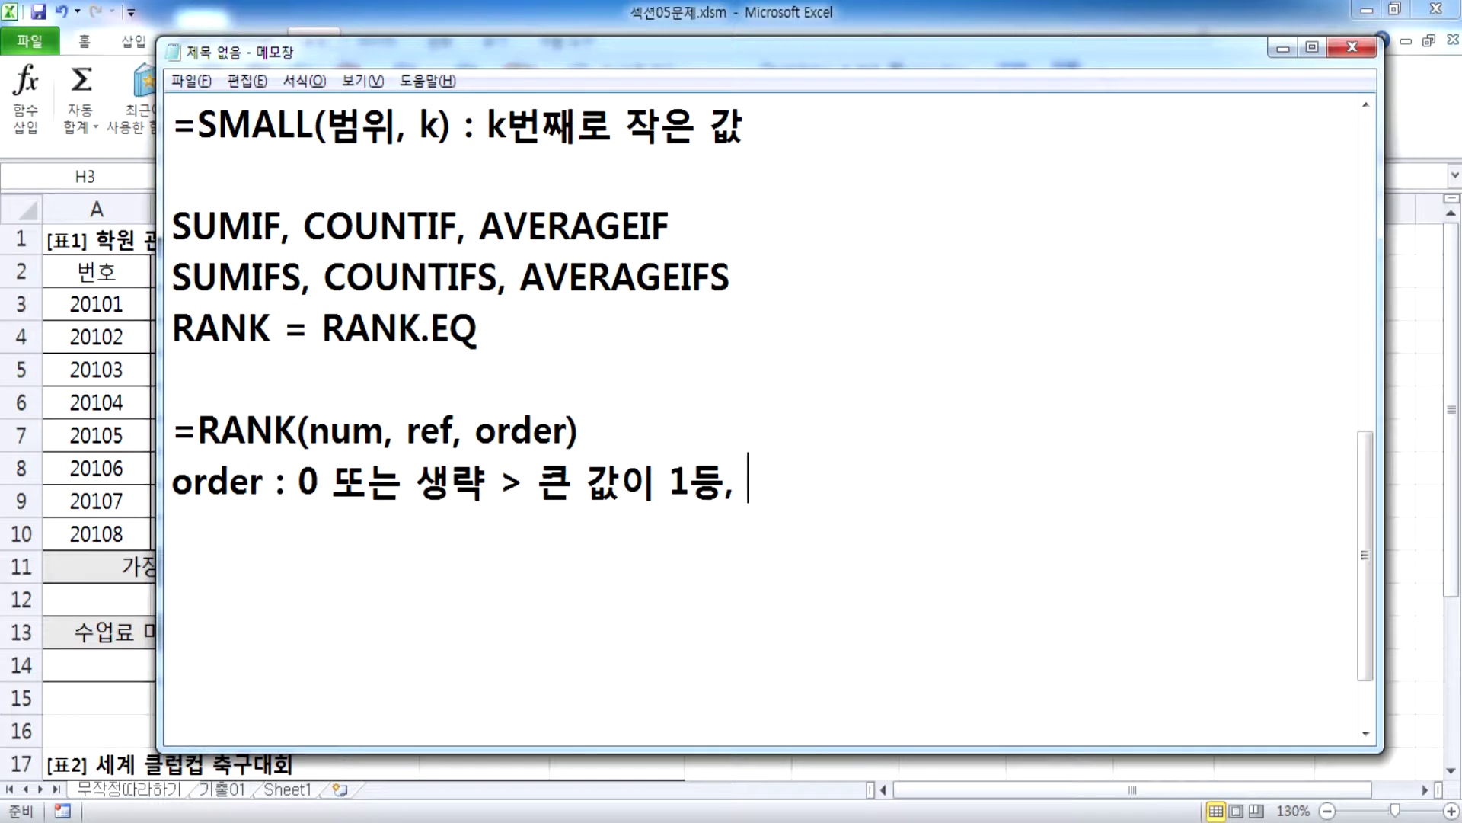
# Step: Complete the order note with "0이 아닌 값(1) > 작은 값이 1등" and switch back to Excel
pyautogui.write('0이 아닌 ')
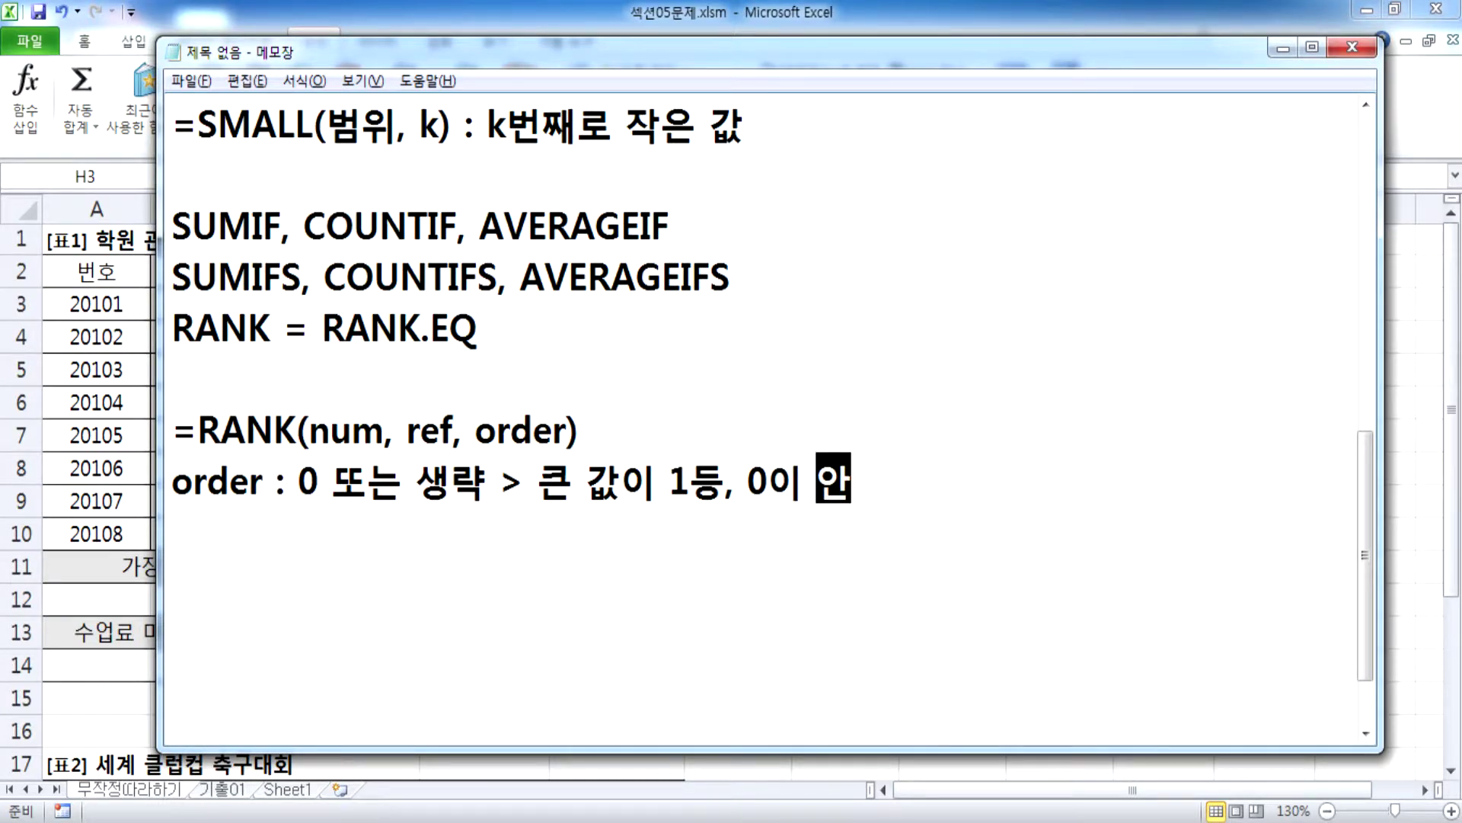
pyautogui.write('값(')
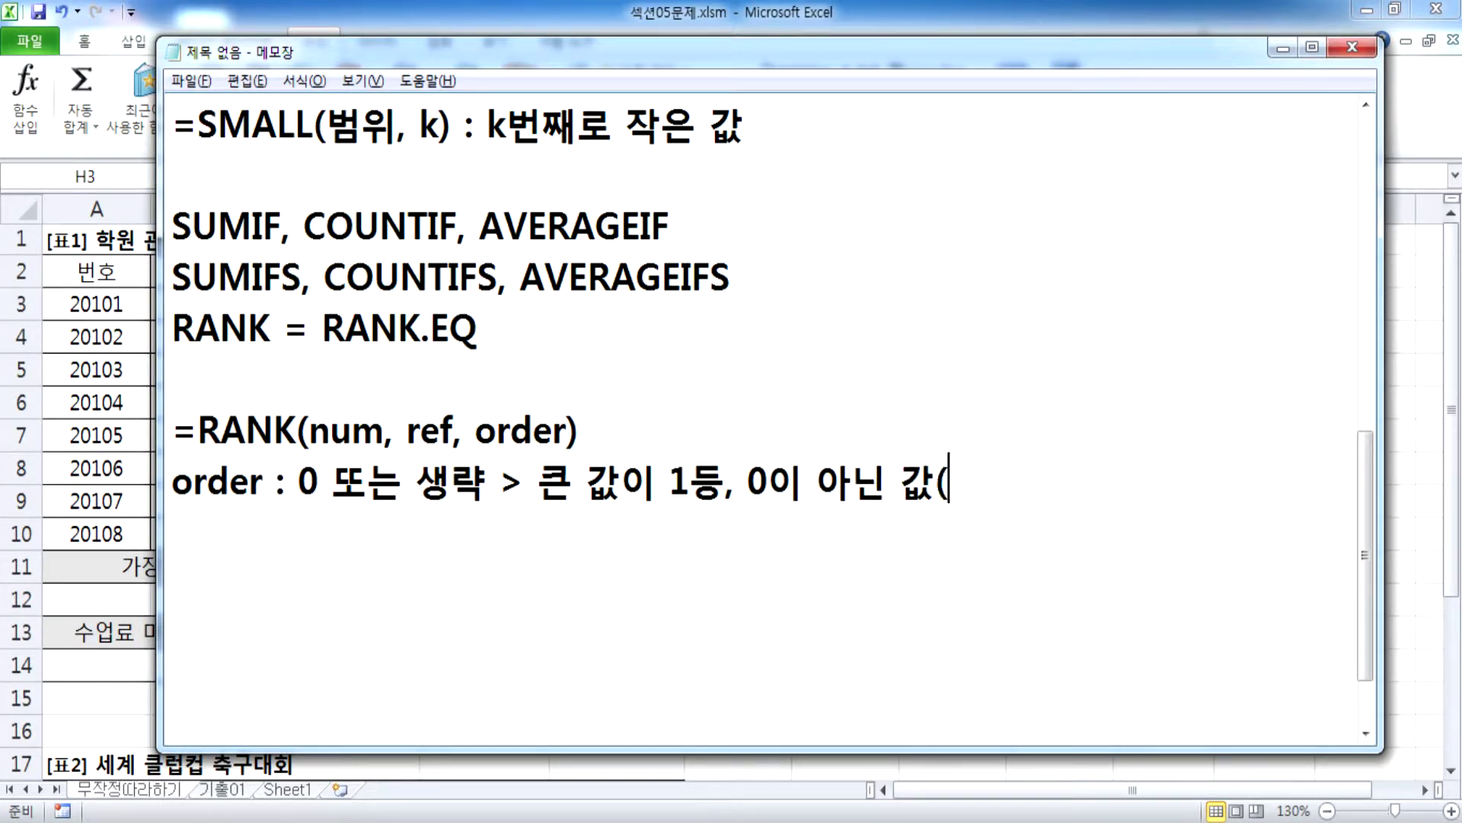
pyautogui.write('1) > 자')
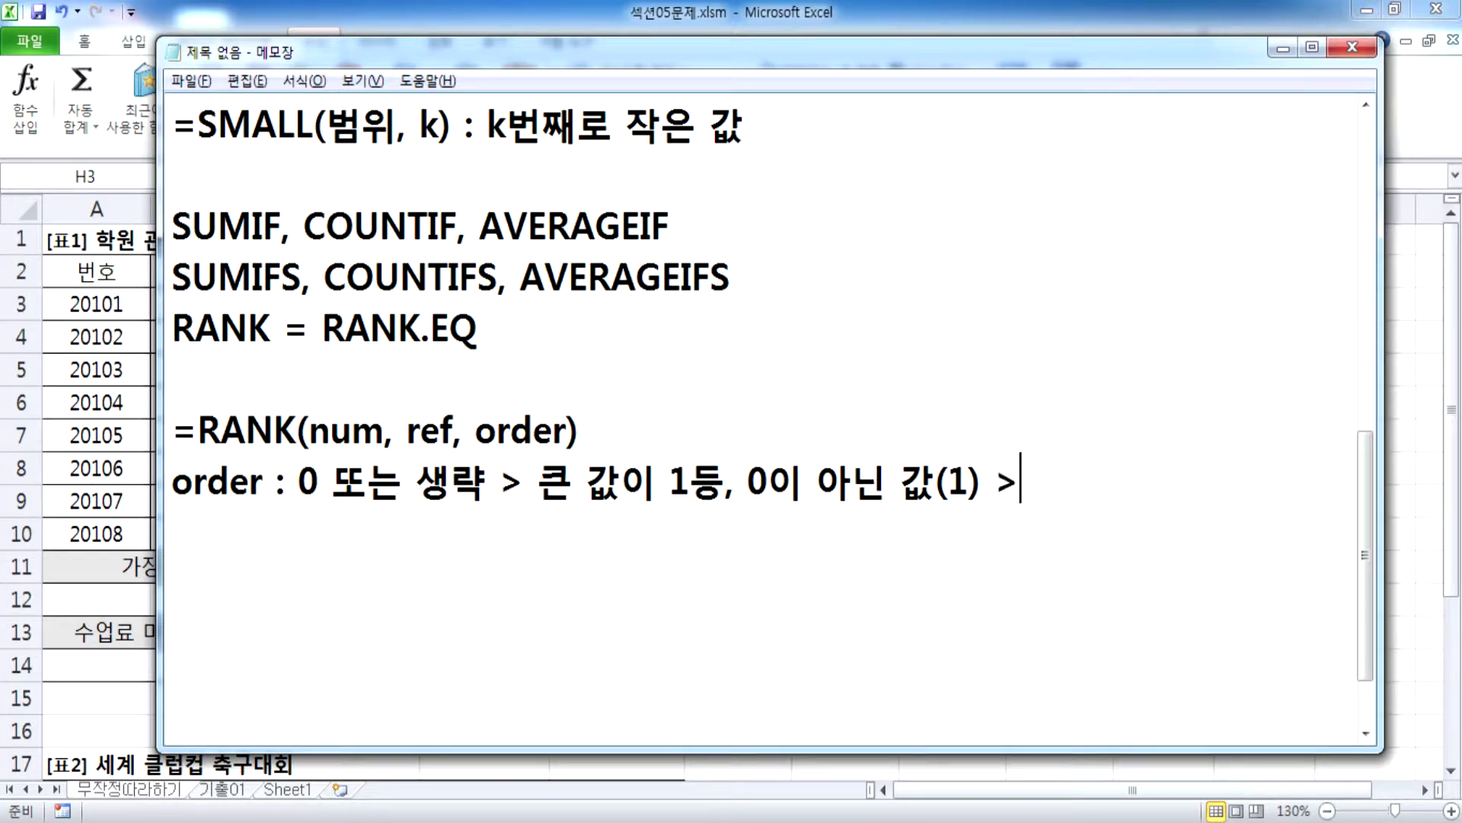
pyautogui.write('ㄱ은 값이 1ㄷ')
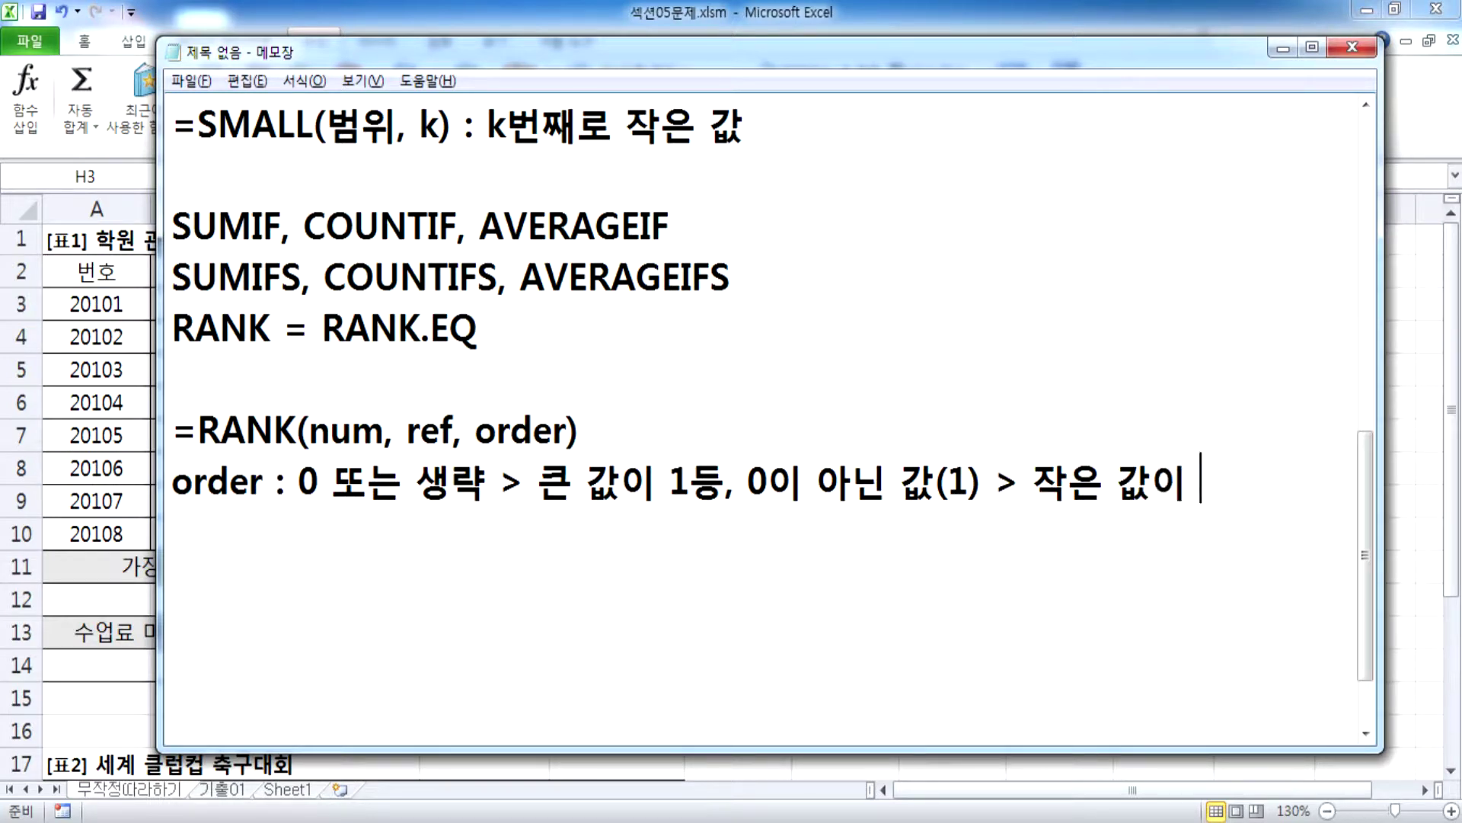
pyautogui.write('ㅡㅇ')
pyautogui.press('Return')
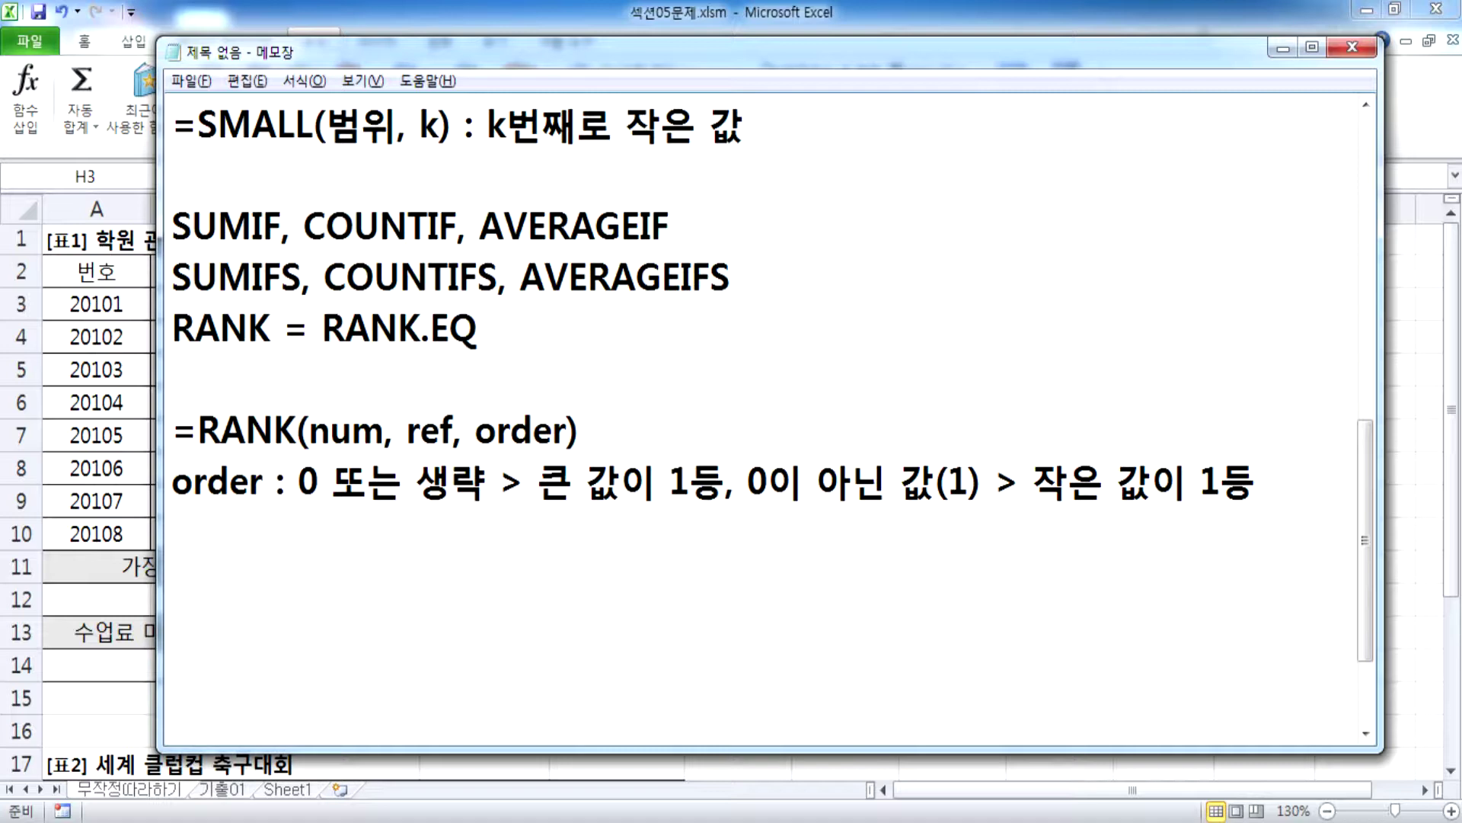
pyautogui.click(717, 485)
pyautogui.click(505, 531)
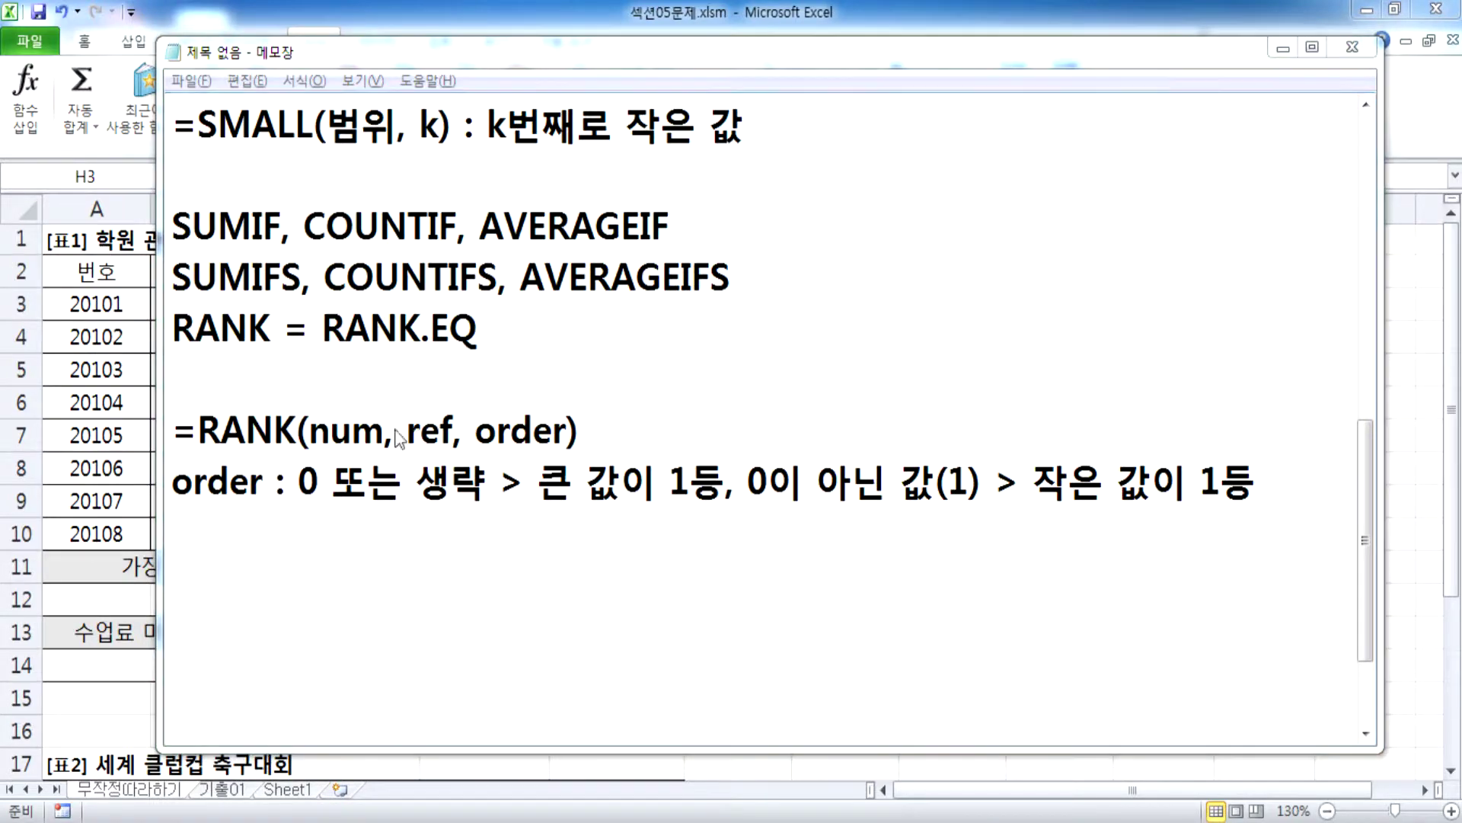
pyautogui.hotkey('alt', 'Tab')
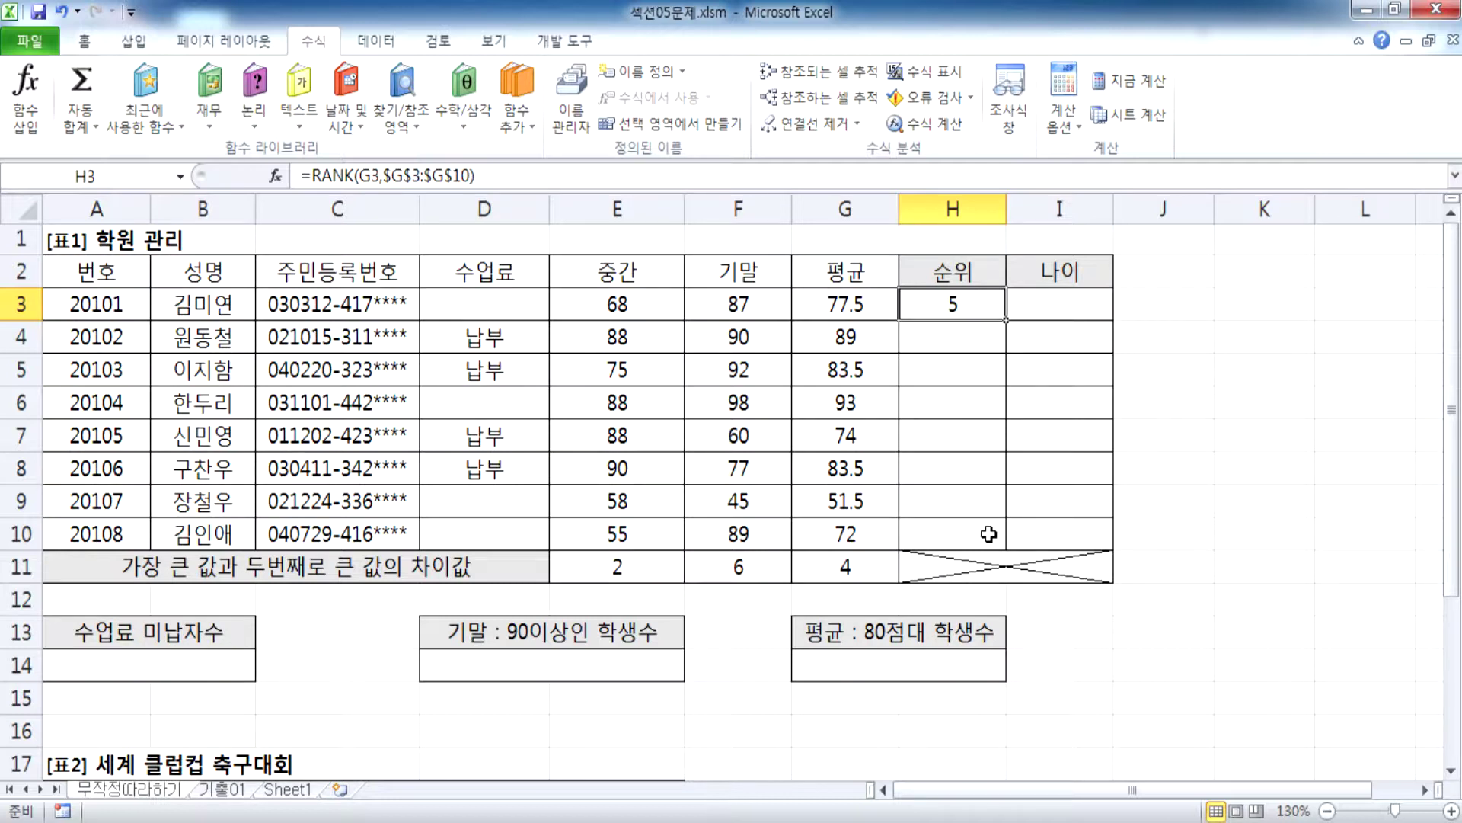
# Step: Try to auto-fill the RANK formula from H3 down the 순위 column, and check the merged cell below it
pyautogui.moveTo(964, 341); pyautogui.dragTo(964, 526)
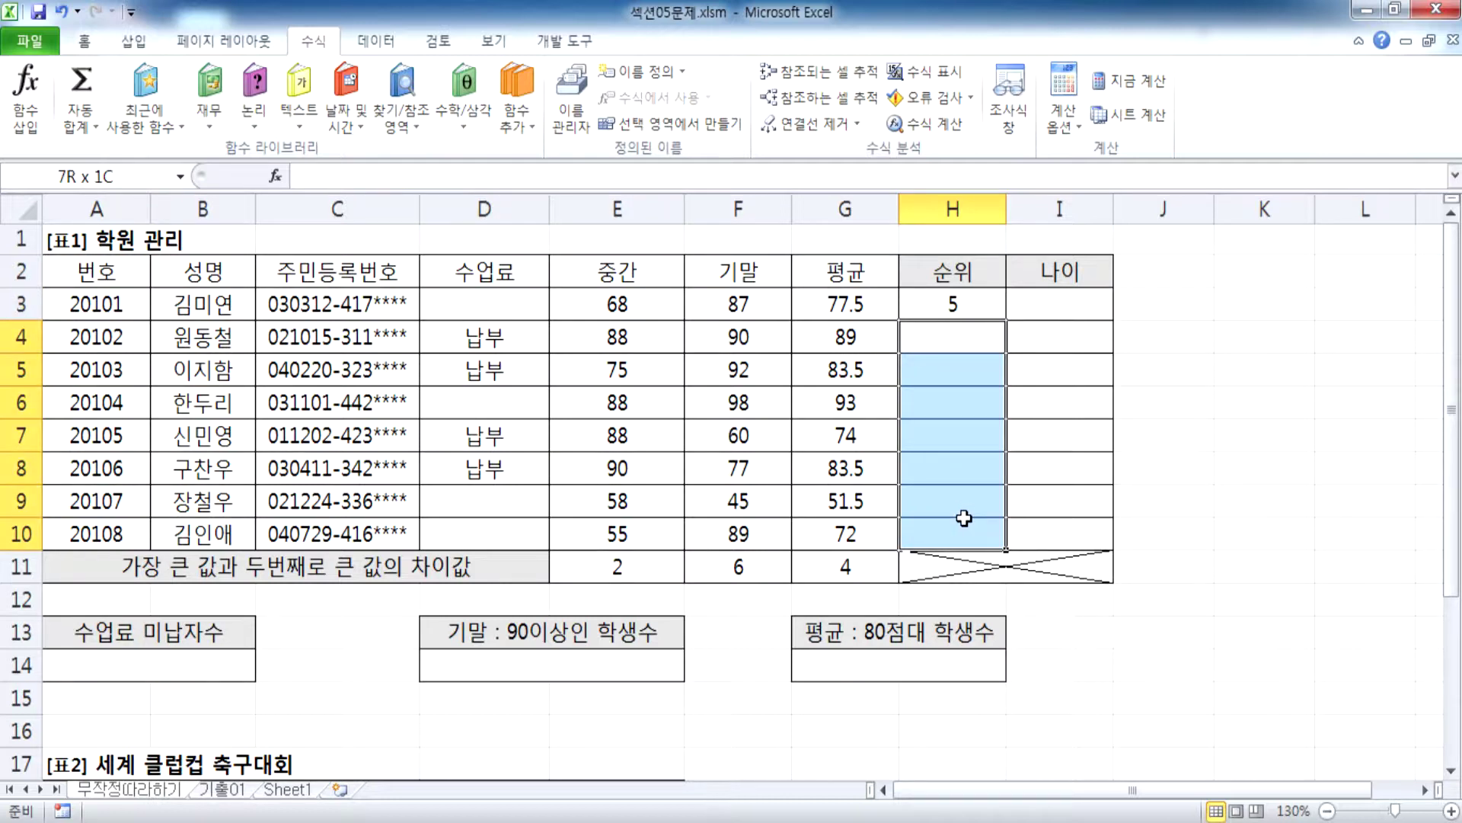
pyautogui.click(964, 301)
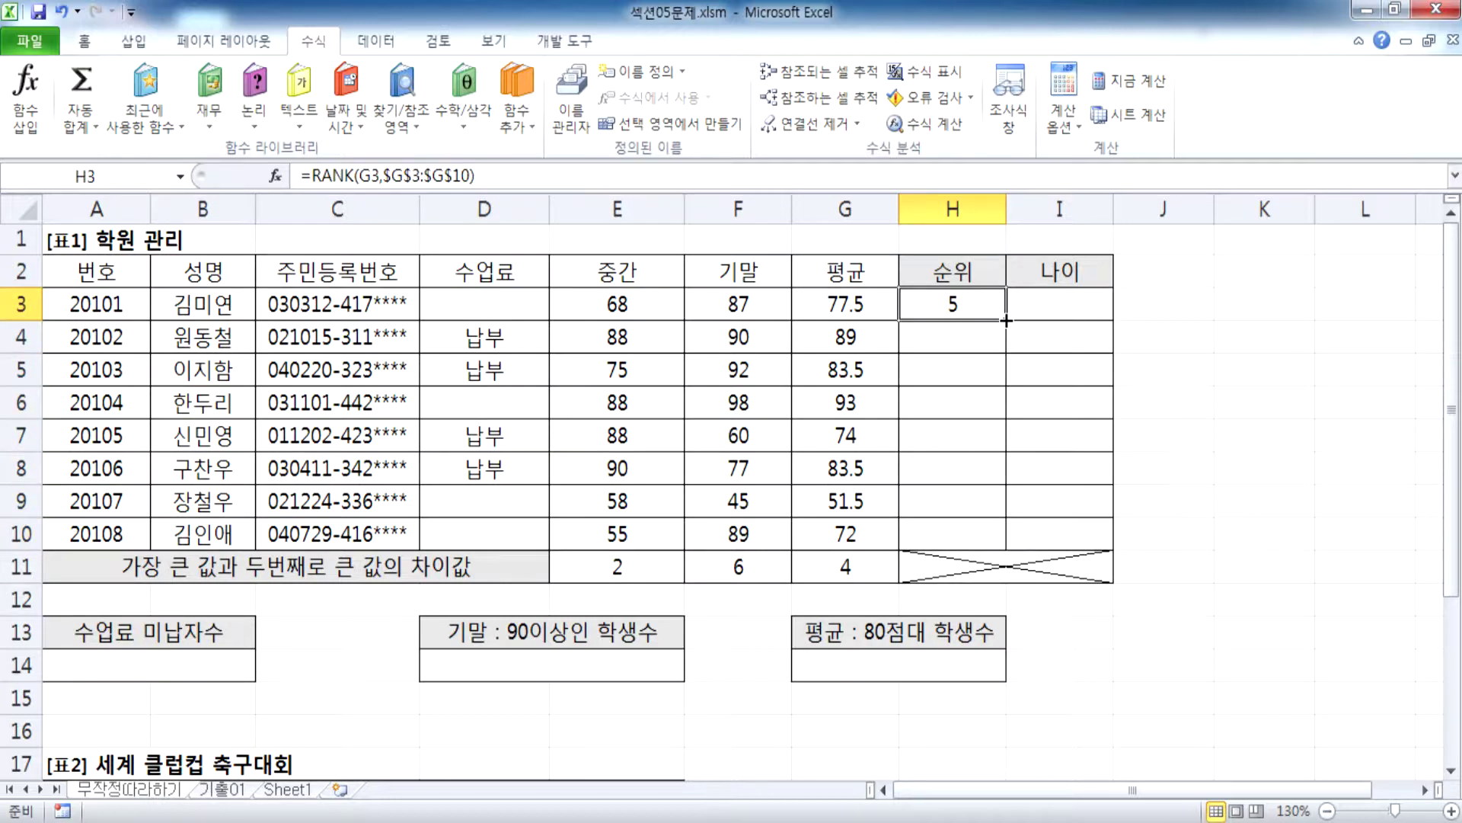
pyautogui.doubleClick(1006, 320)
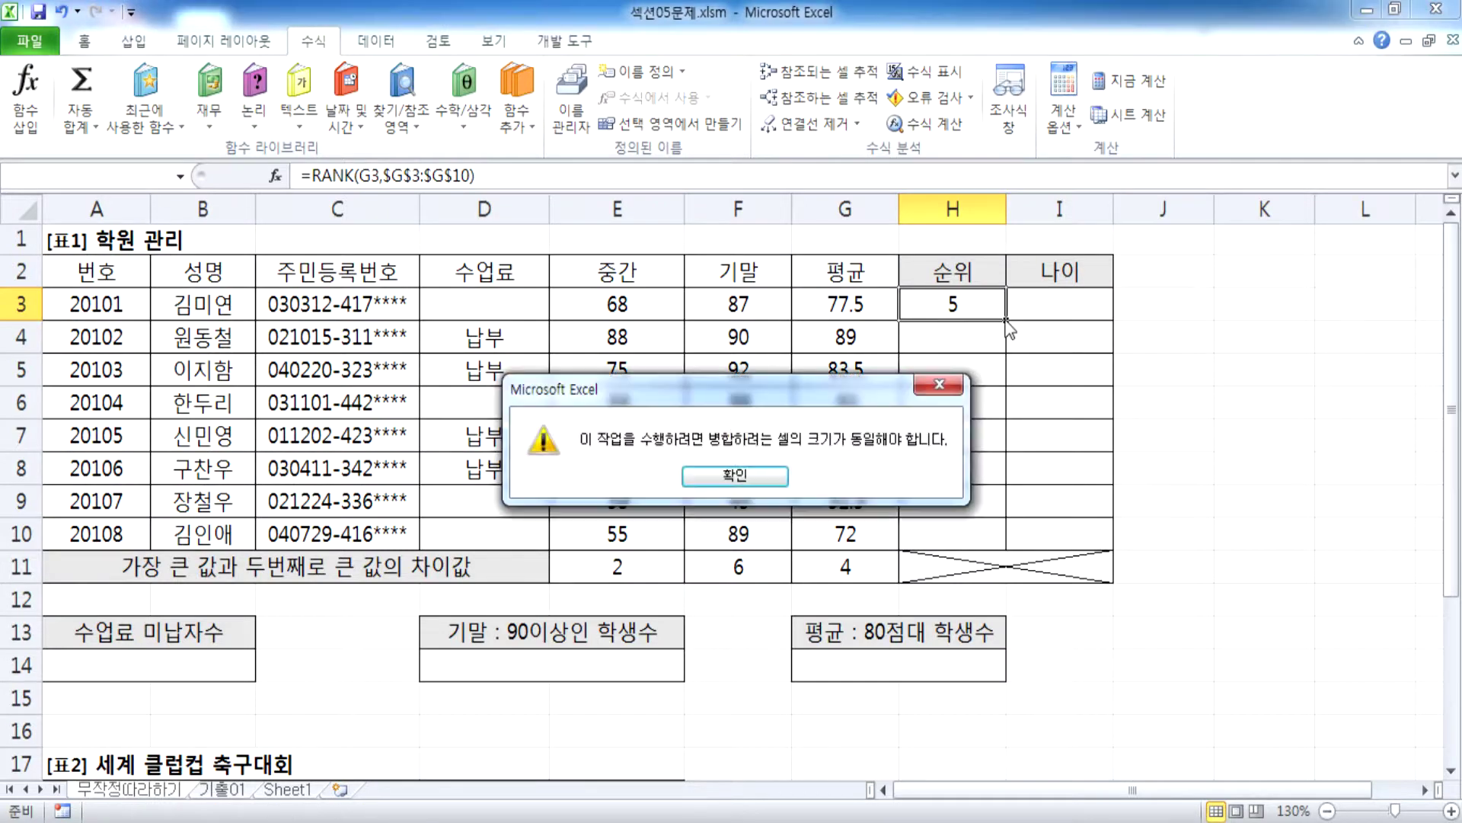
pyautogui.press('Return')
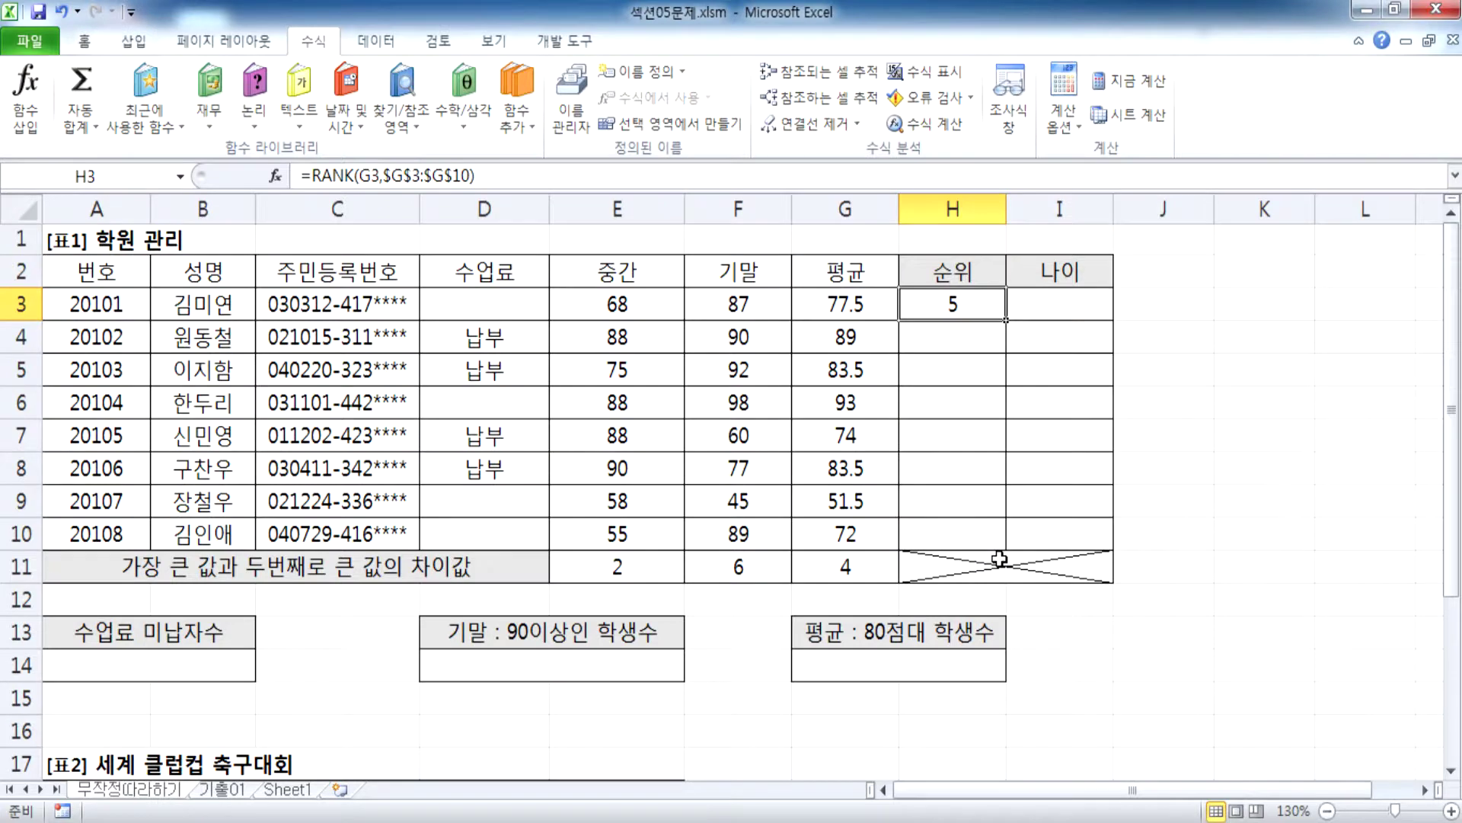
pyautogui.scroll(-2, 1000, 558)
pyautogui.click(948, 375)
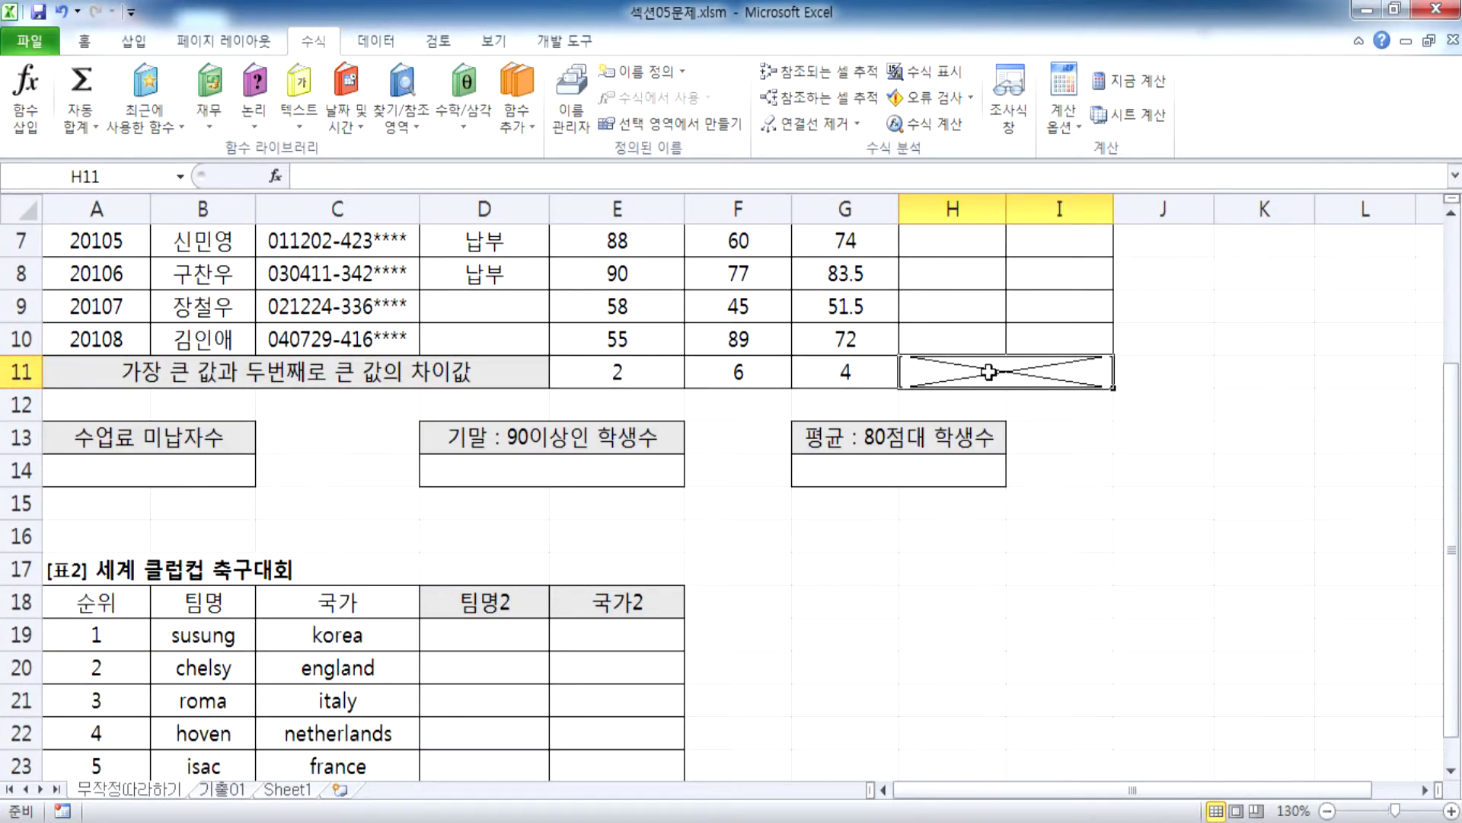
pyautogui.scroll(2, 961, 488)
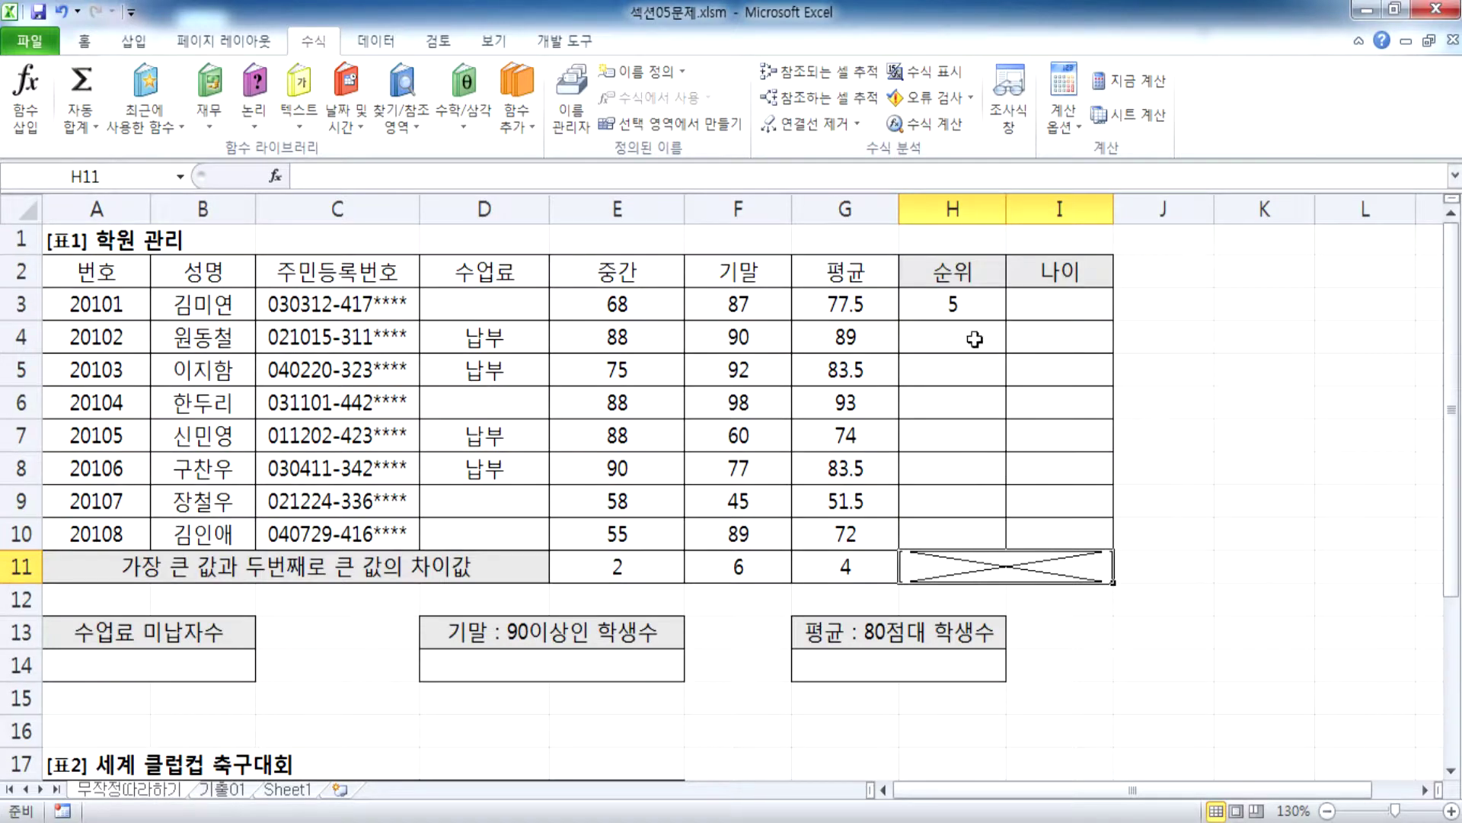
# Step: Fill the RANK formula from H3 down through H10 only, and select H6 to check its rank
pyautogui.click(967, 304)
pyautogui.moveTo(1006, 320); pyautogui.dragTo(1004, 547)
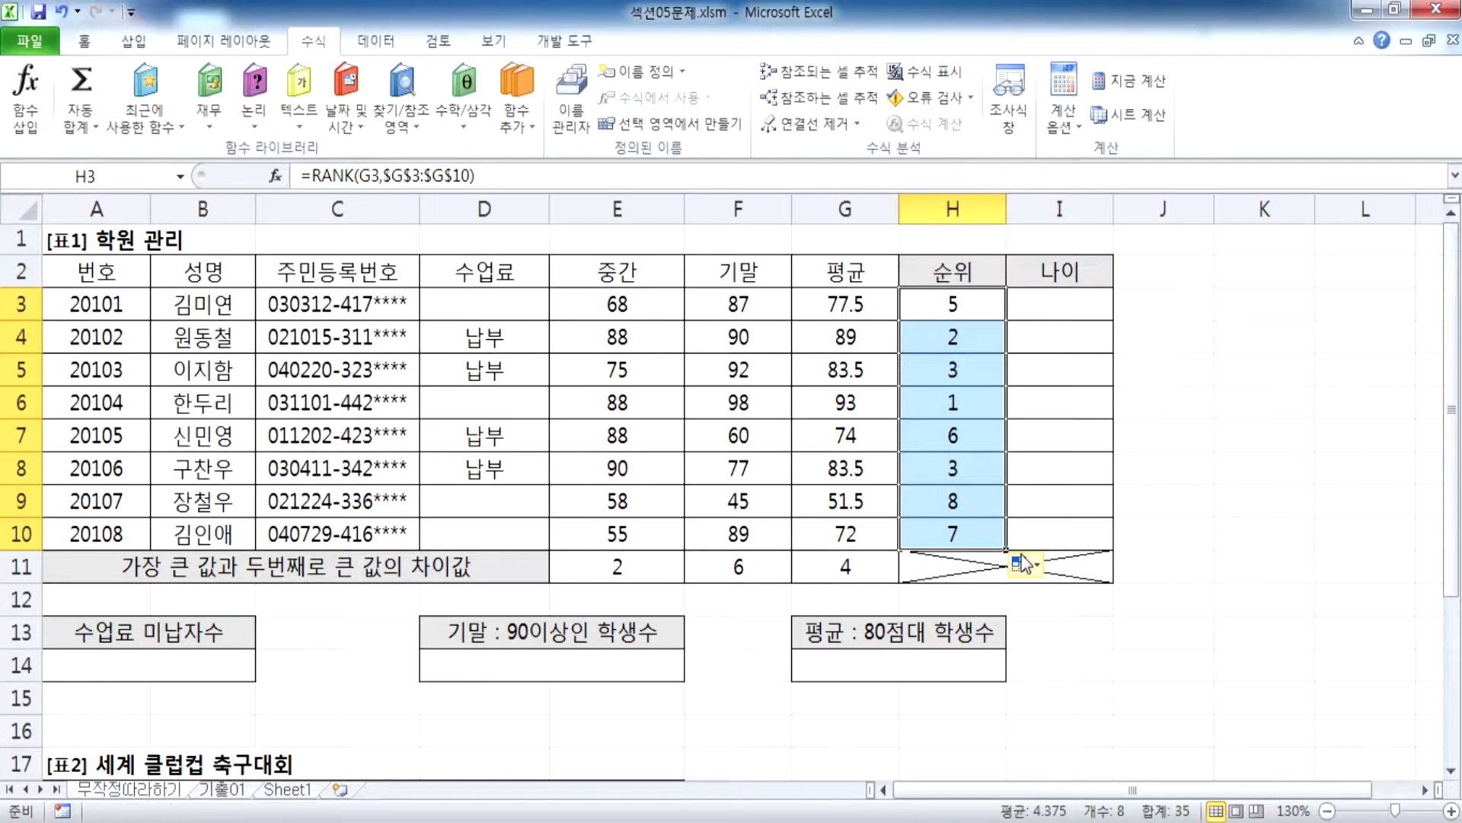
pyautogui.click(824, 404)
pyautogui.click(918, 402)
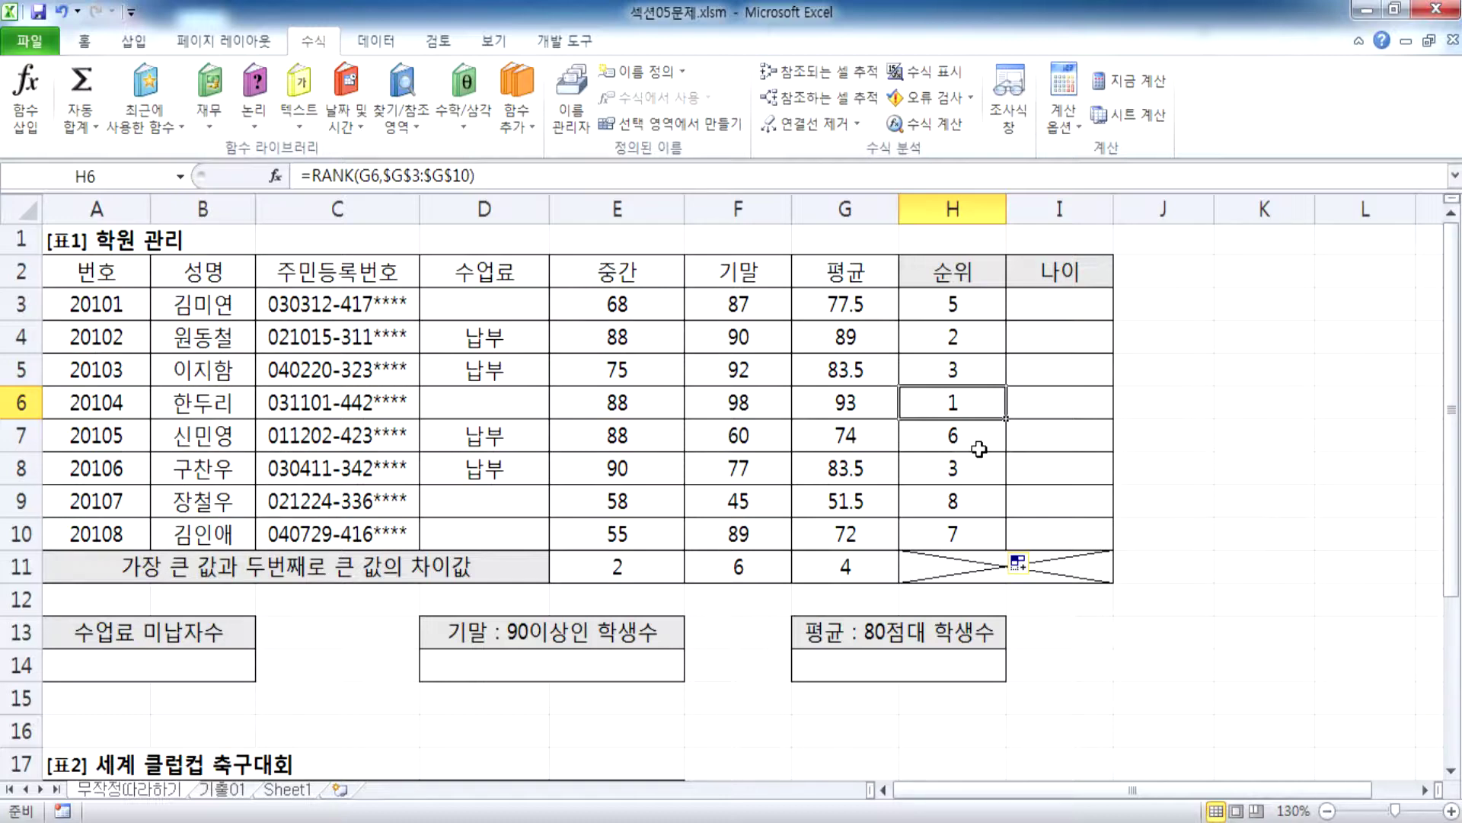
# Step: Switch to the blank Notepad document and write the line "함수 = Function = 기능"
pyautogui.hotkey('alt', 'Tab')
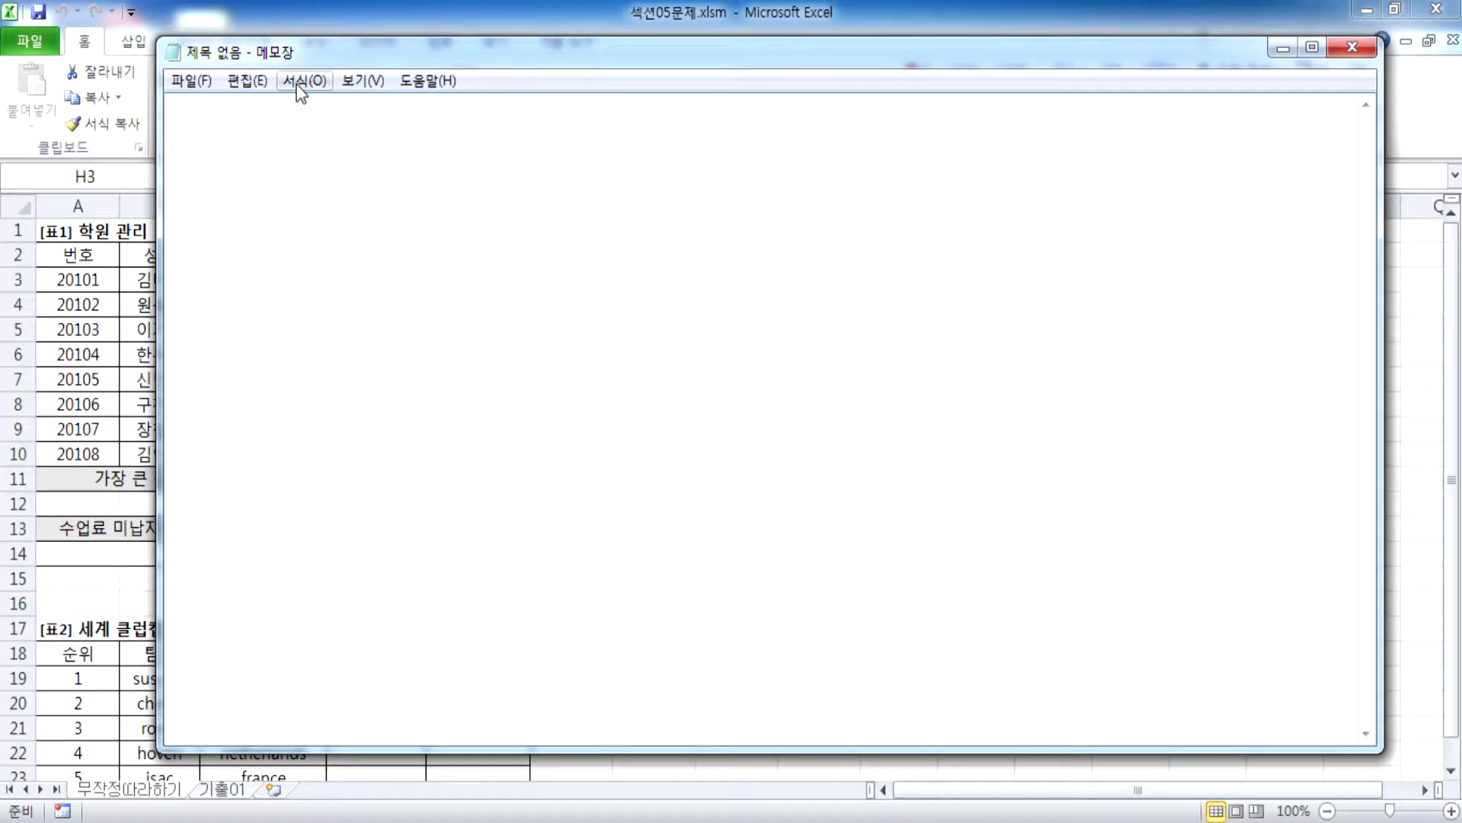
pyautogui.write('함슈ㅜ')
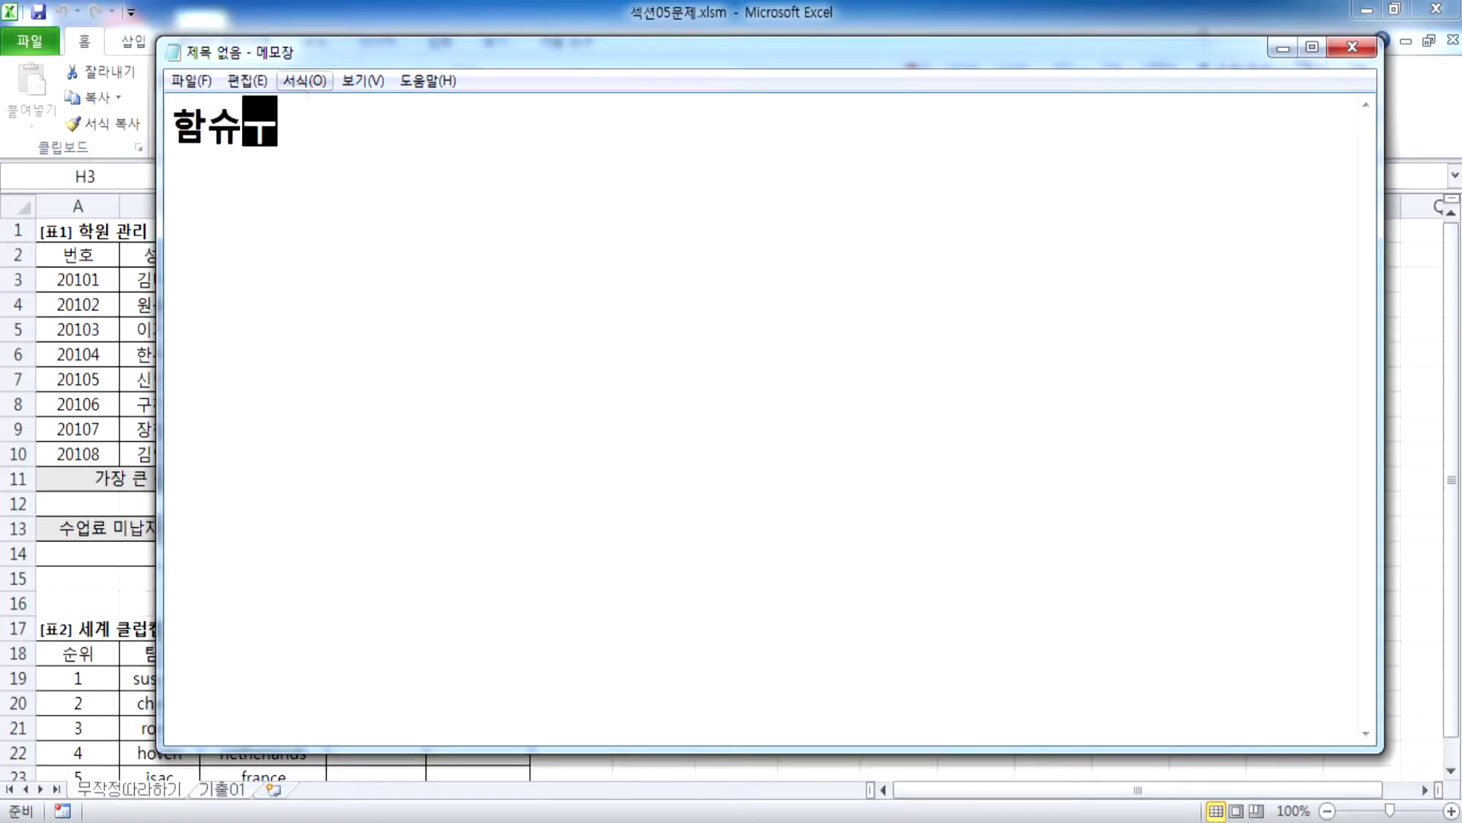
pyautogui.press('BackSpace')
pyautogui.press('BackSpace')
pyautogui.write('수  ')
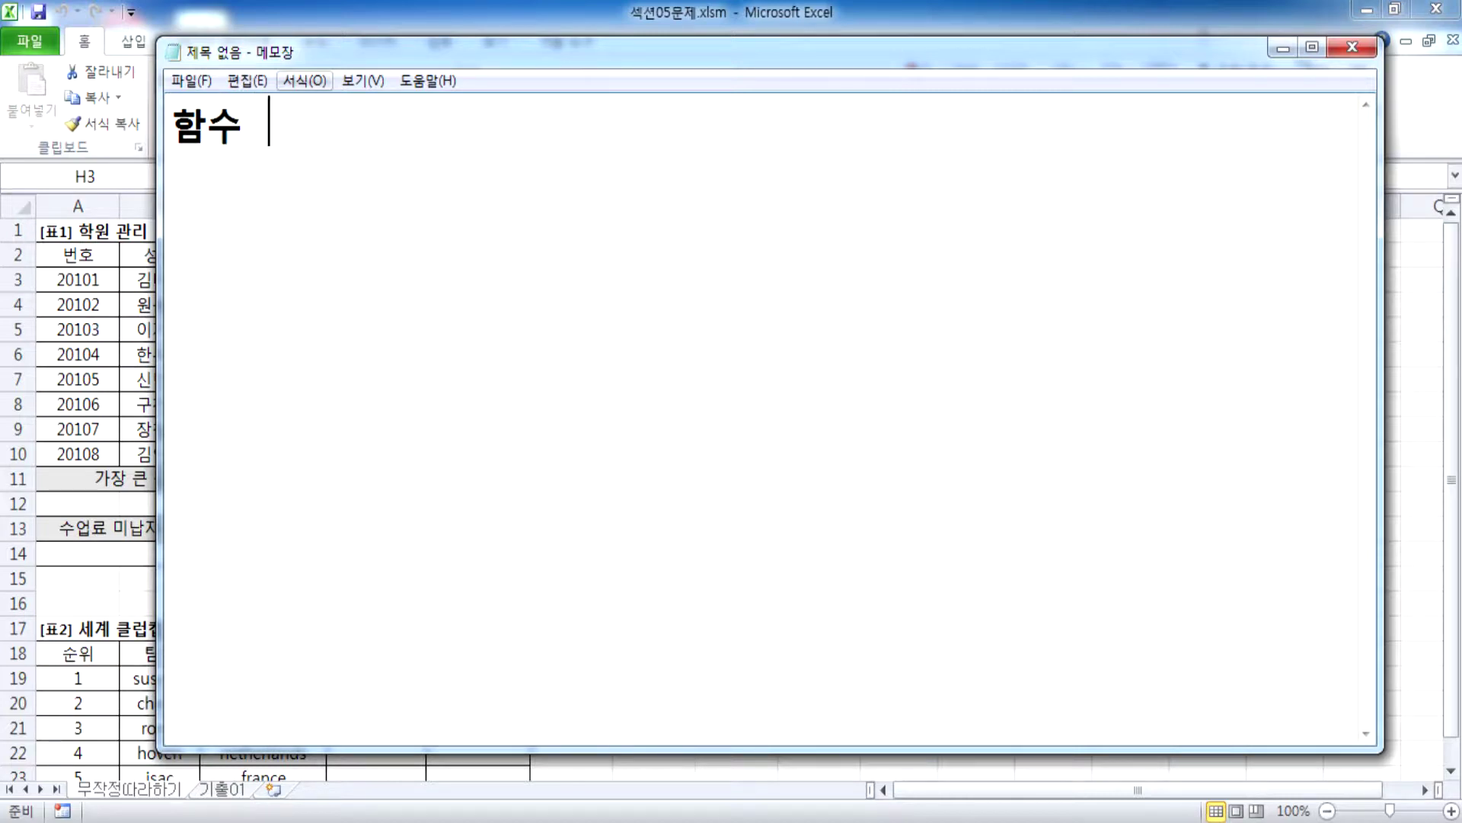
pyautogui.write('= Funct')
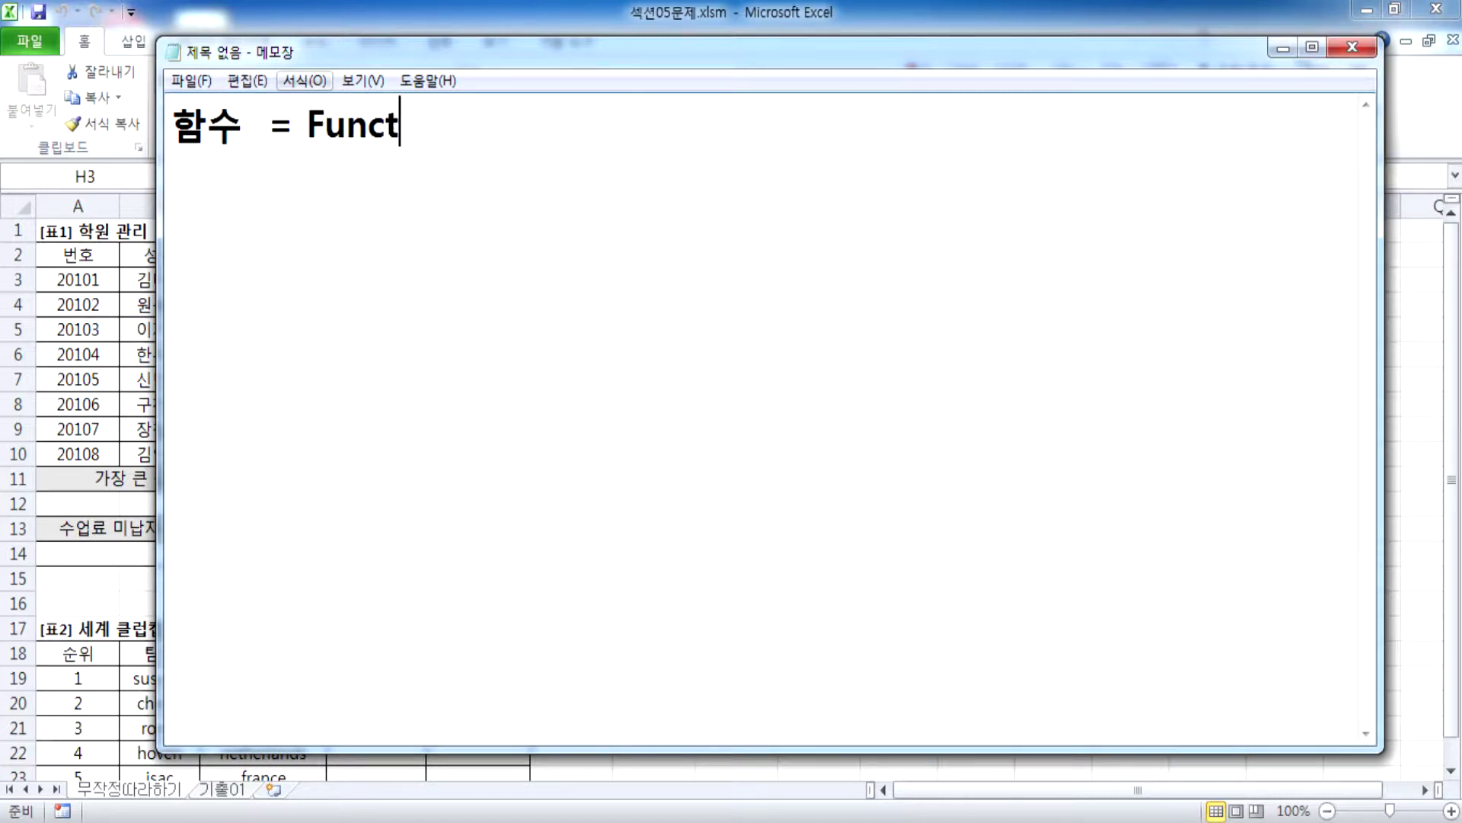
pyautogui.write('ion = ')
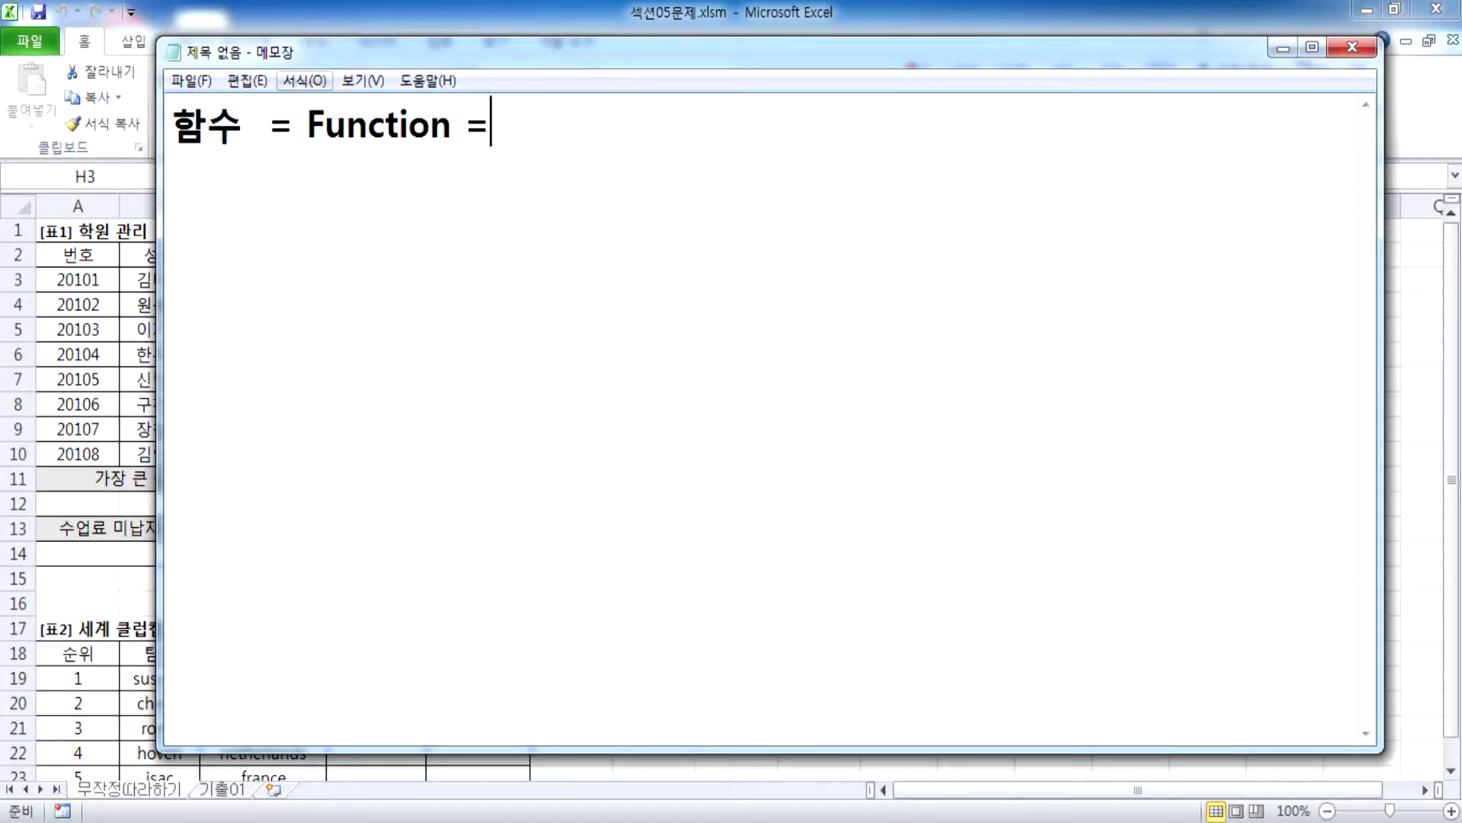
pyautogui.write('기능')
pyautogui.press('Return')
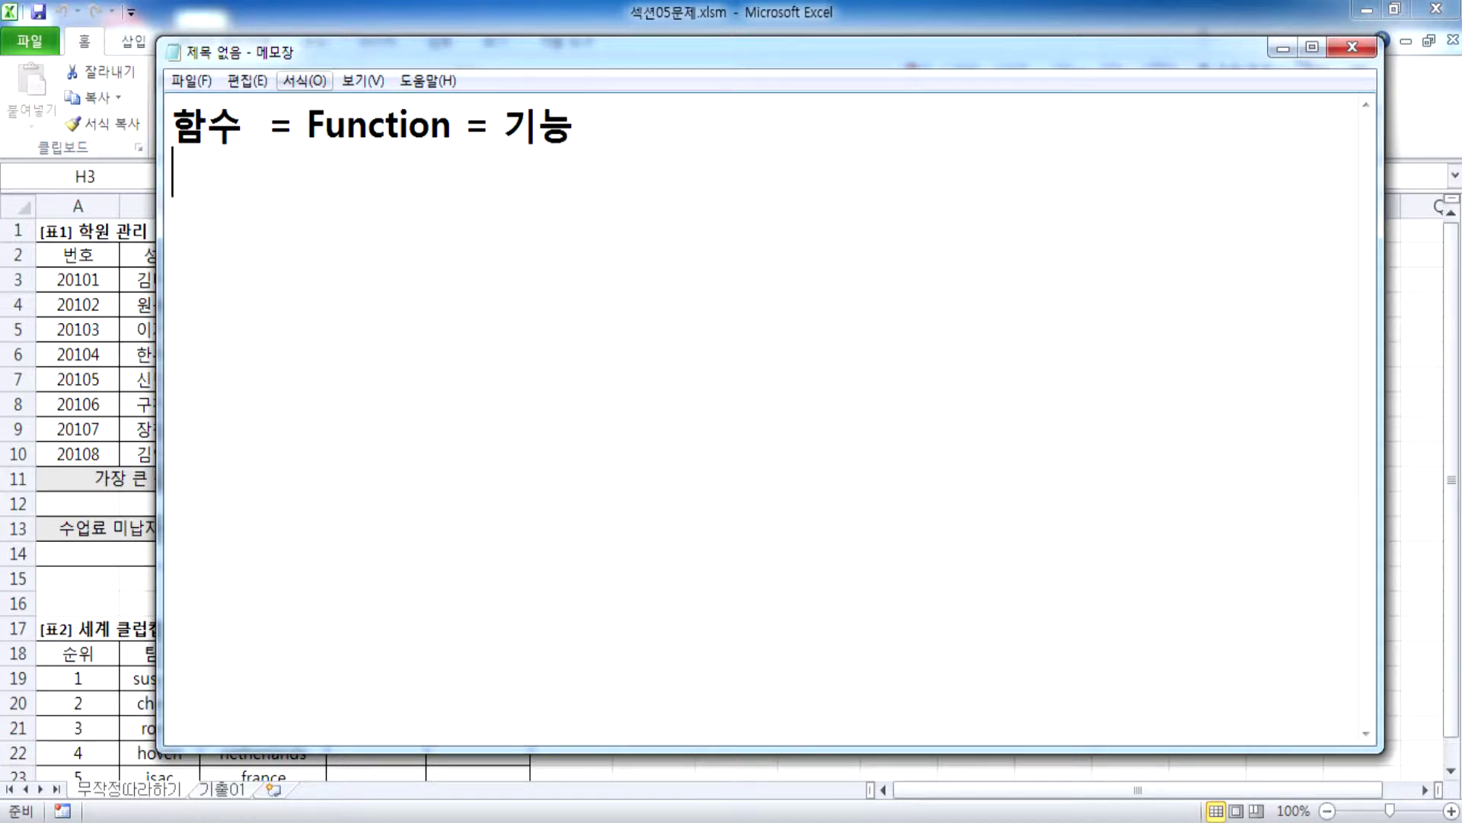
# Step: Leave a blank line below the definition and write the question "합계를 계산한다?"
pyautogui.write('g')
pyautogui.press('BackSpace')
pyautogui.press('BackSpace')
pyautogui.press('BackSpace')
pyautogui.press('BackSpace')
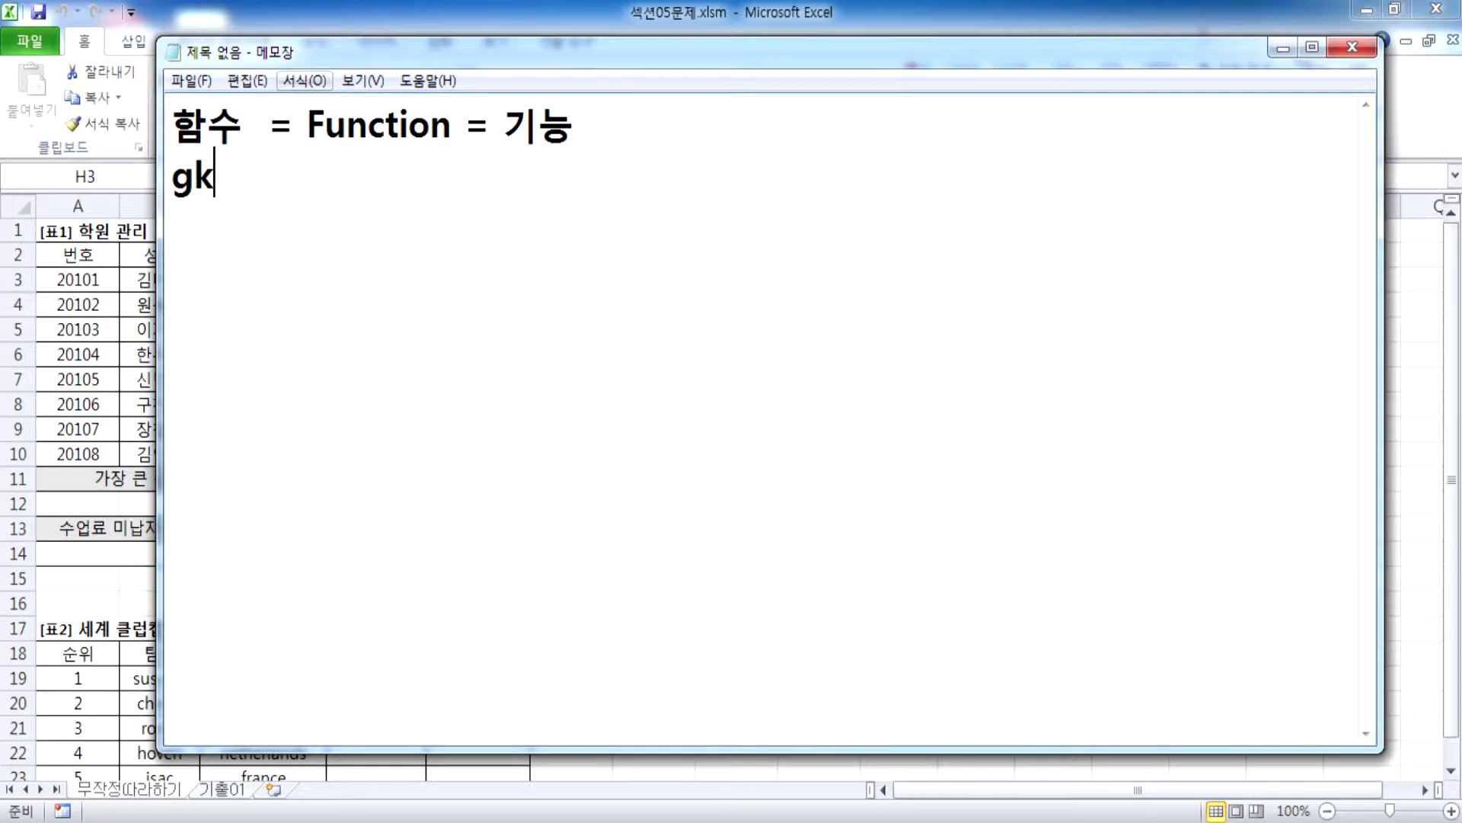
pyautogui.press('Return')
pyautogui.press('Hangul')
pyautogui.write('gkqrpfmf rptksgksek?')
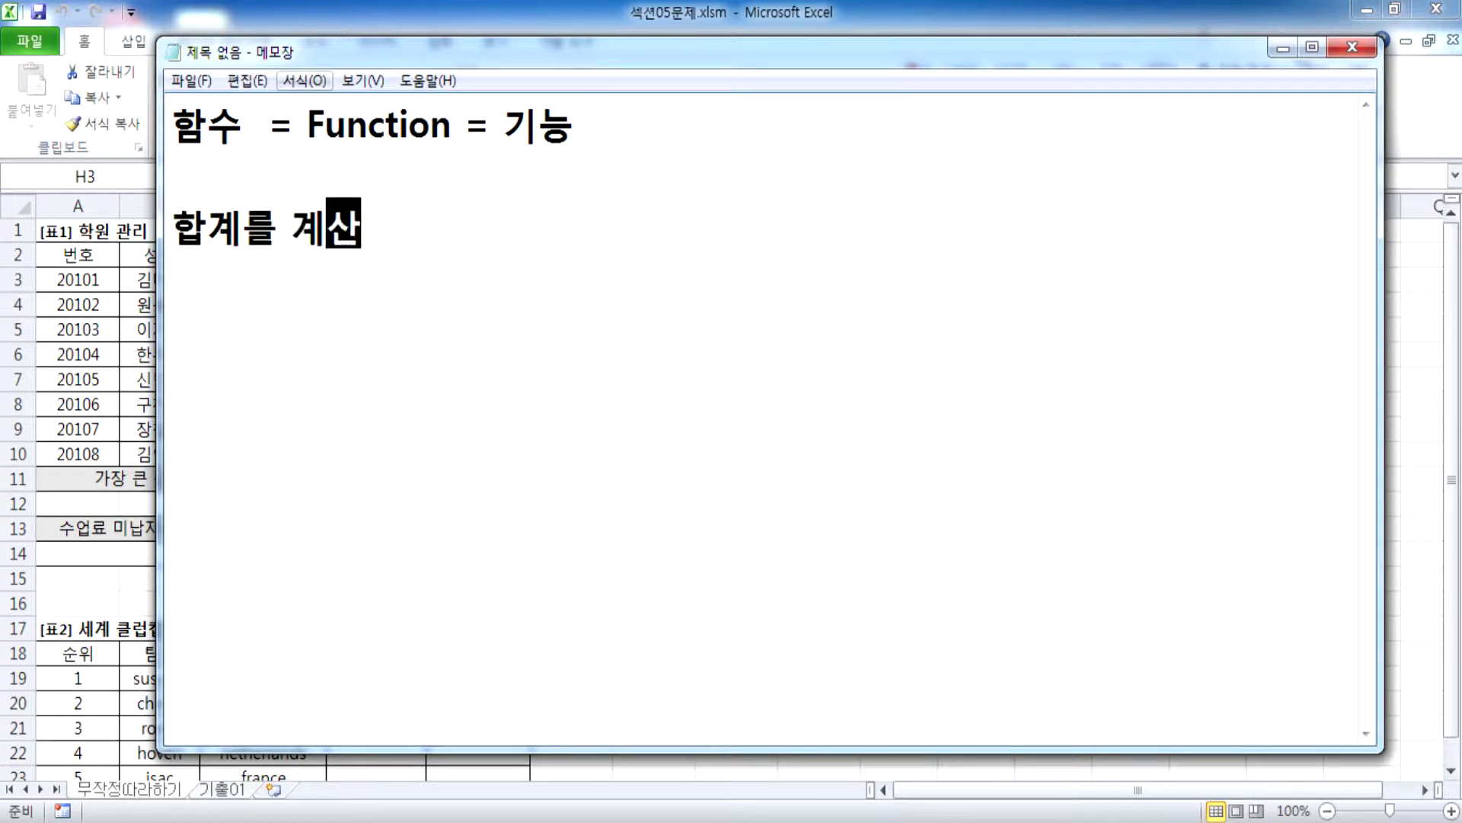
# Step: Add the line "합계를 계산할 수 있는 기능을 호출하자." directly below the question
pyautogui.press('Return')
pyautogui.write('gkq')
pyautogui.press('BackSpace')
pyautogui.write('qrpfmf rptk')
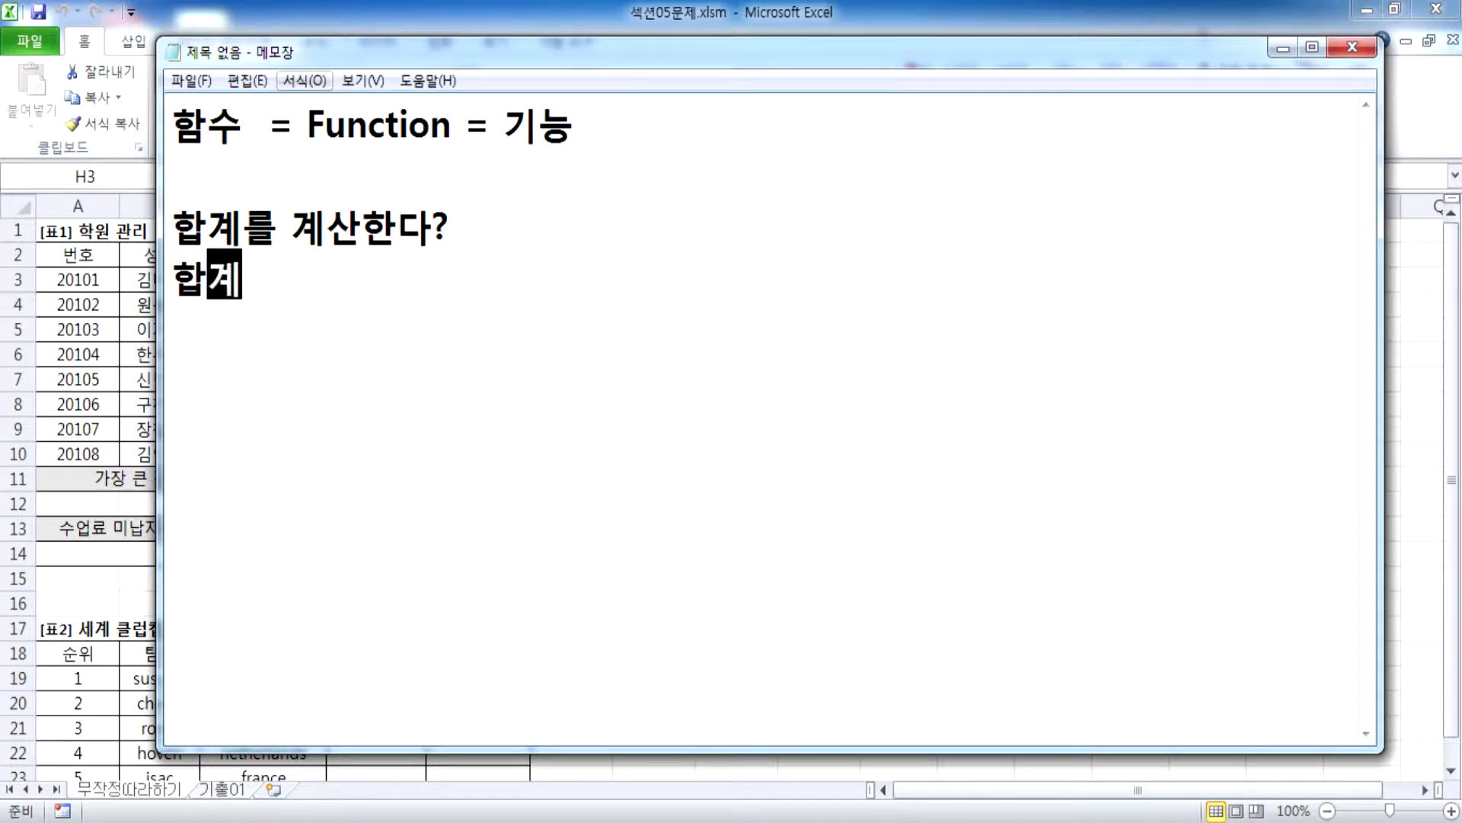
pyautogui.write('sgkf tn dlTsms rlsmd dmf gh')
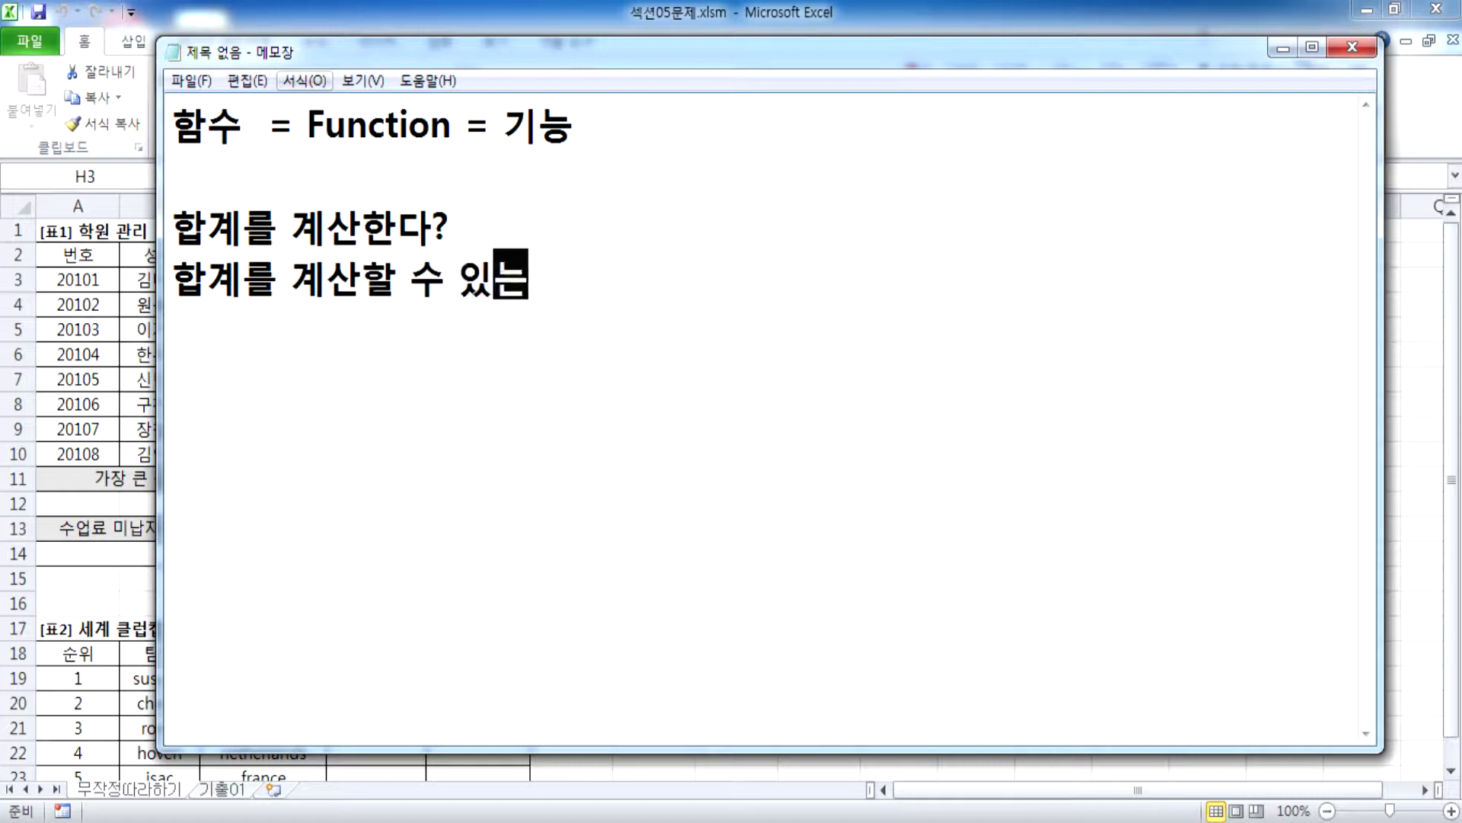
pyautogui.write('cnfgkwk.')
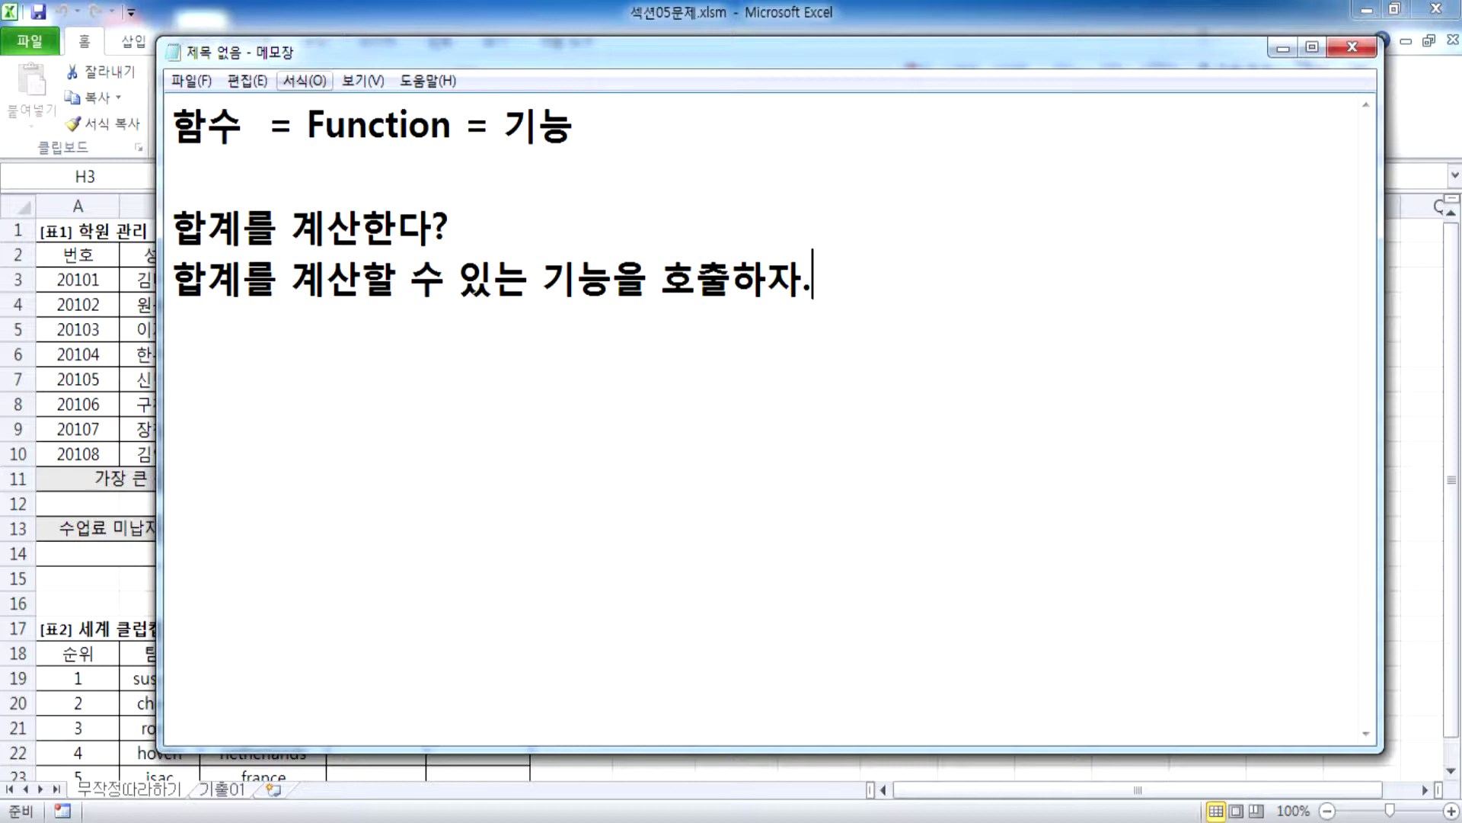
# Step: Add the line "=SUM(계산할 내용들을 기록)" directly below the sentence about calling the sum function
pyautogui.press('Return')
pyautogui.write('=SUM')
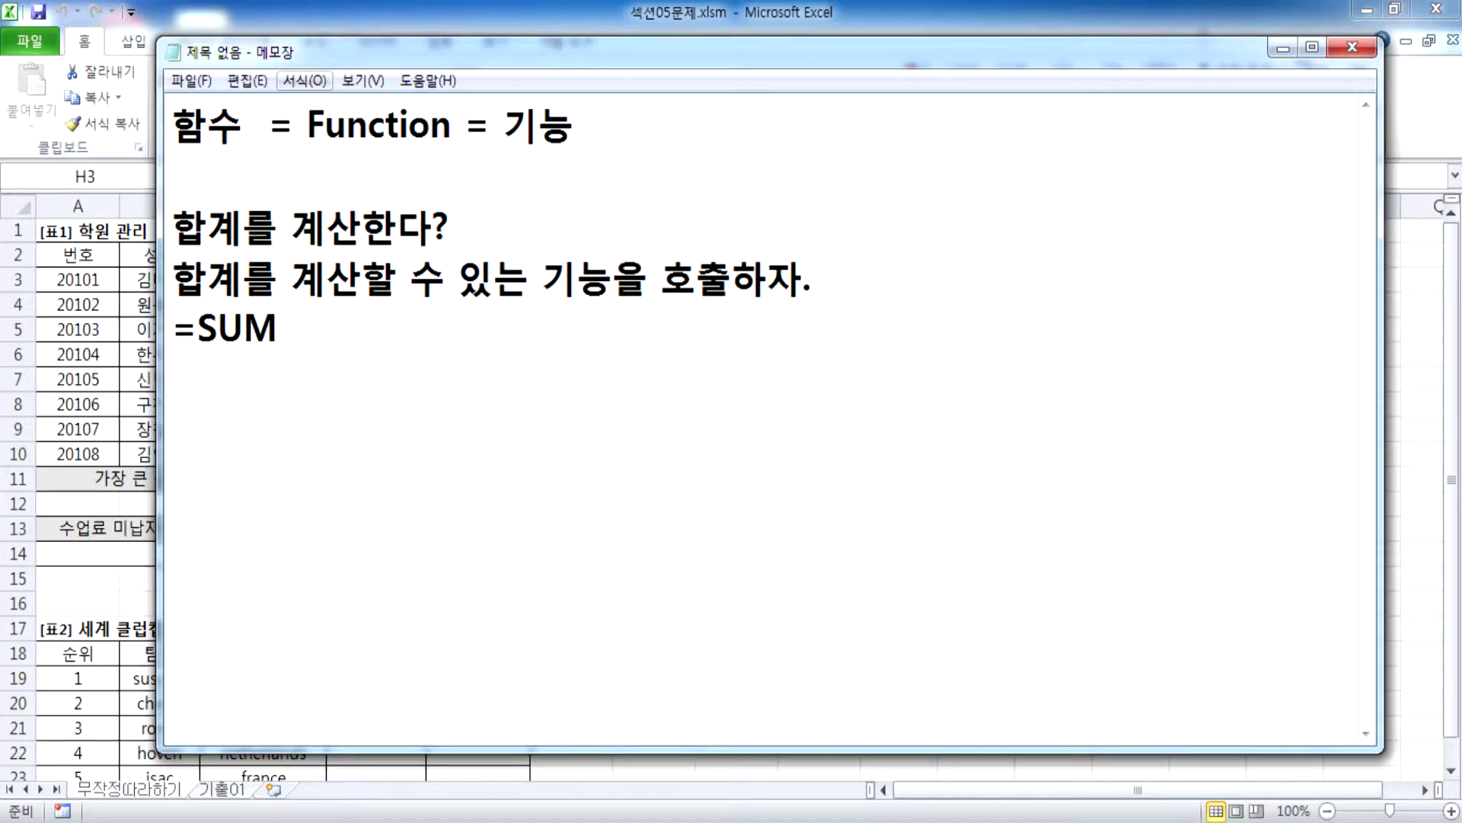
pyautogui.write('(계')
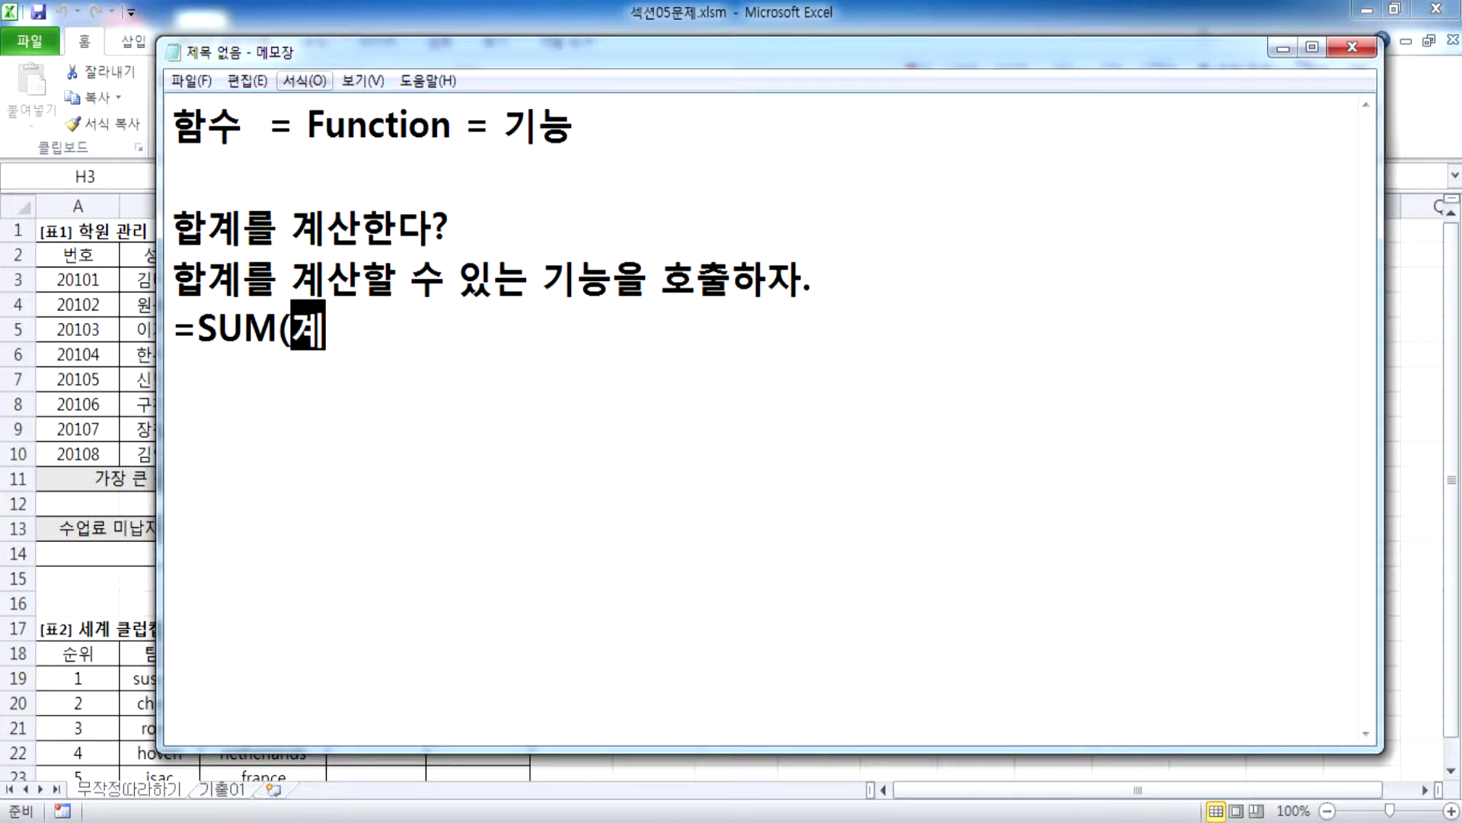
pyautogui.write('산할 내용들ㅇ')
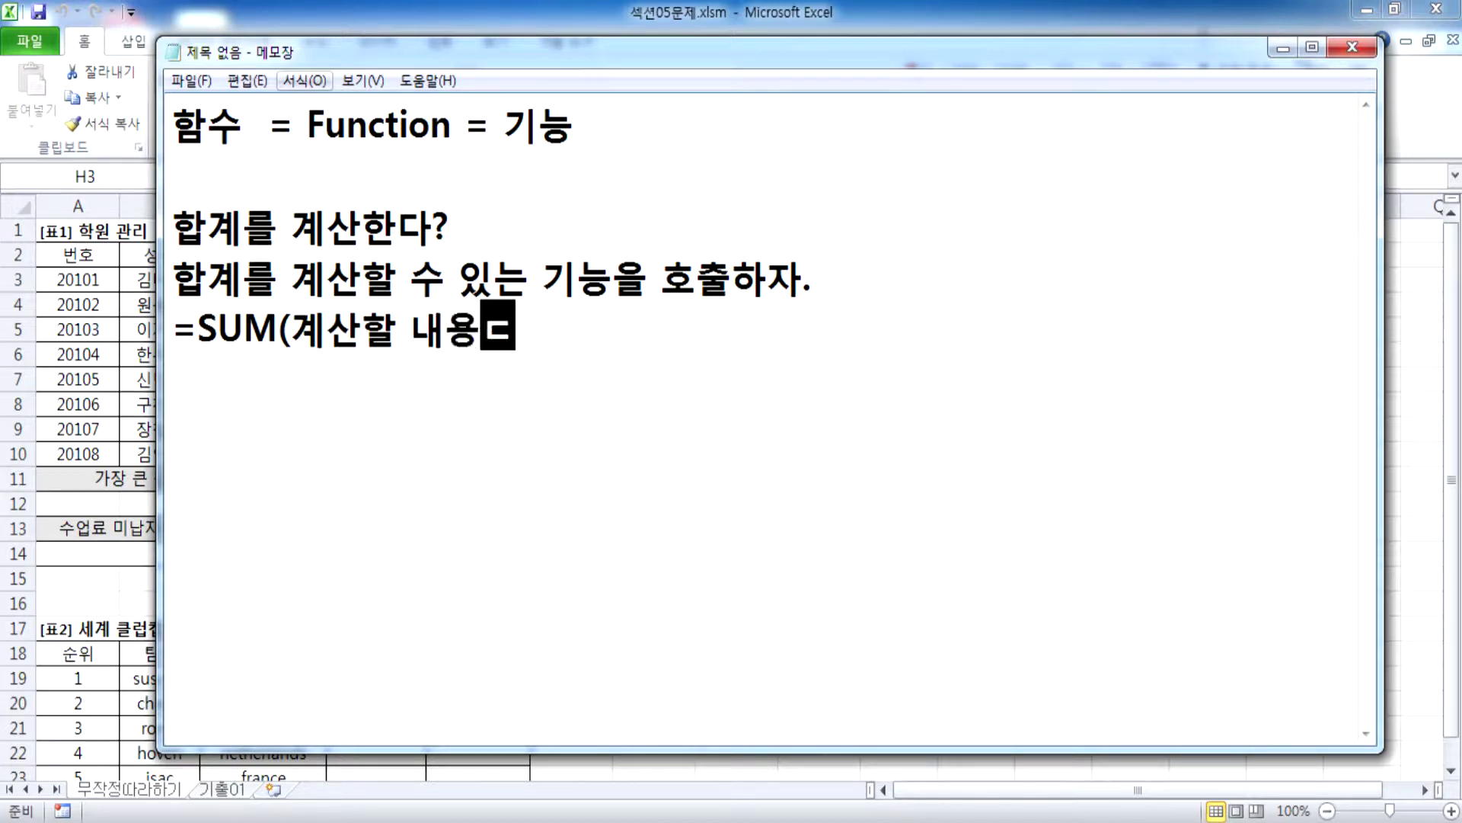
pyautogui.write('을 기록)')
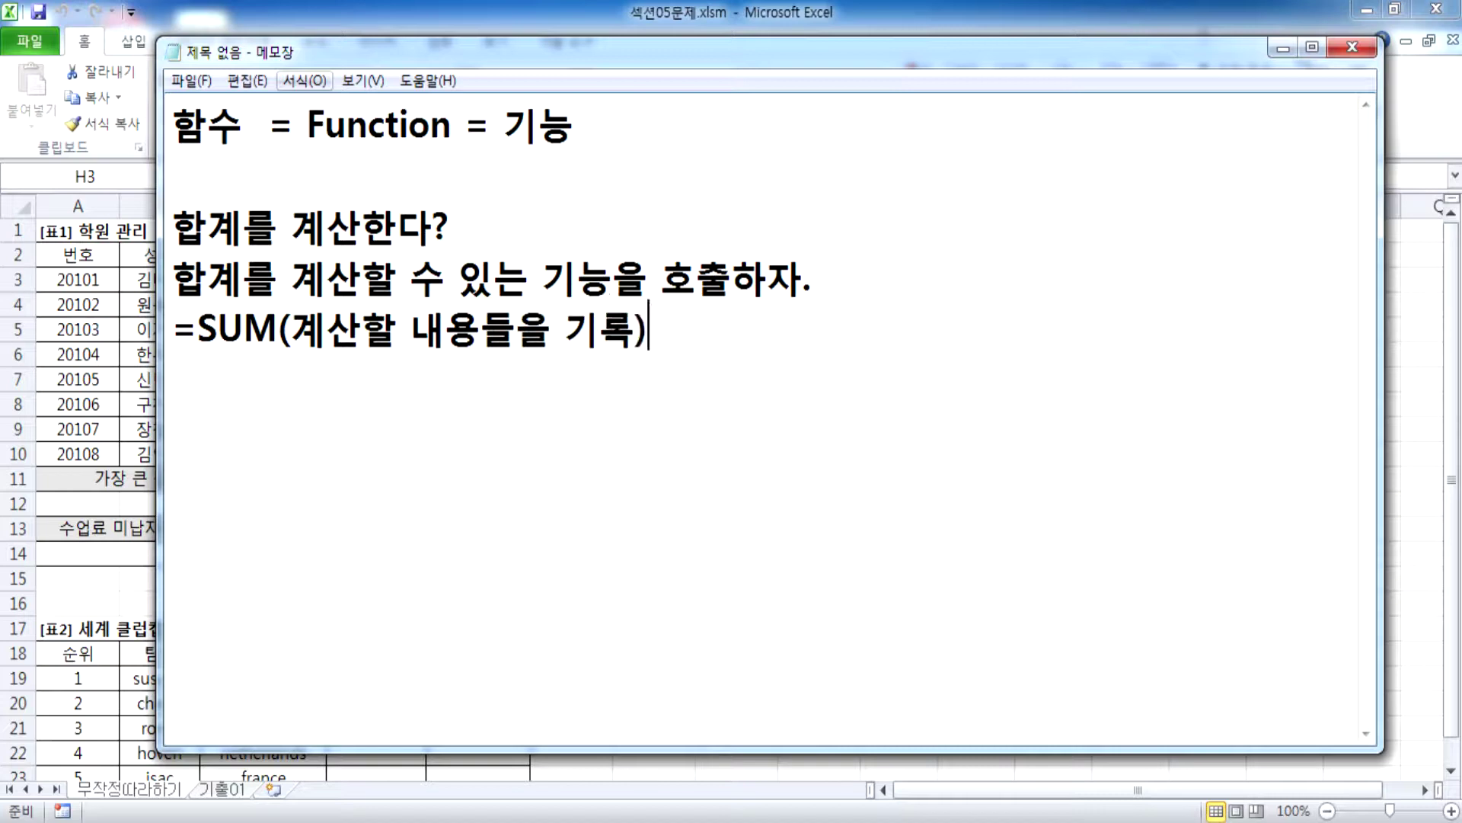
pyautogui.press('Return')
# Step: Look at the empty 순위 column in Excel, and write the question "순위를 계산한다?" below the SUM example in Notepad
pyautogui.hotkey('alt', 'Tab')
pyautogui.scroll(3, 717, 272)
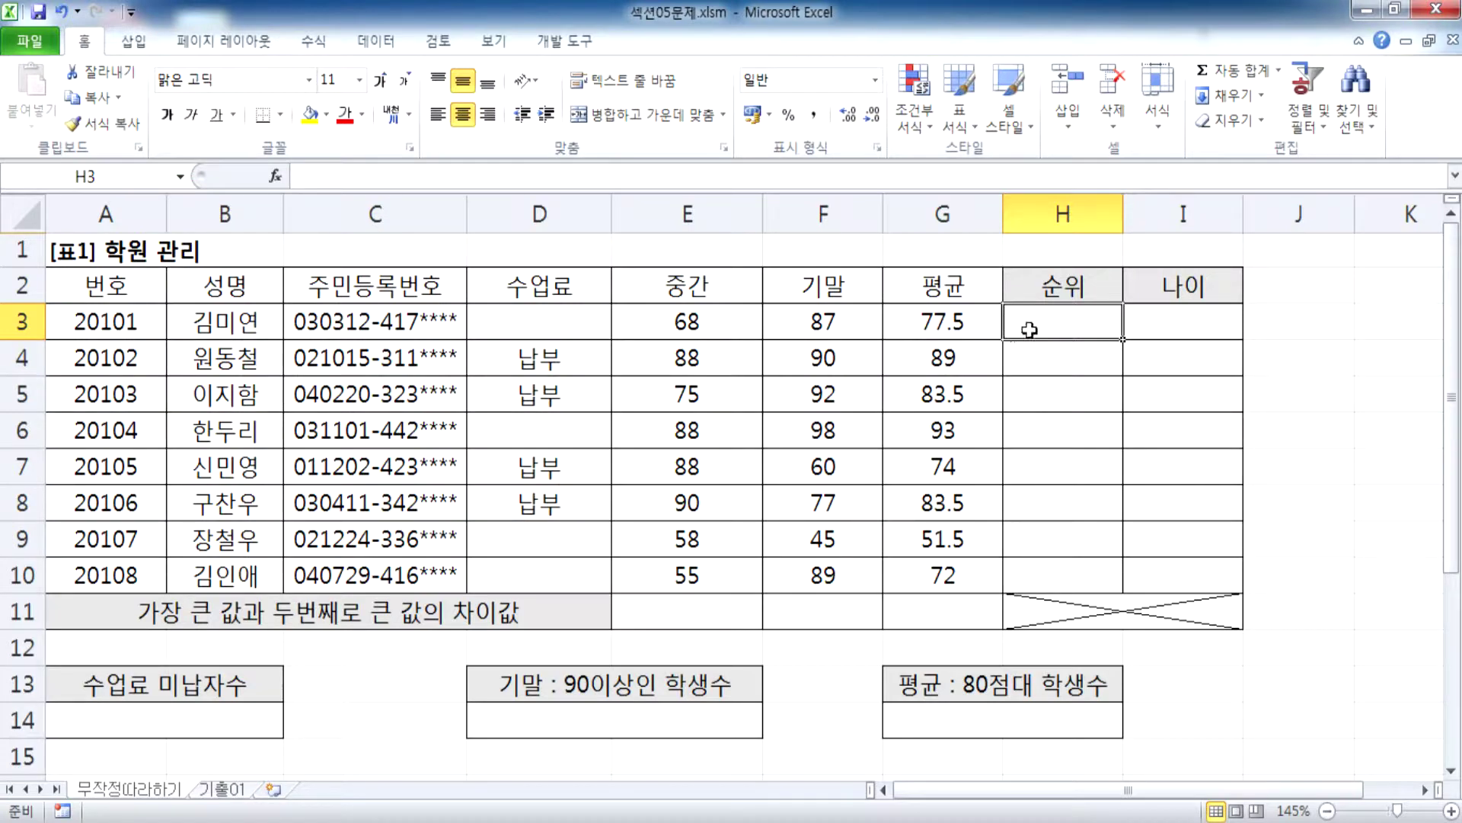
pyautogui.hotkey('alt', 'Tab')
pyautogui.write('순위를 계산한다.')
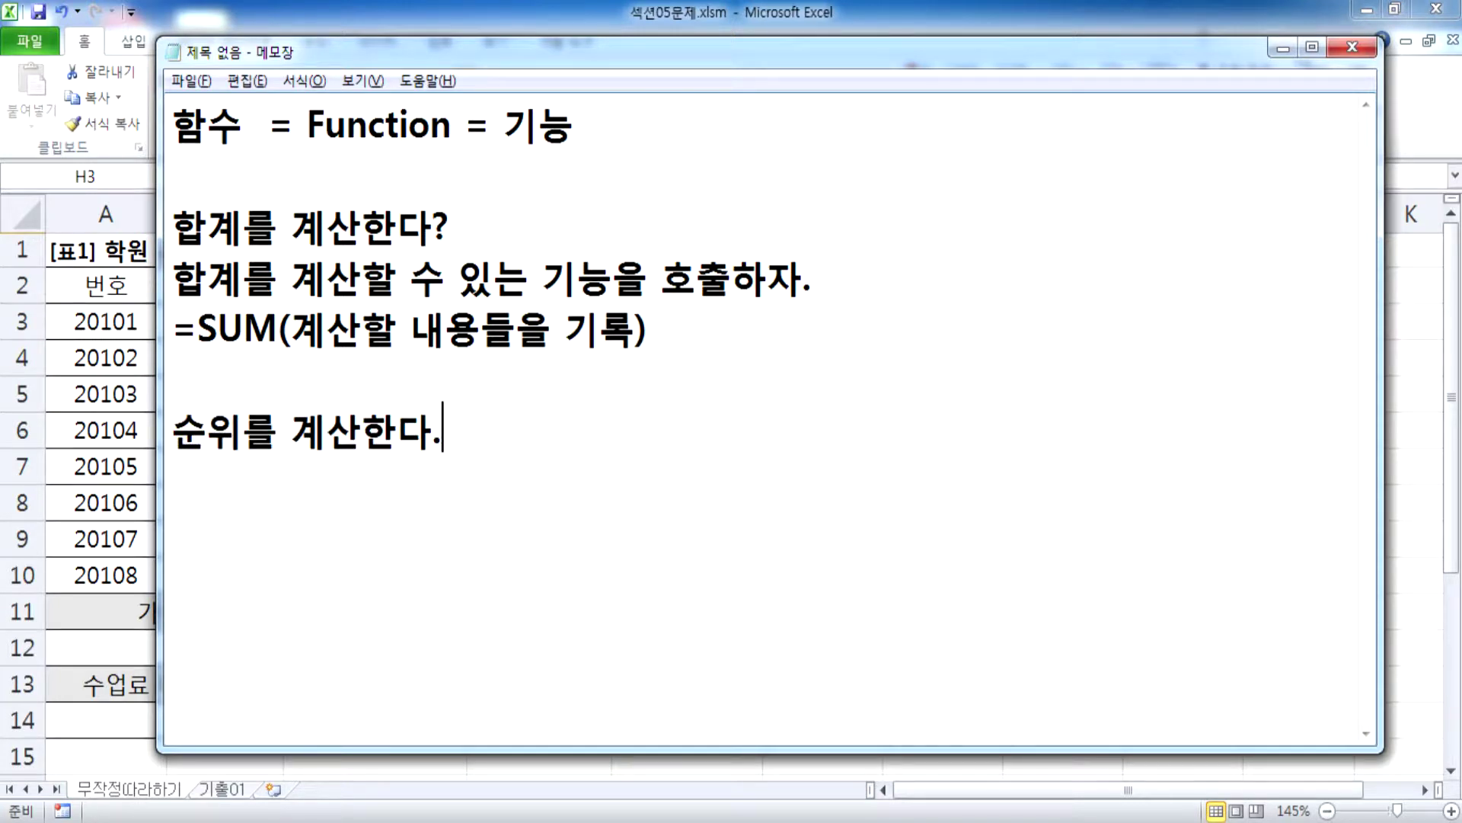
pyautogui.write('?')
pyautogui.press('Return')
pyautogui.press('BackSpace')
pyautogui.press('BackSpace')
pyautogui.press('BackSpace')
pyautogui.write('?>')
pyautogui.press('BackSpace')
pyautogui.press('Return')
# Step: Write "=RANK(" and "=RANK.EQ(" on two separate lines below the ranking question
pyautogui.write('=RANK(')
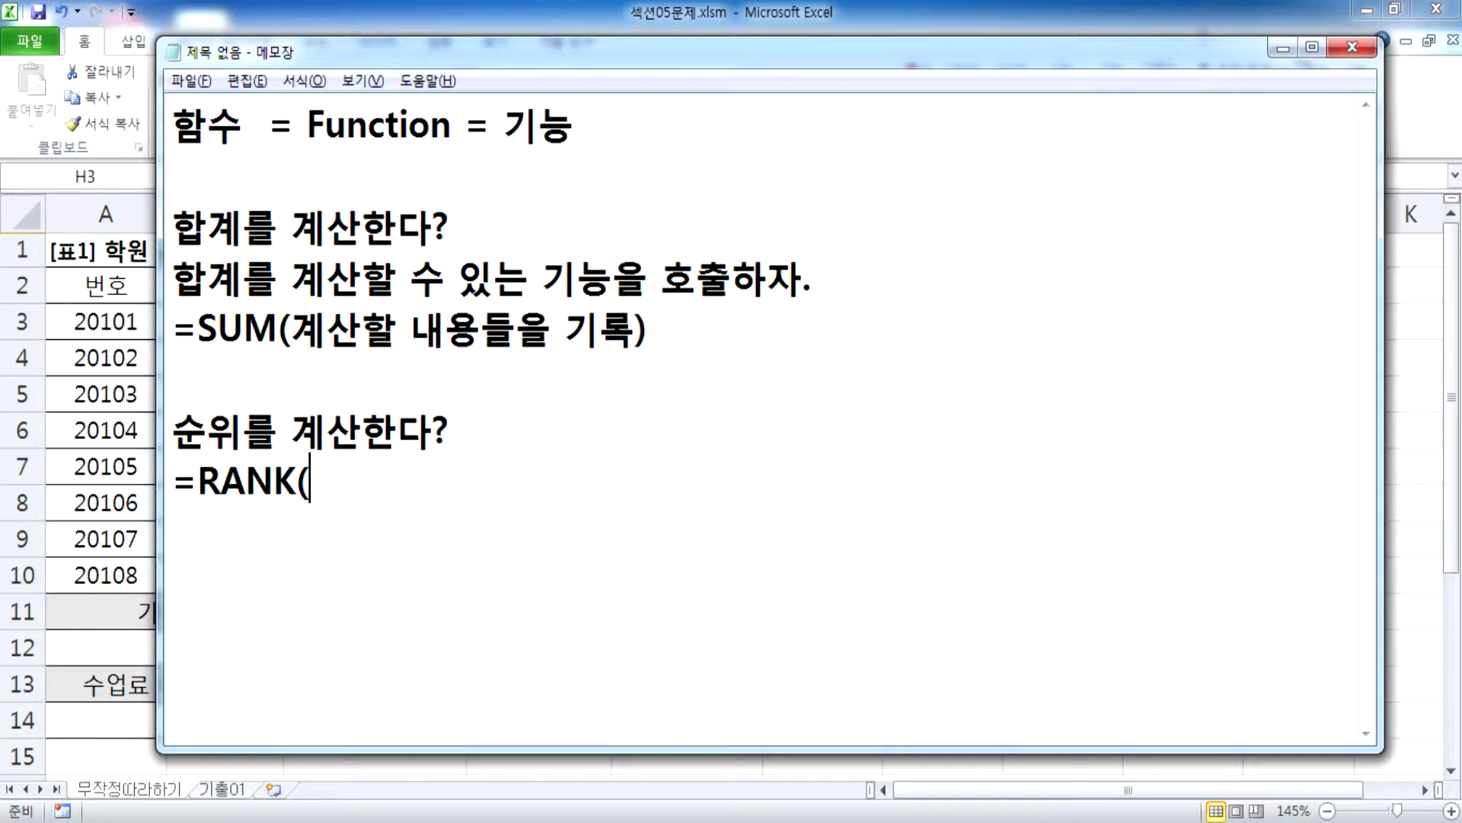
pyautogui.press('Return')
pyautogui.write('=RANK.EQ(')
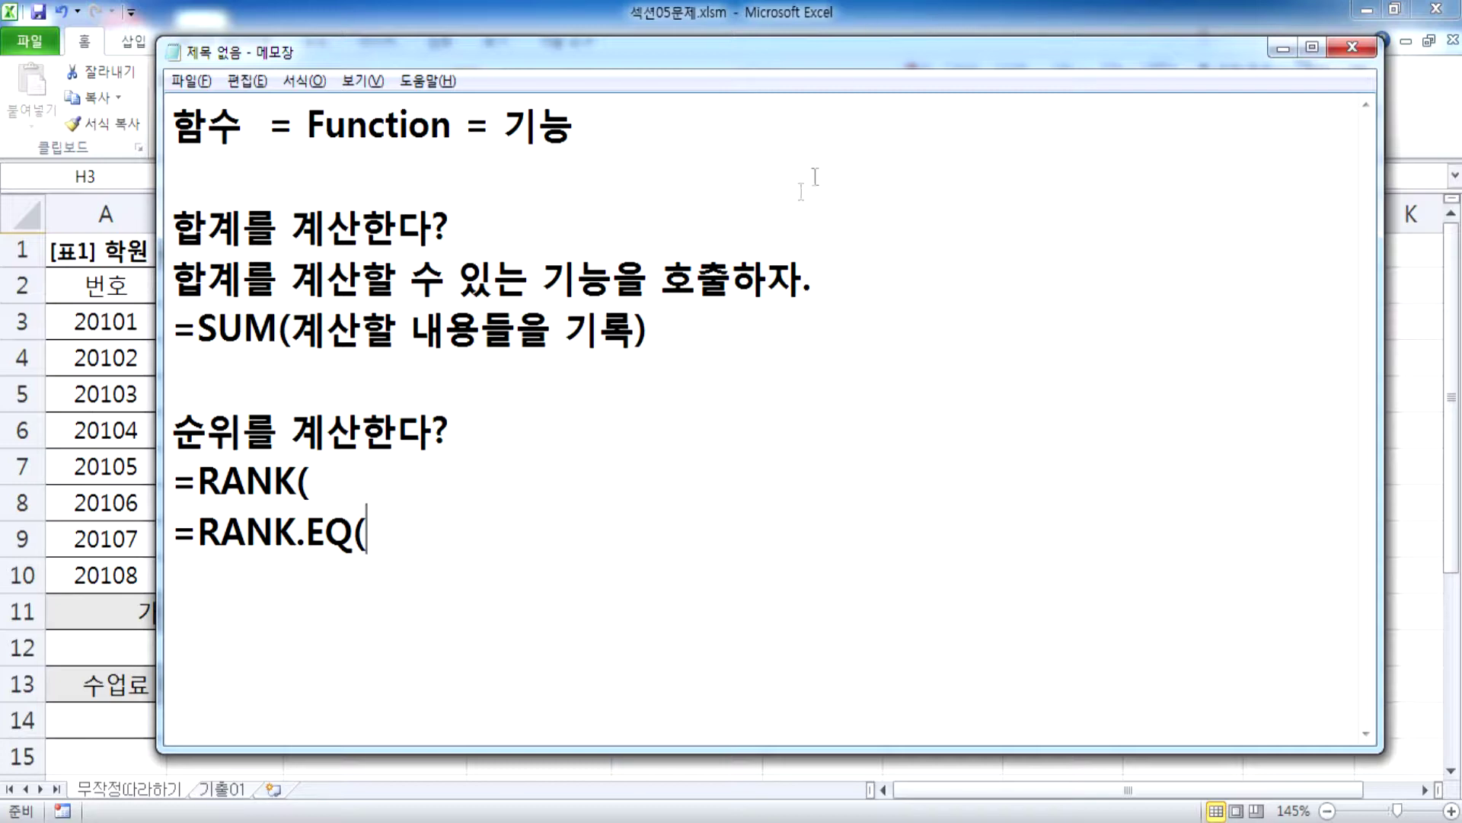
# Step: Add several blank lines at the end of the document and write "=RANK.AVG(" directly below the RANK.EQ line
pyautogui.press('Return')
pyautogui.press('Return')
pyautogui.press('Return')
pyautogui.press('Return')
pyautogui.press('Return')
pyautogui.press('Return')
pyautogui.press('Return')
pyautogui.press('Return')
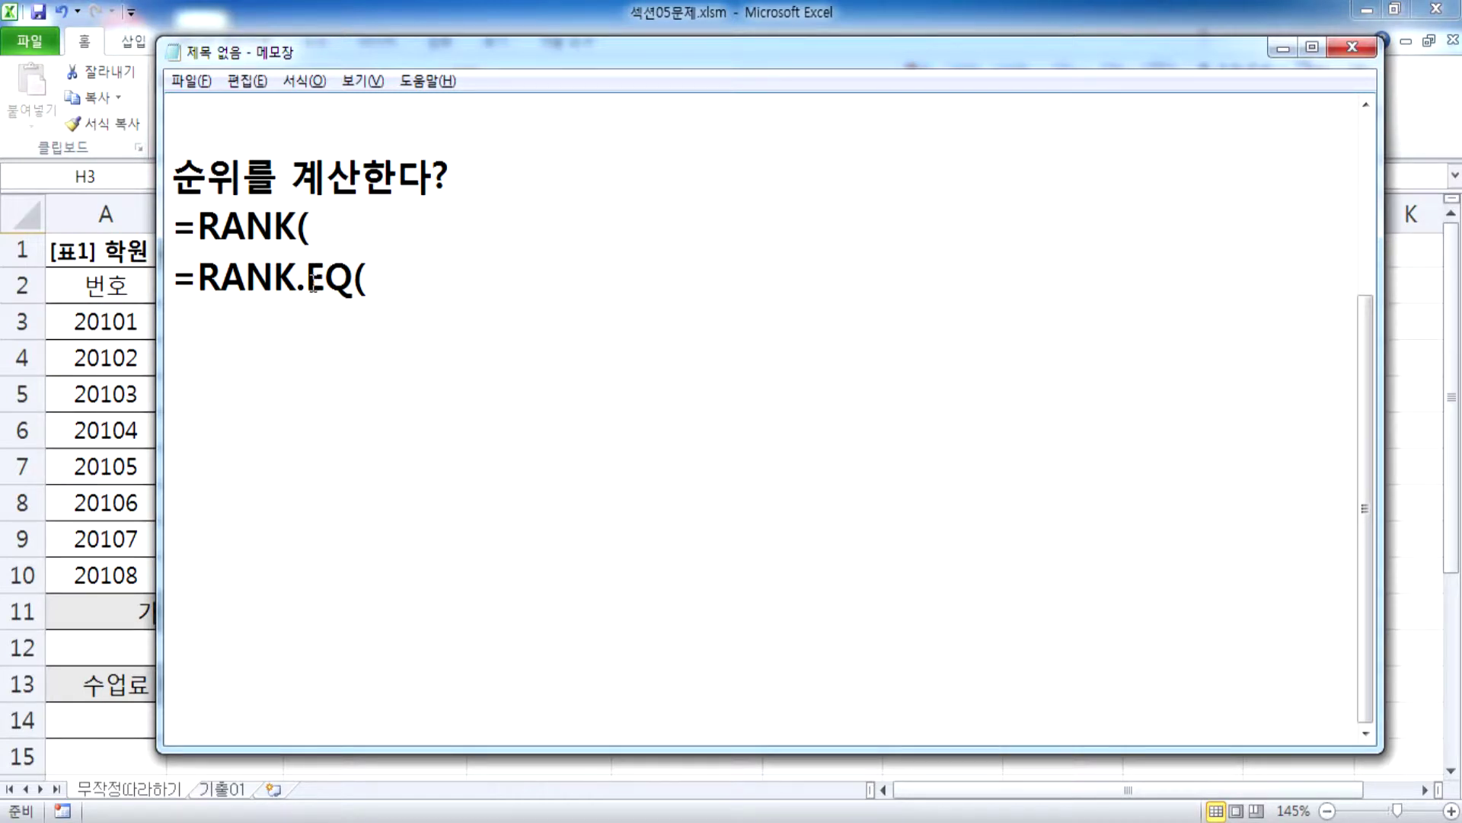
pyautogui.moveTo(308, 282); pyautogui.dragTo(353, 278)
pyautogui.click(361, 333)
pyautogui.write('=RANK.AVG(')
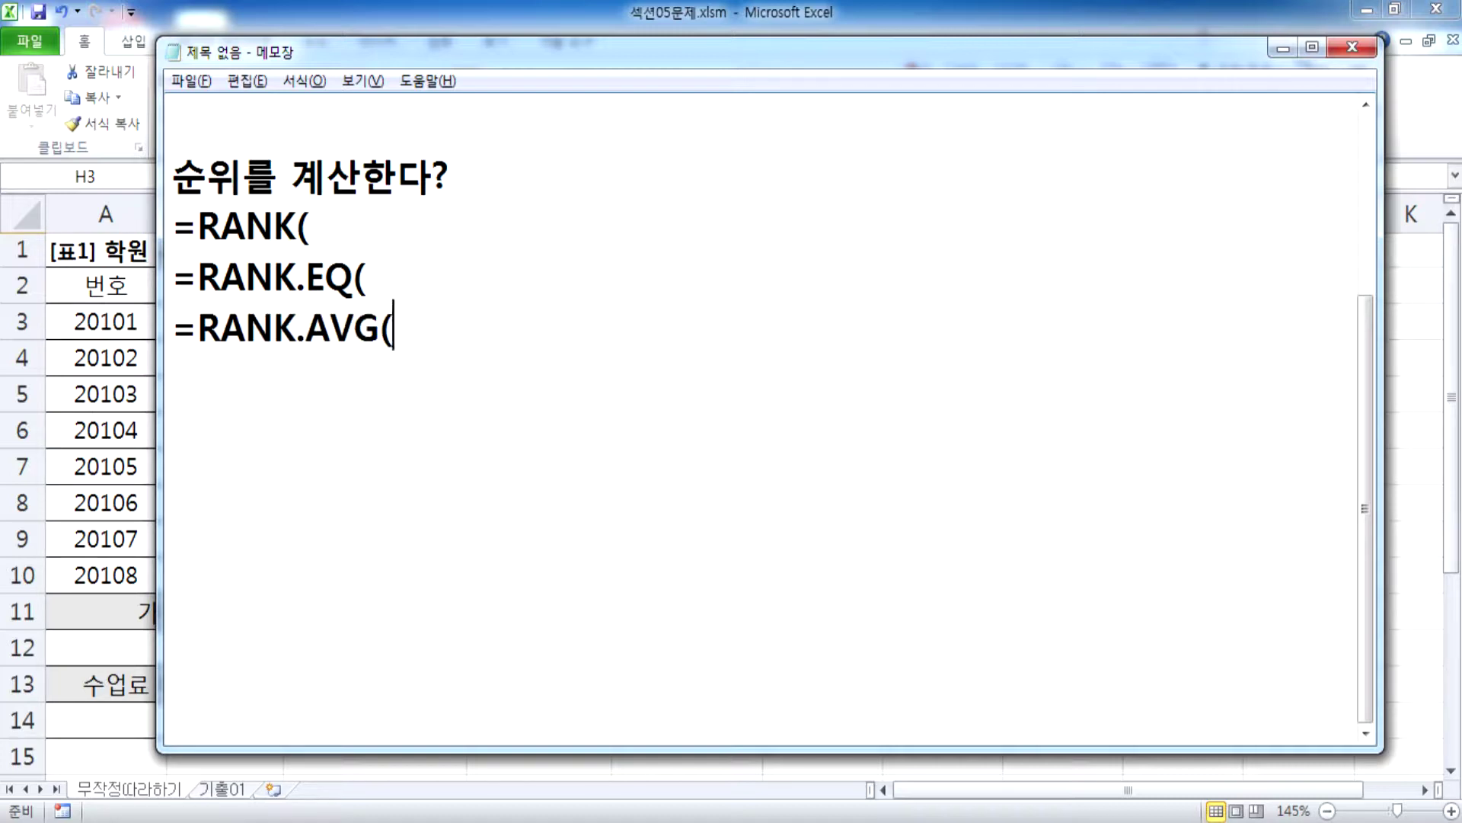
# Step: Compare the RANK, RANK.EQ and RANK.AVG lines by highlighting the function names
pyautogui.moveTo(175, 225); pyautogui.dragTo(334, 217)
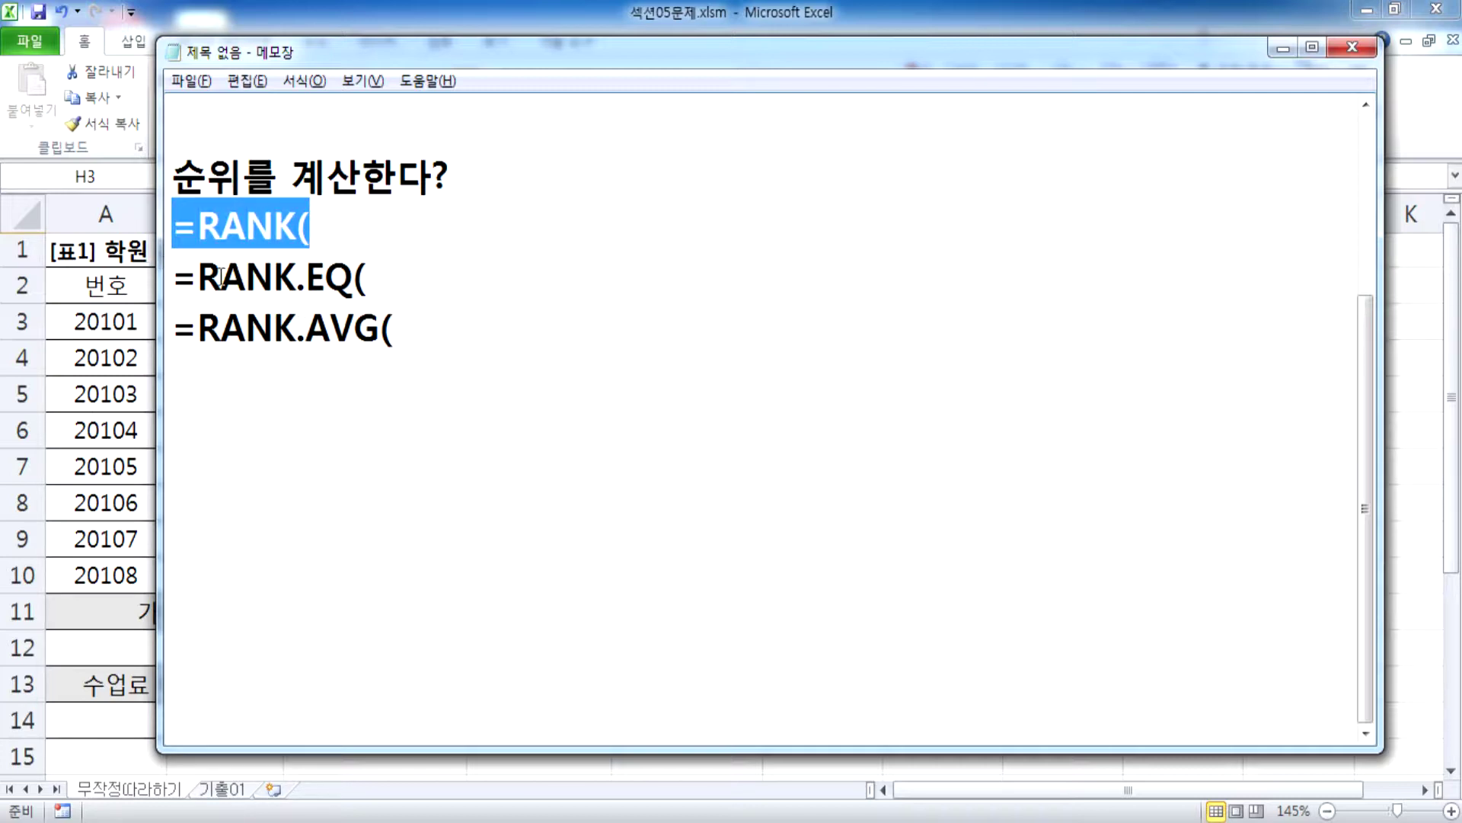
pyautogui.moveTo(183, 282); pyautogui.dragTo(408, 330)
pyautogui.click(276, 283)
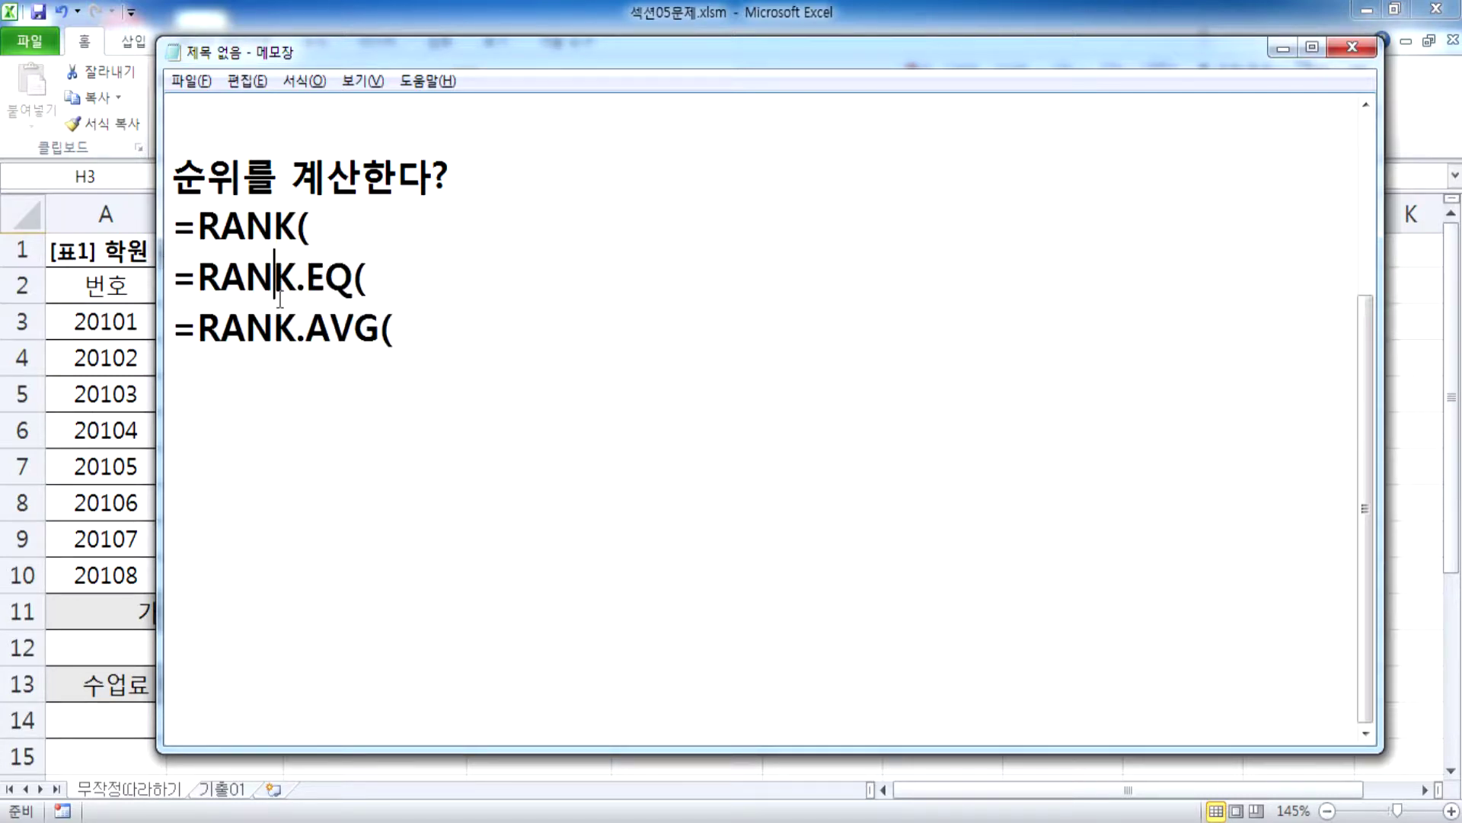
pyautogui.moveTo(354, 278); pyautogui.dragTo(174, 280)
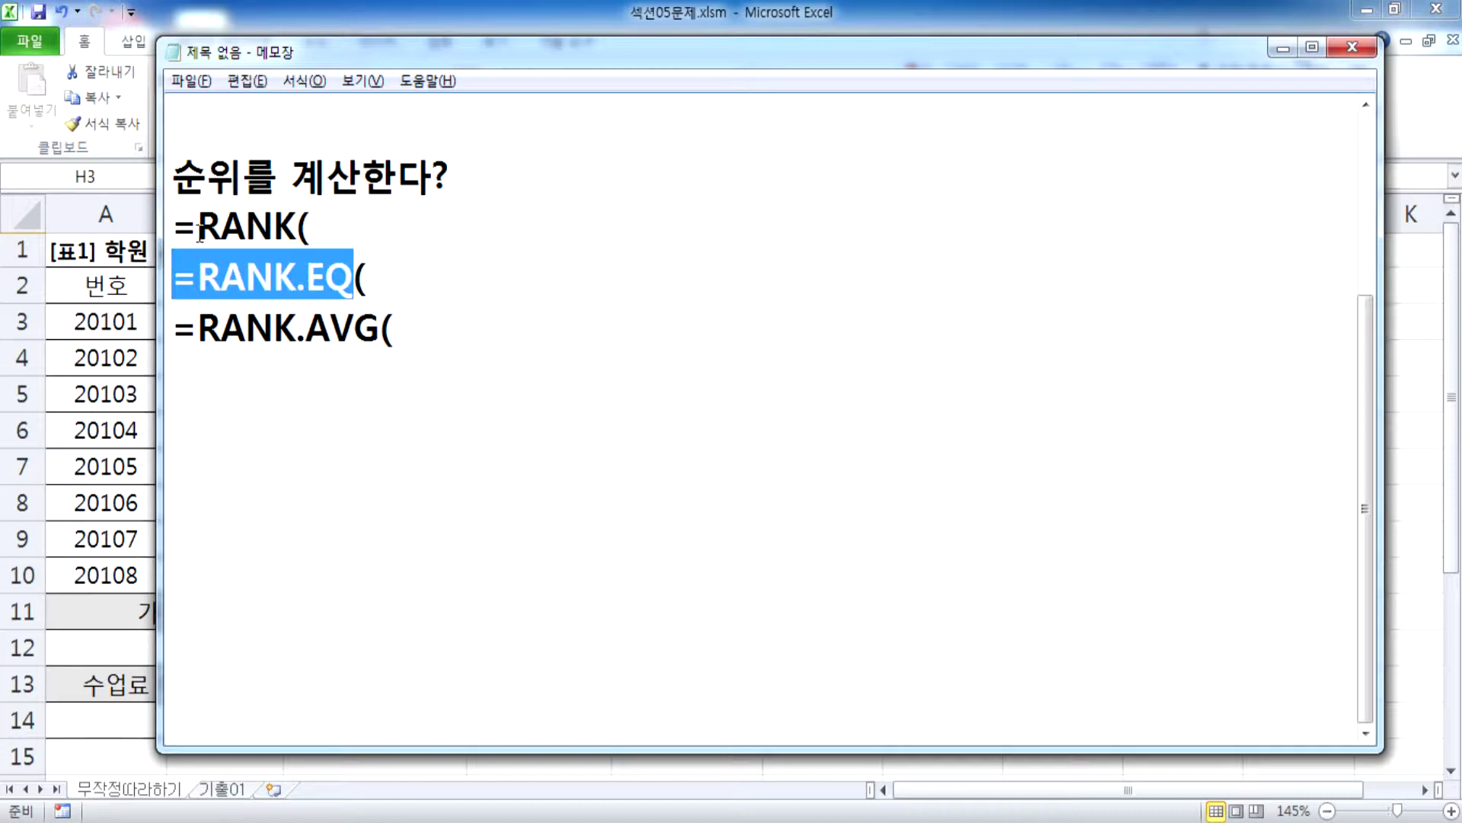
pyautogui.click(175, 227)
pyautogui.moveTo(175, 227); pyautogui.dragTo(300, 227)
pyautogui.click(402, 288)
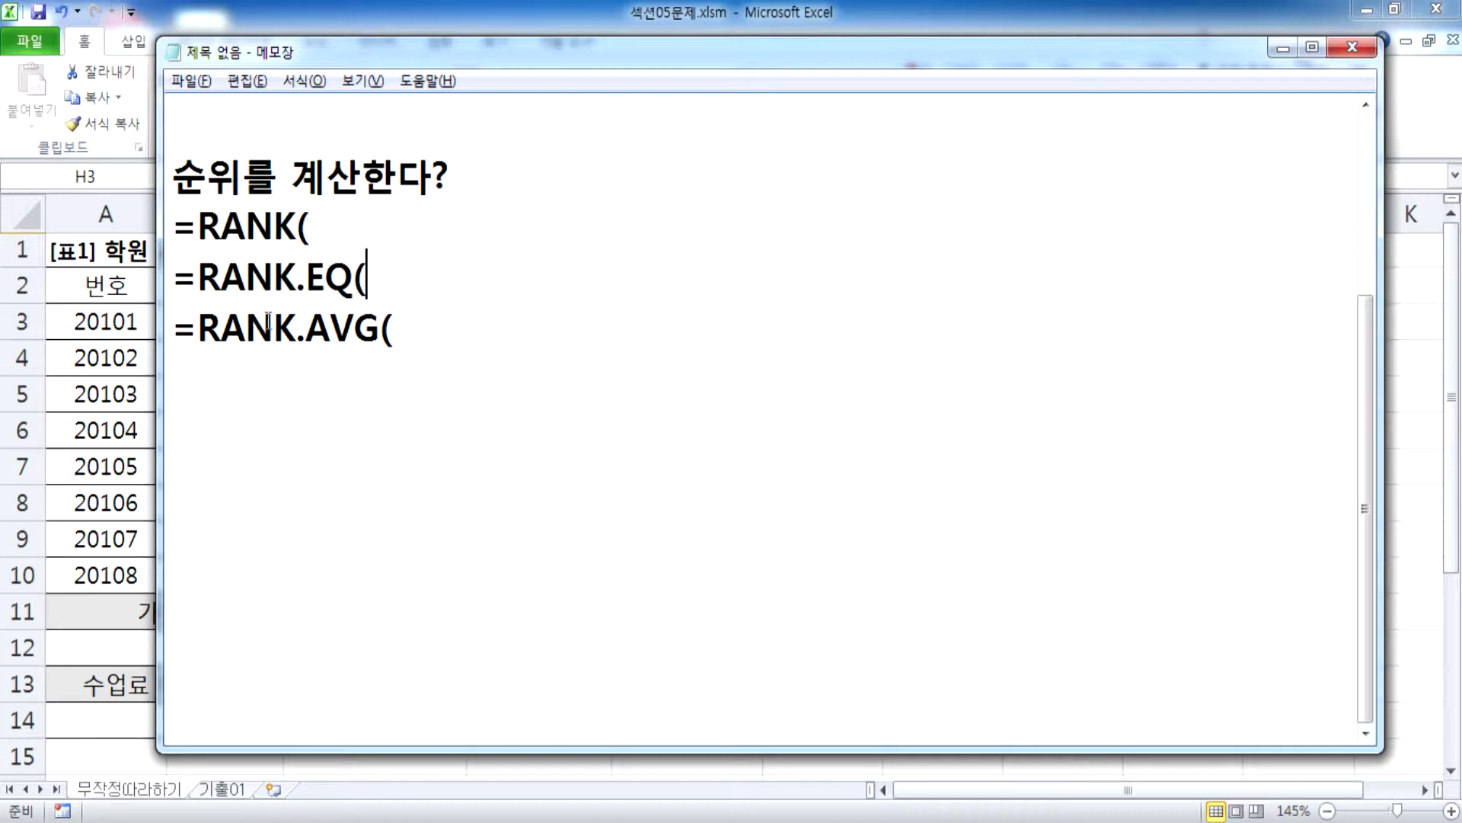
pyautogui.click(177, 333)
pyautogui.click(412, 222)
# Step: Write the example "5명, 1등 공동 3명" below the three ranking functions, separated from them by a blank line
pyautogui.click(461, 436)
pyautogui.write('5AUD')
pyautogui.press('BackSpace')
pyautogui.press('BackSpace')
pyautogui.press('BackSpace')
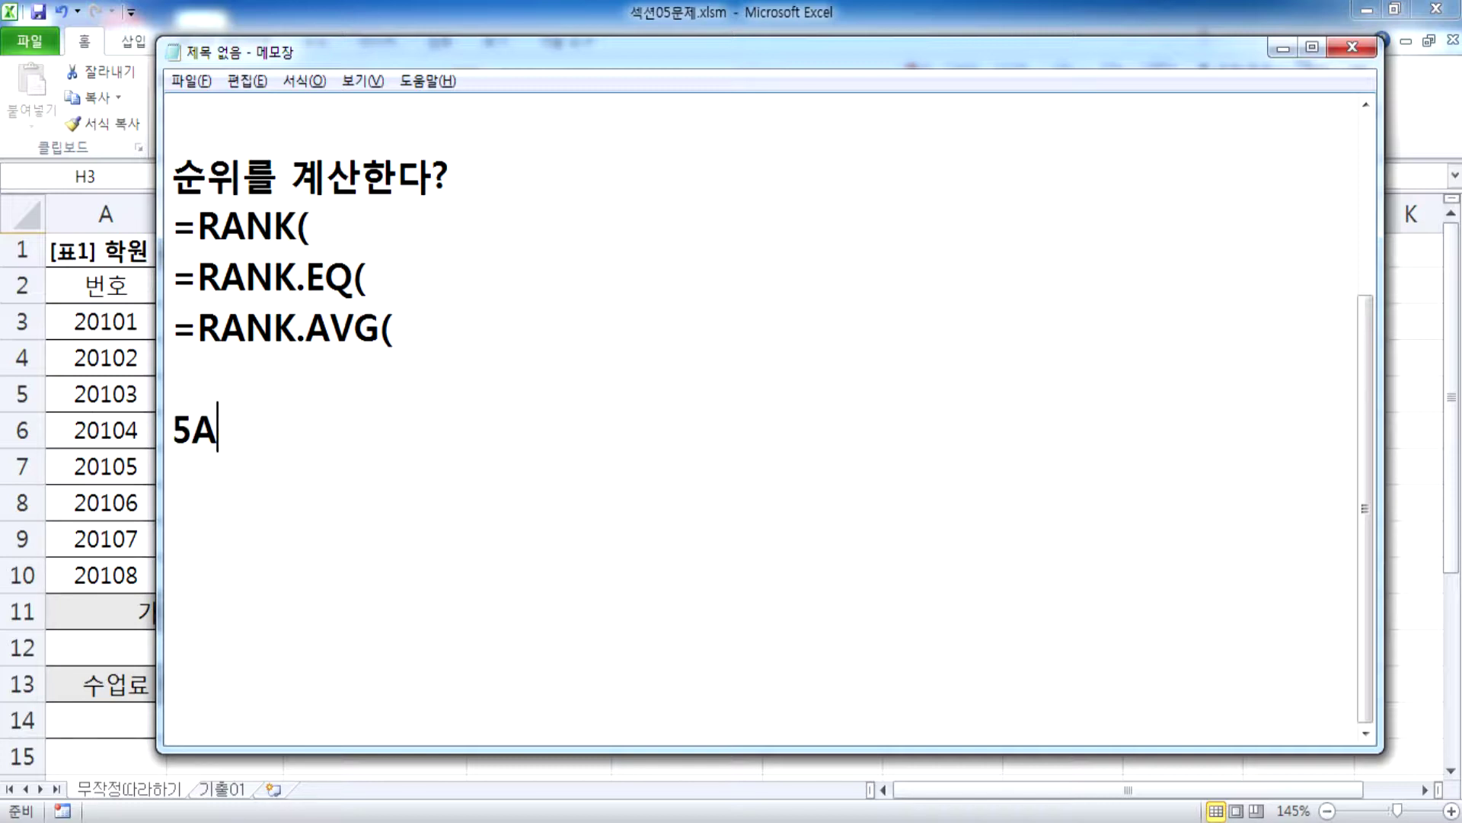
pyautogui.write('명, ')
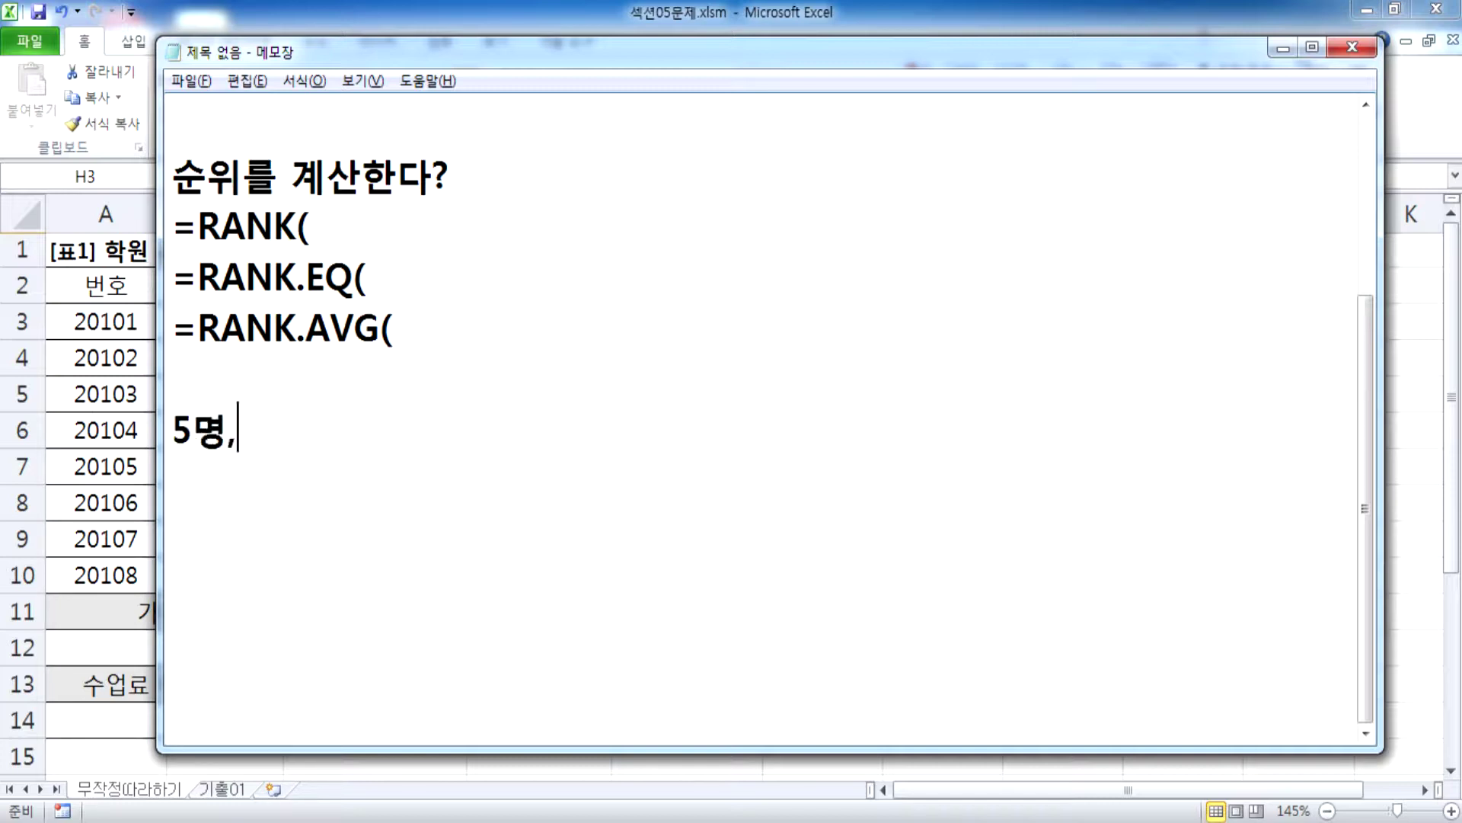
pyautogui.write('1등 ')
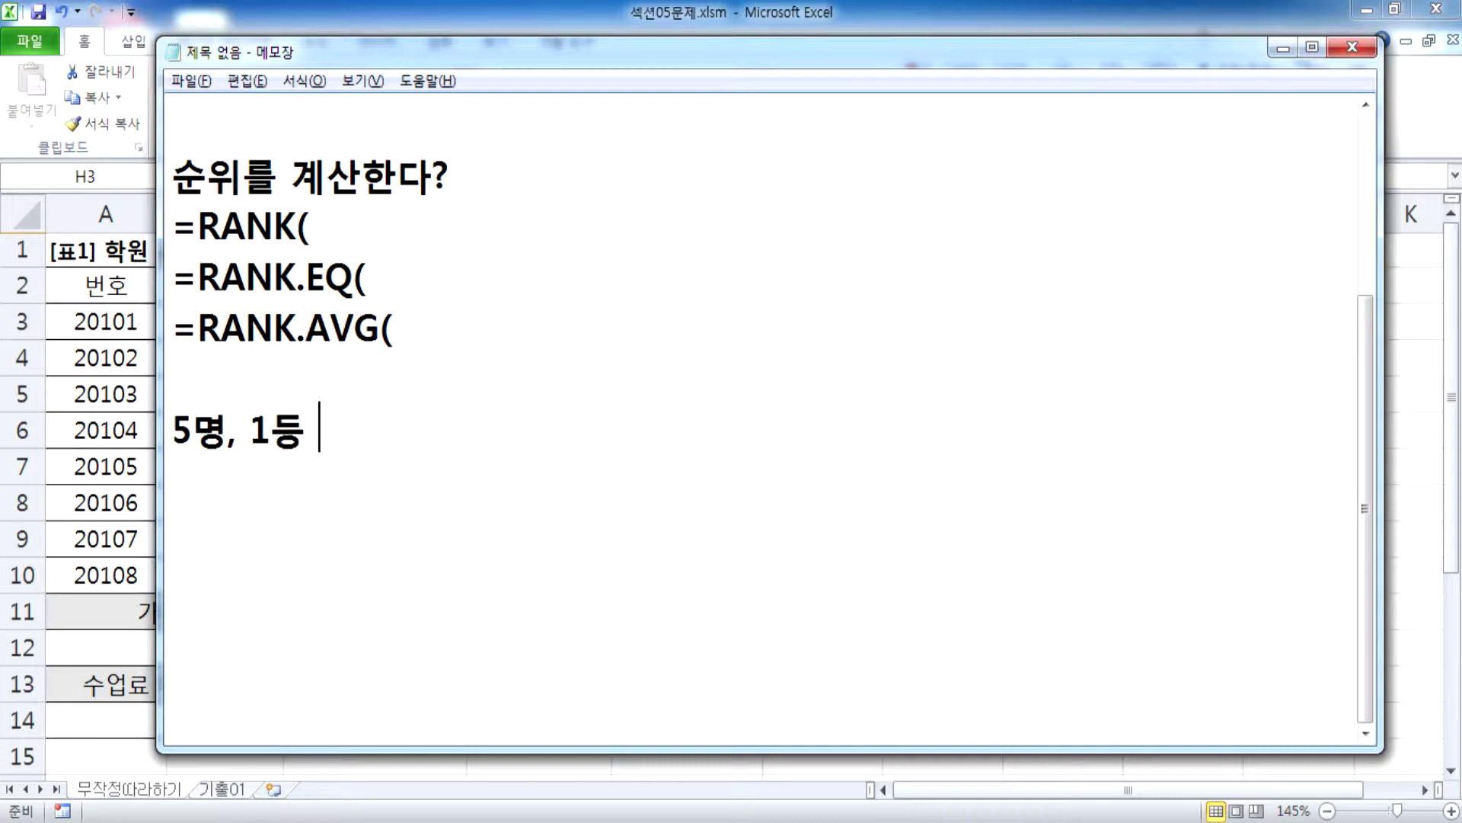
pyautogui.write('공동 3명')
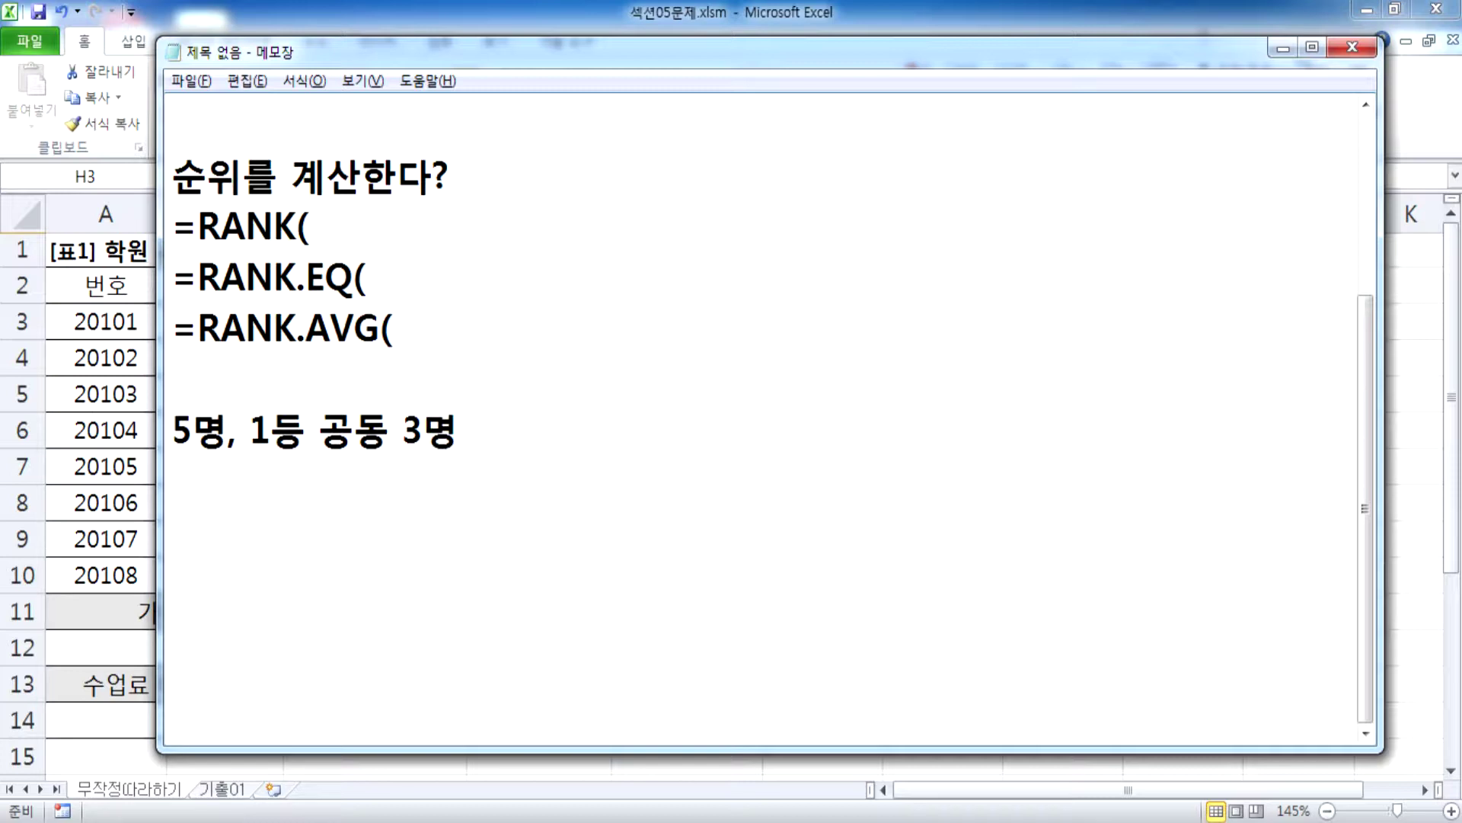
# Step: Add the line "=RANK.EQ > 모두 1등" below the tie example
pyautogui.press('Return')
pyautogui.write('=RANK.')
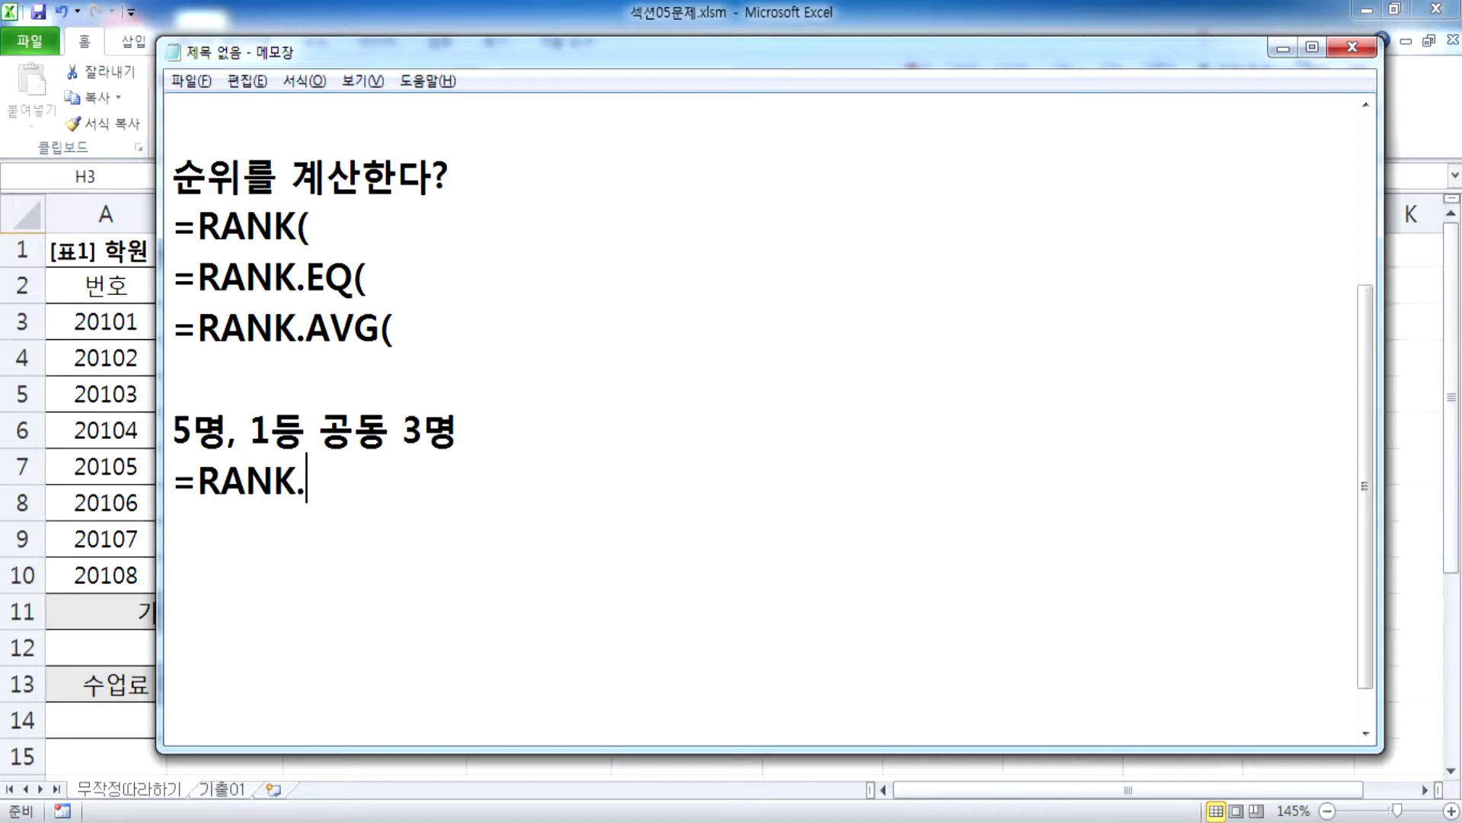
pyautogui.write('EQ ')
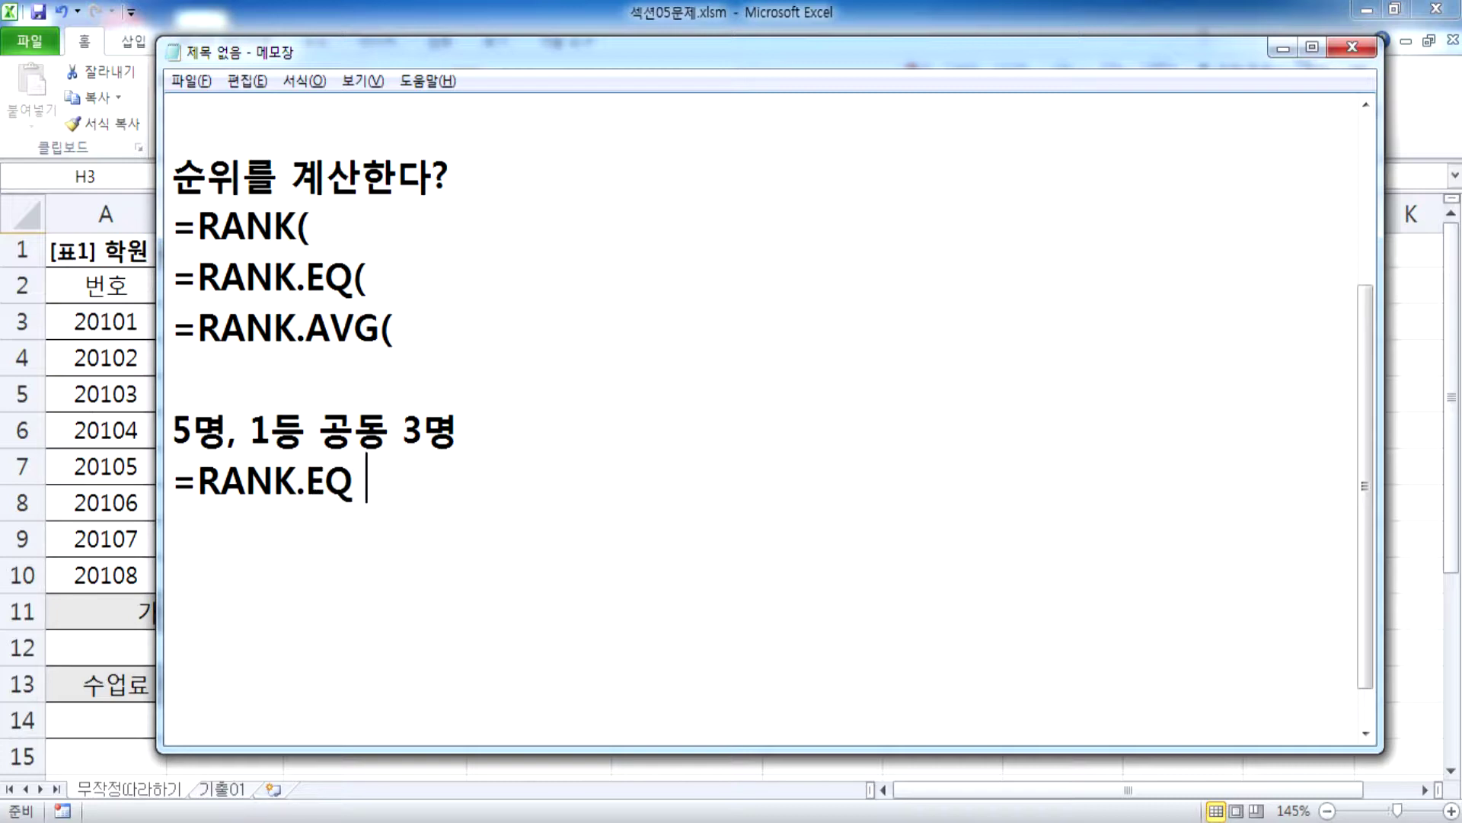
pyautogui.write('> 모두 1')
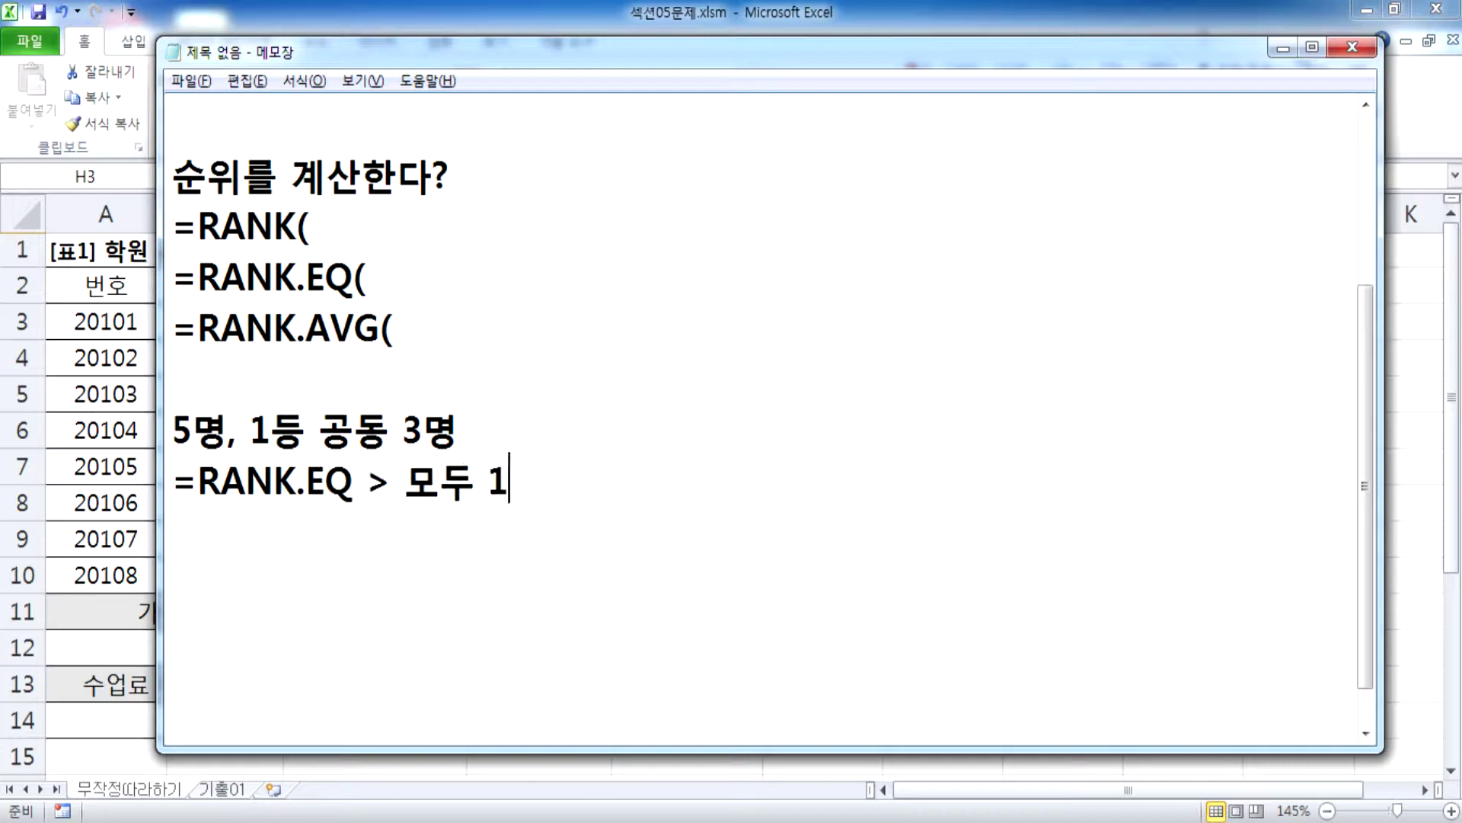
pyautogui.write('ㄷㅡㅇ')
pyautogui.press('Return')
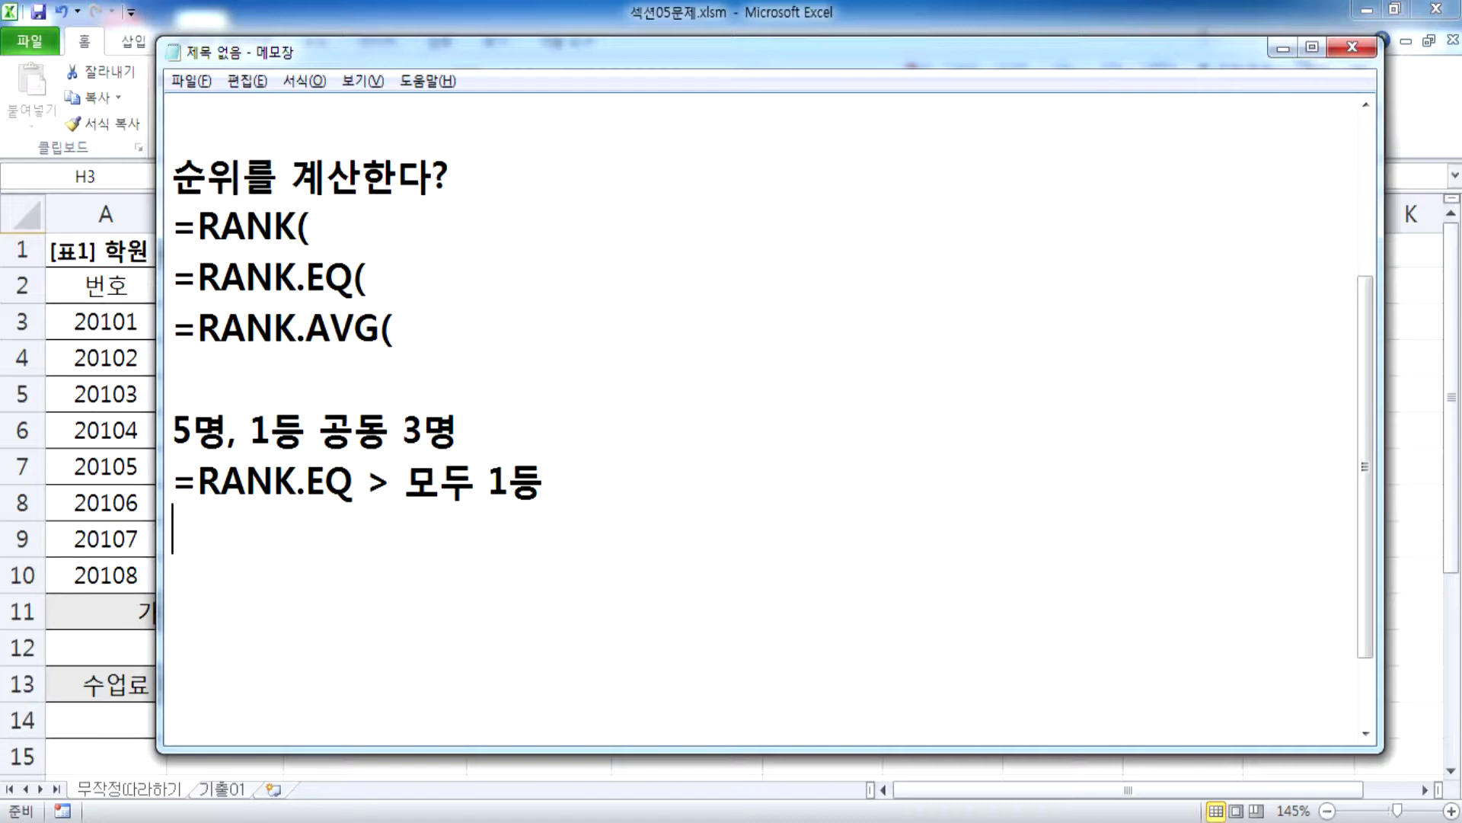
# Step: Add the line "=RANK.AVG > 모두 2등" below the RANK.EQ explanation
pyautogui.write('=RANK')
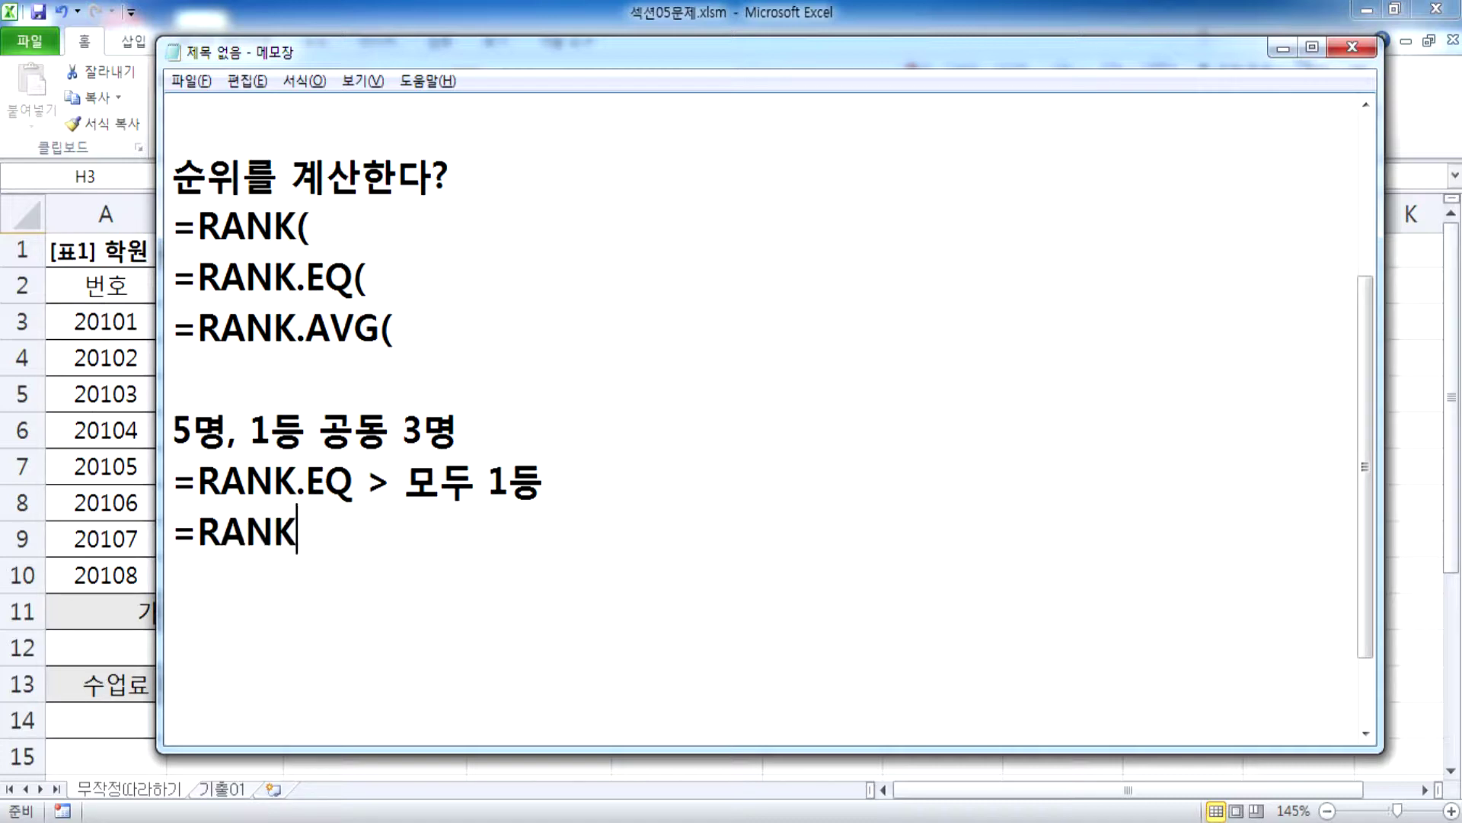
pyautogui.write('.AVG >')
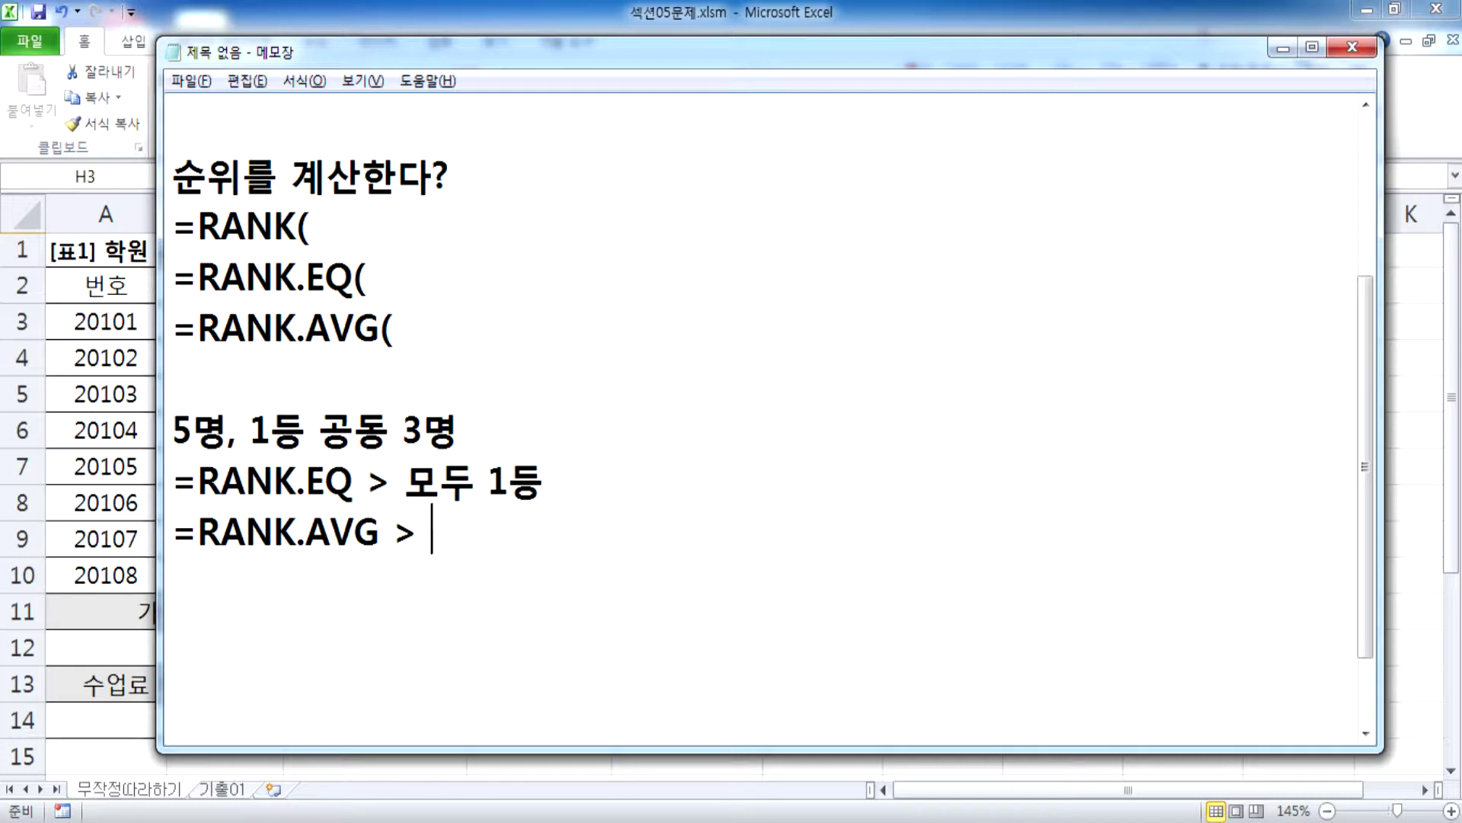
pyautogui.write('AHEN 12')
pyautogui.press('BackSpace')
pyautogui.press('BackSpace')
pyautogui.press('BackSpace')
pyautogui.press('BackSpace')
pyautogui.press('BackSpace')
pyautogui.press('BackSpace')
pyautogui.press('BackSpace')
pyautogui.press('Hangul')
pyautogui.write('모두 32')
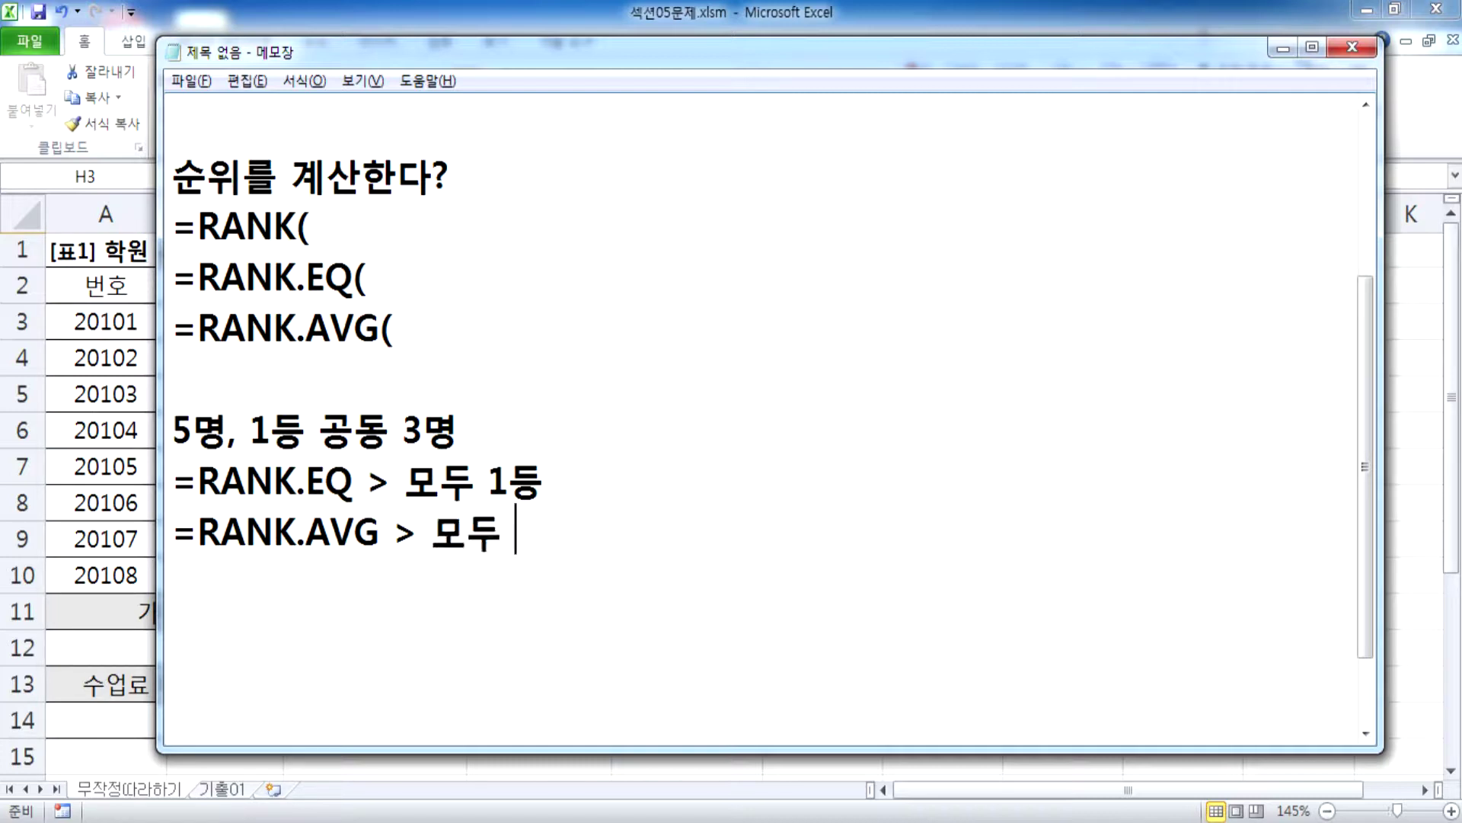
pyautogui.press('BackSpace')
pyautogui.press('BackSpace')
pyautogui.write('2등')
pyautogui.press('Return')
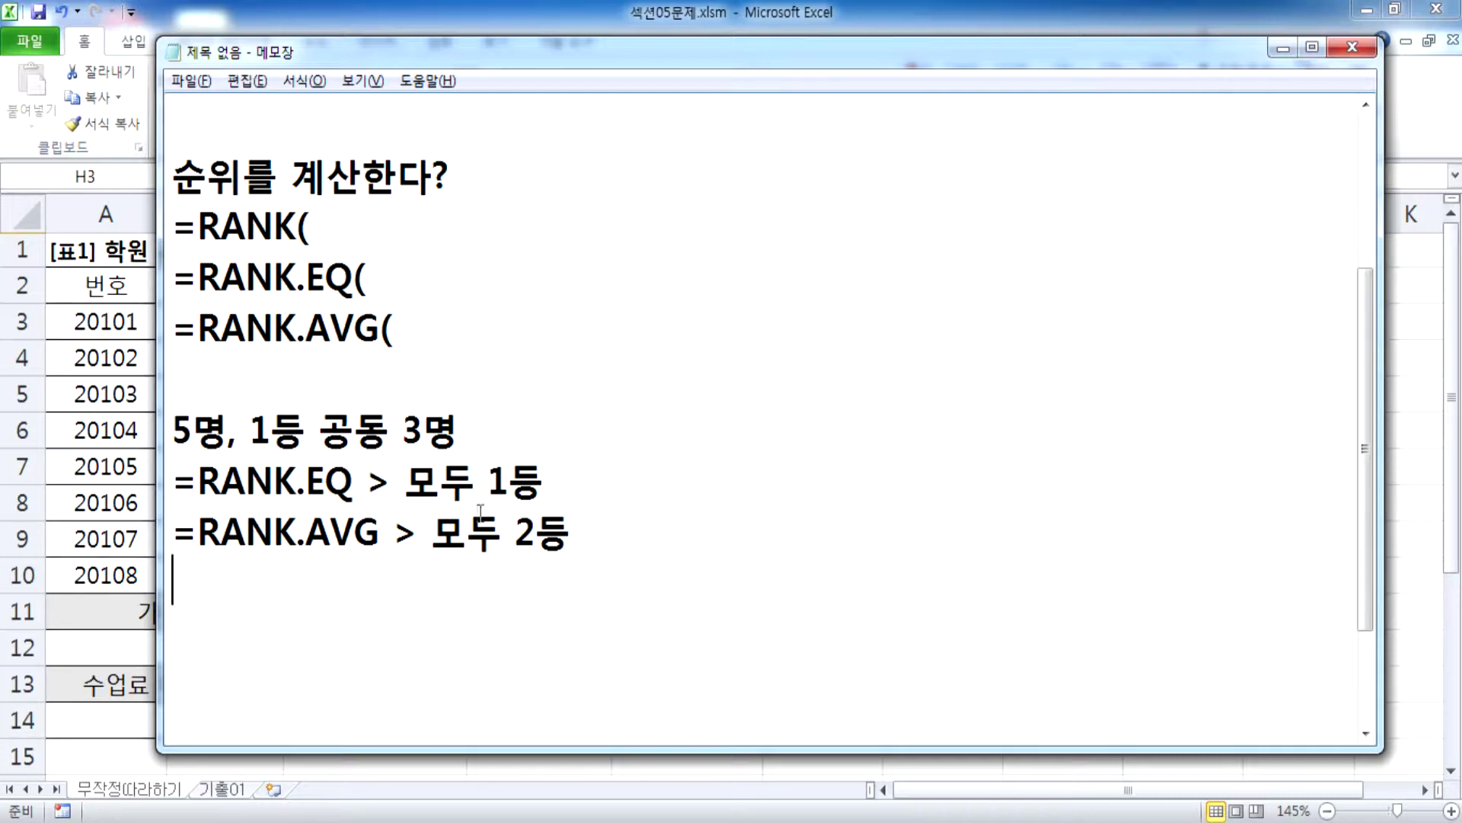
# Step: Review the RANK.AVG explanation by highlighting it, and return to the "=RANK(" line
pyautogui.moveTo(202, 537); pyautogui.dragTo(380, 537)
pyautogui.click(614, 573)
pyautogui.moveTo(174, 532); pyautogui.dragTo(456, 581)
pyautogui.click(437, 591)
pyautogui.moveTo(385, 533); pyautogui.dragTo(175, 535)
pyautogui.click(218, 578)
pyautogui.click(310, 227)
# Step: Switch to Excel and start a formula in H3 with RANK.EQ chosen from the suggested RANK functions
pyautogui.hotkey('alt', 'Tab')
pyautogui.write('=')
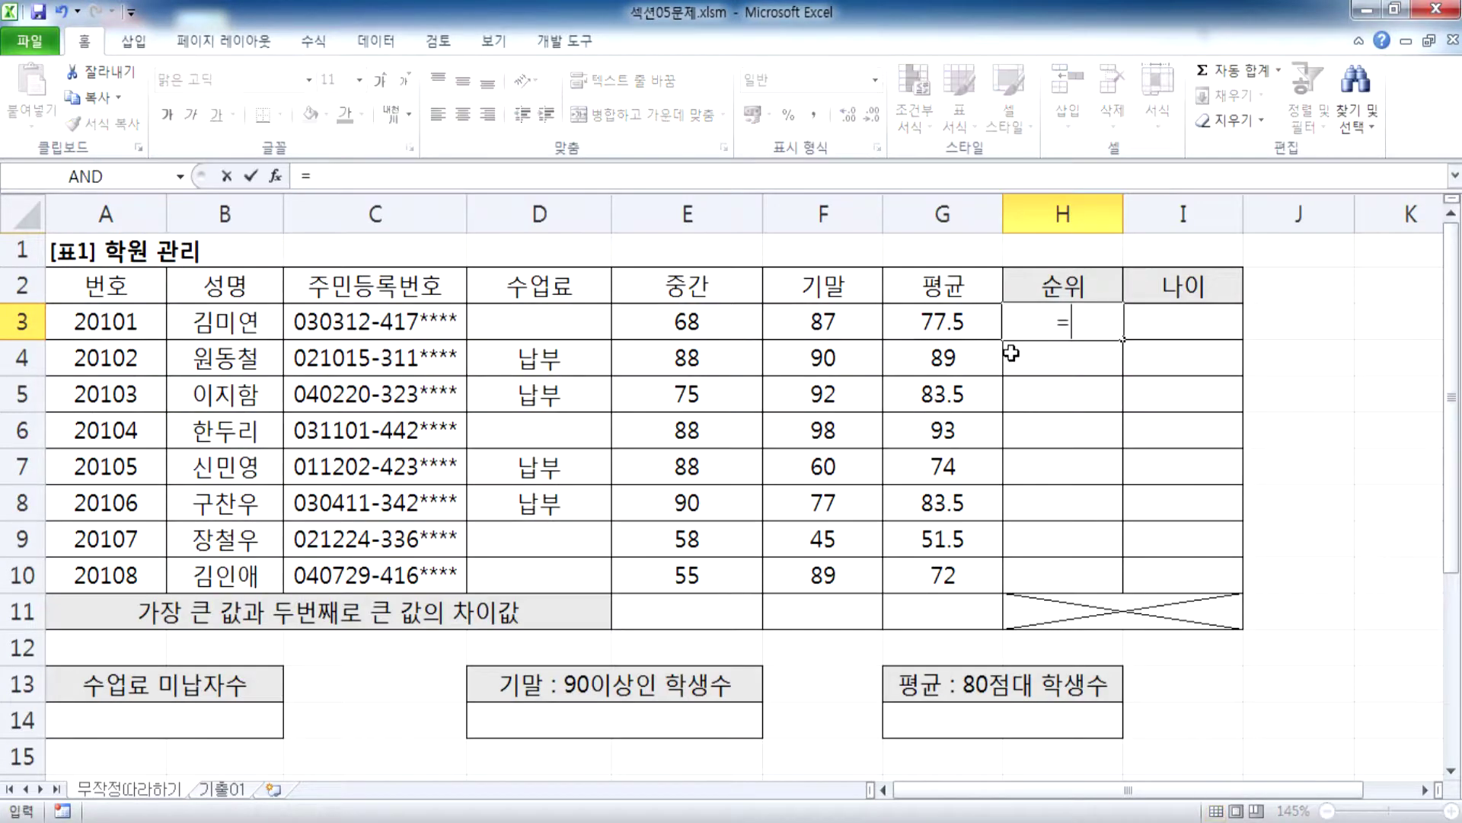
pyautogui.write('RANK')
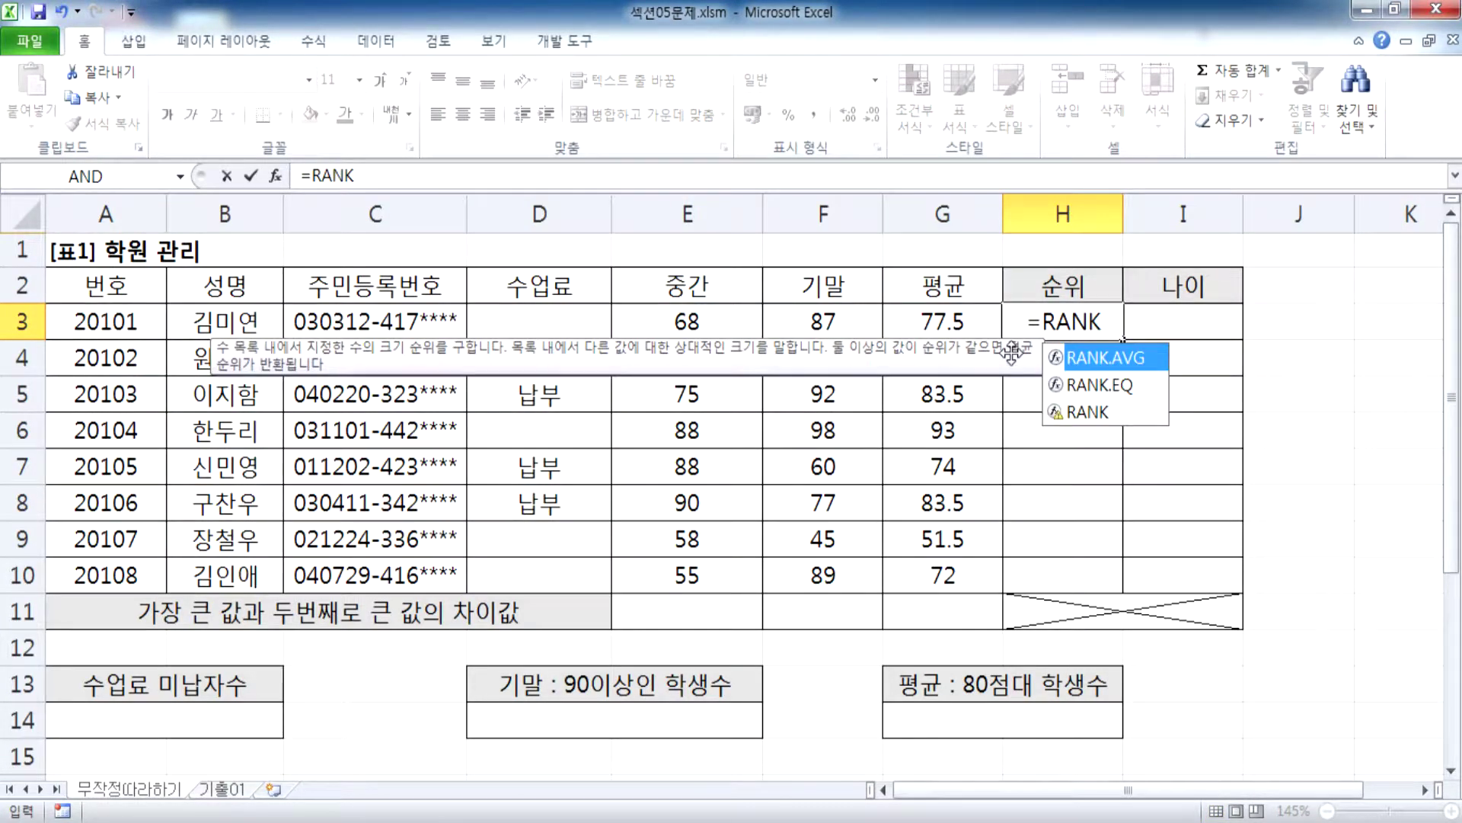
pyautogui.click(1065, 415)
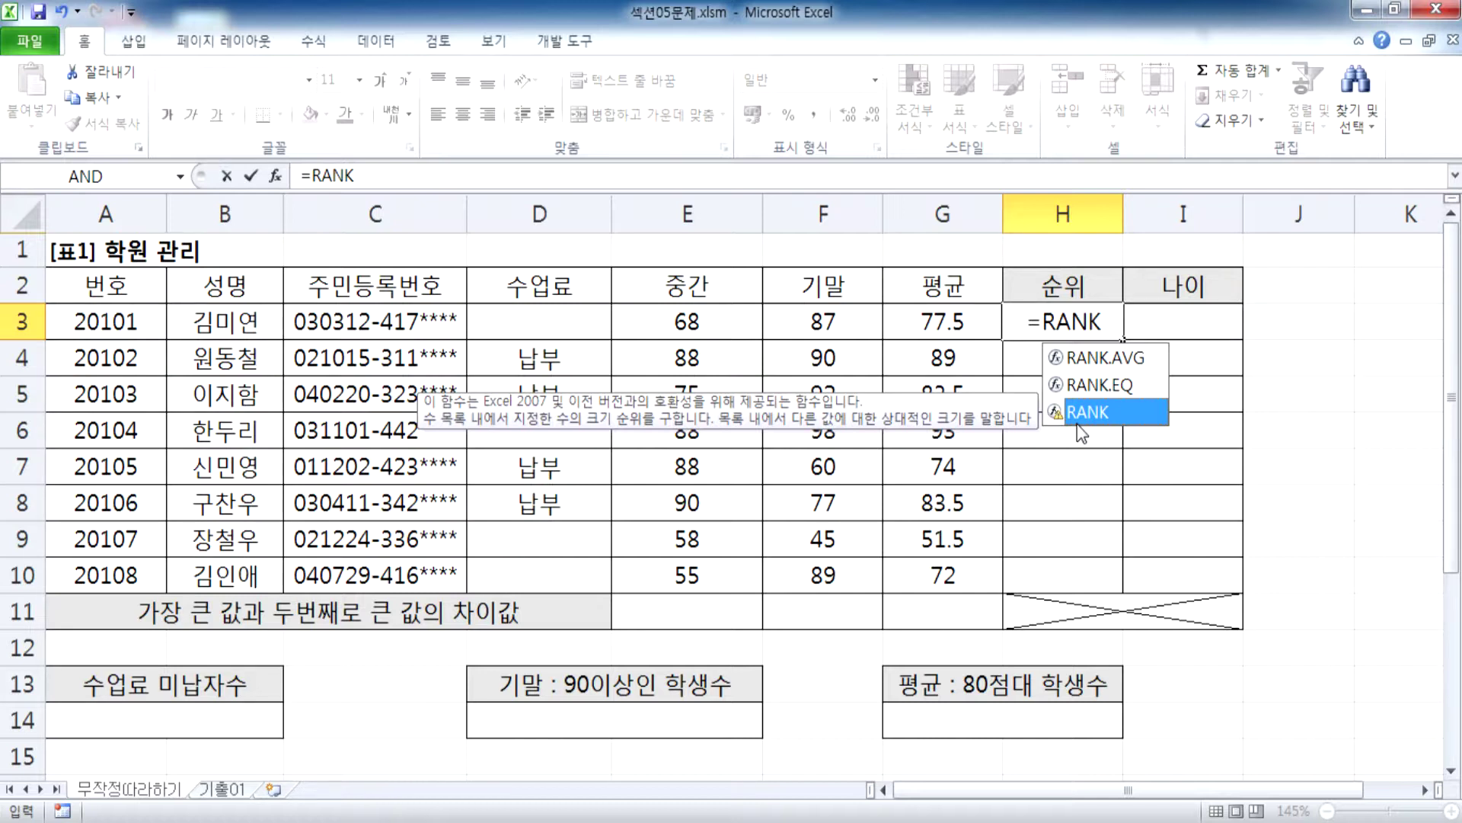
pyautogui.click(1098, 386)
pyautogui.click(1109, 364)
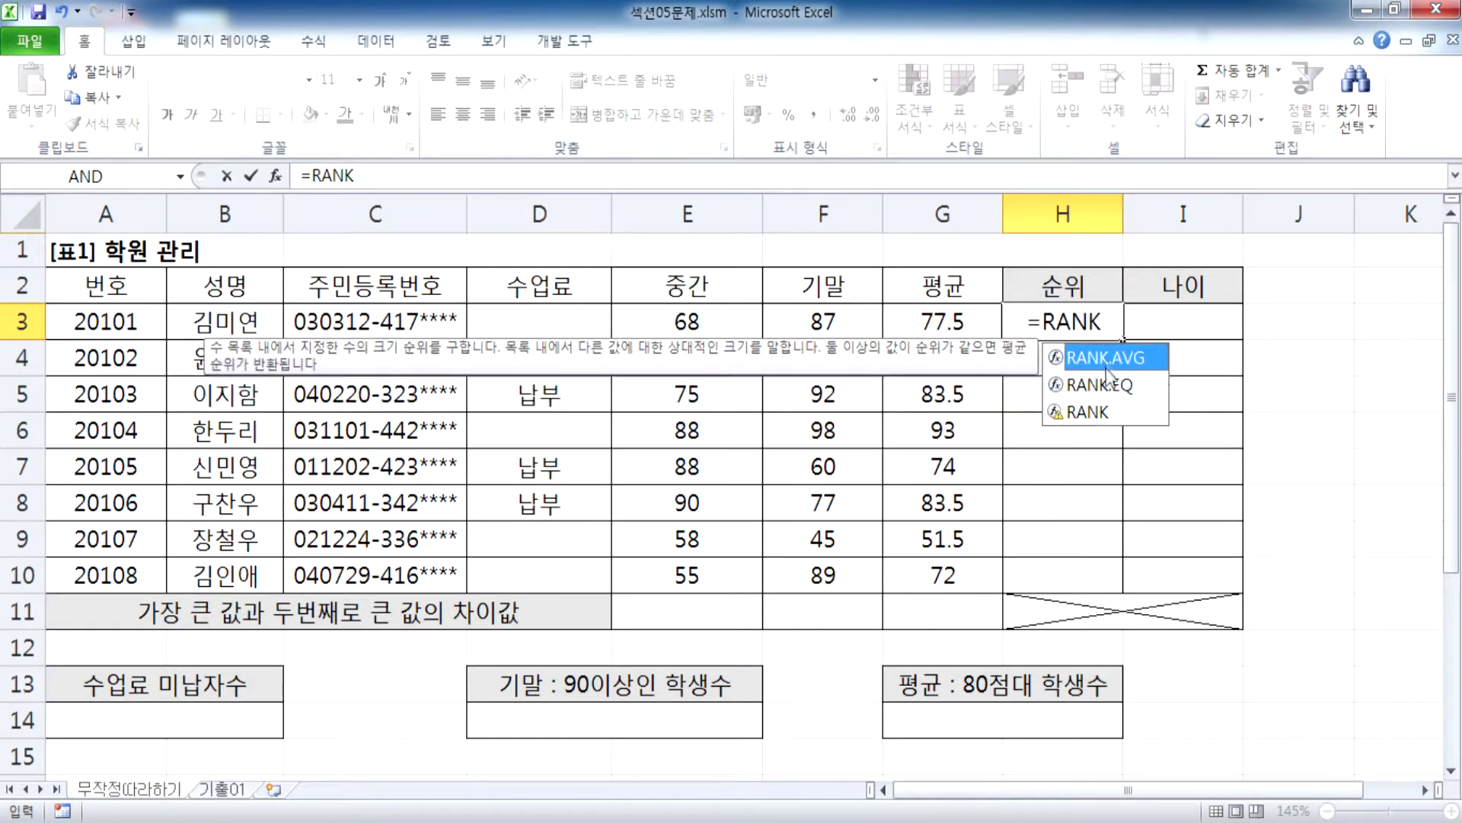
pyautogui.doubleClick(1101, 385)
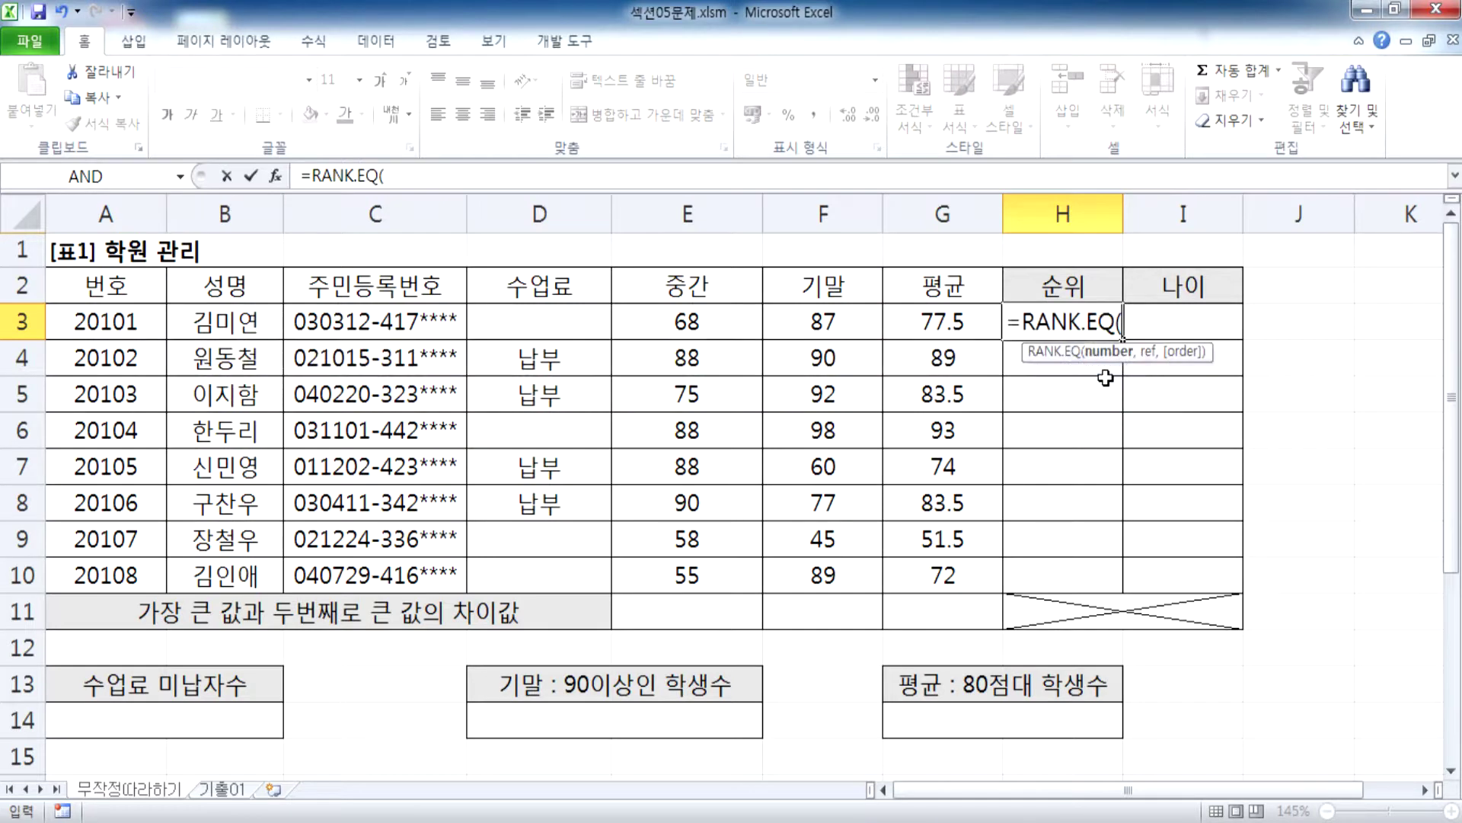
# Step: Change the function in H3 from RANK.EQ to RANK and open its function arguments dialog
pyautogui.click(1082, 328)
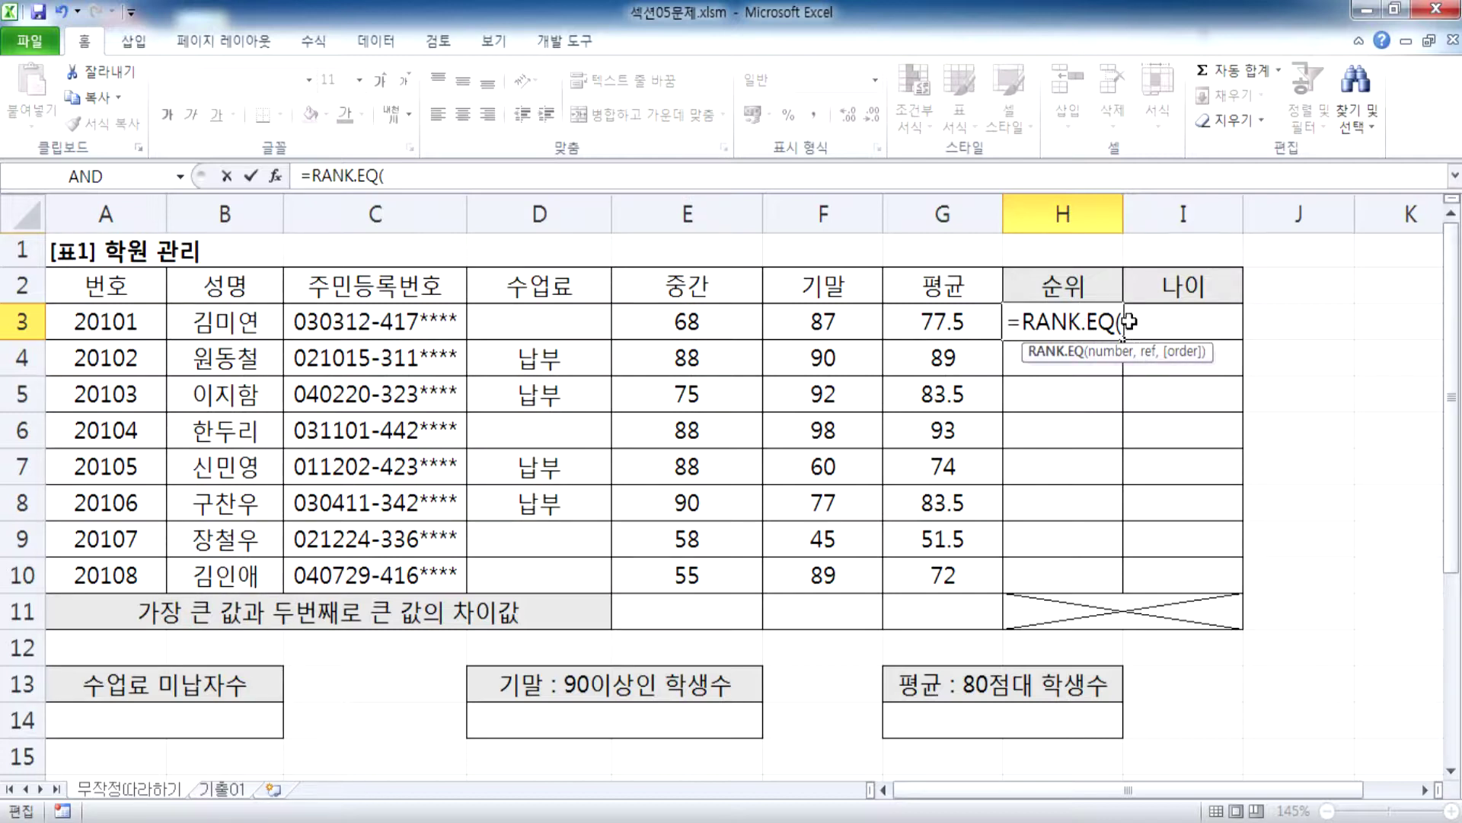
pyautogui.press('BackSpace')
pyautogui.press('BackSpace')
pyautogui.press('BackSpace')
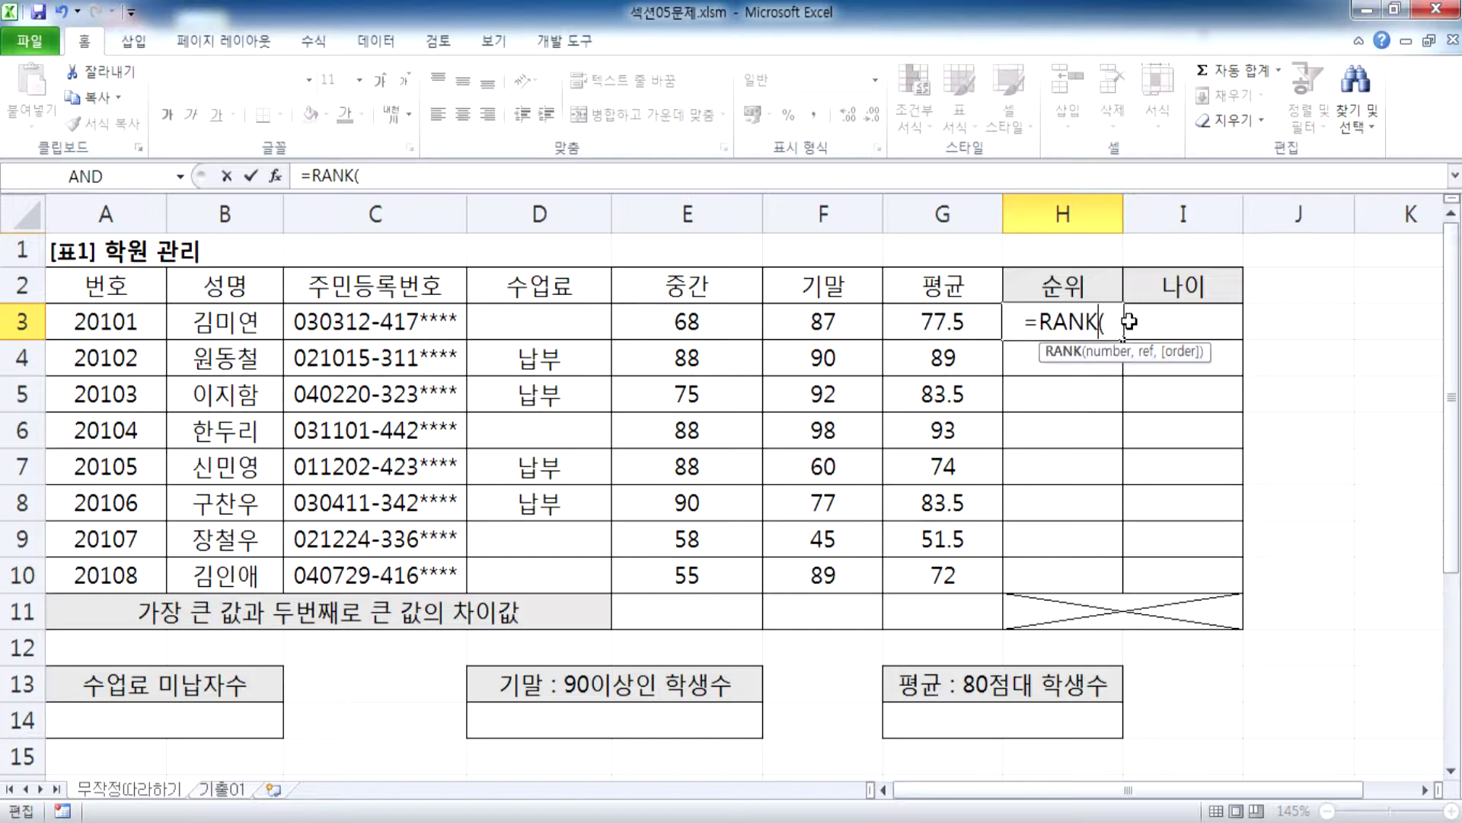
pyautogui.press('End')
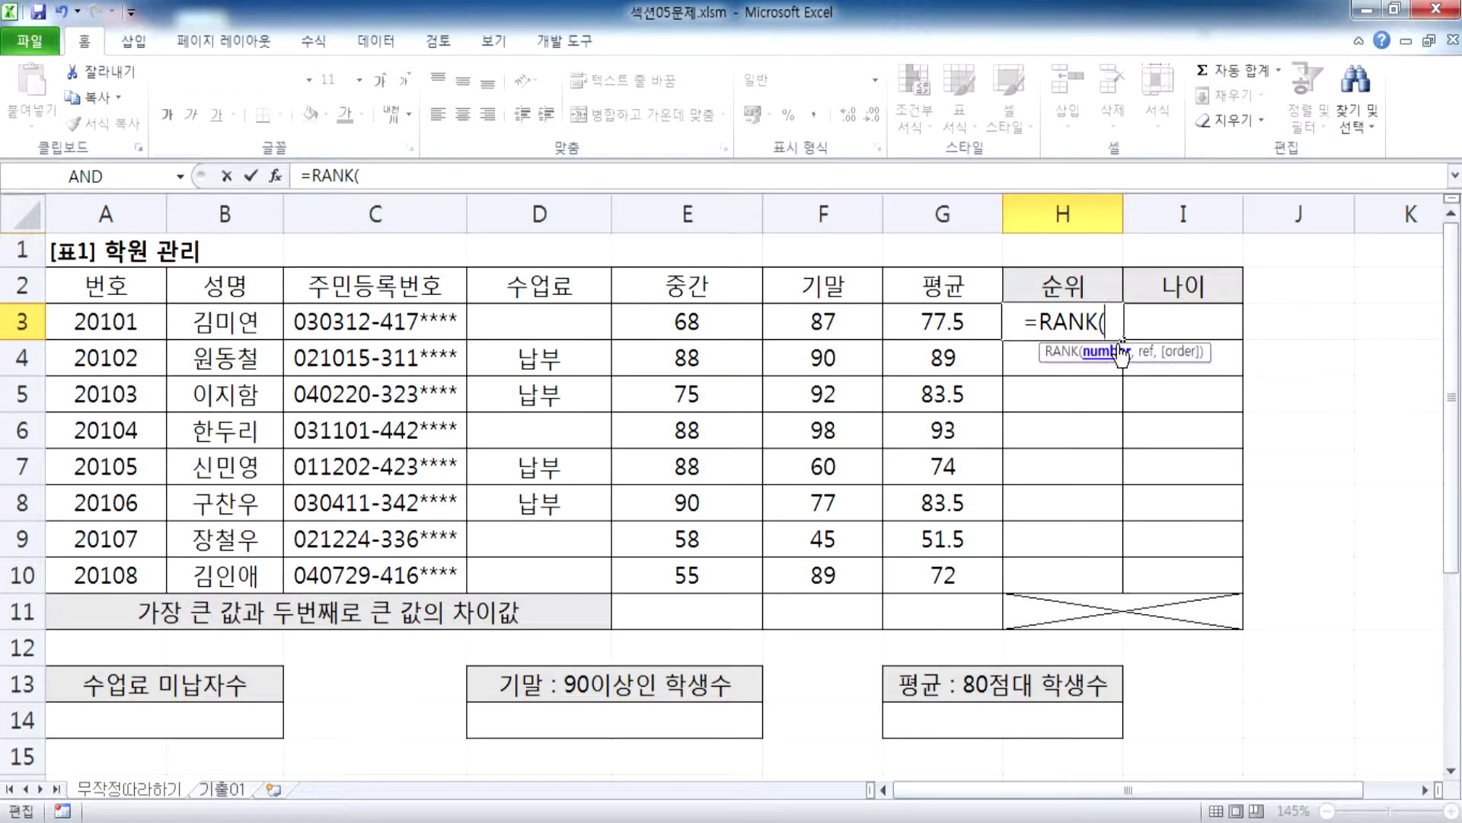
pyautogui.click(275, 178)
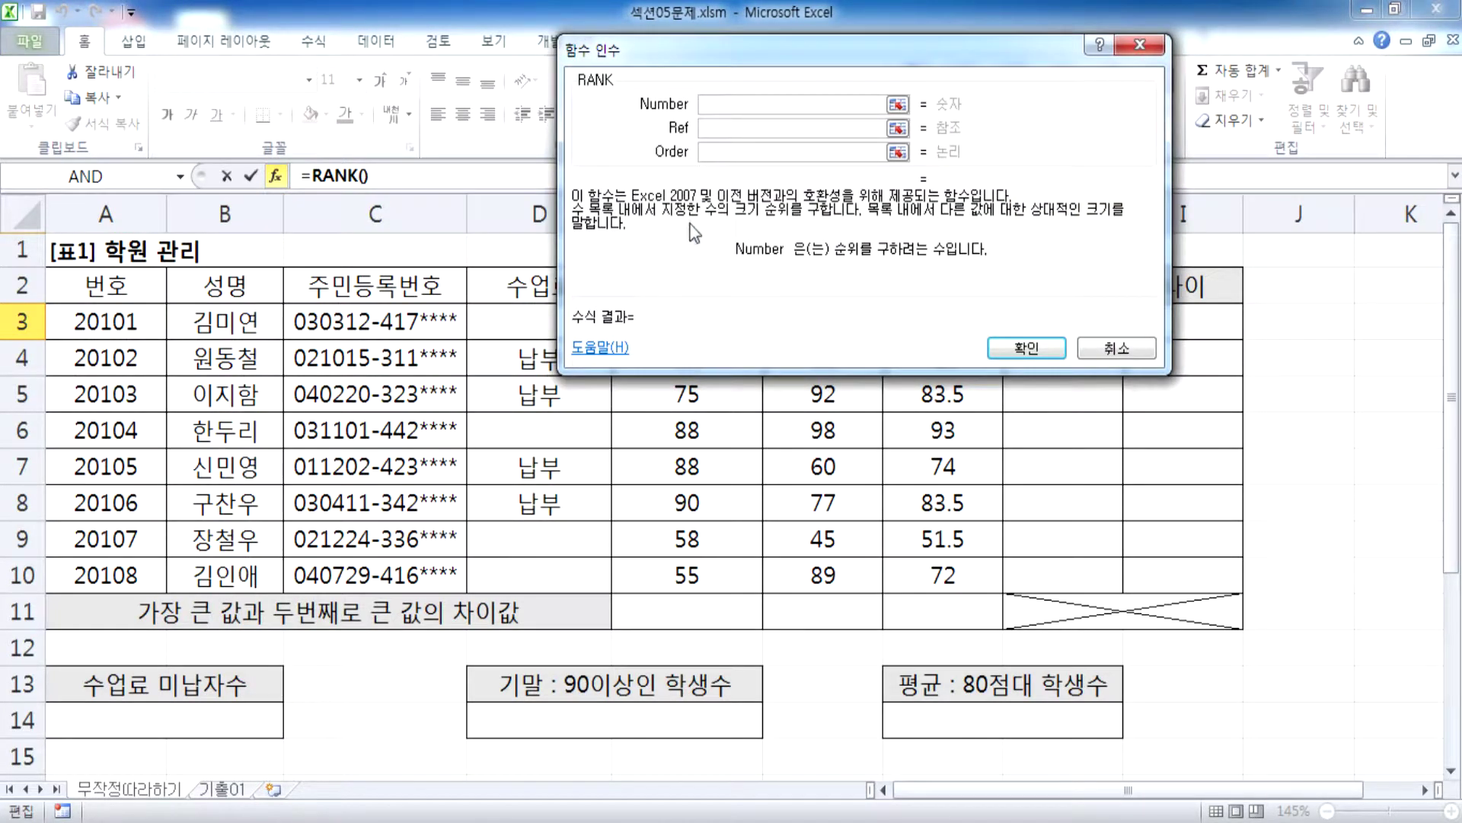
# Step: Complete the RANK function in H3 with Number G3 and absolute Ref $G$3:$G$10, leaving Order empty, and fill it down to H10
pyautogui.moveTo(706, 51); pyautogui.dragTo(406, 265)
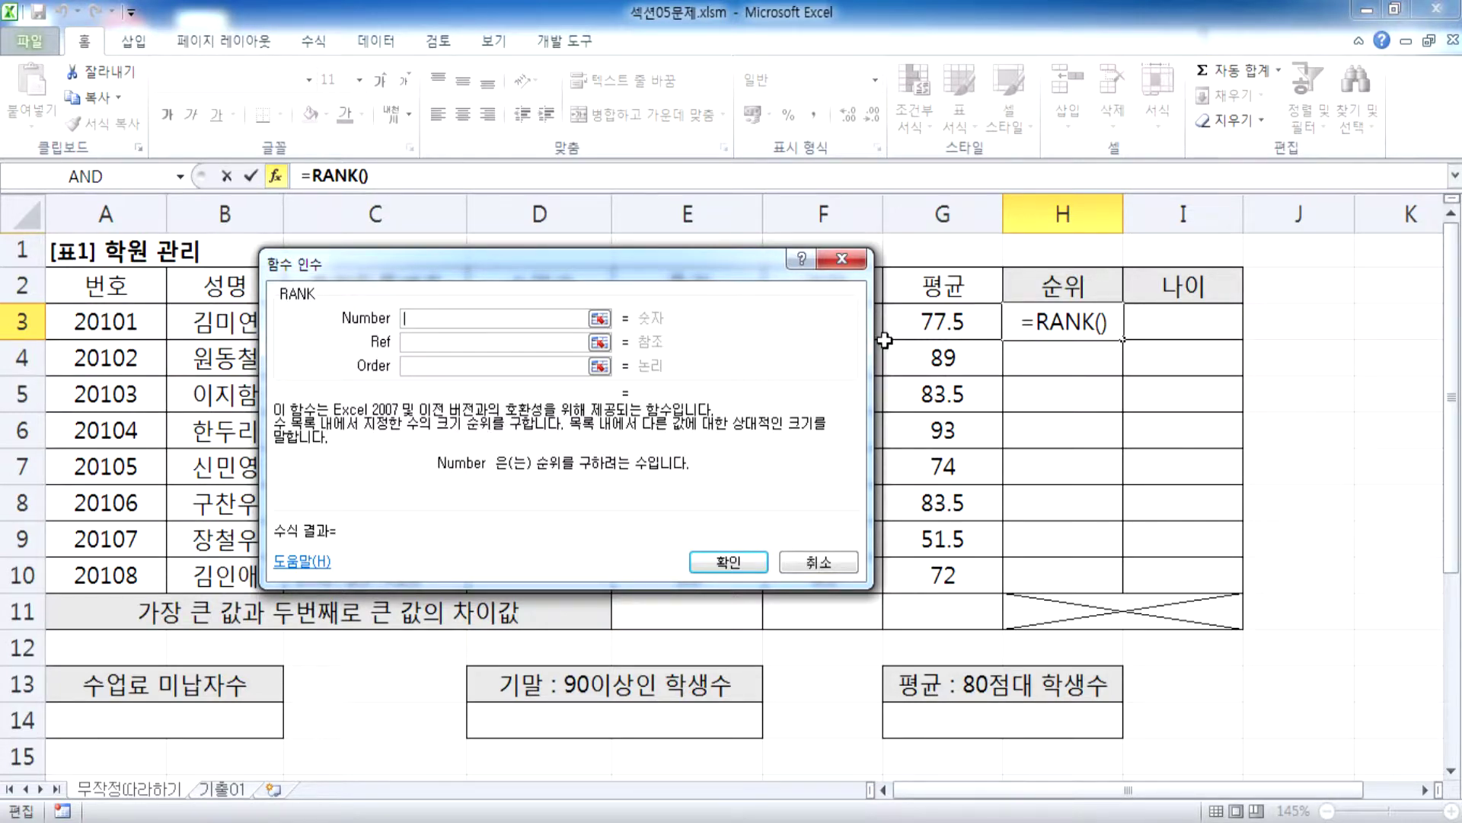
pyautogui.click(952, 325)
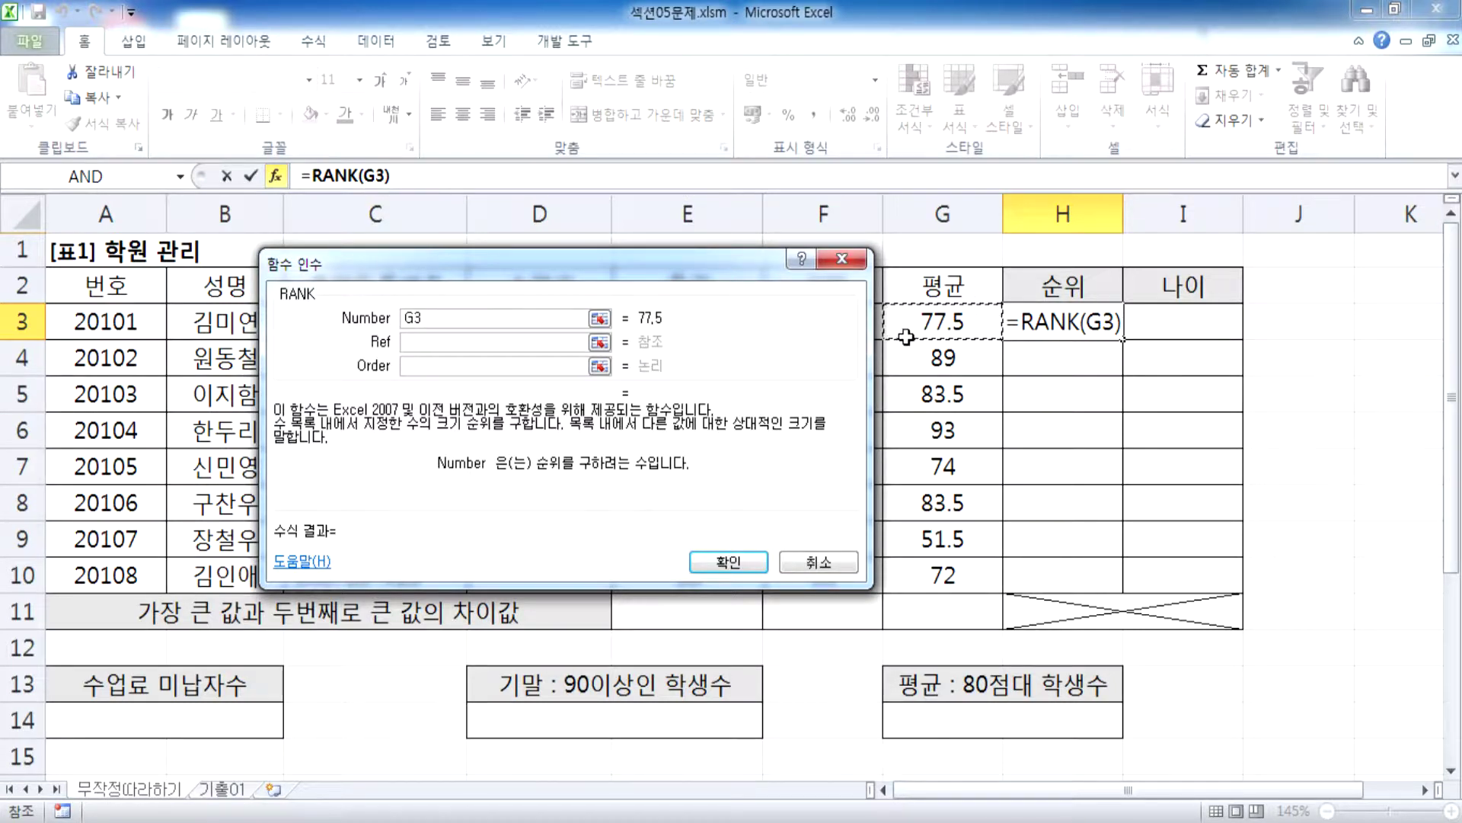
pyautogui.click(465, 344)
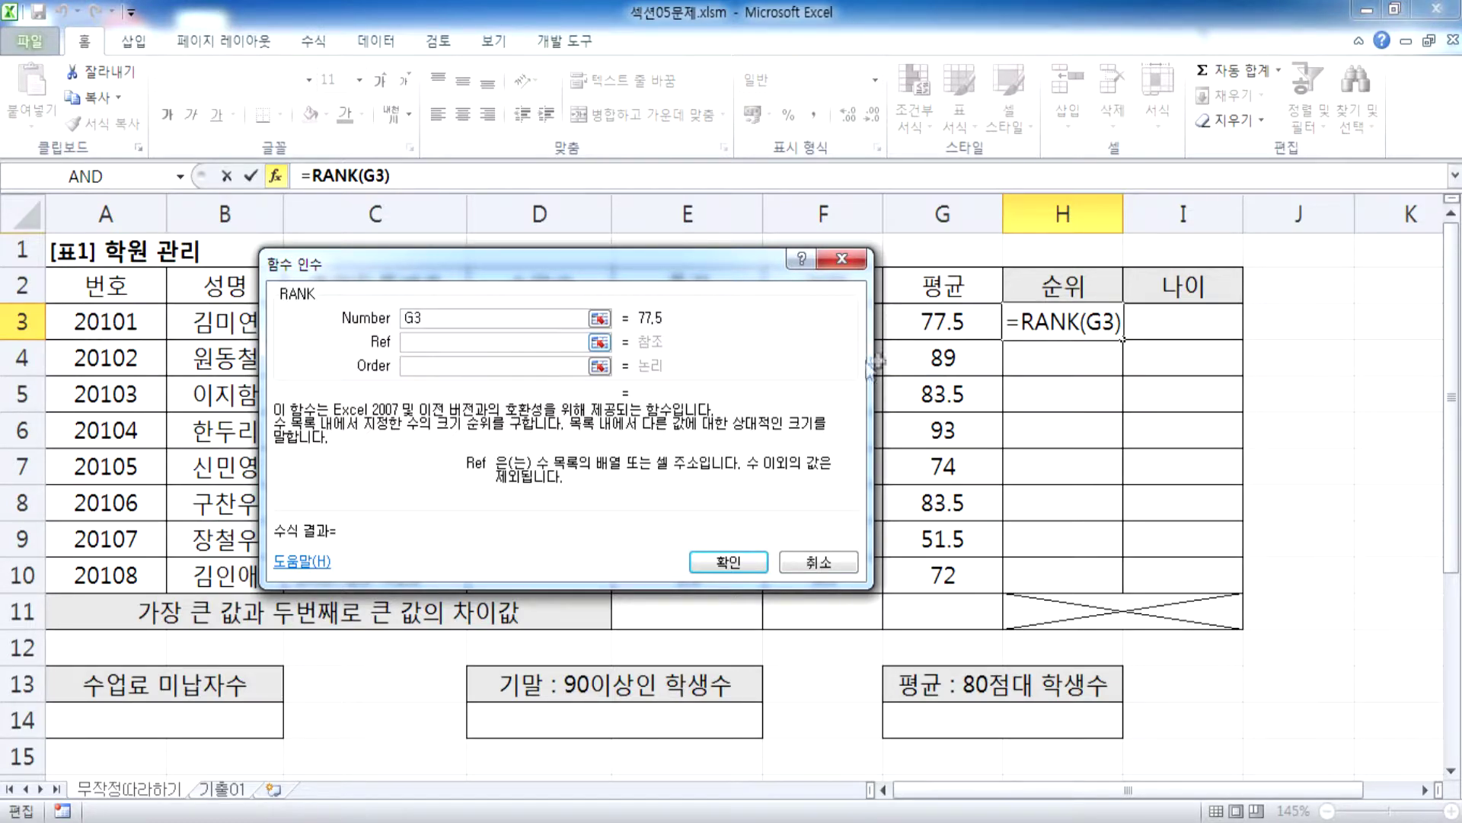
pyautogui.moveTo(942, 321); pyautogui.dragTo(946, 571)
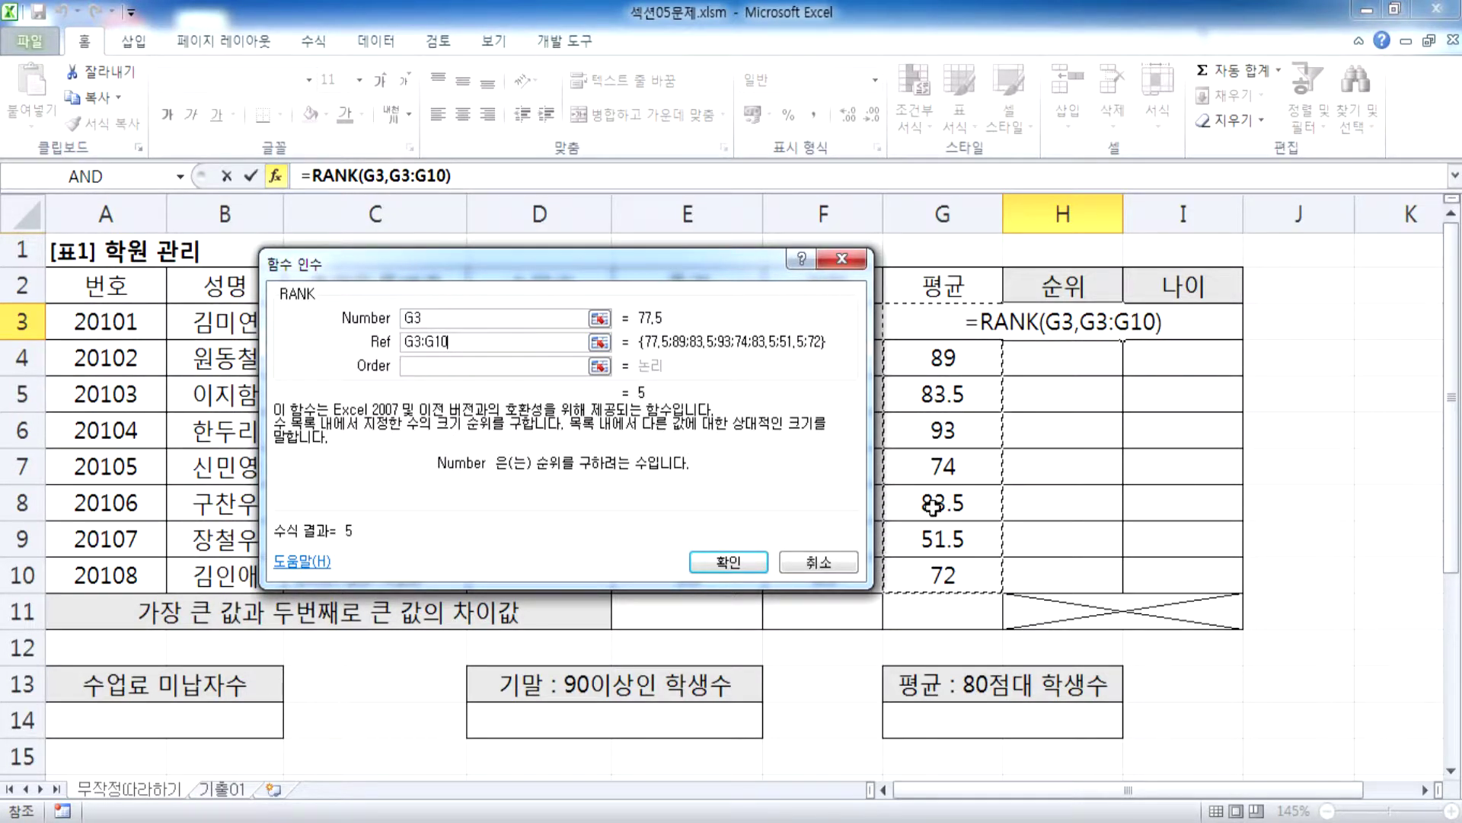
pyautogui.click(576, 337)
pyautogui.press('F4')
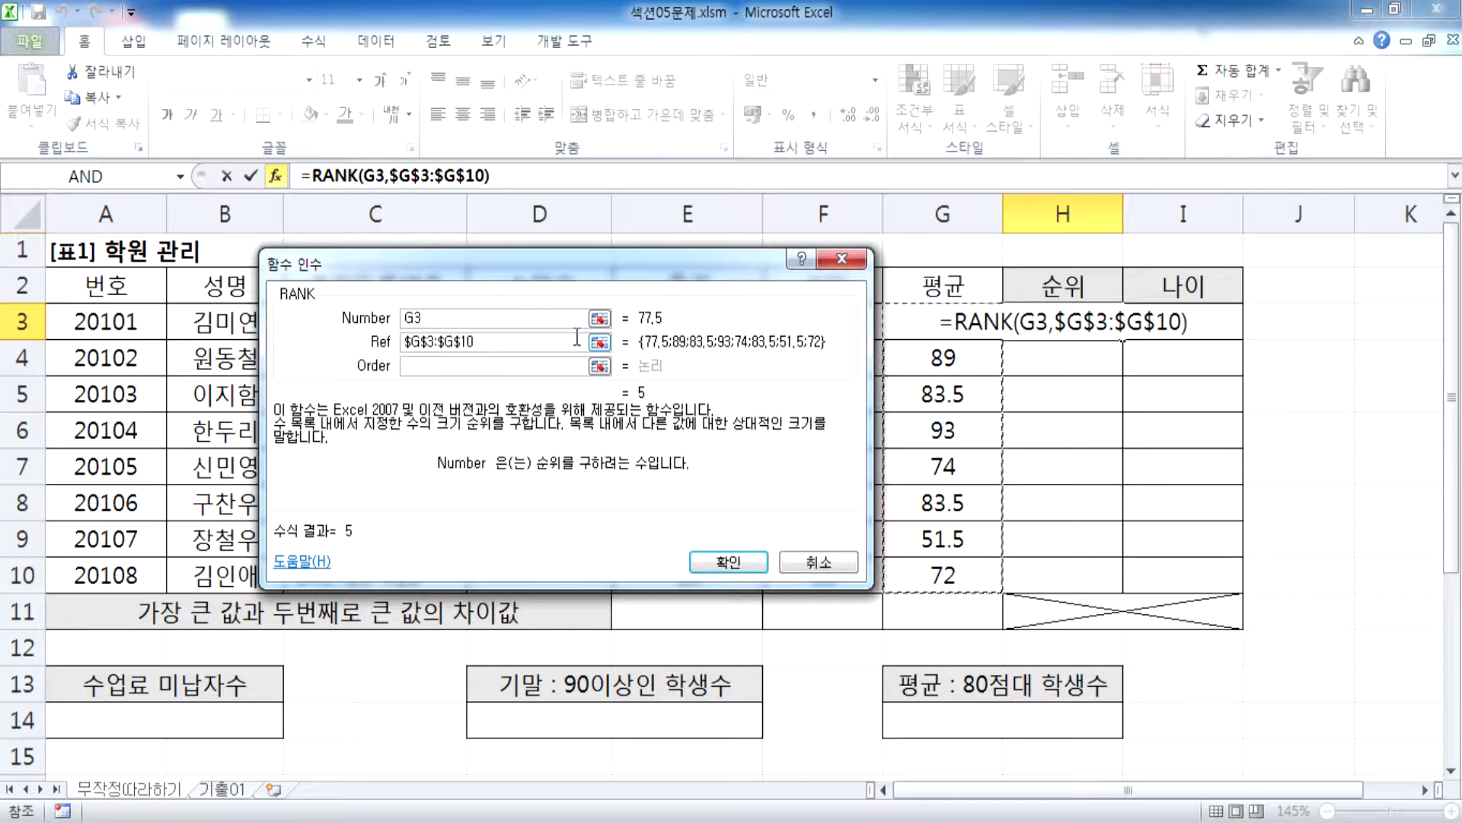
pyautogui.click(451, 368)
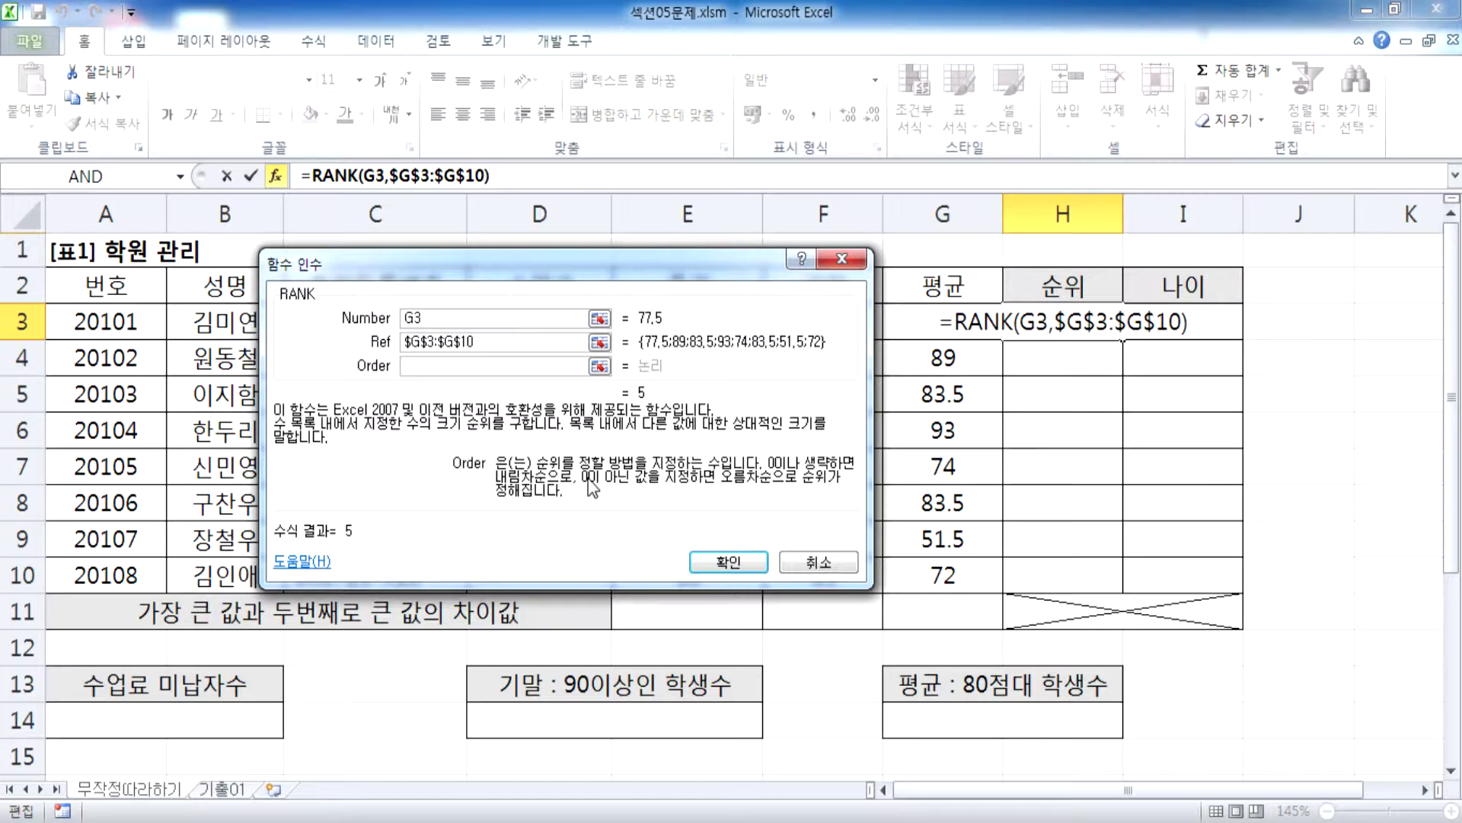
pyautogui.click(728, 562)
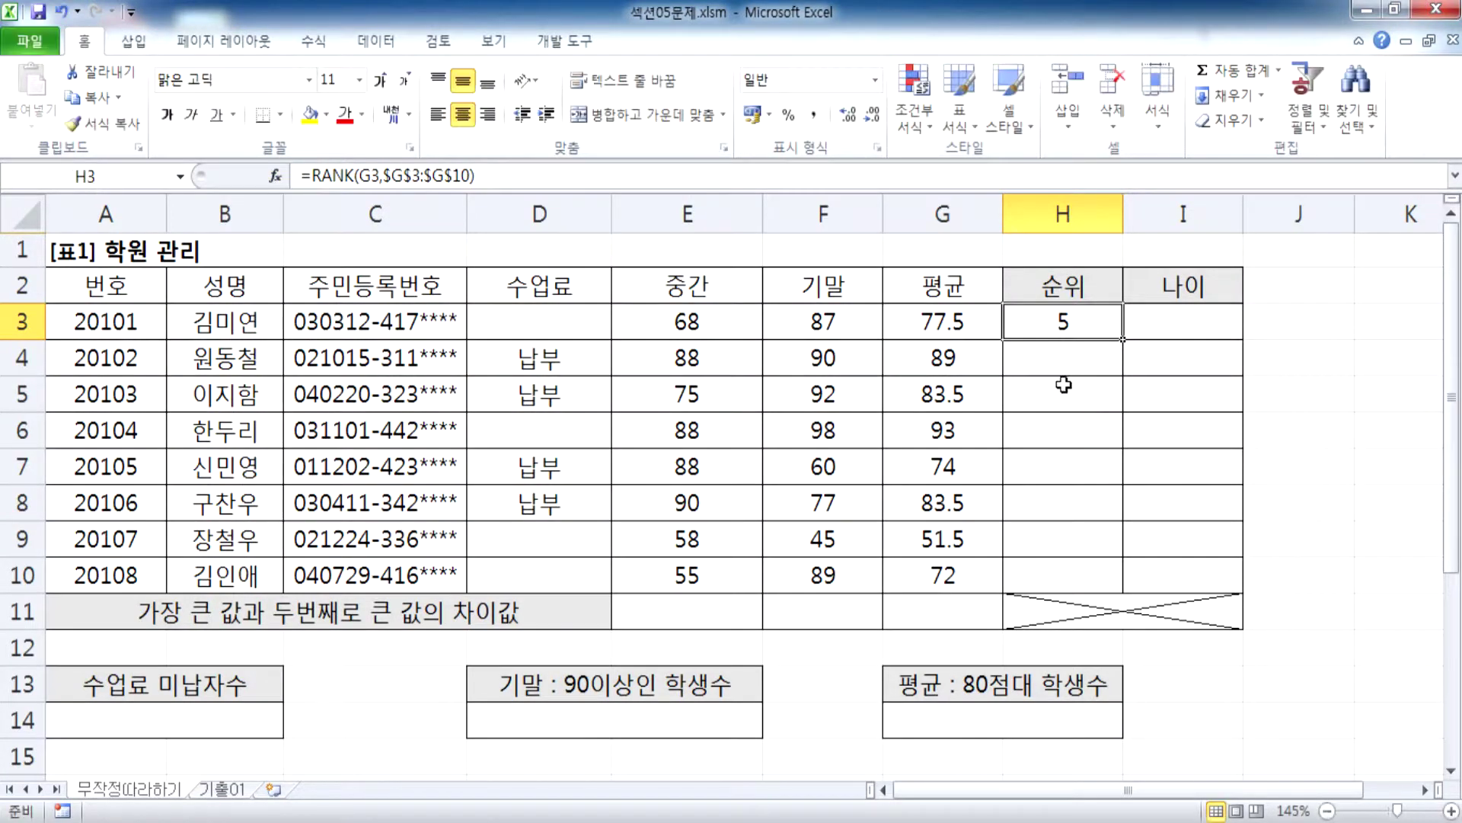
pyautogui.moveTo(1122, 339); pyautogui.dragTo(1128, 585)
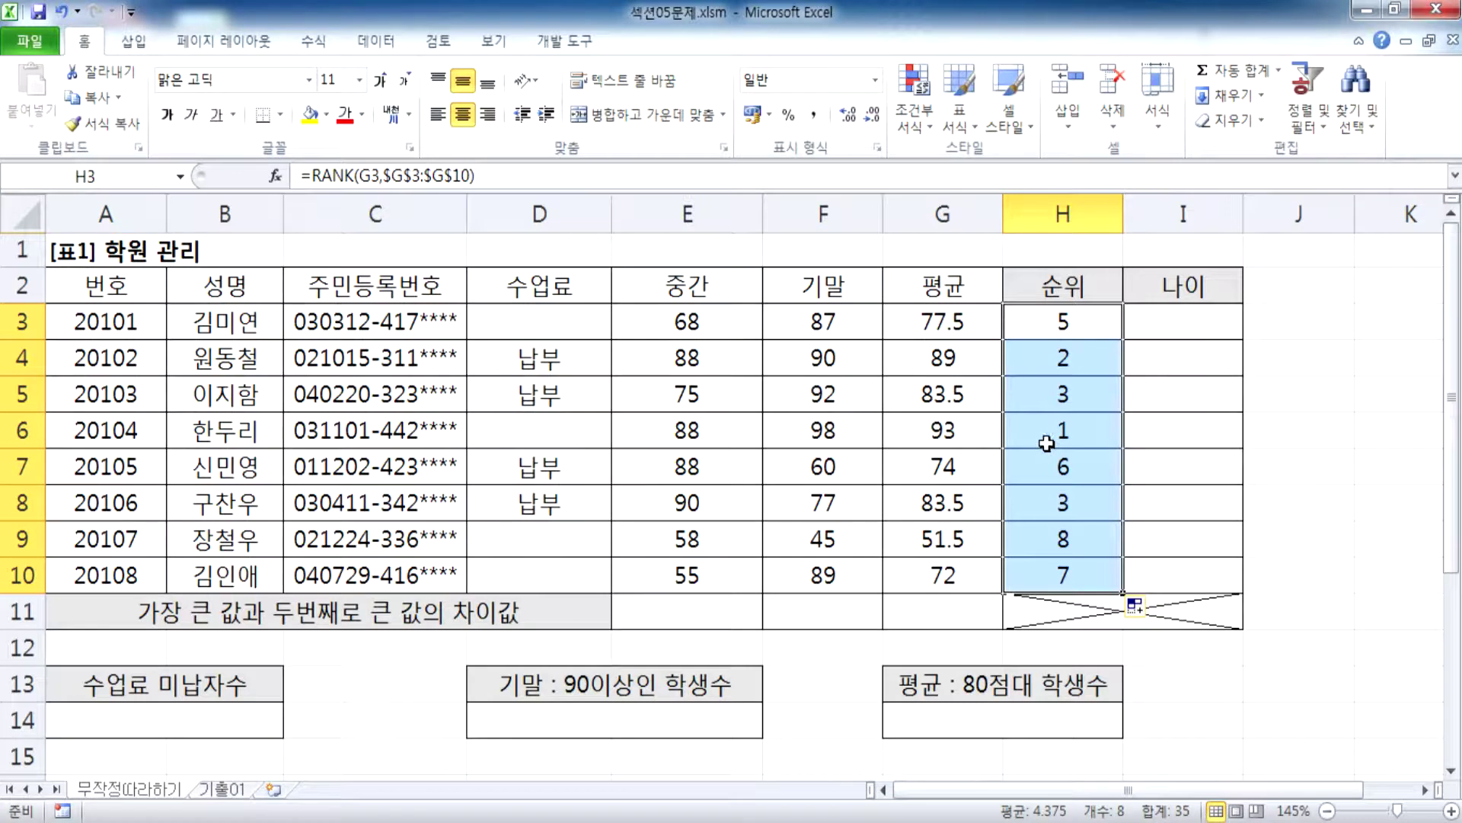
# Step: Check the RANK formula in H3 and clear the ranks from H3:H10
pyautogui.click(1057, 332)
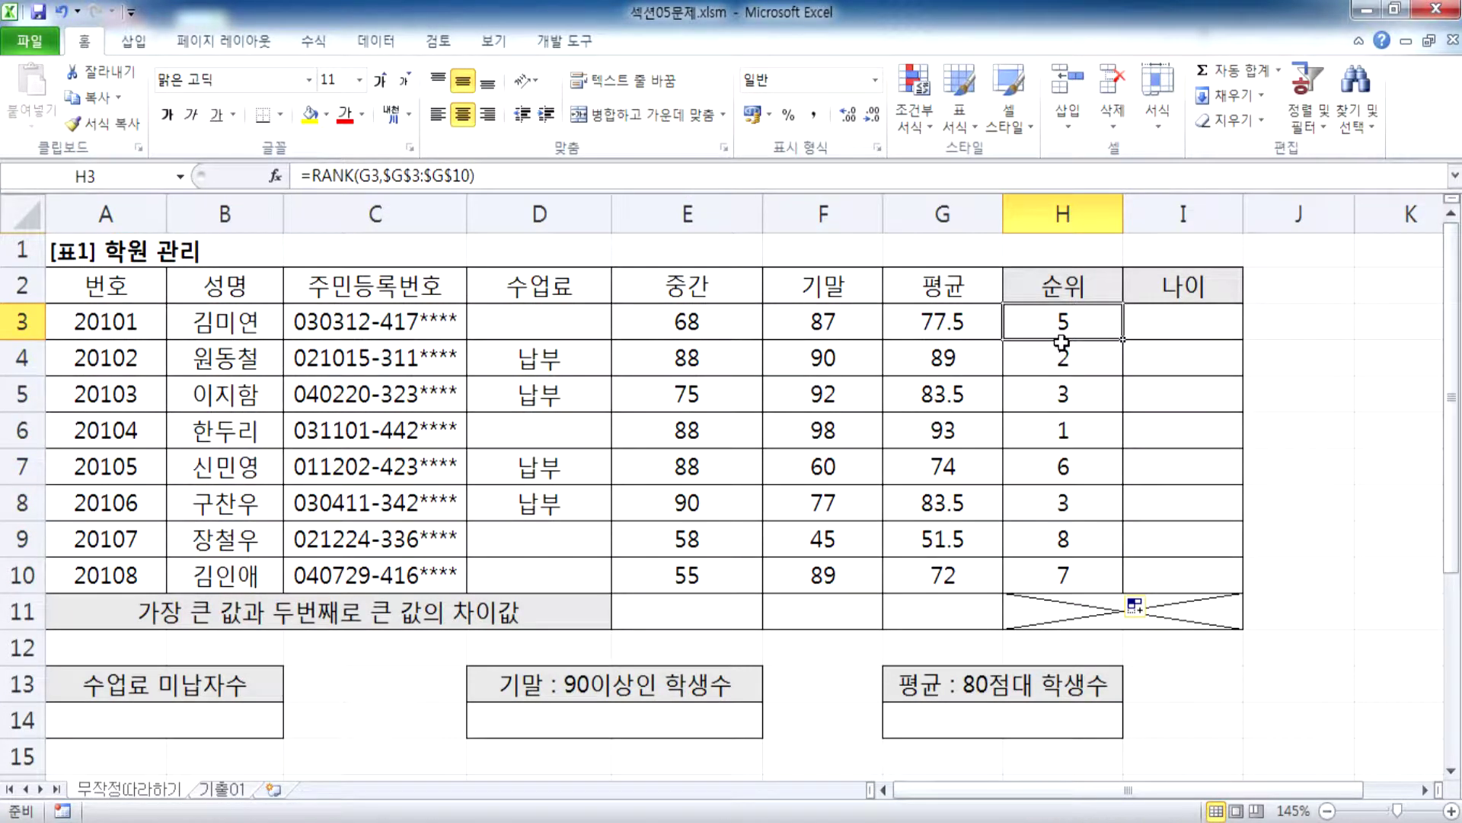
pyautogui.doubleClick(1062, 328)
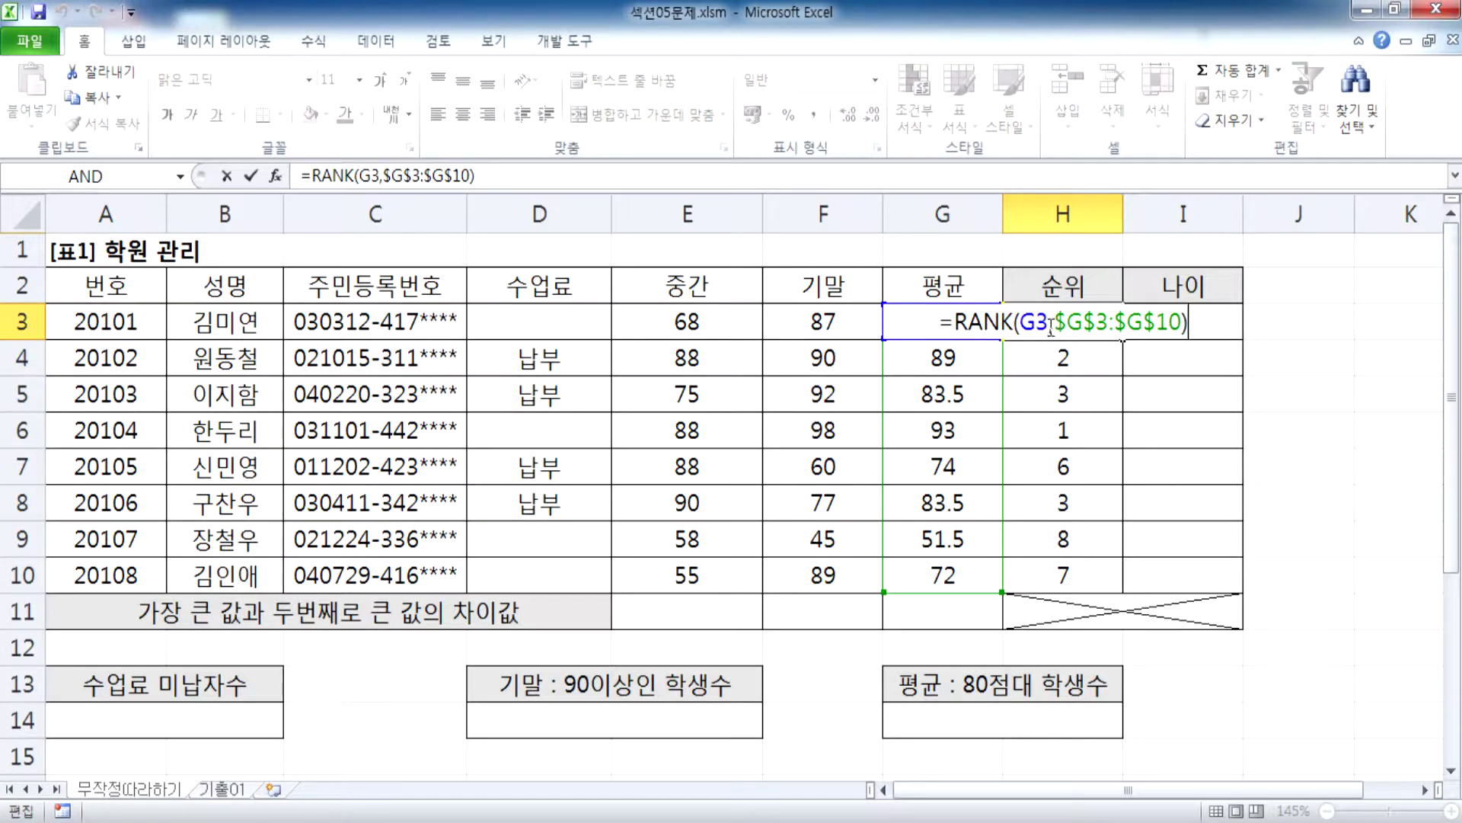
pyautogui.hotkey('ctrl', 'Return')
pyautogui.moveTo(1051, 326); pyautogui.dragTo(1039, 573)
pyautogui.press('Delete')
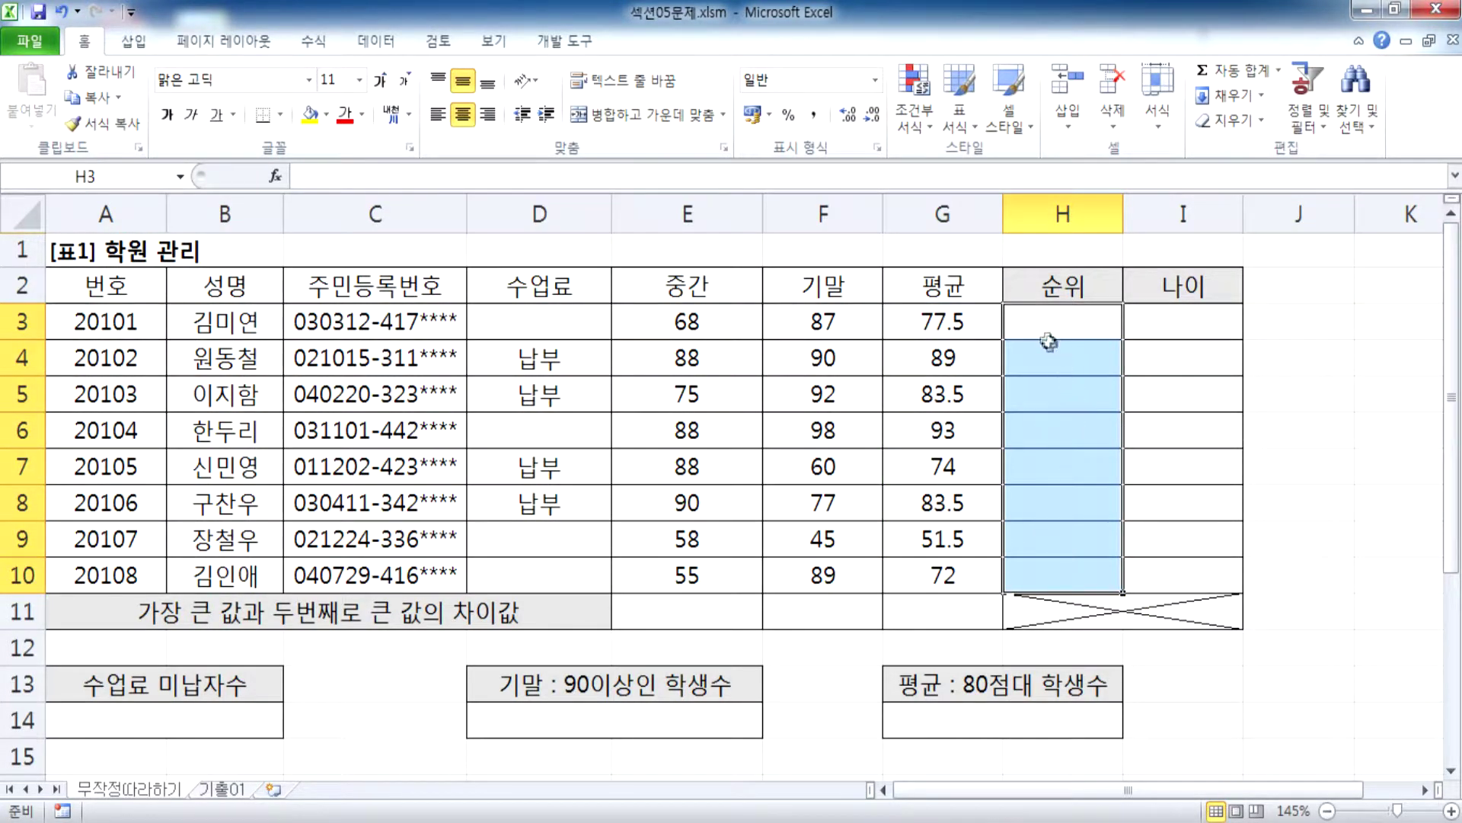
# Step: Enter =RANK(G3,G3:G10) with relative references in H3 and fill it down to H10
pyautogui.click(1042, 328)
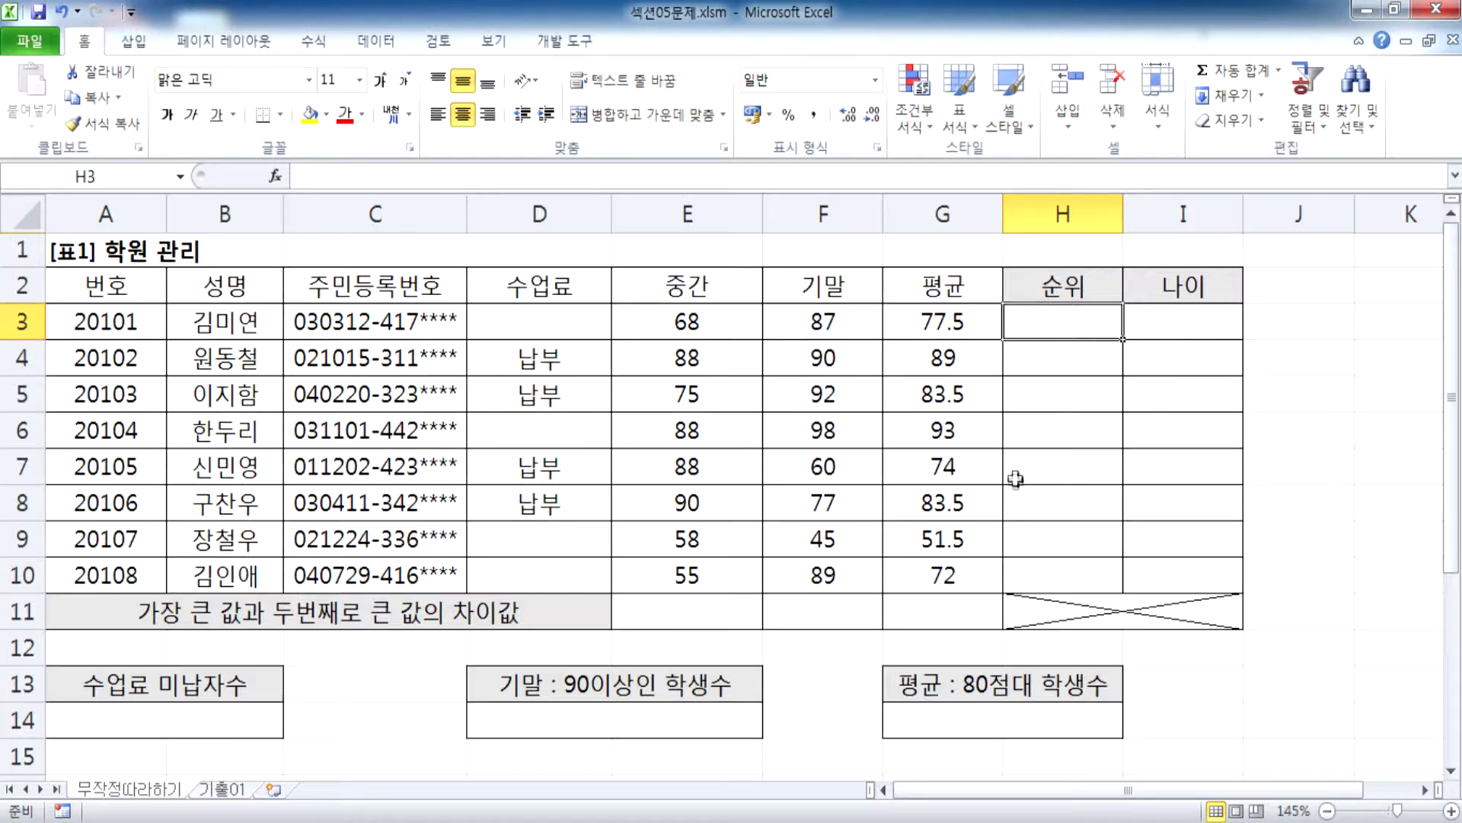
pyautogui.write('=RAN')
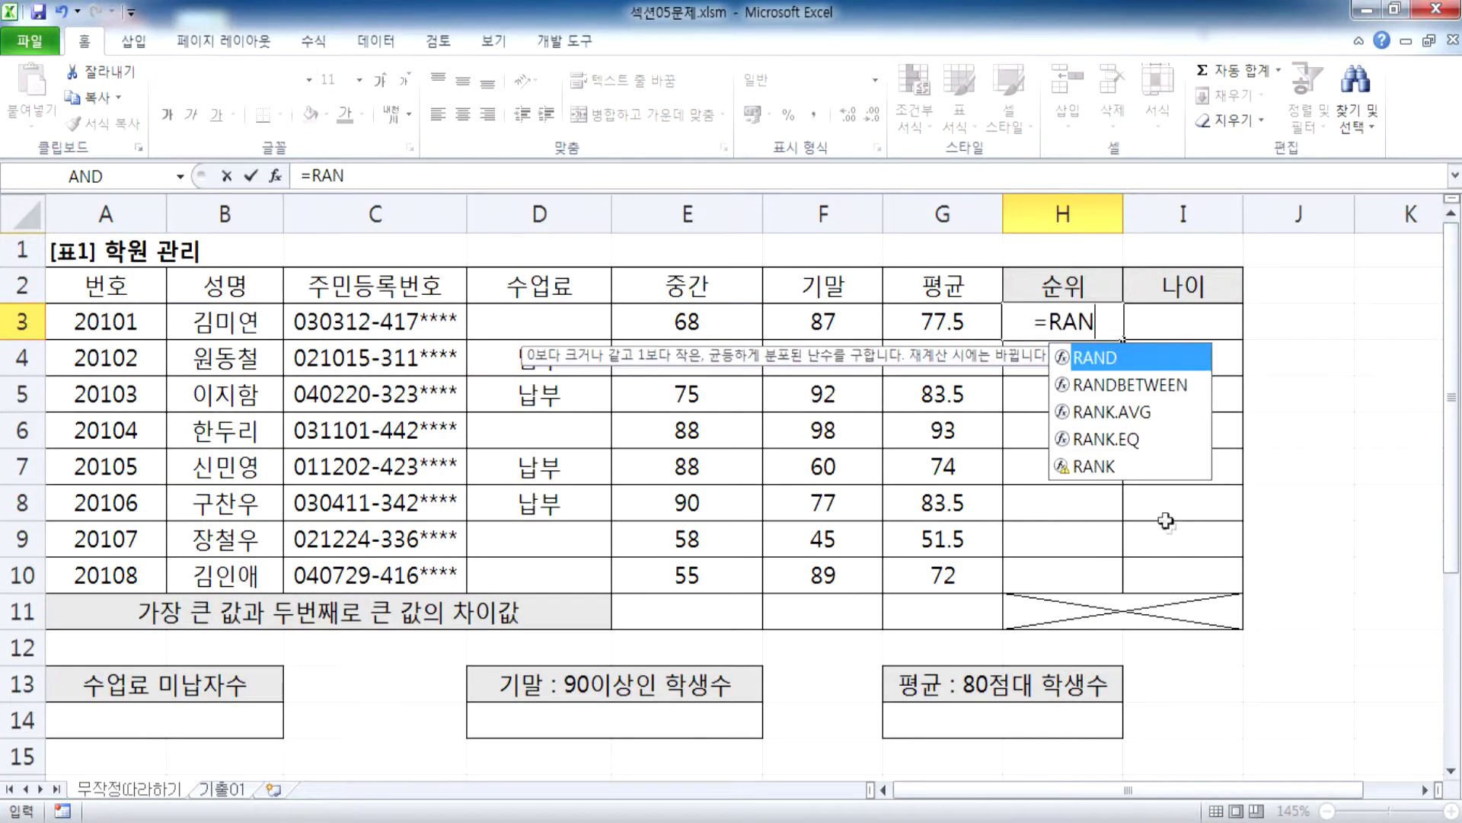
pyautogui.write('K(')
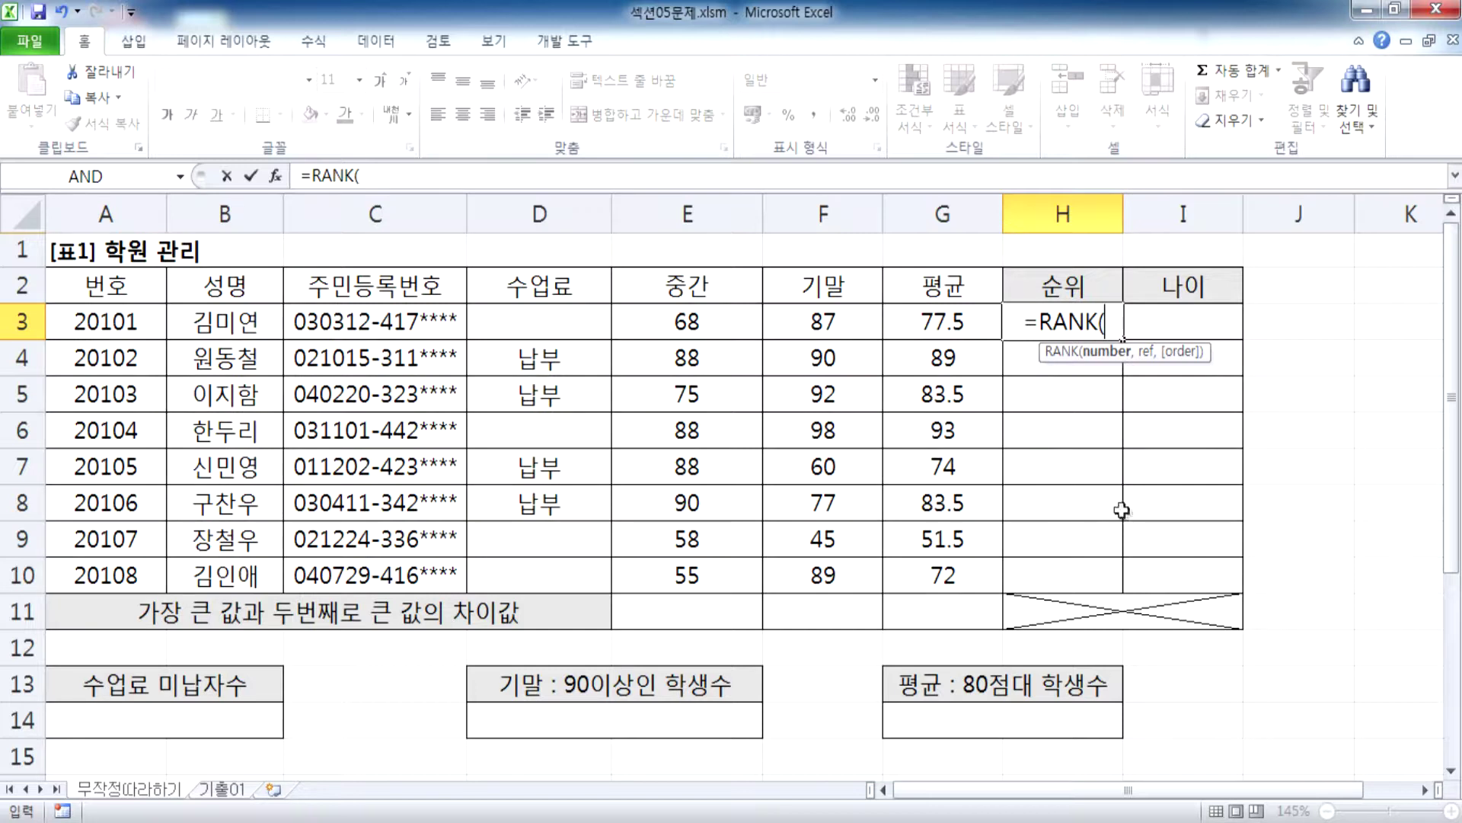
pyautogui.click(933, 321)
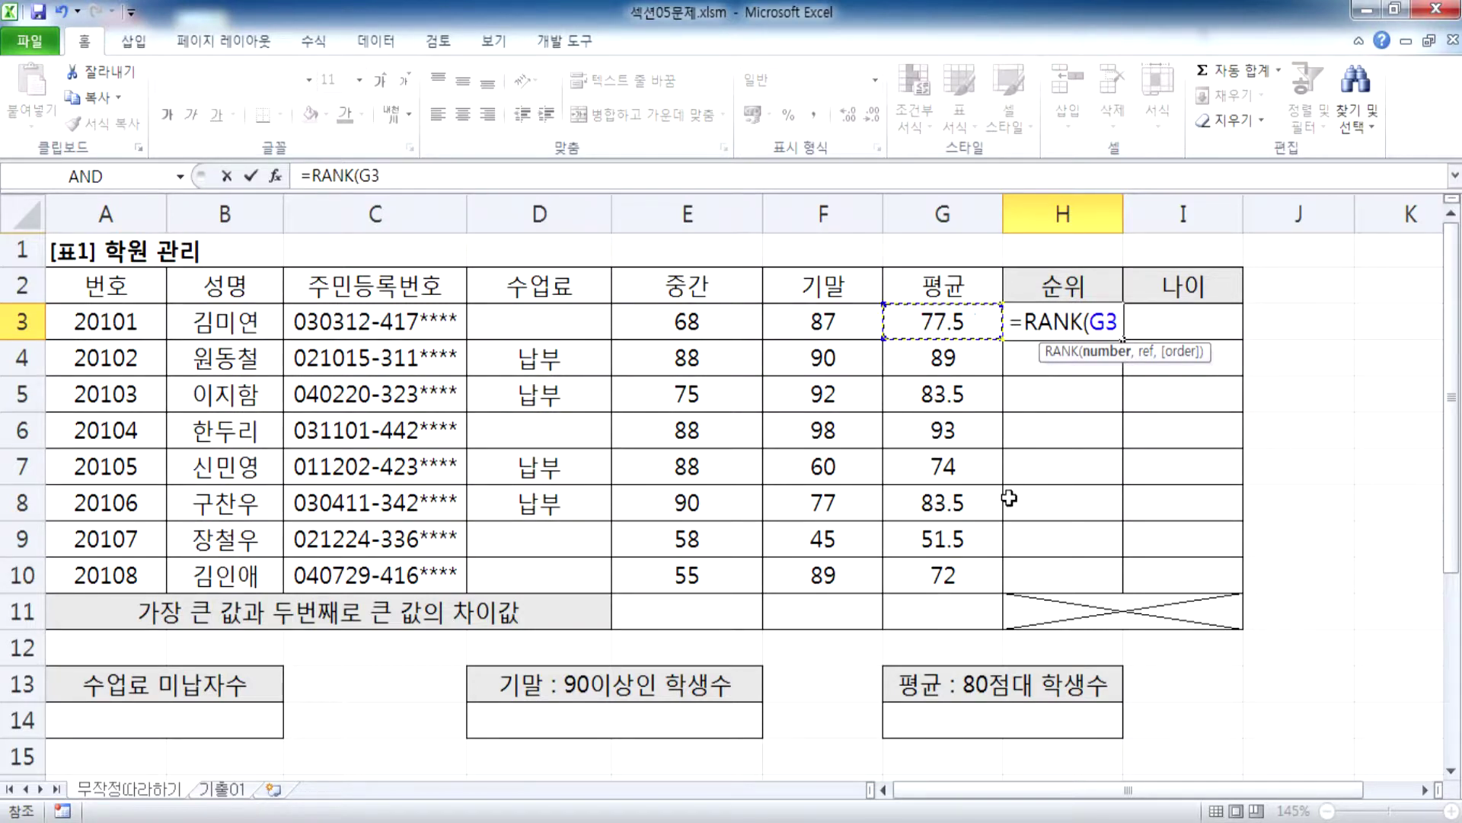
pyautogui.write(',')
pyautogui.moveTo(919, 321); pyautogui.dragTo(943, 575)
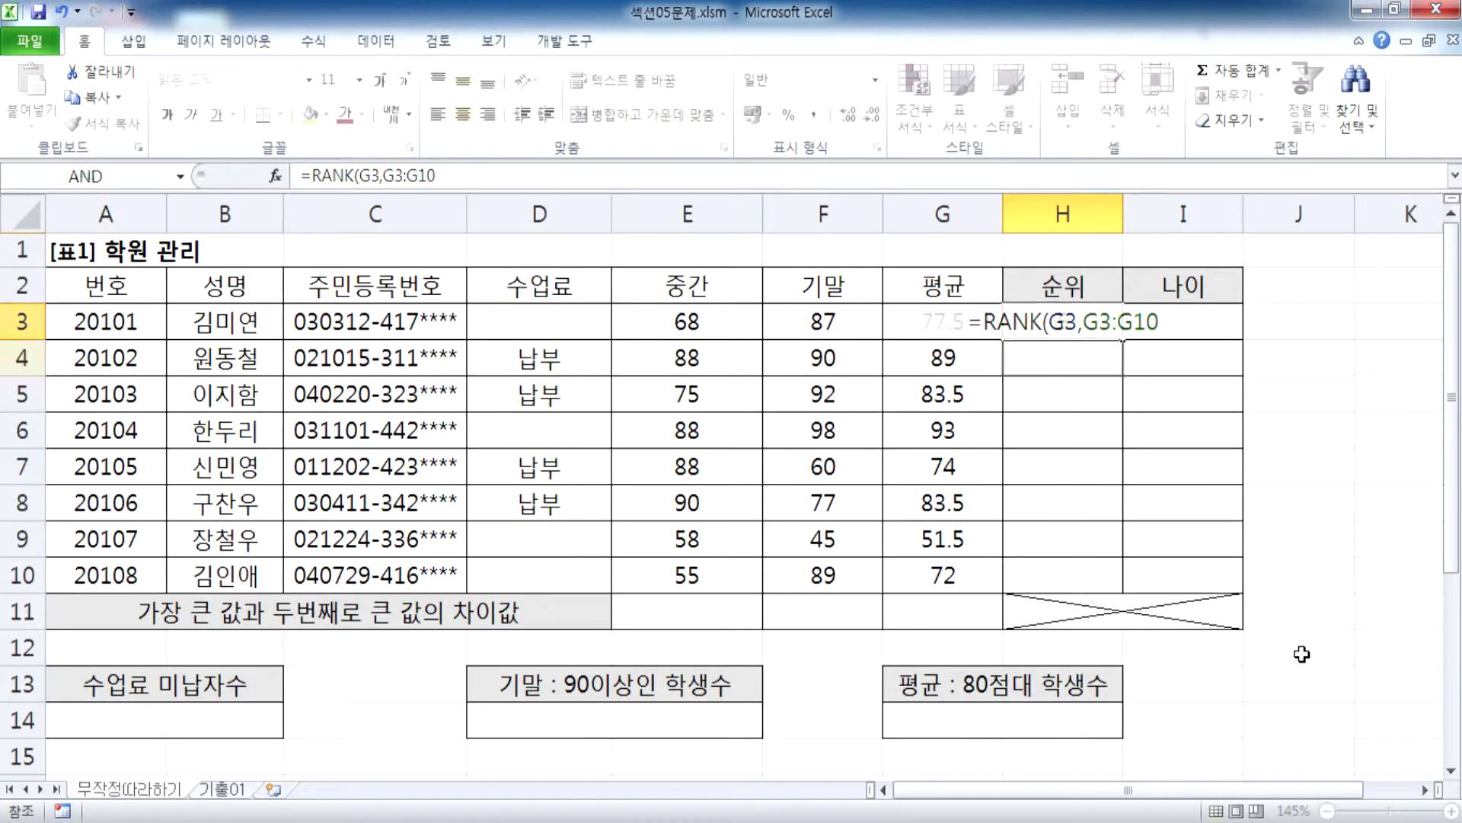
pyautogui.press('Return')
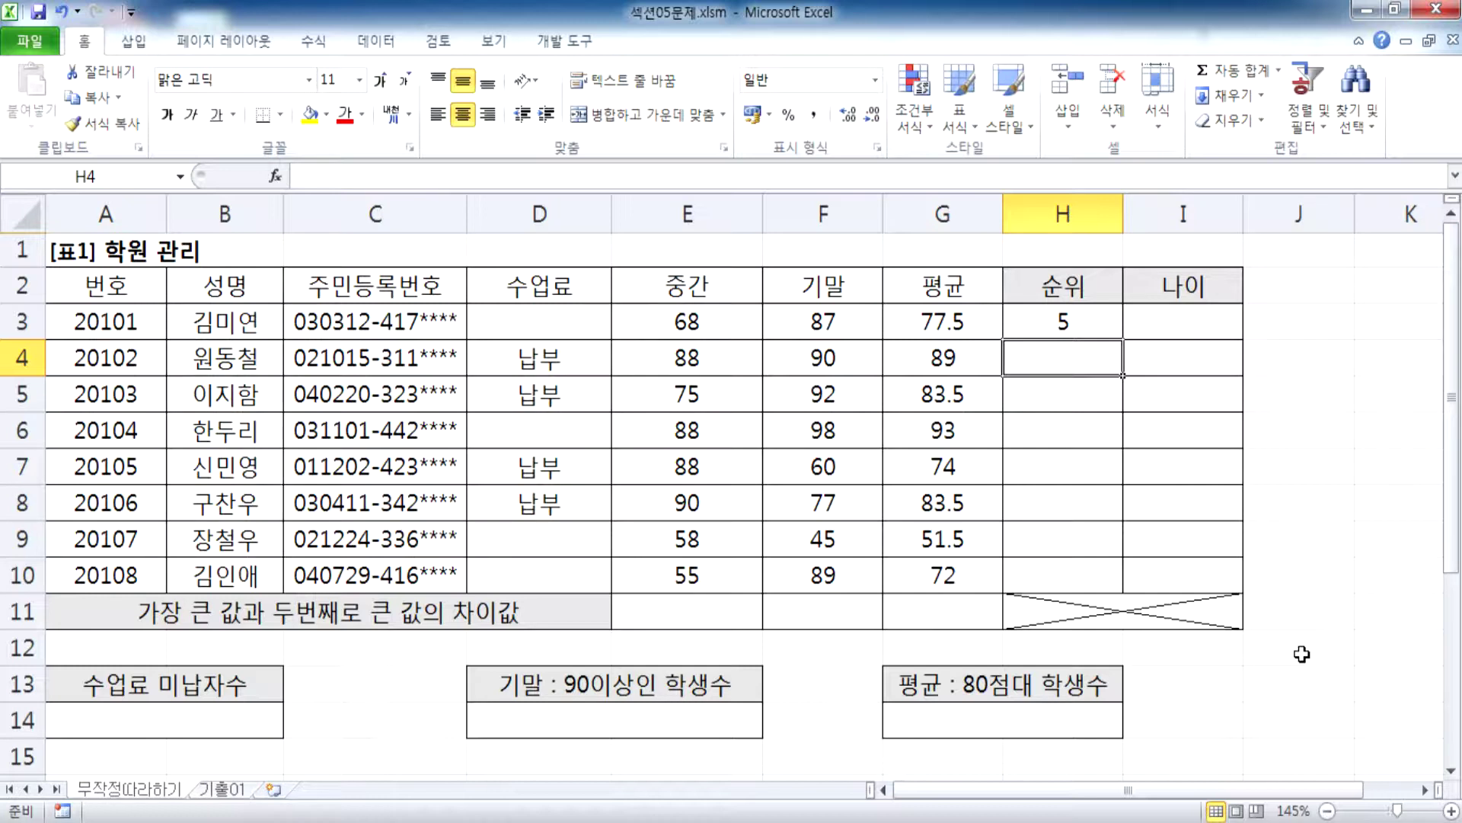
pyautogui.click(1089, 329)
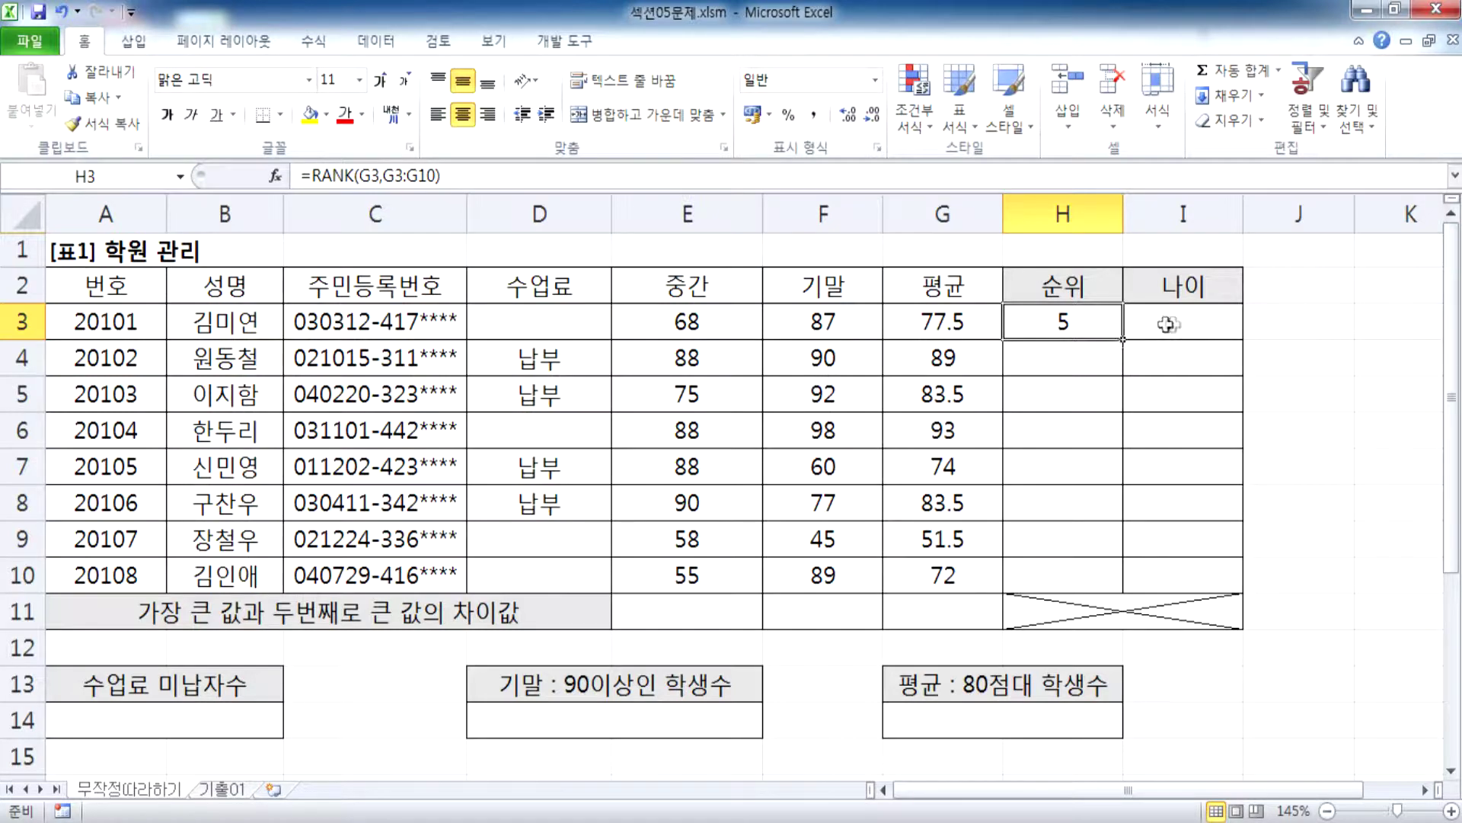
pyautogui.moveTo(1123, 339); pyautogui.dragTo(1119, 588)
# Step: Compare the RANK formulas in H3, H9 and H10 to examine how the relative reference range shifts down the 순위 column
pyautogui.click(1072, 548)
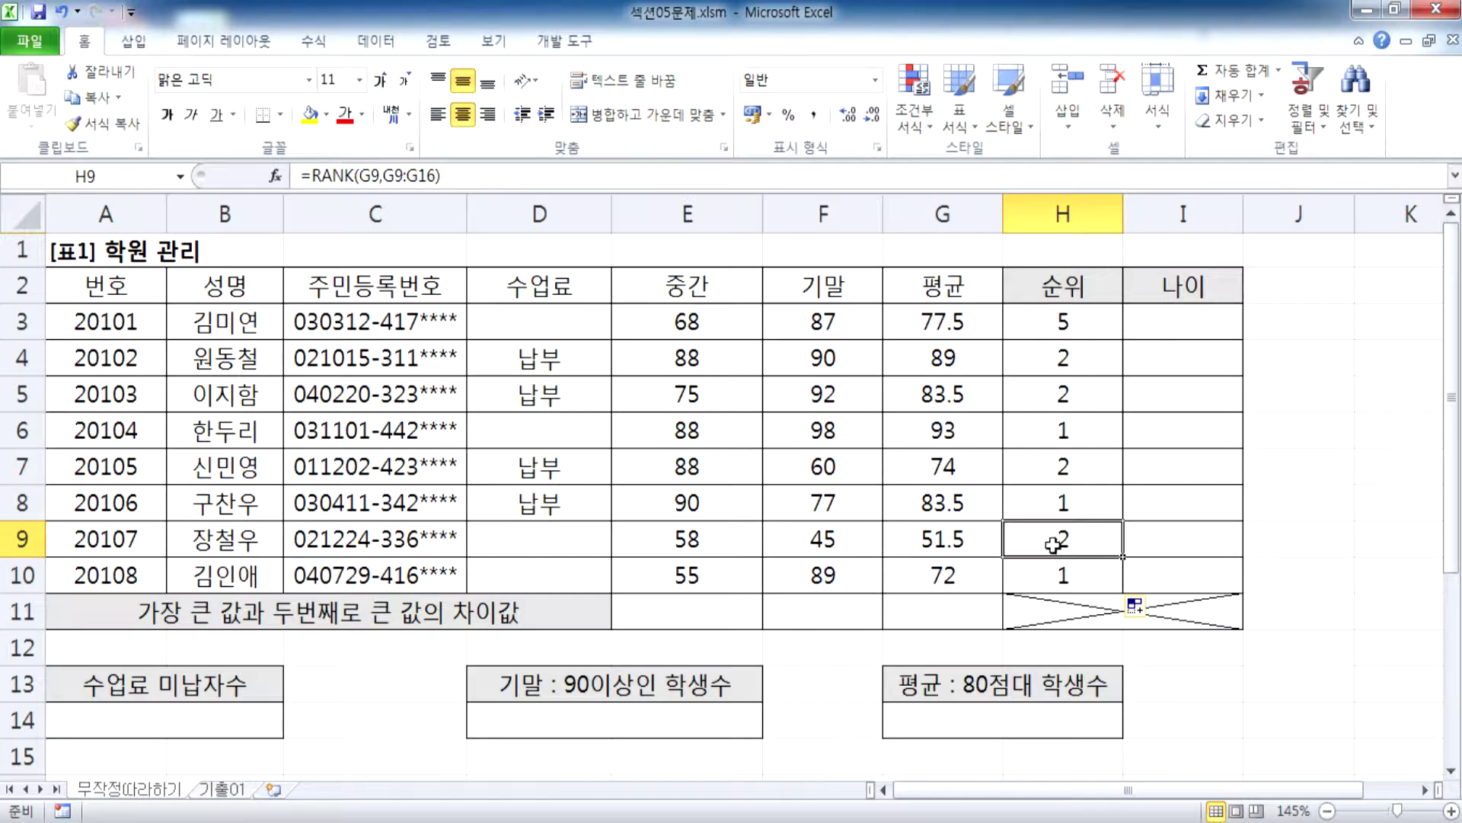
pyautogui.click(934, 318)
pyautogui.click(1014, 320)
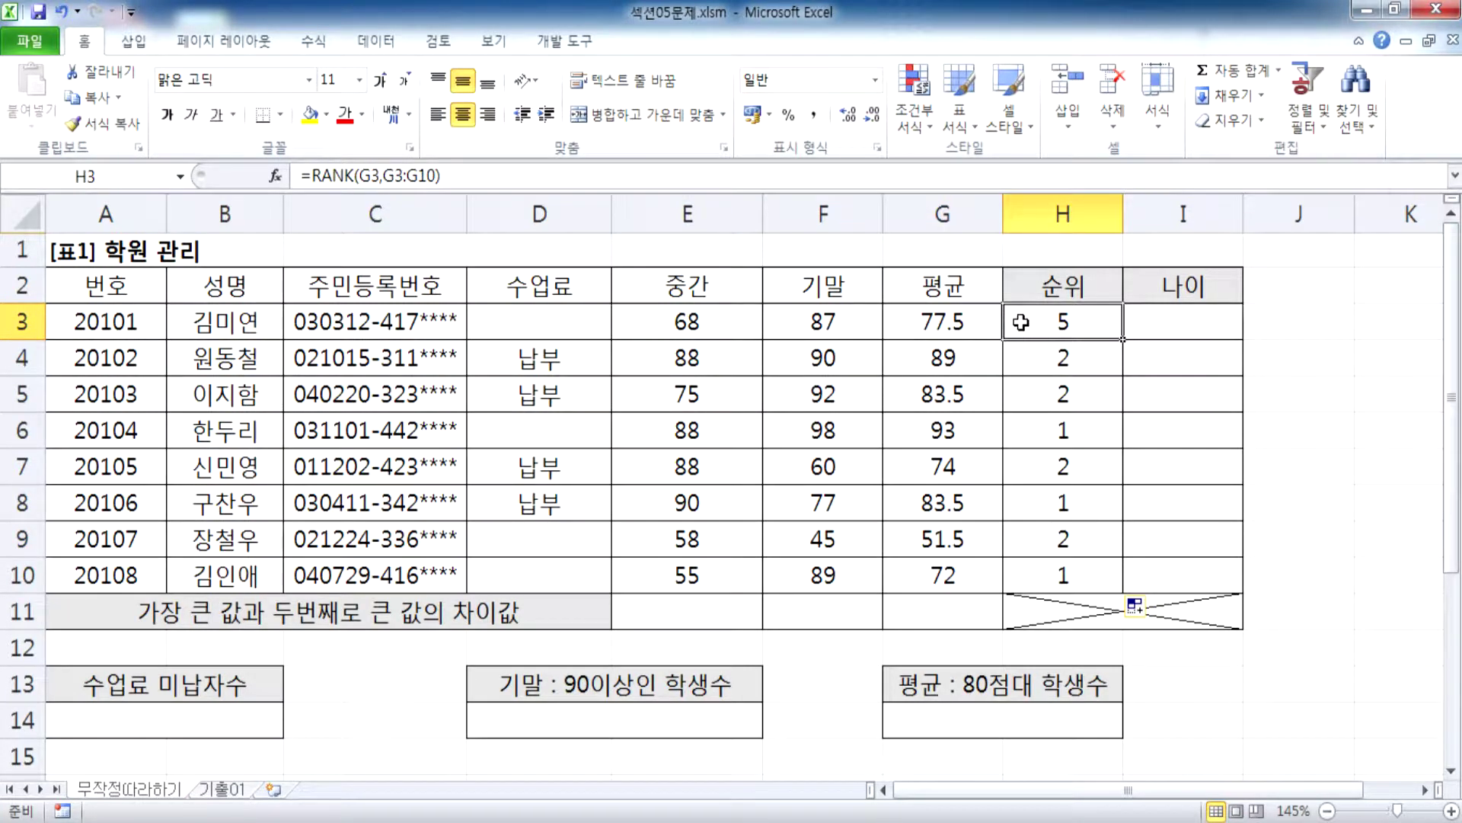
pyautogui.click(1022, 542)
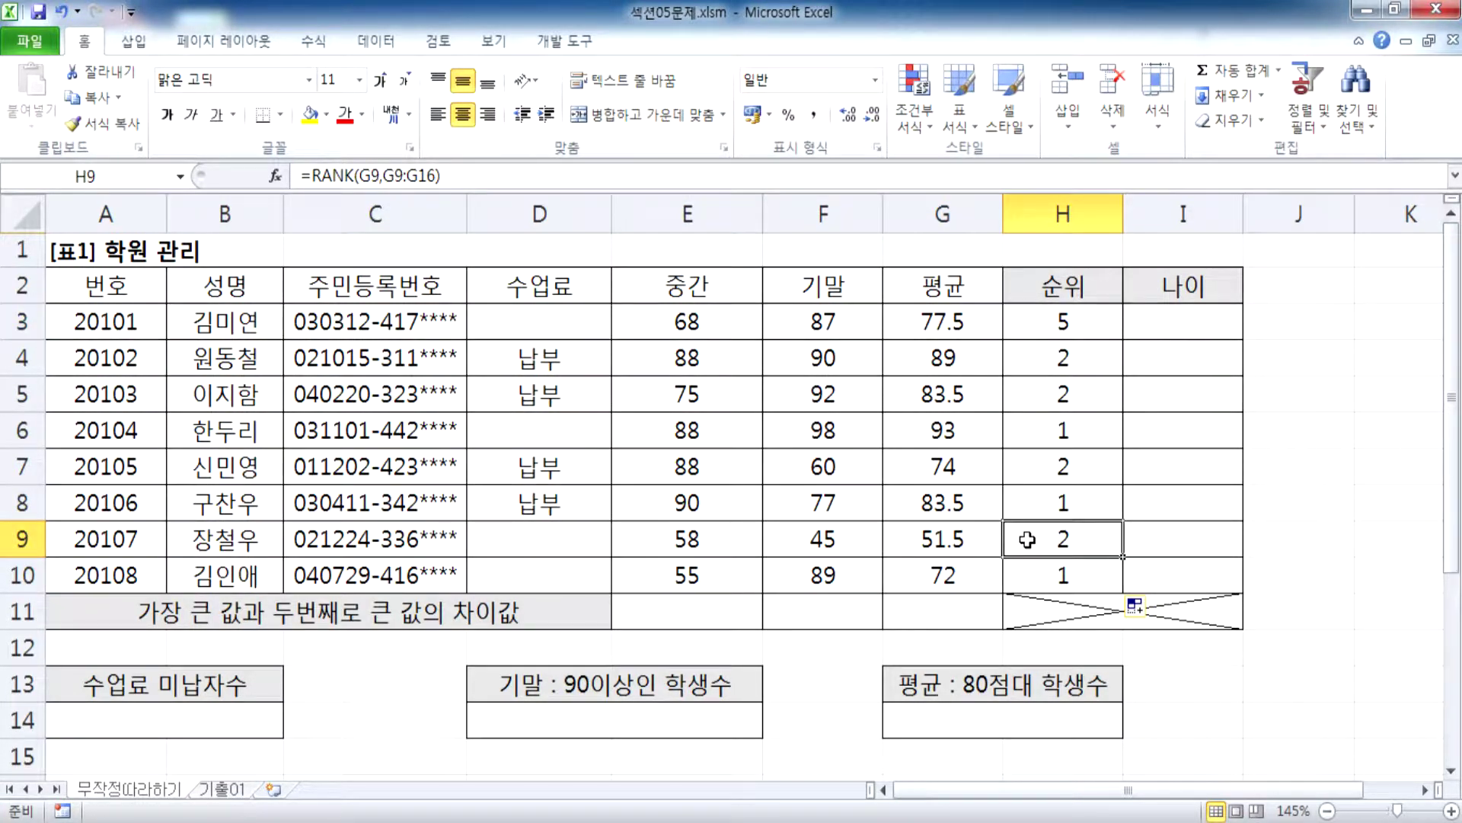
pyautogui.click(1033, 577)
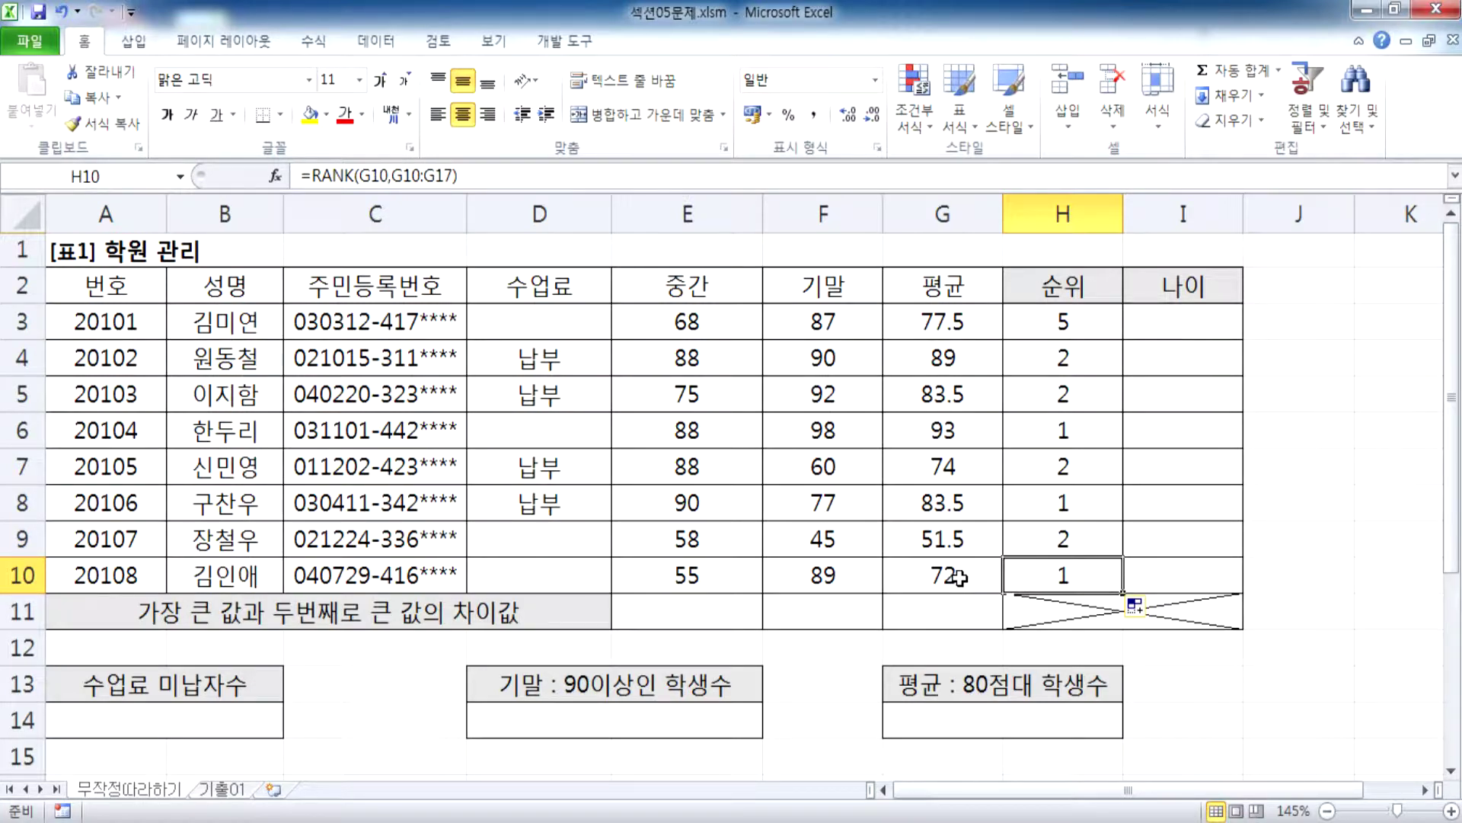
pyautogui.click(1065, 323)
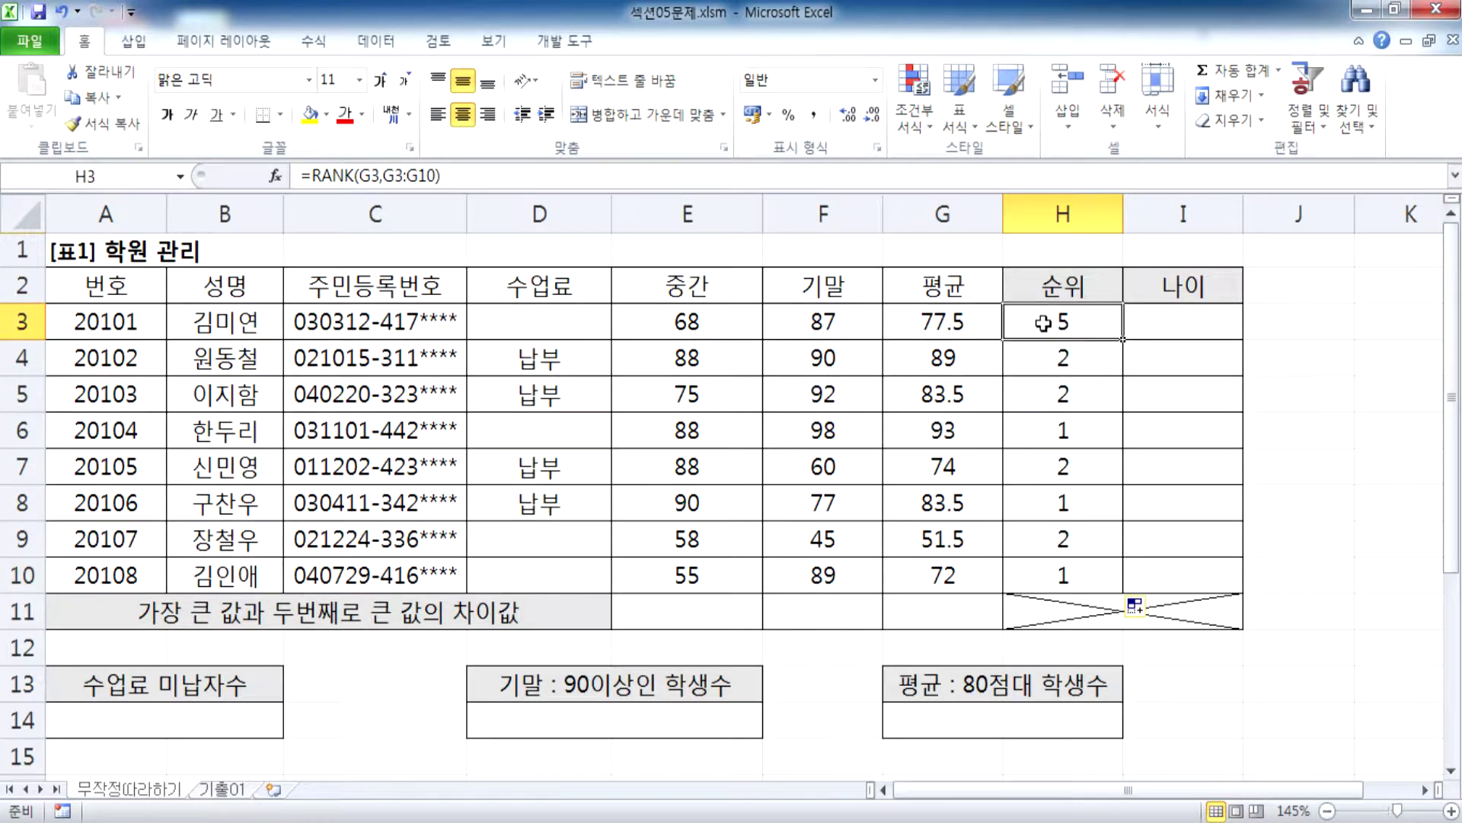
pyautogui.doubleClick(1043, 321)
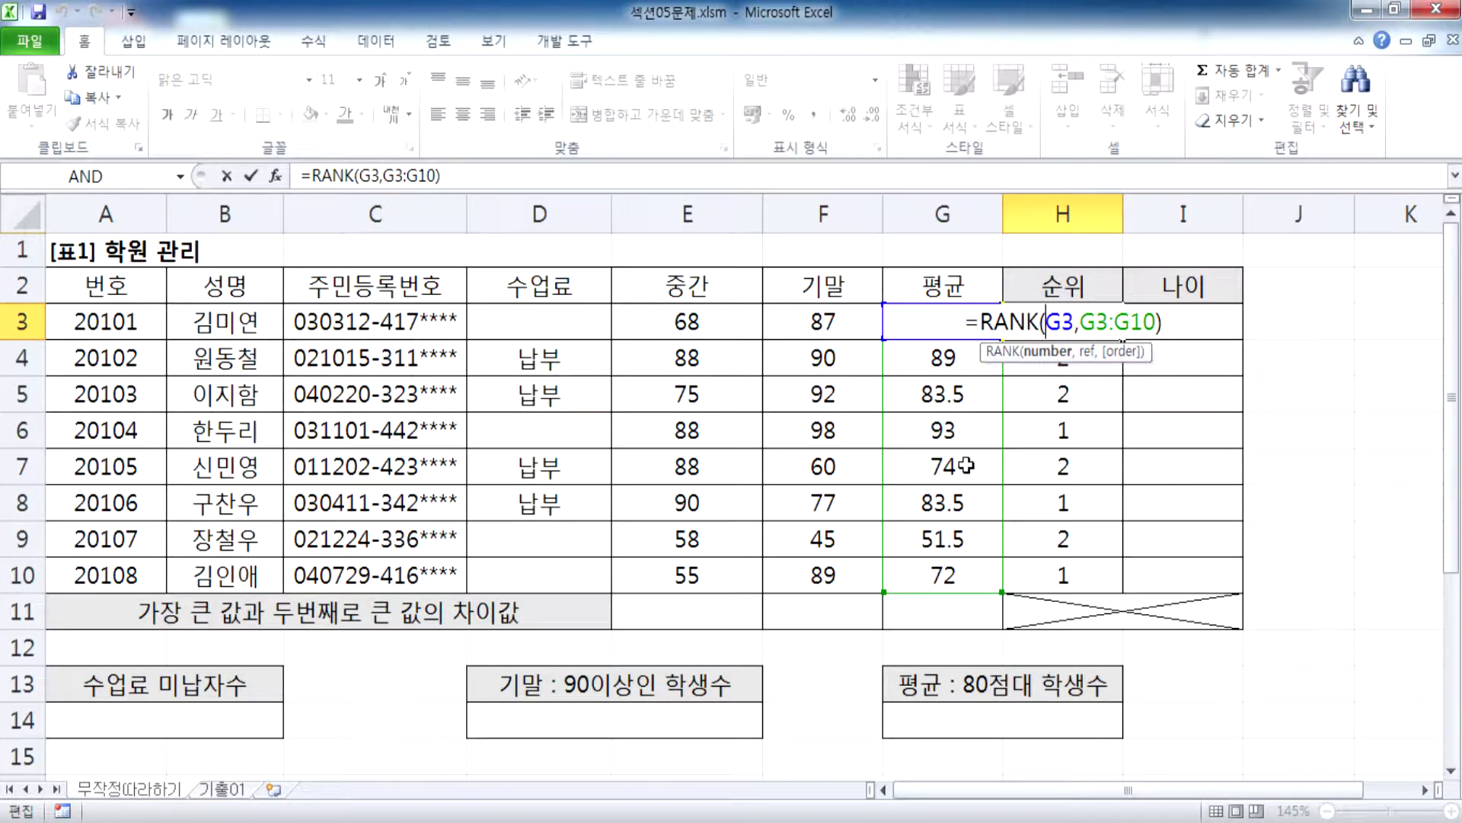
pyautogui.press('Escape')
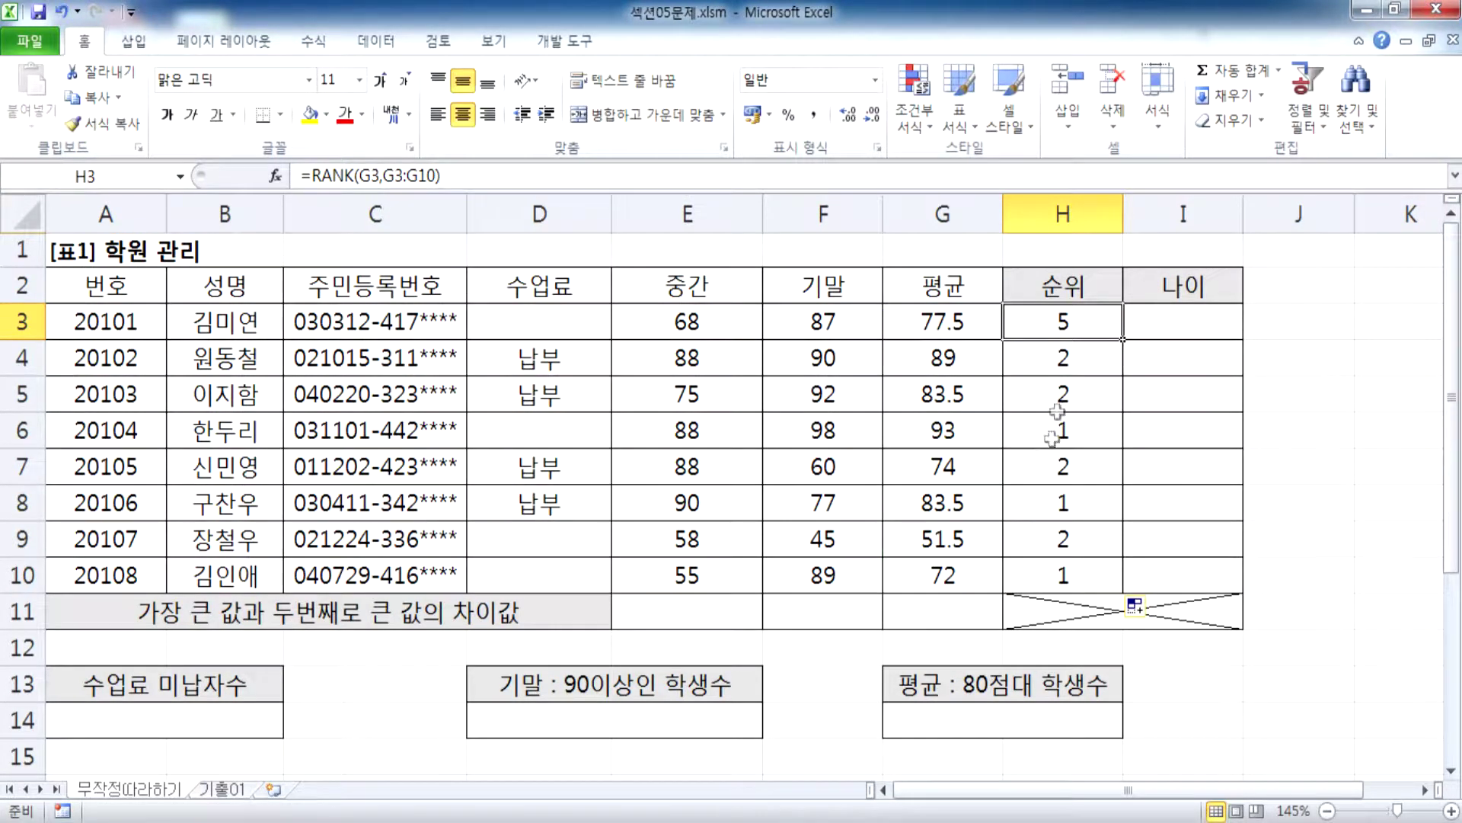
# Step: Examine the RANK formulas in H4, H9 and H3 to compare the ranges they reference
pyautogui.doubleClick(1048, 359)
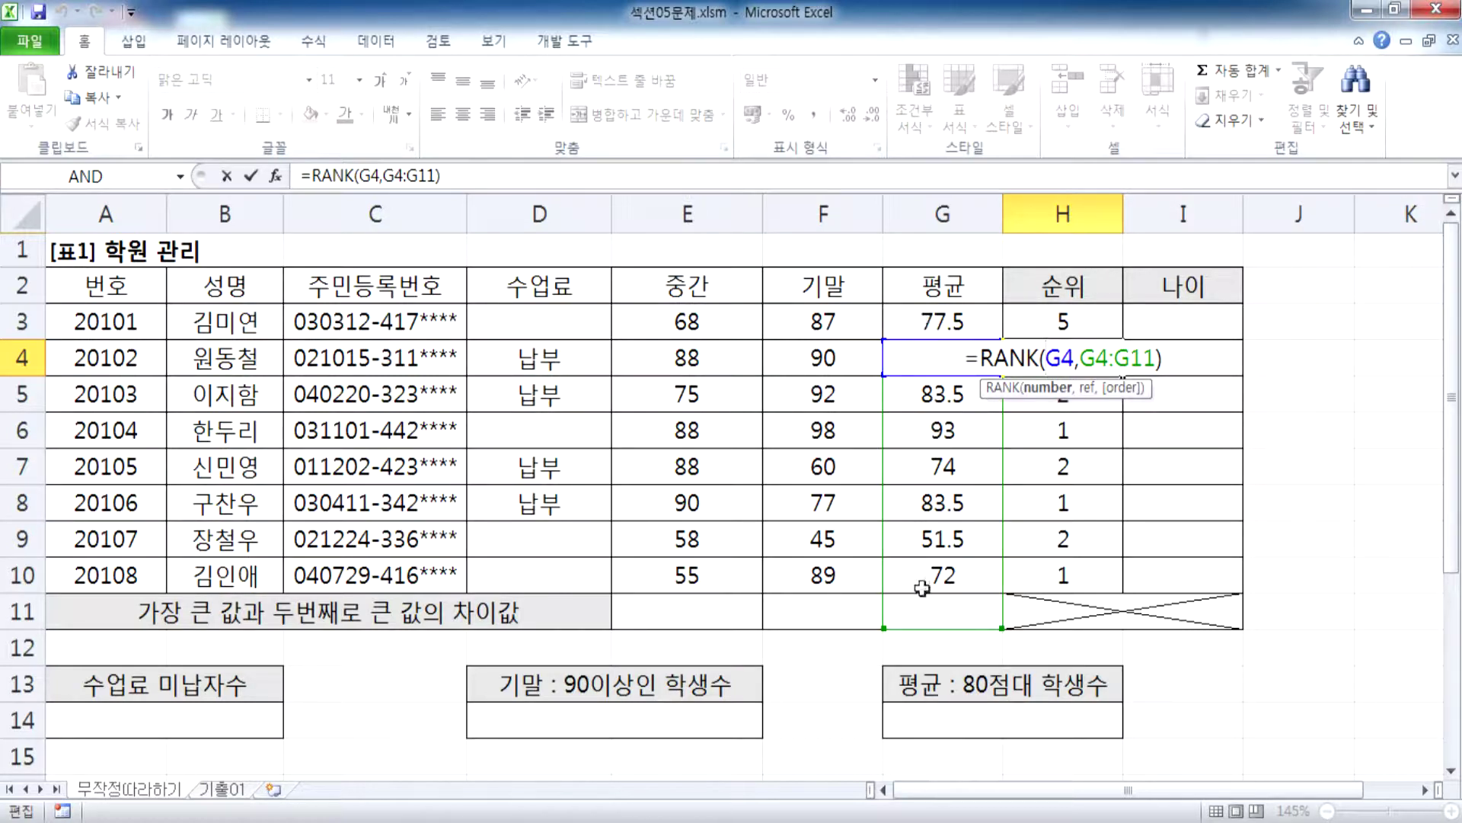
pyautogui.hotkey('ctrl', 'Return')
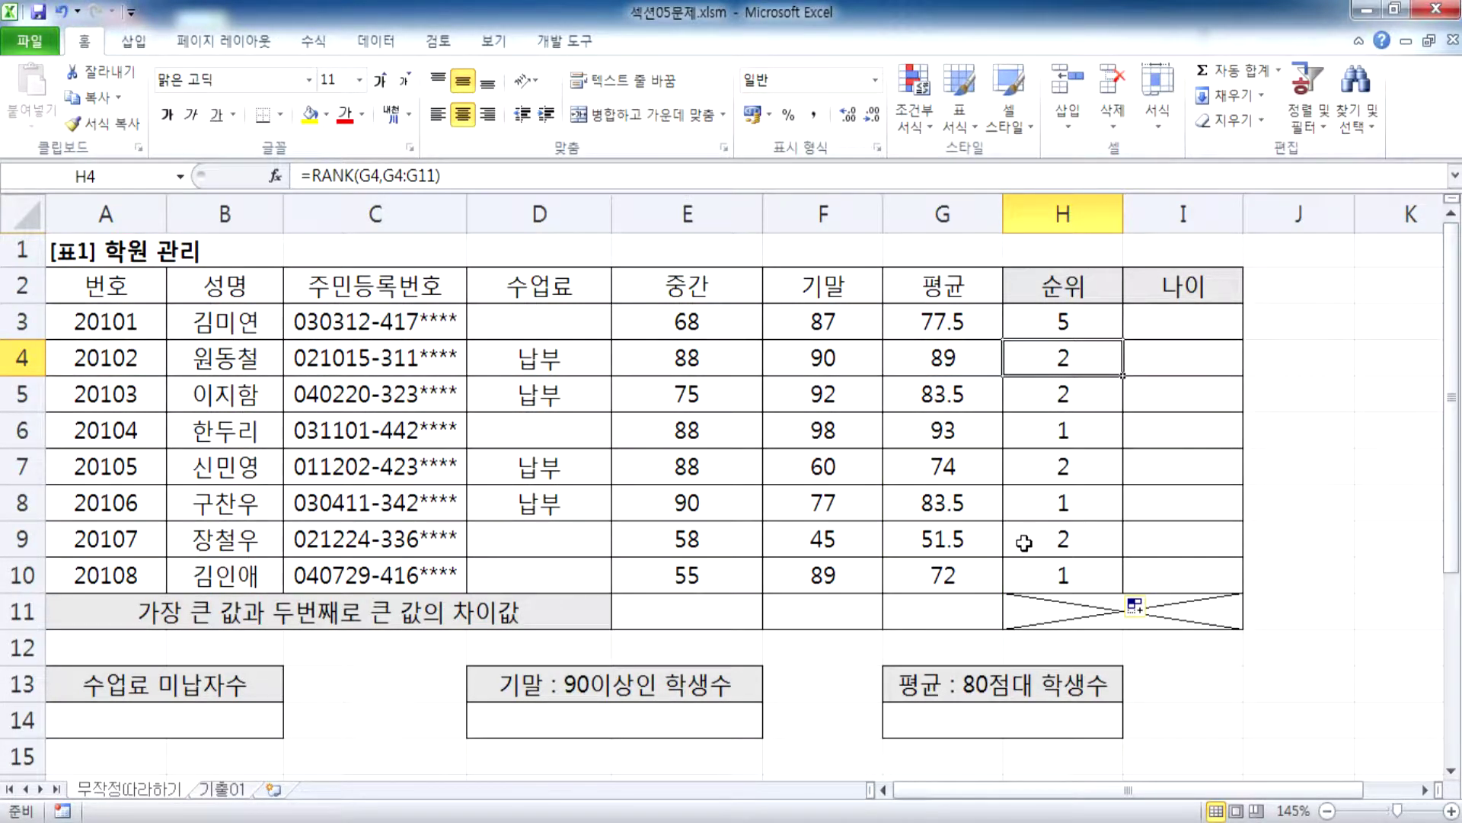
pyautogui.doubleClick(1024, 542)
pyautogui.scroll(-1, 1028, 502)
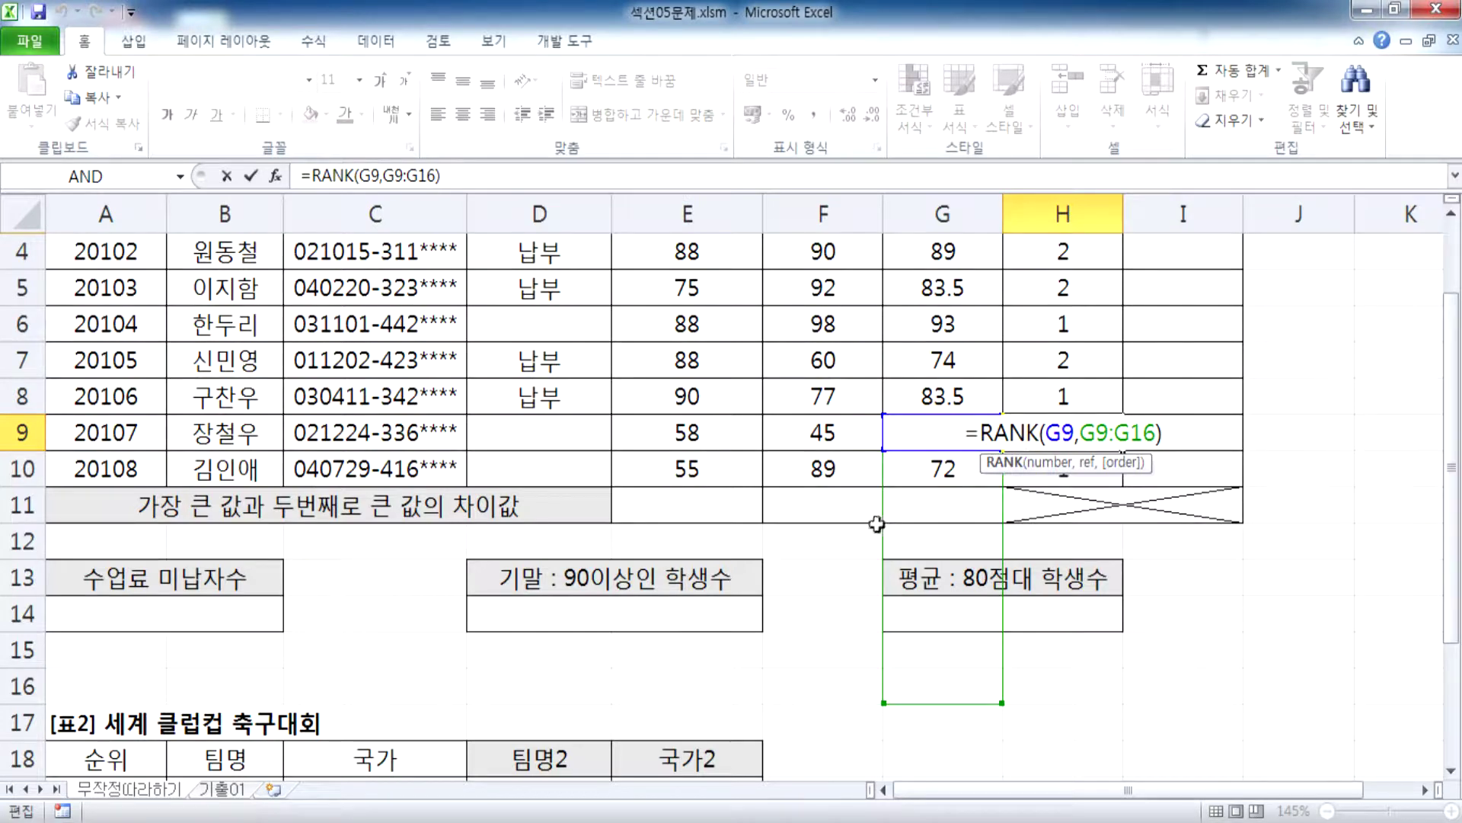
pyautogui.hotkey('ctrl', 'Return')
pyautogui.scroll(1, 1058, 544)
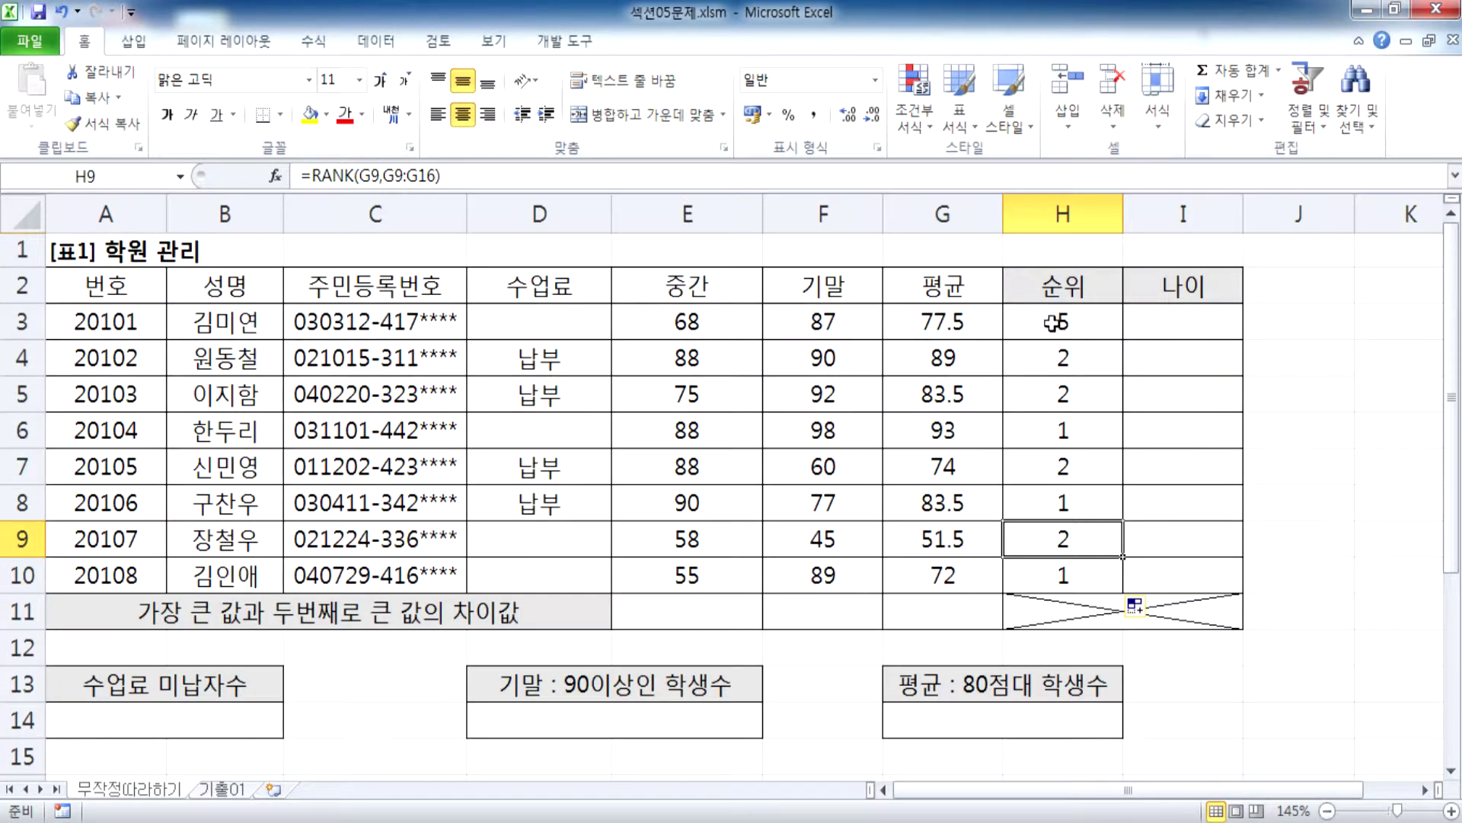
pyautogui.click(1040, 329)
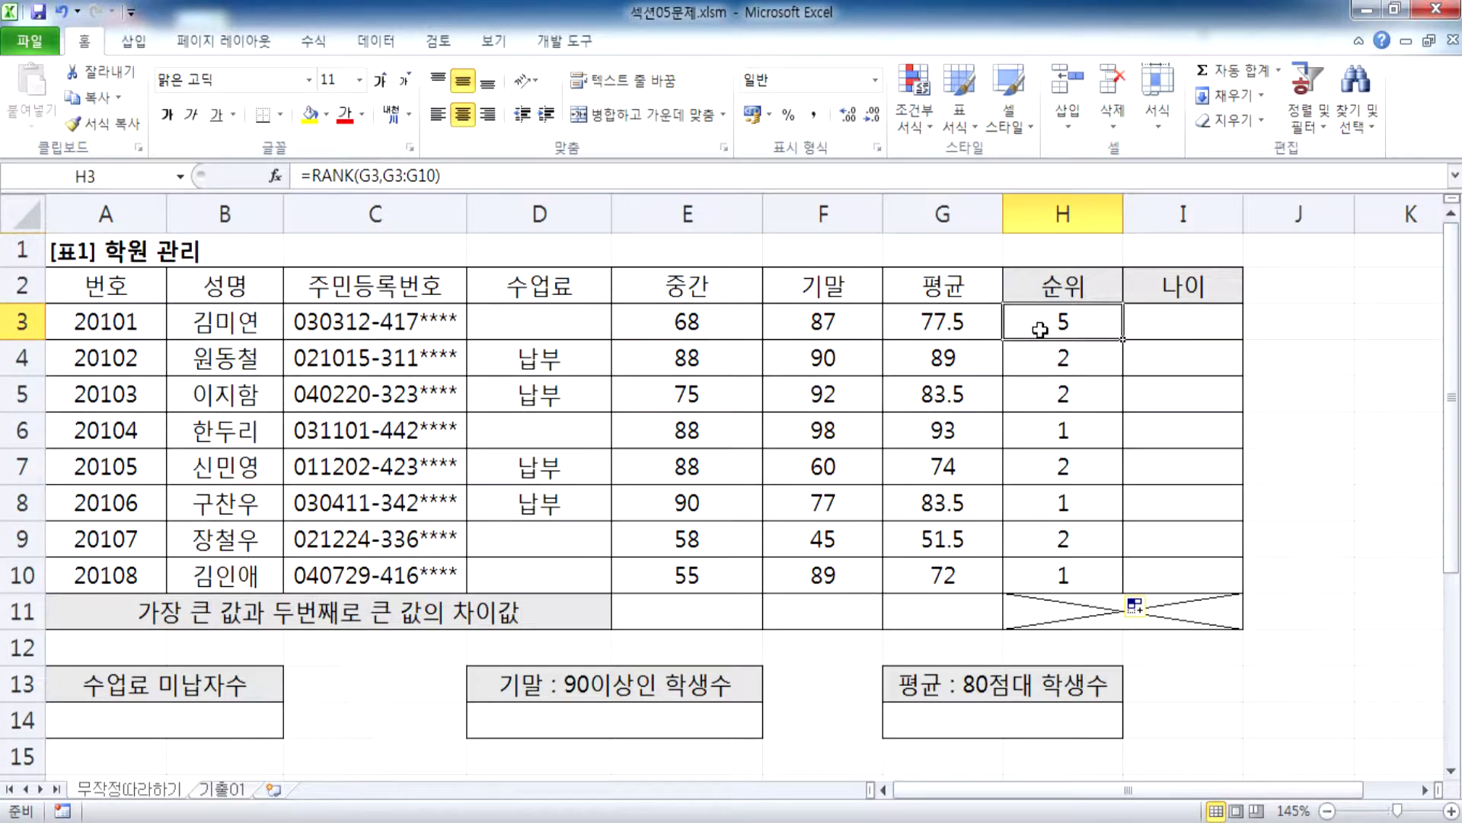
pyautogui.doubleClick(1040, 329)
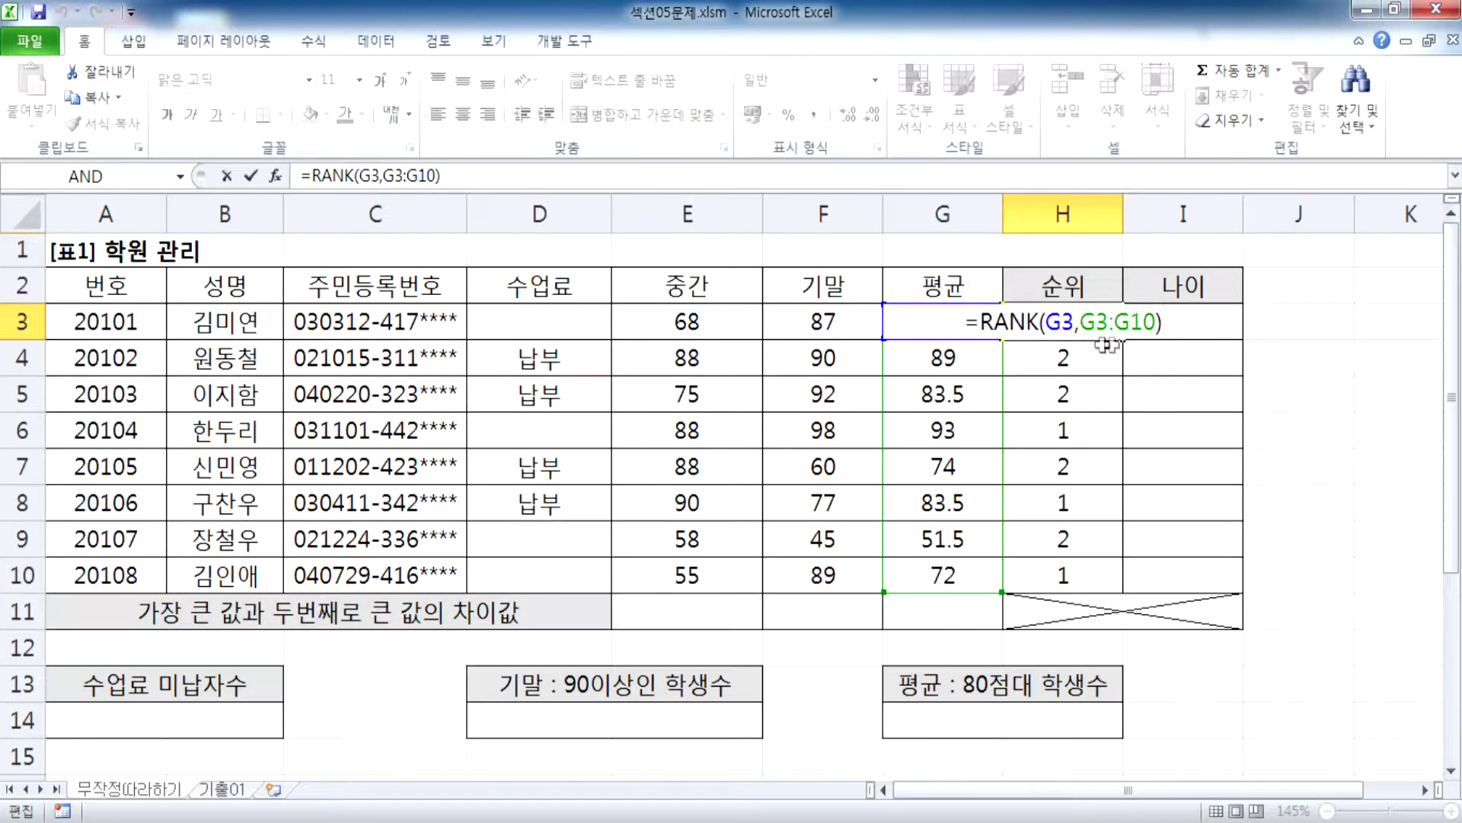
pyautogui.hotkey('ctrl', 'Return')
# Step: Widen column H and examine the RANK formulas in H3 and H4 beside the averages
pyautogui.moveTo(1123, 212); pyautogui.dragTo(1217, 213)
pyautogui.doubleClick(1169, 325)
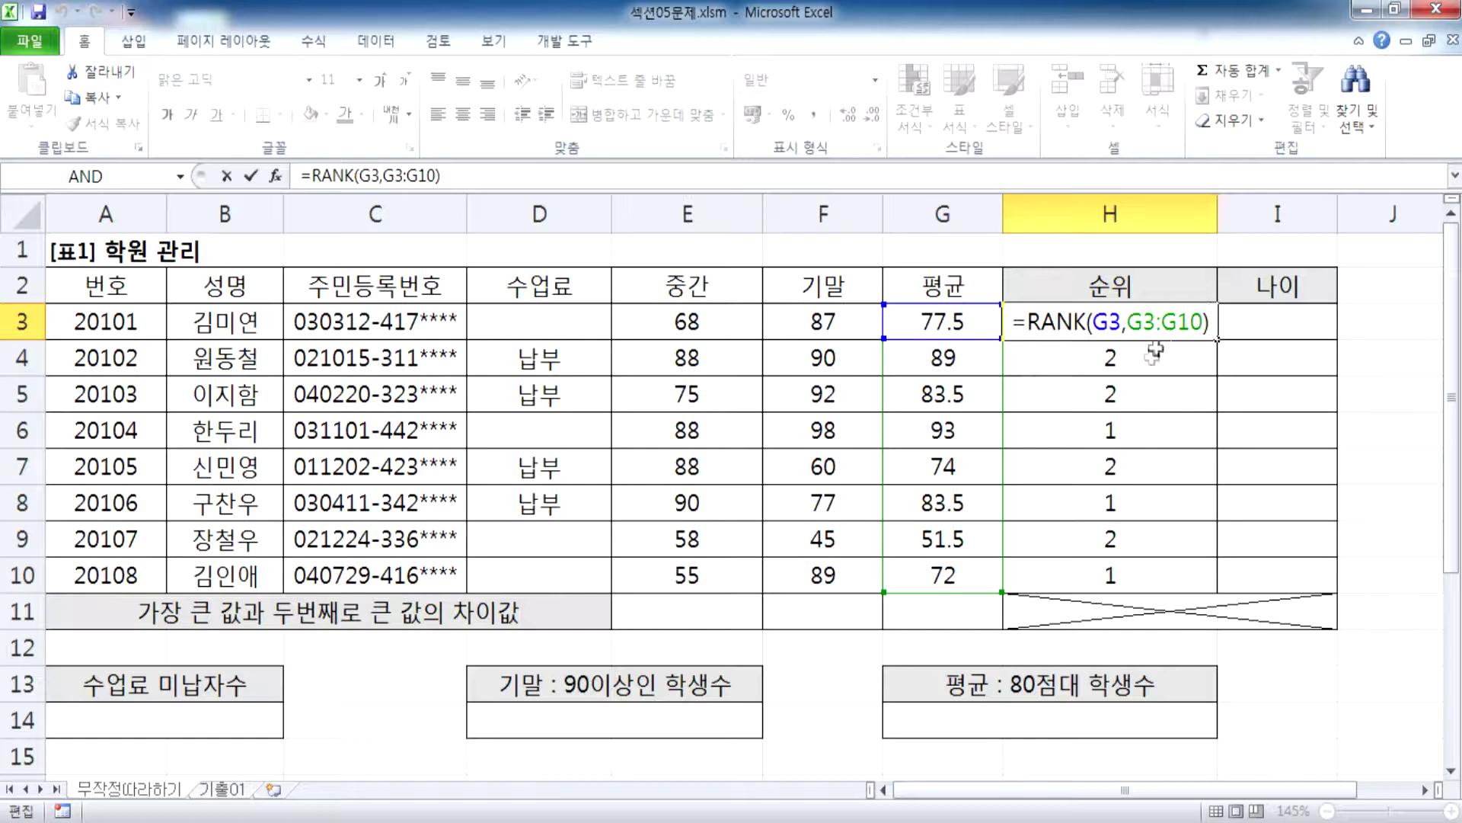
pyautogui.press('Return')
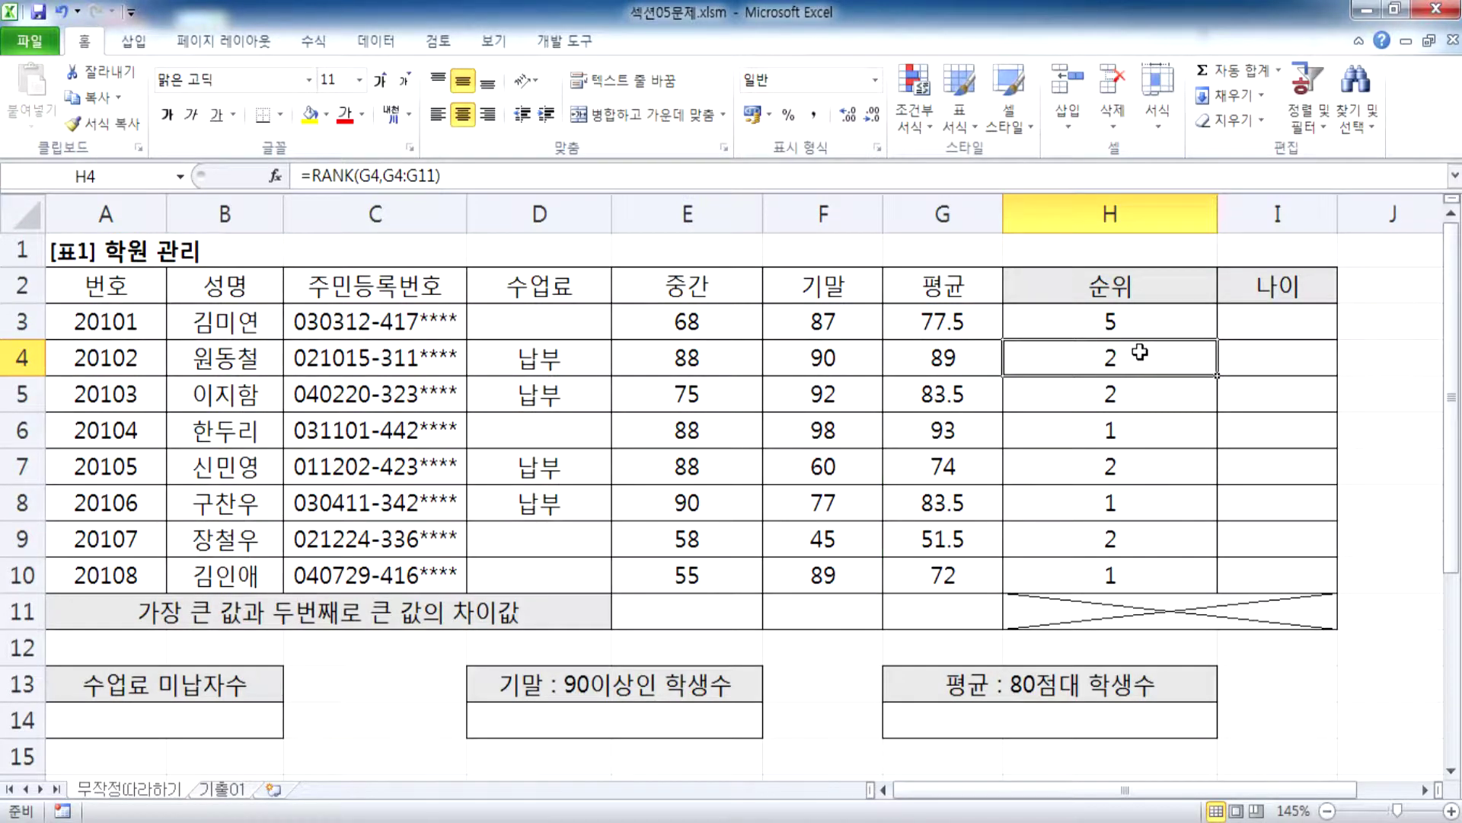
pyautogui.doubleClick(1139, 352)
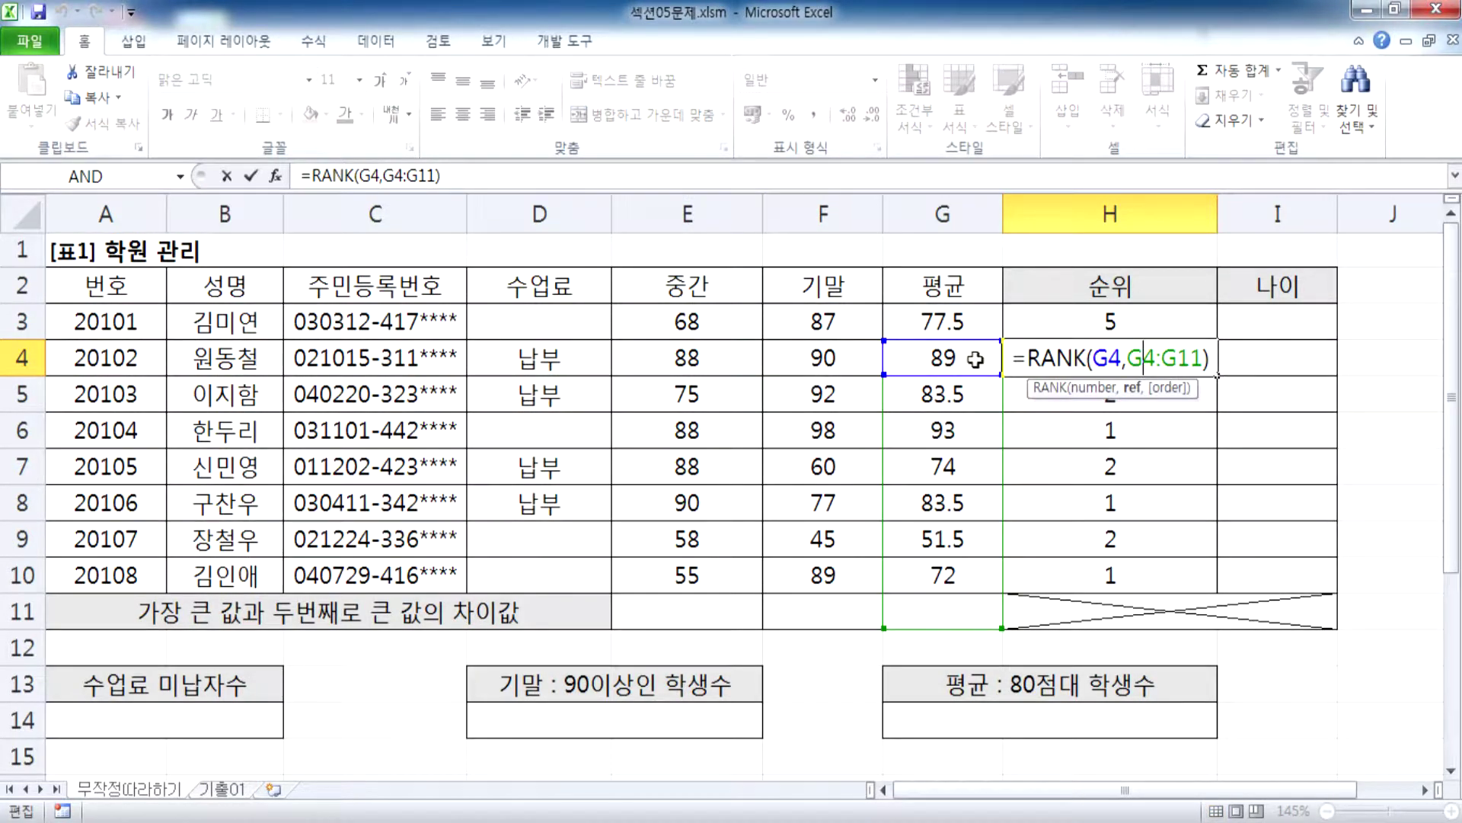
pyautogui.moveTo(1107, 356); pyautogui.dragTo(1089, 355)
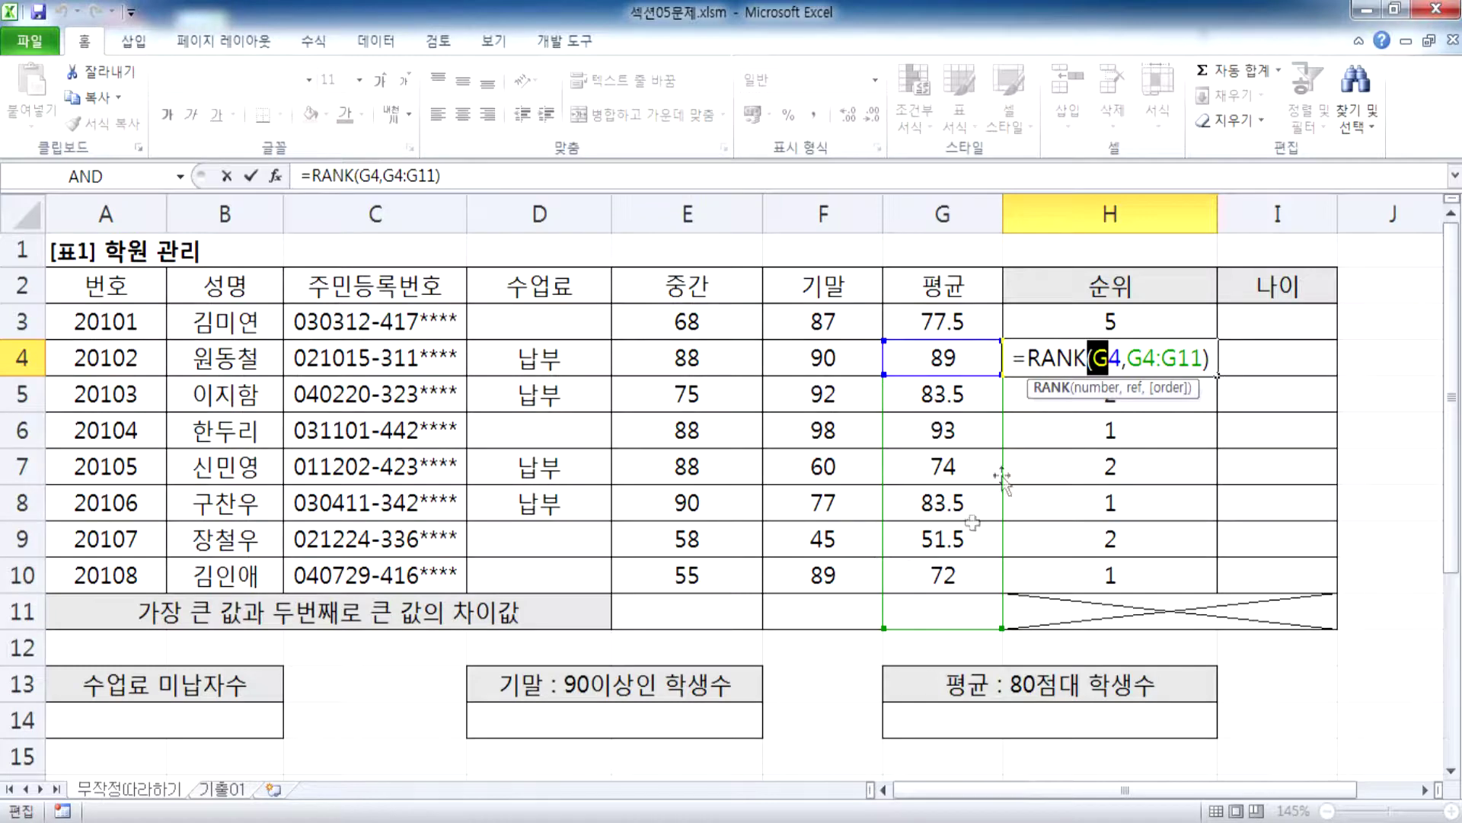
pyautogui.press('Escape')
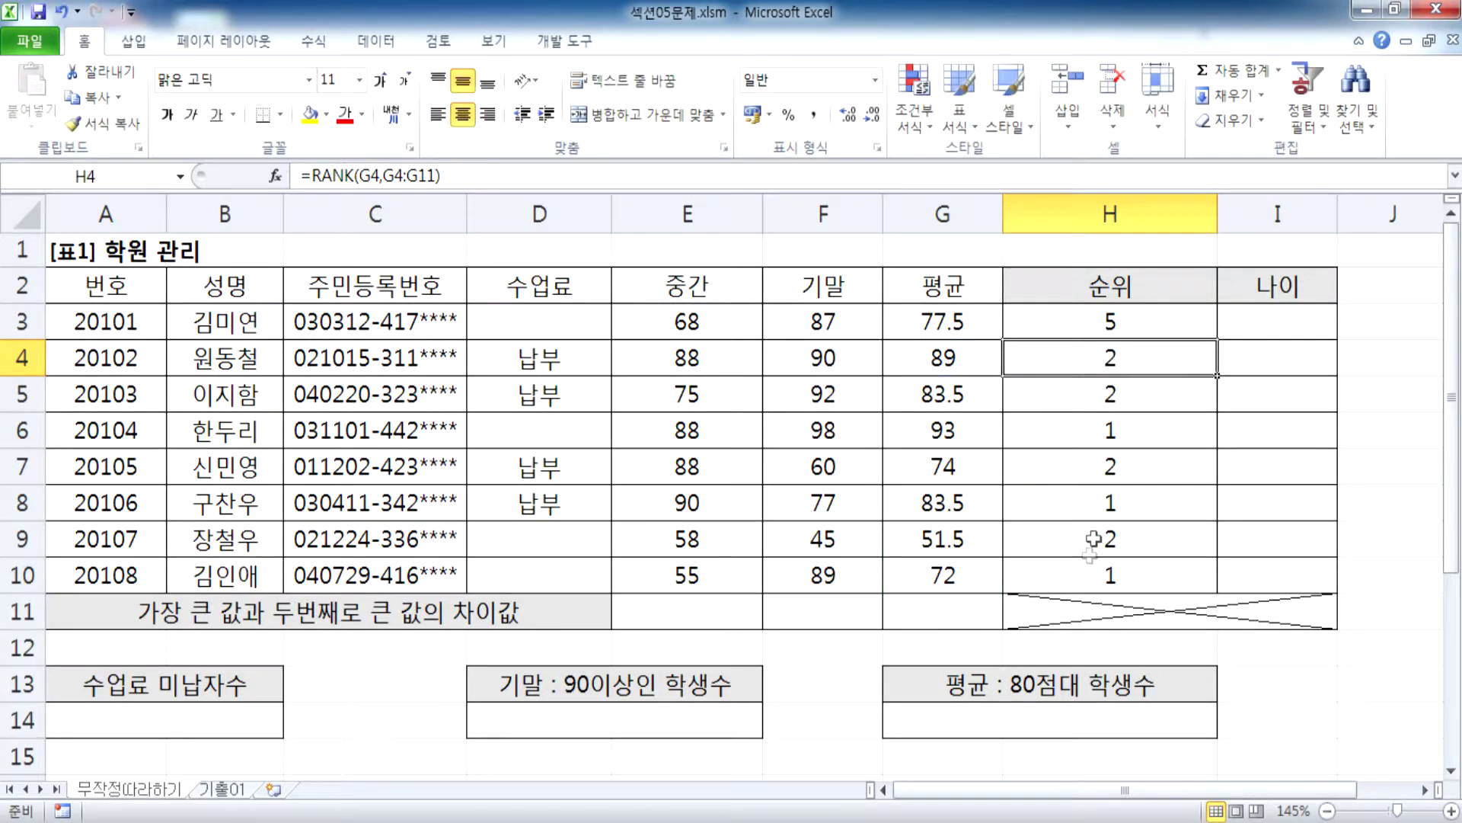
# Step: Examine the RANK formulas in H8 and H10 against the full average range G3:G10
pyautogui.click(1087, 503)
pyautogui.doubleClick(1087, 503)
pyautogui.scroll(-1, 975, 550)
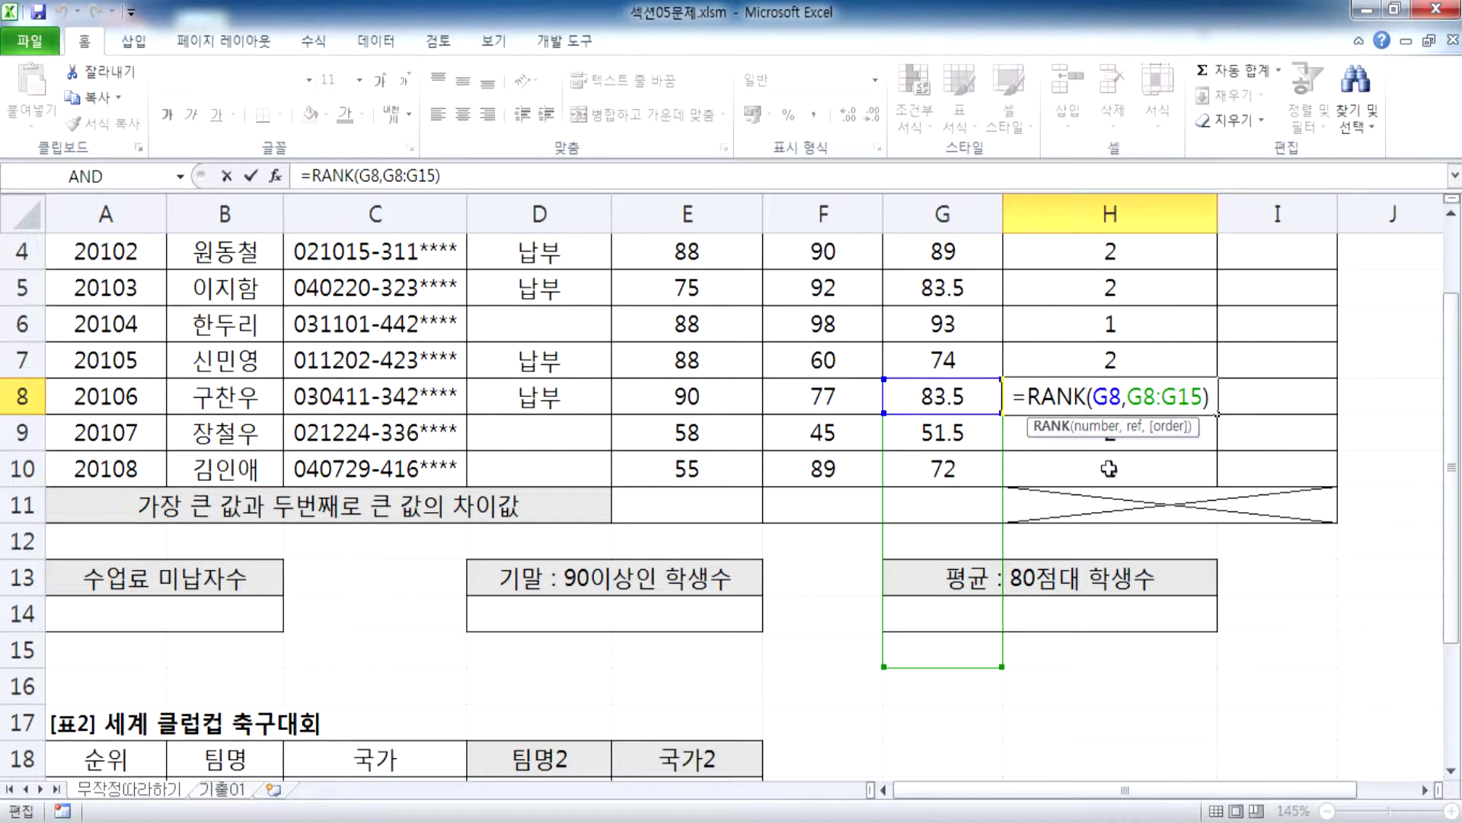
pyautogui.scroll(1, 1127, 467)
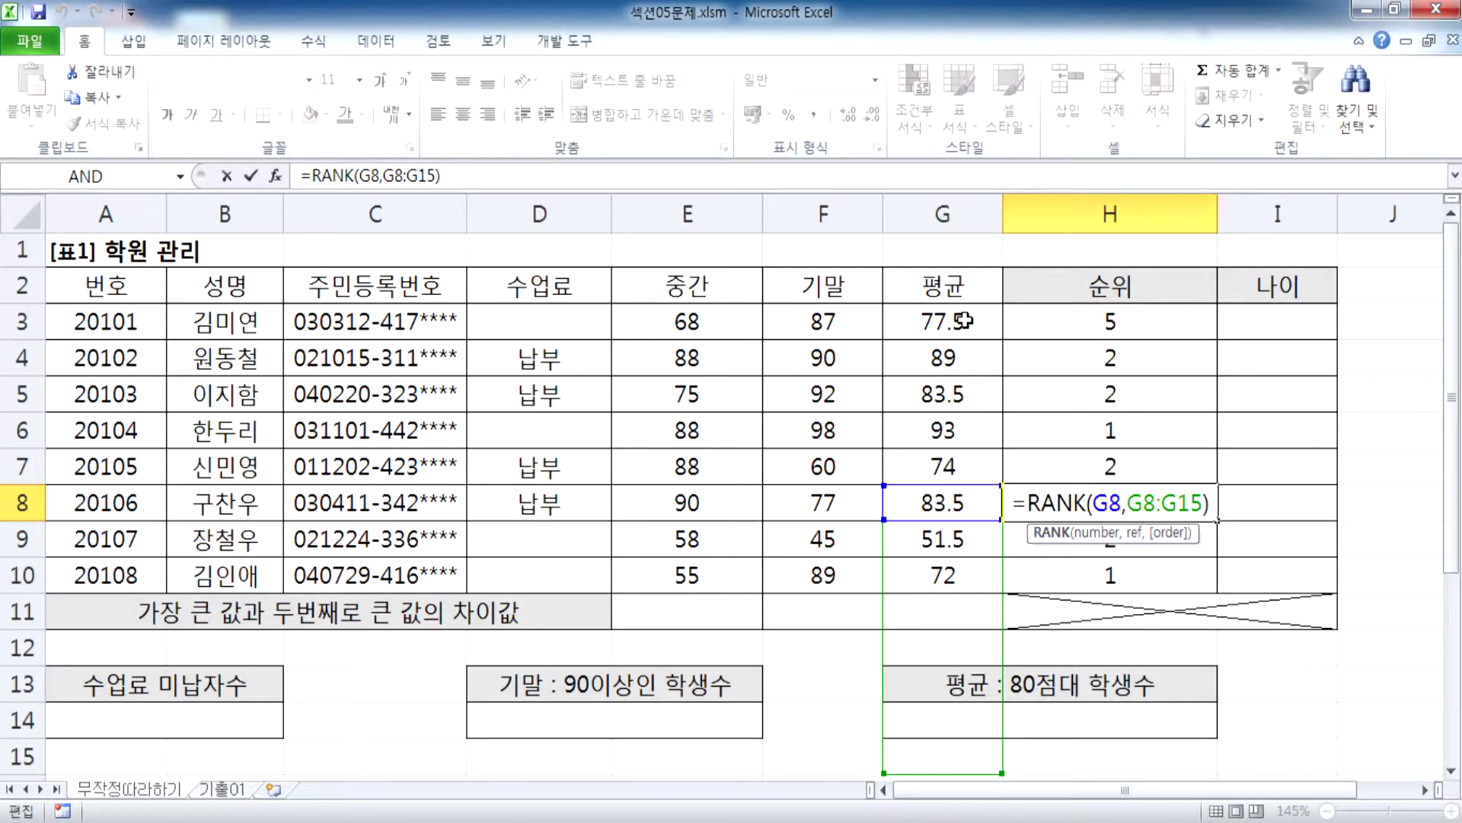
pyautogui.press('Escape')
pyautogui.moveTo(963, 320); pyautogui.dragTo(942, 558)
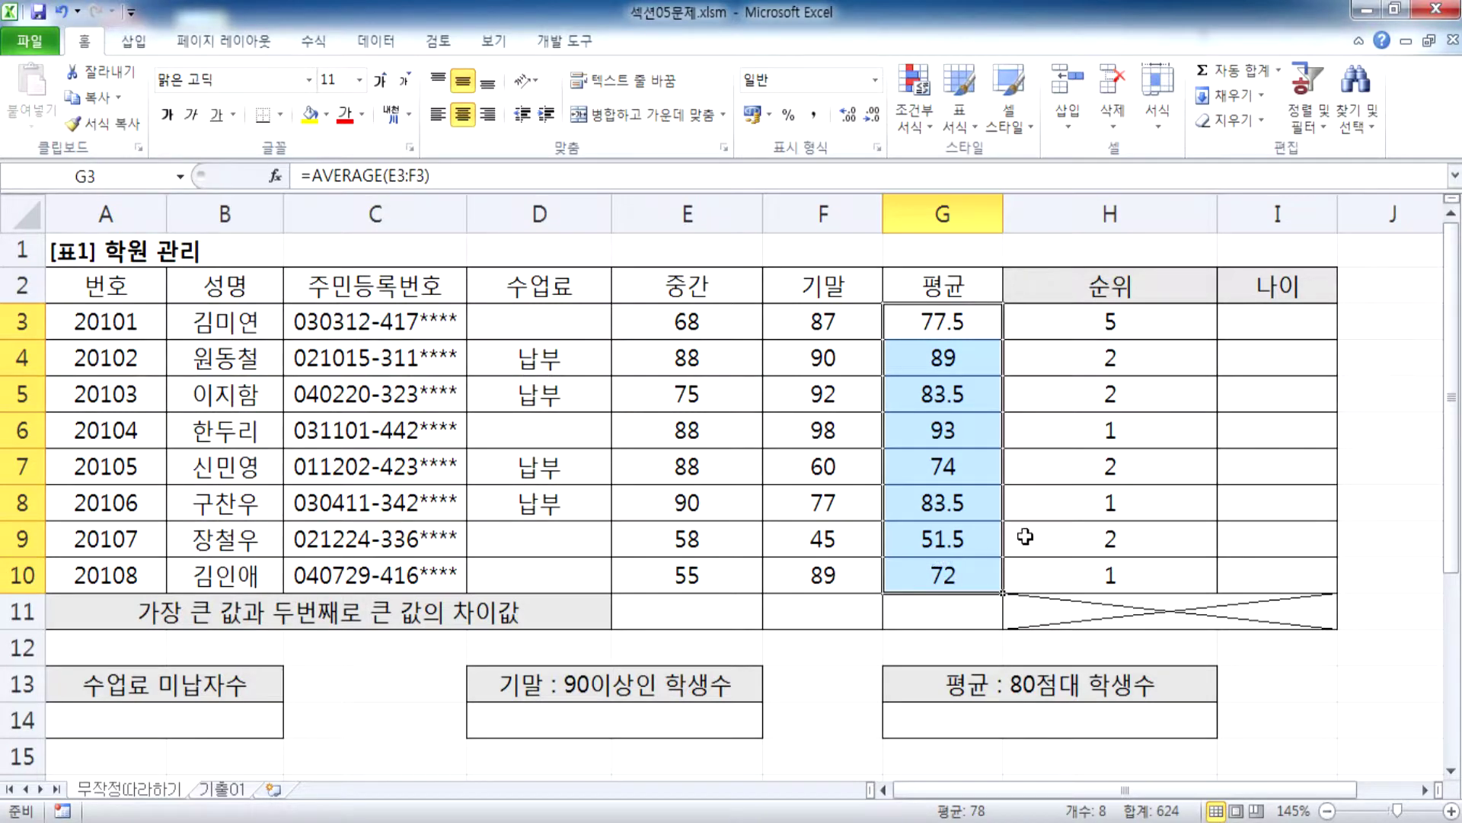
pyautogui.scroll(-1, 1069, 510)
pyautogui.doubleClick(1070, 468)
pyautogui.scroll(-2, 1144, 509)
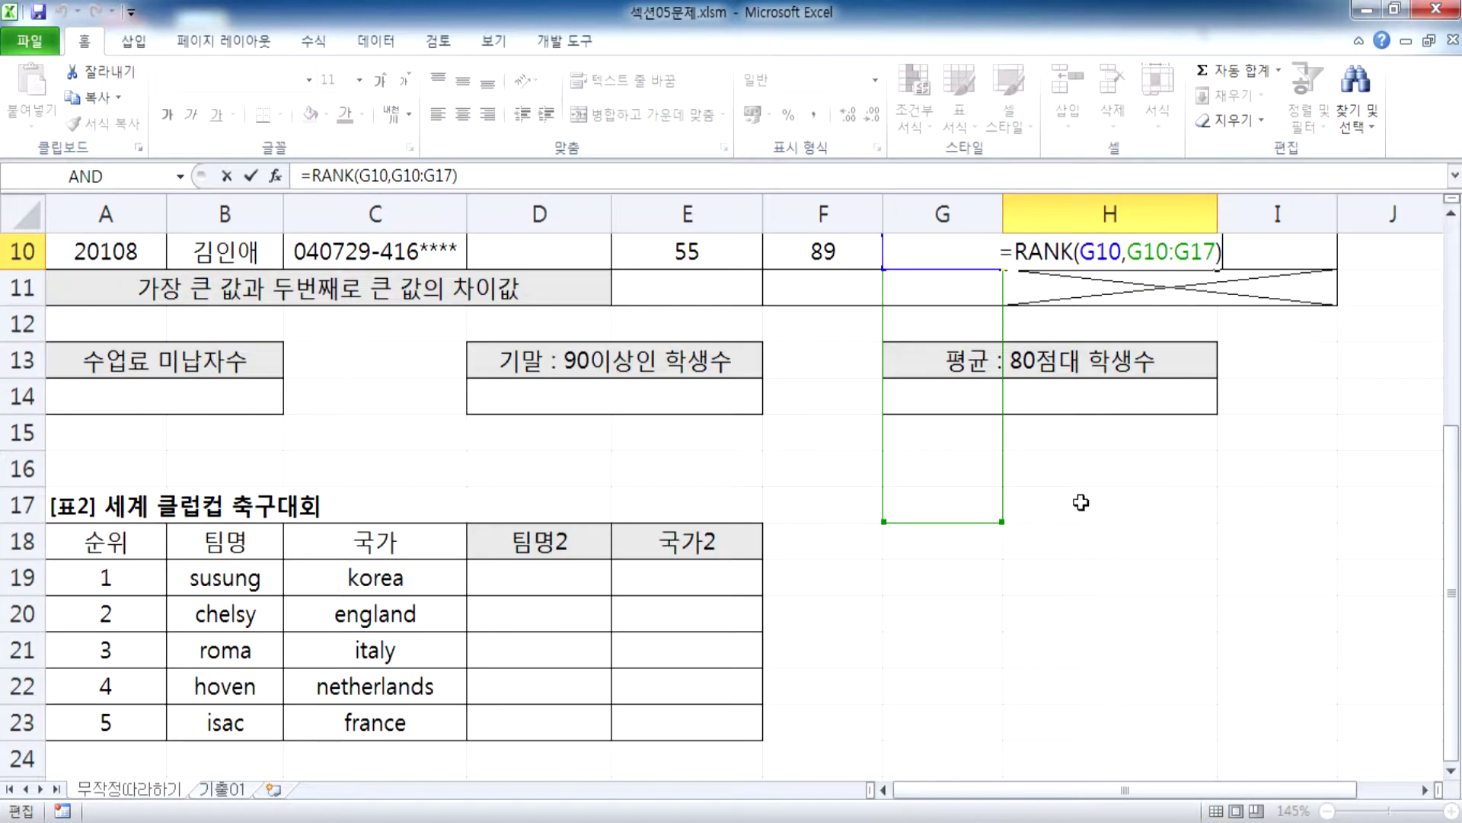
pyautogui.scroll(1, 1077, 506)
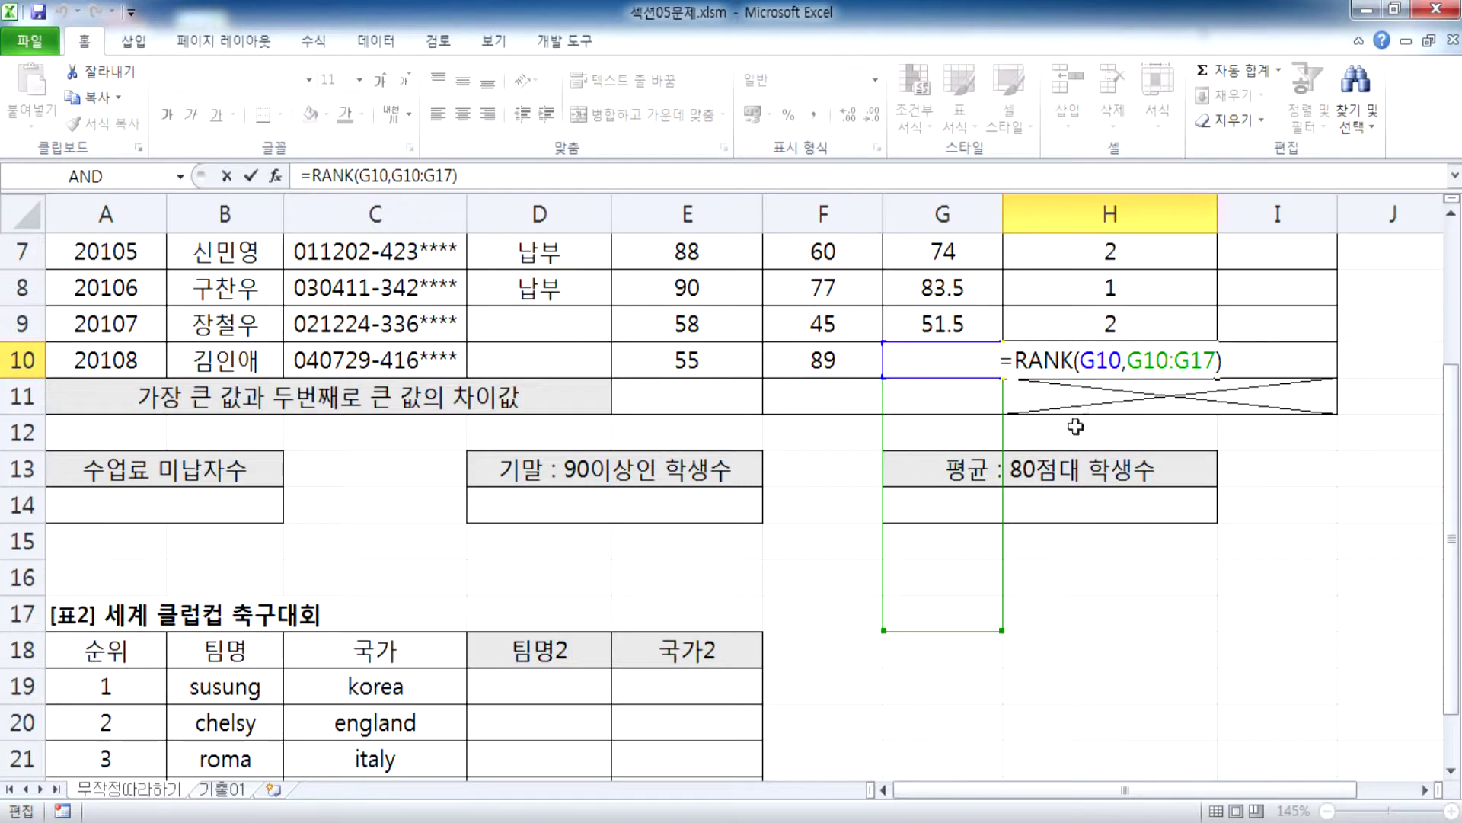
pyautogui.hotkey('ctrl', 'Return')
# Step: Widen column H further to read the H10 formula, and undo both column width changes
pyautogui.moveTo(1217, 220); pyautogui.dragTo(1250, 221)
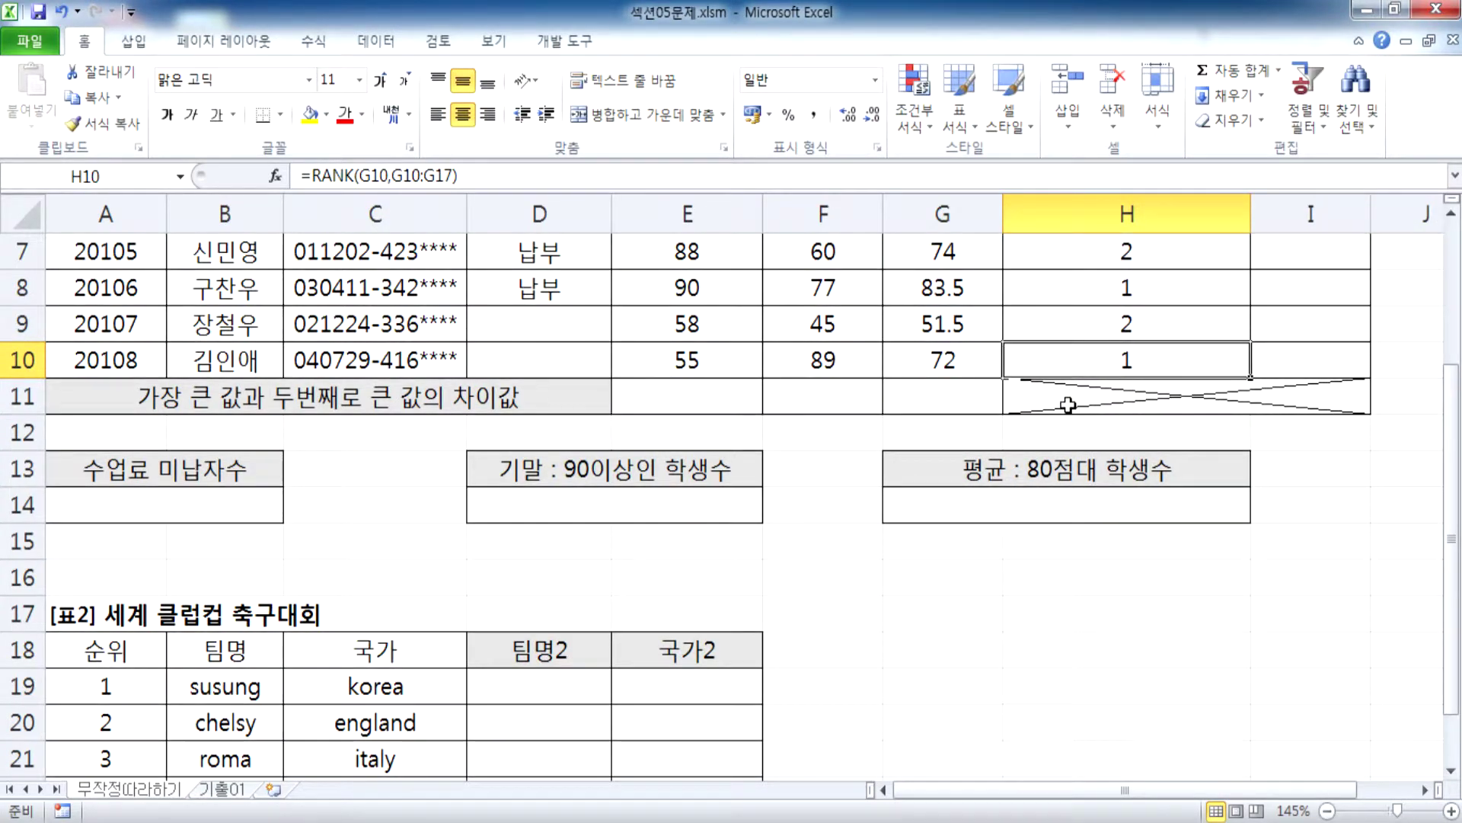
pyautogui.press('F2')
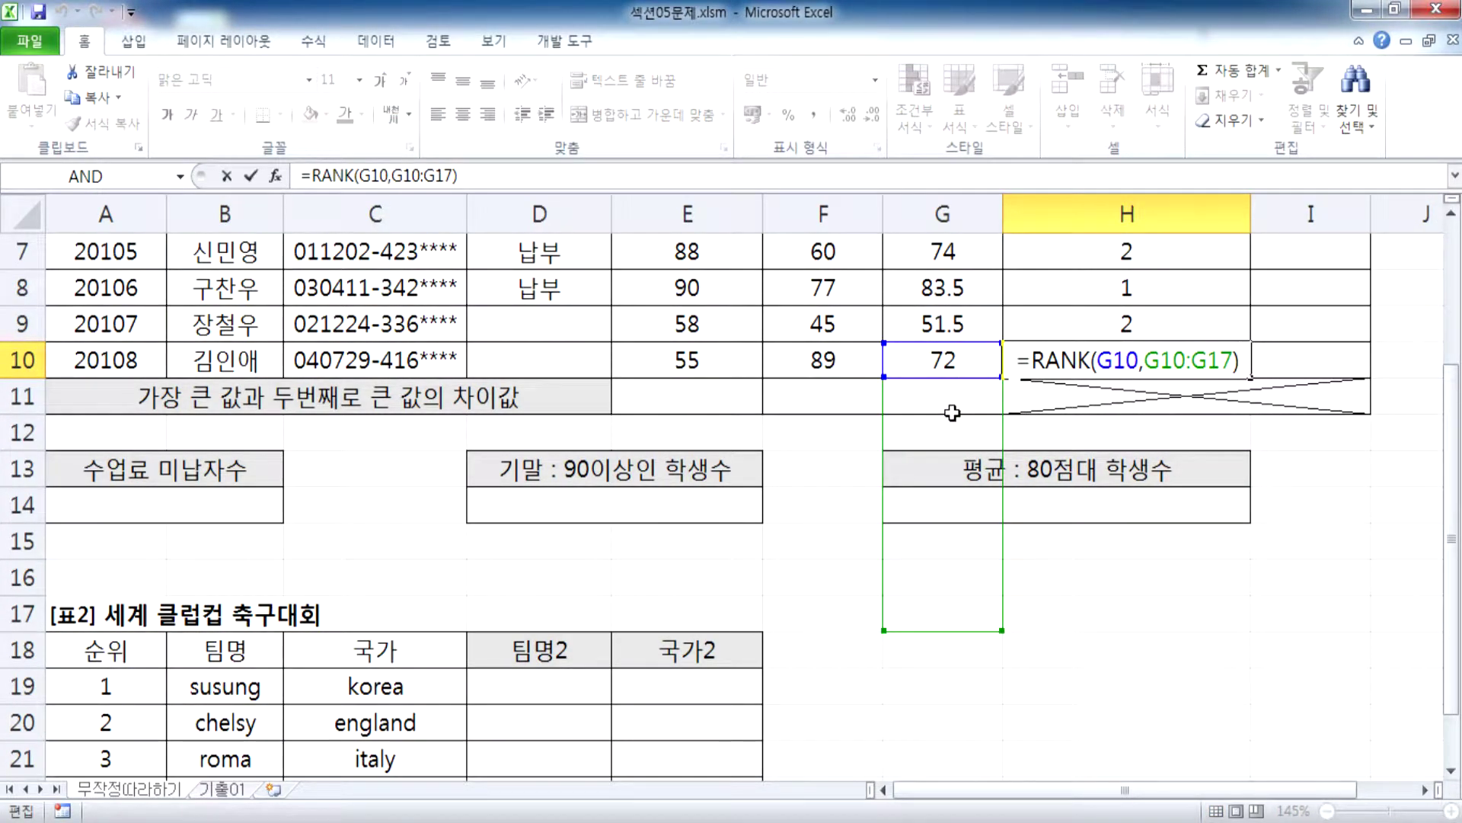
pyautogui.press('Escape')
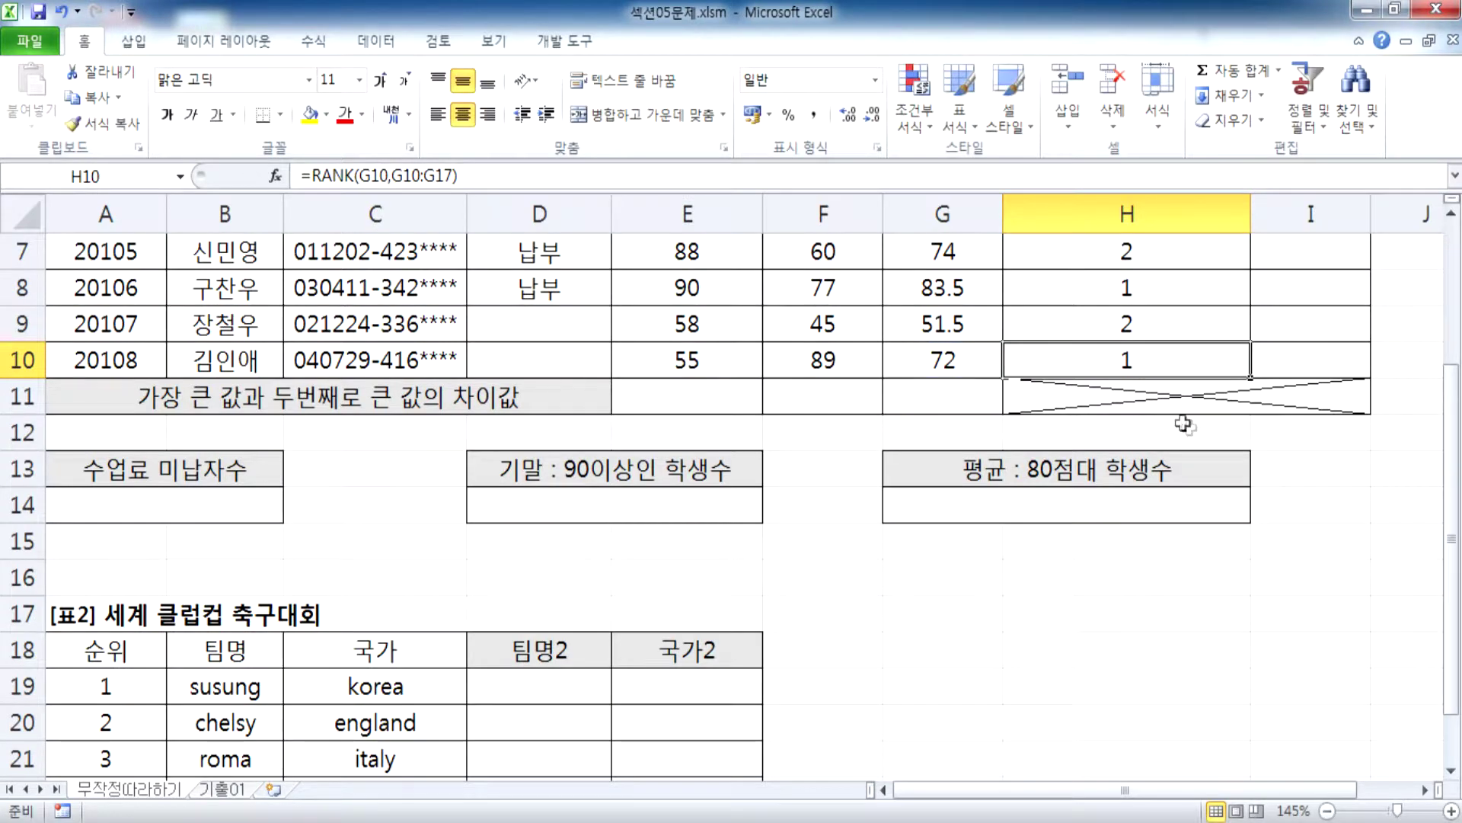
pyautogui.hotkey('ctrl', 'z')
pyautogui.hotkey('ctrl', 'z')
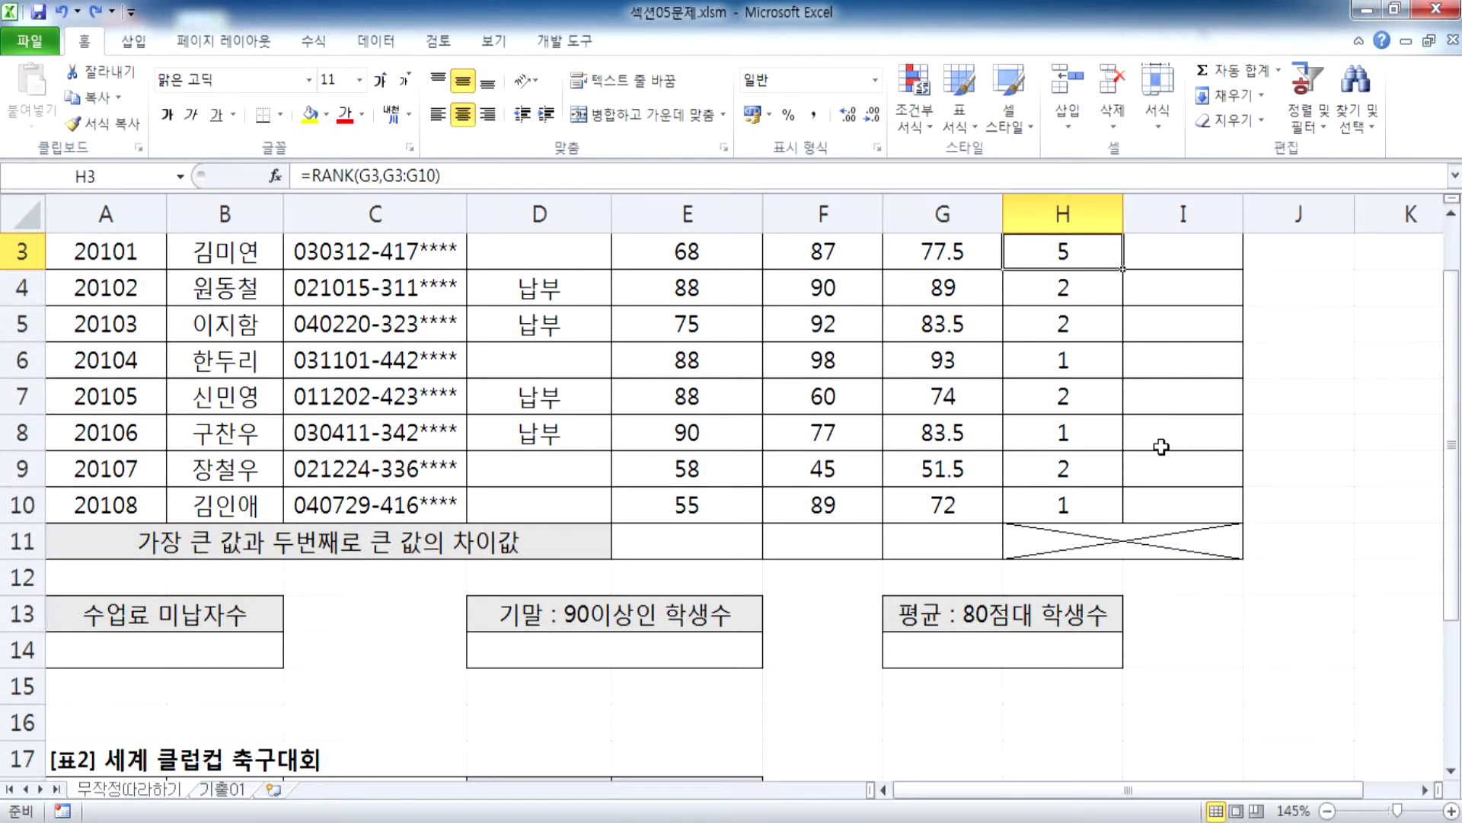
# Step: Make the ranking range in H3 absolute as =RANK(G3,$G$3:$G$10) and fill the formula down to H10
pyautogui.scroll(1, 1067, 440)
pyautogui.doubleClick(1073, 322)
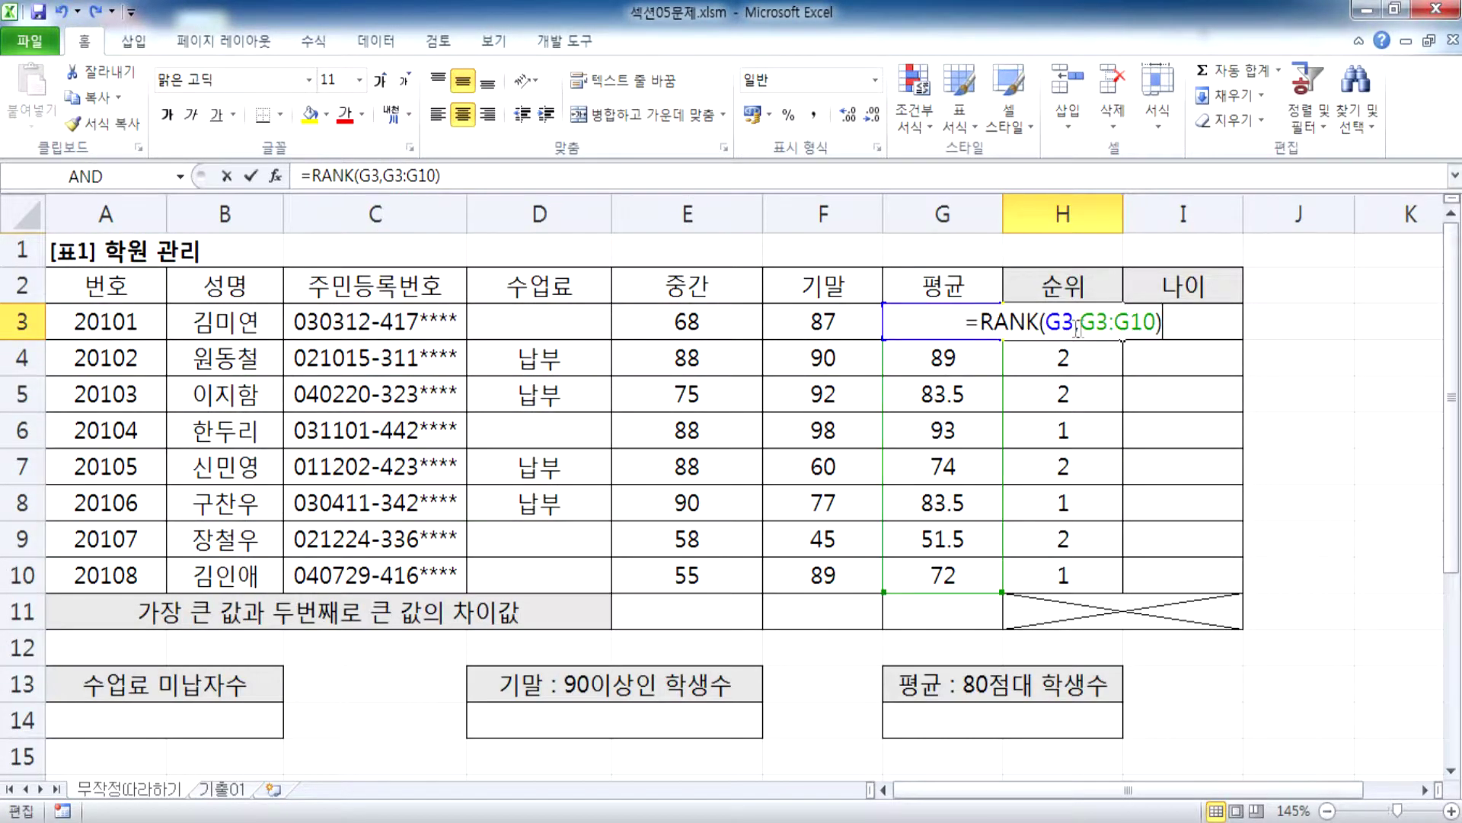
pyautogui.moveTo(1082, 321); pyautogui.dragTo(1156, 322)
pyautogui.press('F4')
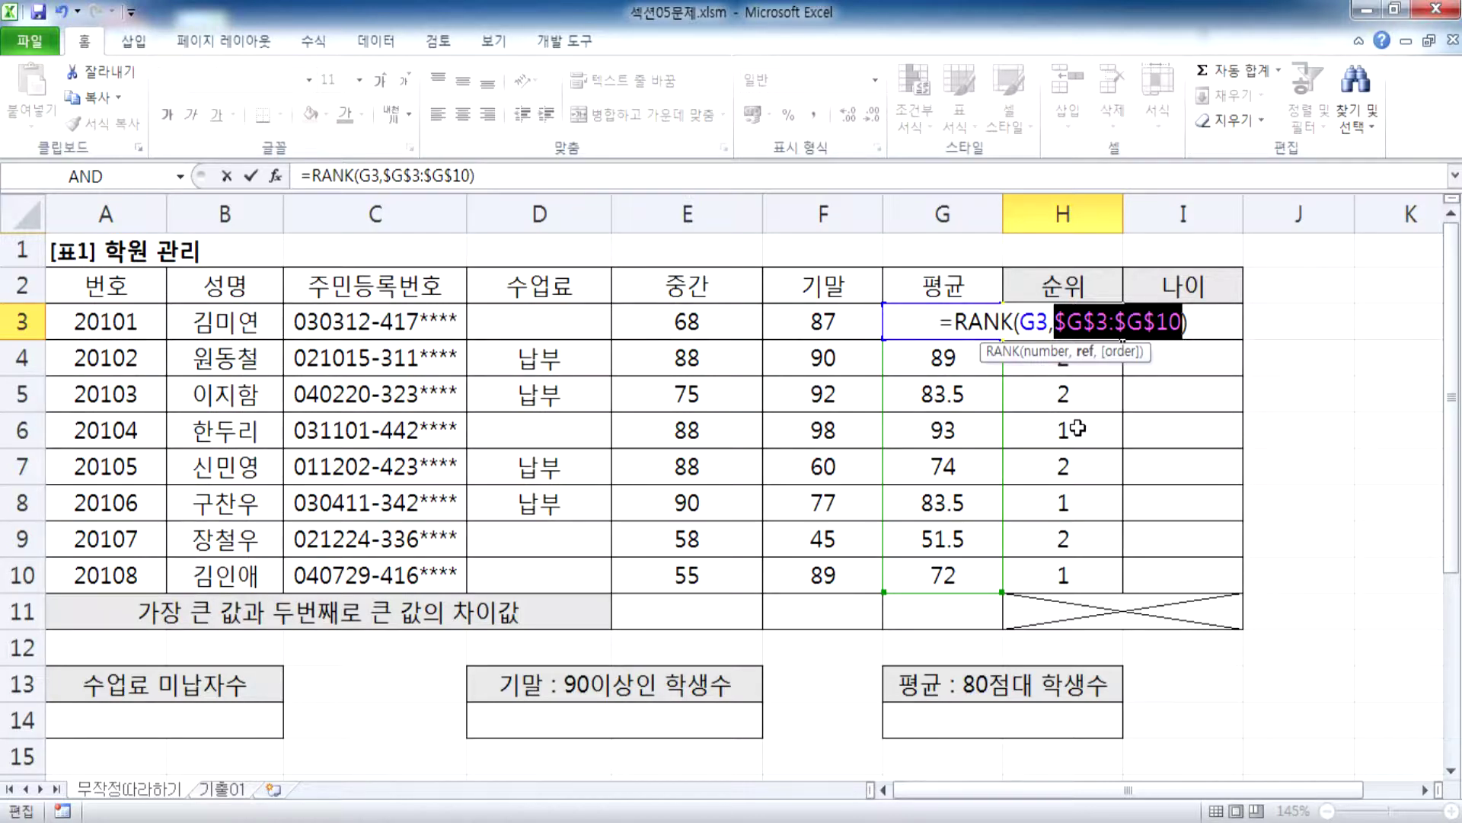
pyautogui.press('Return')
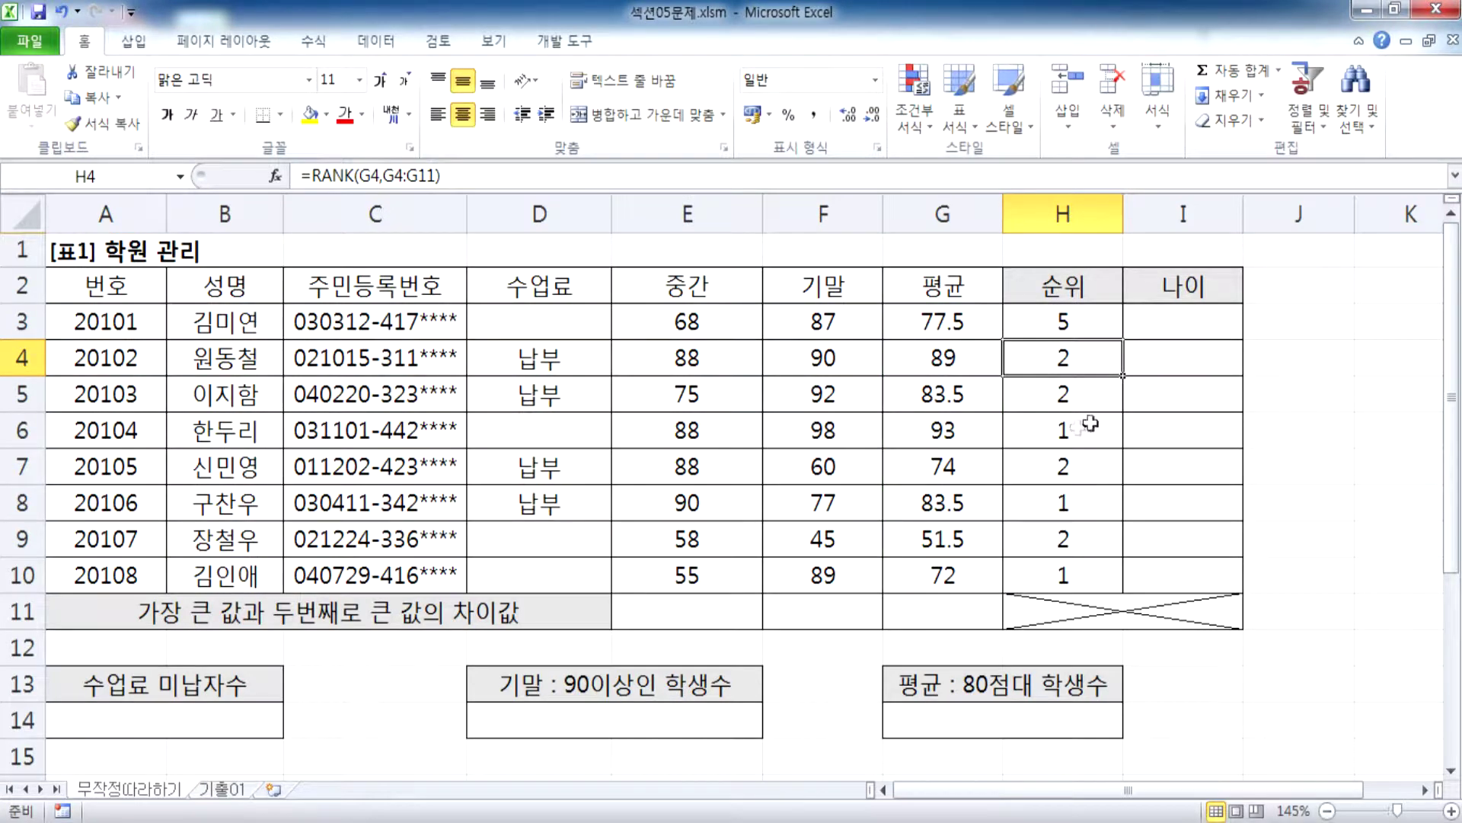
pyautogui.click(1100, 327)
pyautogui.moveTo(1122, 339); pyautogui.dragTo(1121, 589)
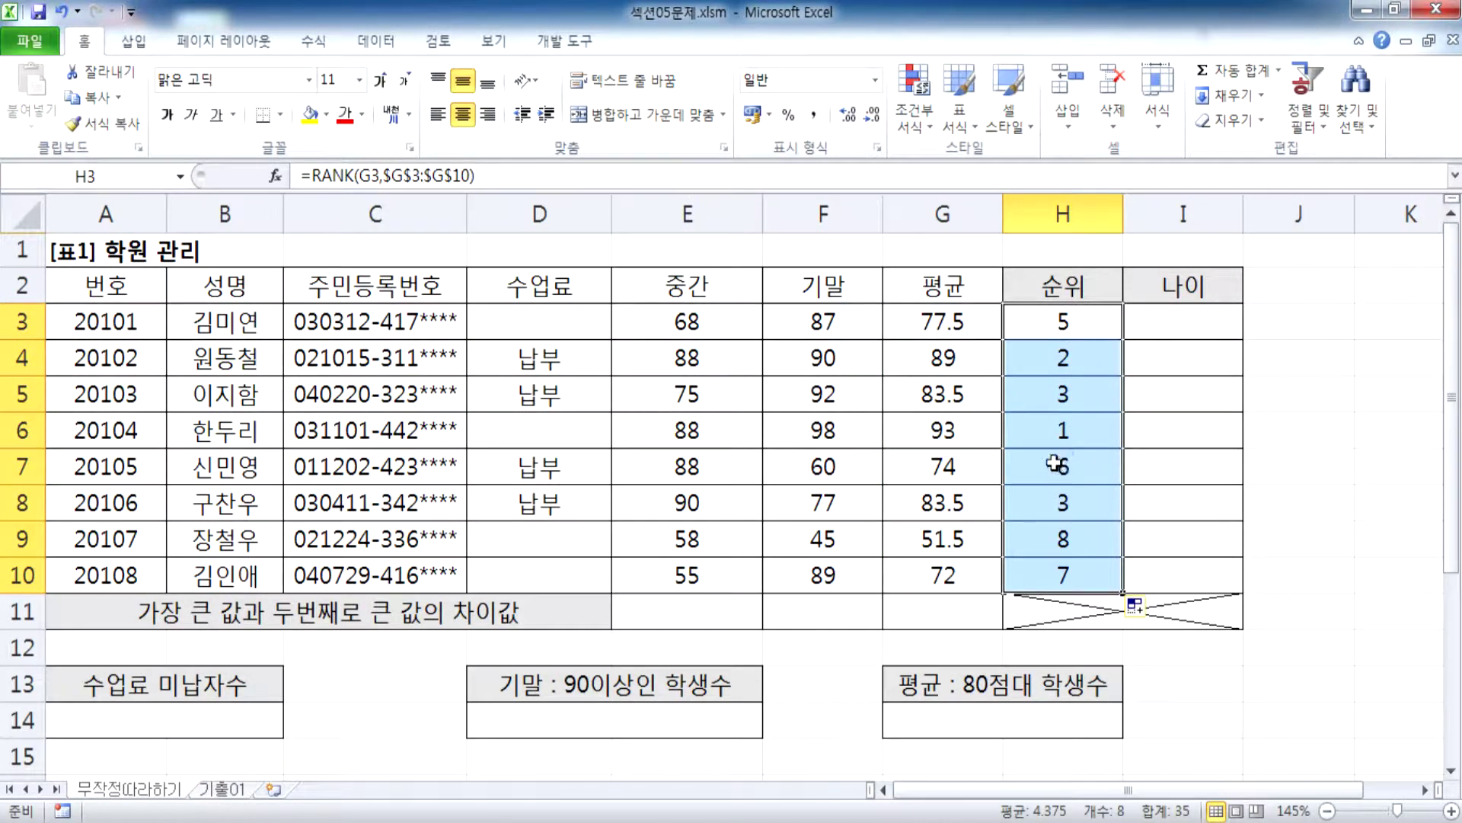
# Step: Examine the absolute range reference in the RANK formula in H3
pyautogui.press('F2')
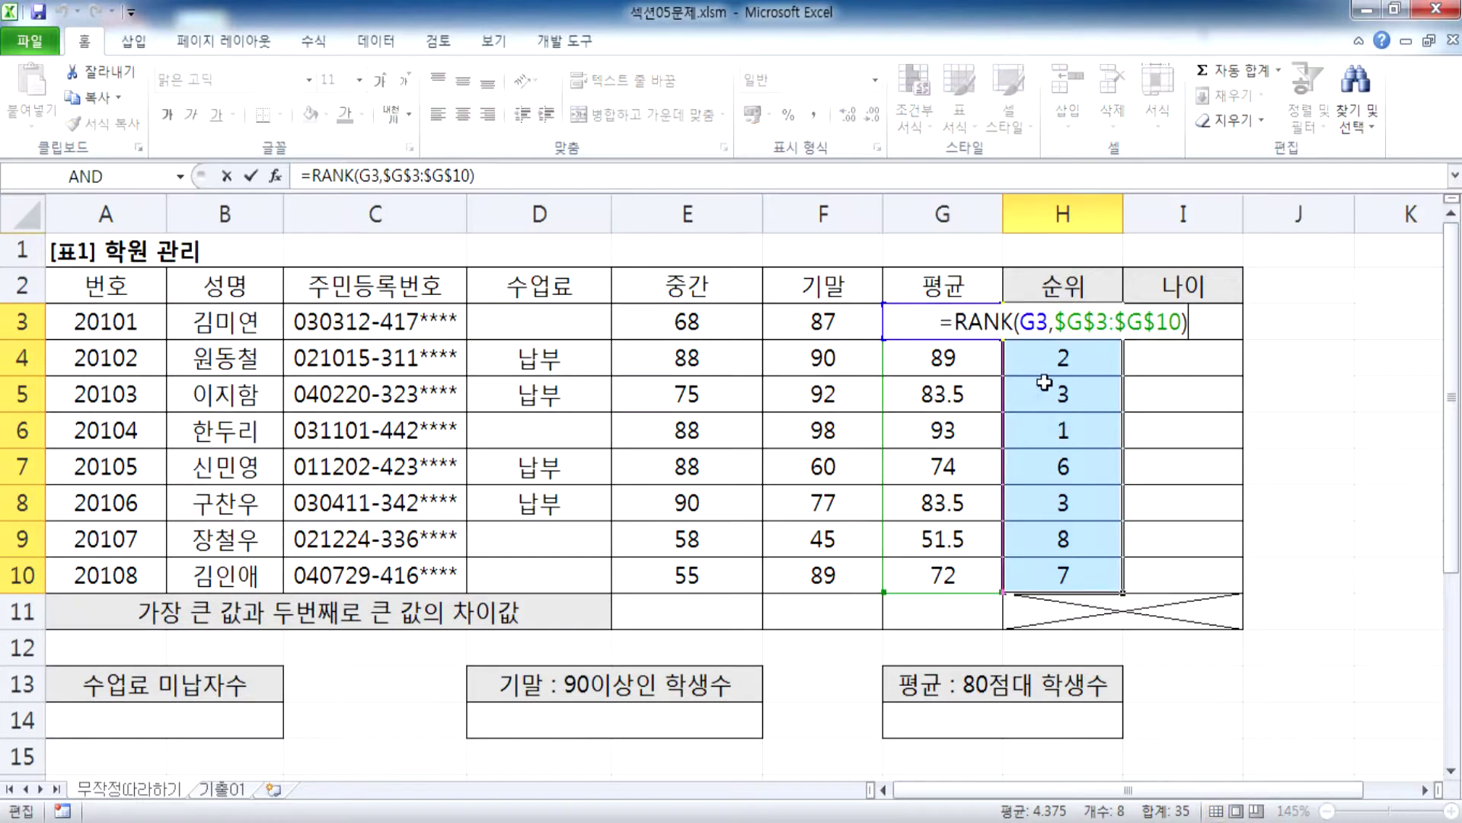
pyautogui.click(1081, 320)
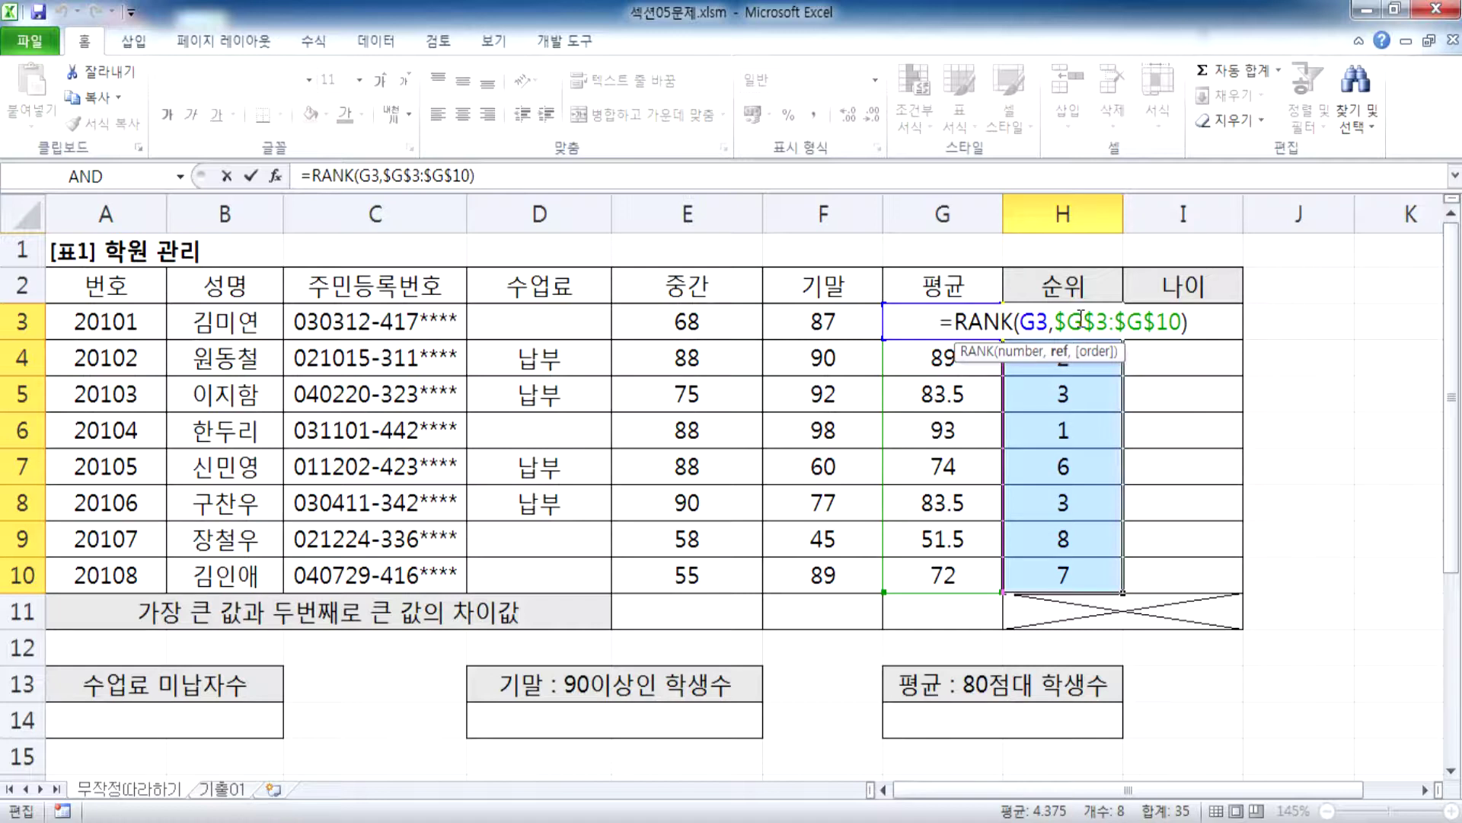
pyautogui.press('Escape')
# Step: Hide columns D through H, select the first 나이 cell I3 and enlarge the sheet to 190%
pyautogui.click(1188, 324)
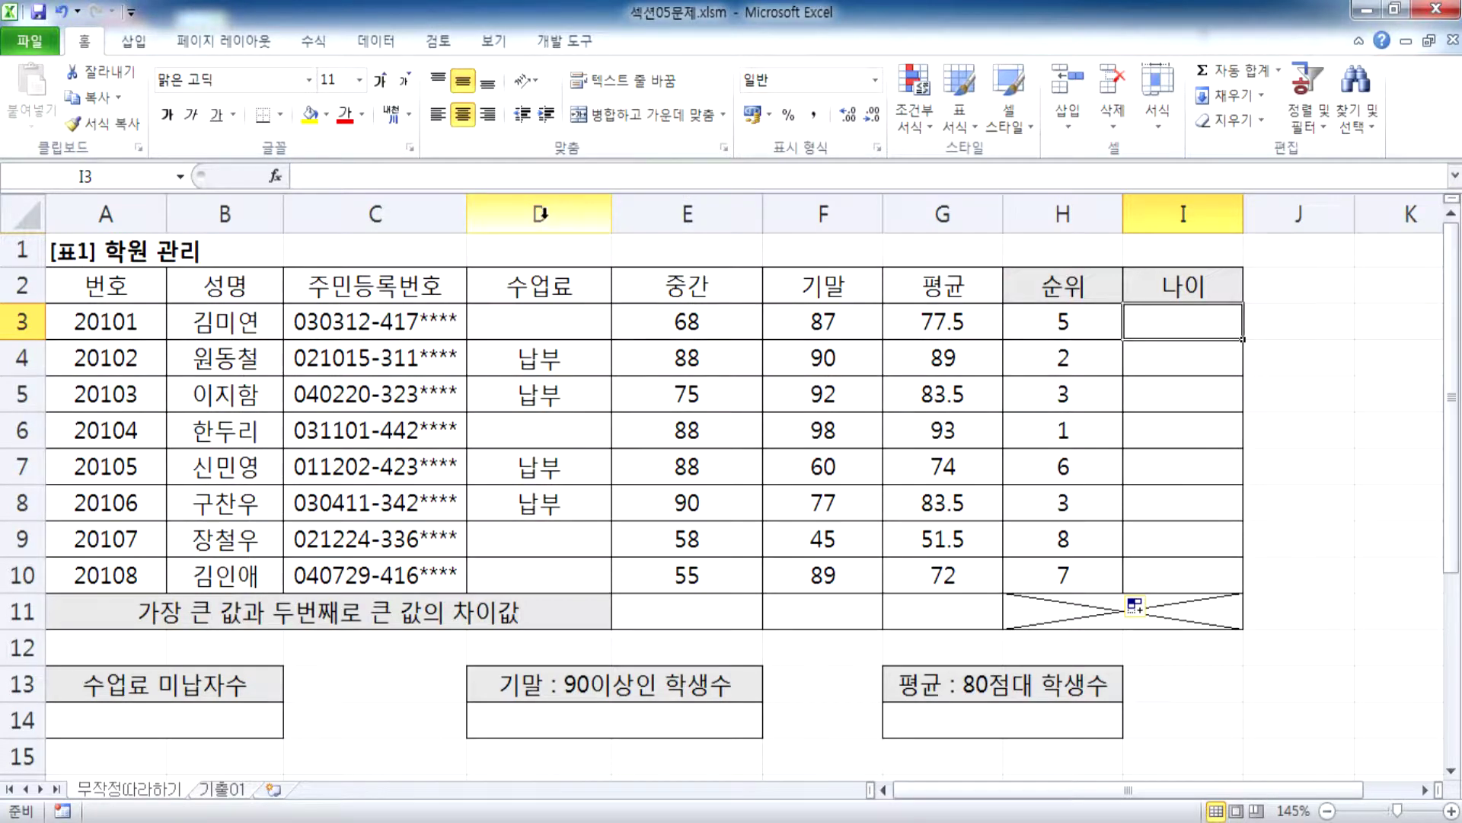
pyautogui.moveTo(590, 213); pyautogui.dragTo(1017, 211)
pyautogui.rightClick(1017, 213)
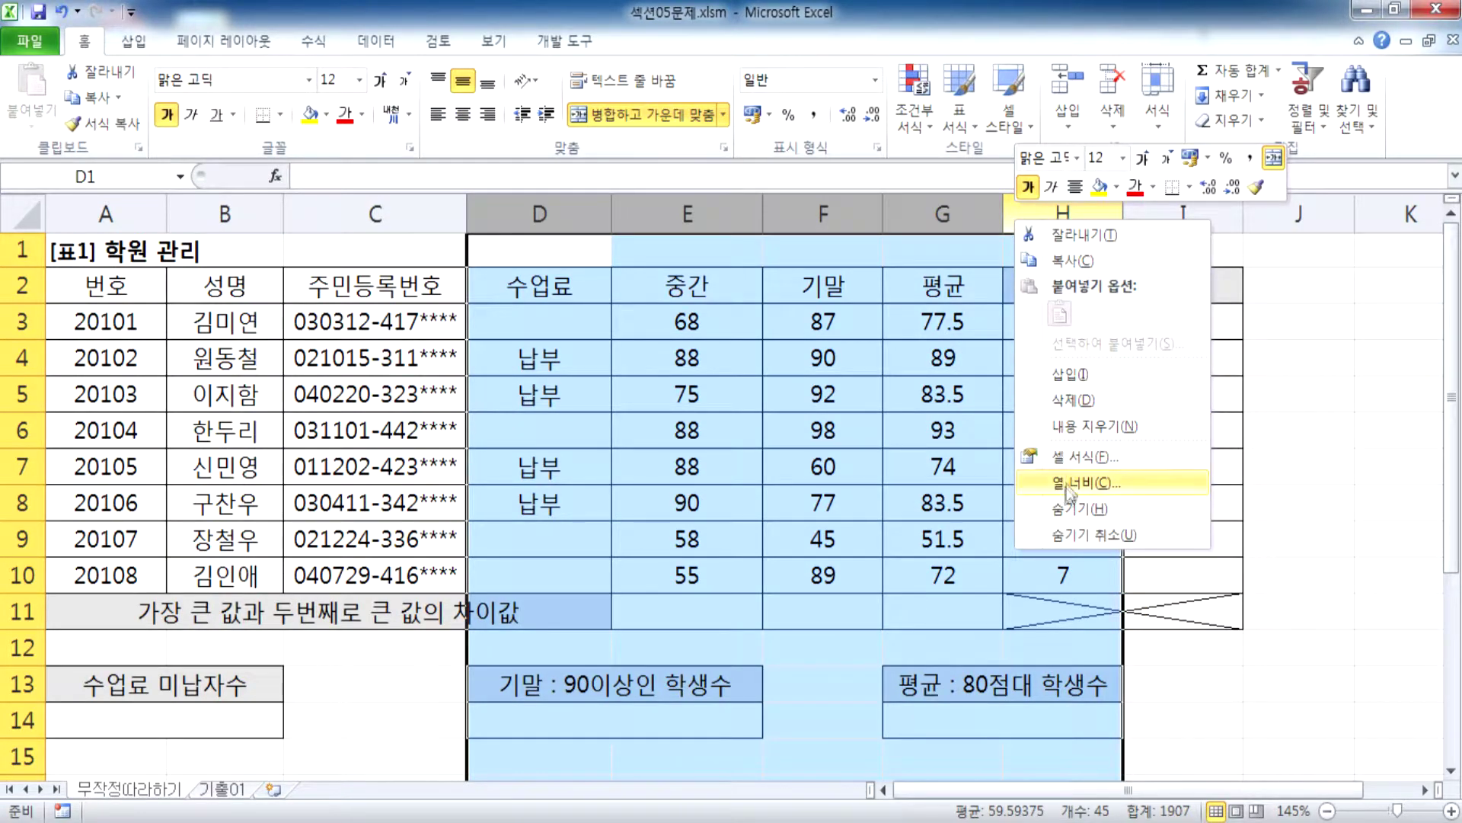
pyautogui.click(1080, 509)
pyautogui.click(525, 324)
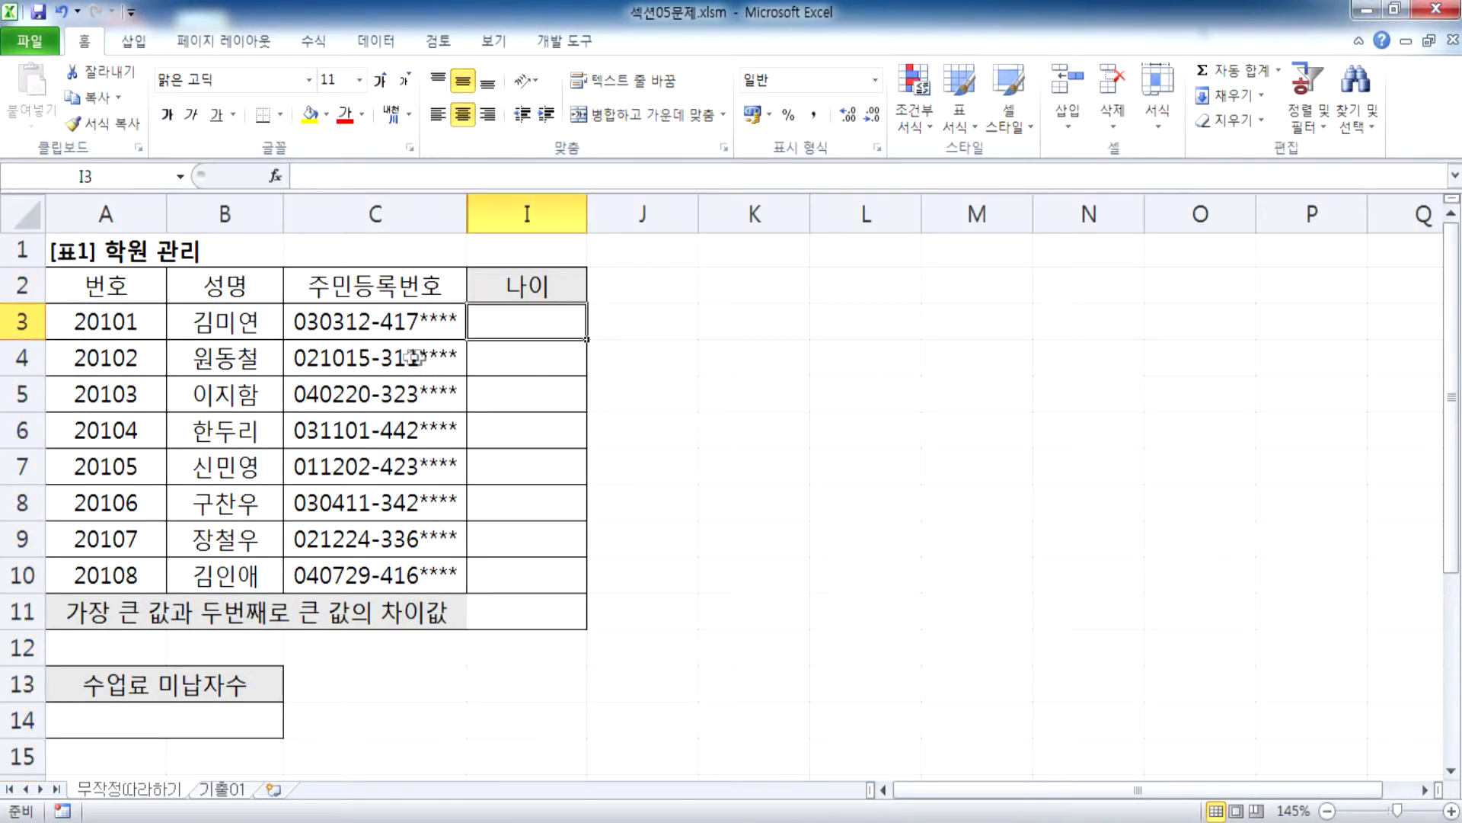
pyautogui.keyDown('ctrl'); pyautogui.scroll(3, 526, 324); pyautogui.keyUp('ctrl')
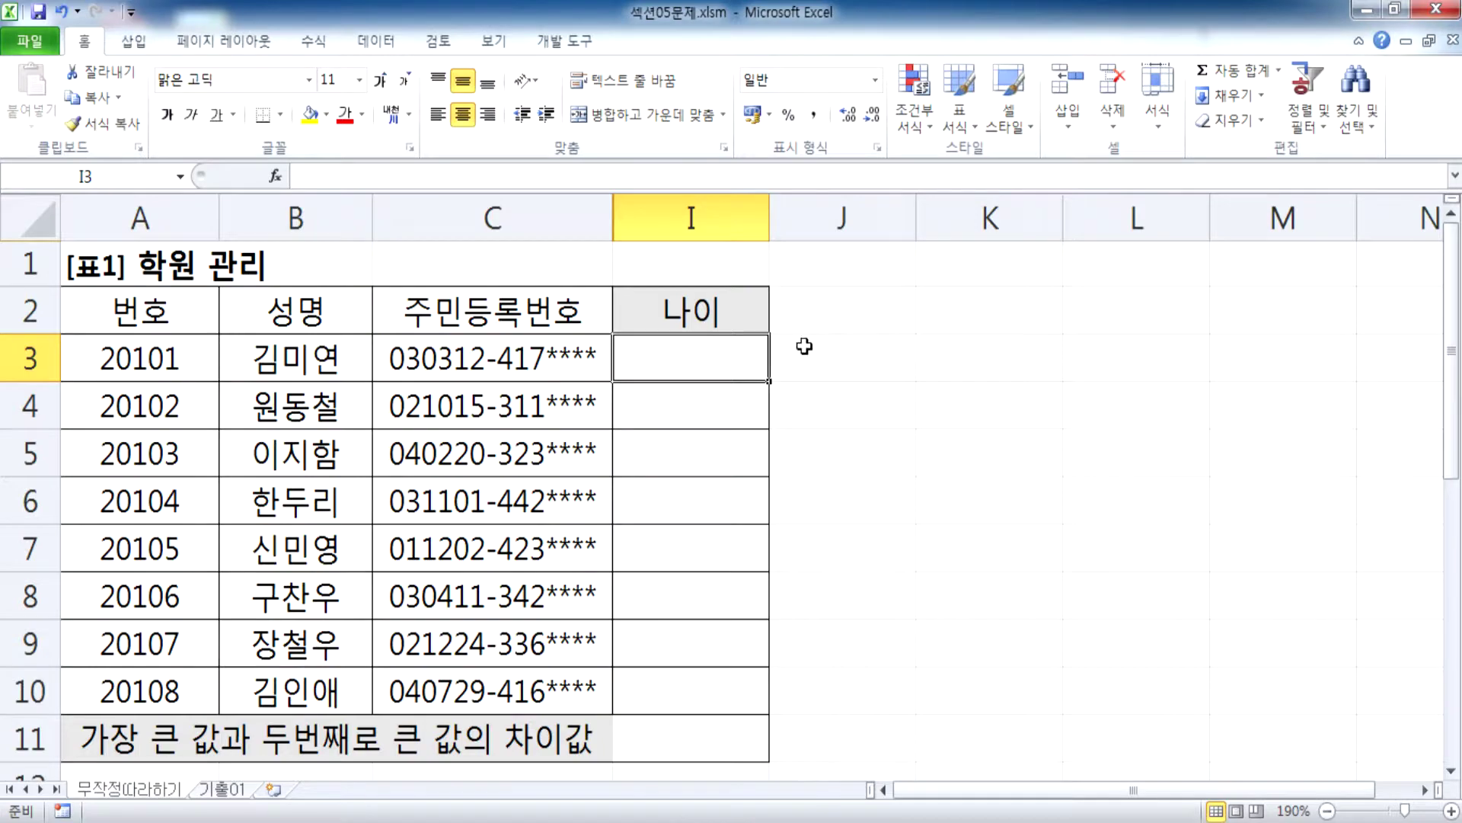
# Step: Switch to Notepad and snap its window to half the screen beside the worksheet
pyautogui.hotkey('alt', 'Tab')
pyautogui.moveTo(571, 51); pyautogui.dragTo(635, 72)
pyautogui.moveTo(635, 72); pyautogui.dragTo(1459, 38)
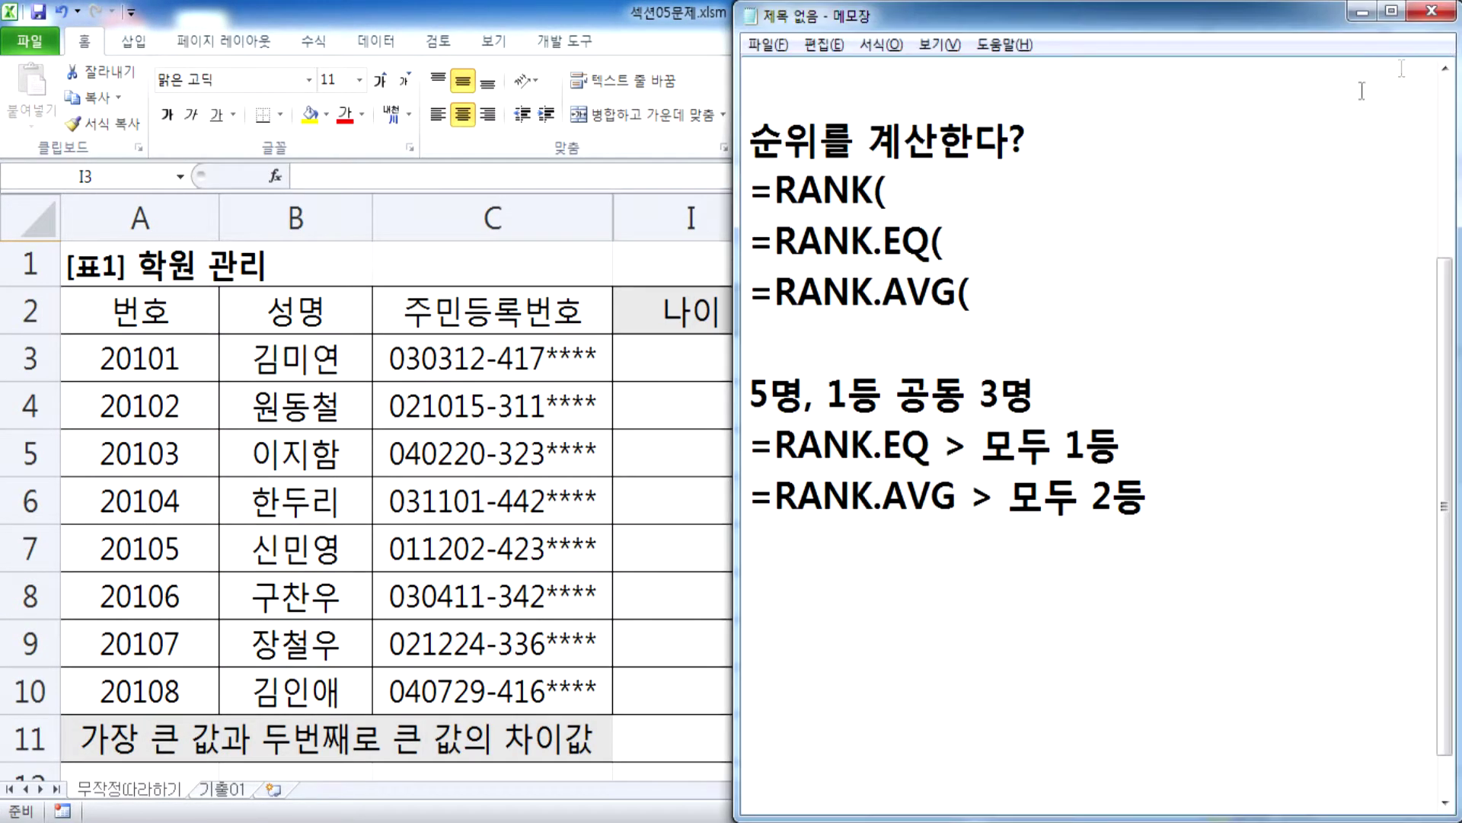
# Step: Add a run of blank lines below the RANK.AVG note in Notepad
pyautogui.scroll(-1, 921, 373)
pyautogui.click(995, 530)
pyautogui.press('Return')
pyautogui.press('Return')
pyautogui.press('Return')
pyautogui.press('Return')
pyautogui.press('Return')
pyautogui.press('Return')
pyautogui.press('Return')
pyautogui.press('Return')
pyautogui.press('Return')
pyautogui.press('Return')
pyautogui.press('Return')
pyautogui.press('Return')
pyautogui.press('Return')
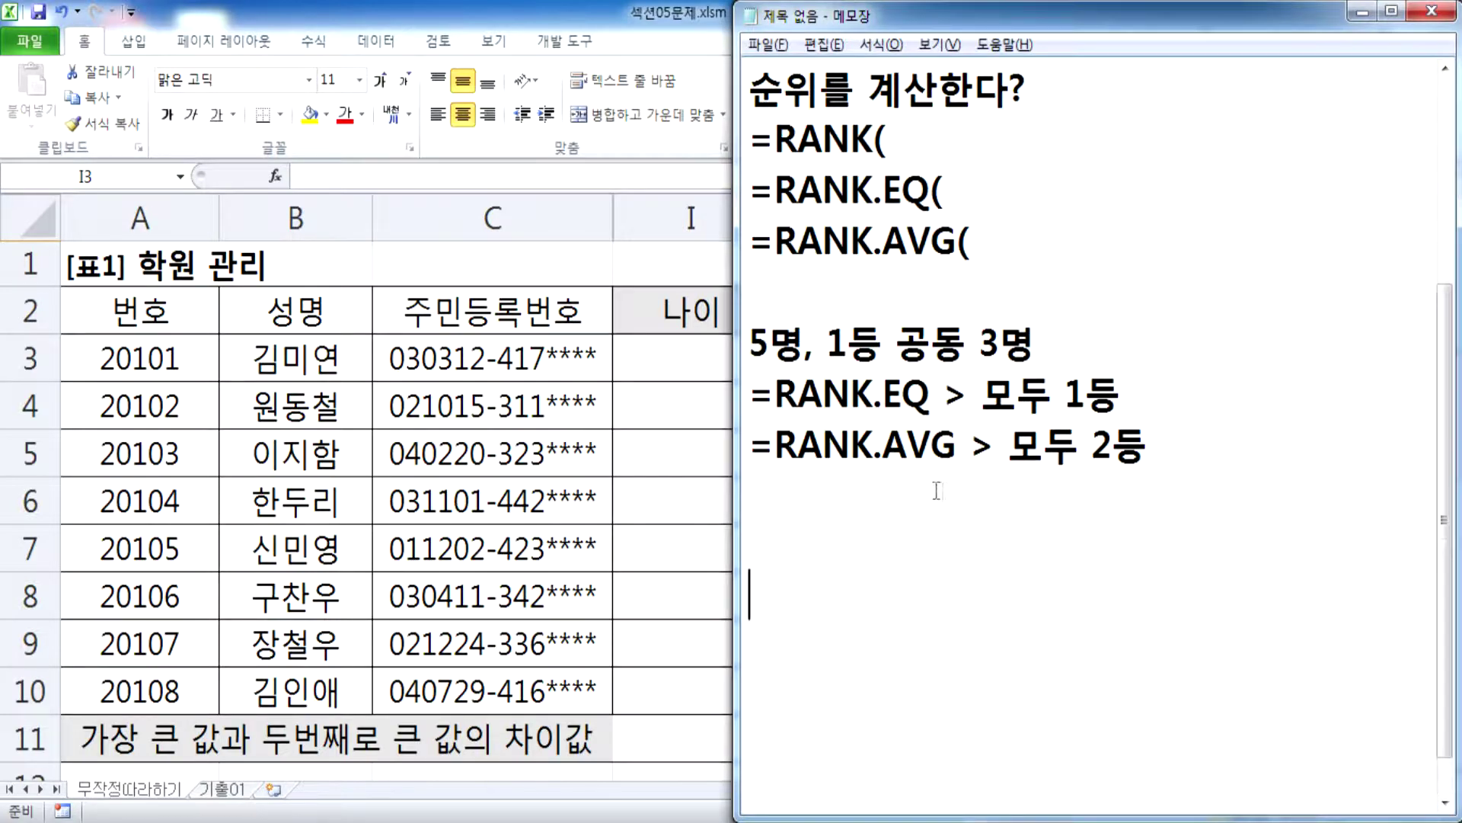
# Step: Write the note "주민등록번호를 이용하여 나이를 계산" and start a new line beneath it
pyautogui.click(782, 114)
pyautogui.write('주민등록번')
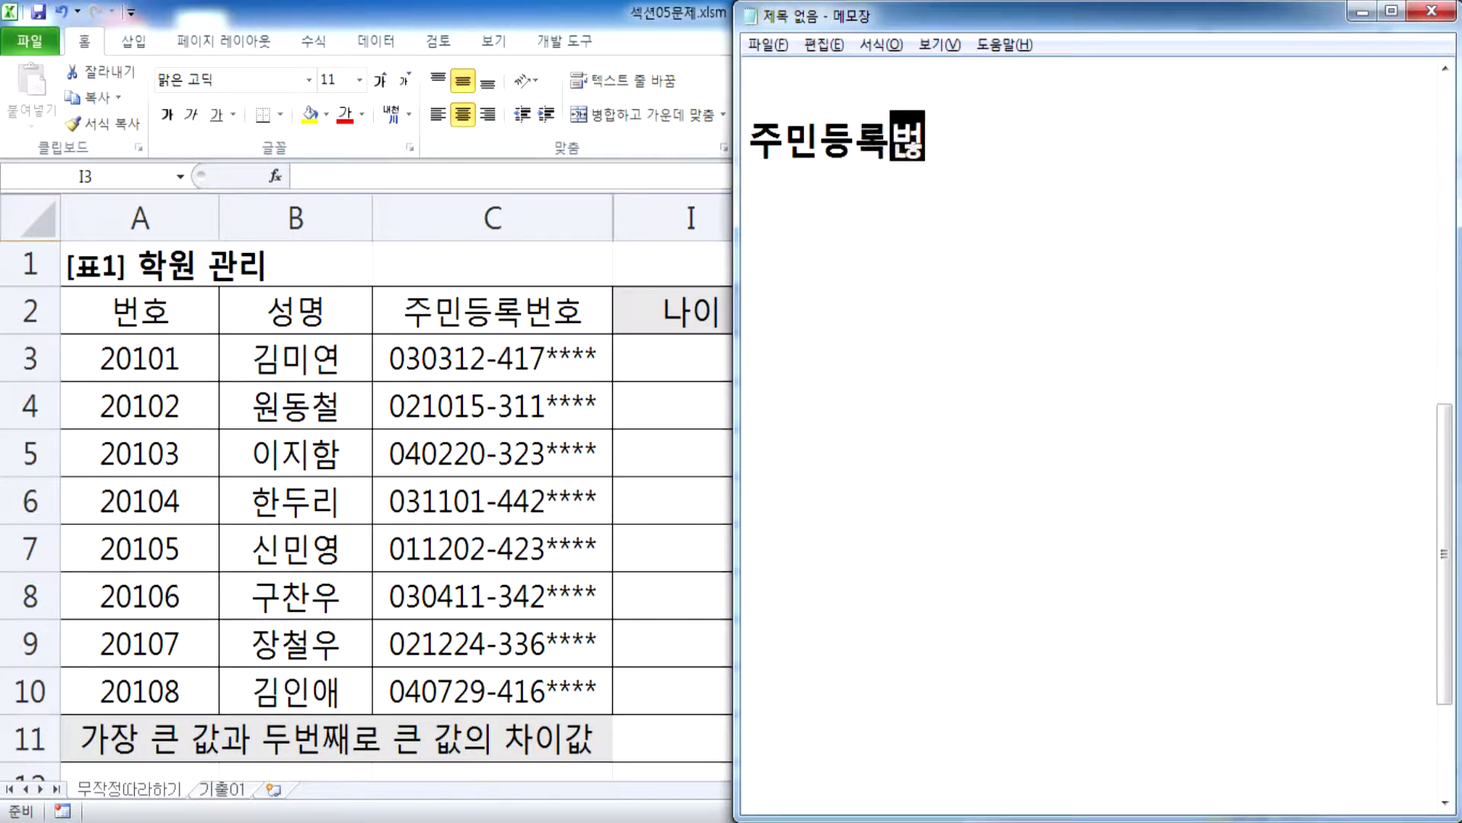
pyautogui.write('호를 이용하여 ㄴㅏ이를 계산')
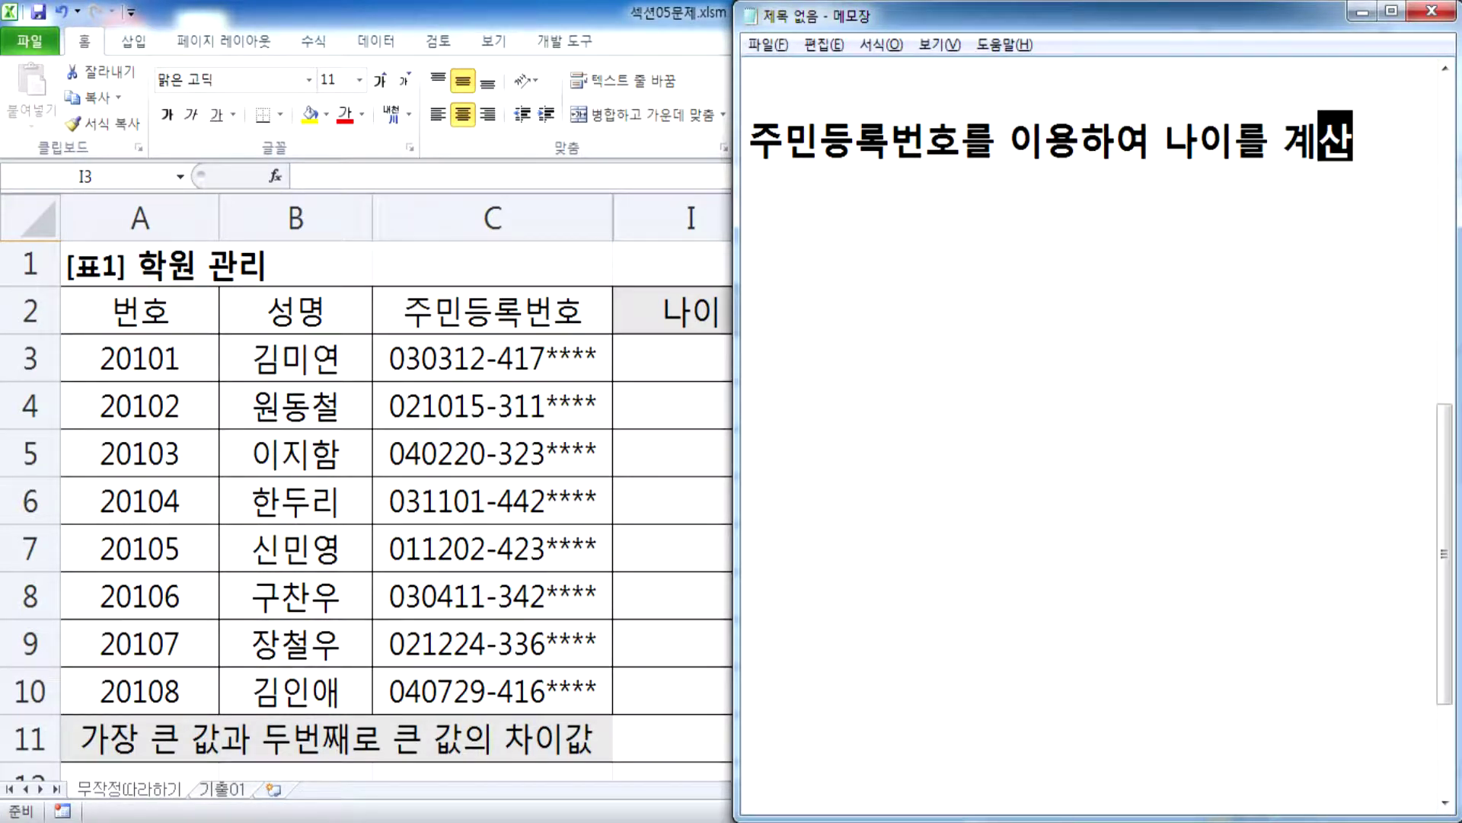
pyautogui.press('Return')
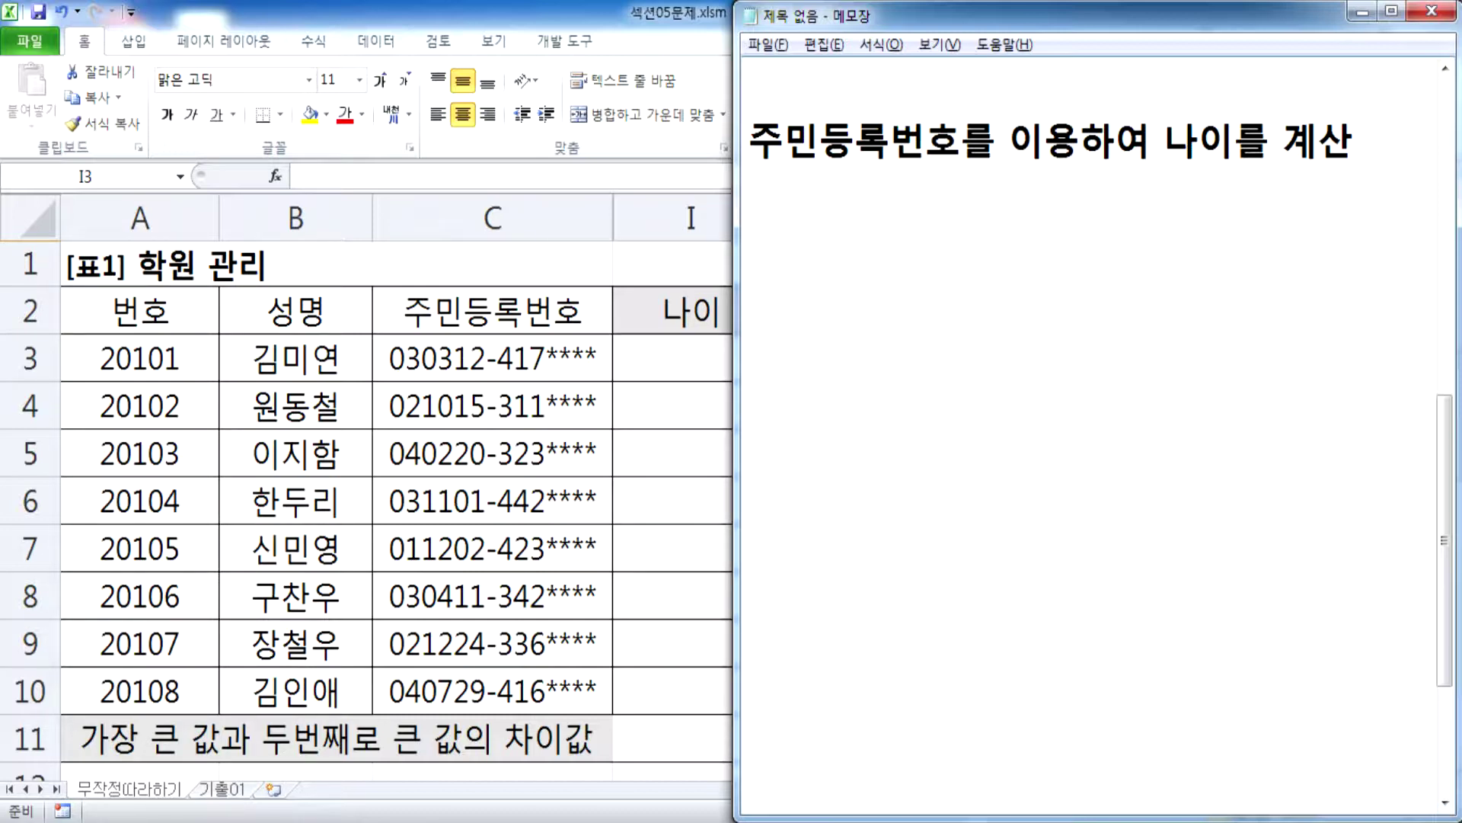
# Step: Write the age rule "나이 = 2019 - 출생년도 + 1" beneath the registration-number note and start a new line
pyautogui.write('나이 = ')
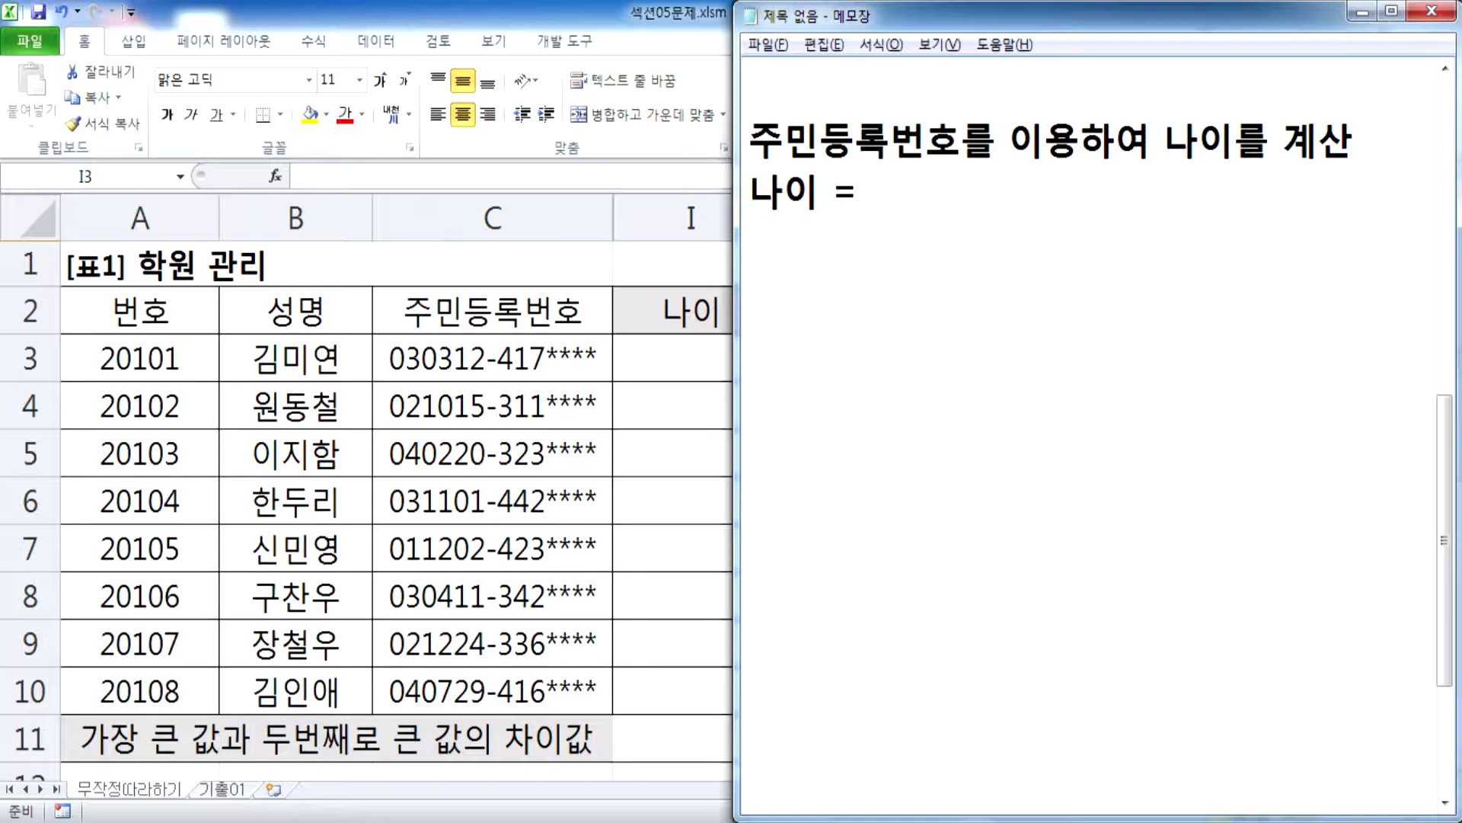
pyautogui.write('2019')
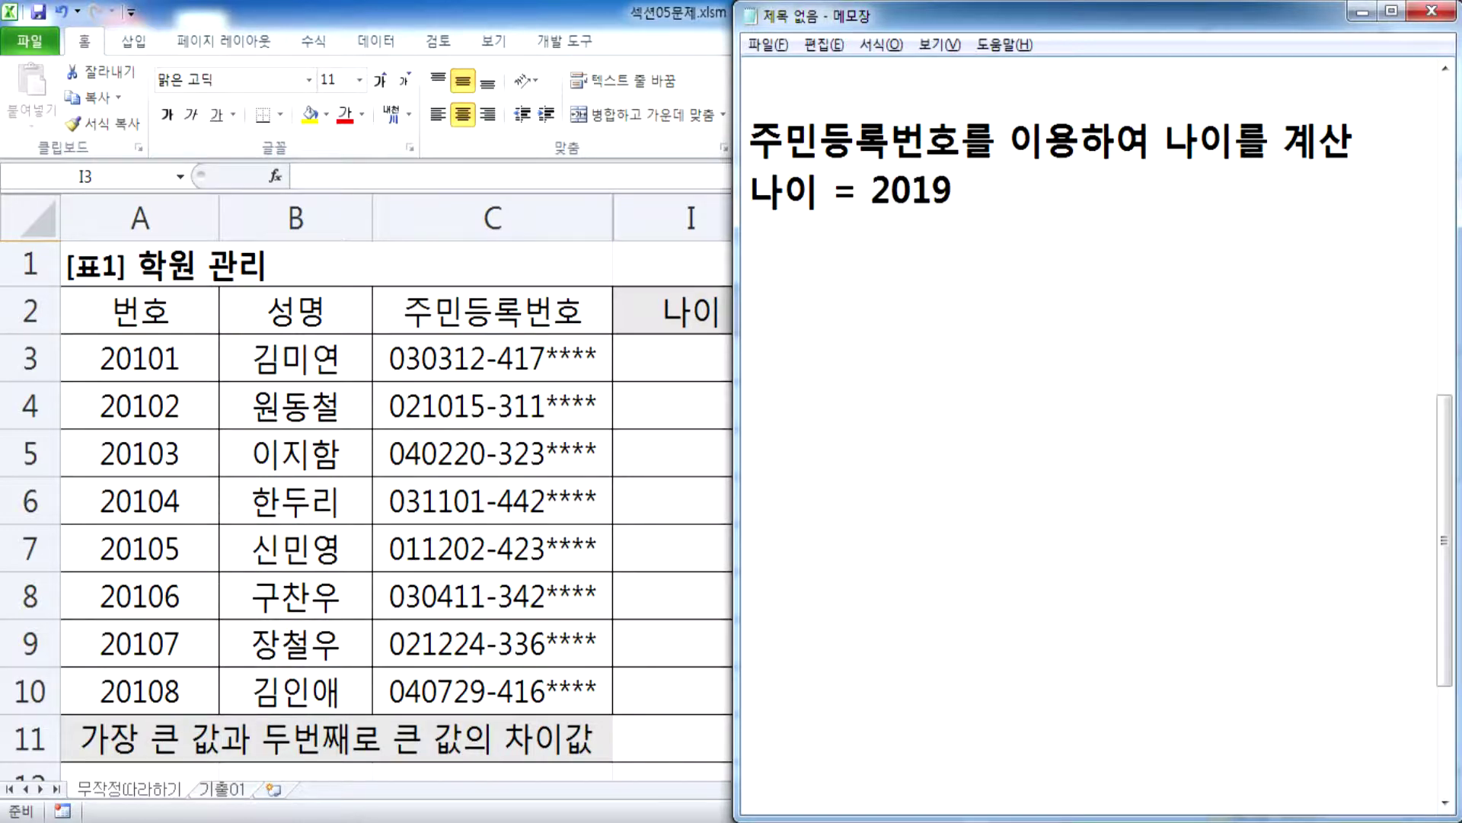
pyautogui.write(' - 출')
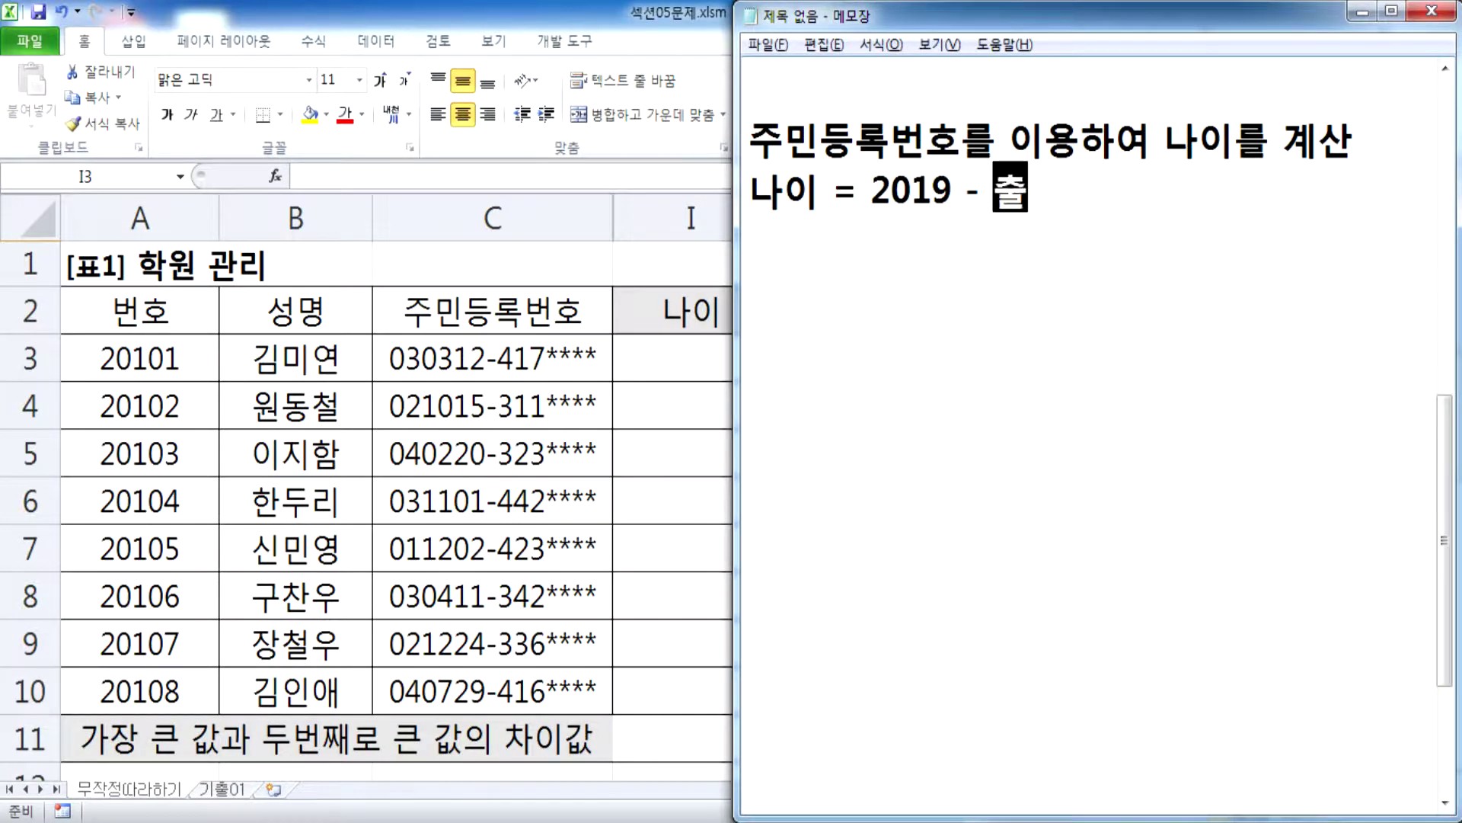
pyautogui.write('생년도 -')
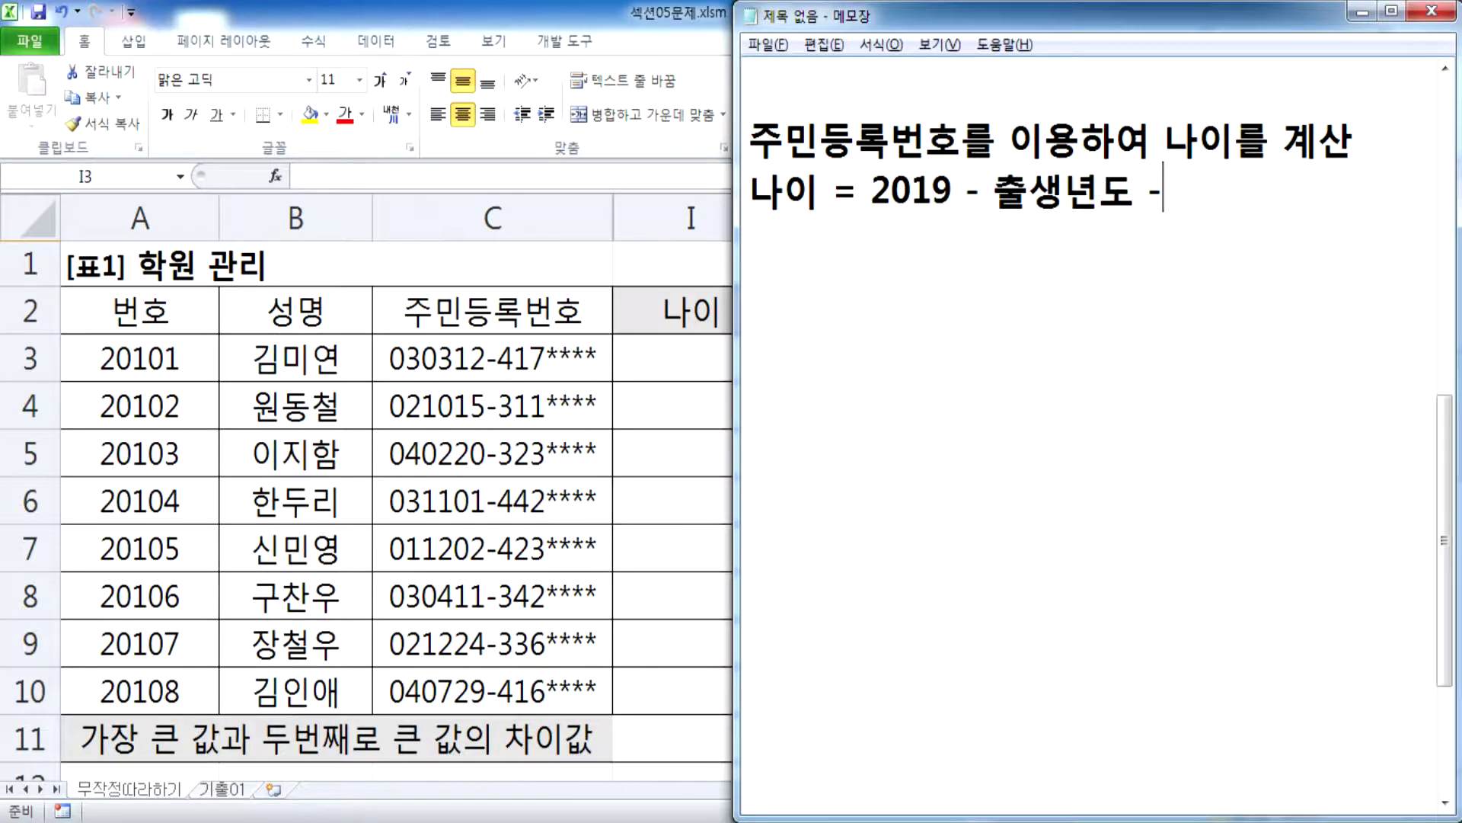
pyautogui.press('BackSpace')
pyautogui.write('+ 1')
pyautogui.press('Return')
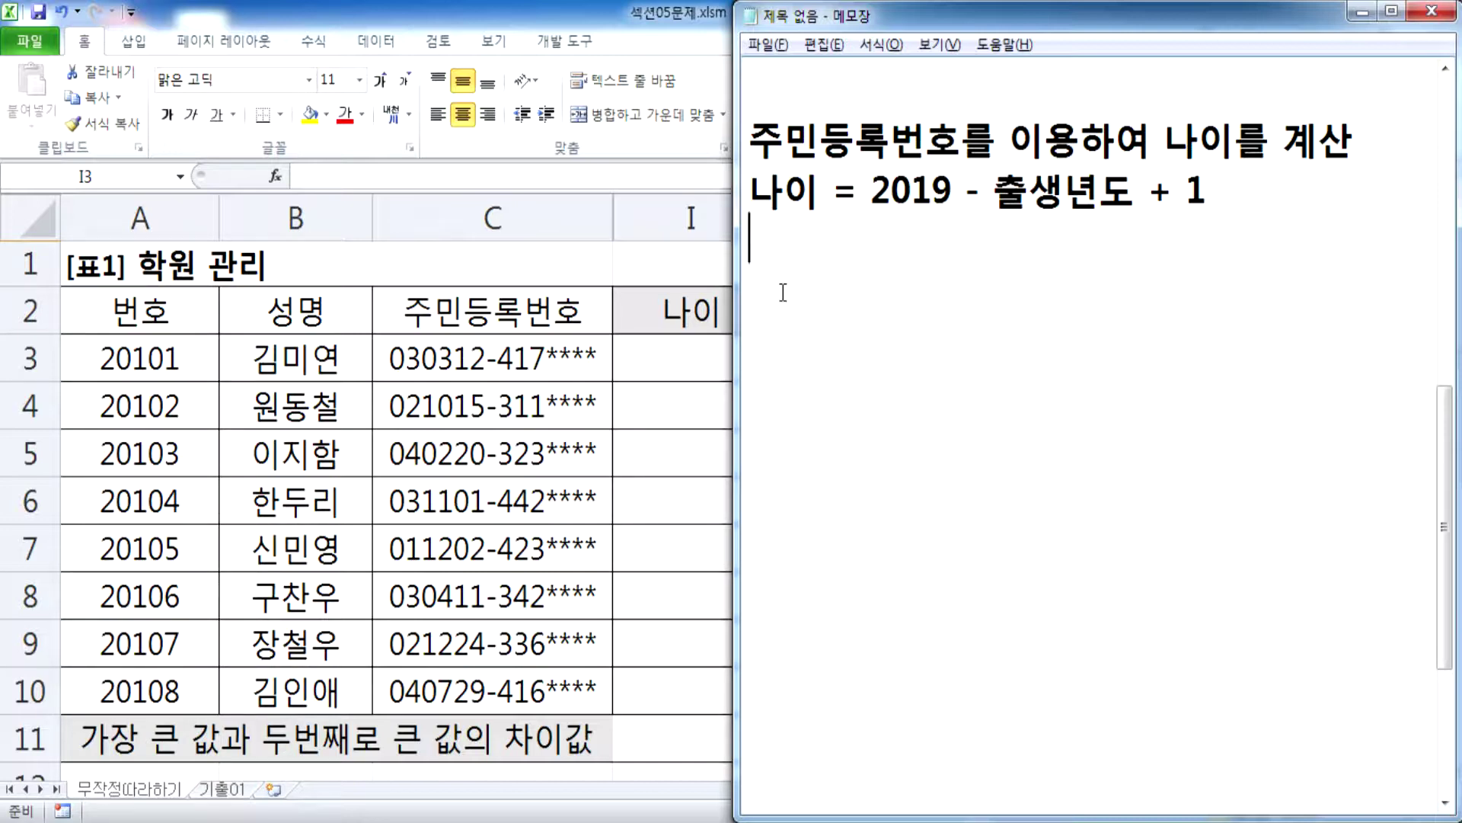
# Step: Add the note line "LEFT 함수와 & 연산자를 사용" beneath the age rule
pyautogui.write('LEFT 함수')
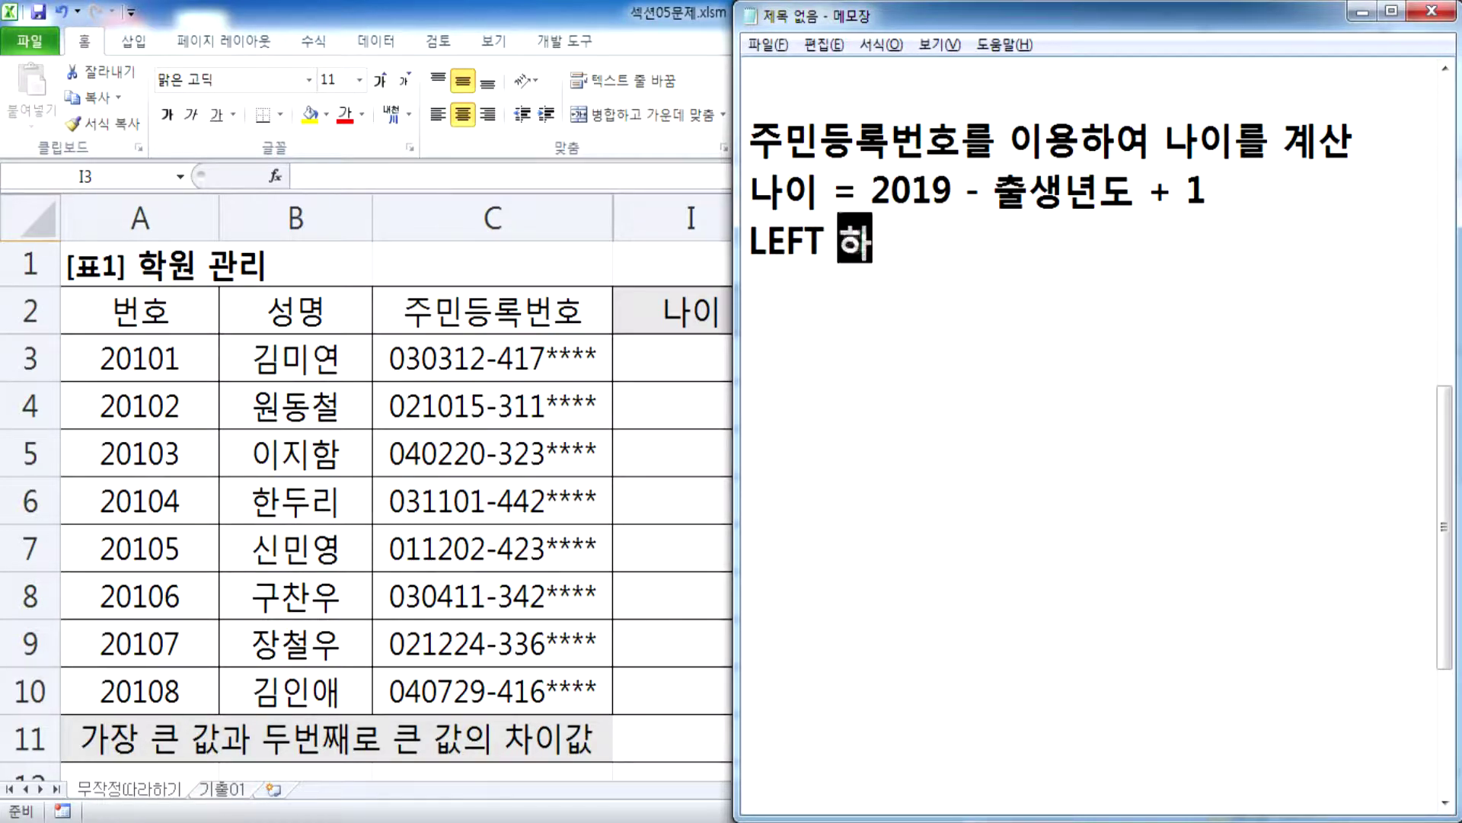
pyautogui.write('와 ')
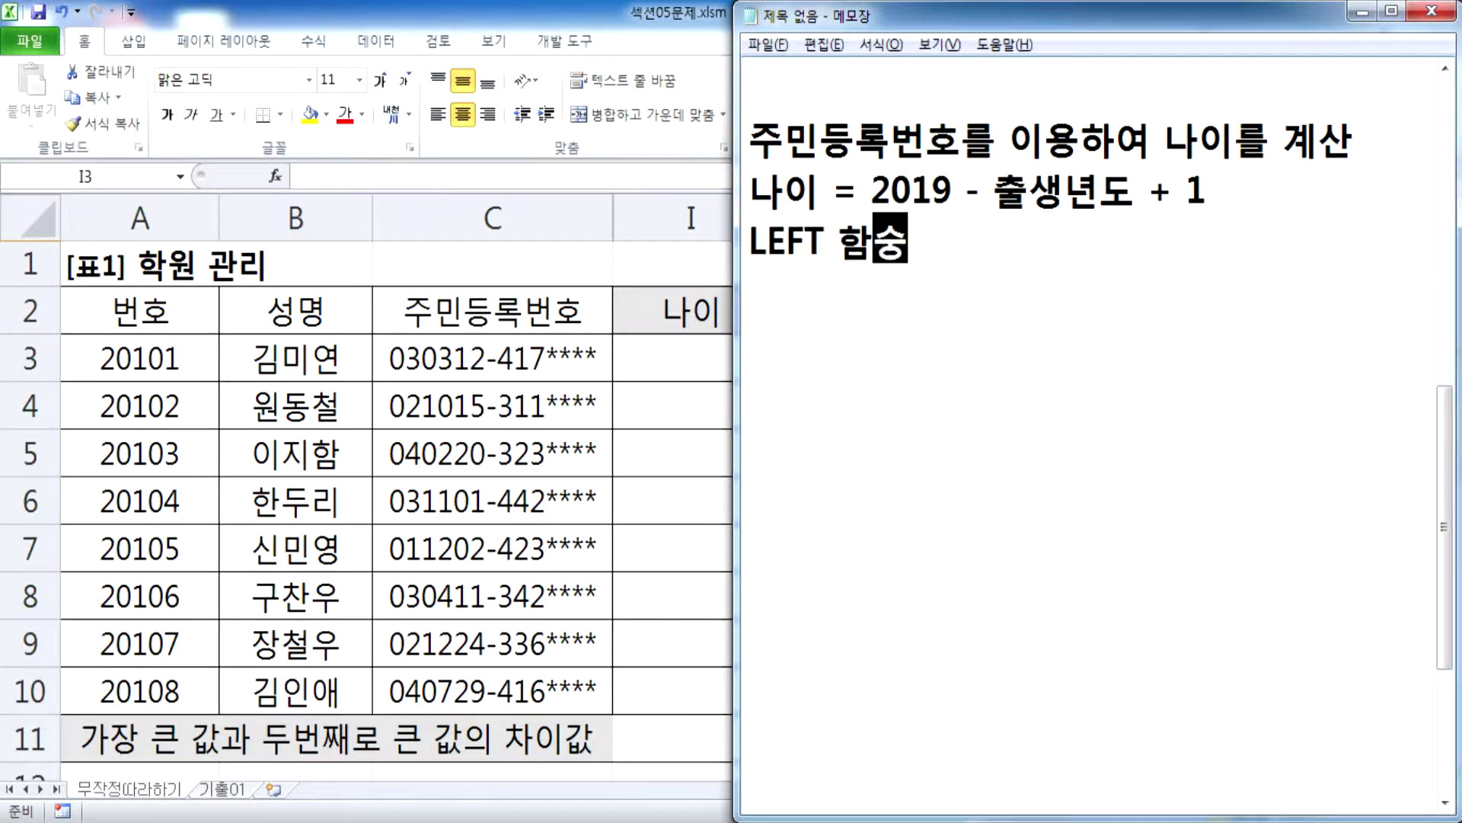
pyautogui.write('& 연사')
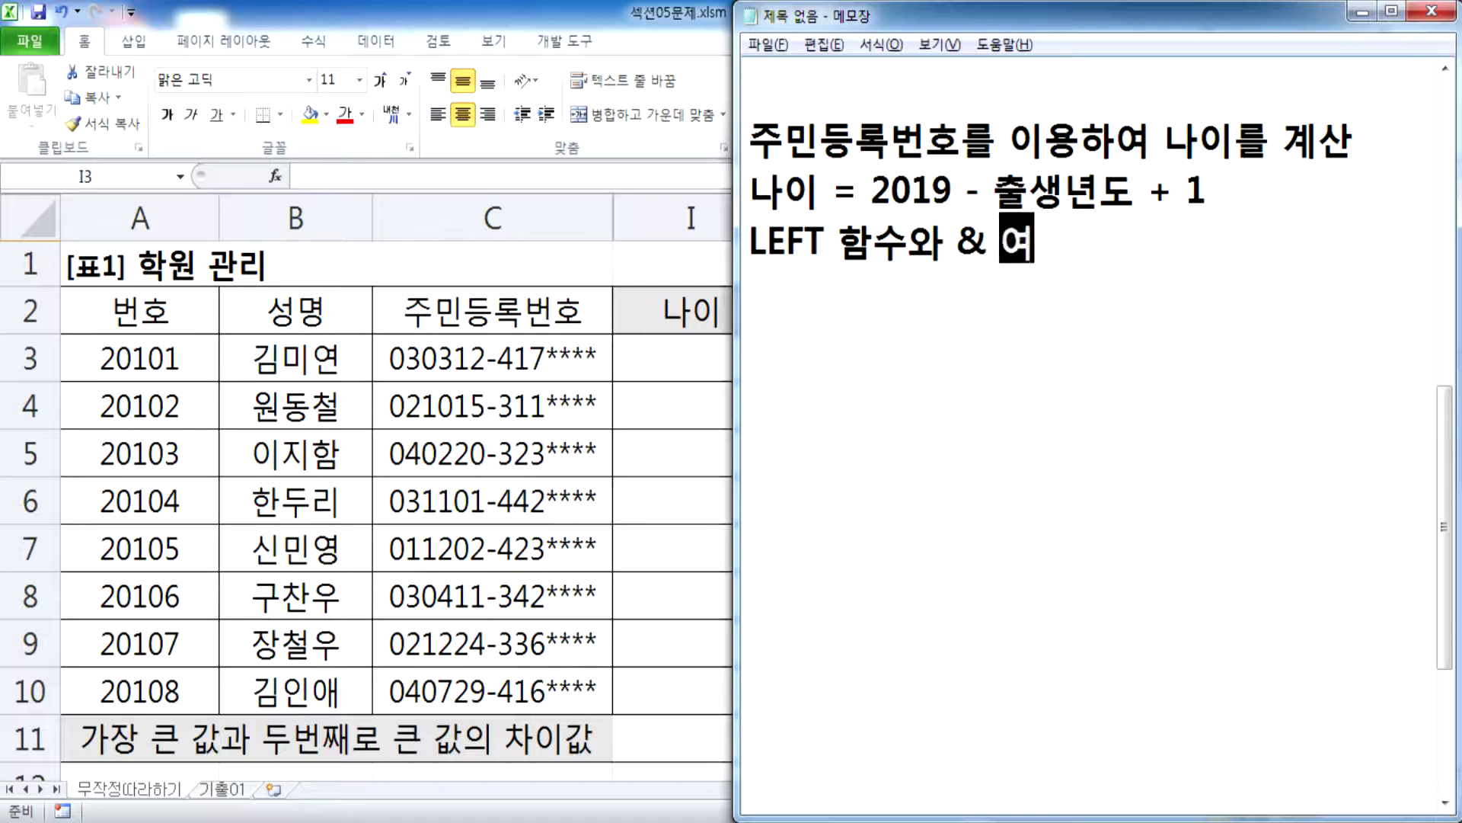
pyautogui.write('ㄴ자를 사용')
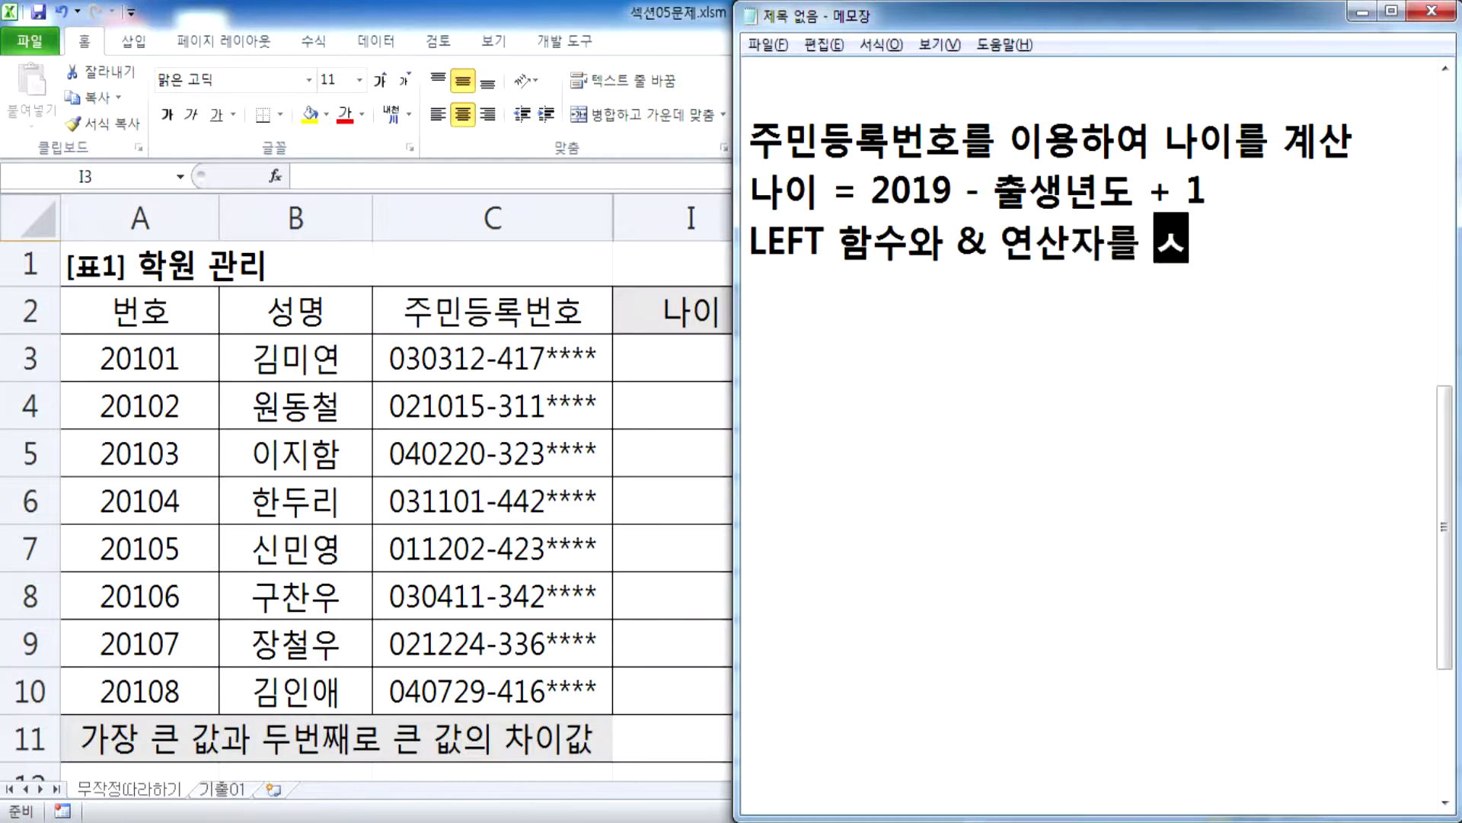
pyautogui.press('Return')
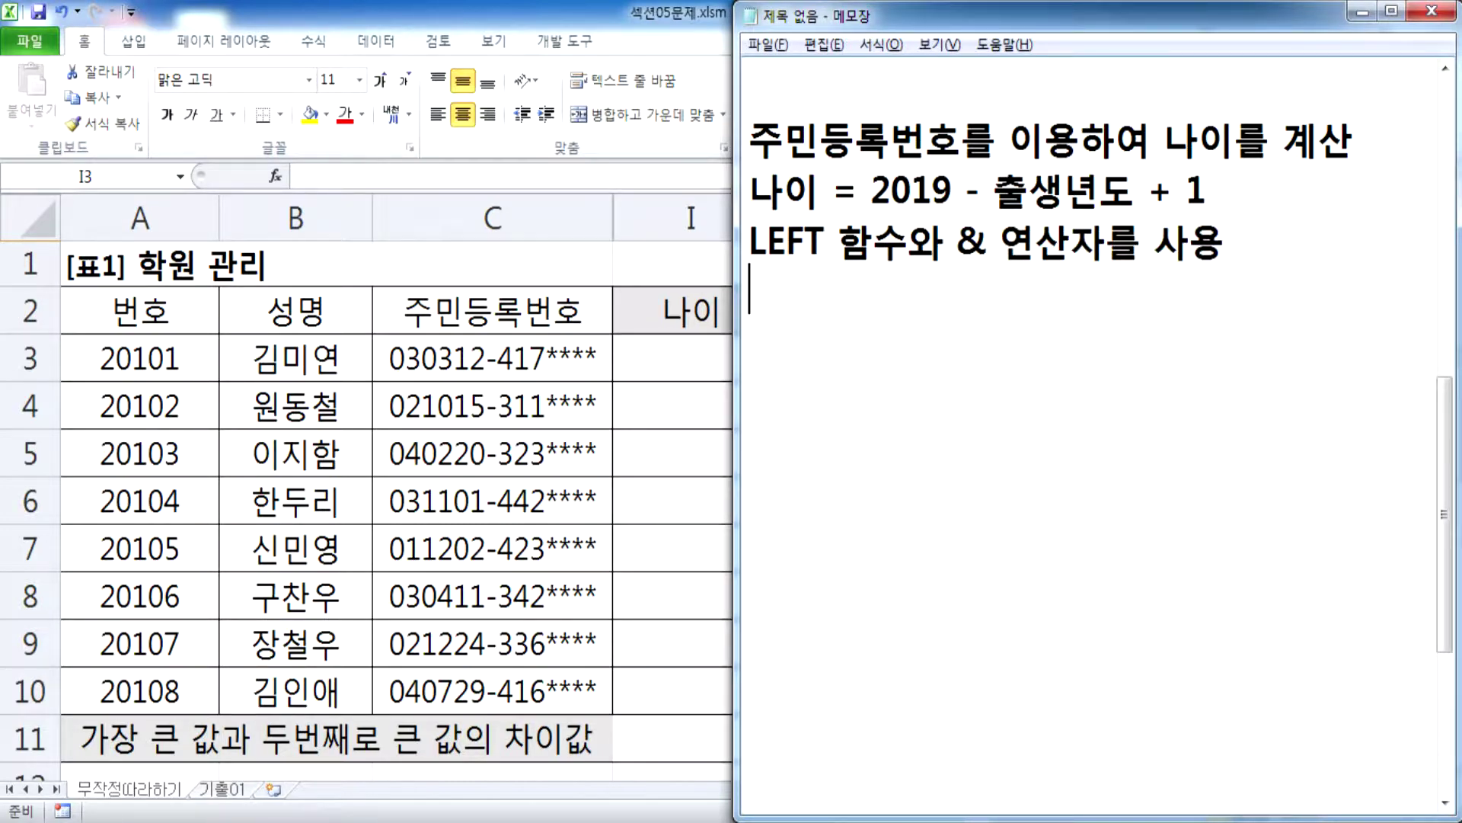
# Step: After a blank line, write the LEFT example "=LEFT(C3, 2) > 03"
pyautogui.press('Return')
pyautogui.write('=LEFT(ㅊ3')
pyautogui.press('BackSpace')
pyautogui.press('BackSpace')
pyautogui.press('Hangul')
pyautogui.write('C3')
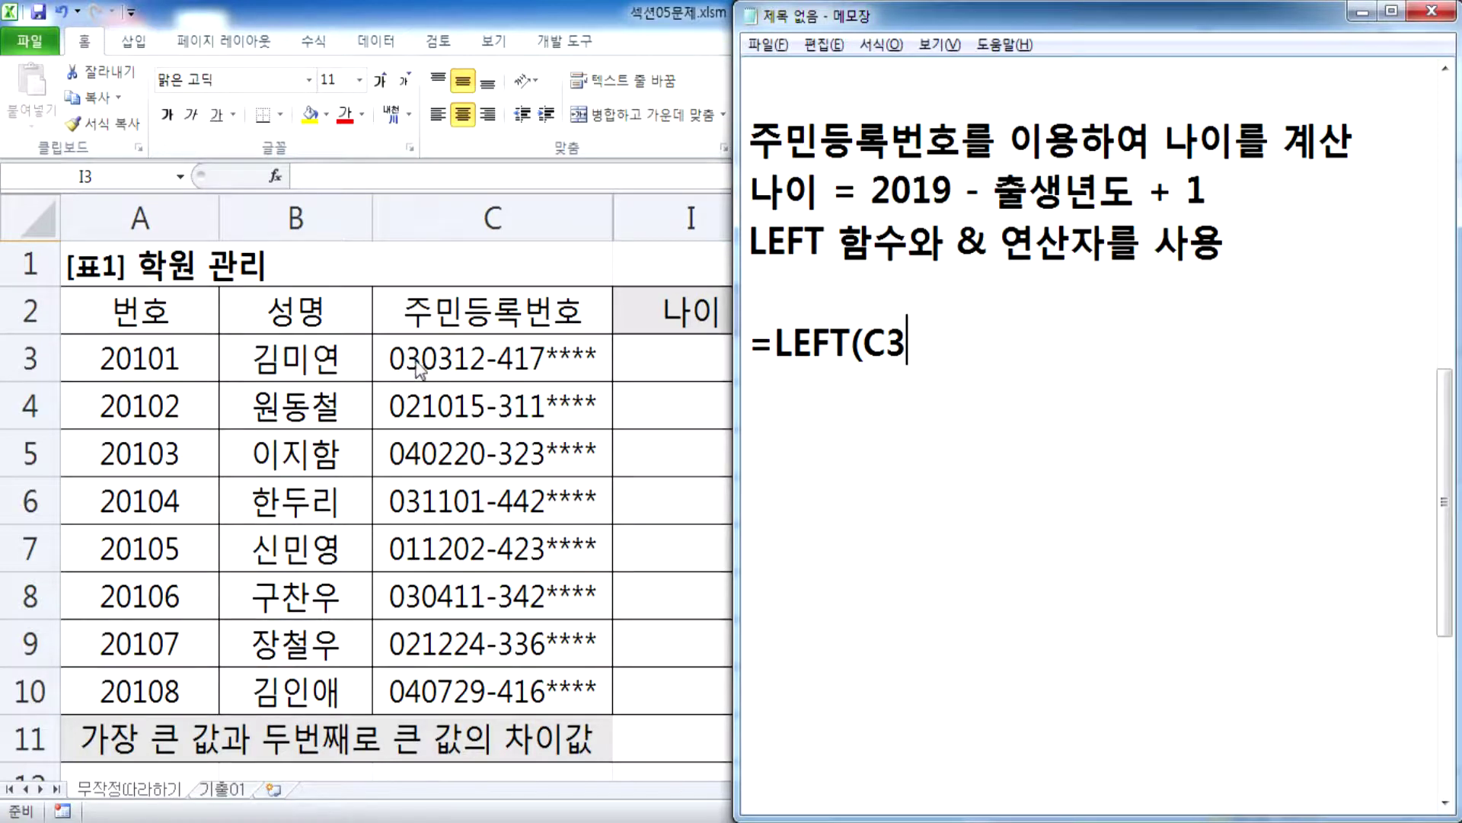
pyautogui.write(', 2)')
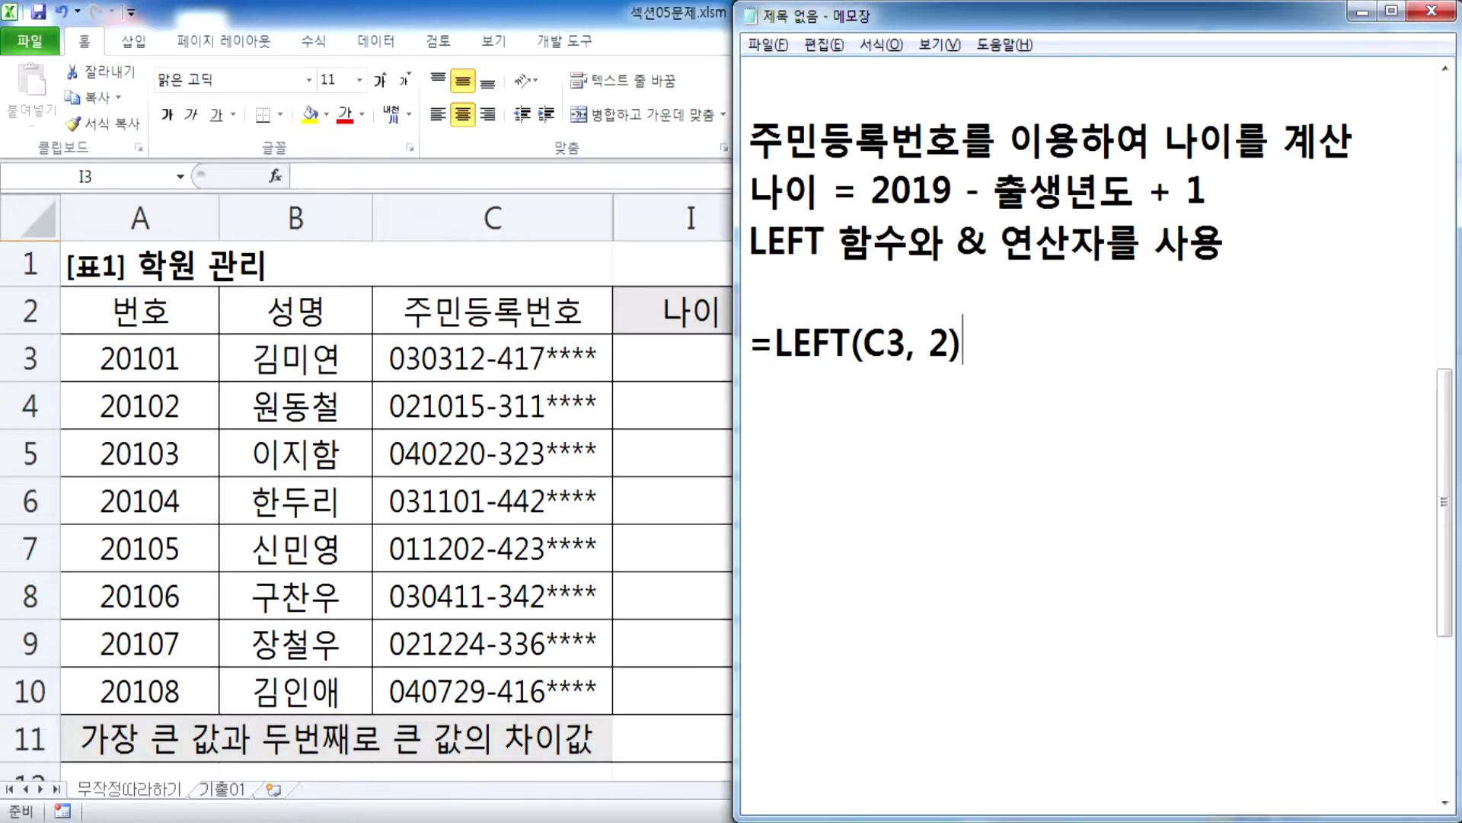
pyautogui.write(' > 03')
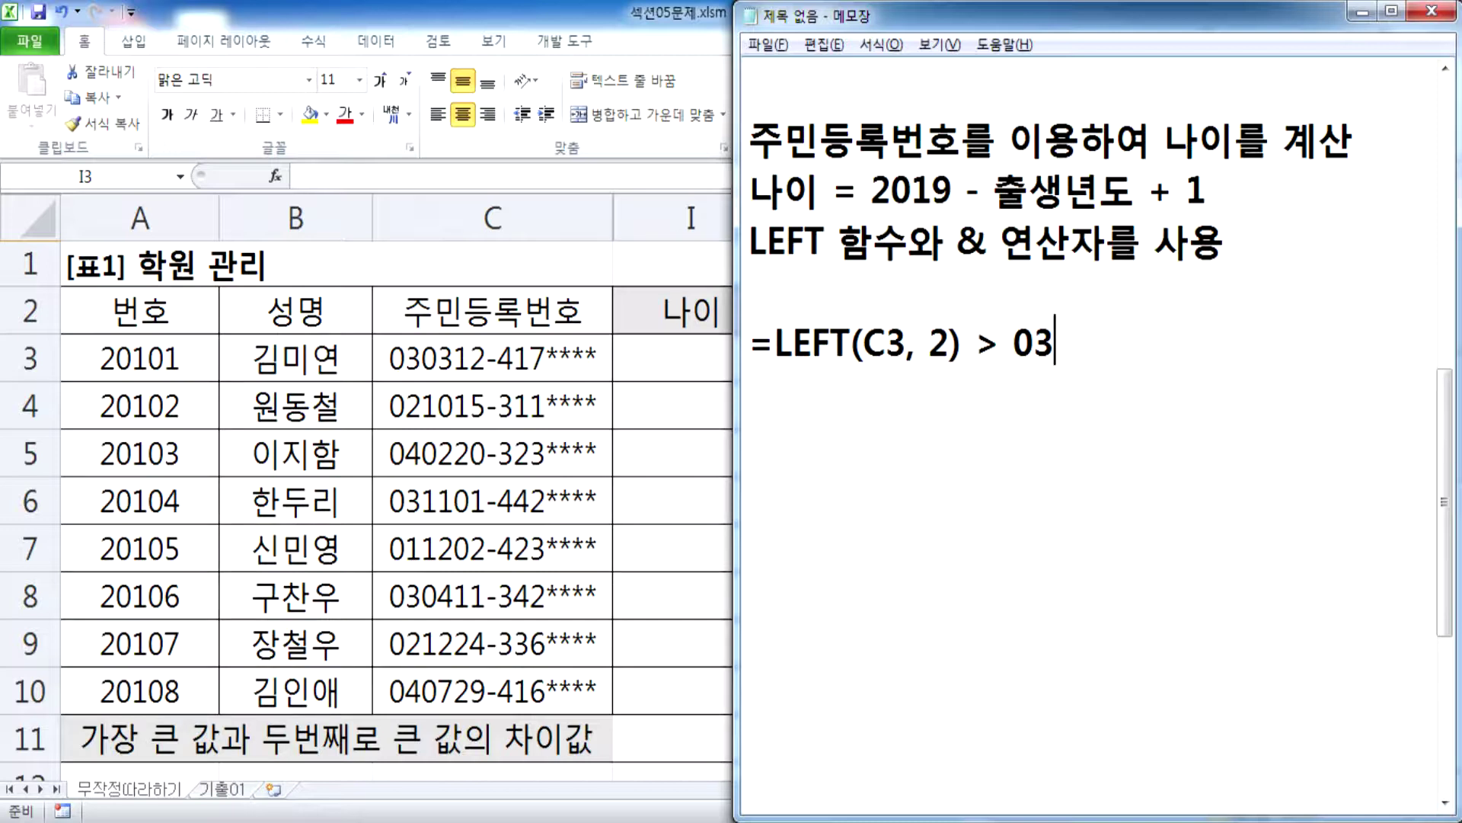
# Step: Leave a blank line below the LEFT example and write the calculation "=2019-03+1"
pyautogui.press('Return')
pyautogui.press('Return')
pyautogui.write('=2019-')
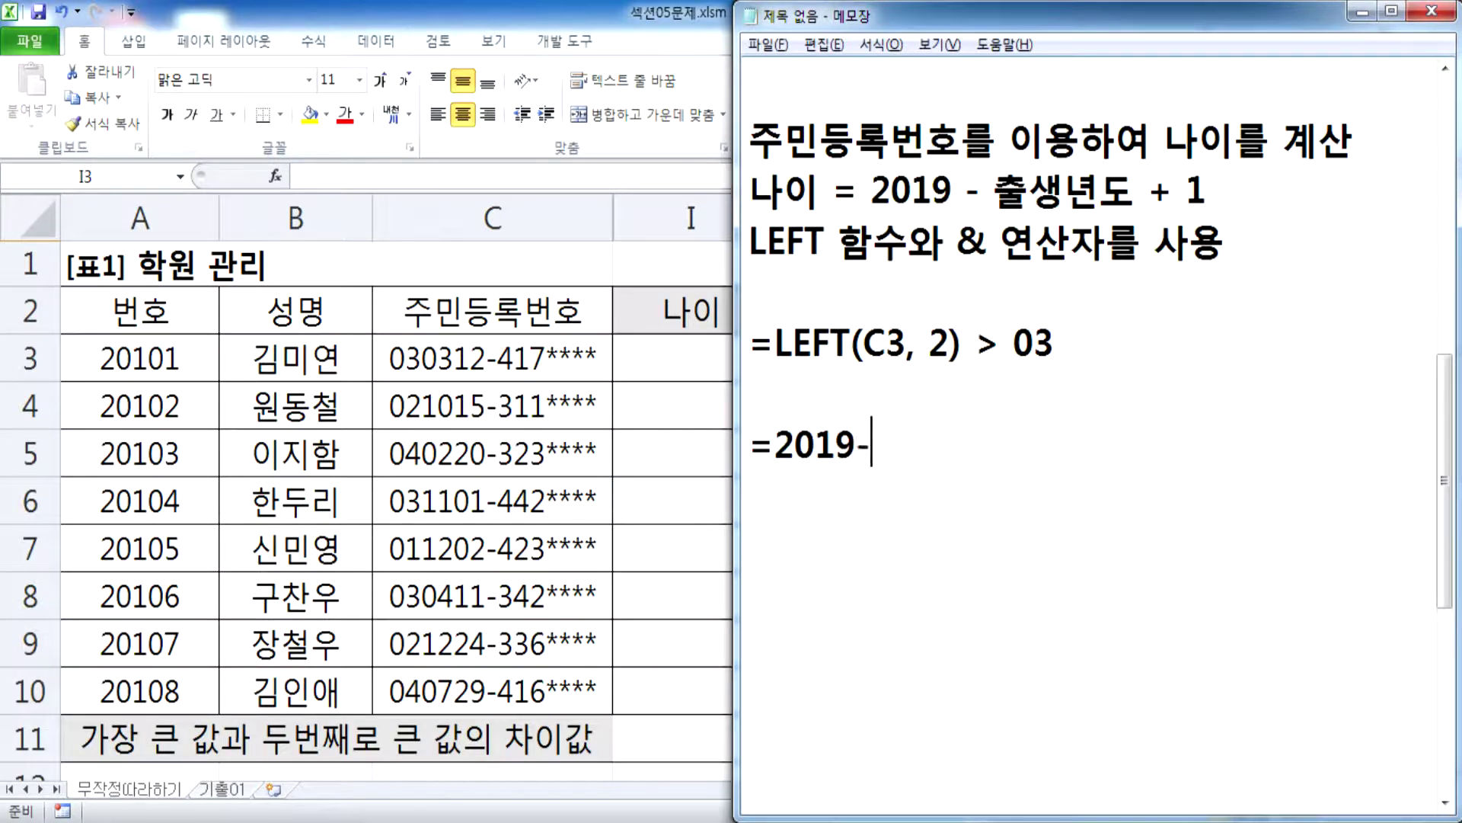
pyautogui.write('03+1')
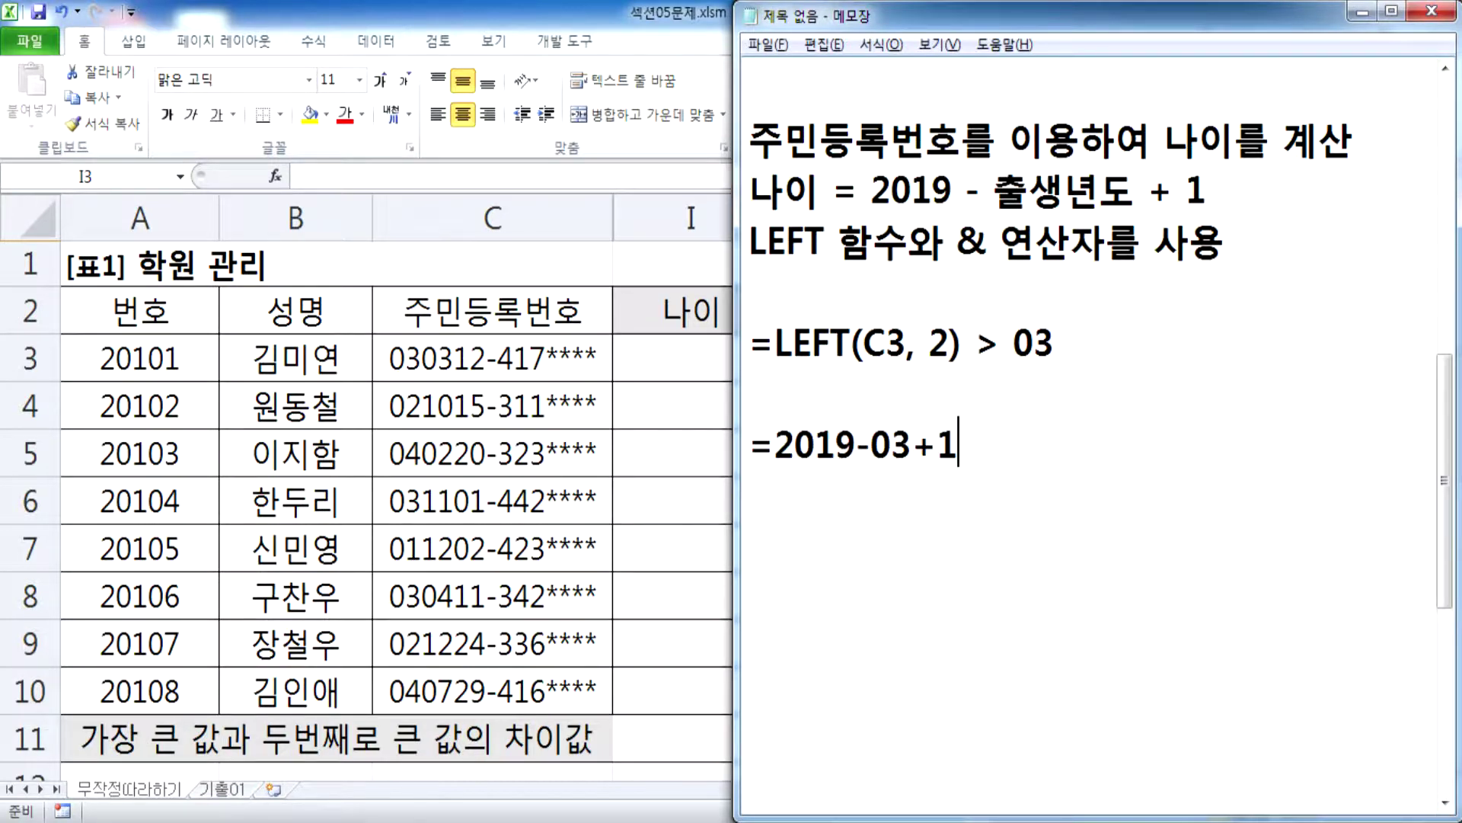
# Step: Try 20 in front of 03 in the calculation line, giving "=2019-2003+1", and highlight the year's last digits
pyautogui.press('Left')
pyautogui.press('Left')
pyautogui.press('Left')
pyautogui.press('Left')
pyautogui.write('20')
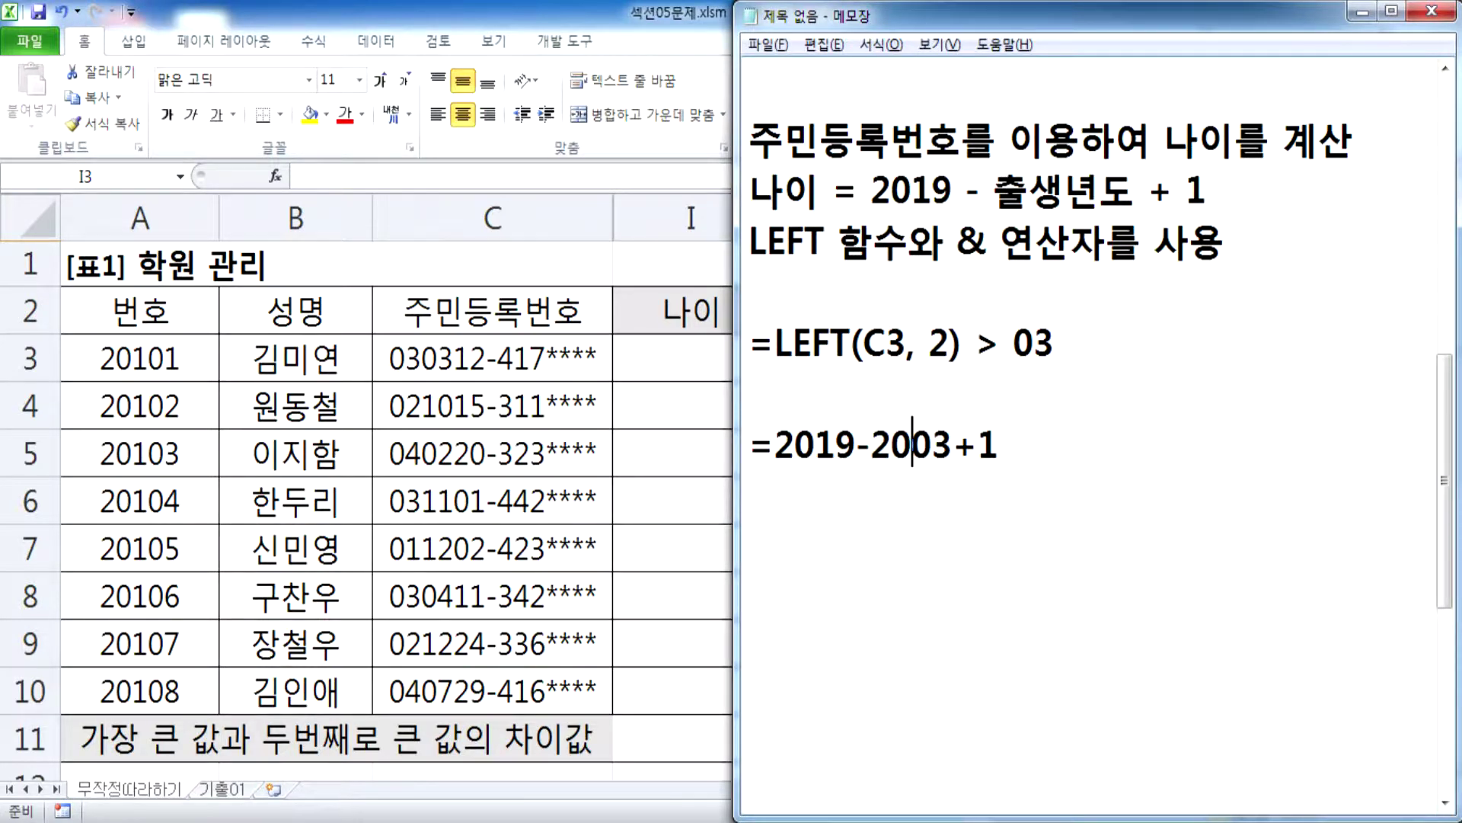
pyautogui.hotkey('shift', 'Right')
pyautogui.hotkey('shift', 'Right')
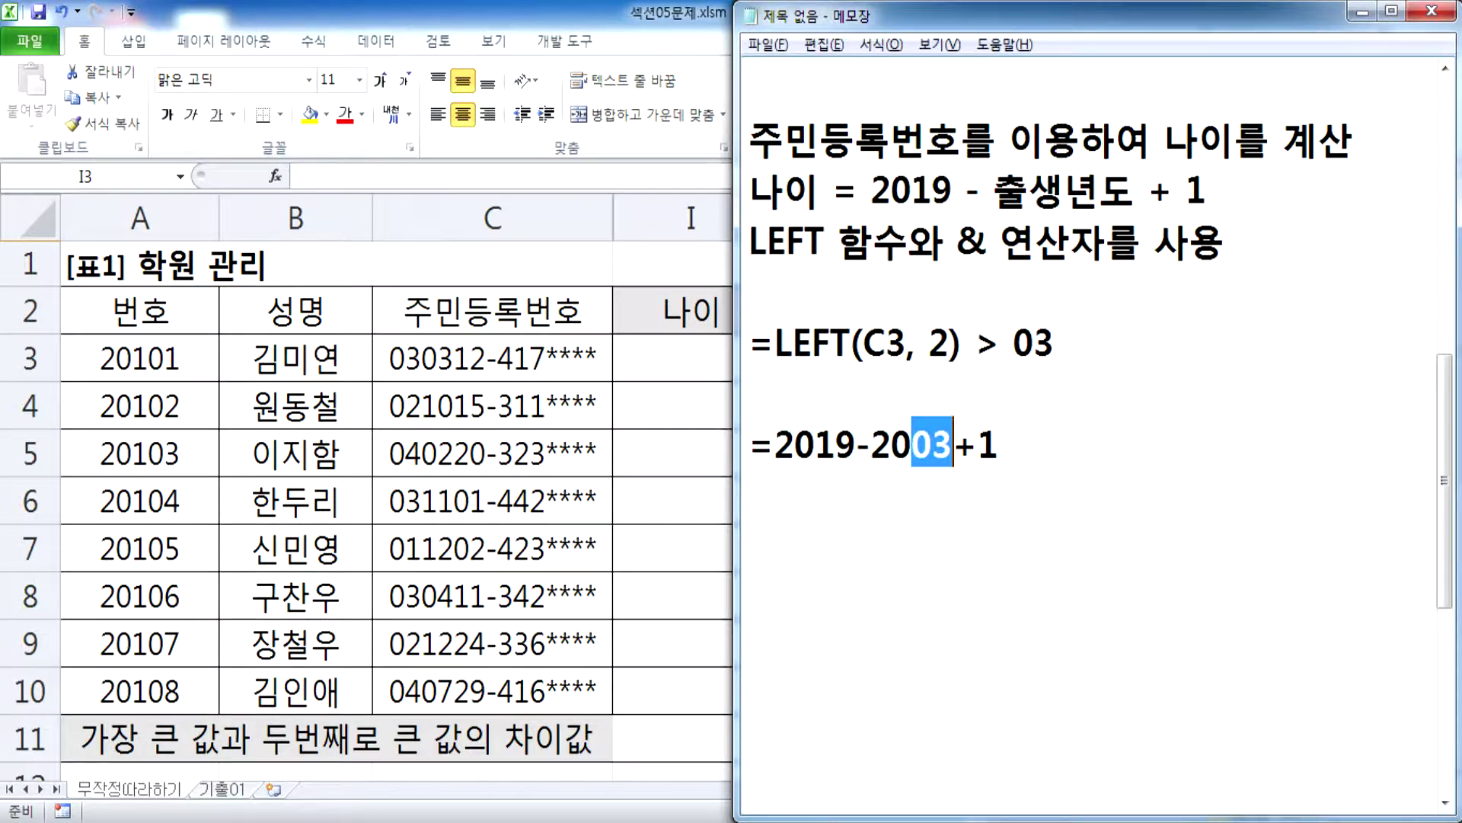
pyautogui.hotkey('shift', 'Left')
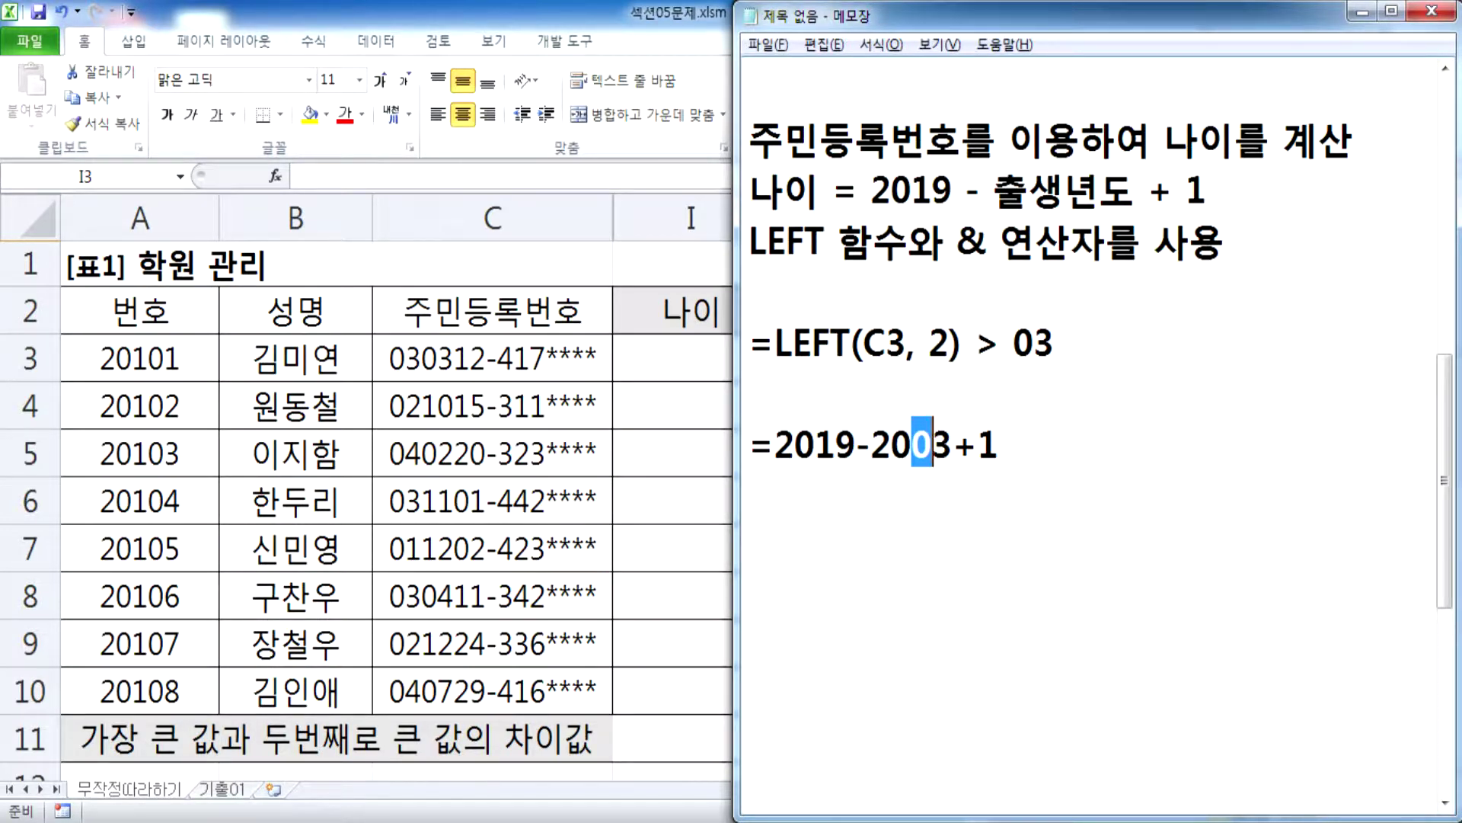
# Step: Remove the 20 inserted before 03, restoring the calculation line to "=2019-03+1"
pyautogui.press('Left')
pyautogui.press('Left')
pyautogui.press('Left')
pyautogui.press('Delete')
pyautogui.press('Delete')
pyautogui.press('pagedown')
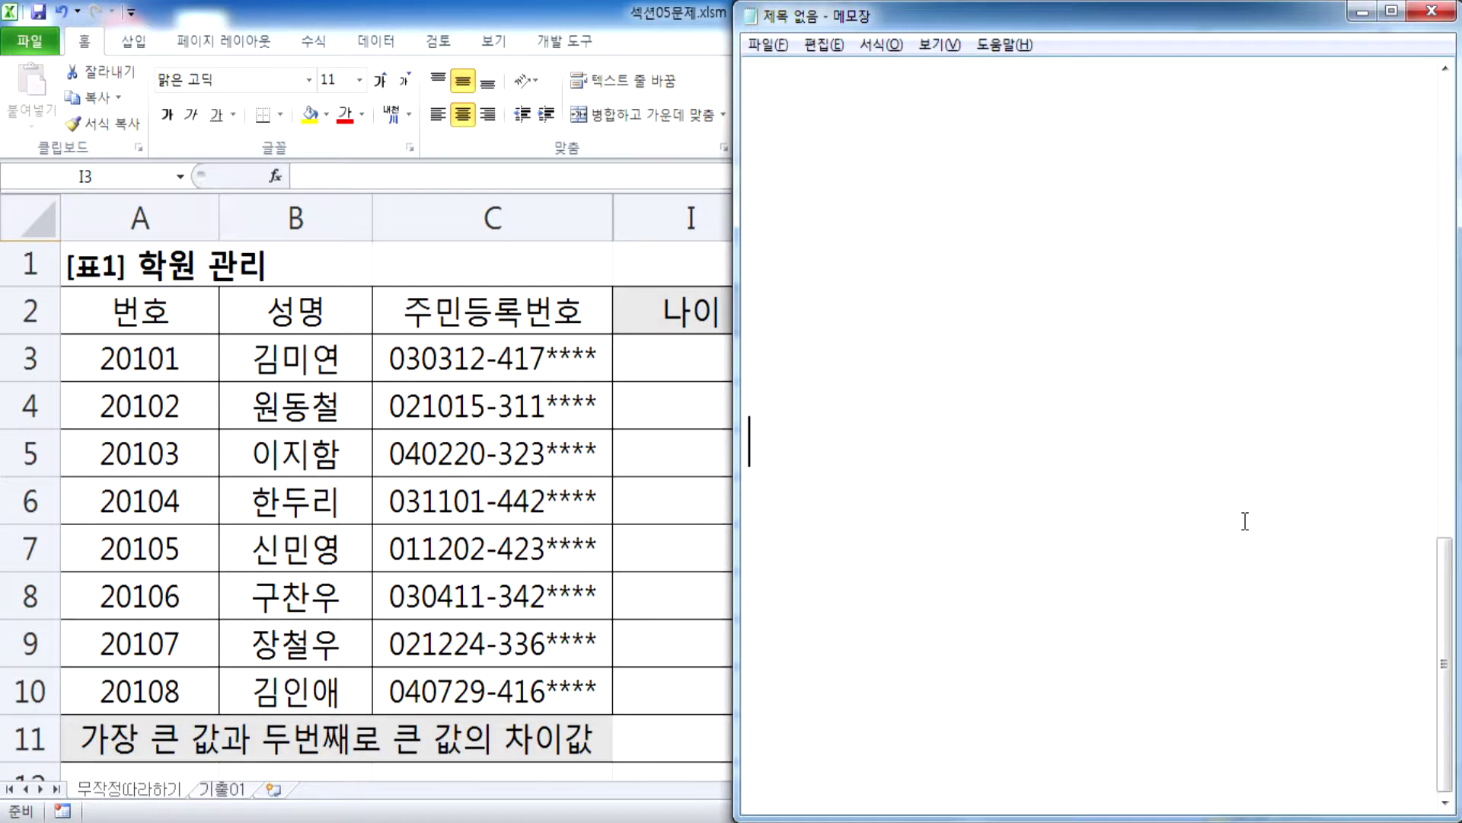
# Step: Return to the end of the calculation line "=2019-03+1" and append "+200"
pyautogui.scroll(5, 1211, 480)
pyautogui.click(1023, 532)
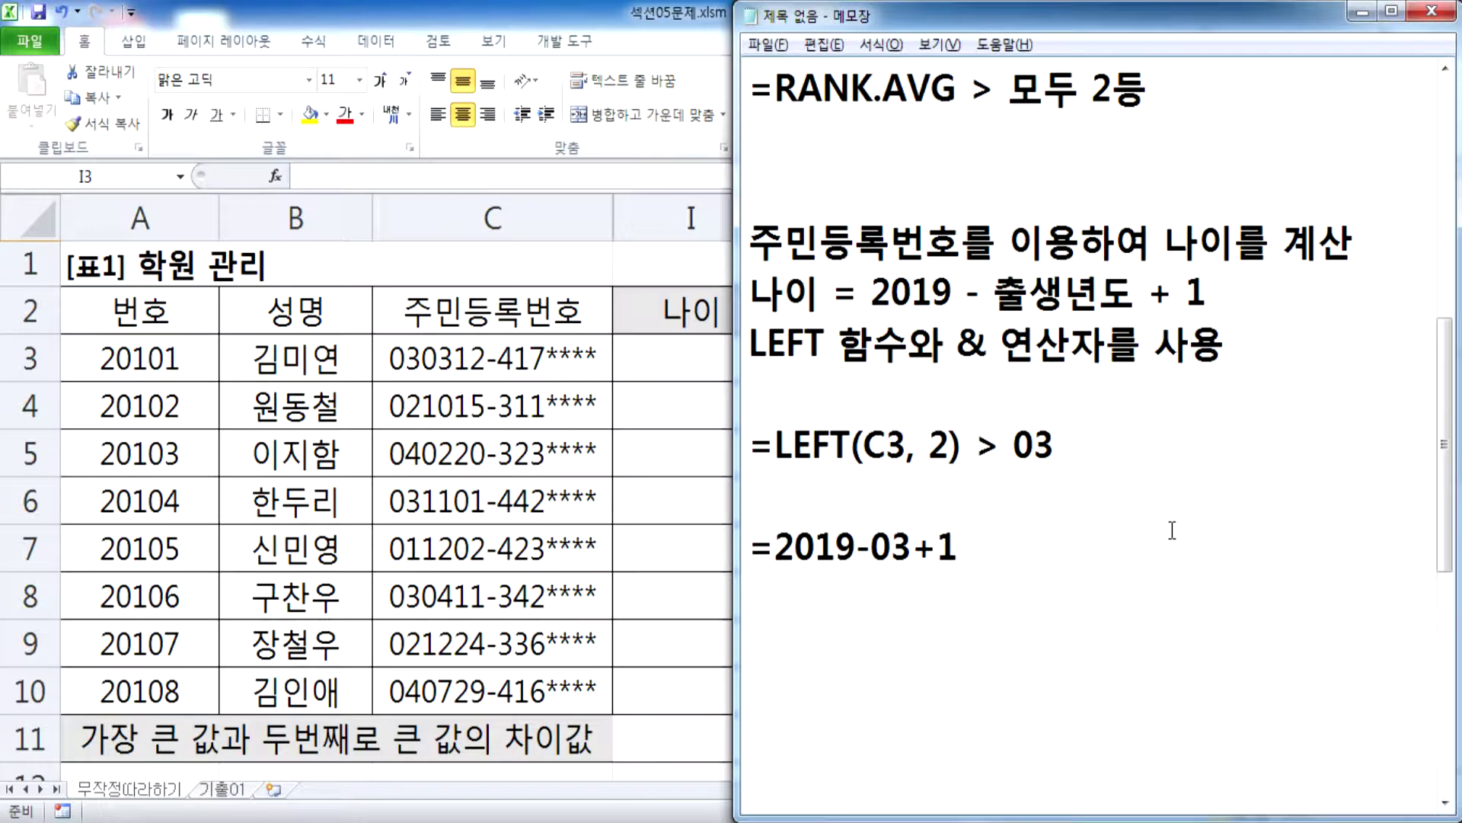
pyautogui.scroll(-2, 1042, 598)
pyautogui.scroll(1, 1049, 586)
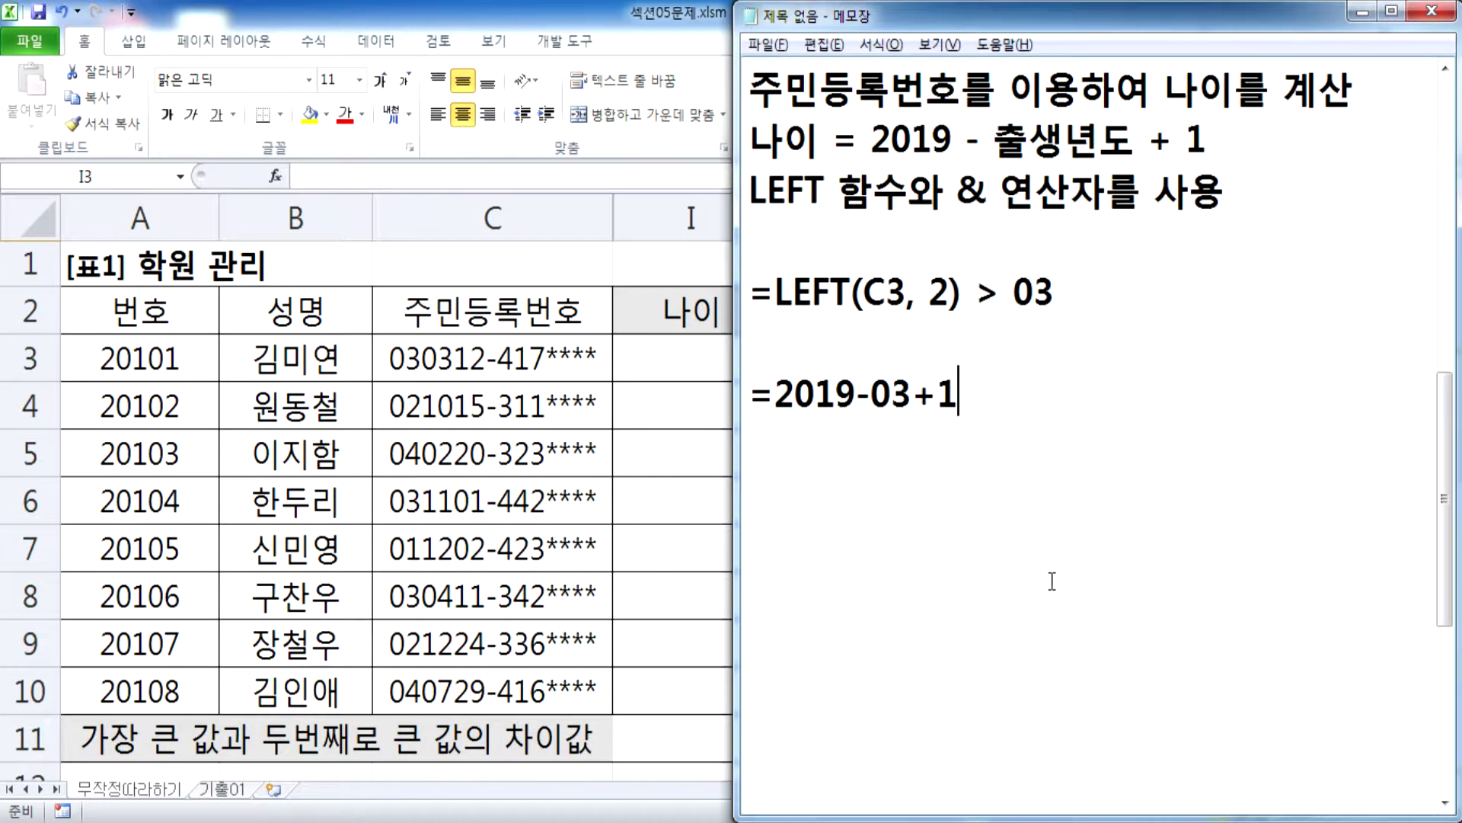
pyautogui.write('+200')
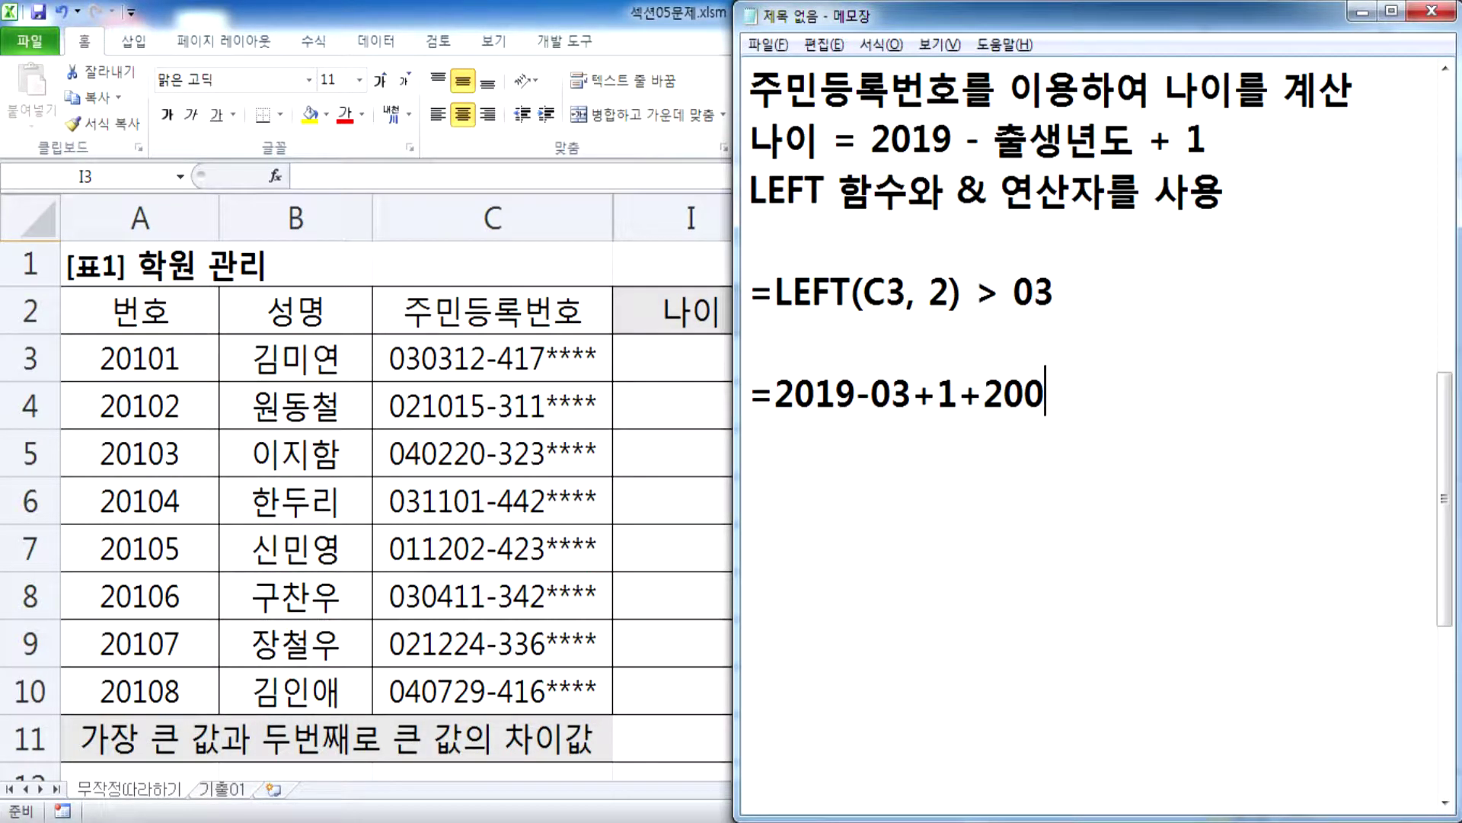
# Step: Add the alternative calculation "=2019-(2000+03)+1" on the next line
pyautogui.press('Return')
pyautogui.write('=2')
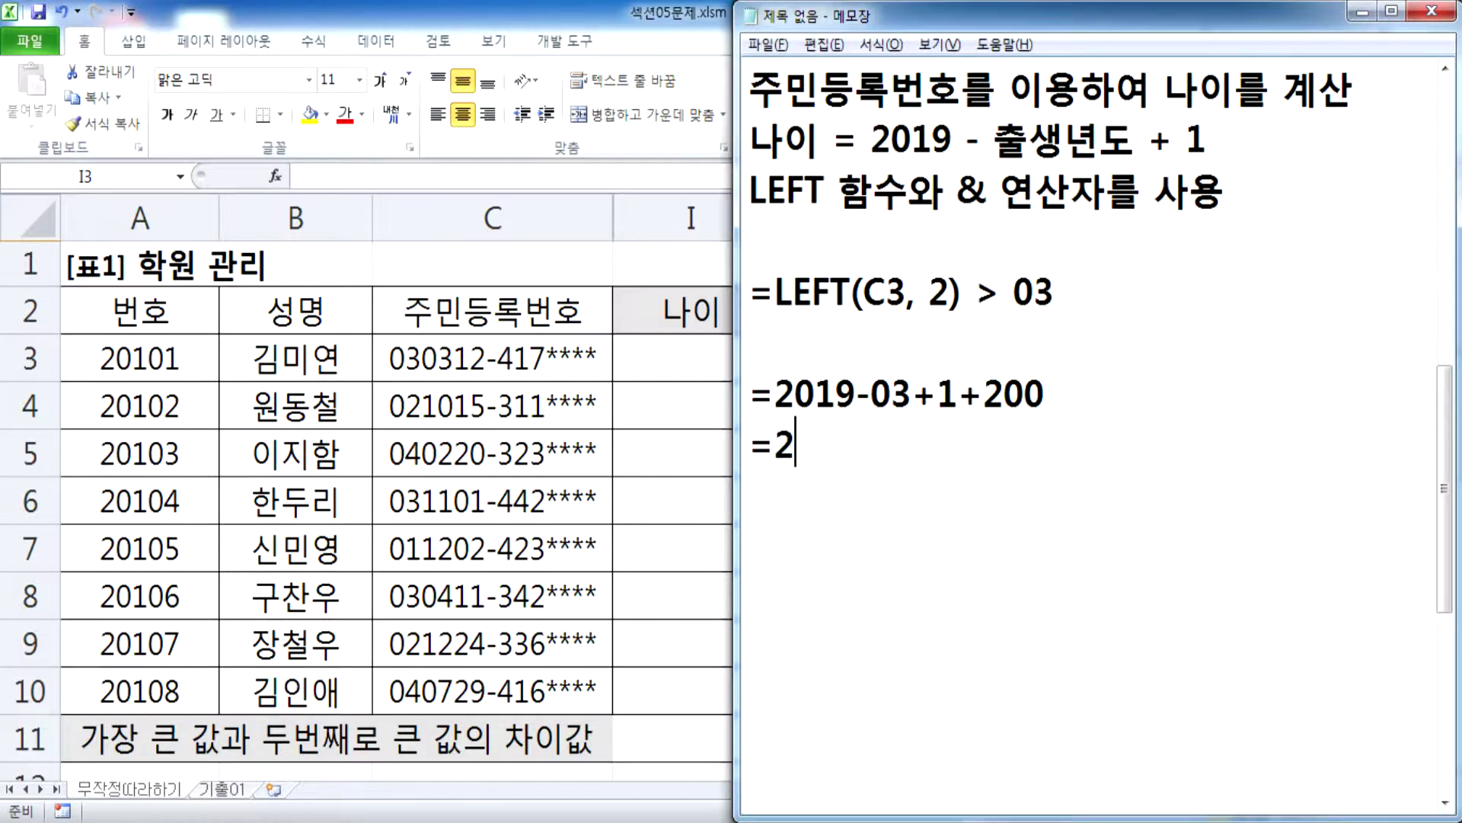
pyautogui.write('019-(2000')
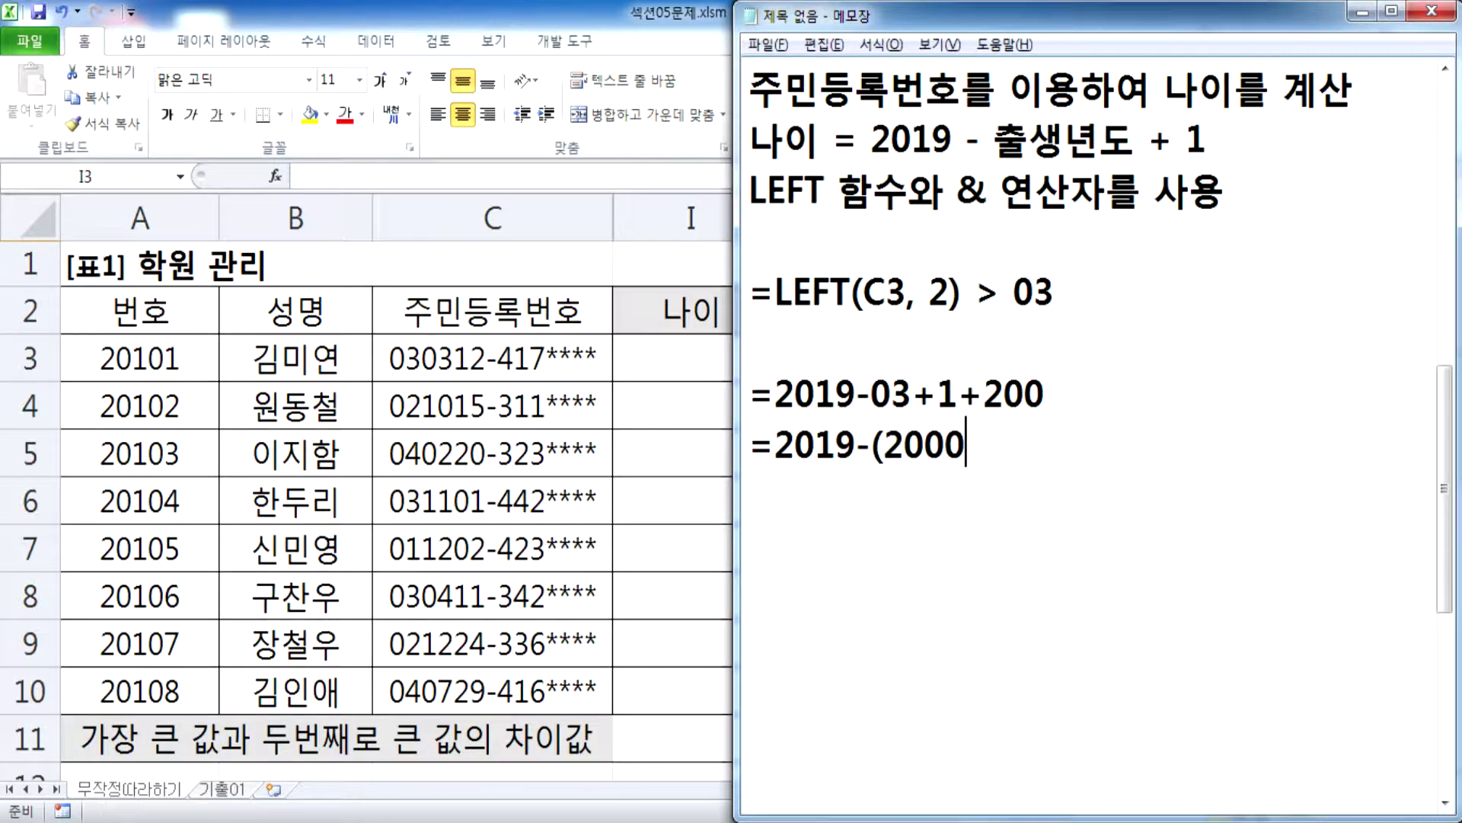
pyautogui.write('+03)+1')
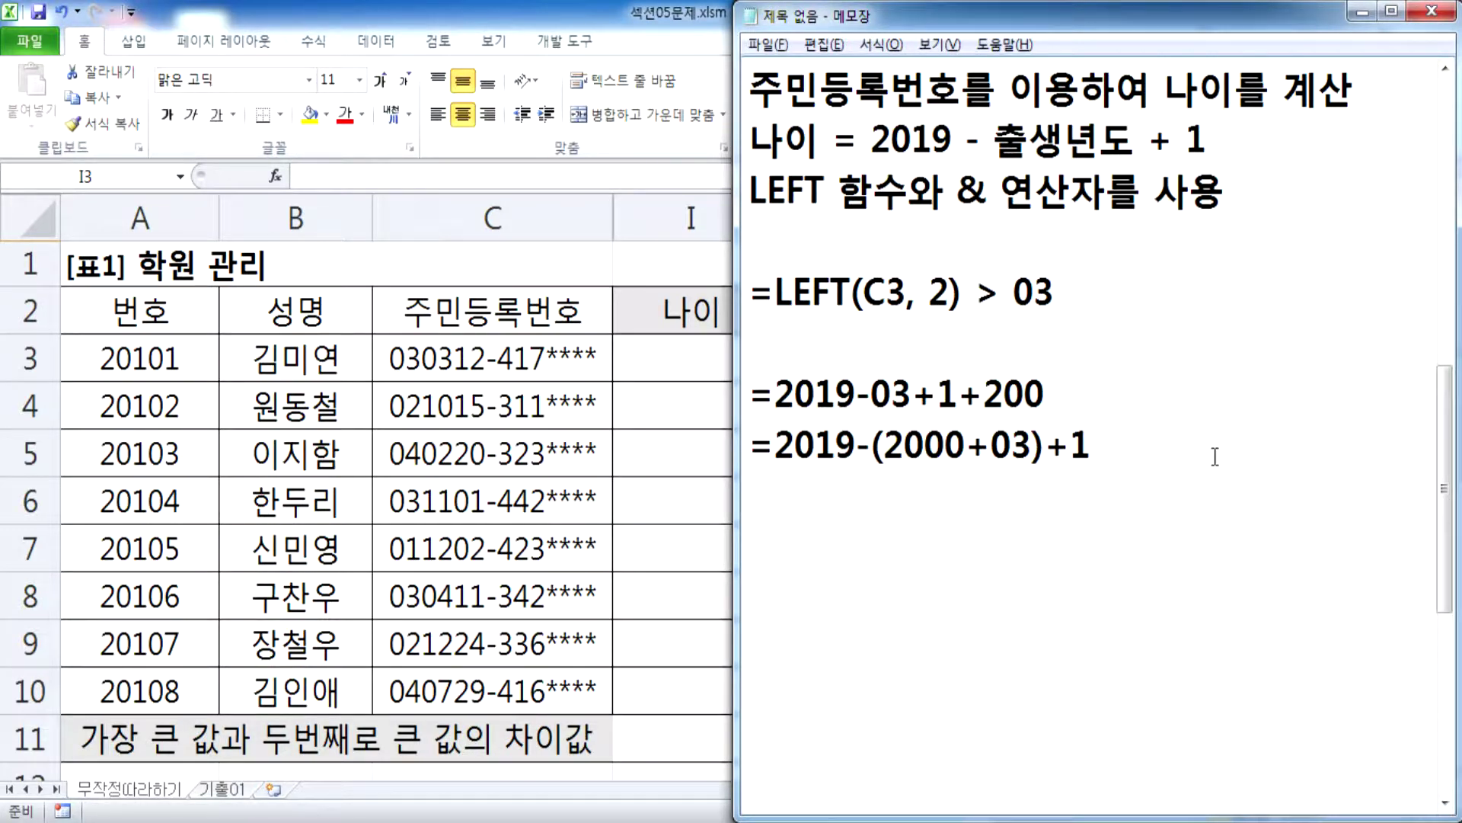
# Step: Mark both addition-based calculation lines as wrong by appending "(X)" to each
pyautogui.write('(')
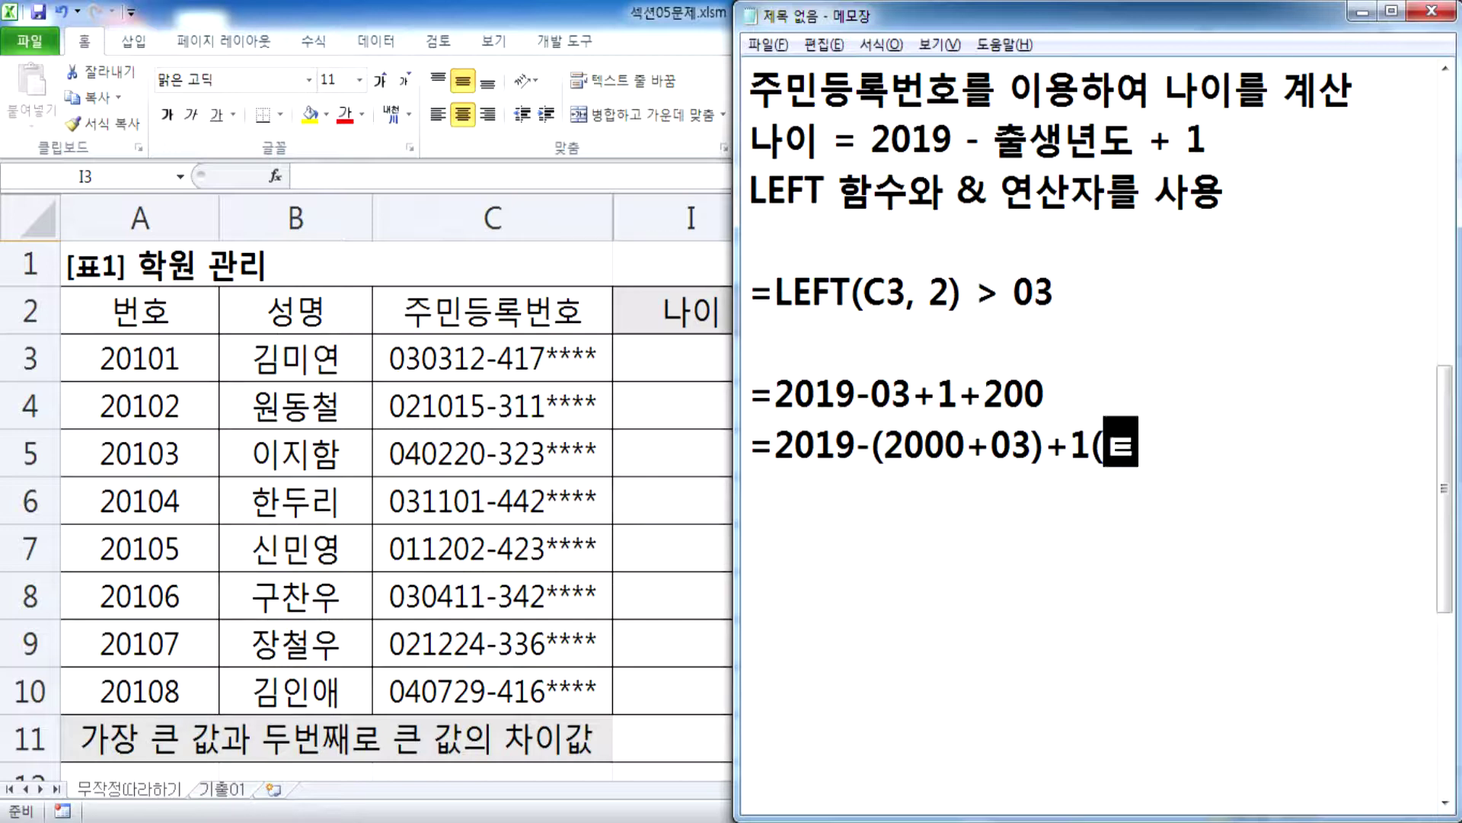
pyautogui.write('x')
pyautogui.press('BackSpace')
pyautogui.write('X)')
pyautogui.press('Up')
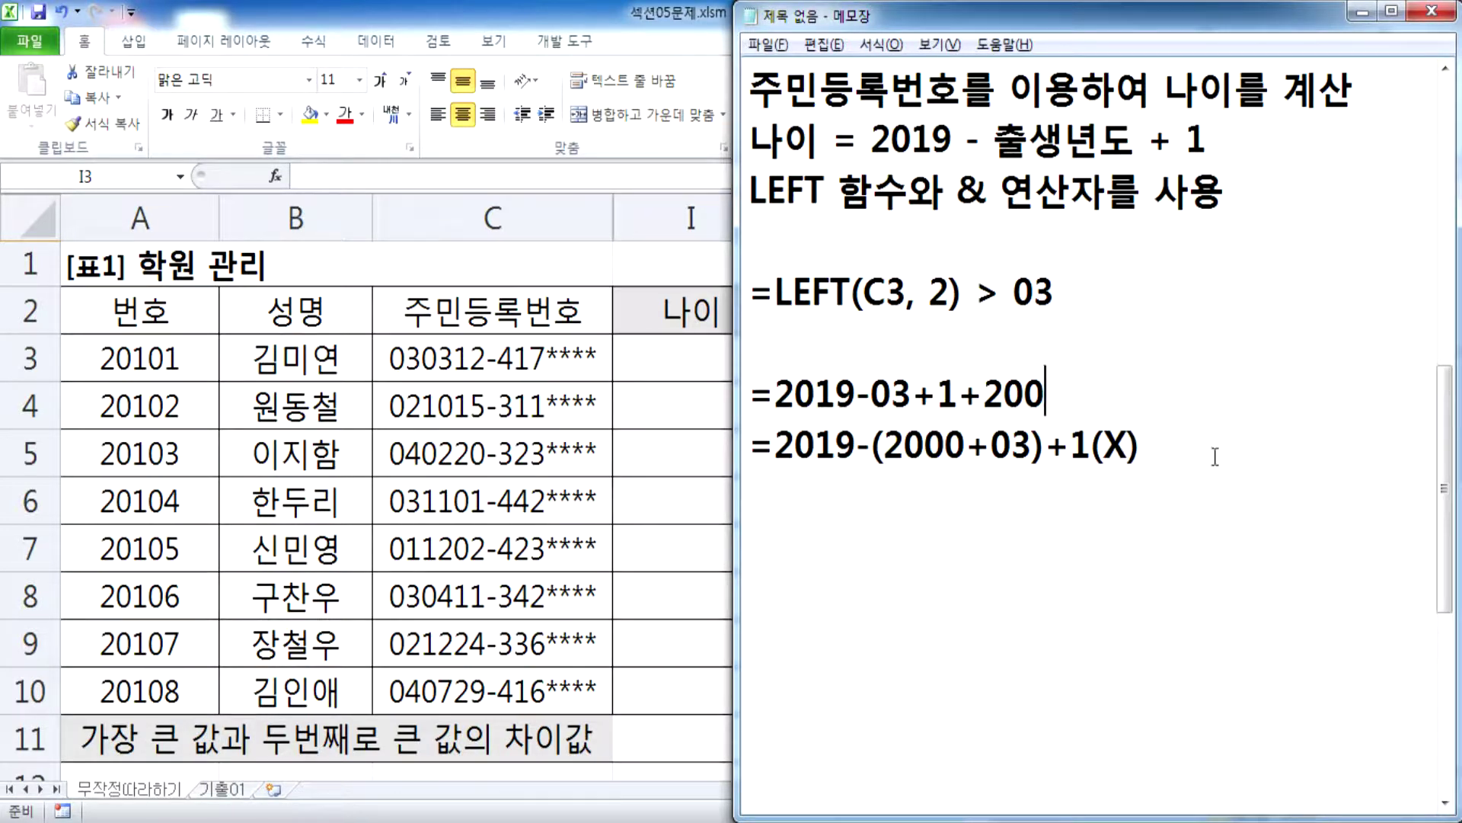
pyautogui.write('(X)')
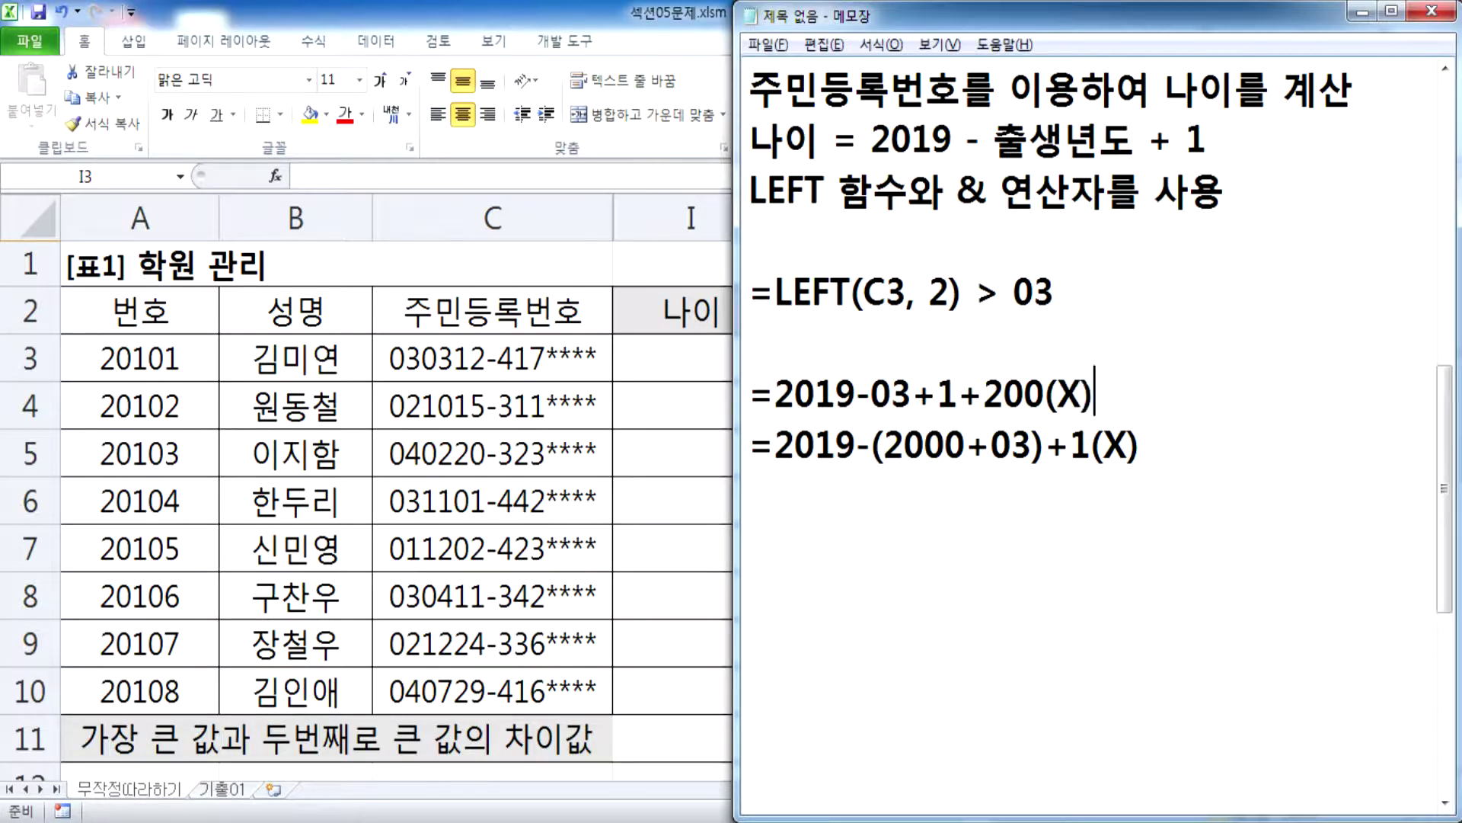
# Step: Highlight the & in the operator note and correct the first calculation's last number to 2000
pyautogui.moveTo(958, 191); pyautogui.dragTo(988, 190)
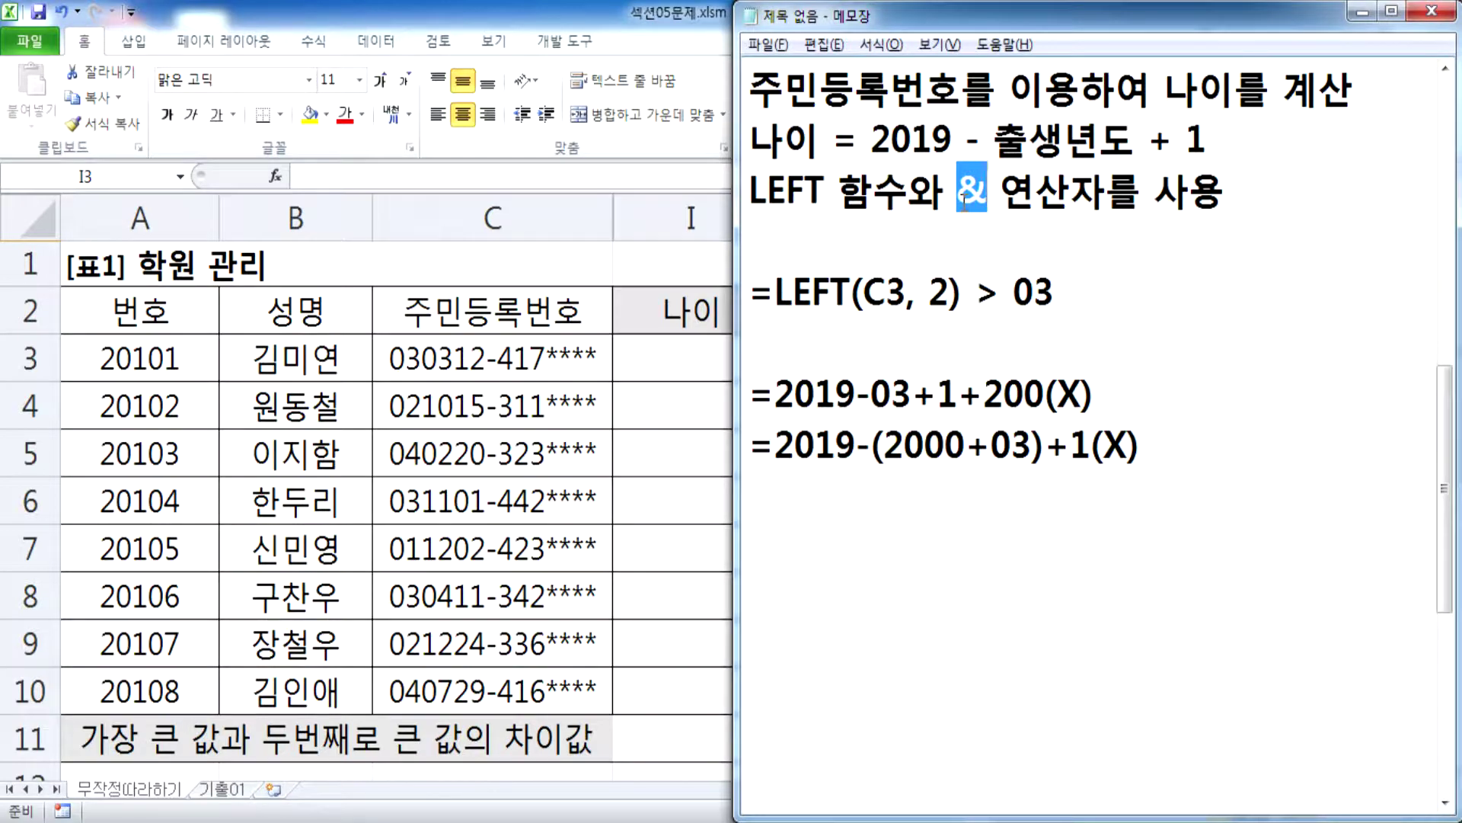
pyautogui.click(1045, 395)
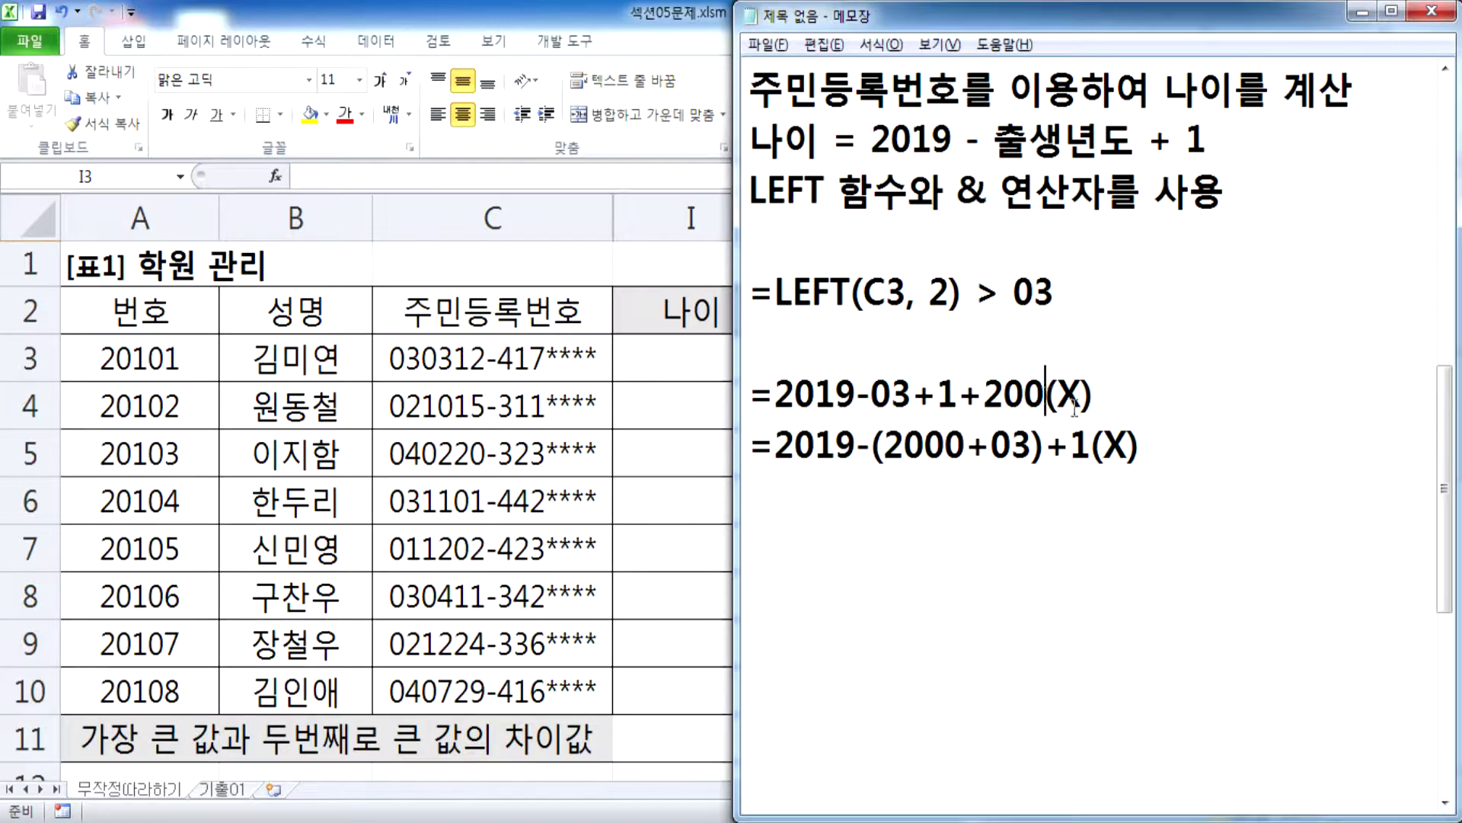
pyautogui.write('0')
# Step: Highlight 2000+03 in the second calculation and write "=2019-2003+1" on the line below it
pyautogui.moveTo(884, 446); pyautogui.dragTo(1032, 446)
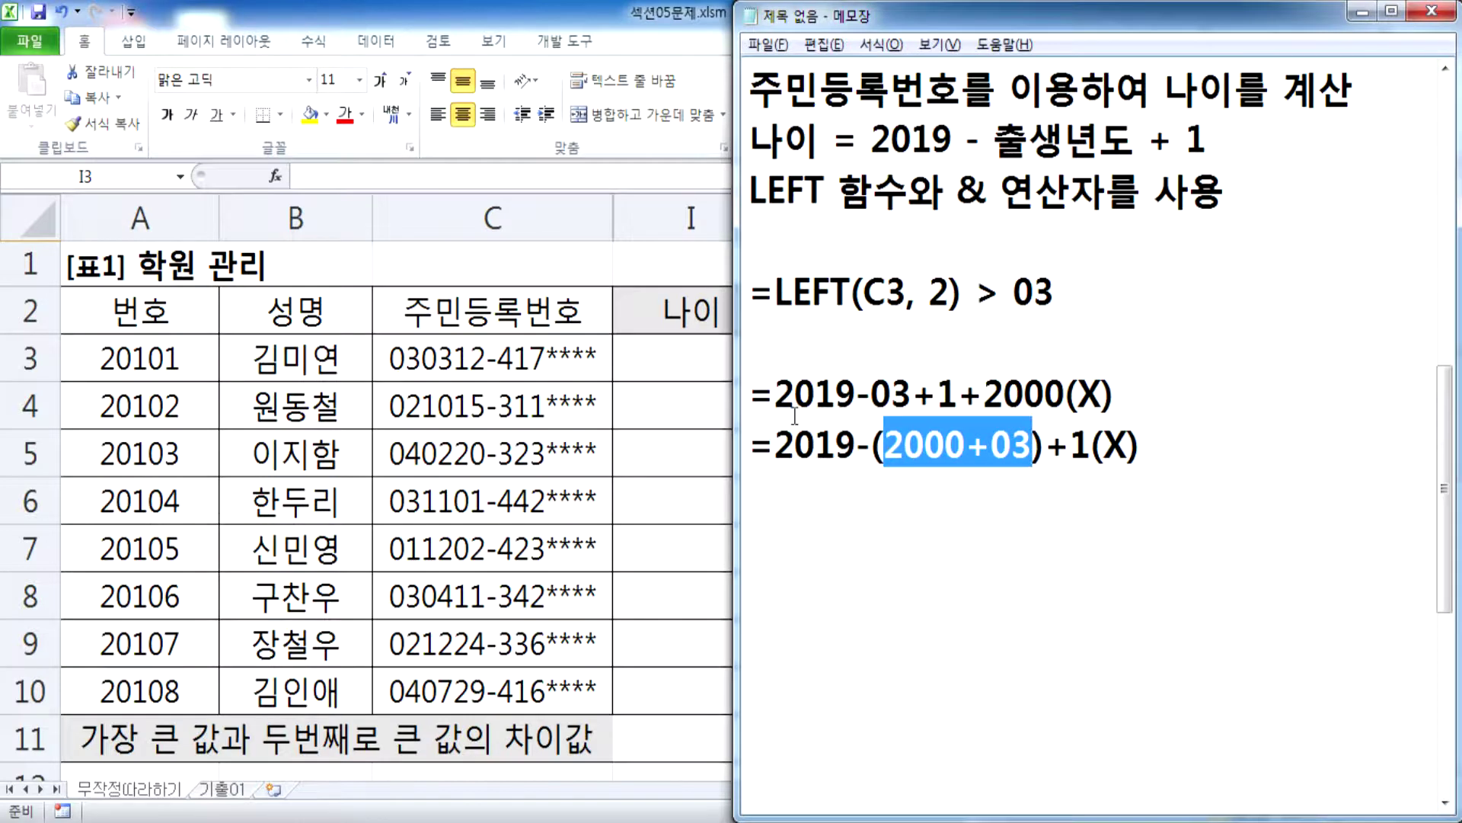
pyautogui.click(765, 487)
pyautogui.write('=2019-2003+1')
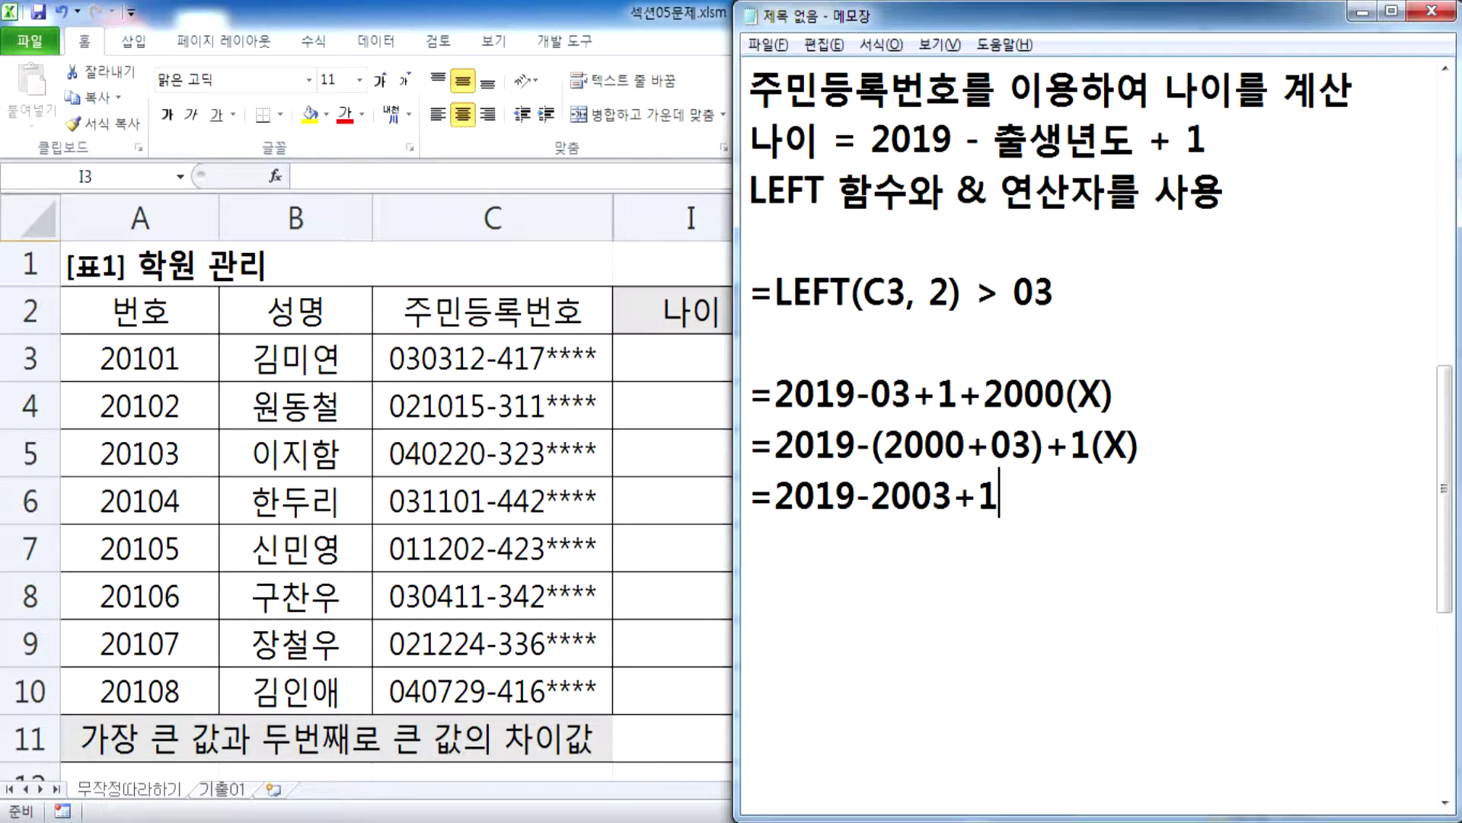
# Step: Highlight 2003 and its 03 in the last calculation, and insert & between 20 and 03, giving "=2019-20&03+1"
pyautogui.moveTo(870, 493); pyautogui.dragTo(954, 495)
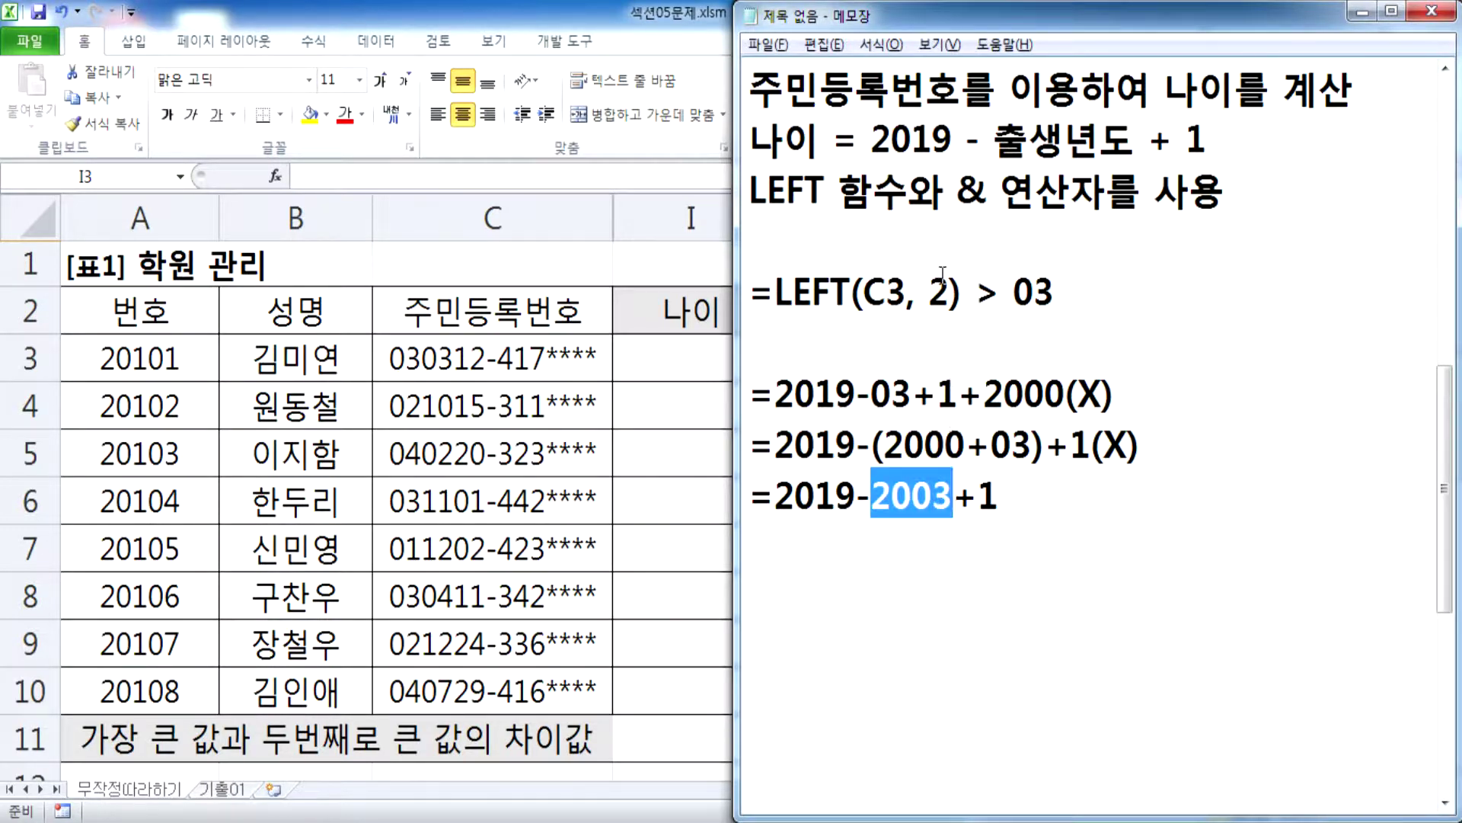
pyautogui.moveTo(912, 495); pyautogui.dragTo(953, 495)
pyautogui.scroll(-1, 951, 482)
pyautogui.click(914, 347)
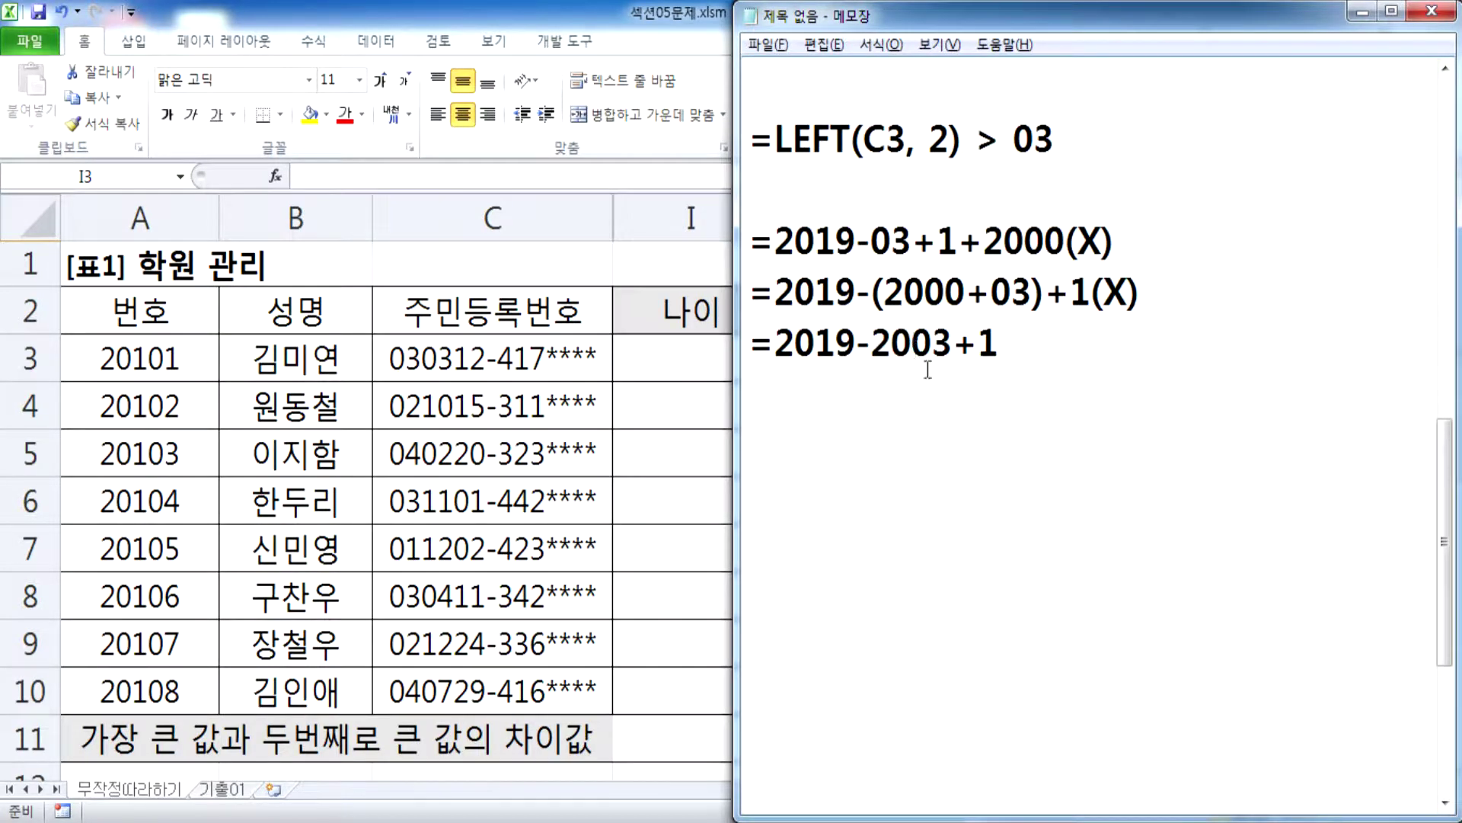
pyautogui.write('&')
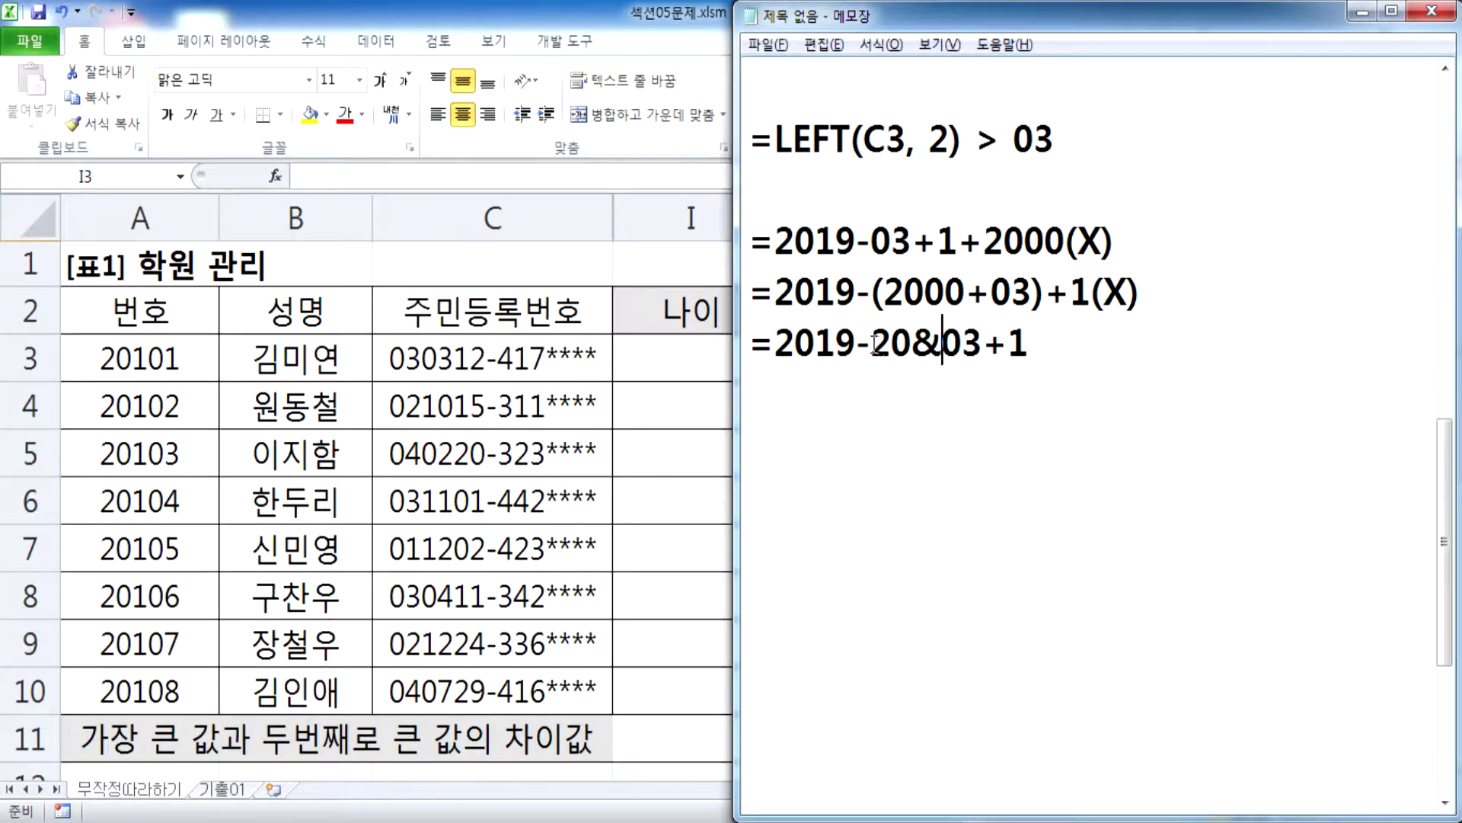
# Step: Highlight 20&03, 2019-20, 03+1 and the & in turn within the last calculation line to examine the operator order
pyautogui.moveTo(873, 342); pyautogui.dragTo(976, 347)
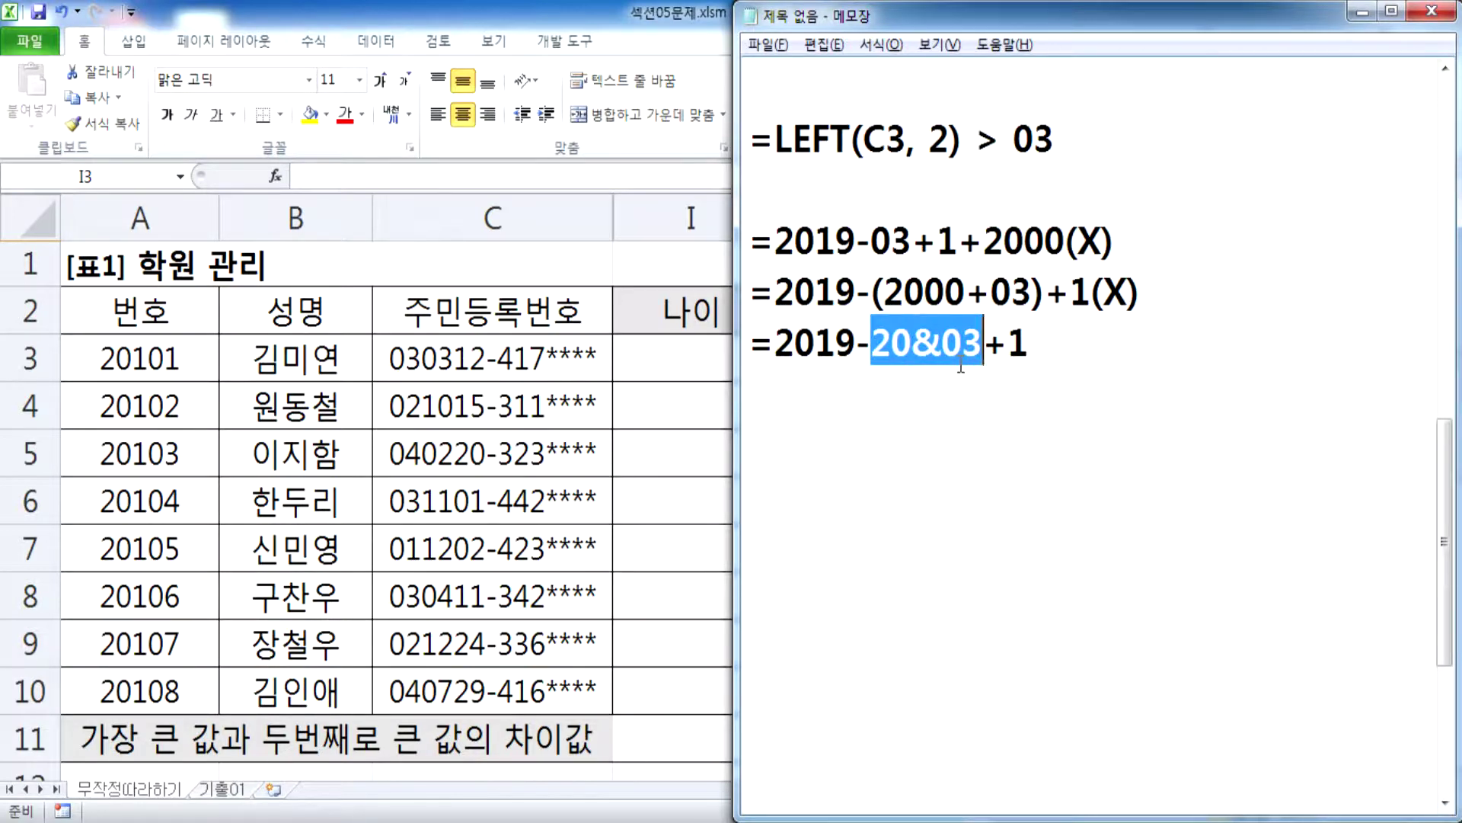
pyautogui.click(873, 344)
pyautogui.moveTo(913, 343); pyautogui.dragTo(776, 347)
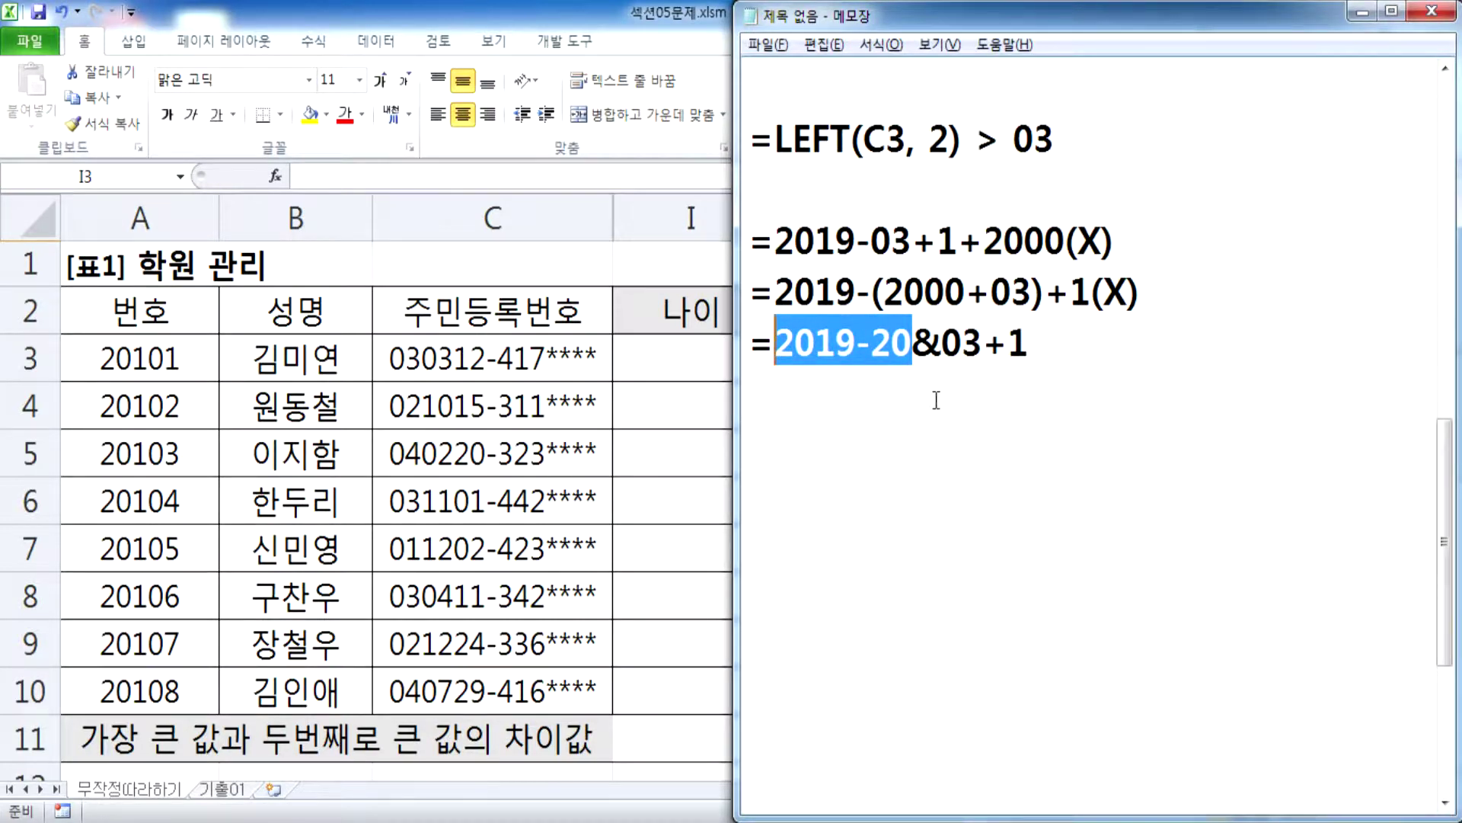
pyautogui.moveTo(943, 342); pyautogui.dragTo(1029, 341)
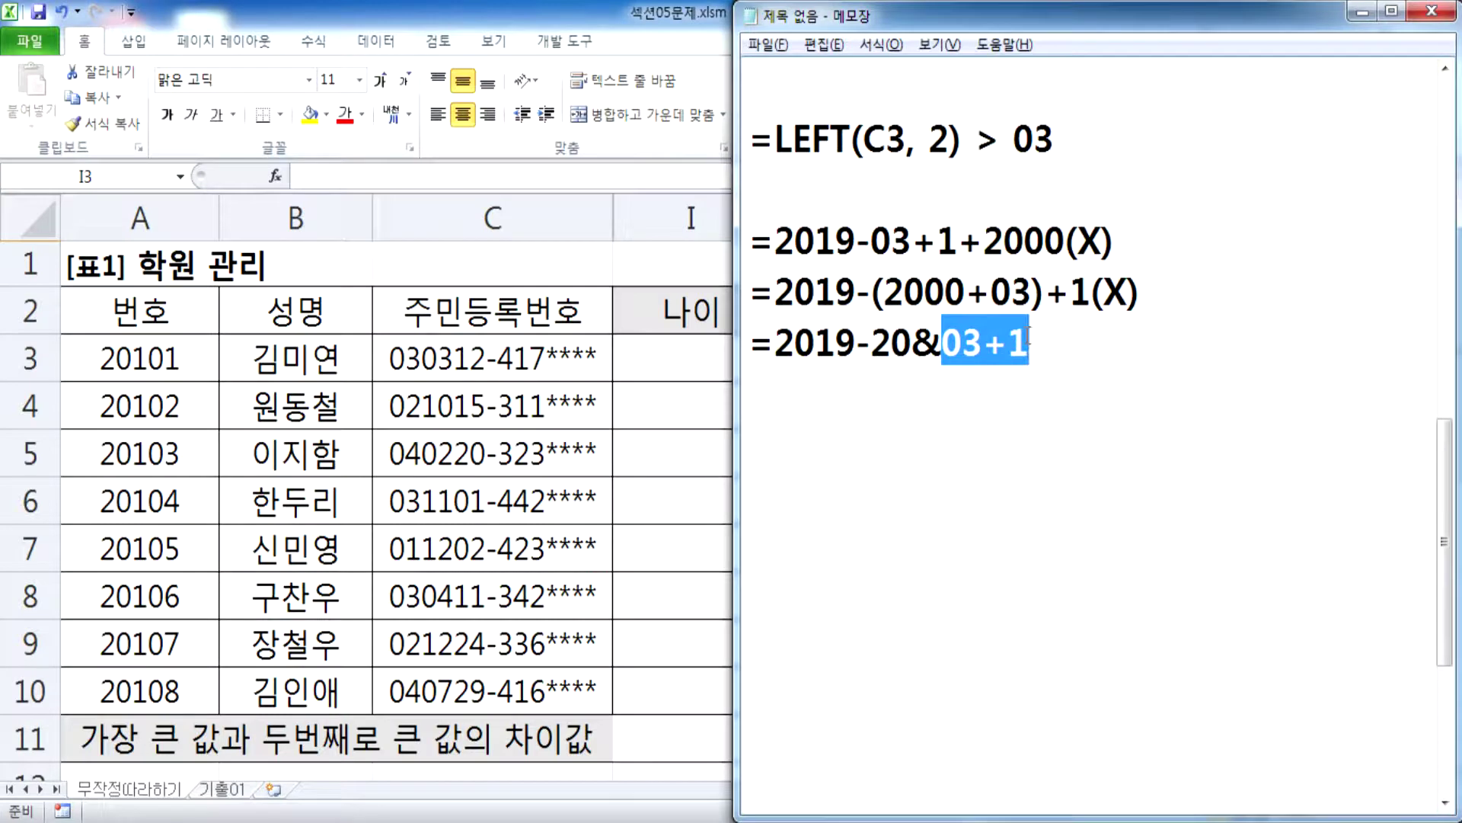
pyautogui.moveTo(912, 341); pyautogui.dragTo(942, 343)
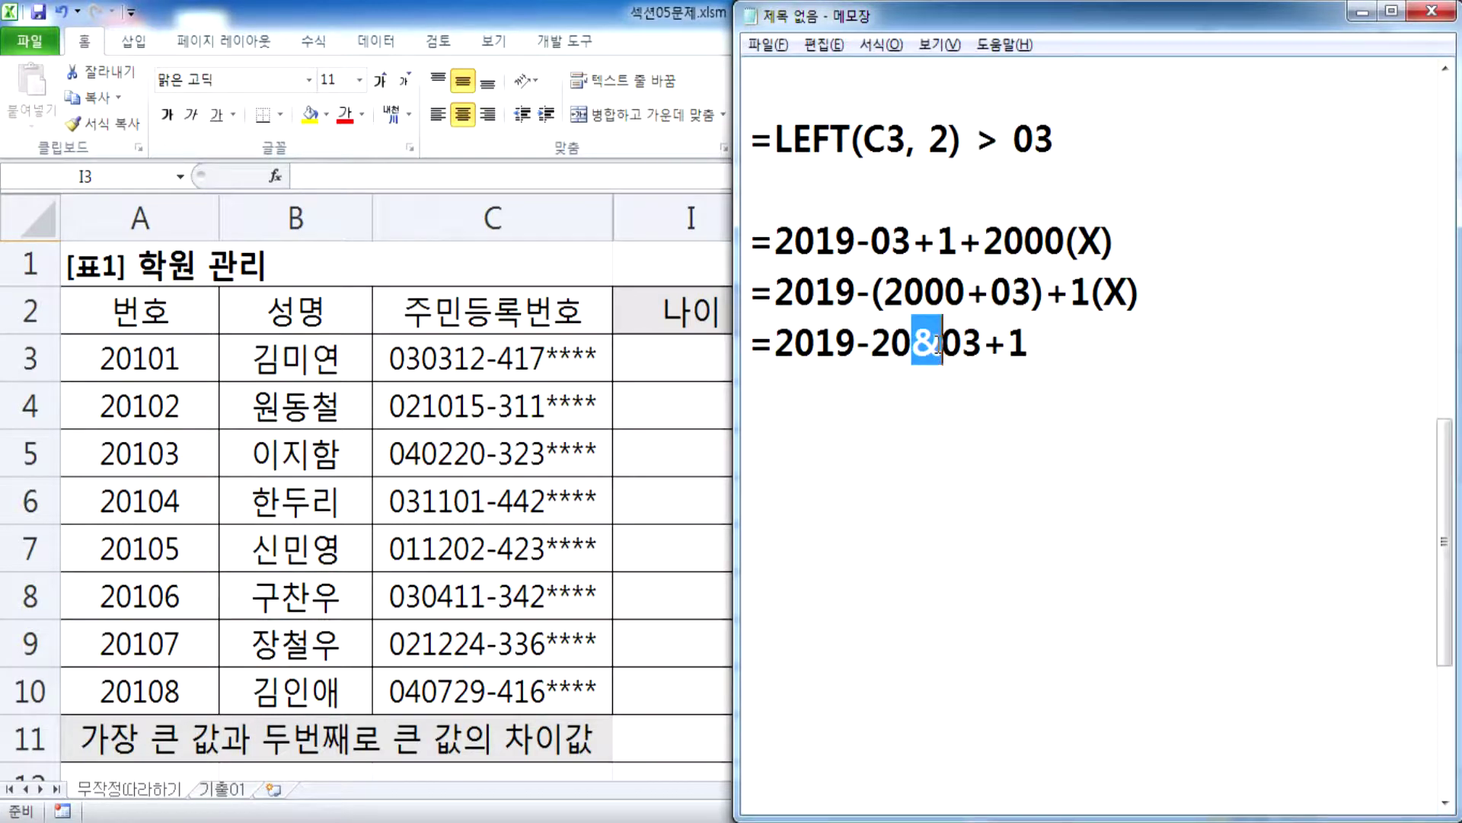
pyautogui.moveTo(775, 343); pyautogui.dragTo(918, 342)
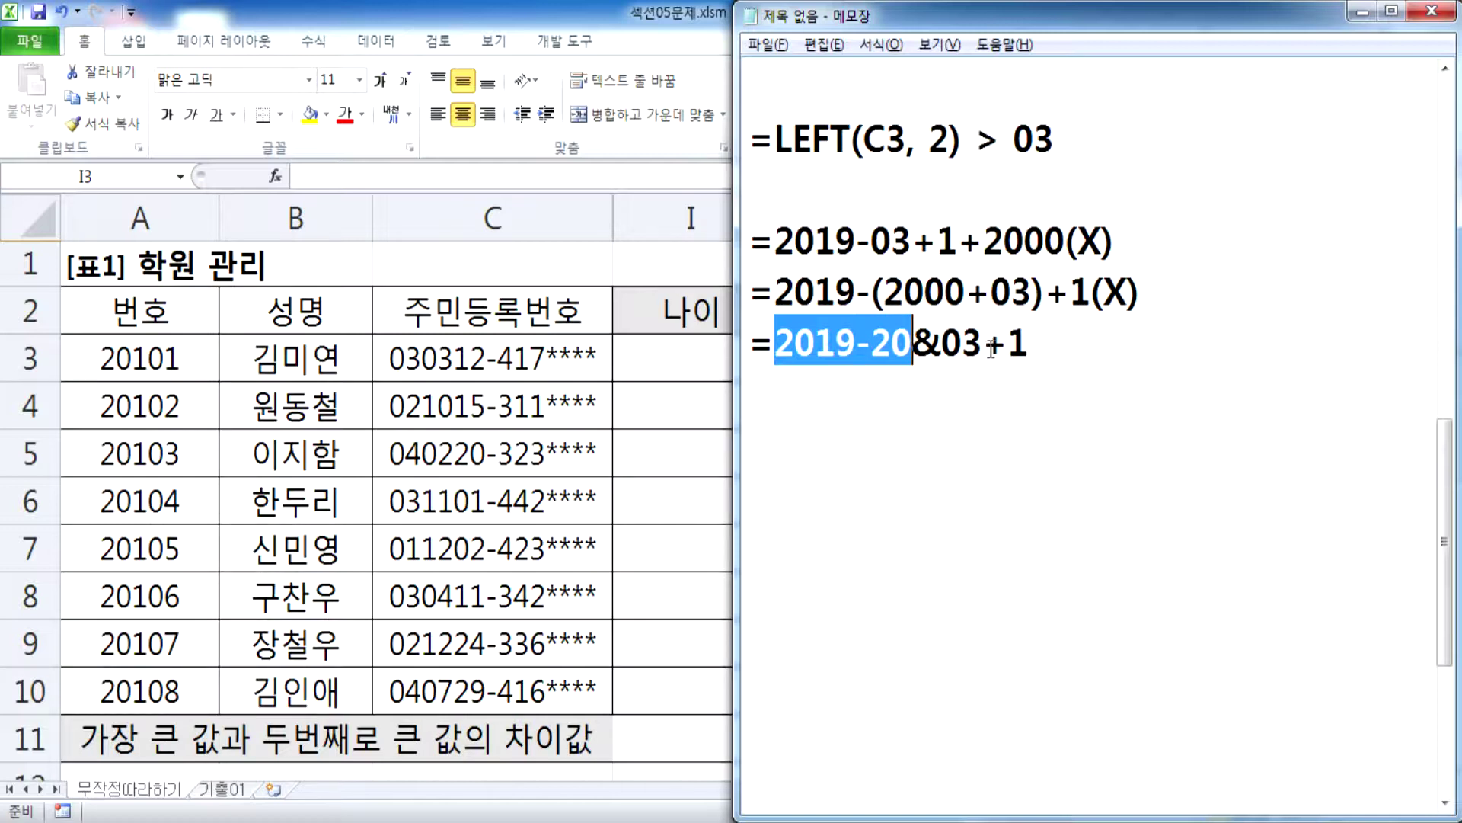
# Step: Append " > 19994" as the result of the "=2019-20&03+1" line
pyautogui.press('End')
pyautogui.press('Return')
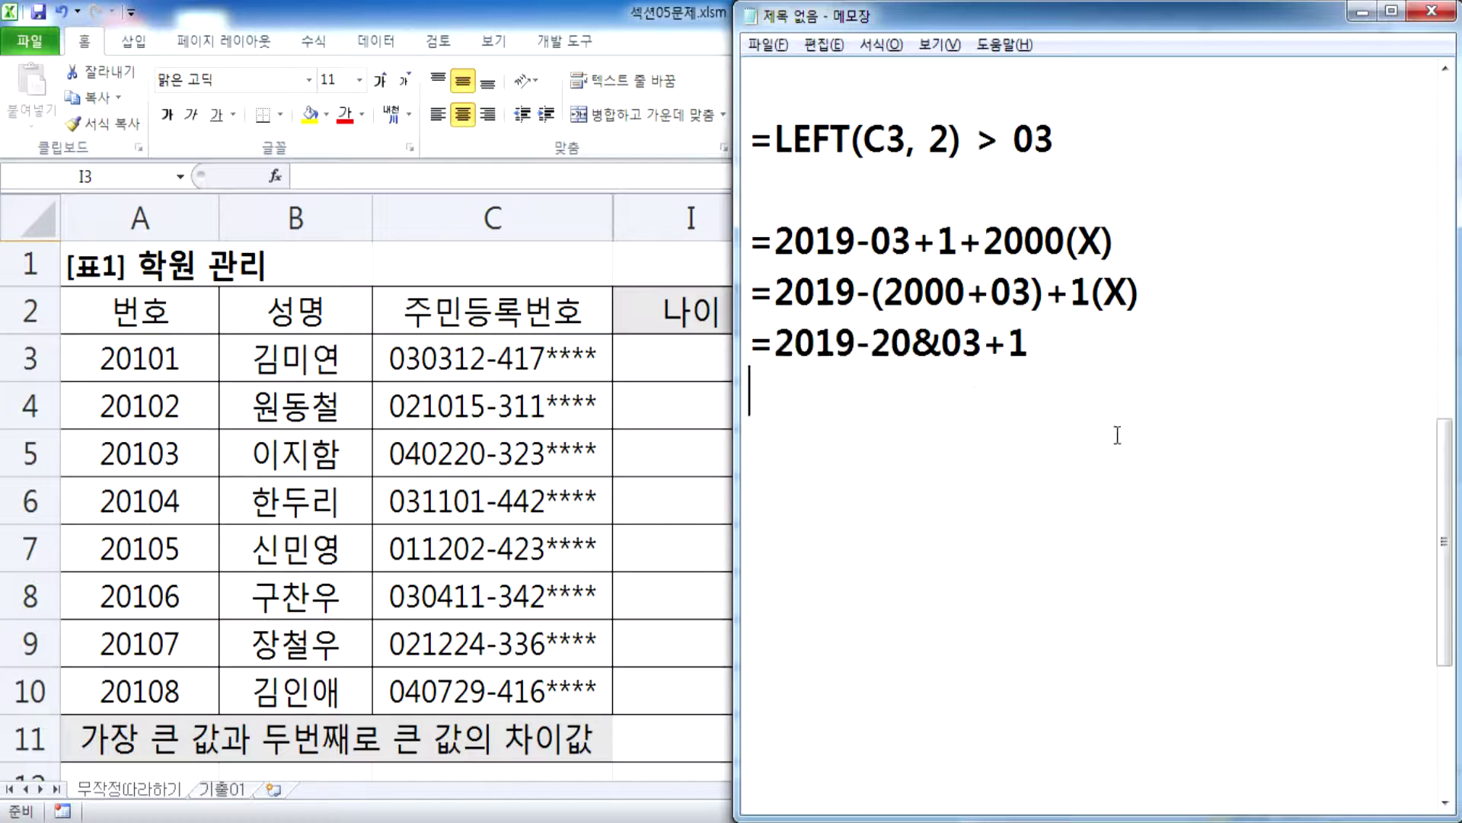
pyautogui.write('19994')
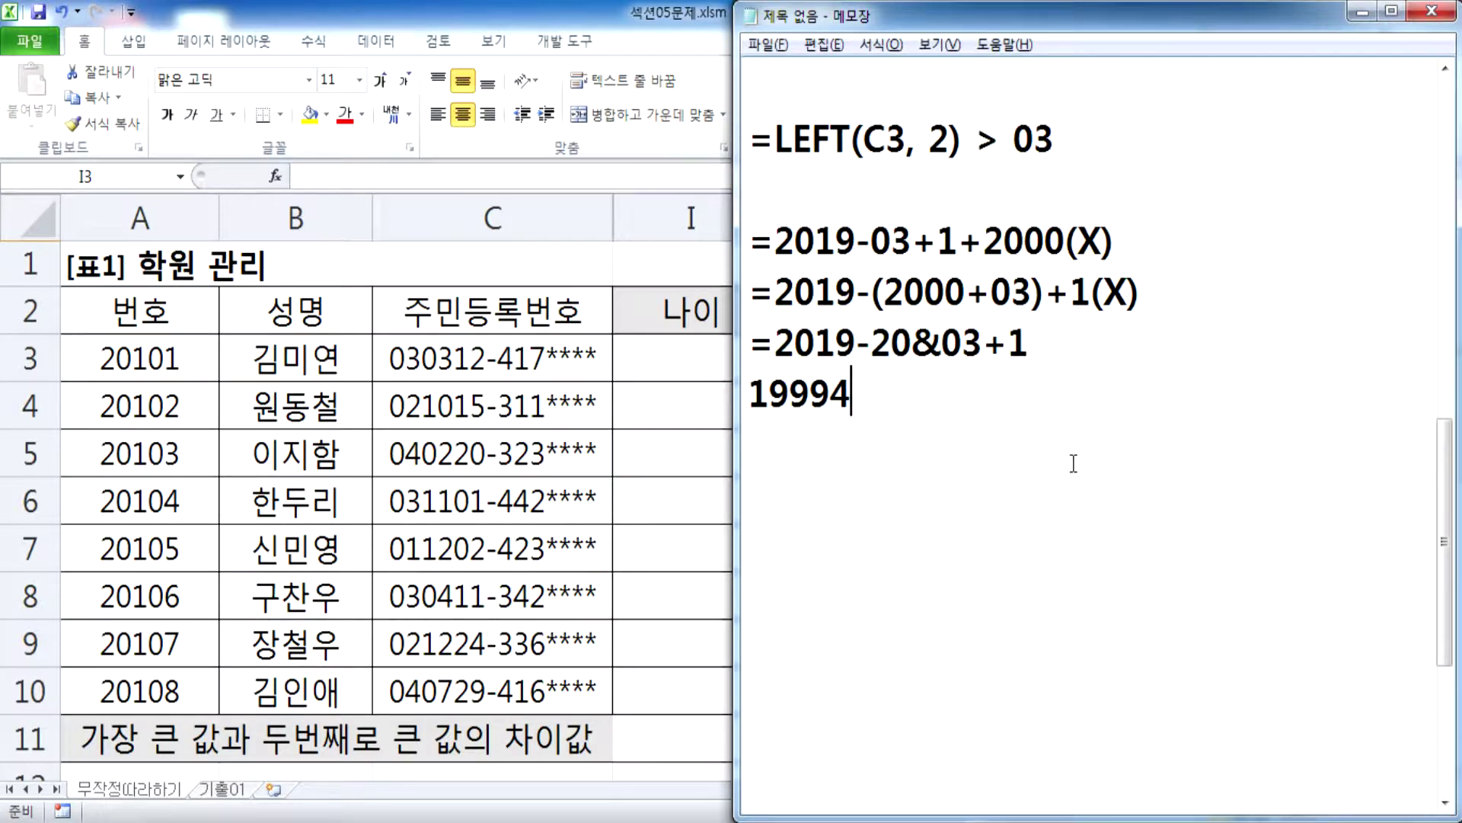
pyautogui.click(1082, 339)
pyautogui.write('>')
pyautogui.press('Delete')
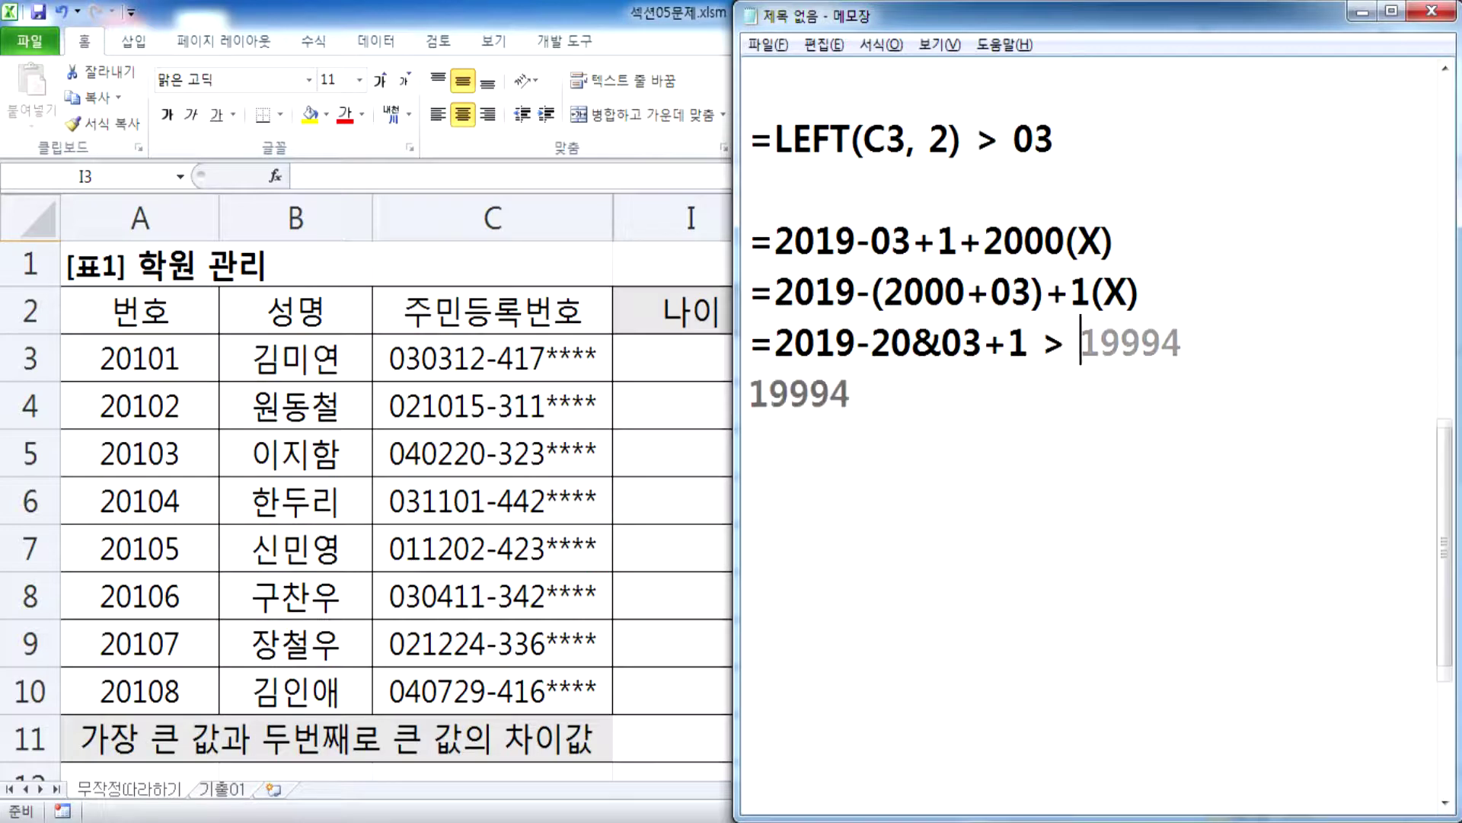
# Step: Duplicate the whole "=2019-20&03+1 > 19994" line onto the line below it
pyautogui.press('Home')
pyautogui.hotkey('shift', 'Down')
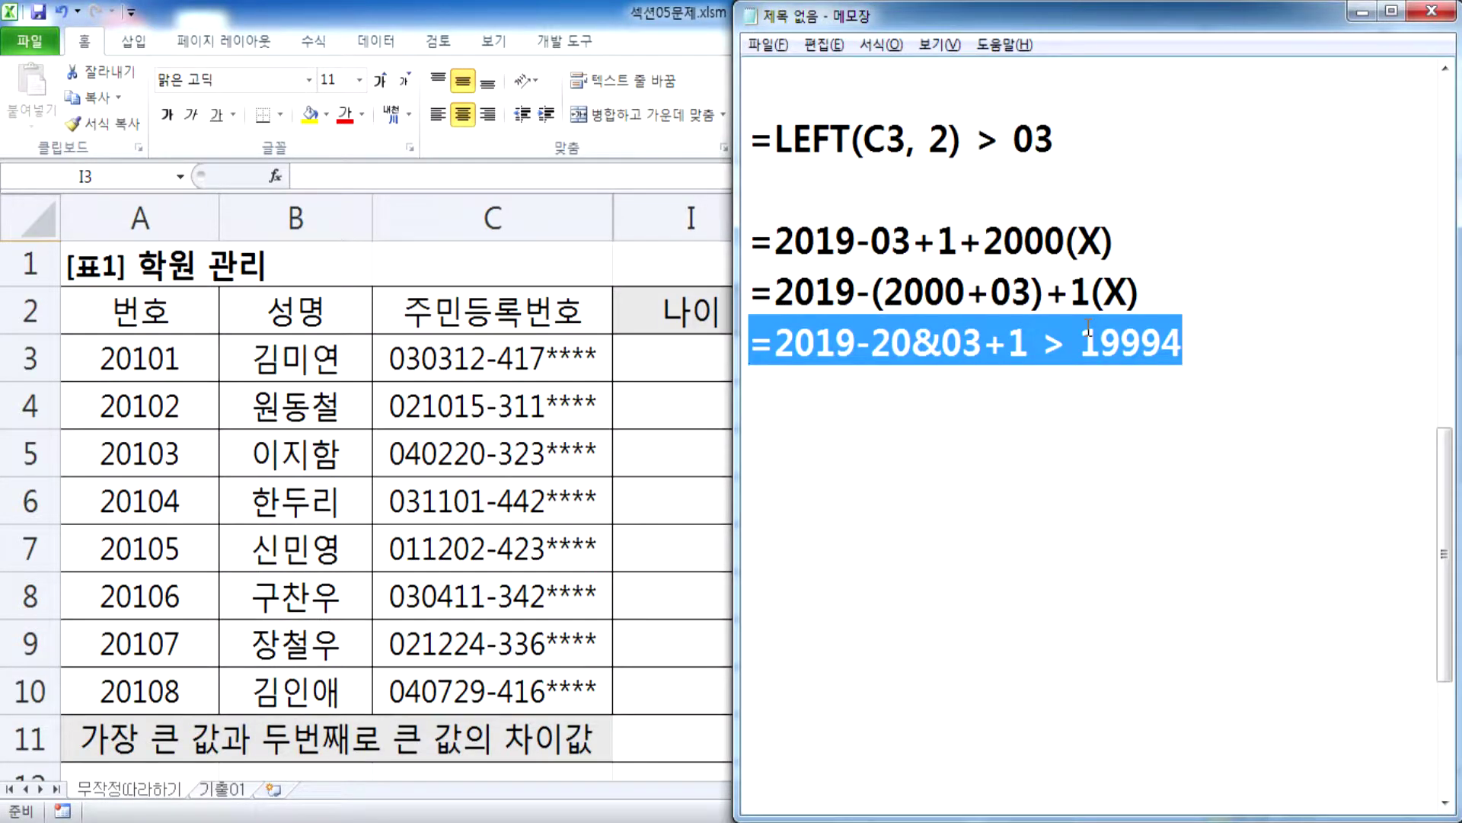
pyautogui.hotkey('ctrl', 'c')
pyautogui.press('Right')
pyautogui.hotkey('ctrl', 'v')
# Step: Enclose 20&03 in parentheses in the duplicated line, giving "=2019-(20&03)+1"
pyautogui.press('Left')
pyautogui.press('Left')
pyautogui.press('Left')
pyautogui.press('Left')
pyautogui.press('Left')
pyautogui.press('Left')
pyautogui.press('Left')
pyautogui.press('Left')
pyautogui.press('Left')
pyautogui.press('Left')
pyautogui.press('Left')
pyautogui.press('Left')
pyautogui.press('Left')
pyautogui.press('Left')
pyautogui.press('Left')
pyautogui.press('Left')
pyautogui.press('Left')
pyautogui.press('Left')
pyautogui.press('Right')
pyautogui.press('Right')
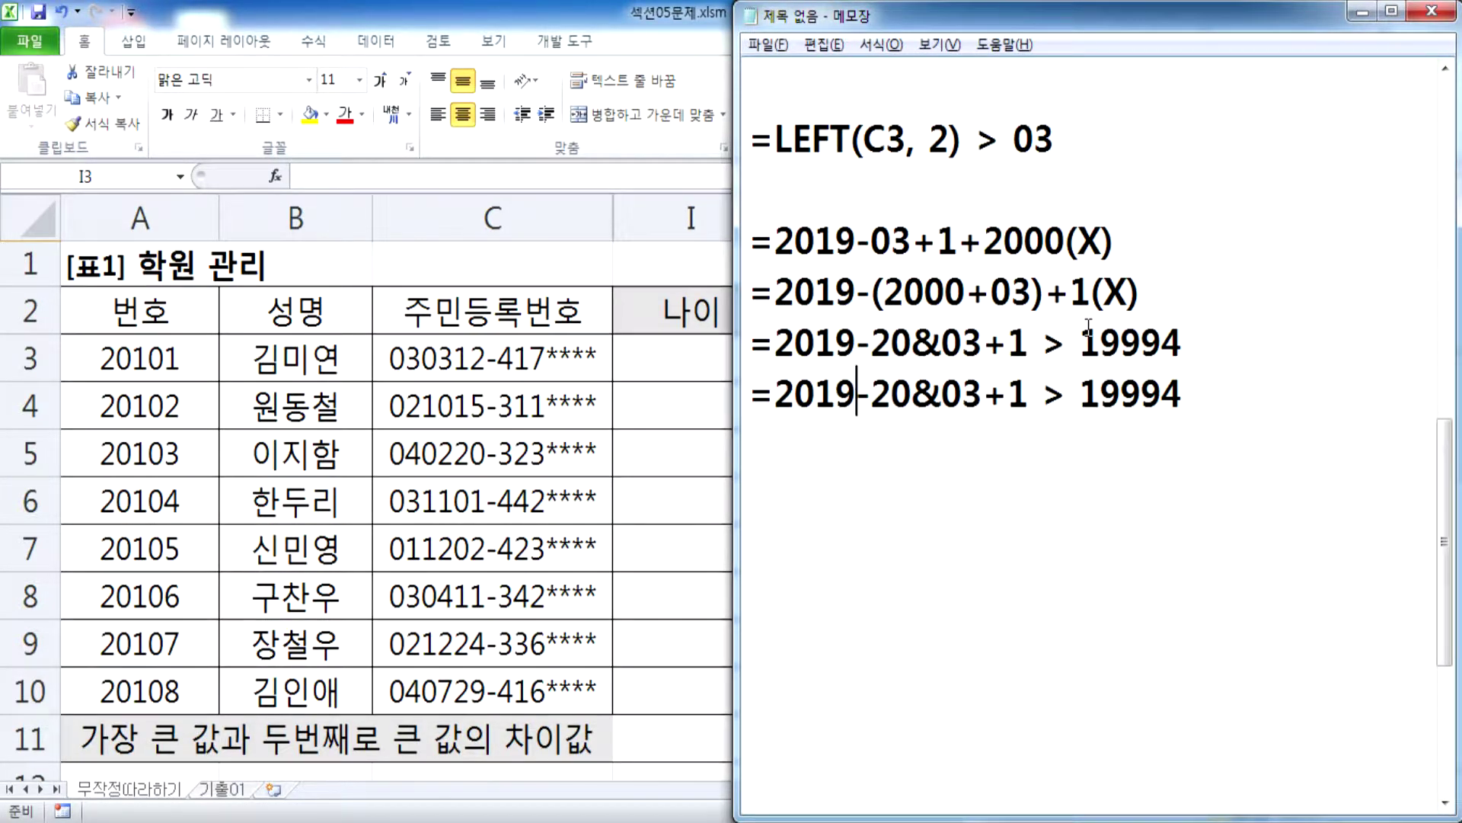
pyautogui.write('(')
pyautogui.press('Right')
pyautogui.press('Right')
pyautogui.press('Right')
pyautogui.press('Right')
pyautogui.press('Right')
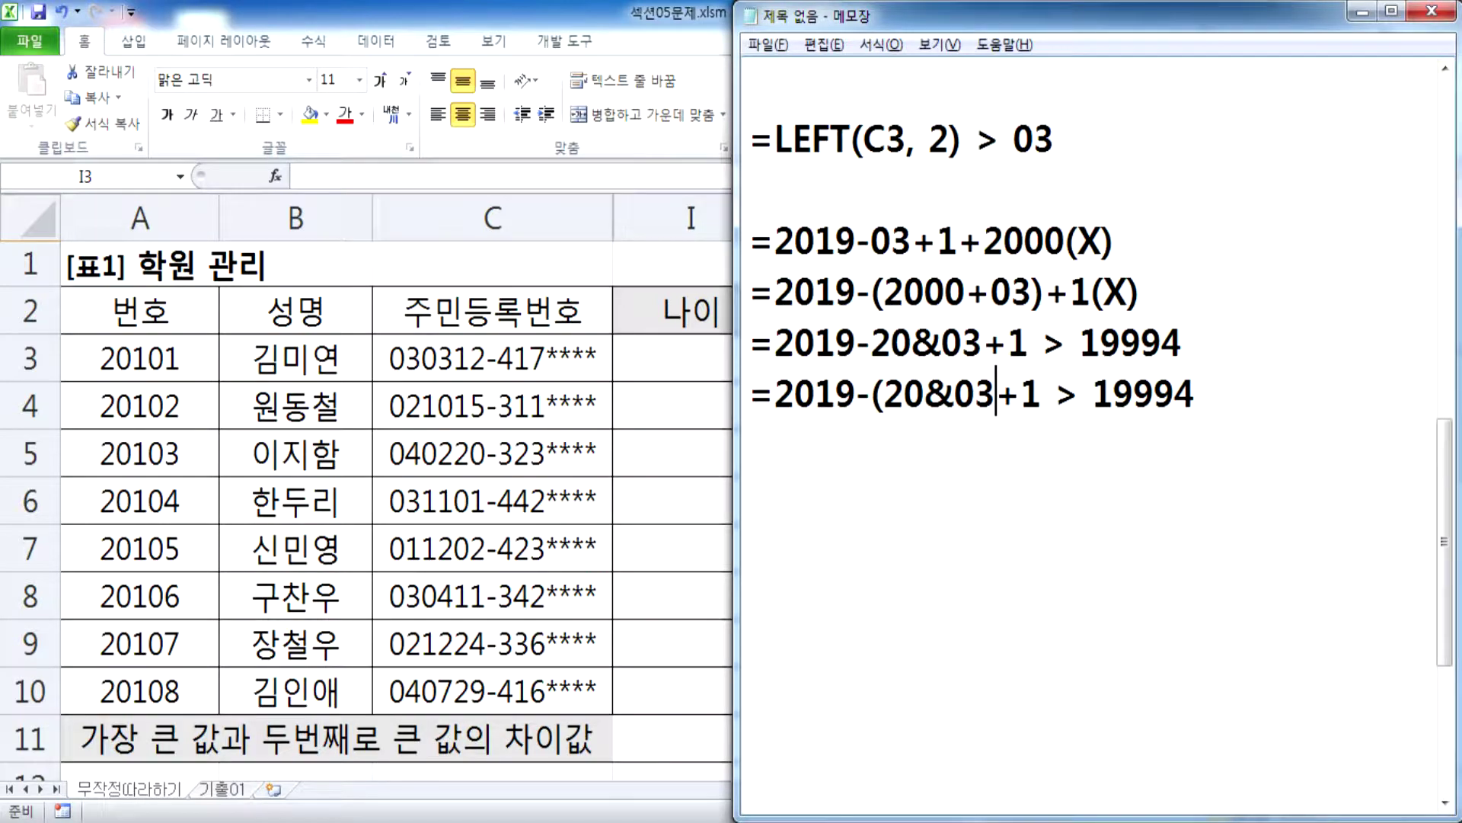
pyautogui.write(')')
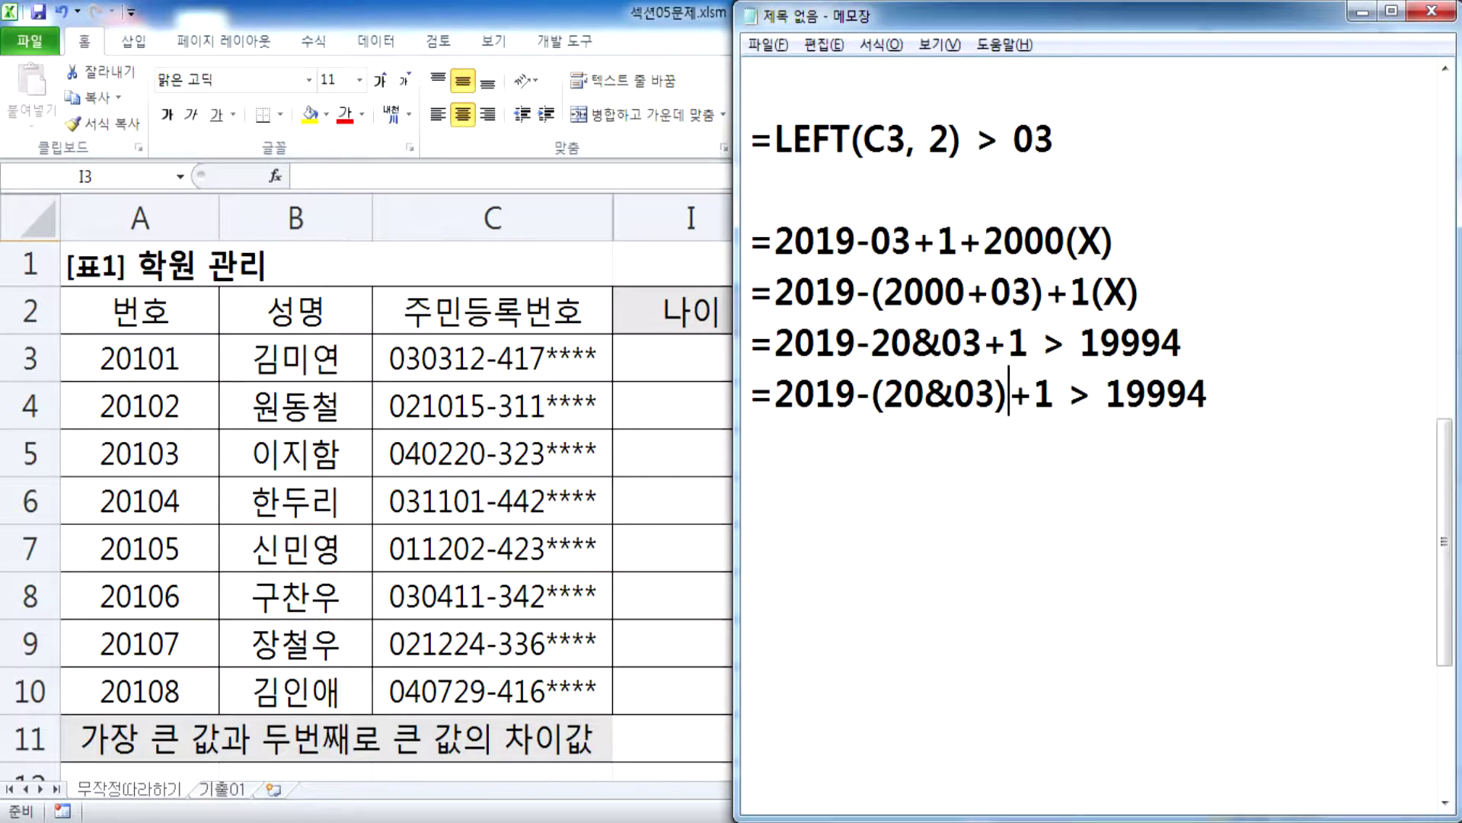
# Step: Change the parenthesized calculation's result to 17, add a new line below, and highlight the & in the unparenthesized calculation
pyautogui.press('End')
pyautogui.press('BackSpace')
pyautogui.press('BackSpace')
pyautogui.press('BackSpace')
pyautogui.press('BackSpace')
pyautogui.write('7')
pyautogui.press('Return')
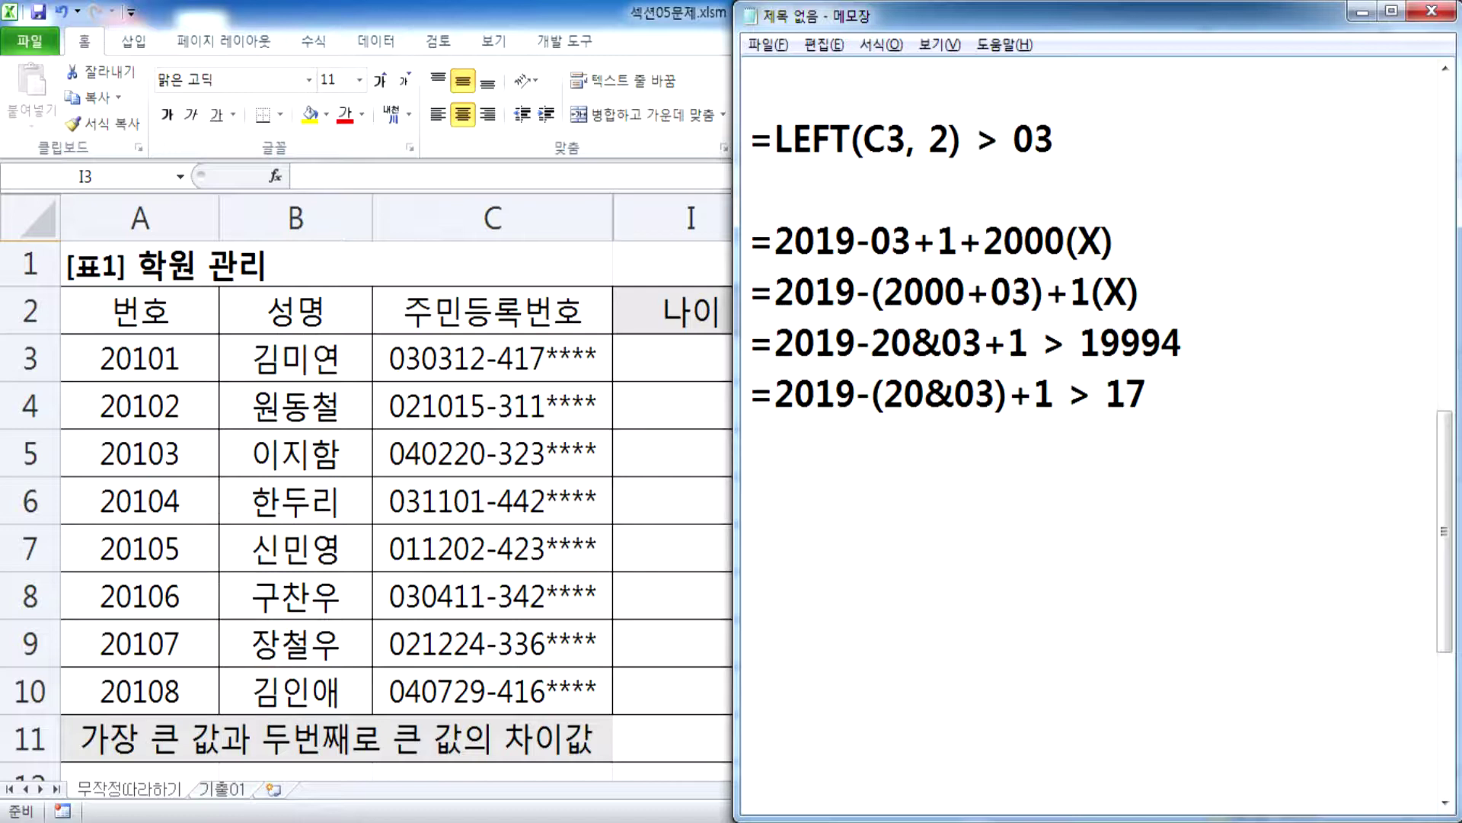
pyautogui.moveTo(912, 342); pyautogui.dragTo(943, 342)
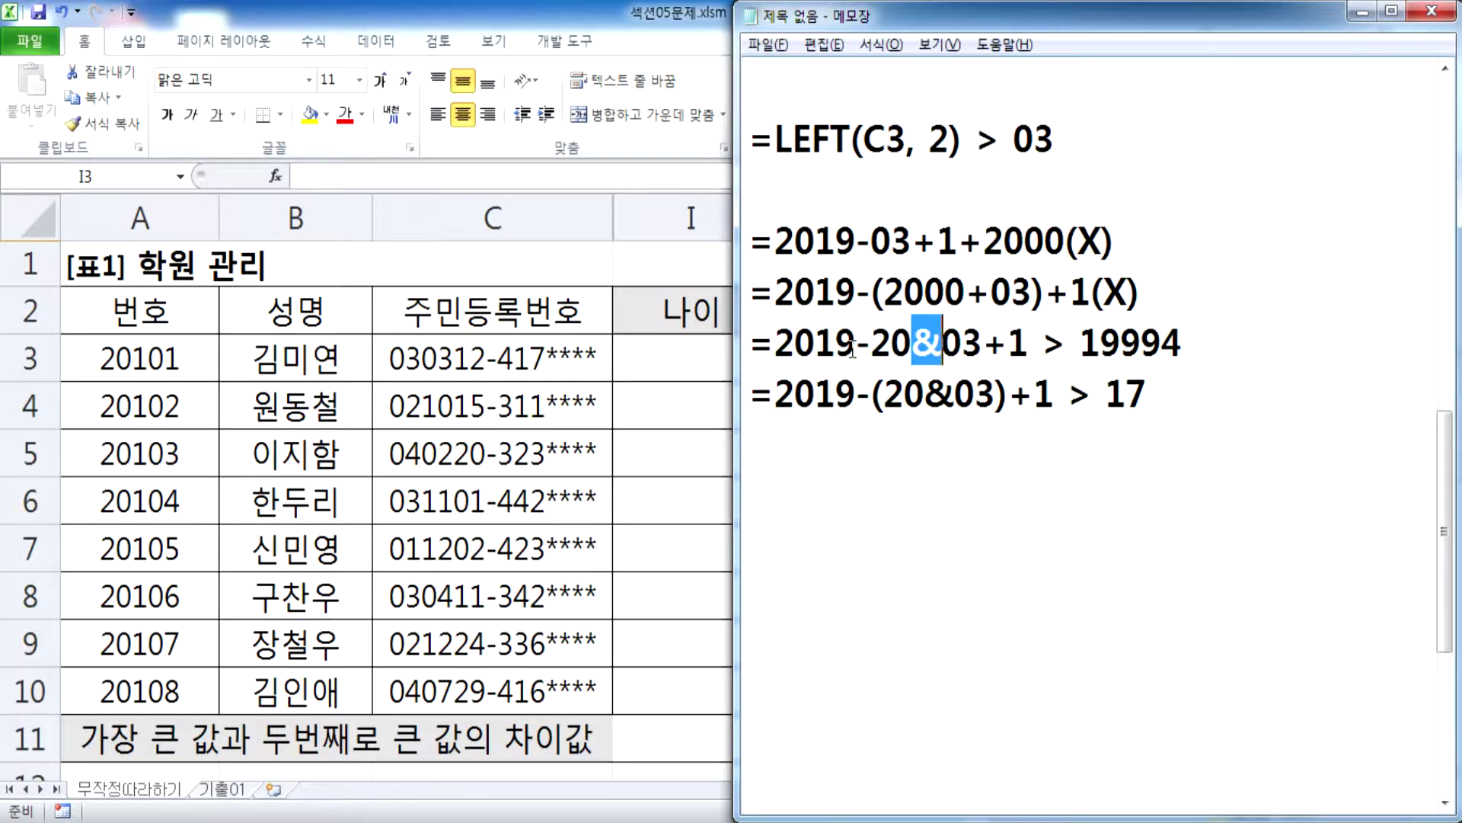
# Step: Switch to Excel and start the 나이 formula in I3 as "=2019-(20", checking the 20 against the Notepad calculation
pyautogui.click(686, 365)
pyautogui.write('=')
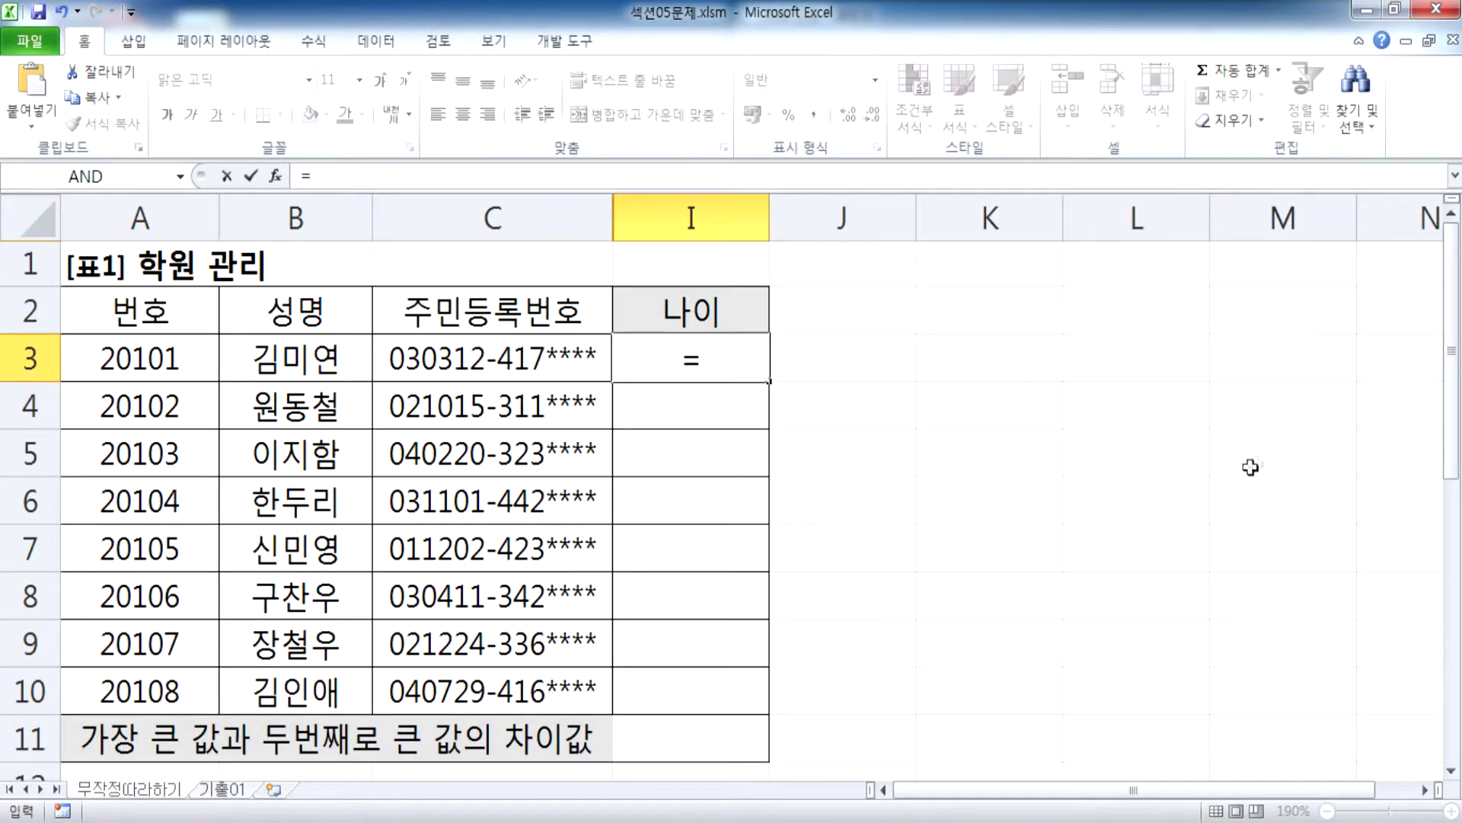
pyautogui.write('2019-')
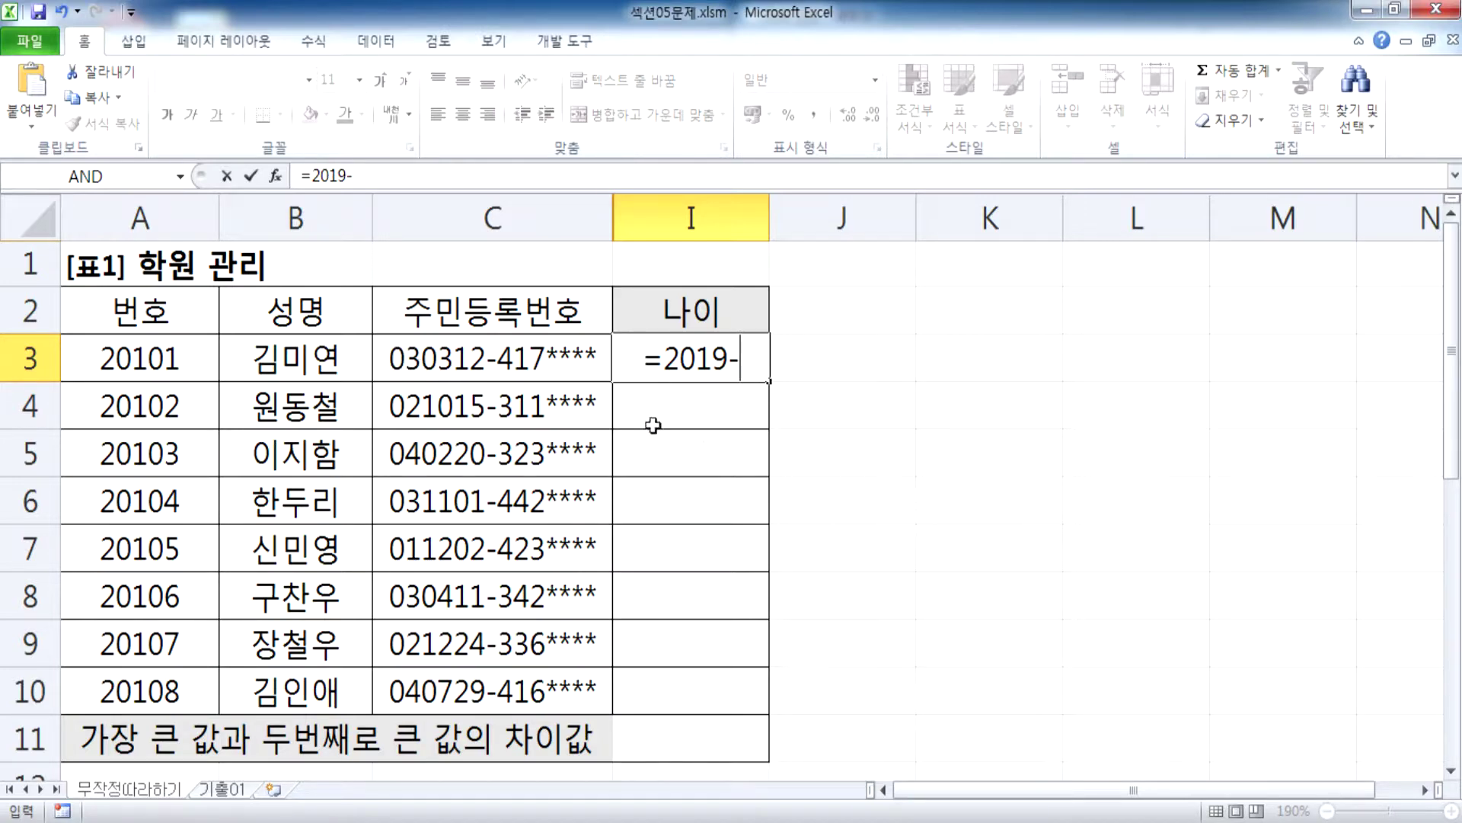
pyautogui.hotkey('alt', 'Tab')
pyautogui.moveTo(883, 392); pyautogui.dragTo(925, 393)
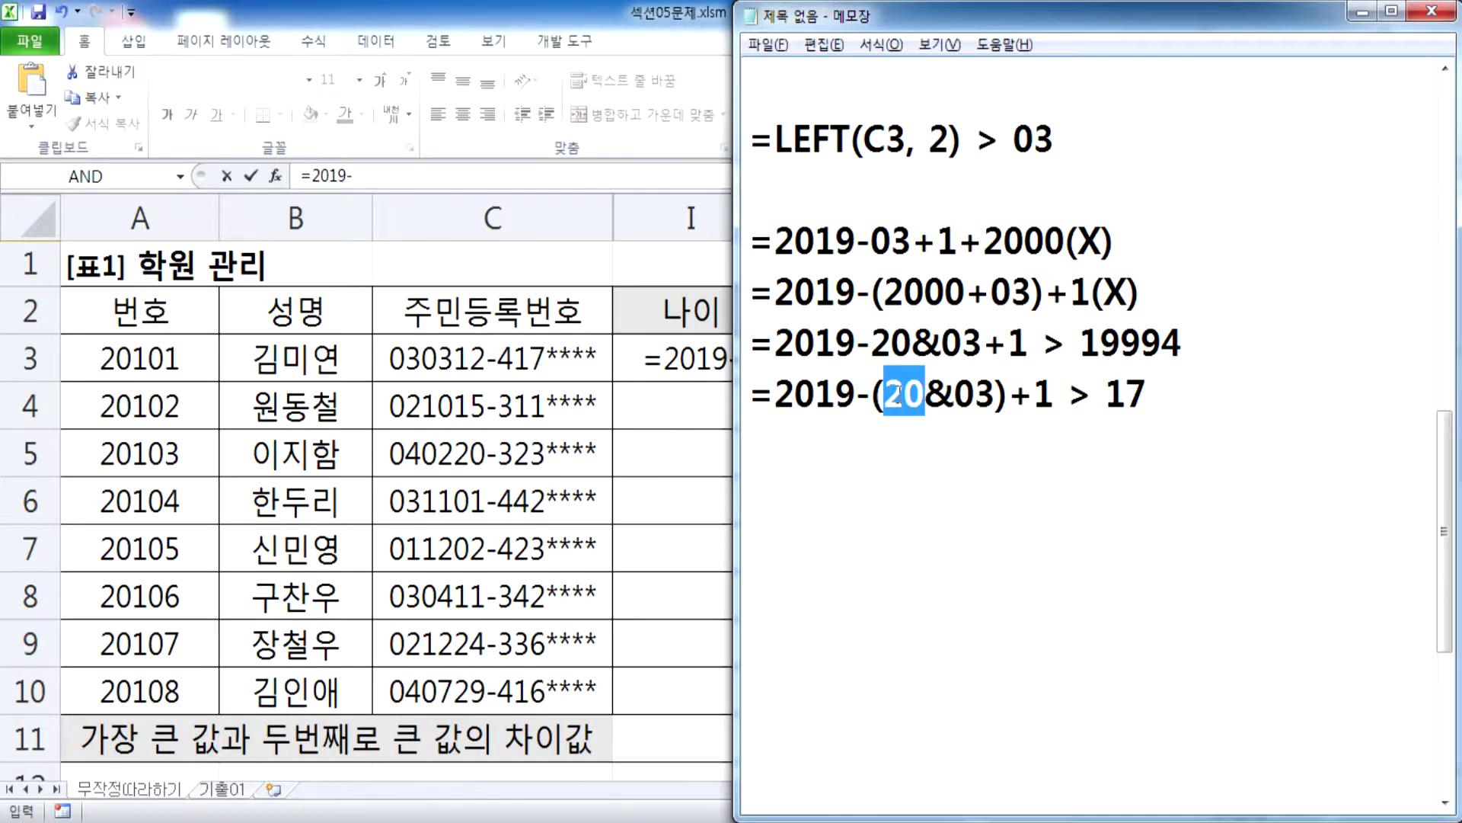
pyautogui.hotkey('alt', 'Tab')
pyautogui.write('(20')
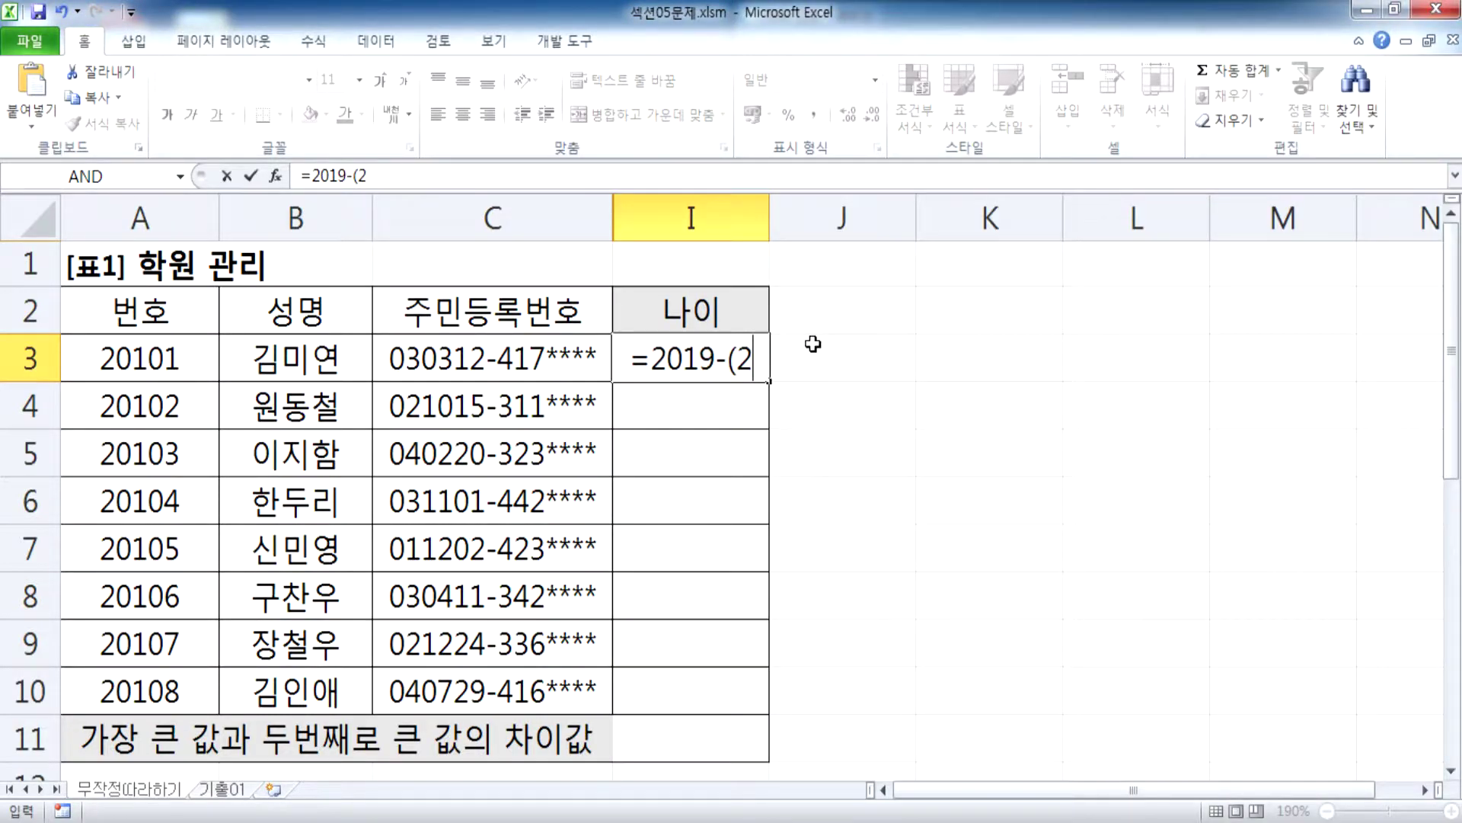
# Step: Try entering 20 as quoted text in the I3 formula, and return it to the plain number 20
pyautogui.press('BackSpace')
pyautogui.press('BackSpace')
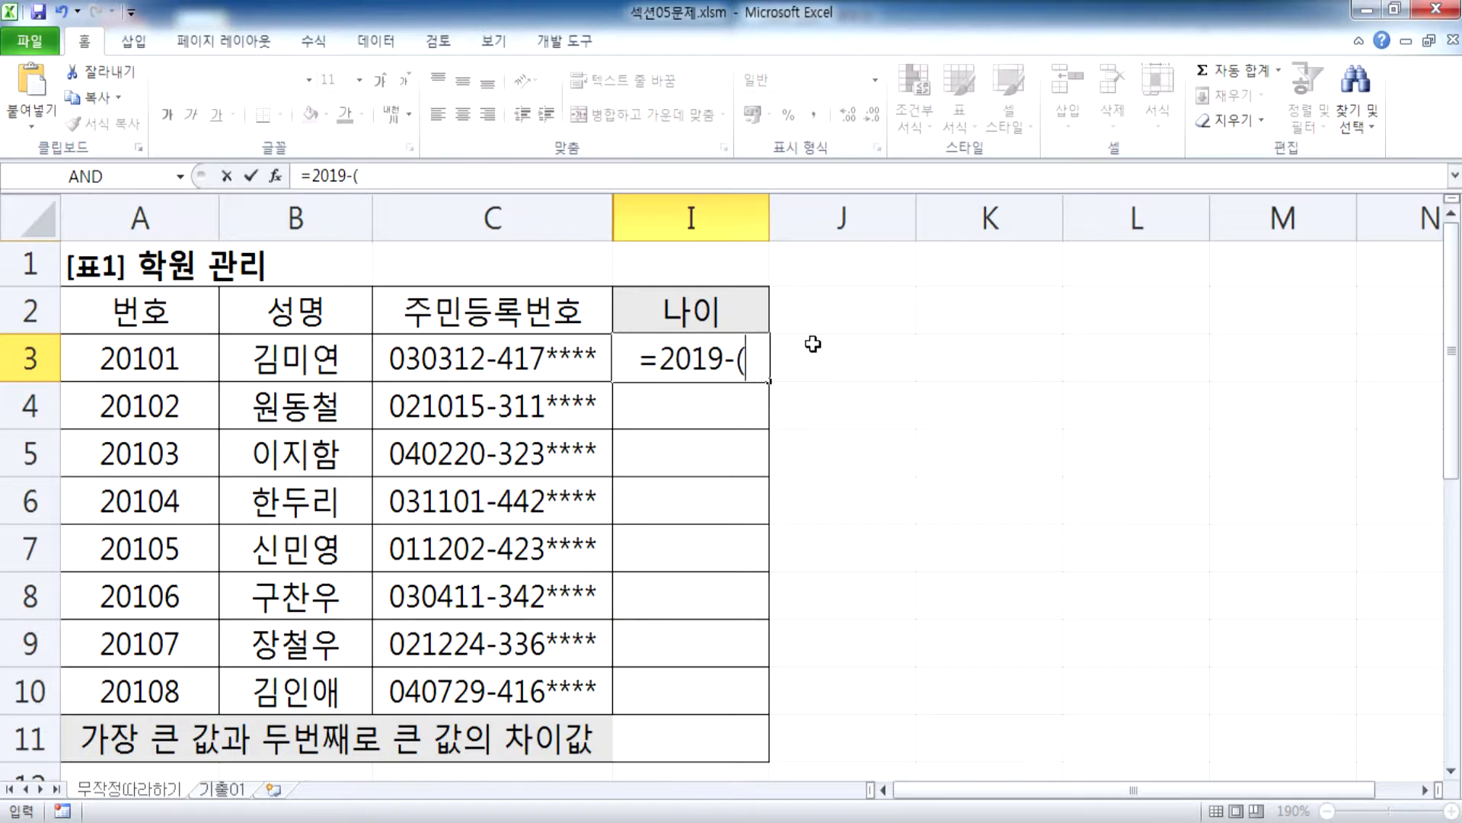
pyautogui.write('"20"')
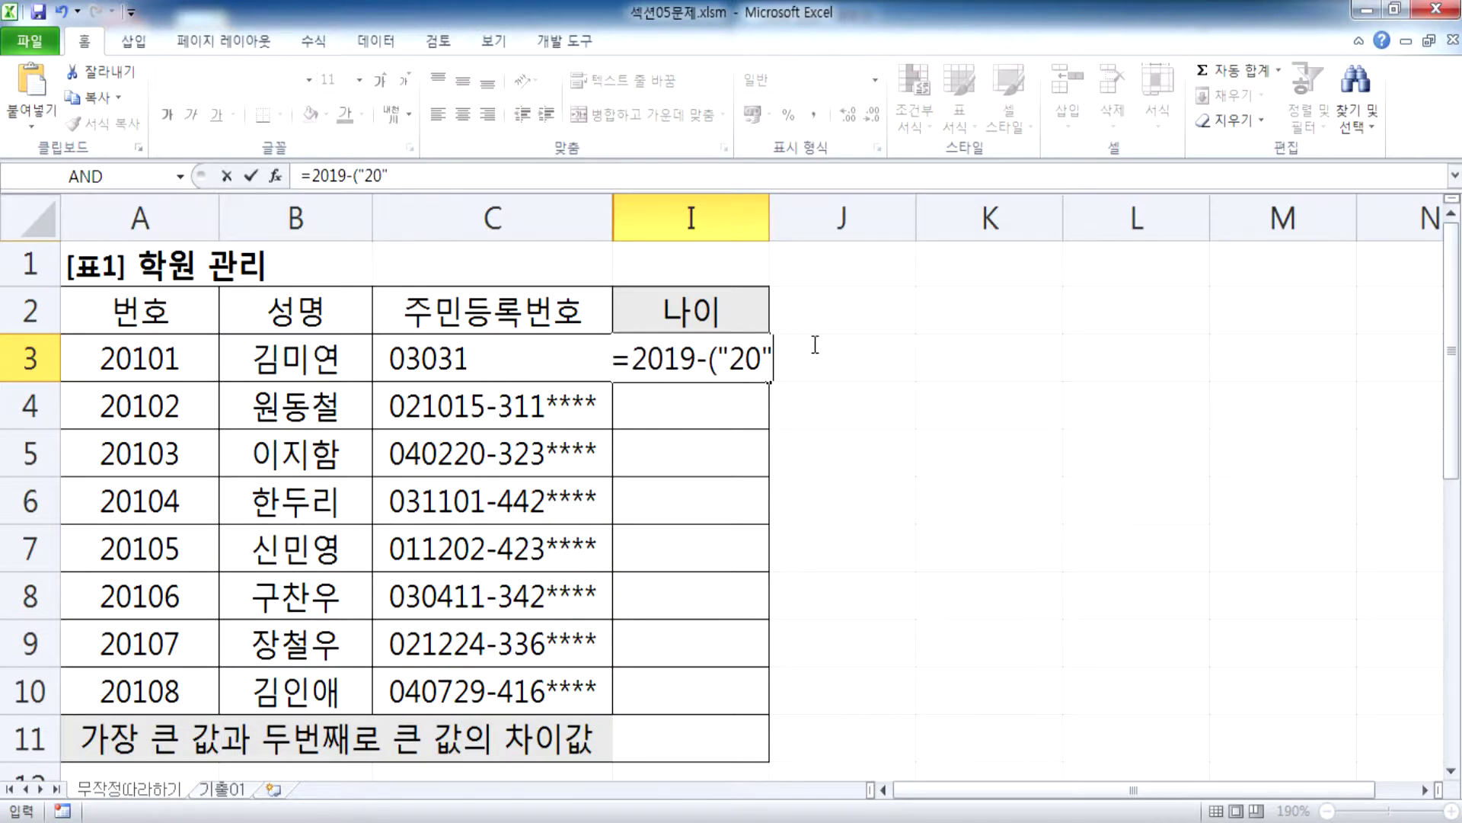
pyautogui.press('BackSpace')
pyautogui.press('BackSpace')
pyautogui.press('BackSpace')
pyautogui.press('BackSpace')
pyautogui.write('20')
# Step: Switch to Notepad, duplicate the parenthesized calculation onto the line below, and put the copy's 20 in double quotes
pyautogui.hotkey('alt', 'Tab')
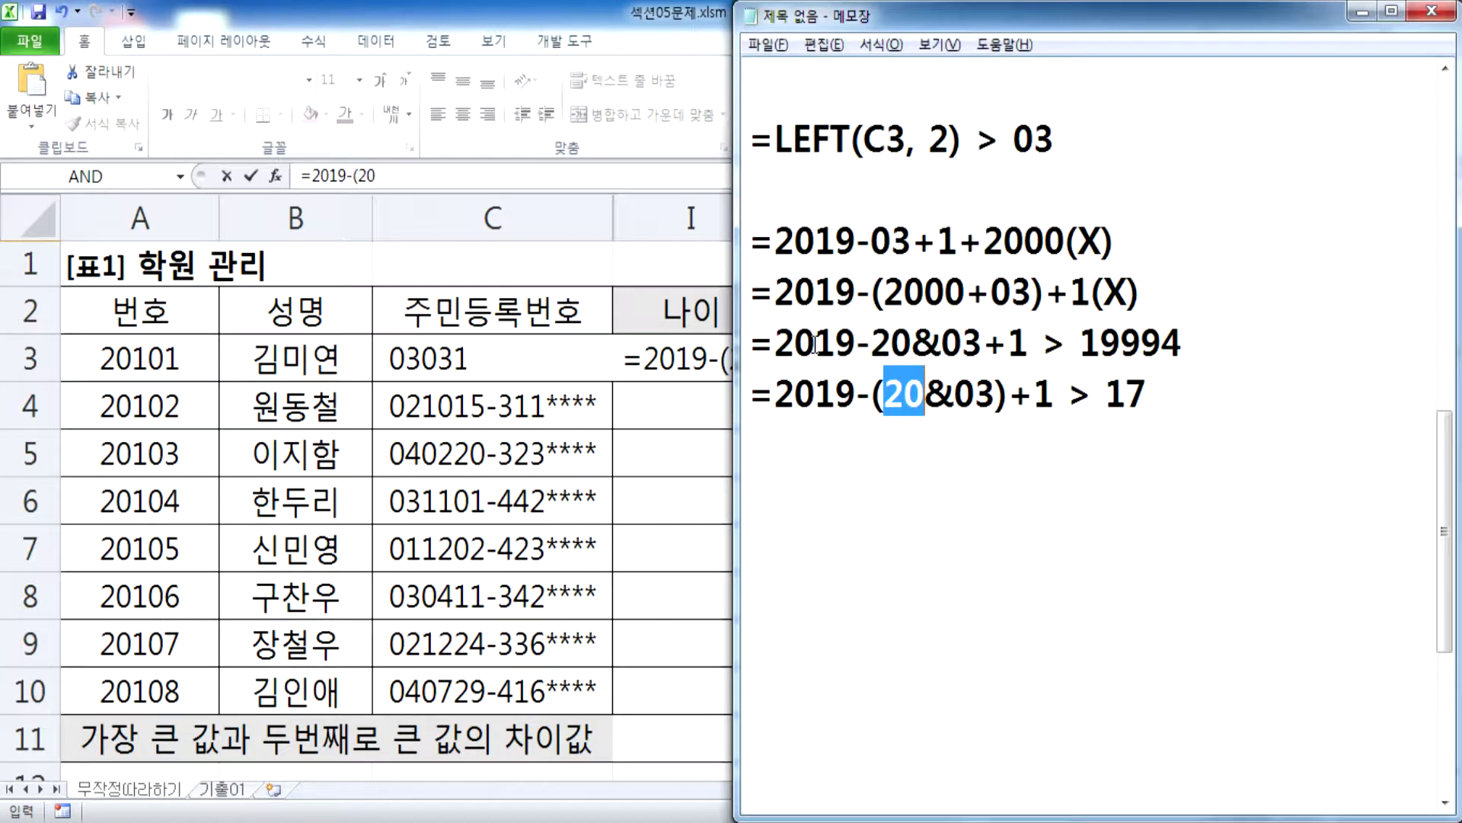
pyautogui.moveTo(752, 393); pyautogui.dragTo(815, 436)
pyautogui.click(870, 441)
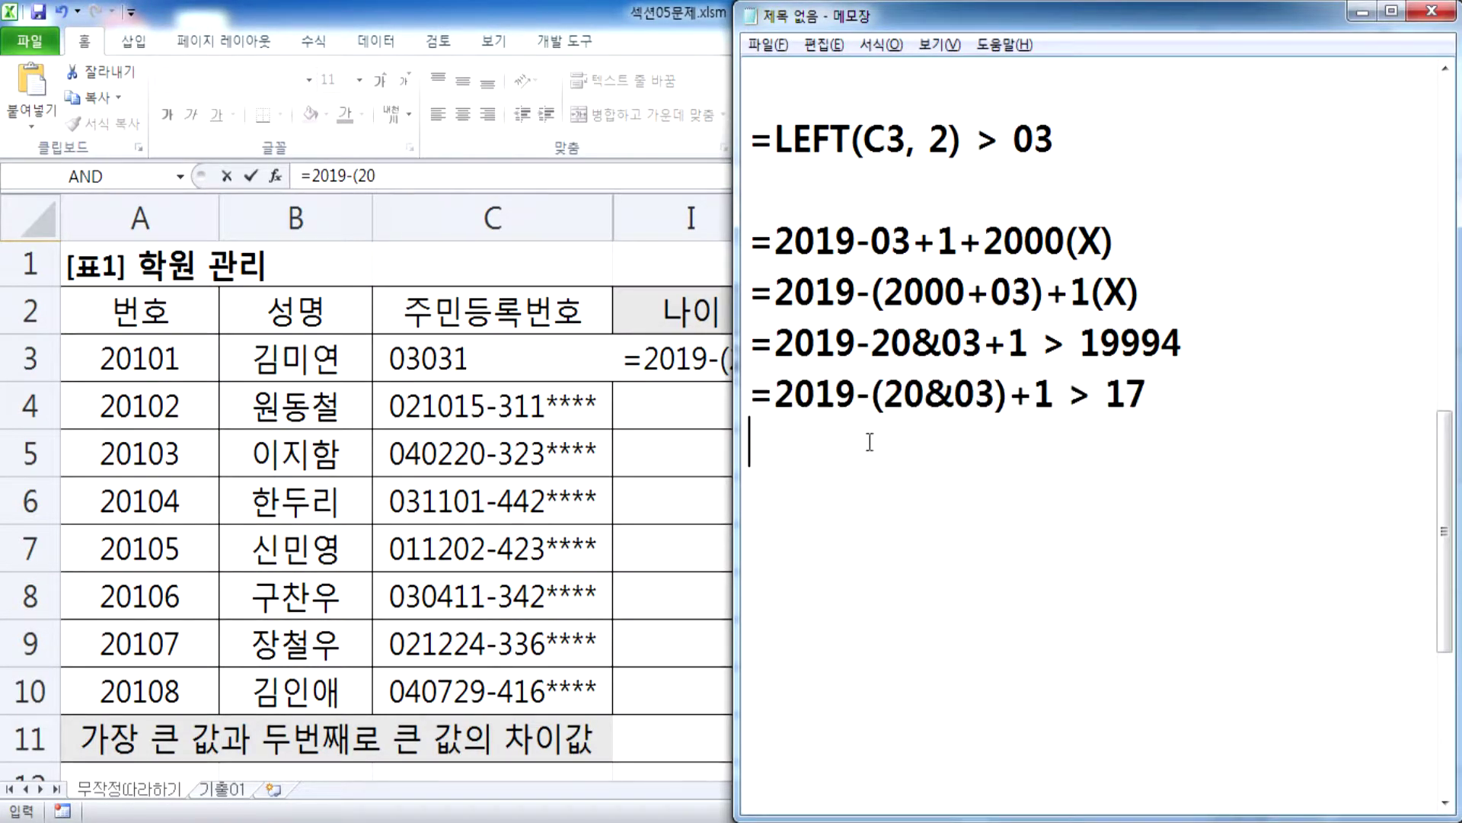
pyautogui.hotkey('ctrl', 'v')
pyautogui.click(885, 441)
pyautogui.write('"')
pyautogui.click(950, 437)
pyautogui.write('"')
# Step: Highlight 03 in the quoted calculation and LEFT(C3, 2) in the earlier note to compare them
pyautogui.moveTo(990, 471); pyautogui.dragTo(1030, 466)
pyautogui.moveTo(773, 143); pyautogui.dragTo(951, 143)
pyautogui.moveTo(989, 445); pyautogui.dragTo(1031, 446)
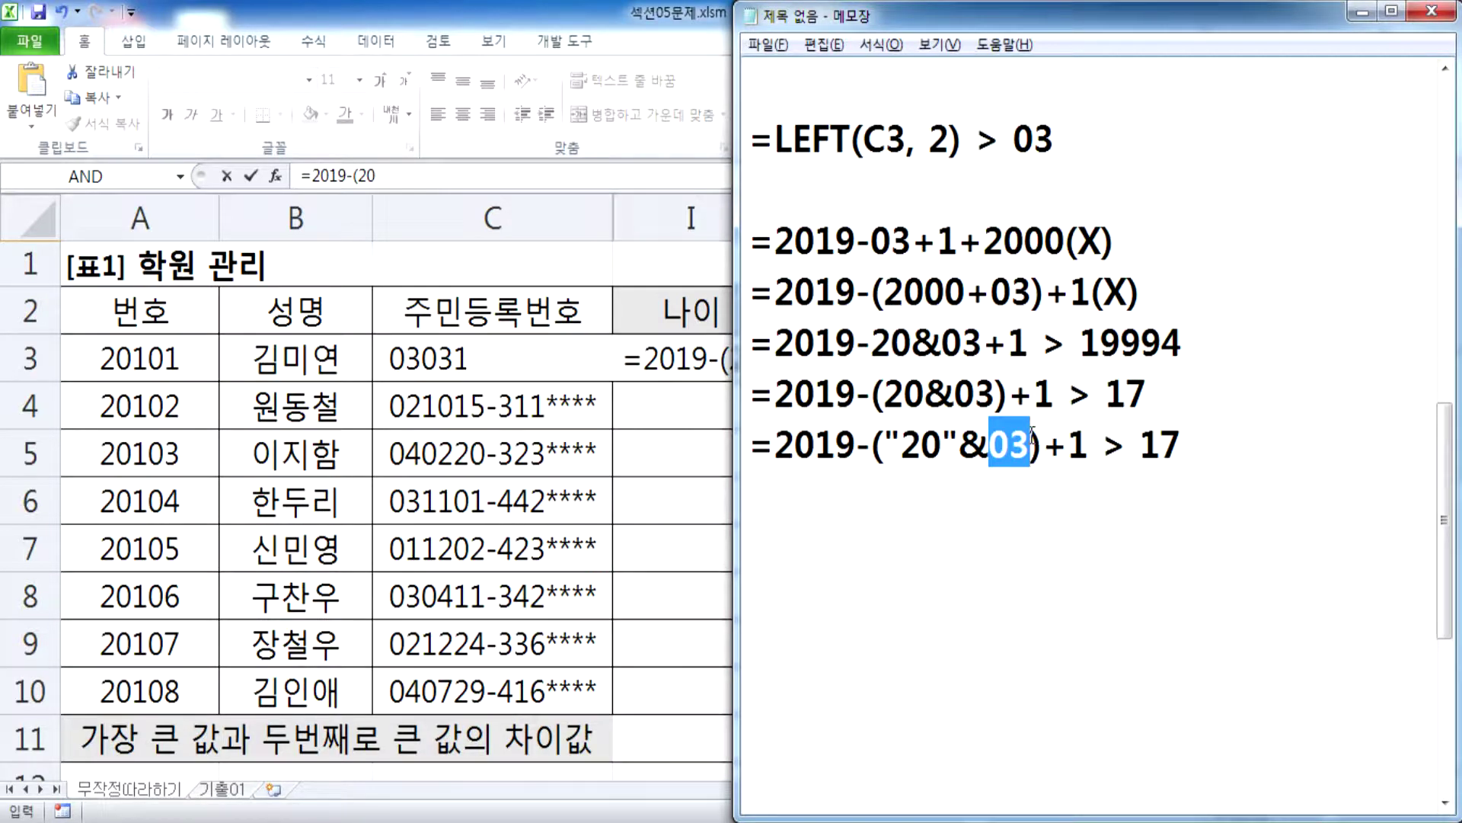
pyautogui.click(775, 137)
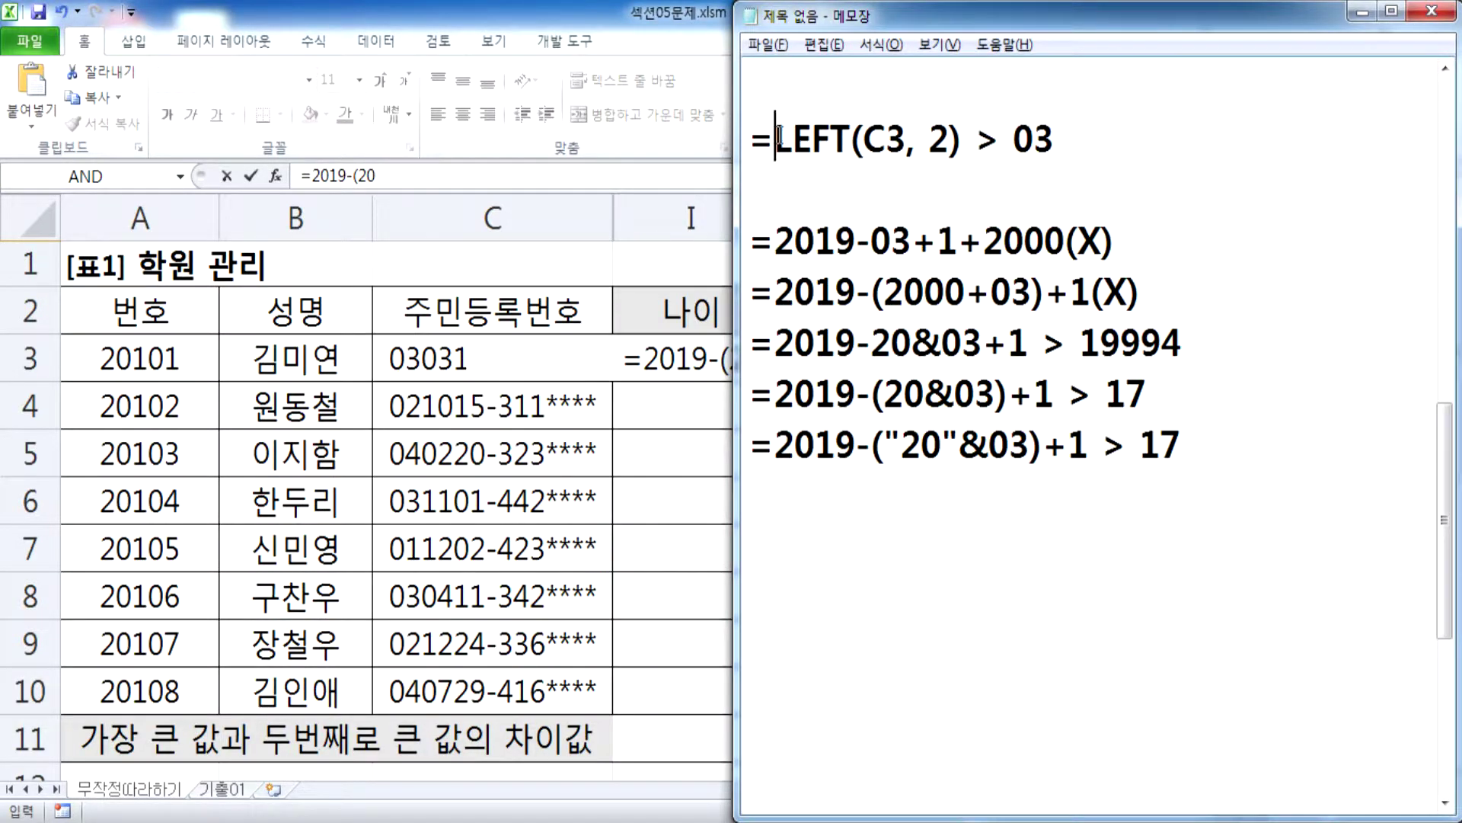
# Step: Switch to Excel, continue the I3 formula with "&LEFT(C3,2)+1", enter it and accept Excel's proposed correction
pyautogui.hotkey('alt', 'Tab')
pyautogui.write('&')
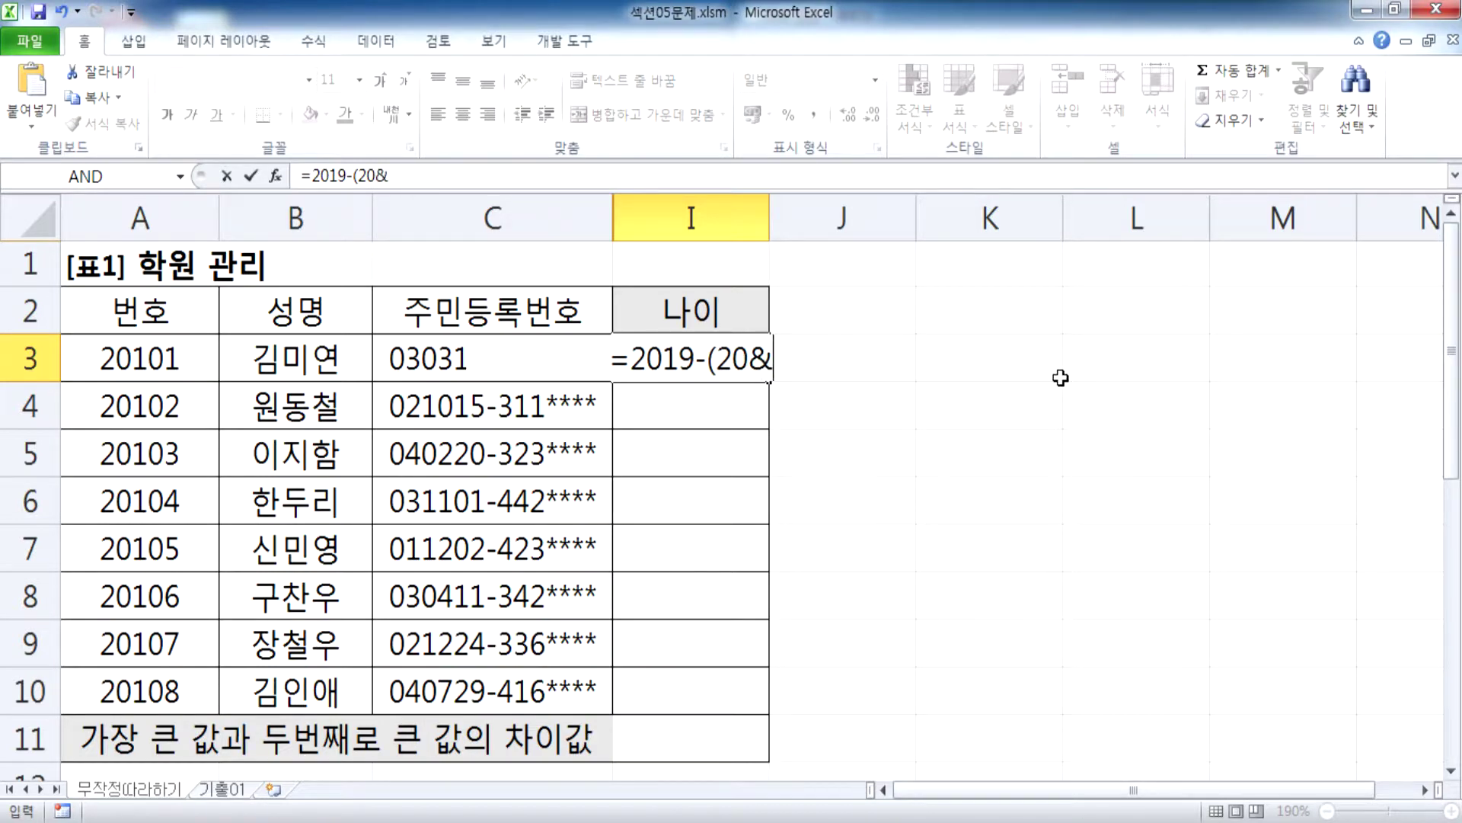
pyautogui.write('LEFT(')
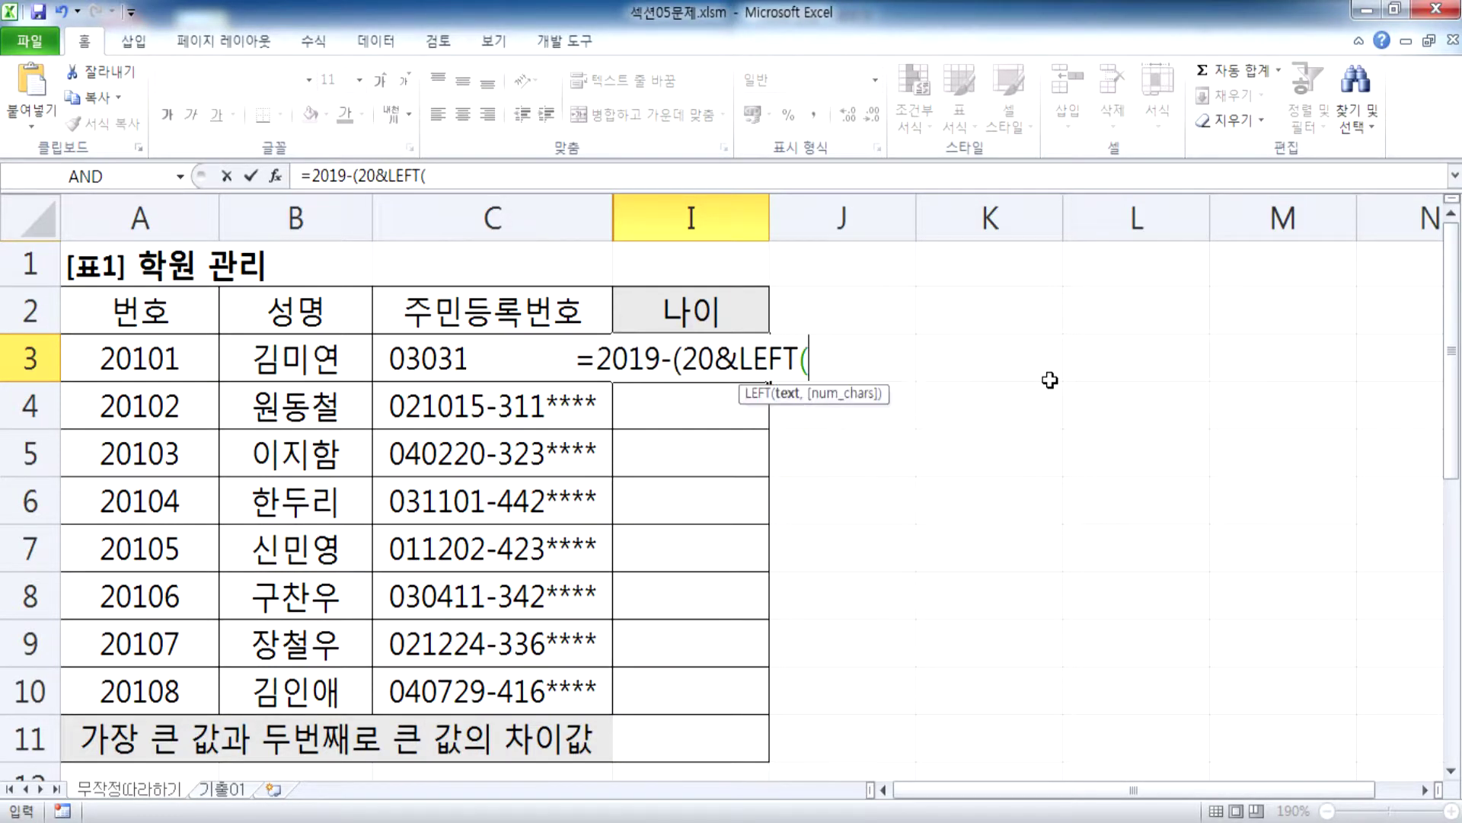
pyautogui.click(428, 362)
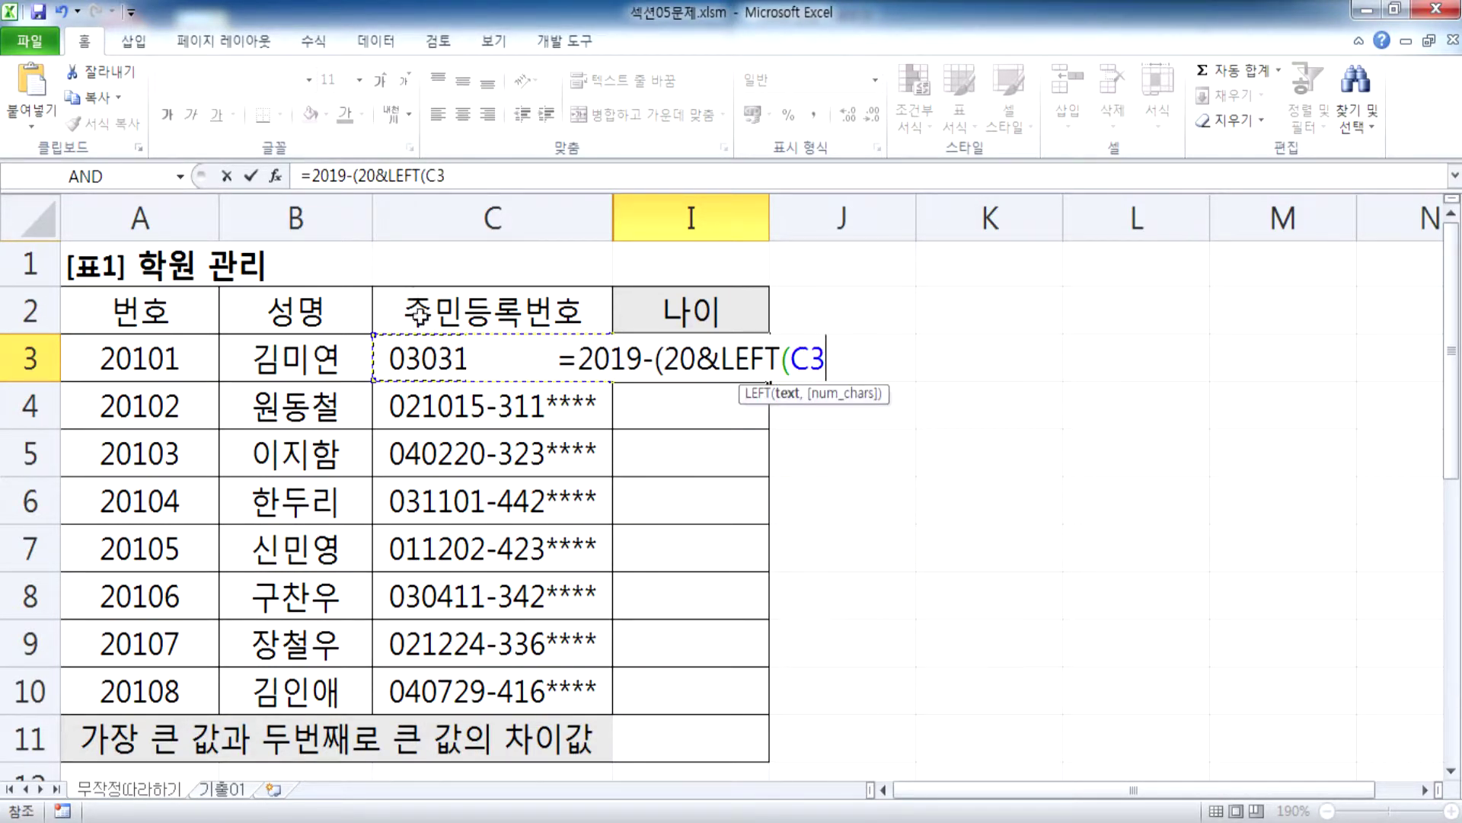
pyautogui.write(',2)')
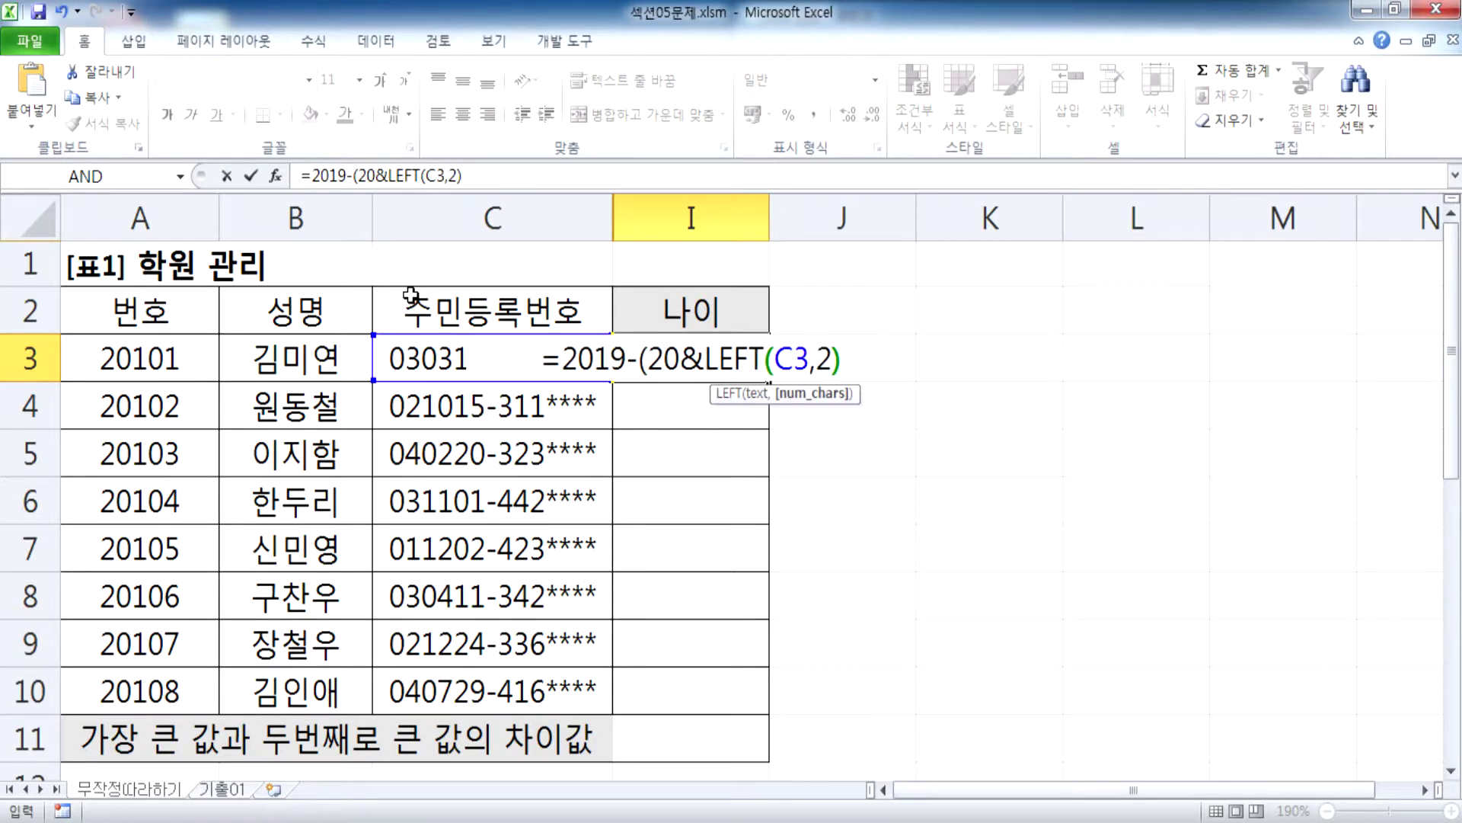
pyautogui.write('+1')
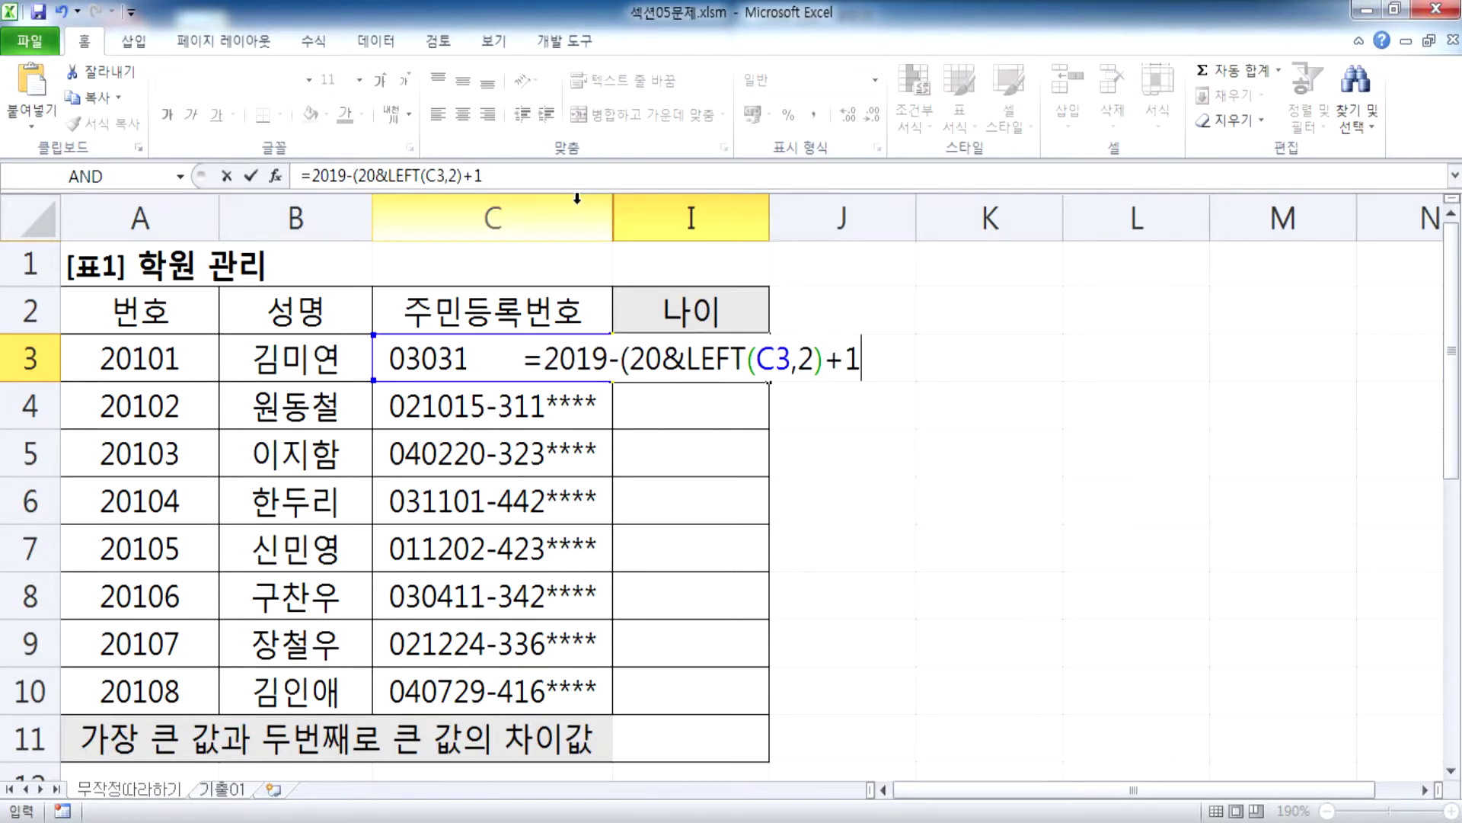
pyautogui.press('Return')
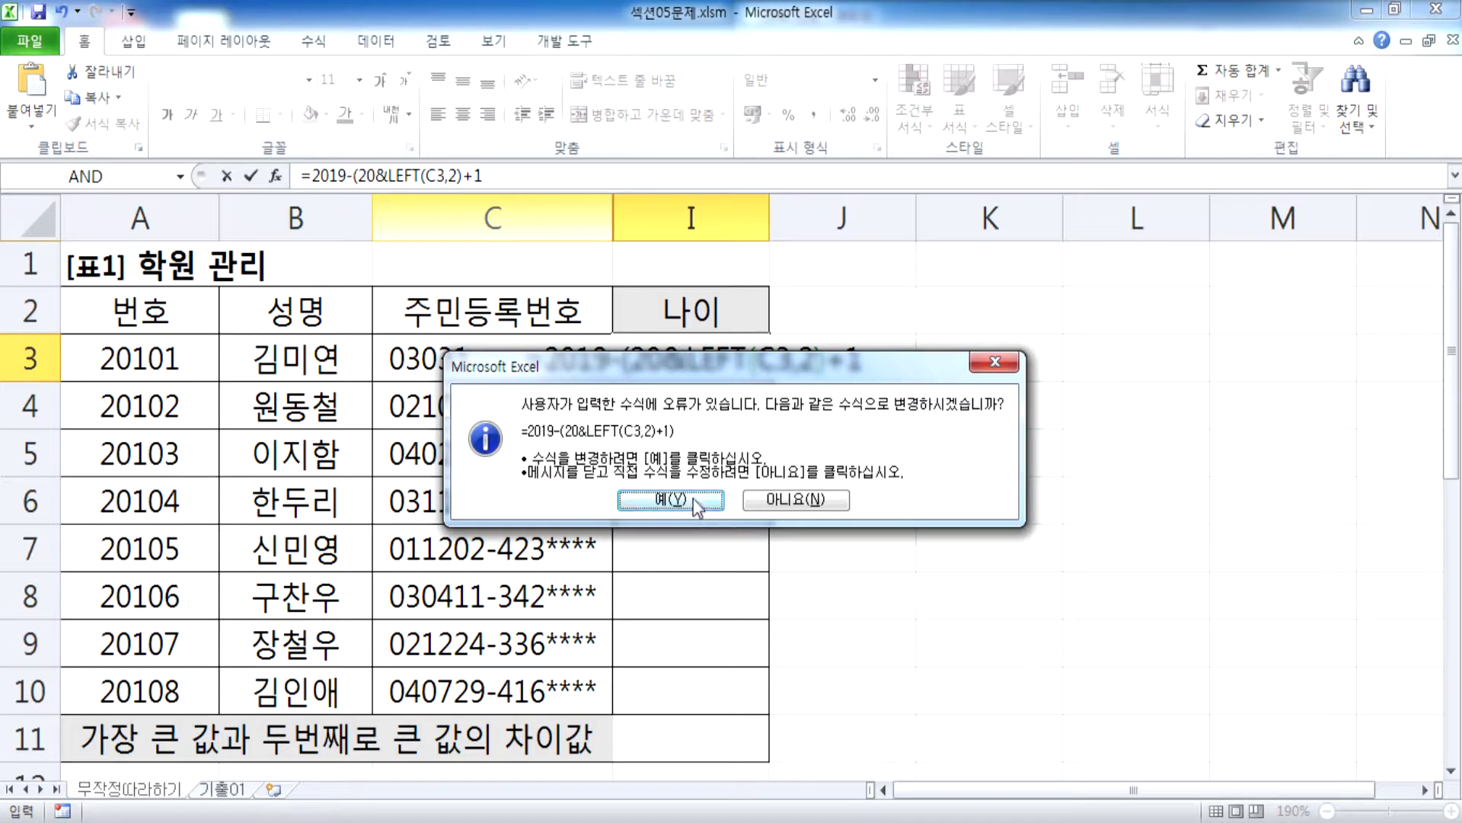
pyautogui.click(671, 499)
# Step: Move the closing parenthesis in I3 to before +1, making the formula "=2019-(20&LEFT(C3,2))+1"
pyautogui.click(753, 359)
pyautogui.doubleClick(676, 373)
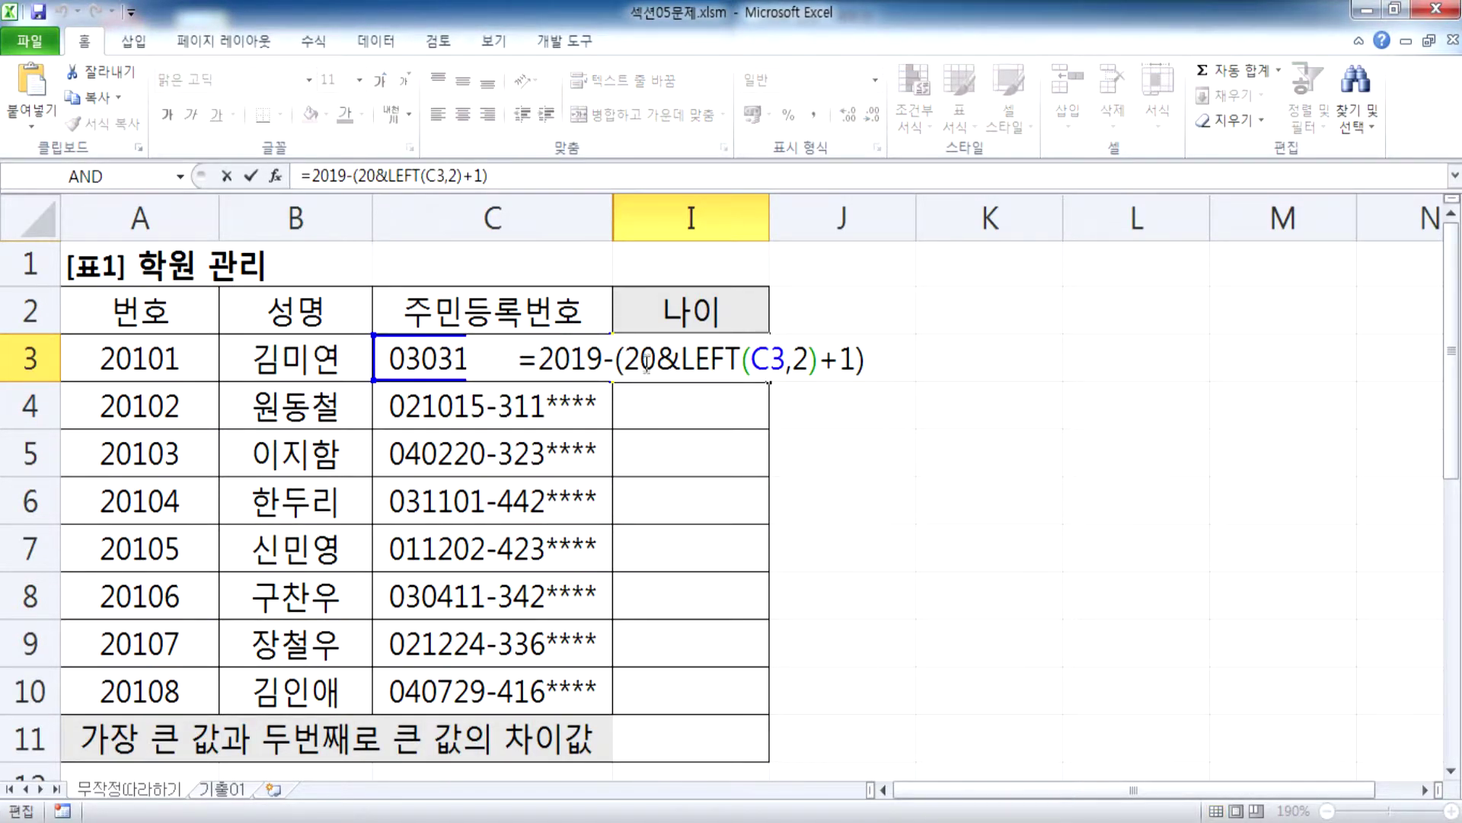
pyautogui.click(815, 362)
pyautogui.write(')')
pyautogui.click(901, 373)
pyautogui.press('BackSpace')
pyautogui.press('Return')
# Step: Copy the I3 formula onto a new line under the Notepad calculations and highlight its LEFT(C3,2) part
pyautogui.click(736, 369)
pyautogui.press('F2')
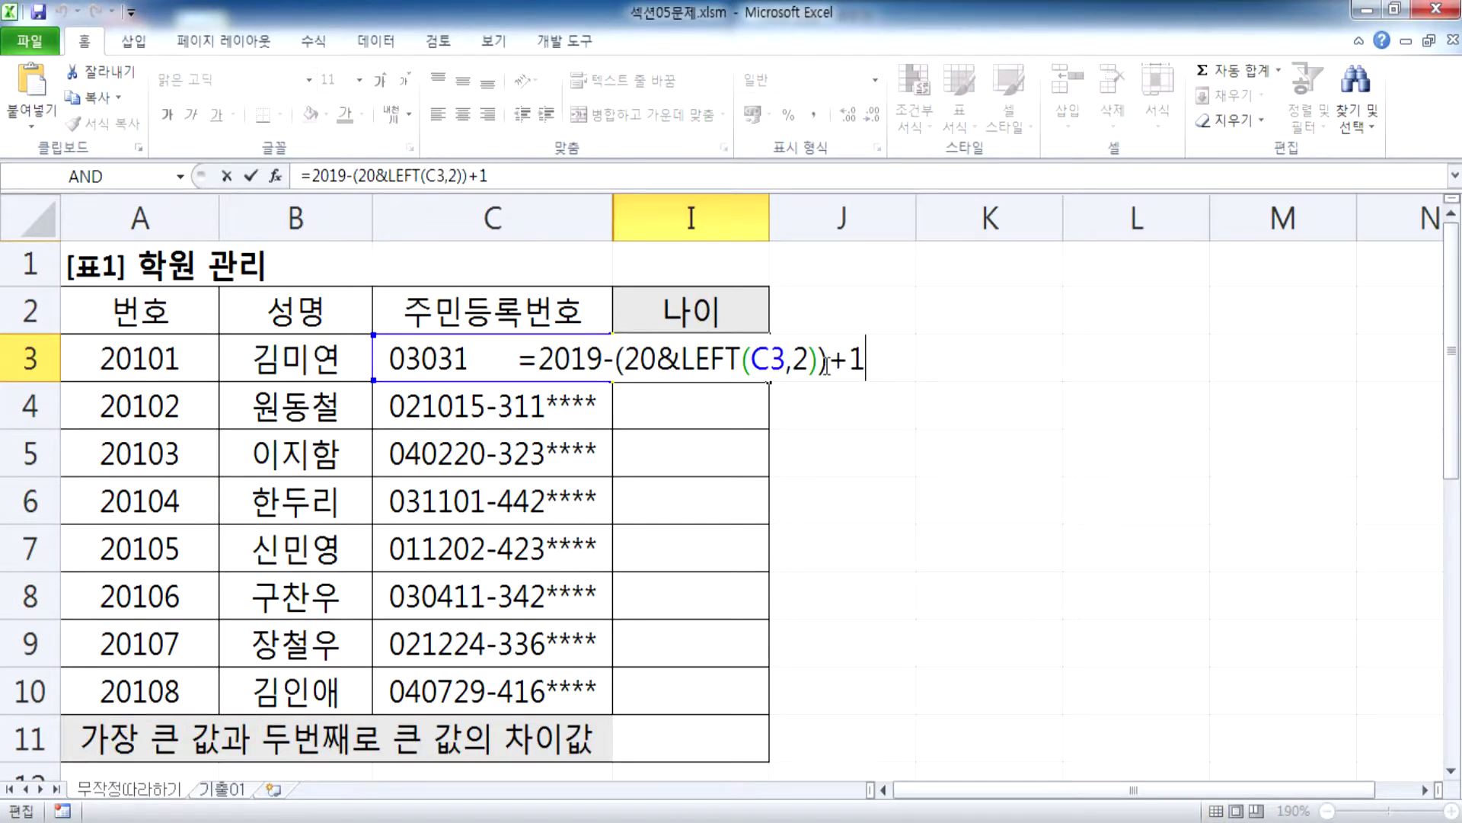
pyautogui.moveTo(876, 364); pyautogui.dragTo(487, 364)
pyautogui.hotkey('ctrl', 'c')
pyautogui.hotkey('alt', 'Tab')
pyautogui.click(755, 499)
pyautogui.hotkey('ctrl', 'v')
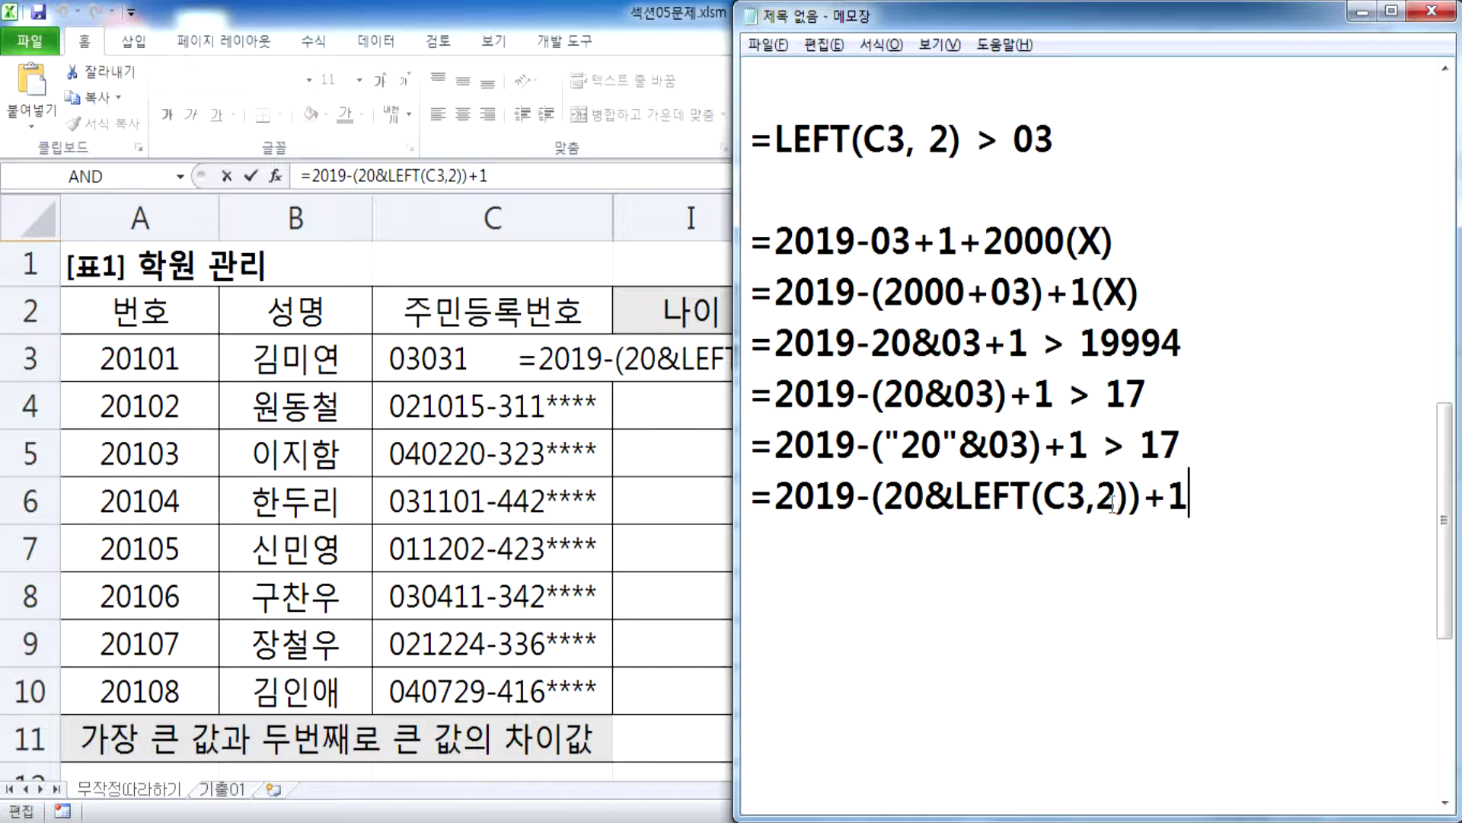
pyautogui.moveTo(955, 495); pyautogui.dragTo(1144, 492)
# Step: Check the I3 formula in Excel, return to Notepad and add the note =12&34 > "1234" below the formula lines
pyautogui.hotkey('alt', 'Tab')
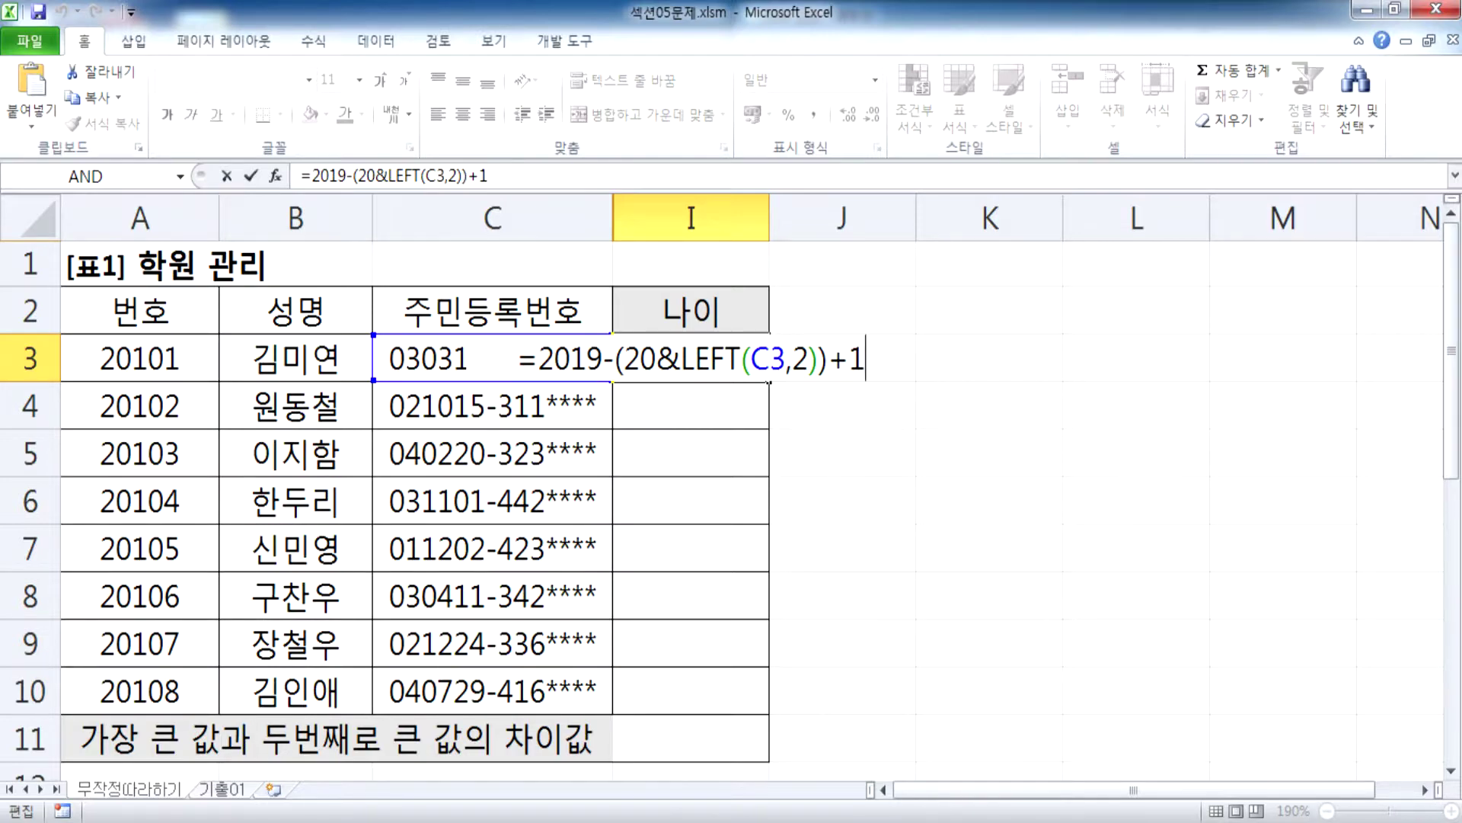
pyautogui.hotkey('alt', 'Tab')
pyautogui.scroll(-1, 792, 481)
pyautogui.click(836, 428)
pyautogui.write('=12')
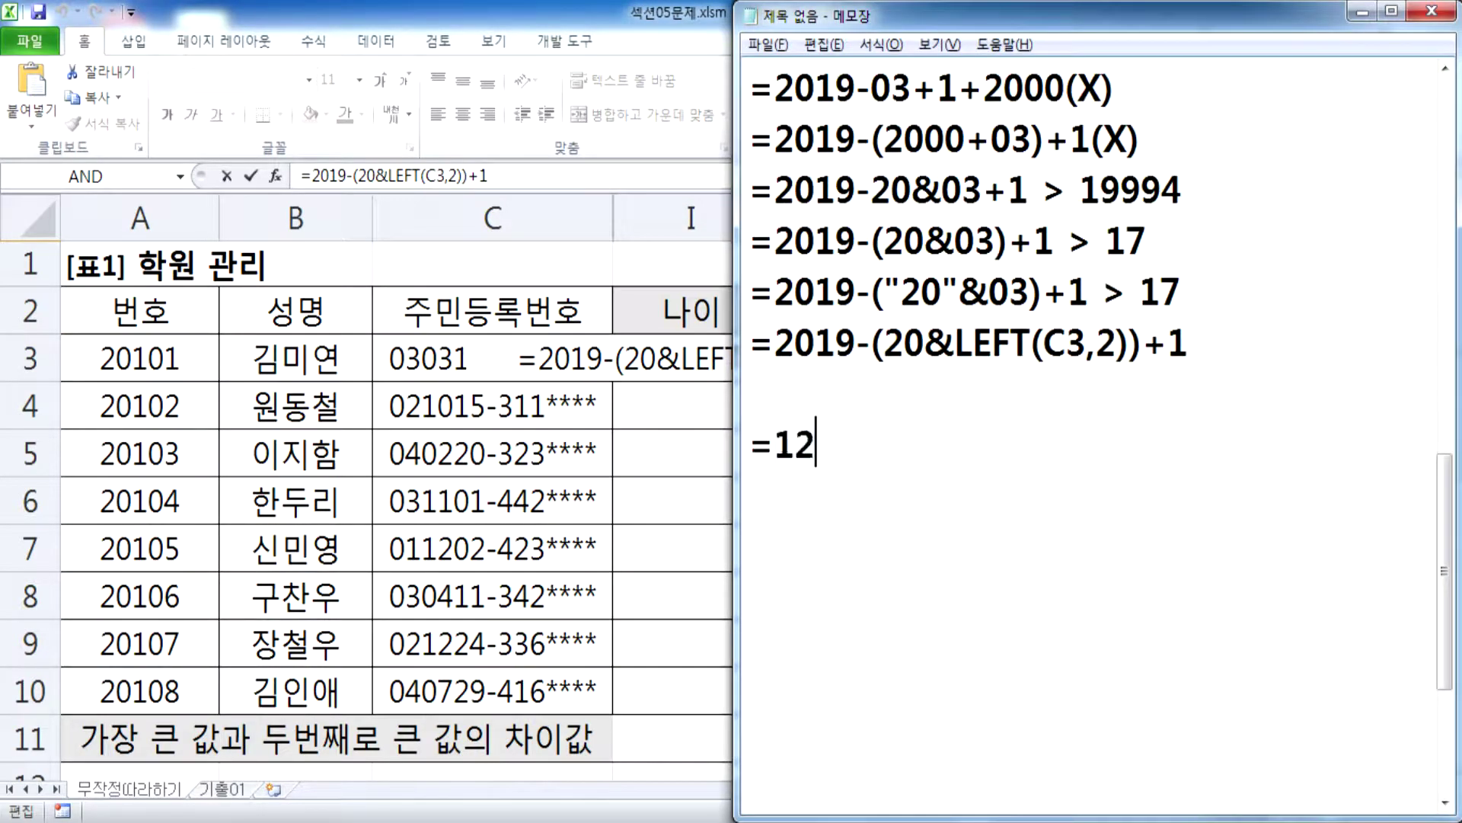
pyautogui.write('&34 > "123')
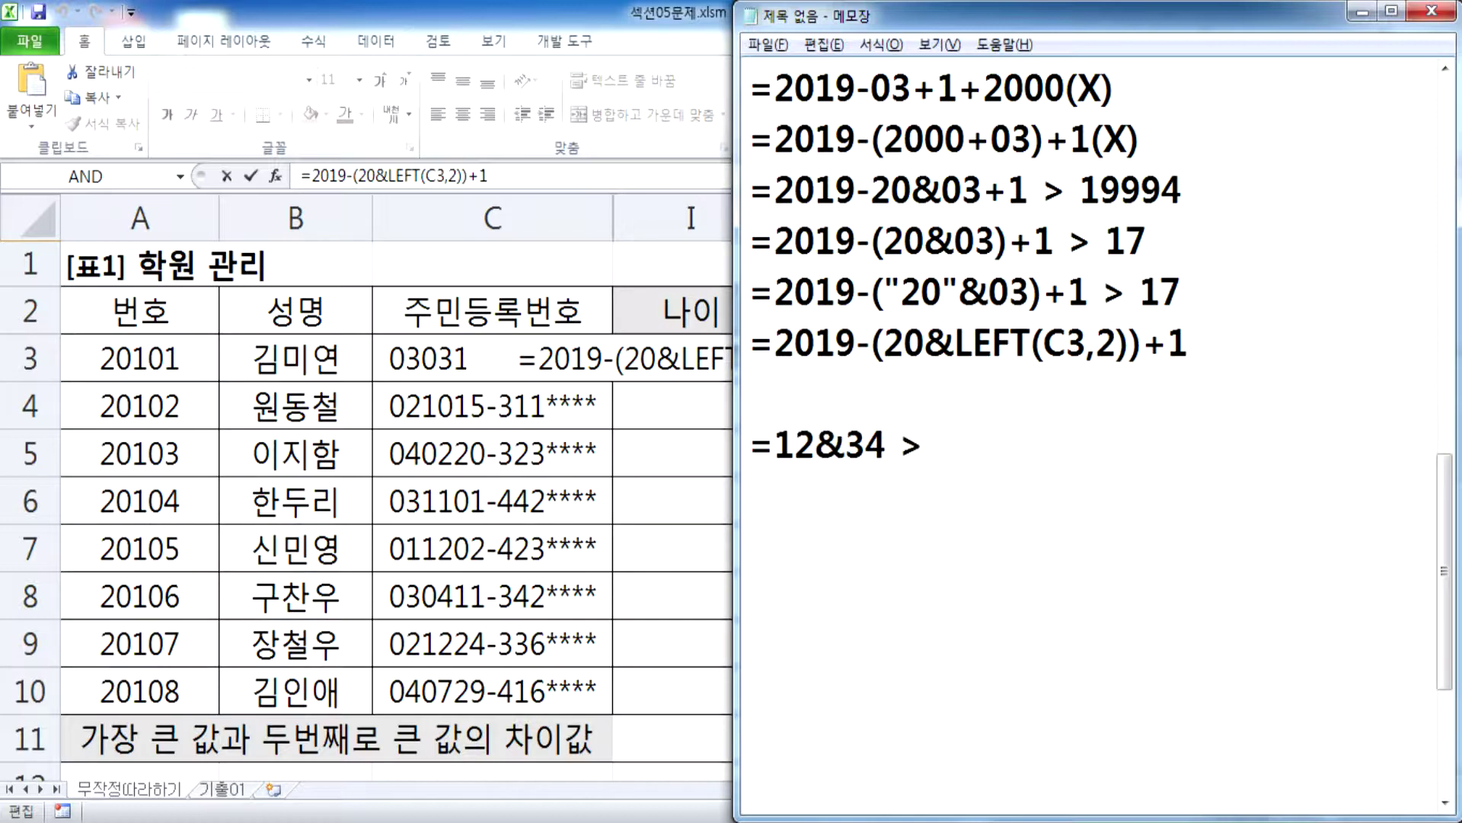
pyautogui.write('4"')
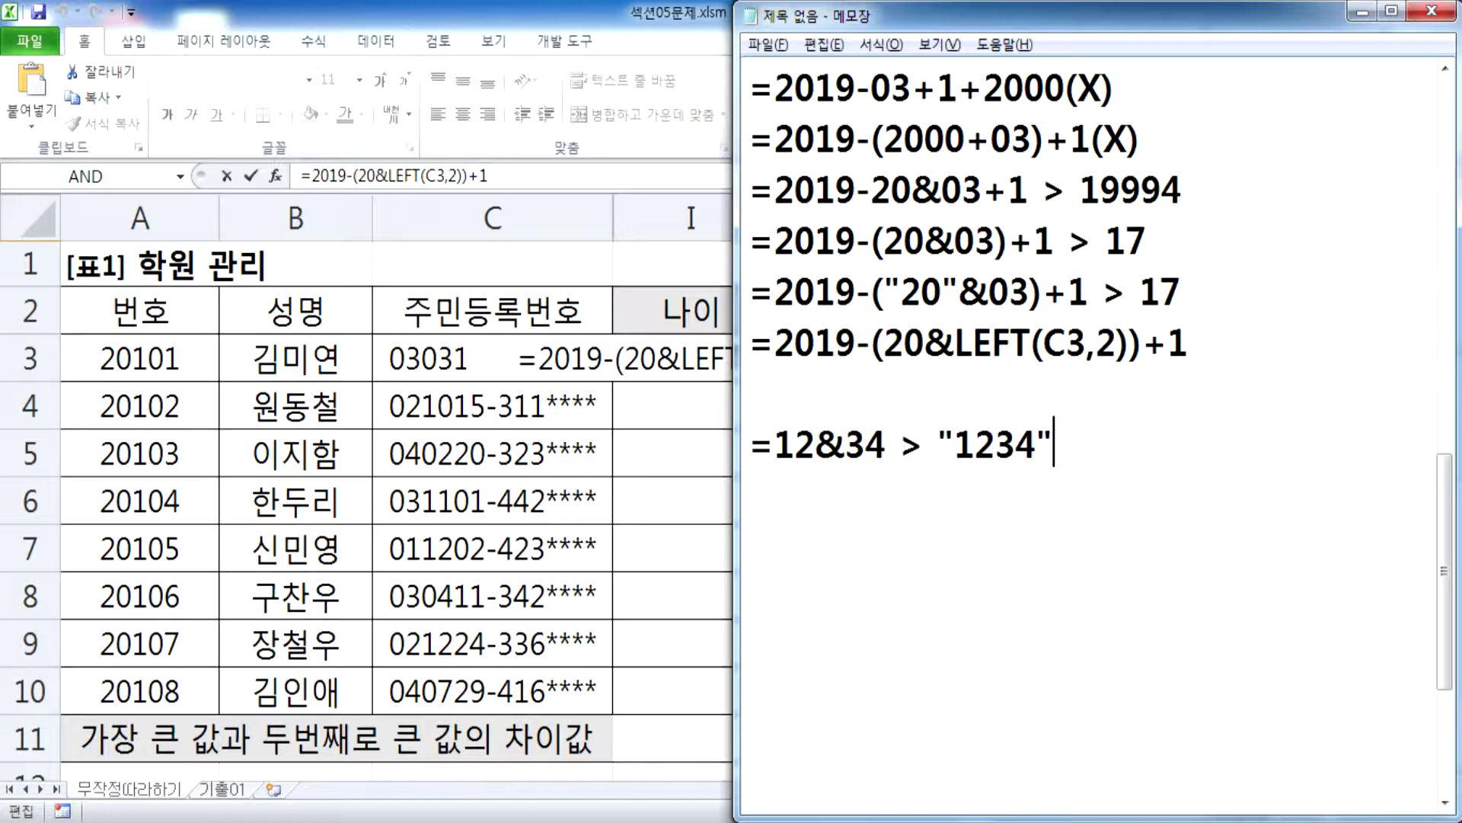
# Step: Highlight the result 17 and the "20"&03 part of the quoted calculation to compare them
pyautogui.scroll(1, 811, 338)
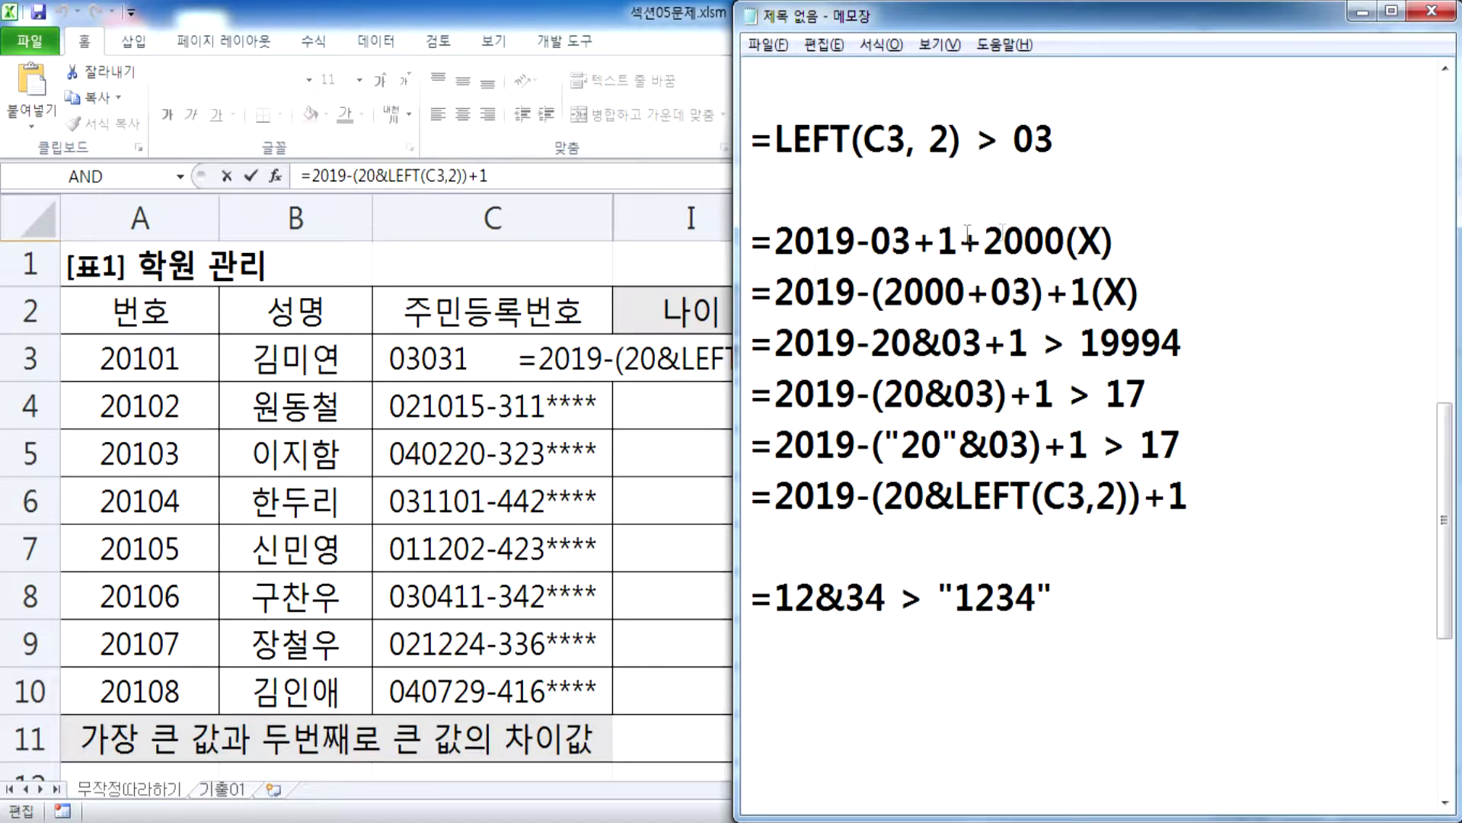
pyautogui.moveTo(1185, 449); pyautogui.dragTo(1141, 443)
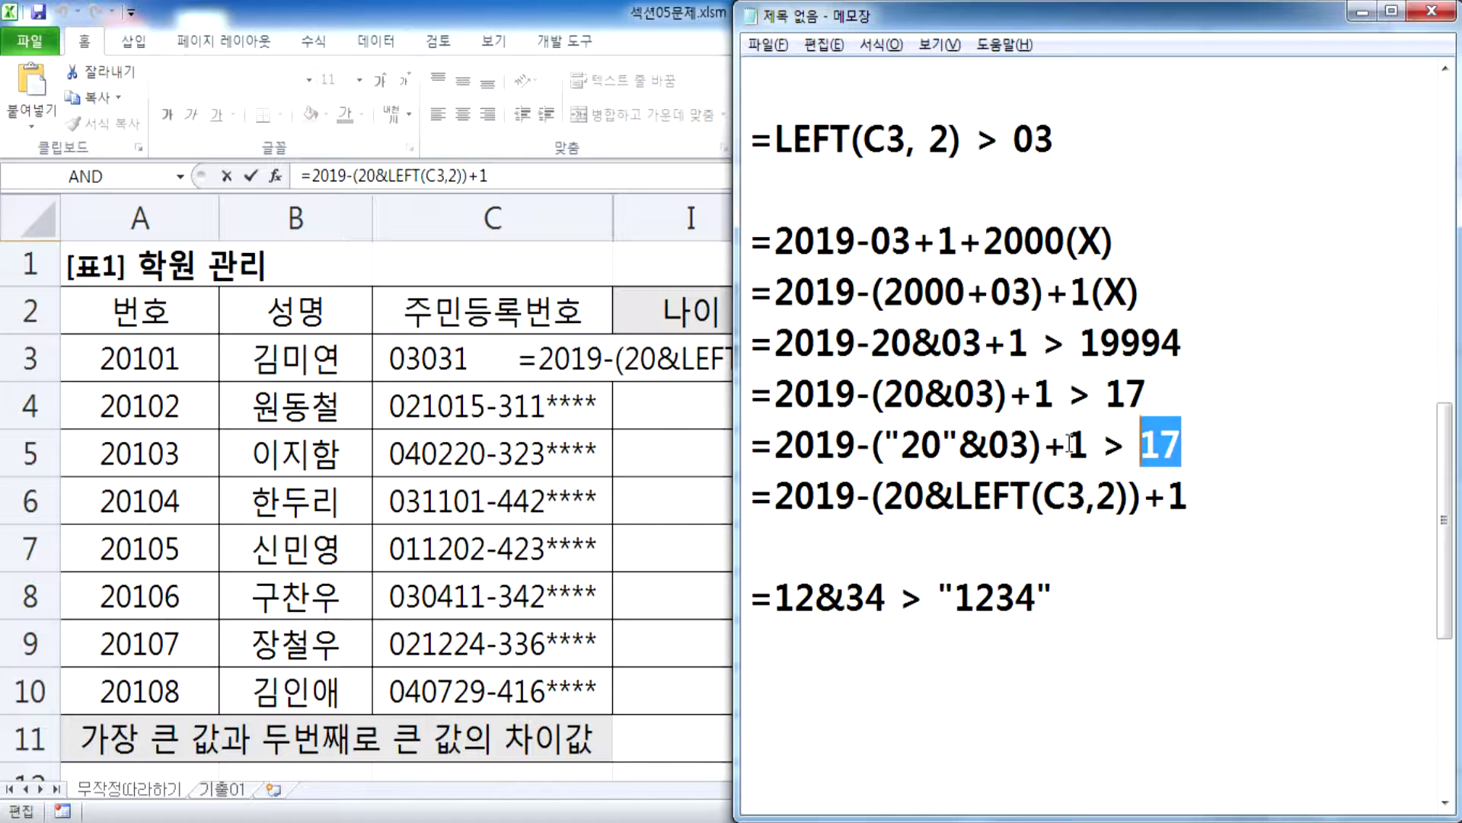
pyautogui.moveTo(882, 444); pyautogui.dragTo(1031, 444)
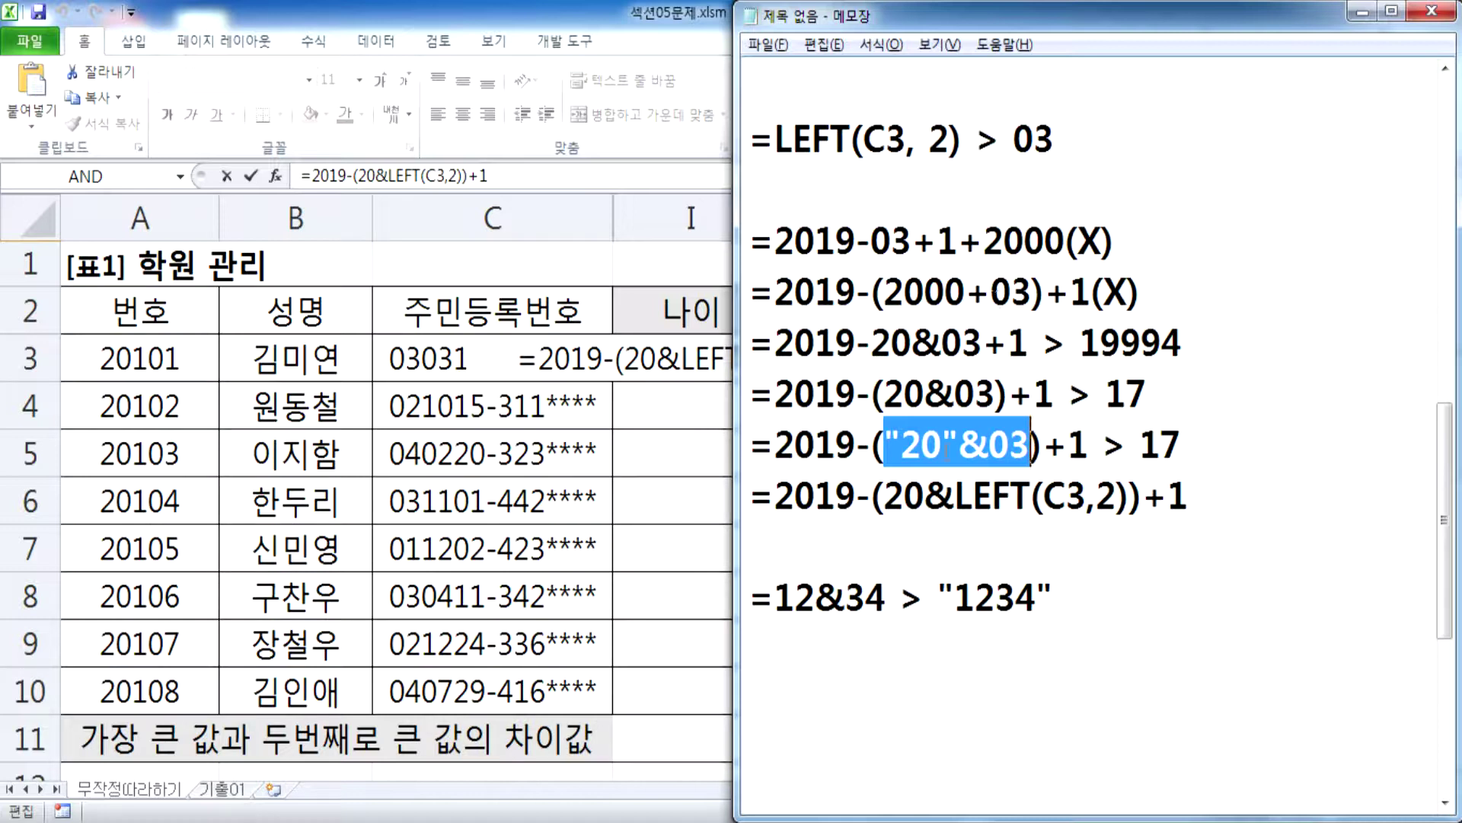
pyautogui.moveTo(887, 445); pyautogui.dragTo(1031, 444)
pyautogui.moveTo(1140, 443); pyautogui.dragTo(1182, 443)
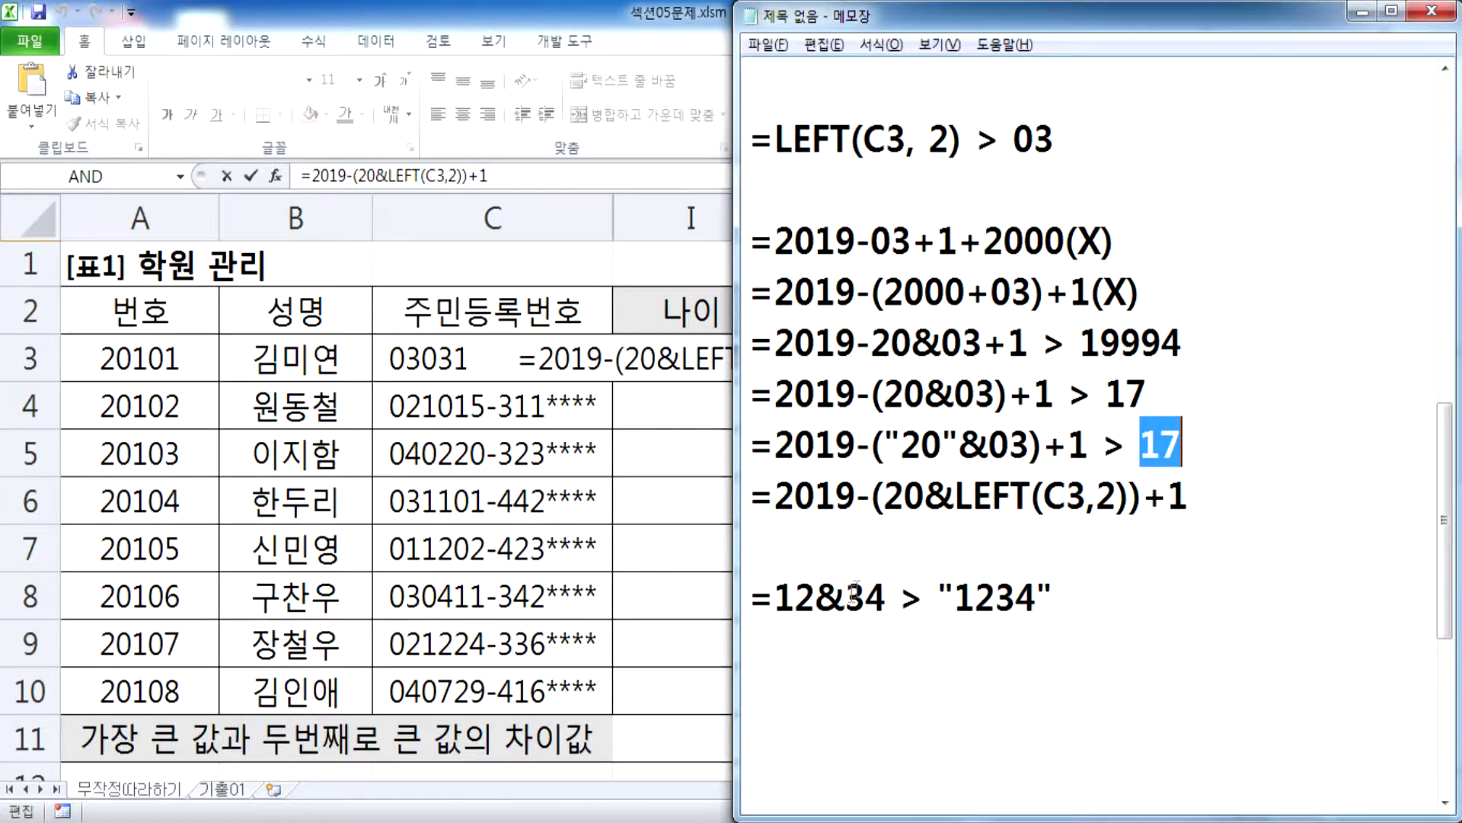
# Step: Copy the 12&34 note onto a new line and quote both operands, making it ="12"&"34" > "1234"
pyautogui.scroll(-1, 845, 591)
pyautogui.moveTo(775, 453); pyautogui.dragTo(805, 531)
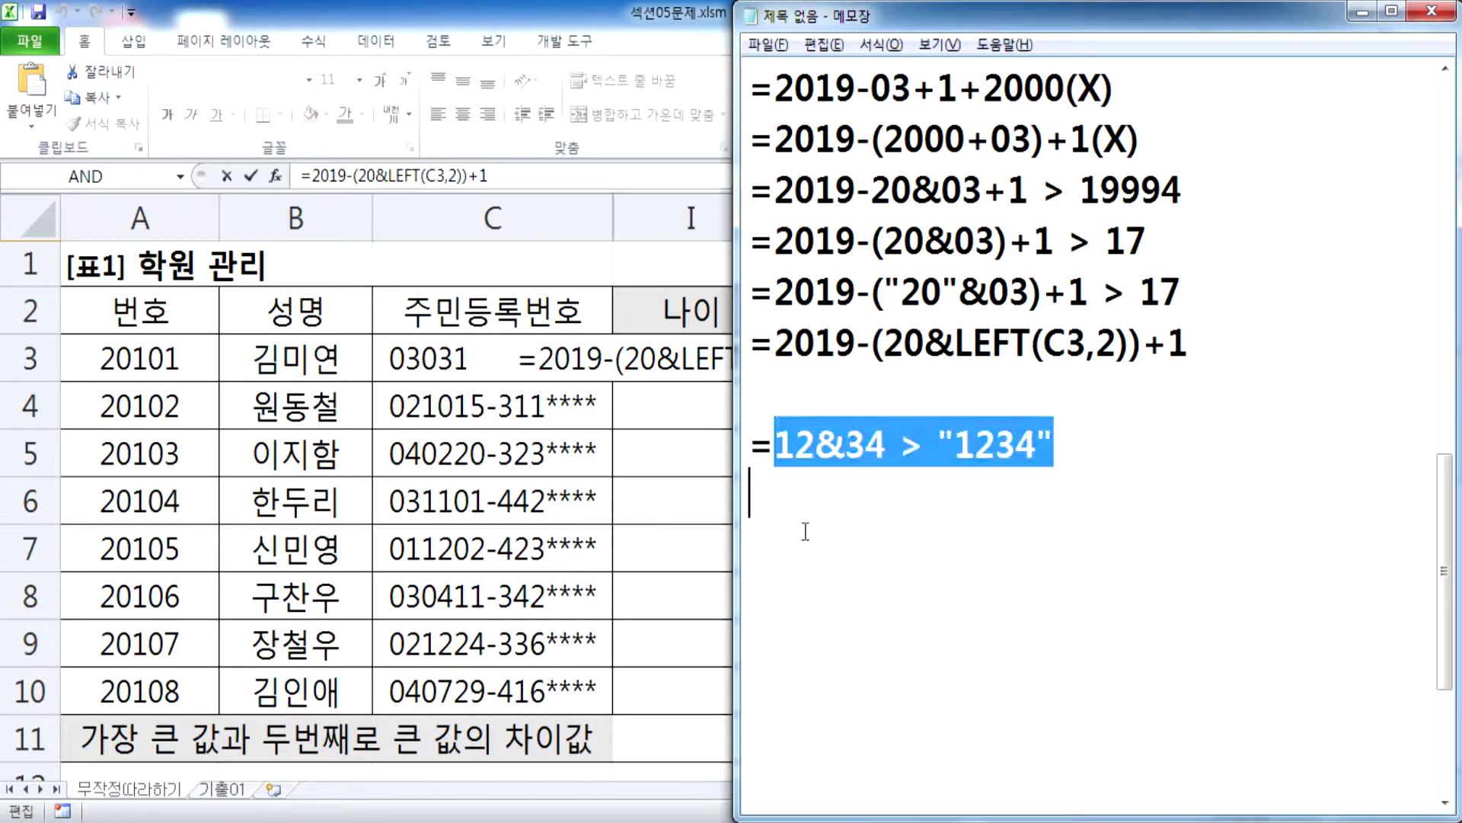
pyautogui.write('=12&34 > "1234"')
pyautogui.click(774, 493)
pyautogui.write('"')
pyautogui.click(832, 493)
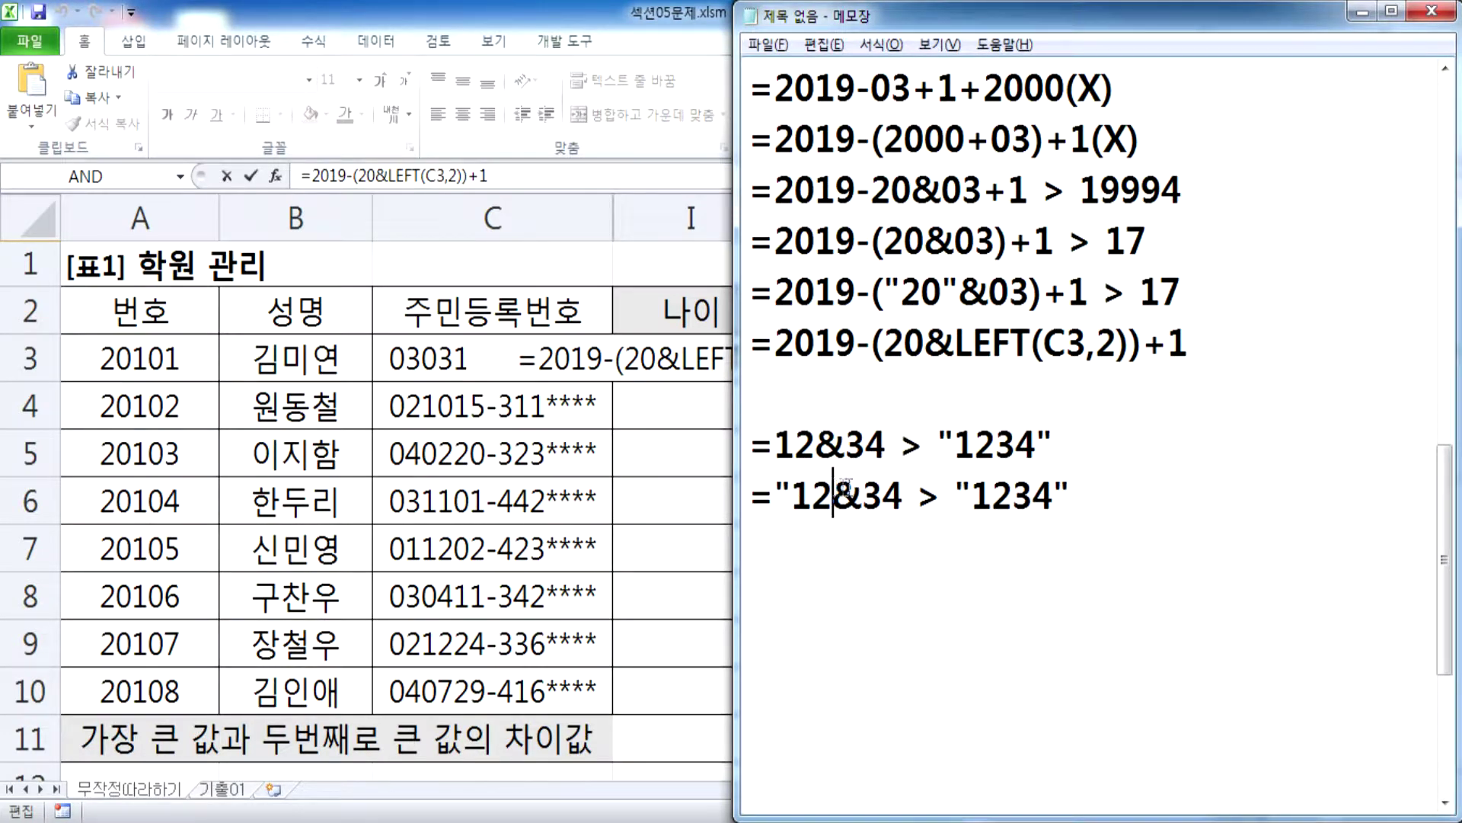
pyautogui.write('"')
pyautogui.click(876, 494)
pyautogui.write('"')
pyautogui.click(936, 494)
pyautogui.write('"34"')
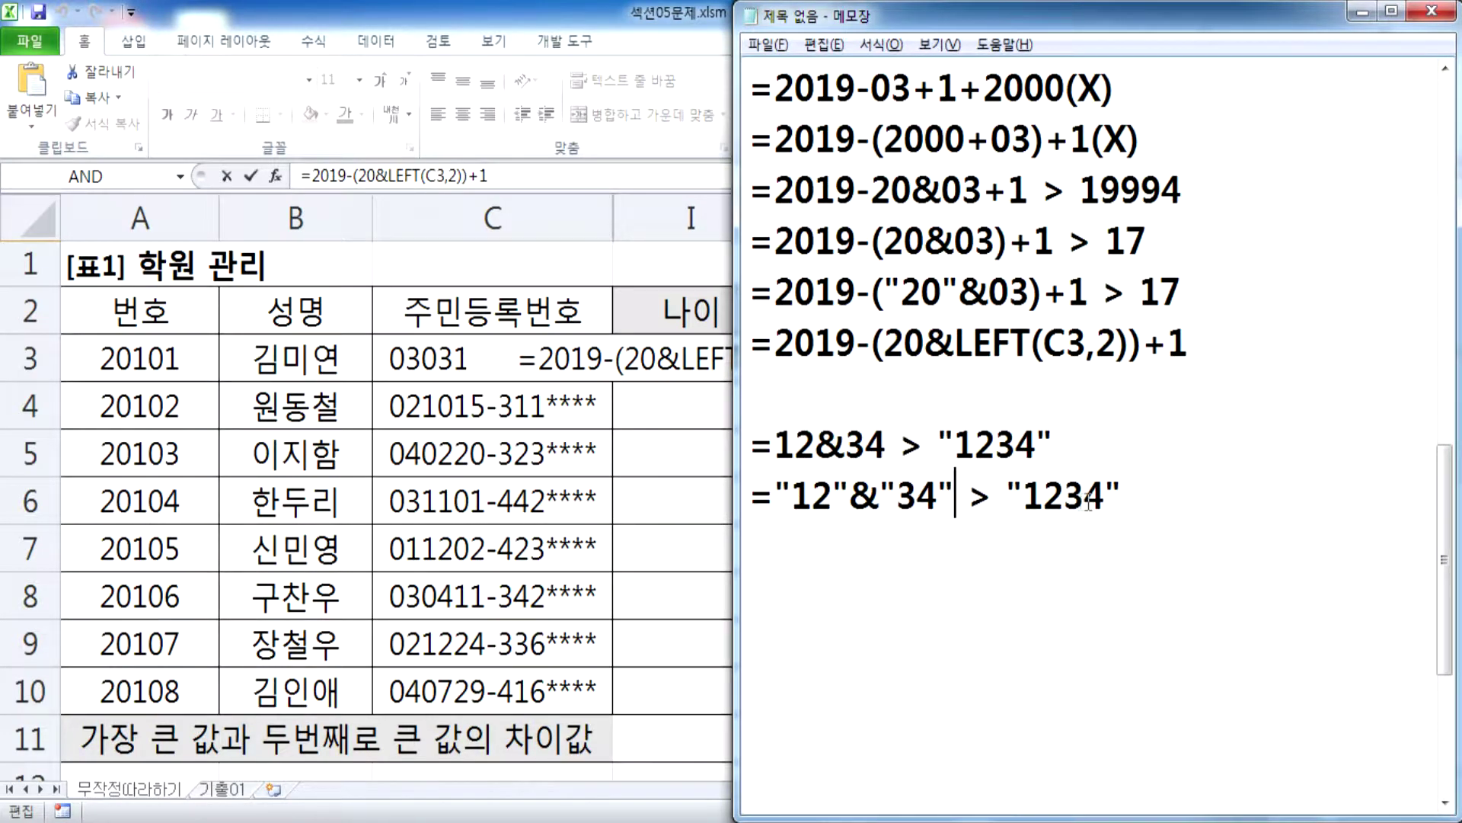
# Step: Highlight the opening quotation mark and the 1234 inside the quotes in the =12&34 note
pyautogui.click(952, 441)
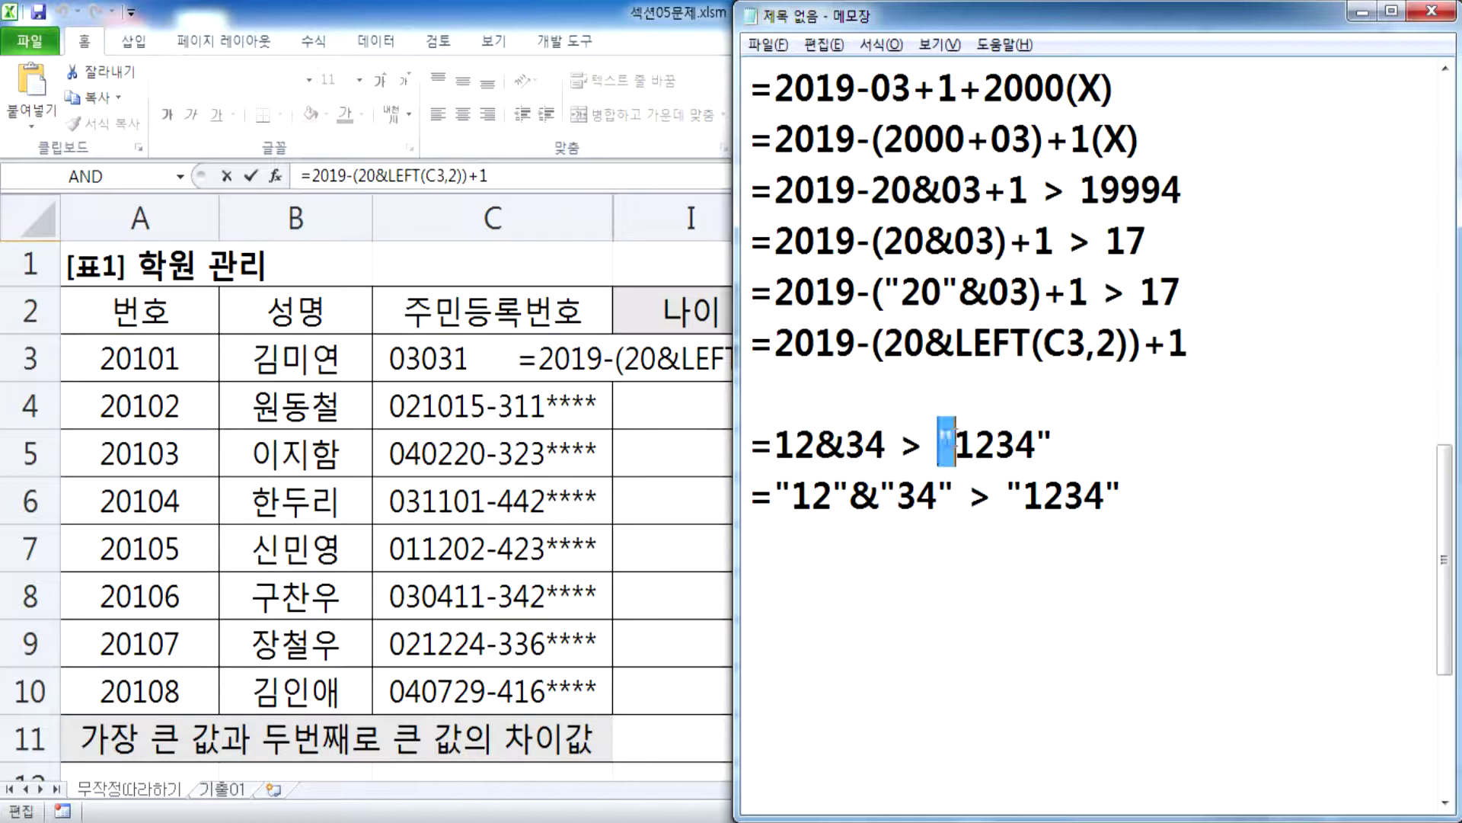
pyautogui.moveTo(954, 442); pyautogui.dragTo(1036, 442)
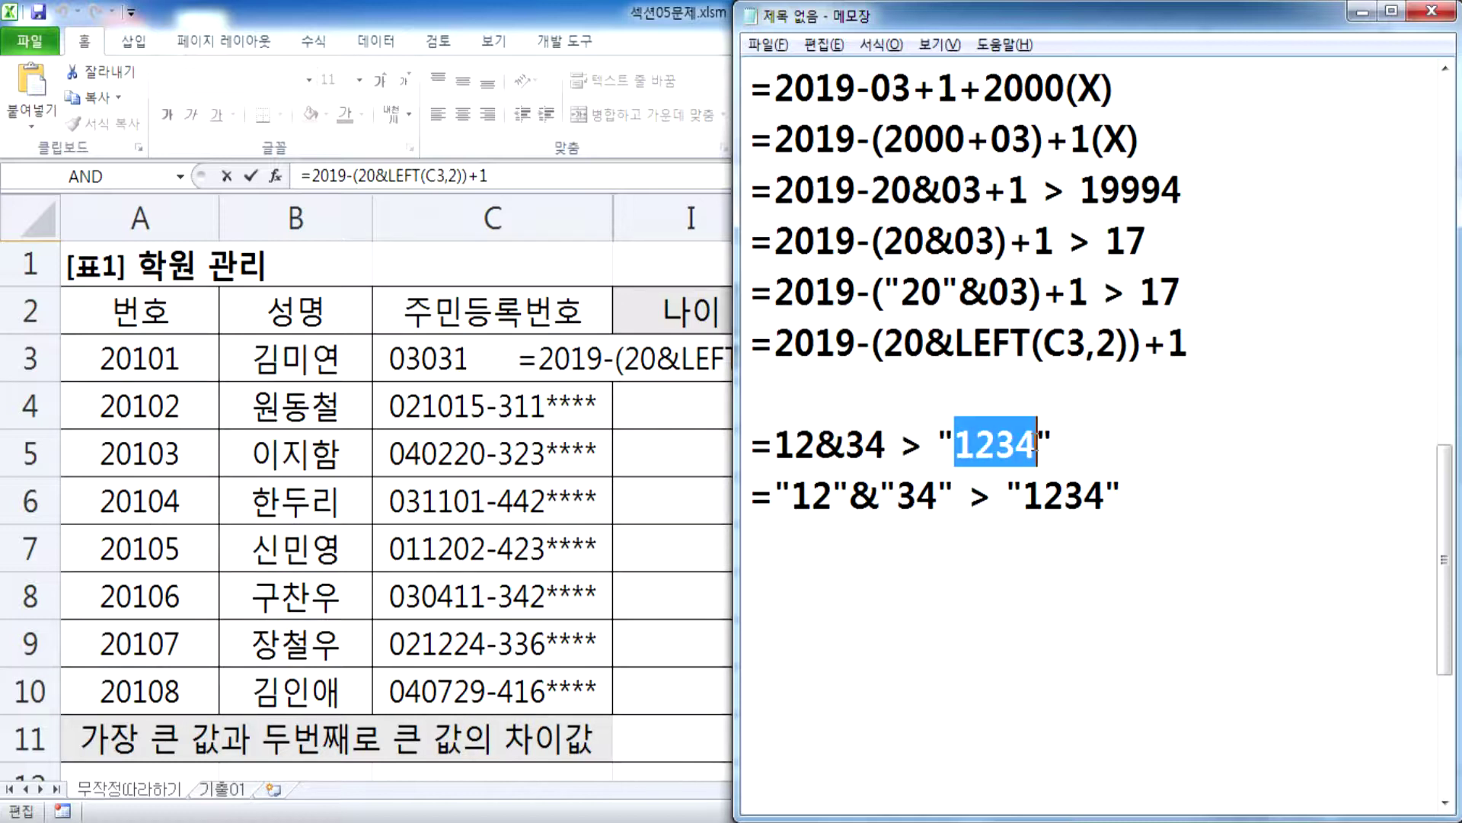
pyautogui.click(1037, 442)
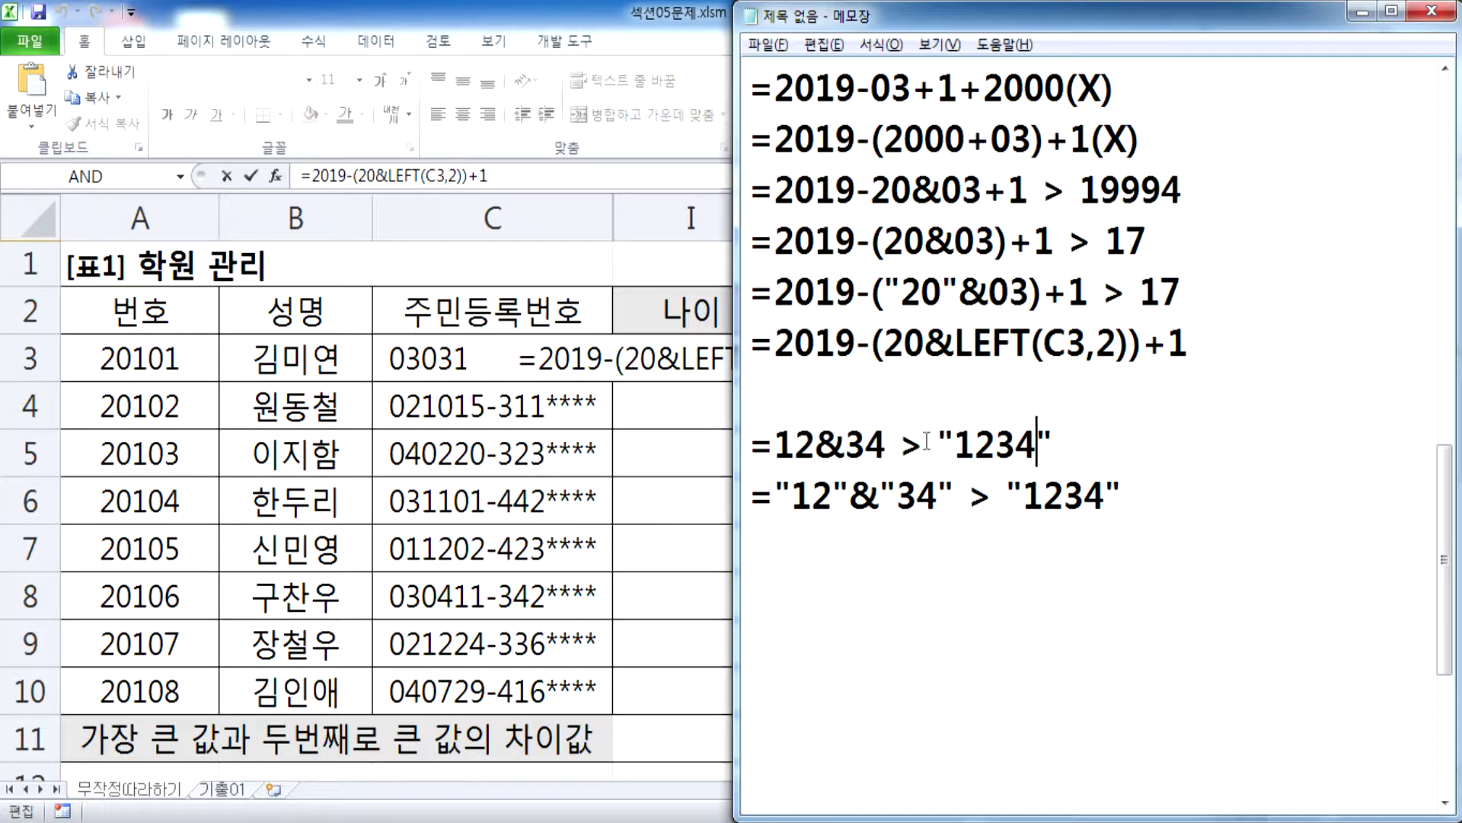
# Step: Switch to Excel and enter the formula =2019-(20&LEFT(C3,2))+1 in I3, keeping the cell selected
pyautogui.scroll(-2, 851, 468)
pyautogui.hotkey('alt', 'Tab')
pyautogui.hotkey('ctrl', 'Return')
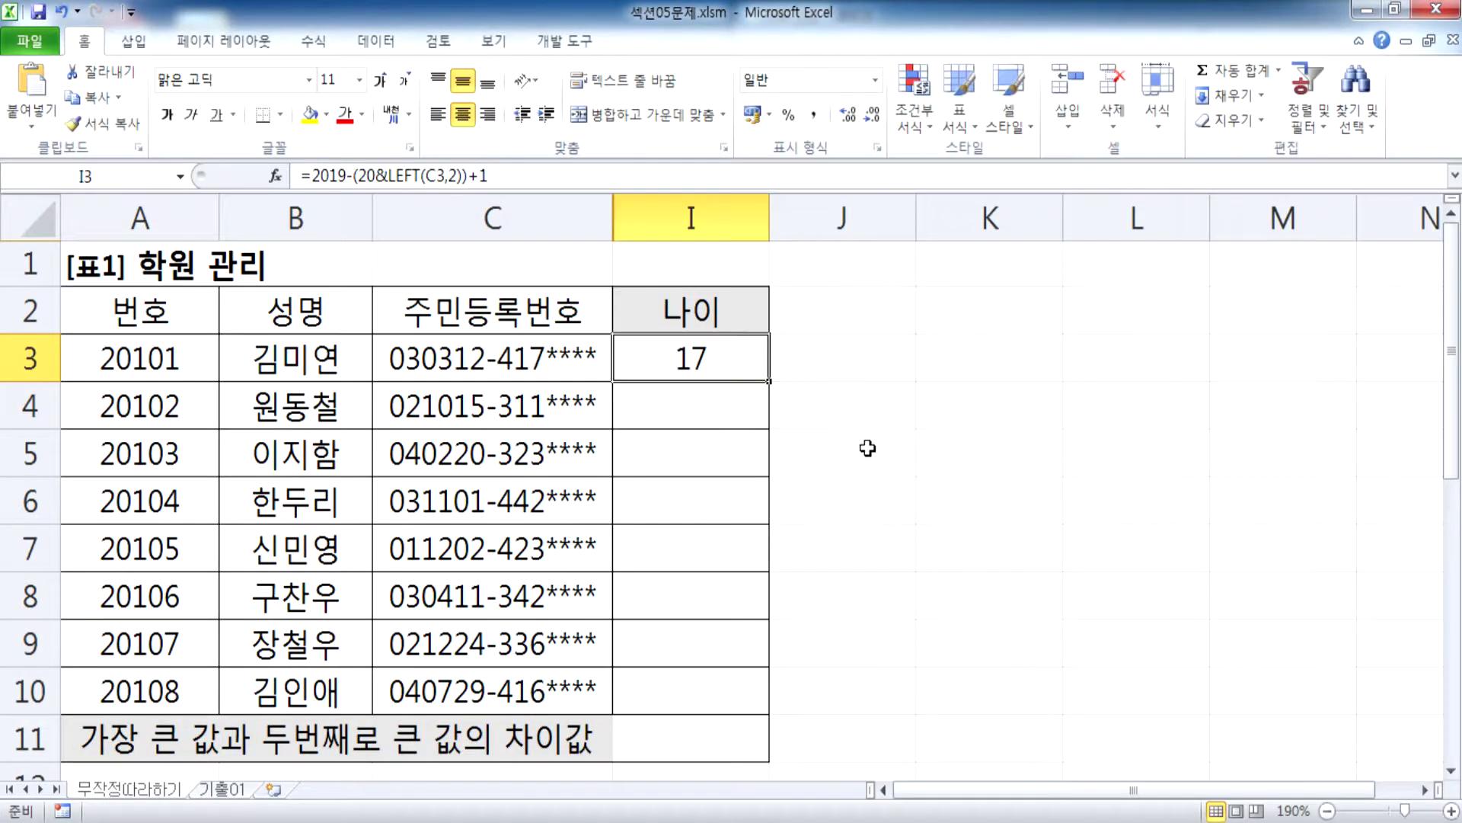
# Step: Copy the formula text from I3 into K3 as =2019-(20&LEFT(C3,2))+1 and remove the cell's centre alignment
pyautogui.click(1020, 357)
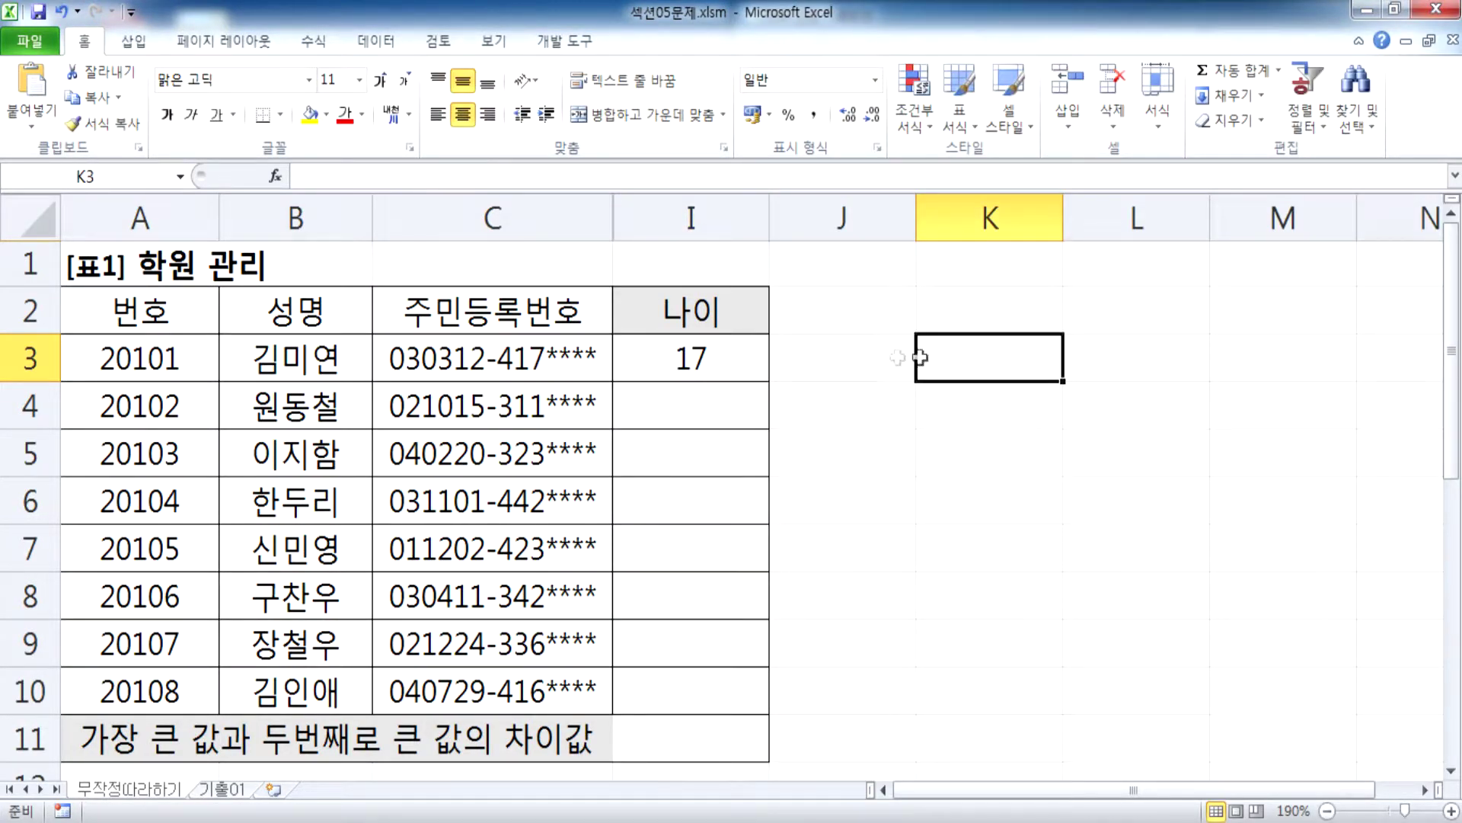
pyautogui.click(741, 358)
pyautogui.doubleClick(741, 358)
pyautogui.press('Escape')
pyautogui.doubleClick(967, 364)
pyautogui.write('=2019-(20&LEFT(C3,2))+1')
pyautogui.press('Return')
pyautogui.click(1017, 367)
pyautogui.click(462, 115)
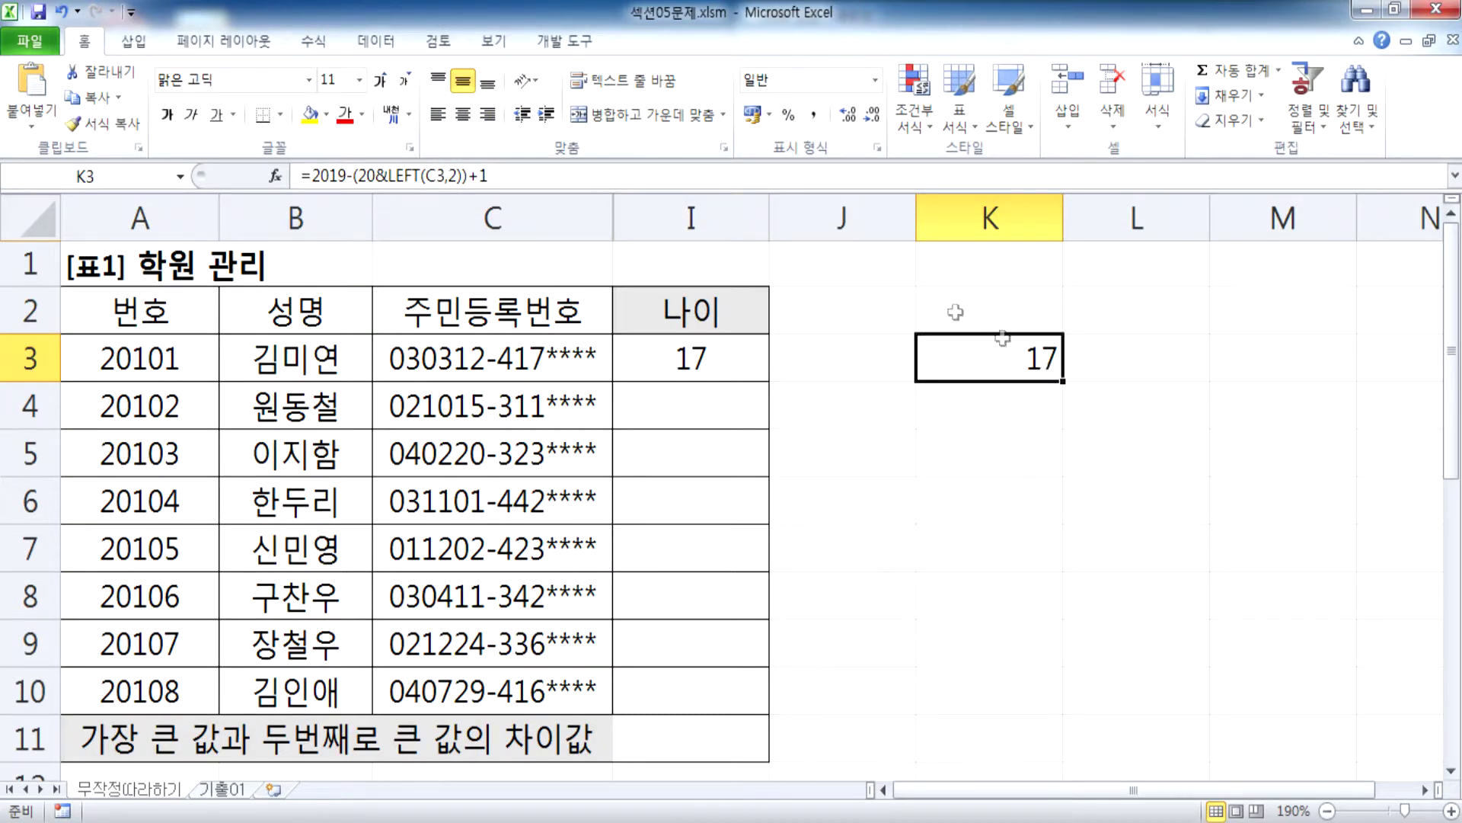
pyautogui.click(463, 116)
pyautogui.click(462, 114)
# Step: Enter =12&34 in K4 and remove the cell's centre alignment
pyautogui.click(981, 407)
pyautogui.write('=12')
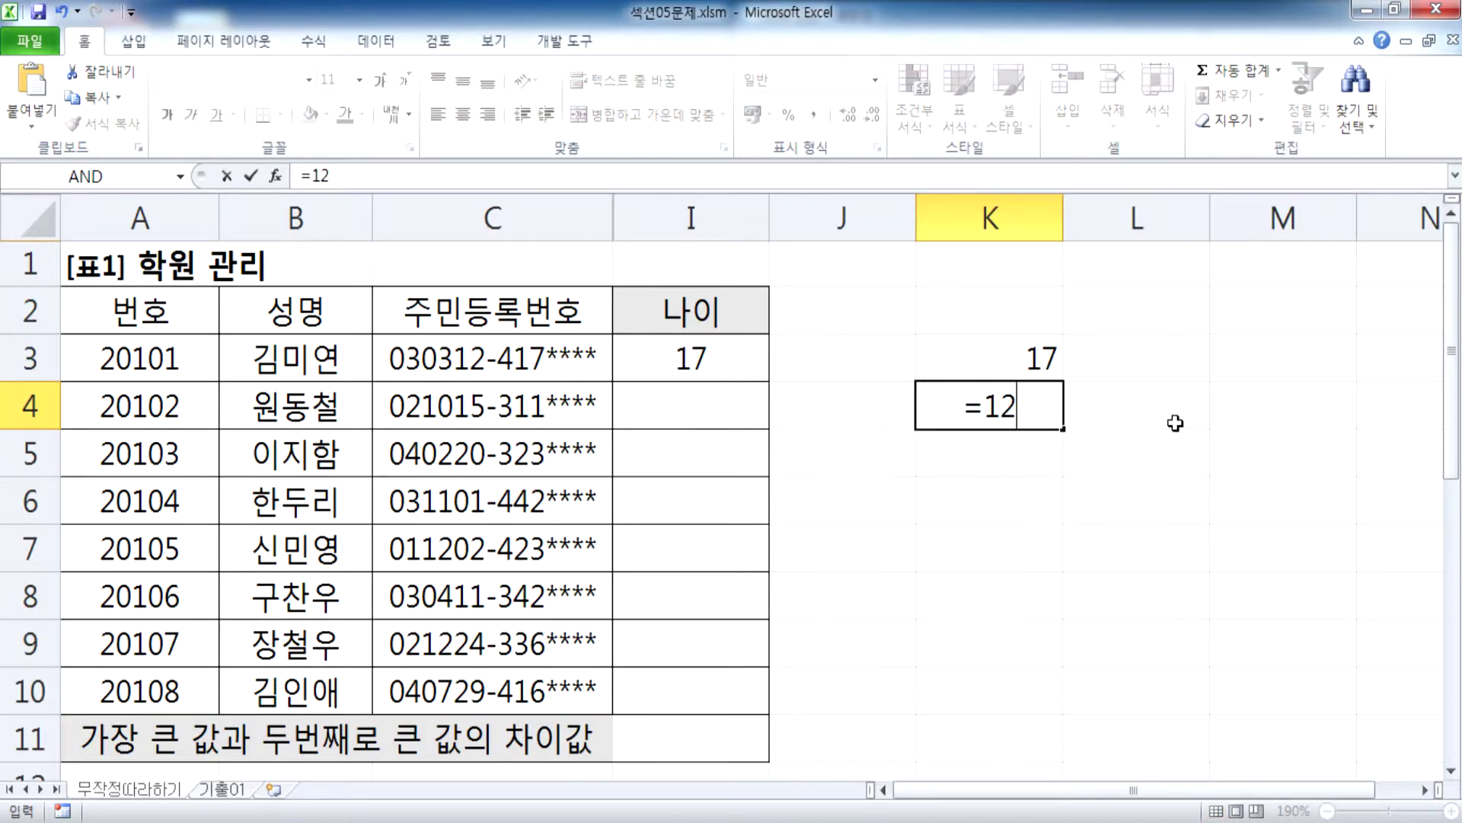
pyautogui.write('&34')
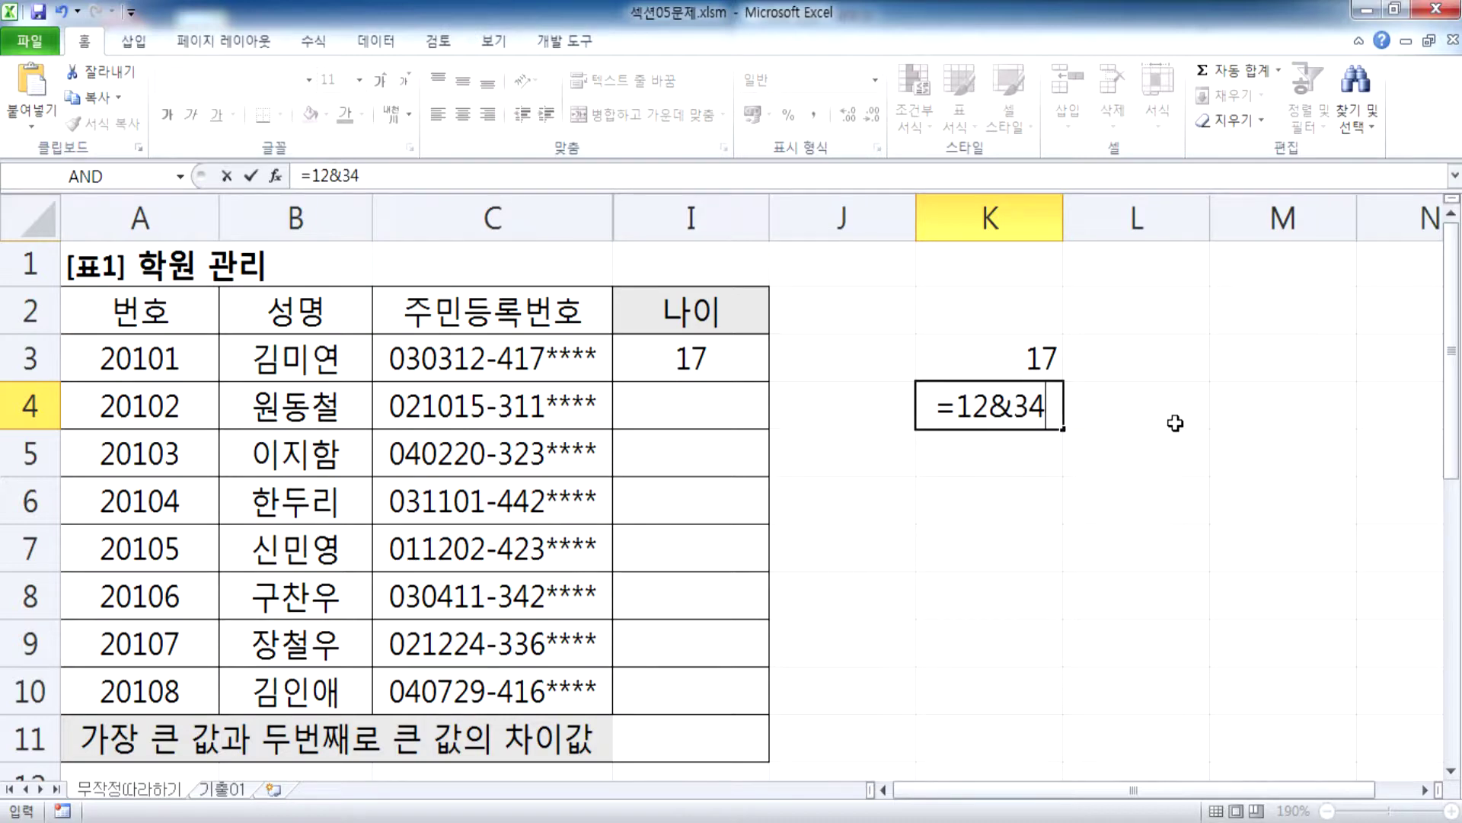
pyautogui.press('Return')
pyautogui.rightClick(1175, 422)
pyautogui.press('Escape')
pyautogui.click(983, 406)
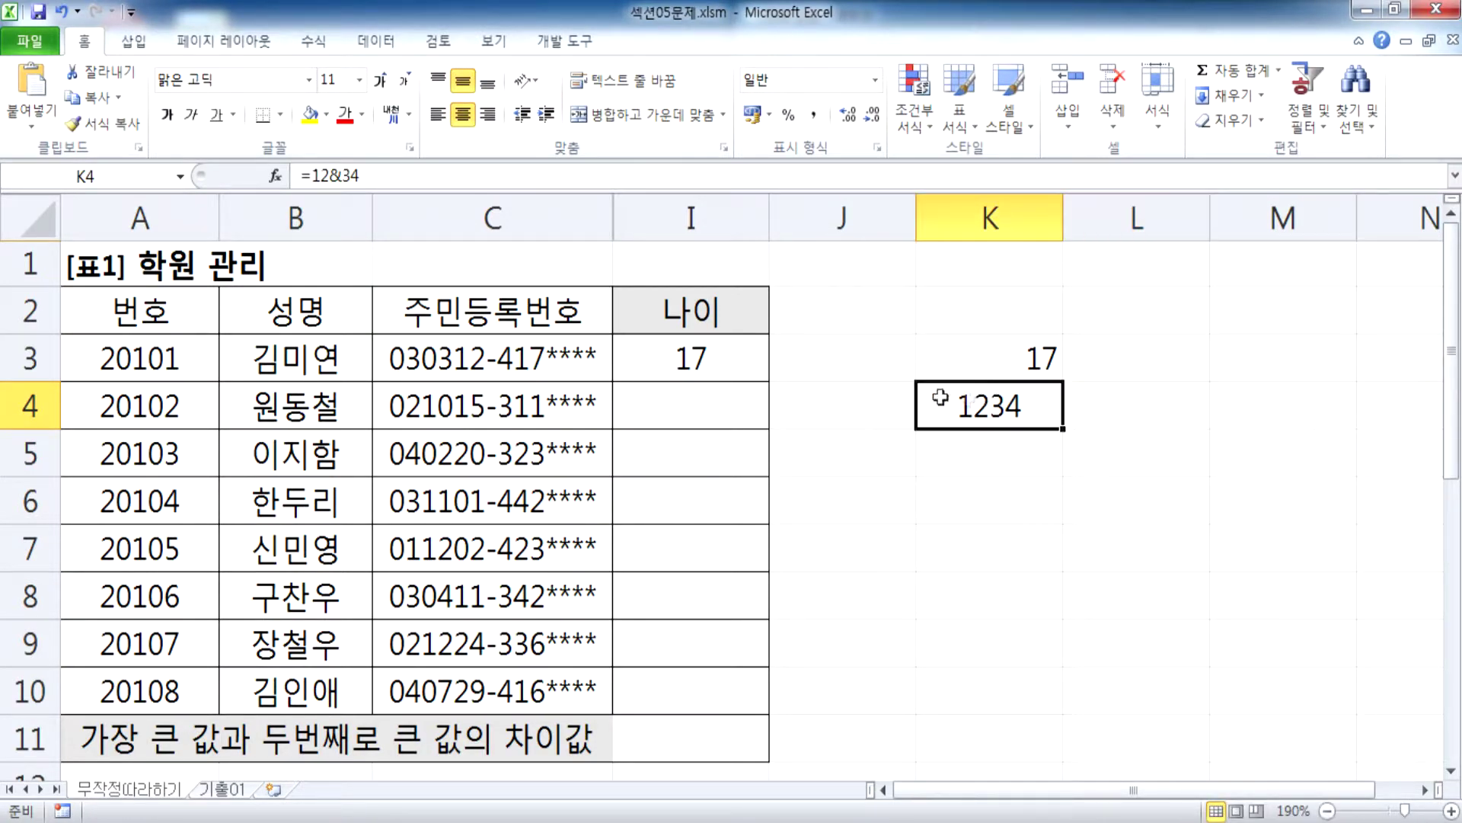
pyautogui.click(463, 114)
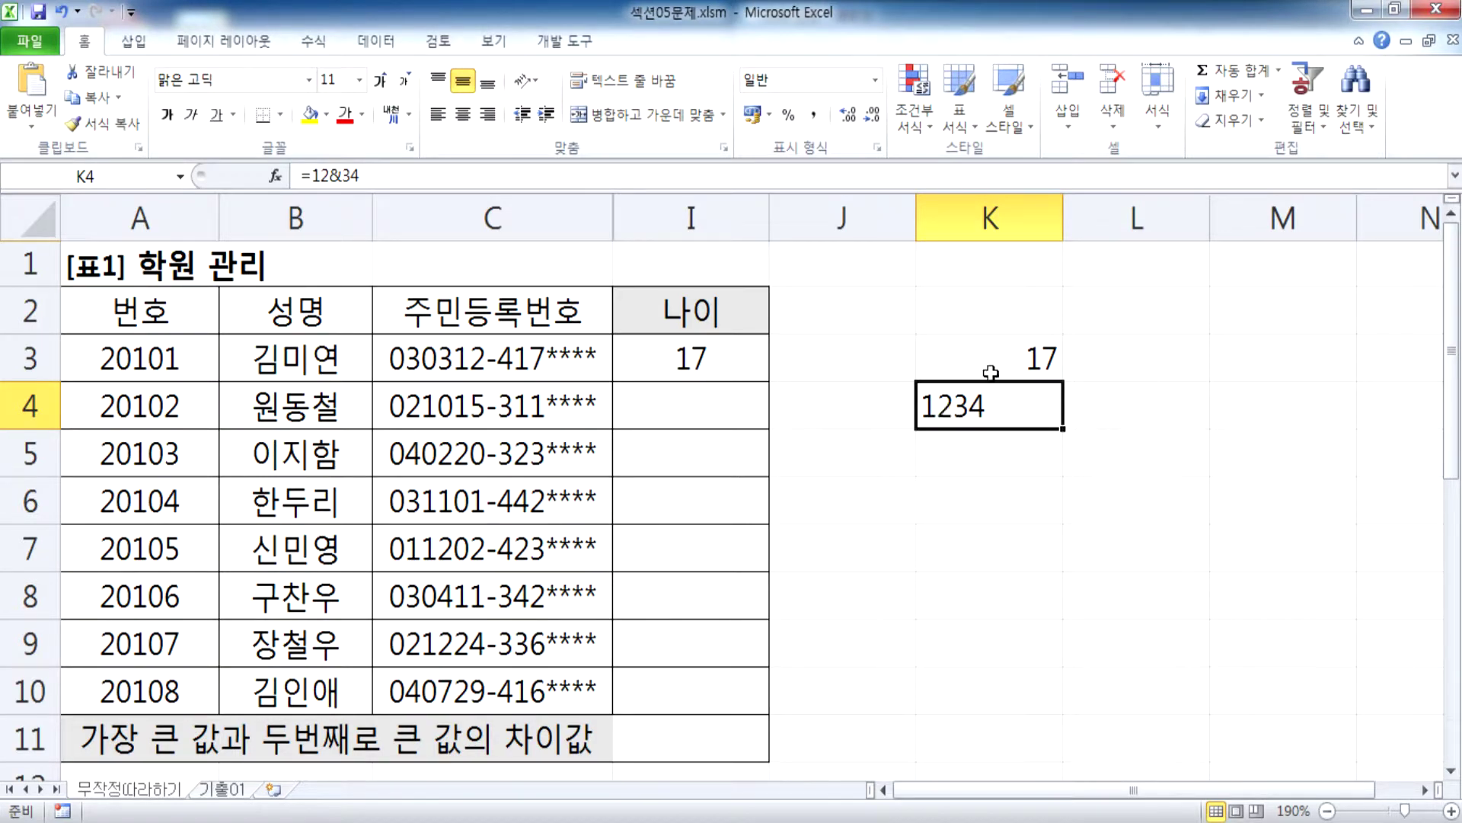
# Step: Centre K3:K4 and remove the centring again, then select each cell to compare their default alignments
pyautogui.moveTo(990, 377); pyautogui.dragTo(987, 385)
pyautogui.click(463, 114)
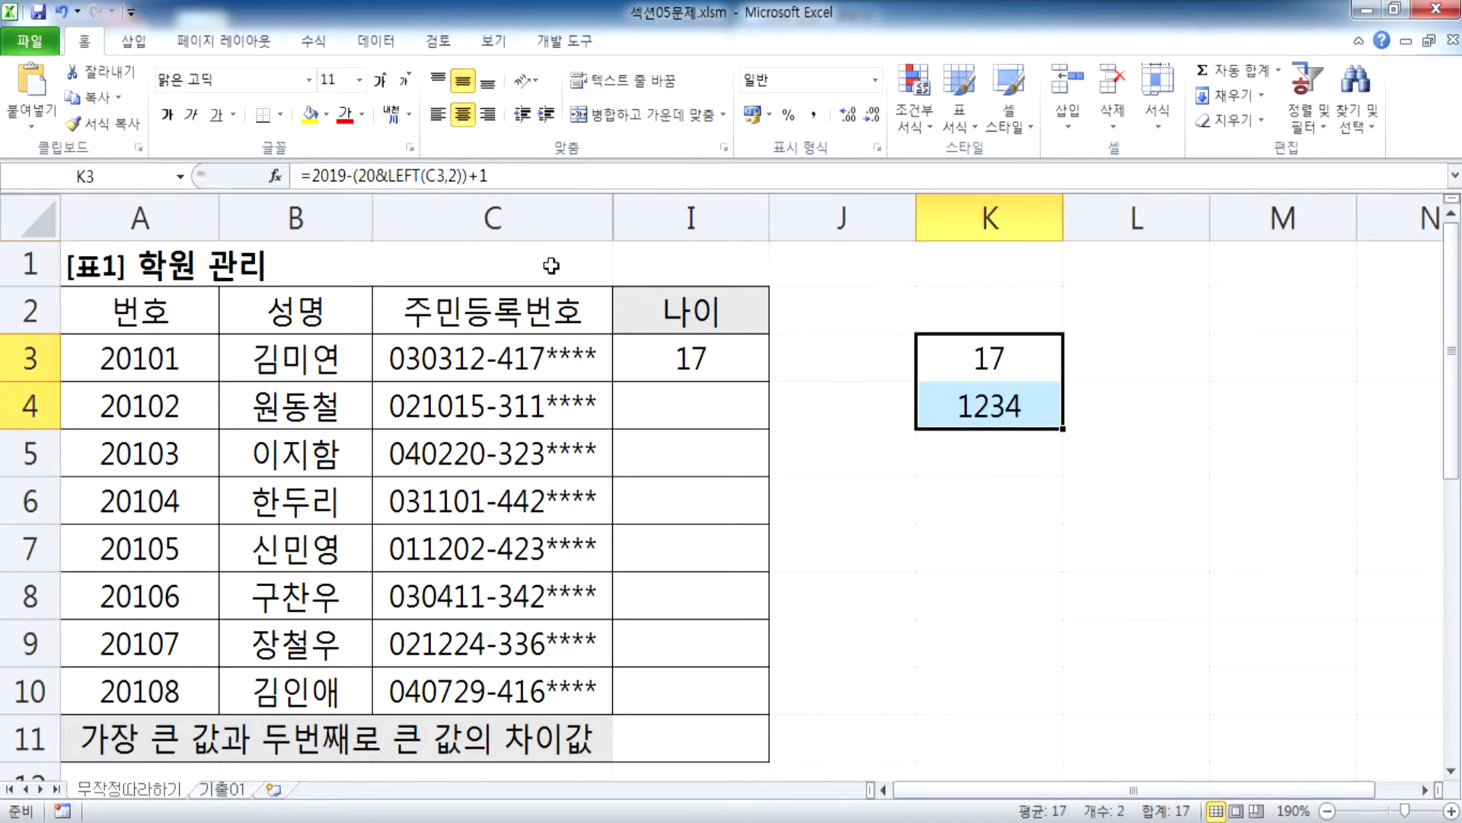
pyautogui.click(462, 118)
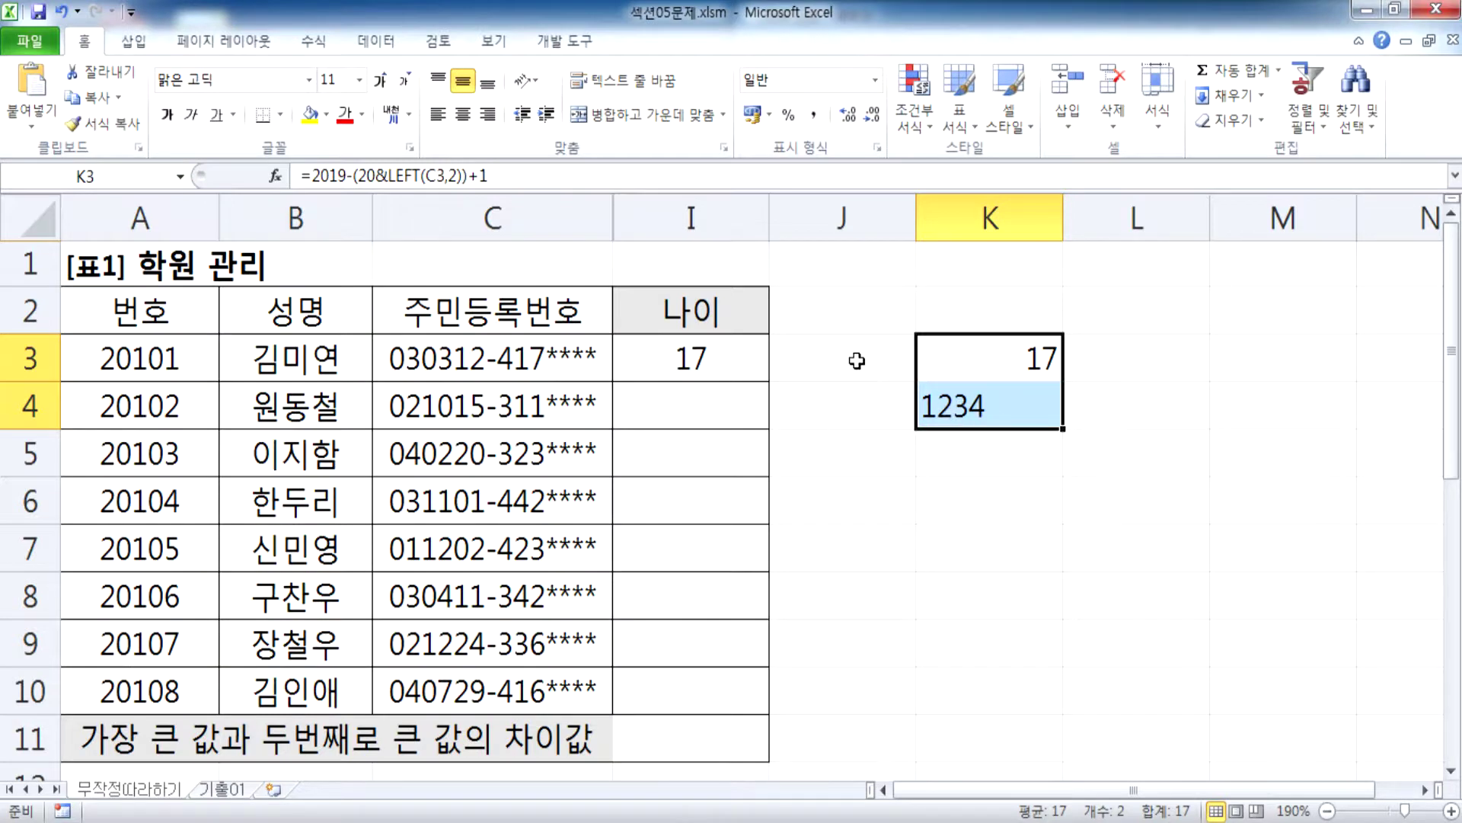
pyautogui.click(1030, 360)
pyautogui.click(994, 406)
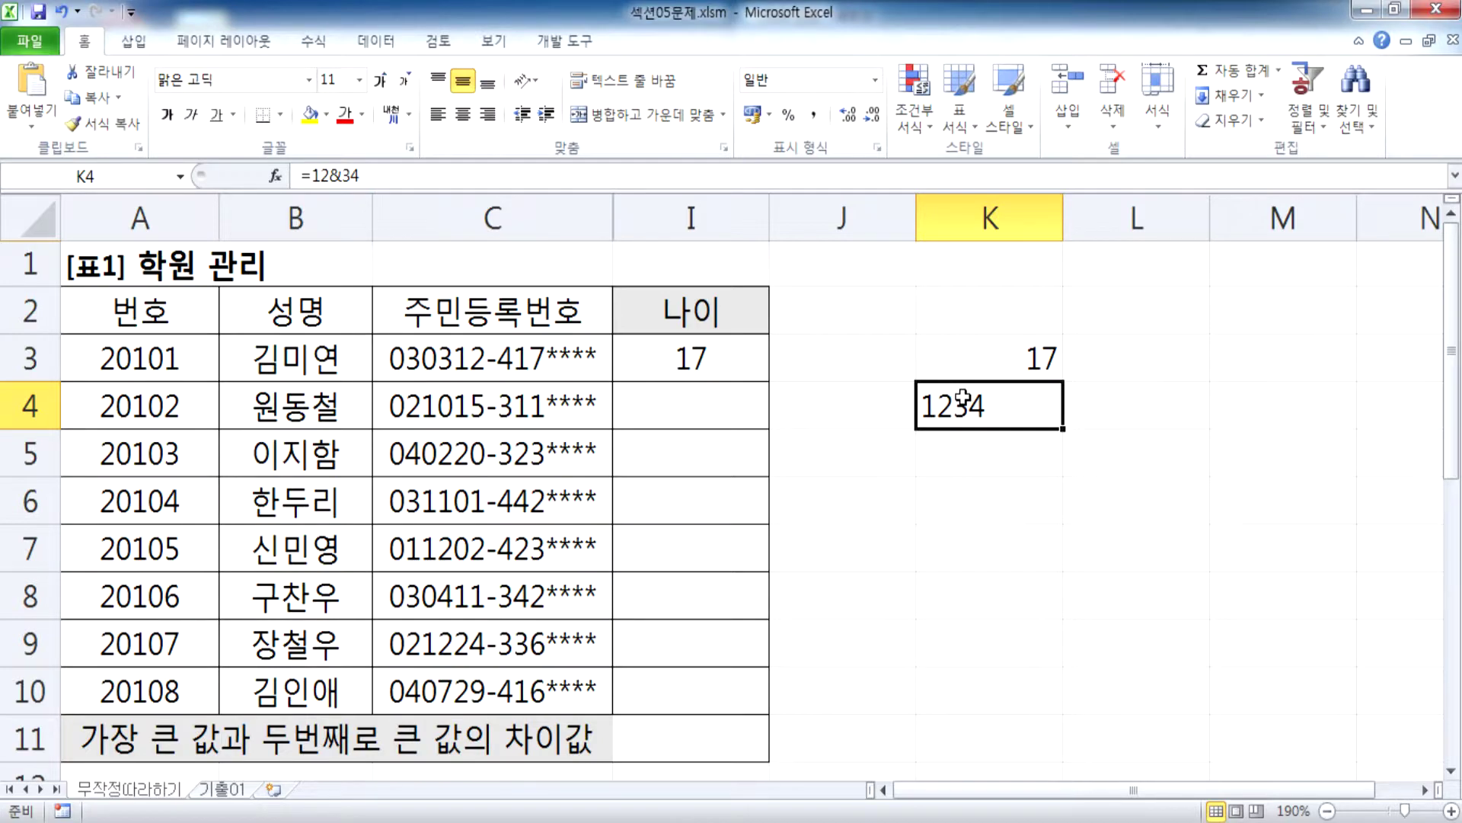
# Step: Switch to Notepad and highlight the & operator, the "20"&03 part, 1234 and the result 17 to compare joined text with calculated numbers
pyautogui.hotkey('alt', 'Tab')
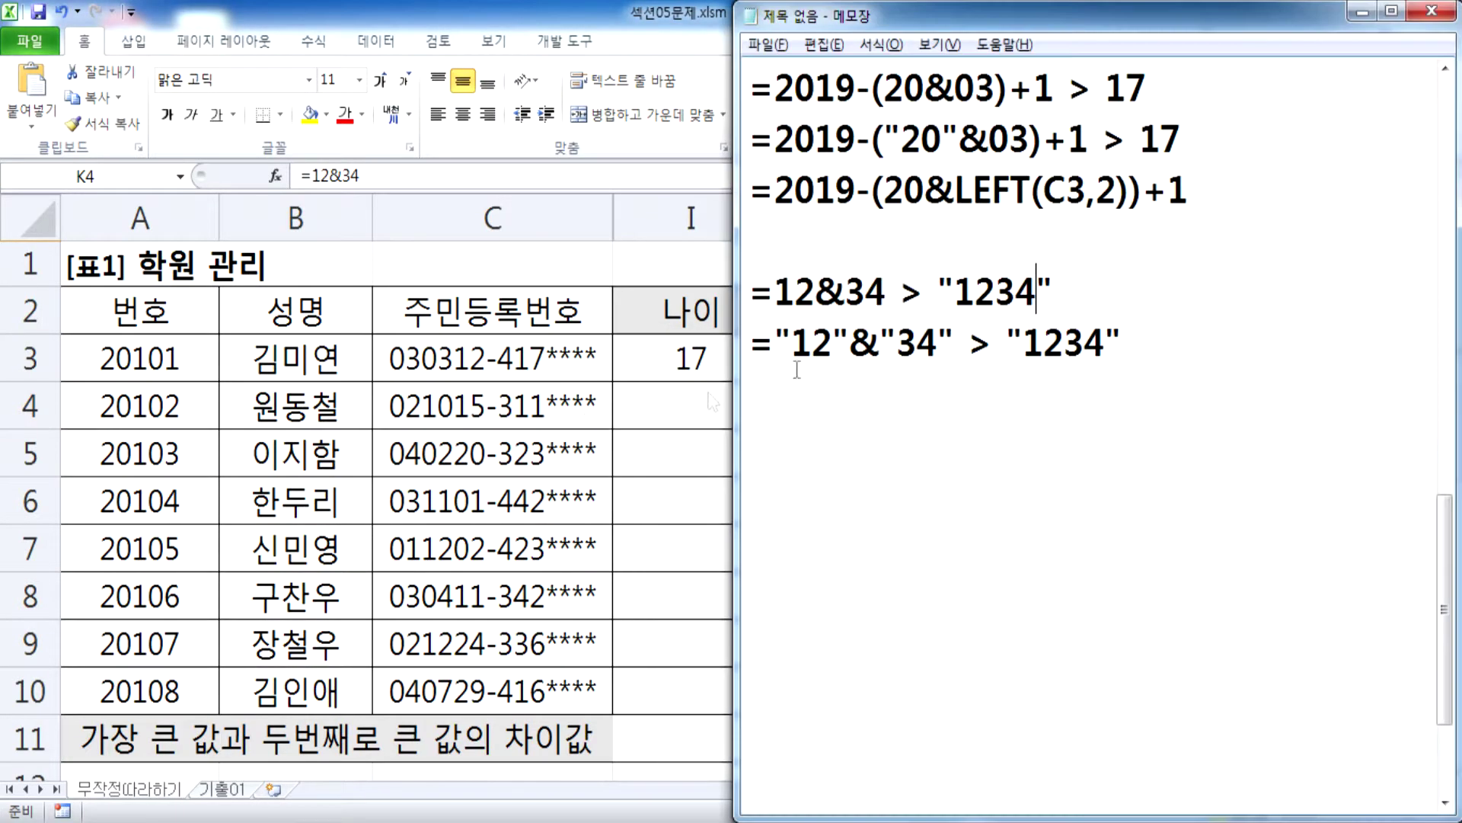
pyautogui.moveTo(850, 342); pyautogui.dragTo(881, 343)
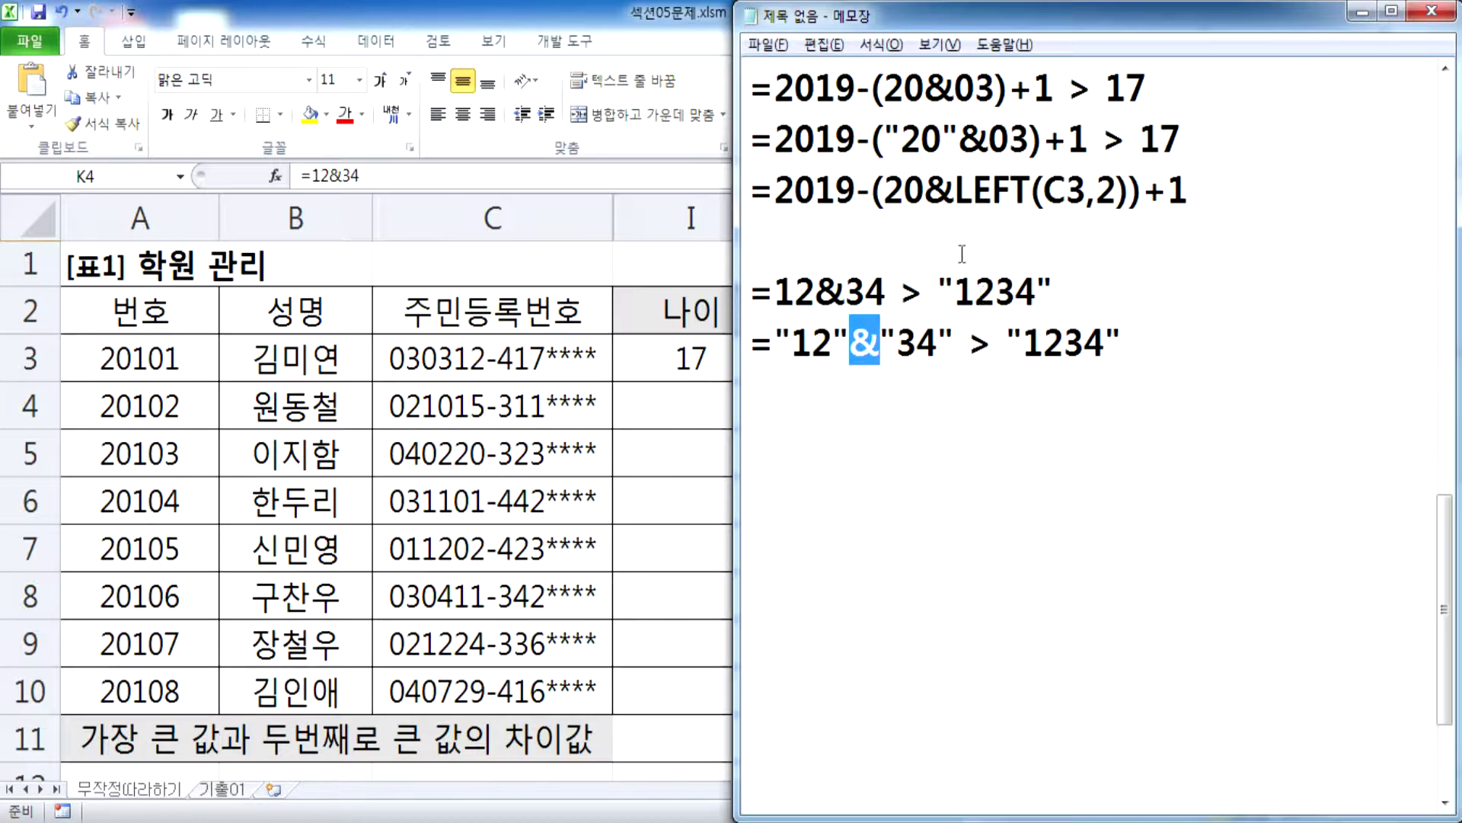
pyautogui.moveTo(1029, 139); pyautogui.dragTo(884, 136)
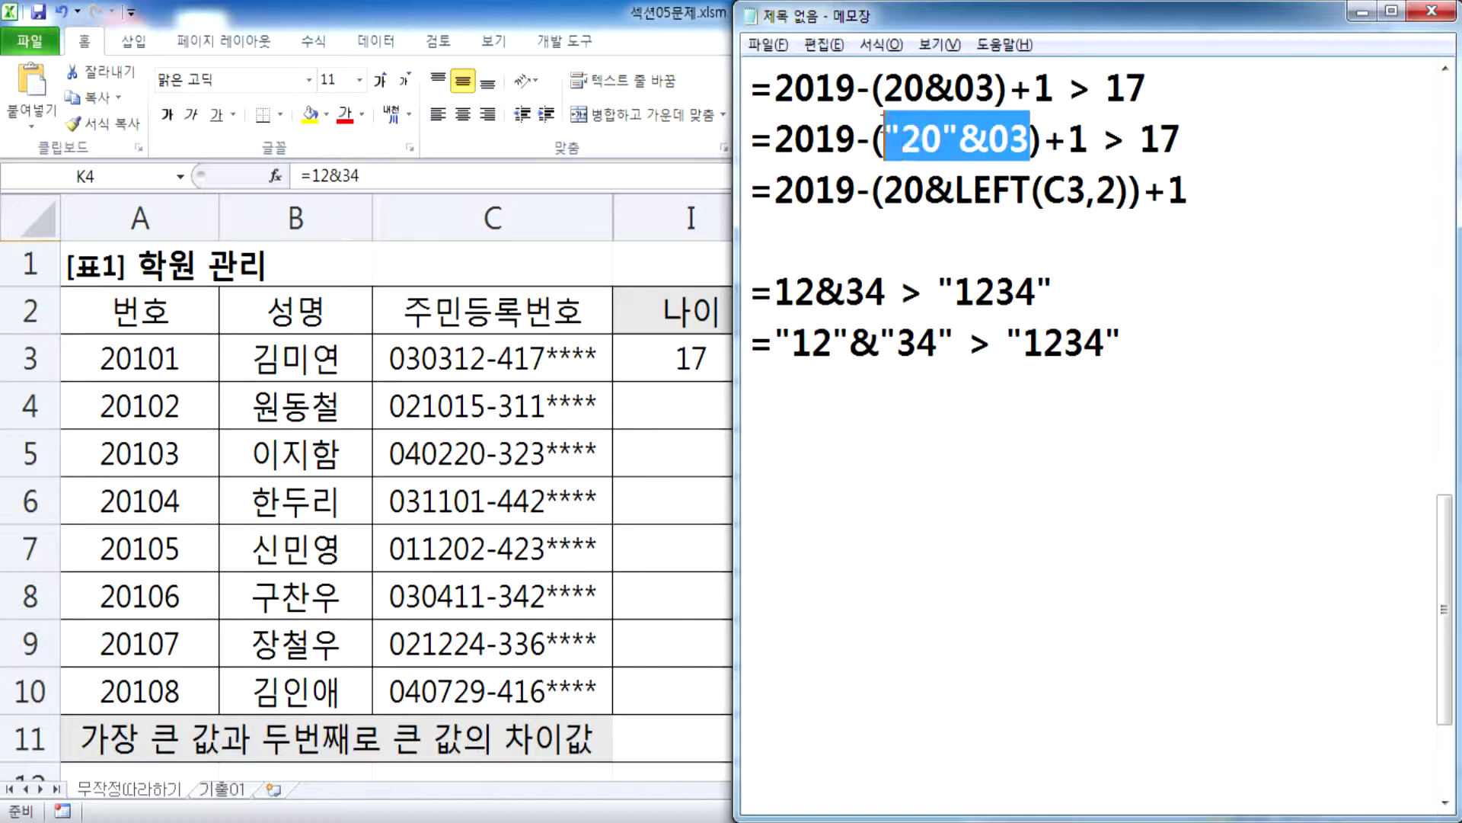
pyautogui.moveTo(1022, 344); pyautogui.dragTo(1084, 345)
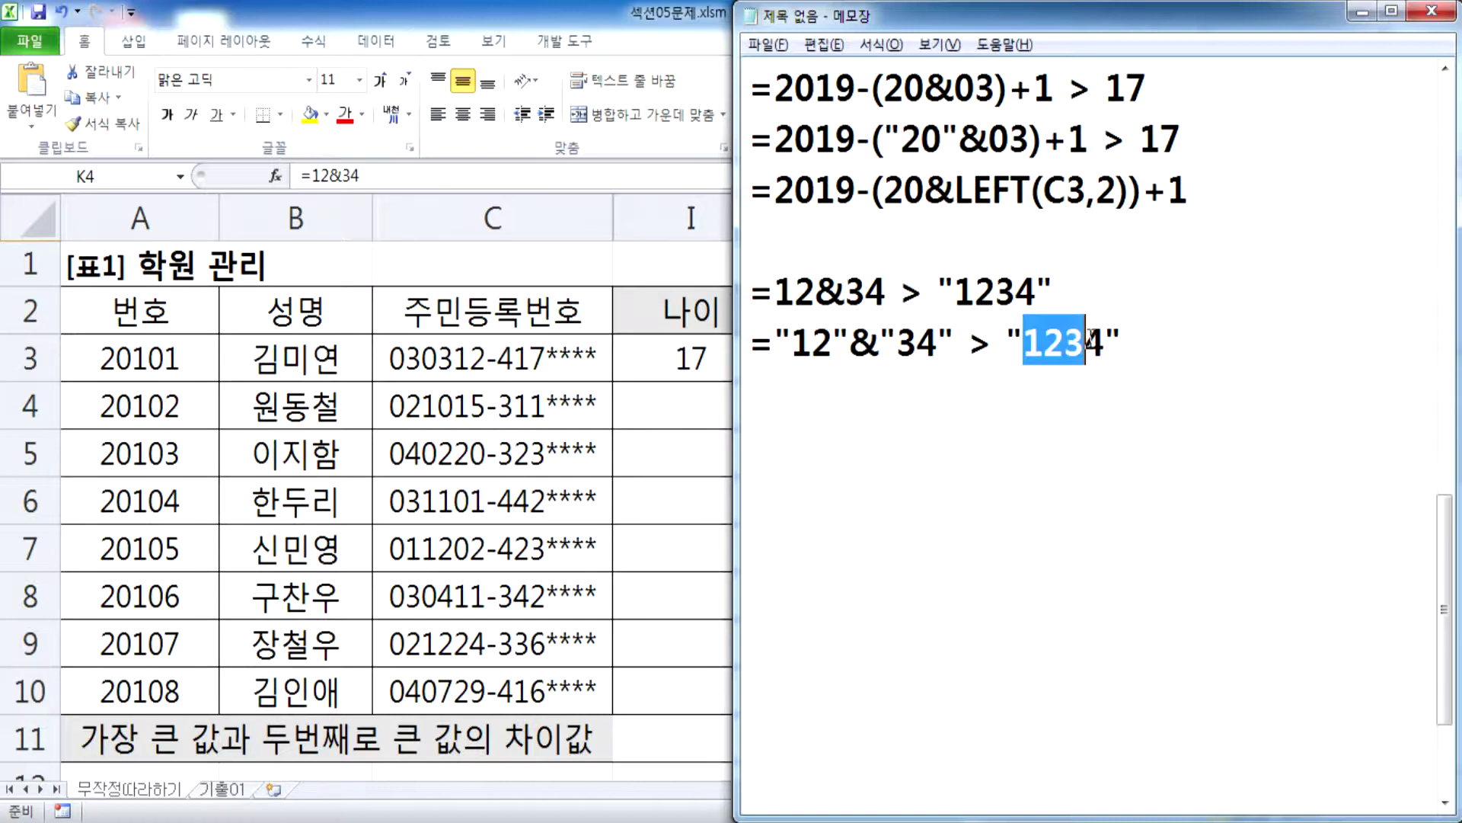
pyautogui.click(838, 141)
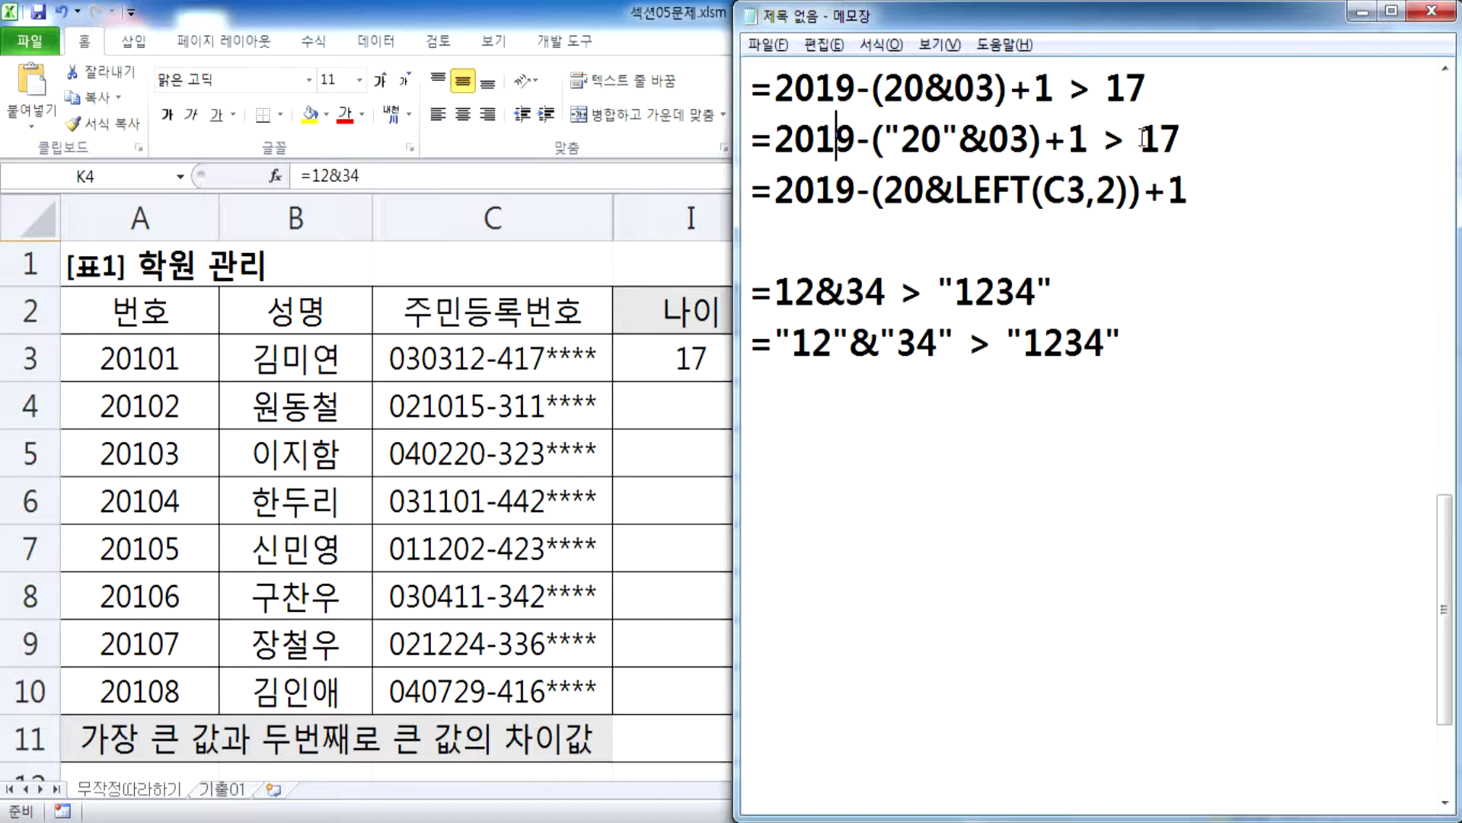
pyautogui.moveTo(1140, 141); pyautogui.dragTo(1185, 138)
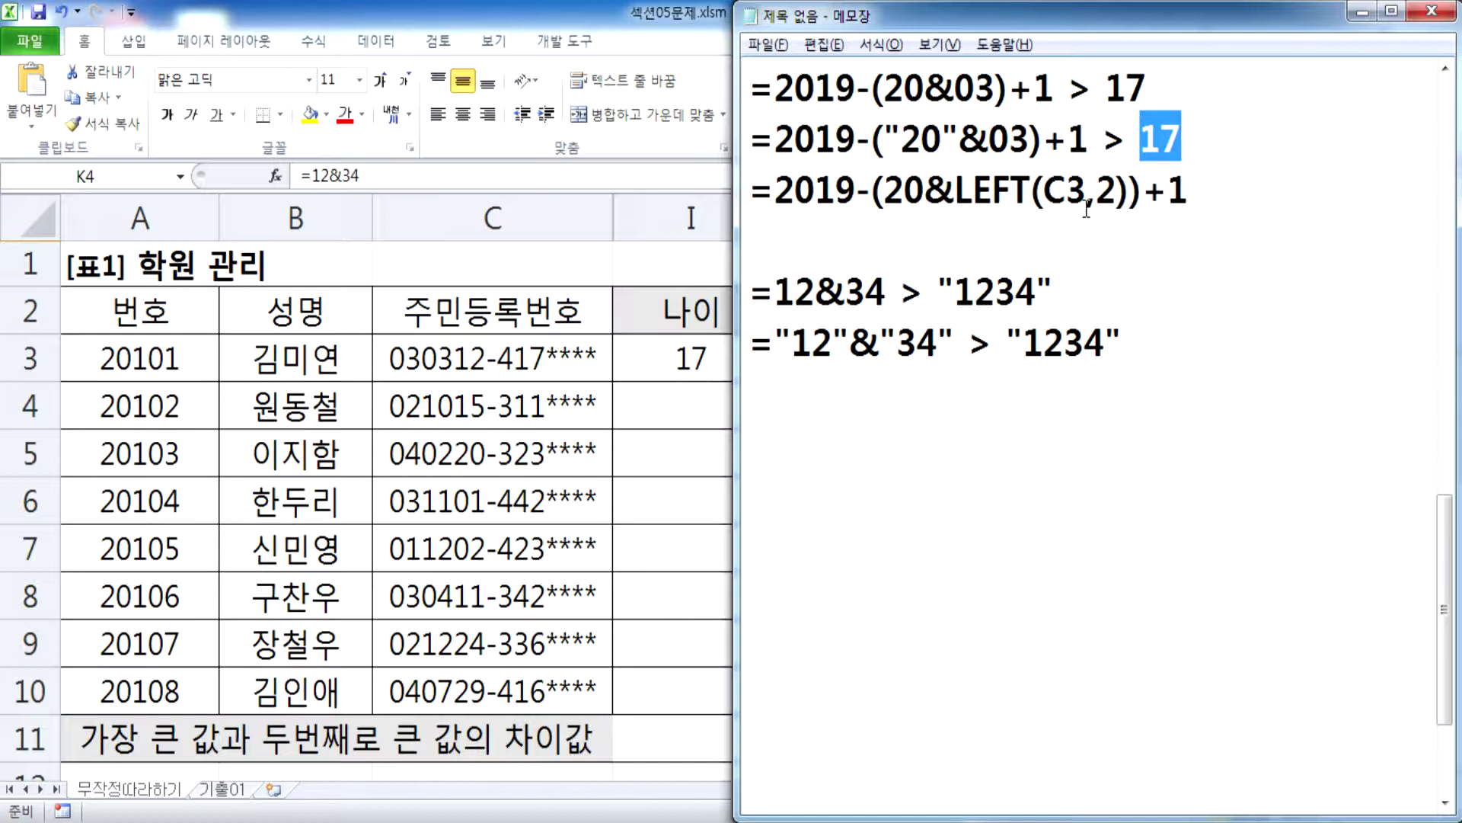
pyautogui.moveTo(847, 343); pyautogui.dragTo(880, 343)
pyautogui.moveTo(883, 138); pyautogui.dragTo(1031, 139)
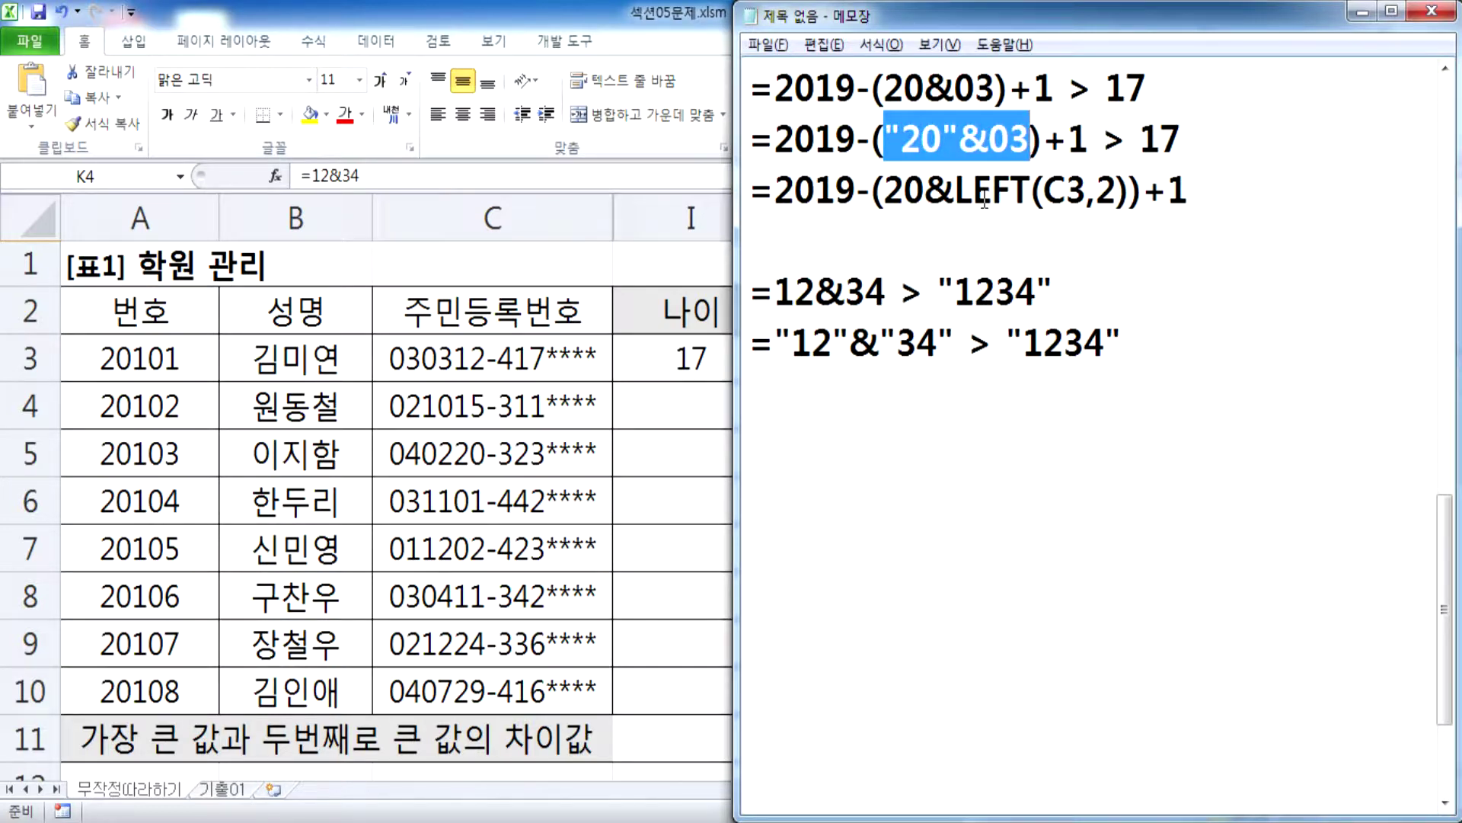
pyautogui.click(984, 200)
pyautogui.click(811, 390)
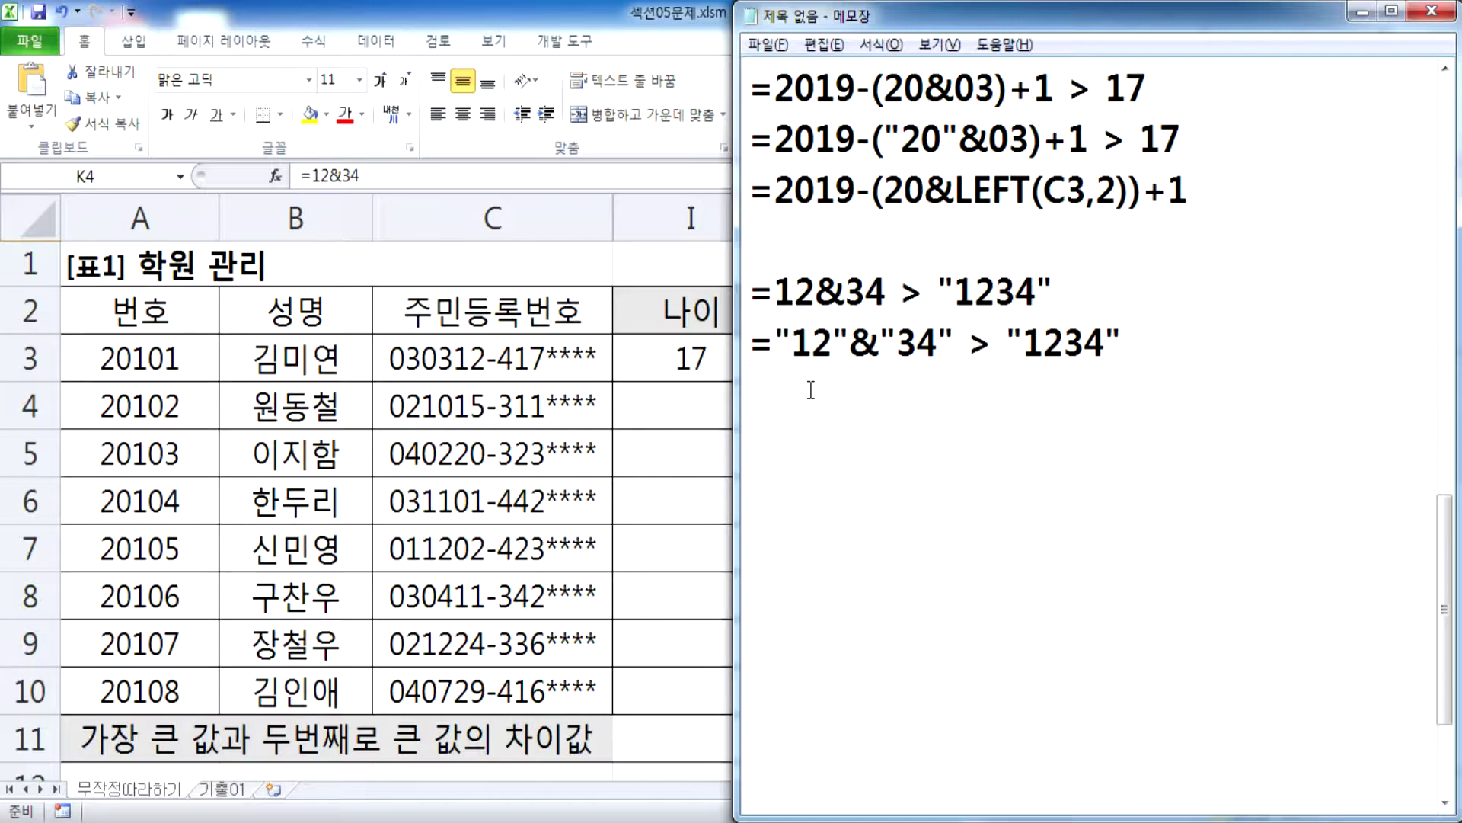
# Step: Switch to Excel, select I3 and highlight the remaining registration numbers in C4:C10
pyautogui.hotkey('alt', 'Tab')
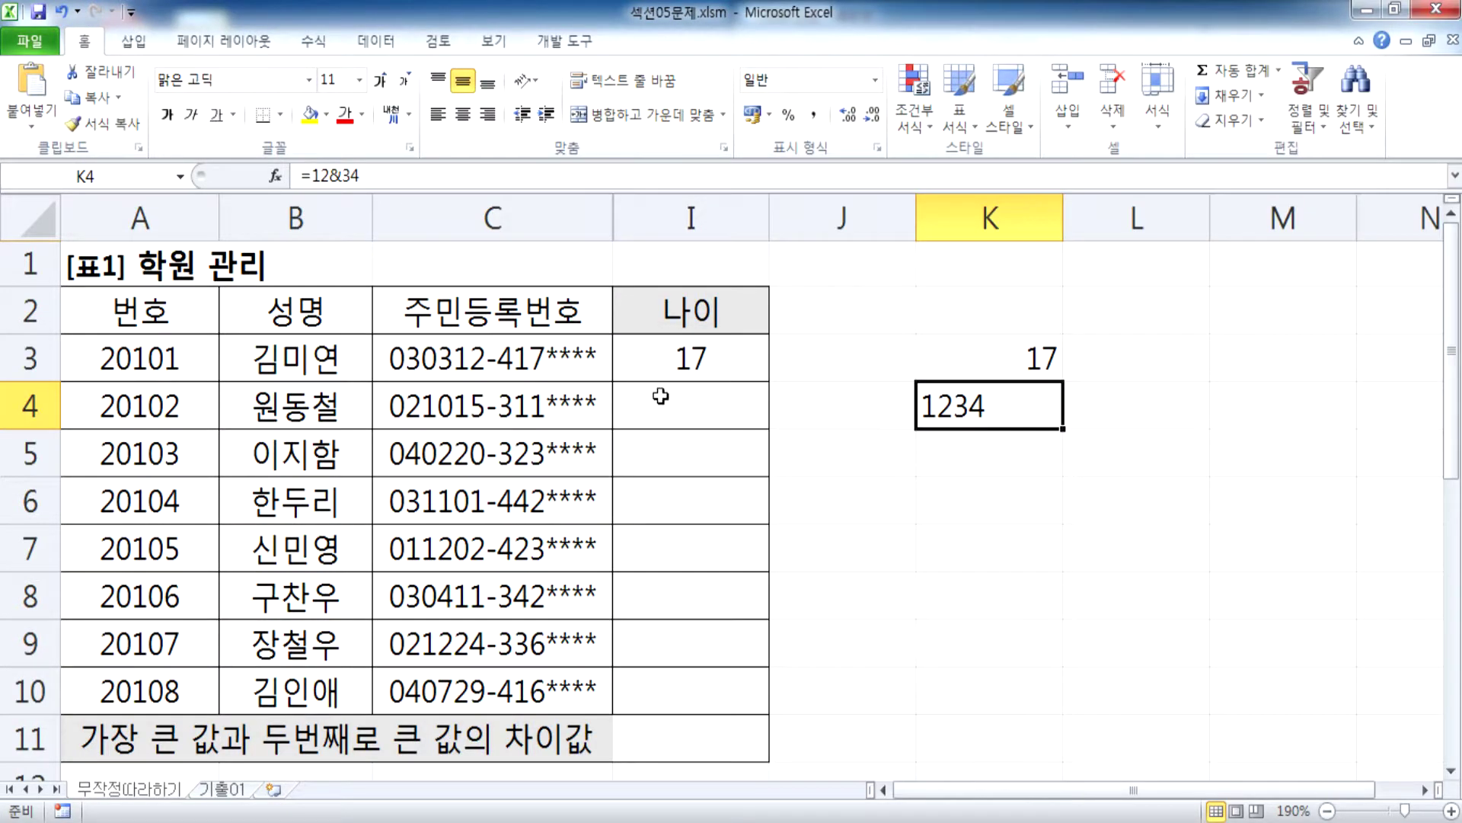
pyautogui.click(742, 352)
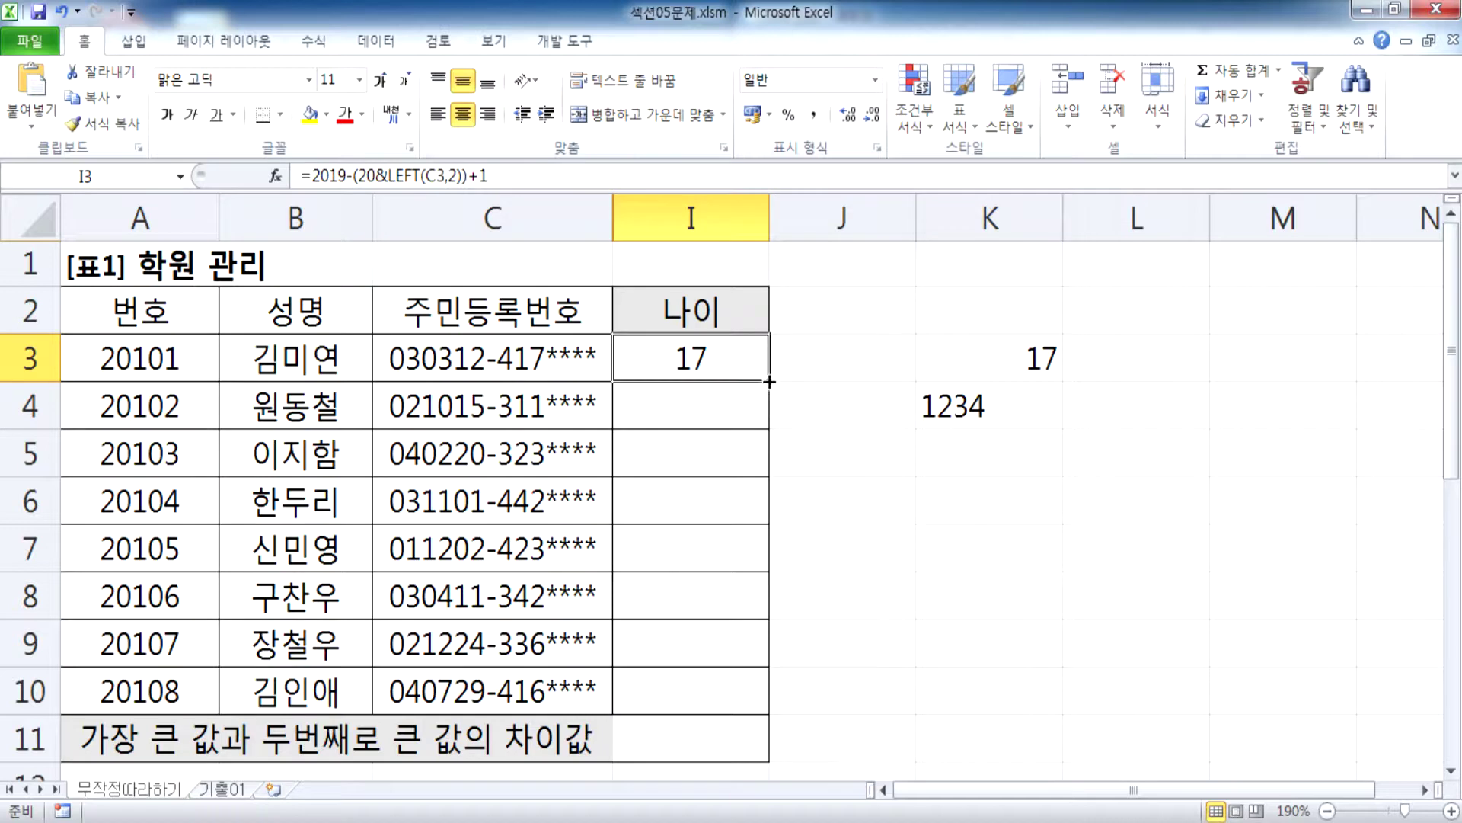
pyautogui.moveTo(769, 382); pyautogui.dragTo(769, 381)
pyautogui.moveTo(455, 394); pyautogui.dragTo(465, 685)
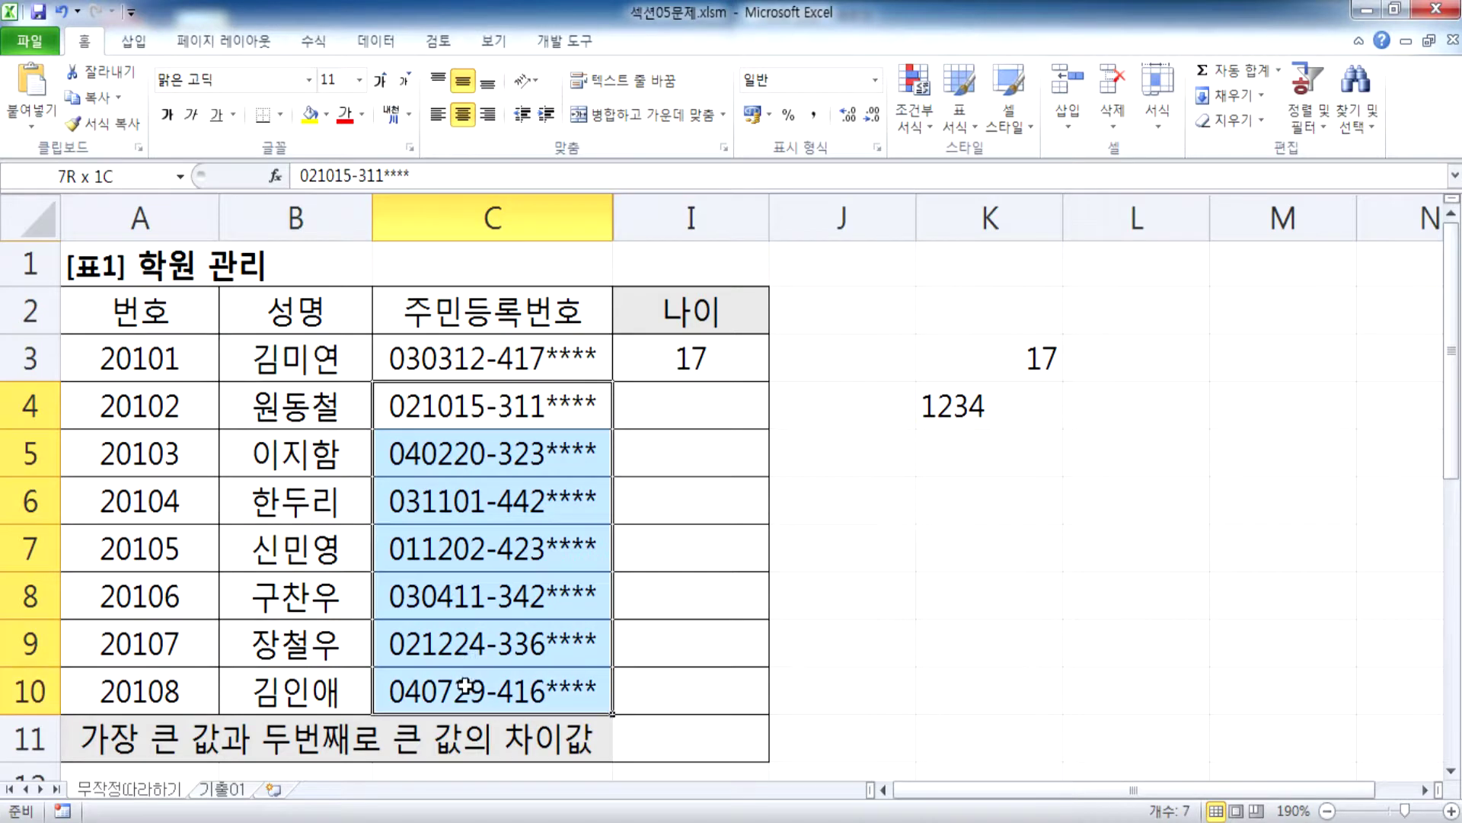
# Step: Fill the age formula in I3 down through I10 for all registration numbers
pyautogui.click(601, 362)
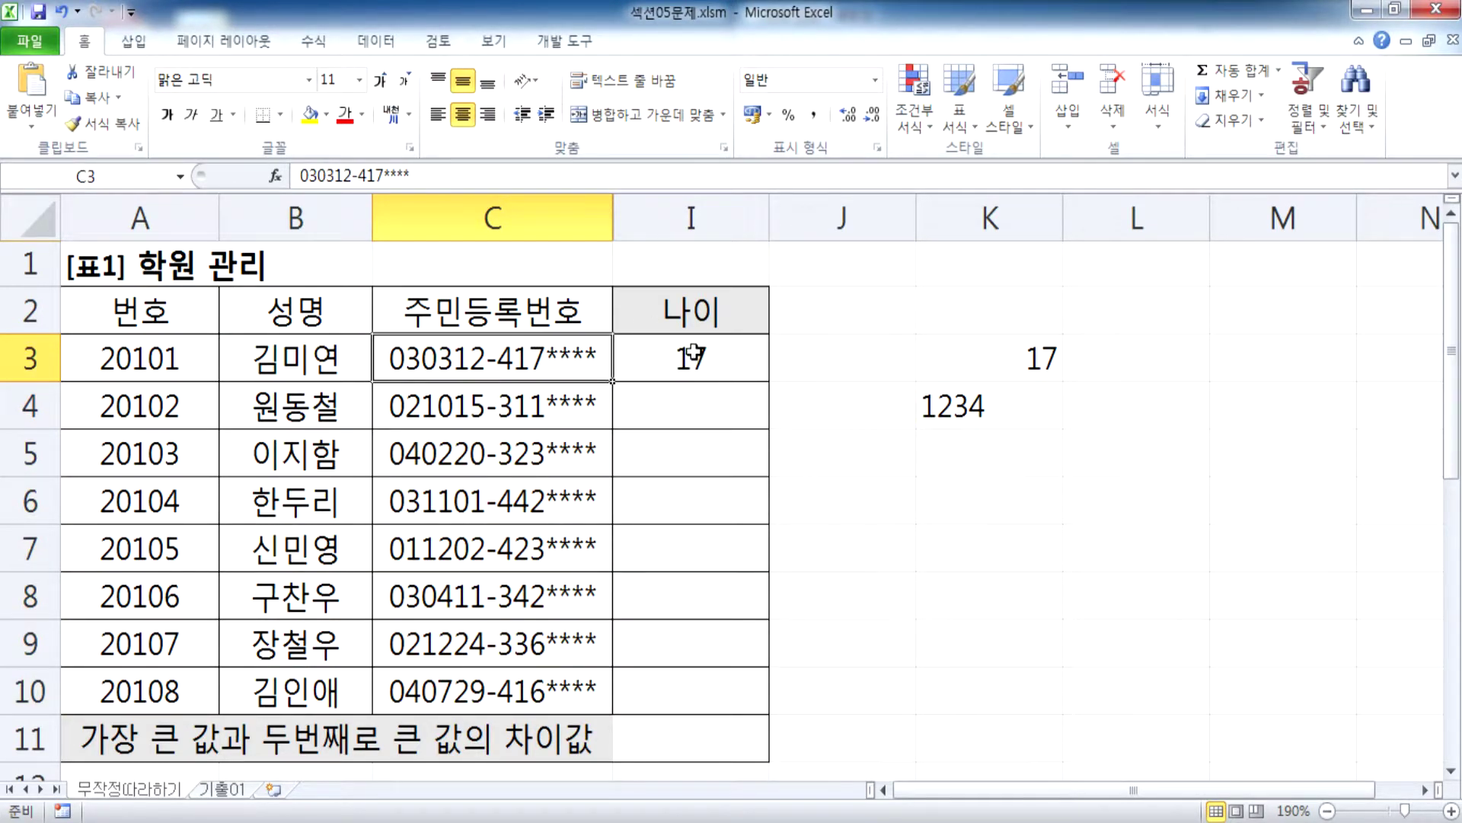
pyautogui.doubleClick(693, 354)
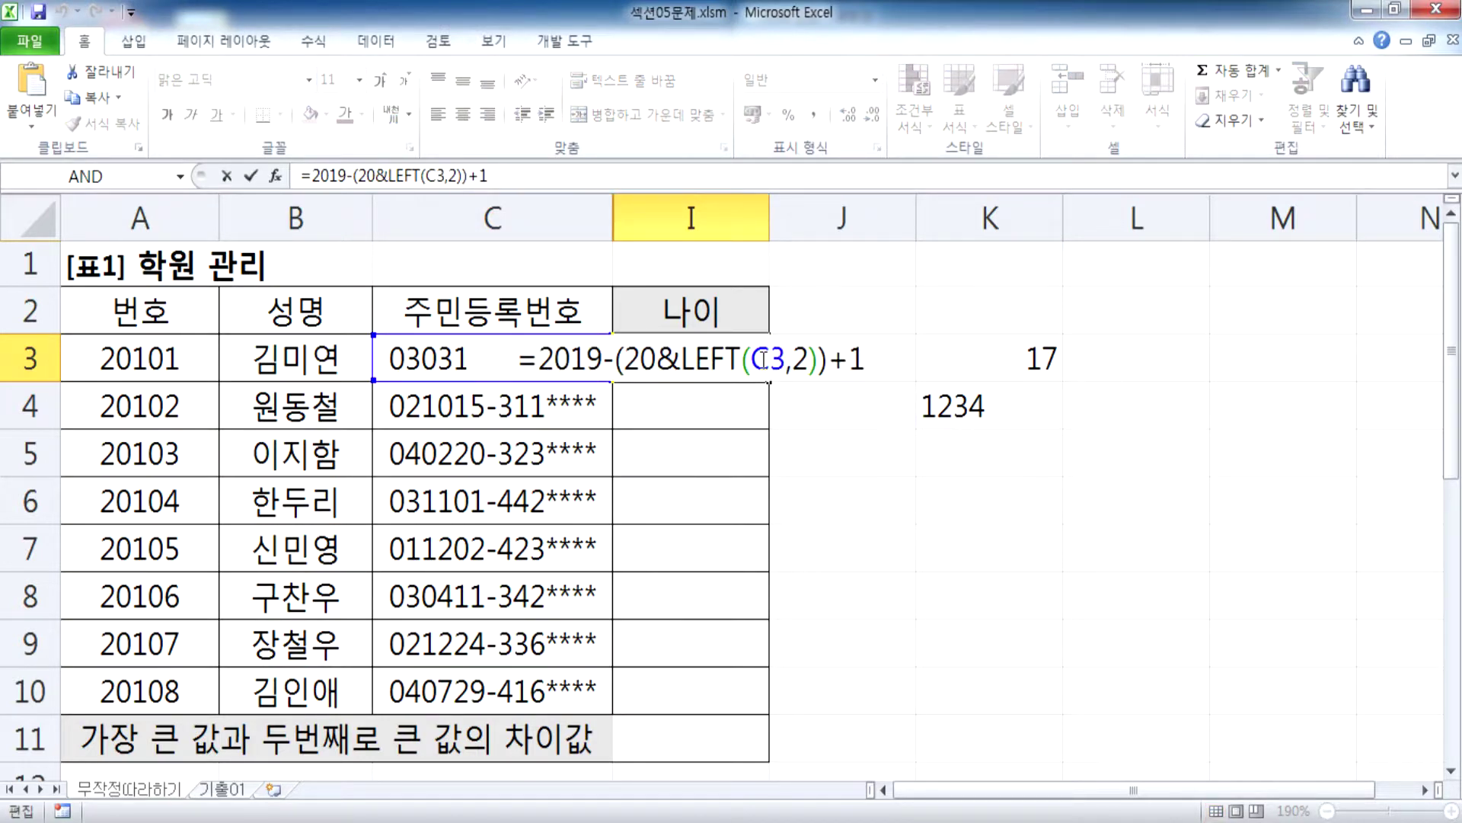
pyautogui.press('Escape')
pyautogui.doubleClick(769, 381)
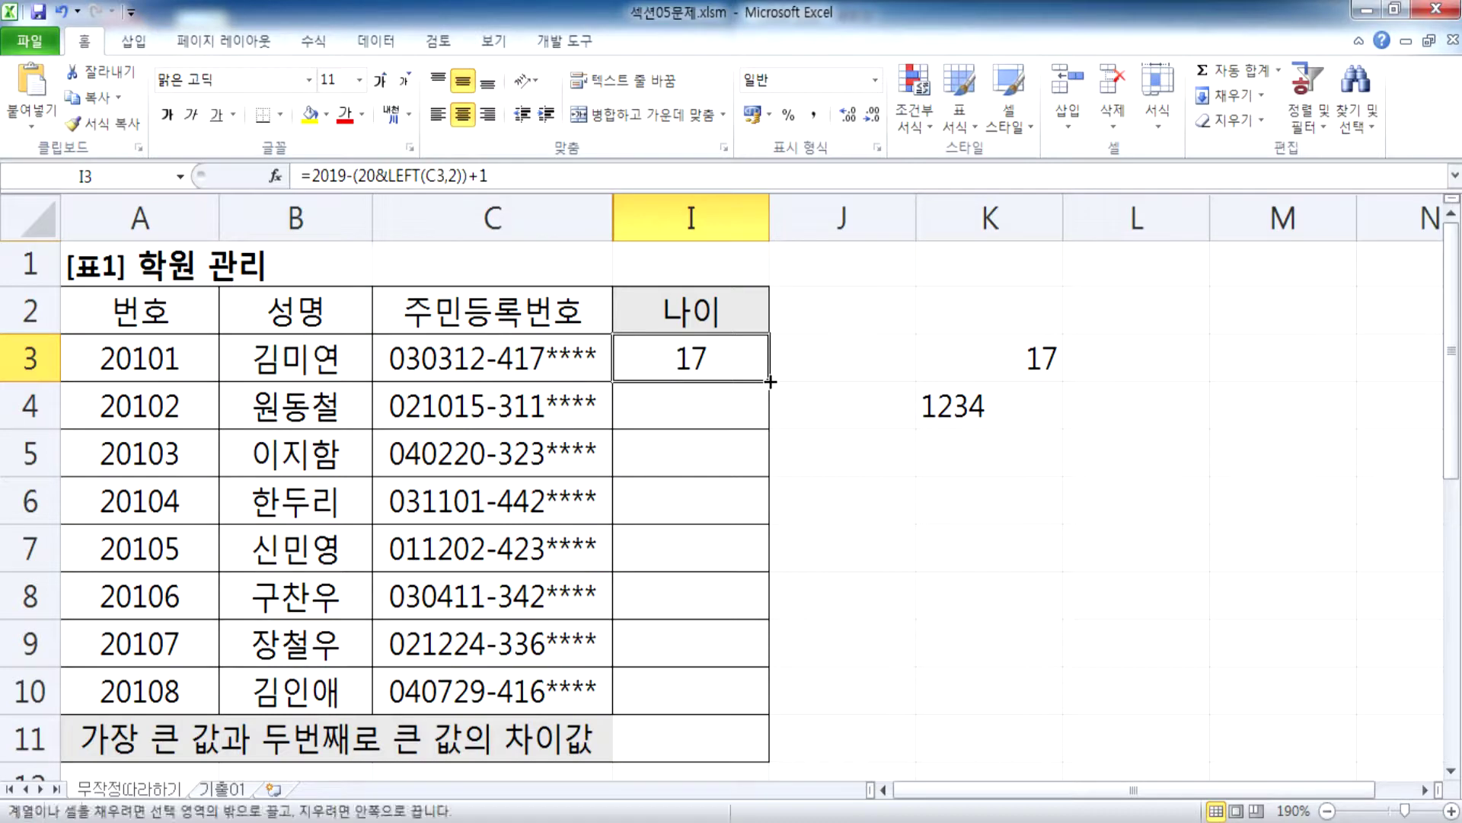
pyautogui.press('Escape')
pyautogui.moveTo(764, 386); pyautogui.dragTo(783, 712)
pyautogui.click(660, 374)
# Step: Unhide the columns between C and I
pyautogui.moveTo(491, 219); pyautogui.dragTo(623, 221)
pyautogui.rightClick(647, 220)
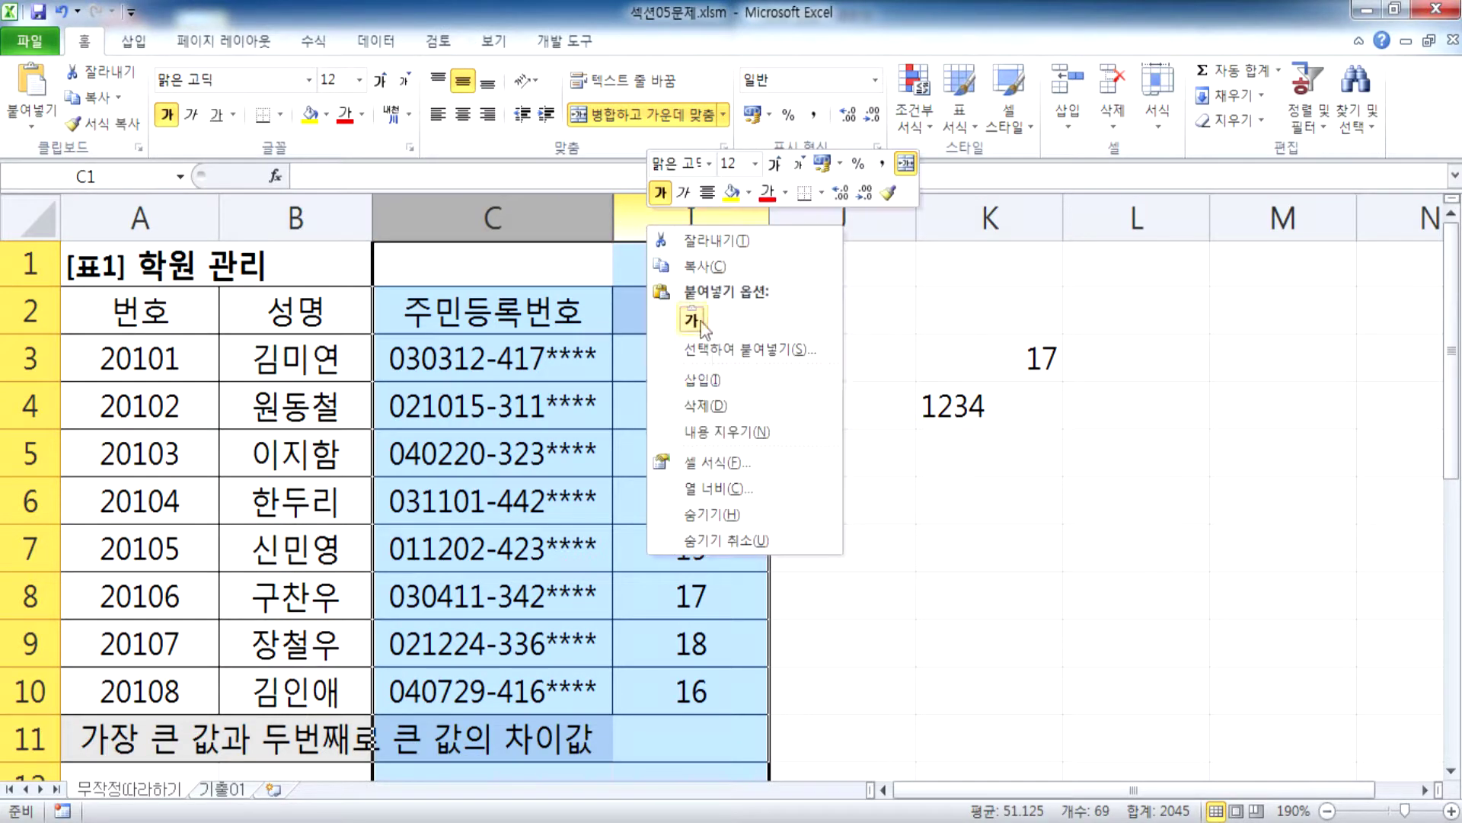
pyautogui.click(718, 539)
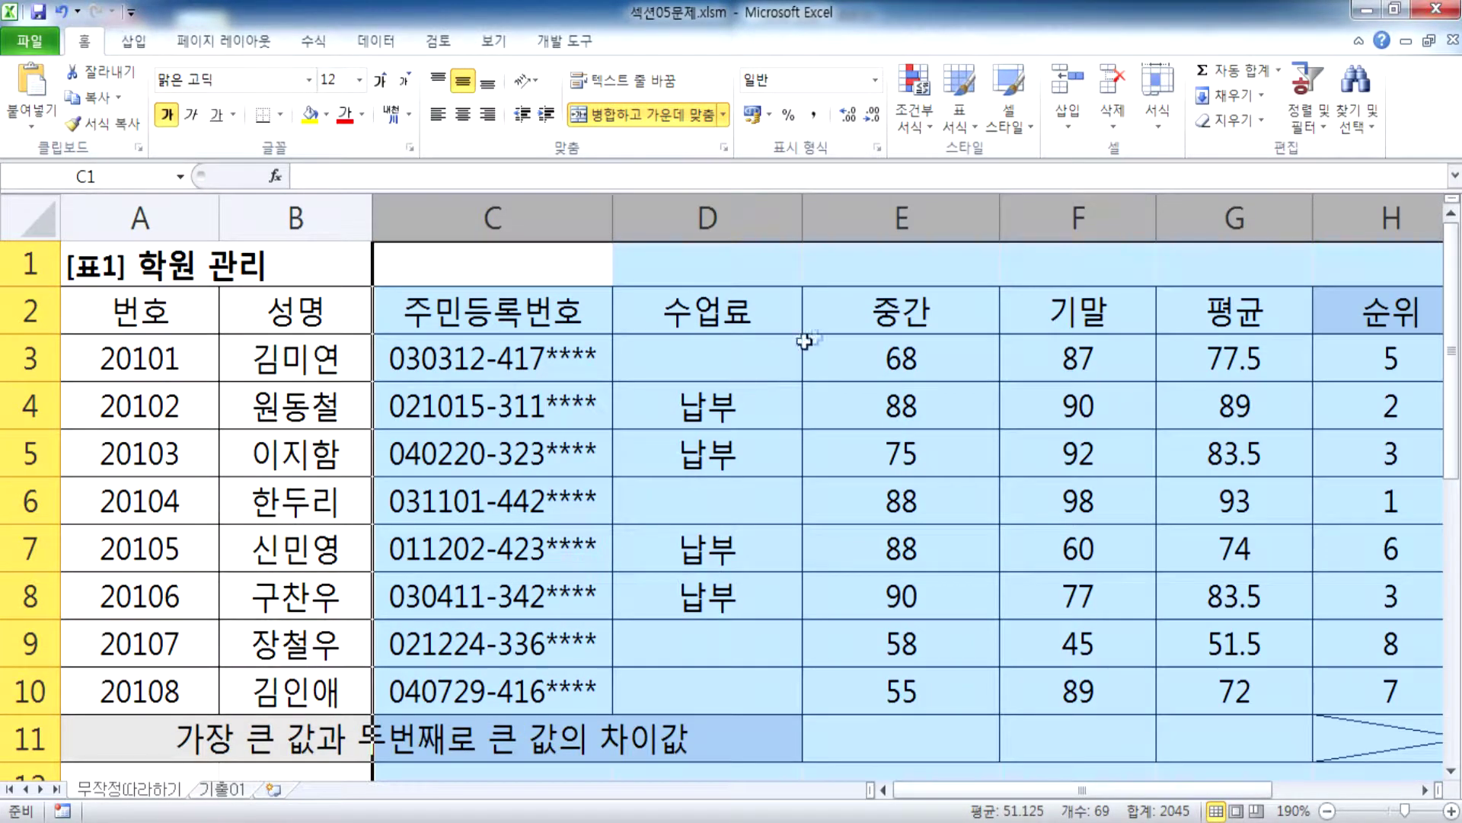
# Step: Open the RANK formula in H3 and highlight part of its absolute range $G$3:$G$10 for review, leaving it as it is
pyautogui.click(1349, 363)
pyautogui.press('Right')
pyautogui.press('Right')
pyautogui.press('Right')
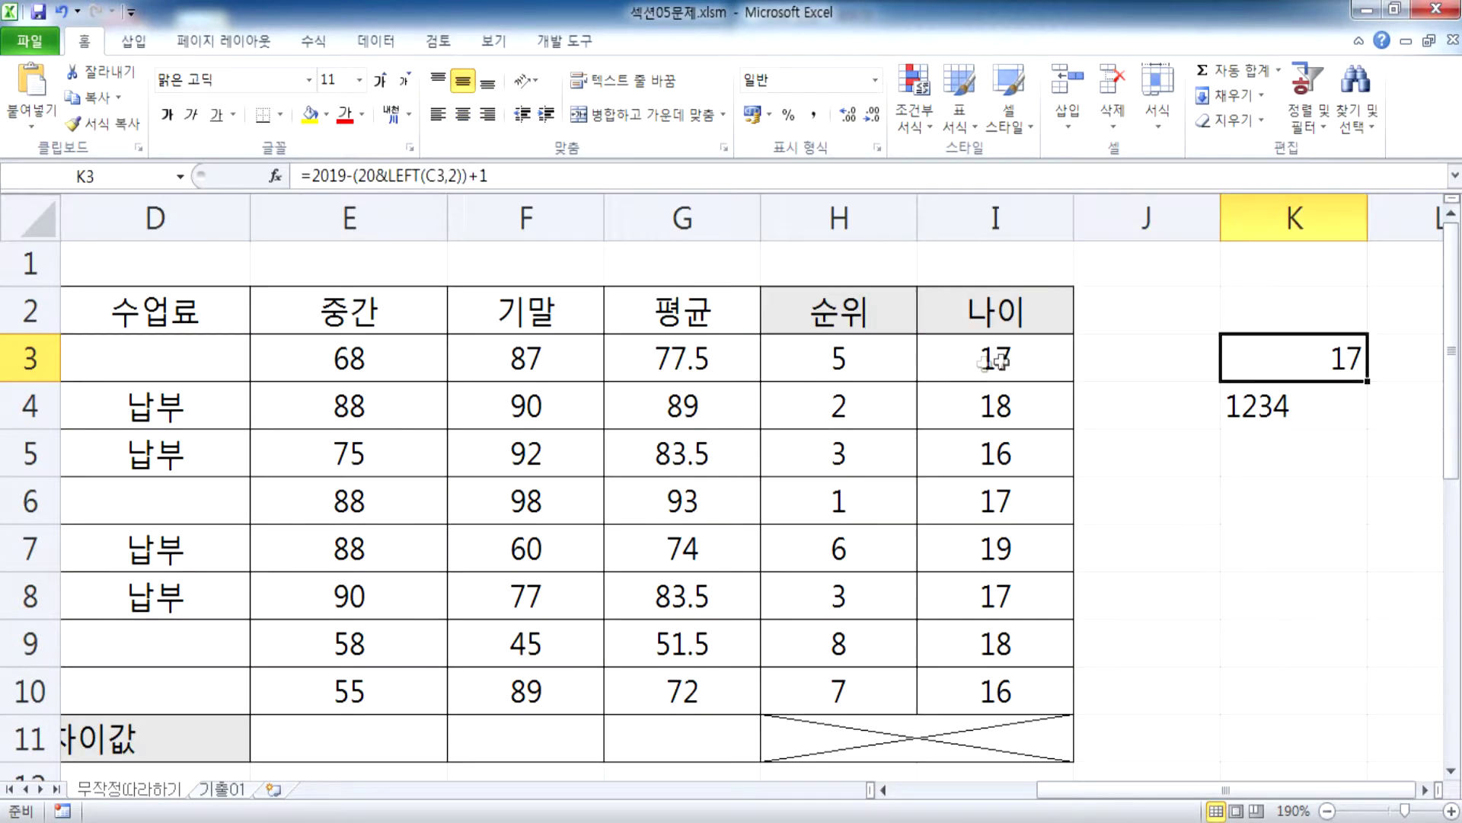
pyautogui.click(881, 366)
pyautogui.doubleClick(882, 365)
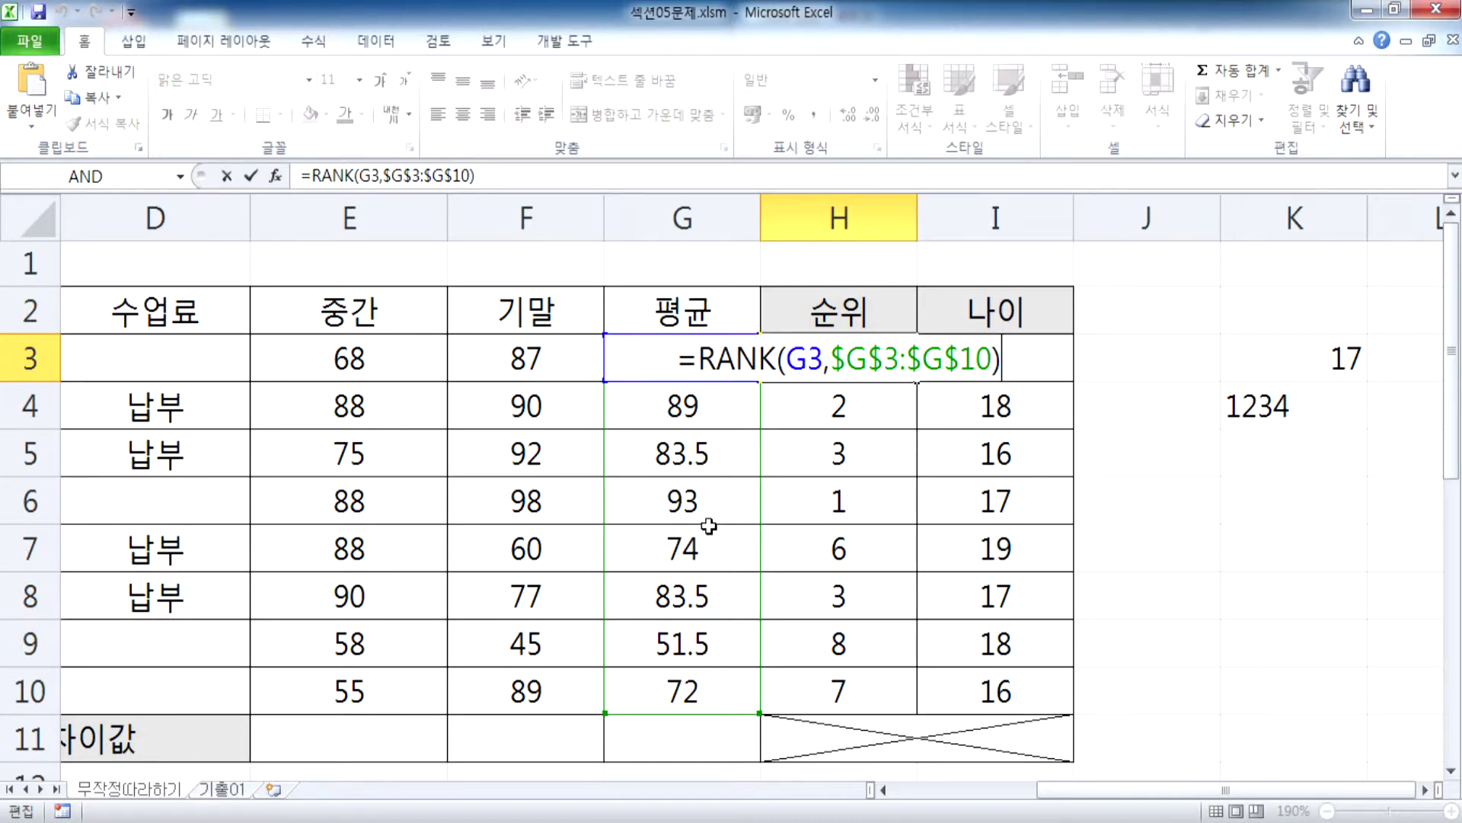
pyautogui.moveTo(868, 358); pyautogui.dragTo(961, 358)
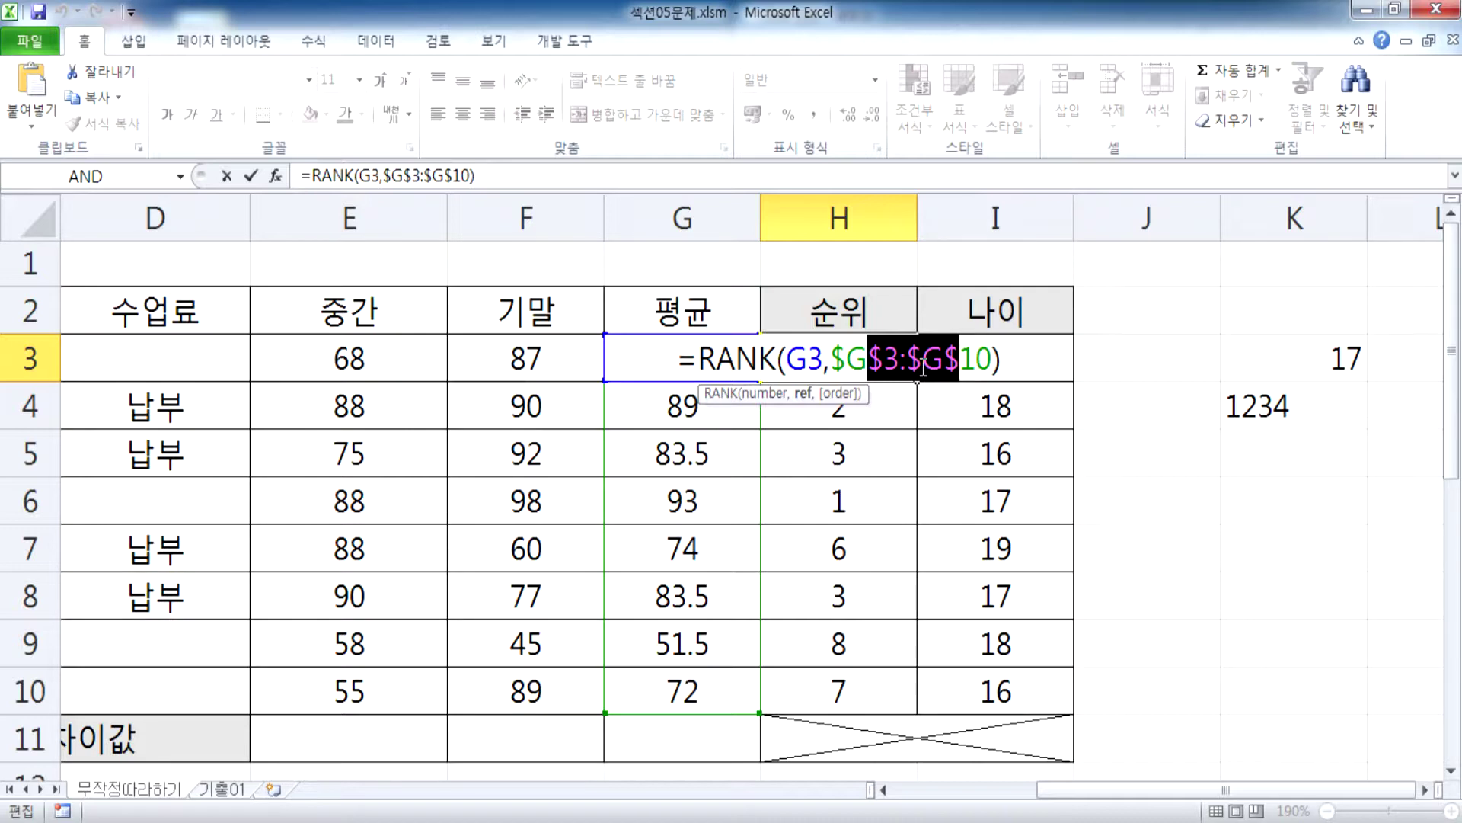
pyautogui.hotkey('ctrl', 'Return')
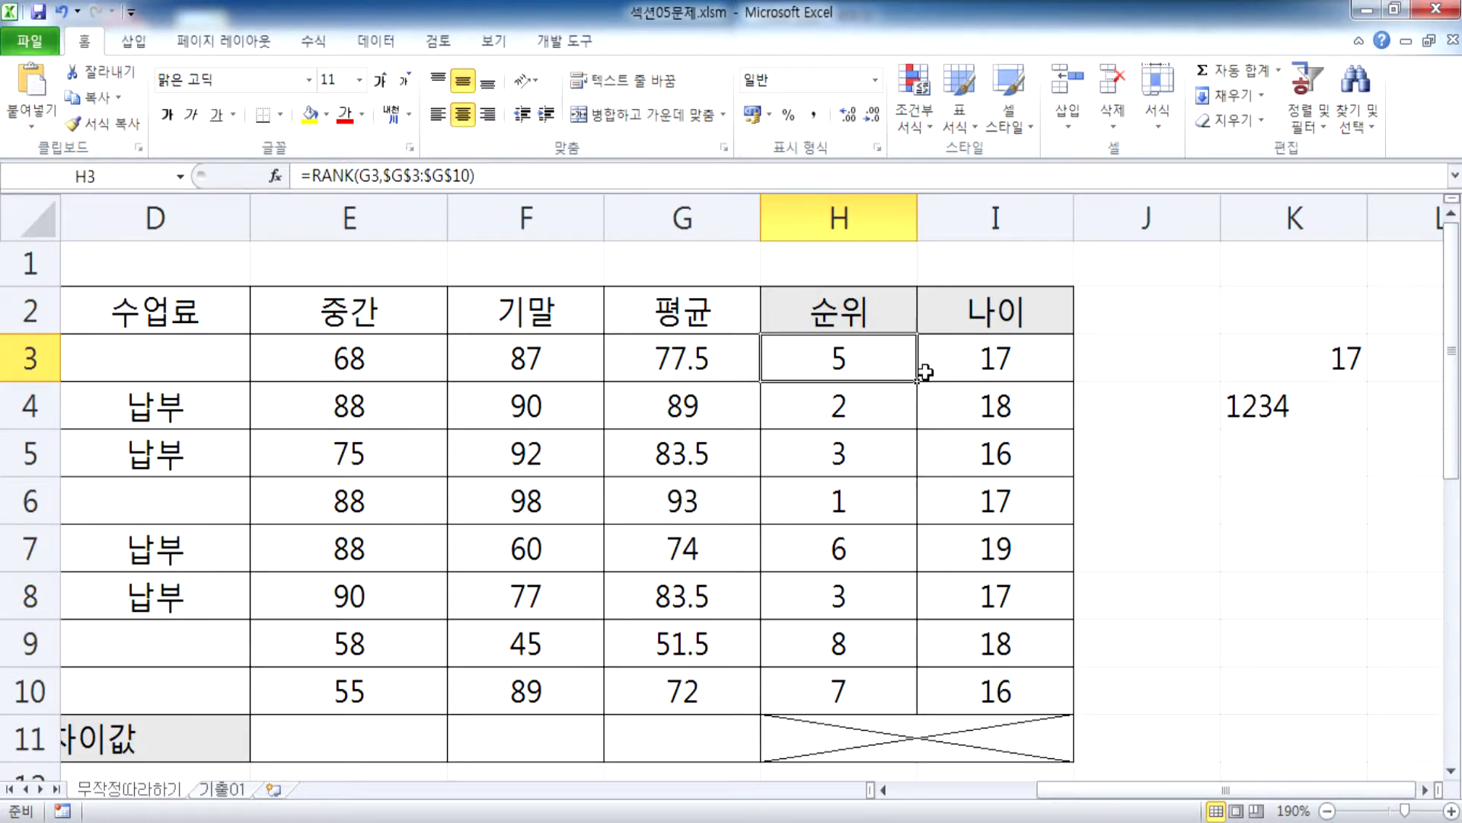
# Step: Select the 수업료 미납자수 answer cell A14 and examine the summary boxes together with table 1 above them
pyautogui.press('Home')
pyautogui.scroll(-3, 783, 482)
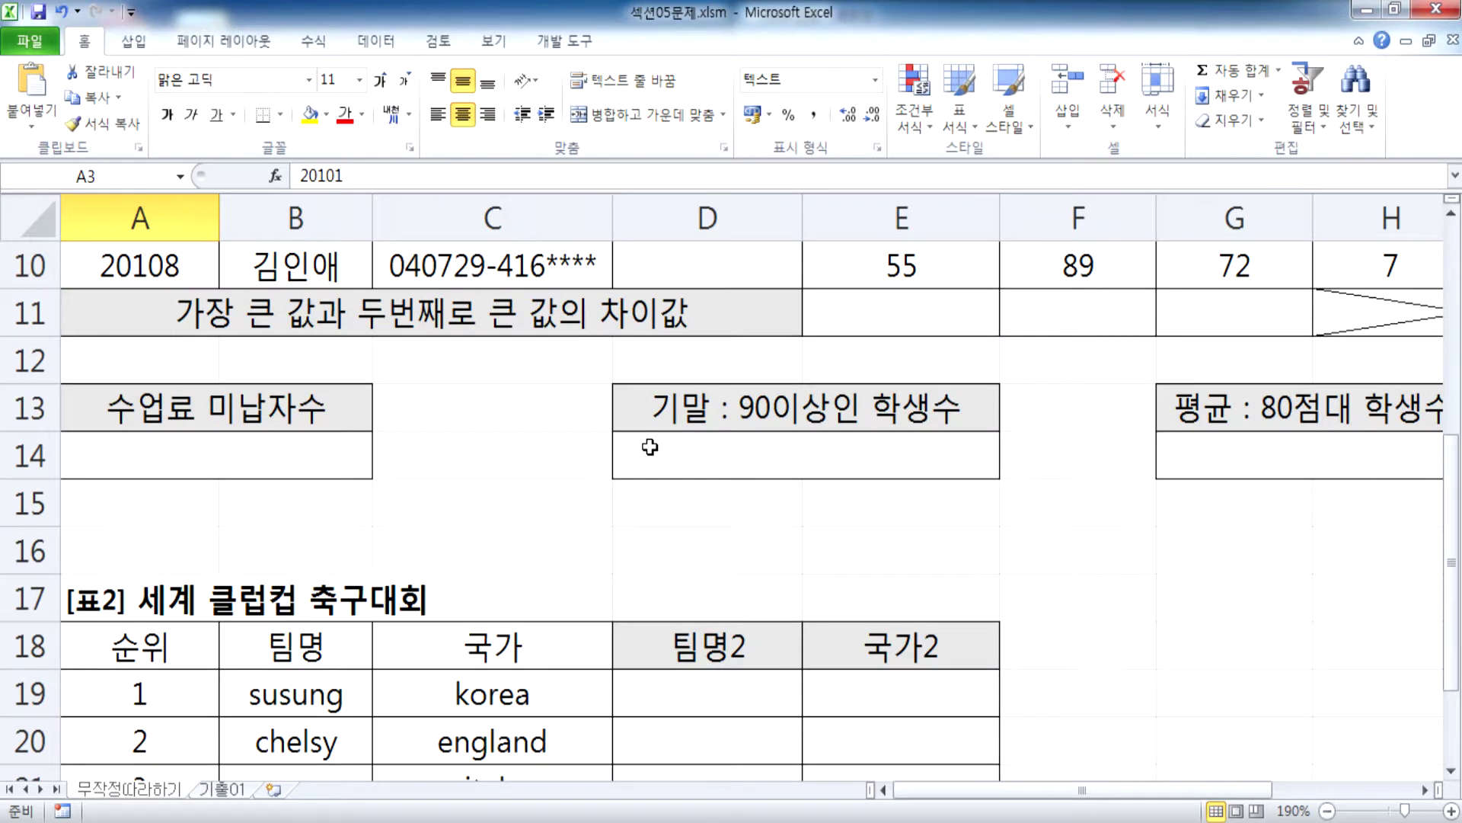
pyautogui.click(200, 461)
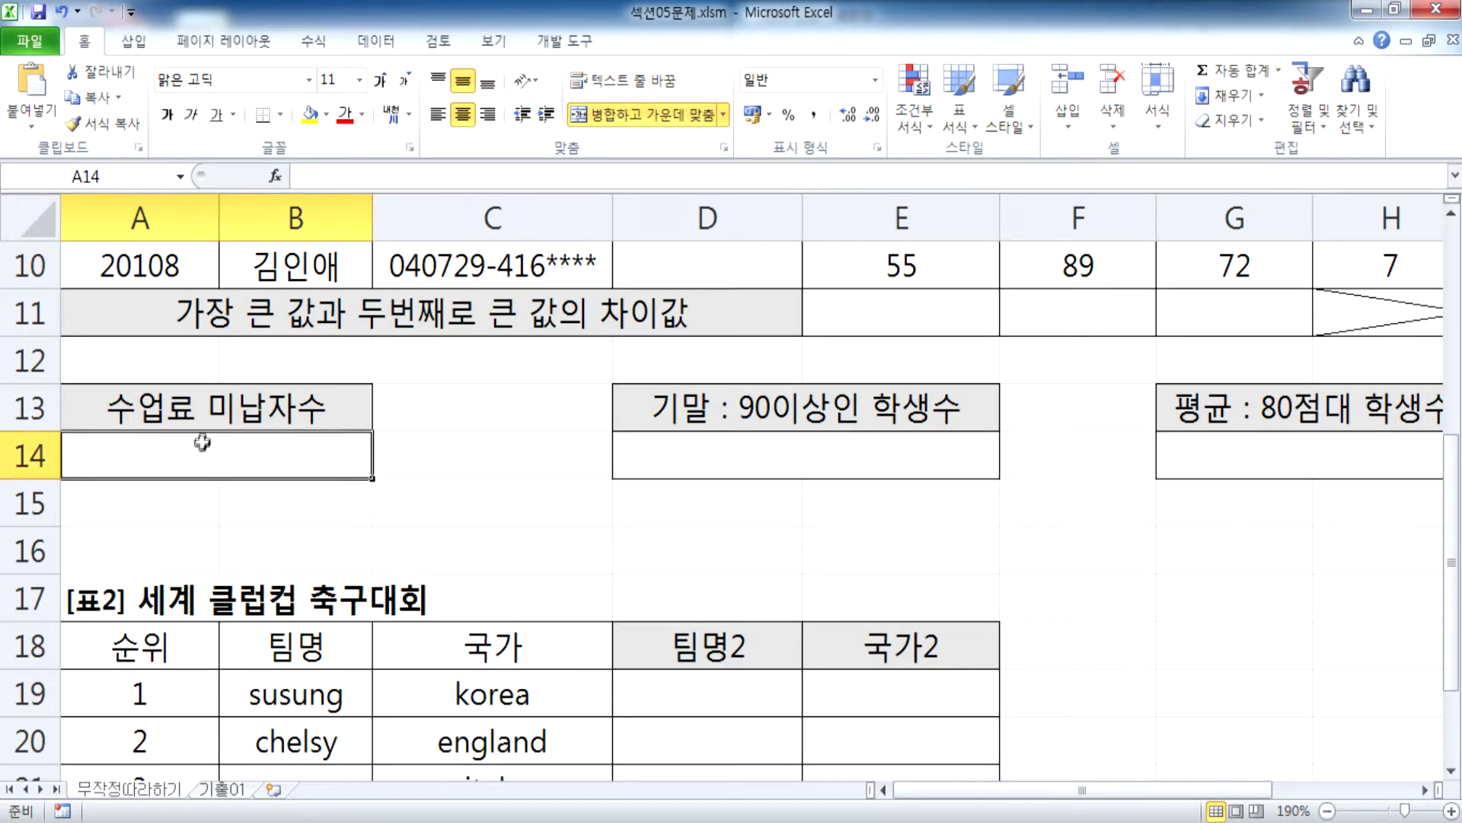
pyautogui.scroll(1, 203, 442)
pyautogui.scroll(-2, 220, 449)
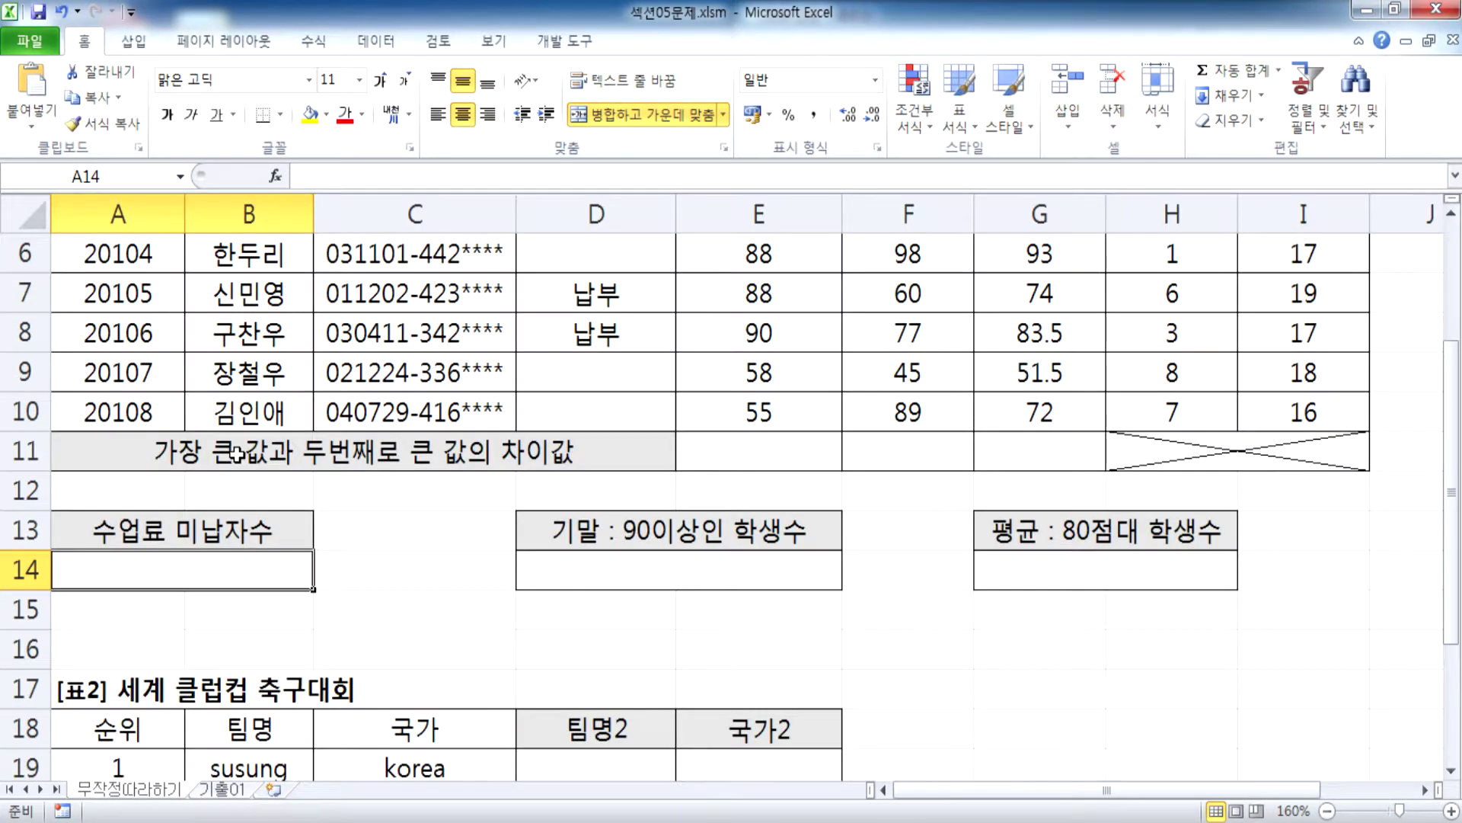
pyautogui.scroll(2, 238, 454)
pyautogui.scroll(-2, 240, 453)
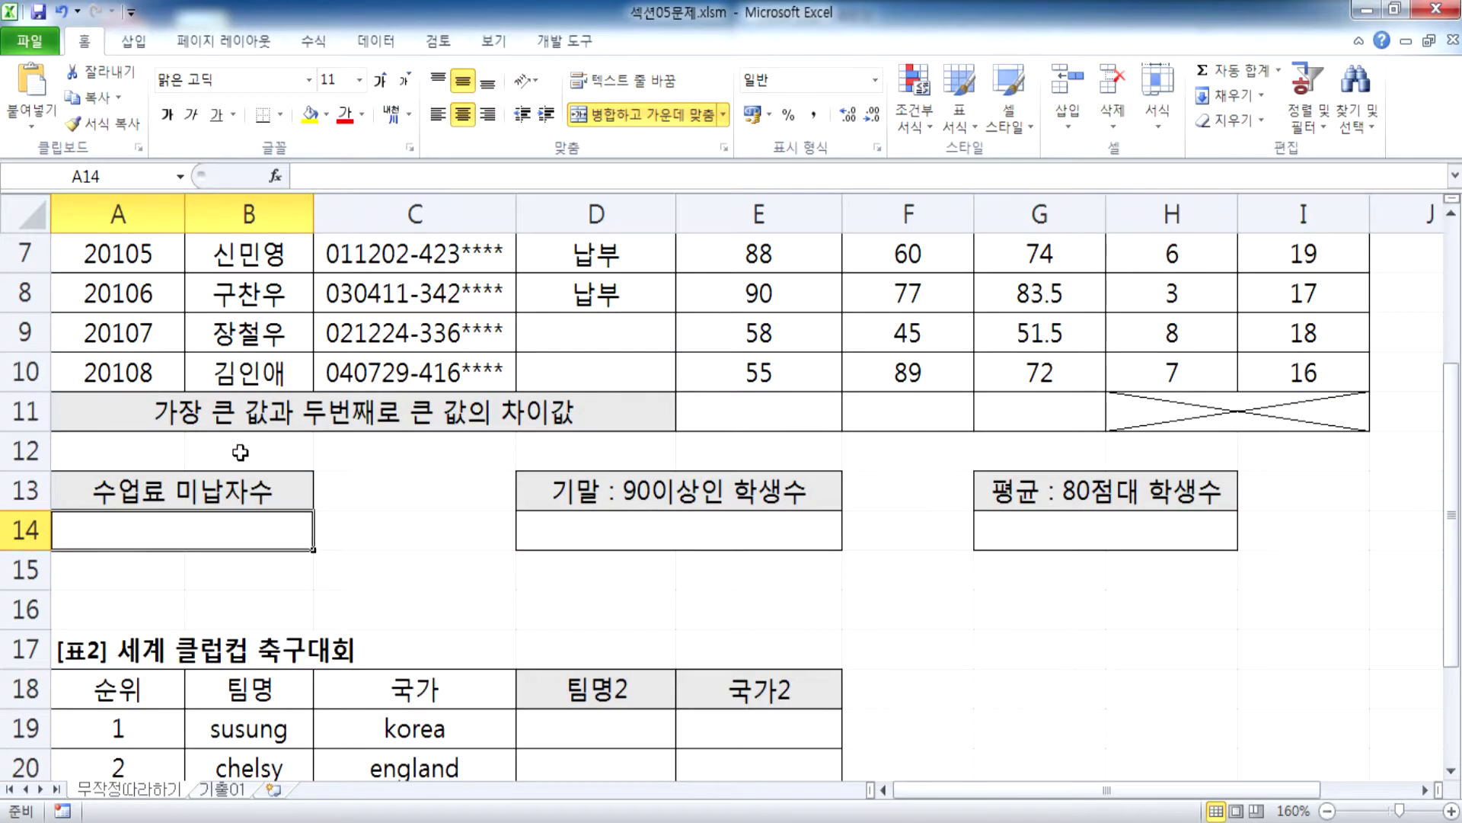
pyautogui.scroll(2, 240, 453)
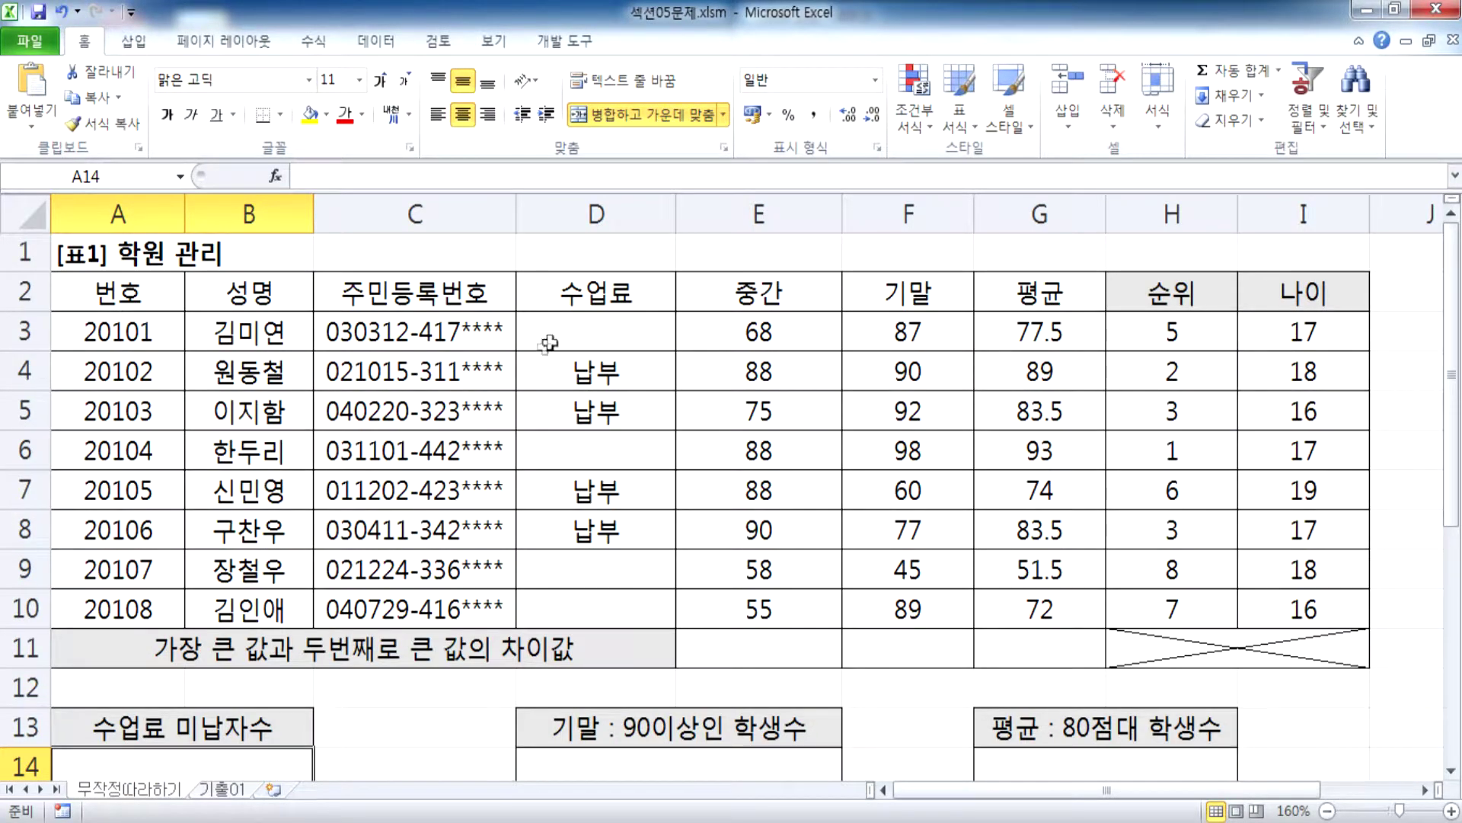
# Step: Highlight the 수업료 column D3:D10, and select each 납부 cell and each blank cell to distinguish paid from unpaid
pyautogui.moveTo(564, 318); pyautogui.dragTo(578, 610)
pyautogui.click(602, 375)
pyautogui.click(591, 414)
pyautogui.click(591, 493)
pyautogui.click(583, 530)
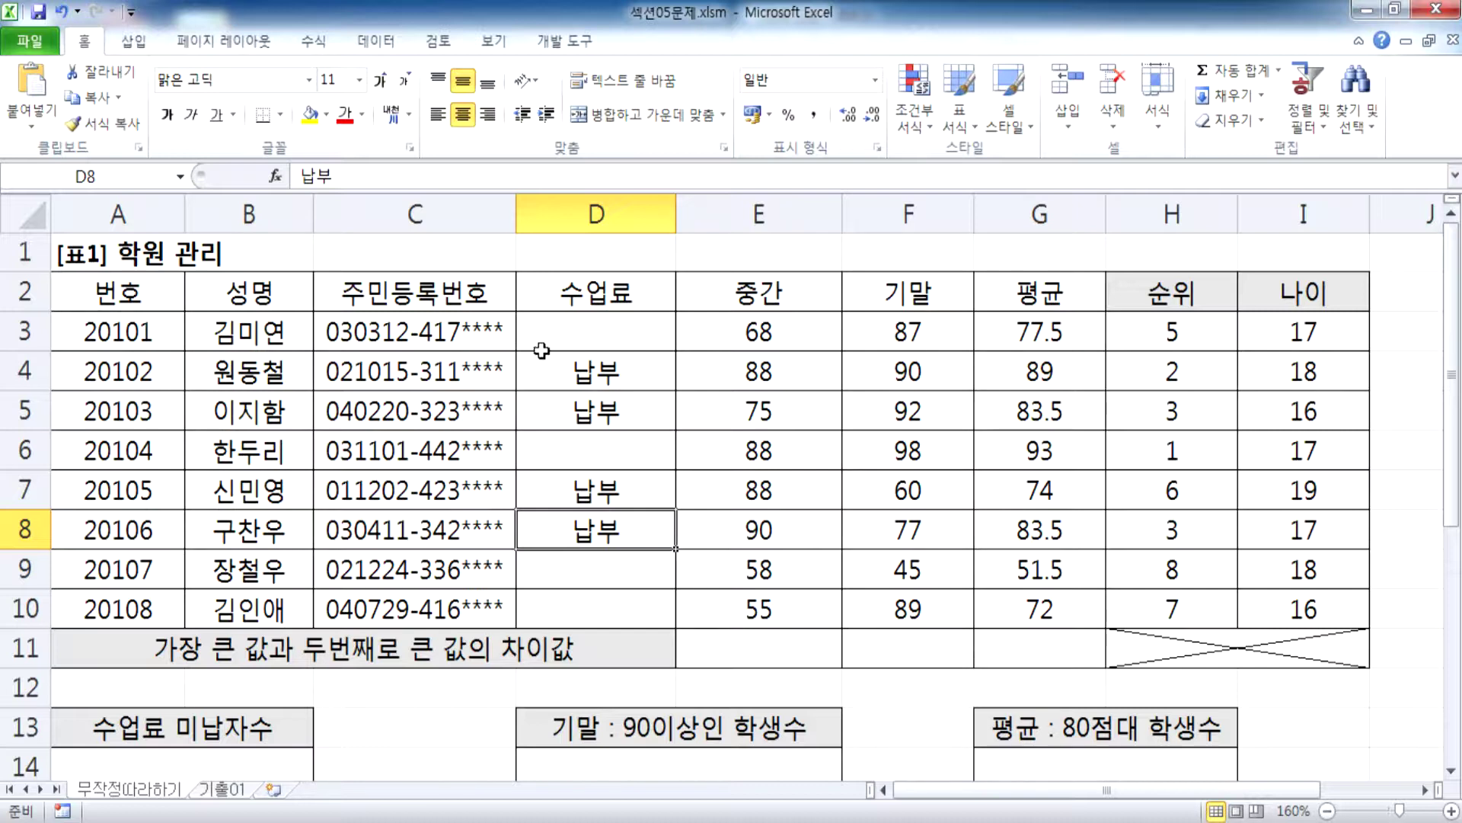
pyautogui.click(561, 326)
pyautogui.click(567, 445)
pyautogui.click(549, 562)
pyautogui.click(549, 615)
pyautogui.scroll(-1, 536, 387)
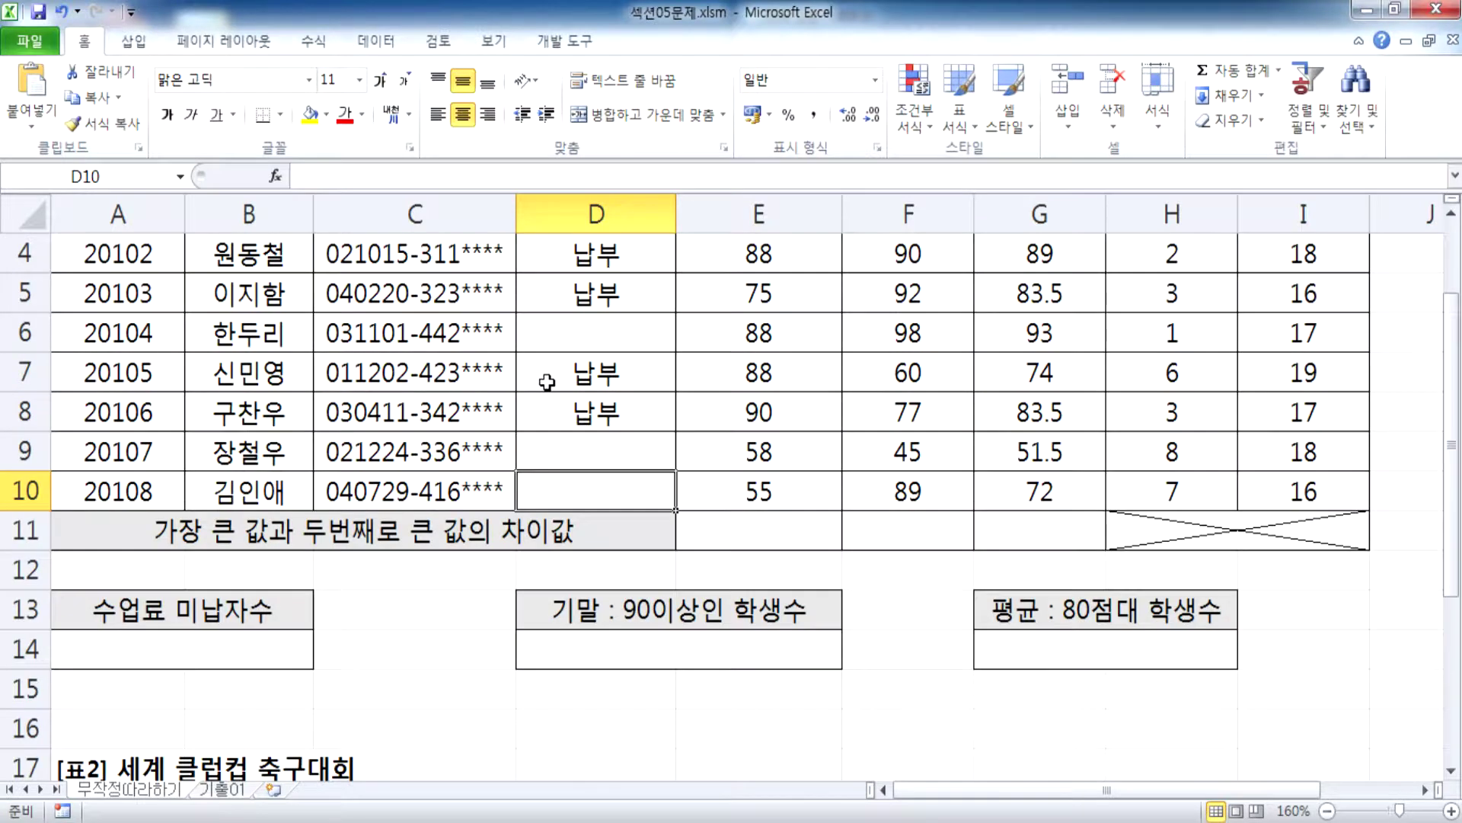
# Step: Switch to Notepad and add the note "수험료에 대해서 미납자수를 계산" below the & examples, leaving a blank line between
pyautogui.hotkey('alt', 'Tab')
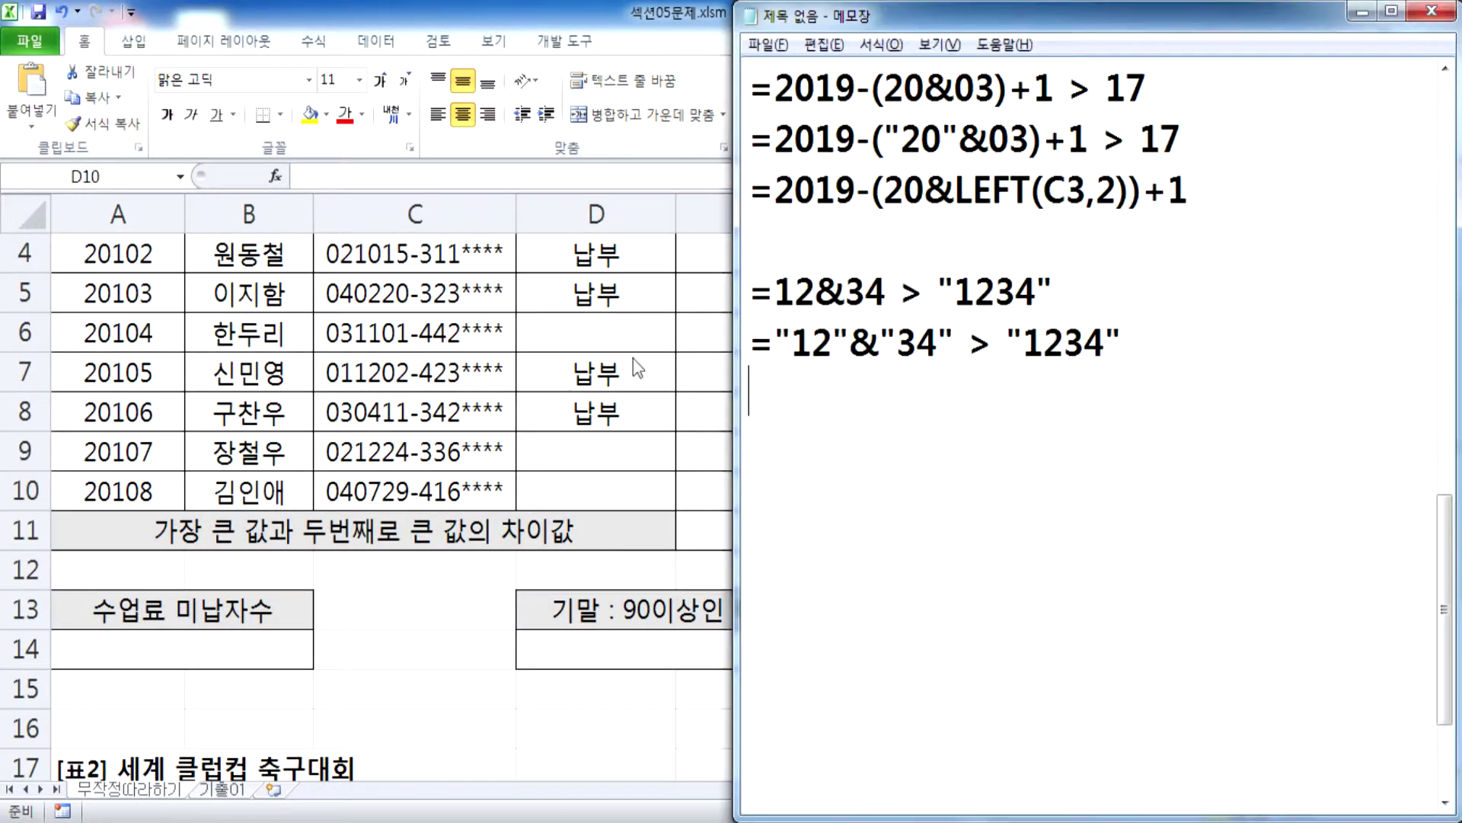
pyautogui.press('Return')
pyautogui.write('TN')
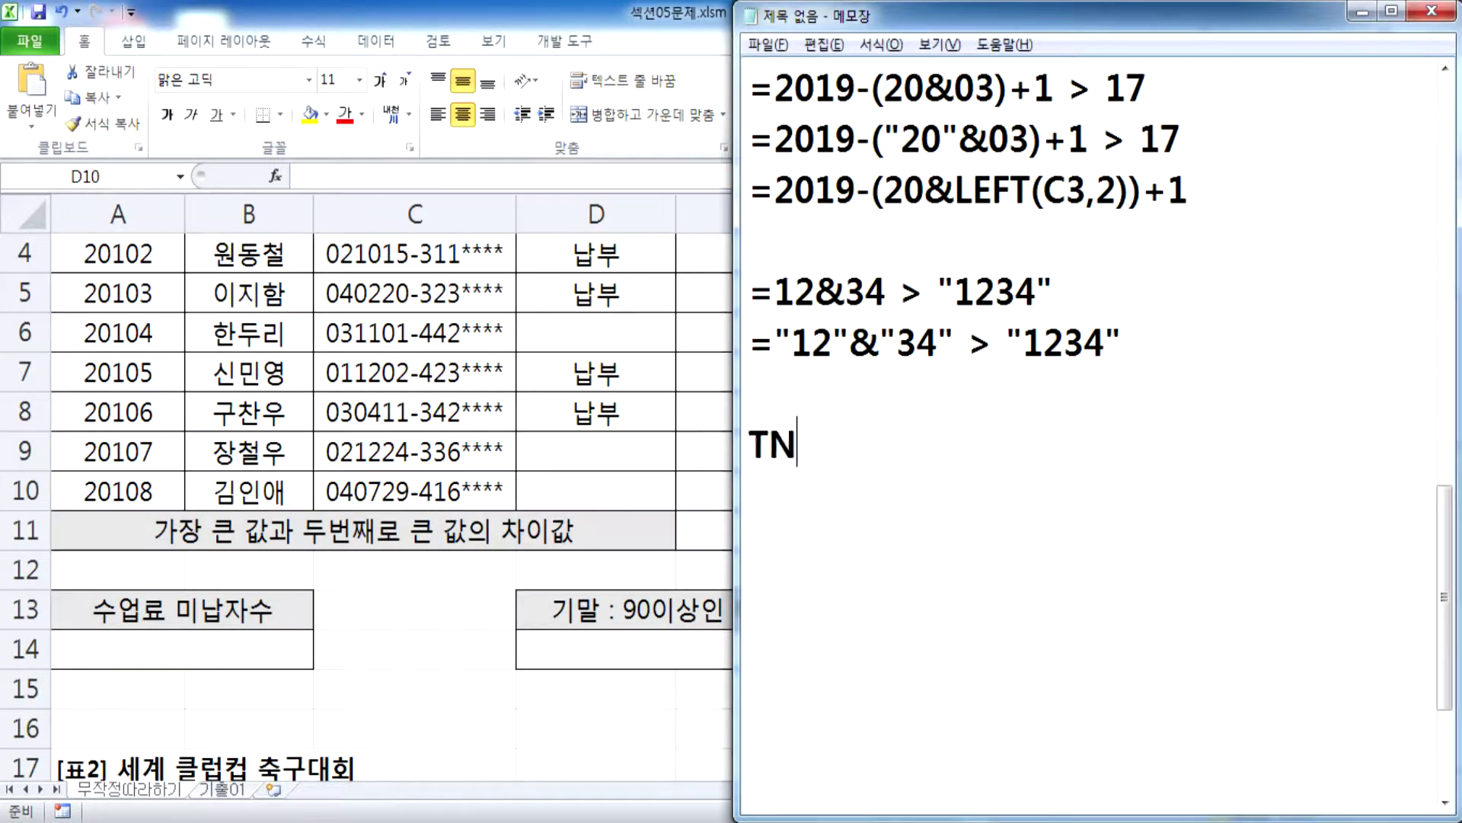
pyautogui.press('BackSpace')
pyautogui.press('BackSpace')
pyautogui.press('Hangul')
pyautogui.write('숧')
pyautogui.press('BackSpace')
pyautogui.press('BackSpace')
pyautogui.press('BackSpace')
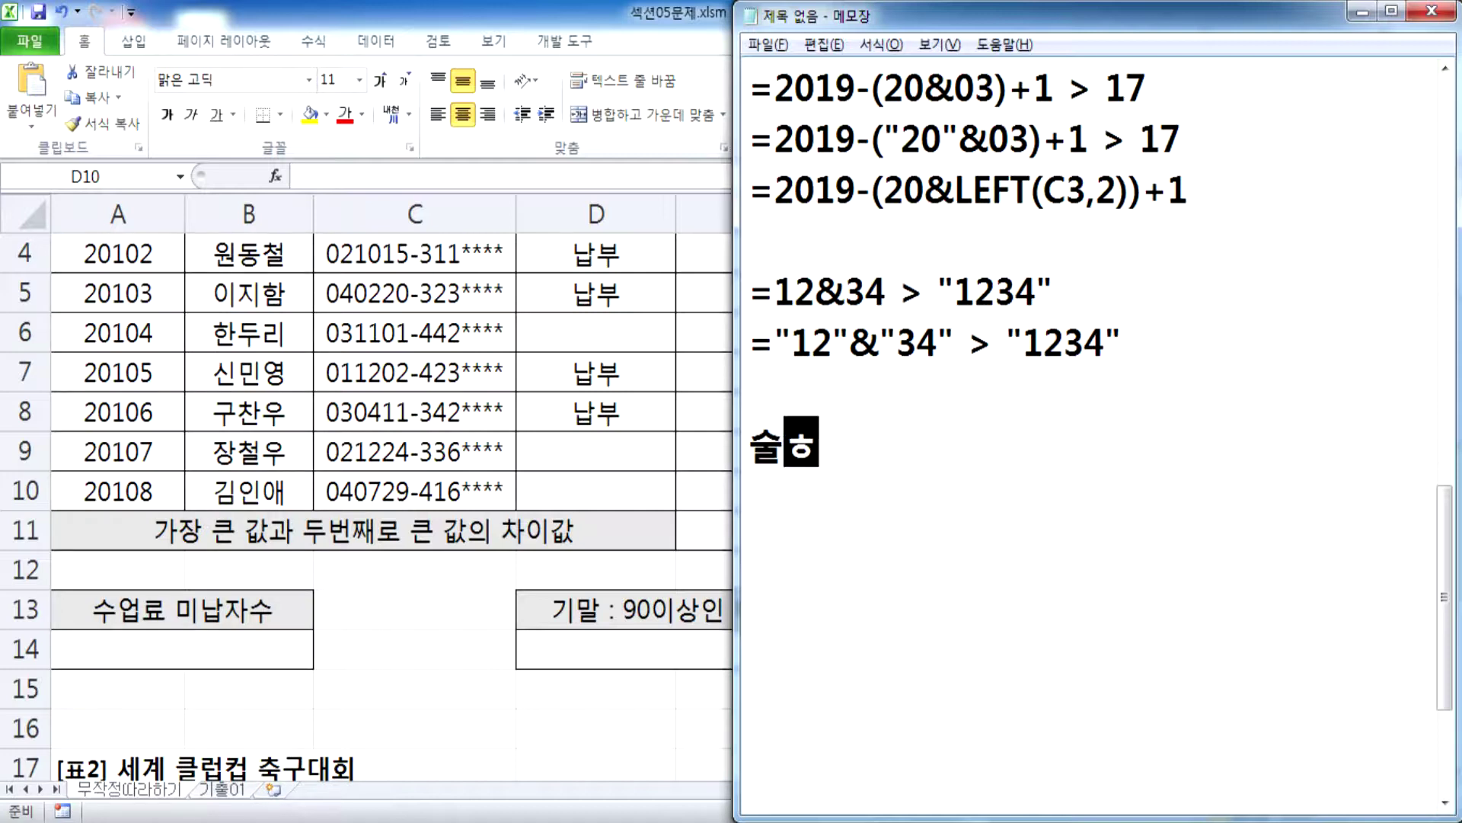
pyautogui.write('ㅜ럼')
pyautogui.press('BackSpace')
pyautogui.press('BackSpace')
pyautogui.press('BackSpace')
pyautogui.write('험료에 대')
pyautogui.write('해서 미납잣')
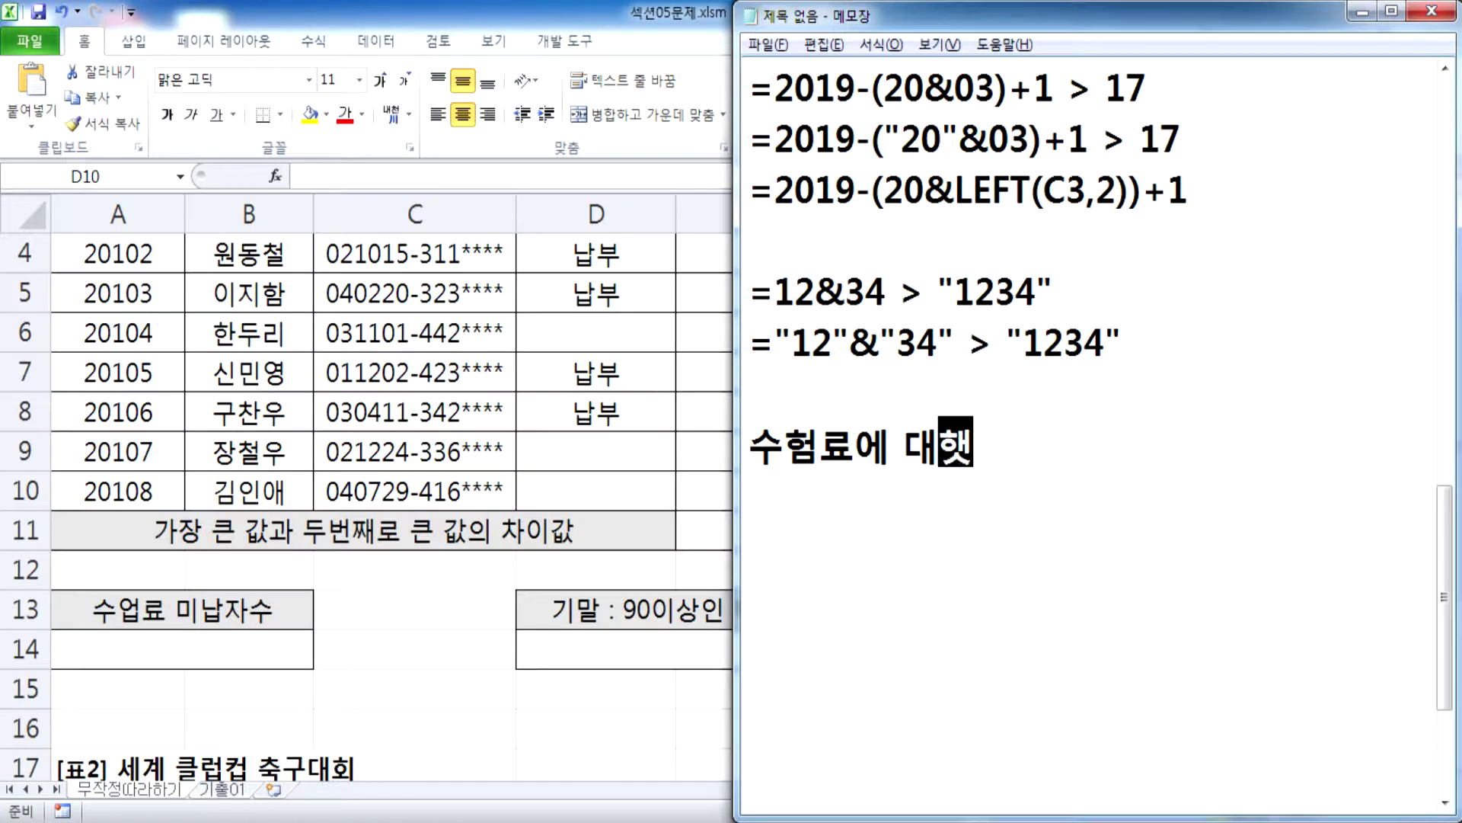
pyautogui.write('ㅜ를 겟')
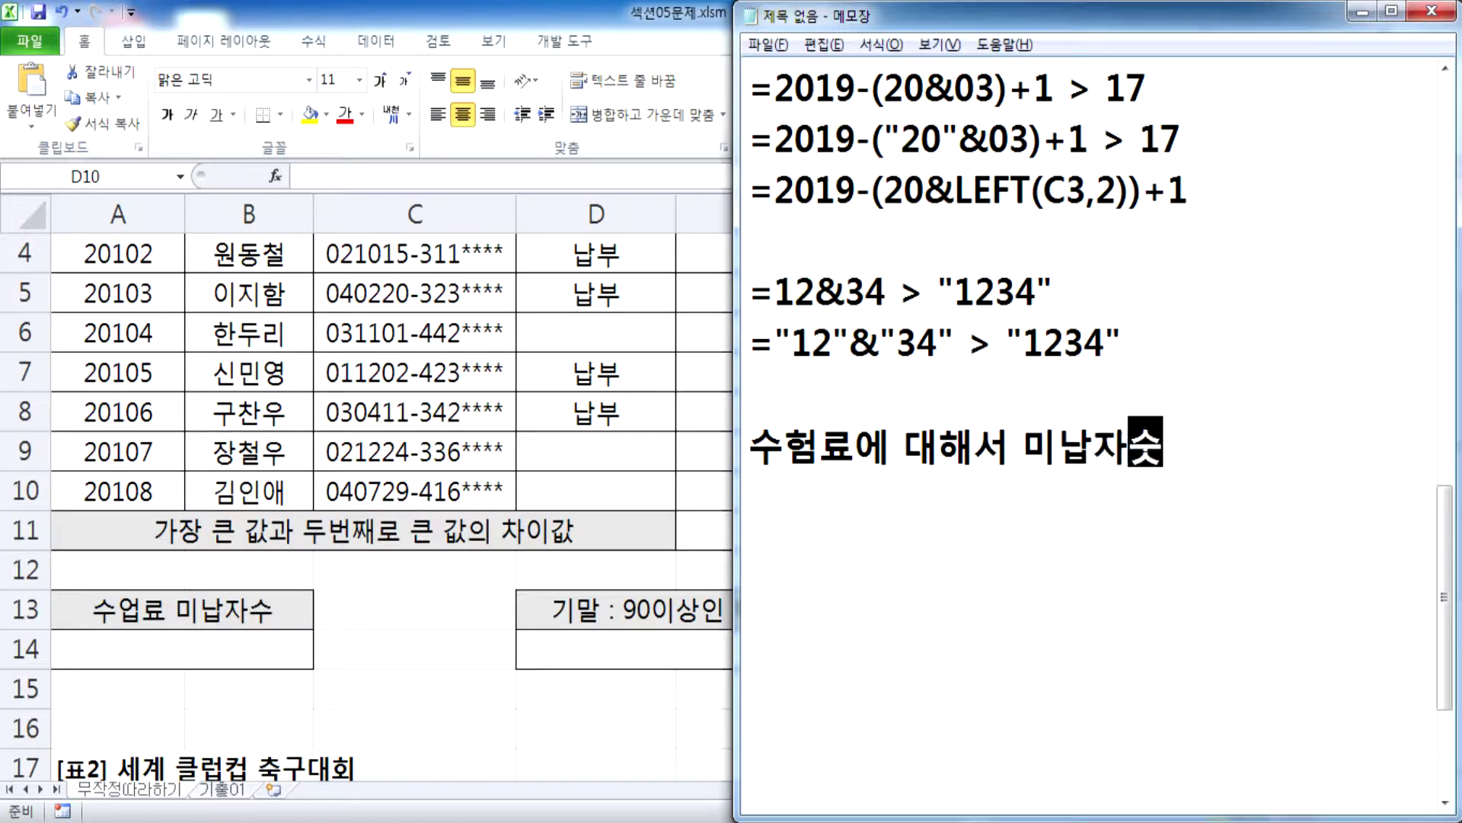
pyautogui.write('ㅏㄴ')
# Step: Add the line "빈칸이 미납자이다." to the note
pyautogui.press('Return')
pyautogui.write('빈칸ㅇㅣ 미납자')
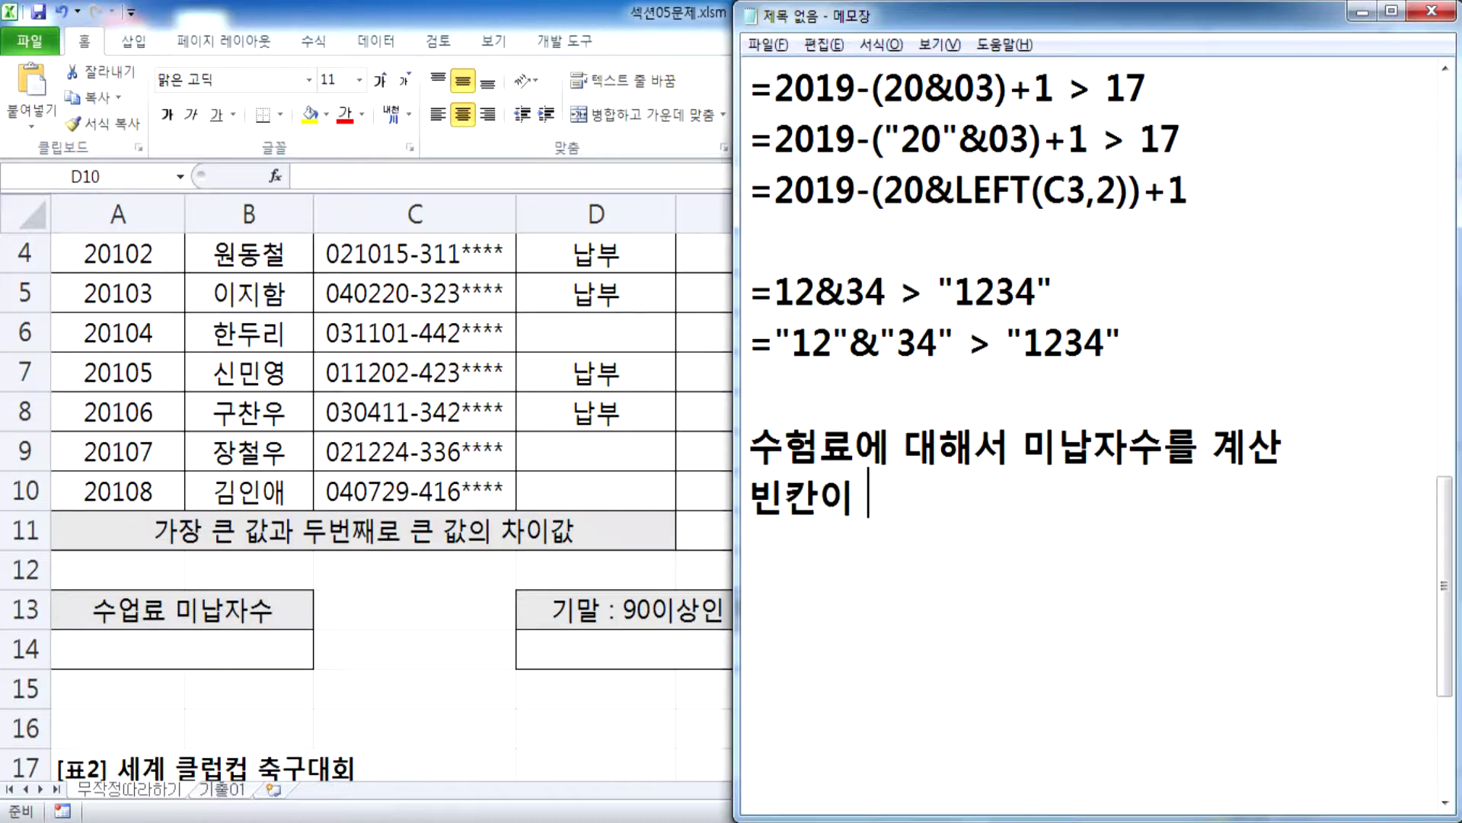
pyautogui.write('이디')
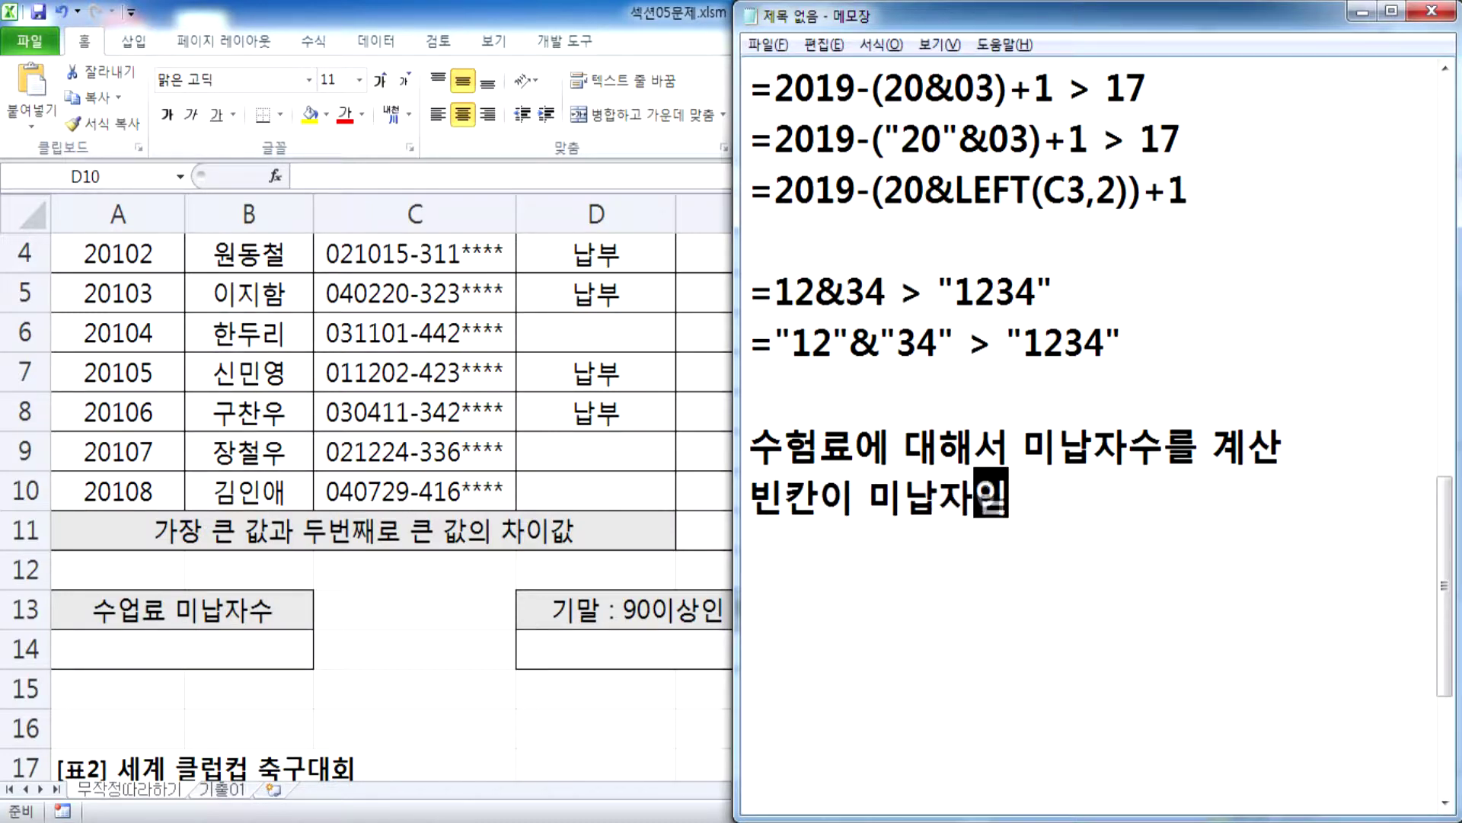
pyautogui.press('BackSpace')
pyautogui.press('BackSpace')
pyautogui.write('다.')
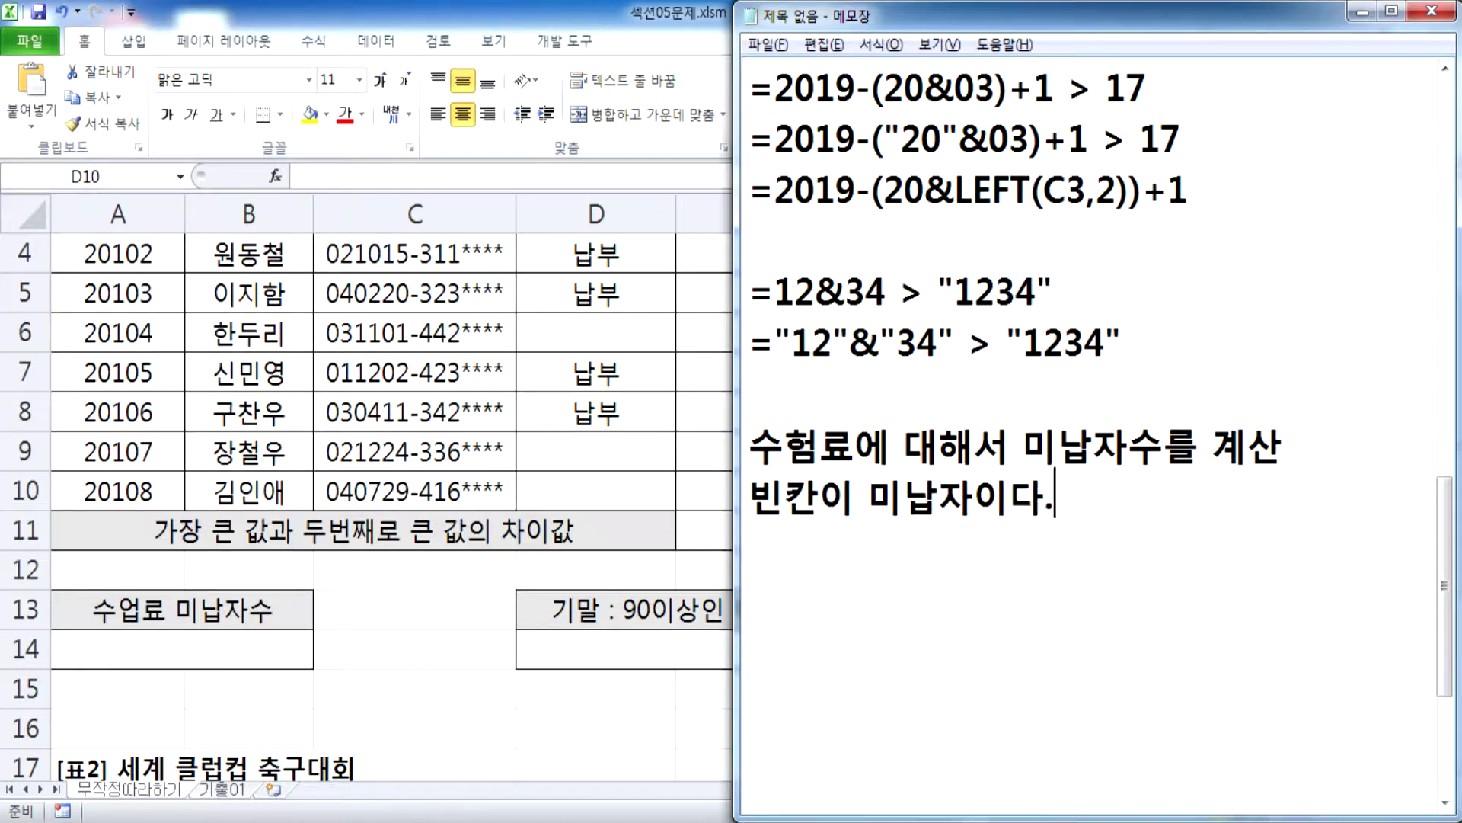
# Step: Add the instruction "COUNT, COUNTA, COUNTBLANK 함수 중에서 알맞은 함수를 사용" to the note
pyautogui.press('Return')
pyautogui.write('COUNT')
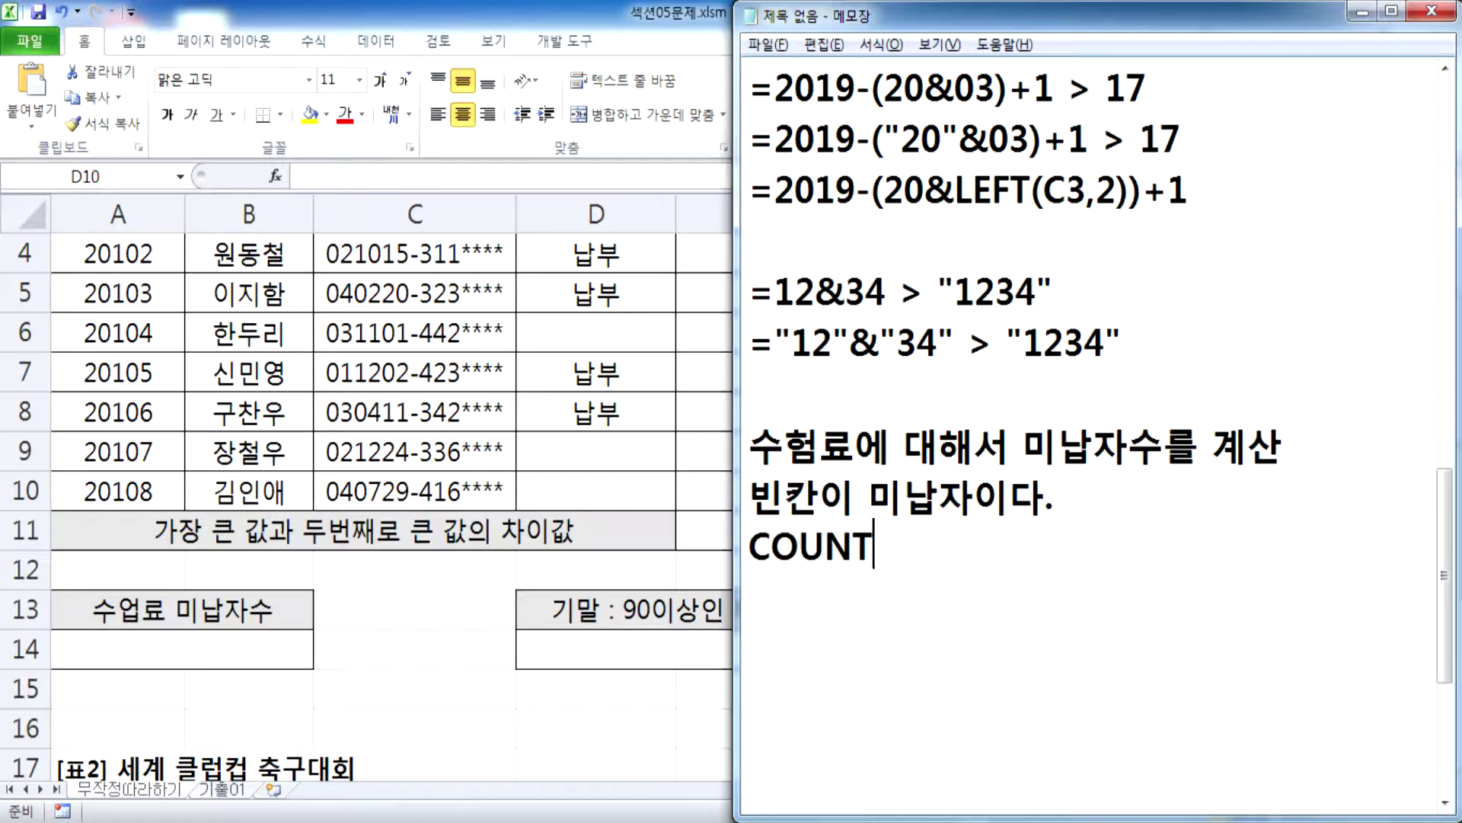
pyautogui.write(', COUNTA, ')
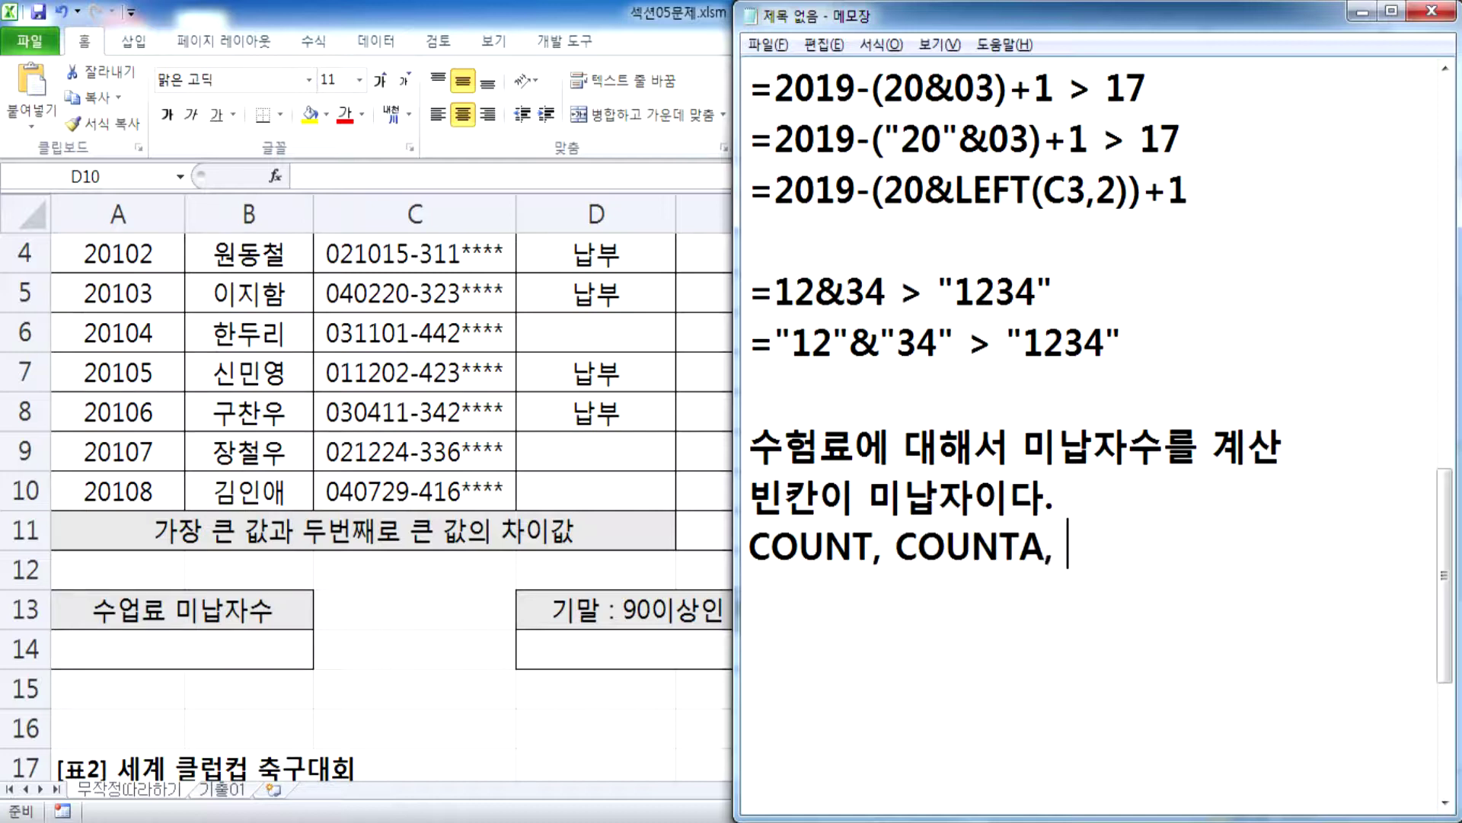
pyautogui.write('COUNTBLANK')
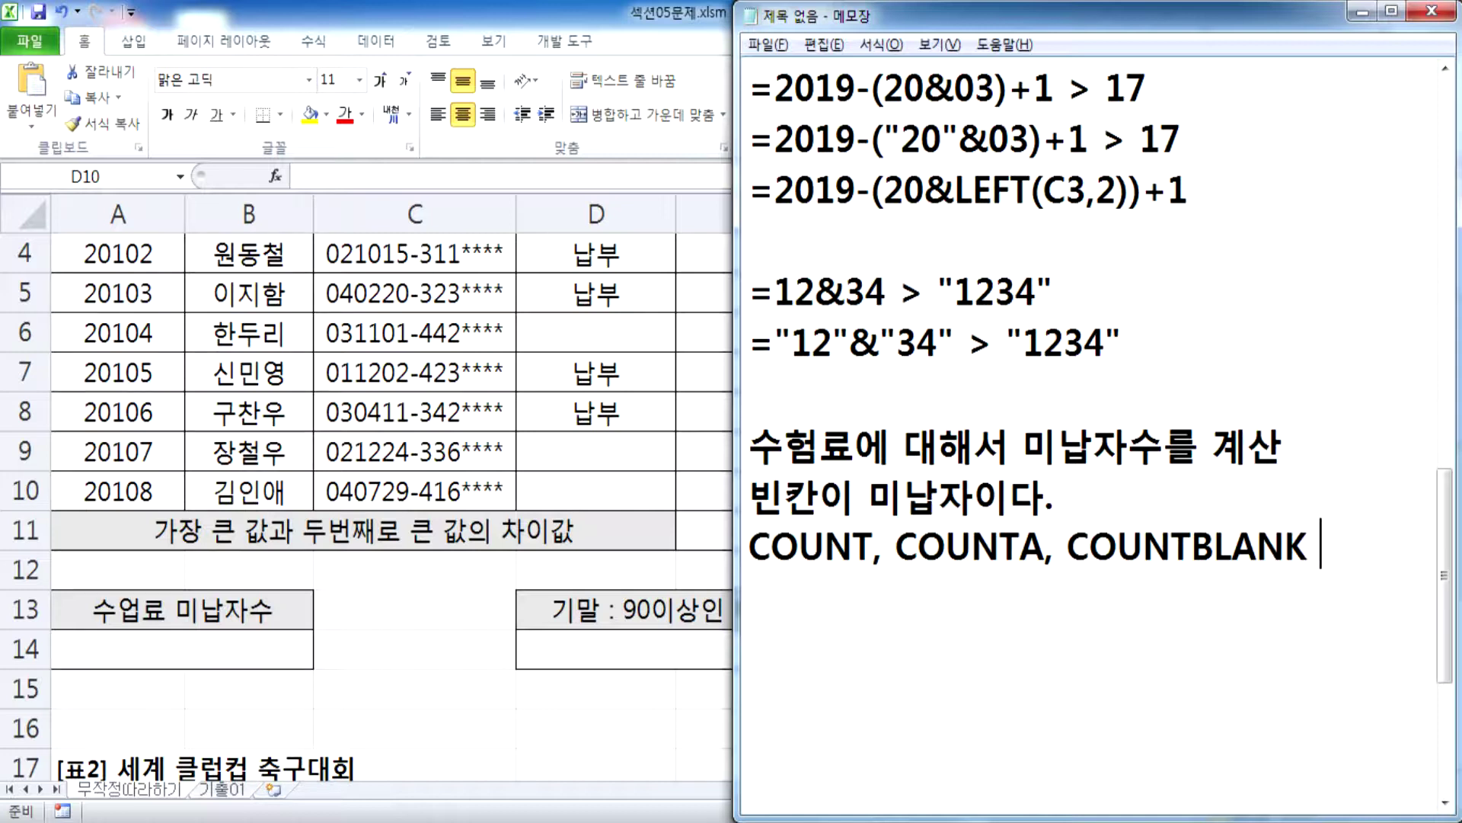
pyautogui.write(' 함ㅅ')
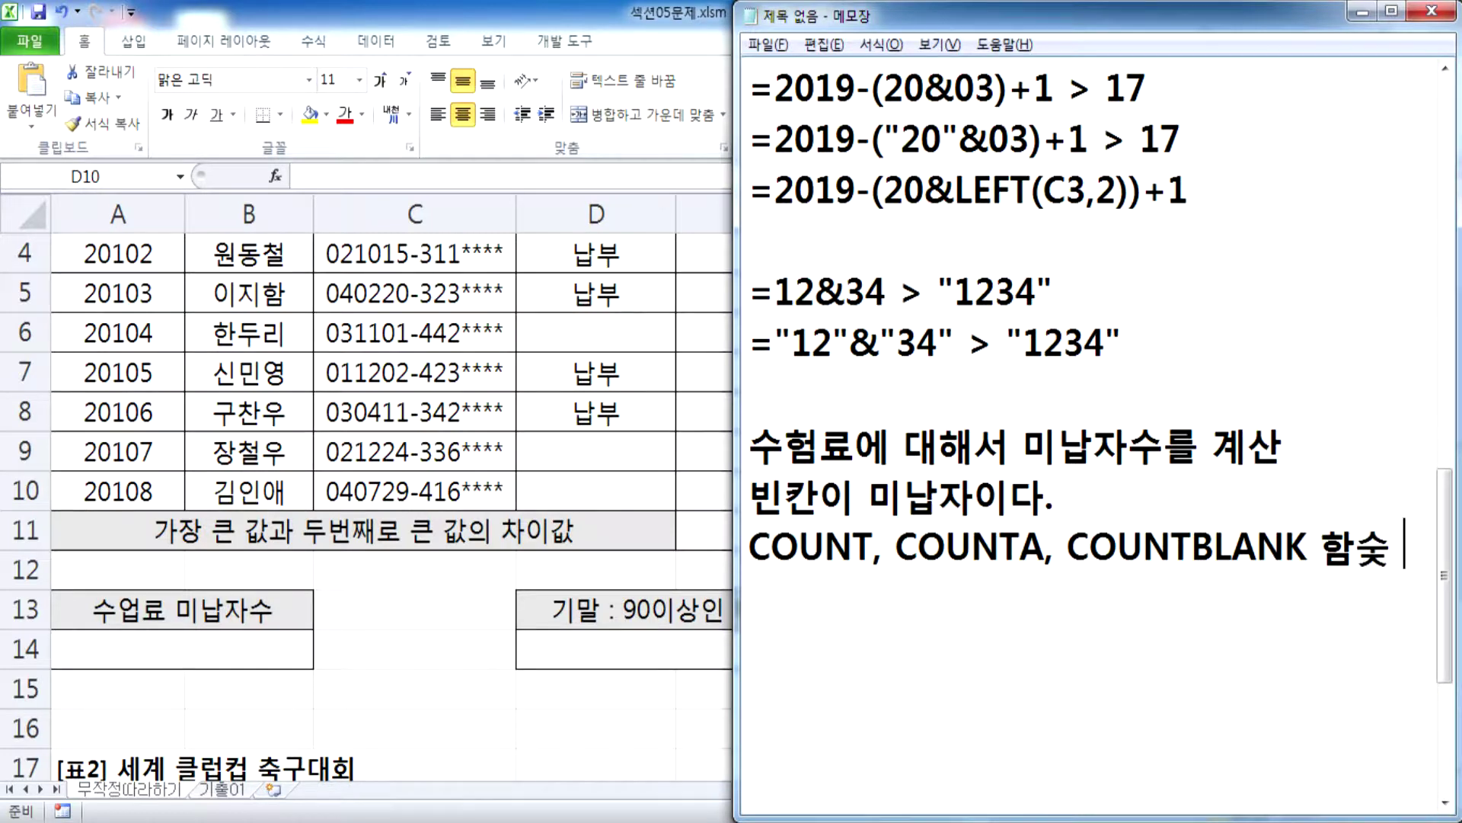
pyautogui.write('수 중에서')
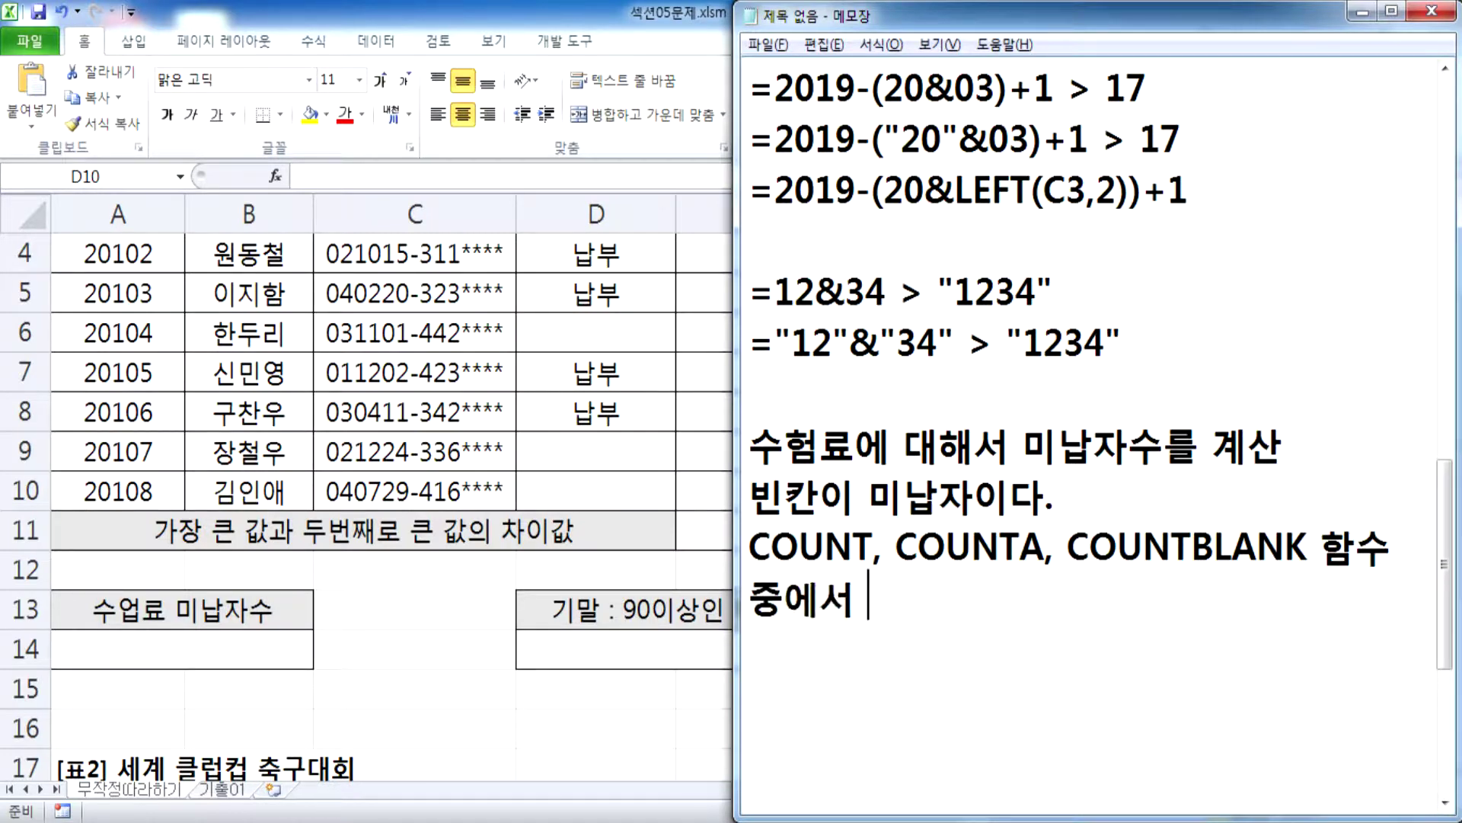
pyautogui.write(' 알')
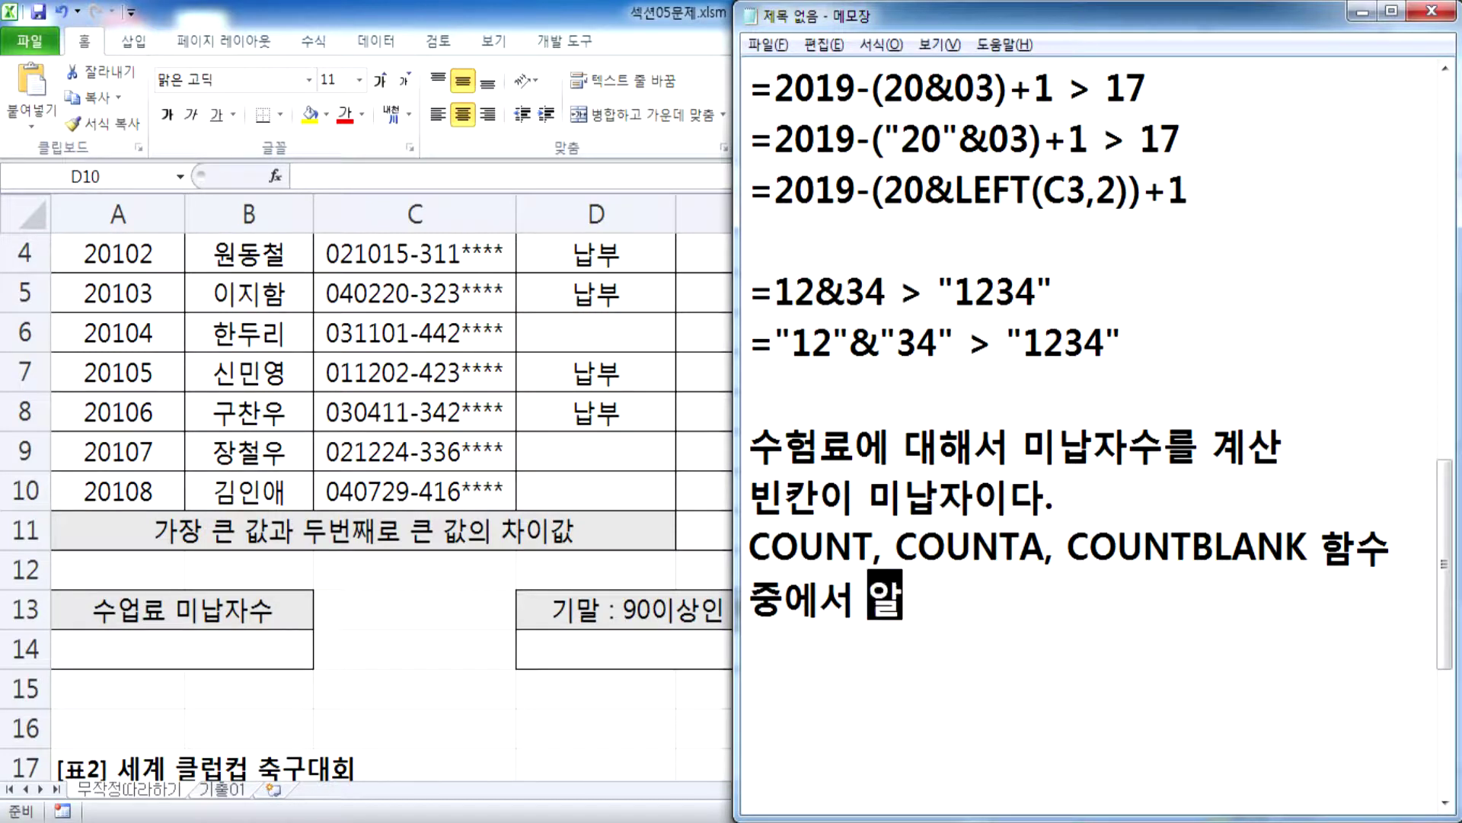
pyautogui.write('맞은 함수')
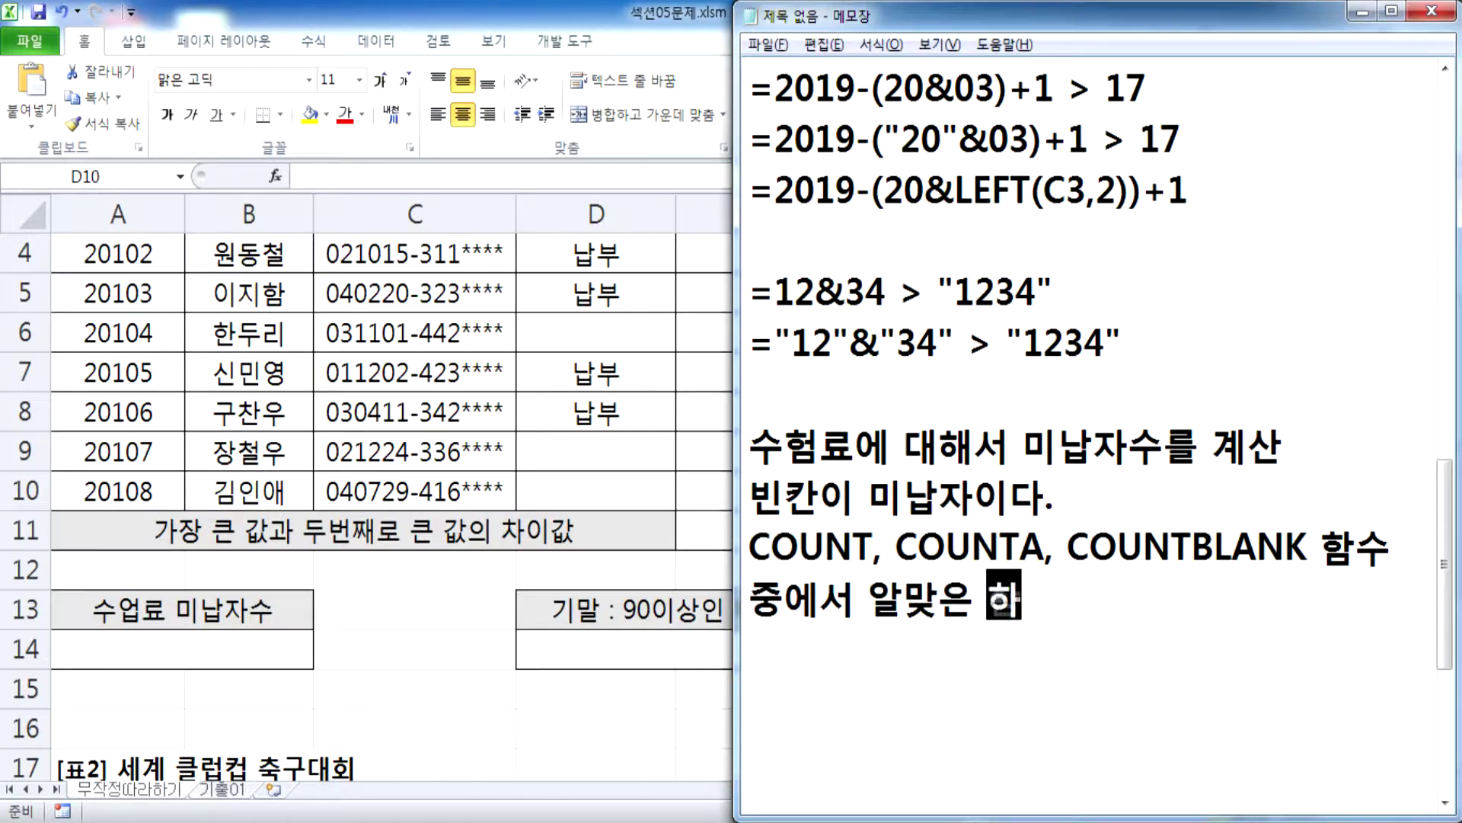
pyautogui.write('를 사용')
pyautogui.press('Return')
# Step: Insert blank lines below the note and write the syntax =COUNT(범위) one line below the instruction
pyautogui.scroll(-1, 807, 483)
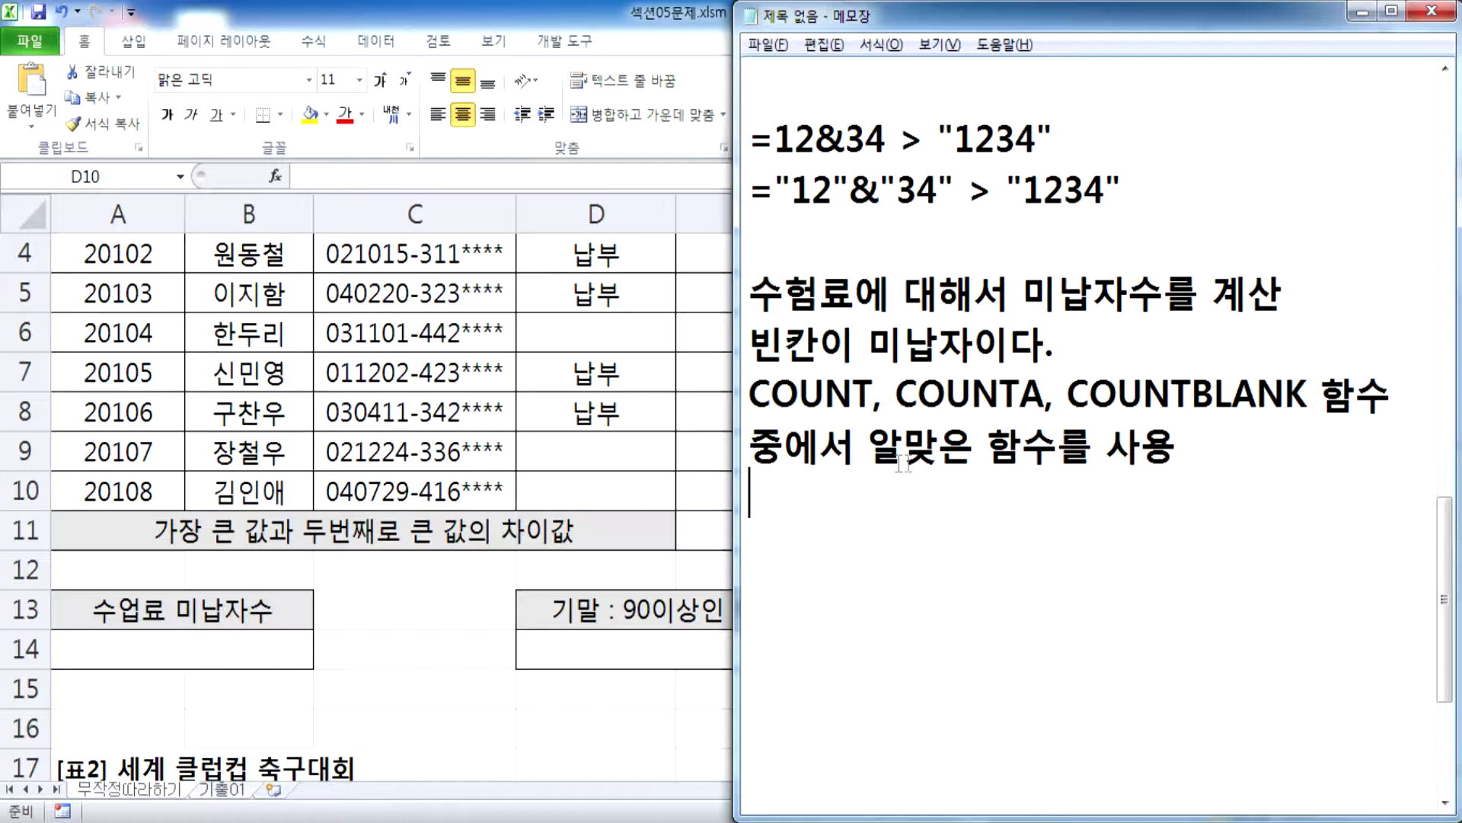
pyautogui.press('Return')
pyautogui.press('Return')
pyautogui.press('Return')
pyautogui.press('Return')
pyautogui.scroll(-1, 777, 484)
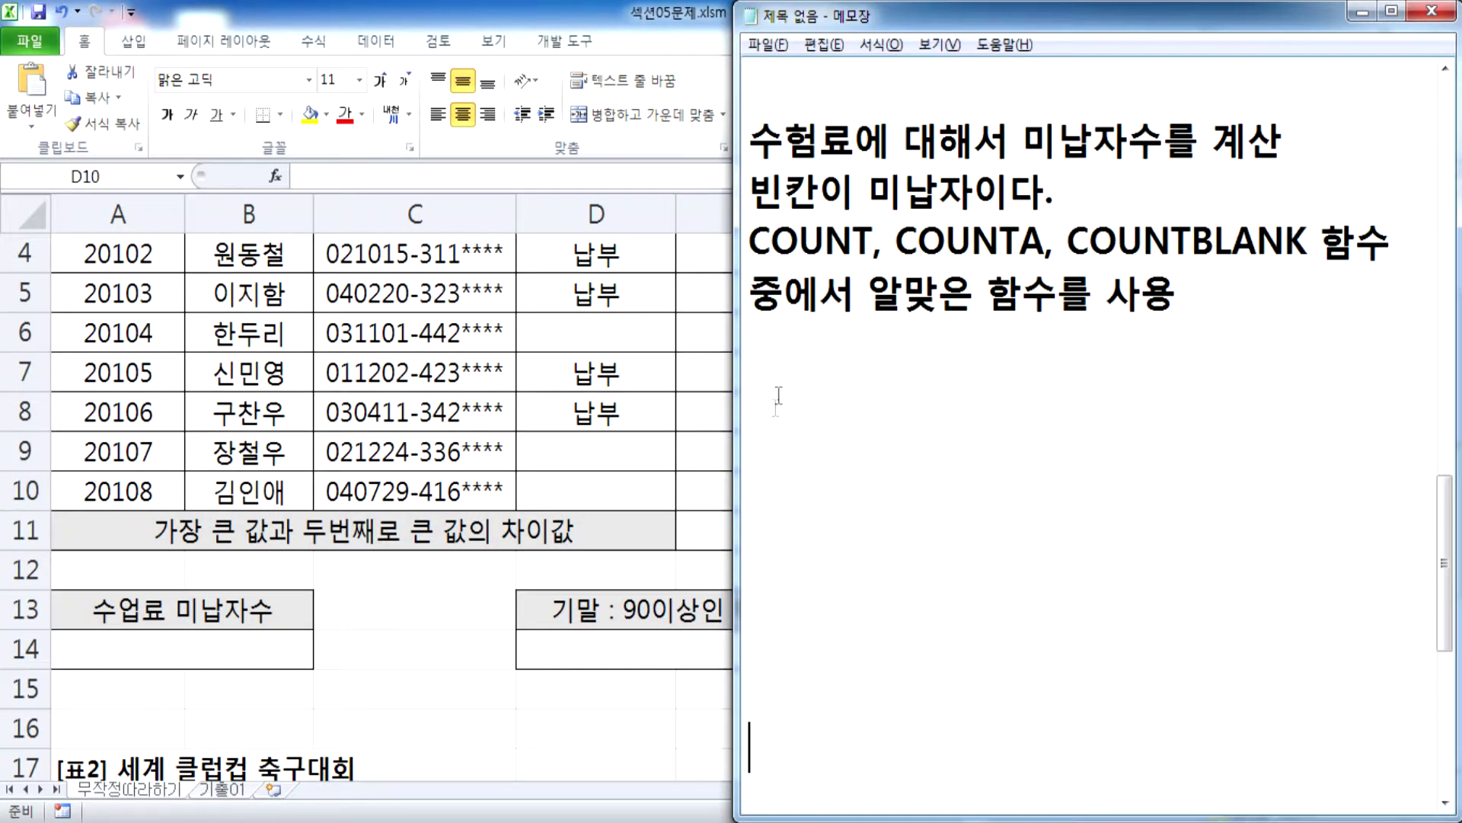
pyautogui.click(785, 384)
pyautogui.write('=COUN')
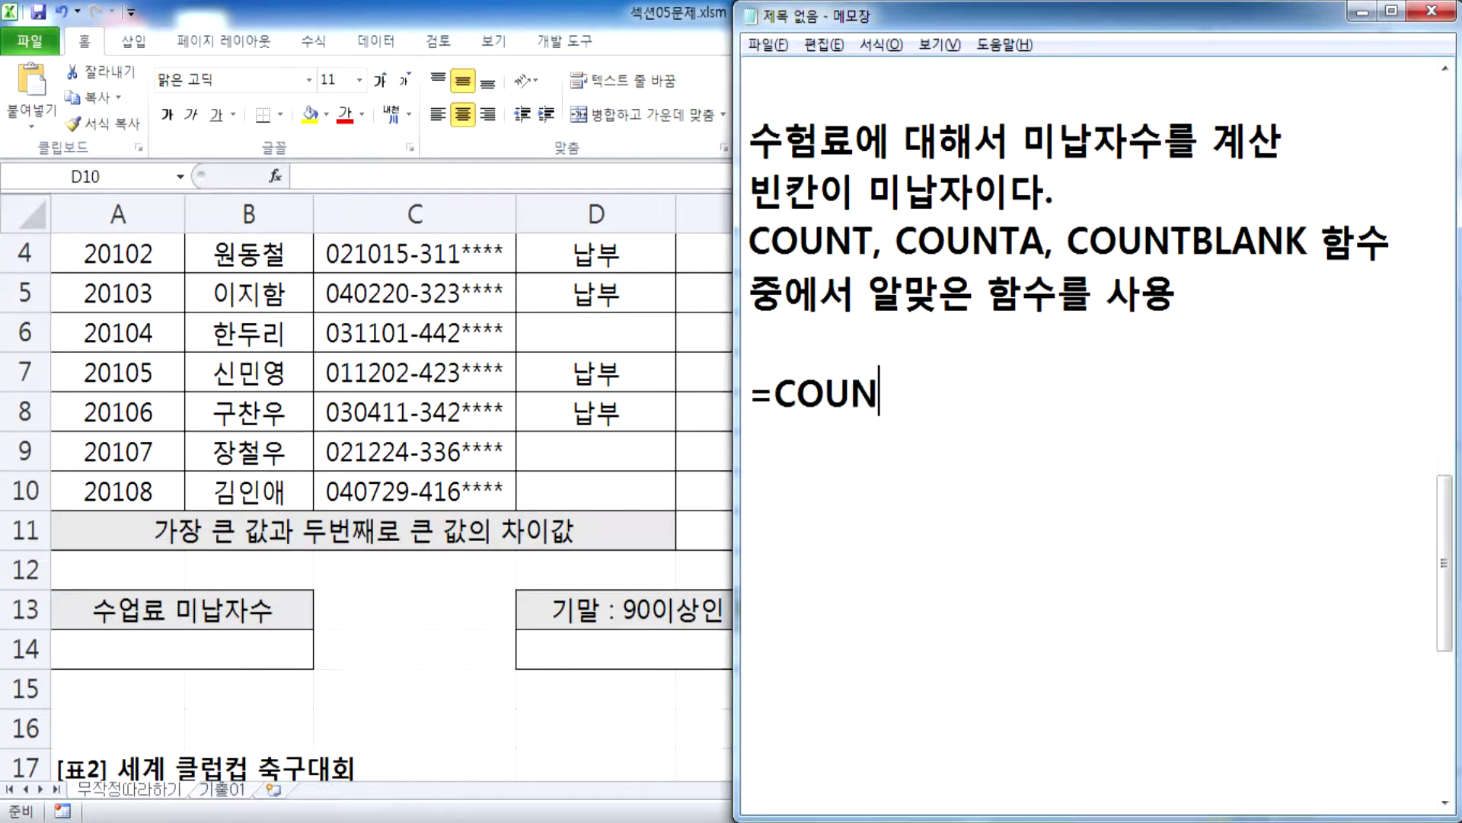
pyautogui.write('T(범위)')
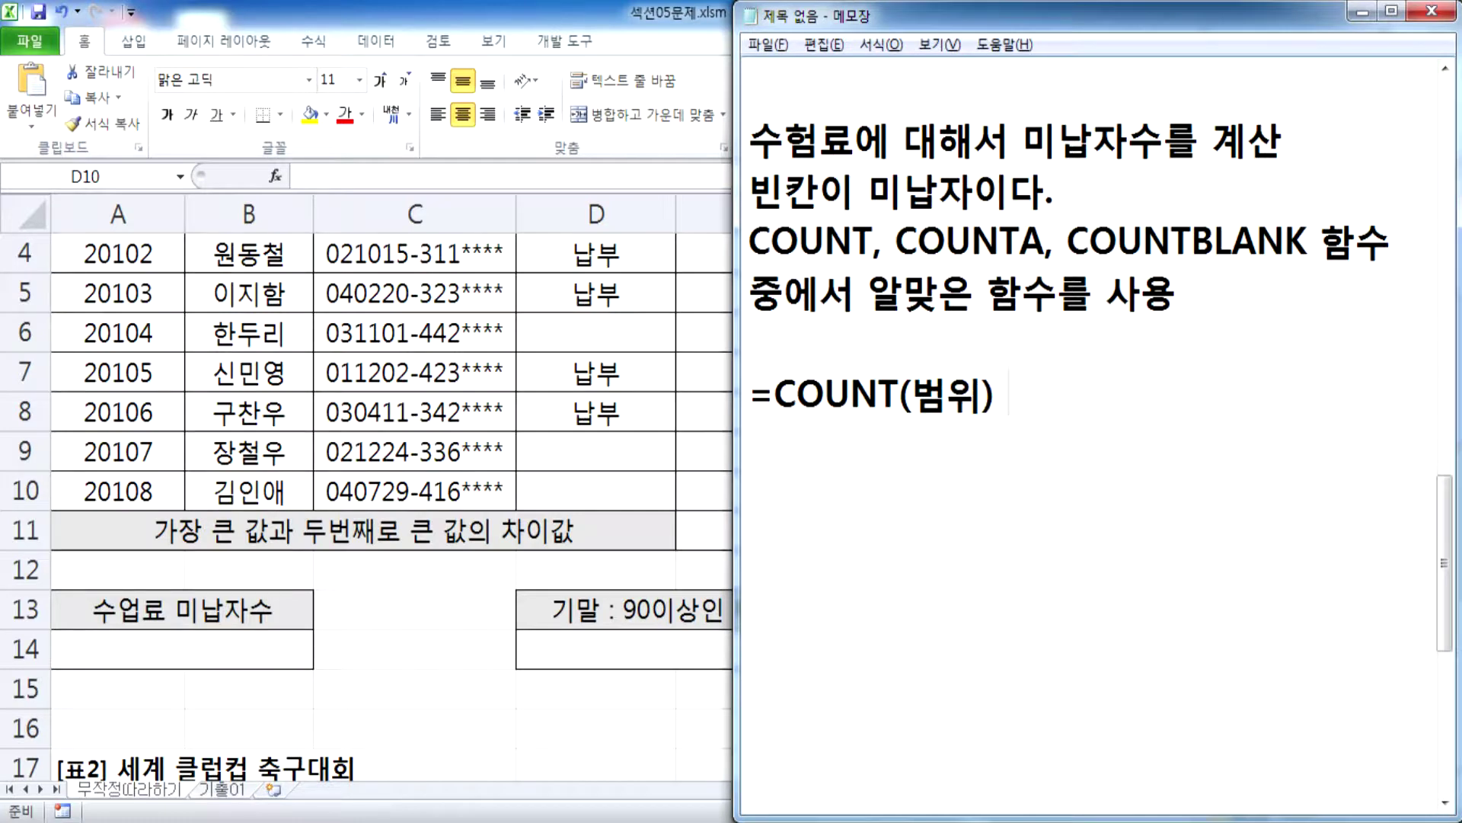
# Step: Select D3:D10 in Excel to identify the 수업료 range, and replace 범위 in Notepad's COUNT syntax with D3:D10
pyautogui.click(582, 424)
pyautogui.scroll(1, 581, 381)
pyautogui.moveTo(578, 336); pyautogui.dragTo(599, 603)
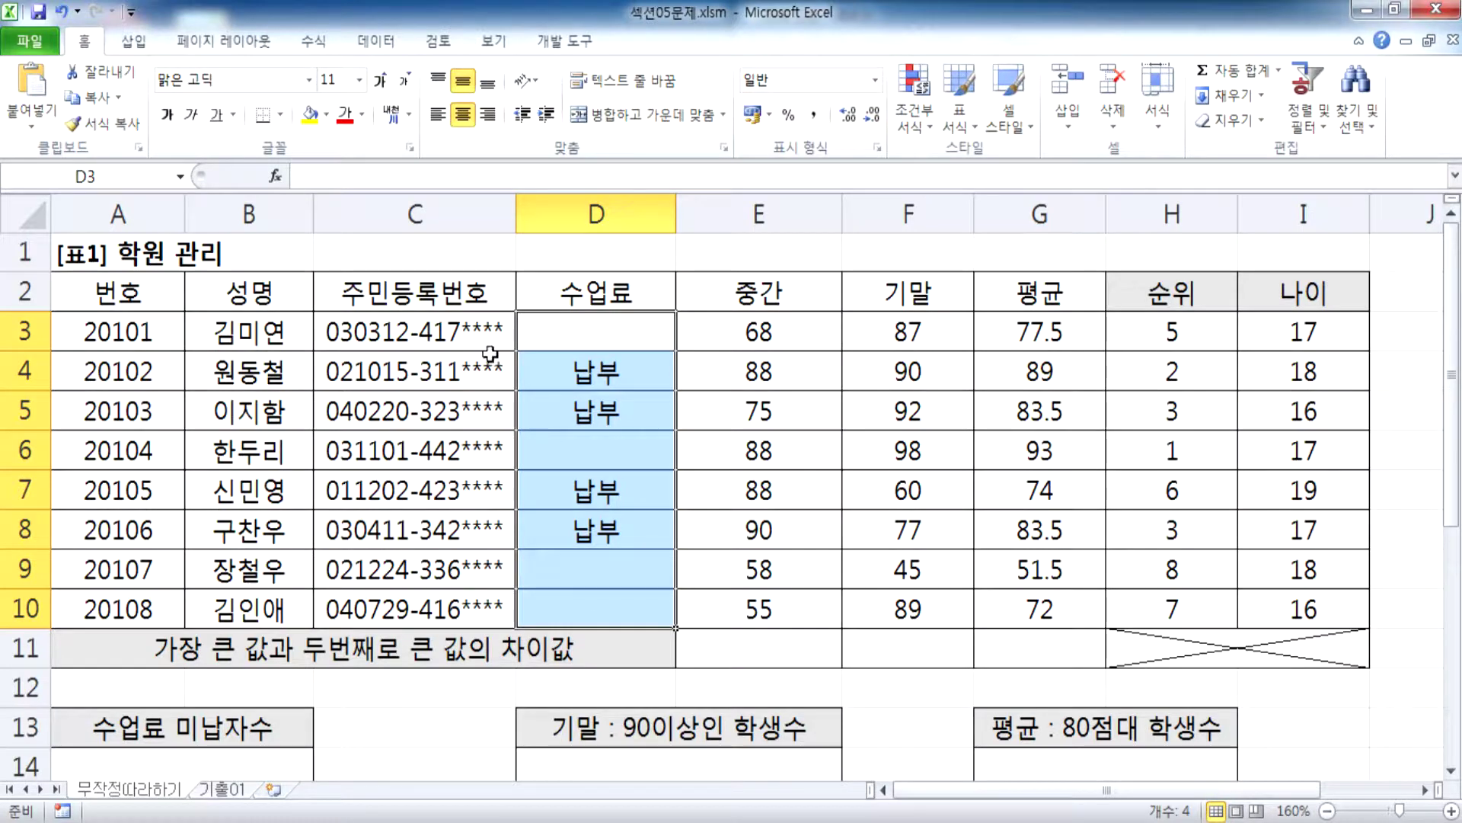
pyautogui.hotkey('alt', 'Tab')
pyautogui.moveTo(911, 392); pyautogui.dragTo(983, 392)
pyautogui.write('D3:D10')
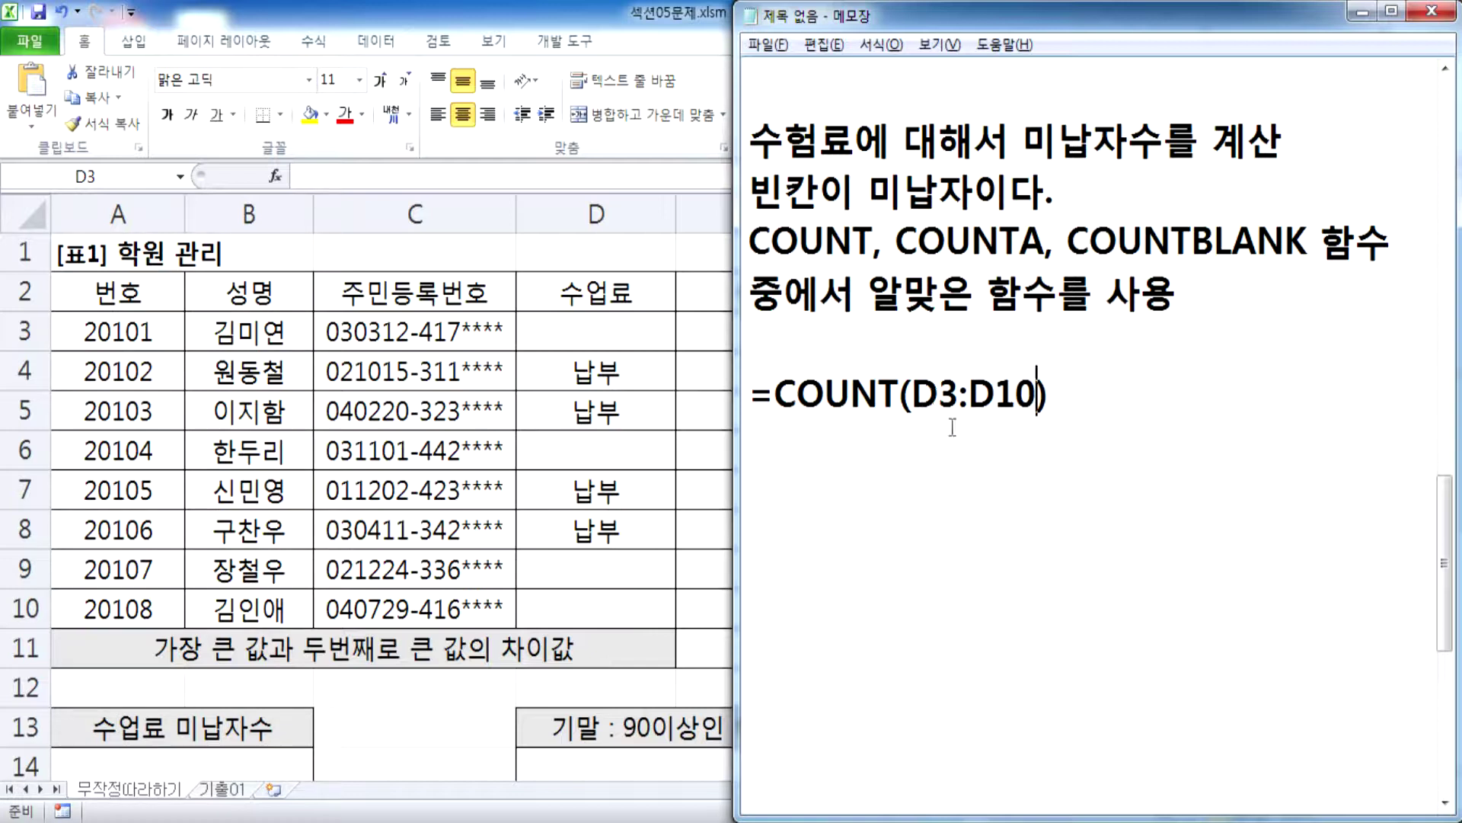
pyautogui.moveTo(958, 393); pyautogui.dragTo(969, 393)
pyautogui.click(903, 440)
# Step: Examine the RANK formula in the first 순위 cell in Excel and review the earlier RANK notes in Notepad
pyautogui.click(463, 356)
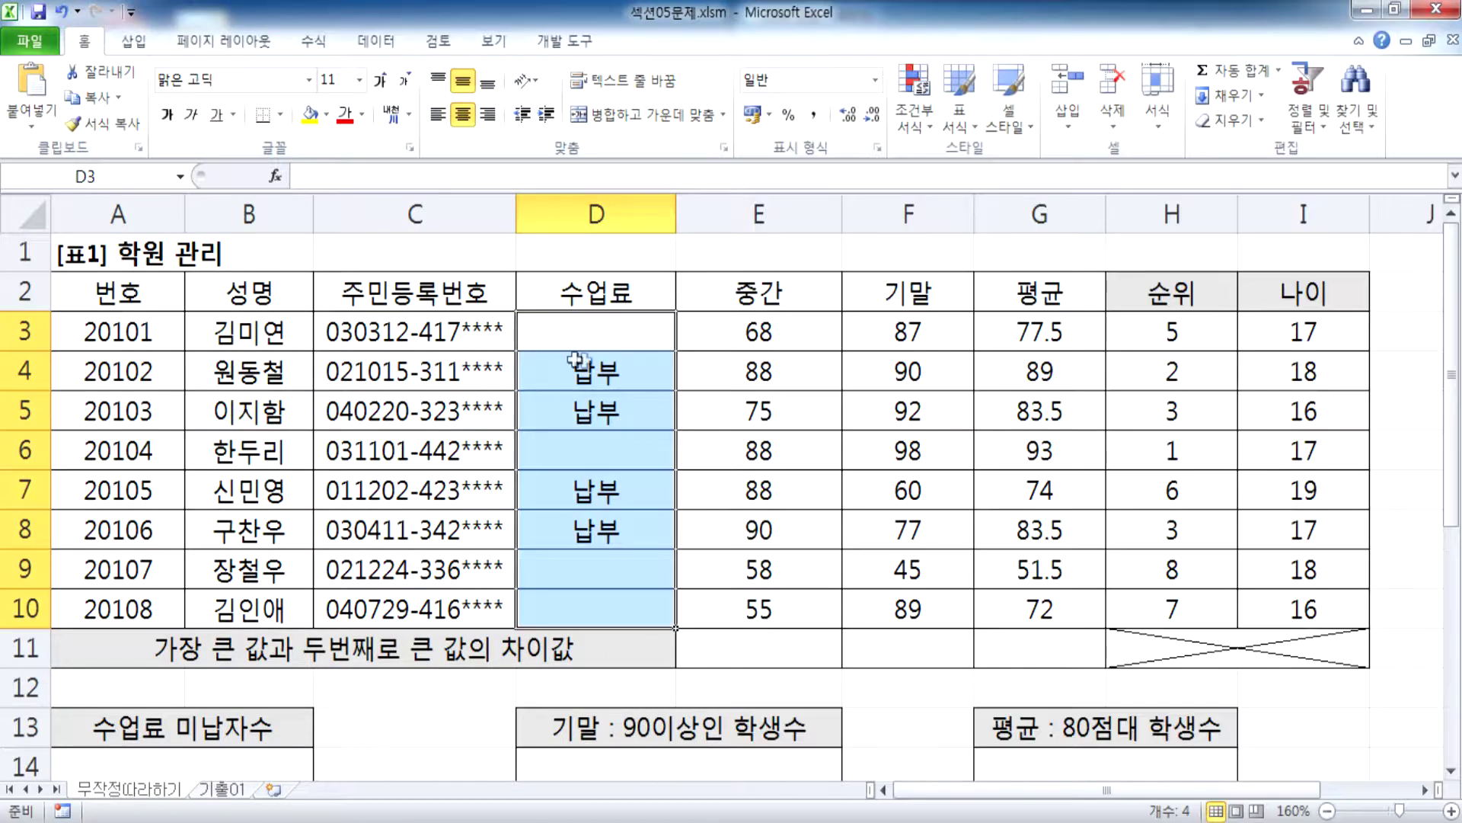
pyautogui.click(1164, 335)
pyautogui.doubleClick(1164, 336)
pyautogui.click(1225, 333)
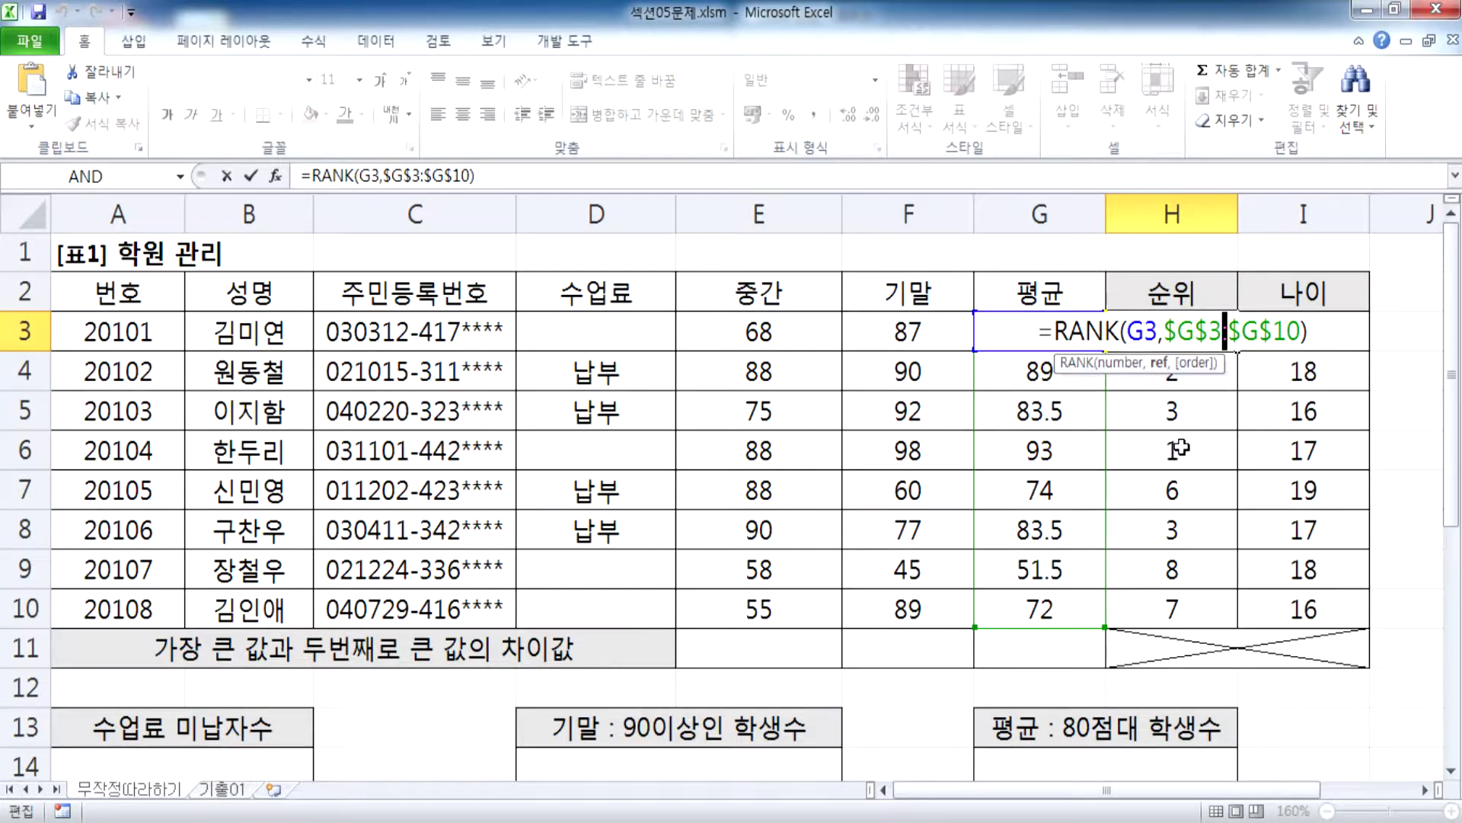
pyautogui.press('Escape')
pyautogui.hotkey('alt', 'Tab')
pyautogui.scroll(4, 856, 379)
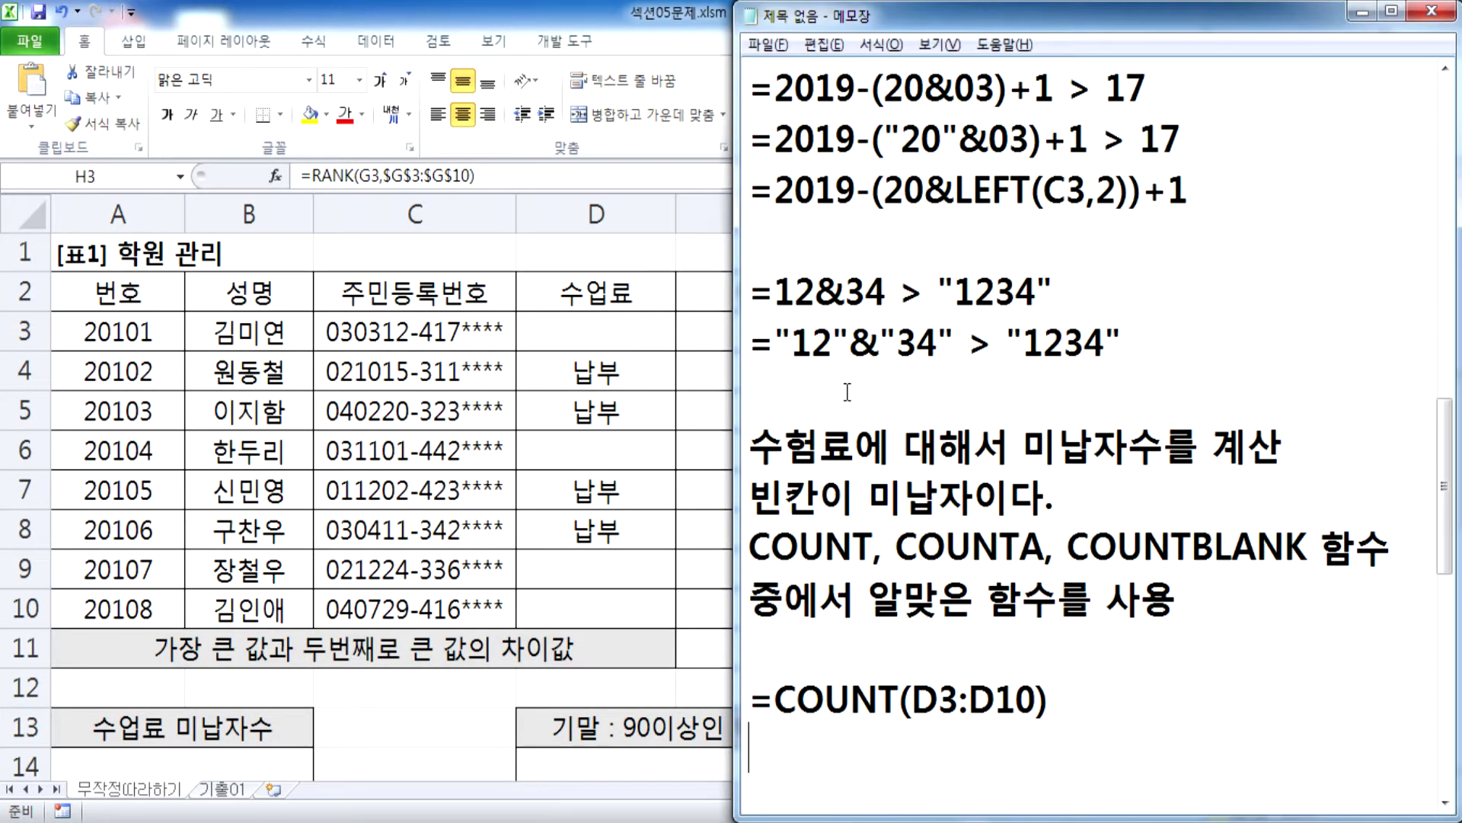
pyautogui.scroll(4, 856, 378)
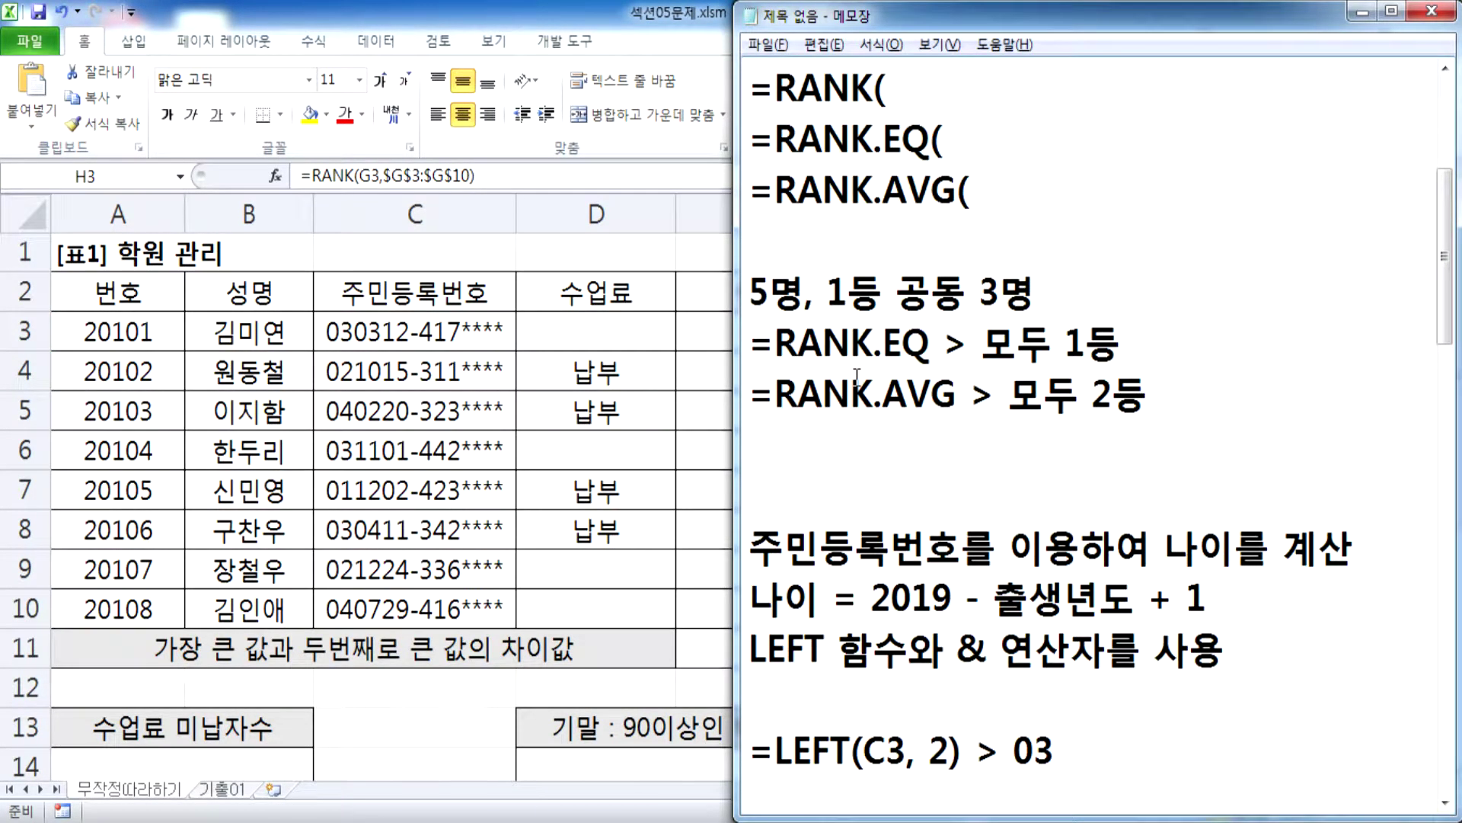
pyautogui.scroll(-2, 856, 378)
pyautogui.scroll(2, 856, 381)
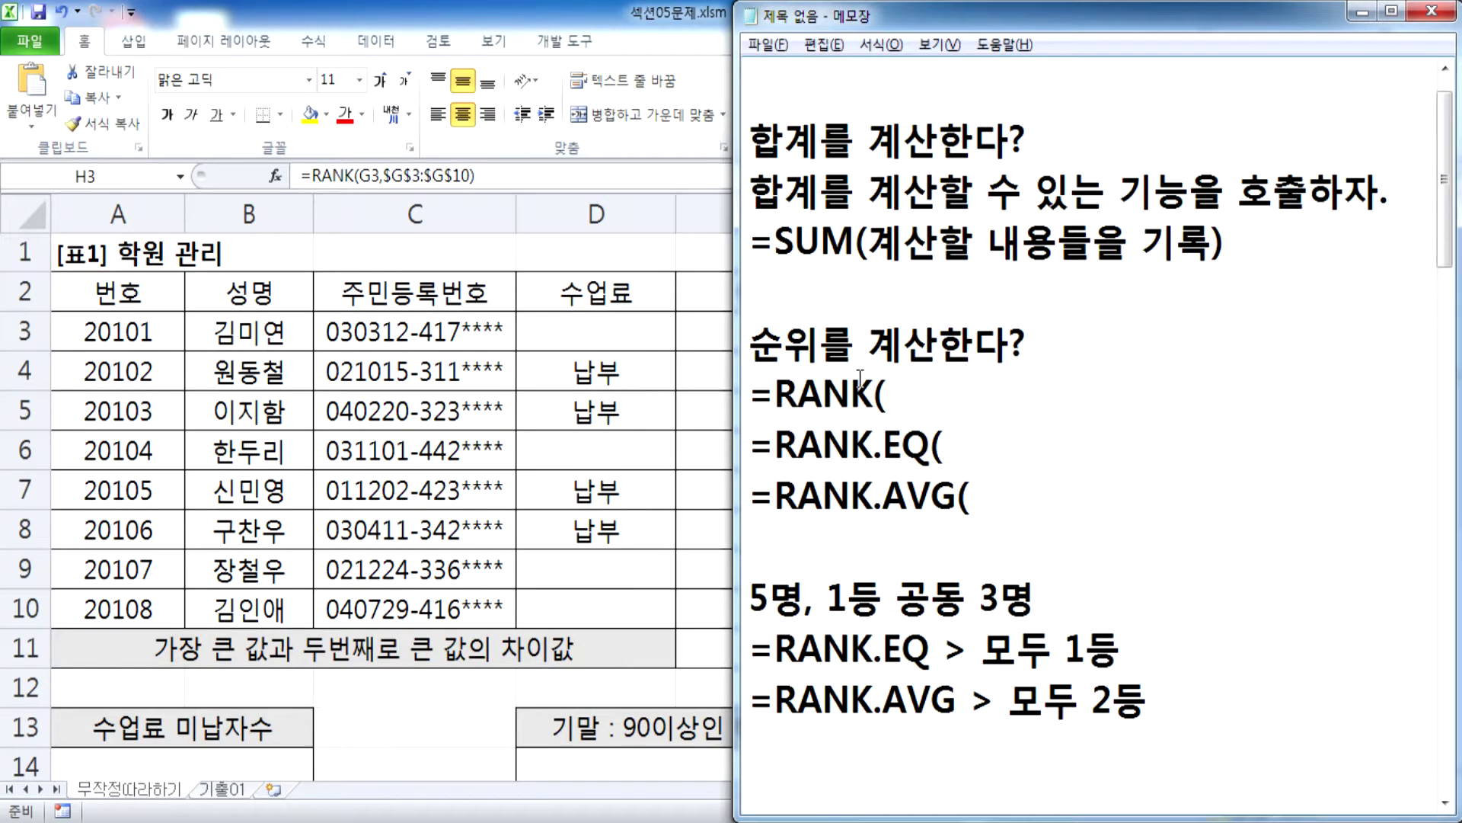
# Step: Copy the formula =RANK(G3,$G$3:$G$10) from H3 in Excel and paste it below the RANK.AVG note in Notepad, leaving a blank line between
pyautogui.hotkey('alt', 'Tab')
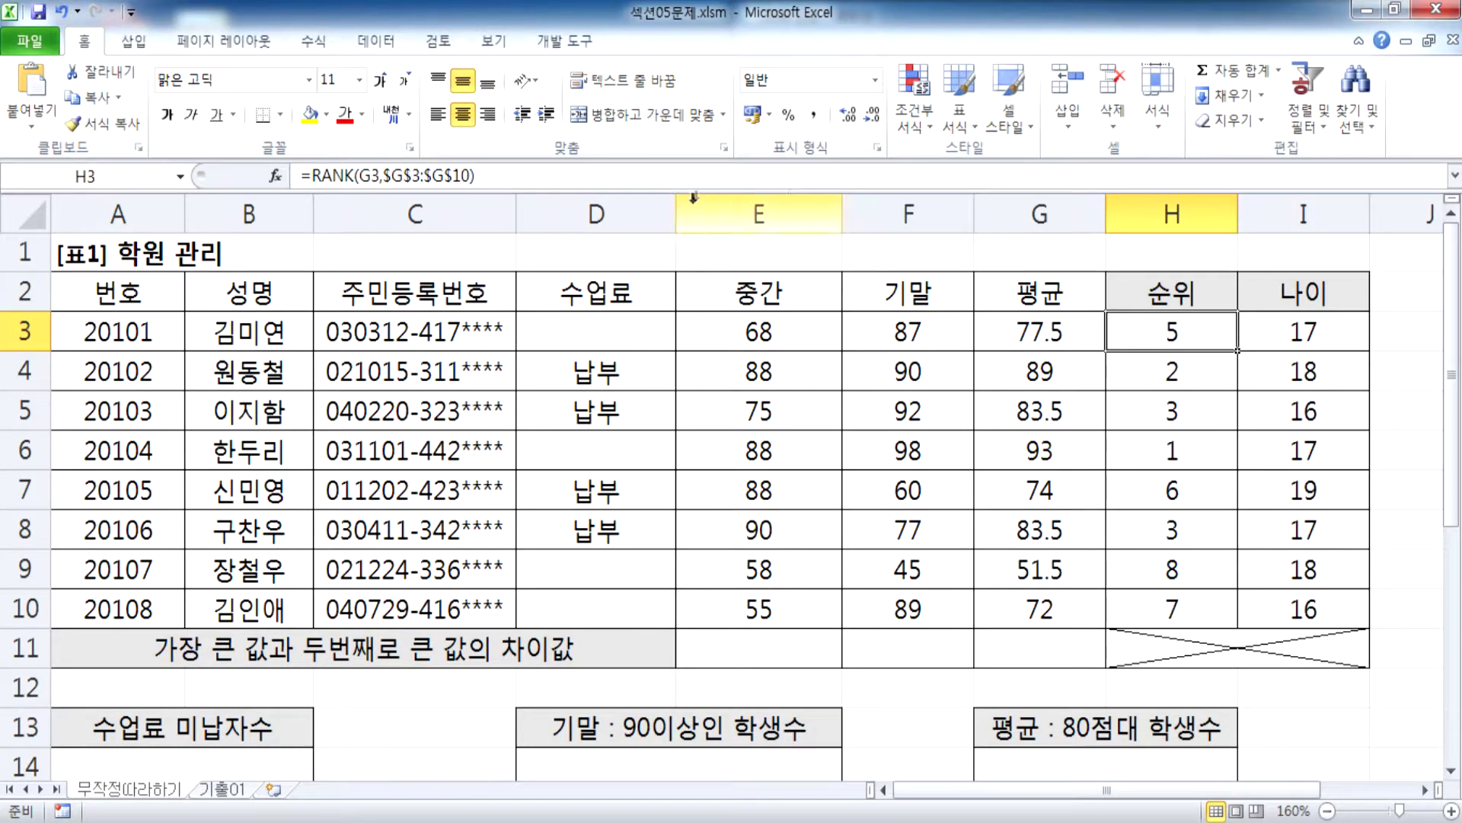
pyautogui.moveTo(523, 176); pyautogui.dragTo(248, 176)
pyautogui.hotkey('ctrl', 'c')
pyautogui.hotkey('alt', 'Tab')
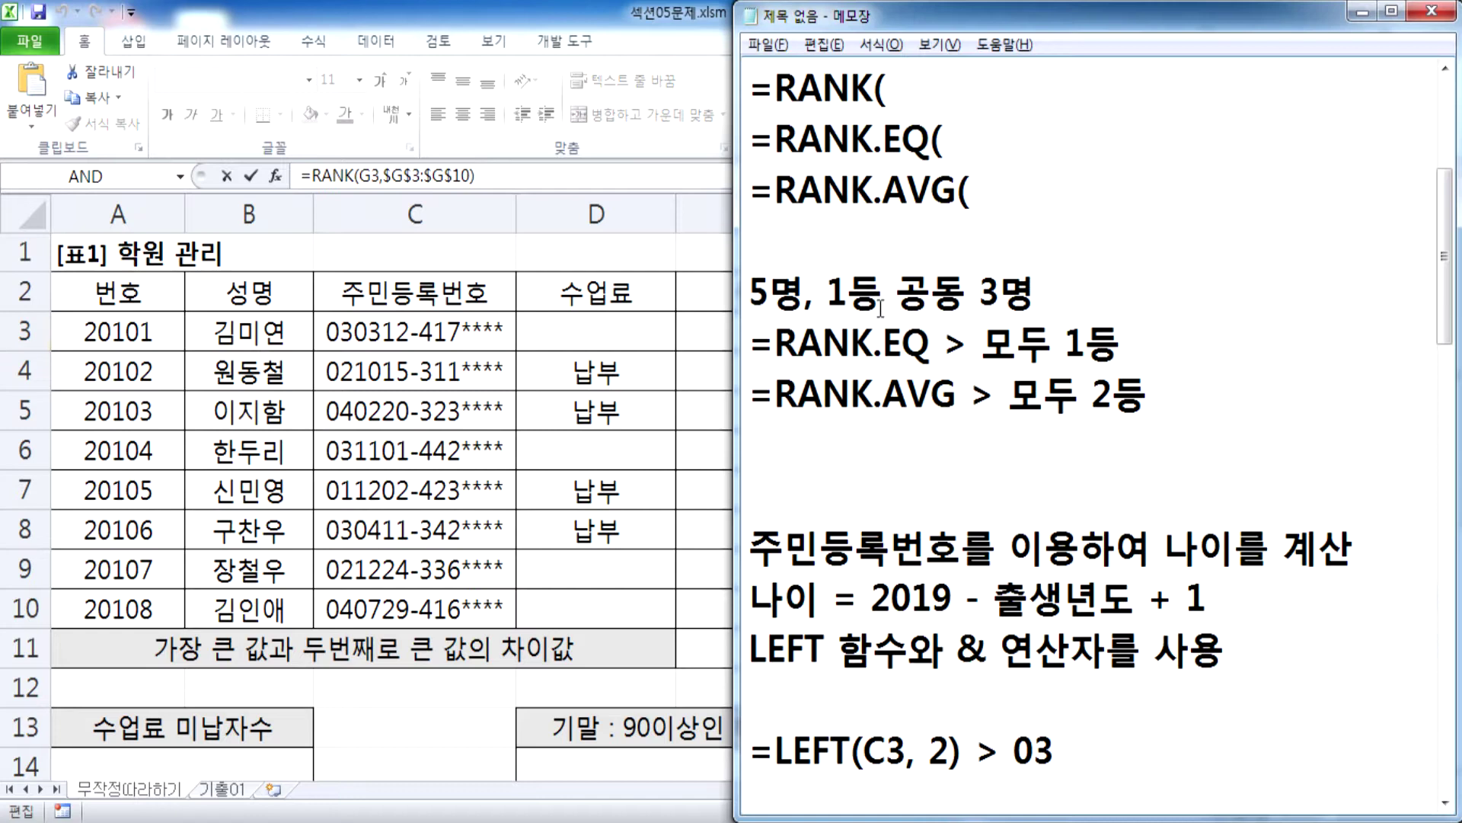
pyautogui.click(826, 445)
pyautogui.hotkey('ctrl', 'v')
pyautogui.press('Up')
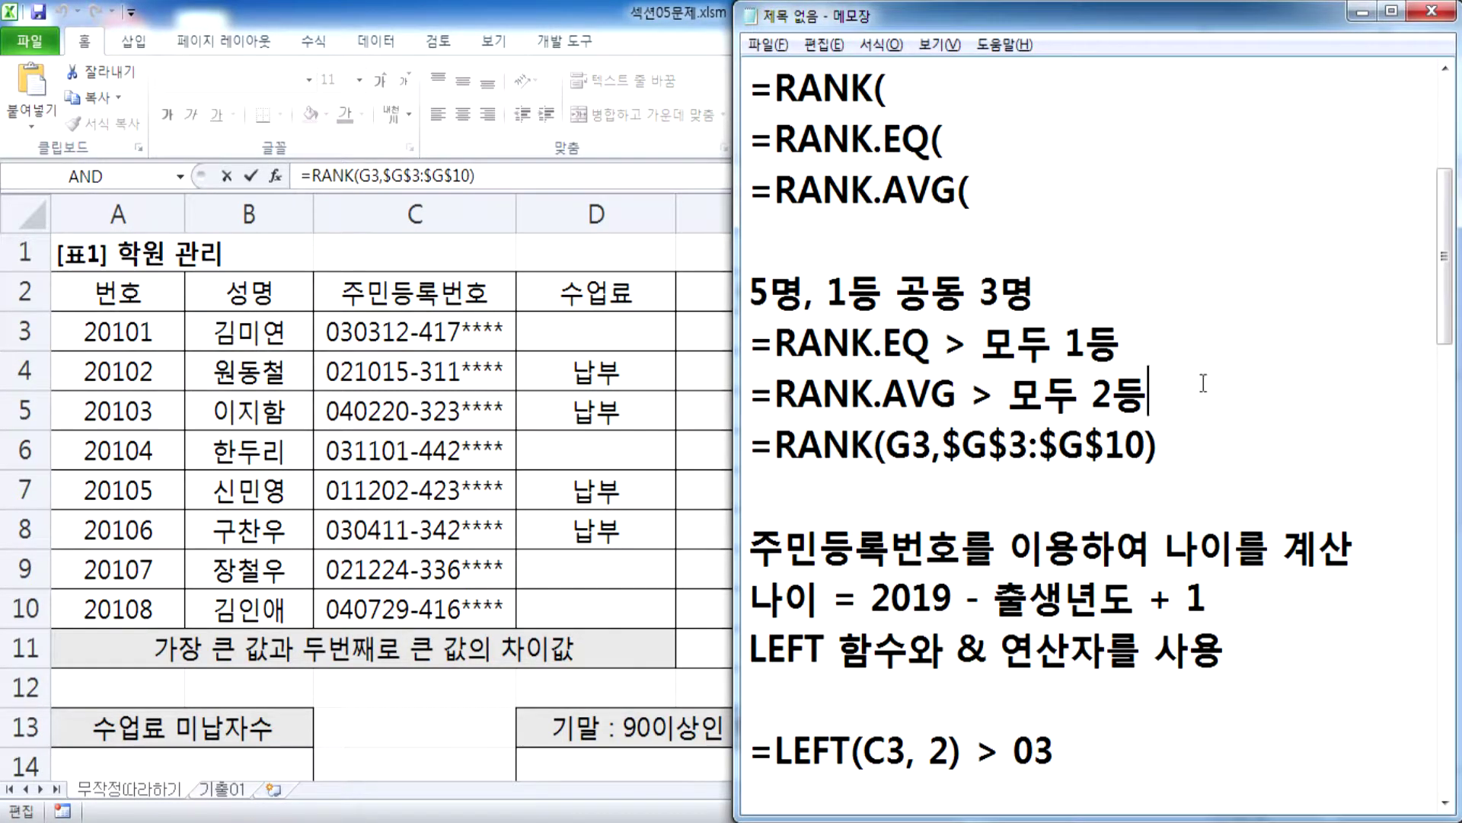
pyautogui.press('Return')
# Step: Examine the comma between arguments and the colon within the range in the pasted RANK formula
pyautogui.scroll(-2, 1154, 483)
pyautogui.moveTo(1029, 191); pyautogui.dragTo(1038, 190)
pyautogui.click(934, 195)
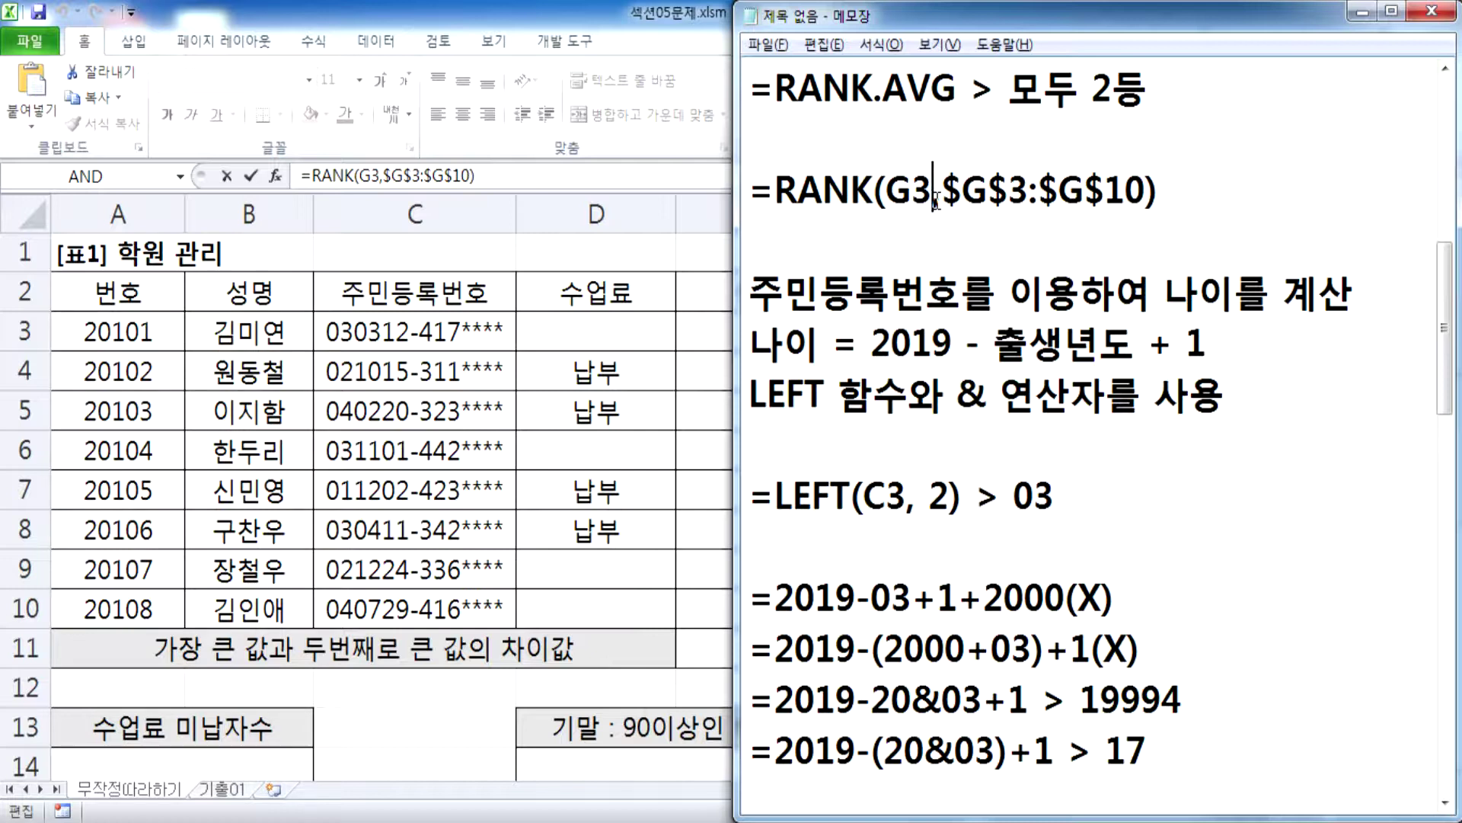
pyautogui.moveTo(938, 197); pyautogui.dragTo(1028, 192)
pyautogui.click(942, 198)
pyautogui.click(1018, 229)
pyautogui.moveTo(1030, 189); pyautogui.dragTo(1039, 191)
# Step: Append the explanation ": 해당 범위에서 숫자만의 개수를 센다." to the =COUNT(D3:D10) line
pyautogui.scroll(-7, 1028, 201)
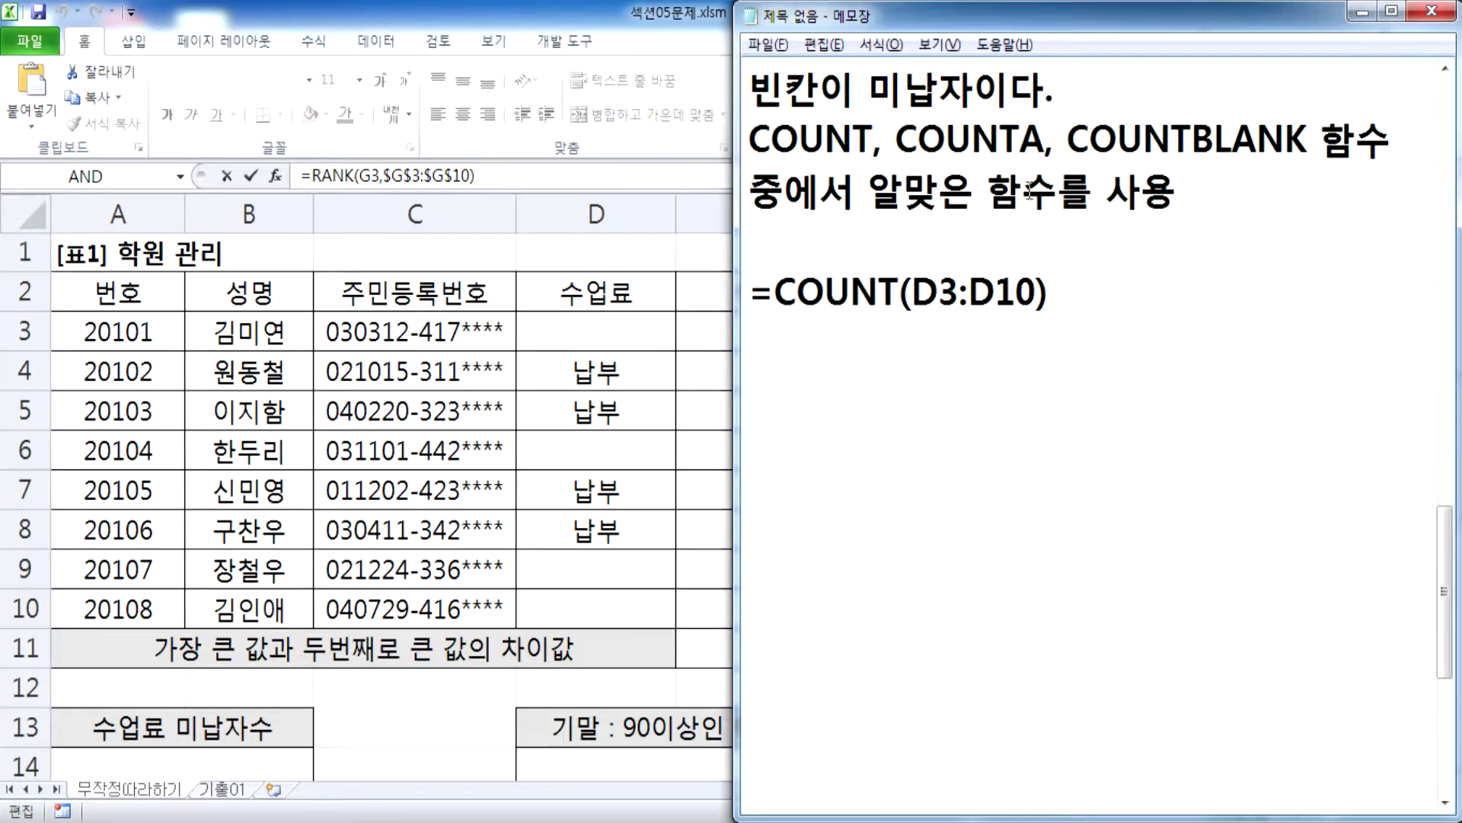
pyautogui.click(1075, 285)
pyautogui.write(': GOEK')
pyautogui.press('BackSpace')
pyautogui.press('BackSpace')
pyautogui.press('BackSpace')
pyautogui.press('BackSpace')
pyautogui.write('해당 범위에')
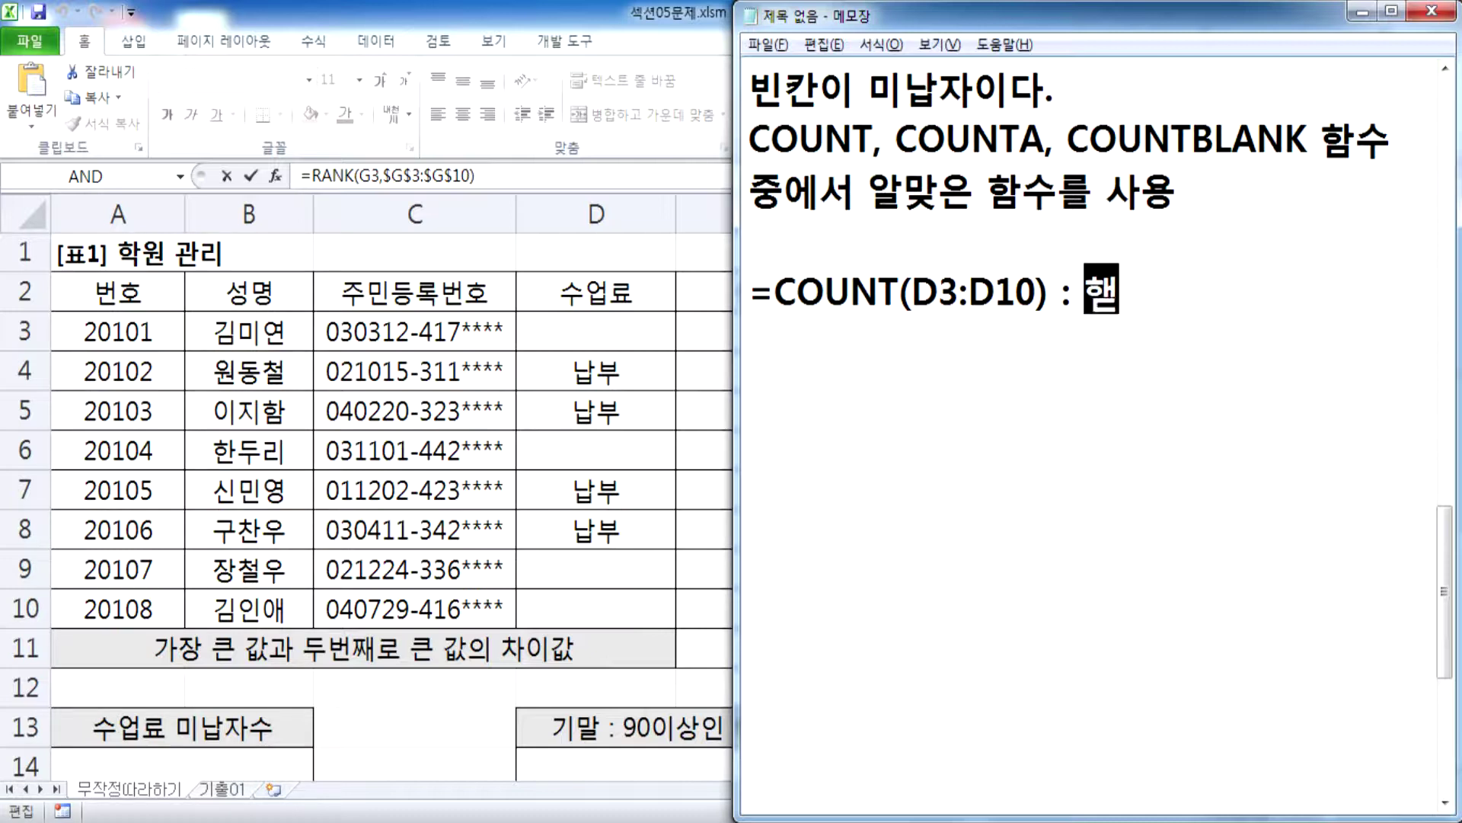
pyautogui.write('서 ')
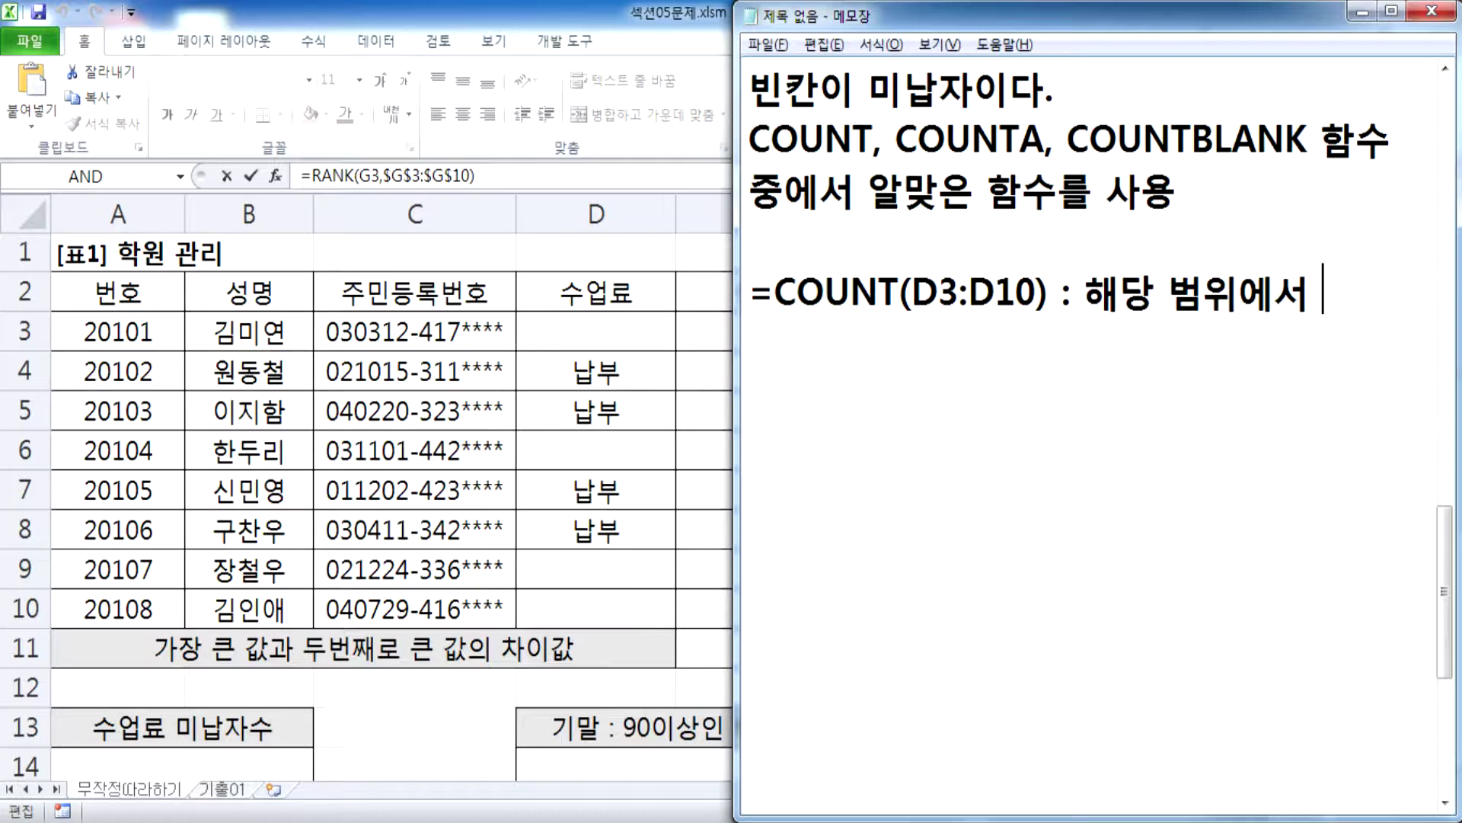
pyautogui.write('숫자만 으의 개수를 세')
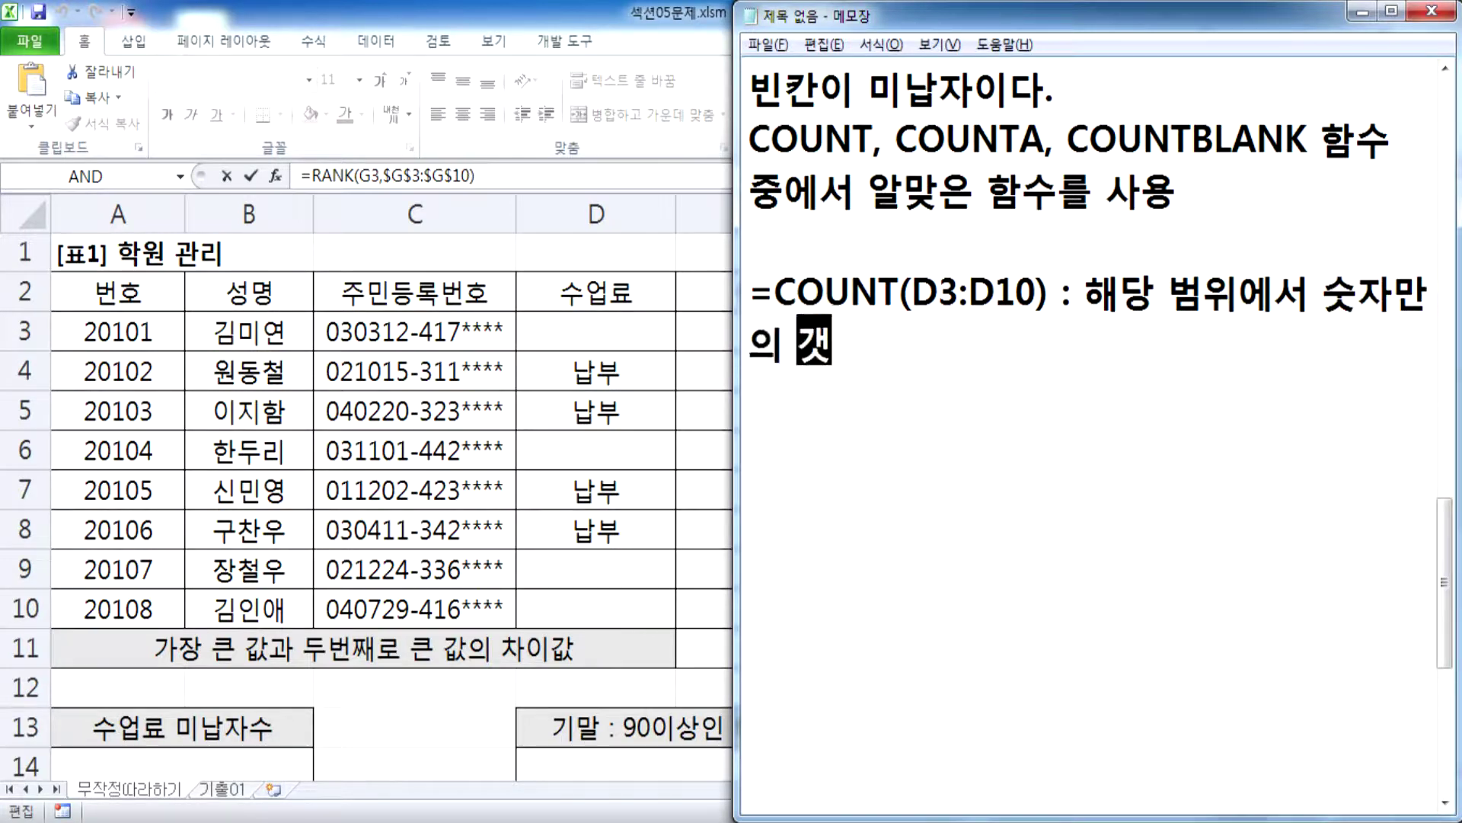
pyautogui.write('ㄴ다')
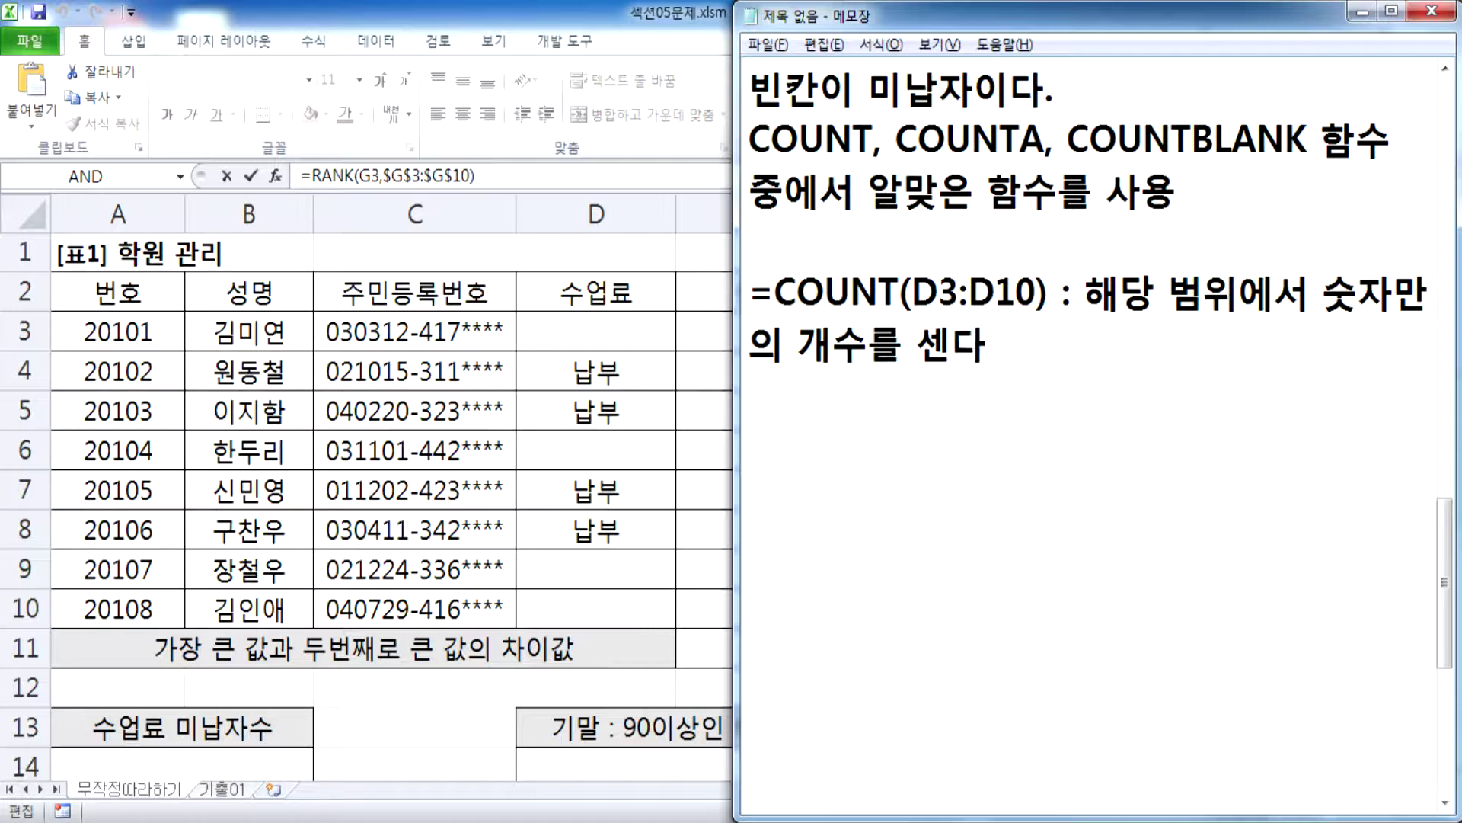
pyautogui.write('.')
# Step: Add the formula =COUNTA(D3:D10) followed by a colon on a new line below the COUNT note
pyautogui.press('Return')
pyautogui.write('=COUN')
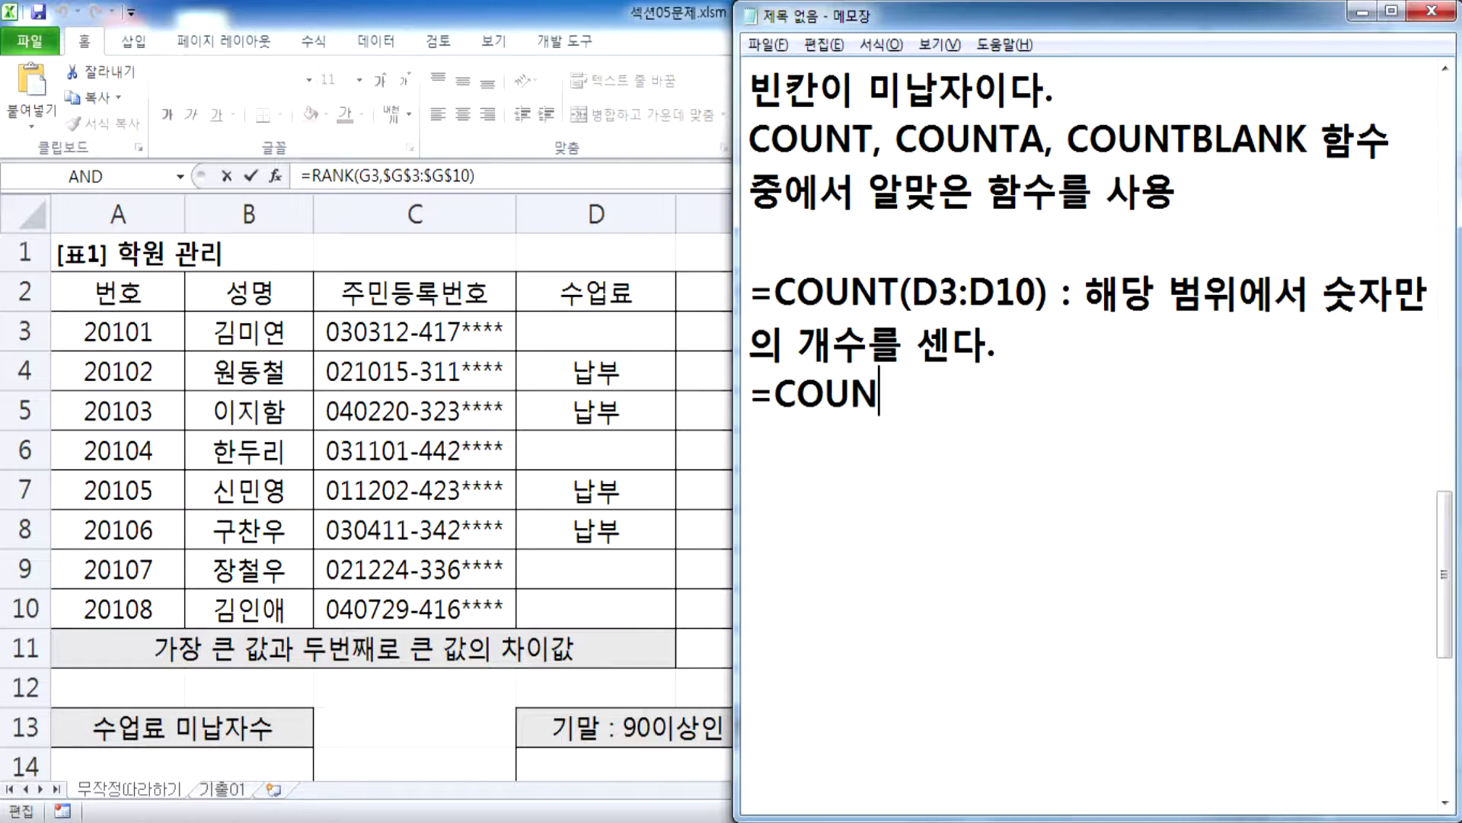
pyautogui.write('TA(D3')
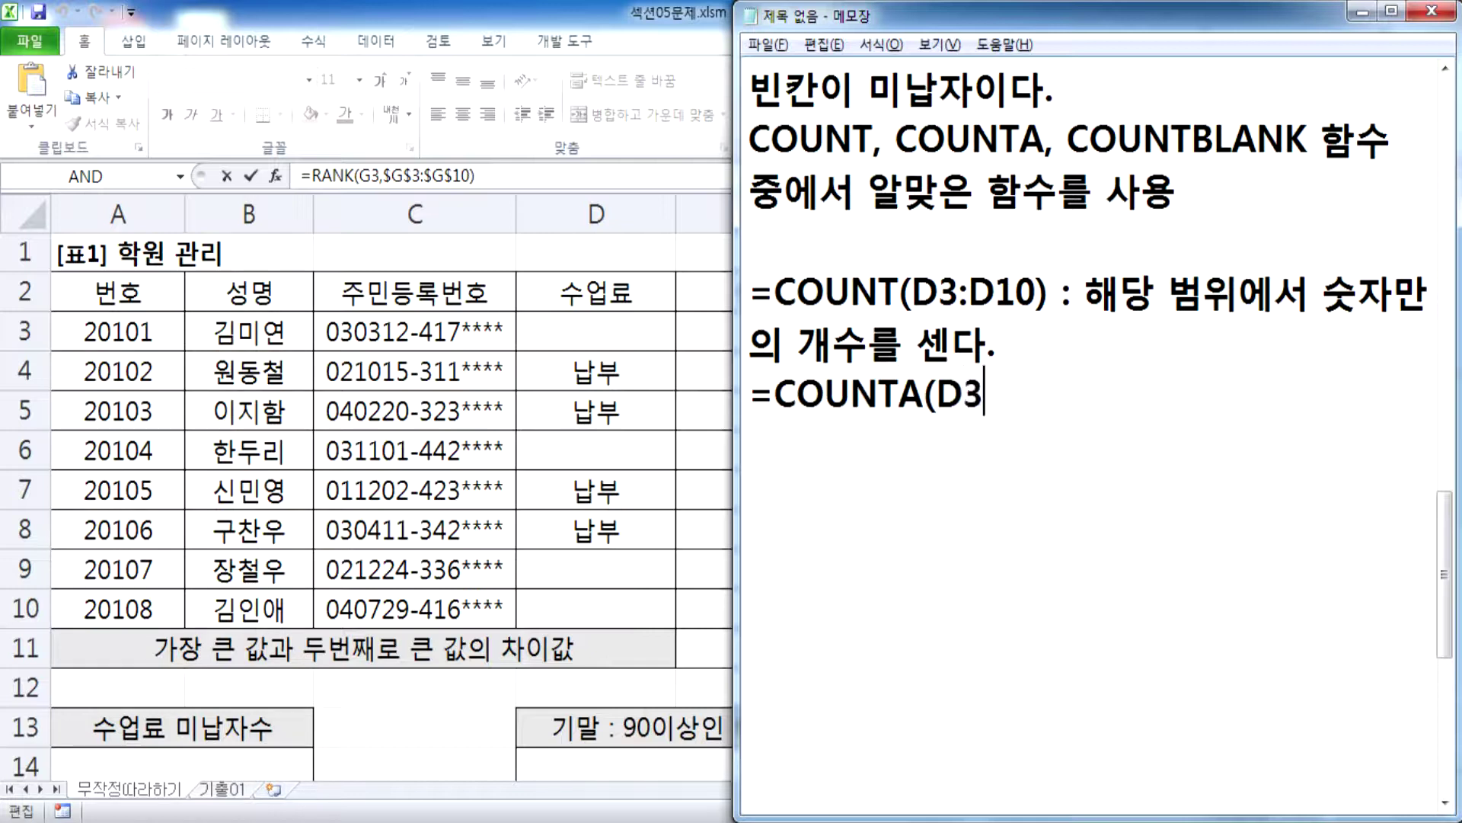
pyautogui.write(':D10)')
pyautogui.write(' : ')
# Step: Explain the COUNTA formula with the text "해당 범위에서 비어 있지 않은 항목을 개수를 센다."
pyautogui.write('해당')
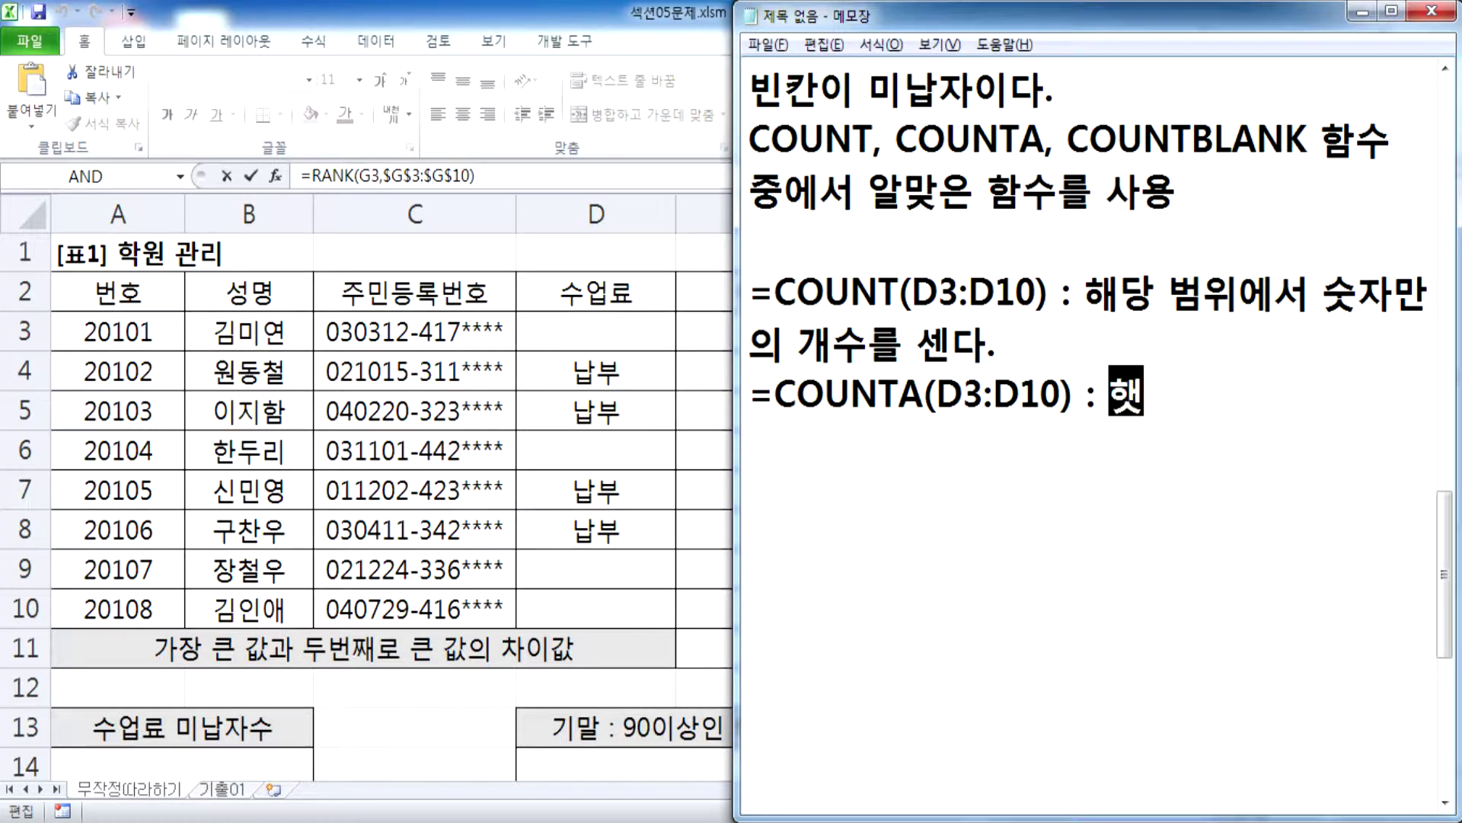
pyautogui.press('BackSpace')
pyautogui.write('당 ')
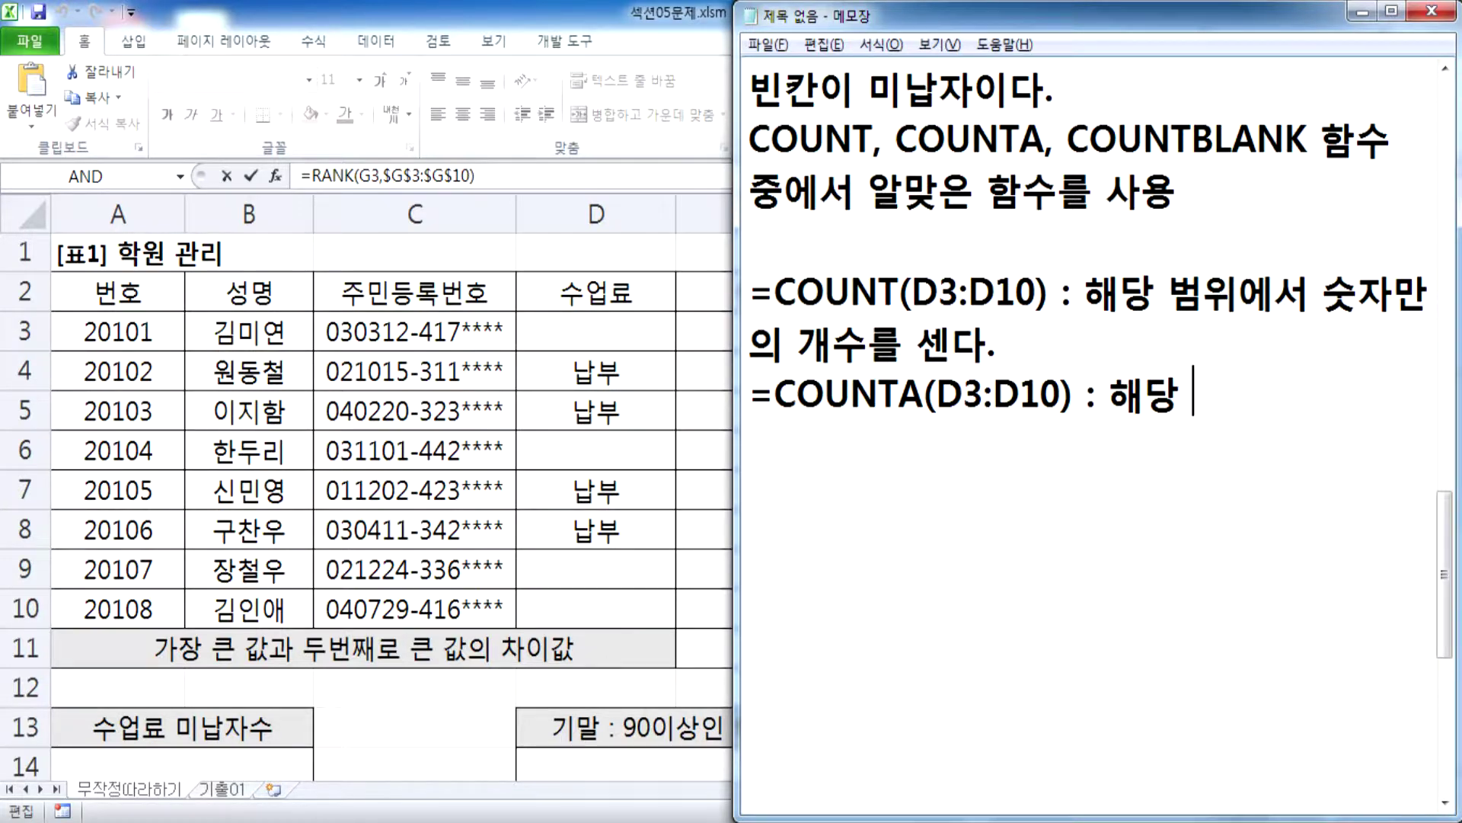
pyautogui.write('범위에서 비어 있지')
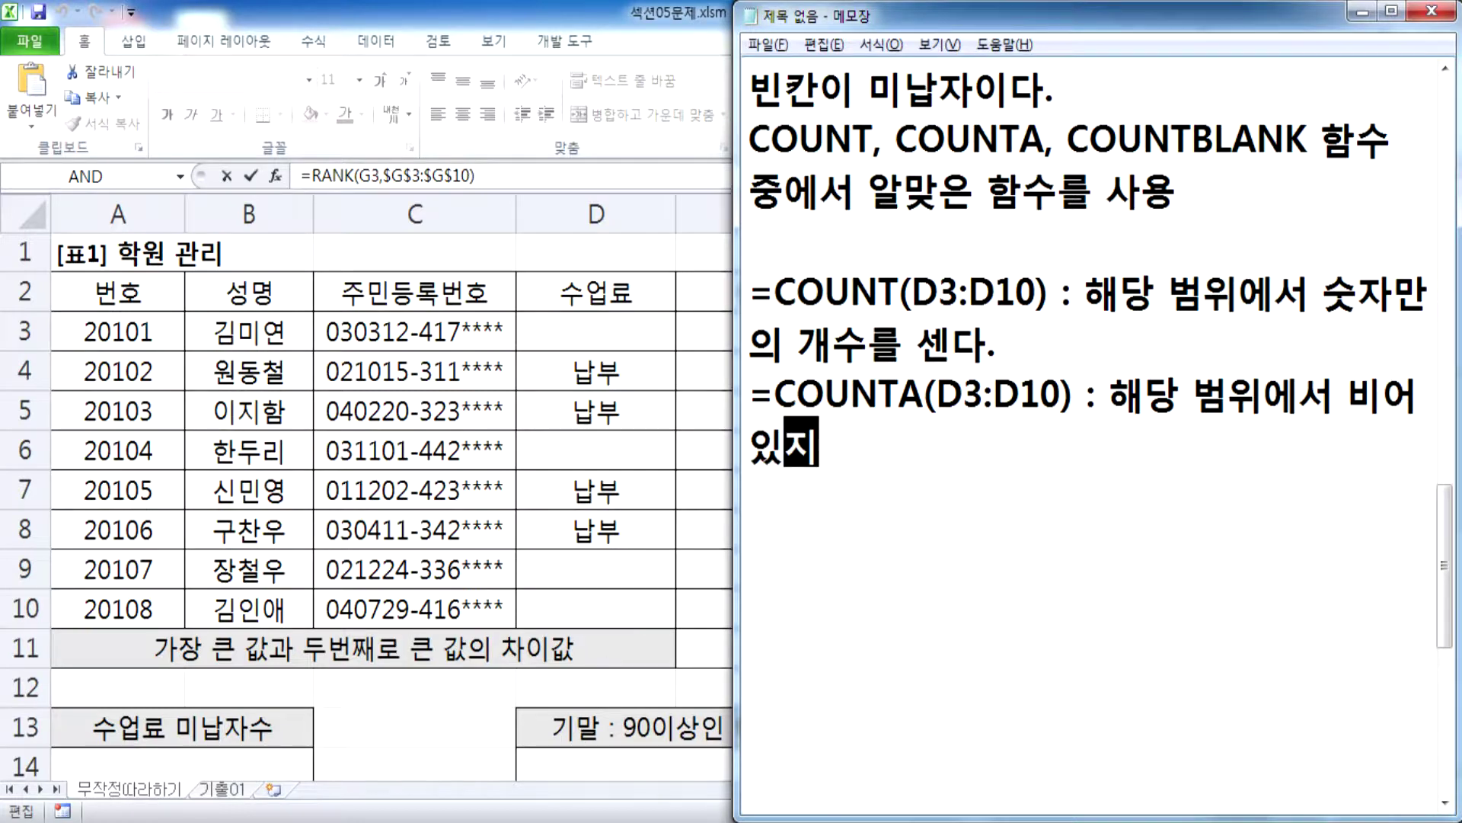
pyautogui.write(' 않은 하')
pyautogui.write('ㅇ목을 개수를')
pyautogui.write(' 센다. ')
# Step: Append the examples "(숫자, 문자, 기호, 오류, ...)" to the COUNTA explanation and highlight the A in COUNTA
pyautogui.write('(숫자, ㅁ')
pyautogui.write('ㅜㄴ자, 기호, ㅇ')
pyautogui.write('ㅗ류, ...')
pyautogui.write(')')
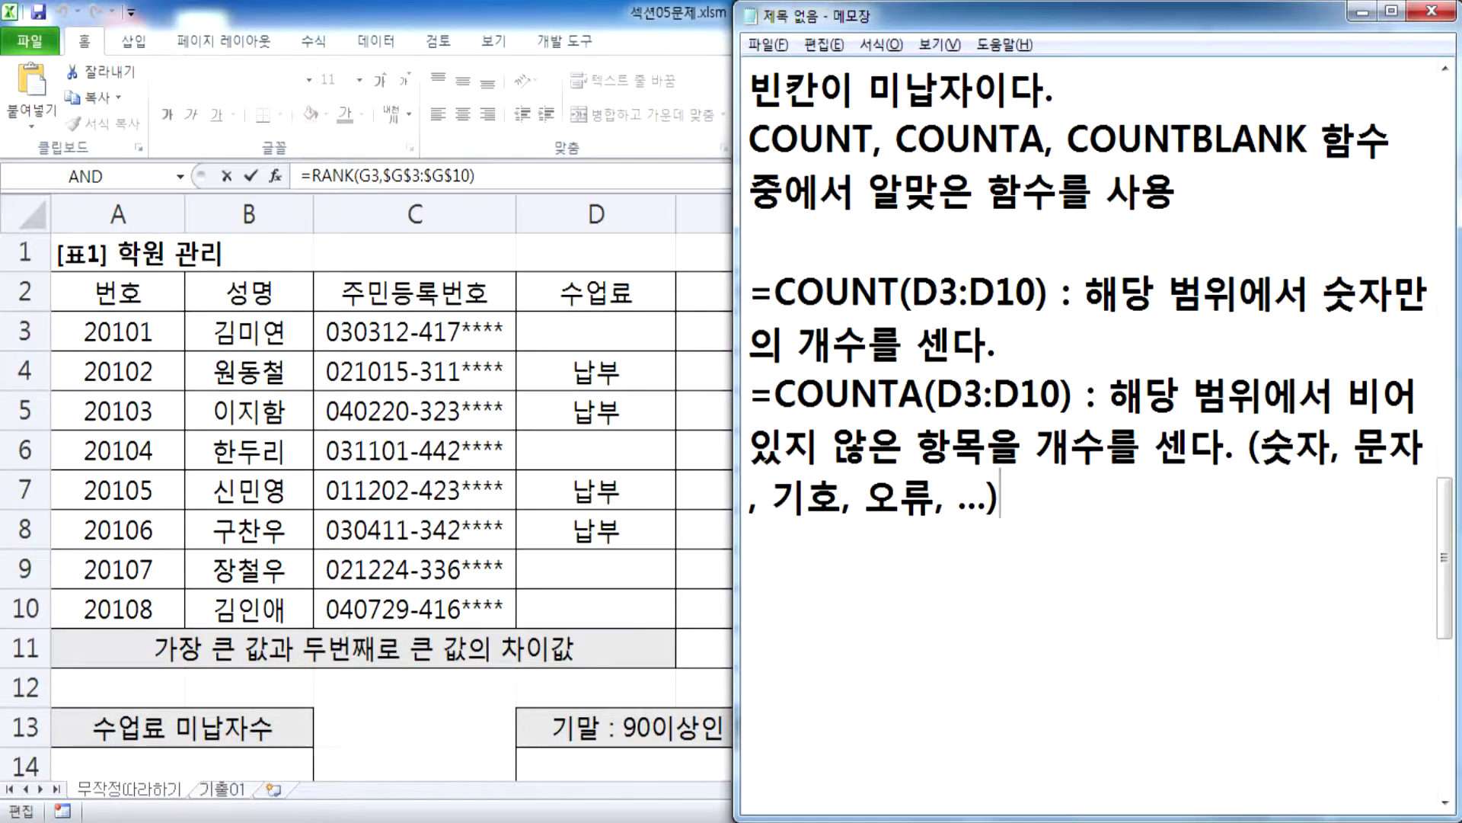
pyautogui.moveTo(899, 394); pyautogui.dragTo(924, 394)
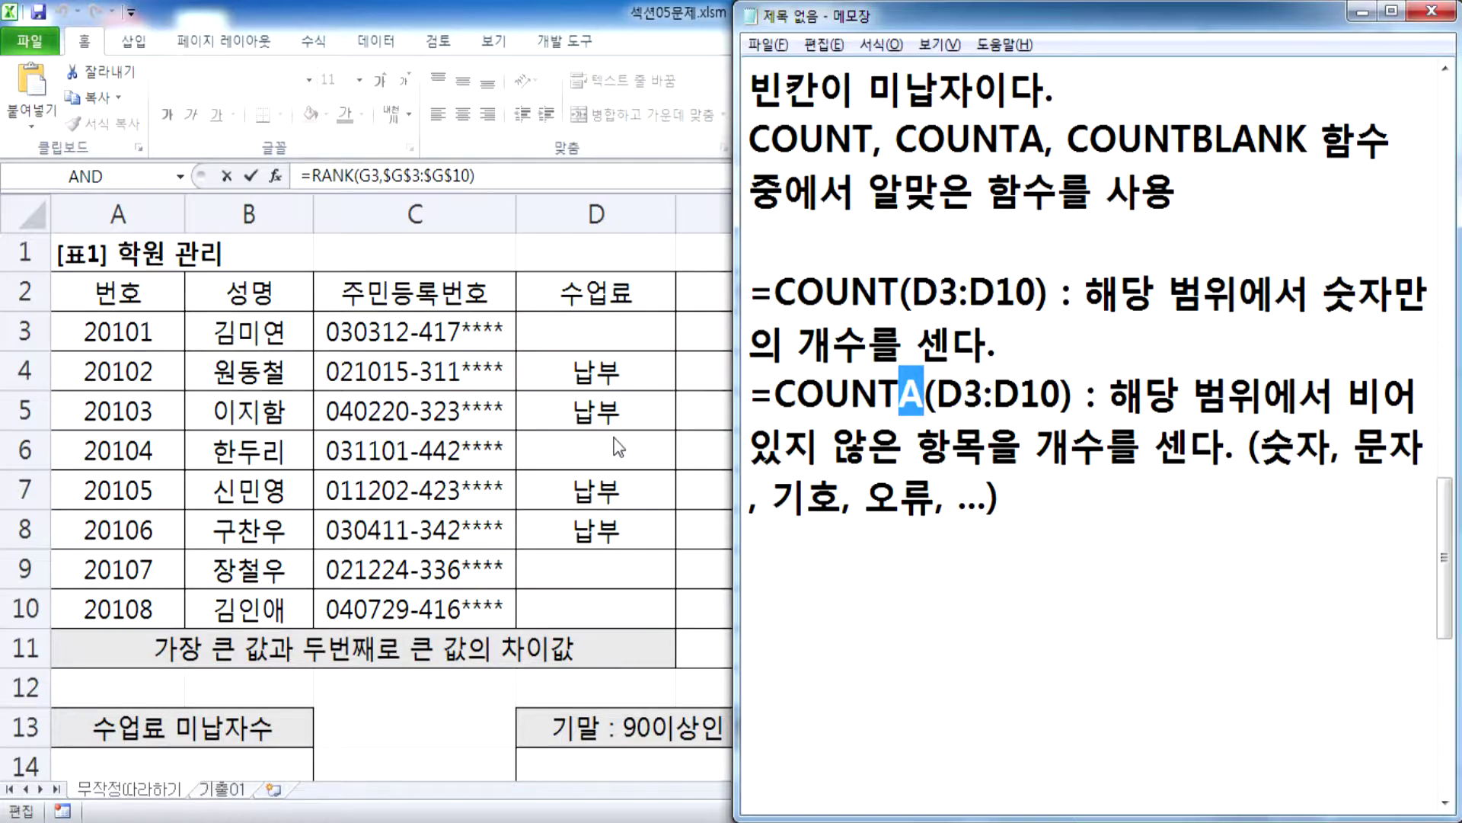
# Step: Switch to Excel, enter 미납했어요 in D3 as a sample non-blank 수업료 entry, and undo it
pyautogui.click(611, 342)
pyautogui.click(609, 335)
pyautogui.press('Escape')
pyautogui.click(644, 332)
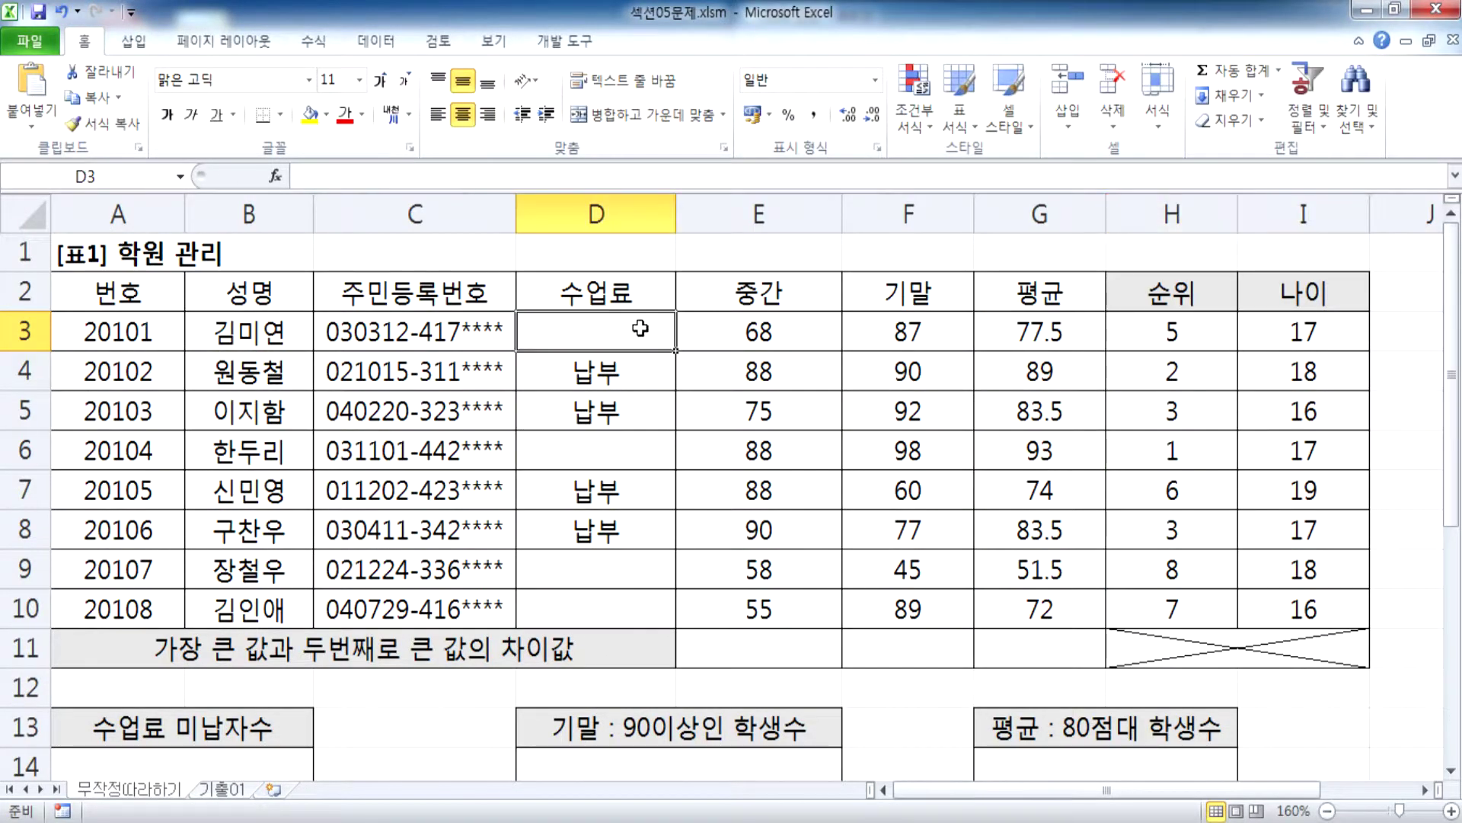
pyautogui.write('ALSK')
pyautogui.press('Escape')
pyautogui.write('미납했어')
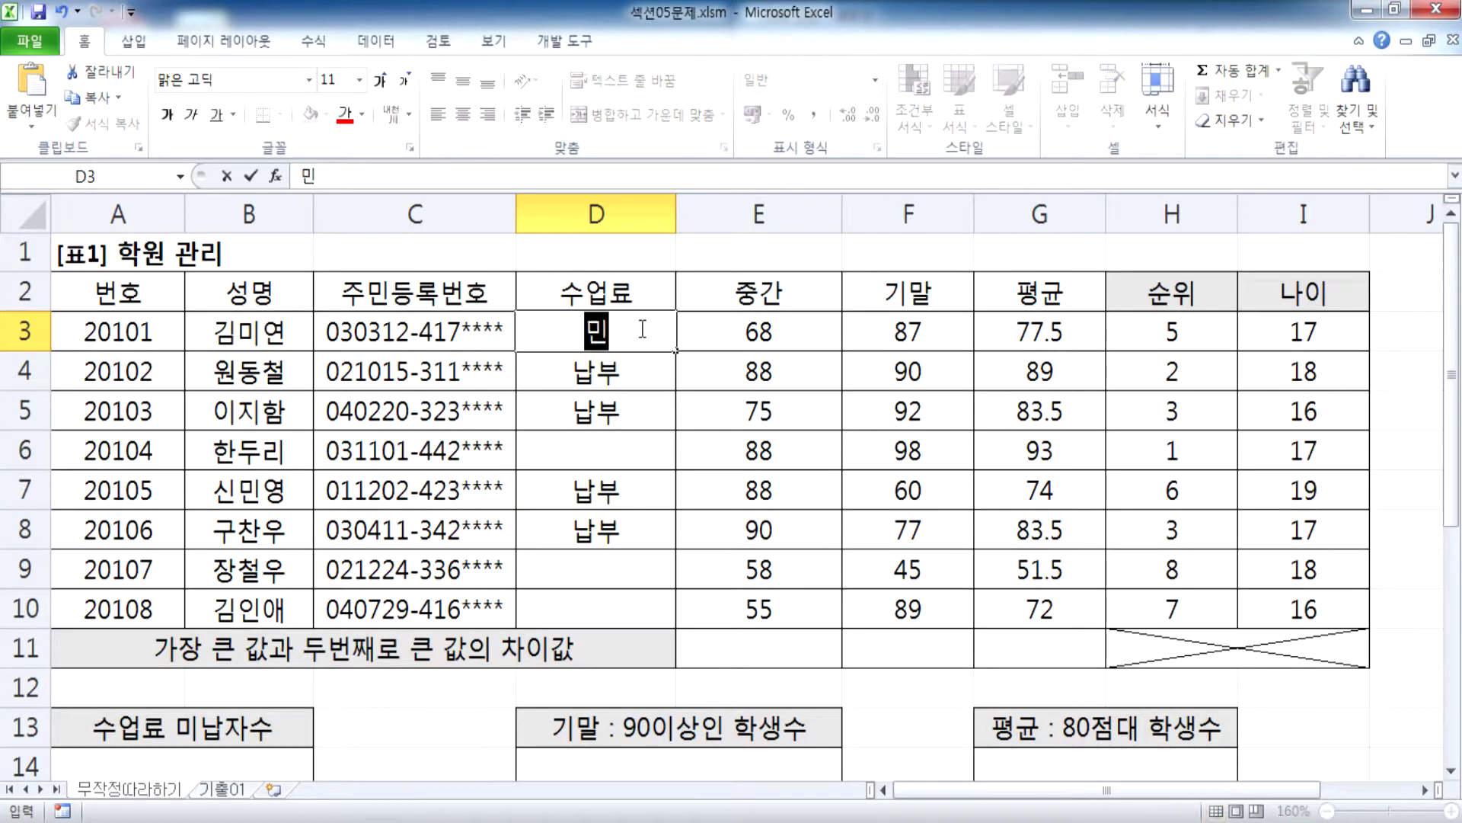
pyautogui.write('요')
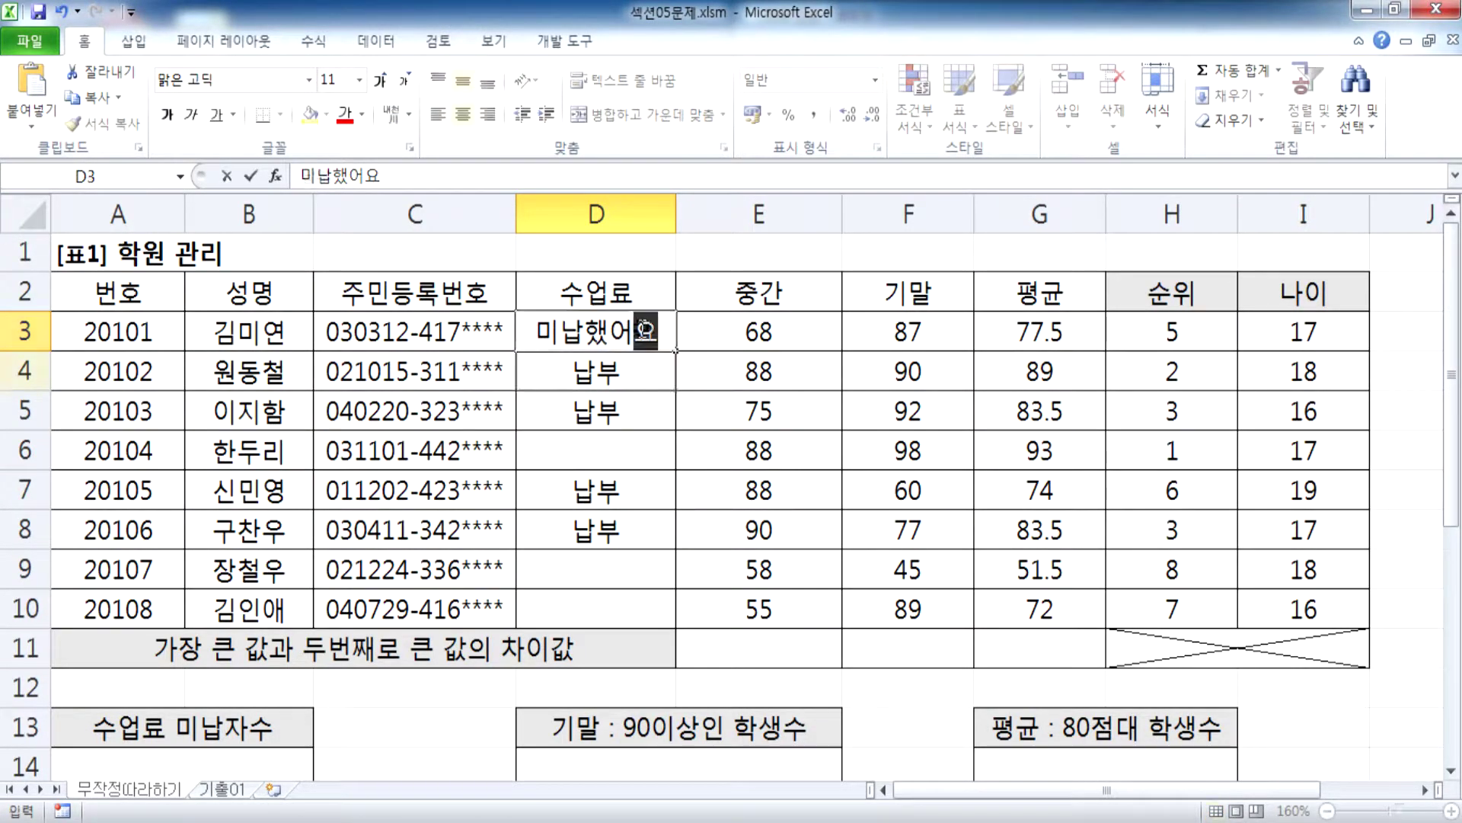
pyautogui.press('Return')
pyautogui.hotkey('alt', 'Tab')
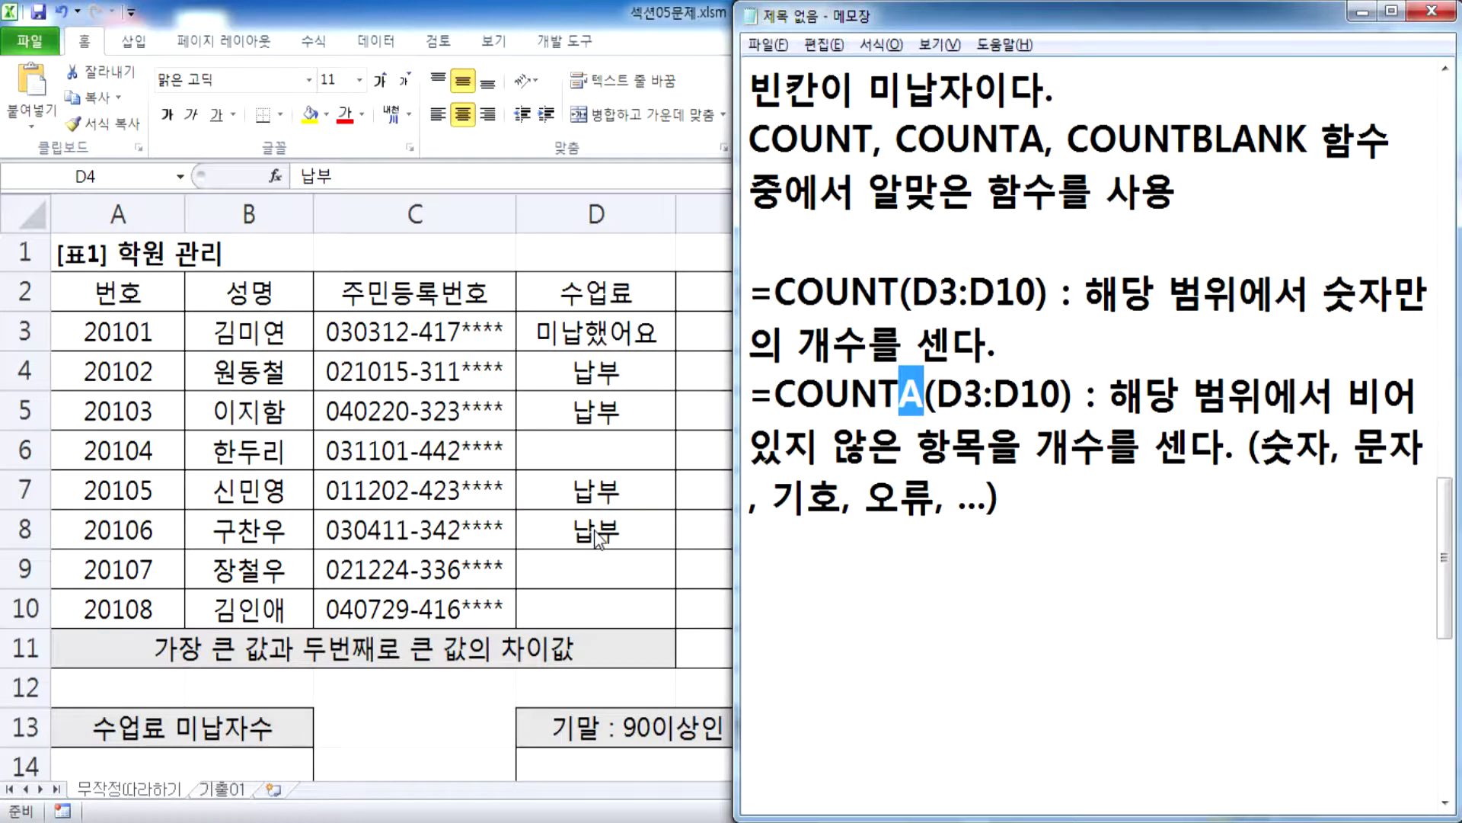
pyautogui.click(644, 388)
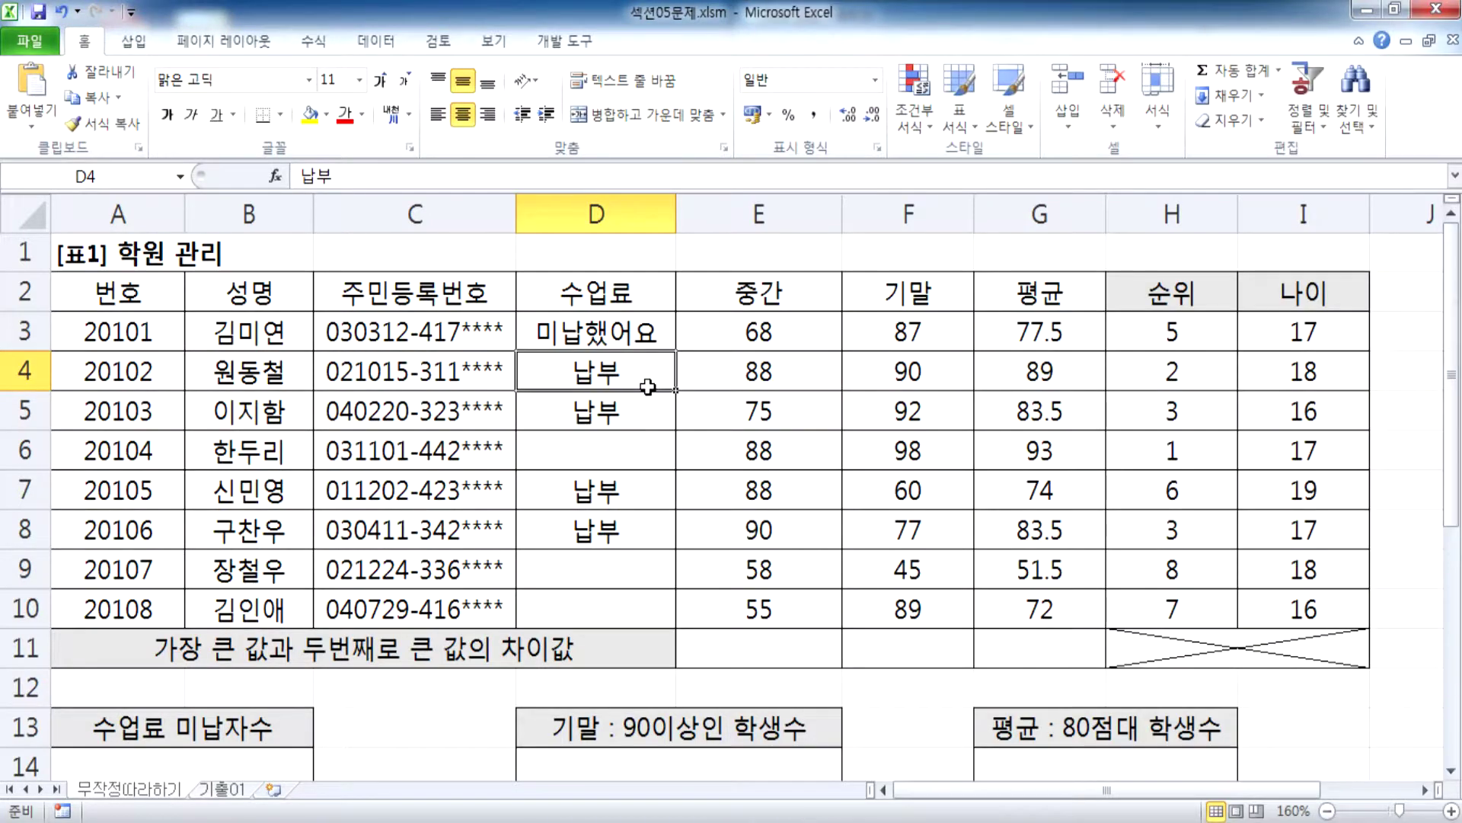
pyautogui.hotkey('ctrl', 'z')
# Step: Switch to Notepad and add the formula =COUNTBLANK(D3:D10) followed by a colon below the COUNTA note
pyautogui.hotkey('alt', 'Tab')
pyautogui.click(817, 533)
pyautogui.write('=COUNTBA')
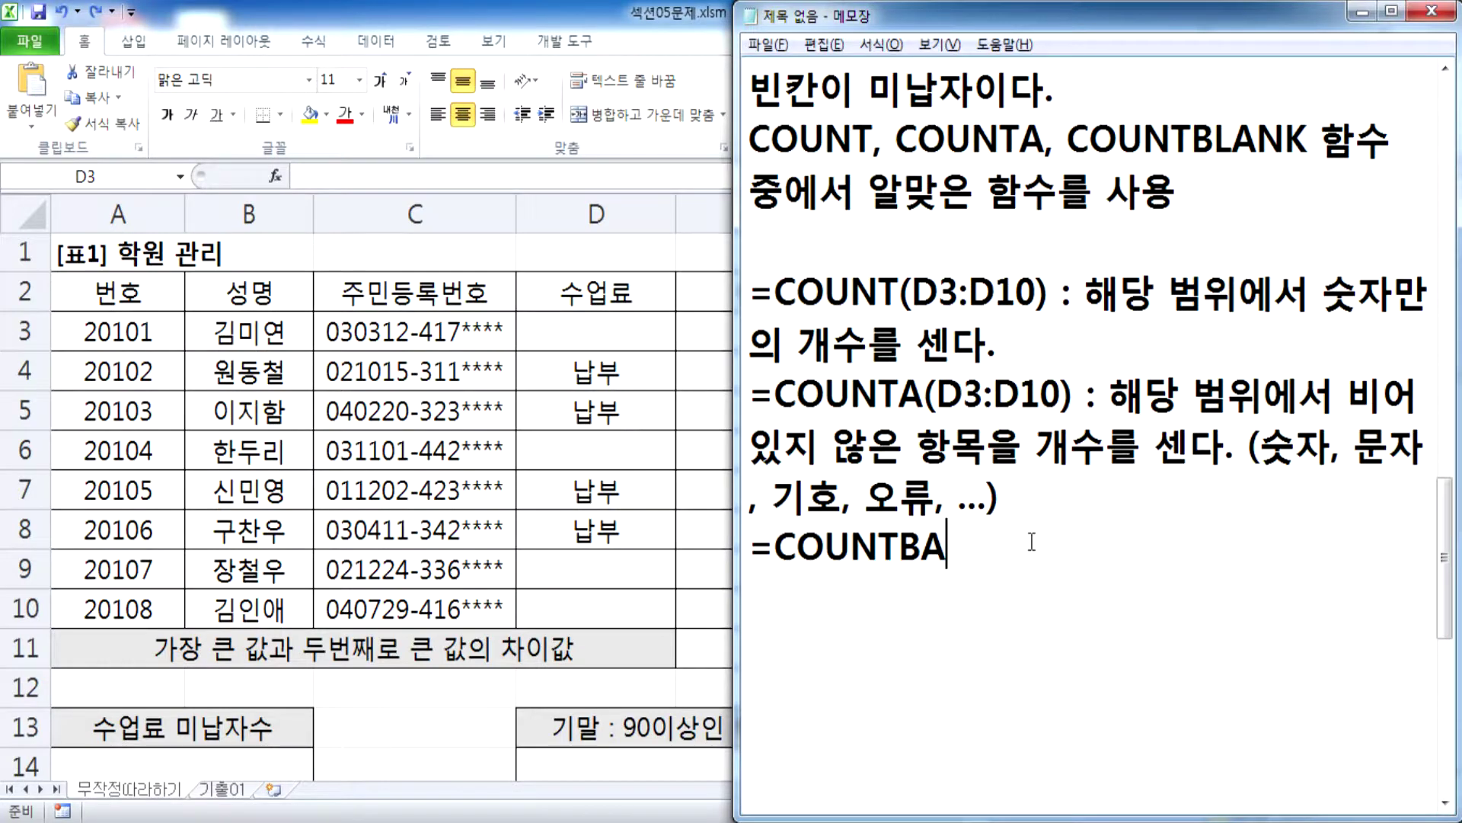
pyautogui.scroll(-1, 1031, 541)
pyautogui.press('BackSpace')
pyautogui.write('LANK(')
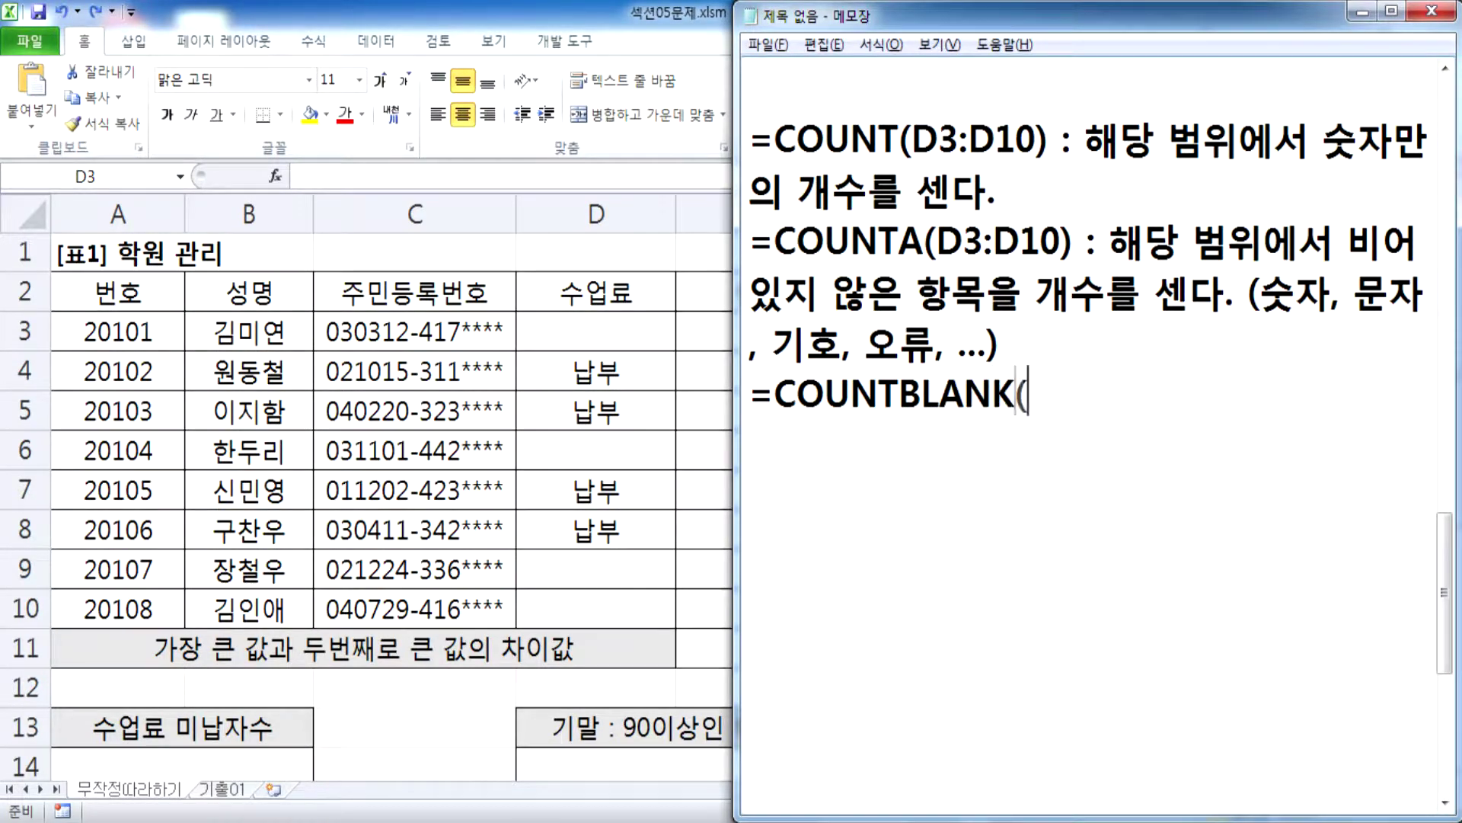
pyautogui.write('D3:D')
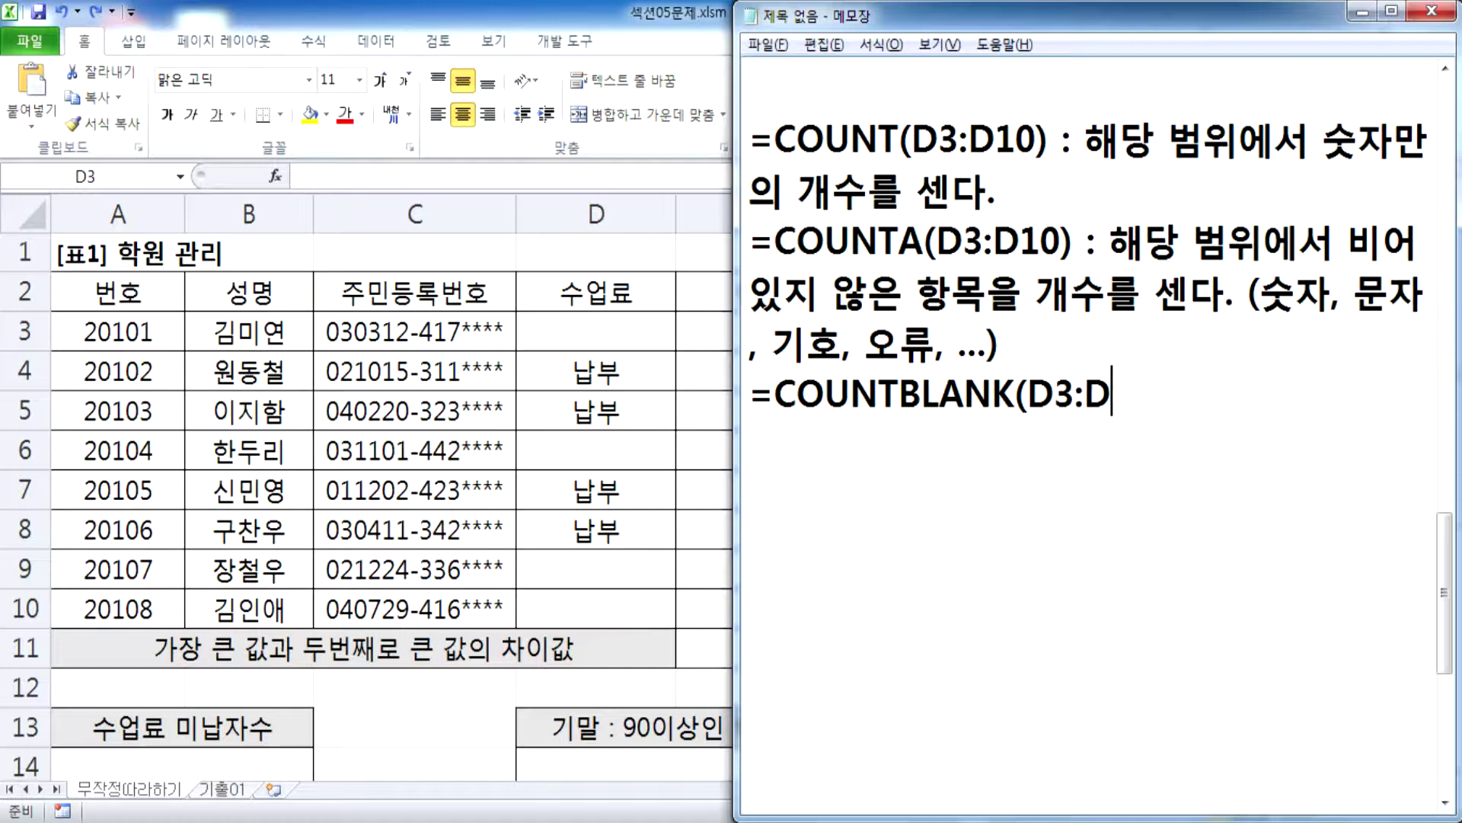
pyautogui.write('10) : GOE')
# Step: Explain the COUNTBLANK formula with the text "해당 범위에서 빈칸만의 개수를 센다." and start a new line
pyautogui.press('BackSpace')
pyautogui.press('BackSpace')
pyautogui.press('BackSpace')
pyautogui.press('BackSpace')
pyautogui.write('해당 범위')
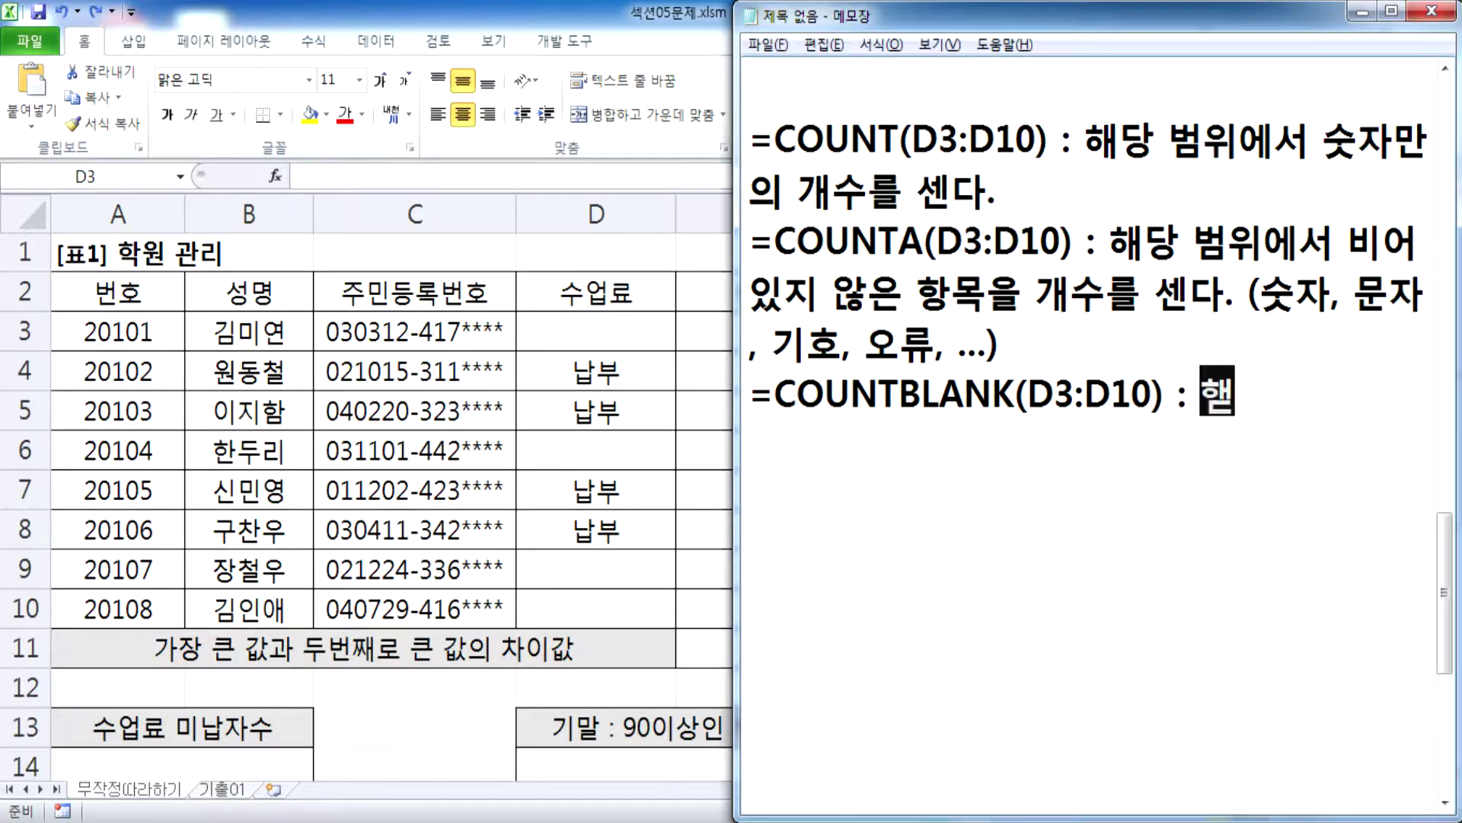
pyautogui.write('에서 빈칸')
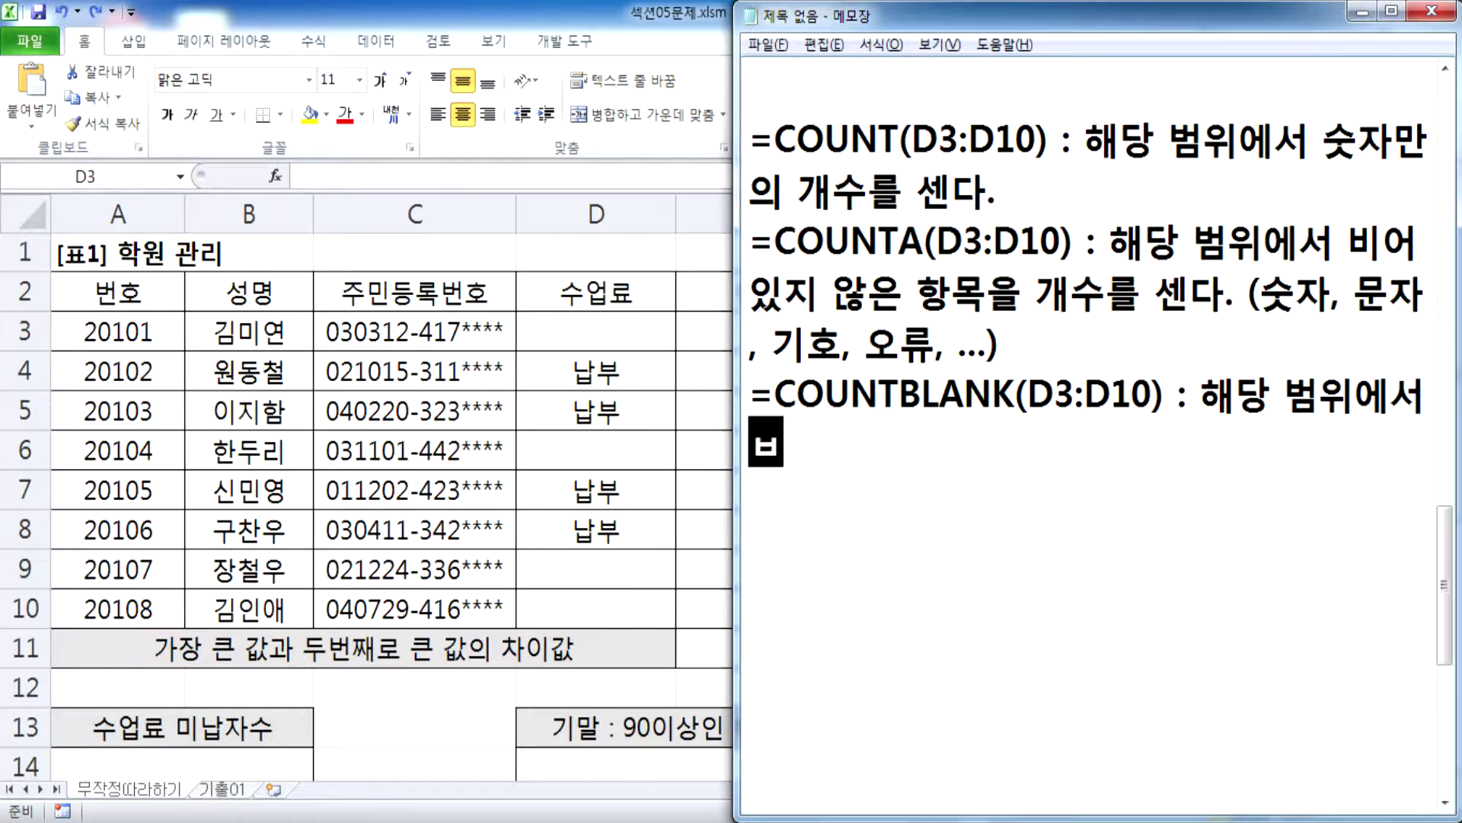
pyautogui.write('만의 개')
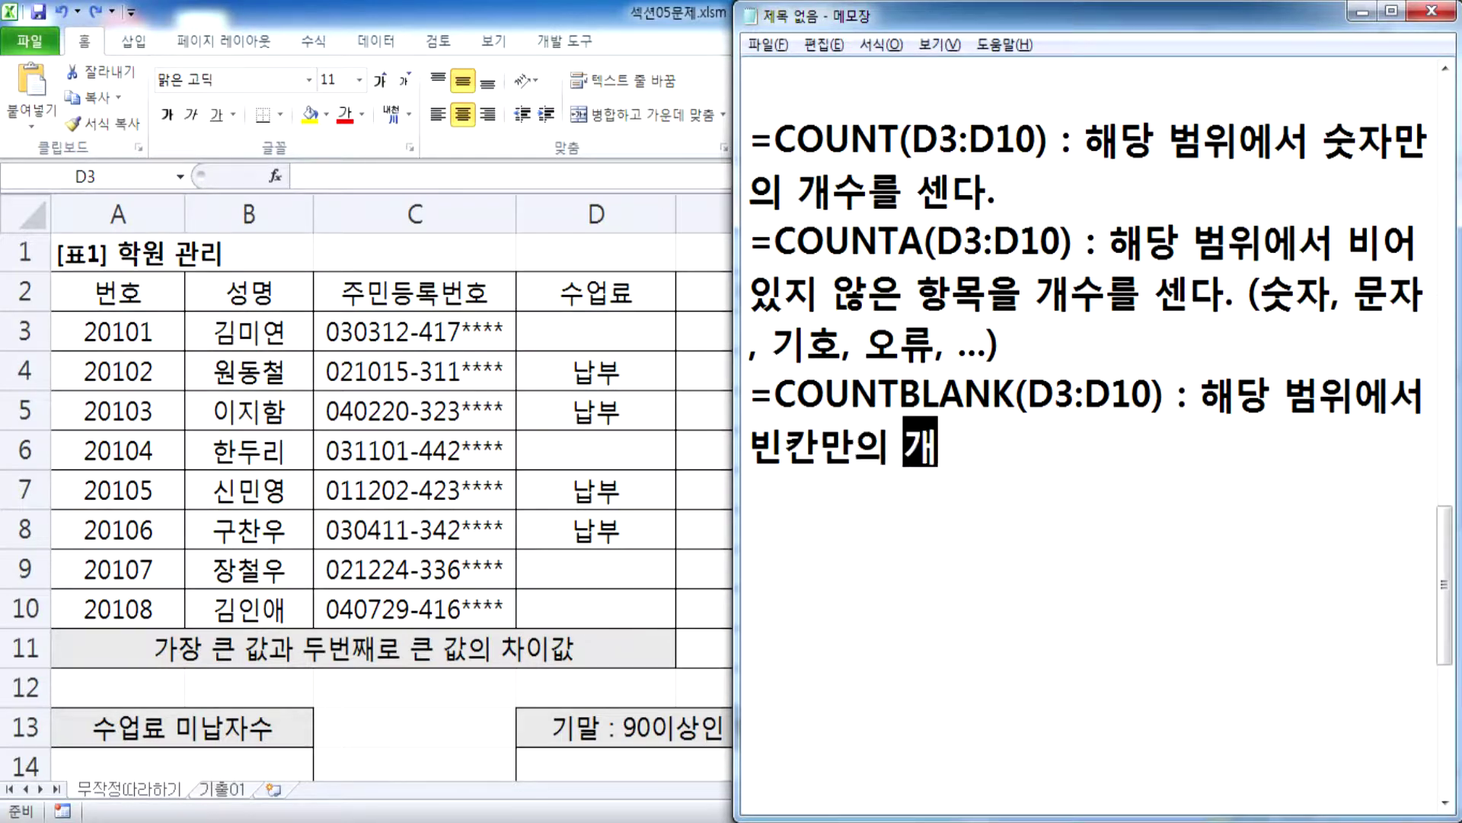
pyautogui.write('수를 세ㄴ다.')
pyautogui.press('Return')
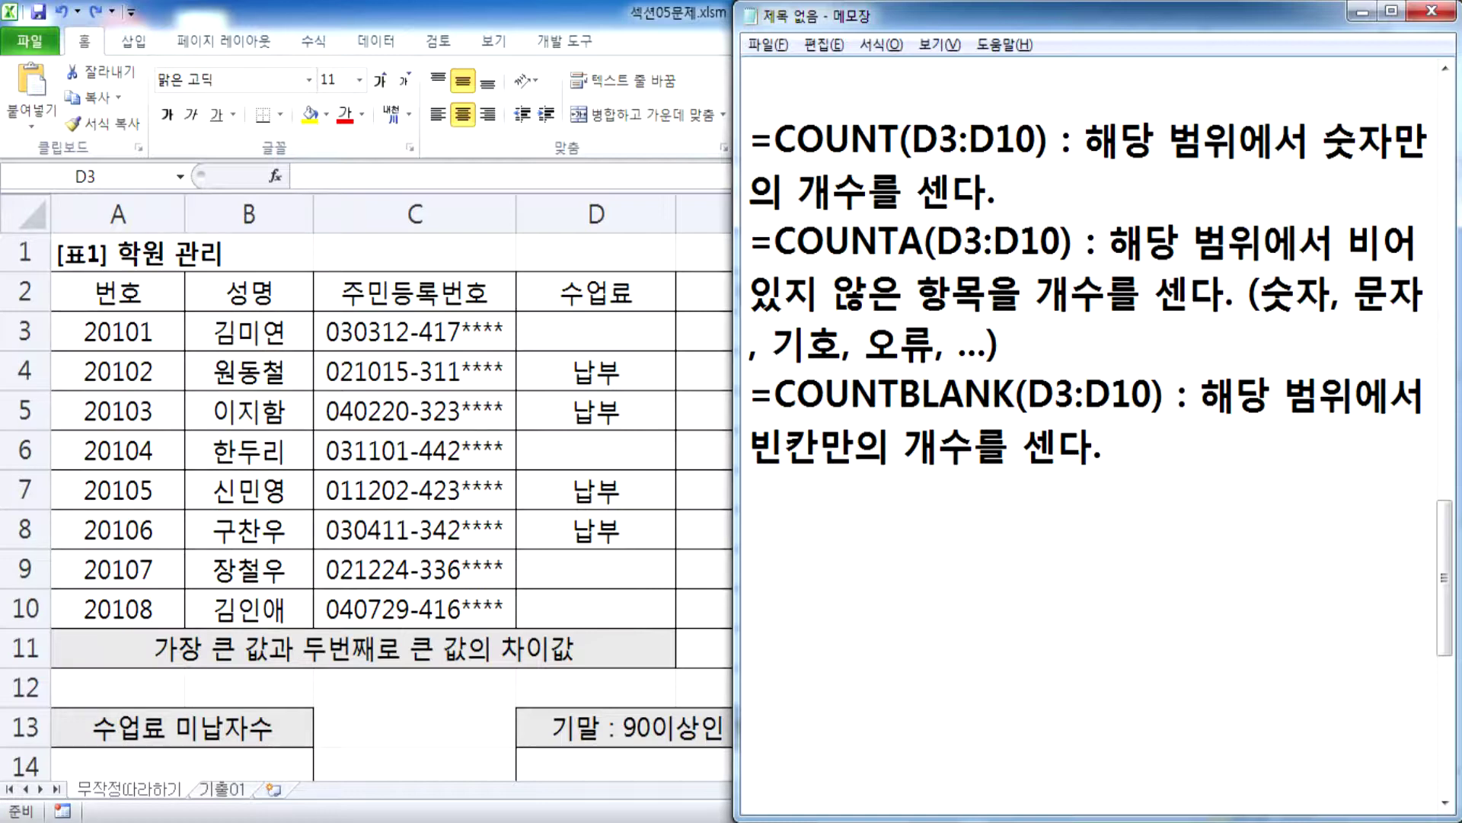
# Step: Switch to Excel and start a COUNTBLANK formula over D3:D10 in A14, under 수업료 미납자수
pyautogui.hotkey('alt', 'Tab')
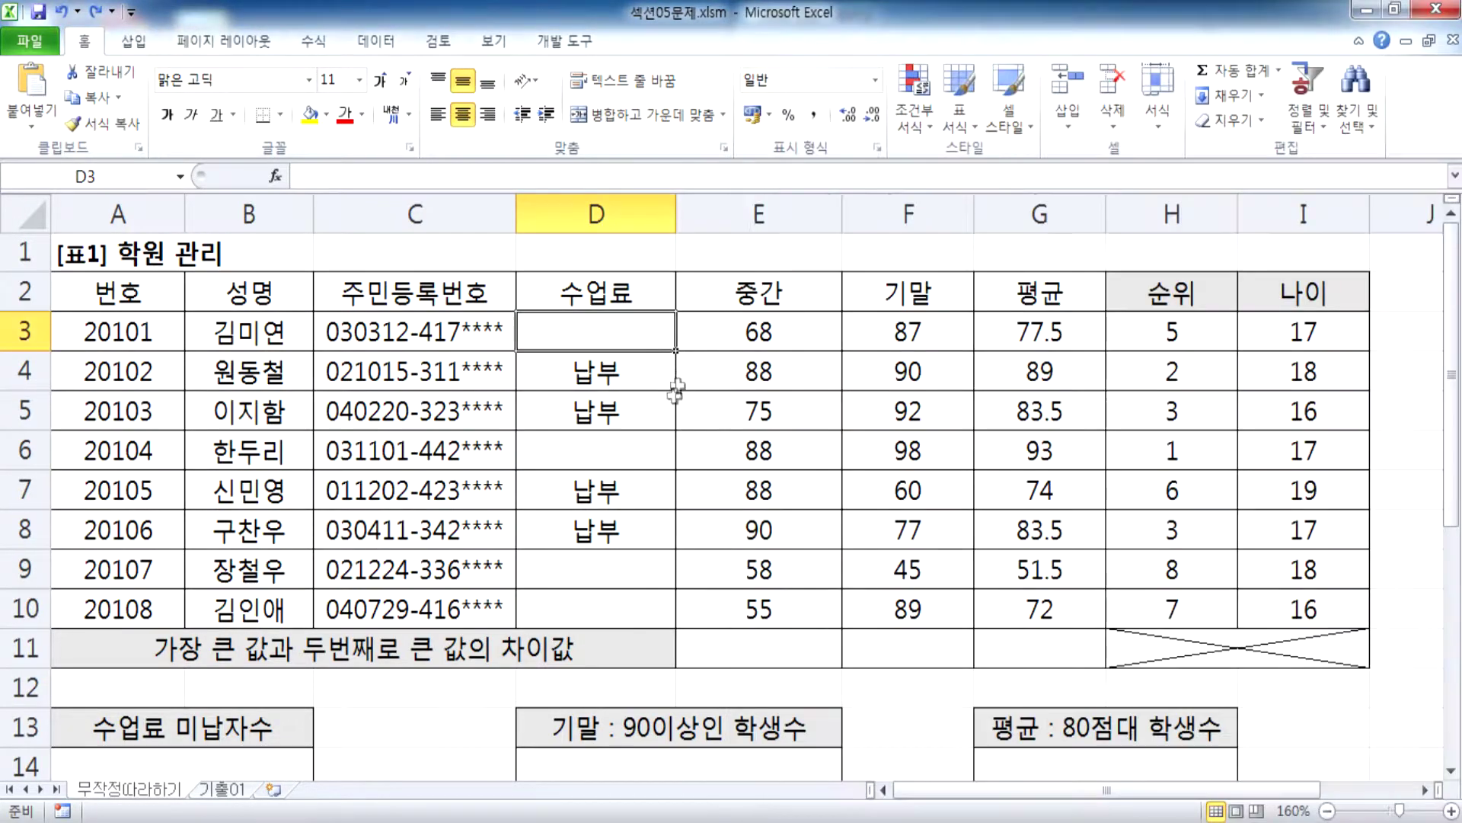
pyautogui.scroll(-3, 229, 418)
pyautogui.click(220, 416)
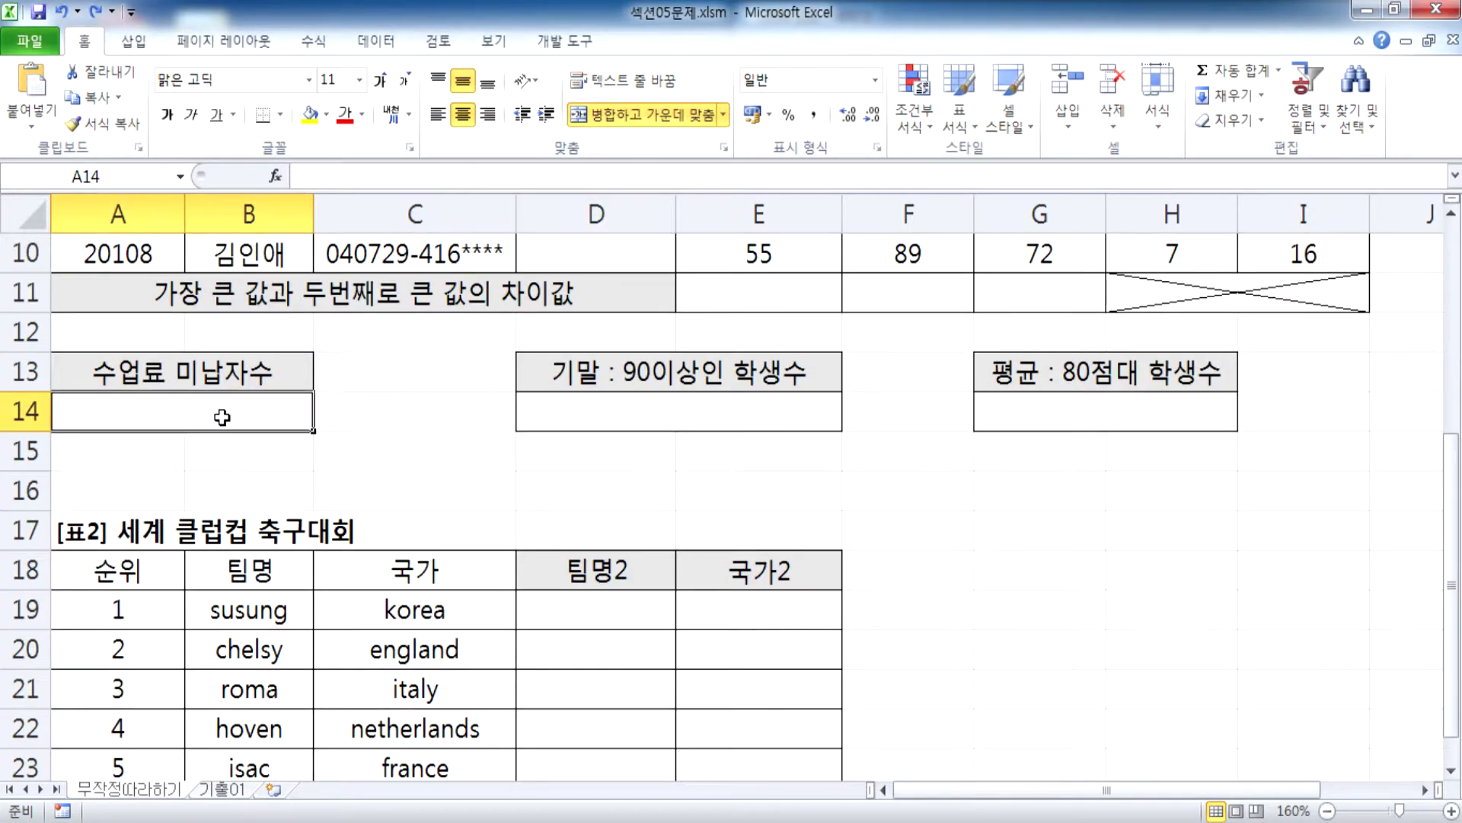
pyautogui.write('=COUN')
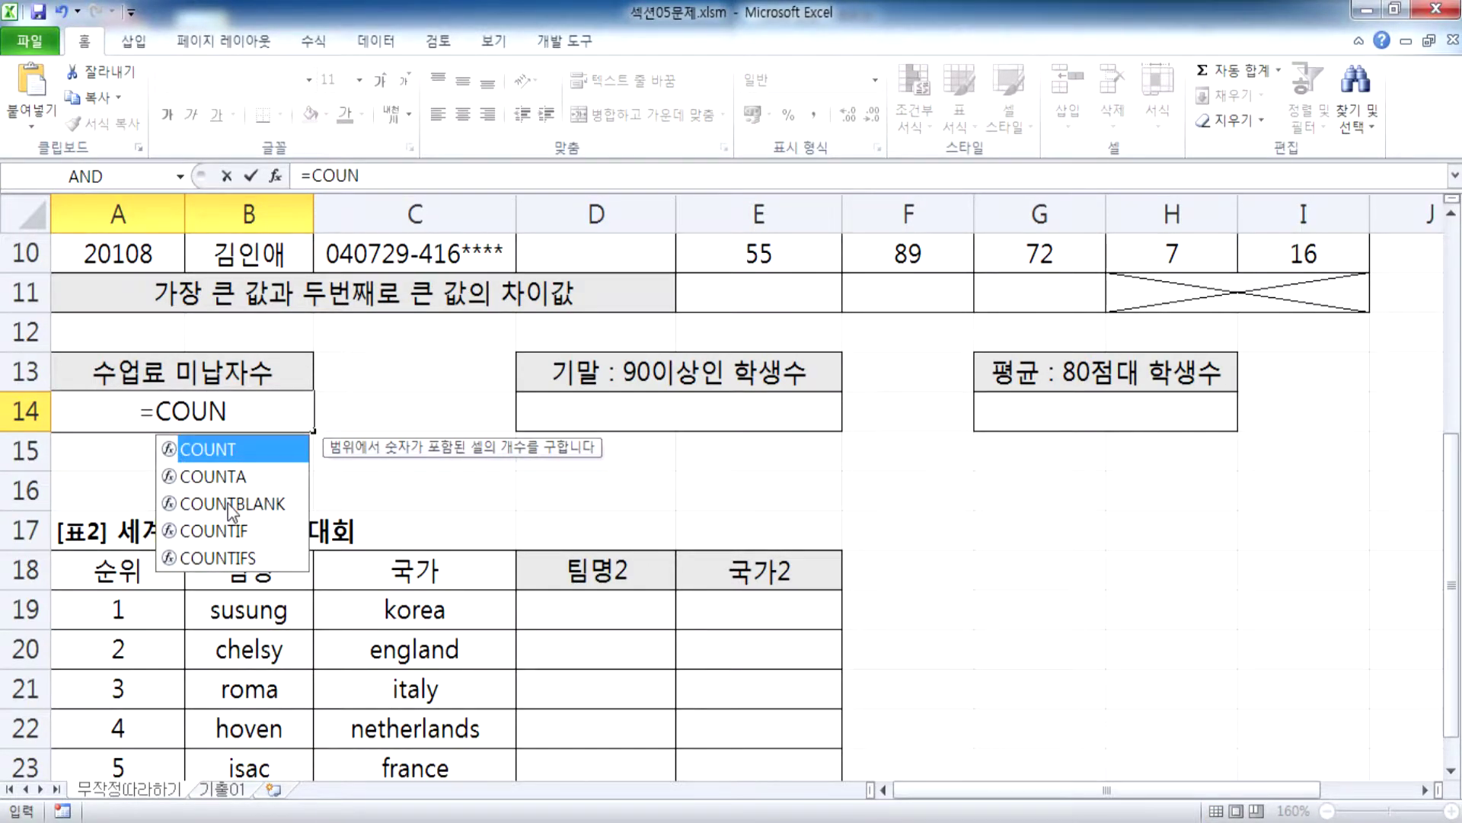
pyautogui.click(262, 516)
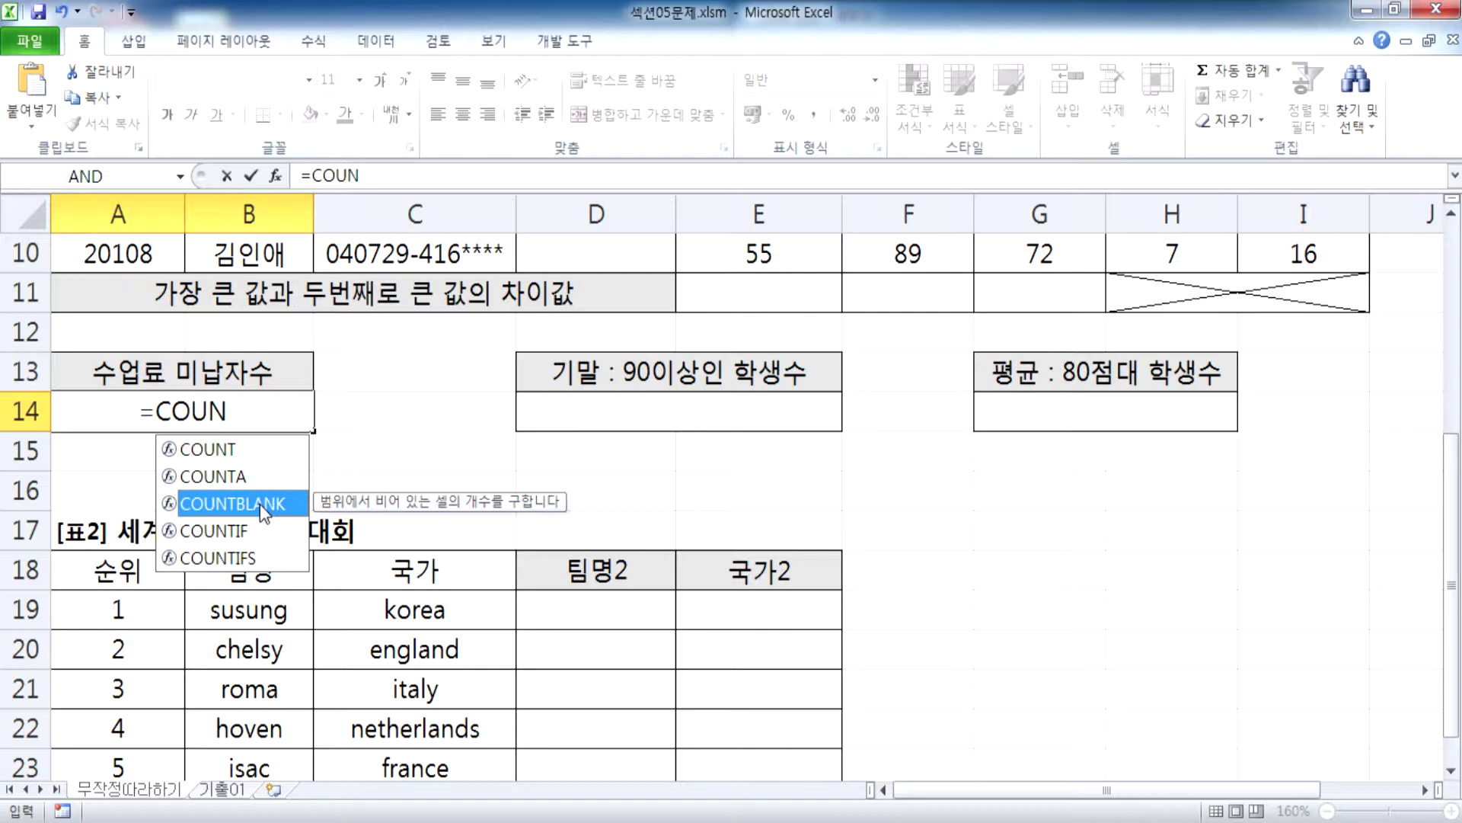
pyautogui.doubleClick(259, 505)
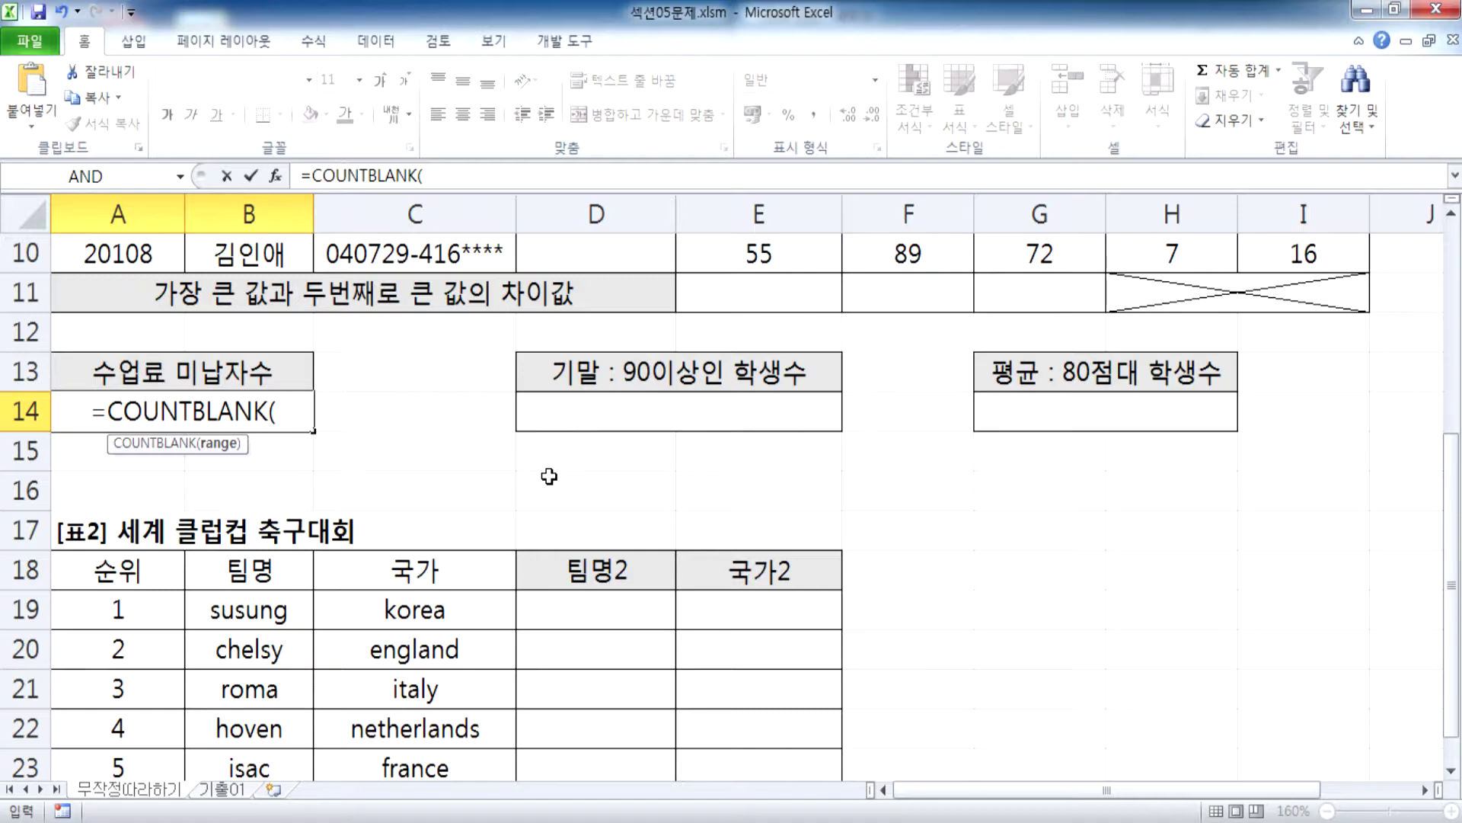
pyautogui.scroll(2, 498, 442)
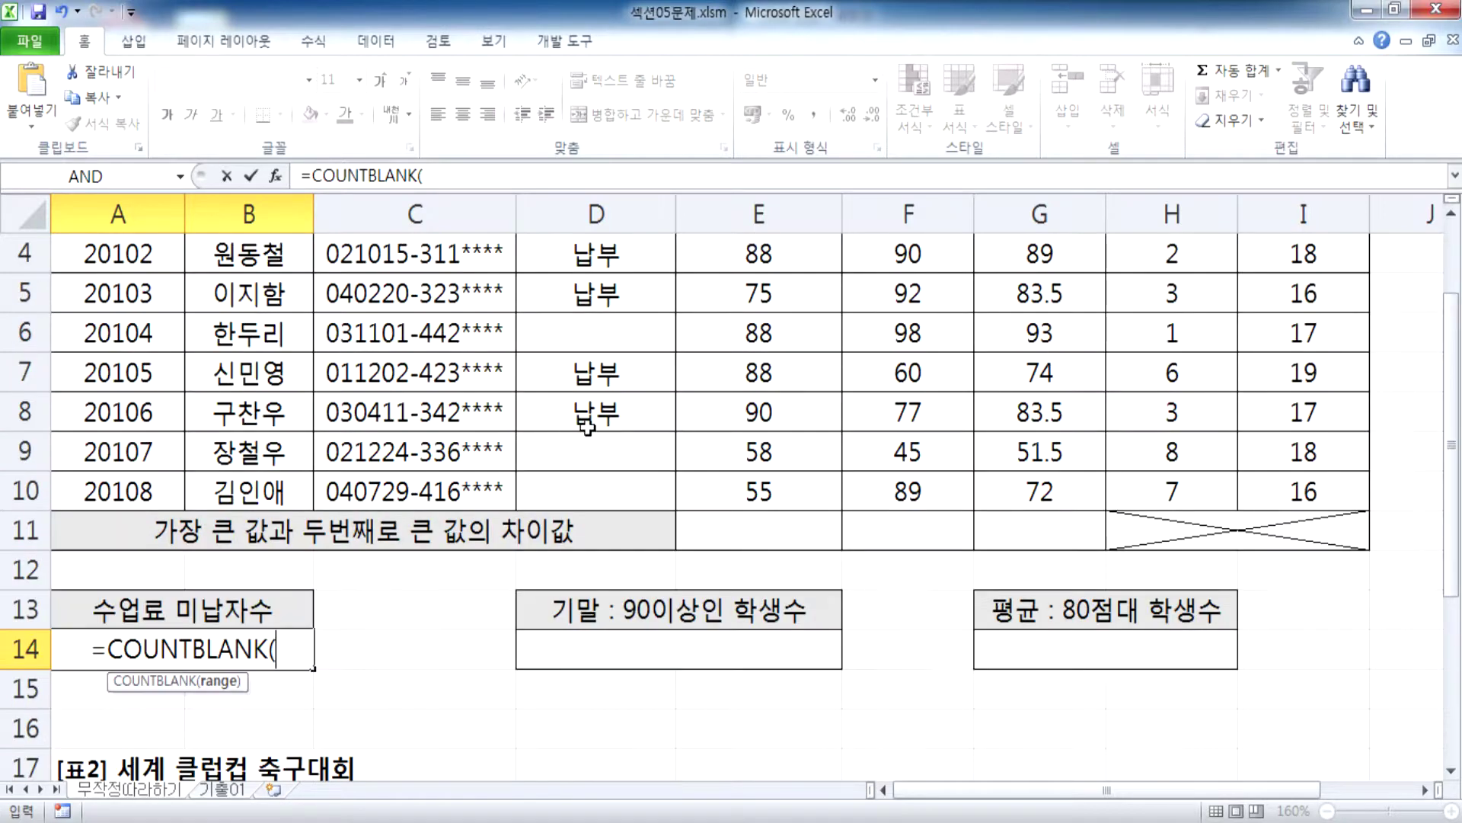
pyautogui.scroll(1, 636, 373)
pyautogui.moveTo(659, 329); pyautogui.dragTo(595, 601)
pyautogui.scroll(-1, 728, 457)
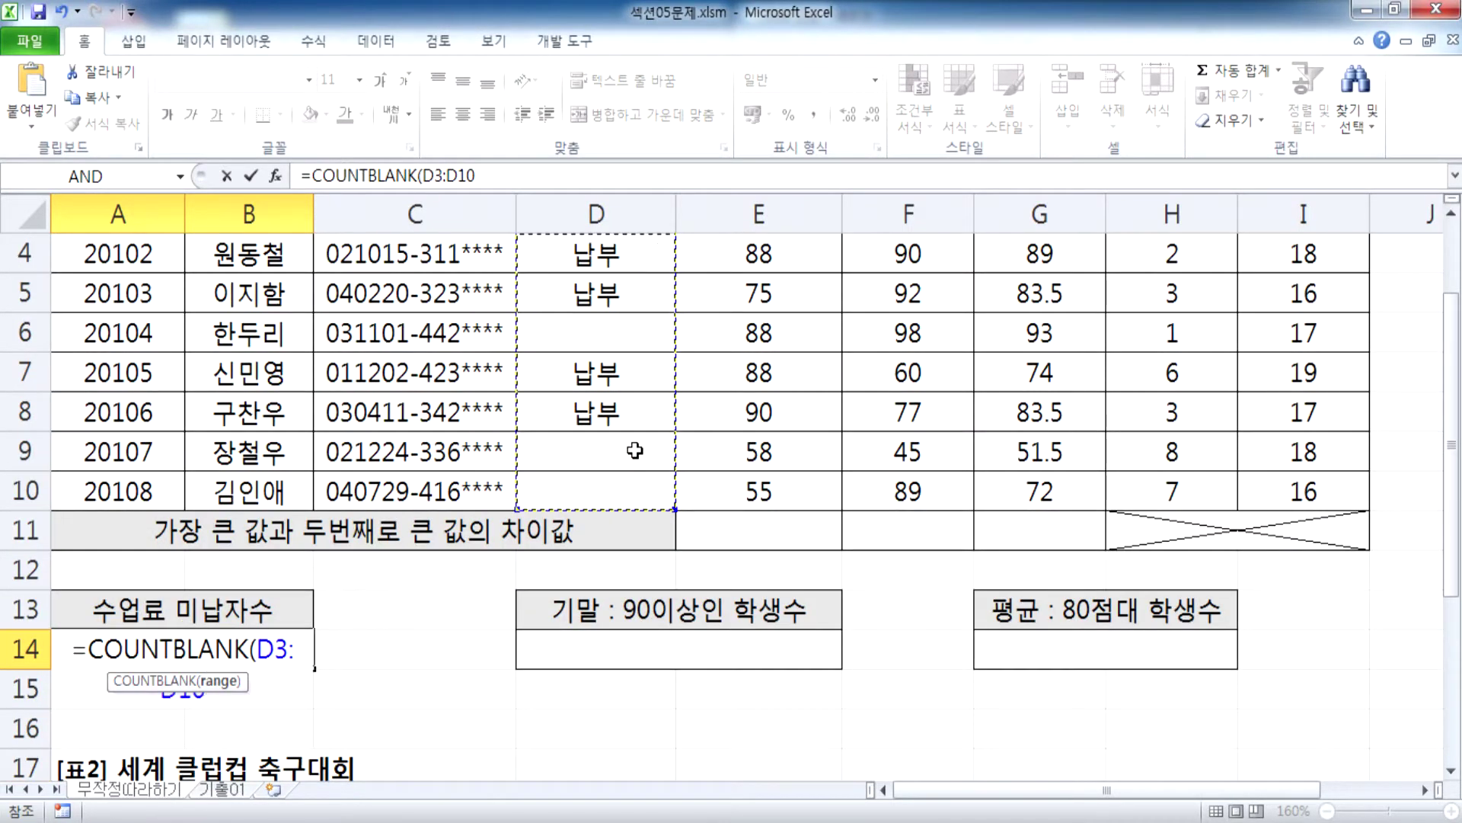
pyautogui.scroll(-2, 728, 457)
# Step: Check the COUNTBLANK note in Notepad, return to Excel, and complete A14's formula as =COUNTBLANK(D3:D10)
pyautogui.hotkey('alt', 'Tab')
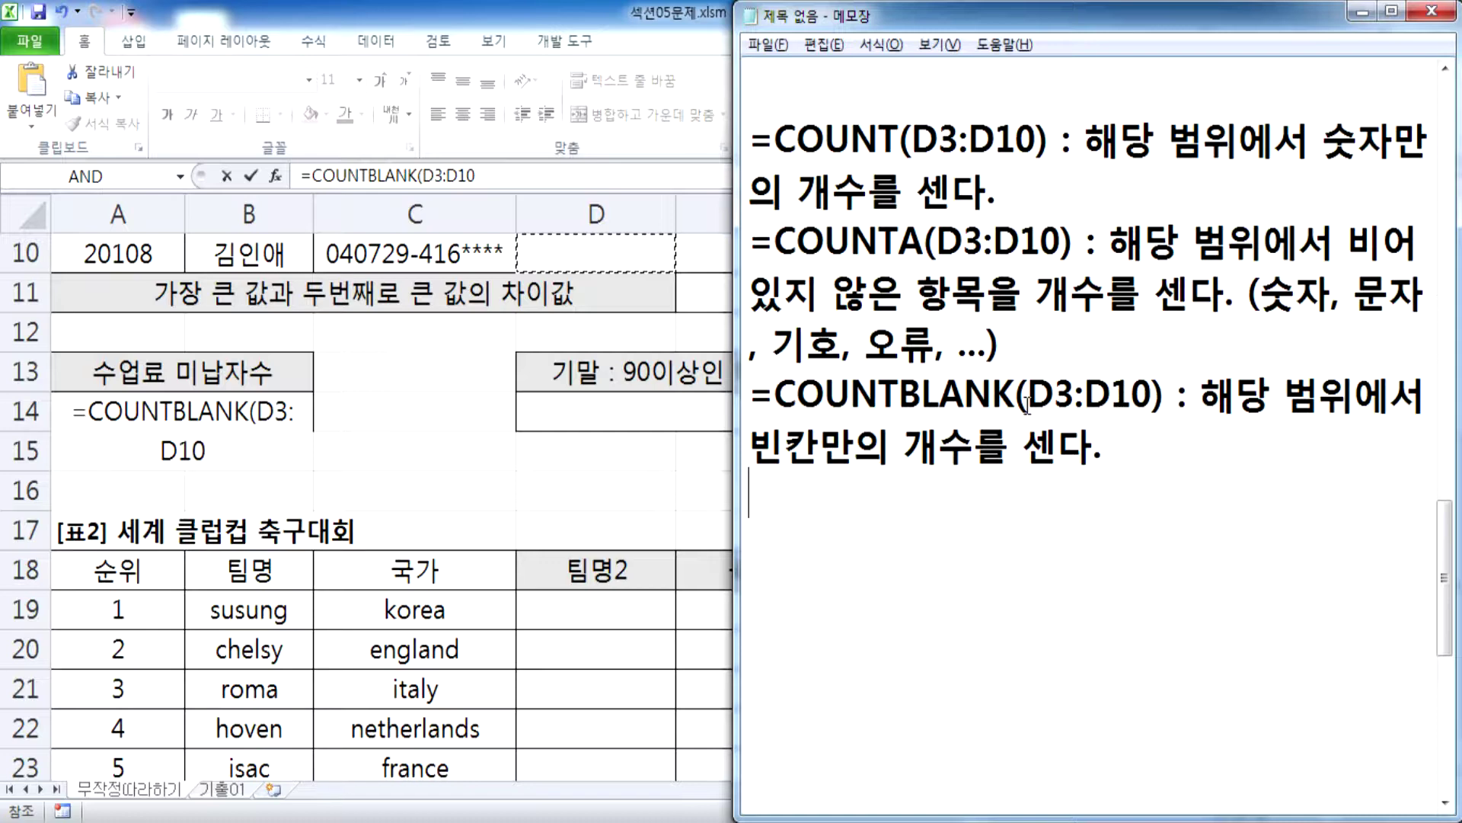
pyautogui.scroll(2, 646, 546)
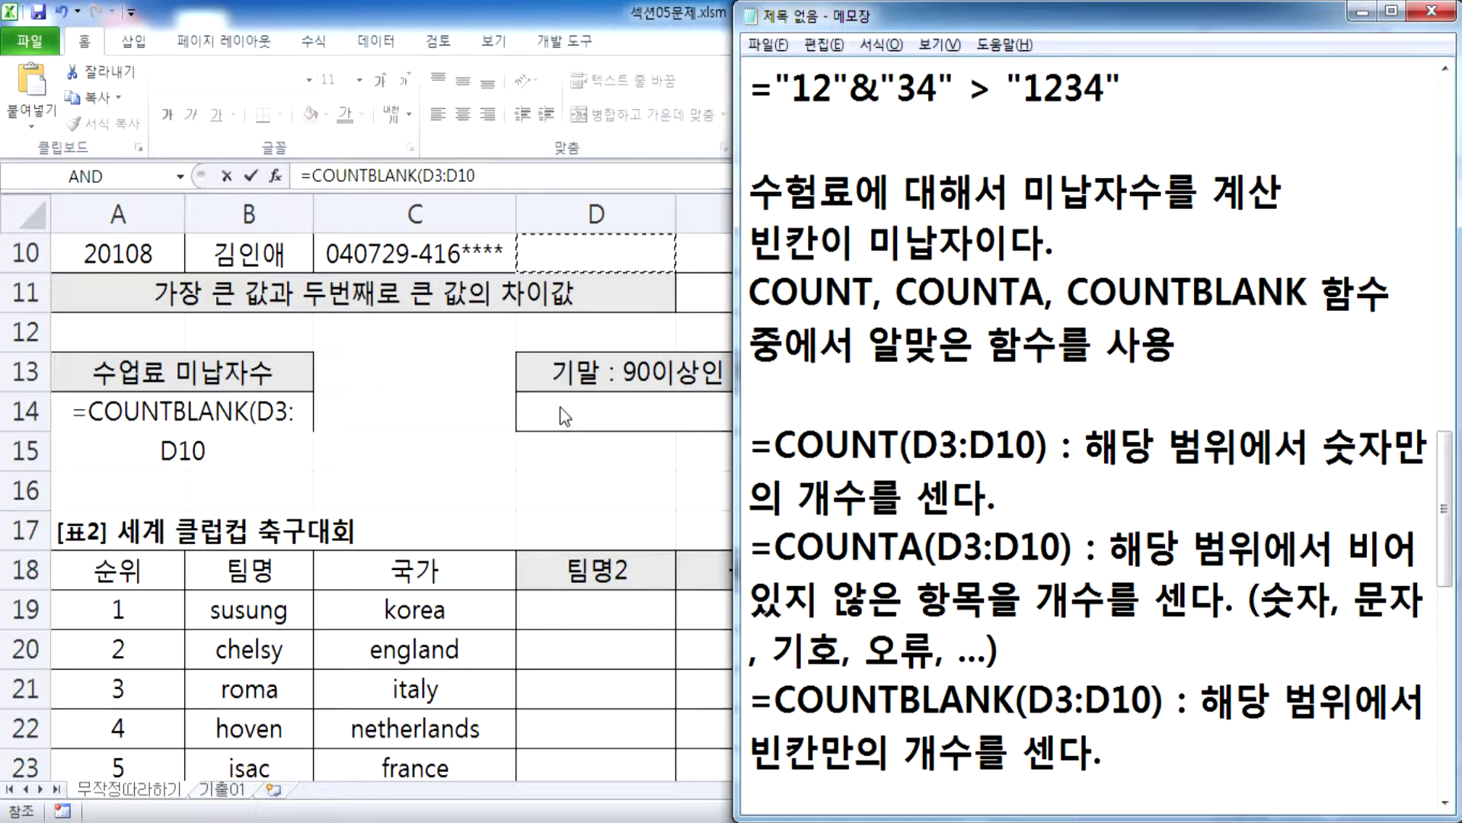
pyautogui.scroll(-3, 560, 416)
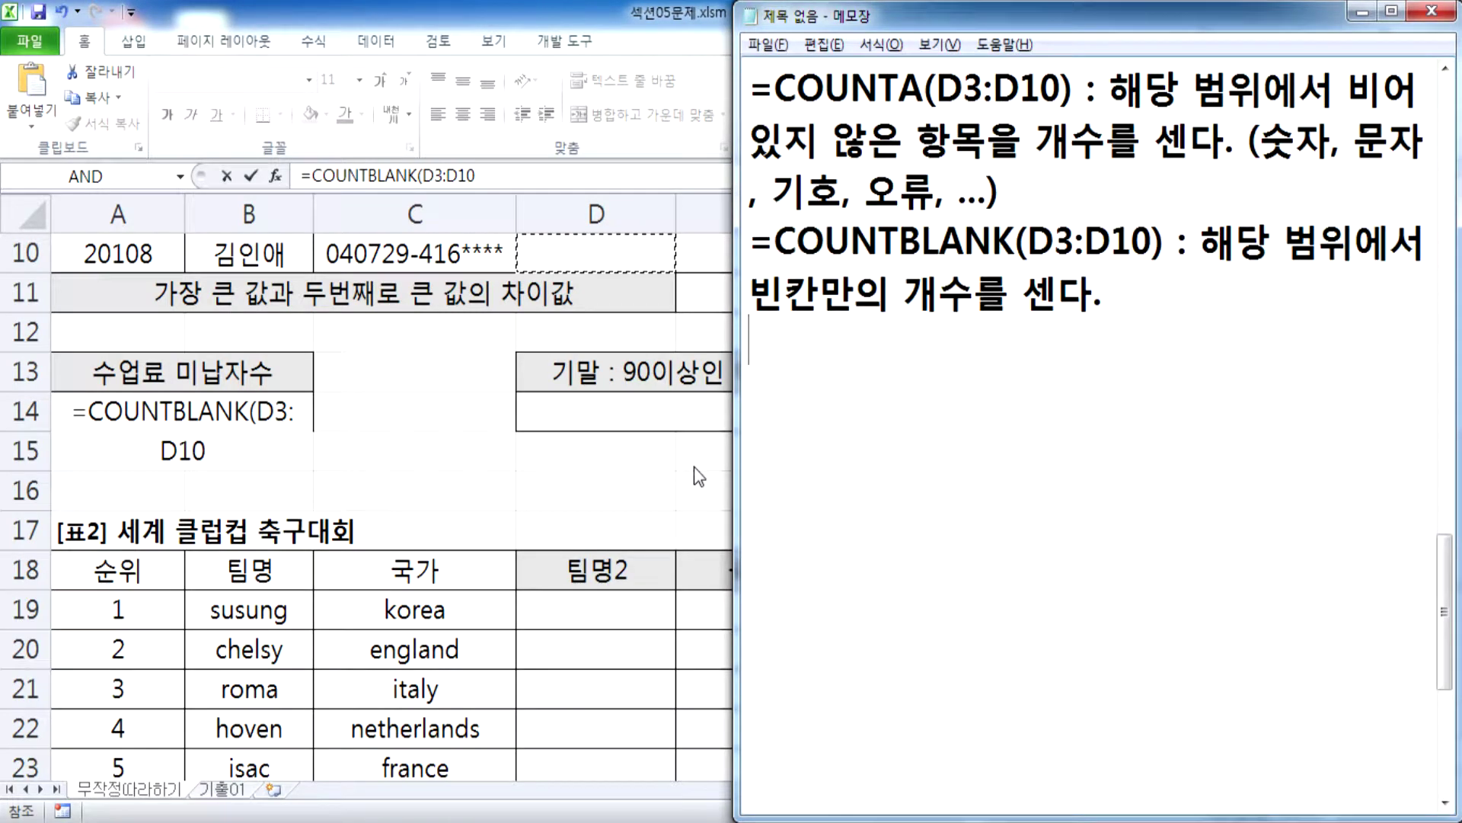
pyautogui.hotkey('alt', 'Tab')
pyautogui.moveTo(265, 415); pyautogui.dragTo(207, 453)
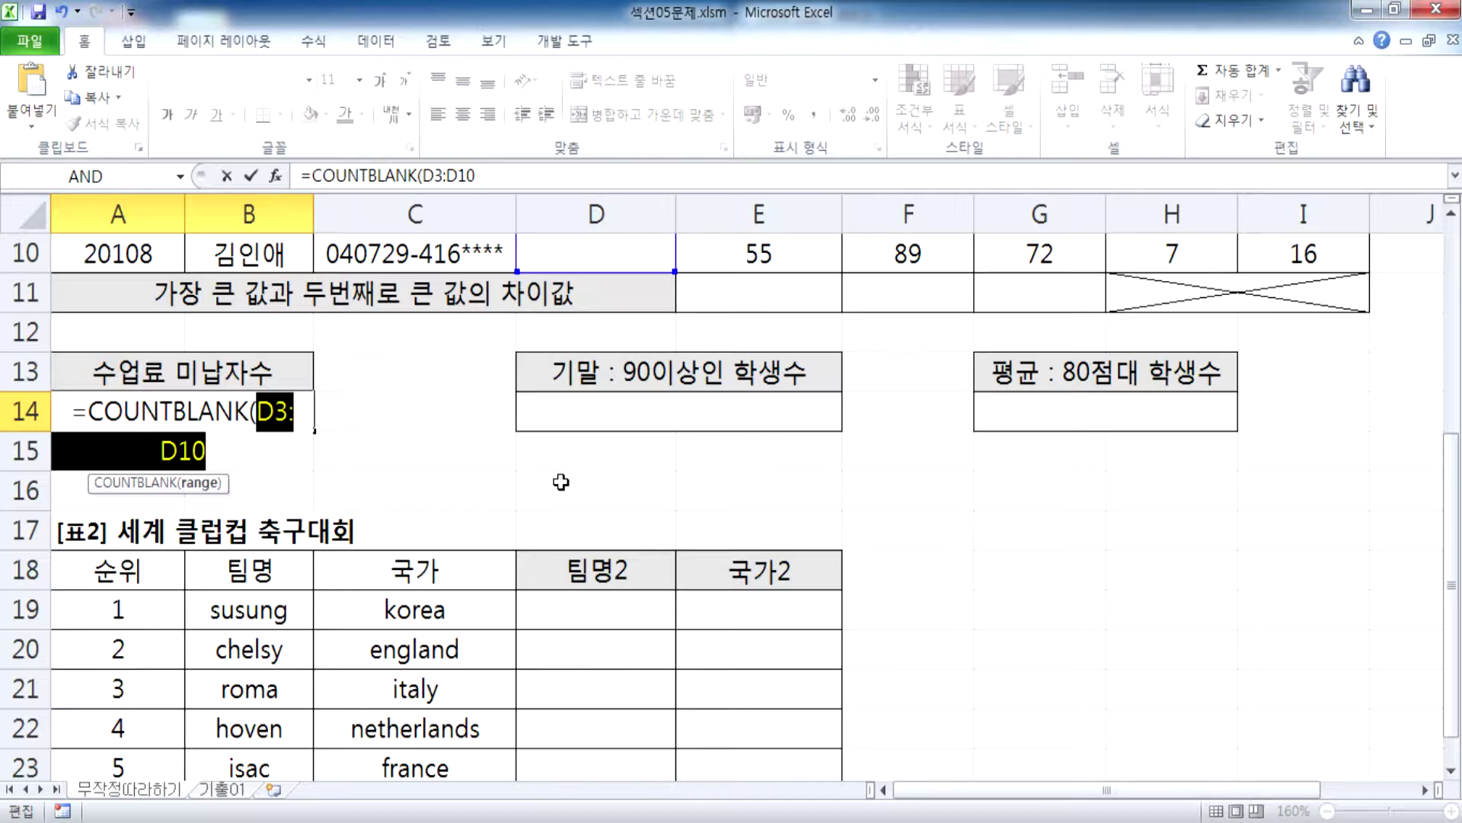
pyautogui.write('D3')
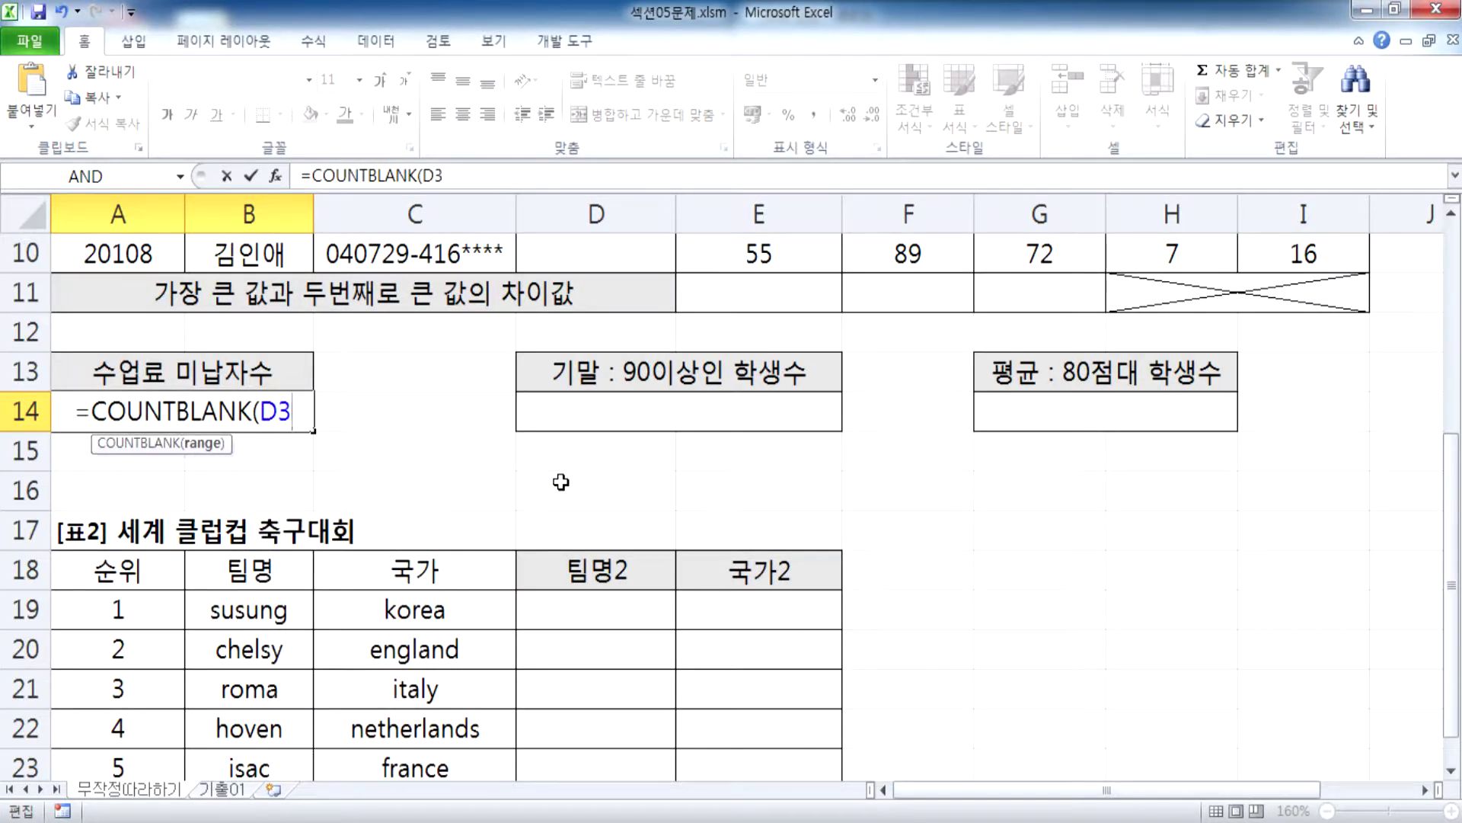
pyautogui.write(':D10')
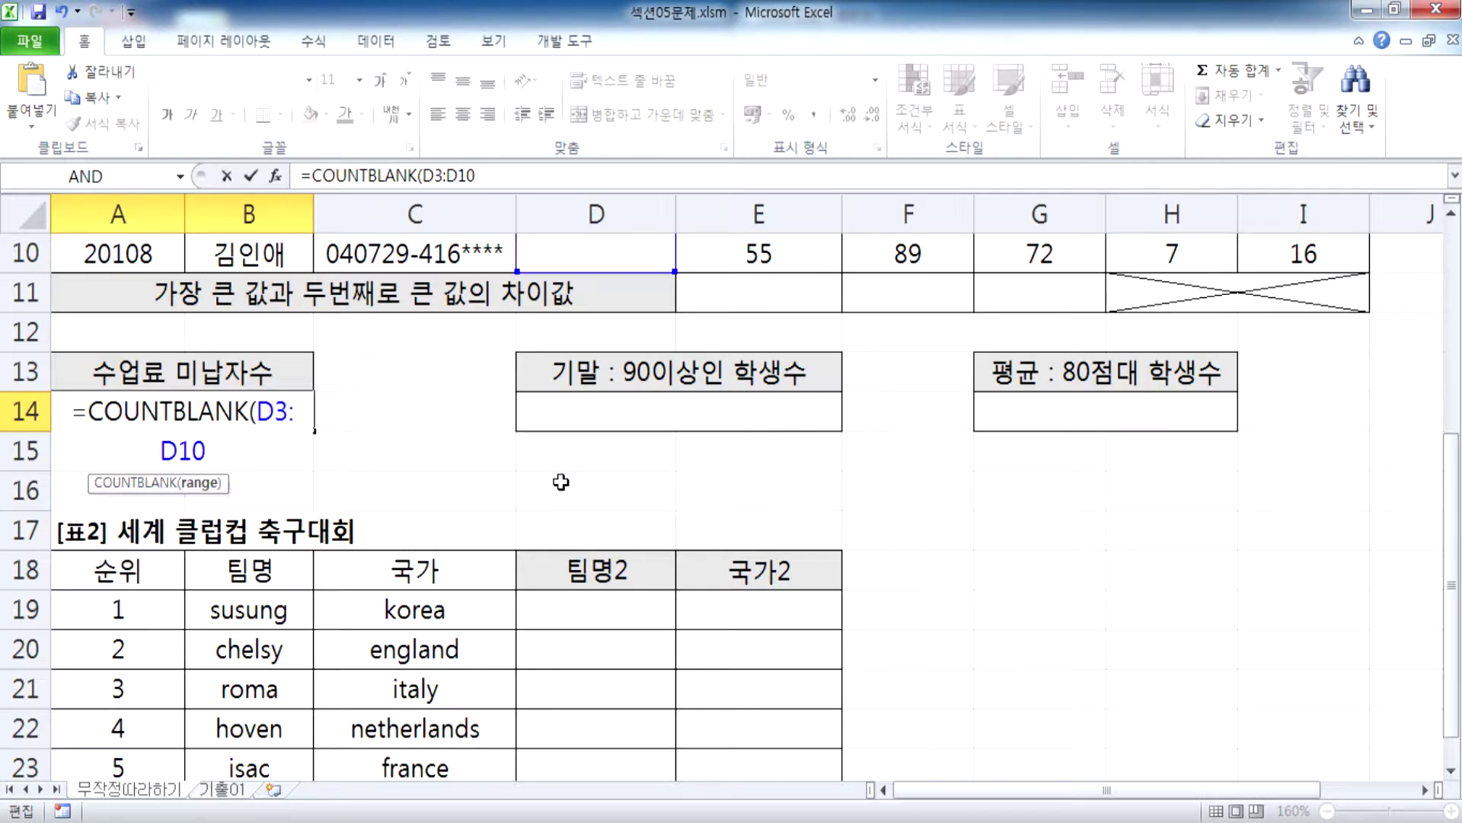
pyautogui.write(')')
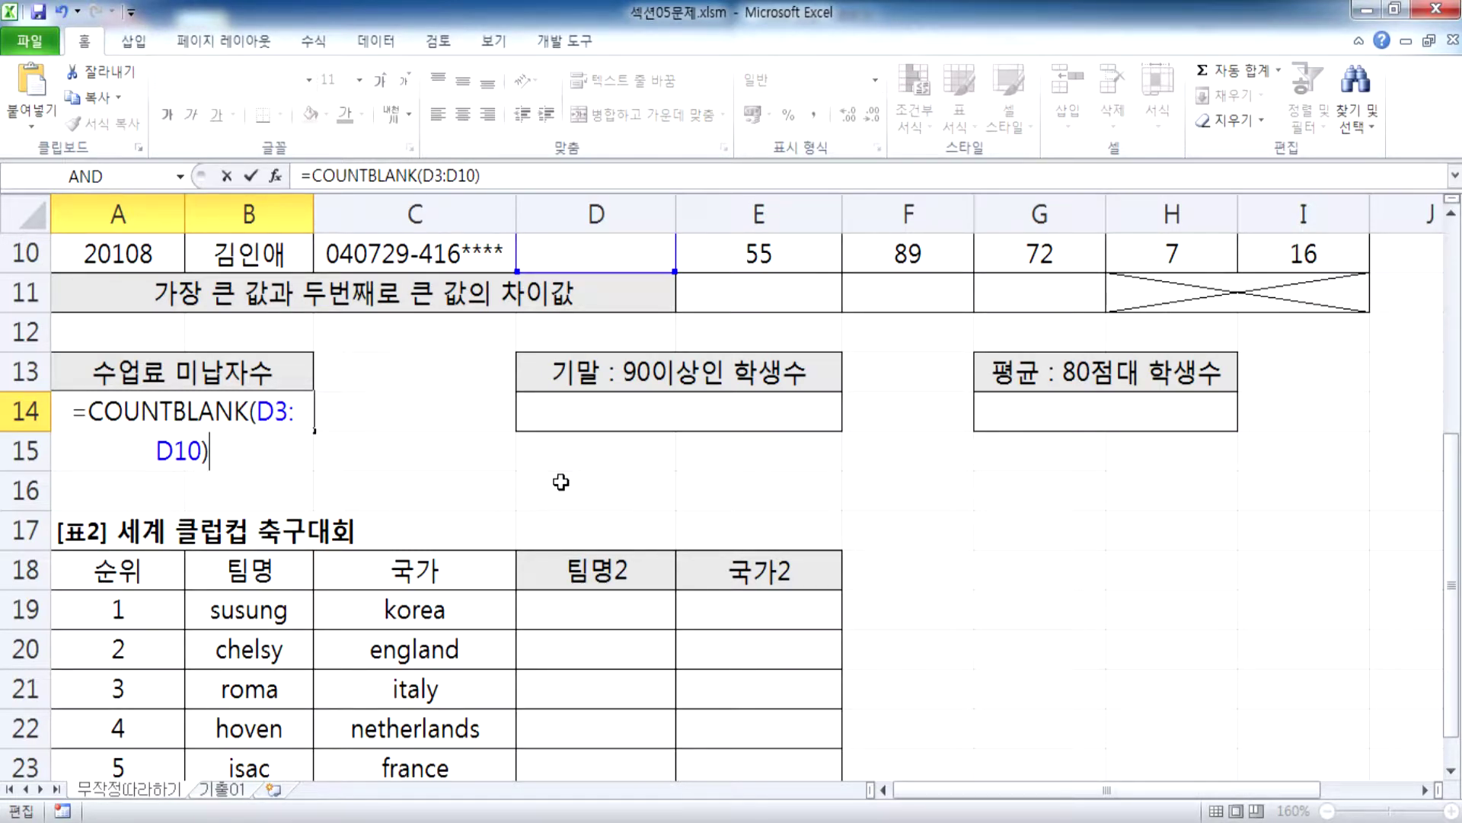
pyautogui.press('Return')
pyautogui.press('Up')
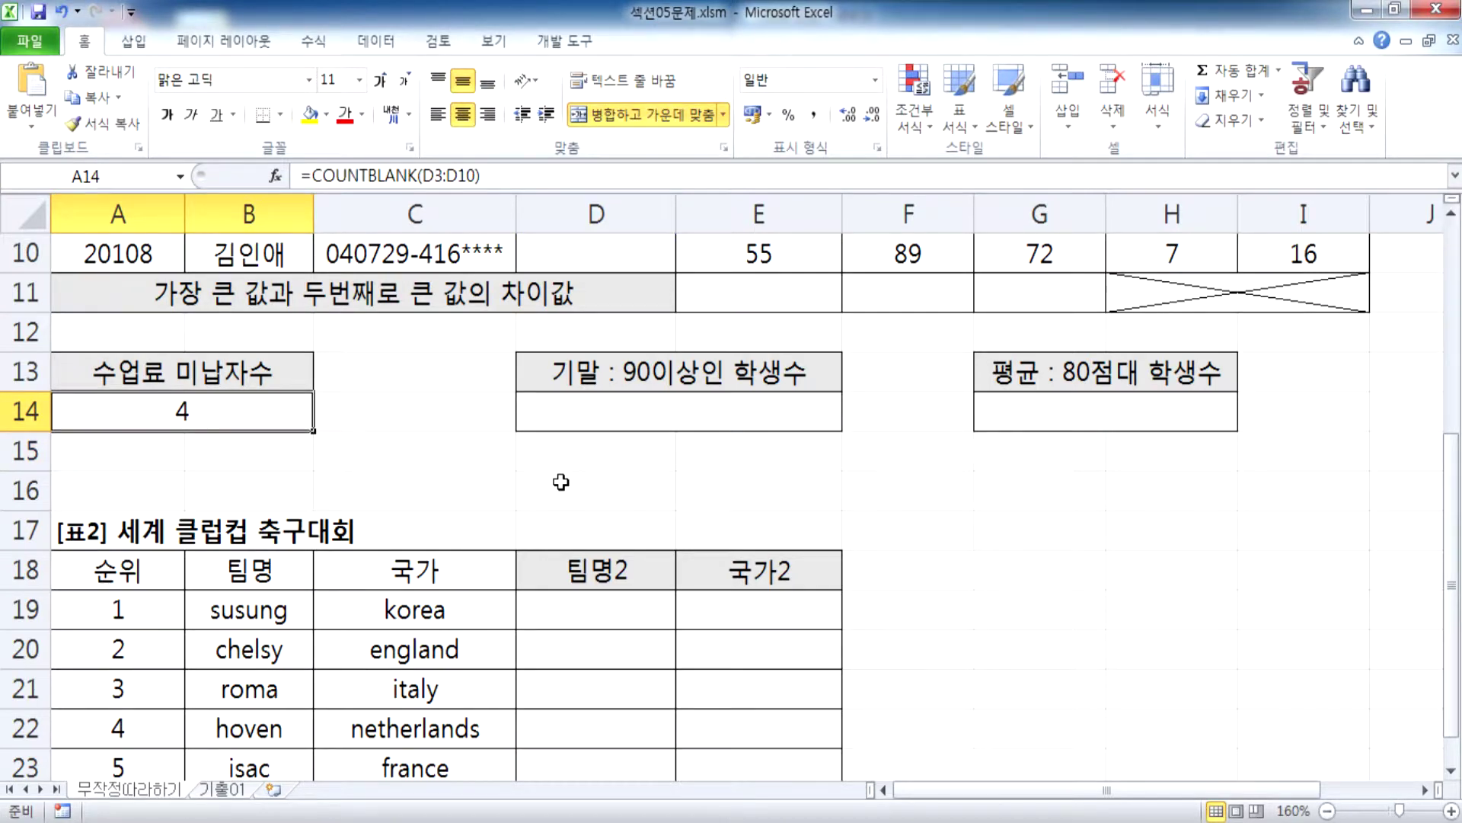
# Step: Review the blank 수업료 cells, leave an empty line below the COUNTBLANK note in Notepad, and return to Excel
pyautogui.scroll(3, 620, 463)
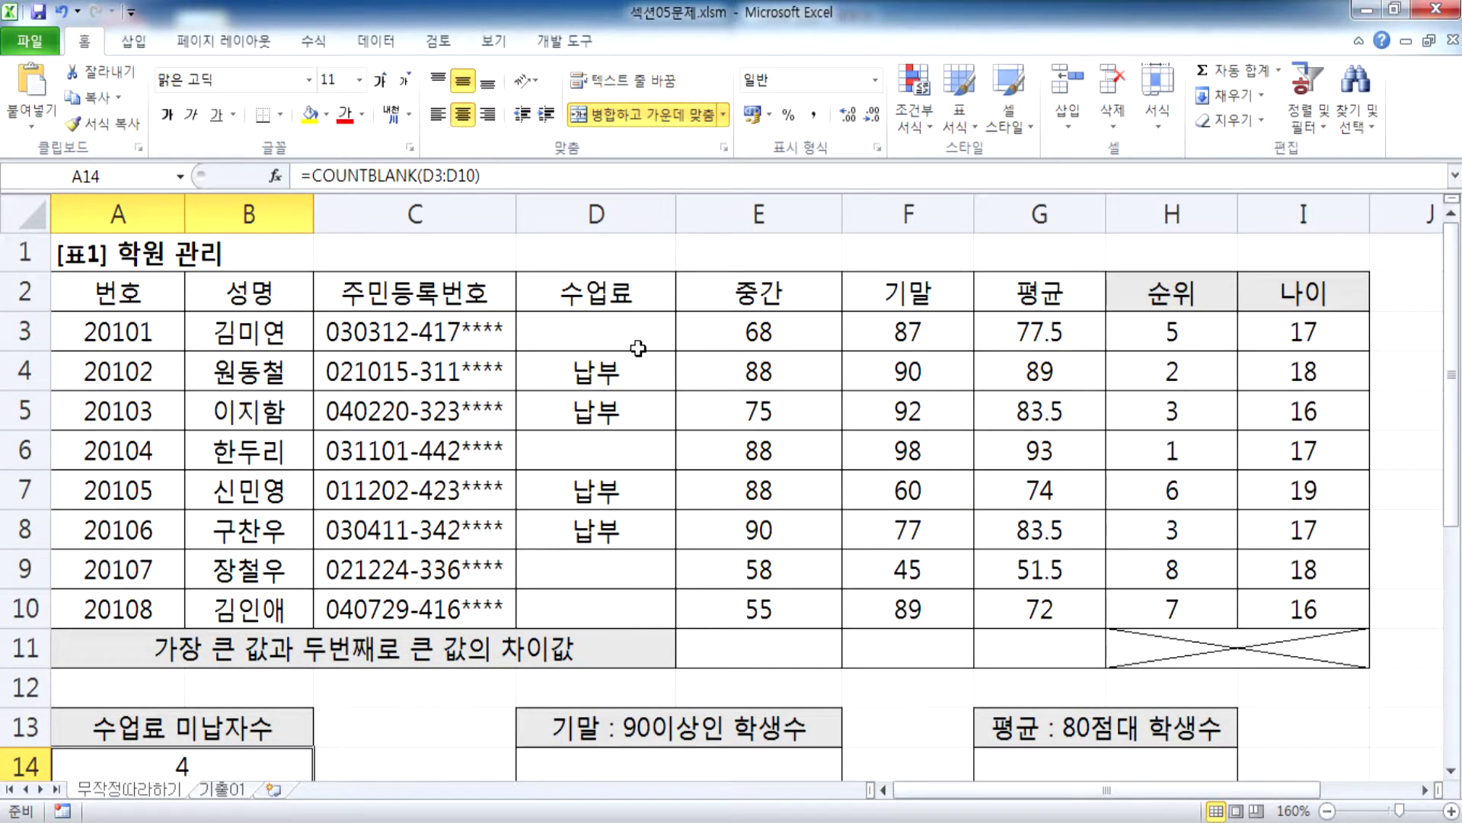
pyautogui.scroll(-1, 638, 348)
pyautogui.hotkey('alt', 'Tab')
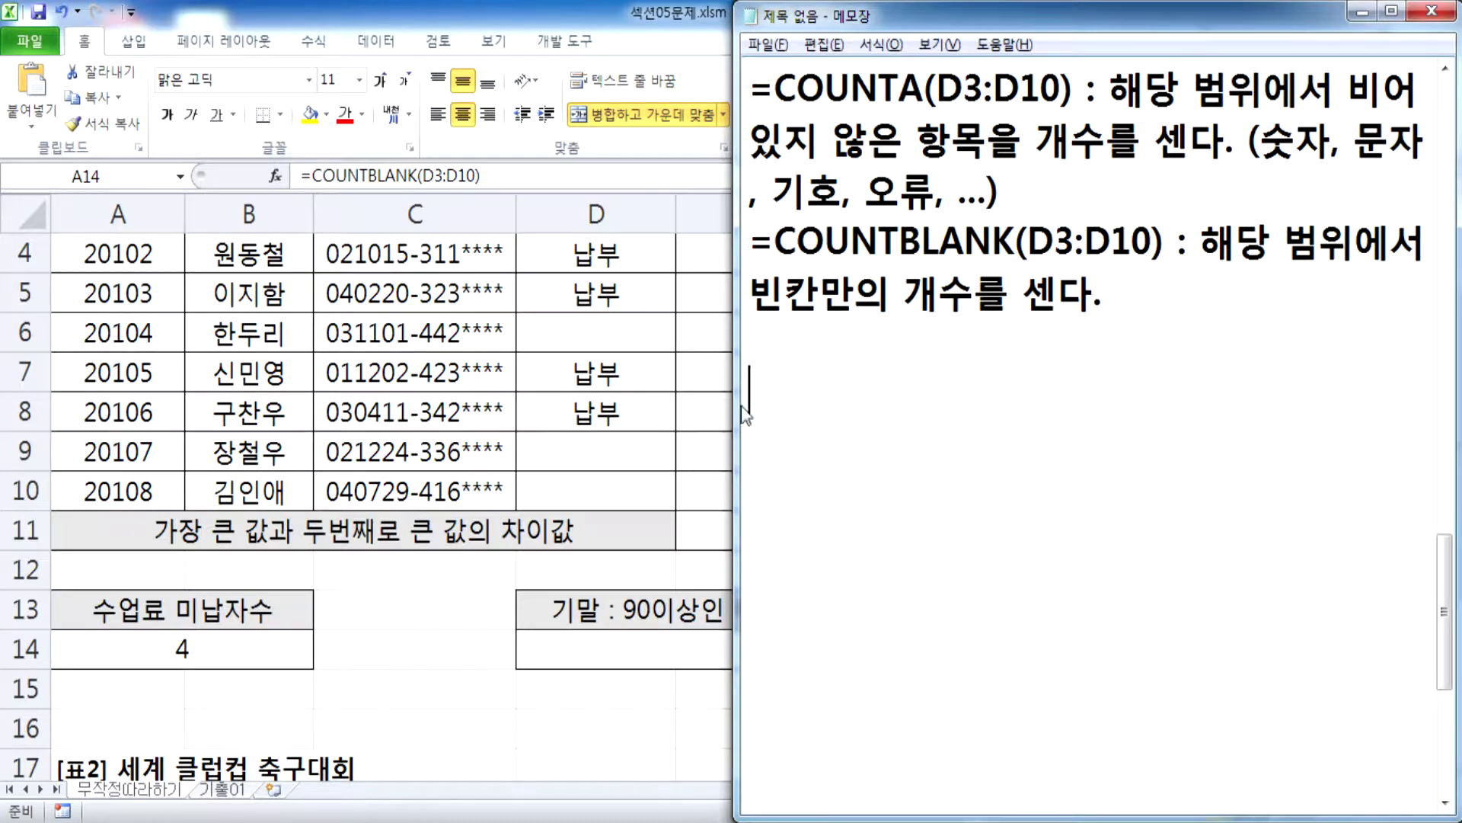
pyautogui.hotkey('alt', 'Tab')
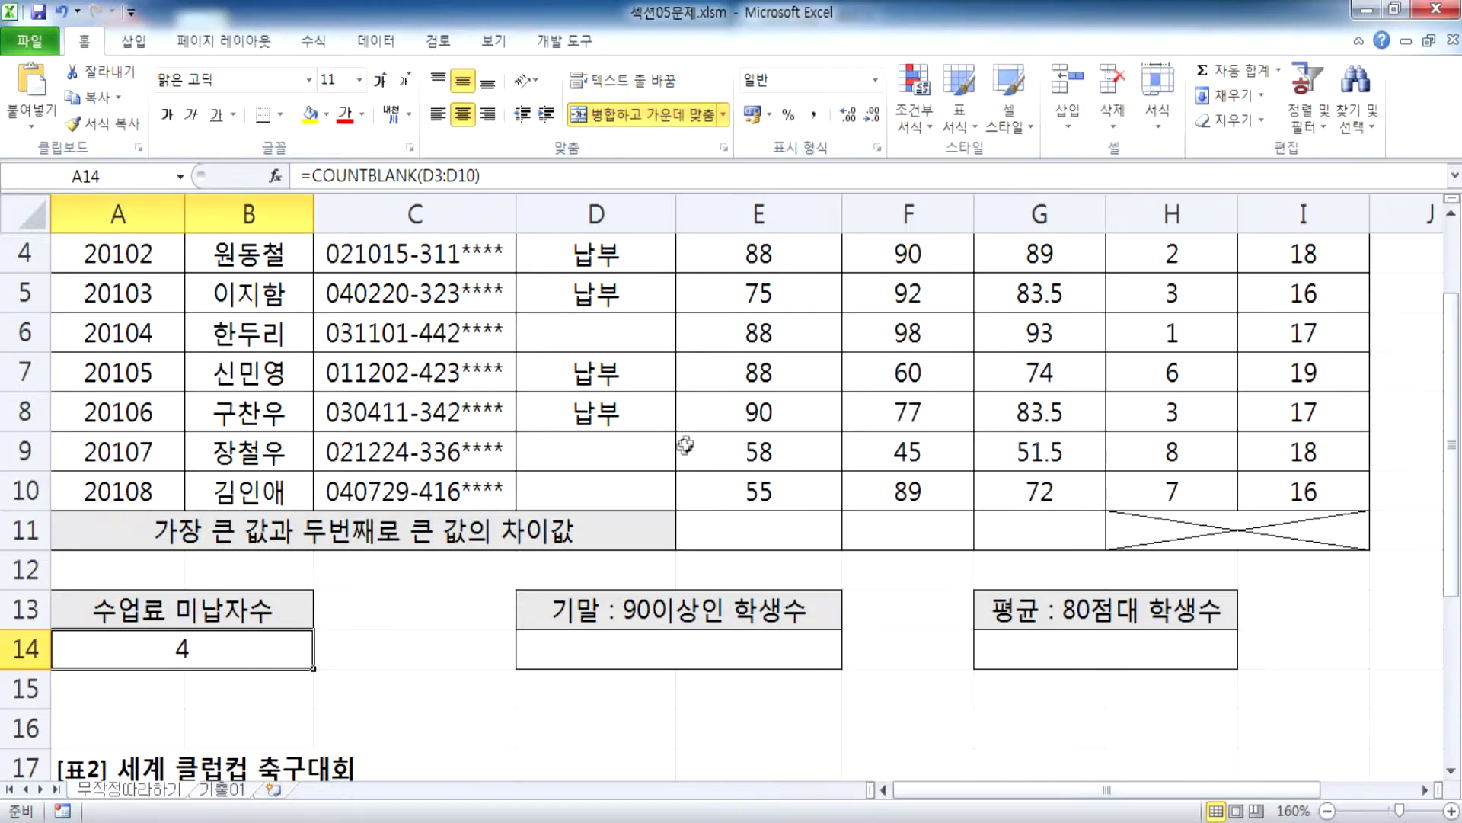
# Step: Examine the 기말 scores in F3:F10 and the empty answer cells D14 and G14 for the two conditional student counts
pyautogui.scroll(1, 668, 482)
pyautogui.scroll(-3, 668, 481)
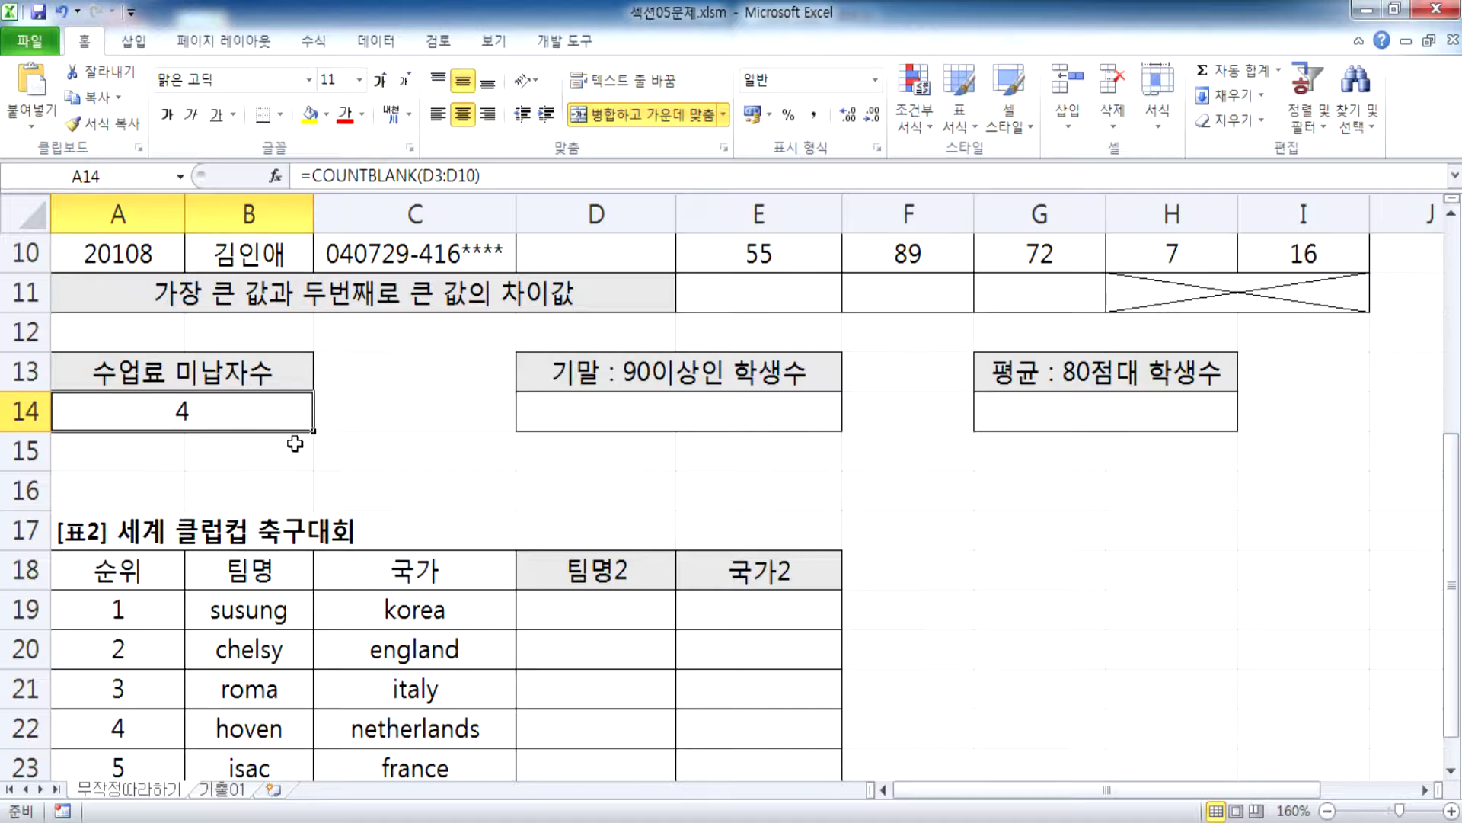
pyautogui.click(553, 424)
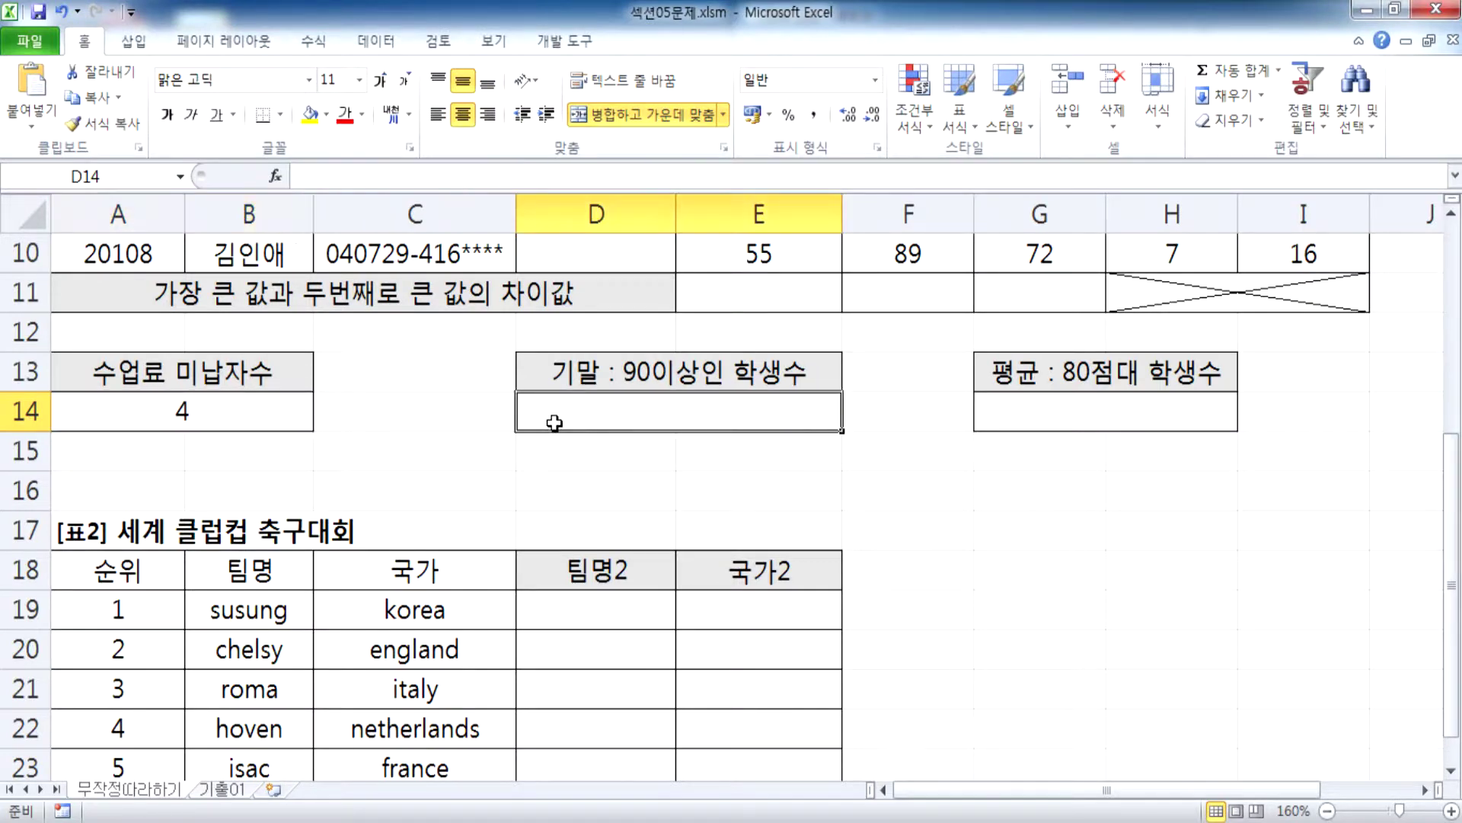
pyautogui.click(1108, 416)
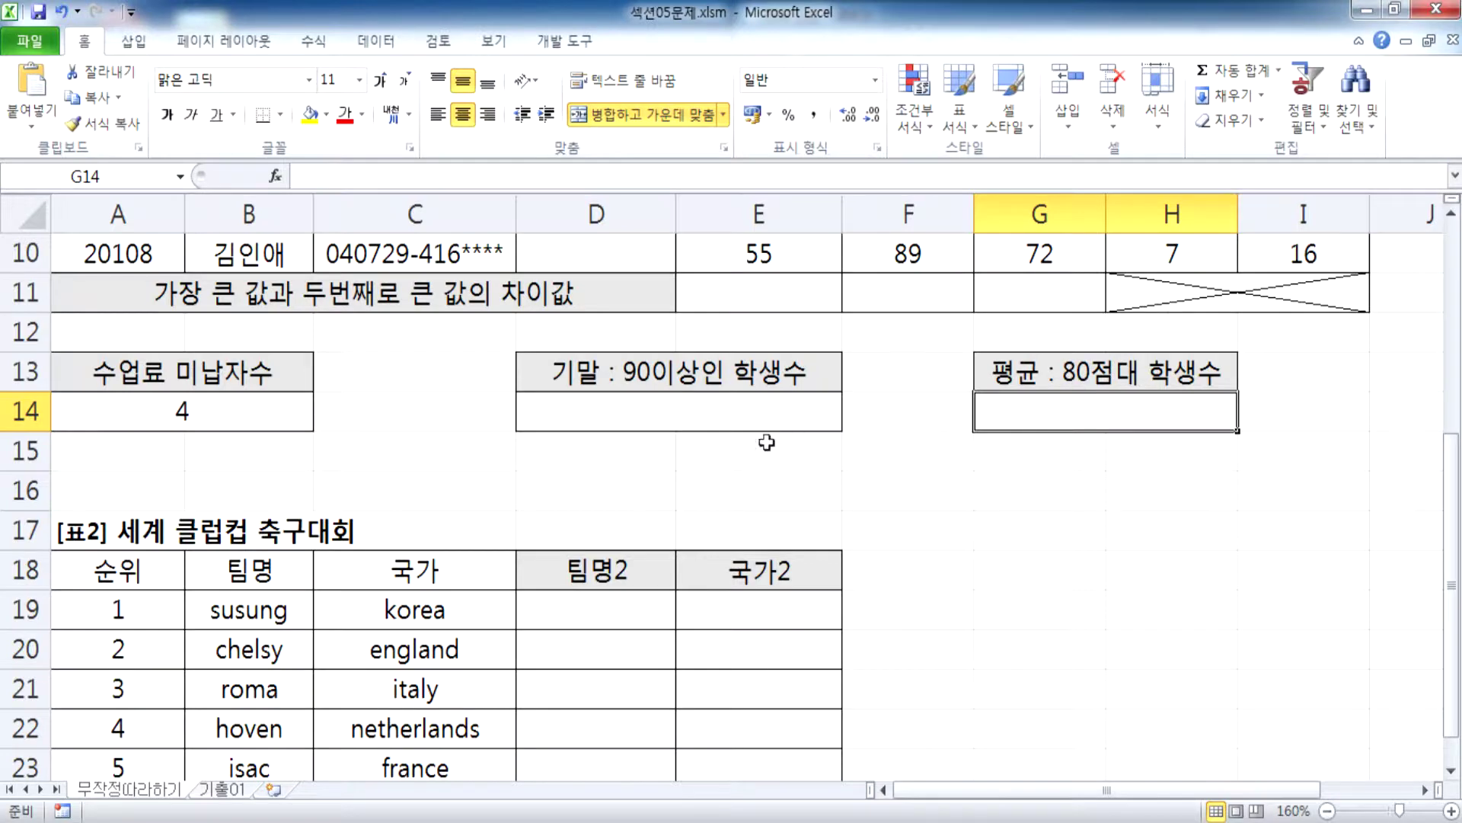
pyautogui.click(660, 409)
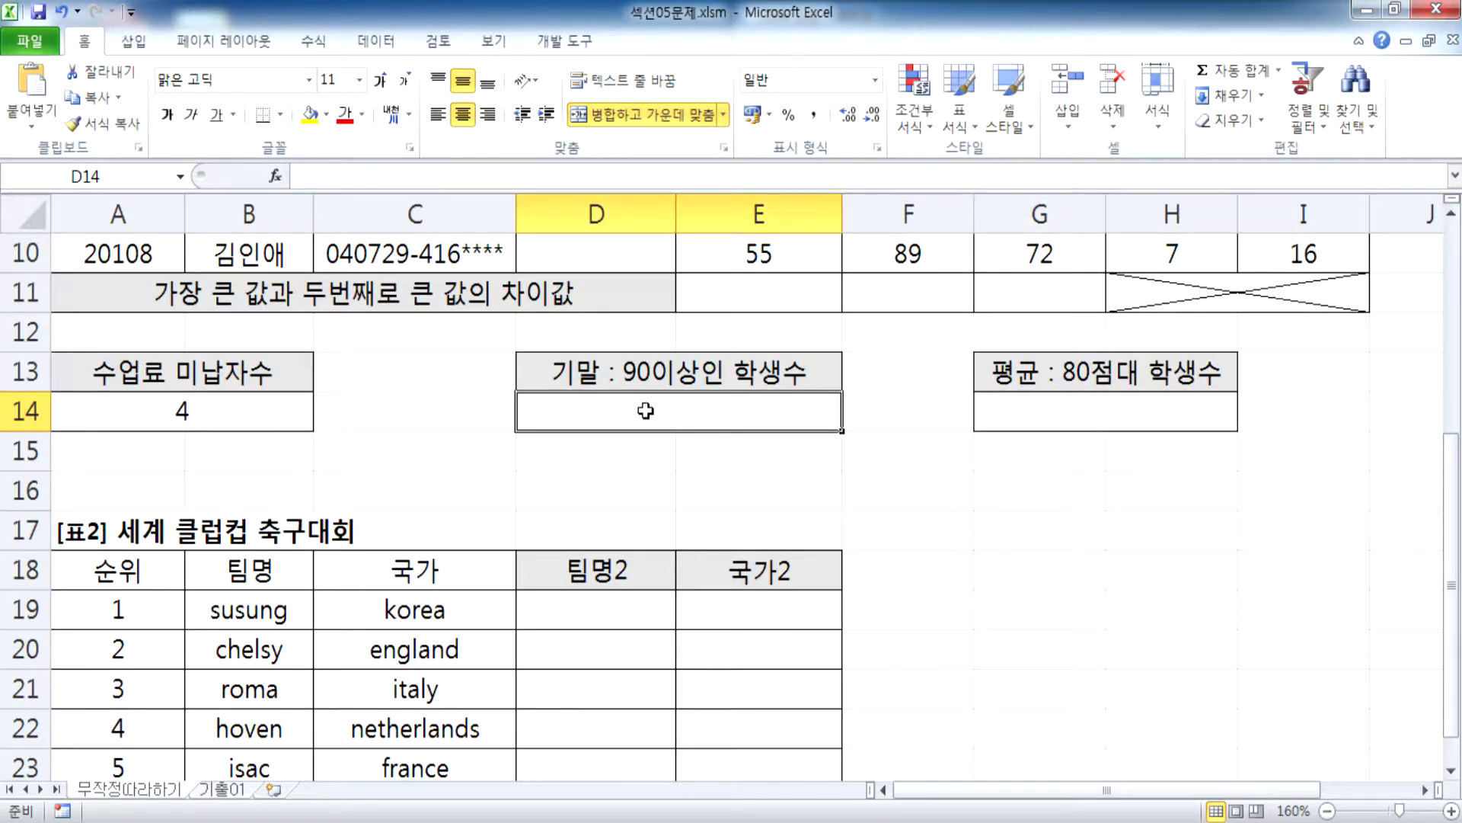
pyautogui.scroll(3, 646, 410)
pyautogui.moveTo(914, 332); pyautogui.dragTo(912, 598)
pyautogui.scroll(-3, 862, 472)
pyautogui.scroll(3, 861, 472)
pyautogui.scroll(-3, 862, 472)
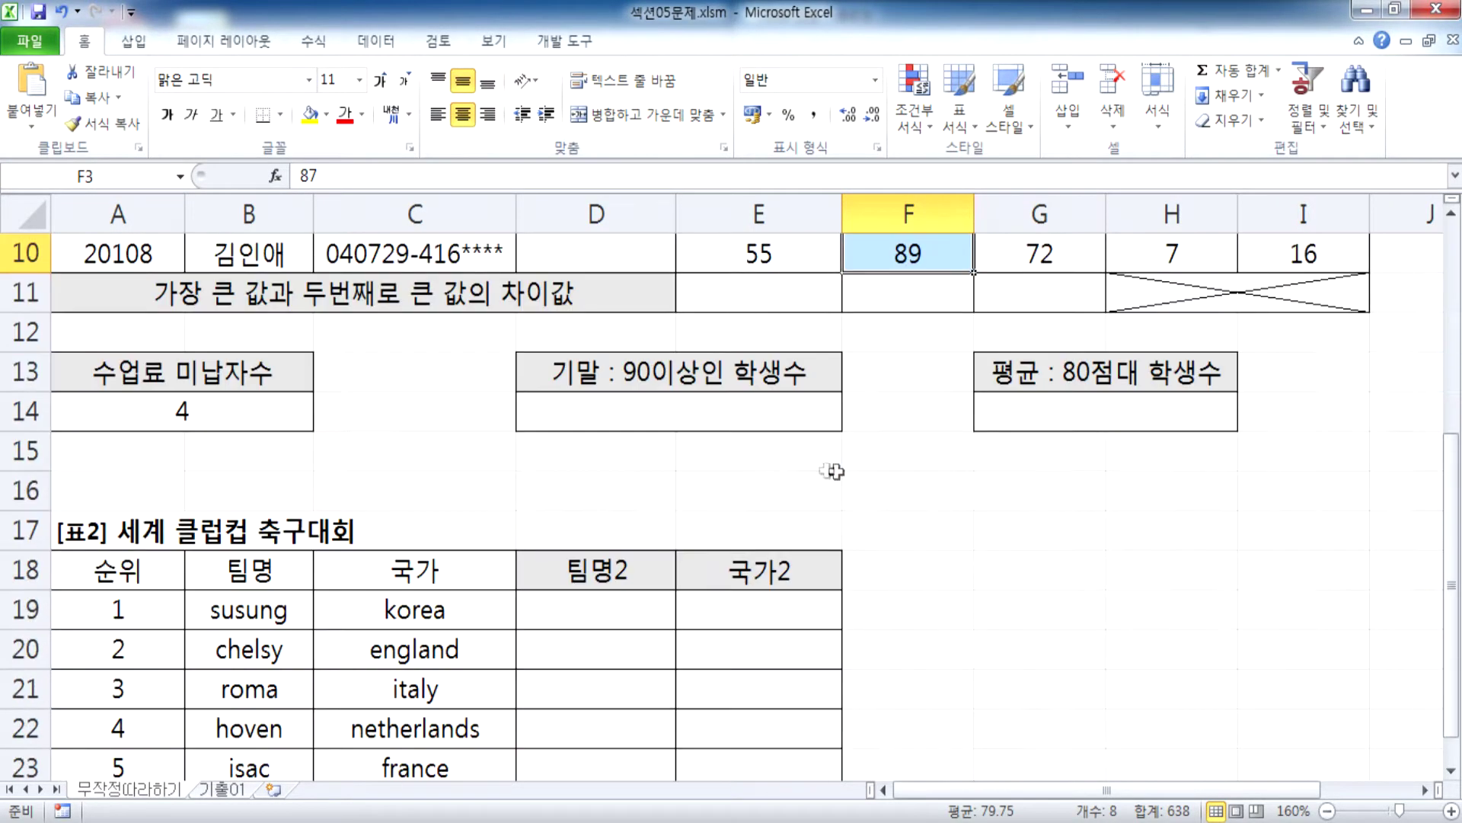
pyautogui.click(639, 408)
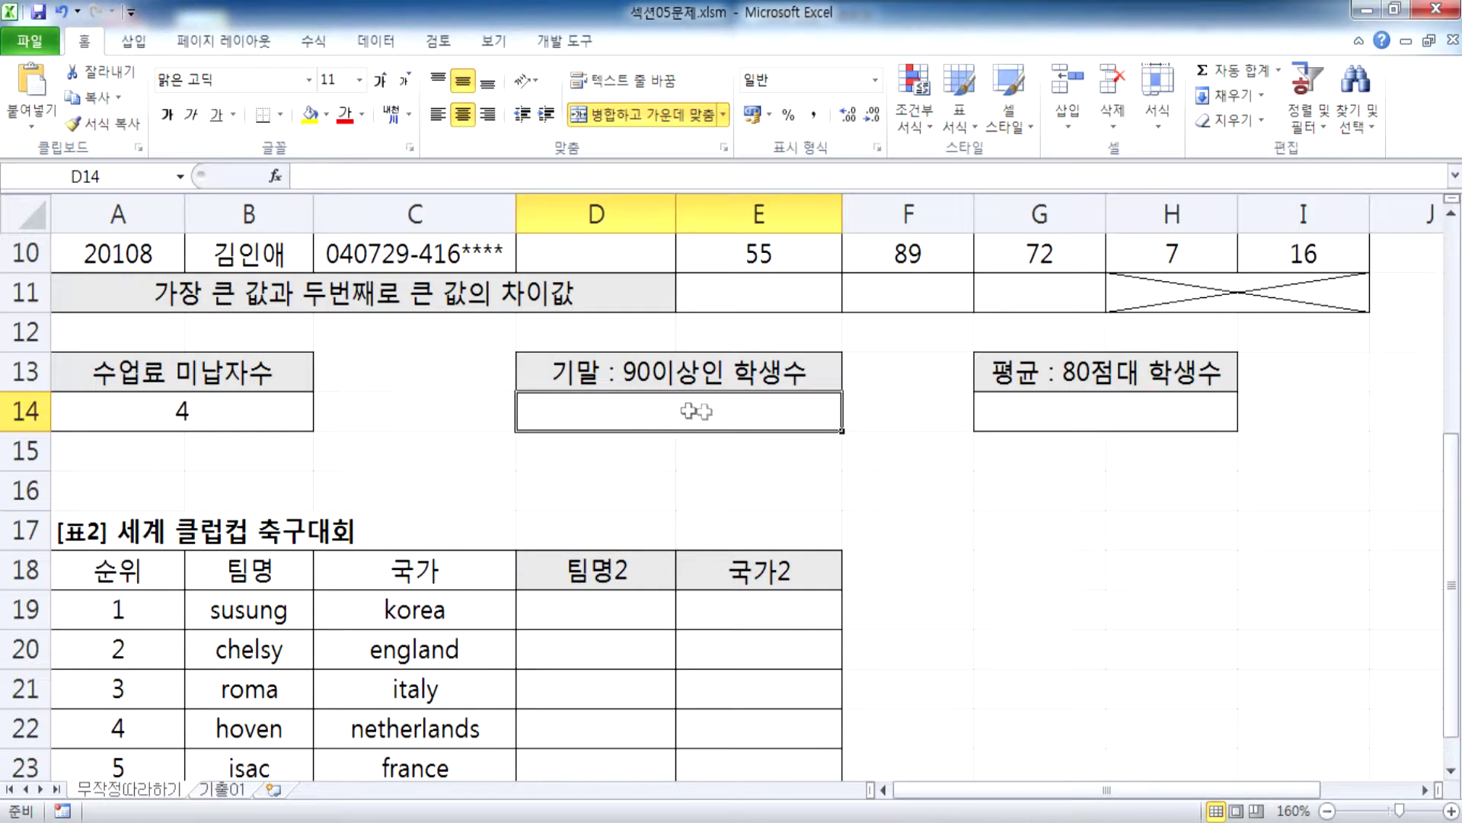
# Step: Switch to Notepad and add the task line "* 기말 점수에서 90점 이상인 학생의 수를 계산" below the COUNTBLANK note
pyautogui.hotkey('alt', 'Tab')
pyautogui.write('*')
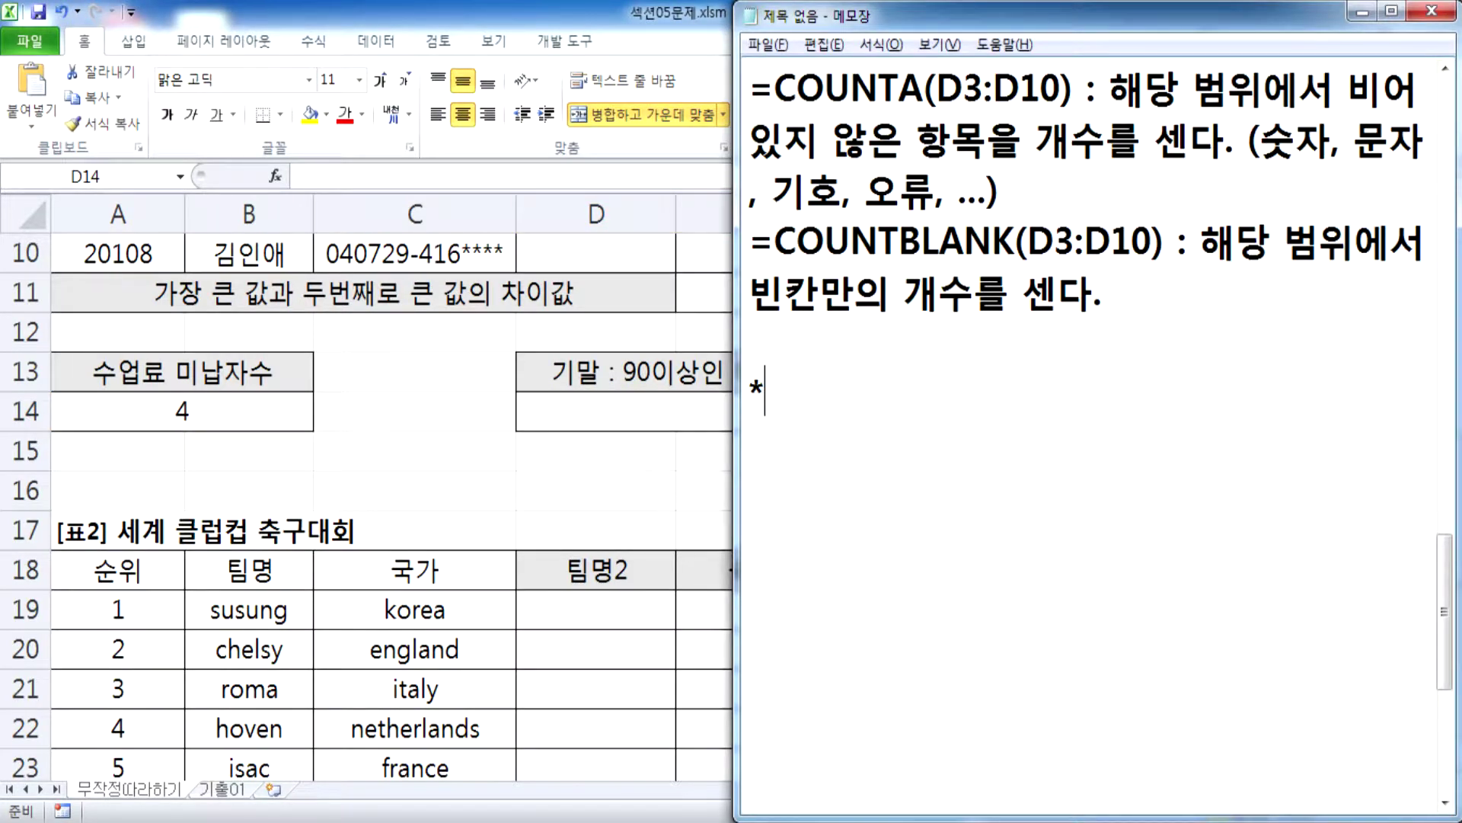
pyautogui.write(' 기말 점수에서 ')
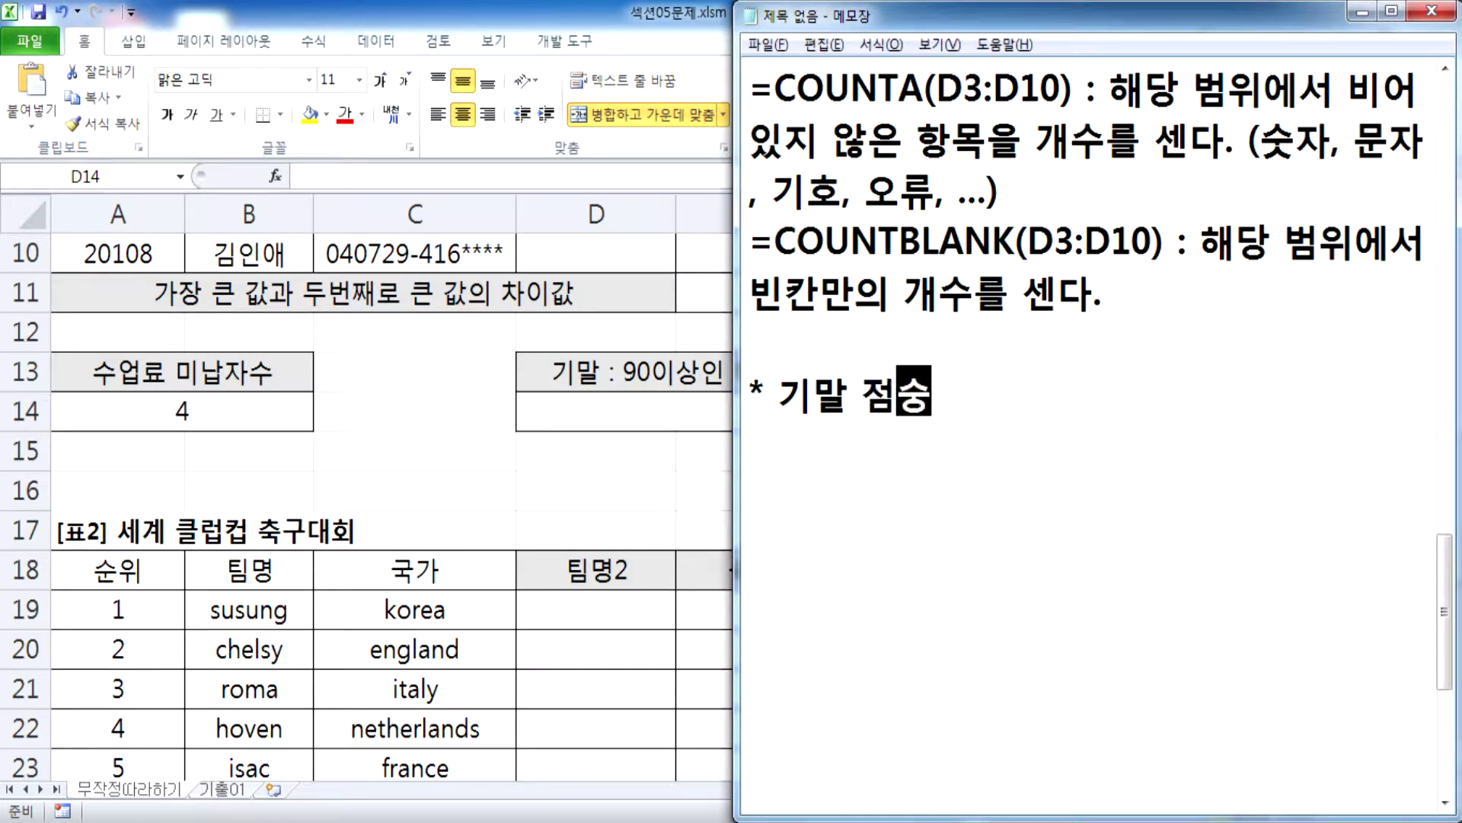
pyautogui.write('90점 이상인 ')
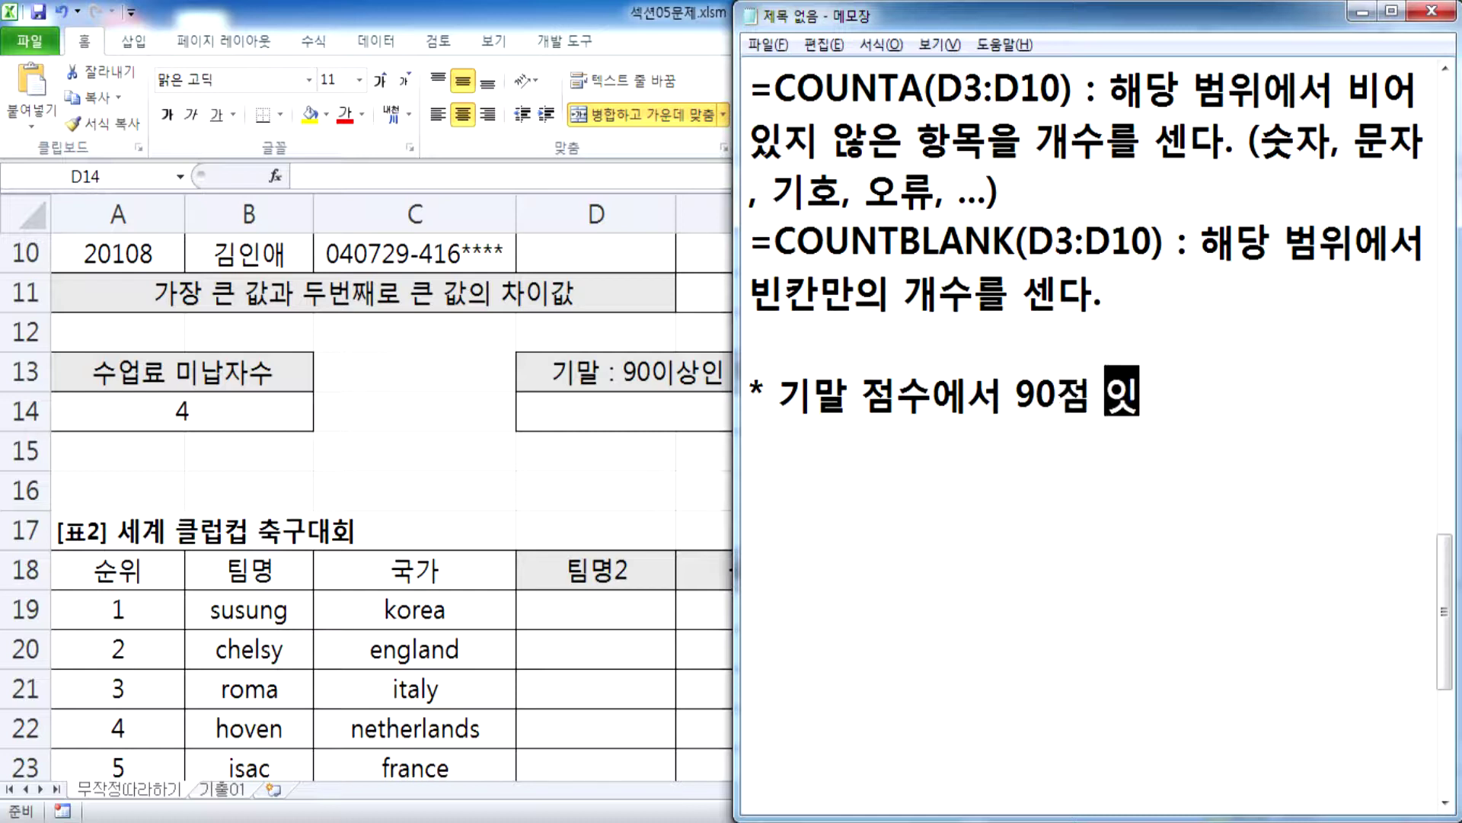
pyautogui.write('학생의 ㅅ')
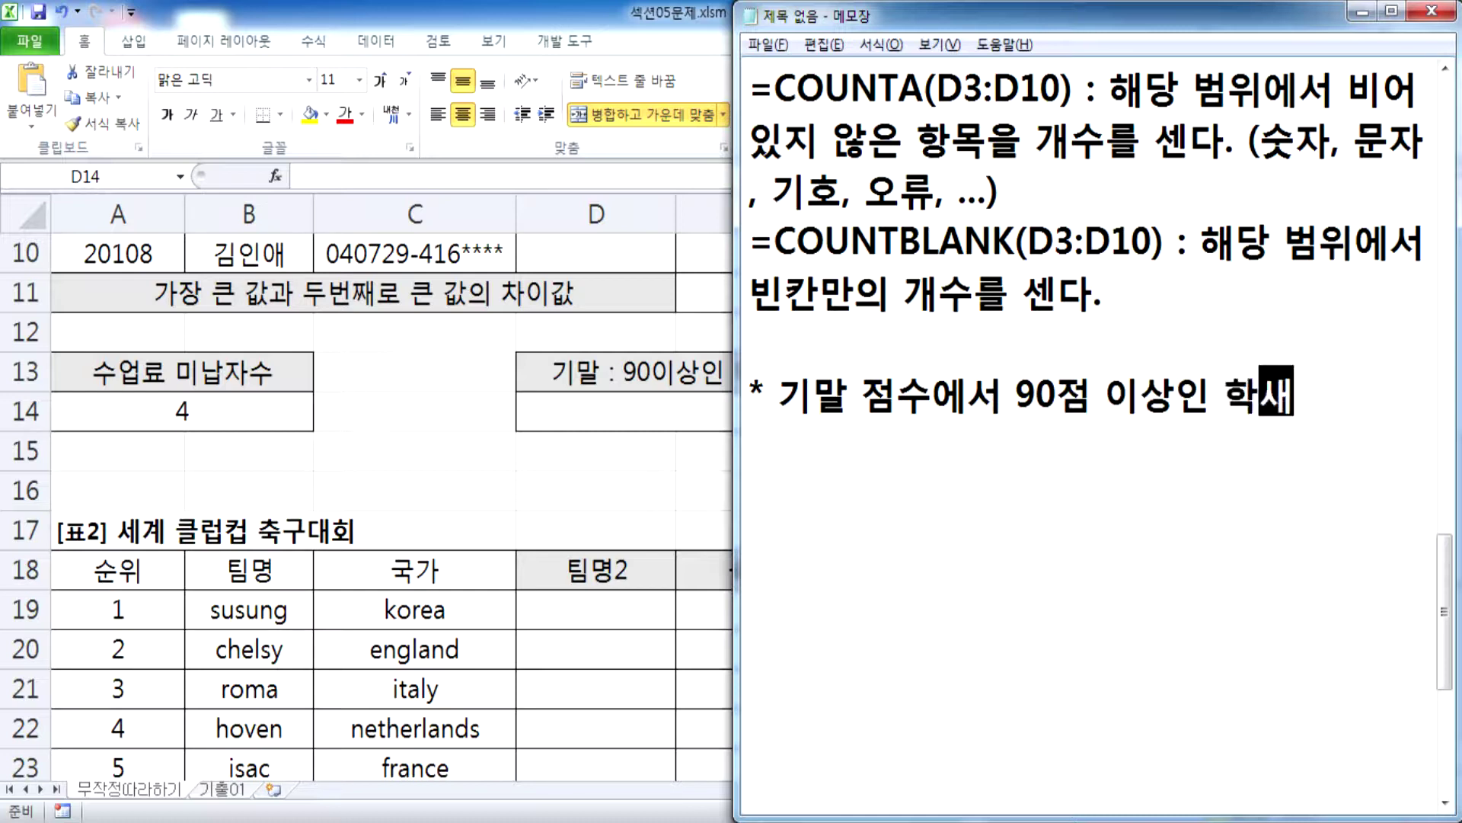
pyautogui.write('수를 계산')
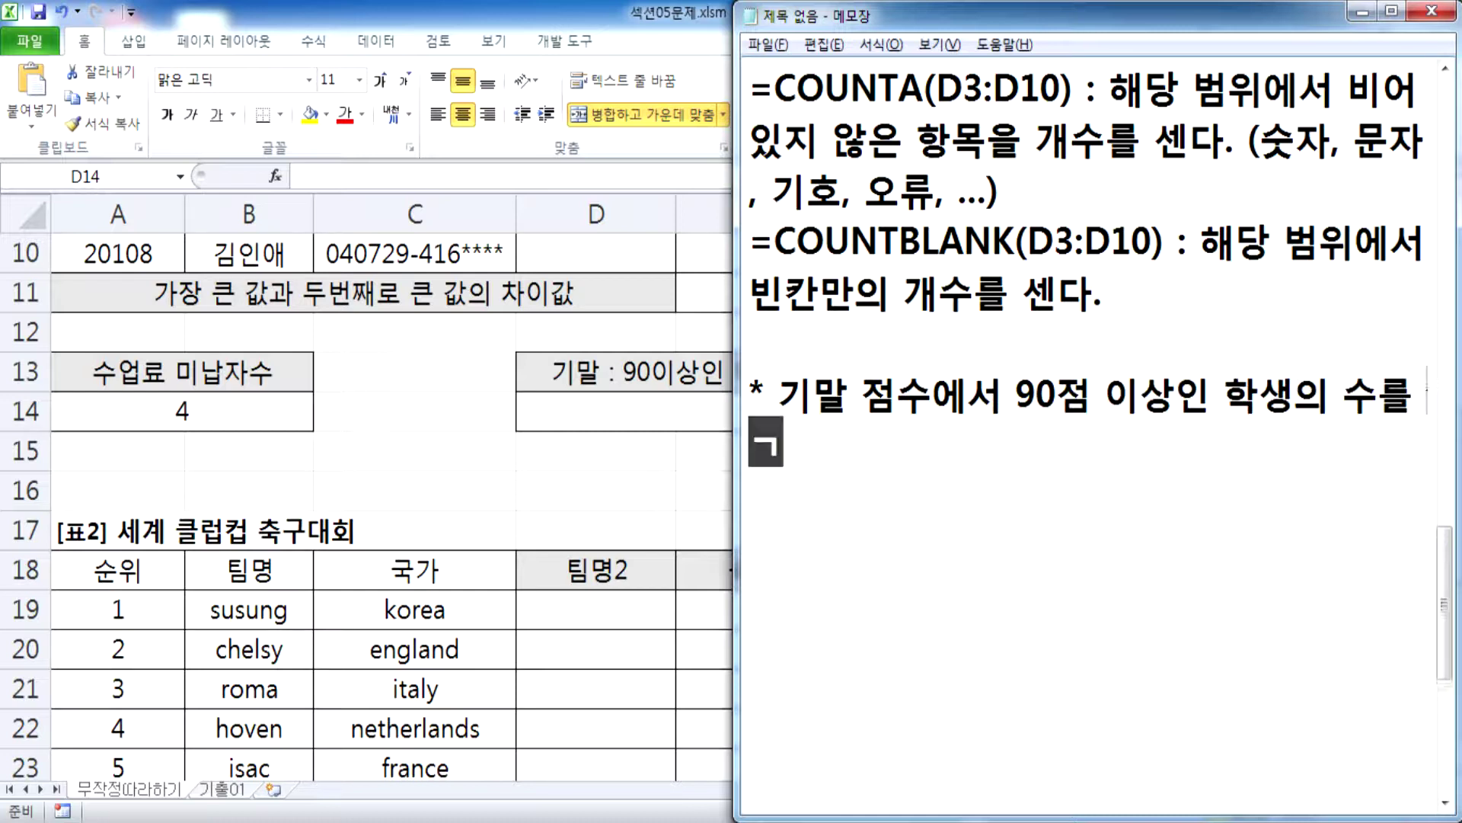
# Step: Append the function choices "(COUNT, COUNTA, COUNTIF 함수중에서 선택)" to the 기말 task line
pyautogui.write('(')
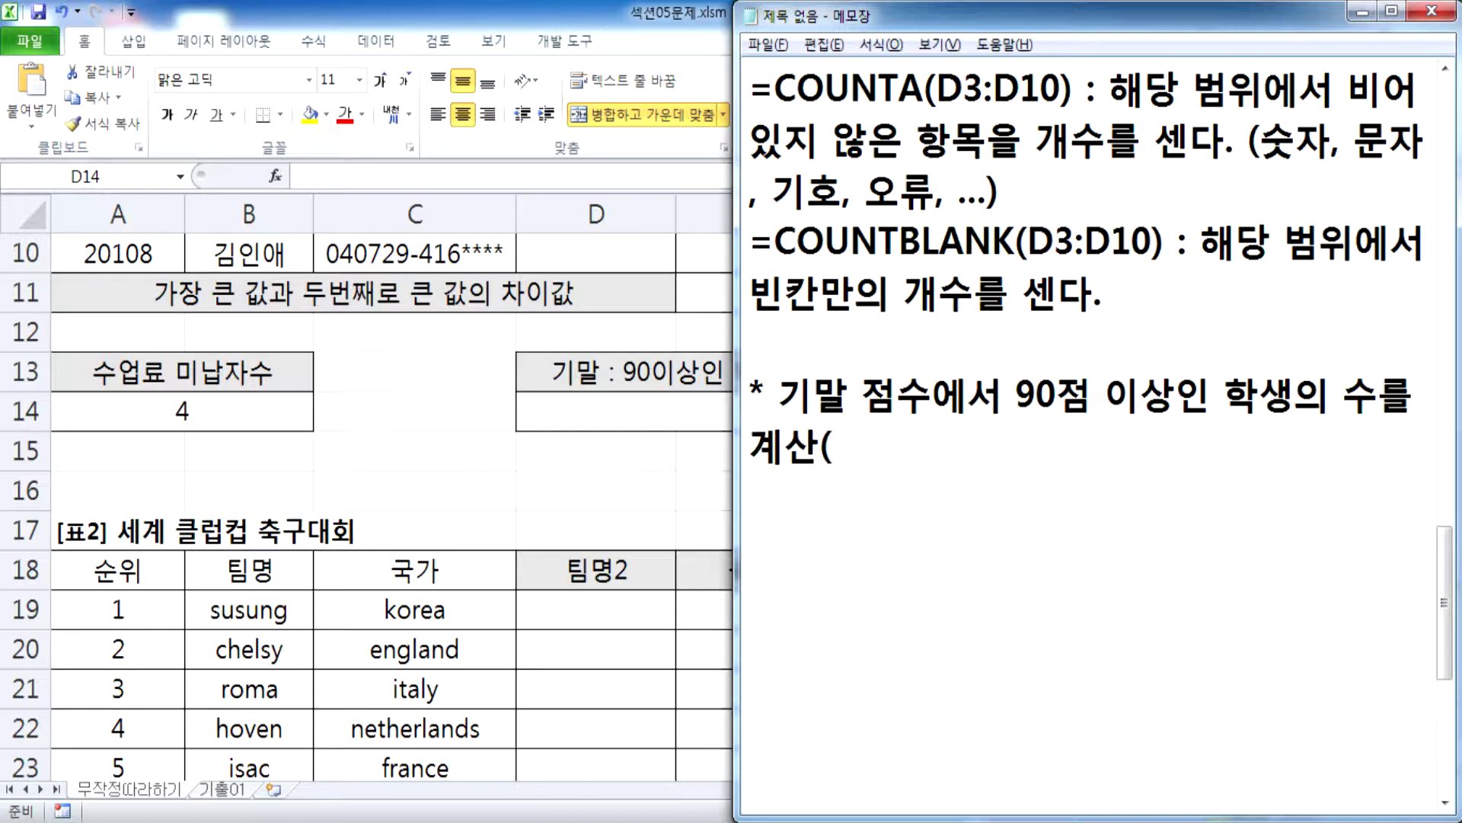
pyautogui.write('COUNT, ')
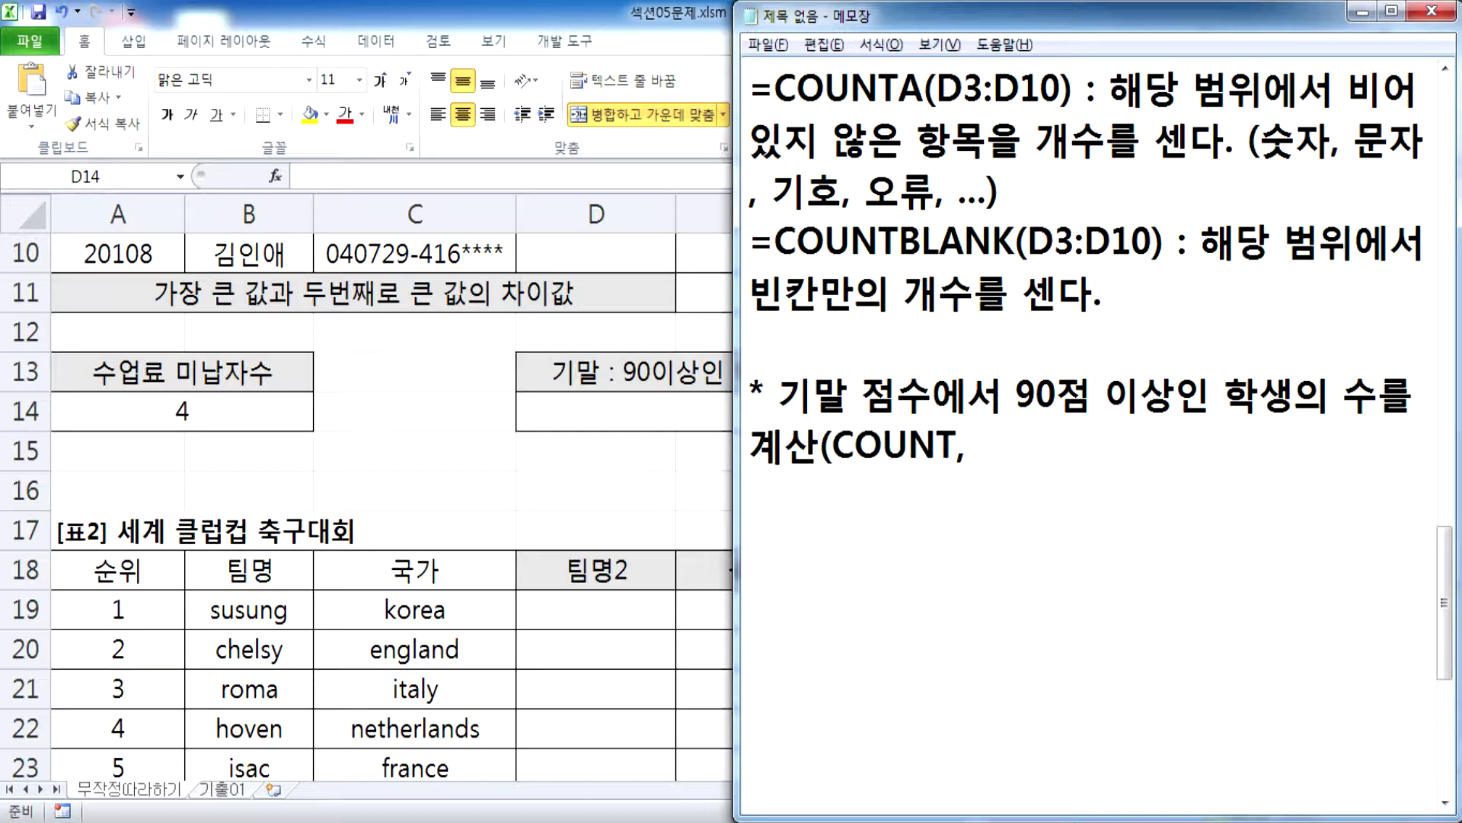
pyautogui.write('COUNTA, CO')
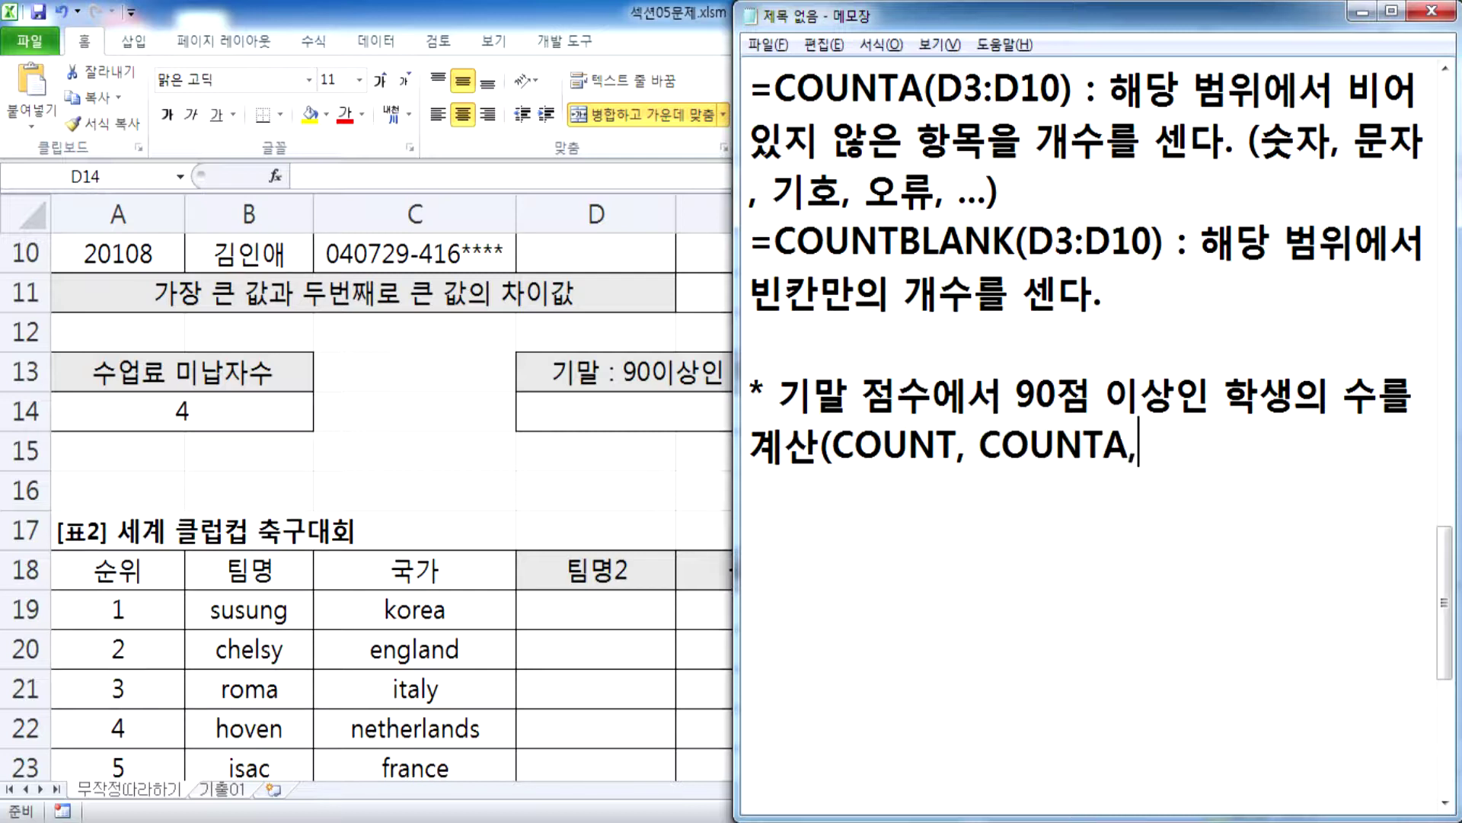
pyautogui.write('UNTIF GKA')
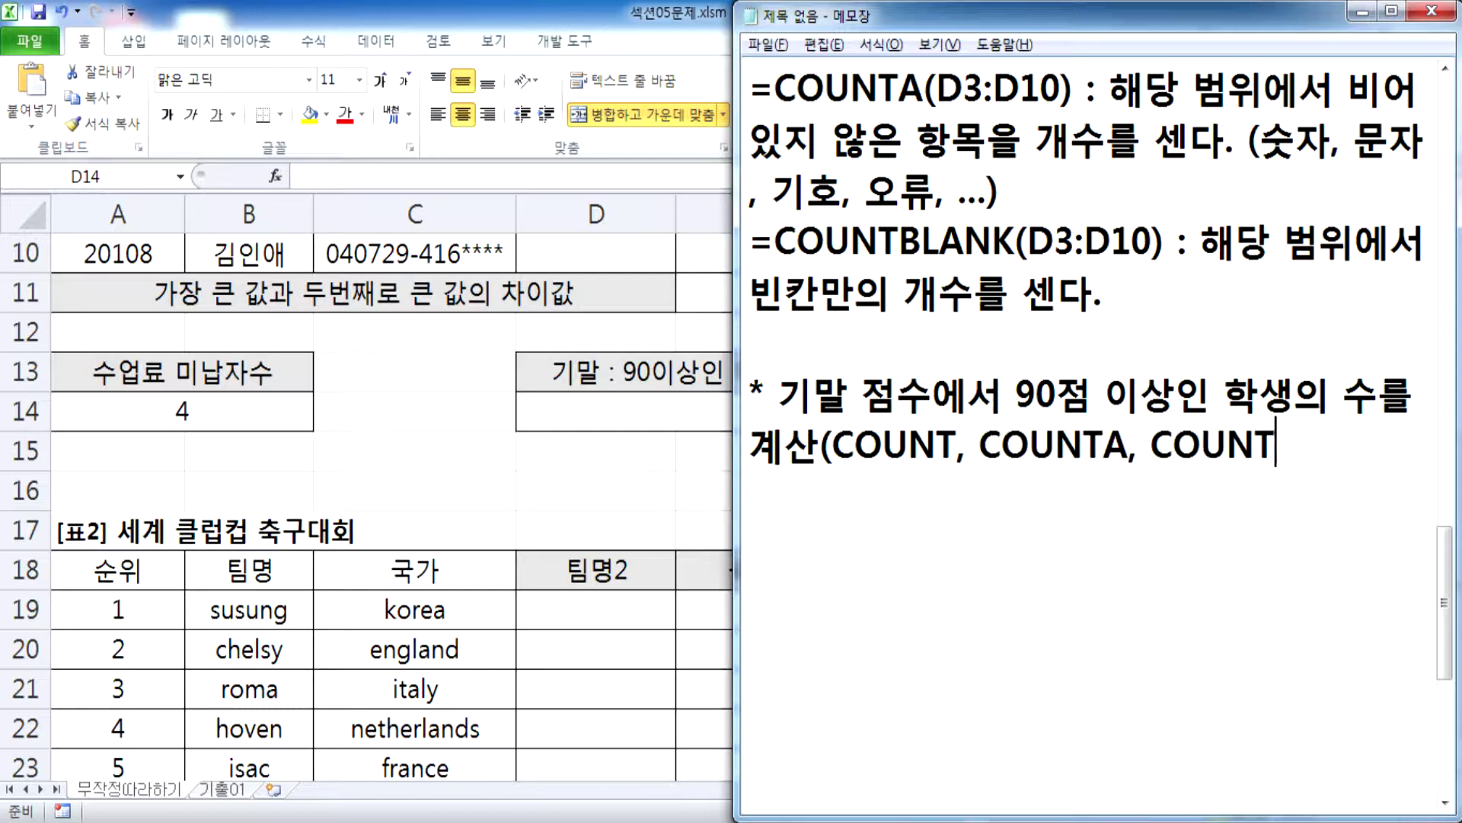
pyautogui.press('BackSpace')
pyautogui.press('BackSpace')
pyautogui.press('BackSpace')
pyautogui.write('함수중ㅇ')
pyautogui.write('에서 ')
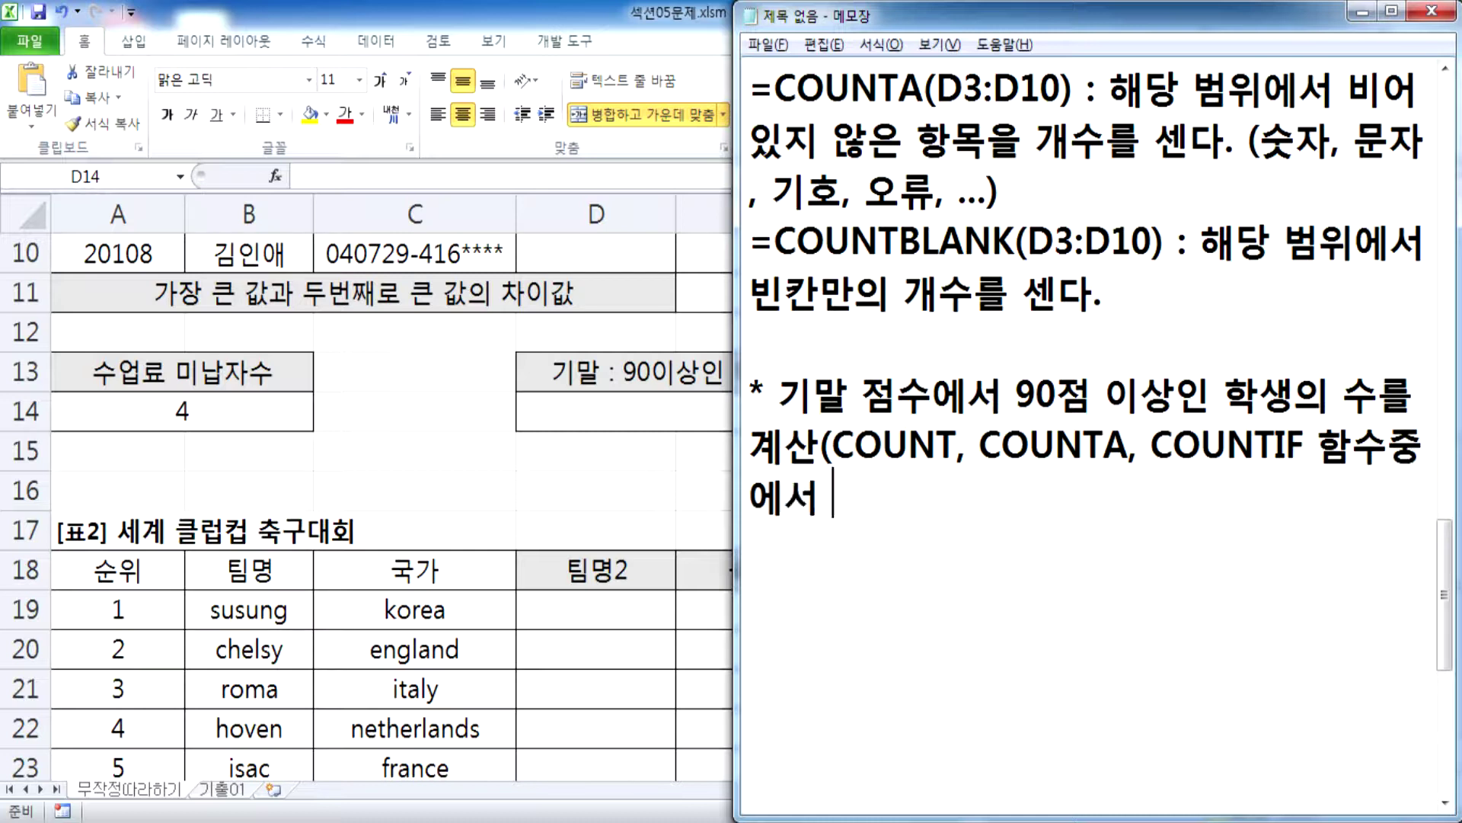
pyautogui.write('선택)')
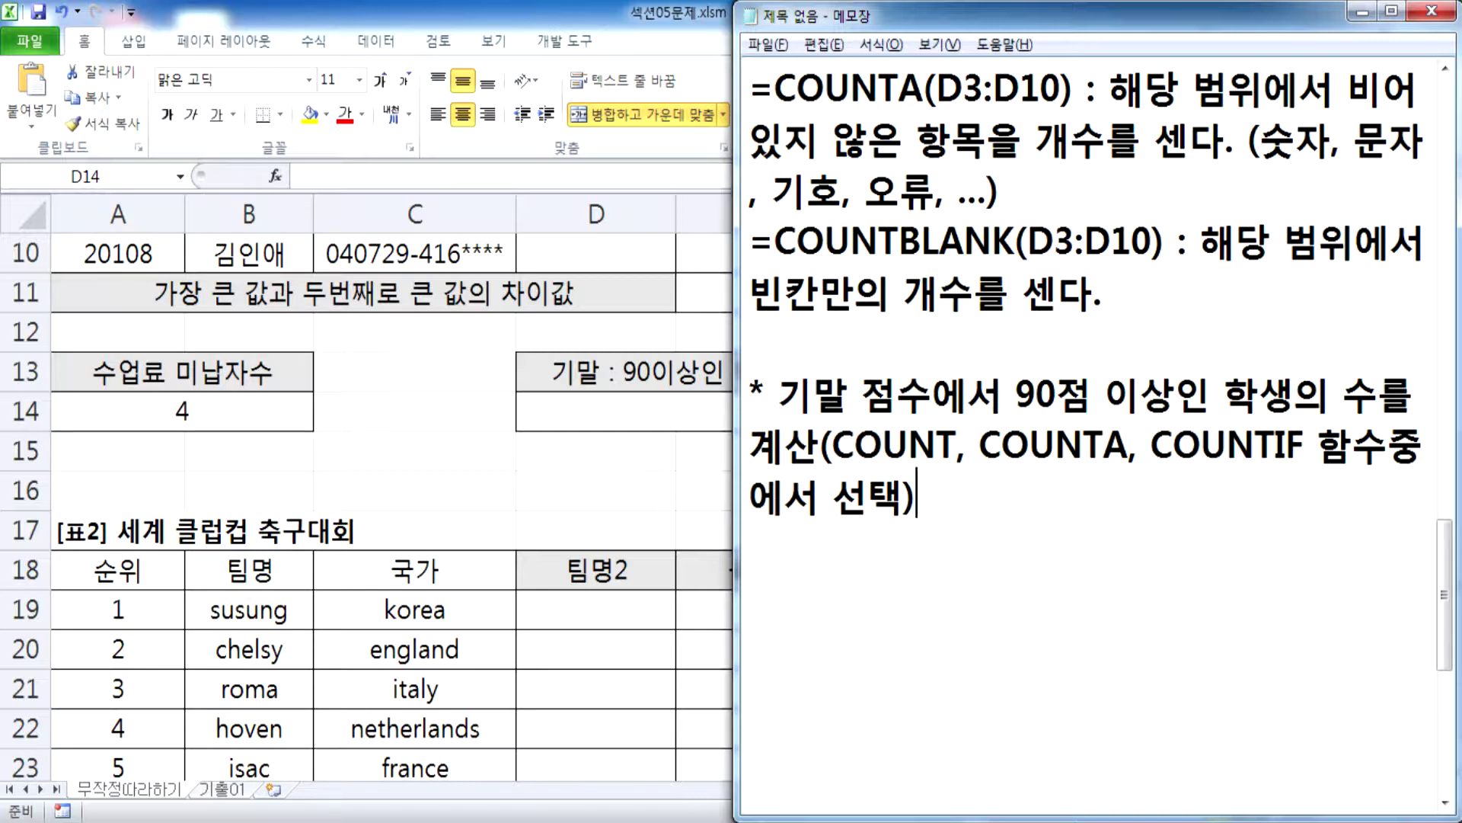
# Step: Switch to Excel and examine the 기말 scores in F3:F10 together with the answer cell for students scoring 90 or more
pyautogui.click(959, 446)
pyautogui.click(666, 405)
pyautogui.scroll(3, 665, 405)
pyautogui.moveTo(908, 332); pyautogui.dragTo(927, 609)
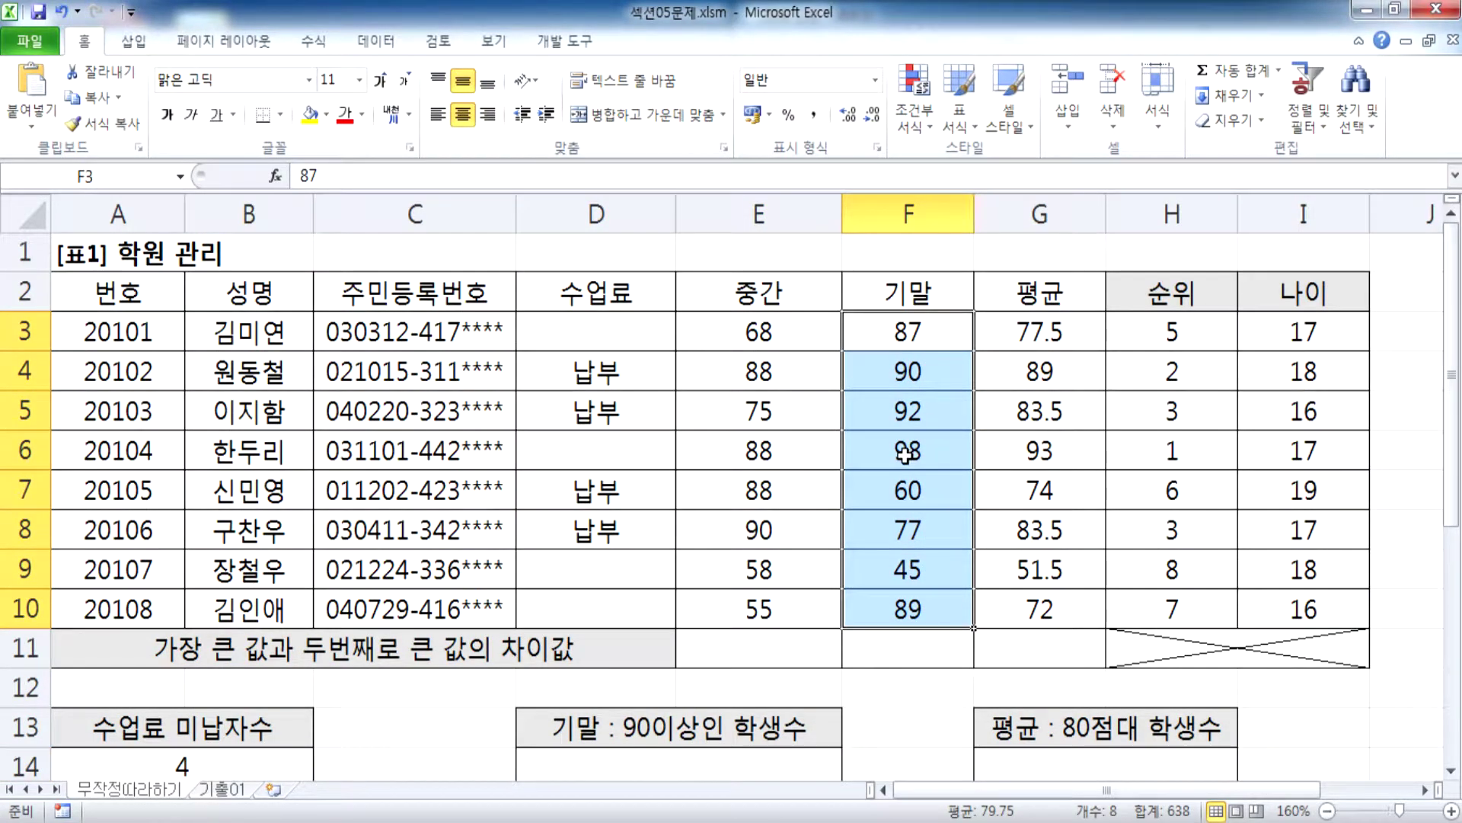
pyautogui.scroll(-1, 905, 455)
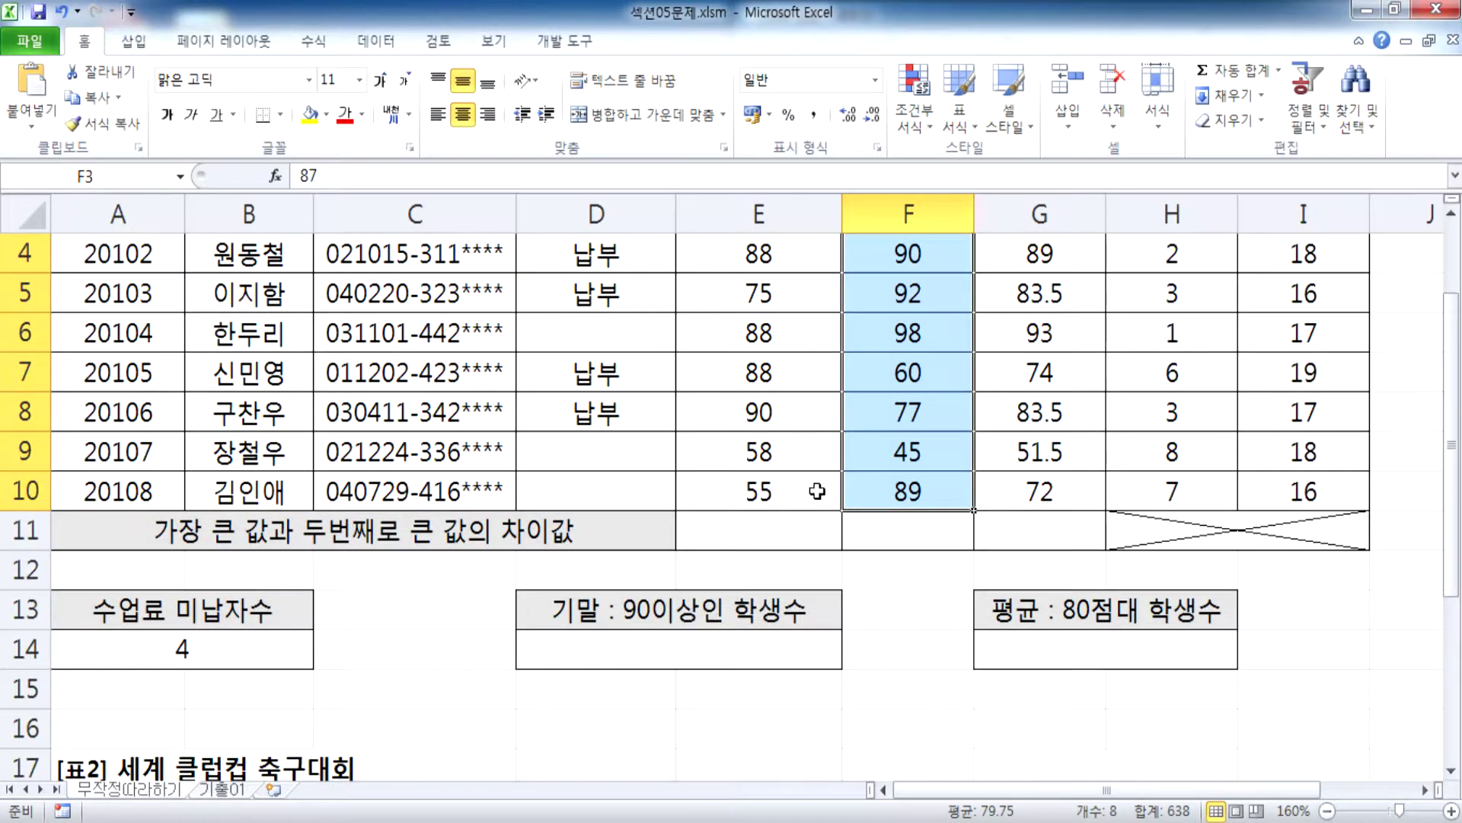
pyautogui.scroll(1, 818, 492)
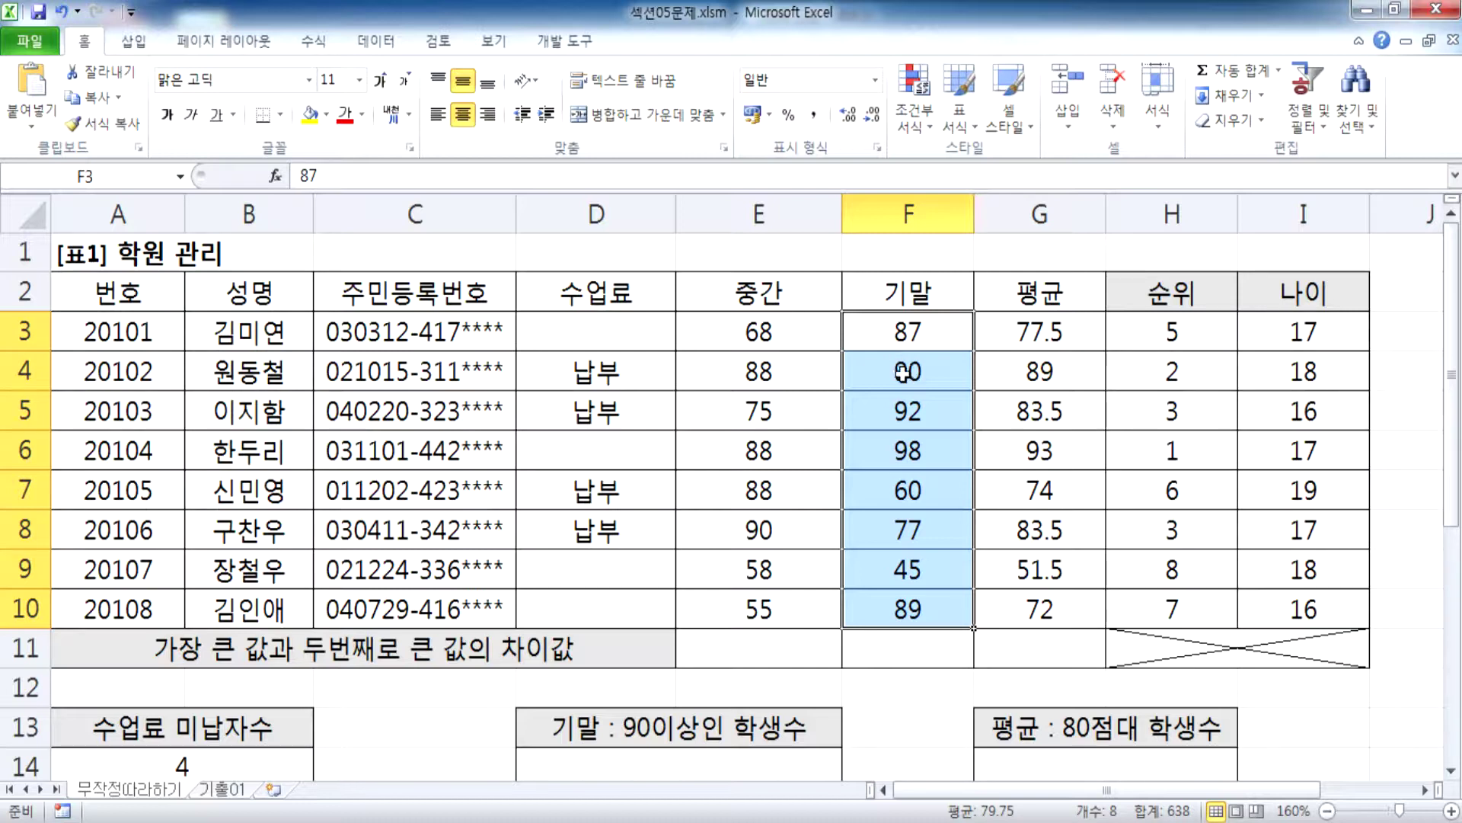
# Step: Clear the 기말 score in F4, select F3:F10, and undo the clearing
pyautogui.click(923, 371)
pyautogui.press('Delete')
pyautogui.moveTo(911, 329); pyautogui.dragTo(907, 609)
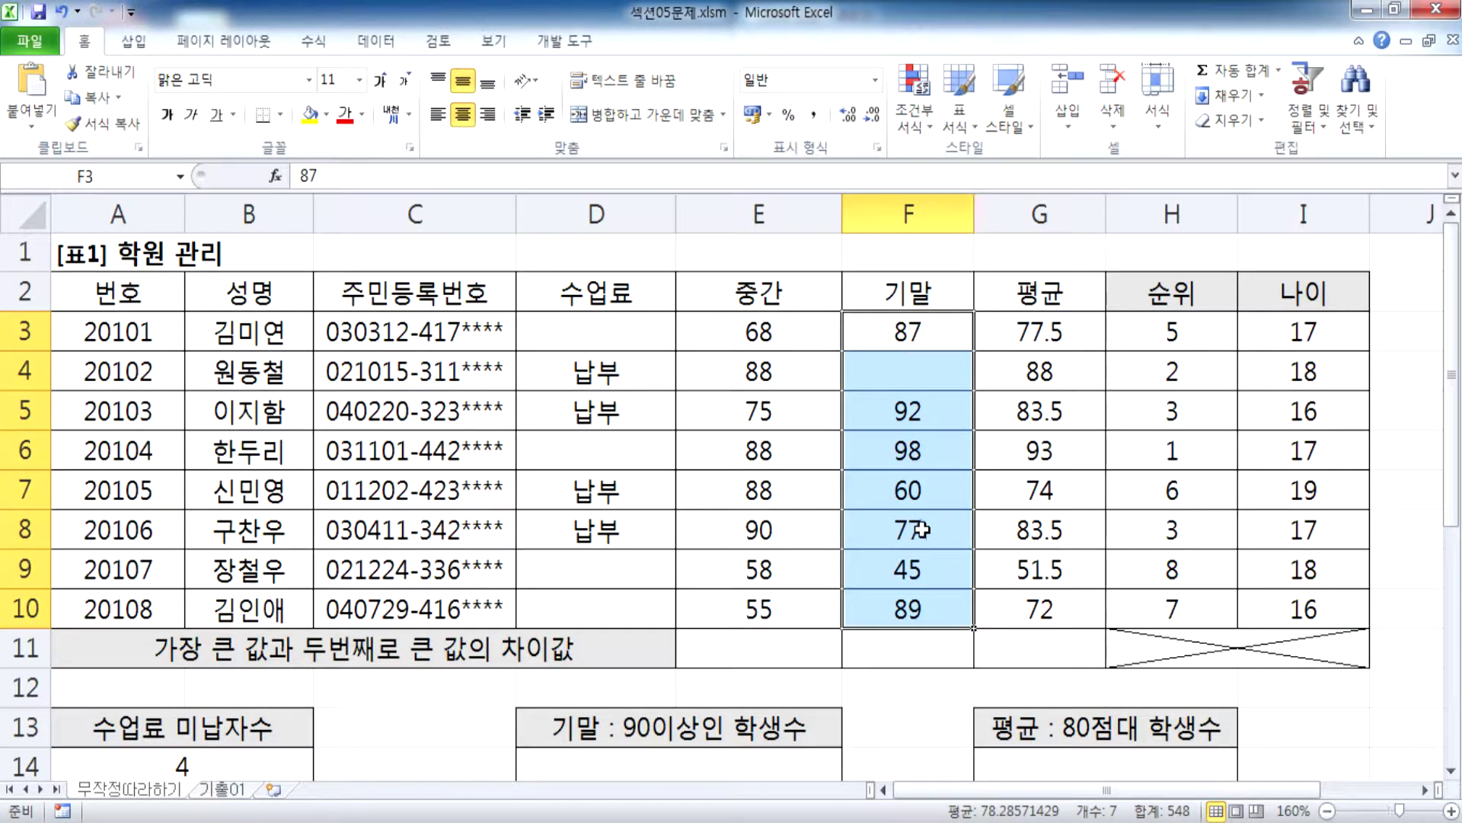
pyautogui.hotkey('ctrl', 'z')
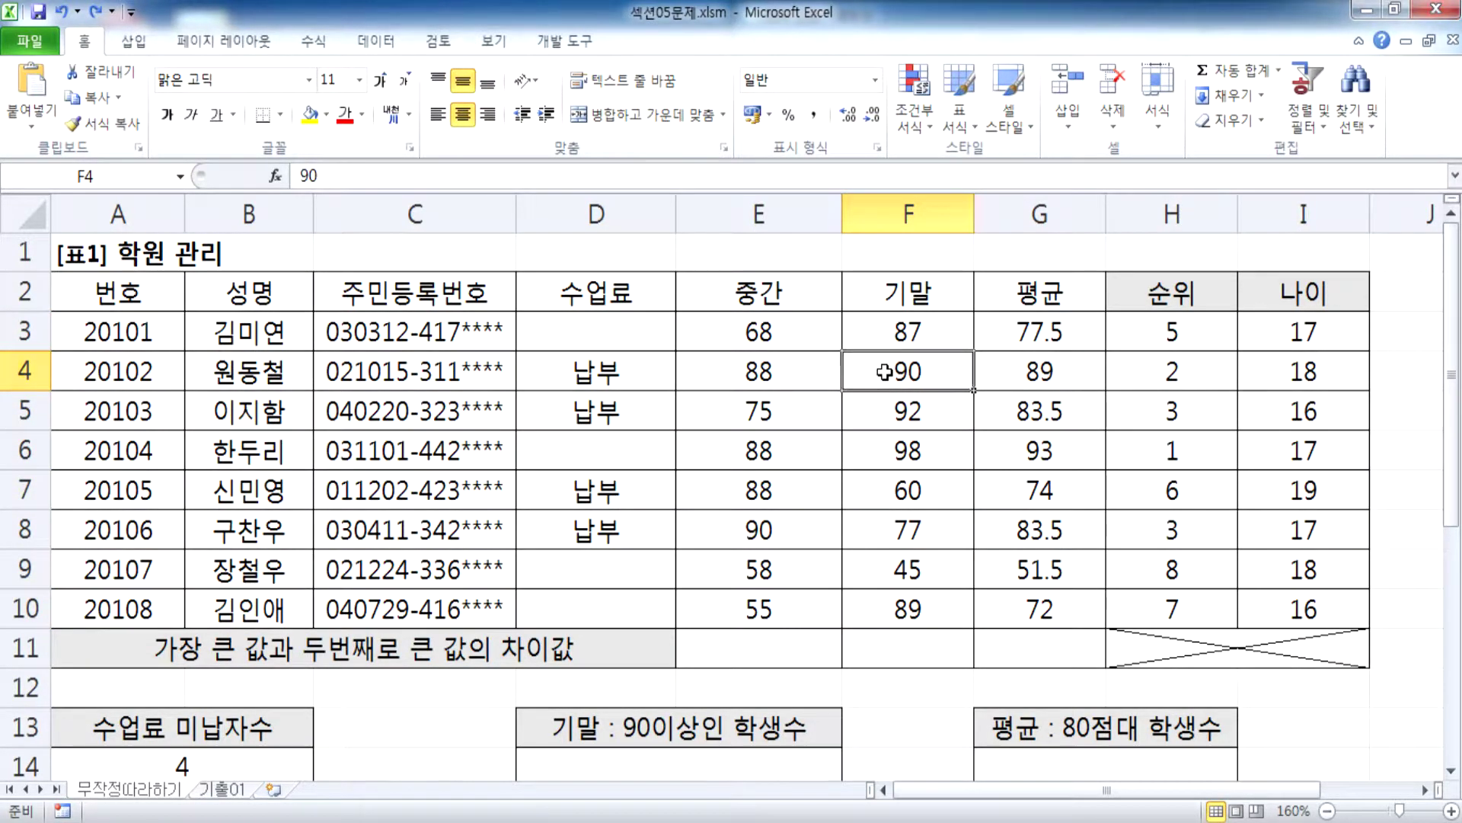
# Step: Compare the COUNTA and COUNTIF choices in the Notepad task line with the 기말 scores in Excel
pyautogui.hotkey('alt', 'Tab')
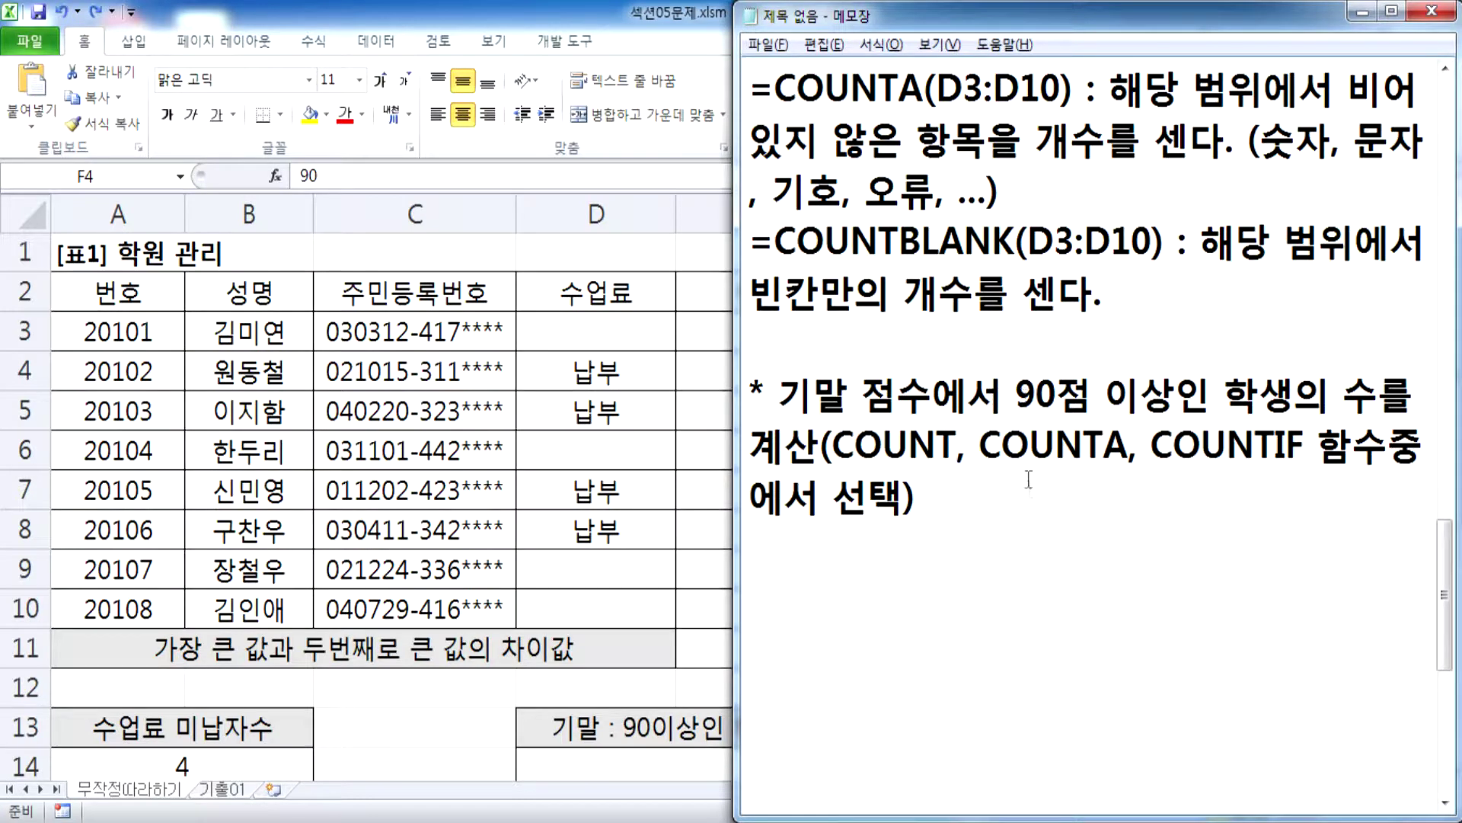
pyautogui.moveTo(981, 444); pyautogui.dragTo(1117, 443)
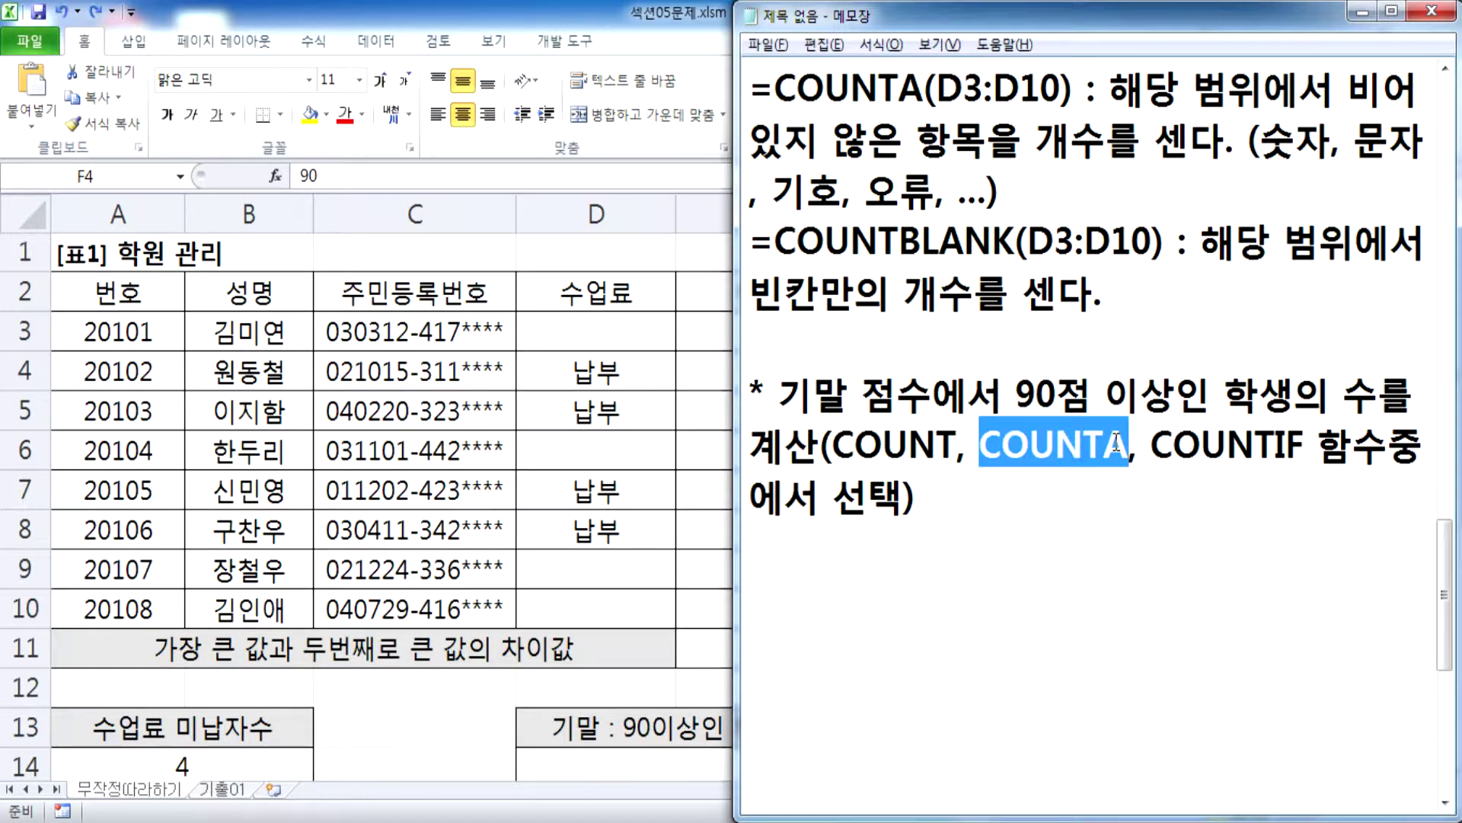
pyautogui.hotkey('alt', 'Tab')
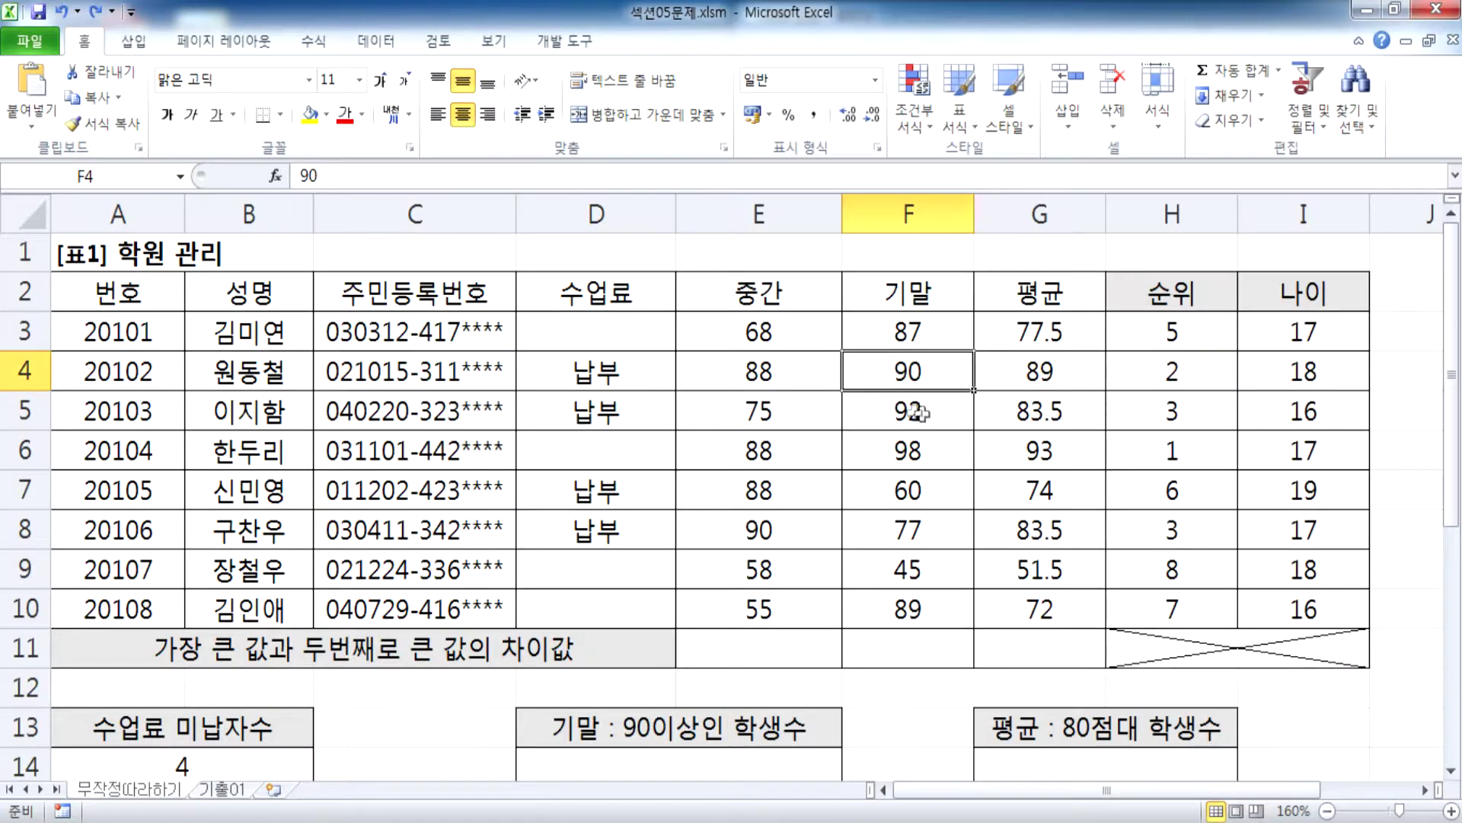
pyautogui.moveTo(899, 333); pyautogui.dragTo(907, 609)
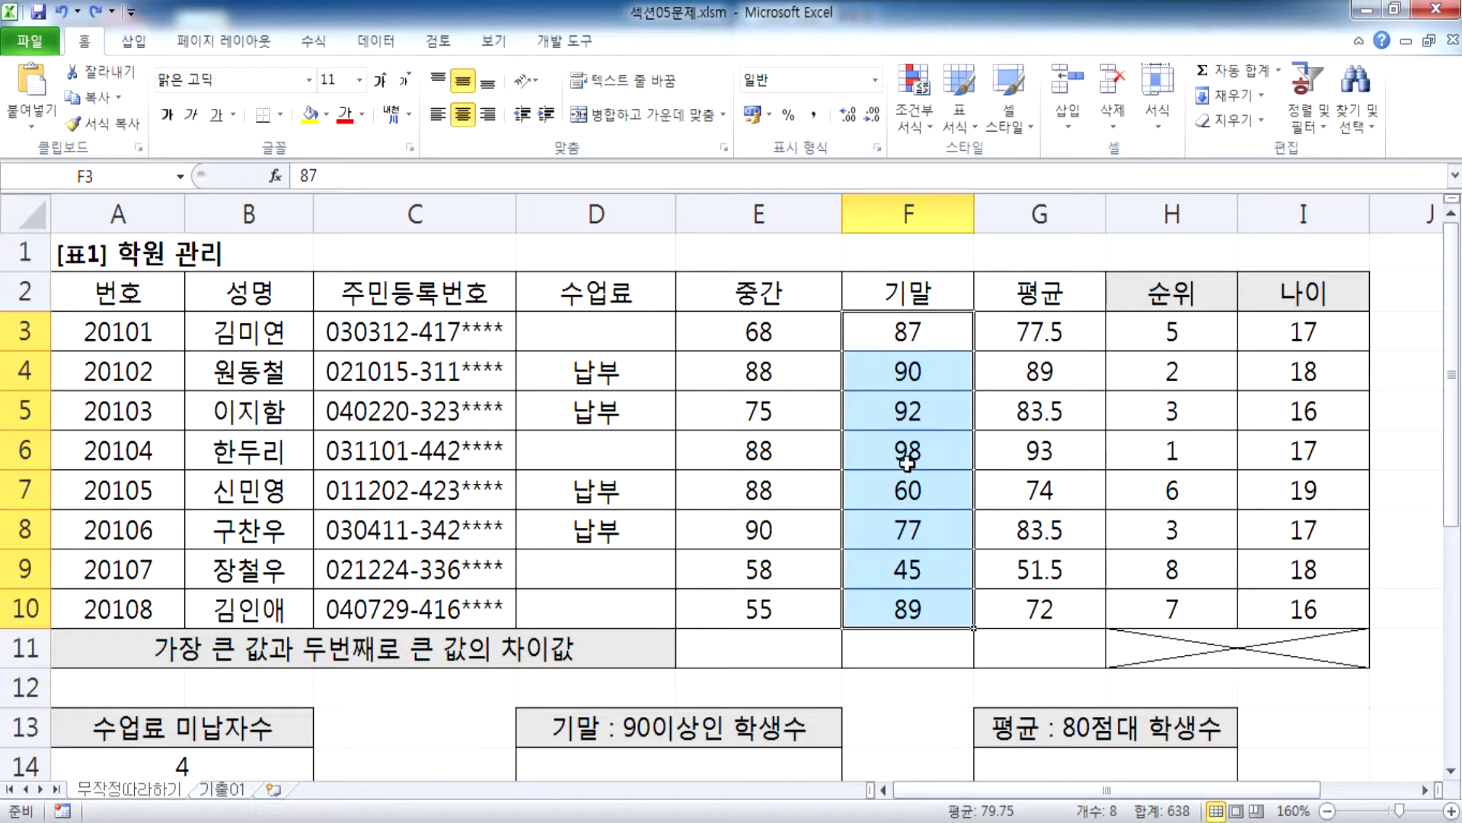
pyautogui.hotkey('alt', 'Tab')
pyautogui.click(1276, 443)
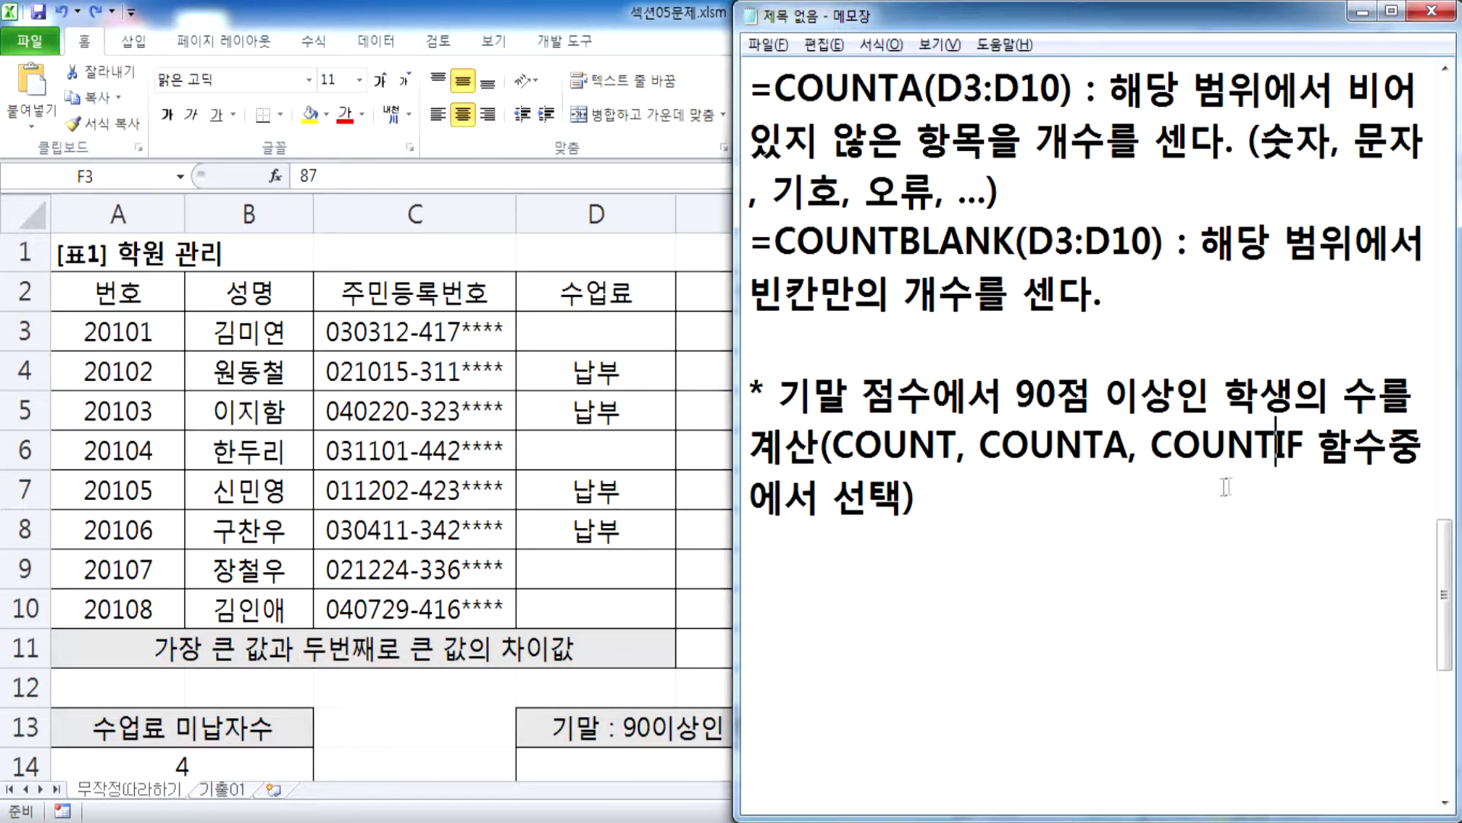
pyautogui.scroll(-1, 1123, 484)
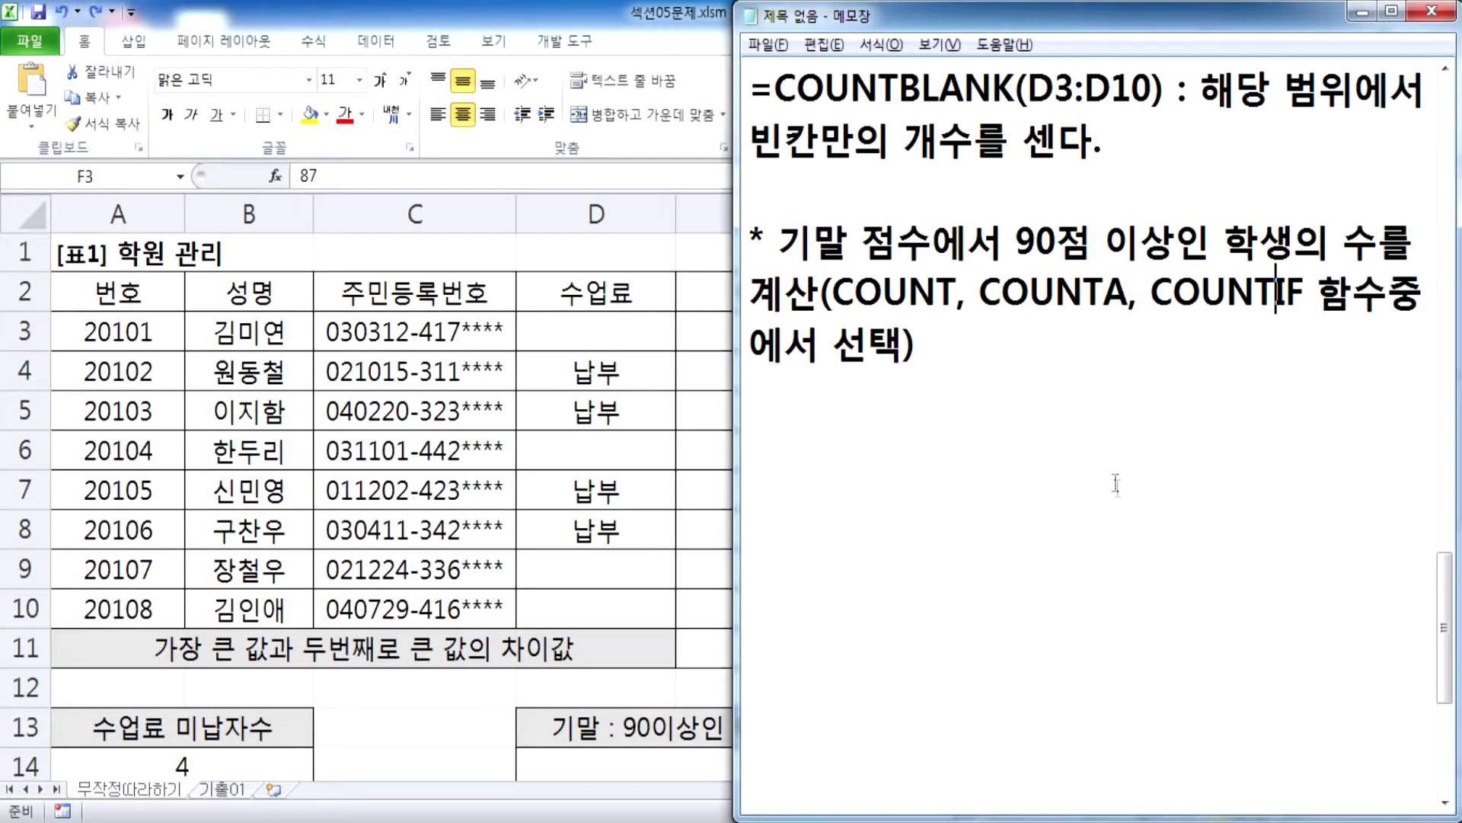
pyautogui.scroll(-1, 960, 436)
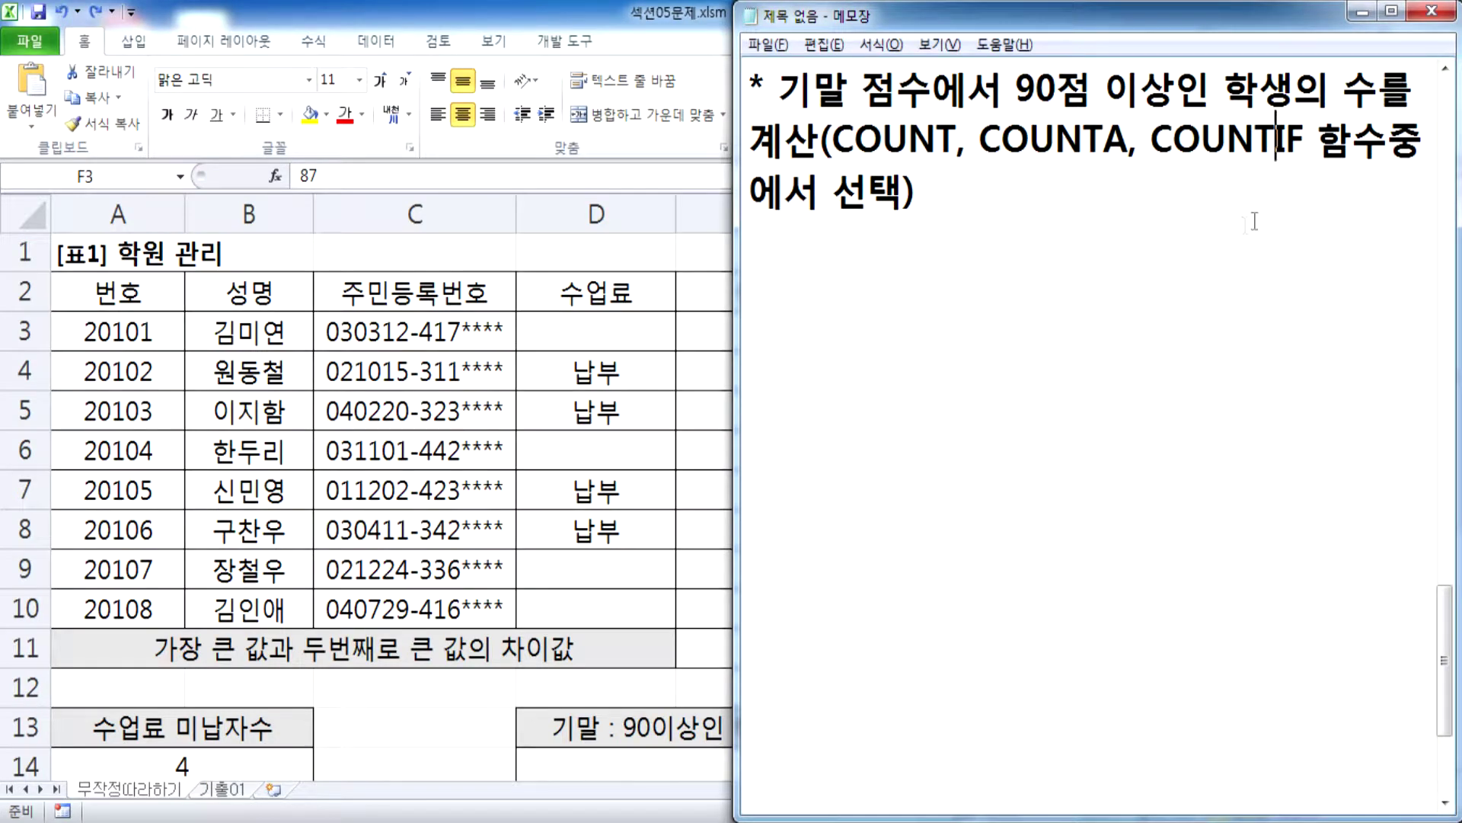
# Step: Add the syntax note "=COUNTIF(범위, 조건) : 조건부 개수" below the 기말 task line in Notepad
pyautogui.click(991, 300)
pyautogui.press('Up')
pyautogui.write('=COUNTIF(')
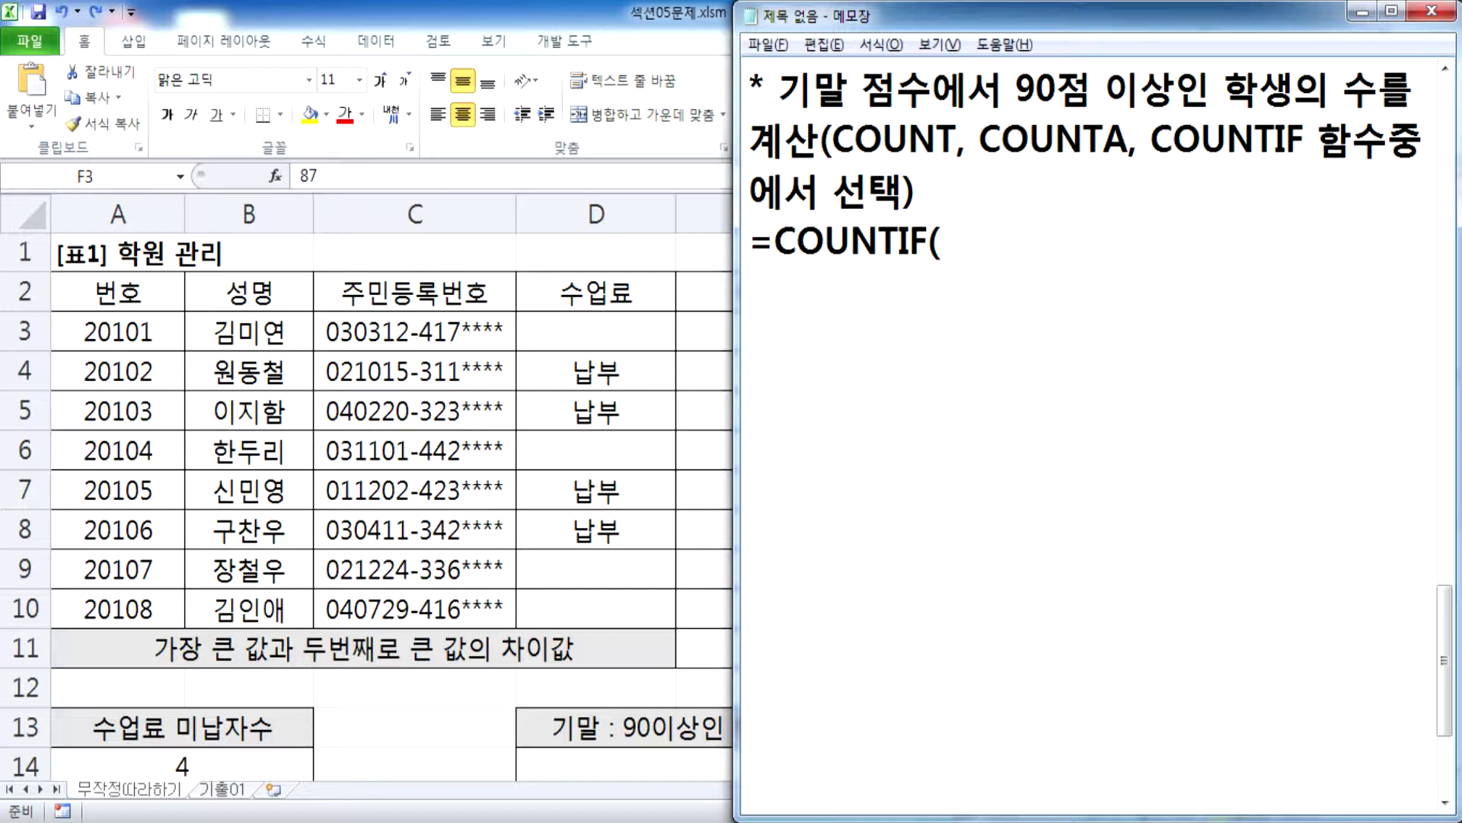
pyautogui.write('범')
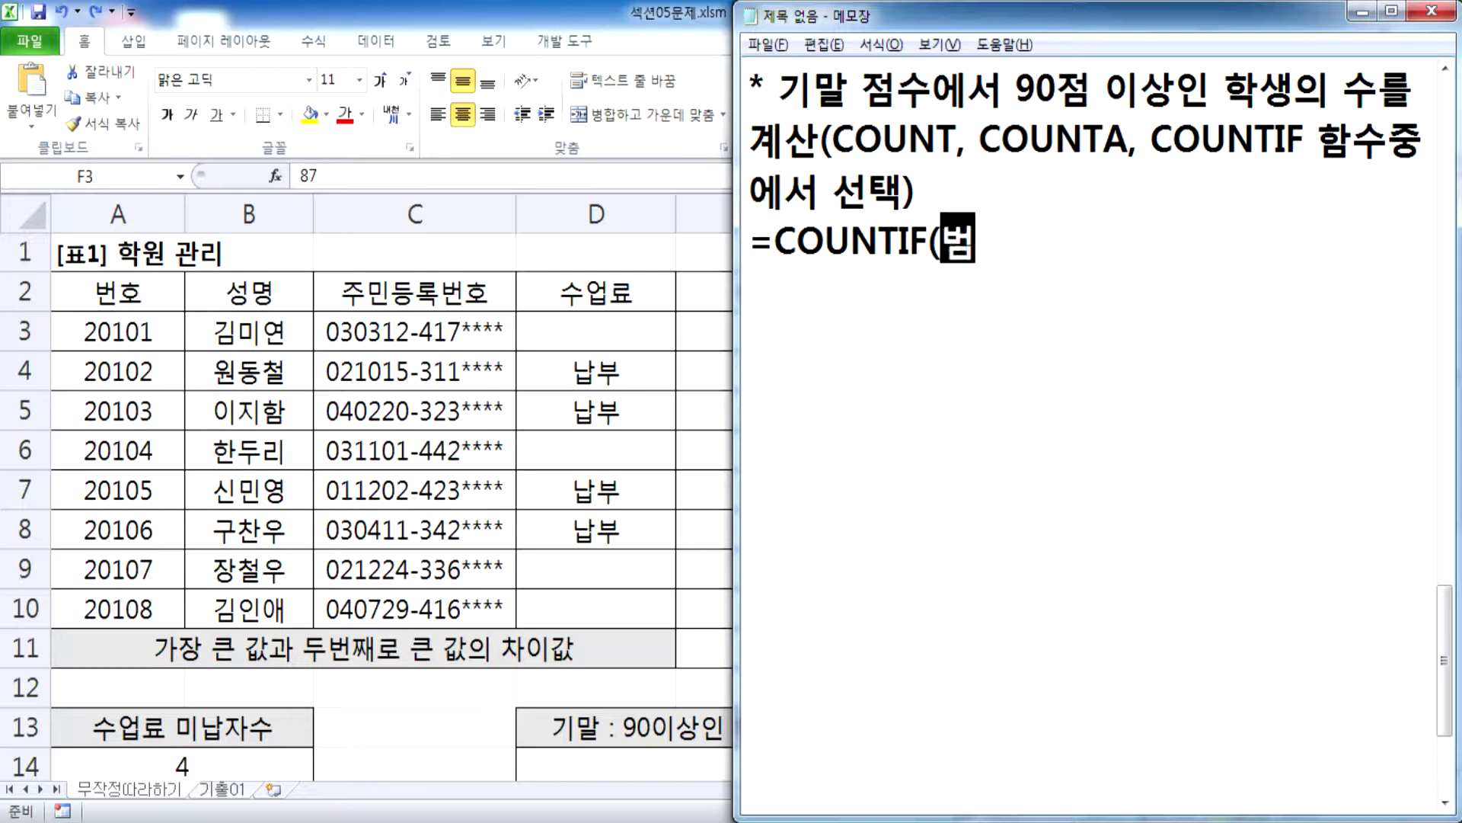
pyautogui.write('위, 족건) :')
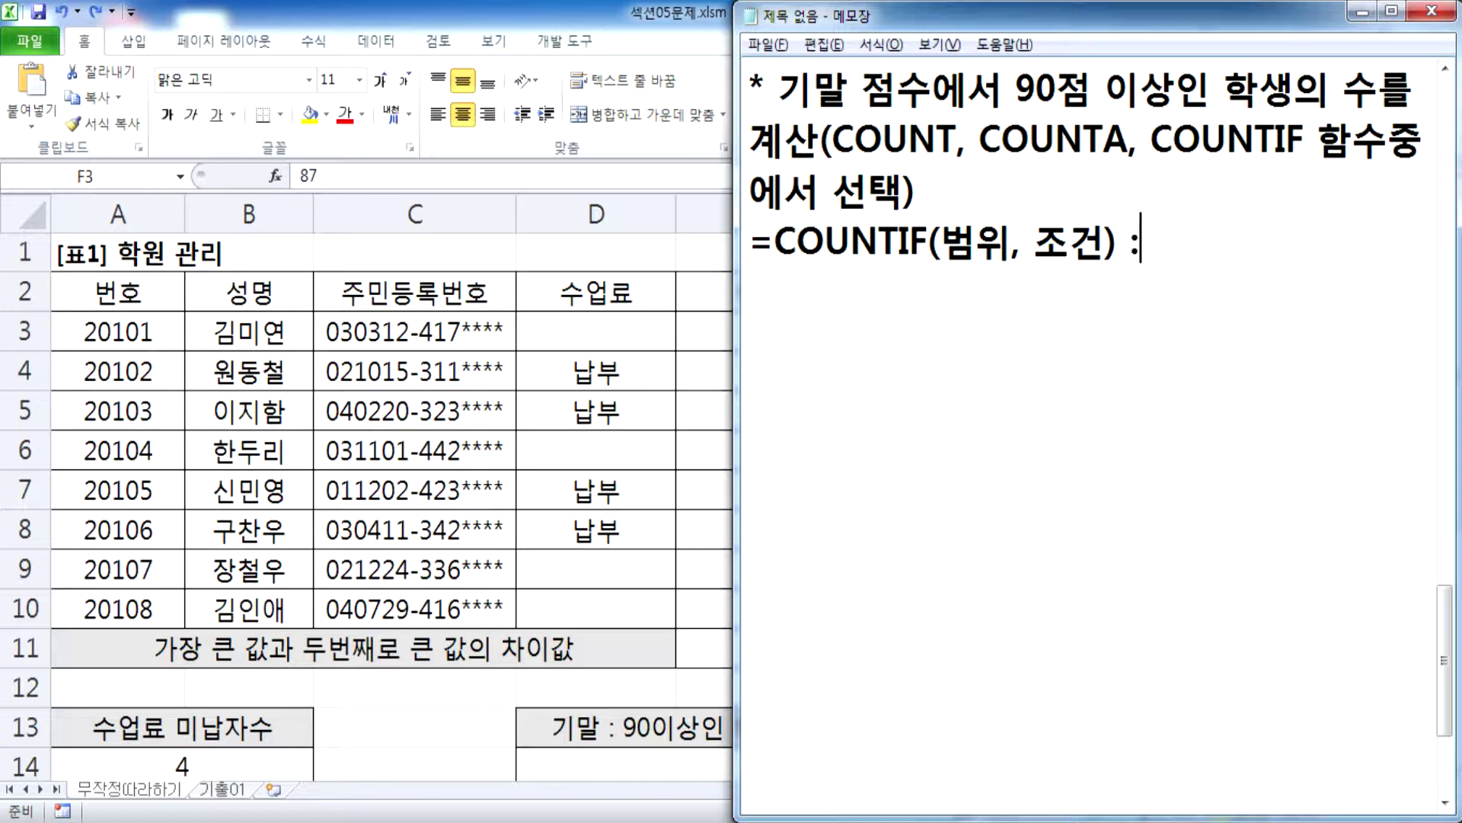
pyautogui.write(' 조건부 개수')
pyautogui.press('Return')
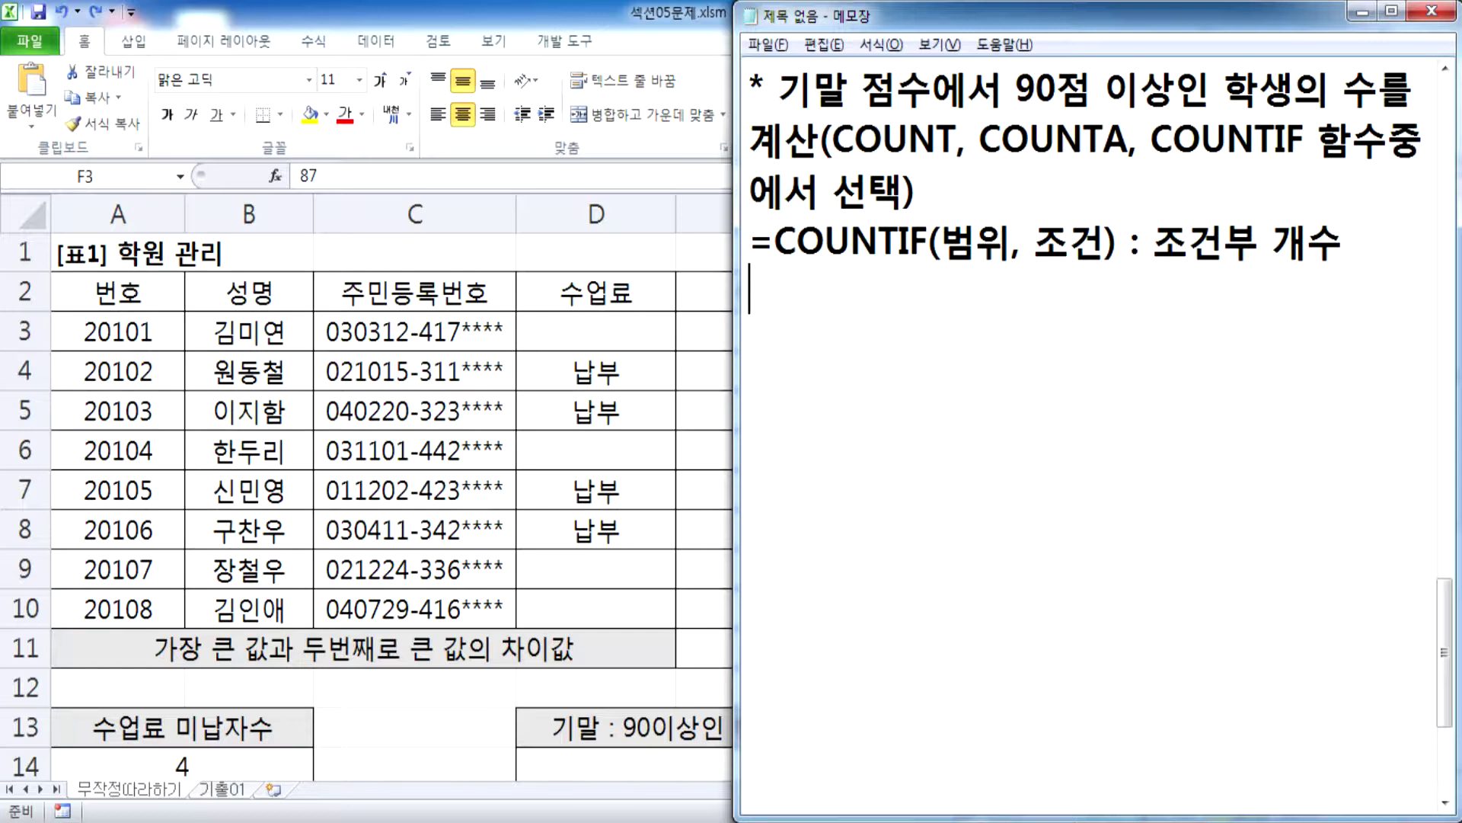
# Step: Add the line "=COUNTIF(범위, 90점 이상)" below the COUNTIF syntax note
pyautogui.moveTo(1033, 242); pyautogui.dragTo(1105, 242)
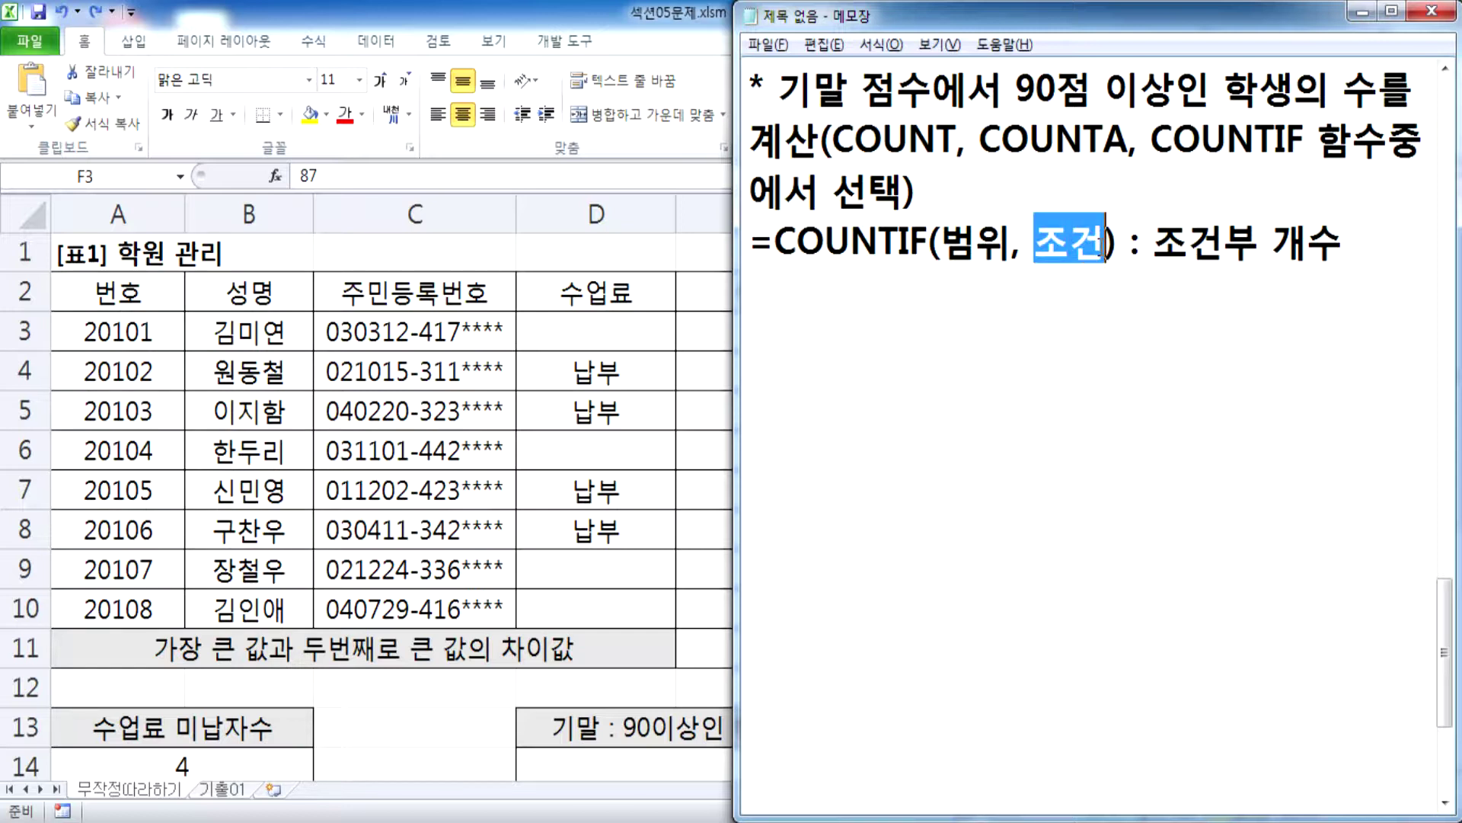
pyautogui.click(758, 290)
pyautogui.write('=COUNTIF(')
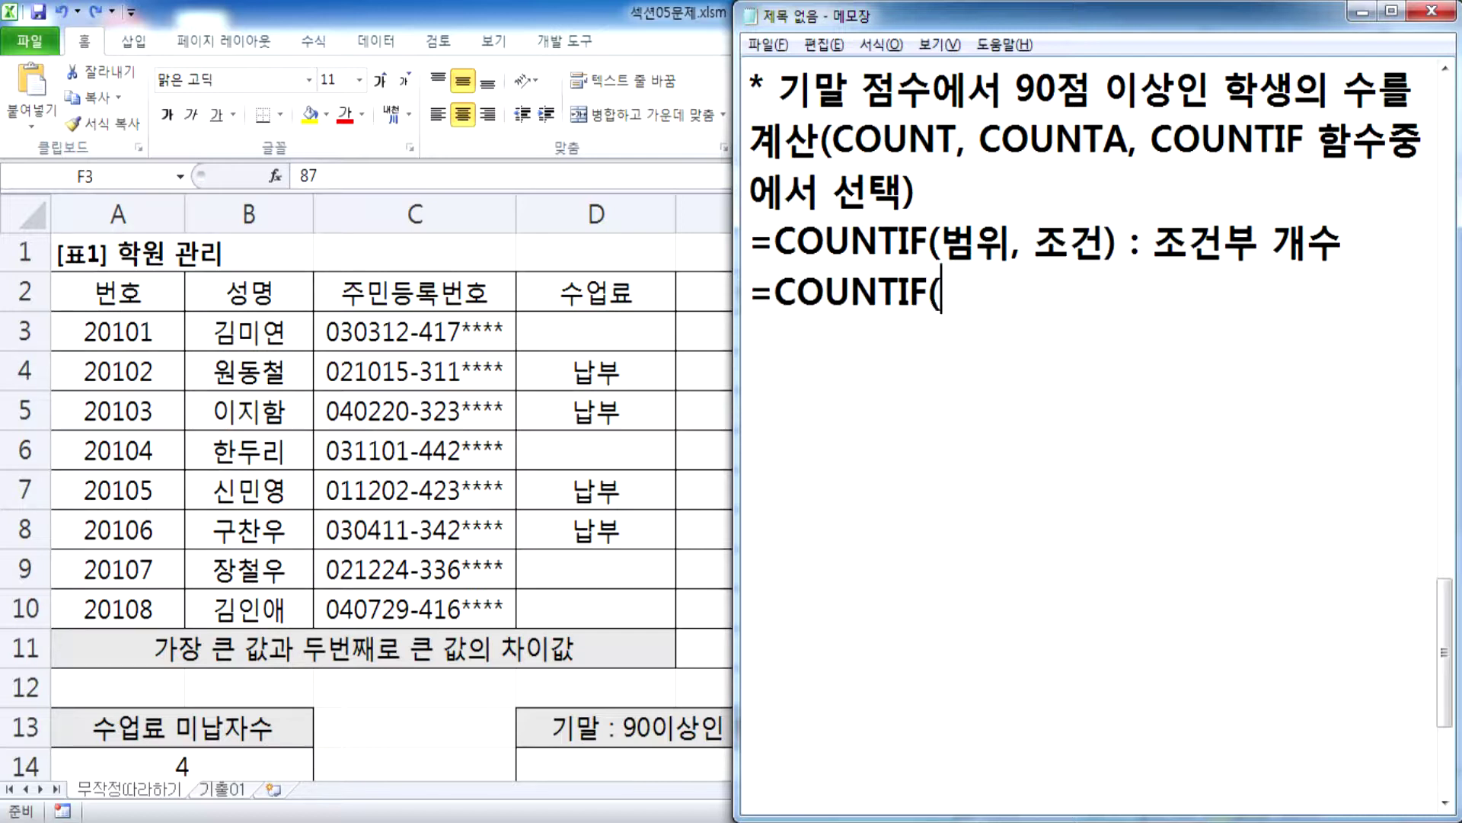
pyautogui.write('범위, 조건)')
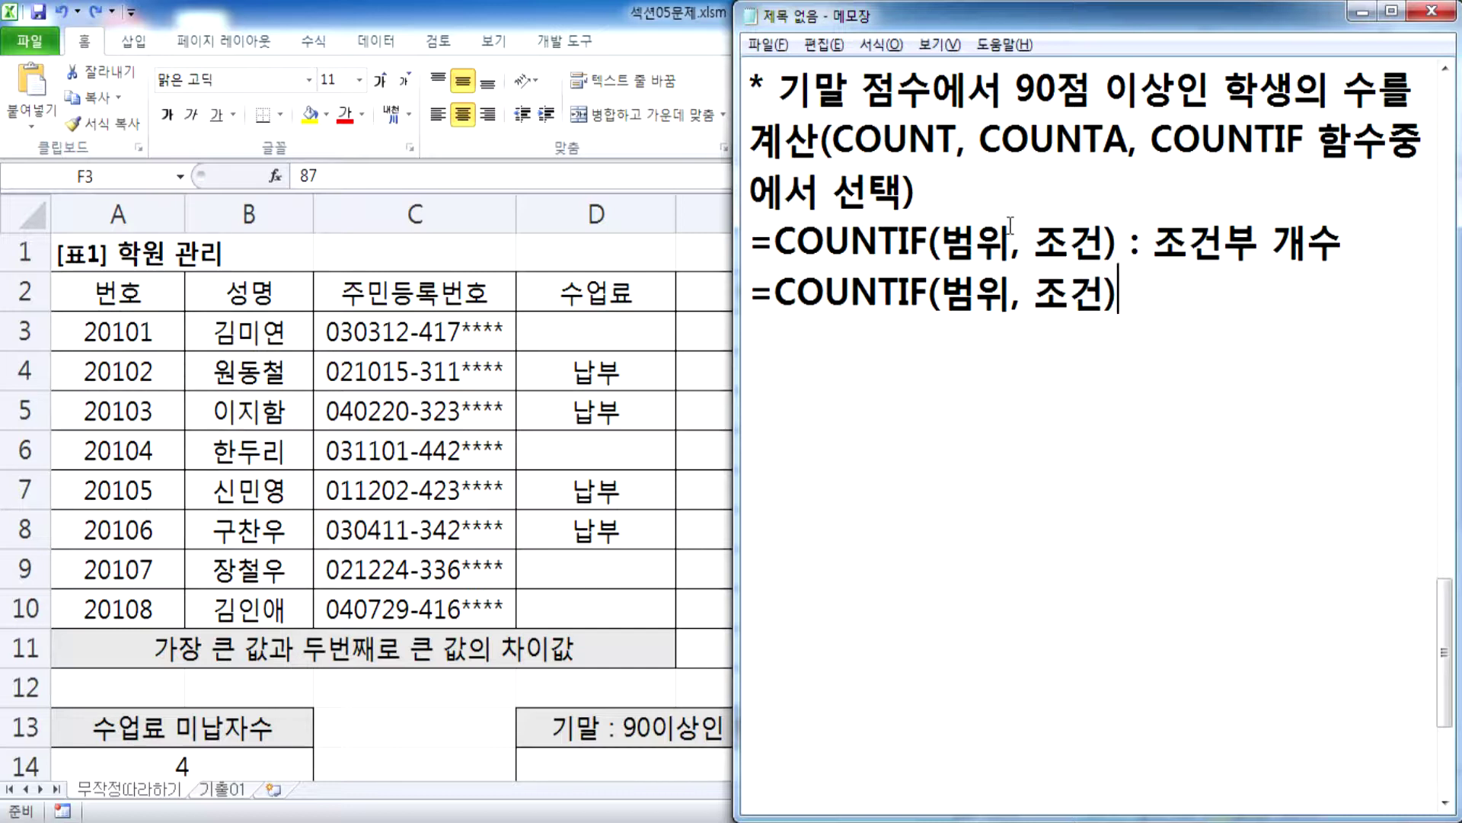
pyautogui.moveTo(1046, 303); pyautogui.dragTo(1092, 301)
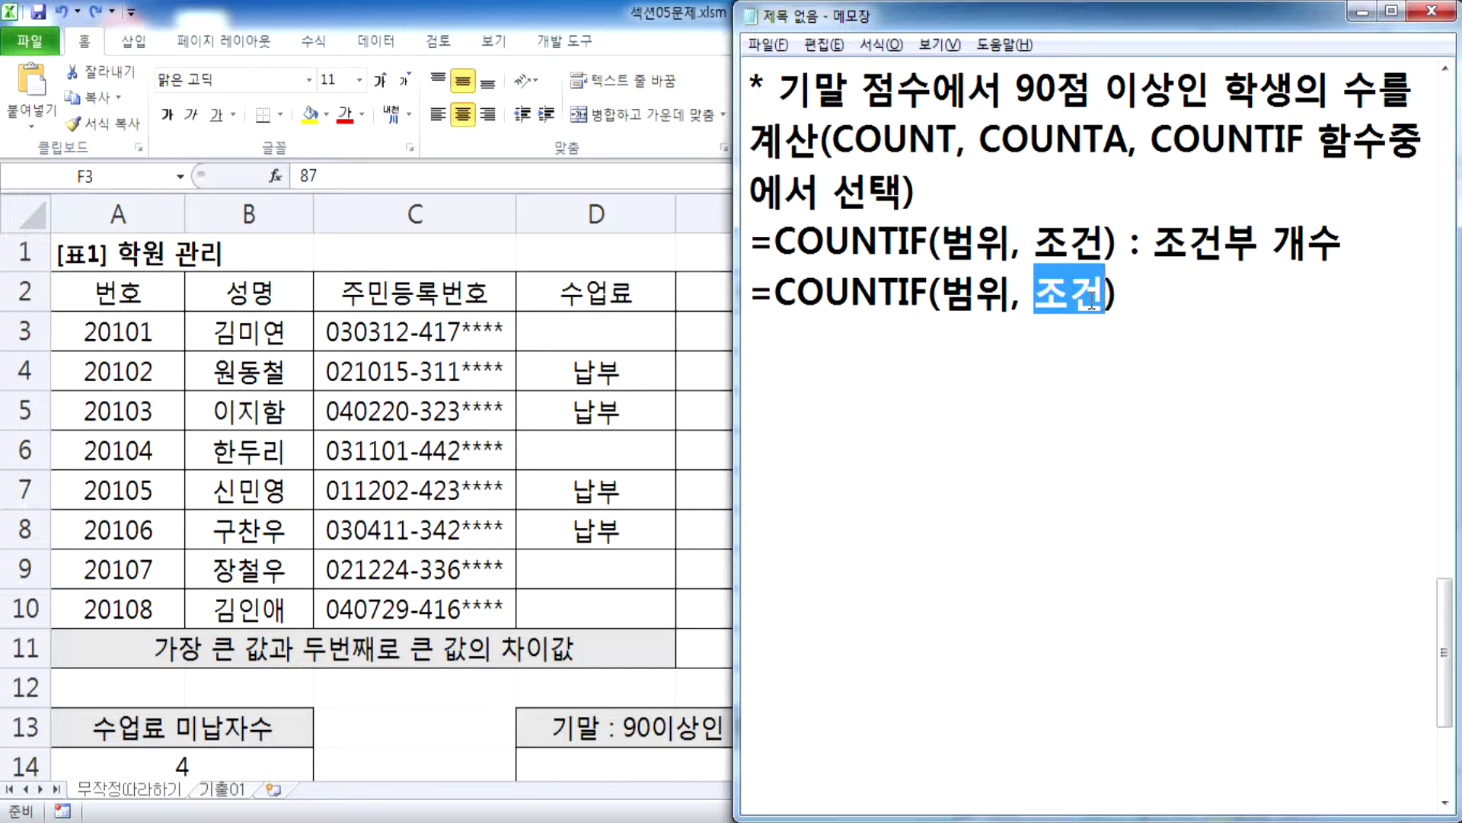
pyautogui.write('90ㅈ점 이상')
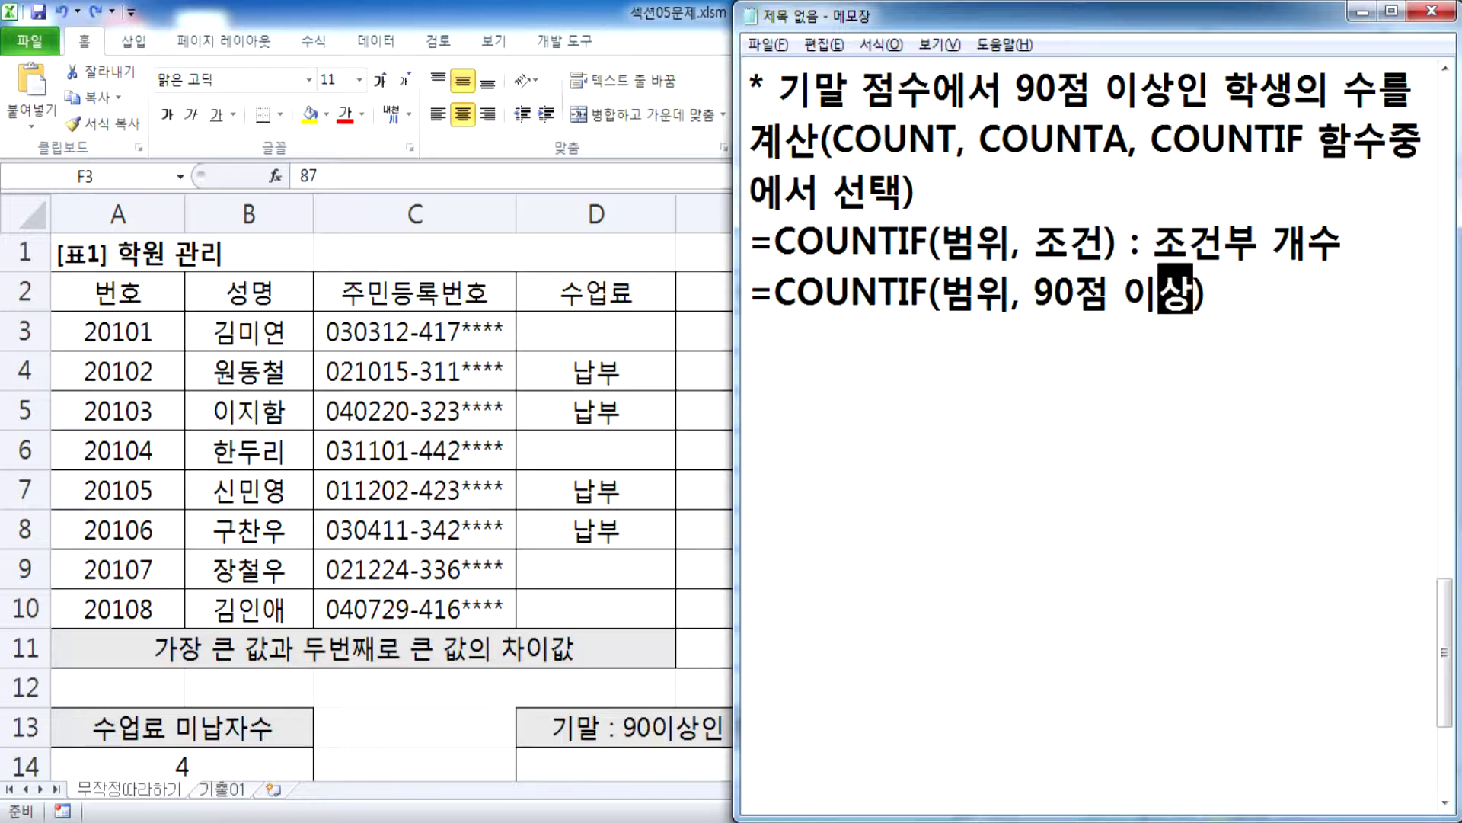
# Step: Replace the 범위 argument in the second COUNTIF line with "기말 점수 영역"
pyautogui.press('Left')
pyautogui.press('Left')
pyautogui.press('Left')
pyautogui.press('Left')
pyautogui.press('Left')
pyautogui.press('Left')
pyautogui.press('Left')
pyautogui.press('Left')
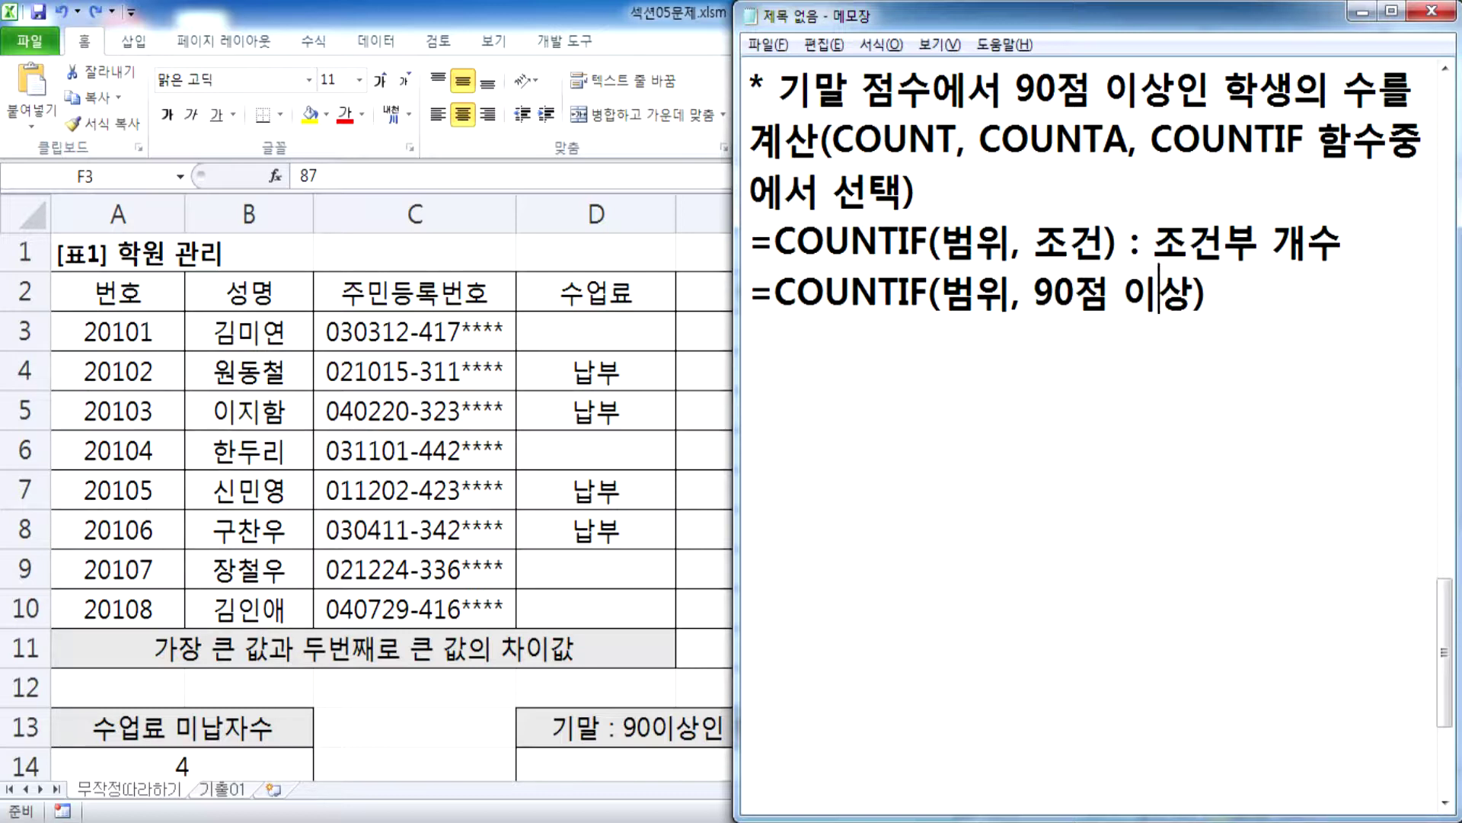
pyautogui.hotkey('shift', 'Left')
pyautogui.hotkey('shift', 'Left')
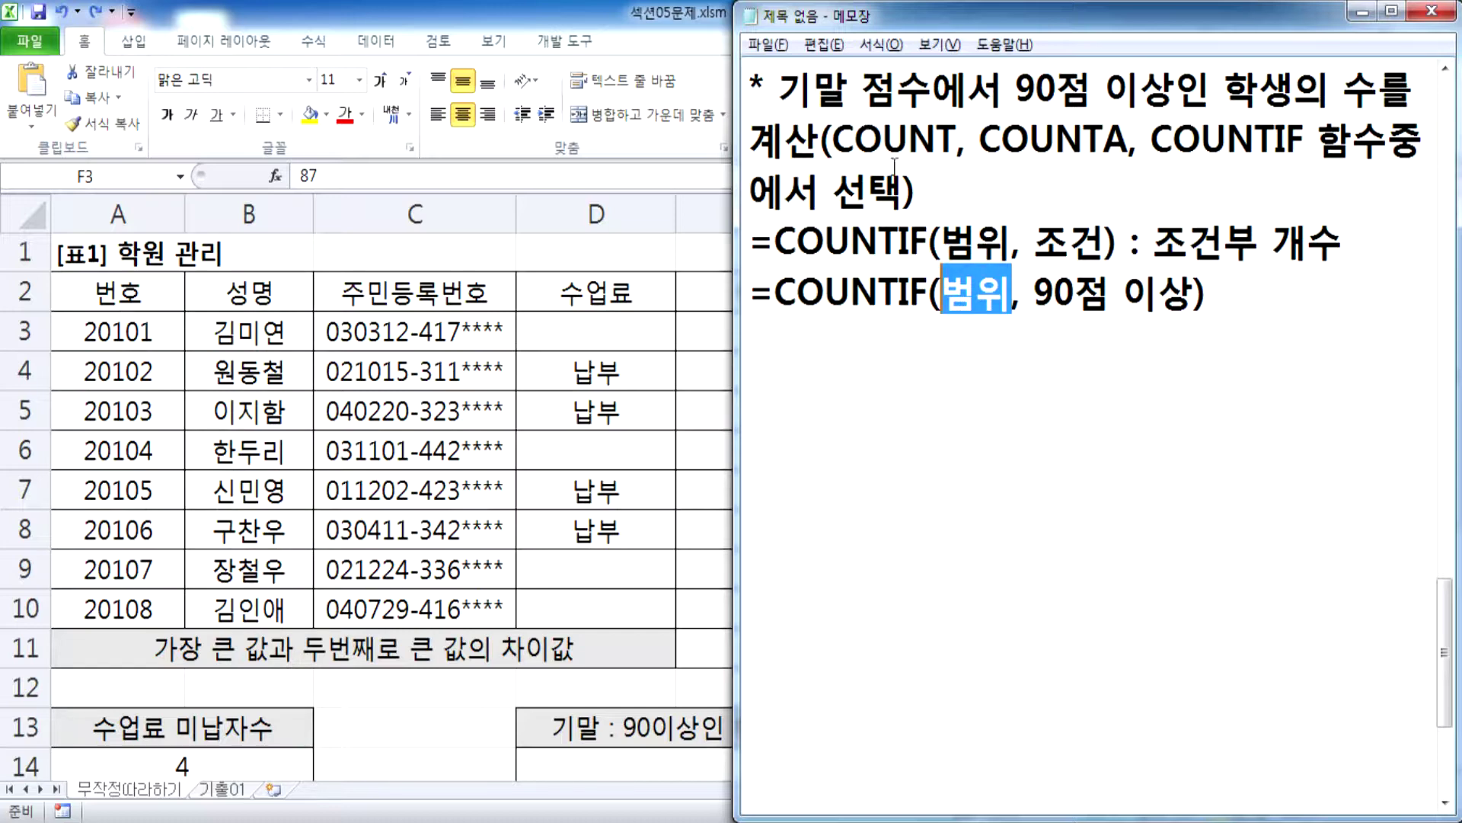
pyautogui.hotkey('alt', 'Tab')
pyautogui.hotkey('alt', 'Tab')
pyautogui.write('ㄱ기말 점수')
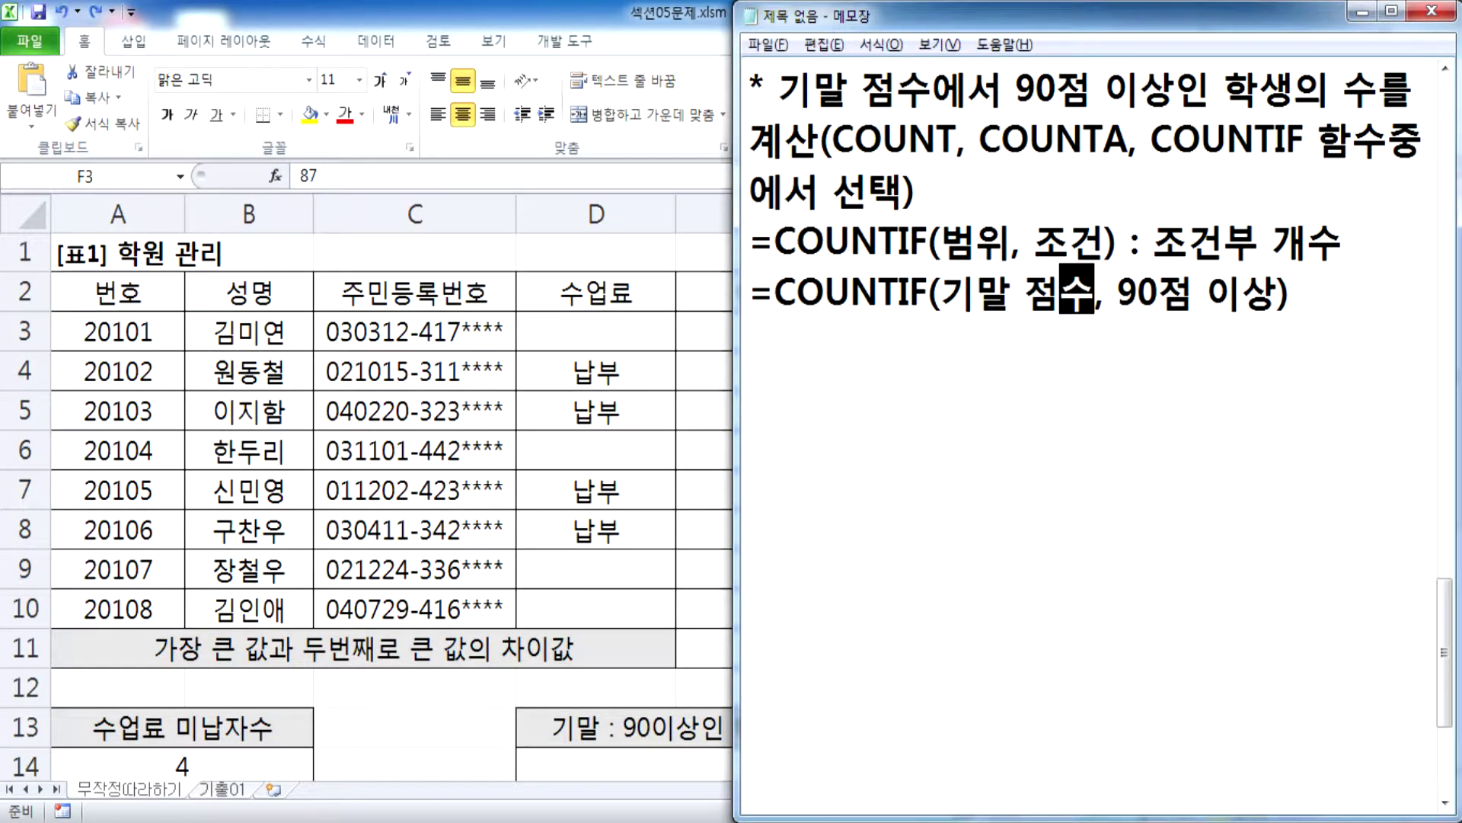
pyautogui.write(' 영역')
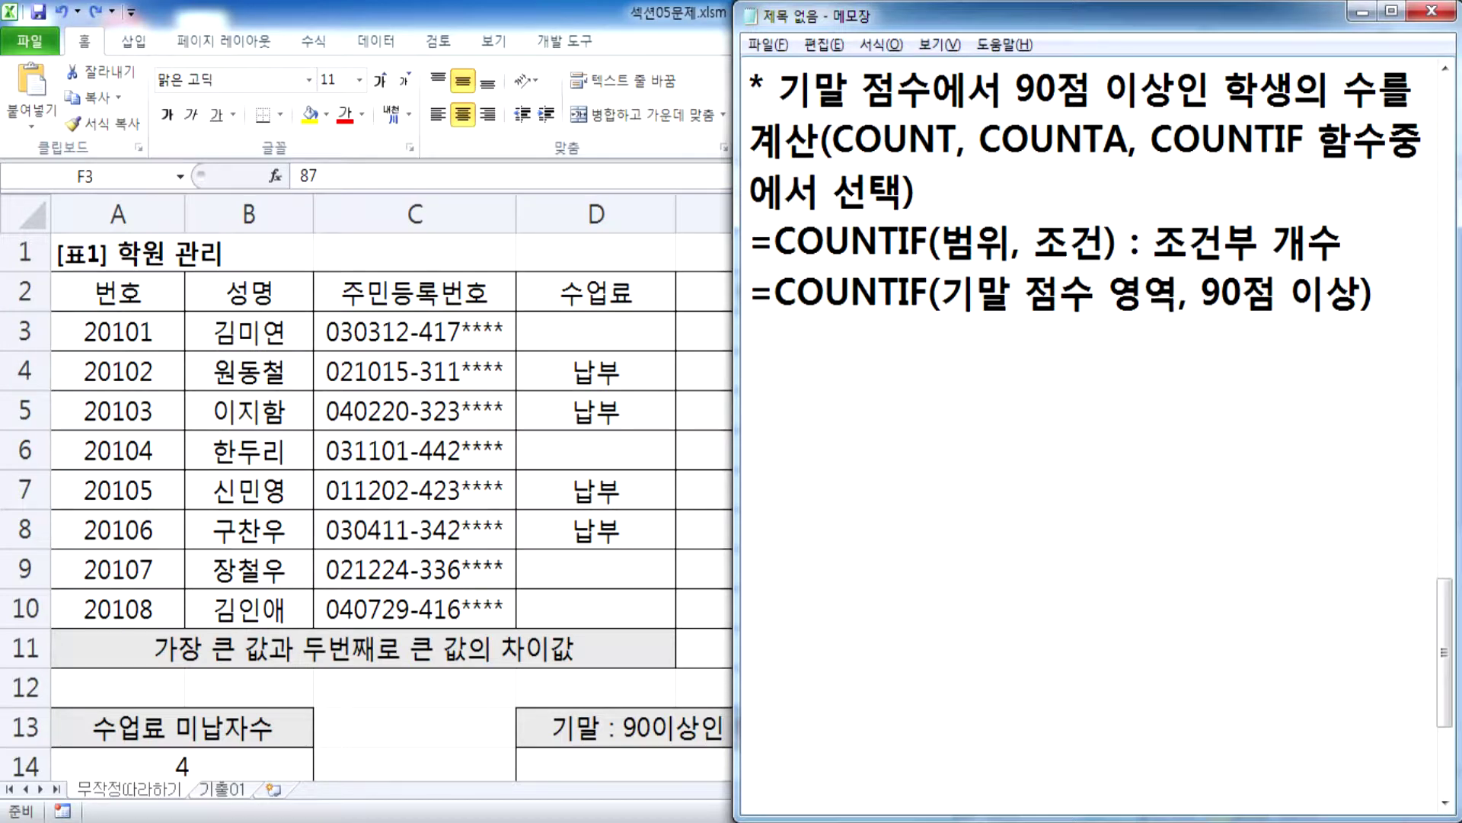
# Step: Review the 성명, 주민등록번호 and 기말 ranges in Excel, and duplicate the "=COUNTIF(기말 점수 영역, 90점 이상)" line in Notepad
pyautogui.hotkey('ctrl', '2')
pyautogui.hotkey('alt', 'Tab')
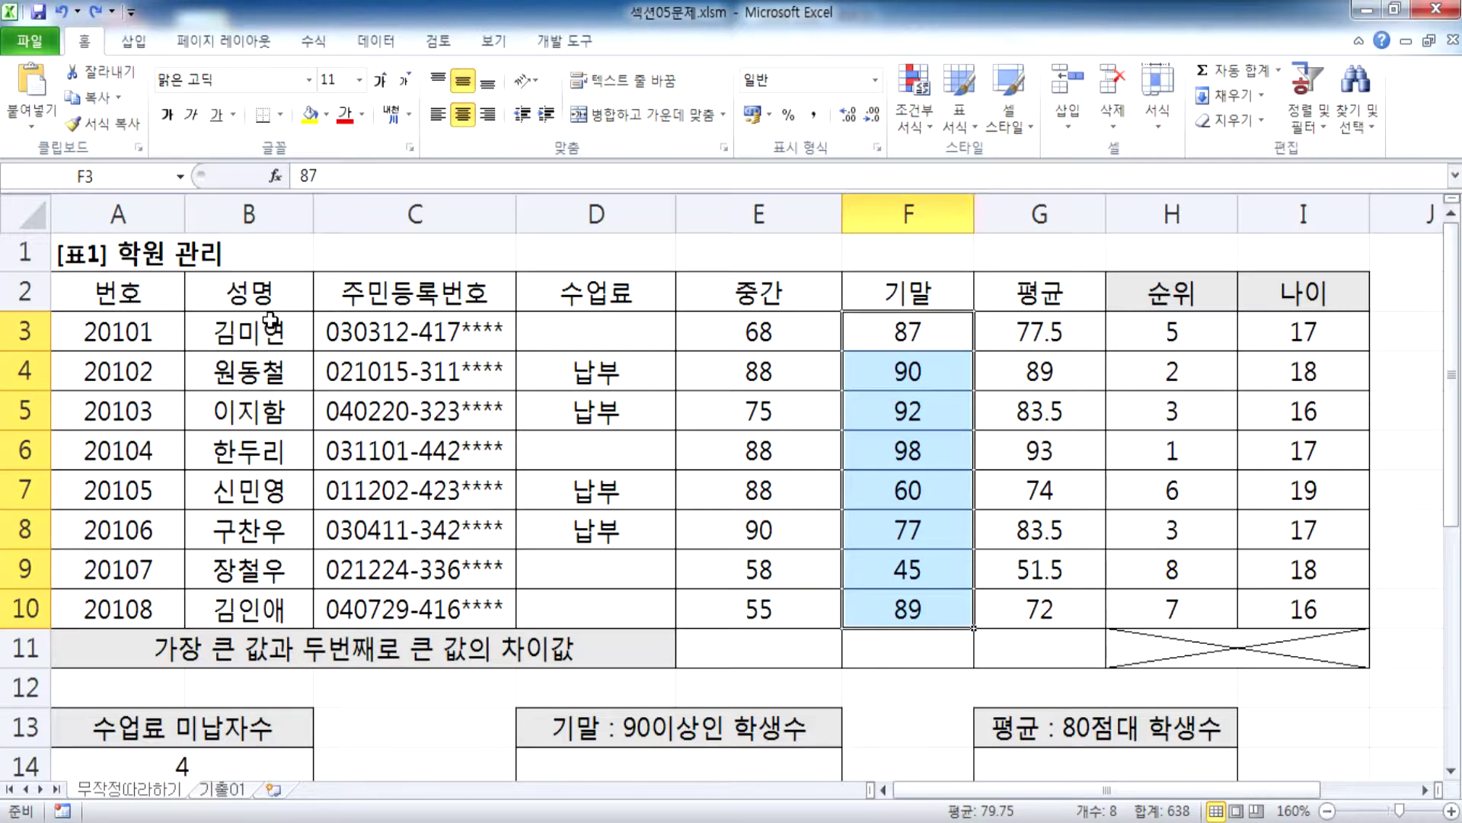
pyautogui.moveTo(270, 320); pyautogui.dragTo(265, 601)
pyautogui.moveTo(369, 339); pyautogui.dragTo(401, 604)
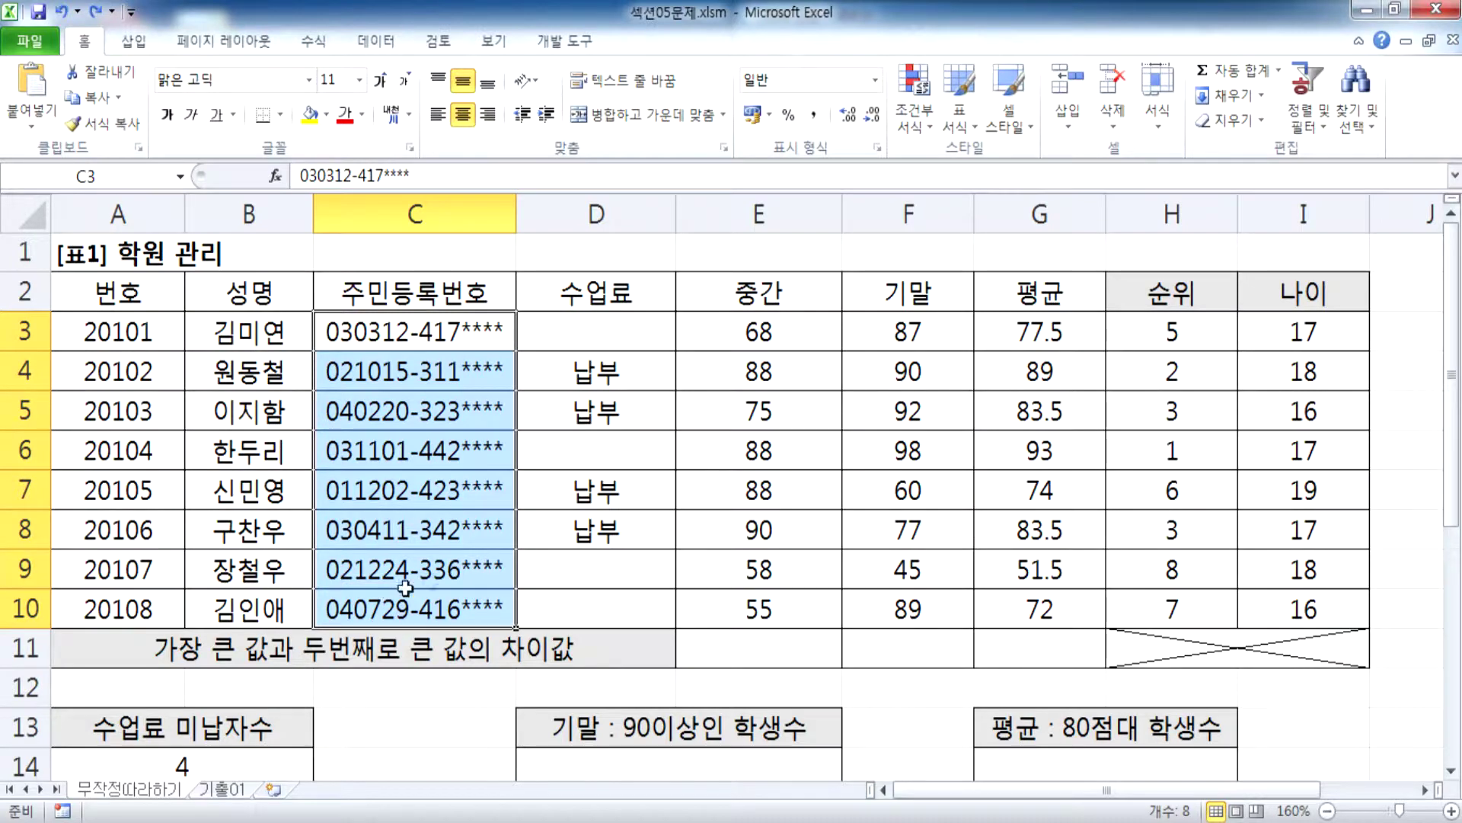
pyautogui.moveTo(907, 349); pyautogui.dragTo(921, 609)
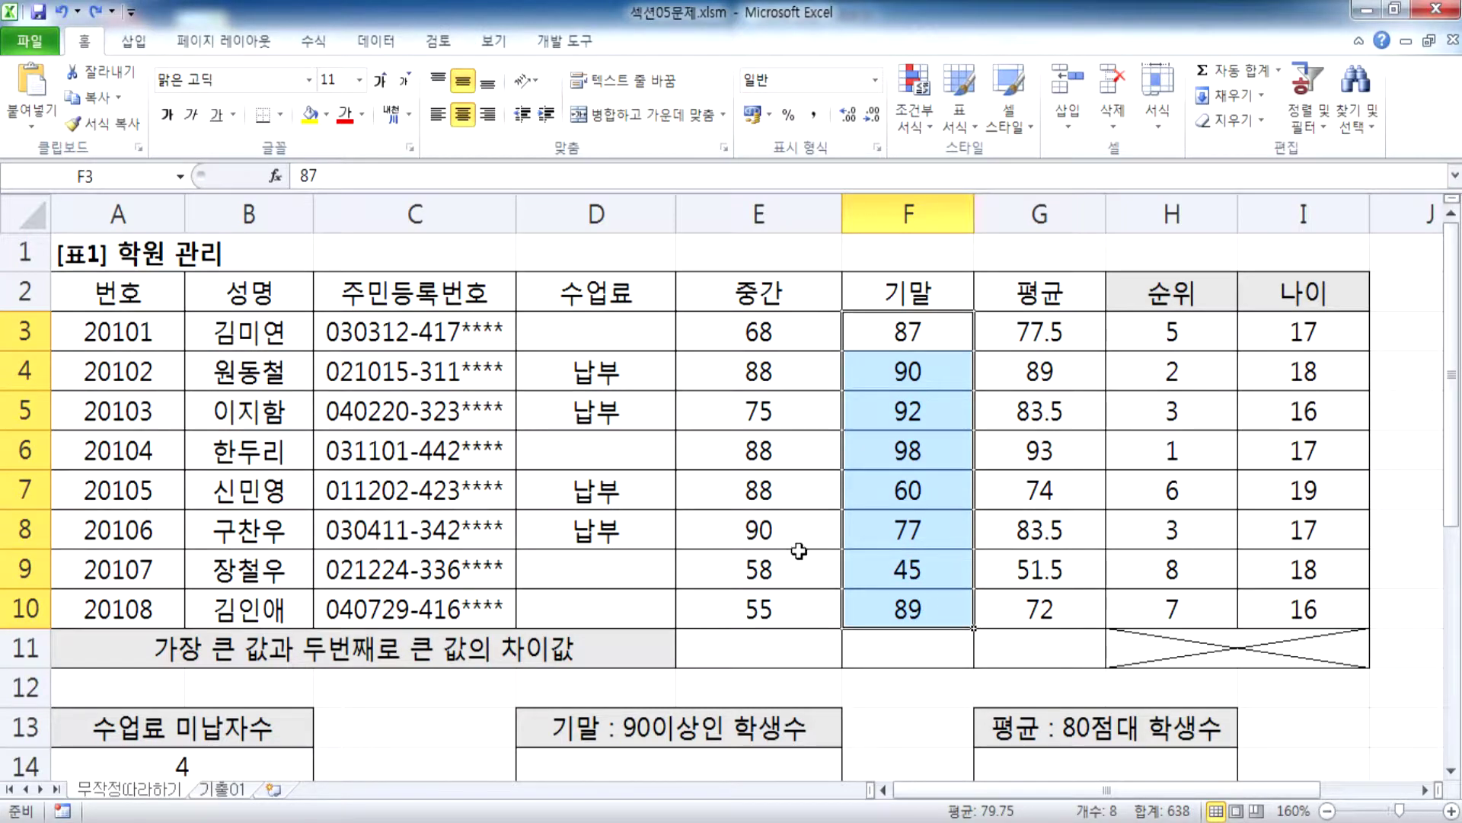
pyautogui.hotkey('alt', 'Tab')
pyautogui.moveTo(755, 305); pyautogui.dragTo(754, 326)
pyautogui.hotkey('ctrl', 'c')
pyautogui.click(755, 336)
pyautogui.hotkey('ctrl', 'v')
# Step: Replace "기말 점수 영역" in the duplicated COUNTIF line with the range F3:F10
pyautogui.moveTo(941, 343); pyautogui.dragTo(1159, 344)
pyautogui.hotkey('alt', 'Tab')
pyautogui.hotkey('alt', 'Tab')
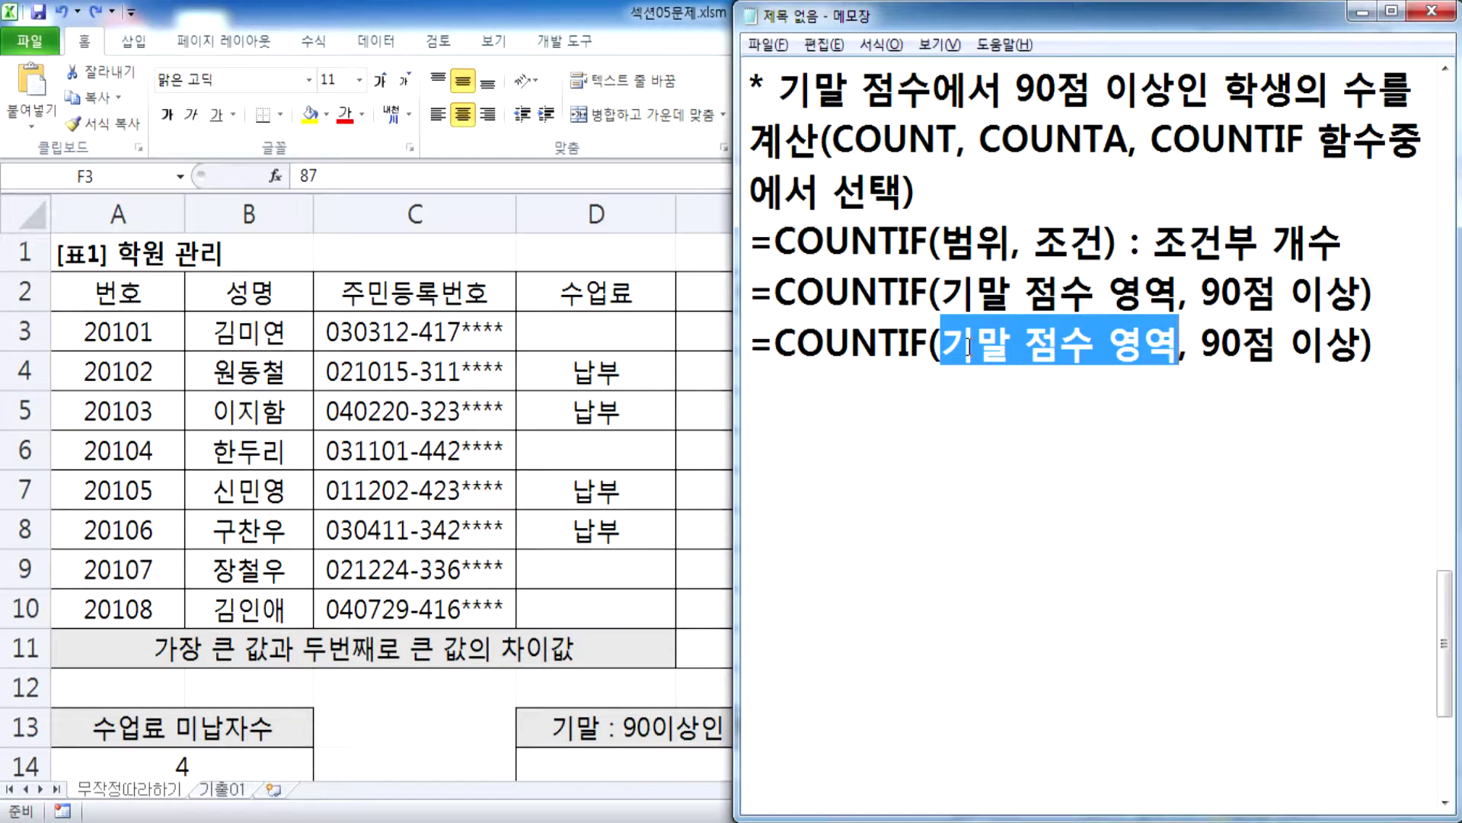
pyautogui.write('F3:F')
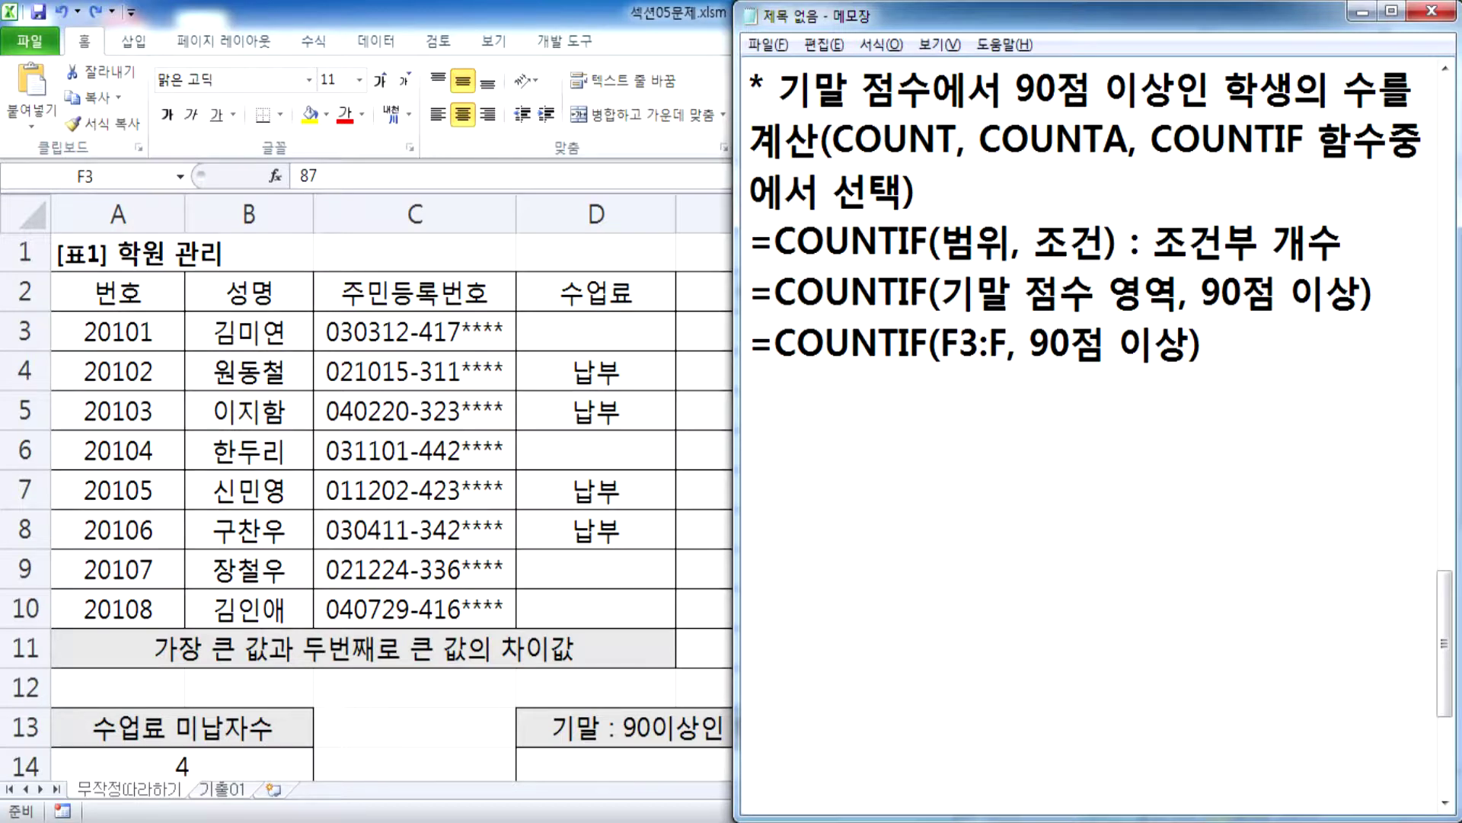
pyautogui.write('10')
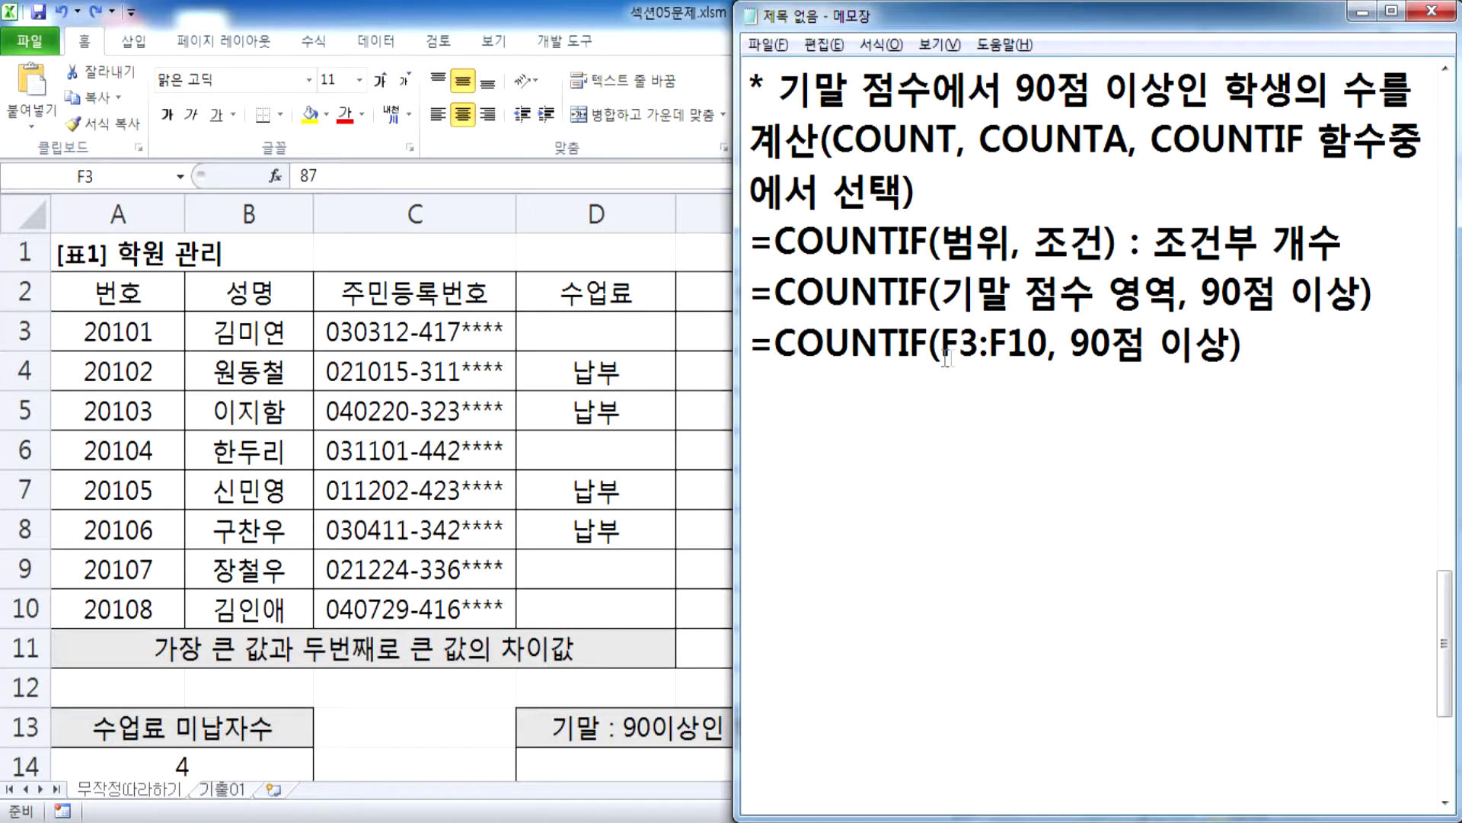
# Step: Check the 기말 range in Excel and replace "90점 이상" in the last Notepad line with the criterion ">=90"
pyautogui.hotkey('alt', 'Tab')
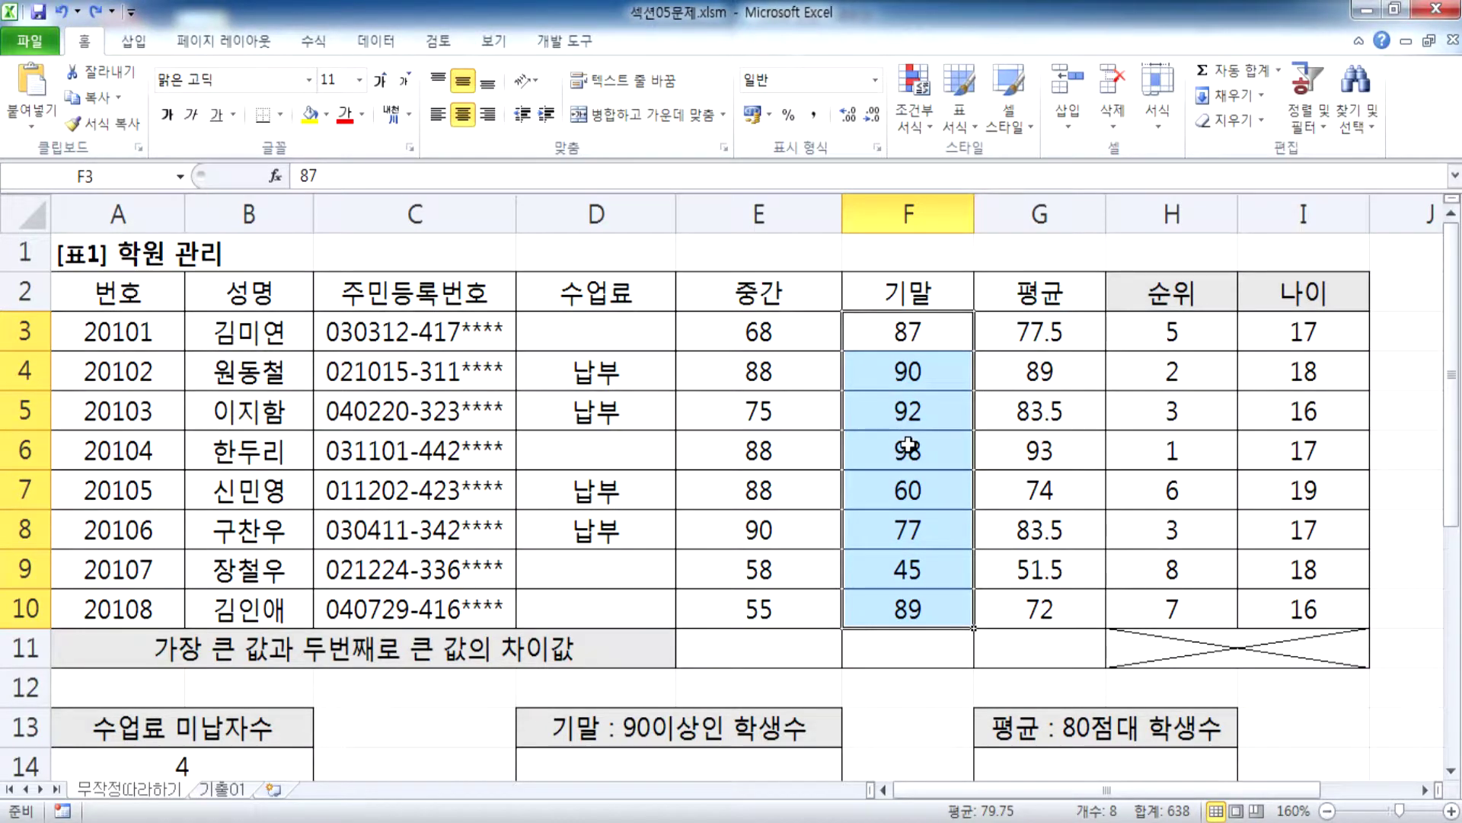
pyautogui.hotkey('alt', 'Tab')
pyautogui.moveTo(1072, 344); pyautogui.dragTo(1204, 335)
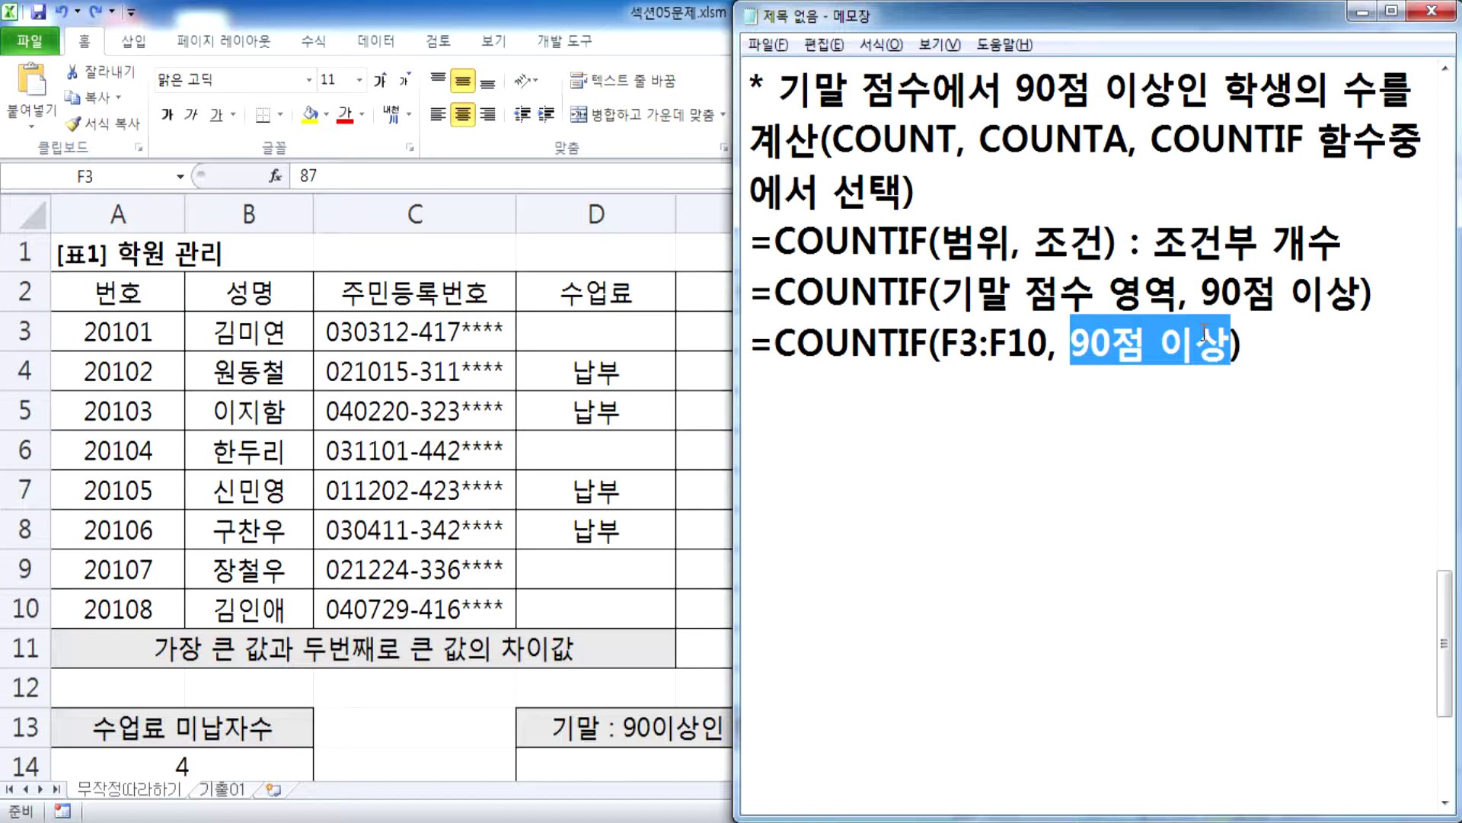
pyautogui.write('"')
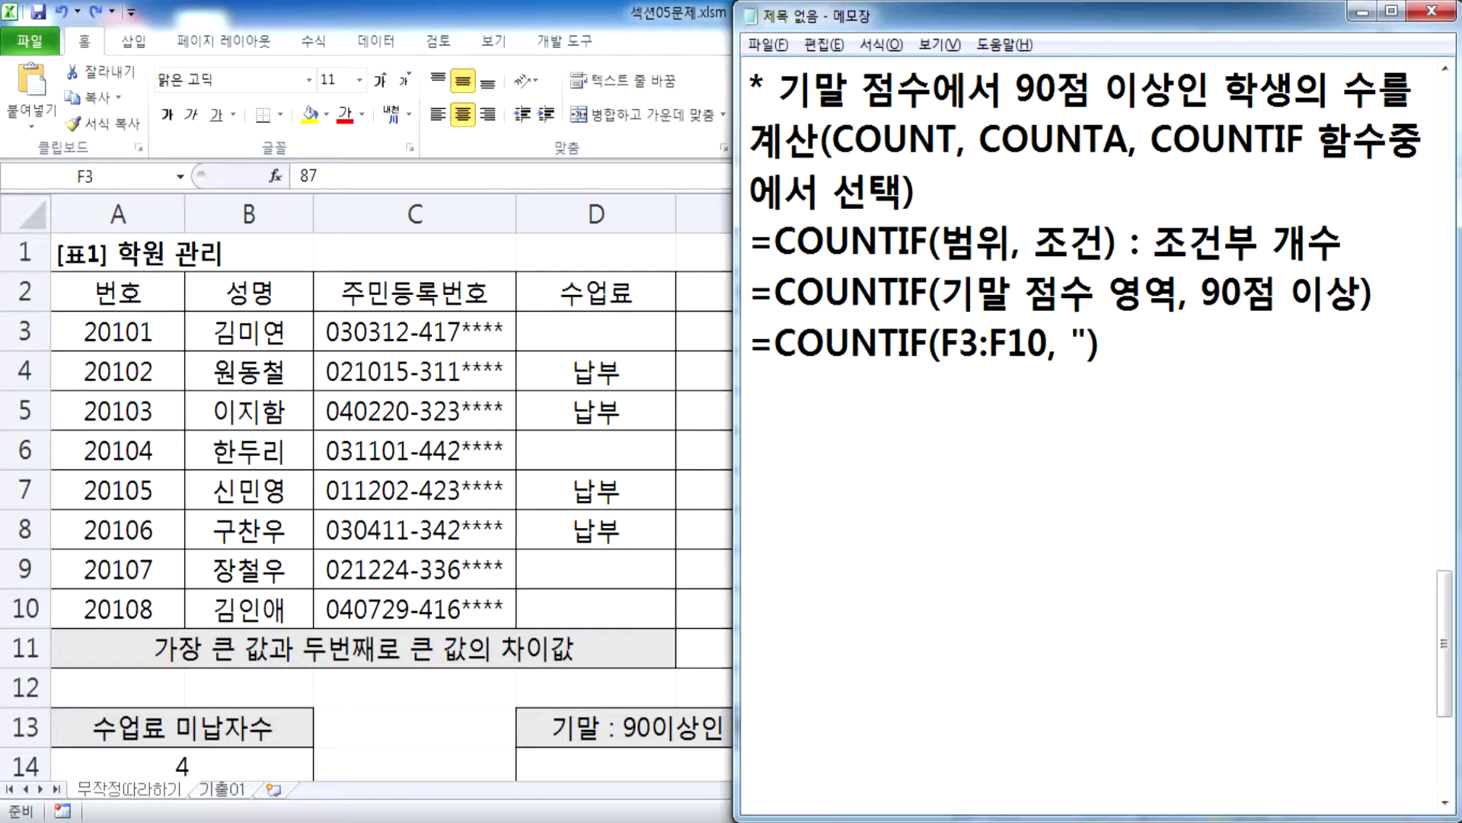
pyautogui.write('"')
pyautogui.press('Left')
pyautogui.write('>=90')
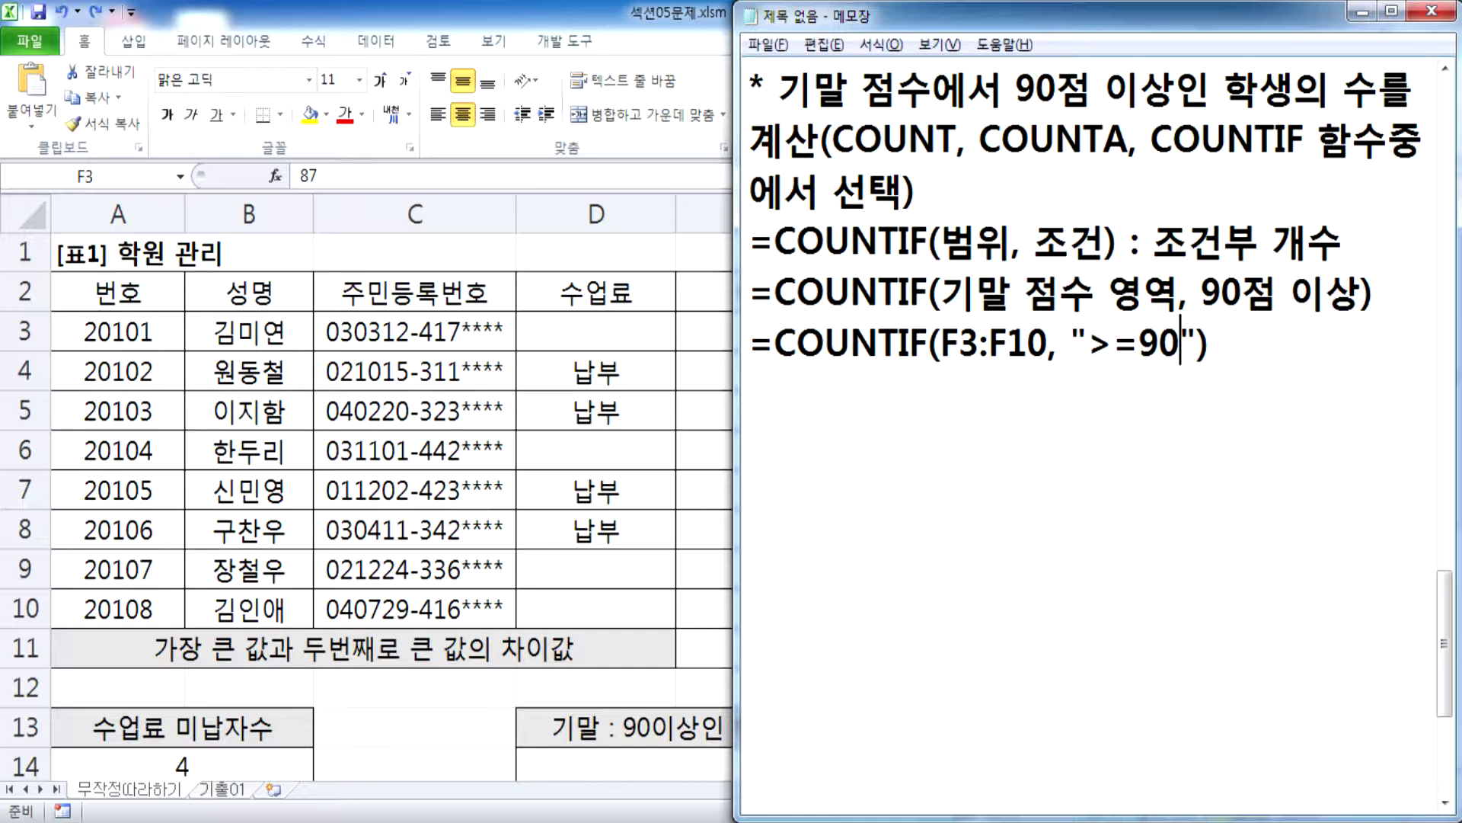
# Step: Examine the F3:F10 range and the ">=90" criterion, including its operator and quotation marks, in the last COUNTIF line in Notepad
pyautogui.moveTo(942, 343); pyautogui.dragTo(1049, 343)
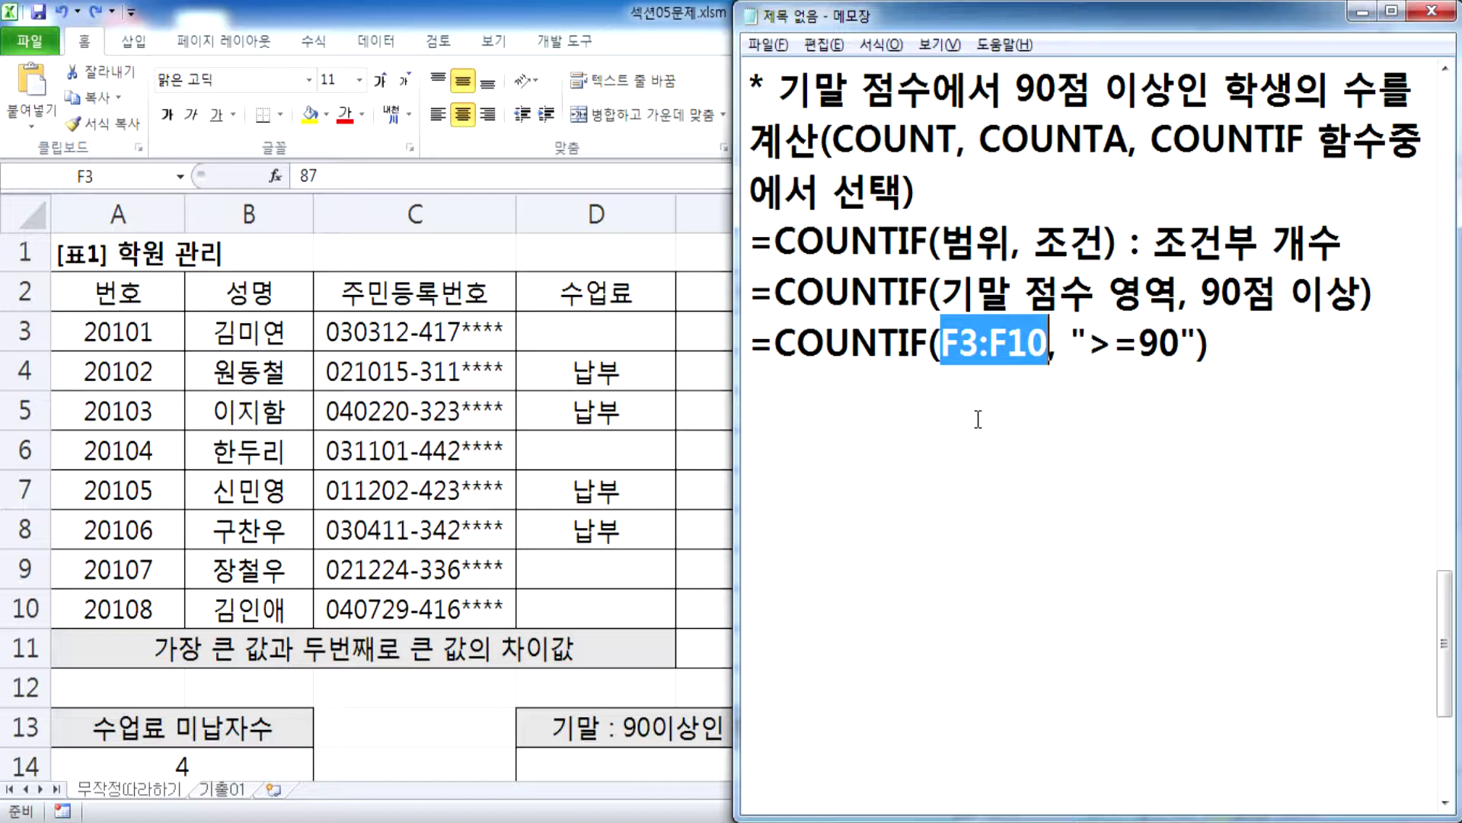
pyautogui.moveTo(1087, 343)
pyautogui.mouseDown()
pyautogui.moveTo(1179, 343)
pyautogui.moveTo(1088, 343)
pyautogui.mouseUp()
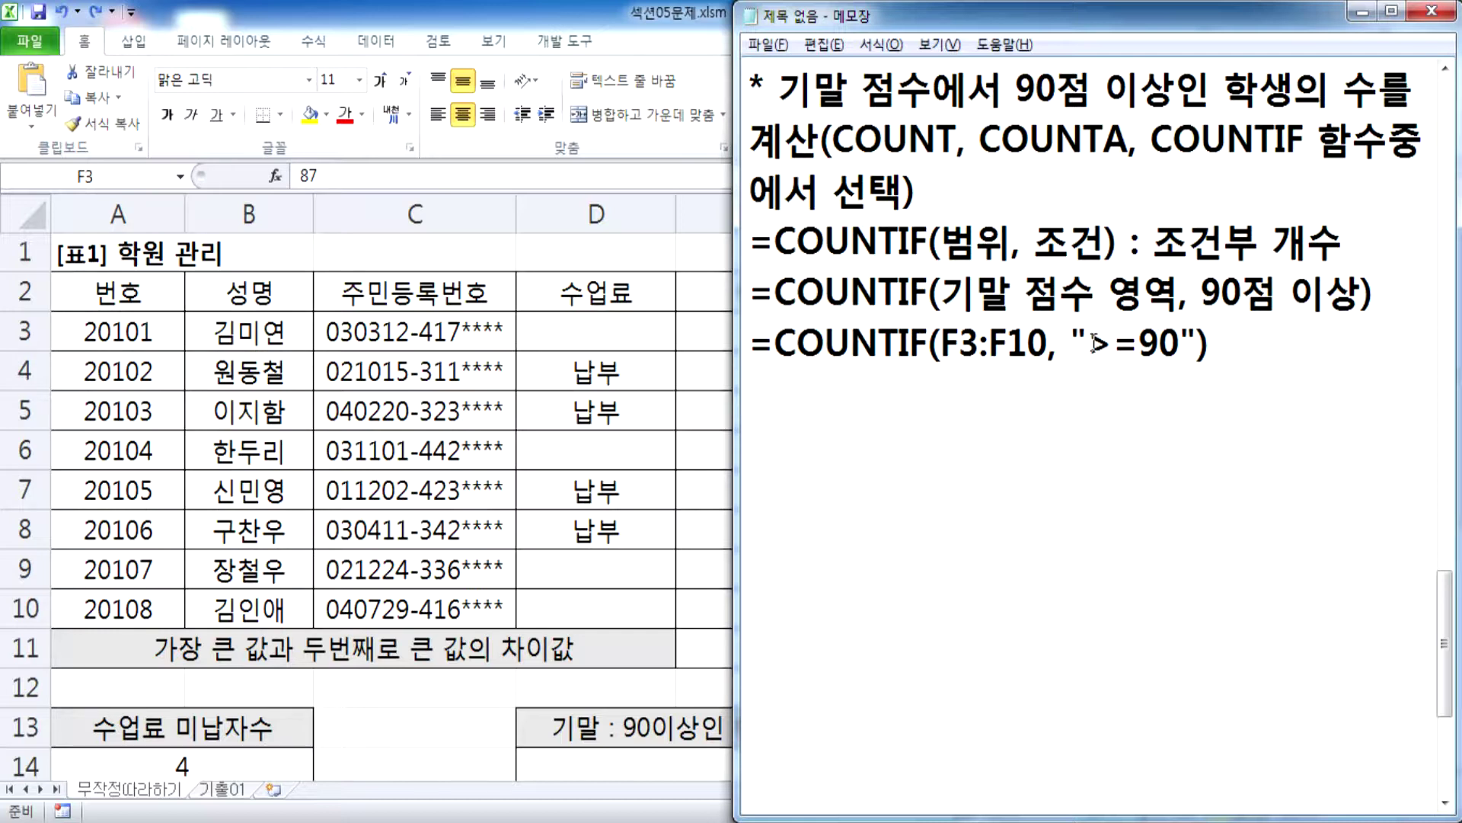
pyautogui.moveTo(1087, 342); pyautogui.dragTo(1181, 342)
pyautogui.click(1097, 342)
pyautogui.moveTo(1089, 343); pyautogui.dragTo(1140, 342)
pyautogui.click(1089, 343)
pyautogui.moveTo(1070, 339); pyautogui.dragTo(1197, 339)
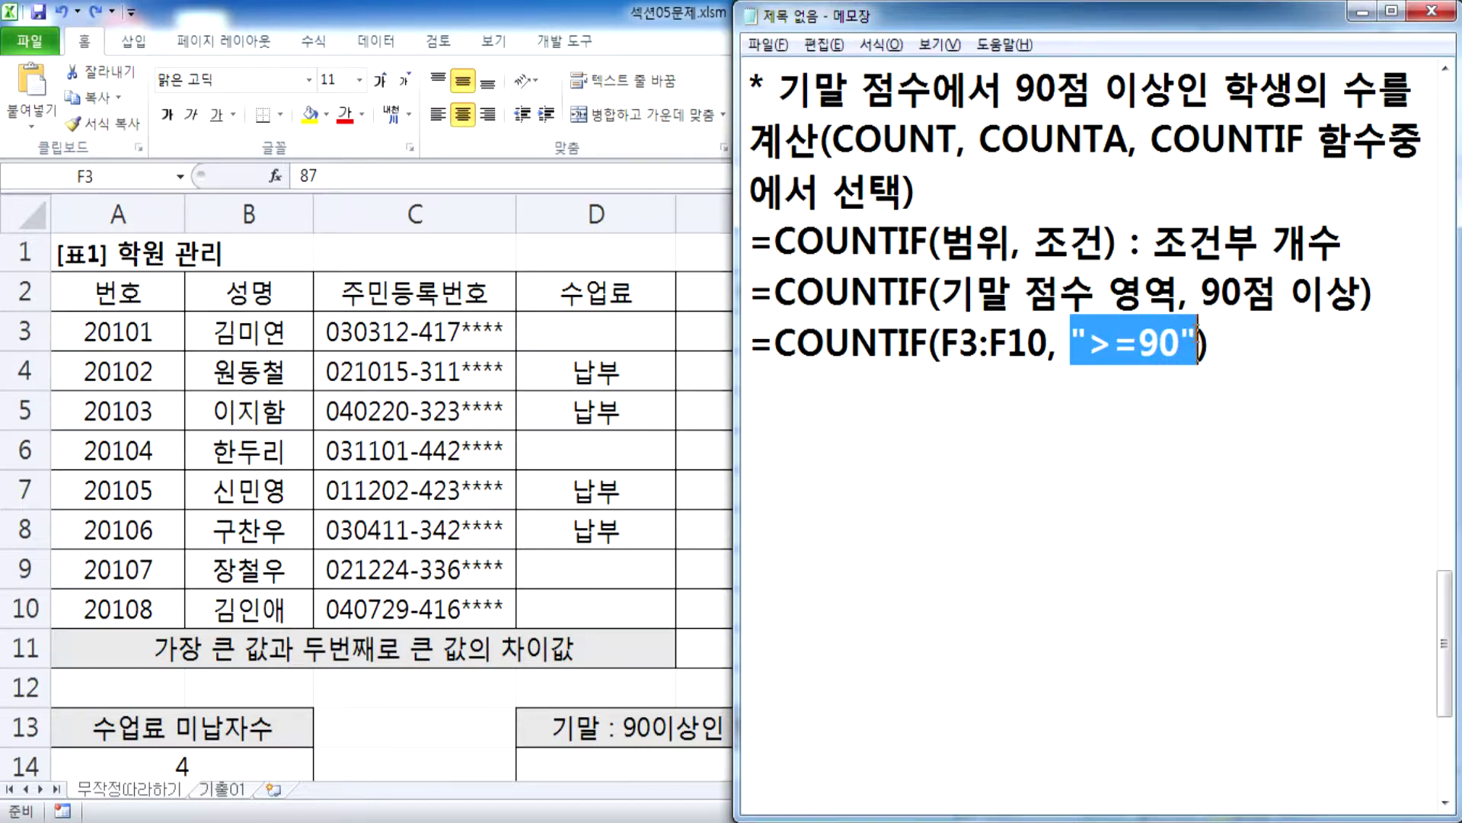
pyautogui.click(895, 384)
# Step: Check the 기말 score in F4 in Excel against the ">=90" criterion of the last COUNTIF line in Notepad
pyautogui.hotkey('alt', 'Tab')
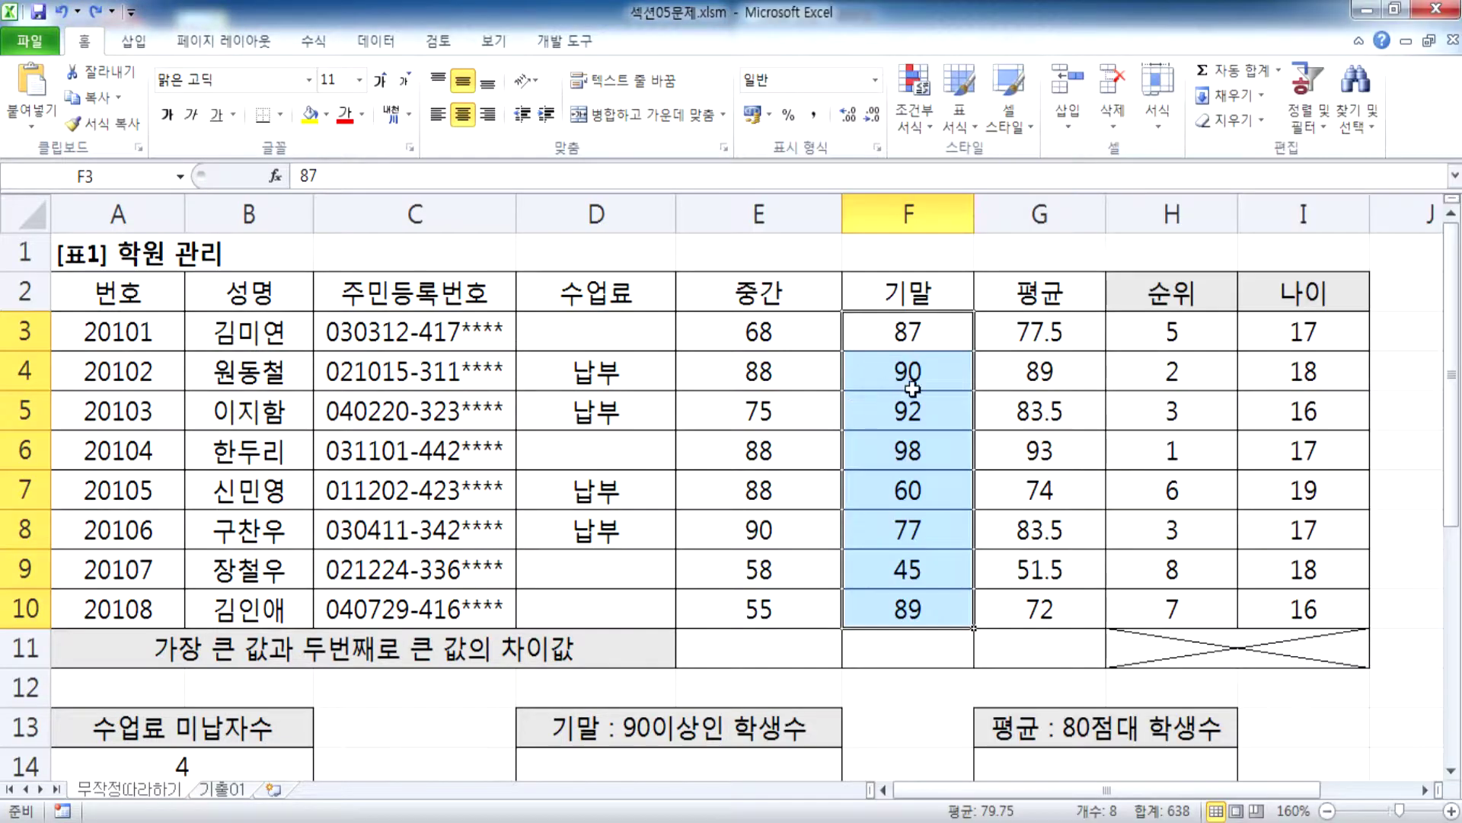
pyautogui.doubleClick(942, 372)
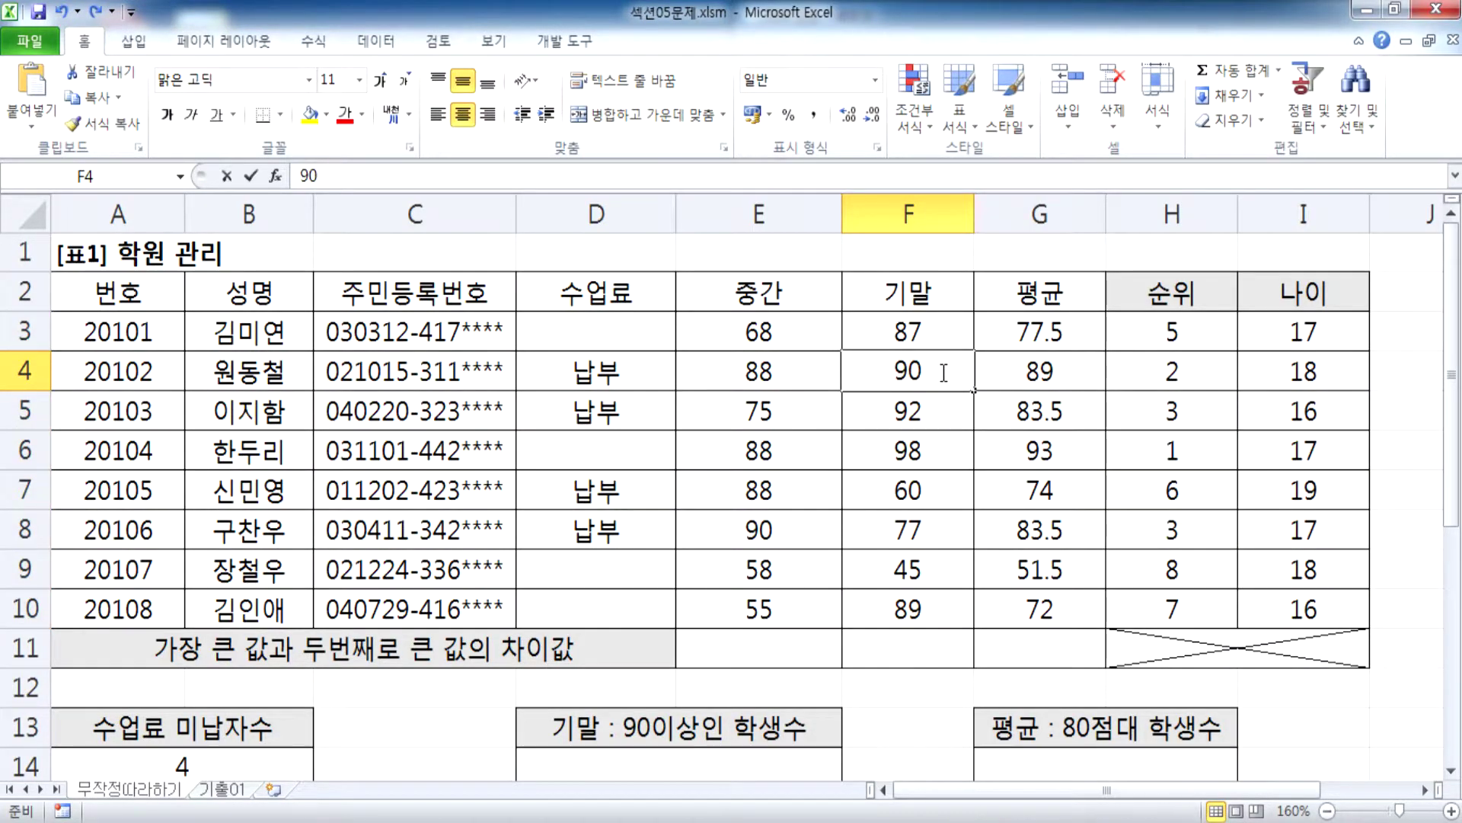
pyautogui.hotkey('alt', 'Tab')
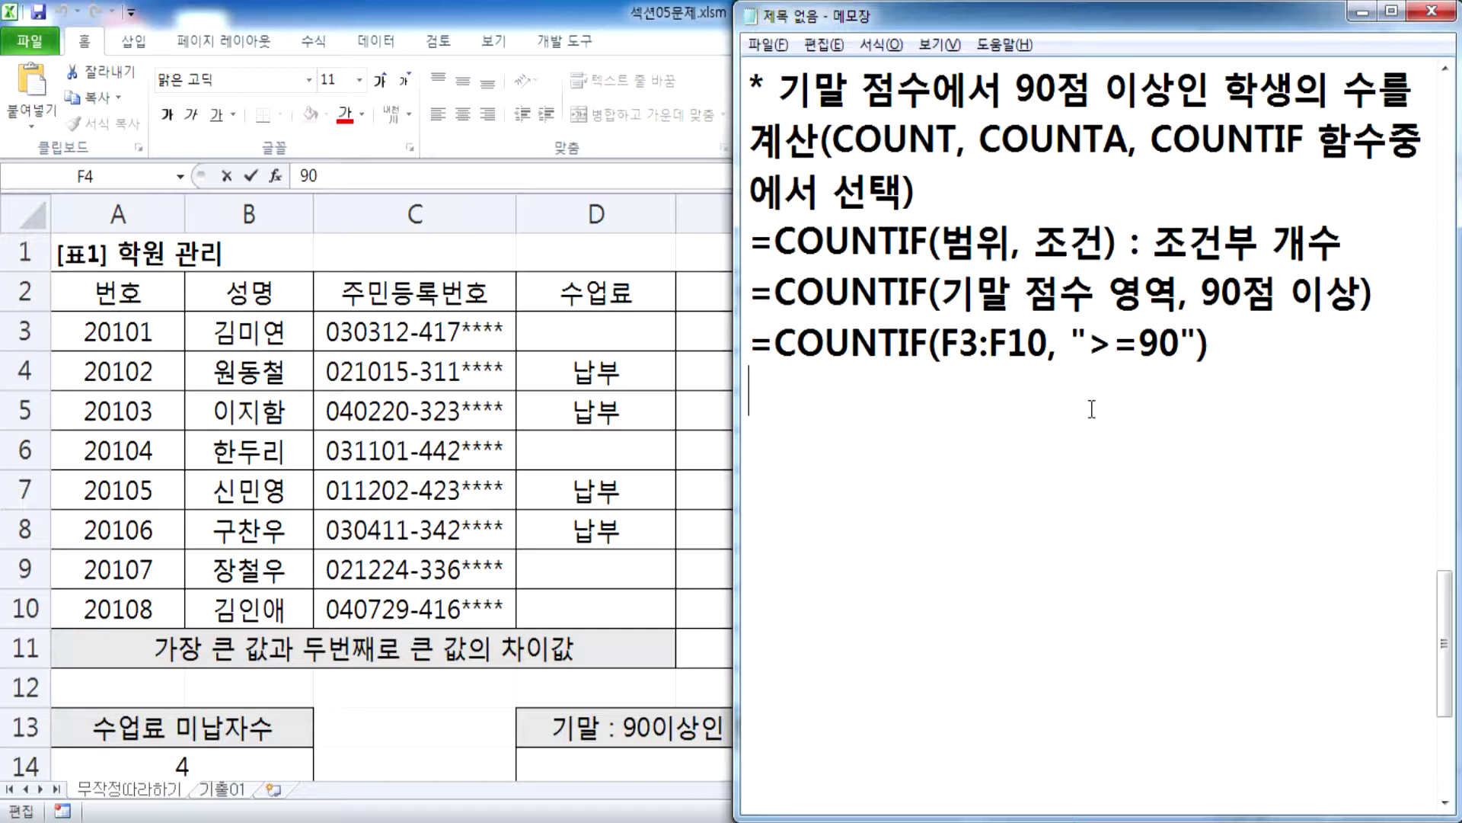
pyautogui.moveTo(1071, 340); pyautogui.dragTo(1211, 340)
pyautogui.click(1087, 341)
pyautogui.moveTo(1088, 341); pyautogui.dragTo(1180, 340)
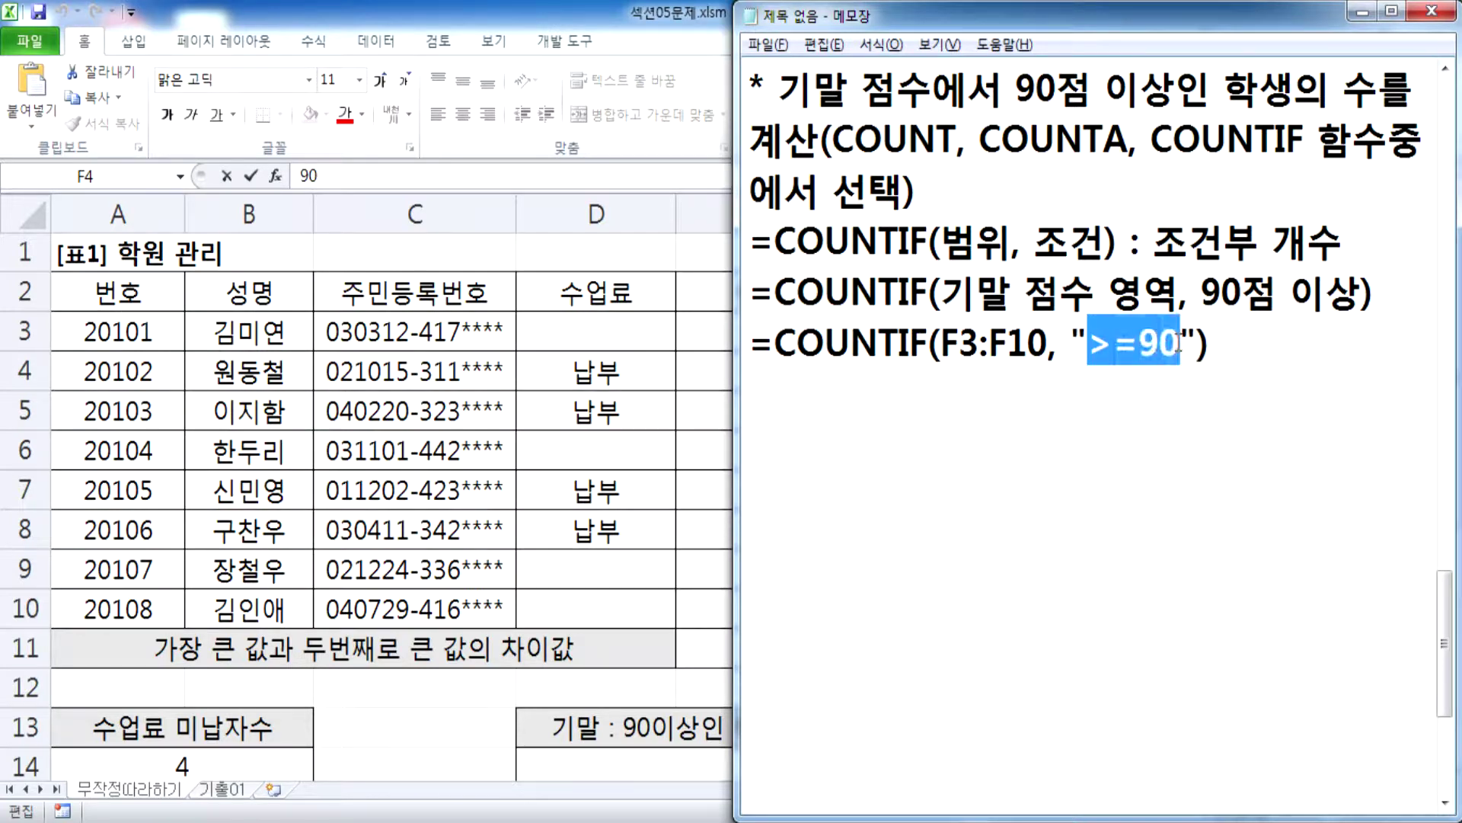
pyautogui.click(1082, 382)
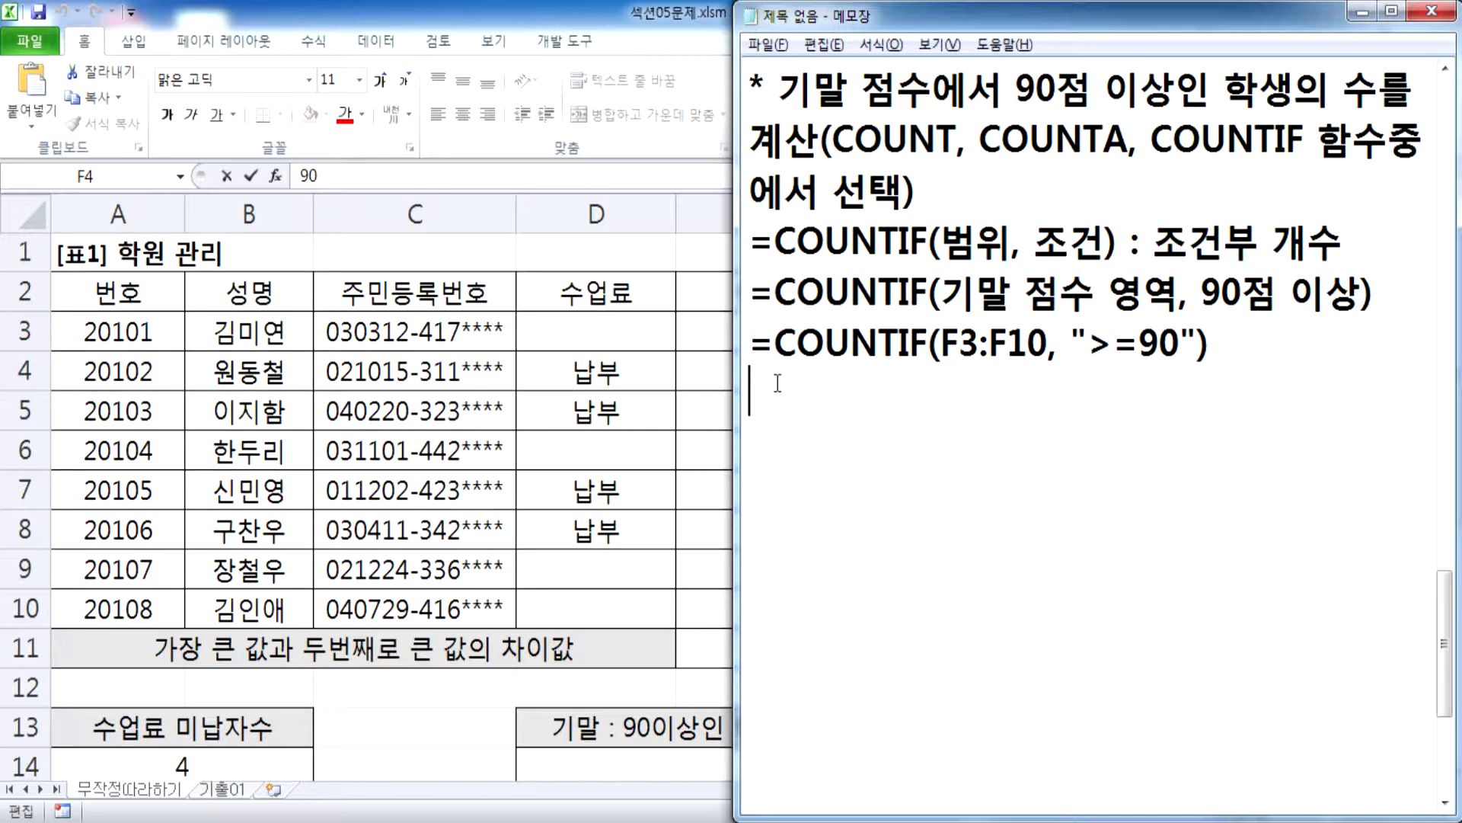
# Step: Try writing a COUNTIF formula in D14 of the Excel sheet with the range F3:F10 and the criterion ">=90"
pyautogui.click(627, 496)
pyautogui.scroll(-2, 627, 495)
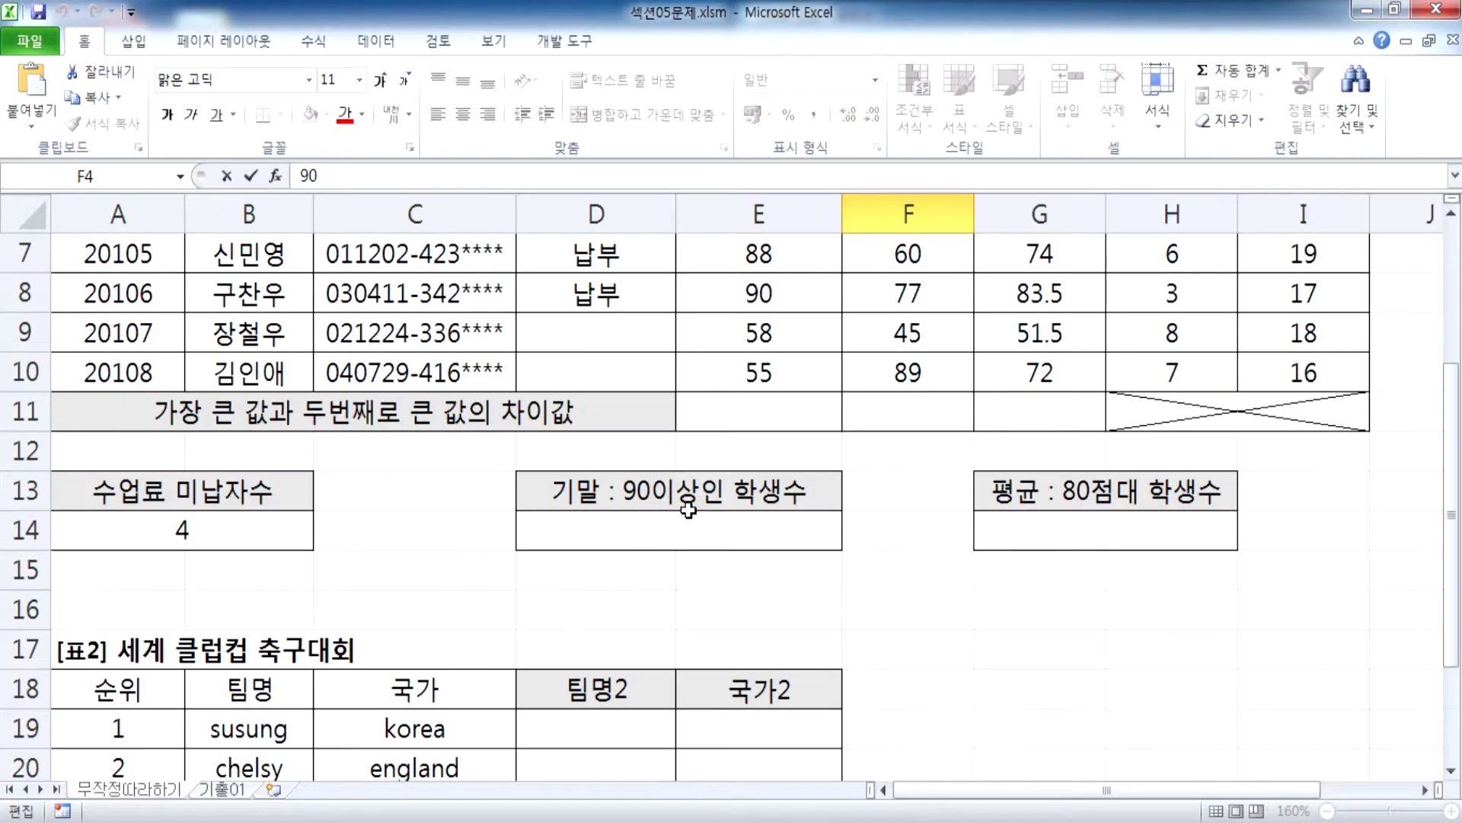
pyautogui.click(652, 537)
pyautogui.write('=')
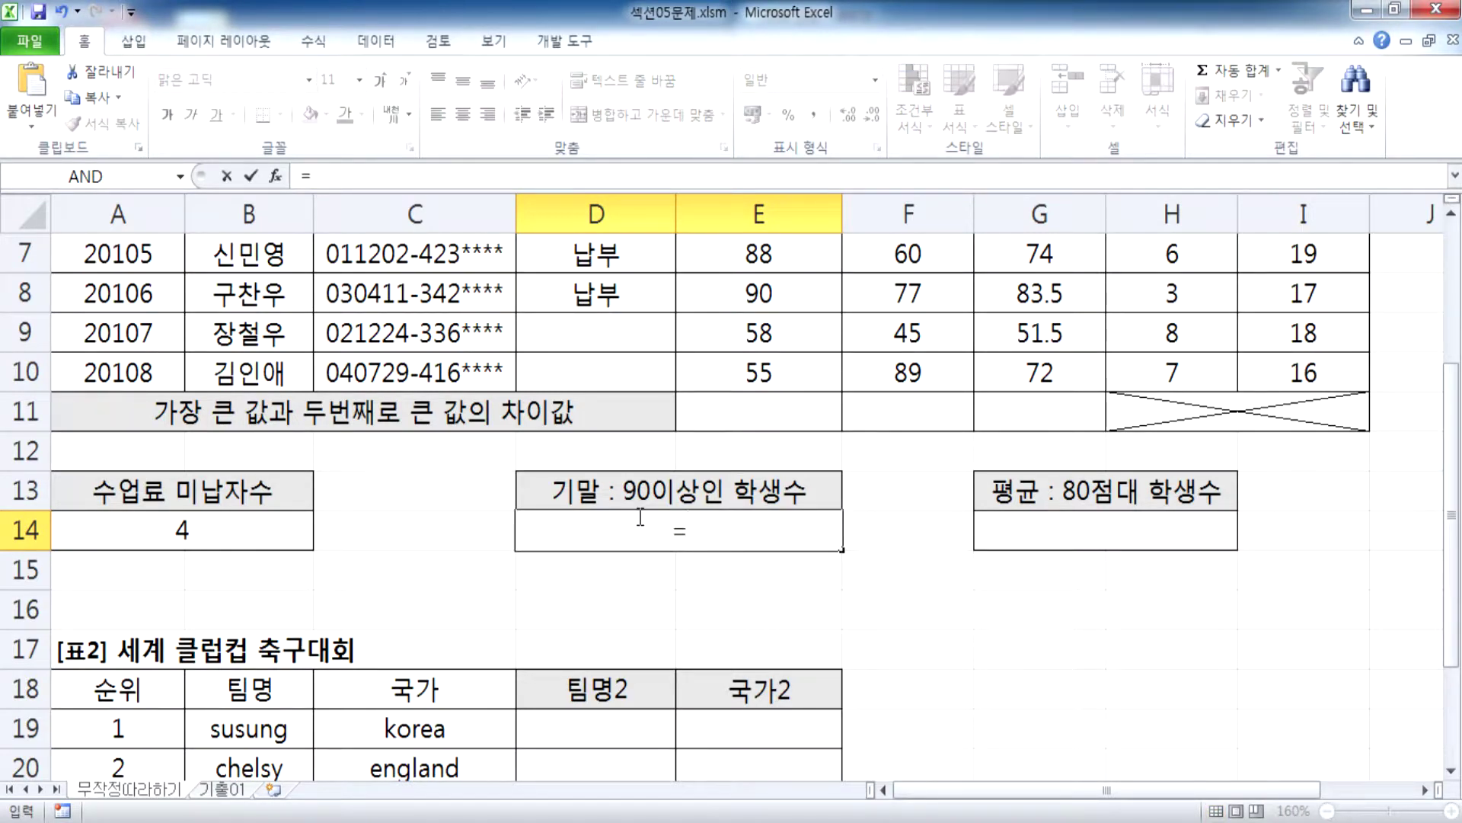
pyautogui.write('COUNTIF')
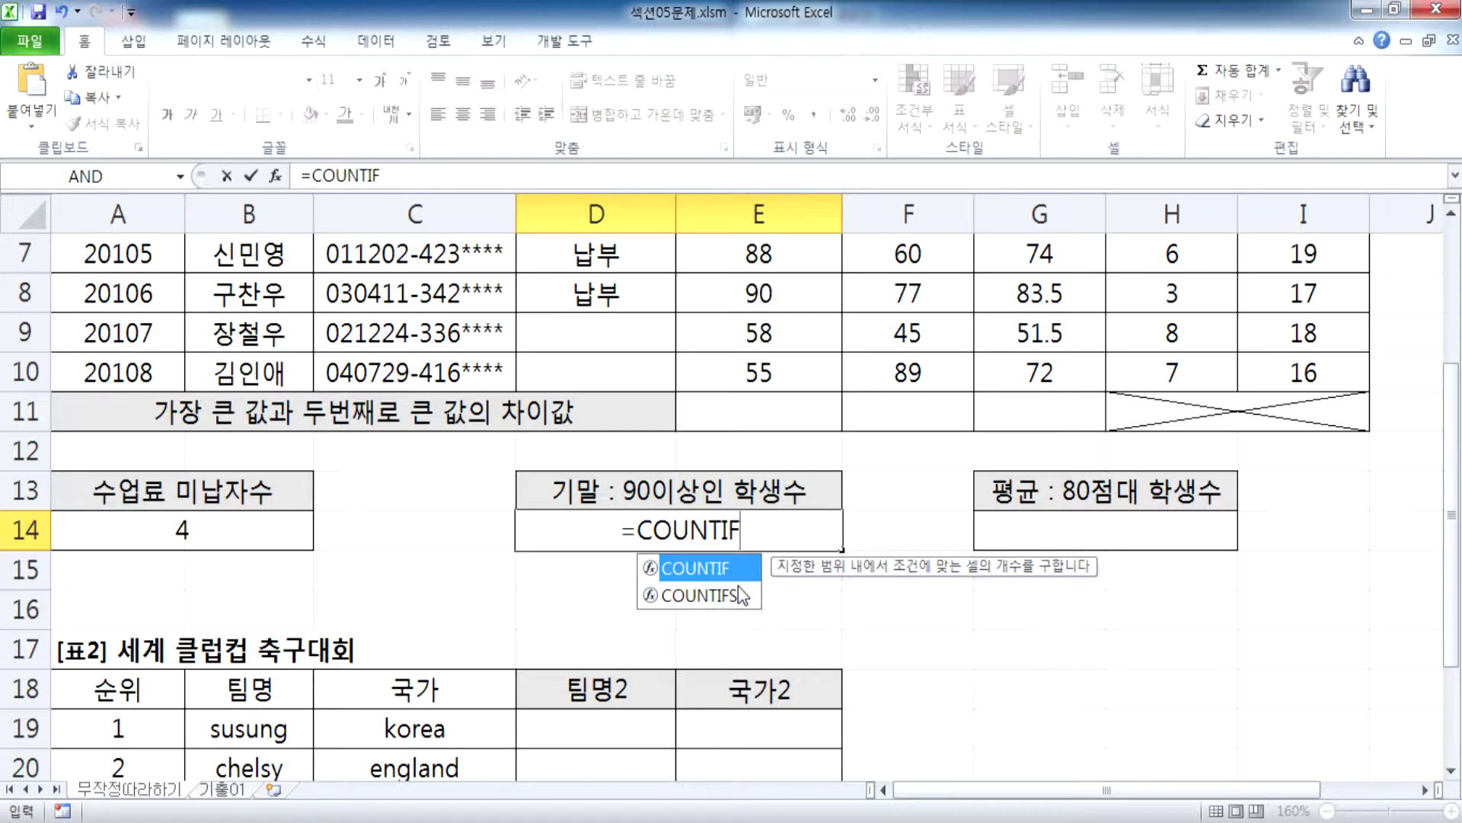
pyautogui.write('(')
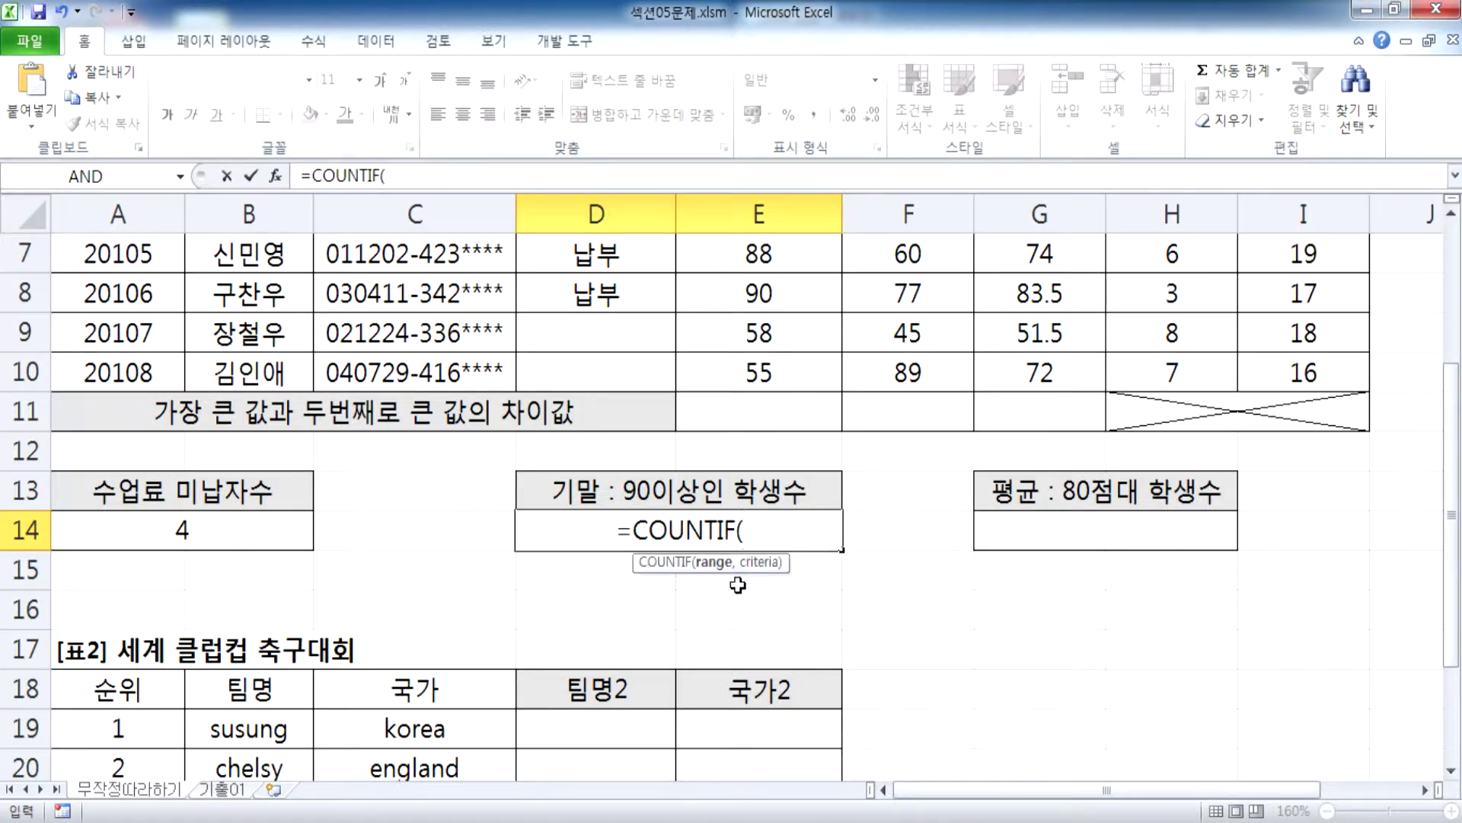
pyautogui.scroll(-2, 716, 571)
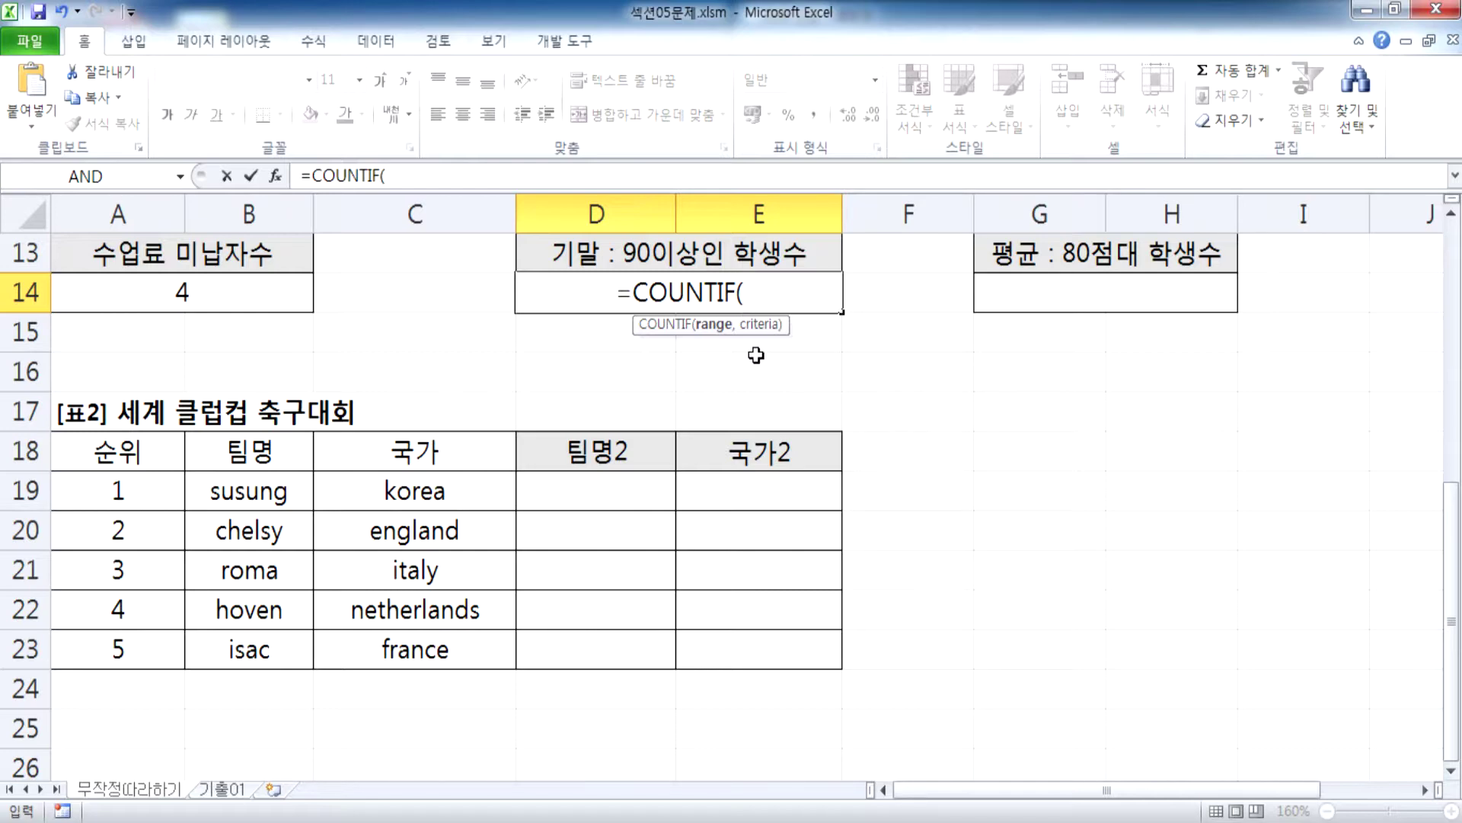
pyautogui.scroll(4, 757, 353)
pyautogui.click(918, 344)
pyautogui.moveTo(918, 344); pyautogui.dragTo(917, 604)
pyautogui.scroll(-1, 941, 379)
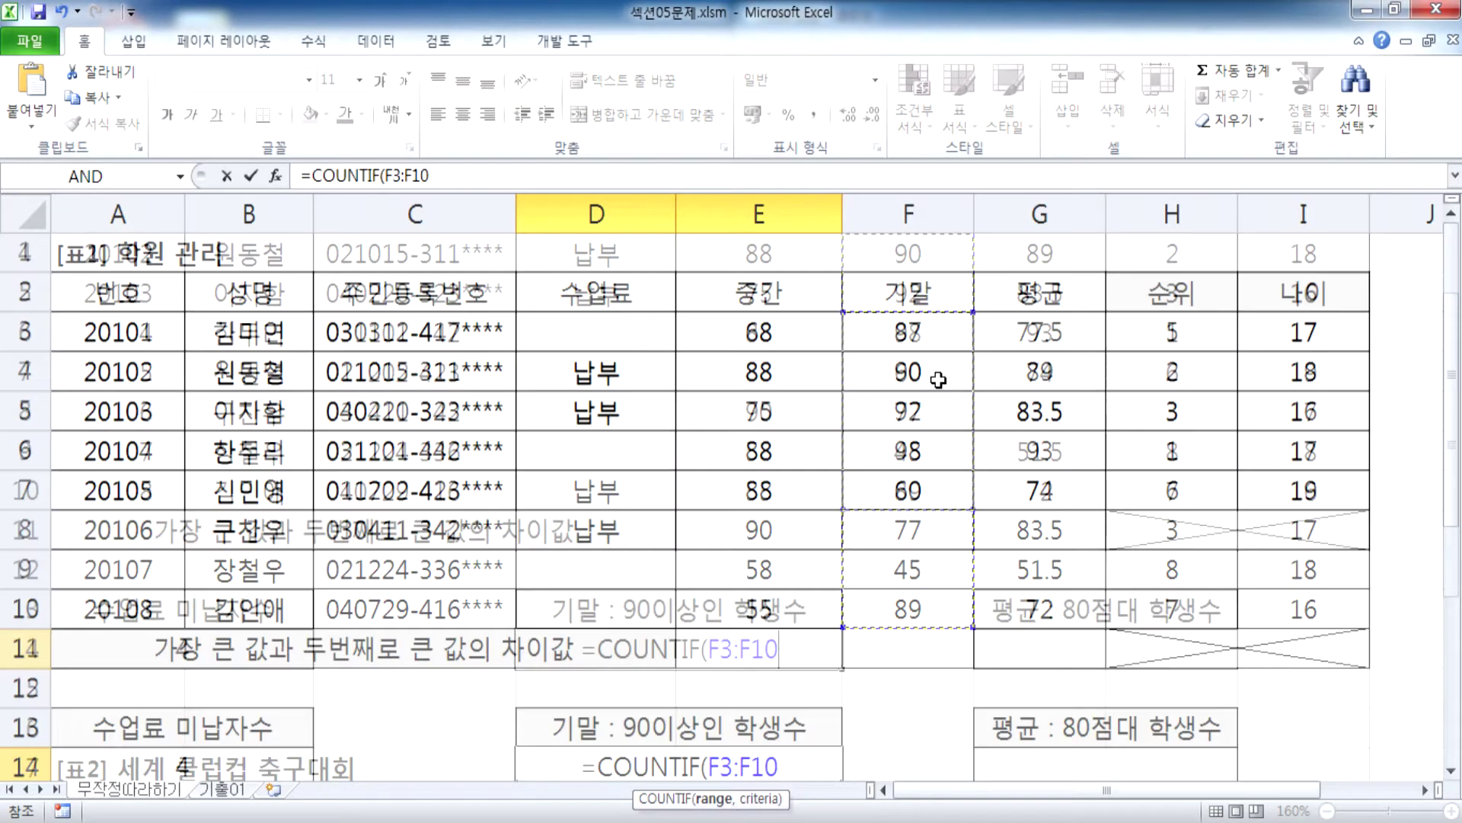
pyautogui.write(',')
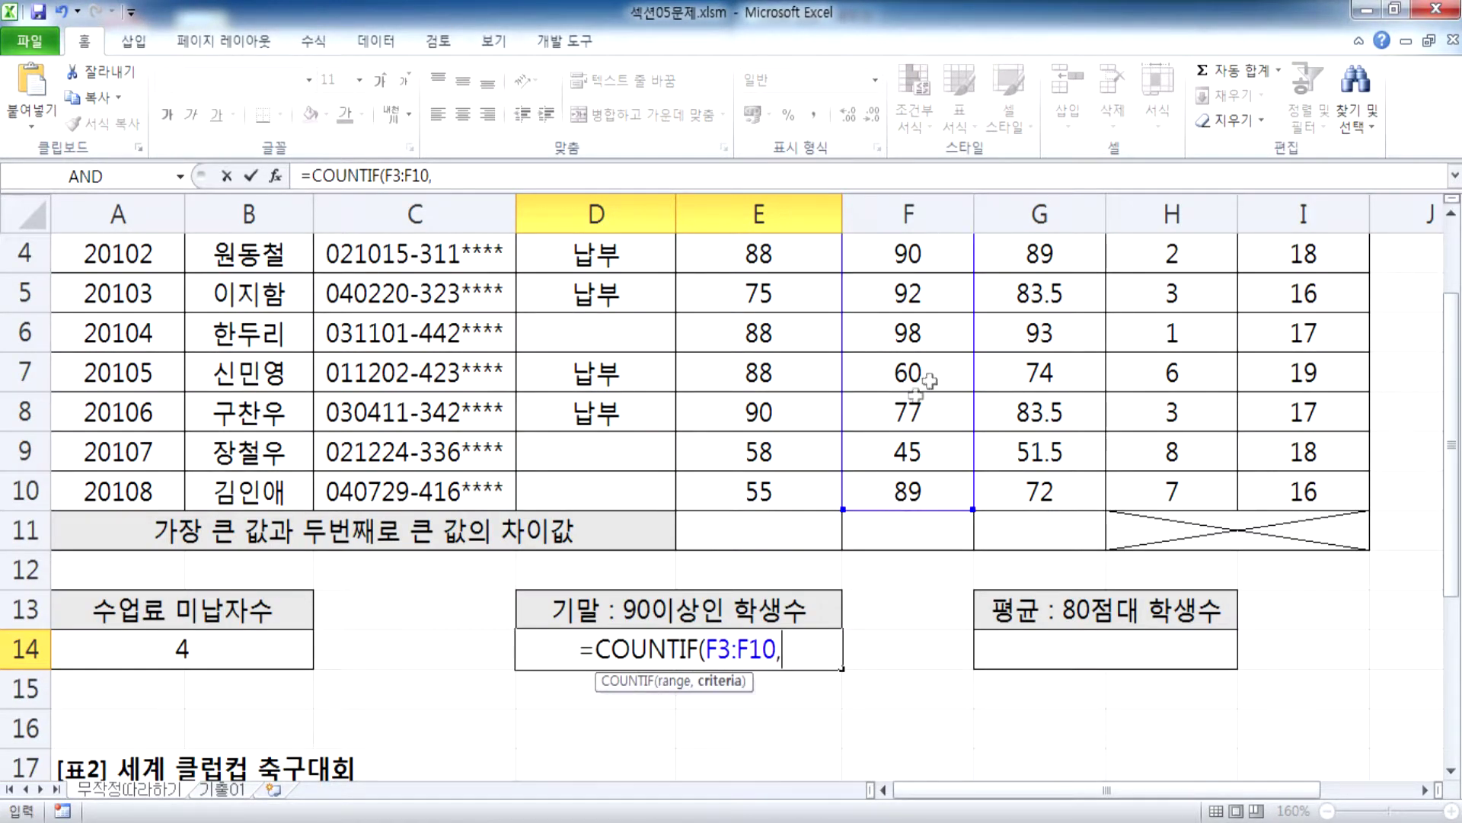
pyautogui.scroll(-2, 817, 459)
pyautogui.write('">=90"')
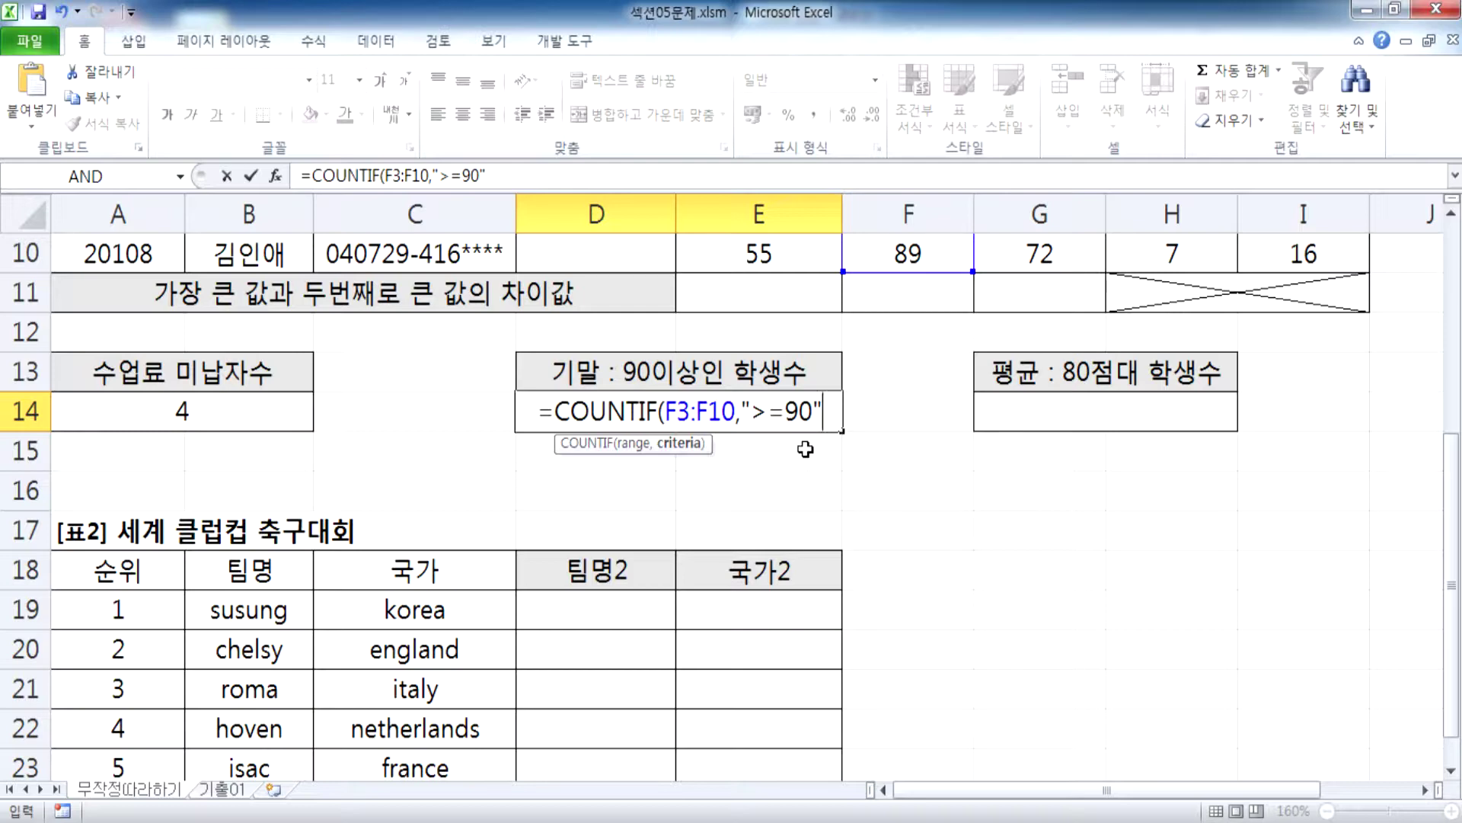
# Step: Review the whole 90점 이상 note and the F3:F10 argument in Notepad, and return to the Excel sheet
pyautogui.hotkey('alt', 'Tab')
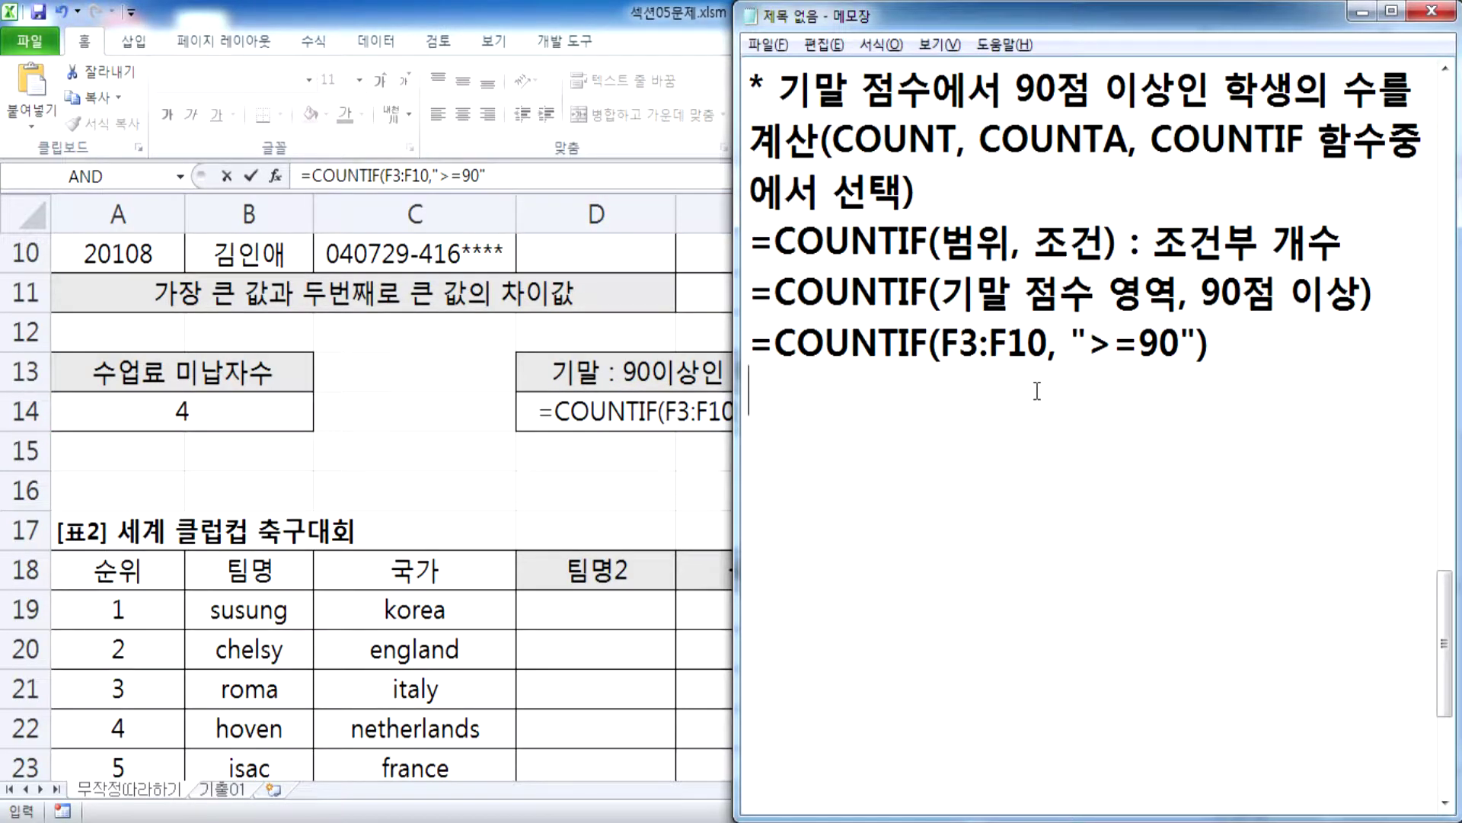
pyautogui.moveTo(749, 88); pyautogui.dragTo(748, 385)
pyautogui.click(754, 395)
pyautogui.moveTo(942, 340); pyautogui.dragTo(1049, 346)
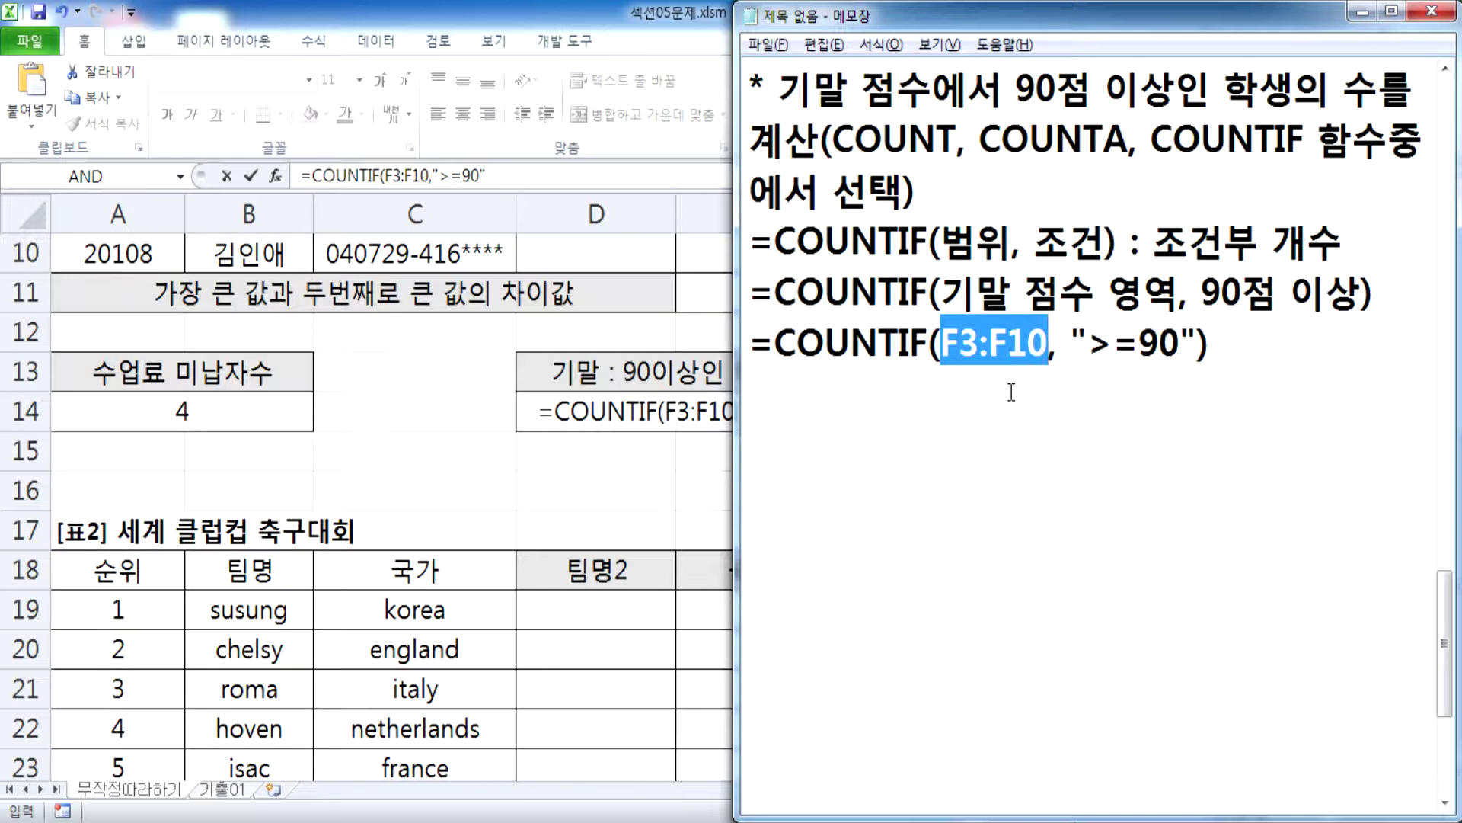
pyautogui.click(725, 411)
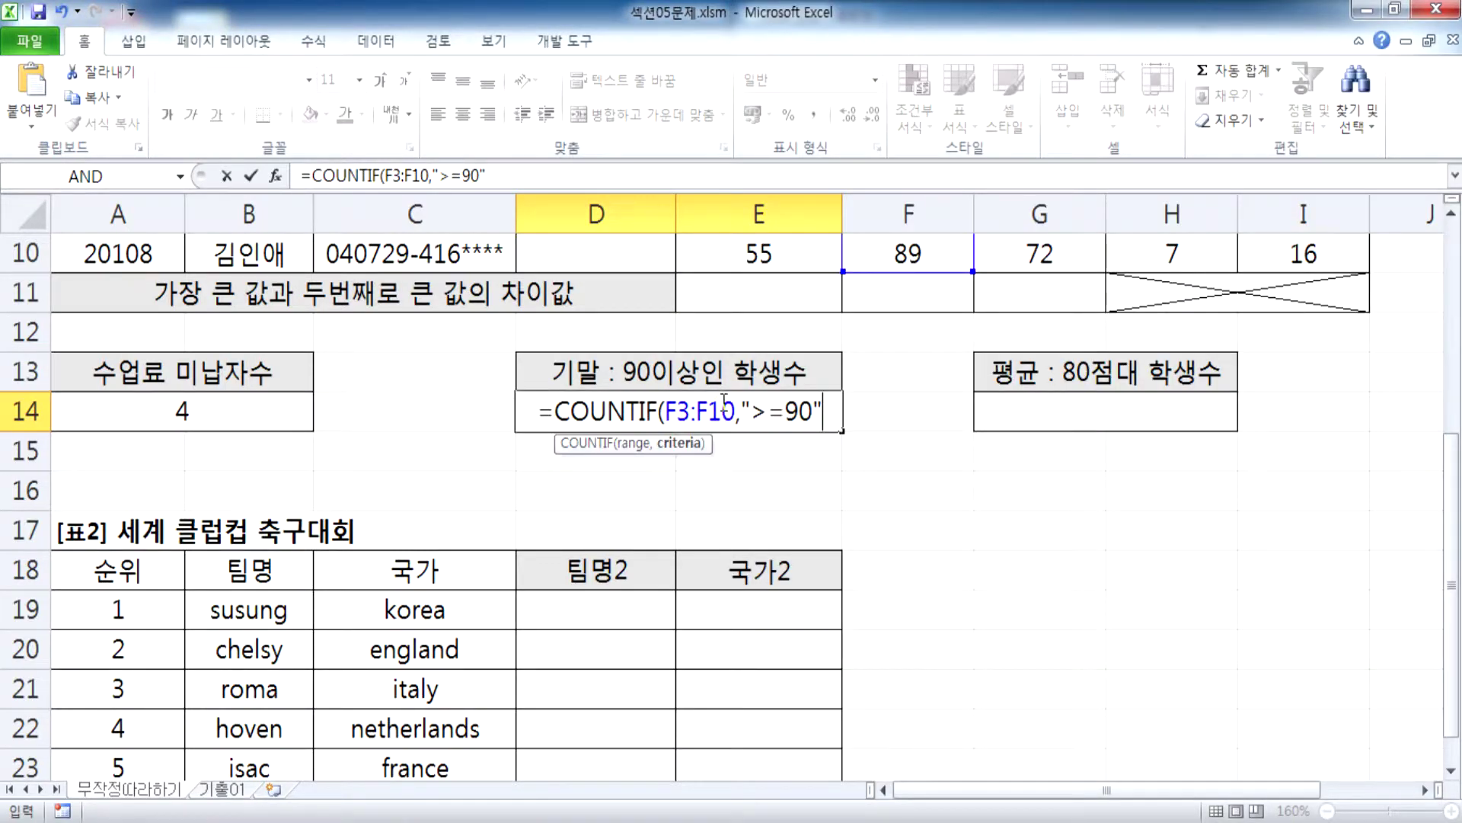
# Step: Discard the unfinished formula in D14, look for COUNTIF among the 통계 functions of the function wizard, and close the wizard
pyautogui.press('Escape')
pyautogui.click(275, 177)
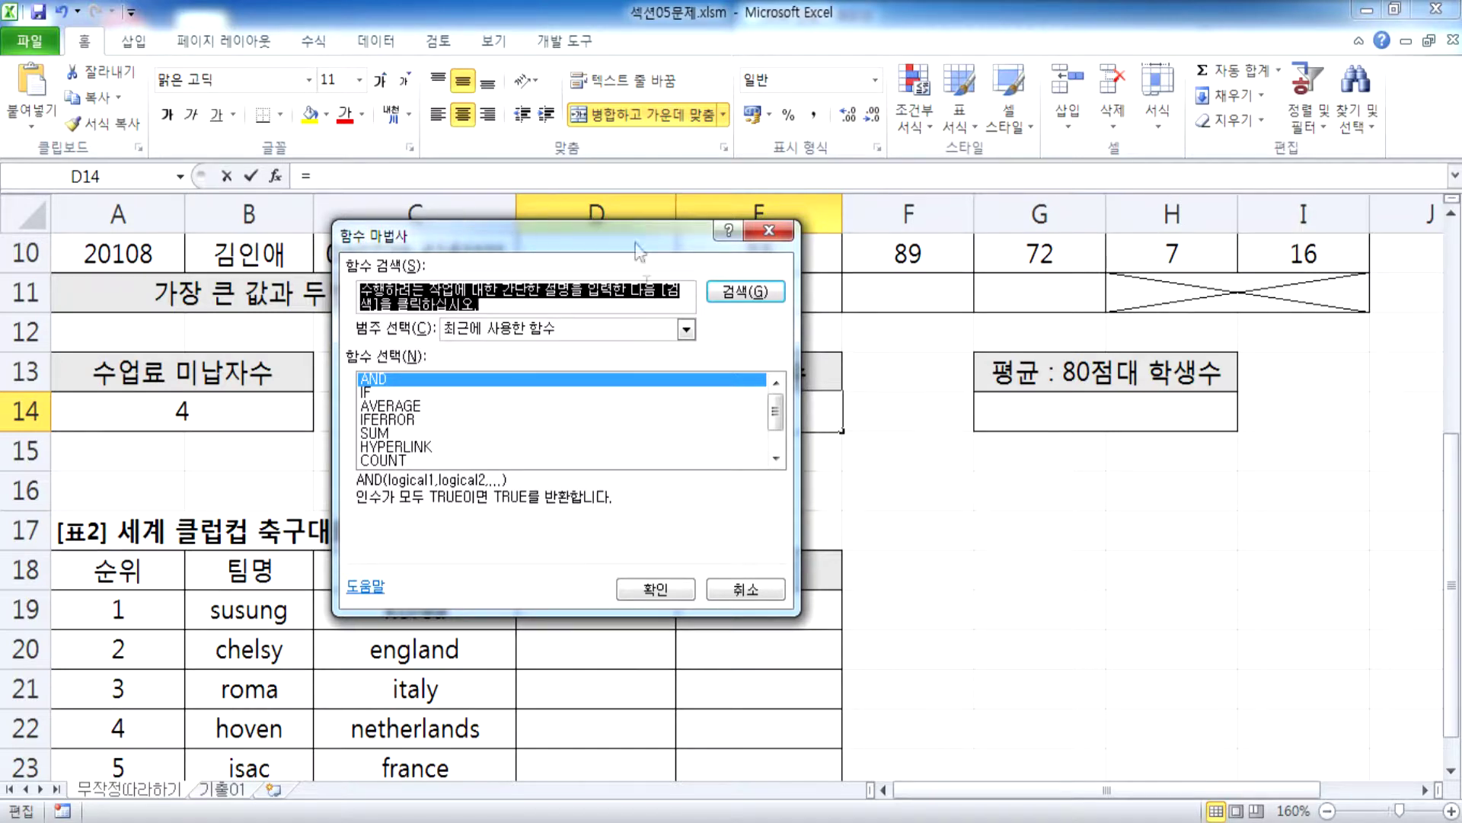
pyautogui.click(686, 329)
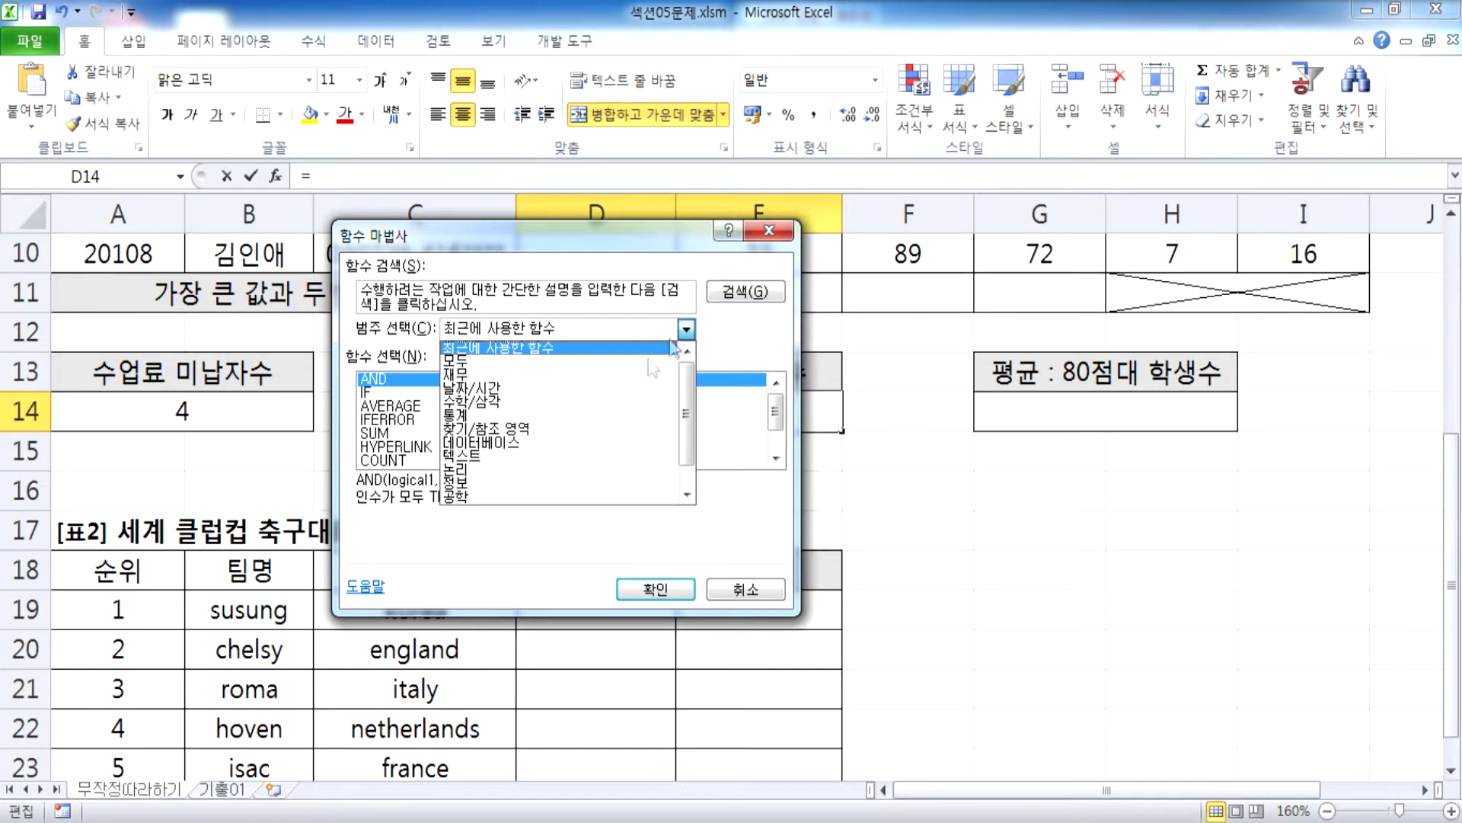
pyautogui.click(526, 415)
pyautogui.click(775, 457)
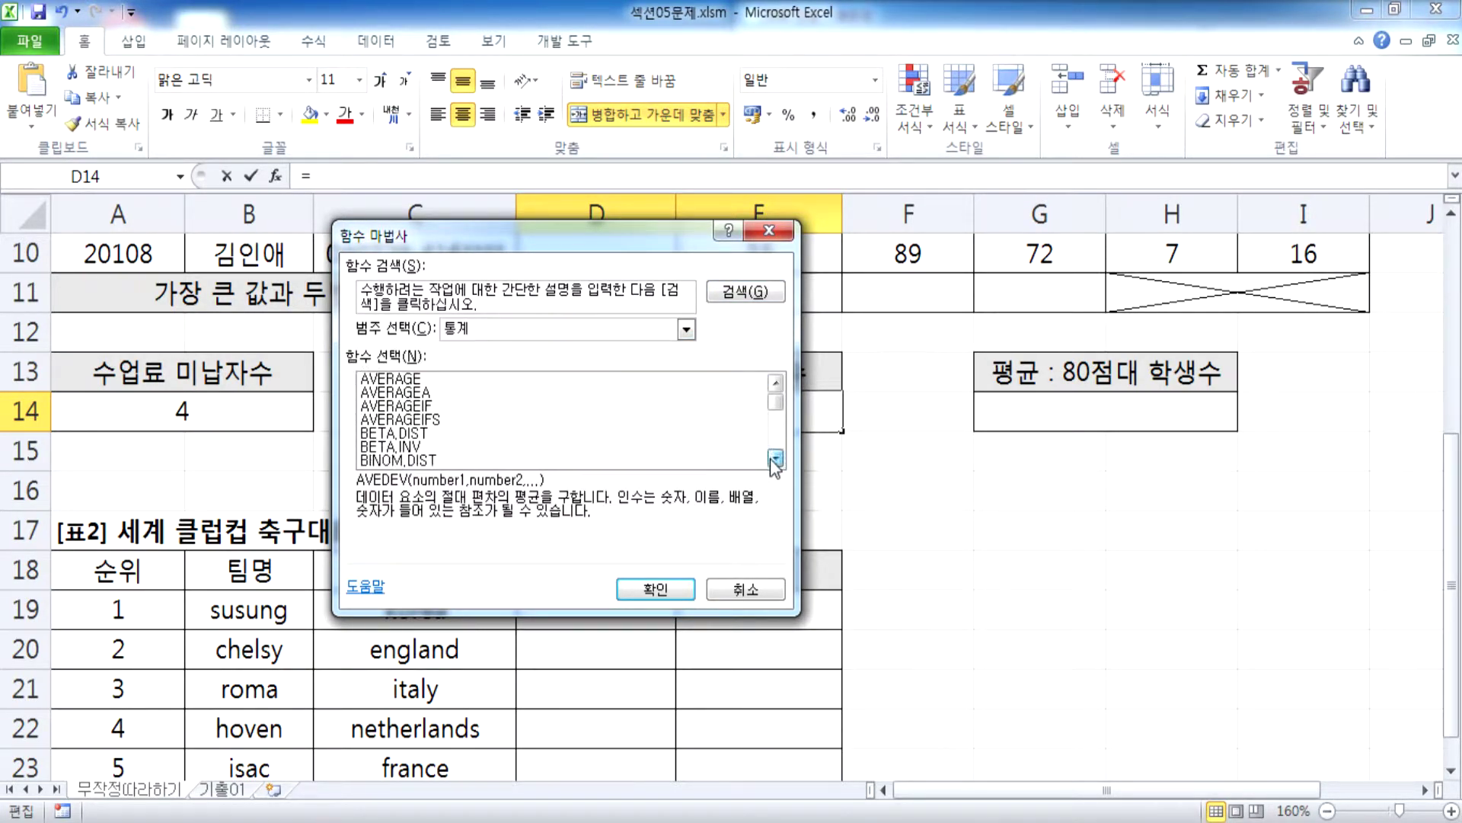
pyautogui.click(775, 457)
pyautogui.click(776, 458)
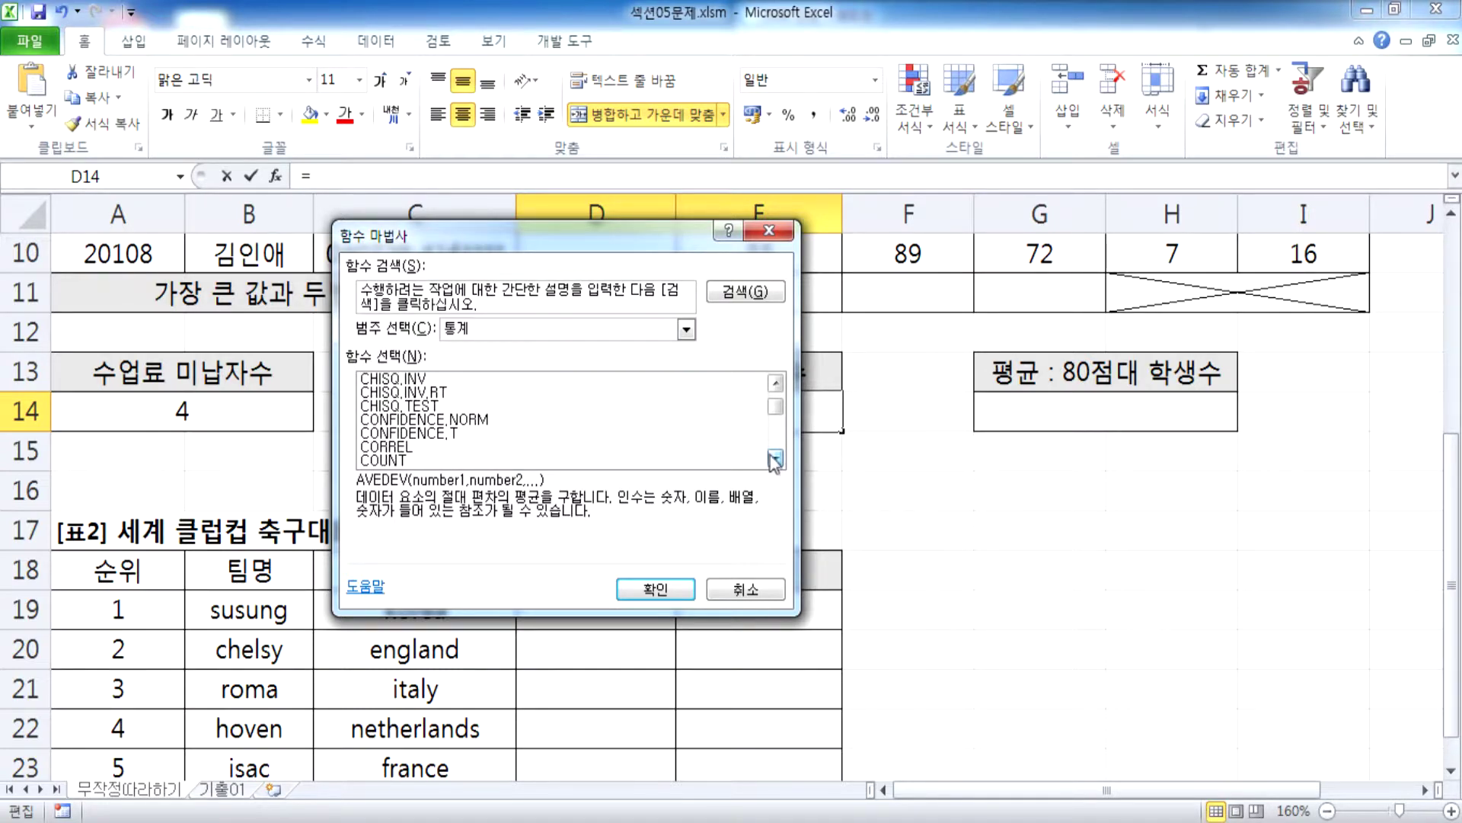
pyautogui.click(775, 458)
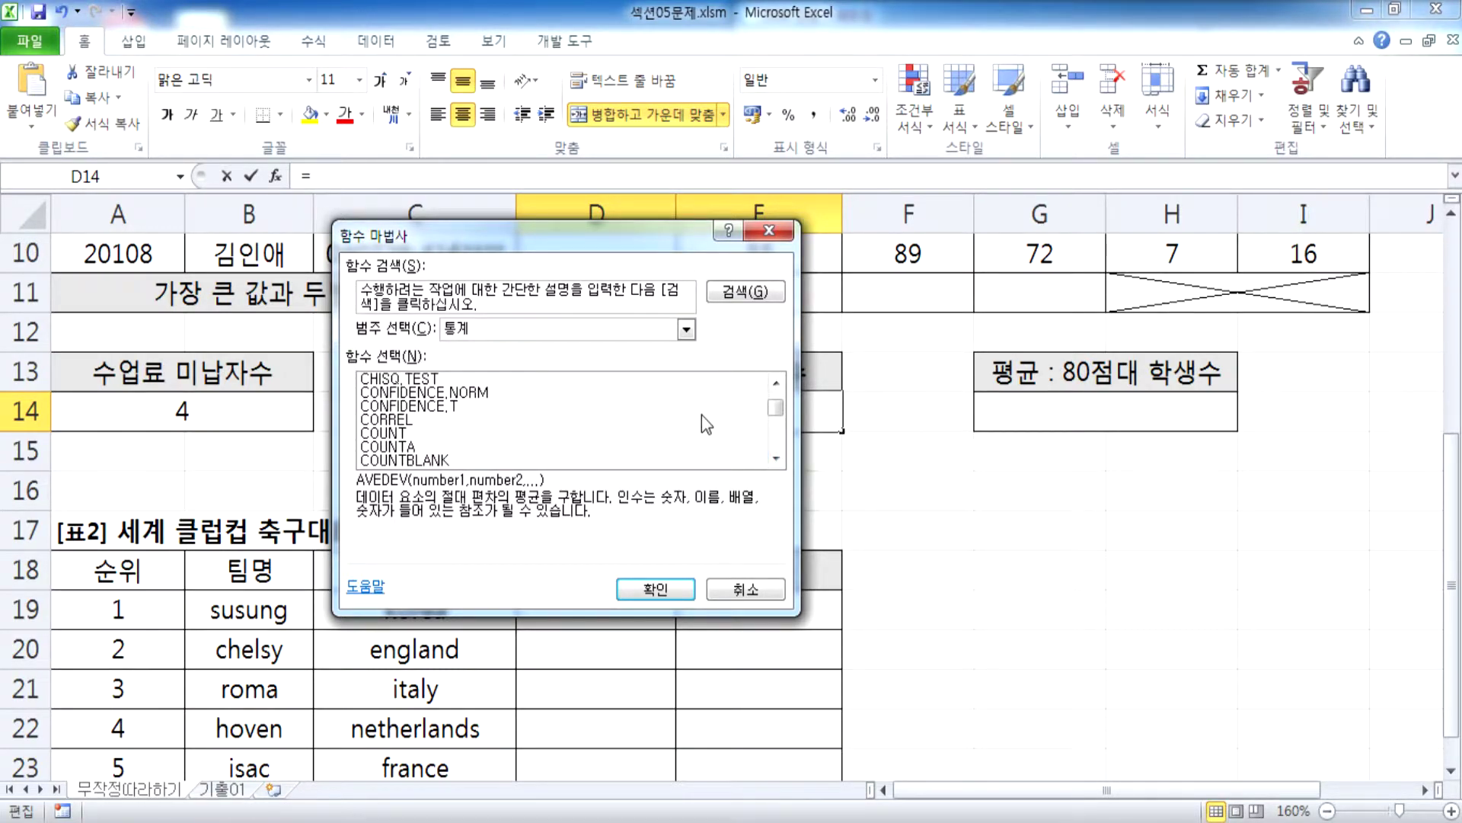
pyautogui.press('Escape')
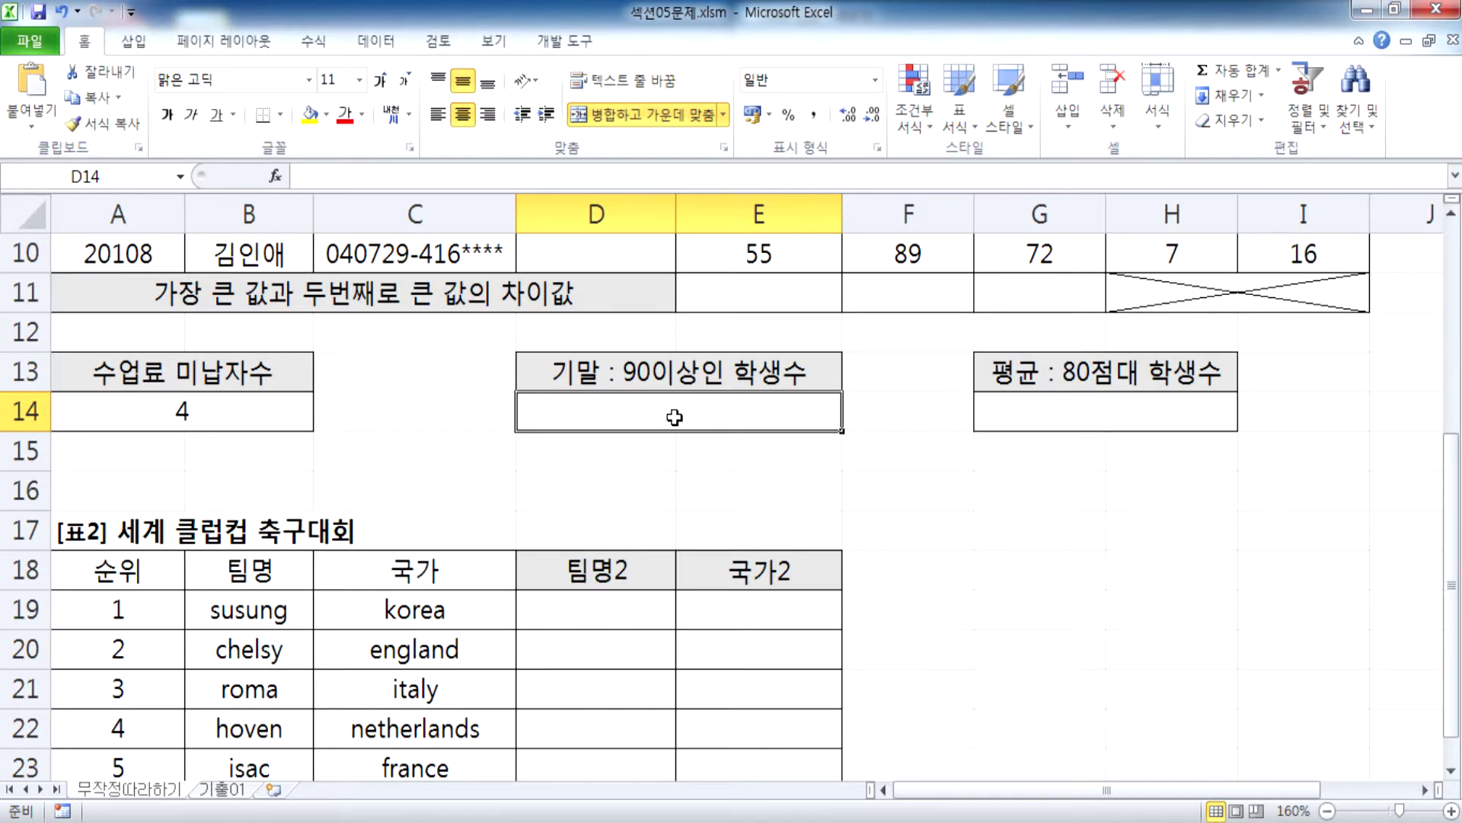
# Step: Start a COUNTIF formula in D14, view its function arguments, and cancel the entry
pyautogui.write('=COUNTIF')
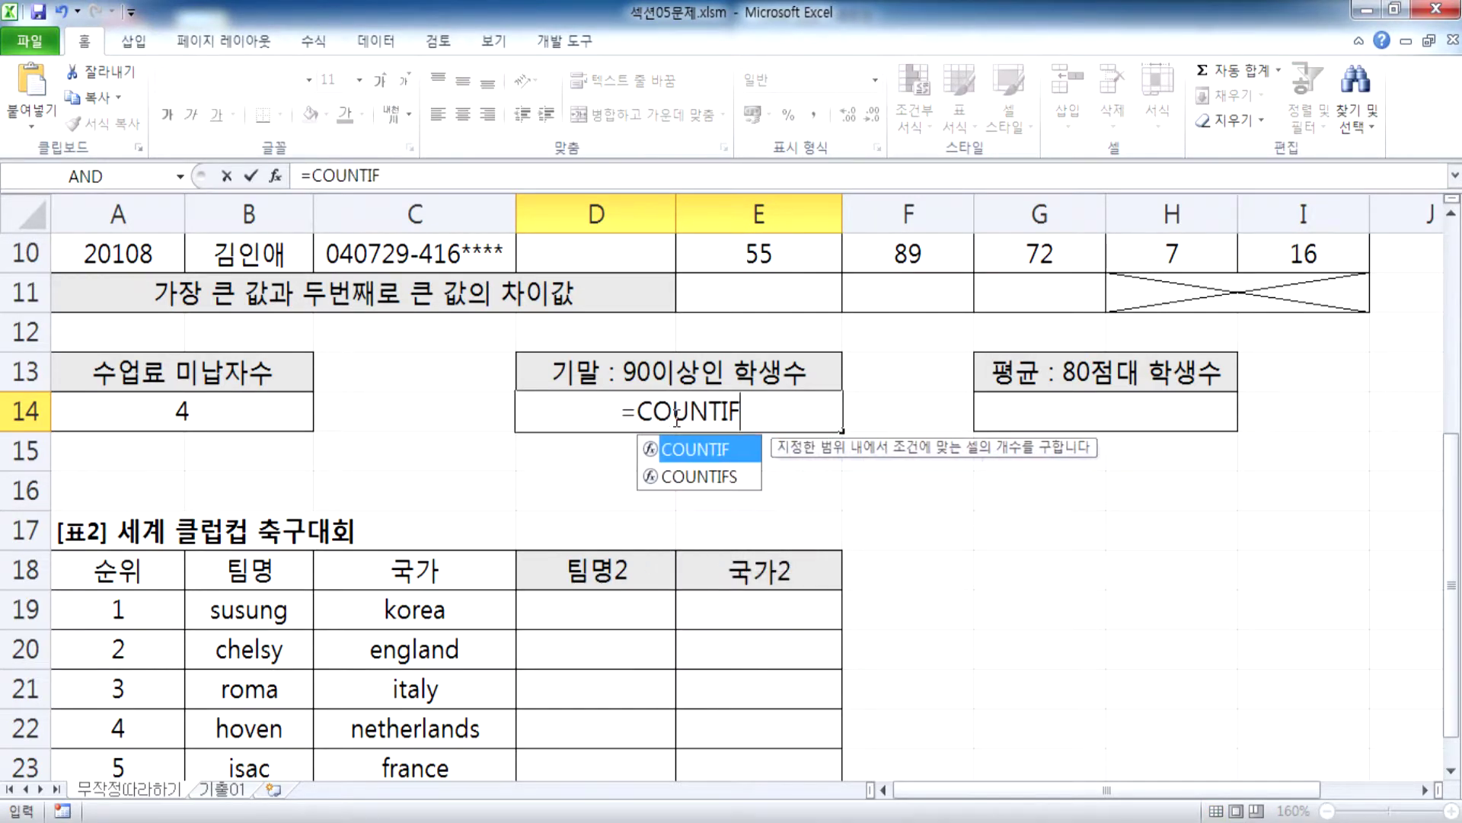
pyautogui.write('(')
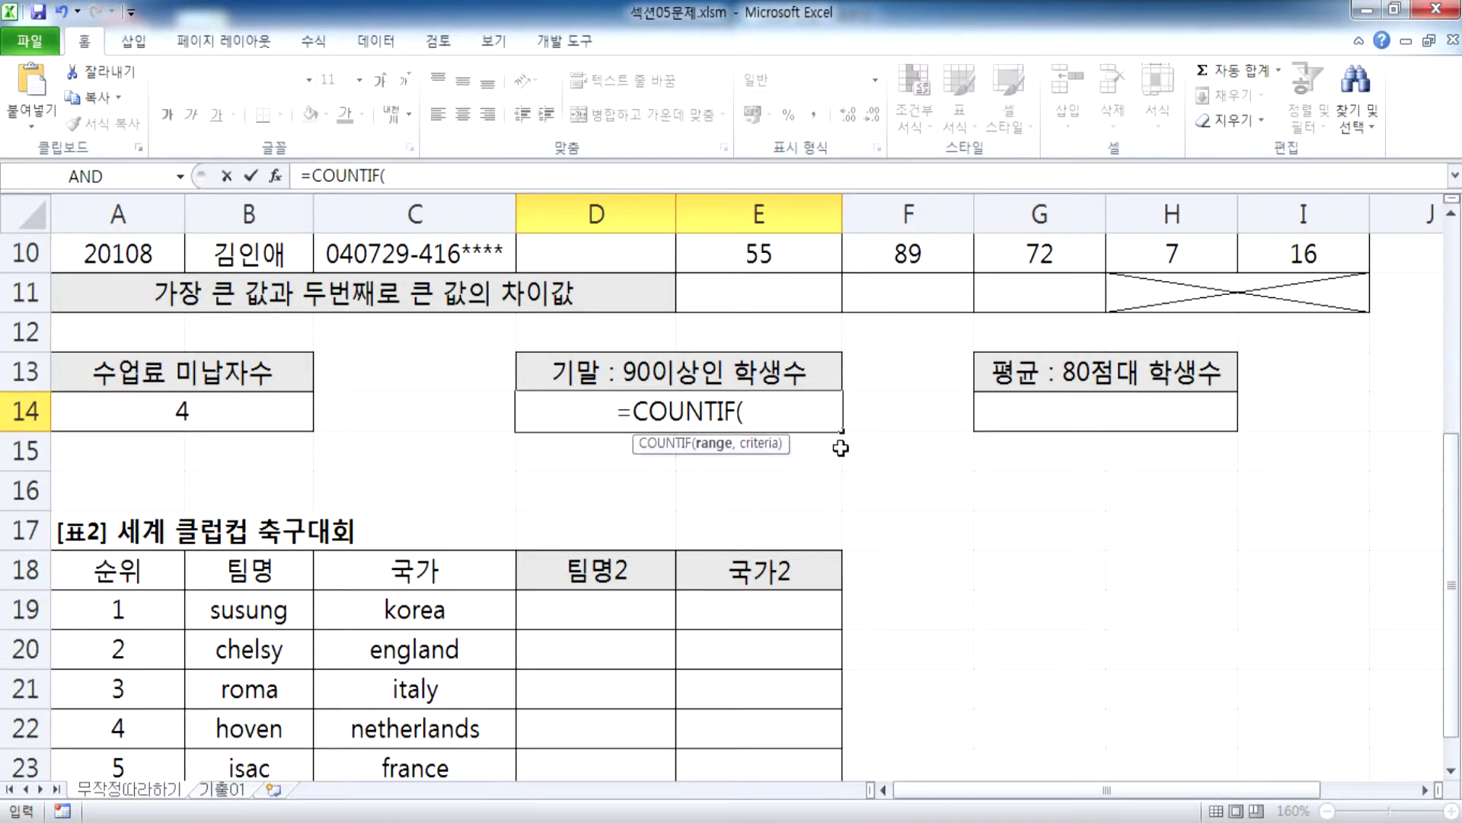
pyautogui.click(276, 176)
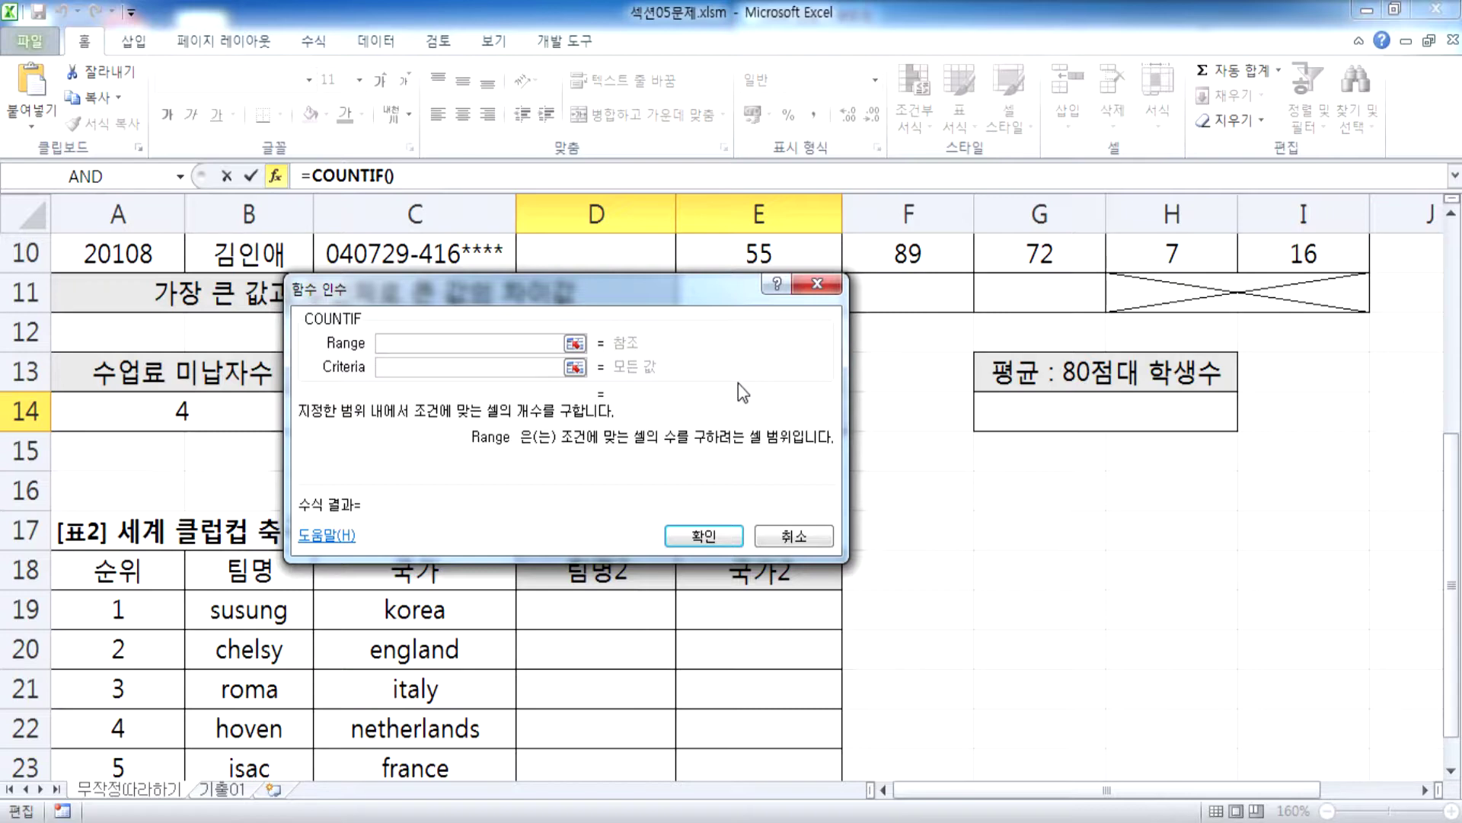
pyautogui.press('Escape')
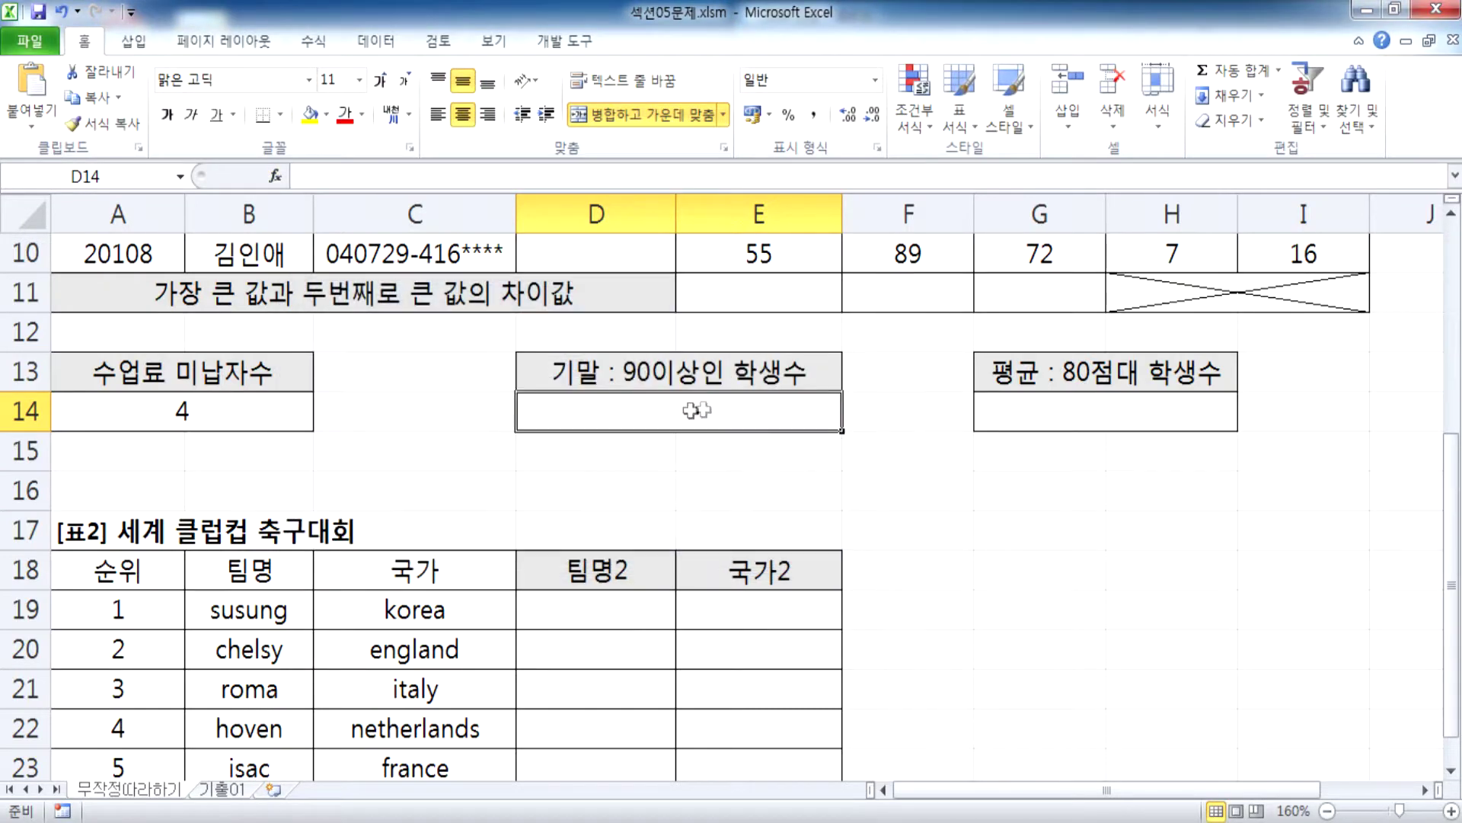
# Step: View the 재무 category of the function library and return to D14 without inserting a function
pyautogui.click(313, 40)
pyautogui.click(214, 130)
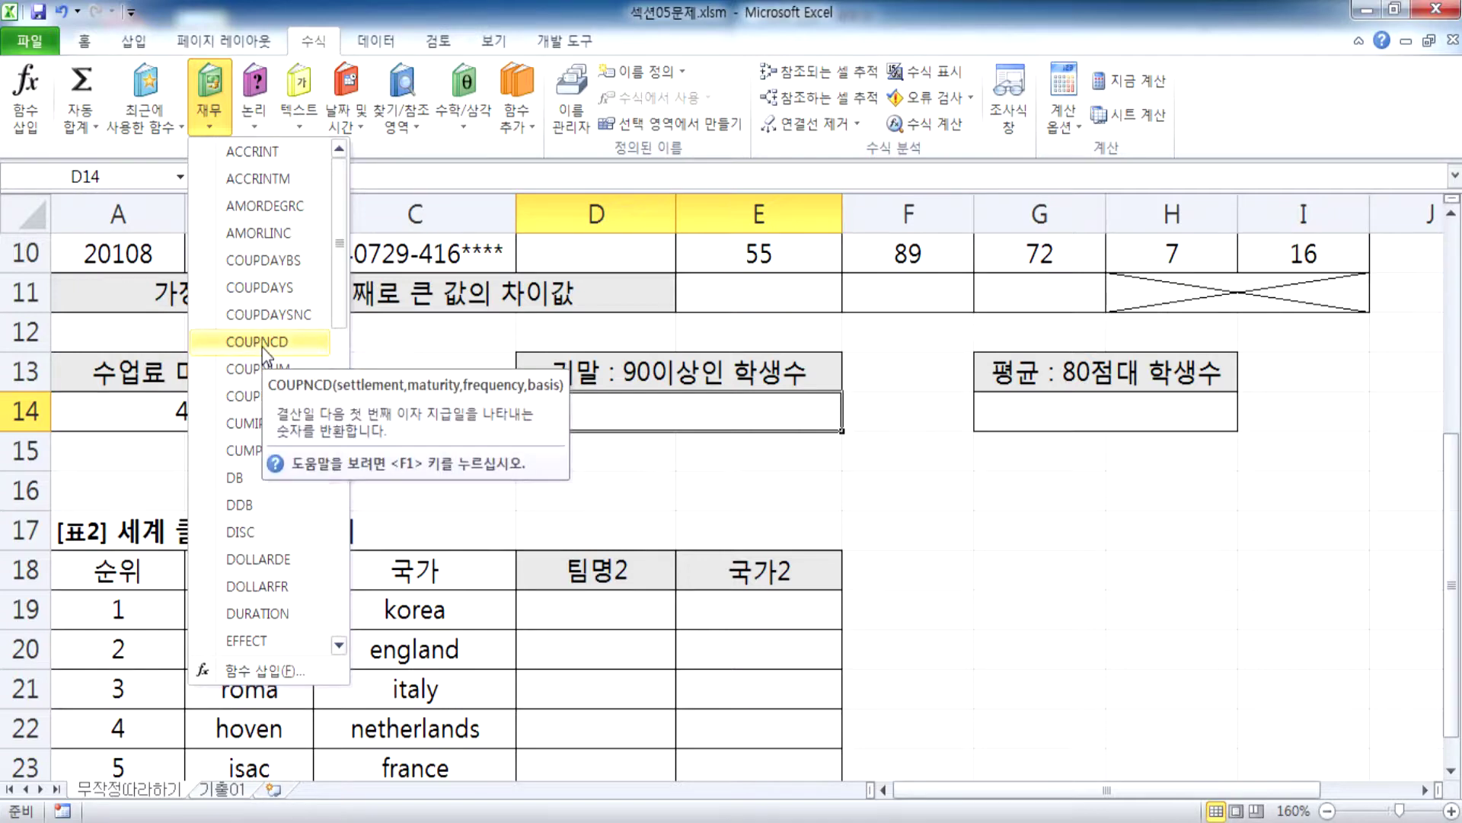
pyautogui.click(588, 413)
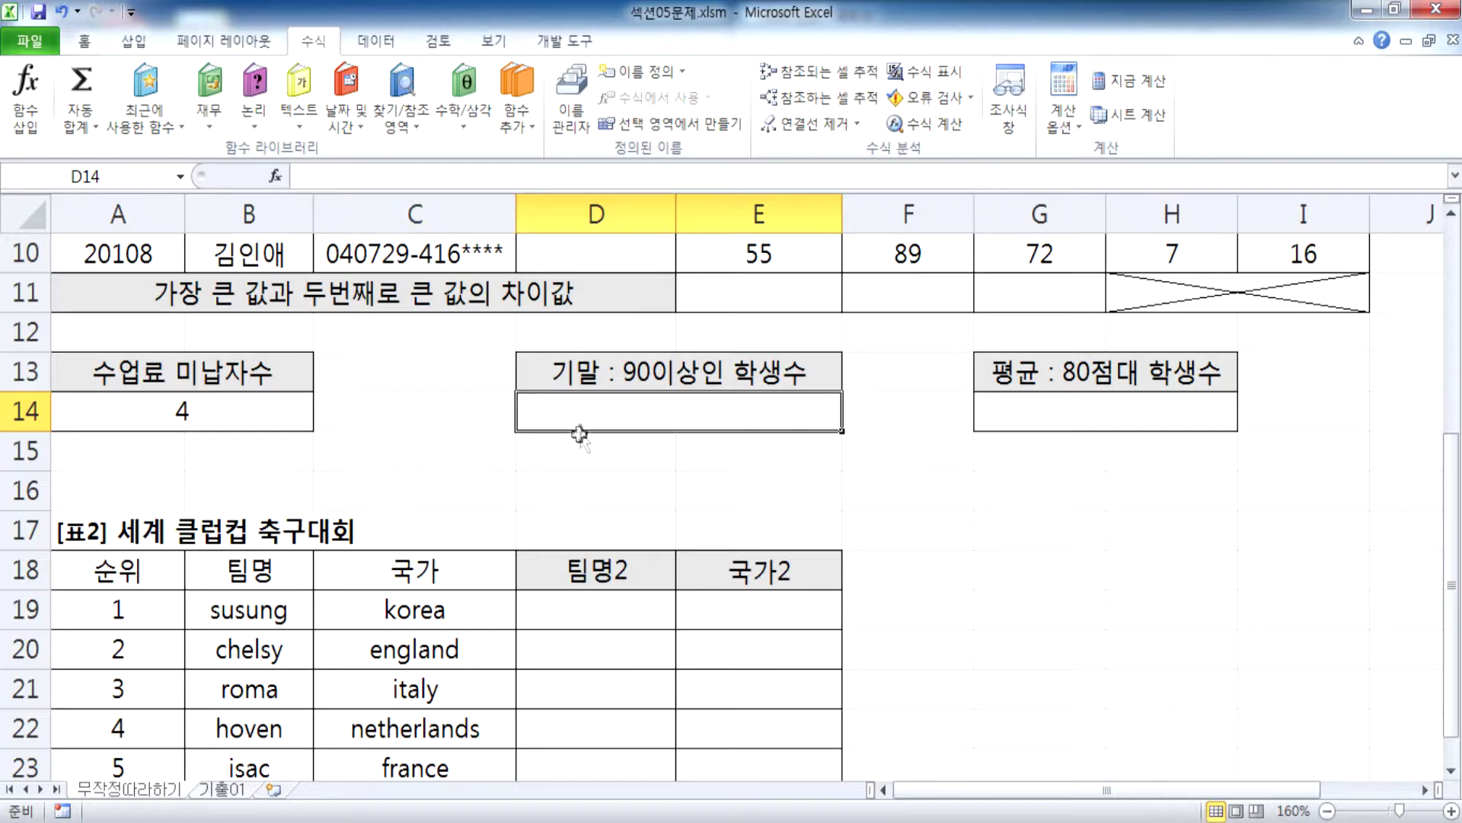
# Step: Enter =COUNTIF(F3:F10,">=90") in D14 to count the students with 기말 scores of 90 or more
pyautogui.write('=CO')
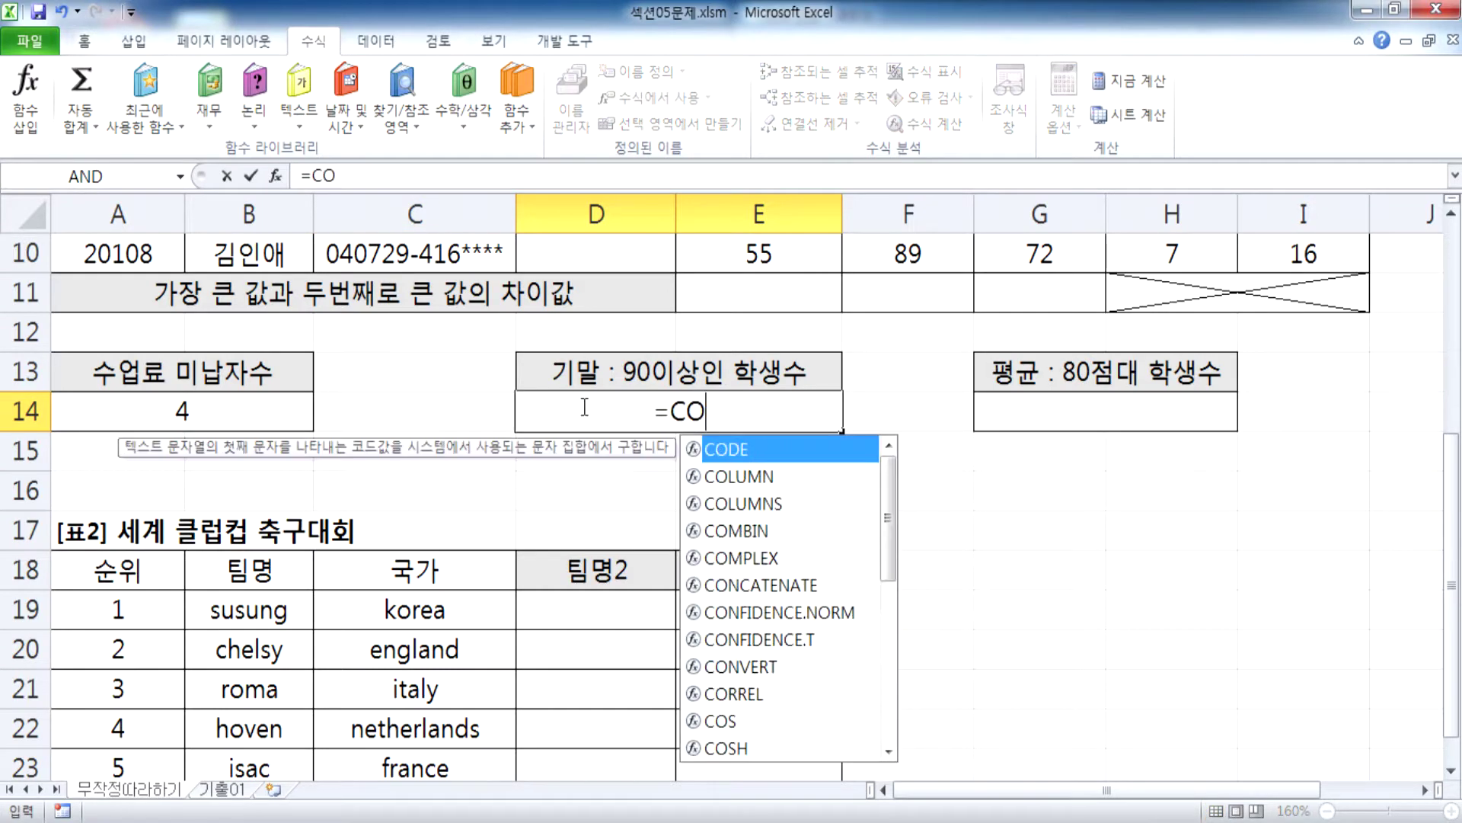
pyautogui.write('UNTIF(')
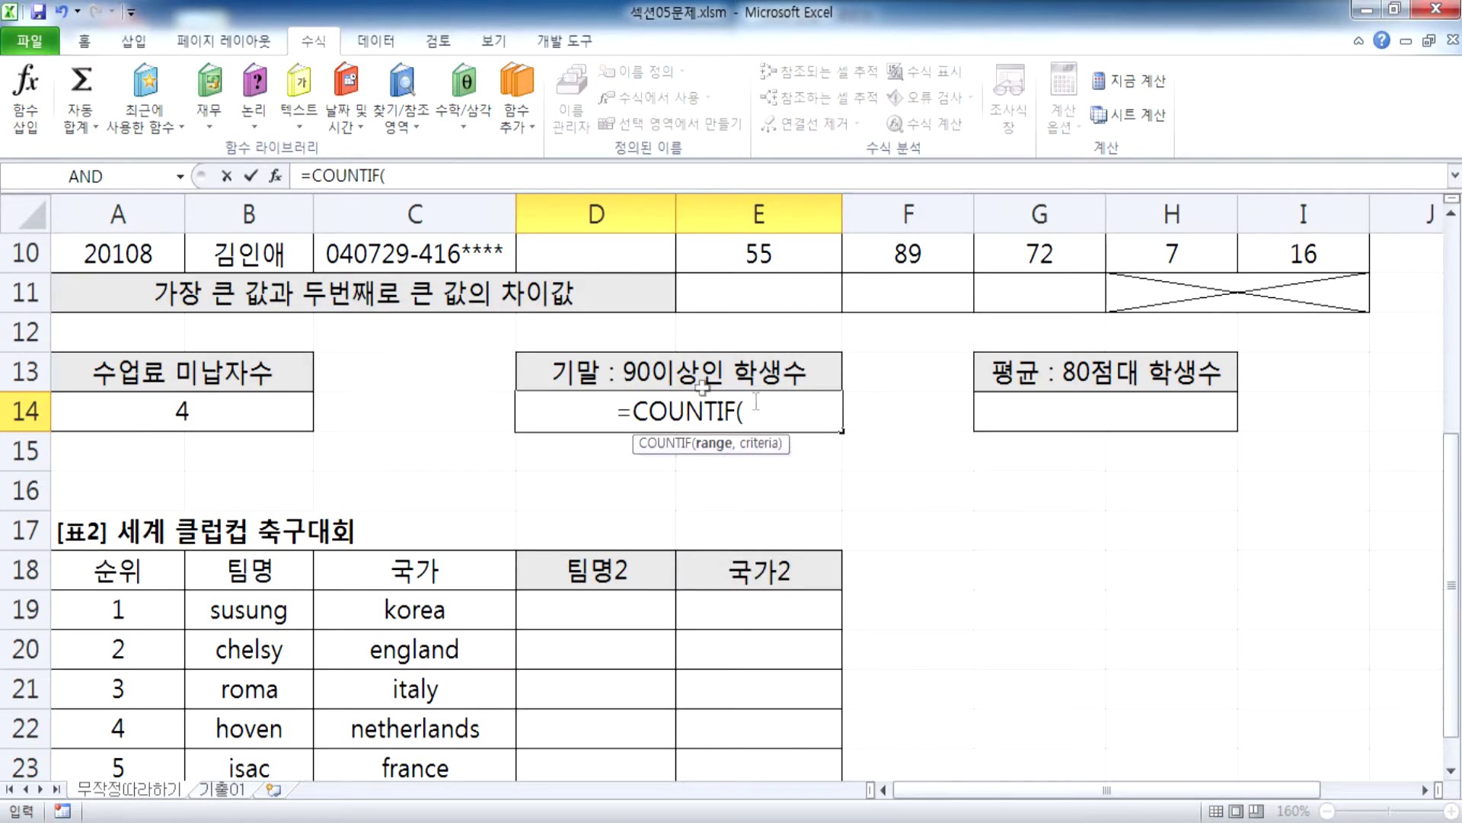
pyautogui.scroll(1, 892, 381)
pyautogui.scroll(2, 891, 381)
pyautogui.moveTo(917, 335); pyautogui.dragTo(939, 602)
pyautogui.scroll(-2, 967, 490)
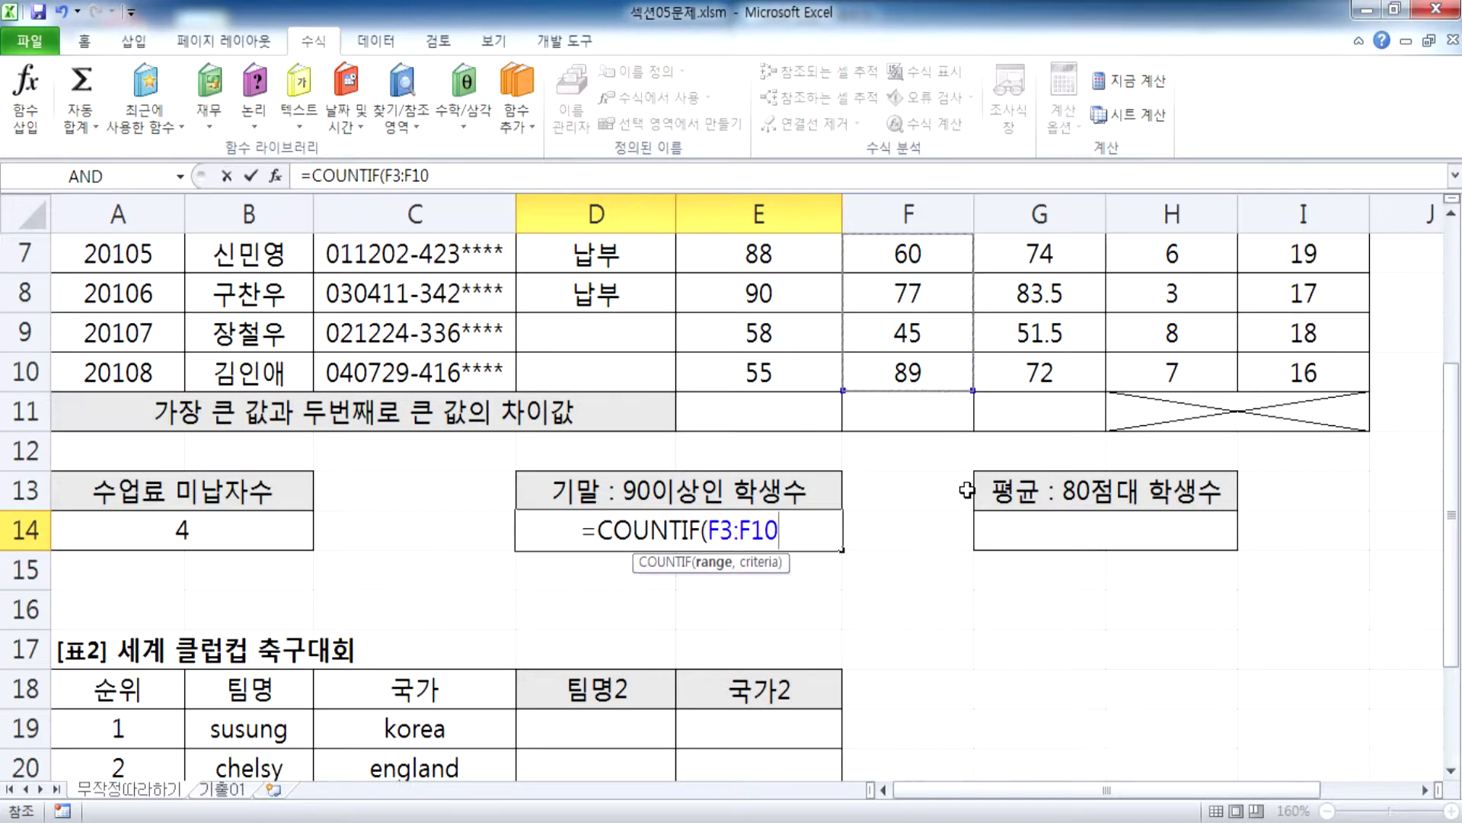
pyautogui.write(',">=90"')
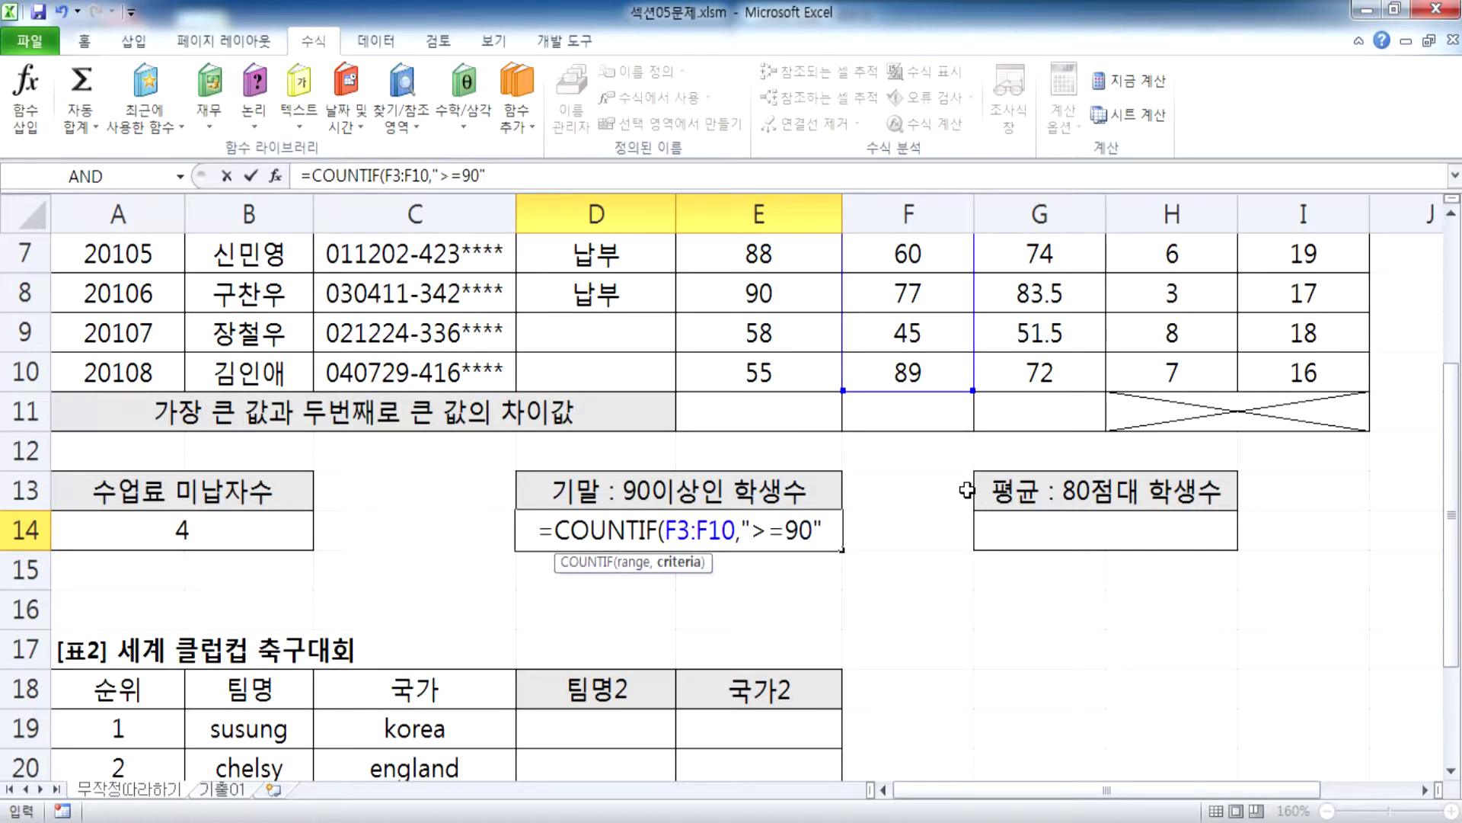
pyautogui.write(')')
pyautogui.press('Return')
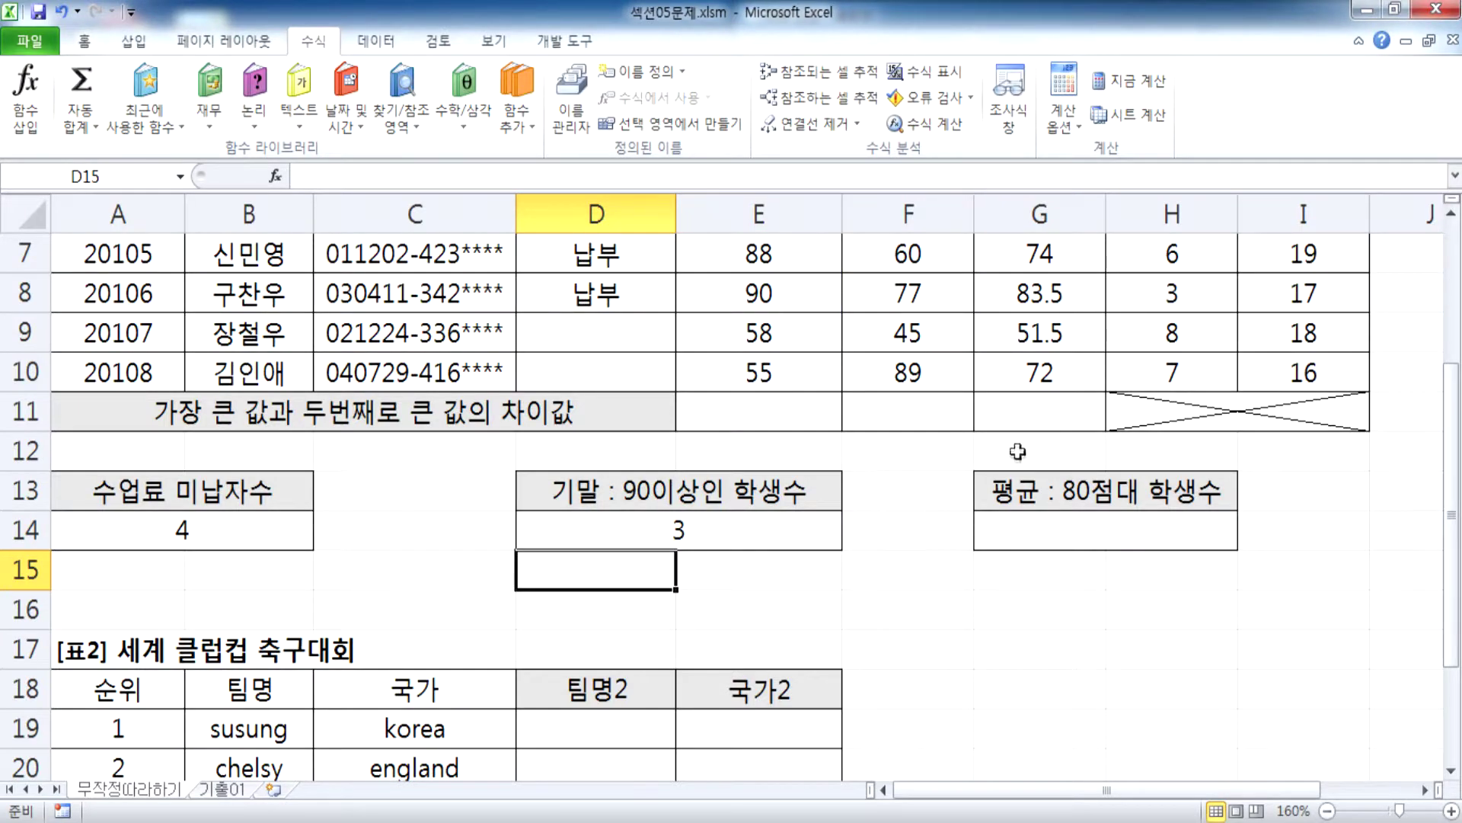
# Step: Check the 기말 scores in F4:F6 against the count, and select G14 under 평균 : 80점대 학생수
pyautogui.scroll(2, 978, 395)
pyautogui.moveTo(931, 361); pyautogui.dragTo(935, 448)
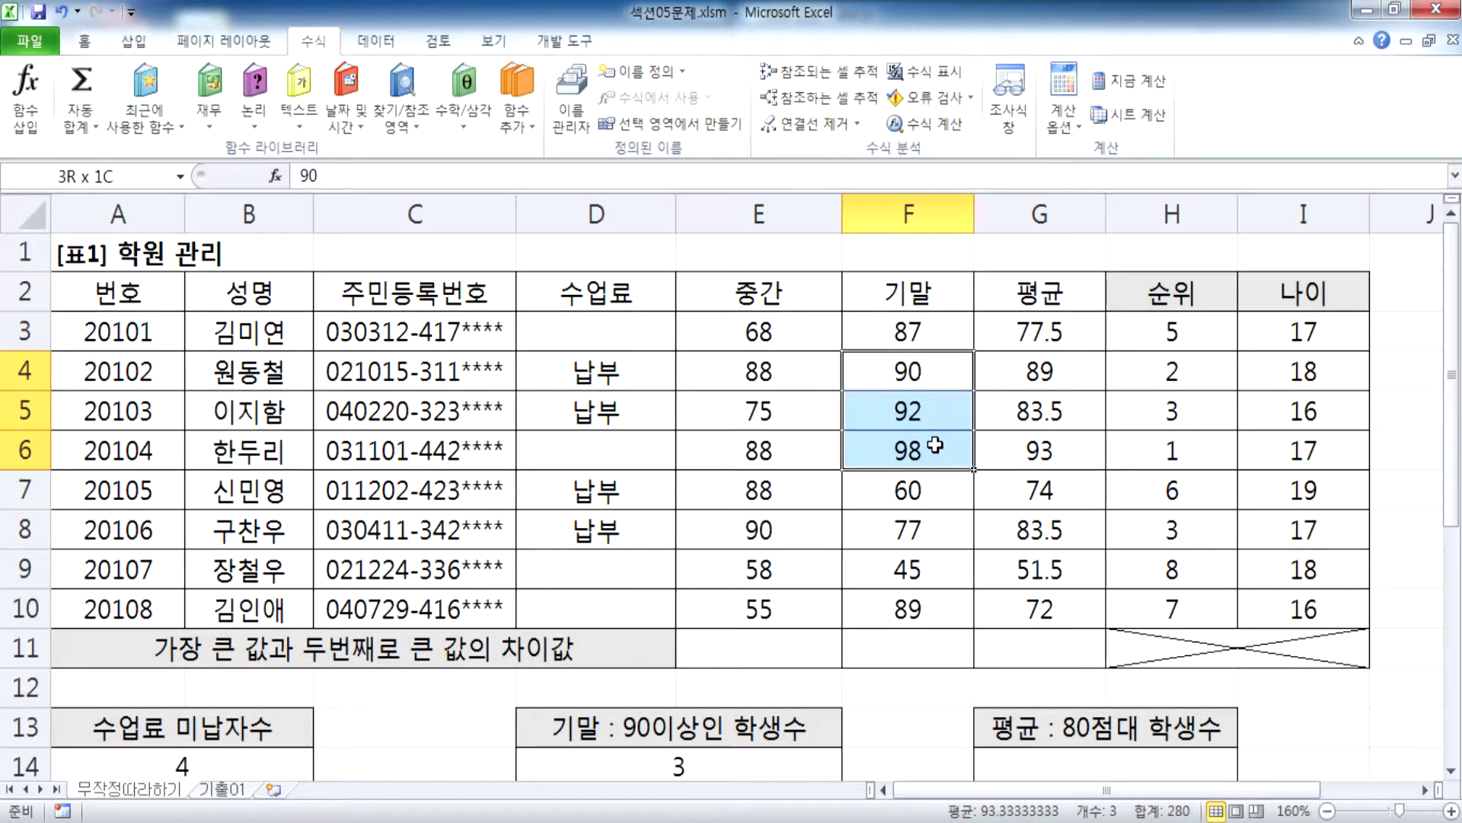
pyautogui.moveTo(934, 447); pyautogui.dragTo(935, 447)
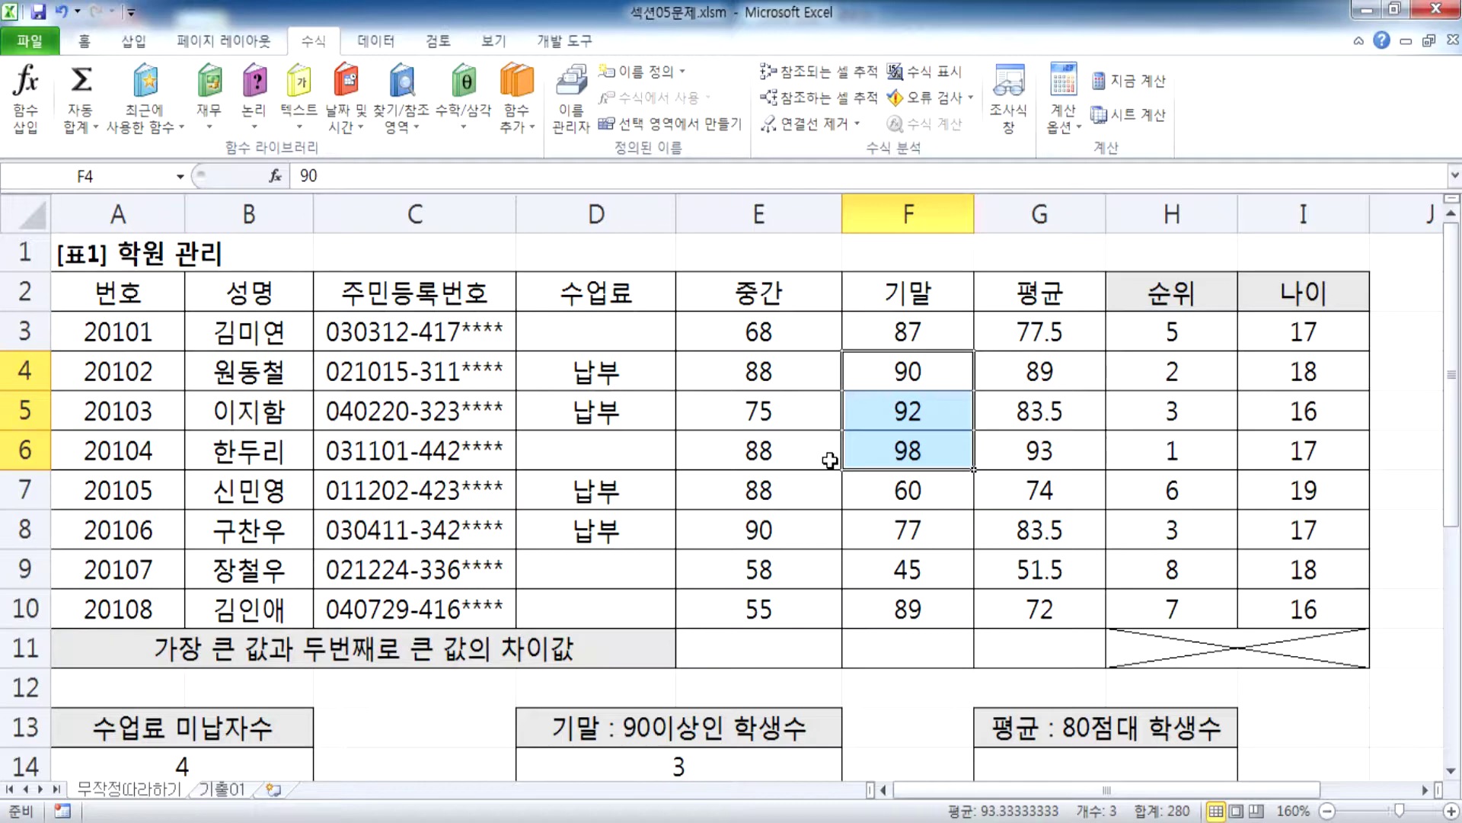
pyautogui.scroll(-2, 830, 460)
pyautogui.click(1006, 534)
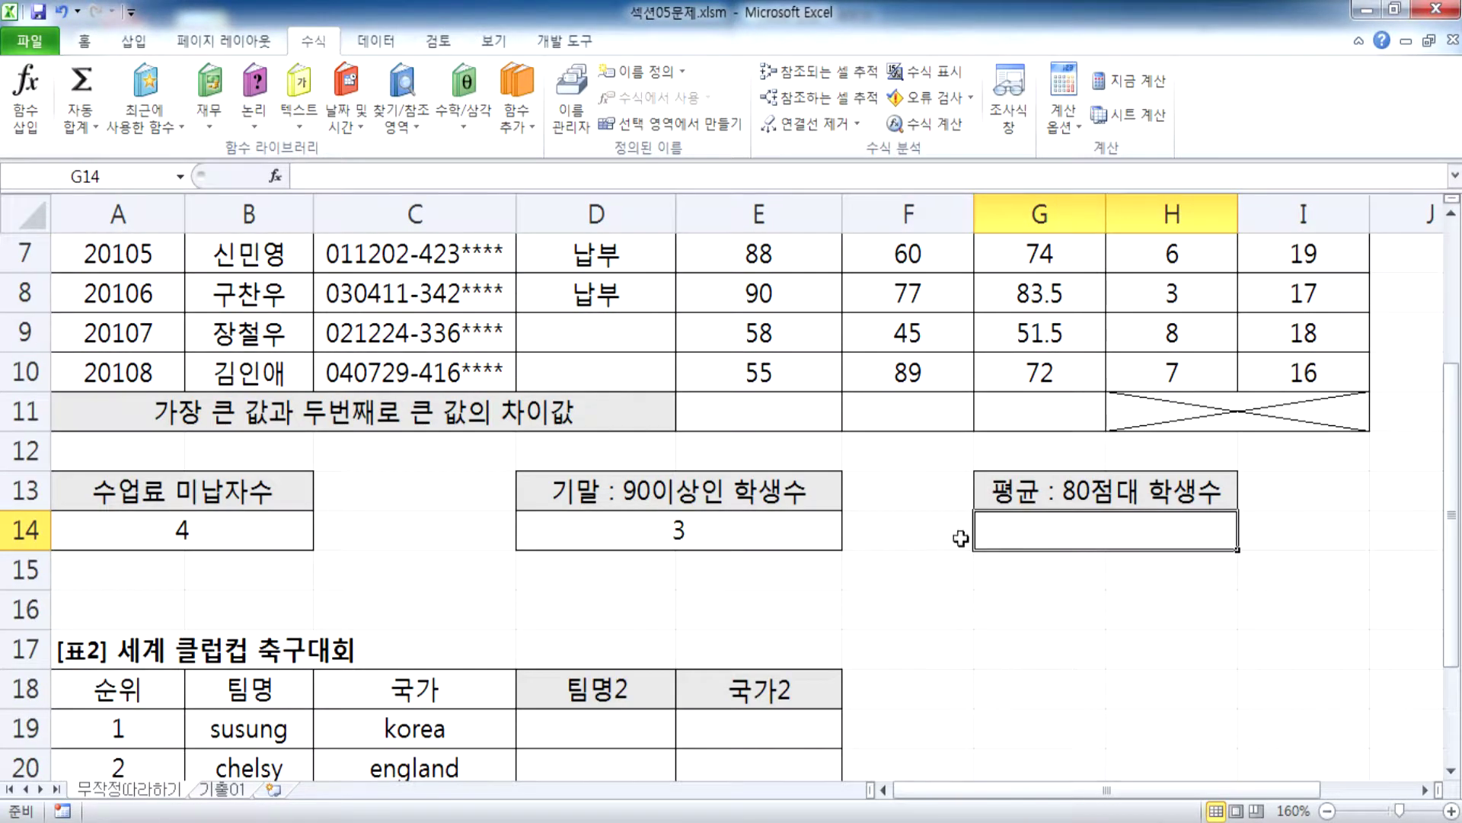
pyautogui.scroll(2, 958, 533)
pyautogui.scroll(-1, 960, 517)
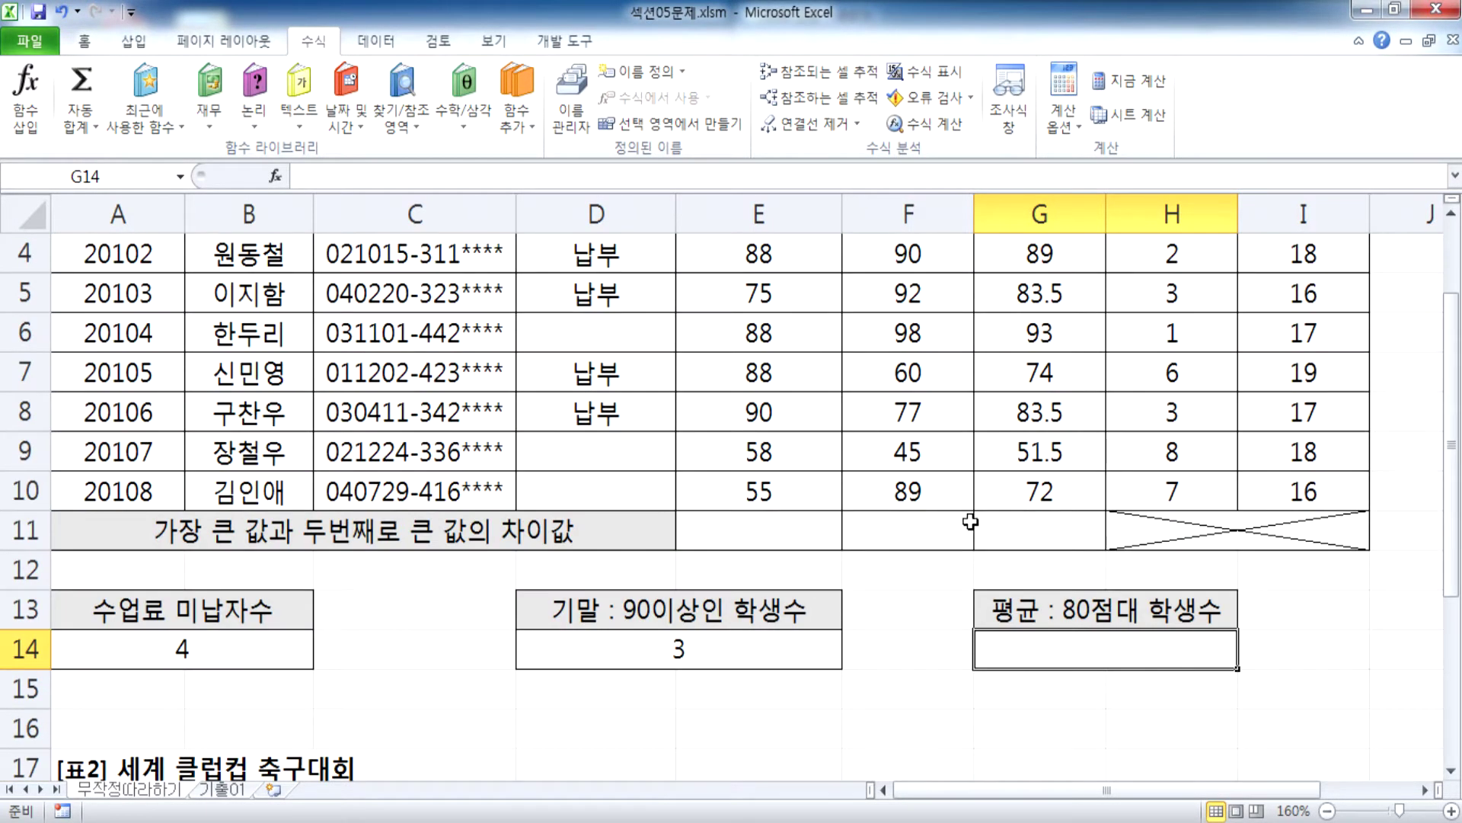
# Step: Switch to Notepad and add the line "* 평균 점수가 80점대인 학생의 수를 계산" below the last COUNTIF formula
pyautogui.hotkey('alt', 'Tab')
pyautogui.click(804, 428)
pyautogui.moveTo(737, 391); pyautogui.dragTo(232, 373)
pyautogui.write('* DU')
pyautogui.press('BackSpace')
pyautogui.press('BackSpace')
pyautogui.write('려')
pyautogui.write('균 점수')
pyautogui.write('가 ')
pyautogui.write('80점 대')
pyautogui.press('BackSpace')
pyautogui.press('BackSpace')
pyautogui.press('BackSpace')
pyautogui.write('대 인 학생의 ㅅ수를 계산')
pyautogui.press('Return')
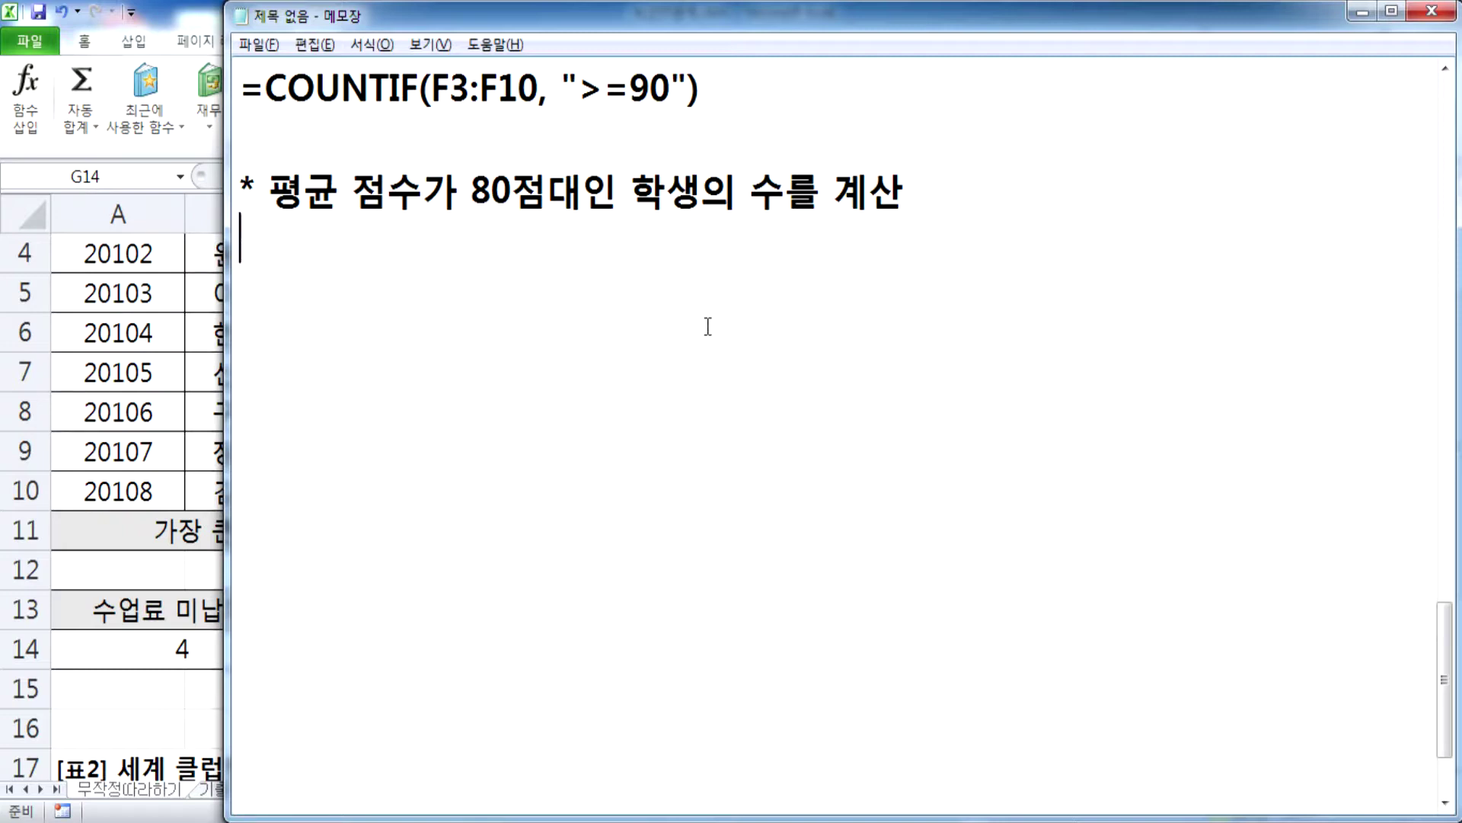
# Step: Switch to the Excel sheet and review the 평균 scores in G3:G10
pyautogui.hotkey('alt', 'Tab')
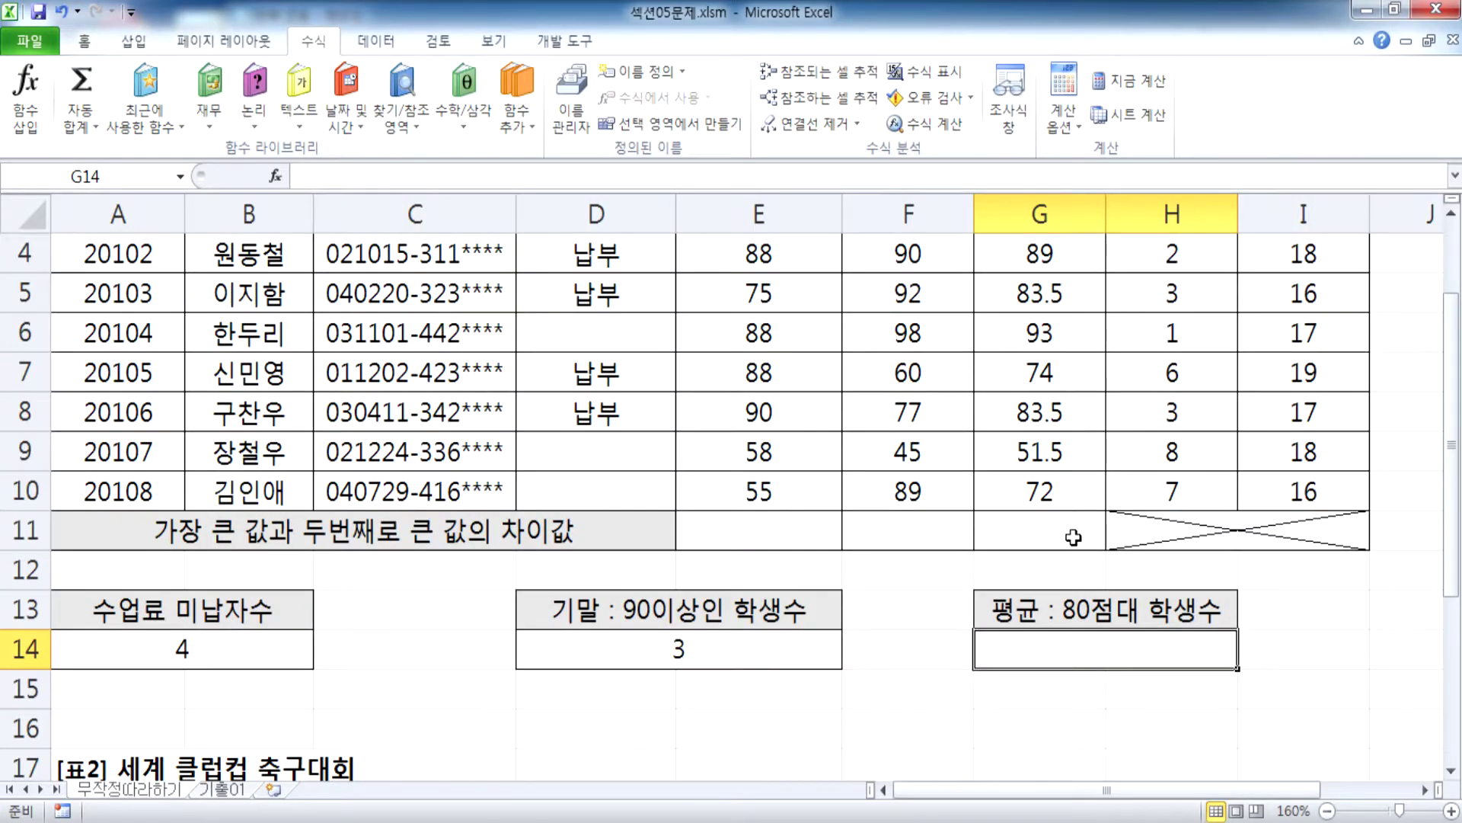
pyautogui.scroll(1, 1073, 537)
pyautogui.moveTo(1021, 338); pyautogui.dragTo(1051, 611)
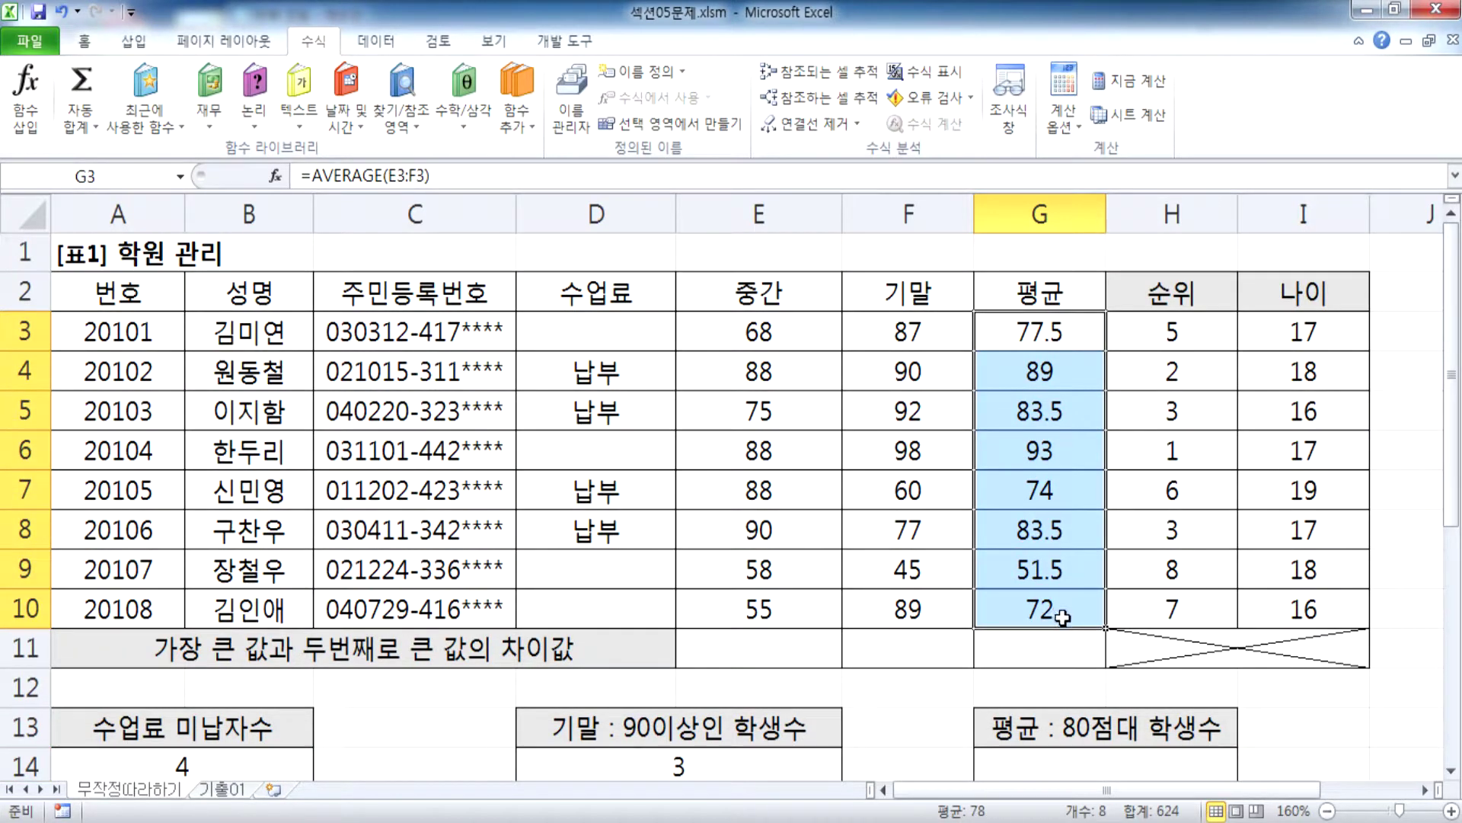
pyautogui.scroll(-1, 1051, 613)
pyautogui.scroll(1, 1045, 605)
# Step: Switch to Notepad and append "(80이상, 90미만)" to the 80점대 heading line
pyautogui.hotkey('alt', 'Tab')
pyautogui.click(990, 186)
pyautogui.write('(')
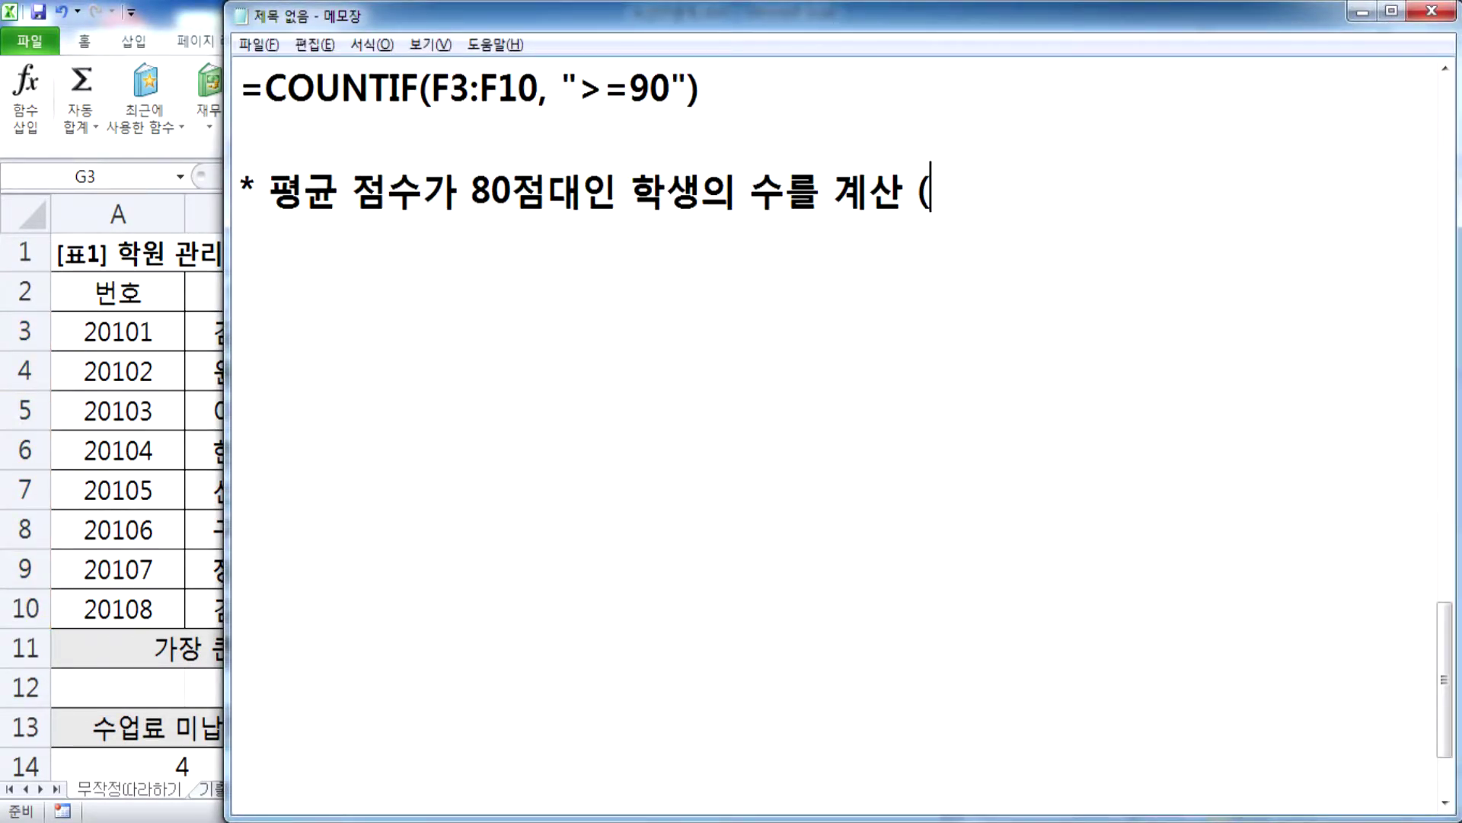
pyautogui.write('90ㅇ')
pyautogui.press('BackSpace')
pyautogui.press('BackSpace')
pyautogui.press('BackSpace')
pyautogui.write('80ㅇ이상, 90ㅁ')
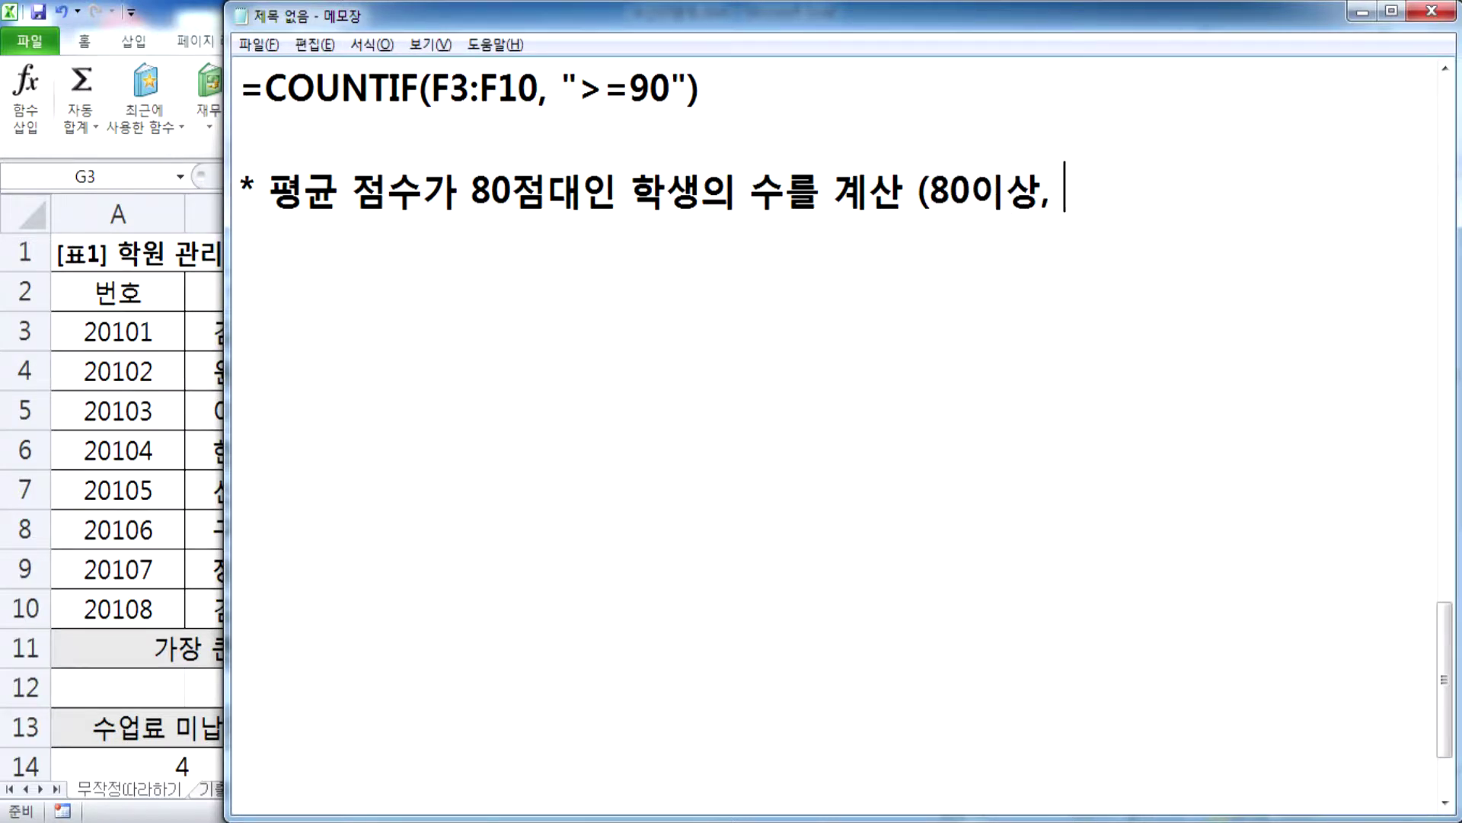
pyautogui.write('ㅣ만)')
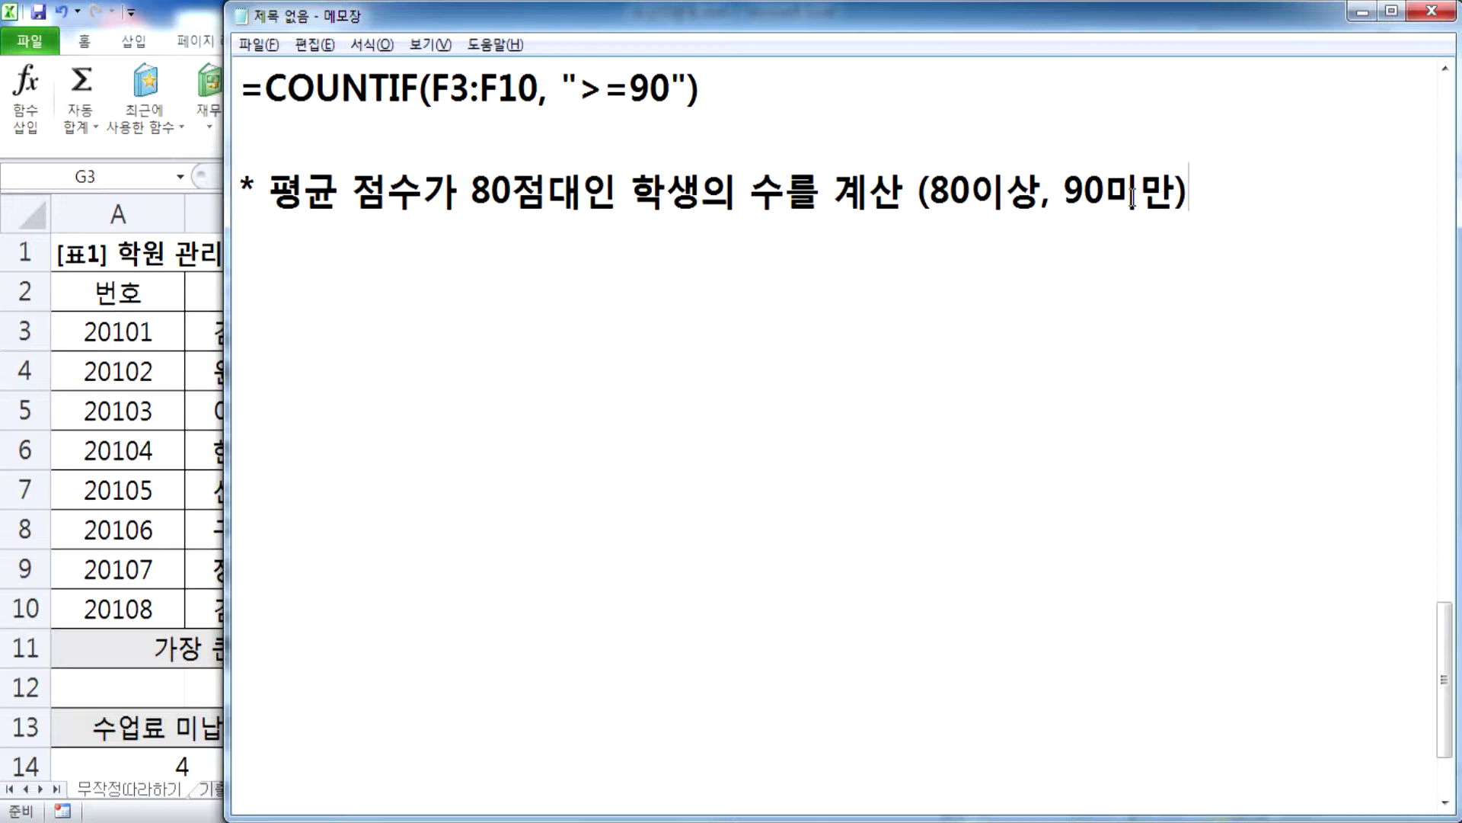
# Step: Add the line "COUNTIF, SUMIF, COUNTA 함수중에서 선택" below the 80점대 heading
pyautogui.press('Return')
pyautogui.write('COUNTIF')
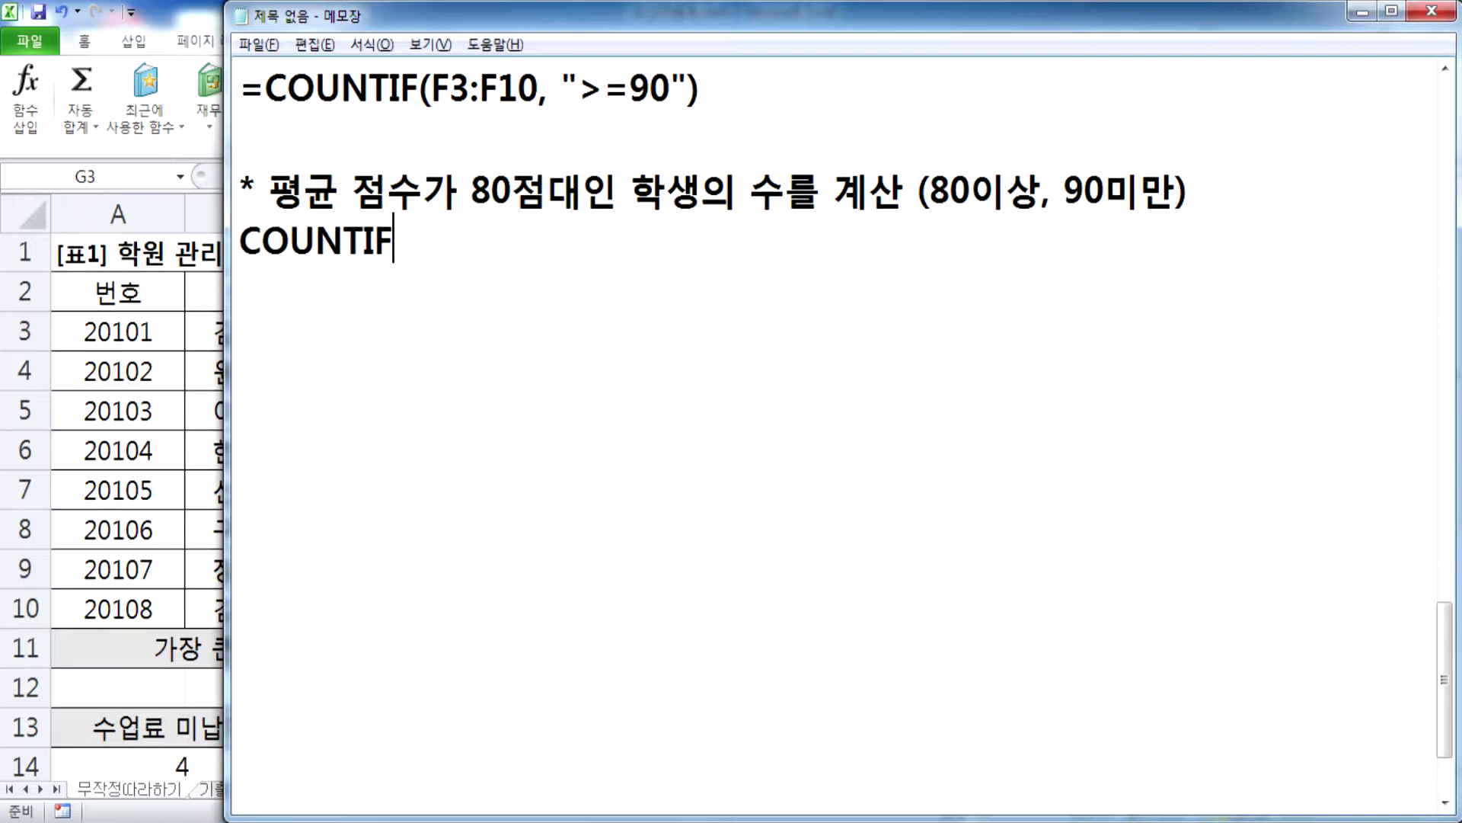
pyautogui.write(', SUMIF')
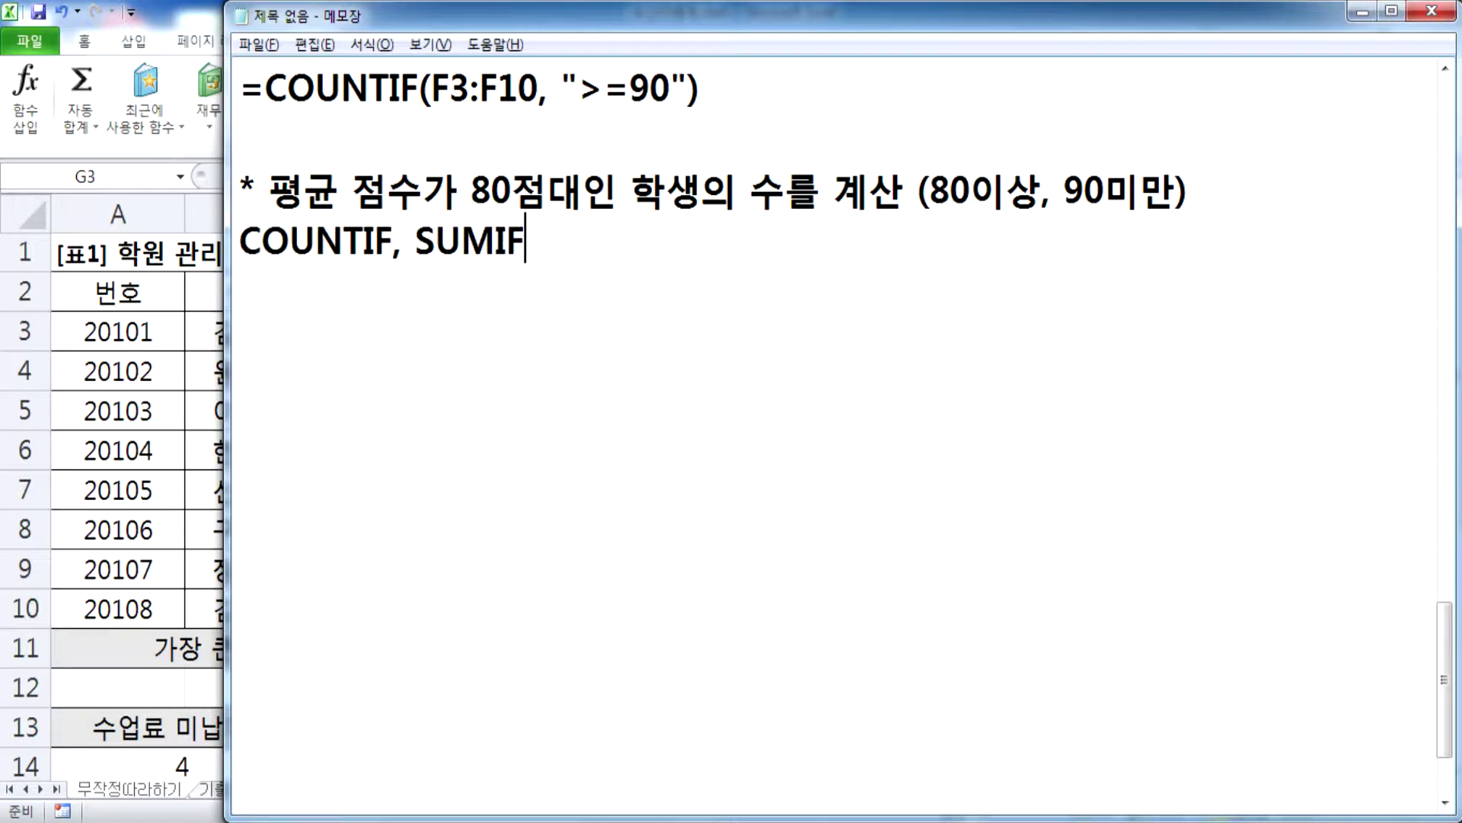
pyautogui.write(', COUNT')
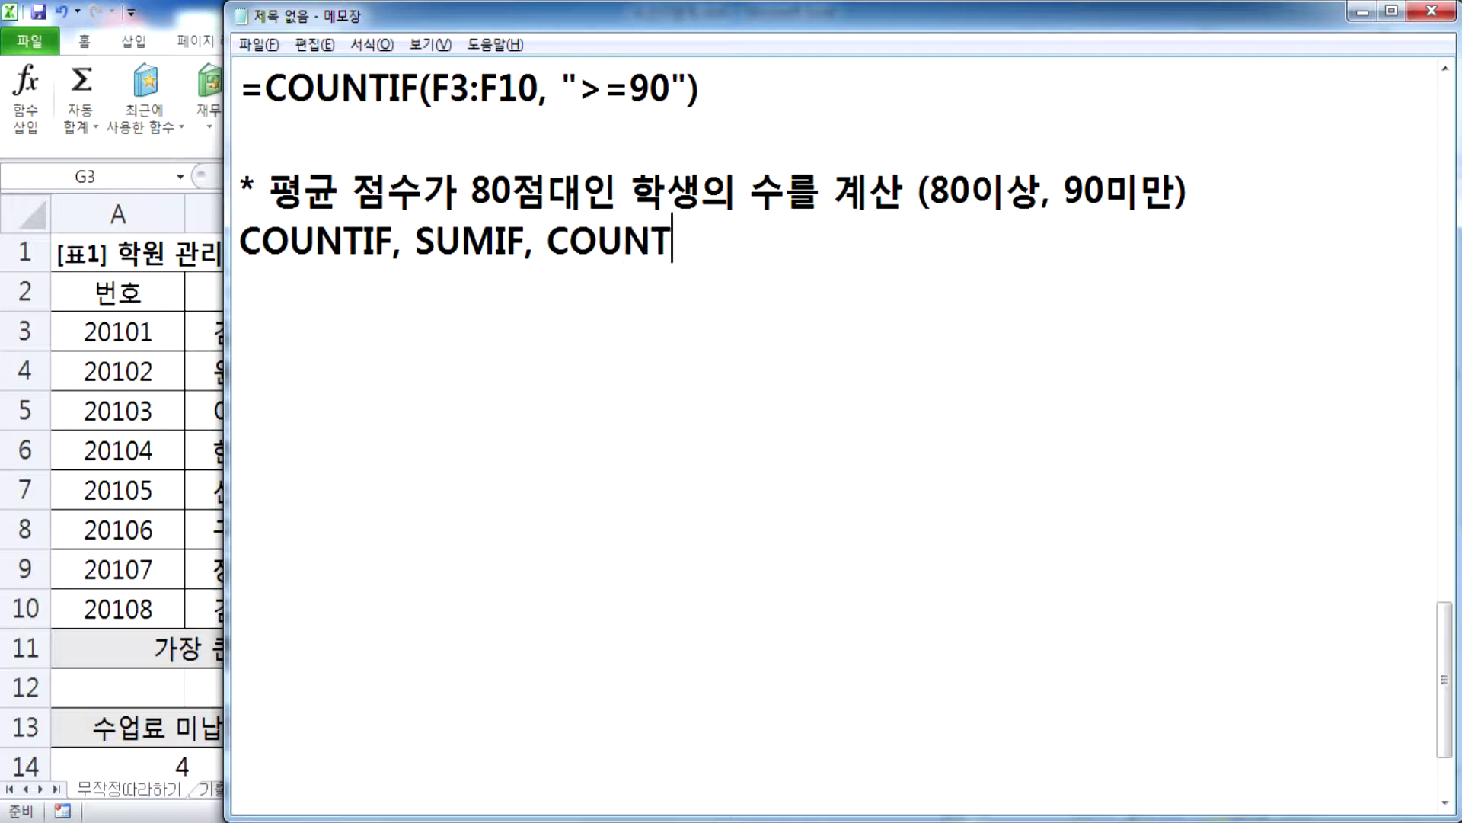
pyautogui.write('A 함수주')
pyautogui.write('중에서 ')
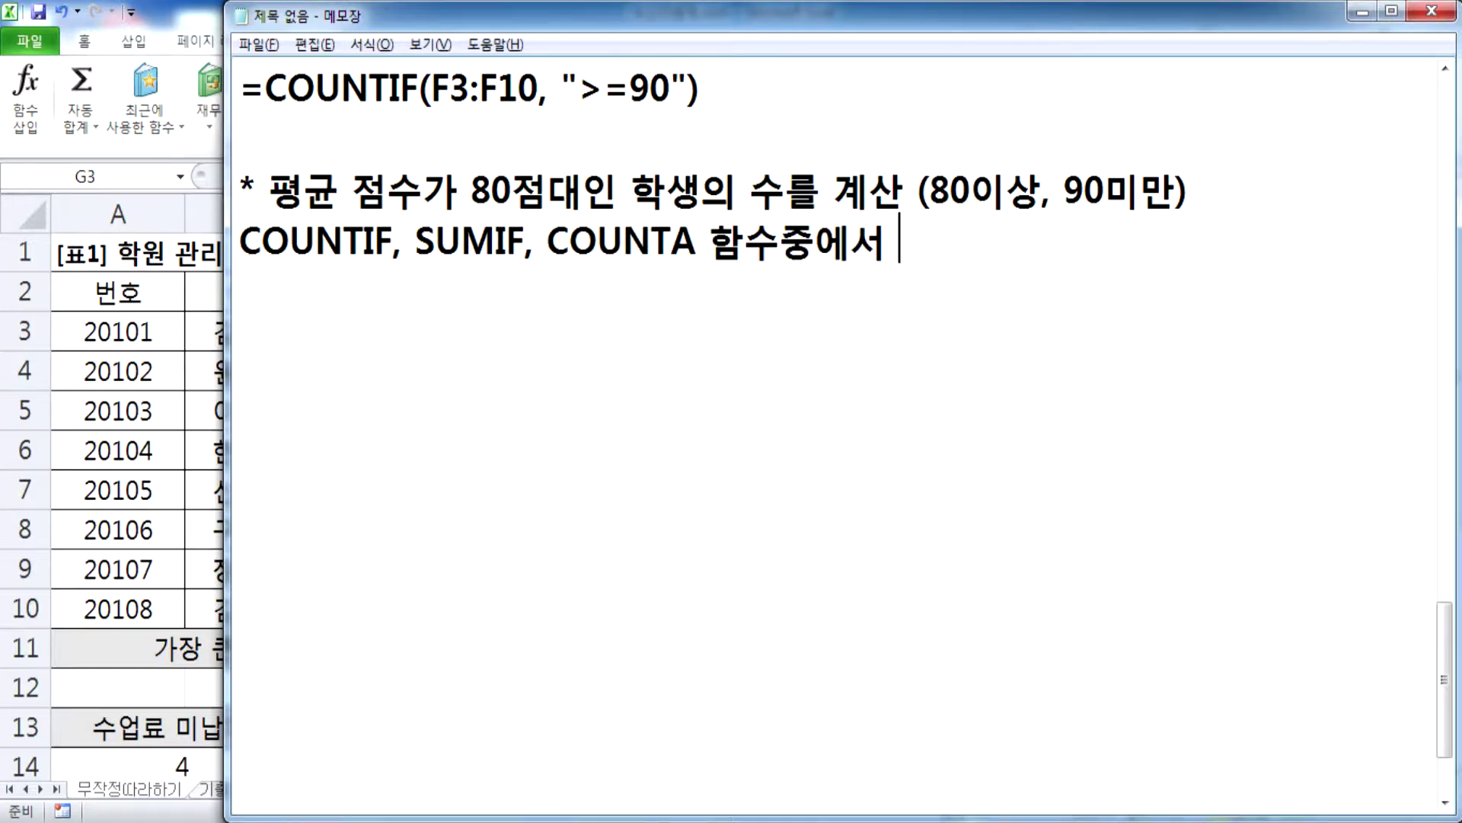
pyautogui.write('선택')
pyautogui.press('Return')
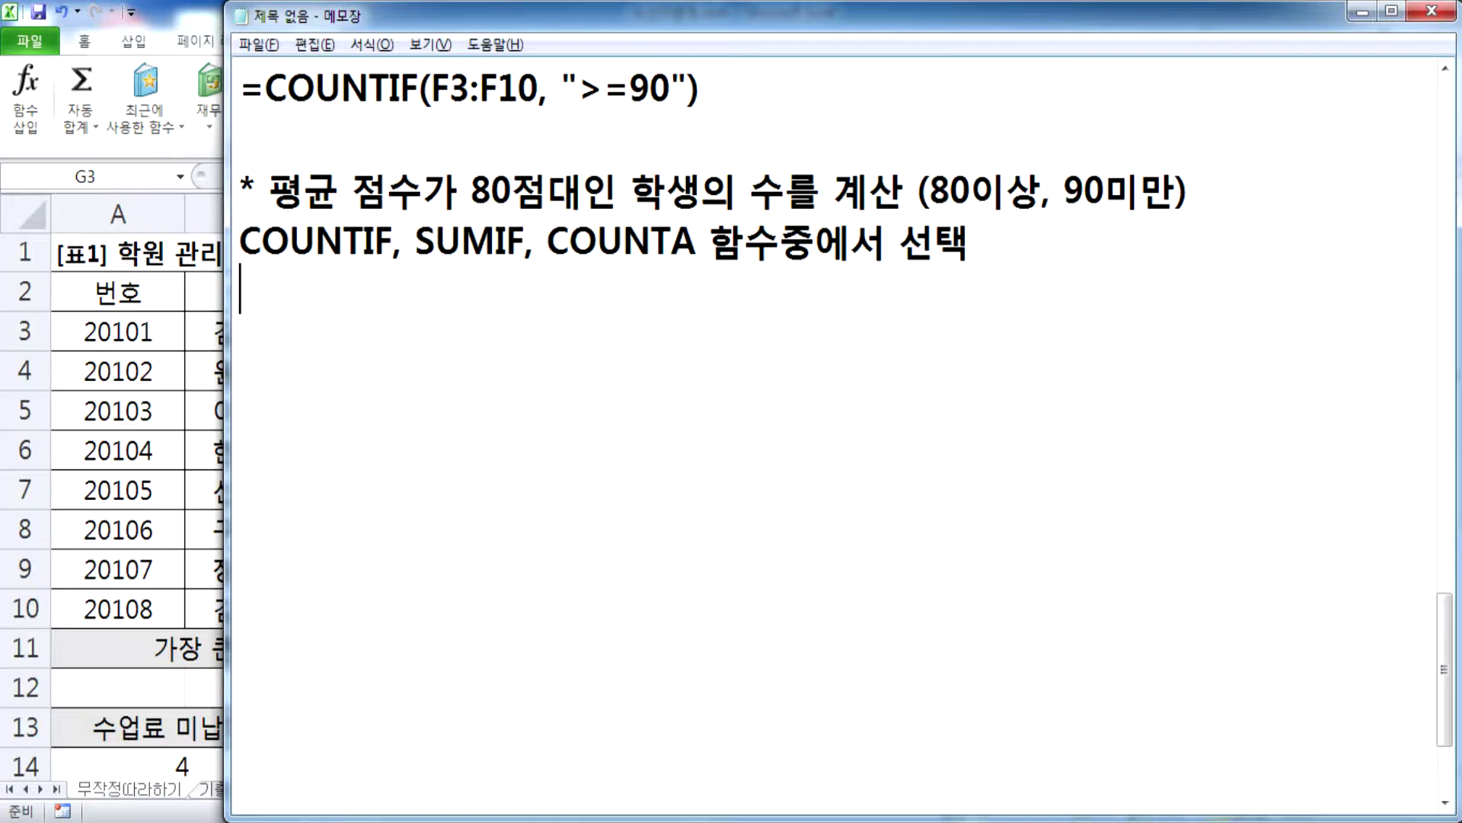
# Step: Add the function notes "=SUMIF : 조건부 합계" and "=COUNTA : 빈칸을 제외한 개수" on separate lines
pyautogui.write('=SUMIF')
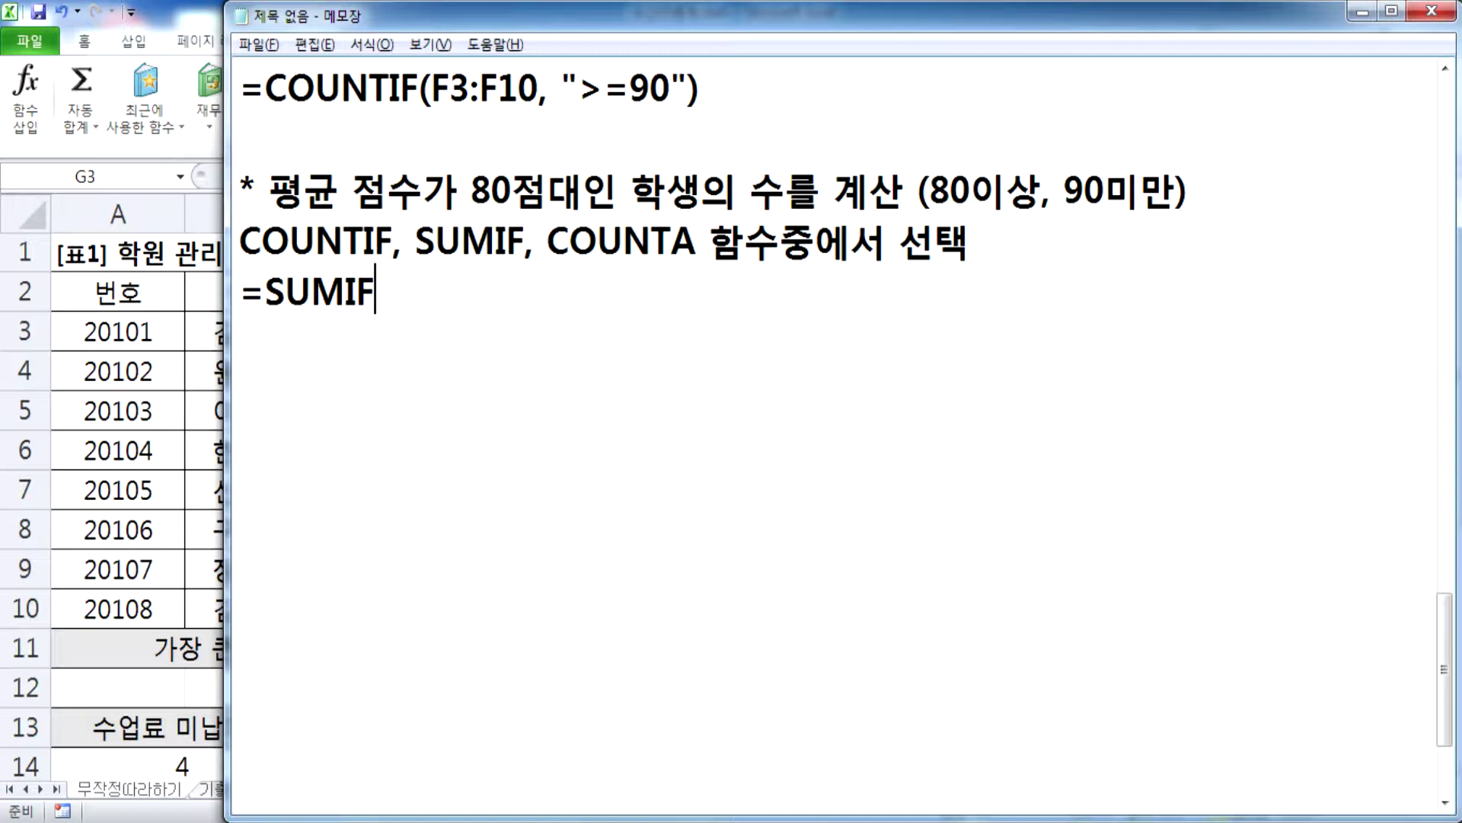
pyautogui.write(' : 조건부 합계')
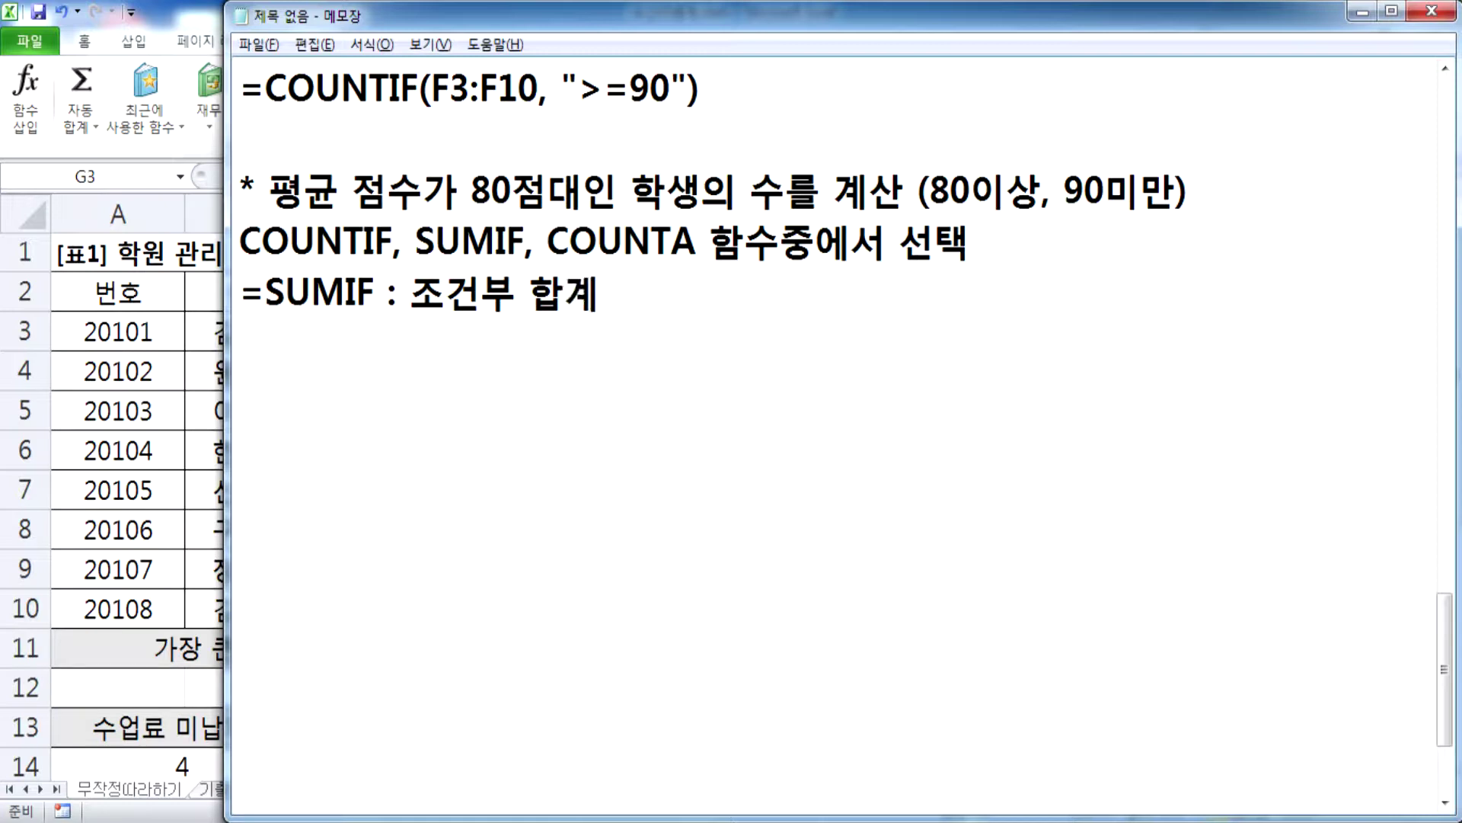
pyautogui.press('Return')
pyautogui.write('=C')
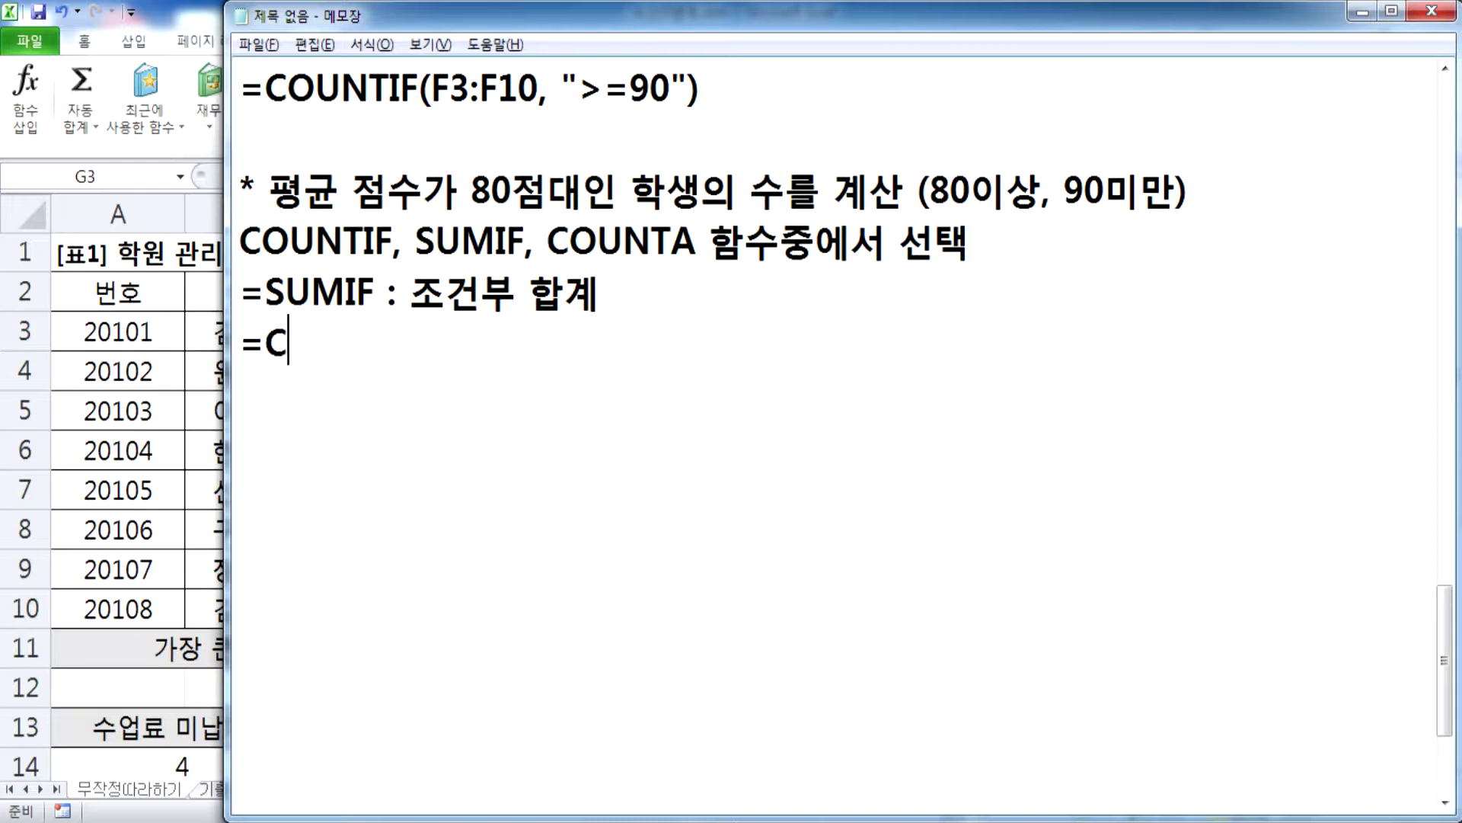
pyautogui.write('OUNTA : ')
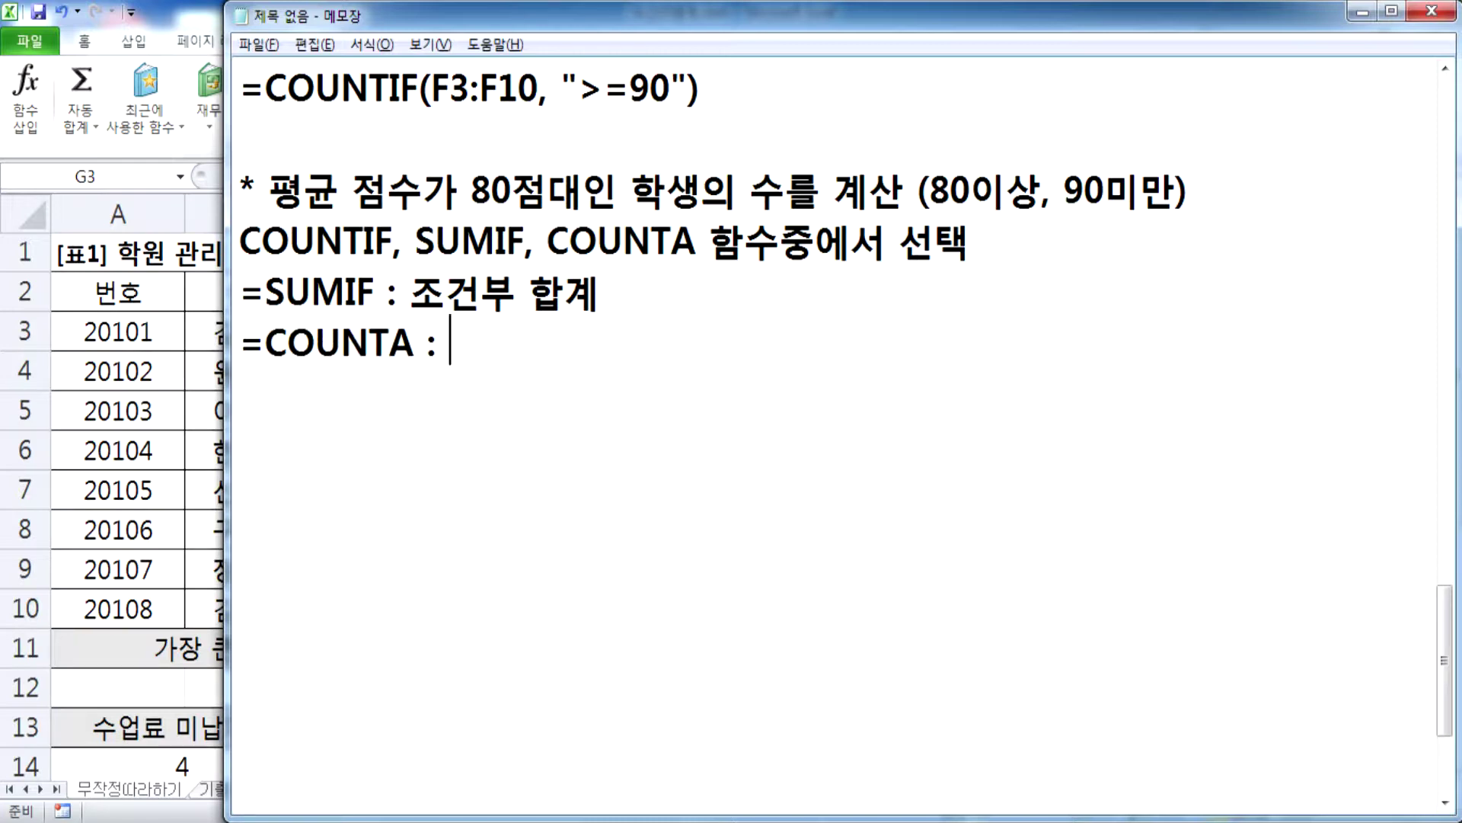
pyautogui.write('빈칸을')
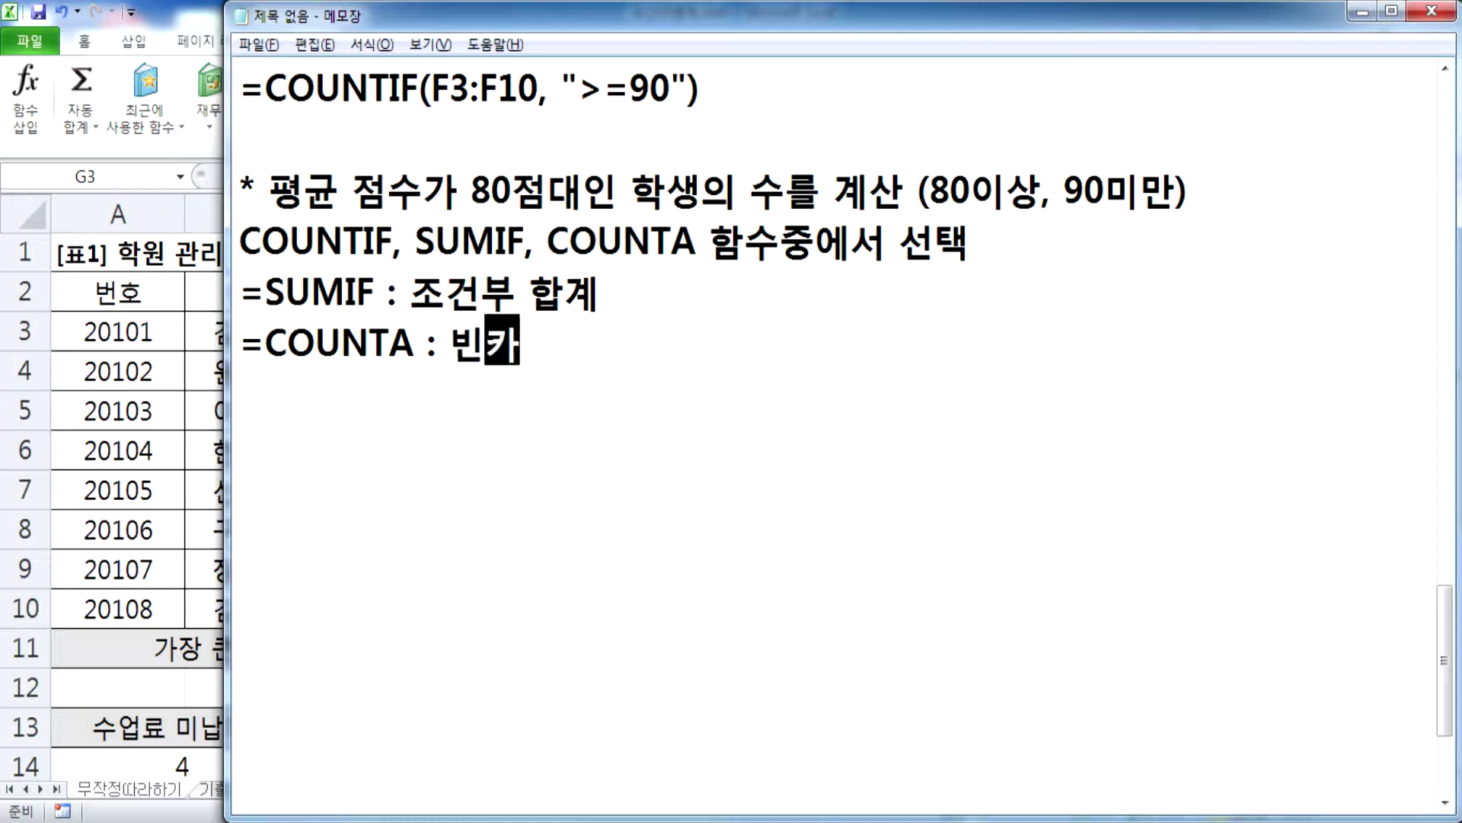
pyautogui.write(' 제외하고 ')
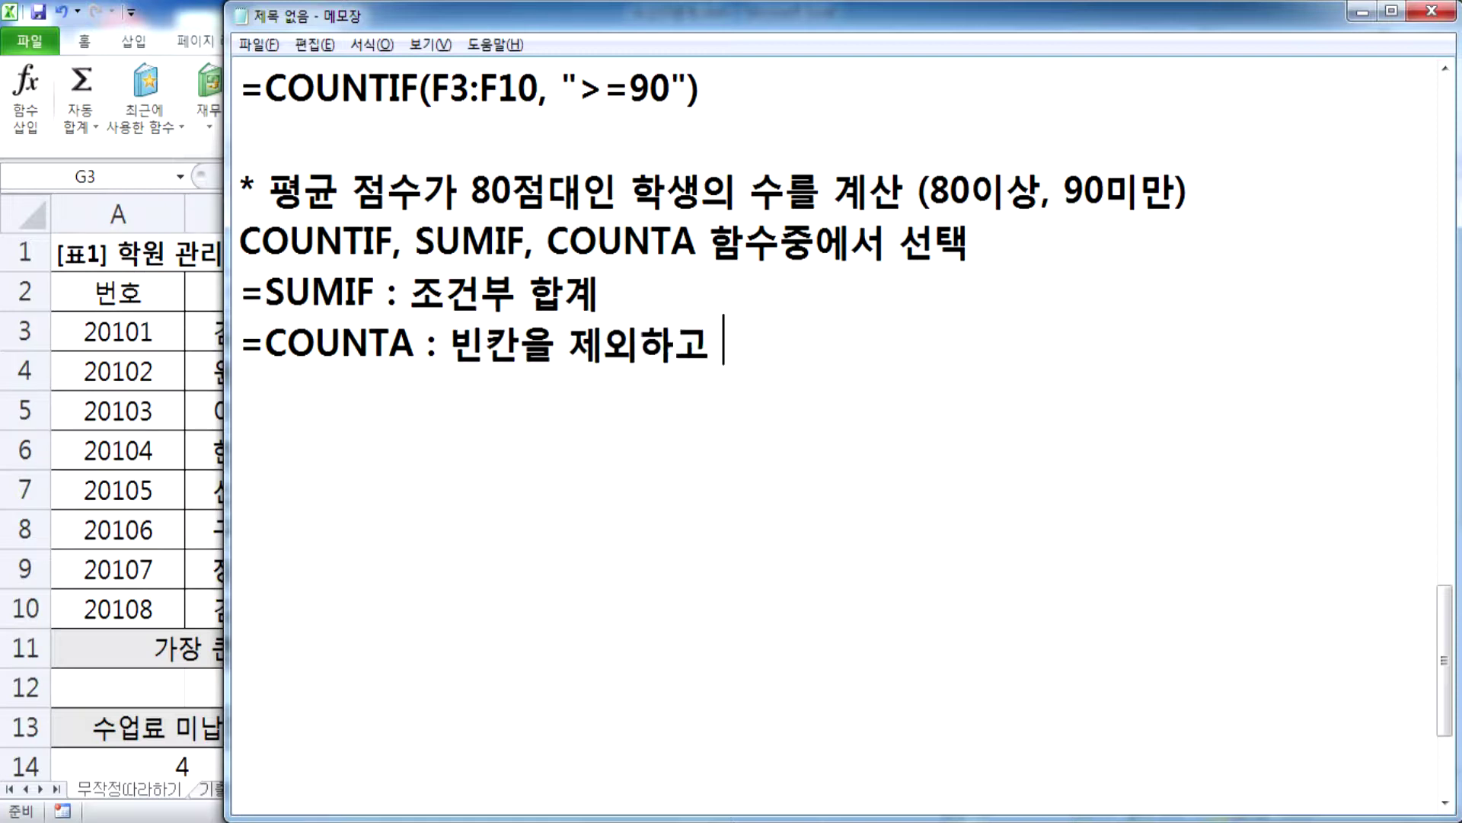
pyautogui.write('숫')
pyautogui.press('BackSpace')
pyautogui.press('BackSpace')
pyautogui.press('BackSpace')
pyautogui.press('BackSpace')
pyautogui.press('BackSpace')
pyautogui.press('BackSpace')
pyautogui.write('한 개수')
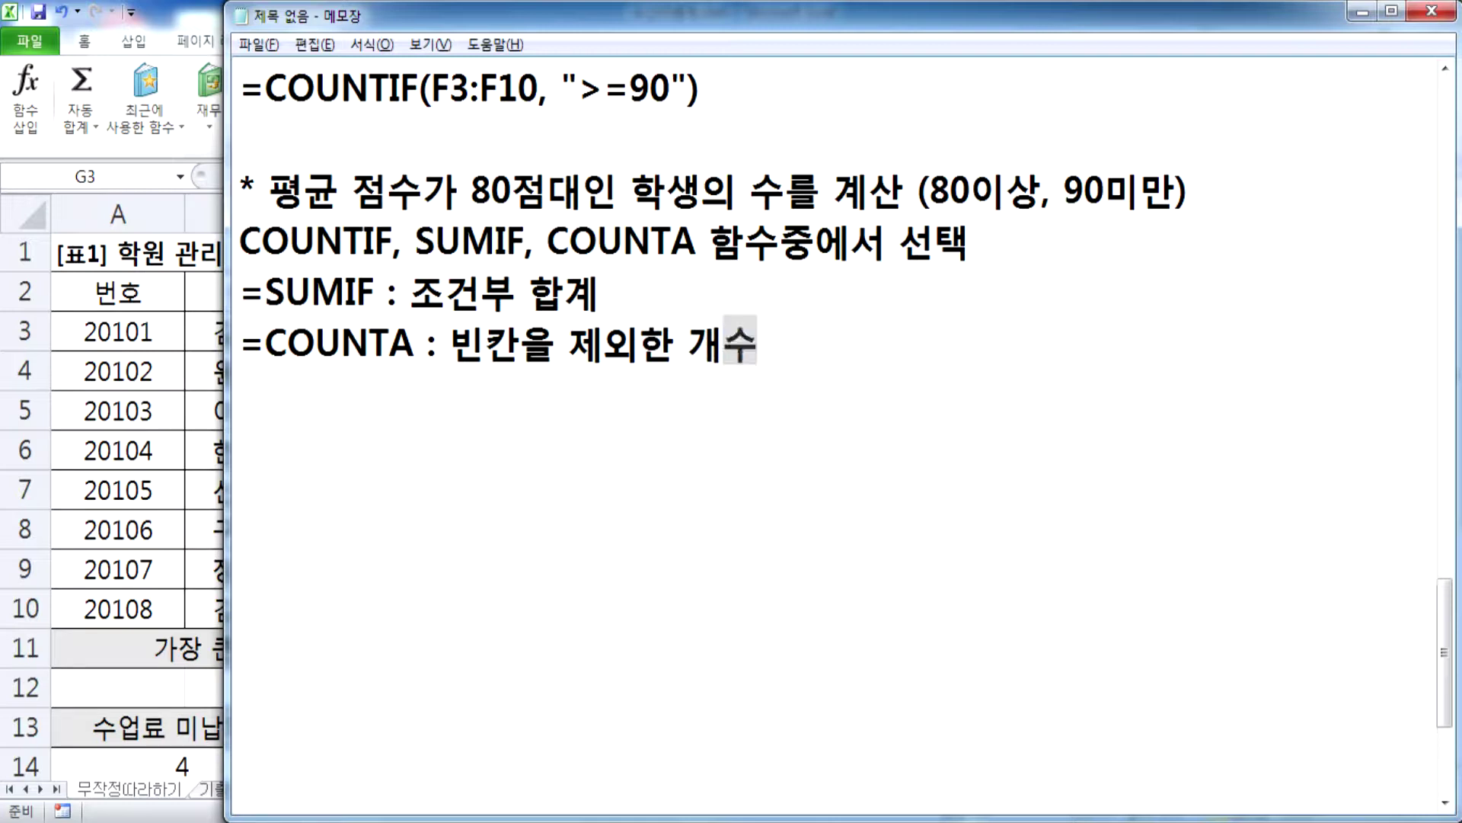
pyautogui.press('Return')
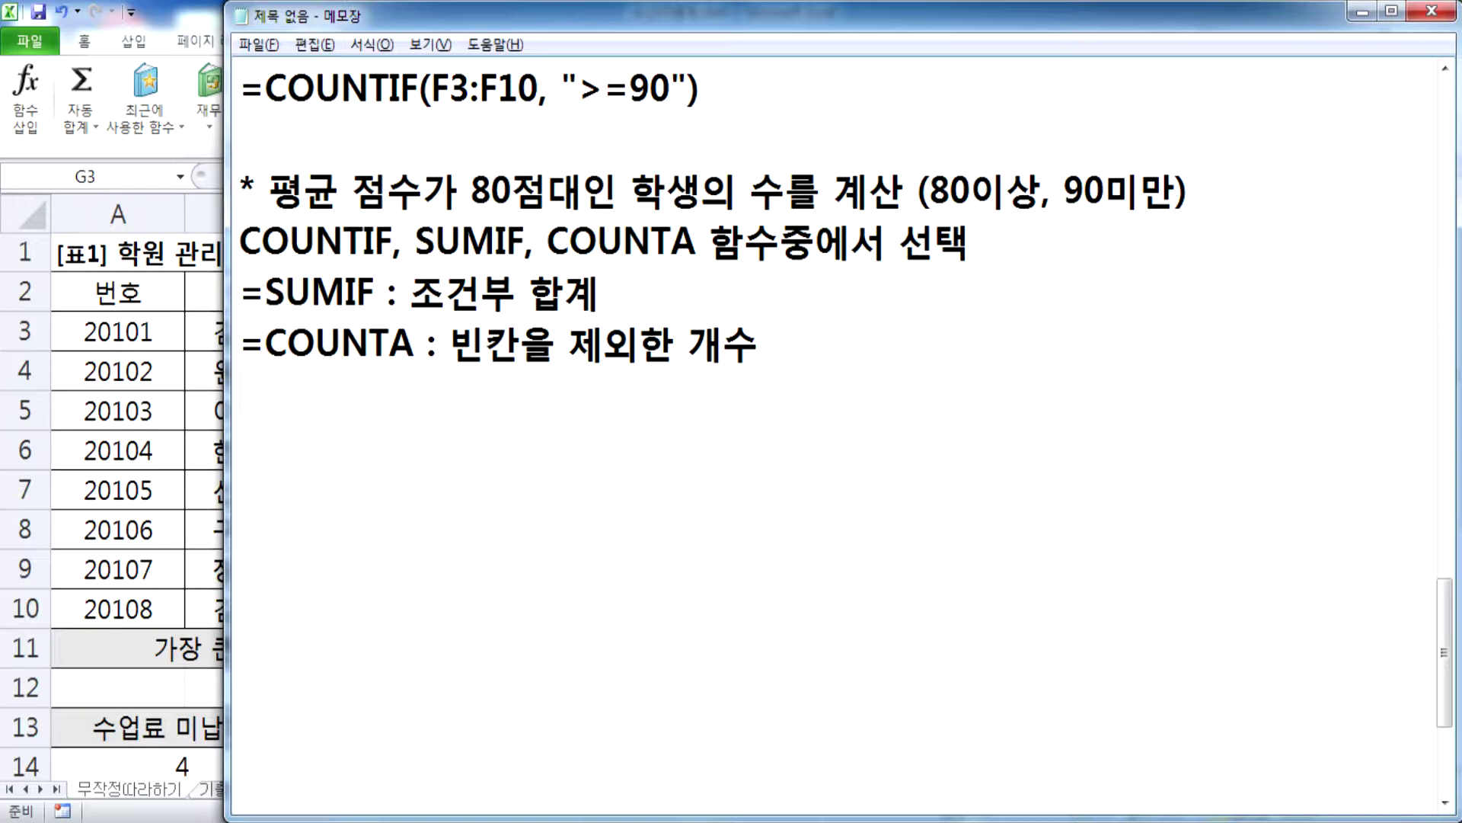
# Step: Add the syntax line "=COUNTIF(범위, 조건)" below the COUNTA note
pyautogui.write('=COUNTIF(')
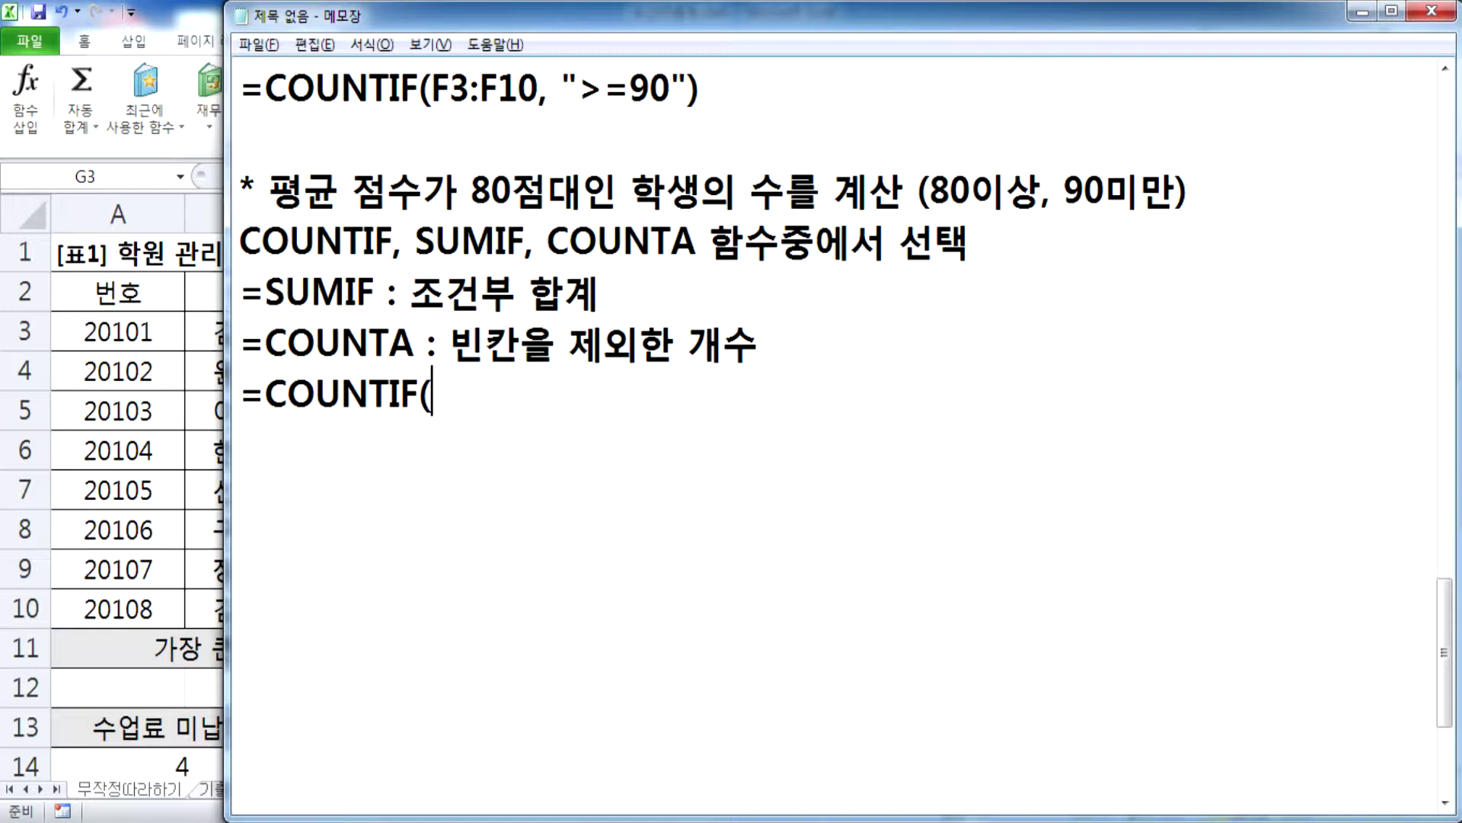
pyautogui.write('범위, 조거')
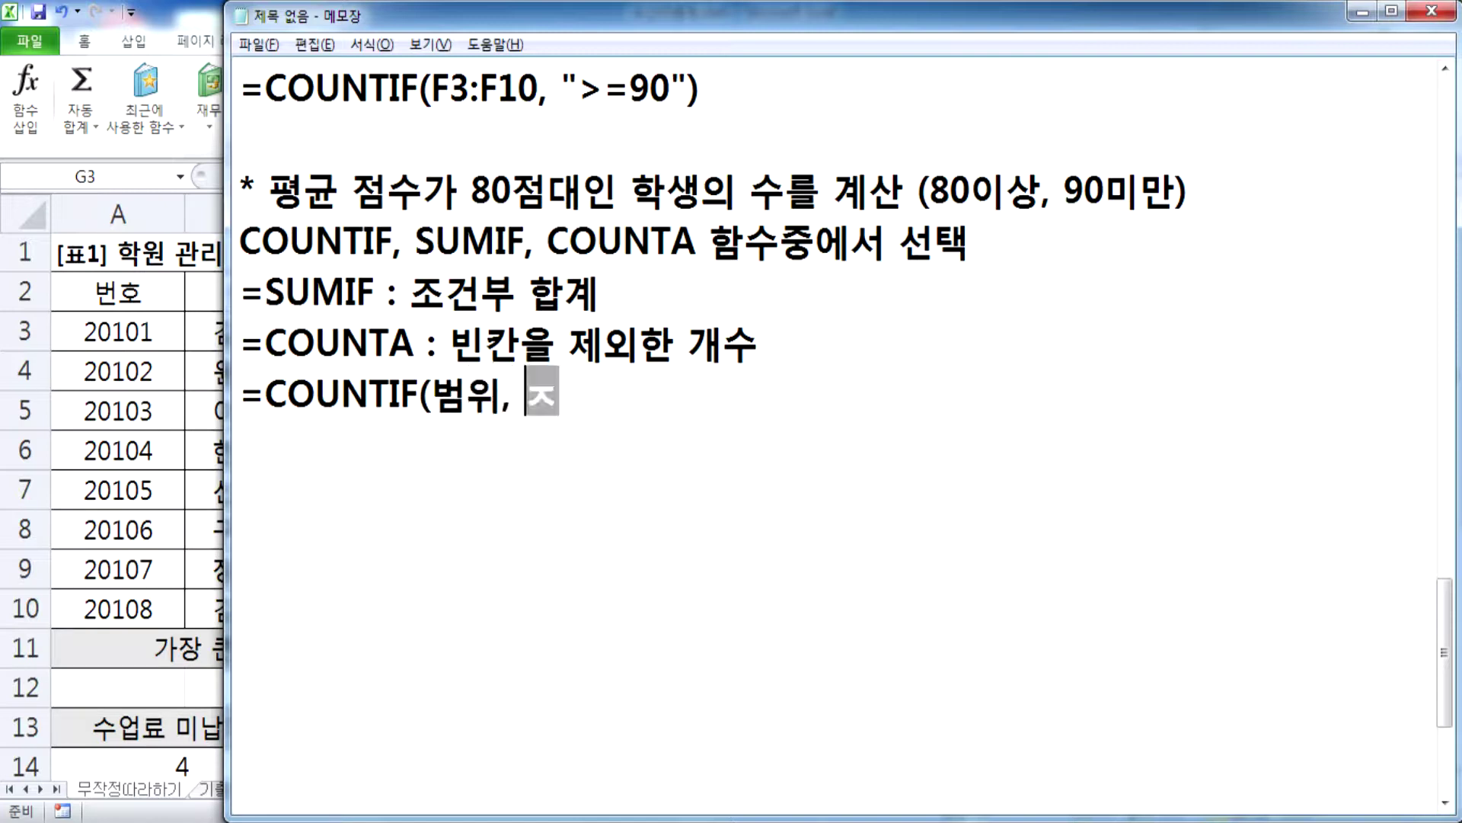
pyautogui.write('ㄴ)')
pyautogui.press('Return')
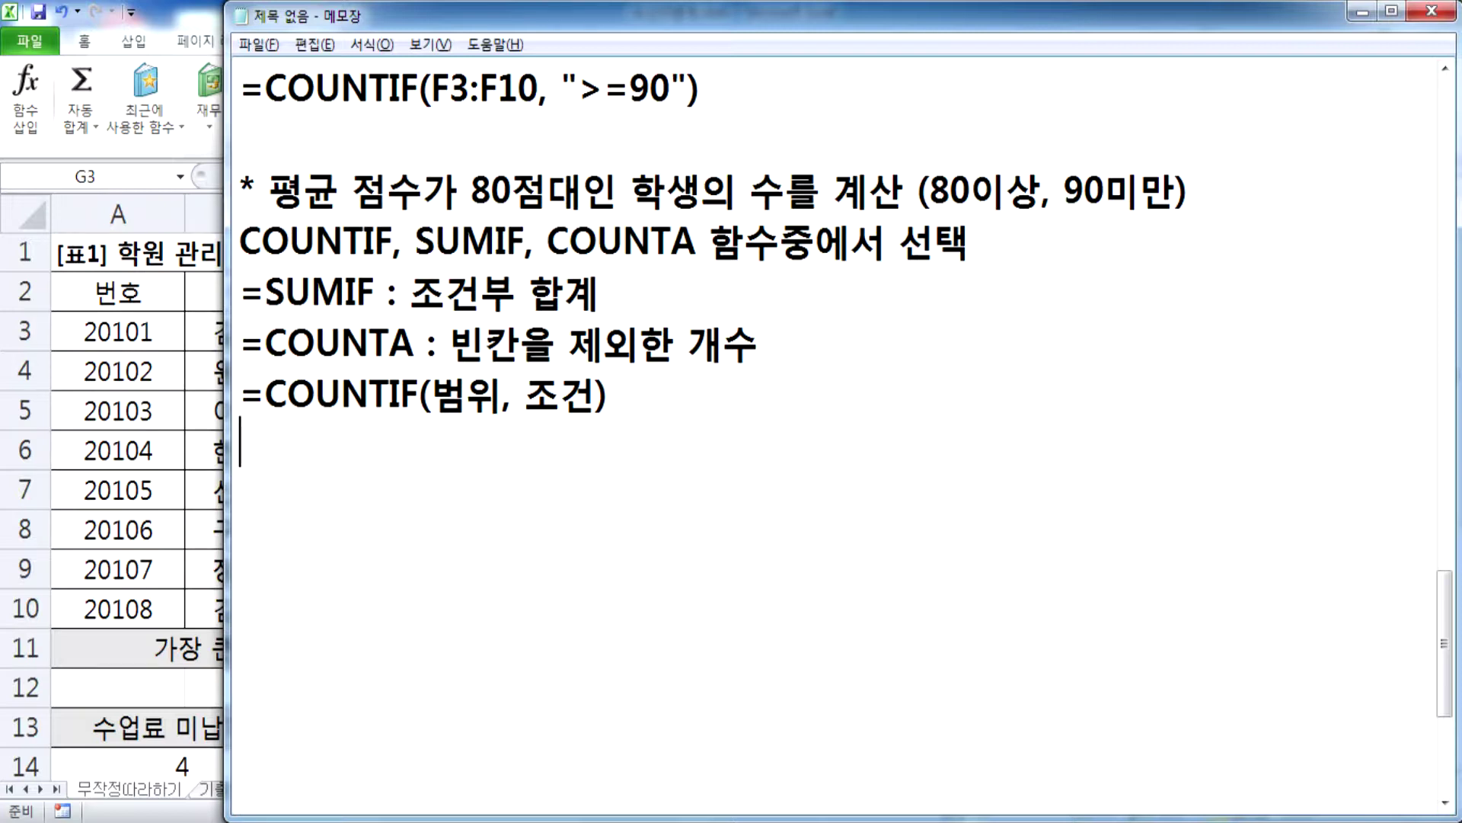
# Step: Highlight "80이상, 90미만" in the heading and the 조건 argument of the COUNTIF syntax line for comparison
pyautogui.moveTo(931, 188); pyautogui.dragTo(1173, 189)
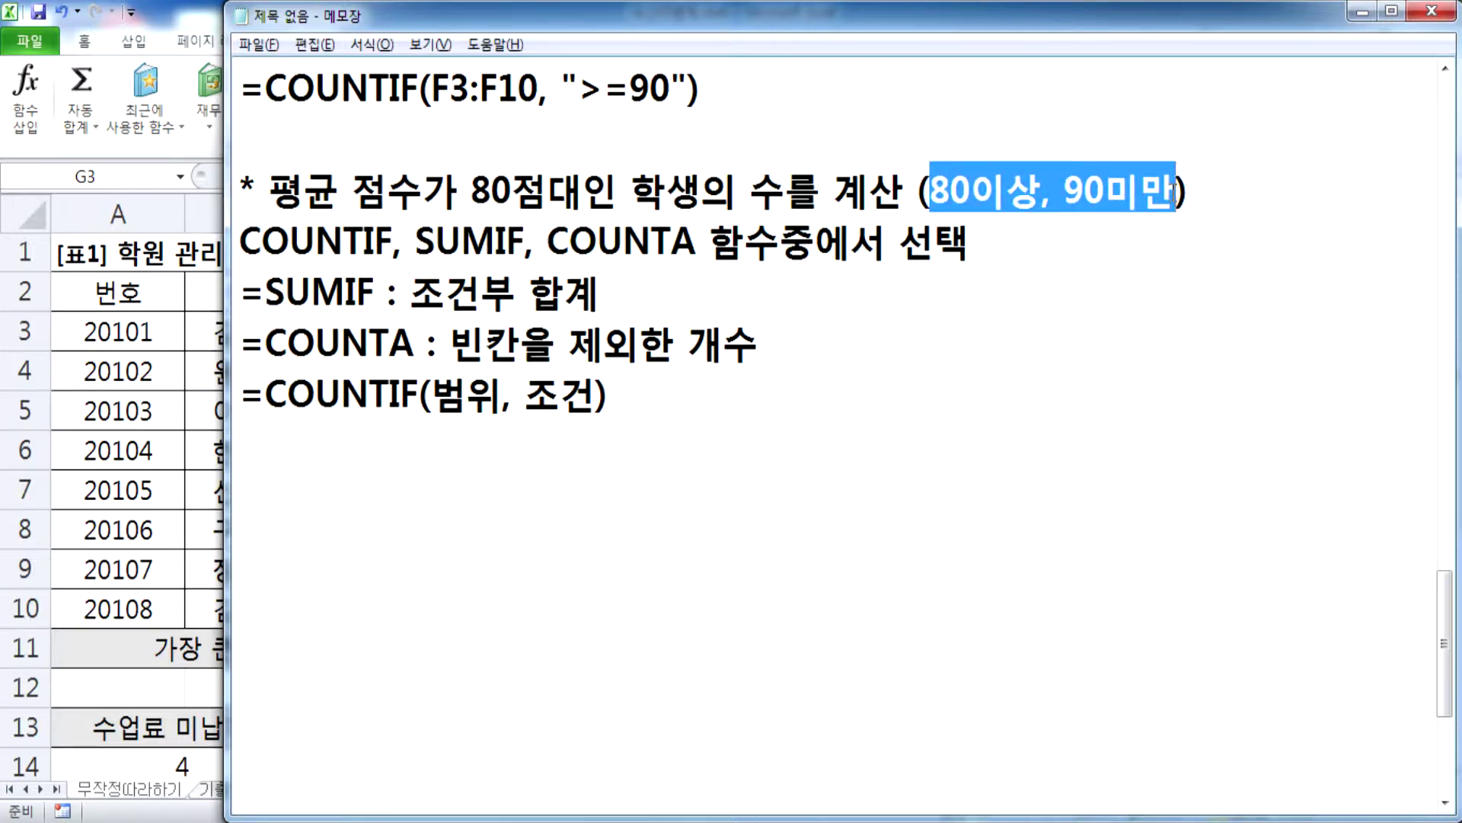
pyautogui.moveTo(533, 395); pyautogui.dragTo(593, 394)
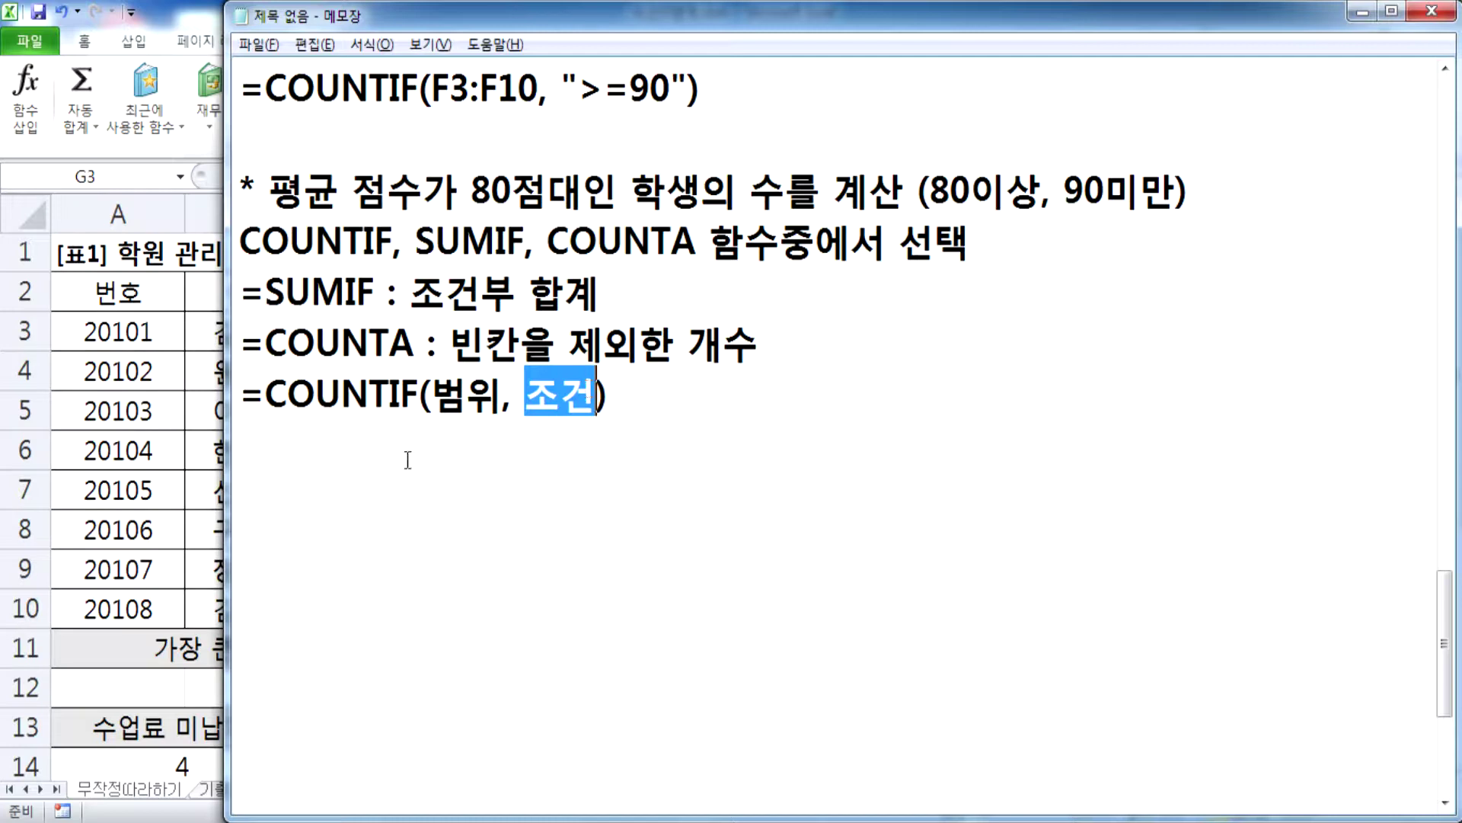
pyautogui.click(297, 435)
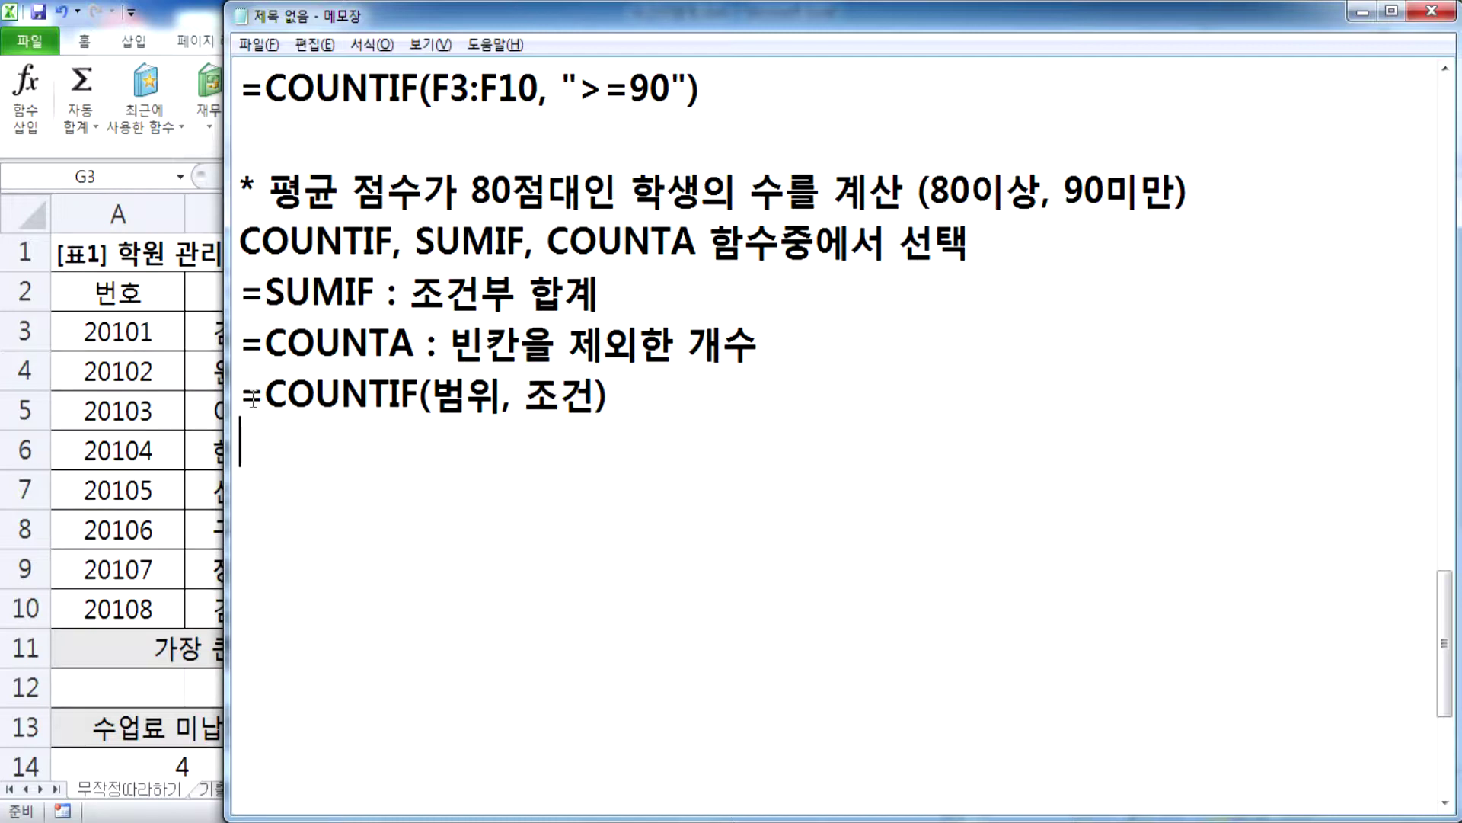
# Step: Duplicate the "=COUNTIF(범위, 조건)" syntax line directly below itself
pyautogui.moveTo(241, 400); pyautogui.dragTo(246, 426)
pyautogui.hotkey('ctrl', 'c')
pyautogui.hotkey('ctrl', 'v')
pyautogui.hotkey('ctrl', 'v')
# Step: Change the copied line's condition to "80이상 90미만", mark the line with an X as invalid, and start a new line
pyautogui.click(525, 451)
pyautogui.moveTo(525, 442); pyautogui.dragTo(588, 444)
pyautogui.write('80이상 ')
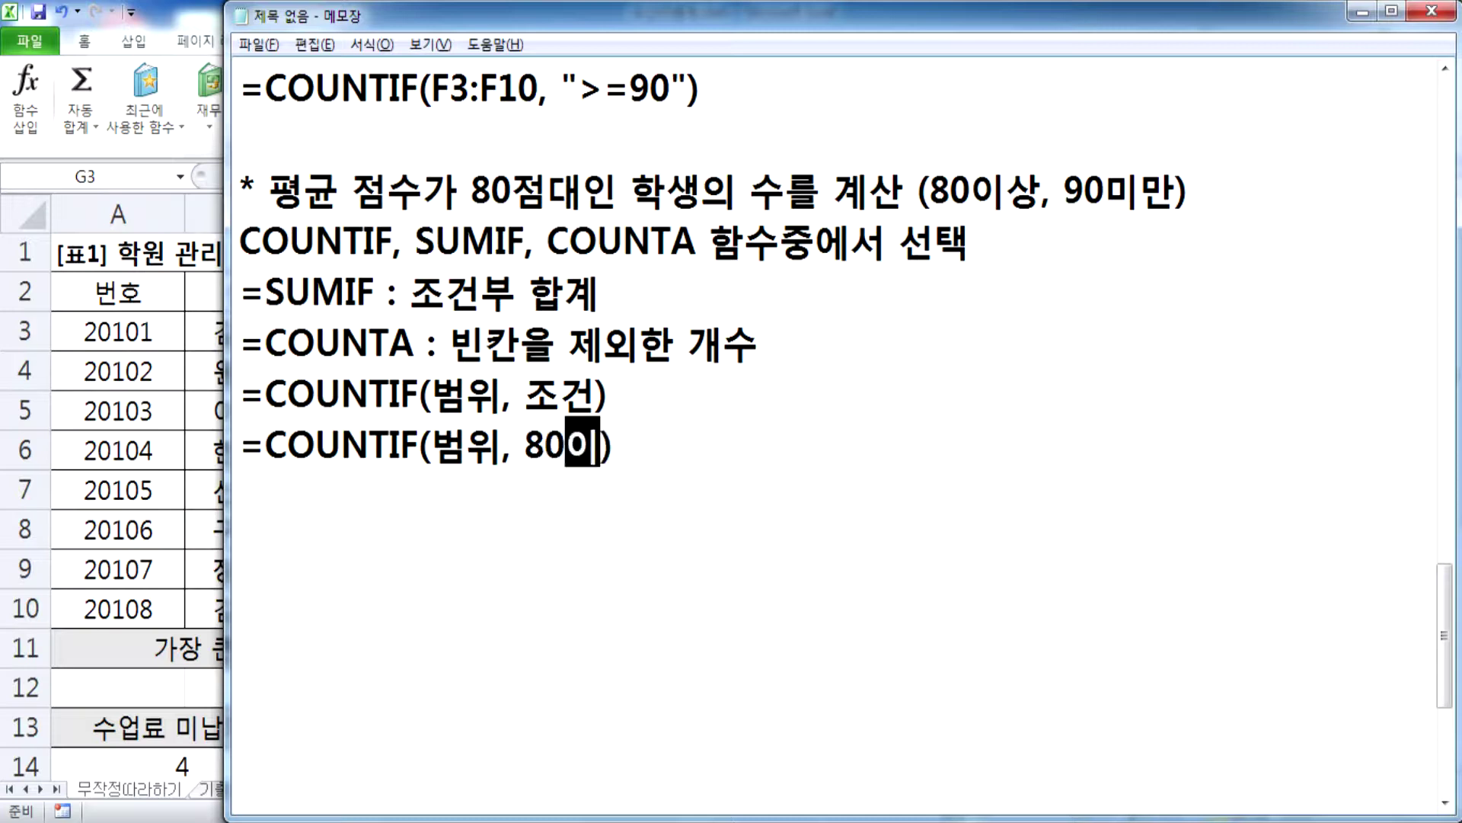
pyautogui.write('80')
pyautogui.press('BackSpace')
pyautogui.press('BackSpace')
pyautogui.write('90밈')
pyautogui.write('만')
pyautogui.press('Right')
pyautogui.write('X')
pyautogui.press('Return')
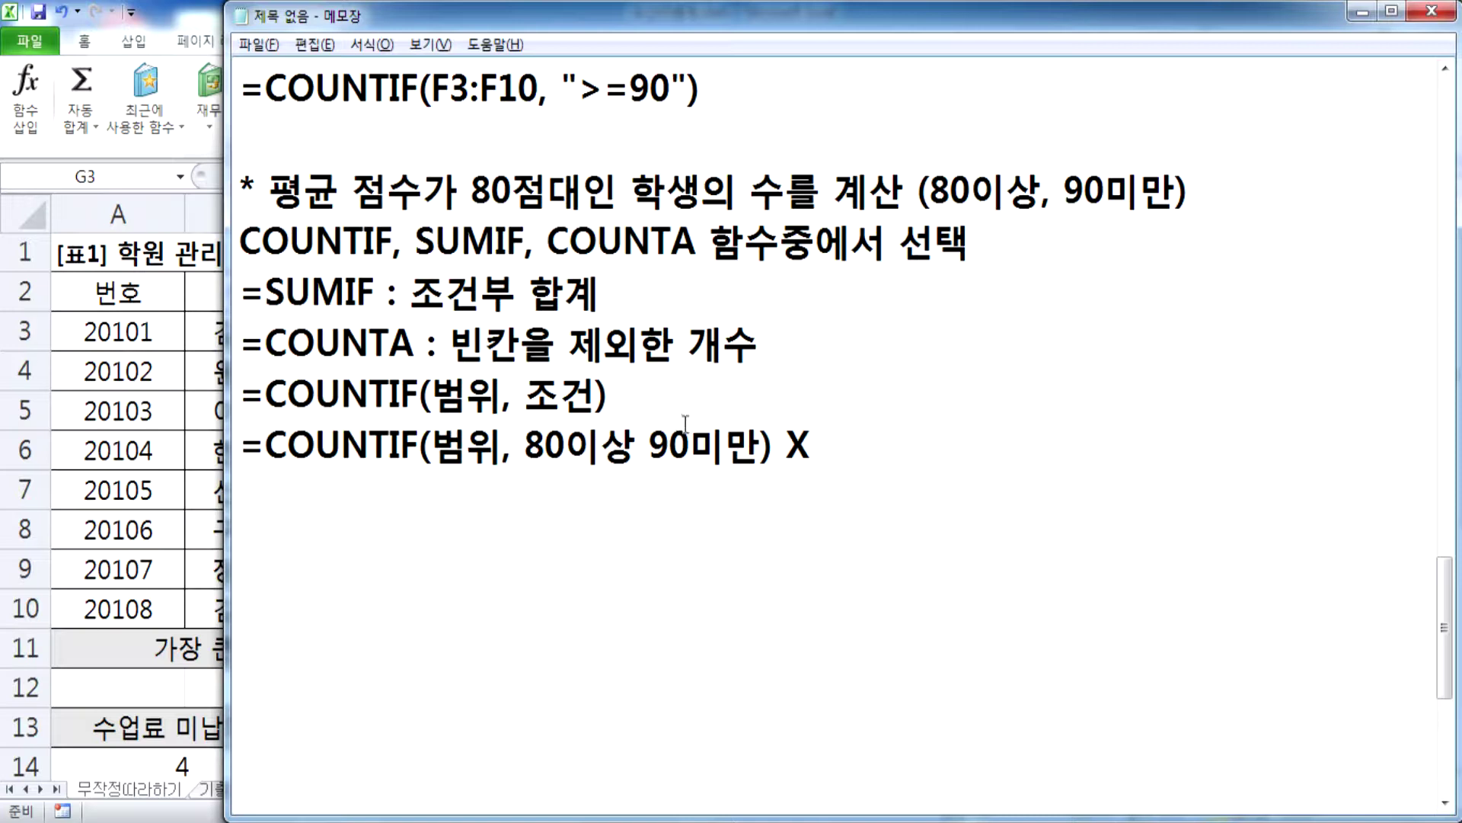
# Step: Begin a new formula line below the X-marked one with "=COUNTIF(평균, "
pyautogui.write('=ㅊ')
pyautogui.press('BackSpace')
pyautogui.write('COUNT')
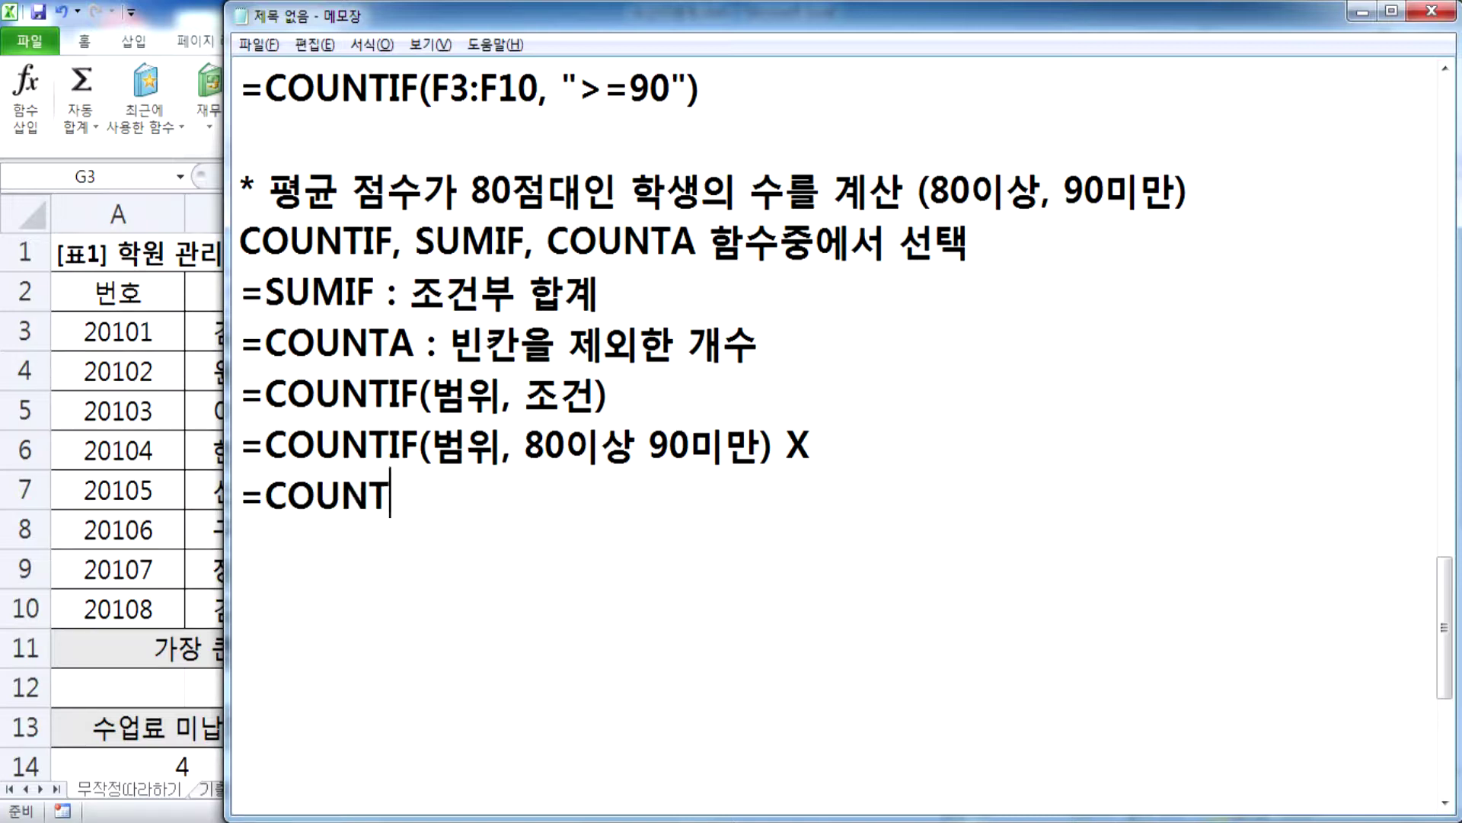
pyautogui.write('IF(범위,')
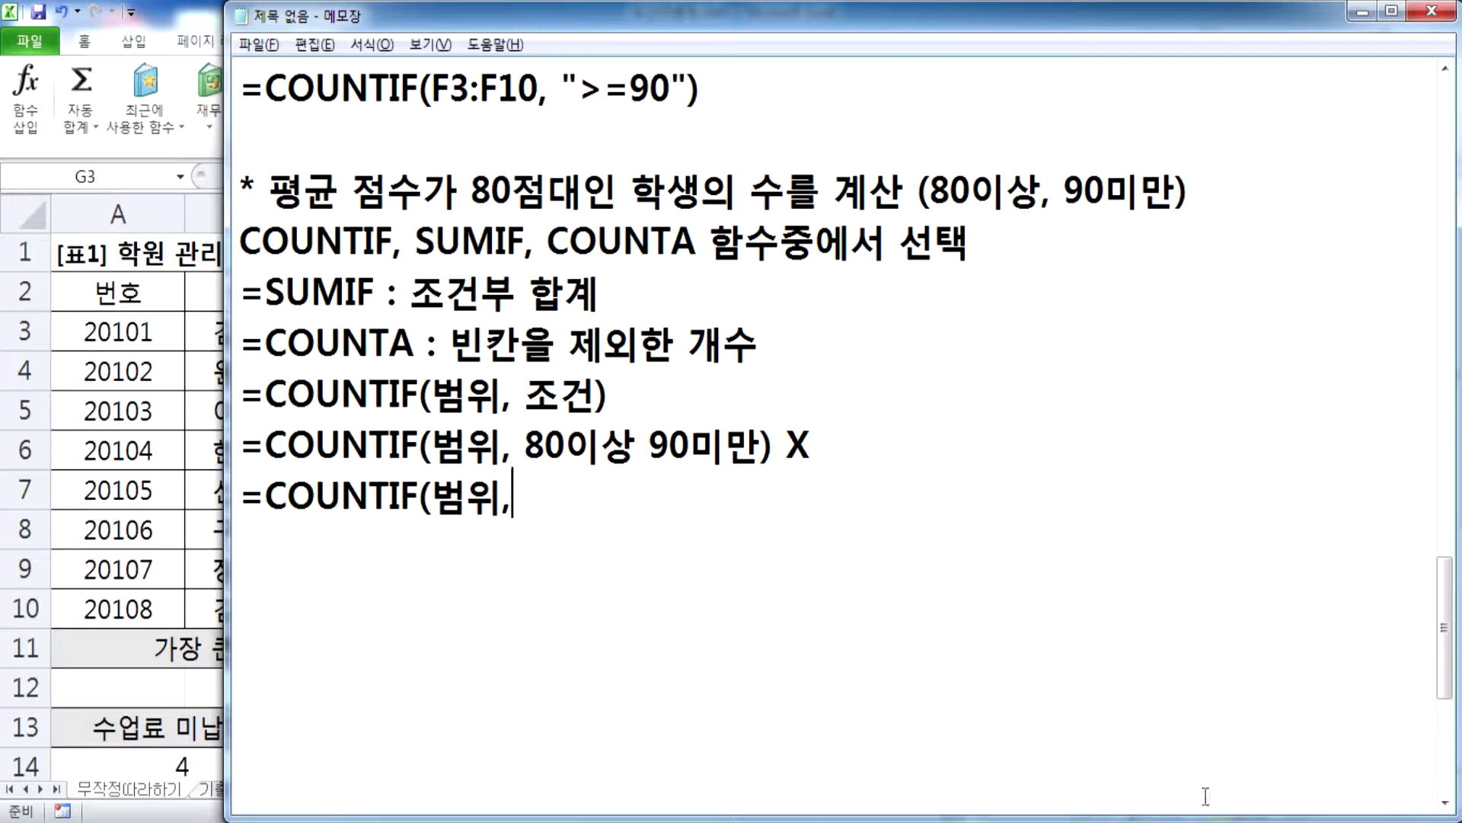
pyautogui.press('BackSpace')
pyautogui.press('BackSpace')
pyautogui.press('BackSpace')
pyautogui.write('평규')
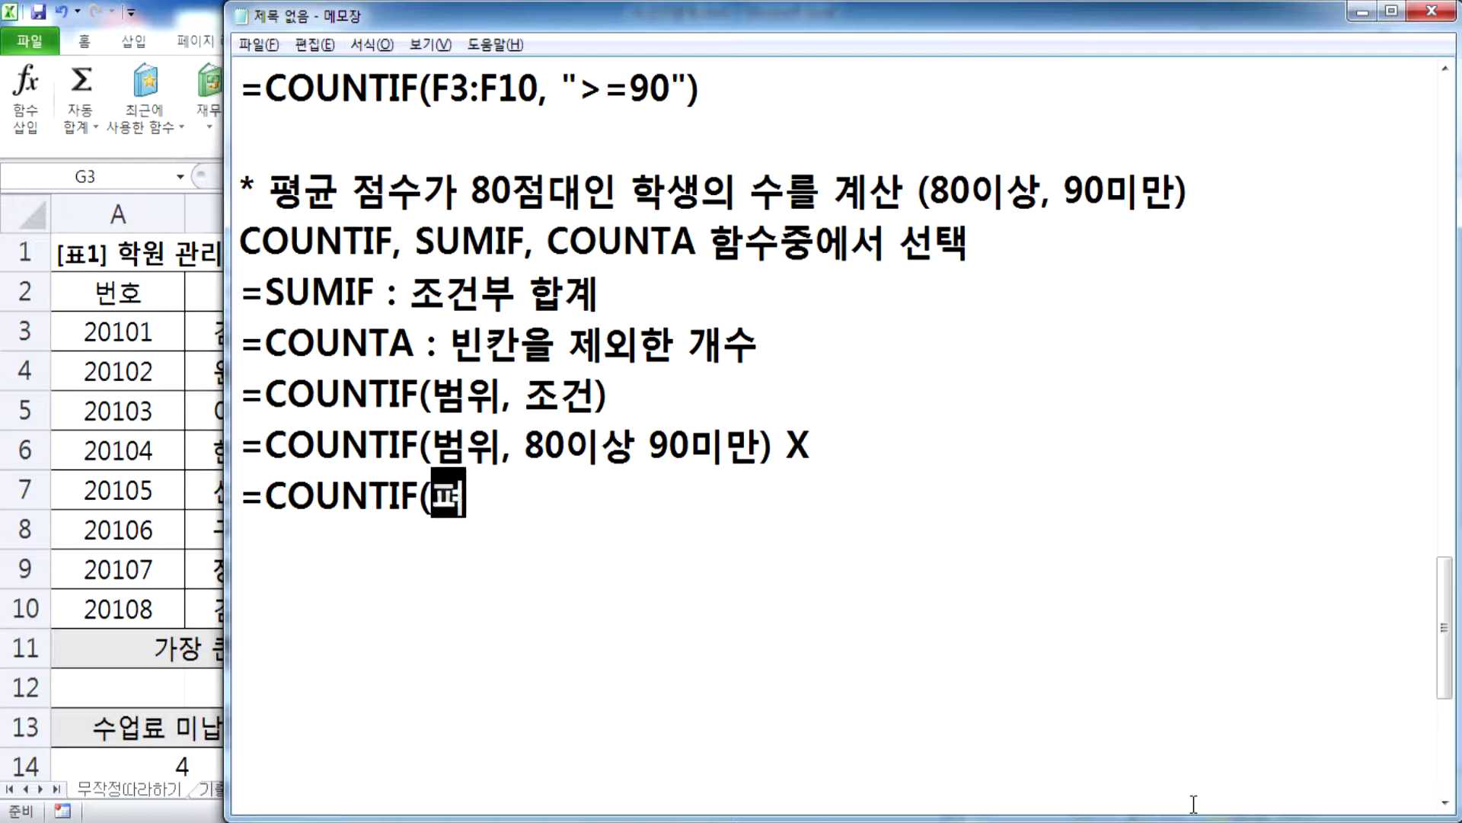
pyautogui.write('균,')
# Step: Highlight "80점대" in the notes heading and compare it with the 평균 scores in the Excel worksheet
pyautogui.hotkey('alt', 'Tab')
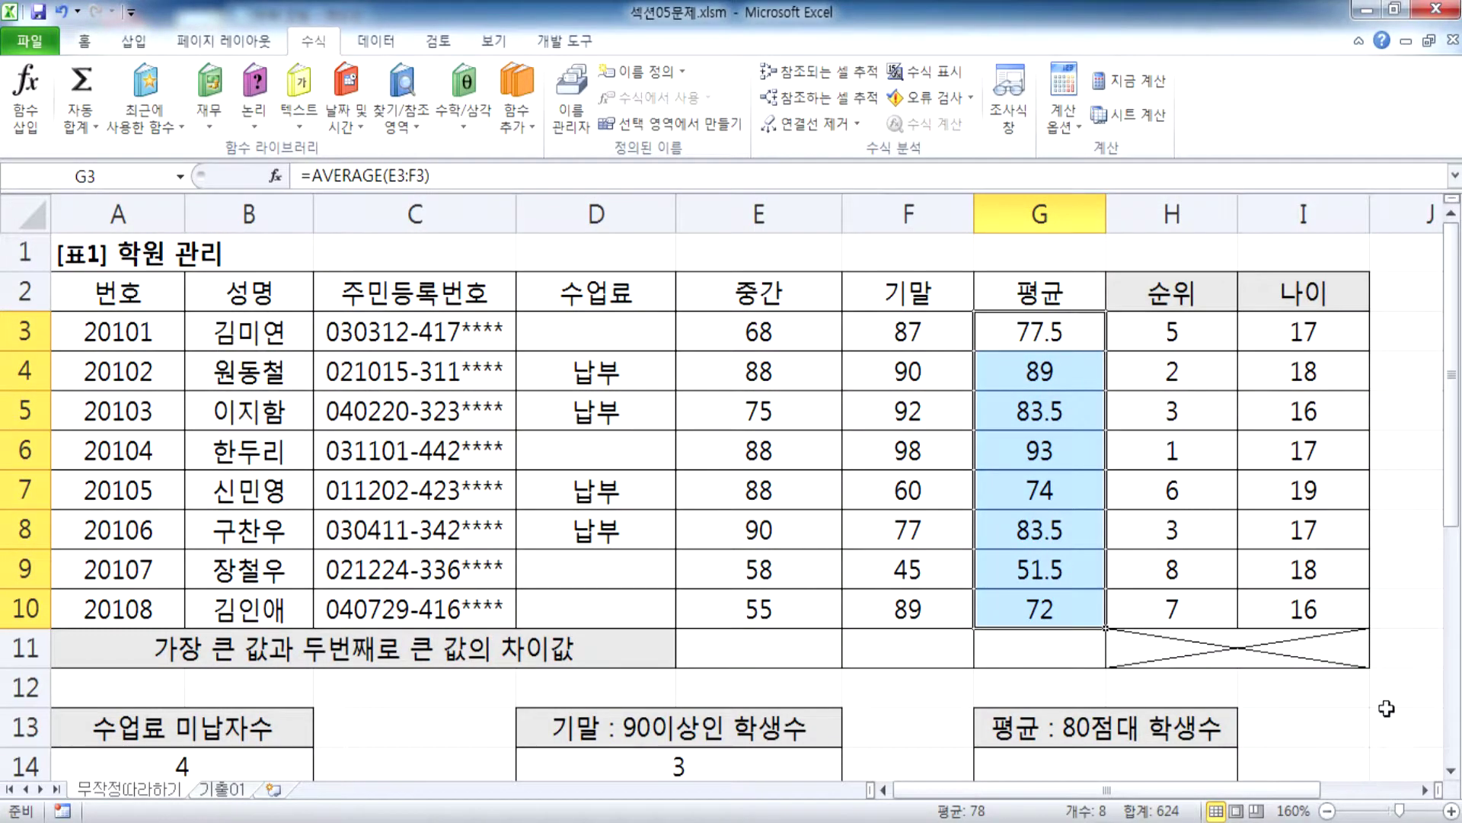
pyautogui.hotkey('alt', 'Tab')
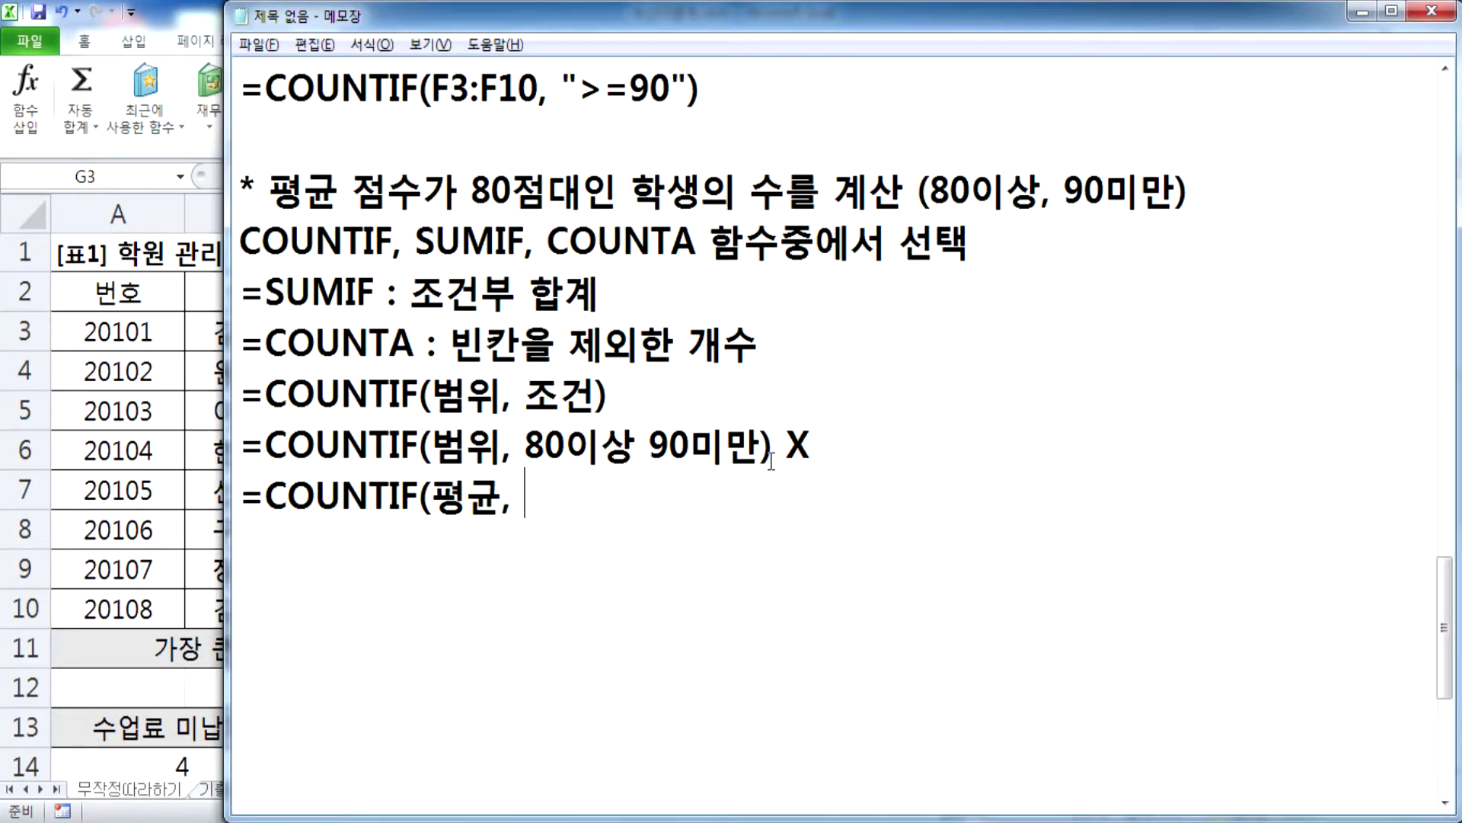
pyautogui.moveTo(470, 192); pyautogui.dragTo(587, 192)
pyautogui.hotkey('alt', 'Tab')
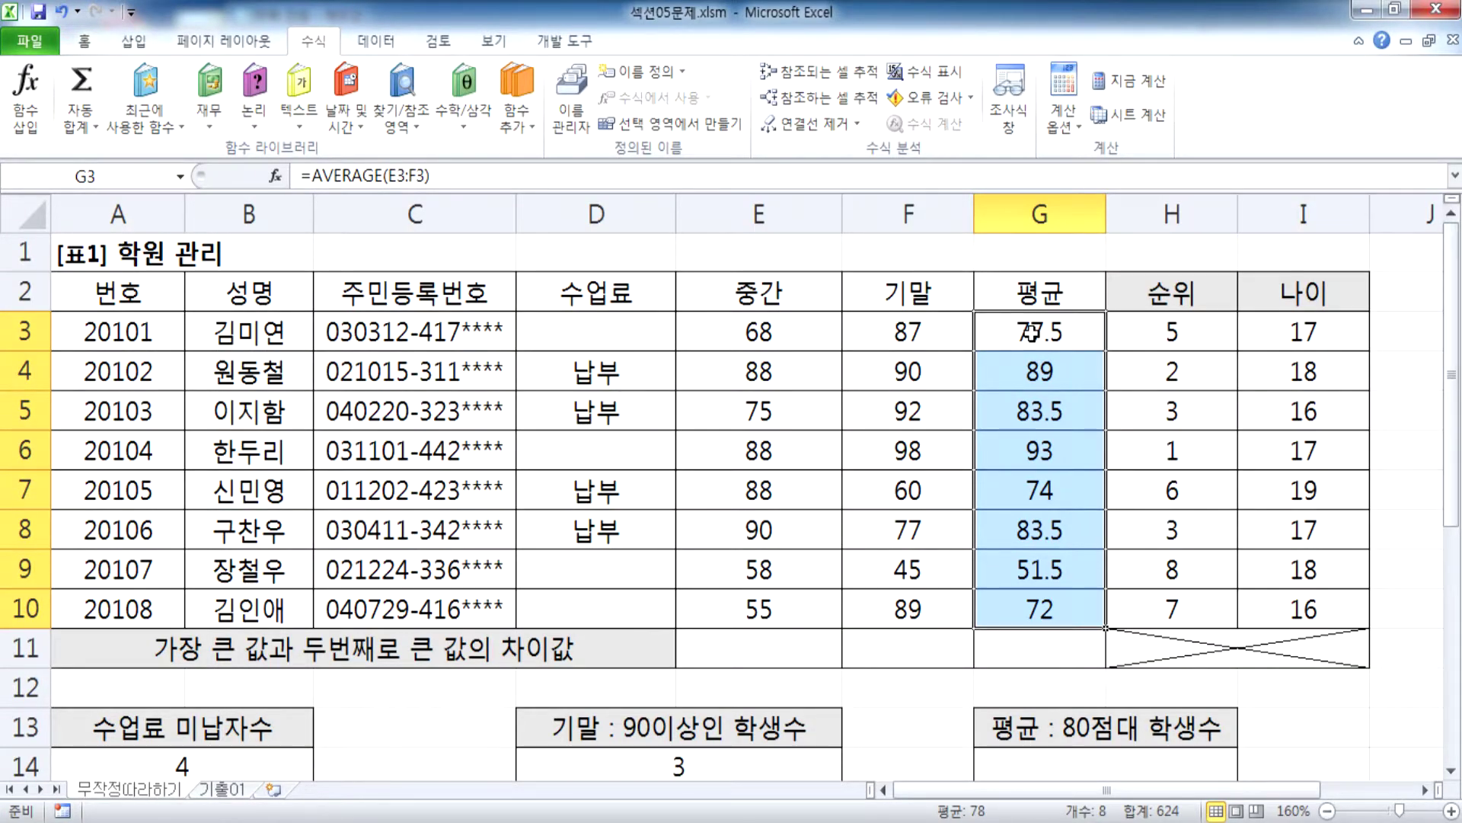
pyautogui.hotkey('alt', 'Tab')
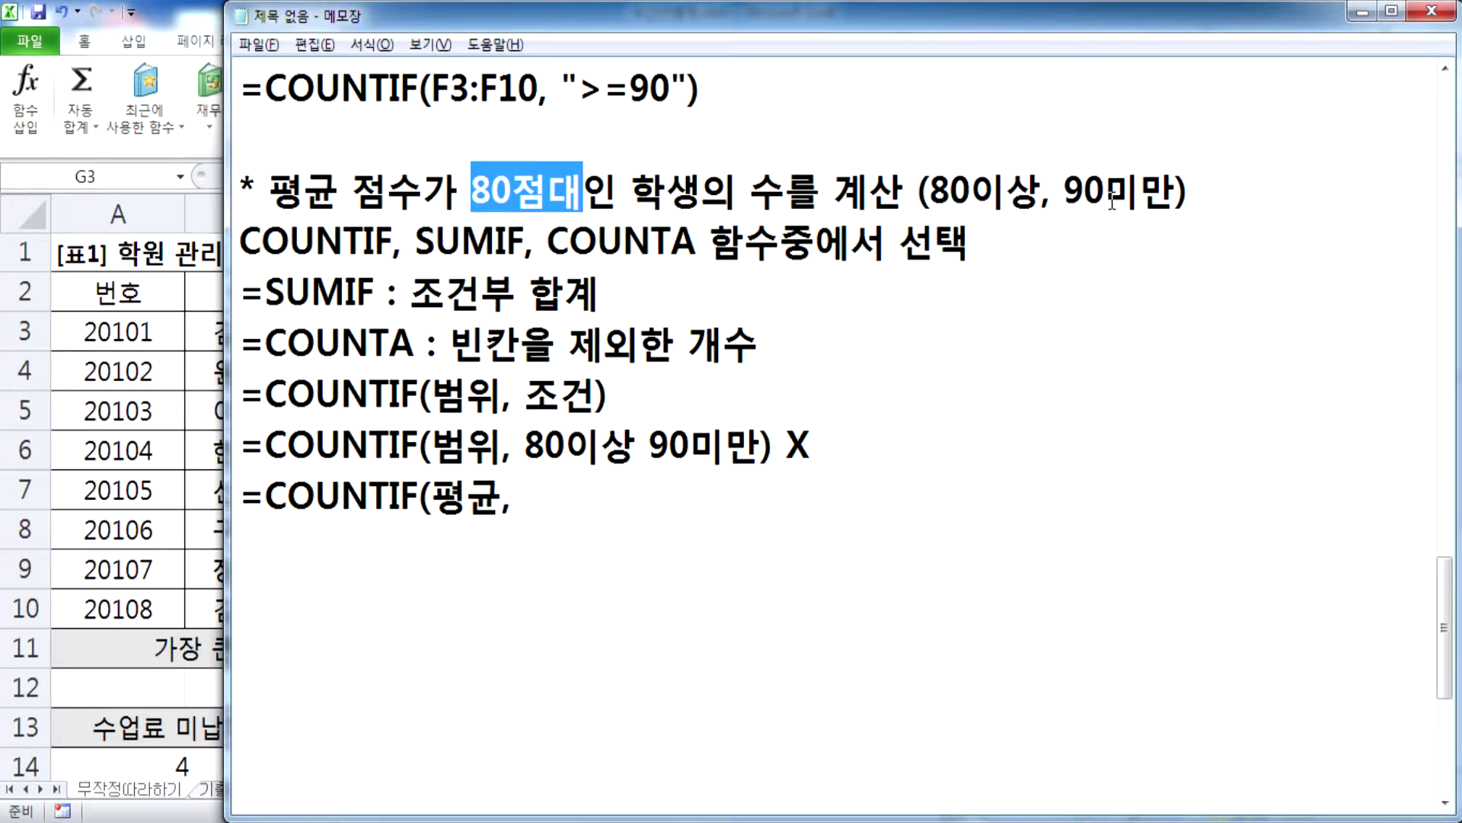
# Step: Insert a blank line and the subheading "* 80점대" above the partial "=COUNTIF(평균," line
pyautogui.click(946, 449)
pyautogui.press('Return')
pyautogui.press('Return')
pyautogui.scroll(-2, 662, 516)
pyautogui.write('* 80점데대대')
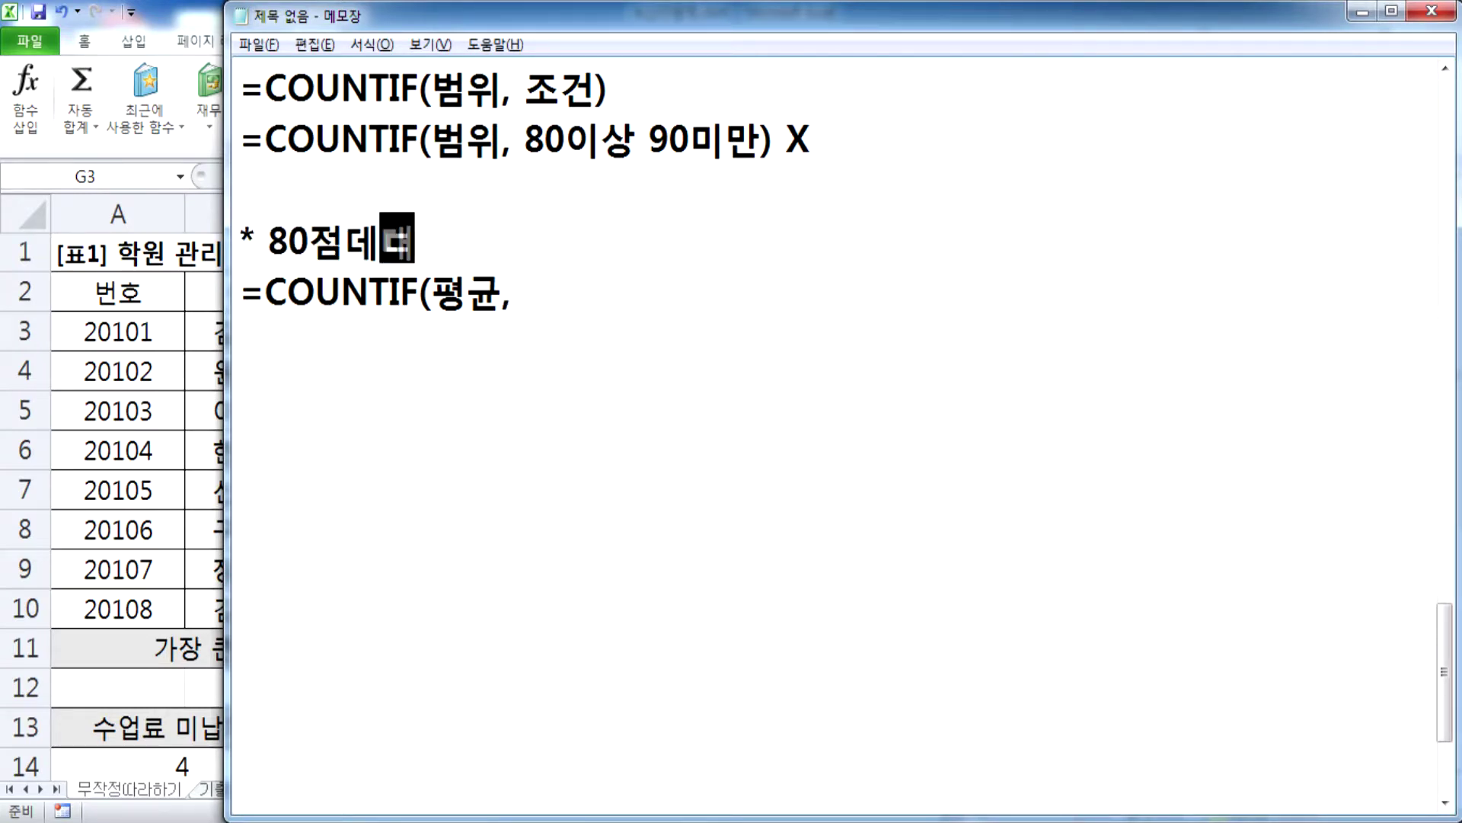
pyautogui.press('BackSpace')
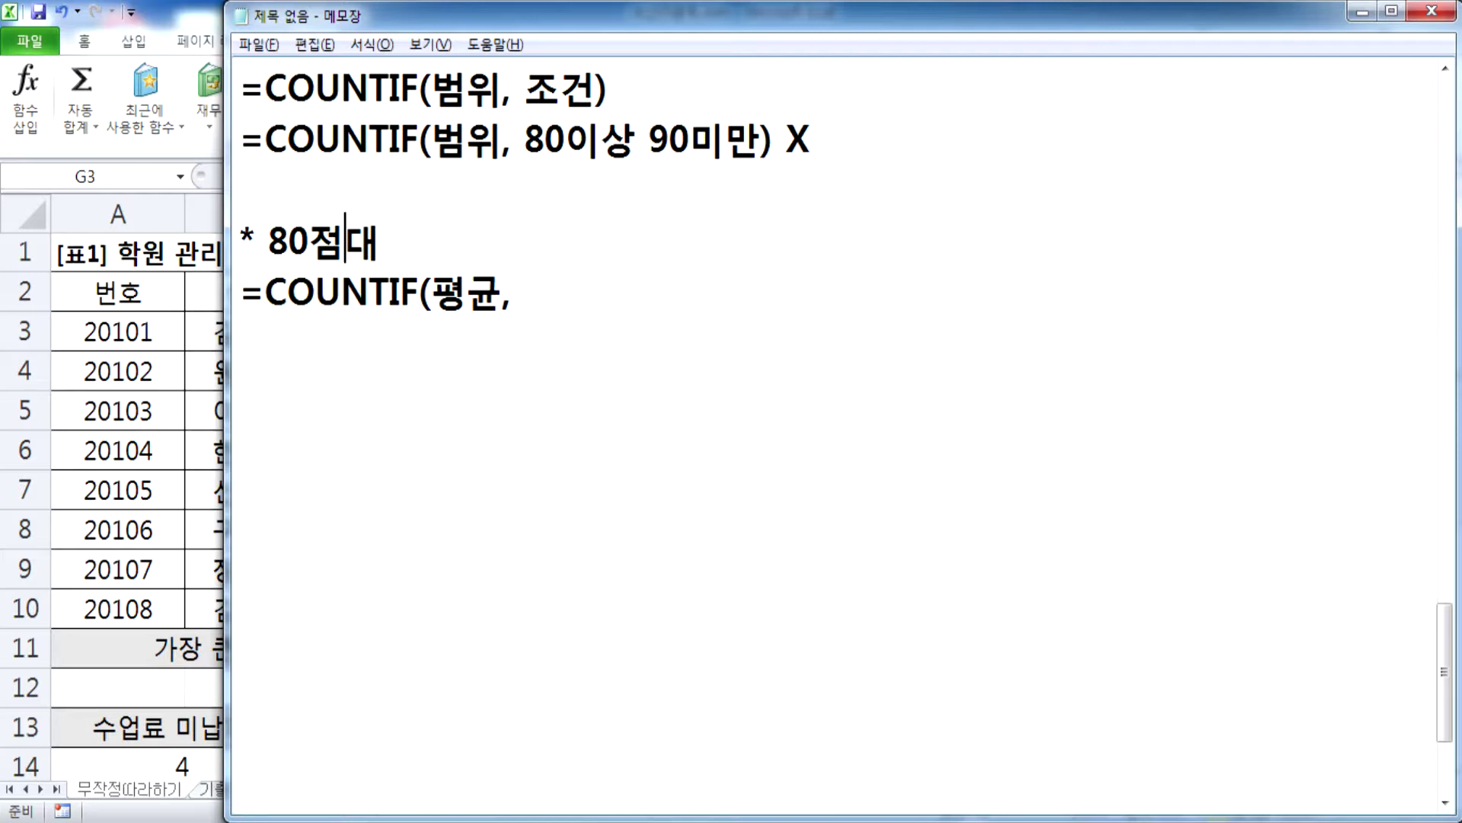
# Step: Complete the 80점대 note with the definition "= 80이상중에서 90이상을 제외"
pyautogui.press('End')
pyautogui.write('= 80')
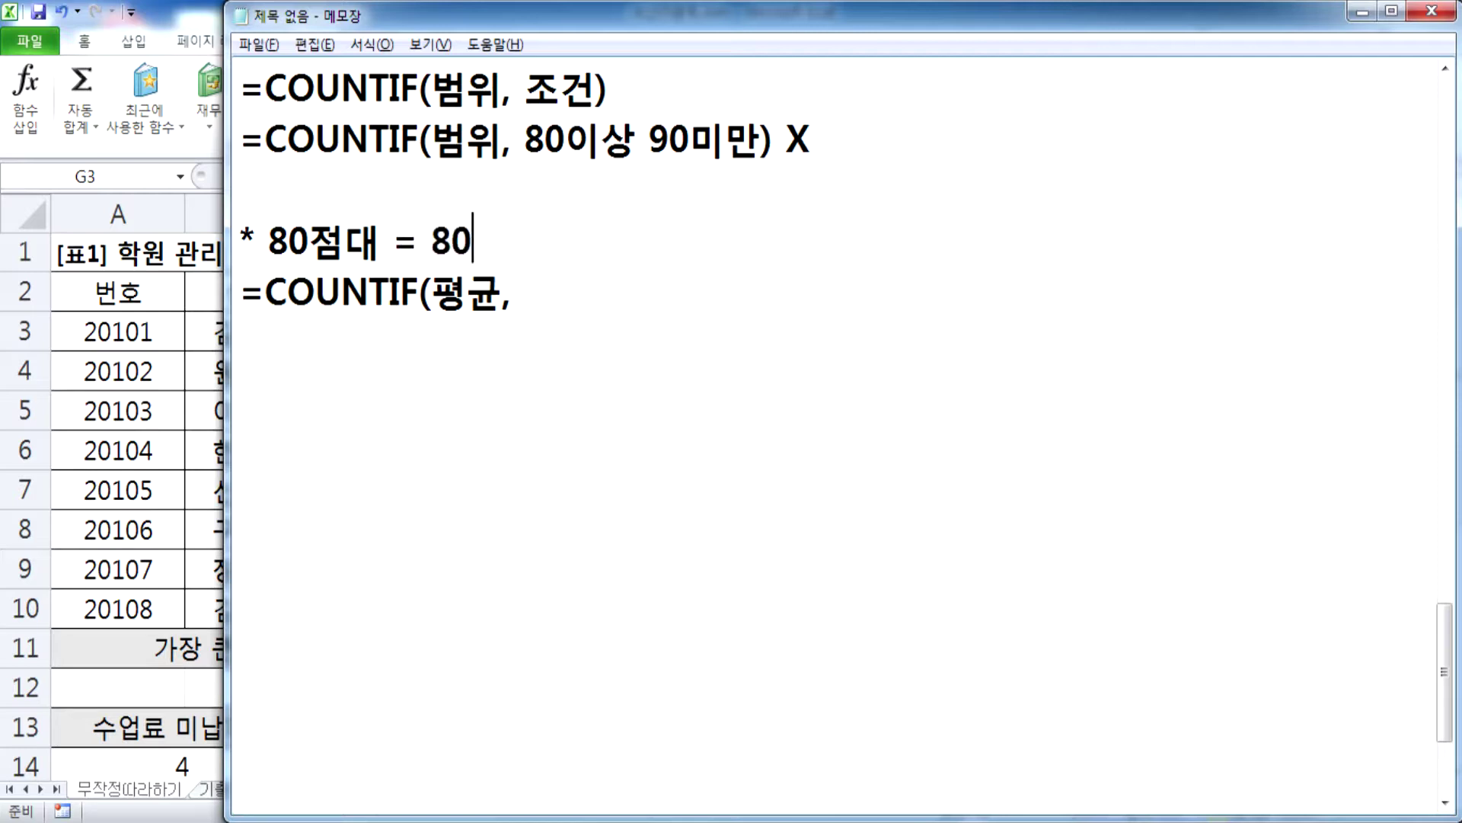
pyautogui.write('이상중에서')
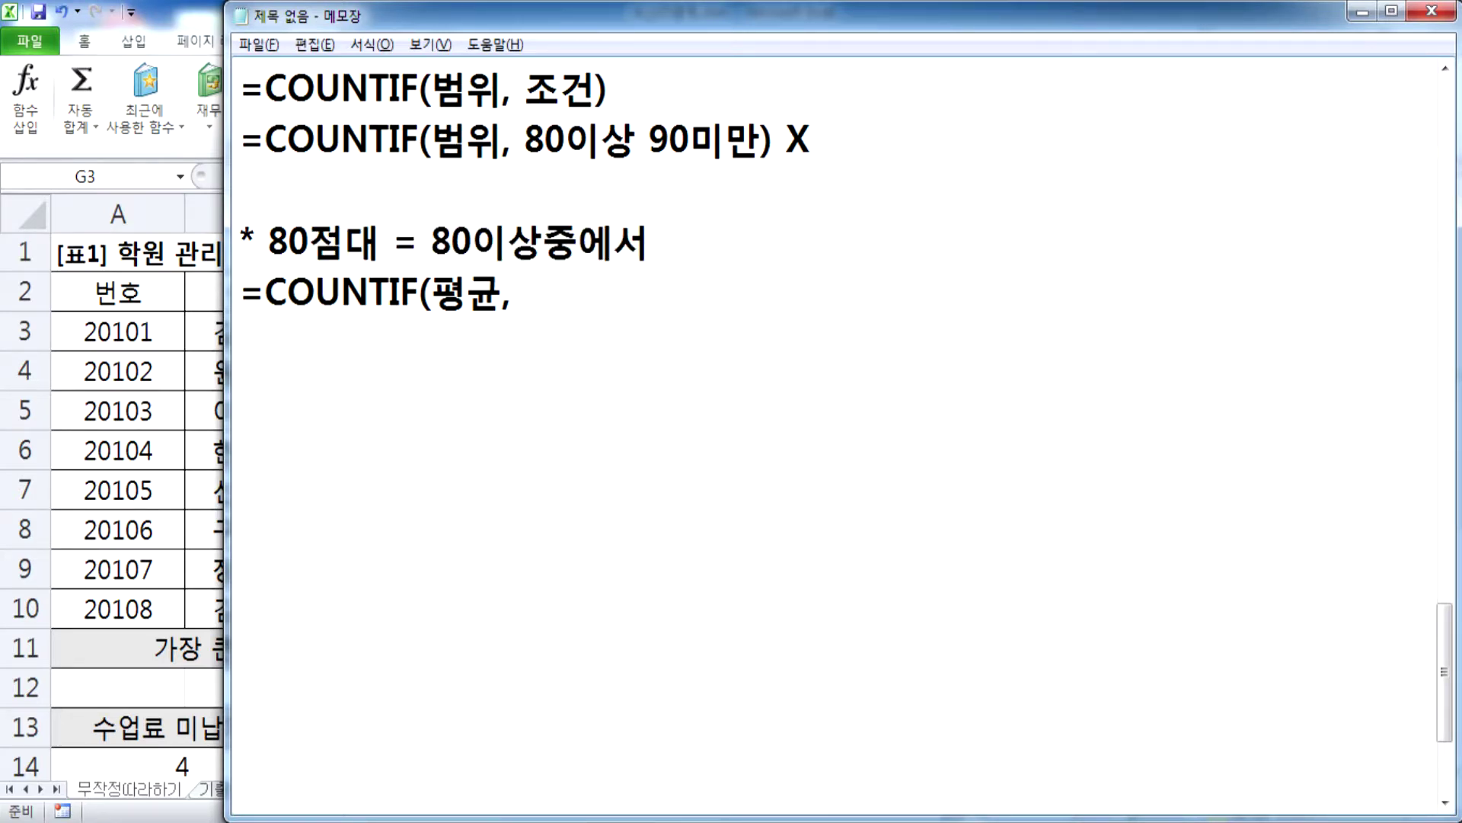
pyautogui.write('90이상을 제외')
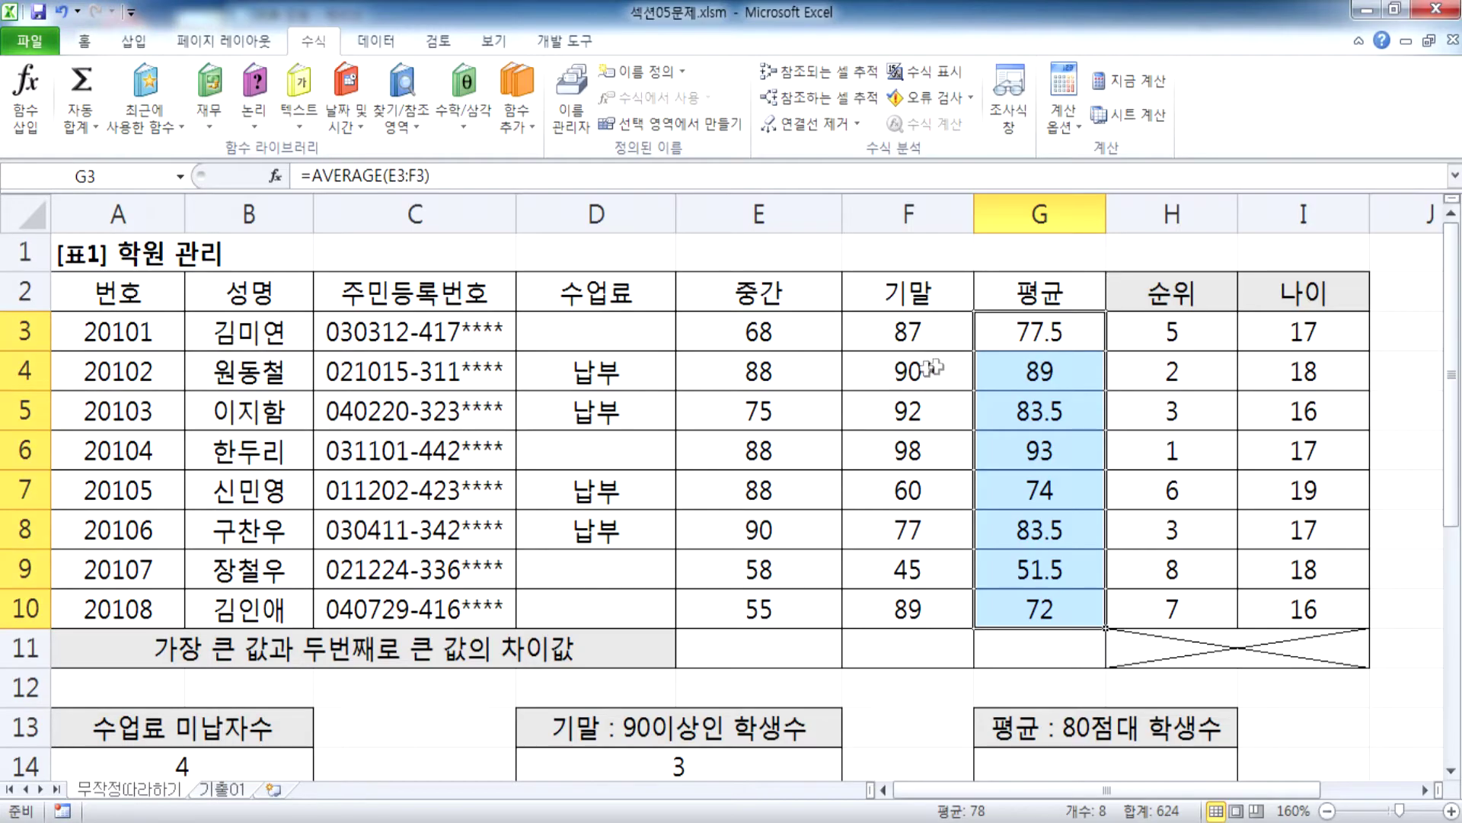
# Step: Switch to Excel and fill the averages in the 80s, cells G4:G5 and G8, with yellow
pyautogui.moveTo(1021, 369); pyautogui.dragTo(1028, 409)
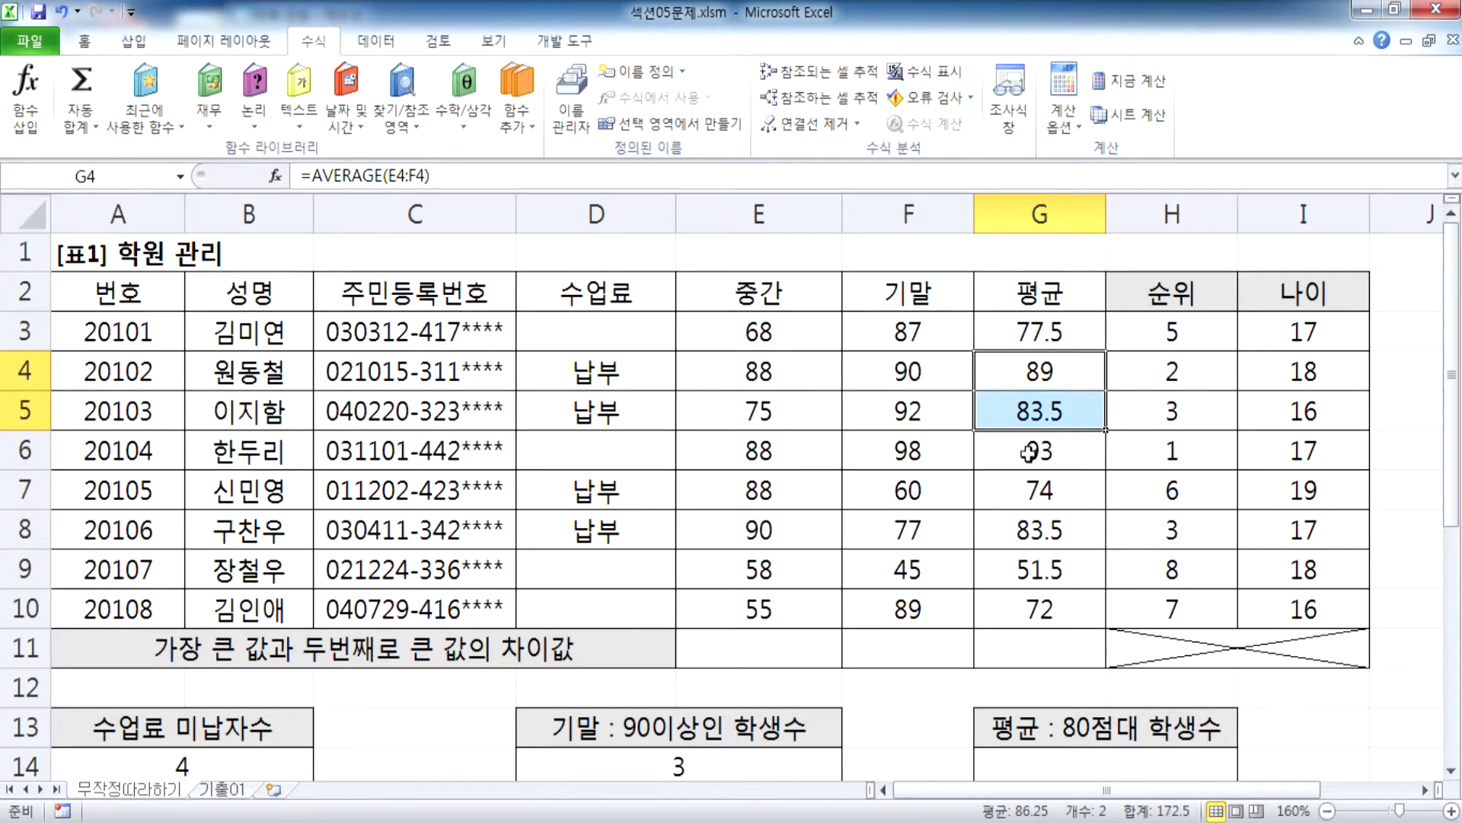
pyautogui.click(1038, 527)
pyautogui.moveTo(1026, 385); pyautogui.dragTo(1028, 411)
pyautogui.keyDown('ctrl'); pyautogui.click(1033, 537); pyautogui.keyUp('ctrl')
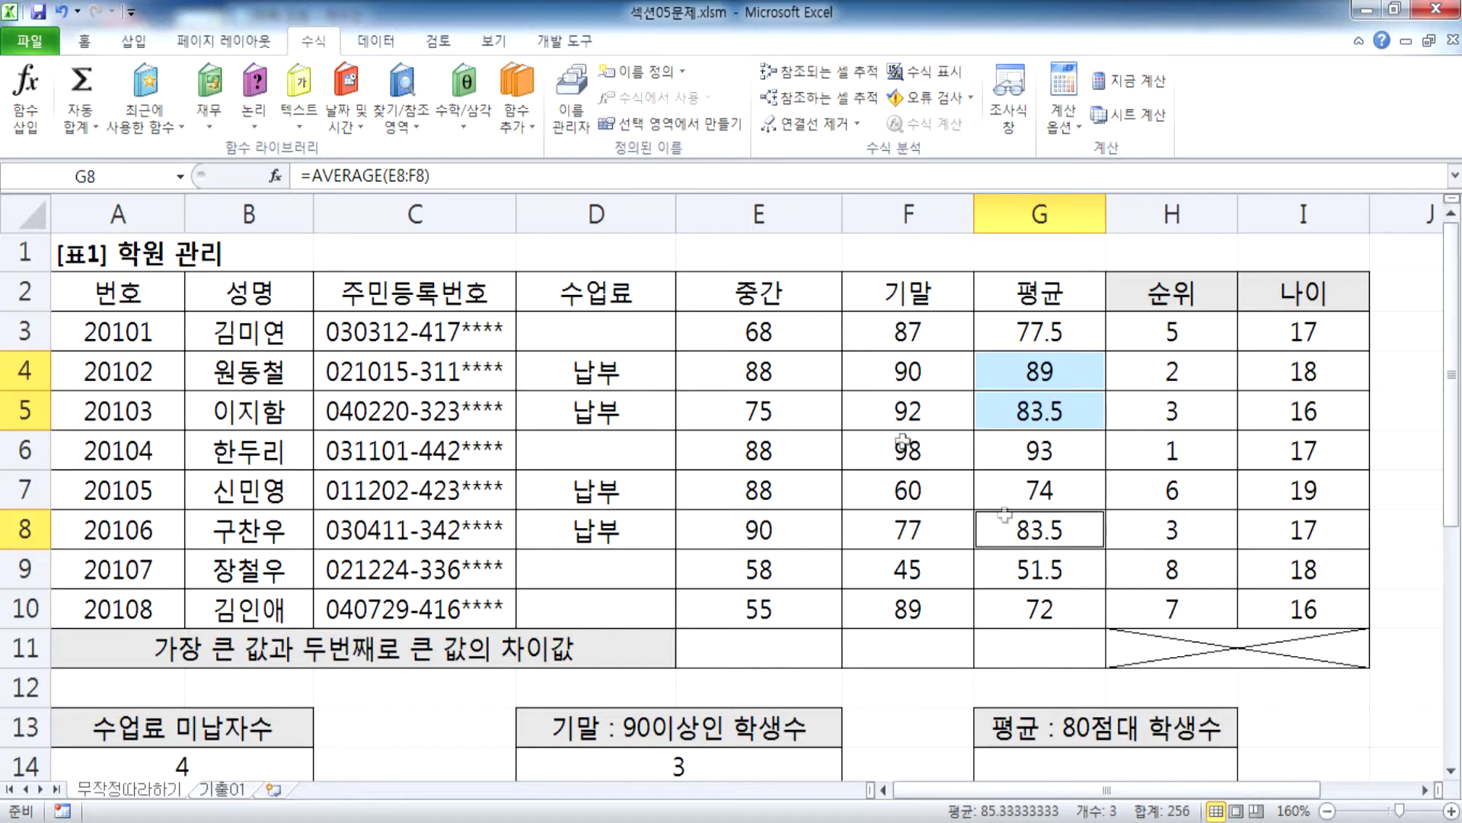
pyautogui.click(84, 40)
pyautogui.click(309, 114)
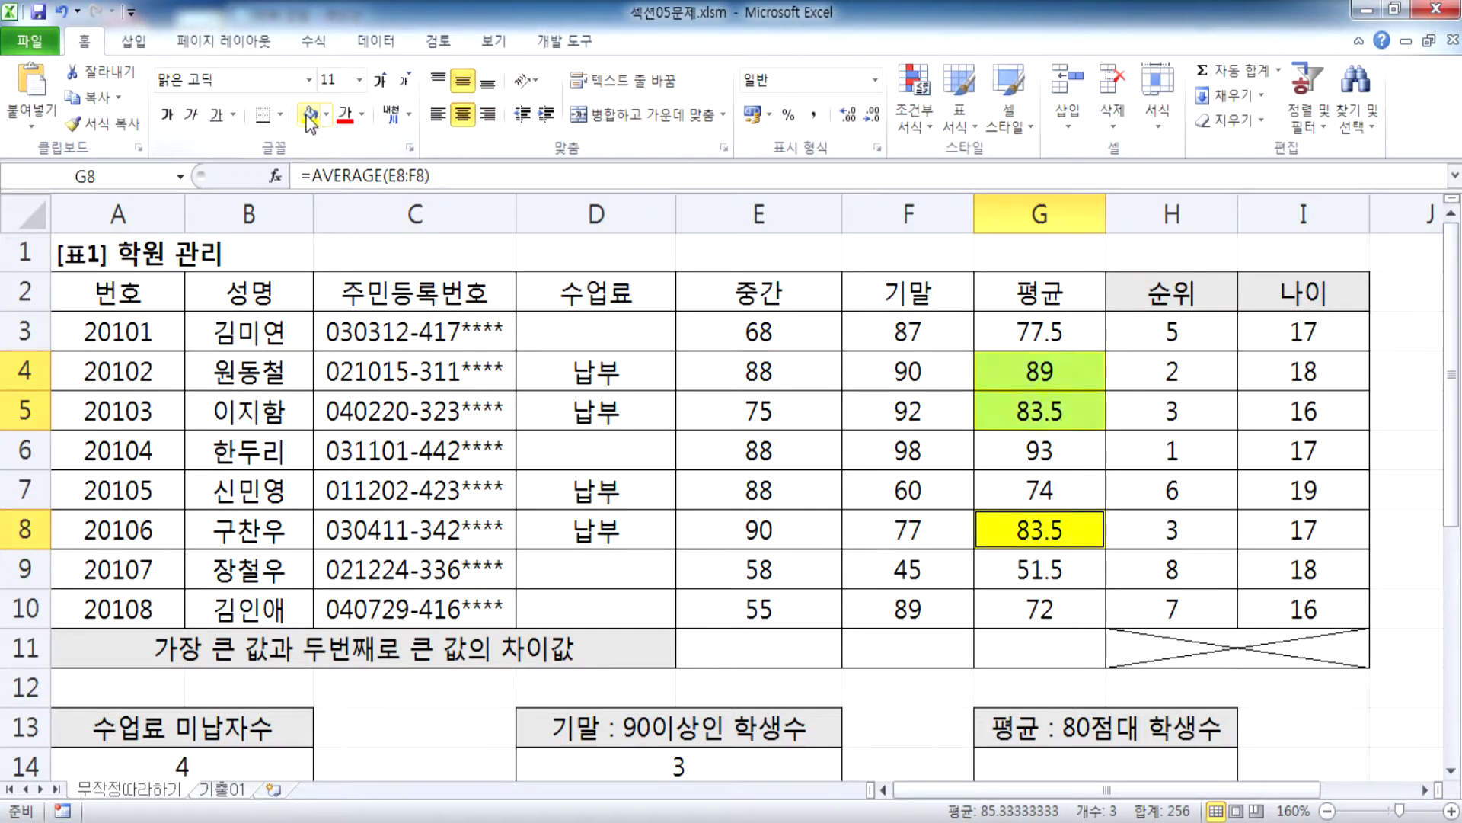
pyautogui.click(1070, 461)
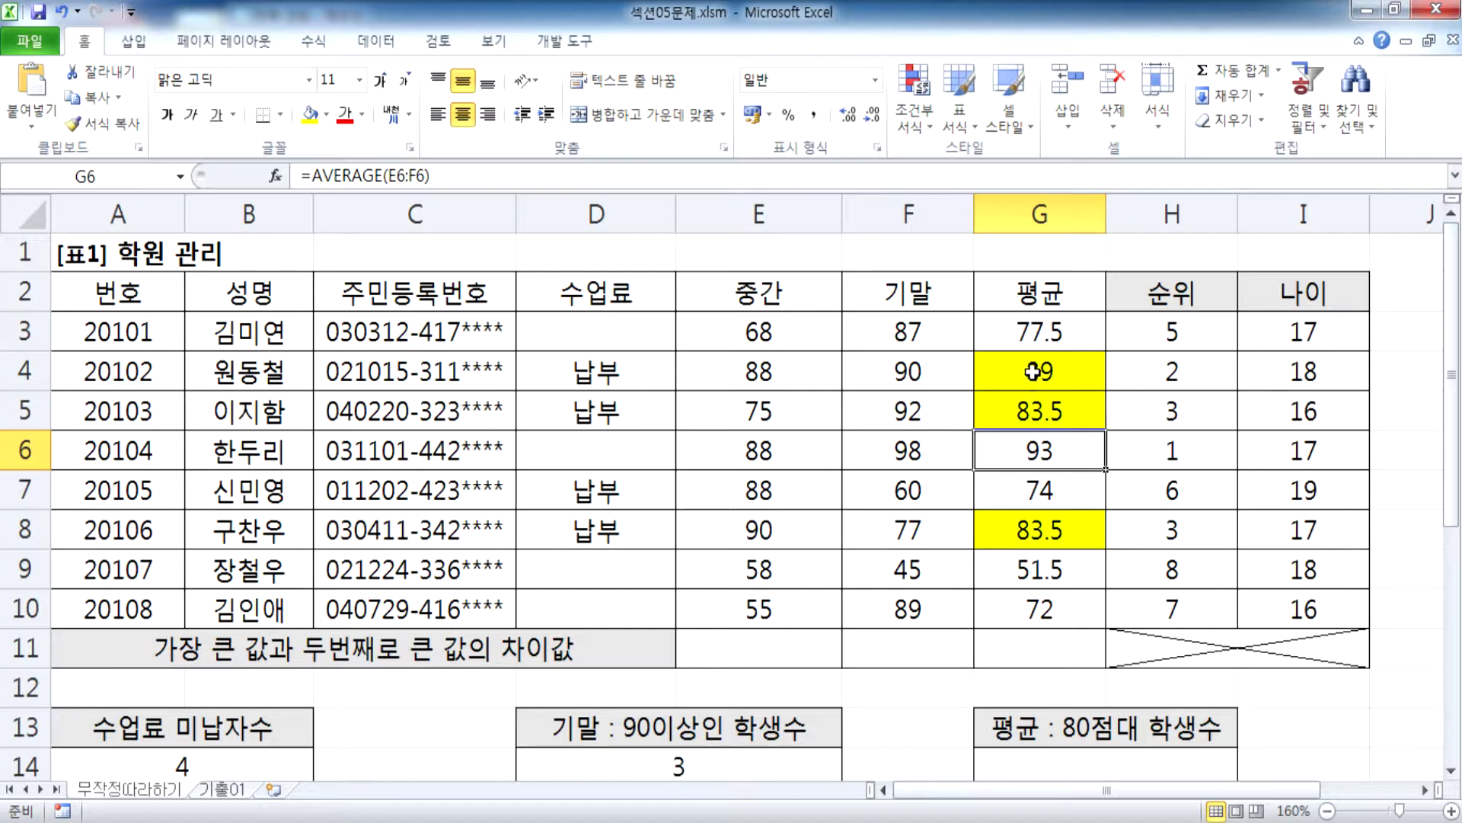
# Step: Select the averages of 80 or more, cells G4:G6 and G8, to review them together
pyautogui.moveTo(1033, 371); pyautogui.dragTo(1037, 482)
pyautogui.moveTo(1039, 371); pyautogui.dragTo(1035, 451)
pyautogui.keyDown('ctrl'); pyautogui.click(1022, 533); pyautogui.keyUp('ctrl')
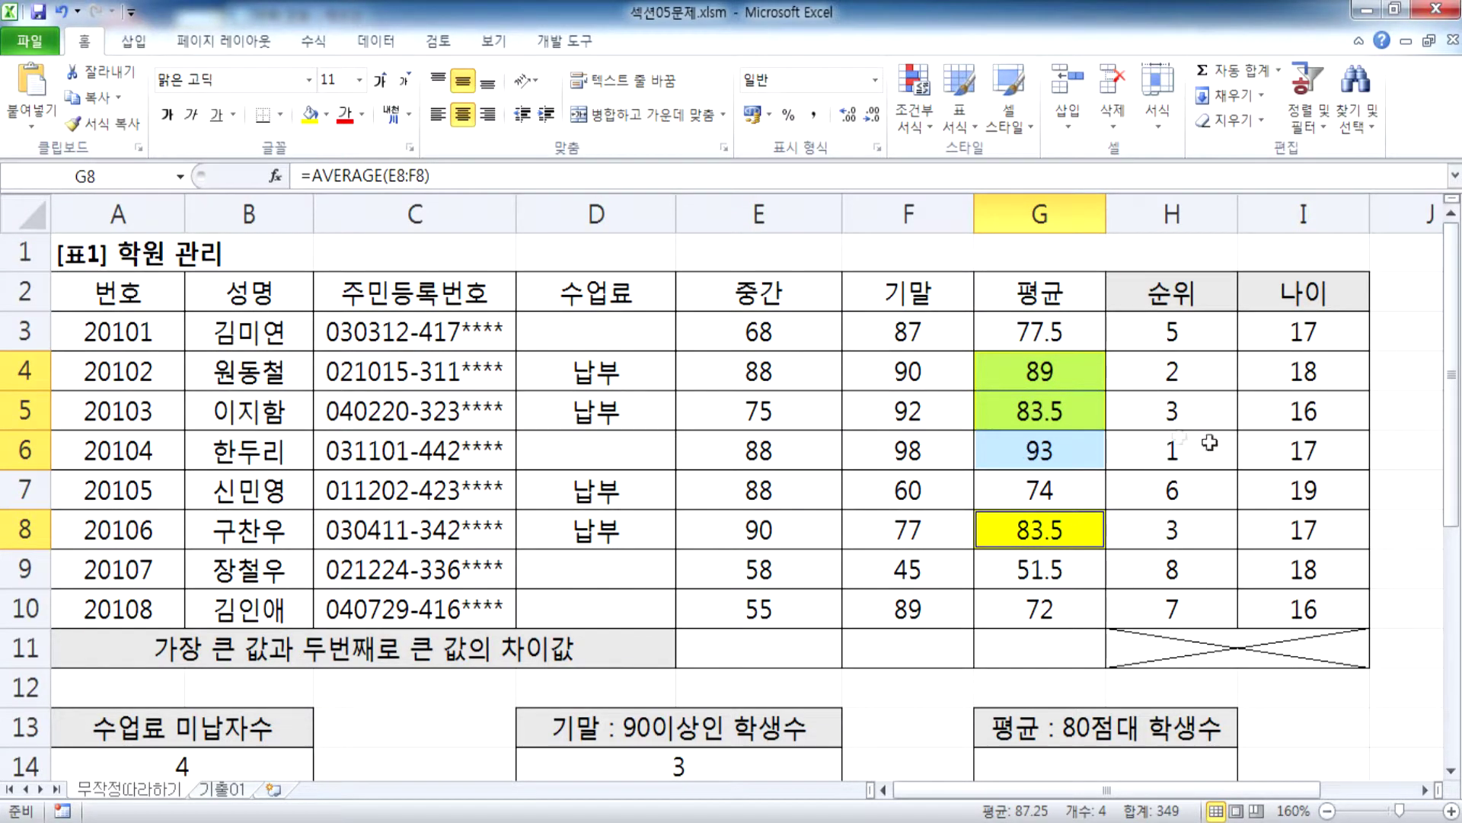
pyautogui.doubleClick(1070, 480)
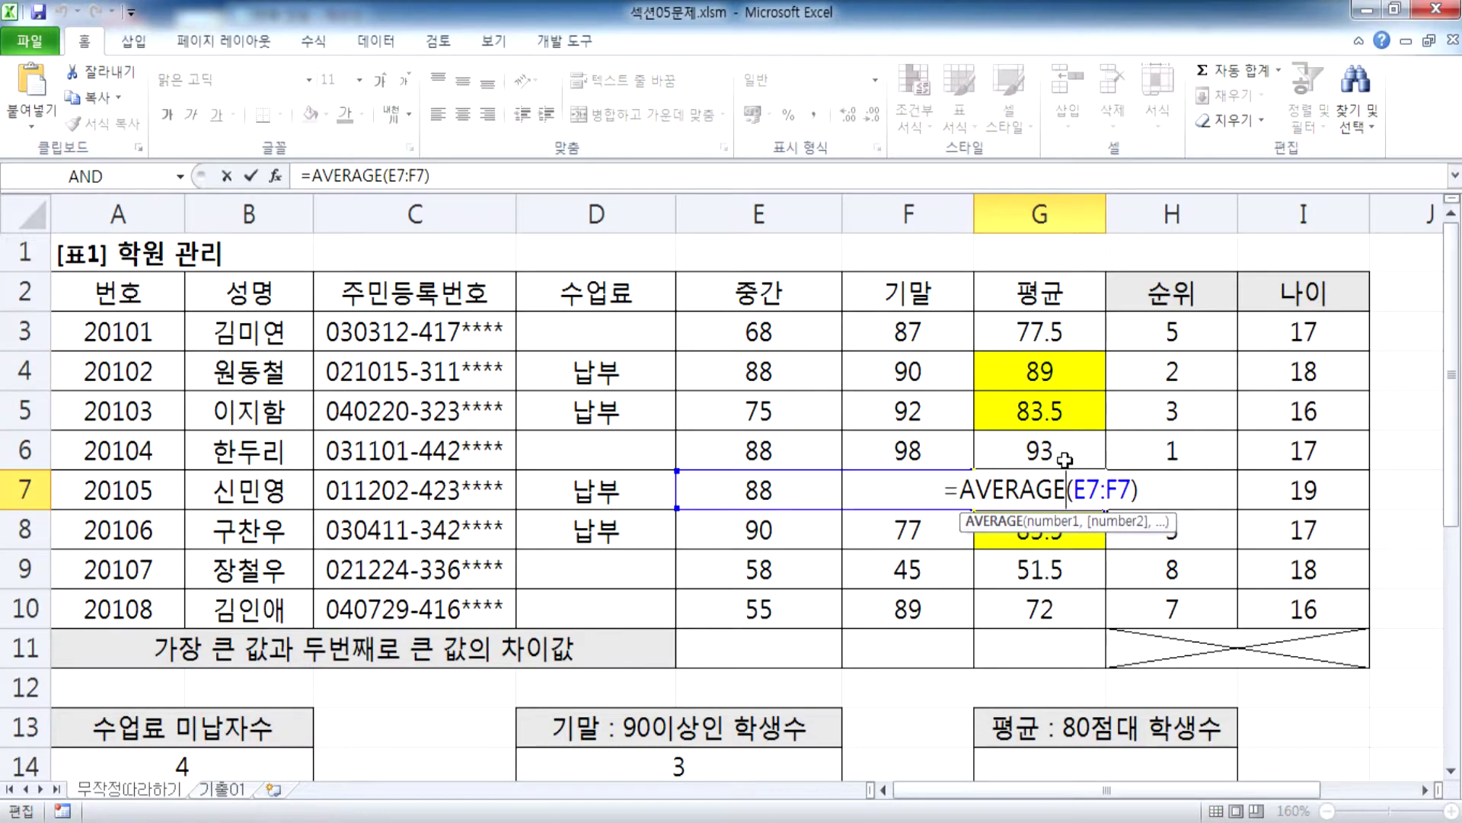
# Step: Switch to Notepad and shorten the 80점대 definition to "80이상 - 90이상"
pyautogui.hotkey('alt', 'Tab')
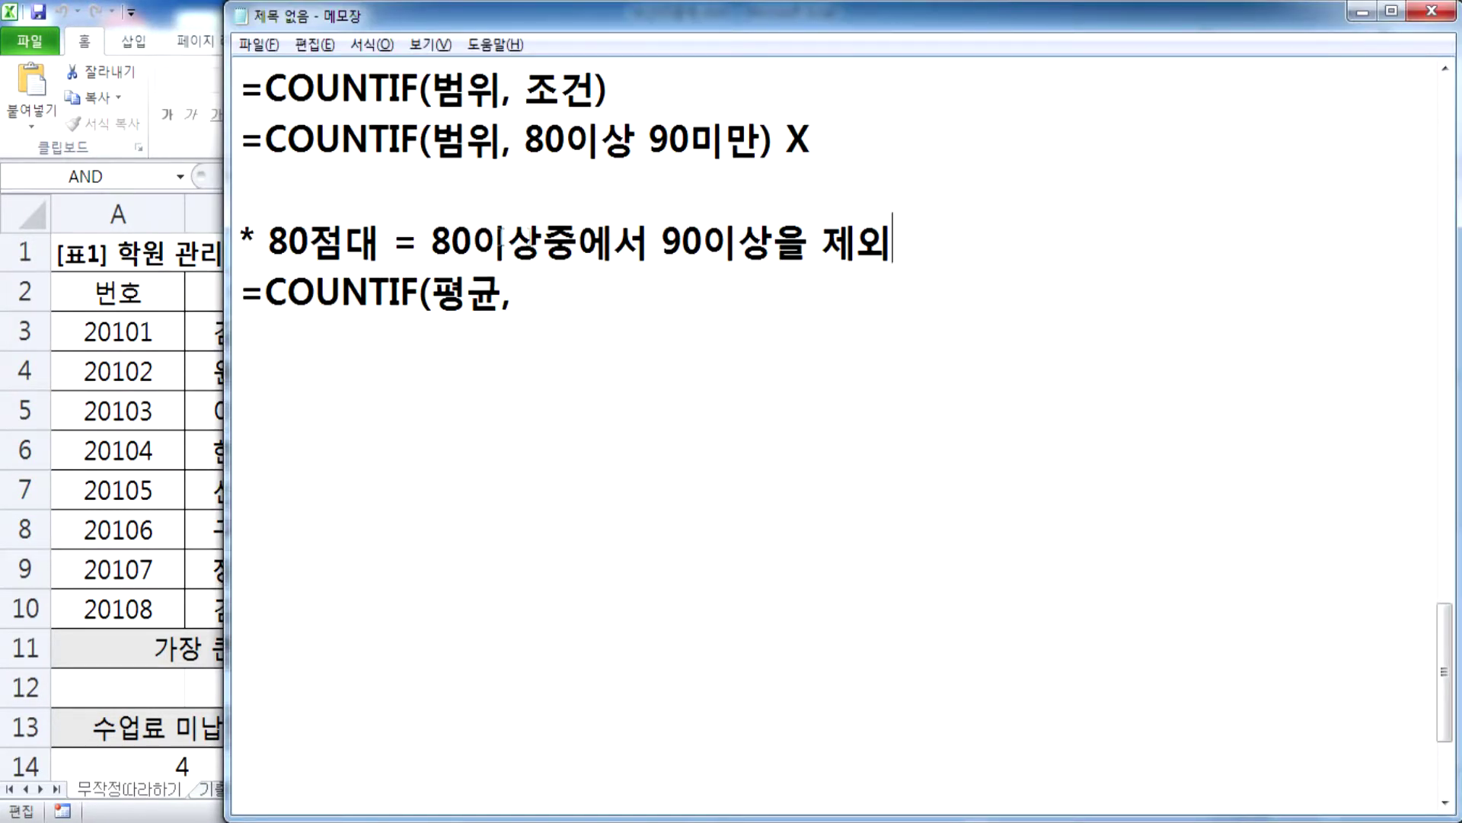
pyautogui.click(548, 244)
pyautogui.write('-')
pyautogui.press('Delete')
pyautogui.press('Delete')
pyautogui.press('Delete')
pyautogui.press('Delete')
pyautogui.press('Right')
pyautogui.press('Right')
pyautogui.press('Right')
pyautogui.press('Right')
pyautogui.hotkey('shift', 'End')
pyautogui.press('Delete')
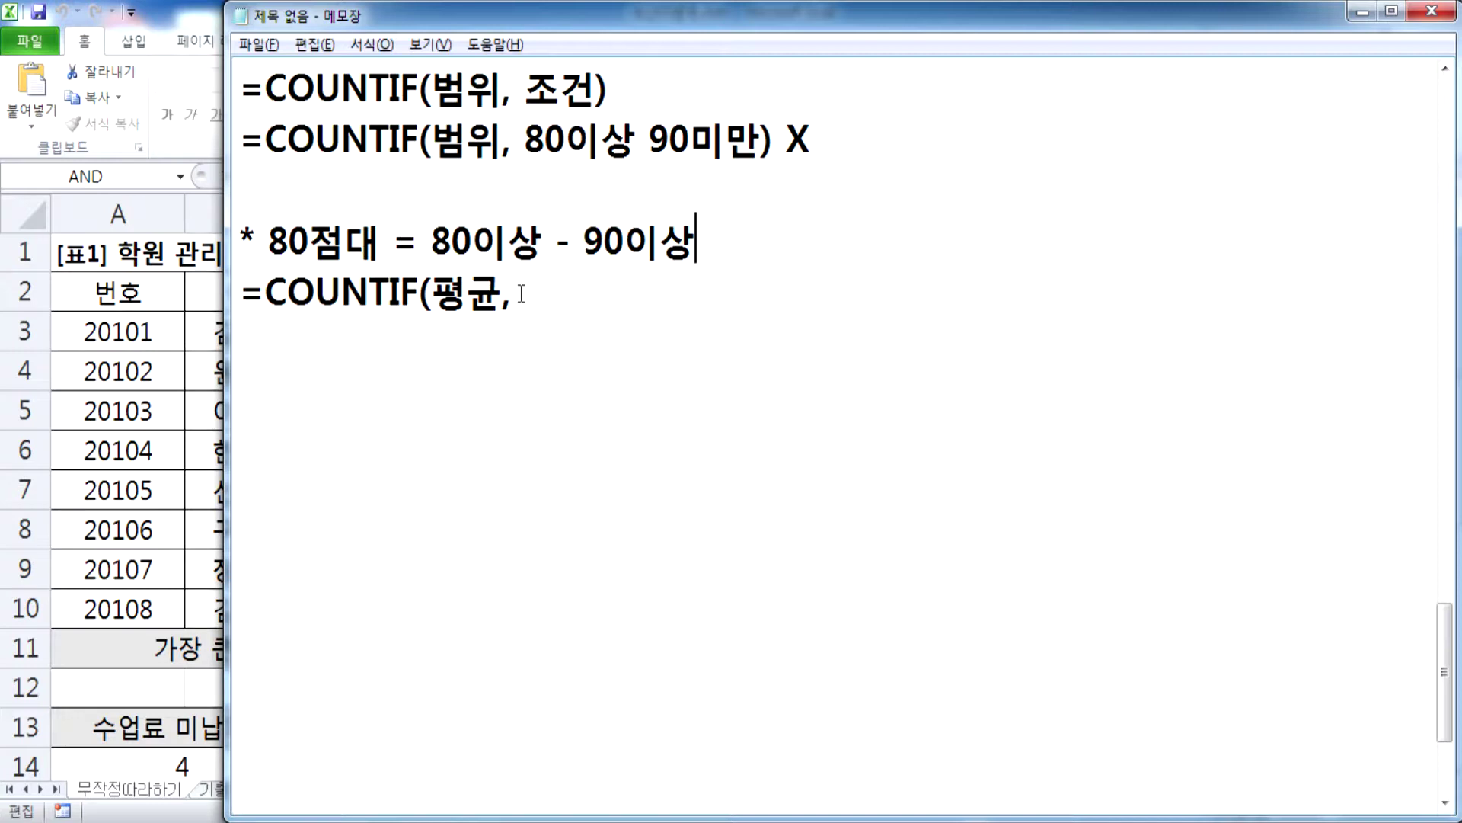
# Step: Complete the formula below the note as "=COUNTIF(평균, 80이상) - COUNTIF(평균, 90이상)"
pyautogui.write('80이상) - 채')
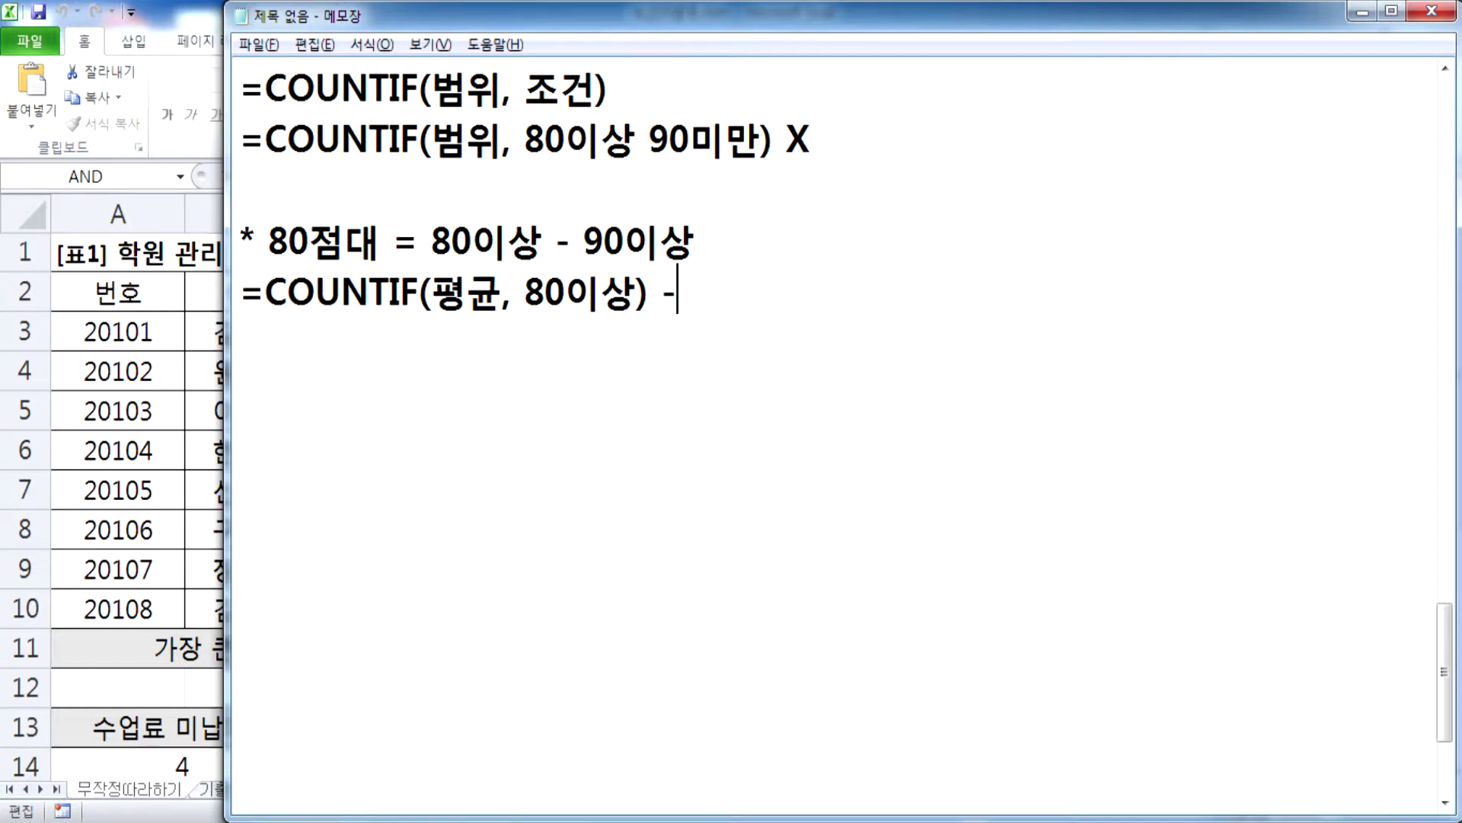
pyautogui.press('BackSpace')
pyautogui.press('BackSpace')
pyautogui.write('COUNTIF(')
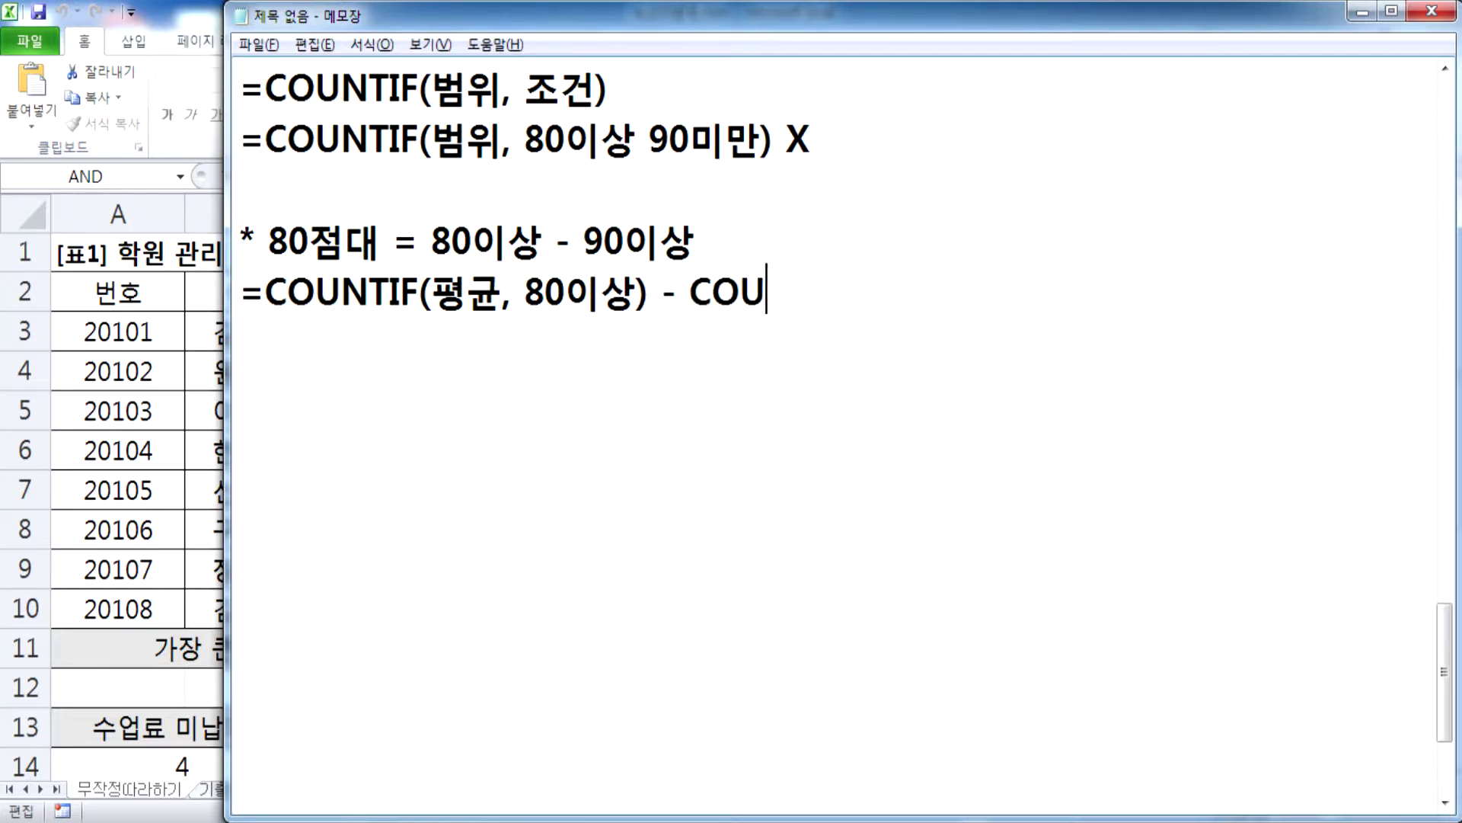
pyautogui.write('평균, 9')
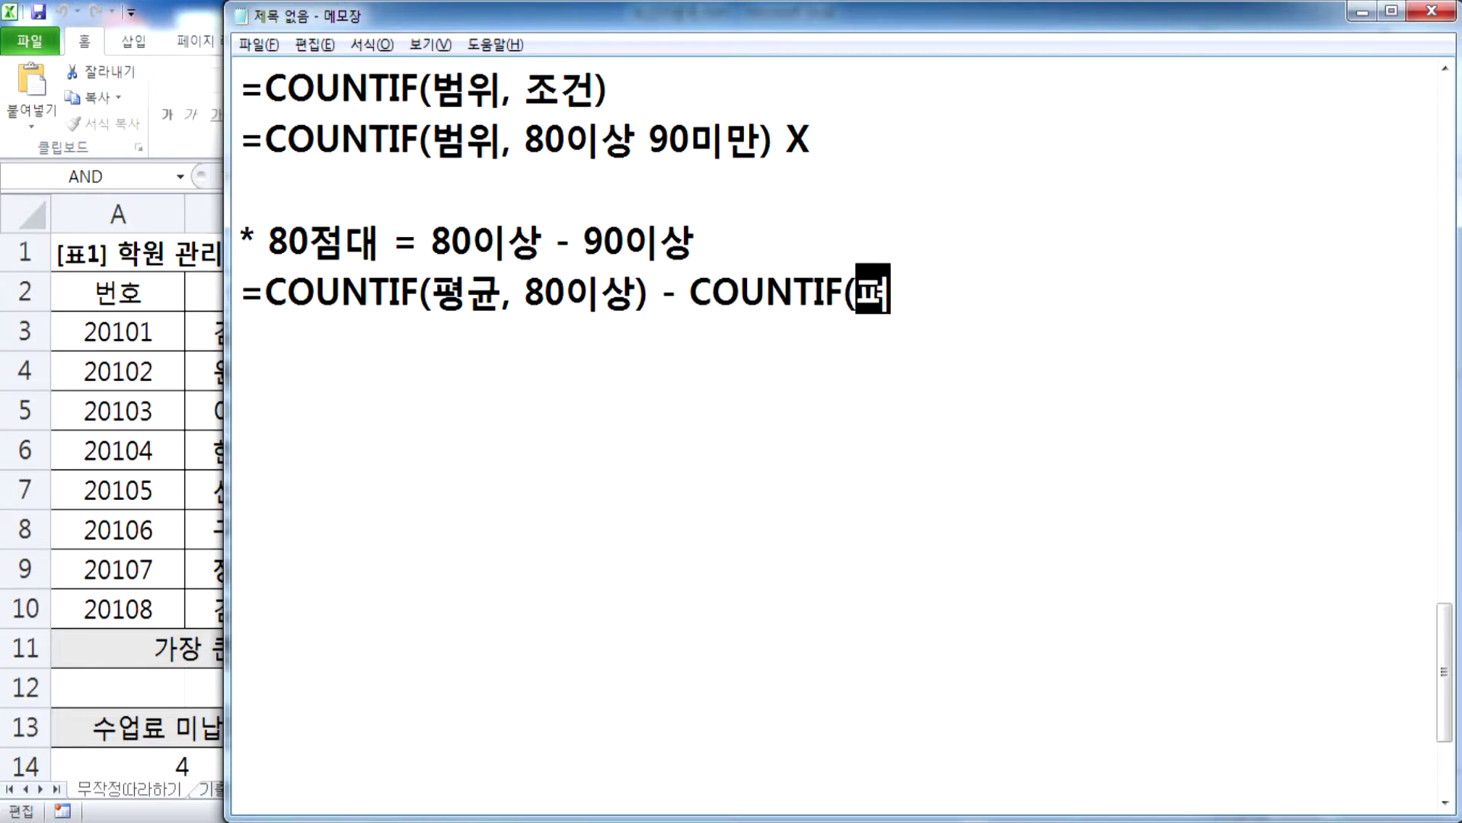
pyautogui.write('0이상)')
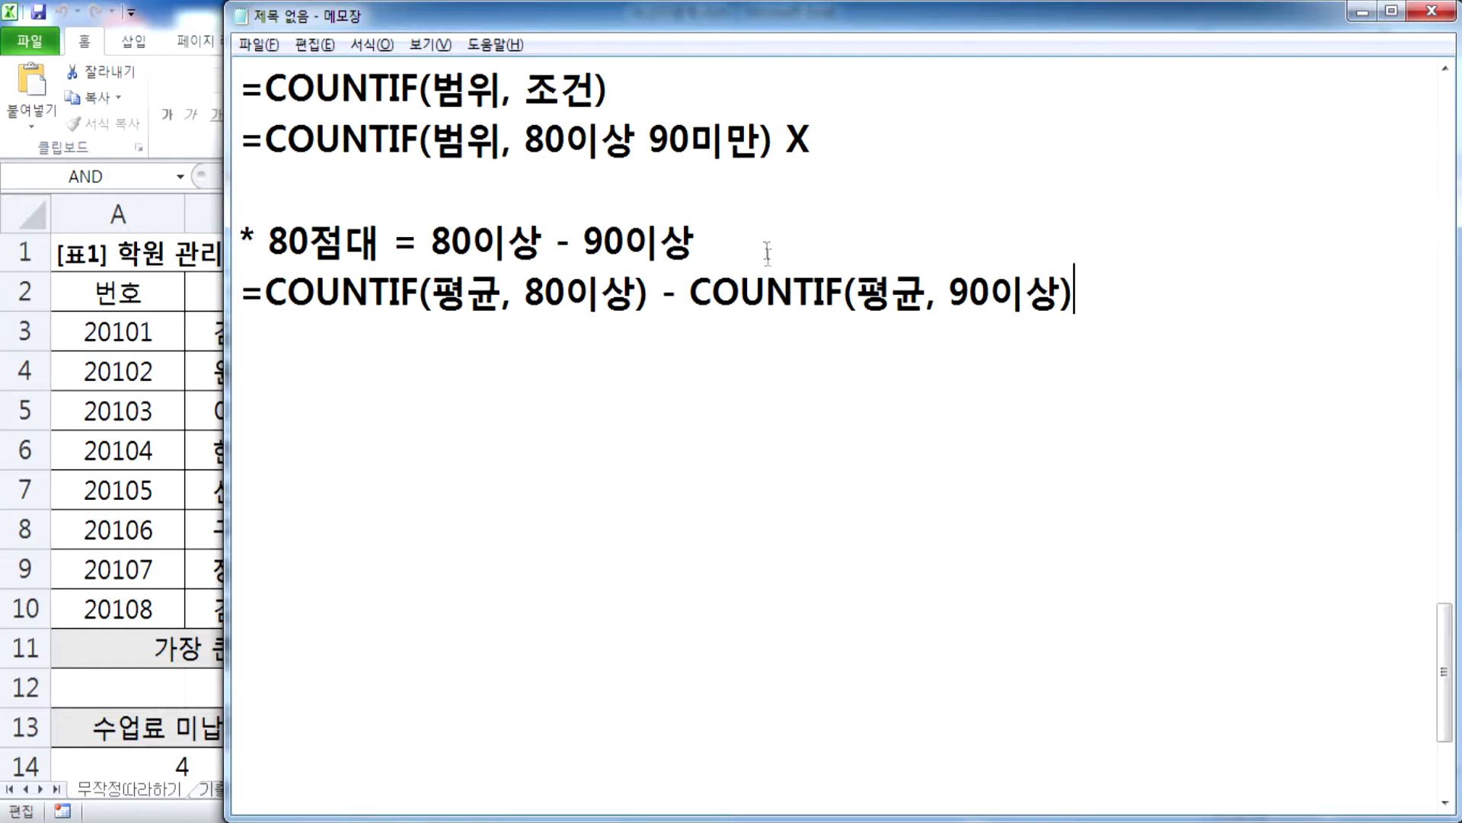
# Step: Insert blank lines above the 80점대 note and write the wrong example =COUNTIF(평균, ">=80, <90") X there
pyautogui.click(732, 184)
pyautogui.press('Return')
pyautogui.press('Return')
pyautogui.click(486, 190)
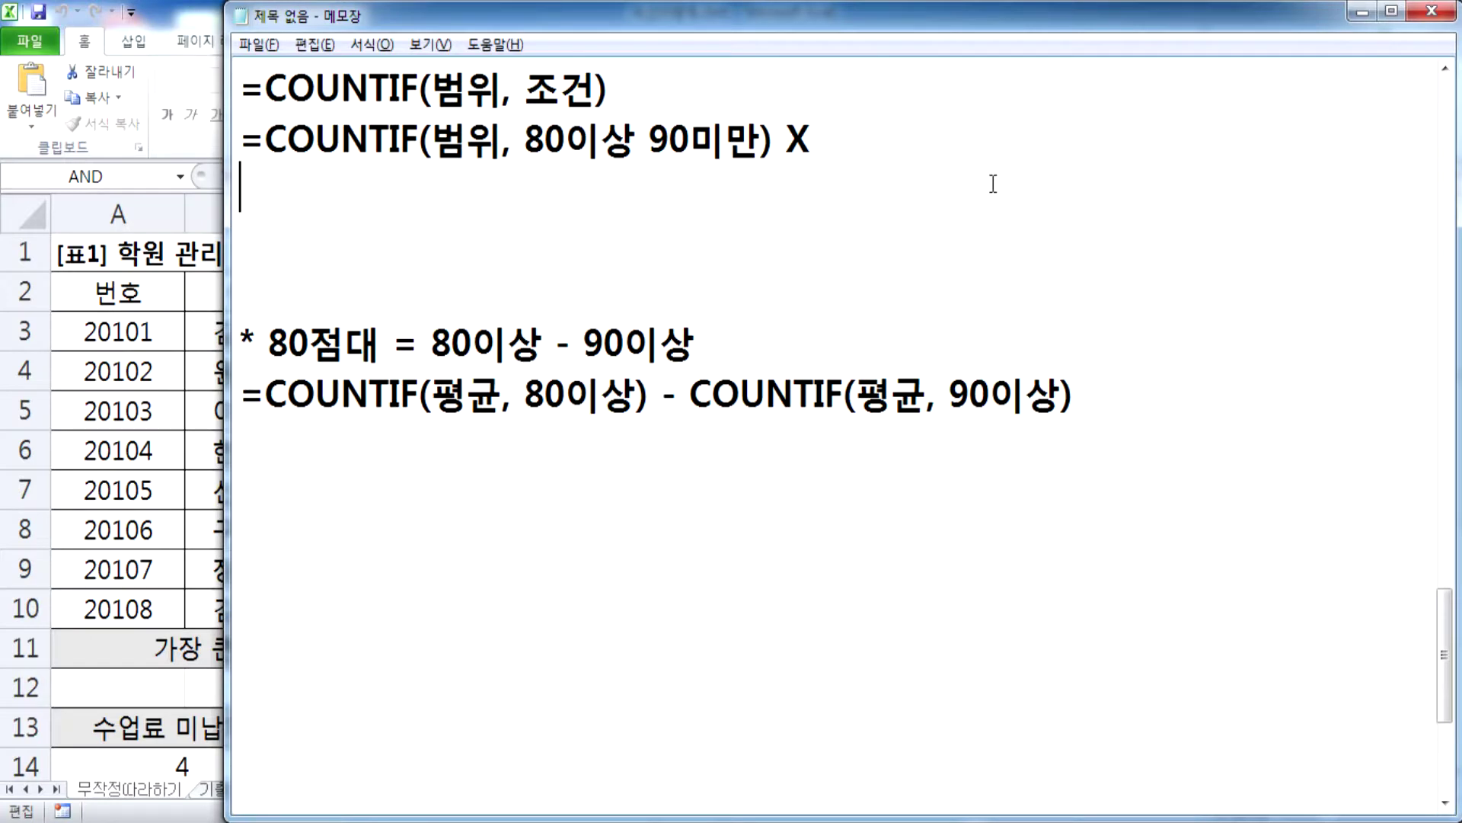
pyautogui.write('=채ㅕ')
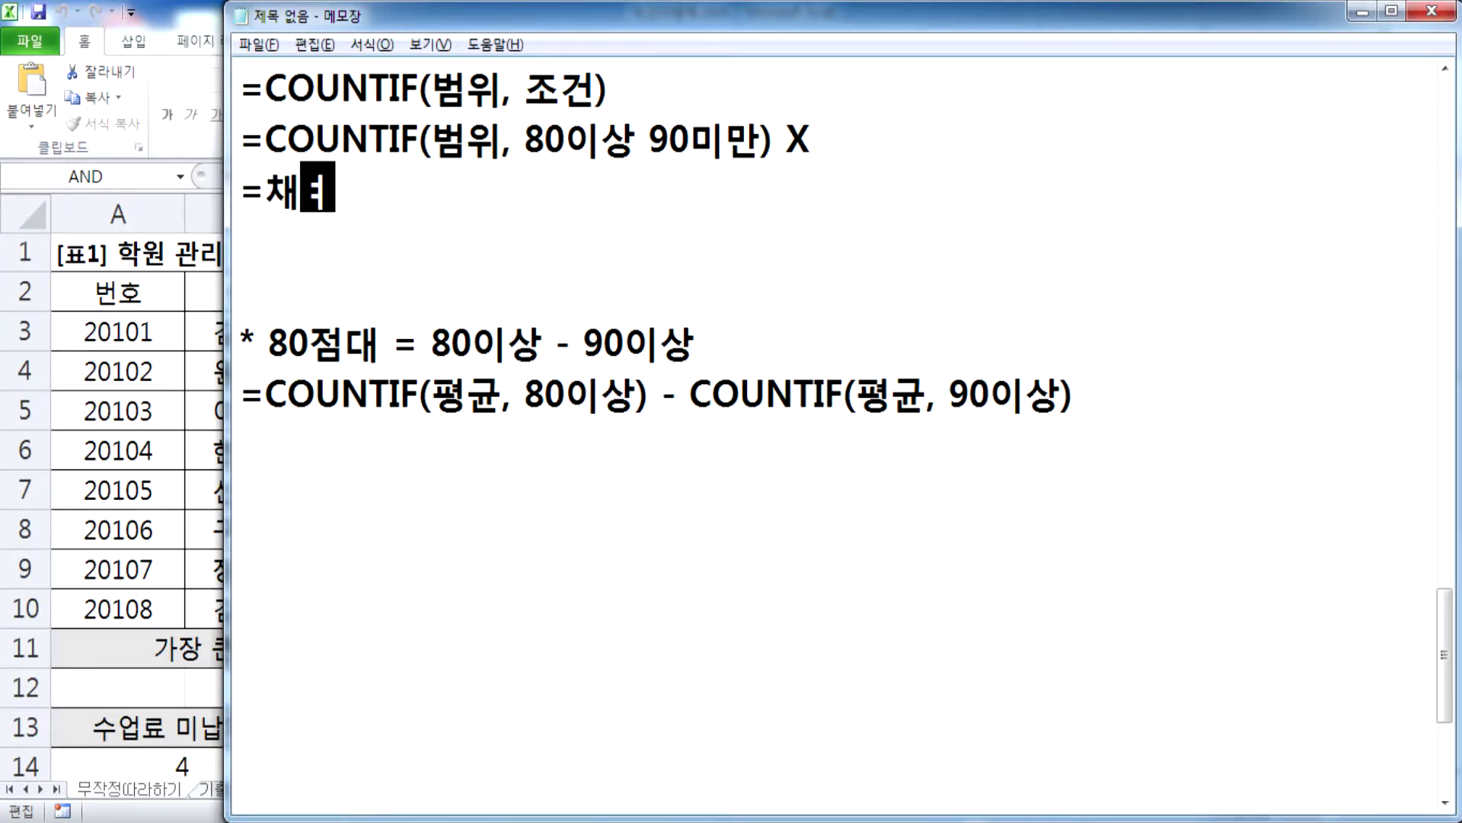
pyautogui.press('BackSpace')
pyautogui.press('BackSpace')
pyautogui.write('COUNTI')
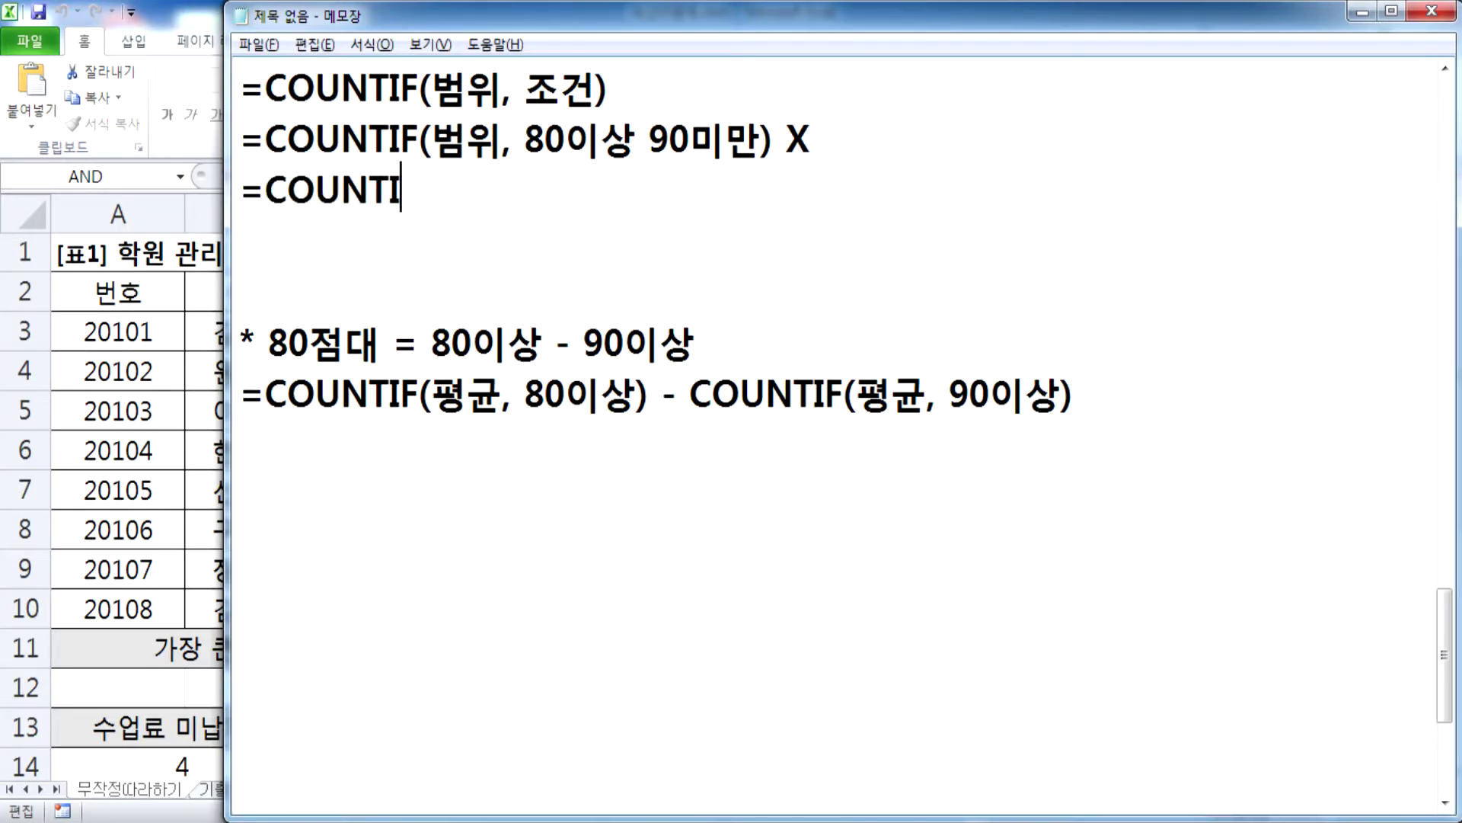
pyautogui.write('F(*')
pyautogui.press('BackSpace')
pyautogui.write('평')
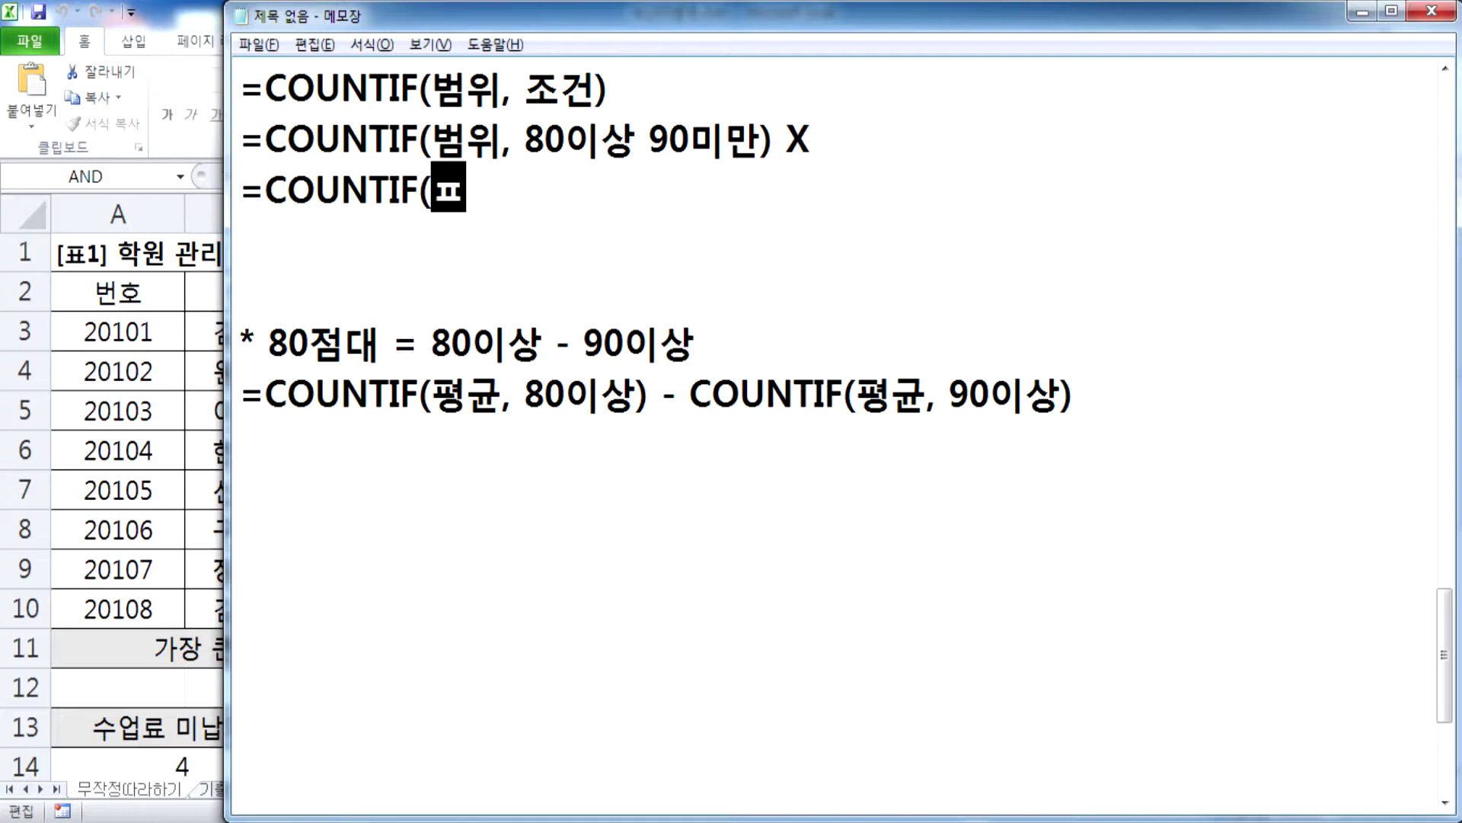
pyautogui.write('균, ">=80, ')
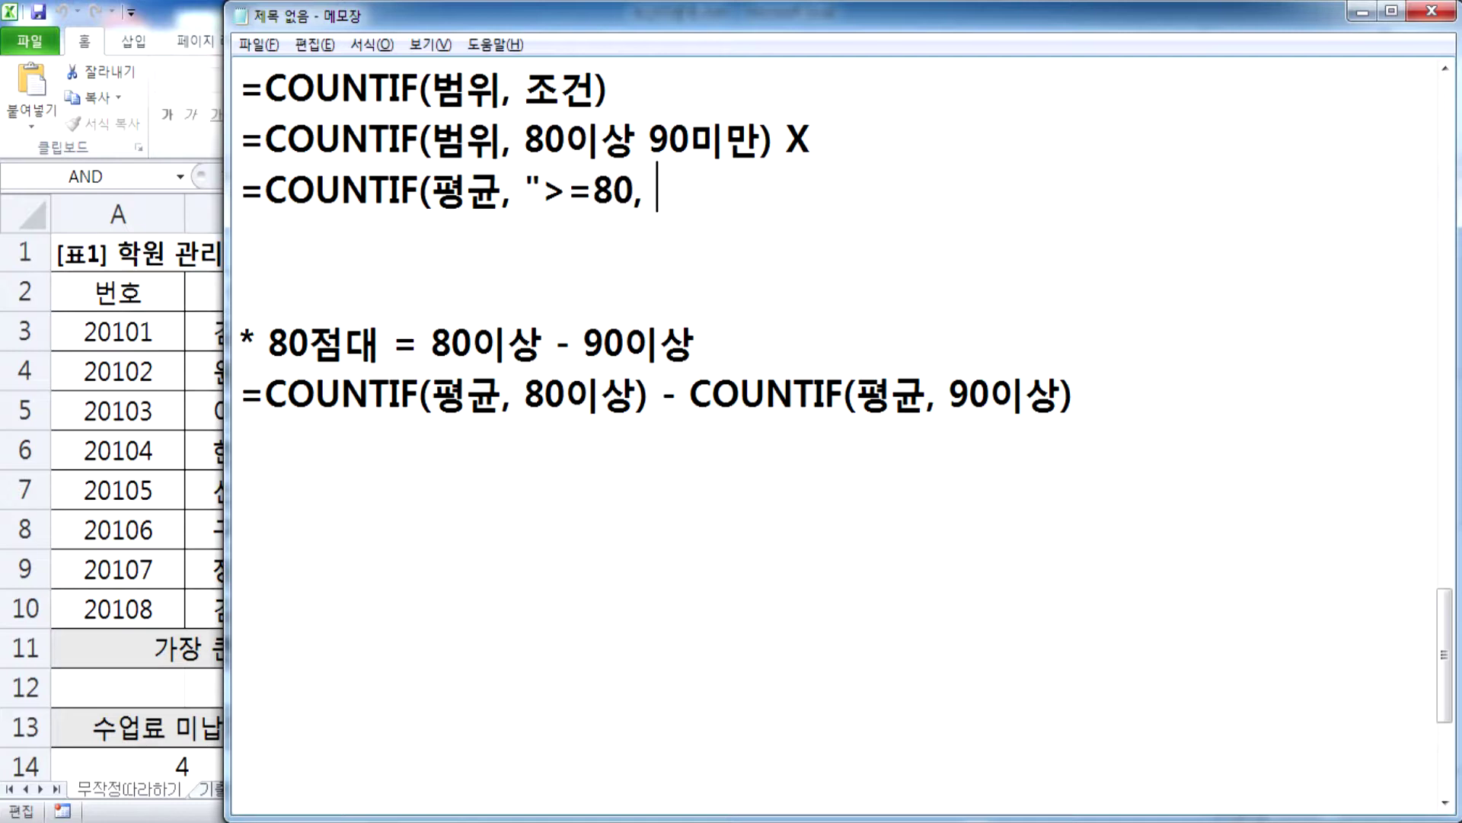
pyautogui.write('<90")')
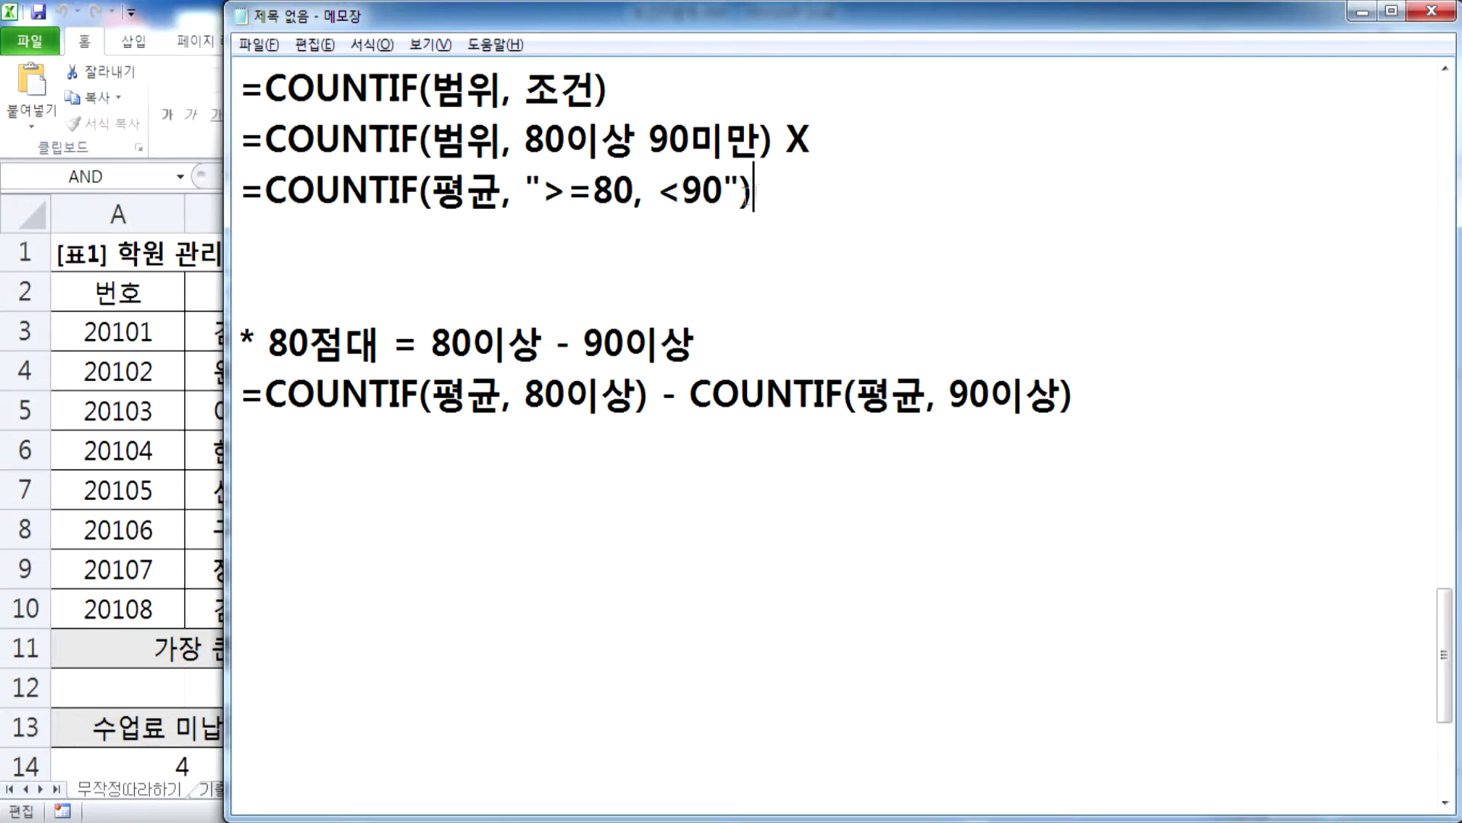
pyautogui.write('X')
pyautogui.moveTo(633, 196); pyautogui.dragTo(646, 202)
pyautogui.click(643, 250)
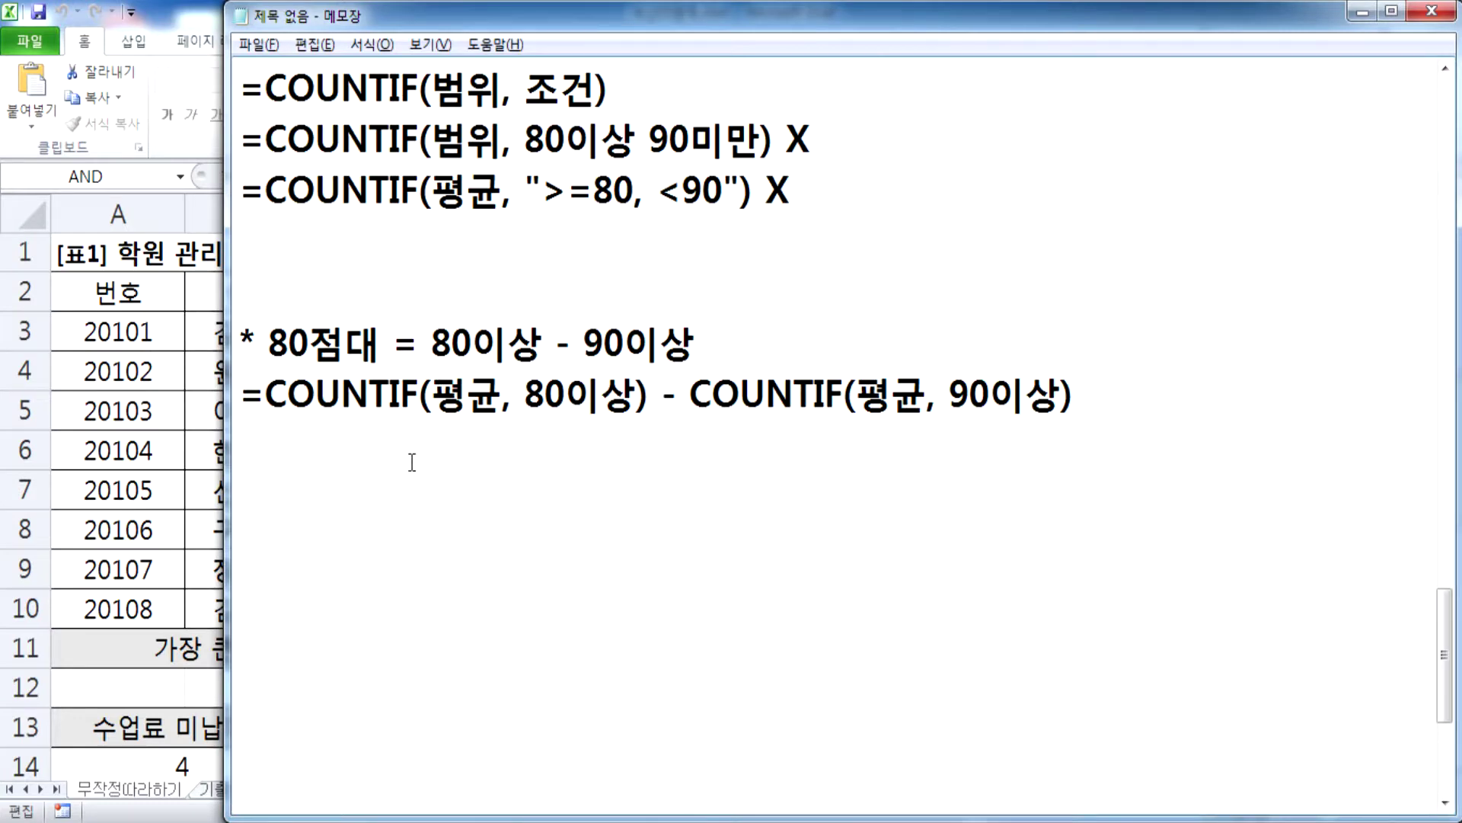
# Step: Open Paint and draw a black horizontal number line across the upper part of the canvas
pyautogui.press('super')
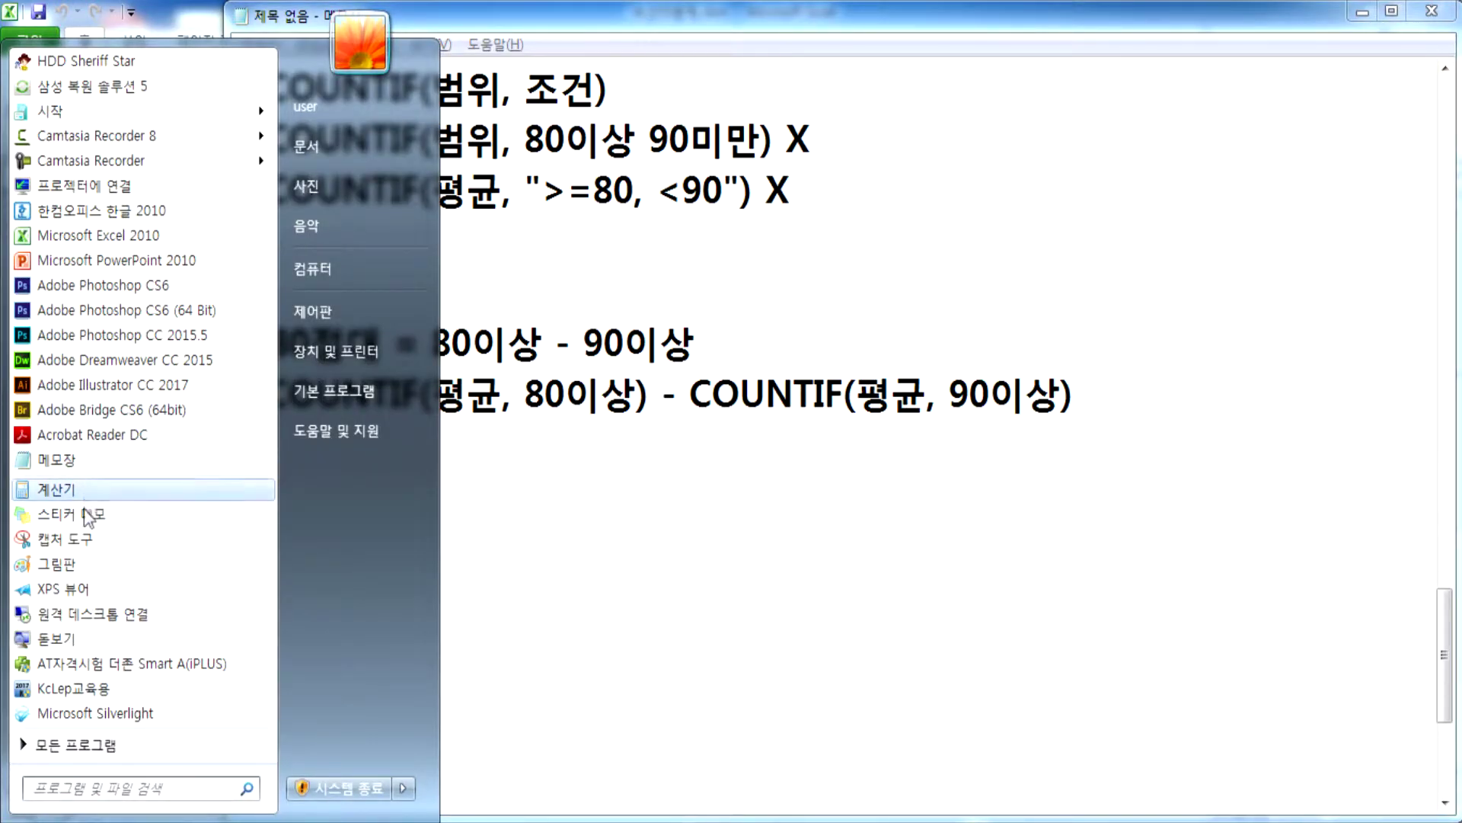
pyautogui.click(81, 564)
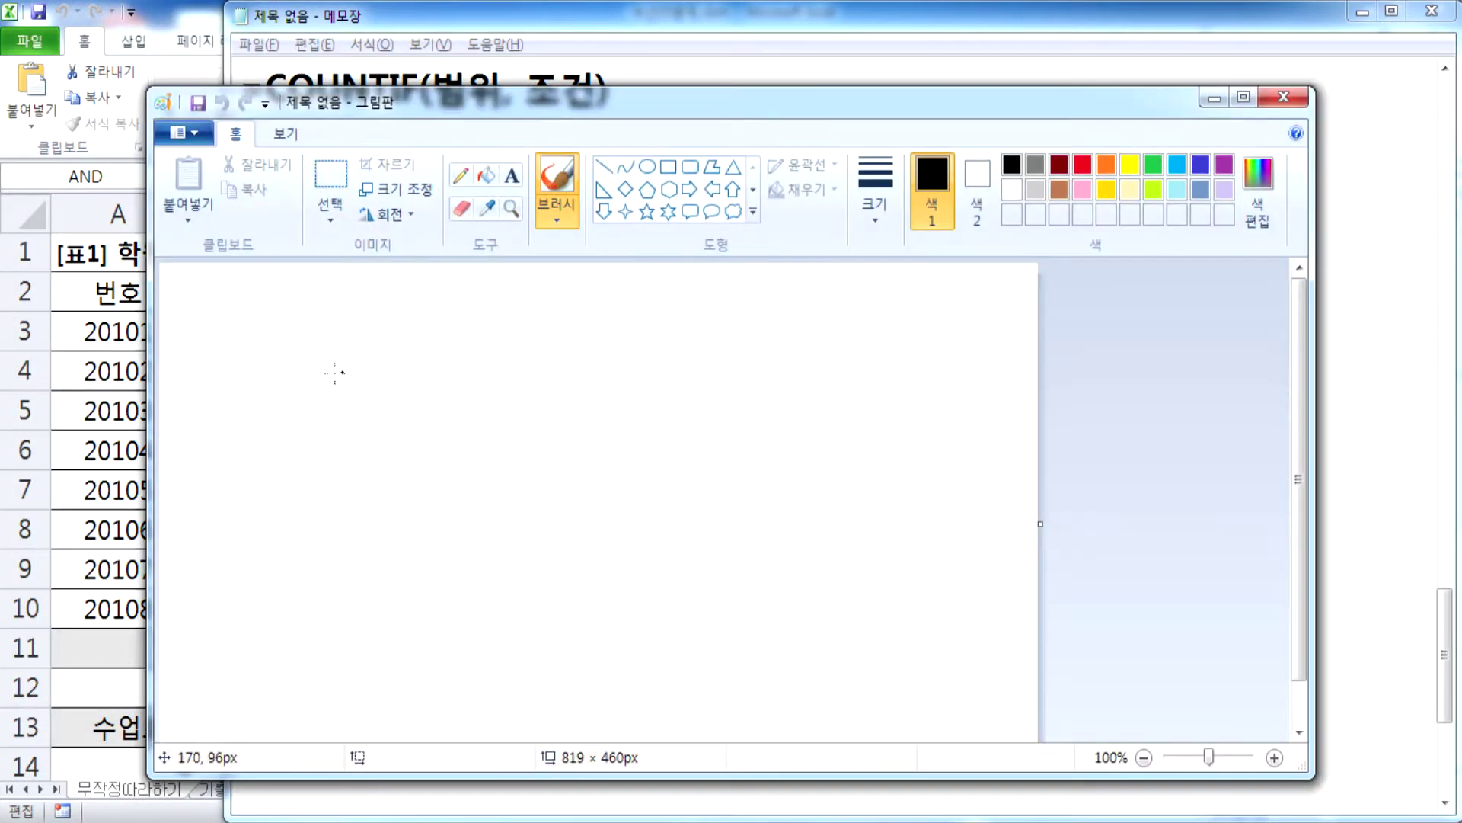
pyautogui.moveTo(414, 102); pyautogui.dragTo(439, 34)
pyautogui.moveTo(274, 312); pyautogui.dragTo(870, 313)
# Step: Mark a red point on the number line, label it 80 and draw a red arrow from it towards higher values
pyautogui.click(1108, 95)
pyautogui.moveTo(442, 309)
pyautogui.mouseDown()
pyautogui.moveTo(450, 246)
pyautogui.moveTo(878, 234)
pyautogui.moveTo(849, 259)
pyautogui.mouseUp()
pyautogui.moveTo(438, 346)
pyautogui.mouseDown()
pyautogui.moveTo(401, 392)
pyautogui.moveTo(431, 364)
pyautogui.moveTo(490, 358)
pyautogui.mouseUp()
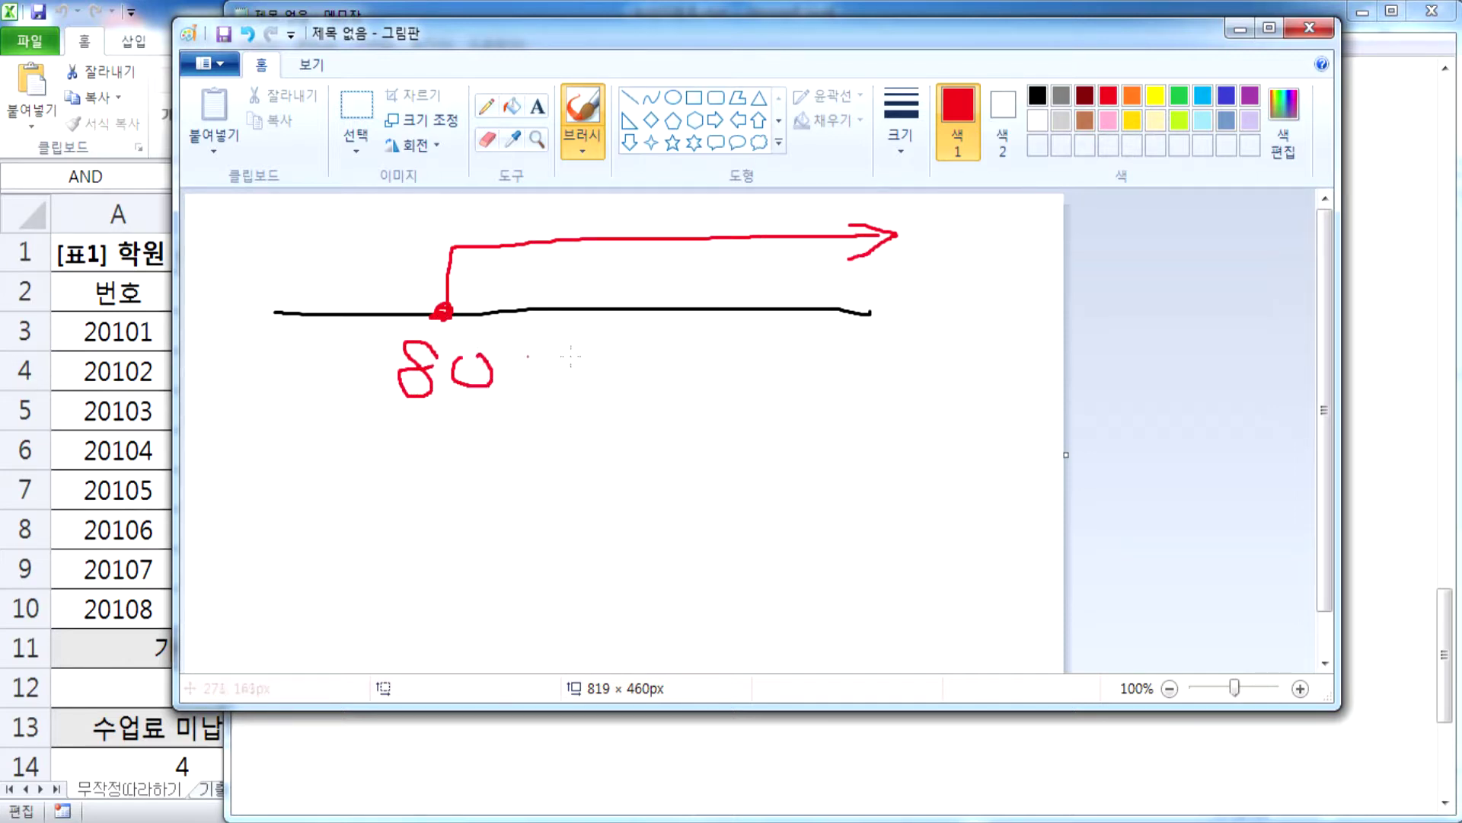
# Step: Mark a second red point labelled 90 farther along the line, with its own arrow towards higher values
pyautogui.moveTo(709, 305); pyautogui.dragTo(711, 316)
pyautogui.moveTo(688, 371)
pyautogui.mouseDown()
pyautogui.moveTo(702, 381)
pyautogui.moveTo(680, 428)
pyautogui.mouseUp()
pyautogui.moveTo(740, 364); pyautogui.dragTo(739, 358)
pyautogui.moveTo(712, 305)
pyautogui.mouseDown()
pyautogui.moveTo(832, 207)
pyautogui.moveTo(914, 203)
pyautogui.mouseUp()
pyautogui.moveTo(904, 197)
pyautogui.mouseDown()
pyautogui.moveTo(921, 220)
pyautogui.moveTo(902, 228)
pyautogui.mouseUp()
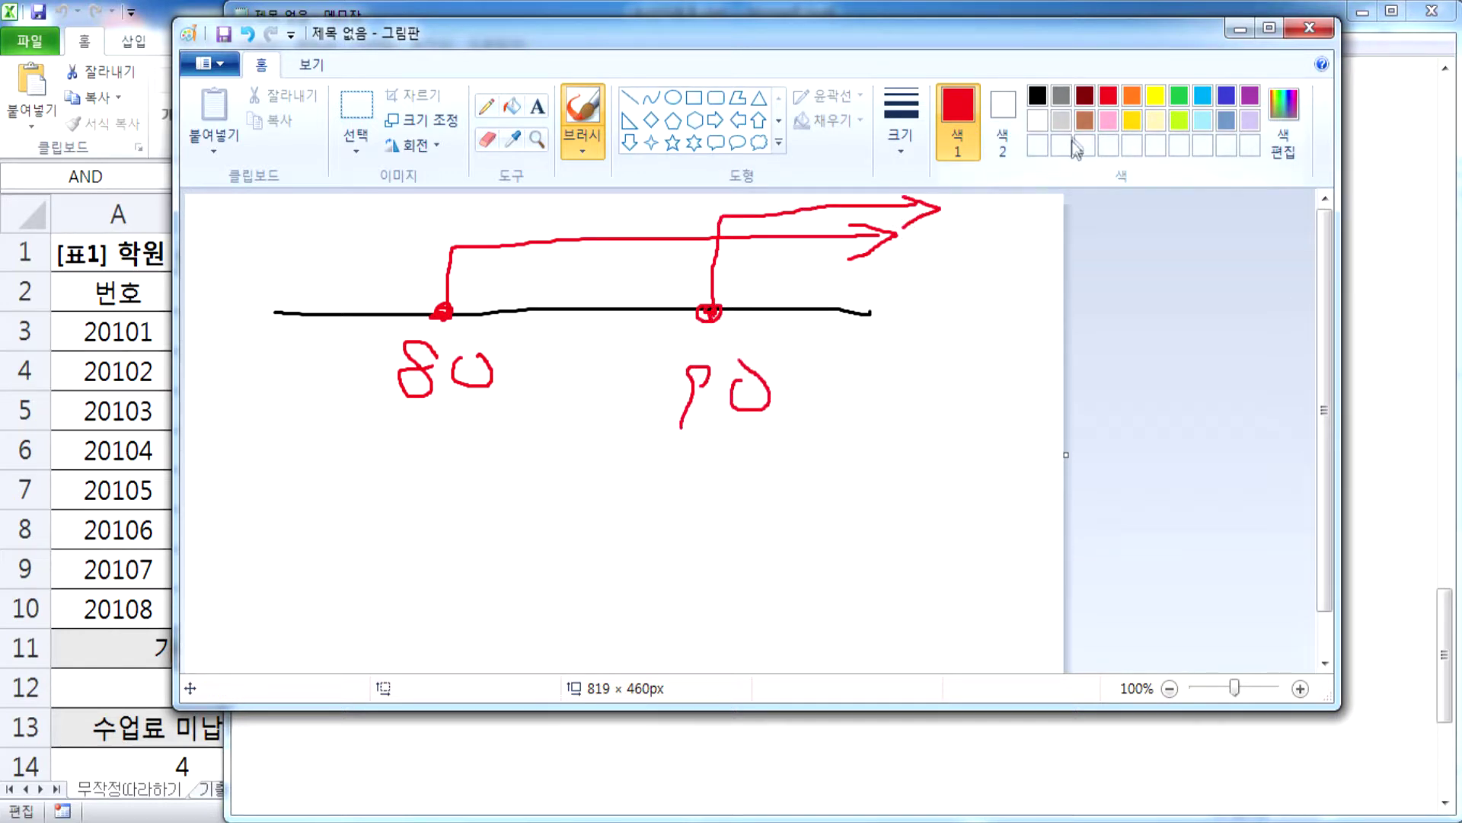
# Step: In light blue, cross out the range above 90 and circle the span between 80 and 90
pyautogui.click(1202, 95)
pyautogui.moveTo(820, 221); pyautogui.dragTo(743, 295)
pyautogui.moveTo(745, 227); pyautogui.dragTo(824, 283)
pyautogui.moveTo(560, 332)
pyautogui.mouseDown()
pyautogui.moveTo(497, 326)
pyautogui.moveTo(594, 215)
pyautogui.moveTo(640, 320)
pyautogui.moveTo(542, 341)
pyautogui.mouseUp()
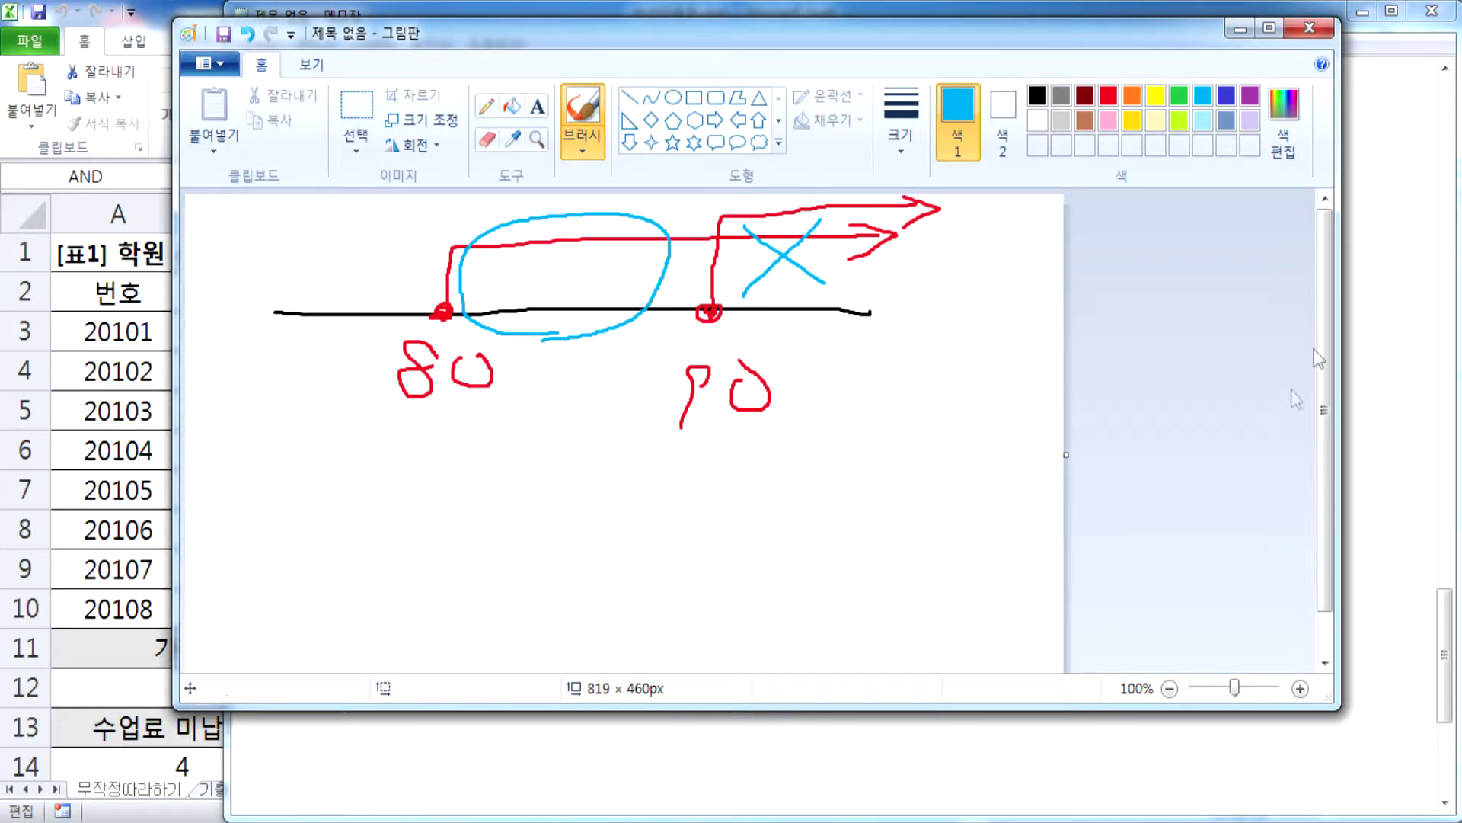
# Step: Close Paint without saving and highlight the condition ">=80, <90" in the wrong COUNTIF example in Notepad
pyautogui.click(1311, 29)
pyautogui.click(830, 378)
pyautogui.moveTo(538, 187); pyautogui.dragTo(724, 190)
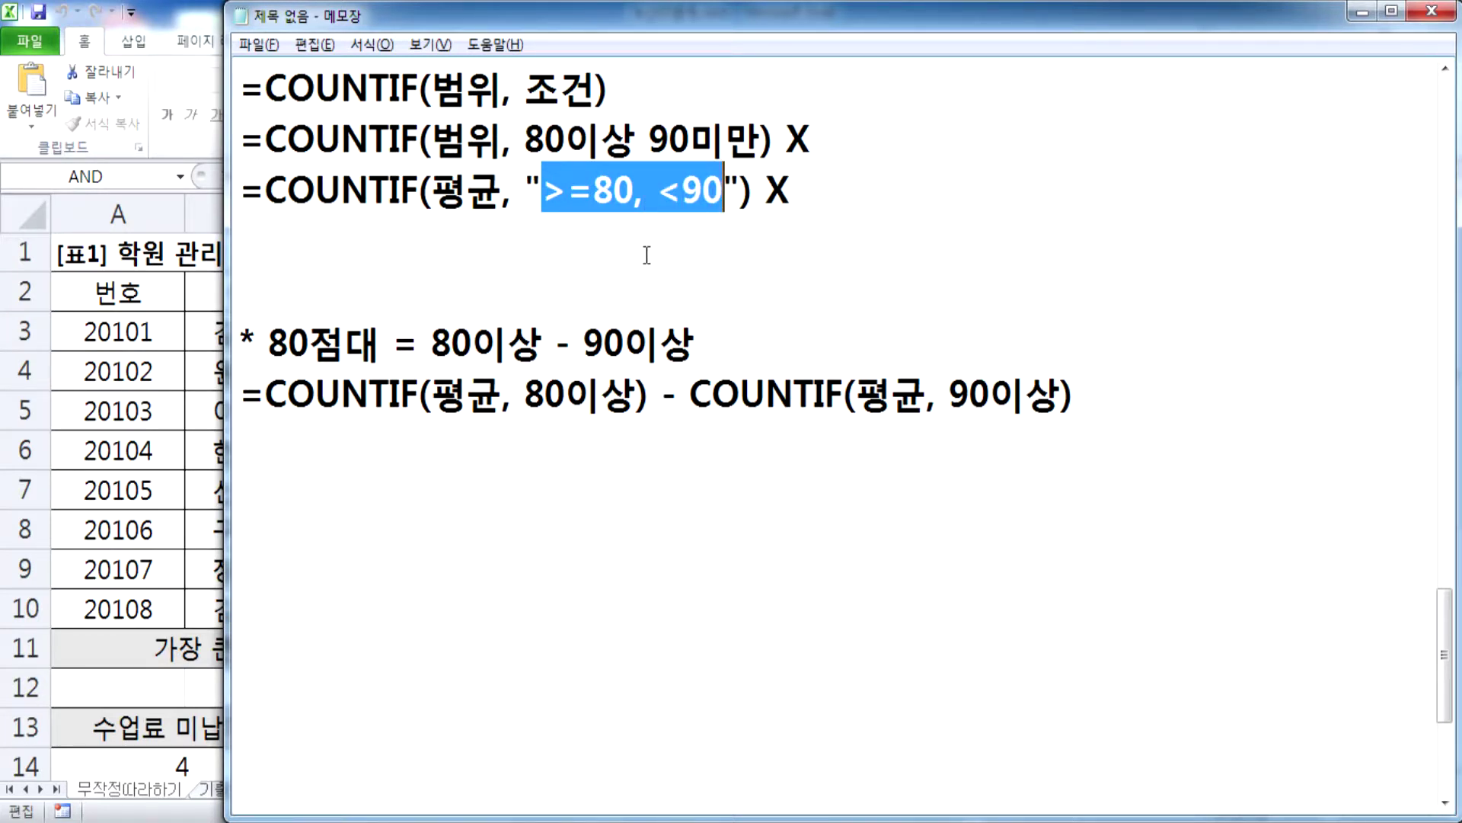
pyautogui.click(723, 192)
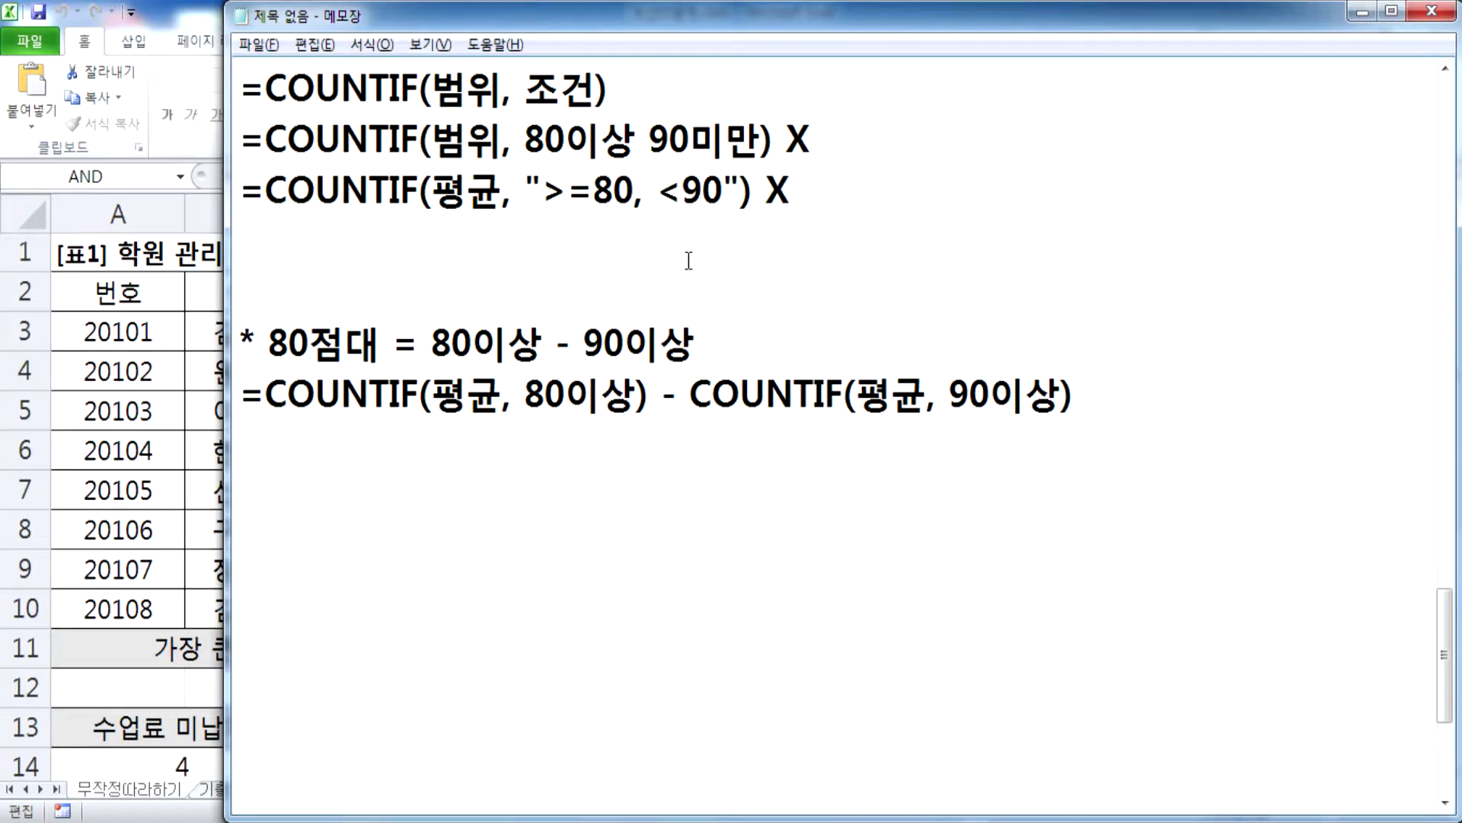
pyautogui.moveTo(542, 192); pyautogui.dragTo(725, 185)
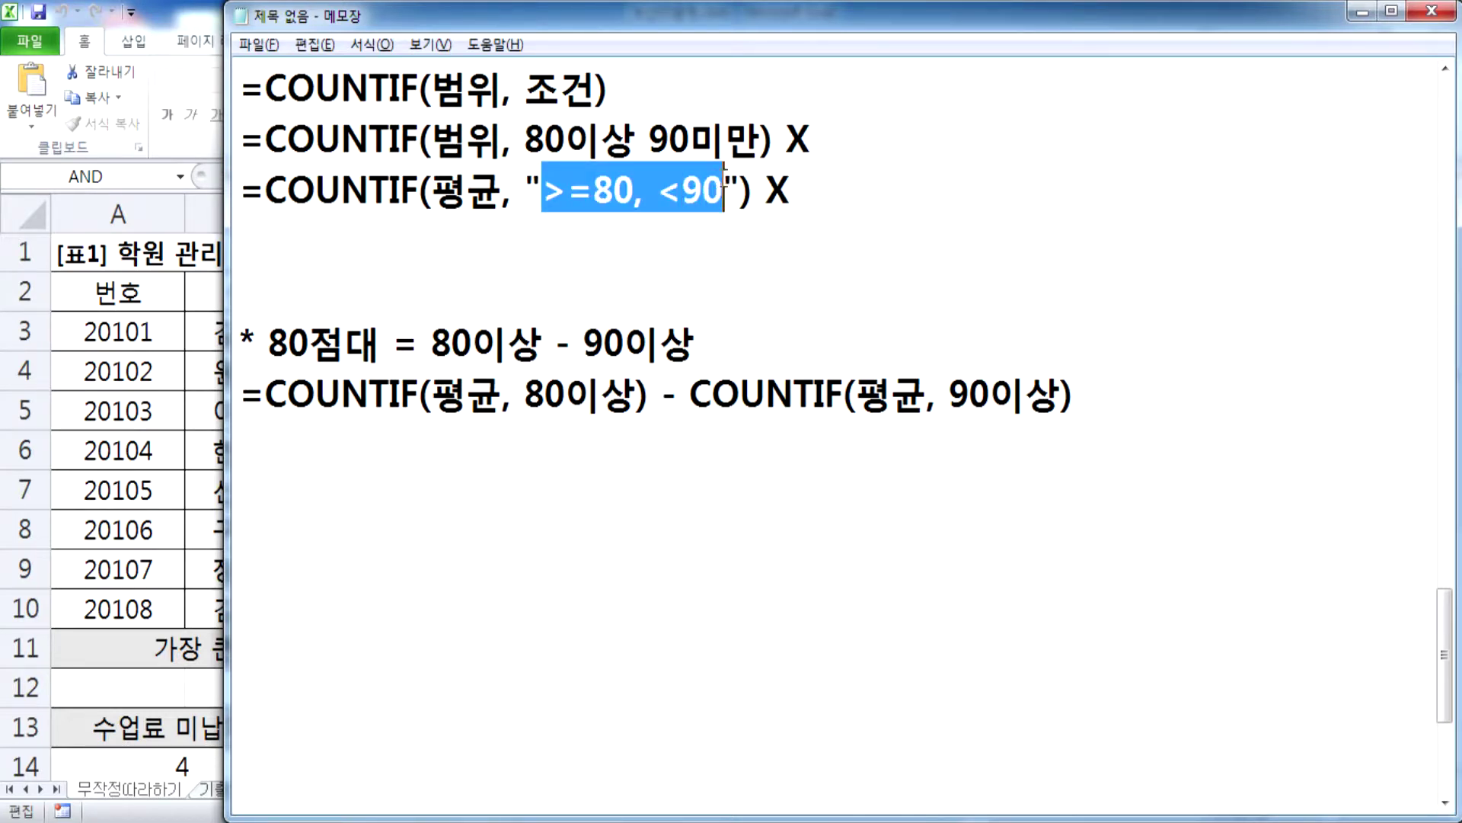
pyautogui.click(671, 232)
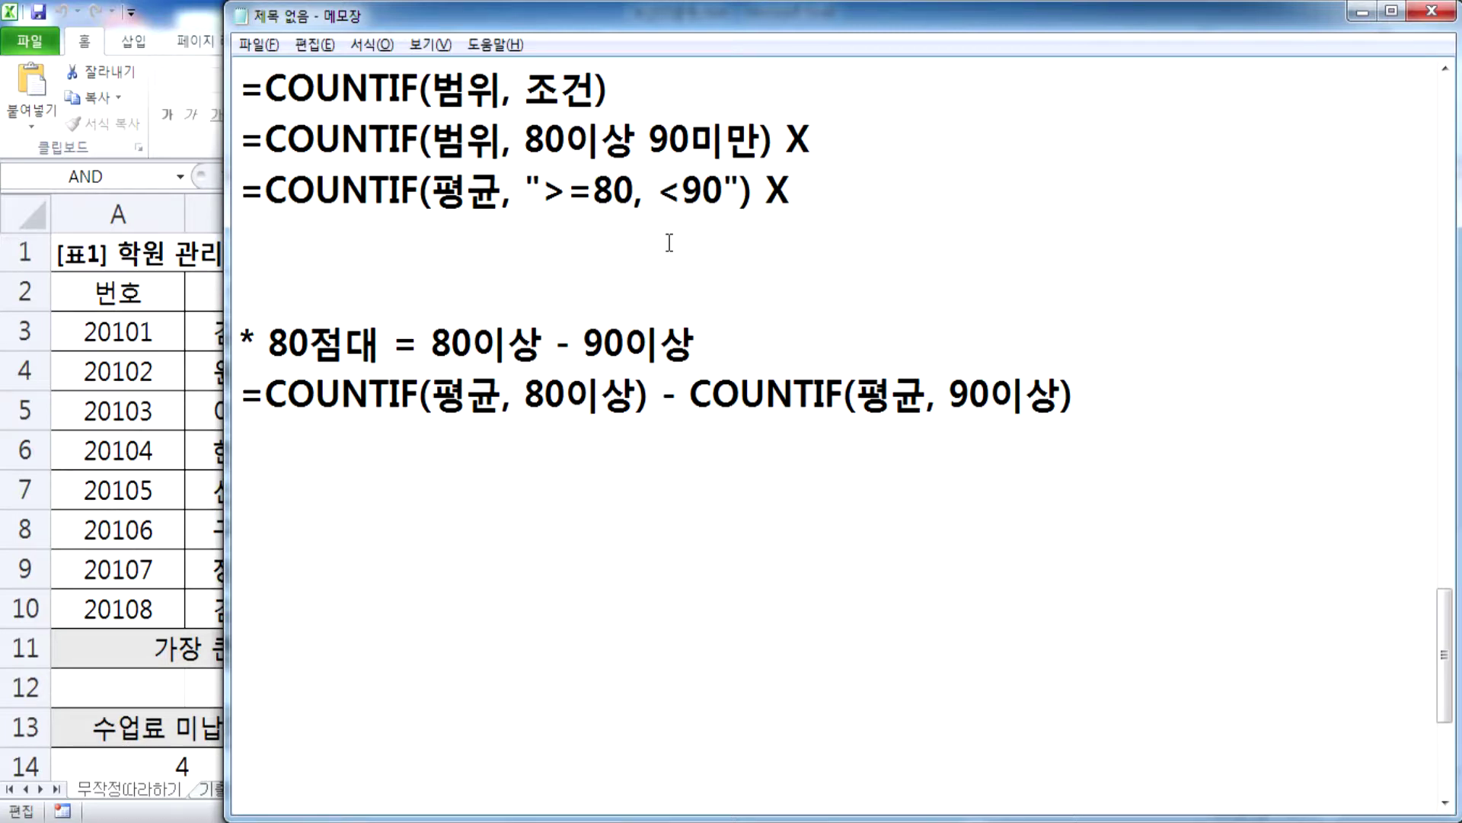
# Step: Remove one blank line above the 80점대 note and duplicate the COUNTIF subtraction formula on the line below it
pyautogui.press('Delete')
pyautogui.click(398, 411)
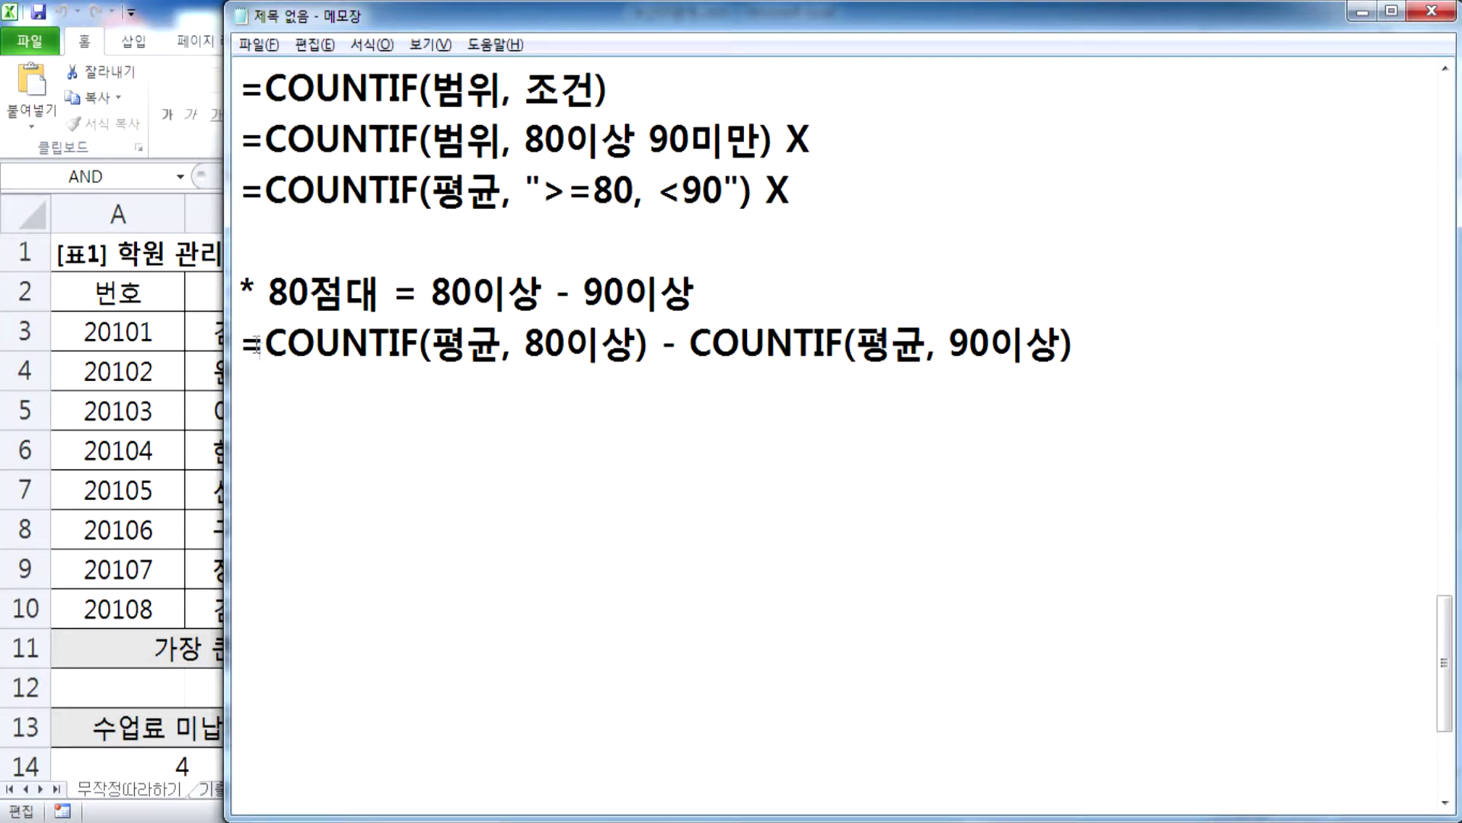
pyautogui.hotkey('shift', 'Up')
pyautogui.hotkey('ctrl', 'c')
pyautogui.click(457, 421)
pyautogui.hotkey('ctrl', 'v')
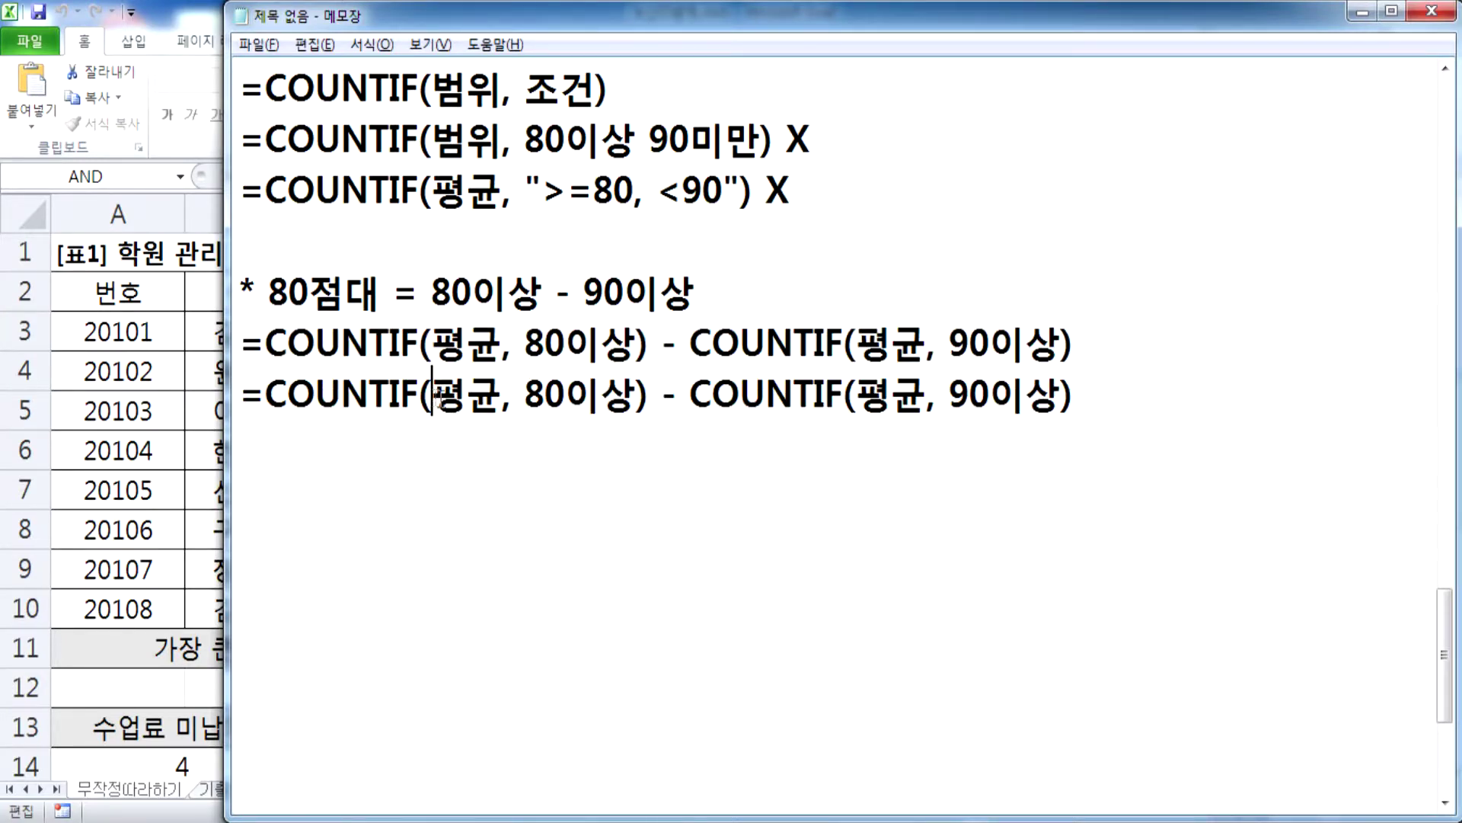
# Step: Check the 평균 column's range in the Excel sheet and replace the first 평균 in the duplicated Notepad formula with G3:G10
pyautogui.hotkey('alt', 'Tab')
pyautogui.press('Escape')
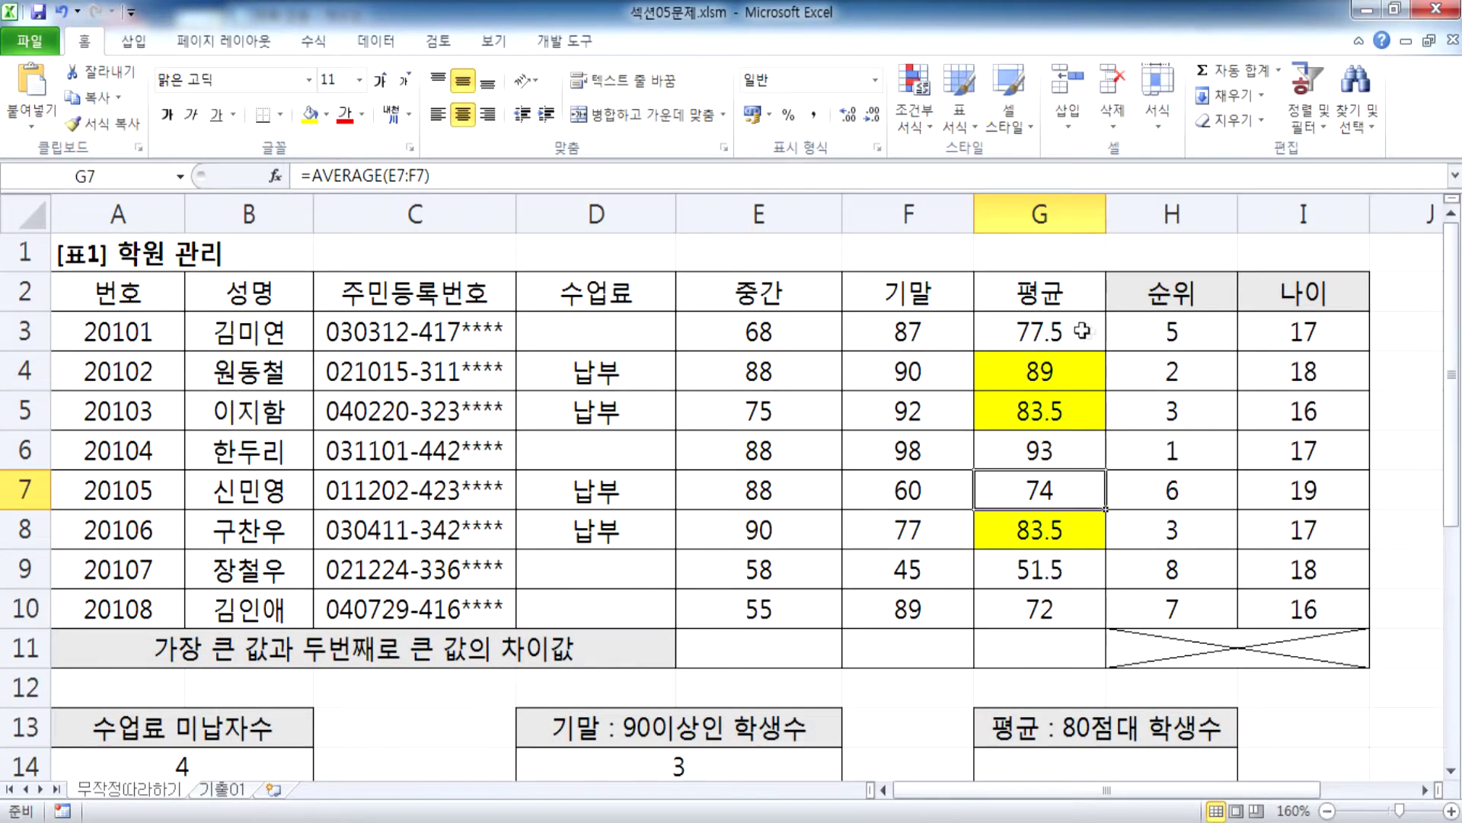
pyautogui.hotkey('alt', 'Tab')
pyautogui.write('G3:G10')
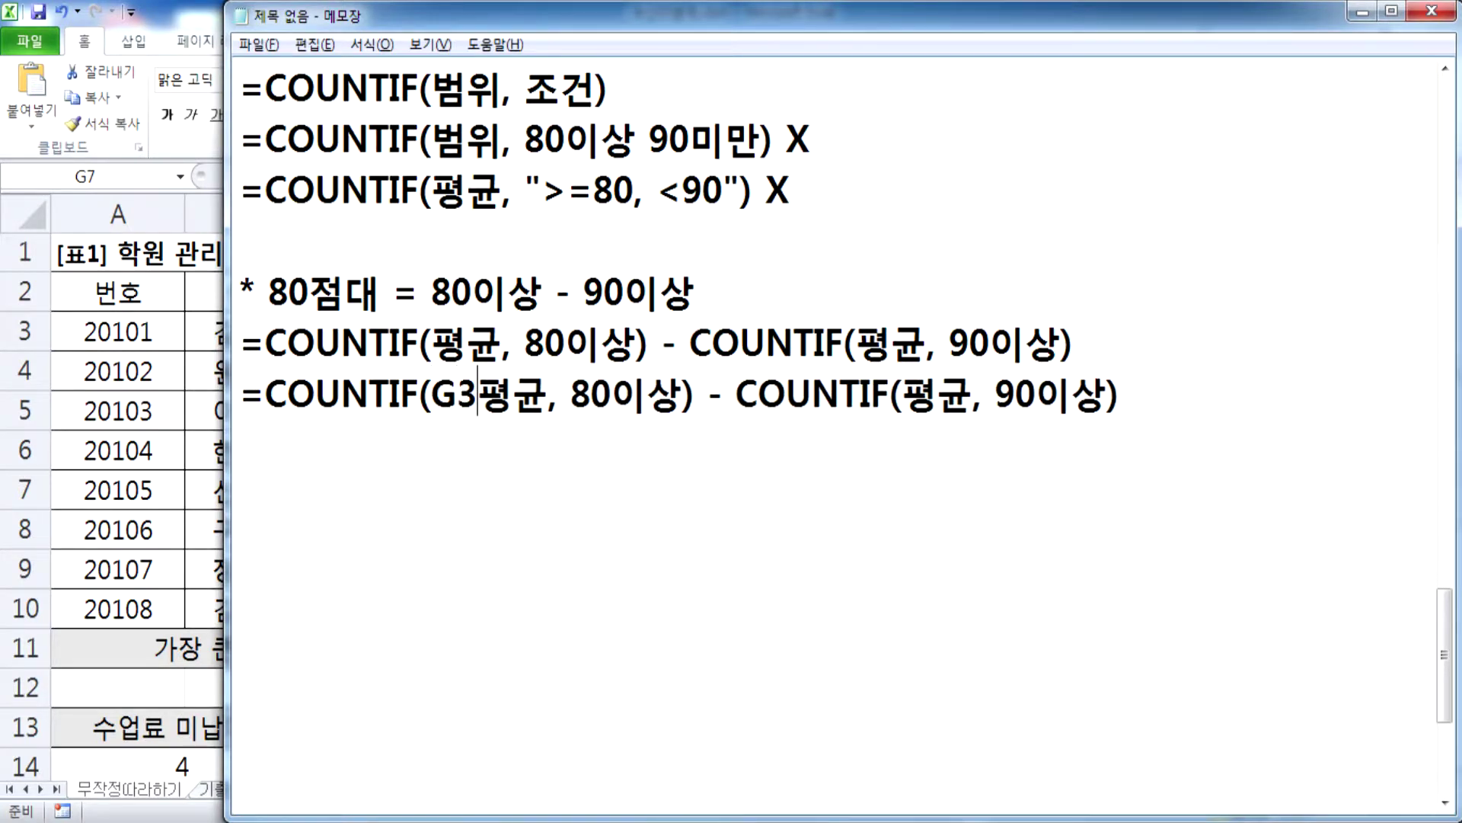
pyautogui.press('Delete')
pyautogui.press('Delete')
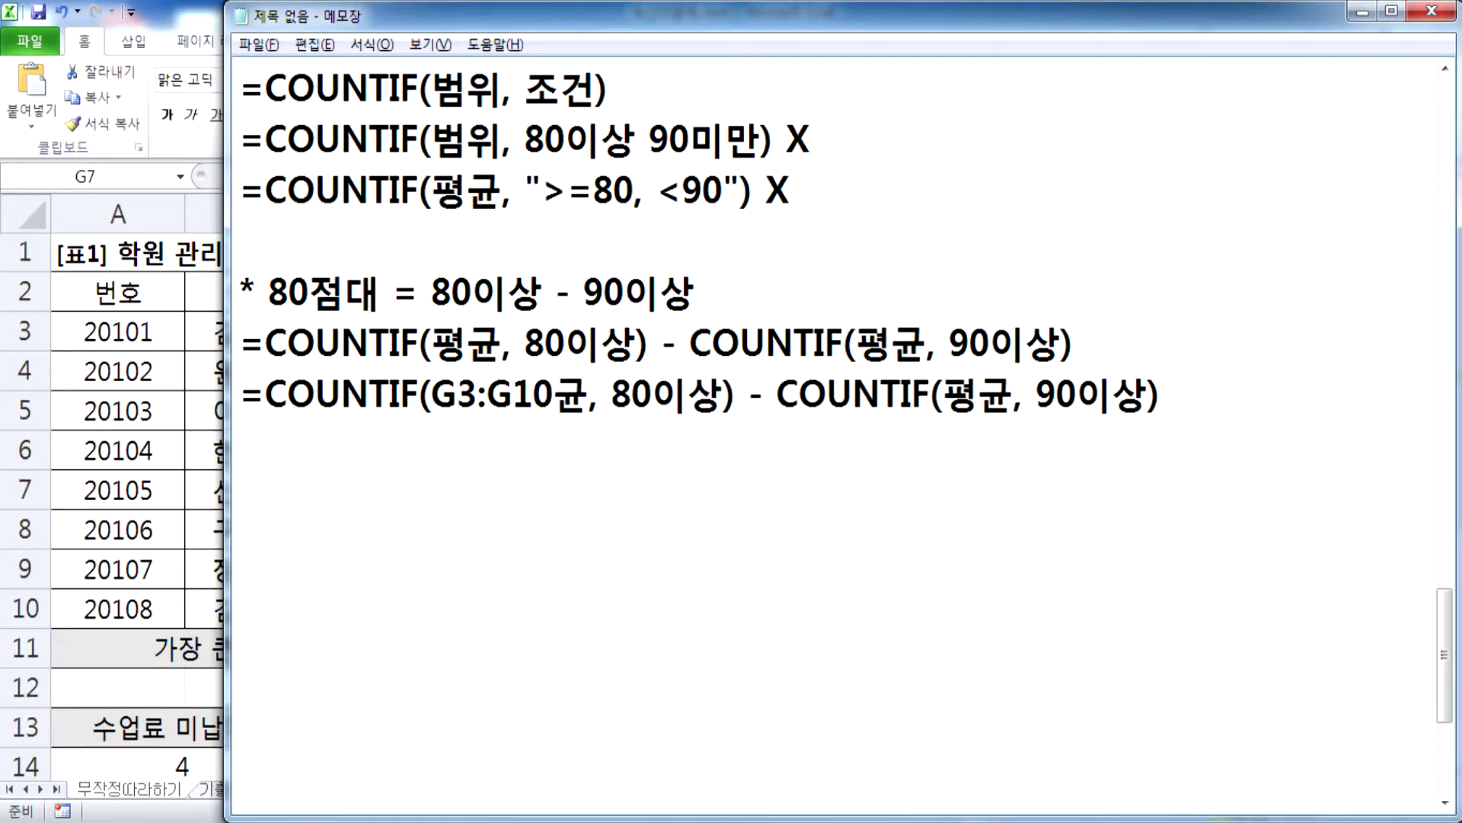
# Step: Replace the condition 80이상 in the duplicated formula's first COUNTIF with ">=80"
pyautogui.press('Right')
pyautogui.press('Right')
pyautogui.write('">=')
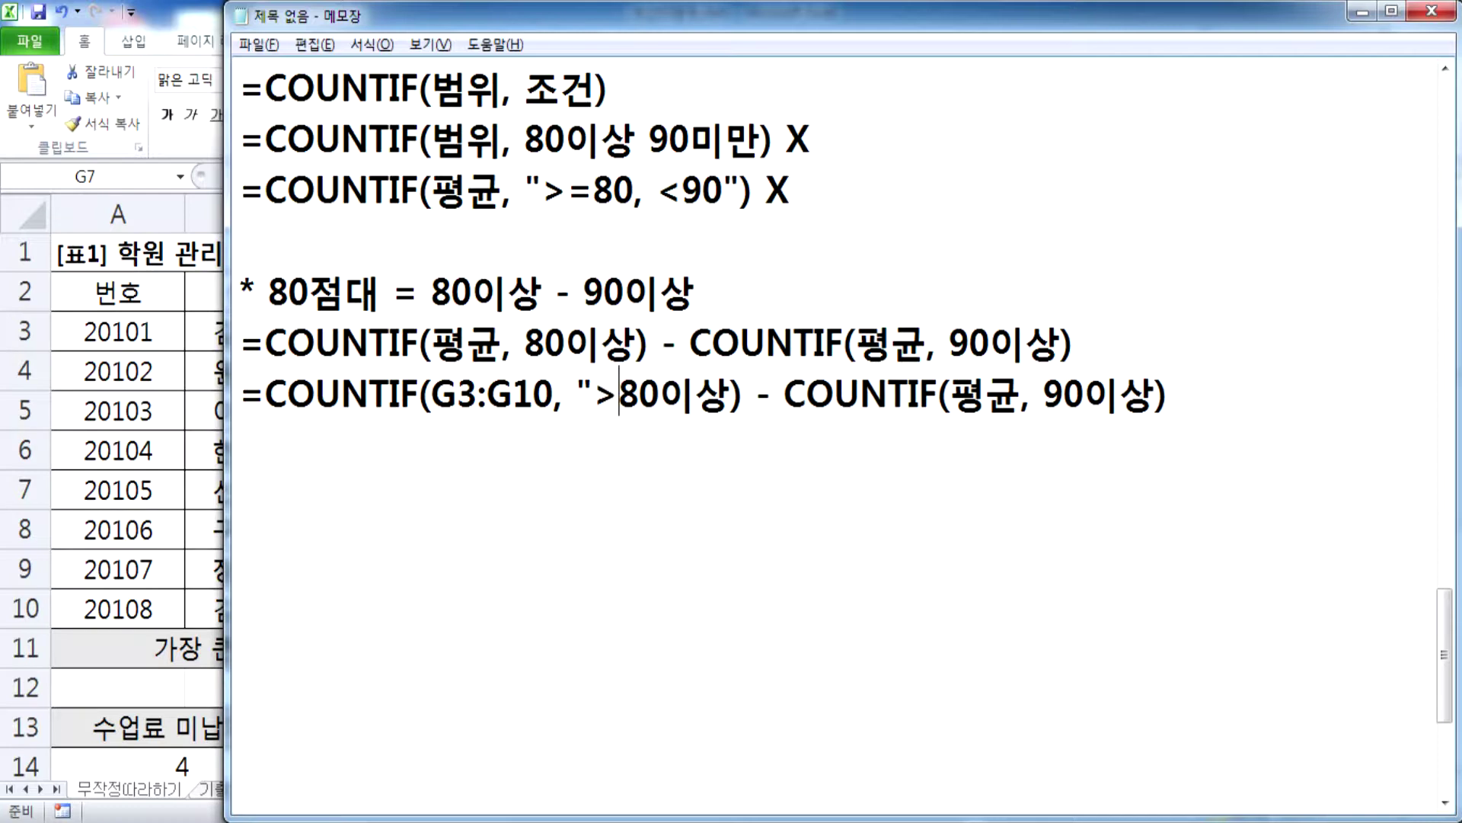
pyautogui.write('80"')
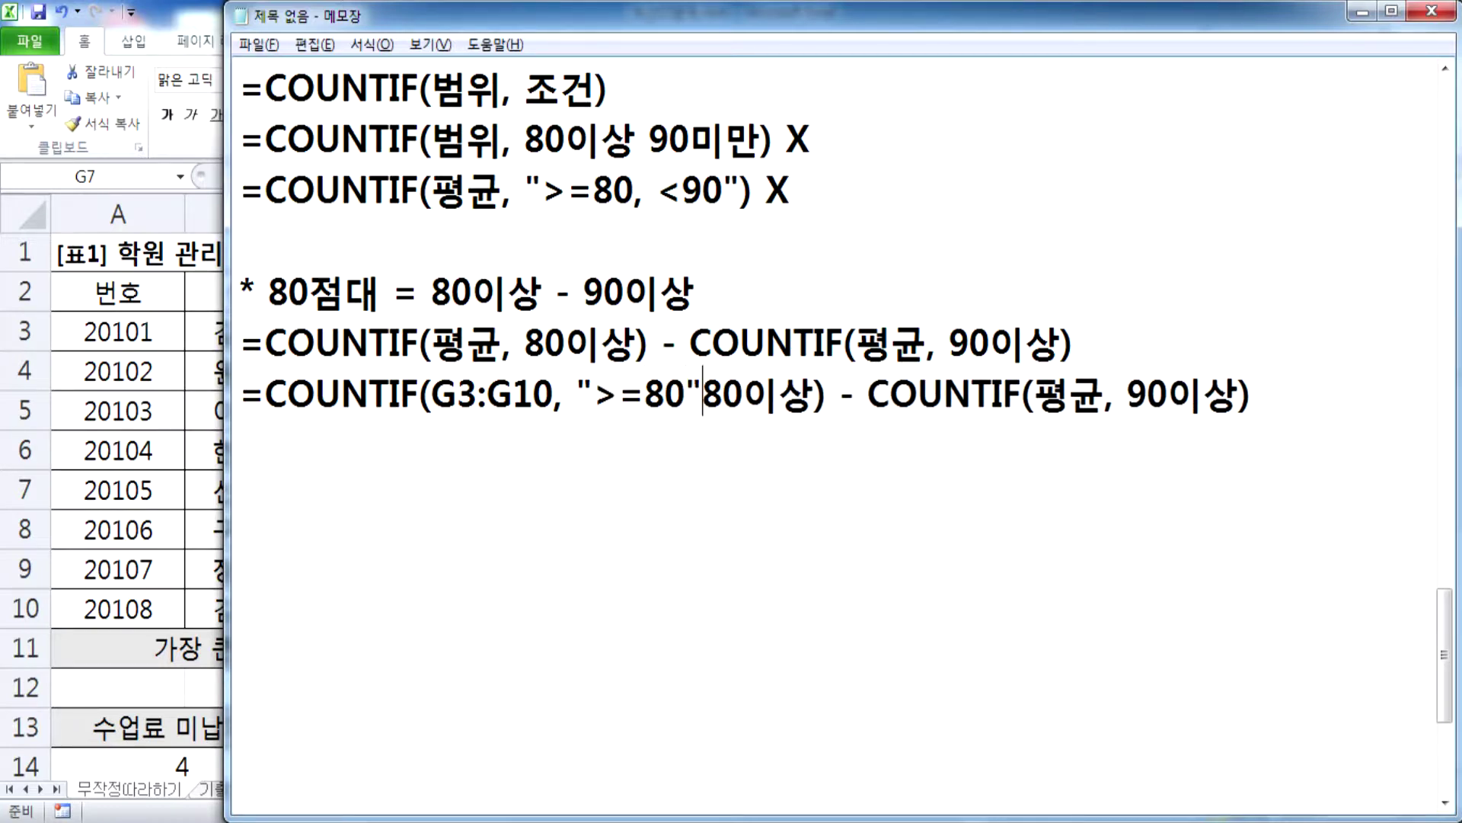
pyautogui.press('Delete')
pyautogui.press('Delete')
pyautogui.press('Delete')
pyautogui.press('Delete')
# Step: Replace 평균 in the second COUNTIF of the duplicated formula with G3:G10
pyautogui.press('Right')
pyautogui.press('Right')
pyautogui.press('Right')
pyautogui.press('Right')
pyautogui.press('Right')
pyautogui.press('Right')
pyautogui.press('Right')
pyautogui.press('Right')
pyautogui.press('Right')
pyautogui.press('Right')
pyautogui.press('Right')
pyautogui.press('Right')
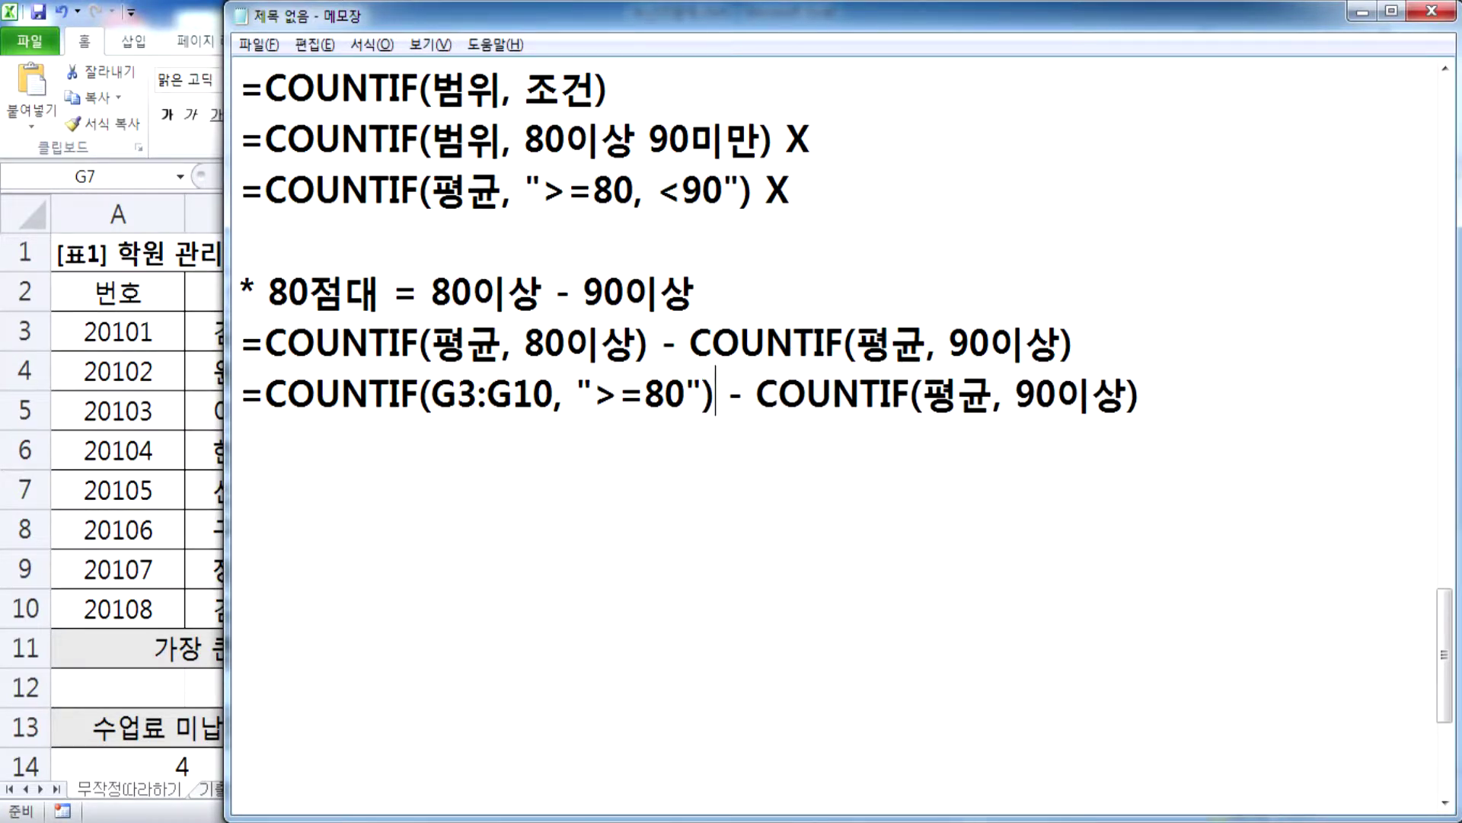
pyautogui.write('G4')
pyautogui.press('BackSpace')
pyautogui.write('3:G10')
pyautogui.press('Delete')
pyautogui.press('Delete')
# Step: Replace the condition 90이상 in the second COUNTIF with ">=90"
pyautogui.press('Right')
pyautogui.press('Right')
pyautogui.write('">=90"')
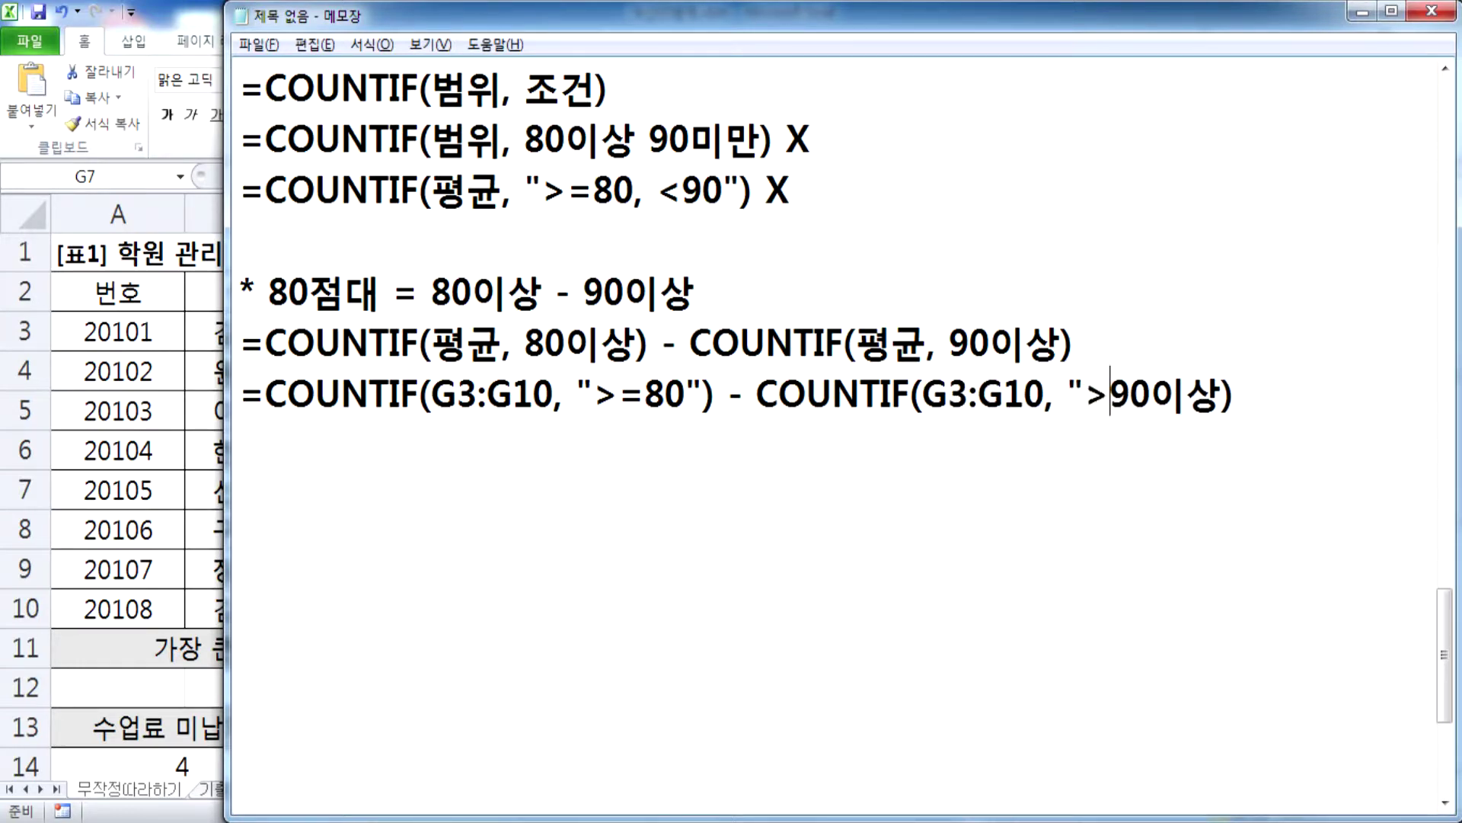
pyautogui.press('Delete')
pyautogui.press('Delete')
pyautogui.press('Delete')
pyautogui.press('Delete')
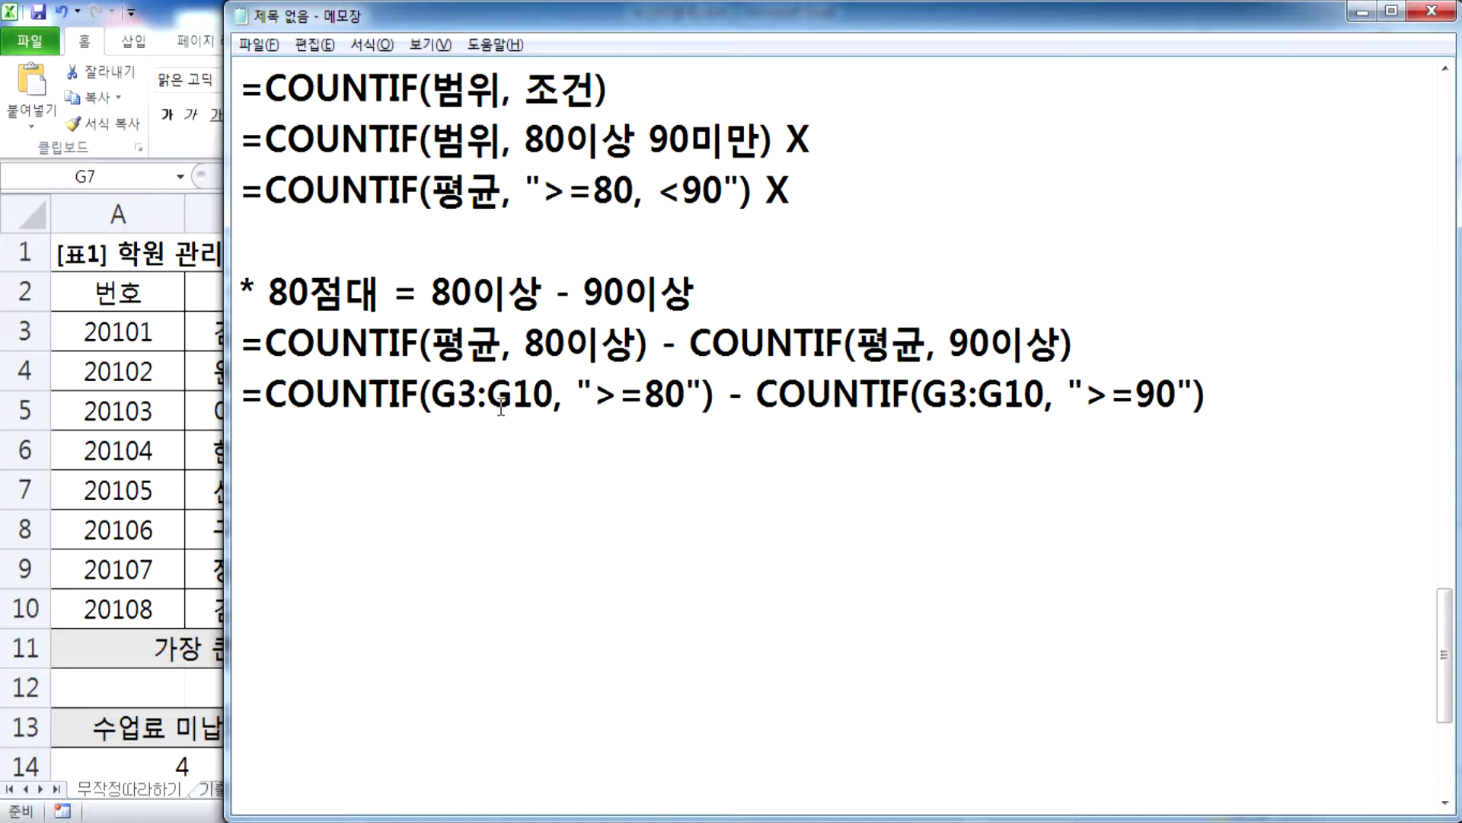
# Step: Add the note "* COUNTIFS 함수가 대세" below the subtraction formulas, leaving one blank line between them
pyautogui.click(381, 445)
pyautogui.press('Return')
pyautogui.write('* ')
pyautogui.write('채ㅕㅜㅅ')
pyautogui.press('BackSpace')
pyautogui.press('BackSpace')
pyautogui.press('BackSpace')
pyautogui.press('BackSpace')
pyautogui.write('COUNTIFS')
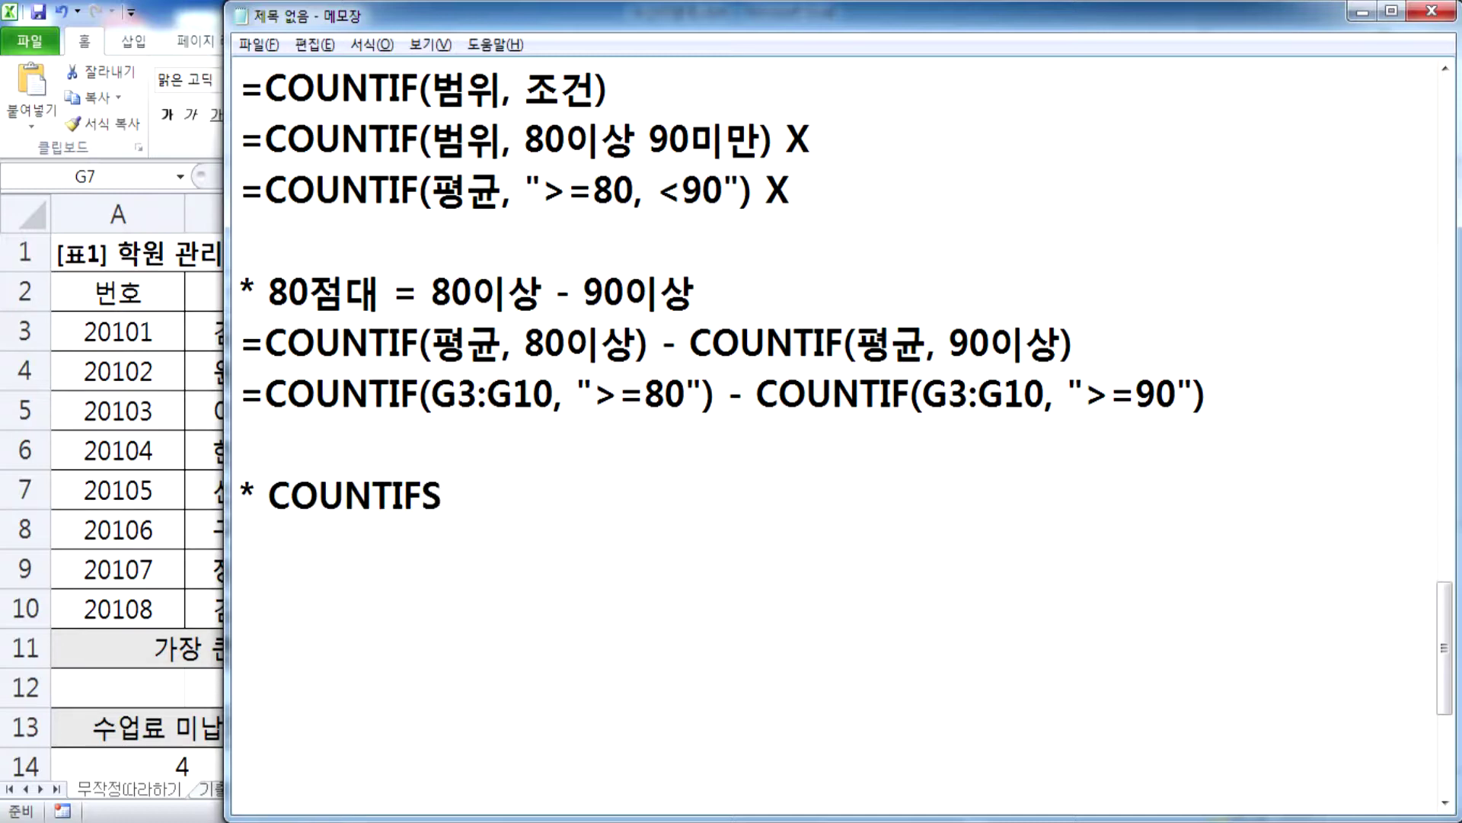
pyautogui.write(' 함수')
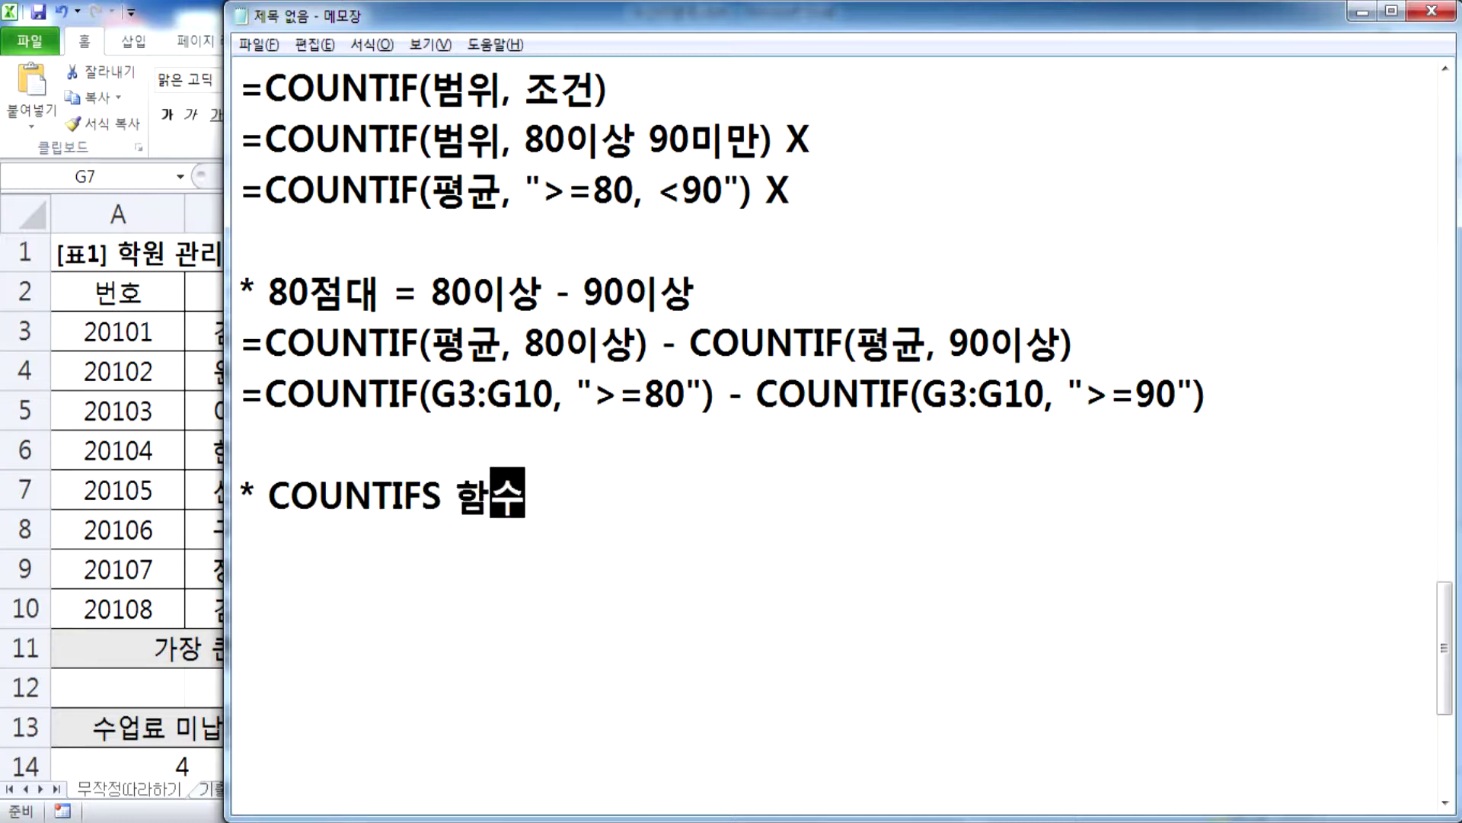
pyautogui.write(' 대세')
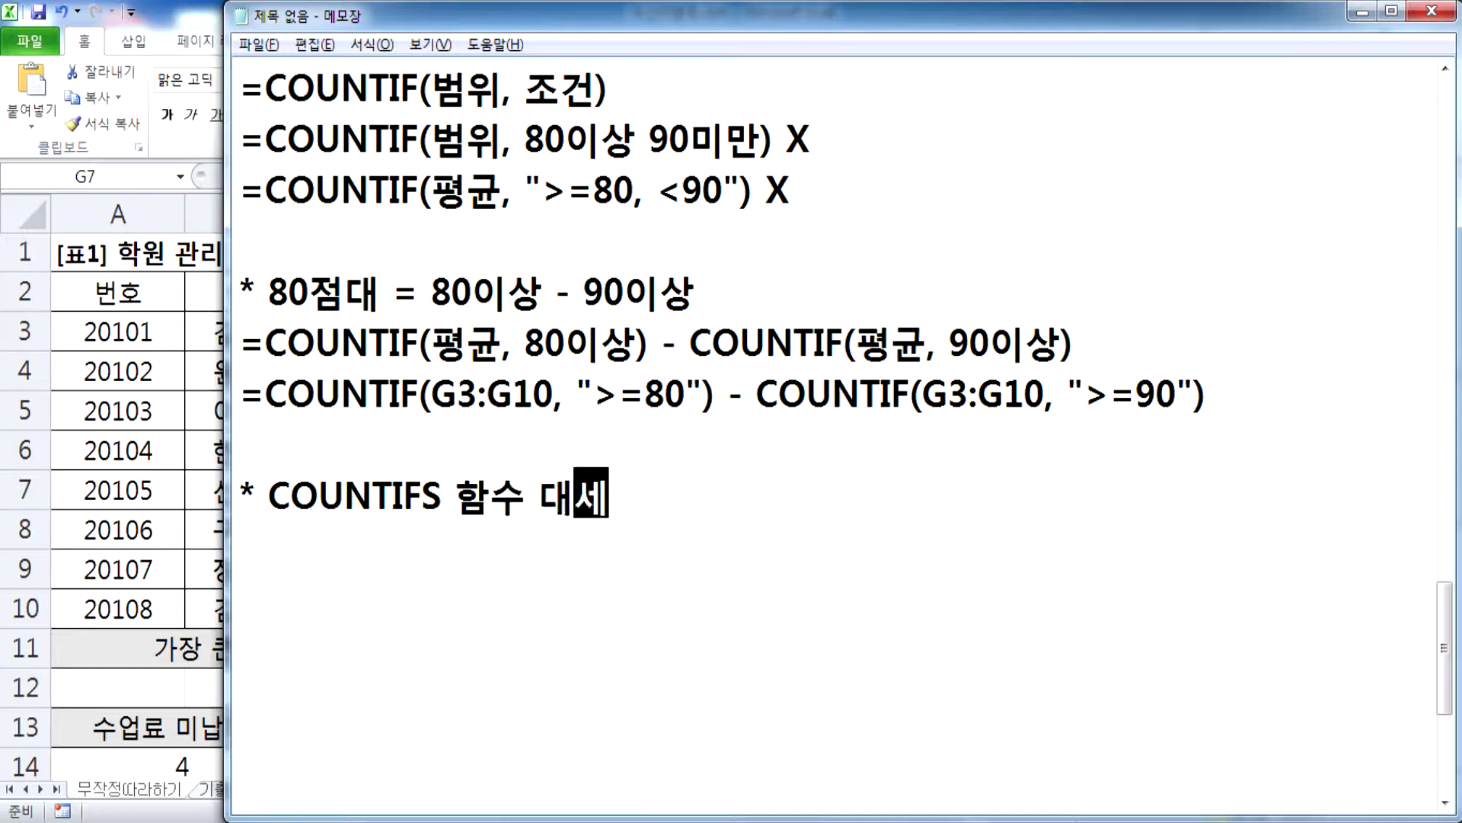
pyautogui.press('Left')
pyautogui.press('Left')
pyautogui.press('Left')
pyautogui.write('가')
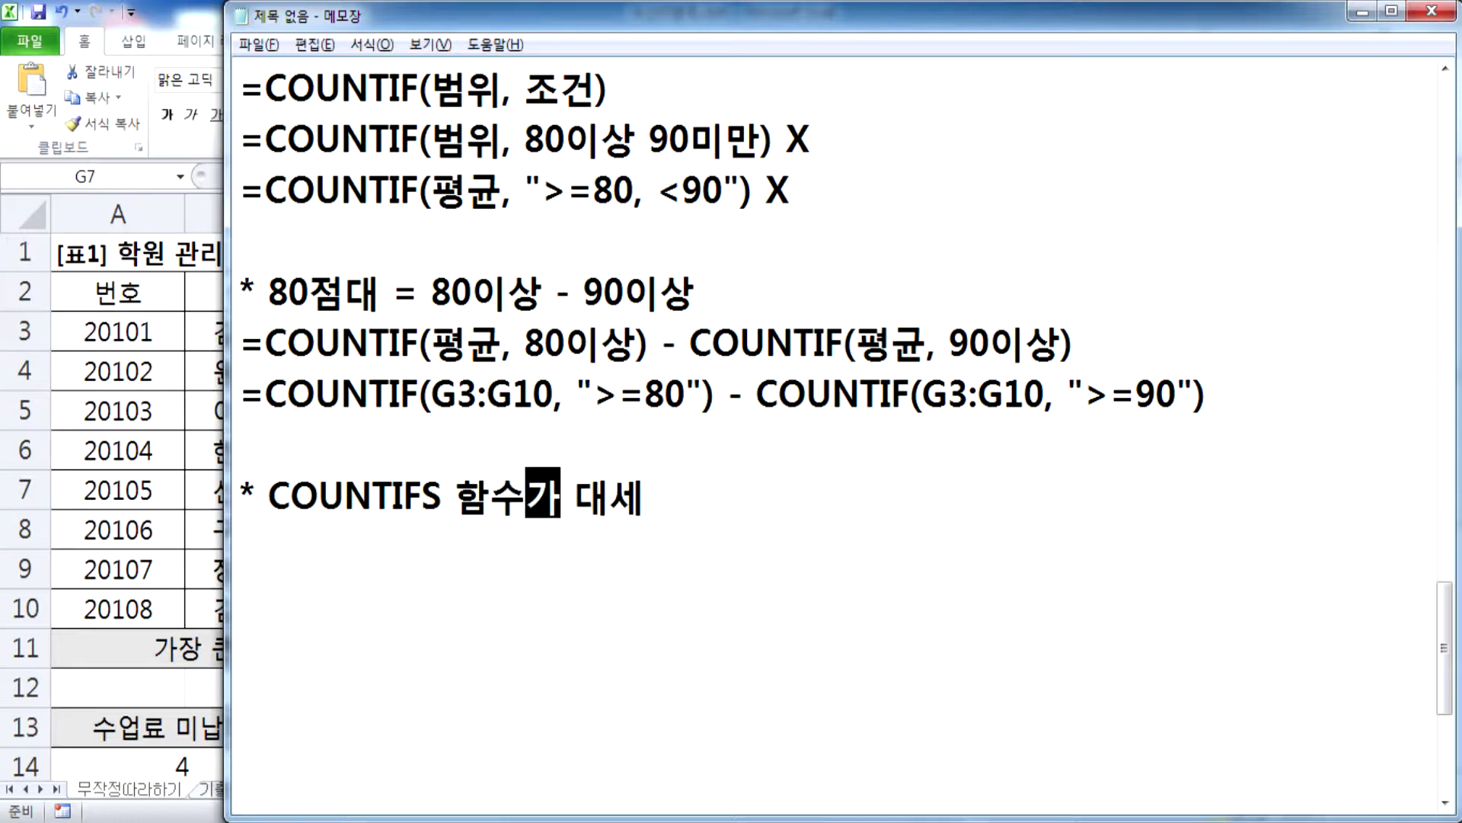
# Step: Begin a =COUNTIFS formula below the note, highlighting its final S and then "COUNTIF(G3:G10, " in the subtraction formula
pyautogui.click(515, 567)
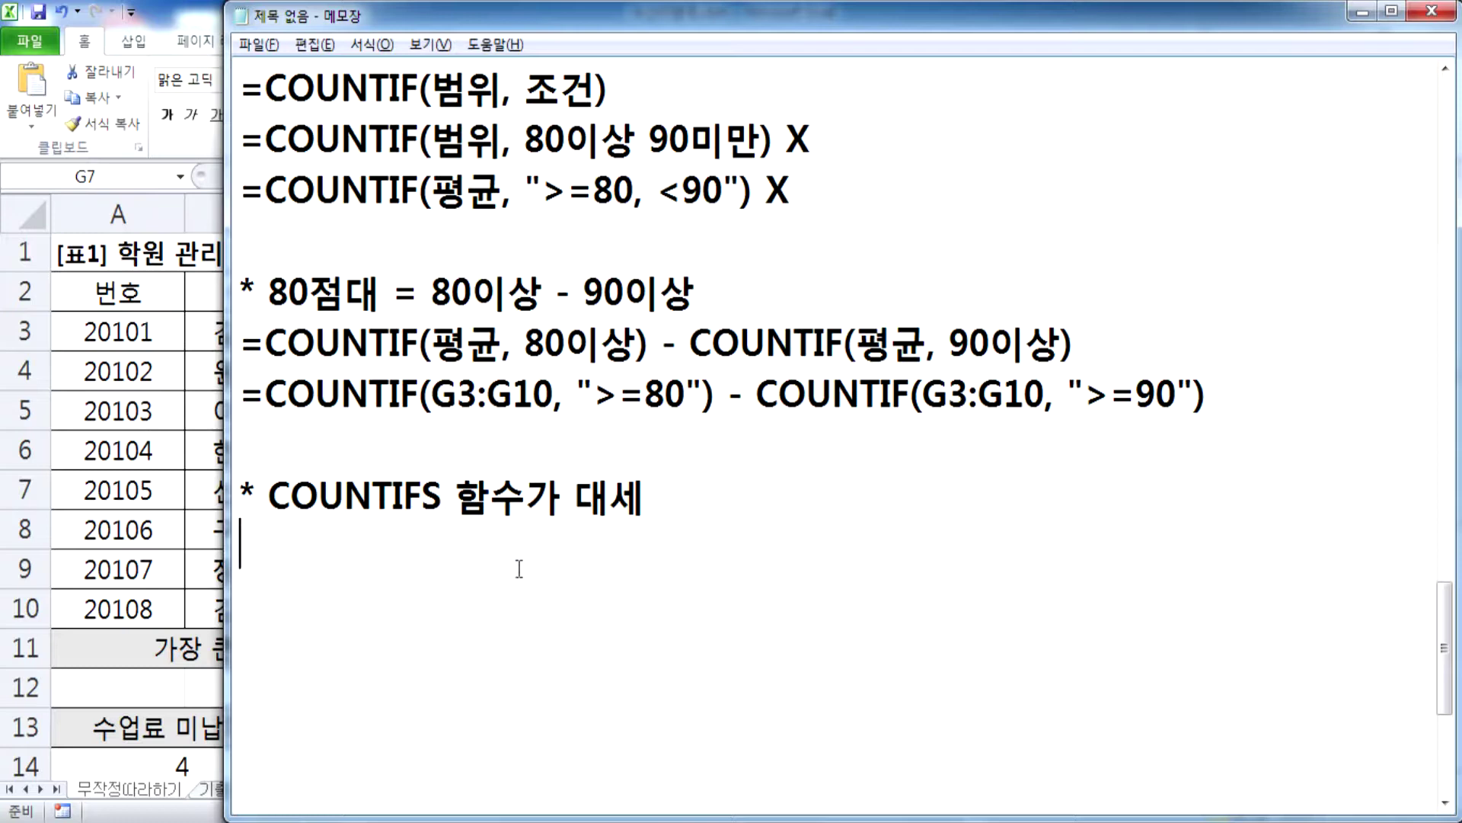
pyautogui.scroll(-1, 515, 568)
pyautogui.write('=CO')
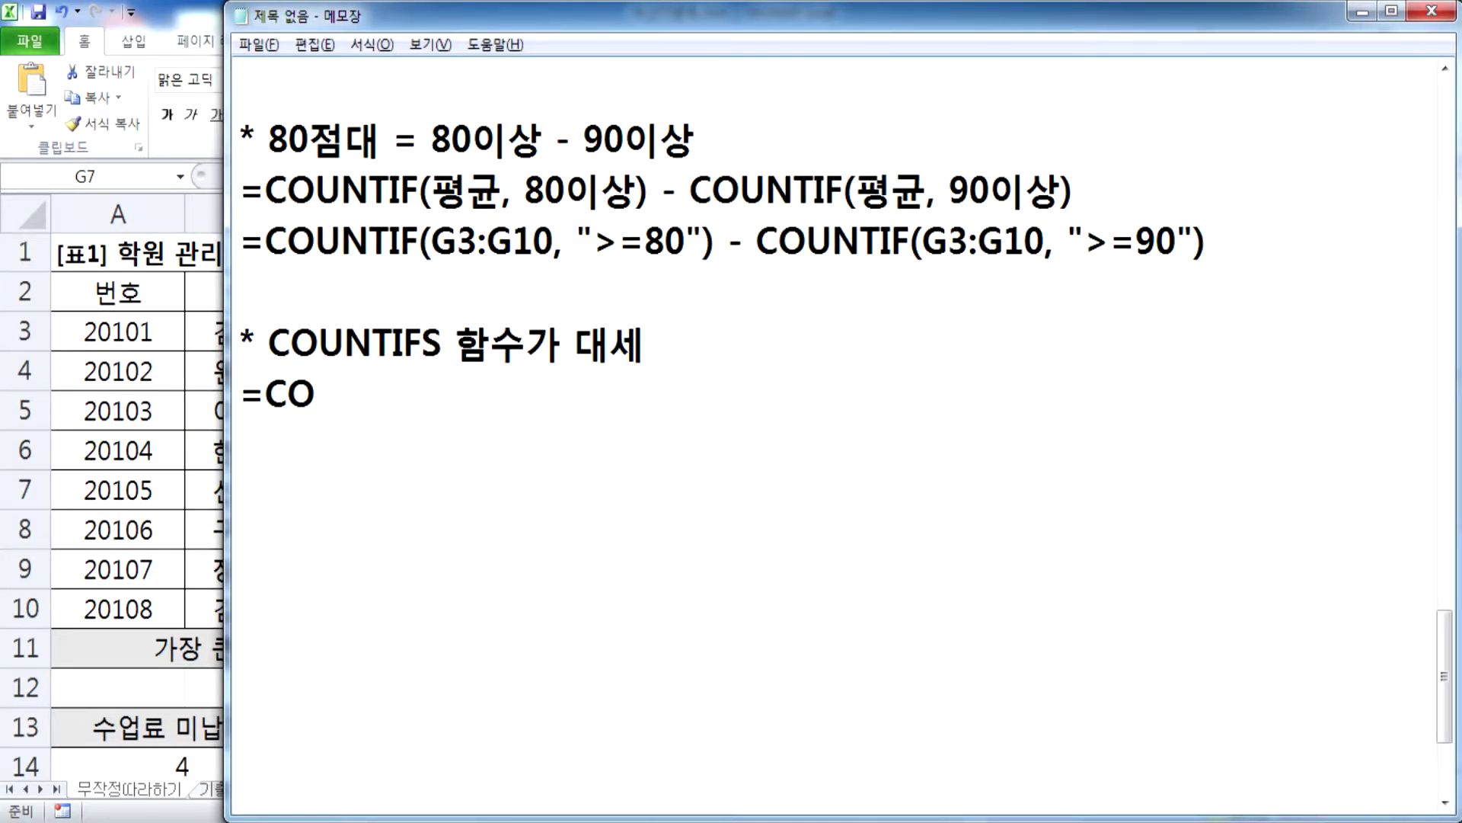
pyautogui.write('UNTIFS')
pyautogui.click(420, 394)
pyautogui.moveTo(426, 394); pyautogui.dragTo(438, 404)
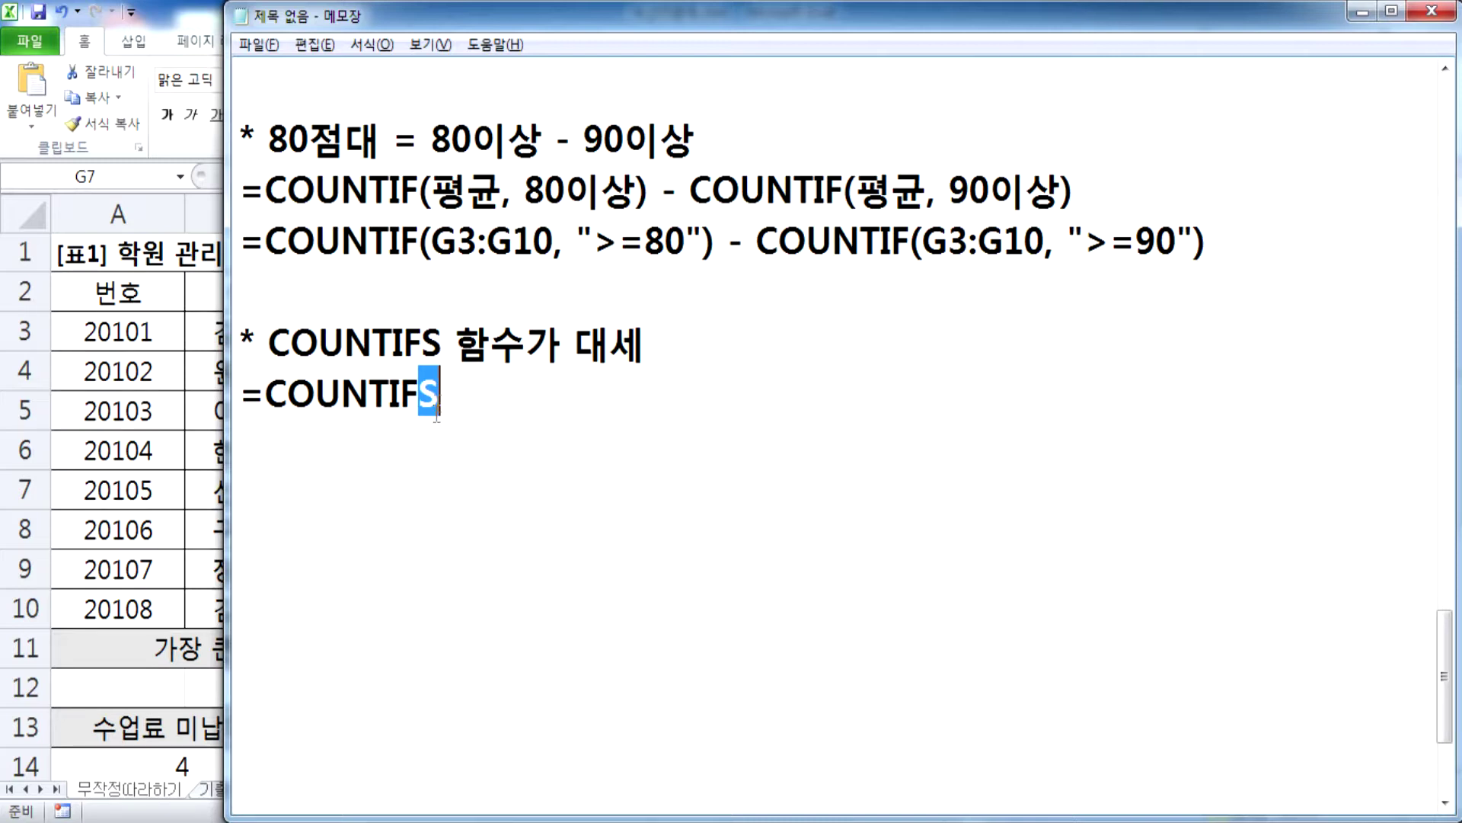
pyautogui.moveTo(729, 243); pyautogui.dragTo(1067, 244)
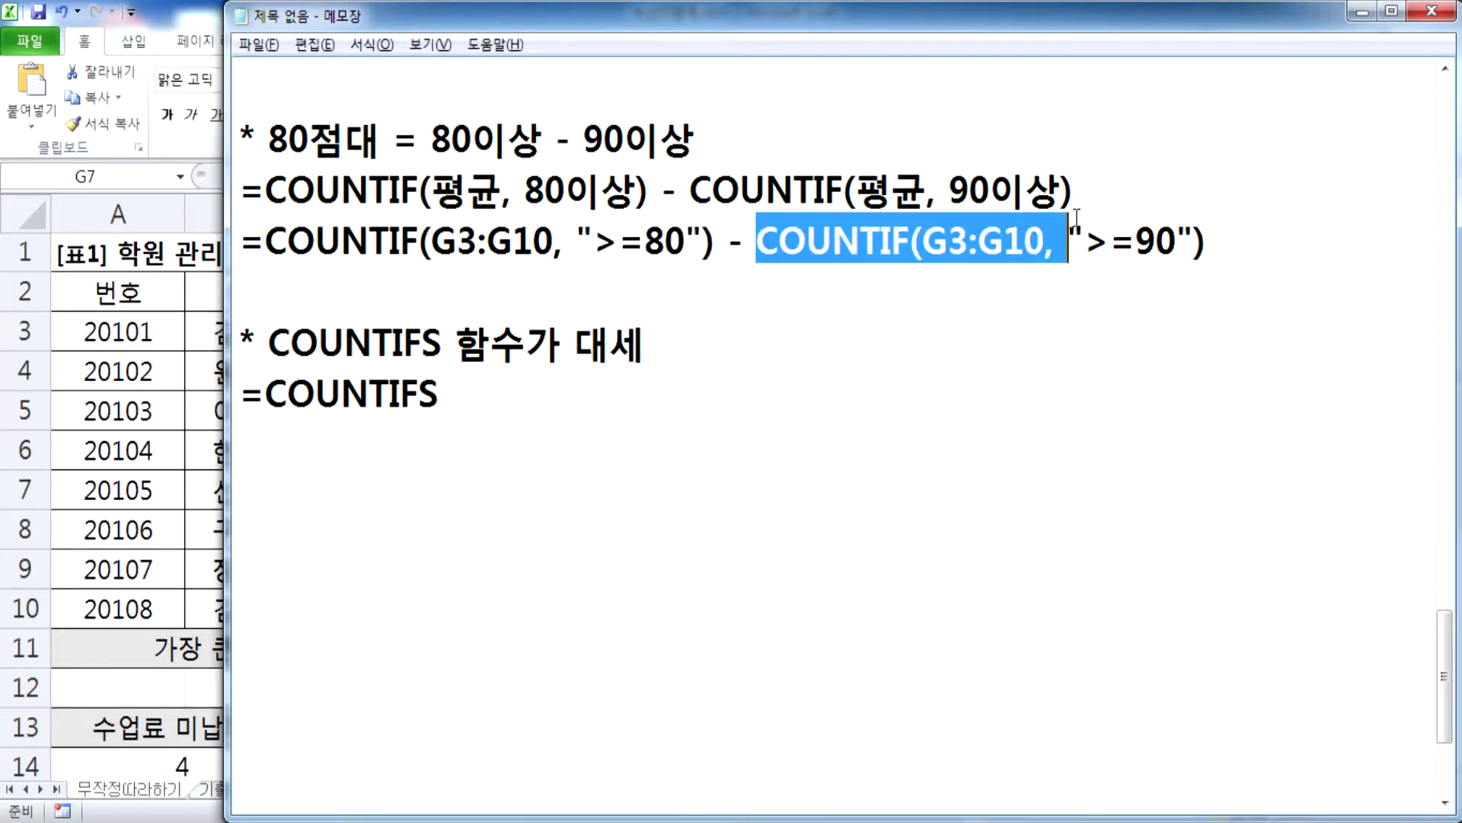
# Step: Complete the syntax line as =COUNTIFS(범위1, 조건1, 범위2, 조건2, 범위3, 조건3, ...)
pyautogui.click(519, 390)
pyautogui.write('(범우위1')
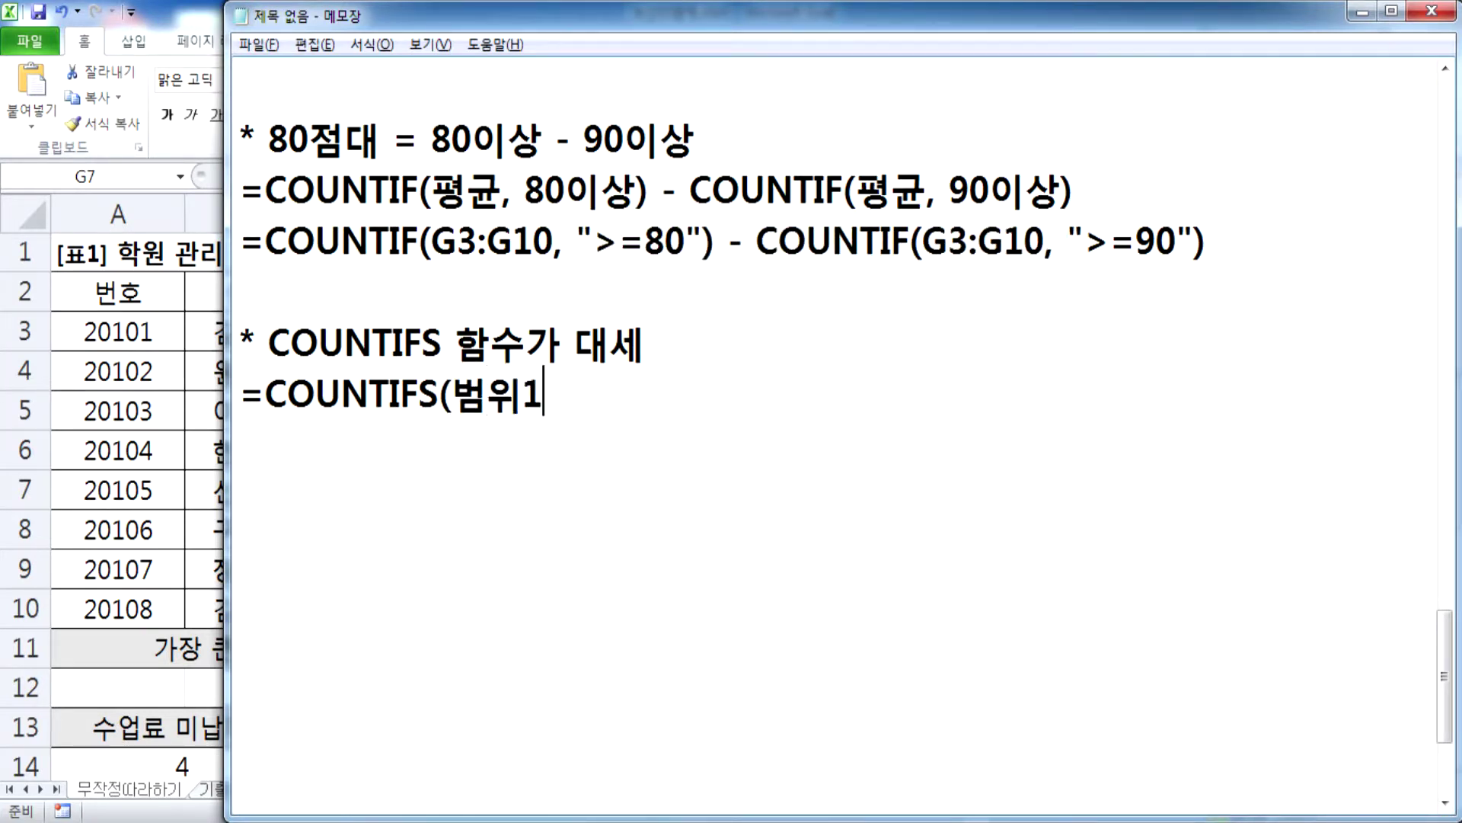
pyautogui.write(', 조건1, 버범위')
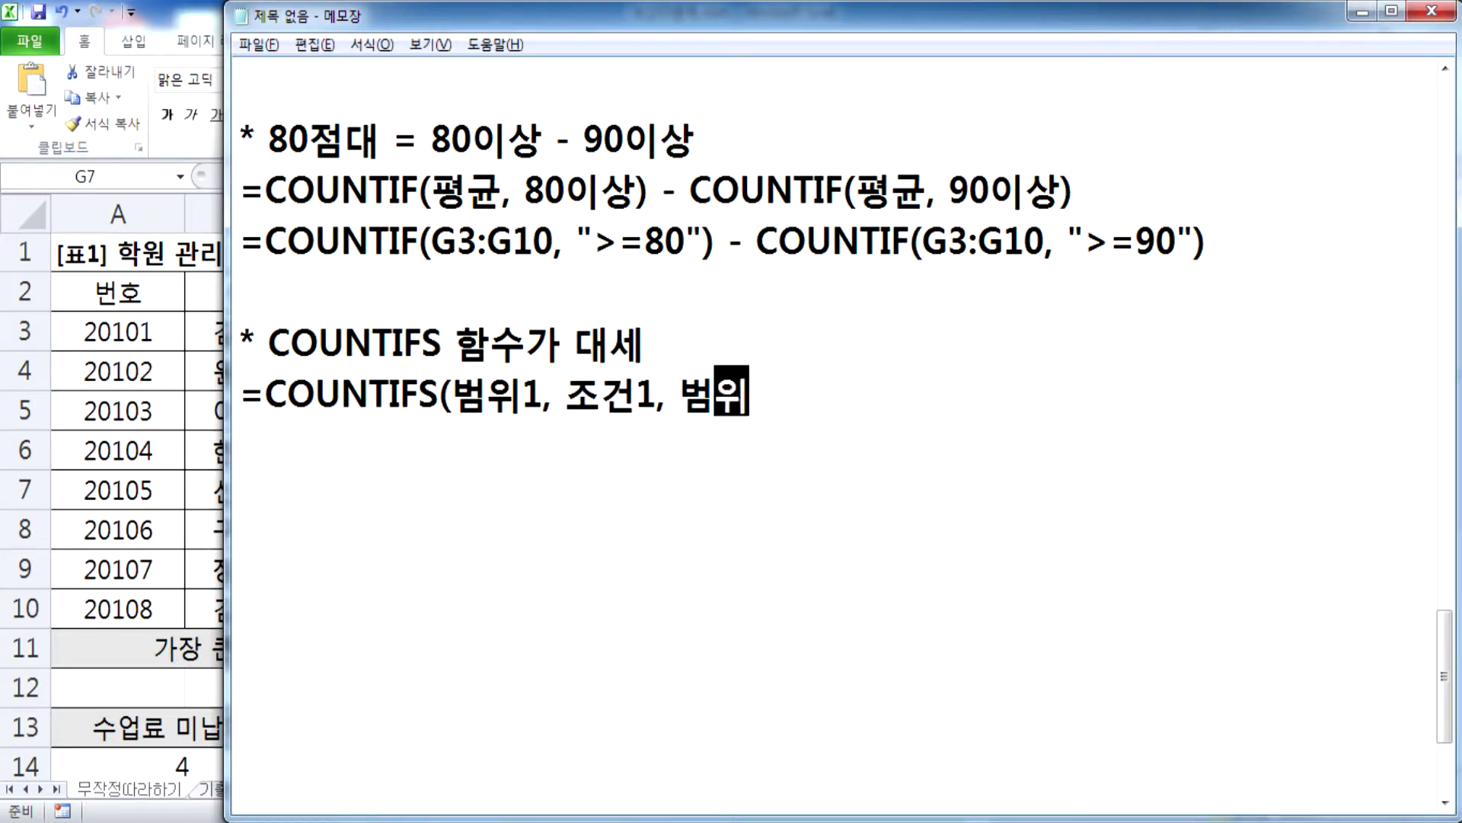
pyautogui.write('2, 조건2, 범위3, 조건3')
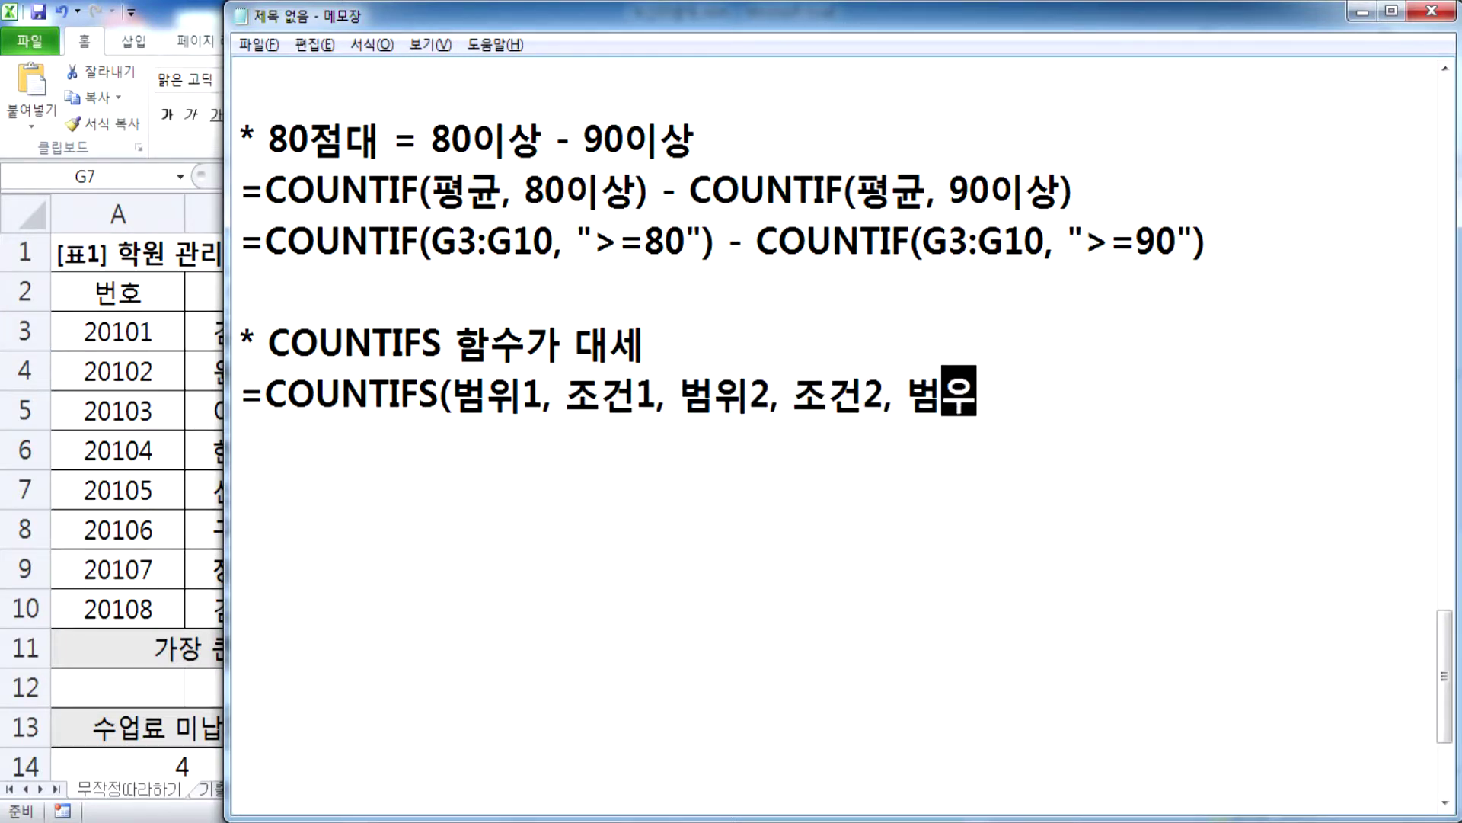
pyautogui.write(', ')
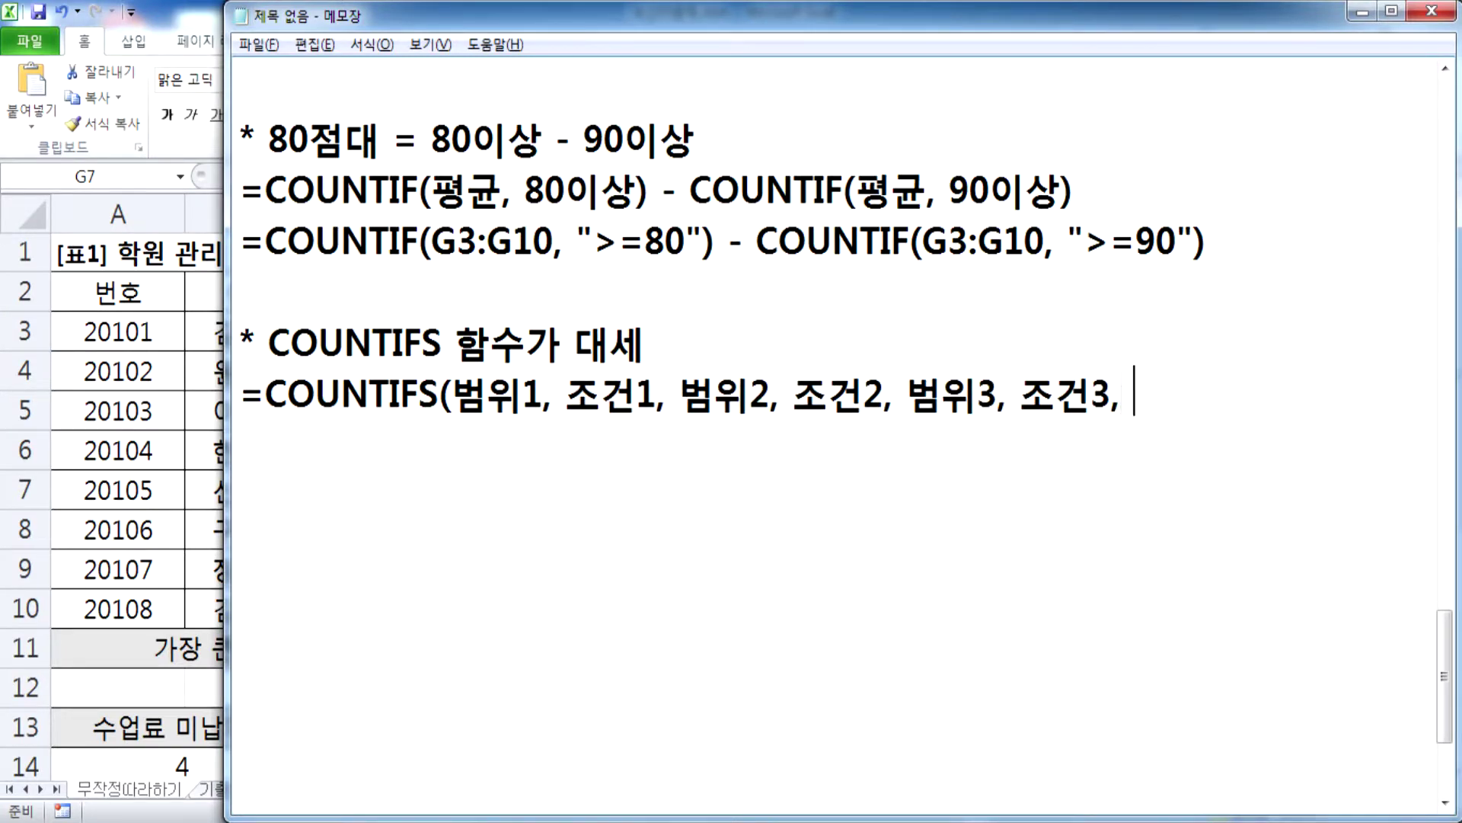
pyautogui.write('...)')
# Step: Duplicate the COUNTIFS syntax line onto the line below it
pyautogui.press('Return')
pyautogui.press('Up')
pyautogui.hotkey('shift', 'End')
pyautogui.hotkey('ctrl', 'c')
pyautogui.press('Down')
pyautogui.hotkey('ctrl', 'v')
# Step: Replace 범위1 in the duplicated COUNTIFS line with 평균
pyautogui.press('Left')
pyautogui.press('Left')
pyautogui.press('Left')
pyautogui.press('Left')
pyautogui.press('Left')
pyautogui.press('Left')
pyautogui.press('Left')
pyautogui.press('Left')
pyautogui.press('Left')
pyautogui.press('Left')
pyautogui.press('Left')
pyautogui.press('Left')
pyautogui.press('Left')
pyautogui.press('Left')
pyautogui.press('Left')
pyautogui.press('Left')
pyautogui.press('Left')
pyautogui.press('Left')
pyautogui.press('Left')
pyautogui.press('Left')
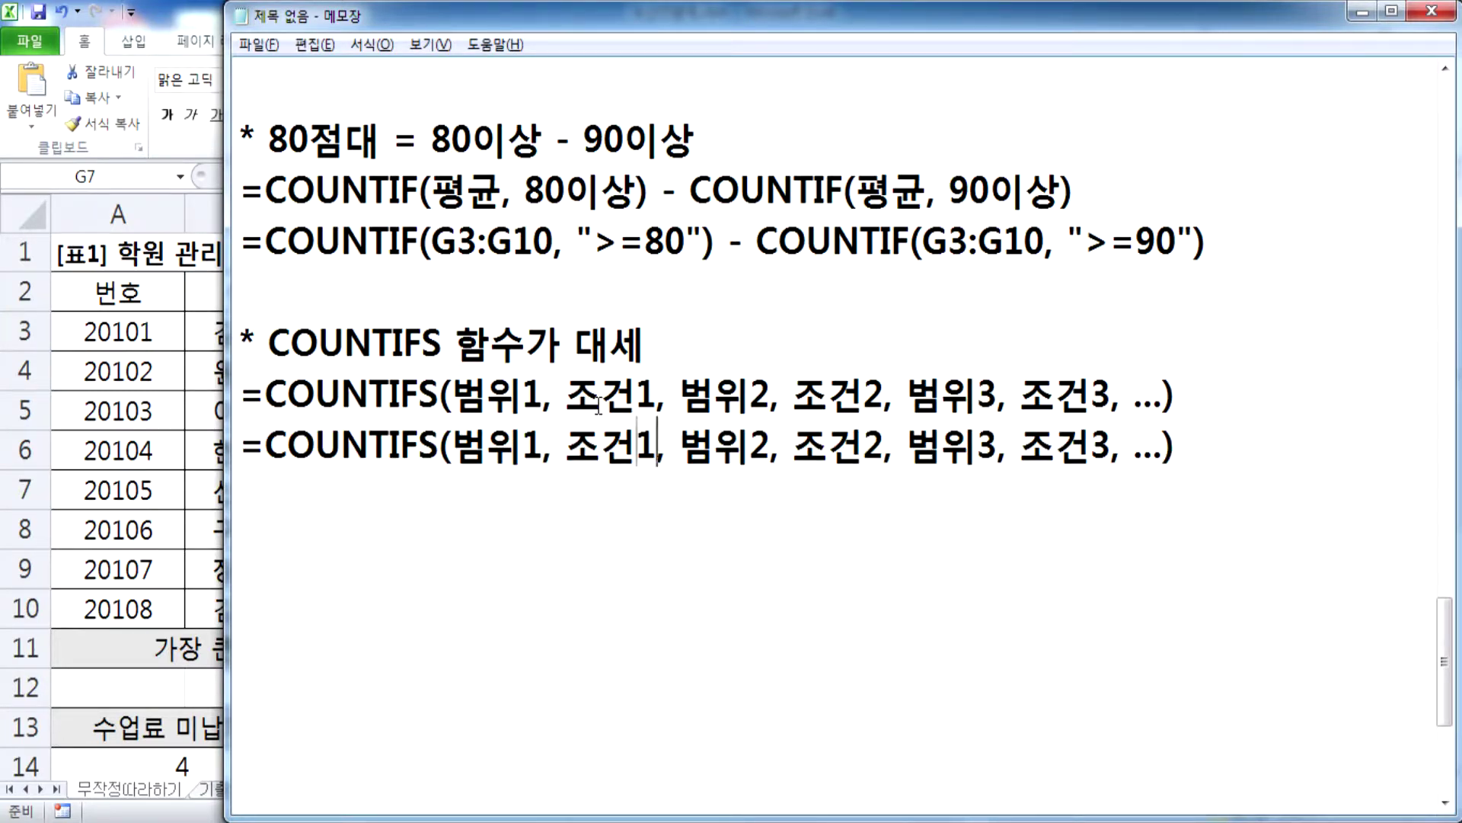
pyautogui.write('평구ㅠ')
pyautogui.press('BackSpace')
pyautogui.press('BackSpace')
pyautogui.write('균')
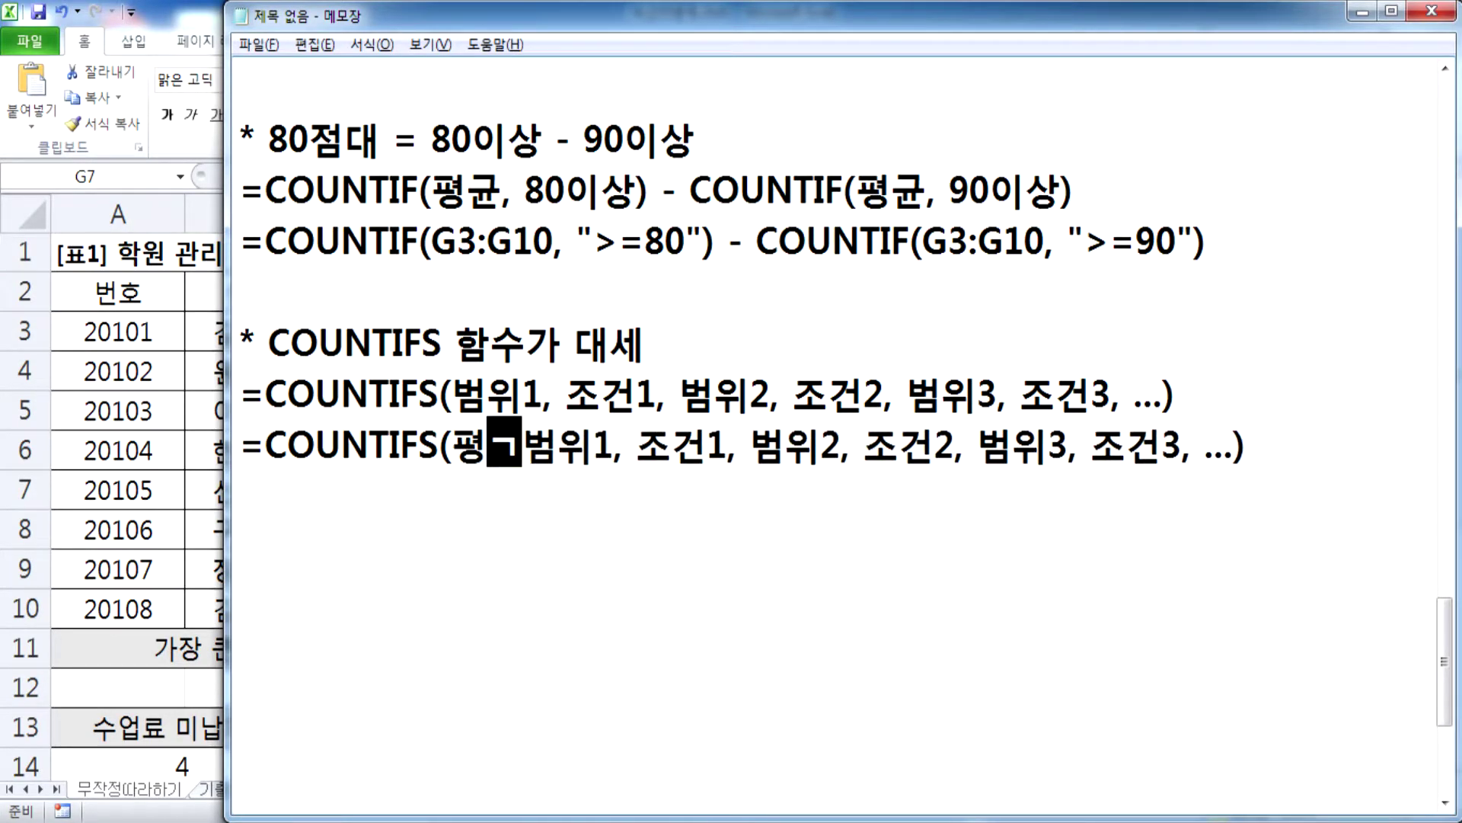
pyautogui.press('Delete')
pyautogui.press('Delete')
pyautogui.press('Delete')
# Step: Replace 조건1 in the duplicated COUNTIFS line with 80이상
pyautogui.press('Right')
pyautogui.press('Right')
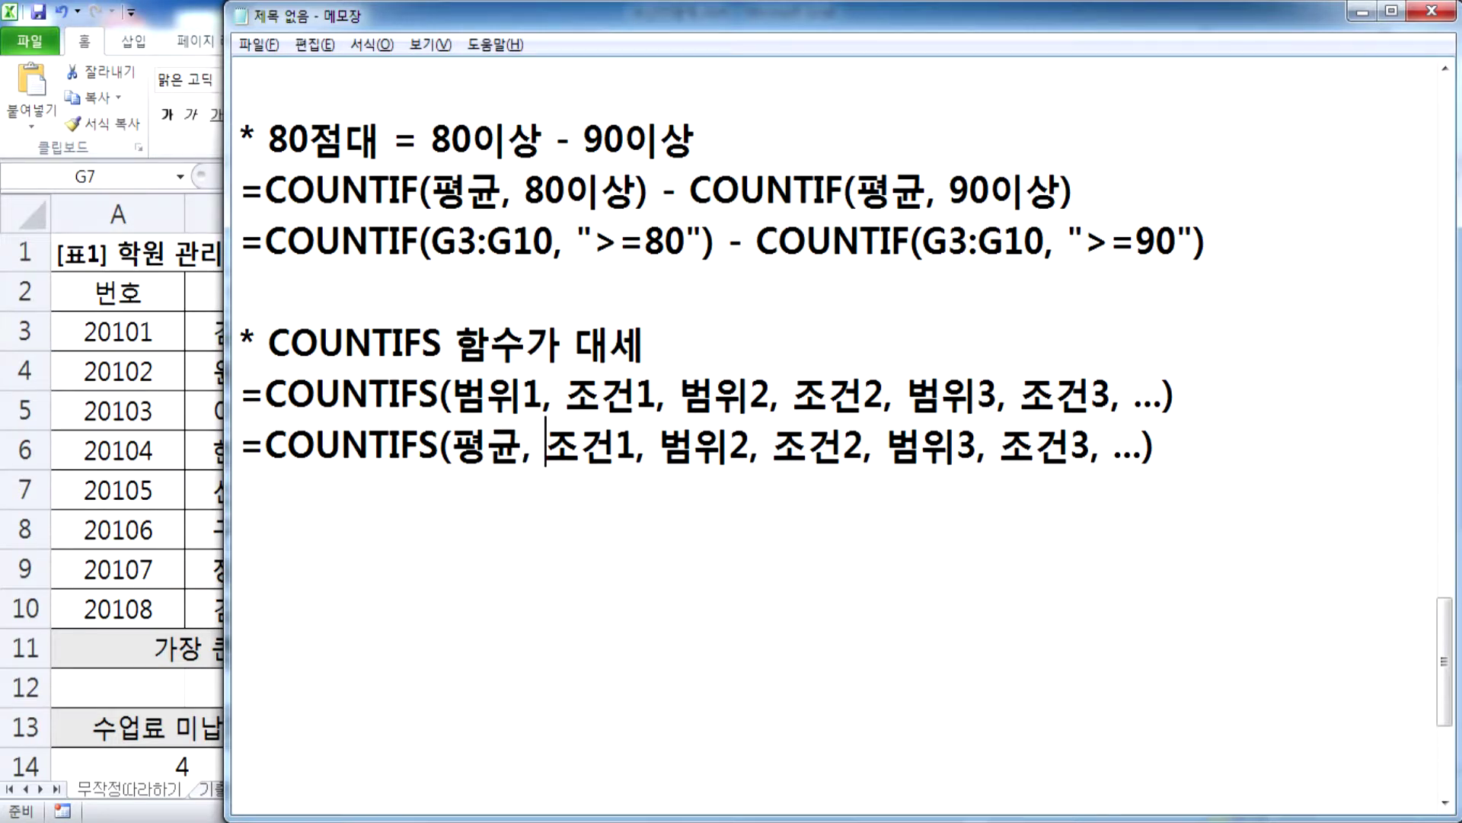
pyautogui.write('80이상')
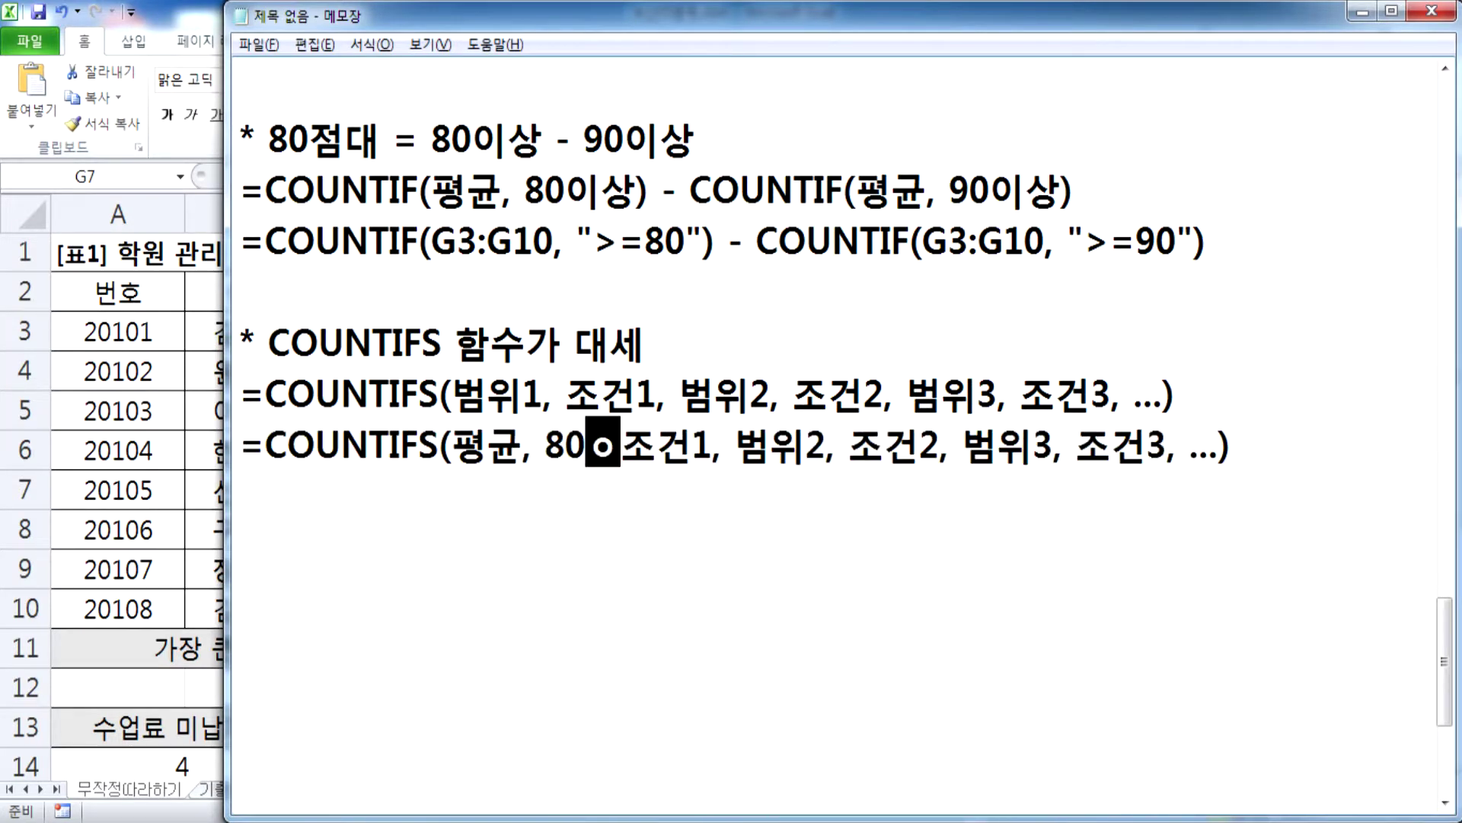
pyautogui.press('Delete')
pyautogui.press('Delete')
pyautogui.press('Delete')
# Step: Replace 범위2 in the duplicated COUNTIFS line with 평균
pyautogui.press('Right')
pyautogui.press('Right')
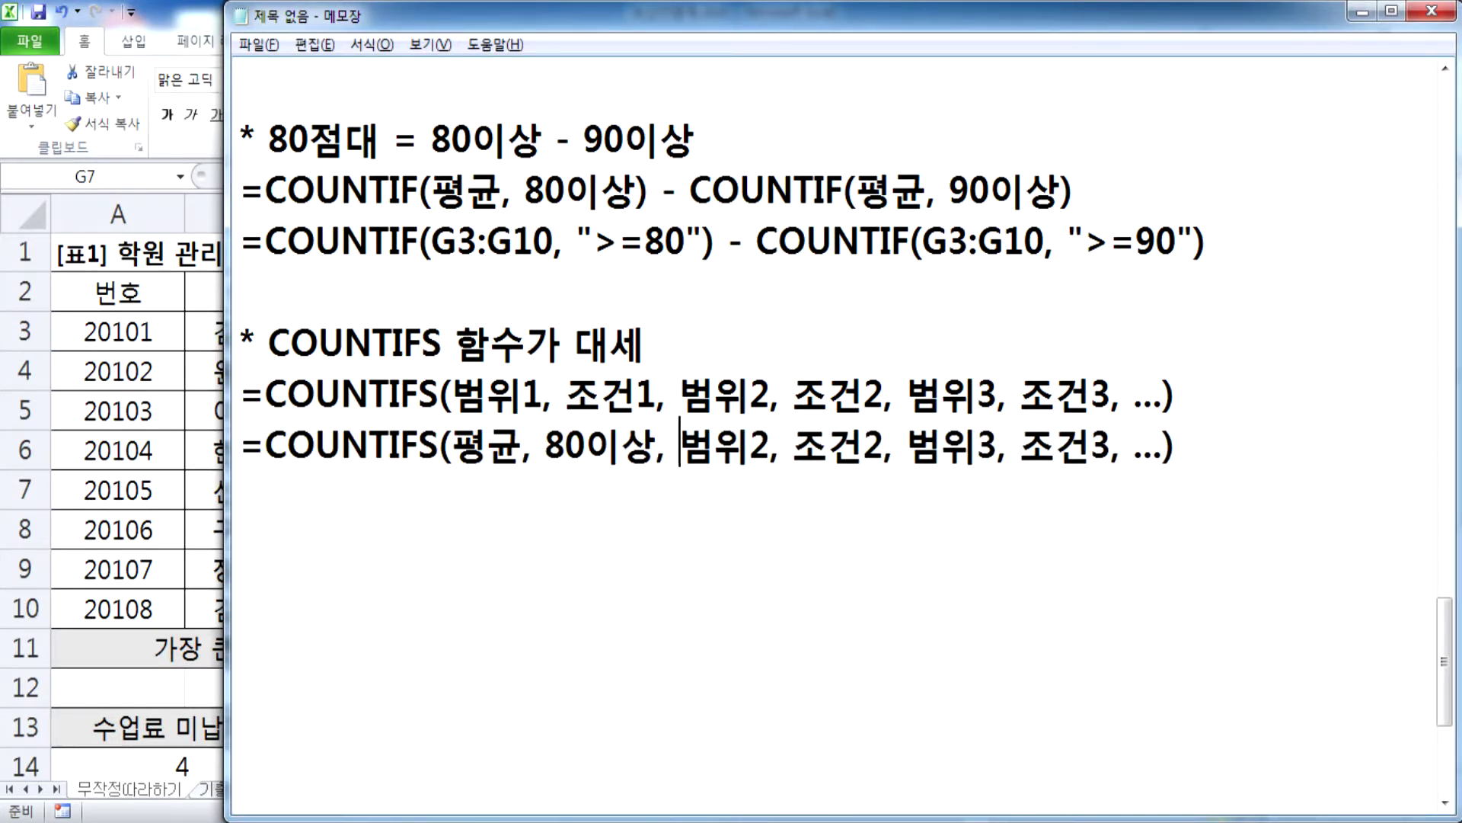
pyautogui.write('평균')
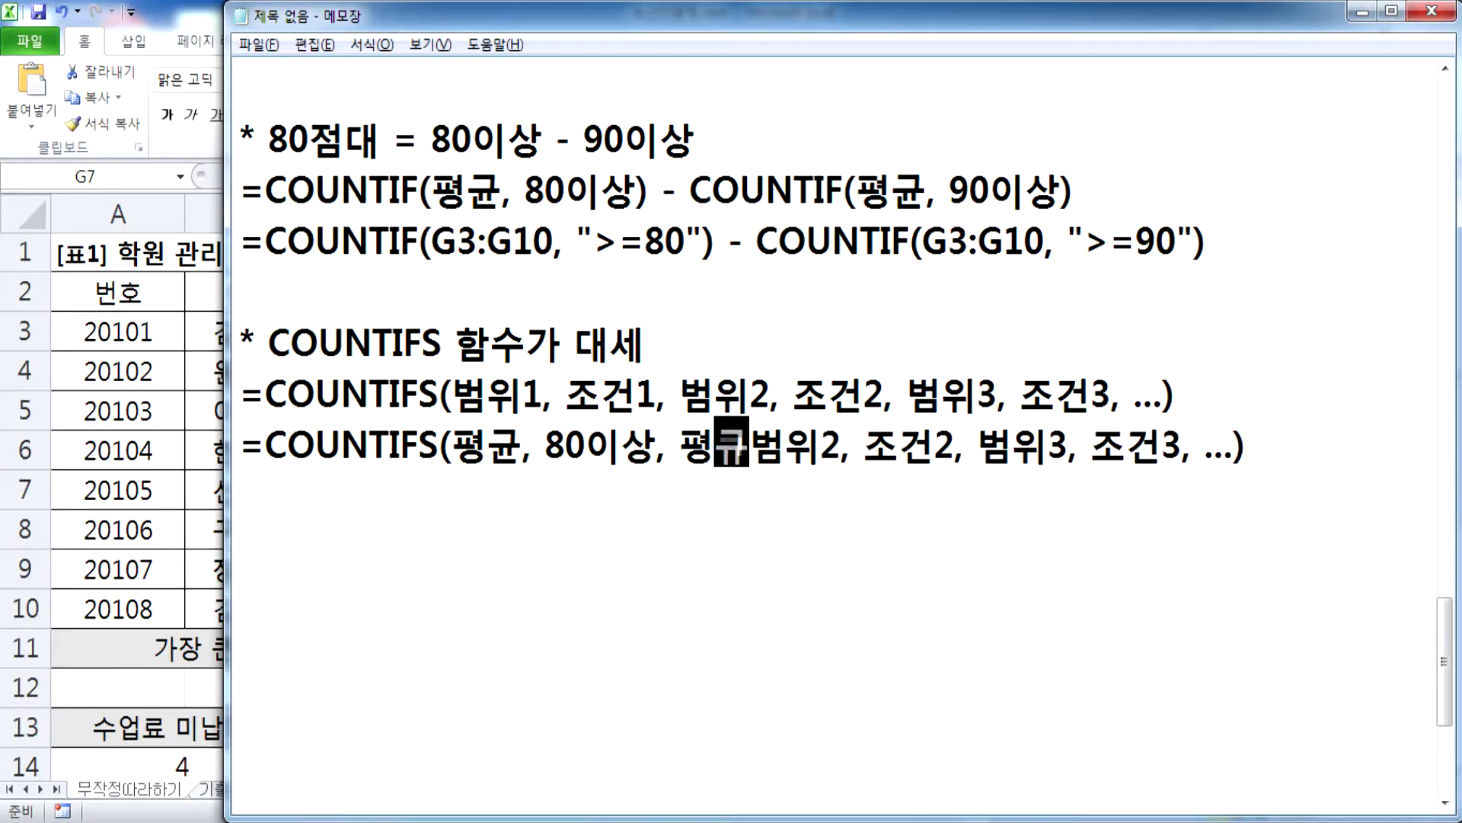
pyautogui.press('Delete')
pyautogui.press('Delete')
pyautogui.press('Delete')
# Step: Insert 90미만 as the second condition, directly before 조건2 in the duplicated COUNTIFS line
pyautogui.press('Right')
pyautogui.press('Right')
pyautogui.press('Right')
pyautogui.press('Left')
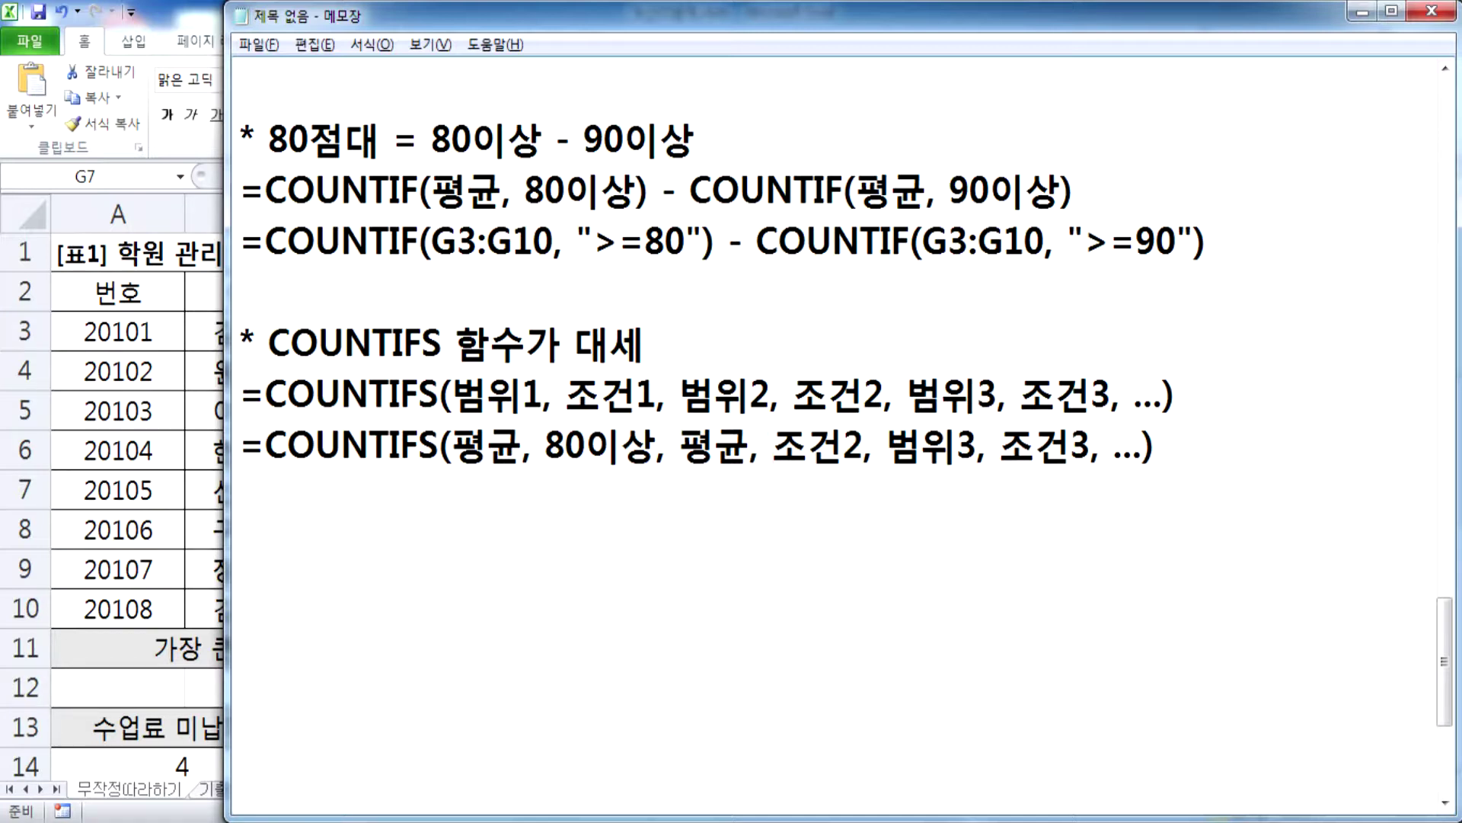
pyautogui.write('90')
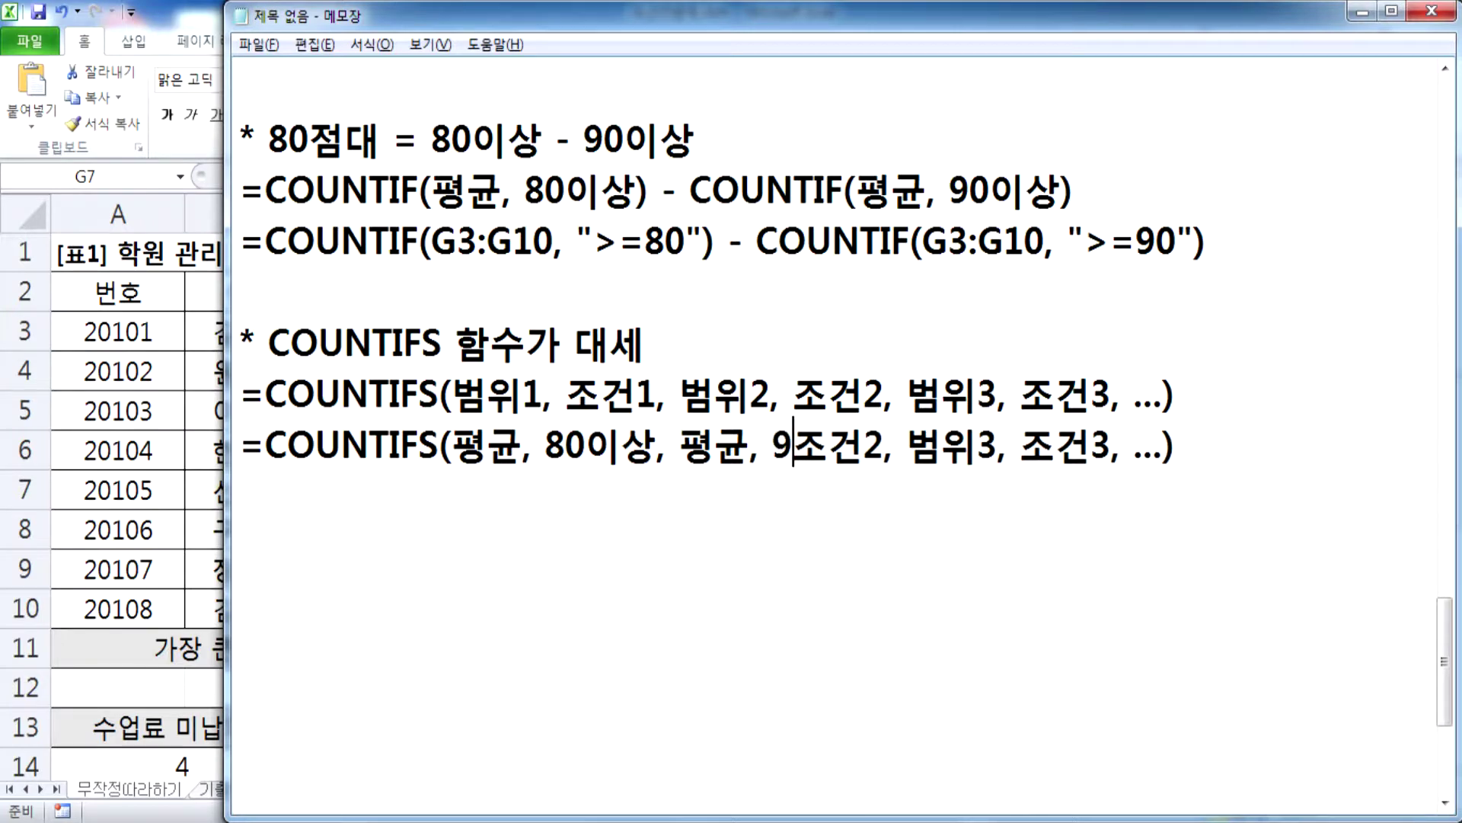
pyautogui.write('미난')
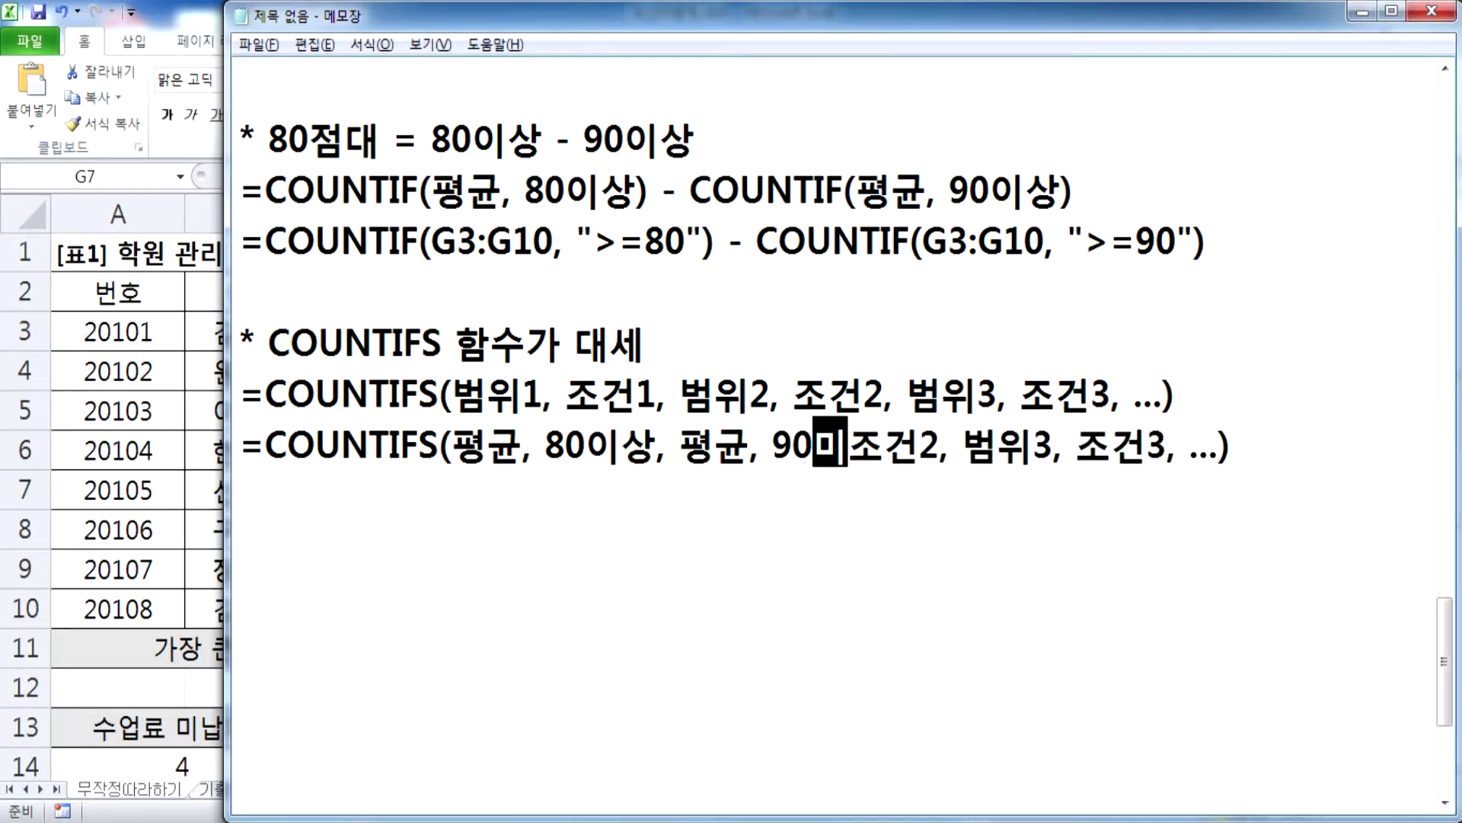
pyautogui.press('BackSpace')
pyautogui.press('BackSpace')
pyautogui.press('BackSpace')
pyautogui.write('마ㄴ')
# Step: Delete the leftover placeholders "조건2, 범위3, 조건3, ..." from the duplicated line, keeping the closing parenthesis
pyautogui.hotkey('shift', 'Right')
pyautogui.hotkey('shift', 'Right')
pyautogui.hotkey('shift', 'Right')
pyautogui.hotkey('shift', 'Right')
pyautogui.hotkey('shift', 'Right')
pyautogui.hotkey('shift', 'Right')
pyautogui.hotkey('shift', 'Right')
pyautogui.hotkey('shift', 'Right')
pyautogui.hotkey('shift', 'Right')
pyautogui.hotkey('shift', 'Right')
pyautogui.hotkey('shift', 'Right')
pyautogui.hotkey('shift', 'Right')
pyautogui.hotkey('shift', 'Right')
pyautogui.hotkey('shift', 'Right')
pyautogui.hotkey('shift', 'Right')
pyautogui.hotkey('shift', 'Right')
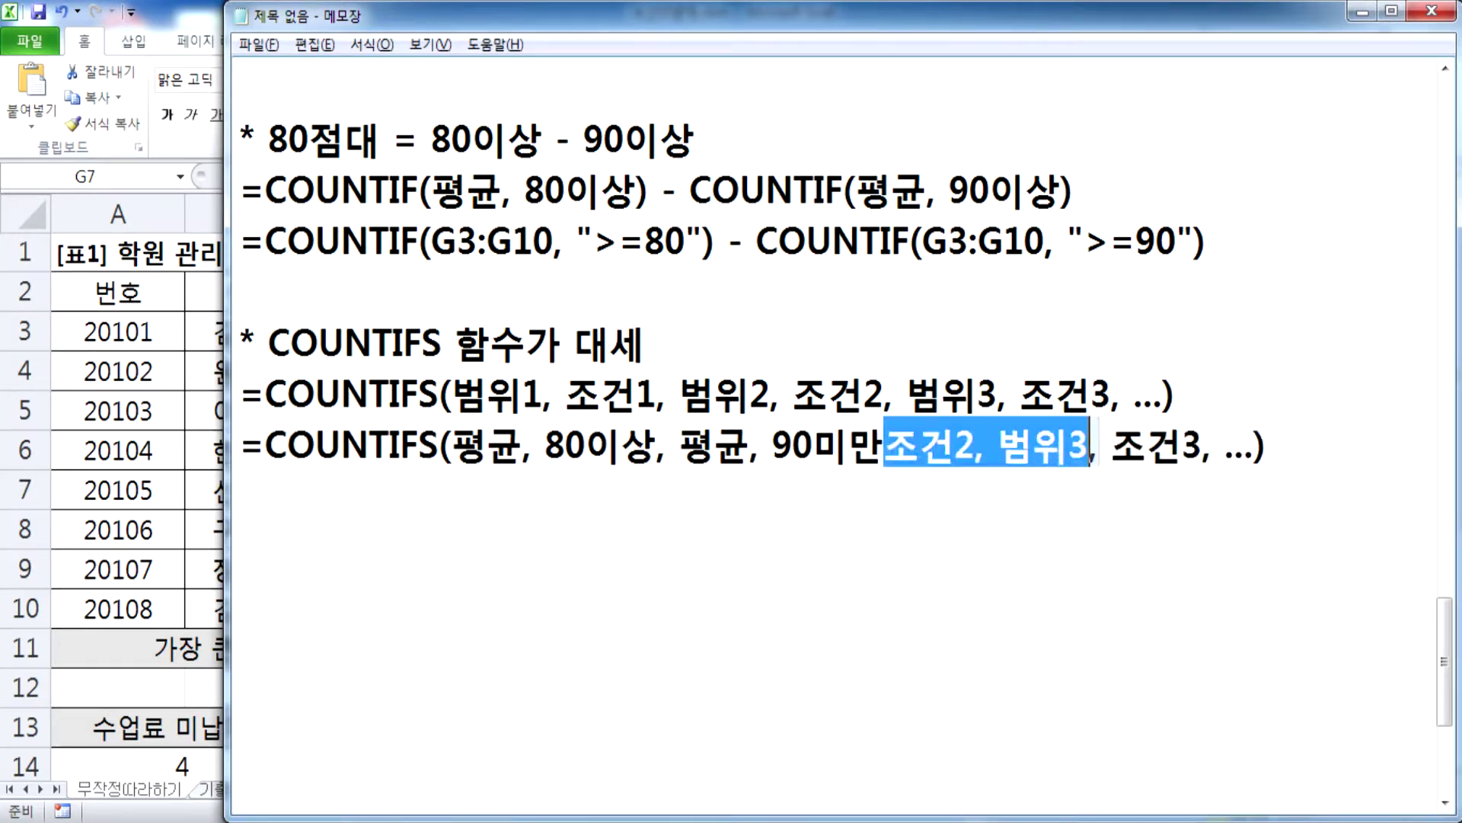
pyautogui.hotkey('shift', 'Right')
pyautogui.hotkey('shift', 'Right')
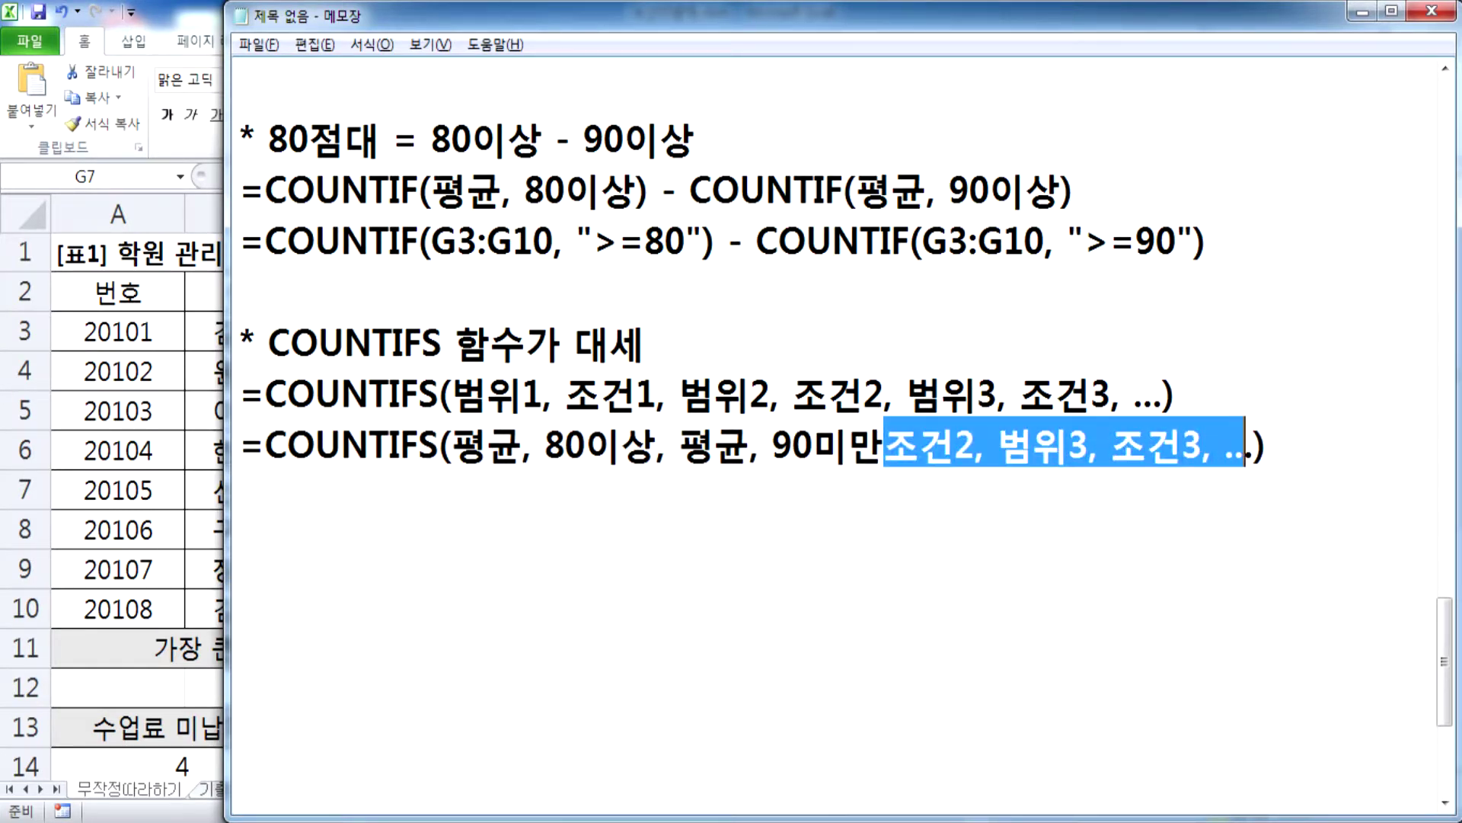
pyautogui.press('Delete')
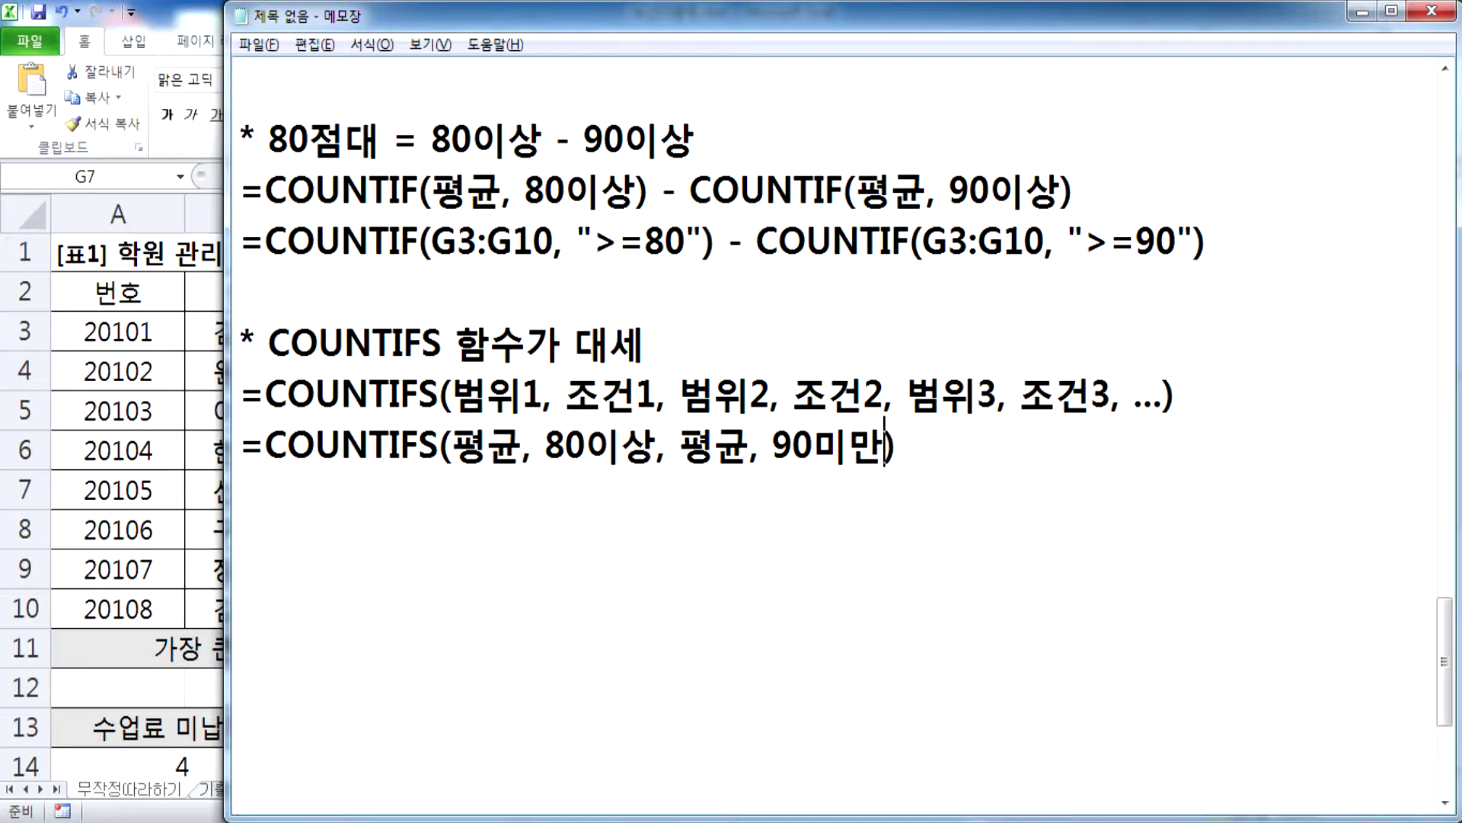
# Step: Open Paint and draw a black horizontal number line with two tick marks labelled 80 and 90
pyautogui.press('super')
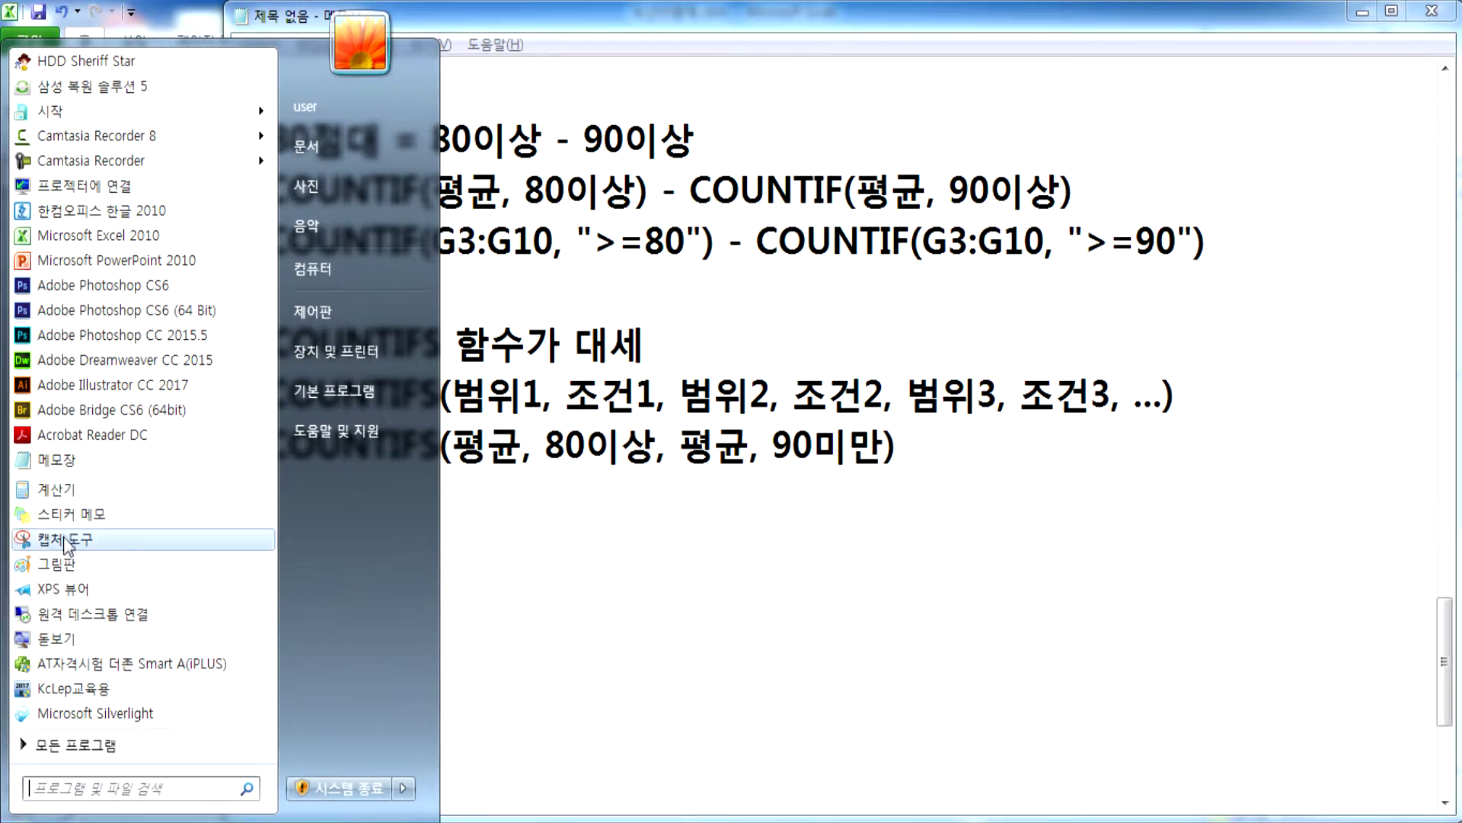
pyautogui.click(67, 562)
pyautogui.moveTo(284, 422); pyautogui.dragTo(948, 406)
pyautogui.moveTo(486, 391); pyautogui.dragTo(476, 428)
pyautogui.moveTo(479, 480)
pyautogui.mouseDown()
pyautogui.moveTo(446, 502)
pyautogui.moveTo(520, 473)
pyautogui.mouseUp()
pyautogui.moveTo(807, 399); pyautogui.dragTo(750, 539)
pyautogui.moveTo(819, 468); pyautogui.dragTo(823, 471)
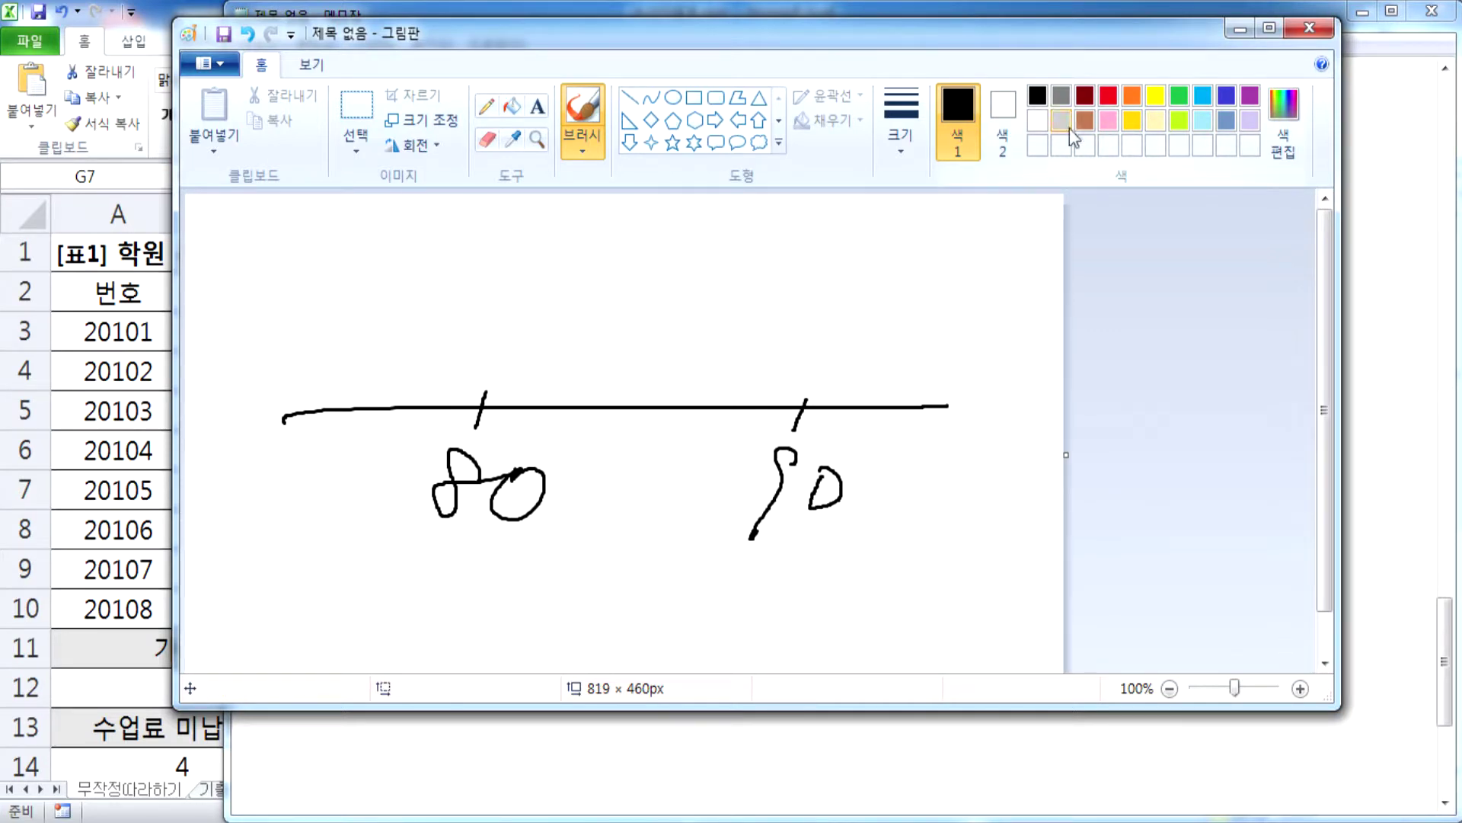
# Step: In red, mark a filled point at 80 with an arrow towards higher values and an open circle at 90 with an arrow towards lower values
pyautogui.click(1108, 95)
pyautogui.moveTo(473, 393)
pyautogui.mouseDown()
pyautogui.moveTo(483, 403)
pyautogui.moveTo(468, 411)
pyautogui.moveTo(488, 394)
pyautogui.moveTo(488, 409)
pyautogui.moveTo(809, 276)
pyautogui.moveTo(914, 267)
pyautogui.moveTo(874, 319)
pyautogui.mouseUp()
pyautogui.moveTo(809, 390)
pyautogui.mouseDown()
pyautogui.moveTo(803, 427)
pyautogui.moveTo(801, 384)
pyautogui.moveTo(349, 262)
pyautogui.moveTo(287, 263)
pyautogui.moveTo(351, 292)
pyautogui.mouseUp()
# Step: In light blue, circle the overlapping span between 80 and 90 above the number line
pyautogui.click(1199, 97)
pyautogui.click(1200, 100)
pyautogui.moveTo(594, 290)
pyautogui.mouseDown()
pyautogui.moveTo(644, 377)
pyautogui.moveTo(567, 301)
pyautogui.moveTo(598, 288)
pyautogui.mouseUp()
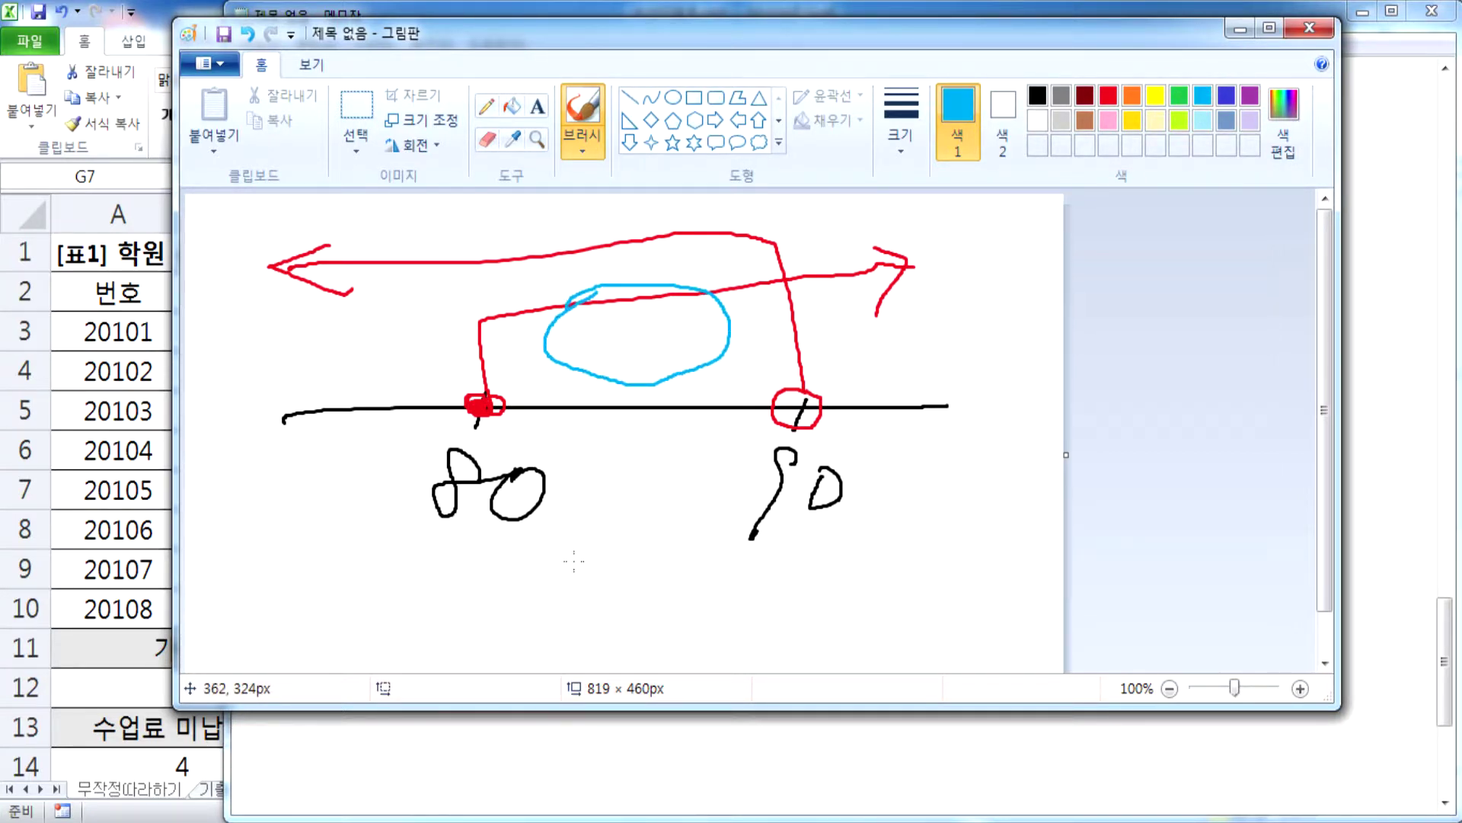
# Step: Switch back to the Notepad notes and review the COUNTIF subtraction and COUNTIFS lines for averages in the 80s
pyautogui.hotkey('alt', 'Tab')
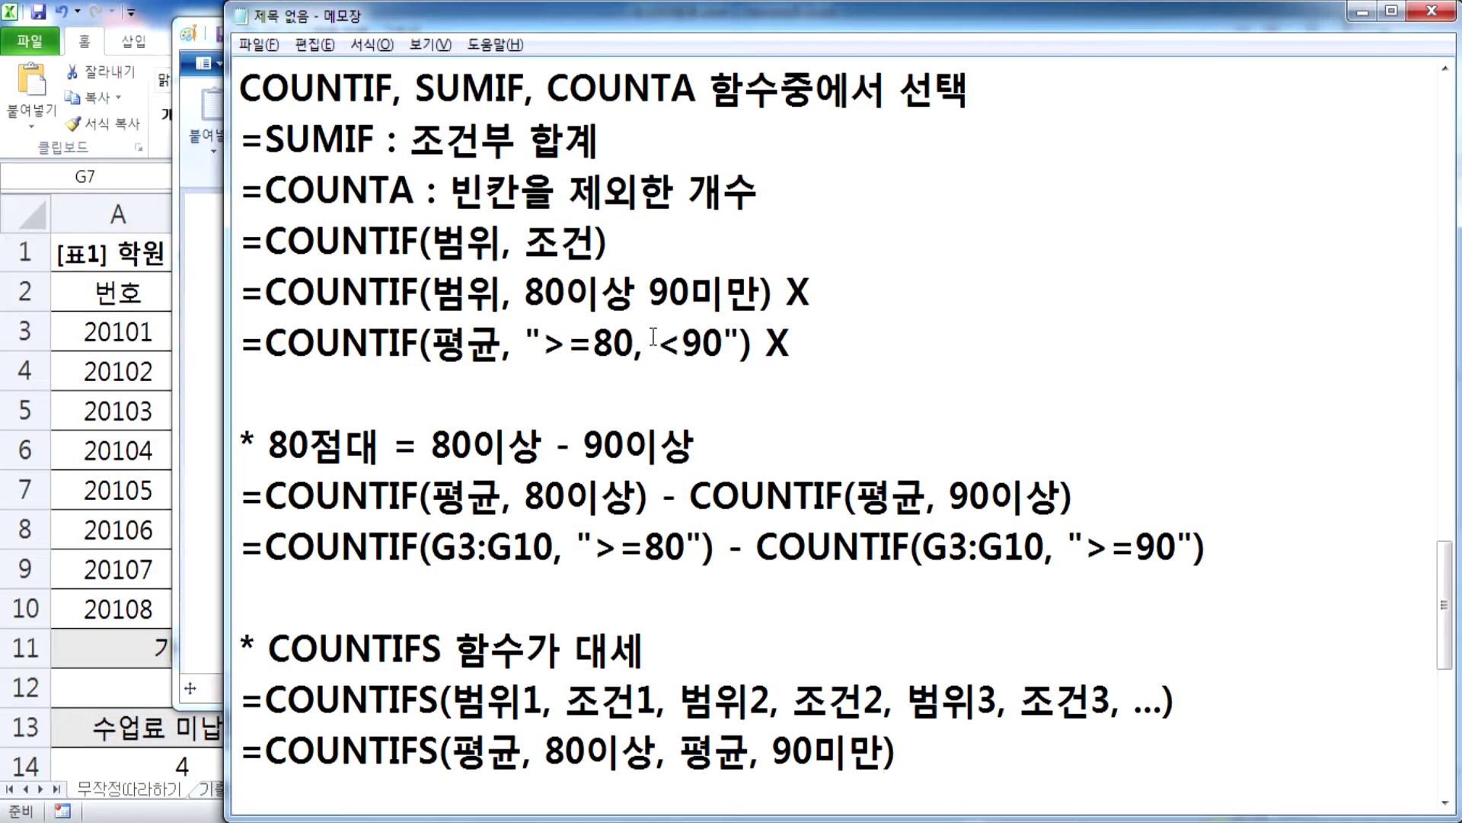
pyautogui.moveTo(540, 343); pyautogui.dragTo(639, 343)
pyautogui.doubleClick(718, 349)
pyautogui.scroll(-2, 762, 441)
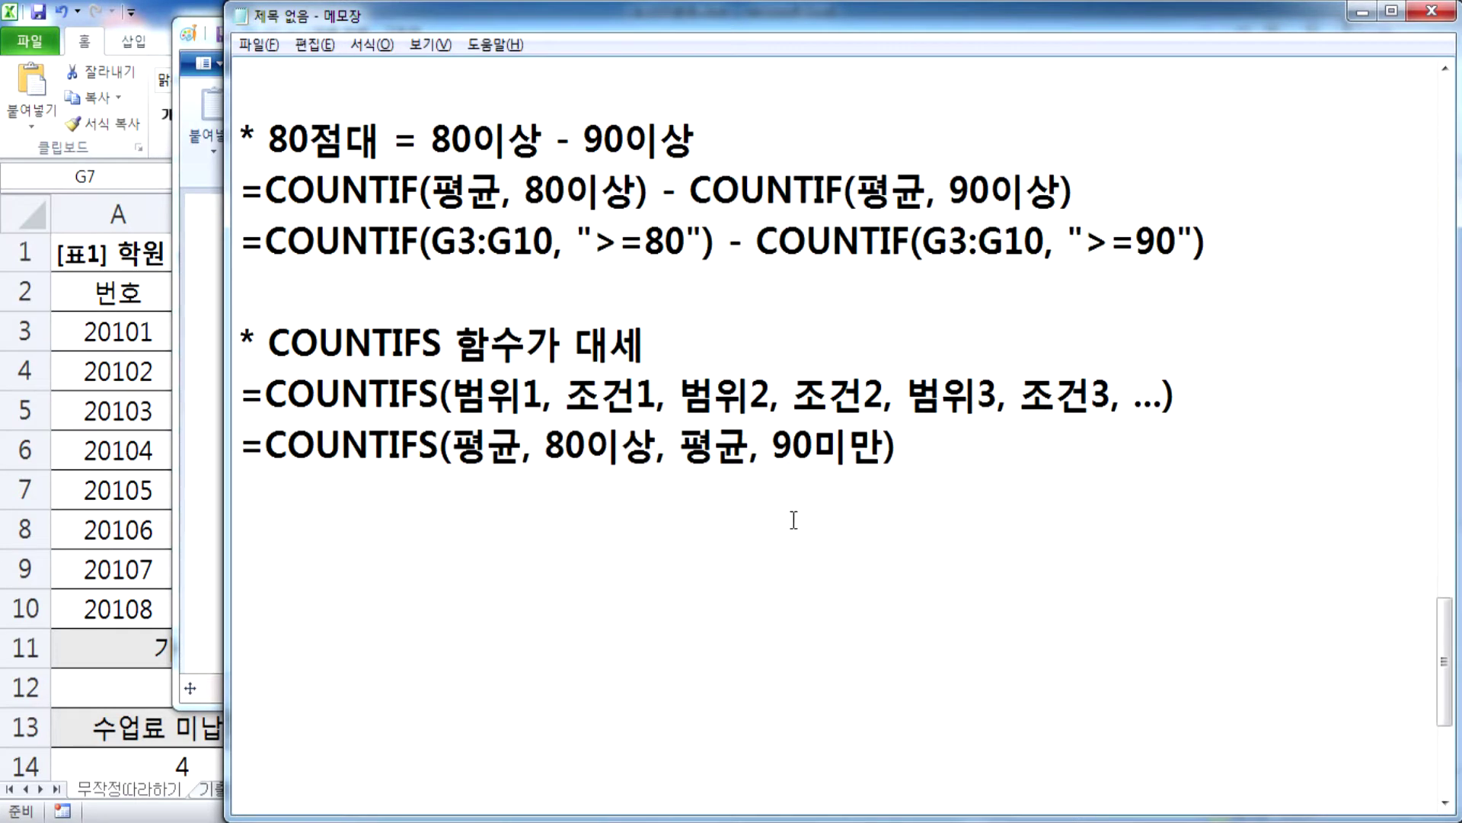
pyautogui.moveTo(948, 192); pyautogui.dragTo(1044, 194)
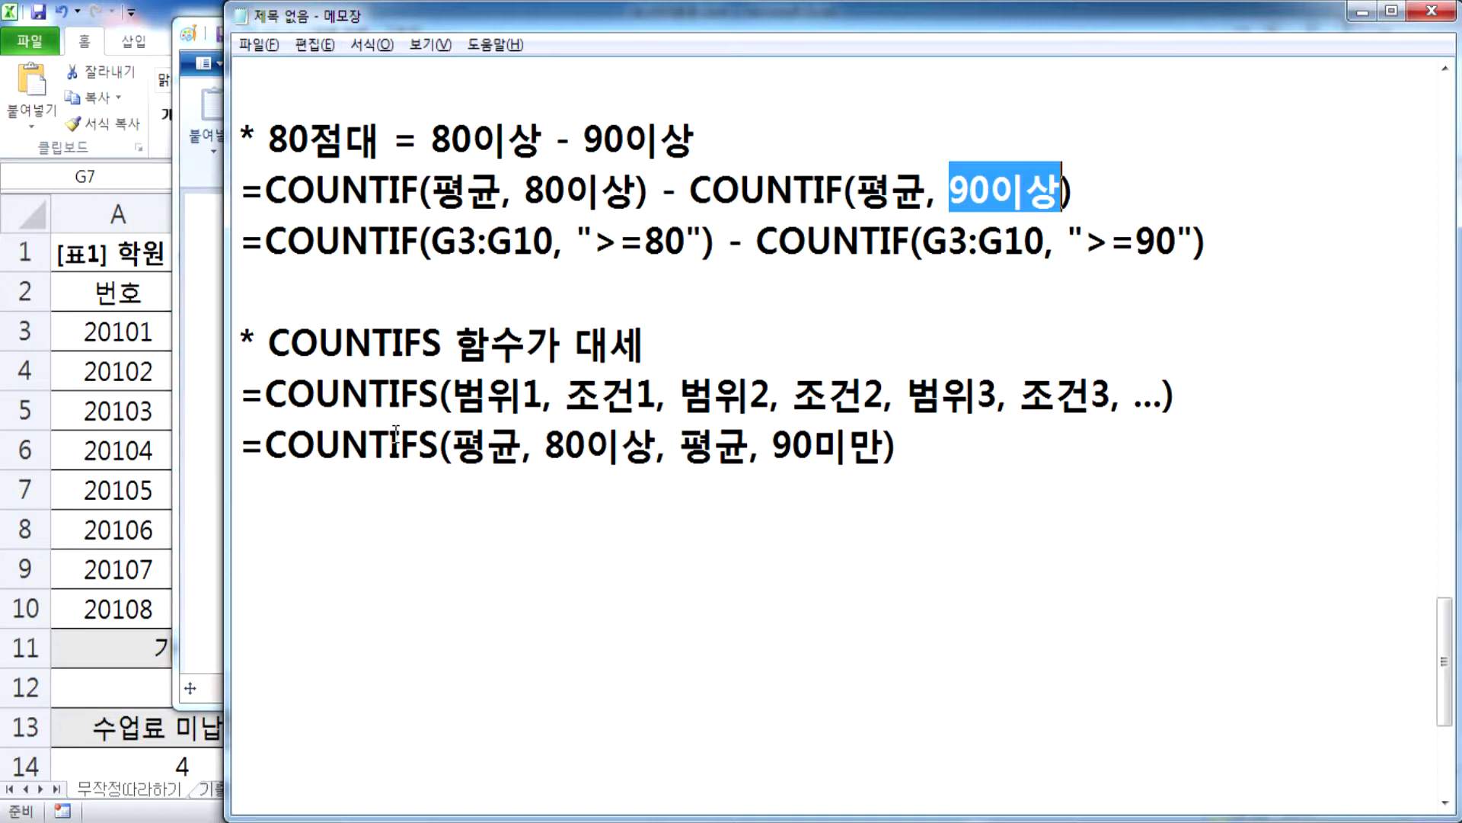
pyautogui.moveTo(419, 240); pyautogui.dragTo(288, 241)
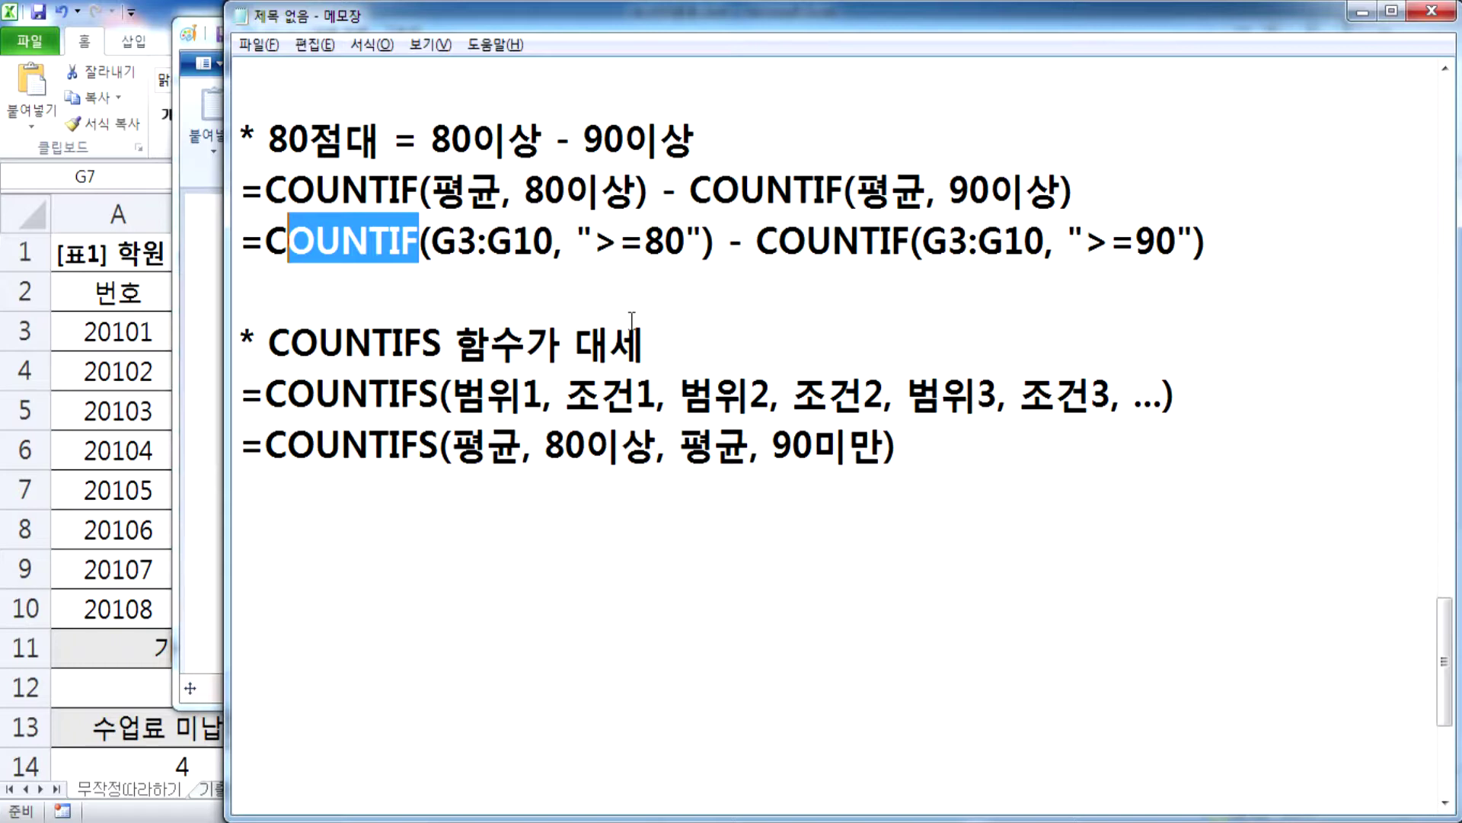
pyautogui.moveTo(381, 141); pyautogui.dragTo(267, 134)
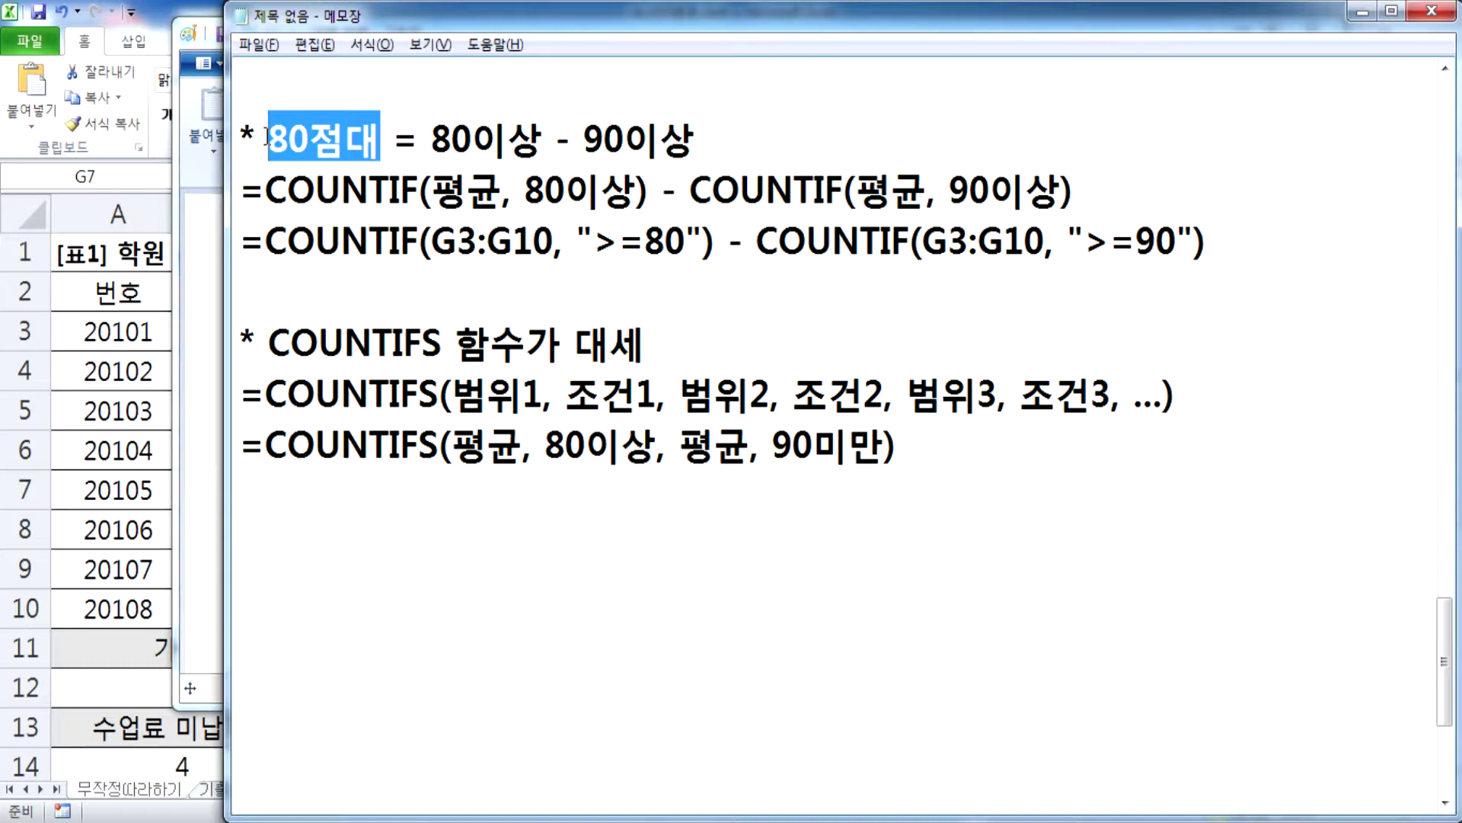
pyautogui.click(320, 291)
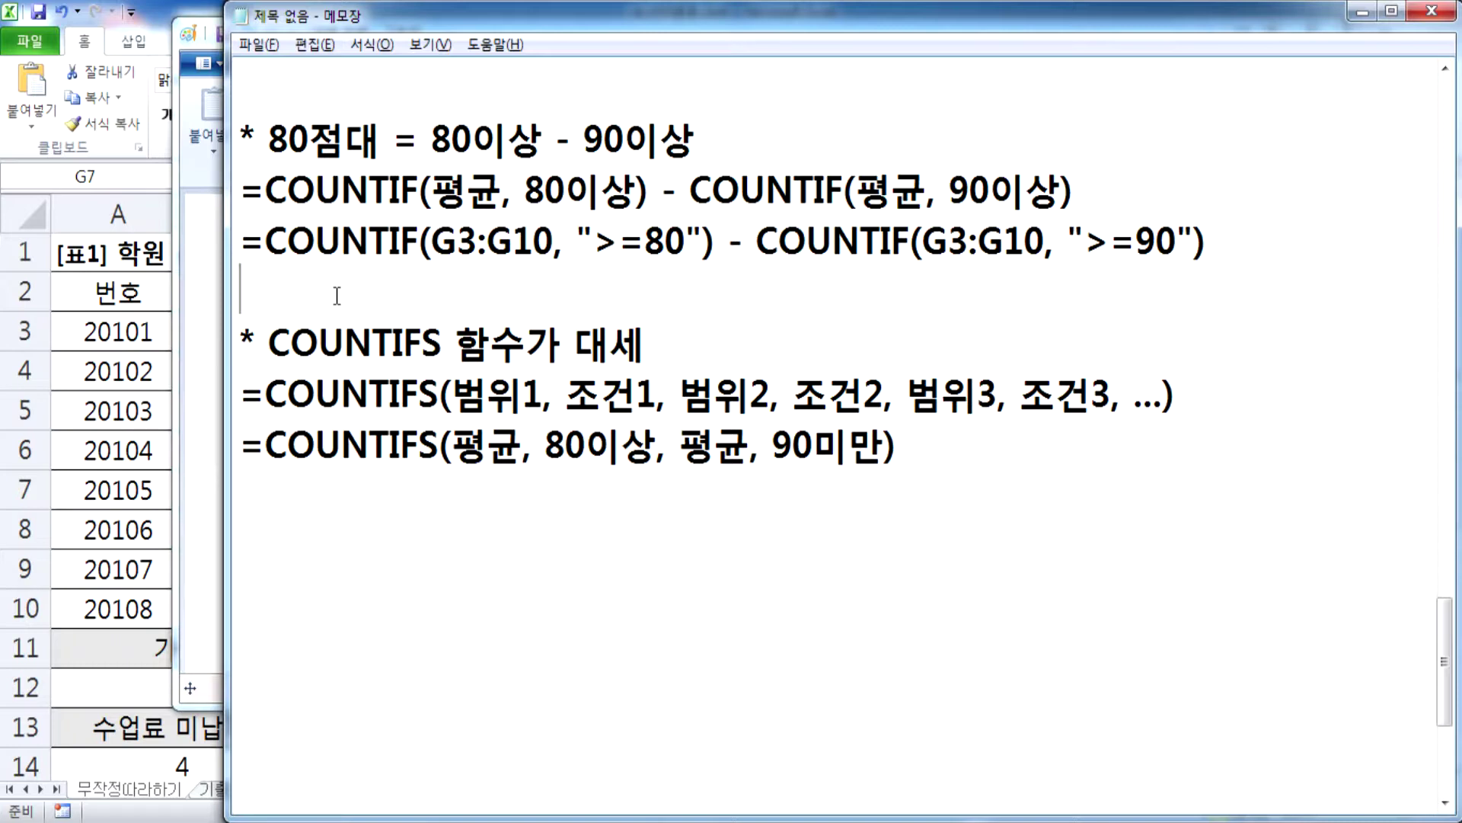
pyautogui.doubleClick(432, 344)
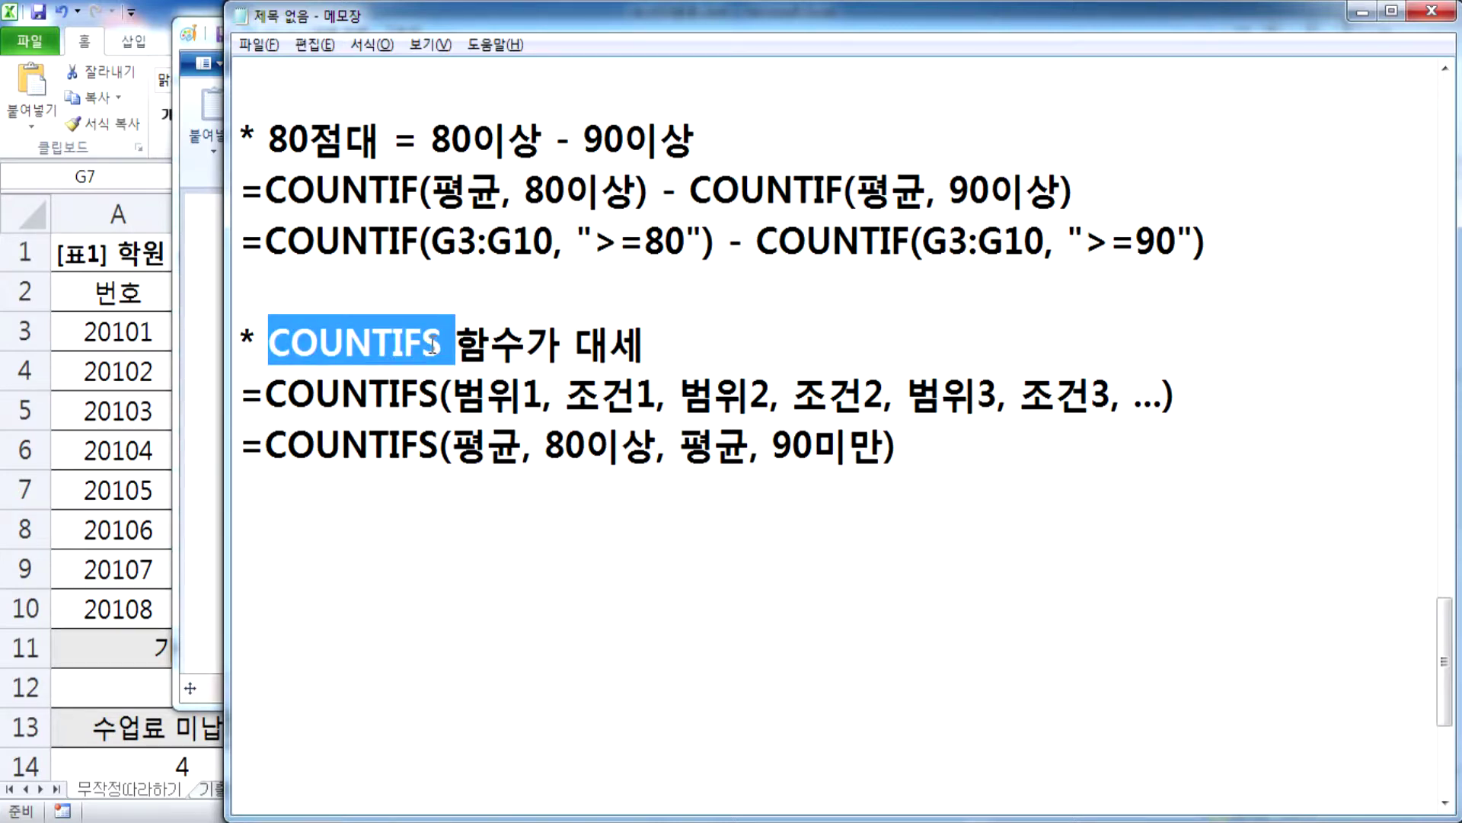
pyautogui.moveTo(422, 347); pyautogui.dragTo(438, 349)
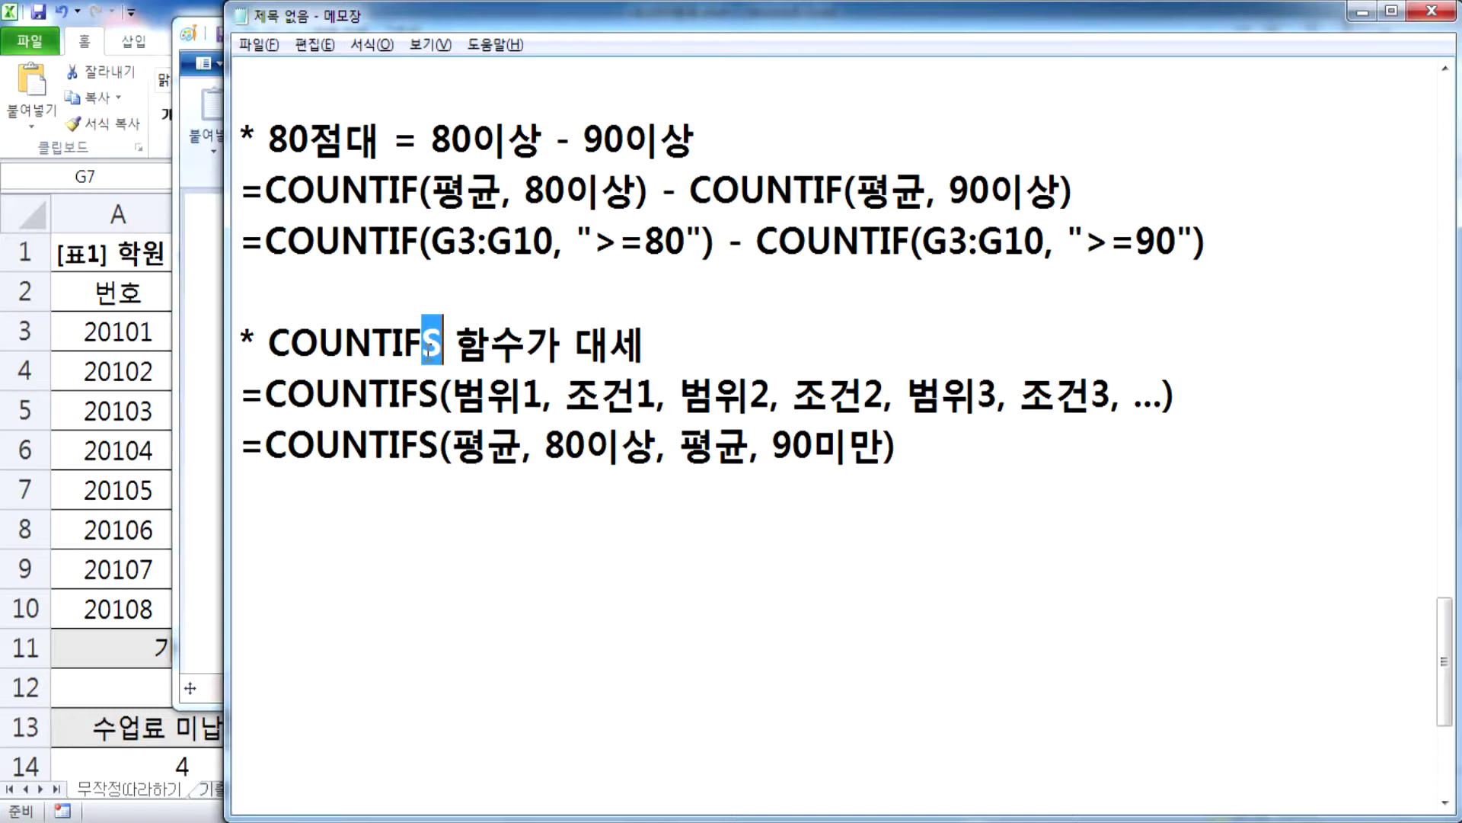
pyautogui.click(399, 498)
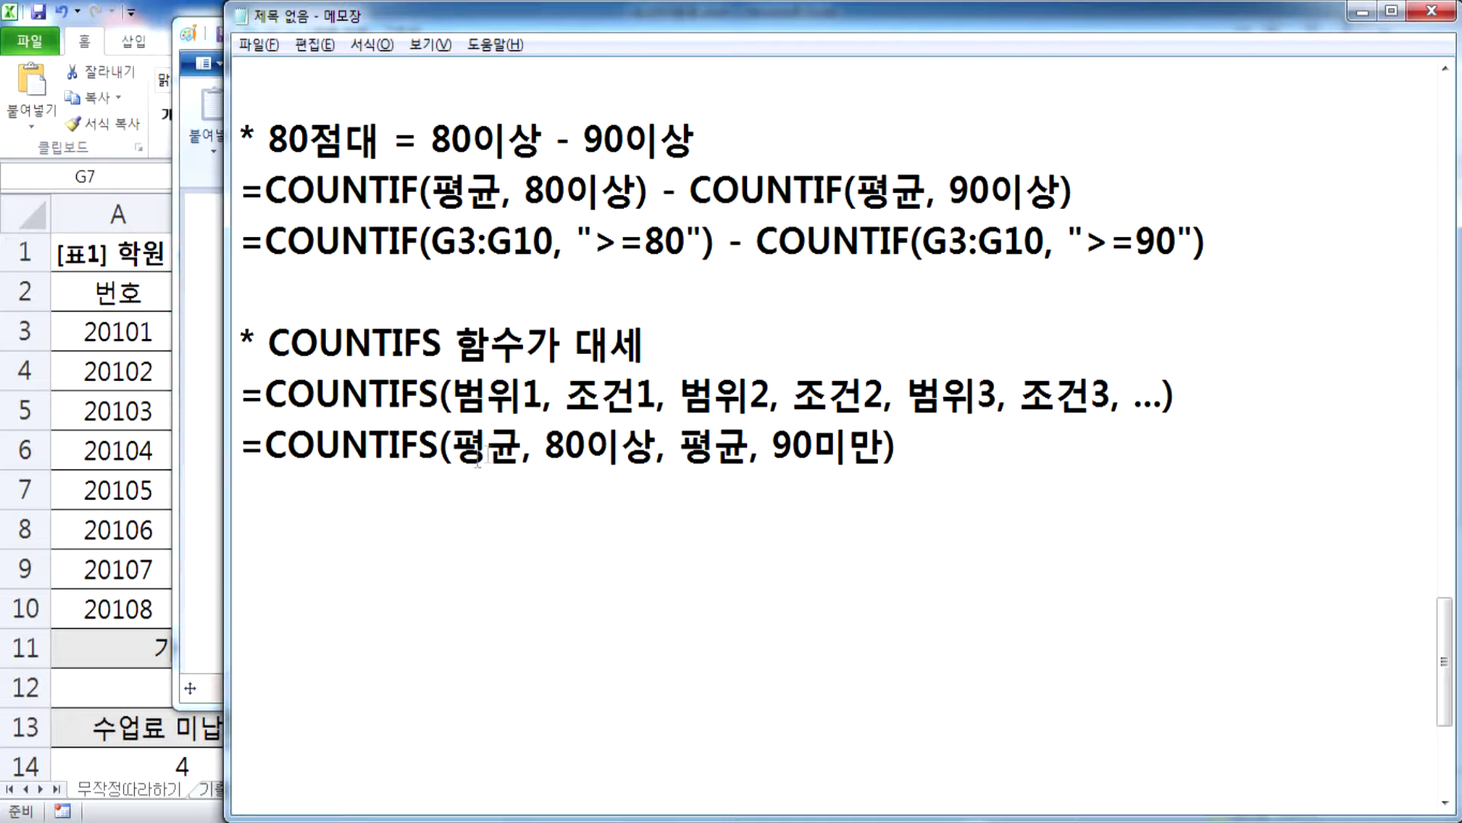
# Step: Duplicate the line =COUNTIFS(평균, 80이상, 평균, 90미만) below itself and replace the copy's first 평균 with G3:G10
pyautogui.moveTo(244, 450); pyautogui.dragTo(247, 480)
pyautogui.hotkey('ctrl', 'c')
pyautogui.click(247, 480)
pyautogui.hotkey('ctrl', 'v')
pyautogui.moveTo(455, 495); pyautogui.dragTo(523, 496)
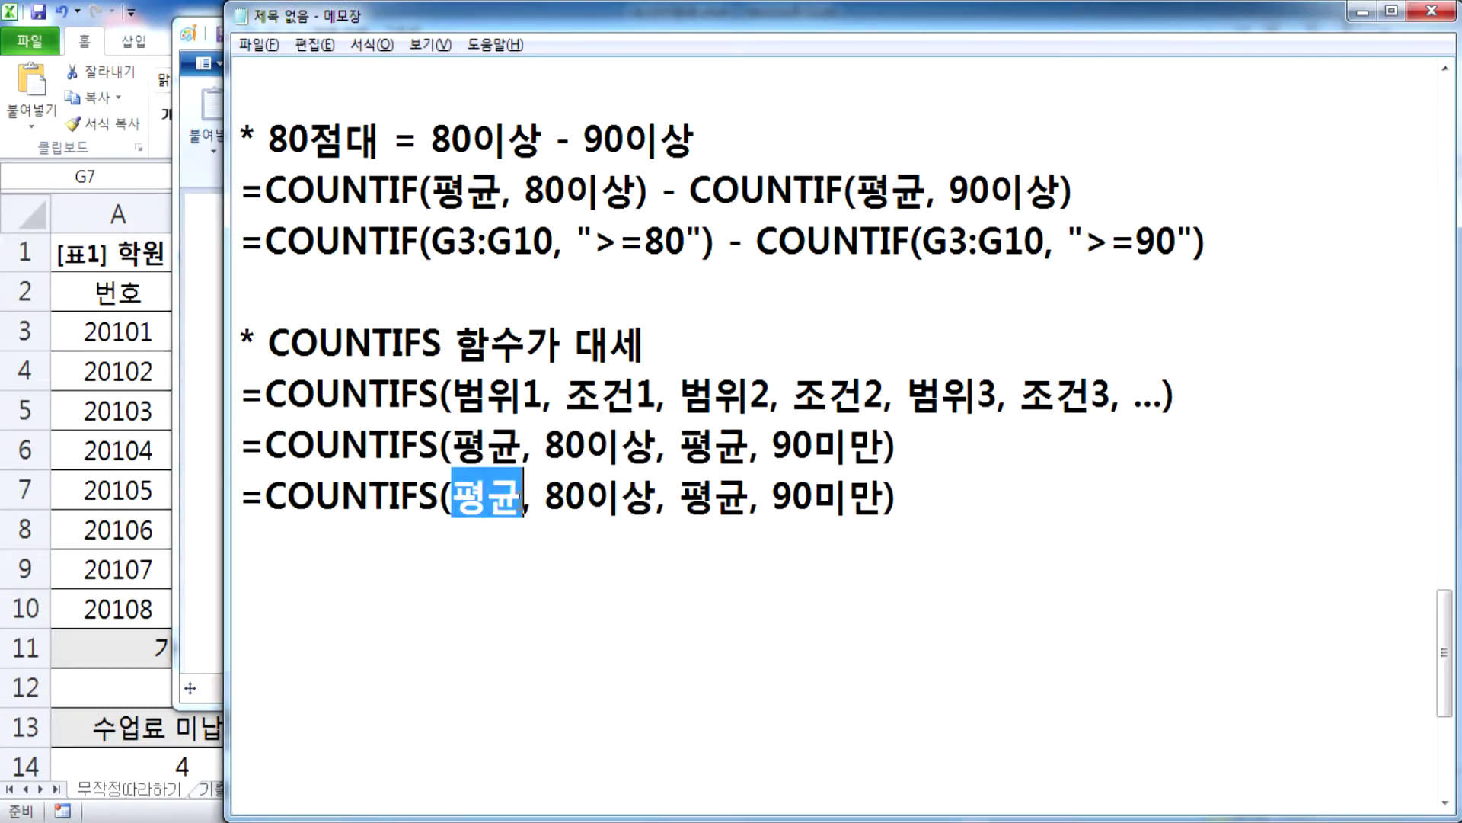
pyautogui.write('G3:G10')
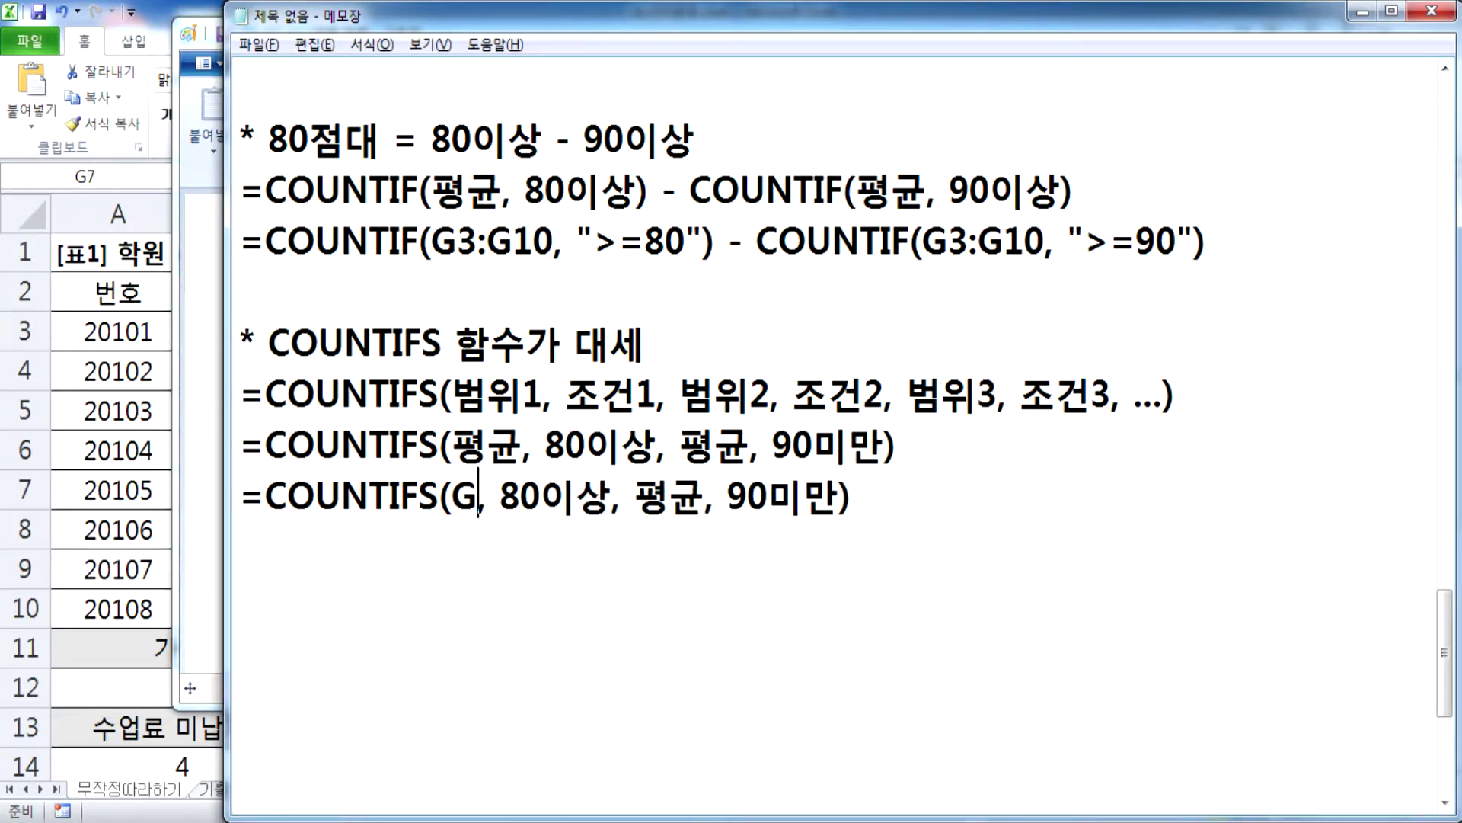
# Step: Rewrite the first condition in the duplicated COUNTIFS line as ">=80"
pyautogui.press('Right')
pyautogui.press('Right')
pyautogui.write('">=')
pyautogui.press('Right')
pyautogui.press('Right')
pyautogui.press('Delete')
pyautogui.write('"')
pyautogui.press('Delete')
# Step: Replace the second 평균 in the duplicated COUNTIFS line with the range G3:G10
pyautogui.press('Right')
pyautogui.press('Right')
pyautogui.write('G3:G120')
pyautogui.press('BackSpace')
pyautogui.press('BackSpace')
pyautogui.write('09')
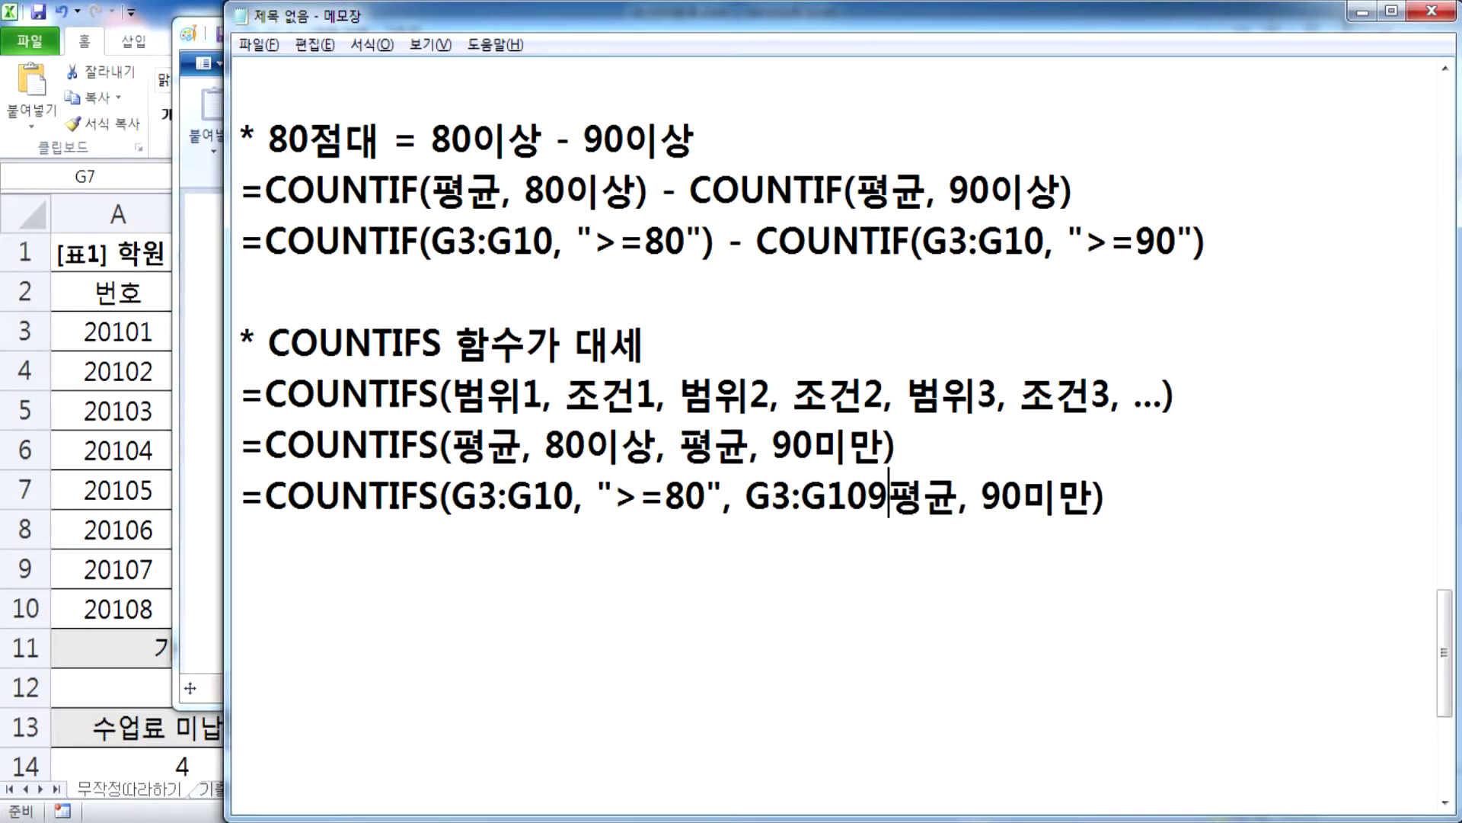
pyautogui.press('BackSpace')
pyautogui.press('Delete')
pyautogui.press('Delete')
# Step: Rewrite the second condition in the duplicated COUNTIFS line as "<90"
pyautogui.press('Right')
pyautogui.press('Right')
pyautogui.write('"<')
pyautogui.press('Right')
pyautogui.press('Right')
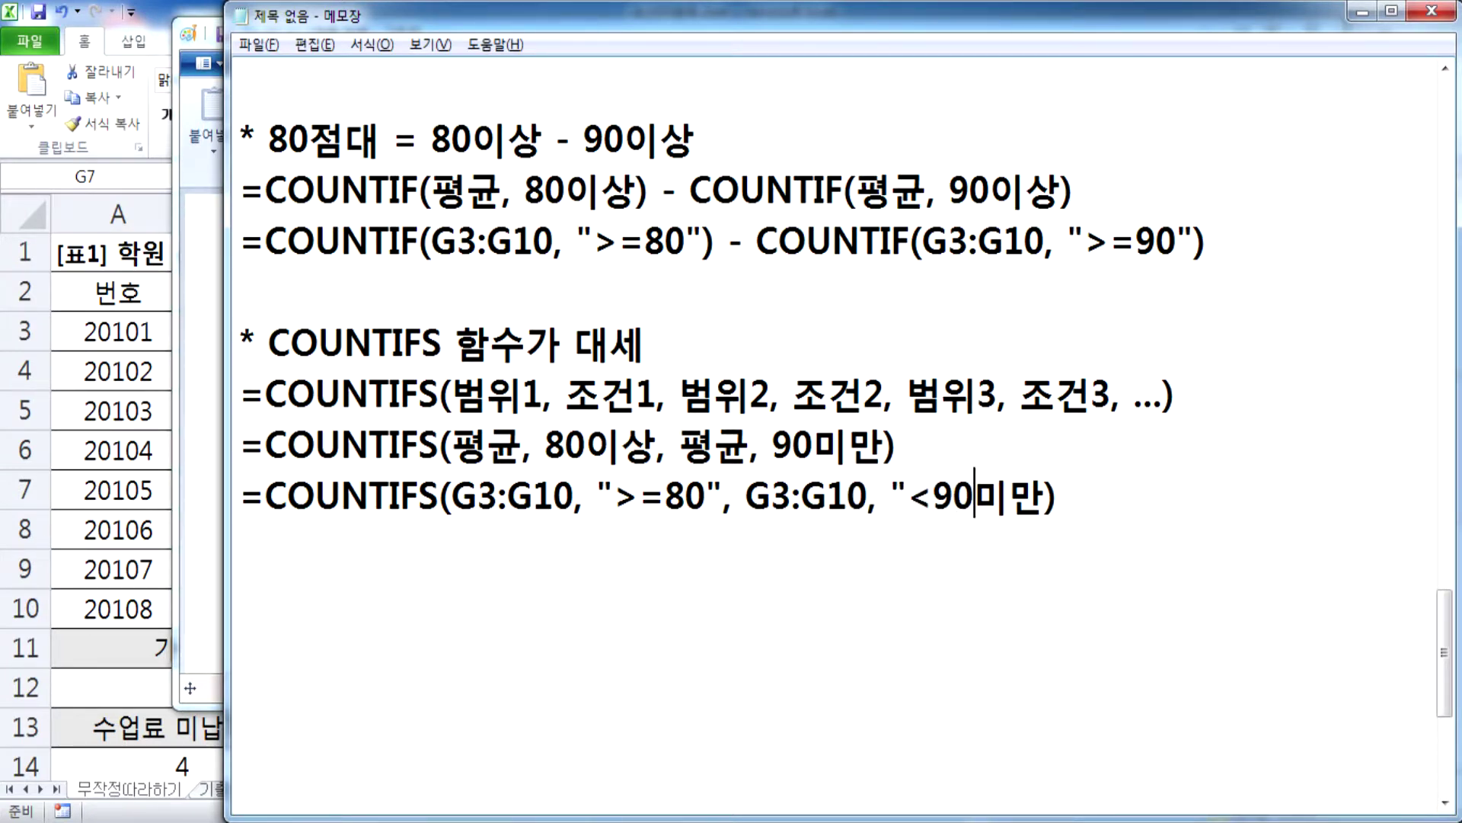
pyautogui.press('Delete')
pyautogui.press('Delete')
pyautogui.write('"')
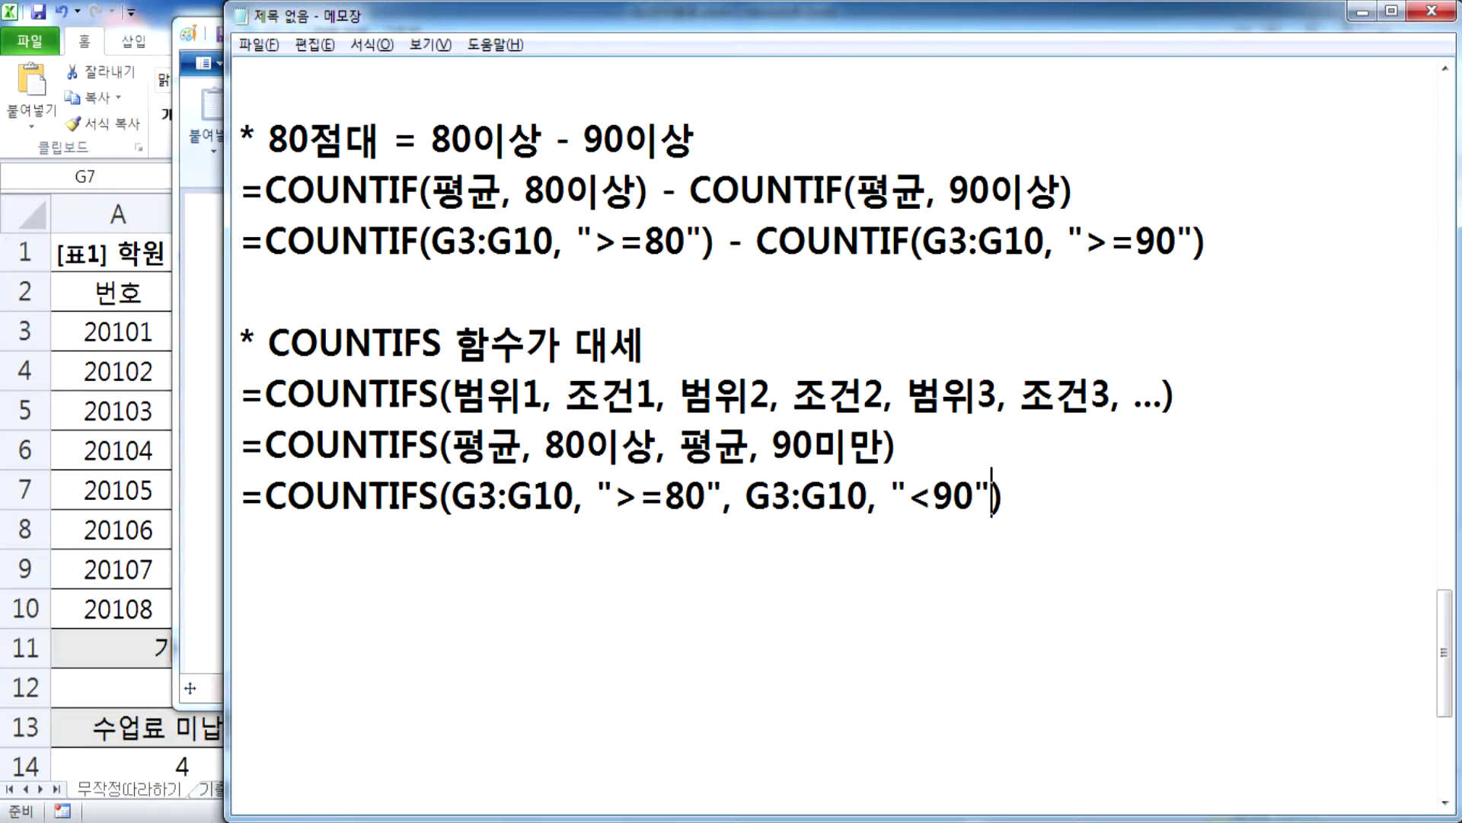
# Step: Compare the functions used in the COUNTIF subtraction formula with the single COUNTIFS formula
pyautogui.doubleClick(389, 243)
pyautogui.click(646, 242)
pyautogui.click(926, 245)
pyautogui.doubleClick(890, 243)
pyautogui.click(890, 244)
pyautogui.doubleClick(385, 494)
pyautogui.click(384, 494)
# Step: Switch to Paint and close the number-line drawing without saving it
pyautogui.click(218, 437)
pyautogui.click(1310, 28)
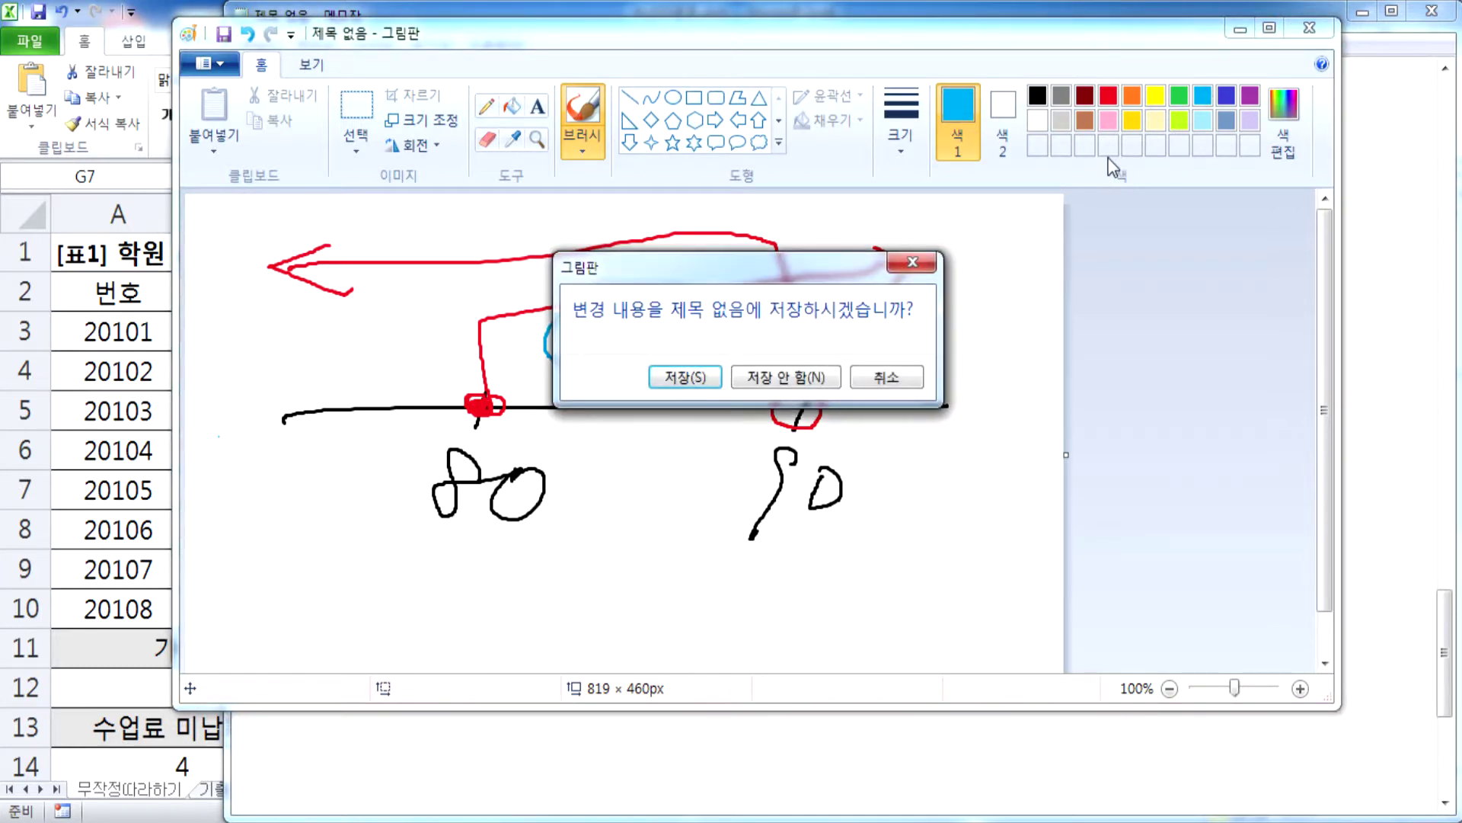
pyautogui.click(785, 377)
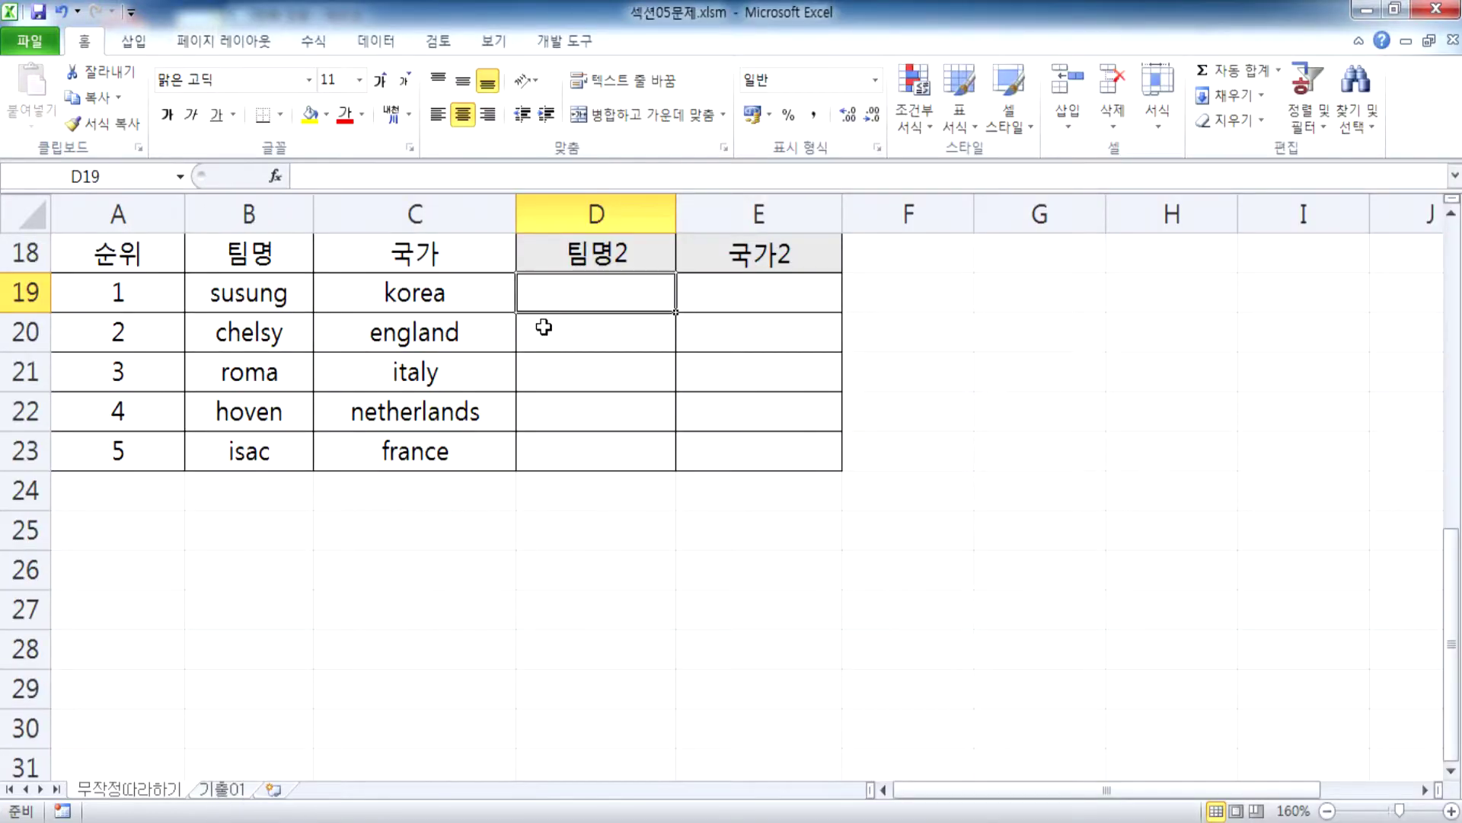
# Step: Move the Notepad window aside to uncover the Excel team table, and inspect the team name and country in row 21
pyautogui.hotkey('alt', 'Tab')
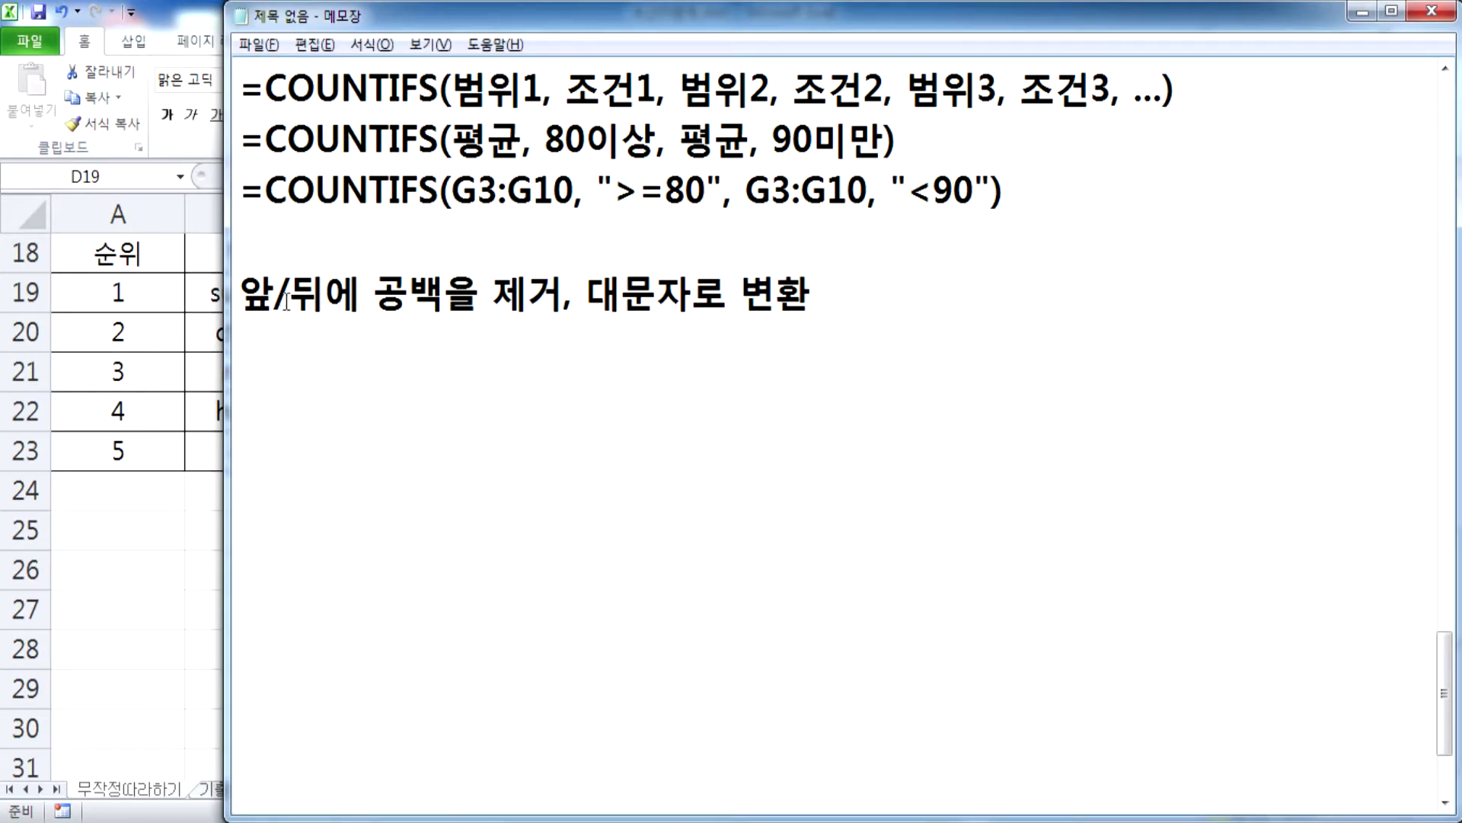
pyautogui.moveTo(579, 10); pyautogui.dragTo(1064, 9)
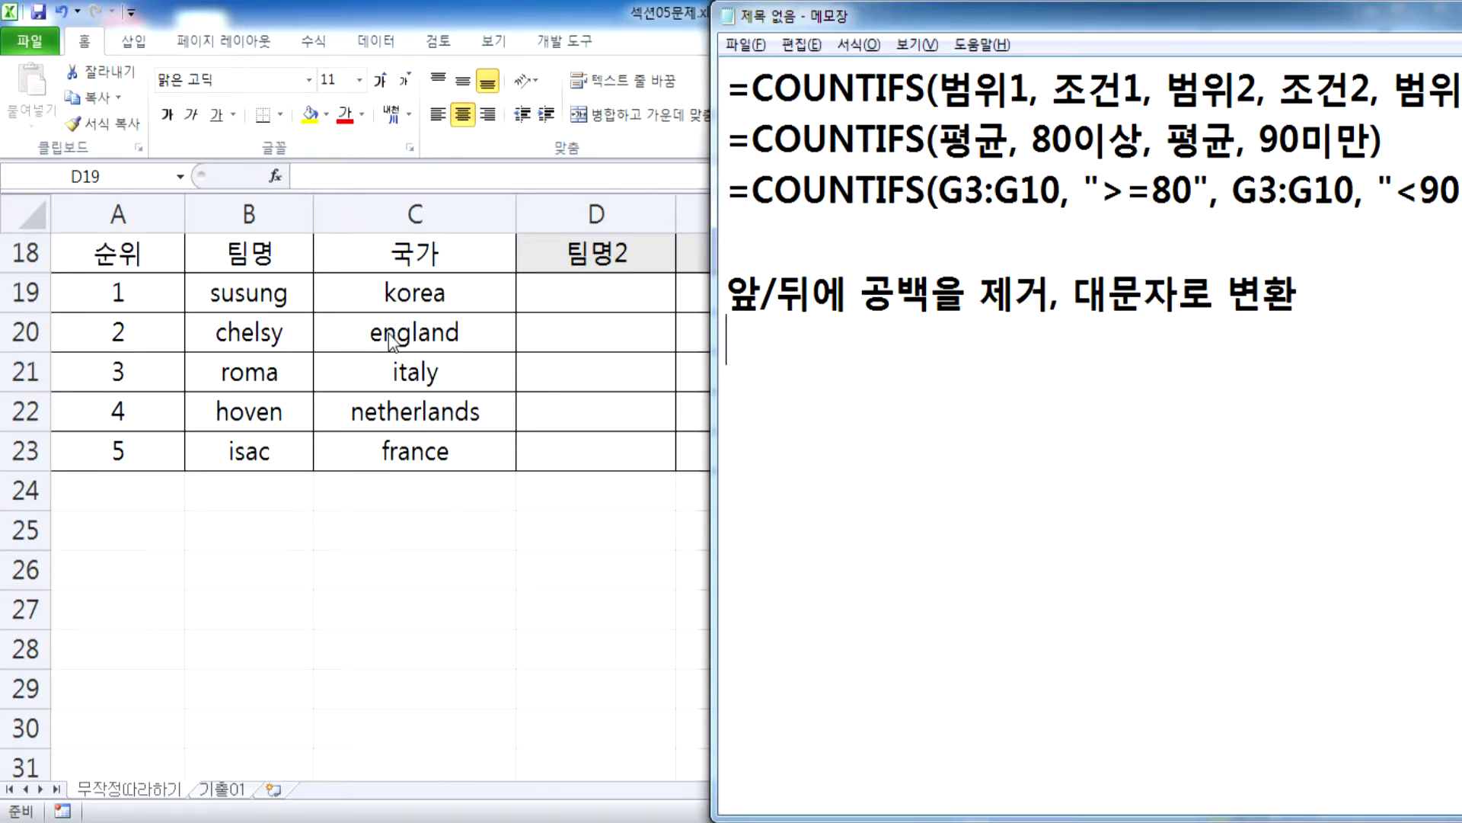
pyautogui.hotkey('alt', 'Tab')
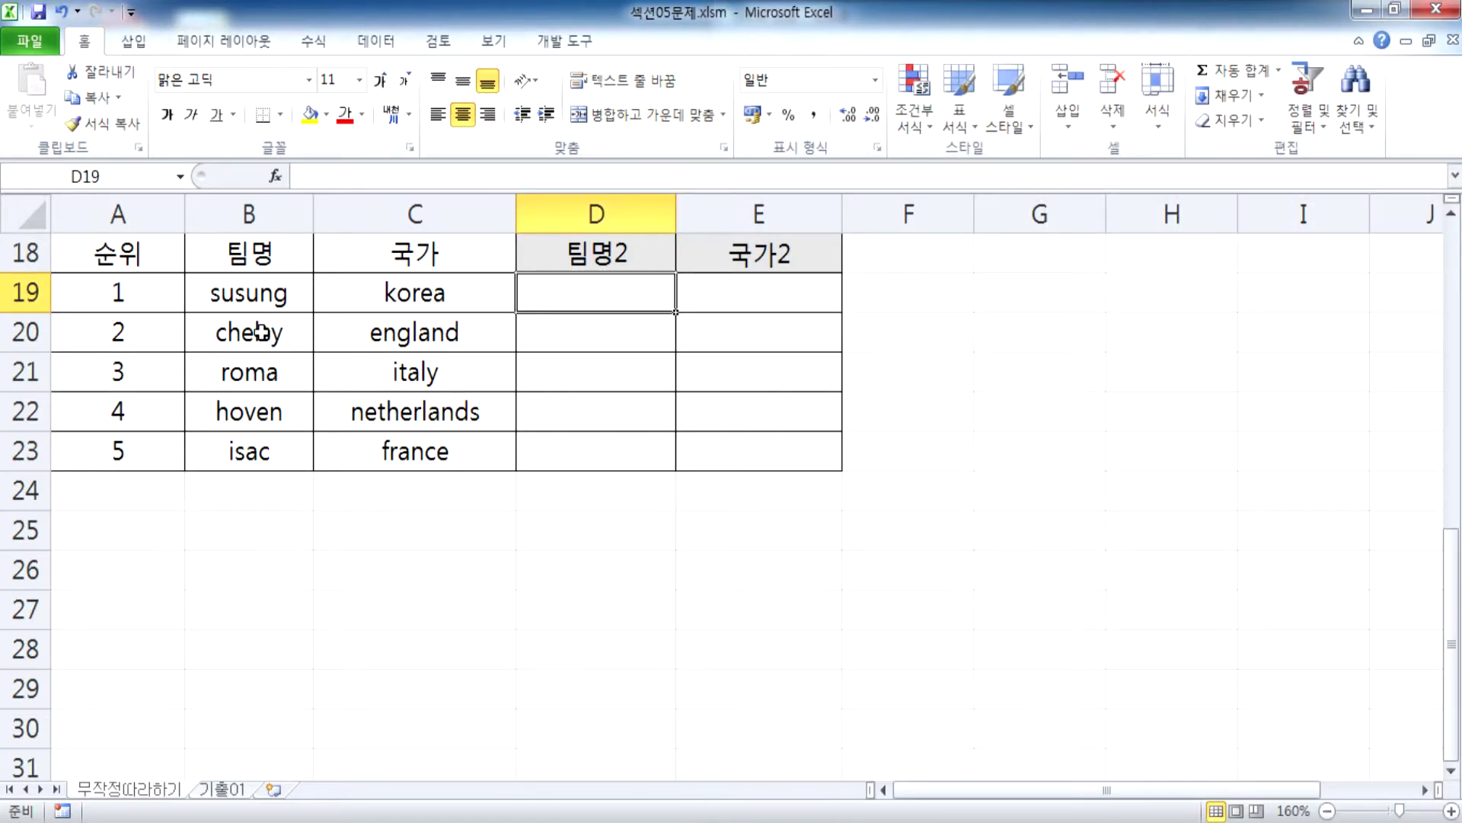
pyautogui.click(407, 372)
pyautogui.click(273, 373)
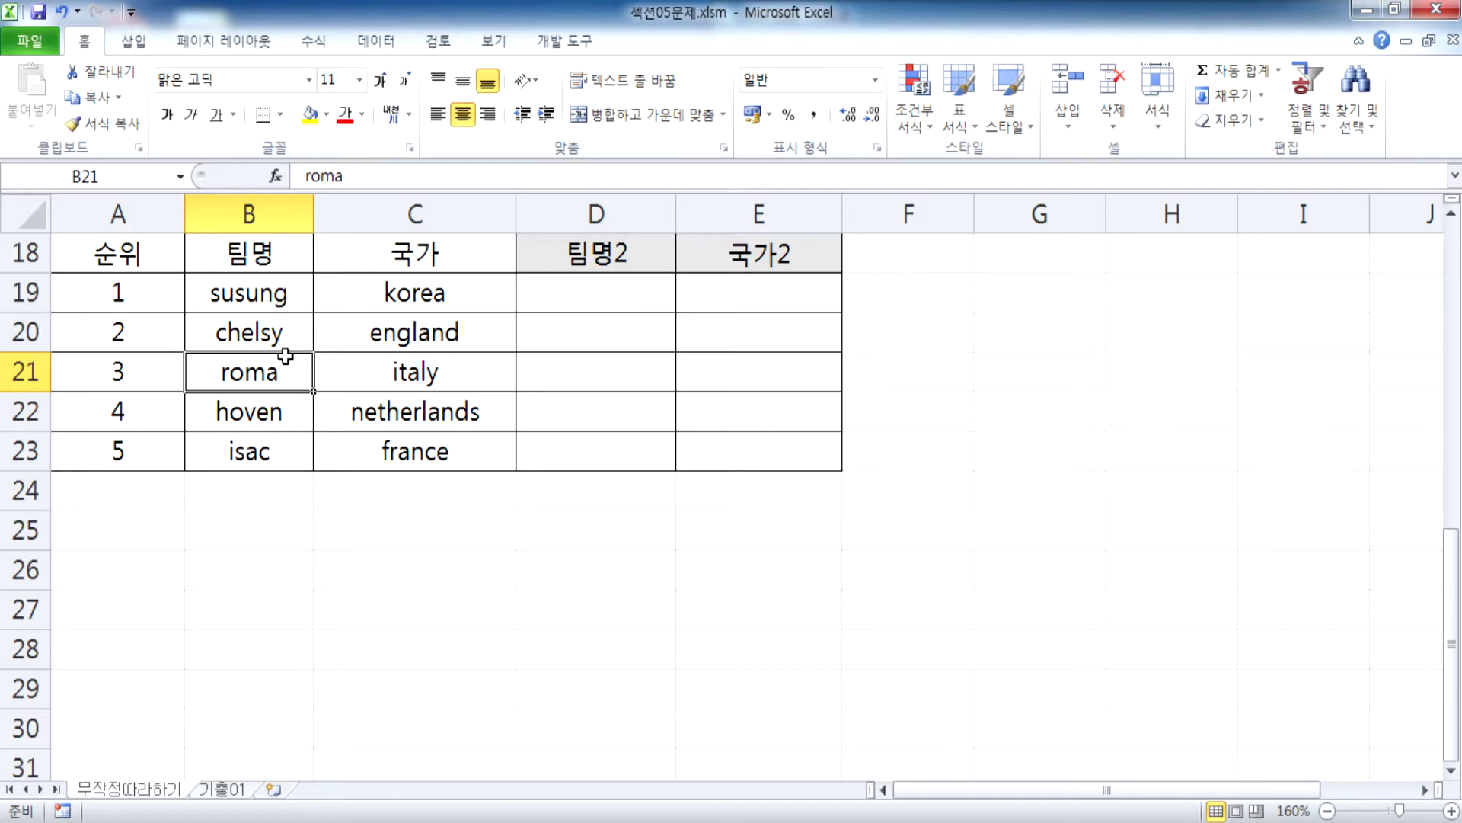
pyautogui.hotkey('alt', 'Tab')
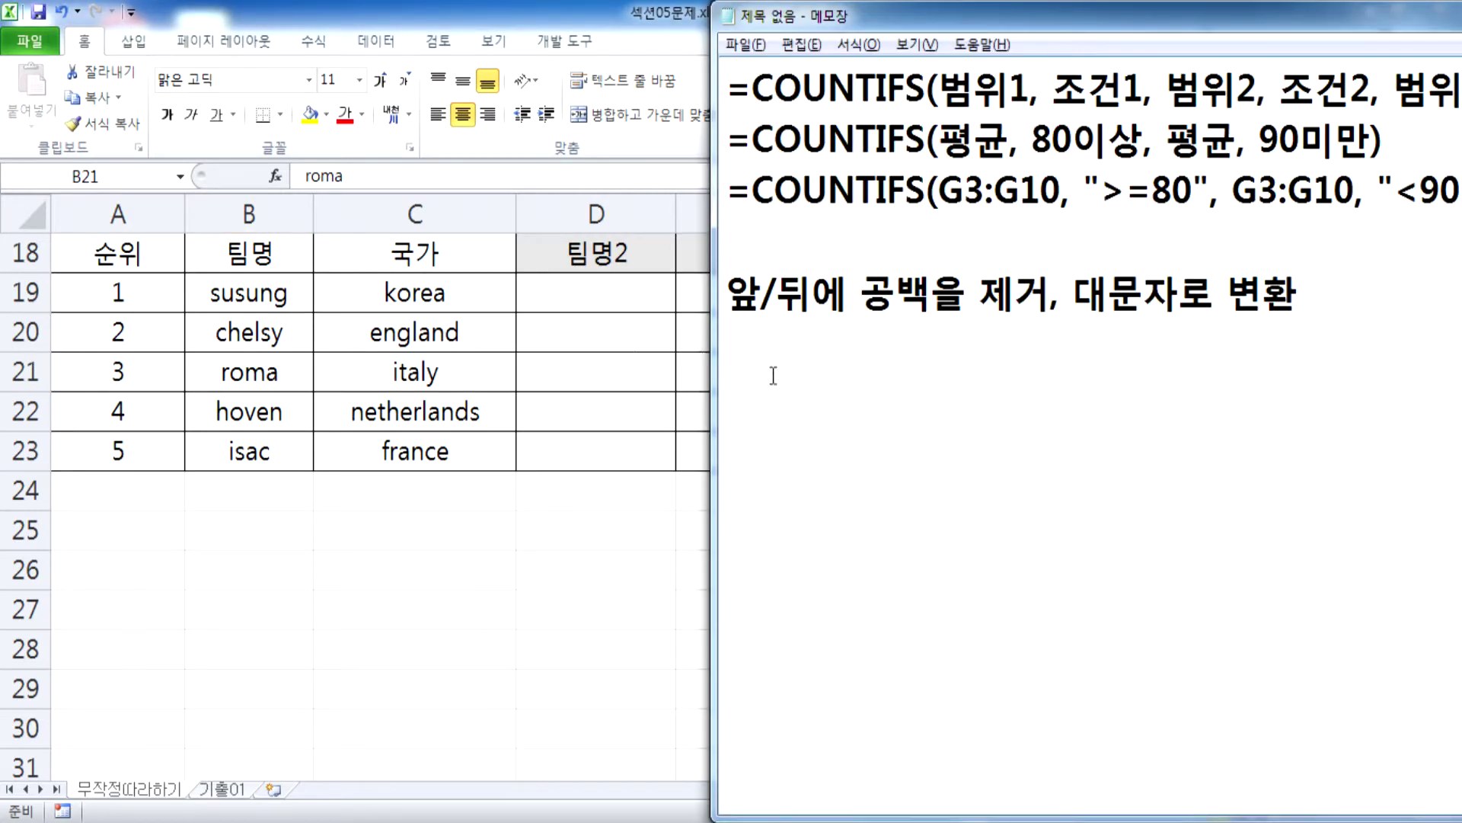
# Step: In Excel, check B19:C23 for padding spaces by aligning the cells left and right, and restore centre alignment
pyautogui.click(236, 303)
pyautogui.moveTo(240, 293); pyautogui.dragTo(252, 451)
pyautogui.click(438, 116)
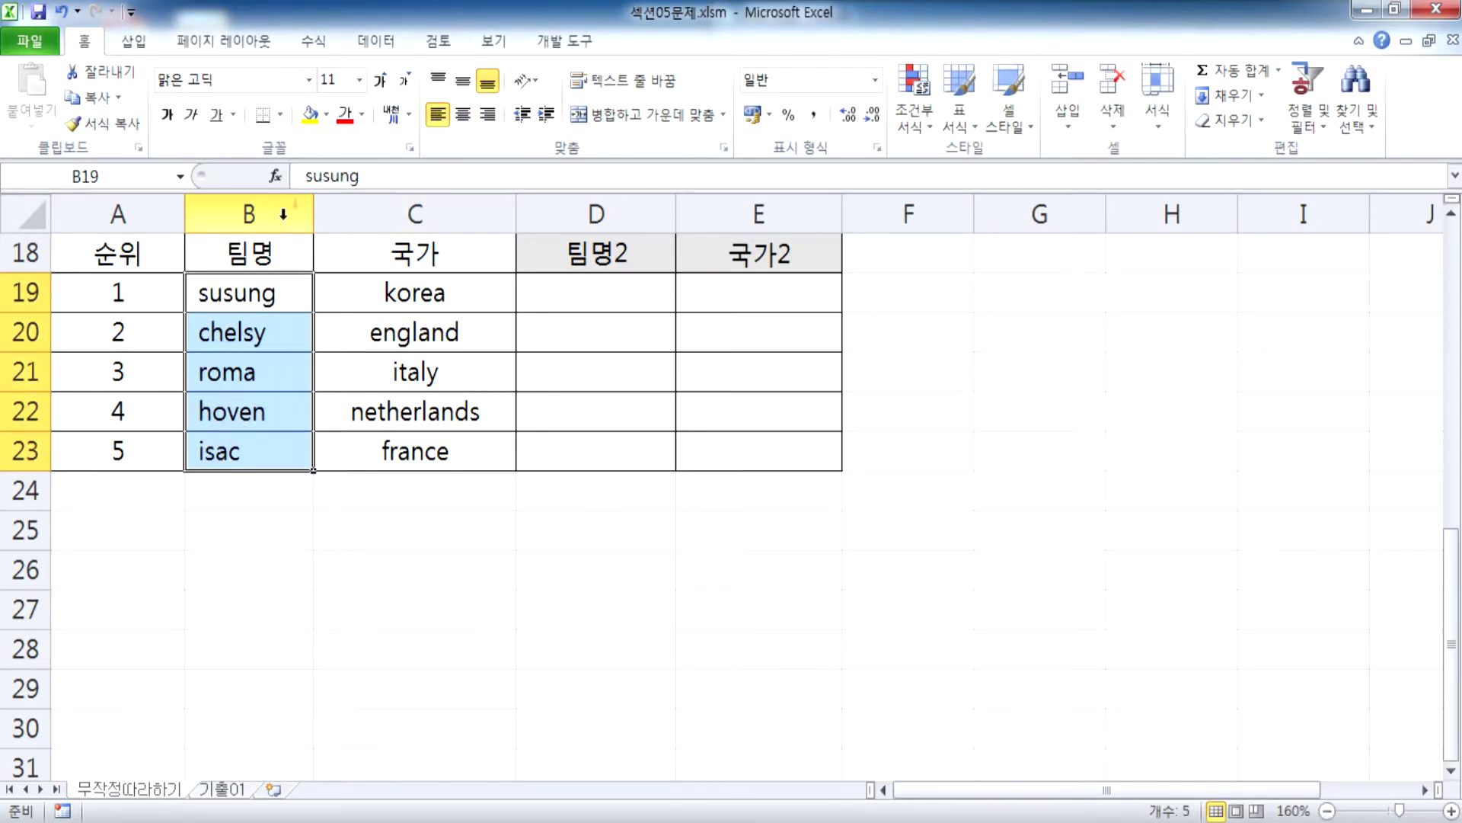
pyautogui.moveTo(259, 291); pyautogui.dragTo(385, 450)
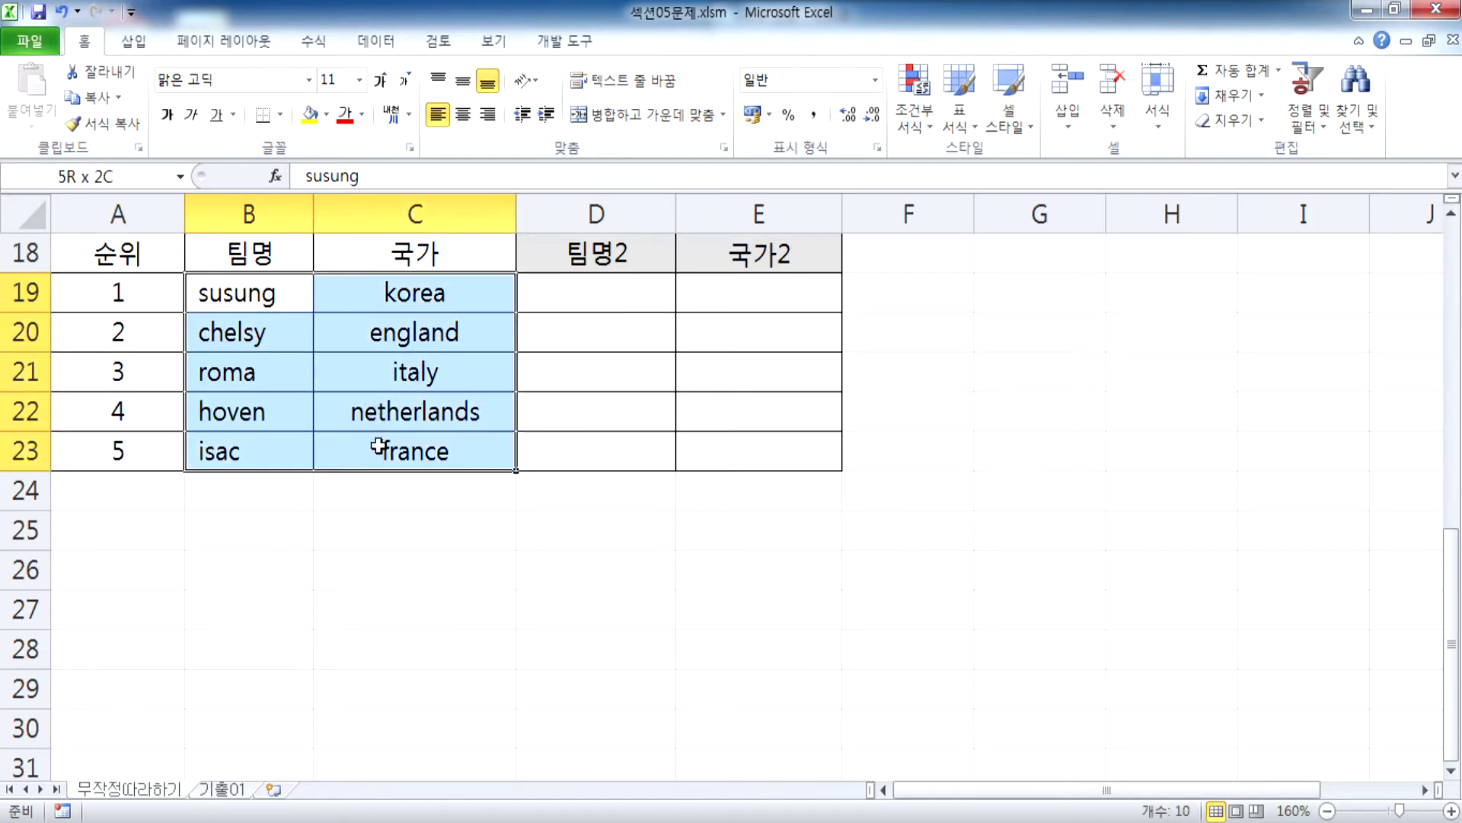
pyautogui.click(440, 116)
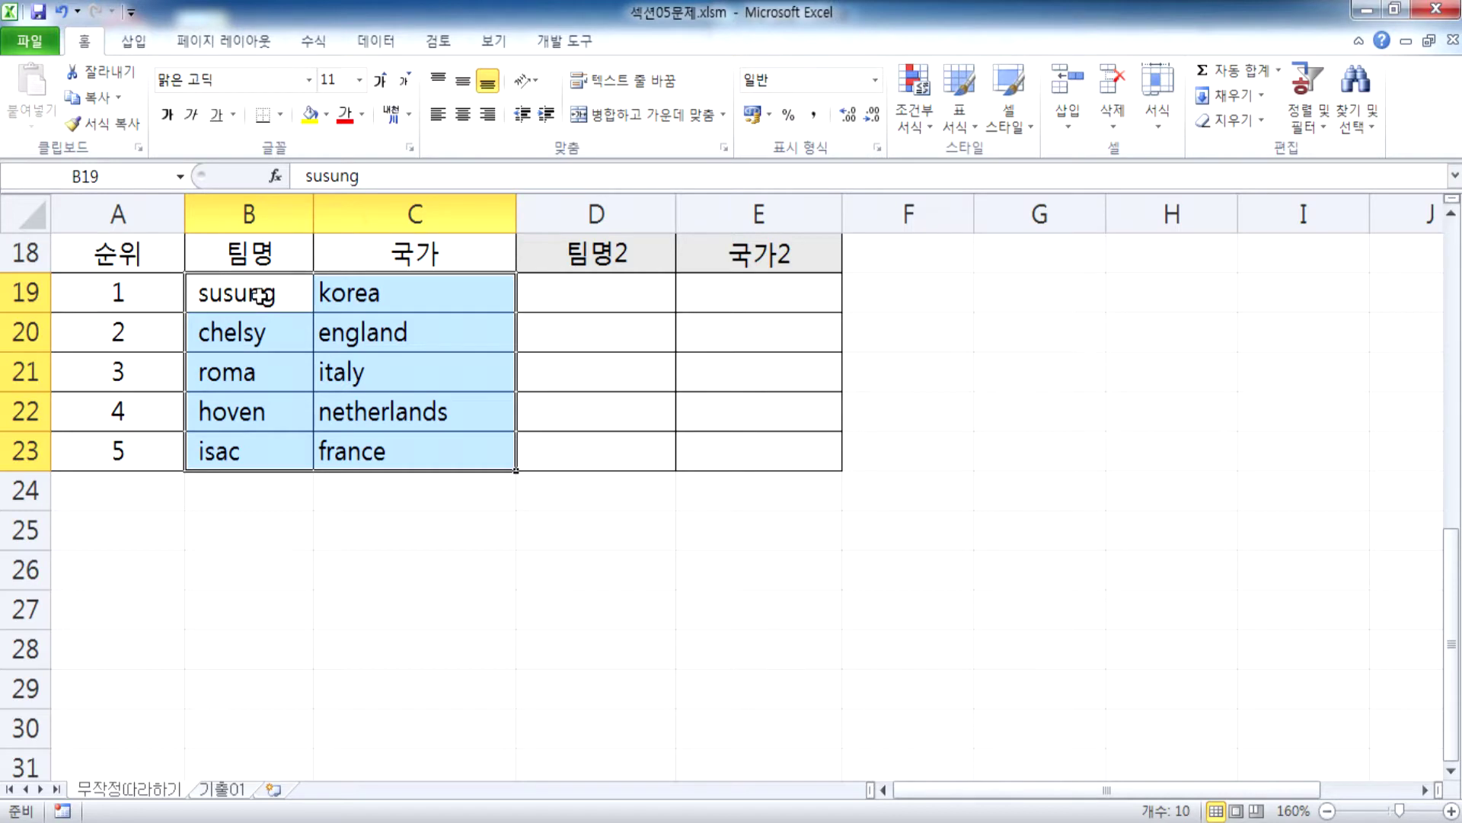
pyautogui.click(488, 115)
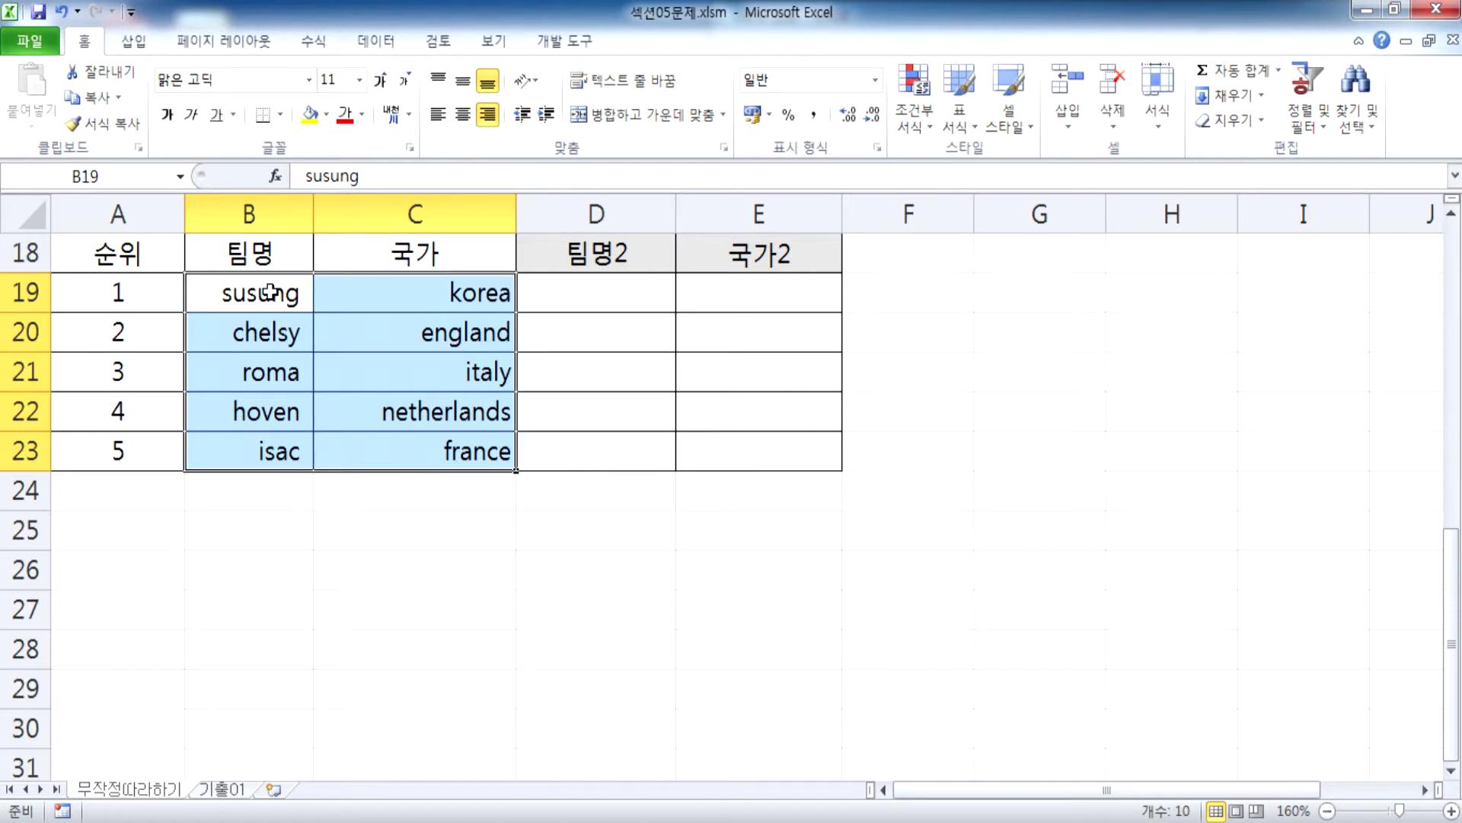
pyautogui.click(462, 115)
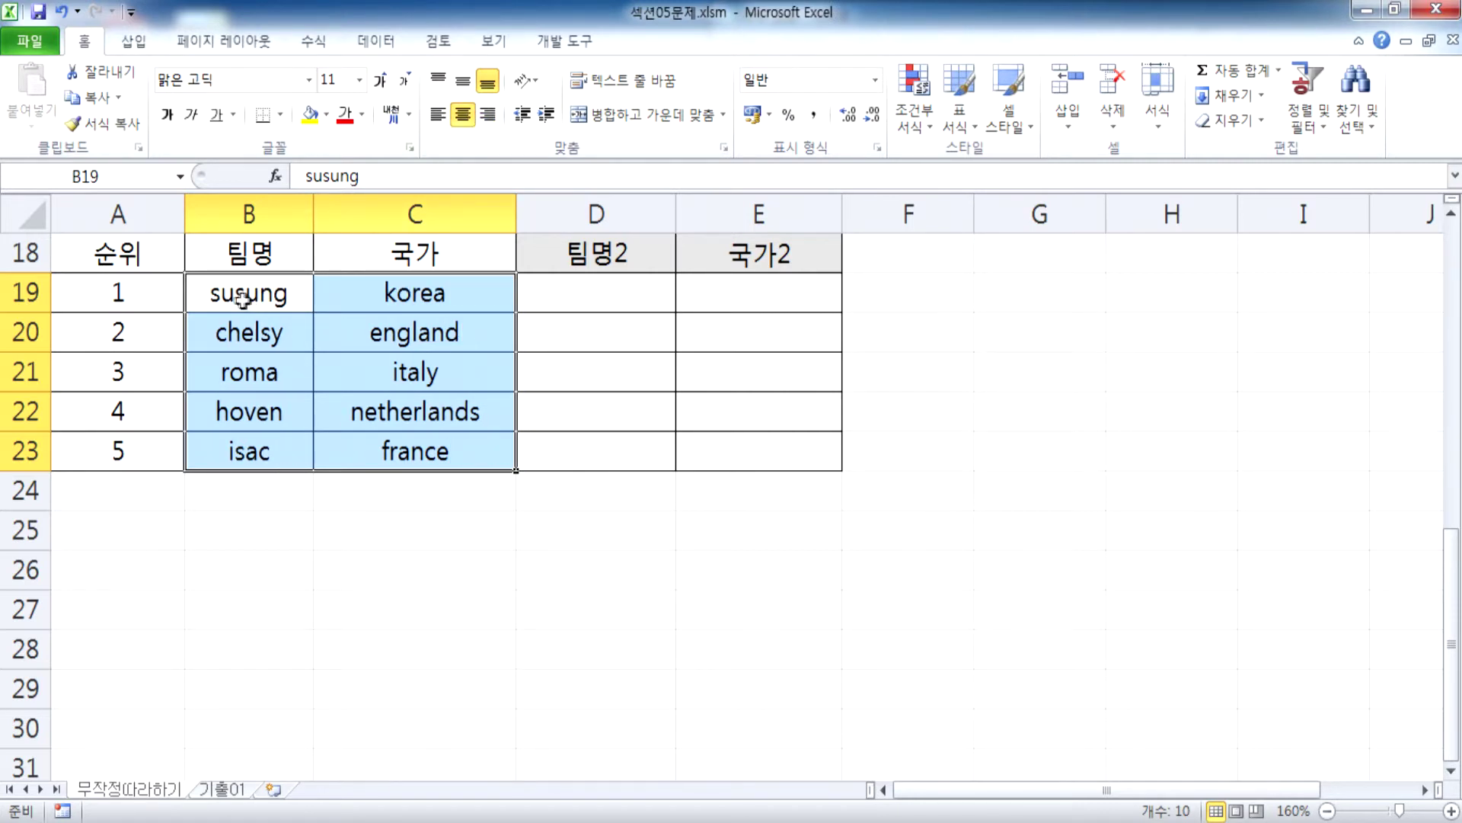
# Step: Enter the sample text "DFGDFG SDF" in C25 with extra spaces before and after it
pyautogui.click(457, 538)
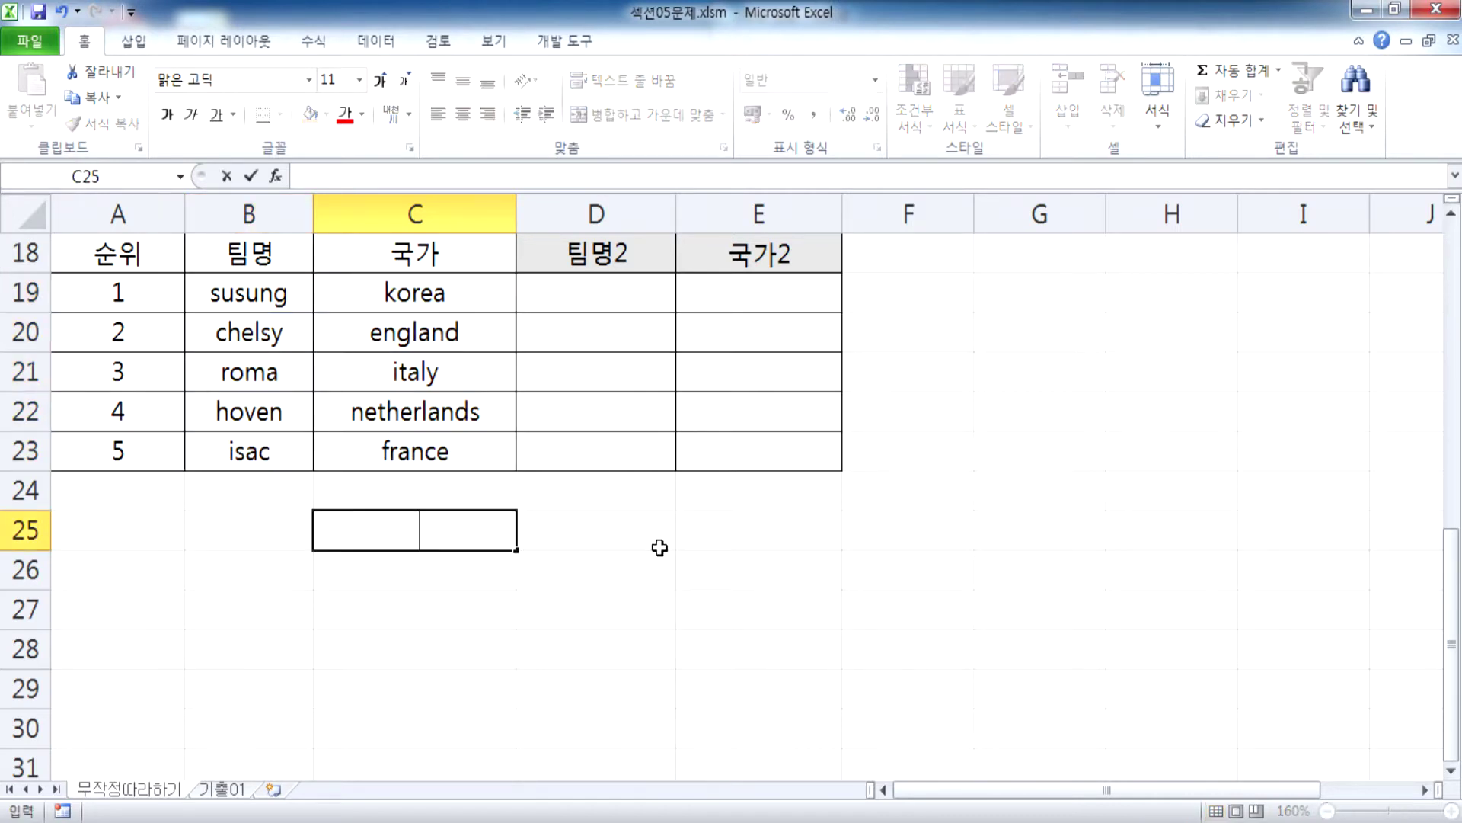
pyautogui.write('DFGDFG')
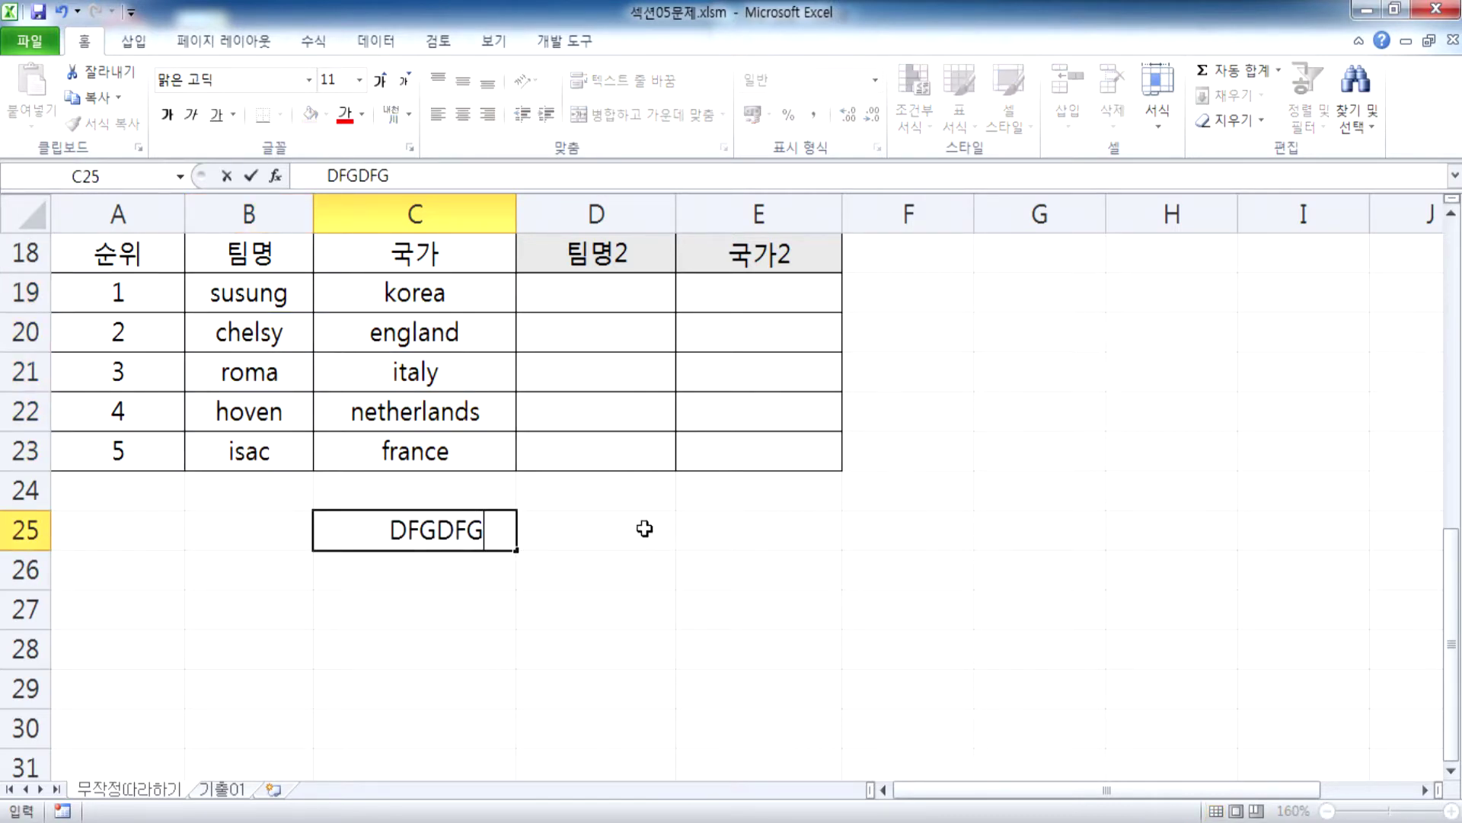
pyautogui.write('   SDF')
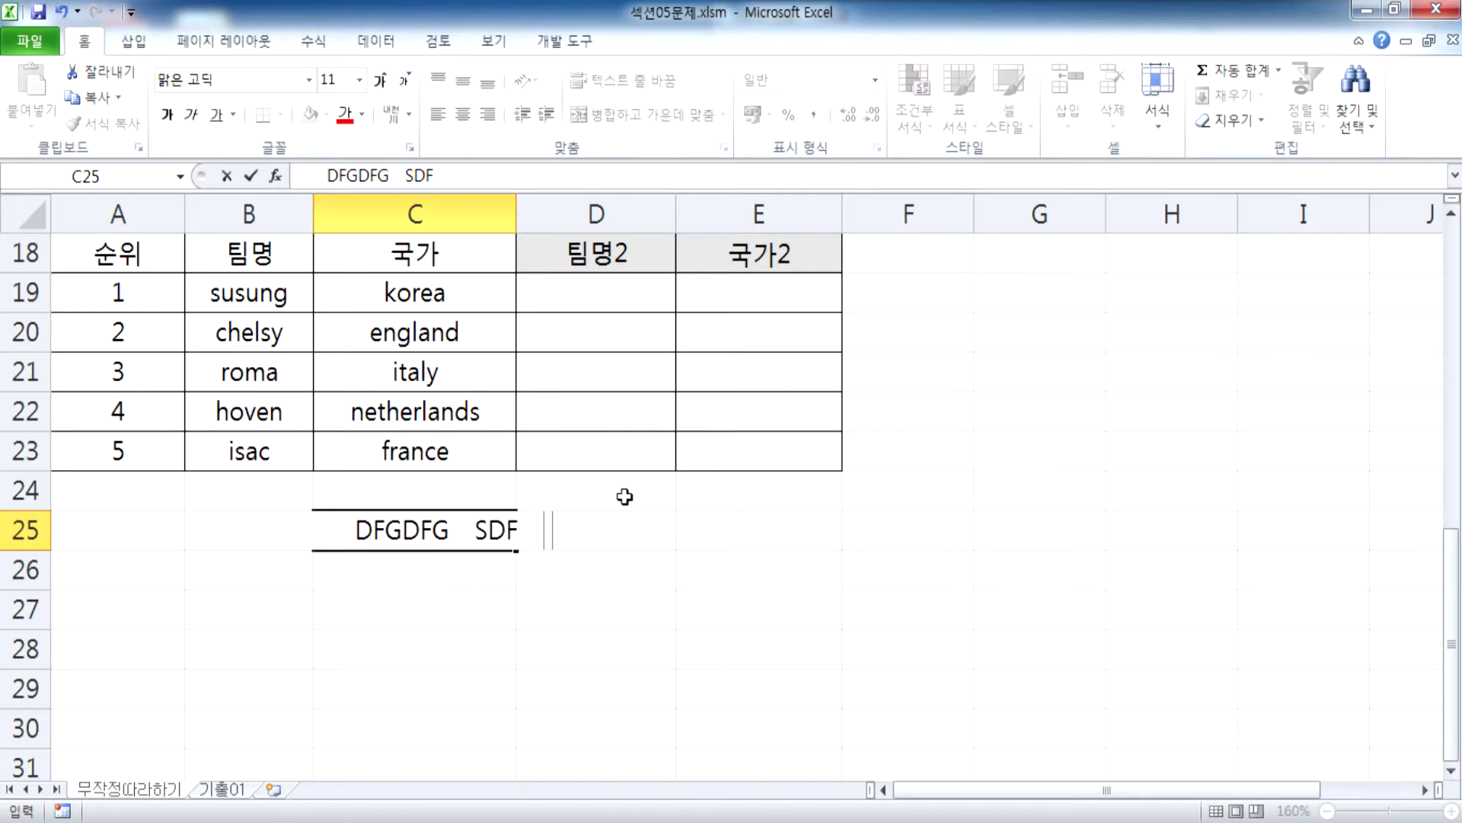
pyautogui.press('Return')
pyautogui.click(496, 515)
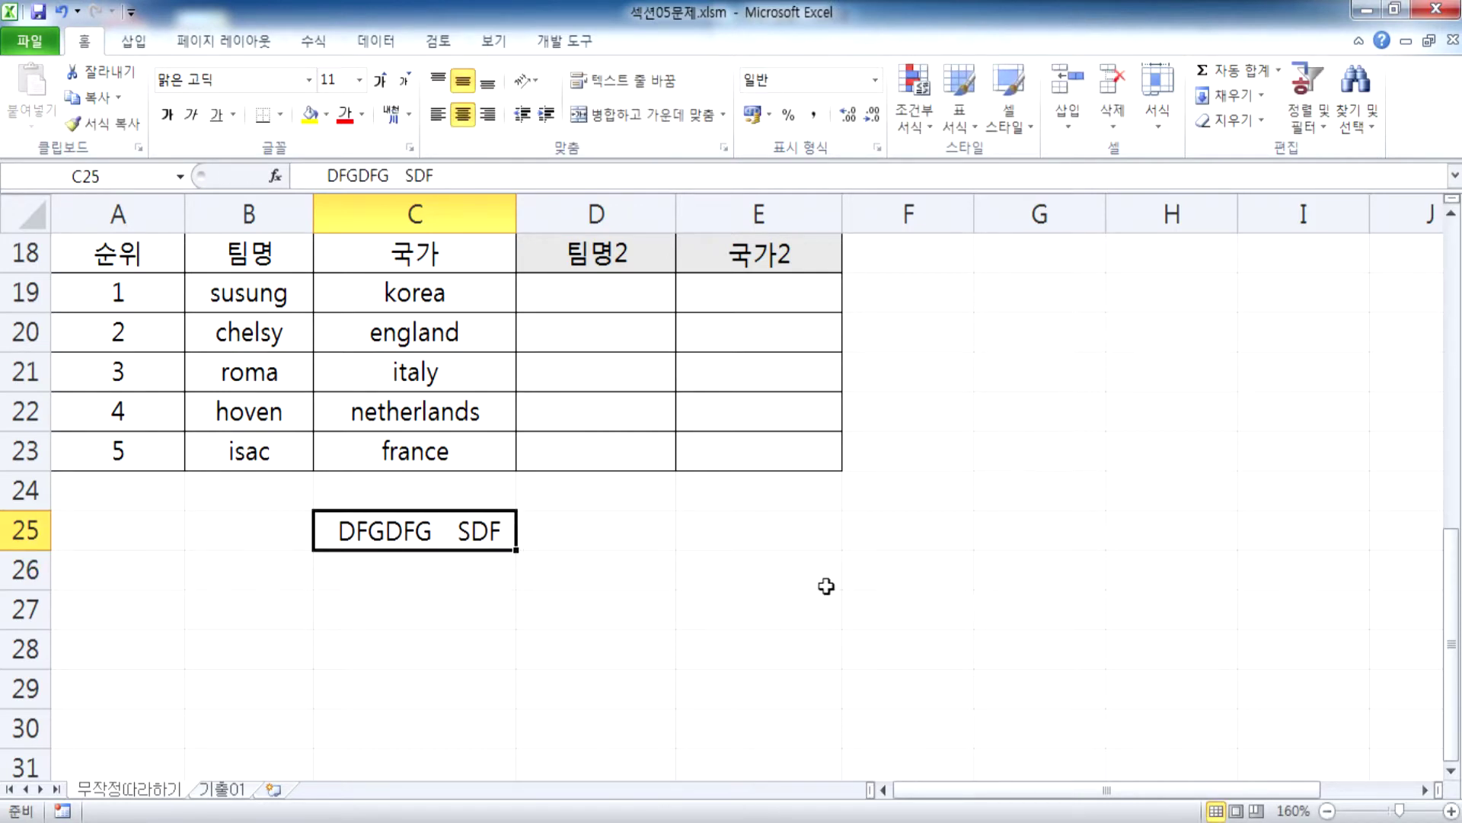
# Step: Examine the leading, trailing and inner spaces of the sample text in C25, and return to the Notepad notes
pyautogui.doubleClick(338, 525)
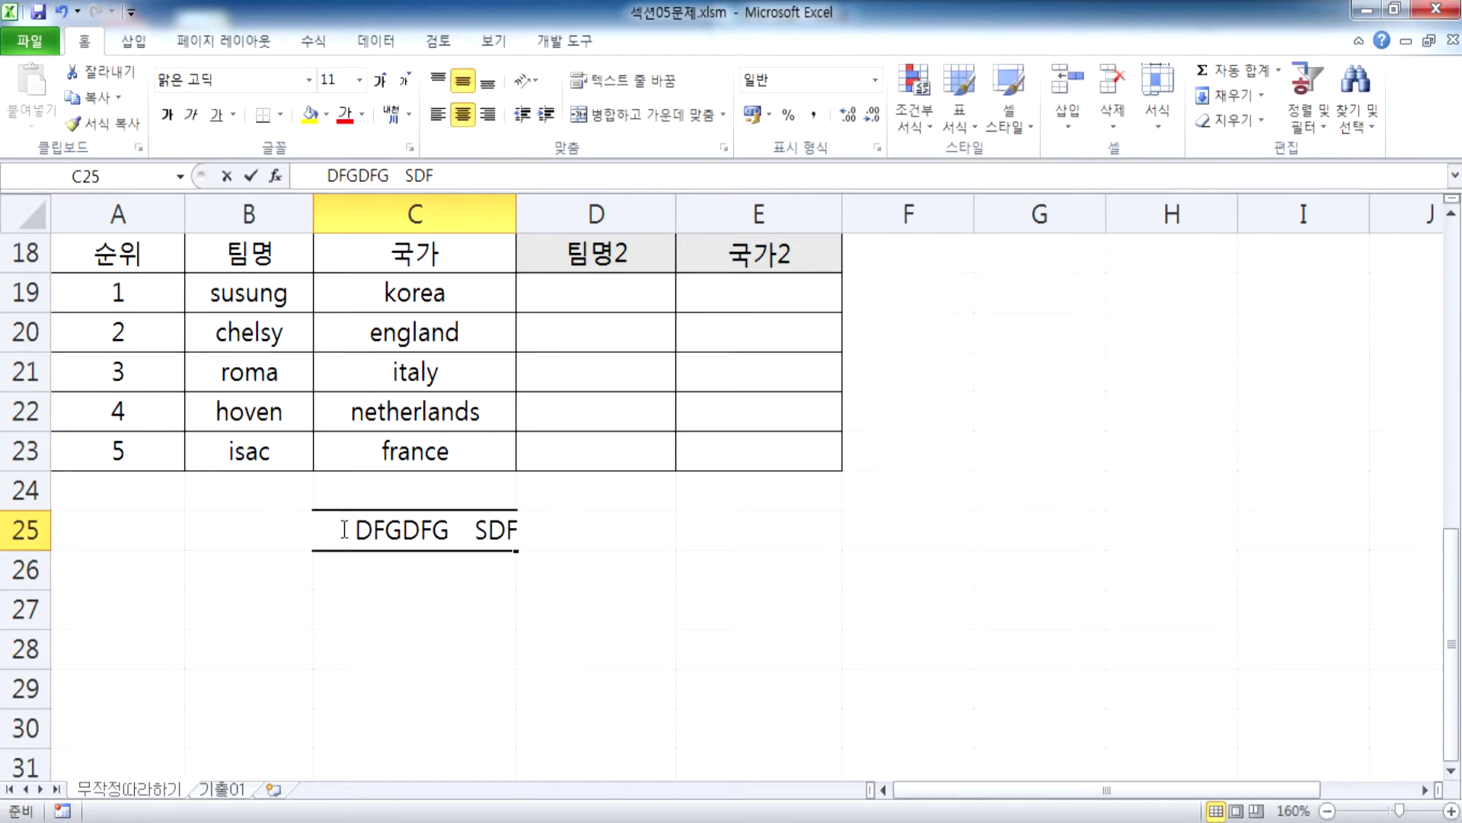
pyautogui.moveTo(340, 527); pyautogui.dragTo(281, 533)
pyautogui.moveTo(516, 530); pyautogui.dragTo(581, 528)
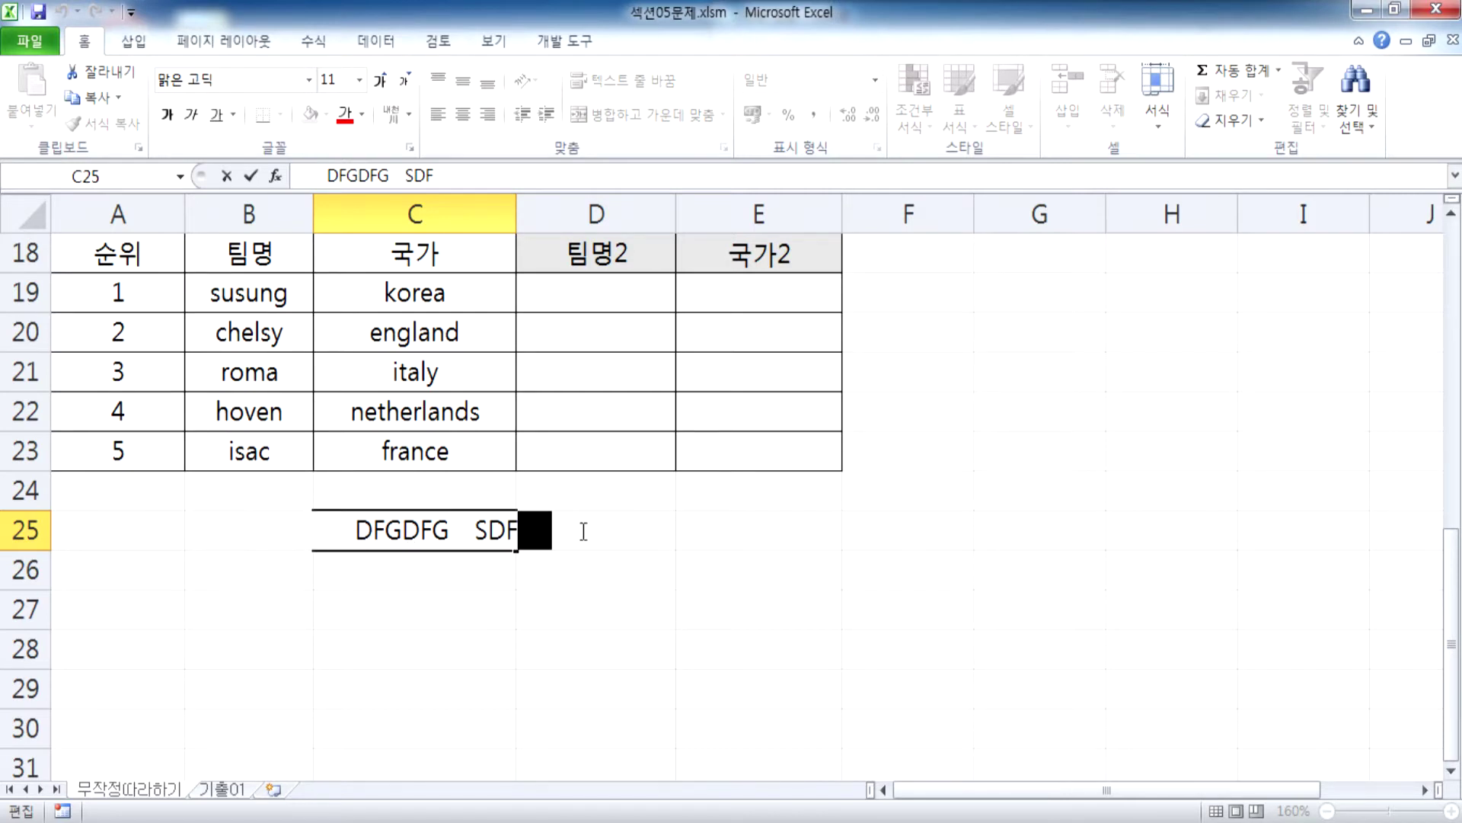
pyautogui.moveTo(455, 527); pyautogui.dragTo(474, 529)
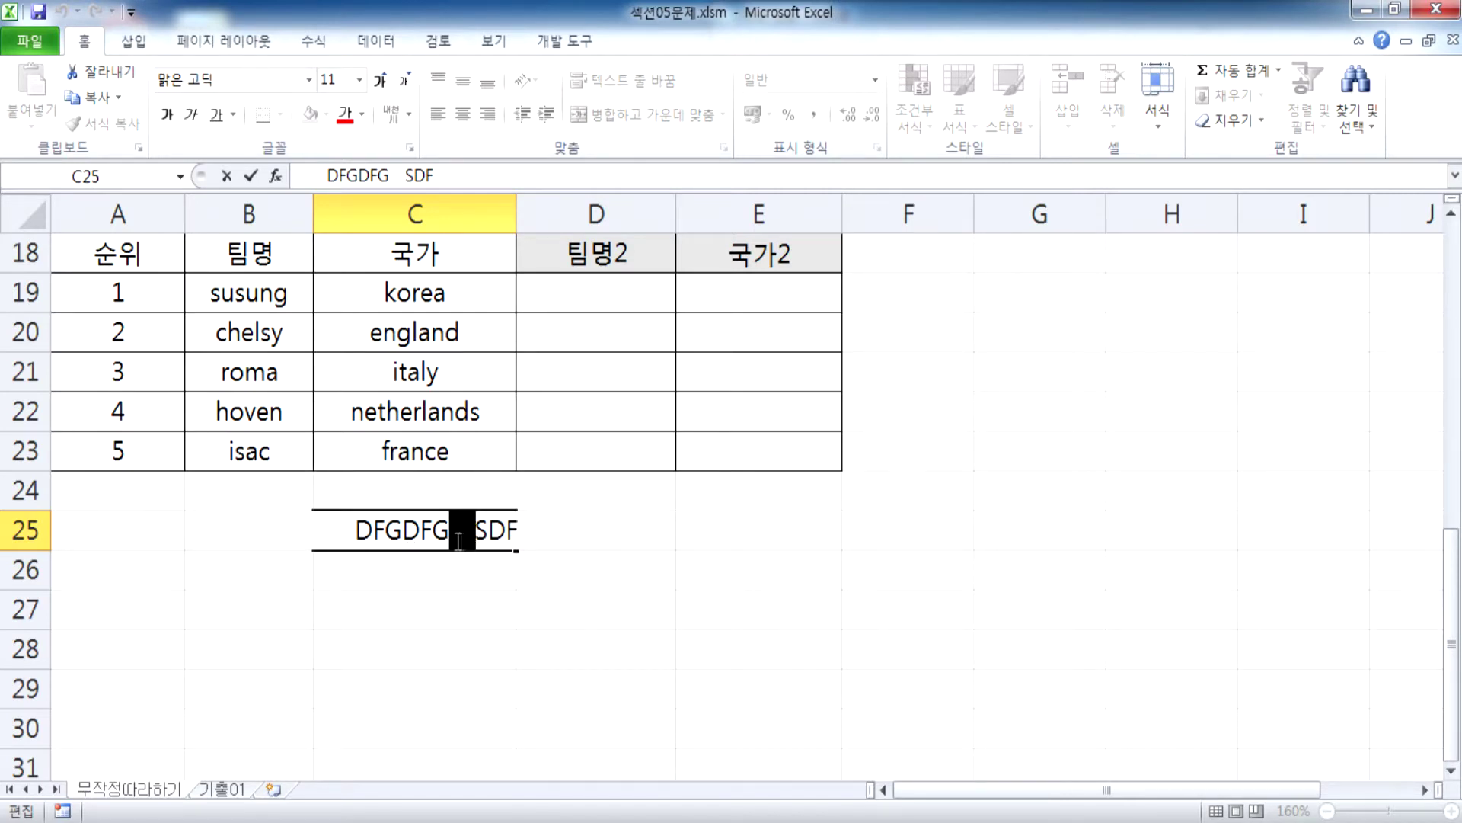
pyautogui.click(426, 569)
pyautogui.click(412, 537)
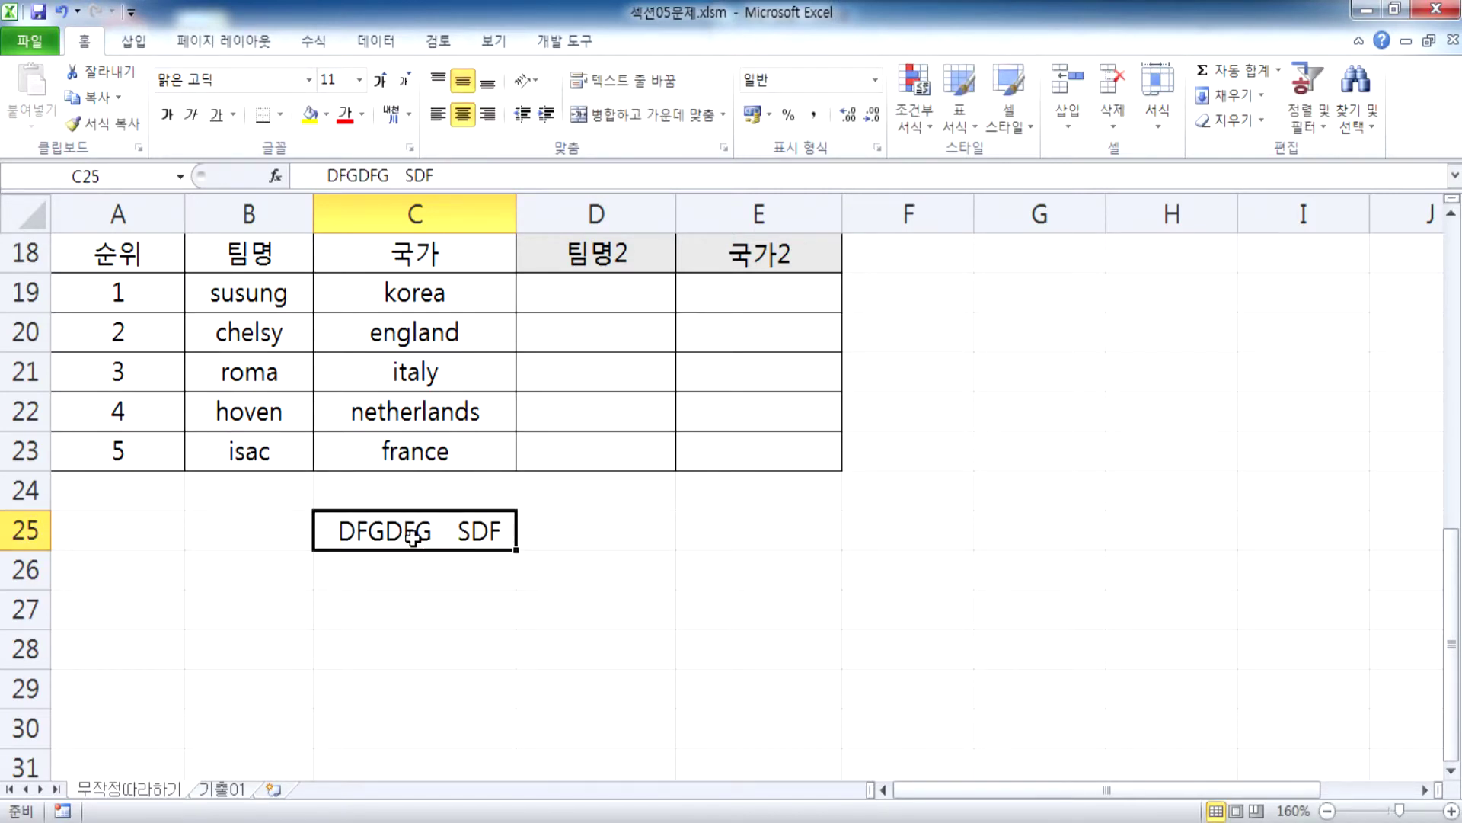
pyautogui.click(299, 297)
pyautogui.hotkey('alt', 'Tab')
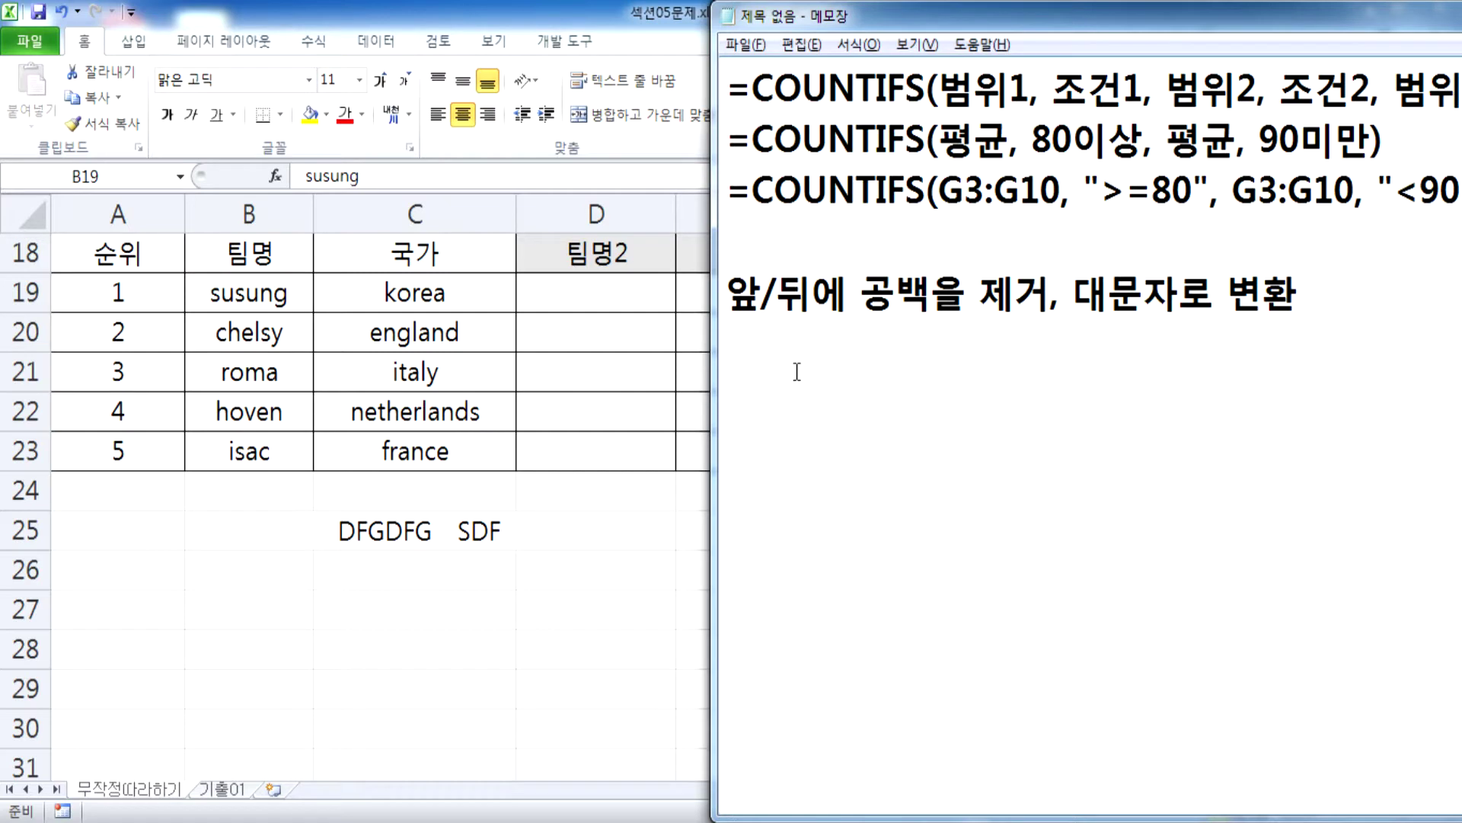
# Step: Note the functions "UPPER, TRIM" and add the definition line "UPPER : 대문자로 변환" beneath them
pyautogui.write('UPPER')
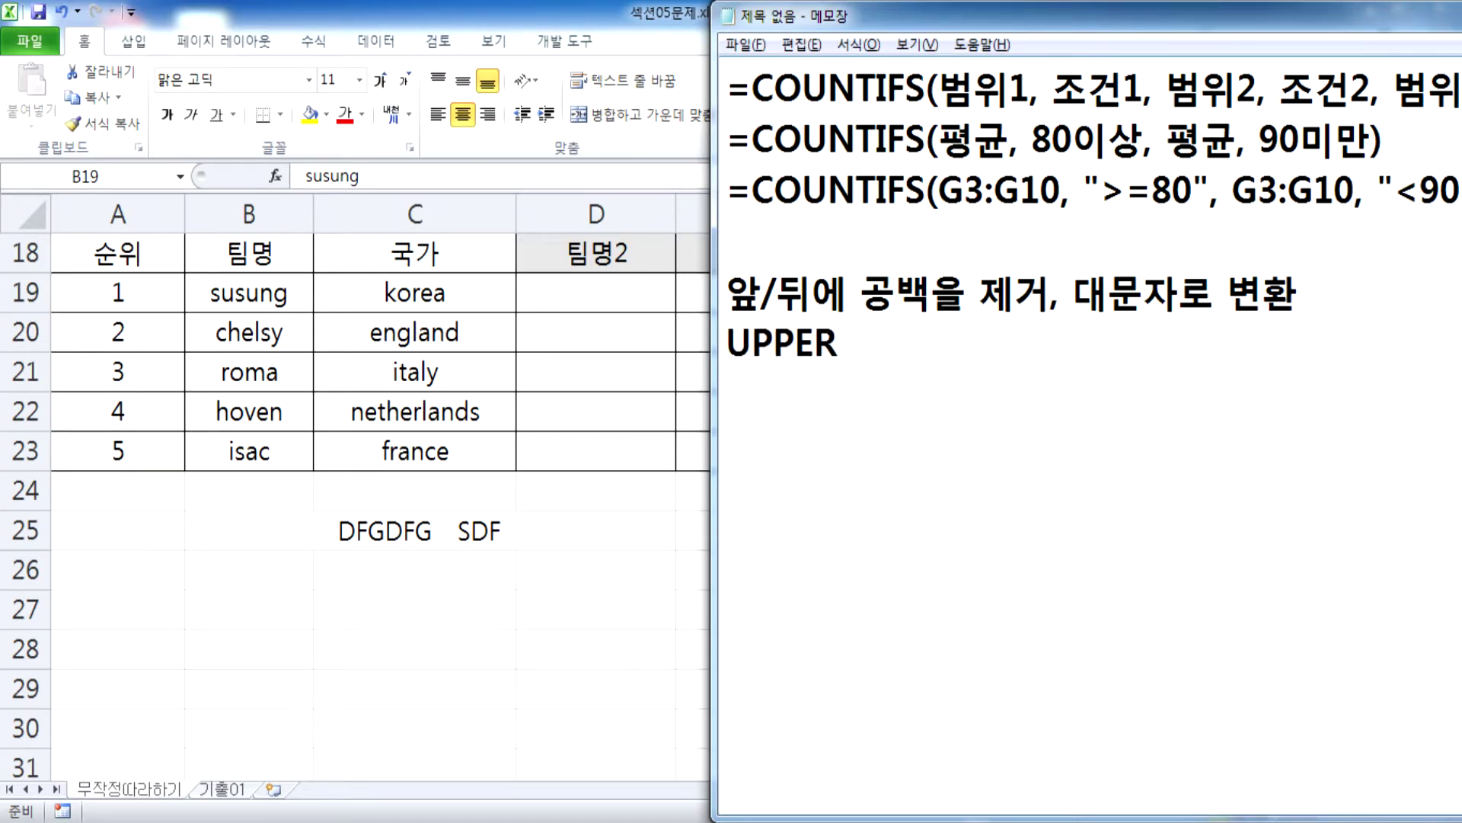
pyautogui.write(', TRIM')
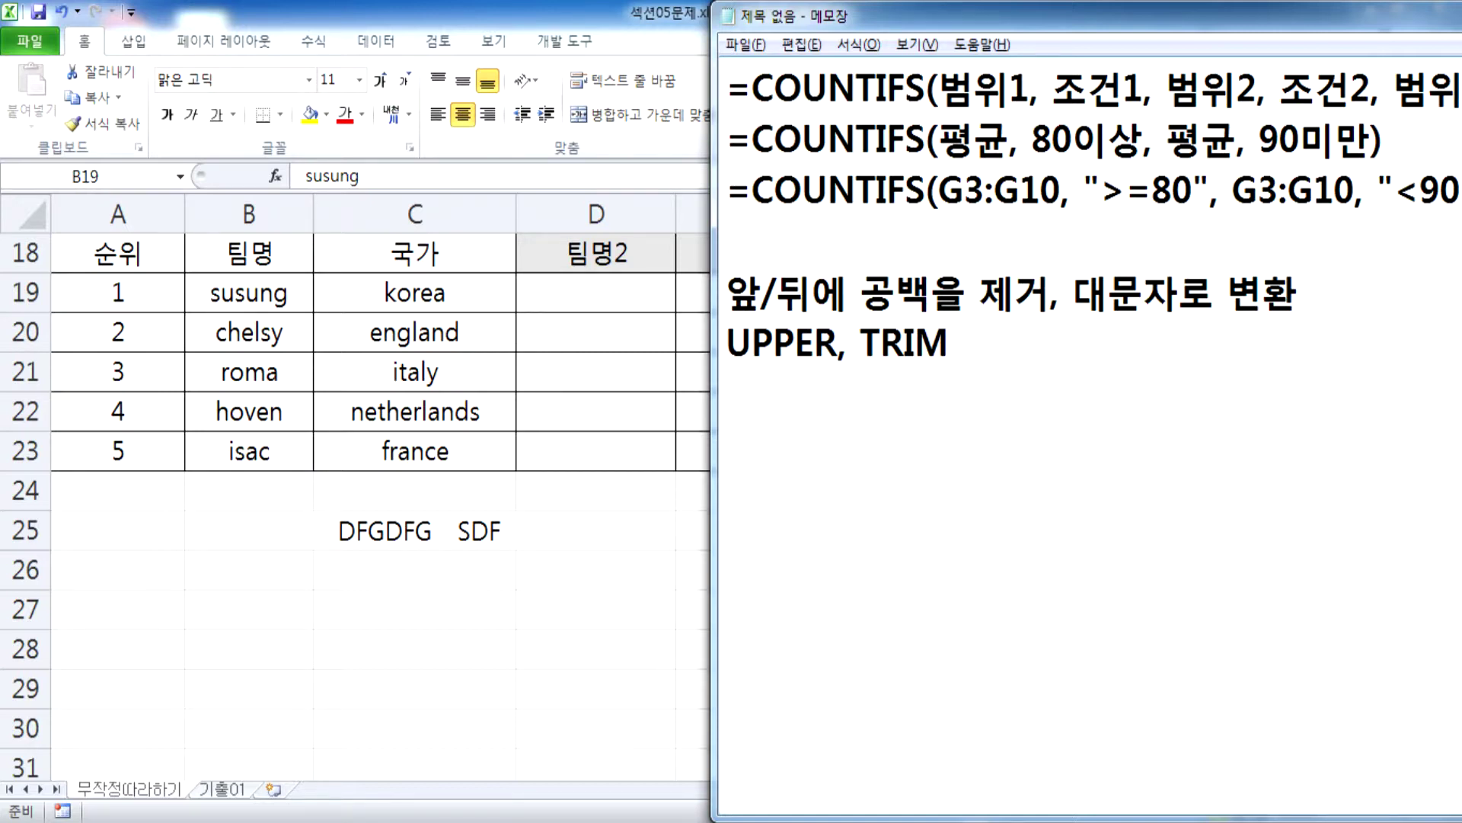
pyautogui.write('UPPER')
pyautogui.write(' : 대문자로 ㅂ')
pyautogui.write('변화ㅓㄴ')
pyautogui.press('Return')
pyautogui.press('BackSpace')
pyautogui.press('BackSpace')
pyautogui.press('BackSpace')
pyautogui.press('BackSpace')
pyautogui.write('ㅎㅏㄴ')
pyautogui.press('Return')
# Step: Add the definition line "LOWER : 소문자로 변환" below the UPPER definition
pyautogui.write('ㅣㅐ')
pyautogui.press('BackSpace')
pyautogui.press('BackSpace')
pyautogui.write('LO')
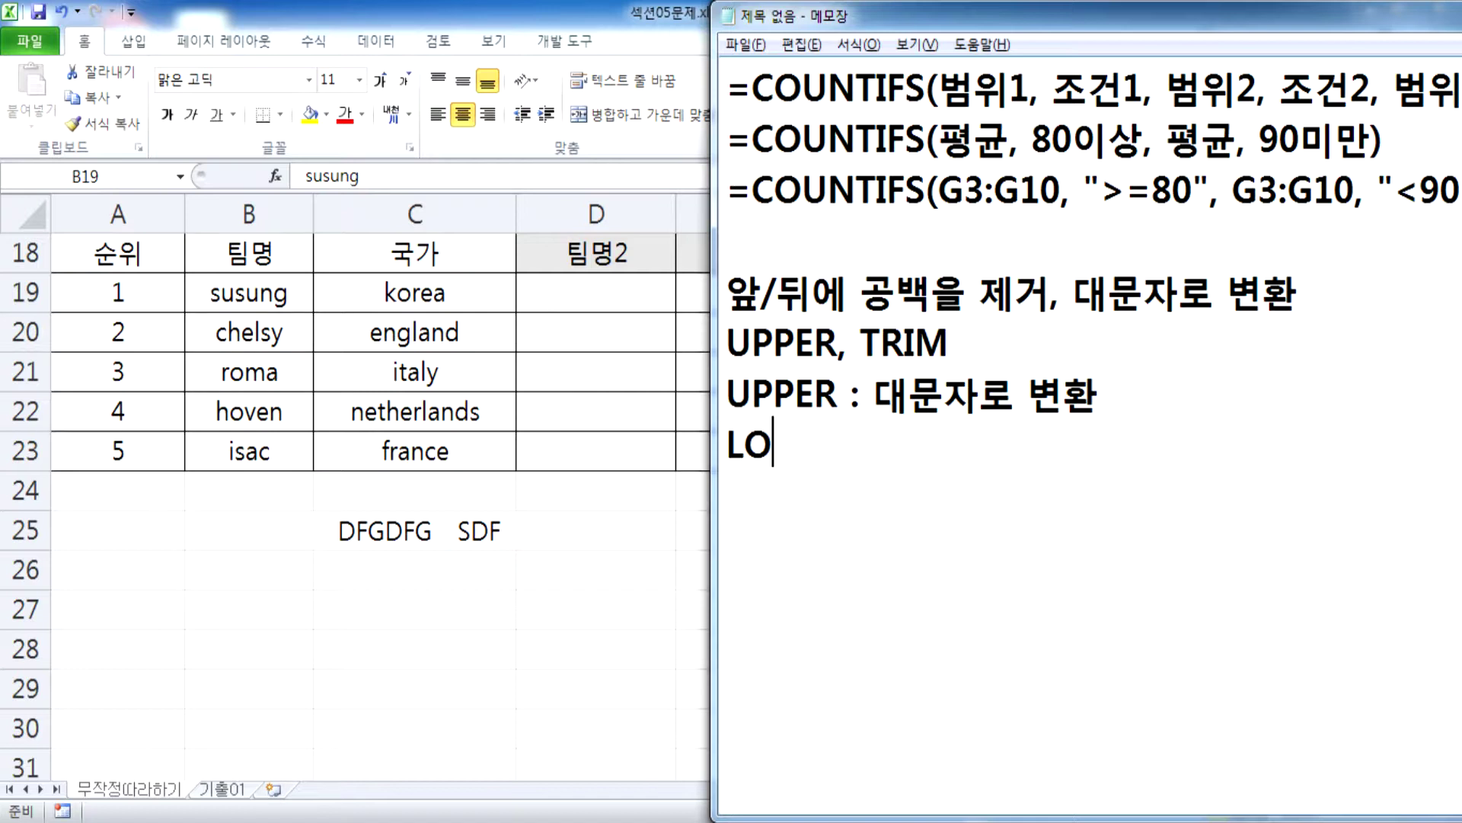
pyautogui.write('WER : ㅅㅗㅁㅜ')
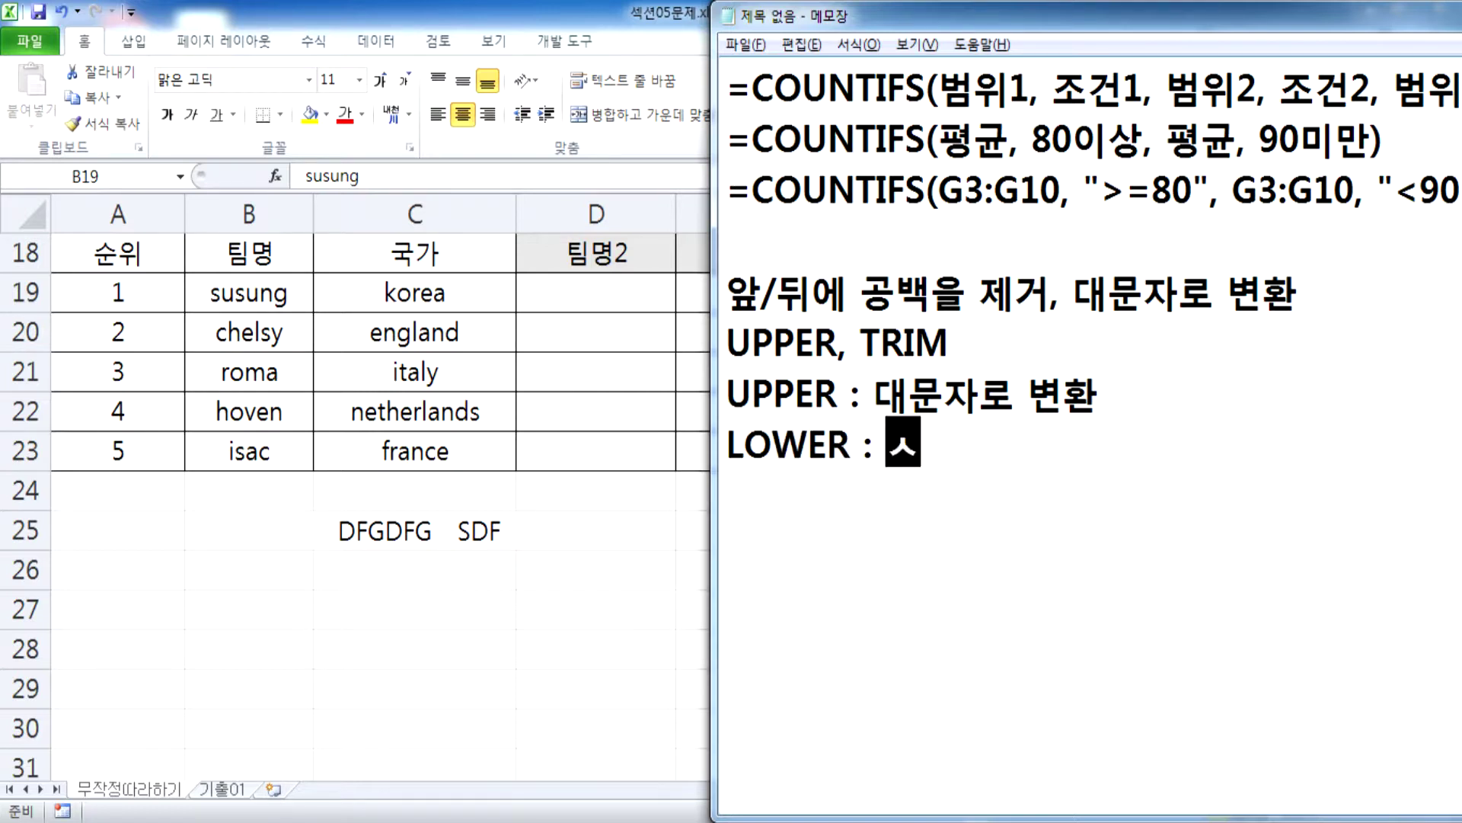
pyautogui.press('BackSpace')
pyautogui.write('문')
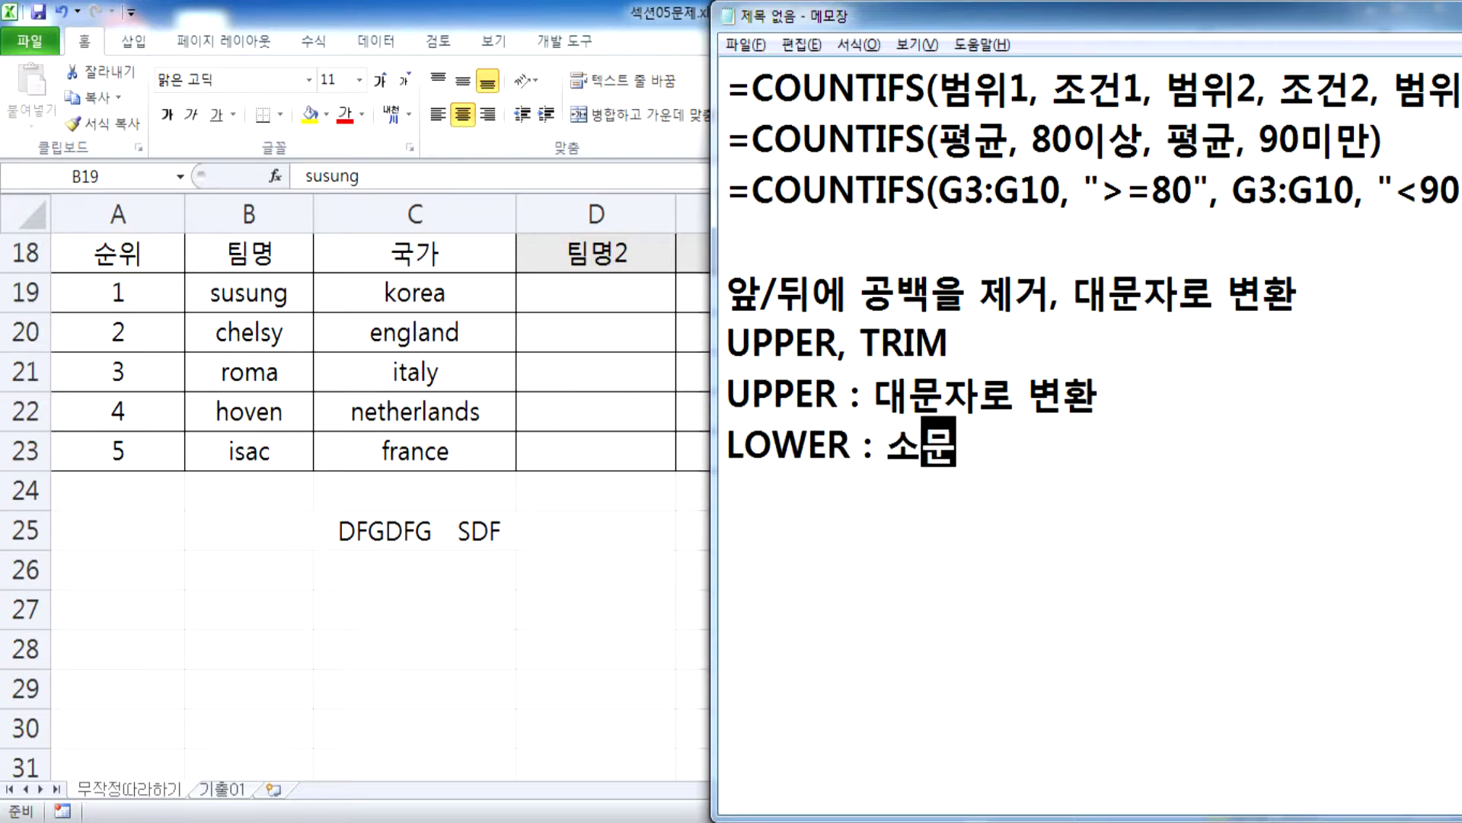
pyautogui.write('자로 변화ㄴ')
pyautogui.press('Return')
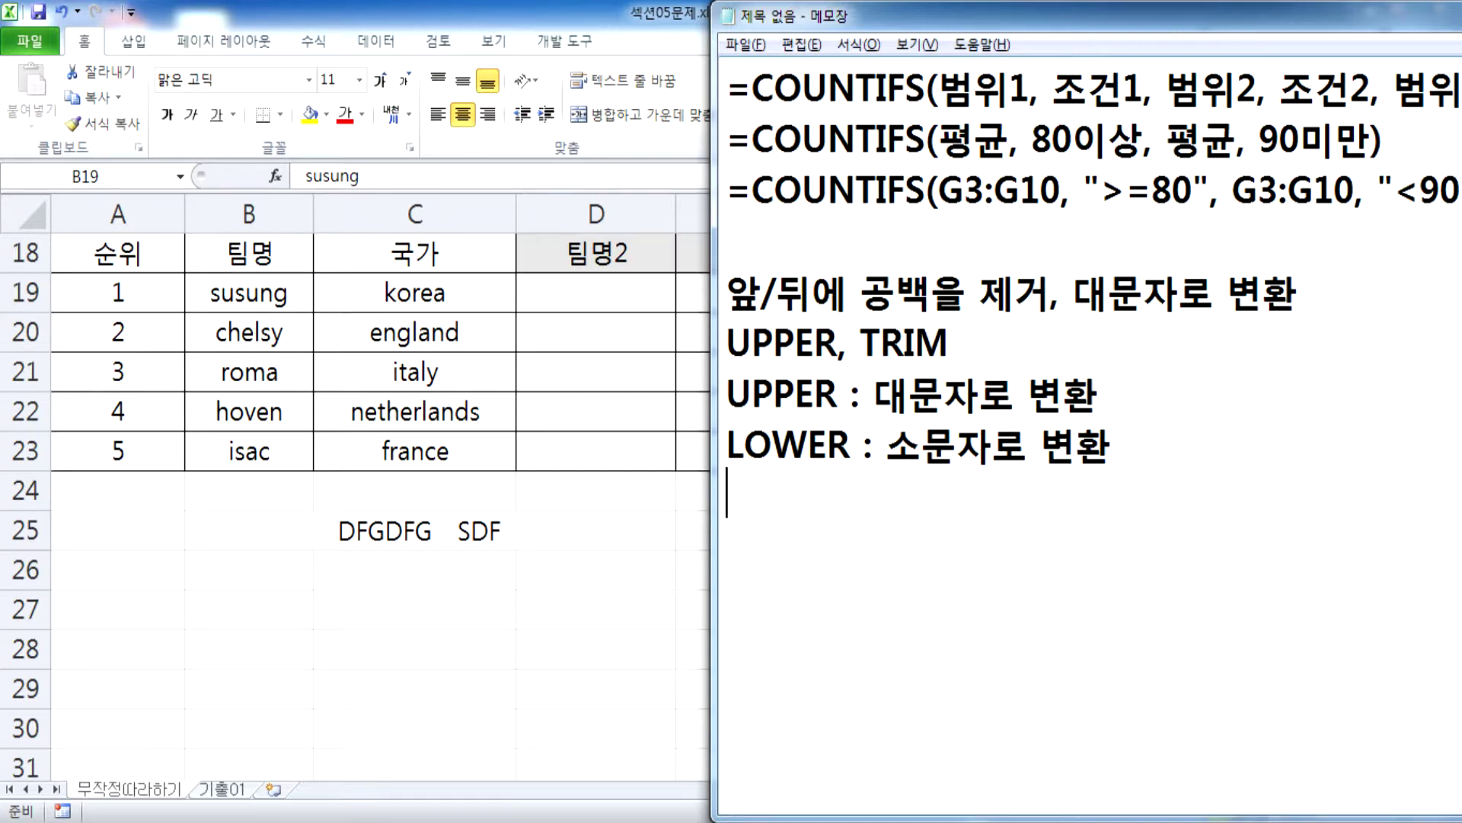
# Step: Add the definition line "PROPER : 단어의 첫글자만 대문자로 변환" below the LOWER definition
pyautogui.write('PR')
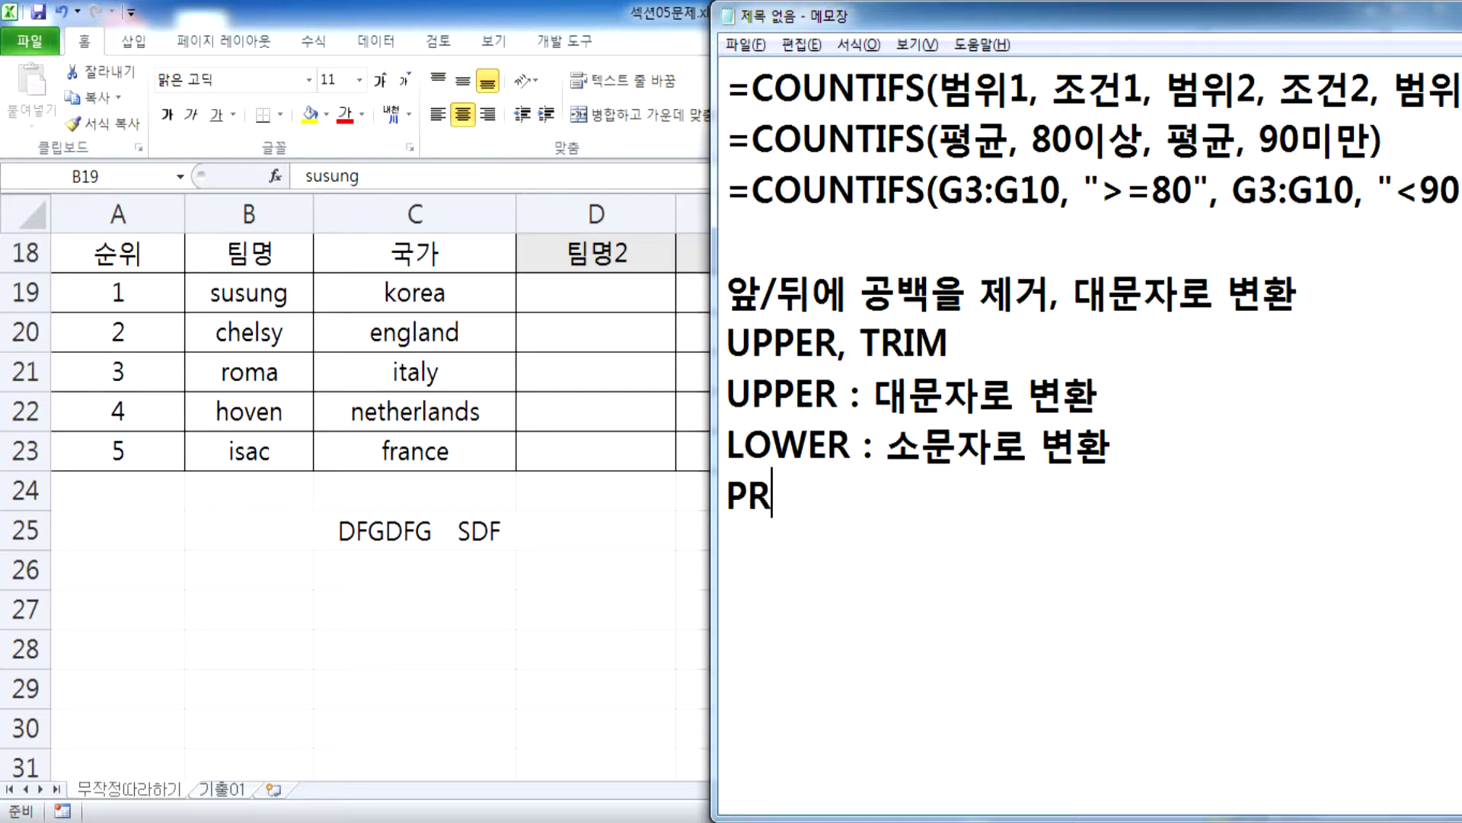
pyautogui.write('OPER : ')
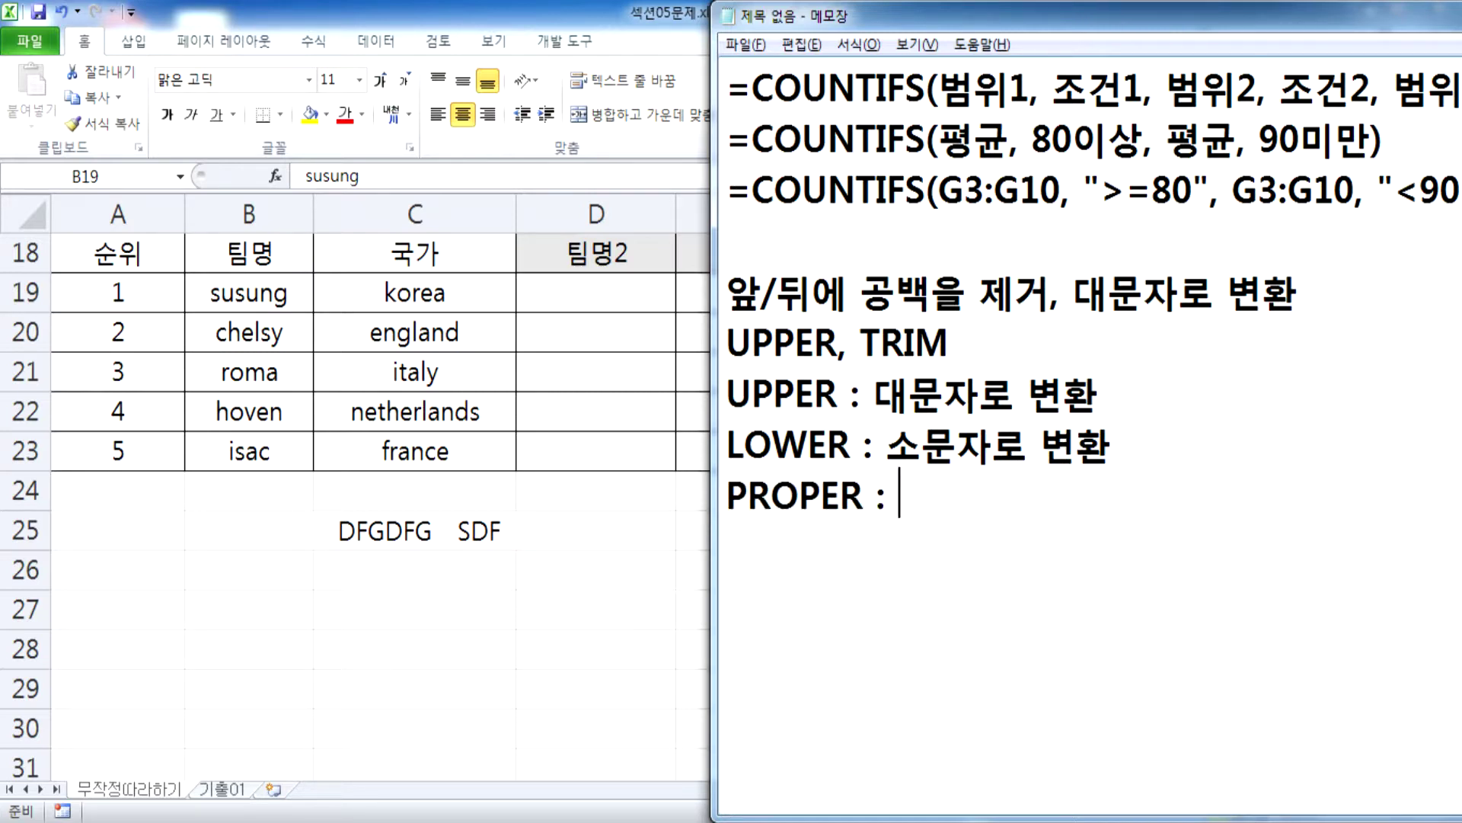
pyautogui.write('단어의 처ㅅ글자만 대')
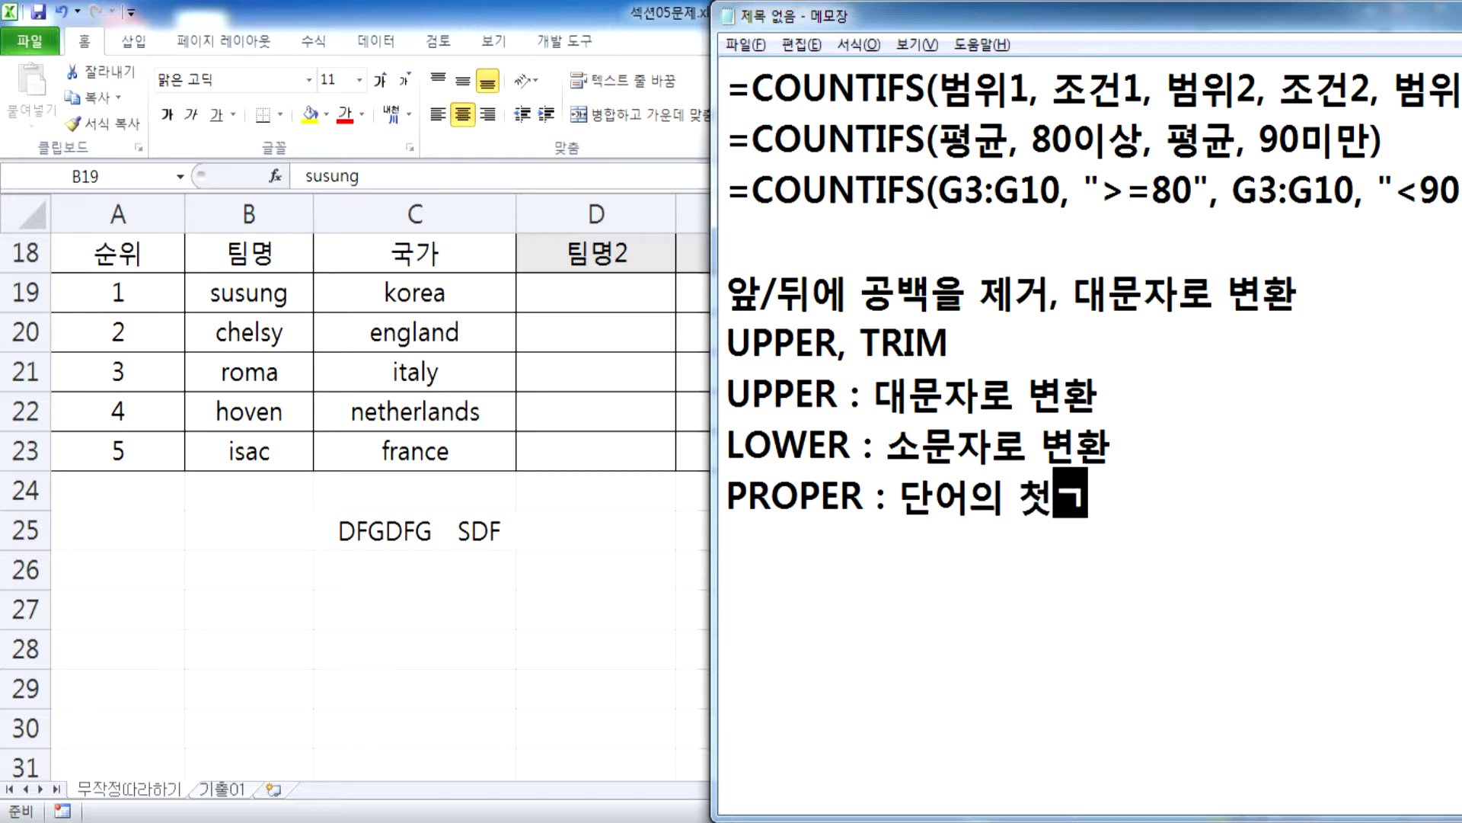
pyautogui.write('문자로 변환')
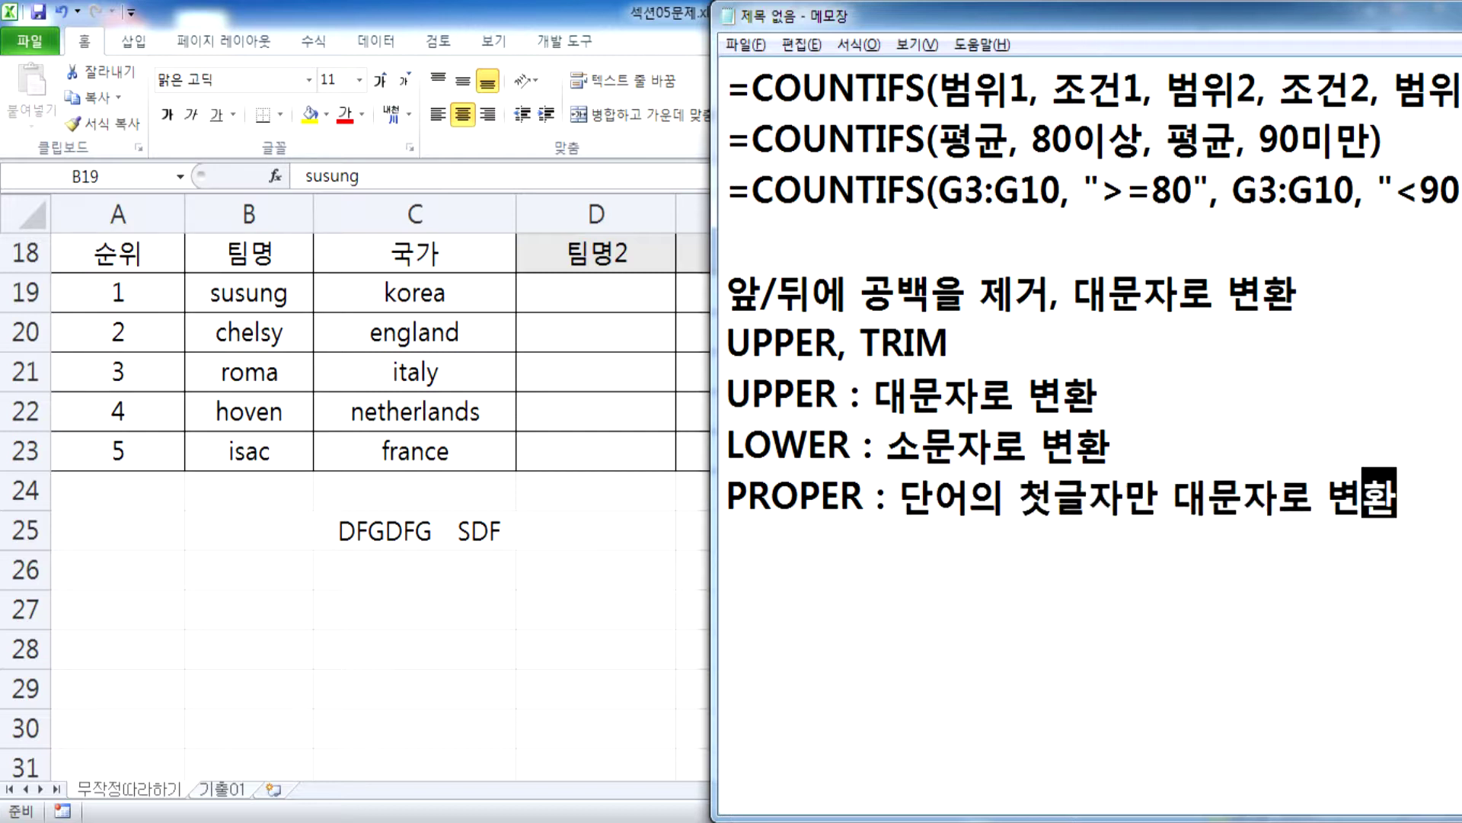
pyautogui.press('Return')
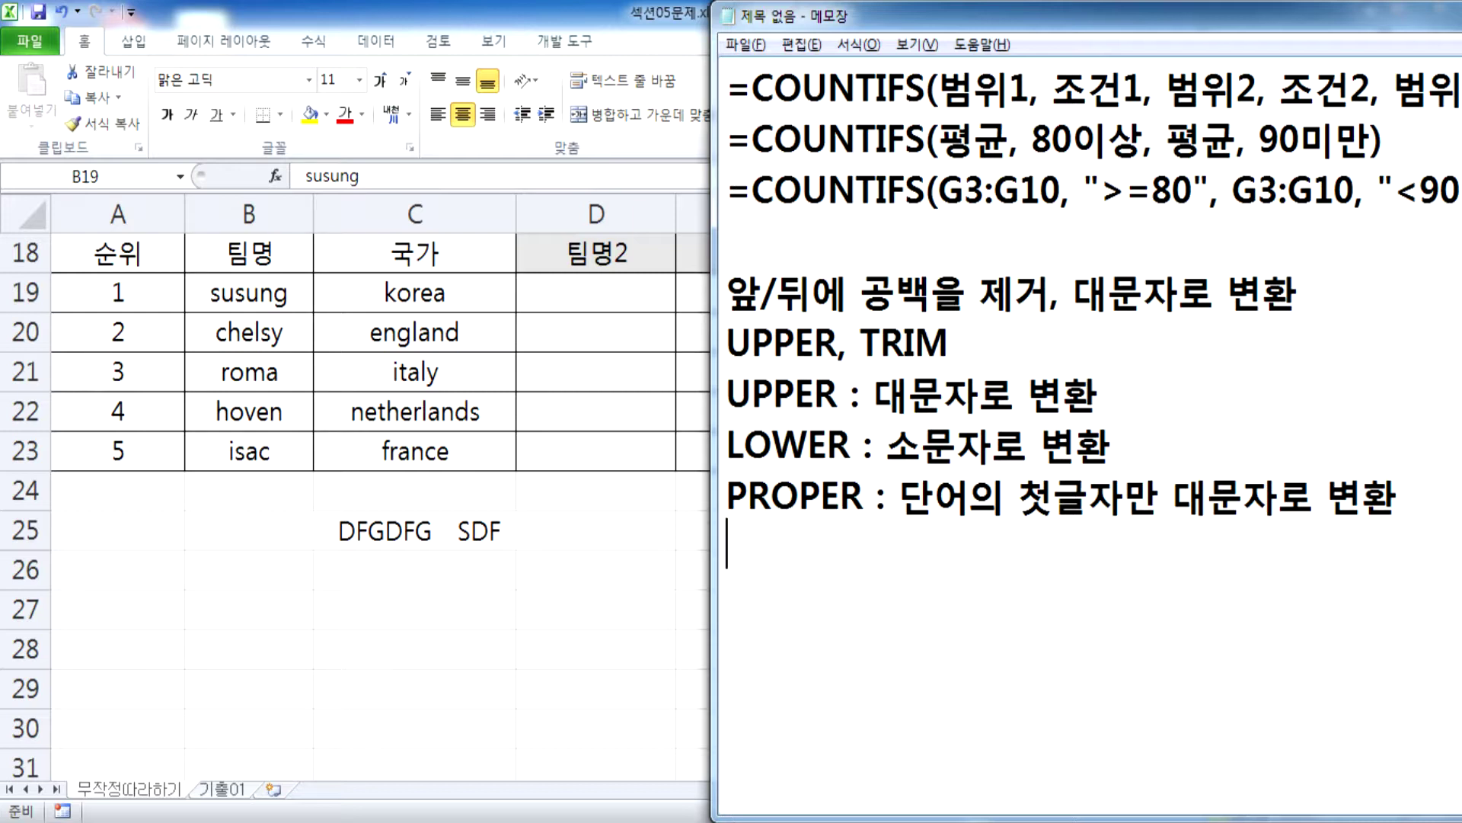
# Step: Begin the TRIM definition below the PROPER line with "TRIM : 글자 앞/뒤의 공백을 모두 제거, 글자 사"
pyautogui.write('TRI')
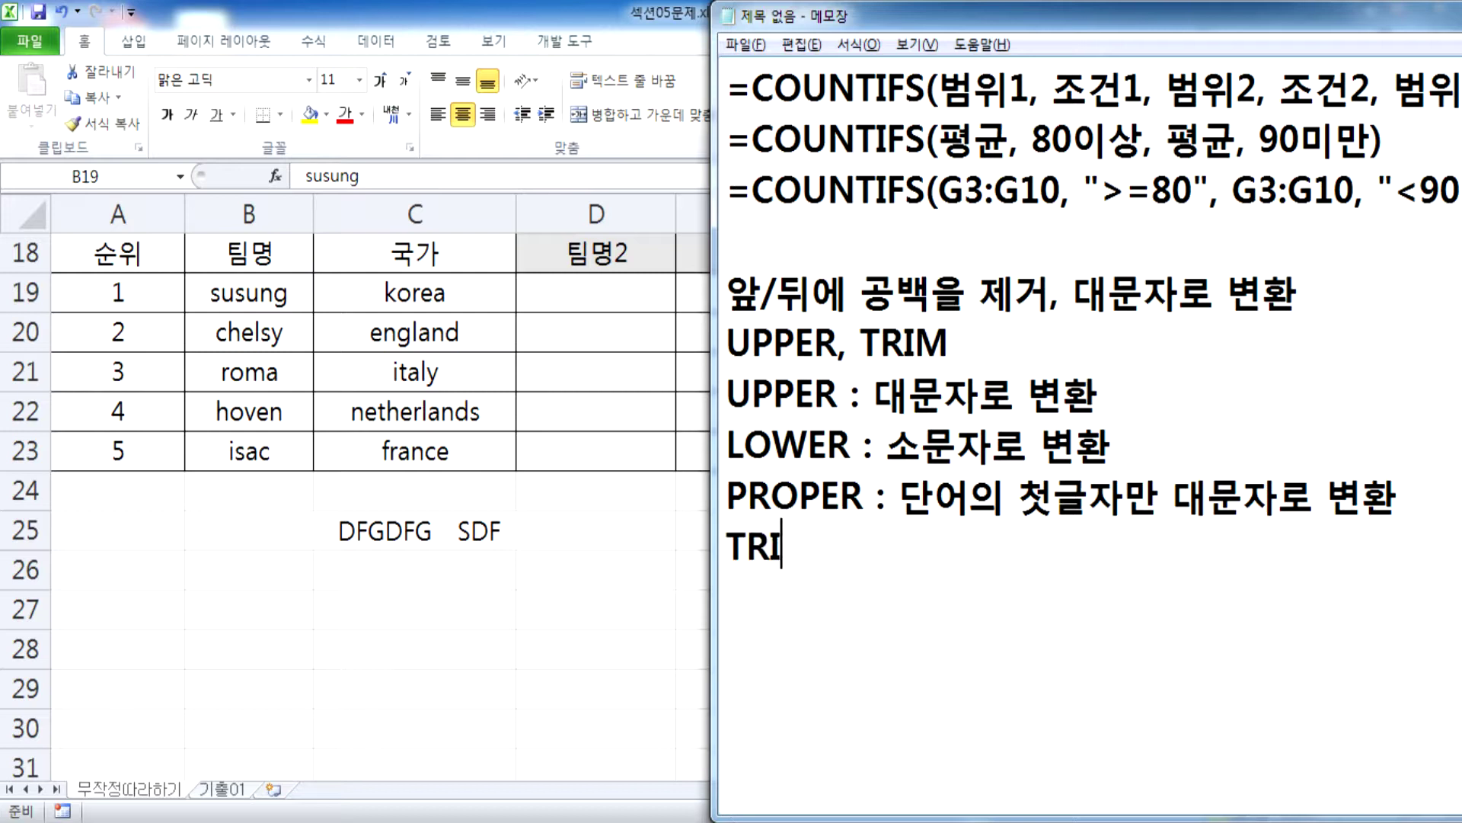
pyautogui.write('M : 글자 위')
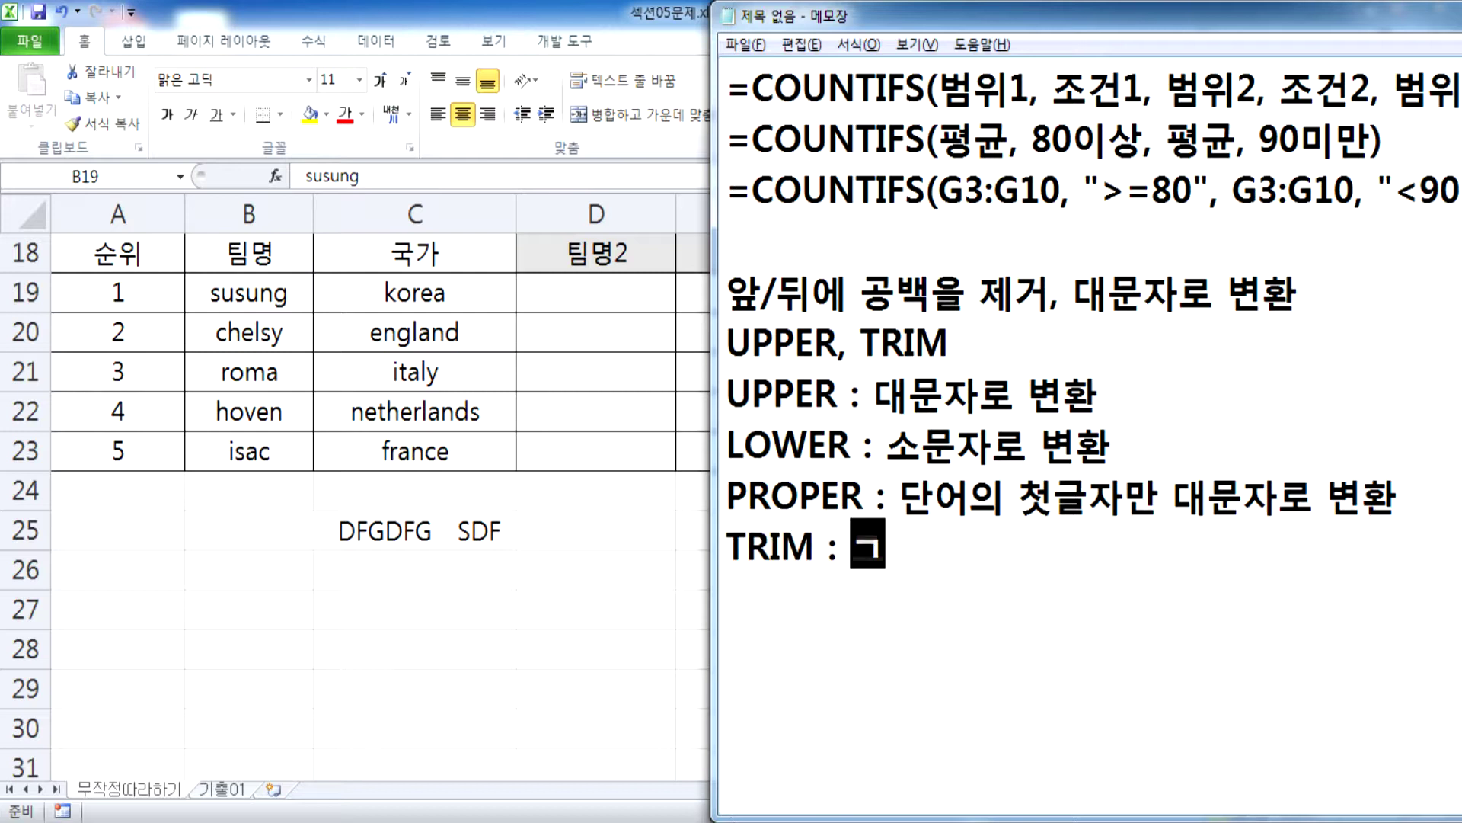
pyautogui.press('BackSpace')
pyautogui.write('아/.')
pyautogui.press('BackSpace')
pyautogui.press('BackSpace')
pyautogui.press('BackSpace')
pyautogui.write('앞/우')
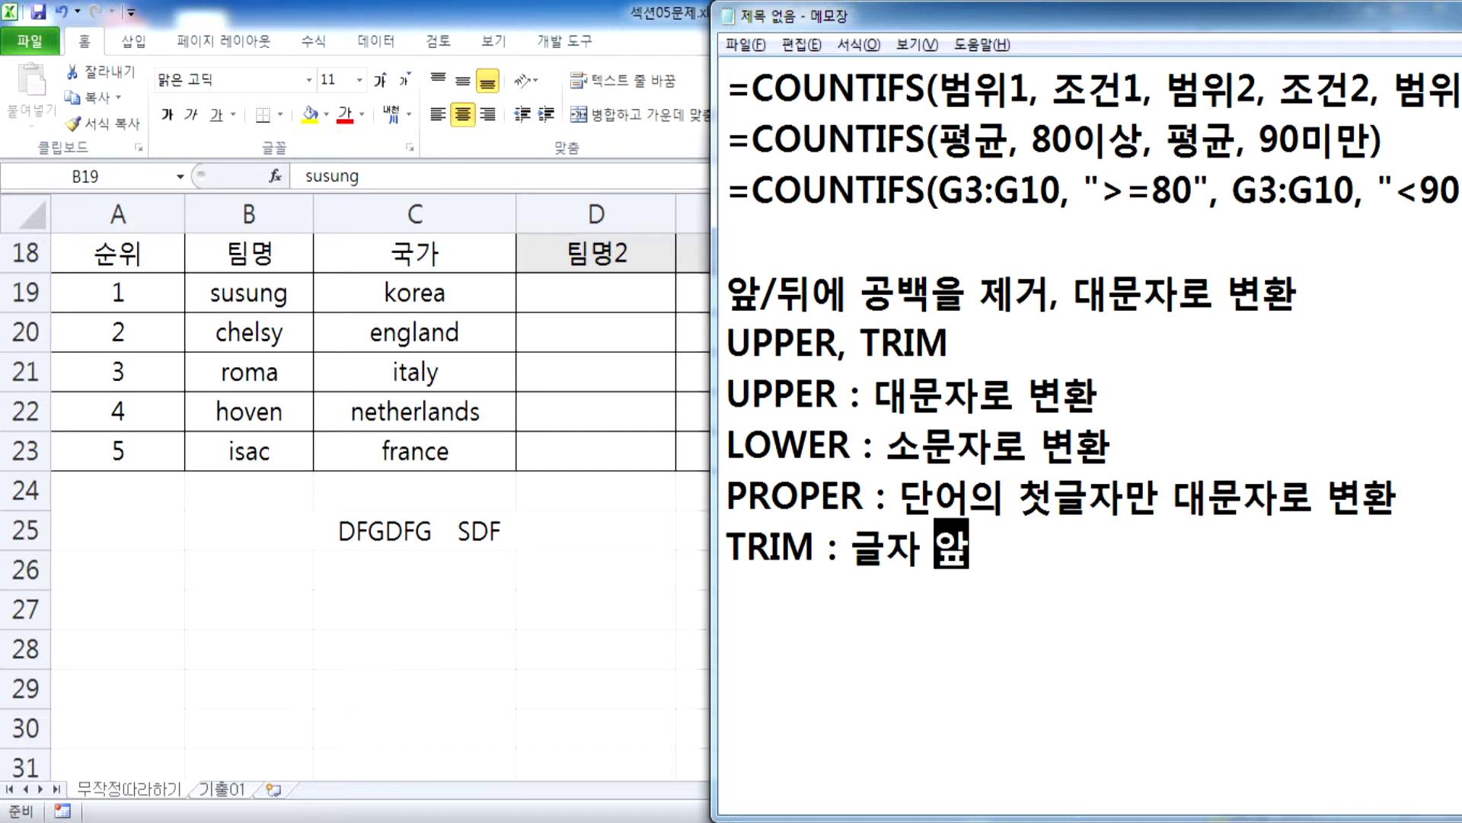
pyautogui.press('BackSpace')
pyautogui.press('BackSpace')
pyautogui.write('뒤의 ')
pyautogui.write('공백을')
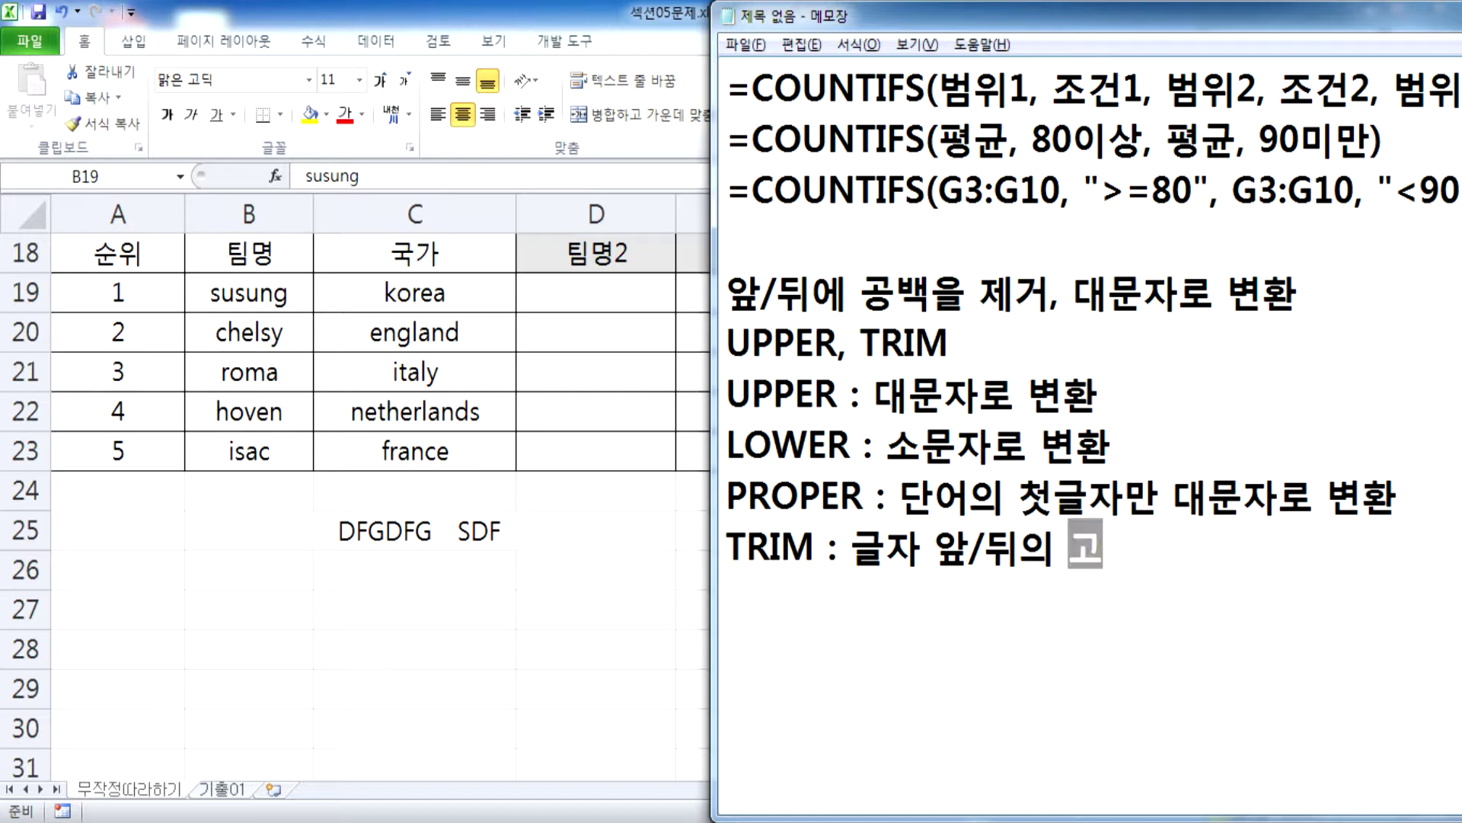
pyautogui.write(' 모두 제고,')
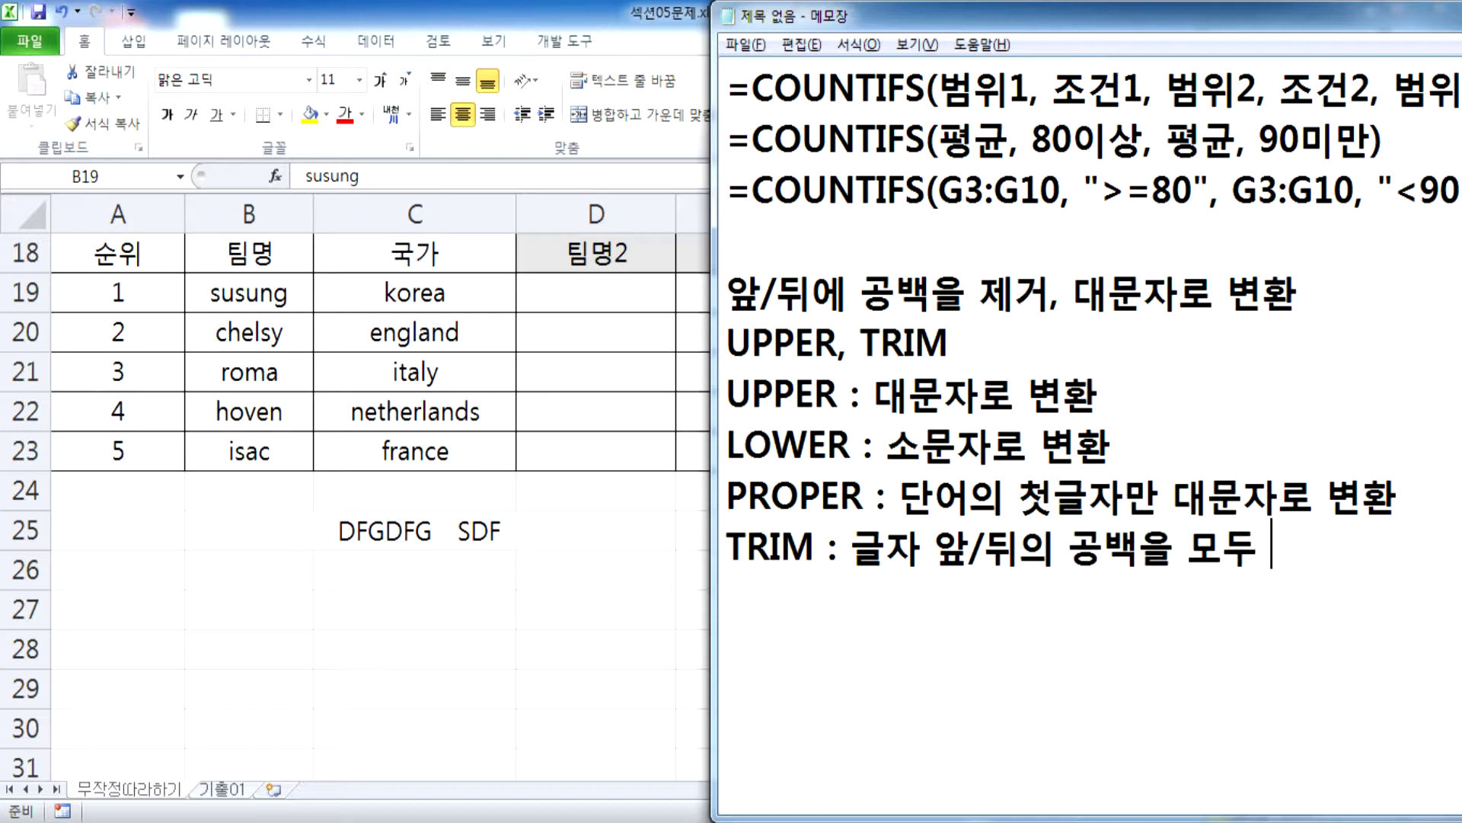
pyautogui.press('BackSpace')
pyautogui.press('BackSpace')
pyautogui.press('BackSpace')
pyautogui.write('거, 글자 사')
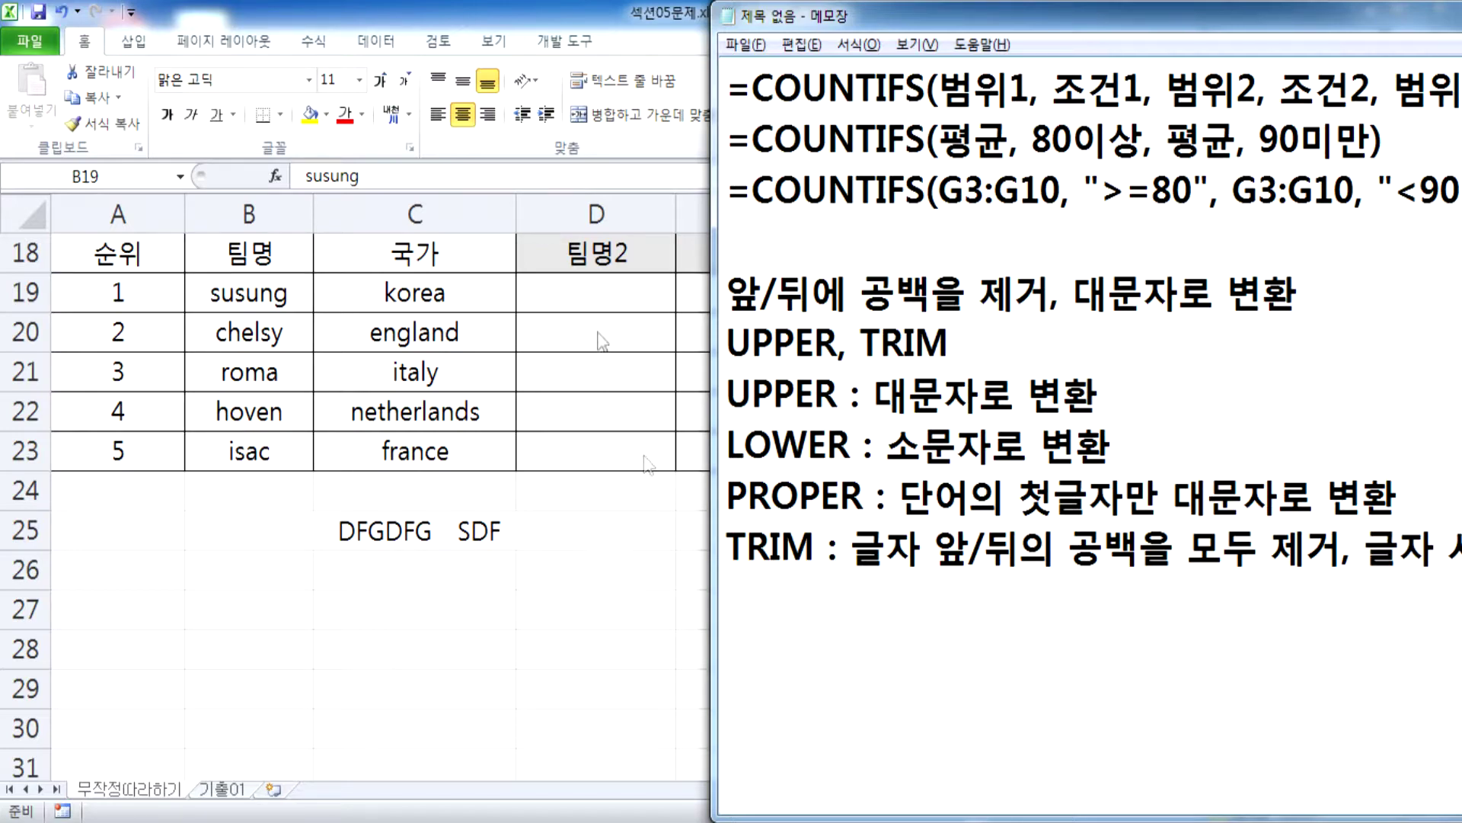
# Step: Move the Notepad window so the whole line fits on screen, and finish the TRIM definition with "이의 공백은 하나만 유지"
pyautogui.moveTo(836, 24); pyautogui.dragTo(224, 29)
pyautogui.write('이의 공백은 하')
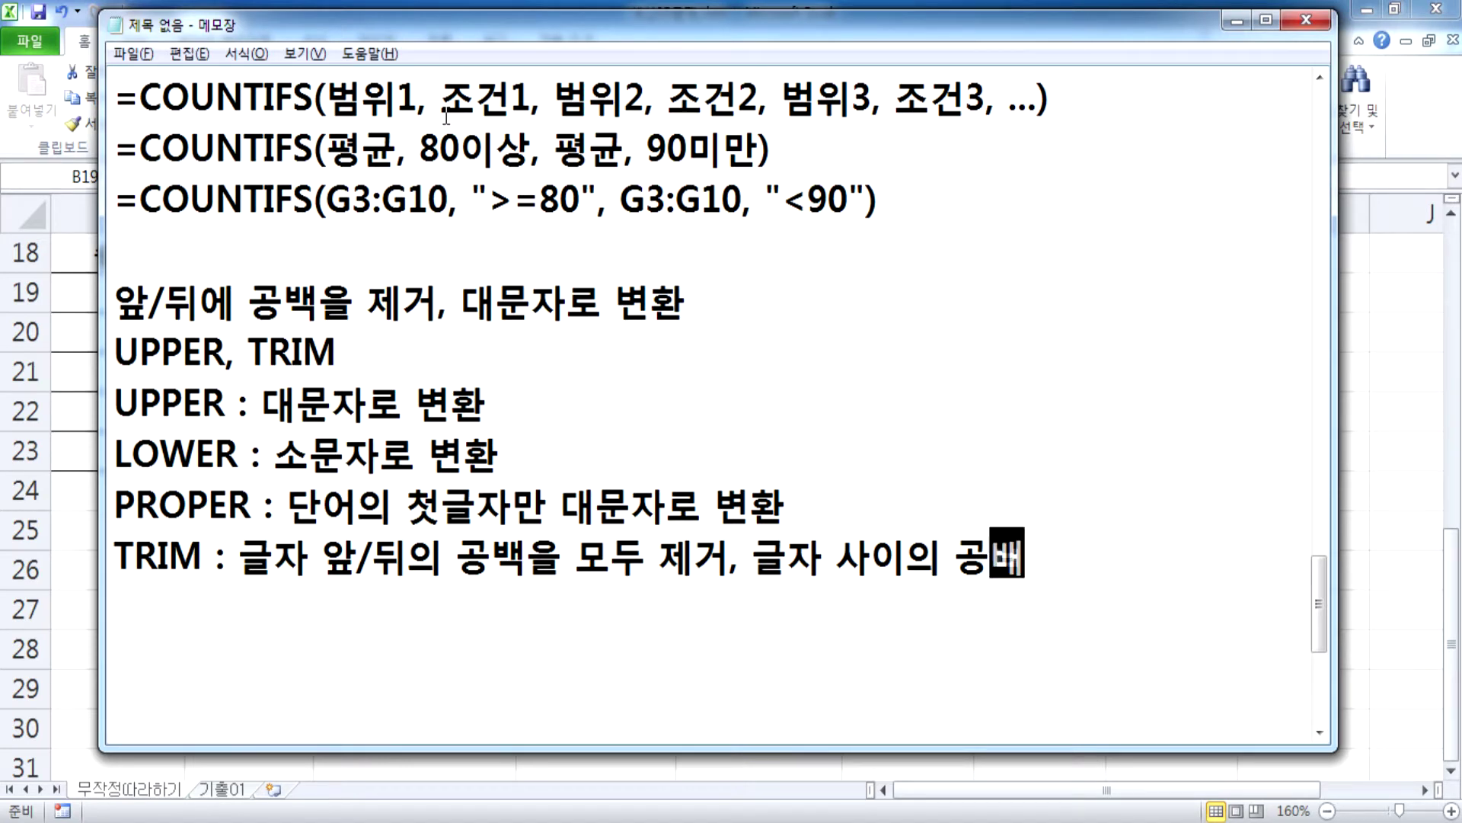
pyautogui.write('나만 유지')
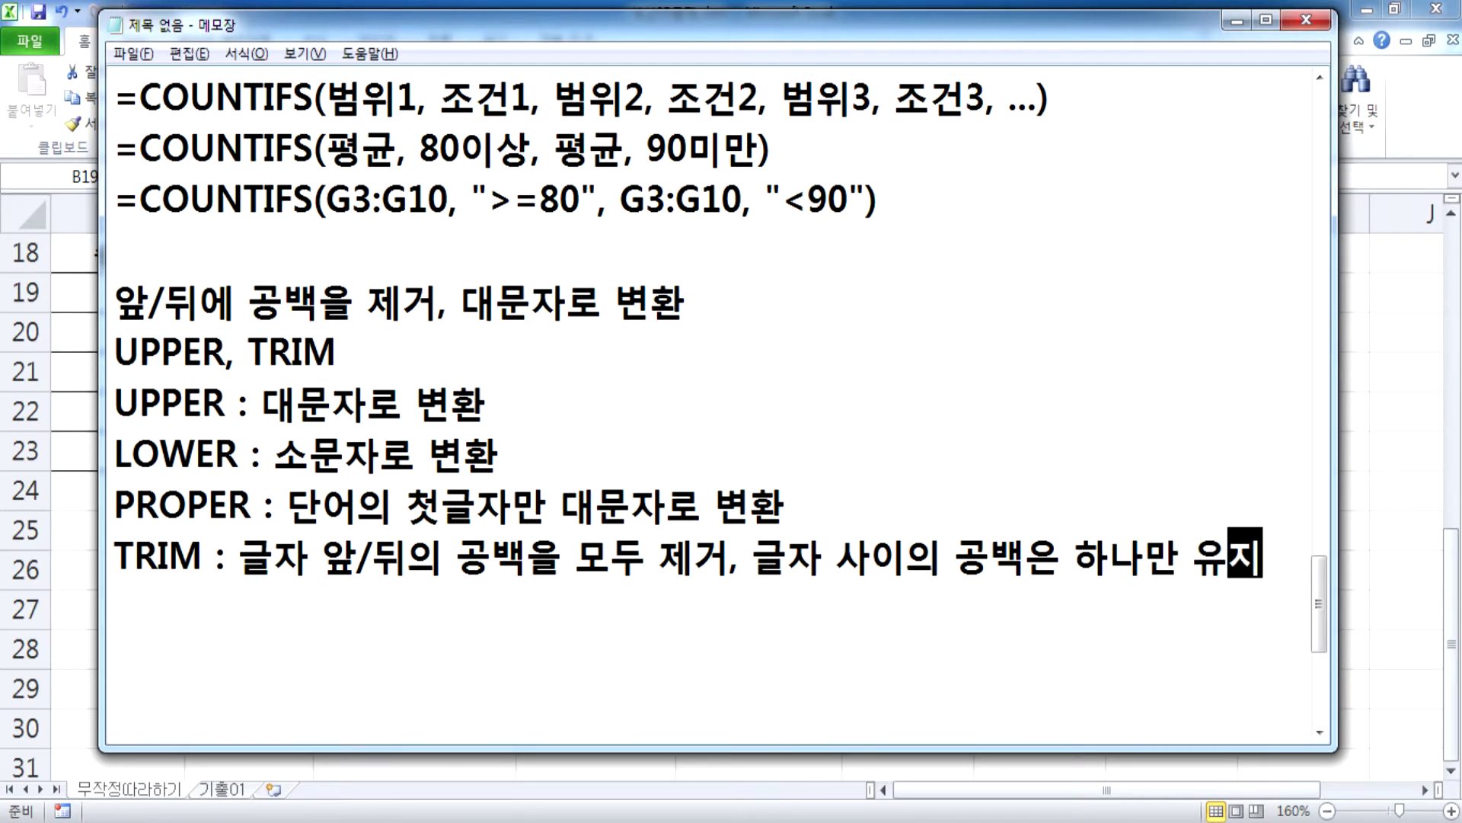
pyautogui.press('Return')
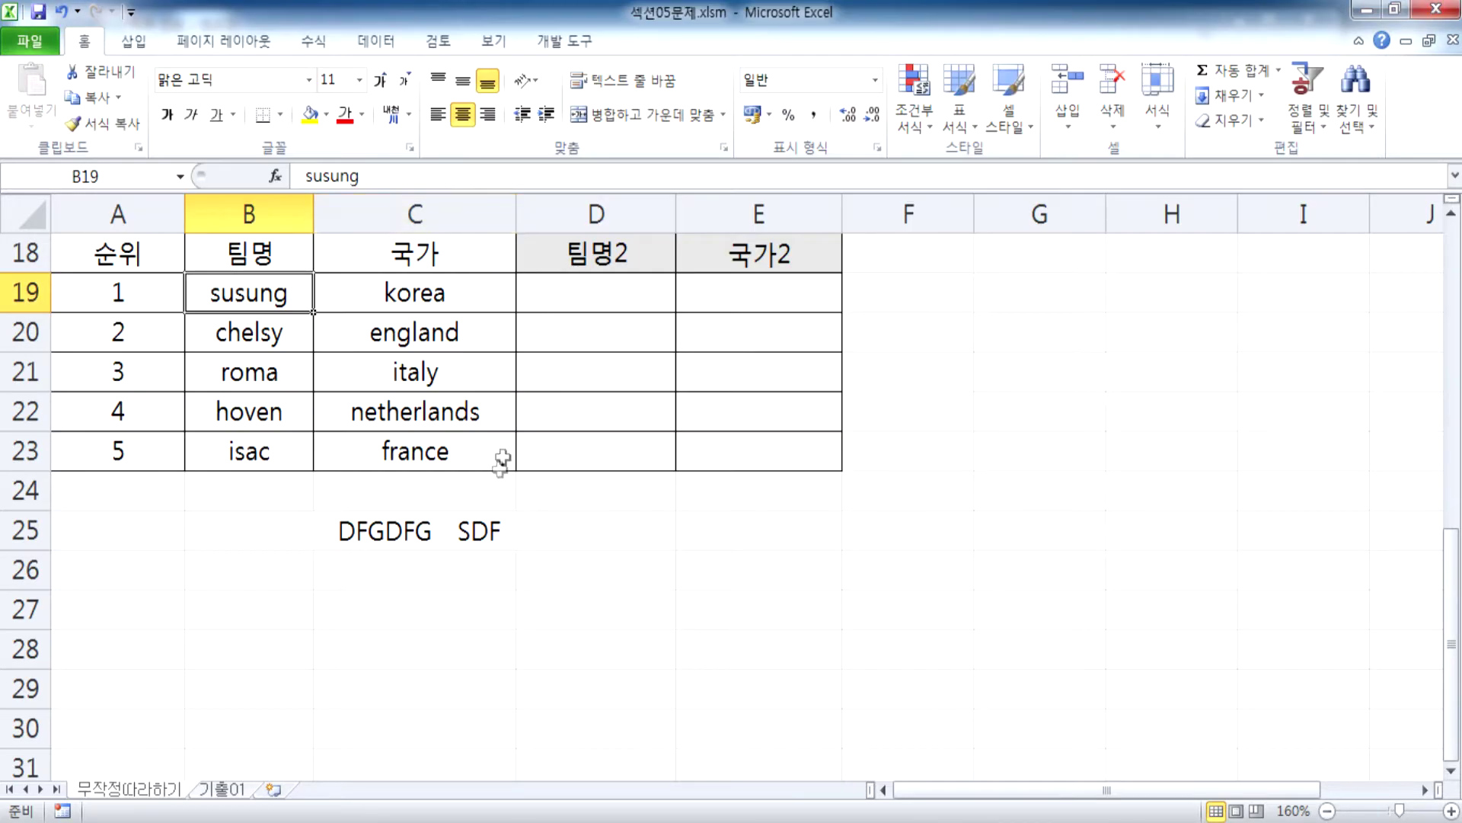
# Step: In Excel, edit the sample text in C25 to "DFGDF G SDF" with several spaces before SDF
pyautogui.doubleClick(437, 534)
pyautogui.click(471, 532)
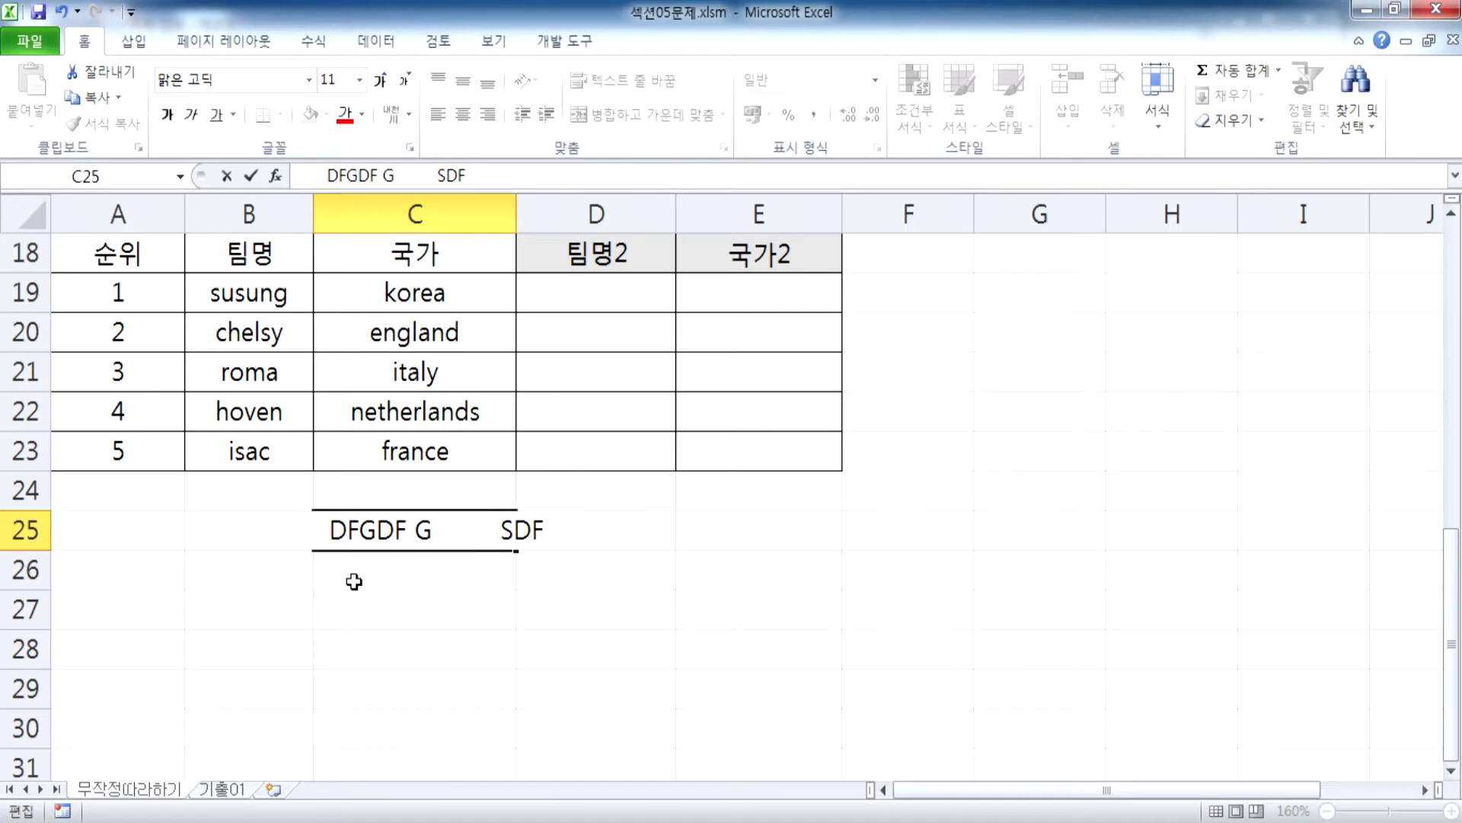
pyautogui.click(361, 613)
# Step: Try shortening the gap before SDF in C25 to one space and removing all inner spaces, and cancel the edit
pyautogui.doubleClick(410, 528)
pyautogui.moveTo(431, 531); pyautogui.dragTo(501, 531)
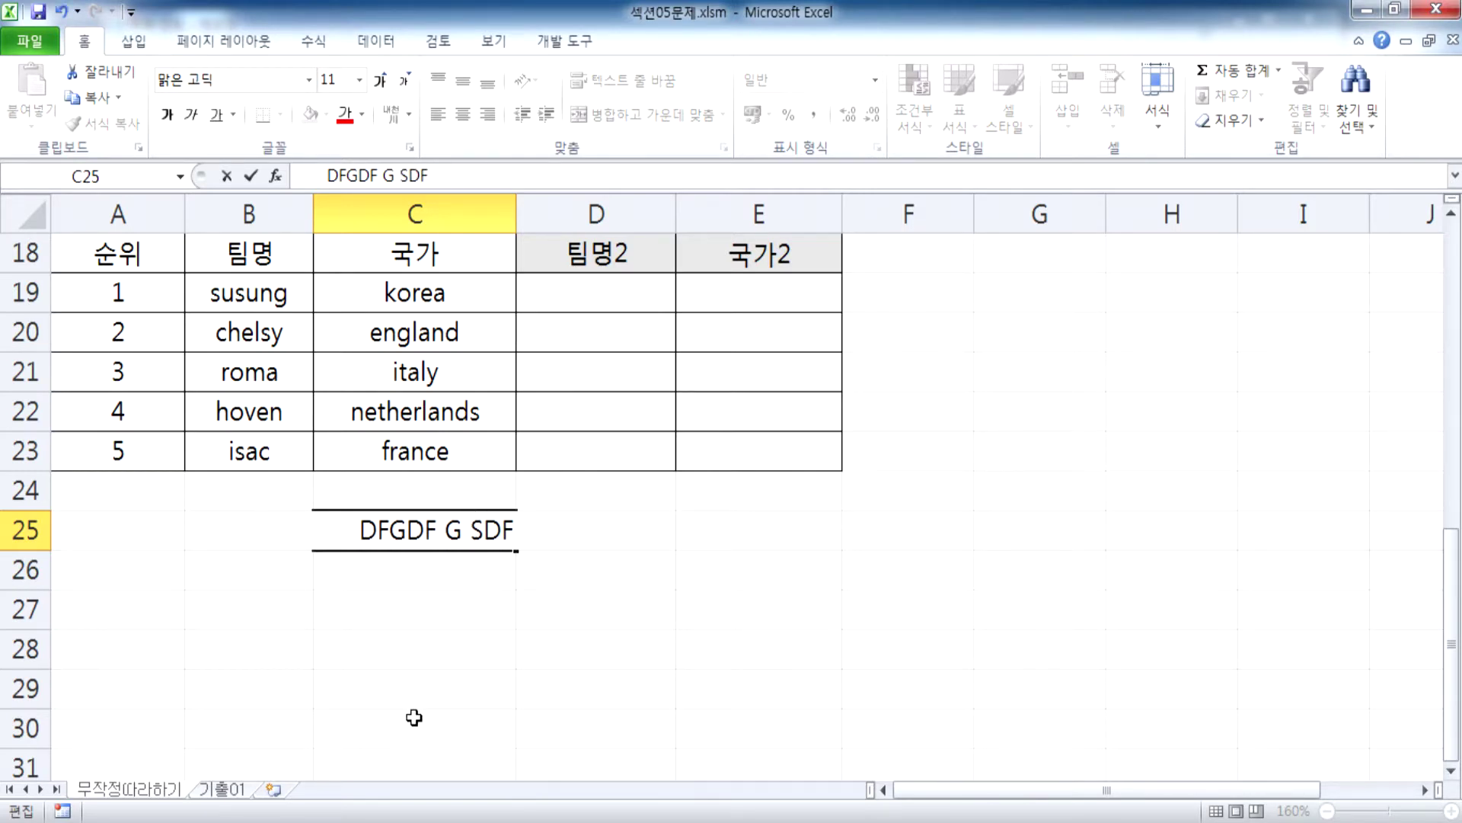
pyautogui.hotkey('ctrl', 'z')
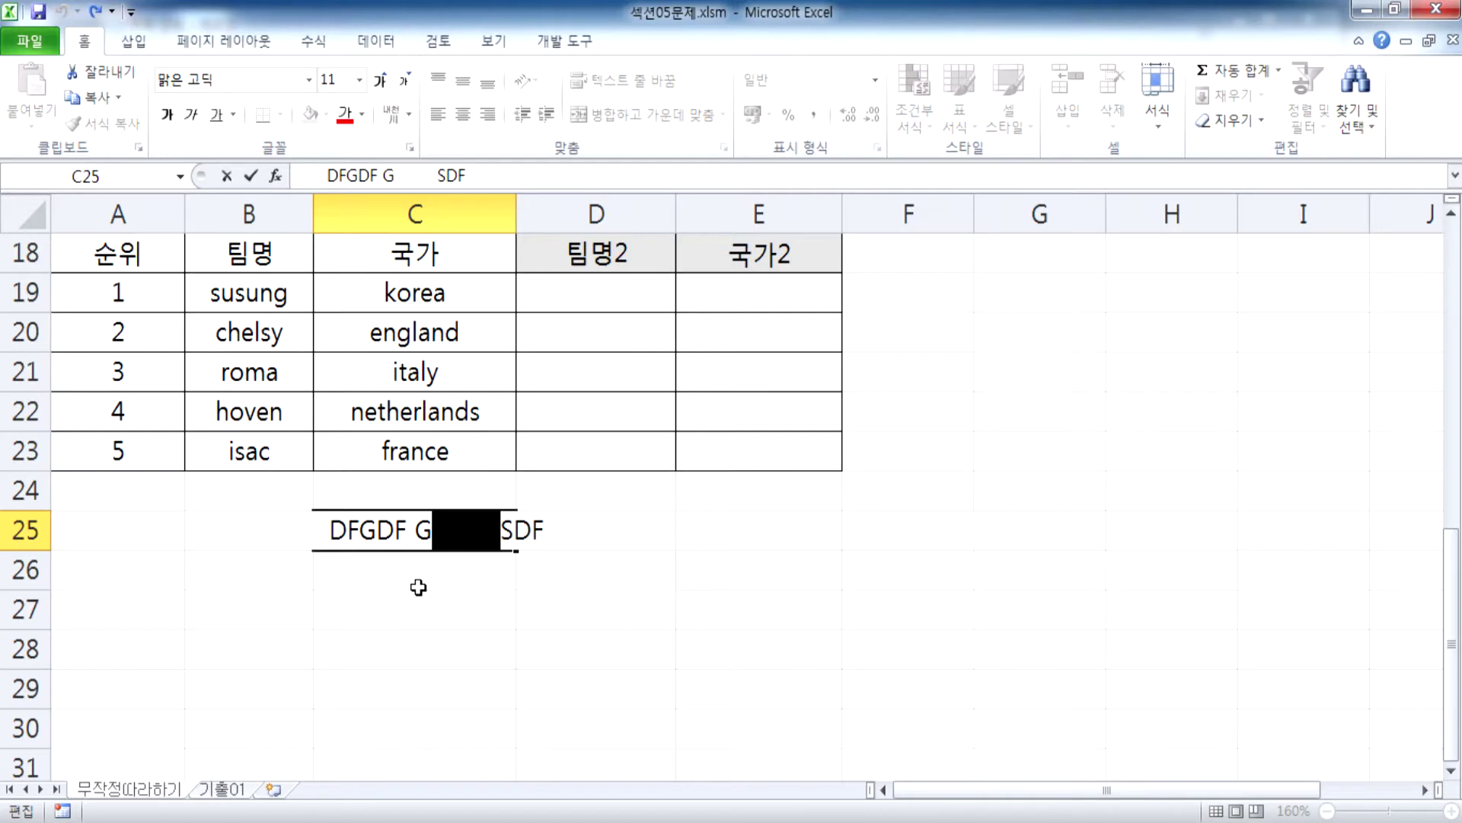
pyautogui.press('BackSpace')
pyautogui.press('Left')
pyautogui.press('BackSpace')
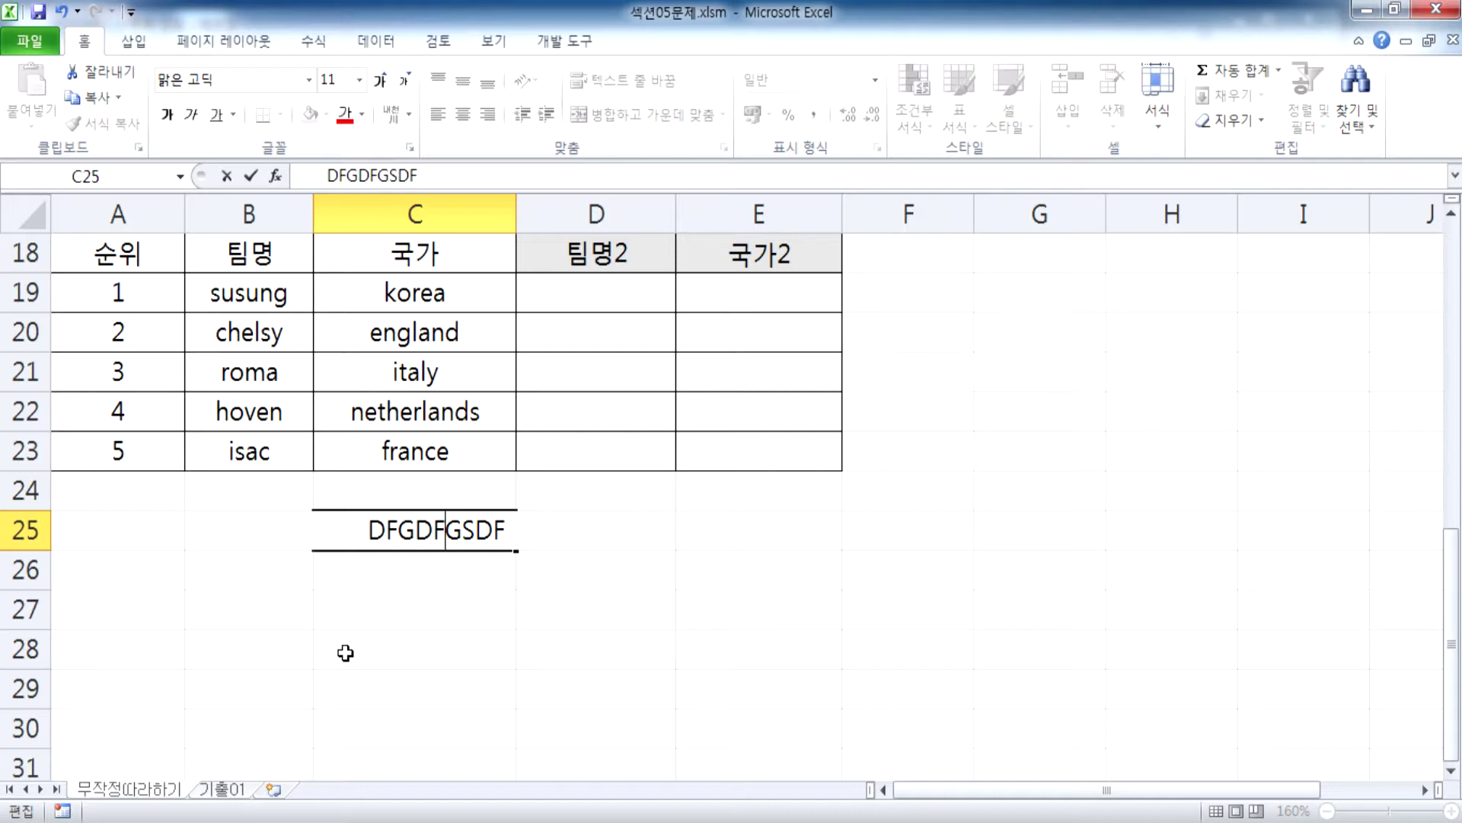
pyautogui.press('Escape')
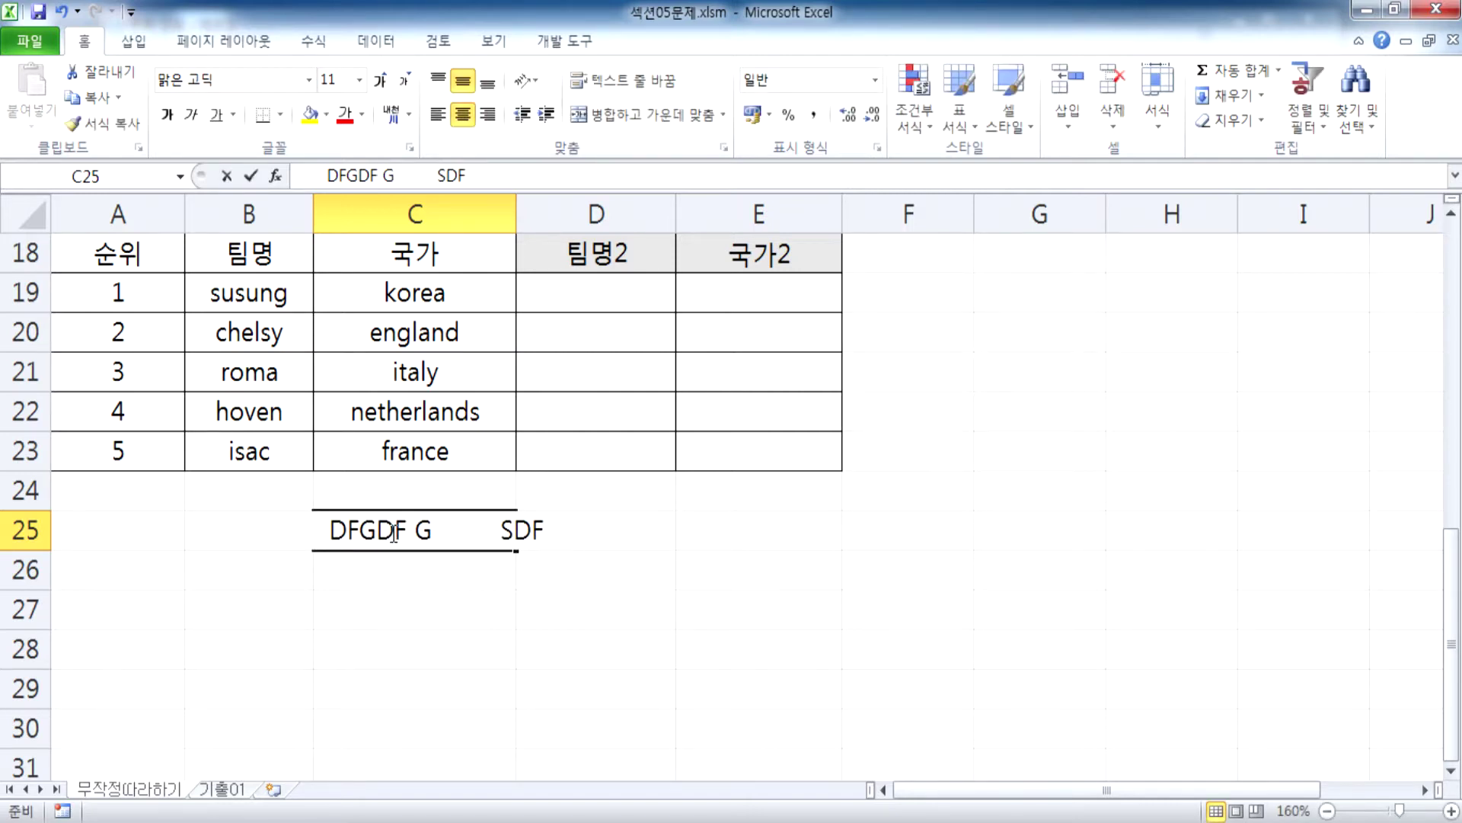
# Step: Mimic TRIM in C25 by reducing the gap before SDF to one space and deleting the leading and trailing spaces, and select D19
pyautogui.doubleClick(409, 530)
pyautogui.moveTo(408, 532); pyautogui.dragTo(417, 537)
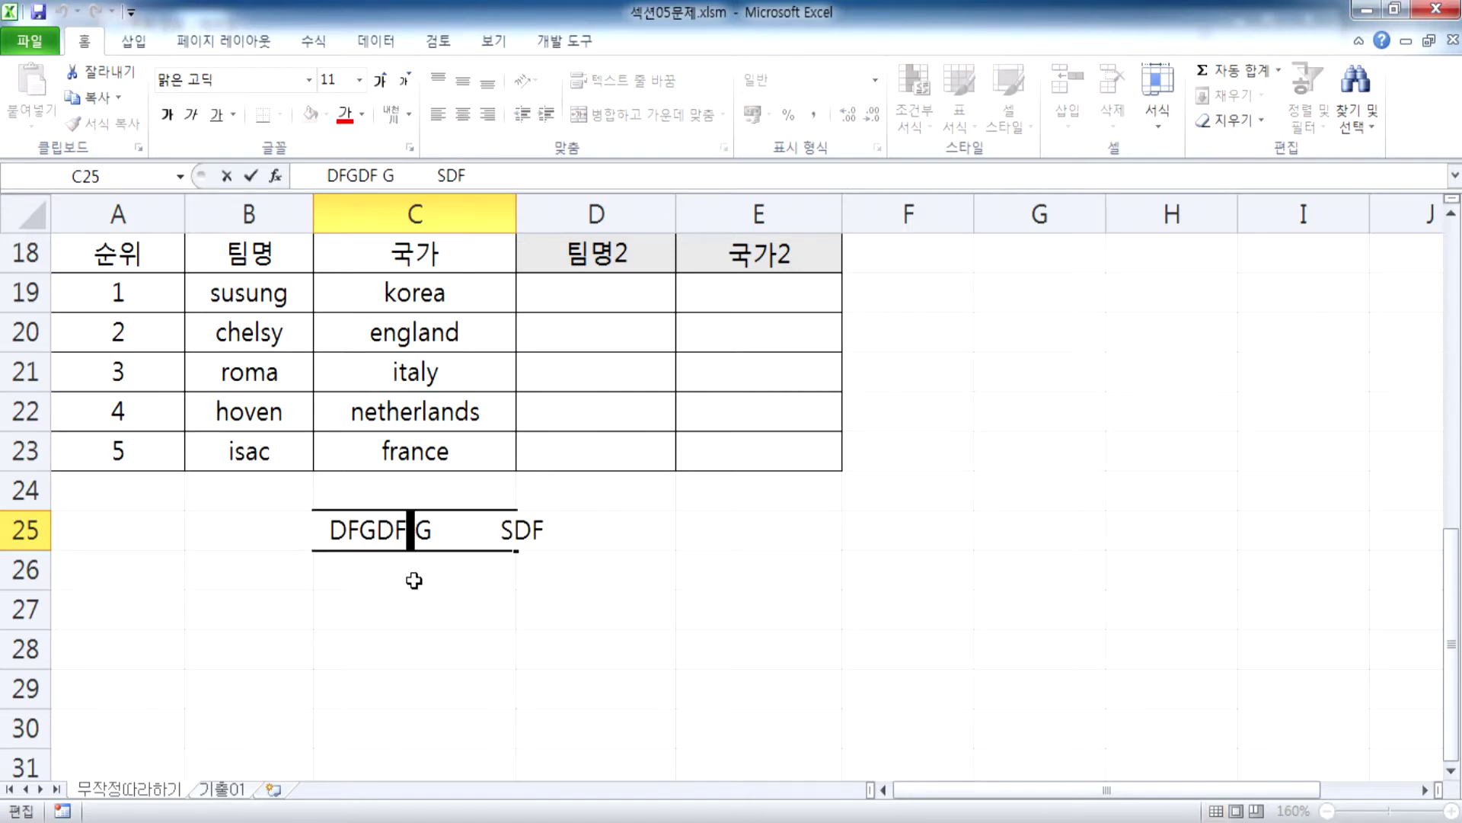
pyautogui.moveTo(432, 531); pyautogui.dragTo(505, 531)
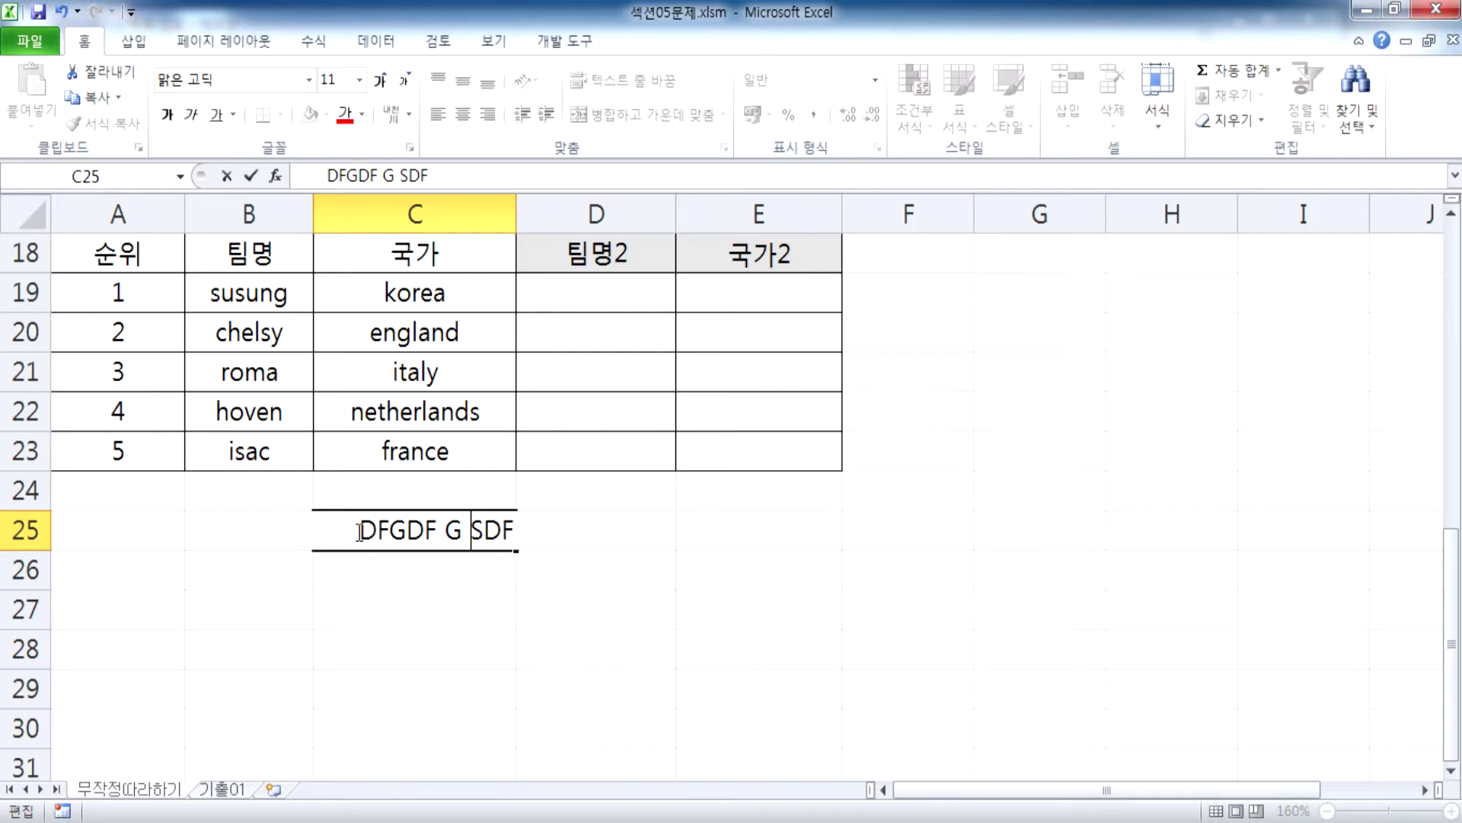
pyautogui.moveTo(357, 531); pyautogui.dragTo(301, 537)
pyautogui.press('BackSpace')
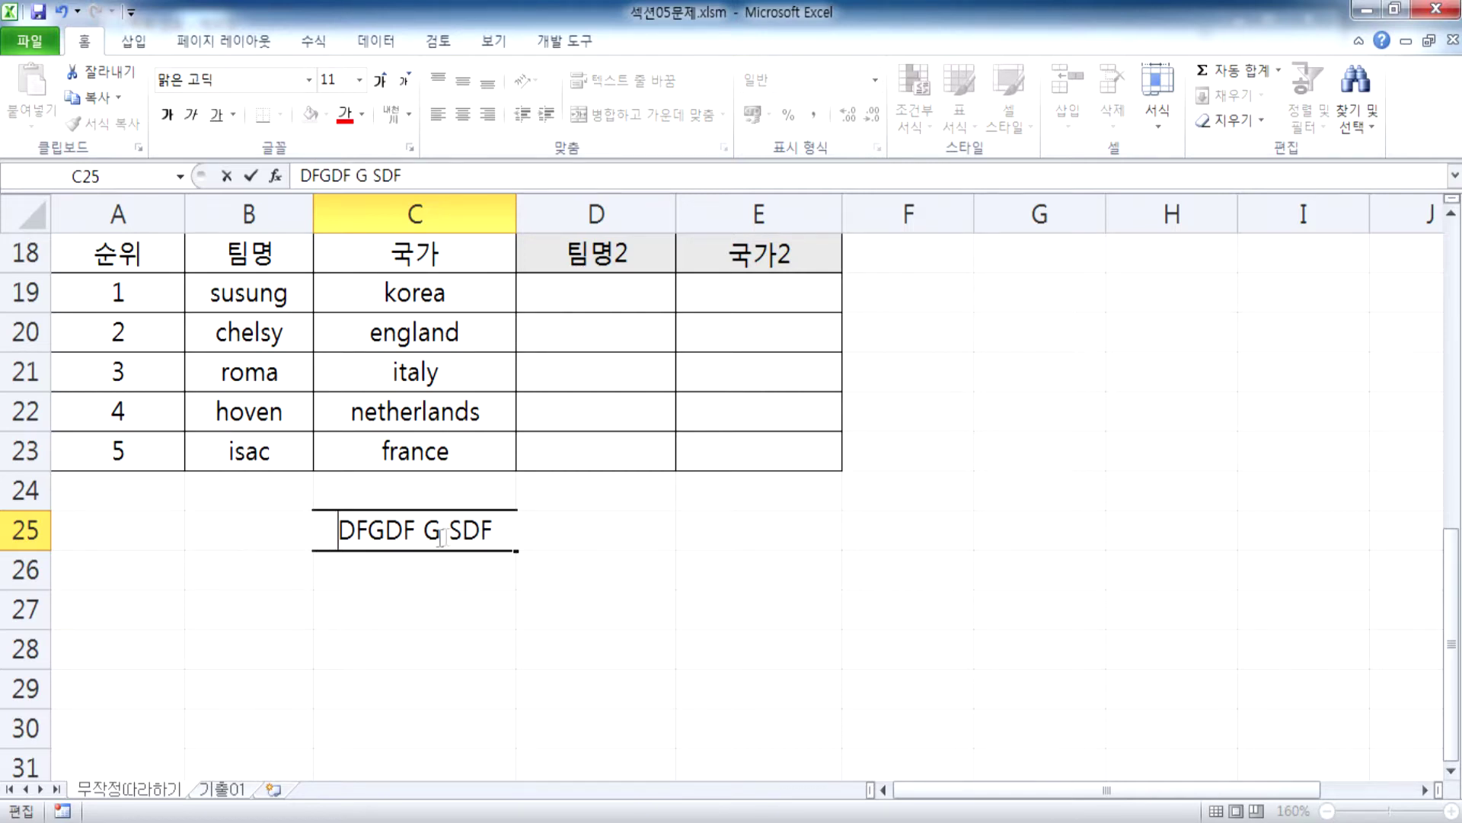
pyautogui.moveTo(493, 531); pyautogui.dragTo(557, 527)
pyautogui.press('BackSpace')
pyautogui.click(353, 577)
pyautogui.click(556, 309)
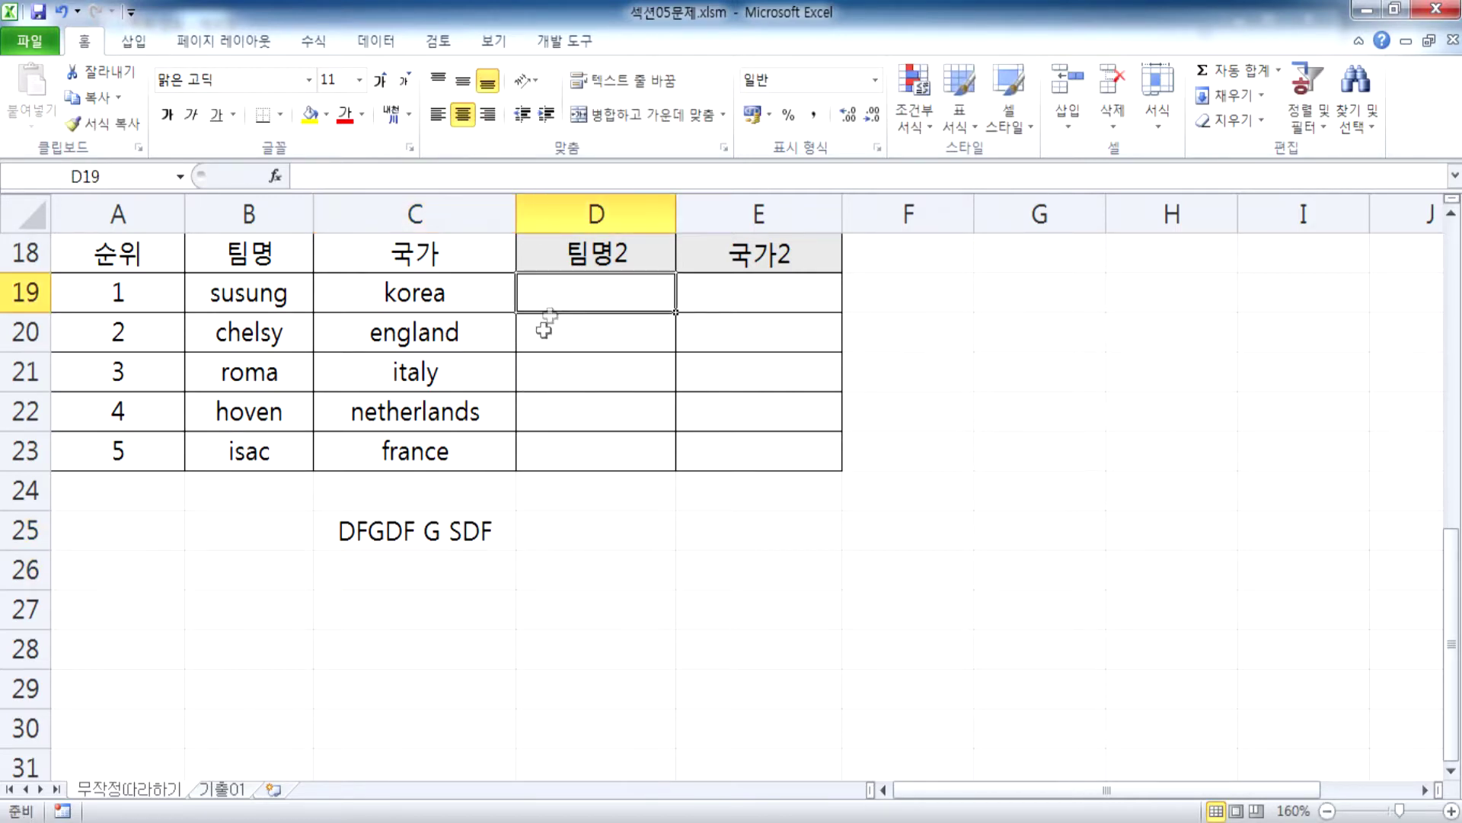
# Step: Return to Notepad, write =TRIM(문자) below the TRIM definition, and highlight its argument and function name
pyautogui.hotkey('alt', 'Tab')
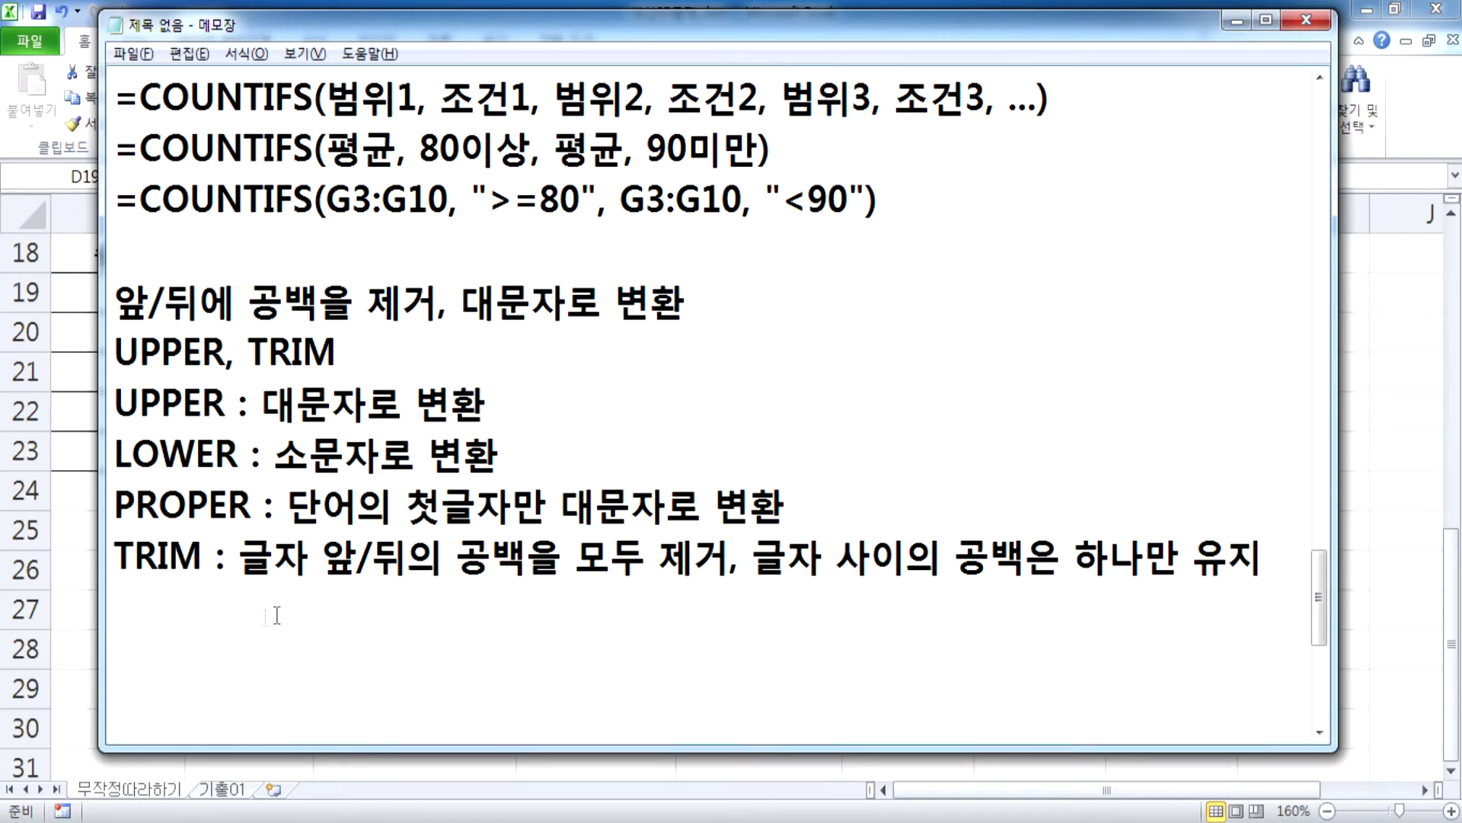
pyautogui.scroll(-1, 287, 599)
pyautogui.write('=')
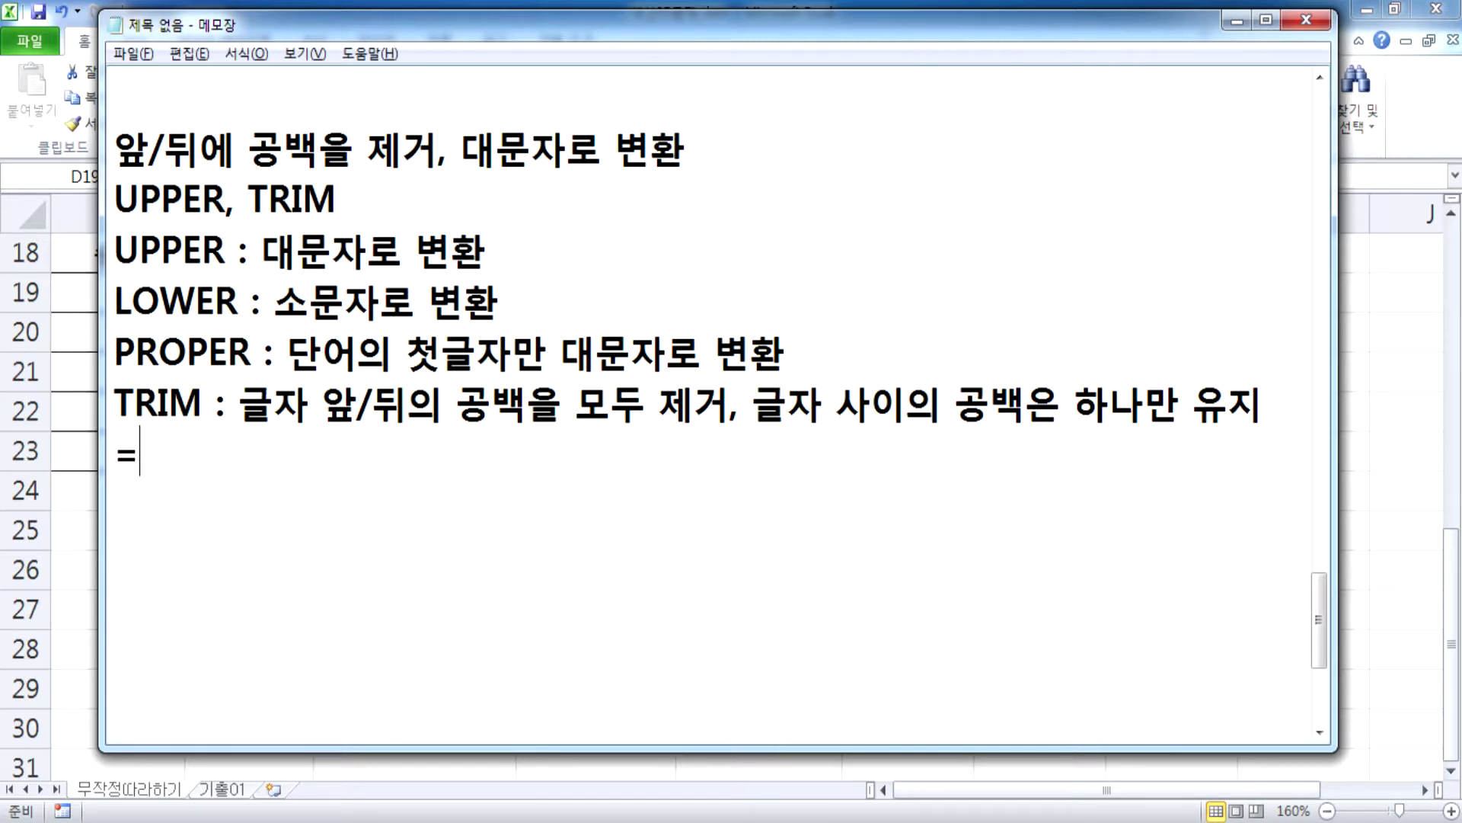
pyautogui.write('TRIM(')
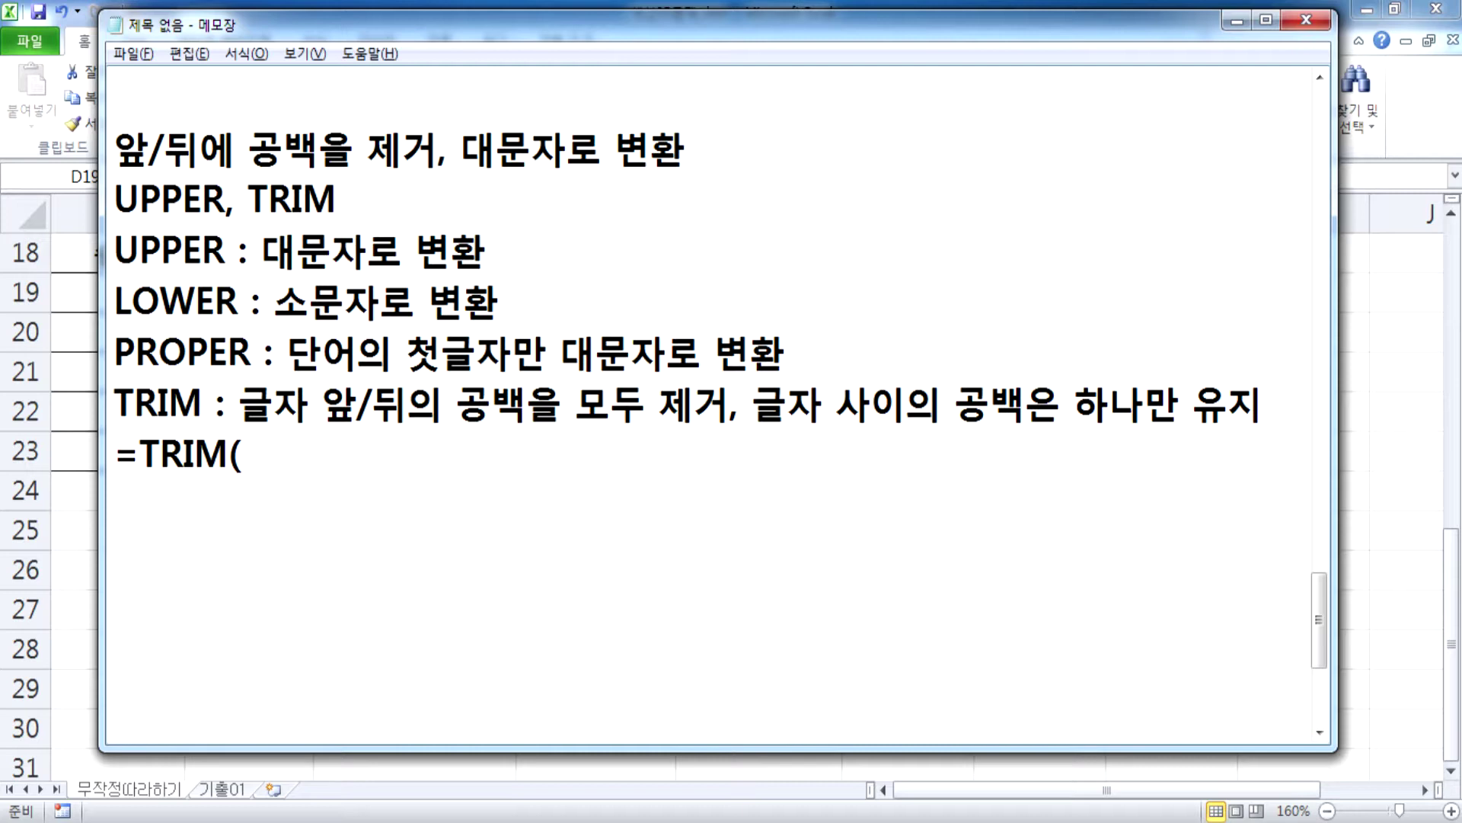
pyautogui.write('문자)')
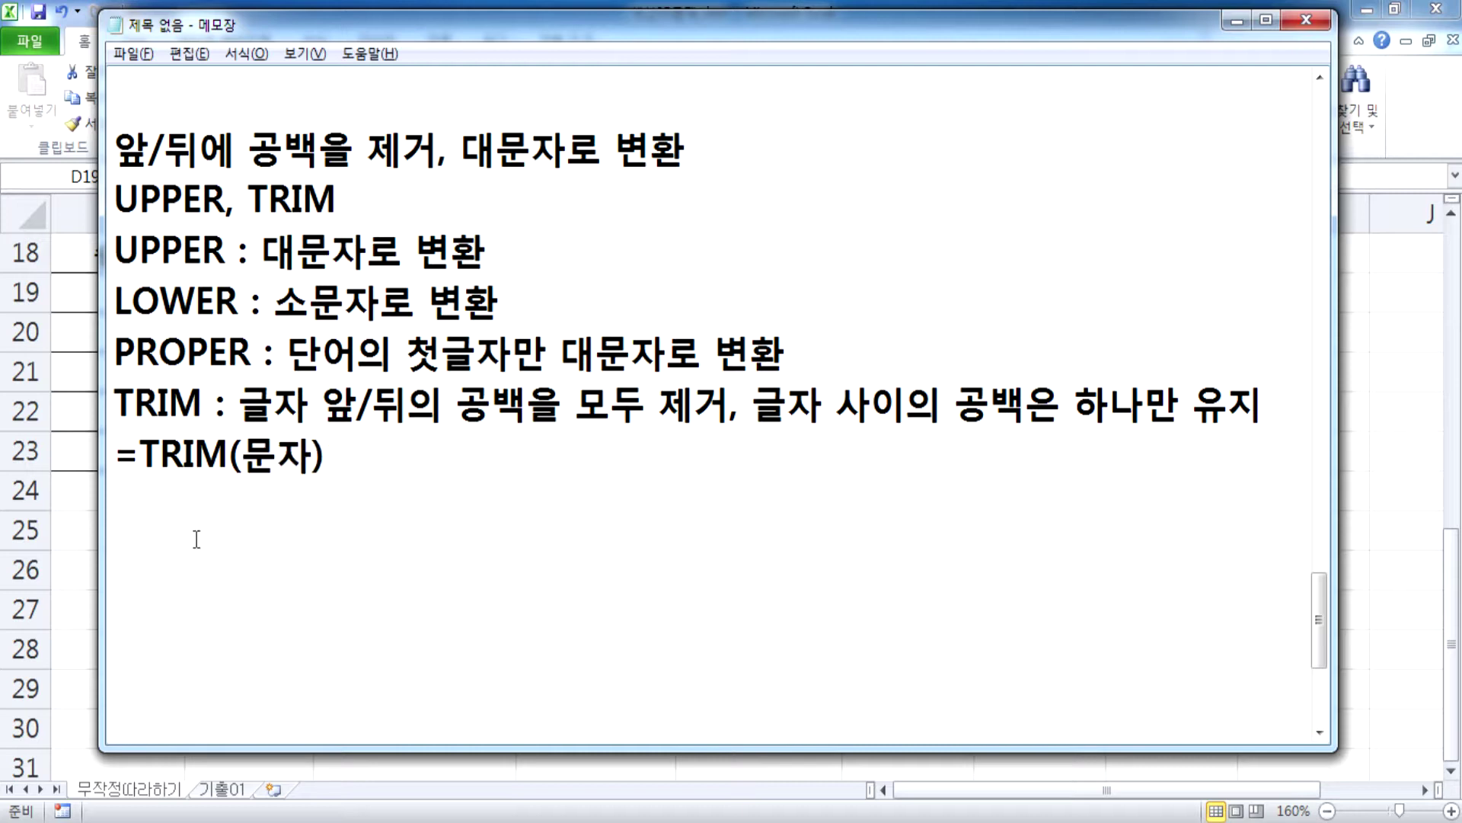
pyautogui.moveTo(242, 453); pyautogui.dragTo(313, 455)
pyautogui.moveTo(140, 453); pyautogui.dragTo(228, 455)
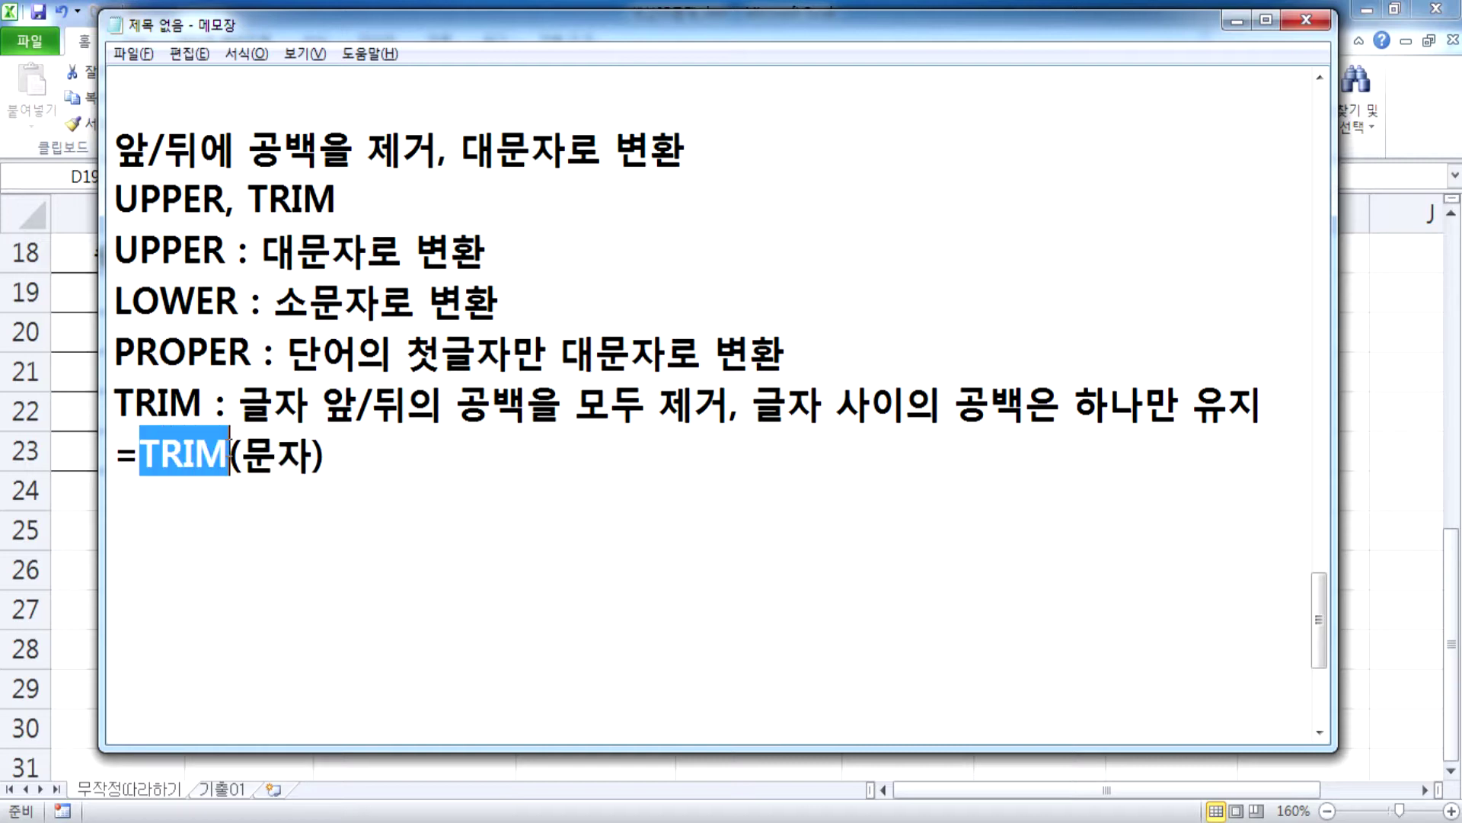
pyautogui.click(140, 453)
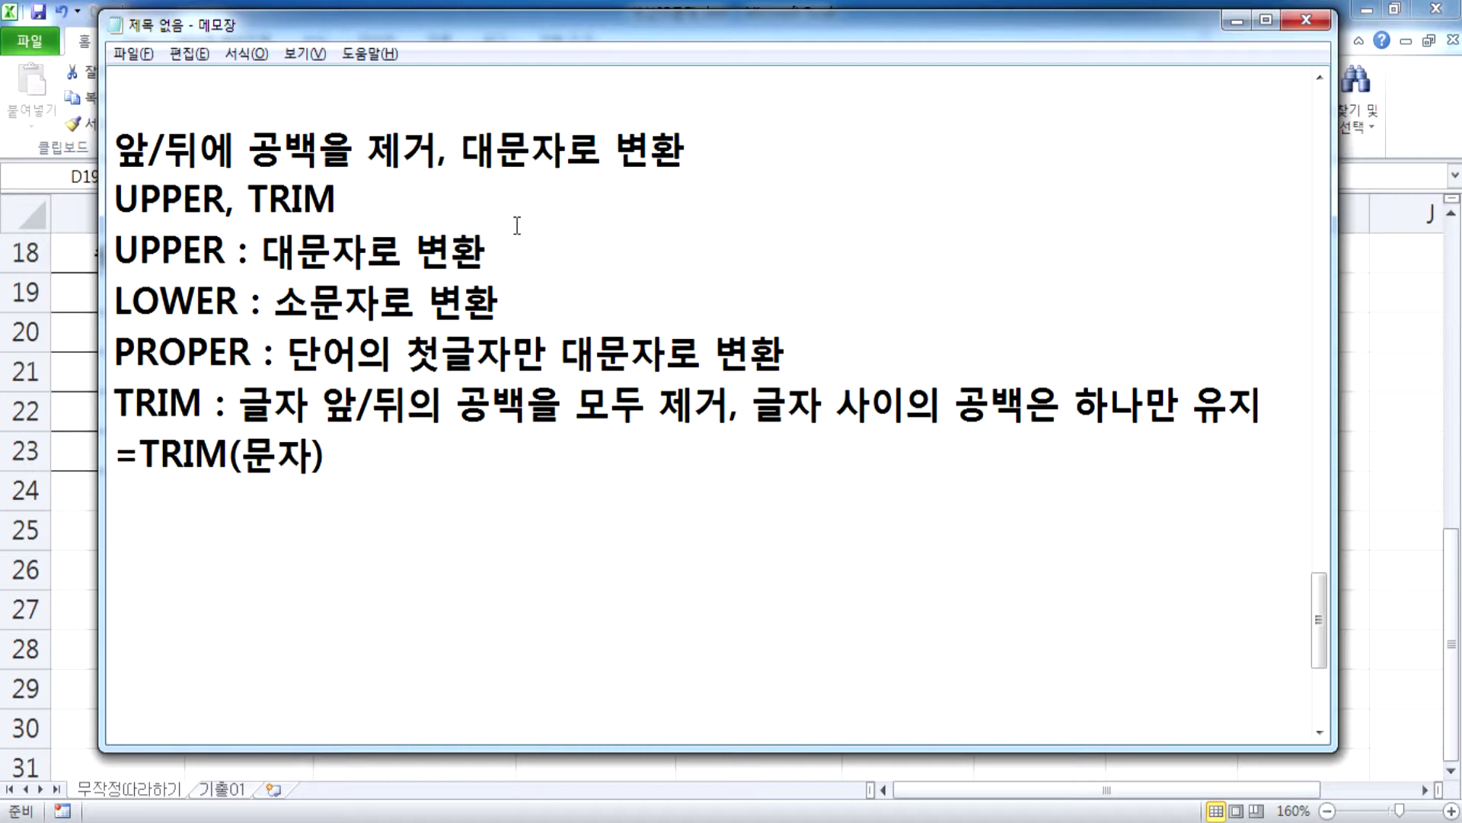
# Step: Wrap the TRIM formula to read =UPPER(TRIM(문자)), and highlight its inner TRIM part, the UPPER name and the heading
pyautogui.write('UOO')
pyautogui.press('BackSpace')
pyautogui.press('BackSpace')
pyautogui.write('PPER(')
pyautogui.press('End')
pyautogui.write(')')
pyautogui.press('Return')
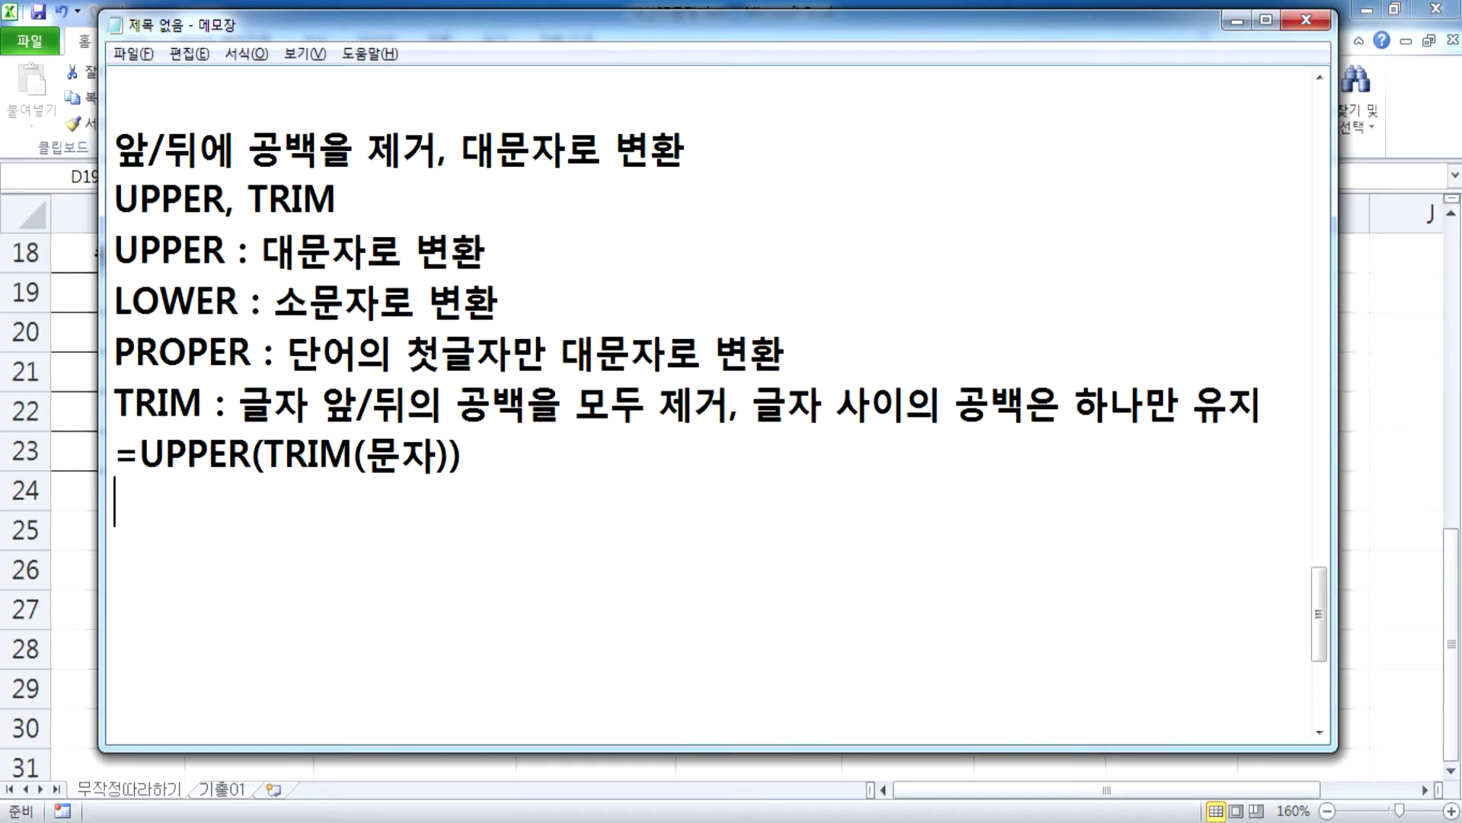
pyautogui.moveTo(263, 455); pyautogui.dragTo(452, 455)
pyautogui.moveTo(254, 455); pyautogui.dragTo(139, 455)
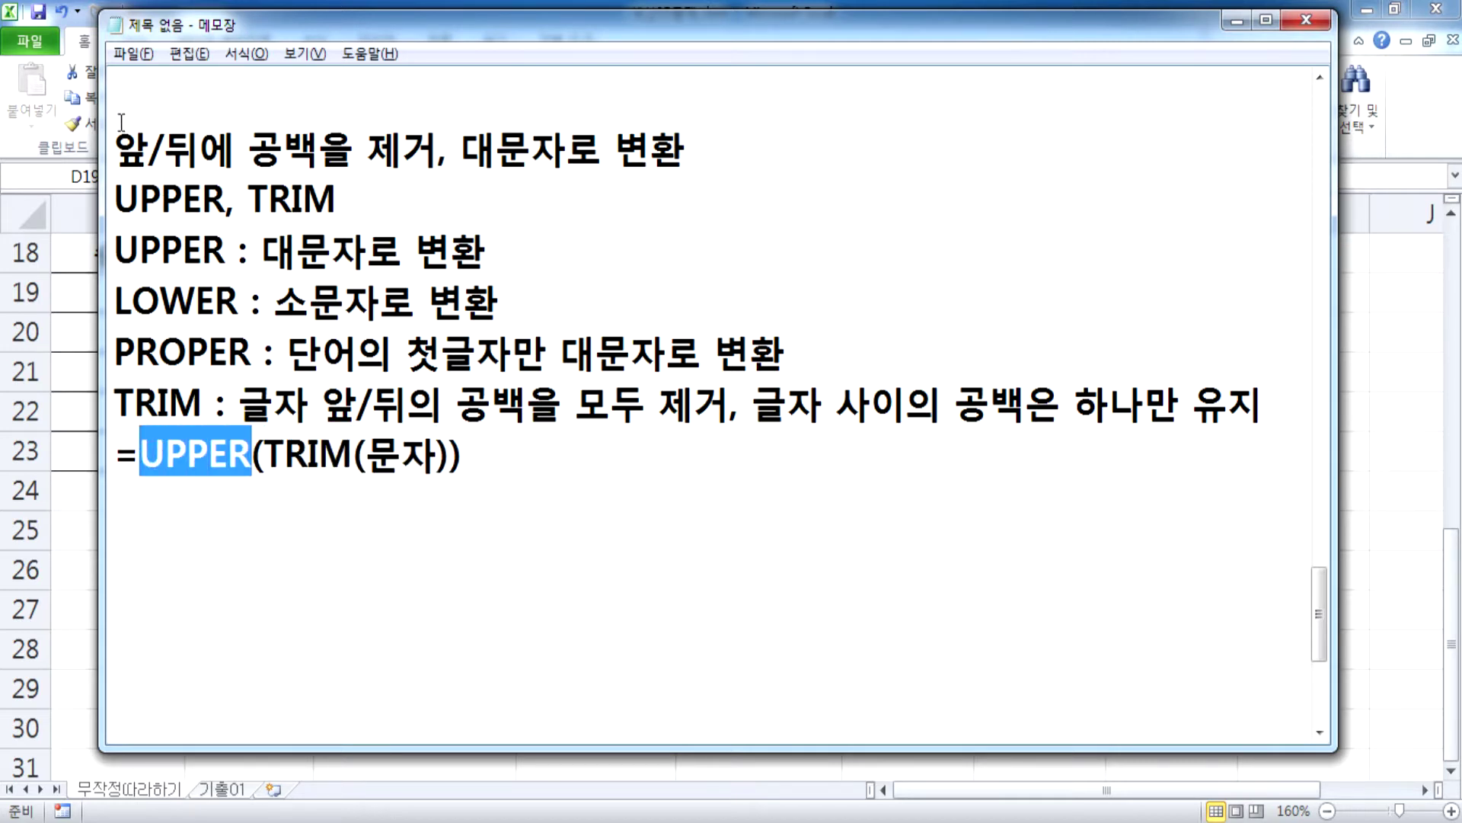
pyautogui.moveTo(115, 148); pyautogui.dragTo(651, 149)
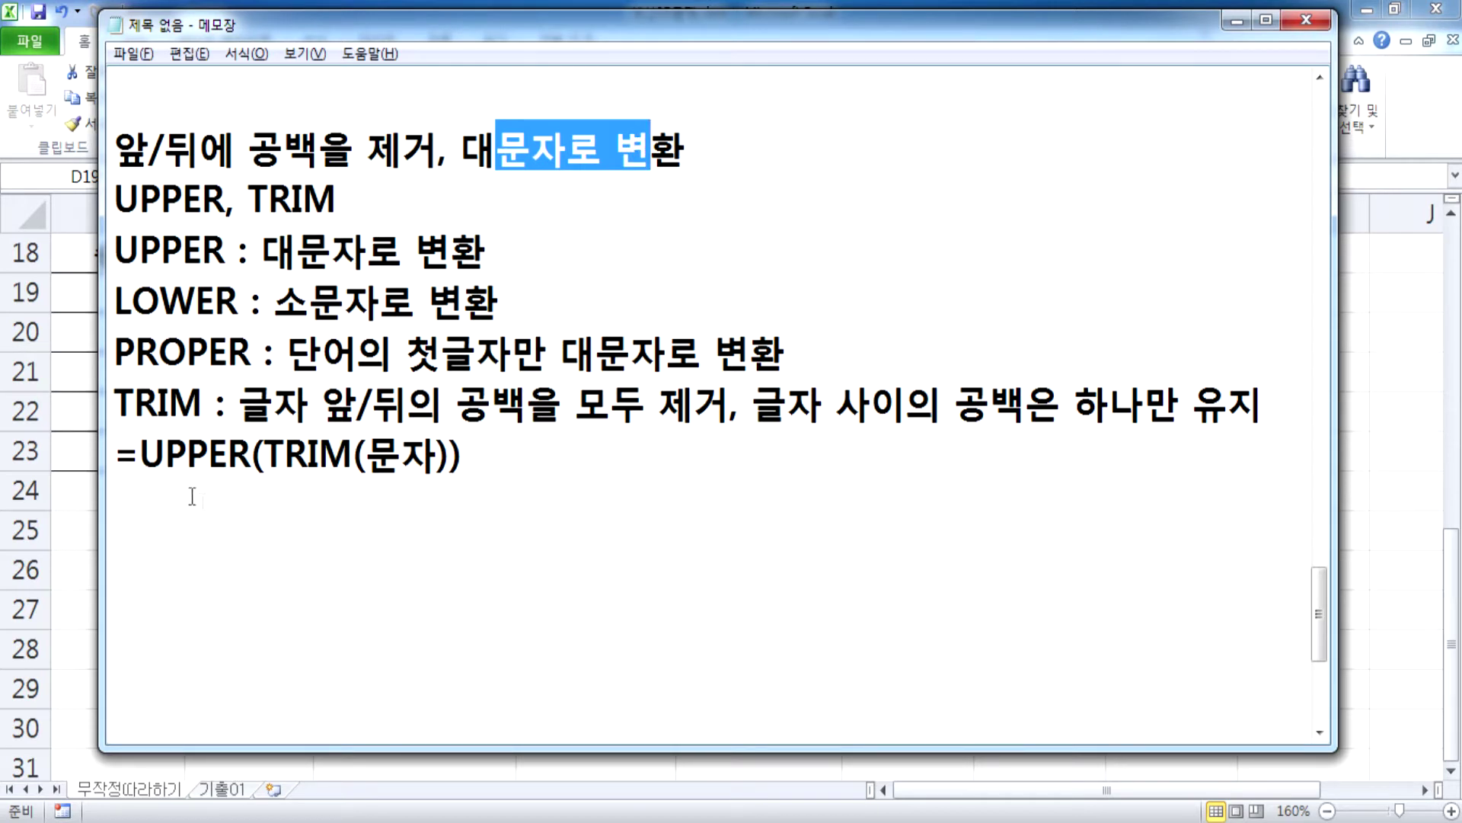
# Step: Add the line "=TRIM(UPPER(문자)) : 대문자로 변환, 공백제거" below the =UPPER(TRIM(문자)) formula
pyautogui.click(143, 496)
pyautogui.write('=TRIM(')
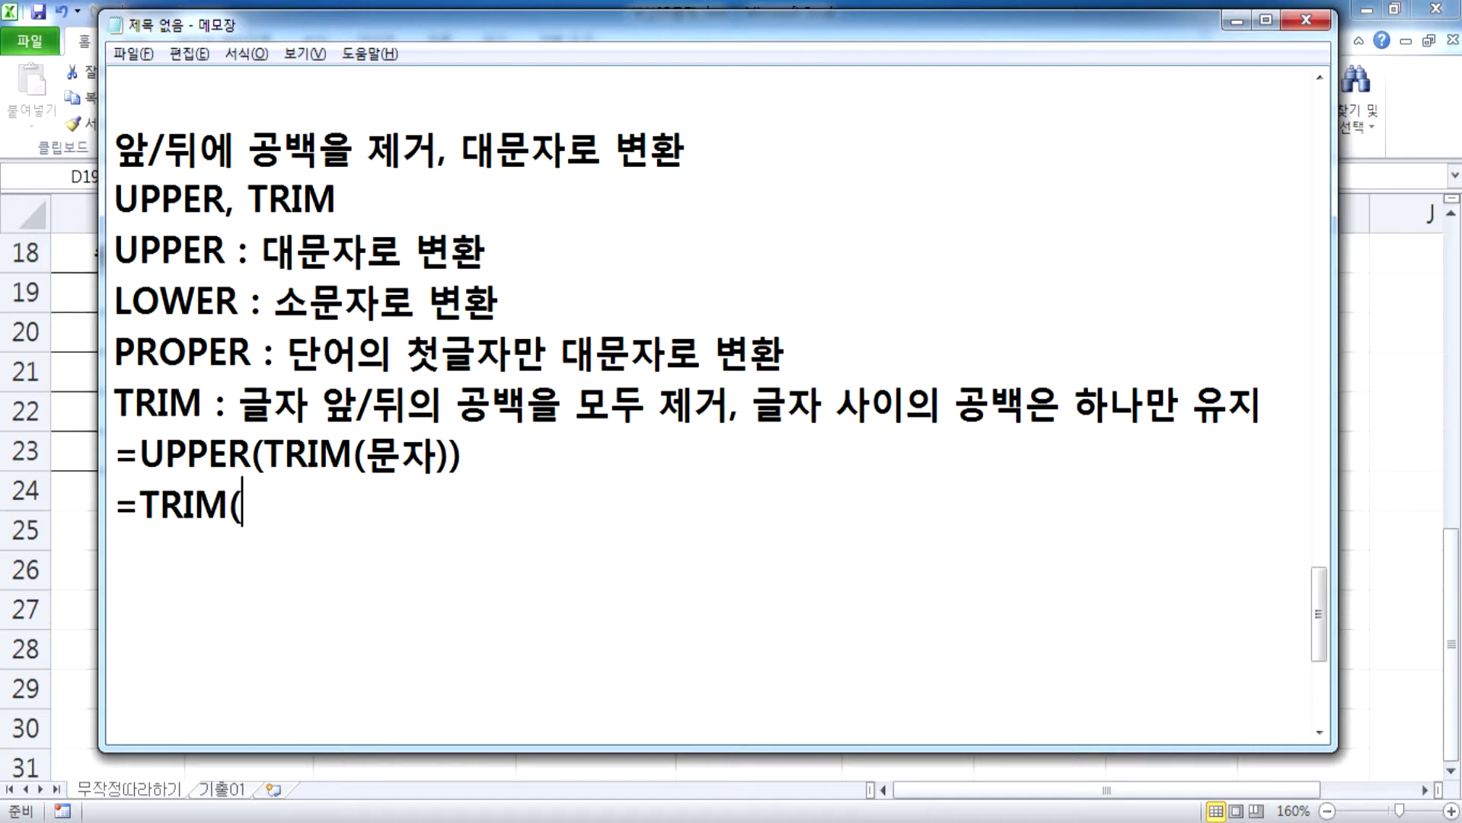
pyautogui.write('UPPER(문자))')
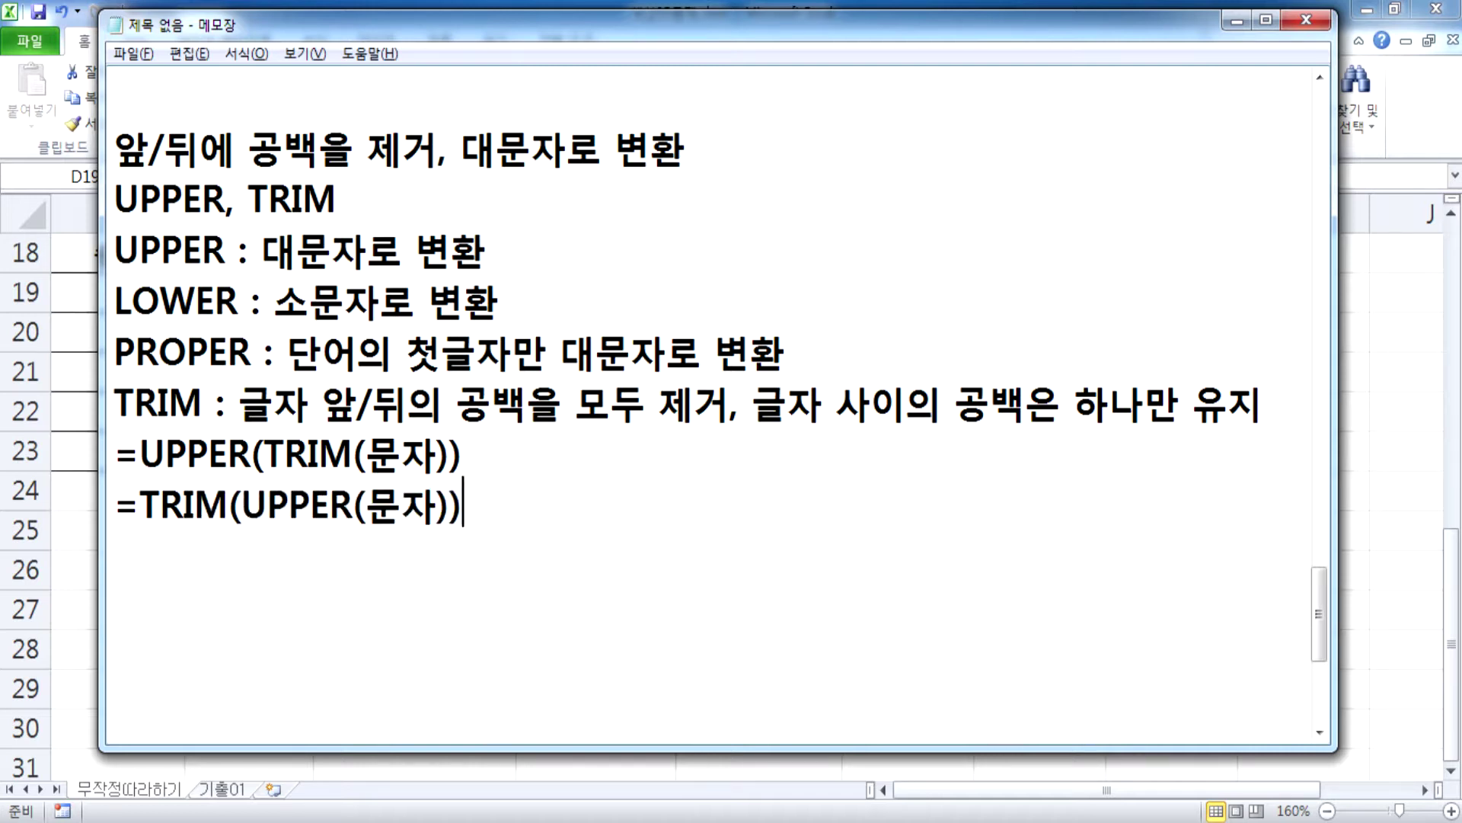
pyautogui.write(' : E')
pyautogui.press('BackSpace')
pyautogui.write('대문자로 변화ㅓㄴ')
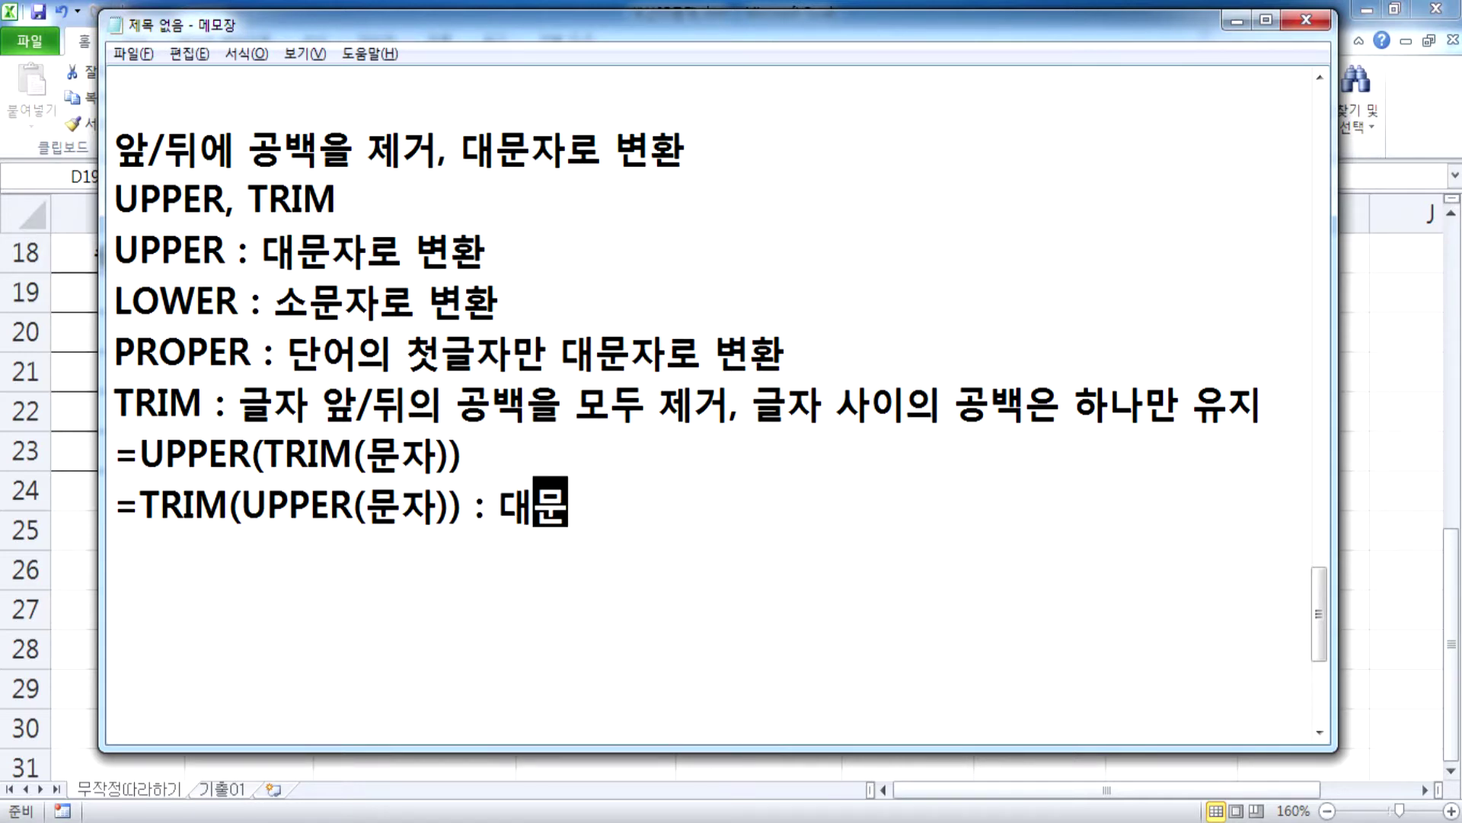
pyautogui.press('BackSpace')
pyautogui.press('BackSpace')
pyautogui.press('BackSpace')
pyautogui.write('환')
pyautogui.write(', ㄱ')
pyautogui.write('공백제거')
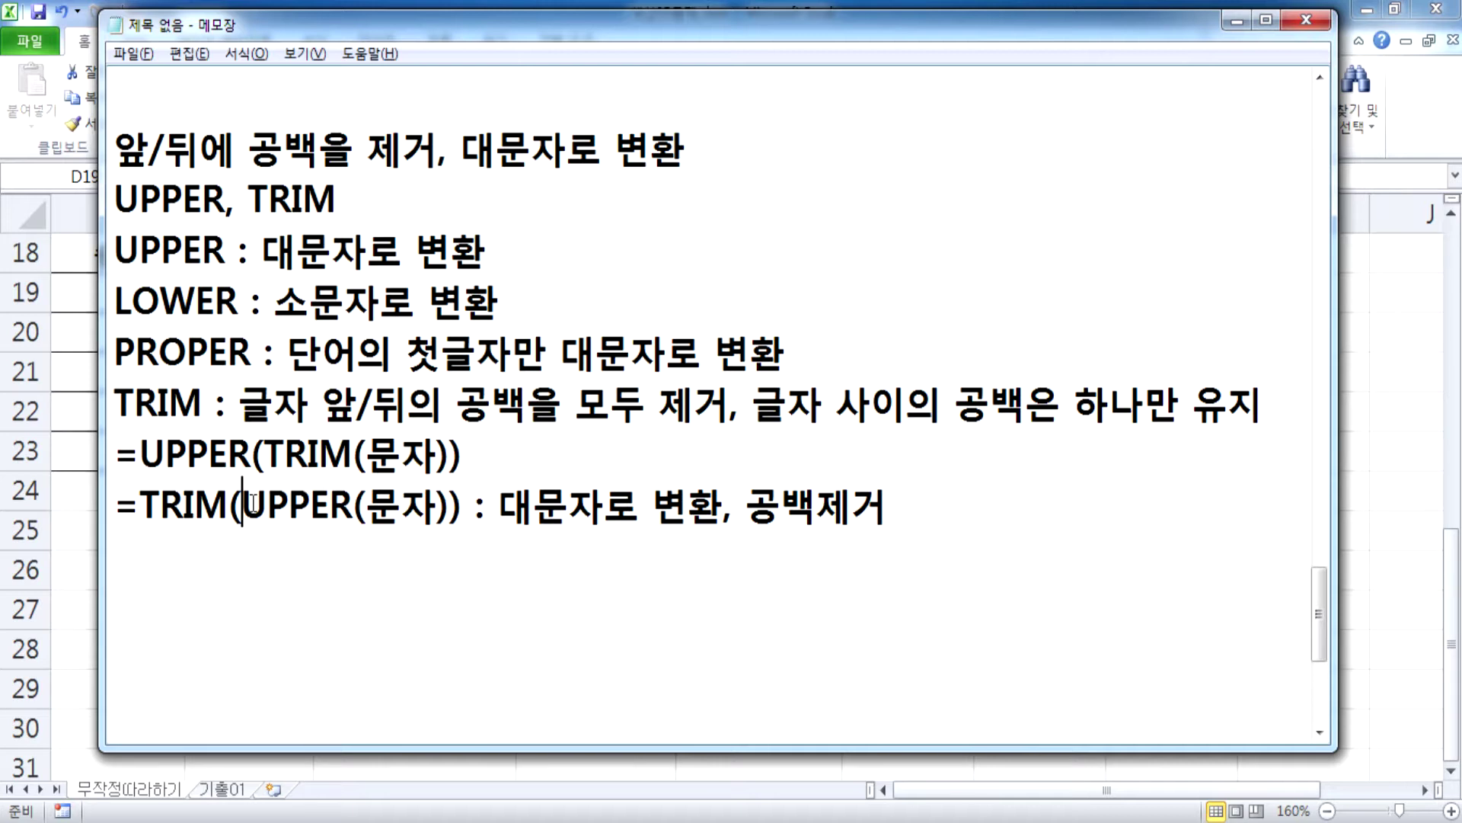
# Step: Append " : 공백제거, 대문자로 변환" to the =UPPER(TRIM(문자)) line, and put an asterisk before the section heading
pyautogui.moveTo(252, 503); pyautogui.dragTo(140, 506)
pyautogui.moveTo(265, 464); pyautogui.dragTo(451, 464)
pyautogui.click(192, 455)
pyautogui.click(480, 459)
pyautogui.write(': 공백')
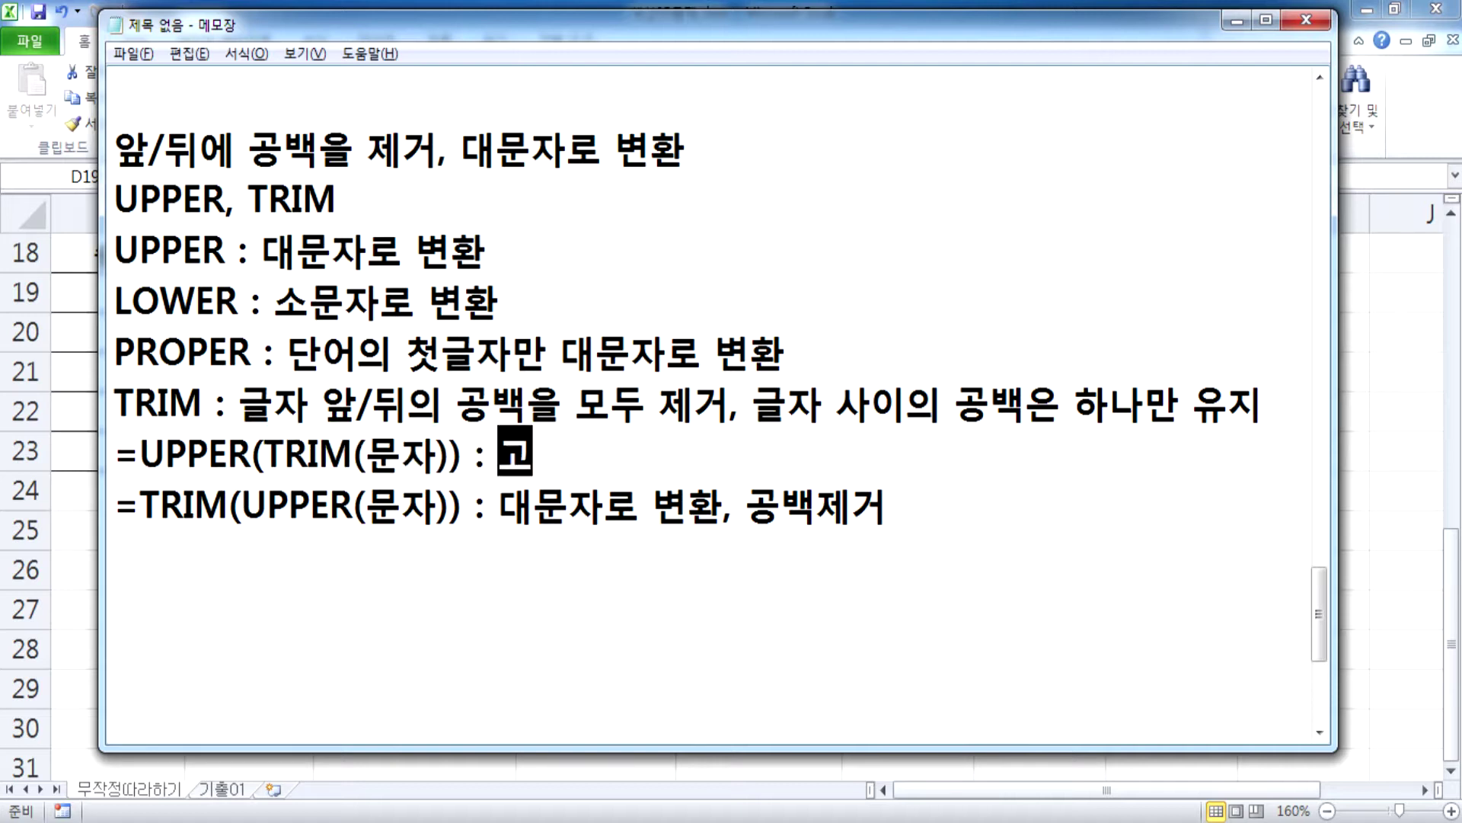
pyautogui.write('제거')
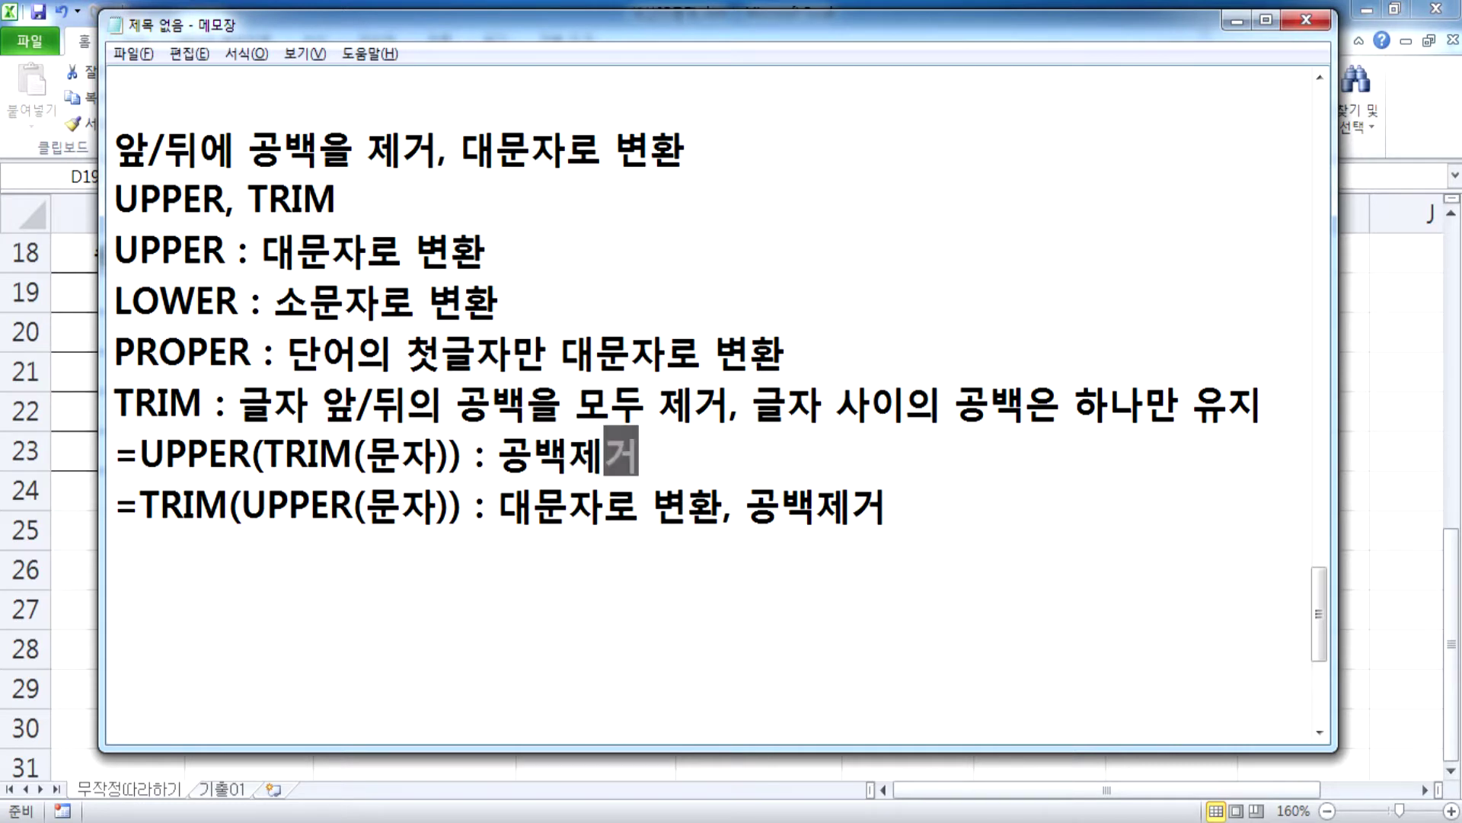
pyautogui.write(', 대문자로 변환')
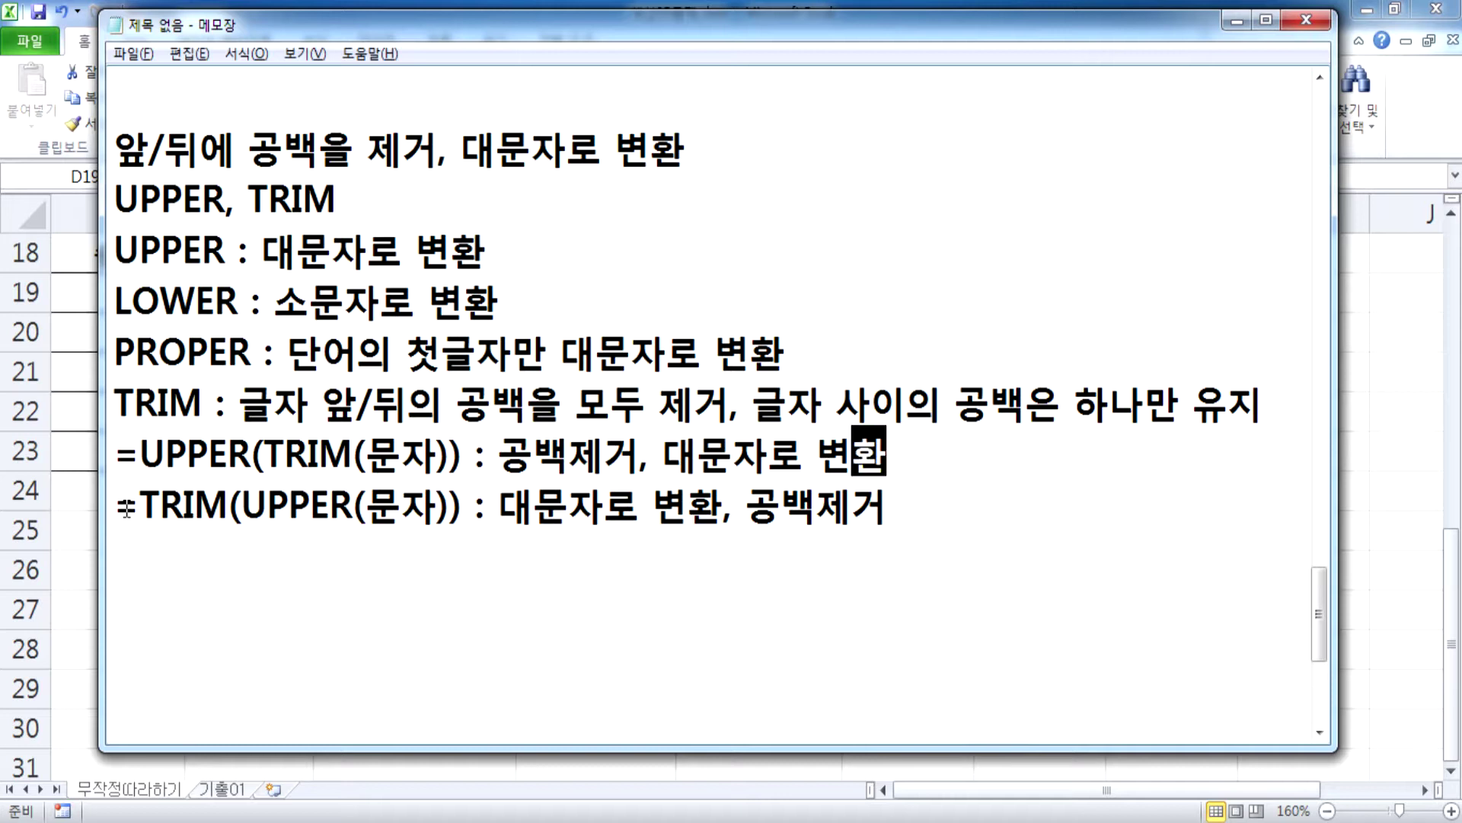
pyautogui.click(123, 159)
pyautogui.write('*')
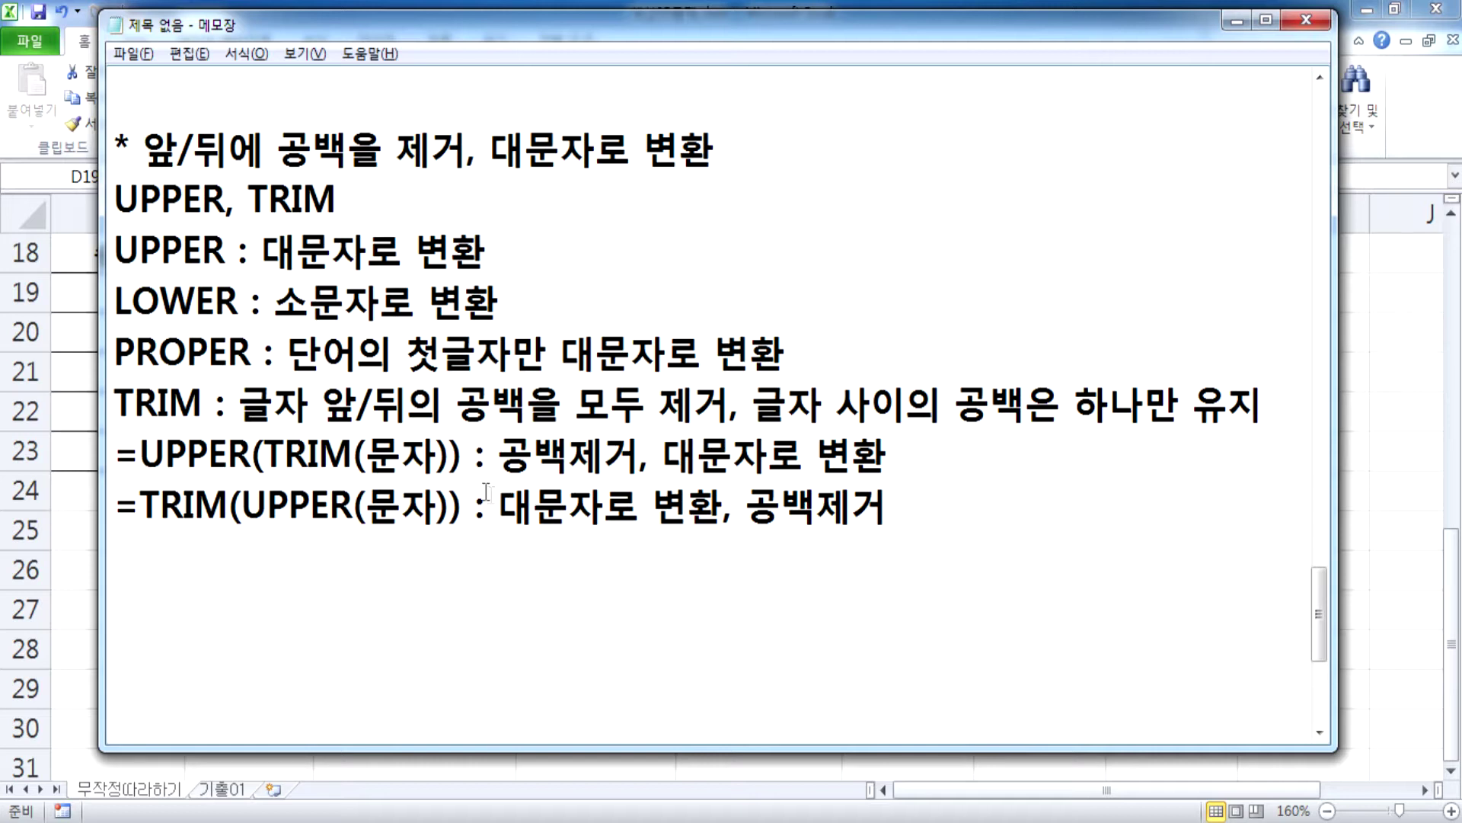
# Step: Switch to Excel and write =TRIM(B19) in D19, checking the Notepad notes along the way
pyautogui.hotkey('alt', 'Tab')
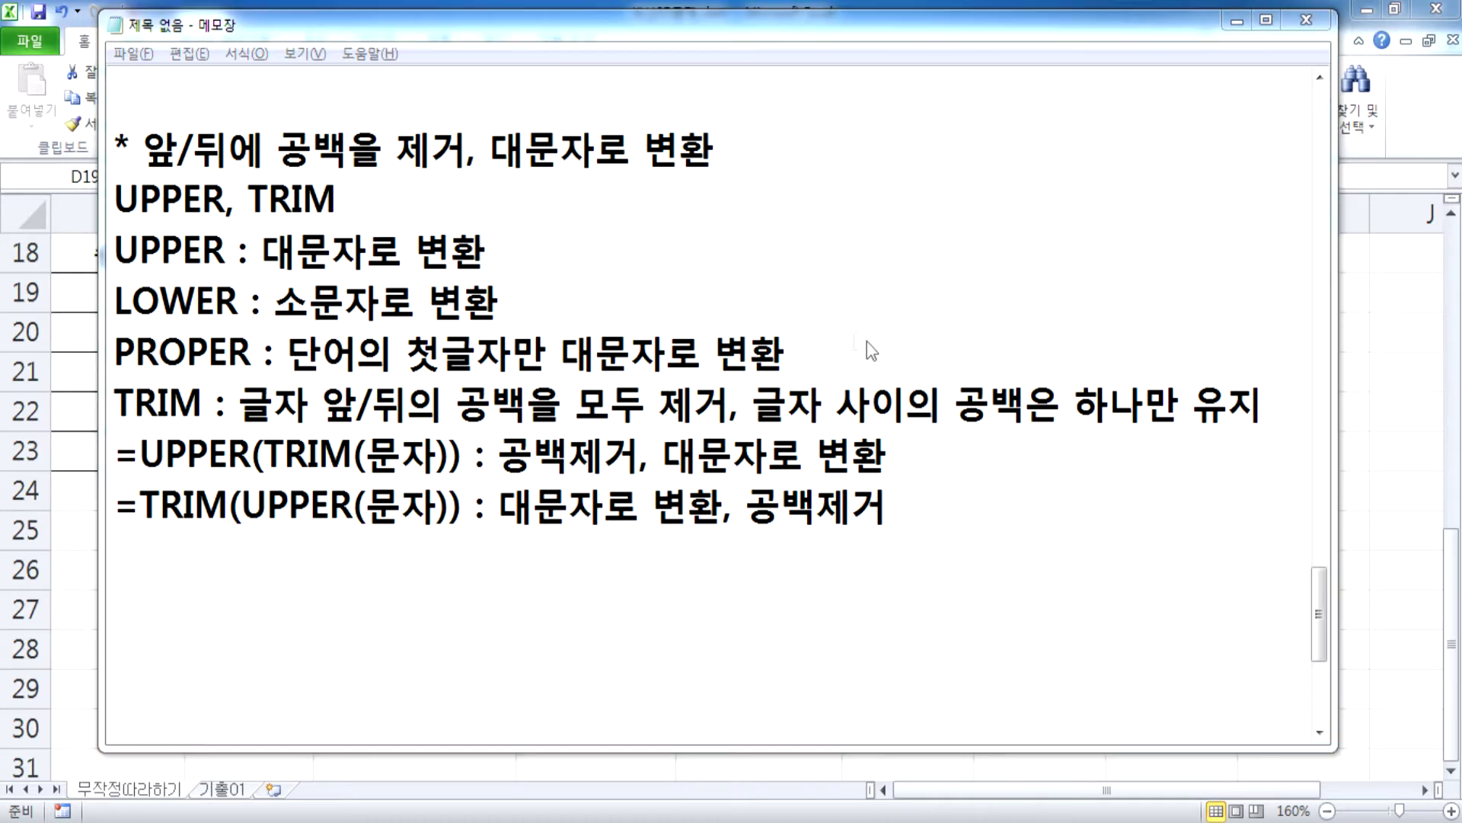
pyautogui.write('=')
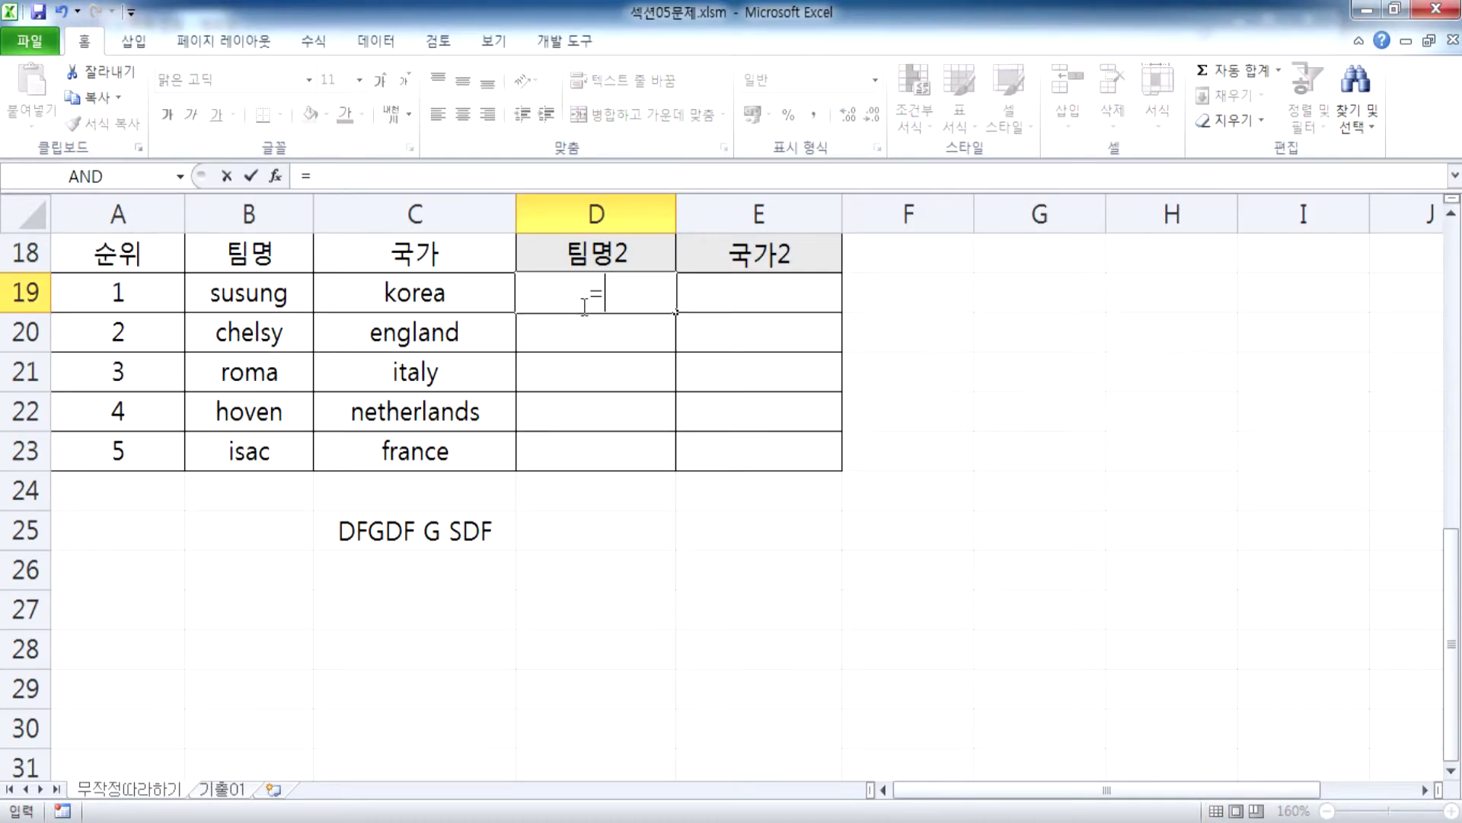
pyautogui.hotkey('alt', 'Tab')
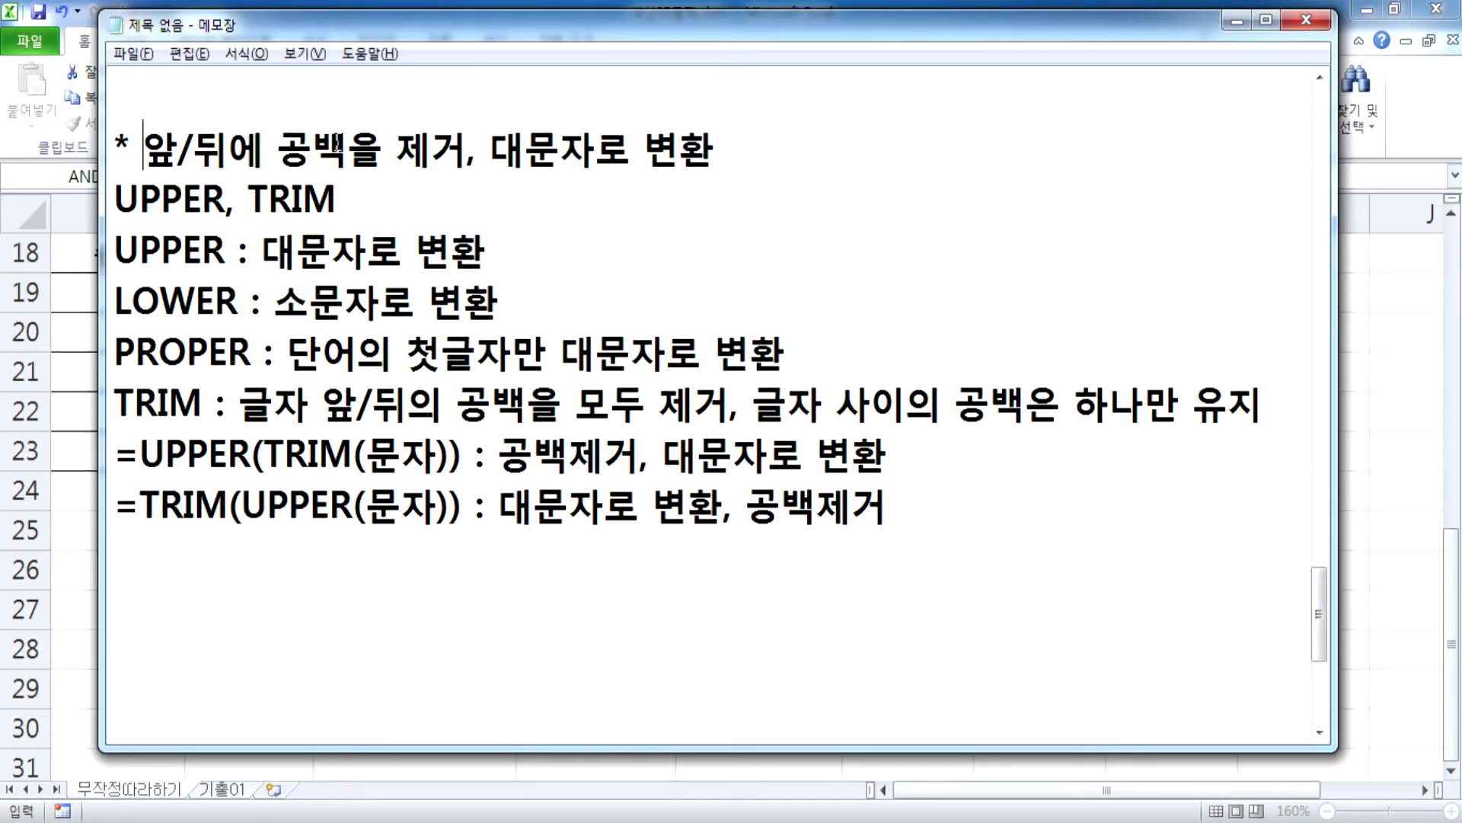
pyautogui.hotkey('alt', 'Tab')
pyautogui.write('TRIM')
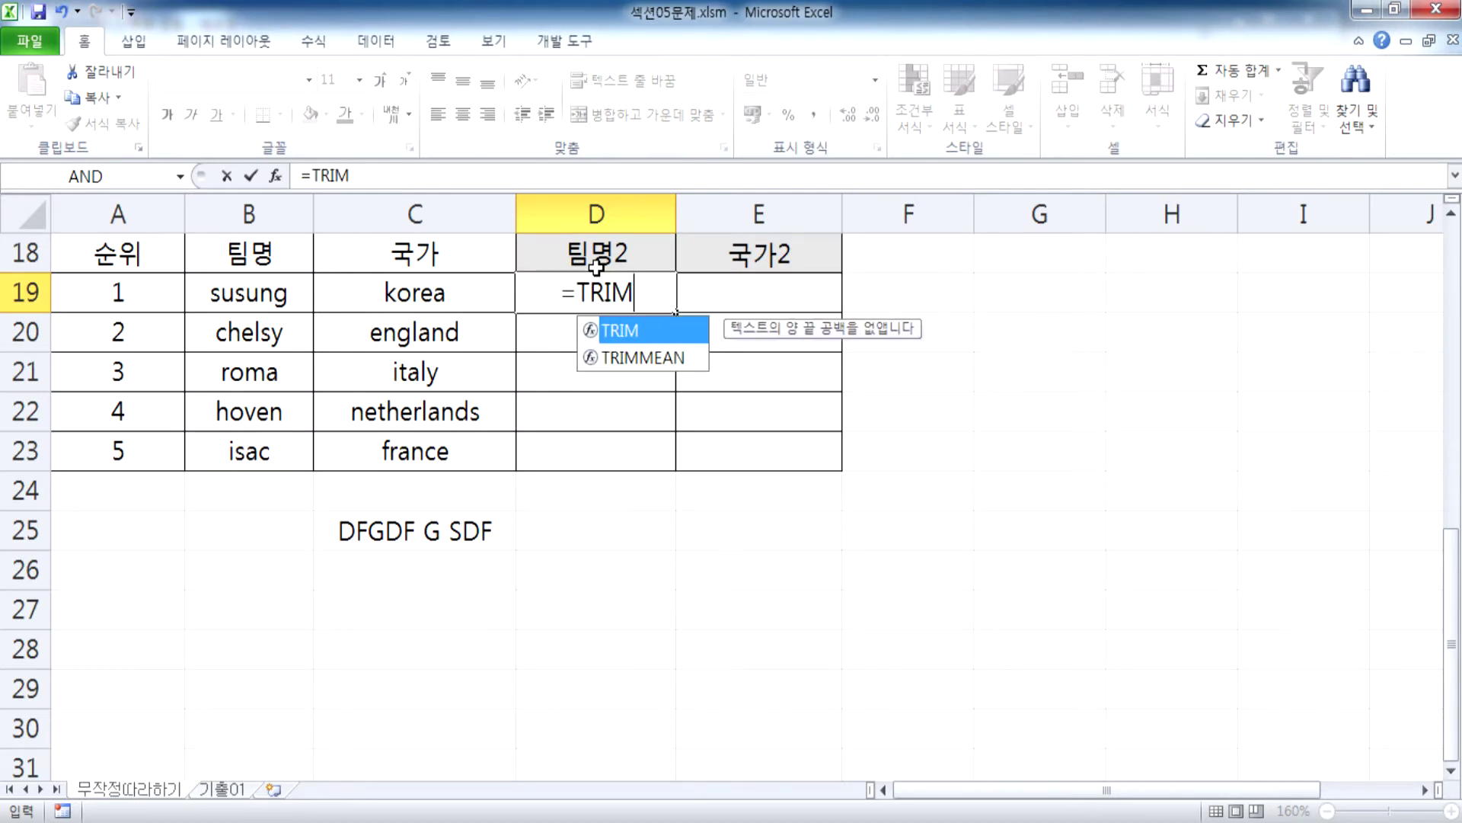
pyautogui.write('(')
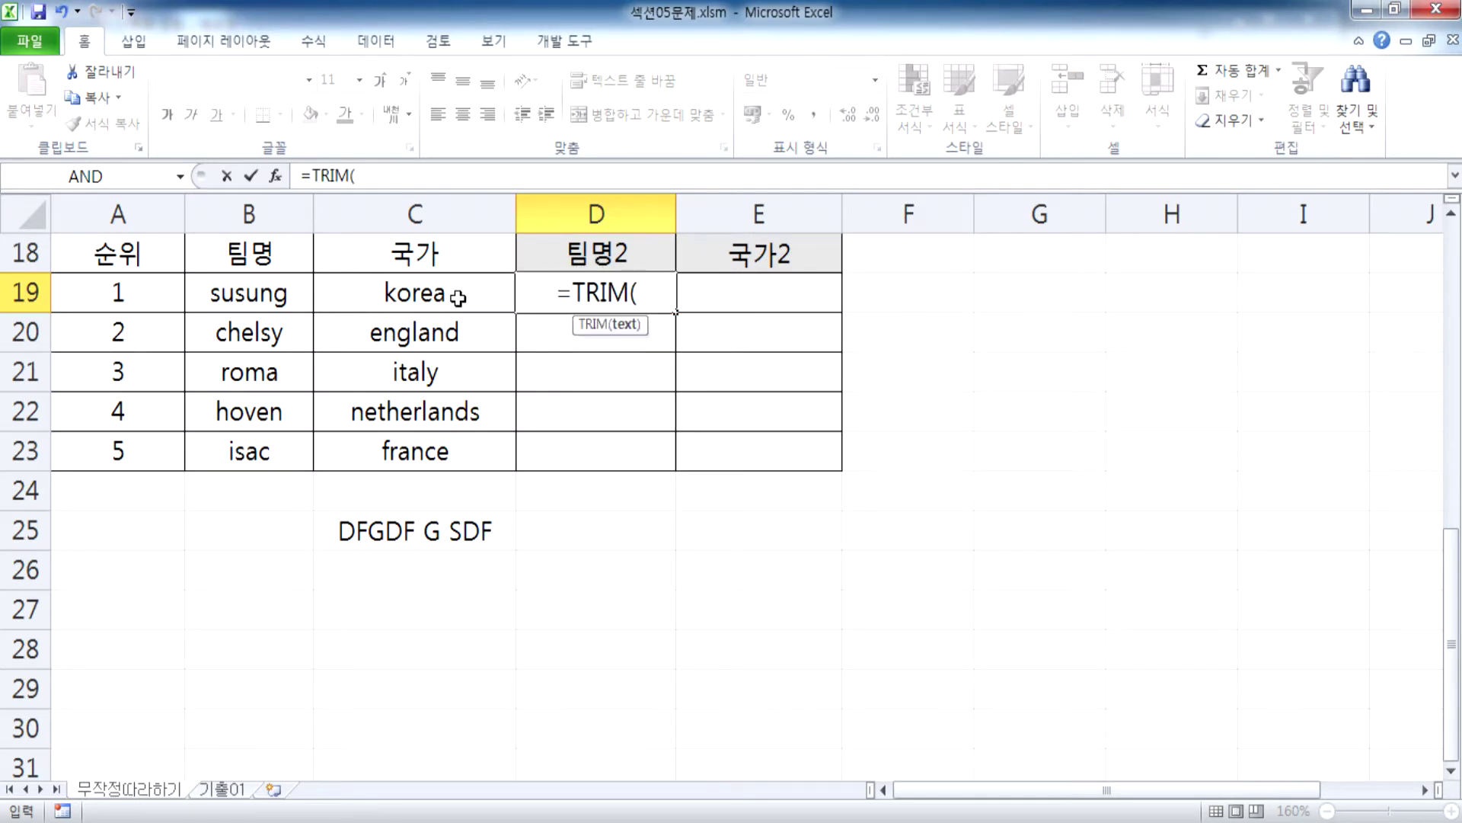
pyautogui.click(259, 293)
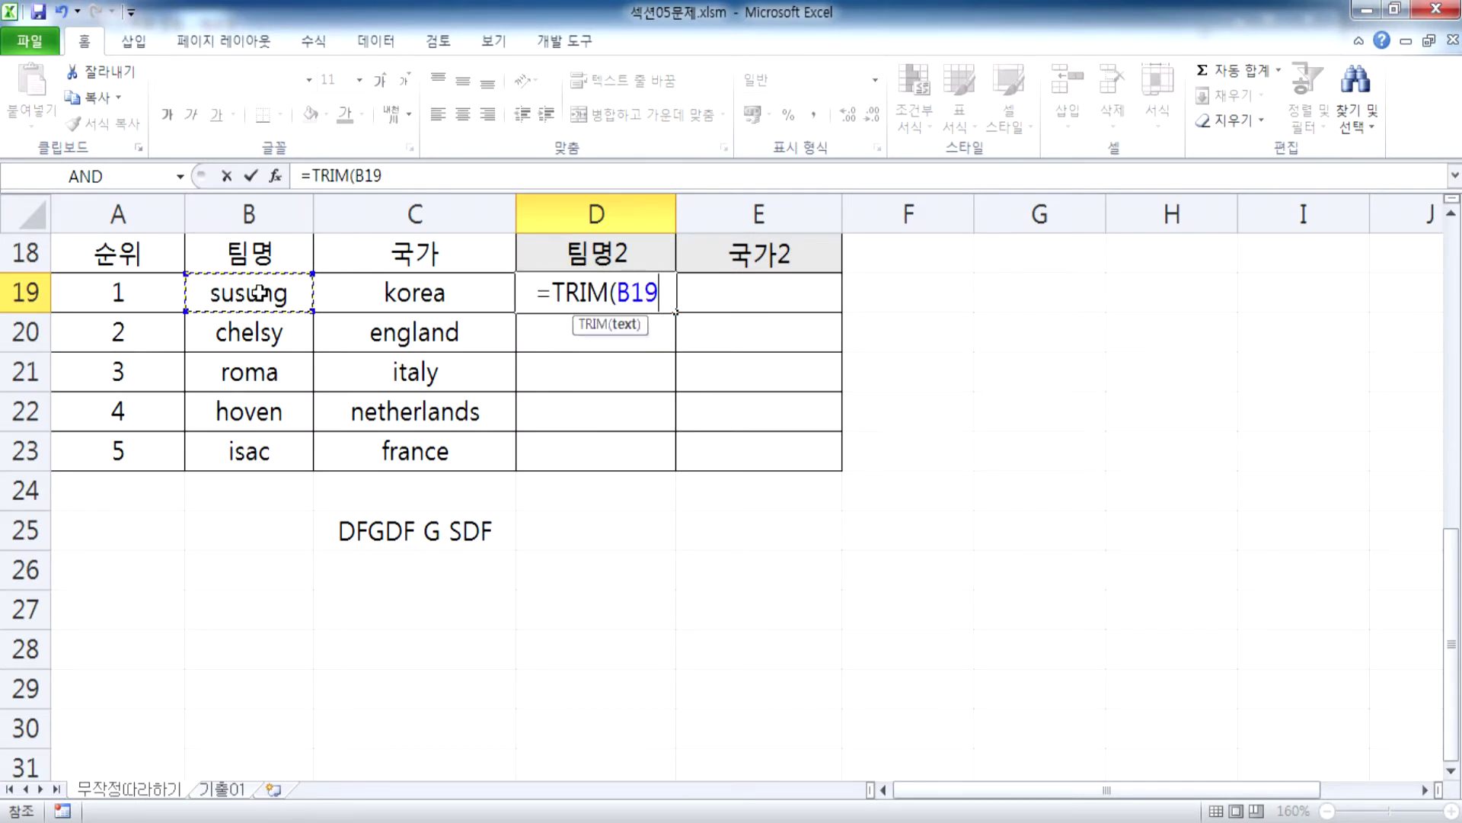
pyautogui.write(')')
# Step: Wrap the D19 formula in UPPER so that it reads =UPPER(TRIM(B19)), and commit it
pyautogui.hotkey('alt', 'Tab')
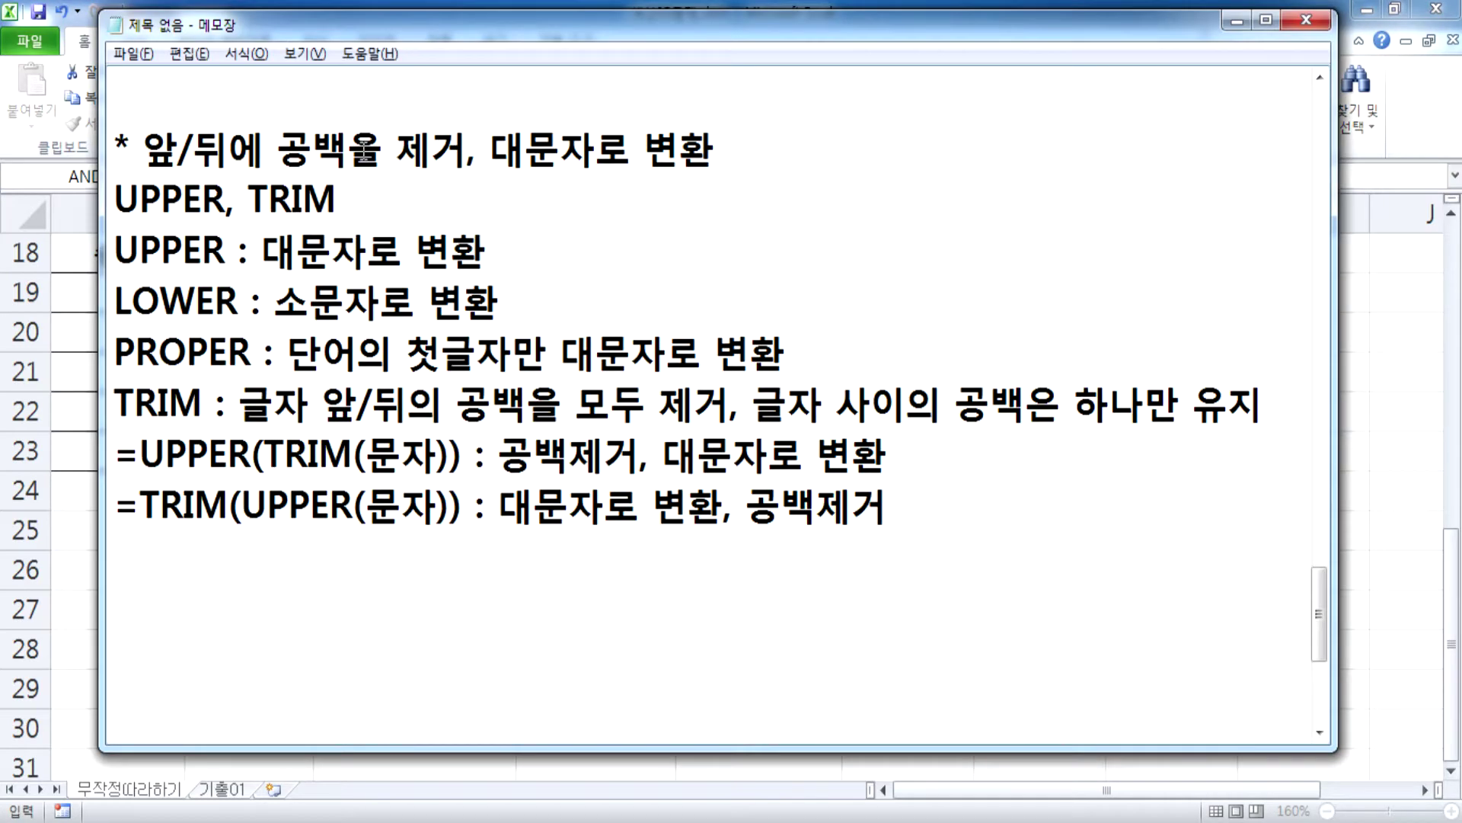
pyautogui.hotkey('alt', 'Tab')
pyautogui.click(553, 294)
pyautogui.write('UPPETRIM(B19')
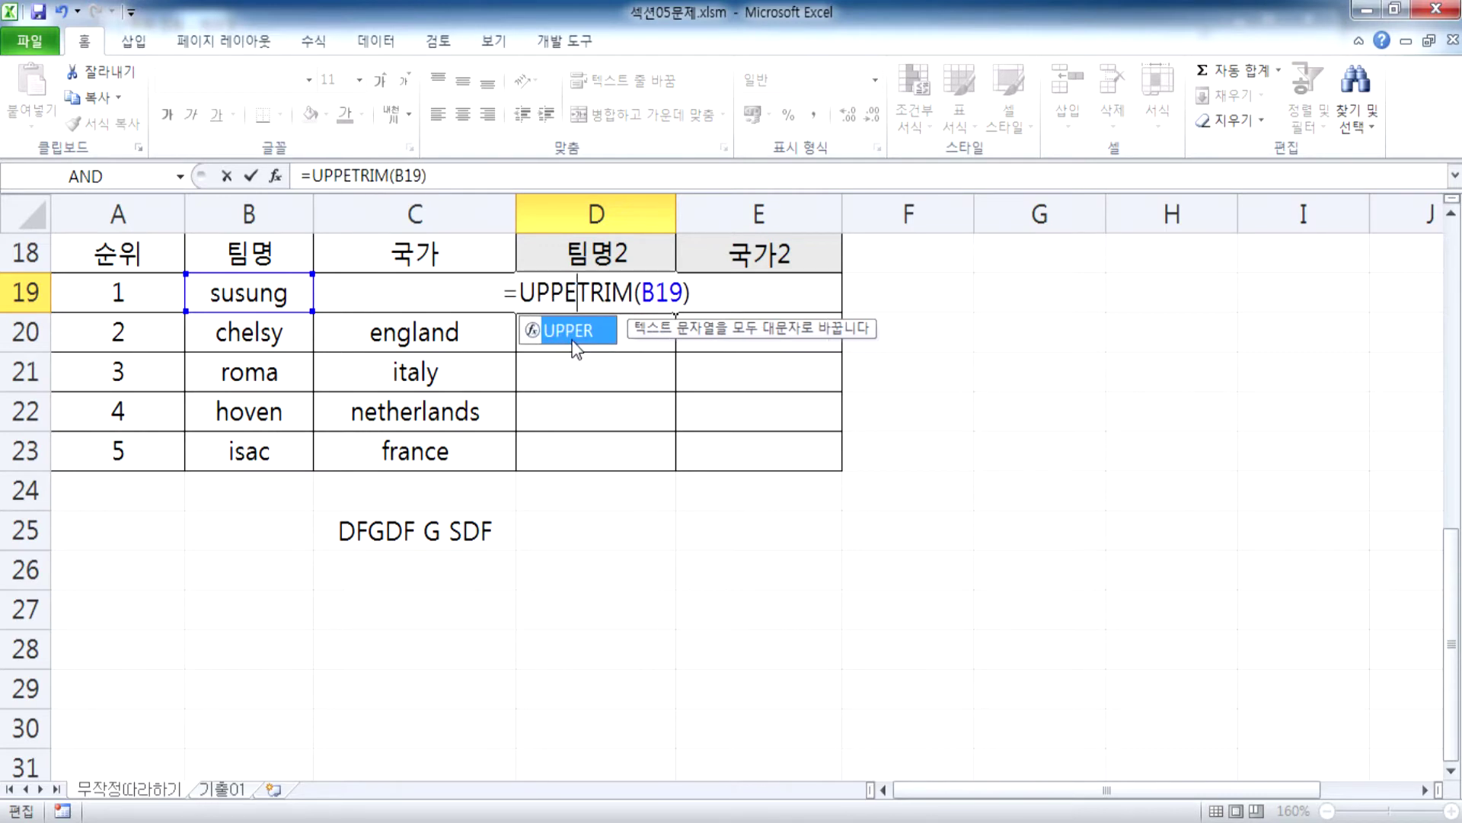
pyautogui.doubleClick(571, 338)
pyautogui.press('End')
pyautogui.write(')')
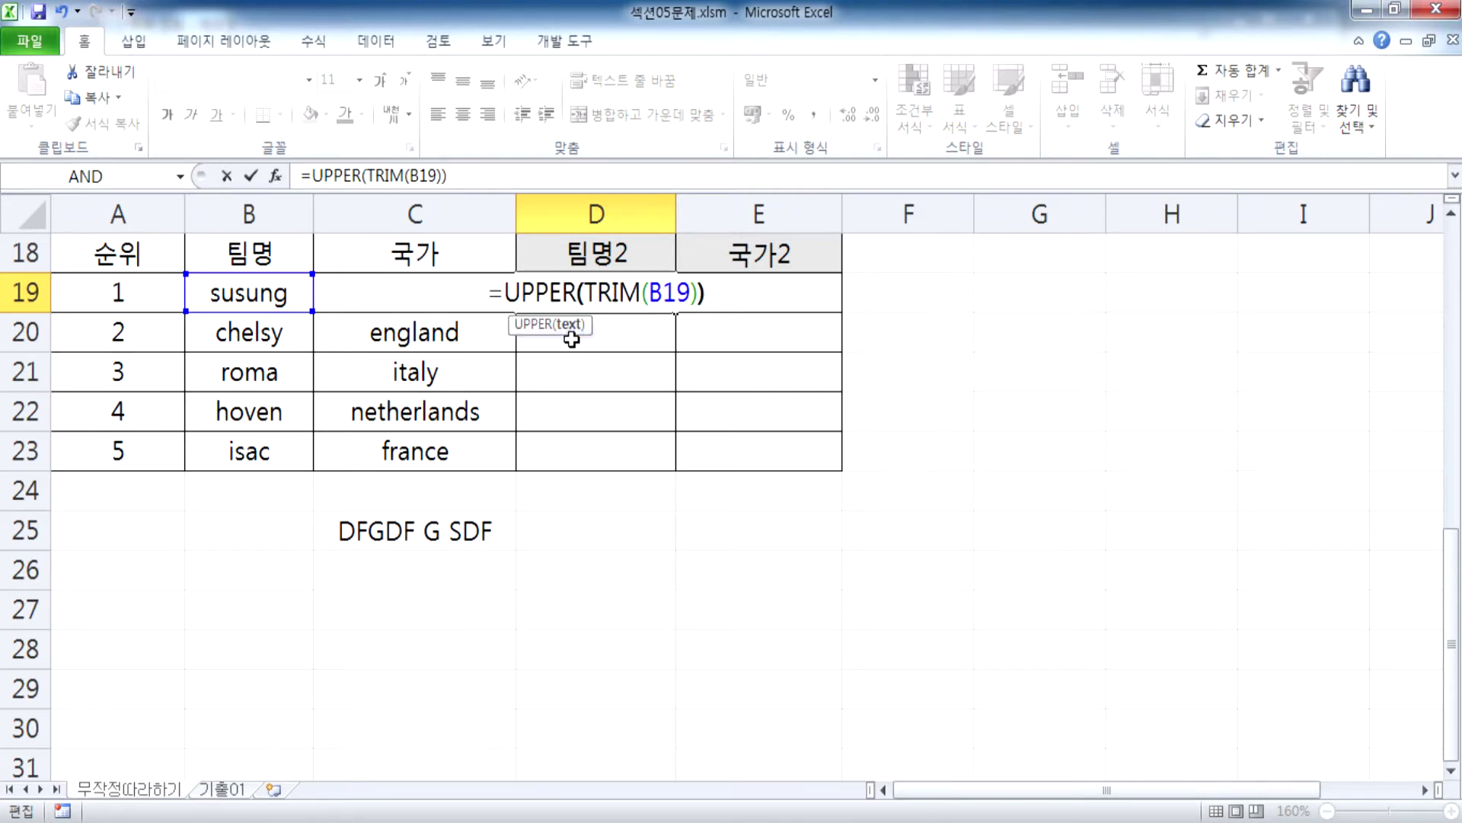
pyautogui.press('Return')
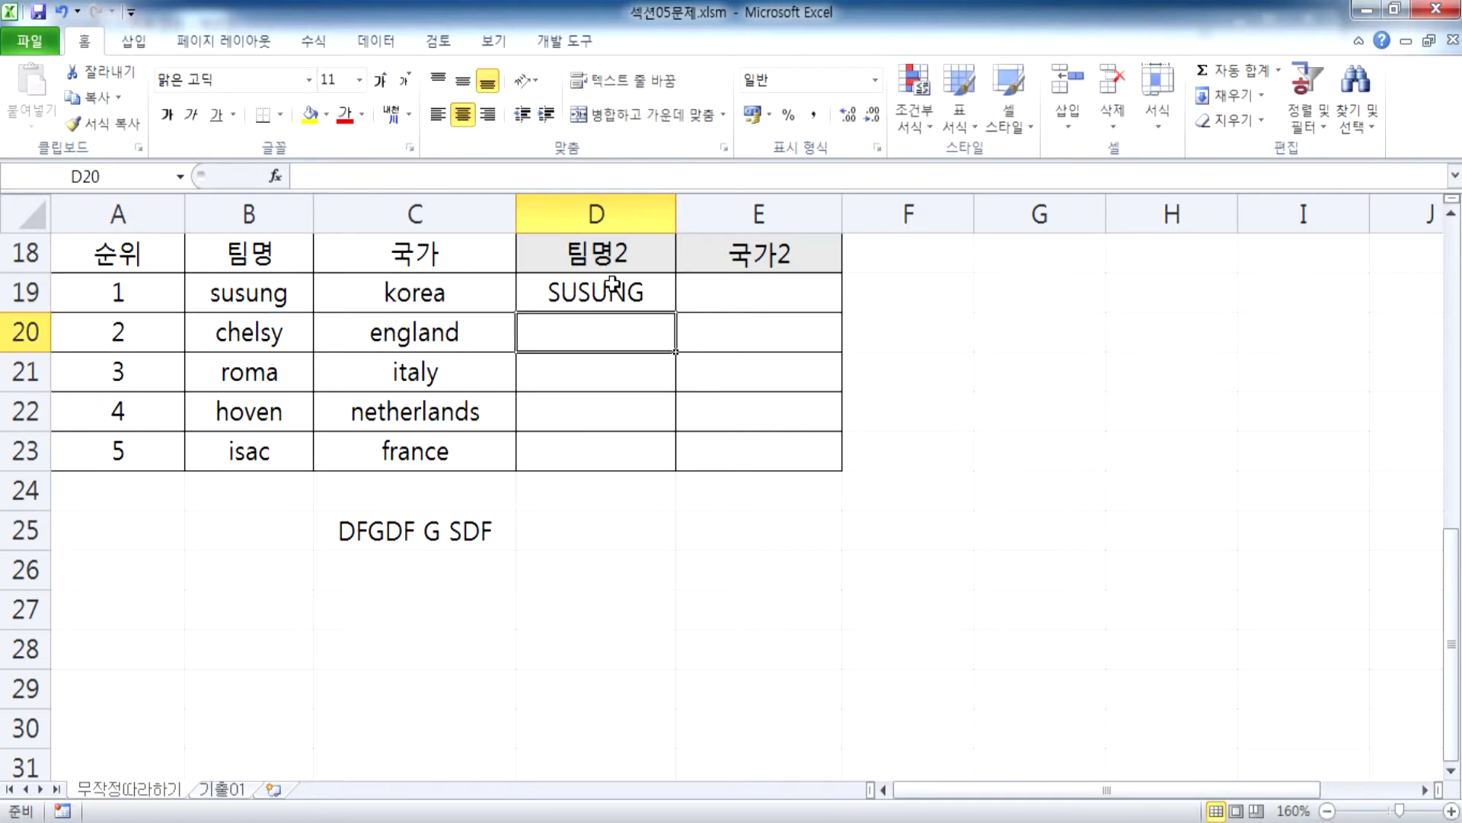
# Step: Fill the D19 formula down through D23 for the remaining team names
pyautogui.doubleClick(679, 305)
pyautogui.press('Escape')
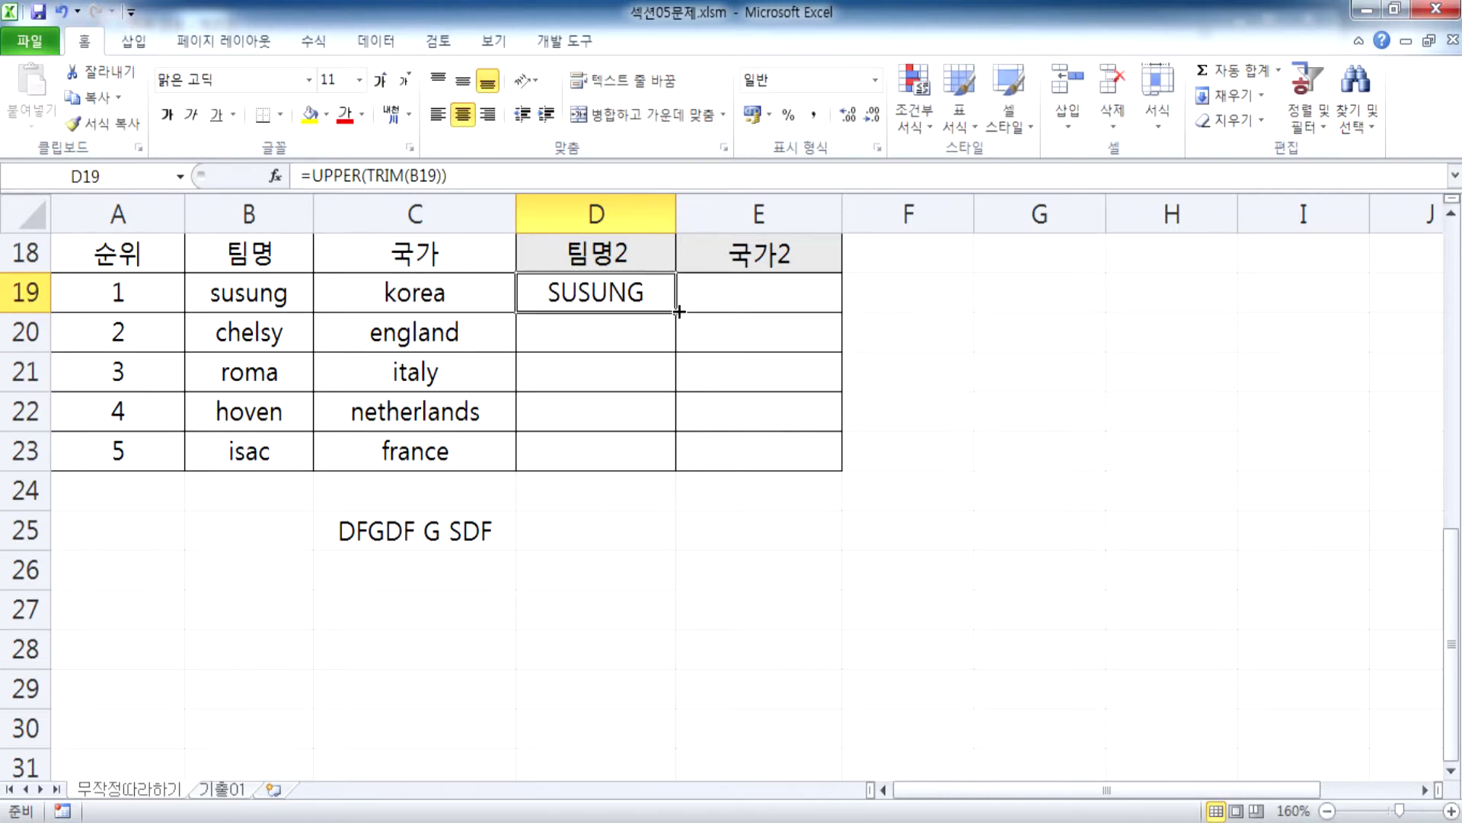
pyautogui.doubleClick(679, 312)
# Step: Left-align B19:D23 and compare the leading spaces of the team names, countries and converted names
pyautogui.moveTo(238, 282); pyautogui.dragTo(542, 446)
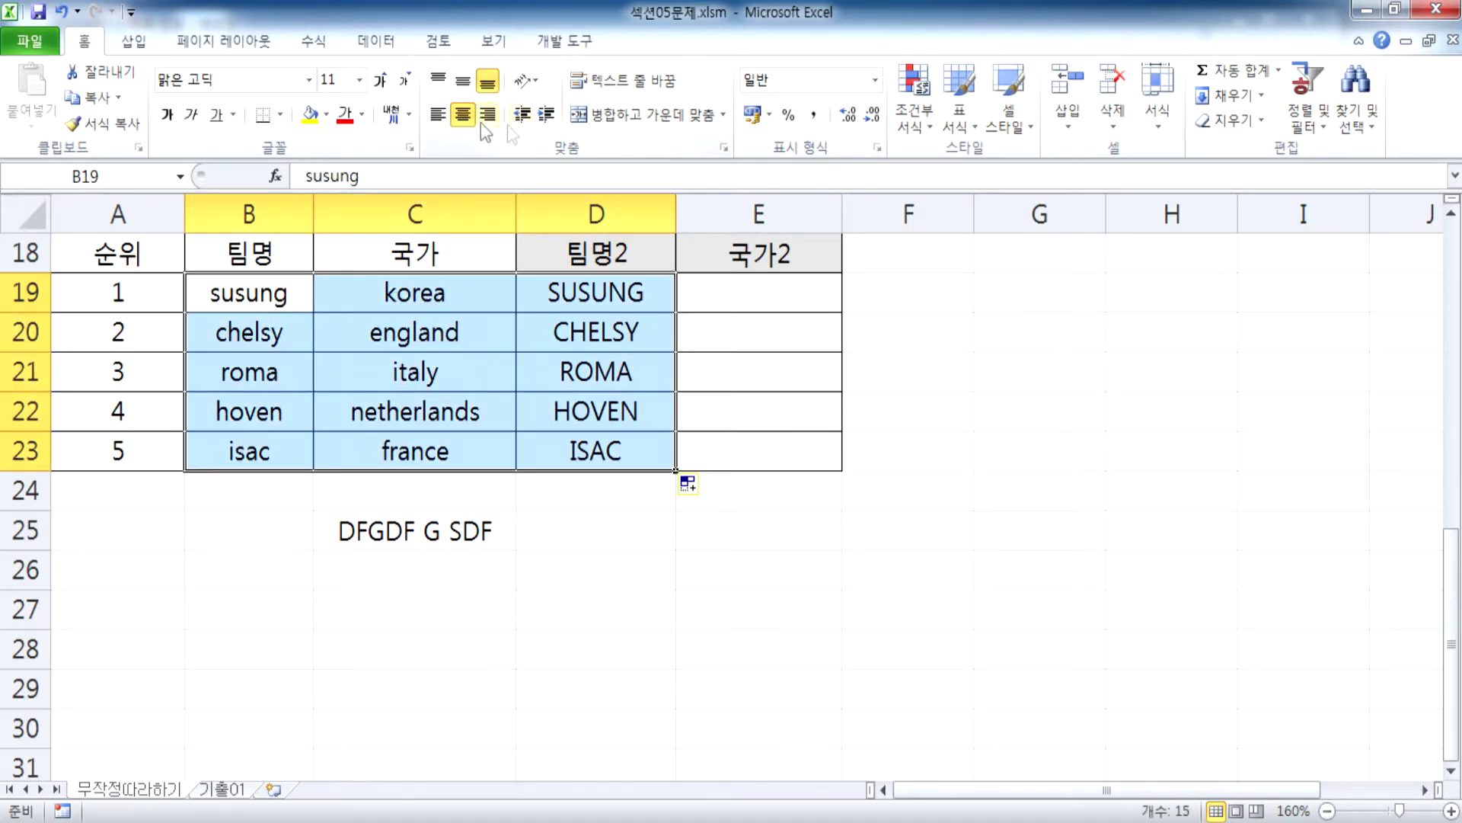
pyautogui.click(436, 117)
pyautogui.click(338, 292)
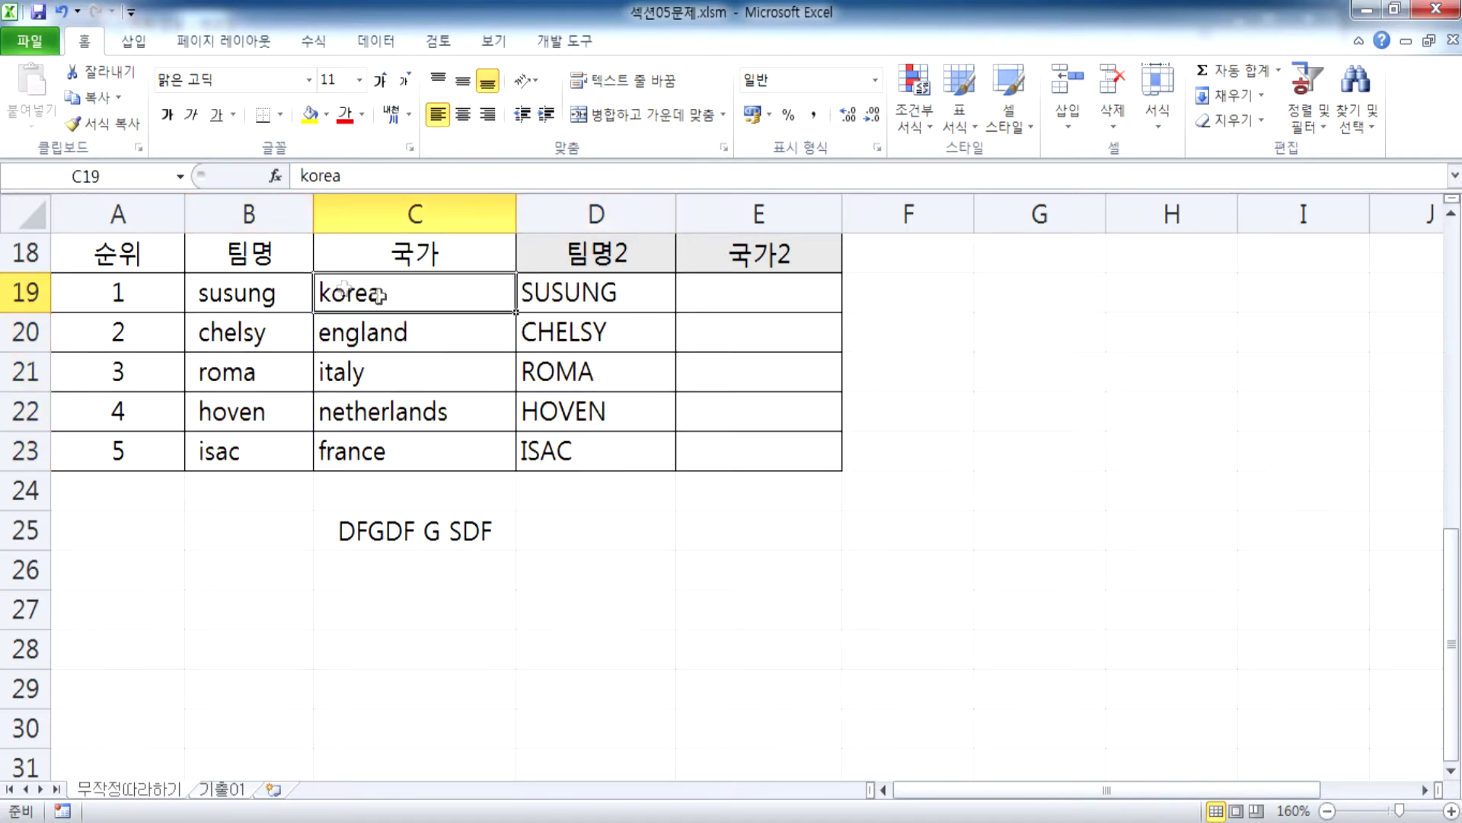
pyautogui.click(559, 295)
pyautogui.click(358, 299)
pyautogui.click(192, 290)
# Step: Right-align B19:D23 to compare trailing spaces, and restore the center alignment
pyautogui.moveTo(210, 296); pyautogui.dragTo(531, 453)
pyautogui.click(487, 114)
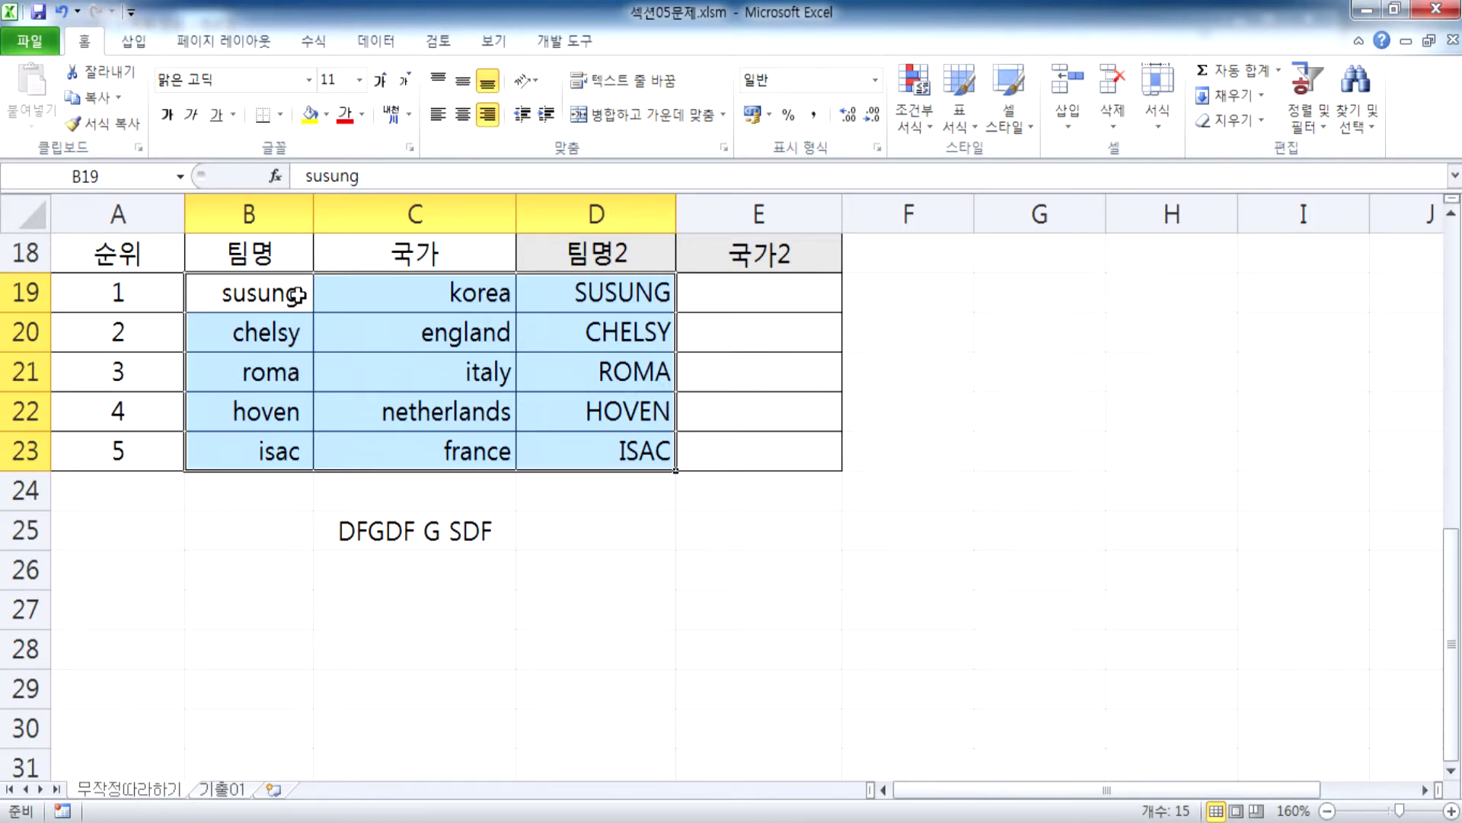
pyautogui.click(462, 115)
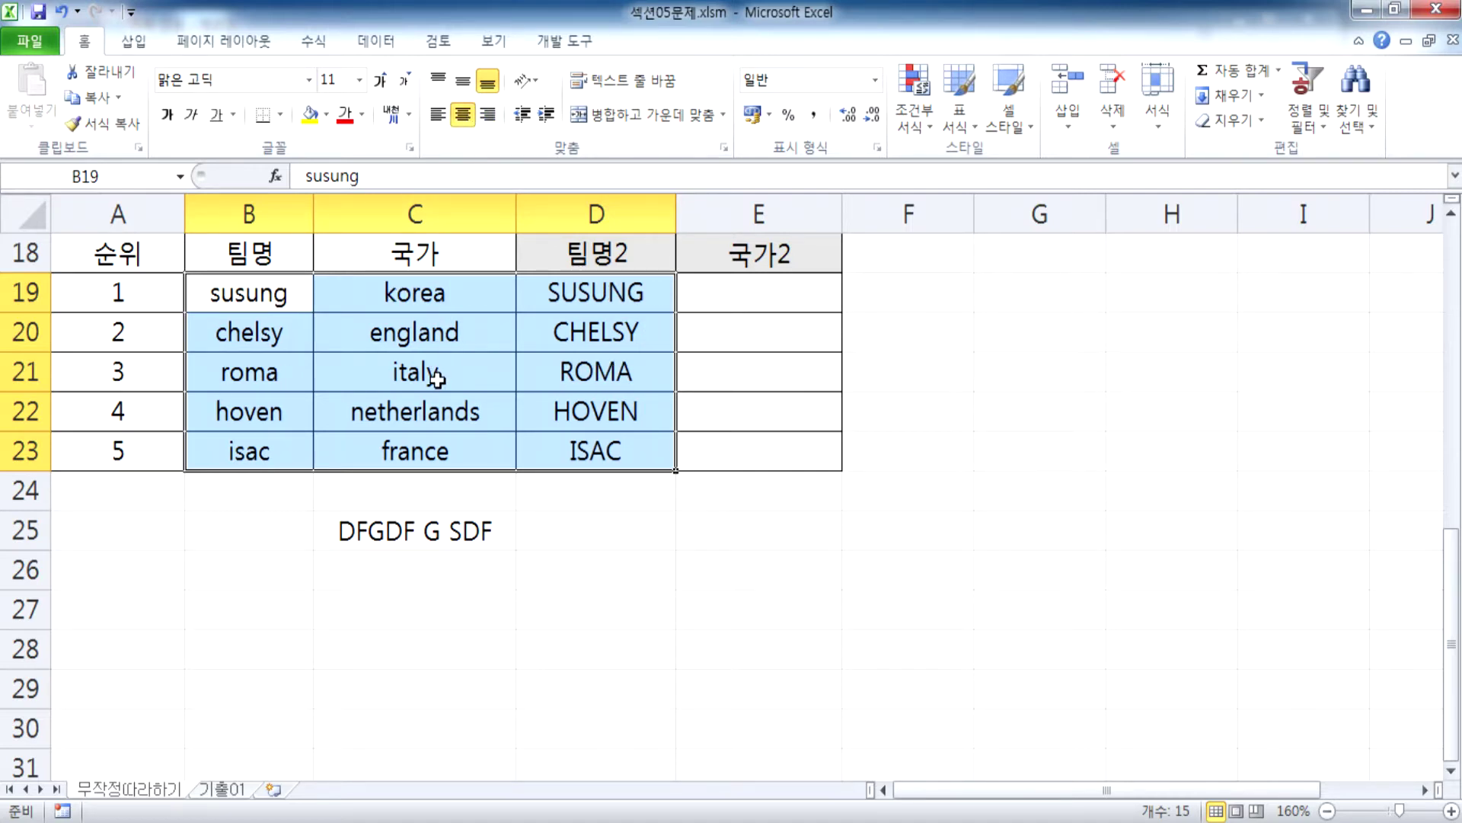
# Step: Enter =PROPER(C19) in E19 after consulting the Notepad notes, and fill it down through E23
pyautogui.click(709, 291)
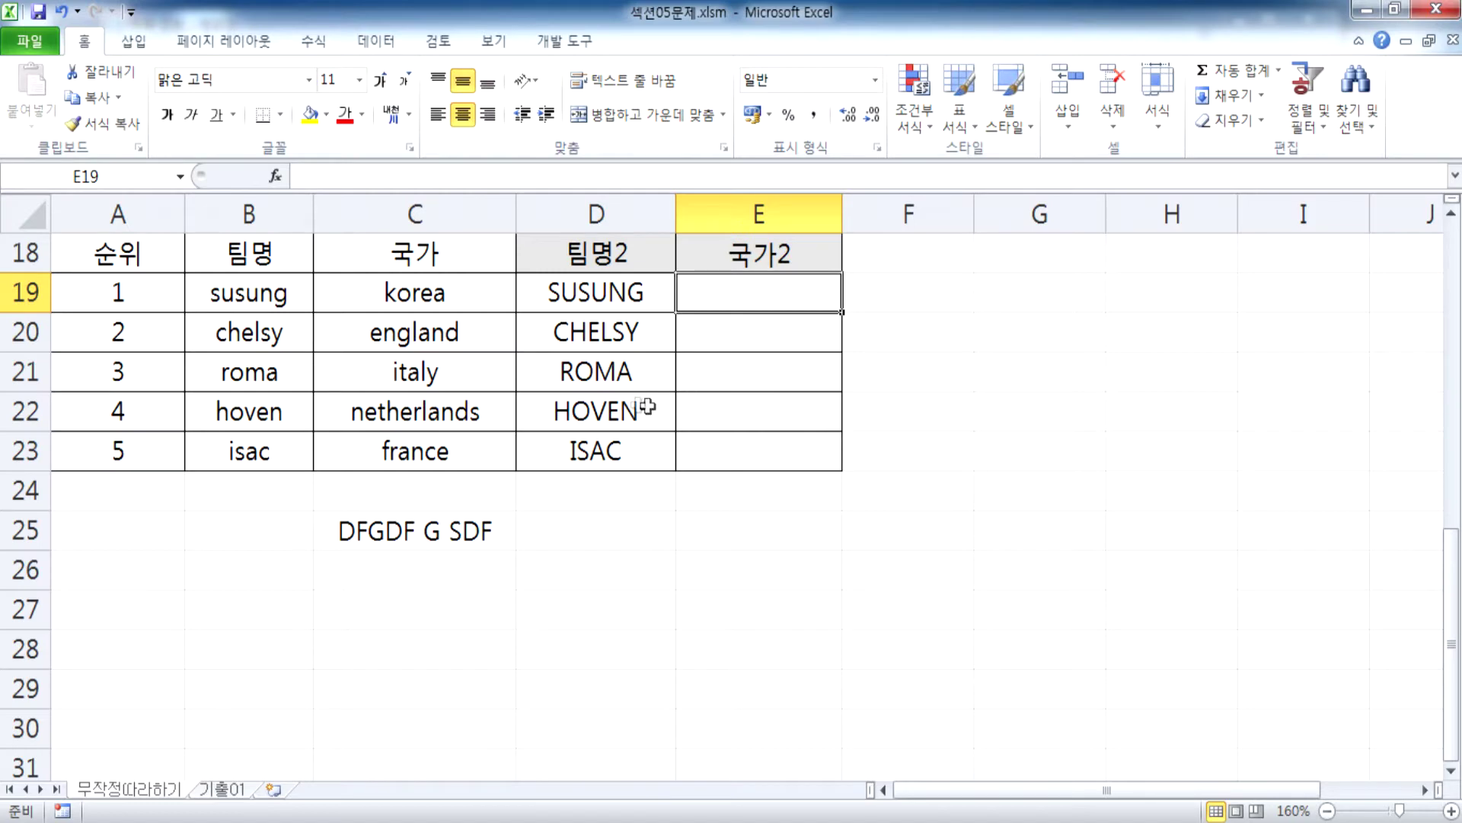
pyautogui.hotkey('alt', 'Tab')
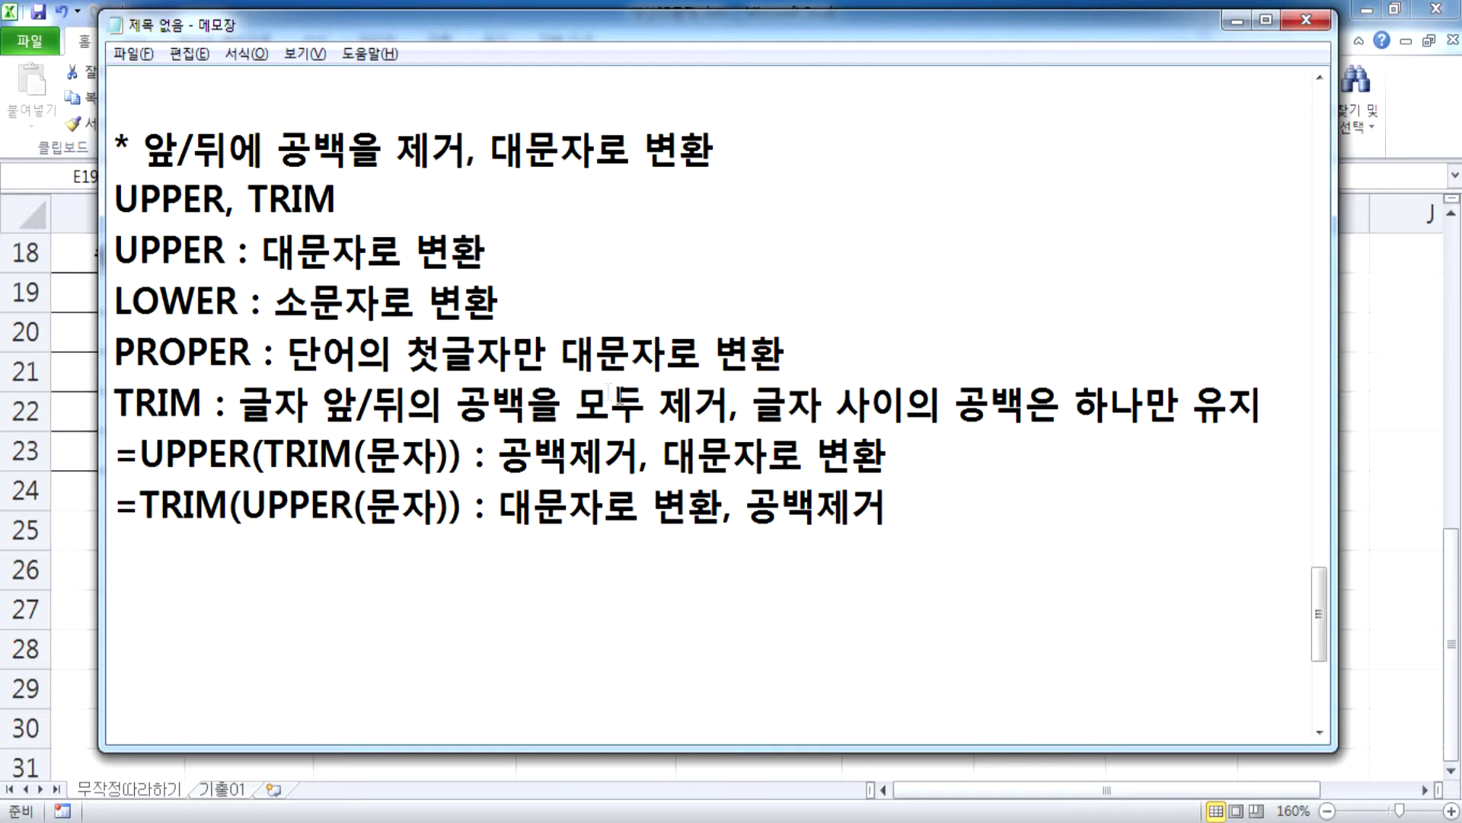
pyautogui.hotkey('alt', 'Tab')
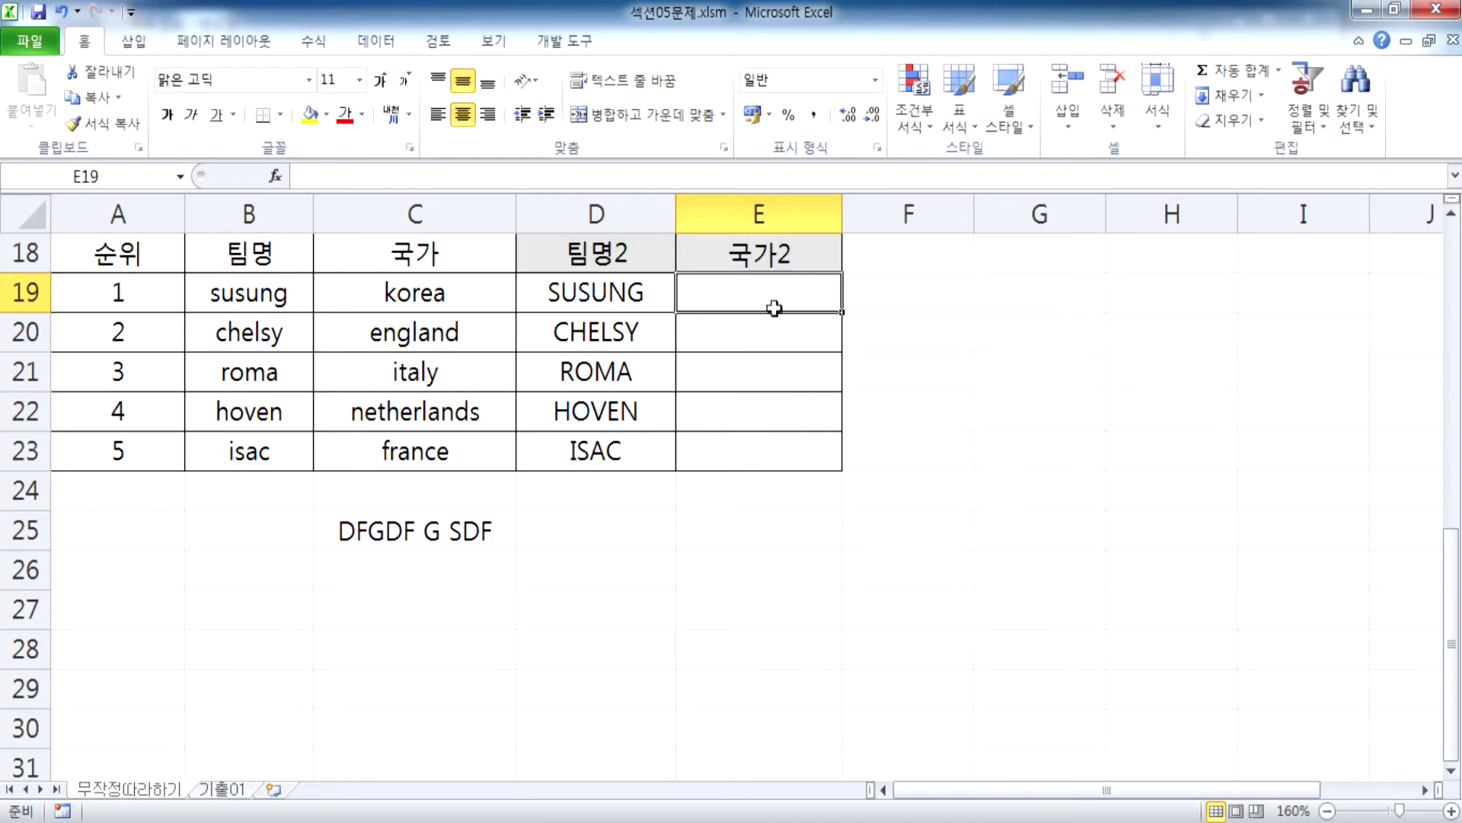
pyautogui.write('=PR')
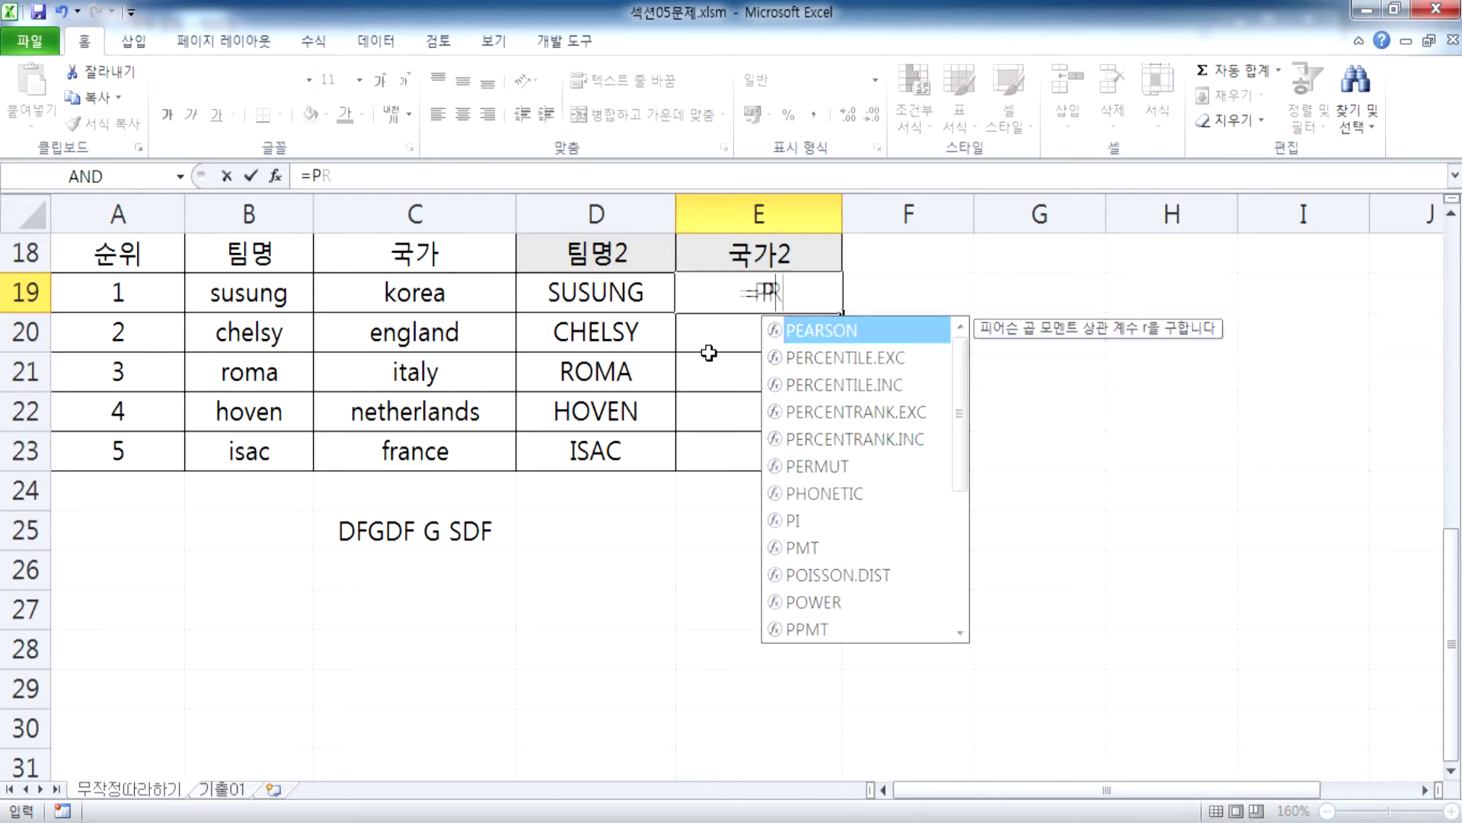
pyautogui.write('O')
pyautogui.press('Down')
pyautogui.press('Down')
pyautogui.press('Tab')
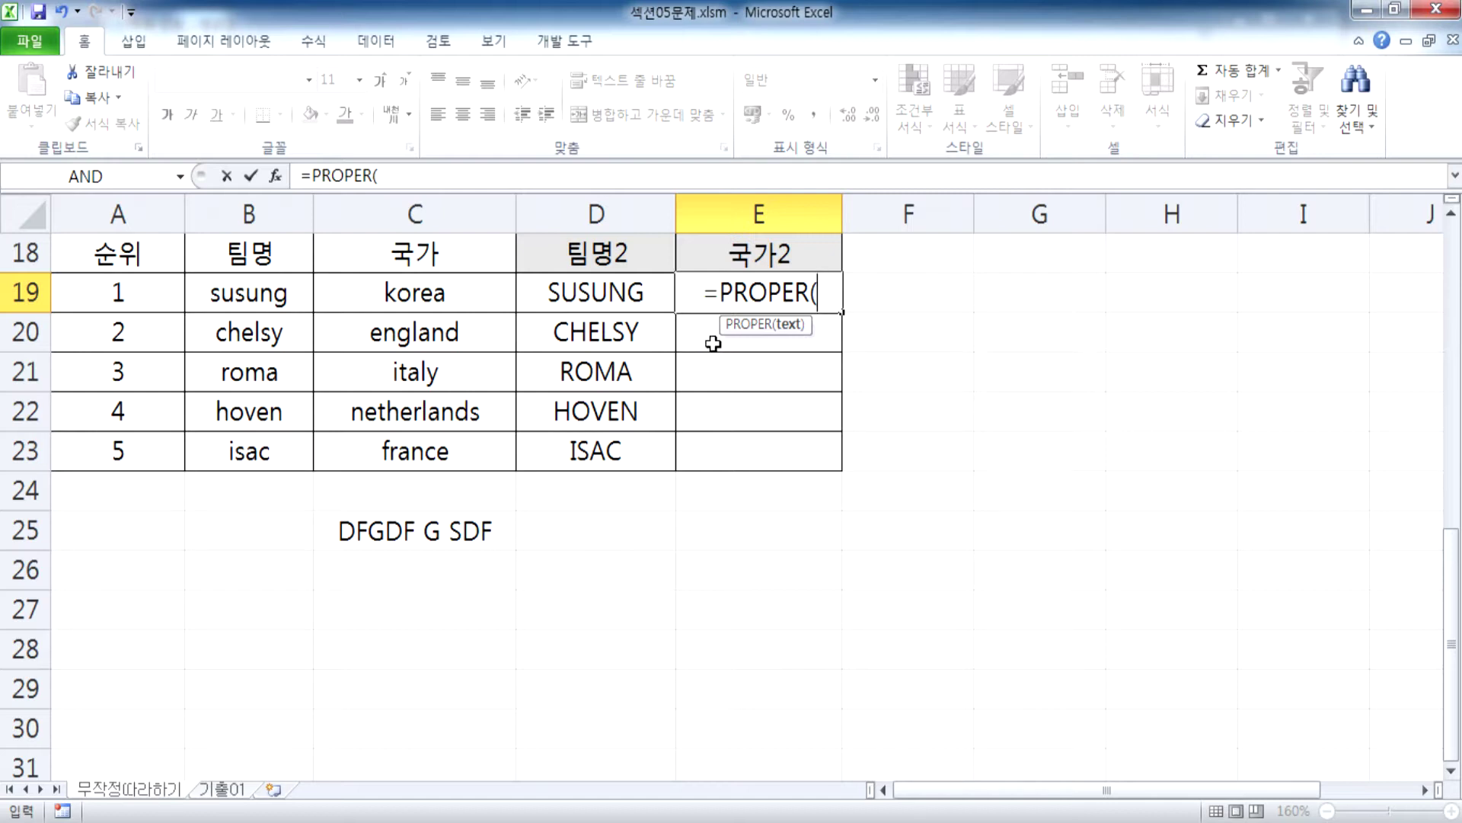
pyautogui.click(445, 283)
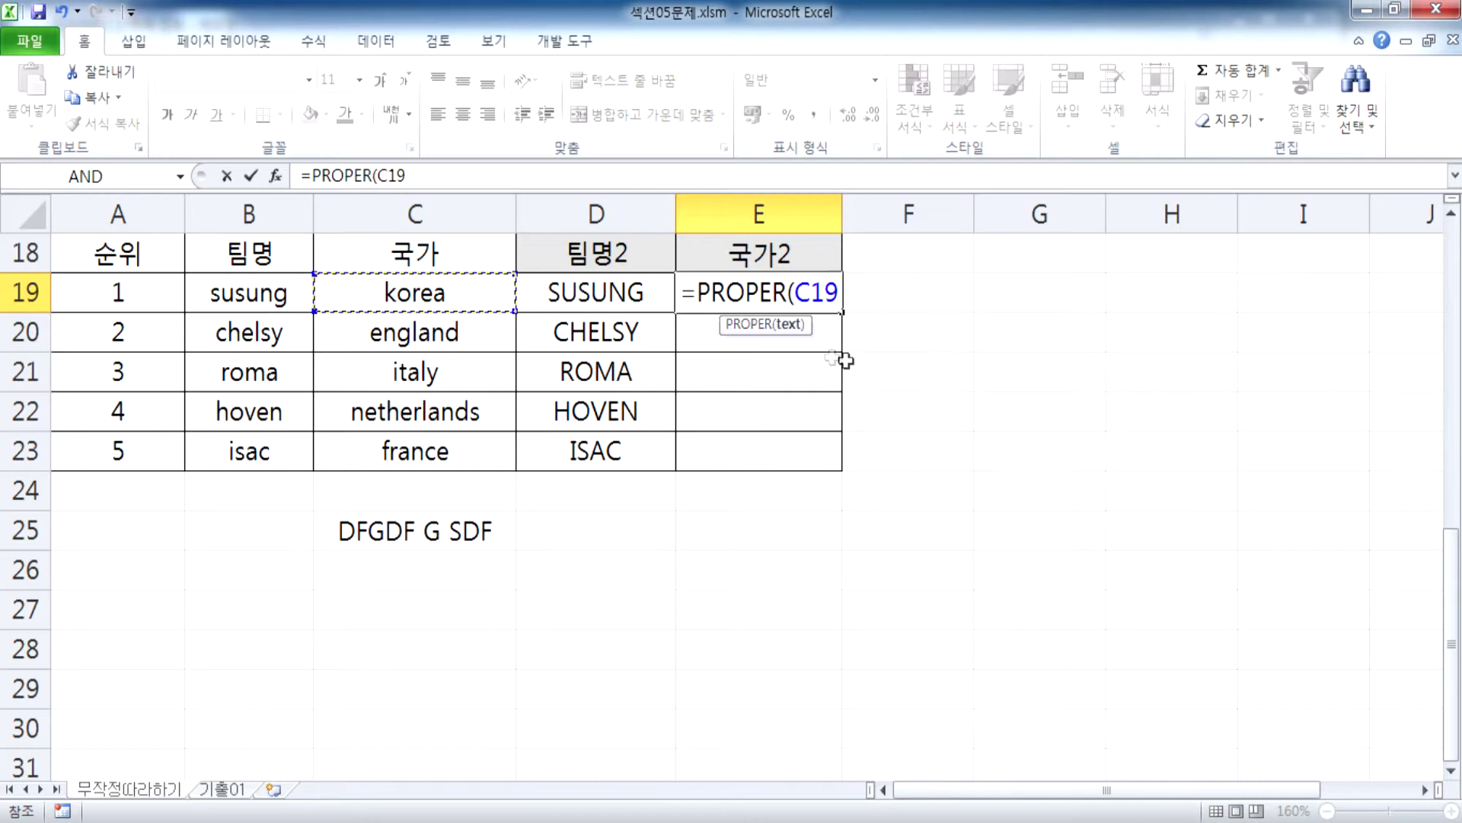
pyautogui.press('Return')
pyautogui.click(816, 294)
pyautogui.moveTo(844, 314); pyautogui.dragTo(849, 480)
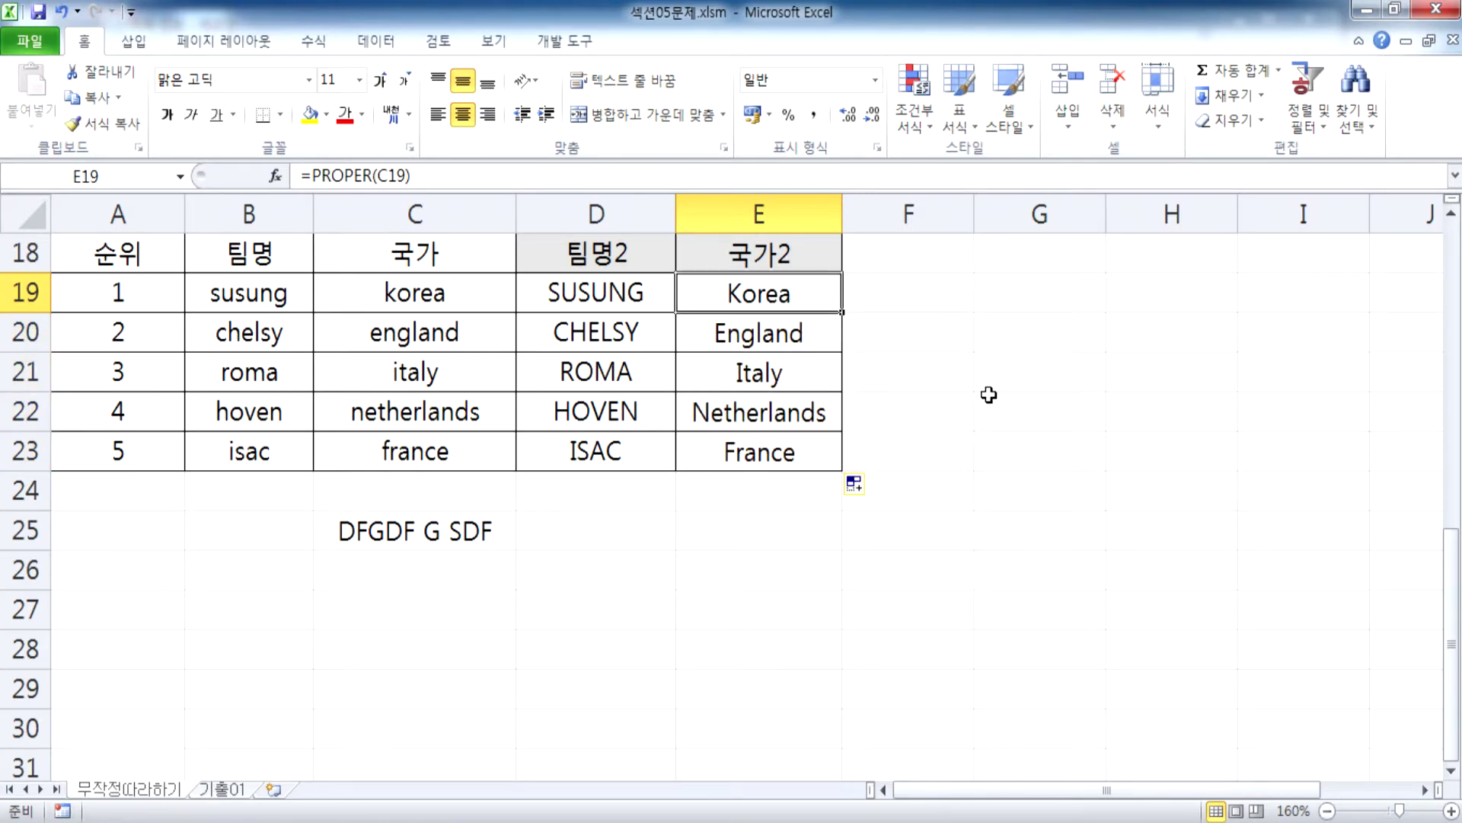
# Step: Review the UPPER and TRIM notes in Notepad, and return to the Excel sheet
pyautogui.hotkey('alt', 'Tab')
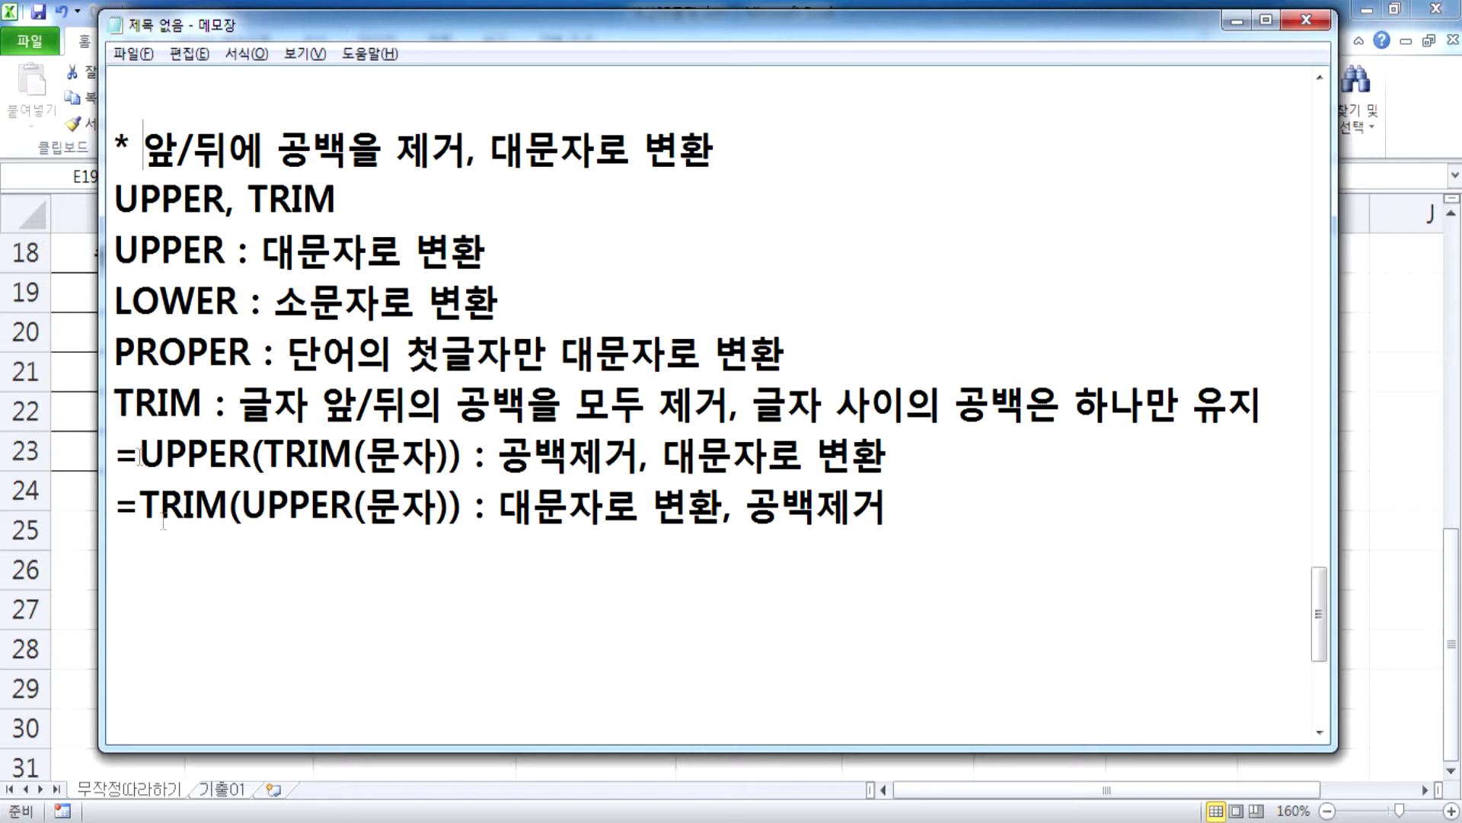
pyautogui.click(69, 537)
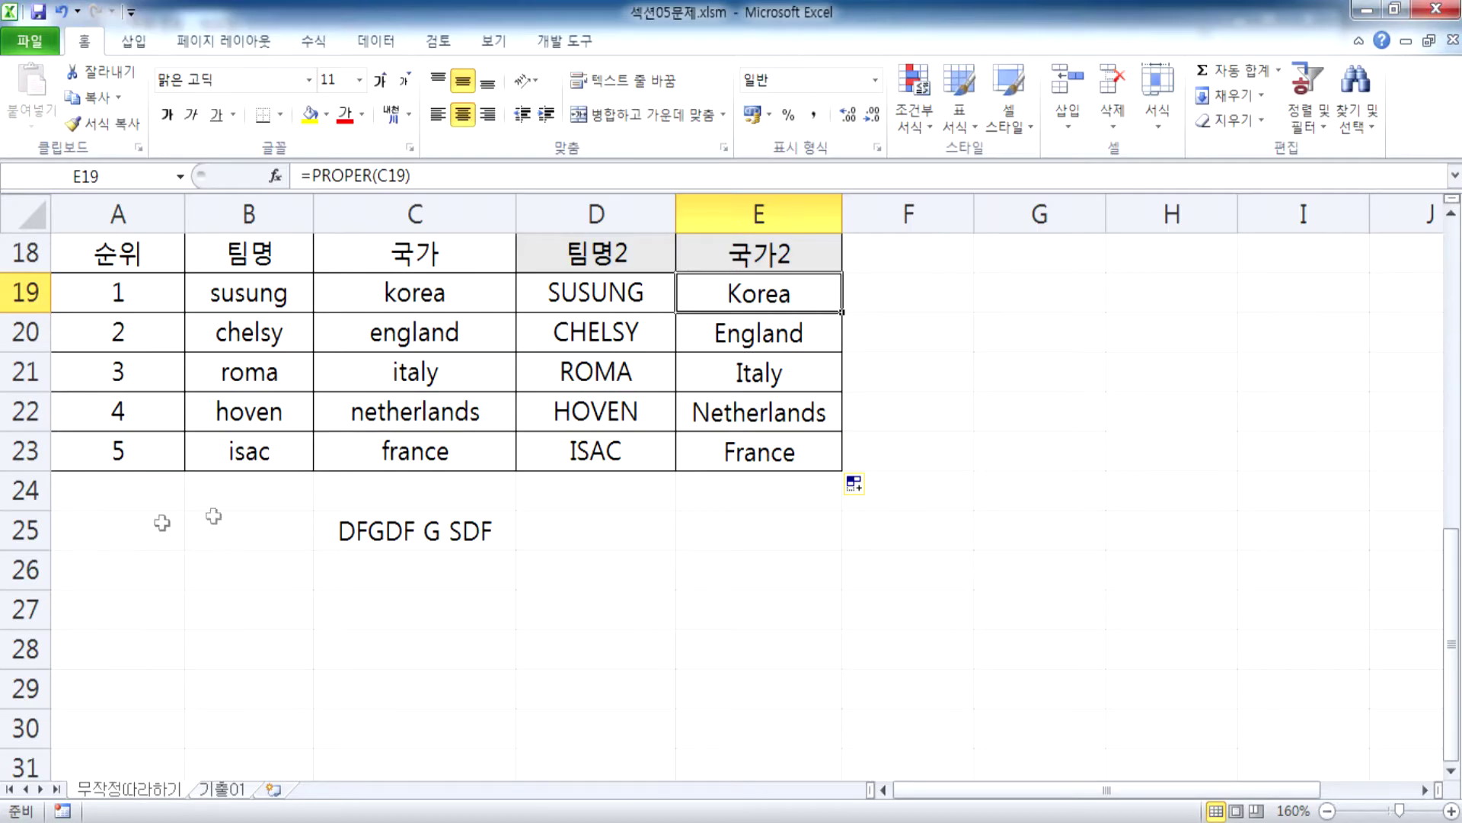
# Step: Browse the text category (텍스트) of the function wizard from cell F19, and cancel it
pyautogui.click(738, 495)
pyautogui.click(911, 291)
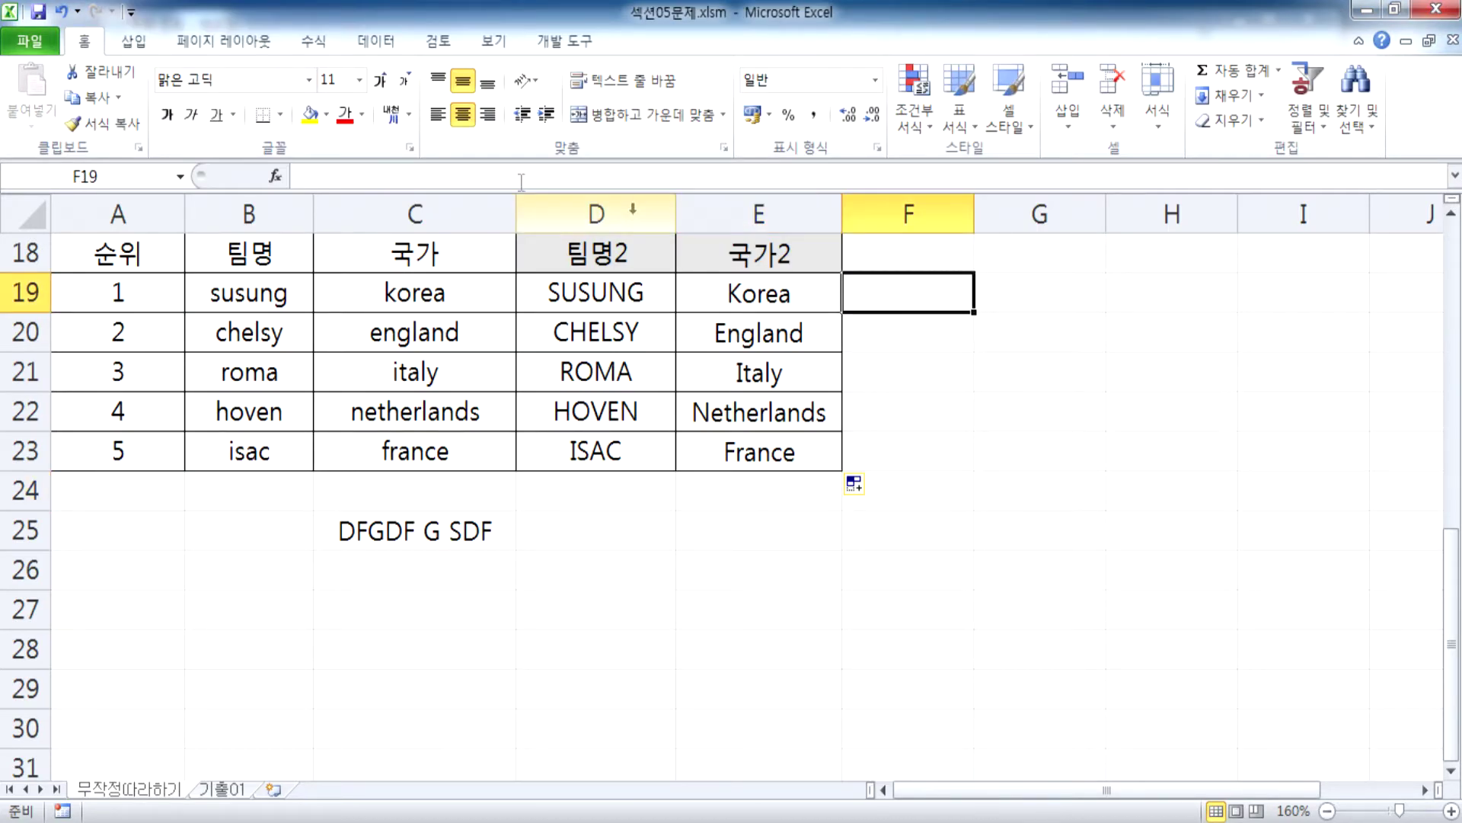
pyautogui.click(275, 176)
pyautogui.click(484, 334)
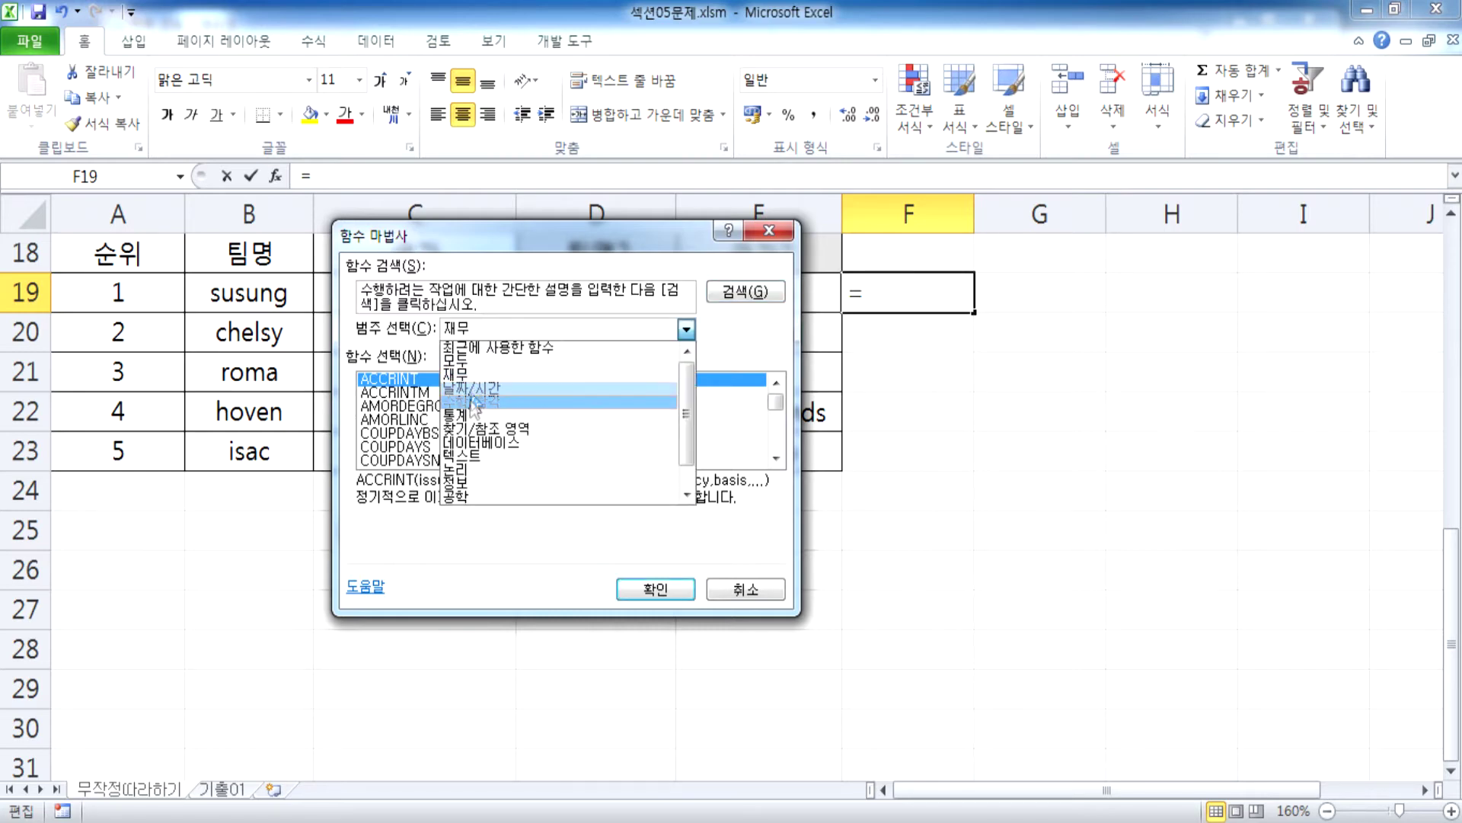
pyautogui.click(465, 455)
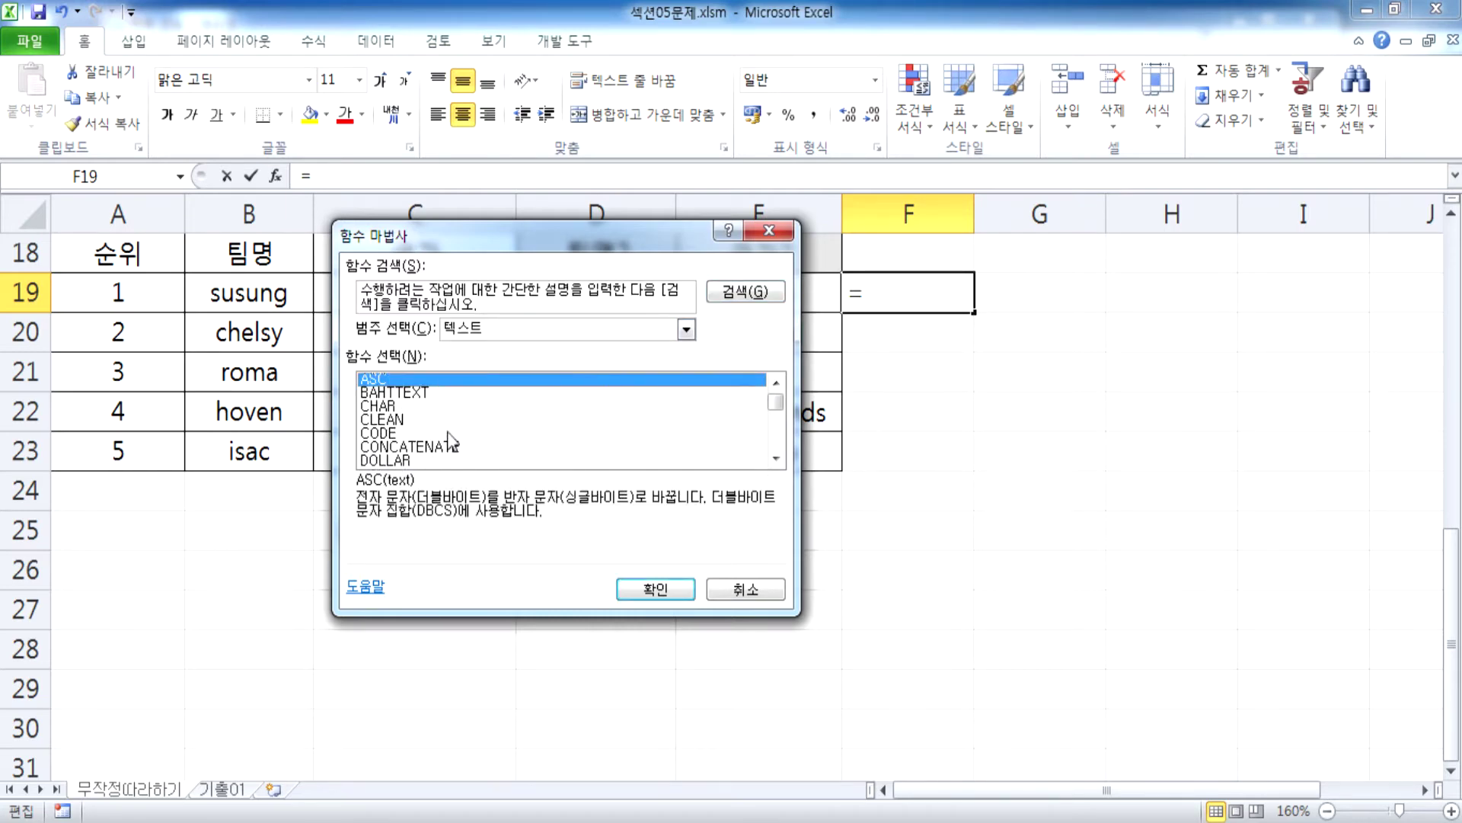
pyautogui.press('Escape')
# Step: Consult the PROPER note in Notepad, enter =PROPER(C19) in F19 using the function arguments dialog, and recheck its arguments
pyautogui.hotkey('alt', 'Tab')
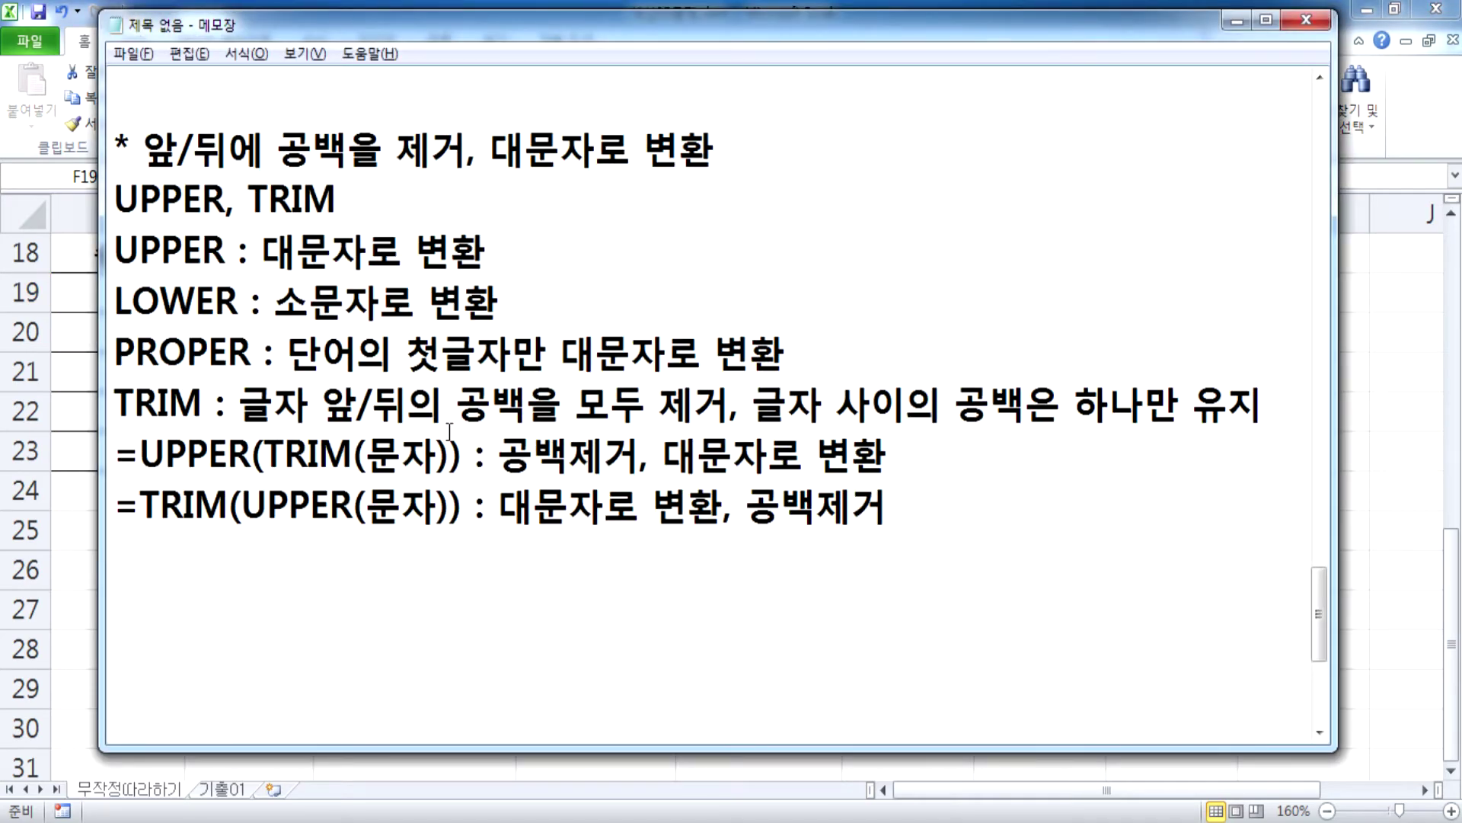
pyautogui.hotkey('alt', 'Tab')
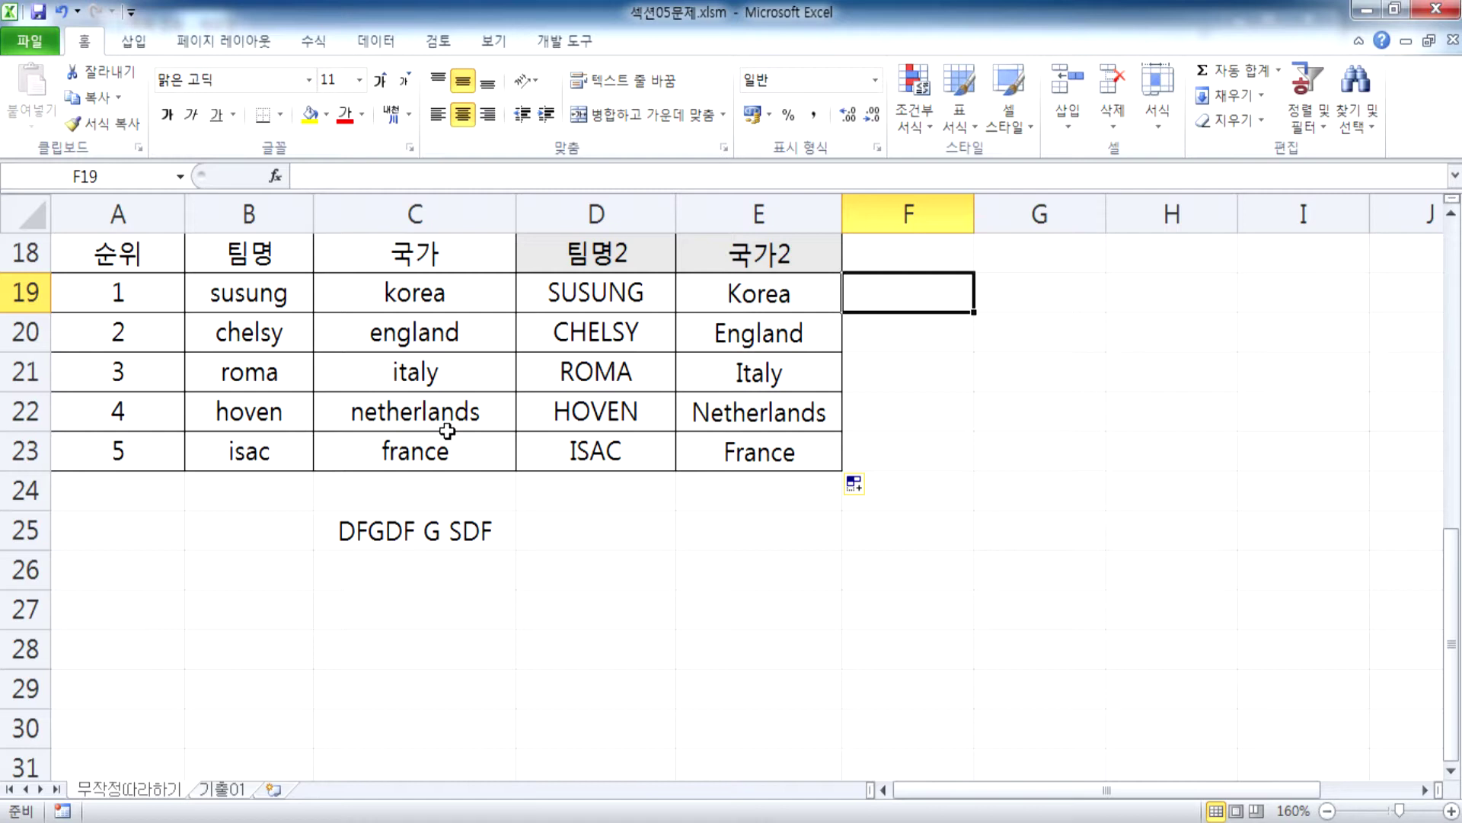
pyautogui.write('=PROPER(')
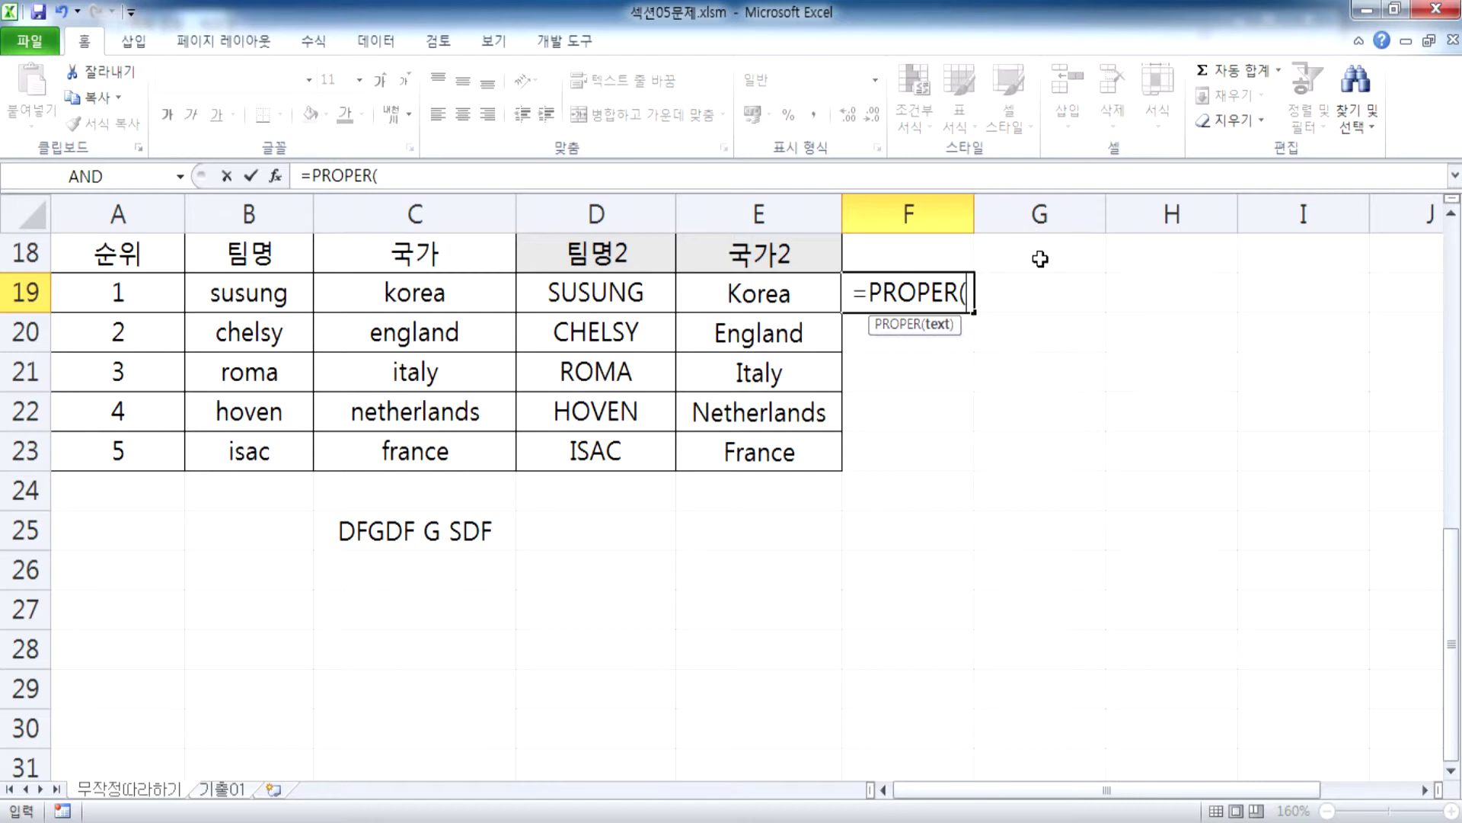
pyautogui.click(275, 176)
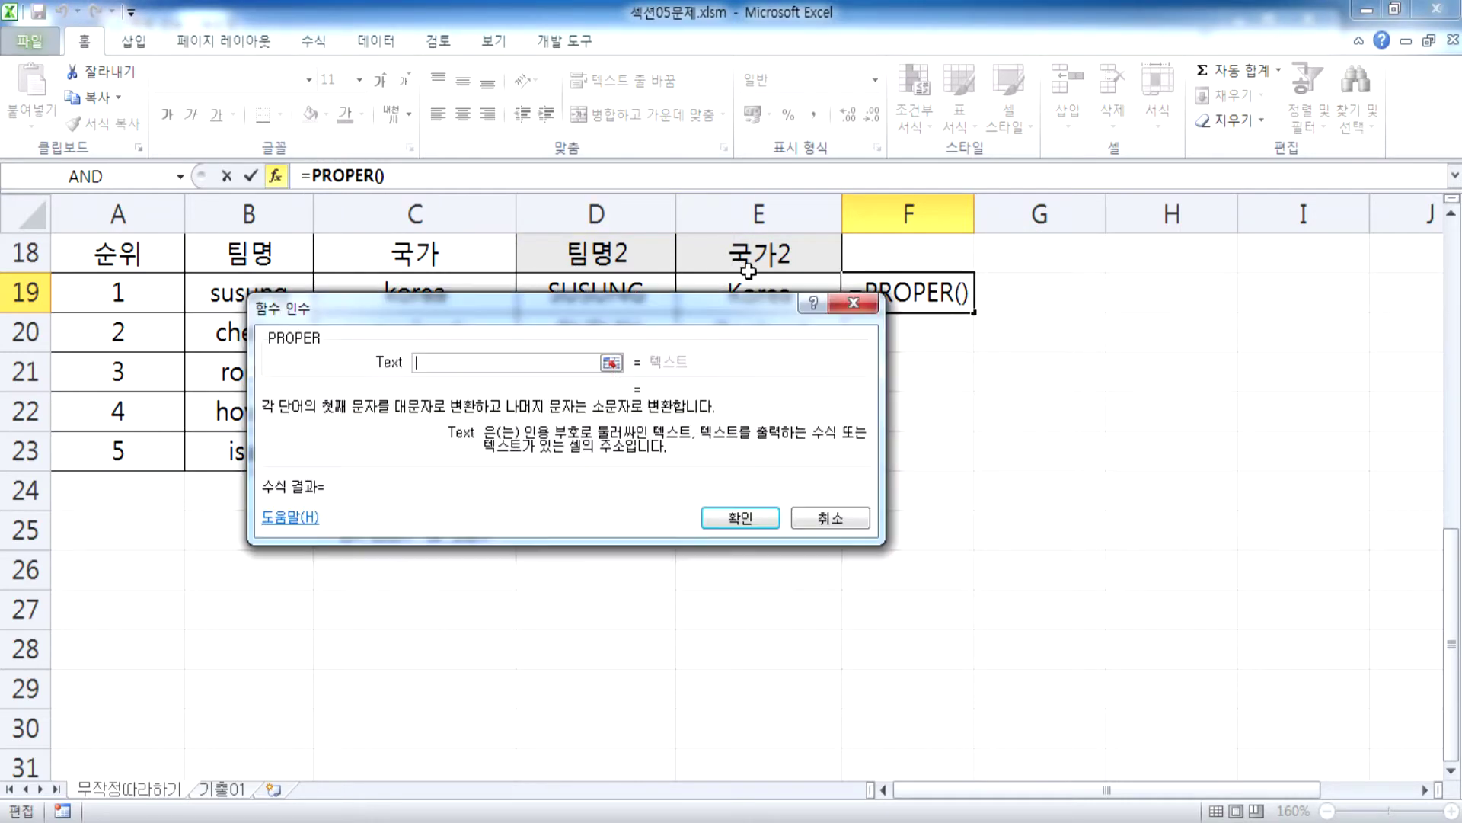
pyautogui.moveTo(602, 308); pyautogui.dragTo(1023, 333)
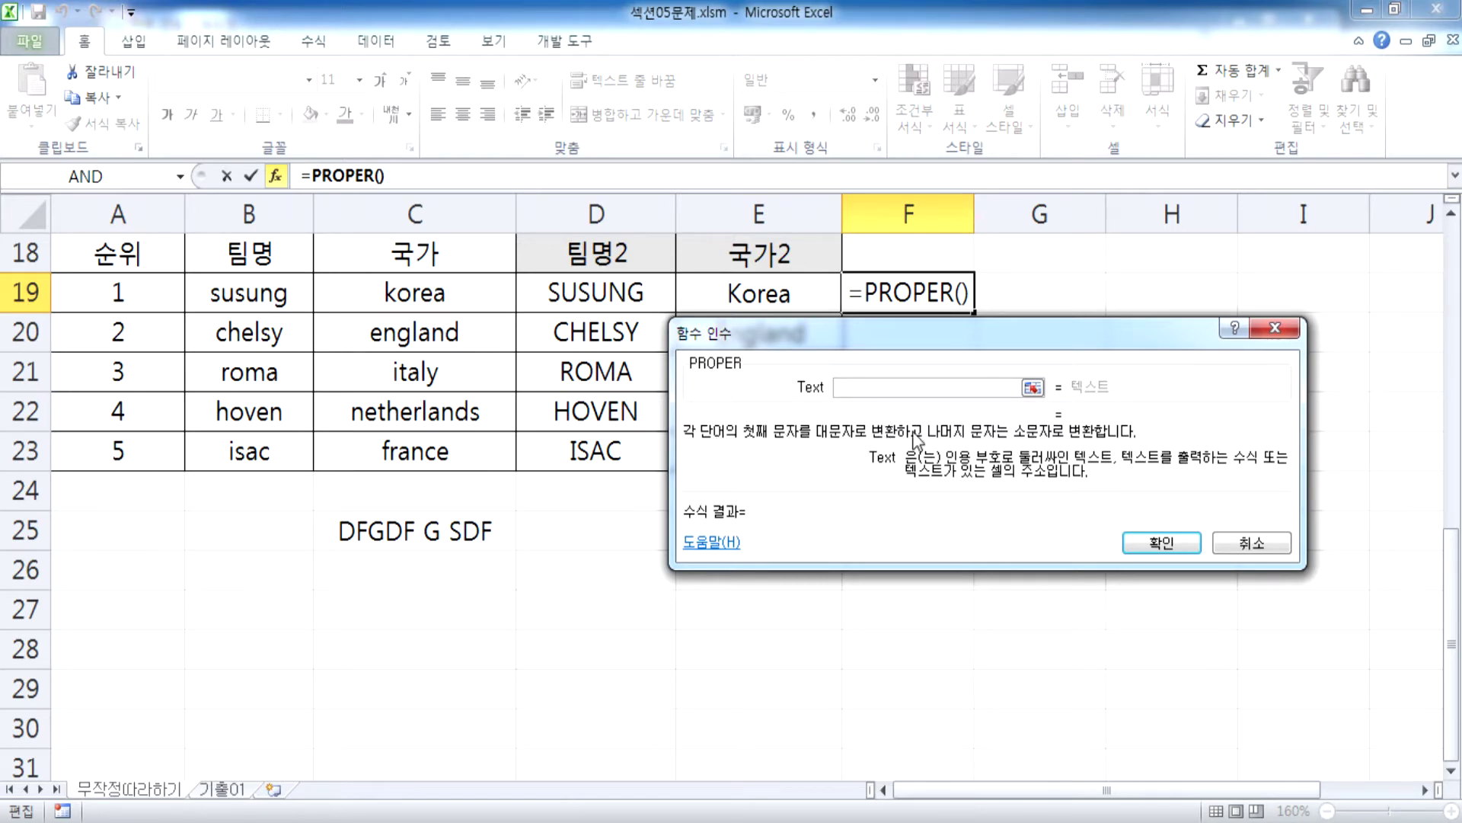
pyautogui.moveTo(730, 335); pyautogui.dragTo(437, 297)
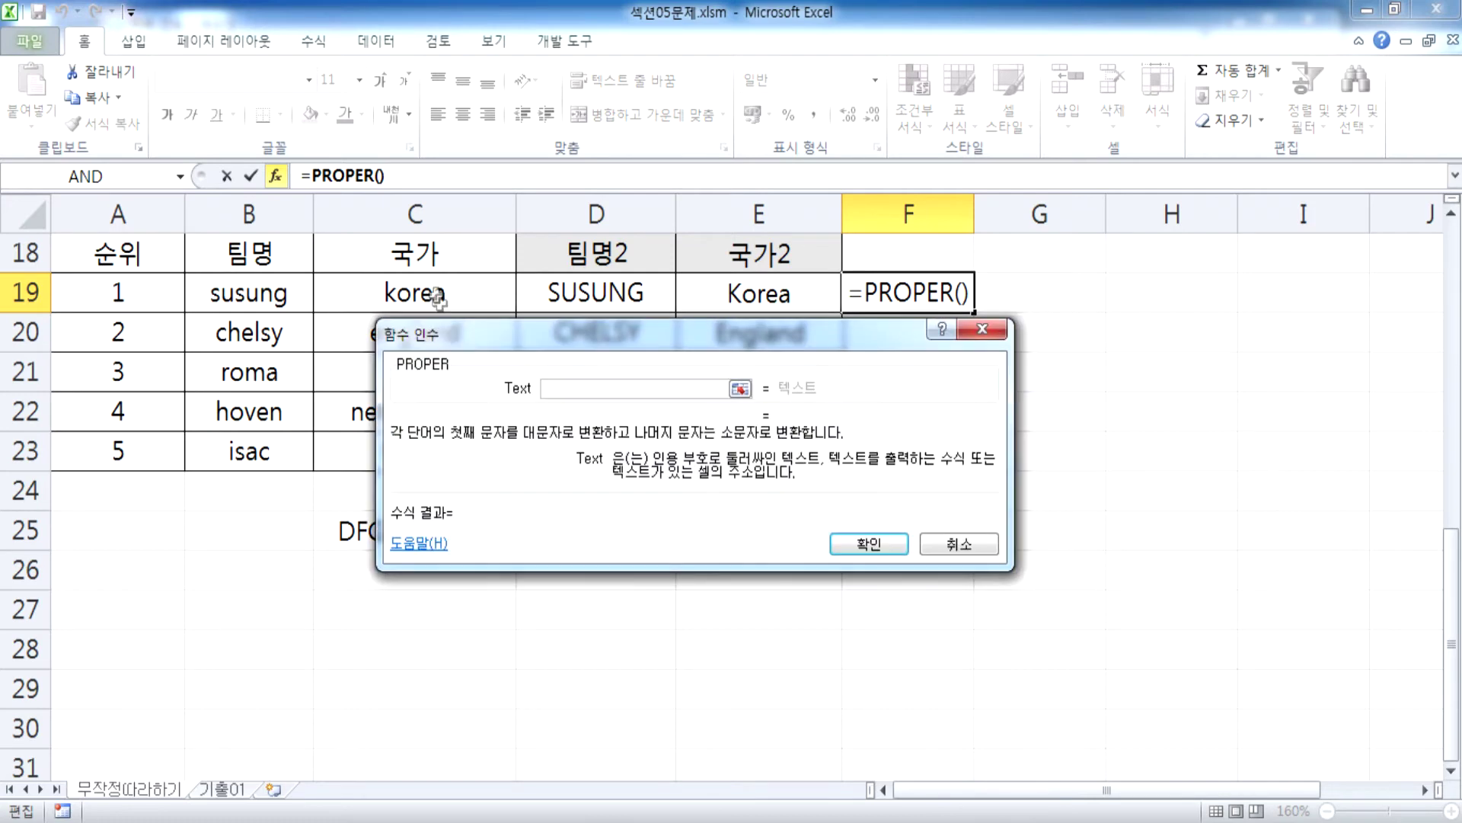
pyautogui.click(437, 297)
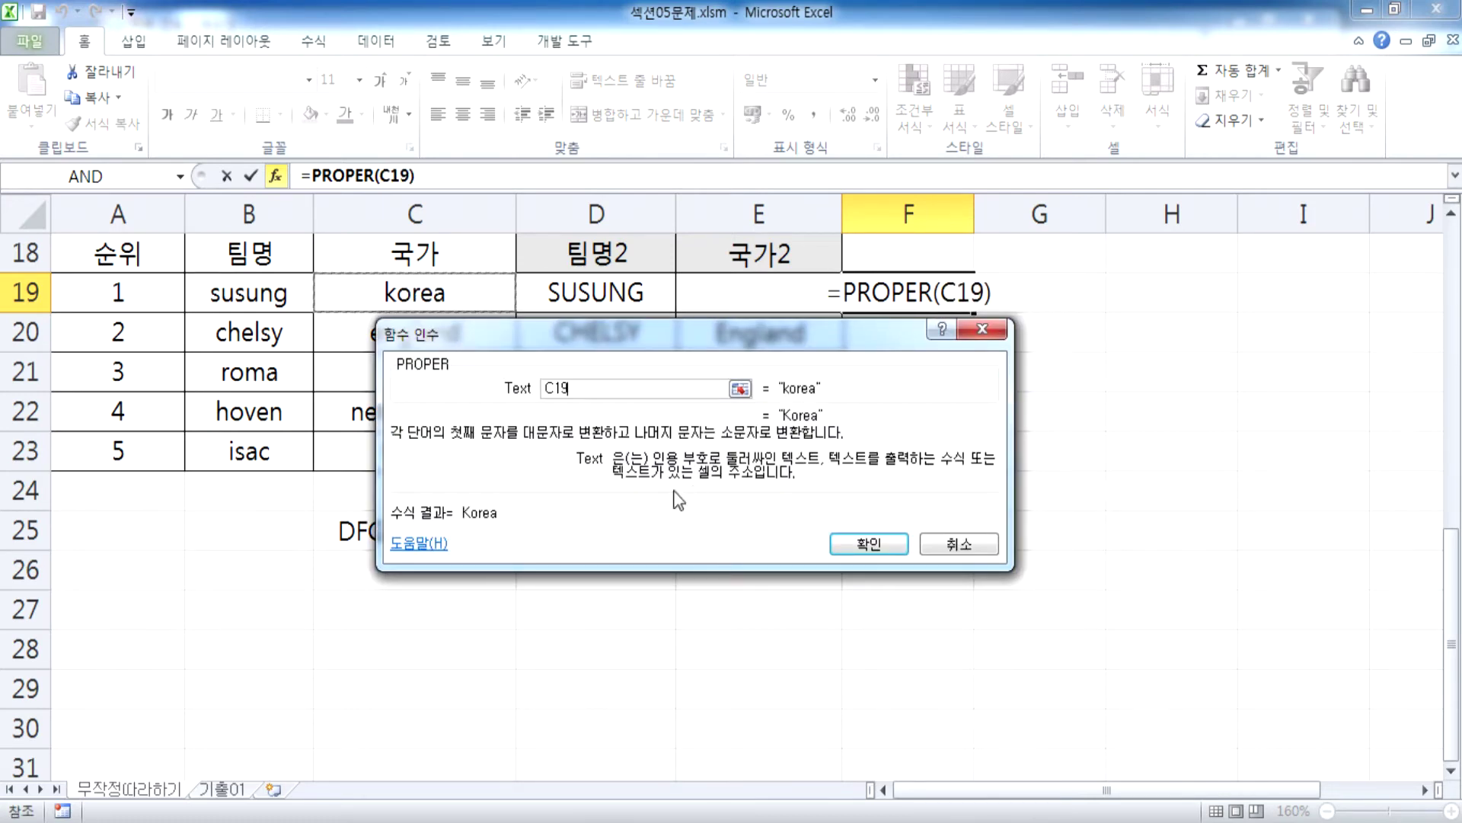
pyautogui.click(866, 543)
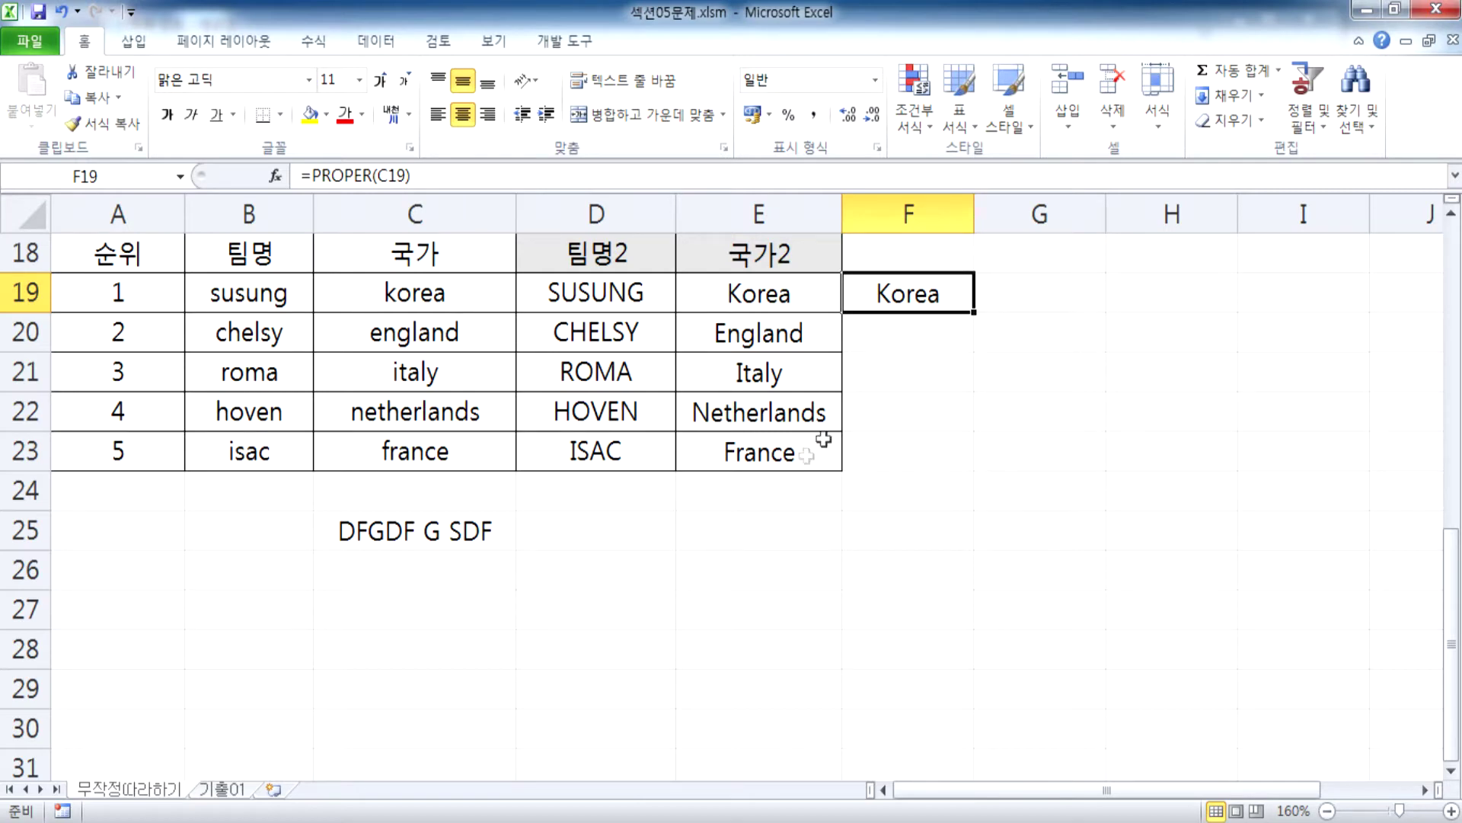
pyautogui.click(276, 176)
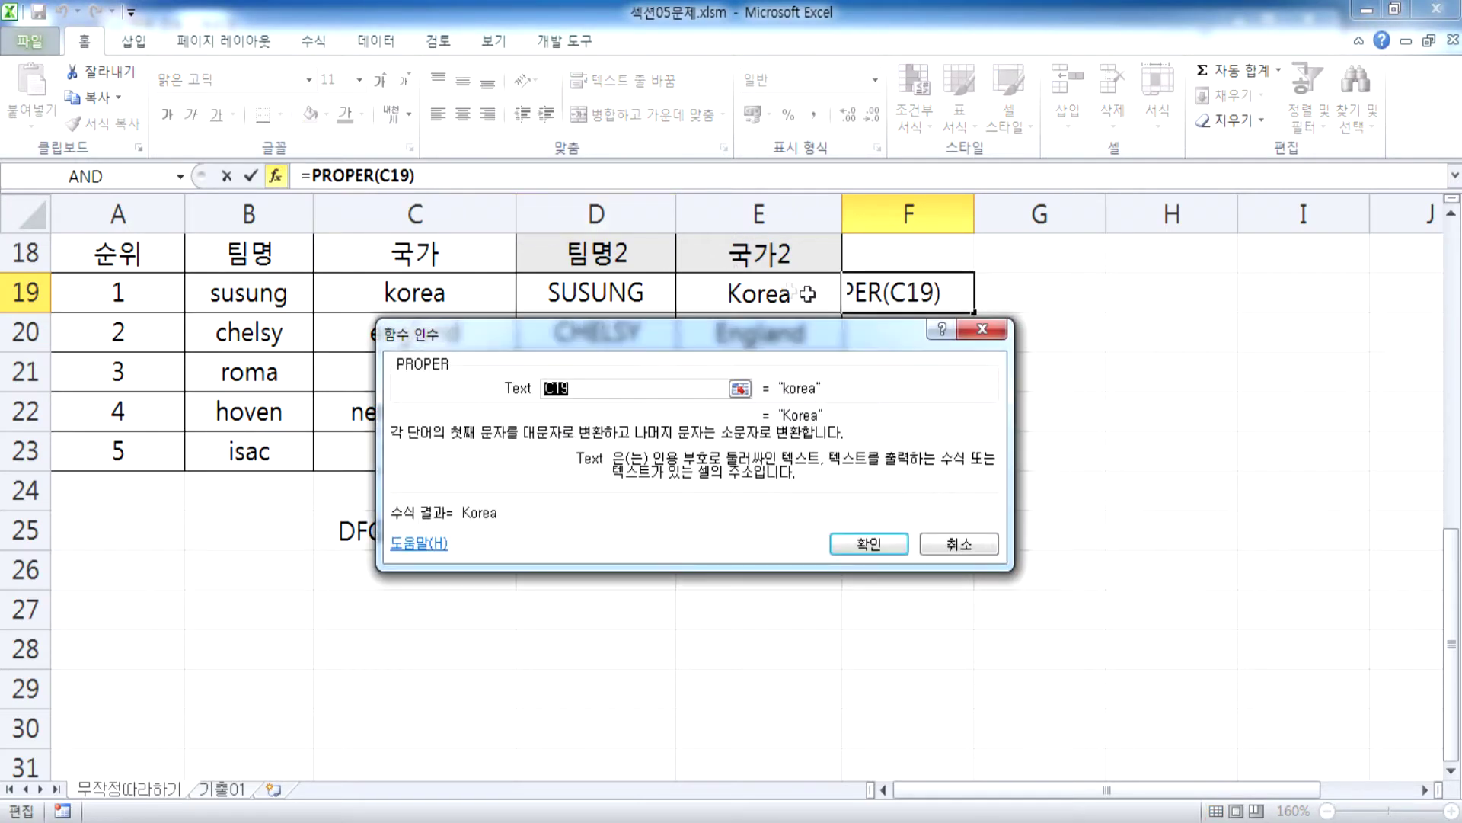
pyautogui.press('Return')
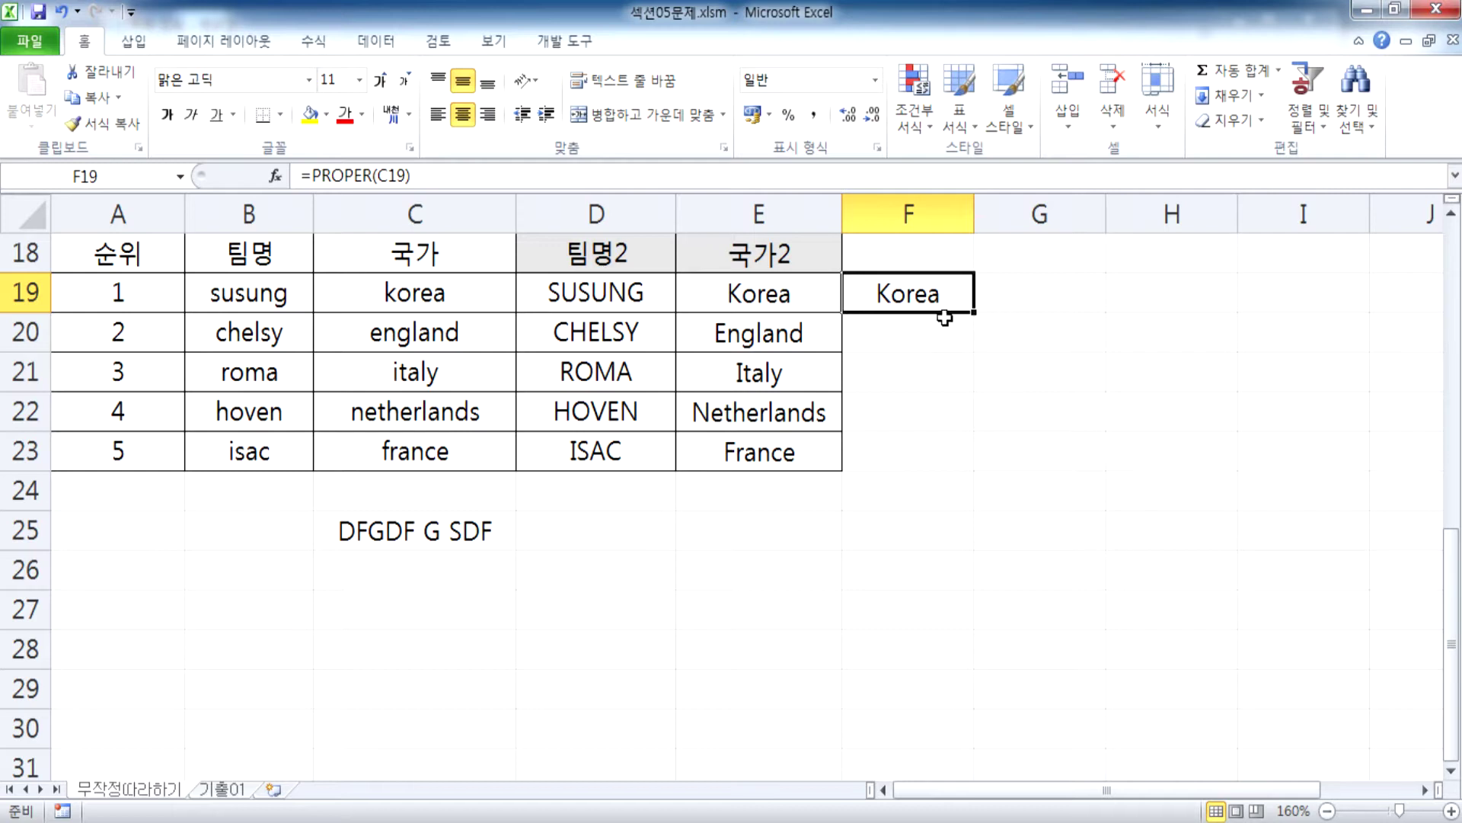
# Step: Clear F19 and enter =PROPER(C19) directly in the cell
pyautogui.press('Delete')
pyautogui.write('=P')
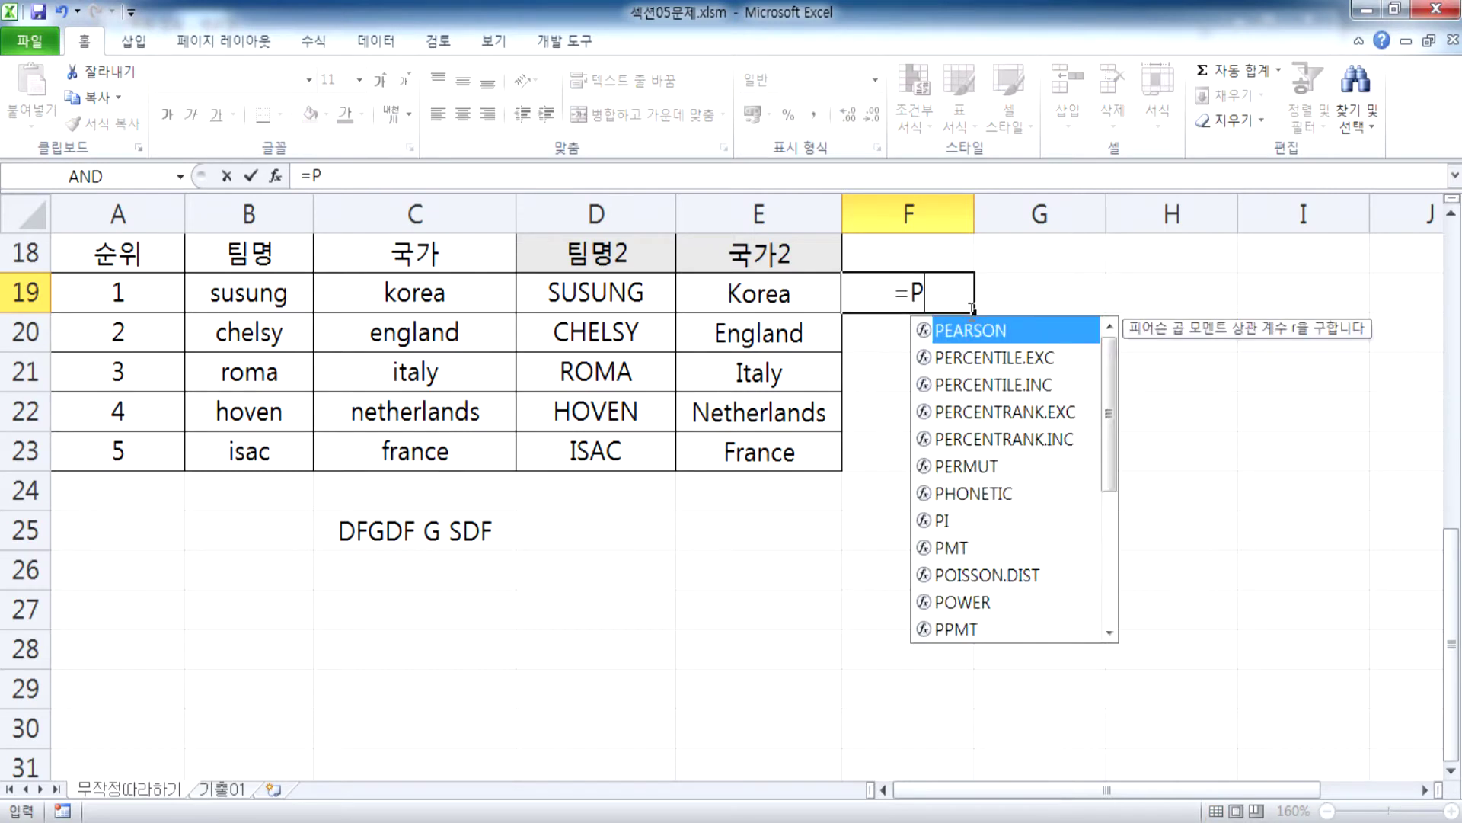
pyautogui.write('ROPER(')
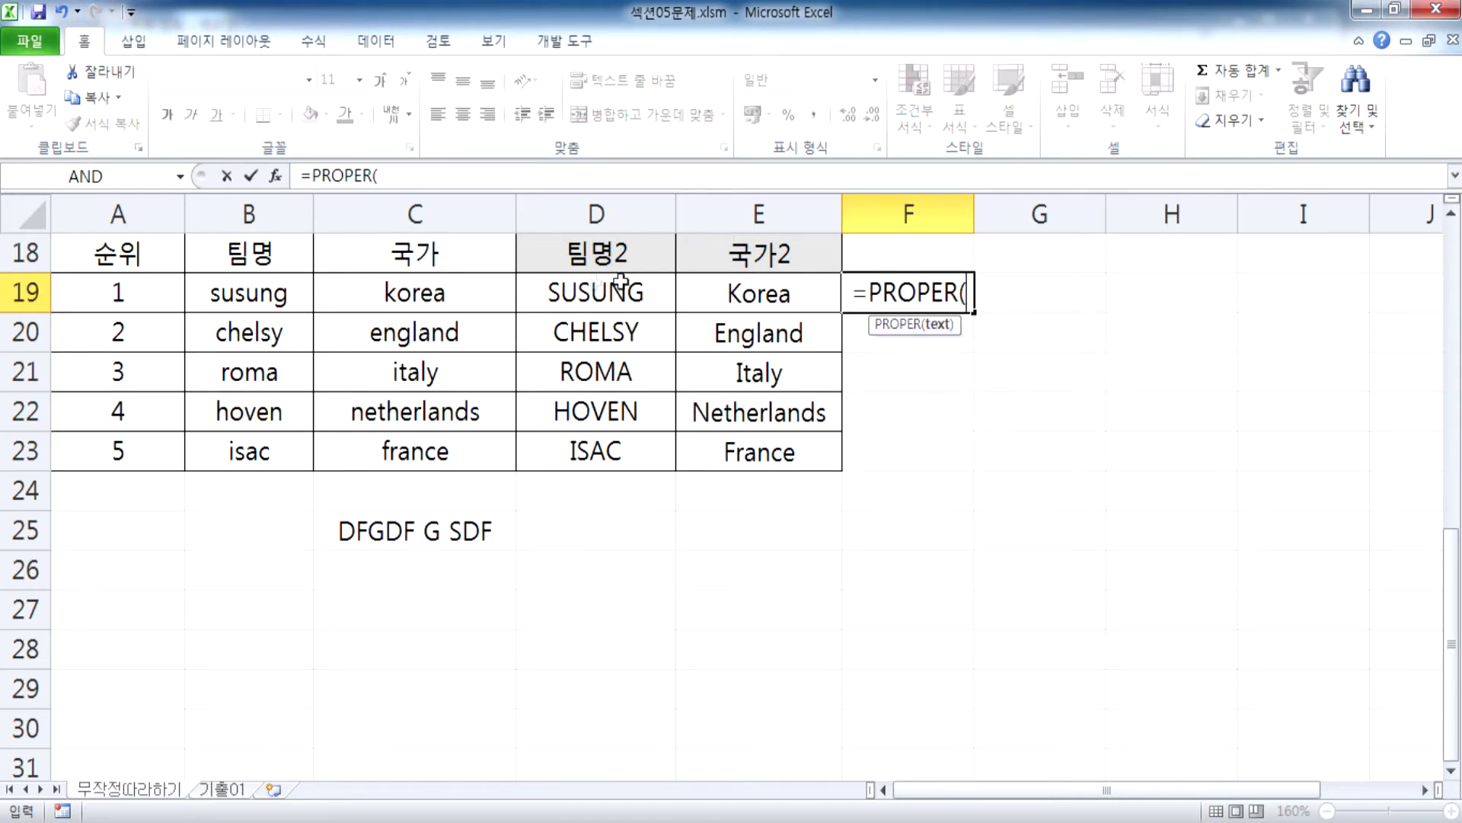
pyautogui.click(440, 292)
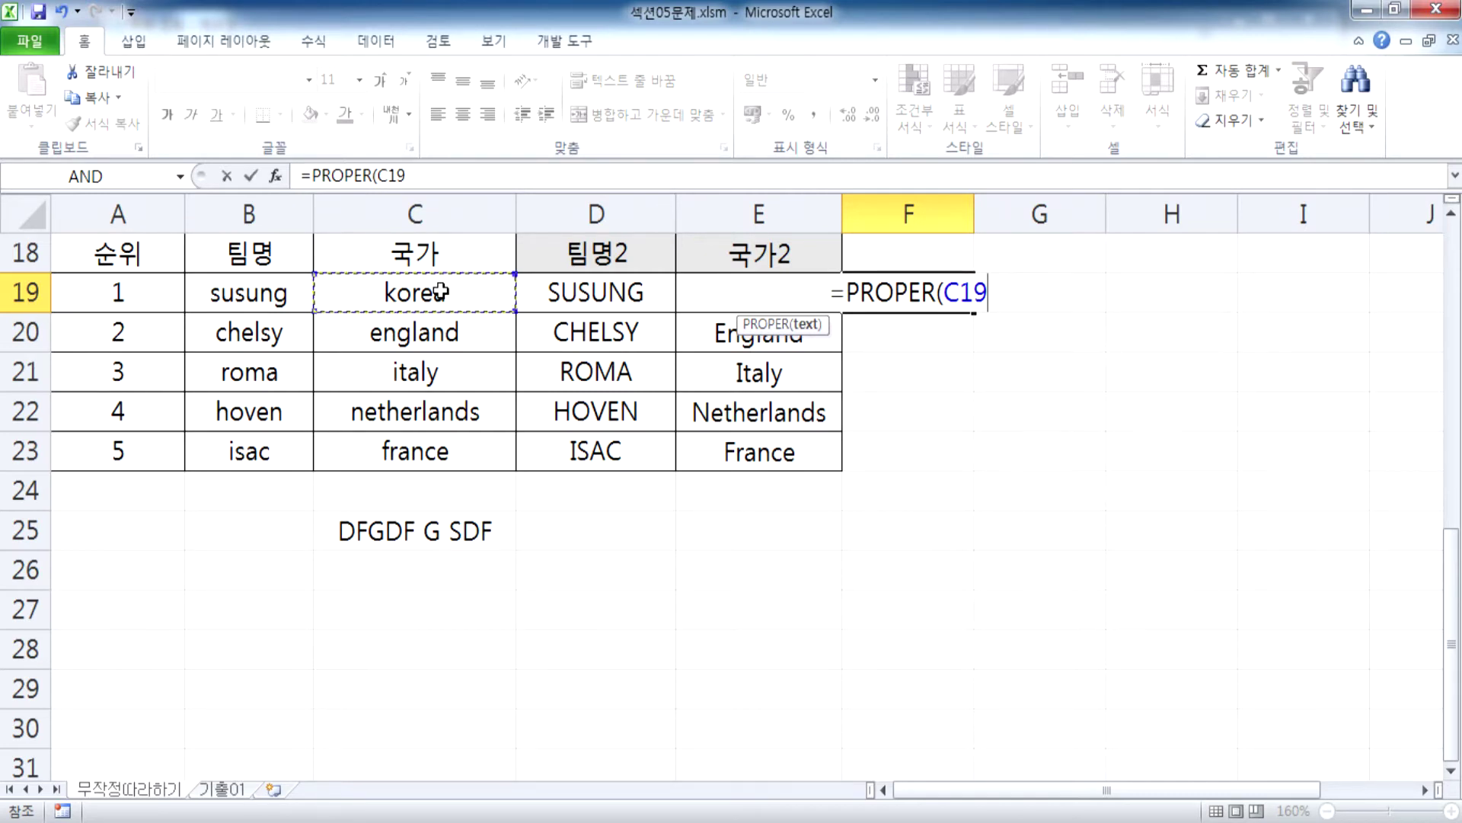
pyautogui.press('Return')
# Step: Try starting the F19 formula from the PROPER function suggestion, discard the edit, and reopen and cancel the existing formula's arguments
pyautogui.click(892, 294)
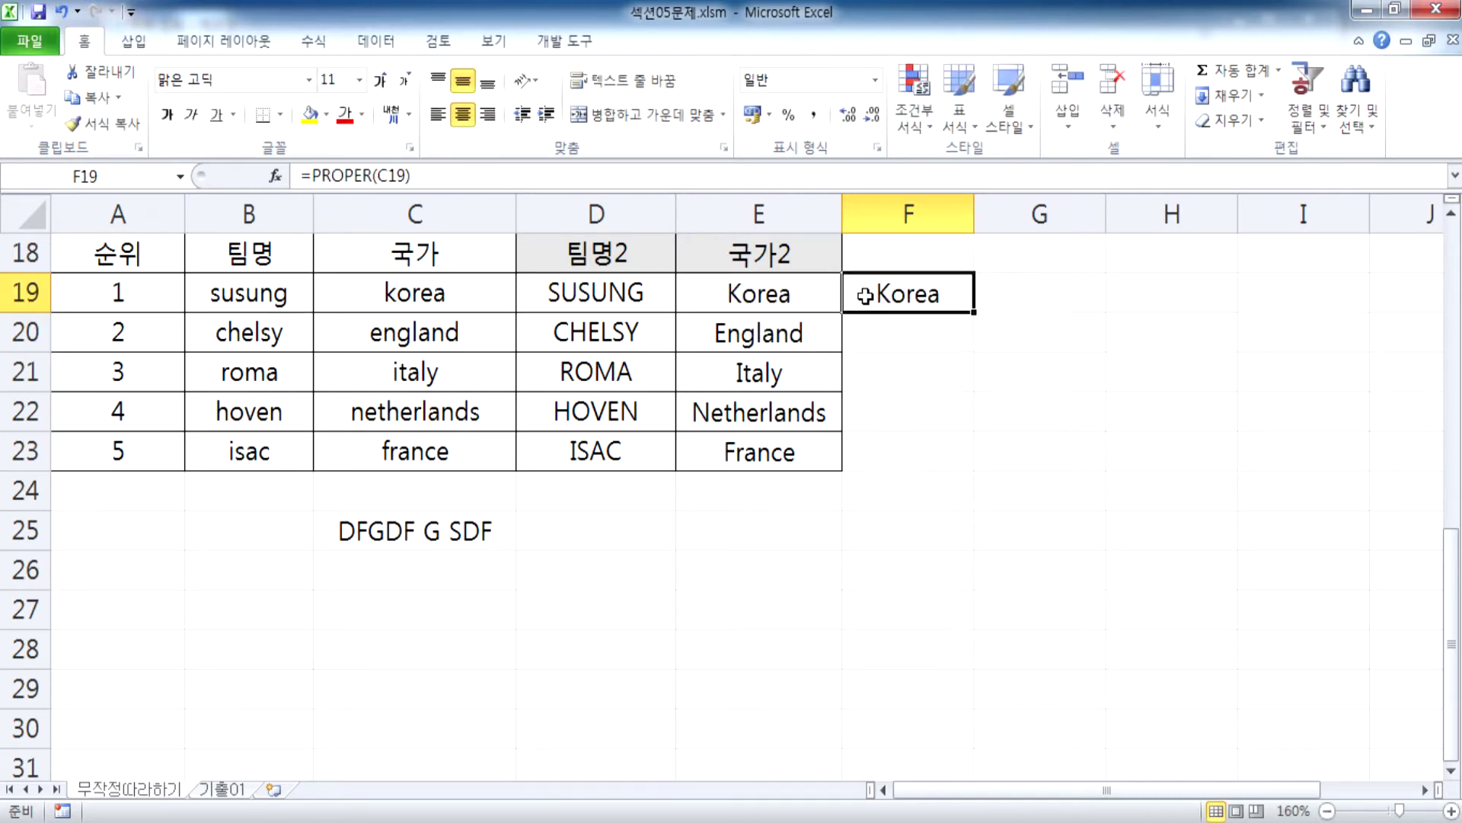
pyautogui.write('=PRO')
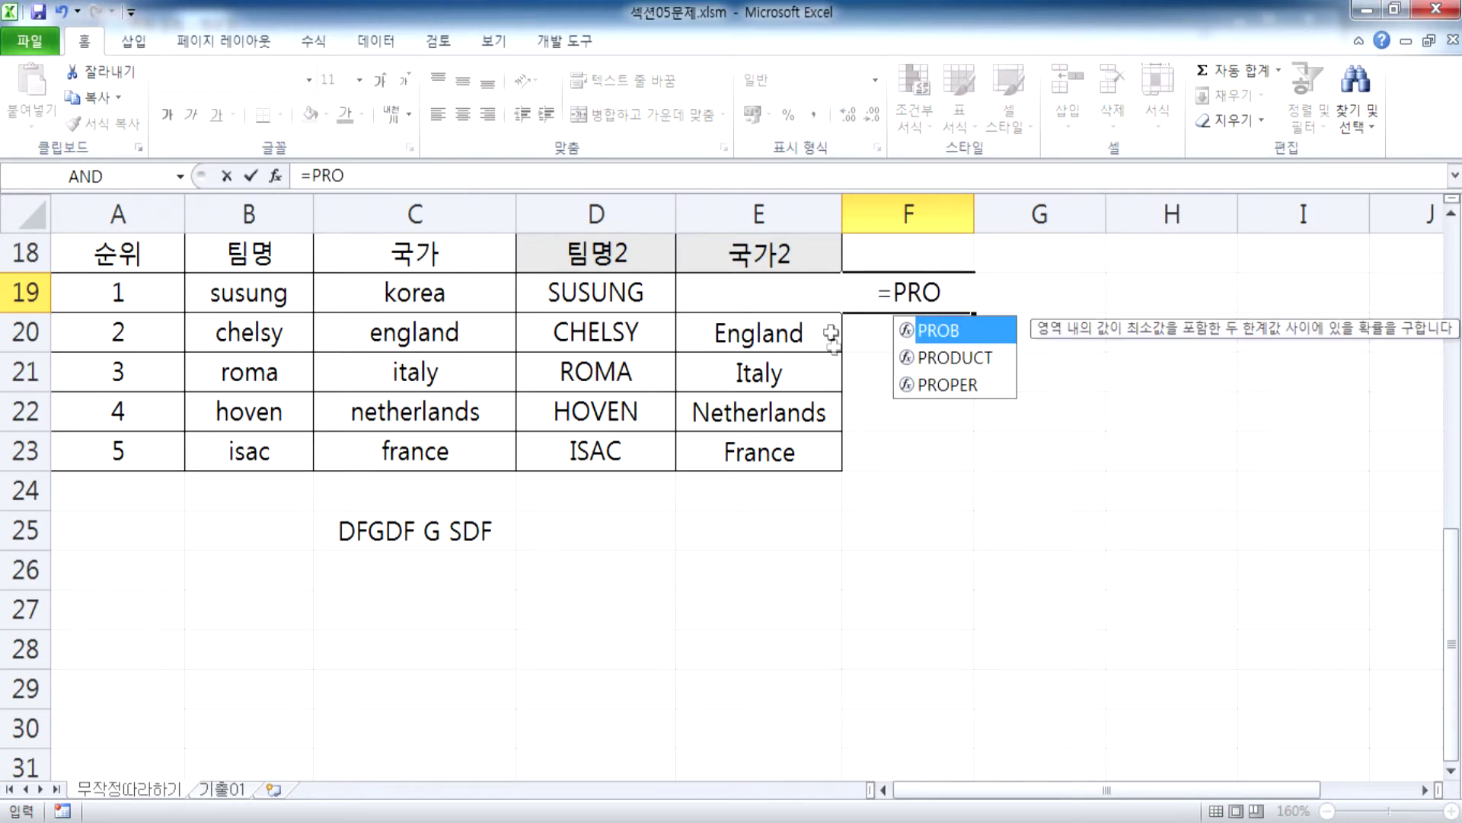
pyautogui.doubleClick(944, 385)
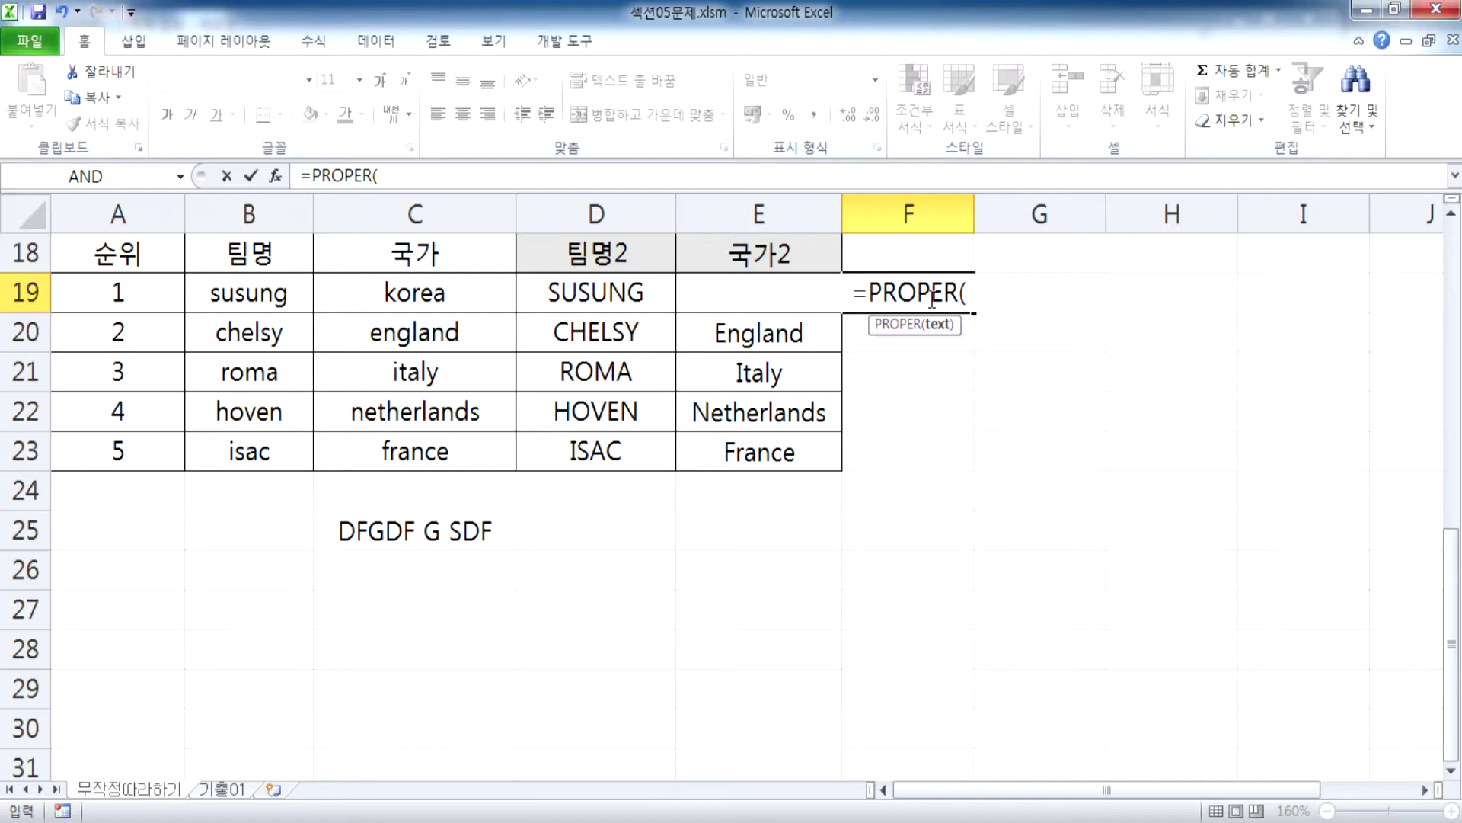
pyautogui.press('Escape')
pyautogui.click(276, 177)
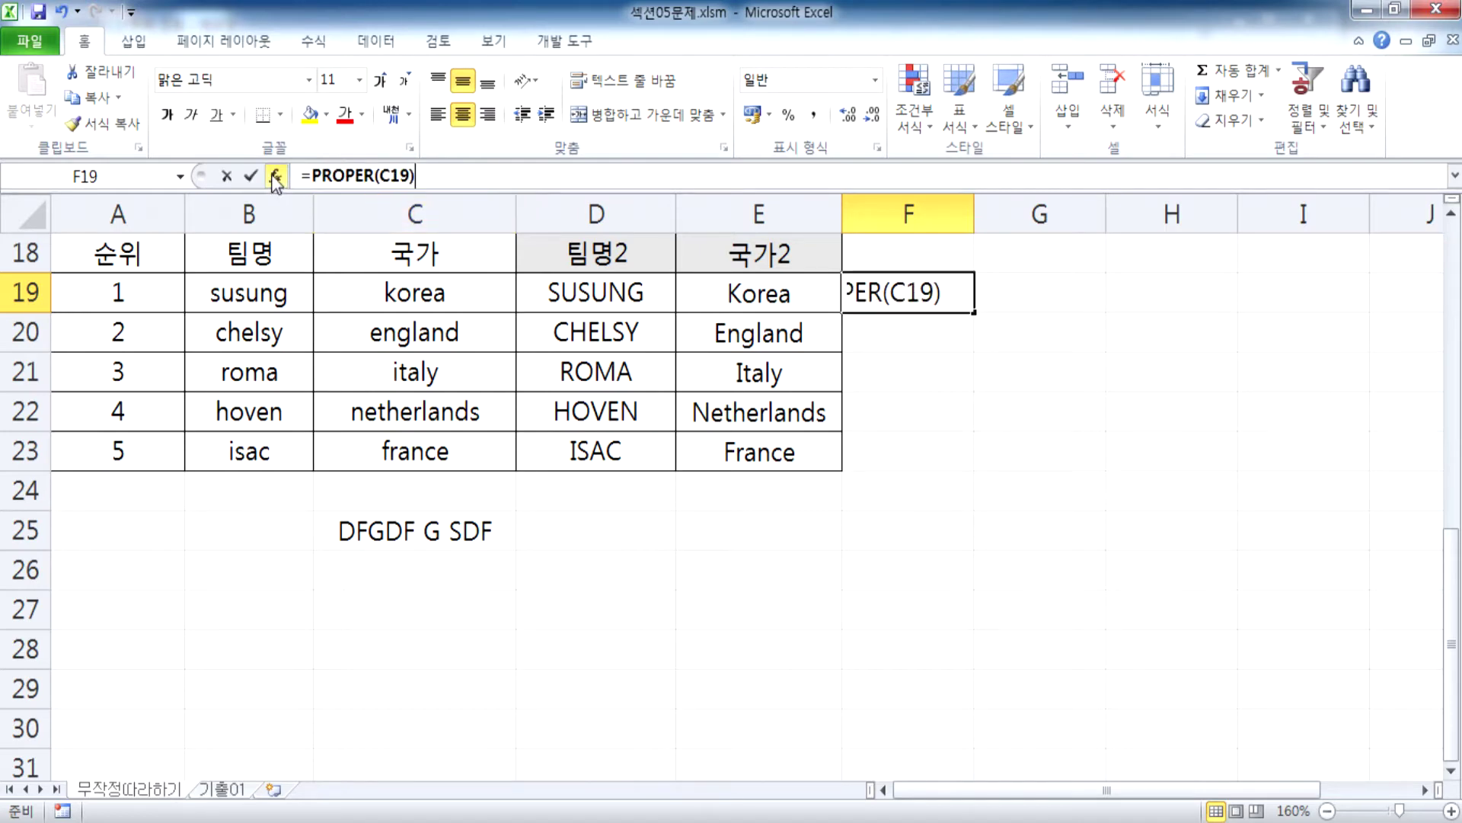
pyautogui.press('Escape')
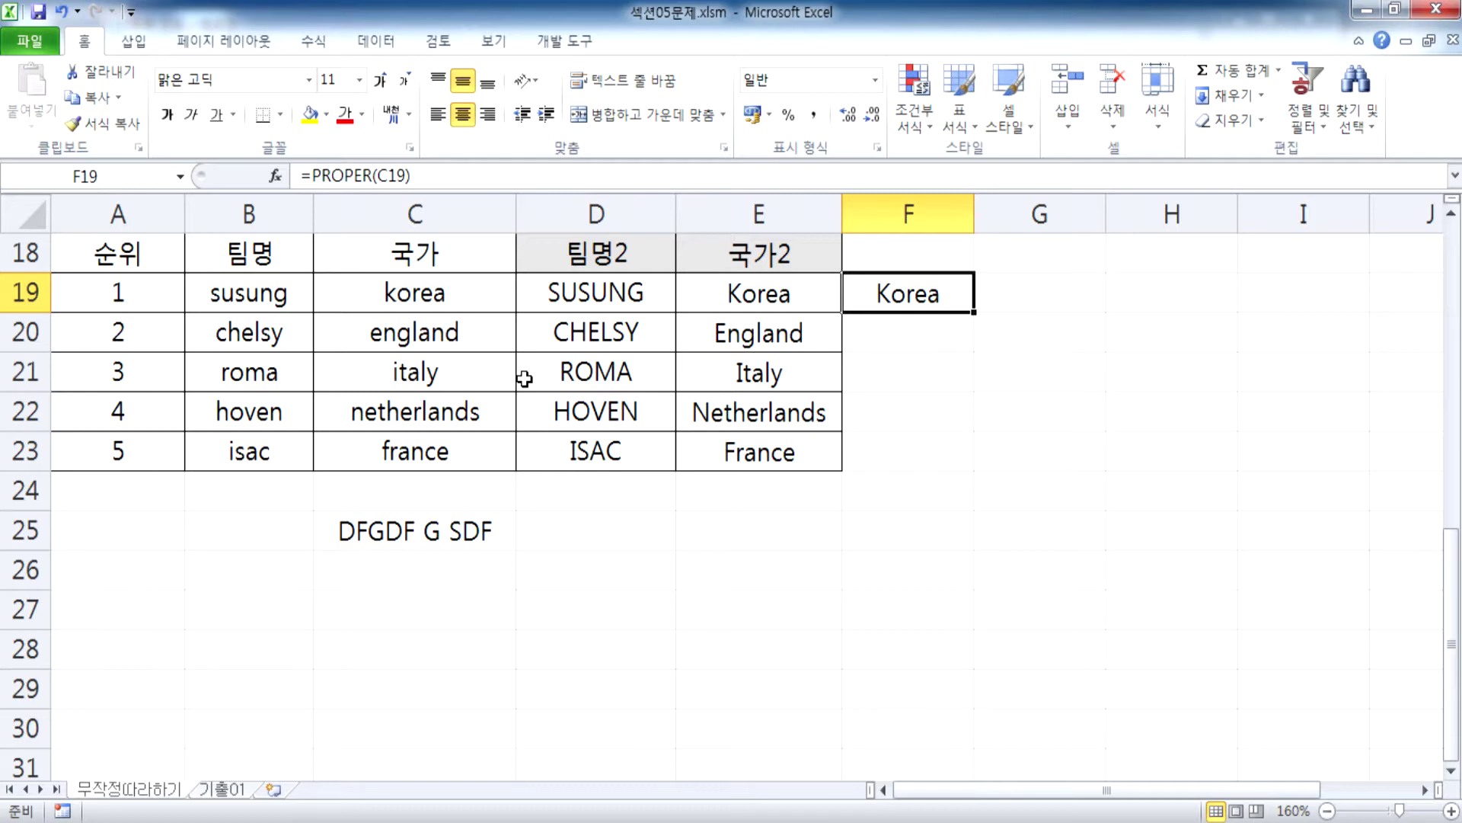
# Step: Switch to the 기출01 sheet and enlarge its view by collapsing the ribbon and zooming in to 145%
pyautogui.click(225, 786)
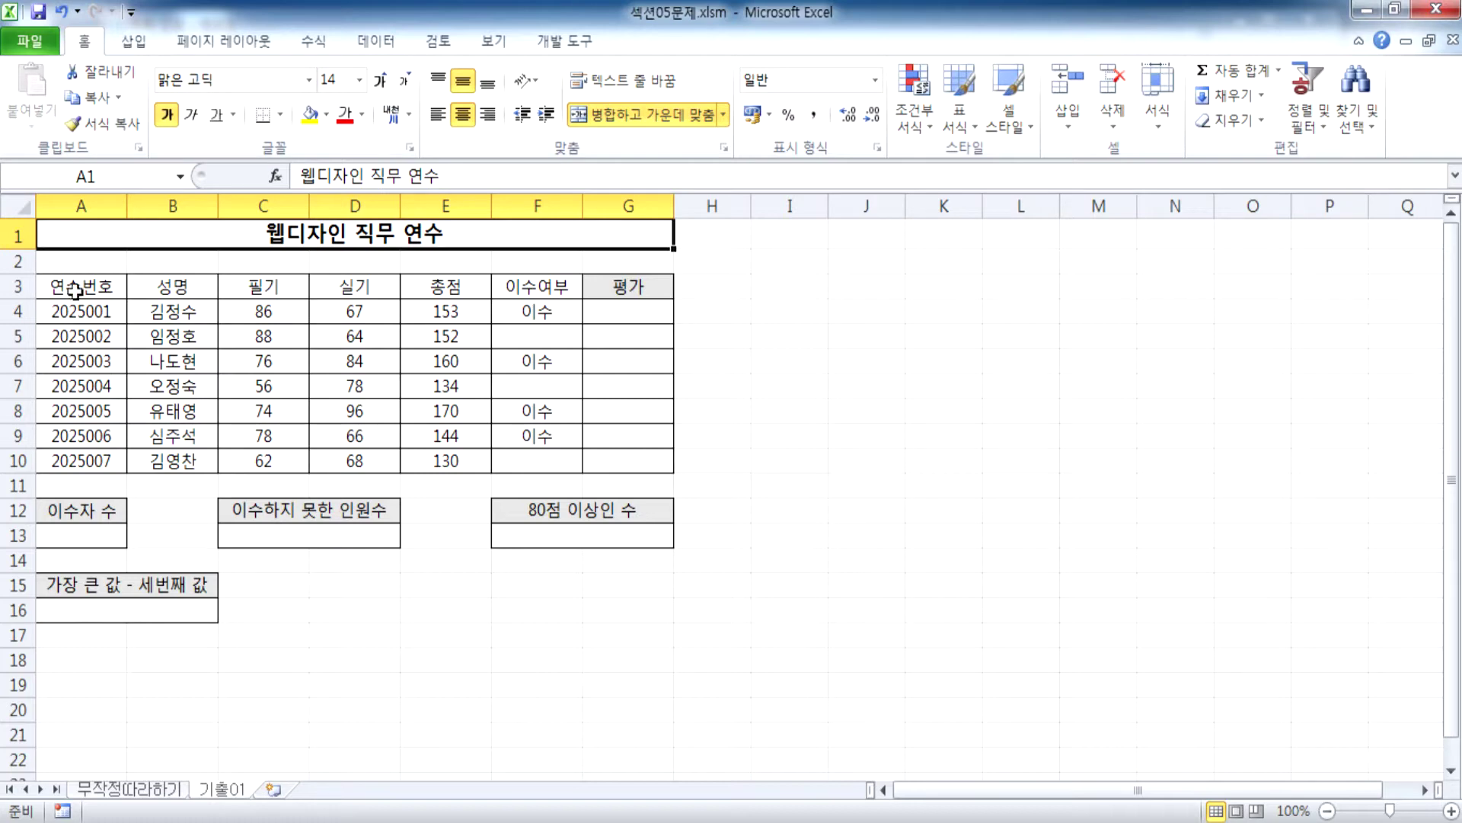
pyautogui.doubleClick(84, 41)
pyautogui.scroll(3, 131, 261)
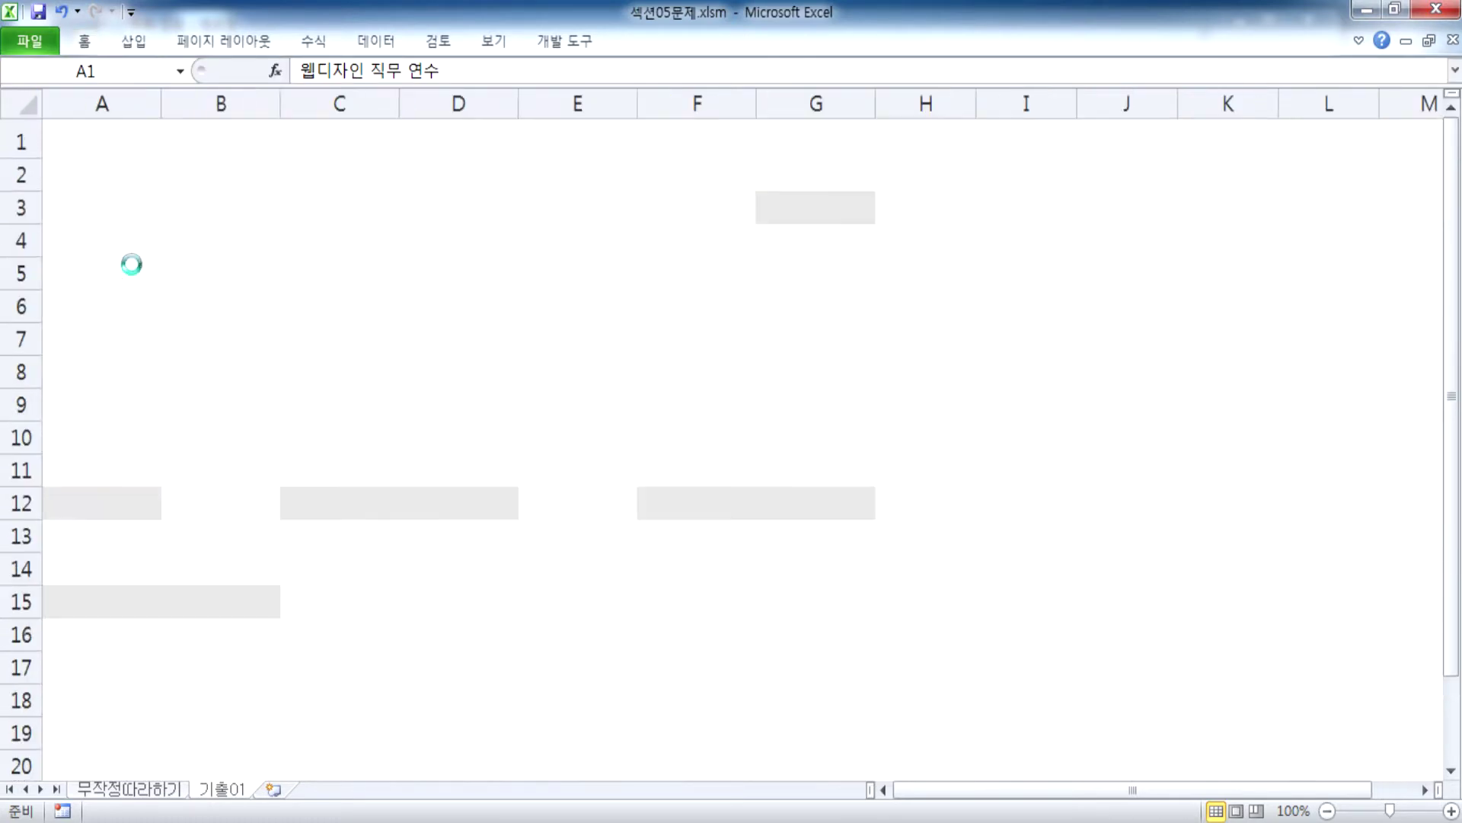
# Step: Examine the empty 평가 and 이수자 수 answer cells and the 총점 values in E4:E10
pyautogui.click(906, 271)
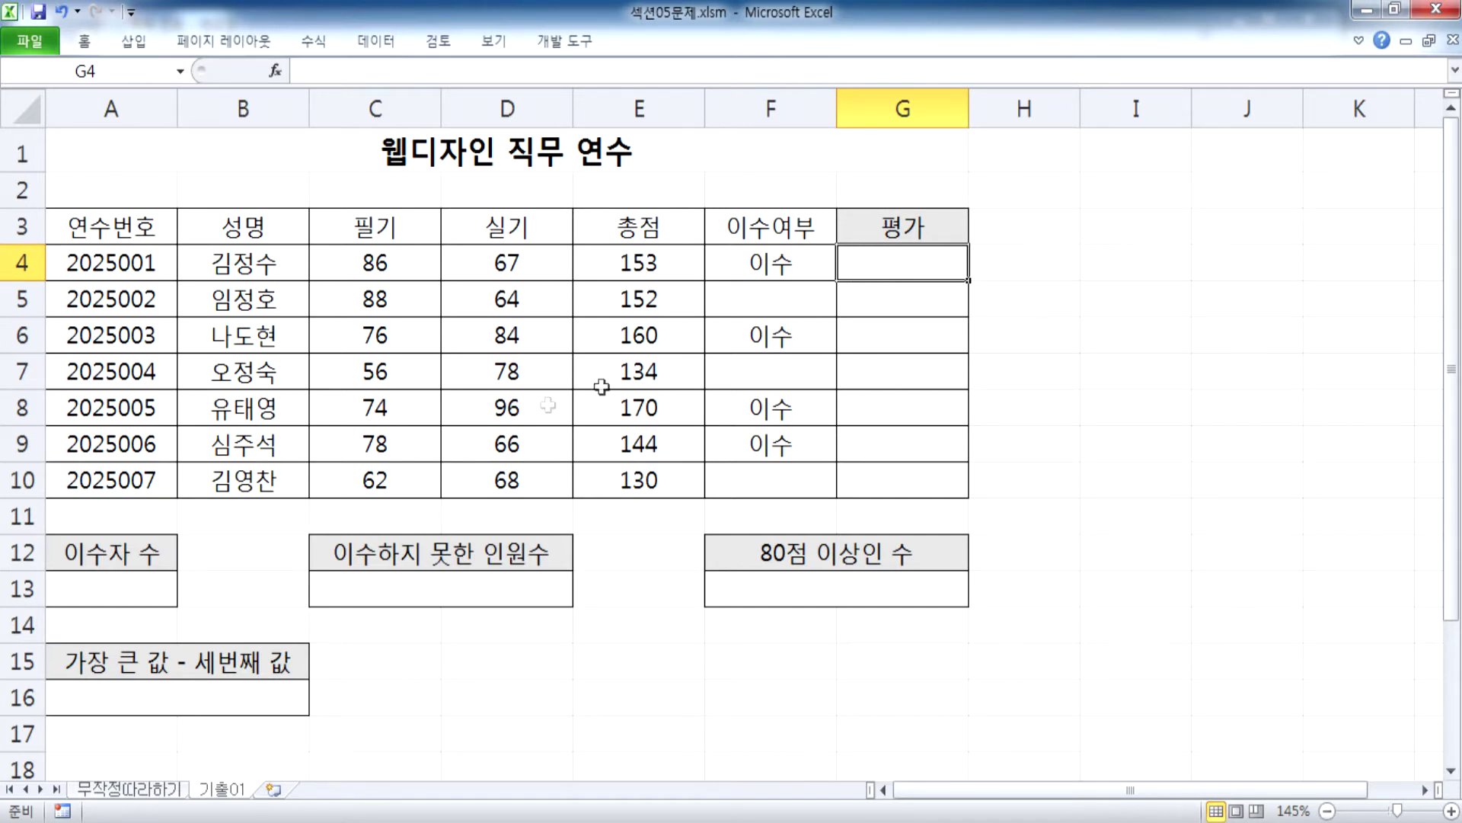
pyautogui.click(138, 582)
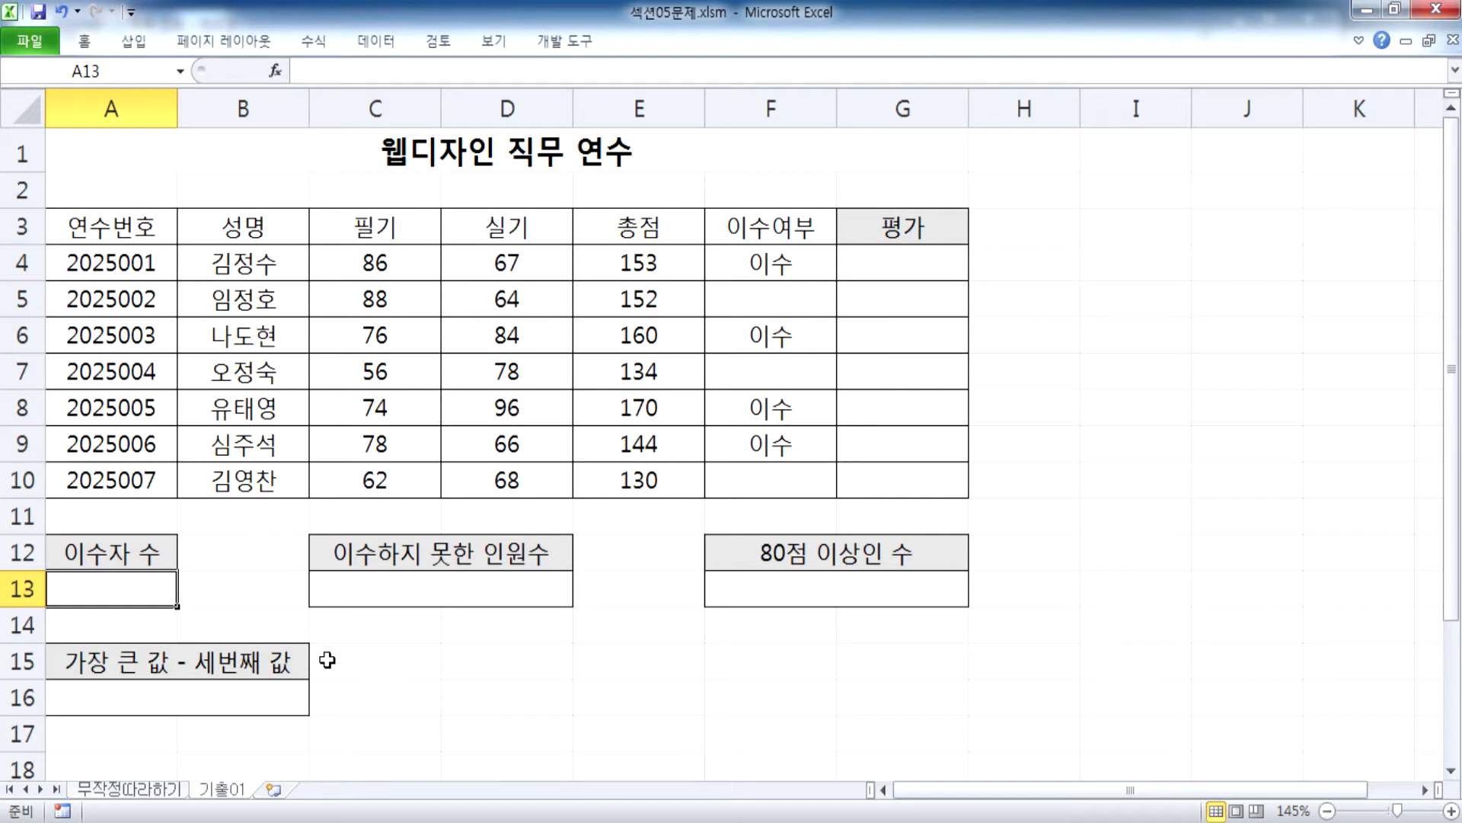
pyautogui.click(899, 265)
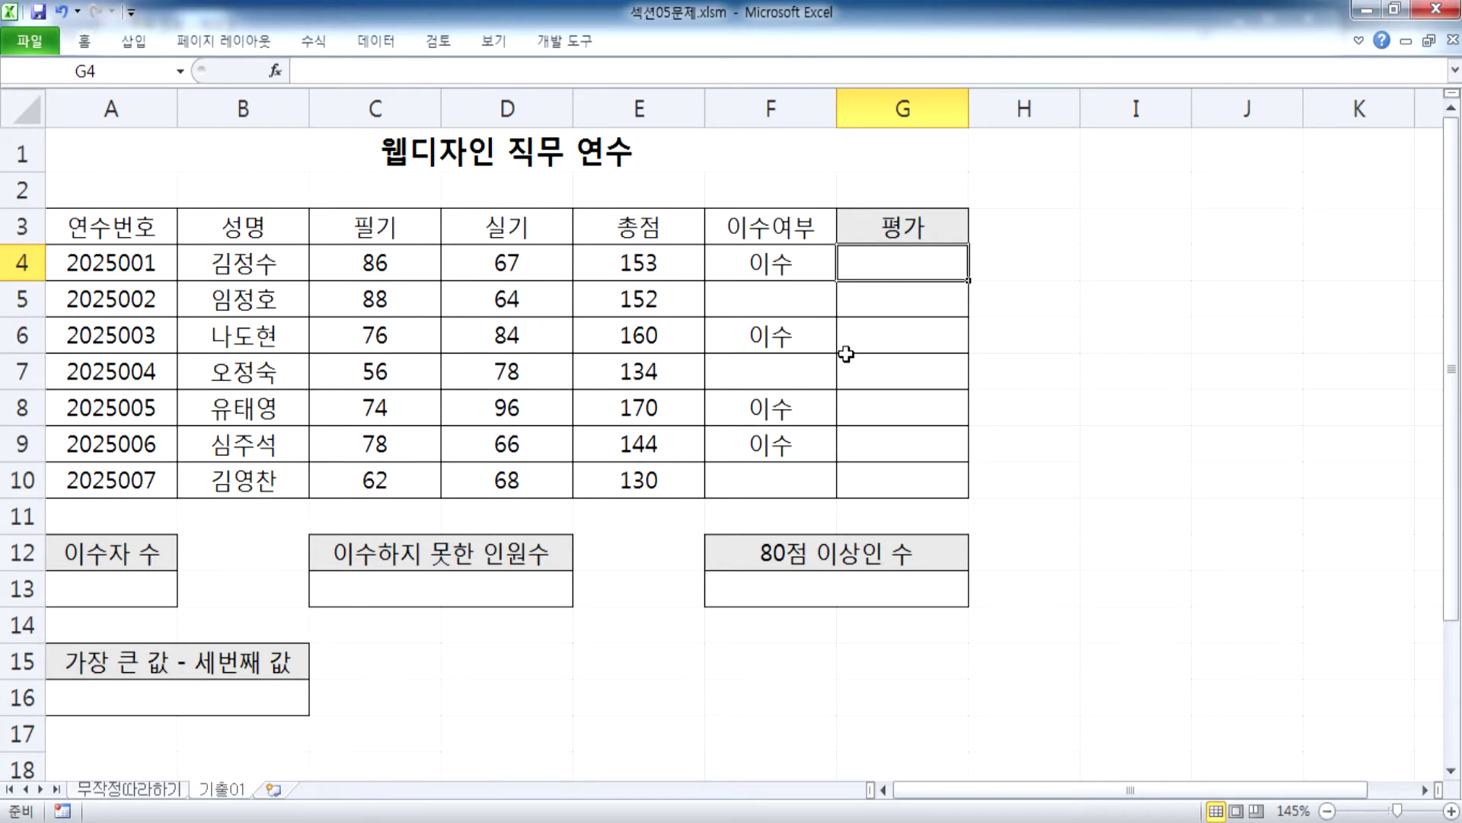
pyautogui.moveTo(658, 271); pyautogui.dragTo(653, 478)
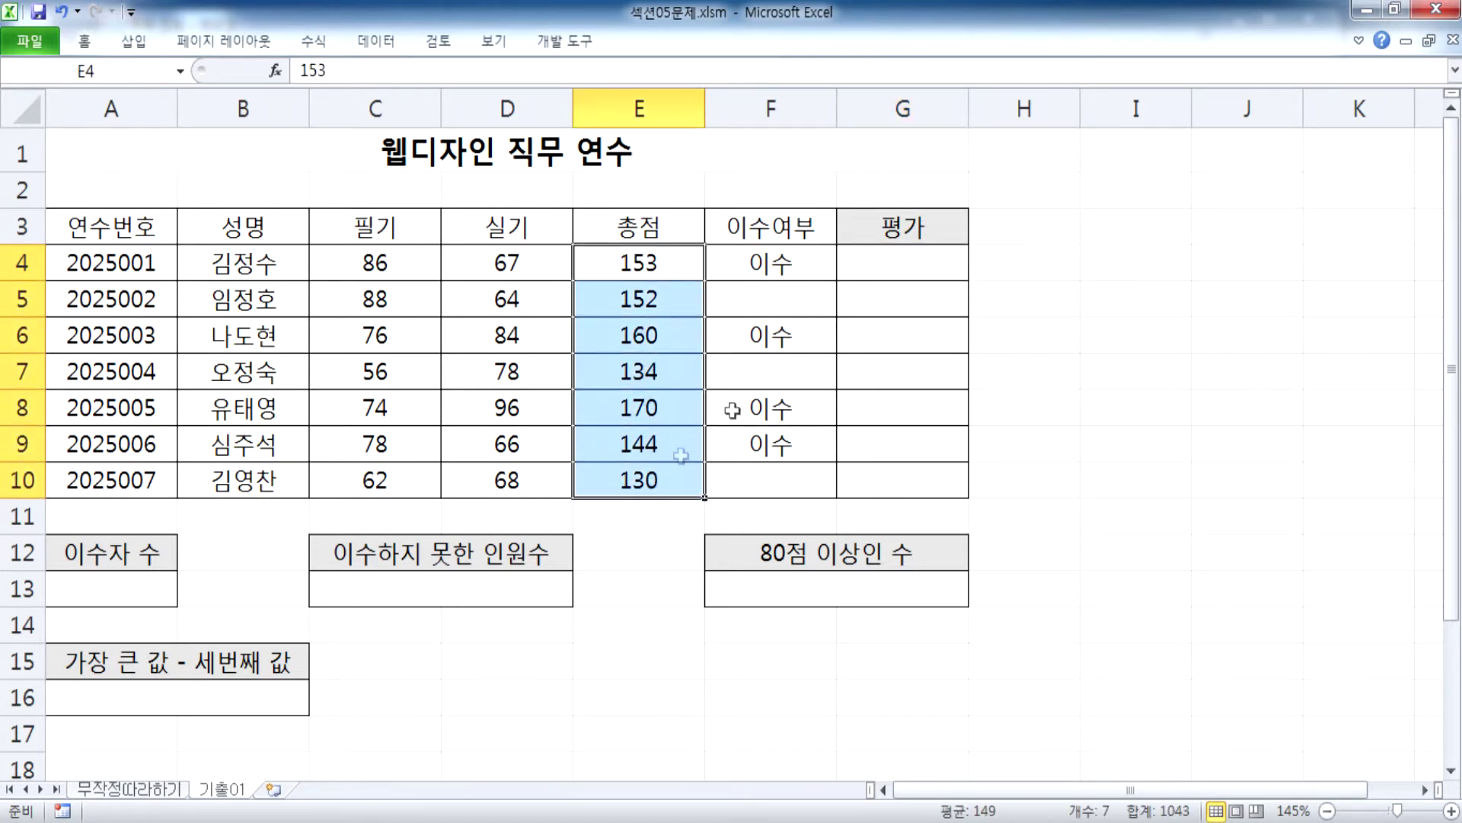
# Step: Begin a RANK formula in G4 that ranks E4 within the absolute range $E$4:$E$10
pyautogui.click(880, 267)
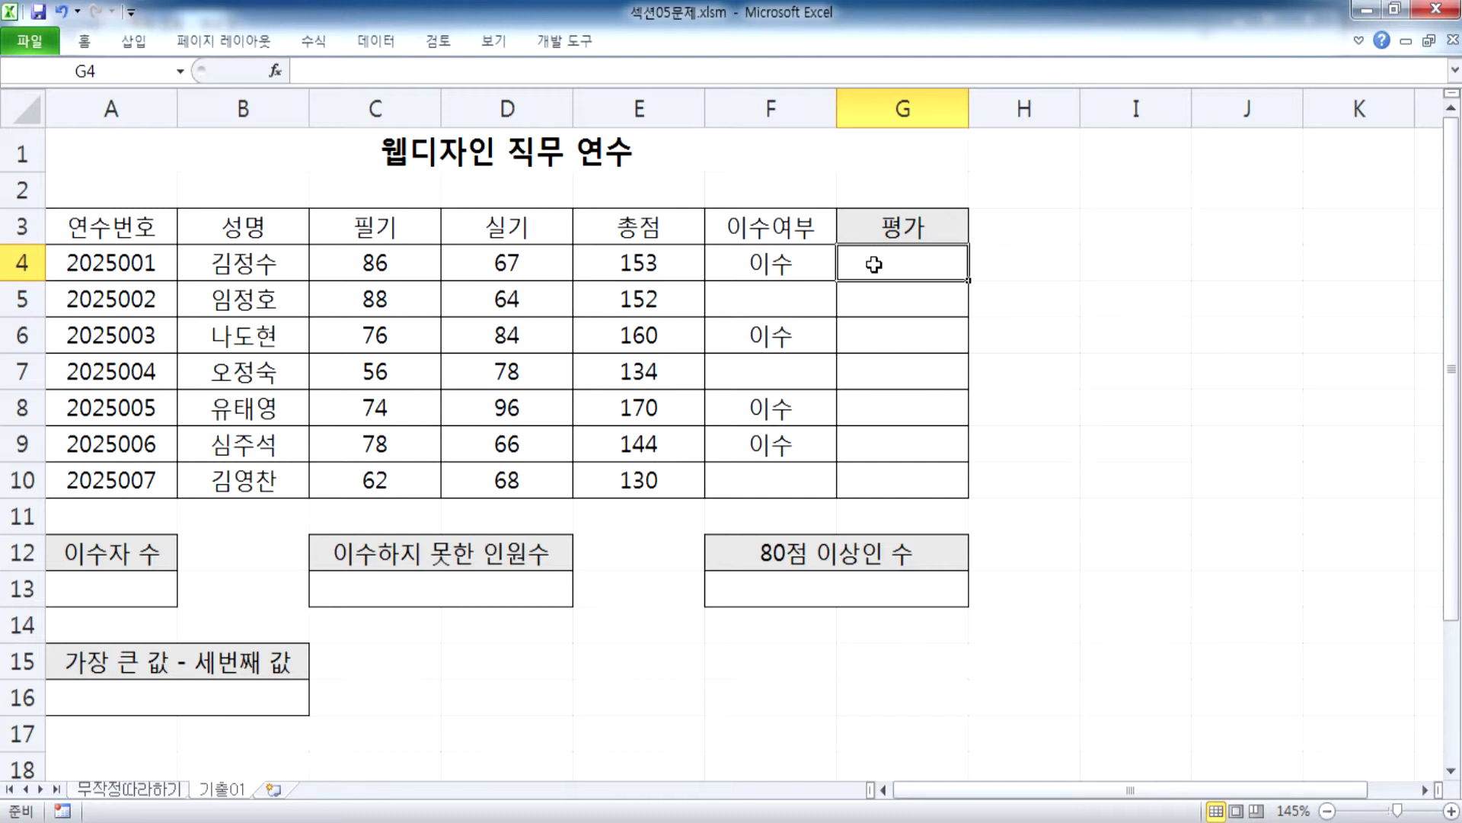
pyautogui.write('=')
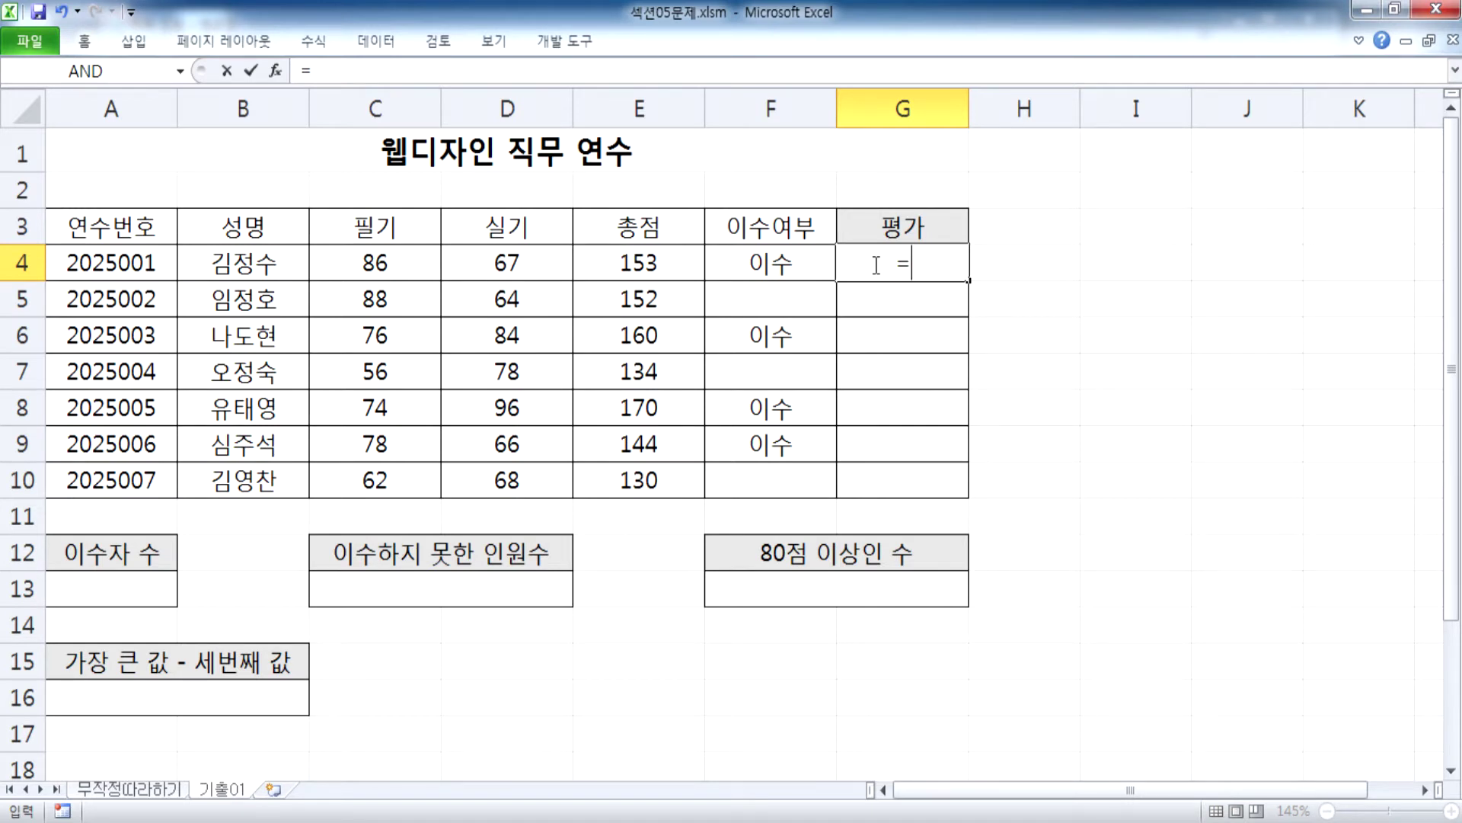
pyautogui.write('RA')
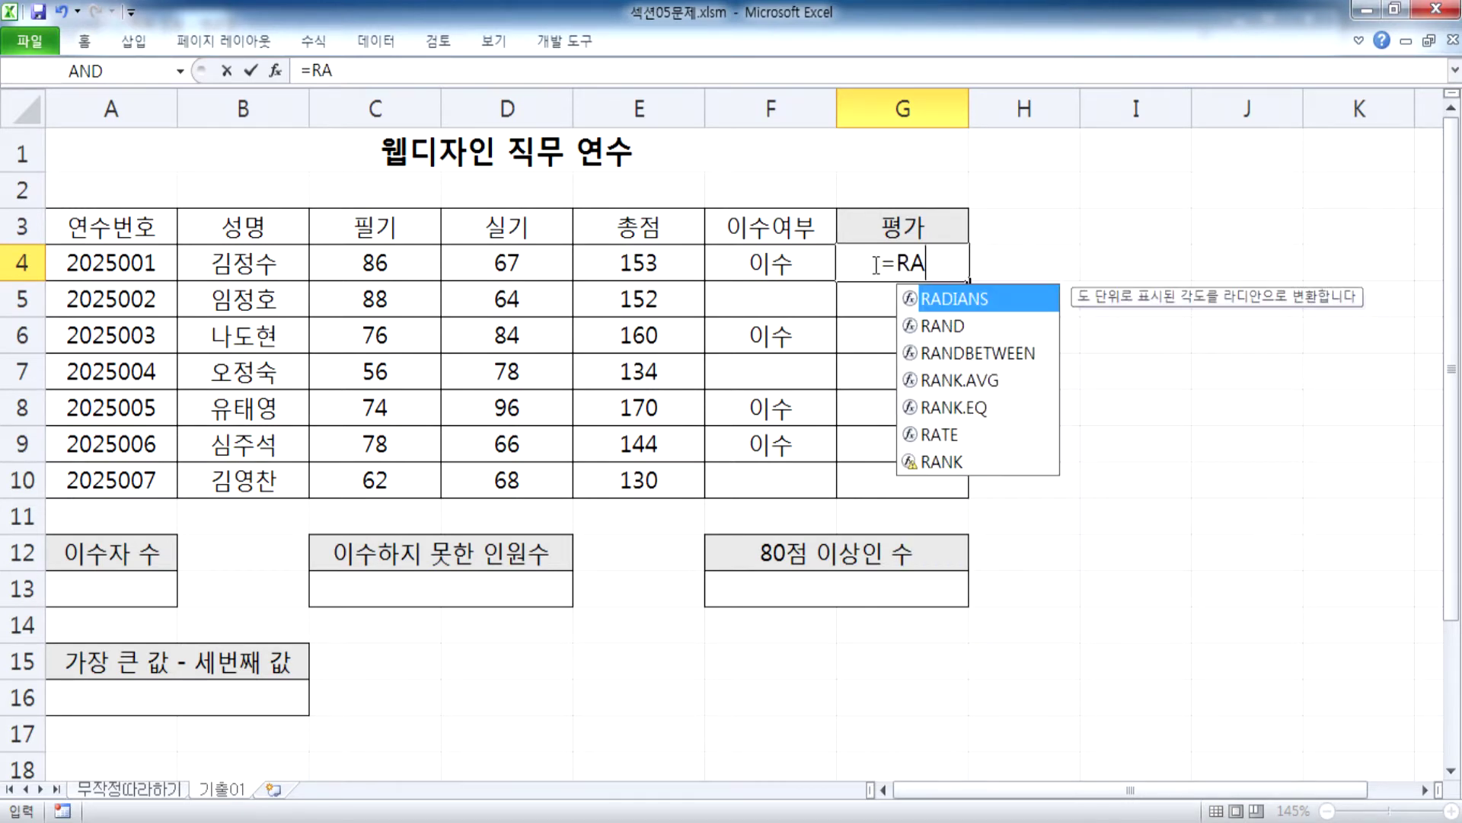
pyautogui.write('NK(')
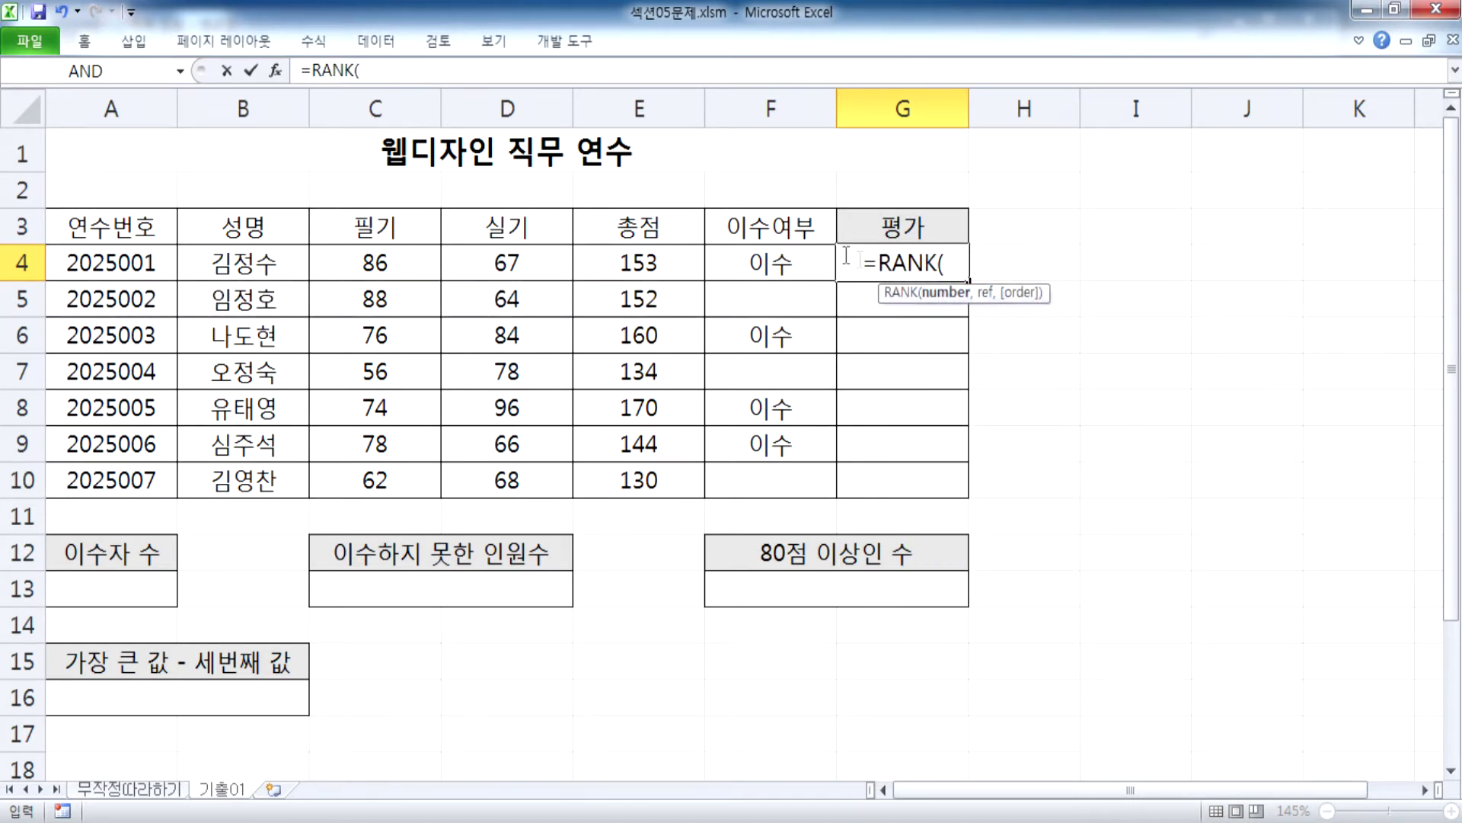
pyautogui.click(638, 259)
pyautogui.write(',')
pyautogui.moveTo(613, 258); pyautogui.dragTo(611, 473)
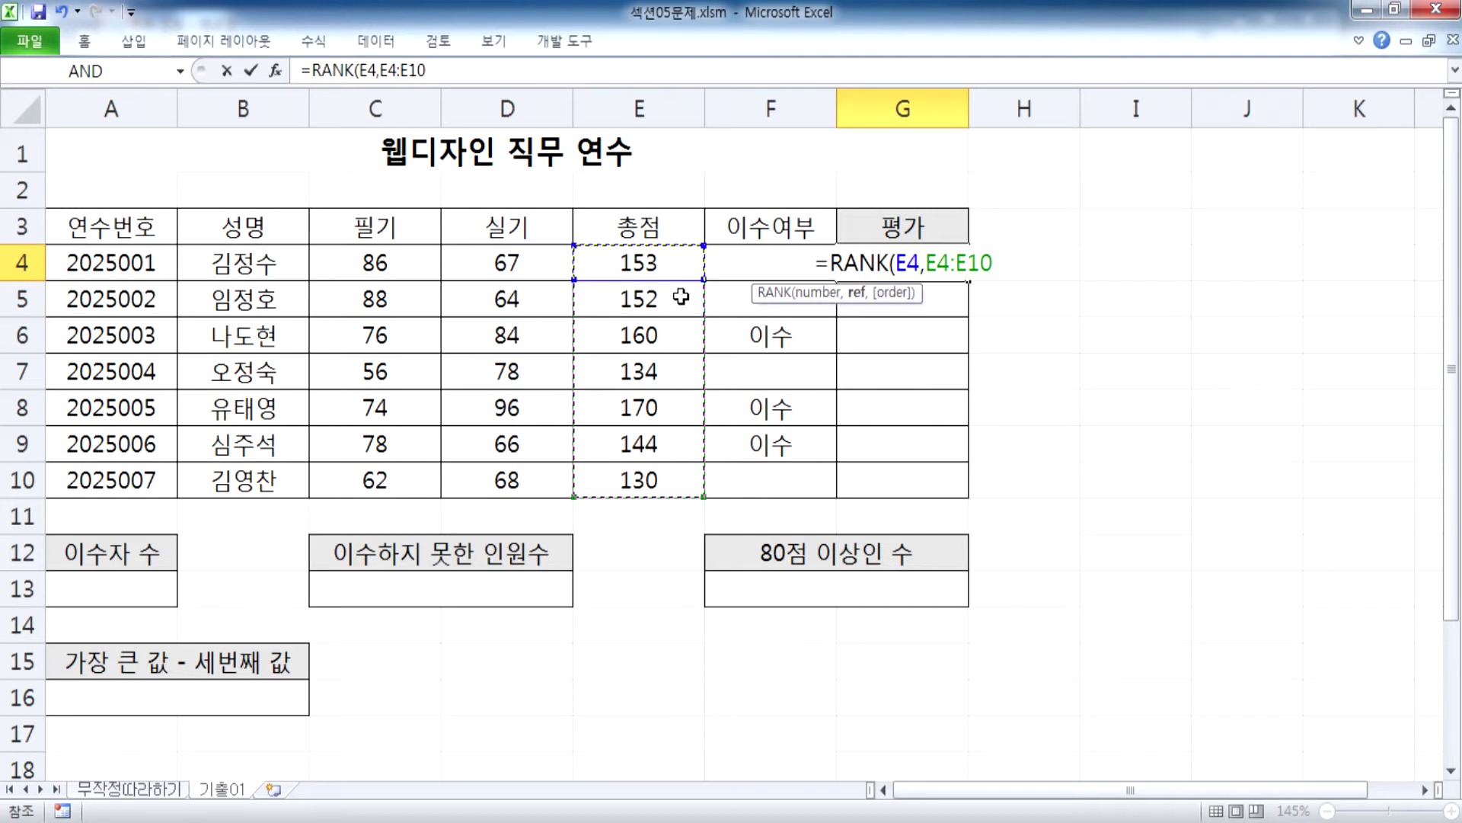
pyautogui.press('F4')
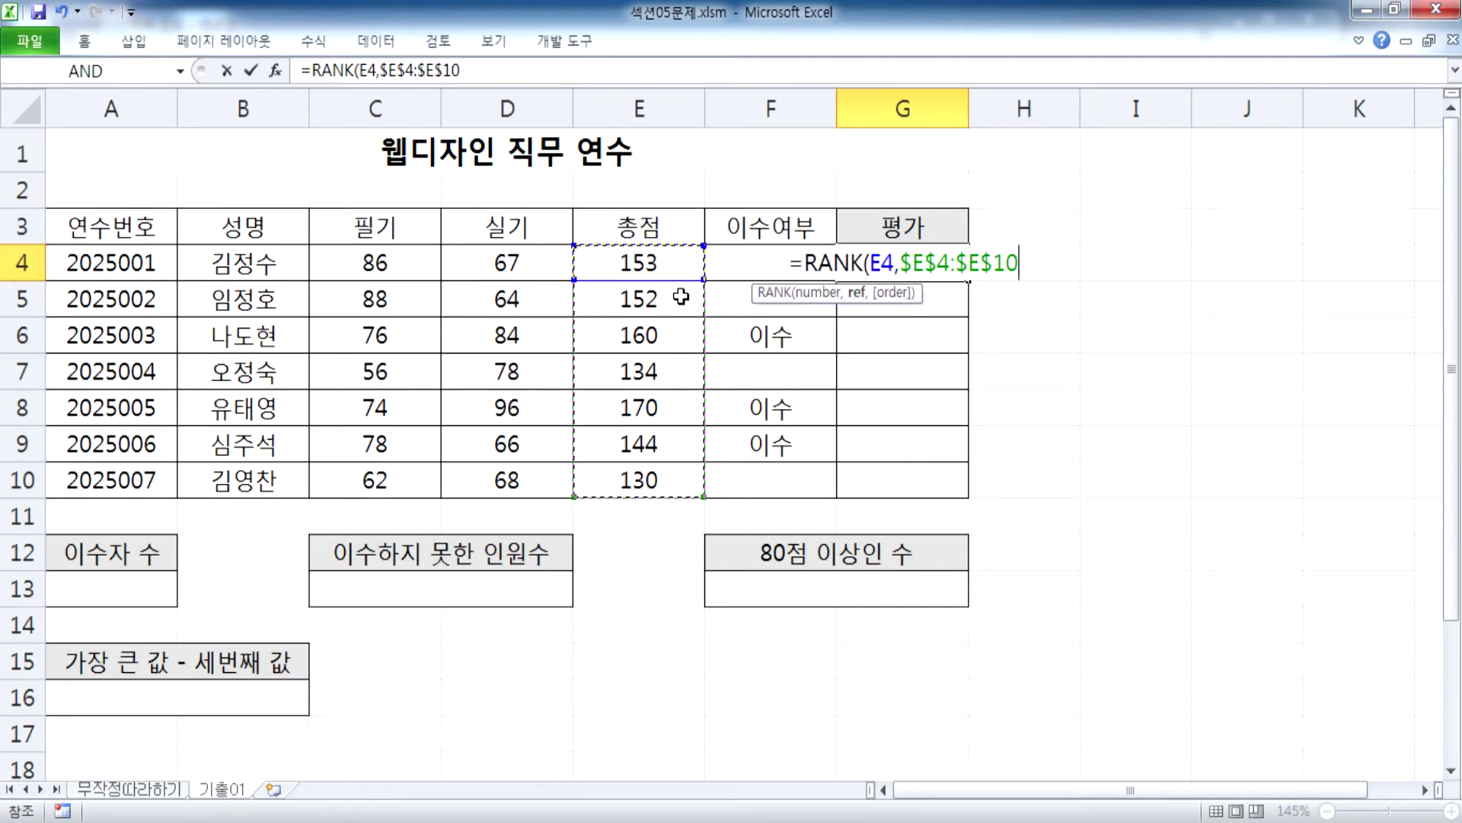
pyautogui.write(',')
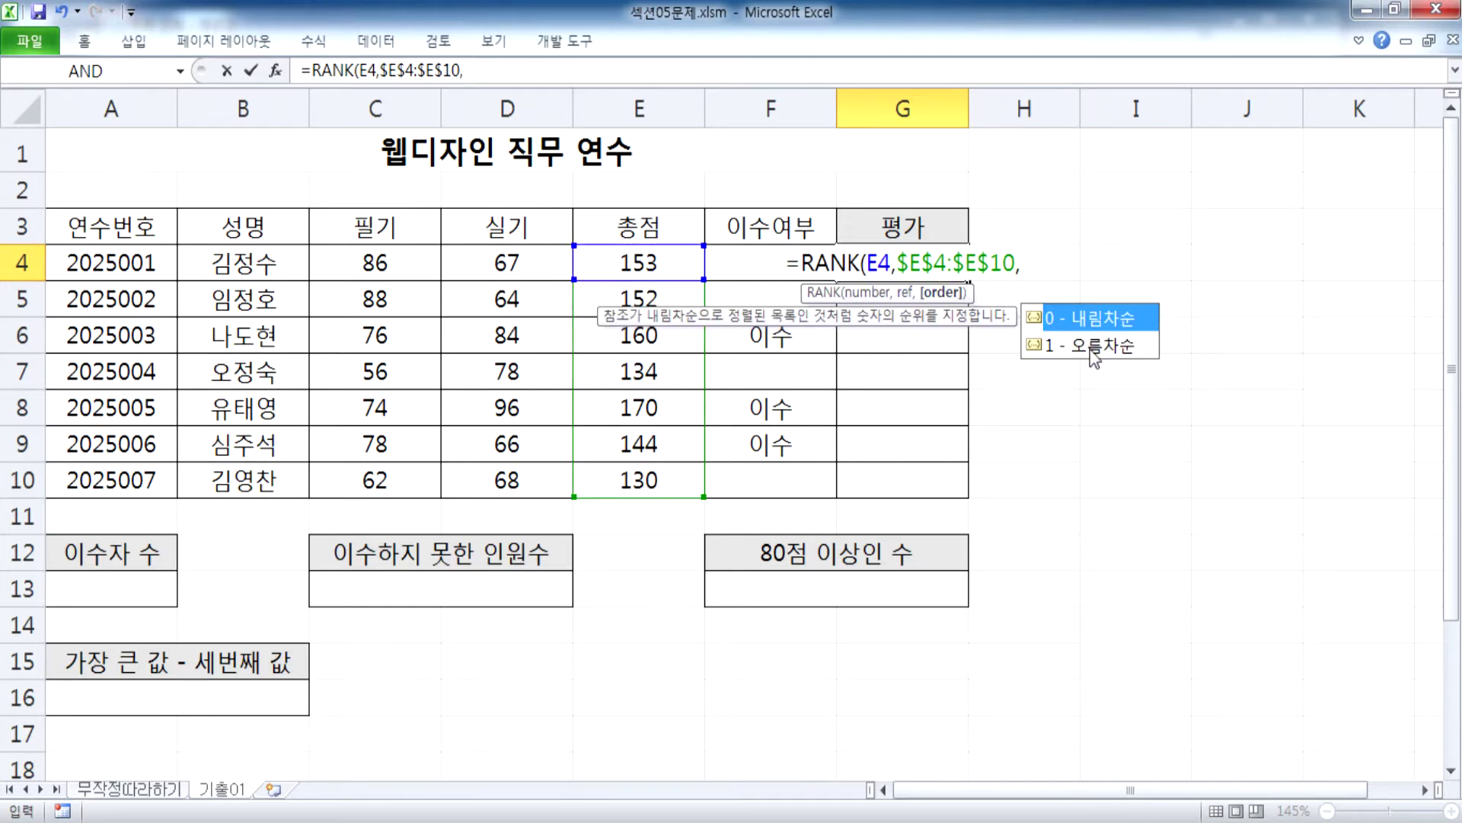
# Step: Complete the G4 RANK formula with ascending order (1 - 오름차순) and enter it as =RANK(E4,$E$4:$E$10,1)
pyautogui.click(1091, 350)
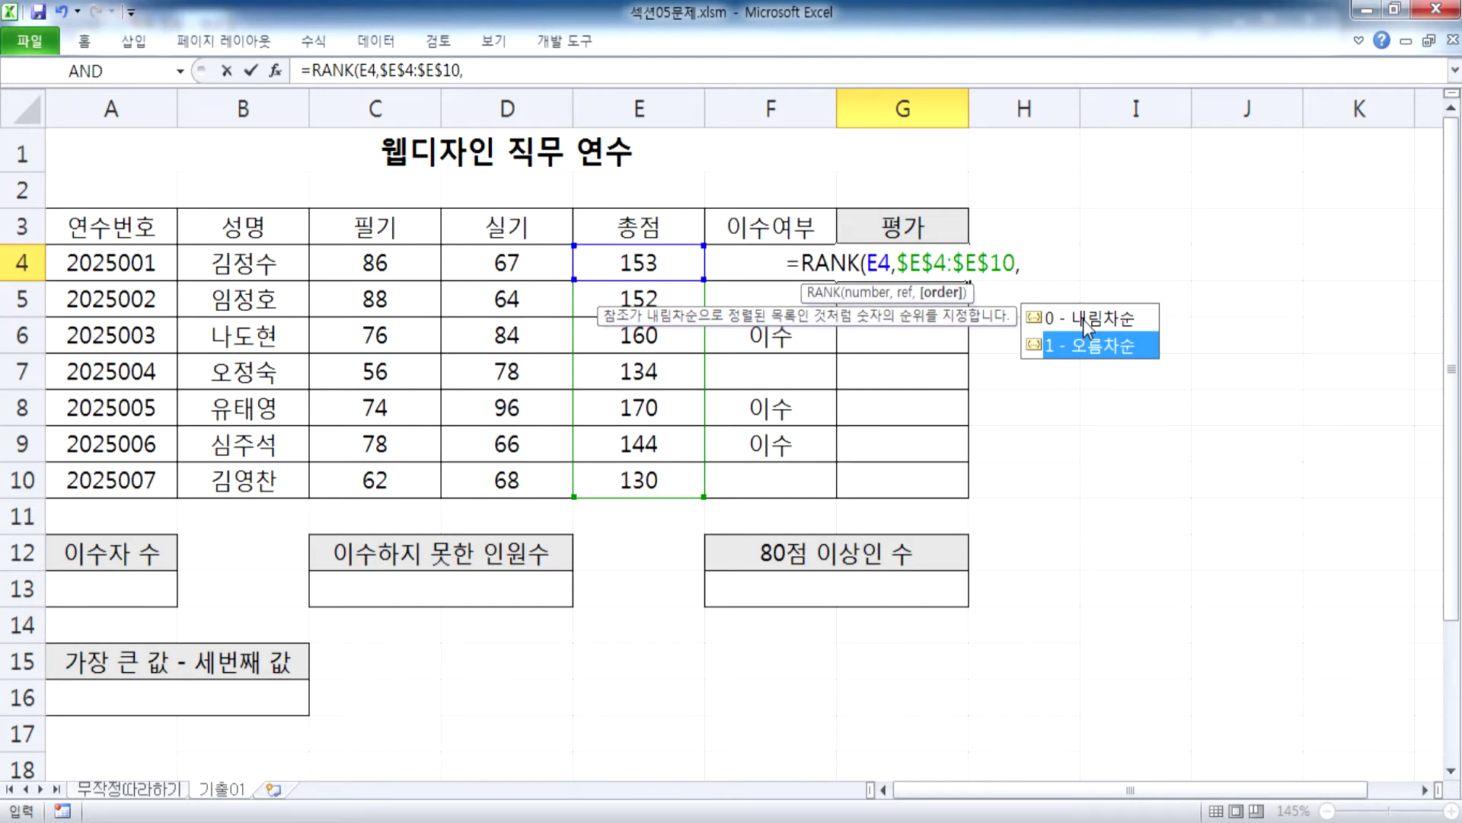
pyautogui.click(1088, 324)
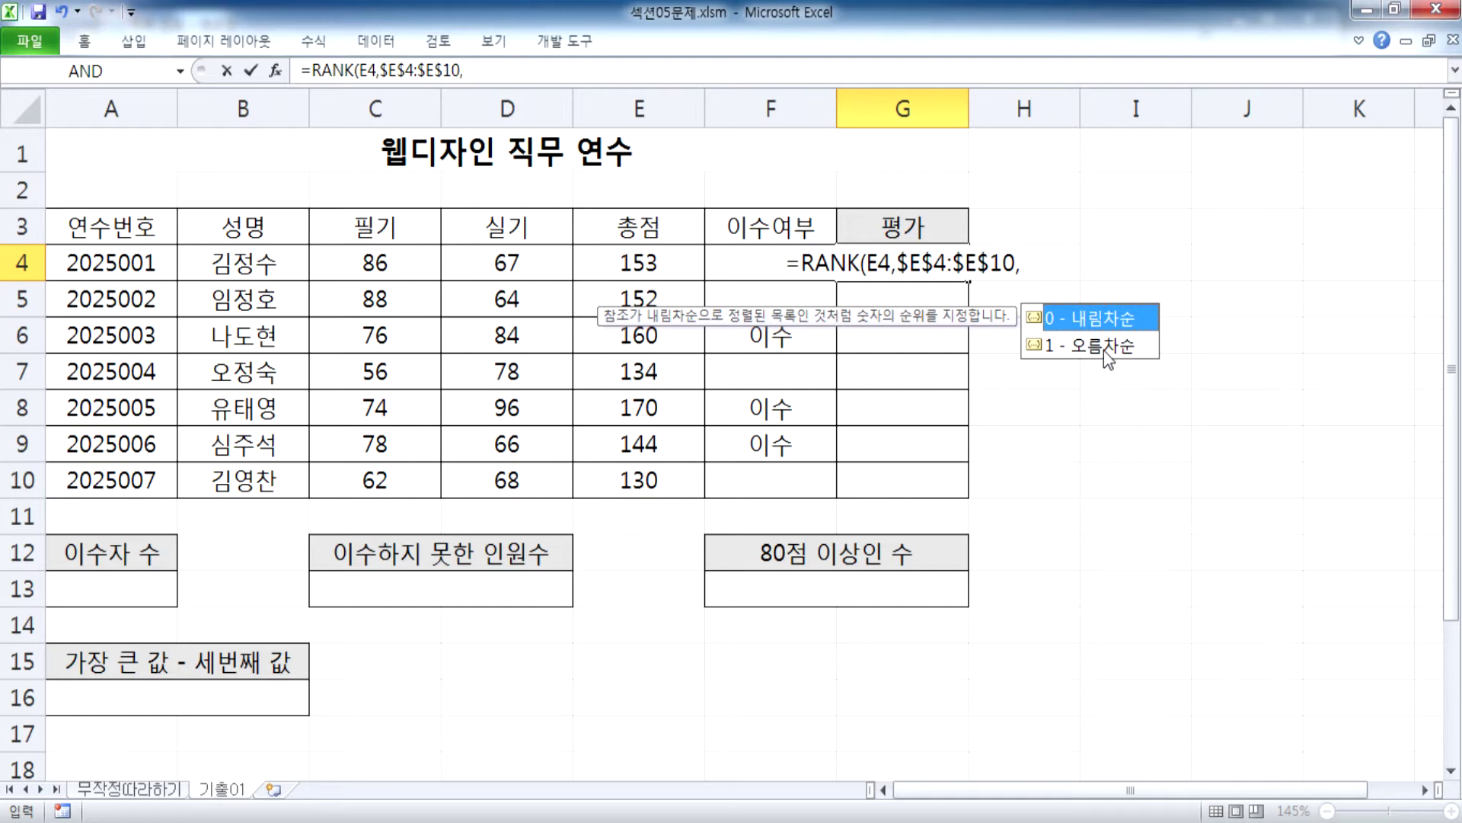
pyautogui.click(1103, 351)
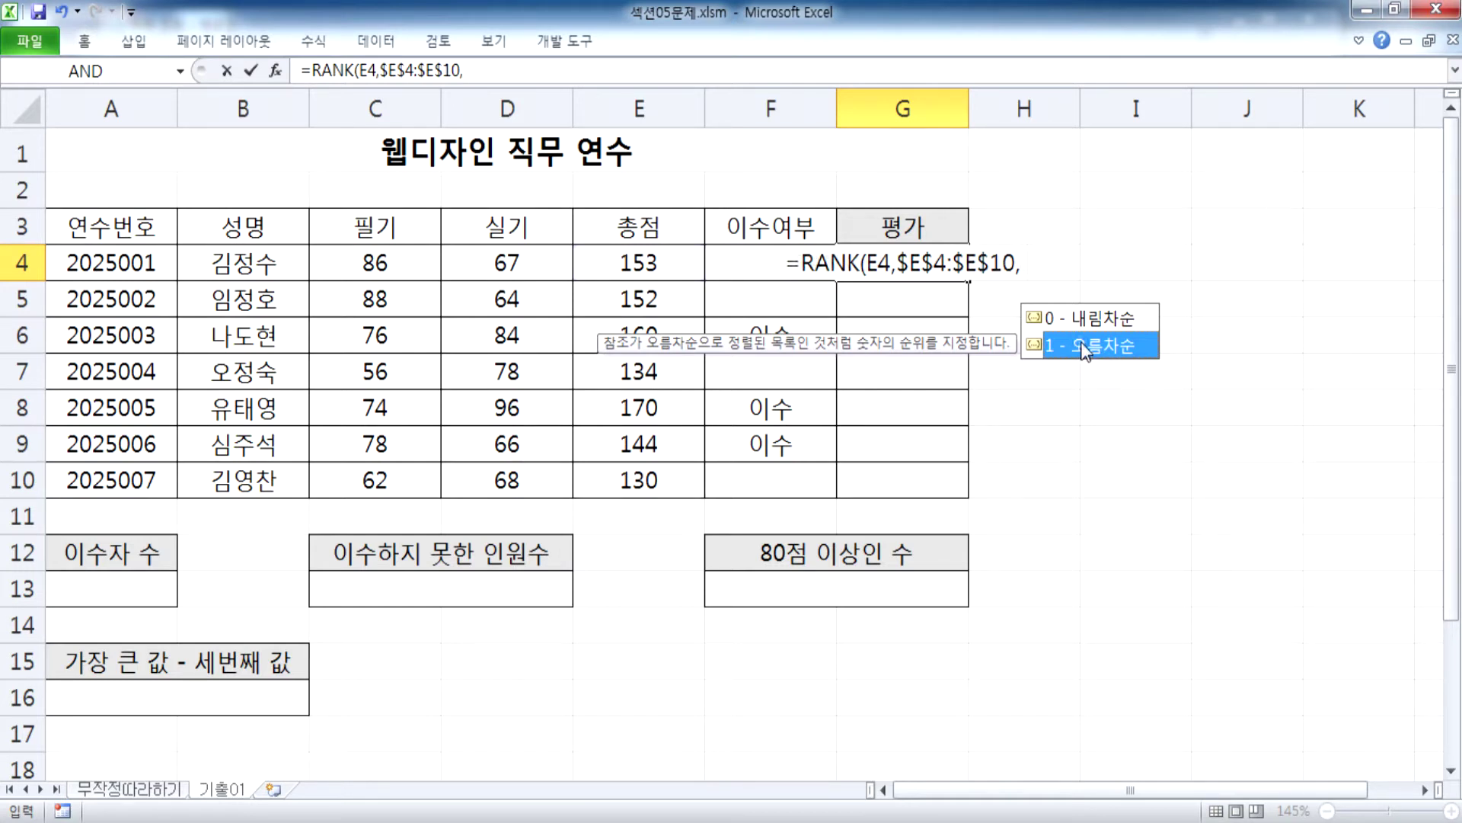
pyautogui.doubleClick(1084, 351)
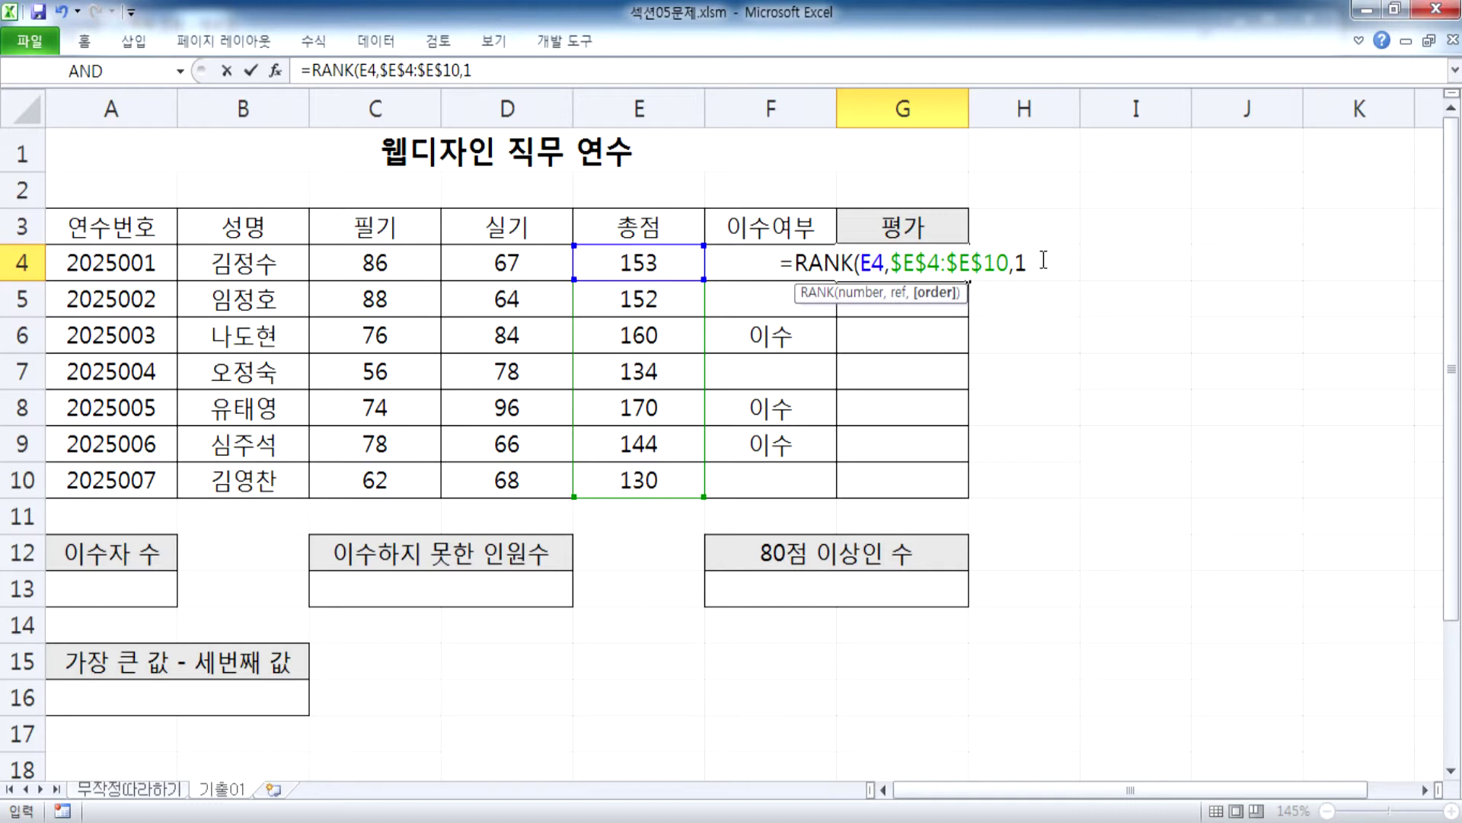
pyautogui.press('BackSpace')
pyautogui.press('BackSpace')
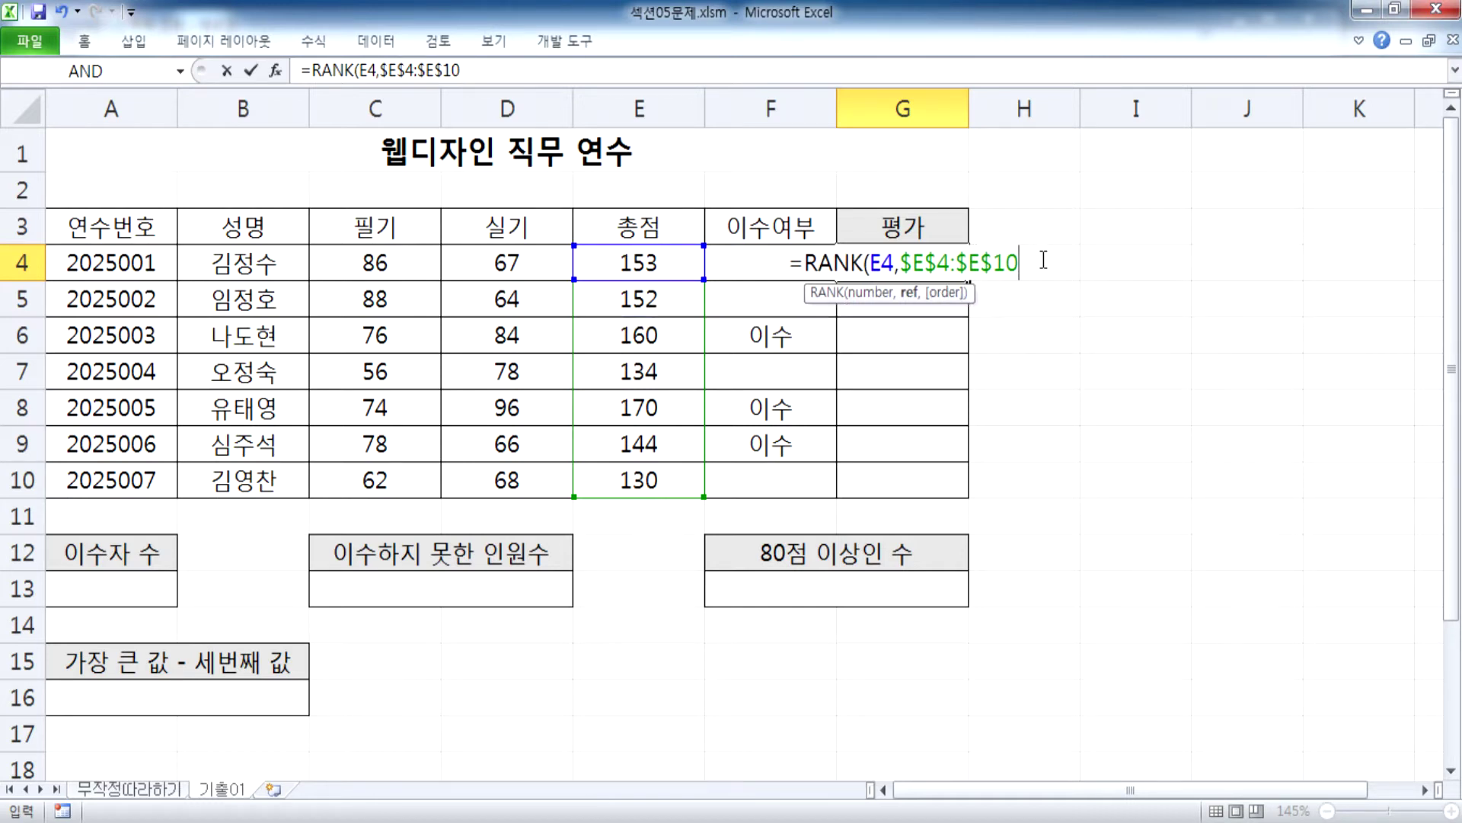
pyautogui.write(',')
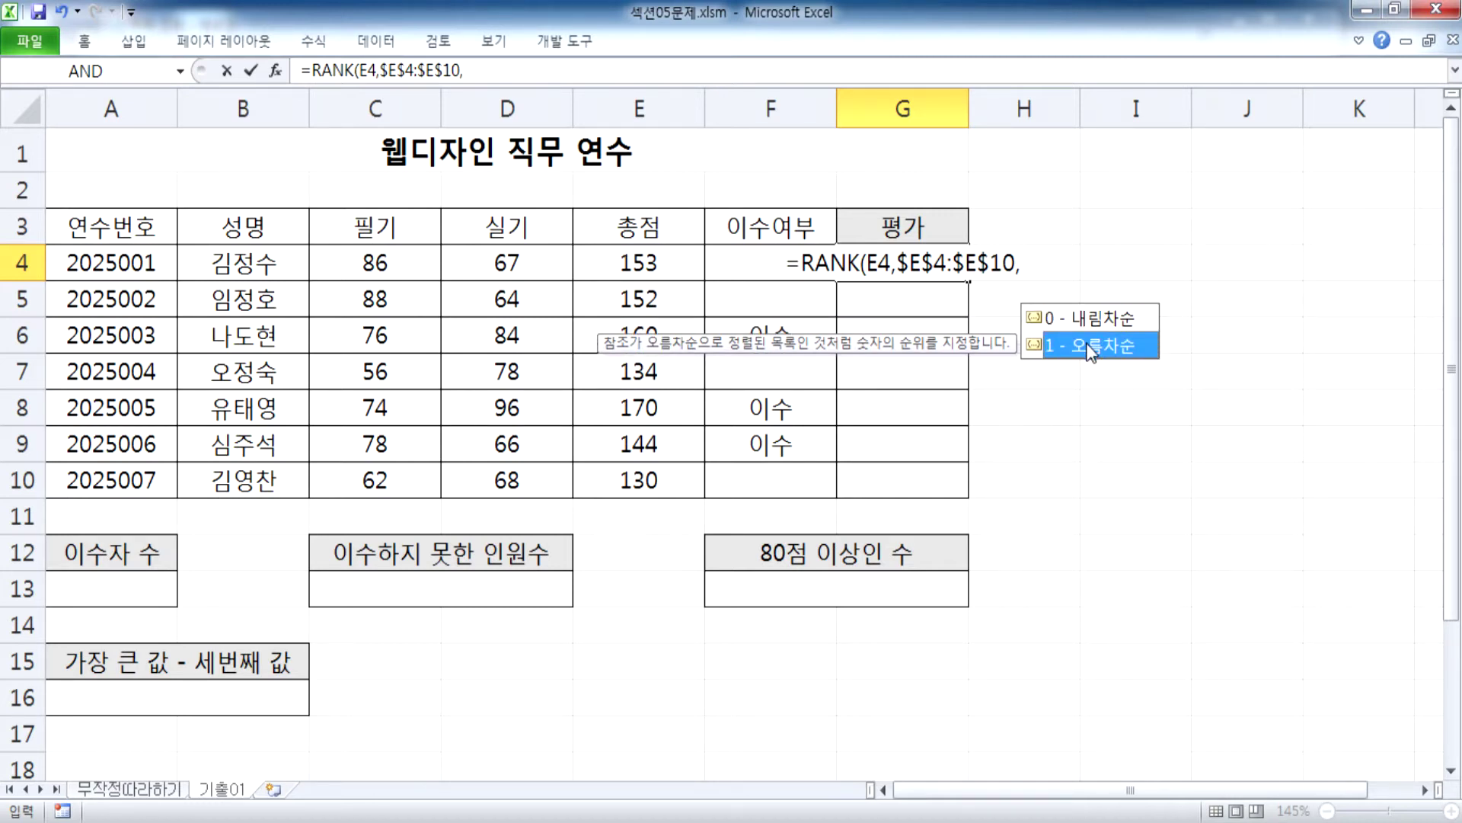
pyautogui.doubleClick(1086, 345)
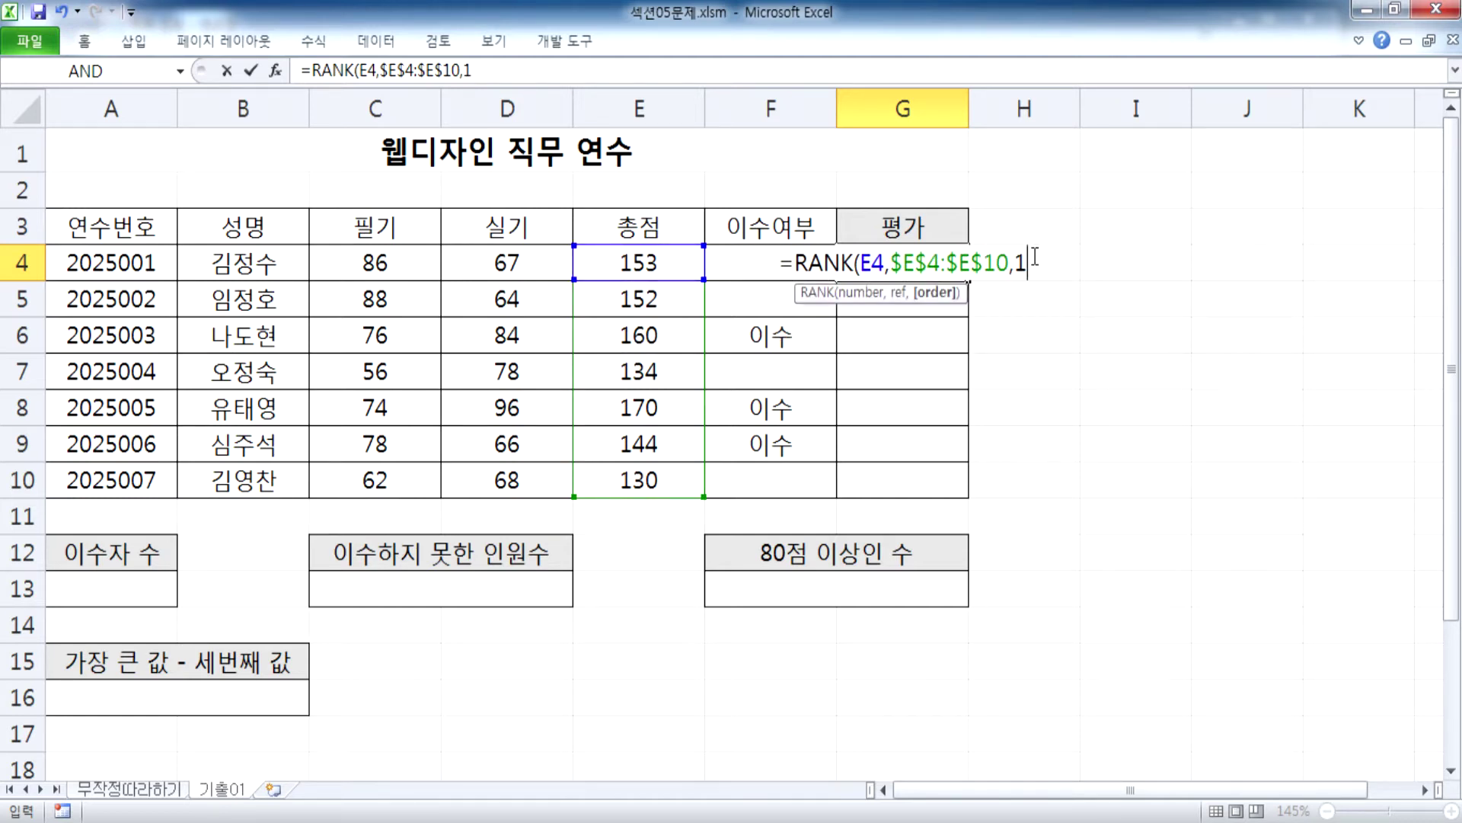
pyautogui.press('Return')
# Step: Copy the RANK formula from G4 down through G10 in the 평가 column
pyautogui.click(964, 268)
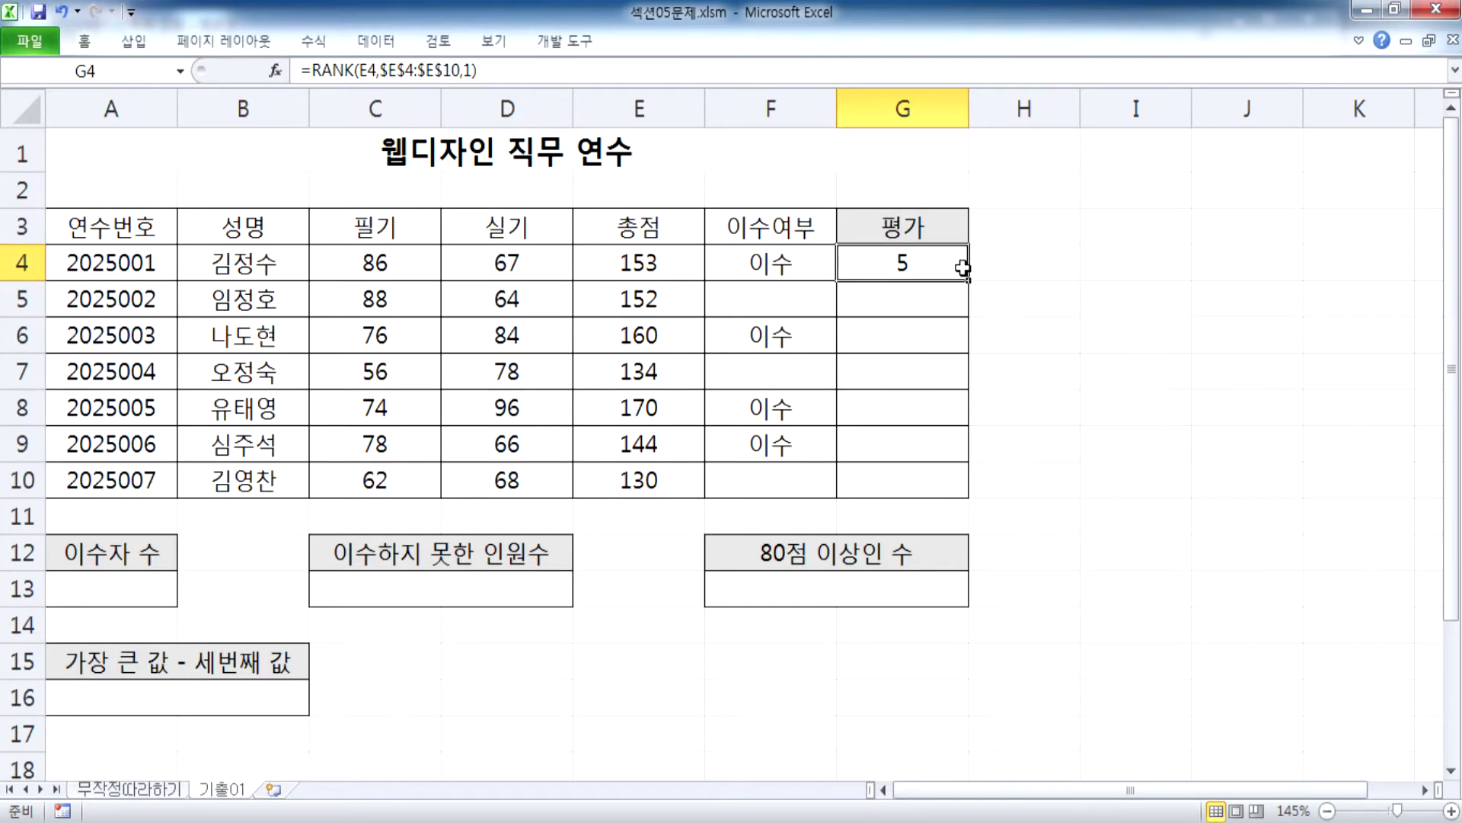
pyautogui.moveTo(973, 279); pyautogui.dragTo(972, 496)
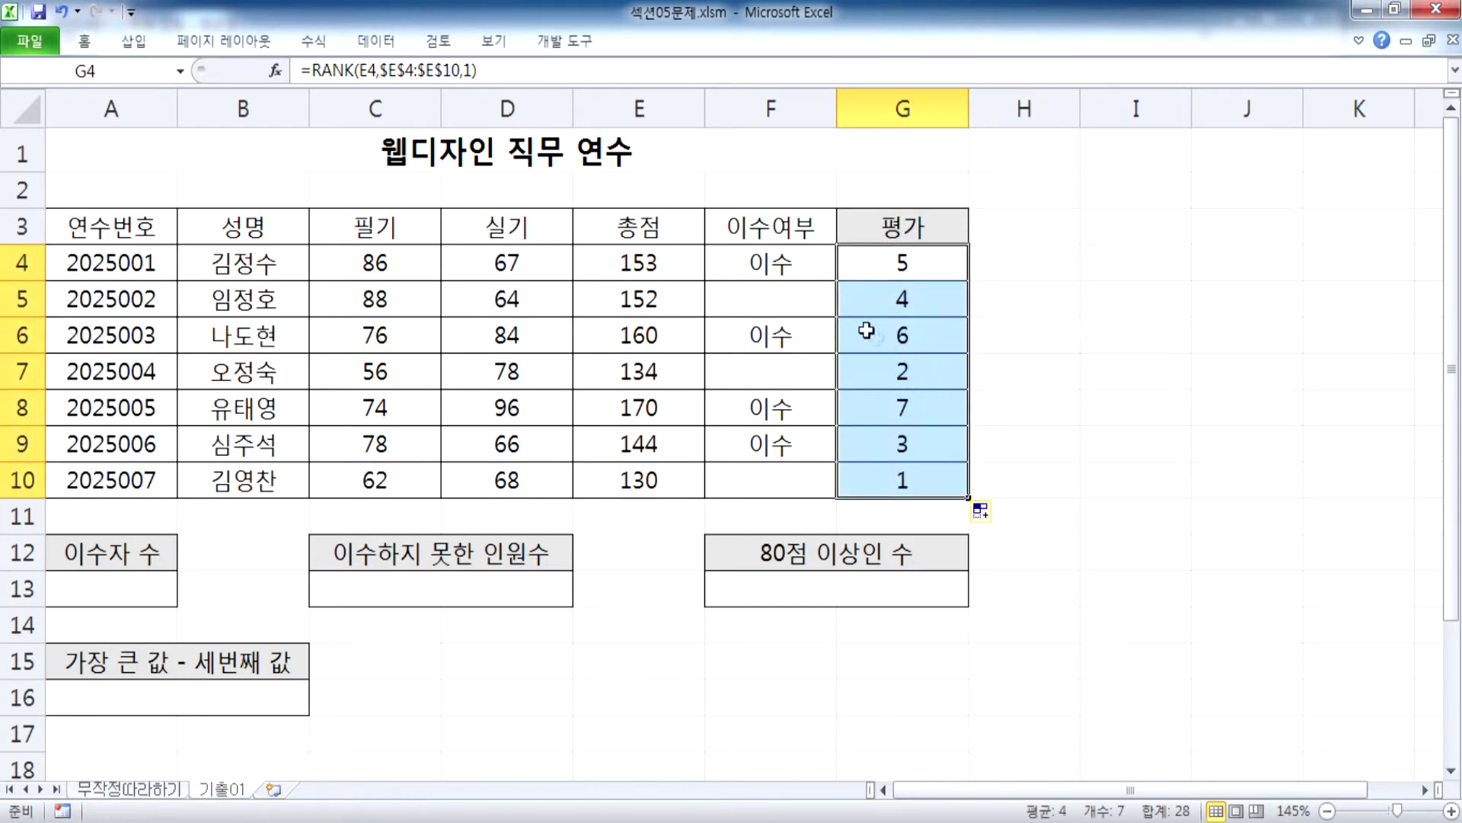
pyautogui.click(863, 264)
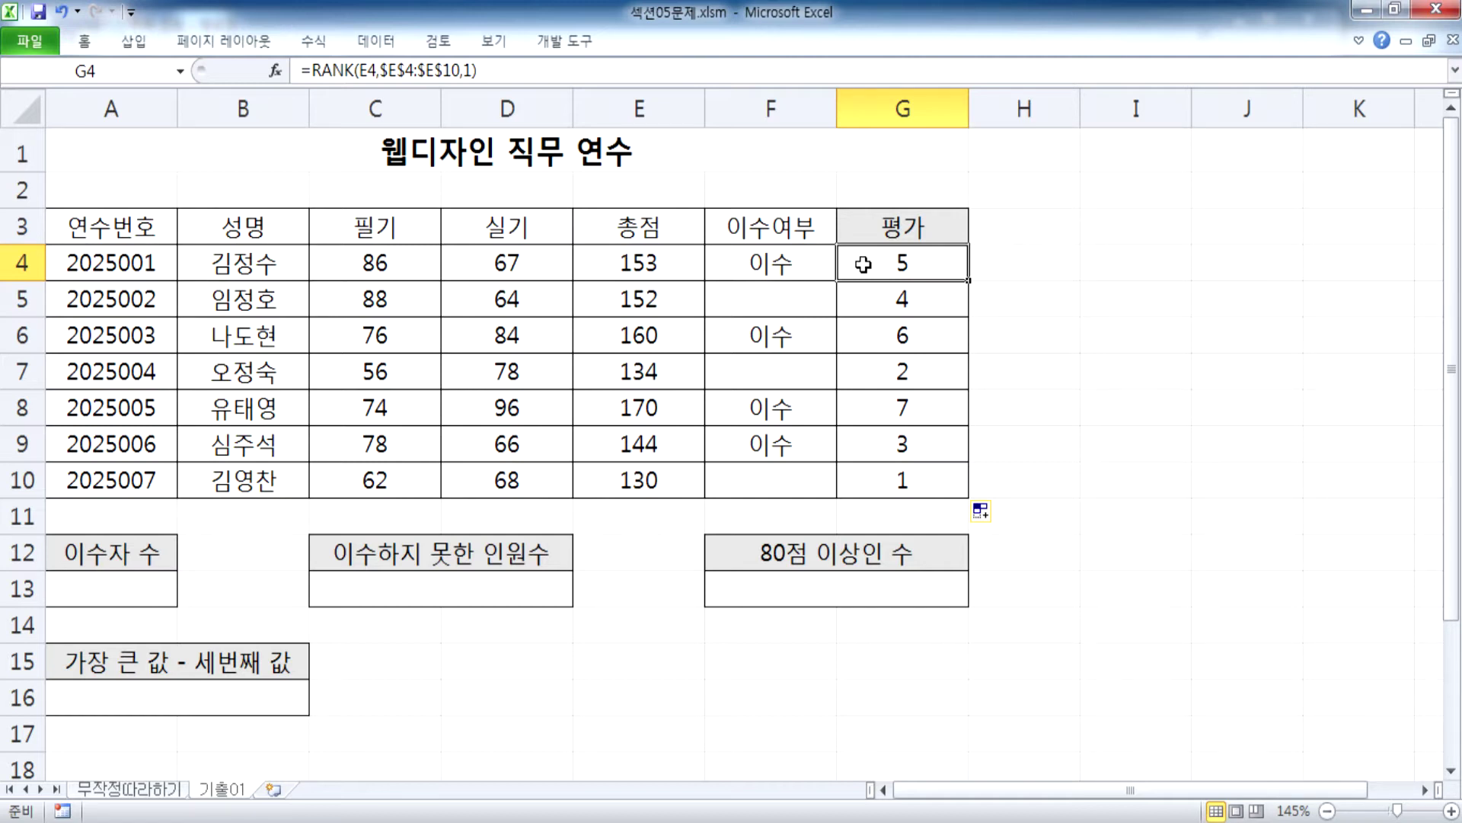
# Step: Select the 이수자 수 answer cell A13, switch to Notepad and write the task line "* 이수자의 수를 계산" below the TRIM note
pyautogui.click(126, 587)
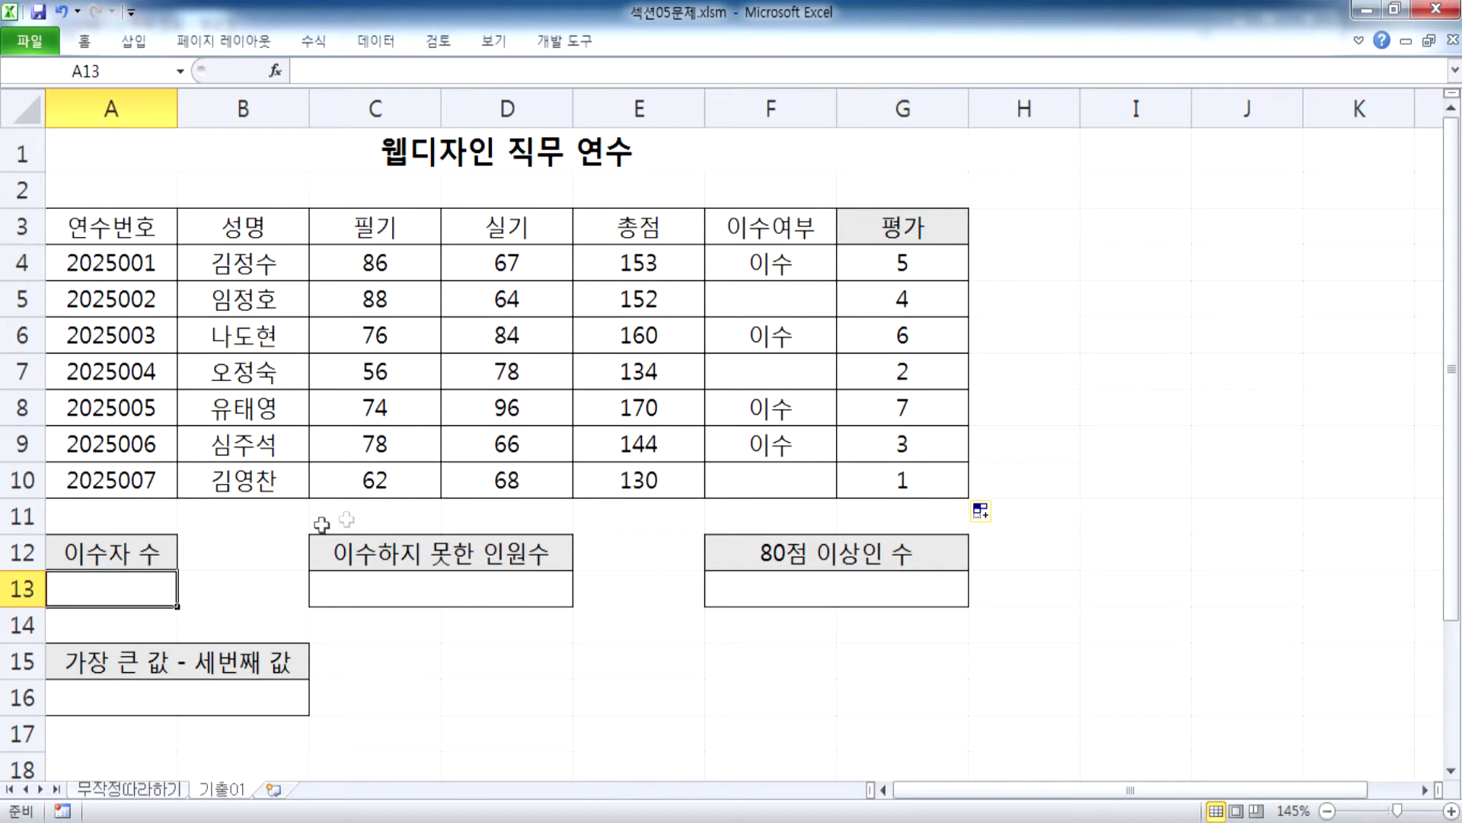
pyautogui.keyDown('ctrl'); pyautogui.scroll(-1, 757, 368); pyautogui.keyUp('ctrl')
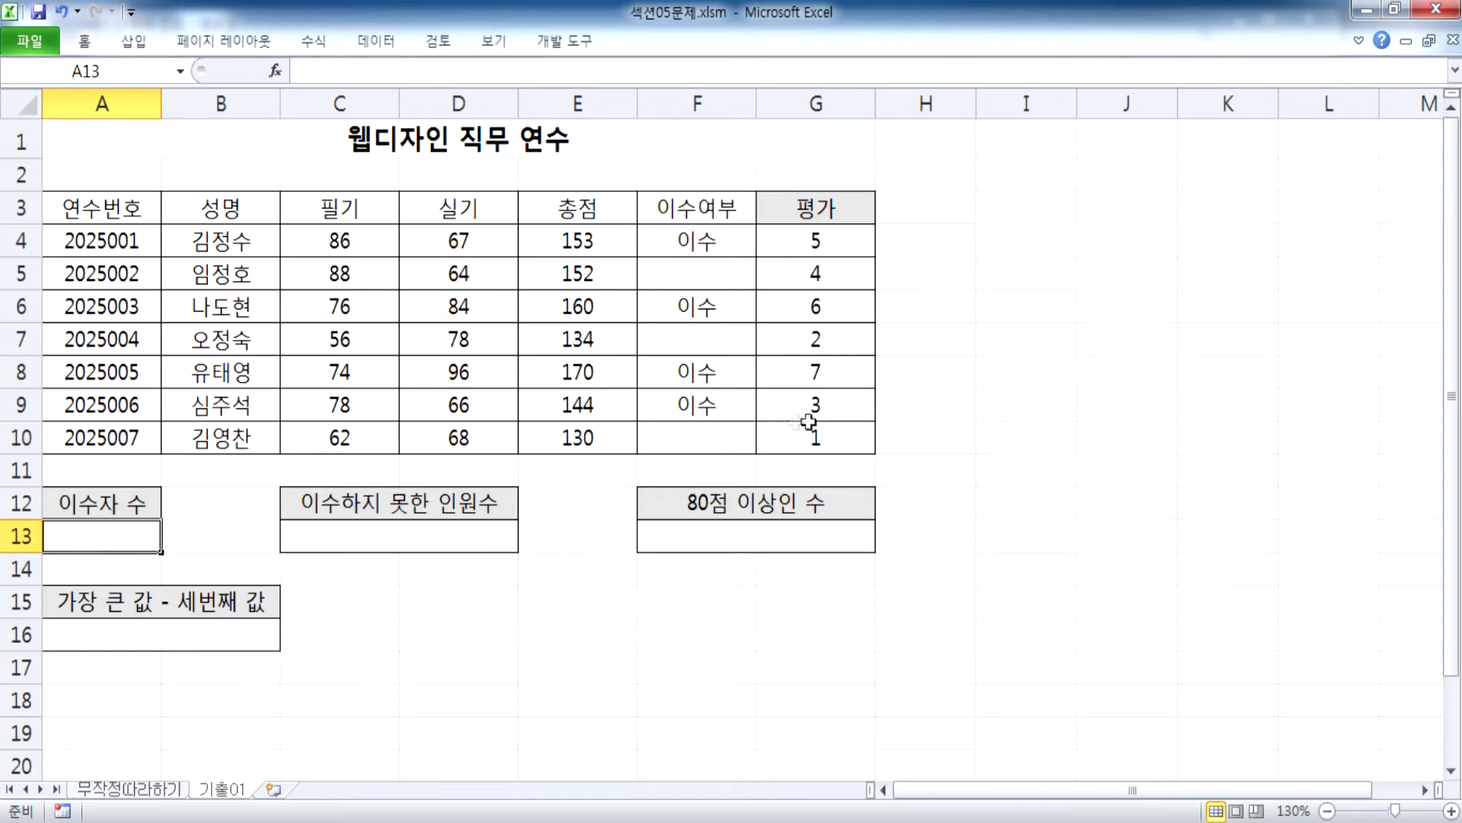
pyautogui.hotkey('alt', 'Tab')
pyautogui.scroll(-2, 657, 472)
pyautogui.scroll(-1, 657, 472)
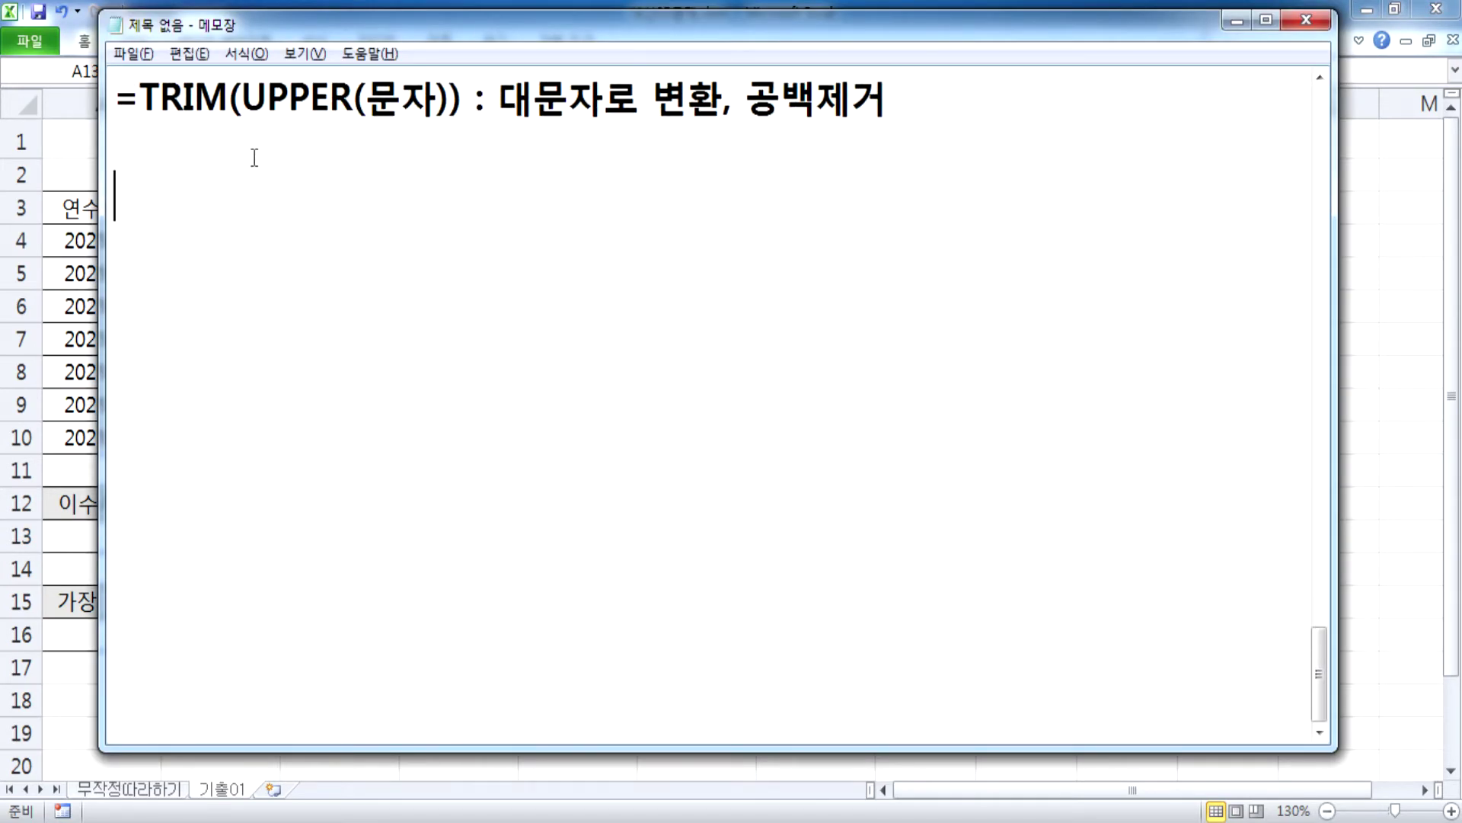
pyautogui.moveTo(348, 23); pyautogui.dragTo(495, 32)
pyautogui.write('* ')
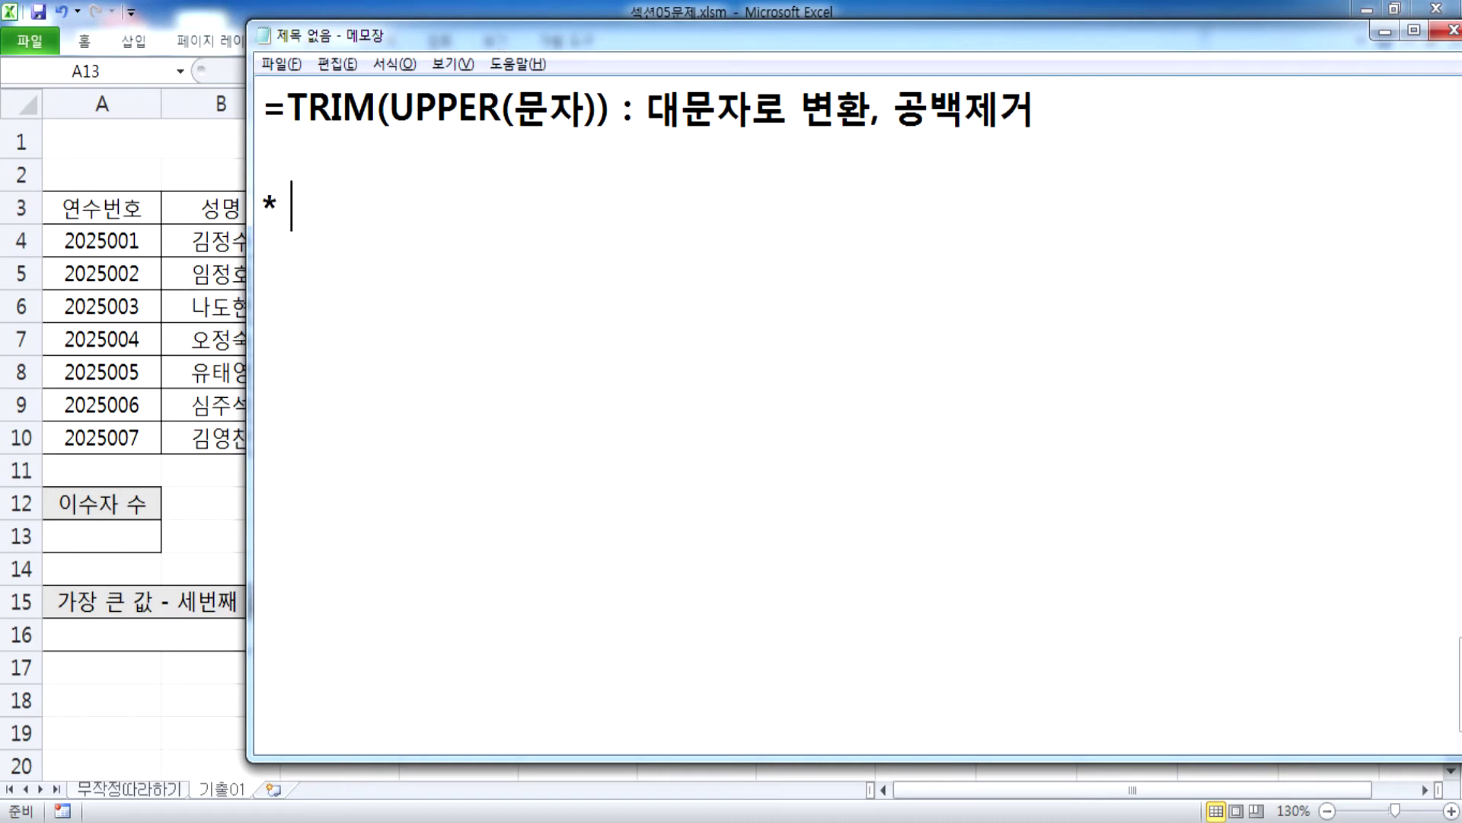
pyautogui.write('이수 ㅈㅏ의 술')
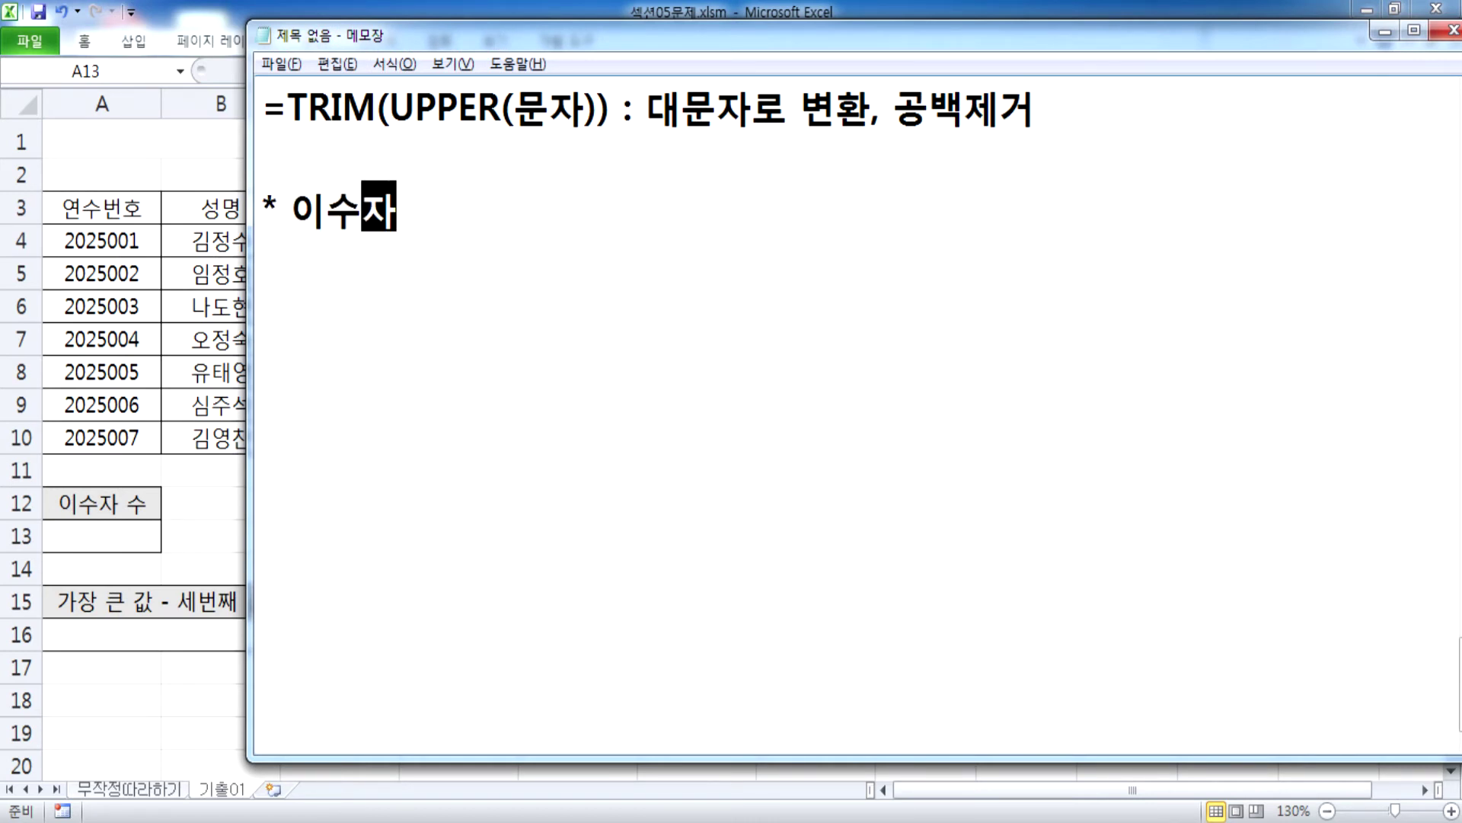
pyautogui.write('ㅡㄹ 계산')
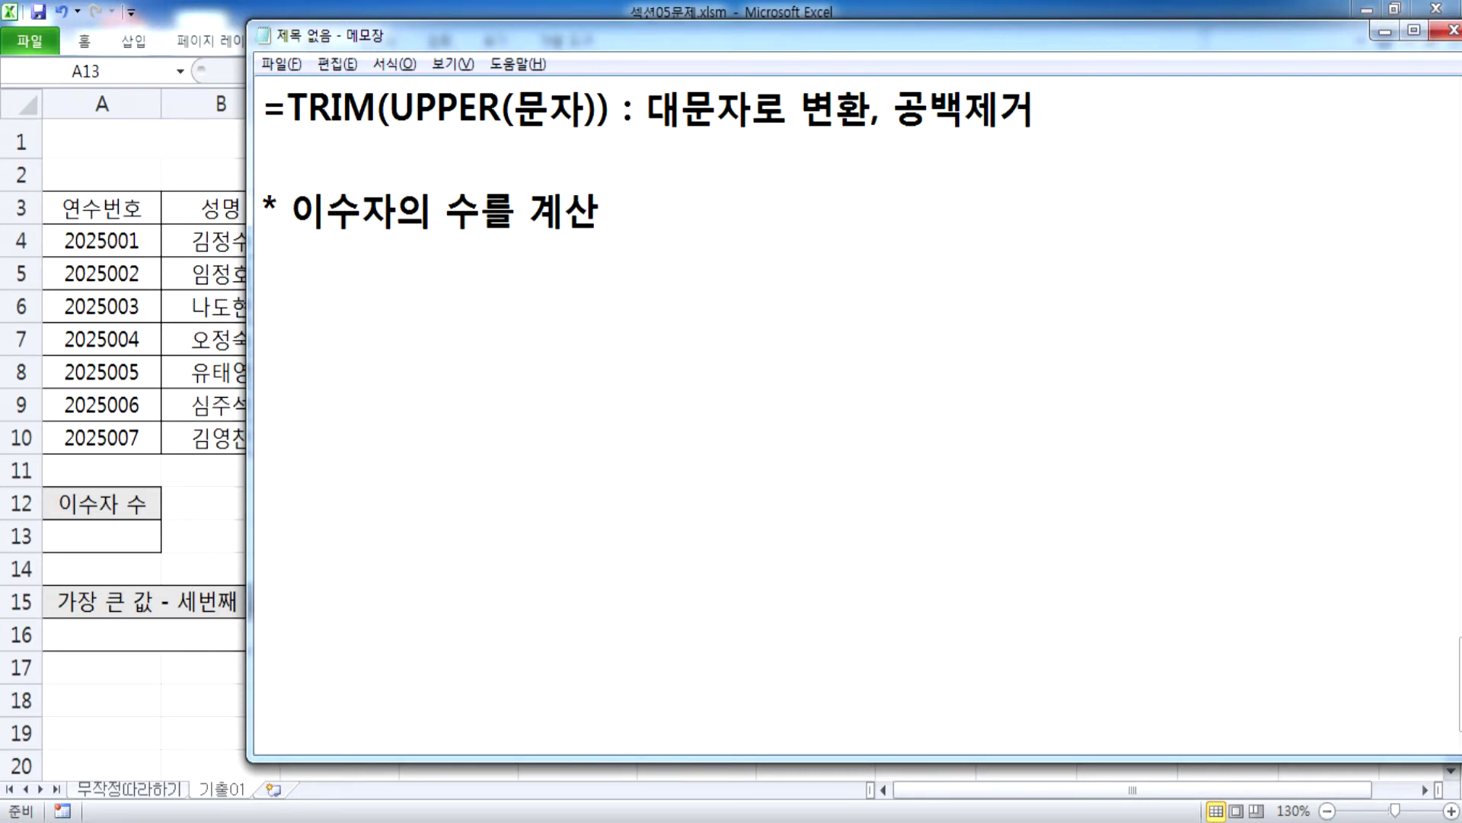
# Step: Add the line 사원수 뒤에 "명"를 포함하여 표시 (예, 5명) to the notes
pyautogui.press('Return')
pyautogui.write('ㅅㅏㅑㅇㅜㅓ')
pyautogui.press('BackSpace')
pyautogui.press('BackSpace')
pyautogui.press('BackSpace')
pyautogui.press('BackSpace')
pyautogui.write('ㅇㅜㅓㄴㅅㅜ ㄷㅜㅣㅇㅔ "')
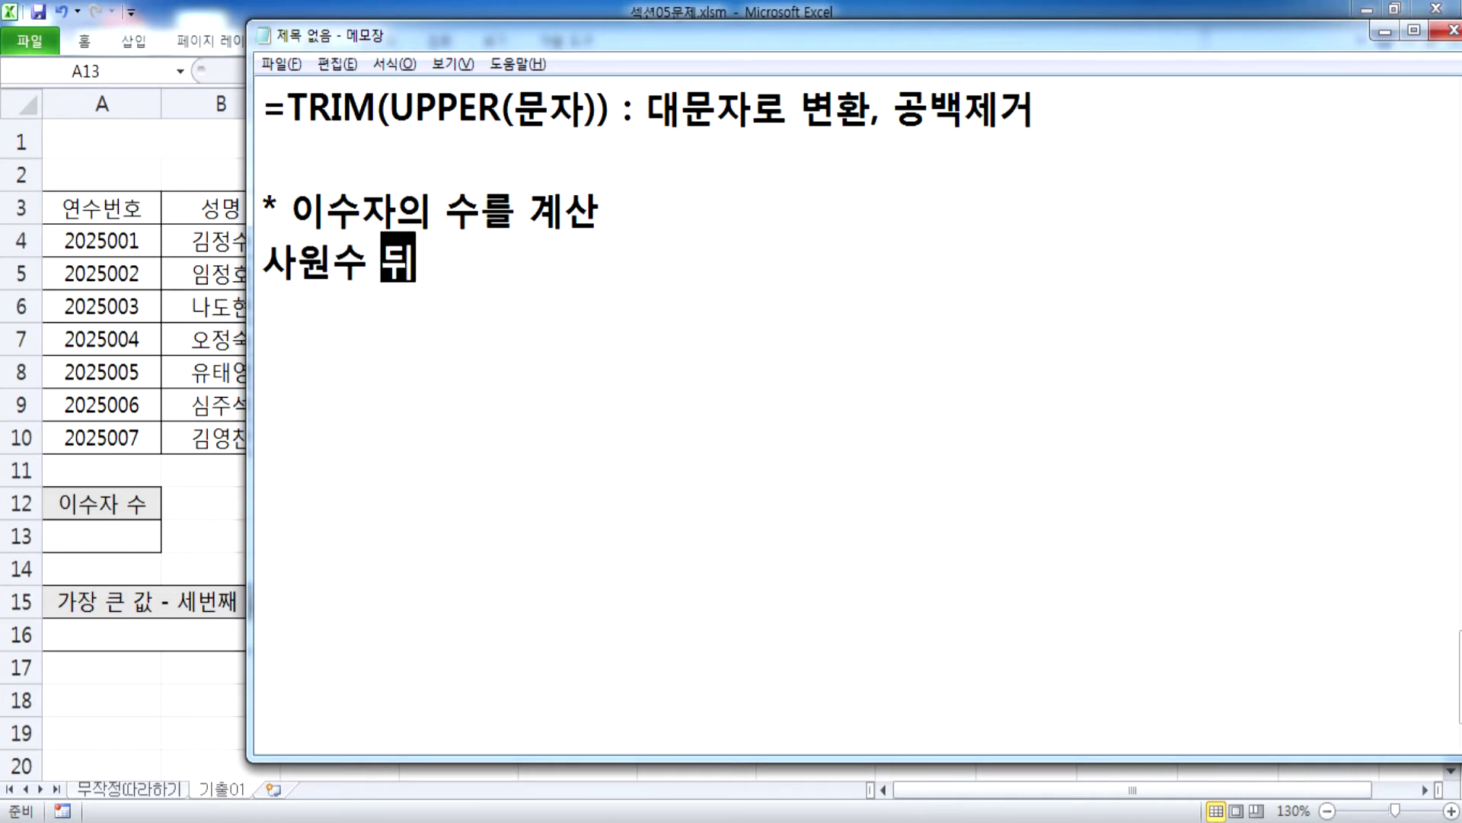
pyautogui.write('ㅁㅕㅇ"ㄹㅡㄹ ')
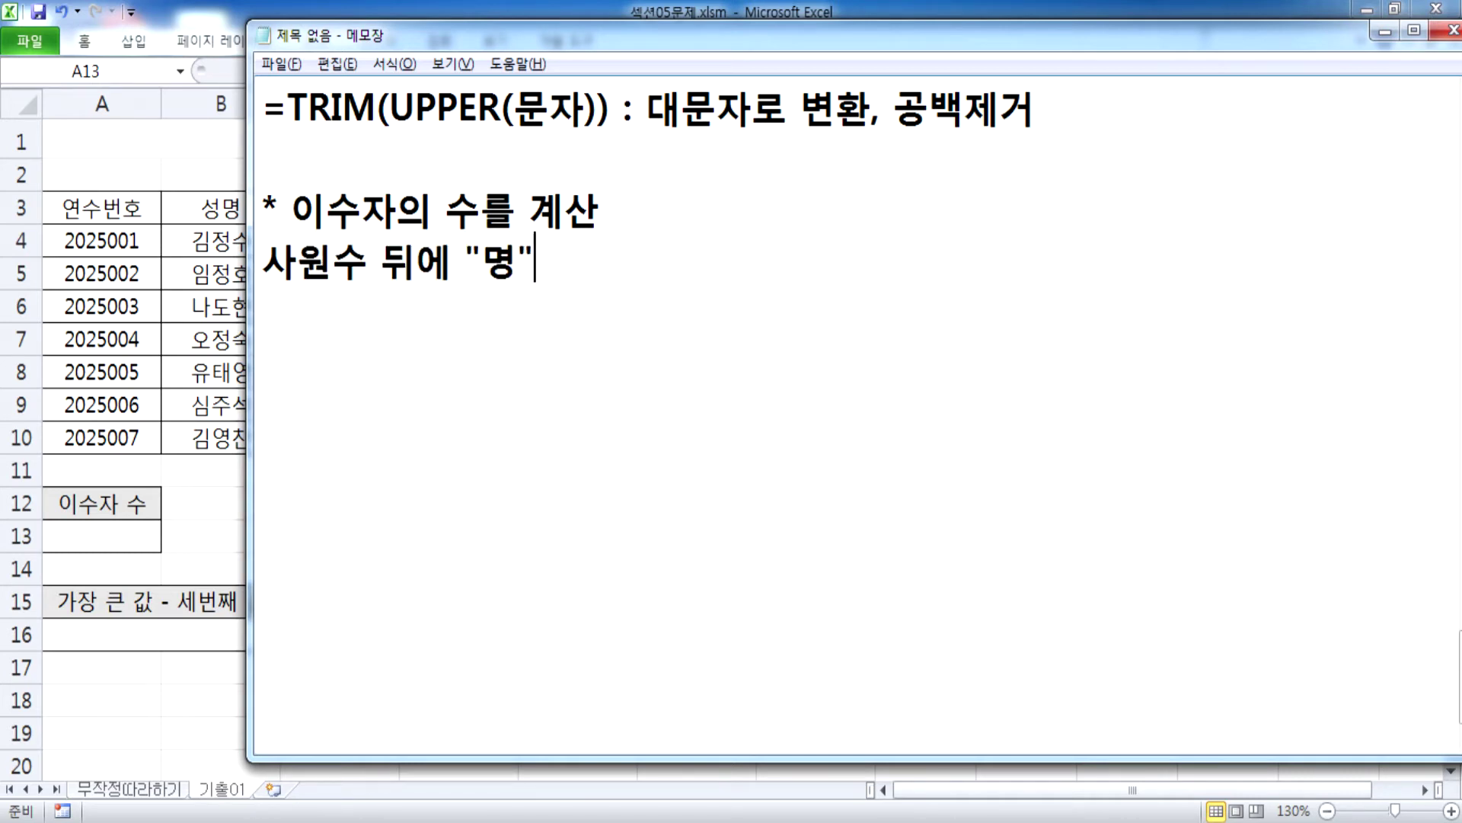
pyautogui.write('ㅍㅗㅎㅏㅁㅎㅏㅇㅕ ㅍ')
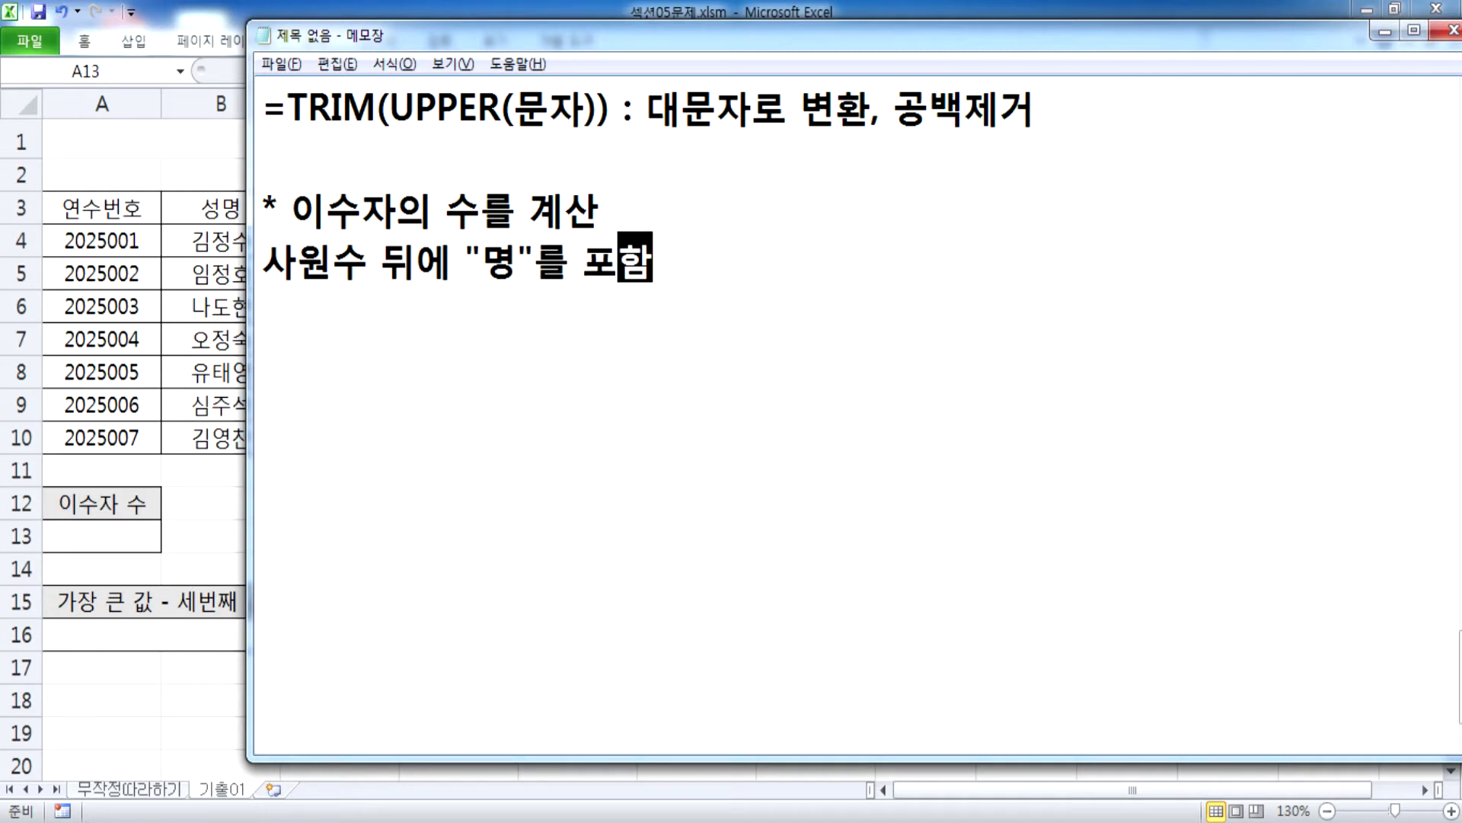
pyautogui.write('ㅛㅅㅣ (')
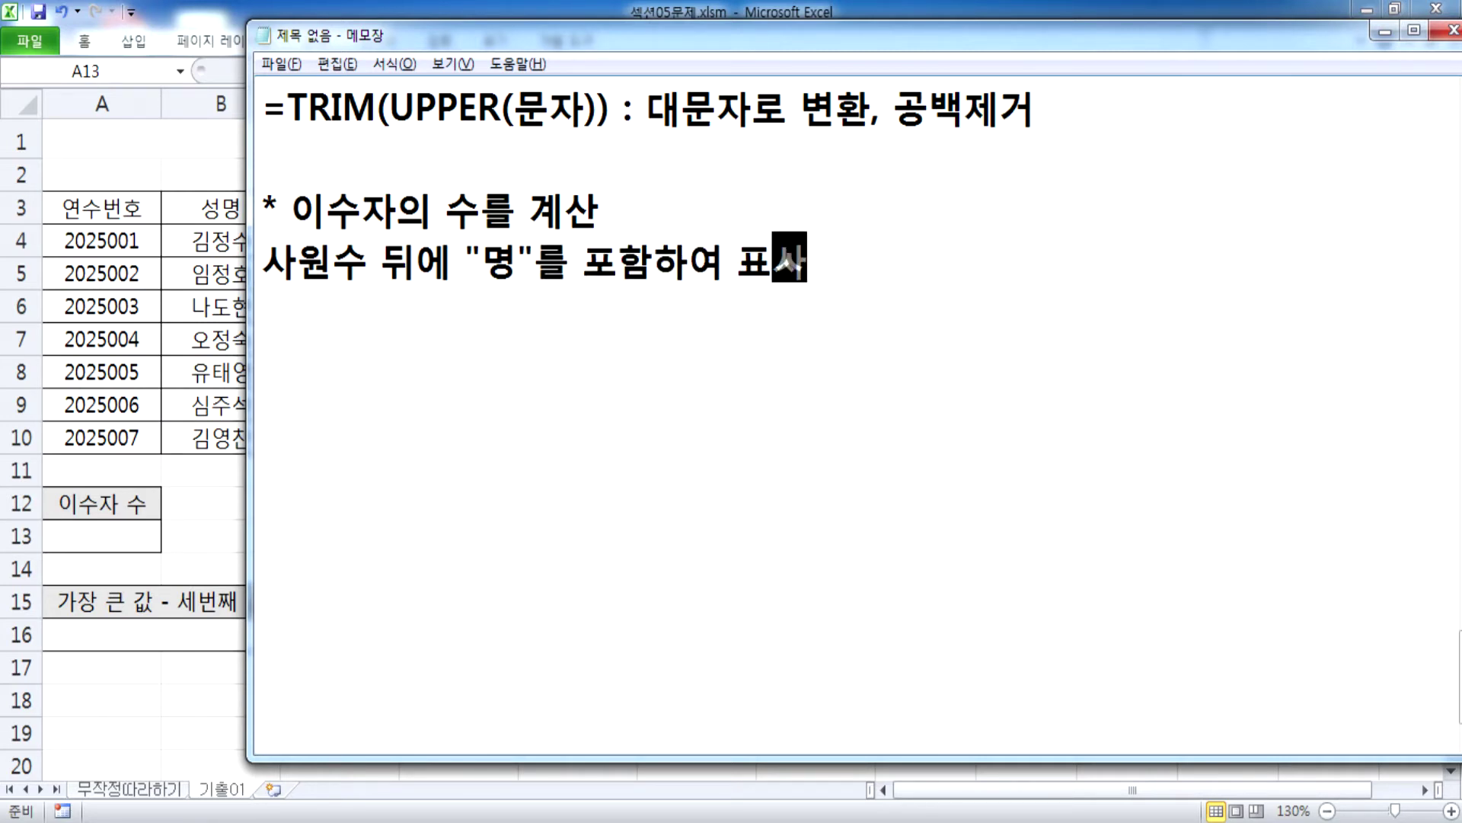
pyautogui.write('ㅇㅖ,')
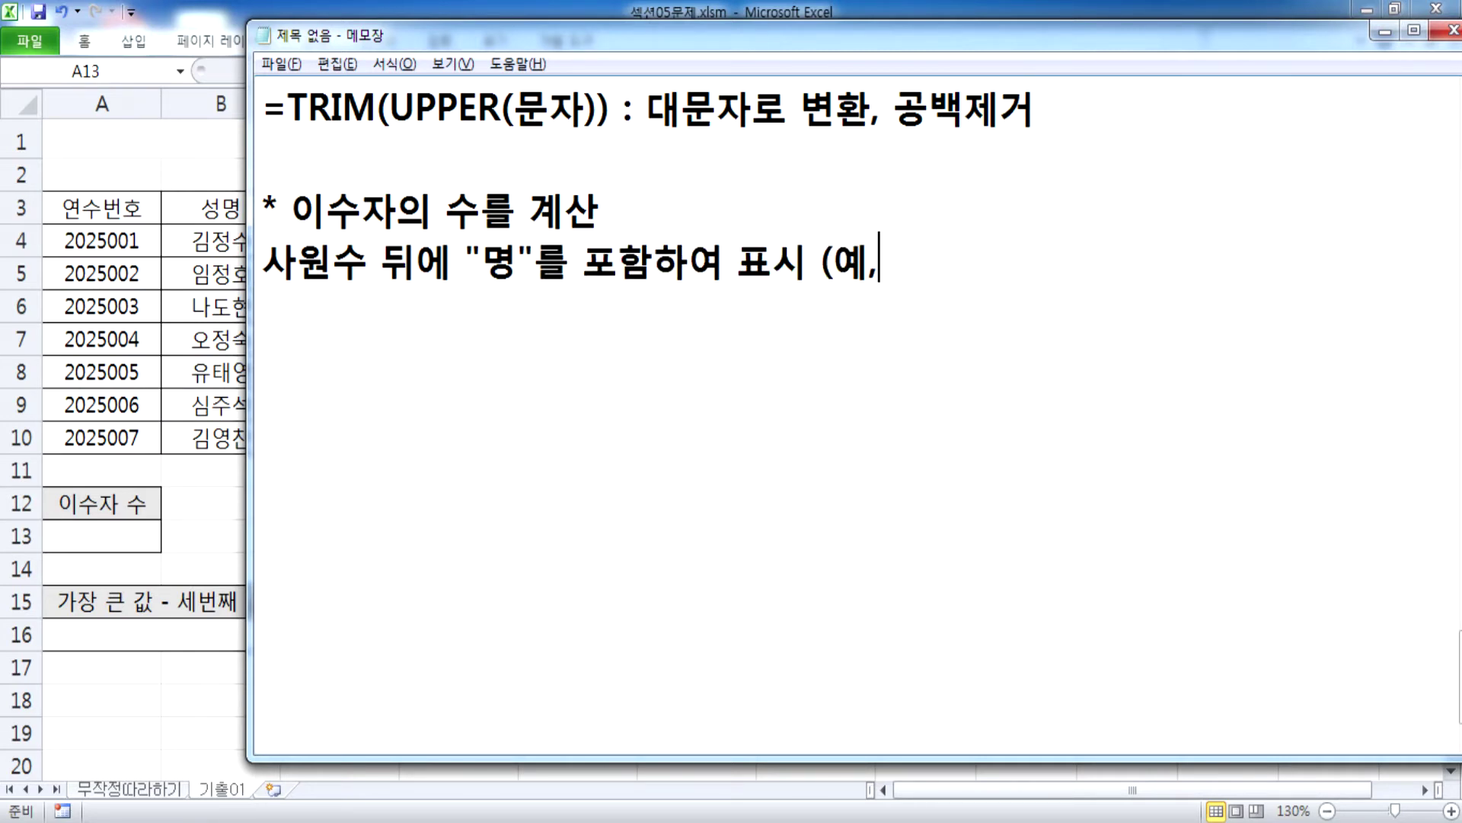
pyautogui.write('5명)')
pyautogui.press('Return')
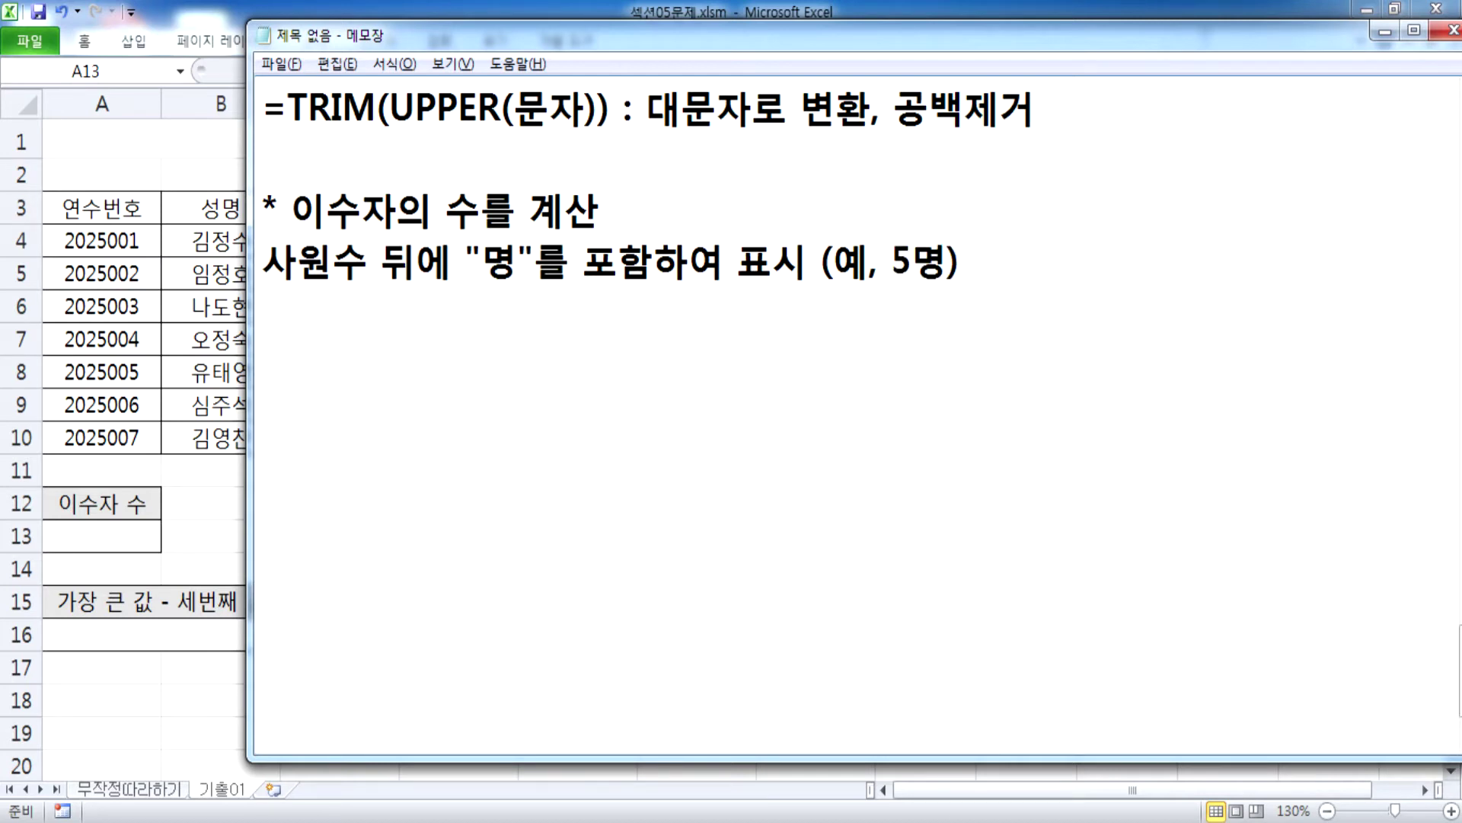
# Step: Start a third note line reading "SUM, SUMIF, COUNT, COUNTIF 함수중에서", without a comma after COUNTIF
pyautogui.write('SUM, SUMIF')
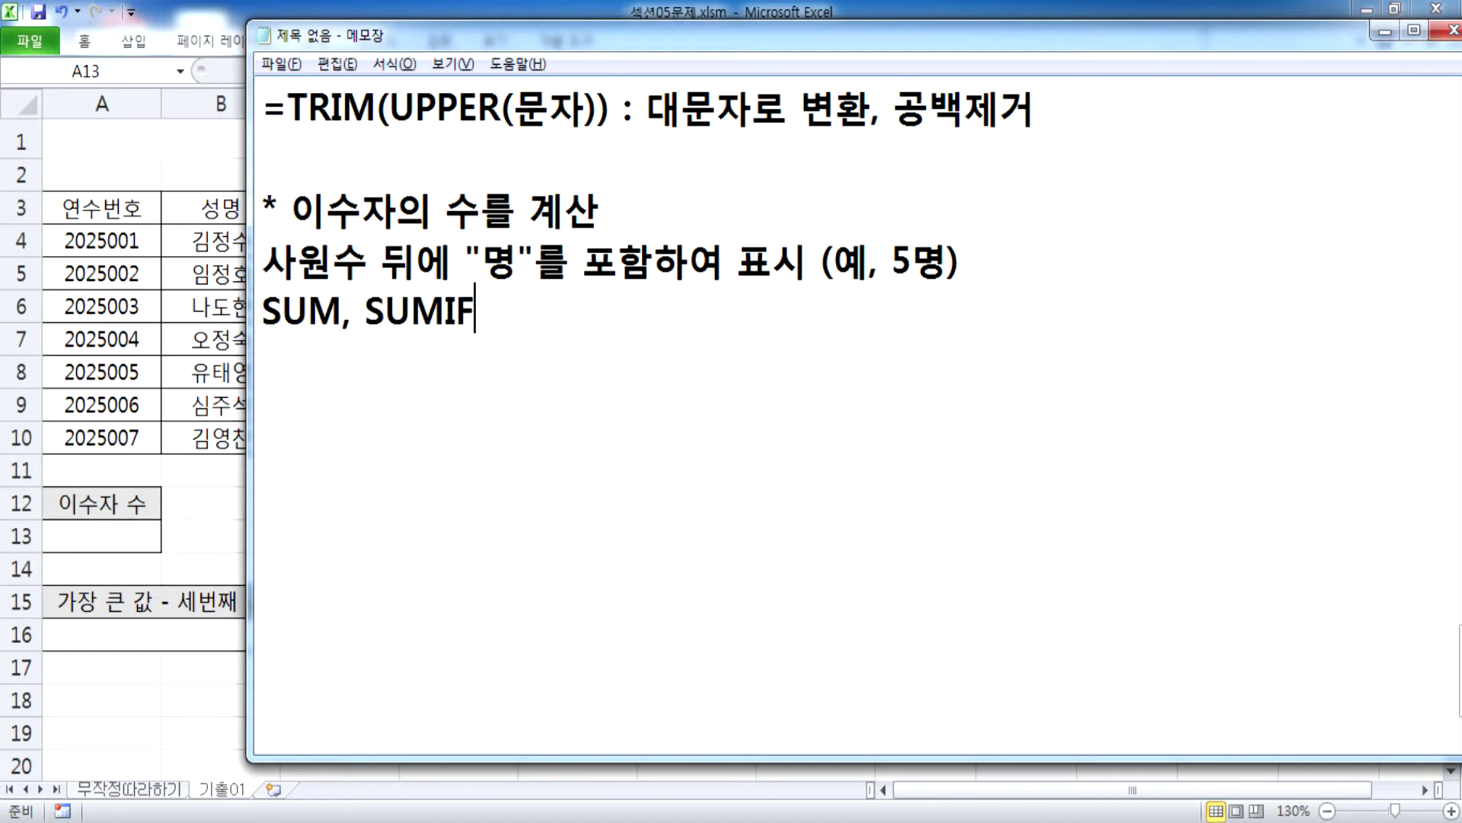
pyautogui.write(', COUNT, COUNTIF,')
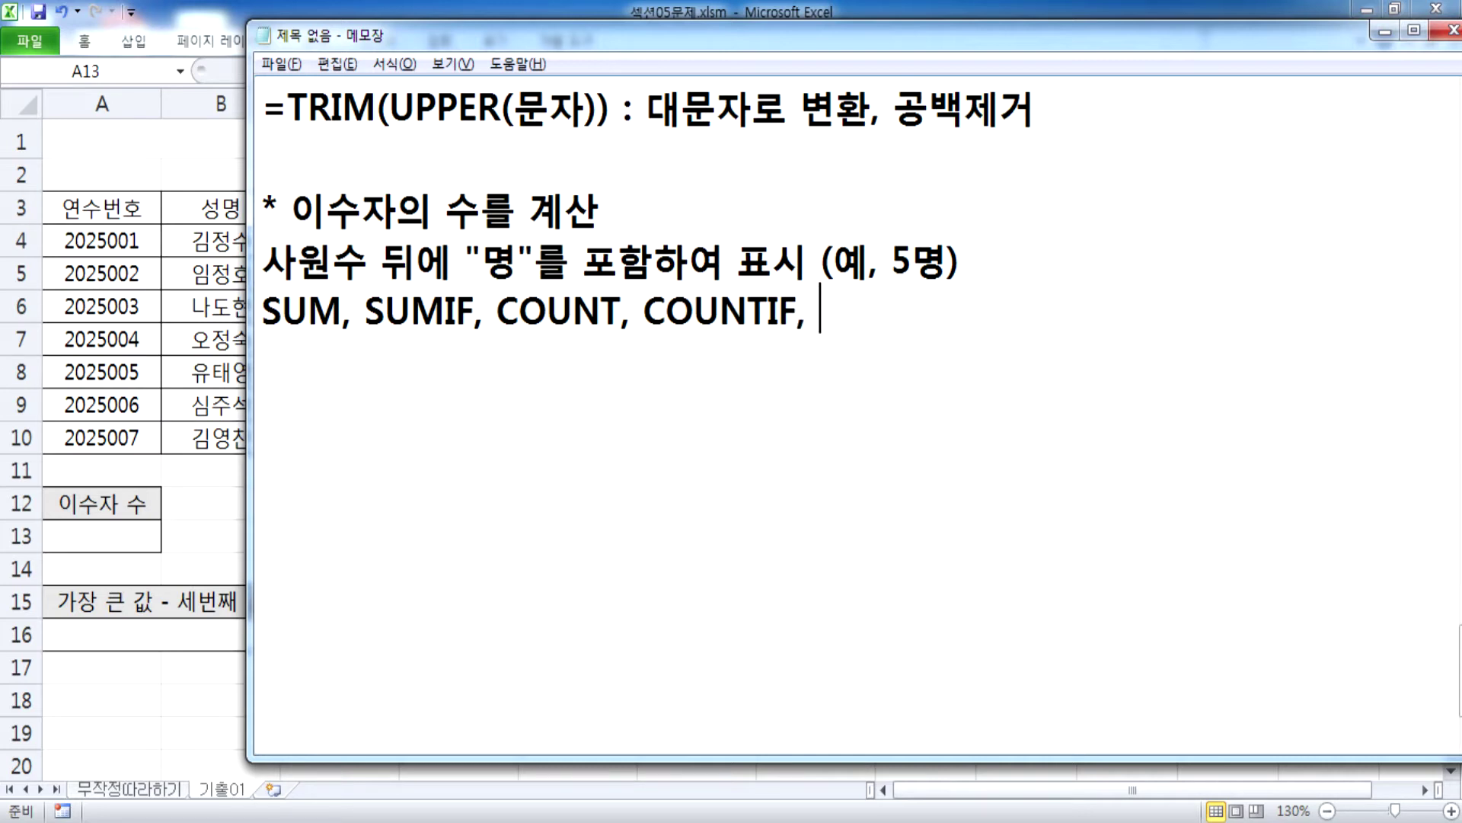
pyautogui.write(' 함수중에서')
pyautogui.press('Left')
pyautogui.press('Left')
pyautogui.press('Left')
pyautogui.press('Left')
pyautogui.press('Left')
pyautogui.press('Left')
pyautogui.press('Left')
pyautogui.press('Delete')
pyautogui.press('End')
# Step: Complete the third note line with "알맞은 함수와 & 연산자를 사용" after 함수중에서
pyautogui.write('알')
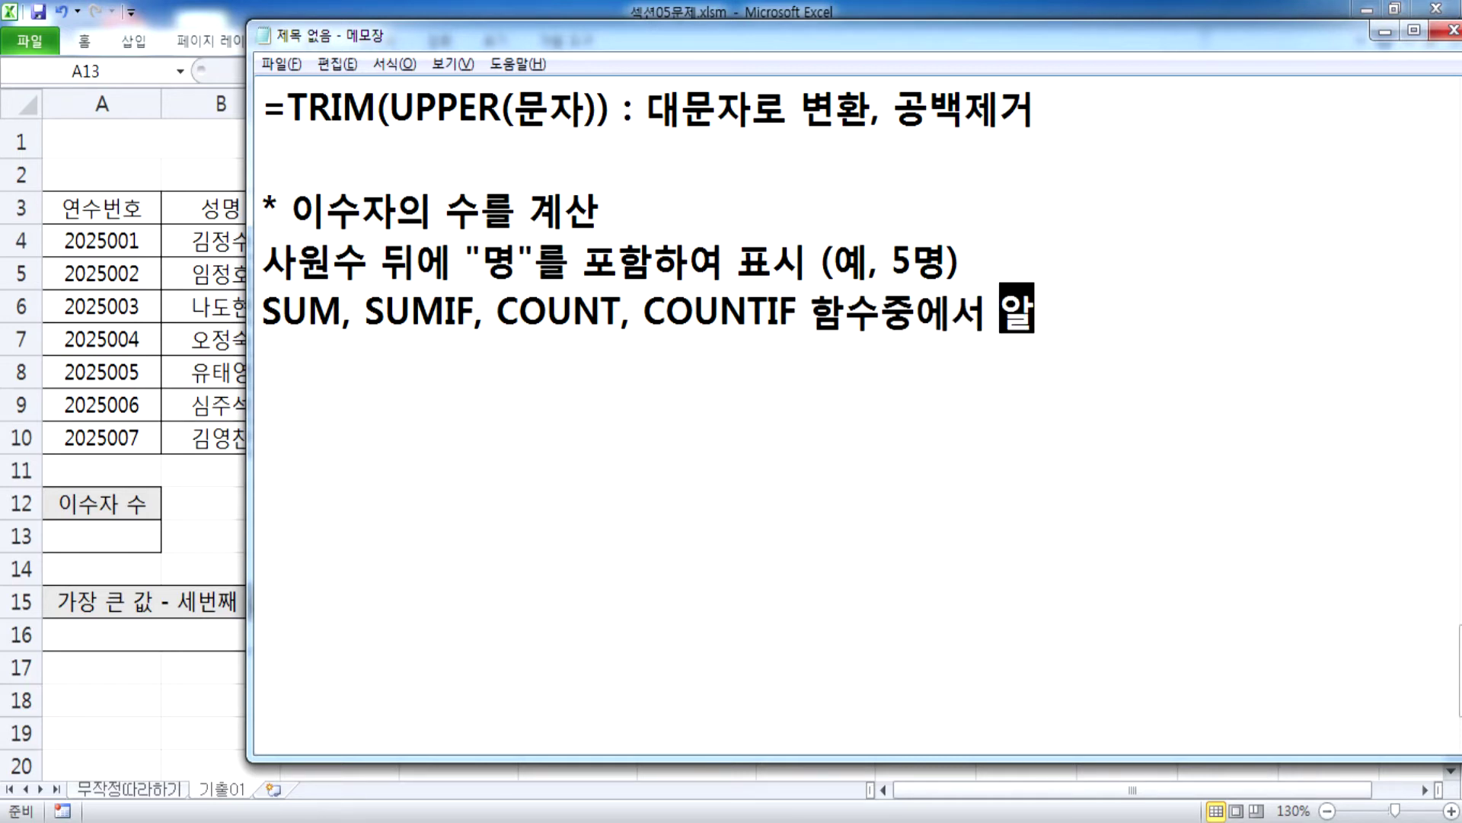
pyautogui.write('맞은 것을')
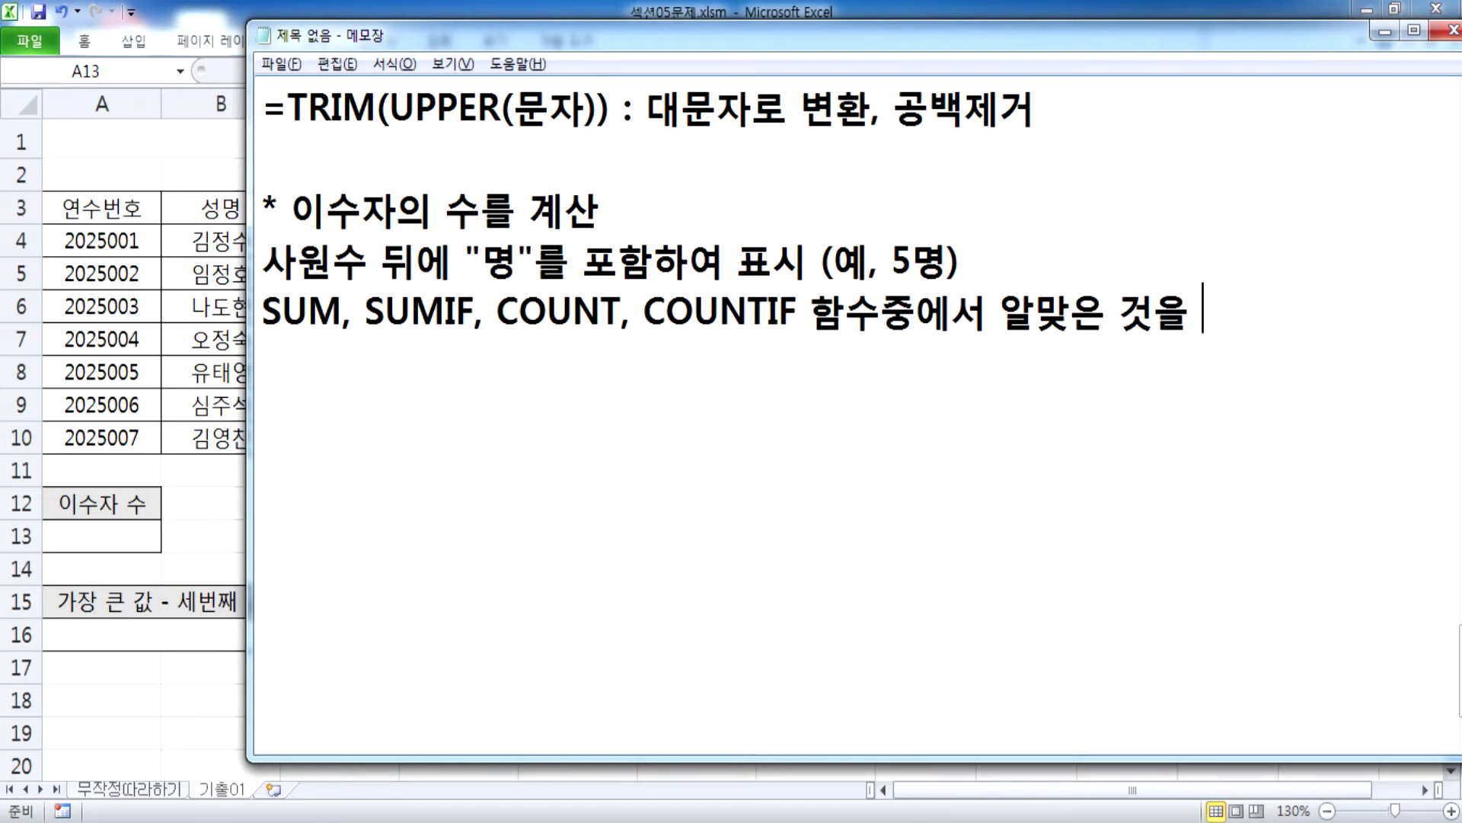
pyautogui.press('BackSpace')
pyautogui.press('BackSpace')
pyautogui.press('BackSpace')
pyautogui.write('ㅘㄴ')
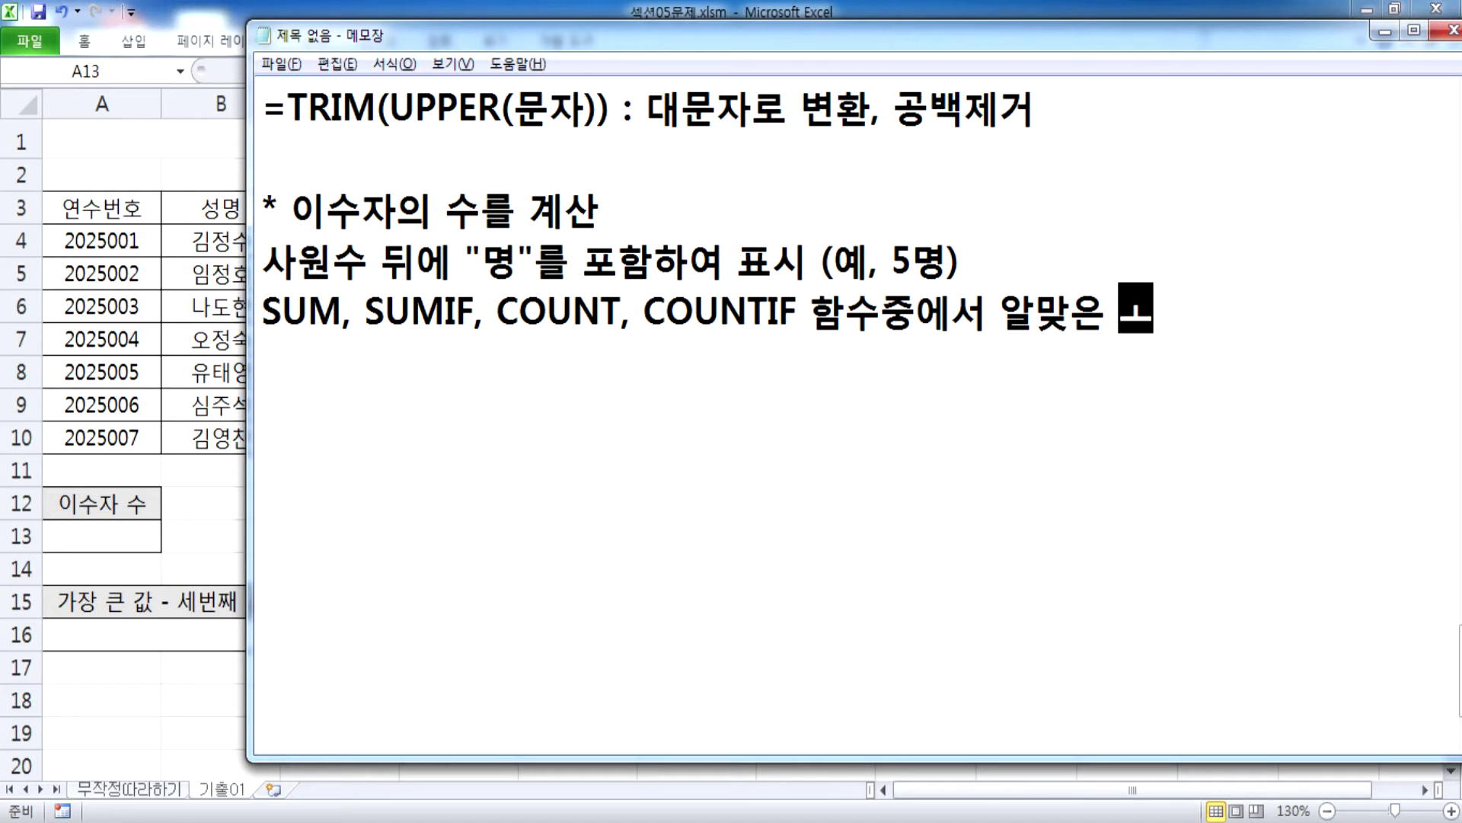
pyautogui.press('BackSpace')
pyautogui.press('BackSpace')
pyautogui.write('함수유ㅗ')
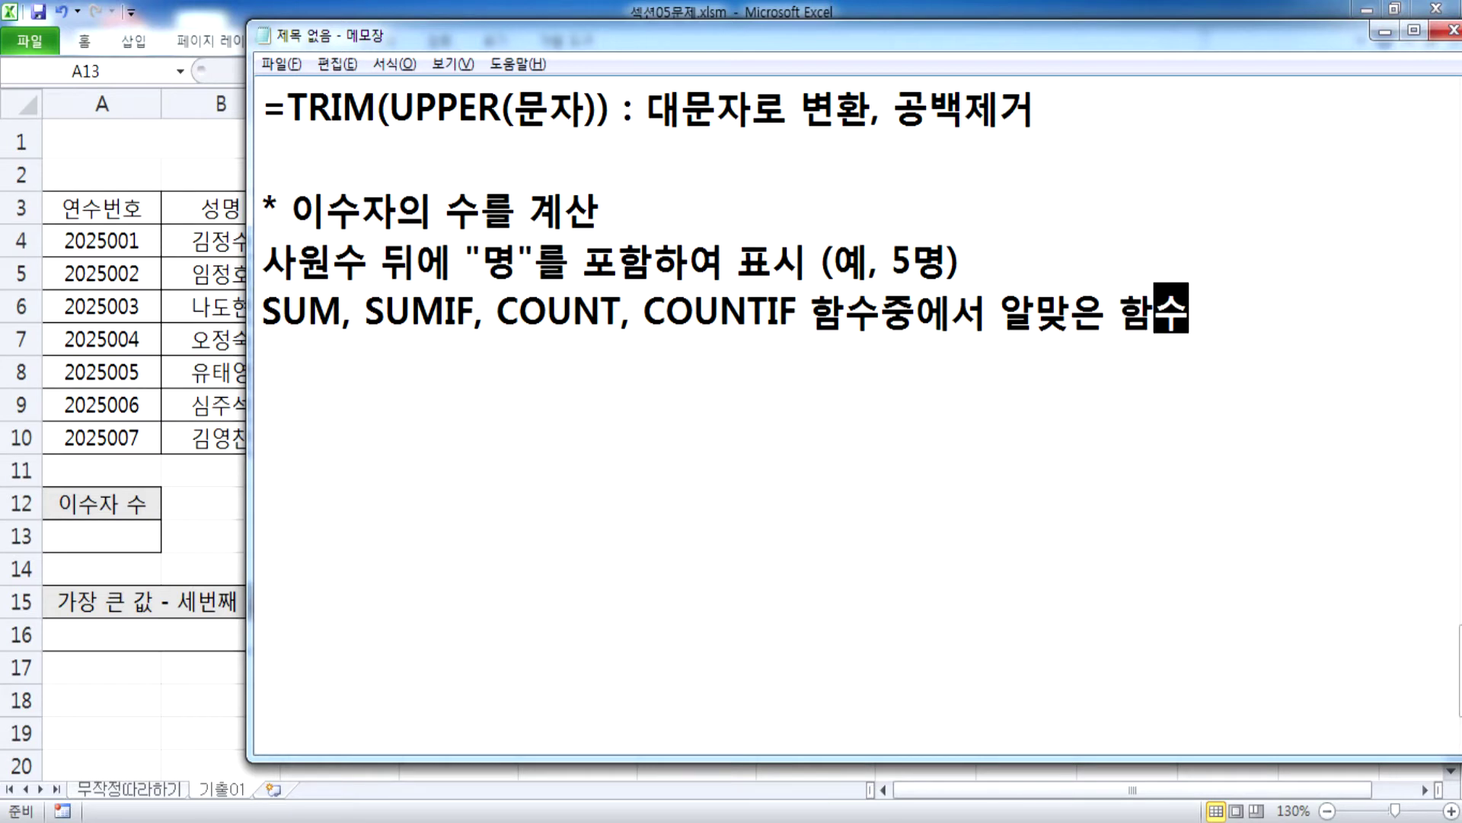
pyautogui.press('BackSpace')
pyautogui.press('BackSpace')
pyautogui.write('와 ')
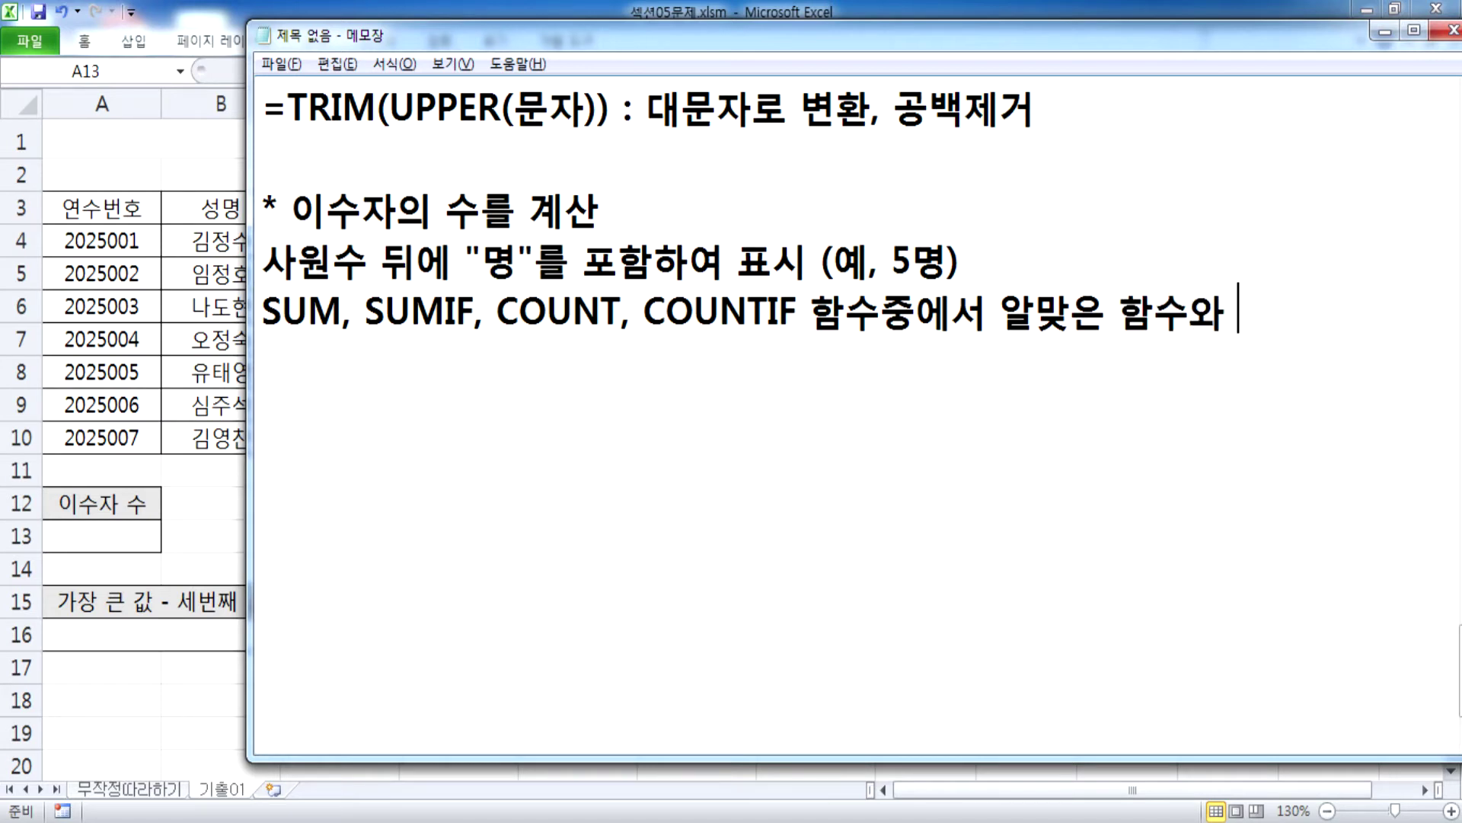
pyautogui.write('& 연산')
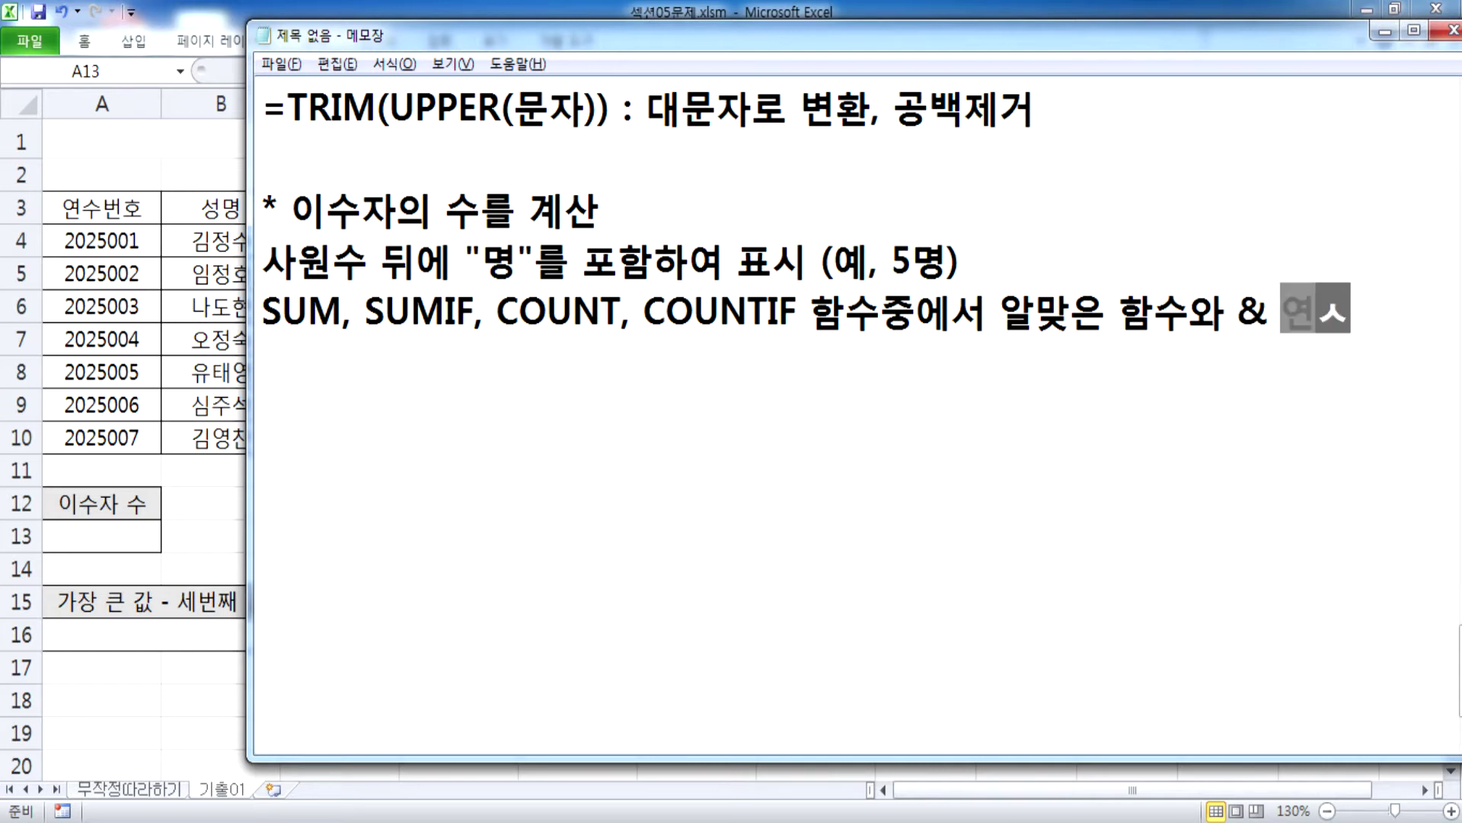
pyautogui.write('자를 사용')
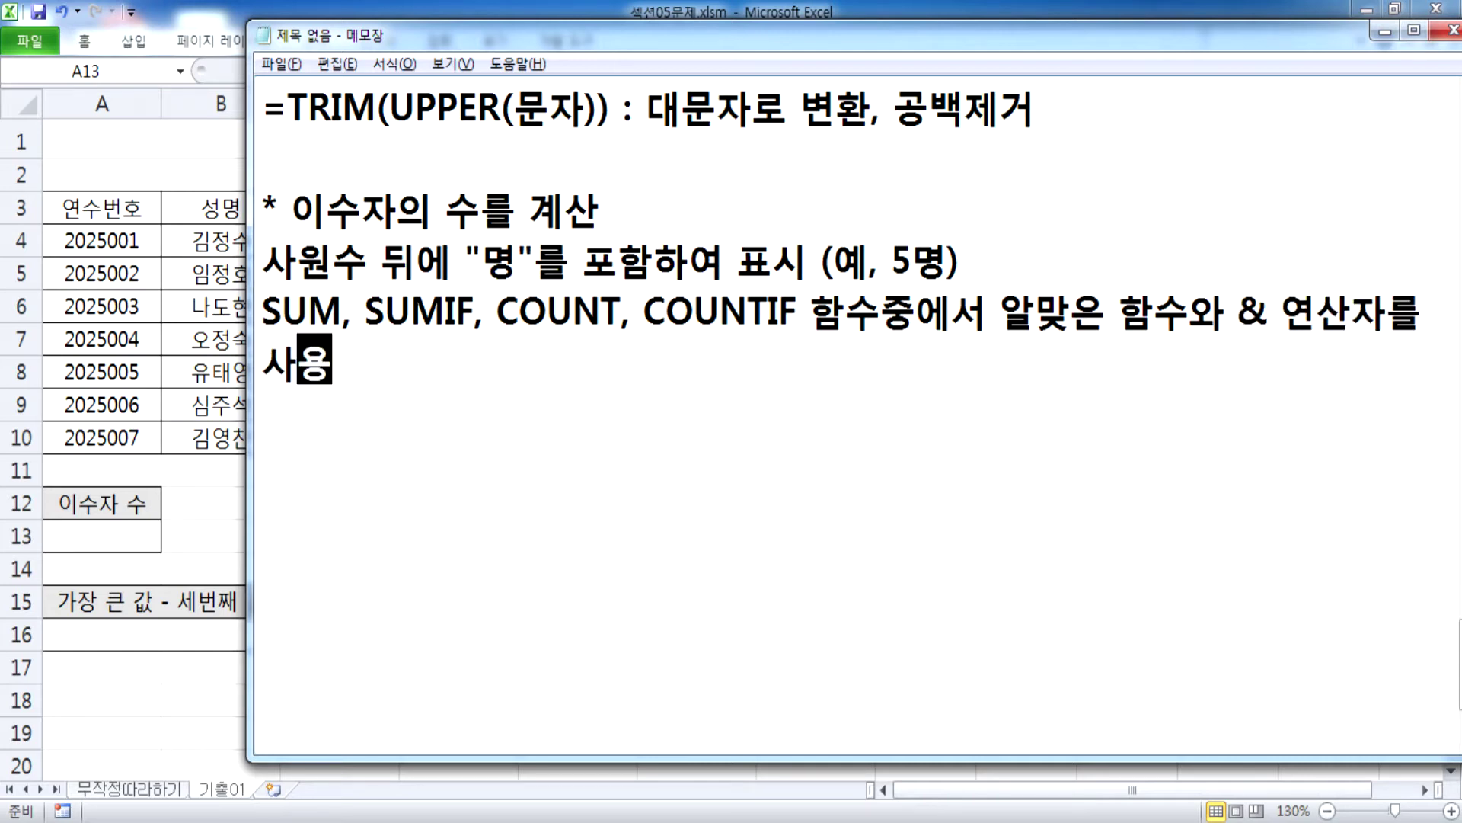
# Step: Widen the Notepad window, highlight the & operator in the note, and compare the notes with the worksheet
pyautogui.moveTo(247, 155); pyautogui.dragTo(125, 164)
pyautogui.moveTo(1109, 313); pyautogui.dragTo(1140, 314)
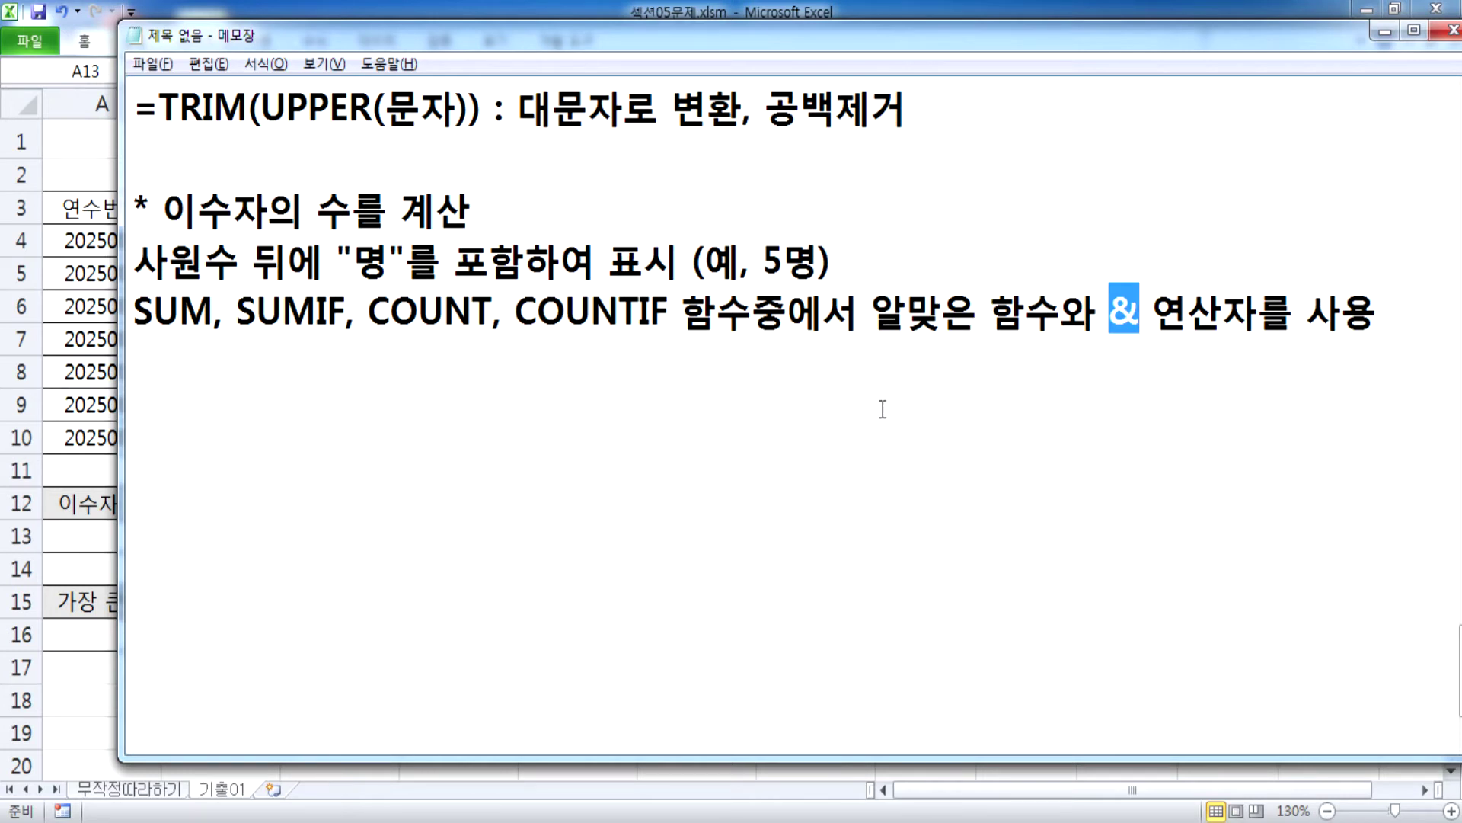
pyautogui.moveTo(456, 51); pyautogui.dragTo(578, 388)
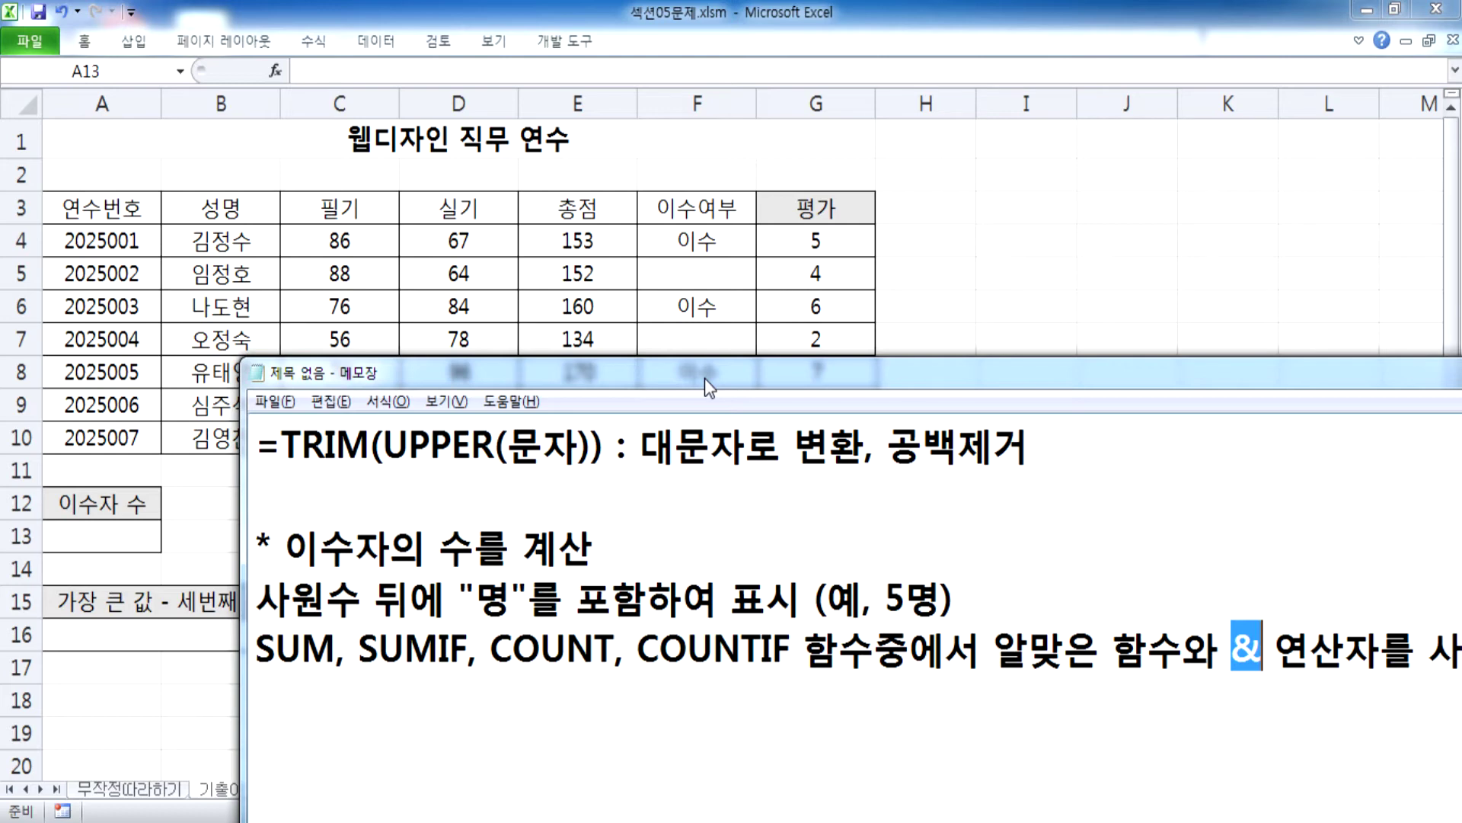
pyautogui.moveTo(706, 377); pyautogui.dragTo(765, 21)
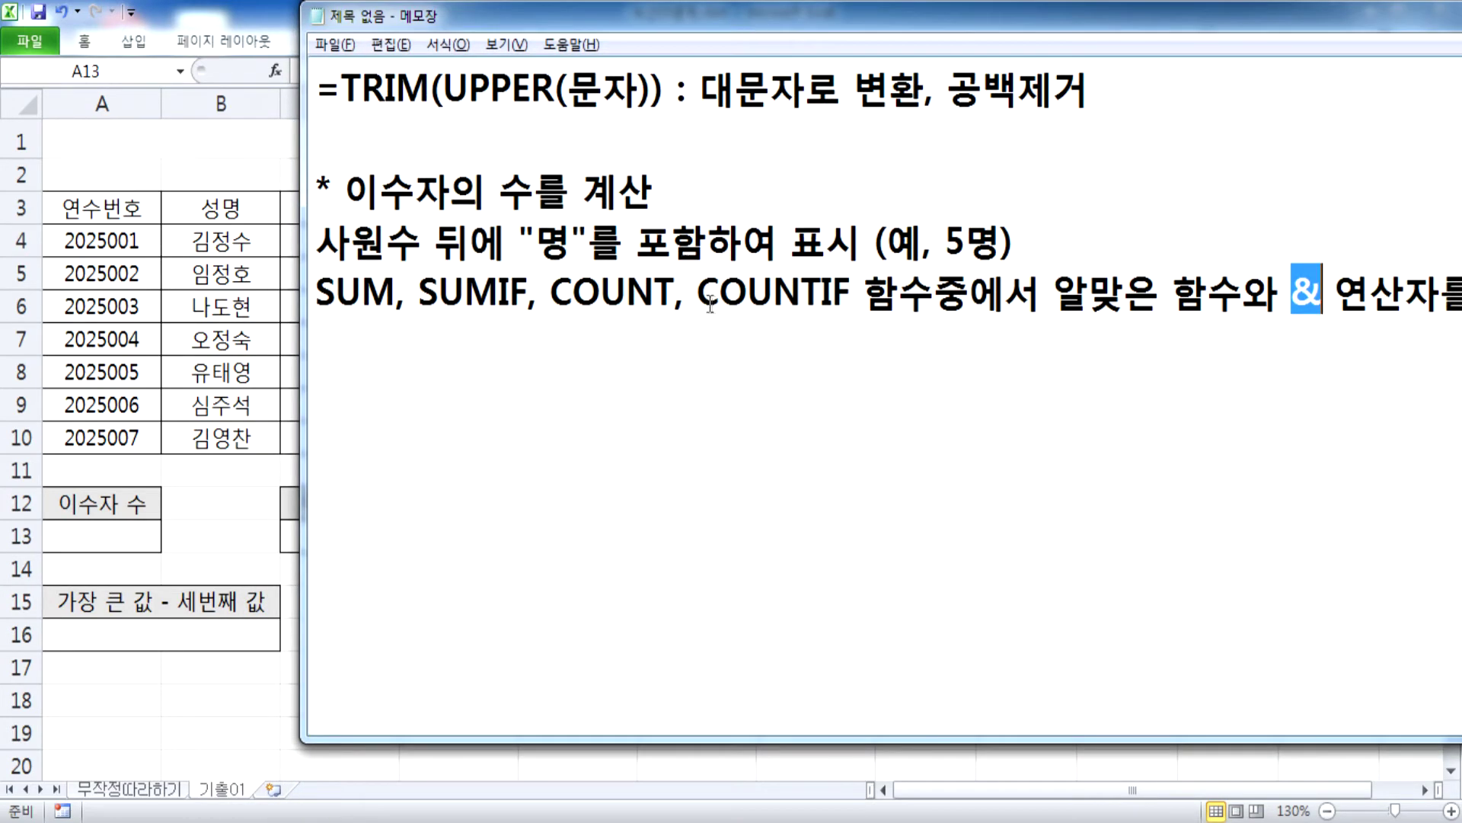
# Step: Maximize Notepad and write the syntax "=COUNTIF(범위, 조건)&" on a new line below the notes
pyautogui.click(847, 338)
pyautogui.doubleClick(902, 29)
pyautogui.write('=COUNIT')
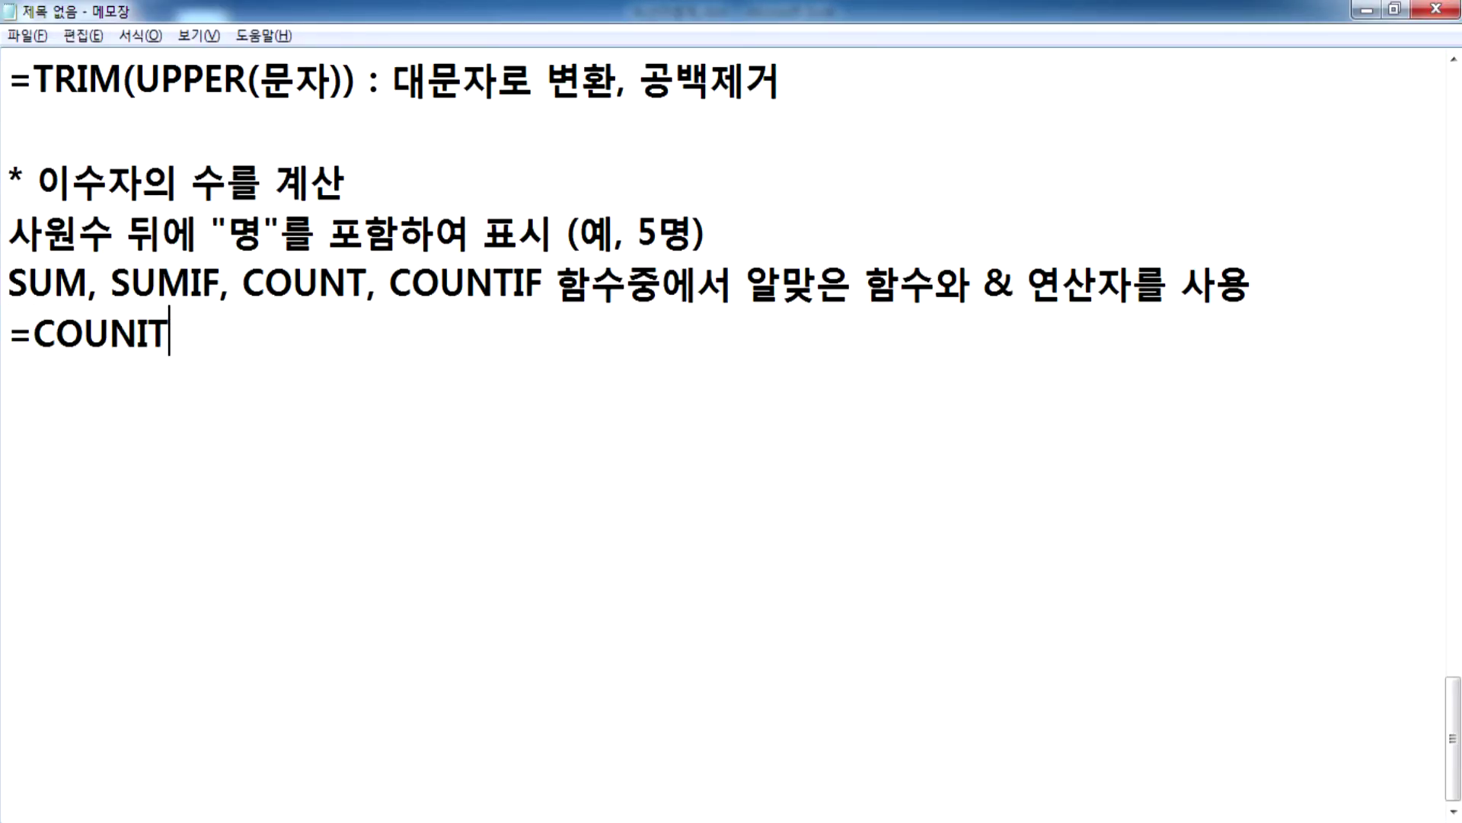
pyautogui.write('(')
pyautogui.press('Left')
pyautogui.press('Left')
pyautogui.press('BackSpace')
pyautogui.write('TIF')
pyautogui.press('Delete')
pyautogui.press('Right')
pyautogui.write('범위, 조건)')
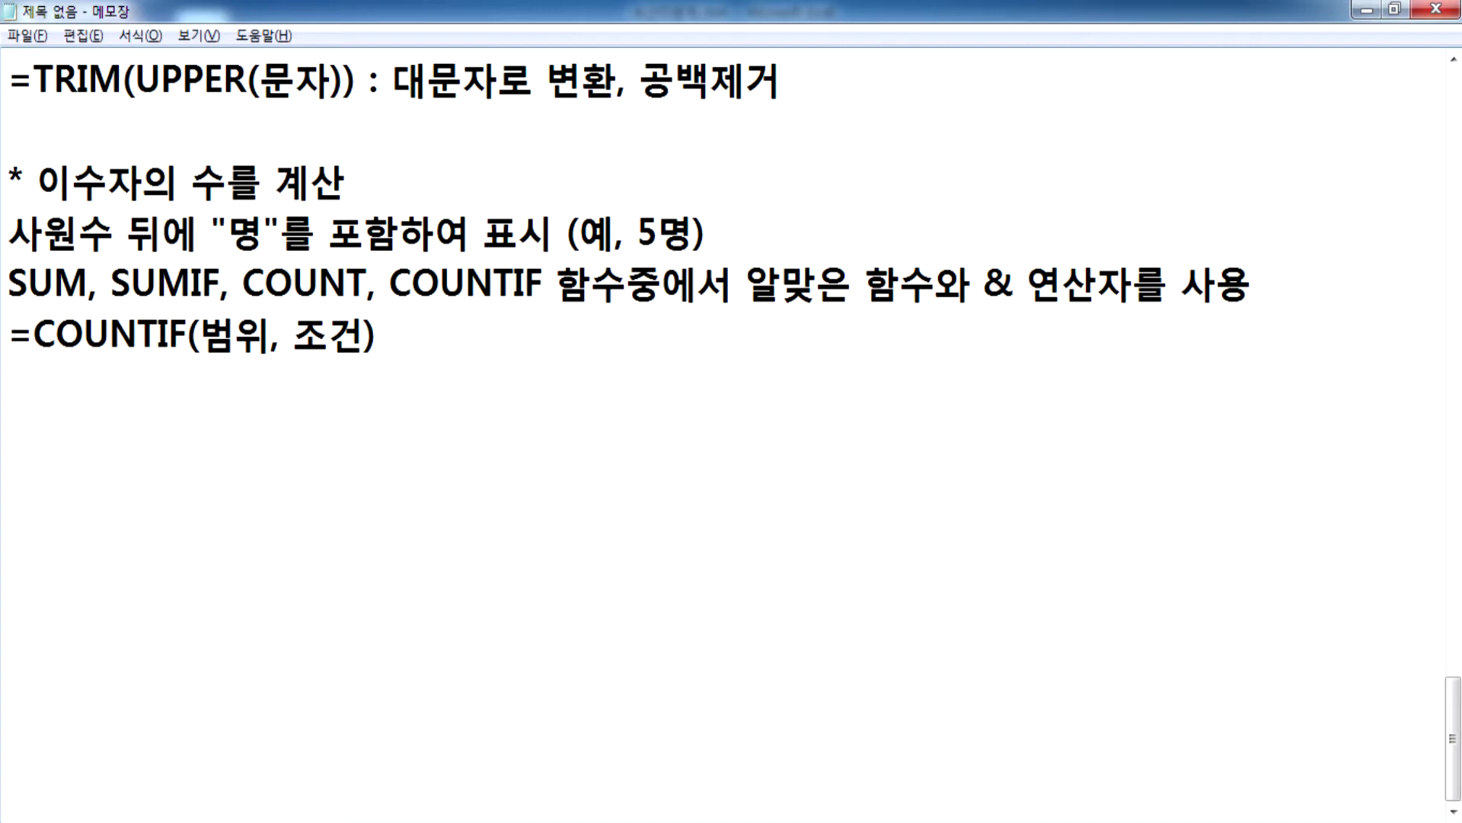
pyautogui.write('&:')
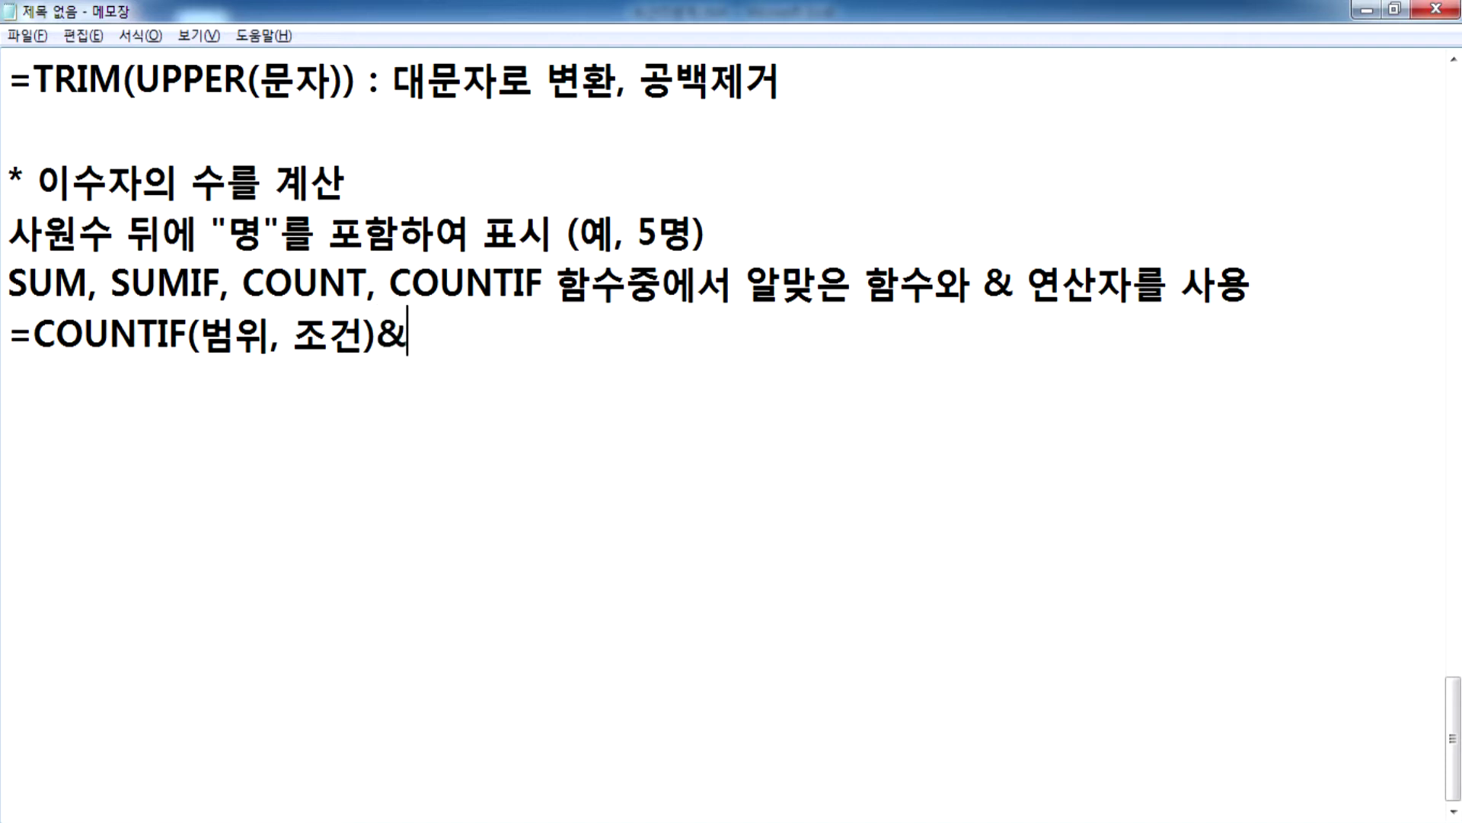
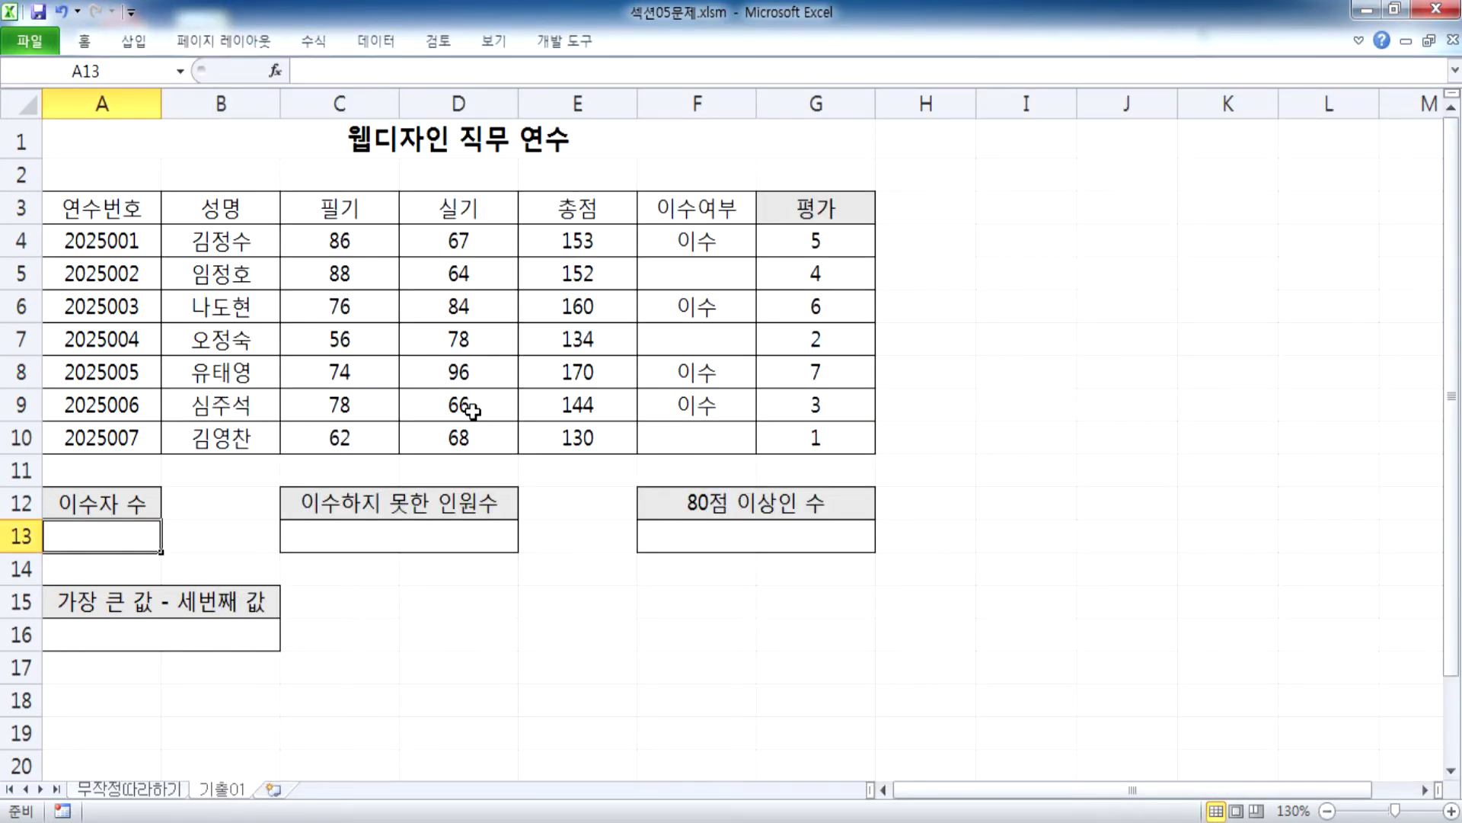
# Step: Enter "이수" in quotation marks as the criterion of the COUNTIF(F4:F10) formula in Notepad
pyautogui.hotkey('alt', 'Tab')
pyautogui.write('"이수:')
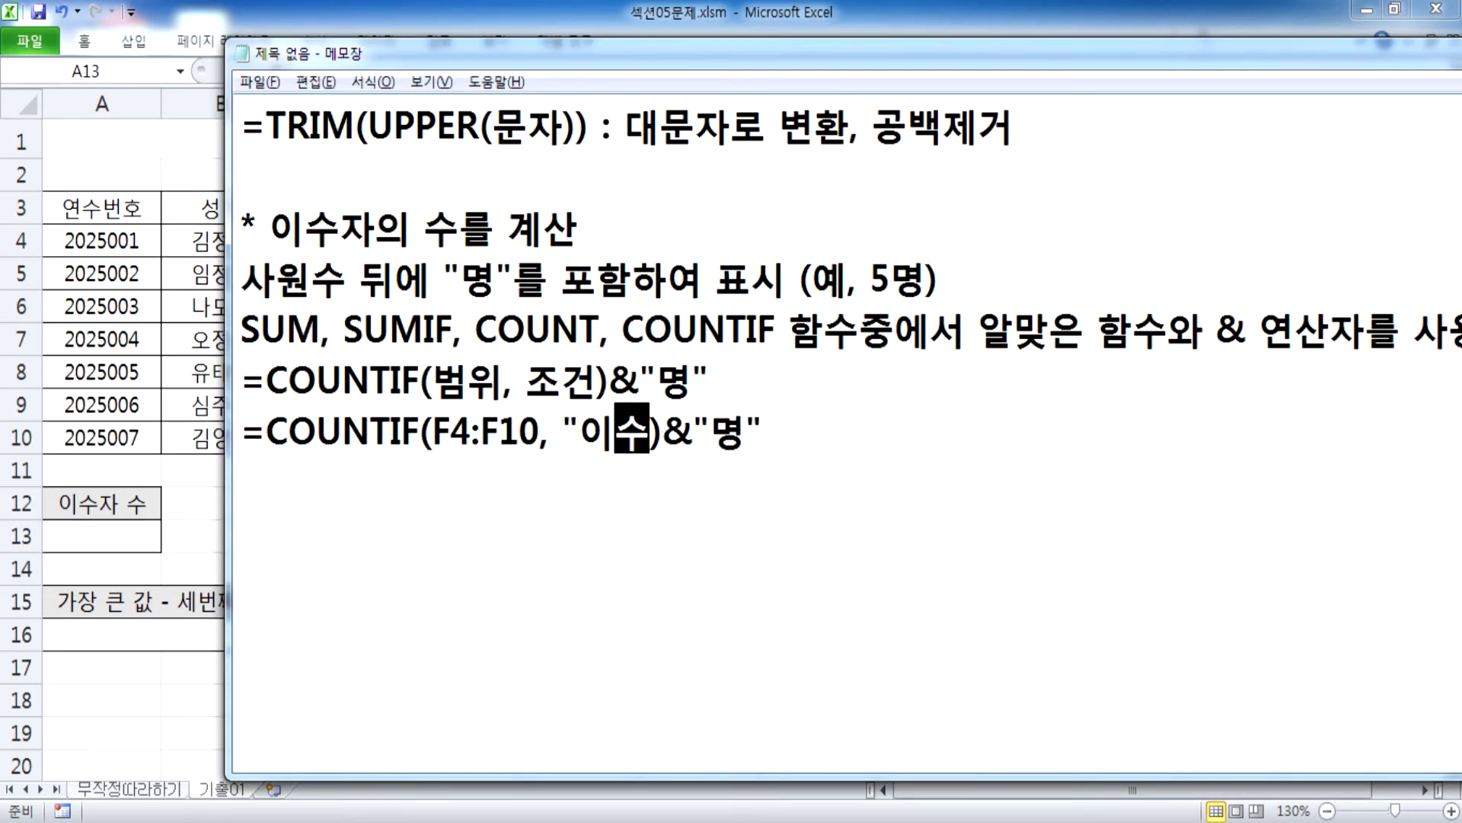
pyautogui.press('BackSpace')
pyautogui.write('"')
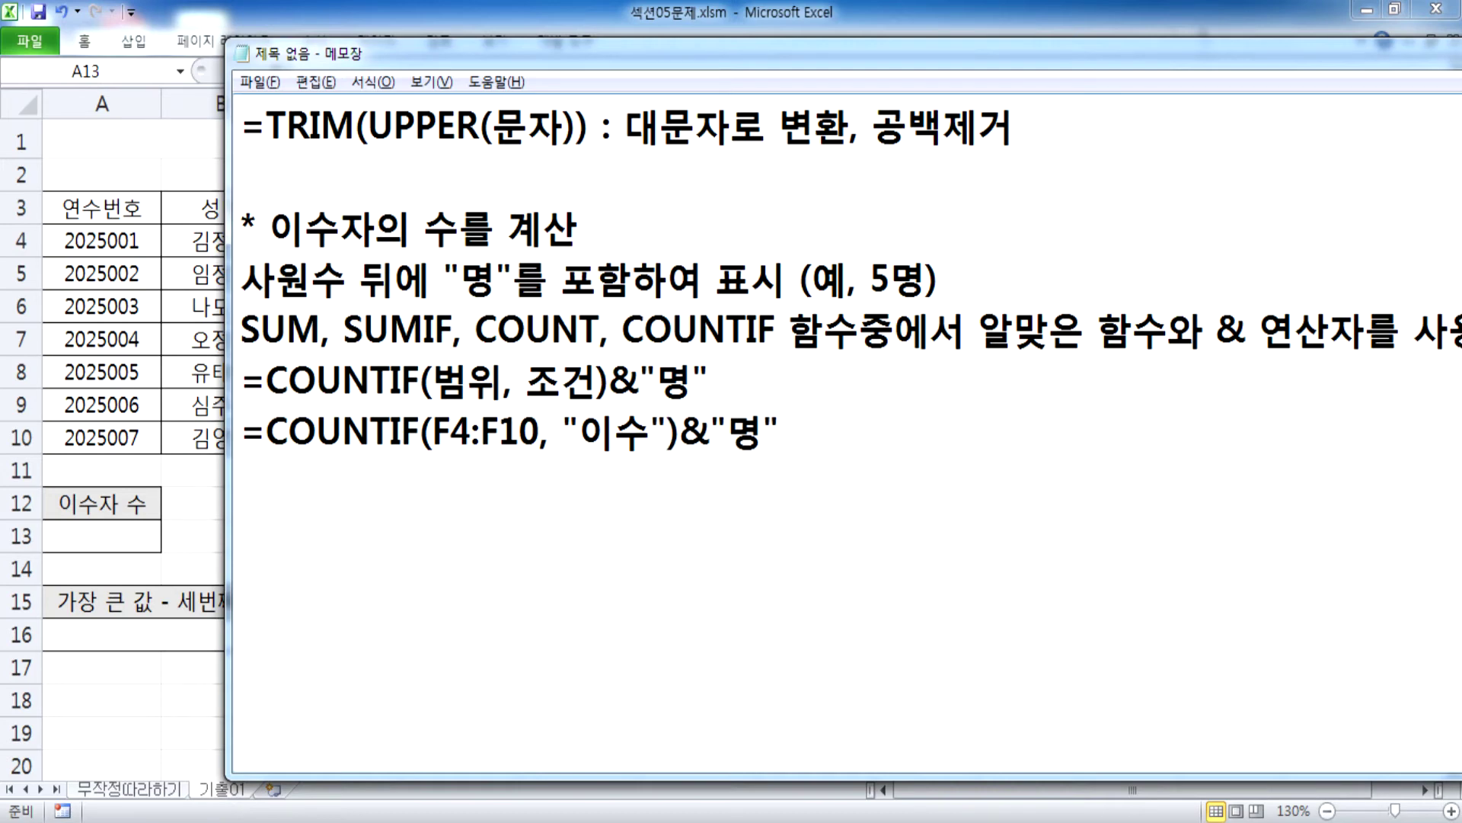
# Step: Examine the 이수 entries in the 이수여부 column and highlight the matching "이수" criterion in the Notepad formula
pyautogui.hotkey('alt', 'Tab')
pyautogui.click(689, 242)
pyautogui.click(691, 307)
pyautogui.click(695, 387)
pyautogui.click(701, 301)
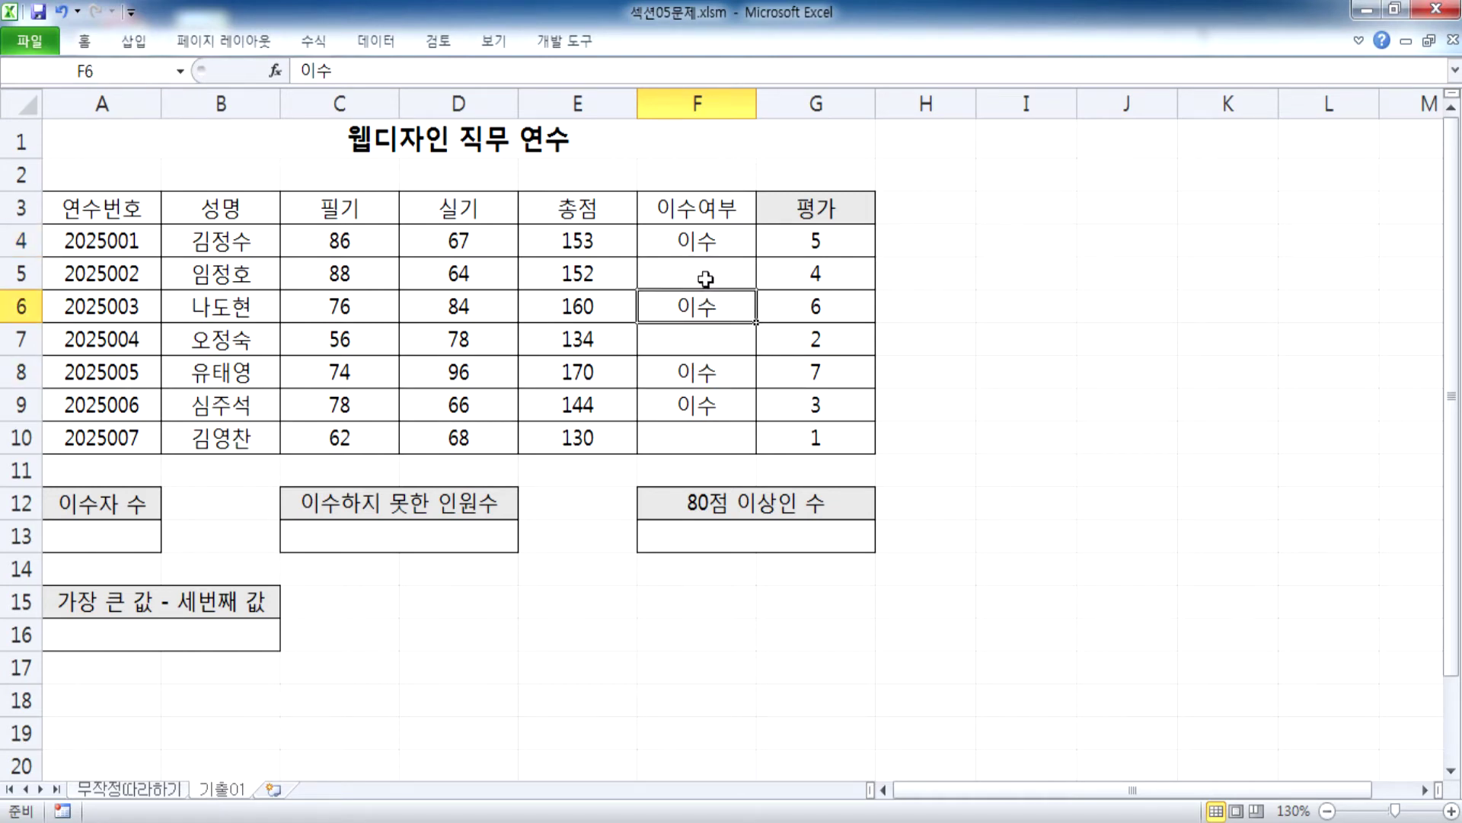
pyautogui.click(708, 237)
pyautogui.hotkey('alt', 'Tab')
pyautogui.moveTo(563, 428); pyautogui.dragTo(668, 428)
# Step: Duplicate the =COUNTIF(F4:F10, "이수")&"명" line below itself and replace the copy's criterion with F4
pyautogui.click(243, 432)
pyautogui.keyDown('shift'); pyautogui.click(244, 478); pyautogui.keyUp('shift')
pyautogui.hotkey('ctrl', 'c')
pyautogui.click(405, 481)
pyautogui.hotkey('ctrl', 'v')
pyautogui.moveTo(563, 479); pyautogui.dragTo(672, 480)
pyautogui.hotkey('alt', 'Tab')
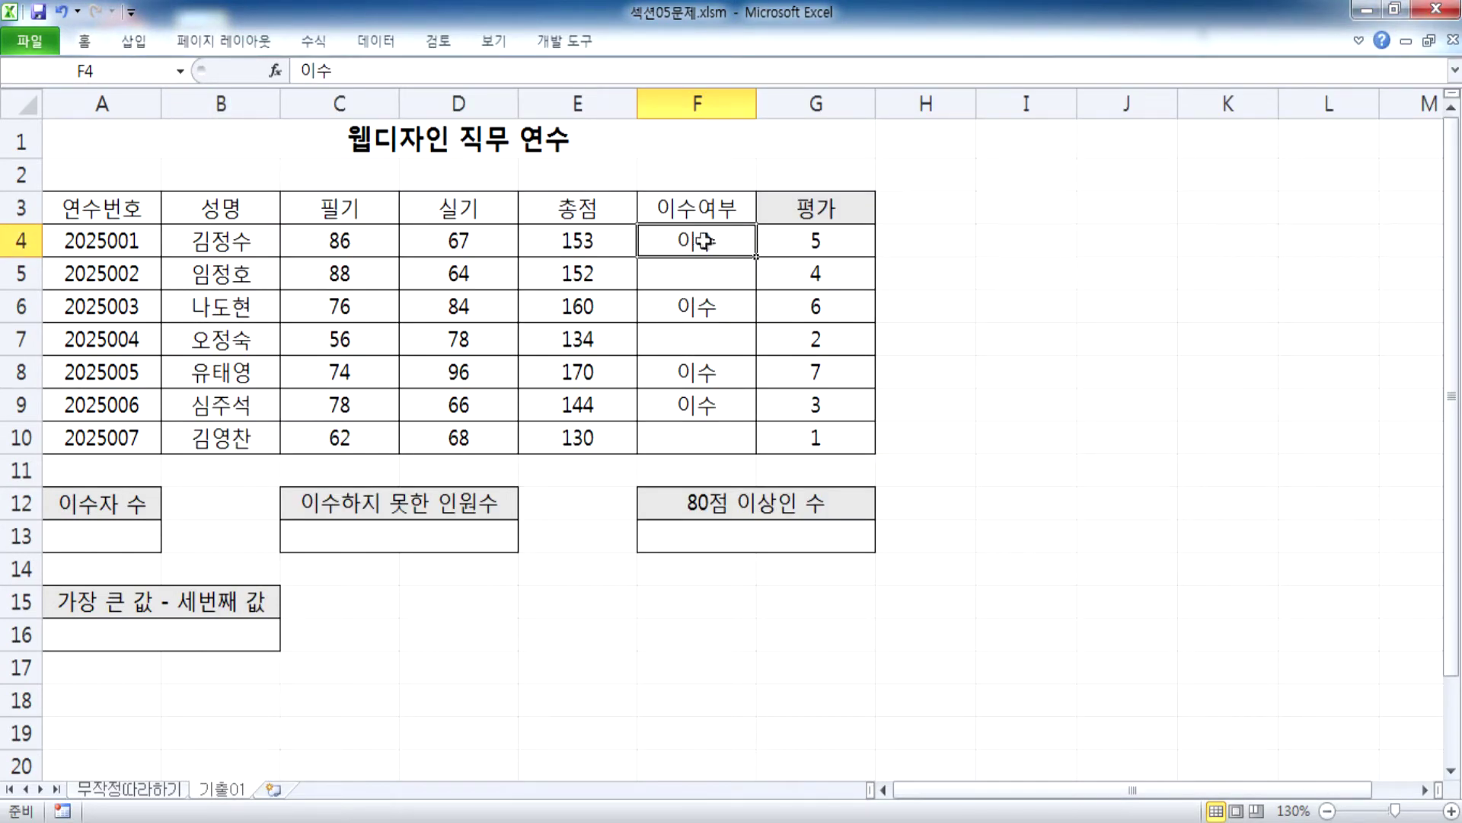
pyautogui.hotkey('alt', 'Tab')
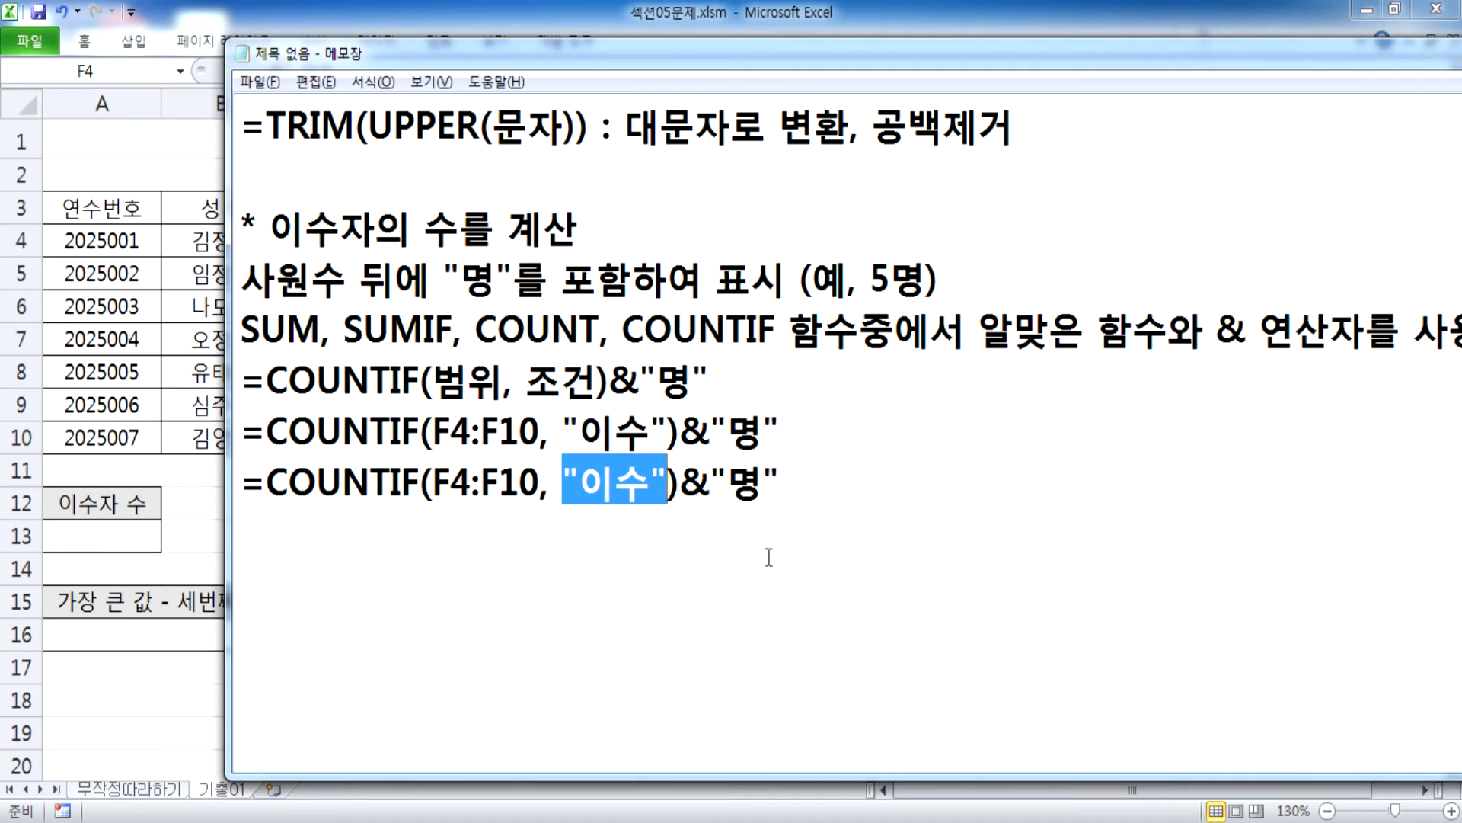
pyautogui.write('F4')
pyautogui.press('Tab')
pyautogui.press('alt')
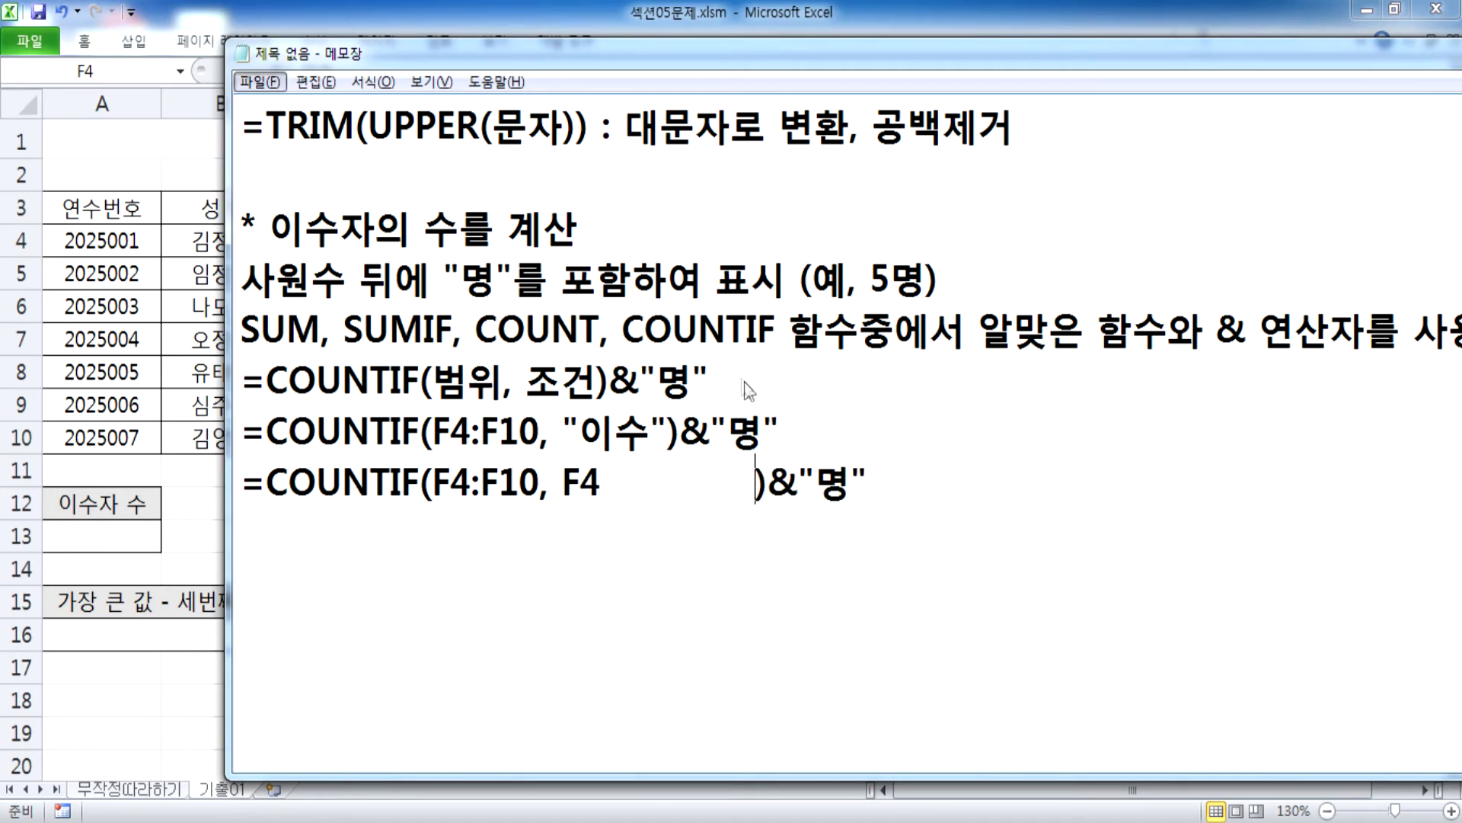
# Step: Set the criterion of the duplicated COUNTIF formula in Notepad to F6, removing the extra spacing
pyautogui.hotkey('alt', 'Tab')
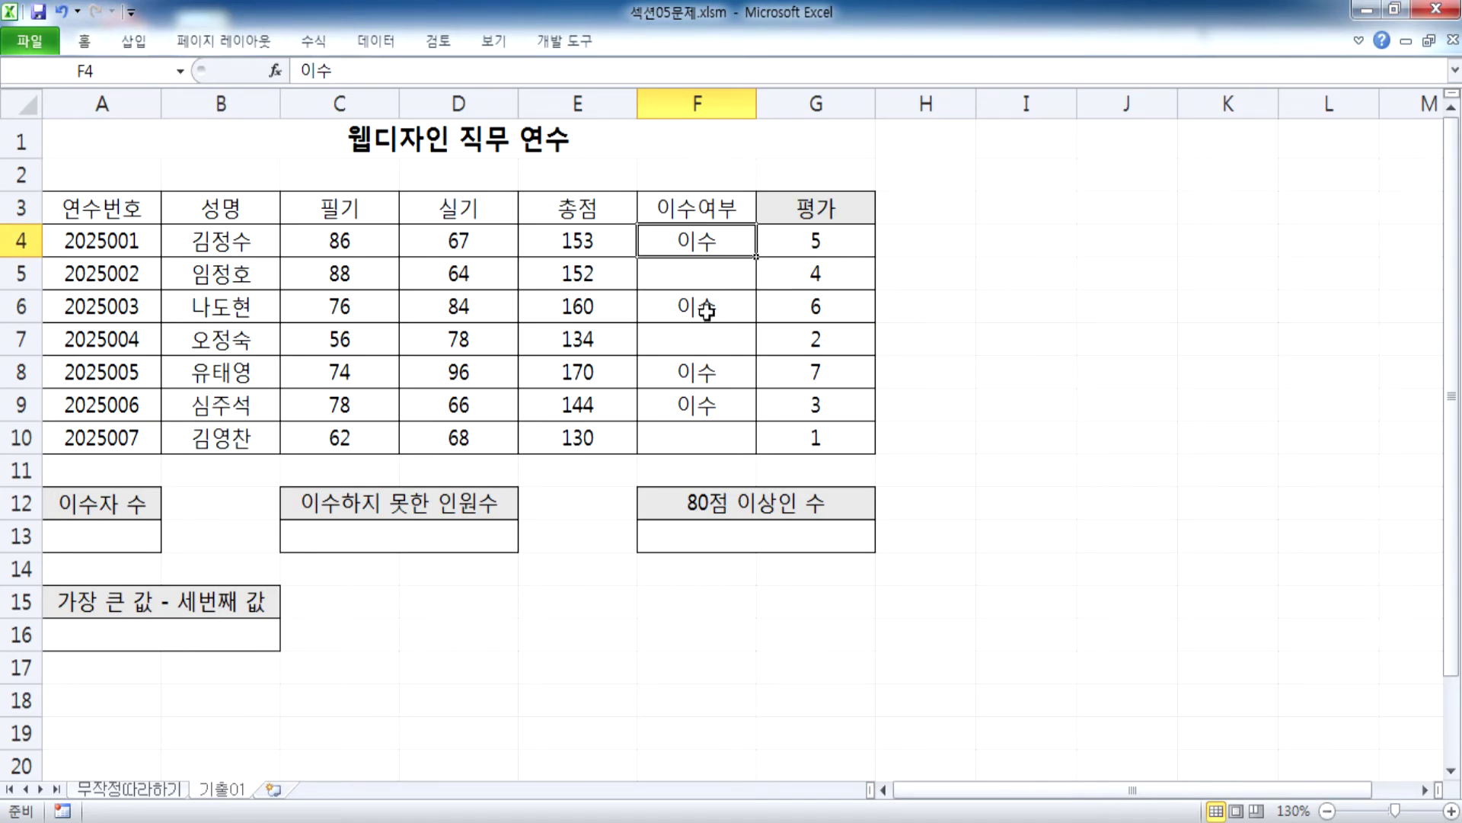
pyautogui.hotkey('alt', 'Tab')
pyautogui.write('\\')
pyautogui.press('BackSpace')
pyautogui.press('BackSpace')
pyautogui.press('BackSpace')
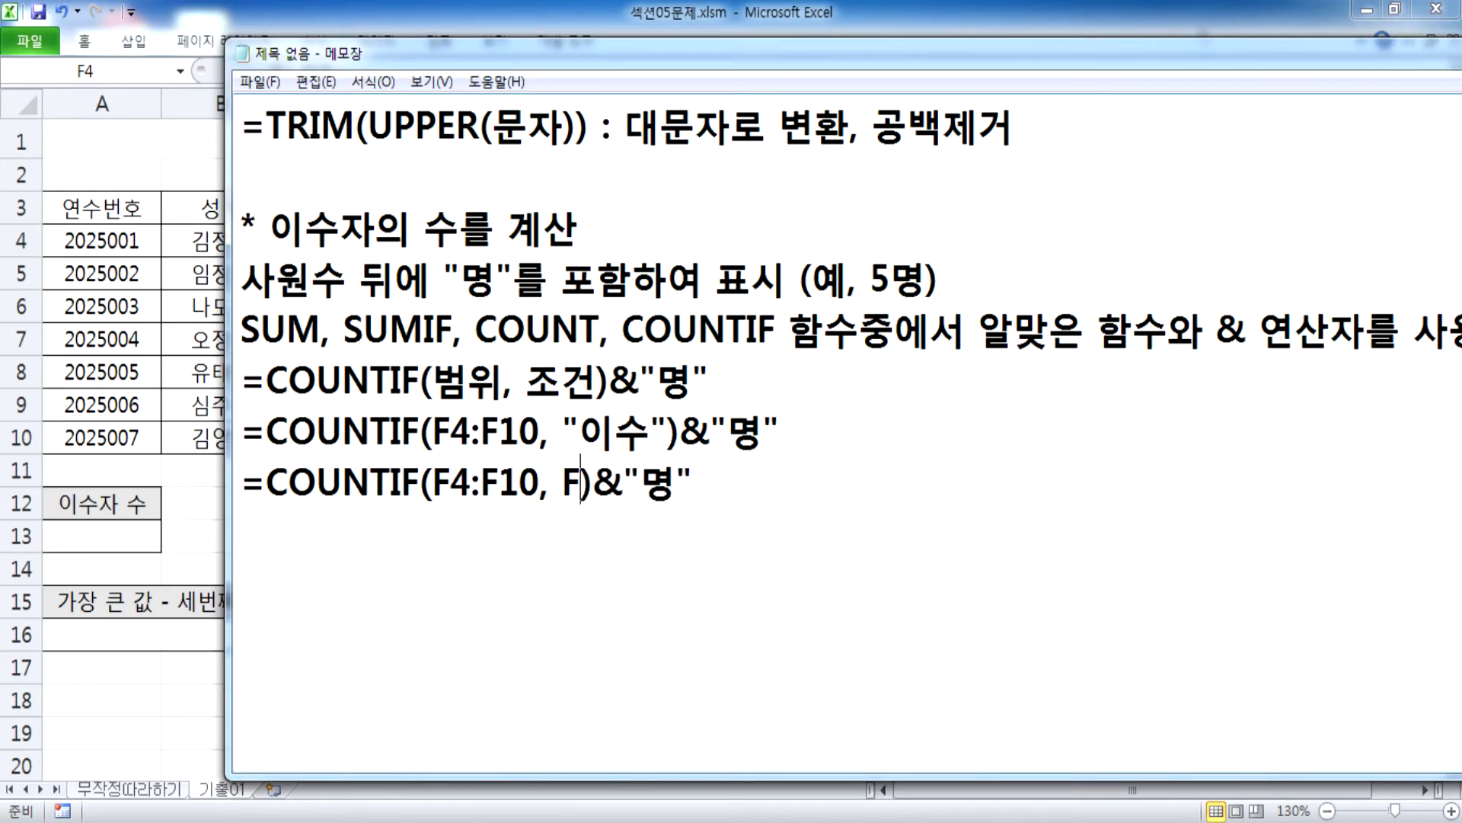
pyautogui.write('6')
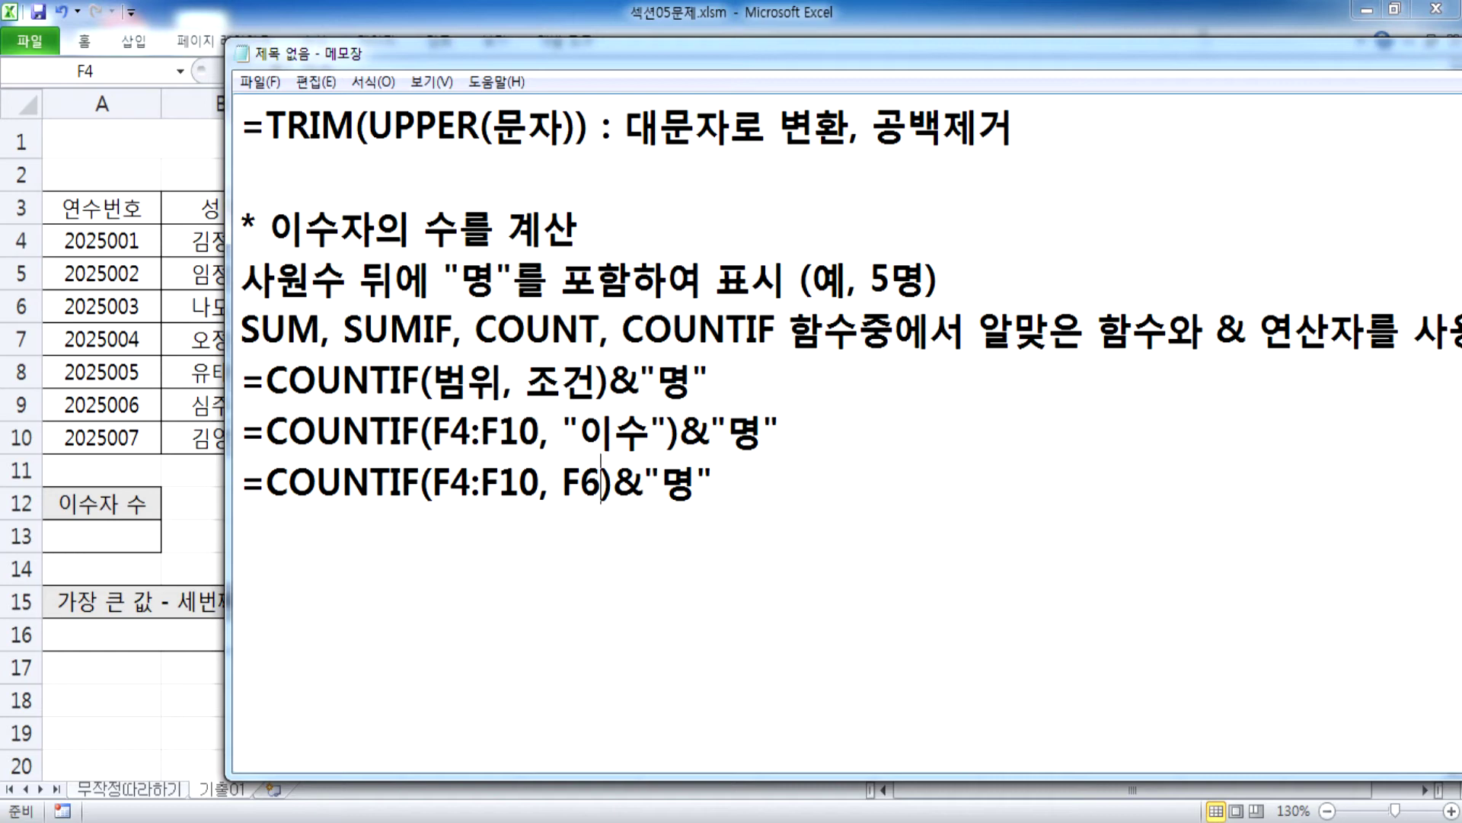
# Step: Try replacing the 이수 entry in cell F6 with 삼수, clear the cell and undo the clearing
pyautogui.hotkey('alt', 'Tab')
pyautogui.click(678, 307)
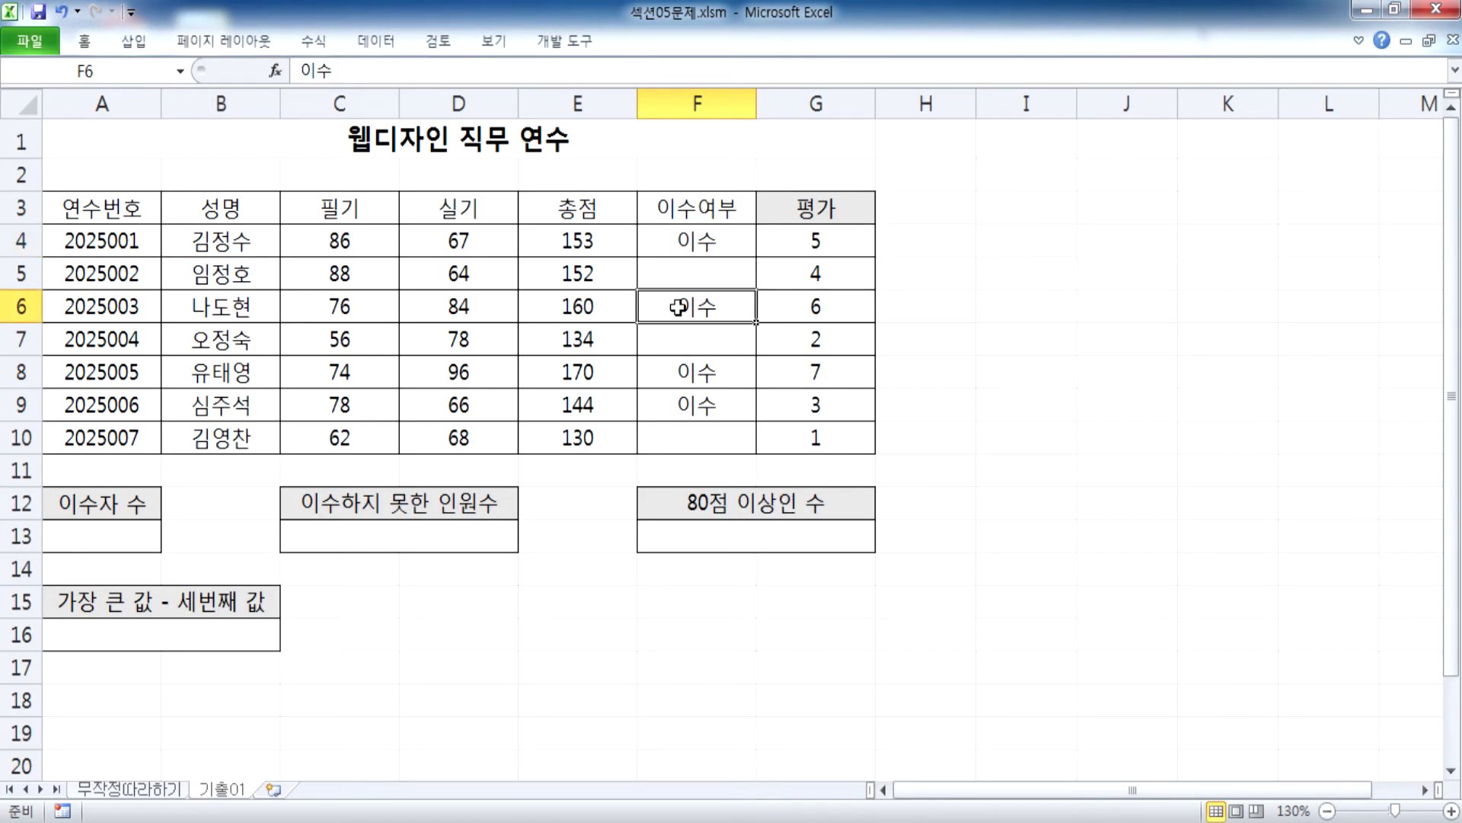
pyautogui.write('TKAT')
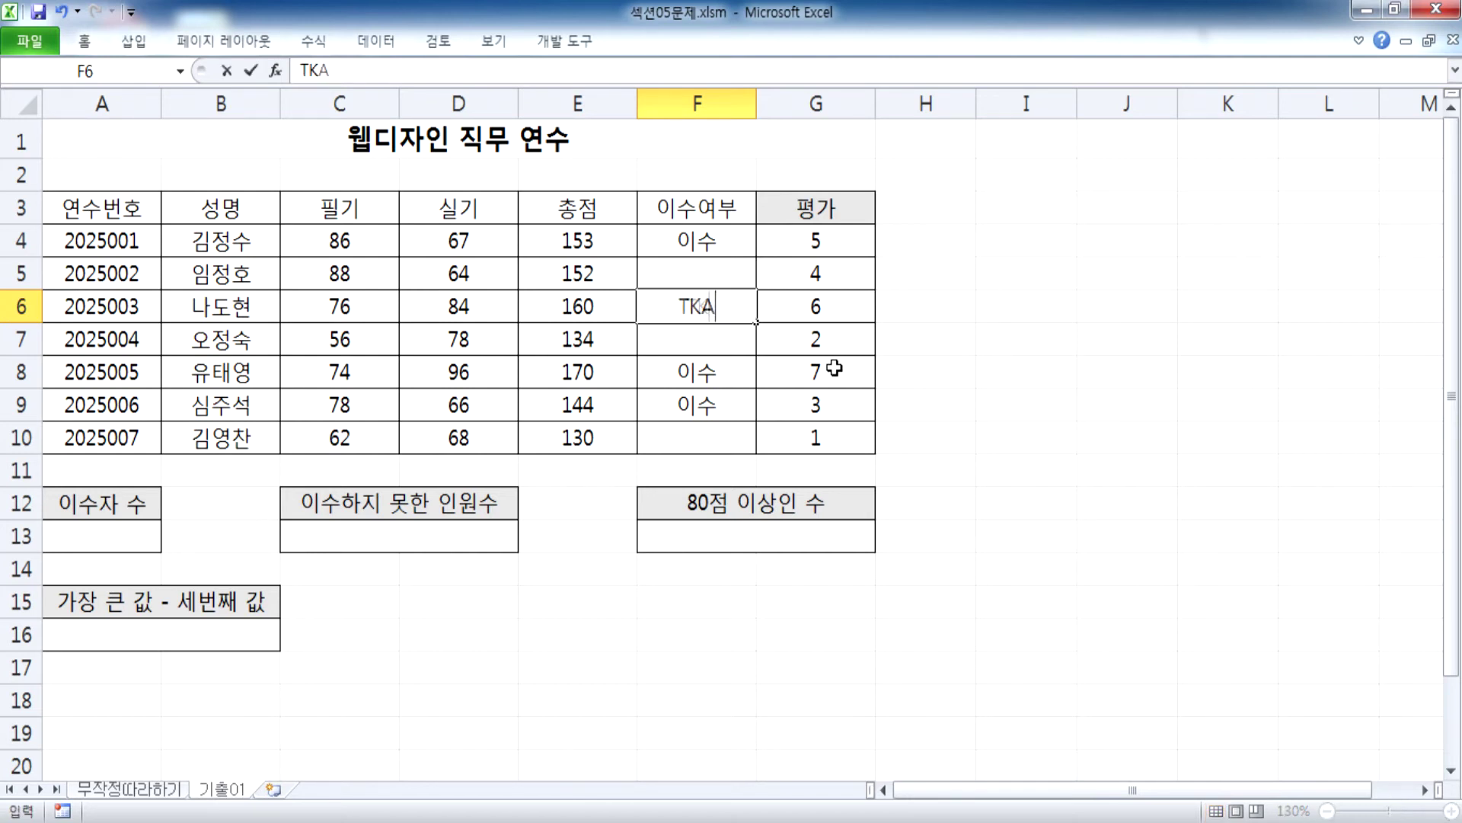
pyautogui.press('Escape')
pyautogui.press('Hangul')
pyautogui.write('ㅅ하')
pyautogui.press('BackSpace')
pyautogui.press('BackSpace')
pyautogui.press('BackSpace')
pyautogui.write('삼수')
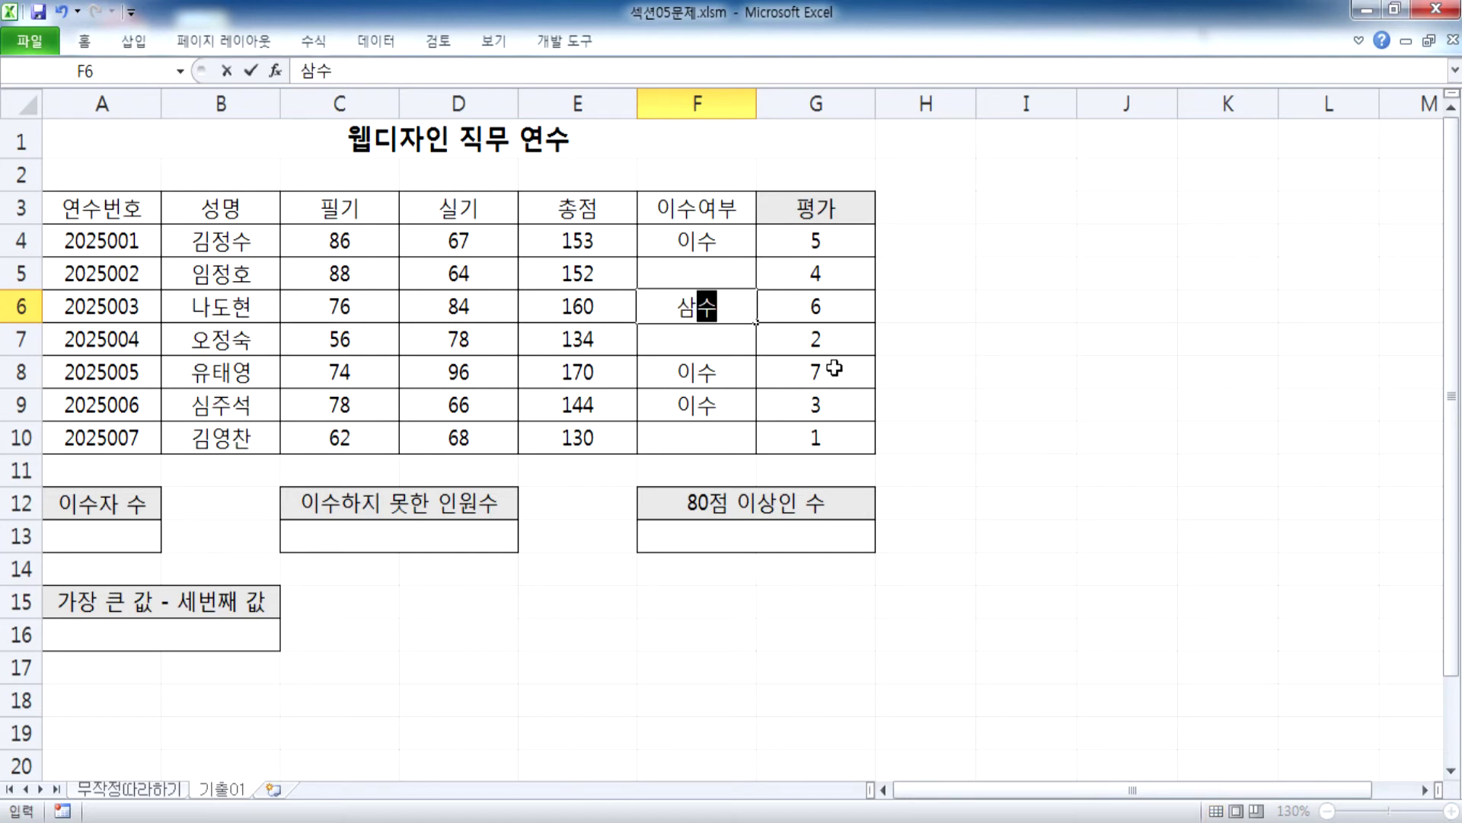
pyautogui.press('Escape')
pyautogui.press('Delete')
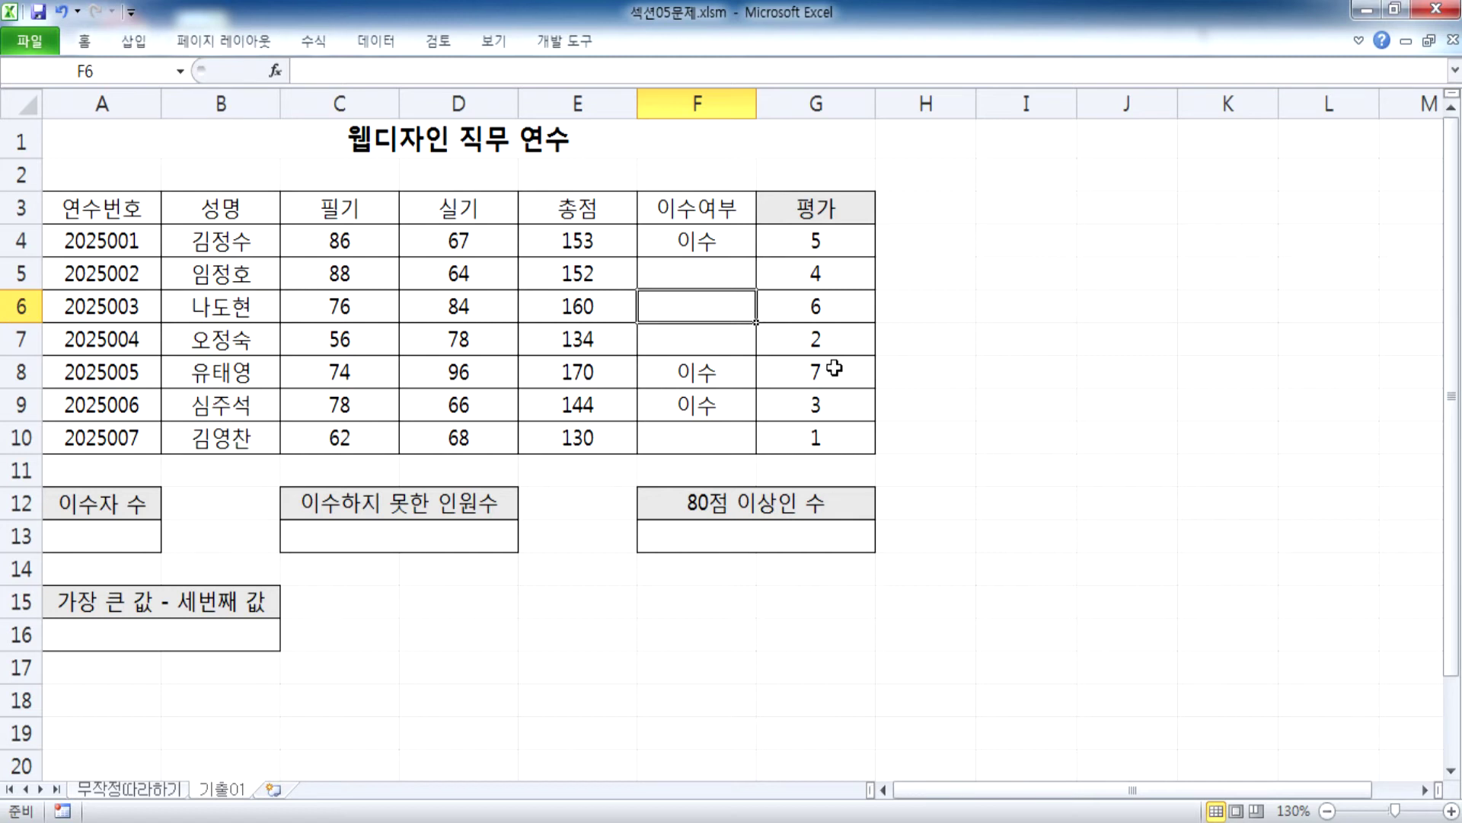
pyautogui.hotkey('ctrl', 'z')
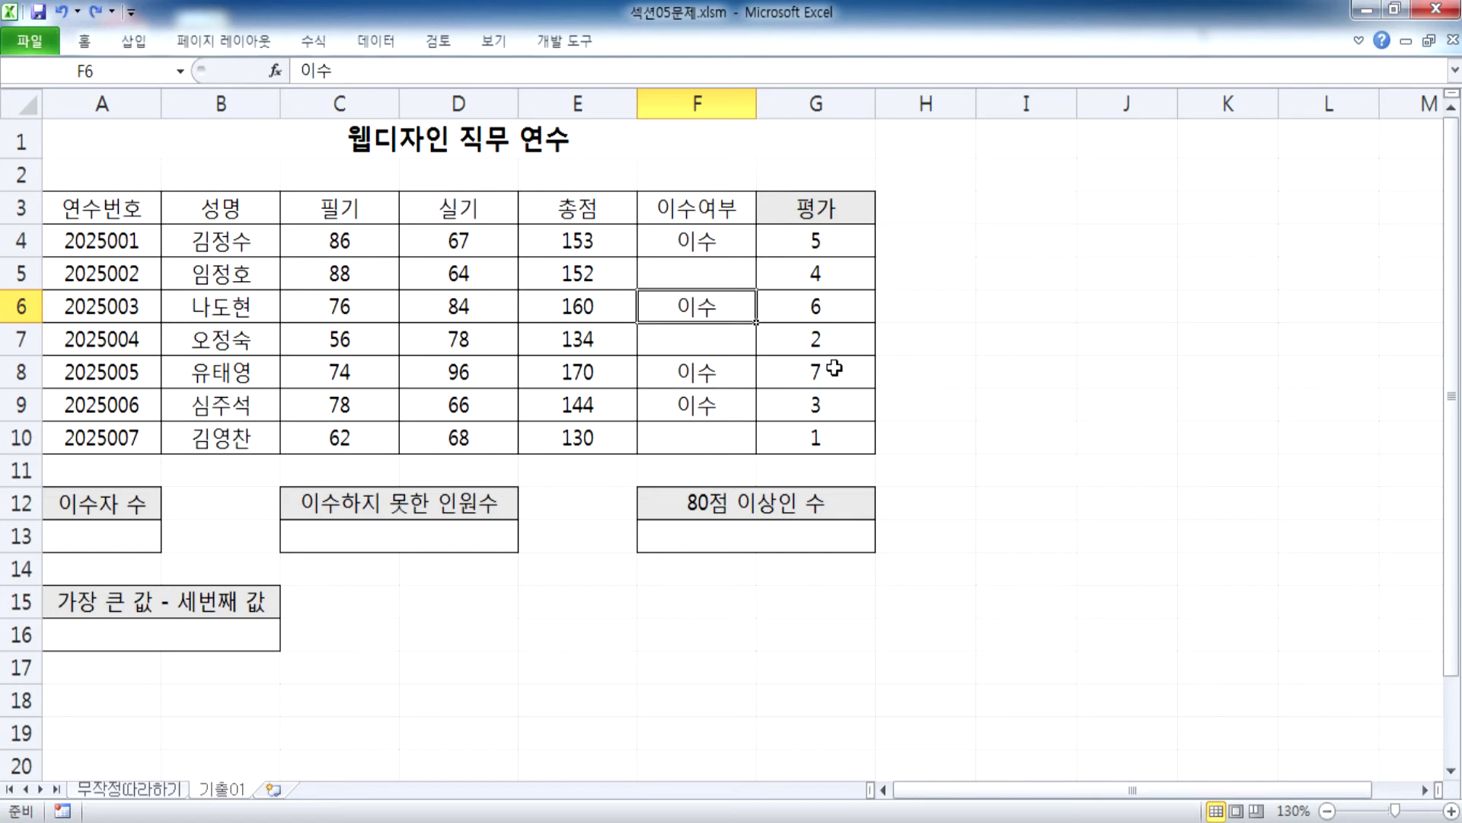
# Step: Review the remaining 이수 cells in column F and delete the Notepad formula line that uses F6 as criterion
pyautogui.click(694, 375)
pyautogui.click(679, 406)
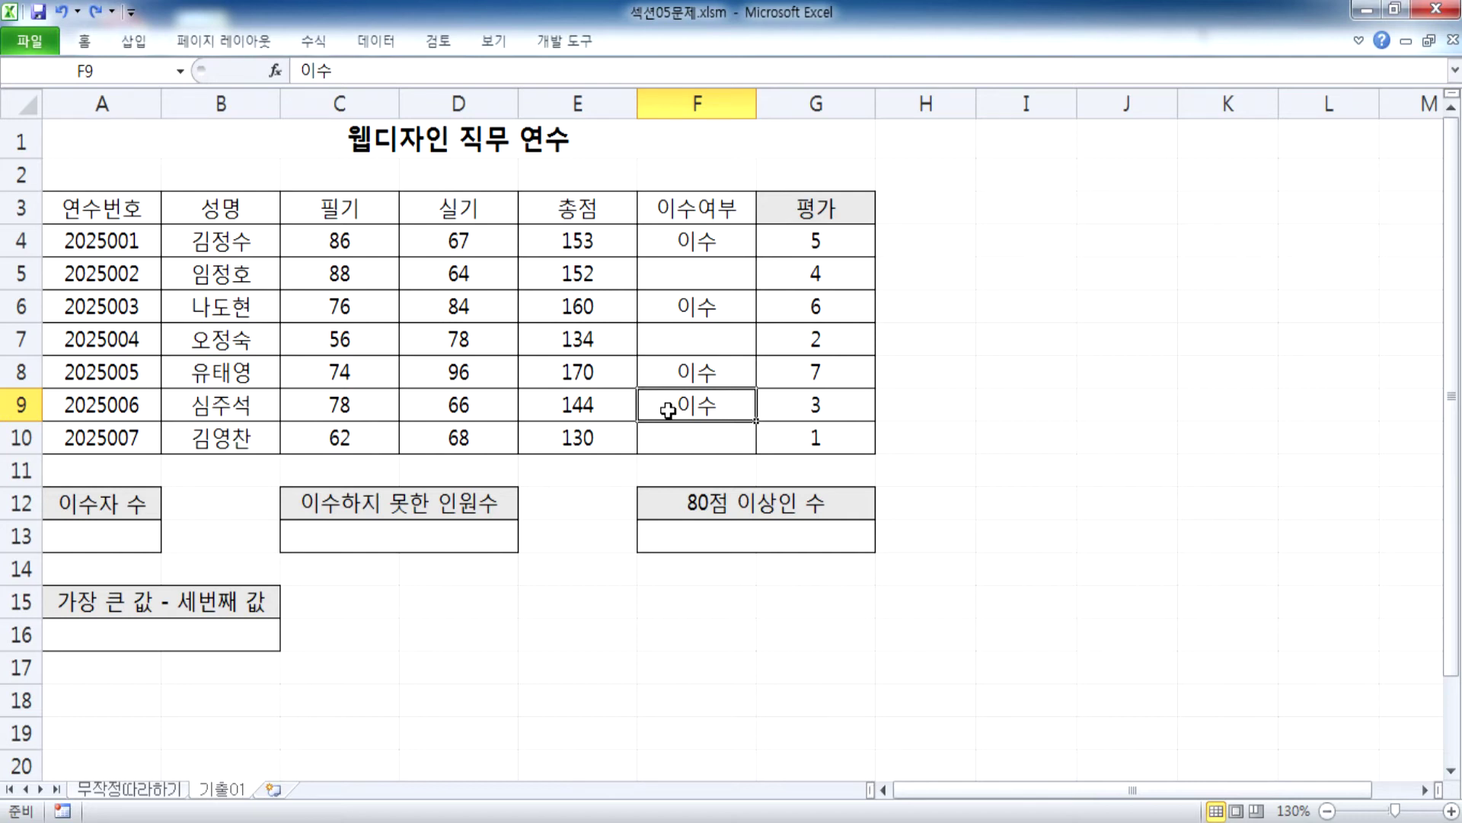
pyautogui.click(689, 247)
pyautogui.click(684, 301)
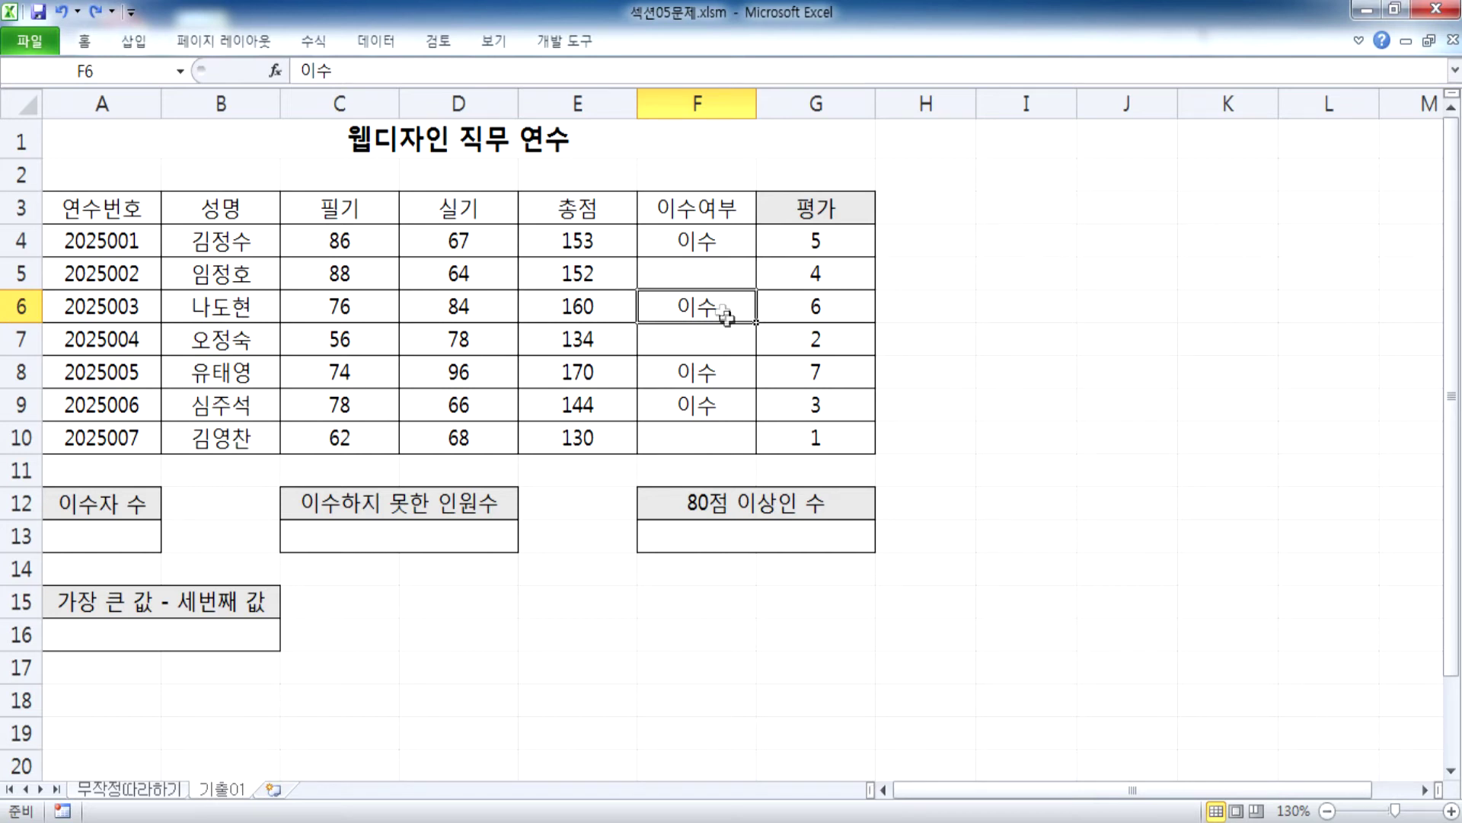
pyautogui.click(671, 242)
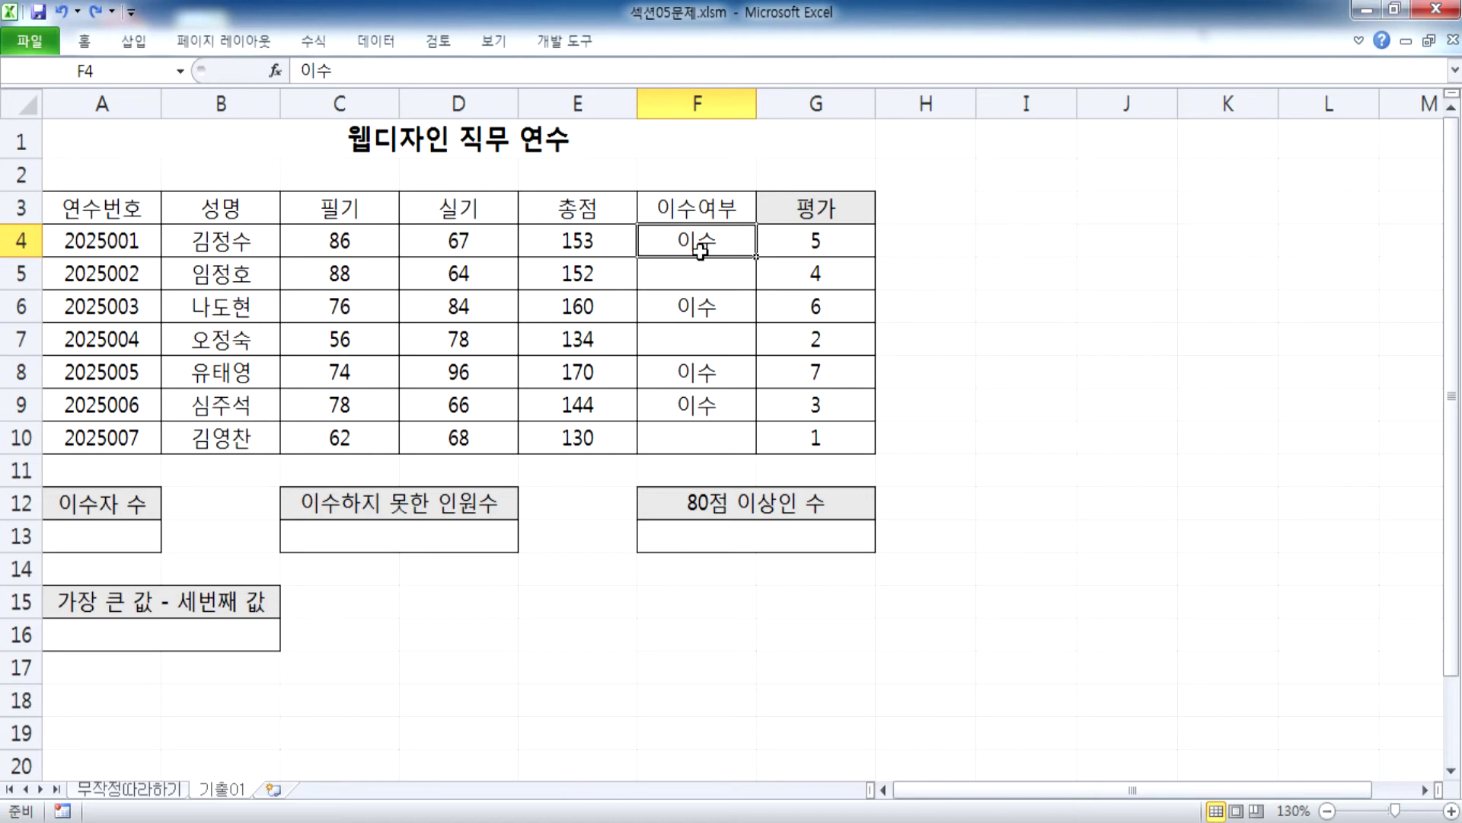
pyautogui.hotkey('alt', 'Tab')
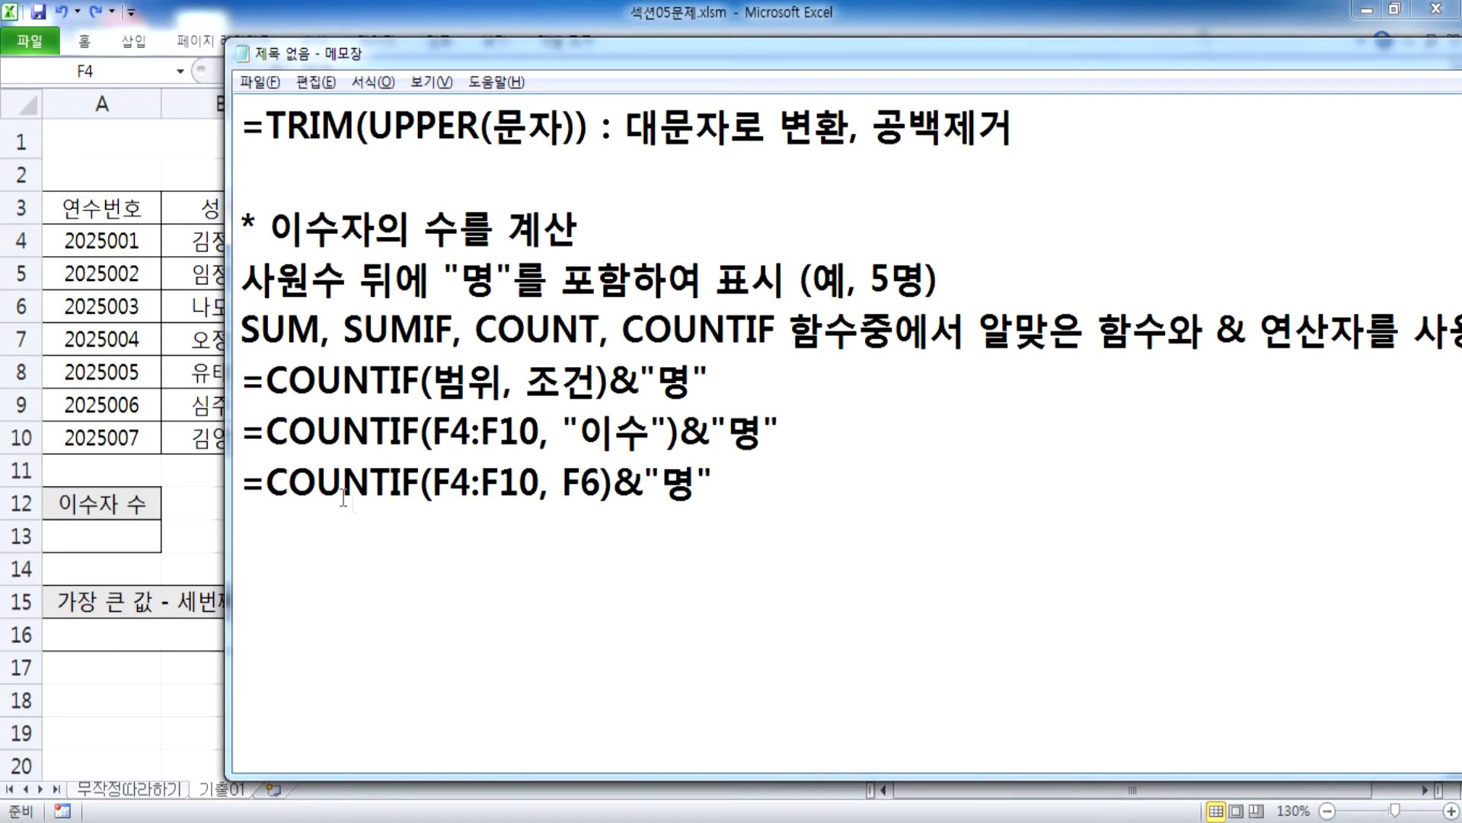
pyautogui.moveTo(241, 478); pyautogui.dragTo(262, 512)
pyautogui.press('Delete')
# Step: Switch to Excel and begin a COUNTIF formula in cell A13 with F4:F10 as its range
pyautogui.hotkey('alt', 'Tab')
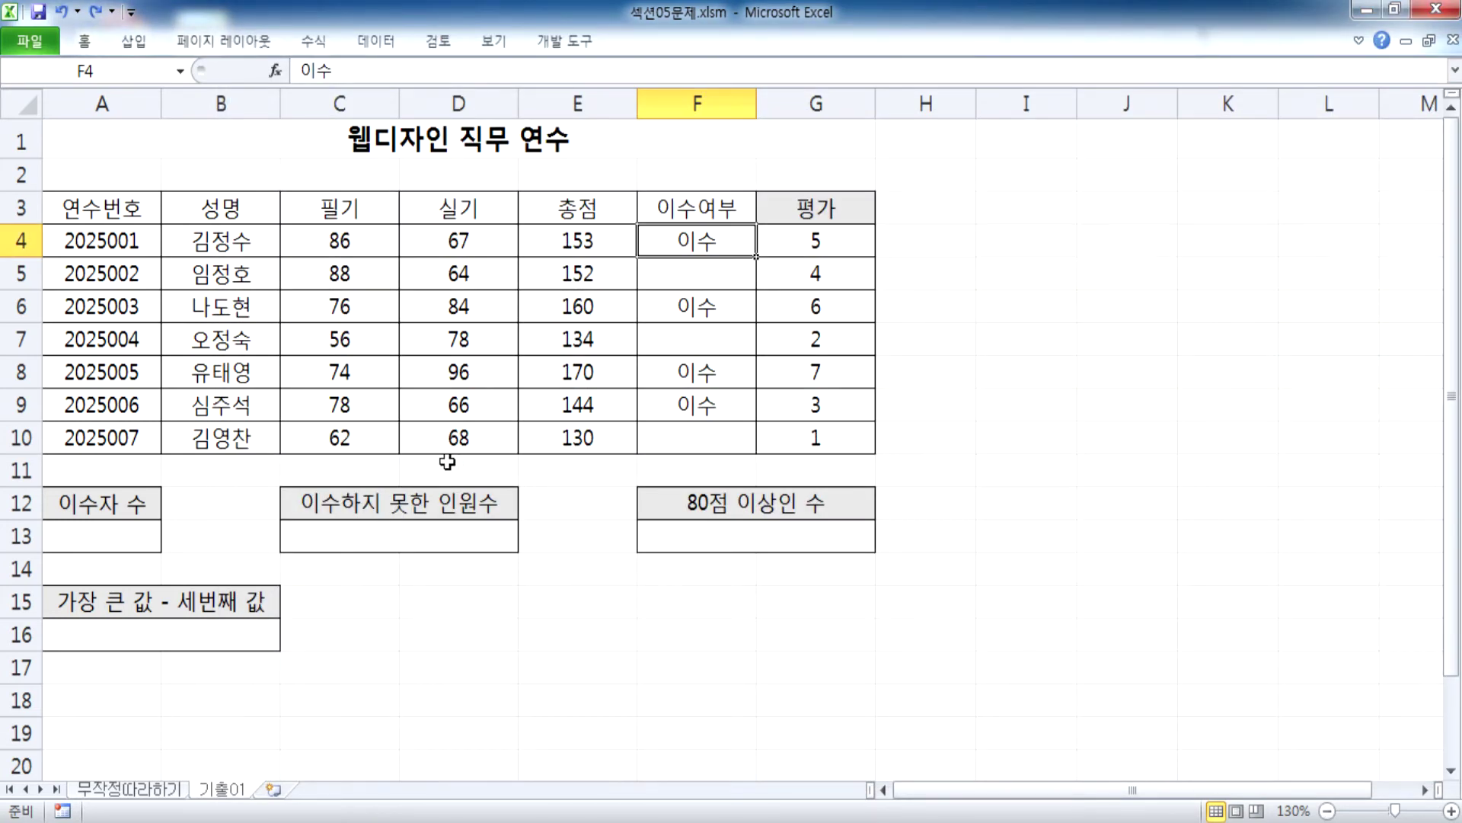
pyautogui.scroll(-1, 453, 461)
pyautogui.click(102, 430)
pyautogui.write('=C')
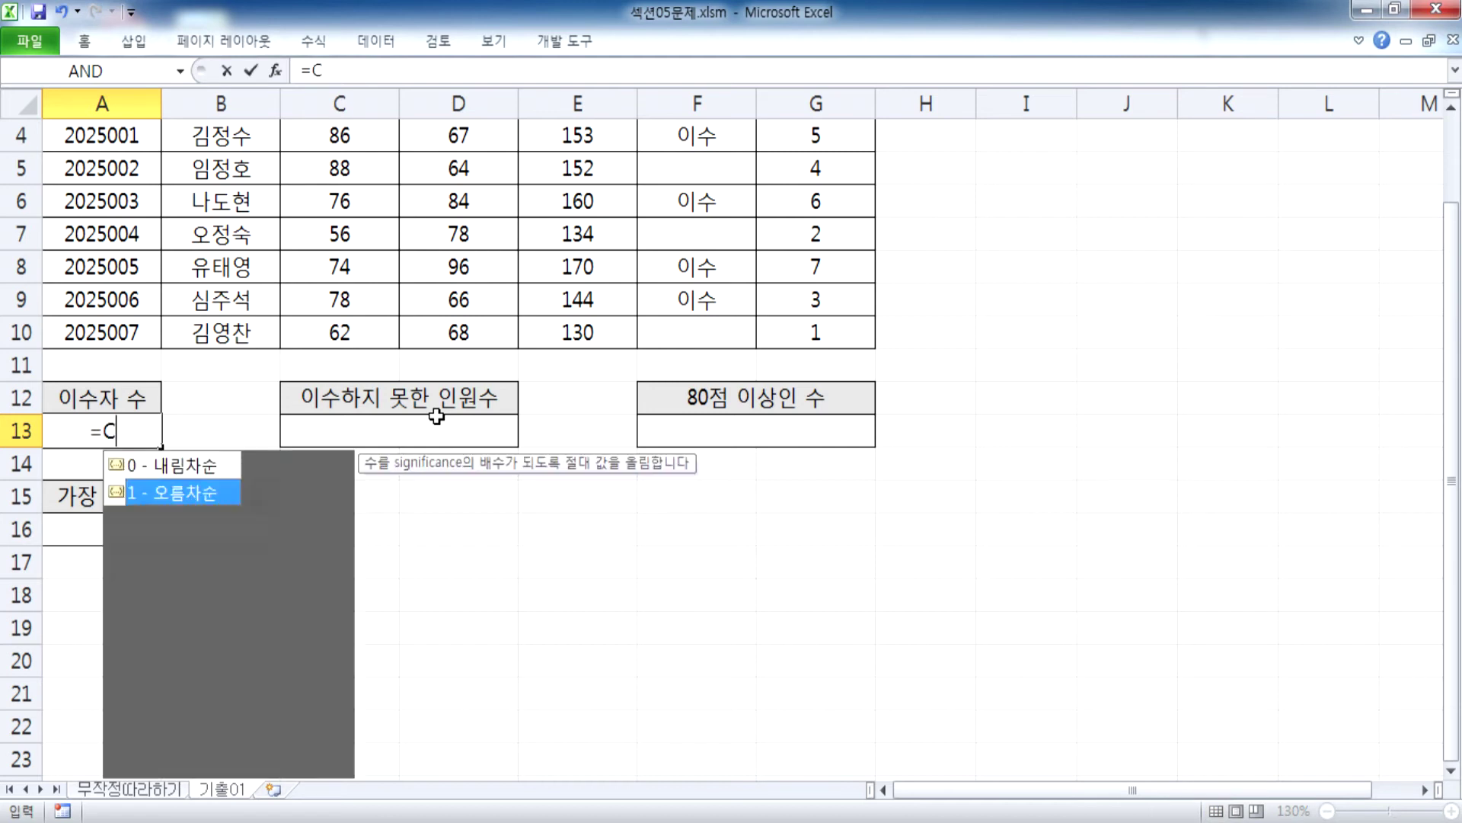
pyautogui.write('OUNTIF(')
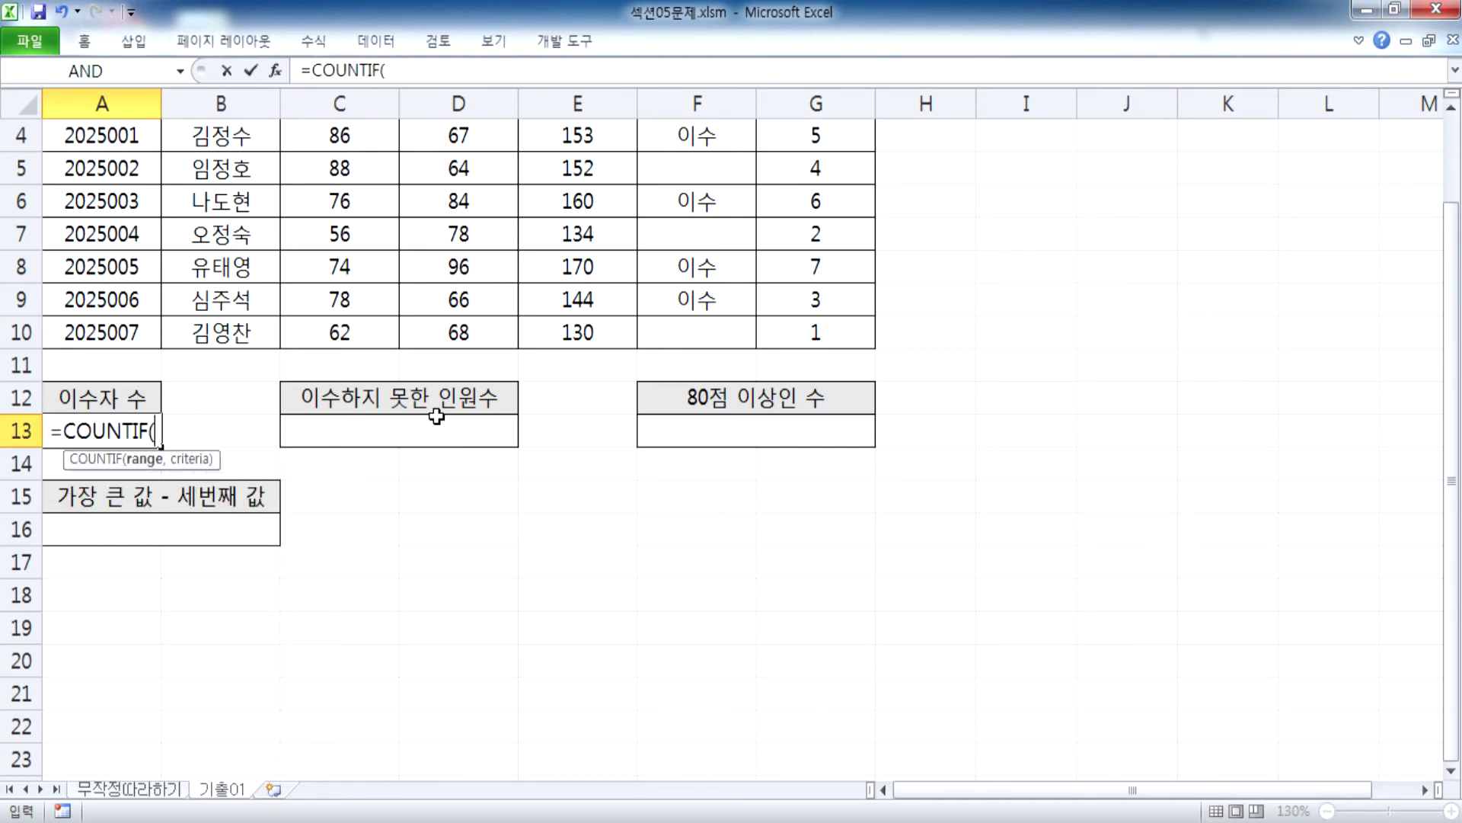
pyautogui.scroll(3, 633, 384)
pyautogui.moveTo(670, 231); pyautogui.dragTo(670, 428)
pyautogui.scroll(-2, 663, 358)
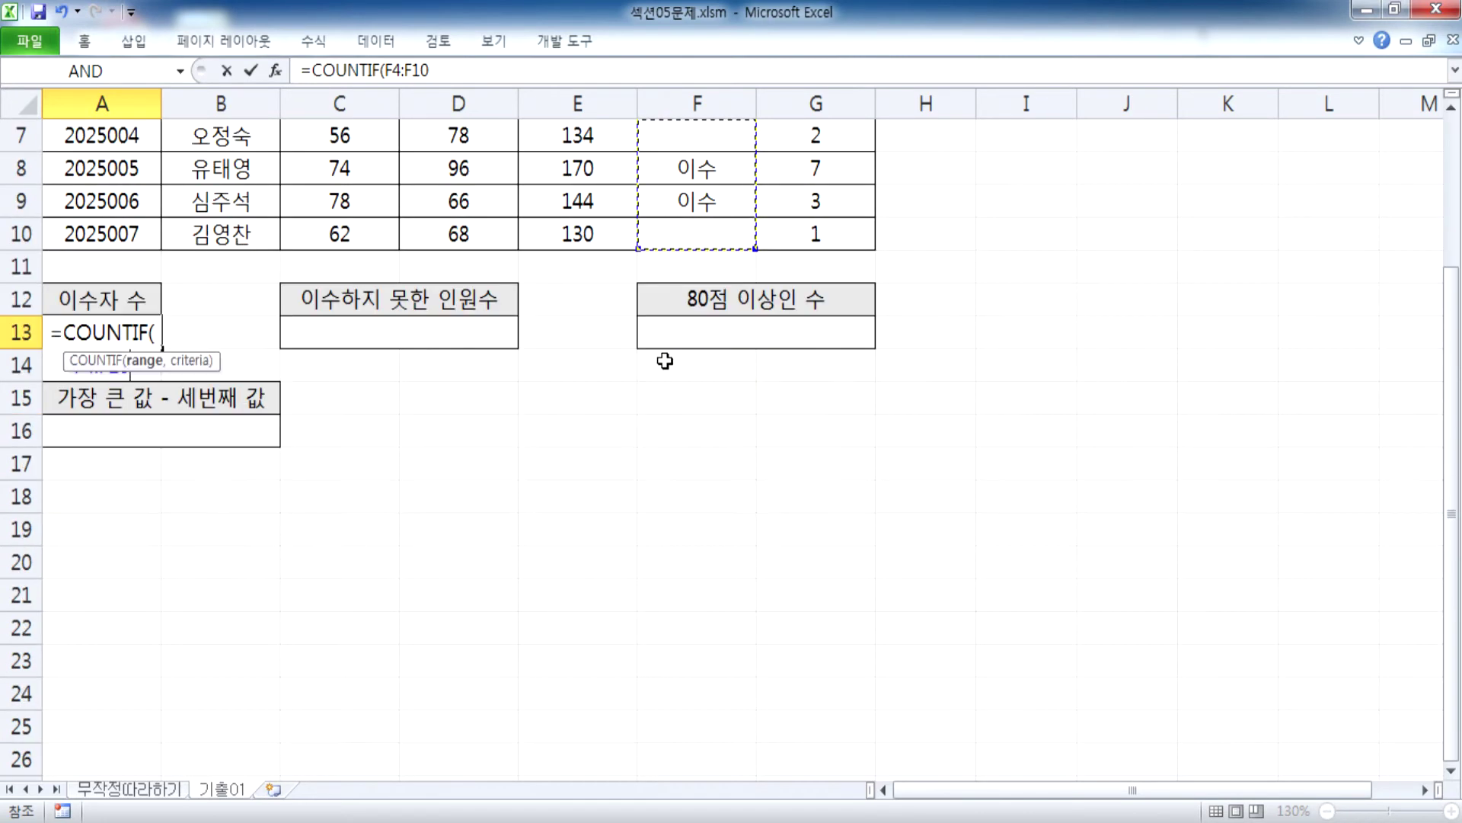
# Step: Complete the COUNTIF formula in A13 with the text "이수" as its criterion instead of a cell reference
pyautogui.write(',')
pyautogui.scroll(2, 678, 395)
pyautogui.click(712, 240)
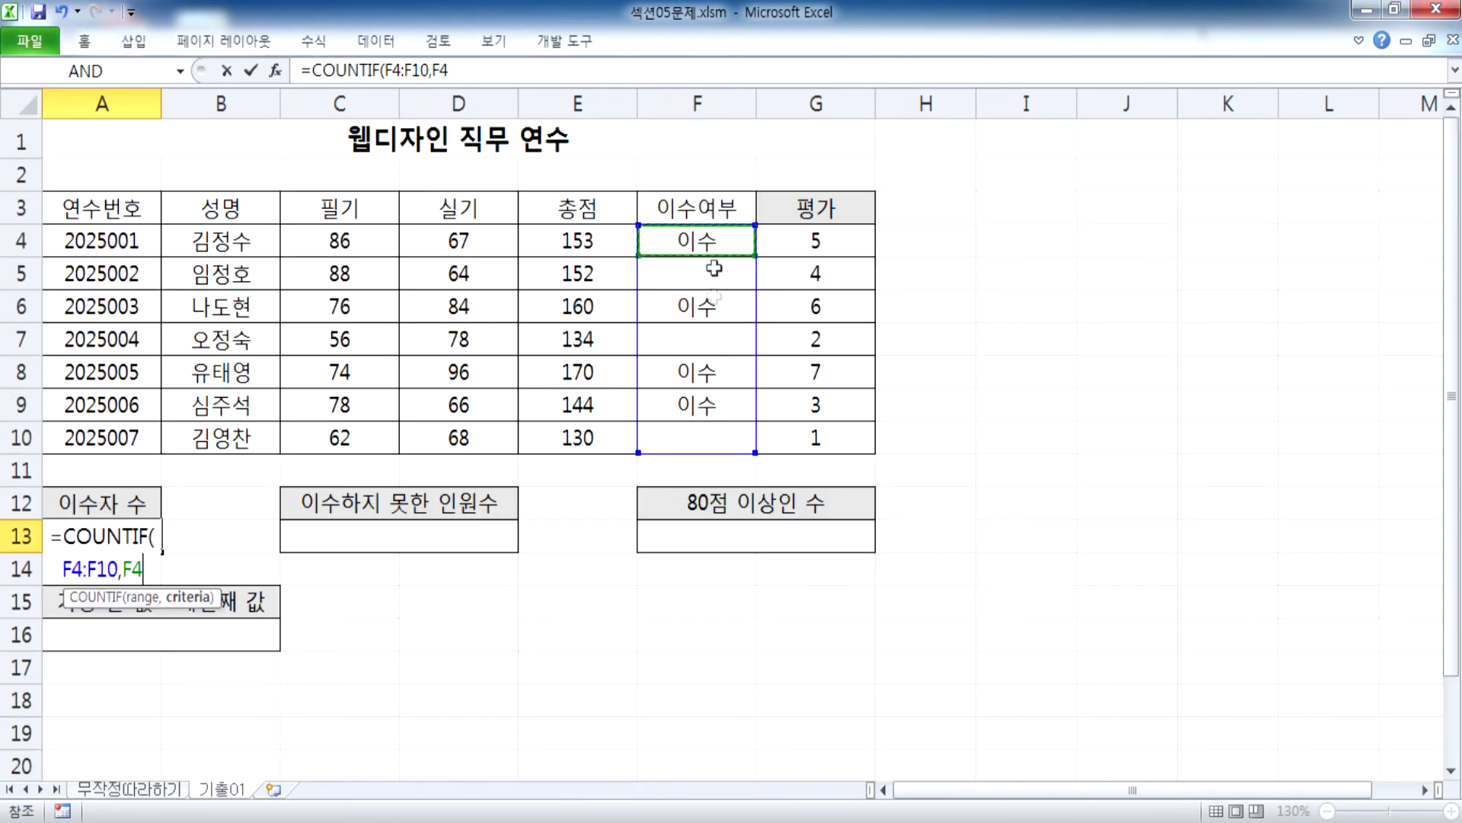
pyautogui.press('BackSpace')
pyautogui.press('BackSpace')
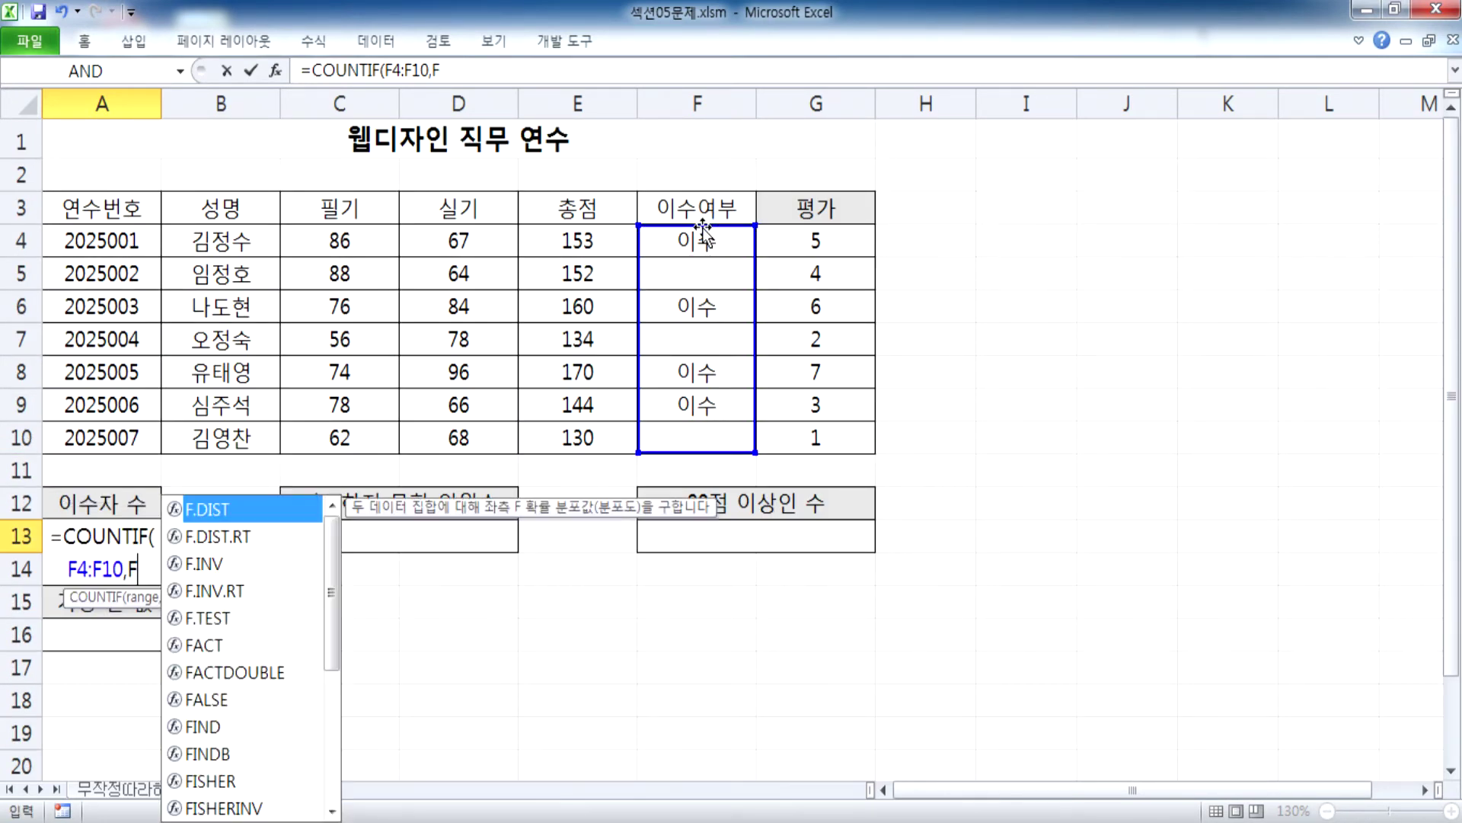
pyautogui.write('"이수')
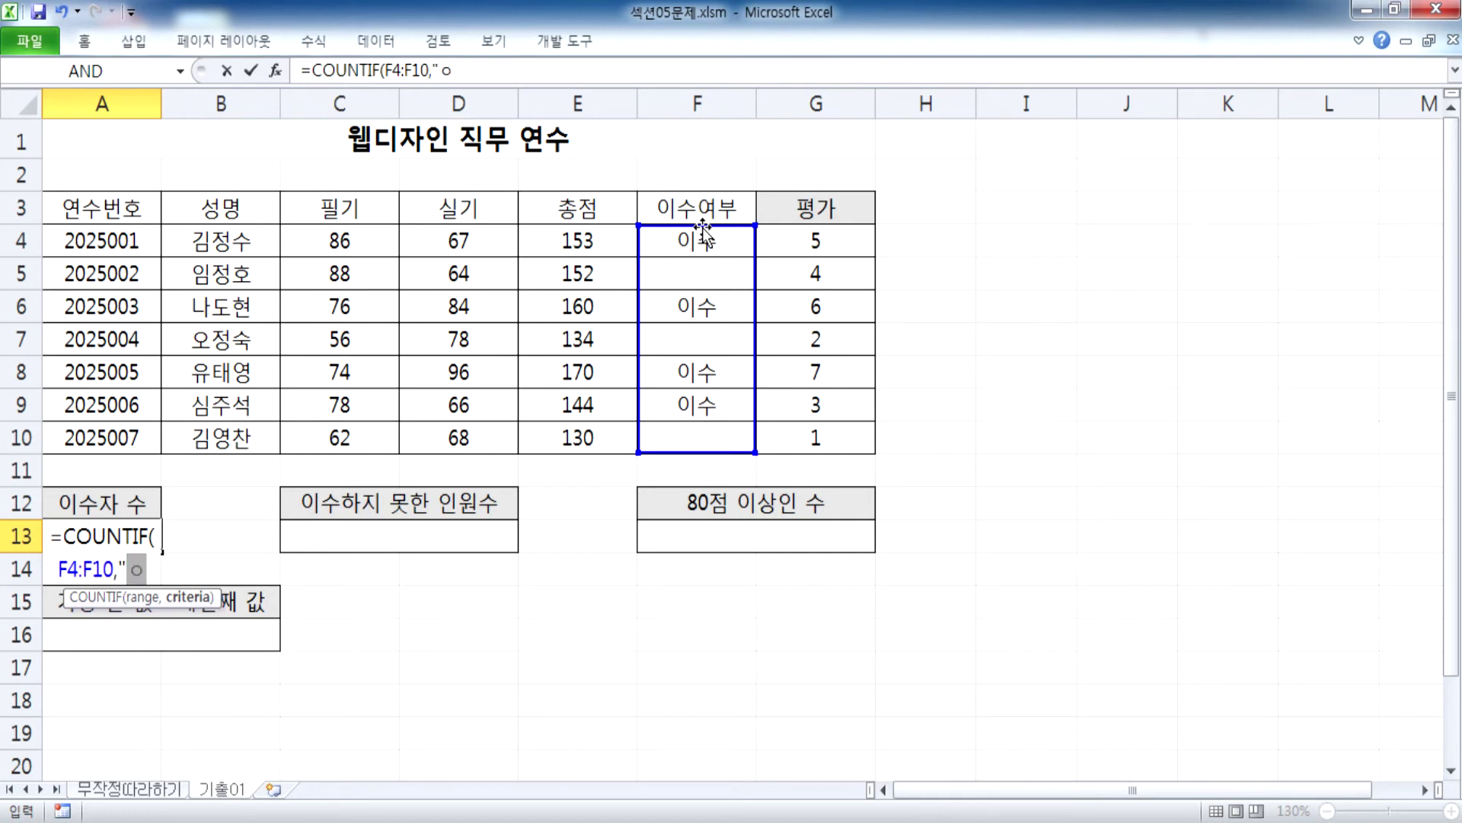
pyautogui.write('"')
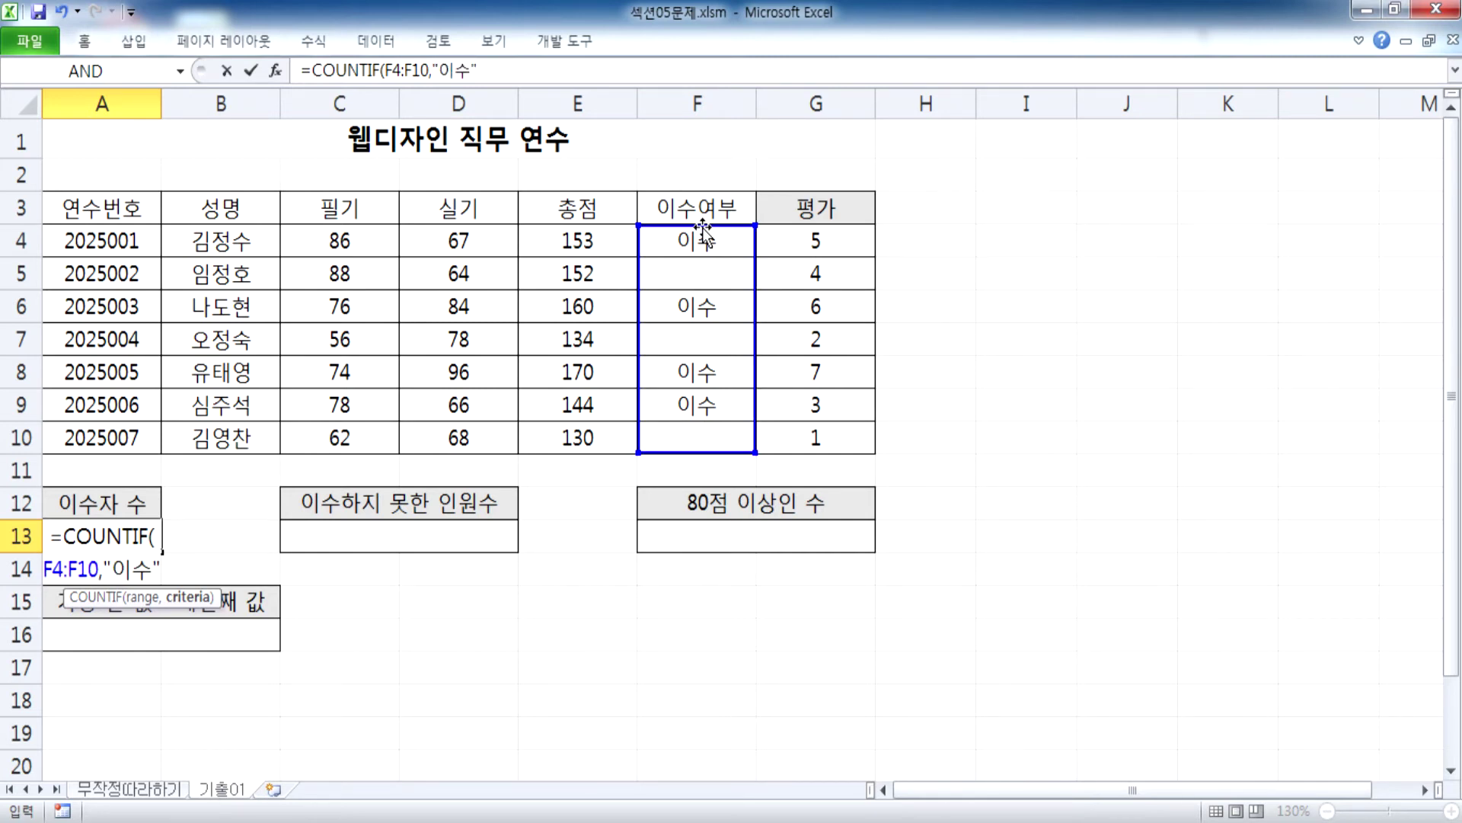
pyautogui.press('Return')
pyautogui.click(123, 533)
pyautogui.scroll(-2, 194, 475)
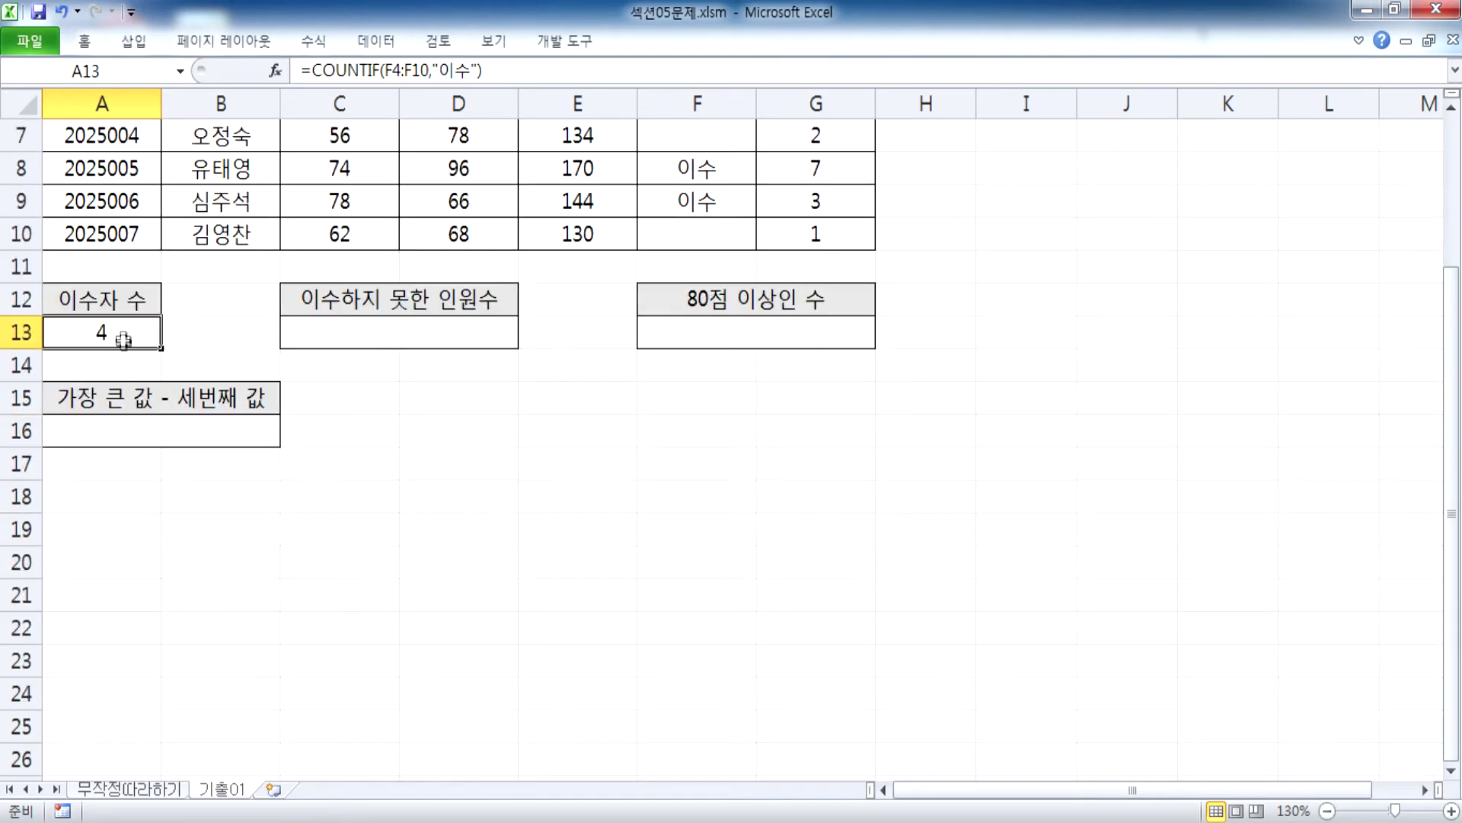
# Step: Append &"명" to the COUNTIF formula in cell A13
pyautogui.press('F2')
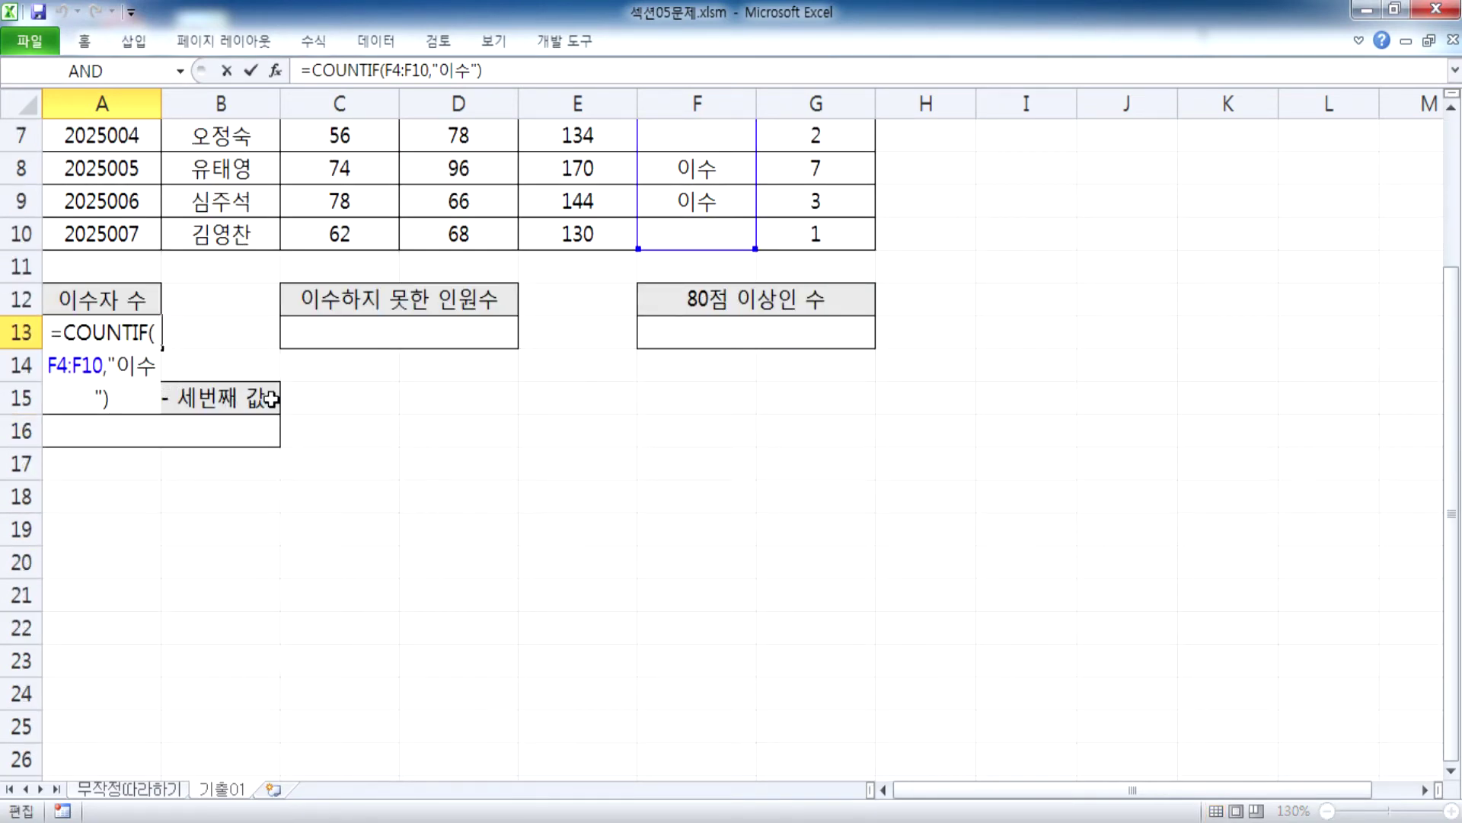
pyautogui.write('&"AU')
pyautogui.press('BackSpace')
pyautogui.press('BackSpace')
pyautogui.write('명')
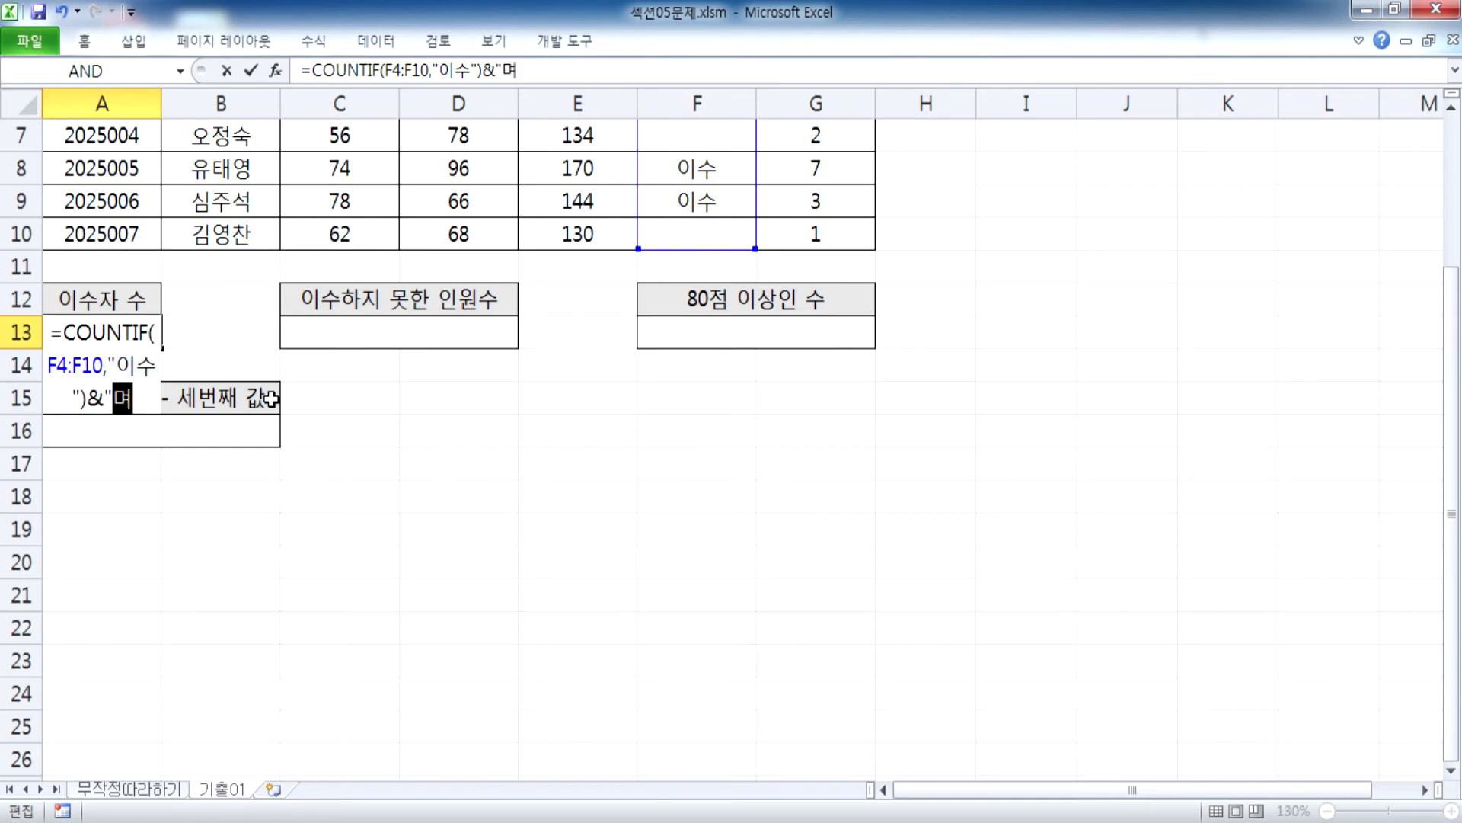
pyautogui.write('"')
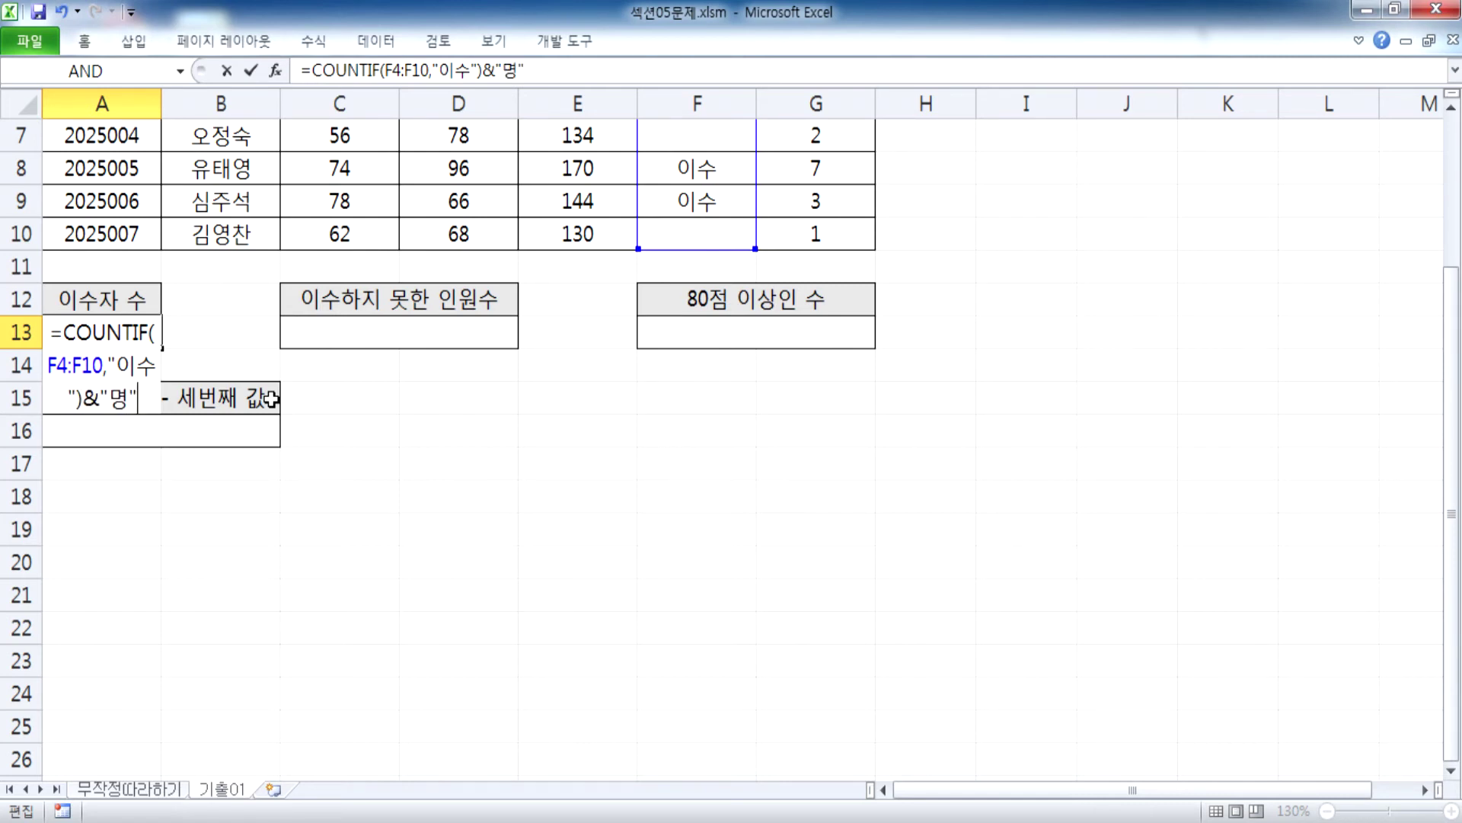
pyautogui.press('Return')
pyautogui.click(102, 331)
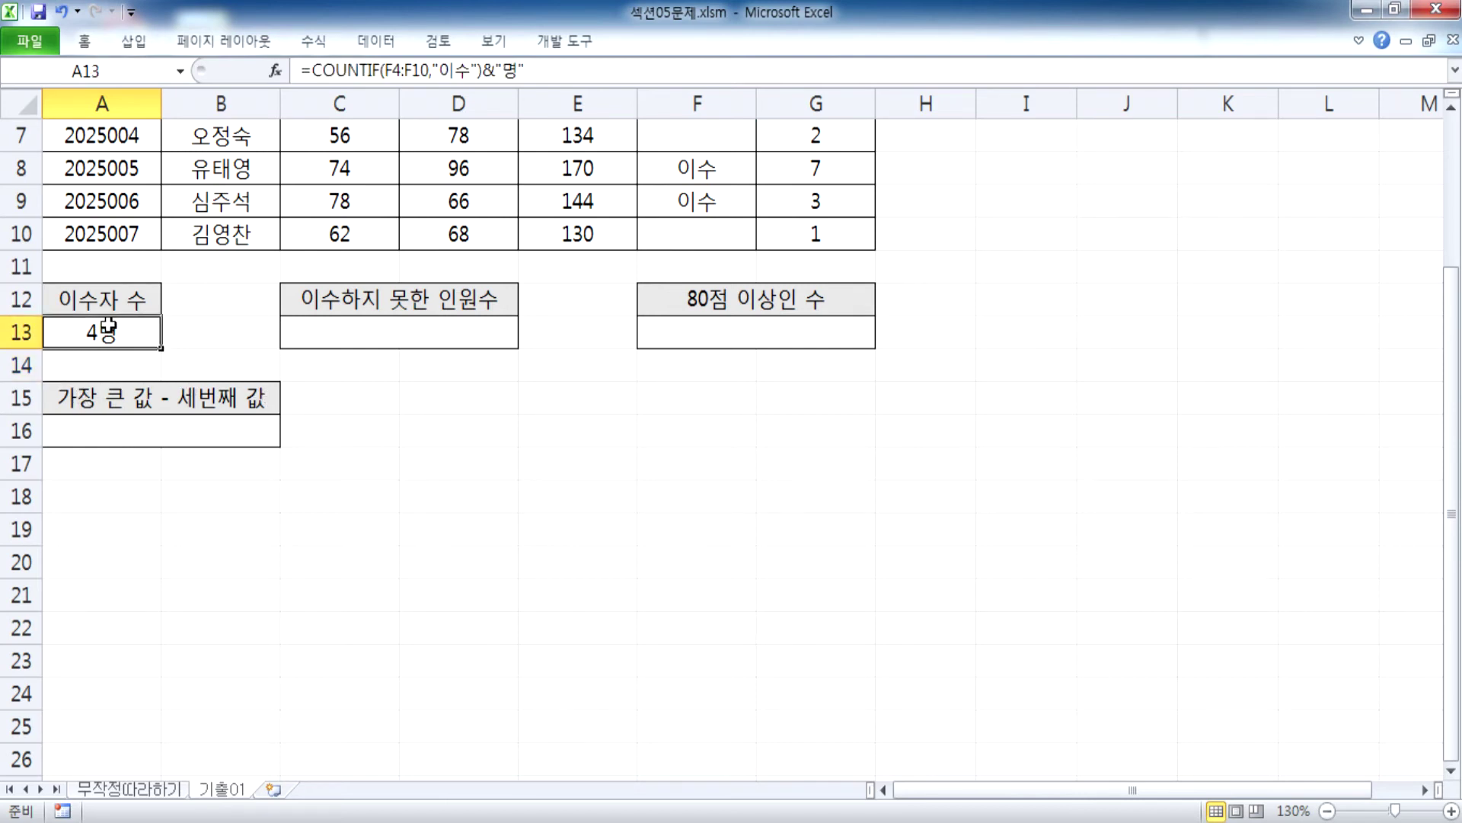
# Step: Count the non-completers in C13 with COUNTBLANK over F4:F10 and append "명" to the result
pyautogui.hotkey('alt', 'Tab')
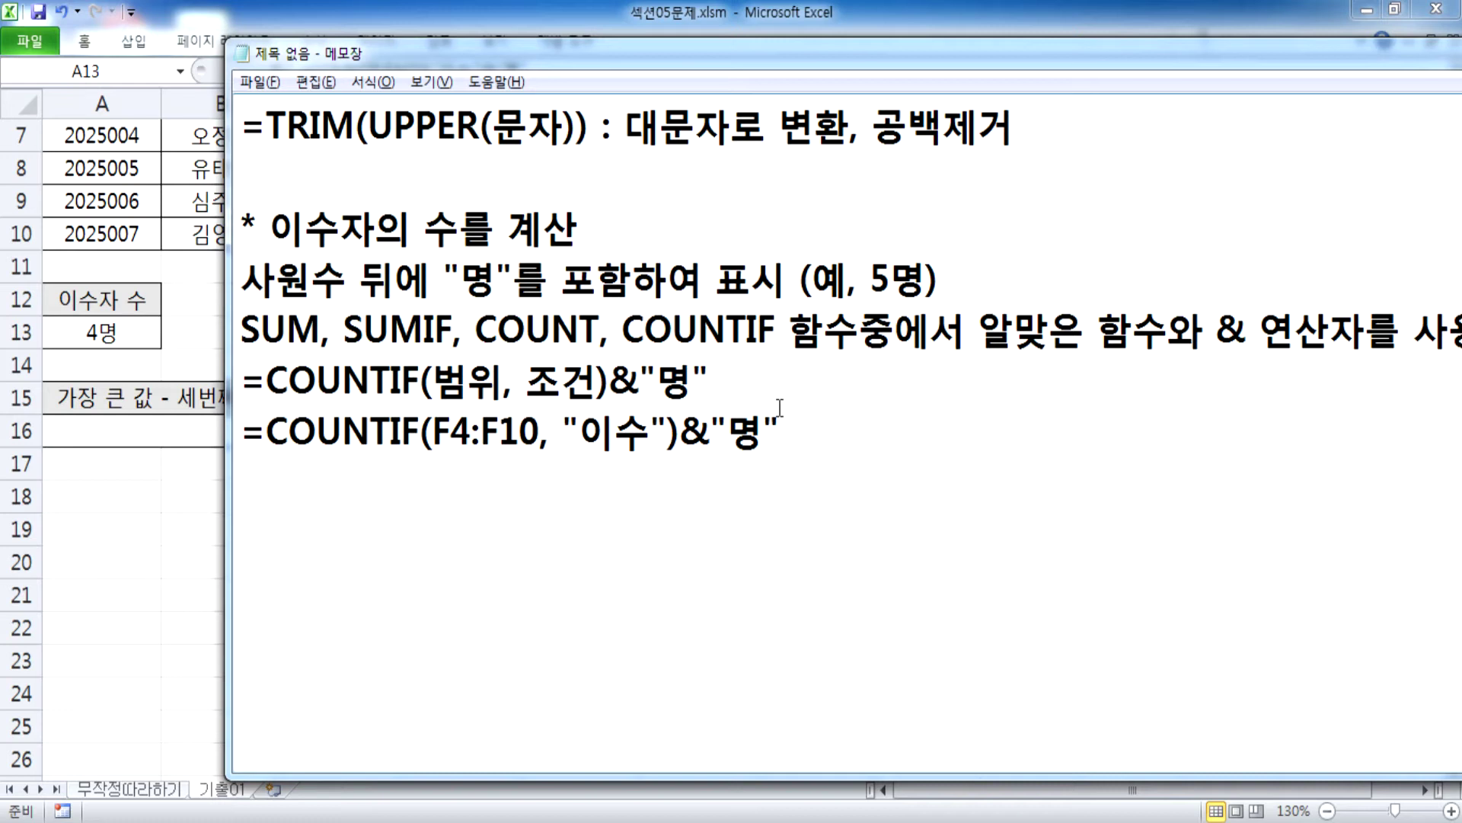
pyautogui.click(190, 531)
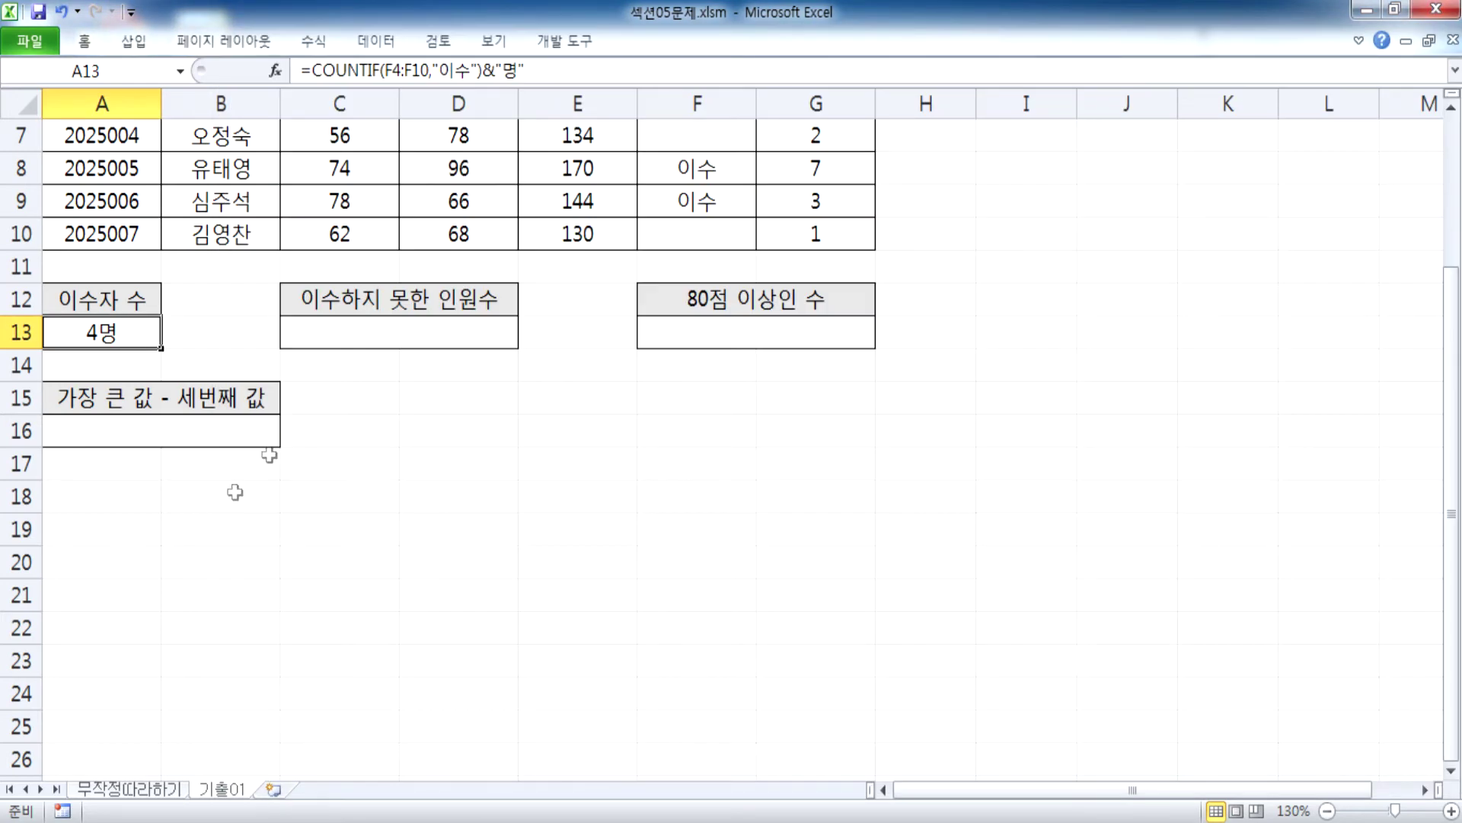
pyautogui.click(335, 327)
pyautogui.scroll(2, 460, 370)
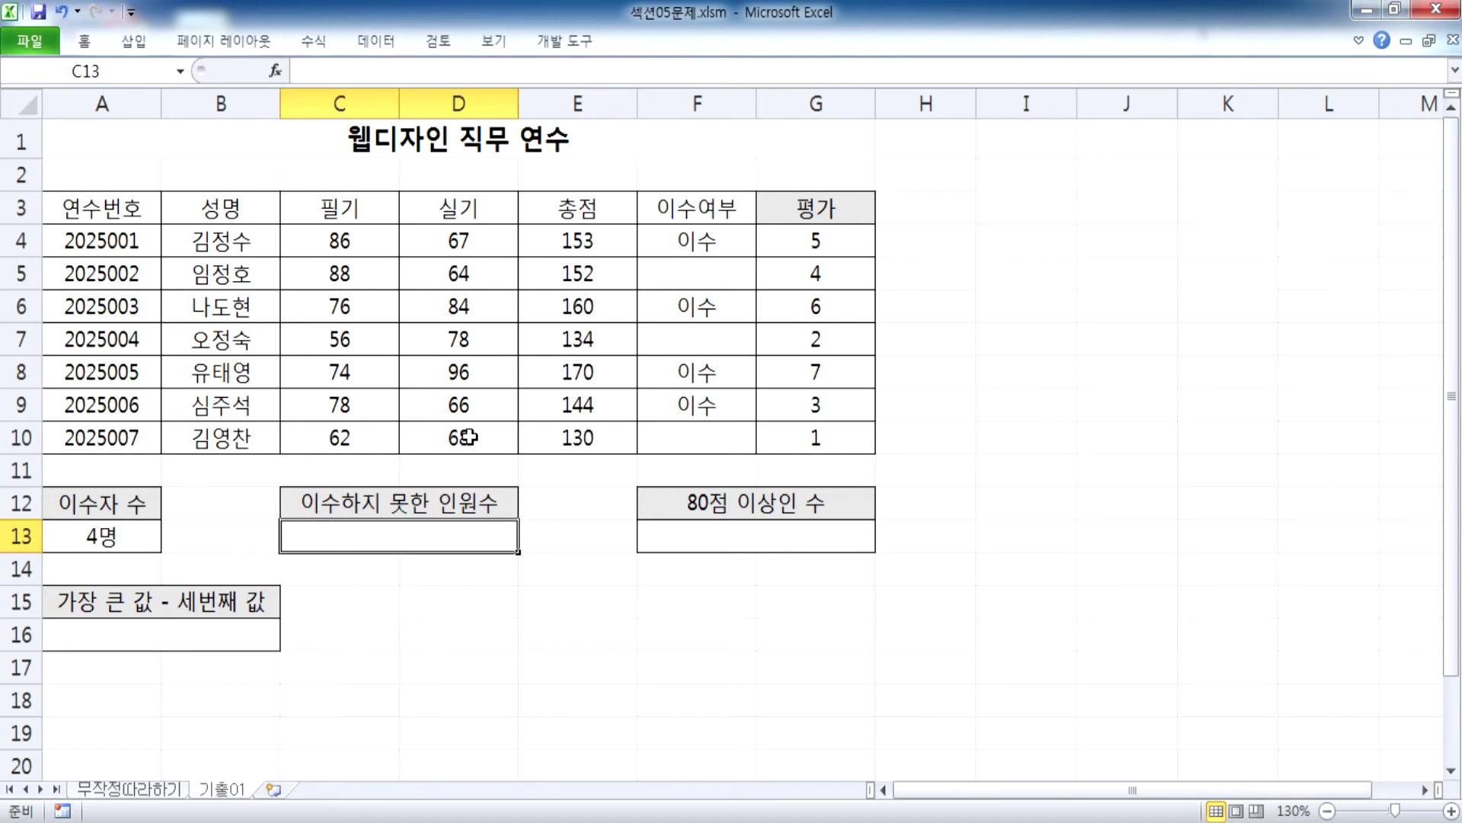
pyautogui.write('=COUNT')
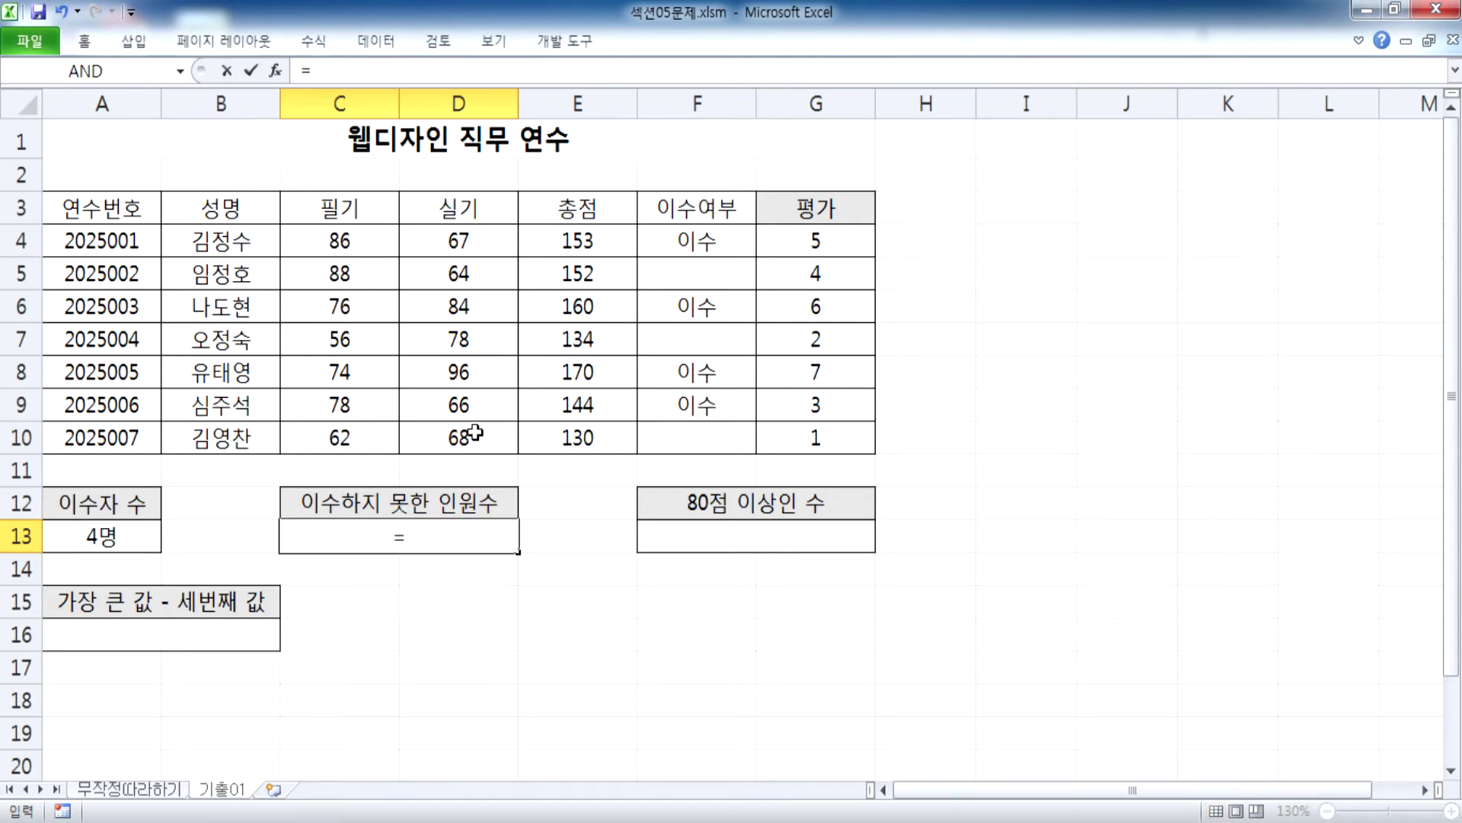
pyautogui.press('Down')
pyautogui.press('Down')
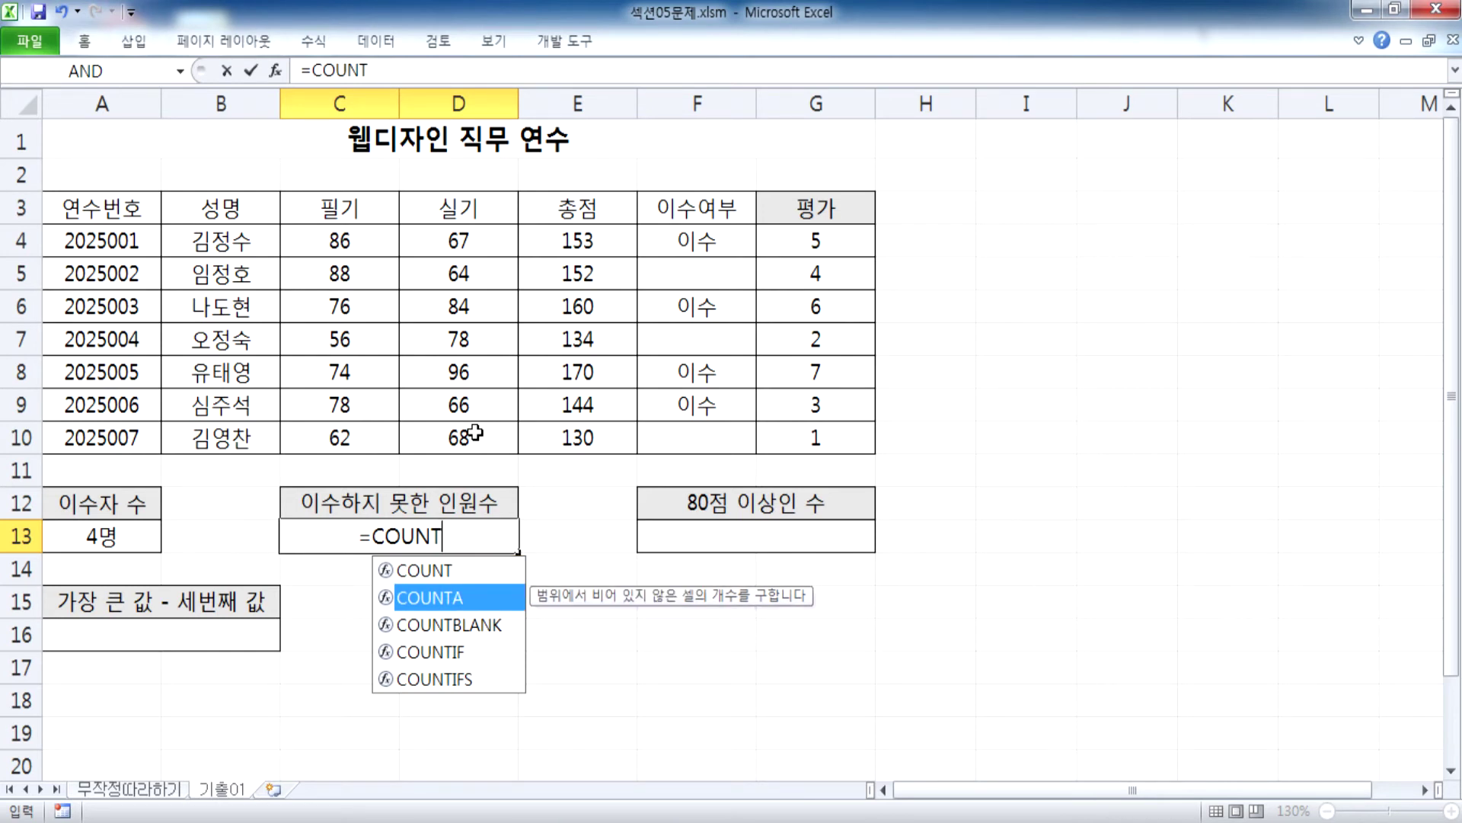
pyautogui.press('Tab')
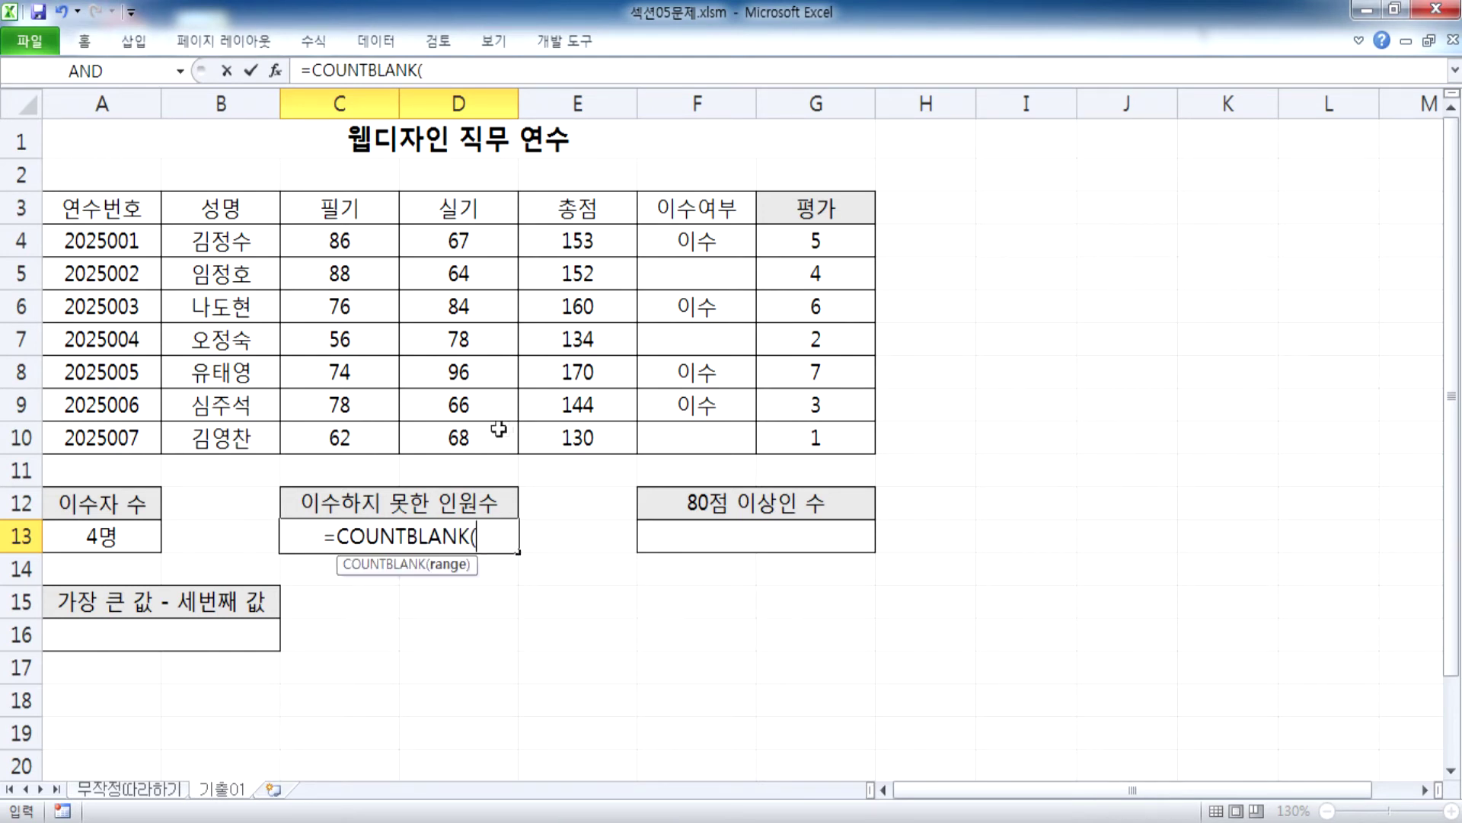
pyautogui.click(674, 238)
pyautogui.moveTo(674, 238); pyautogui.dragTo(665, 424)
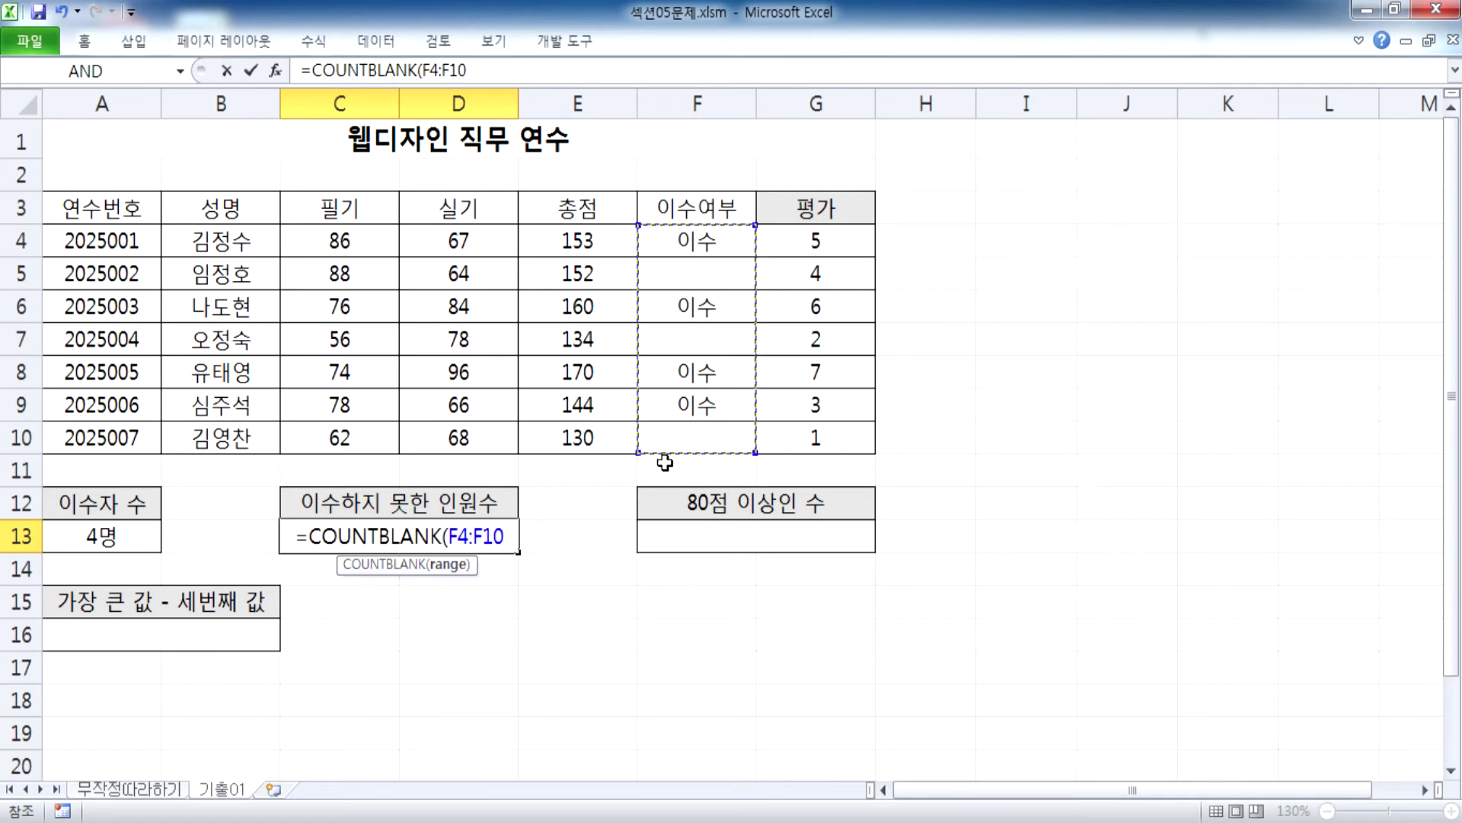
pyautogui.write(')&"명"')
pyautogui.press('Return')
pyautogui.press('Up')
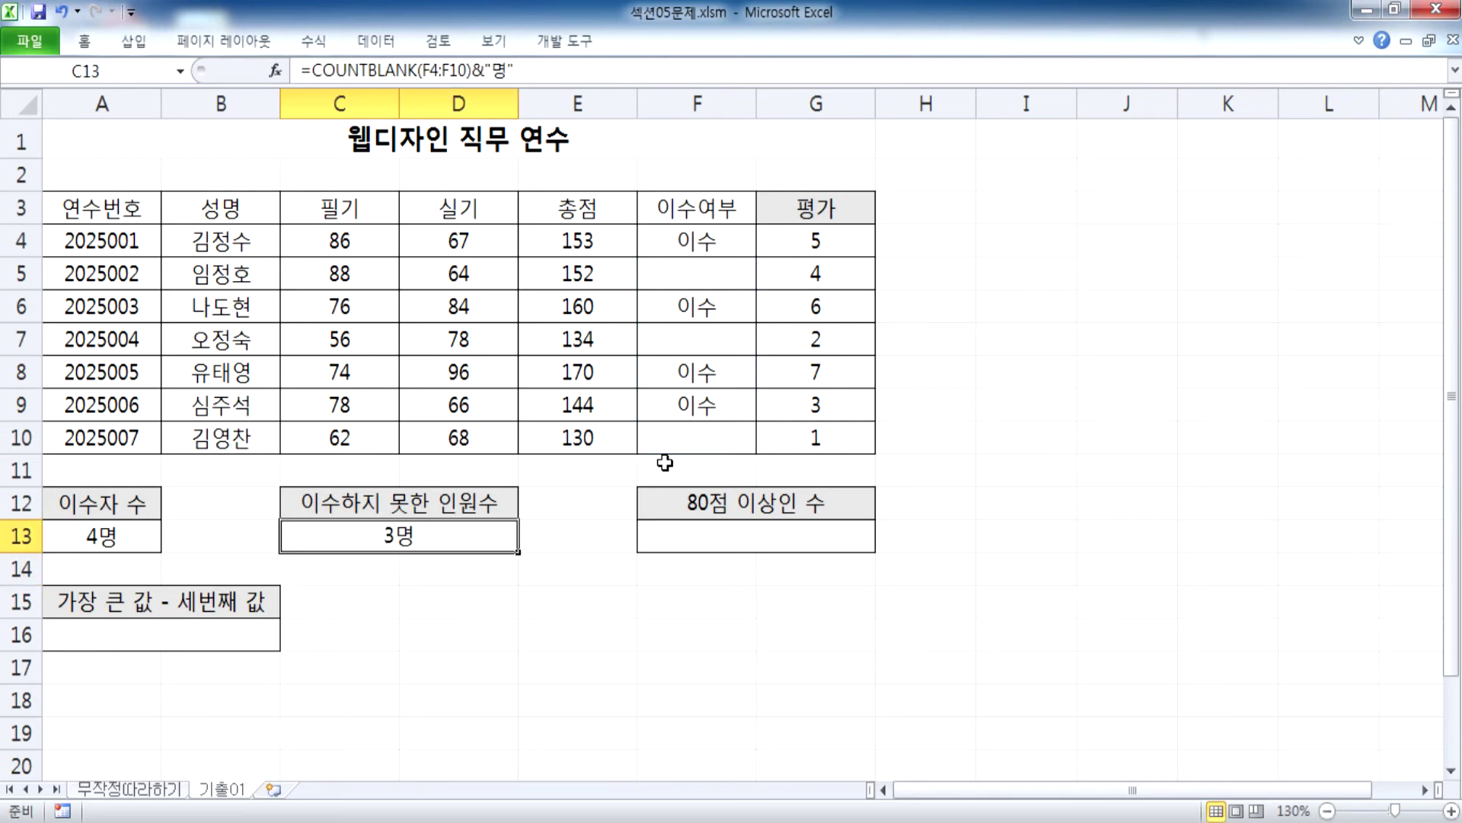
# Step: Copy C13's COUNTBLANK formula into the Notepad notes below the COUNTIF lines, separated from them by a blank line
pyautogui.scroll(-1, 666, 451)
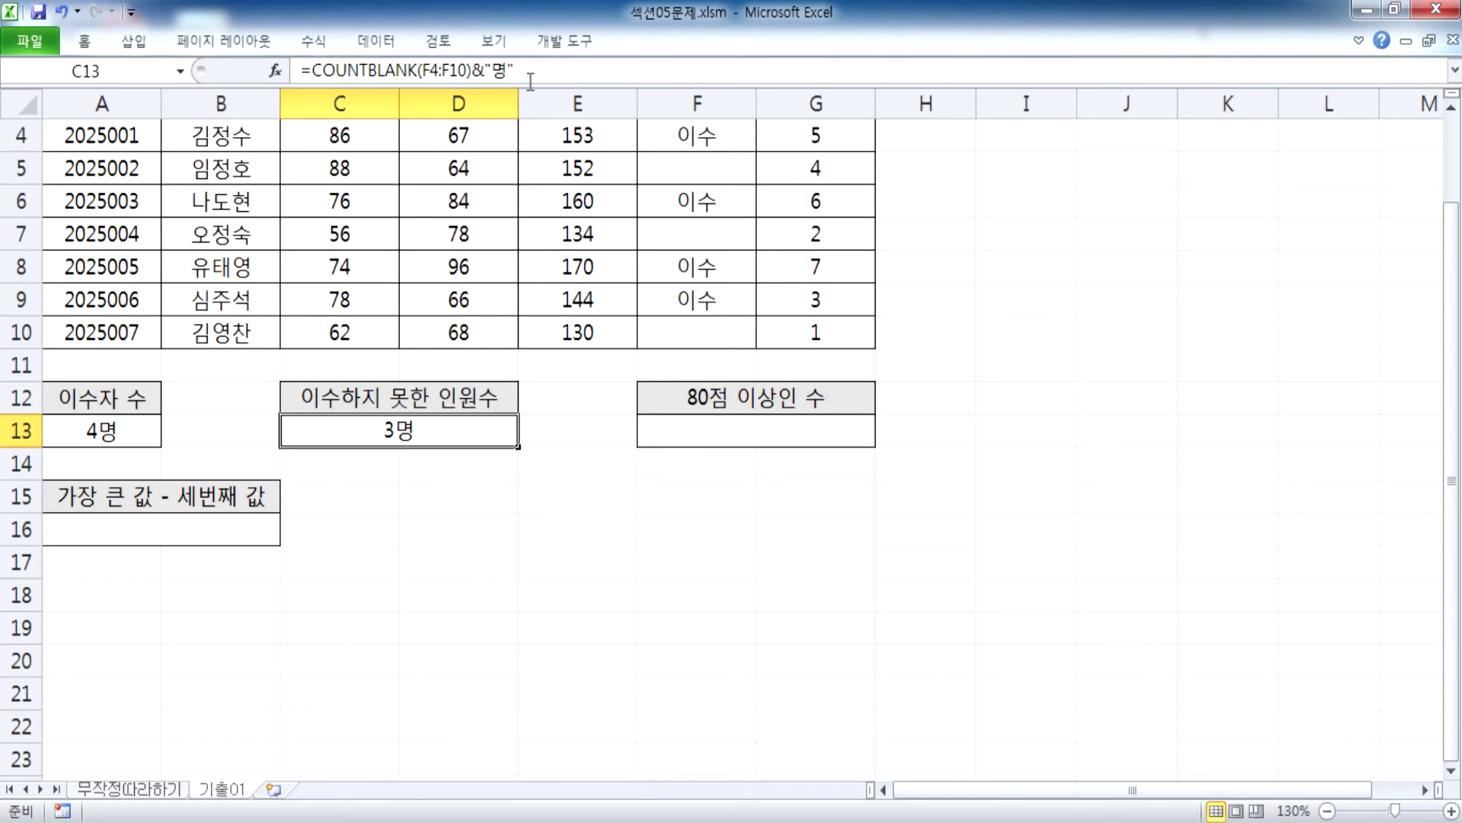
pyautogui.moveTo(531, 82); pyautogui.dragTo(256, 53)
pyautogui.hotkey('ctrl', 'c')
pyautogui.hotkey('alt', 'Tab')
pyautogui.hotkey('ctrl', 'v')
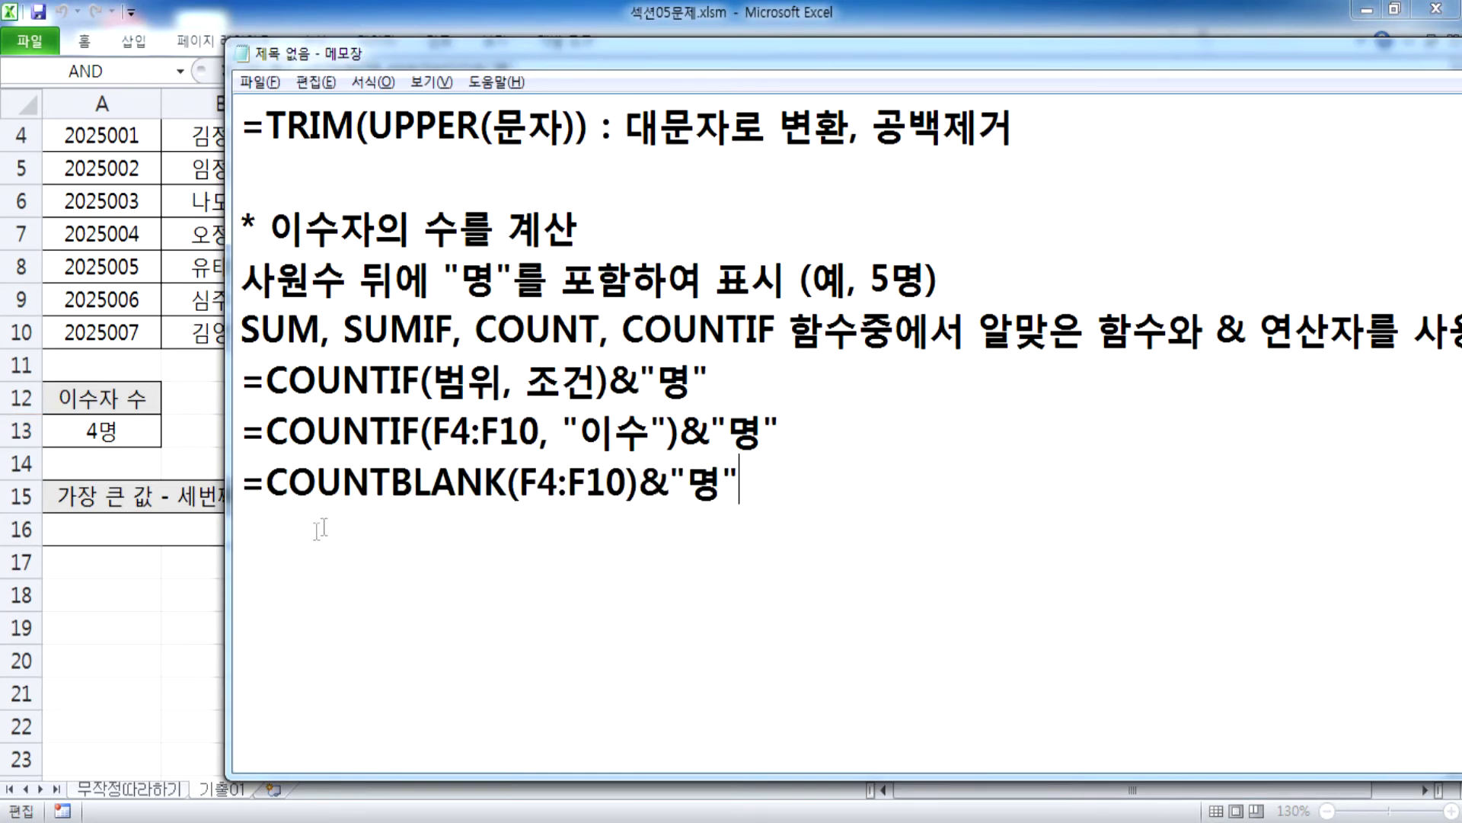
pyautogui.click(811, 415)
pyautogui.press('Return')
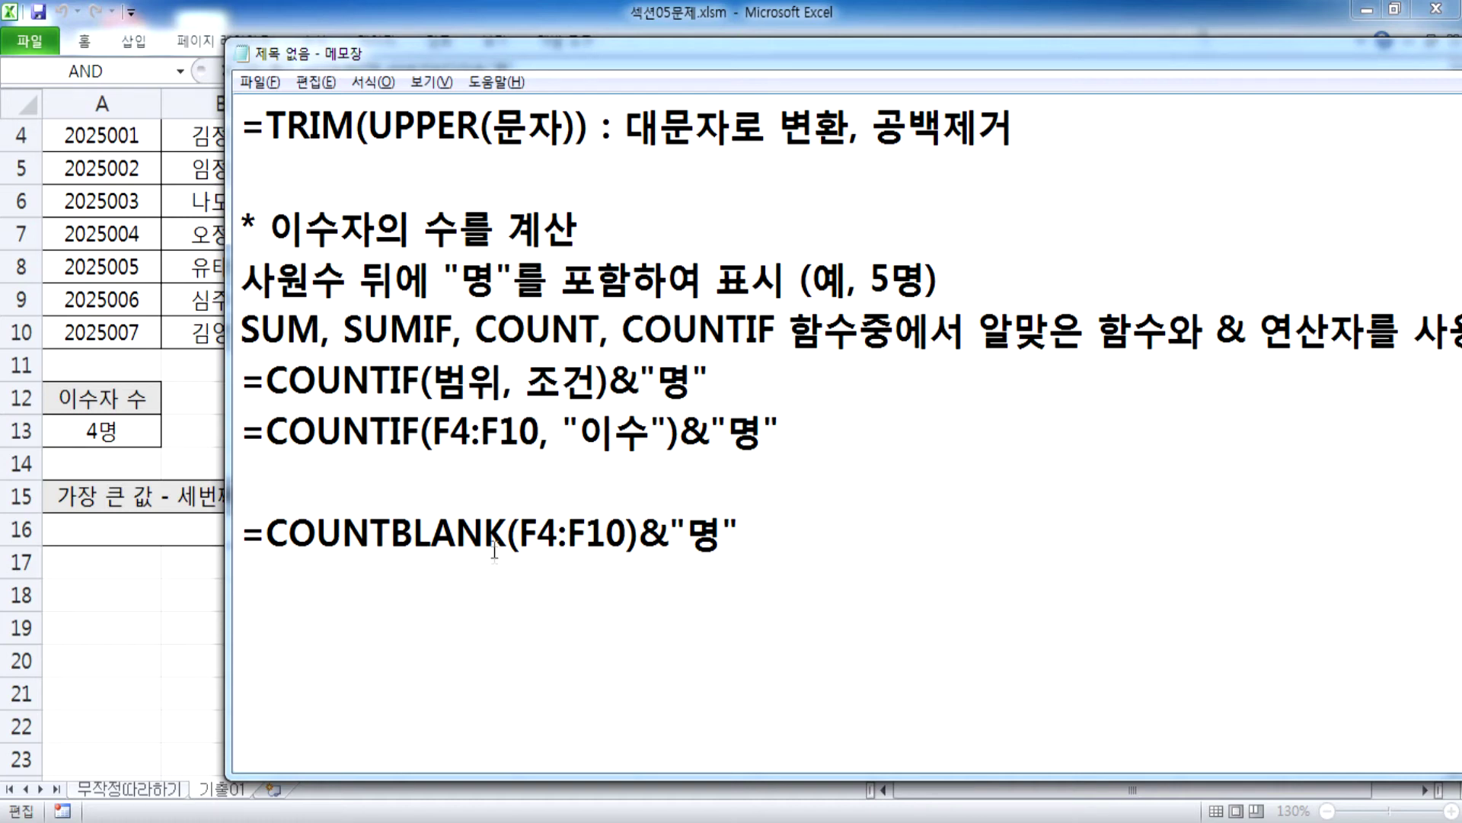
pyautogui.hotkey('alt', 'Tab')
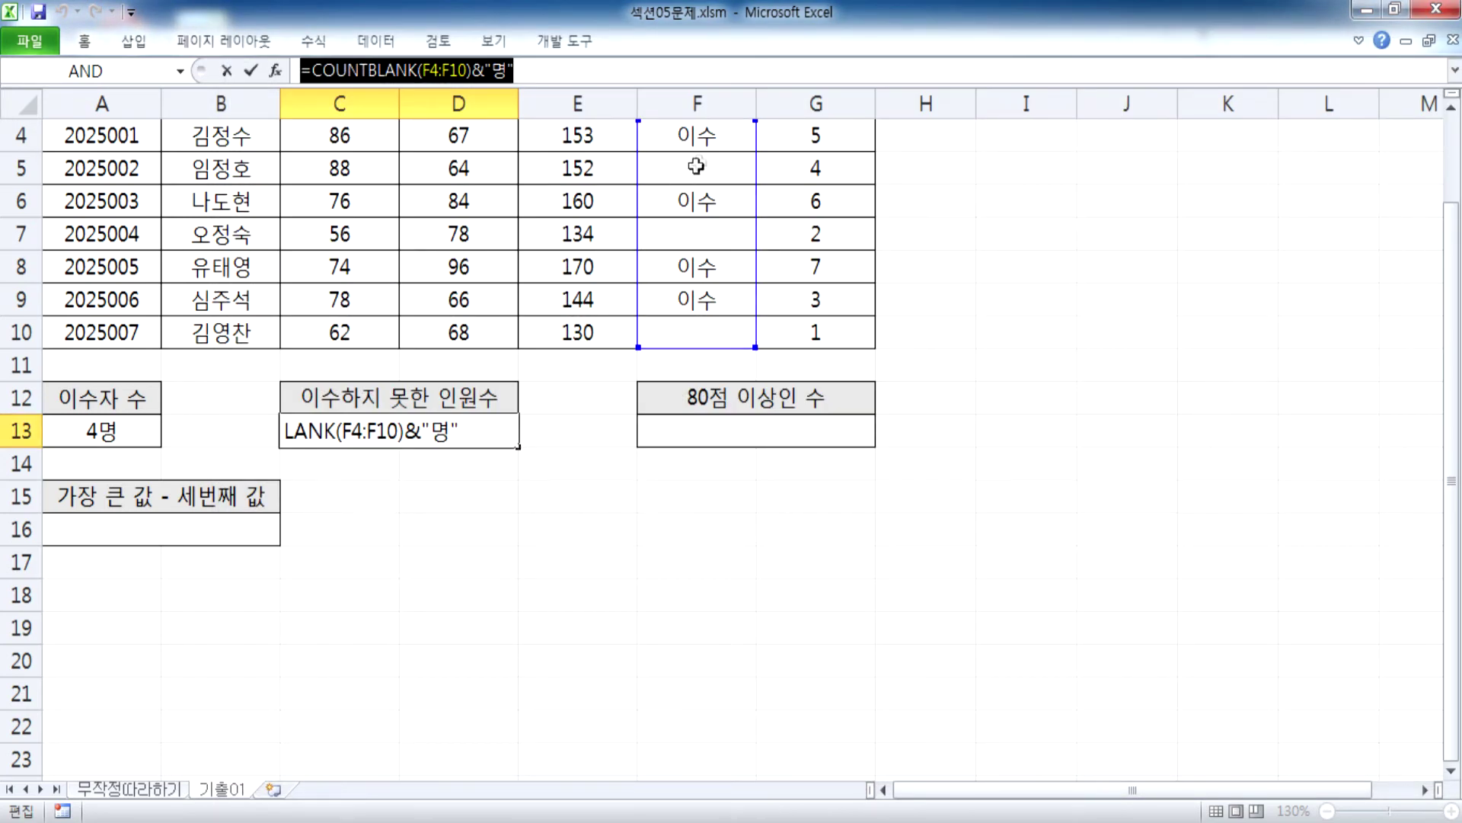
pyautogui.hotkey('ctrl', 'Return')
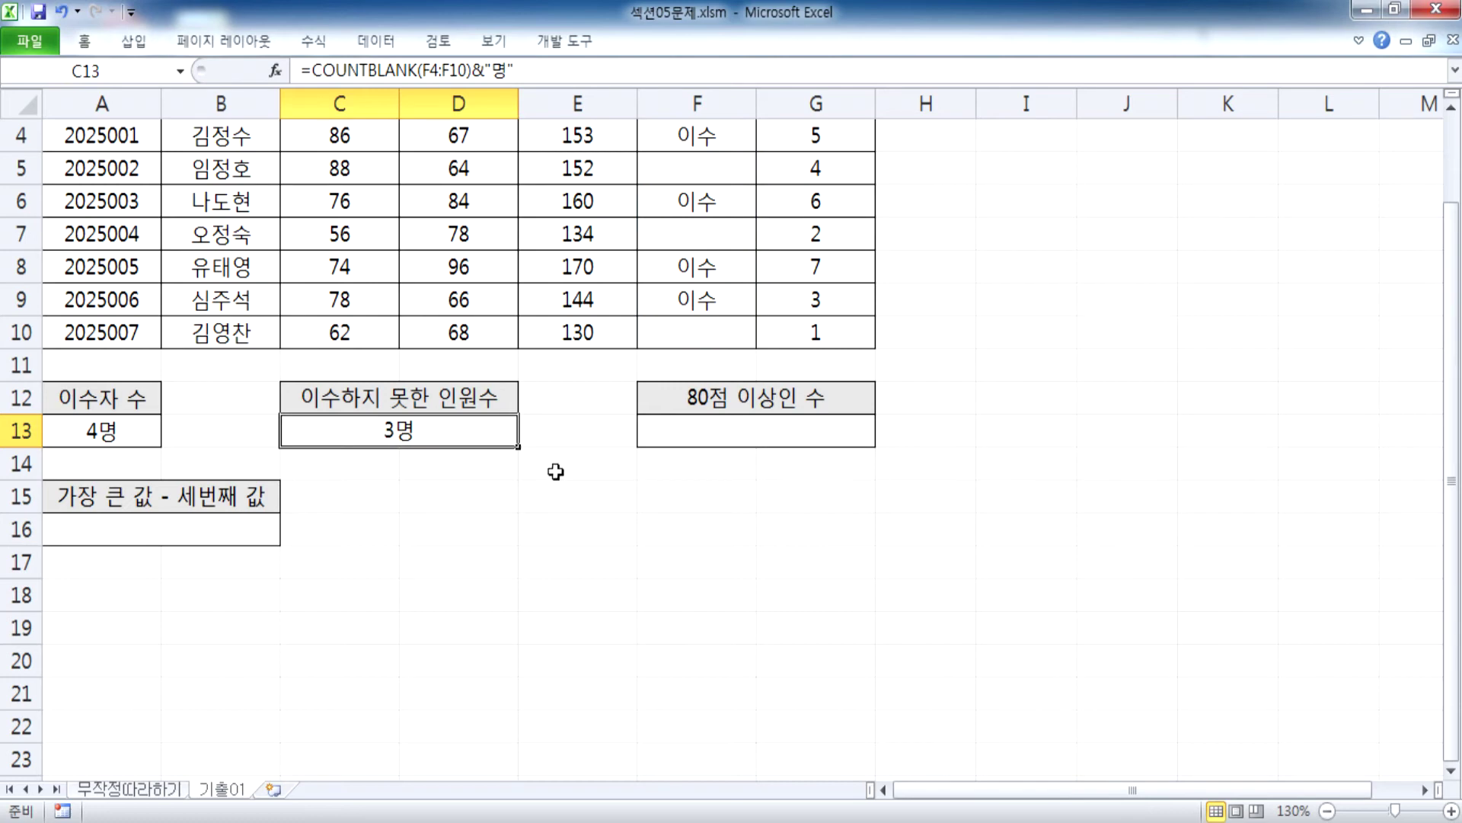
# Step: Replace the formula in C13 with =COUNTIF(F4:F10,"") to count the blank cells
pyautogui.hotkey('alt', 'Tab')
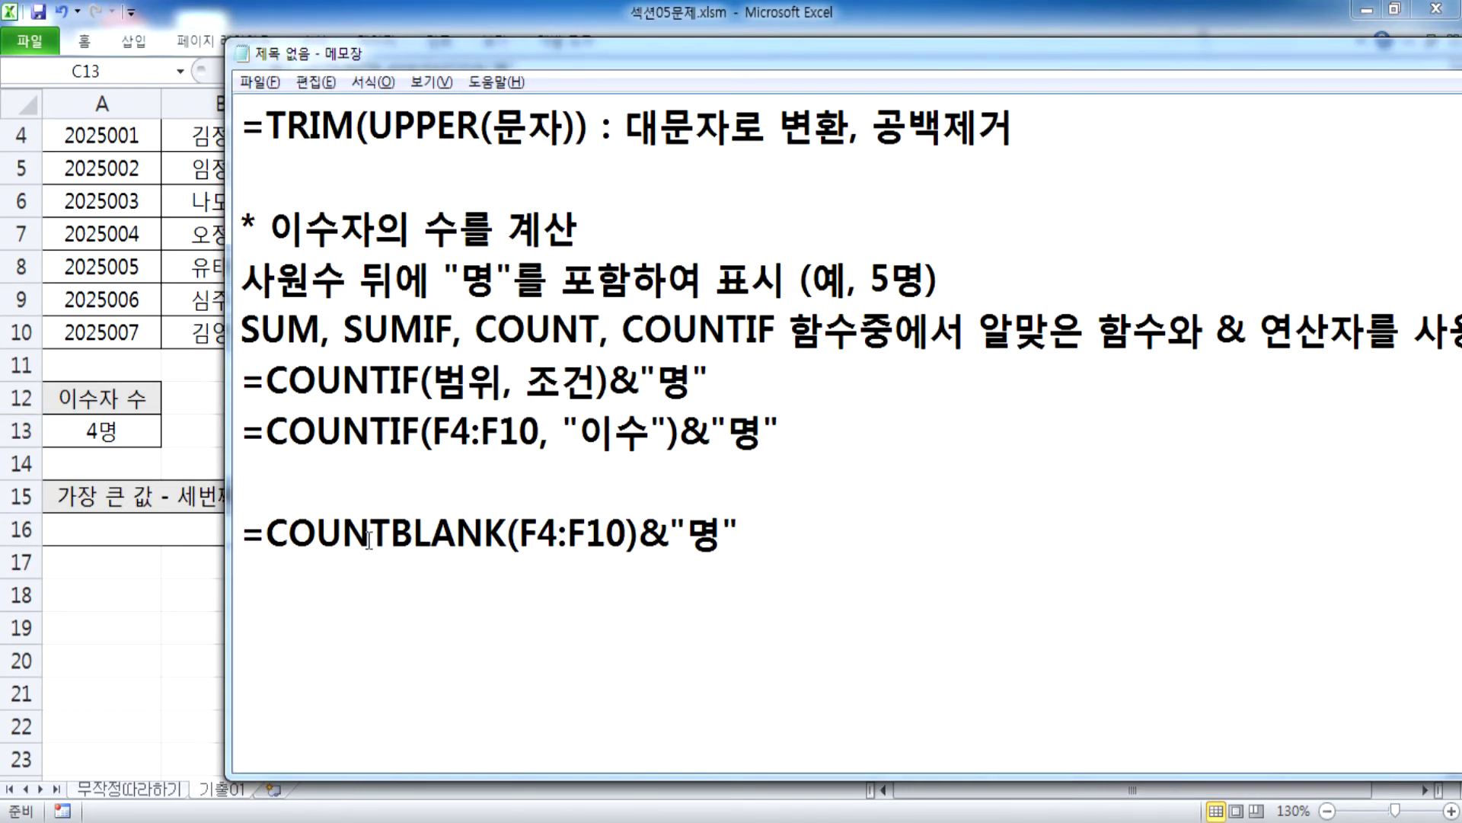
pyautogui.hotkey('alt', 'Tab')
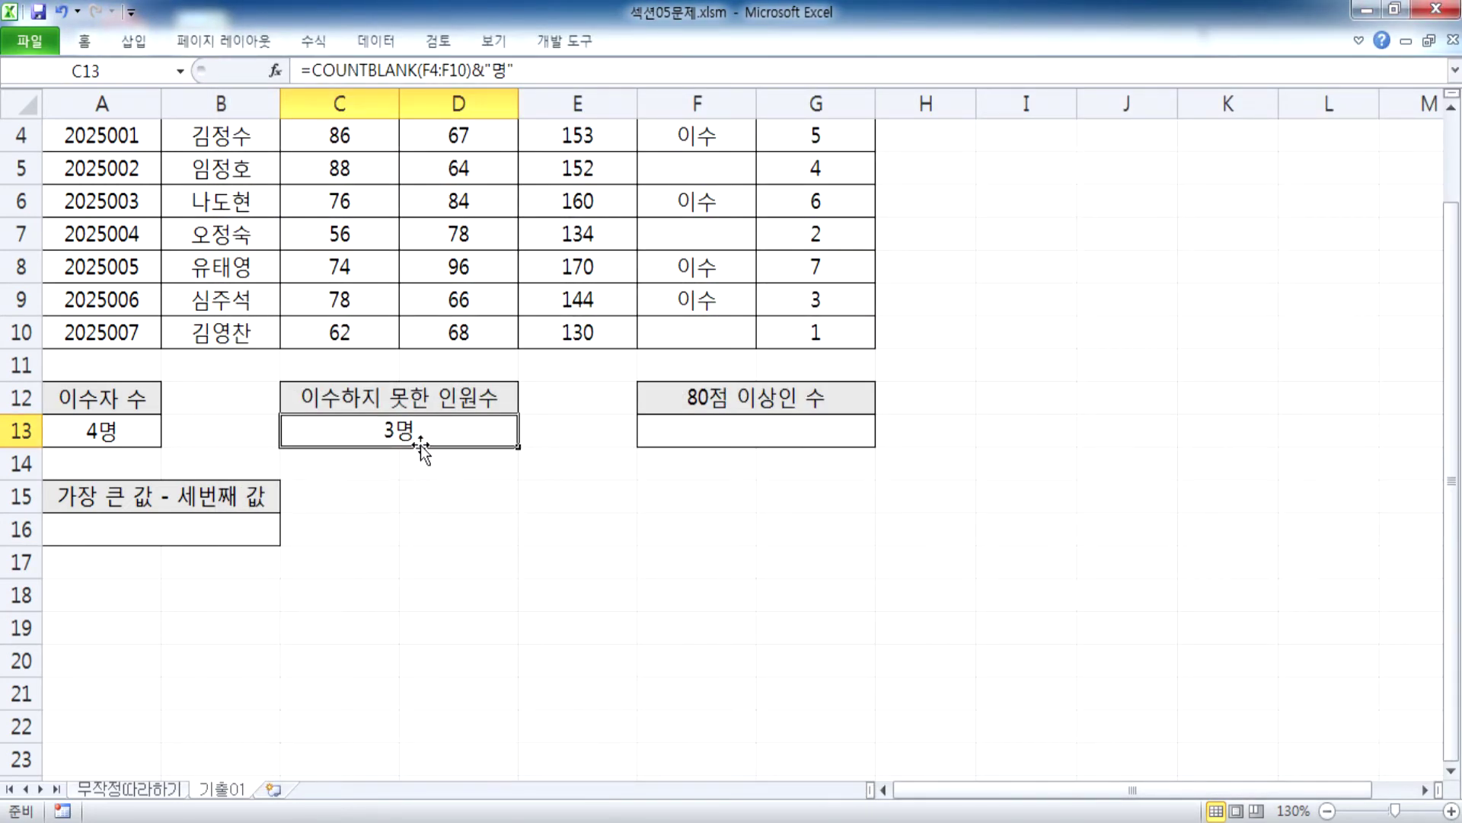
pyautogui.write('=countif(')
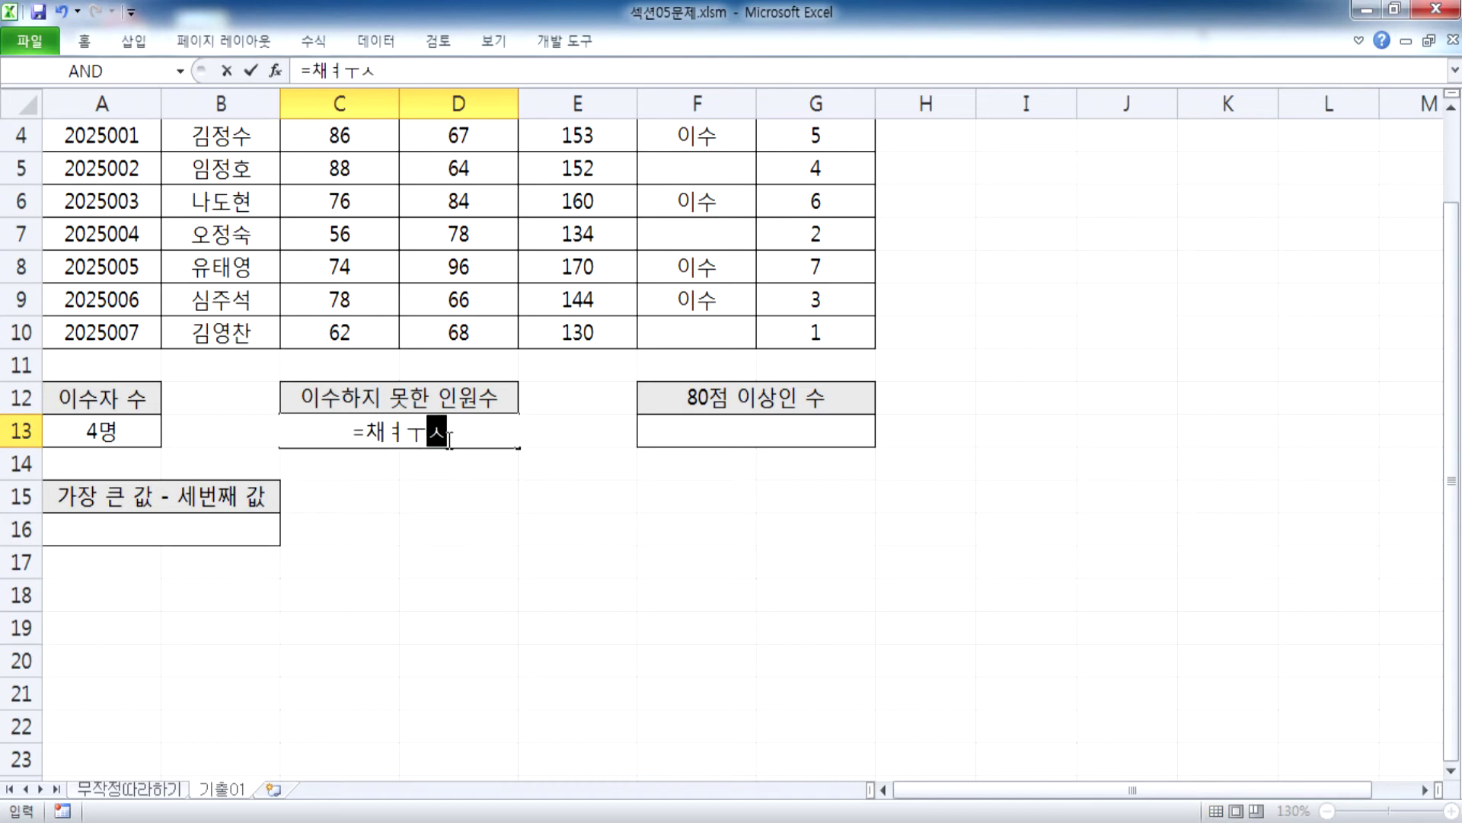
pyautogui.scroll(1, 756, 398)
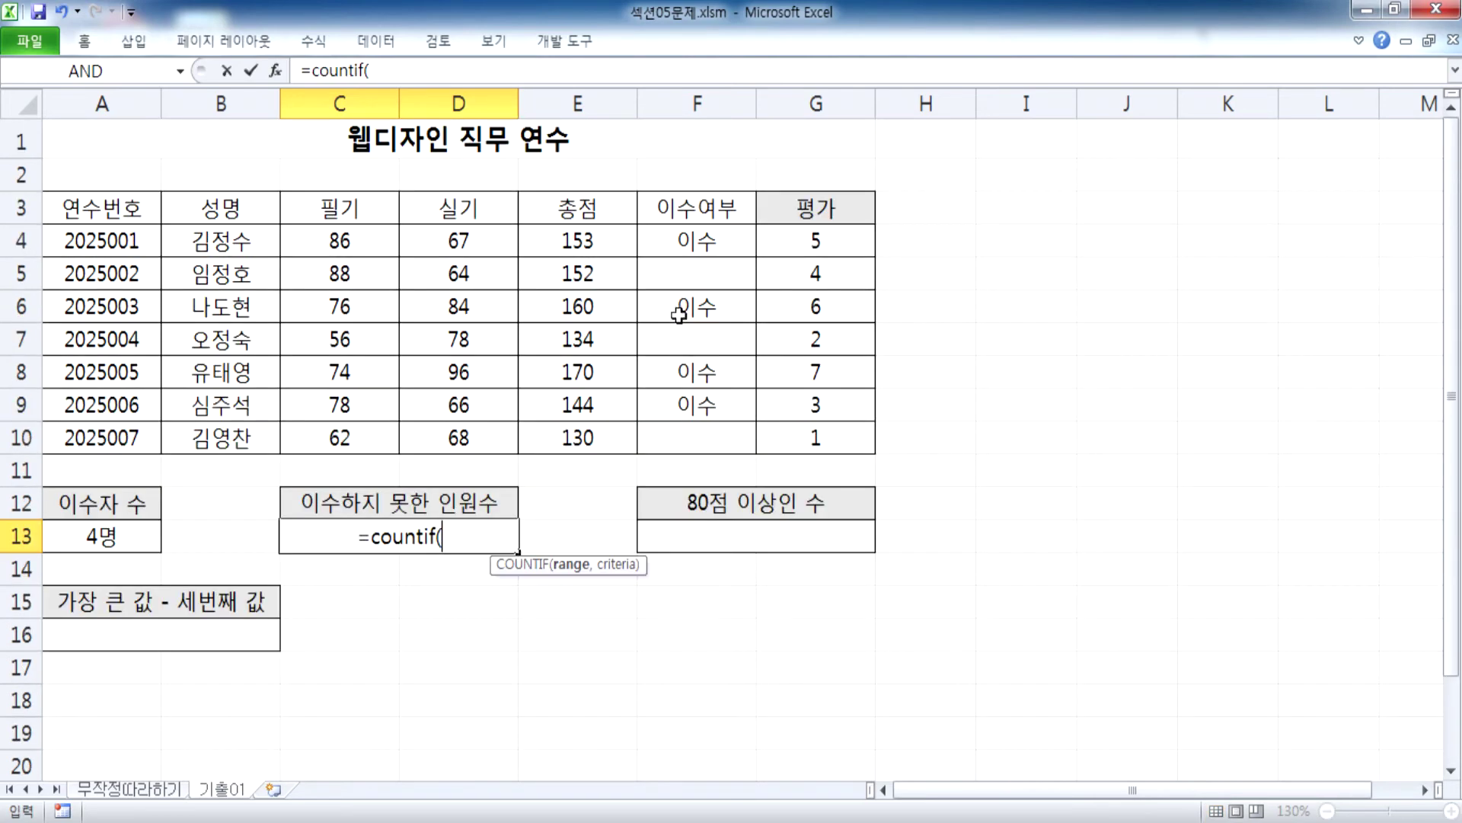
pyautogui.moveTo(683, 241); pyautogui.dragTo(666, 418)
pyautogui.scroll(-1, 669, 404)
pyautogui.write(',')
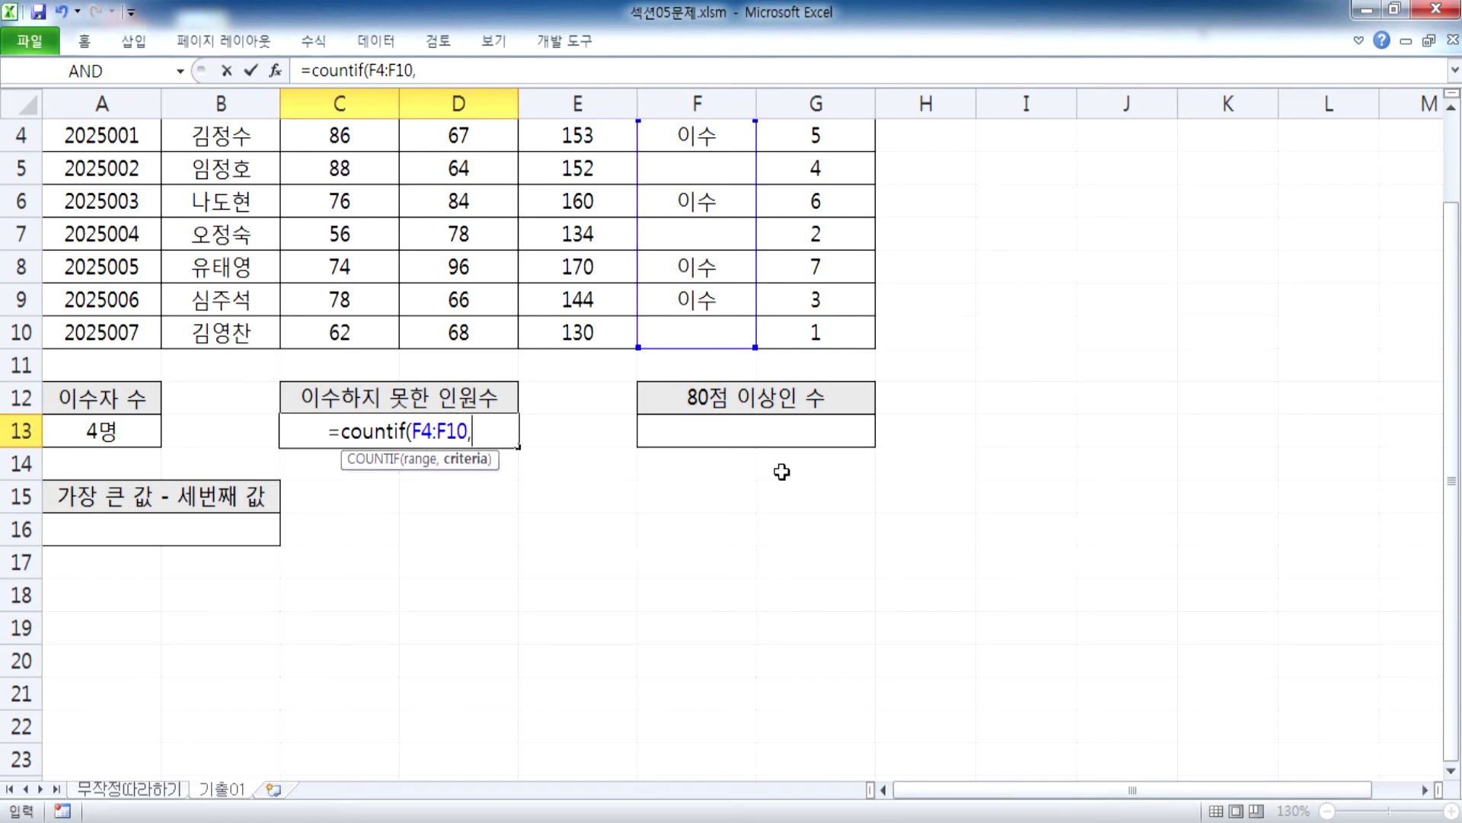
pyautogui.write('""')
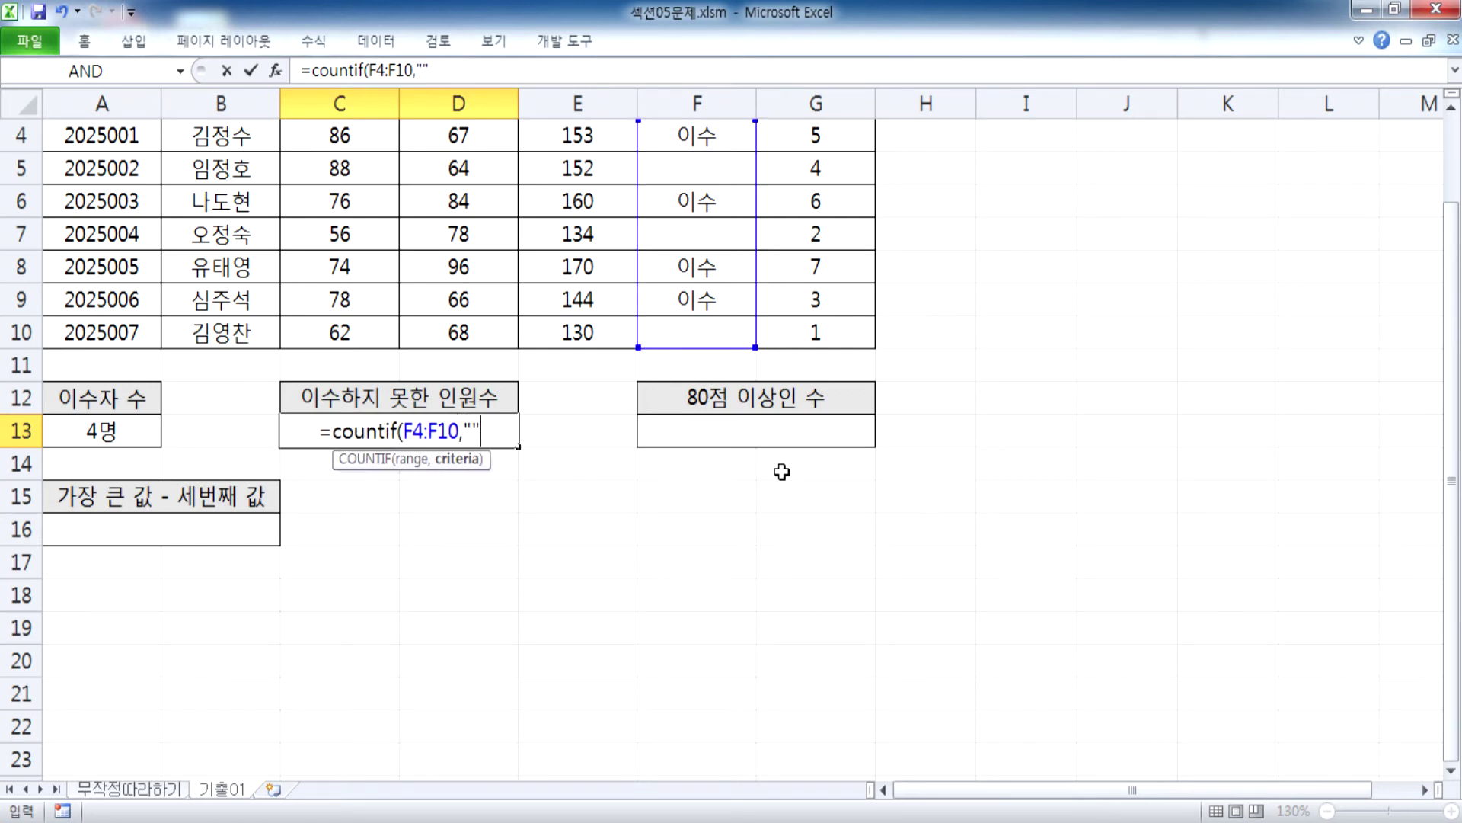
pyautogui.press('Return')
pyautogui.press('Up')
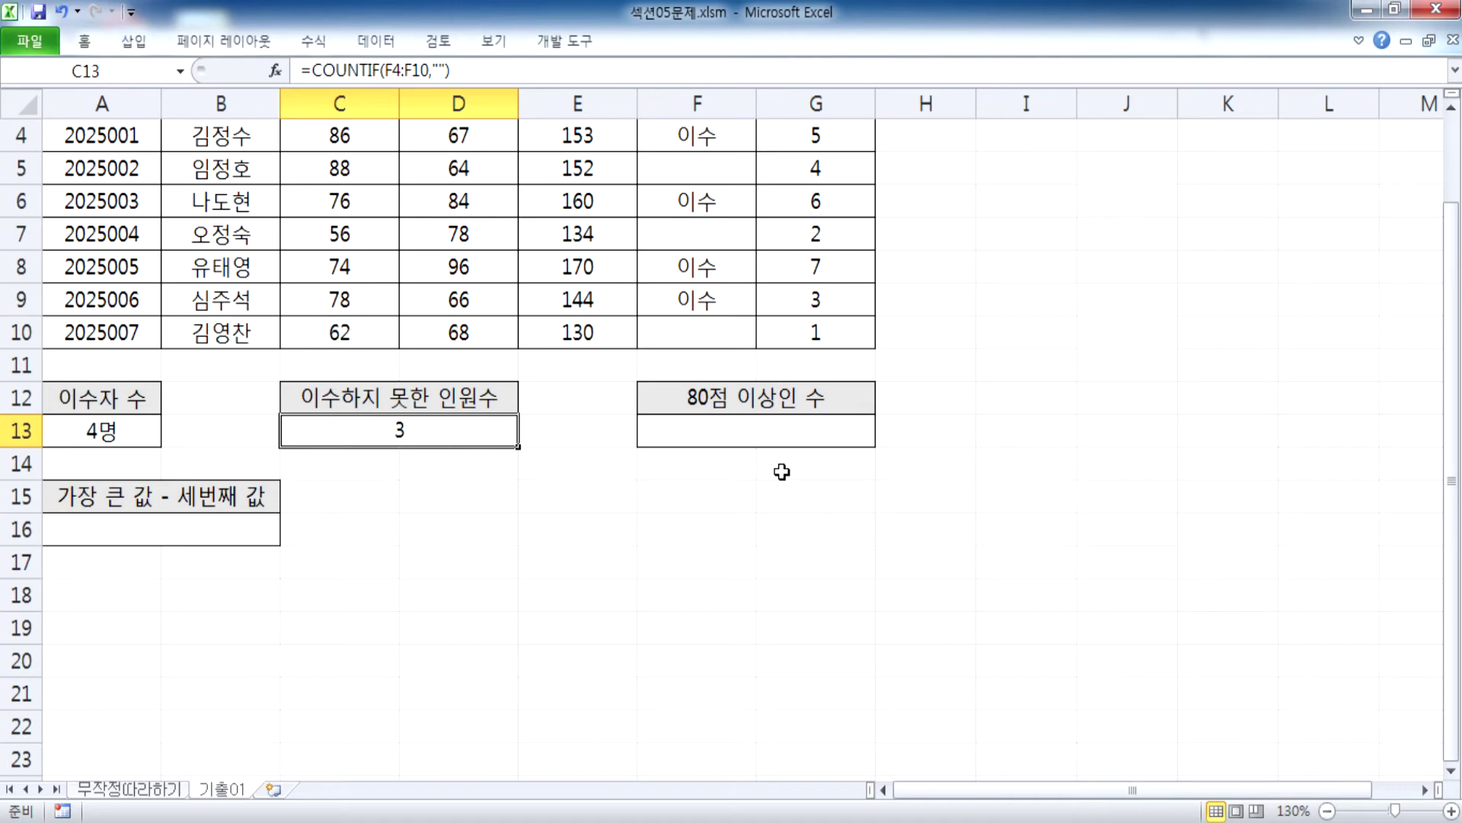
# Step: Copy C13's COUNTIF formula into Notepad on a new line below the COUNTBLANK formula and append &"명"
pyautogui.moveTo(457, 71); pyautogui.dragTo(300, 71)
pyautogui.hotkey('ctrl', 'c')
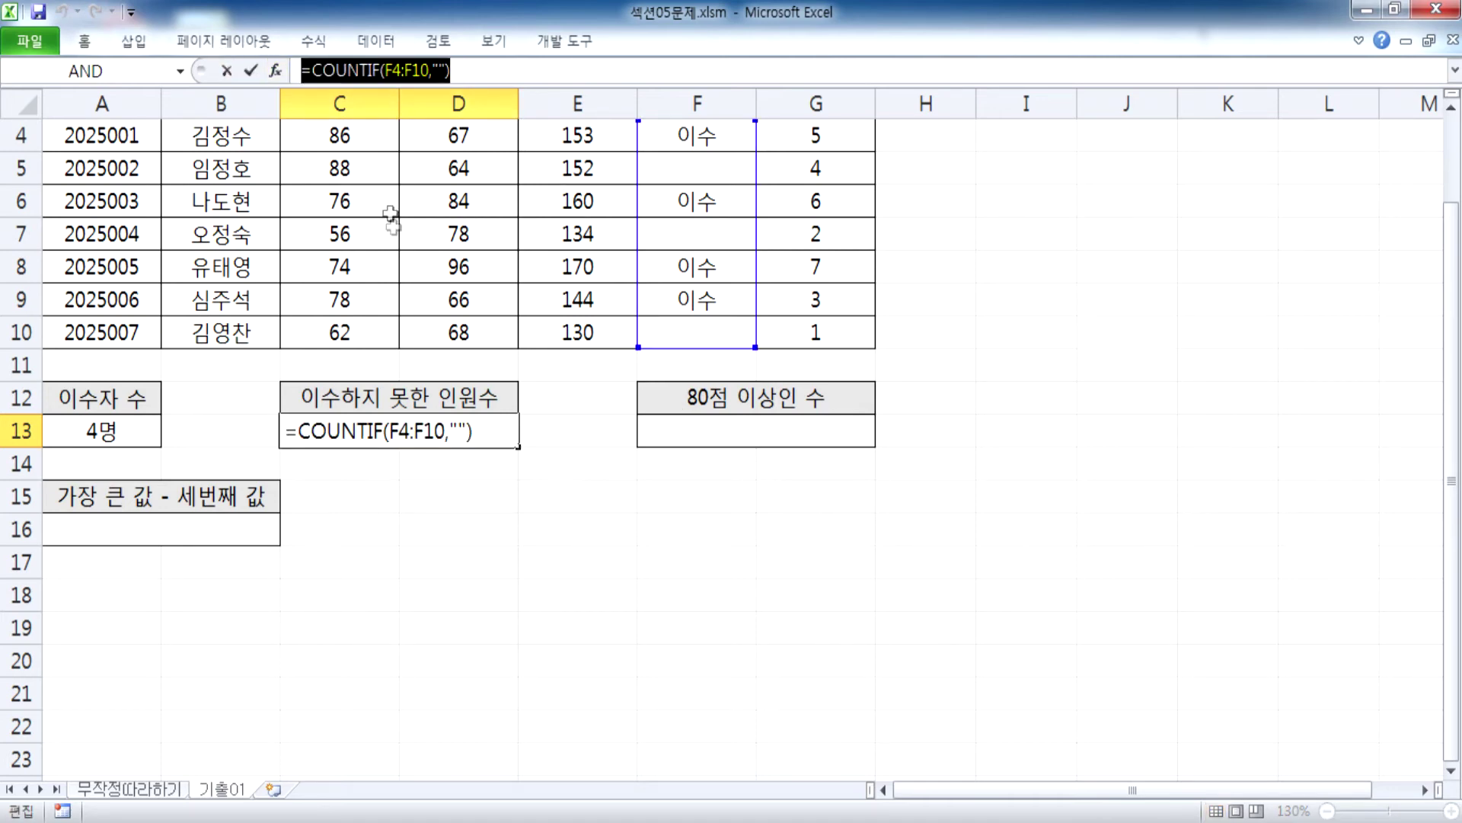
pyautogui.hotkey('alt', 'Tab')
pyautogui.press('Return')
pyautogui.hotkey('ctrl', 'v')
pyautogui.write('&"며')
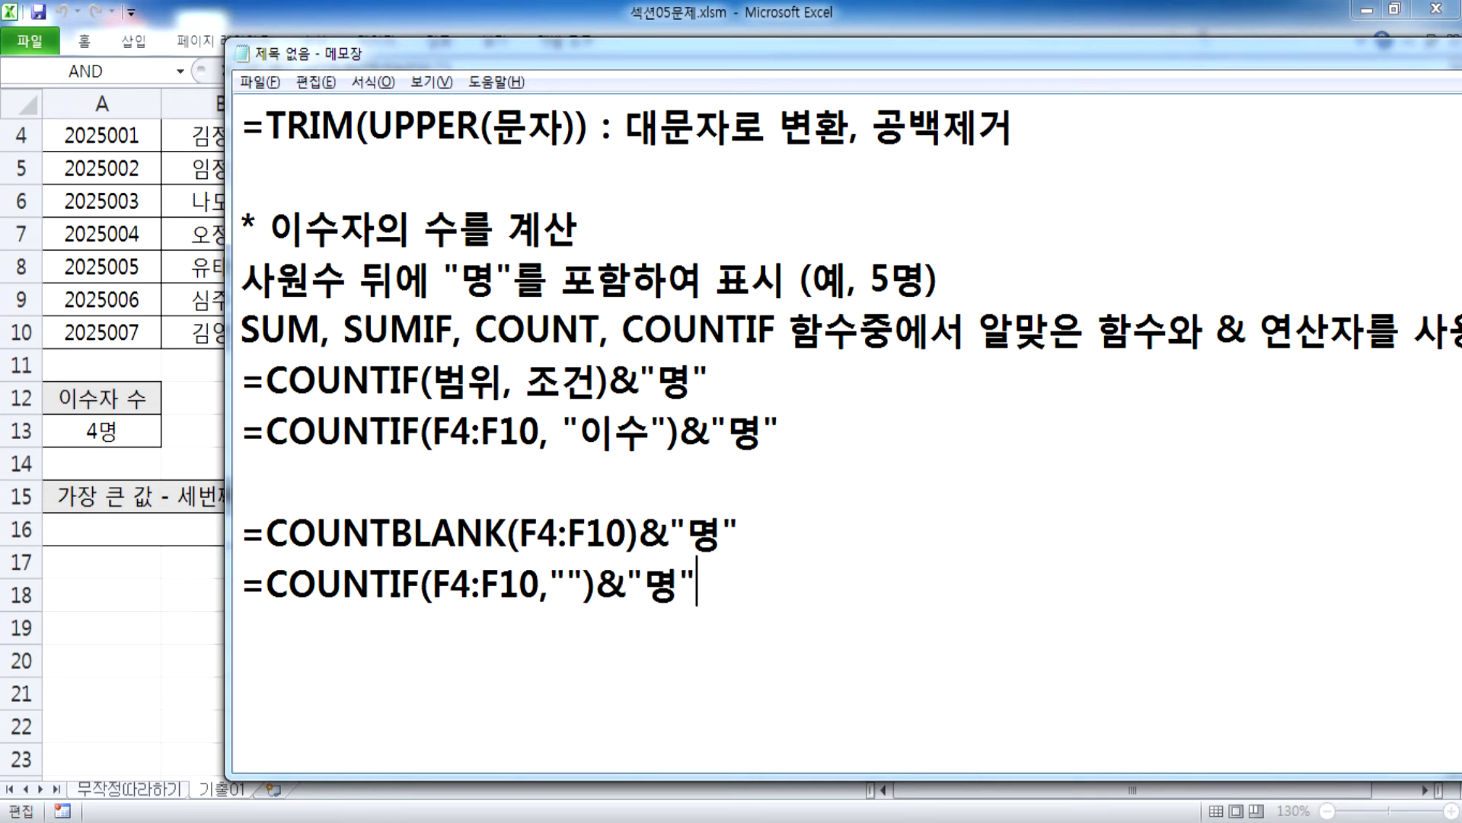
# Step: Examine the empty-text criterion "" in the =COUNTIF(F4:F10,"")&"명" note in Notepad
pyautogui.scroll(-1, 492, 455)
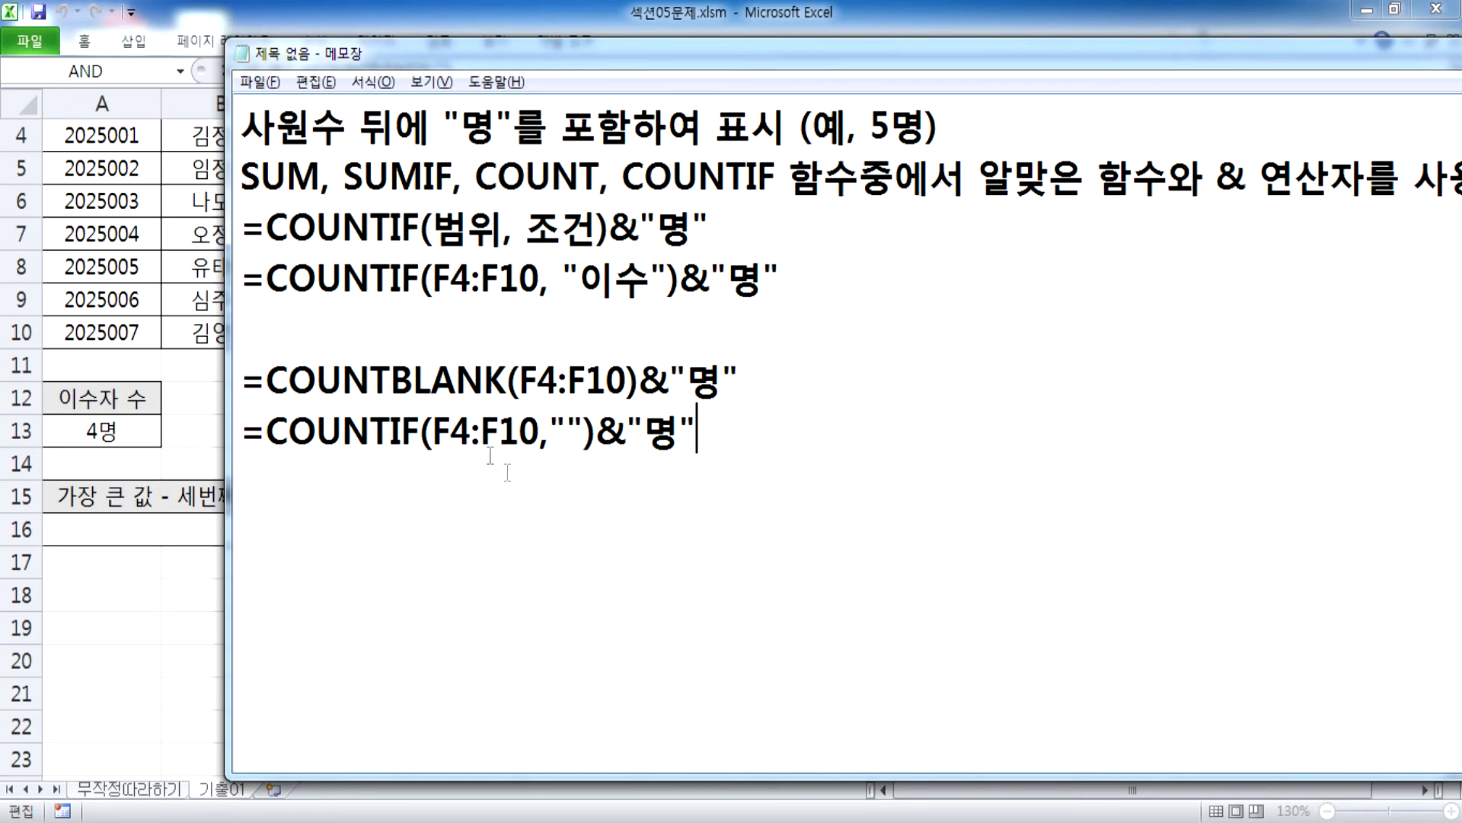
pyautogui.click(420, 432)
pyautogui.moveTo(542, 438); pyautogui.dragTo(585, 434)
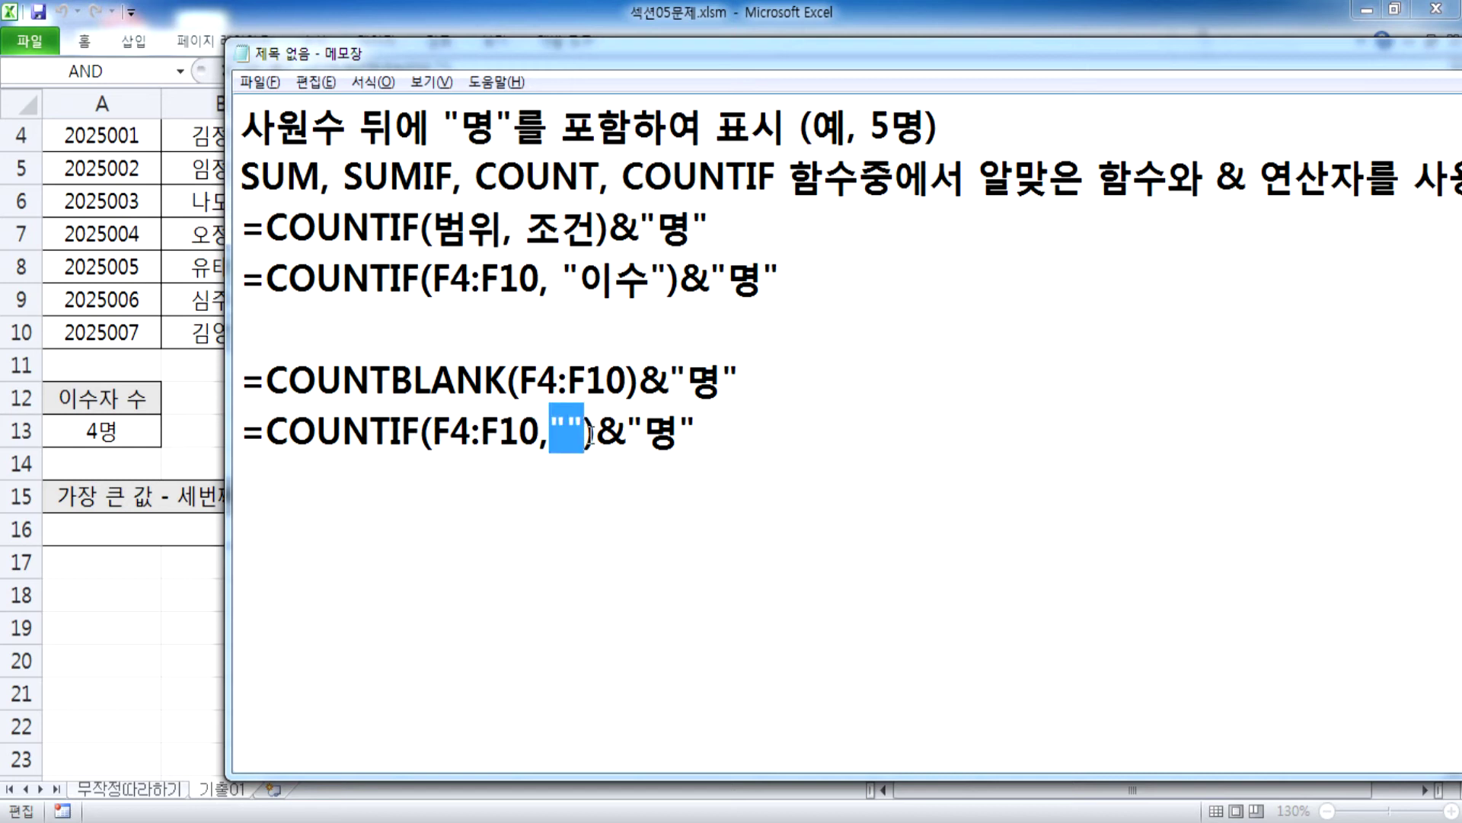
pyautogui.click(566, 431)
pyautogui.moveTo(549, 434); pyautogui.dragTo(585, 434)
pyautogui.click(577, 472)
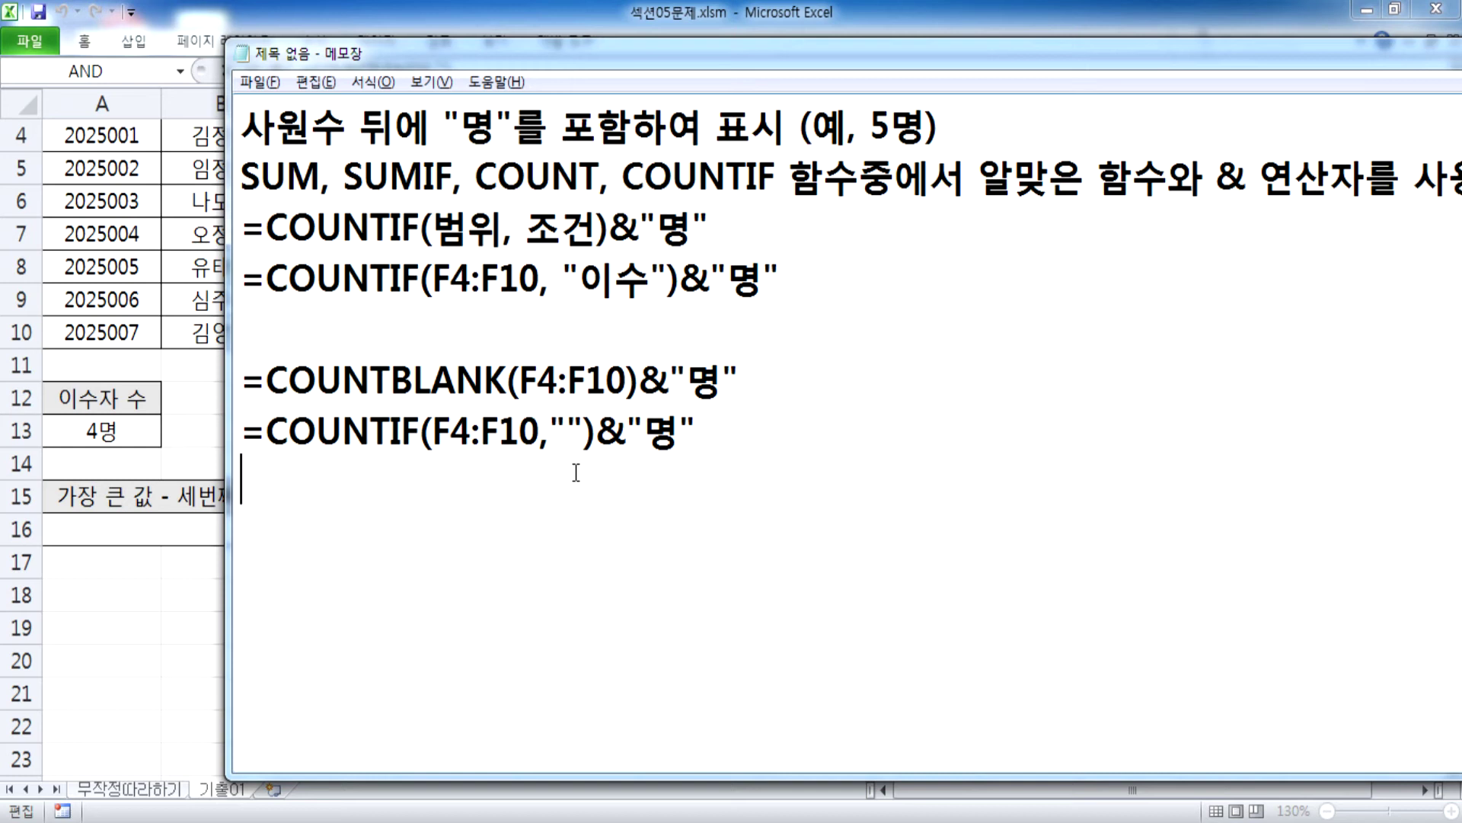
pyautogui.click(568, 432)
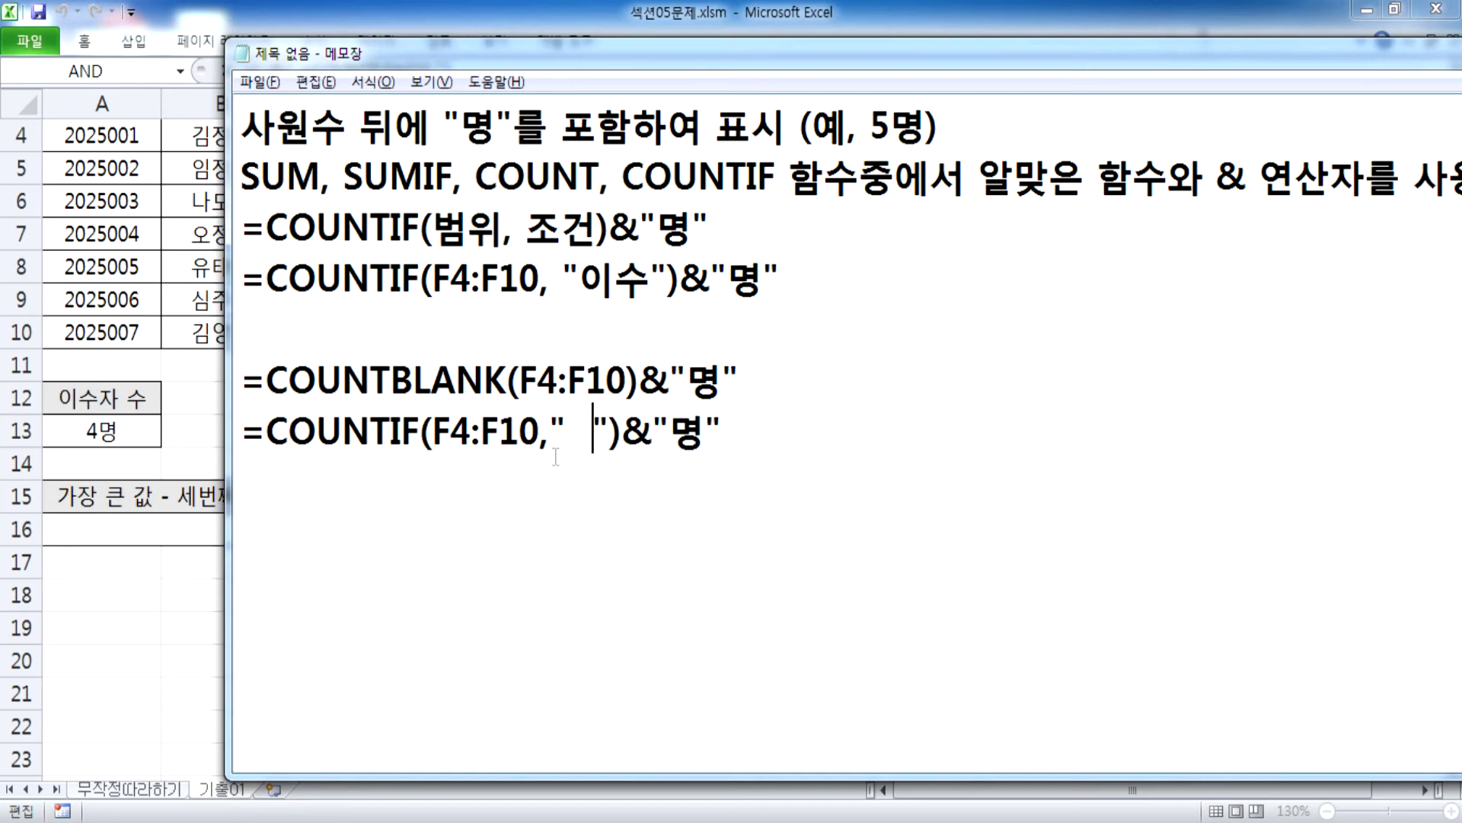
pyautogui.moveTo(567, 433); pyautogui.dragTo(596, 434)
pyautogui.press('BackSpace')
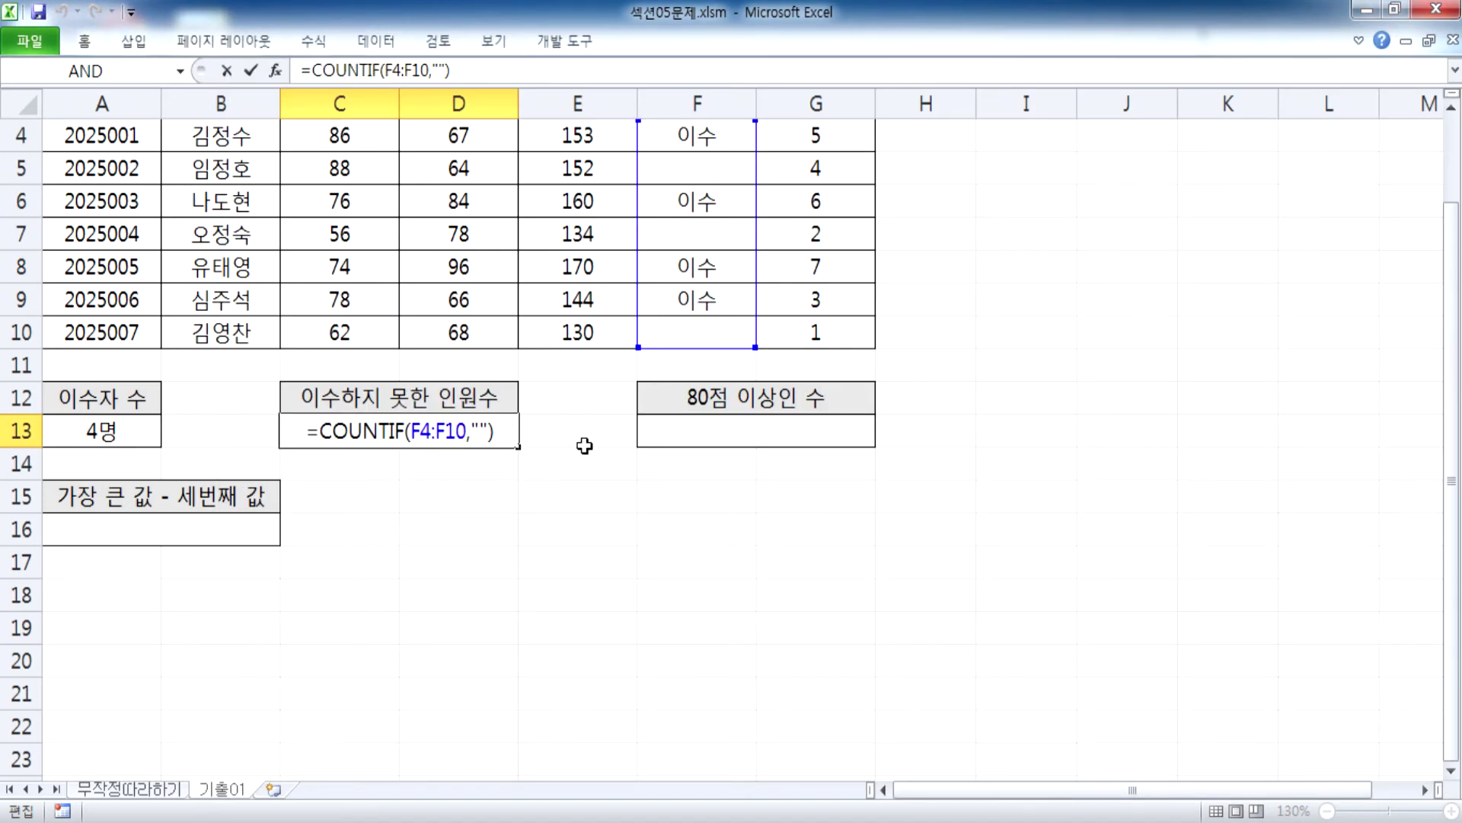
# Step: Switch to Excel and append &"명" to the COUNTIF(F4:F10,"") formula in C13
pyautogui.write('&"AU')
pyautogui.press('BackSpace')
pyautogui.press('BackSpace')
pyautogui.press('Hangul')
pyautogui.write('며ㅇ"')
pyautogui.press('Return')
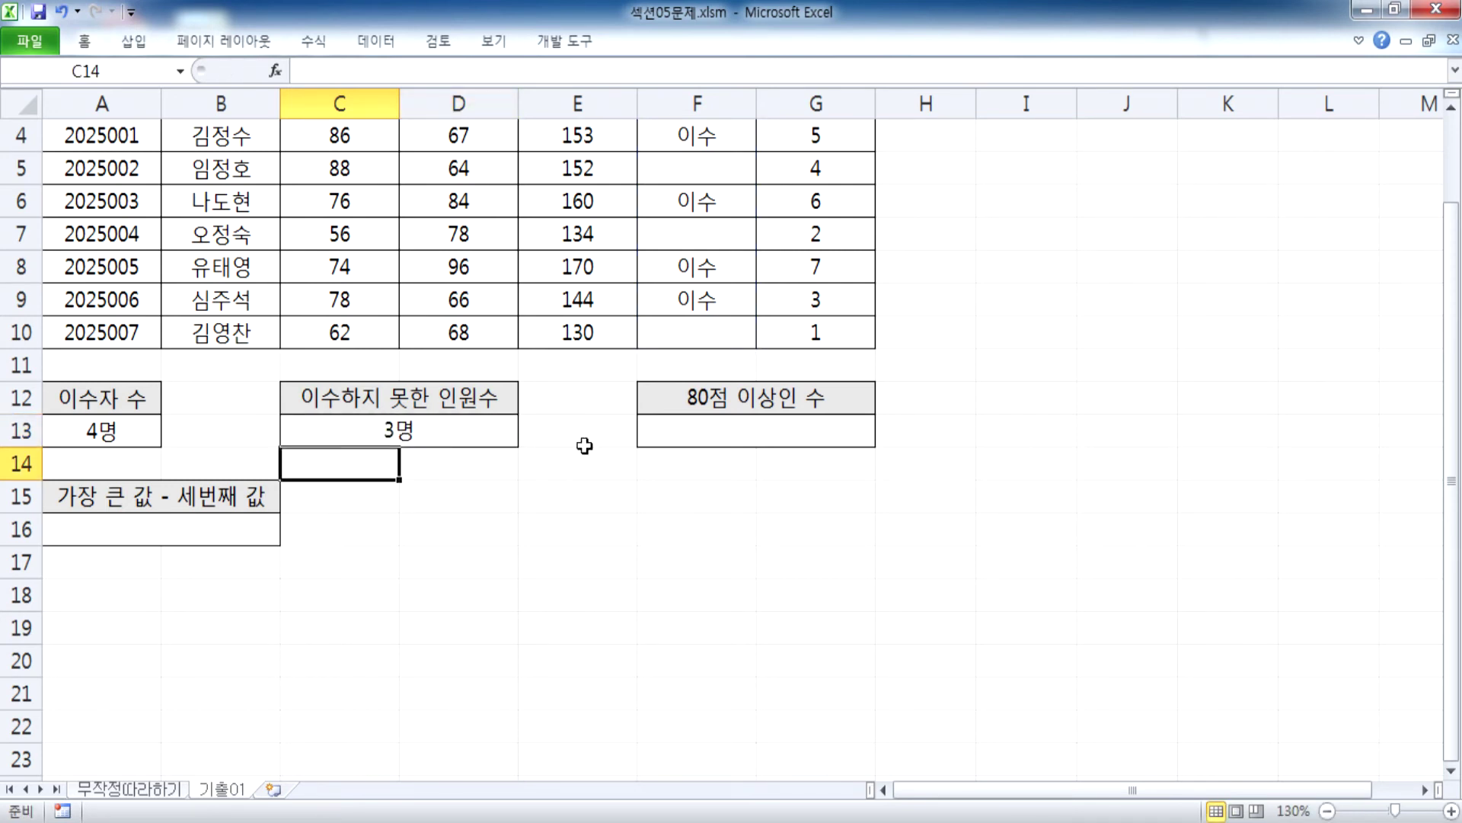
pyautogui.click(408, 431)
# Step: Test the non-completer count by entering "ef" in the blank cell F5, and clear that cell again
pyautogui.scroll(1, 572, 466)
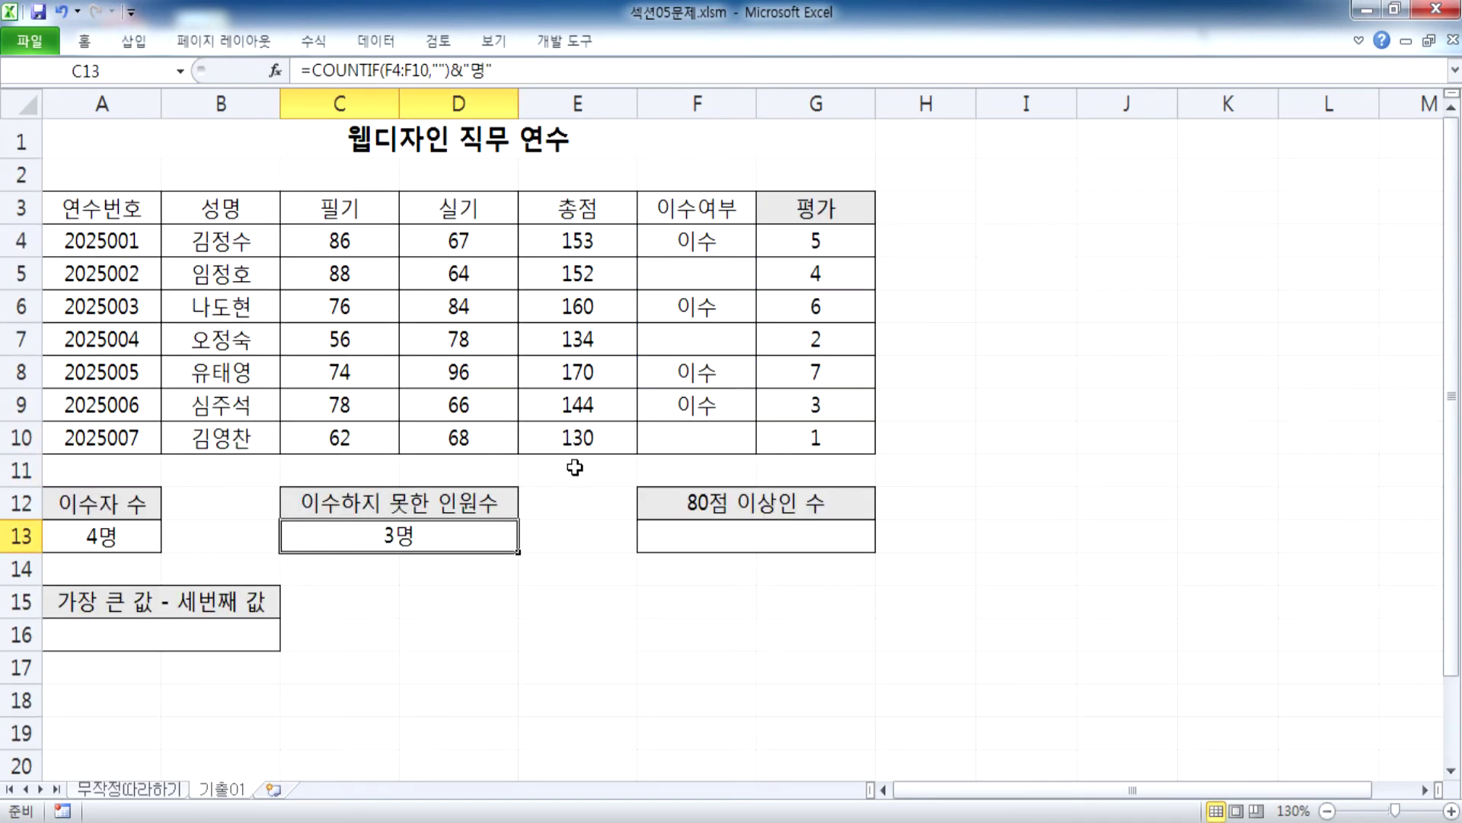
pyautogui.click(672, 276)
pyautogui.write('ef')
pyautogui.click(956, 398)
pyautogui.click(722, 277)
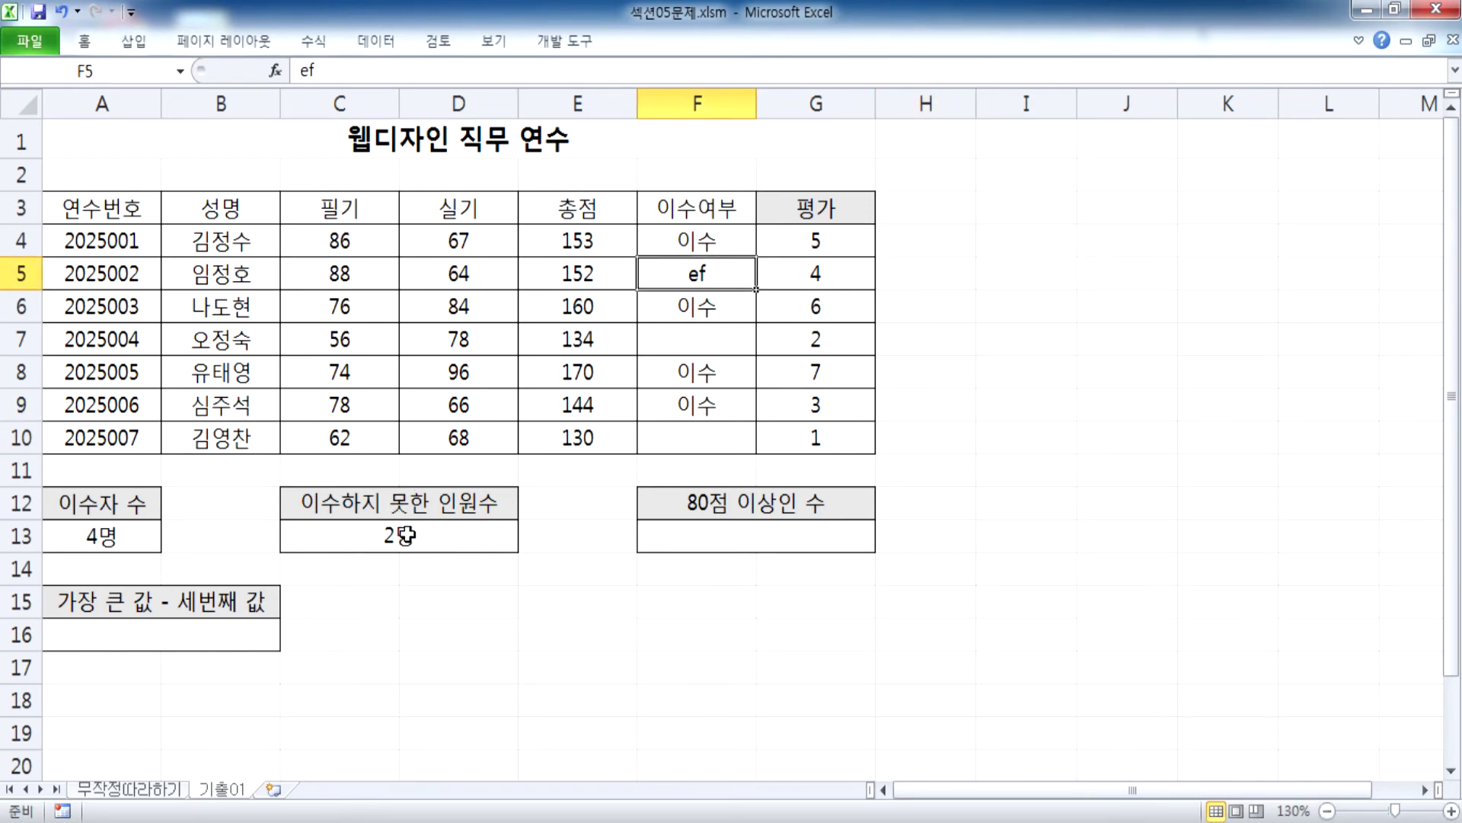
pyautogui.click(665, 344)
pyautogui.click(672, 444)
pyautogui.click(686, 317)
pyautogui.click(695, 273)
pyautogui.press('Delete')
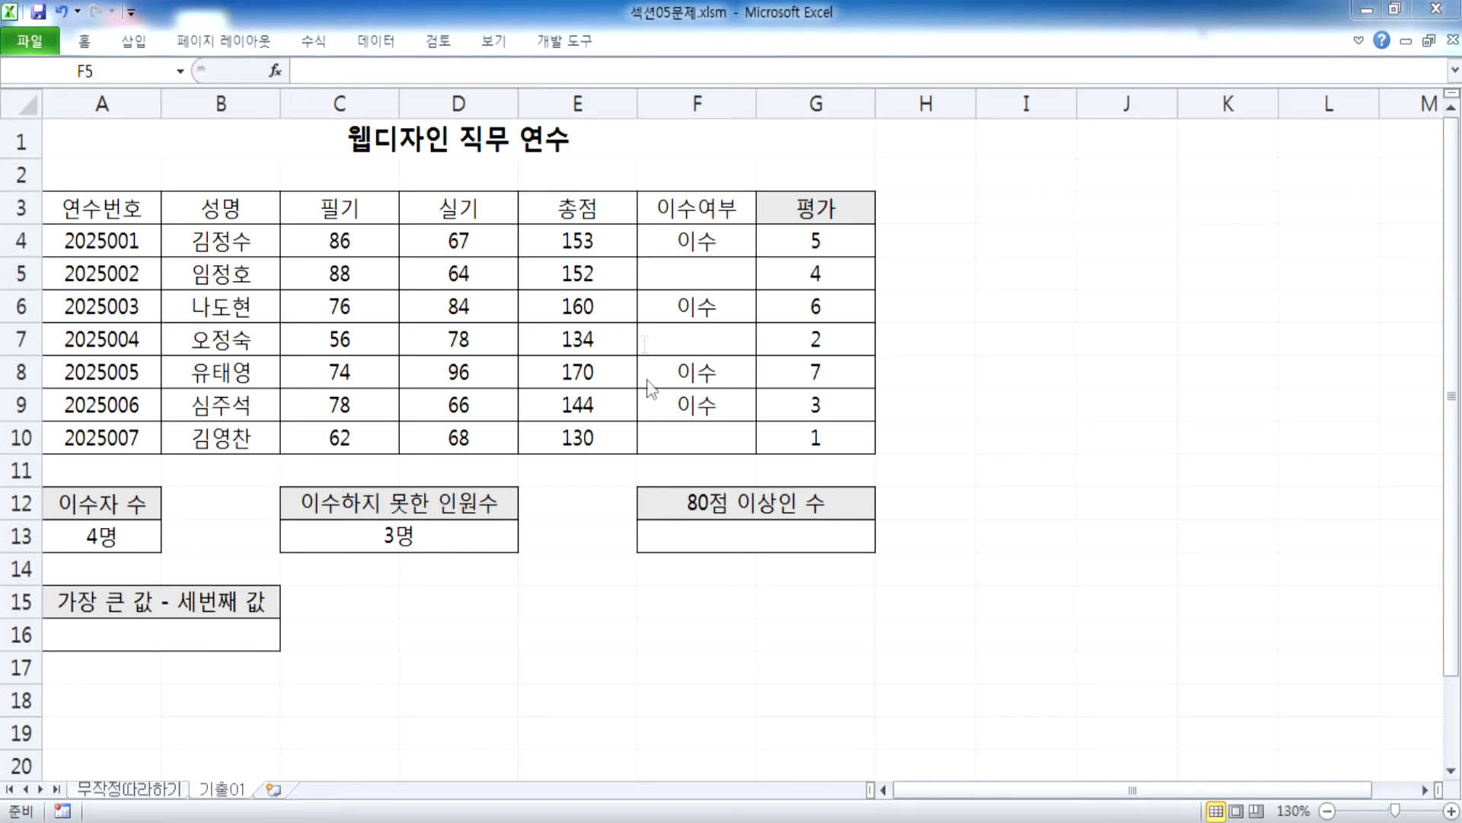
# Step: Switch to Notepad and compare the COUNTBLANK formula with the COUNTIF formula that uses the "" criterion
pyautogui.hotkey('alt', 'Tab')
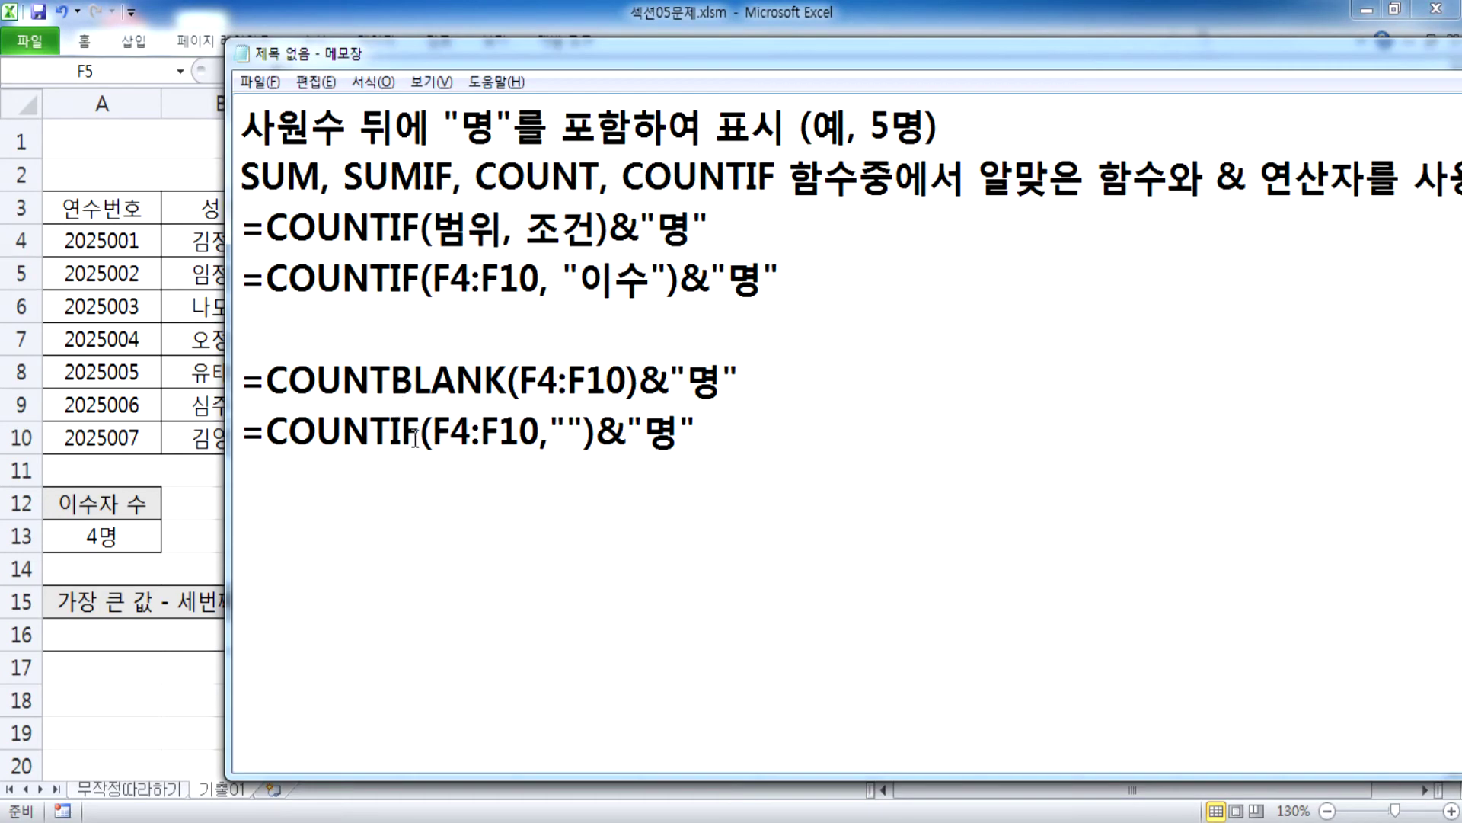
pyautogui.moveTo(508, 378); pyautogui.dragTo(271, 376)
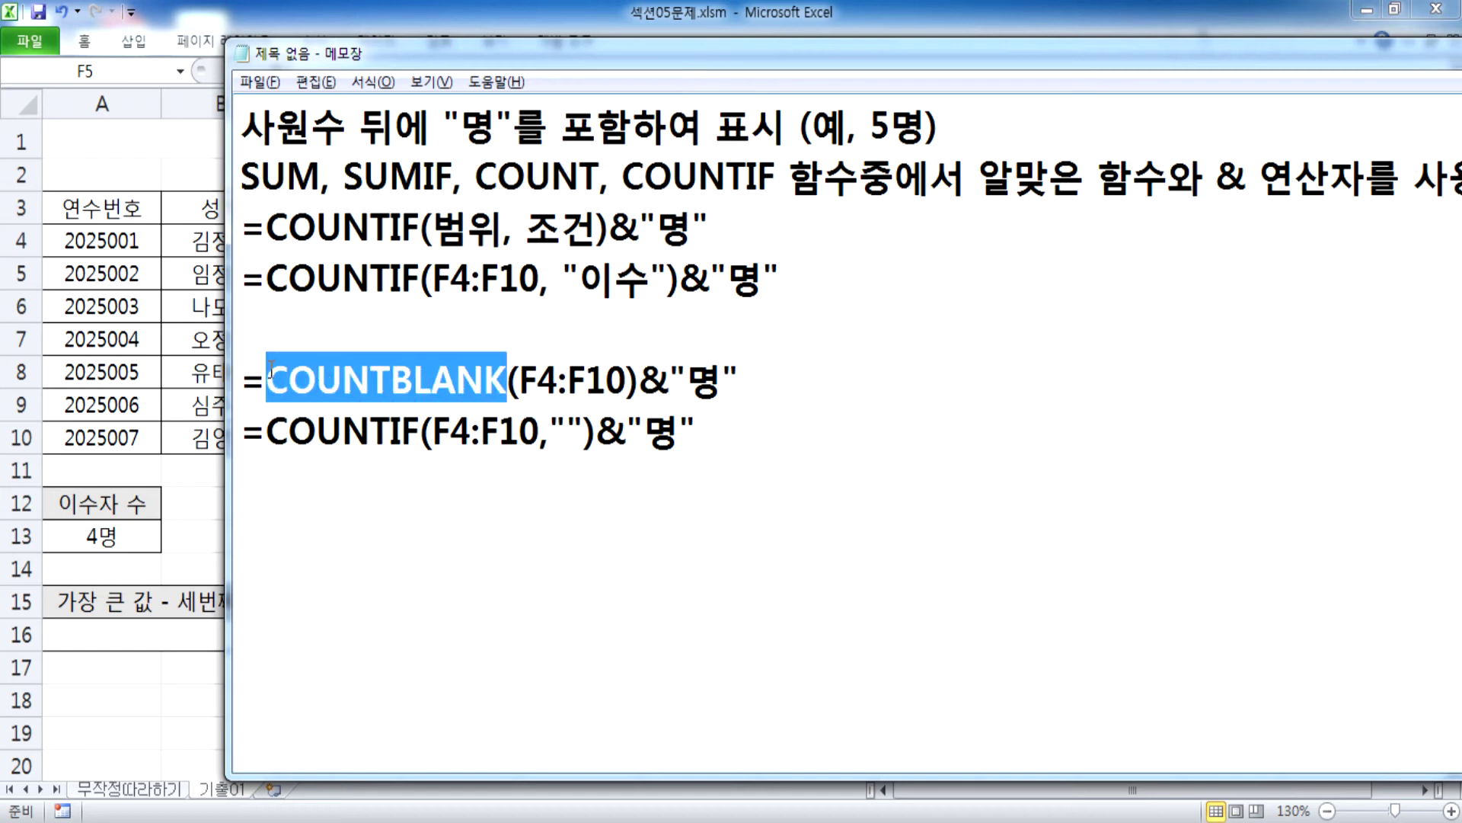
pyautogui.moveTo(267, 431); pyautogui.dragTo(402, 431)
pyautogui.moveTo(550, 431); pyautogui.dragTo(585, 431)
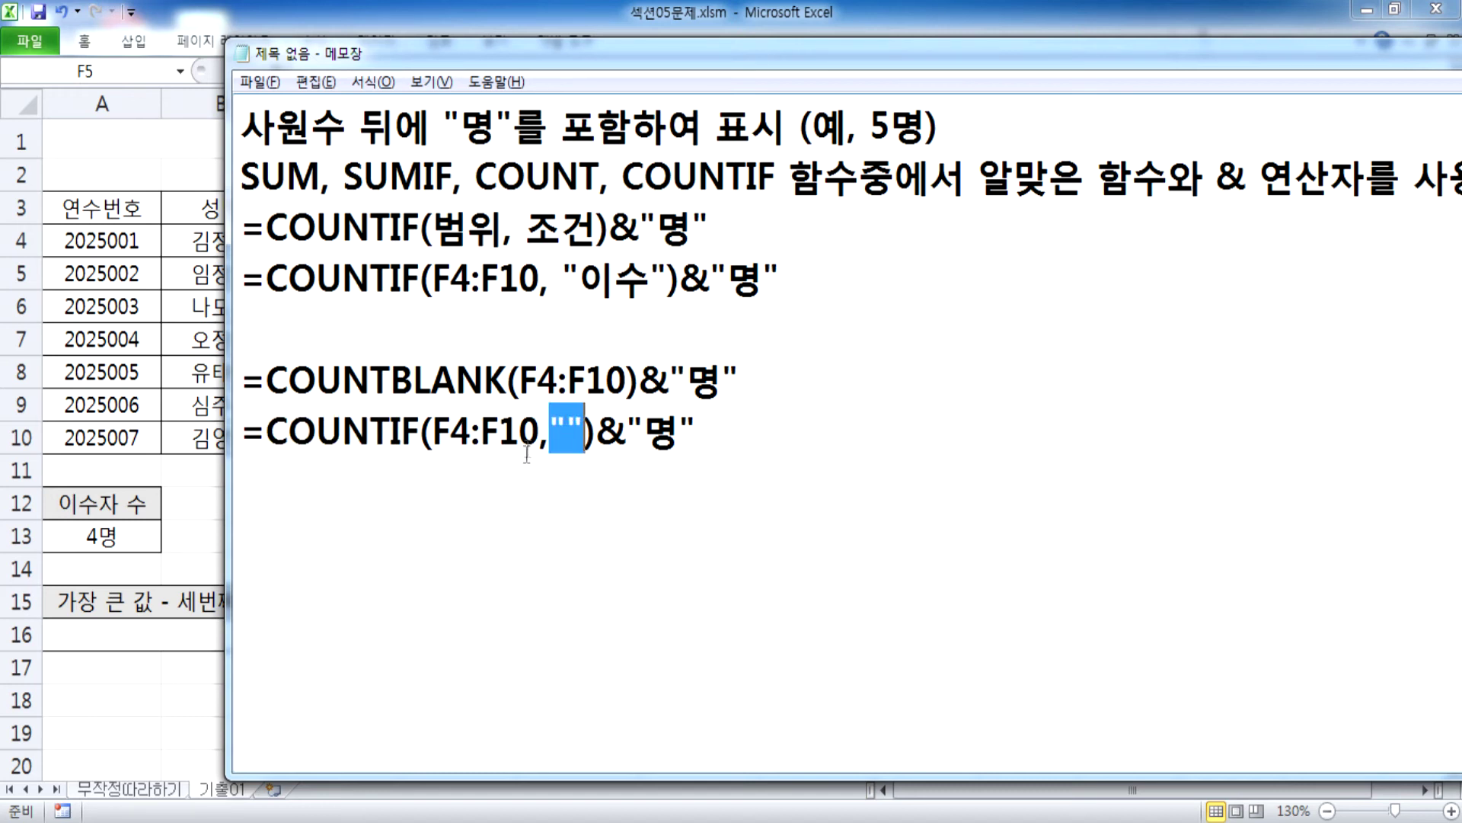
pyautogui.hotkey('ctrl', 'End')
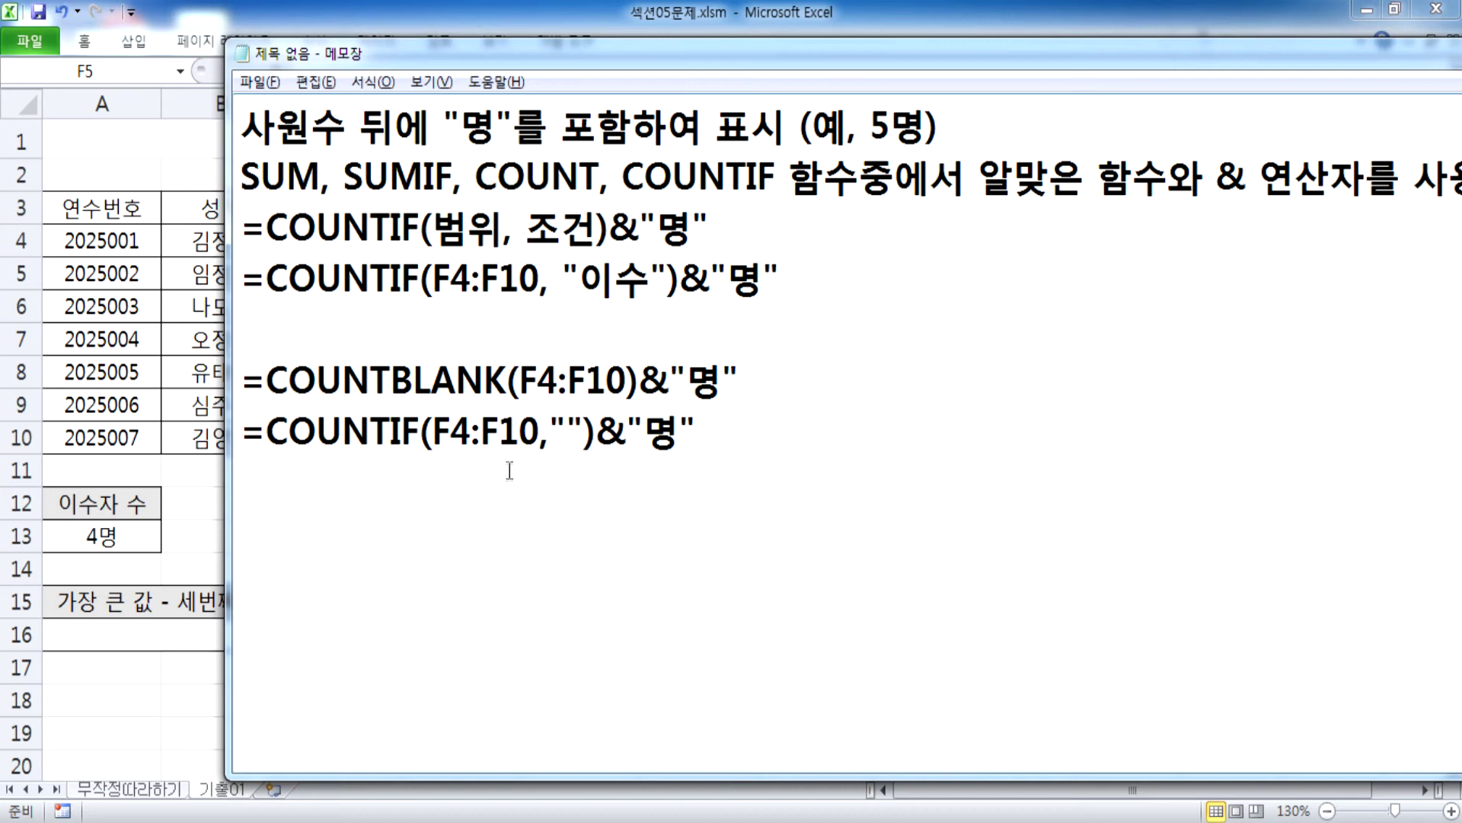
pyautogui.moveTo(550, 431); pyautogui.dragTo(585, 431)
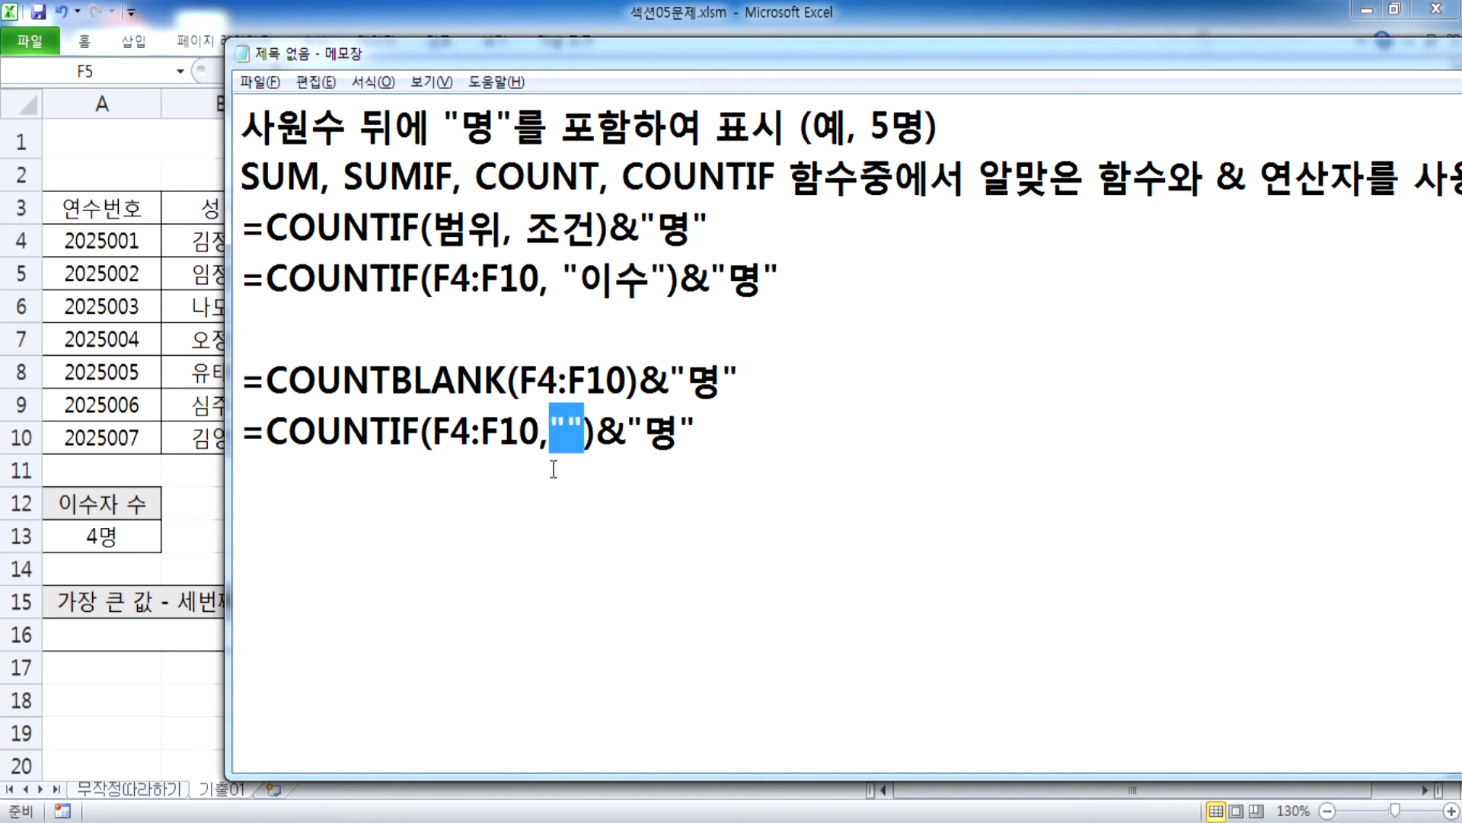
# Step: Copy the =COUNTIF(F4:F10,"")&"명" line and paste it on the line below in Notepad
pyautogui.moveTo(250, 442); pyautogui.dragTo(247, 463)
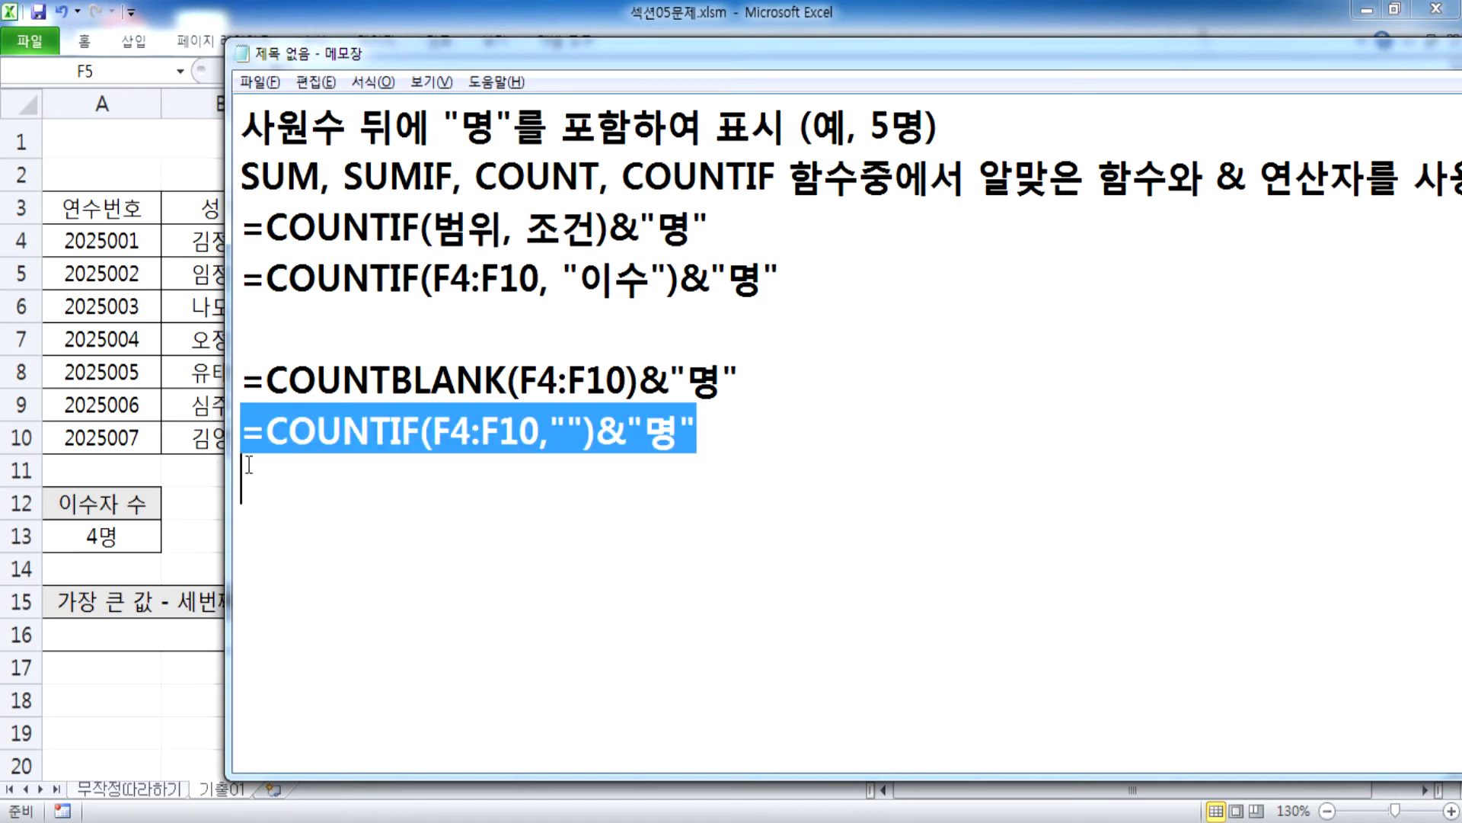
pyautogui.hotkey('ctrl', 'c')
pyautogui.click(395, 483)
pyautogui.hotkey('ctrl', 'v')
pyautogui.click(569, 479)
pyautogui.moveTo(569, 476); pyautogui.dragTo(582, 476)
pyautogui.click(509, 506)
pyautogui.press('Return')
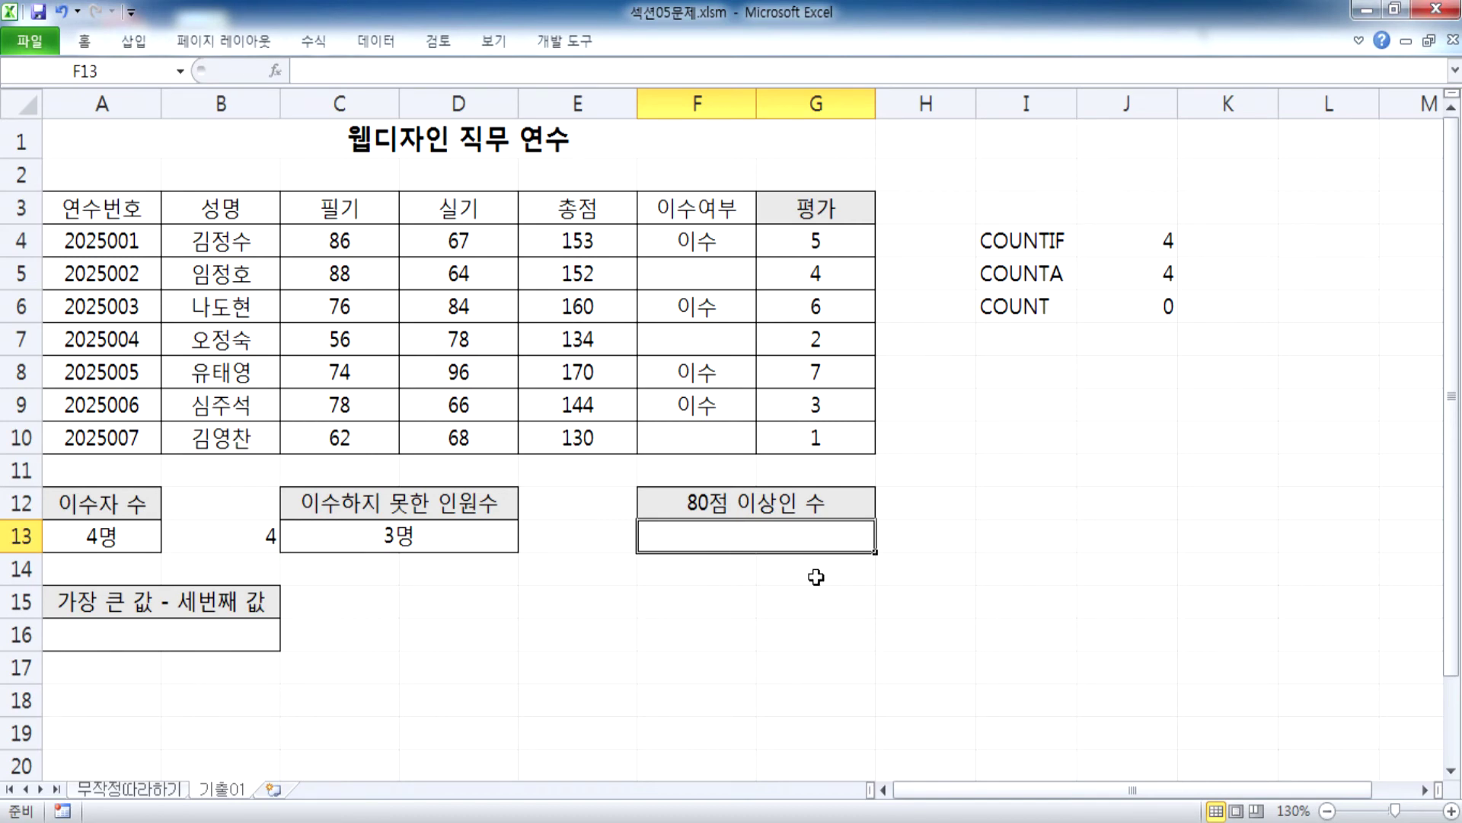
# Step: In Excel, count the written-test scores of 80 or more in F13 with =COUNTIF(C4:C10,">=80")
pyautogui.write('=COUNTIF(')
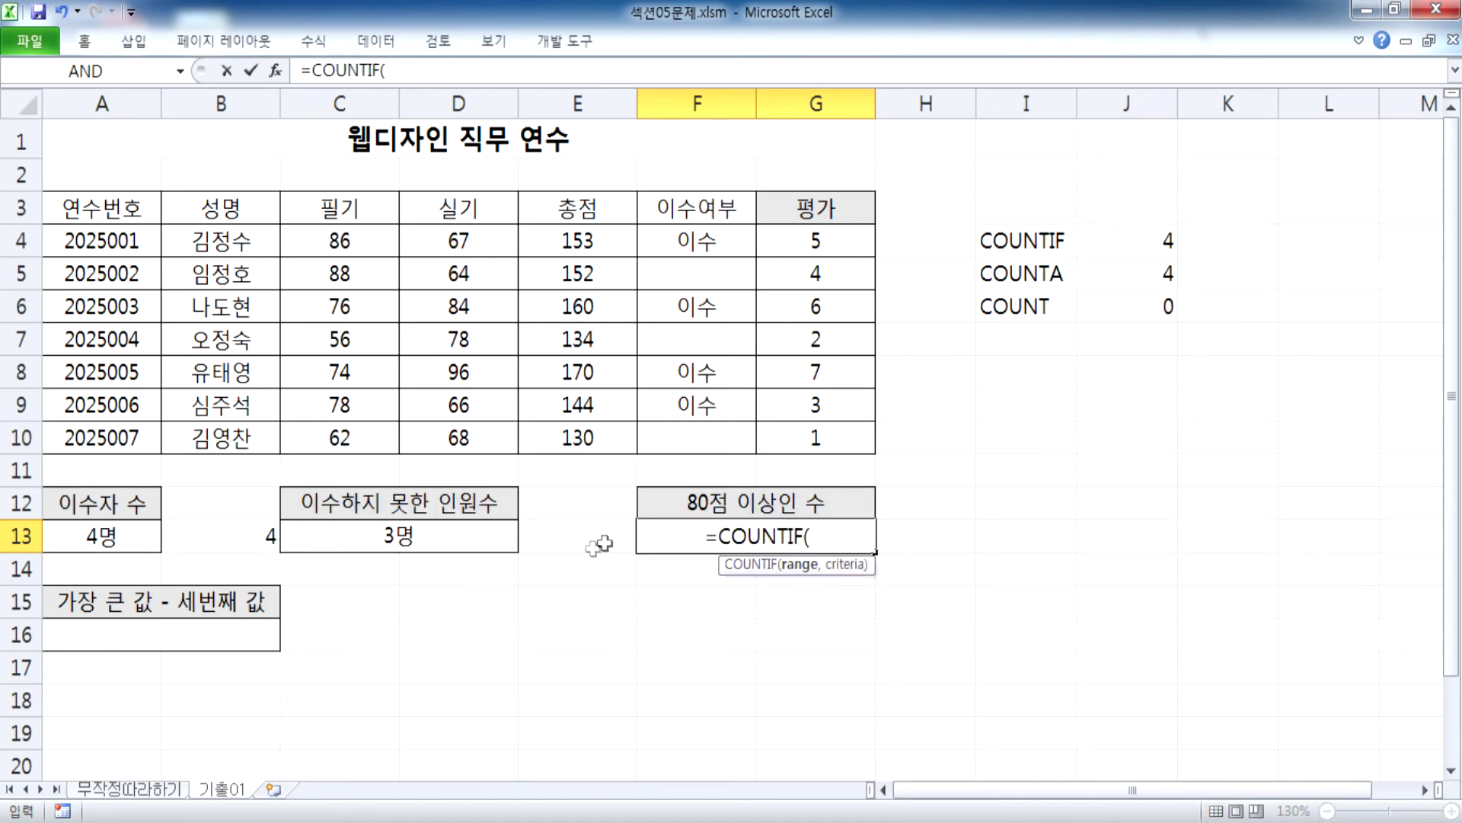
pyautogui.moveTo(339, 243); pyautogui.dragTo(329, 431)
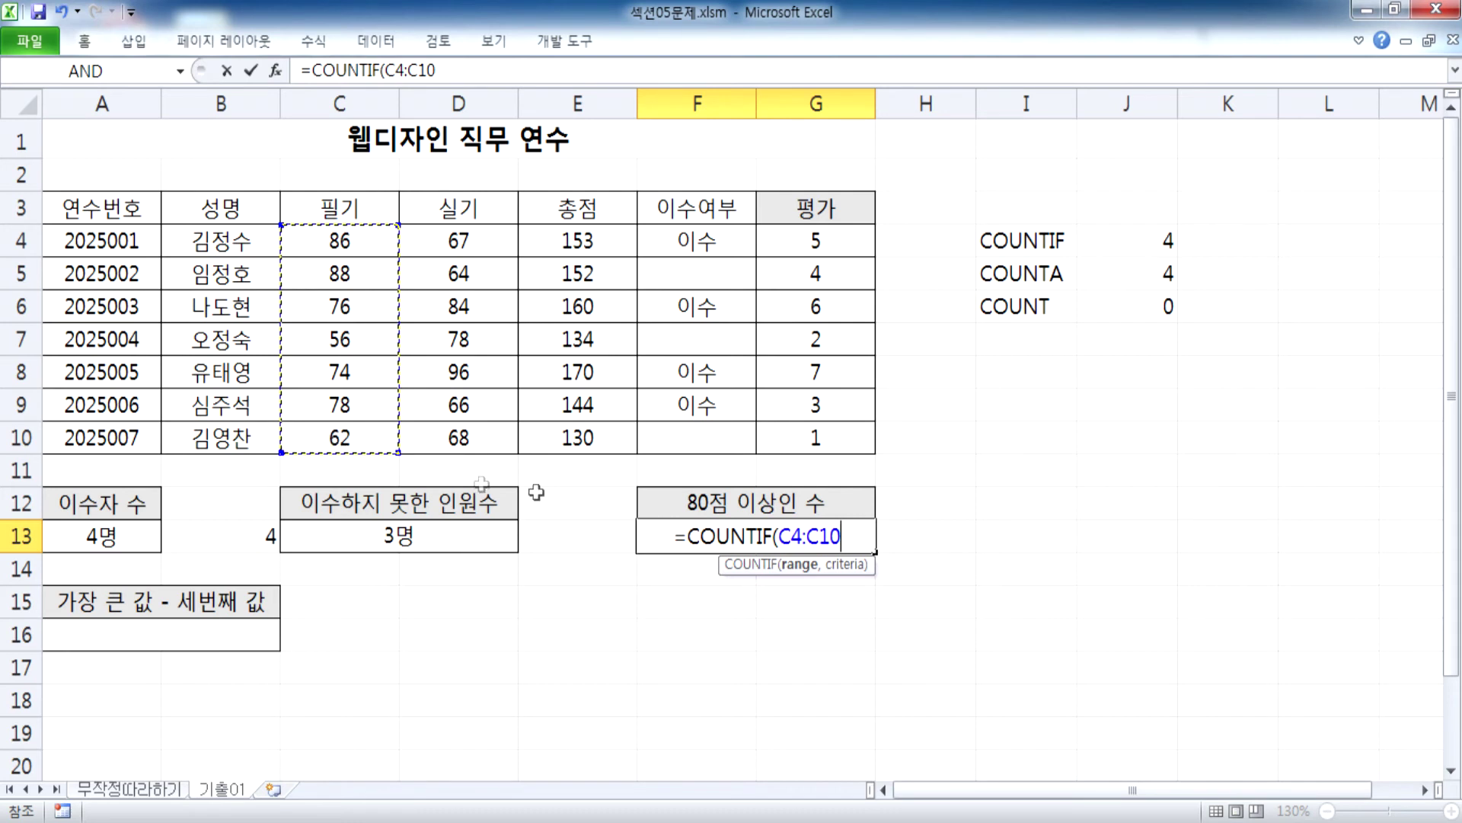
pyautogui.write(',>=80"')
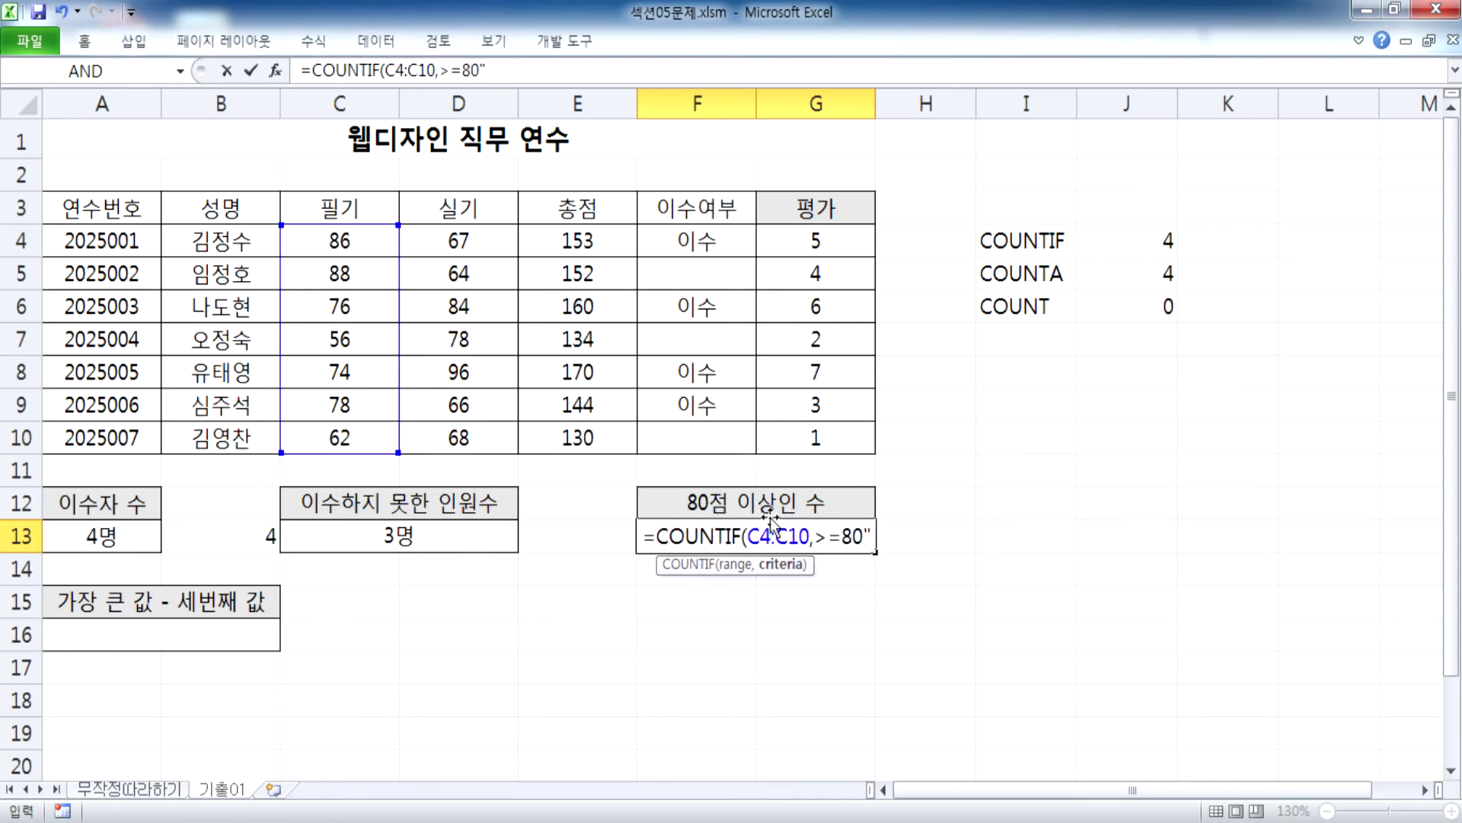
pyautogui.click(814, 536)
pyautogui.write('"')
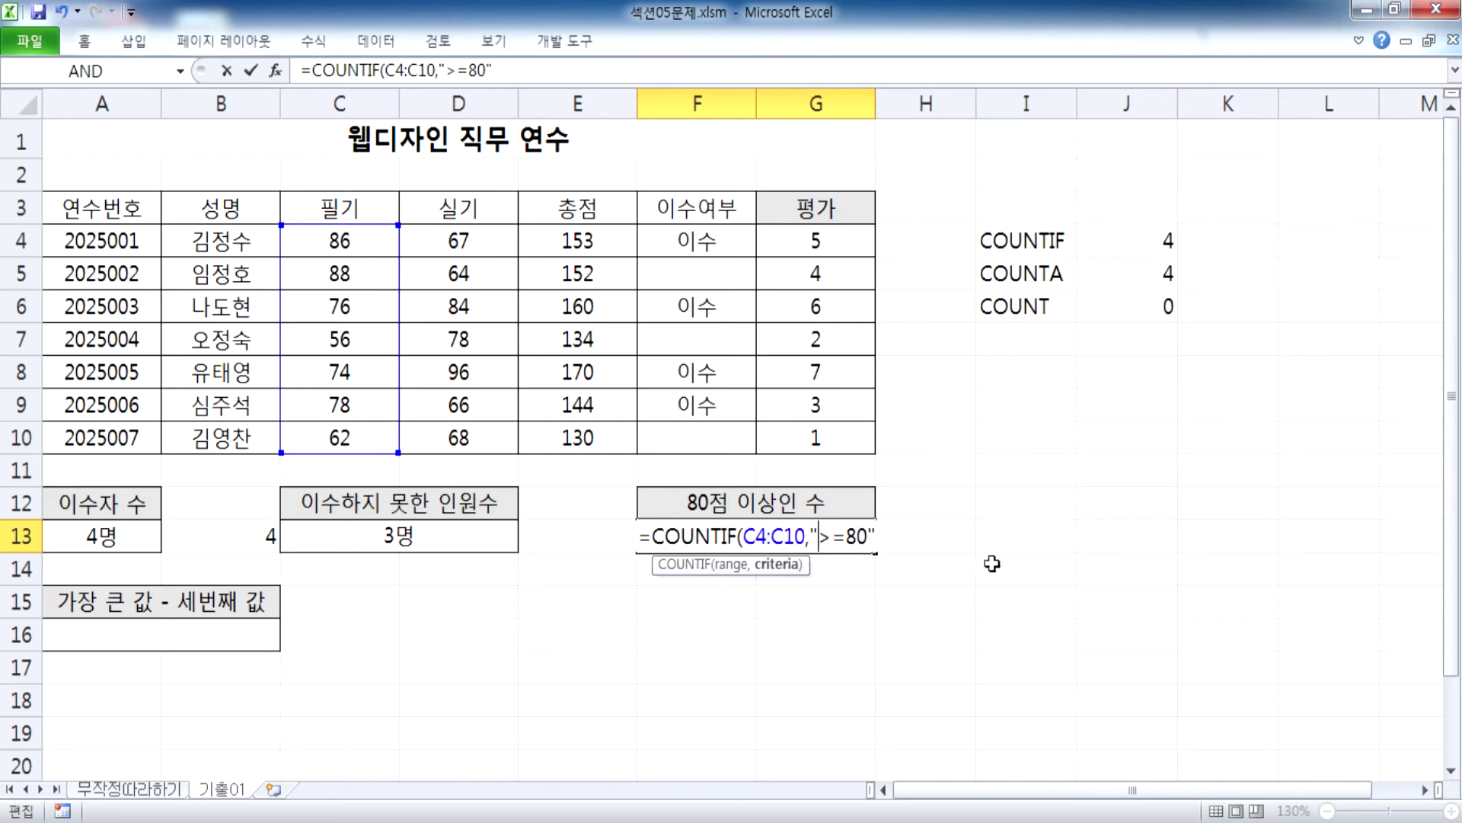
pyautogui.press('Return')
# Step: Extend the F13 formula with +COUNTIF(D4:D10,">=80") to include the practical scores
pyautogui.click(349, 255)
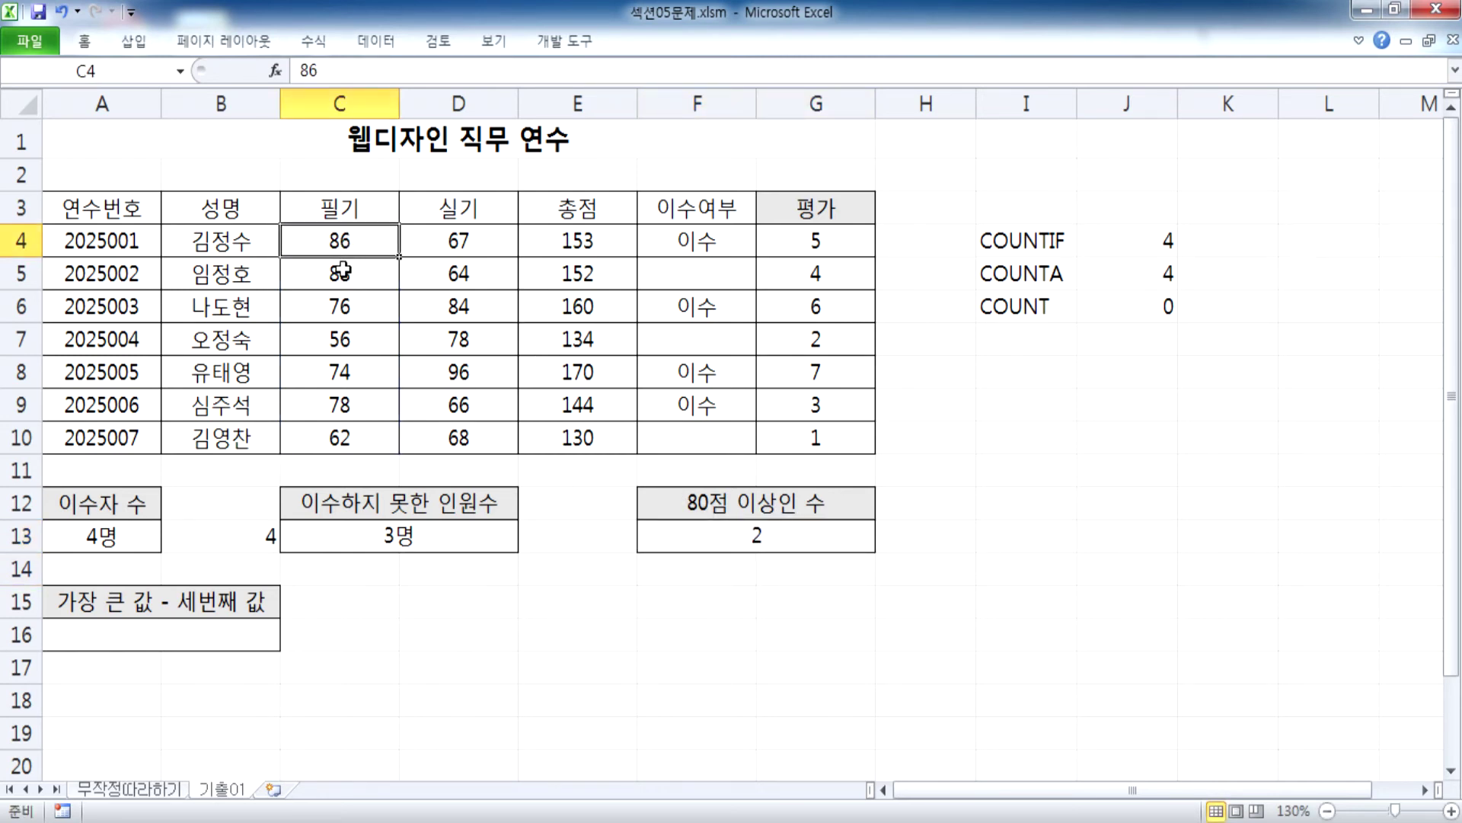
pyautogui.keyDown('ctrl'); pyautogui.click(346, 273); pyautogui.keyUp('ctrl')
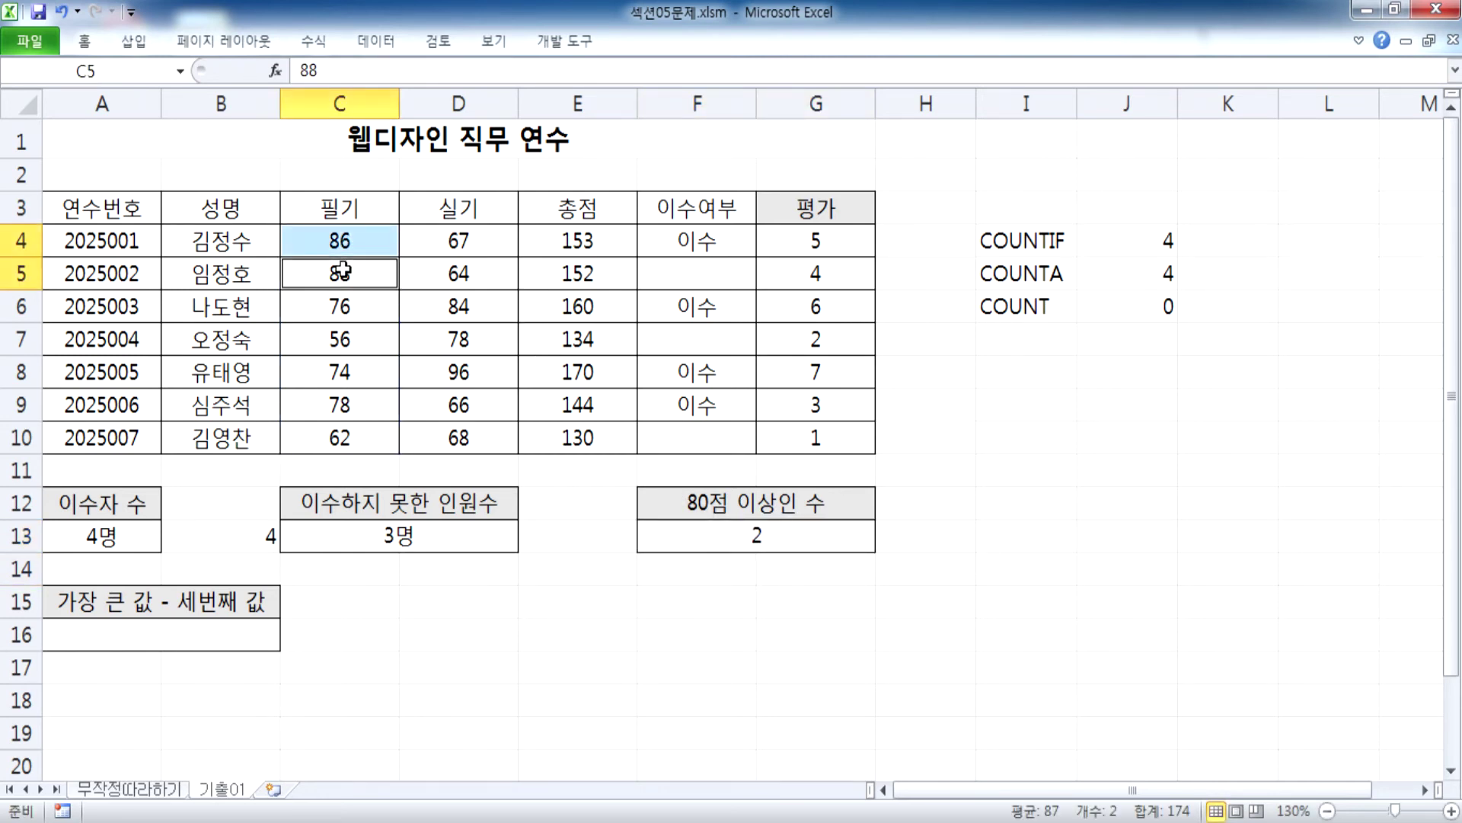
pyautogui.click(472, 373)
pyautogui.click(463, 308)
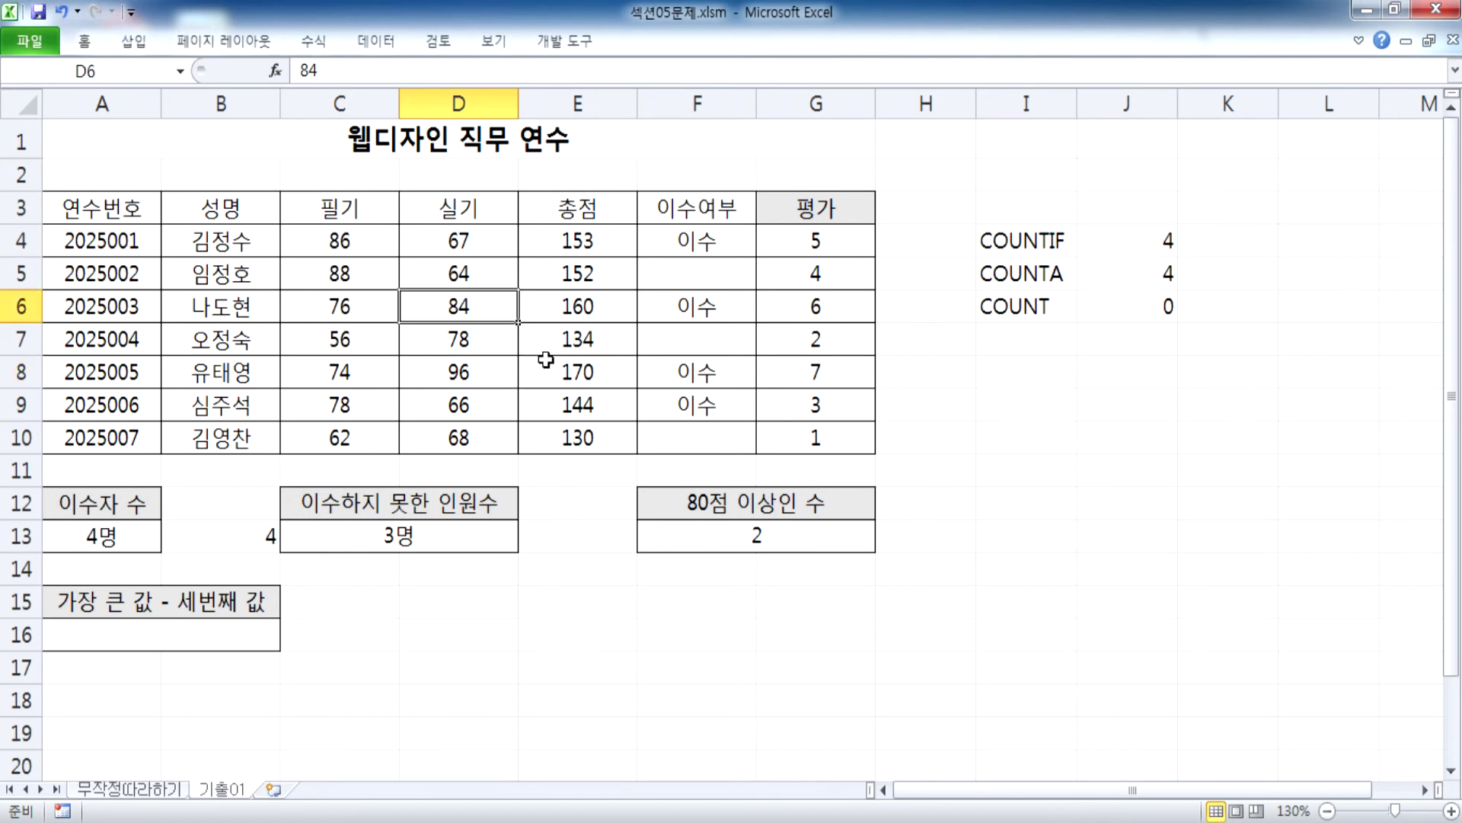
pyautogui.doubleClick(788, 527)
pyautogui.write('+COUNTIF(')
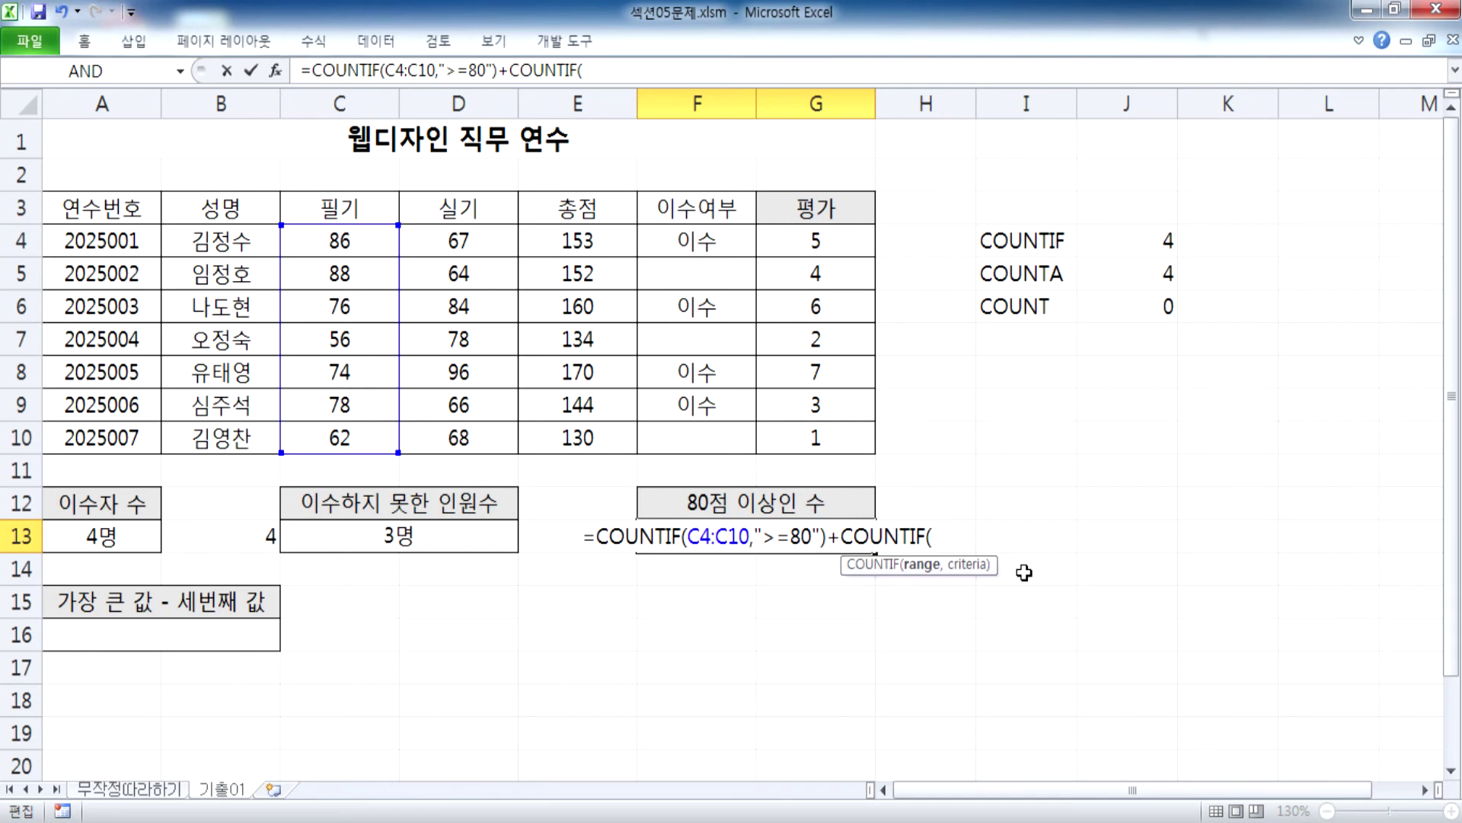
pyautogui.moveTo(457, 242); pyautogui.dragTo(460, 442)
pyautogui.write(',">=80"')
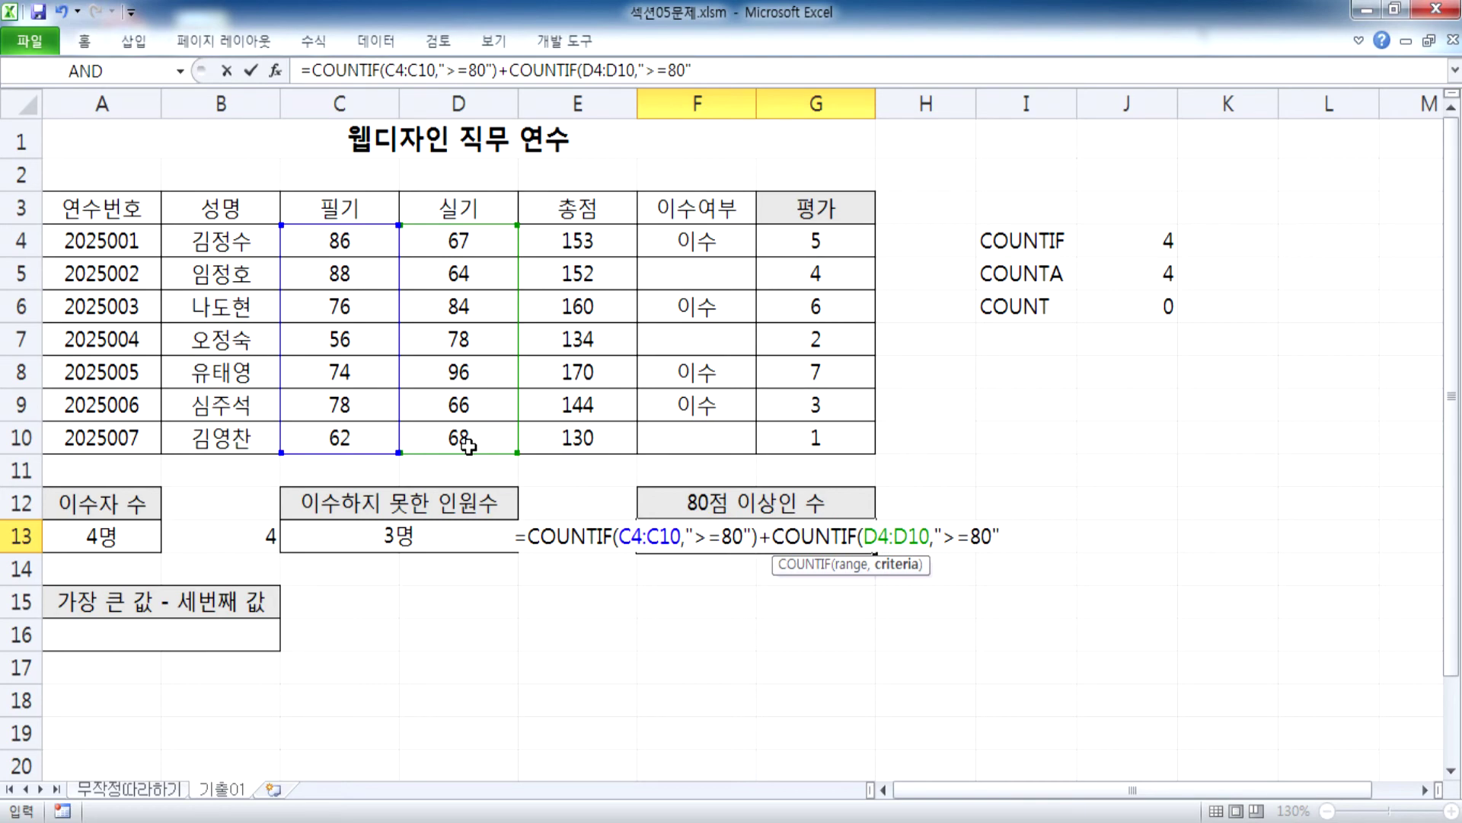
pyautogui.press('Return')
pyautogui.press('Return')
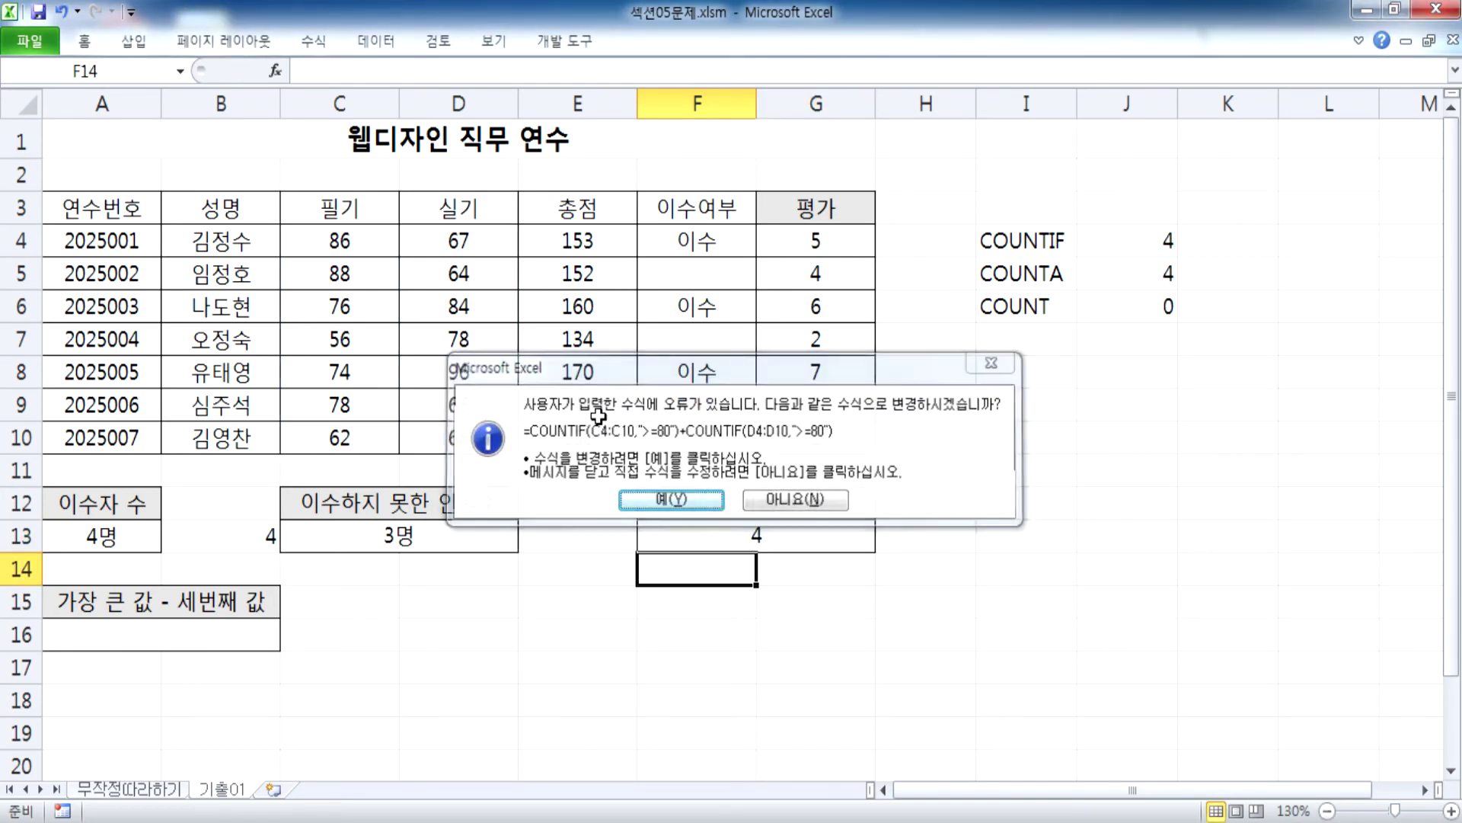
# Step: Fill the scores of 80 or more in C4, C5, D6 and D8 with yellow
pyautogui.click(341, 241)
pyautogui.keyDown('ctrl'); pyautogui.click(342, 273); pyautogui.keyUp('ctrl')
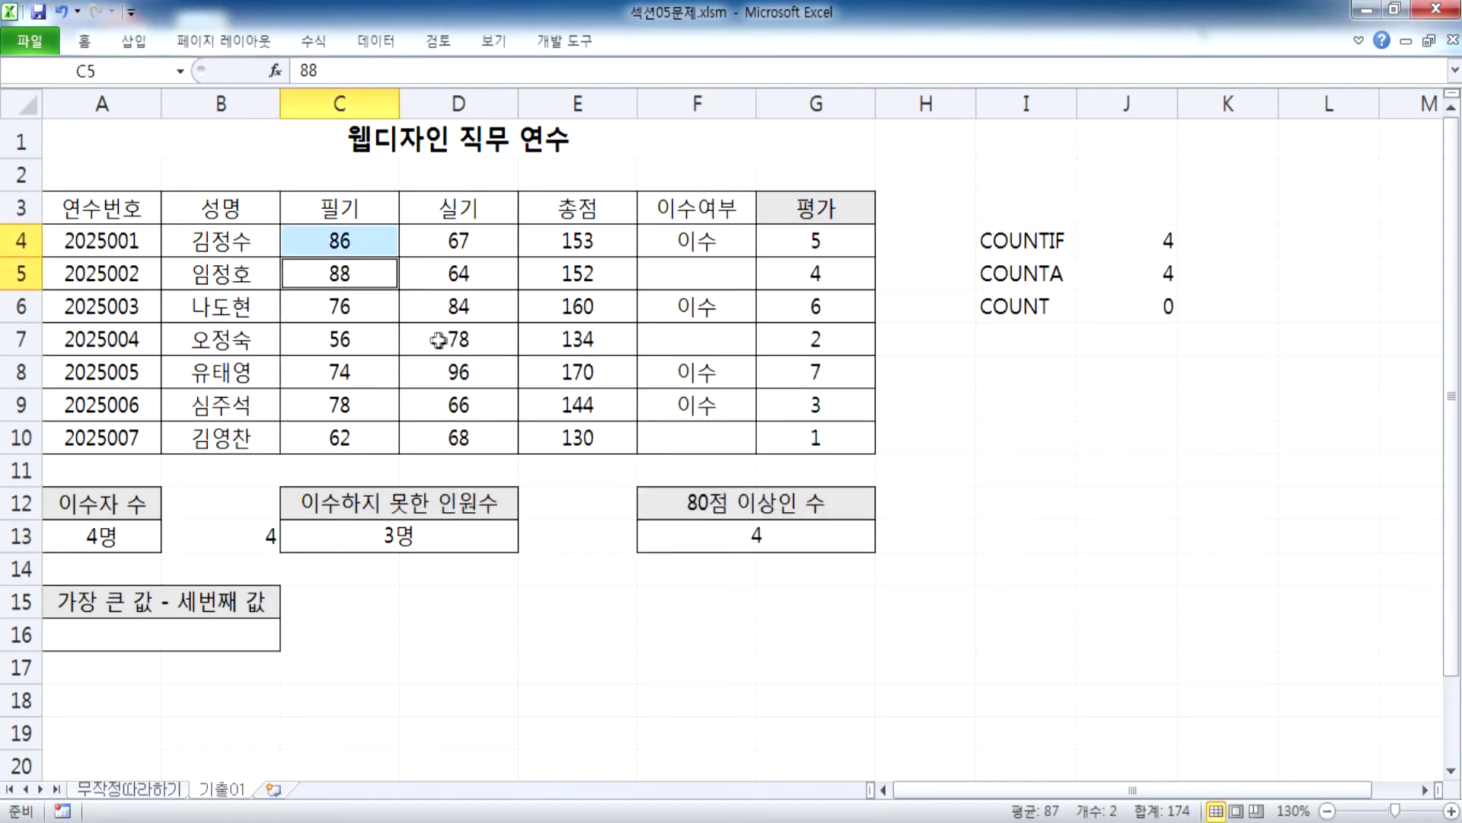
pyautogui.keyDown('ctrl'); pyautogui.click(446, 312); pyautogui.keyUp('ctrl')
pyautogui.keyDown('ctrl'); pyautogui.click(448, 374); pyautogui.keyUp('ctrl')
pyautogui.rightClick(449, 374)
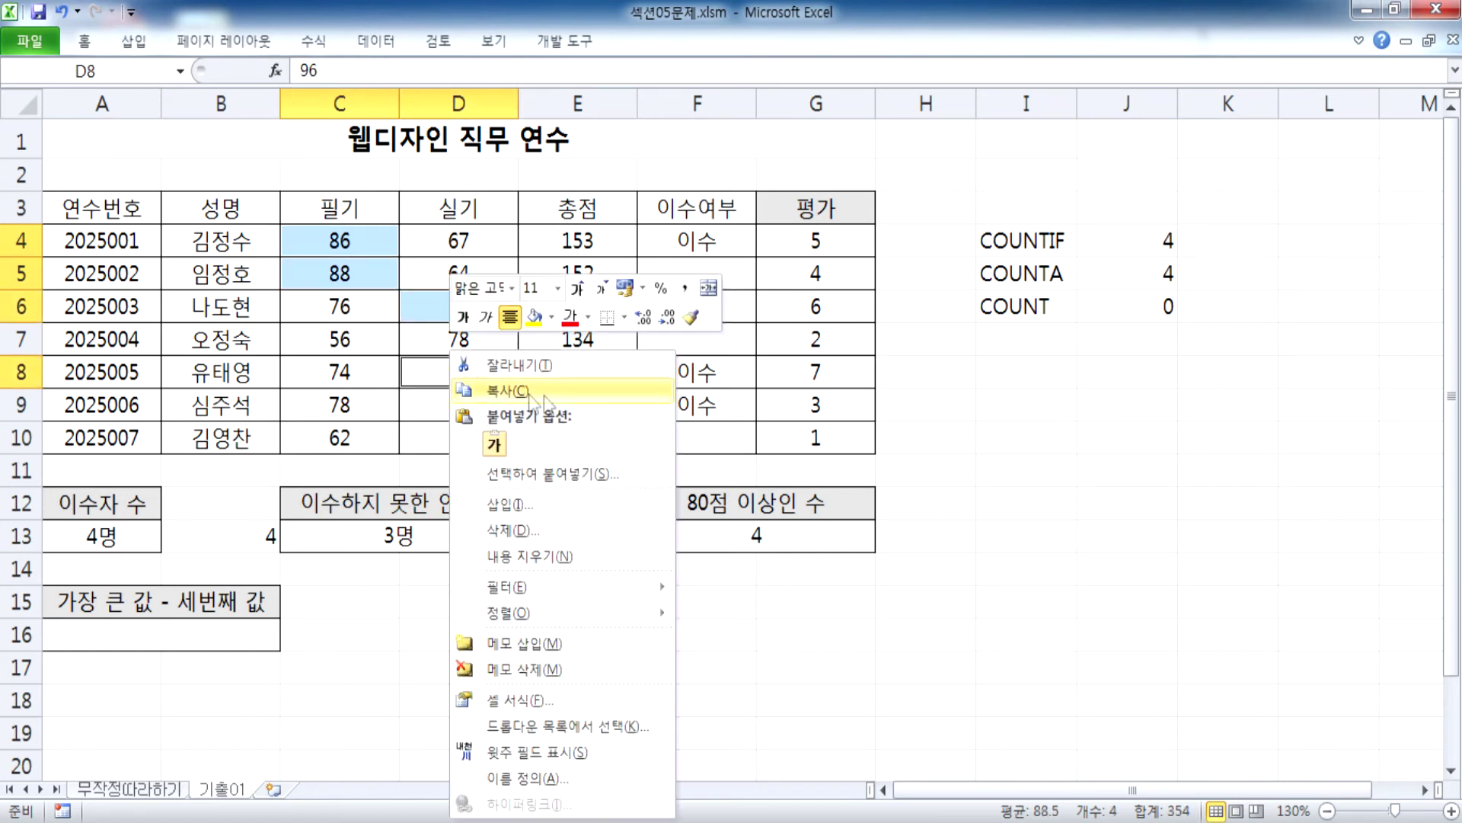
pyautogui.click(535, 317)
pyautogui.click(470, 402)
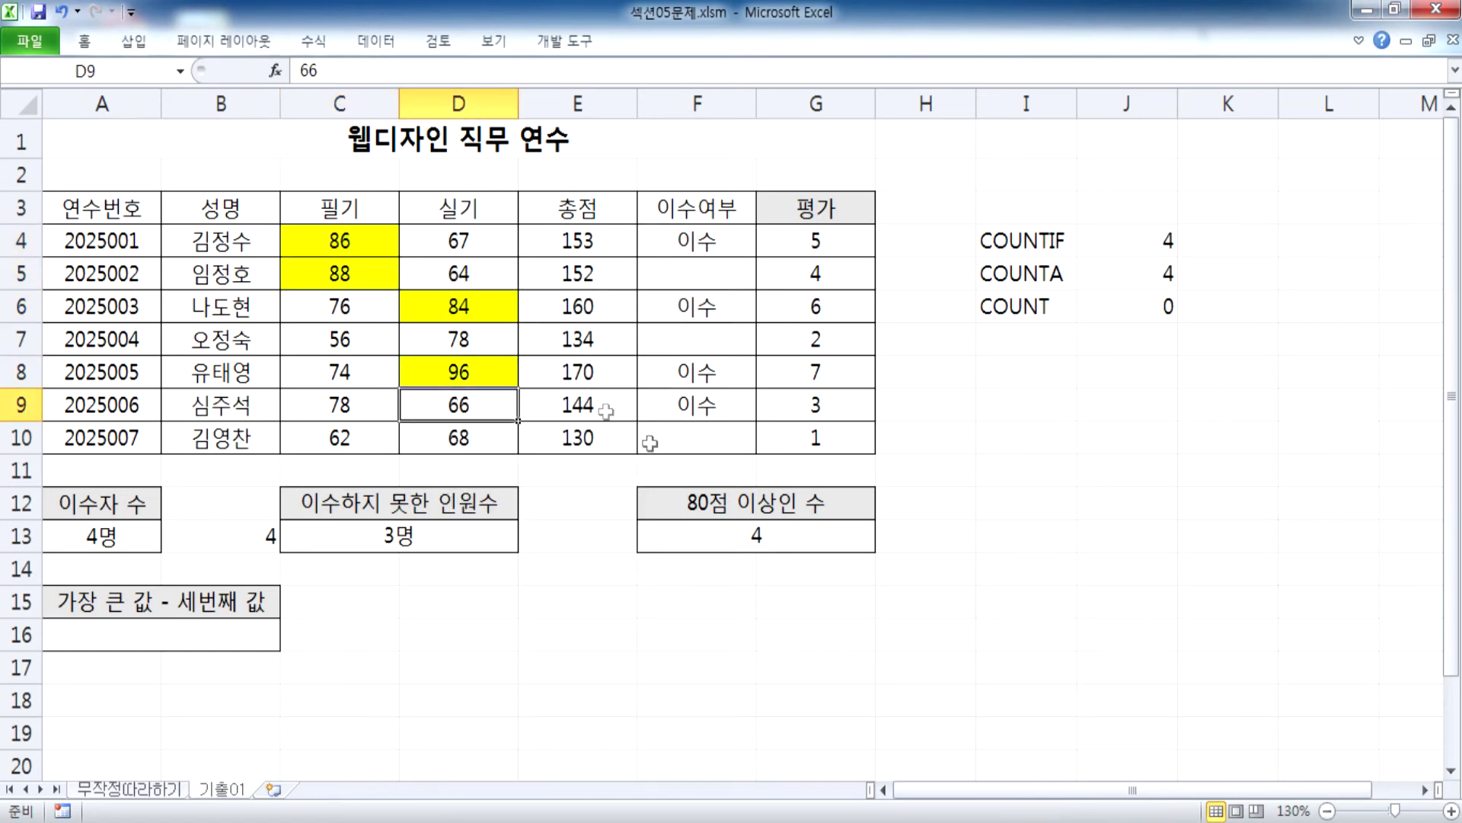
# Step: Append &"명" to the combined COUNTIF formula in F13, accepting the suggested formula correction
pyautogui.click(762, 528)
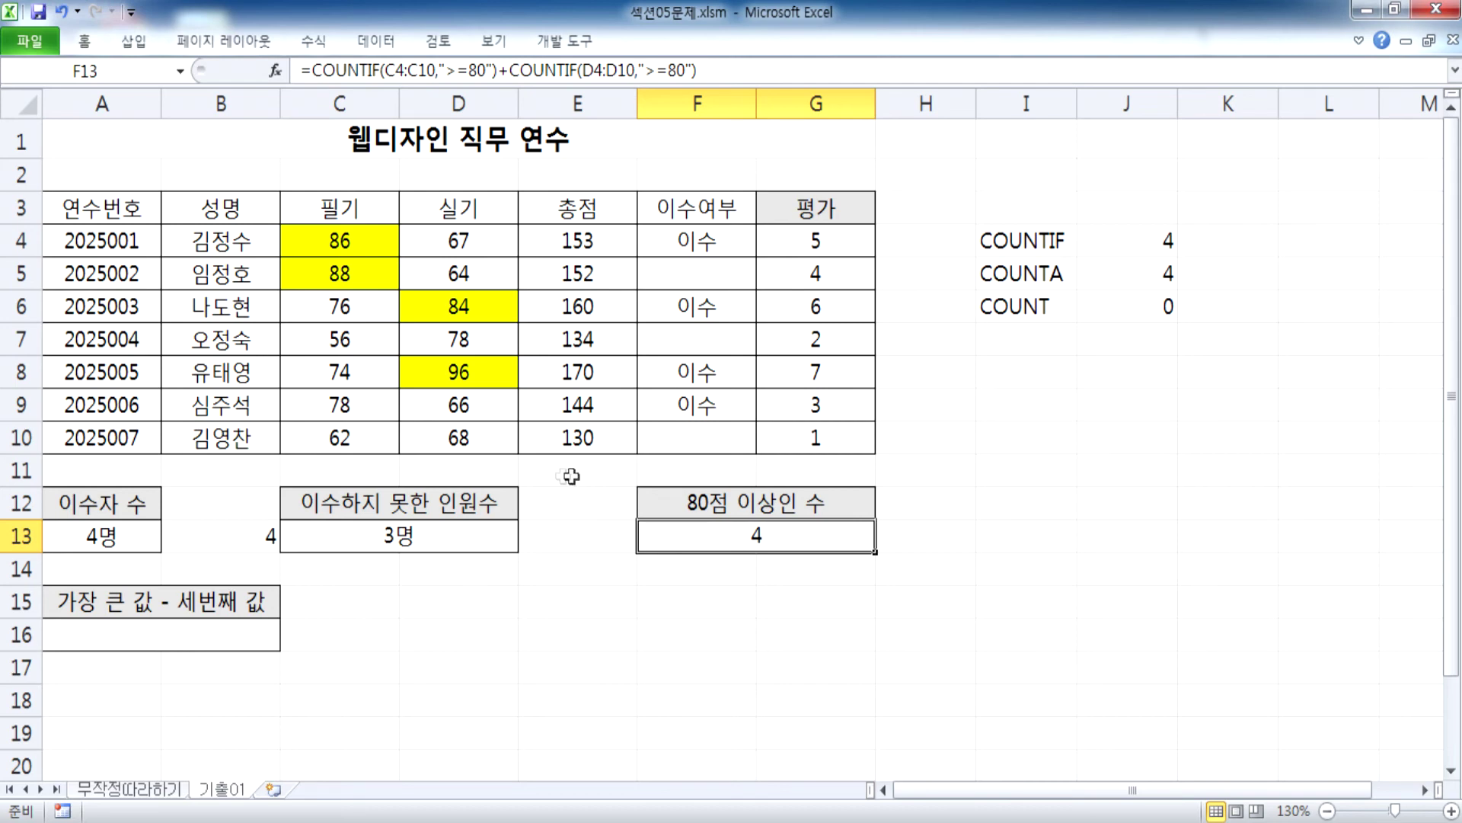
pyautogui.scroll(-2, 579, 480)
pyautogui.doubleClick(808, 339)
pyautogui.write('&"명')
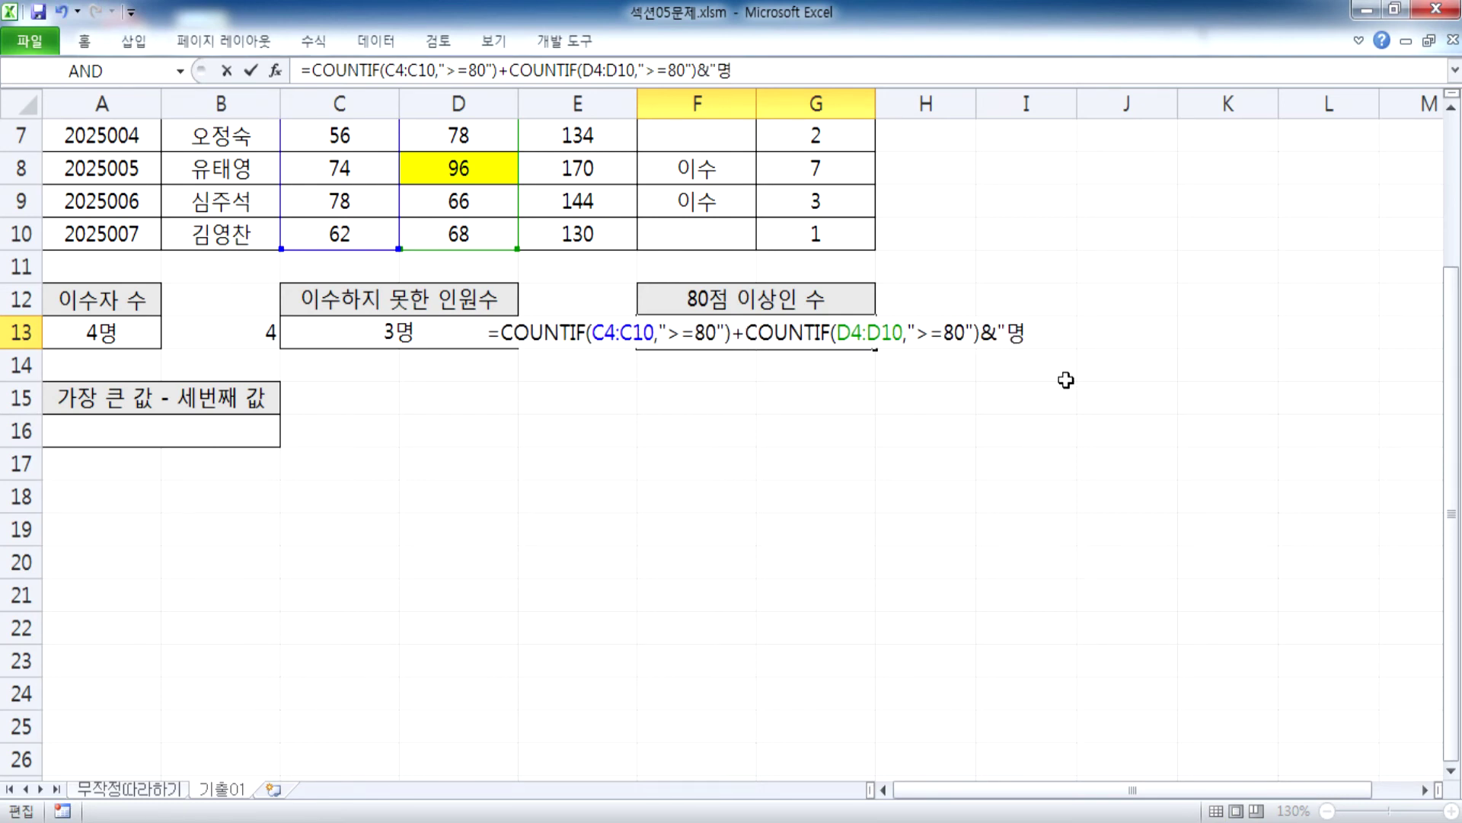
pyautogui.click(738, 332)
pyautogui.doubleClick(988, 333)
pyautogui.press('Return')
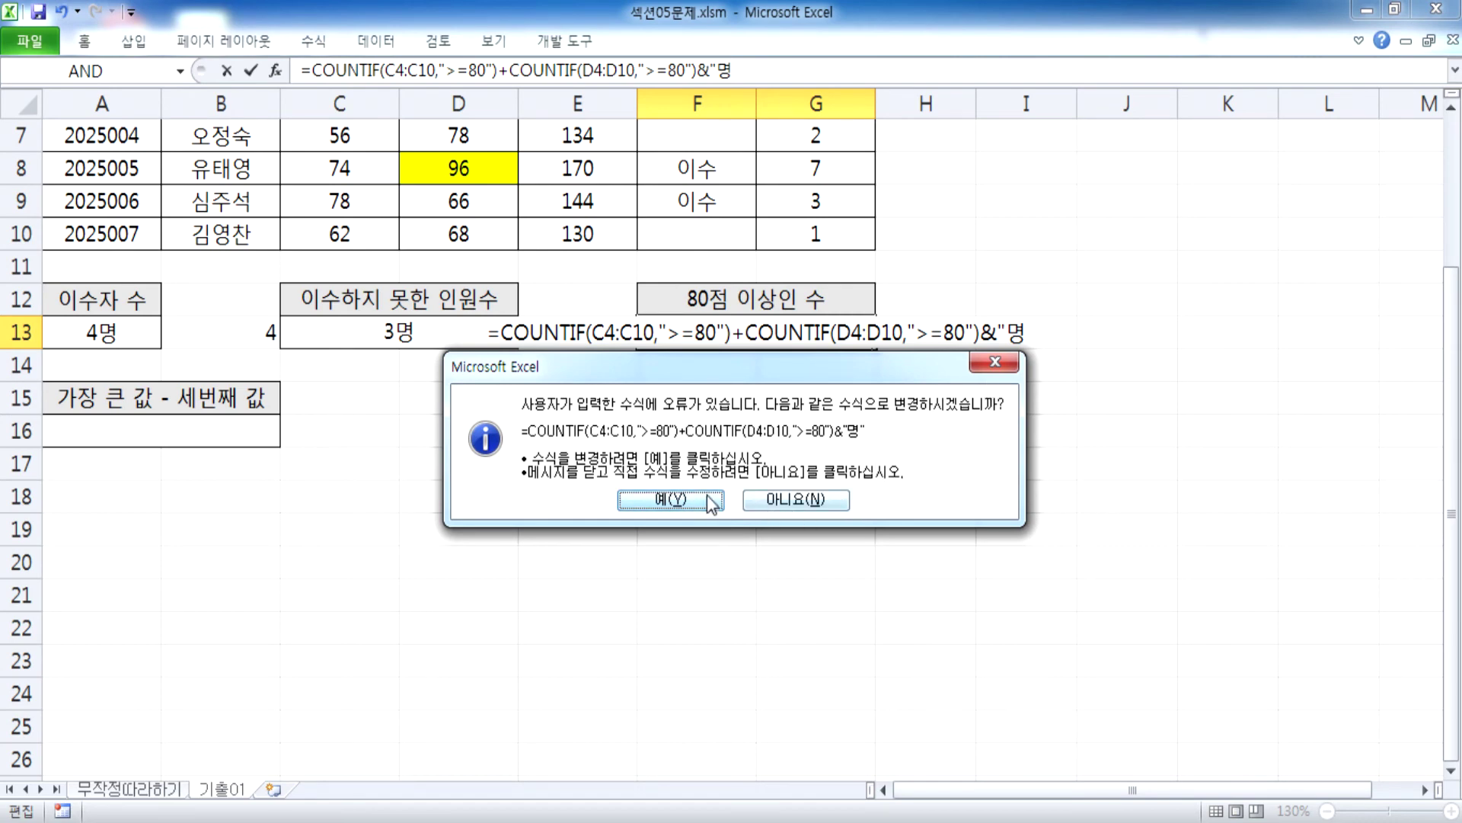
pyautogui.moveTo(857, 373); pyautogui.dragTo(966, 370)
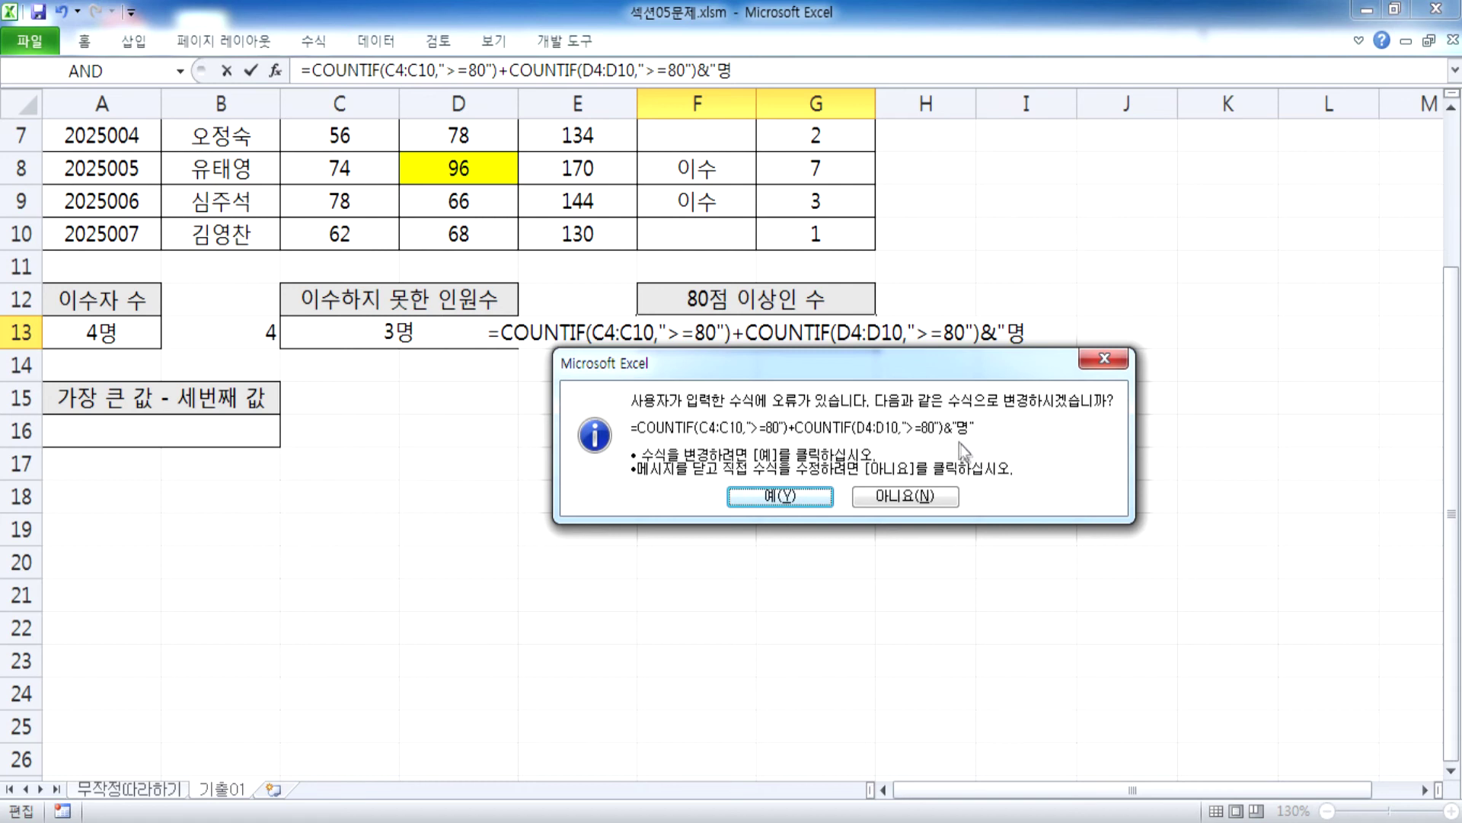
pyautogui.click(807, 502)
pyautogui.click(792, 341)
pyautogui.doubleClick(792, 341)
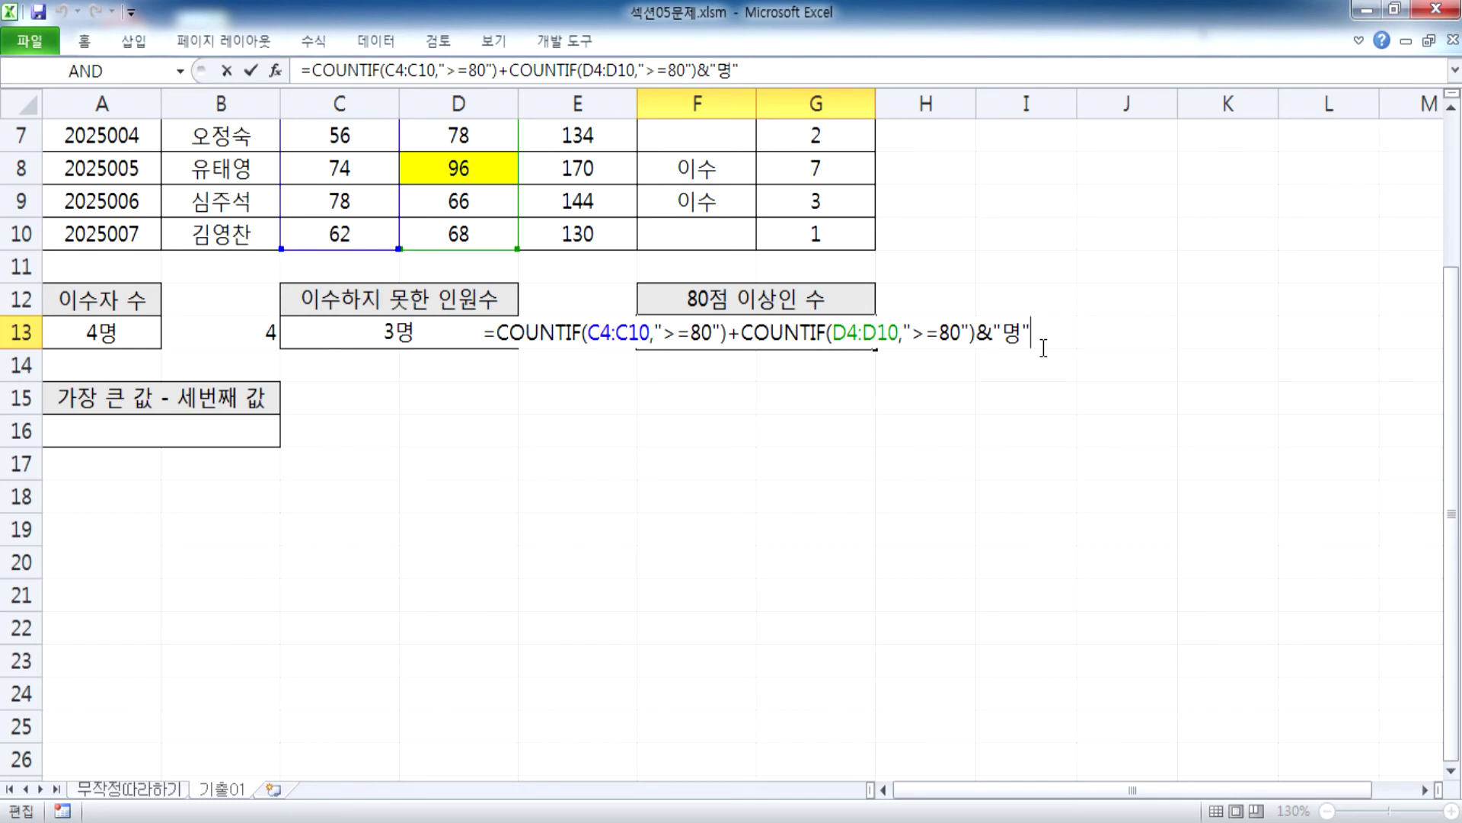
pyautogui.press('Escape')
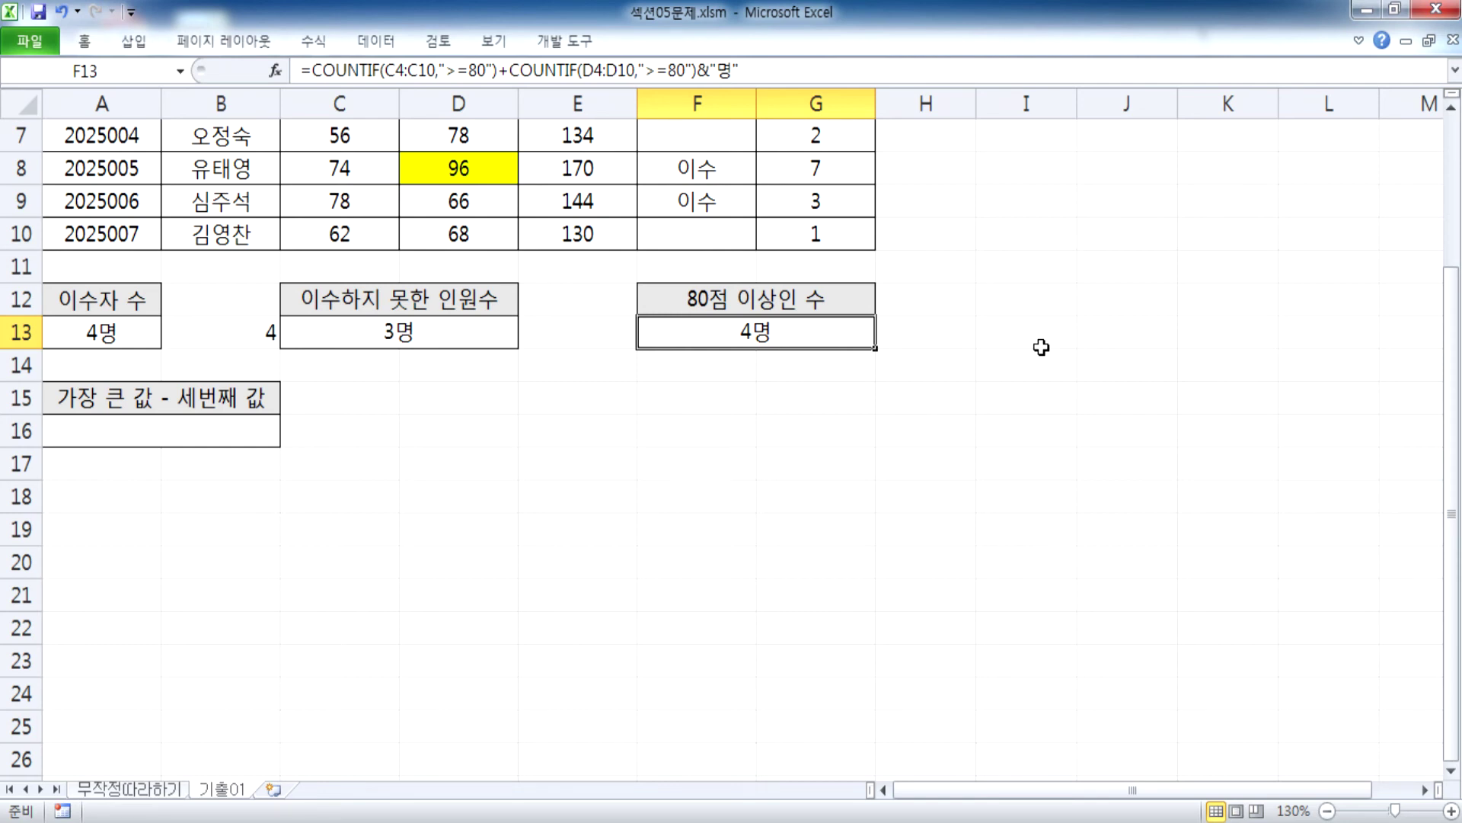
# Step: Clear the COUNTIF, COUNTA and COUNT trial entries beside the table and select I4
pyautogui.scroll(2, 1036, 345)
pyautogui.click(576, 241)
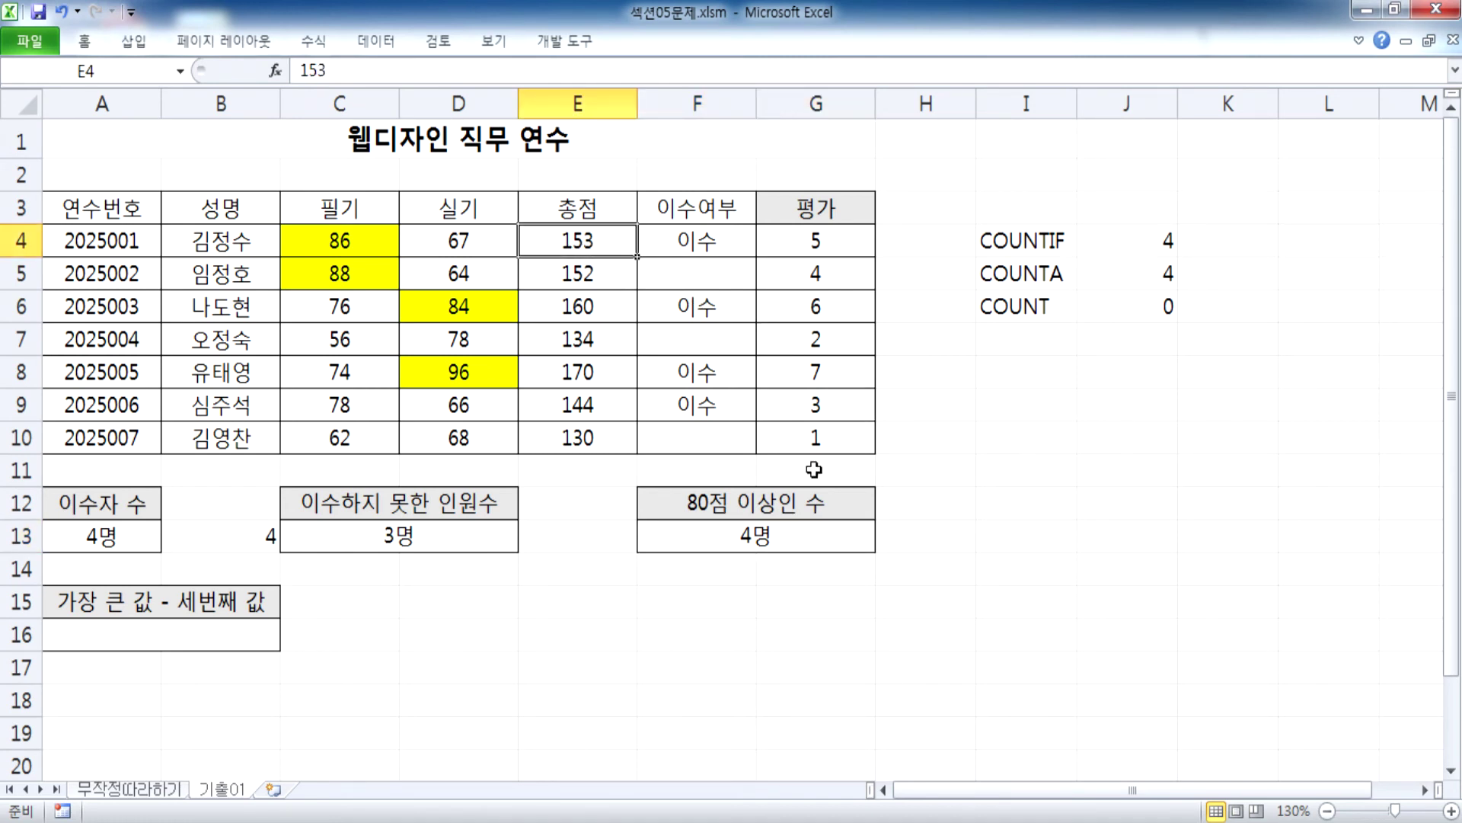
pyautogui.moveTo(1025, 100); pyautogui.dragTo(1217, 153)
pyautogui.rightClick(1153, 192)
pyautogui.click(994, 245)
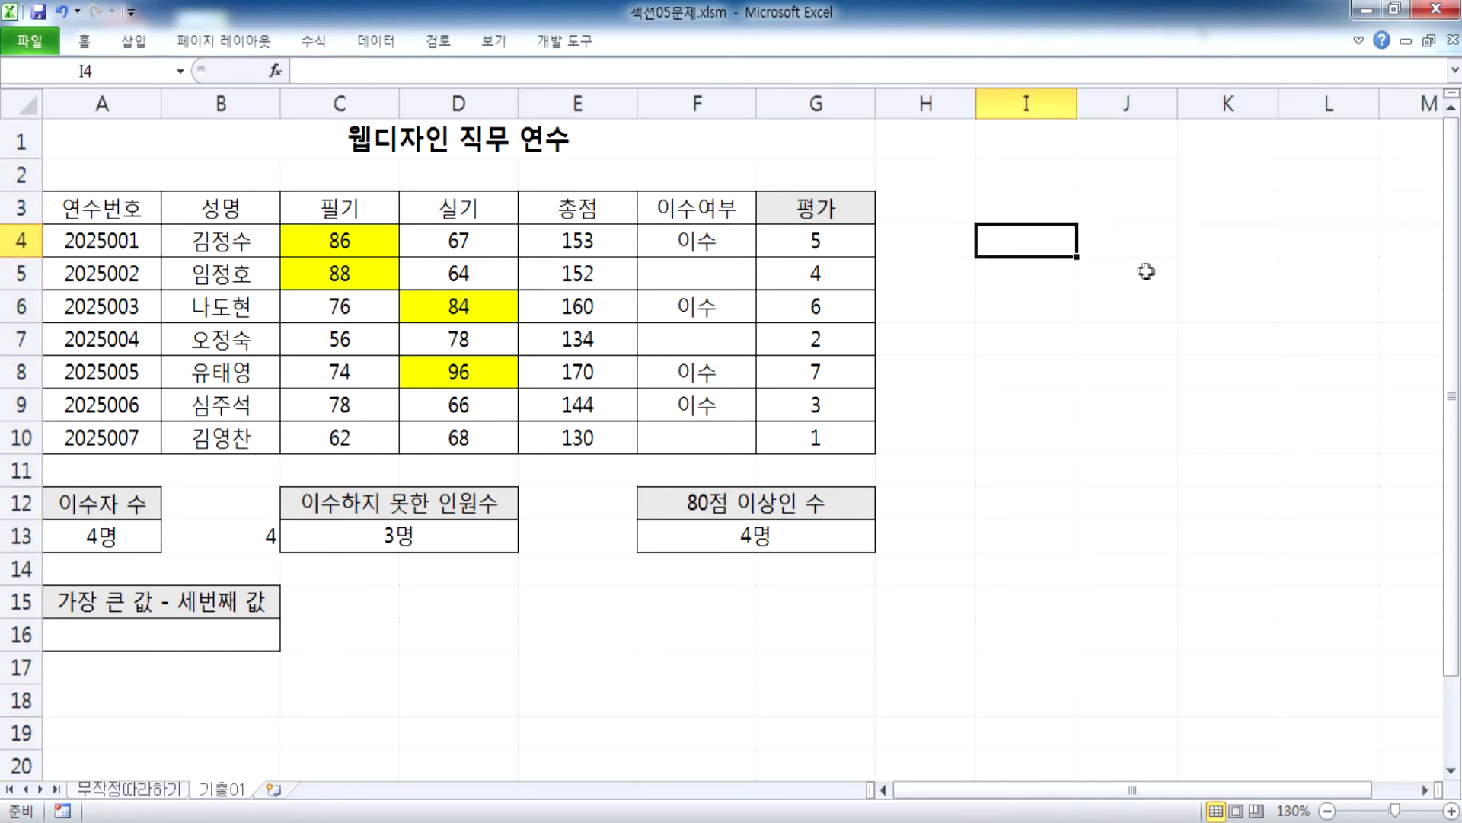
# Step: Find the highest total score in I4 with =MAX(E4:E10) and locate that score in the 총점 column
pyautogui.write('=MAX(')
pyautogui.press('Escape')
pyautogui.write('=MAX(')
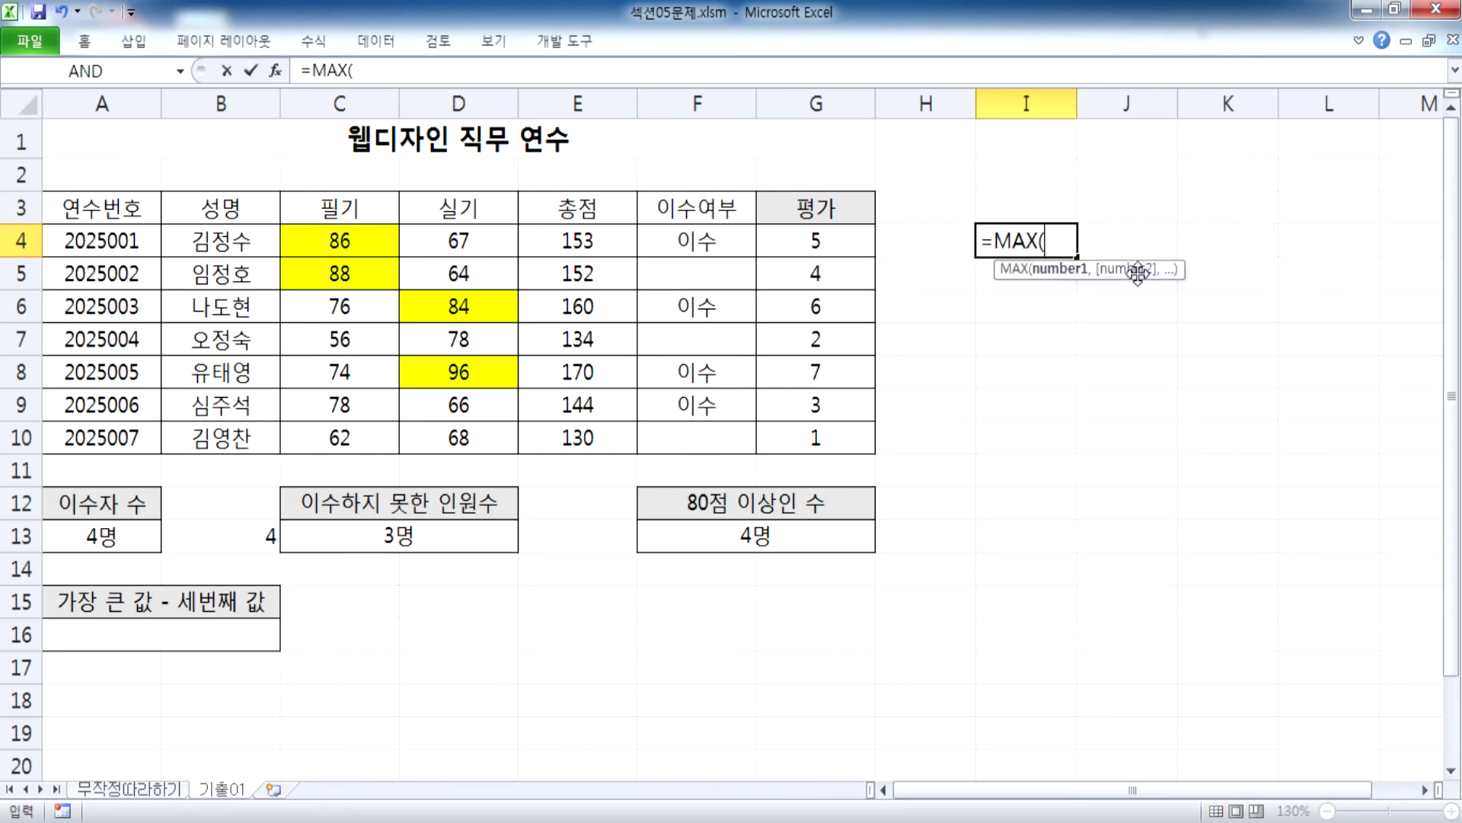
pyautogui.moveTo(594, 240); pyautogui.dragTo(601, 441)
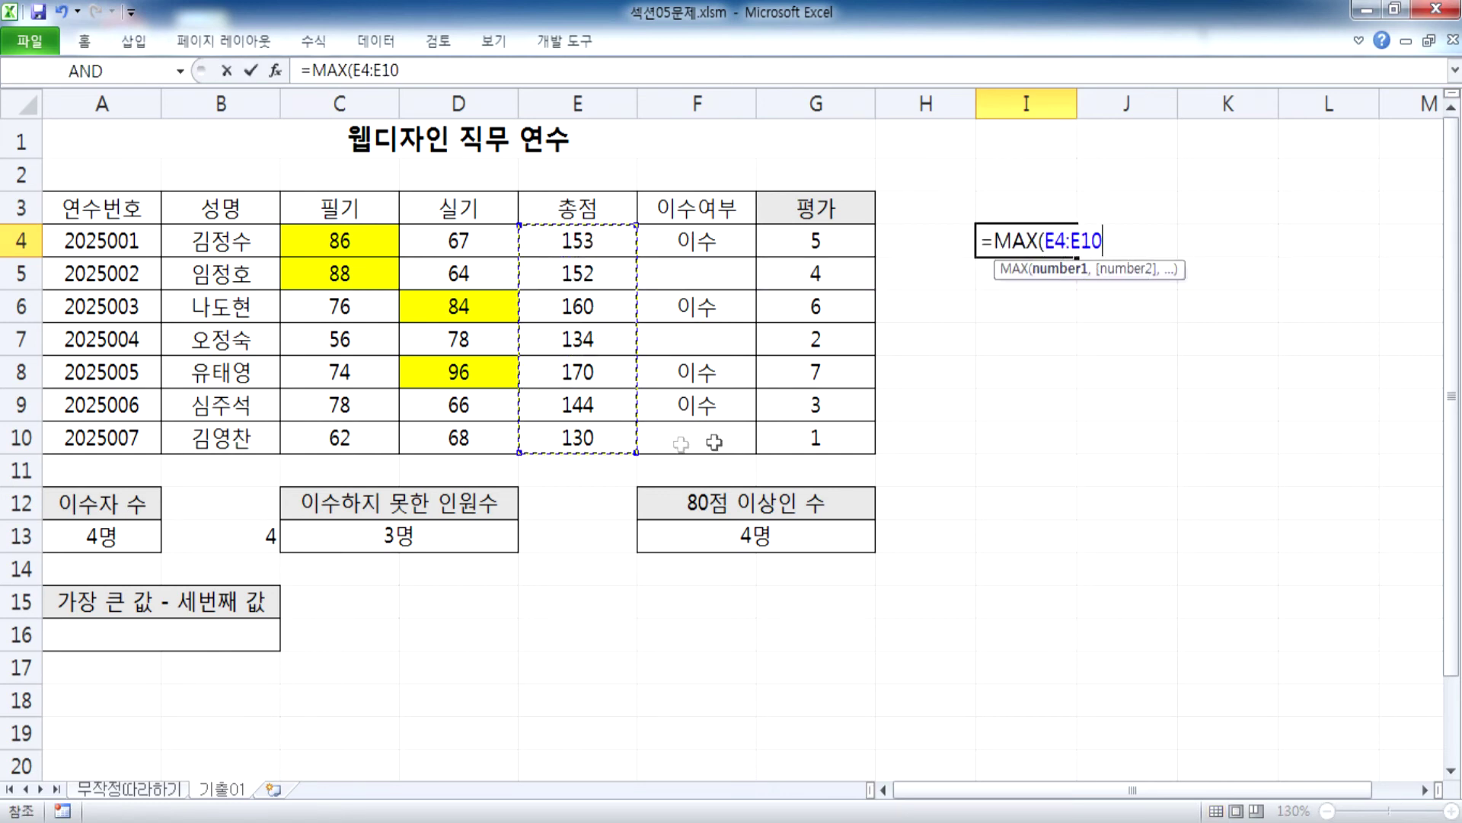
pyautogui.press('Return')
pyautogui.click(591, 372)
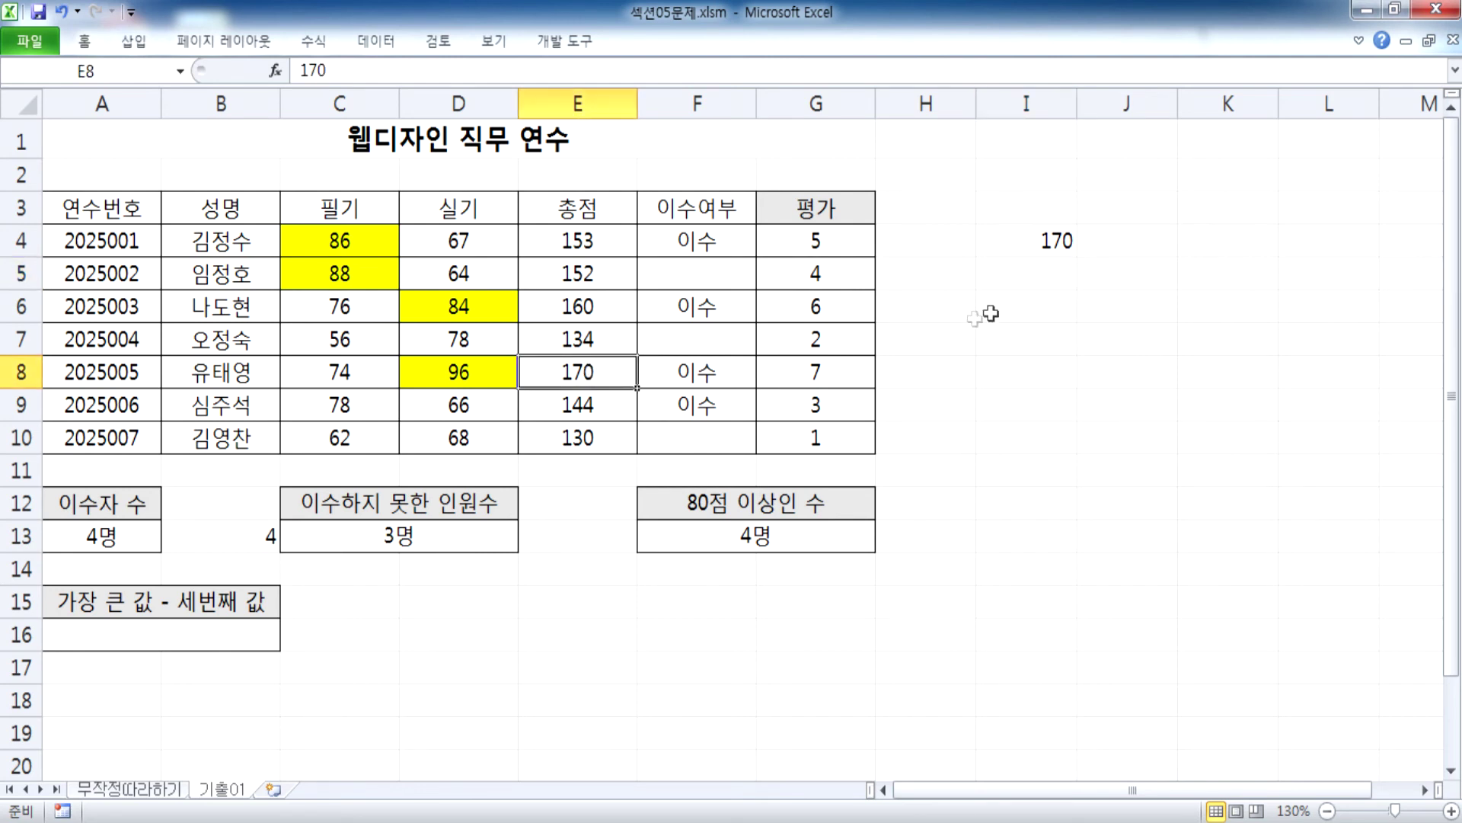
# Step: Find the third-highest total score in I5 with =LARGE(E4:E10,3)
pyautogui.click(1021, 279)
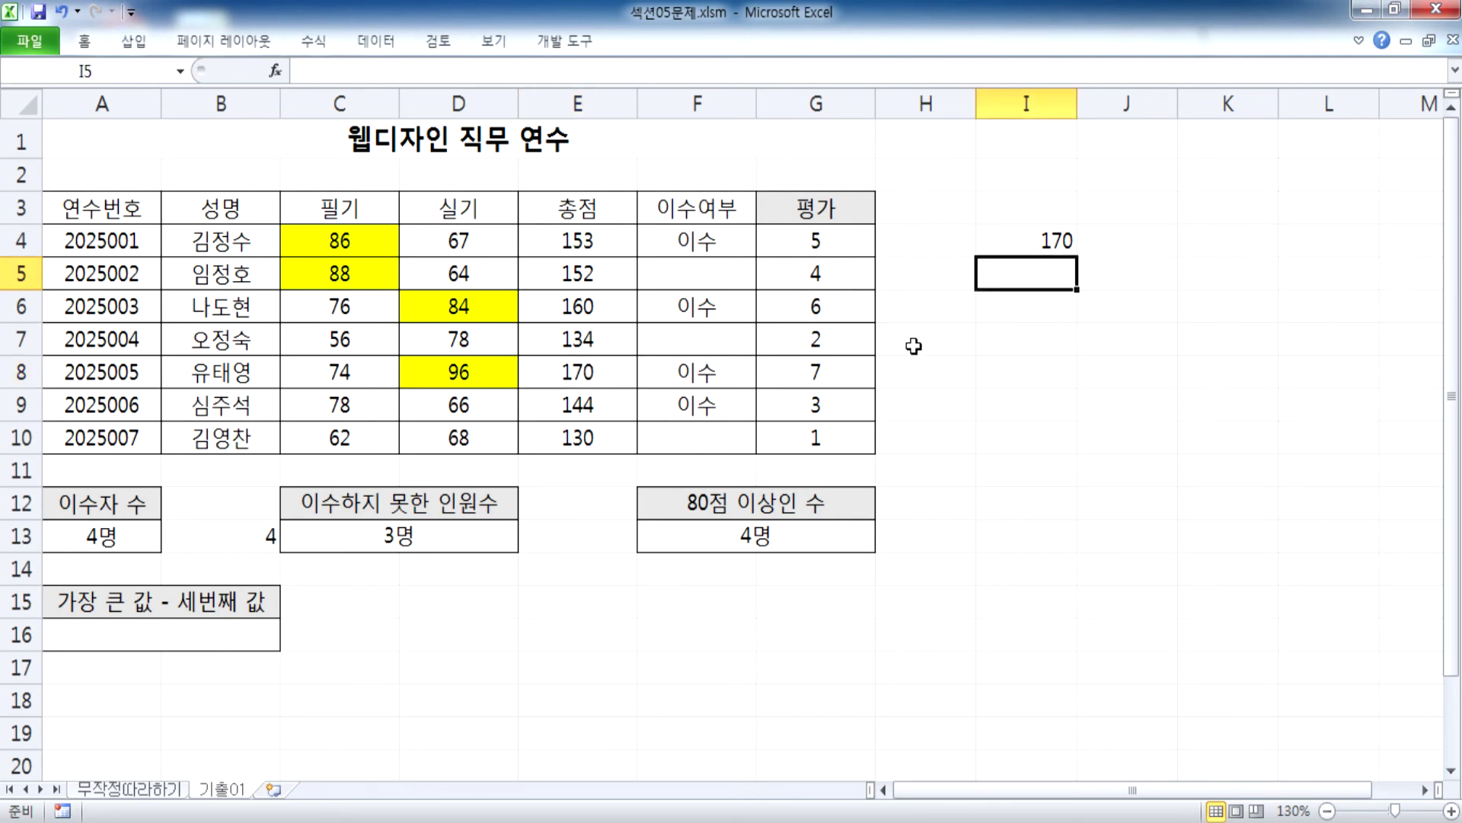
pyautogui.write('=LARGE(')
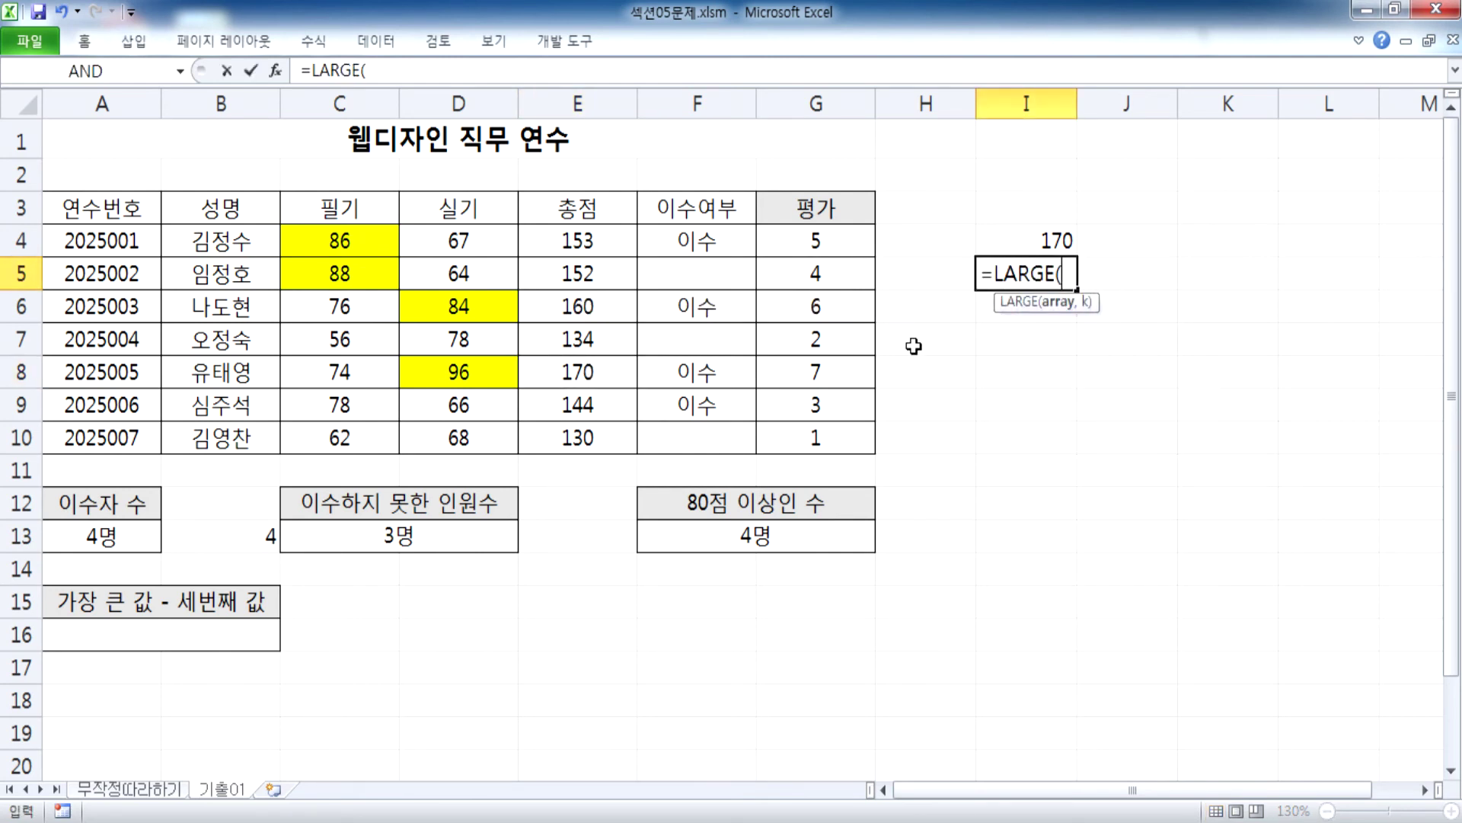
pyautogui.moveTo(582, 250); pyautogui.dragTo(599, 440)
pyautogui.write(',3')
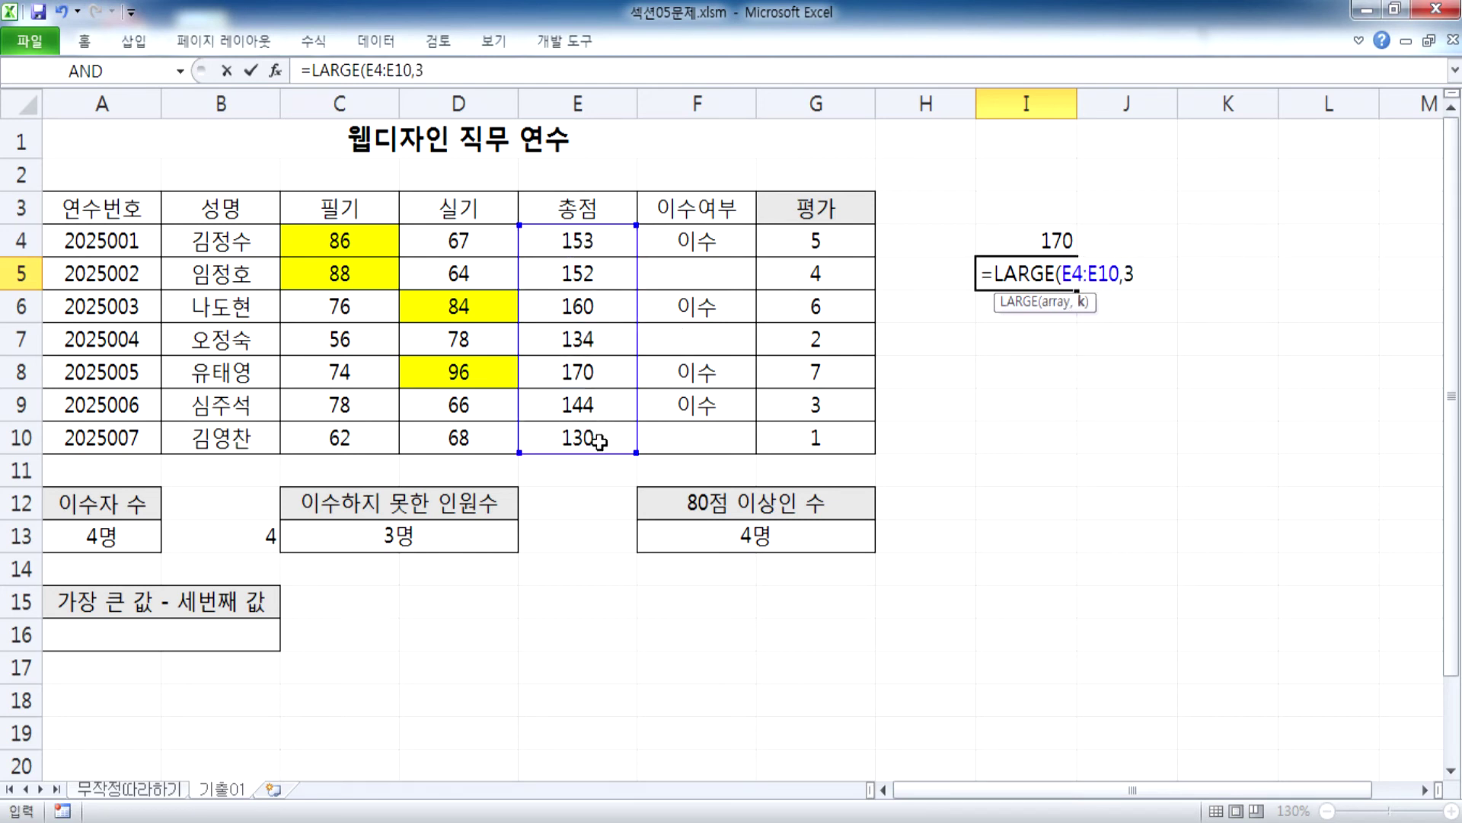
pyautogui.press('Return')
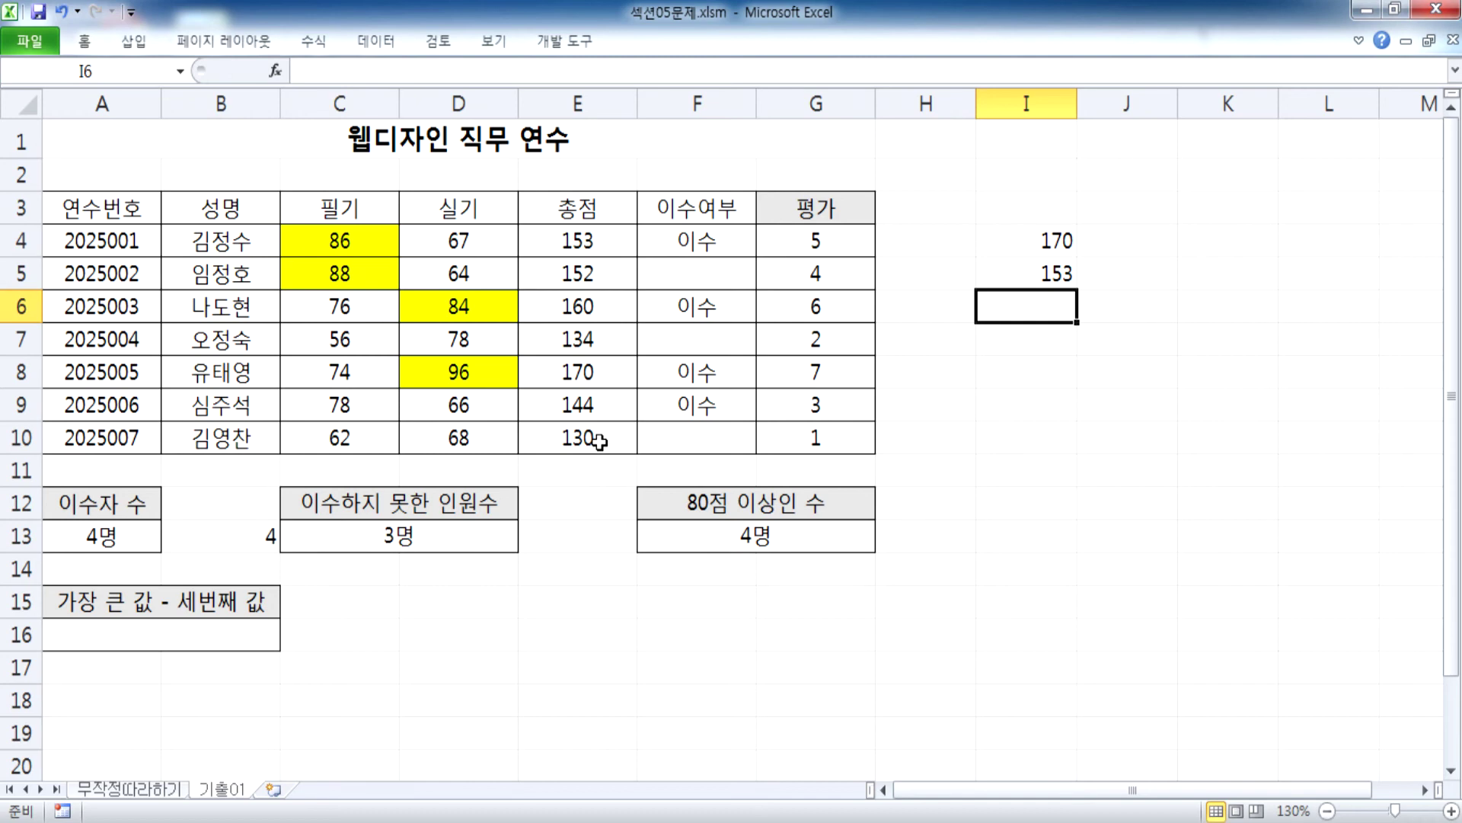
pyautogui.click(1034, 279)
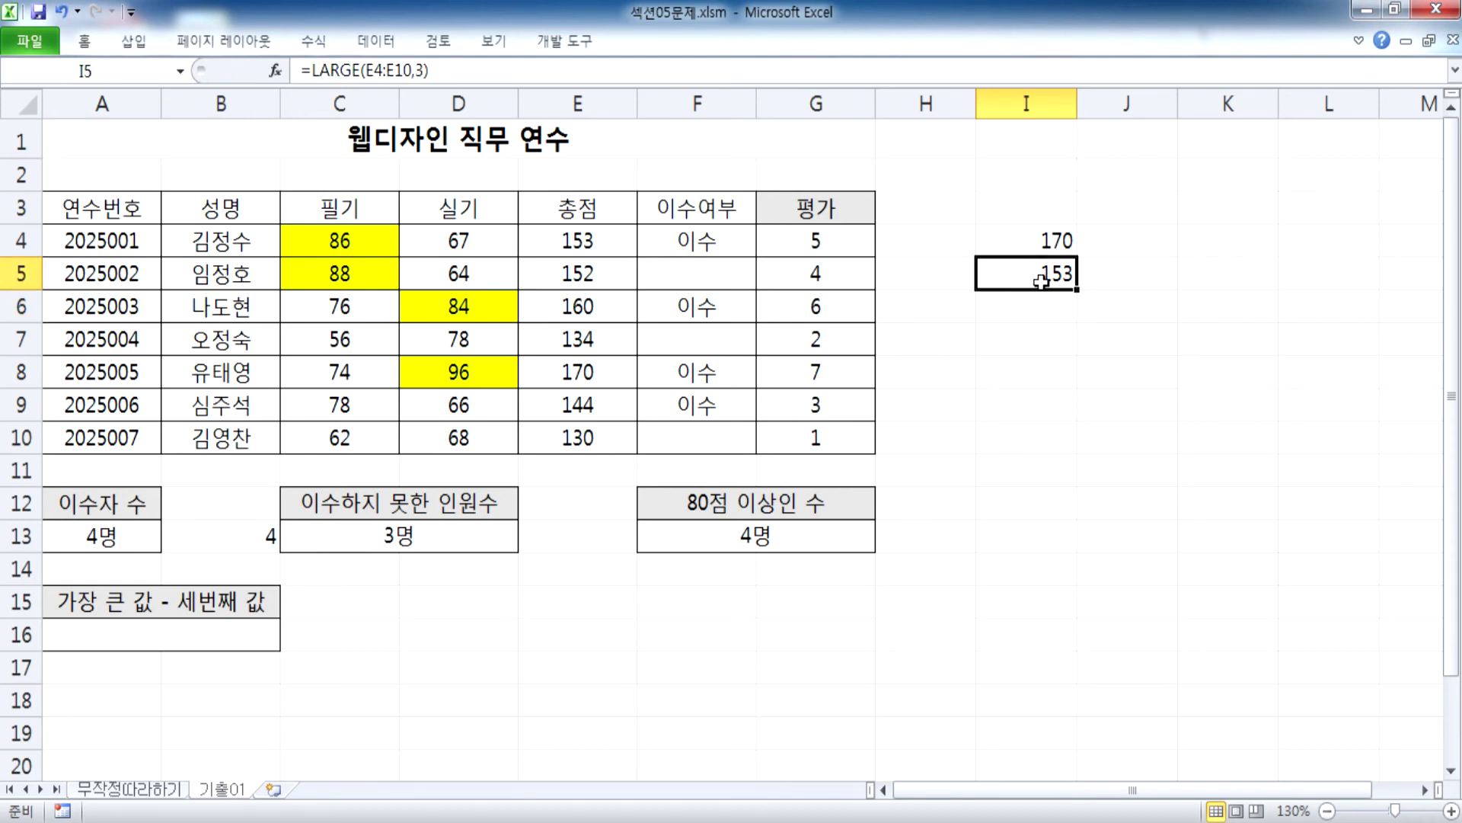
# Step: Copy the MAX formula from I4 into the Notepad notes and return to Excel
pyautogui.click(1026, 238)
pyautogui.moveTo(463, 78); pyautogui.dragTo(298, 74)
pyautogui.hotkey('ctrl', 'c')
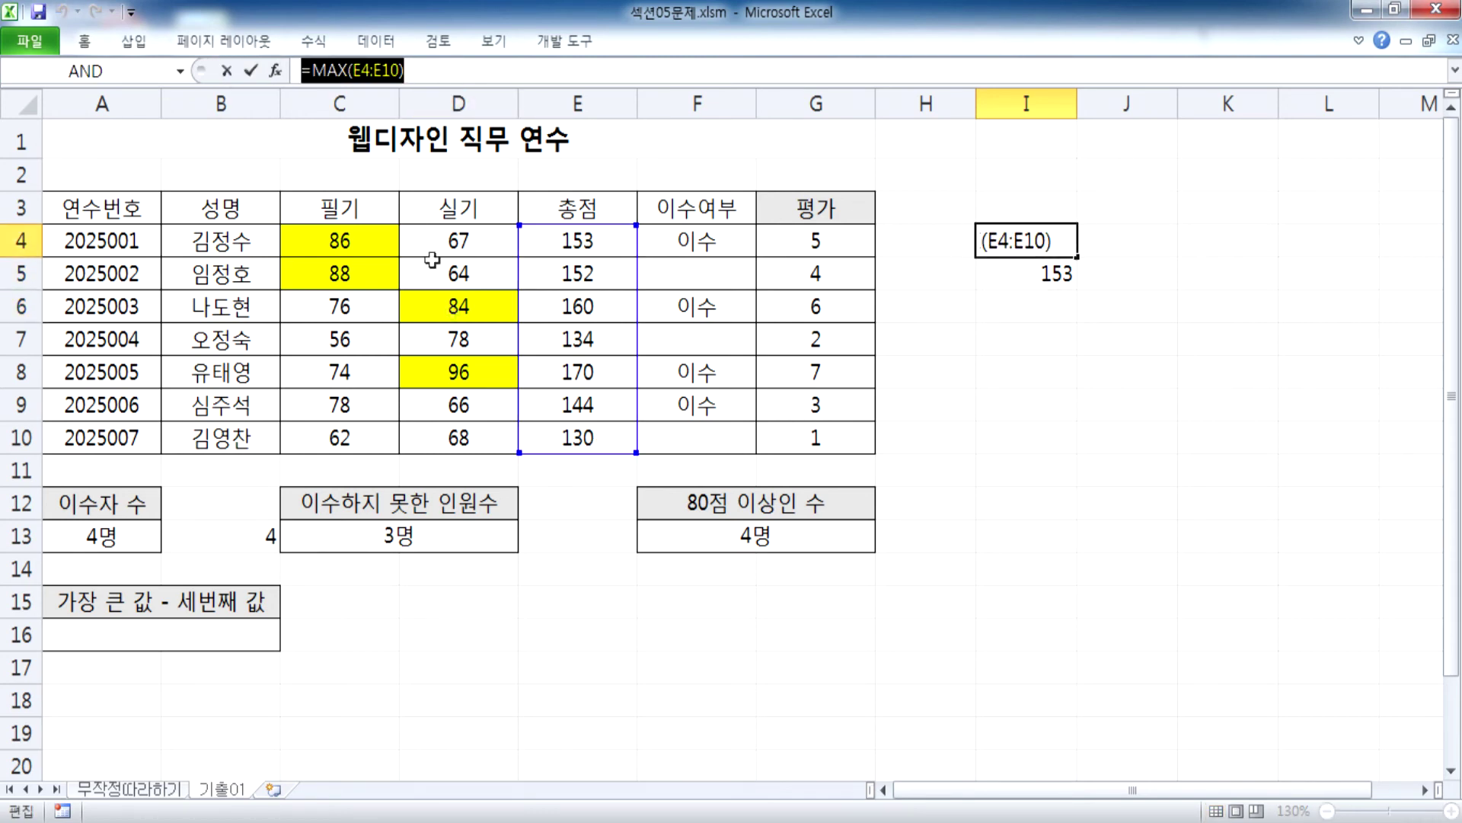
pyautogui.hotkey('alt', 'Tab')
pyautogui.hotkey('ctrl', 'v')
pyautogui.hotkey('alt', 'Tab')
# Step: Copy the LARGE formula from I5 onto a new line below the MAX formula in Notepad
pyautogui.click(1030, 276)
pyautogui.moveTo(430, 71); pyautogui.dragTo(300, 71)
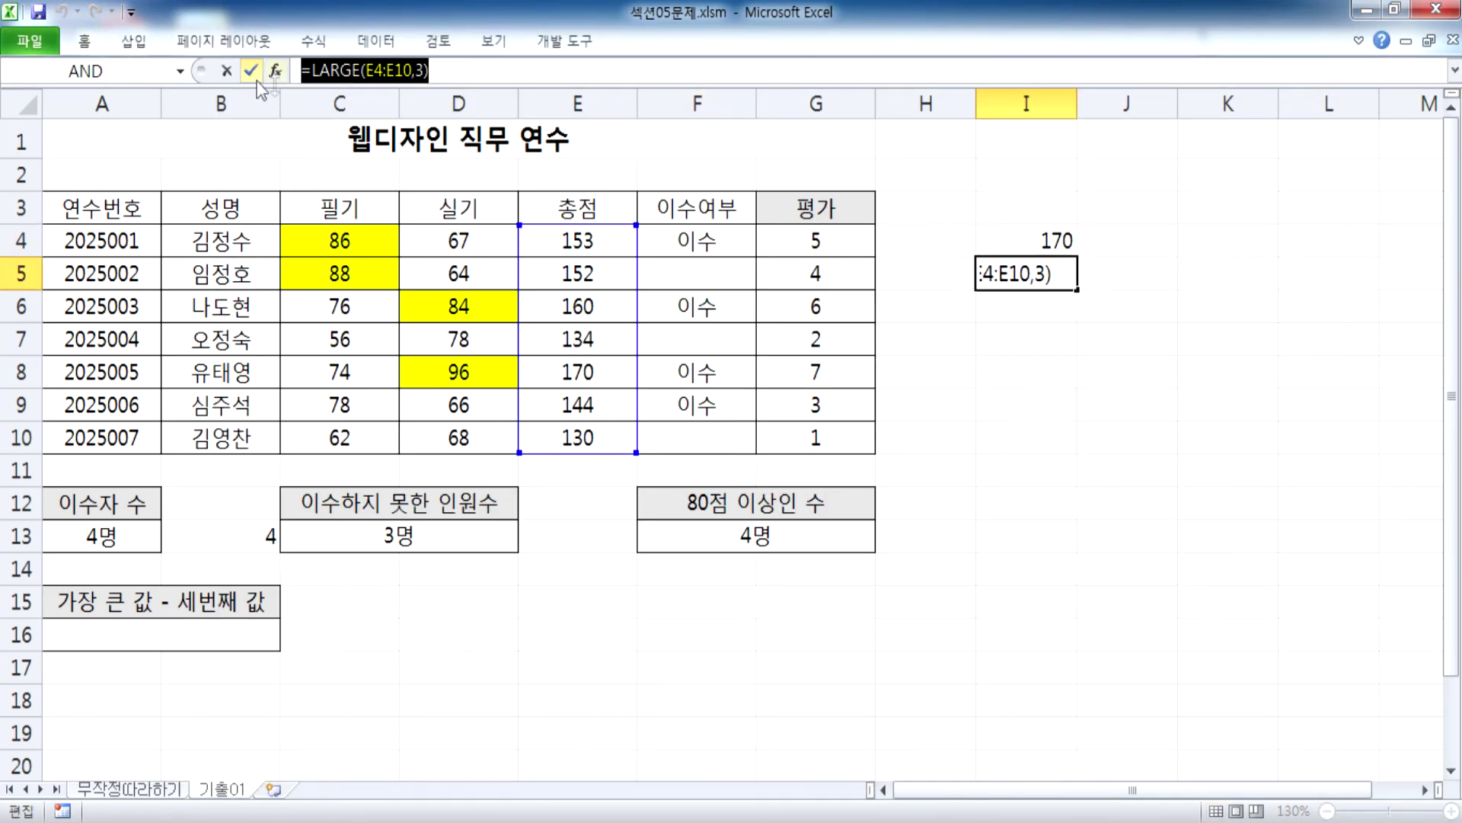
pyautogui.hotkey('ctrl', 'c')
pyautogui.hotkey('alt', 'Tab')
pyautogui.press('Return')
pyautogui.hotkey('ctrl', 'v')
# Step: Separate the MAX formula from the COUNTIF notes with a blank line and join both formulas as =MAX(E4:E10)-LARGE(E4:E10,3)
pyautogui.click(758, 487)
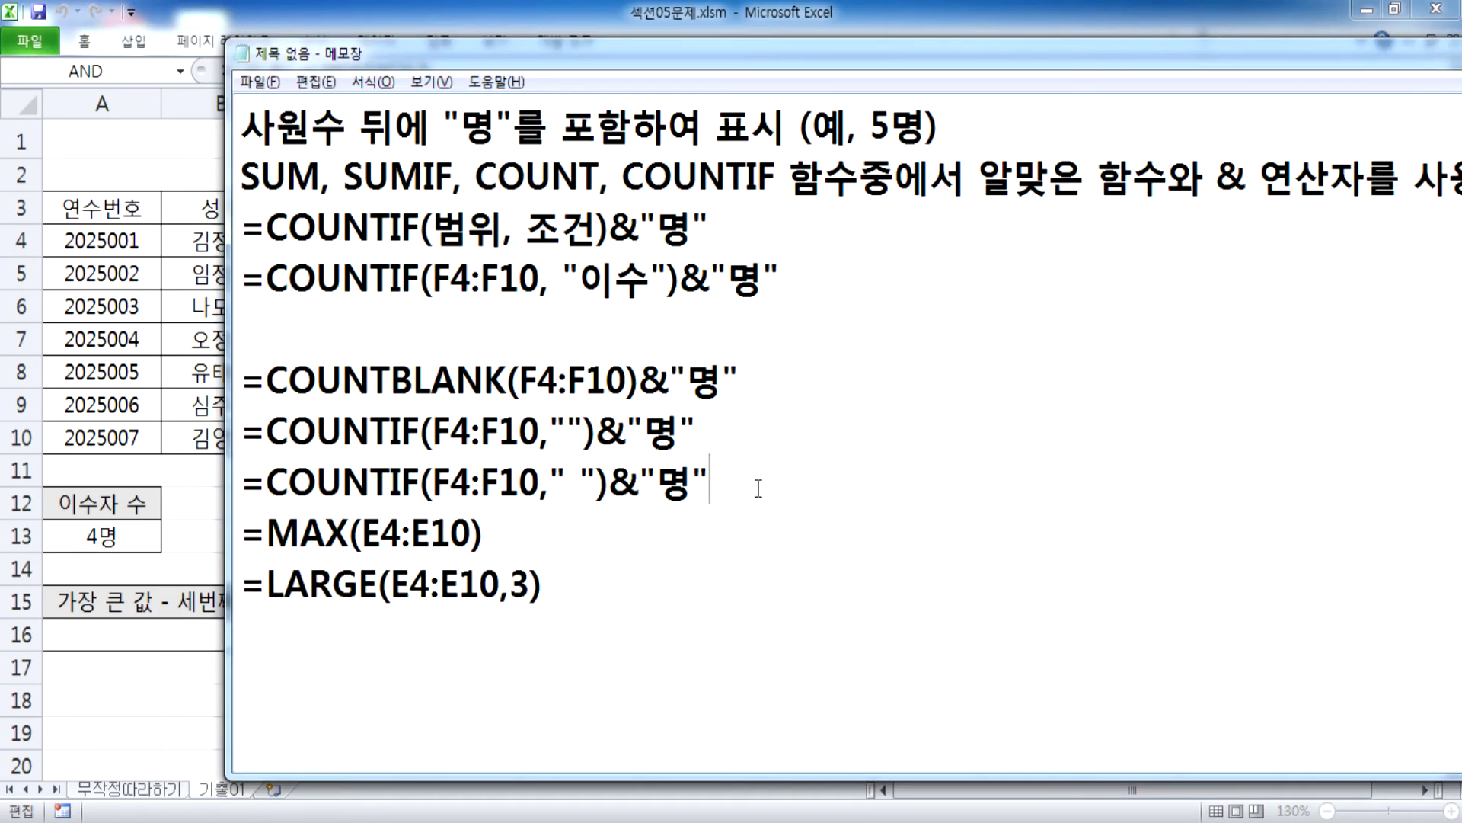
pyautogui.press('Return')
pyautogui.click(548, 593)
pyautogui.write('-')
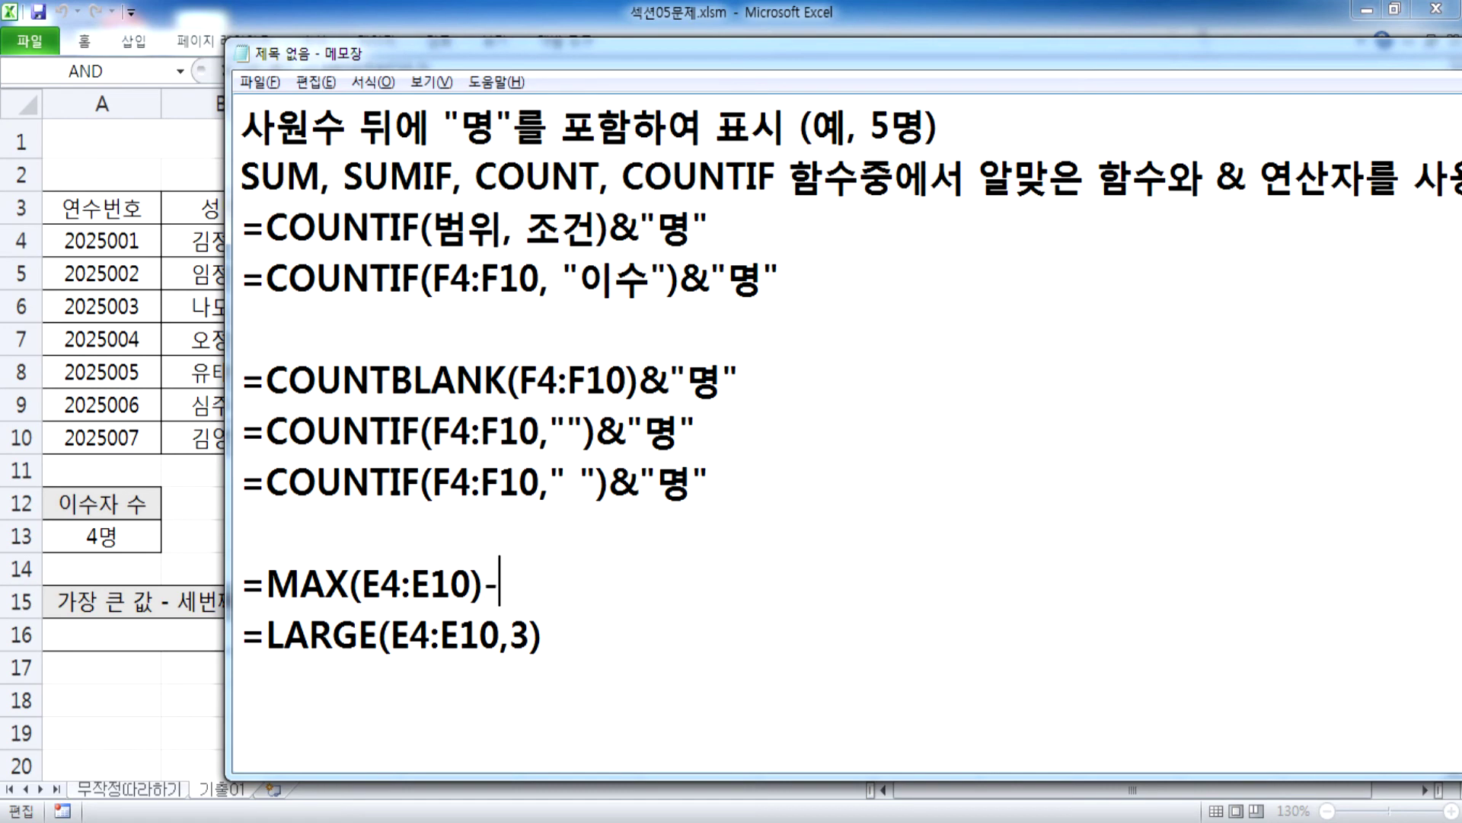
pyautogui.press('Delete')
pyautogui.press('Delete')
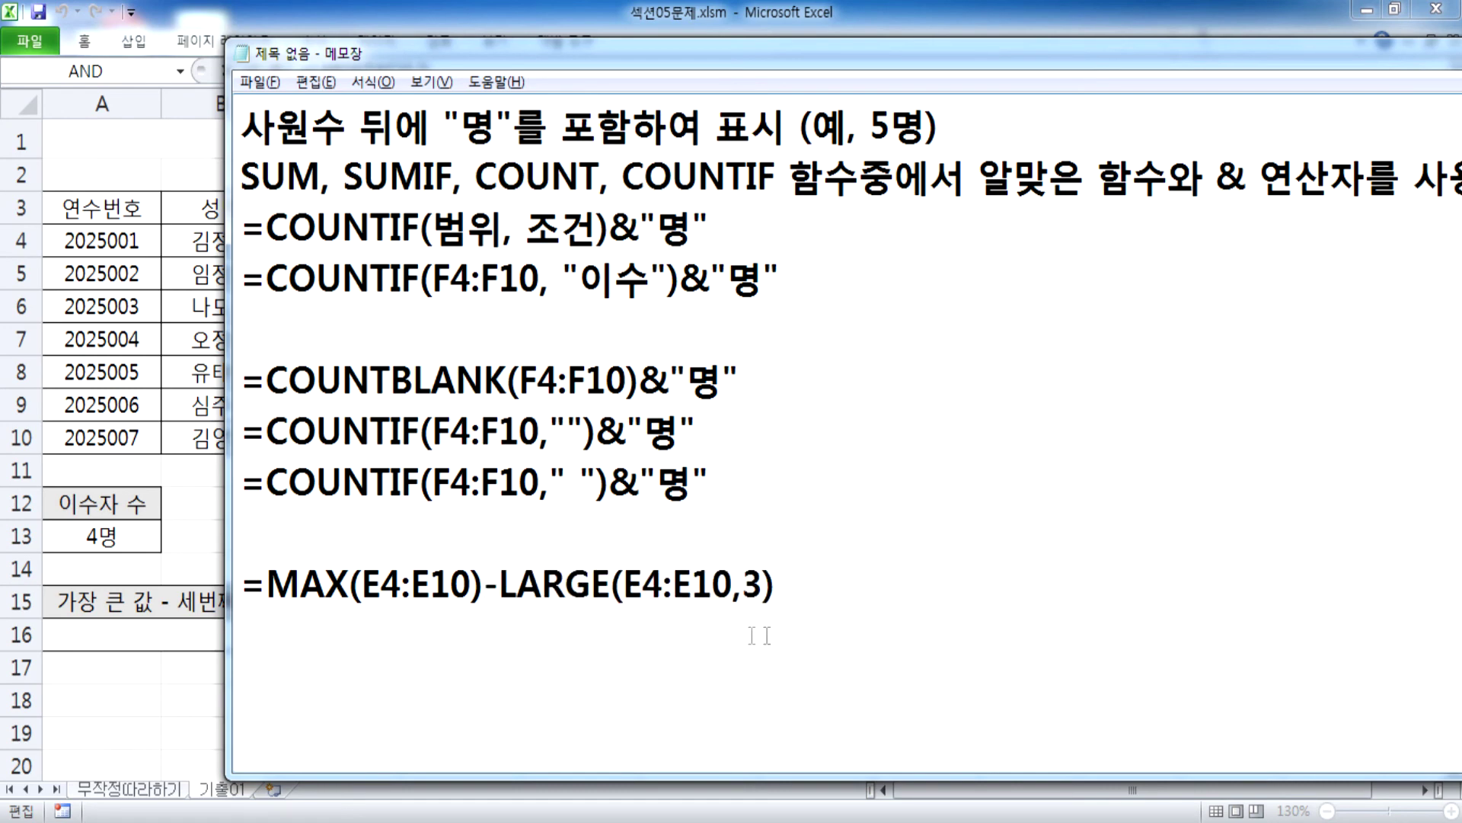
# Step: Switch to Excel and enter =MAX(E4:E10)-LARGE(E4:E10,3) in A16 under 가장 큰 값 - 세번째 값
pyautogui.scroll(-1, 319, 564)
pyautogui.moveTo(300, 534); pyautogui.dragTo(420, 533)
pyautogui.moveTo(517, 533); pyautogui.dragTo(244, 531)
pyautogui.click(756, 563)
pyautogui.click(219, 602)
pyautogui.click(195, 633)
pyautogui.press('Escape')
pyautogui.click(196, 634)
pyautogui.write('=')
pyautogui.hotkey('ctrl', 'v')
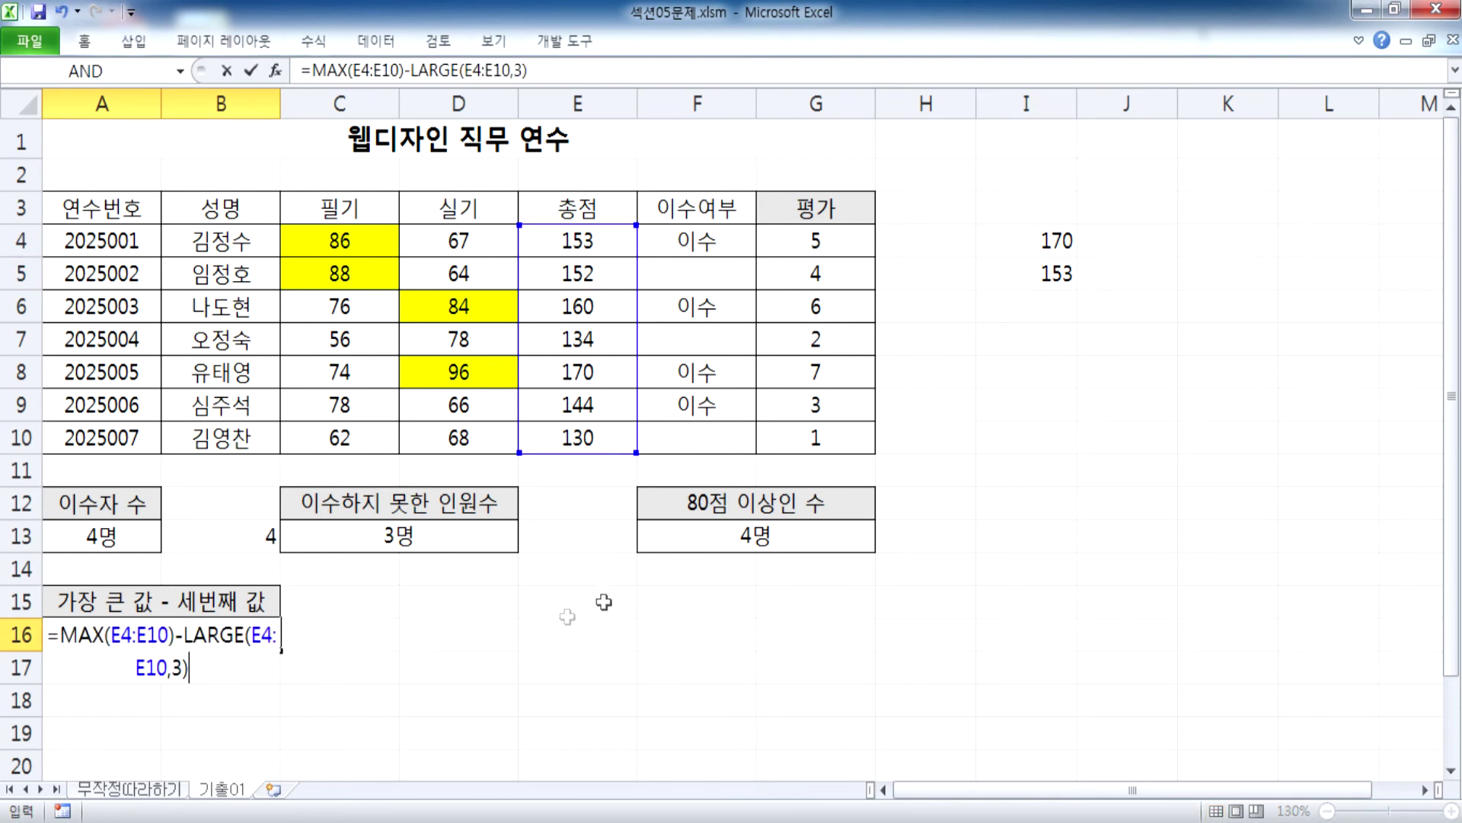
pyautogui.press('Return')
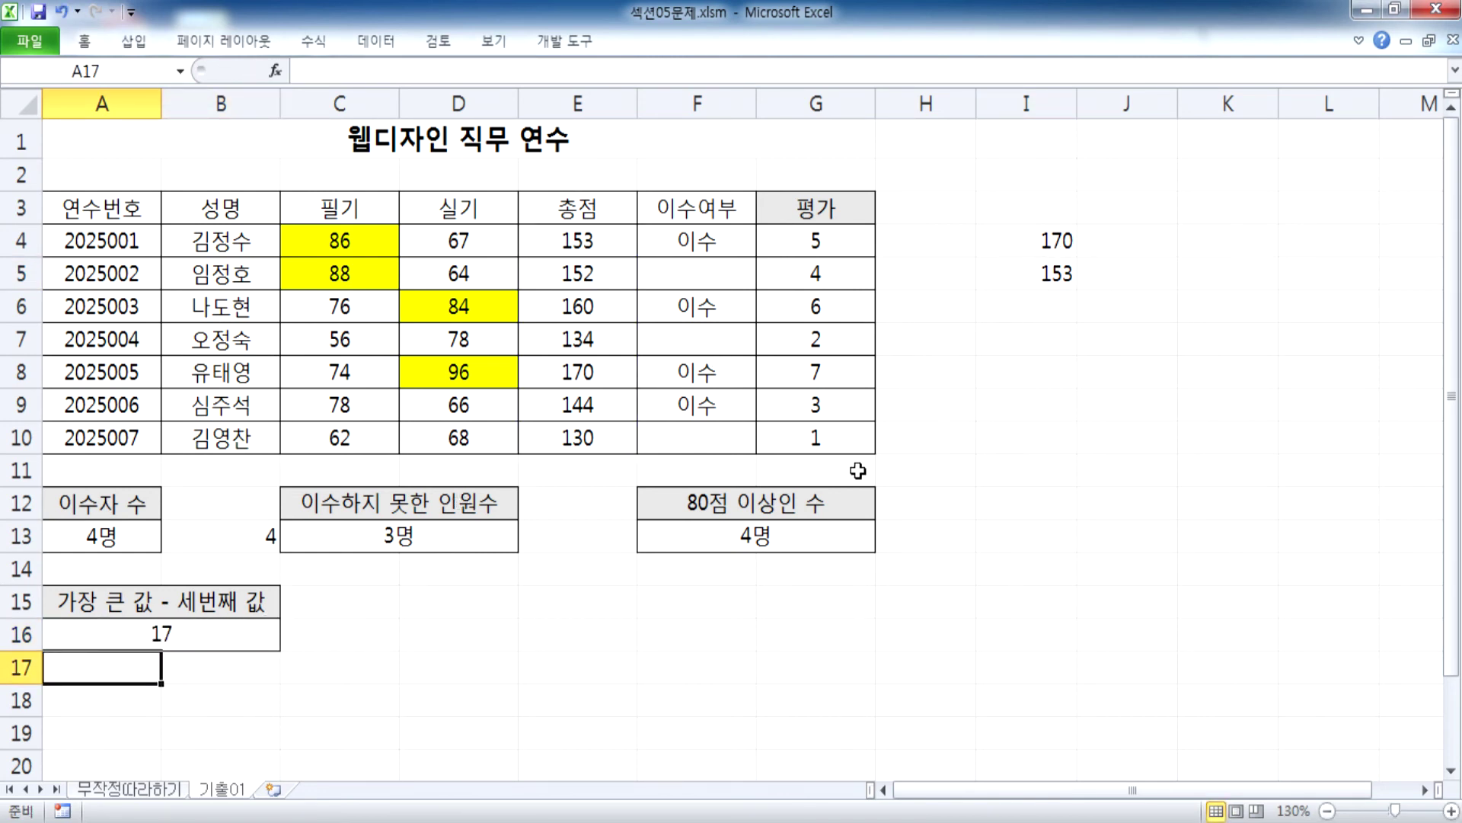
# Step: Switch to Notepad, place the cursor below the MAX-LARGE formula and maximize the window
pyautogui.hotkey('alt', 'Tab')
pyautogui.click(428, 588)
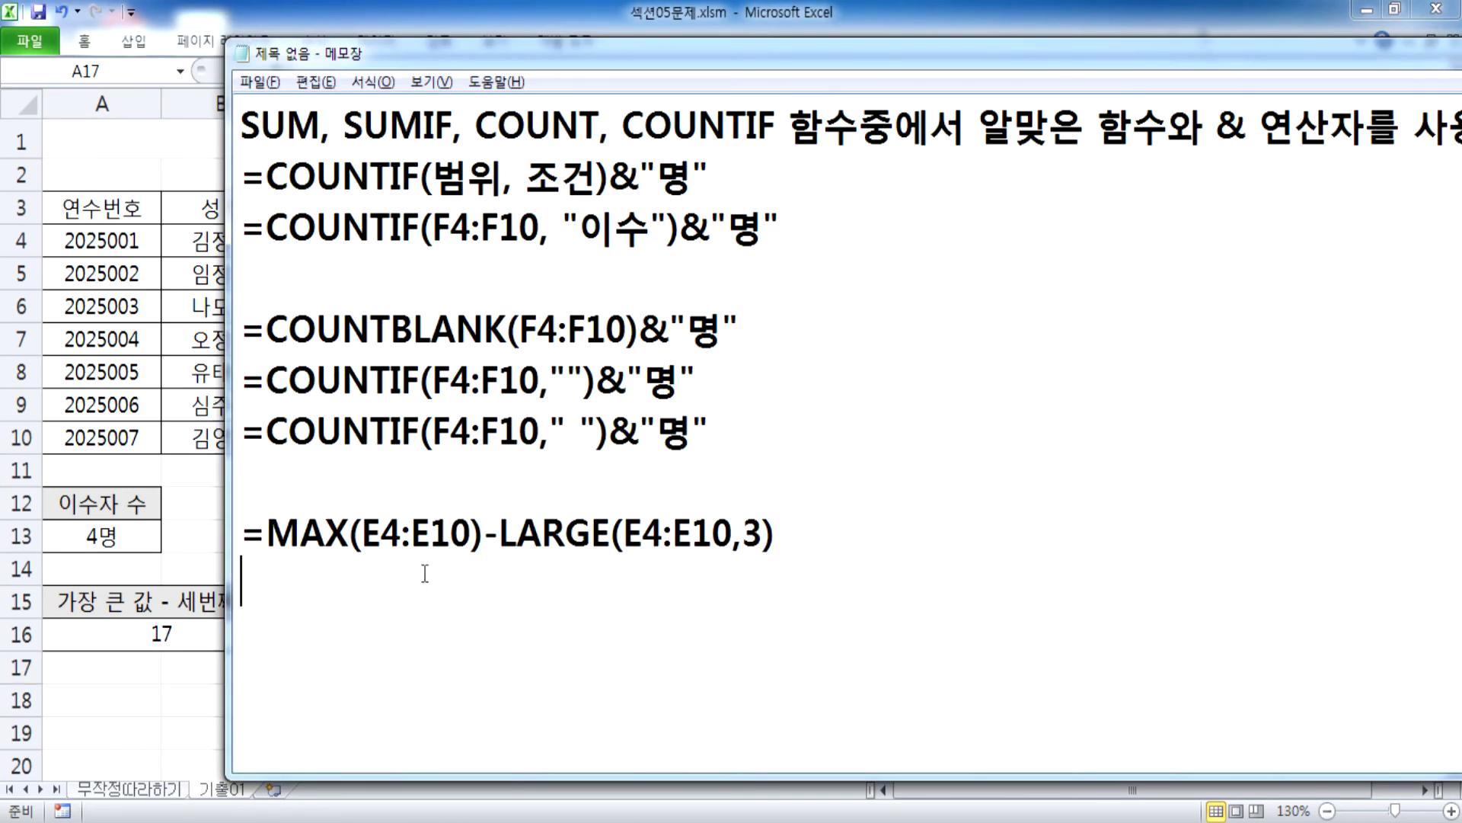
pyautogui.click(492, 536)
pyautogui.click(308, 595)
pyautogui.doubleClick(375, 51)
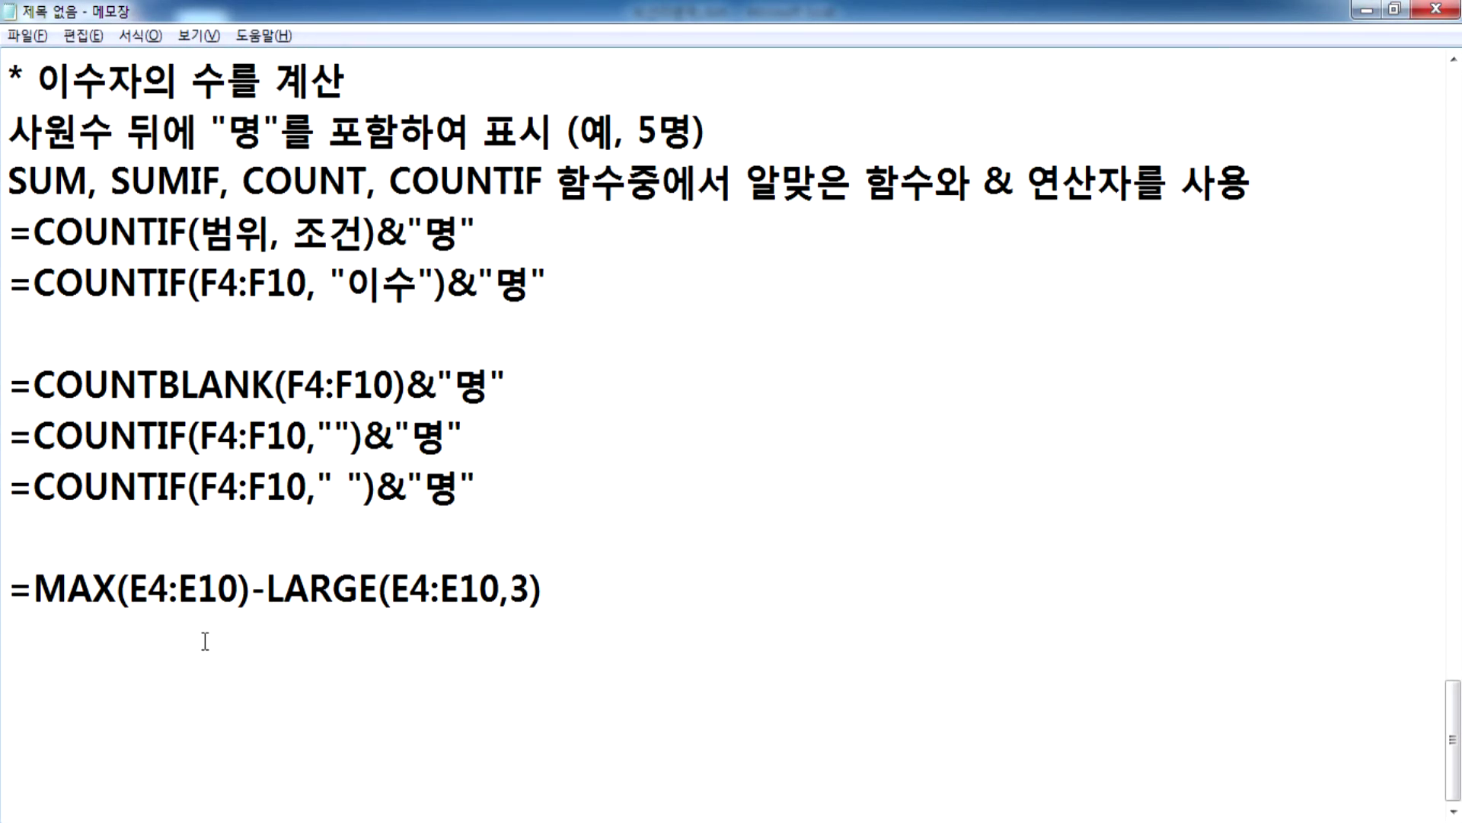
# Step: Add a run of blank lines below the MAX-LARGE formula to make room for new notes
pyautogui.press('Return')
pyautogui.press('Return')
pyautogui.press('Return')
pyautogui.press('Return')
pyautogui.press('Return')
pyautogui.press('Return')
pyautogui.press('Return')
pyautogui.press('Return')
pyautogui.press('Return')
pyautogui.press('Return')
pyautogui.press('Return')
pyautogui.press('Return')
pyautogui.press('Return')
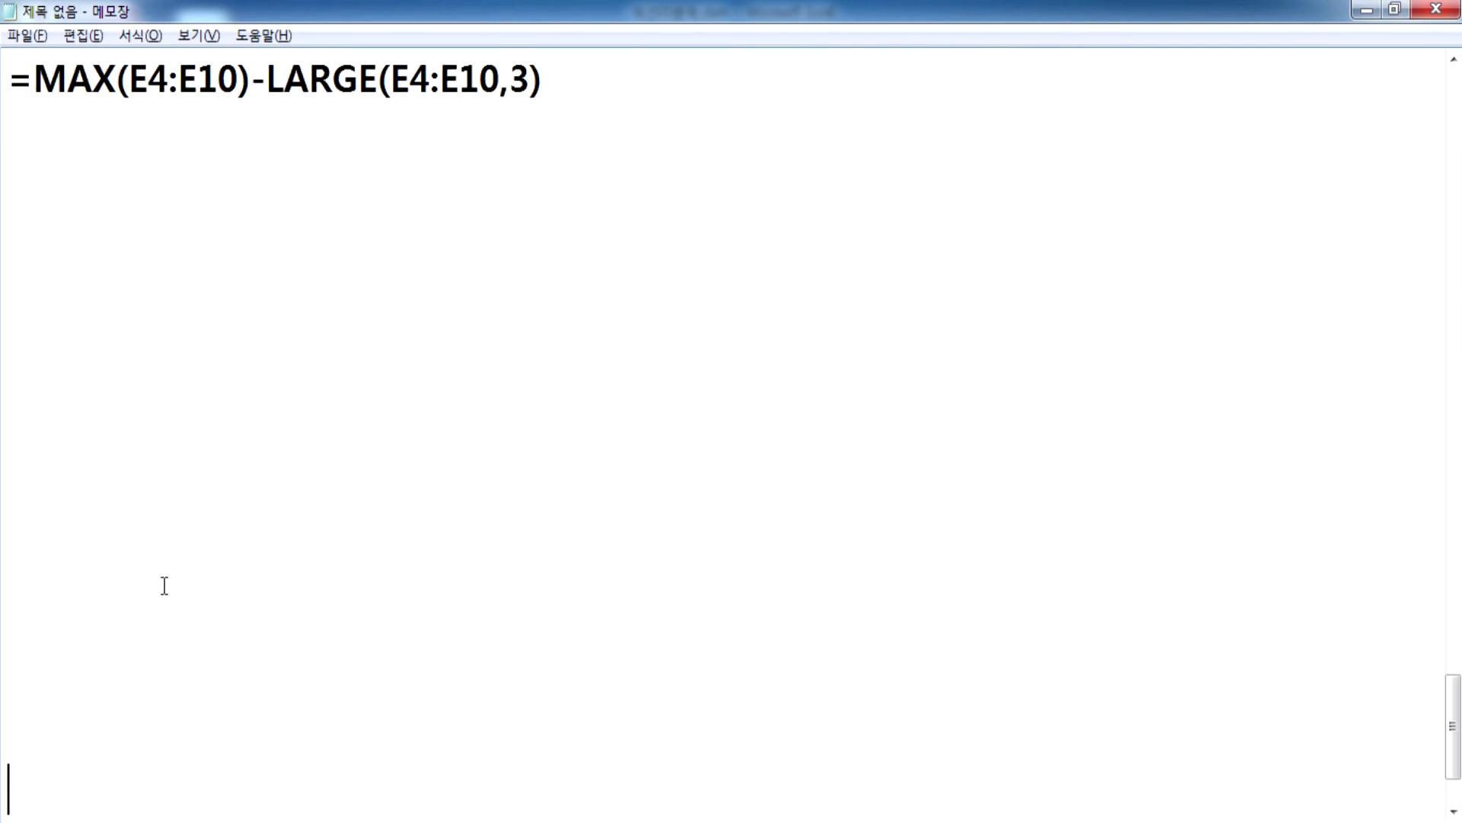